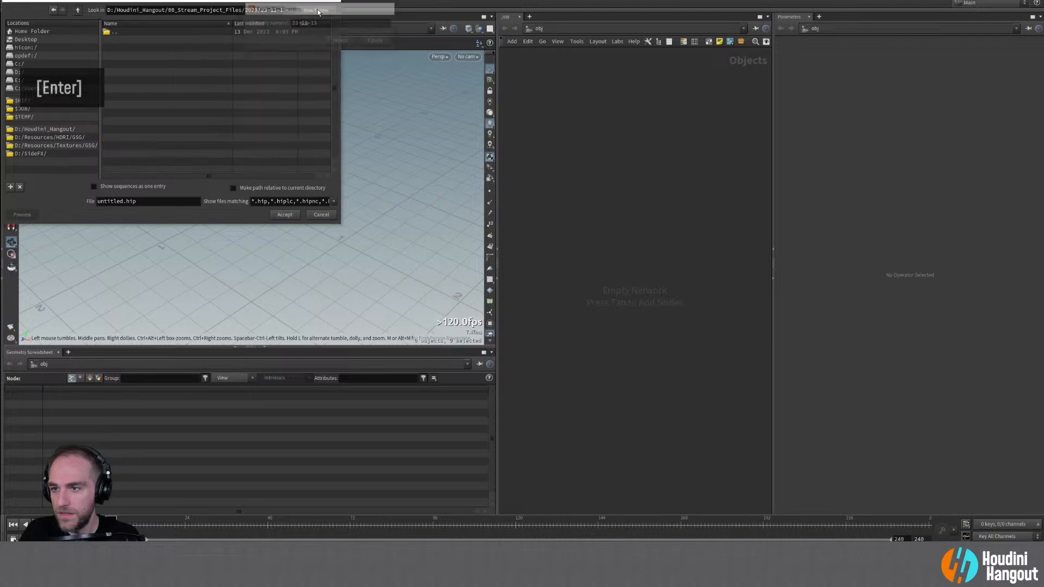
Step: Name the scene file Grain_Waves.hip in the project folder and save it
{"action": "double_click", "coordinate": [111, 201]}
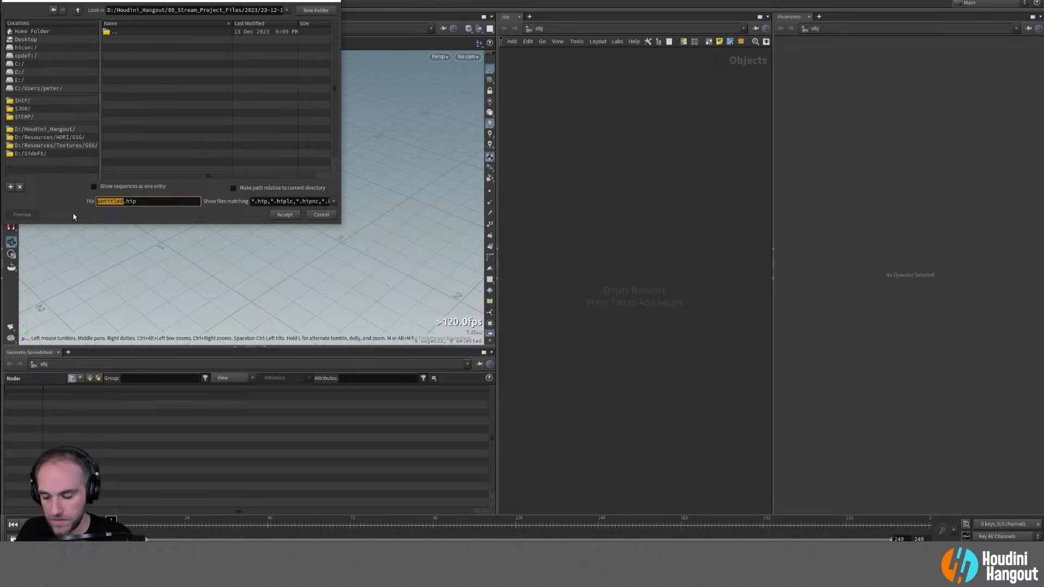
{"action": "type", "text": "Parti"}
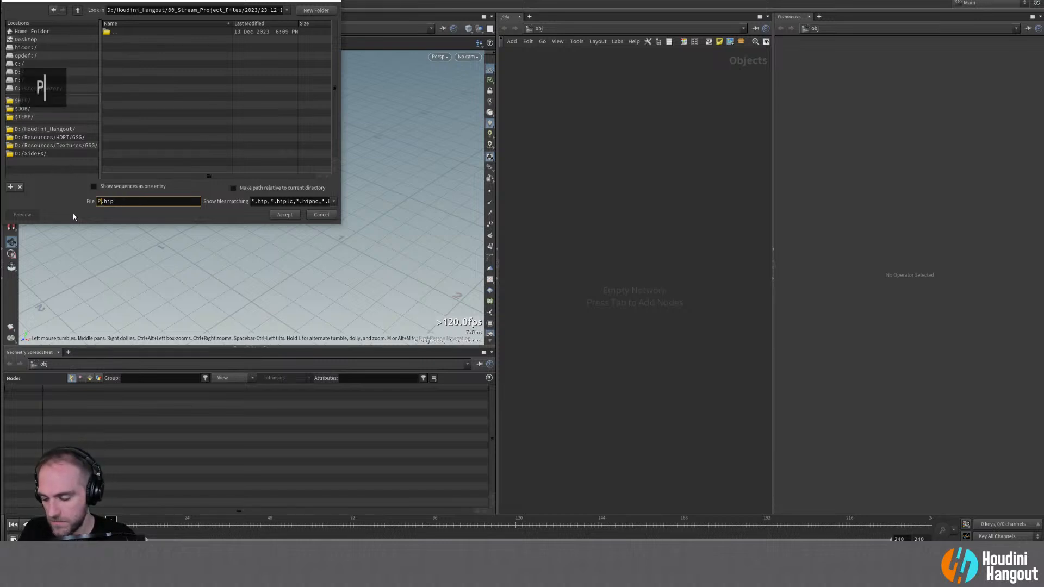
{"action": "type", "text": "cle"}
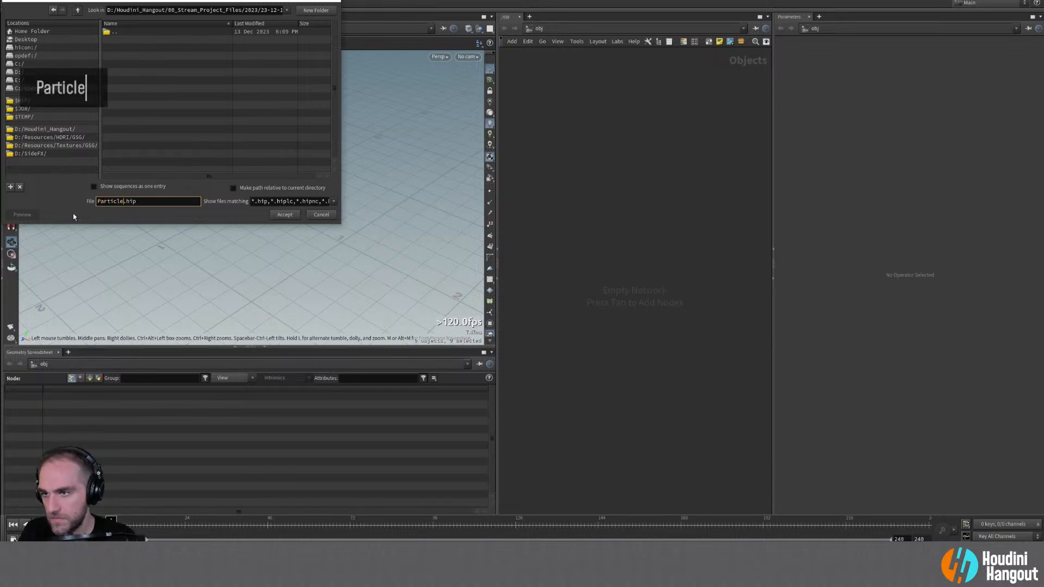
{"action": "key", "text": "BackSpace"}
{"action": "key", "text": "BackSpace"}
{"action": "key", "text": "BackSpace"}
{"action": "key", "text": "BackSpace"}
{"action": "key", "text": "BackSpace"}
{"action": "key", "text": "BackSpace"}
{"action": "key", "text": "BackSpace"}
{"action": "key", "text": "BackSpace"}
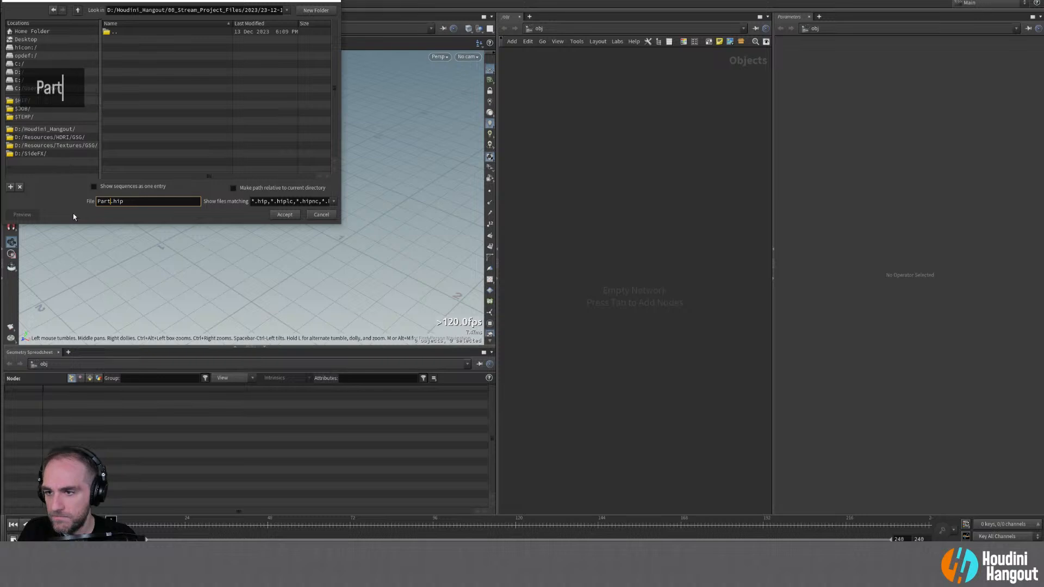
{"action": "type", "text": "Grain_WEav"}
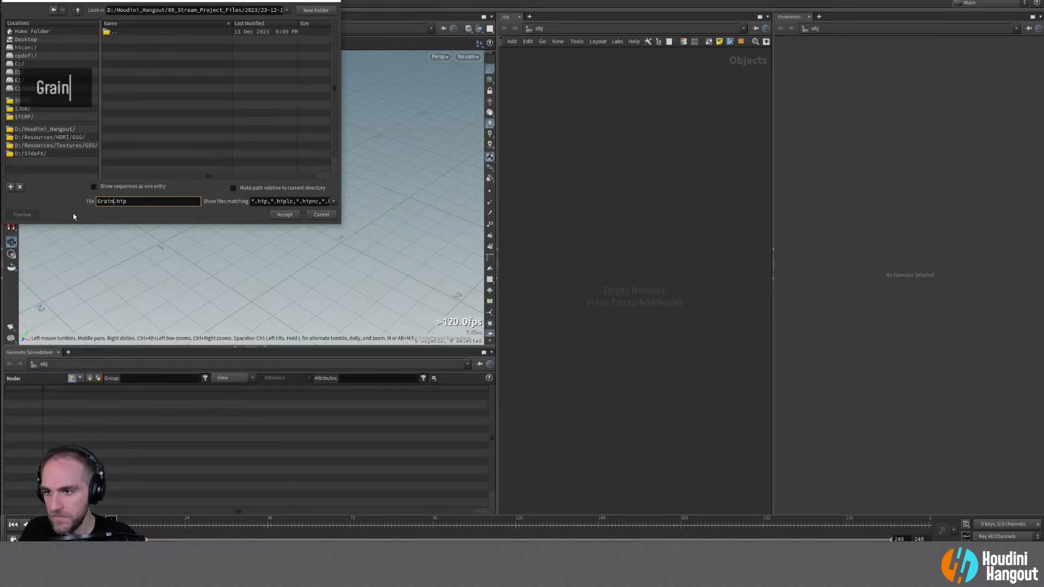
{"action": "key", "text": "BackSpace"}
{"action": "key", "text": "BackSpace"}
{"action": "key", "text": "BackSpace"}
{"action": "type", "text": "aves"}
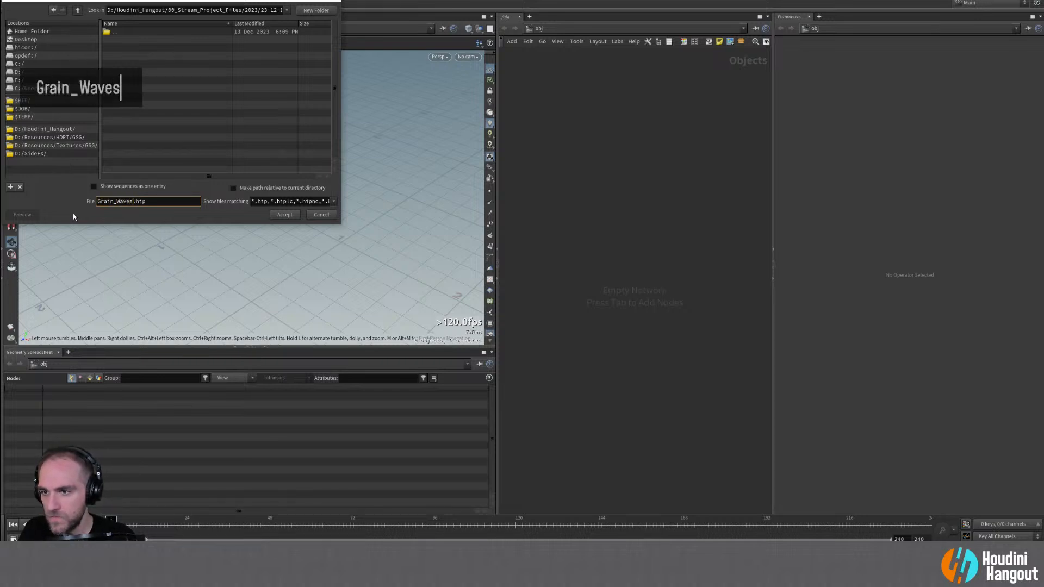
{"action": "key", "text": "Return"}
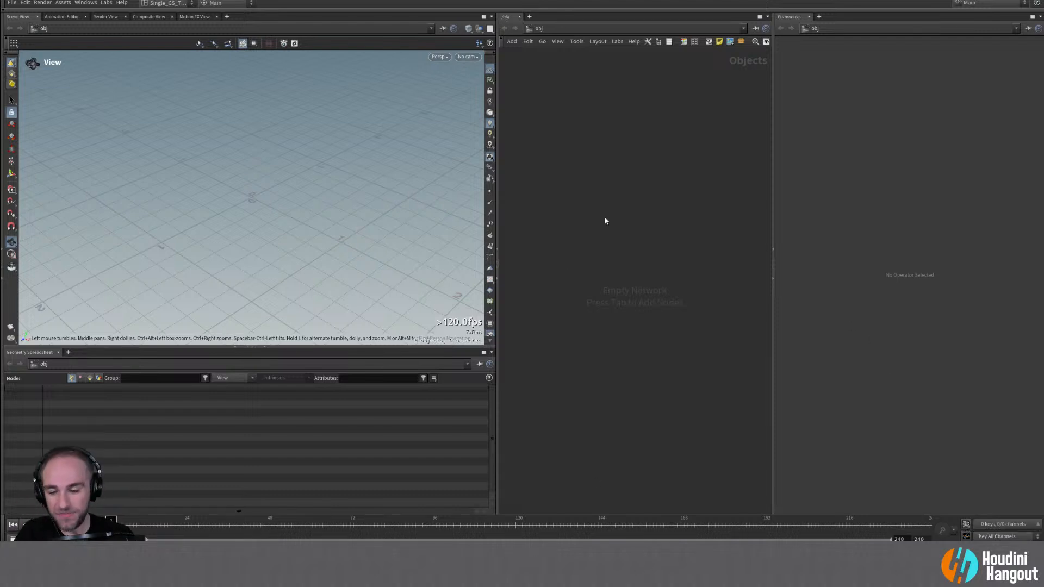
Step: Add a Geometry object to the empty object network and name it geo_grid
{"action": "key", "text": "Tab"}
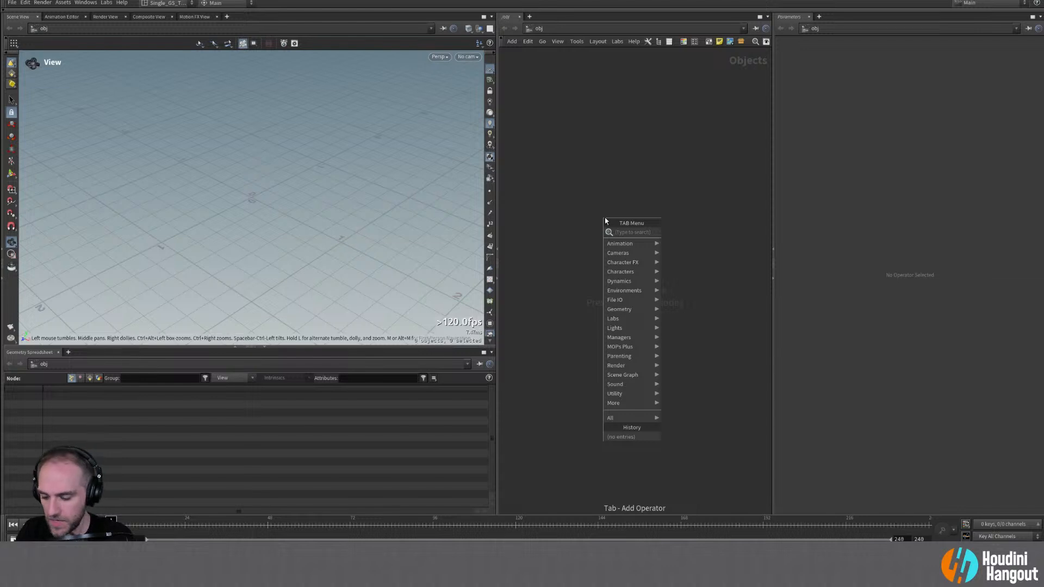
{"action": "type", "text": "geo"}
{"action": "key", "text": "Return"}
{"action": "left_click", "coordinate": [590, 178]}
{"action": "double_click", "coordinate": [626, 179]}
{"action": "type", "text": "geo_grid"}
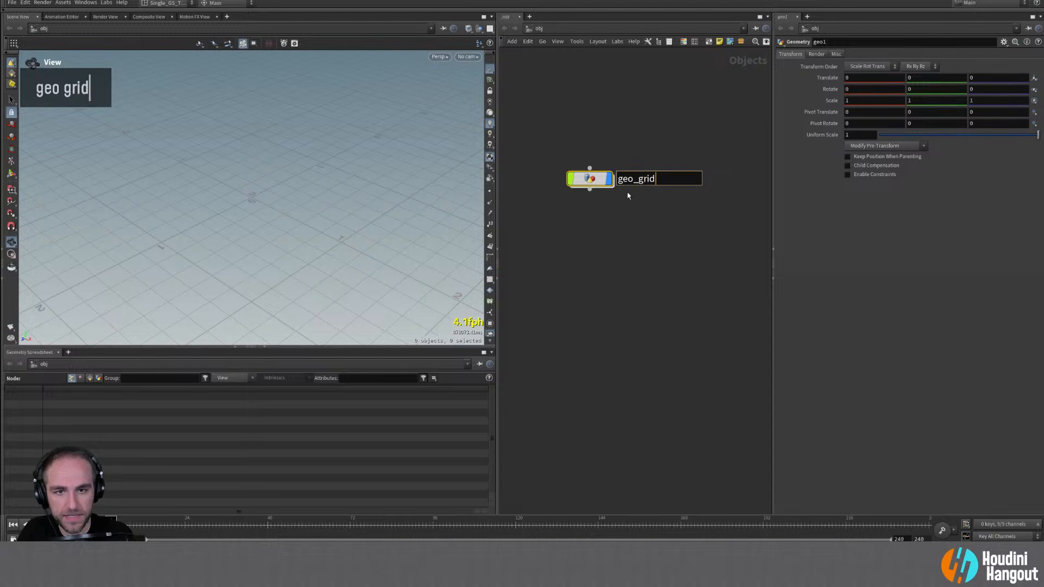
{"action": "key", "text": "Return"}
Step: Colour the geo_grid node light green
{"action": "key", "text": "c"}
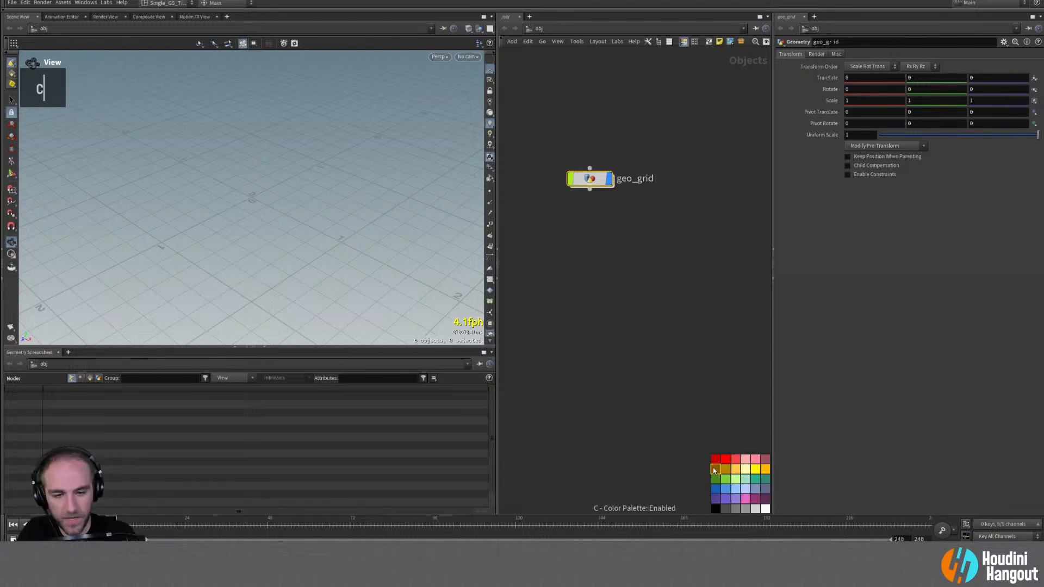
{"action": "left_click", "coordinate": [715, 478]}
{"action": "left_click", "coordinate": [737, 478]}
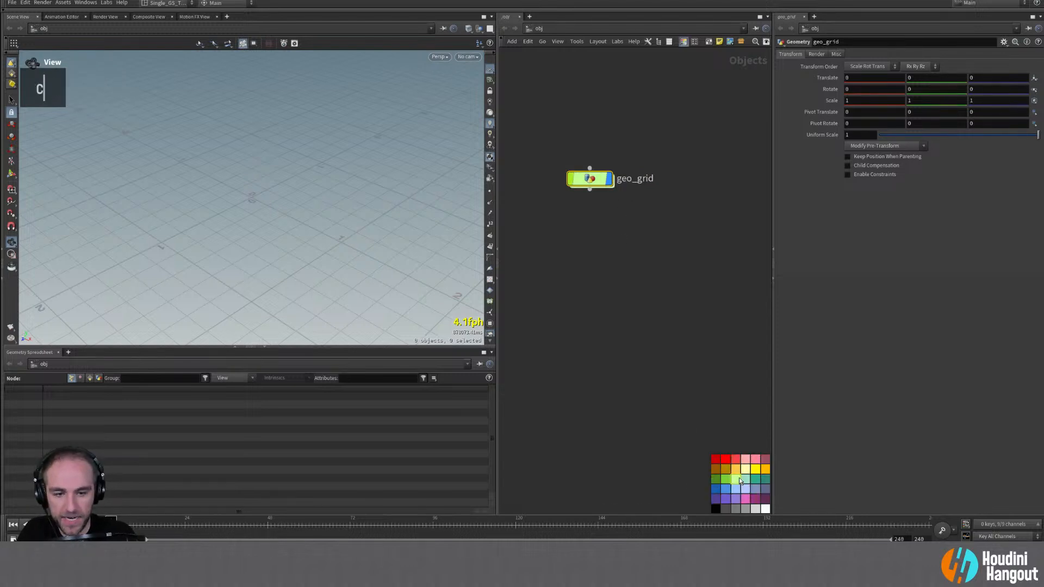
Step: Enter the geo_grid object and add a Grid node inside it
{"action": "double_click", "coordinate": [589, 179]}
{"action": "key", "text": "Tab"}
{"action": "type", "text": "grid"}
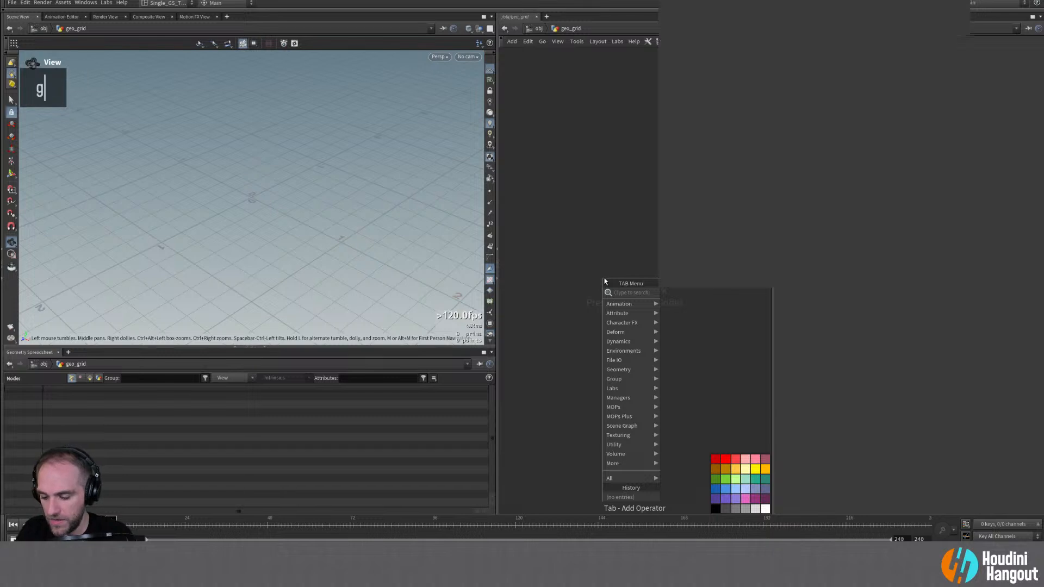
{"action": "key", "text": "Return"}
{"action": "left_click", "coordinate": [611, 242]}
{"action": "right_click_drag", "start_coordinate": [303, 174], "coordinate": [182, 226], "text": "alt"}
{"action": "middle_click_drag", "start_coordinate": [182, 226], "coordinate": [290, 191], "text": "alt"}
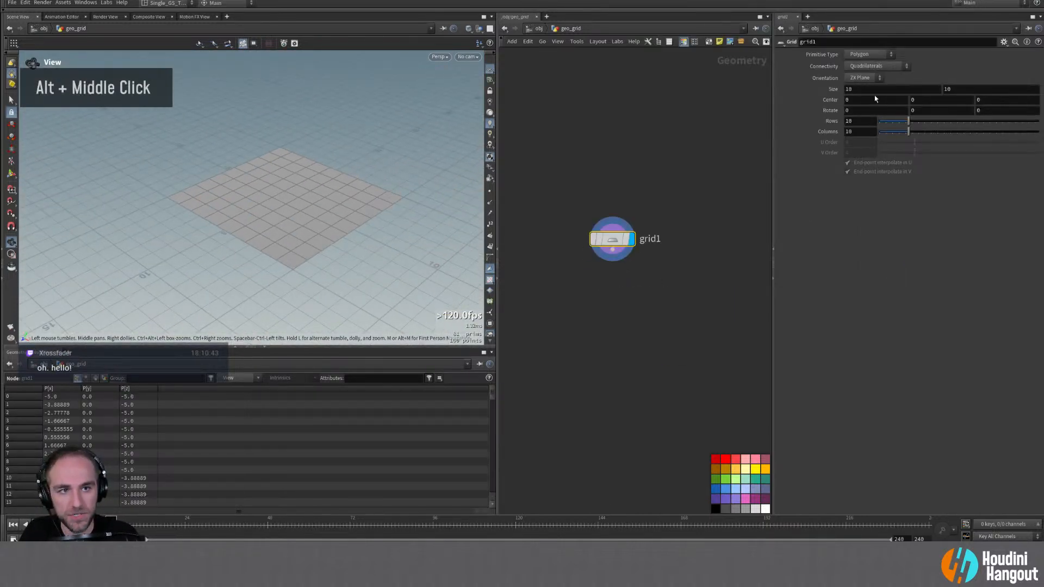
Step: Set the grid's rows and columns to 100 each
{"action": "left_click", "coordinate": [858, 121]}
{"action": "type", "text": "0"}
{"action": "key", "text": "Tab"}
{"action": "type", "text": "0"}
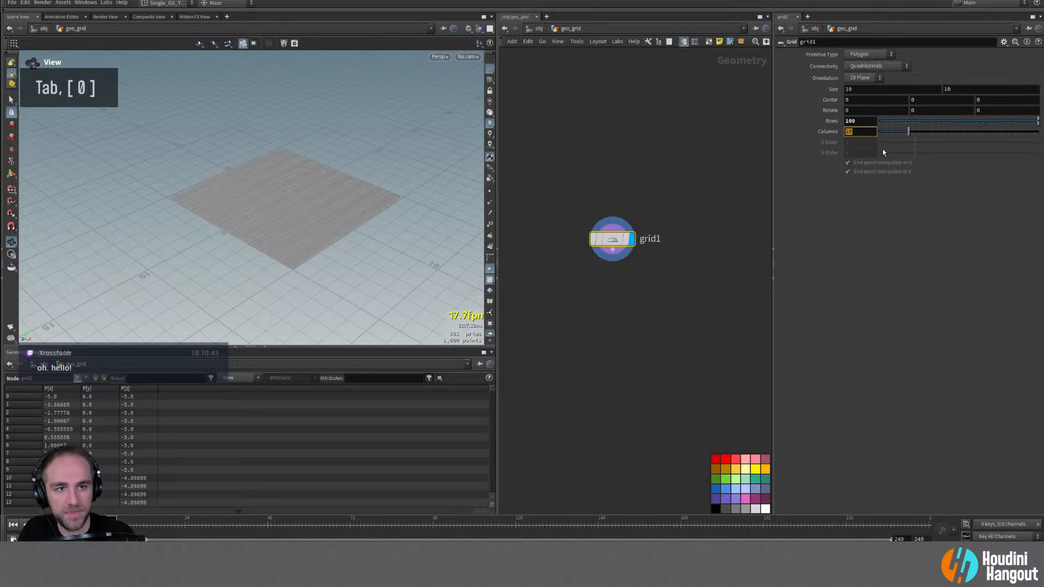
{"action": "key", "text": "Return"}
{"action": "right_click_drag", "start_coordinate": [345, 163], "coordinate": [321, 172], "text": "alt"}
{"action": "middle_click_drag", "start_coordinate": [321, 173], "coordinate": [310, 168], "text": "alt"}
{"action": "left_click_drag", "start_coordinate": [309, 168], "coordinate": [295, 223], "text": "alt"}
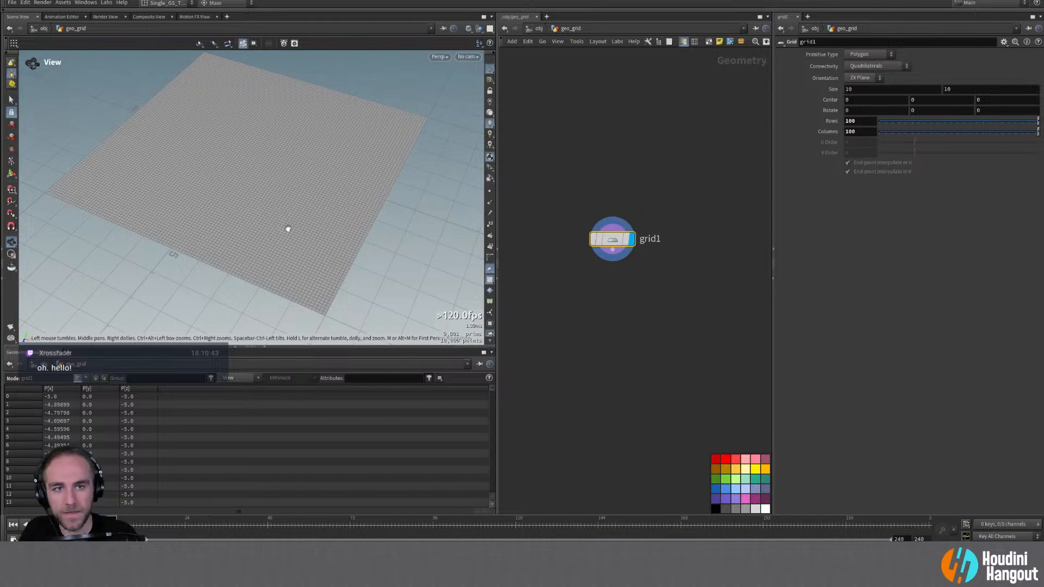
Step: Set the grid's size to 20 by 20
{"action": "left_click", "coordinate": [869, 89]}
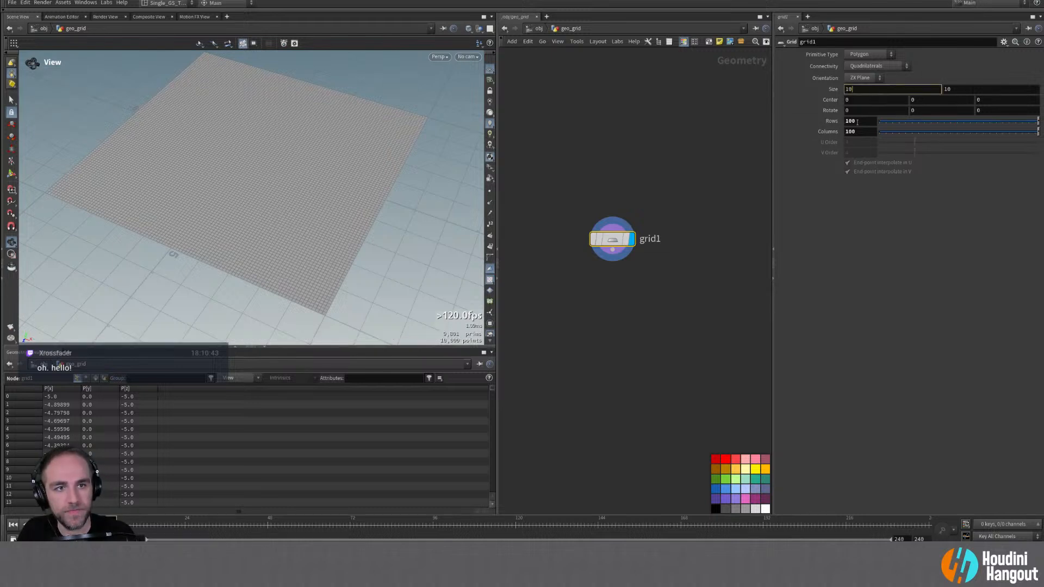
{"action": "double_click", "coordinate": [857, 90]}
{"action": "type", "text": "20"}
{"action": "key", "text": "Tab"}
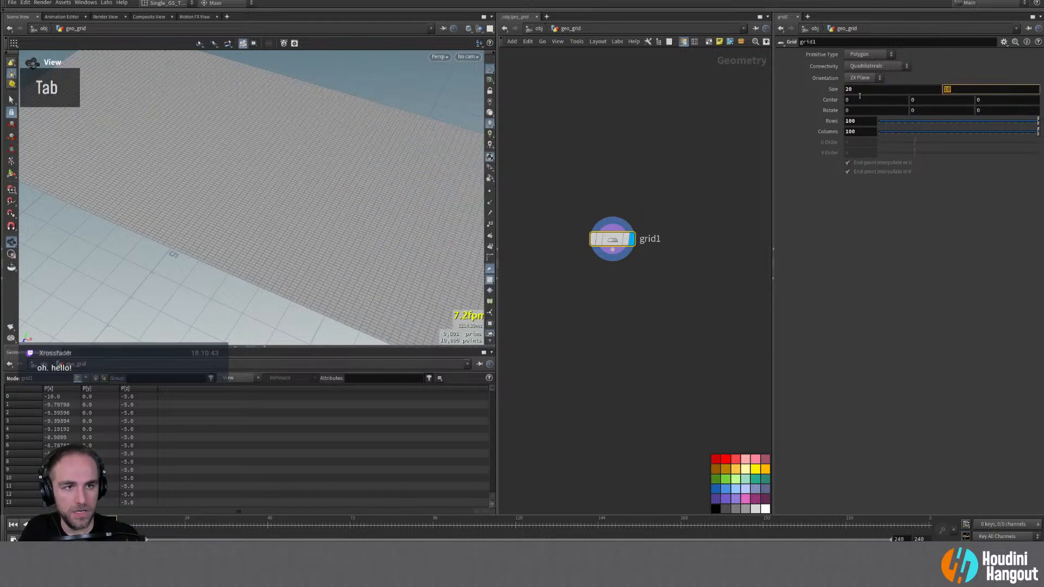
{"action": "type", "text": "20"}
{"action": "key", "text": "Return"}
Step: Set the grid's rows and columns to 200 each
{"action": "double_click", "coordinate": [861, 121]}
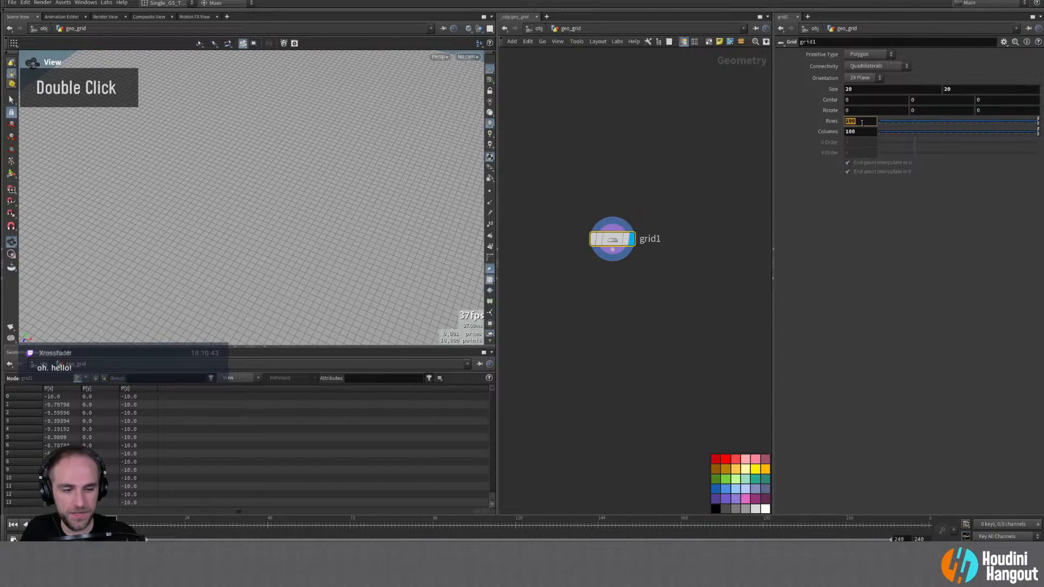
{"action": "type", "text": "200"}
{"action": "key", "text": "Tab"}
{"action": "type", "text": "200"}
{"action": "key", "text": "Return"}
{"action": "right_click_drag", "start_coordinate": [336, 95], "coordinate": [275, 154], "text": "alt"}
{"action": "middle_click_drag", "start_coordinate": [275, 154], "coordinate": [256, 133], "text": "alt"}
{"action": "left_click_drag", "start_coordinate": [256, 133], "coordinate": [263, 145], "text": "alt"}
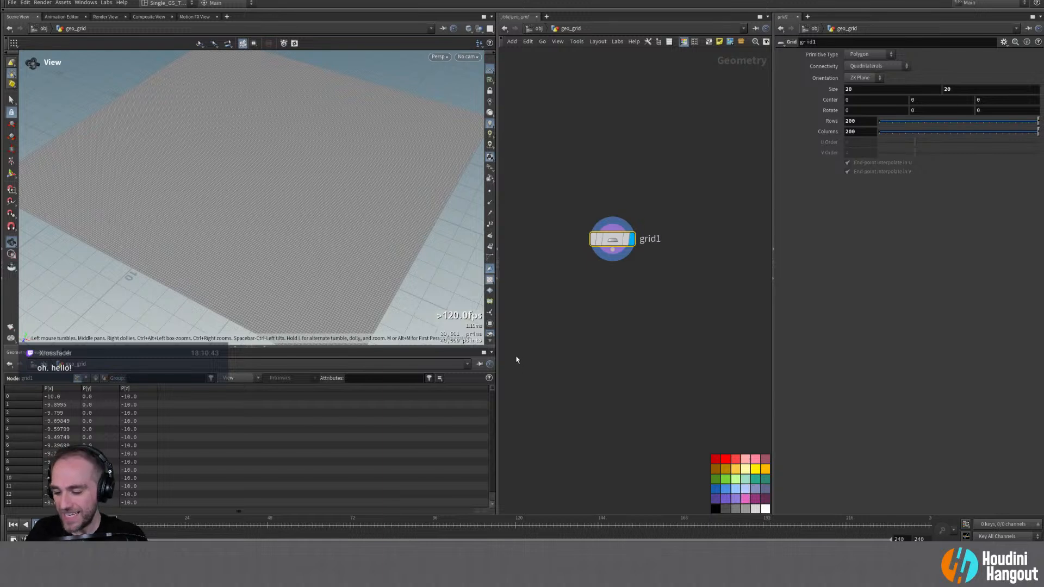
Step: Add a Mountain node connected below the grid and display its output
{"action": "left_click_drag", "start_coordinate": [614, 238], "coordinate": [618, 194]}
{"action": "double_click", "coordinate": [596, 313]}
{"action": "key", "text": "Tab"}
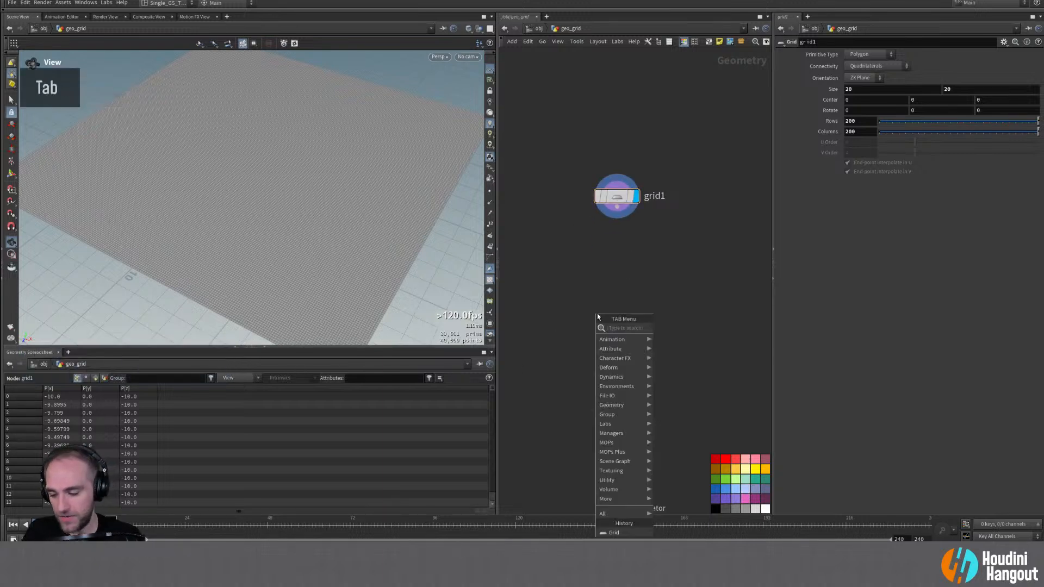
{"action": "type", "text": "mountaint"}
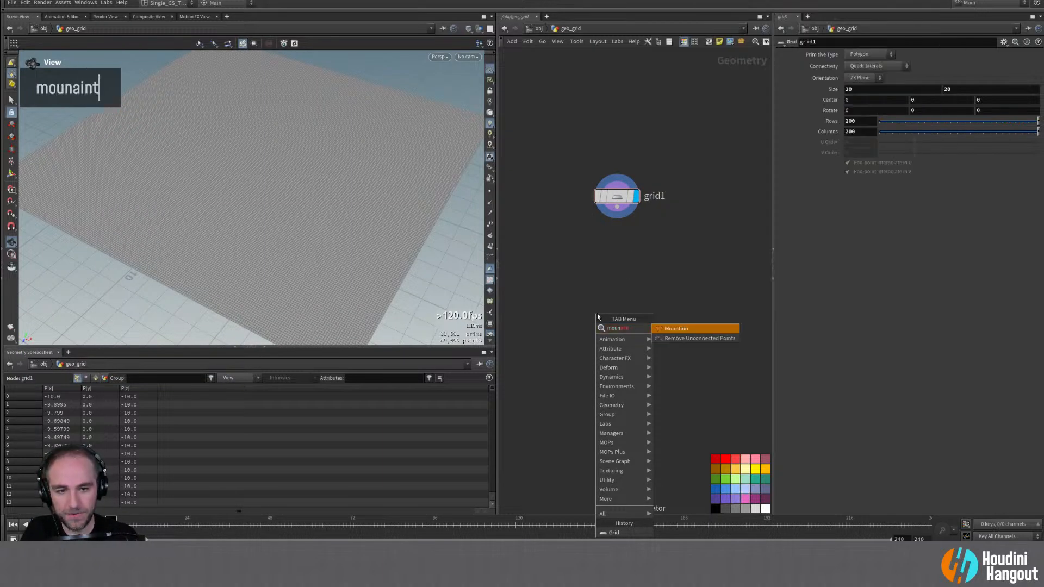
{"action": "key", "text": "Return"}
{"action": "left_click", "coordinate": [617, 210]}
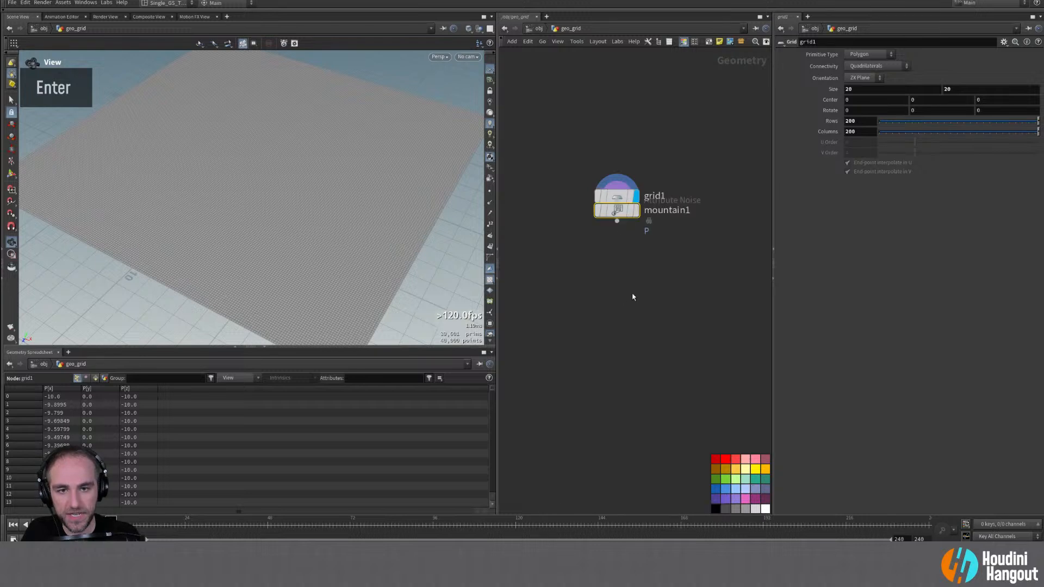
{"action": "left_click_drag", "start_coordinate": [625, 213], "coordinate": [625, 243]}
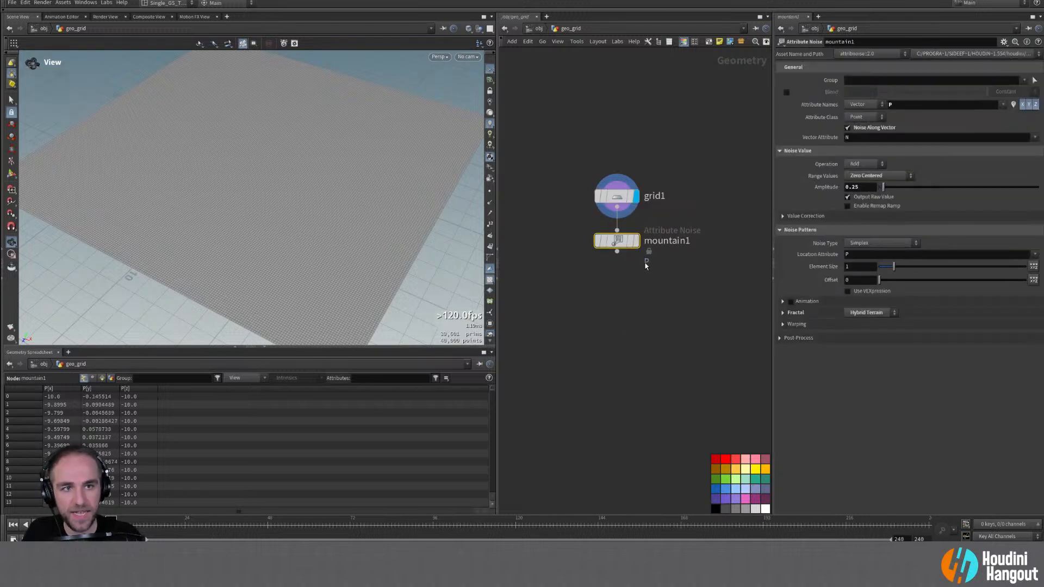
{"action": "double_click", "coordinate": [625, 243]}
Step: Increase the mountain noise's element size to 3.45, keeping the Simplex noise type
{"action": "left_click_drag", "start_coordinate": [185, 163], "coordinate": [226, 158], "text": "alt"}
{"action": "right_click_drag", "start_coordinate": [226, 158], "coordinate": [319, 161], "text": "alt"}
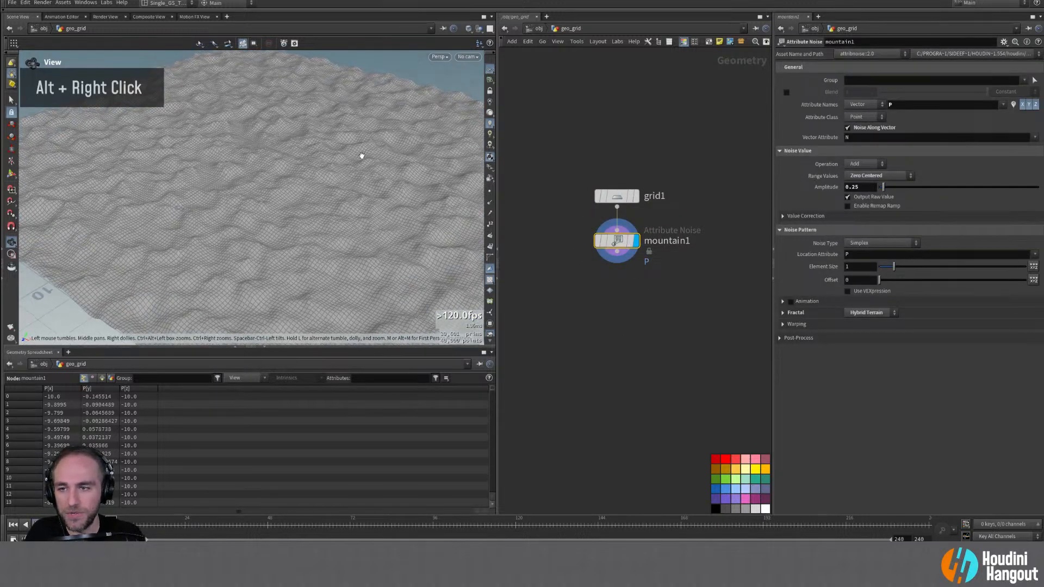
{"action": "left_click_drag", "start_coordinate": [893, 267], "coordinate": [929, 267]}
{"action": "left_click", "coordinate": [886, 244]}
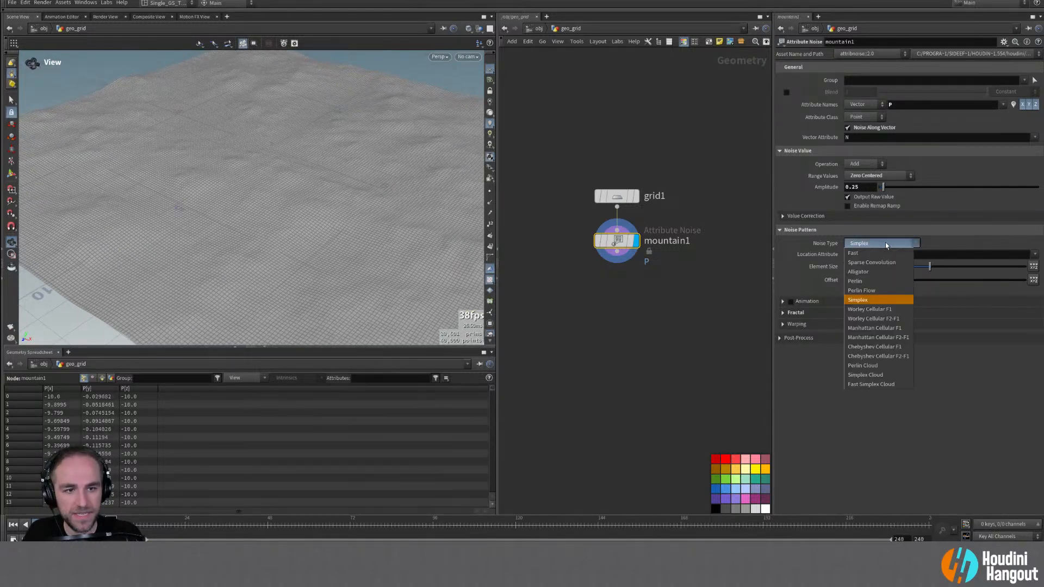
{"action": "left_click", "coordinate": [961, 264]}
Step: Reduce the mountain noise's fractal roughness to 0.2
{"action": "left_click", "coordinate": [783, 313]}
{"action": "left_click_drag", "start_coordinate": [913, 358], "coordinate": [902, 361]}
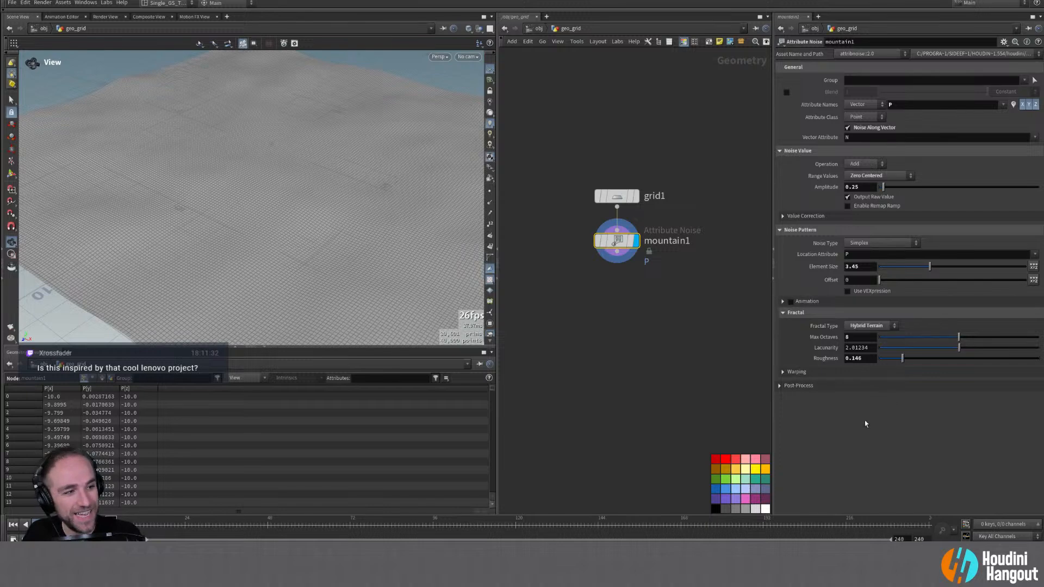
{"action": "double_click", "coordinate": [859, 359]}
{"action": "type", "text": "0.2"}
{"action": "key", "text": "Return"}
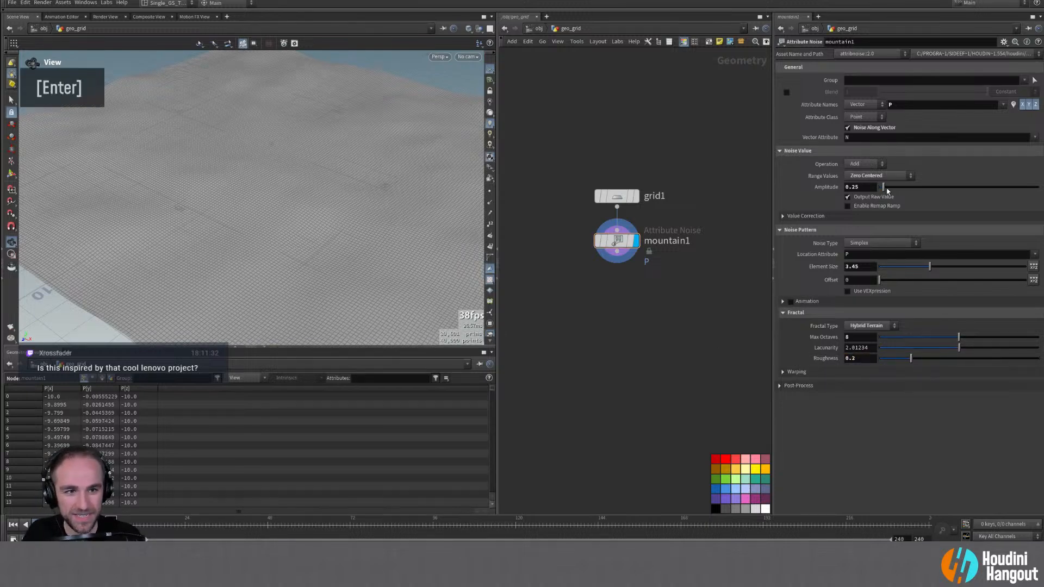
Step: Set the mountain noise's amplitude to 1, keeping the Zero Centered range
{"action": "left_click_drag", "start_coordinate": [884, 188], "coordinate": [897, 189]}
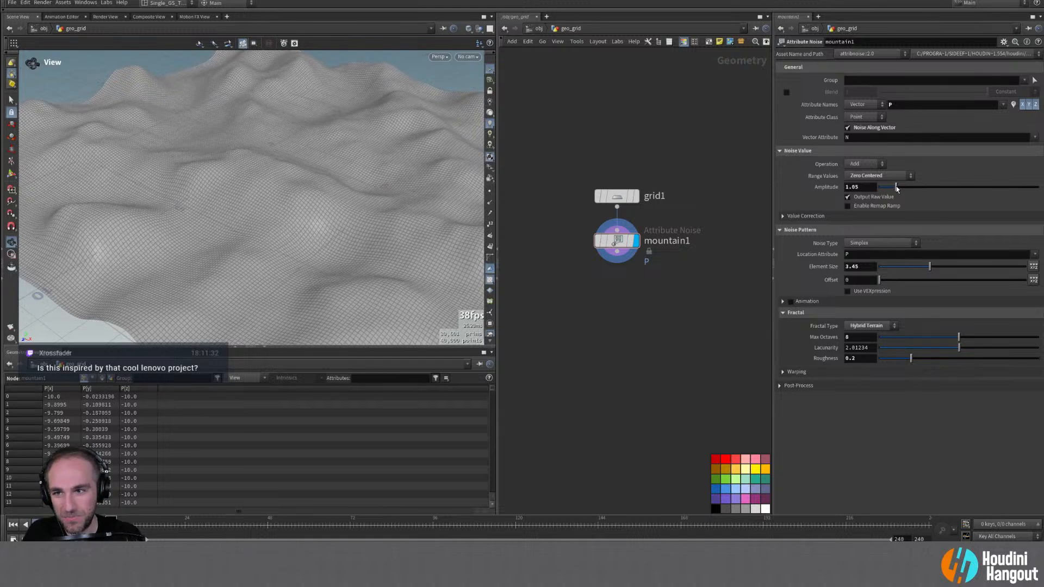
{"action": "left_click", "coordinate": [868, 176]}
{"action": "left_click", "coordinate": [978, 193]}
{"action": "double_click", "coordinate": [870, 187]}
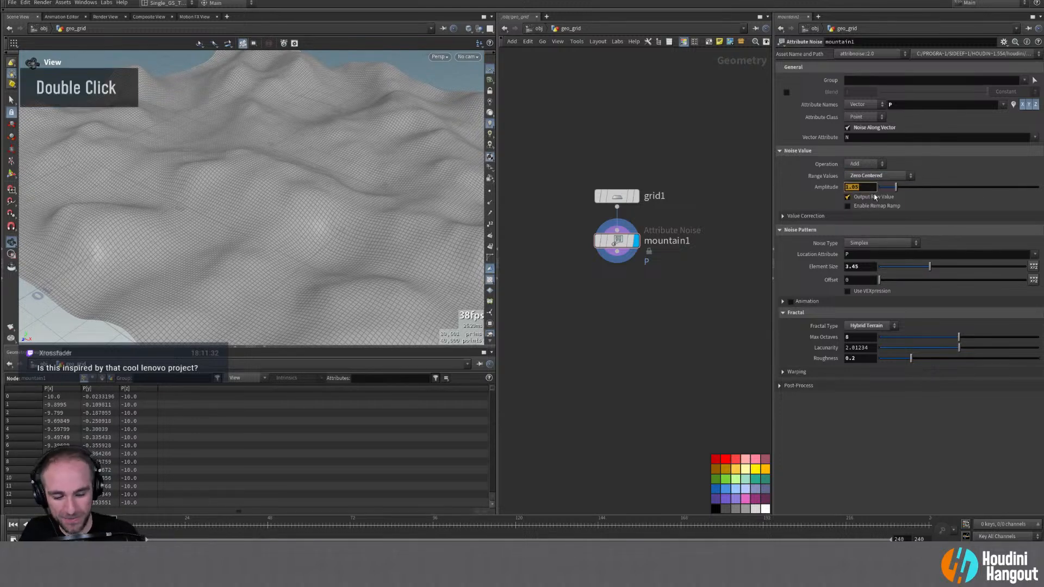
{"action": "type", "text": "1"}
{"action": "key", "text": "Return"}
Step: Increase the mountain noise's element size to 4.46 and inspect the terrain from several angles
{"action": "left_click_drag", "start_coordinate": [929, 266], "coordinate": [944, 266]}
{"action": "left_click_drag", "start_coordinate": [315, 193], "coordinate": [109, 169], "text": "alt"}
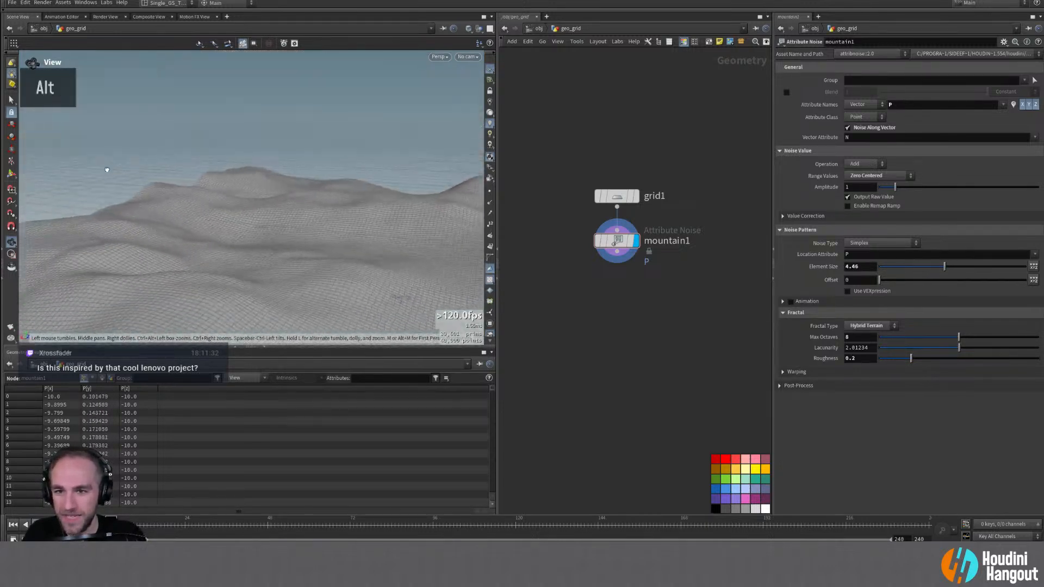
{"action": "middle_click_drag", "start_coordinate": [111, 169], "coordinate": [207, 154], "text": "alt"}
{"action": "right_click_drag", "start_coordinate": [207, 154], "coordinate": [198, 175], "text": "alt"}
{"action": "left_click_drag", "start_coordinate": [198, 174], "coordinate": [270, 177], "text": "alt"}
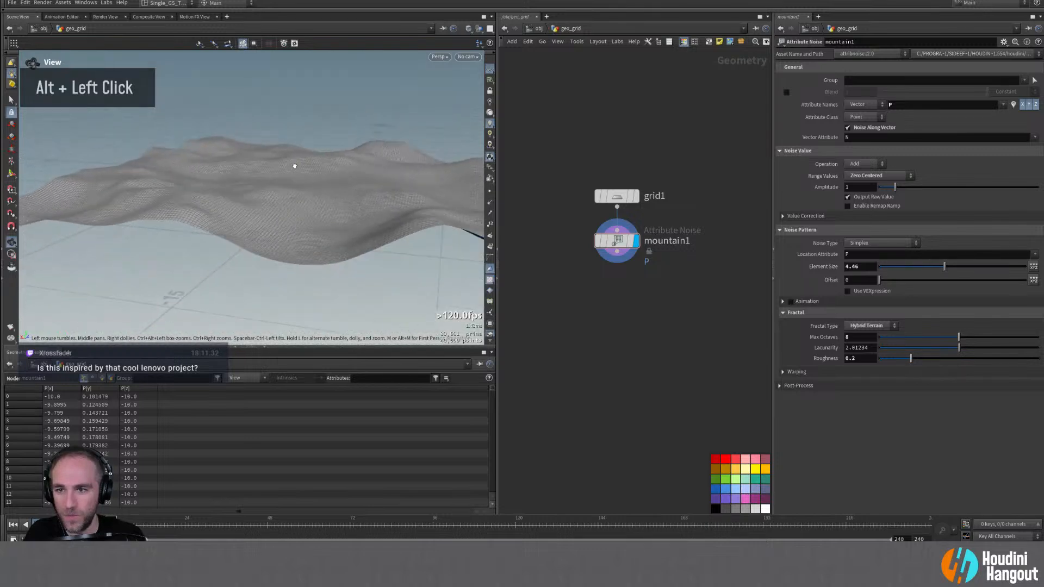
Step: Set the mountain noise's amplitude to 1.5
{"action": "double_click", "coordinate": [863, 188]}
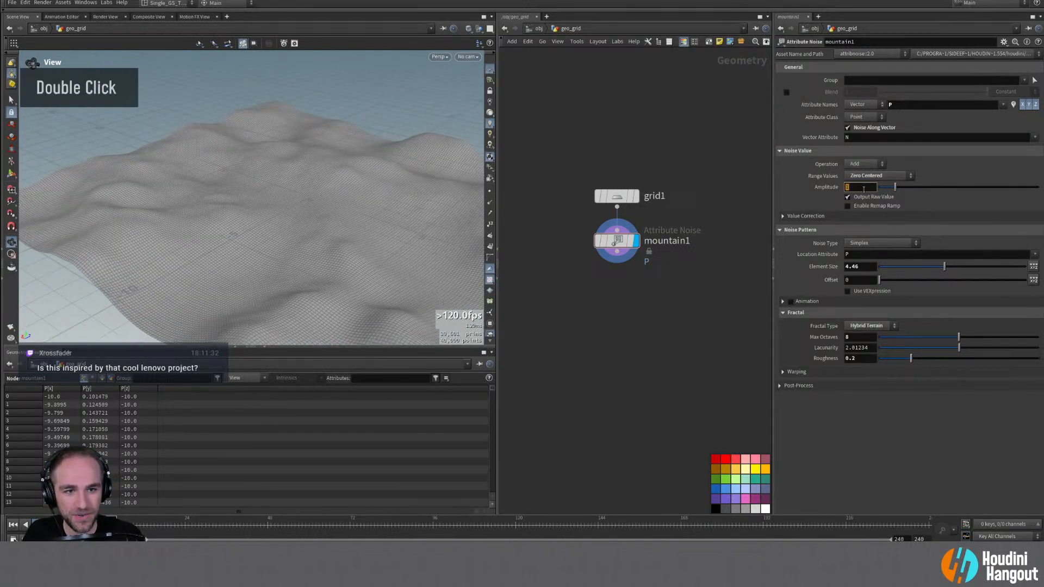
{"action": "type", "text": "1.5"}
{"action": "key", "text": "Return"}
{"action": "mouse_move", "coordinate": [255, 185]}
{"action": "left_mouse_down", "text": "alt"}
{"action": "mouse_move", "coordinate": [291, 196]}
{"action": "mouse_move", "coordinate": [263, 188]}
{"action": "left_mouse_up", "text": "alt"}
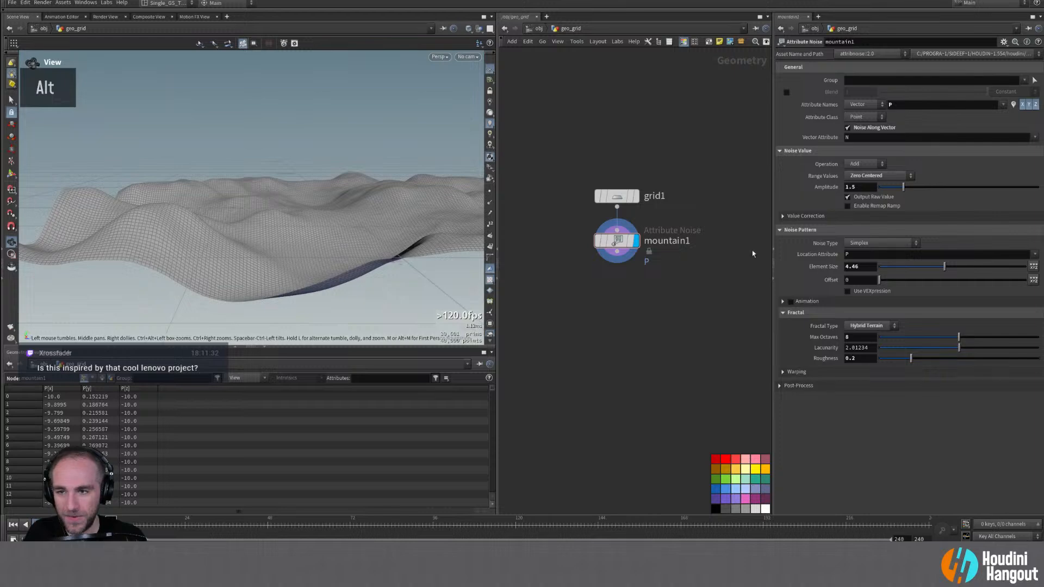
Step: Increase the mountain noise's element size to 6.46, and try shifting the noise offset before resetting it to its default
{"action": "left_click_drag", "start_coordinate": [945, 266], "coordinate": [973, 267]}
{"action": "left_click_drag", "start_coordinate": [879, 280], "coordinate": [893, 282]}
{"action": "middle_click", "coordinate": [893, 282], "text": "ctrl"}
{"action": "left_click_drag", "start_coordinate": [459, 199], "coordinate": [401, 216], "text": "alt"}
{"action": "middle_click_drag", "start_coordinate": [401, 215], "coordinate": [328, 226], "text": "alt"}
{"action": "left_click_drag", "start_coordinate": [328, 226], "coordinate": [275, 237], "text": "alt"}
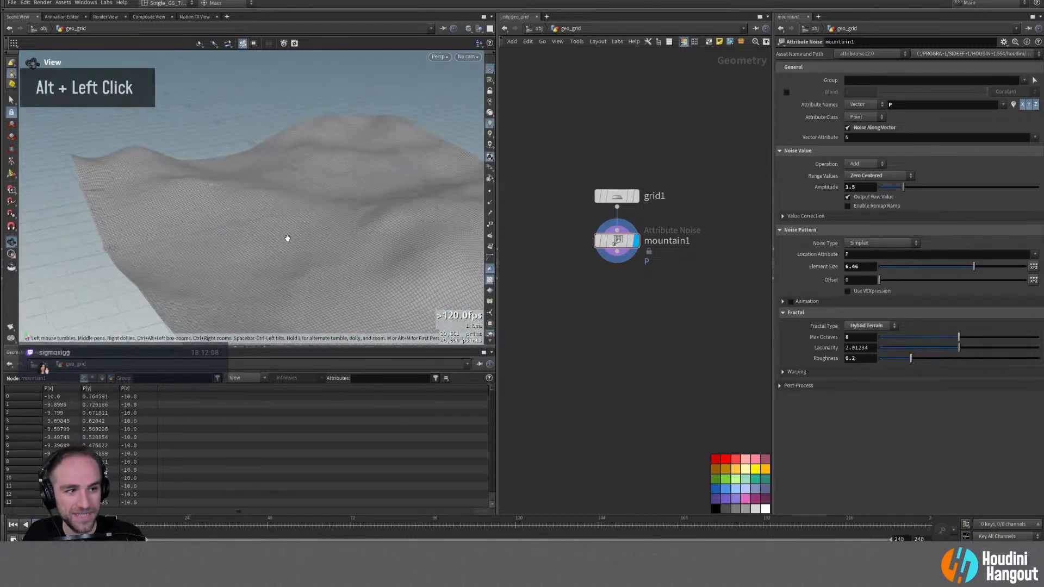
{"action": "middle_click_drag", "start_coordinate": [275, 237], "coordinate": [252, 230], "text": "alt"}
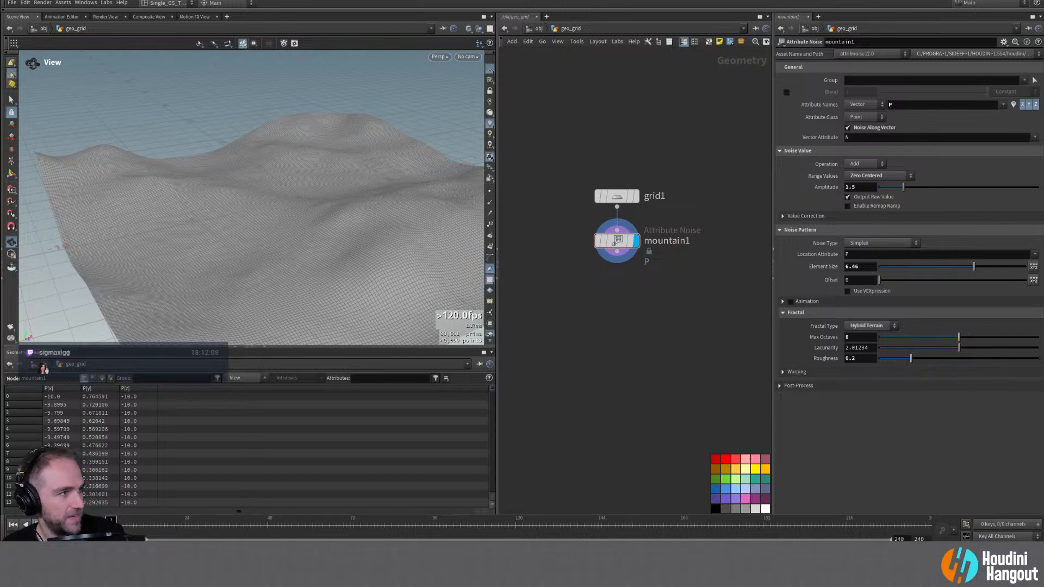
Step: Switch to the browser, study the orange dune shots in the Lenovo YOGA 920 reference video on Vimeo, and return to Houdini
{"action": "key", "text": "alt+Tab"}
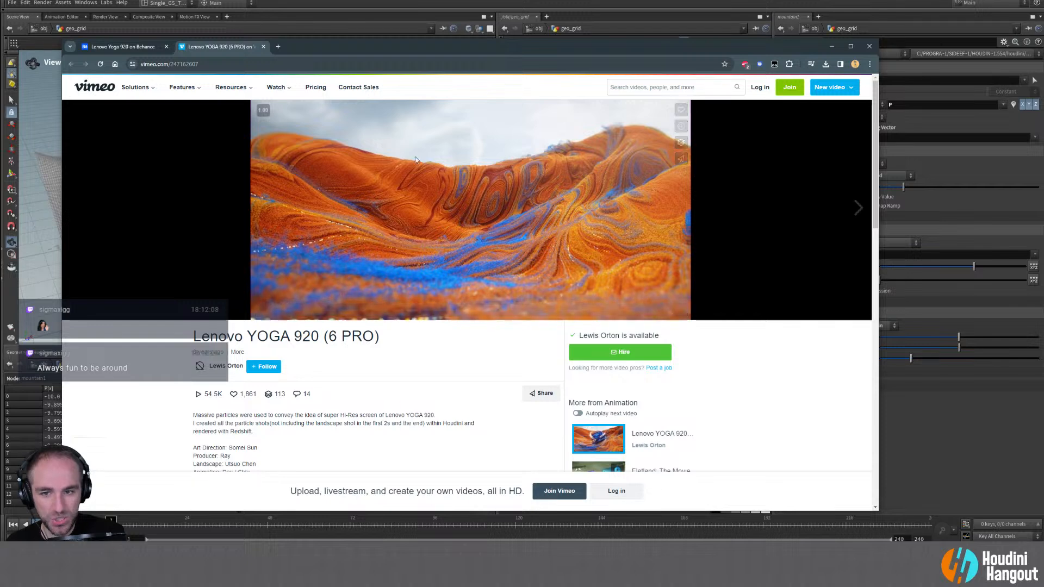
{"action": "left_click", "coordinate": [831, 46]}
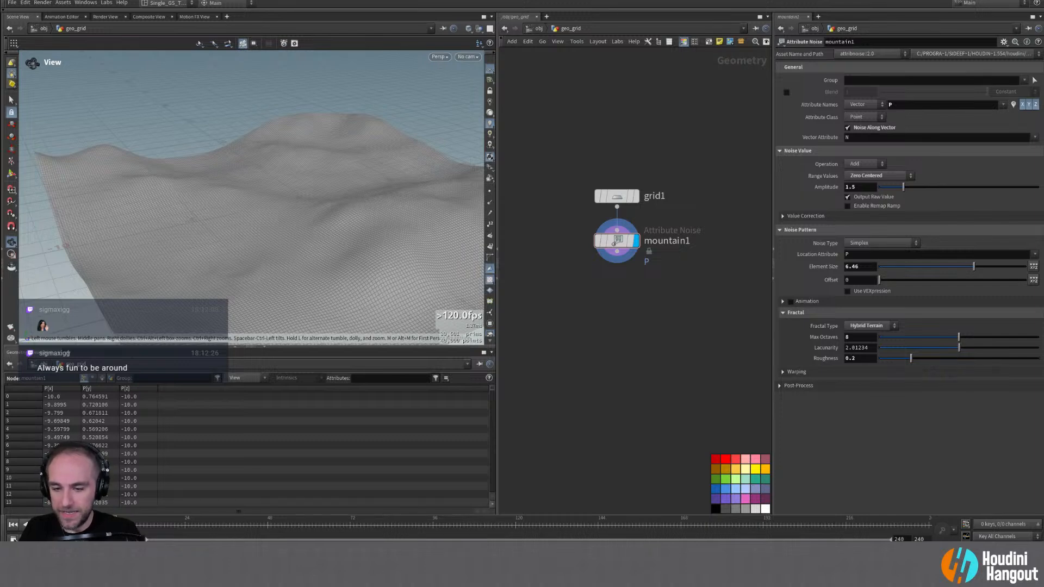
{"action": "key", "text": "alt+Tab"}
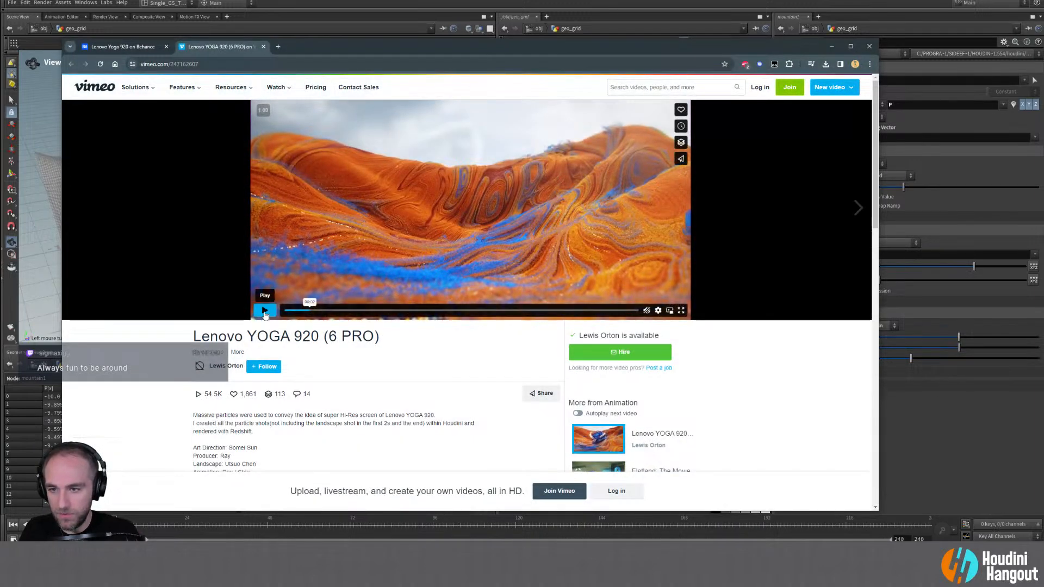
{"action": "left_click", "coordinate": [265, 310]}
{"action": "left_click", "coordinate": [265, 312]}
{"action": "left_click_drag", "start_coordinate": [319, 310], "coordinate": [312, 310]}
{"action": "left_click_drag", "start_coordinate": [313, 309], "coordinate": [337, 310]}
{"action": "left_click", "coordinate": [831, 46]}
Step: Examine the displaced grid's rolling wave shapes from several angles and distances in the viewport
{"action": "left_click_drag", "start_coordinate": [347, 190], "coordinate": [386, 215], "text": "alt"}
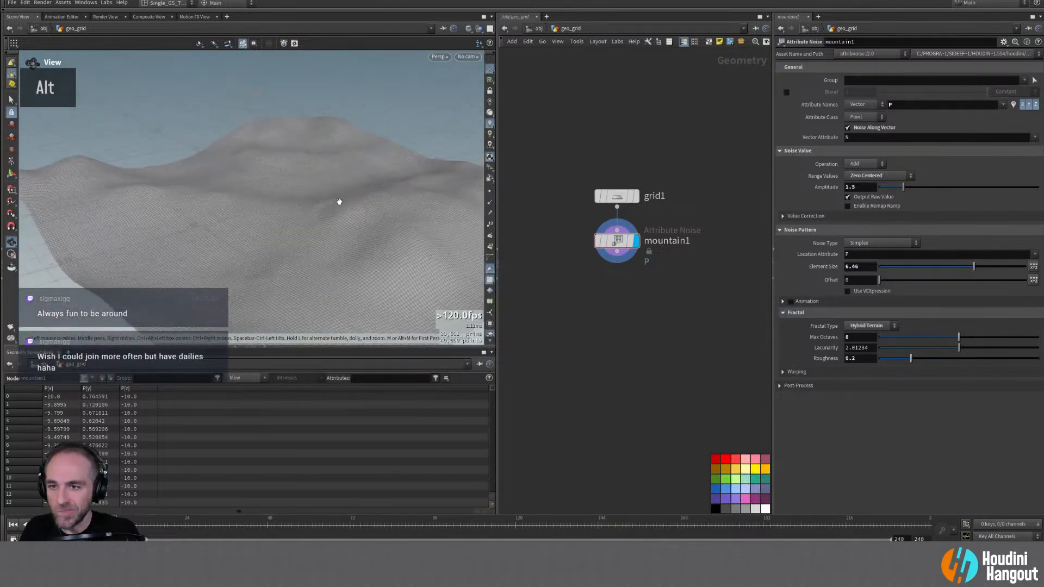
{"action": "right_click_drag", "start_coordinate": [339, 201], "coordinate": [273, 205], "text": "alt"}
{"action": "left_click_drag", "start_coordinate": [273, 205], "coordinate": [353, 238], "text": "alt"}
{"action": "middle_click_drag", "start_coordinate": [354, 238], "coordinate": [247, 194], "text": "alt"}
{"action": "left_click_drag", "start_coordinate": [247, 194], "coordinate": [231, 163], "text": "alt"}
{"action": "middle_click_drag", "start_coordinate": [231, 163], "coordinate": [256, 179], "text": "alt"}
{"action": "left_click_drag", "start_coordinate": [256, 180], "coordinate": [268, 188], "text": "alt"}
{"action": "middle_click_drag", "start_coordinate": [267, 188], "coordinate": [292, 270], "text": "alt"}
{"action": "left_click_drag", "start_coordinate": [253, 348], "coordinate": [253, 357]}
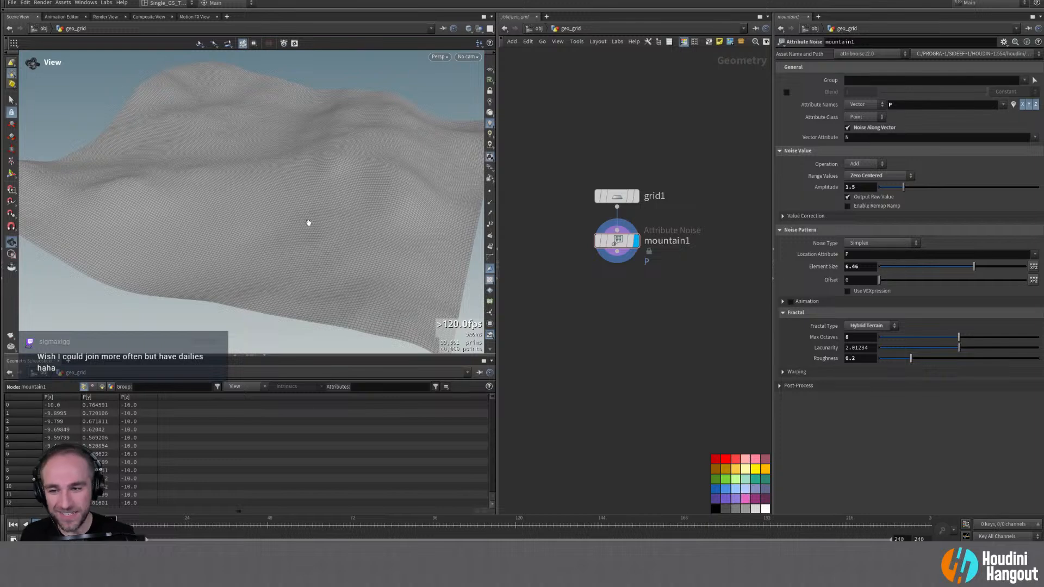
{"action": "left_click_drag", "start_coordinate": [278, 152], "coordinate": [234, 197], "text": "alt"}
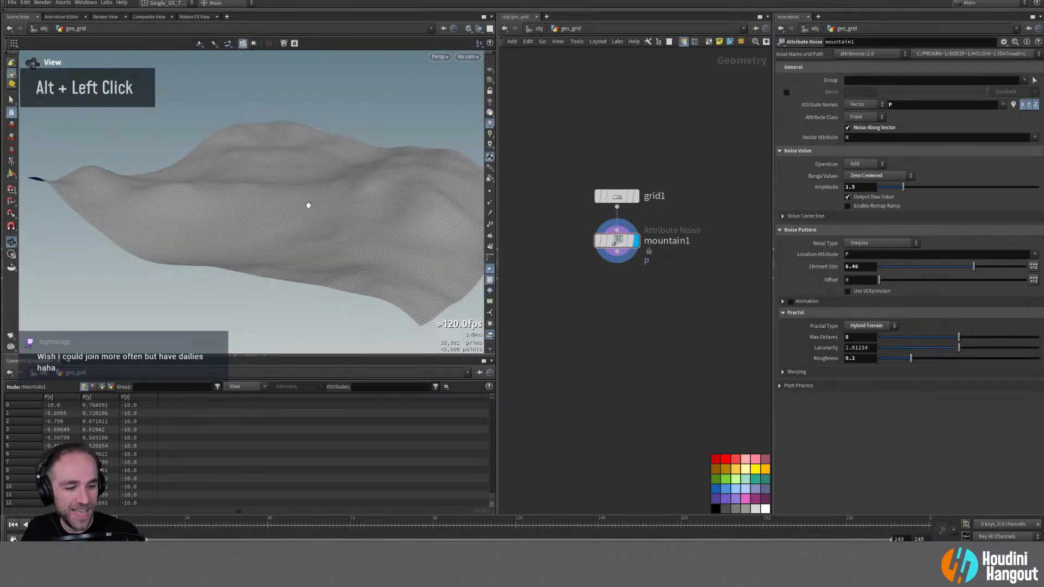
{"action": "middle_click_drag", "start_coordinate": [302, 205], "coordinate": [293, 182], "text": "alt"}
{"action": "left_click_drag", "start_coordinate": [294, 182], "coordinate": [245, 193], "text": "alt"}
{"action": "middle_click_drag", "start_coordinate": [245, 194], "coordinate": [311, 183], "text": "alt"}
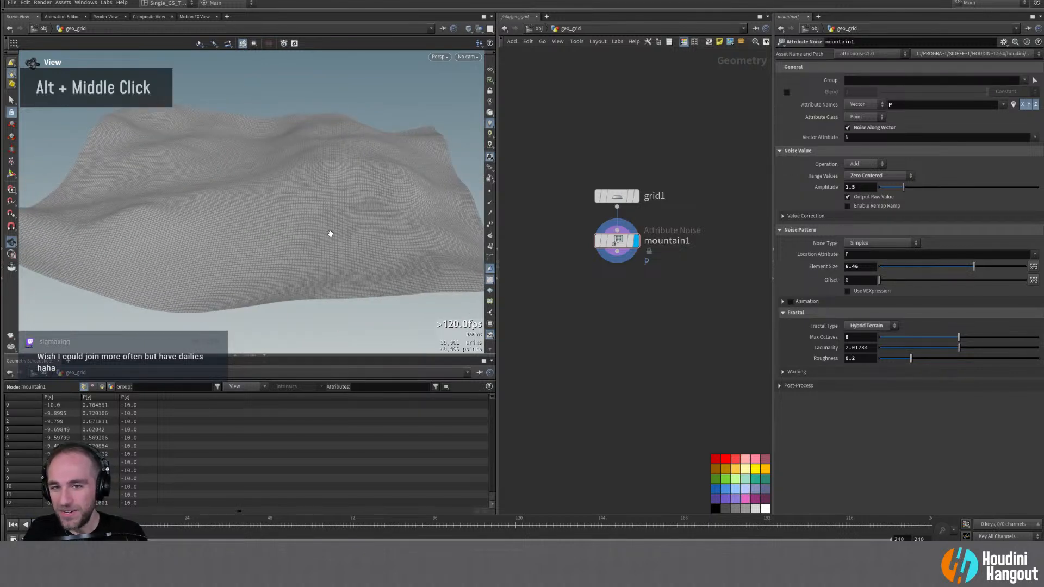
{"action": "left_click_drag", "start_coordinate": [350, 173], "coordinate": [313, 195], "text": "alt"}
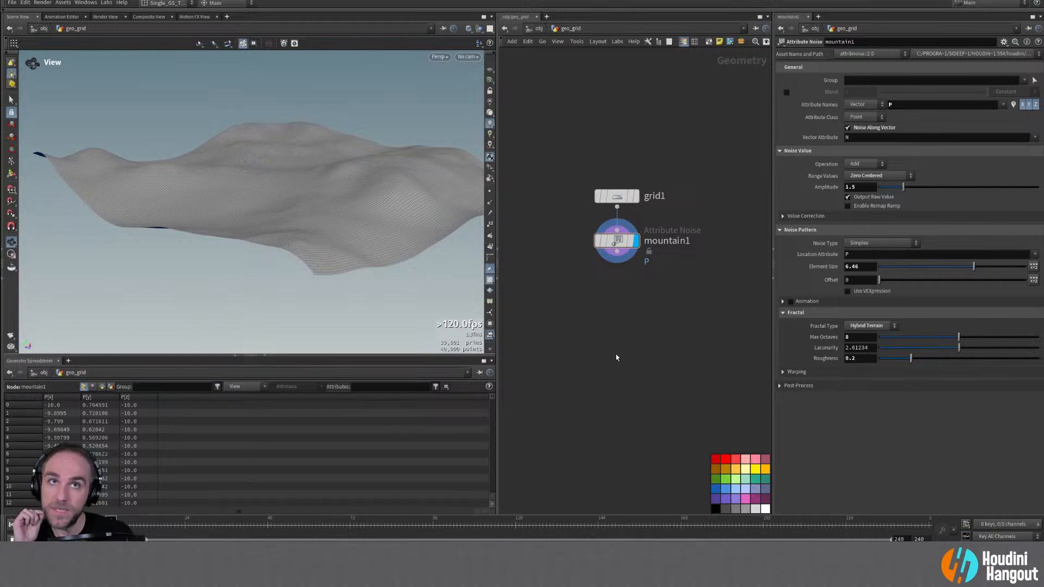
Step: Add a Scatter node connected below the mountain node and make it the displayed output
{"action": "key", "text": "Tab"}
{"action": "type", "text": "scatte"}
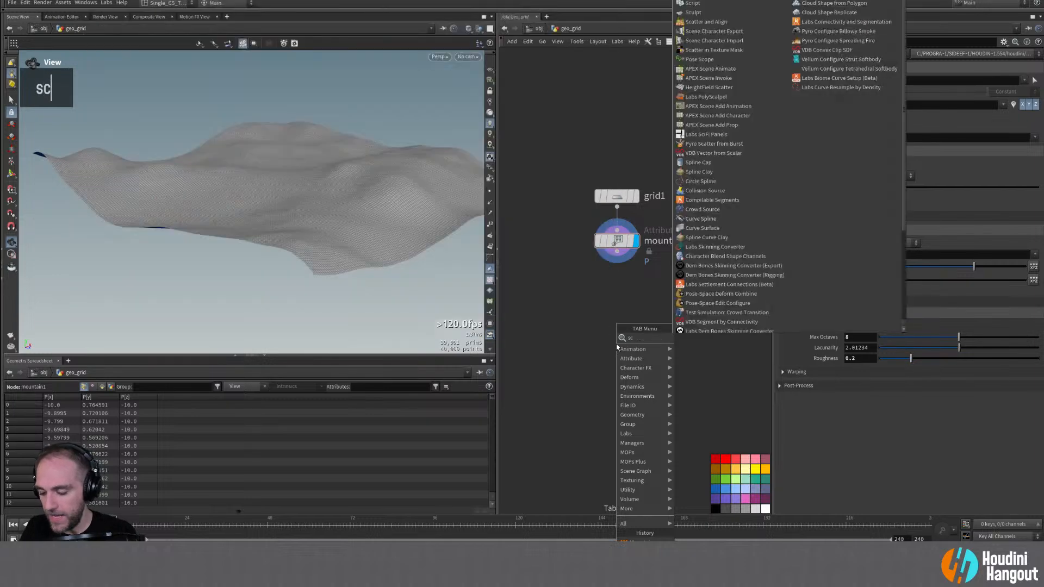
{"action": "key", "text": "Return"}
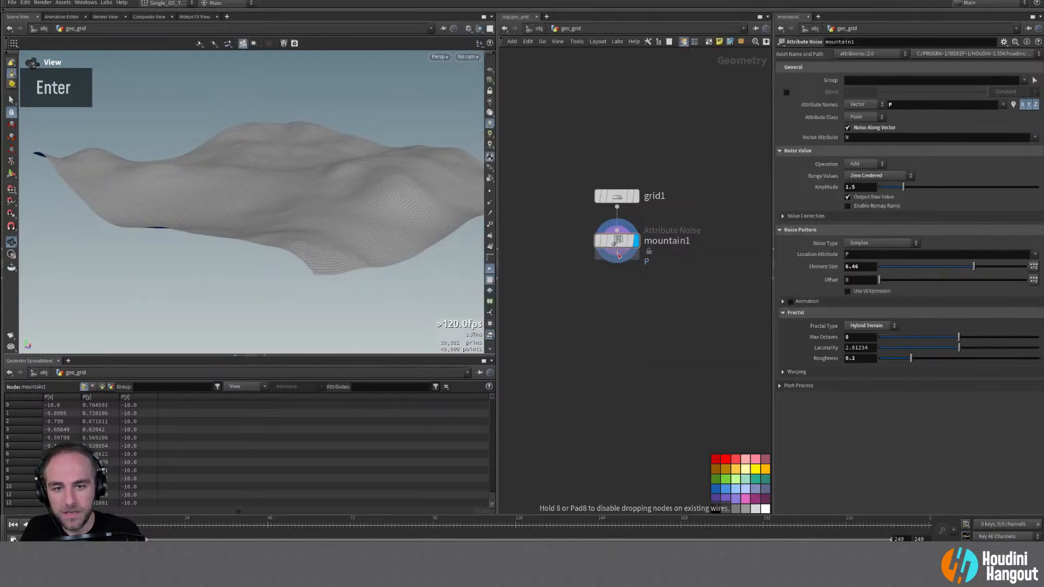
{"action": "left_click", "coordinate": [616, 285]}
{"action": "double_click", "coordinate": [633, 292]}
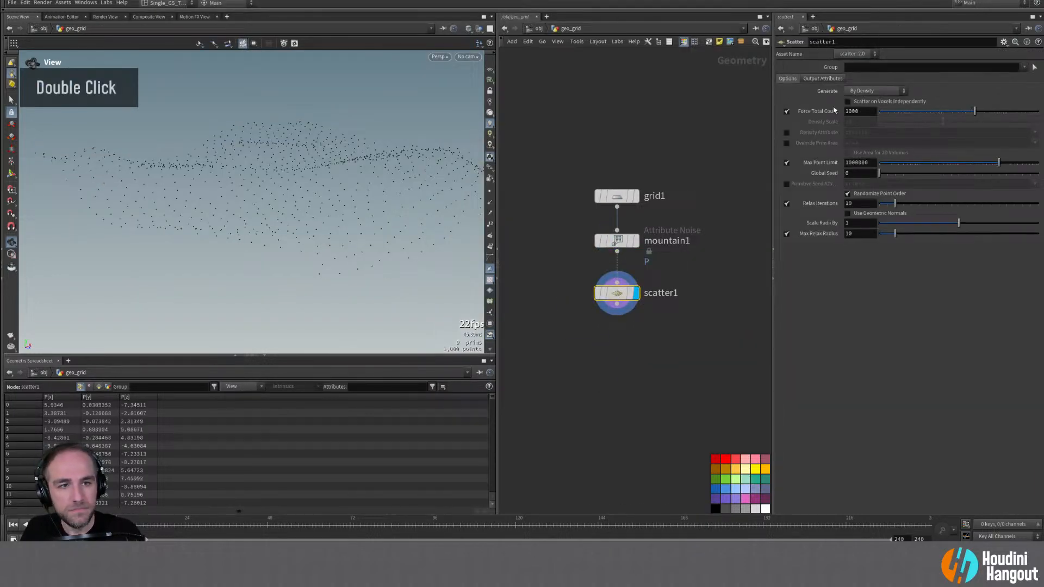
Step: Set the scatter's Force Total Count to 100000 and inspect the point density up close
{"action": "left_click", "coordinate": [868, 111]}
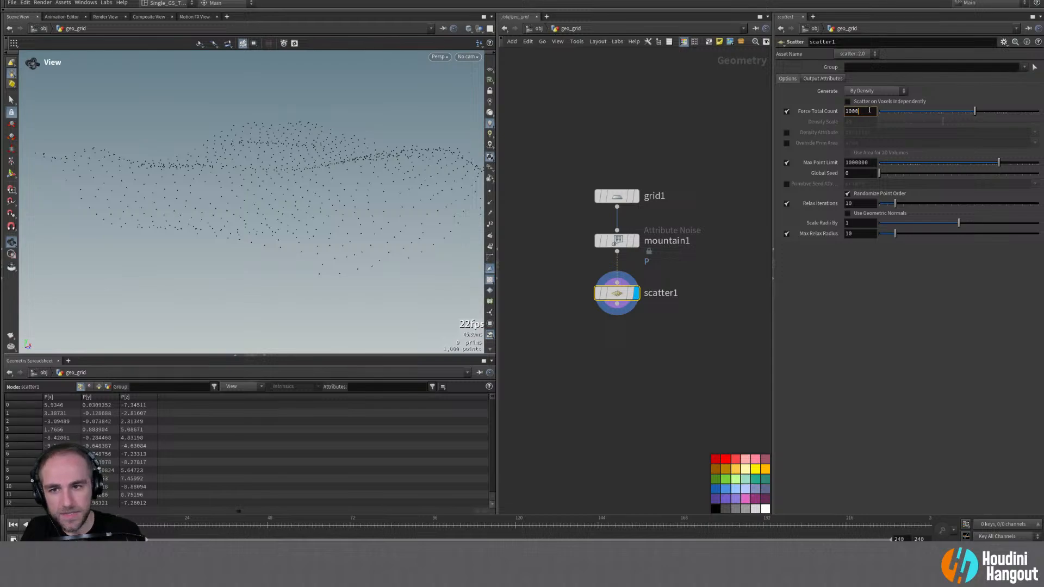
{"action": "type", "text": "0"}
{"action": "key", "text": "Return"}
{"action": "key", "text": "Return"}
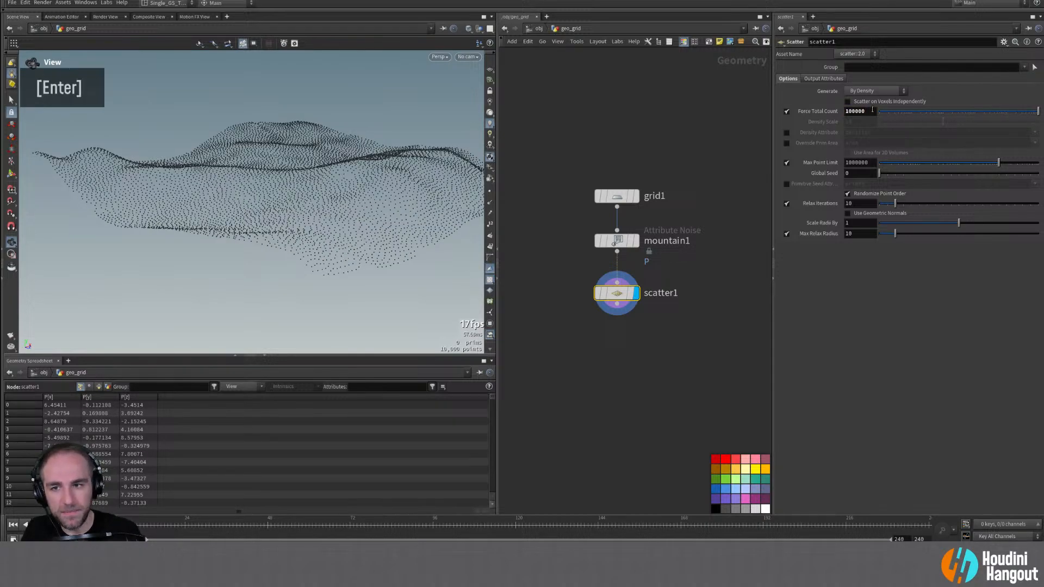
{"action": "left_click_drag", "start_coordinate": [410, 194], "coordinate": [346, 215], "text": "alt"}
{"action": "mouse_move", "coordinate": [346, 215]}
{"action": "right_mouse_down", "text": "alt"}
{"action": "mouse_move", "coordinate": [303, 221]}
{"action": "mouse_move", "coordinate": [345, 215]}
{"action": "right_mouse_up", "text": "alt"}
{"action": "left_click_drag", "start_coordinate": [345, 214], "coordinate": [320, 199], "text": "alt"}
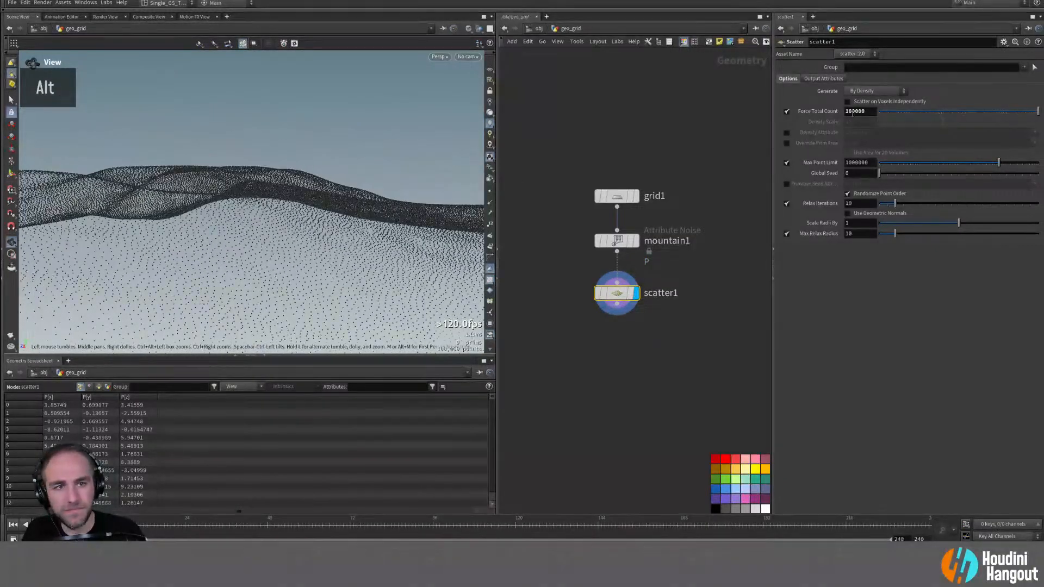
Step: Set the scatter's Force Total Count to 1000000 and inspect the denser point cloud
{"action": "left_click", "coordinate": [869, 111]}
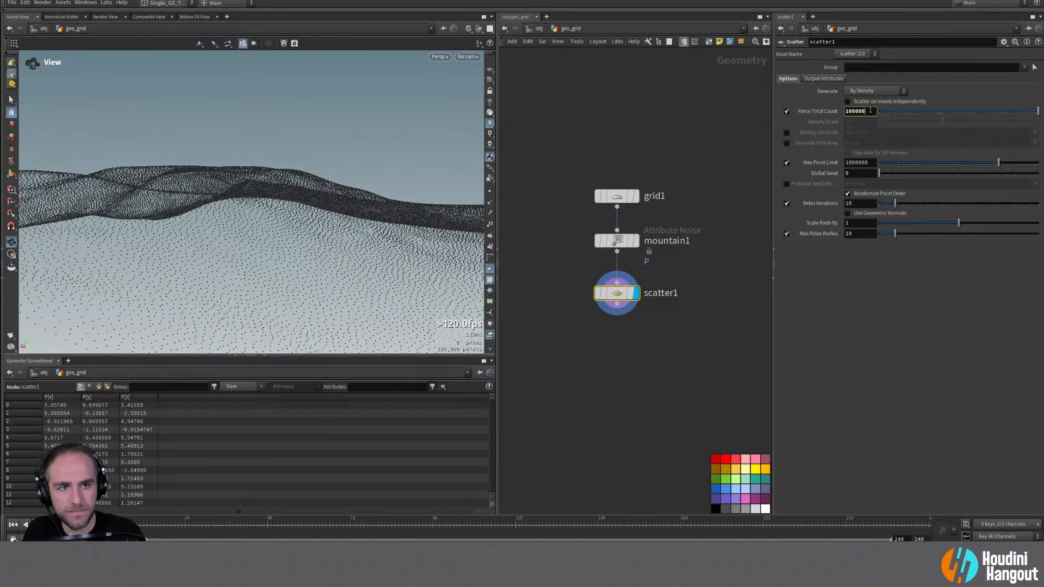
{"action": "type", "text": "0"}
{"action": "key", "text": "Return"}
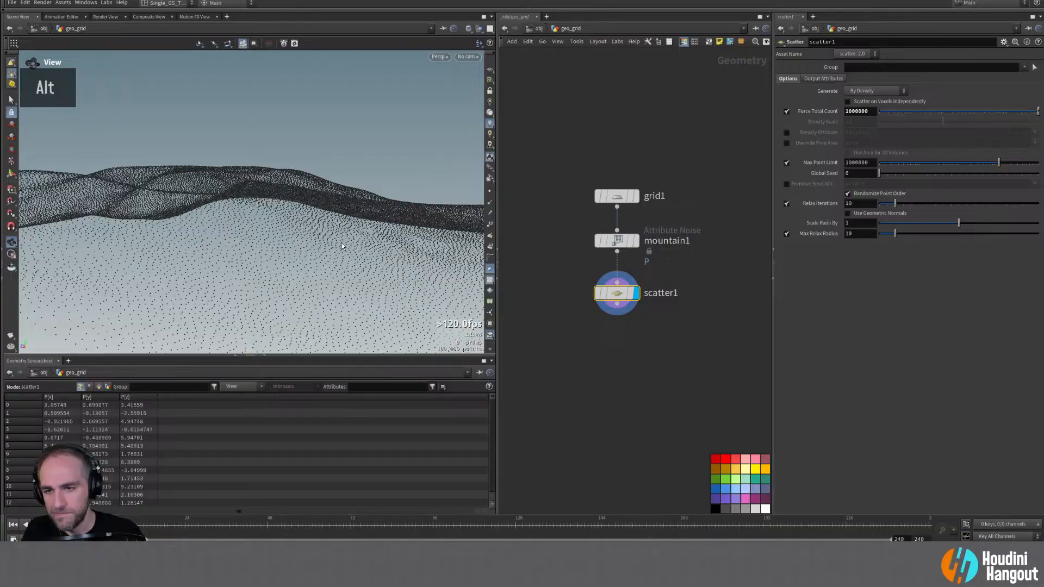
{"action": "left_click_drag", "start_coordinate": [340, 240], "coordinate": [355, 277], "text": "alt"}
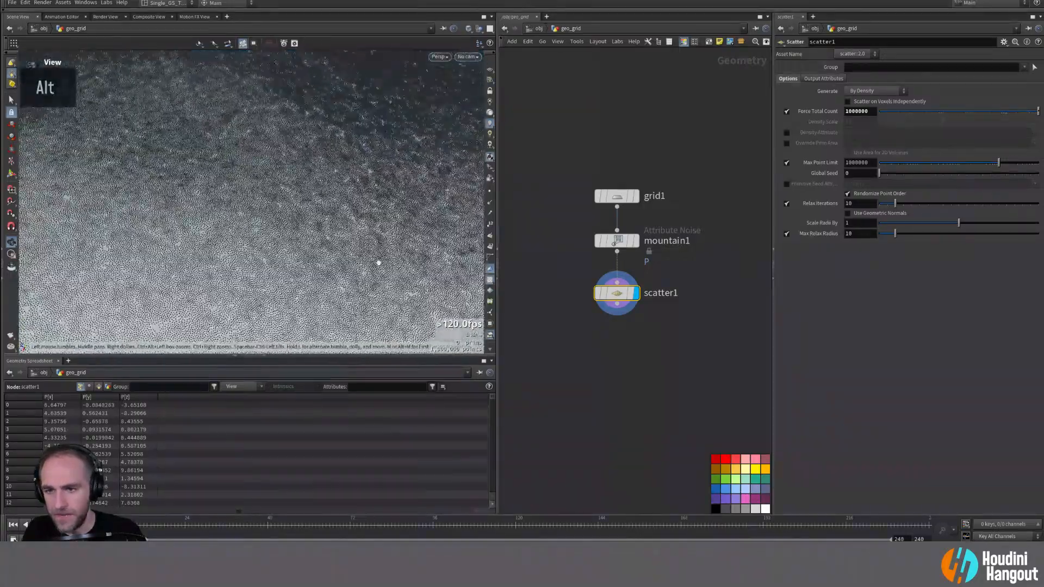
{"action": "right_click_drag", "start_coordinate": [356, 277], "coordinate": [436, 241], "text": "alt"}
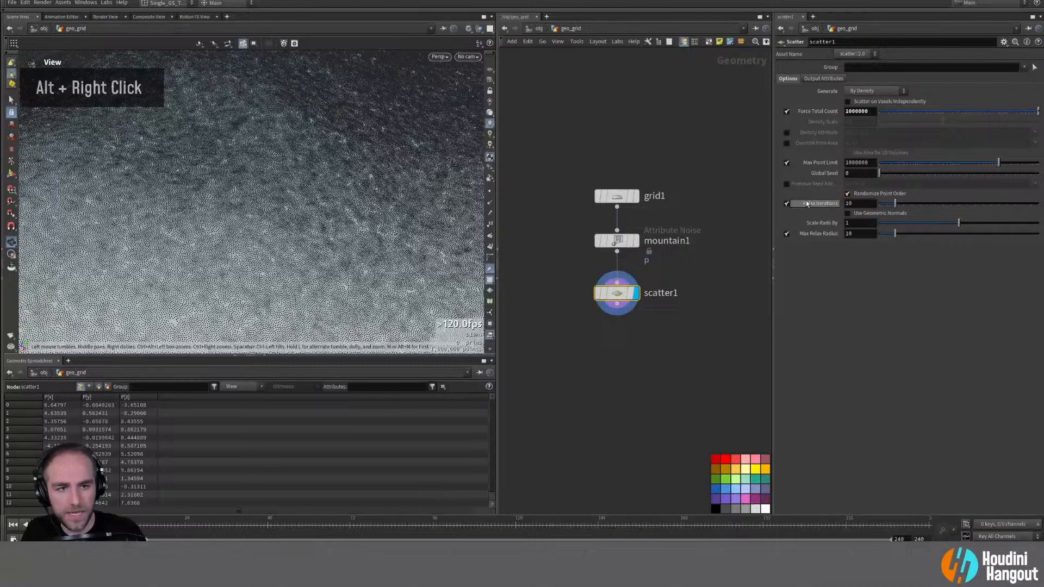
Step: Compare the scatter with Relax Iterations disabled and re-enabled, and set its Max Relax Radius to 4.9
{"action": "left_click", "coordinate": [786, 204]}
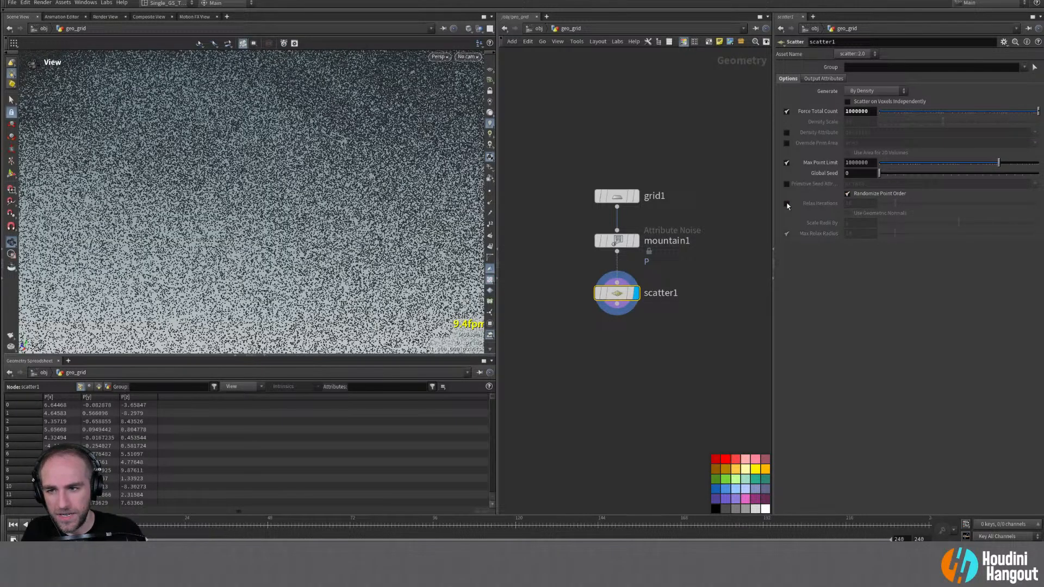
{"action": "left_click", "coordinate": [786, 204]}
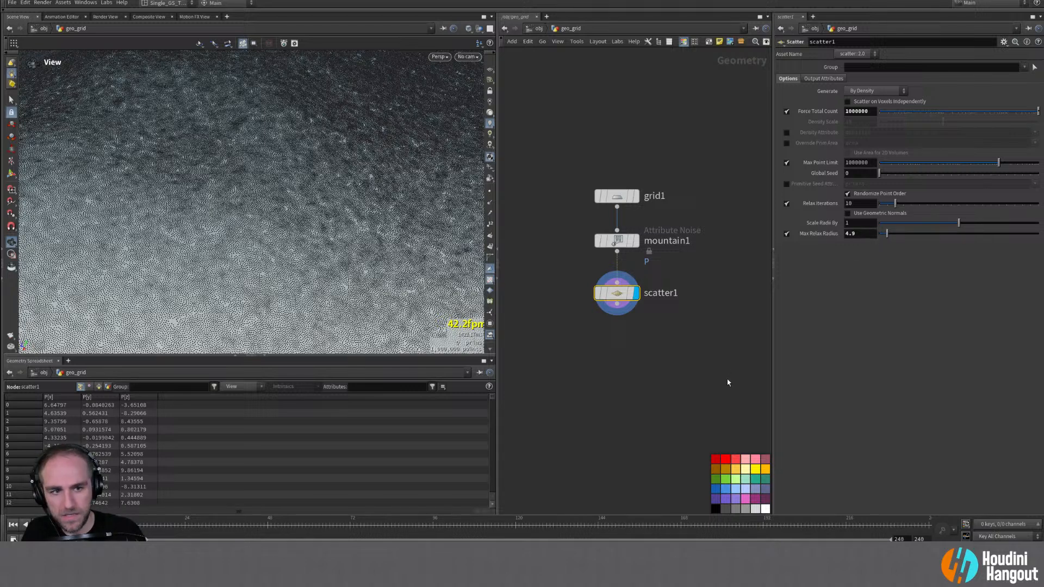
{"action": "left_click_drag", "start_coordinate": [350, 226], "coordinate": [326, 195], "text": "alt"}
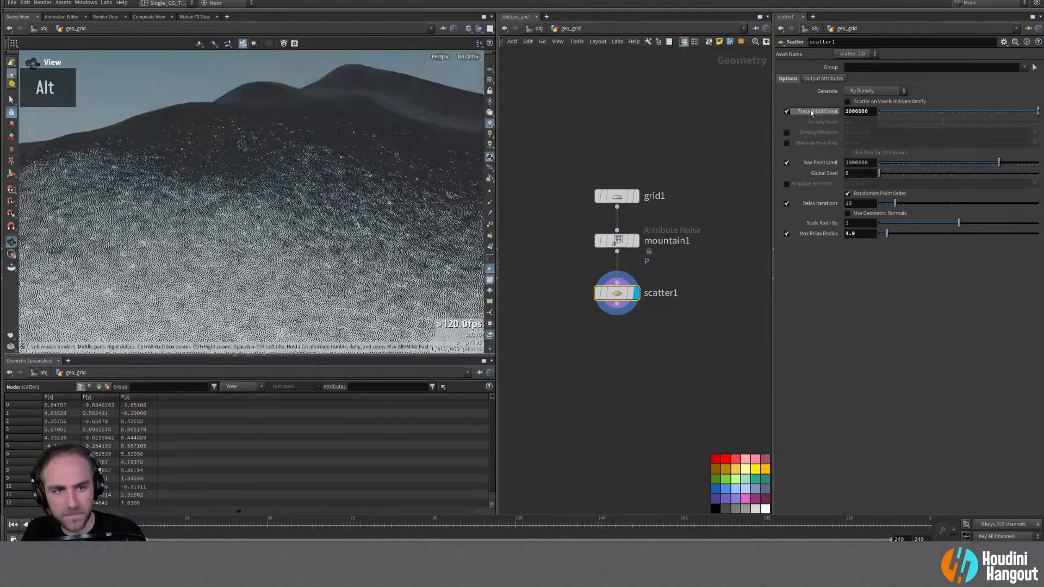
Step: Set the scatter's Force Total Count to 500000 and inspect the point coverage from several angles
{"action": "double_click", "coordinate": [850, 111]}
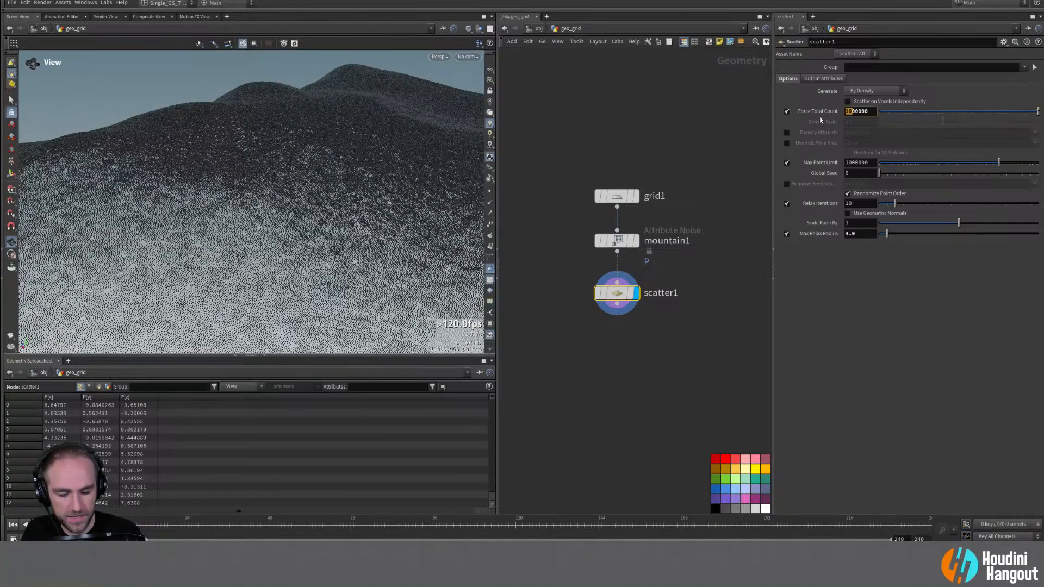
{"action": "type", "text": "500000"}
{"action": "key", "text": "Return"}
{"action": "left_click_drag", "start_coordinate": [317, 219], "coordinate": [346, 223], "text": "alt"}
{"action": "right_click_drag", "start_coordinate": [347, 223], "coordinate": [233, 235], "text": "alt"}
{"action": "middle_click_drag", "start_coordinate": [233, 235], "coordinate": [279, 178], "text": "alt"}
{"action": "left_click_drag", "start_coordinate": [279, 177], "coordinate": [291, 156], "text": "alt"}
{"action": "right_click_drag", "start_coordinate": [292, 156], "coordinate": [337, 199], "text": "alt"}
{"action": "mouse_move", "coordinate": [337, 198]}
{"action": "left_mouse_down", "text": "alt"}
{"action": "mouse_move", "coordinate": [298, 191]}
{"action": "mouse_move", "coordinate": [321, 202]}
{"action": "left_mouse_up", "text": "alt"}
{"action": "right_click_drag", "start_coordinate": [321, 203], "coordinate": [361, 168], "text": "alt"}
{"action": "left_click_drag", "start_coordinate": [362, 168], "coordinate": [280, 165], "text": "alt"}
{"action": "right_click_drag", "start_coordinate": [279, 165], "coordinate": [221, 194], "text": "alt"}
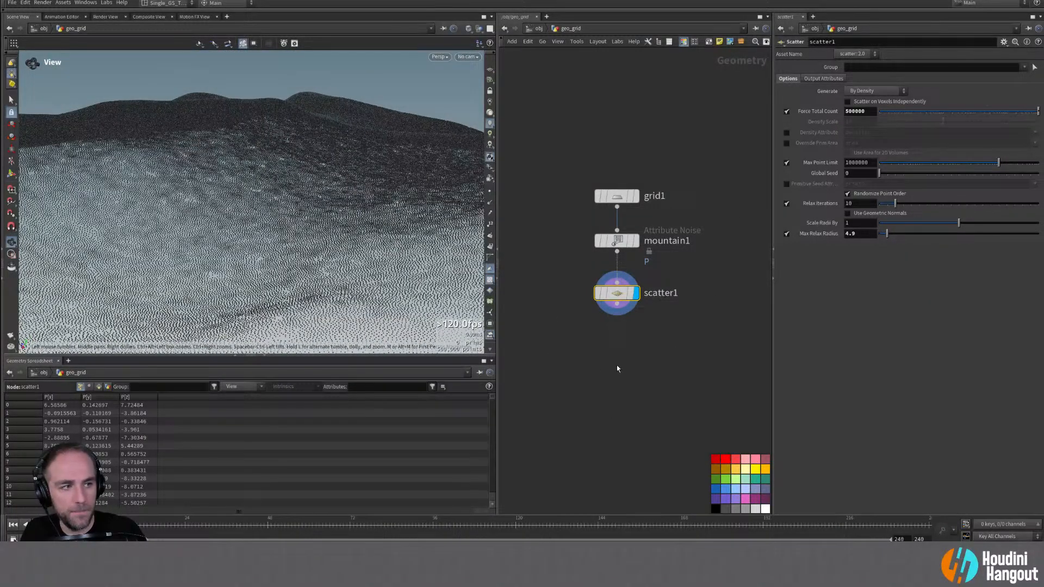
Step: Add a Point Replicate node connected below the scatter node
{"action": "key", "text": "Tab"}
{"action": "type", "text": "point wr"}
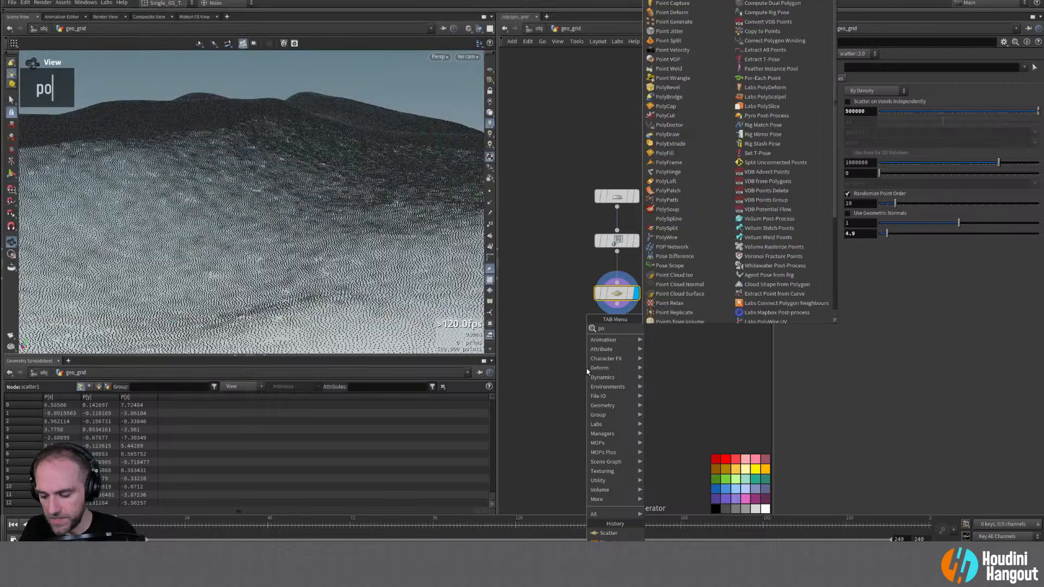
{"action": "key", "text": "BackSpace"}
{"action": "key", "text": "BackSpace"}
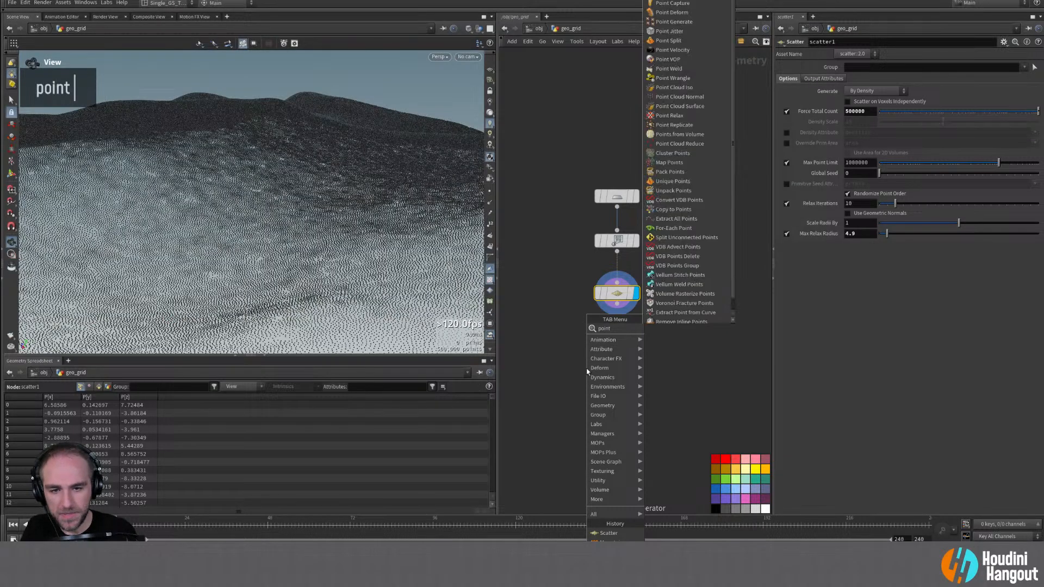
{"action": "type", "text": "rep"}
{"action": "key", "text": "Return"}
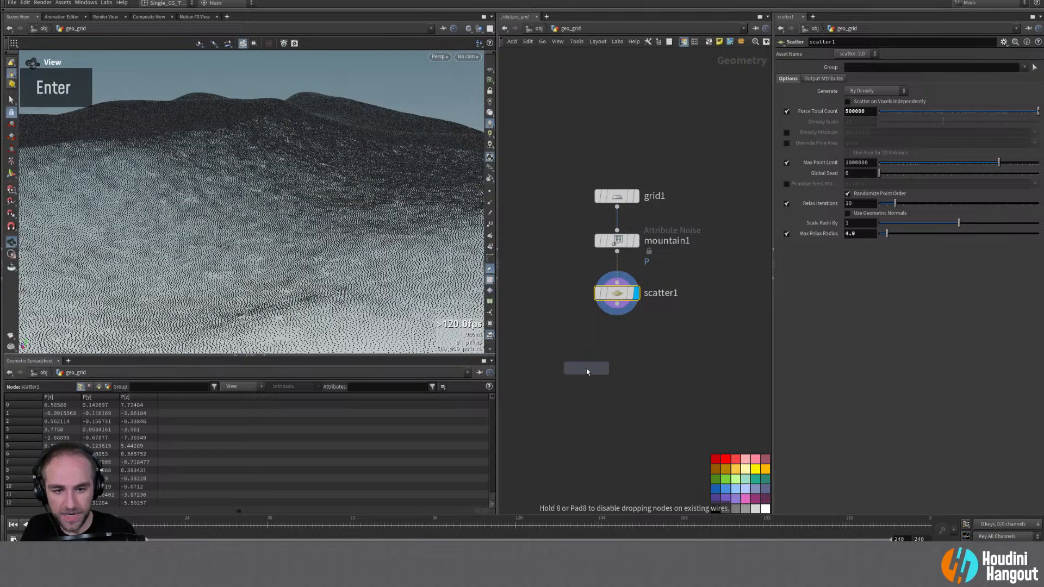
{"action": "left_click", "coordinate": [642, 313]}
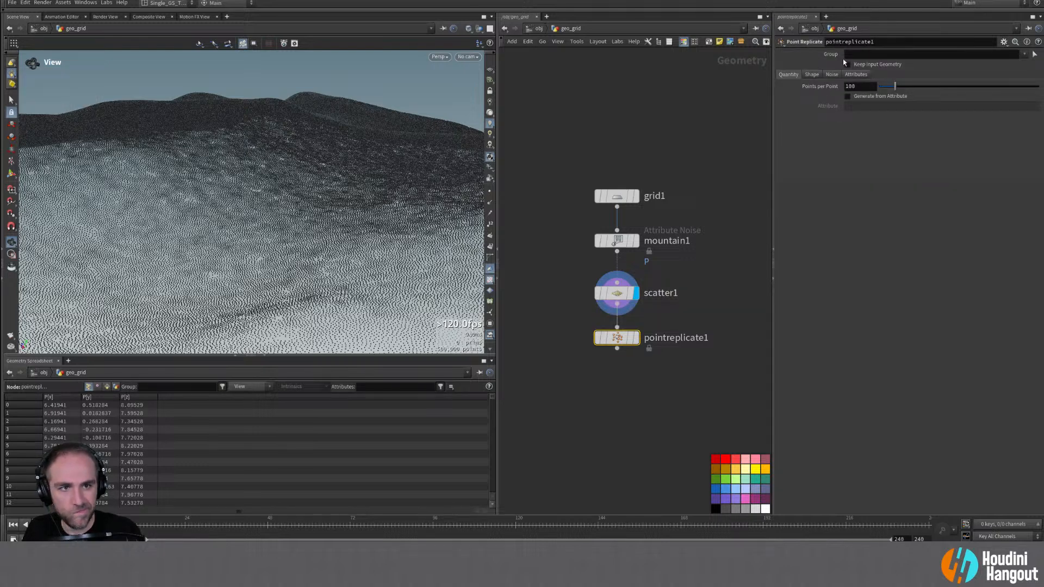
Step: Set the Point Replicate node to 10 points per point and change its replication shape to Sphere
{"action": "double_click", "coordinate": [857, 87]}
{"action": "type", "text": "10"}
{"action": "key", "text": "Return"}
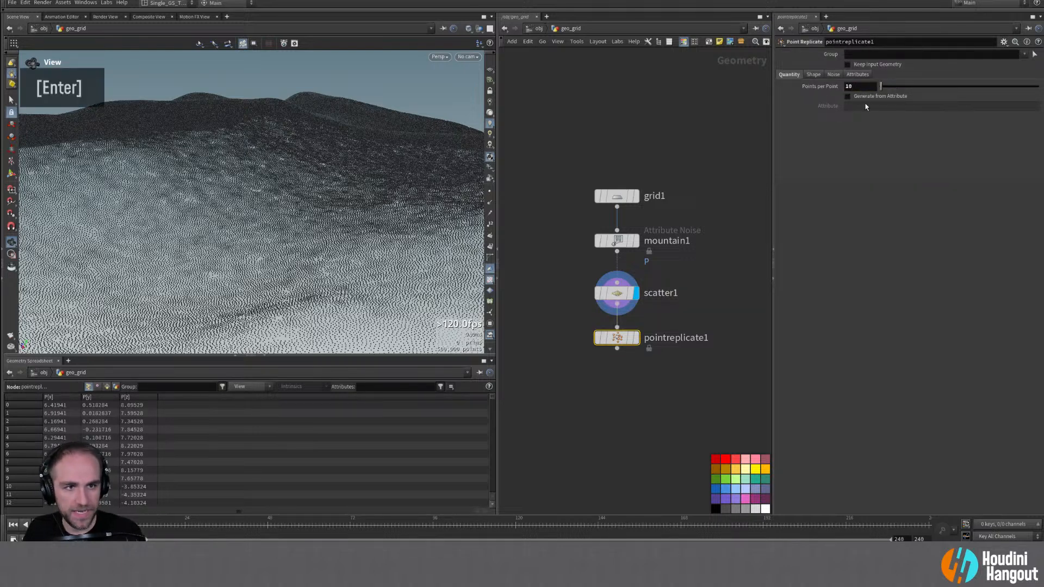
{"action": "left_click", "coordinate": [813, 74]}
{"action": "left_click", "coordinate": [862, 87]}
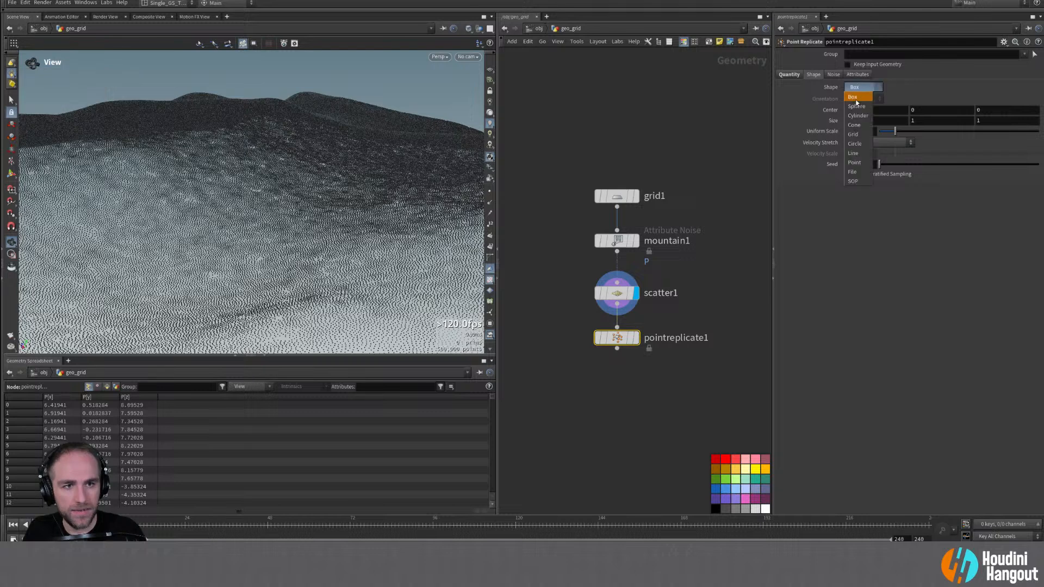
{"action": "left_click", "coordinate": [858, 87]}
{"action": "left_click_drag", "start_coordinate": [310, 269], "coordinate": [288, 269], "text": "alt"}
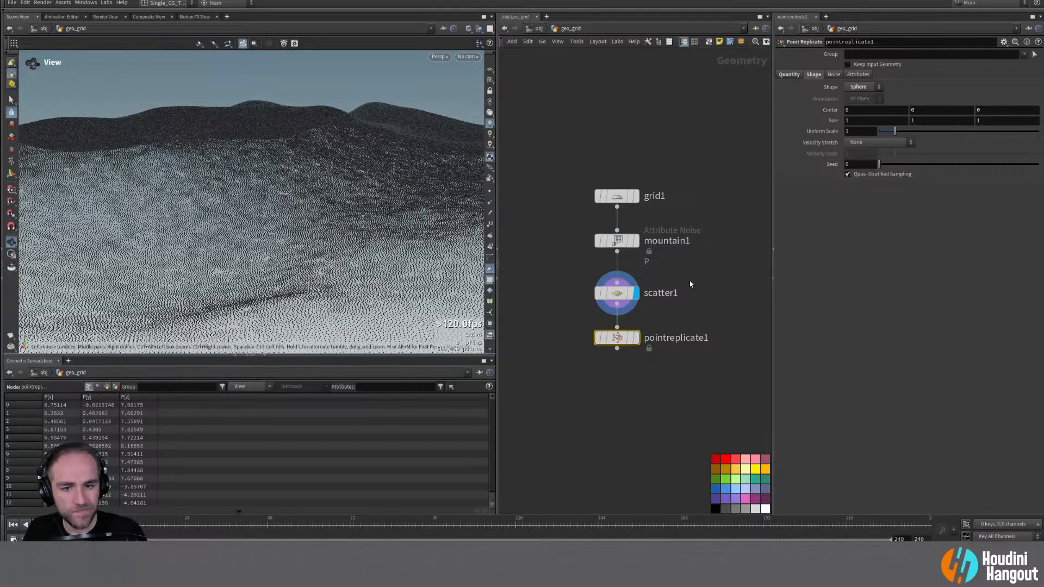
Step: Set the Point Replicate's Uniform Scale to 0.1, display the node, and inspect the replicated points
{"action": "double_click", "coordinate": [859, 131]}
{"action": "type", "text": "0.1"}
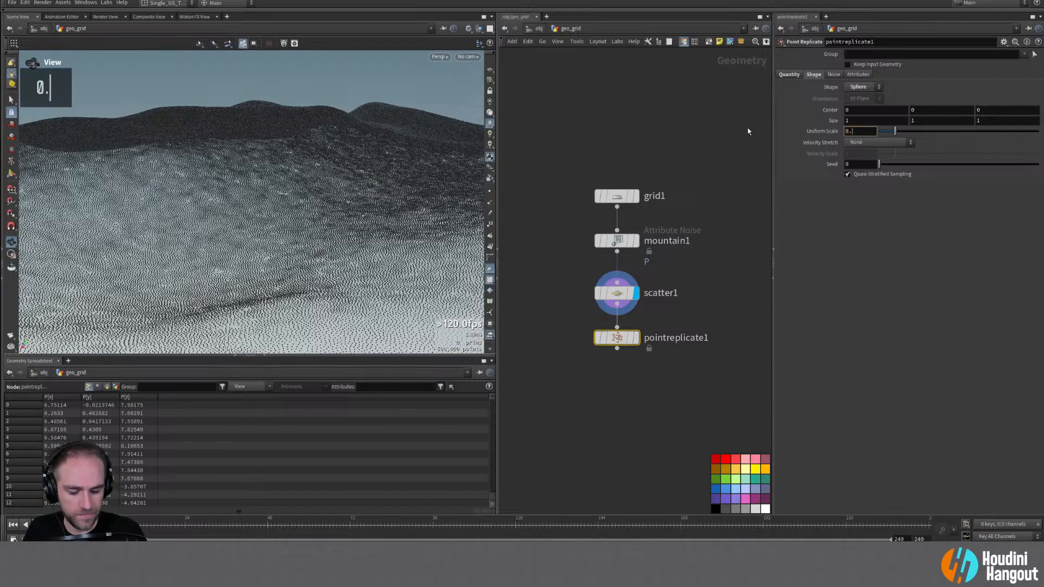
{"action": "key", "text": "Return"}
{"action": "left_click", "coordinate": [636, 338]}
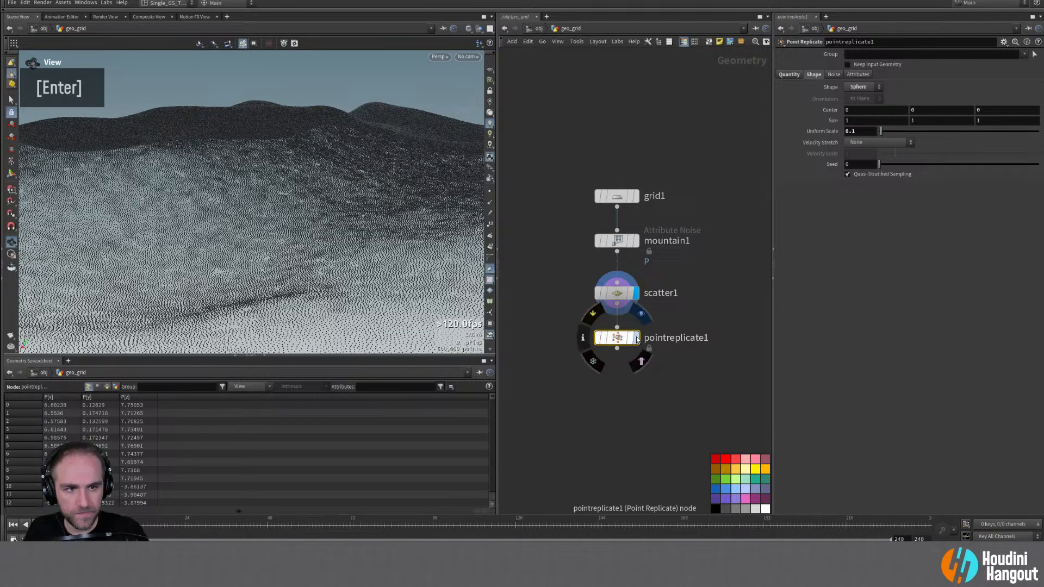
{"action": "left_click", "coordinate": [256, 275], "text": "alt"}
{"action": "right_click_drag", "start_coordinate": [256, 275], "coordinate": [364, 164], "text": "alt"}
{"action": "left_click_drag", "start_coordinate": [276, 232], "coordinate": [436, 178], "text": "alt"}
Step: Reduce the Point Replicate's Uniform Scale to 0.01 and inspect the point clusters up close
{"action": "type", "text": "0.01"}
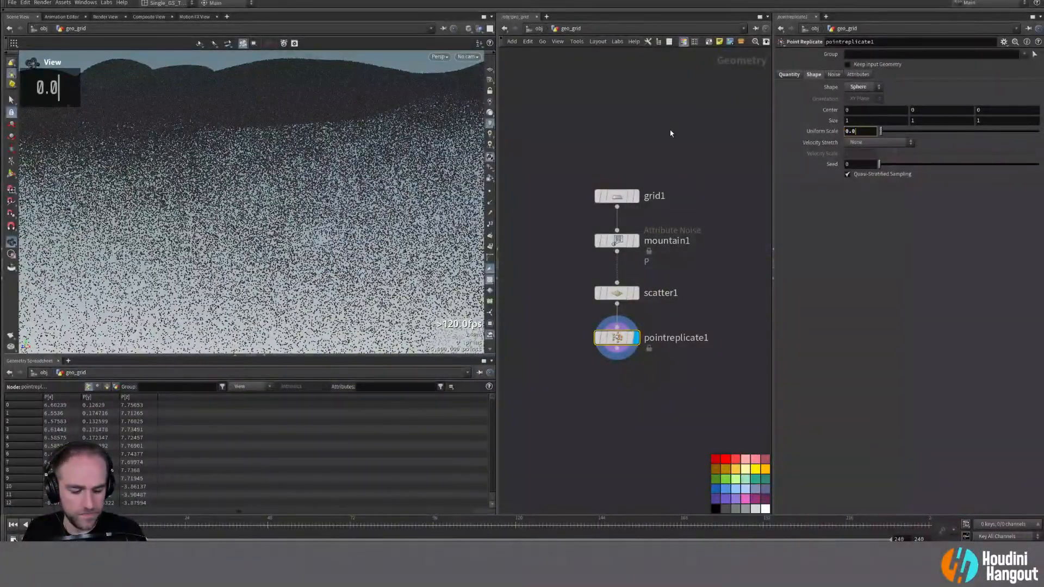
{"action": "key", "text": "Return"}
{"action": "left_click_drag", "start_coordinate": [220, 248], "coordinate": [245, 296], "text": "alt"}
{"action": "right_click_drag", "start_coordinate": [326, 255], "coordinate": [450, 200], "text": "alt"}
{"action": "left_click_drag", "start_coordinate": [260, 272], "coordinate": [260, 217], "text": "alt"}
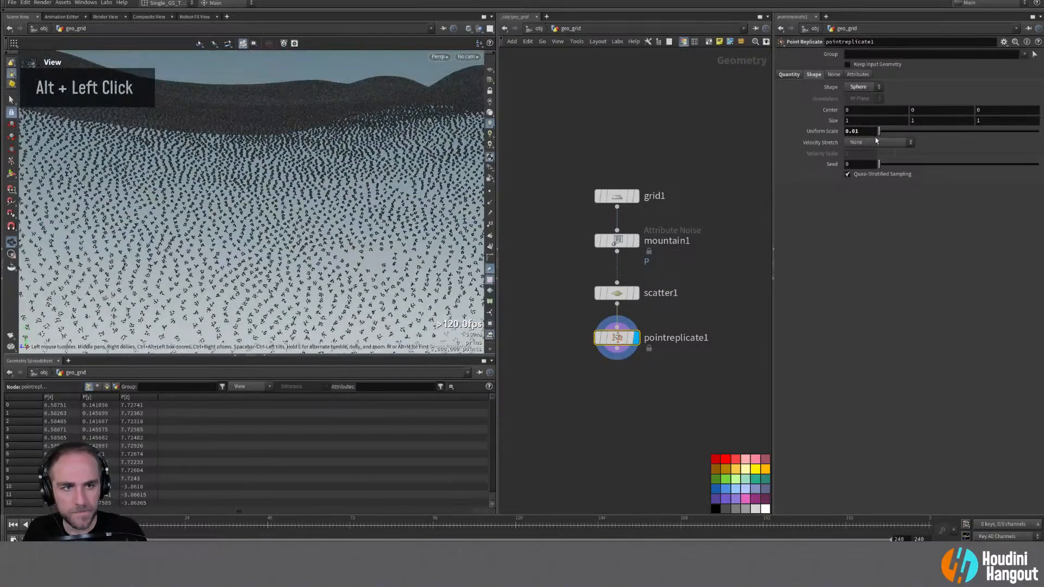
Step: Try the Circle shape with ZX Plane orientation on the Point Replicate node and inspect the replicated points
{"action": "left_click", "coordinate": [864, 86]}
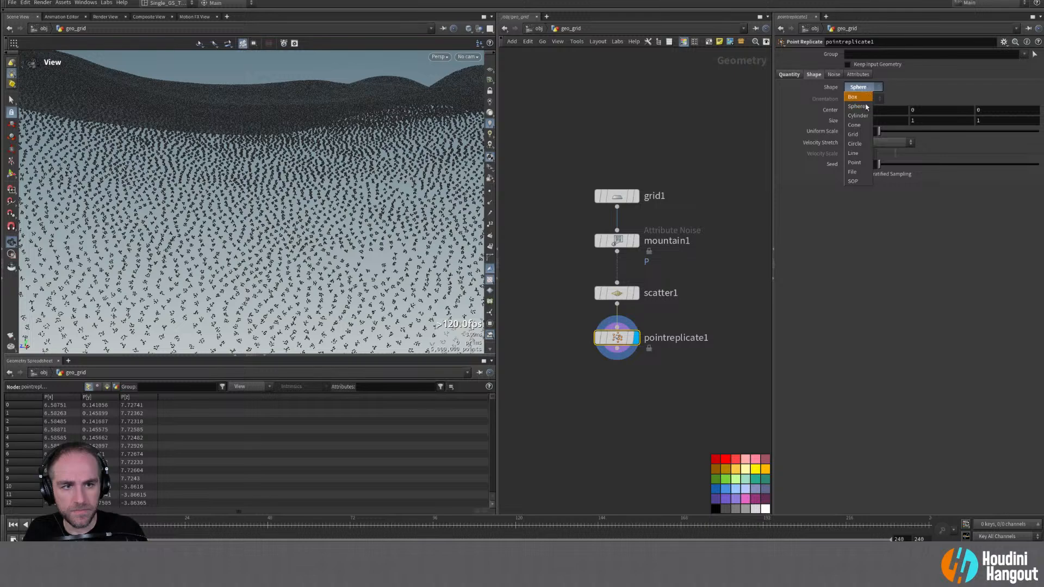
{"action": "left_click", "coordinate": [863, 144]}
{"action": "left_click_drag", "start_coordinate": [338, 223], "coordinate": [350, 184], "text": "alt"}
{"action": "left_click", "coordinate": [864, 99]}
{"action": "left_click", "coordinate": [859, 128]}
{"action": "right_click_drag", "start_coordinate": [351, 184], "coordinate": [368, 210], "text": "alt"}
{"action": "left_click_drag", "start_coordinate": [368, 210], "coordinate": [291, 213], "text": "alt"}
{"action": "right_click_drag", "start_coordinate": [291, 213], "coordinate": [427, 143], "text": "alt"}
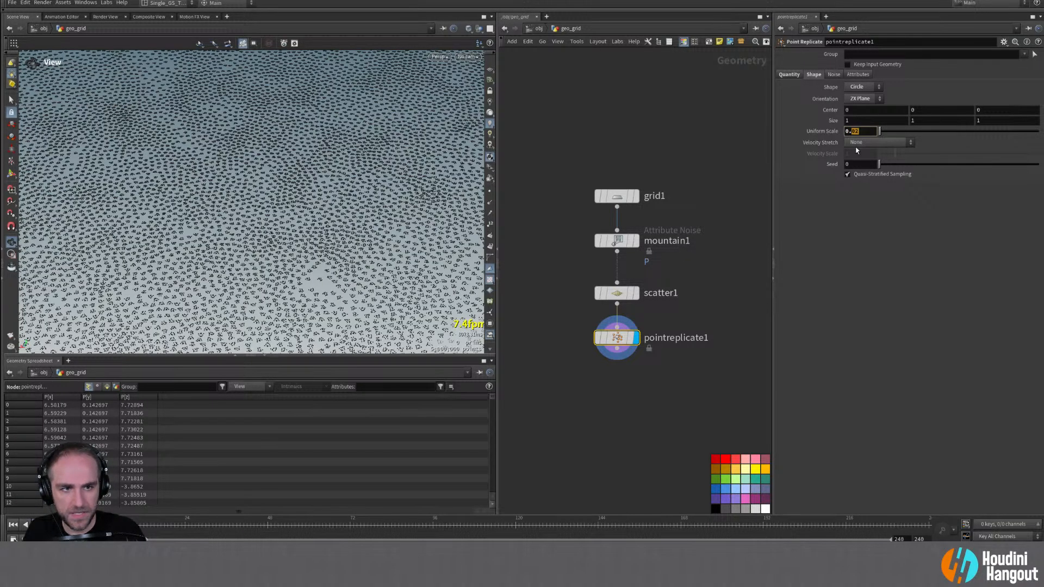
Step: Try Uniform Scale values of 0.03 and 0.05 on the Point Replicate node and inspect the point distribution
{"action": "key", "text": "Return"}
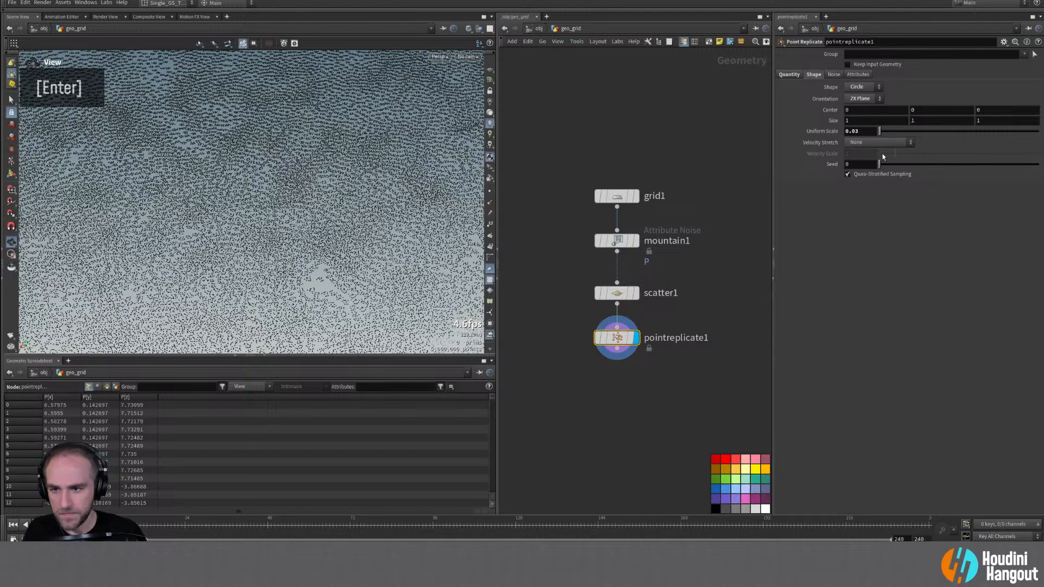
{"action": "key", "text": "Return"}
{"action": "left_click_drag", "start_coordinate": [426, 236], "coordinate": [331, 196], "text": "alt"}
{"action": "right_click_drag", "start_coordinate": [331, 196], "coordinate": [154, 210], "text": "alt"}
{"action": "left_click_drag", "start_coordinate": [154, 210], "coordinate": [290, 189], "text": "alt"}
{"action": "right_click_drag", "start_coordinate": [289, 189], "coordinate": [396, 168], "text": "alt"}
{"action": "left_click_drag", "start_coordinate": [396, 168], "coordinate": [392, 203], "text": "alt"}
{"action": "right_click_drag", "start_coordinate": [391, 203], "coordinate": [346, 213], "text": "alt"}
{"action": "left_click_drag", "start_coordinate": [346, 213], "coordinate": [443, 226], "text": "alt"}
{"action": "right_click_drag", "start_coordinate": [442, 227], "coordinate": [238, 218], "text": "alt"}
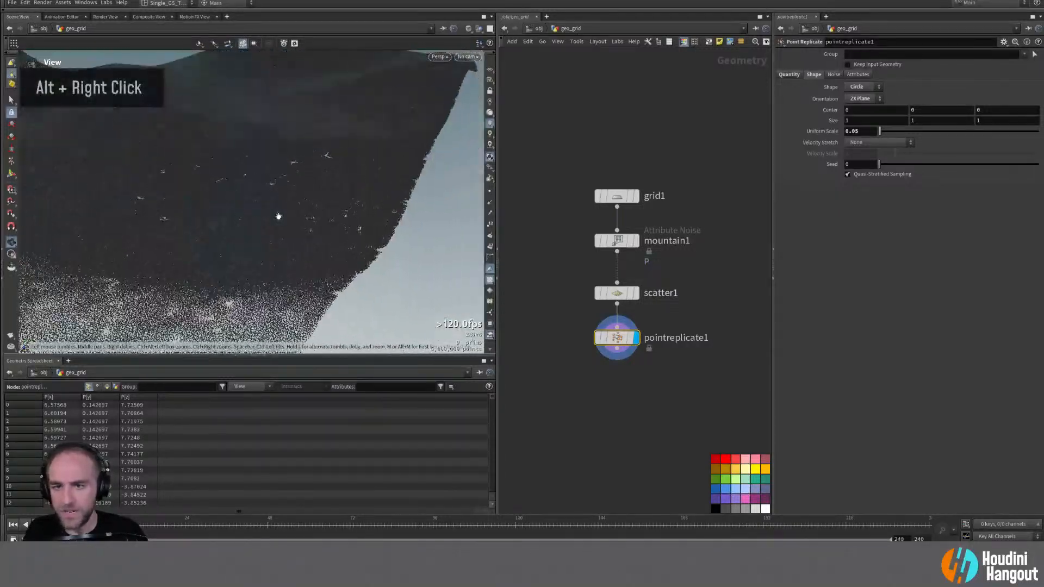
Step: Examine the replicated points across the hills, both from a distance and up close near the terrain edge
{"action": "left_click_drag", "start_coordinate": [238, 218], "coordinate": [298, 201], "text": "alt"}
{"action": "middle_click_drag", "start_coordinate": [299, 200], "coordinate": [305, 235], "text": "alt"}
{"action": "right_click_drag", "start_coordinate": [305, 236], "coordinate": [291, 217], "text": "alt"}
{"action": "middle_click_drag", "start_coordinate": [292, 217], "coordinate": [284, 206], "text": "alt"}
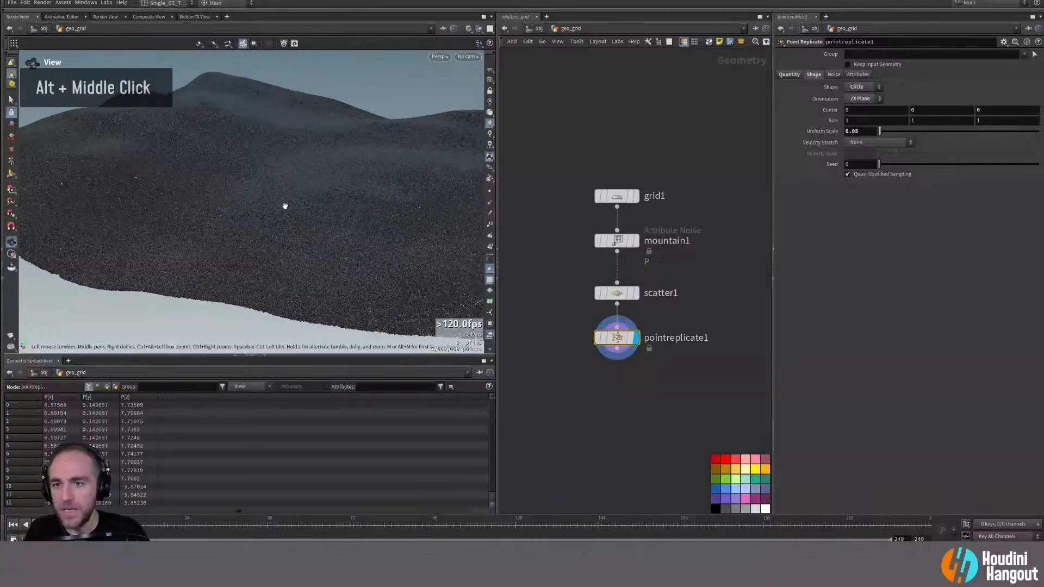
{"action": "right_click_drag", "start_coordinate": [284, 206], "coordinate": [513, 135], "text": "alt"}
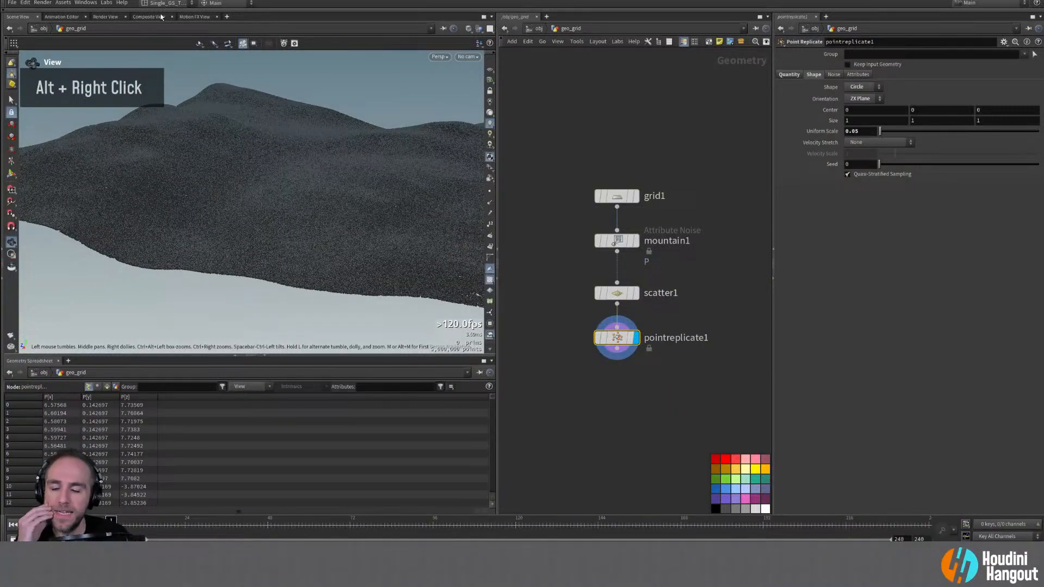
{"action": "right_click_drag", "start_coordinate": [259, 188], "coordinate": [193, 171]}
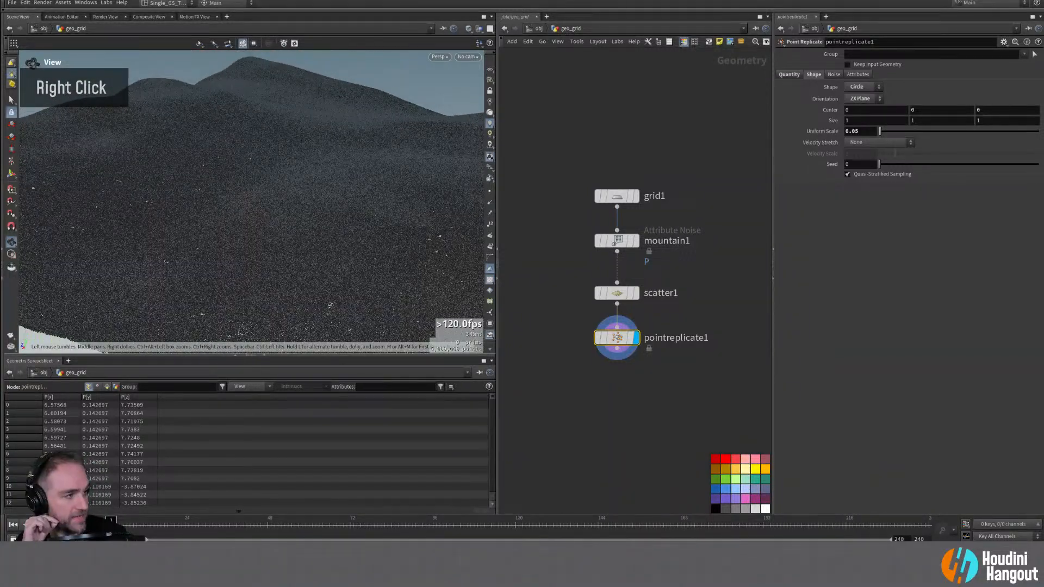
{"action": "left_click_drag", "start_coordinate": [350, 168], "coordinate": [340, 170]}
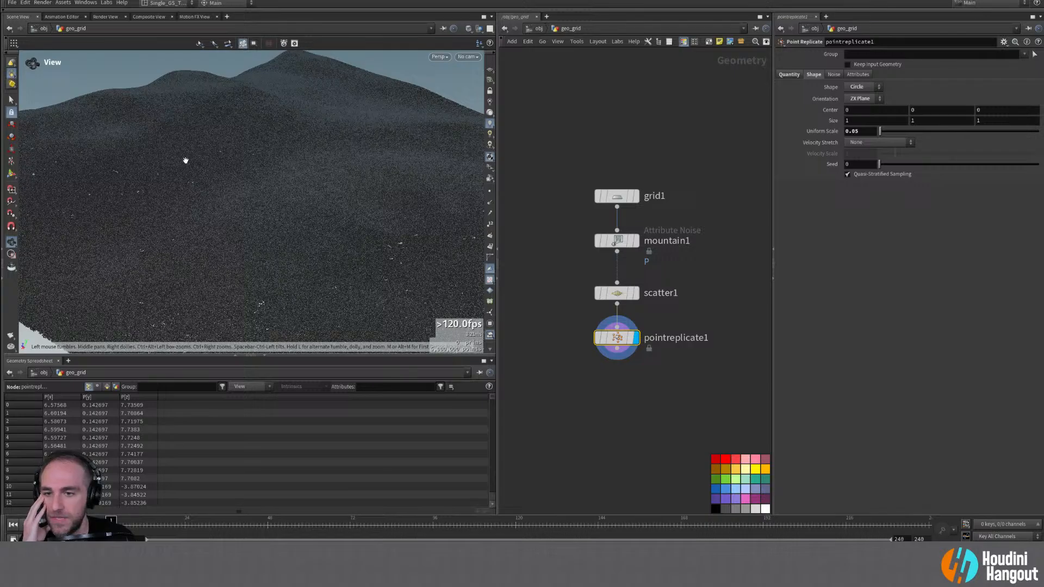
{"action": "right_click_drag", "start_coordinate": [183, 195], "coordinate": [163, 170]}
{"action": "middle_click_drag", "start_coordinate": [163, 170], "coordinate": [181, 233]}
{"action": "right_click_drag", "start_coordinate": [181, 233], "coordinate": [110, 228]}
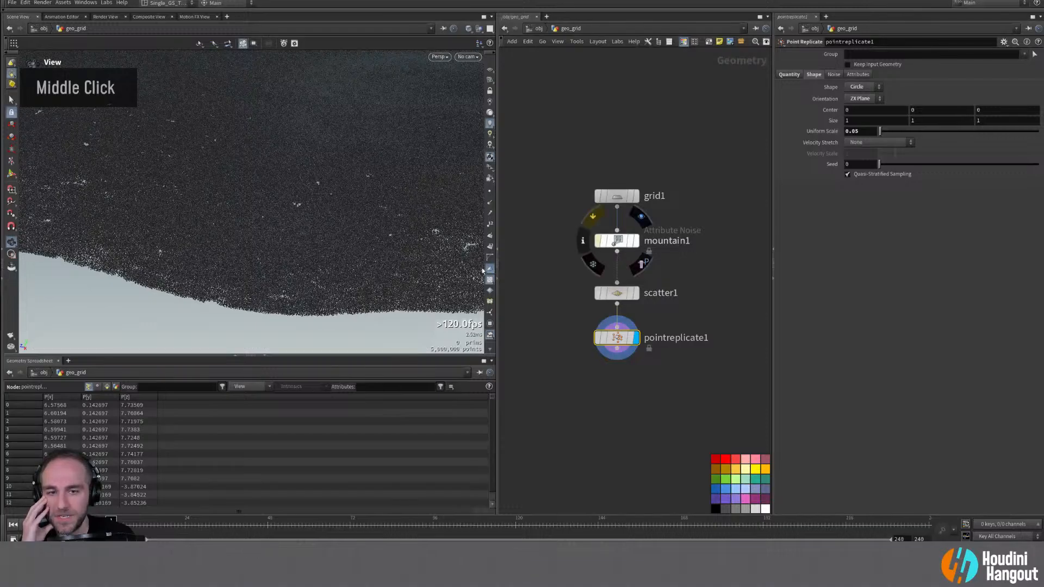
Step: Bypass the mountain node and set the Point Replicate's Uniform Scale to 0.02 to study the points on flat ground
{"action": "mouse_move", "coordinate": [349, 193]}
{"action": "right_mouse_down"}
{"action": "mouse_move", "coordinate": [272, 219]}
{"action": "mouse_move", "coordinate": [280, 226]}
{"action": "mouse_move", "coordinate": [319, 199]}
{"action": "mouse_move", "coordinate": [318, 152]}
{"action": "mouse_move", "coordinate": [303, 171]}
{"action": "mouse_move", "coordinate": [210, 165]}
{"action": "mouse_move", "coordinate": [371, 186]}
{"action": "mouse_move", "coordinate": [353, 209]}
{"action": "mouse_move", "coordinate": [349, 162]}
{"action": "mouse_move", "coordinate": [361, 189]}
{"action": "right_mouse_up"}
{"action": "middle_click_drag", "start_coordinate": [862, 131], "coordinate": [843, 148]}
{"action": "right_click_drag", "start_coordinate": [301, 246], "coordinate": [348, 214]}
{"action": "right_click_drag", "start_coordinate": [492, 174], "coordinate": [804, 134]}
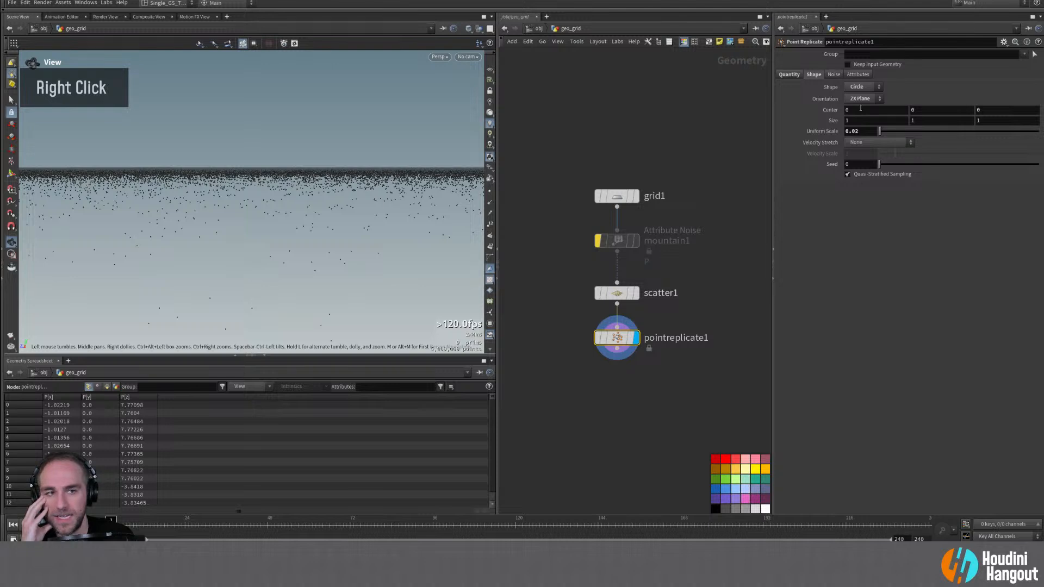
Step: Change the Point Replicate's shape to Sphere and inspect the points on the flat grid
{"action": "left_click", "coordinate": [859, 88]}
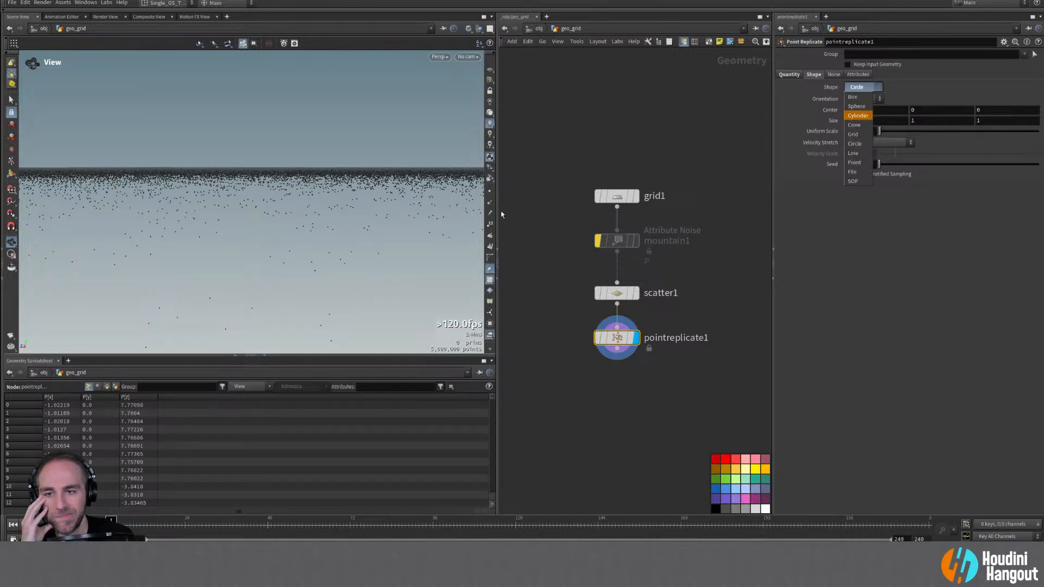
{"action": "left_click", "coordinate": [356, 245]}
{"action": "left_click_drag", "start_coordinate": [333, 218], "coordinate": [350, 239]}
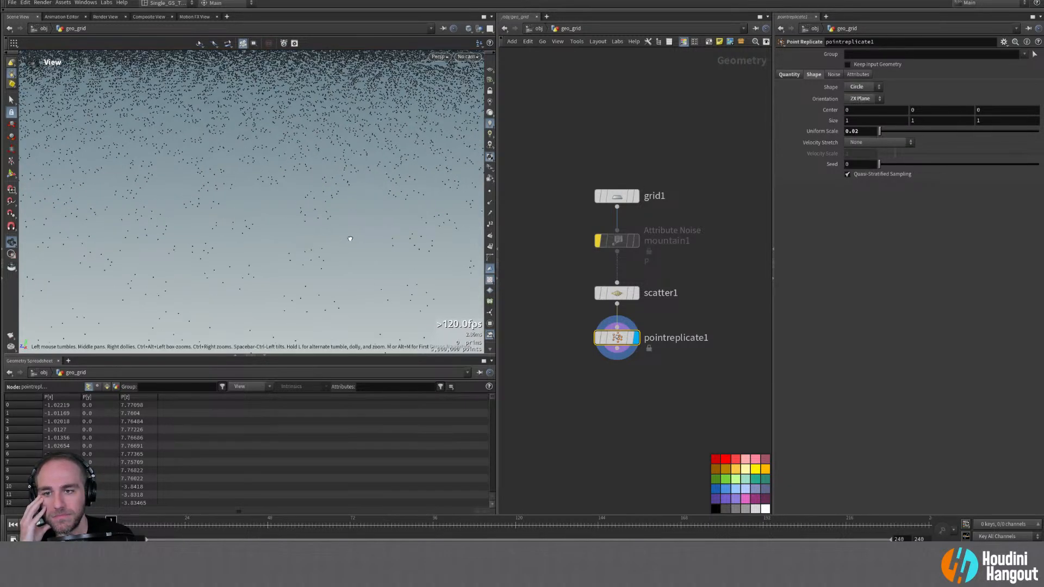
{"action": "left_click", "coordinate": [854, 88]}
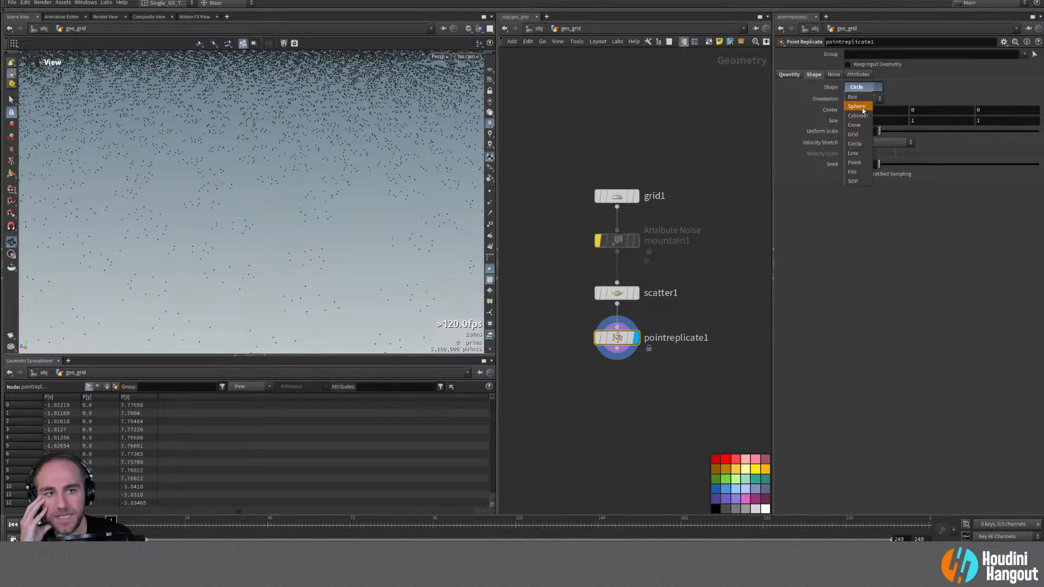
{"action": "left_click", "coordinate": [862, 107]}
{"action": "right_click_drag", "start_coordinate": [354, 161], "coordinate": [335, 178]}
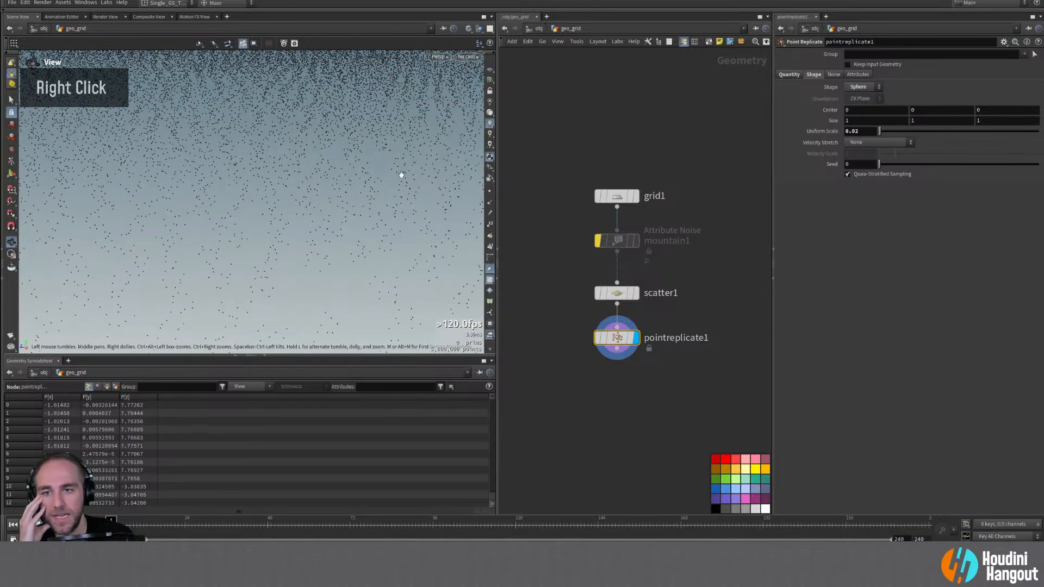
Step: Set the Point Replicate node to 20 points per point and inspect the denser clusters
{"action": "left_click", "coordinate": [789, 74]}
{"action": "double_click", "coordinate": [857, 85]}
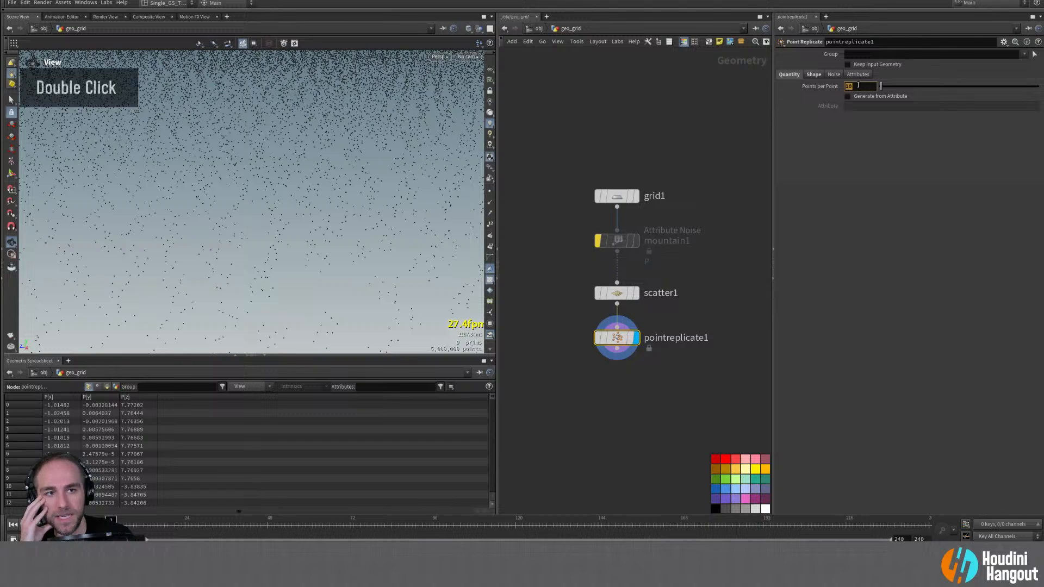
{"action": "type", "text": "20"}
{"action": "key", "text": "Return"}
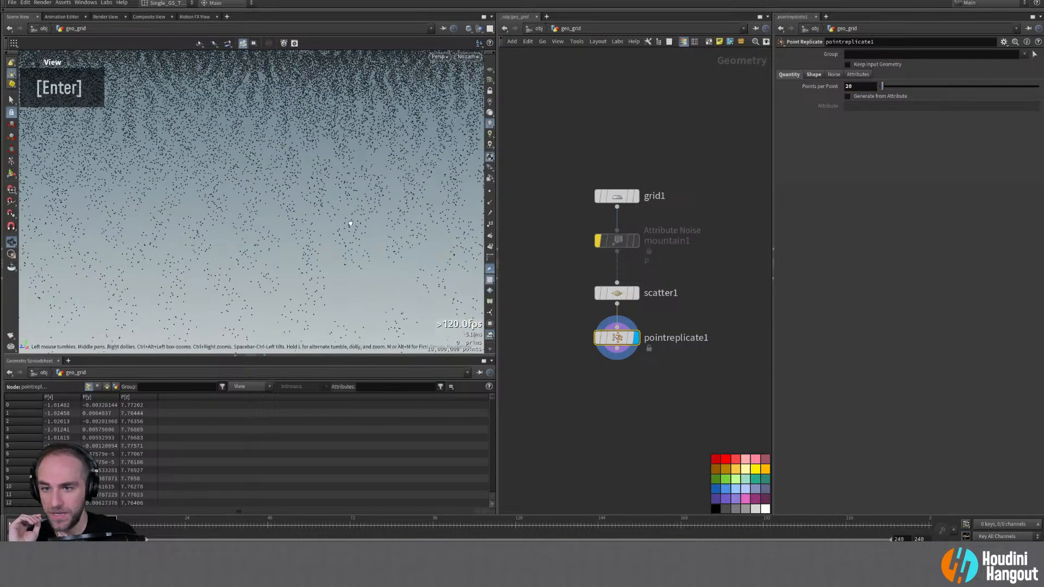
{"action": "left_click_drag", "start_coordinate": [349, 206], "coordinate": [355, 223]}
Step: Try flattening the replication sphere with Y Size values of 0.1 and 0.5, checking the points from the side
{"action": "left_click", "coordinate": [814, 74]}
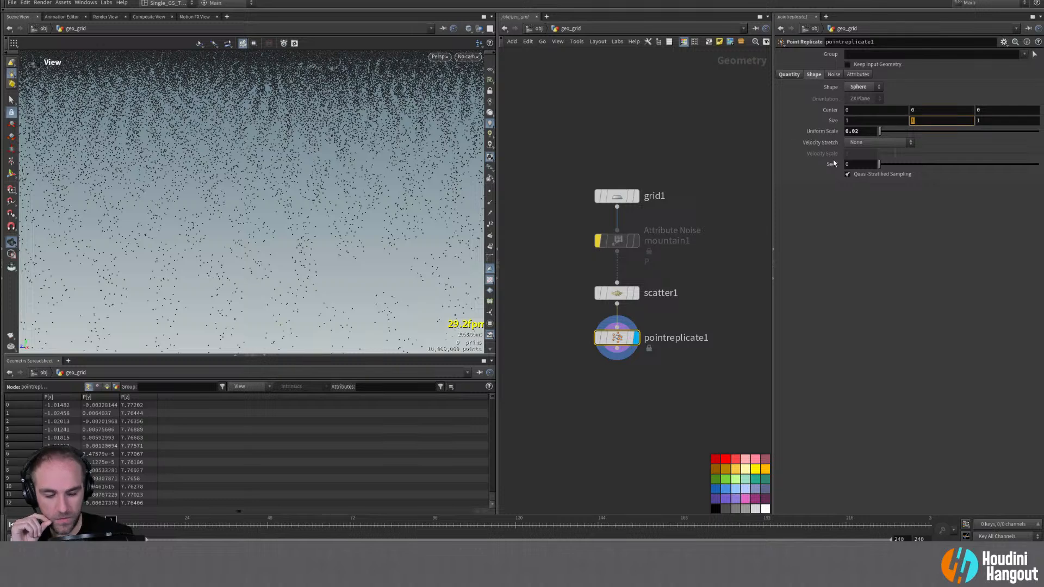
{"action": "type", "text": "0.1"}
{"action": "key", "text": "Return"}
{"action": "mouse_move", "coordinate": [359, 245]}
{"action": "left_mouse_down", "text": "alt"}
{"action": "mouse_move", "coordinate": [368, 251]}
{"action": "mouse_move", "coordinate": [376, 239]}
{"action": "left_mouse_up", "text": "alt"}
{"action": "type", "text": "0.5"}
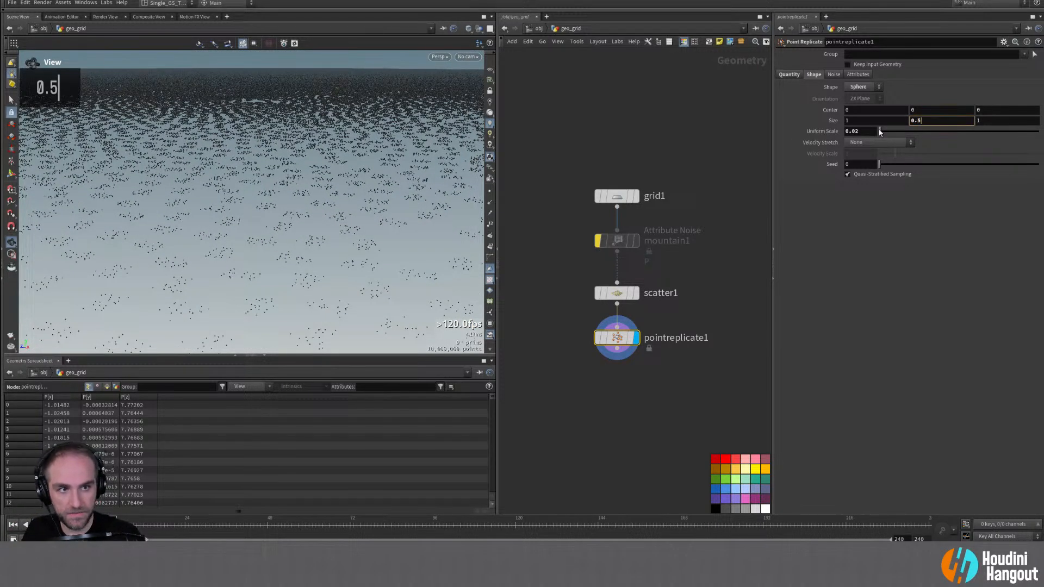
{"action": "key", "text": "Return"}
{"action": "left_click_drag", "start_coordinate": [364, 223], "coordinate": [467, 238], "text": "alt"}
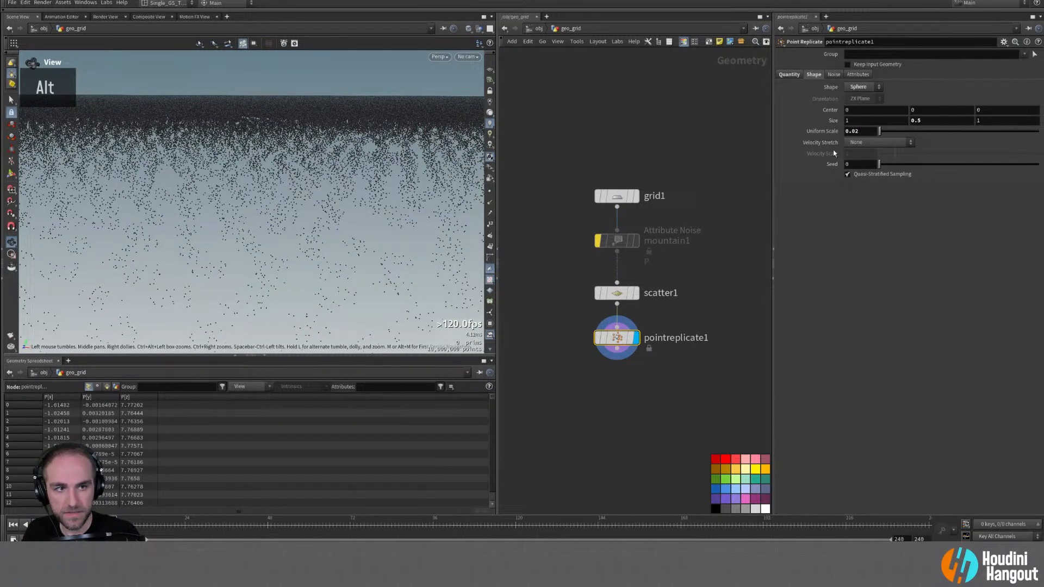
Step: Set the Point Replicate's Uniform Scale to 0.05 and inspect how the clusters spread into each other
{"action": "left_click_drag", "start_coordinate": [862, 131], "coordinate": [852, 132]}
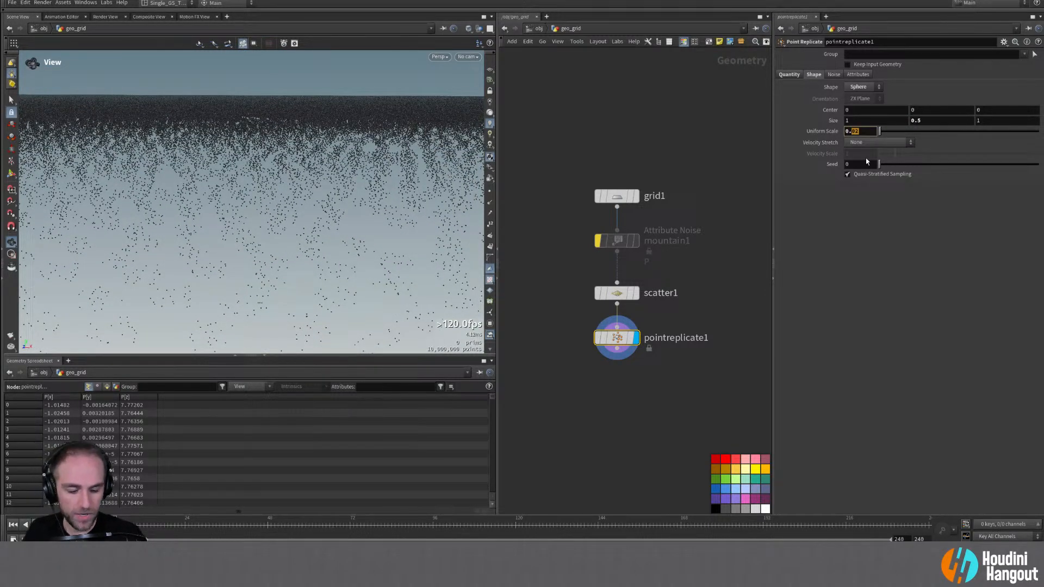
{"action": "type", "text": "05"}
{"action": "key", "text": "Return"}
{"action": "right_click_drag", "start_coordinate": [244, 84], "coordinate": [344, 200], "text": "alt"}
{"action": "left_click_drag", "start_coordinate": [345, 201], "coordinate": [343, 245], "text": "alt"}
{"action": "right_click_drag", "start_coordinate": [343, 244], "coordinate": [272, 252], "text": "alt"}
{"action": "left_click_drag", "start_coordinate": [272, 252], "coordinate": [256, 218], "text": "alt"}
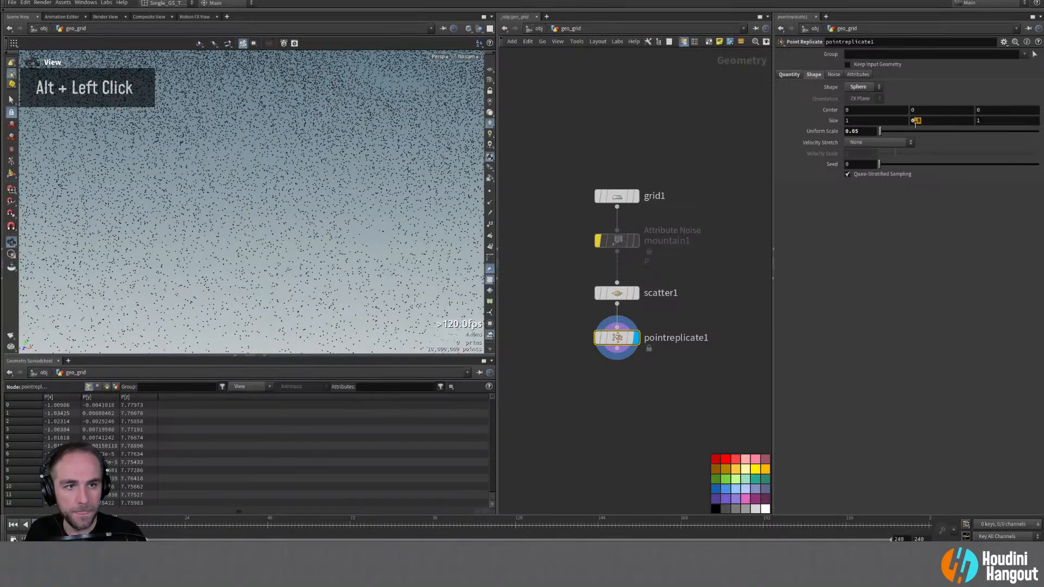
Step: Set the Y Size of the replication sphere to 0.25 and check the flattened points
{"action": "type", "text": "25"}
{"action": "key", "text": "Return"}
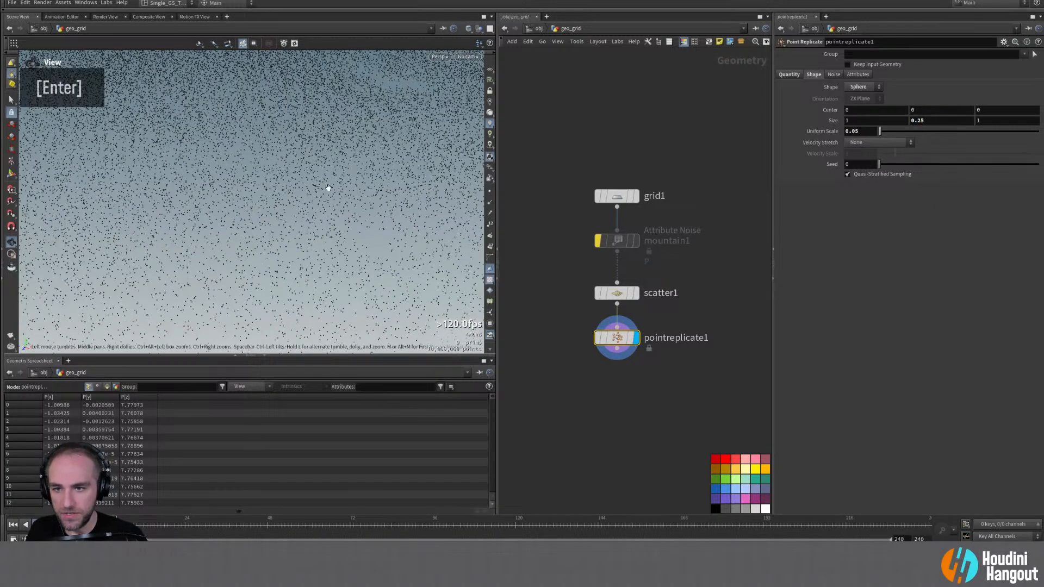
{"action": "left_click_drag", "start_coordinate": [333, 175], "coordinate": [326, 187], "text": "alt"}
{"action": "right_click_drag", "start_coordinate": [325, 187], "coordinate": [332, 202], "text": "alt"}
Step: Compare the scatter output with the replicated points by displaying each node in turn
{"action": "left_click", "coordinate": [636, 292]}
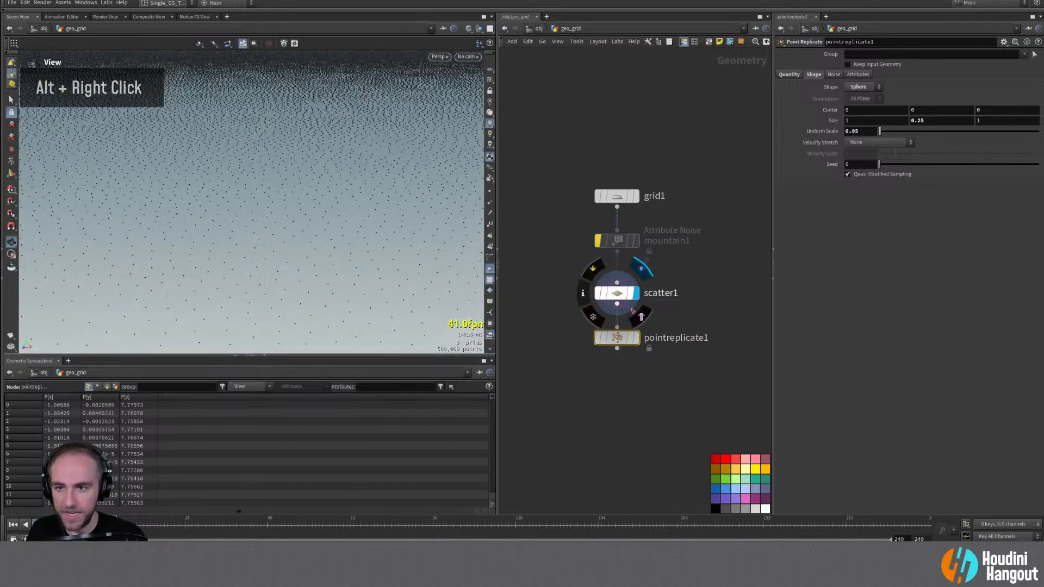
{"action": "left_click", "coordinate": [636, 337]}
{"action": "left_click_drag", "start_coordinate": [304, 261], "coordinate": [303, 221], "text": "alt"}
{"action": "right_click_drag", "start_coordinate": [275, 219], "coordinate": [226, 200], "text": "alt"}
{"action": "left_click_drag", "start_coordinate": [226, 201], "coordinate": [277, 207], "text": "alt"}
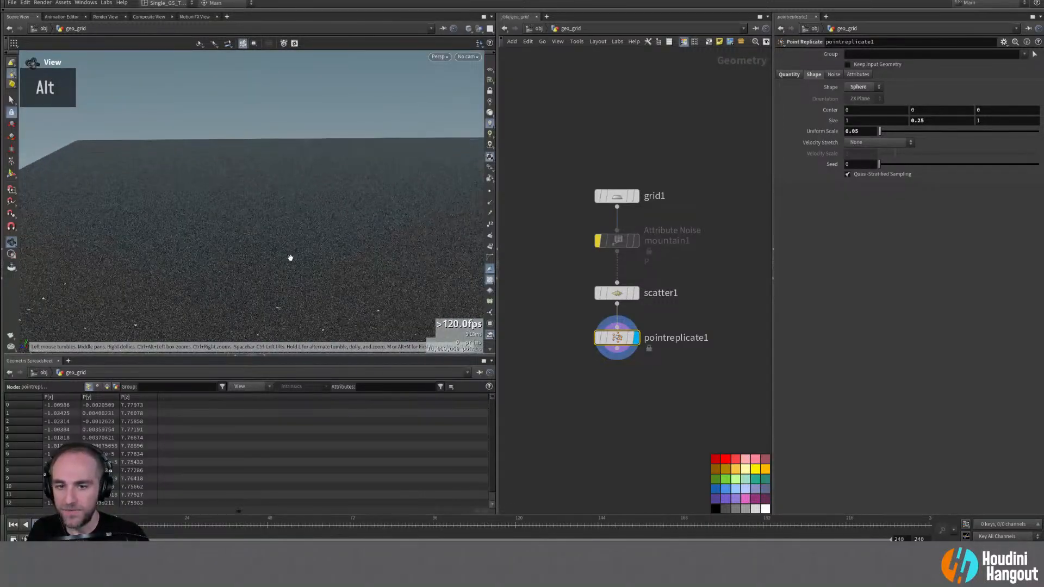
Step: Select and display the scatter node and examine the pattern of its points across the flat grid
{"action": "left_click", "coordinate": [639, 275]}
{"action": "left_click", "coordinate": [616, 292]}
{"action": "left_click_drag", "start_coordinate": [330, 224], "coordinate": [337, 239], "text": "alt"}
{"action": "right_click_drag", "start_coordinate": [337, 239], "coordinate": [402, 171], "text": "alt"}
{"action": "left_click_drag", "start_coordinate": [403, 170], "coordinate": [354, 228], "text": "alt"}
{"action": "right_click_drag", "start_coordinate": [354, 228], "coordinate": [358, 168], "text": "alt"}
{"action": "left_click_drag", "start_coordinate": [359, 168], "coordinate": [338, 153], "text": "alt"}
{"action": "right_click_drag", "start_coordinate": [337, 154], "coordinate": [340, 188], "text": "alt"}
{"action": "middle_click_drag", "start_coordinate": [340, 188], "coordinate": [304, 198], "text": "alt"}
{"action": "left_click_drag", "start_coordinate": [304, 198], "coordinate": [276, 206], "text": "alt"}
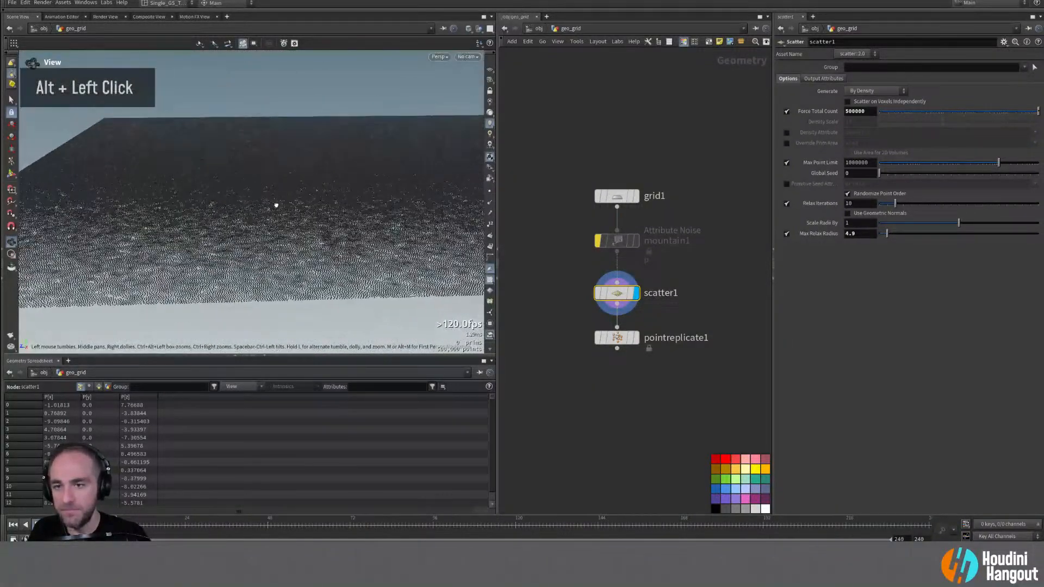
Step: Display and select the Point Replicate node again and examine the gaps and clumps in its points up close
{"action": "left_click", "coordinate": [635, 338]}
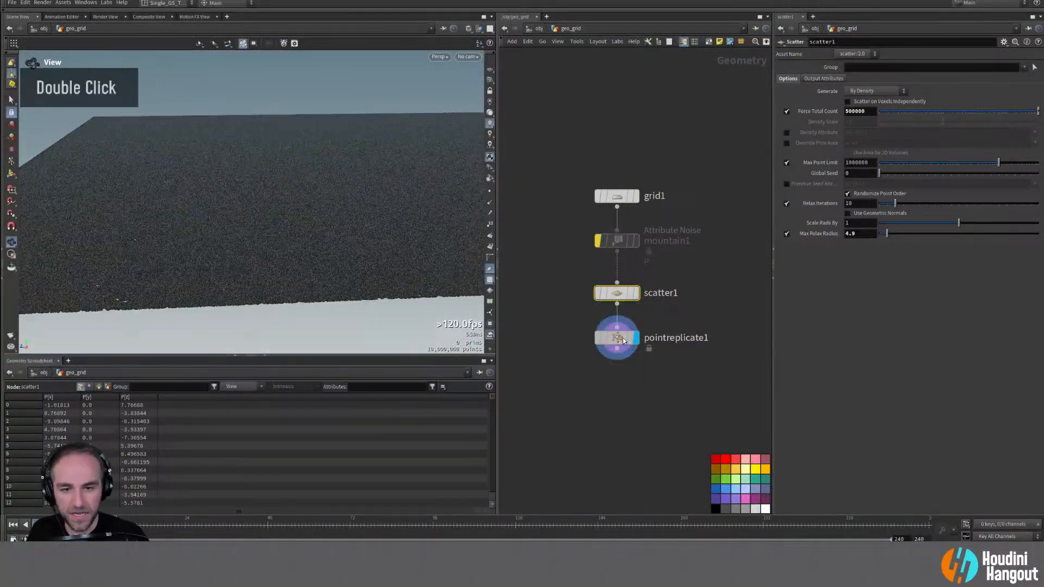
{"action": "left_click", "coordinate": [619, 337]}
{"action": "mouse_move", "coordinate": [373, 263]}
{"action": "left_mouse_down", "text": "alt"}
{"action": "mouse_move", "coordinate": [386, 225]}
{"action": "mouse_move", "coordinate": [374, 279]}
{"action": "left_mouse_up", "text": "alt"}
{"action": "left_click_drag", "start_coordinate": [371, 240], "coordinate": [381, 220], "text": "alt"}
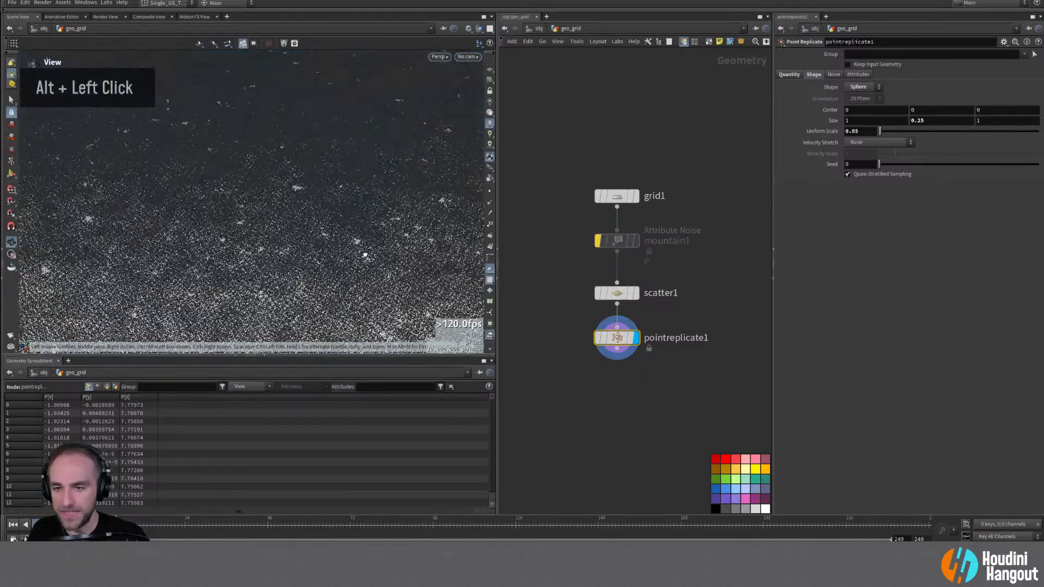
{"action": "right_click_drag", "start_coordinate": [381, 220], "coordinate": [450, 168], "text": "alt"}
{"action": "left_click_drag", "start_coordinate": [449, 168], "coordinate": [380, 214], "text": "alt"}
{"action": "right_click_drag", "start_coordinate": [380, 214], "coordinate": [439, 199], "text": "alt"}
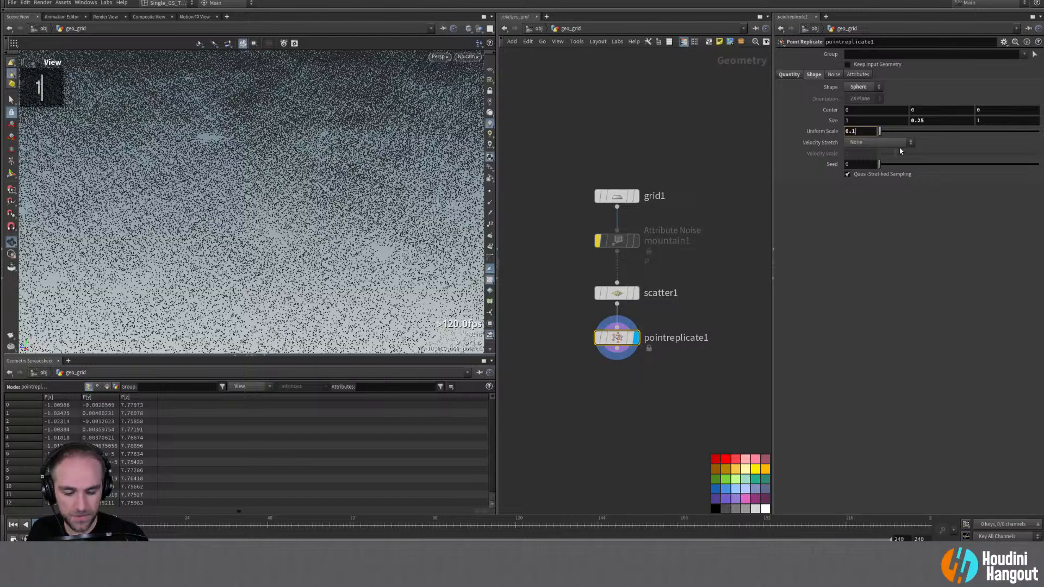
Step: Set the Point Replicate's Uniform Scale to 0.1 and check the point layer from the side
{"action": "type", "text": "0.1"}
{"action": "key", "text": "Return"}
{"action": "left_click_drag", "start_coordinate": [353, 244], "coordinate": [334, 229], "text": "alt"}
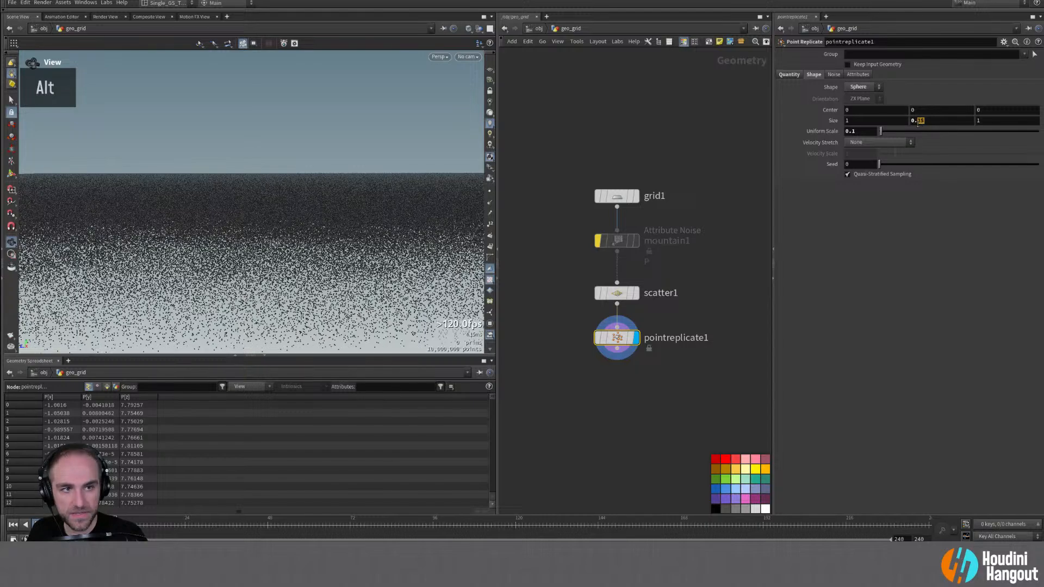
Step: Set the Y Size of the replication sphere to 0.1 and inspect the thinner point layer
{"action": "type", "text": "1"}
{"action": "key", "text": "Return"}
{"action": "left_click_drag", "start_coordinate": [419, 197], "coordinate": [417, 283], "text": "alt"}
{"action": "right_click_drag", "start_coordinate": [417, 283], "coordinate": [299, 261], "text": "alt"}
{"action": "left_click_drag", "start_coordinate": [304, 258], "coordinate": [336, 239], "text": "alt"}
{"action": "middle_click_drag", "start_coordinate": [337, 236], "coordinate": [337, 252], "text": "alt"}
Step: Feed the grid directly into the scatter, leaving mountain as a separate grid branch, and display the mountain node with its bypass off
{"action": "middle_click_drag", "start_coordinate": [713, 386], "coordinate": [642, 399]}
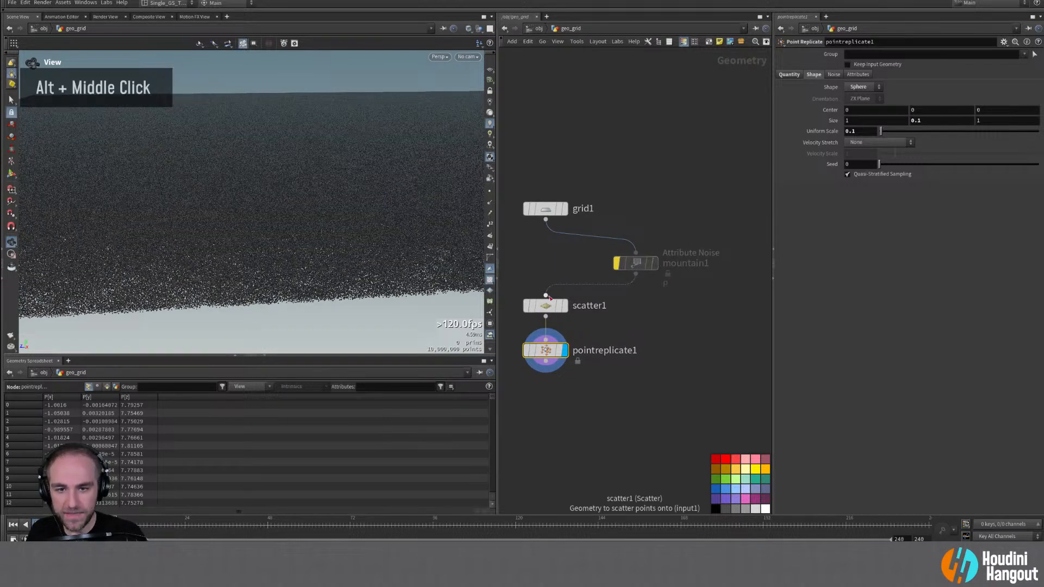
{"action": "left_click_drag", "start_coordinate": [633, 264], "coordinate": [641, 279]}
{"action": "left_click", "coordinate": [661, 281]}
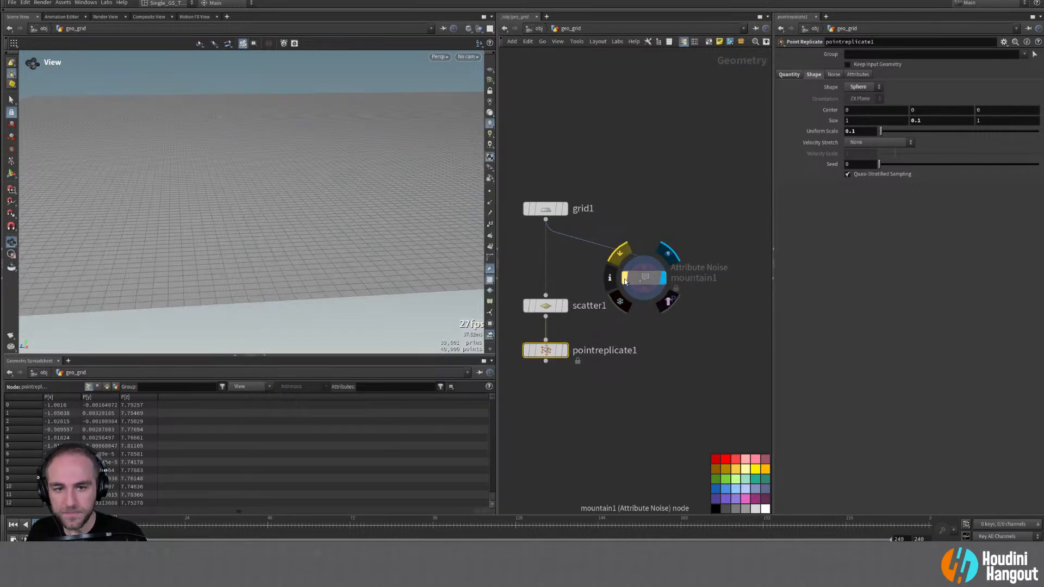
{"action": "left_click_drag", "start_coordinate": [327, 240], "coordinate": [292, 217], "text": "alt"}
Step: Rearrange the network so the scatter and Point Replicate nodes form one branch beside the mountain branch under the grid
{"action": "left_click_drag", "start_coordinate": [649, 288], "coordinate": [664, 312]}
{"action": "middle_click_drag", "start_coordinate": [666, 391], "coordinate": [684, 363], "text": "alt"}
{"action": "left_click_drag", "start_coordinate": [533, 252], "coordinate": [633, 390]}
{"action": "middle_click_drag", "start_coordinate": [634, 391], "coordinate": [691, 392]}
{"action": "middle_click_drag", "start_coordinate": [606, 267], "coordinate": [546, 231]}
Step: Add a Point Deform node and connect the Point Replicate, grid and mountain outputs to its first, second and third inputs
{"action": "double_click", "coordinate": [580, 371]}
{"action": "key", "text": "Tab"}
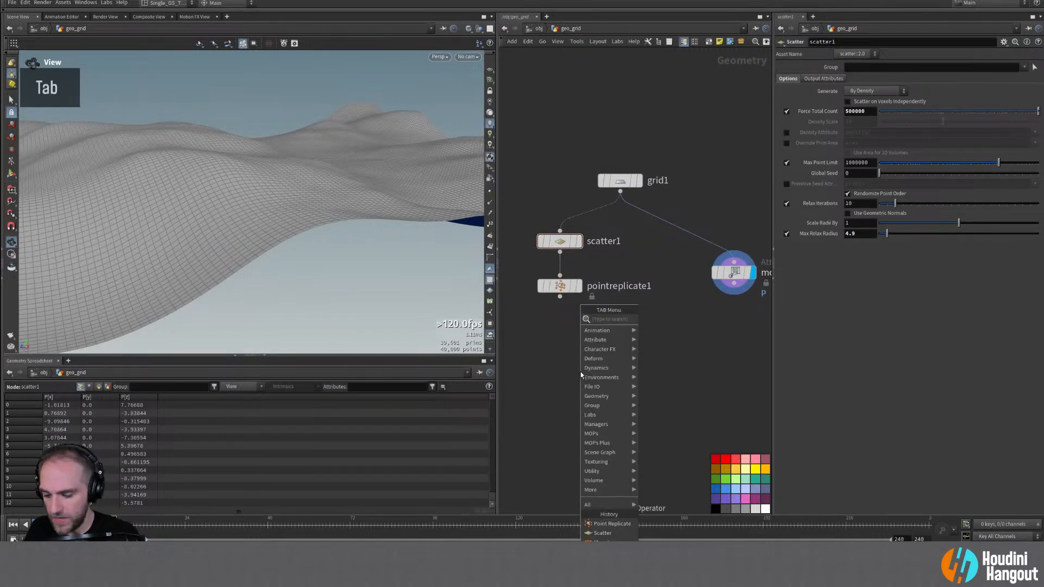
{"action": "type", "text": "point de"}
{"action": "key", "text": "Return"}
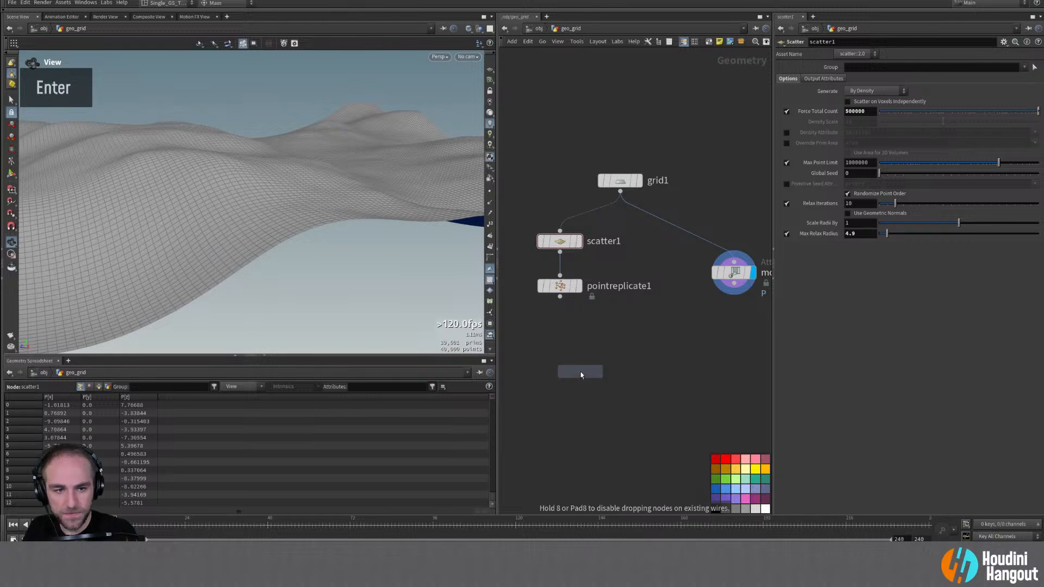
{"action": "double_click", "coordinate": [605, 371]}
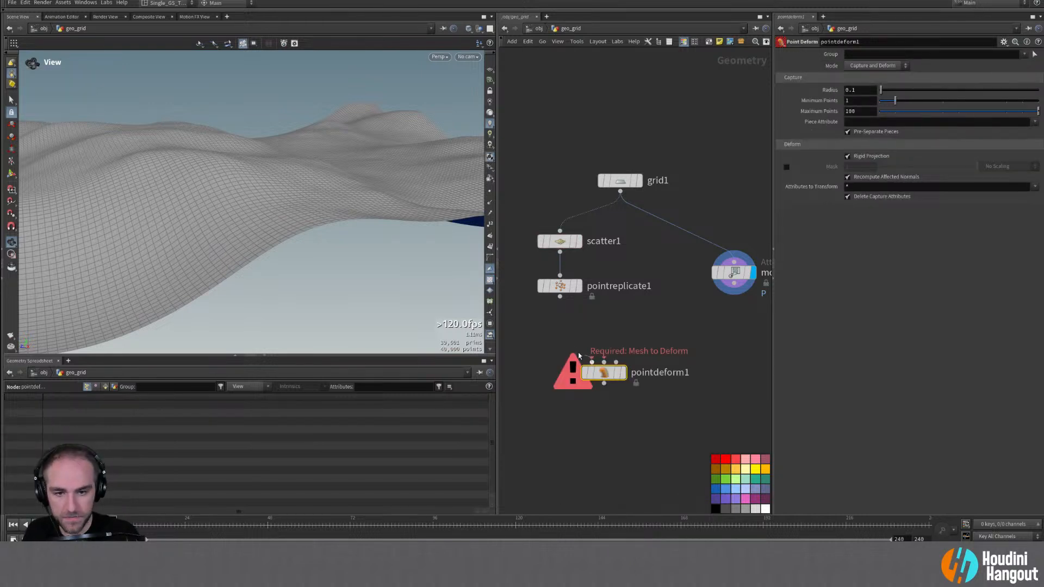
{"action": "left_click", "coordinate": [604, 362]}
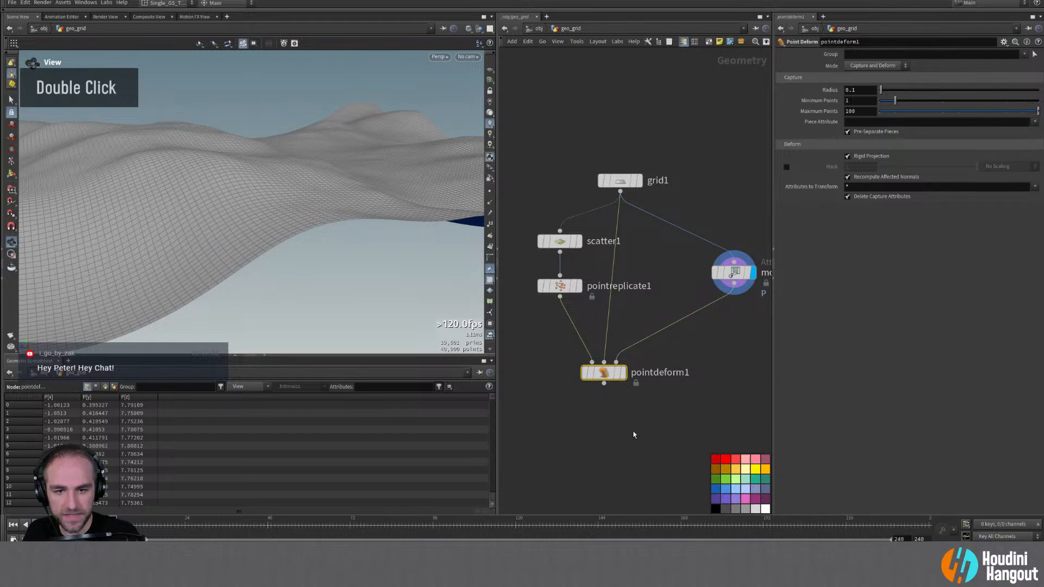
Step: Display the Point Deform node and inspect the replicated points deformed by the mountain surface
{"action": "left_click", "coordinate": [623, 373]}
{"action": "left_click_drag", "start_coordinate": [200, 168], "coordinate": [328, 207], "text": "alt"}
{"action": "right_click_drag", "start_coordinate": [329, 207], "coordinate": [356, 217], "text": "alt"}
{"action": "left_click_drag", "start_coordinate": [356, 218], "coordinate": [291, 233], "text": "alt"}
{"action": "mouse_move", "coordinate": [751, 277]}
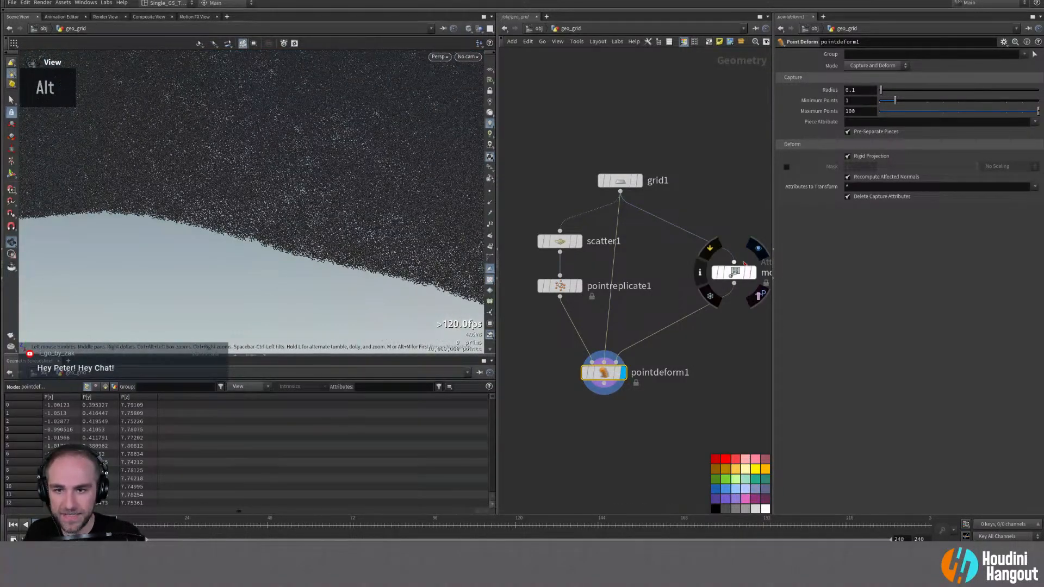
Step: Display the Point Replicate node and the mountain node in turn to compare the flat point layer with the displaced grid
{"action": "left_click", "coordinate": [580, 285]}
{"action": "right_click_drag", "start_coordinate": [283, 207], "coordinate": [243, 201], "text": "alt"}
{"action": "middle_click_drag", "start_coordinate": [242, 200], "coordinate": [343, 213], "text": "alt"}
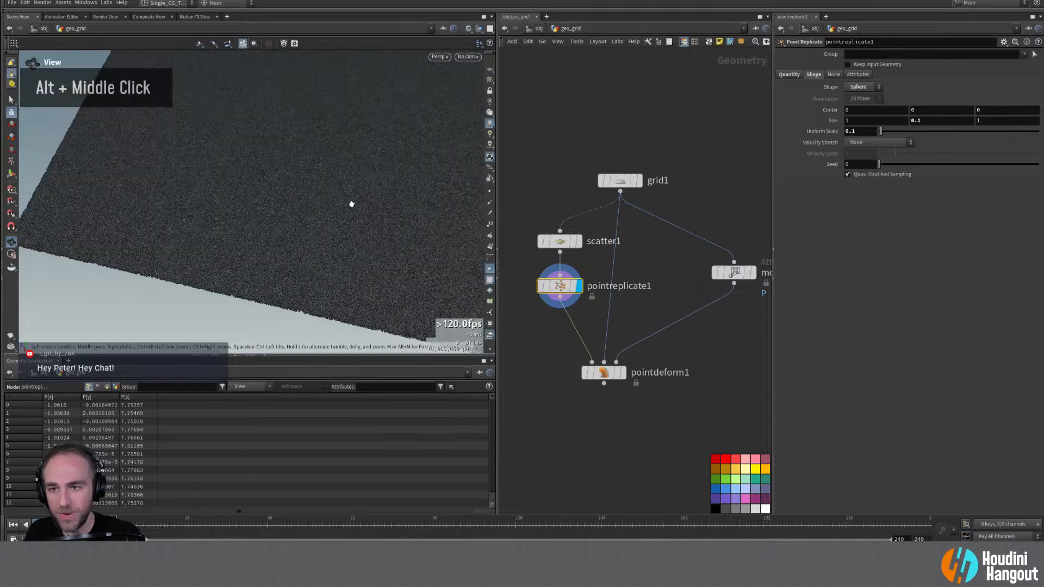
{"action": "left_click_drag", "start_coordinate": [343, 213], "coordinate": [391, 116], "text": "alt"}
{"action": "double_click", "coordinate": [735, 274]}
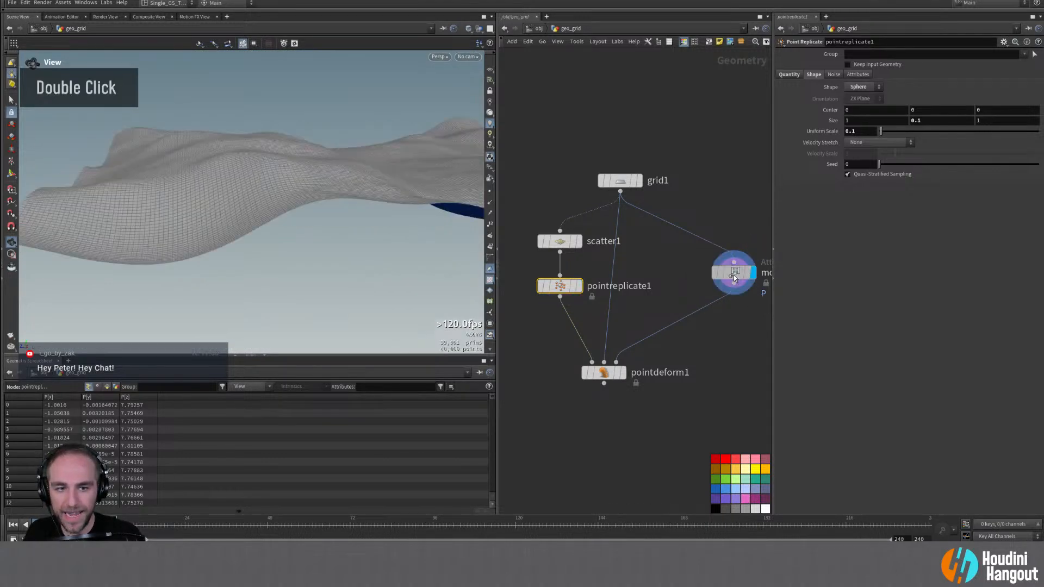
{"action": "middle_click_drag", "start_coordinate": [250, 180], "coordinate": [277, 178], "text": "alt"}
{"action": "left_click_drag", "start_coordinate": [277, 178], "coordinate": [268, 217], "text": "alt"}
{"action": "middle_click_drag", "start_coordinate": [268, 217], "coordinate": [263, 214], "text": "alt"}
{"action": "left_click_drag", "start_coordinate": [263, 214], "coordinate": [312, 185], "text": "alt"}
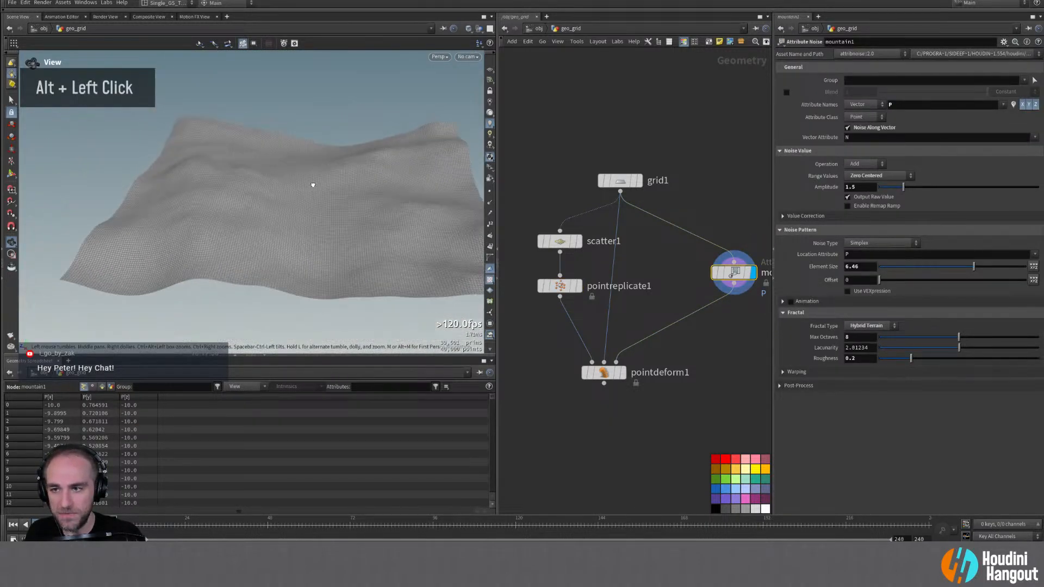
Step: Set both the Rows and Columns of the grid to 100
{"action": "left_click", "coordinate": [620, 180]}
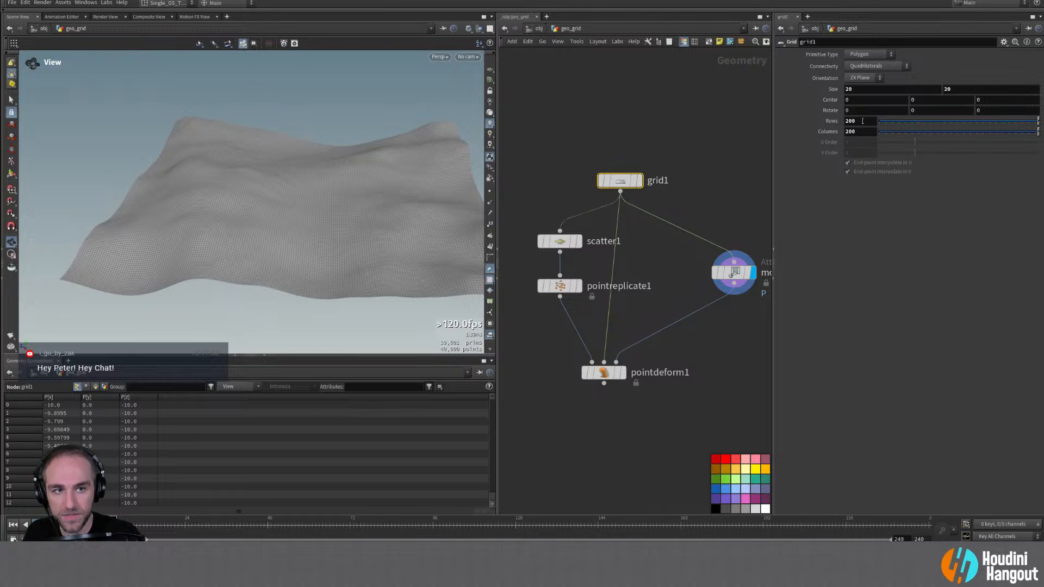
{"action": "type", "text": "100"}
{"action": "key", "text": "Tab"}
{"action": "key", "text": "Return"}
{"action": "mouse_move", "coordinate": [343, 205]}
{"action": "left_mouse_down", "text": "alt"}
{"action": "mouse_move", "coordinate": [333, 197]}
{"action": "mouse_move", "coordinate": [335, 222]}
{"action": "left_mouse_up", "text": "alt"}
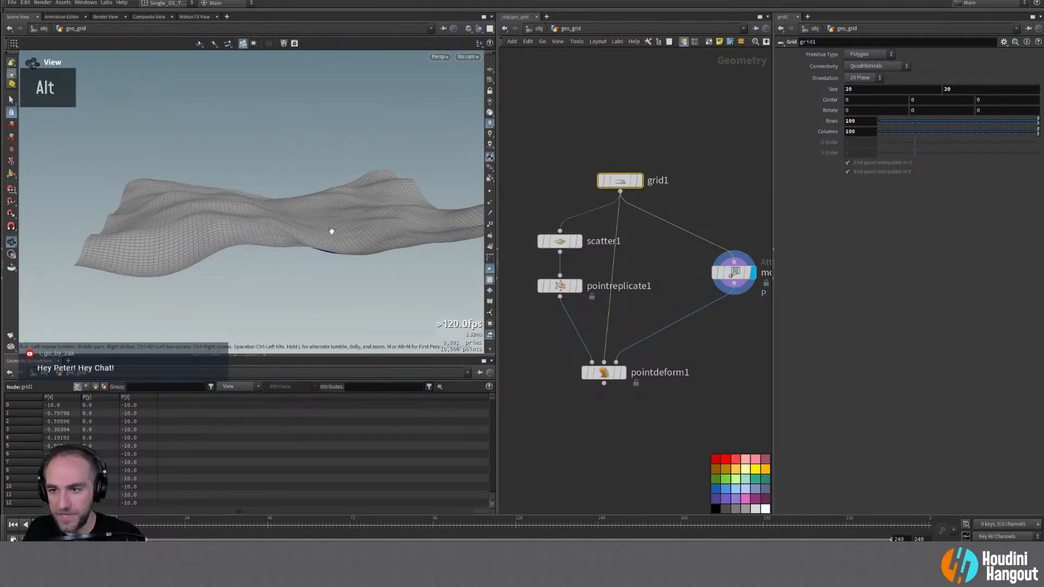
Step: Display the Point Deform node again and examine up close how the points follow the coarser grid
{"action": "double_click", "coordinate": [603, 372]}
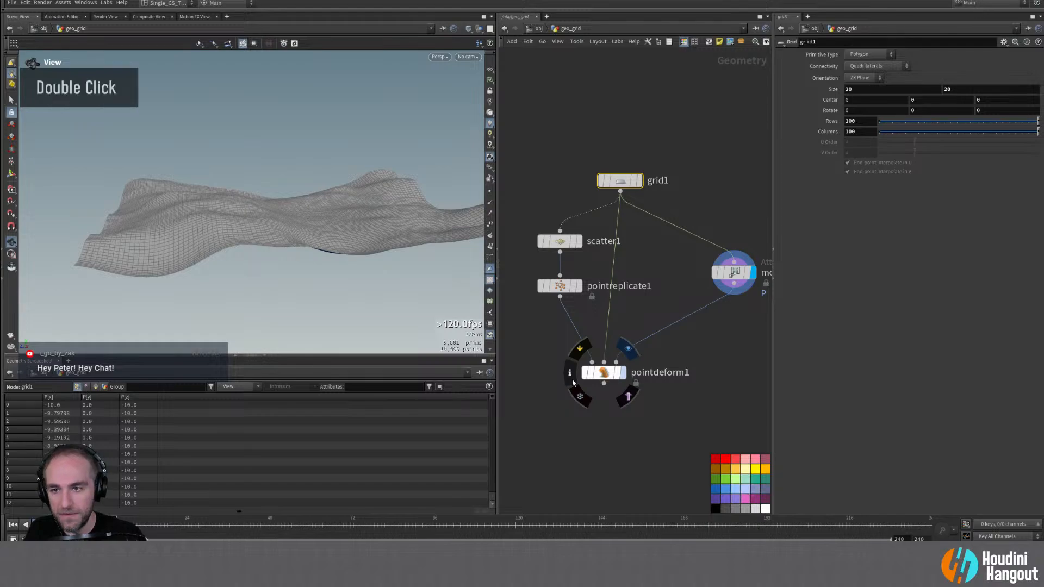
{"action": "left_click_drag", "start_coordinate": [353, 304], "coordinate": [275, 239], "text": "alt"}
{"action": "right_click_drag", "start_coordinate": [275, 240], "coordinate": [352, 213], "text": "alt"}
{"action": "left_click_drag", "start_coordinate": [352, 213], "coordinate": [369, 148], "text": "alt"}
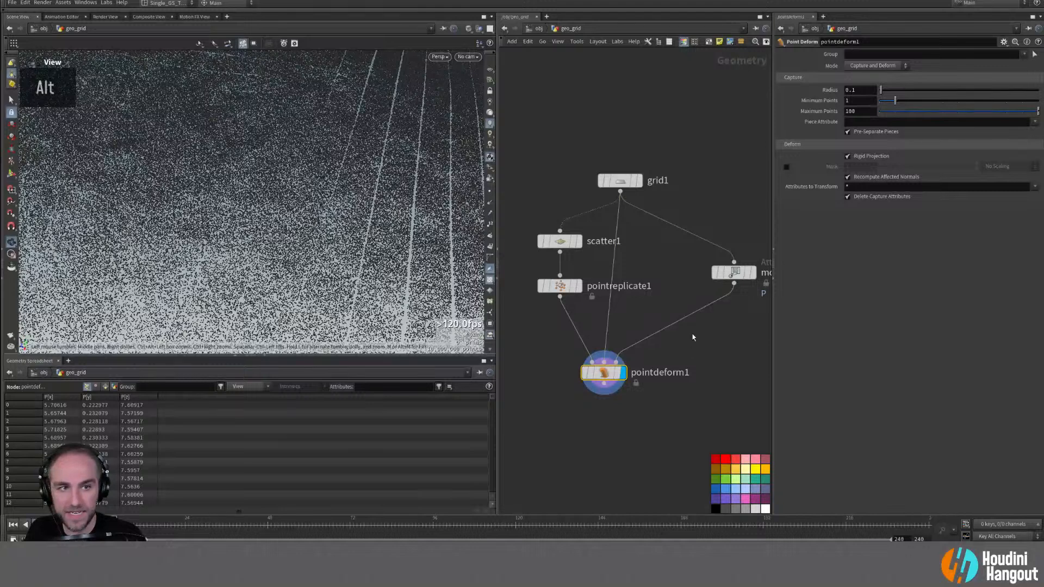
Step: Set the capture Radius of the Point Deform node to 0.5
{"action": "left_click", "coordinate": [619, 180]}
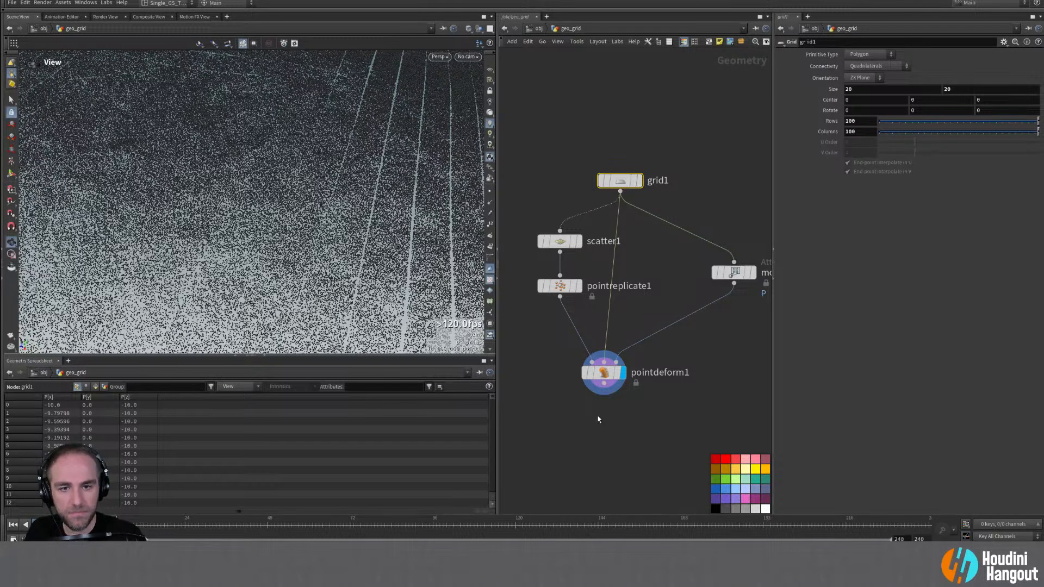
{"action": "left_click", "coordinate": [603, 372]}
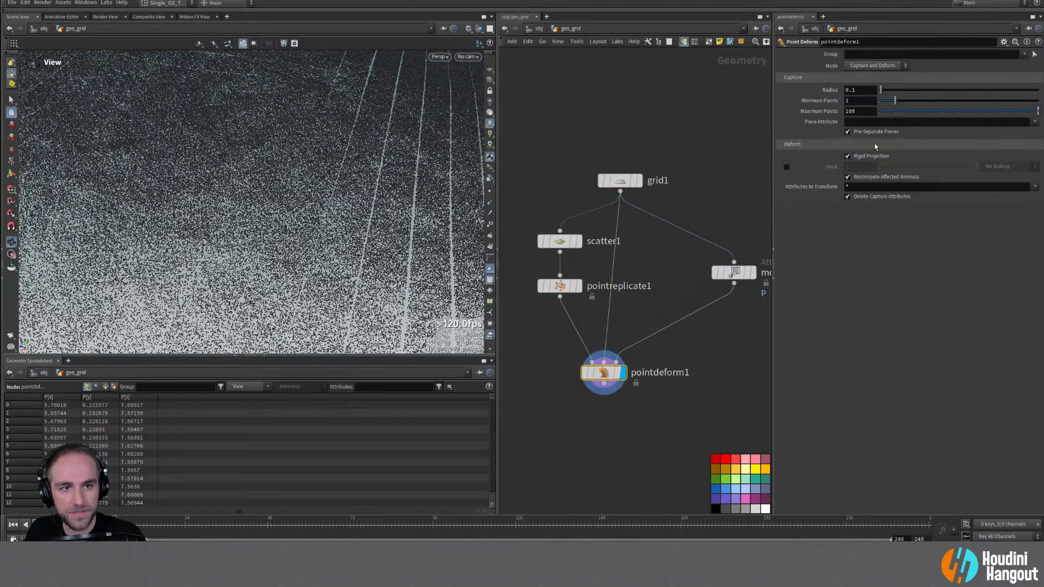
{"action": "left_click_drag", "start_coordinate": [882, 91], "coordinate": [887, 92]}
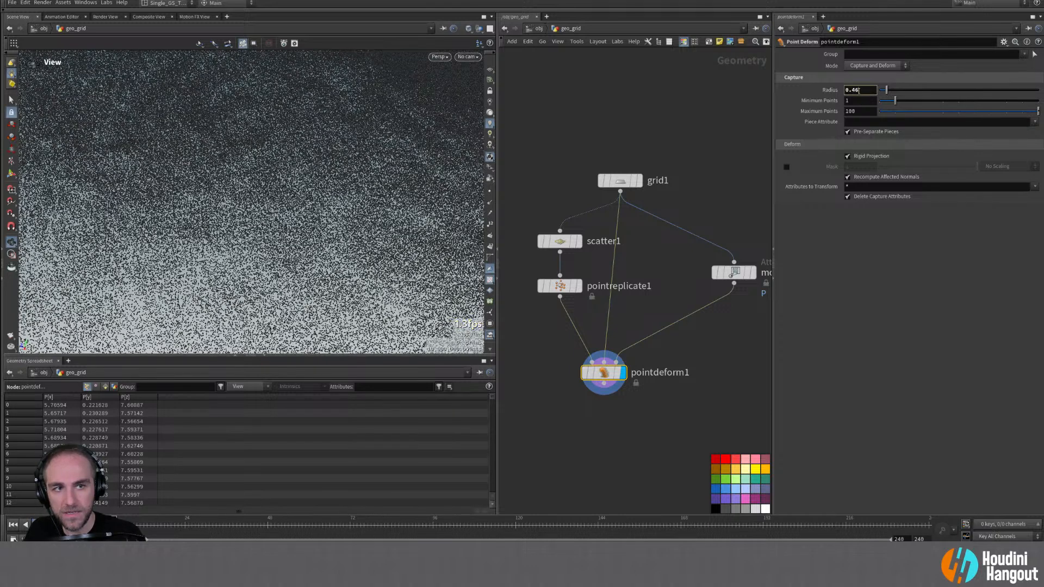
{"action": "double_click", "coordinate": [859, 90]}
{"action": "type", "text": "0."}
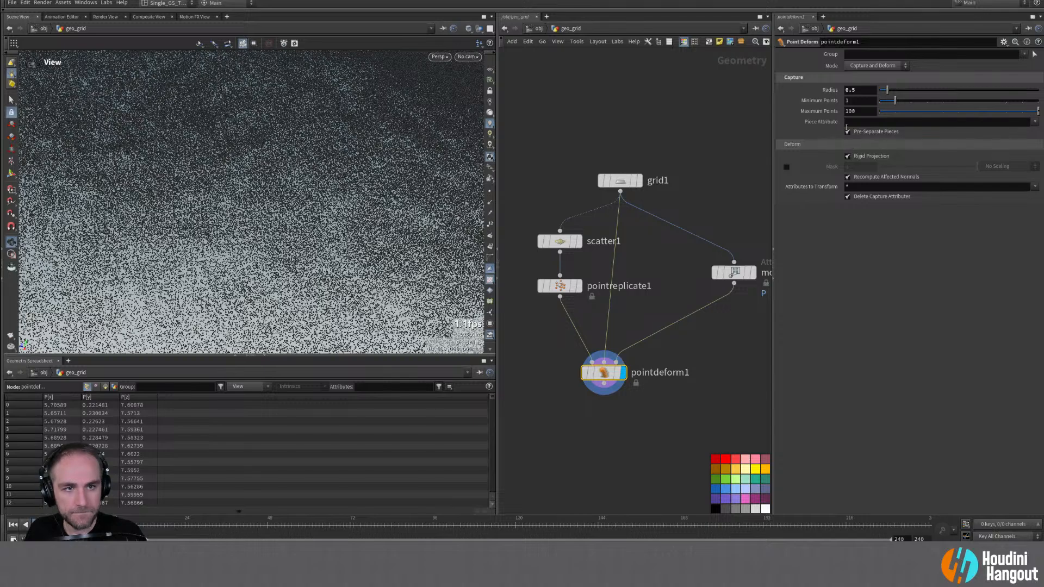
Step: Examine the deformed point layer from several angles and distances for even distribution and thickness
{"action": "right_click_drag", "start_coordinate": [142, 228], "coordinate": [112, 232], "text": "alt"}
{"action": "left_click_drag", "start_coordinate": [111, 232], "coordinate": [253, 158], "text": "alt"}
{"action": "left_click_drag", "start_coordinate": [190, 150], "coordinate": [278, 297], "text": "alt"}
{"action": "middle_click_drag", "start_coordinate": [278, 298], "coordinate": [315, 152], "text": "alt"}
{"action": "right_click_drag", "start_coordinate": [315, 152], "coordinate": [329, 116], "text": "alt"}
{"action": "left_click_drag", "start_coordinate": [328, 117], "coordinate": [297, 174], "text": "alt"}
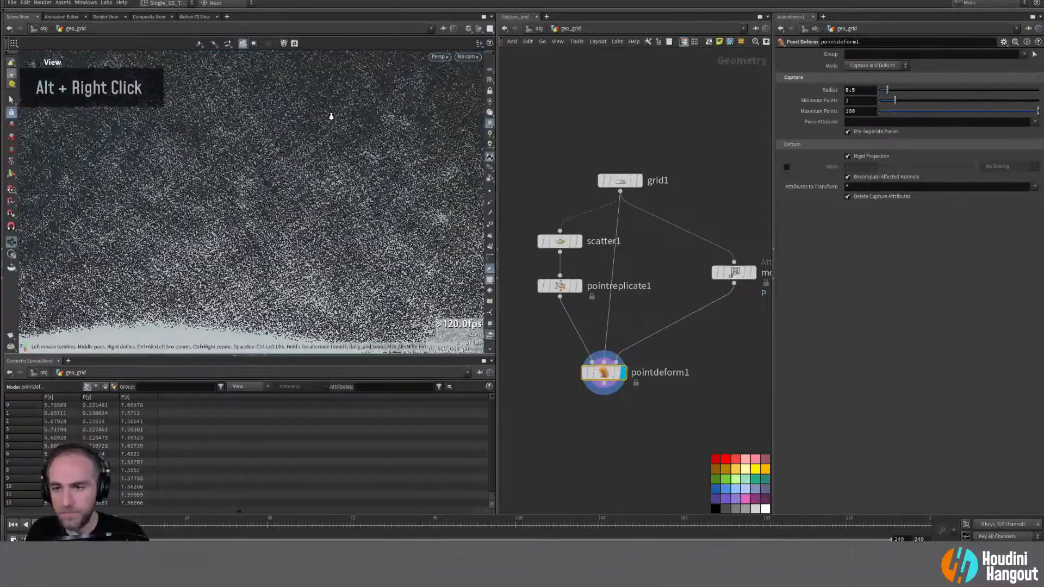
{"action": "right_click_drag", "start_coordinate": [298, 174], "coordinate": [337, 145], "text": "alt"}
{"action": "left_click_drag", "start_coordinate": [338, 144], "coordinate": [291, 196], "text": "alt"}
{"action": "middle_click_drag", "start_coordinate": [291, 195], "coordinate": [283, 158], "text": "alt"}
{"action": "left_click_drag", "start_coordinate": [283, 158], "coordinate": [227, 149], "text": "alt"}
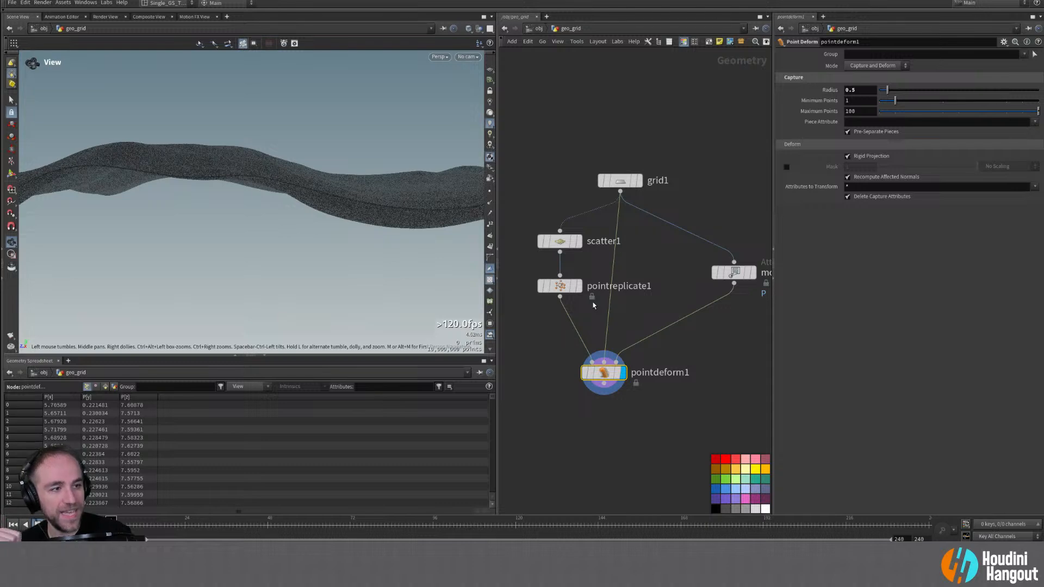
{"action": "left_click_drag", "start_coordinate": [280, 189], "coordinate": [314, 194], "text": "alt"}
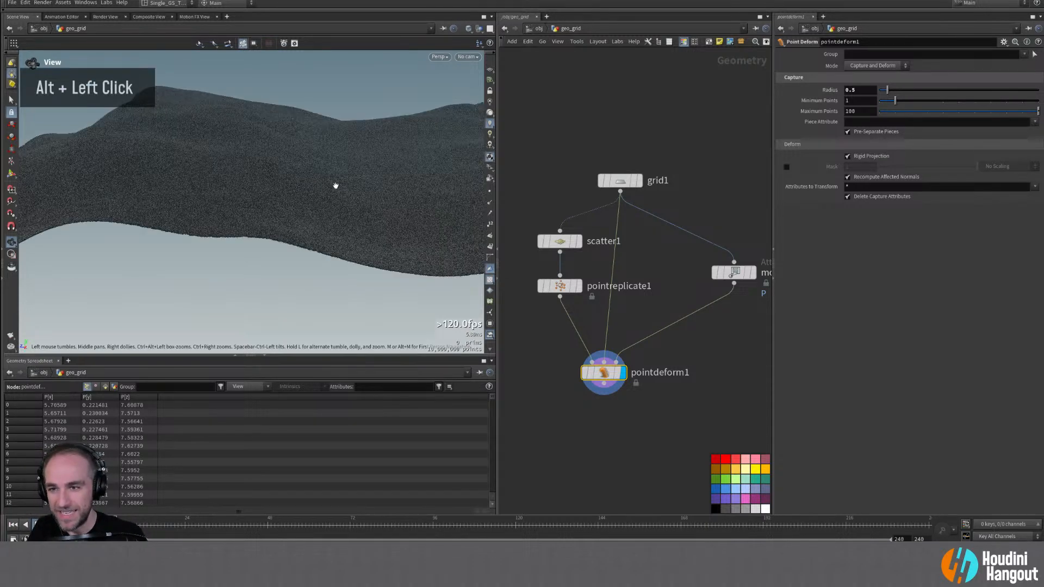
{"action": "middle_click_drag", "start_coordinate": [314, 193], "coordinate": [293, 228], "text": "alt"}
{"action": "left_click_drag", "start_coordinate": [293, 228], "coordinate": [257, 262], "text": "alt"}
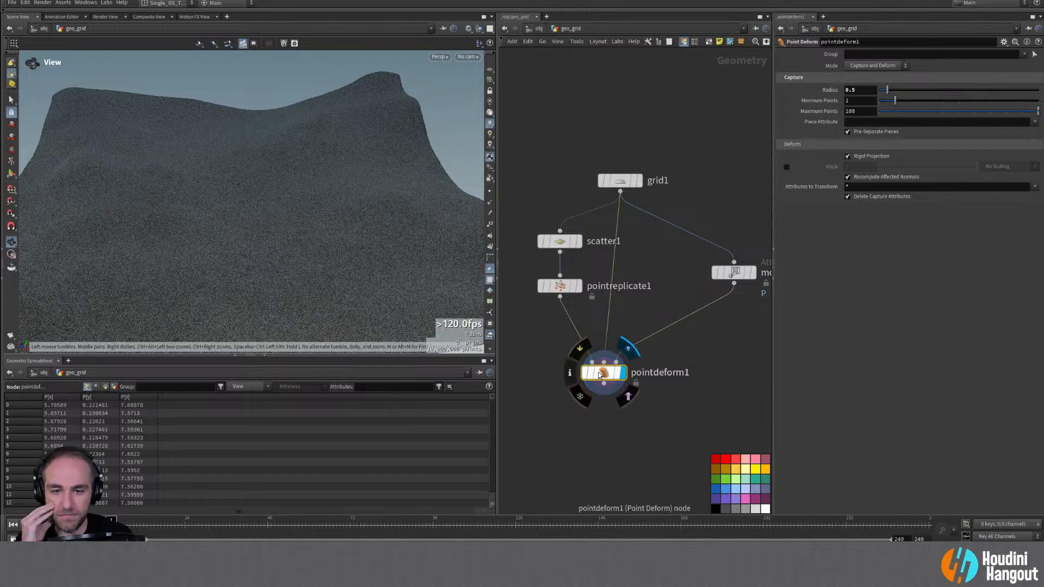
Step: Display the Point Replicate node and spread out the network, moving Point Deform lower and the scatter branch away from the grid wire
{"action": "double_click", "coordinate": [559, 288]}
{"action": "right_click_drag", "start_coordinate": [268, 226], "coordinate": [250, 265]}
{"action": "left_click_drag", "start_coordinate": [605, 375], "coordinate": [621, 478]}
{"action": "left_click_drag", "start_coordinate": [529, 215], "coordinate": [542, 288]}
{"action": "left_click_drag", "start_coordinate": [268, 147], "coordinate": [318, 184]}
{"action": "left_click_drag", "start_coordinate": [288, 192], "coordinate": [288, 172]}
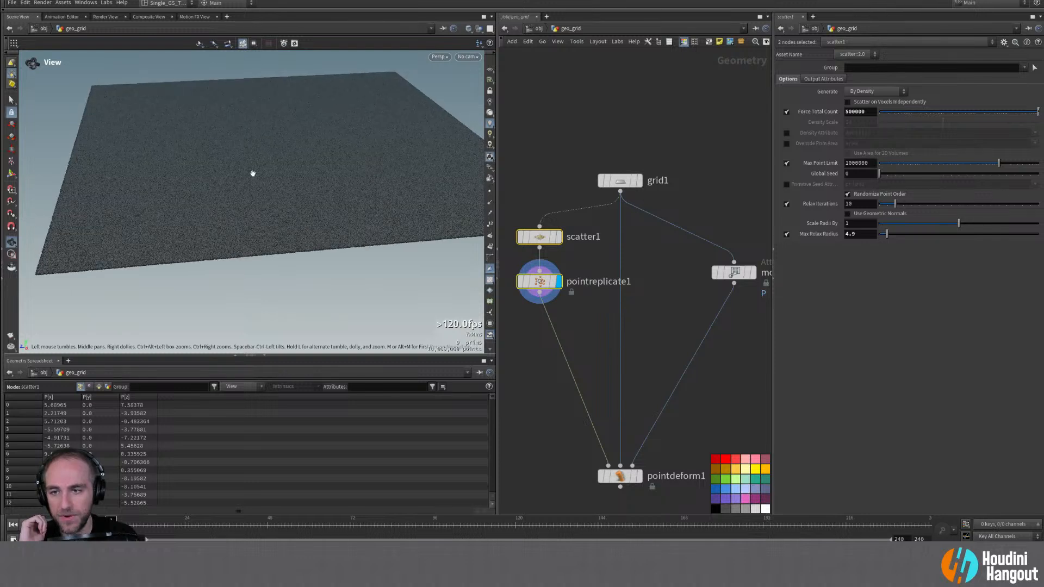
Step: Insert an Attribute Adjust Color node between Point Replicate and Point Deform and display it
{"action": "left_click", "coordinate": [546, 376]}
{"action": "key", "text": "Tab"}
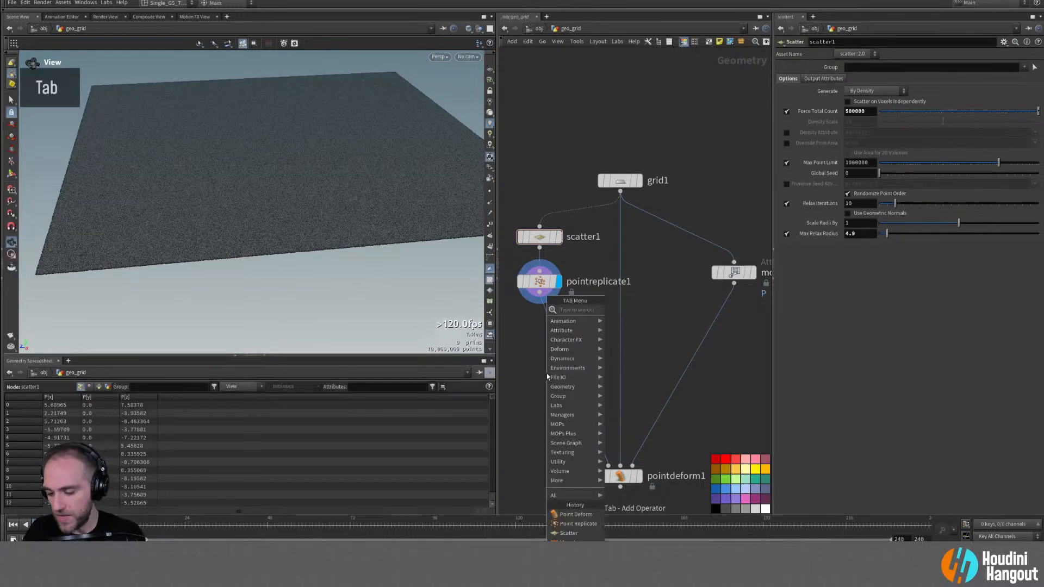
{"action": "type", "text": "att a"}
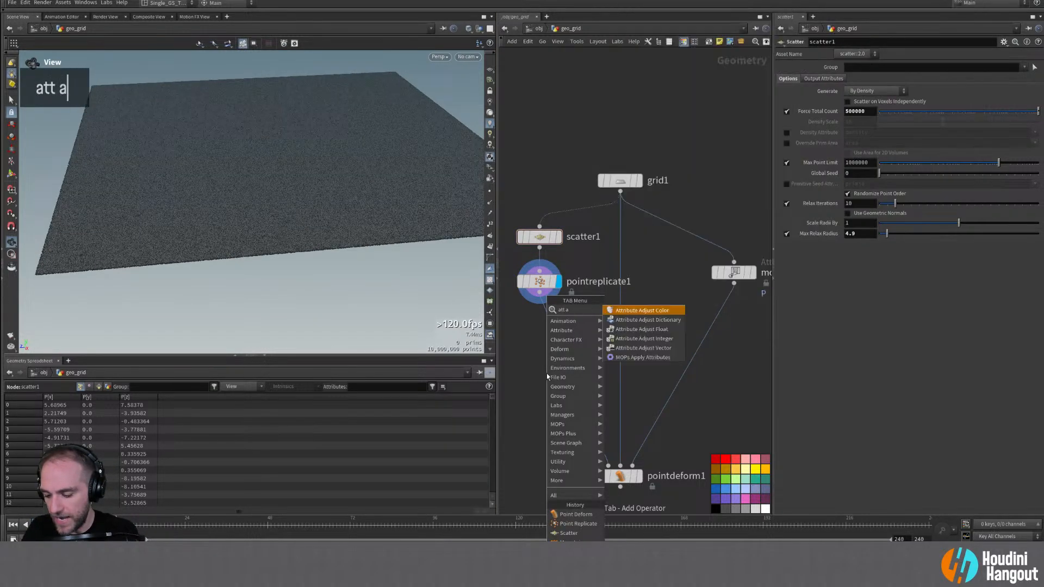
{"action": "type", "text": "djust c"}
{"action": "key", "text": "Return"}
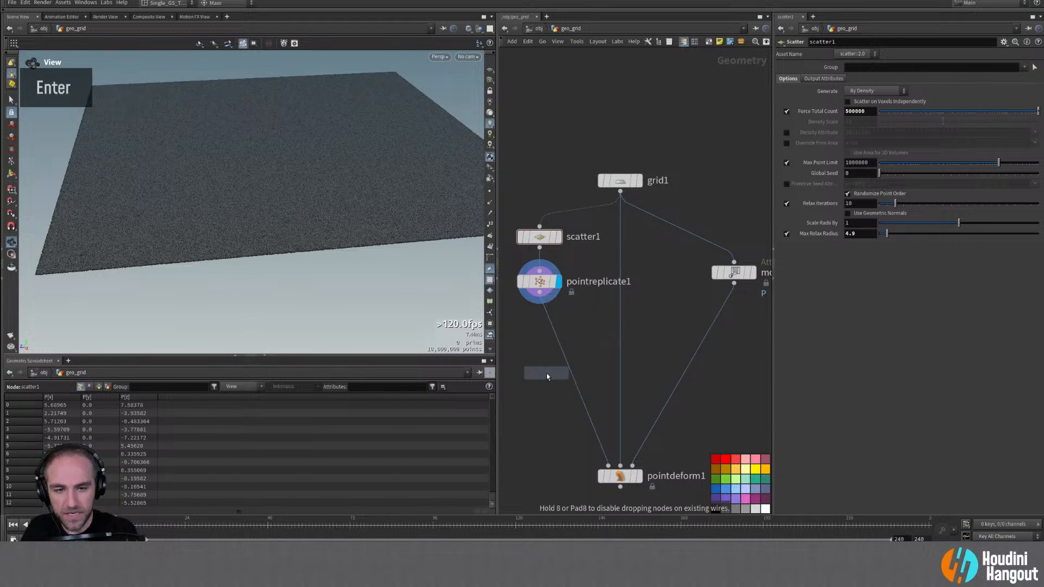
{"action": "left_click", "coordinate": [559, 342]}
{"action": "left_click_drag", "start_coordinate": [560, 343], "coordinate": [539, 344]}
{"action": "double_click", "coordinate": [539, 343]}
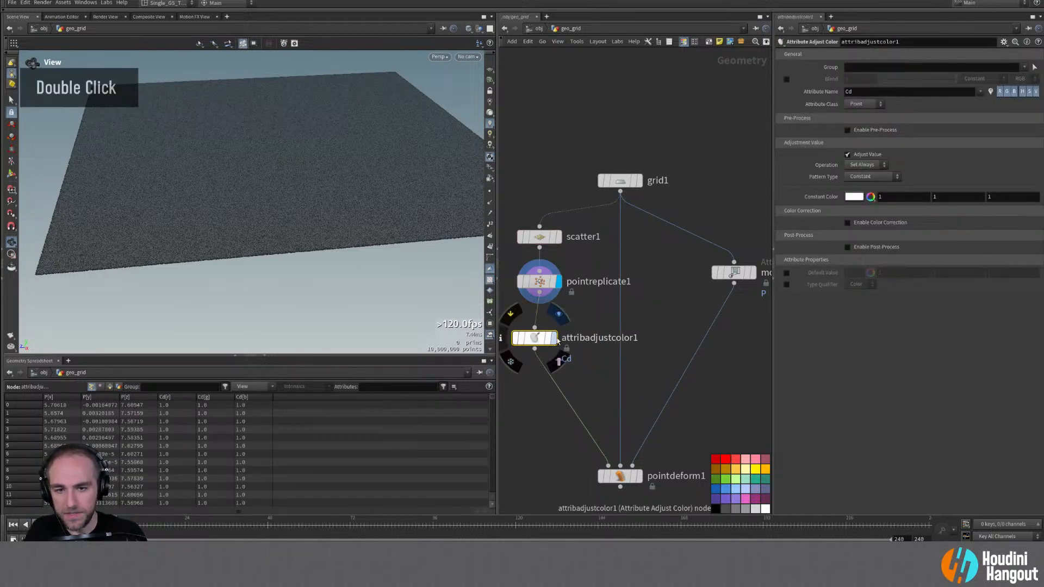
Step: Set the color adjustment's Pattern Type to Noise with an Element Size of 7.1
{"action": "left_click", "coordinate": [864, 178]}
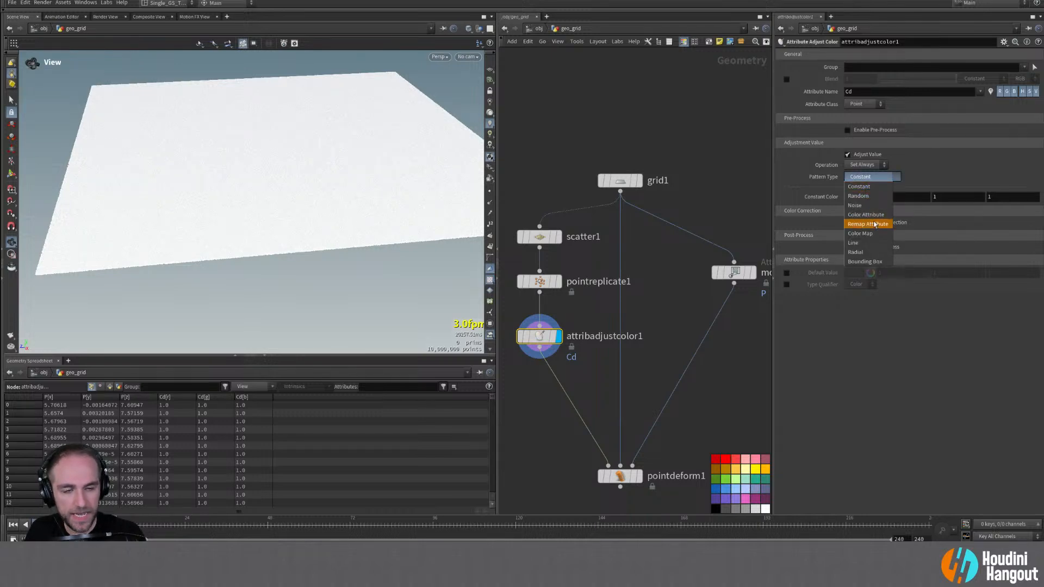
{"action": "left_click", "coordinate": [855, 205]}
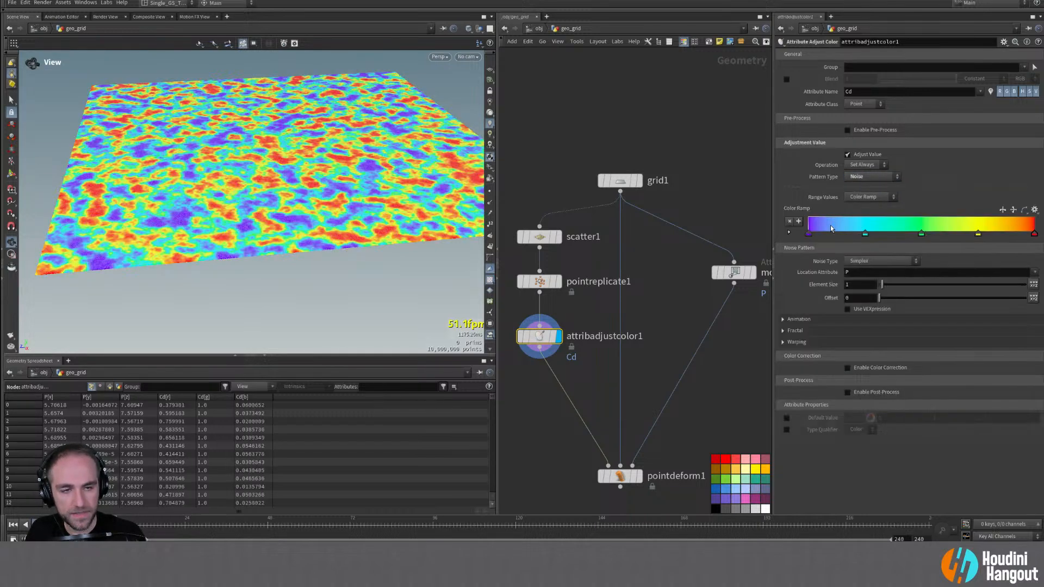
{"action": "left_click_drag", "start_coordinate": [130, 209], "coordinate": [276, 205], "text": "alt"}
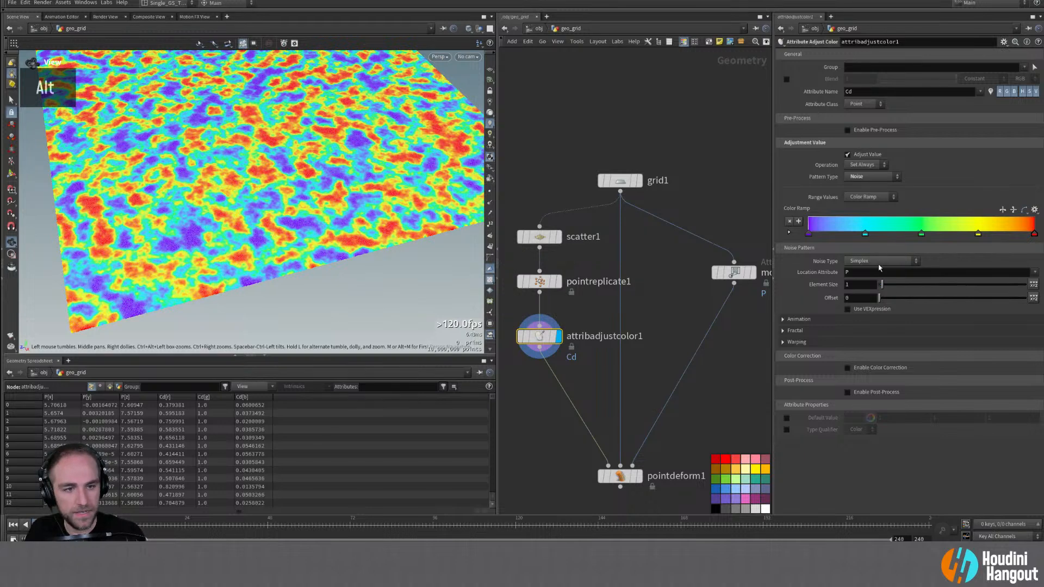
{"action": "left_click_drag", "start_coordinate": [881, 300], "coordinate": [899, 287]}
{"action": "middle_click", "coordinate": [831, 298], "text": "ctrl"}
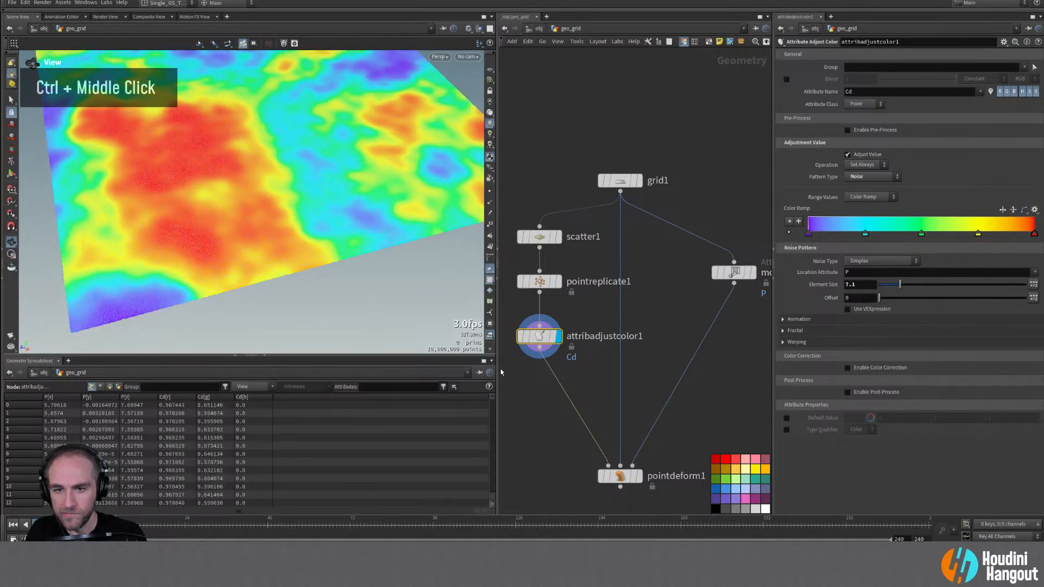
Step: Move Attribute Adjust Color onto its own branch fed by the scatter node and set its noise Element Size to 5.4
{"action": "middle_click_drag", "start_coordinate": [526, 385], "coordinate": [645, 400], "text": "alt"}
{"action": "left_click_drag", "start_coordinate": [655, 357], "coordinate": [542, 302]}
{"action": "left_click", "coordinate": [537, 306]}
{"action": "left_click", "coordinate": [657, 262]}
{"action": "left_click_drag", "start_coordinate": [261, 180], "coordinate": [272, 206], "text": "alt"}
{"action": "mouse_move", "coordinate": [898, 290]}
{"action": "left_mouse_down"}
{"action": "mouse_move", "coordinate": [883, 289]}
{"action": "mouse_move", "coordinate": [894, 283]}
{"action": "left_mouse_up"}
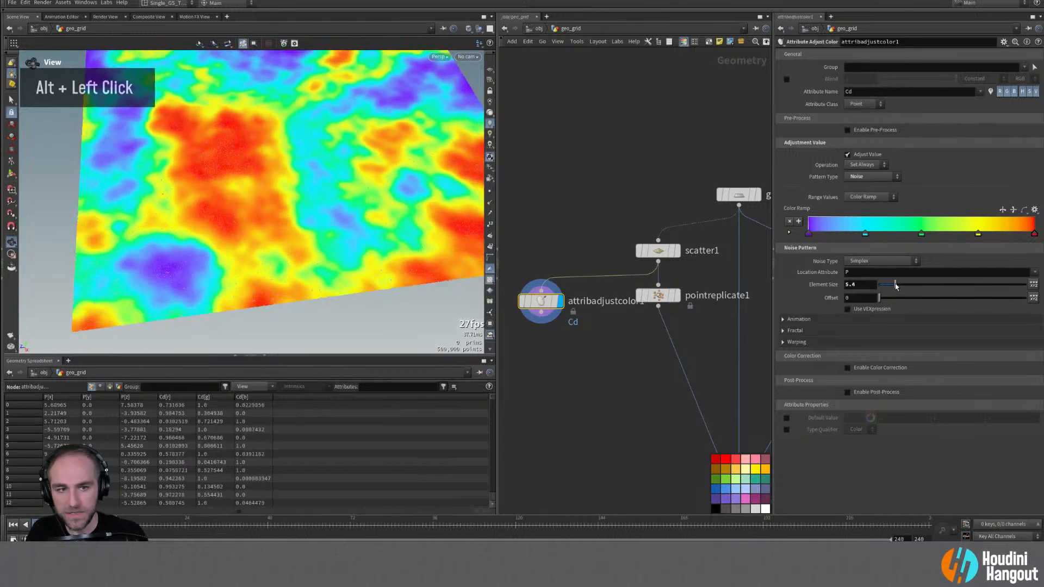
Step: Adjust the color noise's warping to Lattice Warp -1, Lattice Warp Size 5.05 and Gradient Warp 0.774, with Accumulate Lattice Warp enabled
{"action": "left_click", "coordinate": [791, 342]}
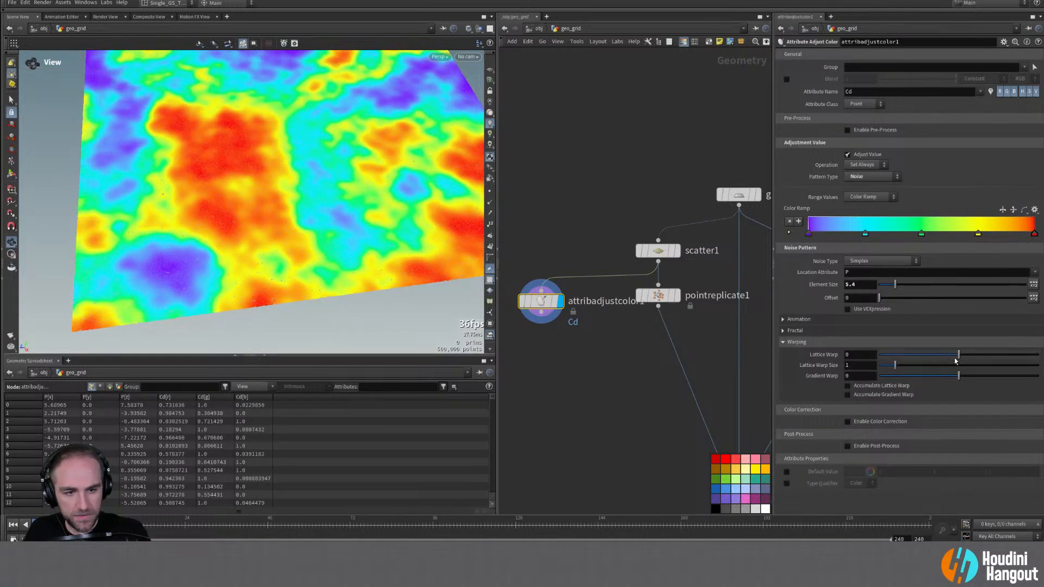
{"action": "left_click_drag", "start_coordinate": [958, 354], "coordinate": [908, 374]}
{"action": "key", "text": "ctrl+z"}
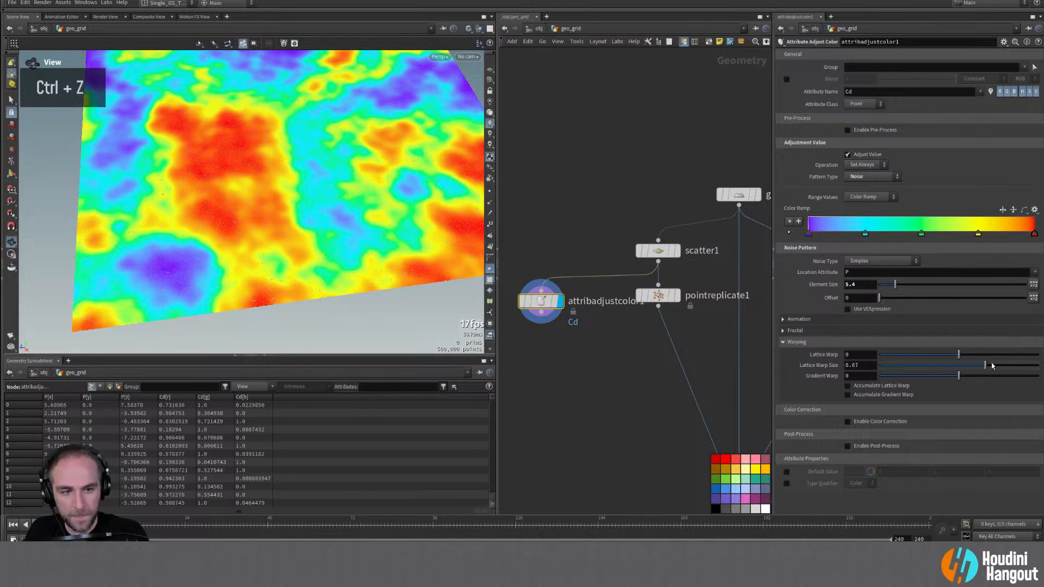
{"action": "key", "text": "ctrl+z"}
{"action": "left_click_drag", "start_coordinate": [968, 380], "coordinate": [1020, 377]}
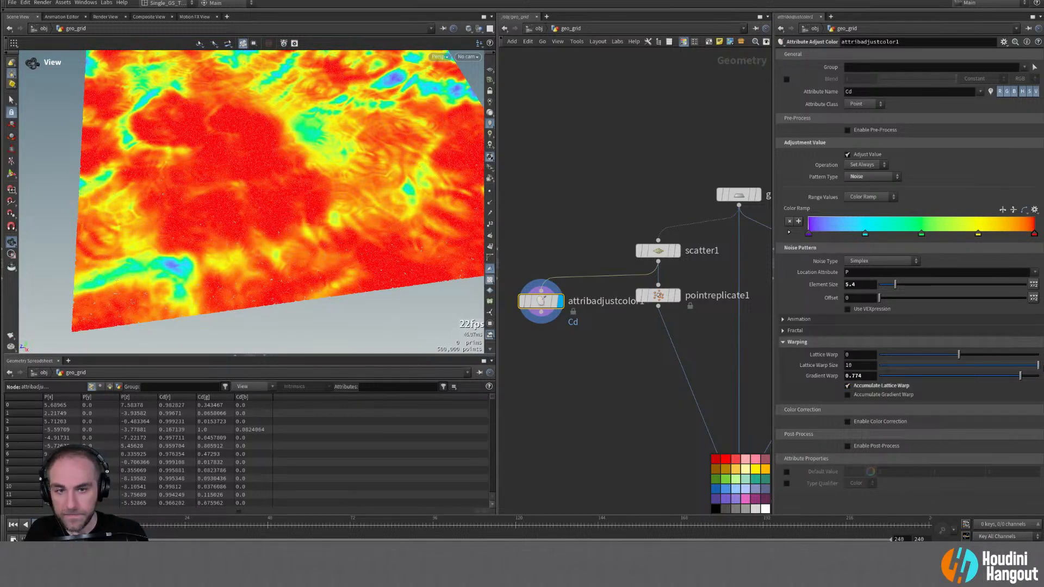
{"action": "key", "text": "ctrl+z"}
{"action": "key", "text": "ctrl+z"}
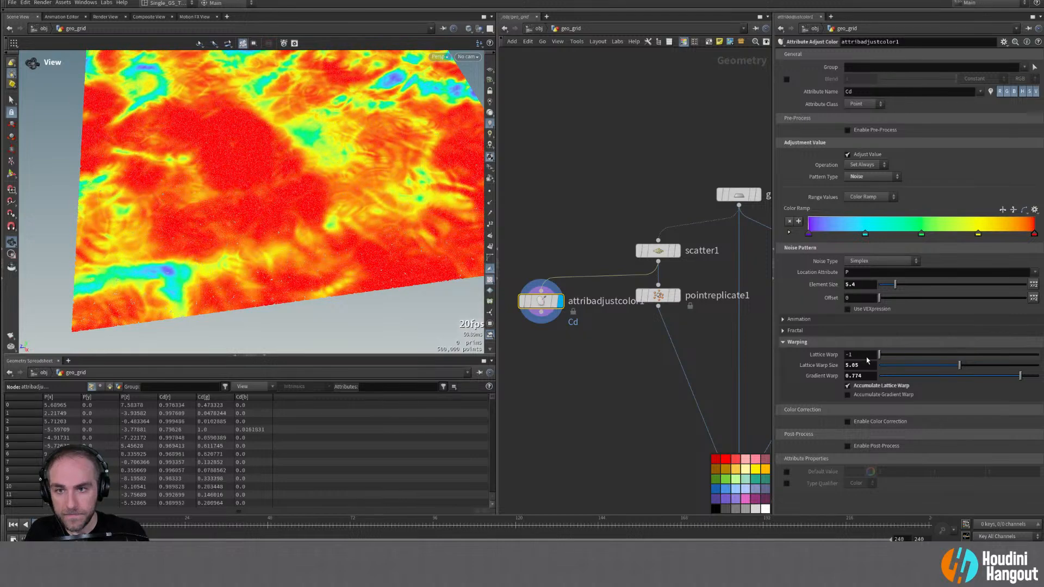
{"action": "key", "text": "ctrl+z"}
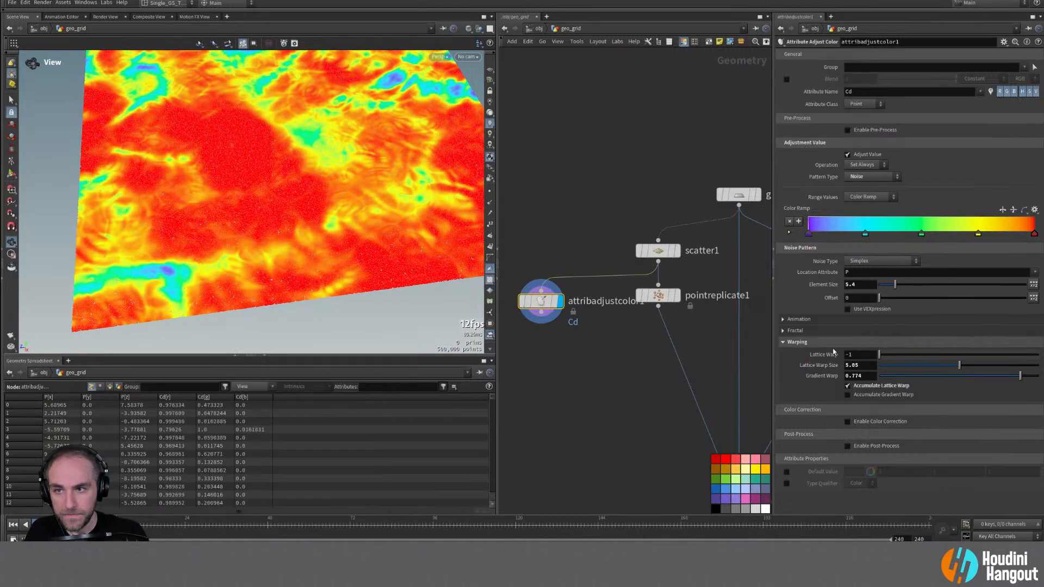
Step: Set the color noise's Lattice Warp to -6.3 and inspect the pattern across the points
{"action": "middle_click_drag", "start_coordinate": [854, 358], "coordinate": [647, 357]}
{"action": "left_click_drag", "start_coordinate": [348, 234], "coordinate": [326, 228], "text": "alt"}
{"action": "right_click_drag", "start_coordinate": [326, 228], "coordinate": [271, 180], "text": "alt"}
{"action": "left_click_drag", "start_coordinate": [272, 179], "coordinate": [277, 193], "text": "alt"}
{"action": "right_click_drag", "start_coordinate": [277, 193], "coordinate": [287, 238], "text": "alt"}
{"action": "middle_click_drag", "start_coordinate": [287, 238], "coordinate": [282, 218], "text": "alt"}
{"action": "right_click_drag", "start_coordinate": [283, 218], "coordinate": [272, 202], "text": "alt"}
{"action": "left_click_drag", "start_coordinate": [272, 203], "coordinate": [303, 209], "text": "alt"}
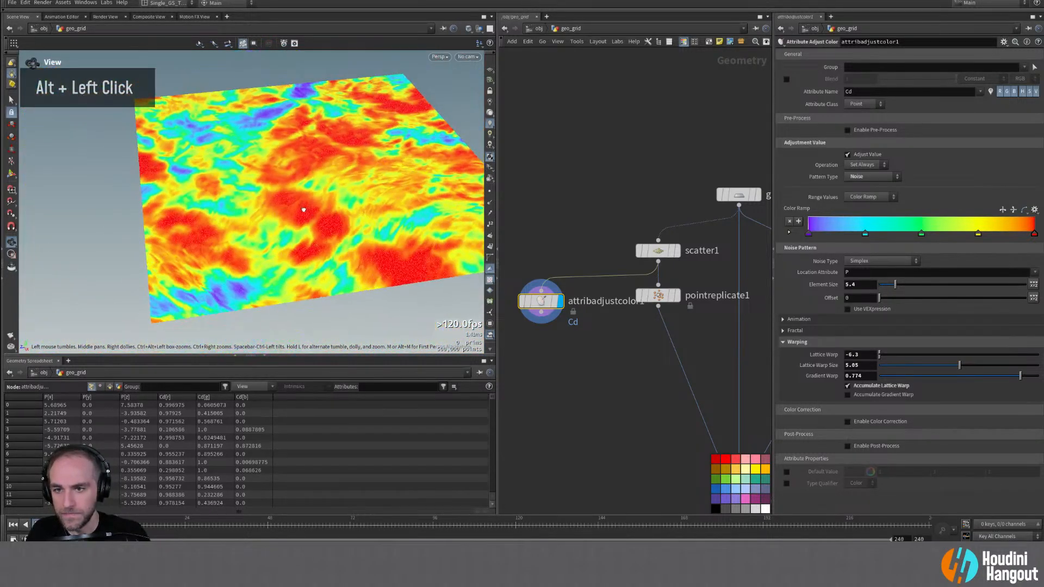
Step: Set the color noise's Gradient Warp to 2.2 and Lattice Warp Size to 1.67, and inspect the swirled pattern
{"action": "mouse_move", "coordinate": [1019, 376]}
{"action": "left_mouse_down"}
{"action": "mouse_move", "coordinate": [884, 384]}
{"action": "mouse_move", "coordinate": [1038, 376]}
{"action": "left_mouse_up"}
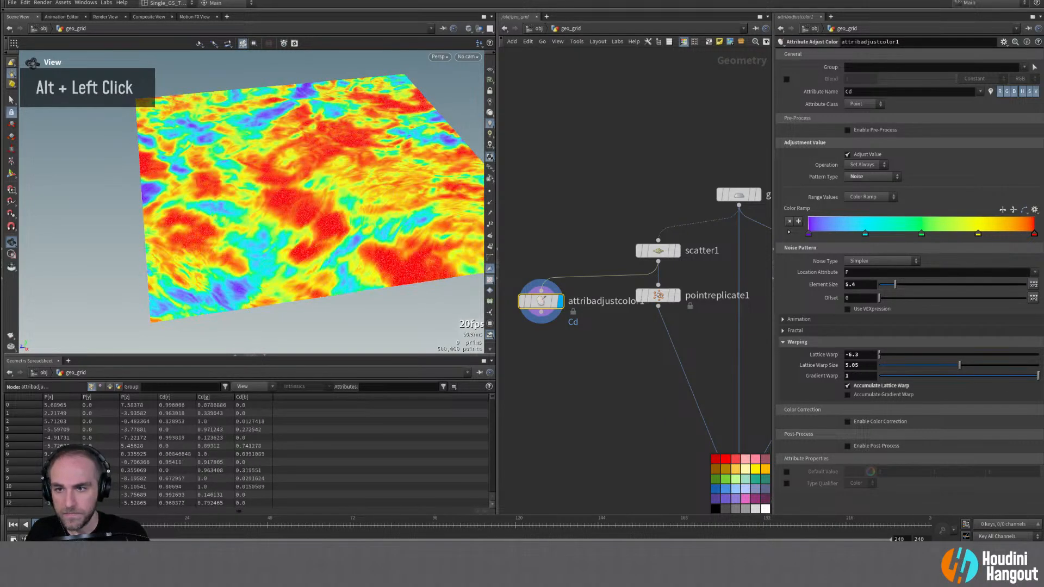
{"action": "middle_click_drag", "start_coordinate": [858, 376], "coordinate": [899, 369]}
{"action": "left_click_drag", "start_coordinate": [960, 368], "coordinate": [906, 373]}
{"action": "left_click_drag", "start_coordinate": [255, 233], "coordinate": [275, 236], "text": "alt"}
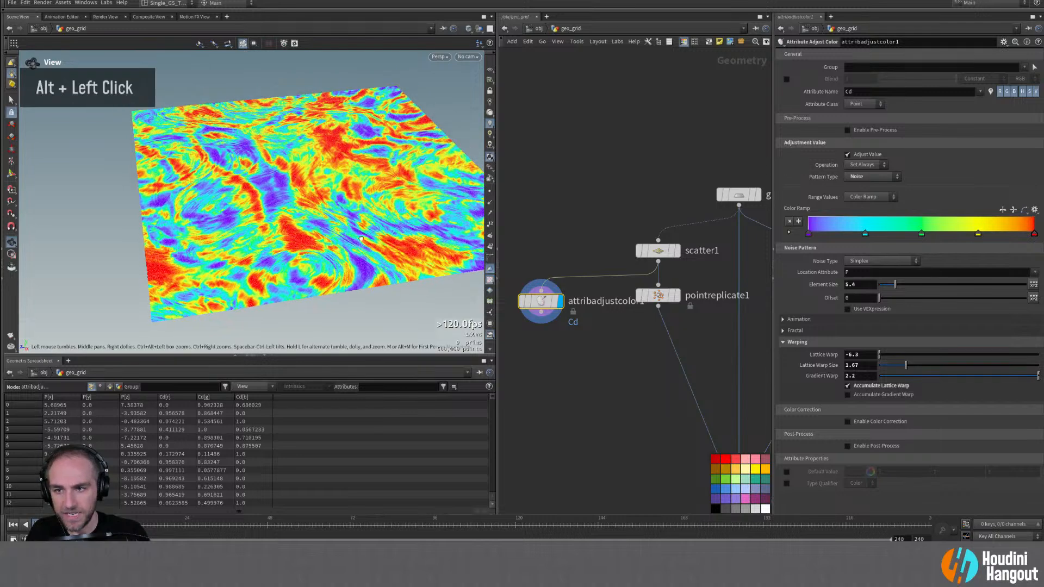
{"action": "right_click_drag", "start_coordinate": [274, 237], "coordinate": [293, 261], "text": "alt"}
{"action": "left_click_drag", "start_coordinate": [293, 261], "coordinate": [308, 270], "text": "alt"}
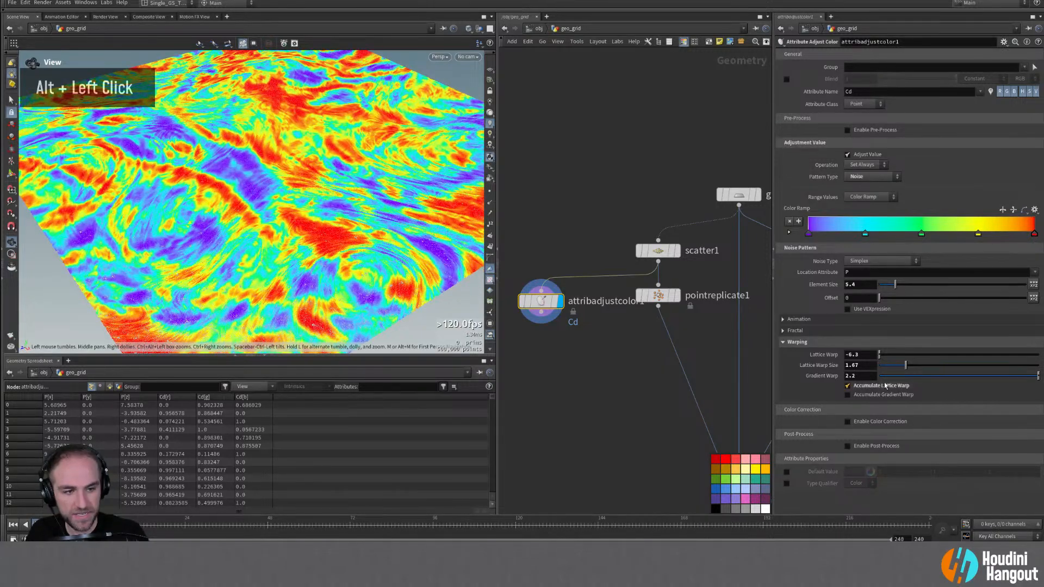
Step: Toggle Accumulate Gradient Warp and Accumulate Lattice Warp in turn to compare the color pattern, restoring both settings
{"action": "left_click", "coordinate": [855, 395]}
{"action": "left_click", "coordinate": [854, 397]}
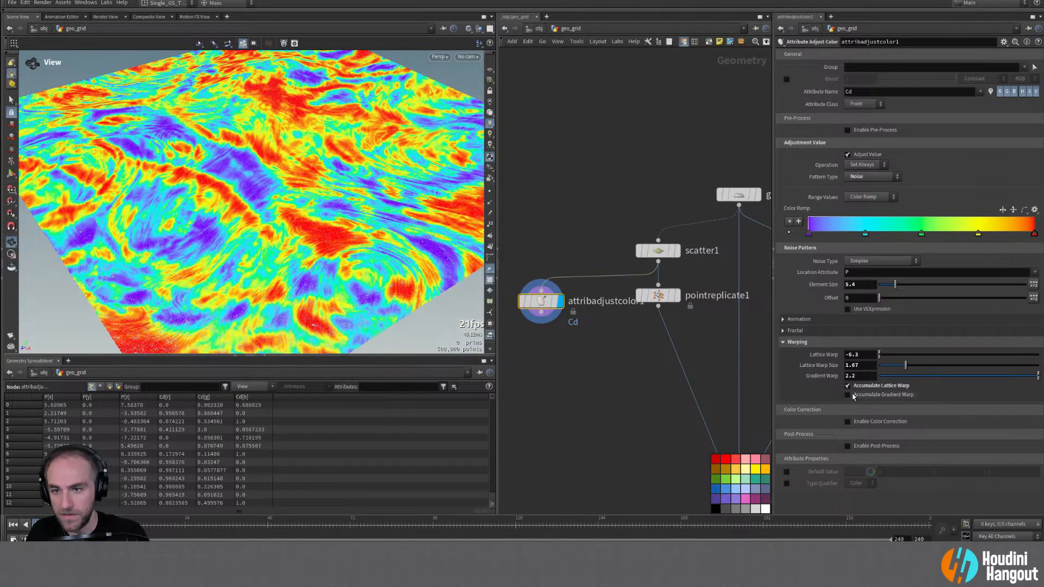
{"action": "left_click", "coordinate": [849, 386]}
{"action": "left_click", "coordinate": [848, 386]}
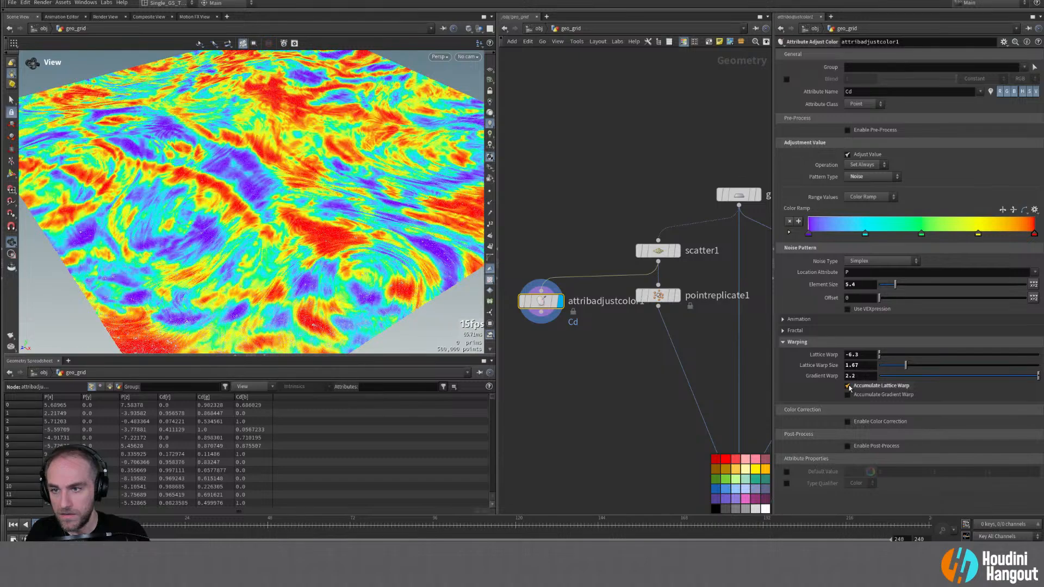
Step: Set the color noise's Lattice Warp Size to 0.97 and Lattice Warp to 8
{"action": "left_click_drag", "start_coordinate": [905, 367], "coordinate": [895, 369]}
{"action": "mouse_move", "coordinate": [293, 206]}
{"action": "left_mouse_down", "text": "alt"}
{"action": "mouse_move", "coordinate": [305, 229]}
{"action": "mouse_move", "coordinate": [300, 216]}
{"action": "left_mouse_up", "text": "alt"}
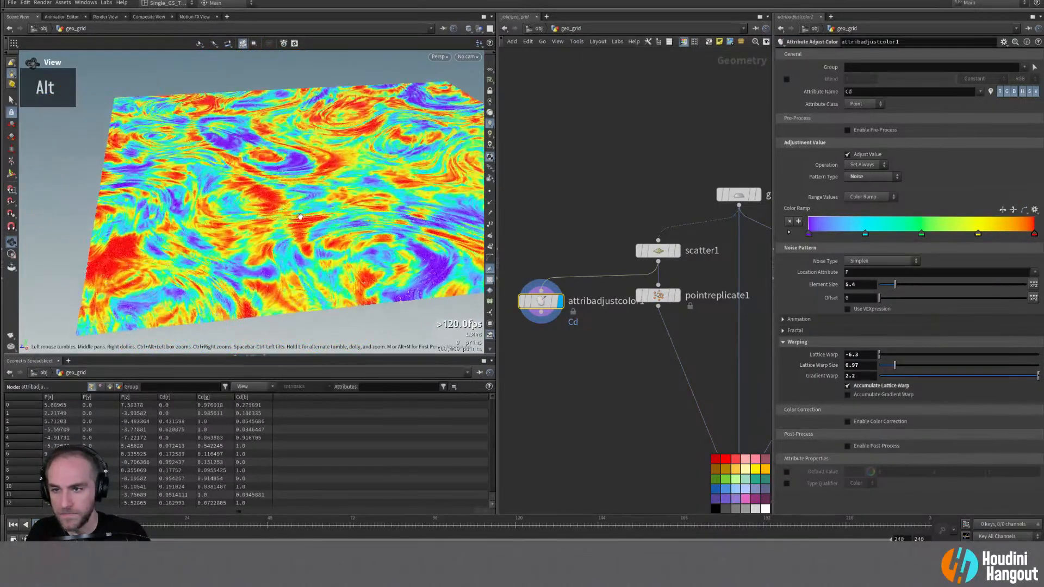
{"action": "middle_click", "coordinate": [862, 356]}
{"action": "middle_click_drag", "start_coordinate": [866, 356], "coordinate": [992, 356]}
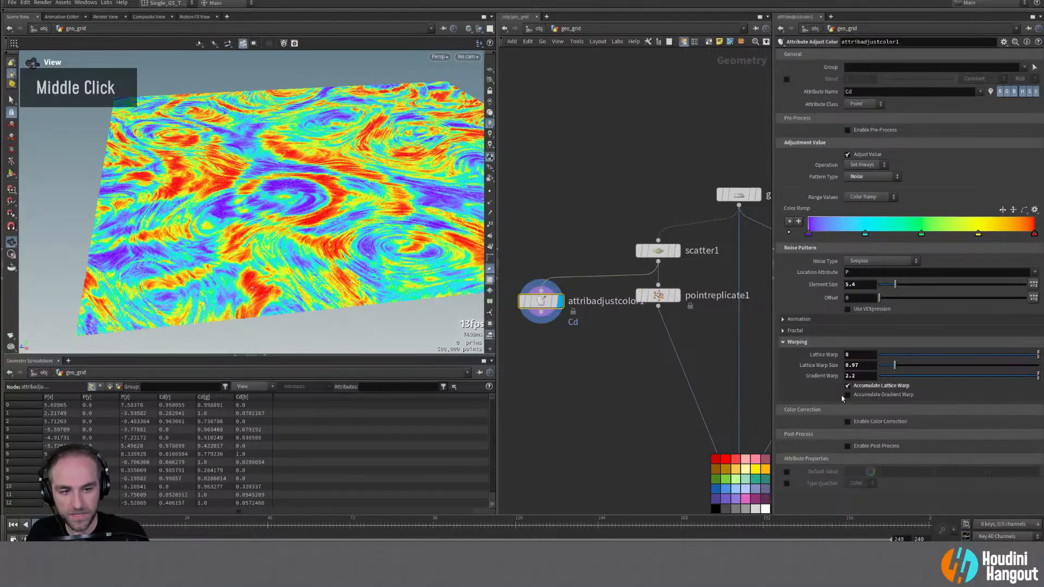
Step: Set the color noise's Gradient Warp to 1.3 and inspect the swirls across the whole grid
{"action": "middle_click_drag", "start_coordinate": [863, 376], "coordinate": [819, 377]}
{"action": "left_click_drag", "start_coordinate": [471, 313], "coordinate": [337, 272], "text": "alt"}
{"action": "right_click_drag", "start_coordinate": [337, 272], "coordinate": [348, 239], "text": "alt"}
{"action": "left_click_drag", "start_coordinate": [348, 239], "coordinate": [319, 212], "text": "alt"}
{"action": "middle_click_drag", "start_coordinate": [319, 212], "coordinate": [332, 222], "text": "alt"}
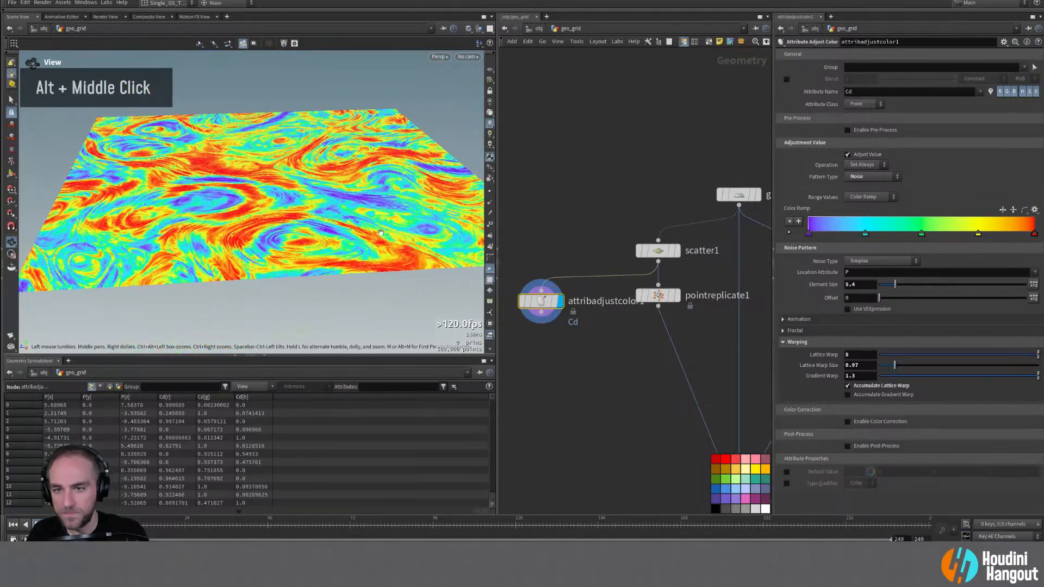
{"action": "left_click_drag", "start_coordinate": [204, 171], "coordinate": [220, 191], "text": "alt"}
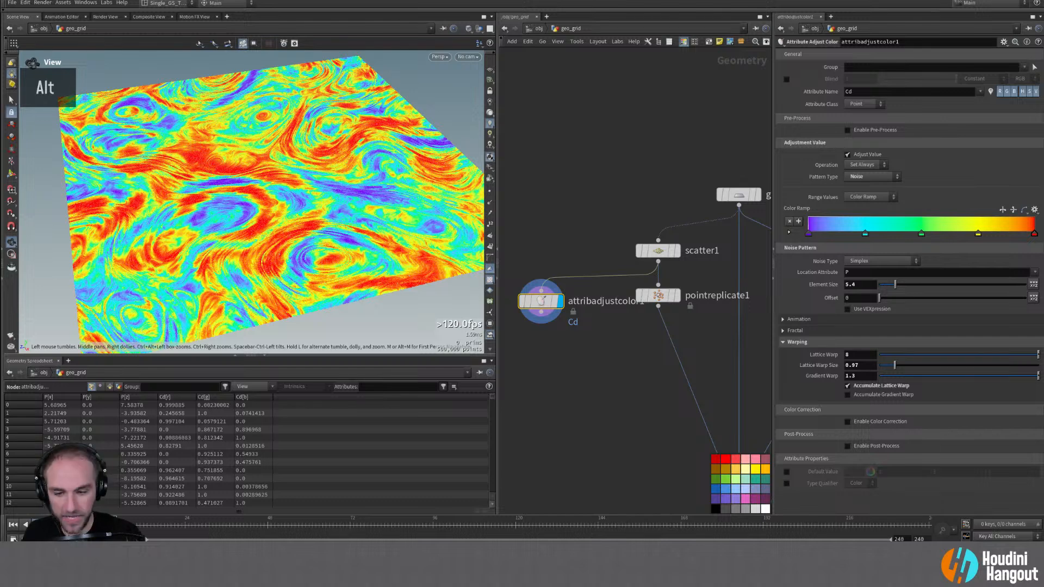
Step: Check the dune colors in the Lenovo YOGA 920 reference video in the browser, and return to Houdini
{"action": "key", "text": "alt+Tab"}
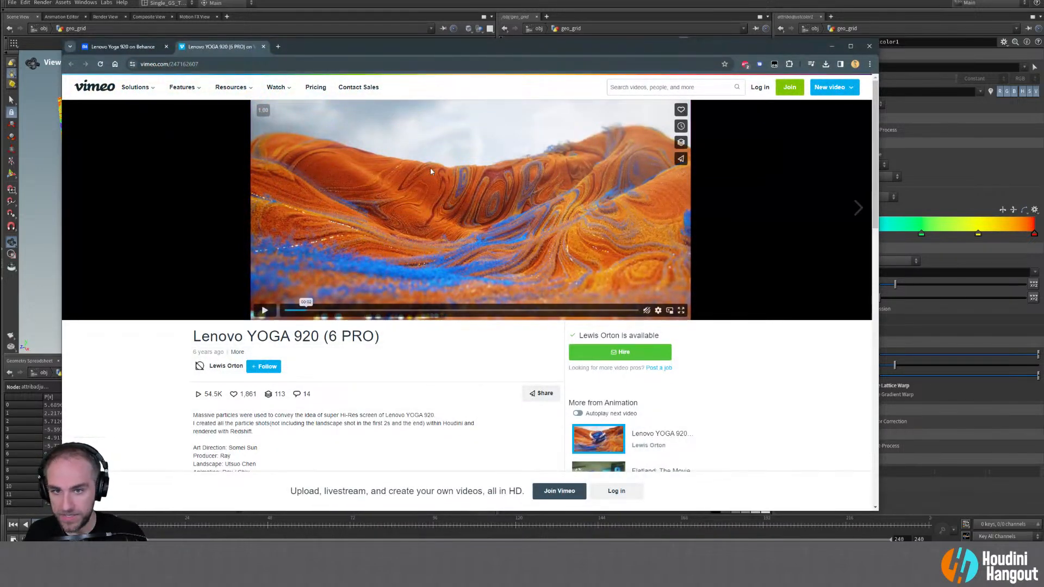
{"action": "key", "text": "alt+Tab"}
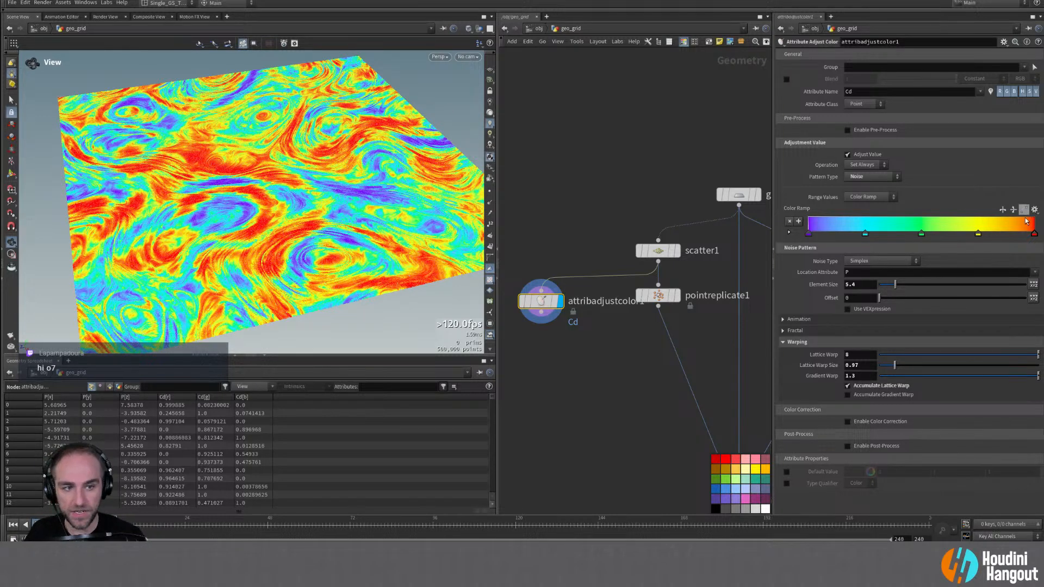
{"action": "key", "text": "alt+Tab"}
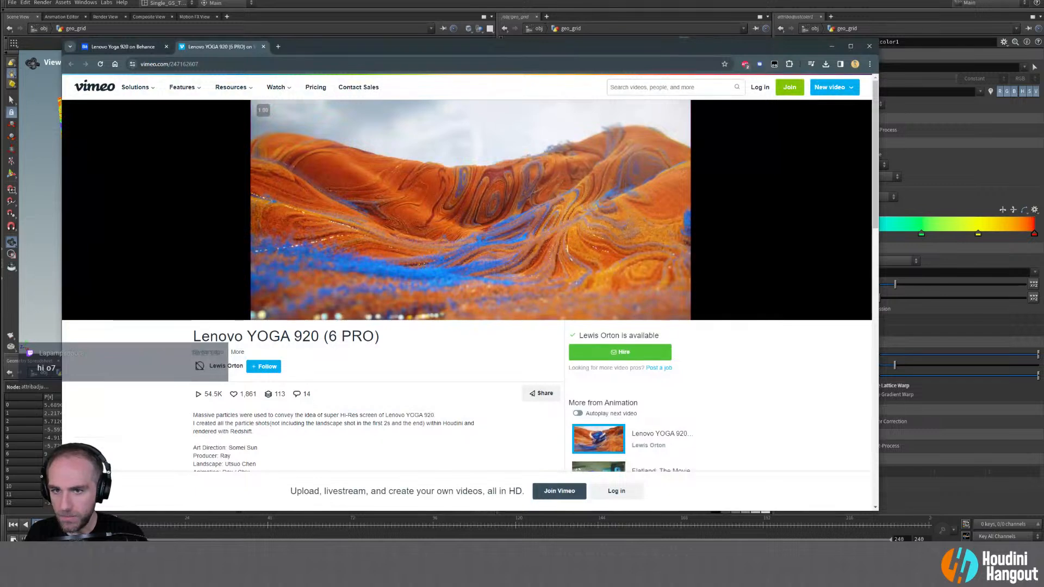
{"action": "key", "text": "alt+Tab"}
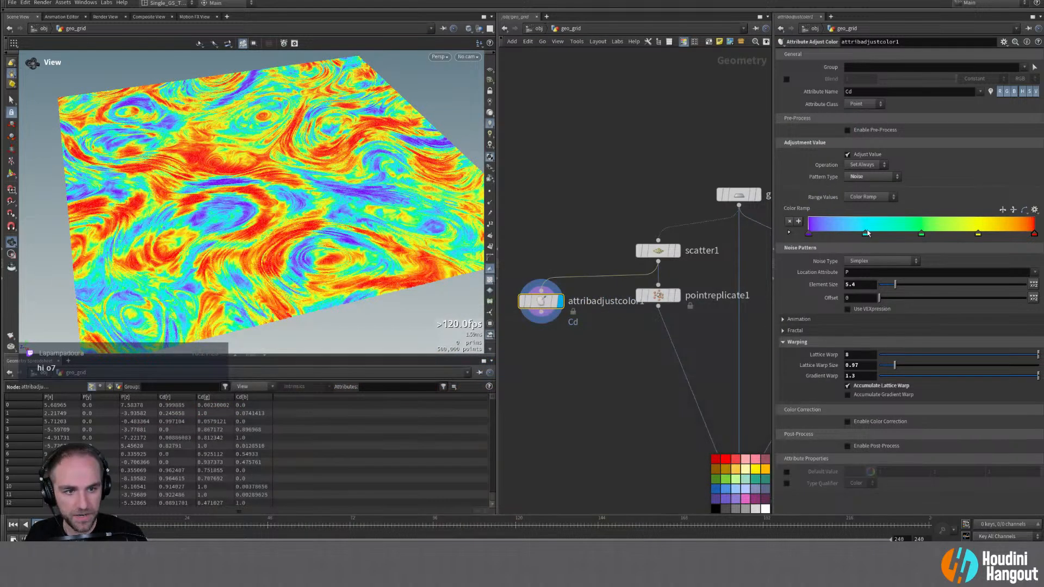
Step: Delete the cyan, green, yellow and red points from the color ramp, keeping only the violet one
{"action": "left_click", "coordinate": [921, 233], "text": "ctrl"}
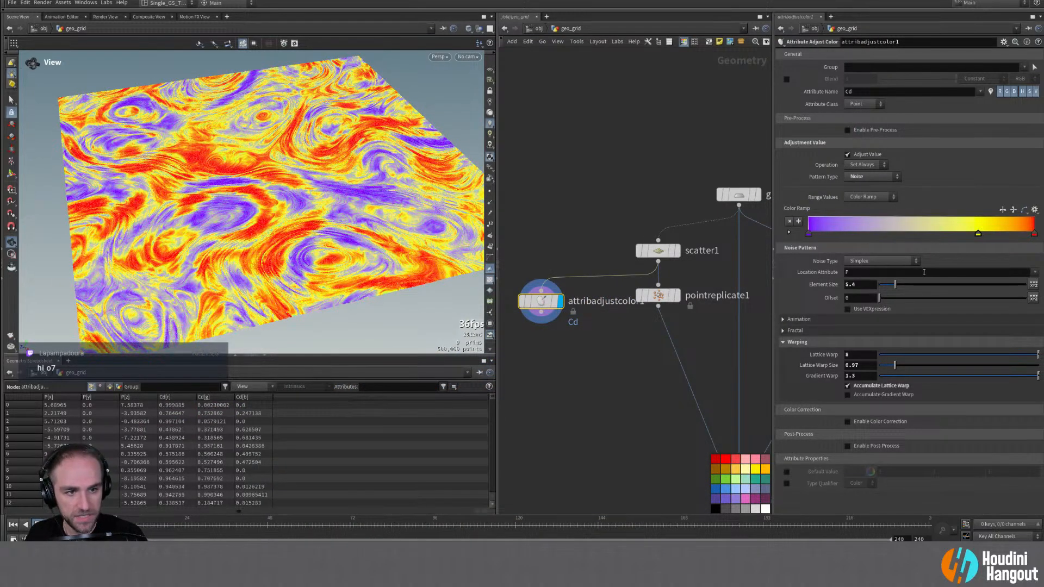
{"action": "left_click", "coordinate": [978, 234], "text": "ctrl"}
{"action": "left_click", "coordinate": [31, 5]}
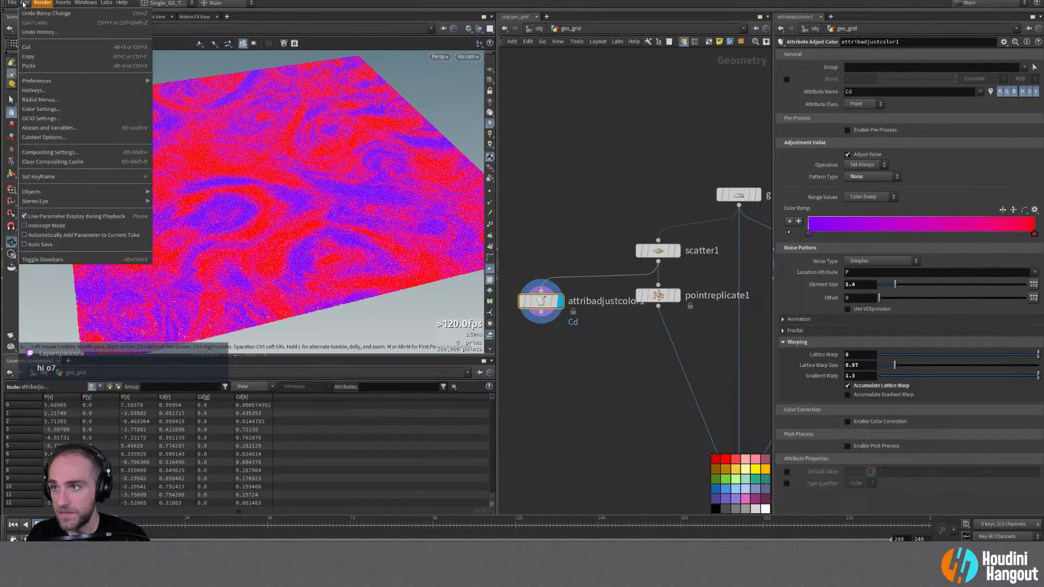
{"action": "left_click", "coordinate": [897, 229]}
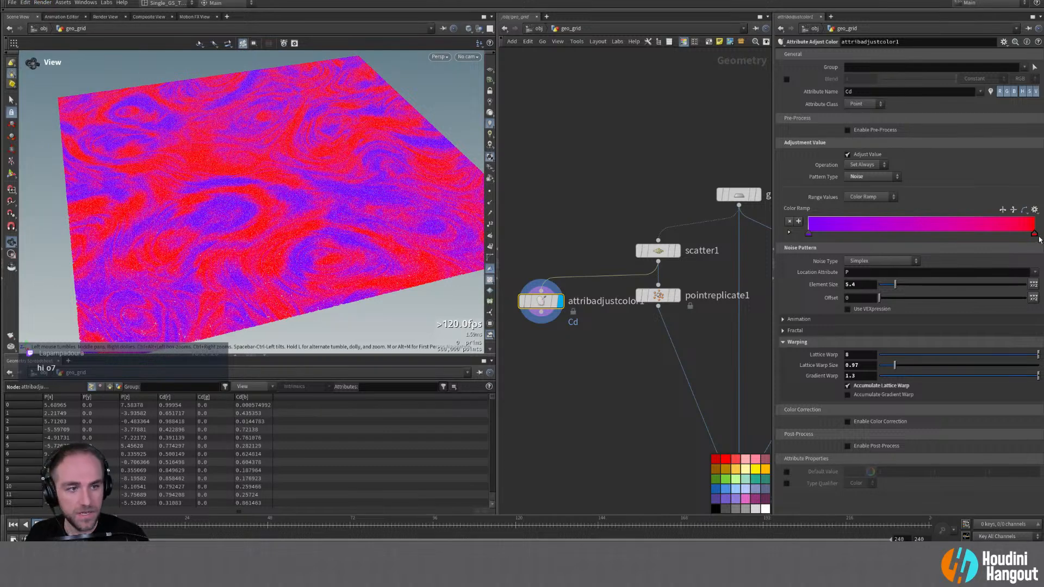
{"action": "left_click", "coordinate": [1033, 235], "text": "ctrl"}
Step: Recolor the remaining ramp point to orange with RGB 1, 0.184, 0, checking it against the reference video in the browser
{"action": "double_click", "coordinate": [809, 235]}
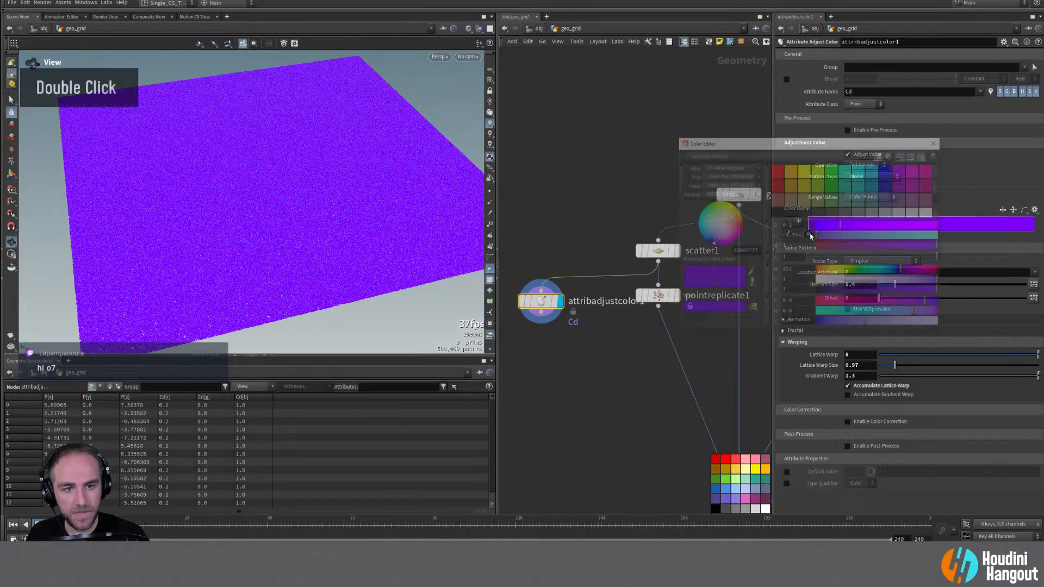
{"action": "left_click", "coordinate": [789, 171]}
{"action": "left_click_drag", "start_coordinate": [865, 236], "coordinate": [840, 239]}
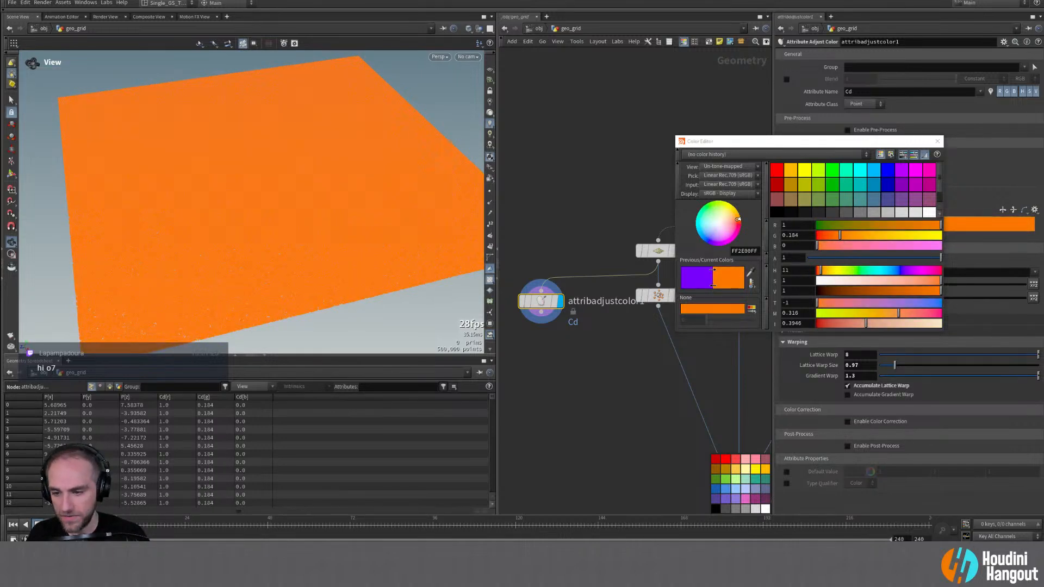
{"action": "key", "text": "alt+Tab"}
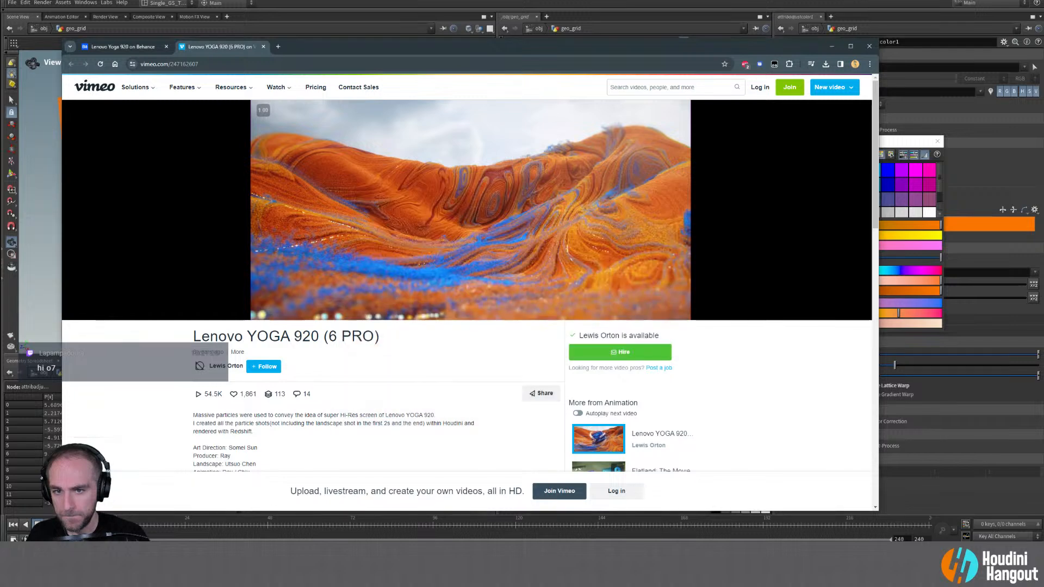
{"action": "left_click", "coordinate": [312, 538]}
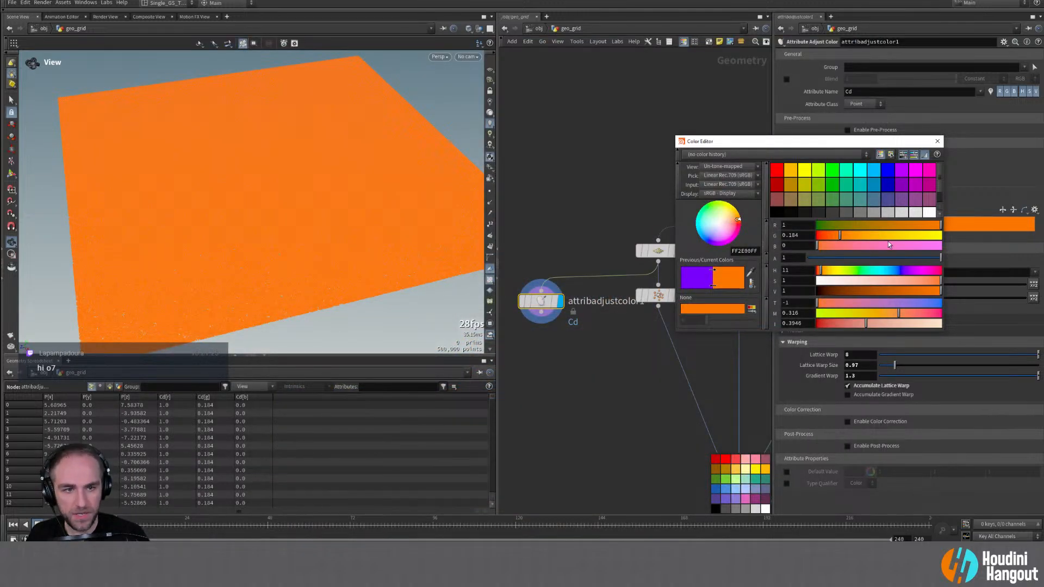
{"action": "left_click", "coordinate": [937, 141]}
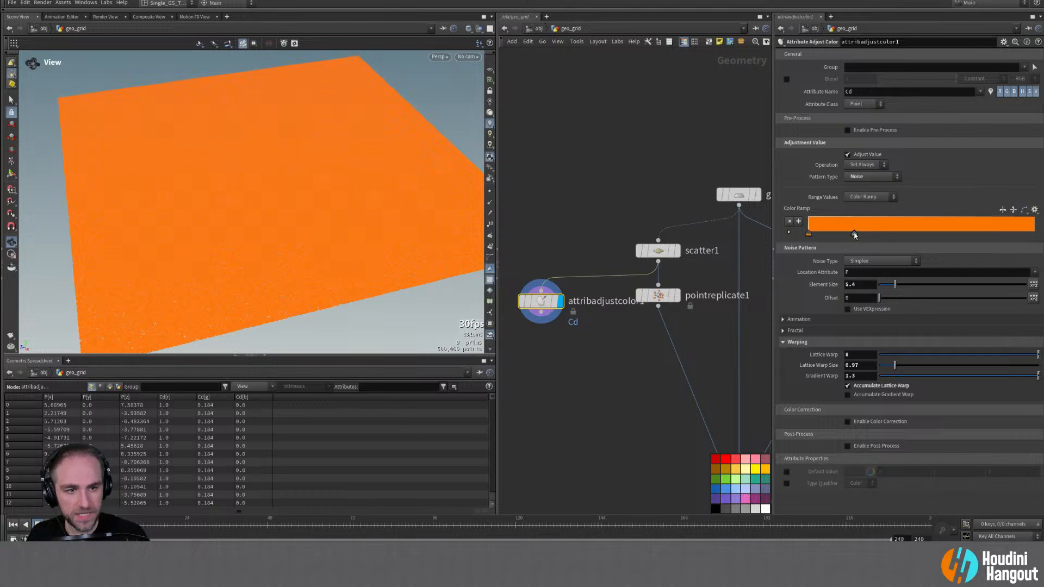
Step: Add a darker orange ramp point with value 0.398 and place it near the ramp's start, with the bright orange near its end
{"action": "double_click", "coordinate": [854, 234]}
{"action": "left_click_drag", "start_coordinate": [914, 295], "coordinate": [867, 294]}
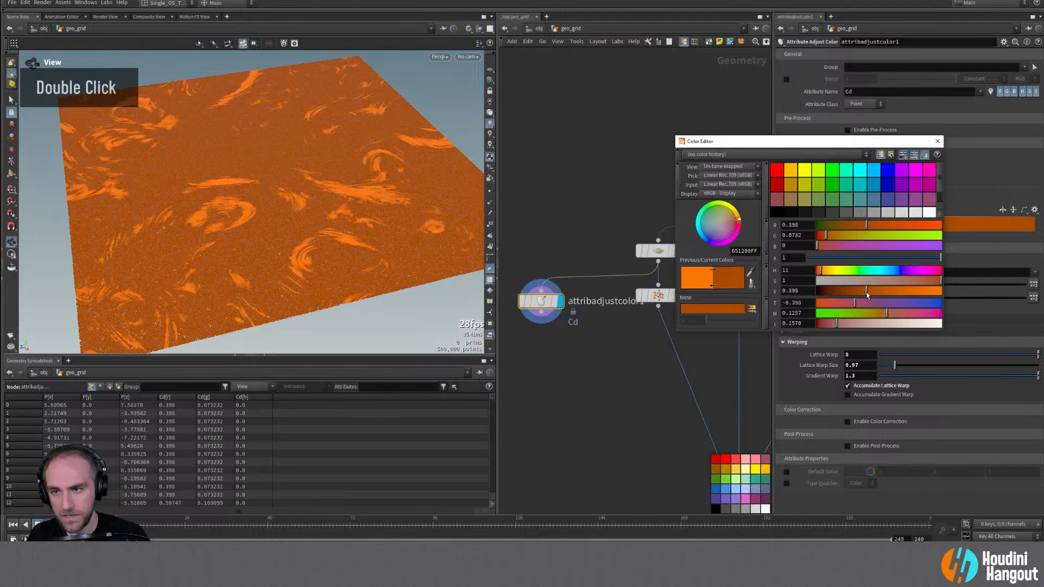
{"action": "left_click", "coordinate": [936, 141]}
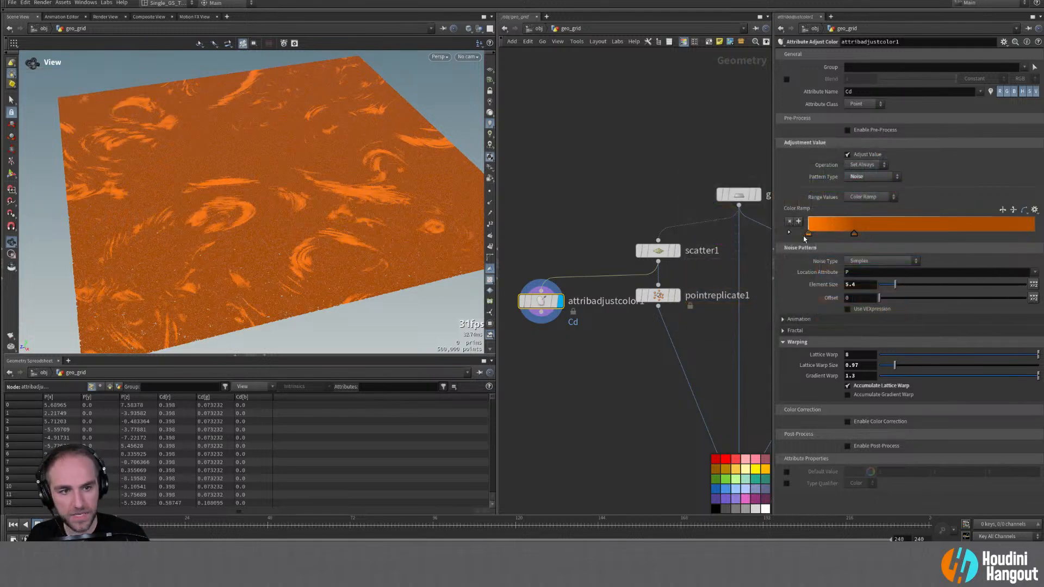
{"action": "left_click_drag", "start_coordinate": [810, 235], "coordinate": [1028, 240]}
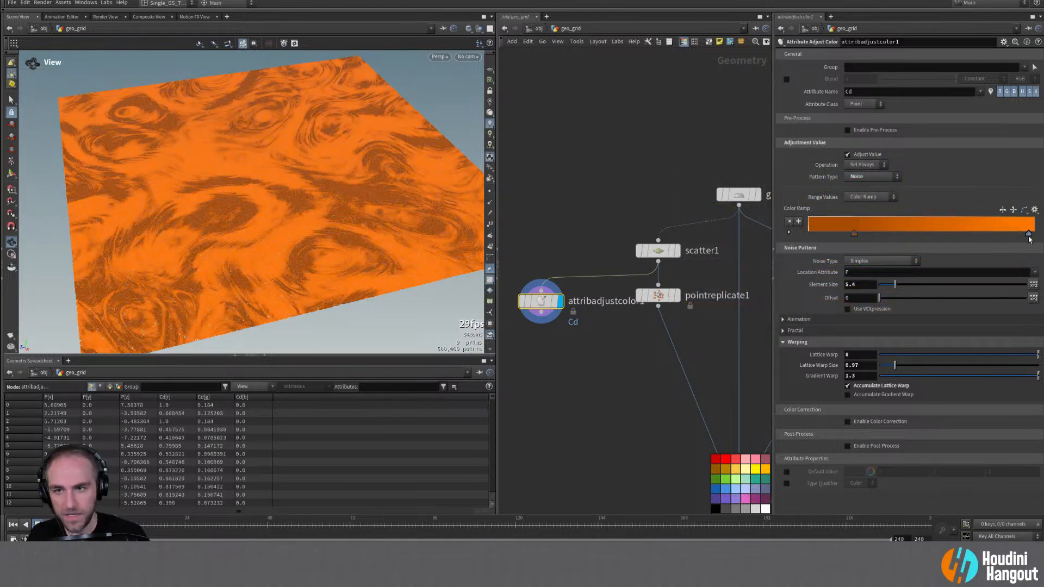
{"action": "left_click_drag", "start_coordinate": [856, 235], "coordinate": [818, 236]}
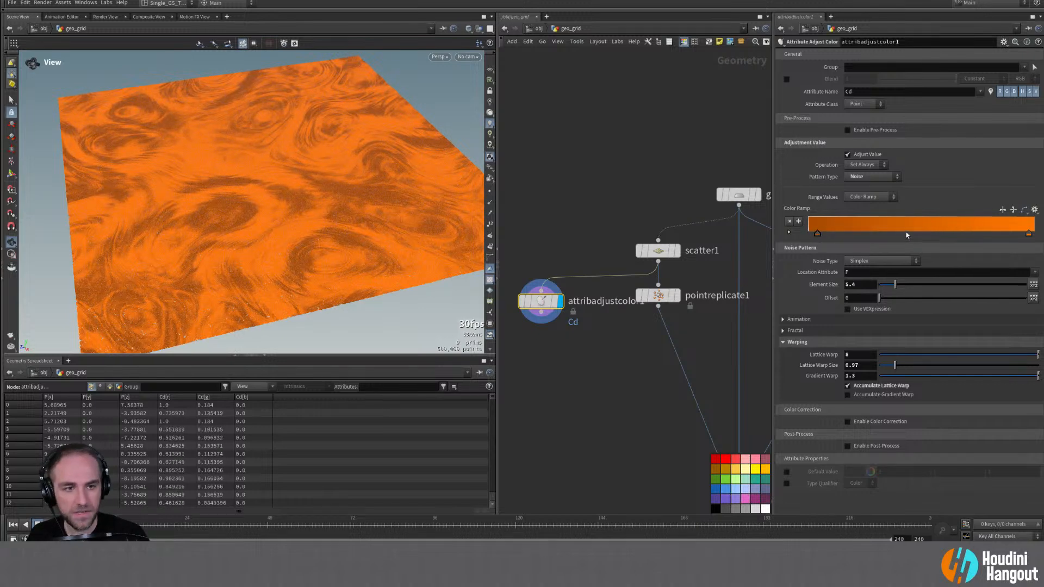
Step: Add a light blue point with RGB 0, 0.5, 1 between the two orange points of the color ramp
{"action": "double_click", "coordinate": [897, 234]}
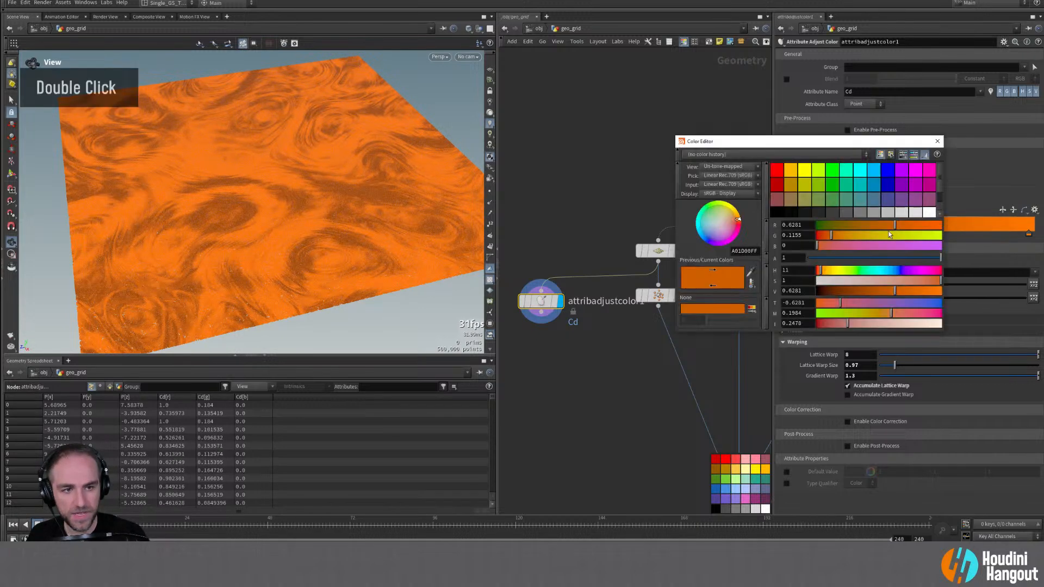
{"action": "left_click", "coordinate": [871, 173]}
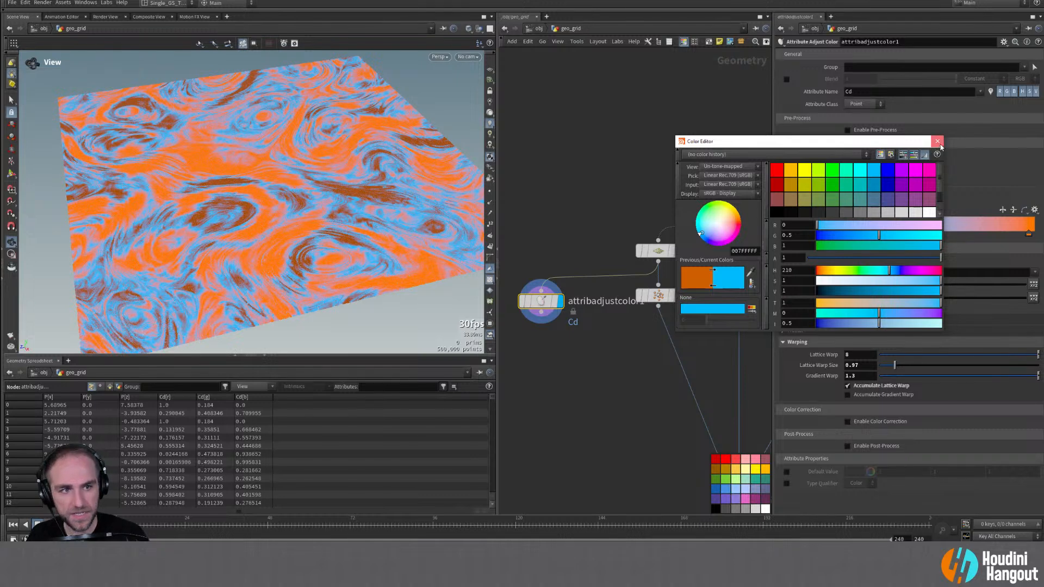
{"action": "left_click", "coordinate": [937, 141]}
Step: Reposition the ramp points, with dark orange at about 0.15, blue just before the middle and bright orange around three quarters
{"action": "left_click_drag", "start_coordinate": [817, 234], "coordinate": [875, 234]}
{"action": "left_click_drag", "start_coordinate": [1028, 235], "coordinate": [960, 235]}
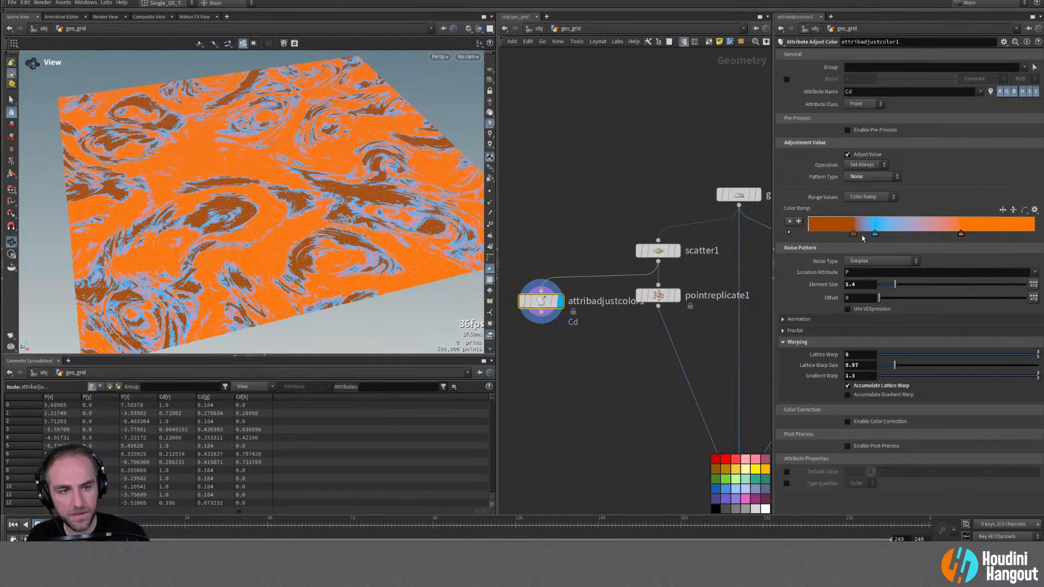
{"action": "left_click_drag", "start_coordinate": [880, 236], "coordinate": [977, 233]}
{"action": "left_click_drag", "start_coordinate": [850, 237], "coordinate": [842, 237]}
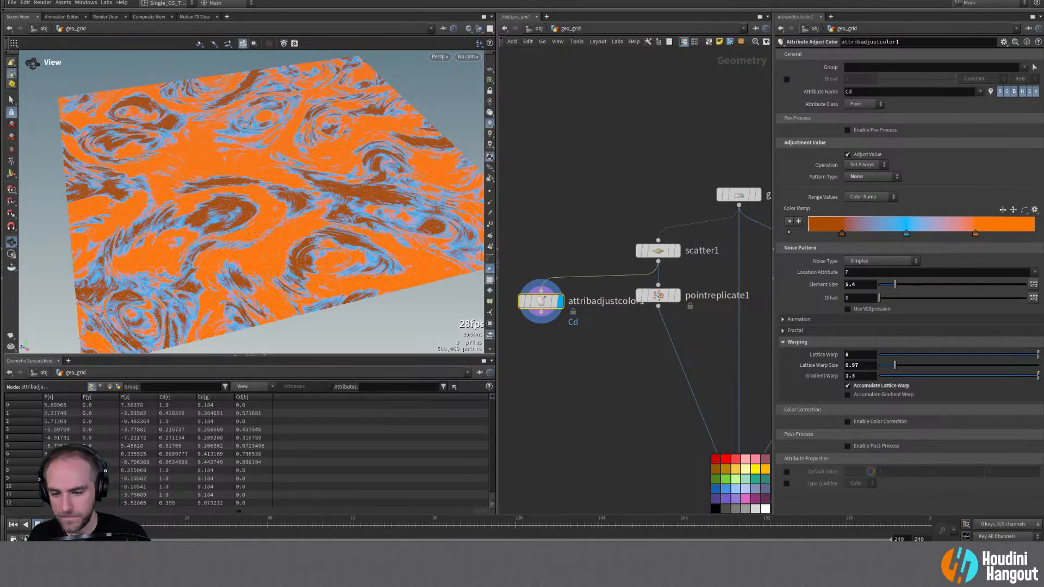
Step: Compare the colors with the reference video in the browser, and examine the swirl pattern on the points in Houdini
{"action": "key", "text": "alt+Tab"}
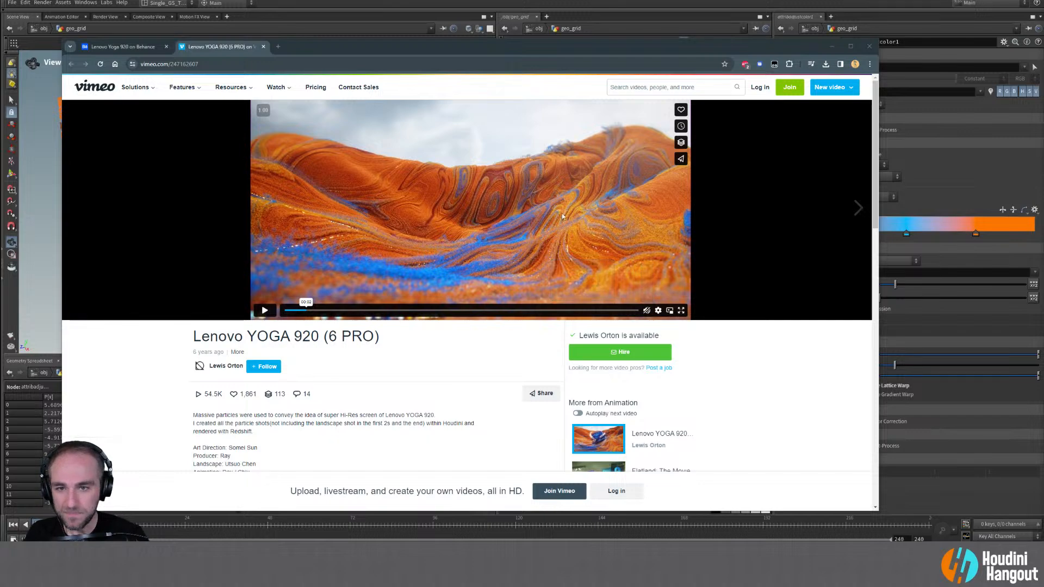
{"action": "left_click", "coordinate": [832, 46]}
{"action": "left_click_drag", "start_coordinate": [280, 210], "coordinate": [285, 215], "text": "alt"}
{"action": "right_click_drag", "start_coordinate": [304, 207], "coordinate": [345, 163], "text": "alt"}
{"action": "left_click_drag", "start_coordinate": [348, 174], "coordinate": [253, 257], "text": "alt"}
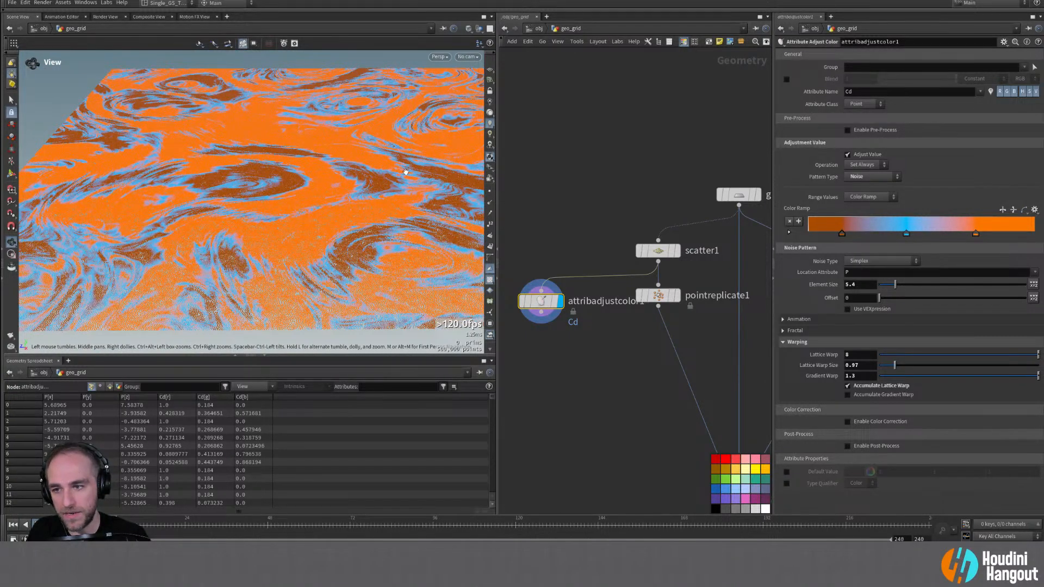
{"action": "left_click_drag", "start_coordinate": [250, 224], "coordinate": [234, 239], "text": "alt"}
{"action": "right_click_drag", "start_coordinate": [233, 239], "coordinate": [233, 228], "text": "alt"}
{"action": "left_click_drag", "start_coordinate": [233, 229], "coordinate": [296, 205], "text": "alt"}
{"action": "right_click_drag", "start_coordinate": [296, 205], "coordinate": [288, 206], "text": "alt"}
{"action": "mouse_move", "coordinate": [540, 304]}
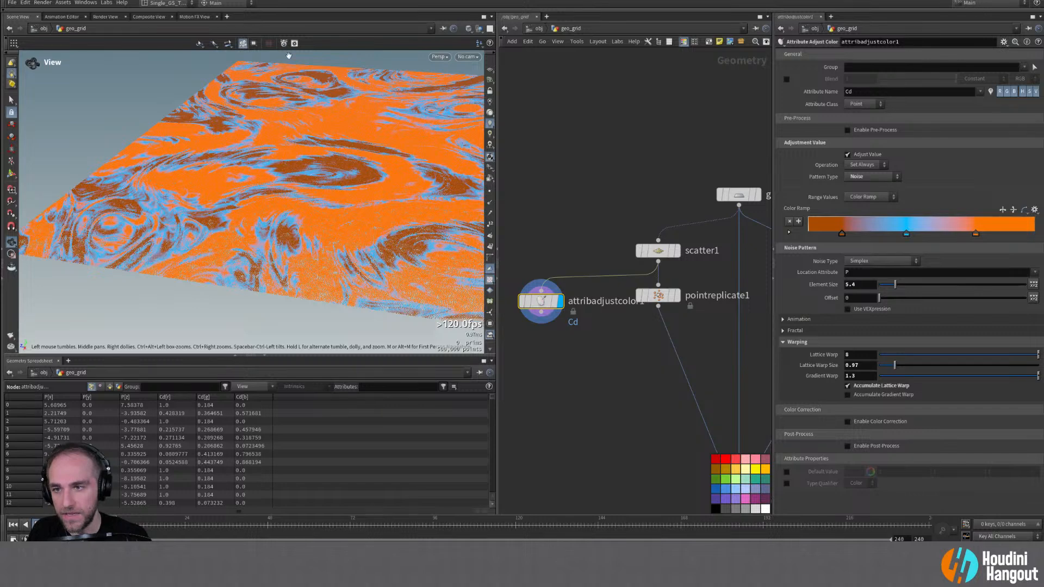
{"action": "left_click_drag", "start_coordinate": [383, 212], "coordinate": [358, 188], "text": "alt"}
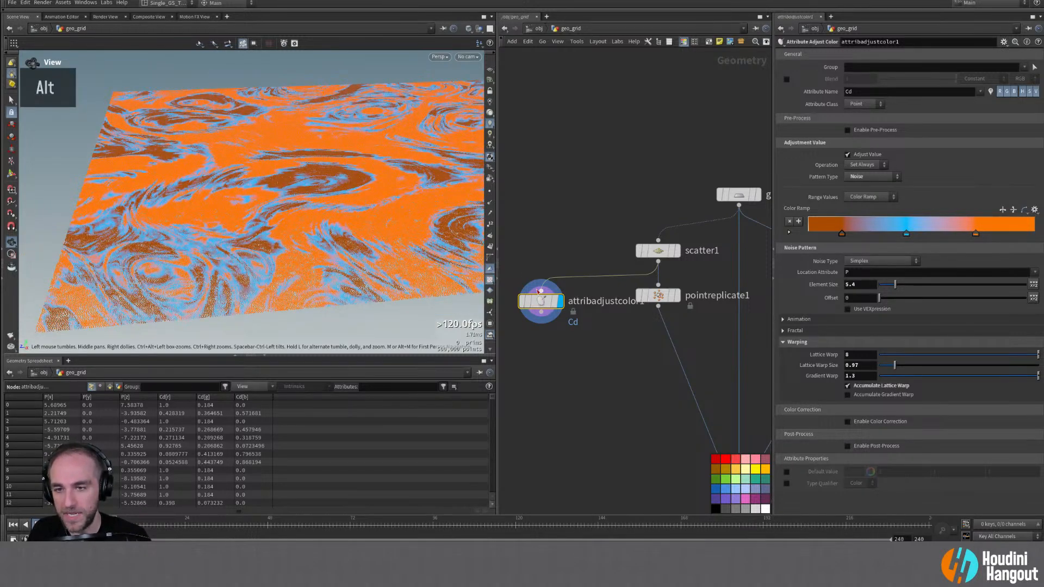
{"action": "mouse_move", "coordinate": [538, 303]}
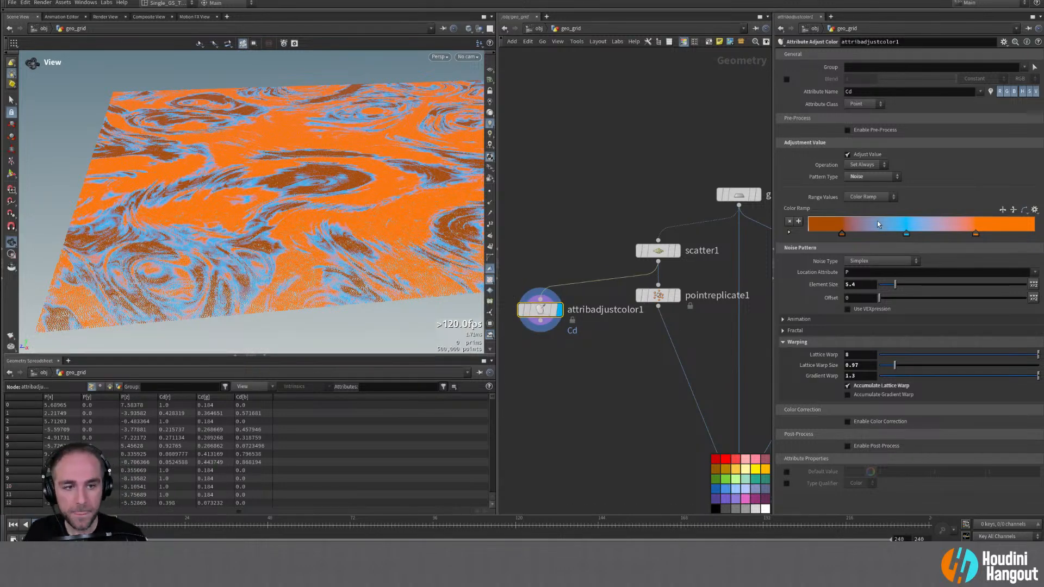
Step: Change the dark orange ramp point to black and add another black point at position 0
{"action": "left_click", "coordinate": [788, 233]}
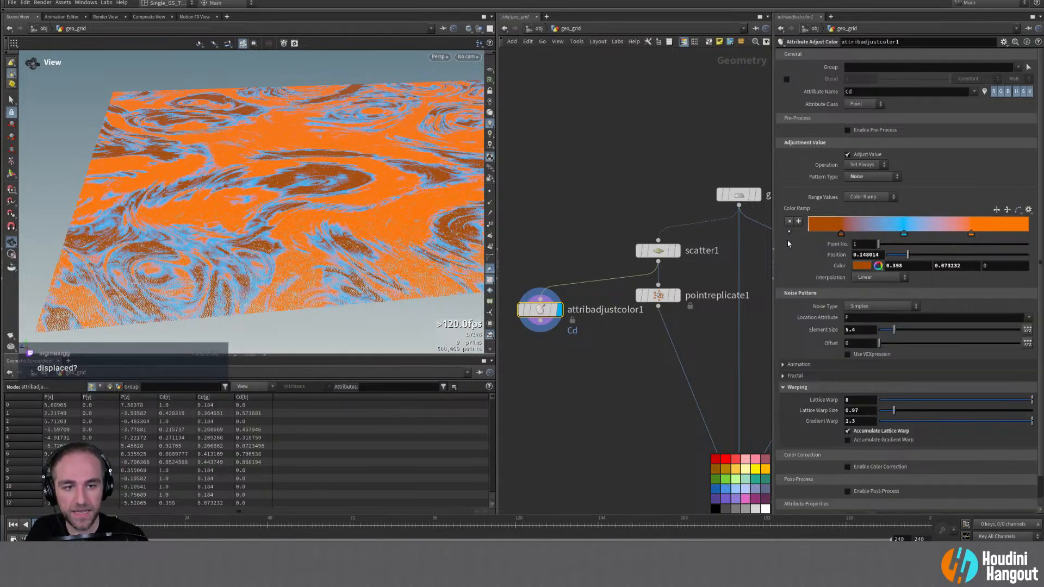
{"action": "left_click", "coordinate": [861, 265]}
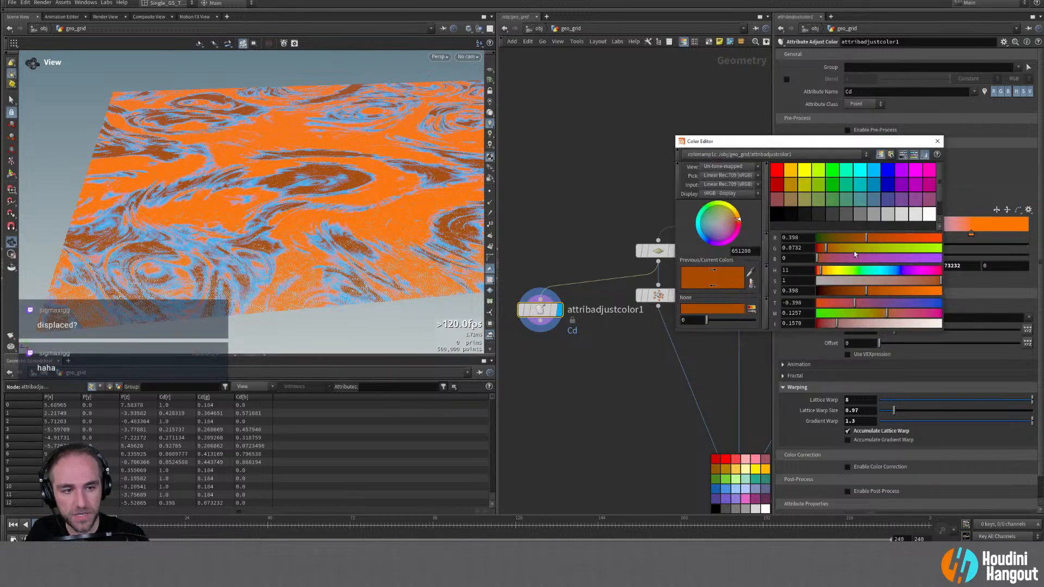
{"action": "left_click", "coordinate": [783, 216]}
{"action": "left_click", "coordinate": [937, 142]}
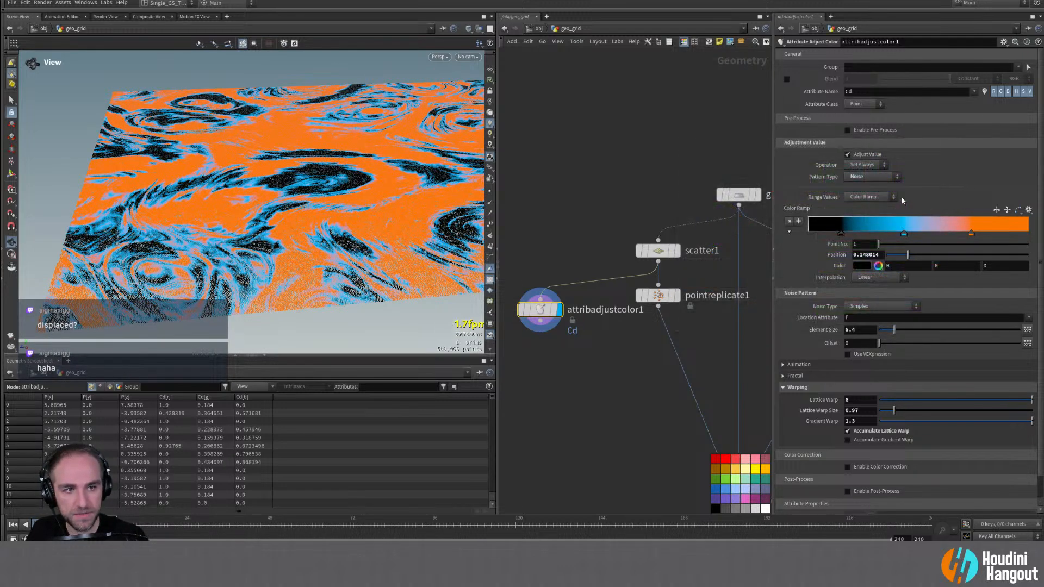
{"action": "double_click", "coordinate": [813, 235]}
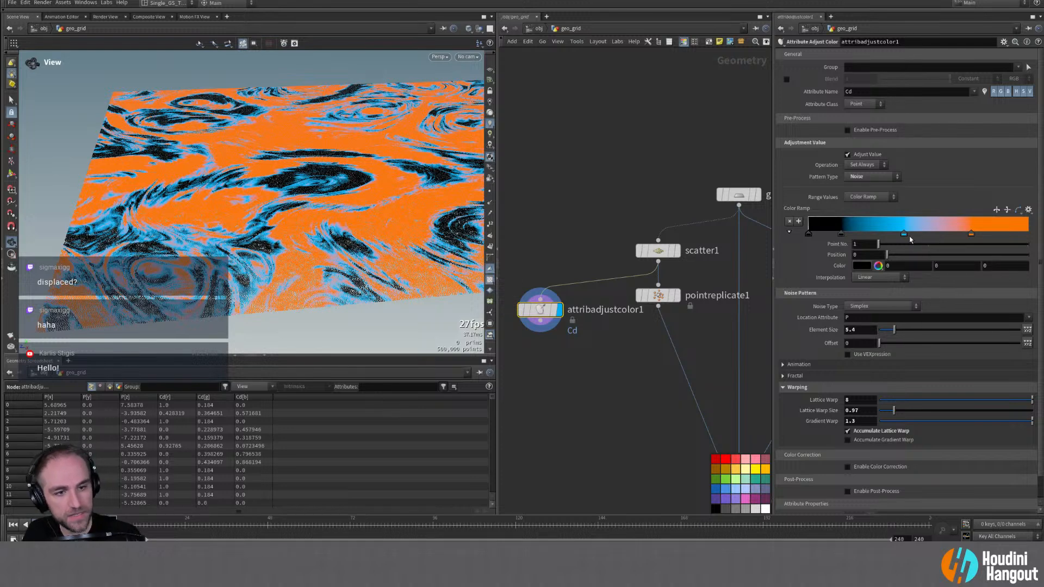
Step: Remove the dark, blue and orange points from the color ramp, leaving black at position 0, and set its end point to white
{"action": "left_click_drag", "start_coordinate": [841, 235], "coordinate": [850, 280]}
{"action": "left_click_drag", "start_coordinate": [903, 232], "coordinate": [908, 286]}
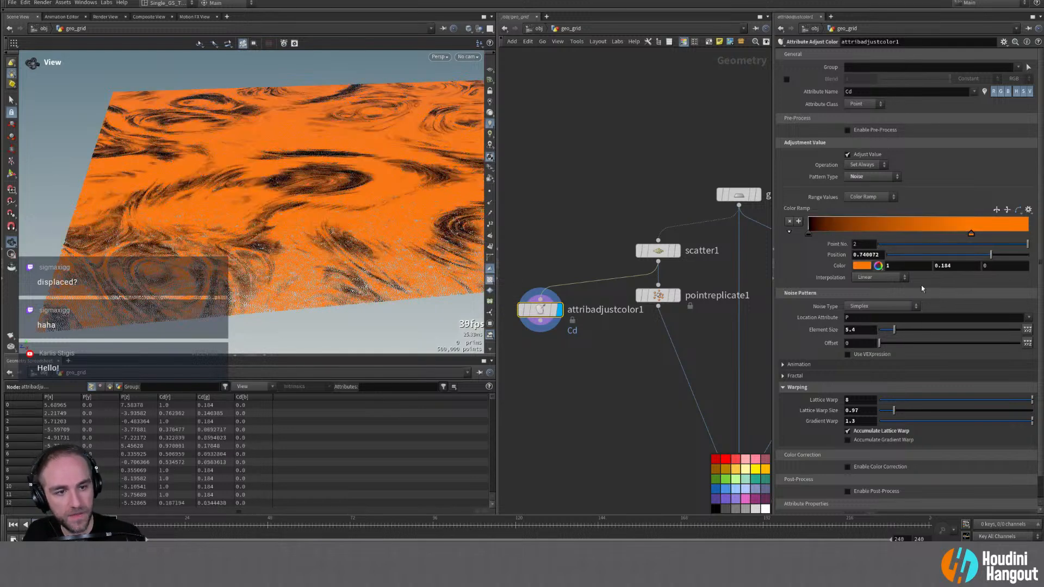
{"action": "left_click_drag", "start_coordinate": [970, 234], "coordinate": [987, 280]}
{"action": "double_click", "coordinate": [1027, 235]}
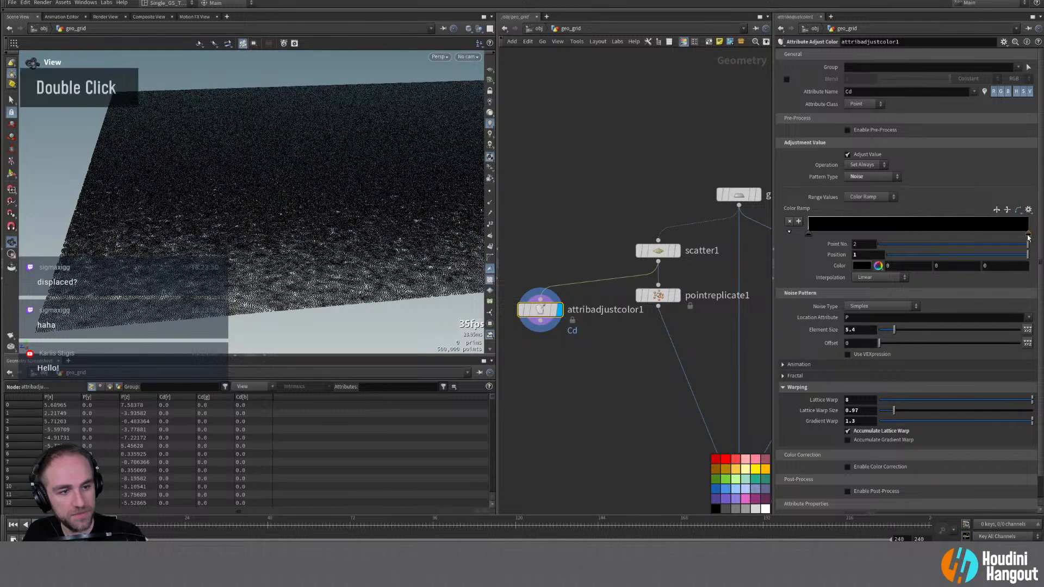
{"action": "left_click", "coordinate": [929, 215]}
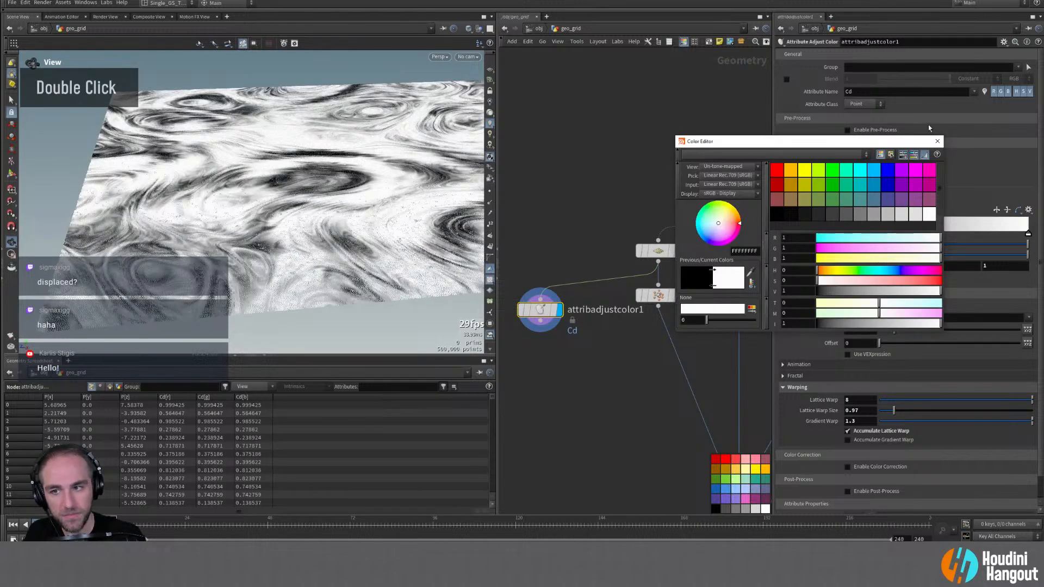
{"action": "left_click", "coordinate": [937, 140]}
Step: Examine the black-and-white swirl pattern on the points from several angles and distances
{"action": "mouse_move", "coordinate": [306, 244]}
{"action": "left_mouse_down", "text": "alt"}
{"action": "mouse_move", "coordinate": [306, 199]}
{"action": "mouse_move", "coordinate": [307, 250]}
{"action": "mouse_move", "coordinate": [321, 252]}
{"action": "mouse_move", "coordinate": [304, 234]}
{"action": "left_mouse_up", "text": "alt"}
{"action": "right_click_drag", "start_coordinate": [305, 234], "coordinate": [310, 228], "text": "alt"}
{"action": "left_click_drag", "start_coordinate": [310, 228], "coordinate": [119, 245], "text": "alt"}
{"action": "middle_click_drag", "start_coordinate": [119, 245], "coordinate": [219, 253], "text": "alt"}
{"action": "left_click_drag", "start_coordinate": [219, 253], "coordinate": [246, 234], "text": "alt"}
{"action": "right_click_drag", "start_coordinate": [246, 234], "coordinate": [196, 254], "text": "alt"}
{"action": "left_click_drag", "start_coordinate": [293, 222], "coordinate": [319, 204], "text": "alt"}
{"action": "right_click_drag", "start_coordinate": [320, 204], "coordinate": [234, 206], "text": "alt"}
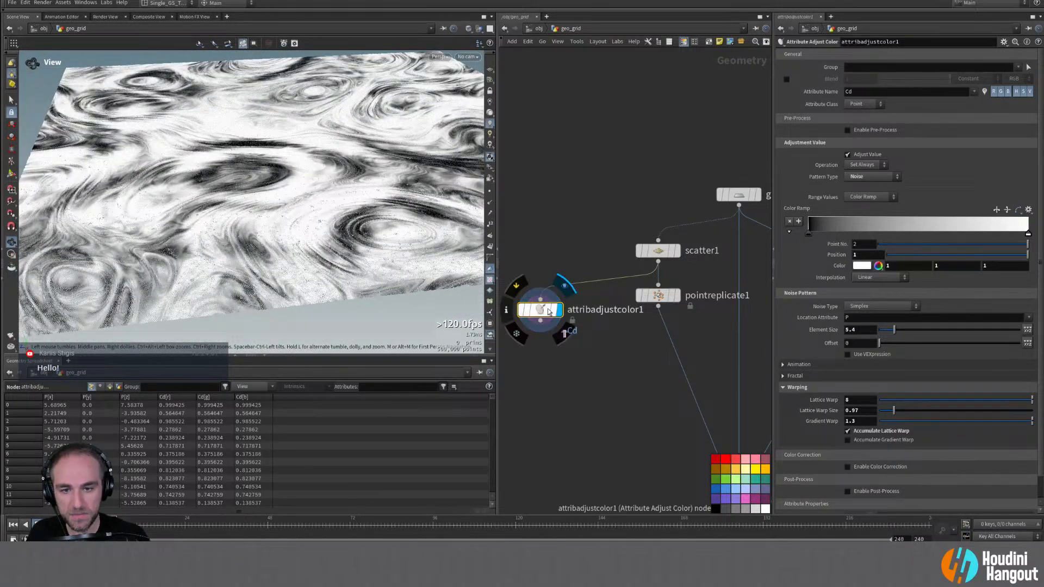
Step: Rewire attribadjustcolor1 from scatter1 to the output of the point replicate node and place it below that node
{"action": "left_click_drag", "start_coordinate": [538, 309], "coordinate": [530, 296]}
{"action": "middle_click_drag", "start_coordinate": [569, 357], "coordinate": [618, 357]}
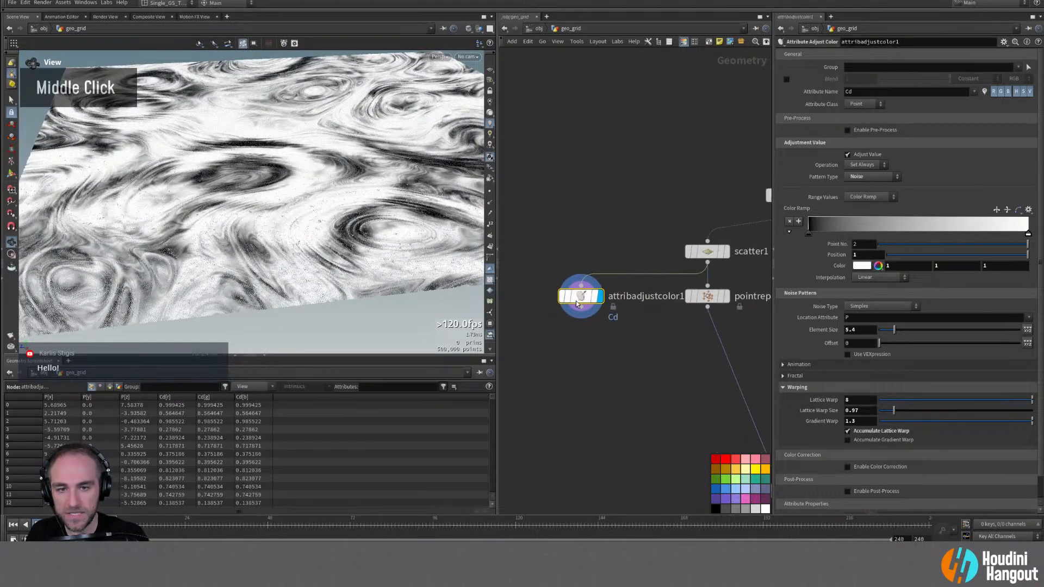
{"action": "mouse_move", "coordinate": [174, 228]}
{"action": "left_mouse_down", "text": "alt"}
{"action": "mouse_move", "coordinate": [172, 186]}
{"action": "mouse_move", "coordinate": [191, 228]}
{"action": "left_mouse_up", "text": "alt"}
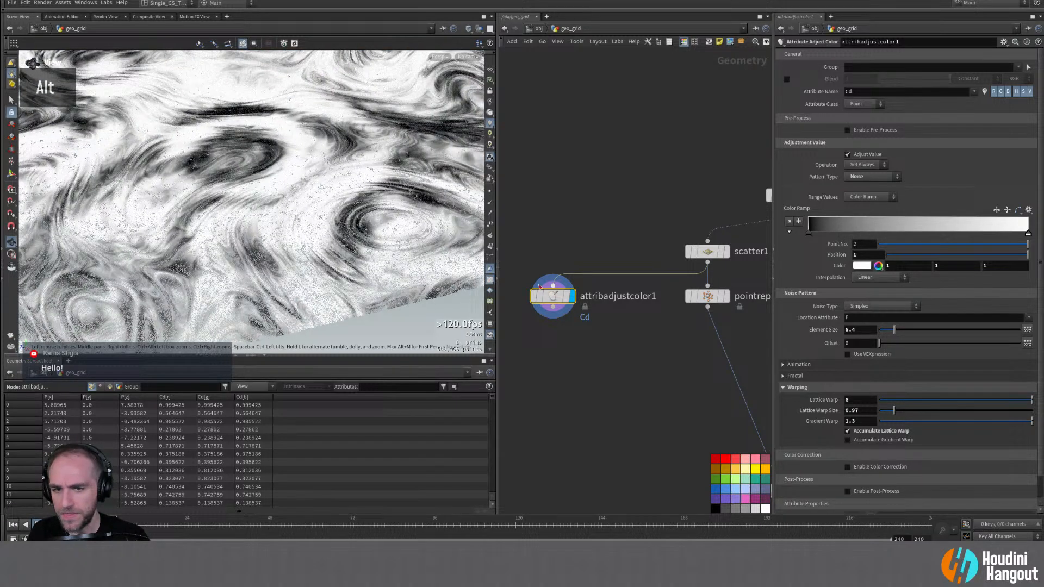
{"action": "left_click_drag", "start_coordinate": [556, 287], "coordinate": [707, 307]}
{"action": "left_click_drag", "start_coordinate": [334, 258], "coordinate": [304, 218], "text": "alt"}
{"action": "mouse_move", "coordinate": [305, 217]}
{"action": "right_mouse_down", "text": "alt"}
{"action": "mouse_move", "coordinate": [326, 228]}
{"action": "mouse_move", "coordinate": [315, 233]}
{"action": "right_mouse_up", "text": "alt"}
{"action": "left_click_drag", "start_coordinate": [316, 233], "coordinate": [314, 232], "text": "alt"}
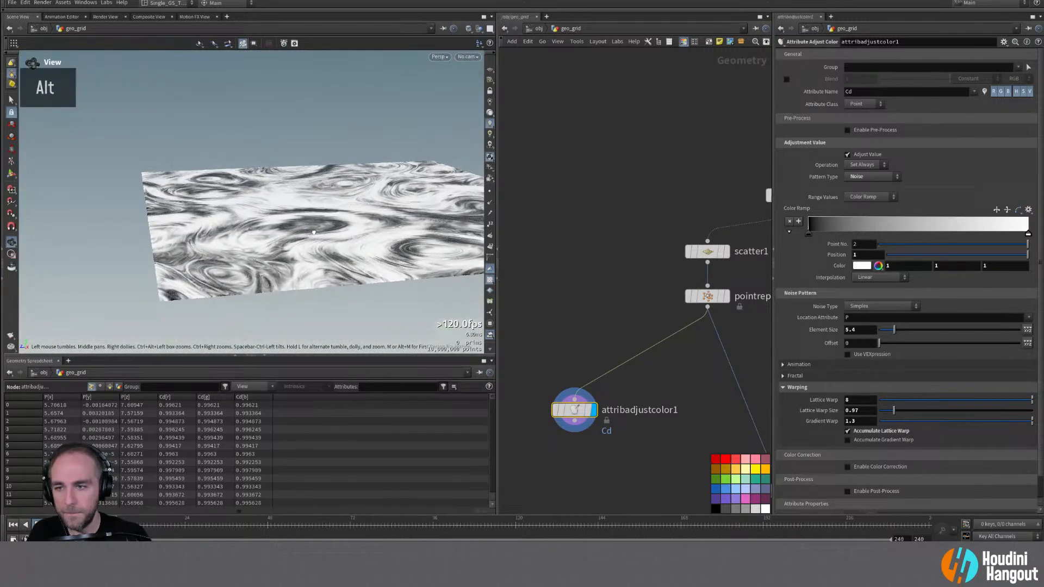
{"action": "left_click_drag", "start_coordinate": [575, 411], "coordinate": [580, 356]}
Step: Reverse the color ramp so it runs from white to black, and add a gray point between the two ends
{"action": "double_click", "coordinate": [583, 469]}
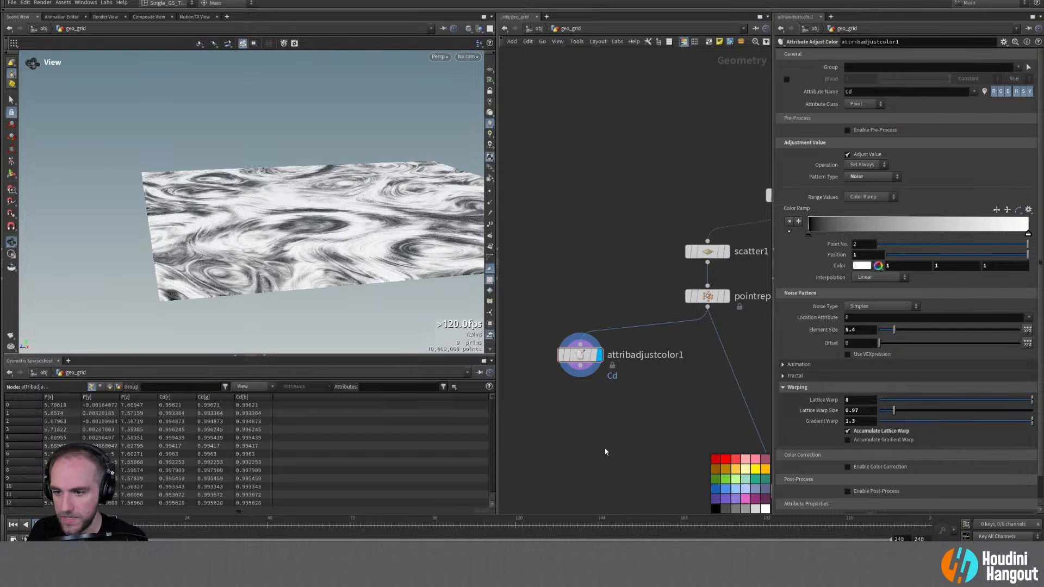
{"action": "key", "text": "Tab"}
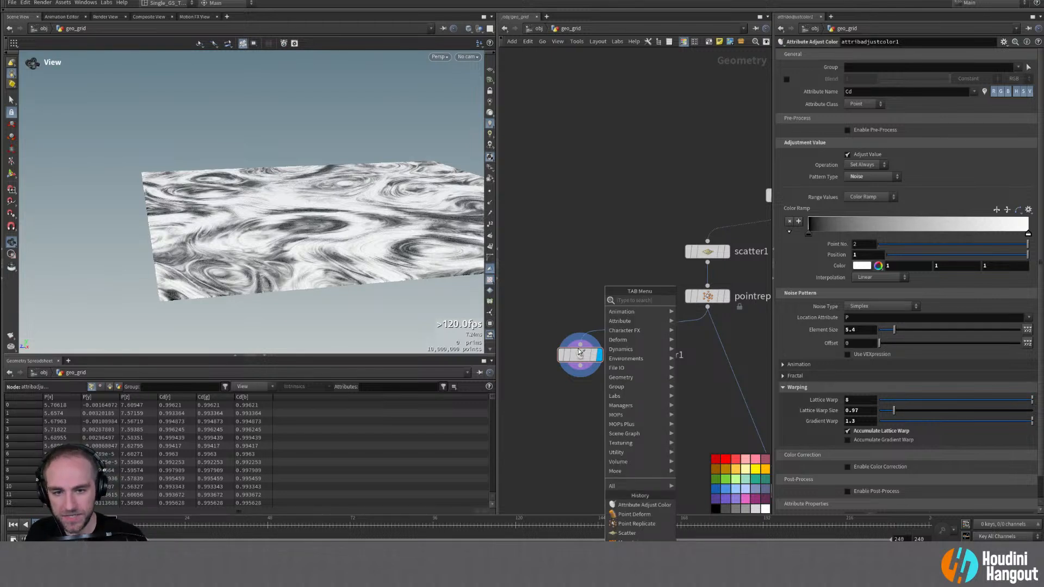
{"action": "left_click", "coordinate": [996, 210]}
{"action": "mouse_move", "coordinate": [808, 234]}
{"action": "left_mouse_down"}
{"action": "mouse_move", "coordinate": [883, 232]}
{"action": "mouse_move", "coordinate": [788, 236]}
{"action": "left_mouse_up"}
{"action": "left_click_drag", "start_coordinate": [972, 234], "coordinate": [903, 232]}
{"action": "left_click_drag", "start_coordinate": [279, 273], "coordinate": [288, 299], "text": "alt"}
{"action": "right_click_drag", "start_coordinate": [288, 299], "coordinate": [348, 240], "text": "alt"}
{"action": "mouse_move", "coordinate": [347, 240]}
{"action": "left_mouse_down", "text": "alt"}
{"action": "mouse_move", "coordinate": [366, 207]}
{"action": "mouse_move", "coordinate": [379, 213]}
{"action": "mouse_move", "coordinate": [348, 223]}
{"action": "left_mouse_up", "text": "alt"}
Step: Move the gray ramp point to position 0.317254 and darken its color to RGB 0.197
{"action": "left_click_drag", "start_coordinate": [896, 230], "coordinate": [887, 234]}
{"action": "left_click_drag", "start_coordinate": [256, 215], "coordinate": [263, 256], "text": "alt"}
{"action": "right_click_drag", "start_coordinate": [263, 256], "coordinate": [296, 245], "text": "alt"}
{"action": "left_click_drag", "start_coordinate": [296, 244], "coordinate": [299, 212], "text": "alt"}
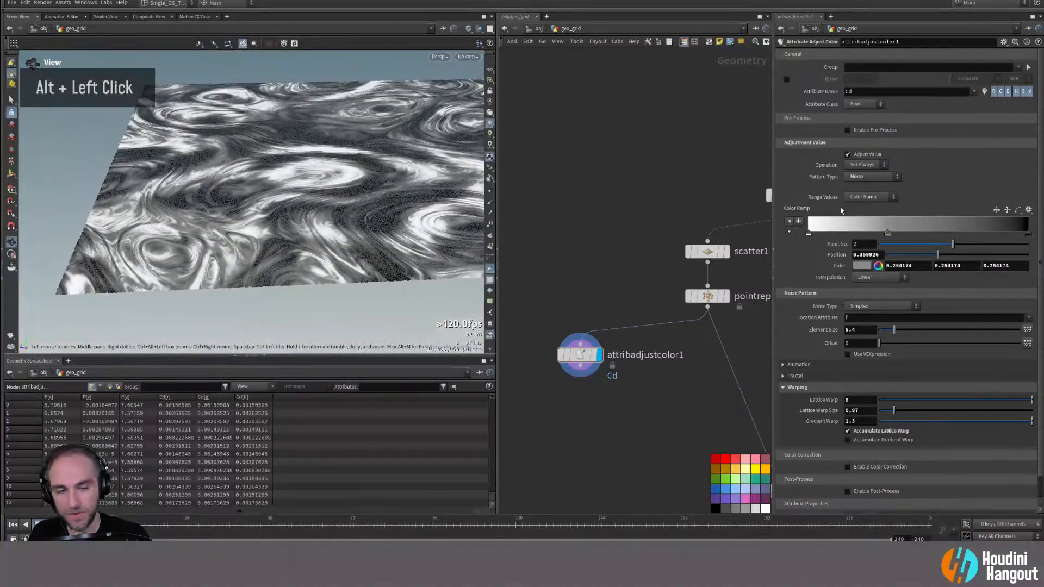
{"action": "left_click_drag", "start_coordinate": [884, 235], "coordinate": [875, 234]}
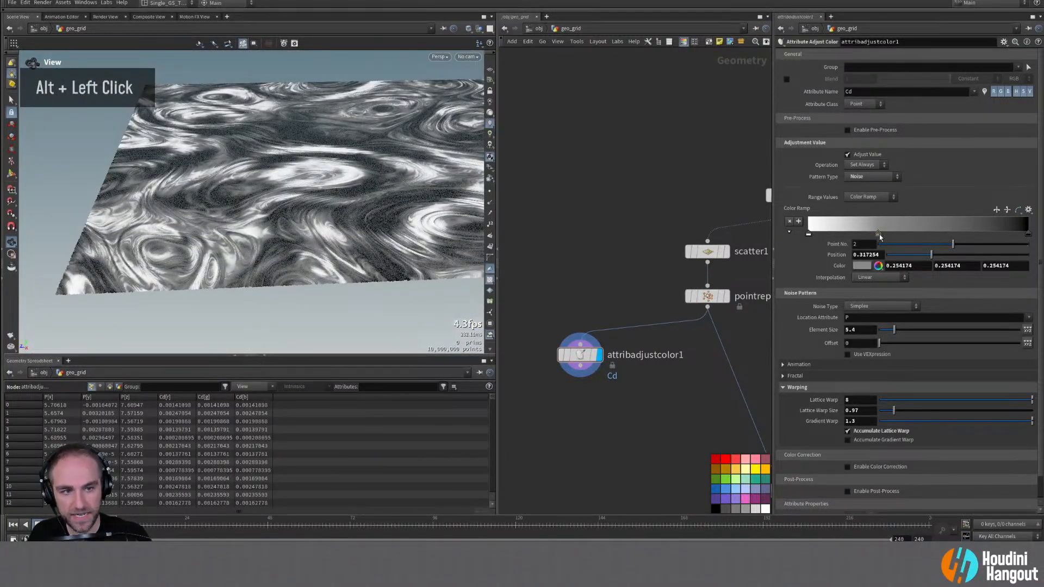
{"action": "left_click", "coordinate": [862, 266]}
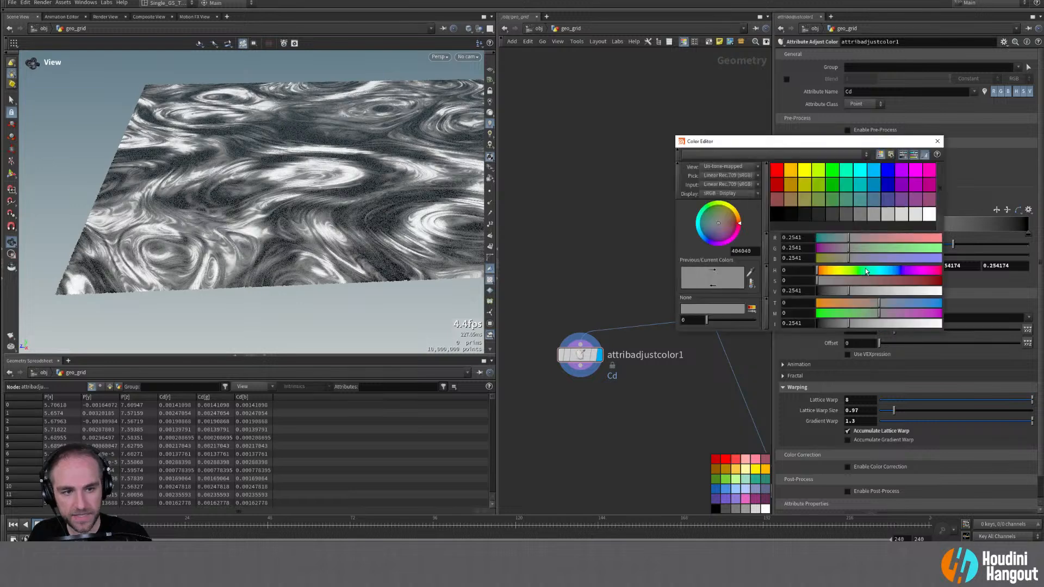
{"action": "left_click_drag", "start_coordinate": [845, 292], "coordinate": [840, 289]}
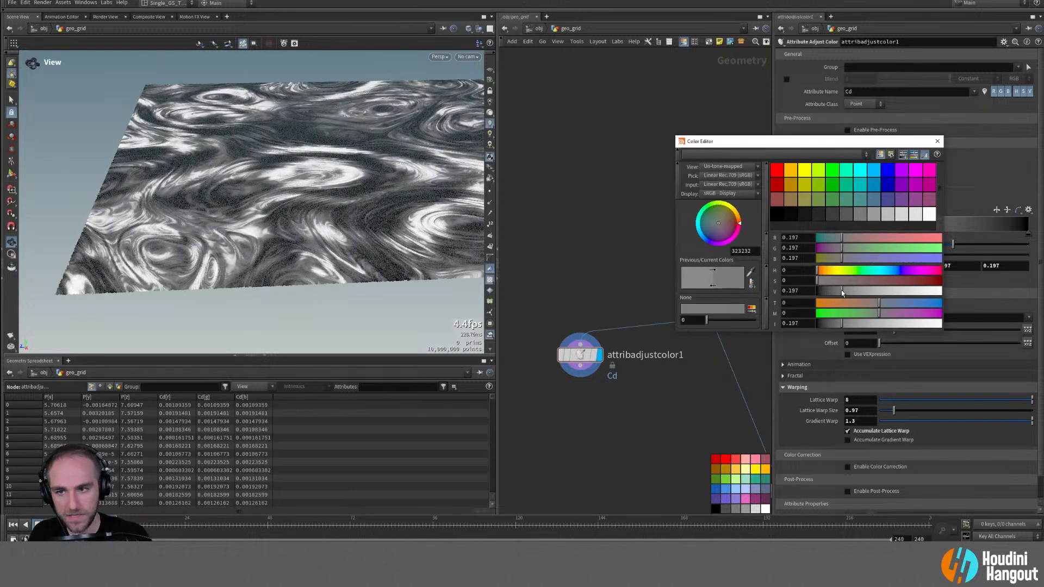
{"action": "left_click", "coordinate": [937, 141]}
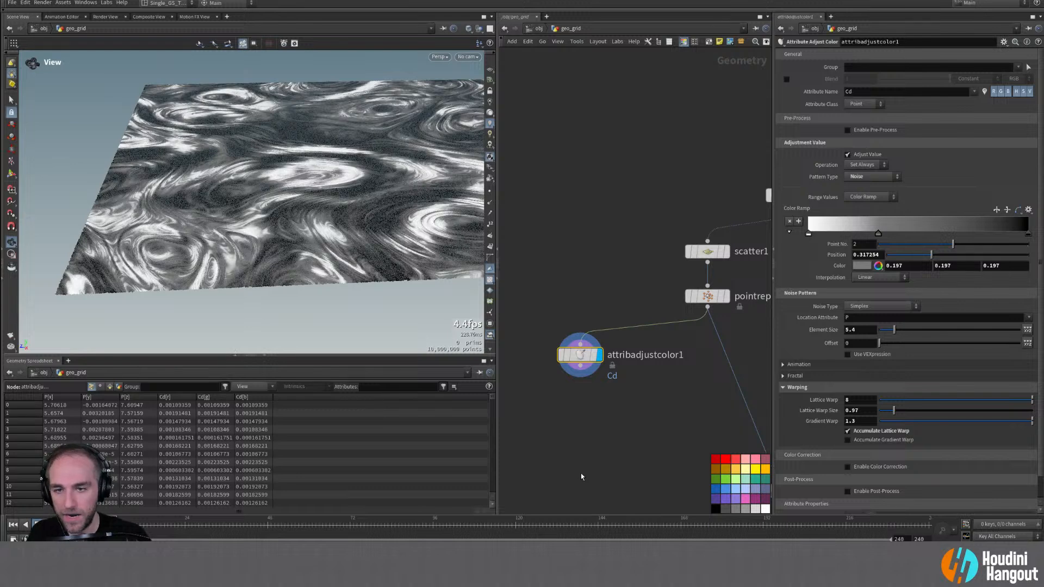
Step: Add a Point VOP after attribadjustcolor1 and leave attribadjustcolor1 as the displayed node
{"action": "left_click", "coordinate": [581, 413]}
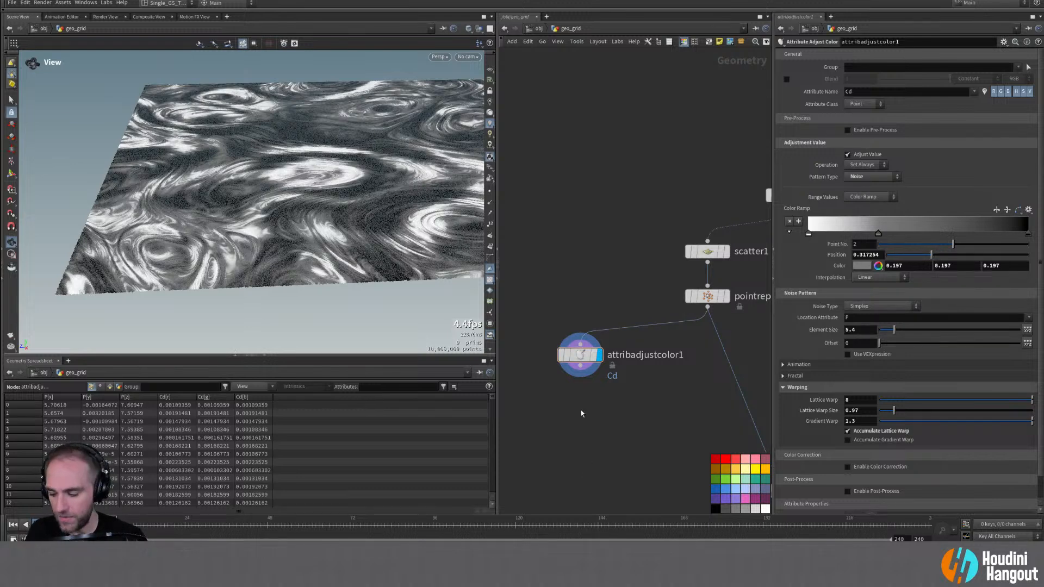
{"action": "key", "text": "Tab"}
{"action": "type", "text": "point vop"}
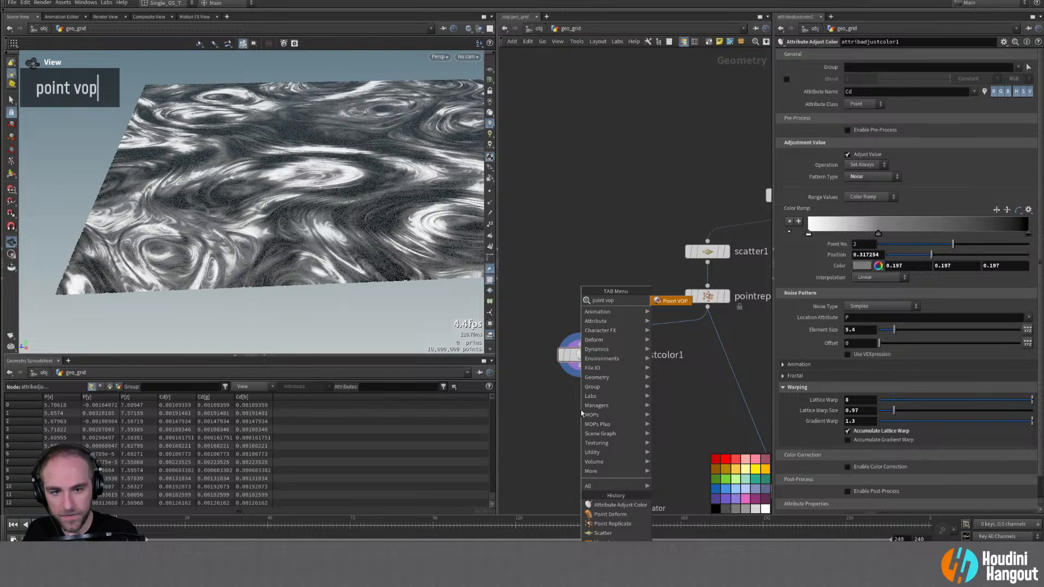
{"action": "key", "text": "Return"}
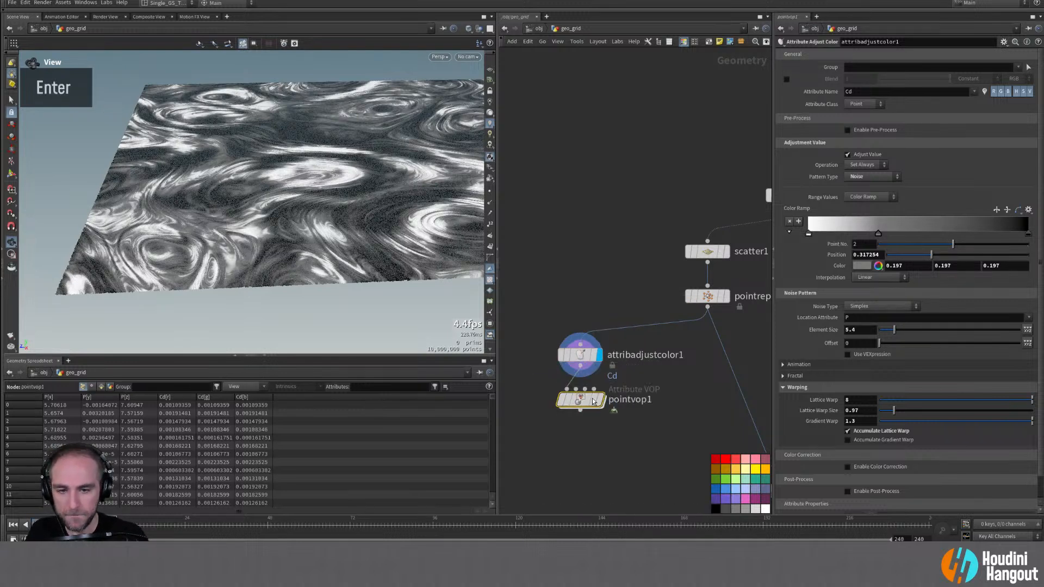
{"action": "double_click", "coordinate": [583, 399]}
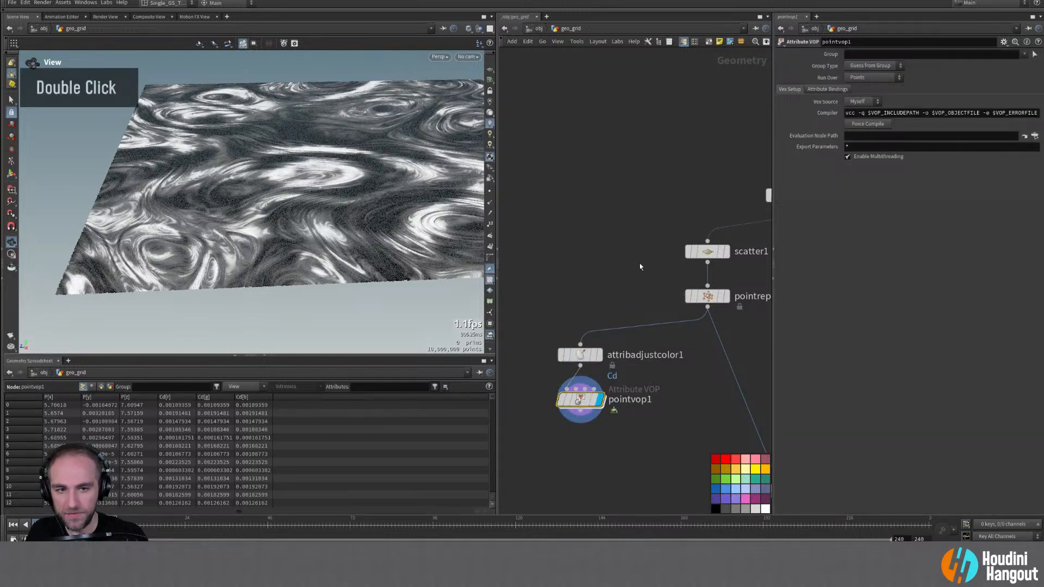
{"action": "double_click", "coordinate": [599, 355]}
{"action": "middle_click_drag", "start_coordinate": [645, 297], "coordinate": [634, 309]}
{"action": "key", "text": "Tab"}
{"action": "type", "text": "norm"}
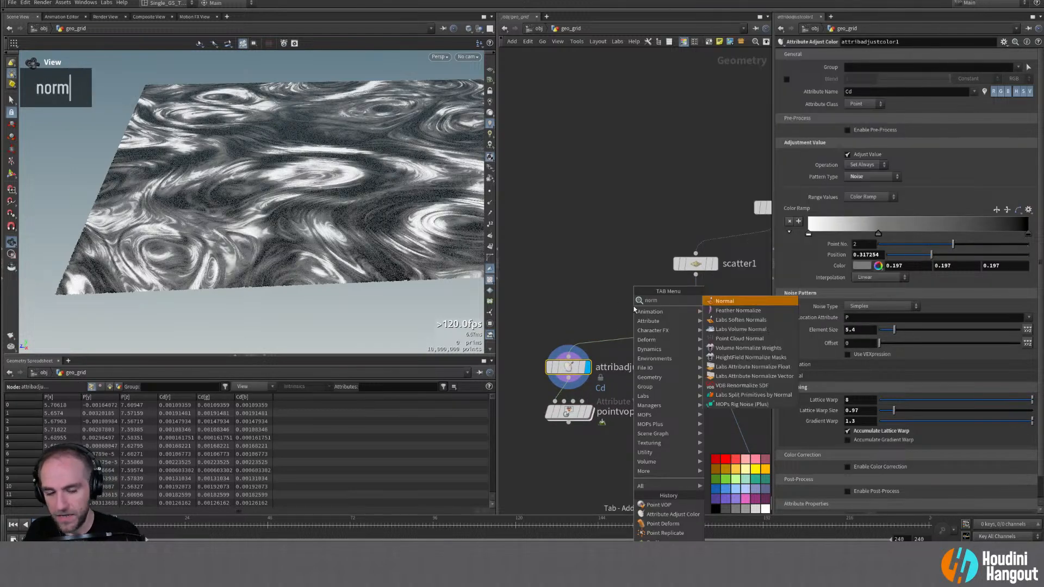
{"action": "type", "text": "al"}
{"action": "key", "text": "Return"}
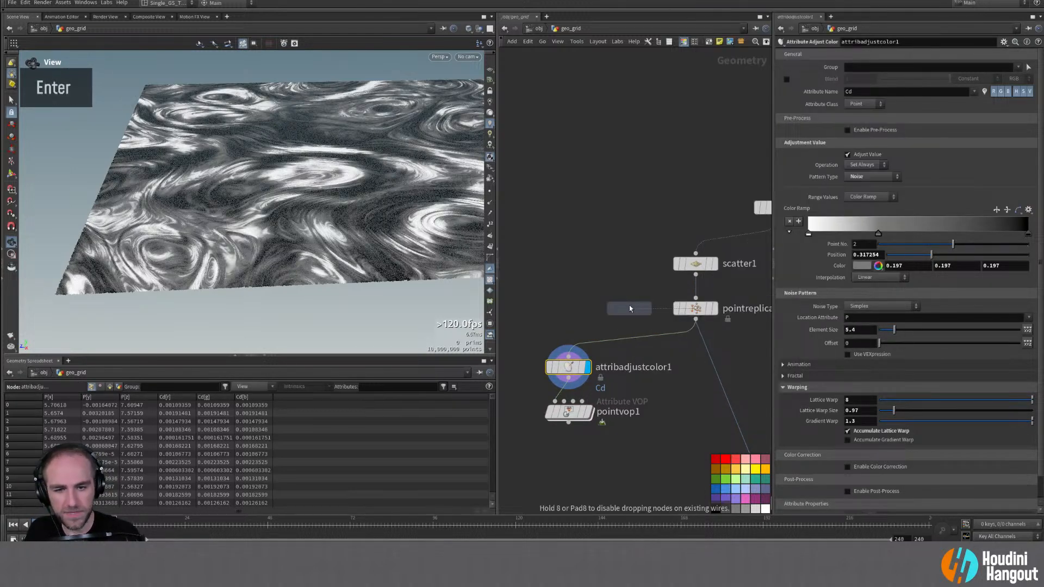
{"action": "left_click", "coordinate": [629, 306]}
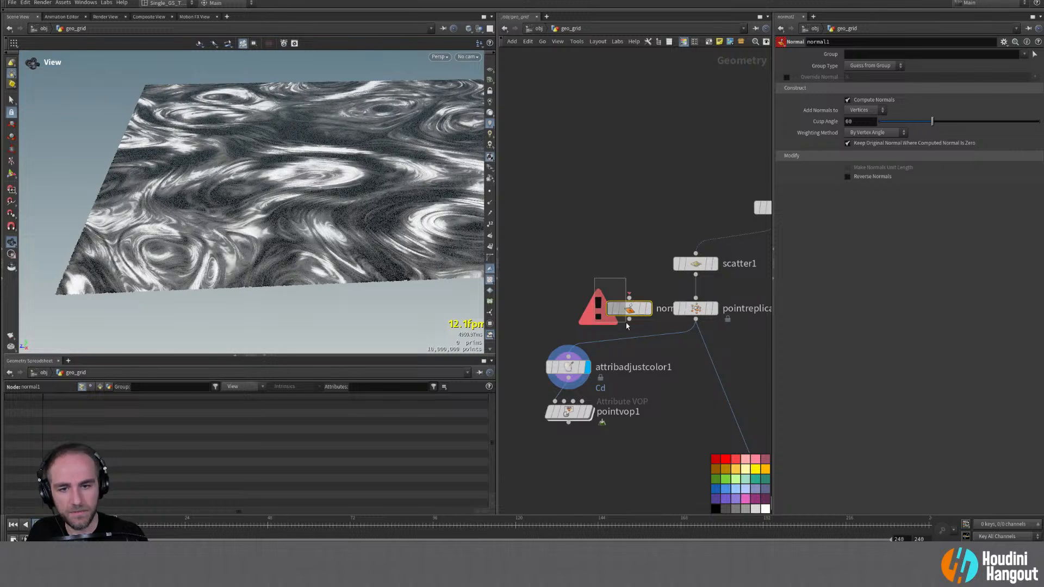
{"action": "key", "text": "Delete"}
Step: Insert a Point Wrangle between the point replicate node and attribadjustcolor1
{"action": "key", "text": "Caps_Lock"}
{"action": "key", "text": "Tab"}
{"action": "type", "text": "p"}
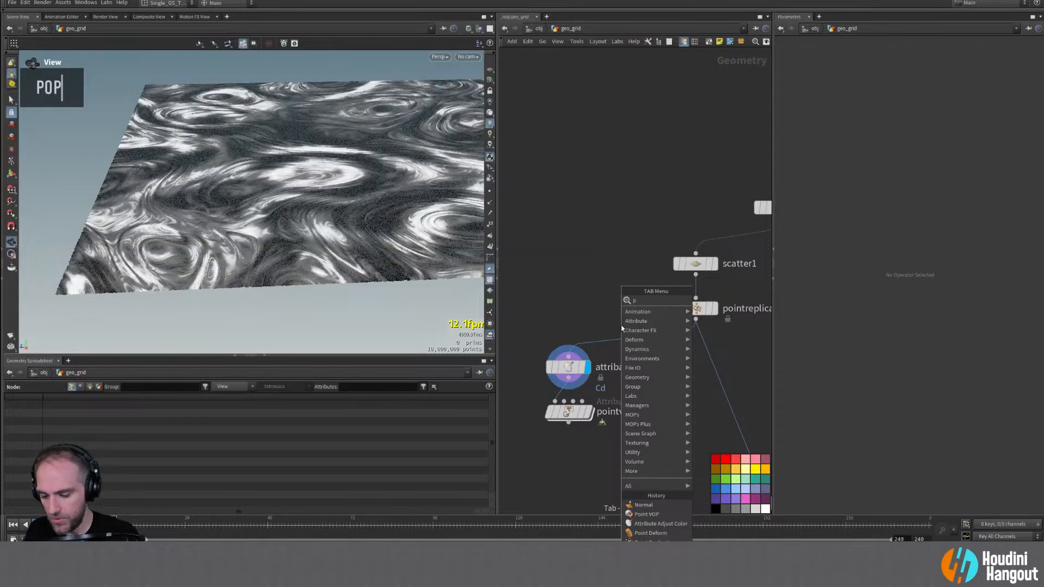
{"action": "type", "text": "oint w"}
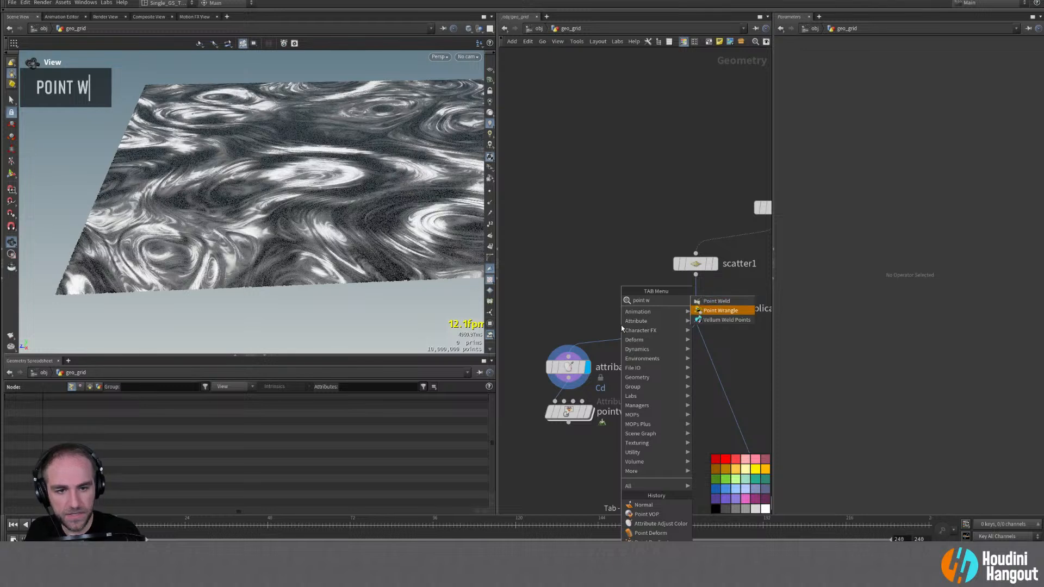
{"action": "key", "text": "Return"}
{"action": "key", "text": "Caps_Lock"}
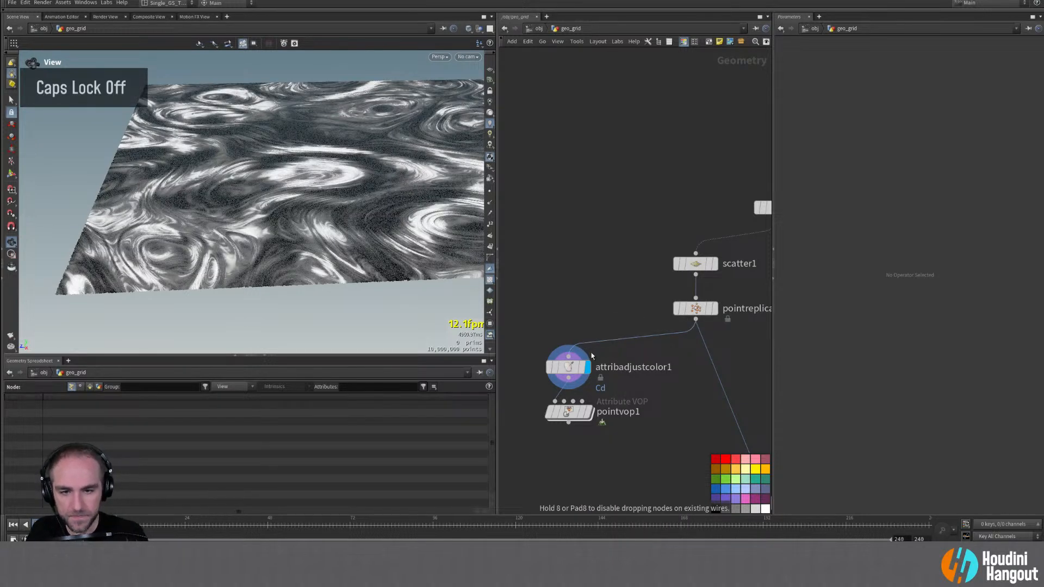
{"action": "left_click", "coordinate": [579, 356]}
Step: Write and apply the wrangle expression v@N = {0,1,0}; to give every point an upward normal
{"action": "left_click", "coordinate": [843, 127]}
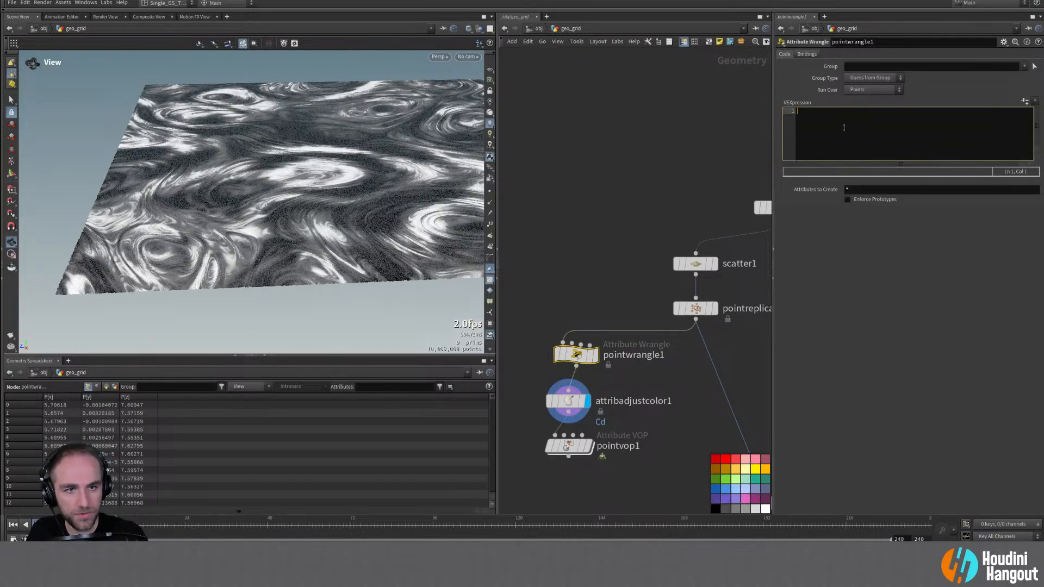
{"action": "type", "text": "v@N = {0,1,0"}
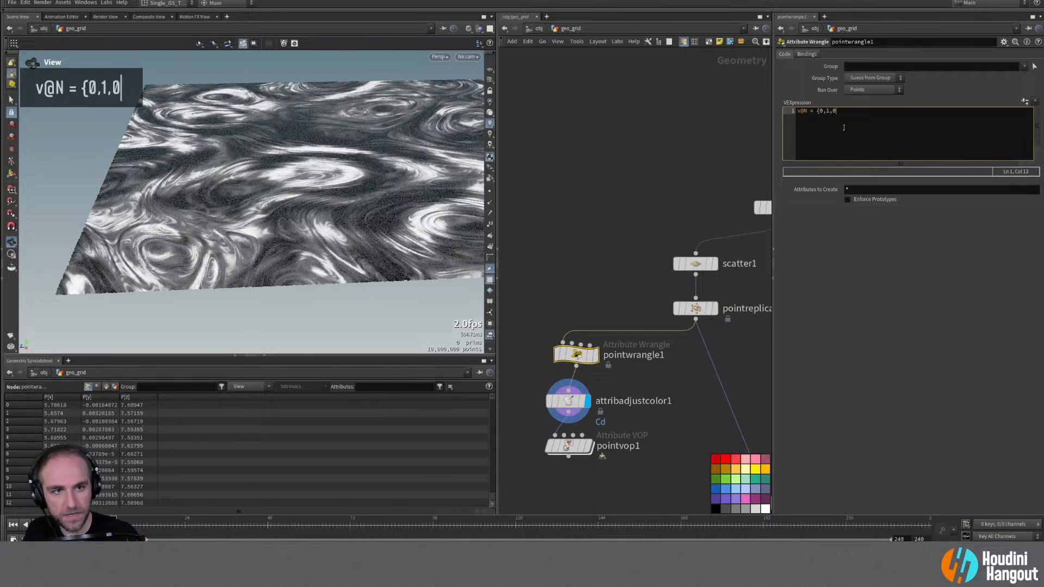
{"action": "type", "text": "};"}
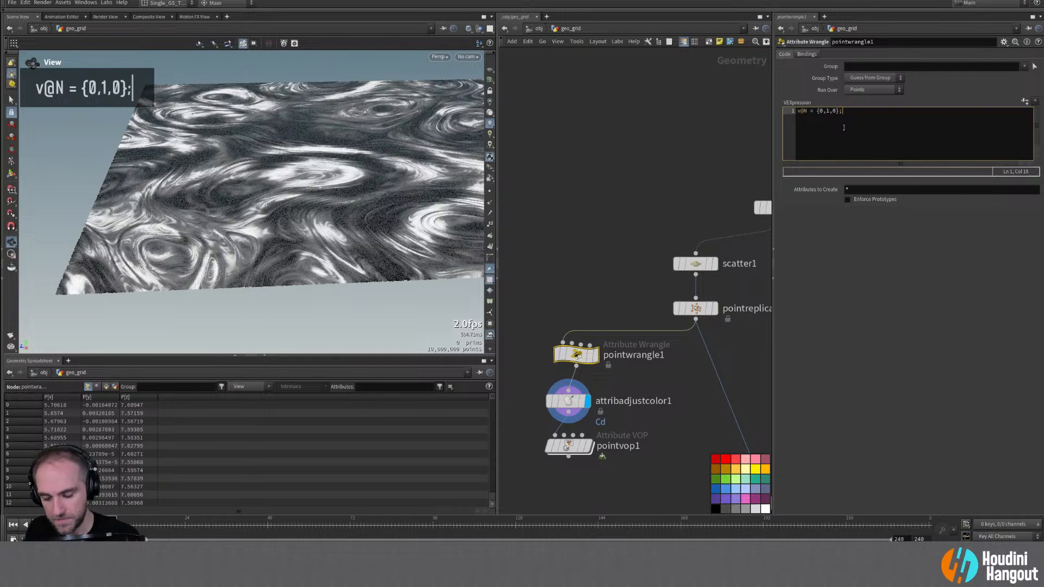
{"action": "key", "text": "ctrl+Return"}
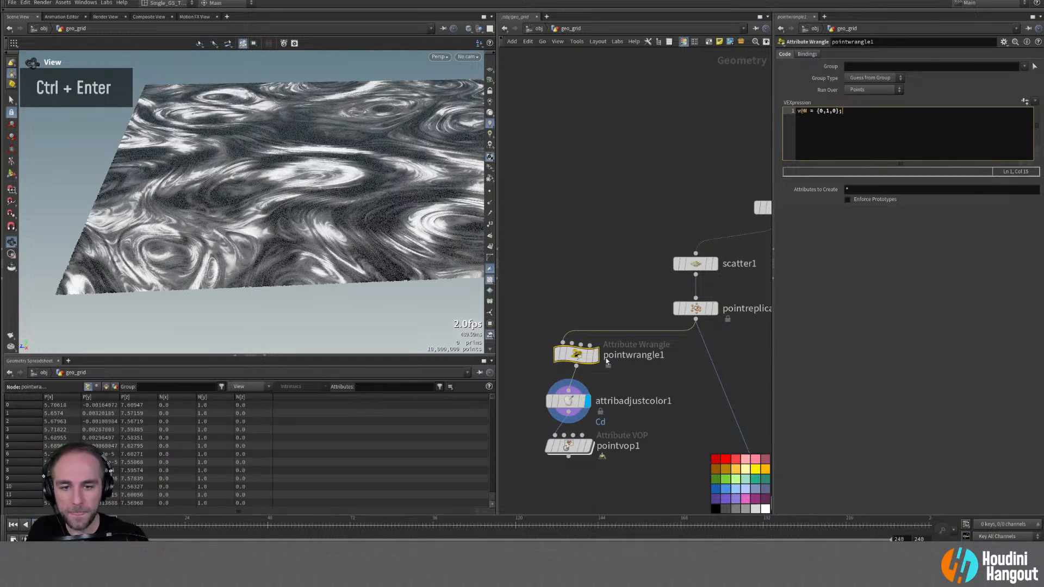
Step: Rename the wrangle as add_N and display the pointvop1 node
{"action": "double_click", "coordinate": [617, 354]}
{"action": "type", "text": "add_N"}
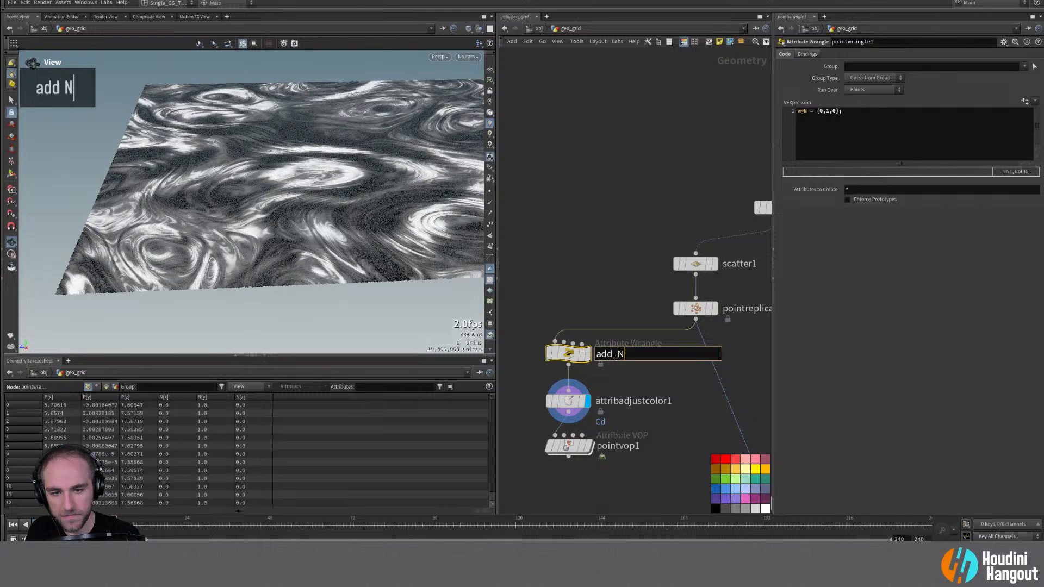
{"action": "key", "text": "Return"}
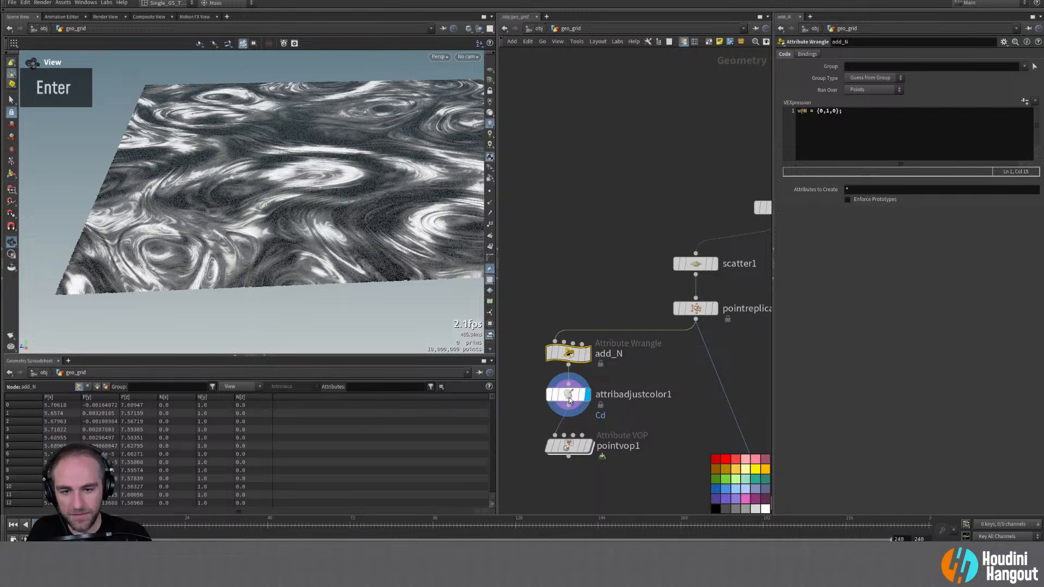
{"action": "left_click", "coordinate": [568, 408]}
{"action": "left_click", "coordinate": [572, 446]}
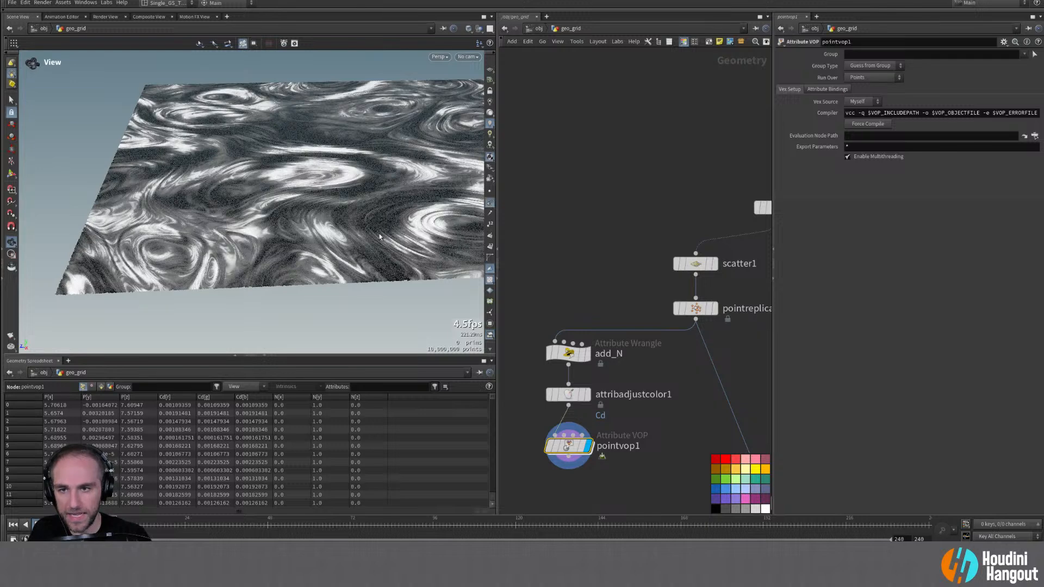
Step: Show the point normals in the viewport and feed add_N from scatter1 to inspect the normals on fewer points
{"action": "right_click_drag", "start_coordinate": [158, 245], "coordinate": [337, 310], "text": "alt"}
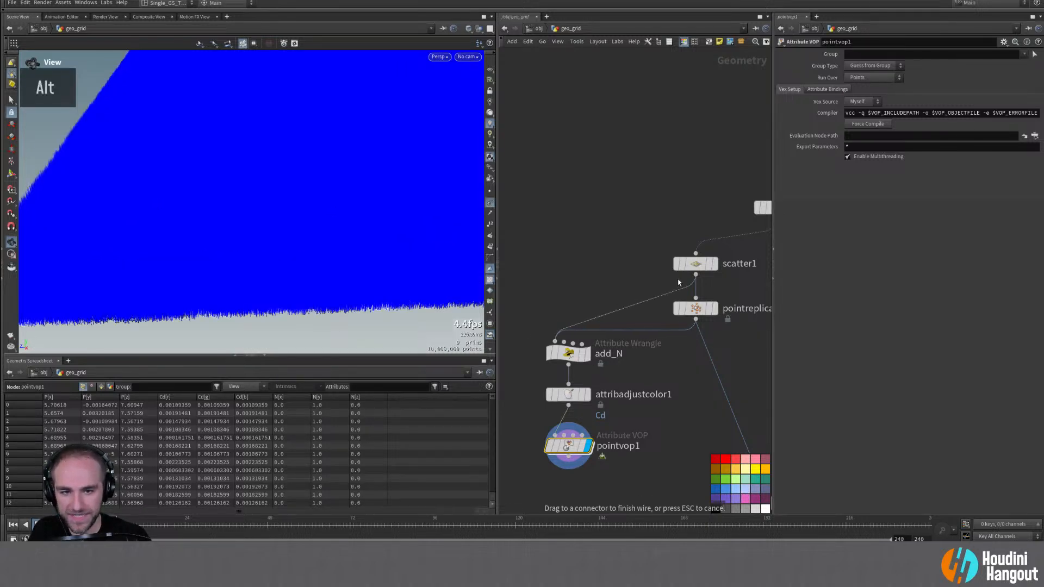
{"action": "left_click_drag", "start_coordinate": [151, 268], "coordinate": [314, 284], "text": "alt"}
{"action": "right_click_drag", "start_coordinate": [314, 285], "coordinate": [370, 182], "text": "alt"}
{"action": "left_click_drag", "start_coordinate": [371, 182], "coordinate": [158, 251], "text": "alt"}
{"action": "right_click_drag", "start_coordinate": [158, 251], "coordinate": [109, 259], "text": "alt"}
{"action": "left_click_drag", "start_coordinate": [110, 258], "coordinate": [259, 263], "text": "alt"}
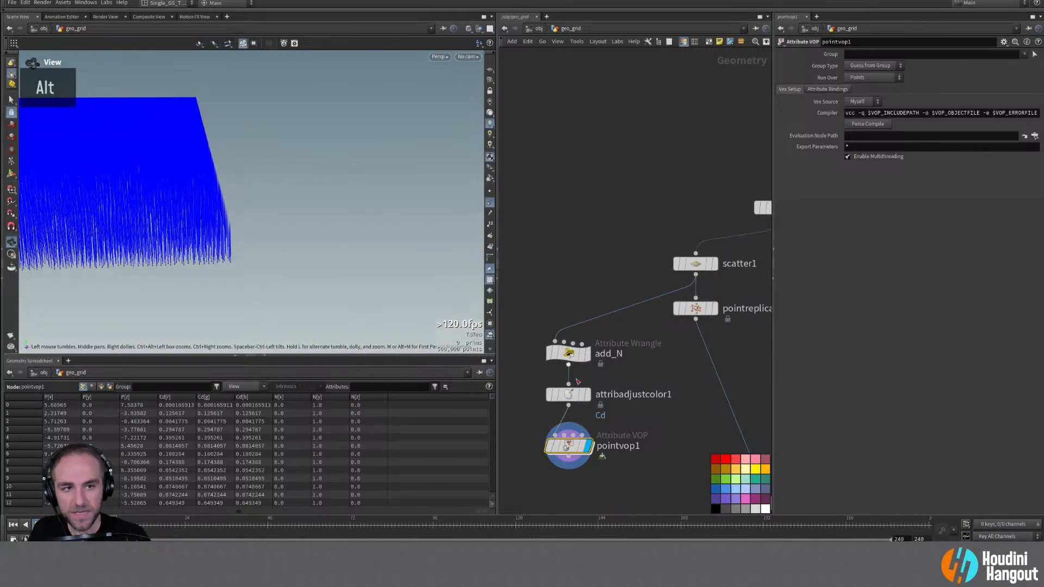
Step: Hide the point normals and reconnect add_N to the output of the point replicate node
{"action": "left_click", "coordinate": [489, 203]}
{"action": "left_click_drag", "start_coordinate": [596, 324], "coordinate": [677, 326]}
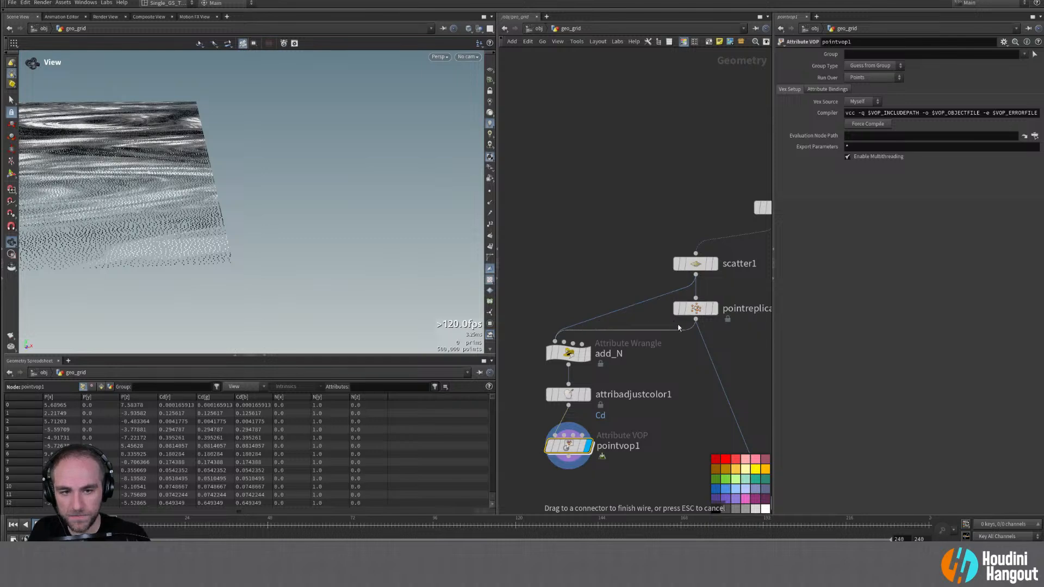
{"action": "left_click", "coordinate": [695, 320]}
{"action": "left_click_drag", "start_coordinate": [234, 179], "coordinate": [239, 163], "text": "alt"}
{"action": "middle_click_drag", "start_coordinate": [239, 163], "coordinate": [237, 174], "text": "alt"}
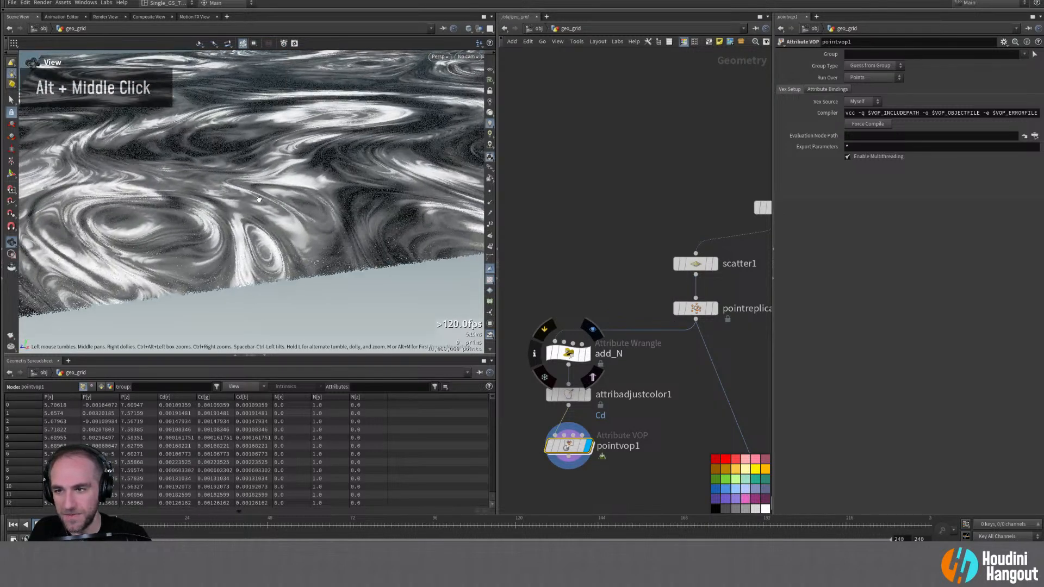
Step: Inside pointvop1, add a Displace Along Normal node and feed it the global P and N
{"action": "left_click_drag", "start_coordinate": [236, 174], "coordinate": [237, 175], "text": "alt"}
{"action": "right_click_drag", "start_coordinate": [236, 175], "coordinate": [241, 196], "text": "alt"}
{"action": "left_click_drag", "start_coordinate": [242, 196], "coordinate": [245, 184], "text": "alt"}
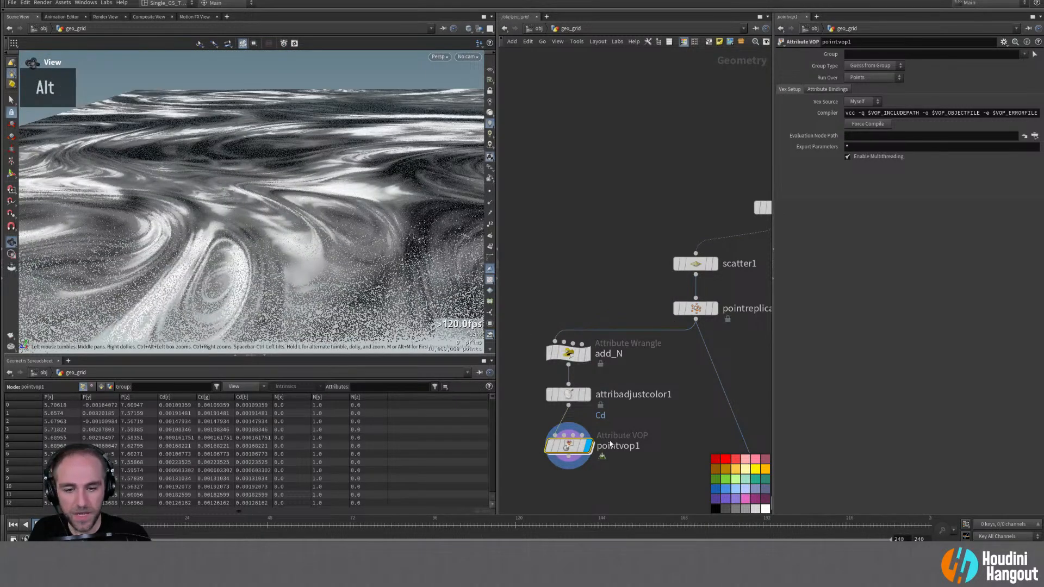
{"action": "double_click", "coordinate": [568, 445]}
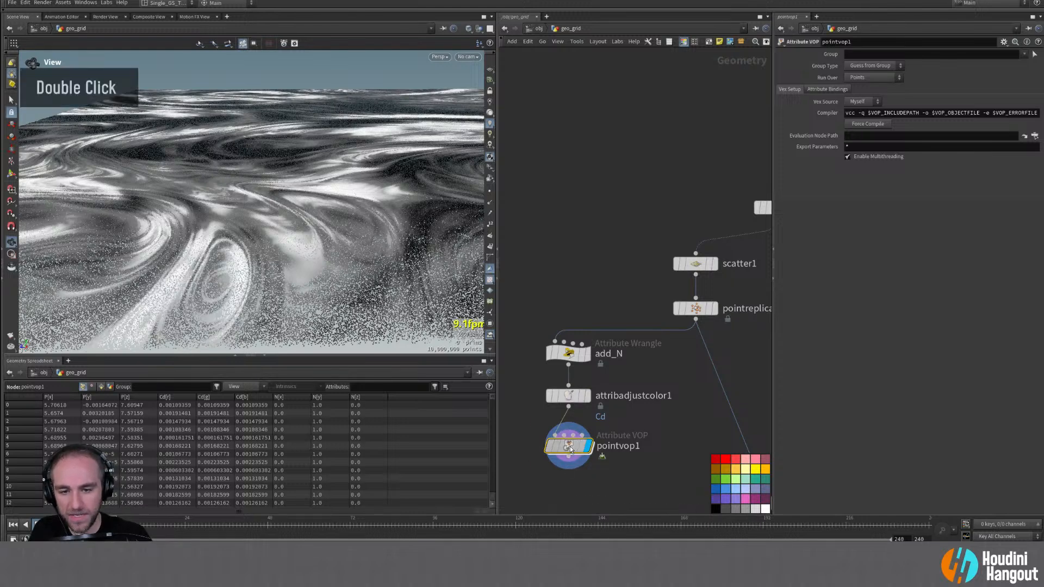
{"action": "key", "text": "Tab"}
{"action": "type", "text": "normal"}
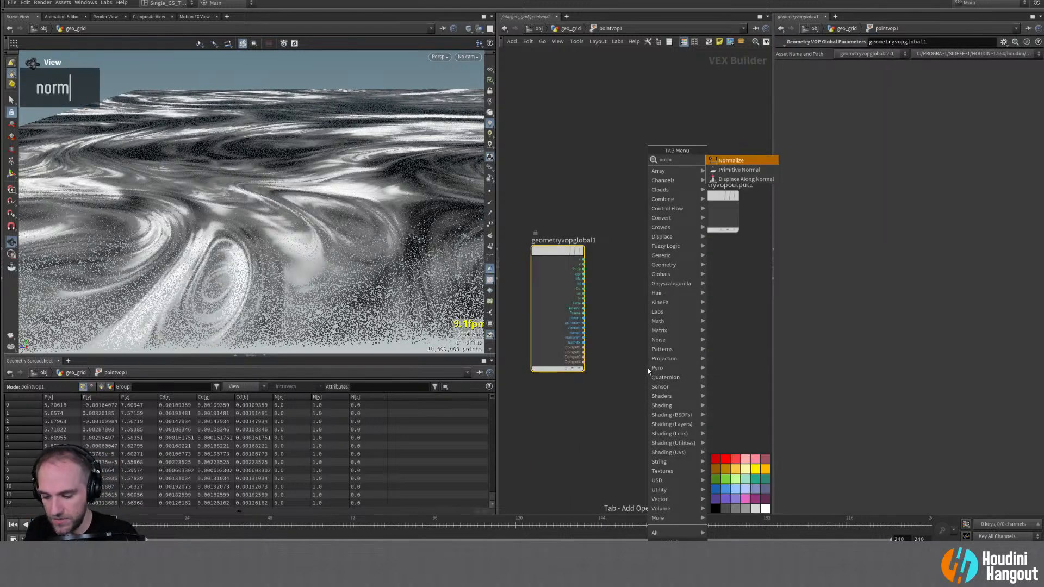
{"action": "key", "text": "Down"}
{"action": "key", "text": "Down"}
{"action": "key", "text": "Return"}
{"action": "left_click", "coordinate": [643, 296]}
{"action": "left_click_drag", "start_coordinate": [548, 252], "coordinate": [622, 272]}
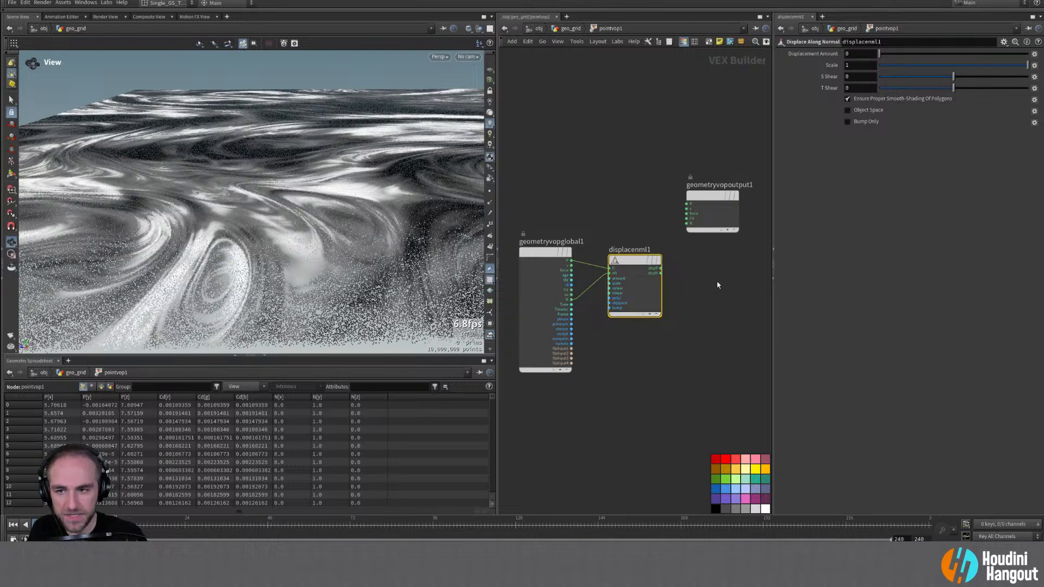
Step: Wire the displaced position and normal from displacenml1 into P and N of geometryvopoutput1
{"action": "middle_click_drag", "start_coordinate": [715, 285], "coordinate": [632, 338]}
{"action": "left_click_drag", "start_coordinate": [639, 251], "coordinate": [702, 325]}
{"action": "left_click_drag", "start_coordinate": [578, 323], "coordinate": [665, 332]}
{"action": "left_click_drag", "start_coordinate": [576, 327], "coordinate": [664, 352]}
{"action": "left_click_drag", "start_coordinate": [551, 316], "coordinate": [583, 335]}
{"action": "middle_click_drag", "start_coordinate": [566, 432], "coordinate": [585, 382]}
{"action": "right_click_drag", "start_coordinate": [585, 382], "coordinate": [580, 389]}
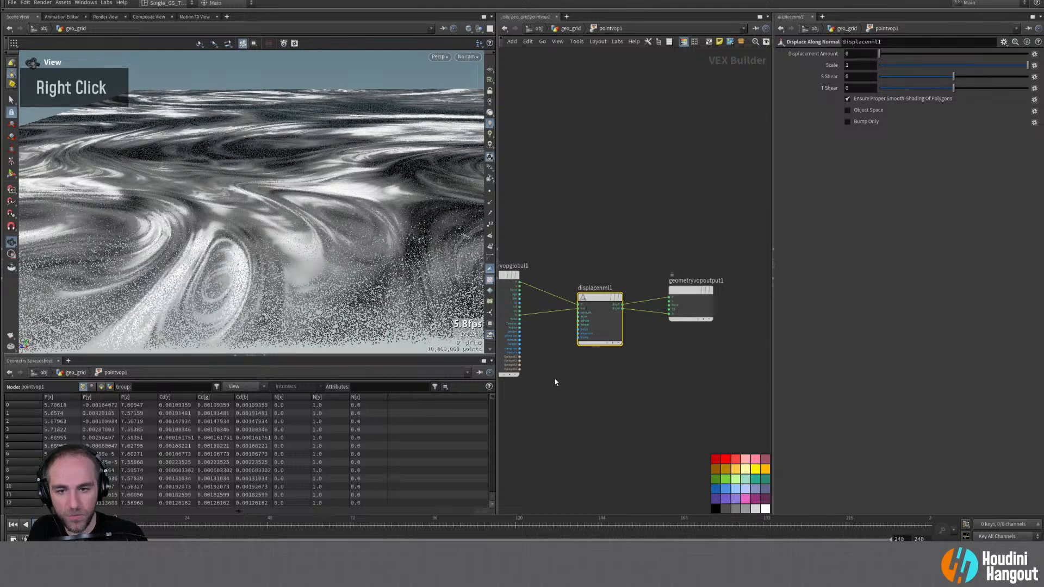
{"action": "middle_click_drag", "start_coordinate": [553, 382], "coordinate": [546, 443]}
Step: Connect the global Cd to the amount input of displacenml1 and inspect the displaced points
{"action": "left_click", "coordinate": [564, 279]}
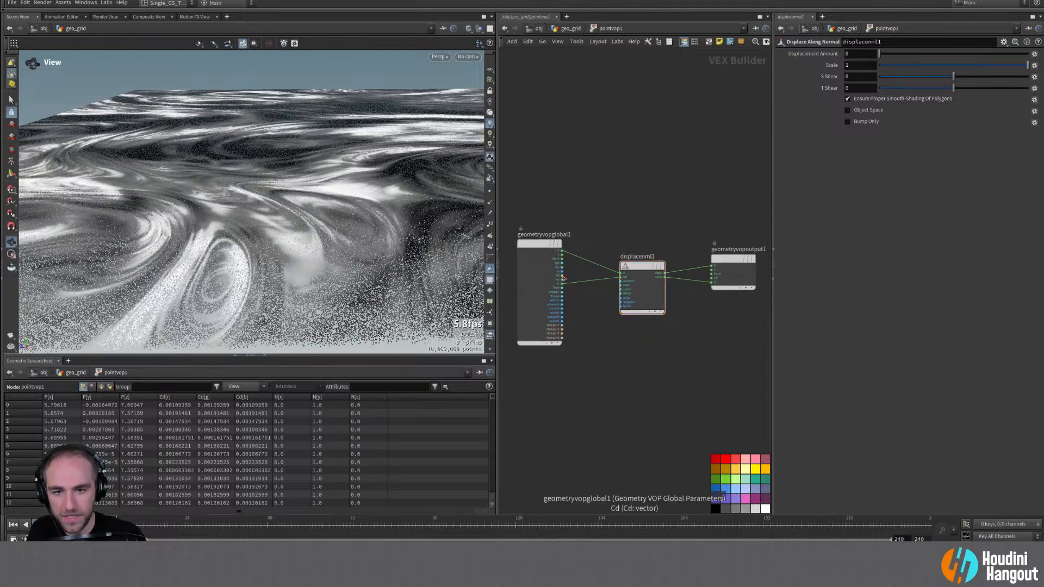
{"action": "left_click", "coordinate": [619, 282]}
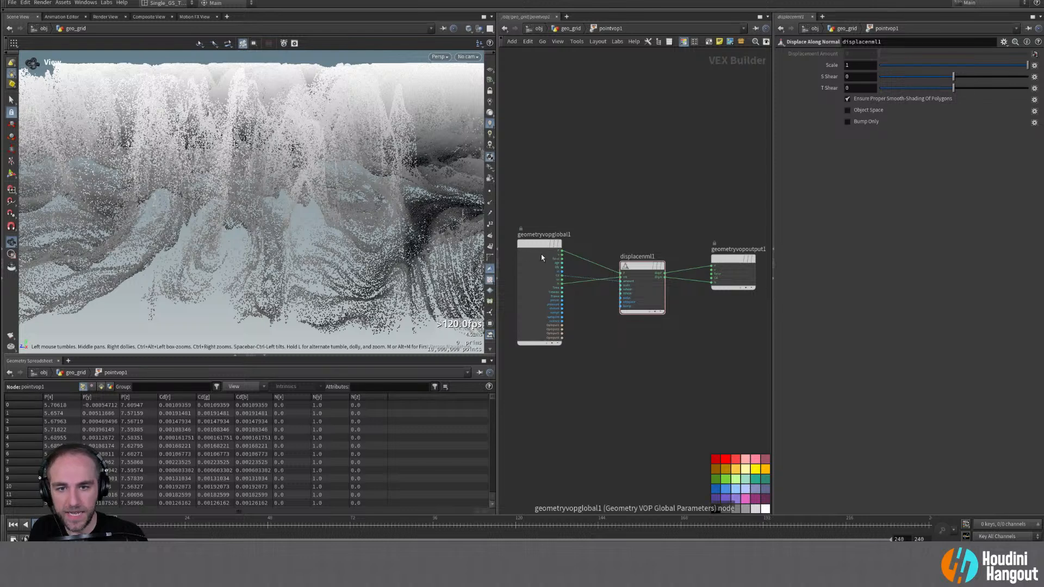
{"action": "left_click_drag", "start_coordinate": [548, 276], "coordinate": [520, 261]}
{"action": "right_click_drag", "start_coordinate": [326, 204], "coordinate": [233, 210], "text": "alt"}
{"action": "left_click_drag", "start_coordinate": [232, 210], "coordinate": [380, 271], "text": "alt"}
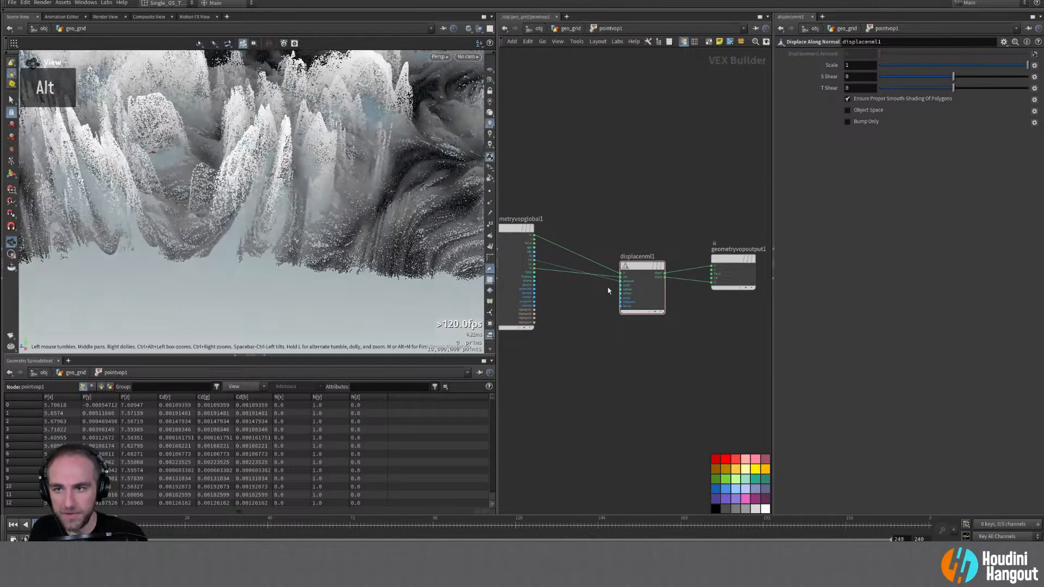
{"action": "left_click_drag", "start_coordinate": [642, 285], "coordinate": [639, 284]}
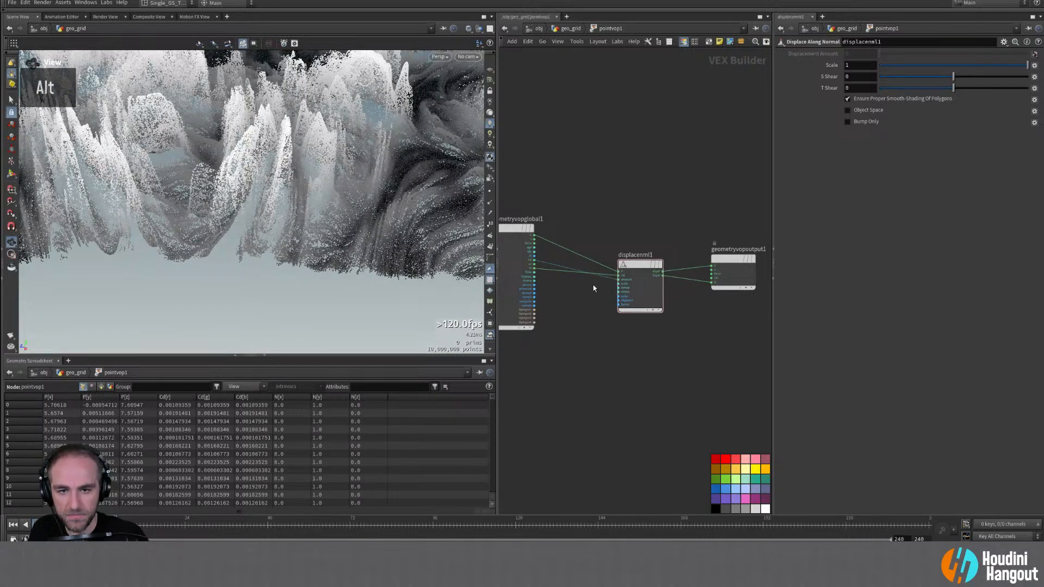
Step: Insert a Multiply node between Cd and the displacement amount, and promote its second input to a parameter
{"action": "key", "text": "Tab"}
{"action": "type", "text": "mult"}
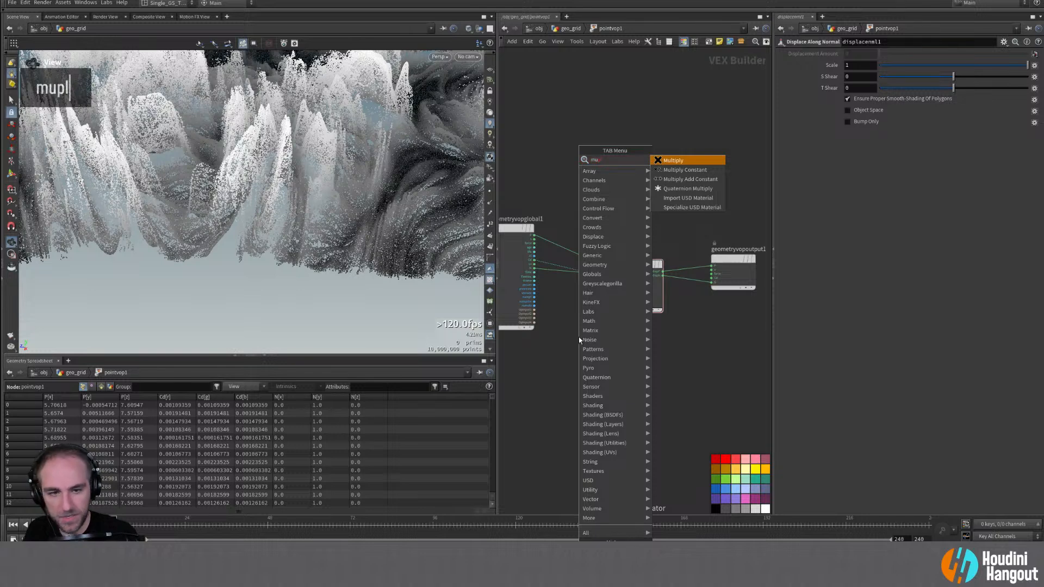
{"action": "key", "text": "Return"}
{"action": "left_click", "coordinate": [568, 270]}
{"action": "left_click_drag", "start_coordinate": [568, 271], "coordinate": [568, 321]}
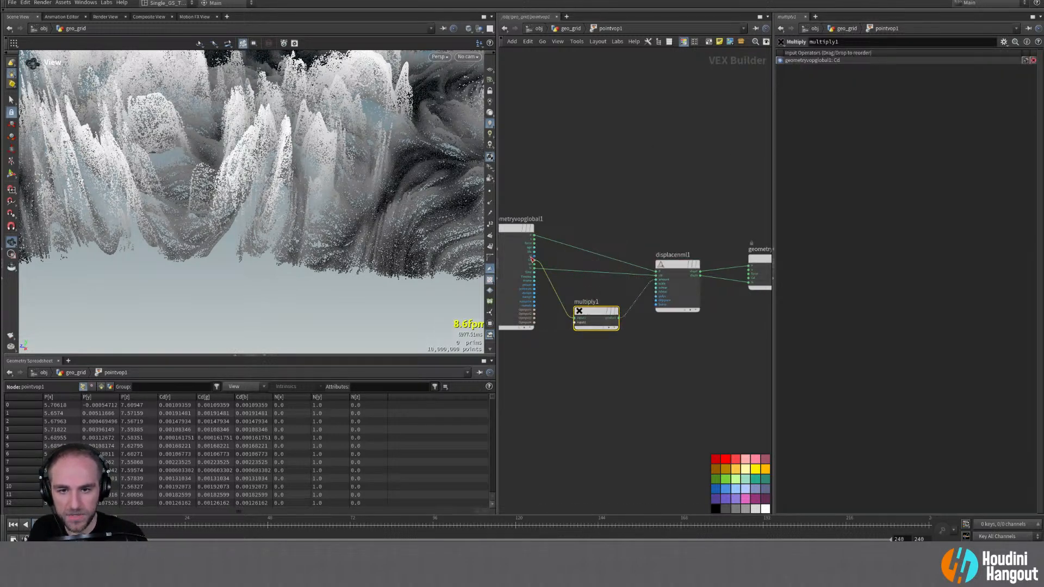
{"action": "middle_click", "coordinate": [575, 324]}
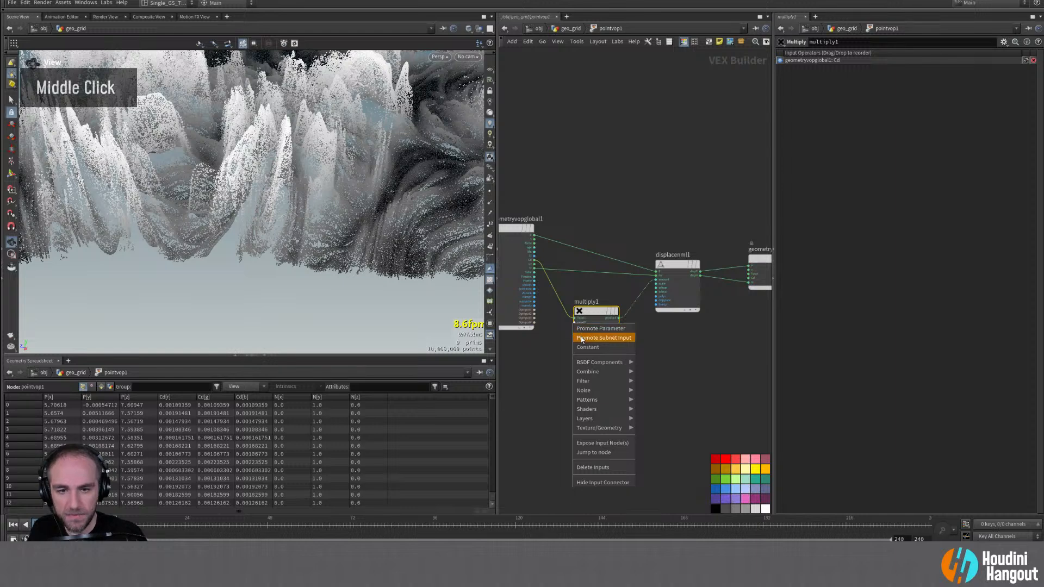
{"action": "left_click", "coordinate": [595, 329]}
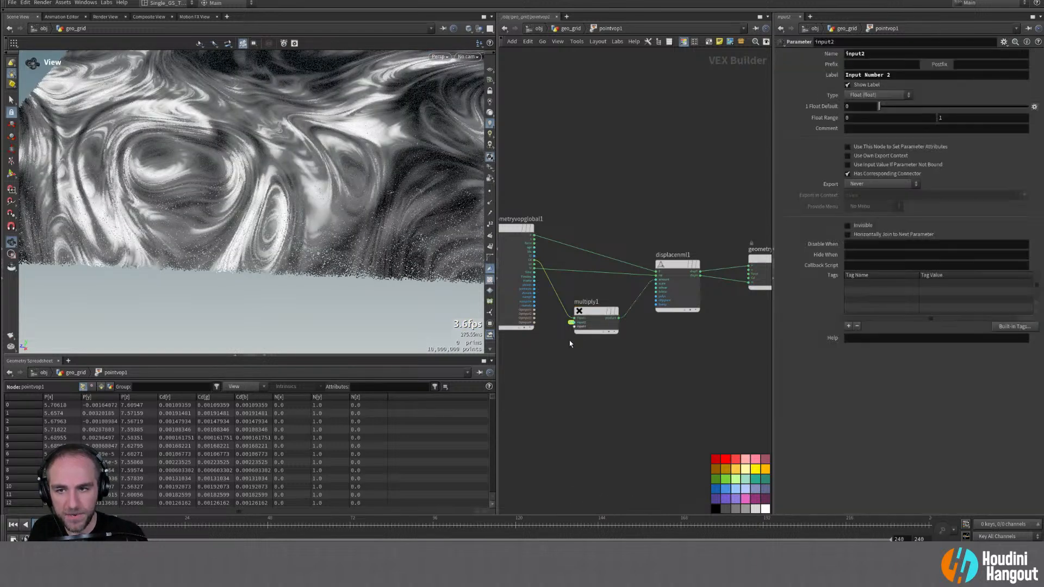
Step: Name the promoted parameter dispMult and label it Displacement Multiplier
{"action": "double_click", "coordinate": [869, 53]}
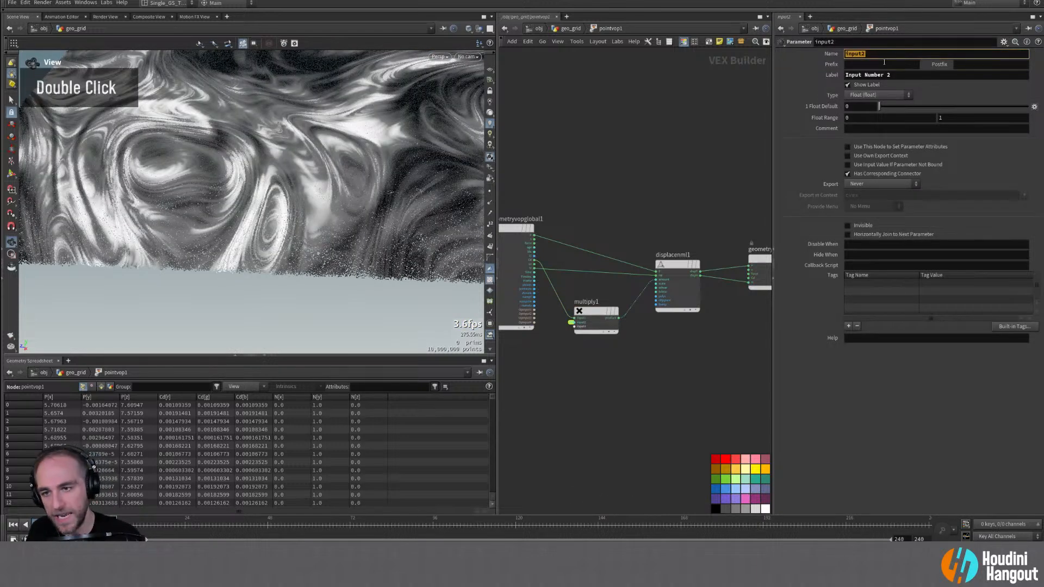
{"action": "type", "text": "dispMult"}
{"action": "key", "text": "Tab"}
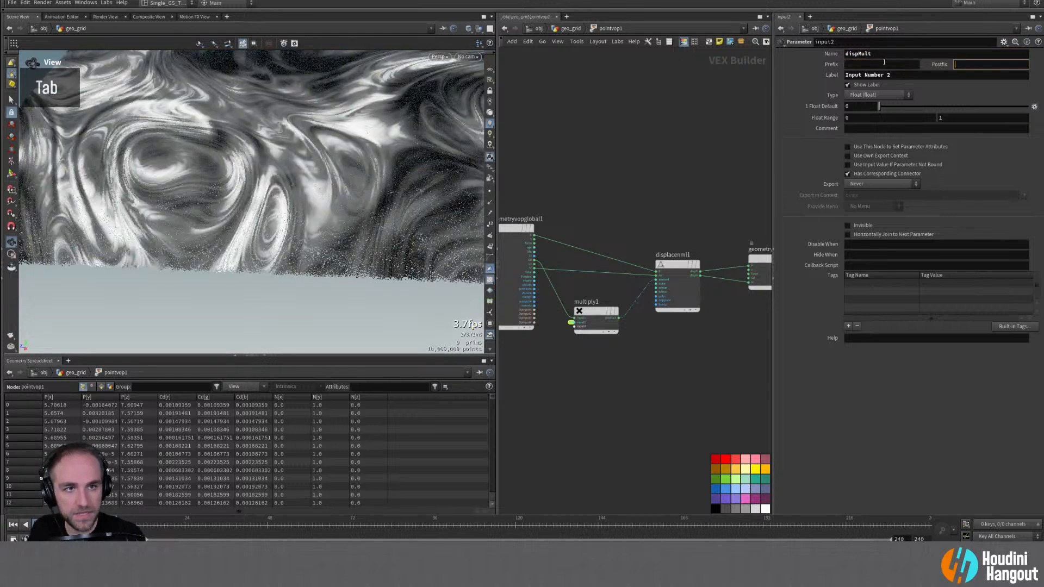
{"action": "type", "text": "Displacemenyt"}
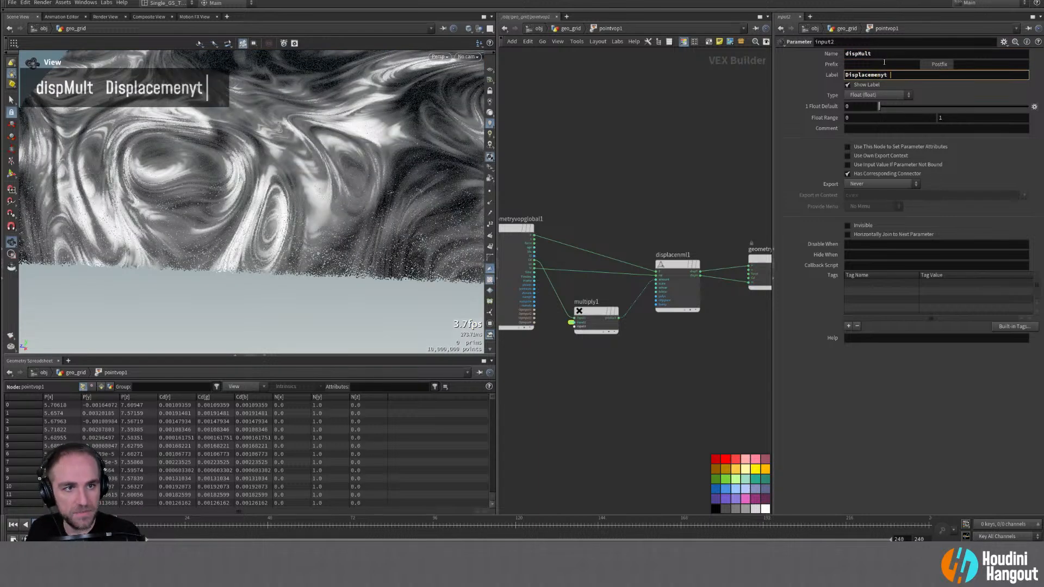
{"action": "key", "text": "BackSpace"}
{"action": "key", "text": "BackSpace"}
{"action": "type", "text": "t Multiplier"}
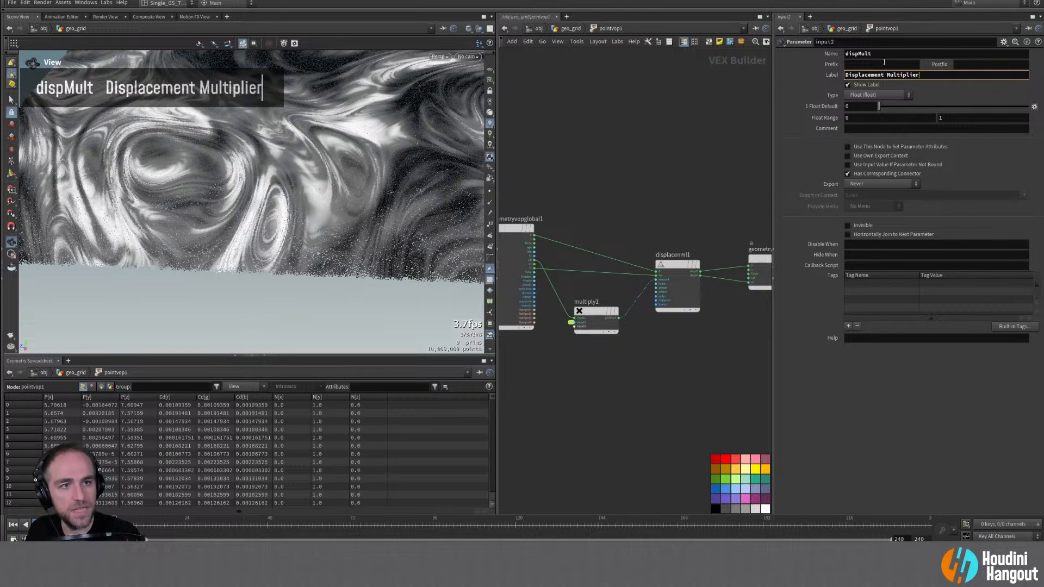
{"action": "key", "text": "Return"}
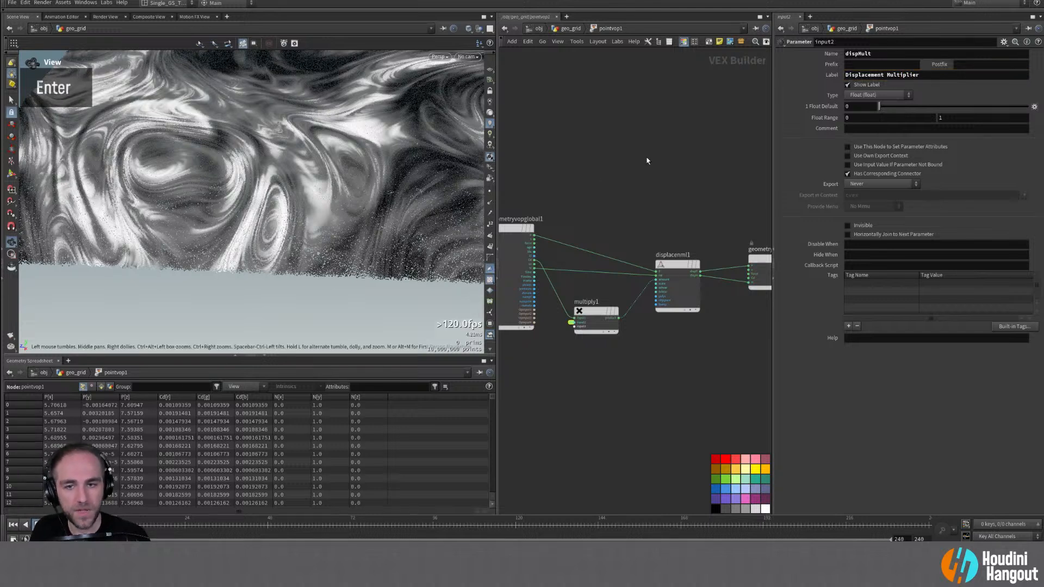
Step: Return to the geometry network and set pointvop1's Displacement Multiplier to 0.024
{"action": "double_click", "coordinate": [584, 414]}
{"action": "key", "text": "u"}
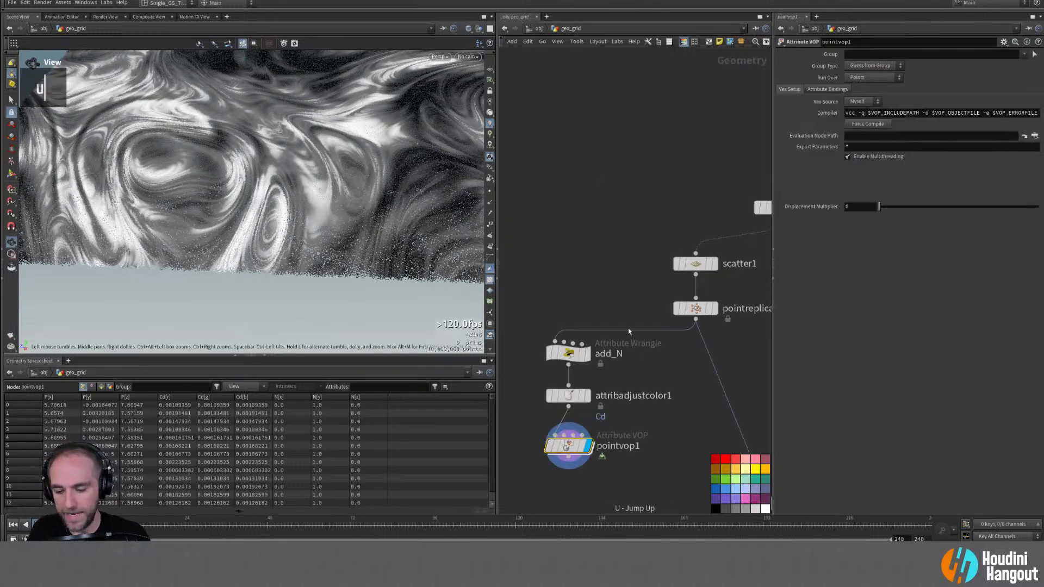
{"action": "middle_click_drag", "start_coordinate": [852, 212], "coordinate": [952, 239]}
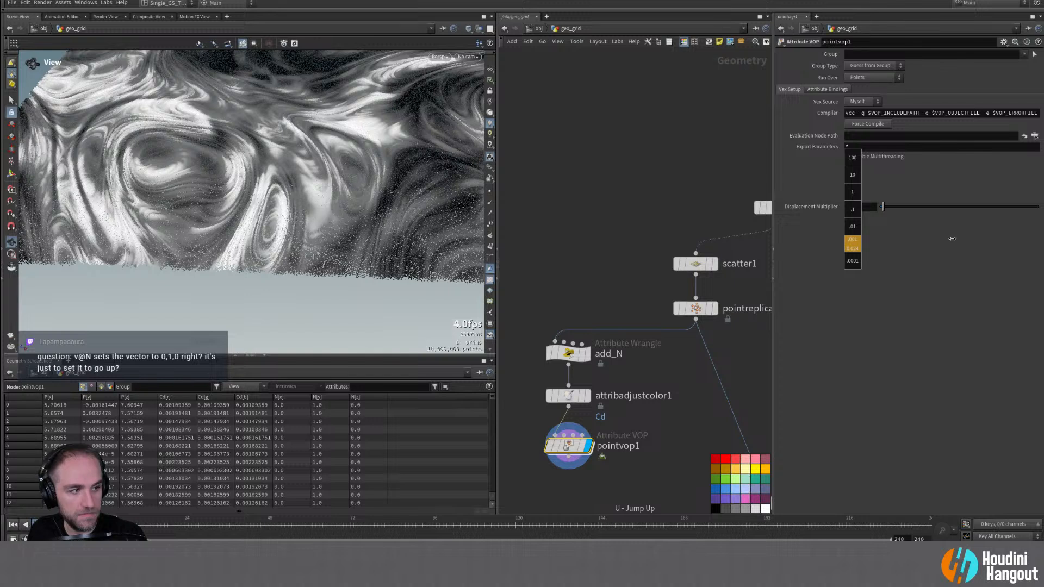
{"action": "middle_click_drag", "start_coordinate": [951, 239], "coordinate": [951, 238]}
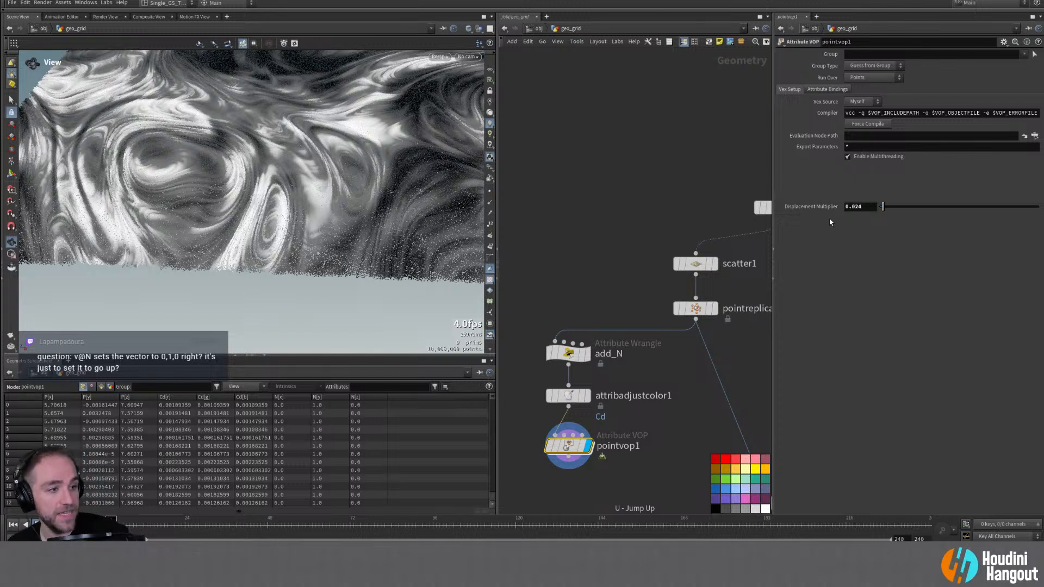
Step: Review the normal expression in the add_N wrangle and reselect pointvop1
{"action": "left_click", "coordinate": [565, 353]}
{"action": "key", "text": "ctrl+equal"}
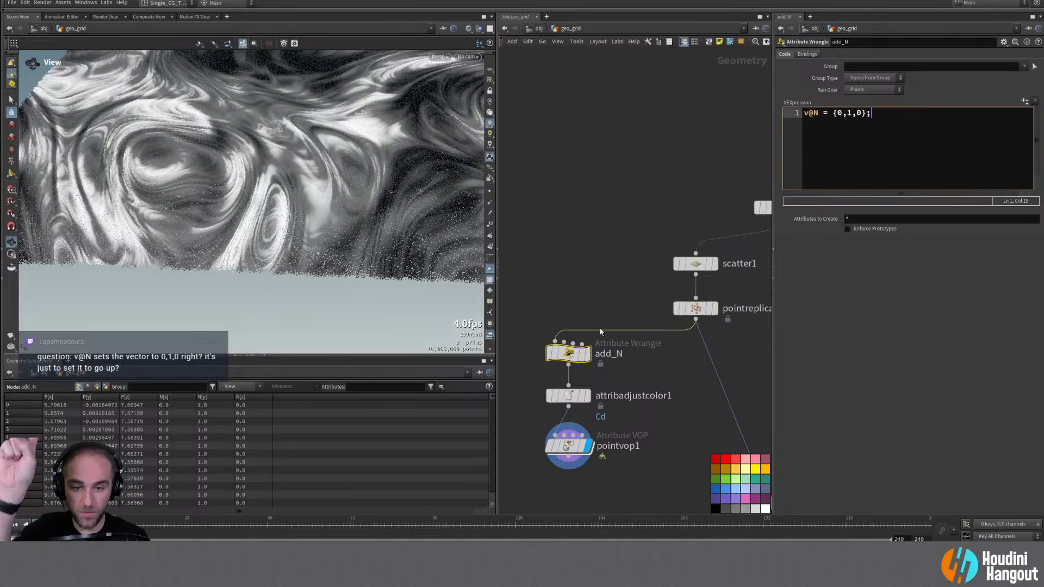
{"action": "left_click_drag", "start_coordinate": [280, 163], "coordinate": [280, 115], "text": "alt"}
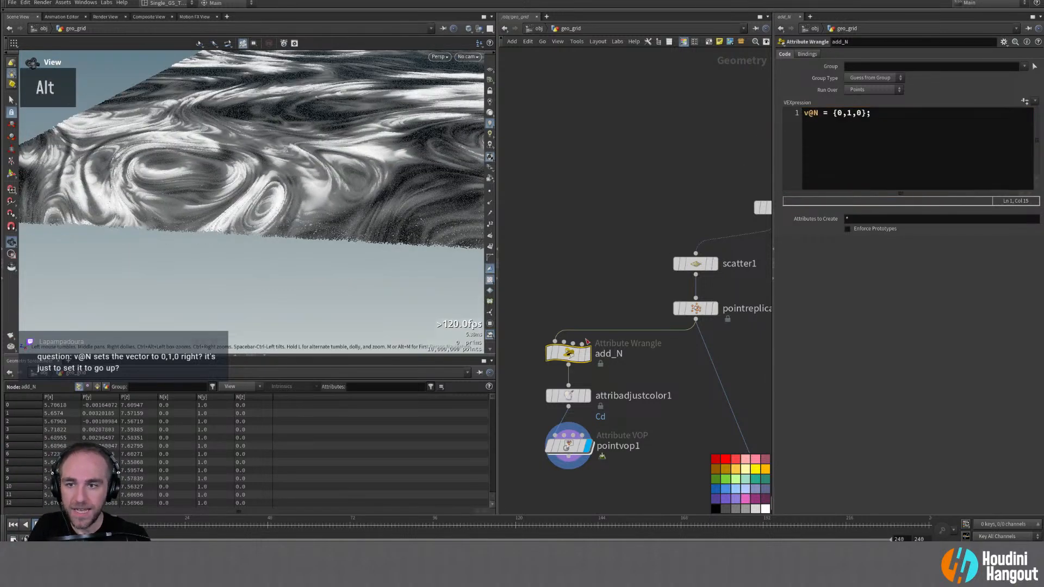
{"action": "left_click", "coordinate": [569, 456]}
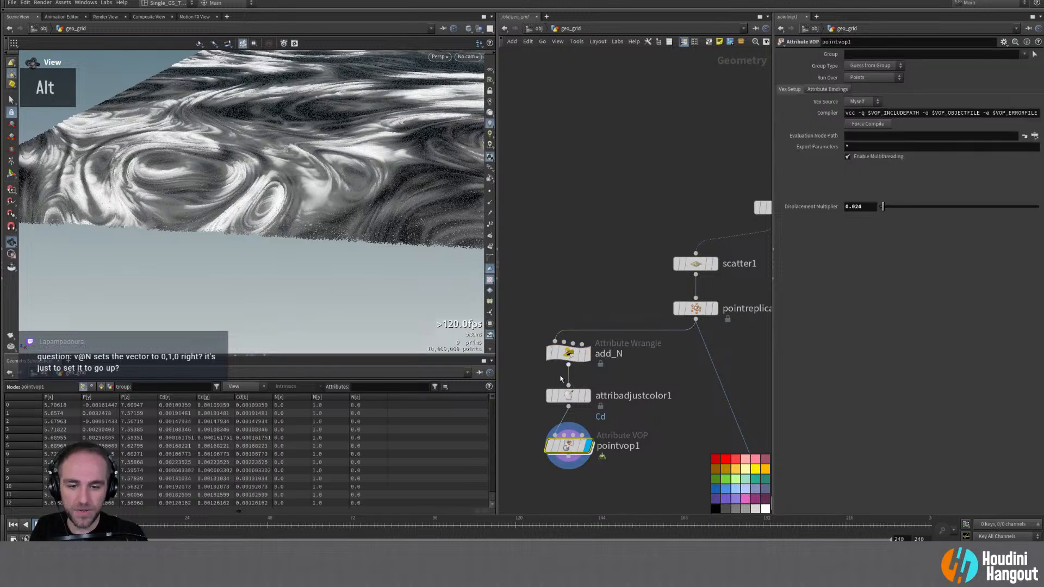
Step: Inside pointvop1, add a Constant node of type Vector, delete it and return to the geometry network
{"action": "double_click", "coordinate": [569, 446]}
{"action": "middle_click", "coordinate": [615, 164]}
{"action": "key", "text": "Tab"}
{"action": "type", "text": "const"}
{"action": "key", "text": "Return"}
{"action": "left_click", "coordinate": [562, 190]}
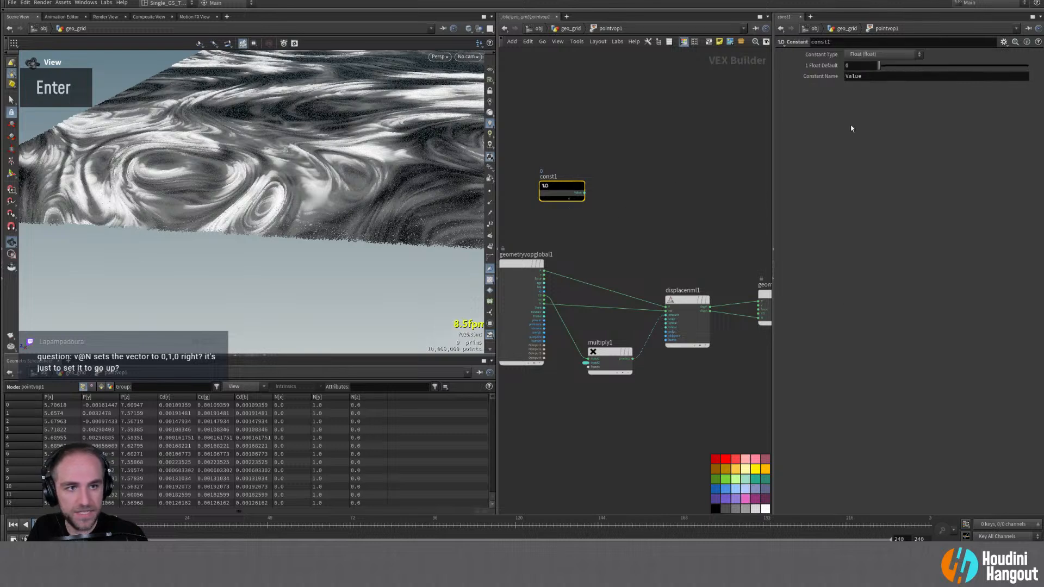
{"action": "left_click", "coordinate": [868, 54]}
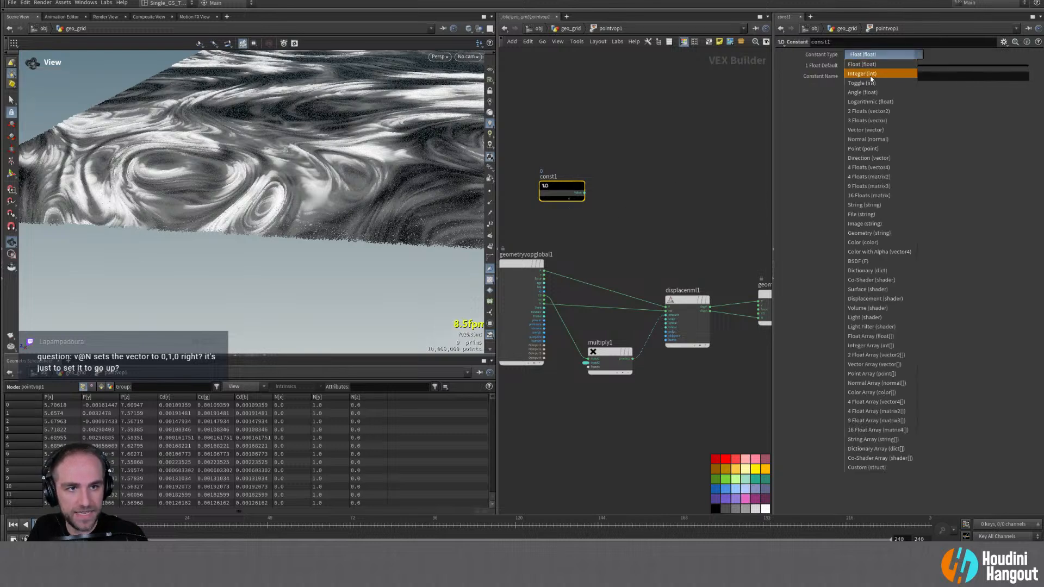
{"action": "left_click", "coordinate": [884, 123]}
{"action": "double_click", "coordinate": [920, 66]}
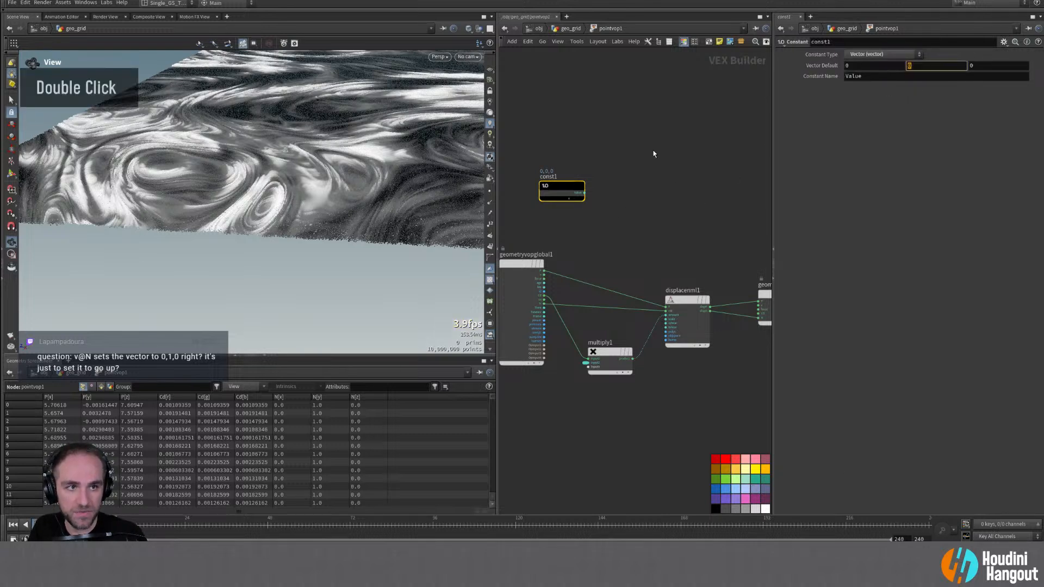
{"action": "key", "text": "Delete"}
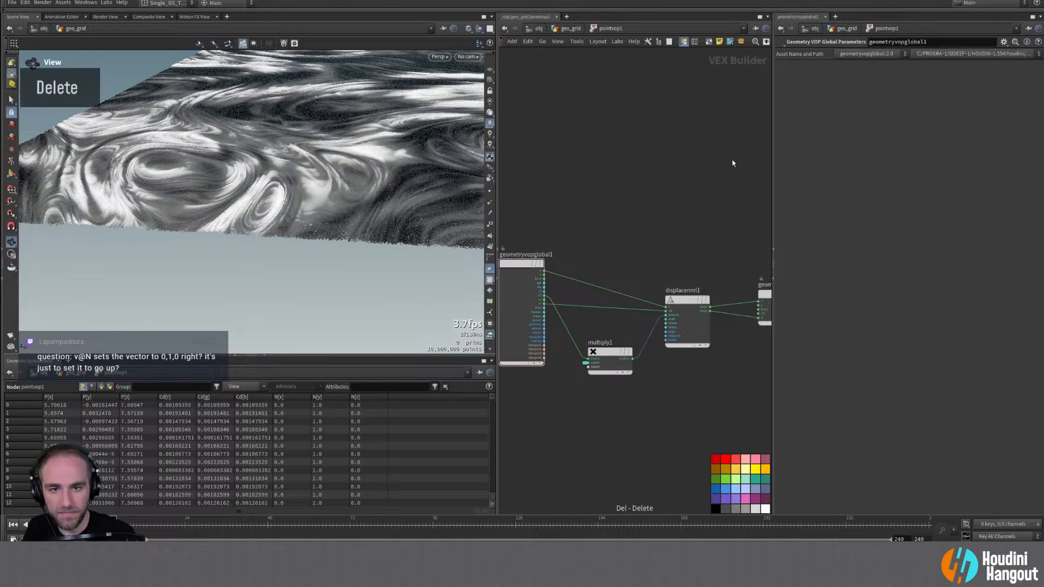
{"action": "middle_click_drag", "start_coordinate": [628, 195], "coordinate": [640, 186]}
{"action": "key", "text": "u"}
Step: Adjust pointvop1's Displacement Multiplier, settling on 0.1
{"action": "mouse_move", "coordinate": [304, 196]}
{"action": "left_mouse_down", "text": "alt"}
{"action": "mouse_move", "coordinate": [302, 151]}
{"action": "mouse_move", "coordinate": [300, 182]}
{"action": "left_mouse_up", "text": "alt"}
{"action": "left_click_drag", "start_coordinate": [861, 210], "coordinate": [855, 210]}
{"action": "type", "text": "5"}
{"action": "key", "text": "Return"}
{"action": "left_click_drag", "start_coordinate": [93, 148], "coordinate": [122, 146], "text": "alt"}
{"action": "right_click_drag", "start_coordinate": [122, 146], "coordinate": [141, 164], "text": "alt"}
{"action": "left_click_drag", "start_coordinate": [141, 163], "coordinate": [207, 160], "text": "alt"}
{"action": "left_click", "coordinate": [856, 208]}
{"action": "type", "text": "1"}
{"action": "key", "text": "Return"}
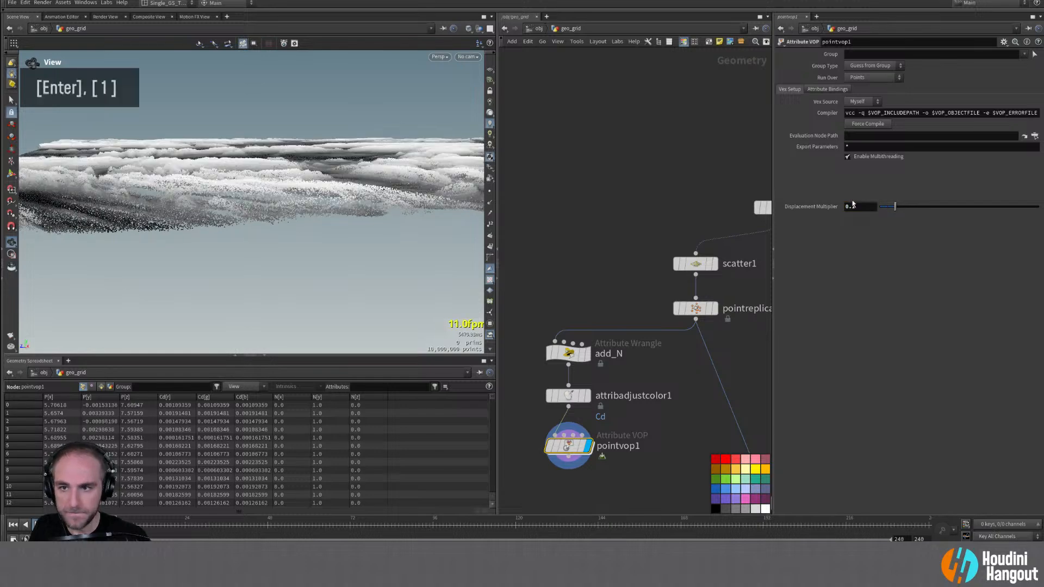
Step: Examine the height and shape of the displaced points from several angles and distances
{"action": "left_click_drag", "start_coordinate": [393, 184], "coordinate": [384, 201], "text": "alt"}
{"action": "right_click_drag", "start_coordinate": [384, 200], "coordinate": [443, 130], "text": "alt"}
{"action": "middle_click_drag", "start_coordinate": [443, 130], "coordinate": [361, 220], "text": "alt"}
{"action": "left_click_drag", "start_coordinate": [362, 221], "coordinate": [324, 199], "text": "alt"}
{"action": "right_click_drag", "start_coordinate": [324, 200], "coordinate": [294, 234], "text": "alt"}
{"action": "middle_click_drag", "start_coordinate": [293, 234], "coordinate": [304, 255], "text": "alt"}
{"action": "left_click_drag", "start_coordinate": [305, 255], "coordinate": [341, 148], "text": "alt"}
{"action": "right_click_drag", "start_coordinate": [341, 148], "coordinate": [358, 131], "text": "alt"}
Step: Connect pointvop1's output to the first input of pointdeform1, display pointdeform1 and inspect the deformed waves
{"action": "middle_click_drag", "start_coordinate": [609, 418], "coordinate": [611, 419]}
{"action": "right_click_drag", "start_coordinate": [611, 420], "coordinate": [639, 368]}
{"action": "left_click", "coordinate": [576, 370]}
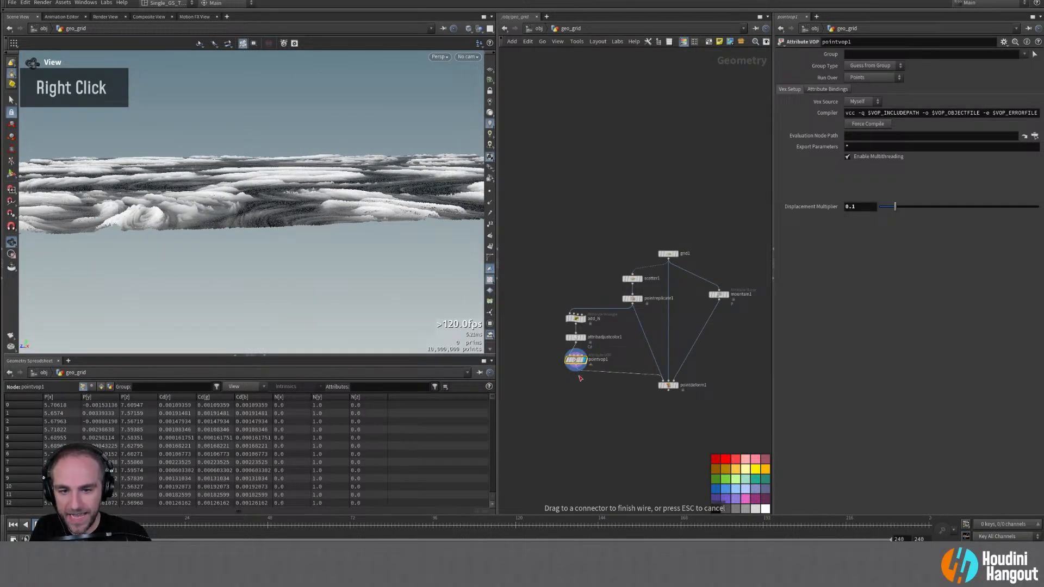
{"action": "left_click", "coordinate": [677, 375]}
{"action": "double_click", "coordinate": [668, 387]}
{"action": "left_click_drag", "start_coordinate": [293, 179], "coordinate": [233, 193], "text": "alt"}
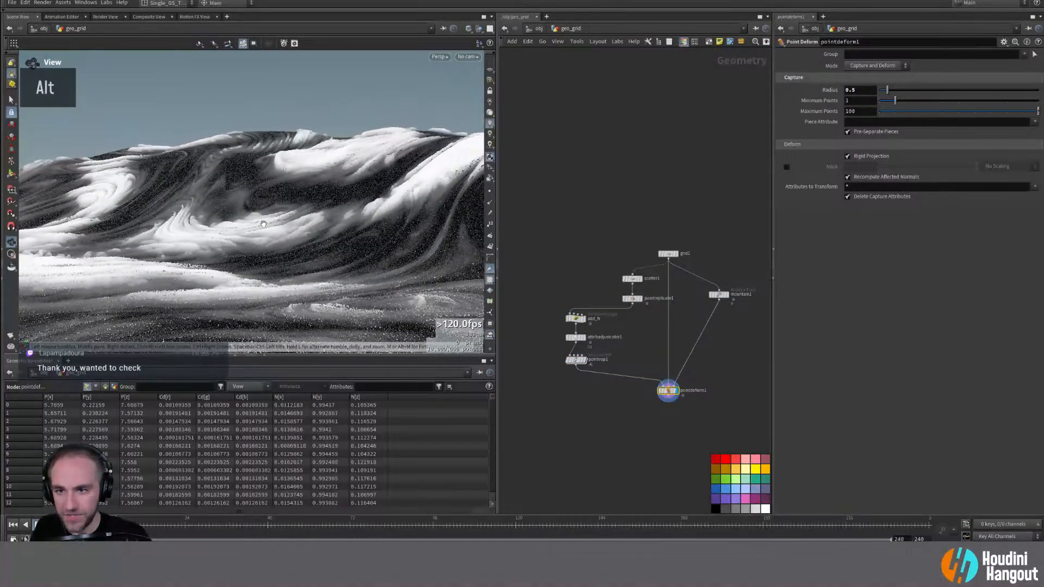
{"action": "right_click_drag", "start_coordinate": [375, 269], "coordinate": [402, 223], "text": "alt"}
{"action": "left_click_drag", "start_coordinate": [403, 223], "coordinate": [283, 250], "text": "alt"}
{"action": "right_click_drag", "start_coordinate": [282, 250], "coordinate": [304, 240], "text": "alt"}
{"action": "left_click_drag", "start_coordinate": [304, 239], "coordinate": [631, 336], "text": "alt"}
Step: Set Points per Point on pointreplicate1 to 30
{"action": "left_click", "coordinate": [632, 298]}
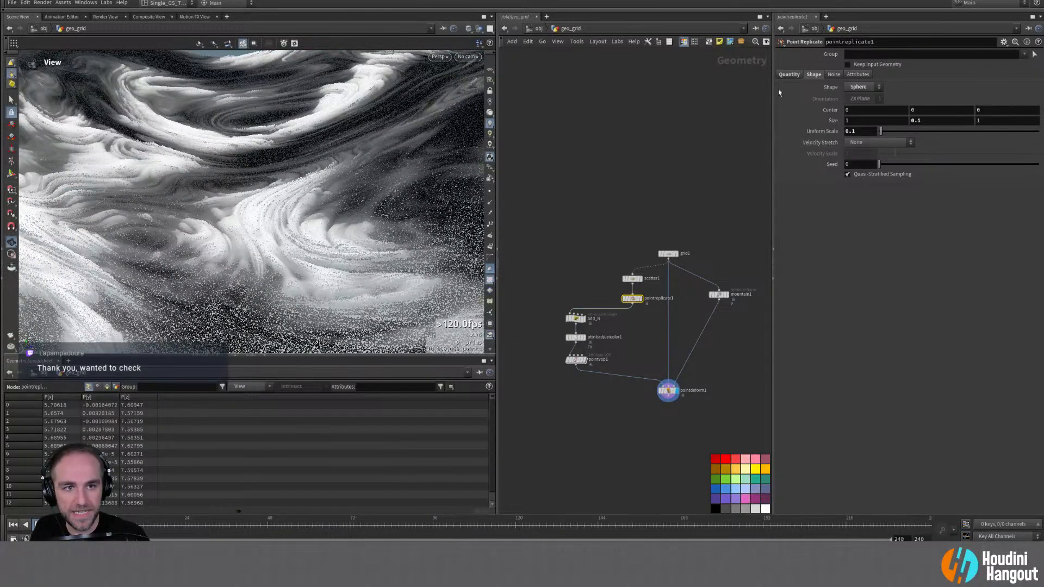
{"action": "left_click", "coordinate": [788, 74]}
{"action": "type", "text": "30"}
{"action": "key", "text": "Return"}
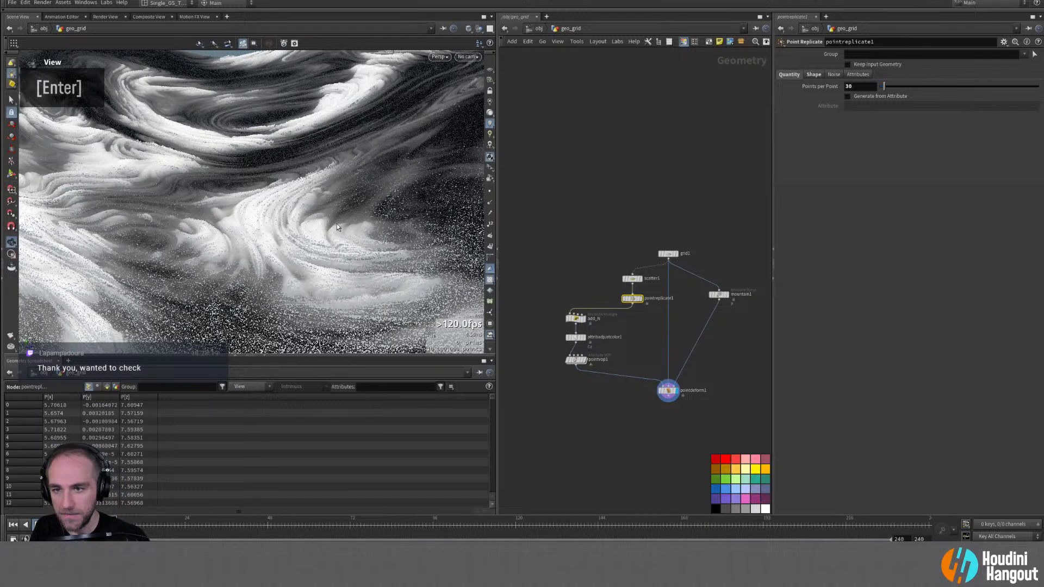
Step: Inspect the deformed waves from several viewpoints and place the pointdeform1 node slightly lower in the network
{"action": "left_click_drag", "start_coordinate": [350, 219], "coordinate": [467, 214], "text": "alt"}
{"action": "right_click_drag", "start_coordinate": [468, 214], "coordinate": [380, 229], "text": "alt"}
{"action": "left_click_drag", "start_coordinate": [381, 228], "coordinate": [326, 228], "text": "alt"}
{"action": "middle_click_drag", "start_coordinate": [326, 228], "coordinate": [310, 253], "text": "alt"}
{"action": "left_click_drag", "start_coordinate": [309, 253], "coordinate": [326, 245], "text": "alt"}
{"action": "right_click_drag", "start_coordinate": [326, 245], "coordinate": [347, 218], "text": "alt"}
{"action": "left_click_drag", "start_coordinate": [348, 217], "coordinate": [367, 210], "text": "alt"}
{"action": "left_click_drag", "start_coordinate": [682, 387], "coordinate": [676, 408]}
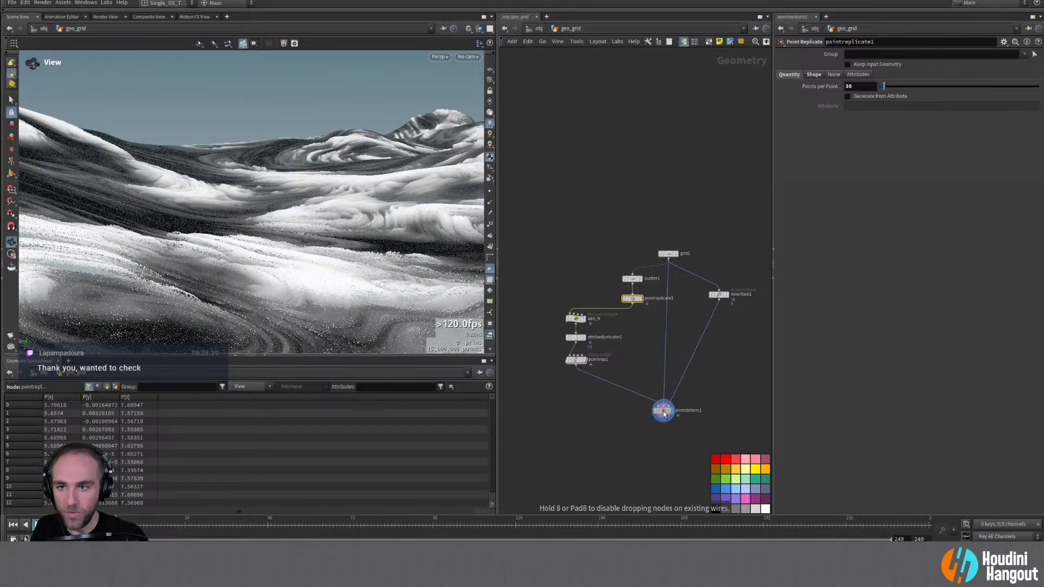
{"action": "left_click_drag", "start_coordinate": [207, 239], "coordinate": [198, 233], "text": "alt"}
{"action": "middle_click_drag", "start_coordinate": [198, 233], "coordinate": [263, 177], "text": "alt"}
{"action": "left_click_drag", "start_coordinate": [263, 176], "coordinate": [306, 201], "text": "alt"}
{"action": "right_click_drag", "start_coordinate": [305, 201], "coordinate": [315, 192], "text": "alt"}
{"action": "left_click_drag", "start_coordinate": [314, 192], "coordinate": [311, 188], "text": "alt"}
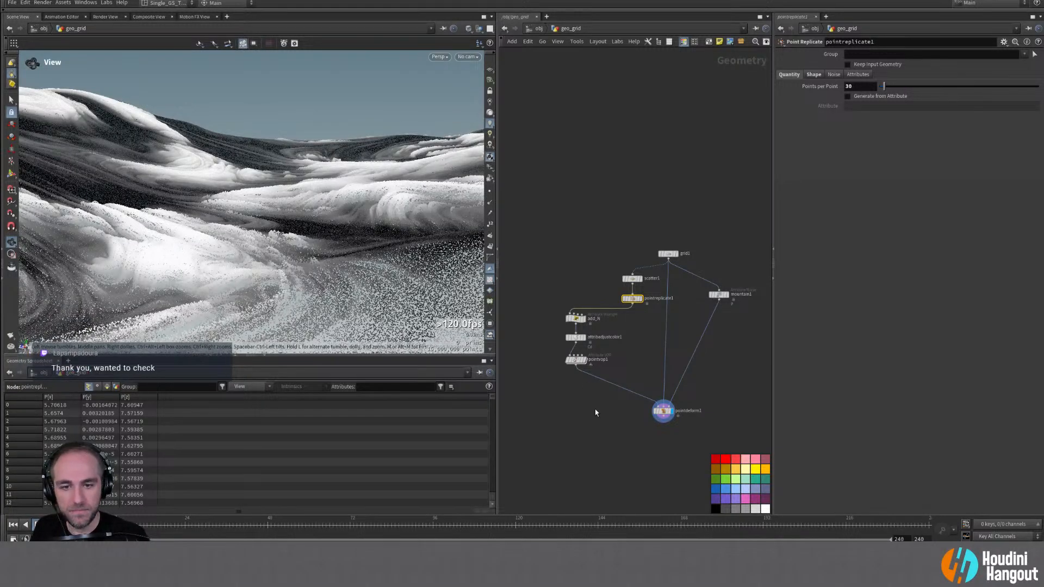
Step: Insert a second Attribute Adjust Color node between pointvop1 and pointdeform1, placed directly below pointvop1
{"action": "left_click", "coordinate": [574, 337]}
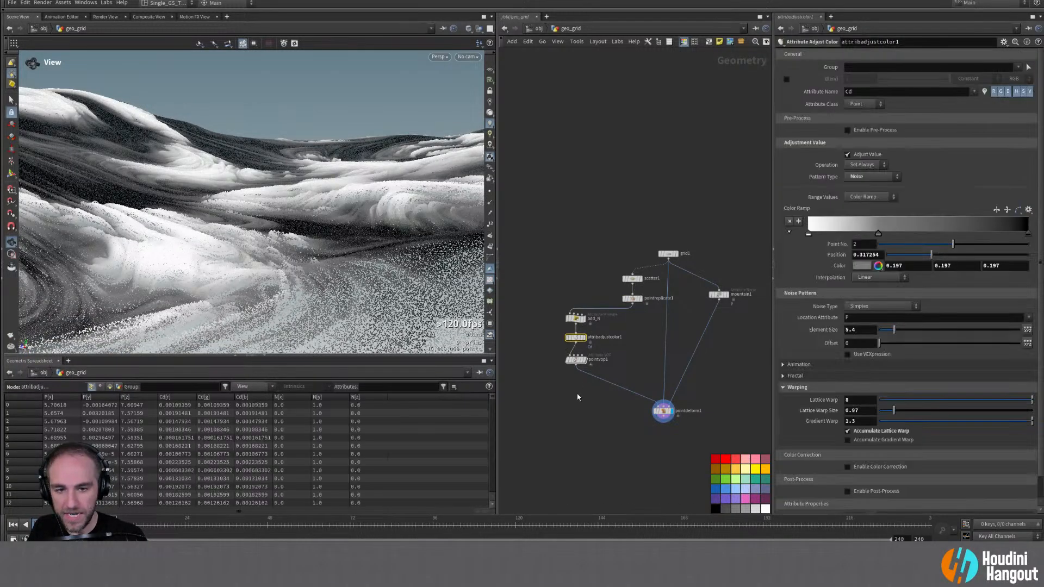
{"action": "key", "text": "Tab"}
{"action": "type", "text": "att ad"}
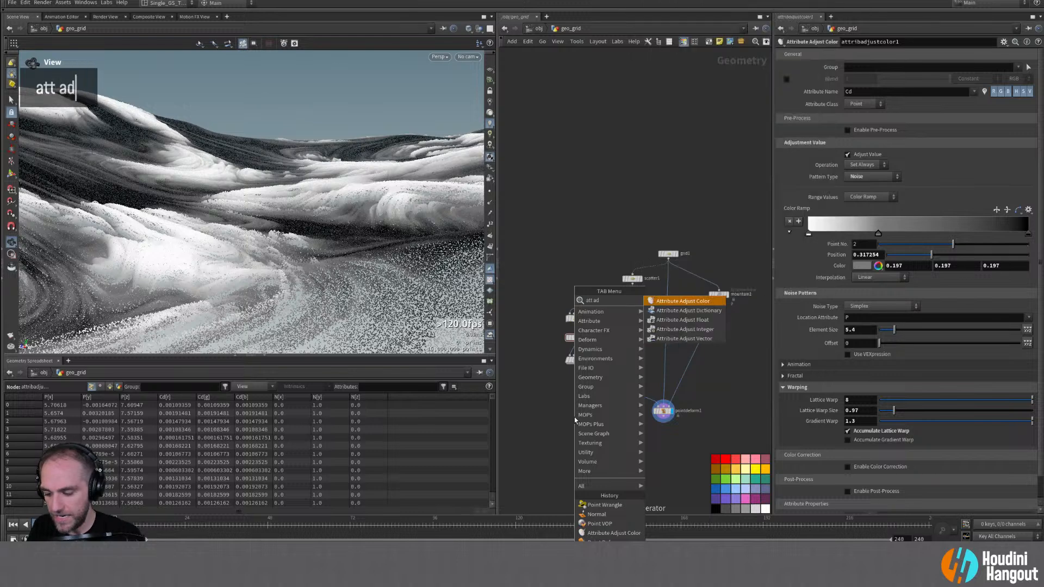
{"action": "type", "text": "just clo"}
{"action": "key", "text": "Return"}
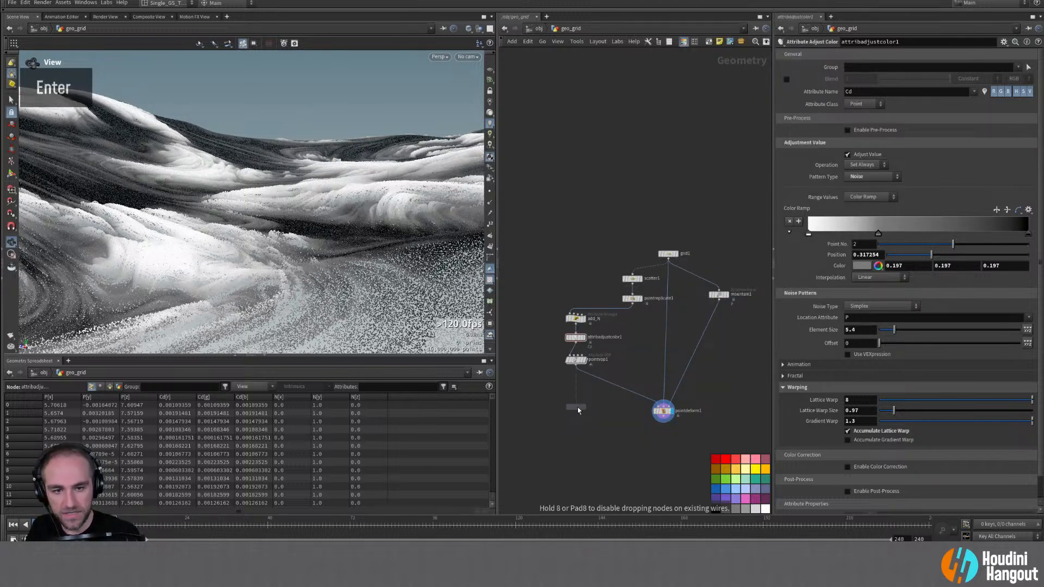
{"action": "left_click", "coordinate": [625, 392]}
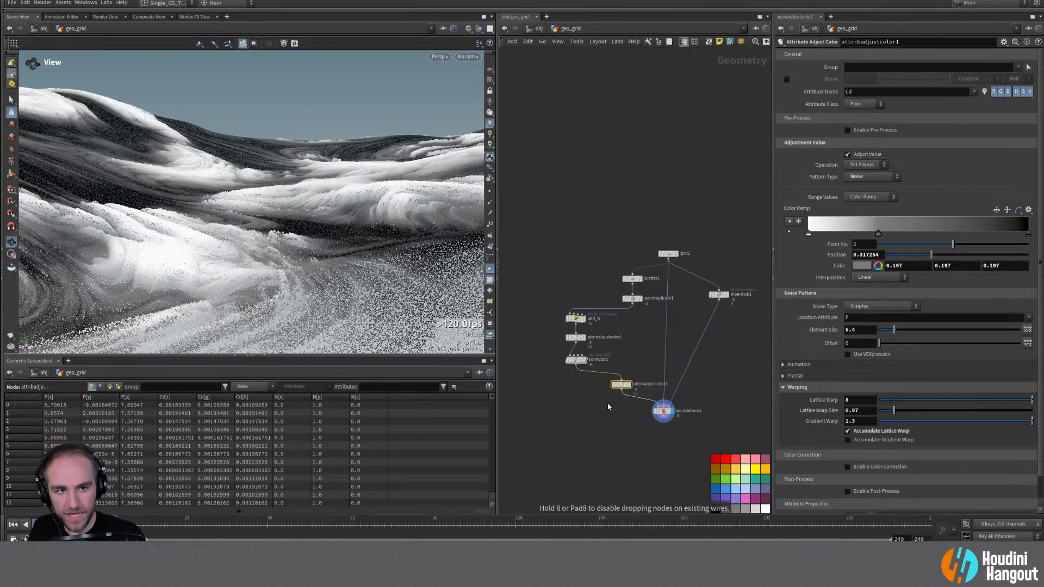
{"action": "left_click_drag", "start_coordinate": [616, 389], "coordinate": [577, 386]}
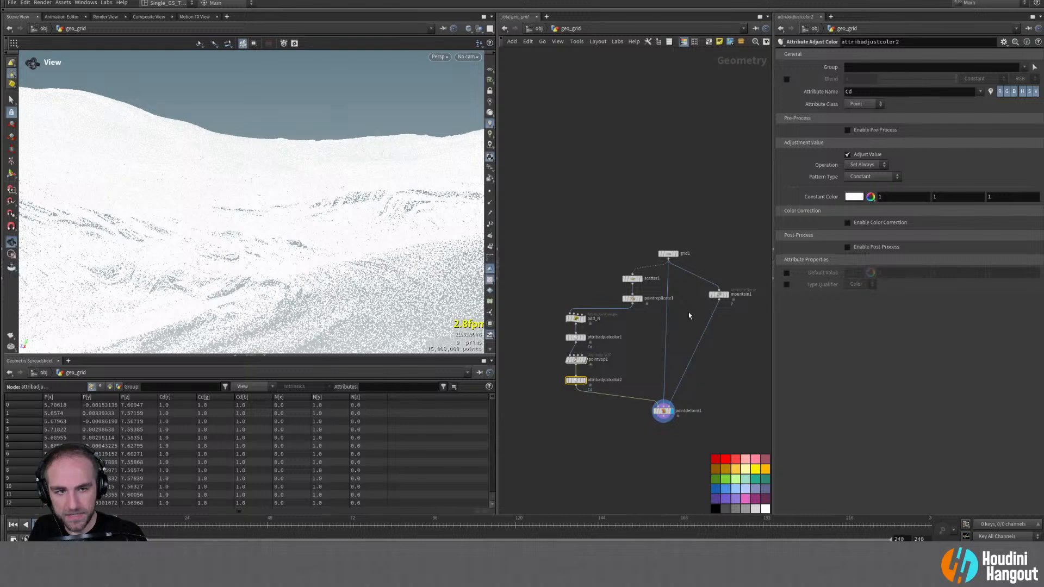
Step: Set attribadjustcolor2's Pattern Type to Remap Attribute and delete the cyan point from its color ramp
{"action": "left_click", "coordinate": [872, 178]}
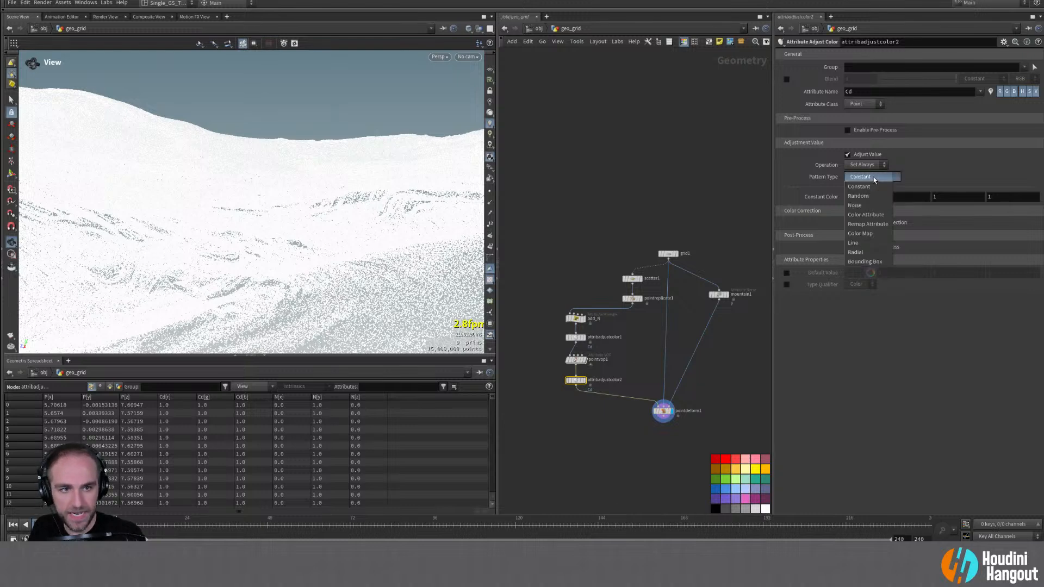
{"action": "left_click", "coordinate": [866, 215]}
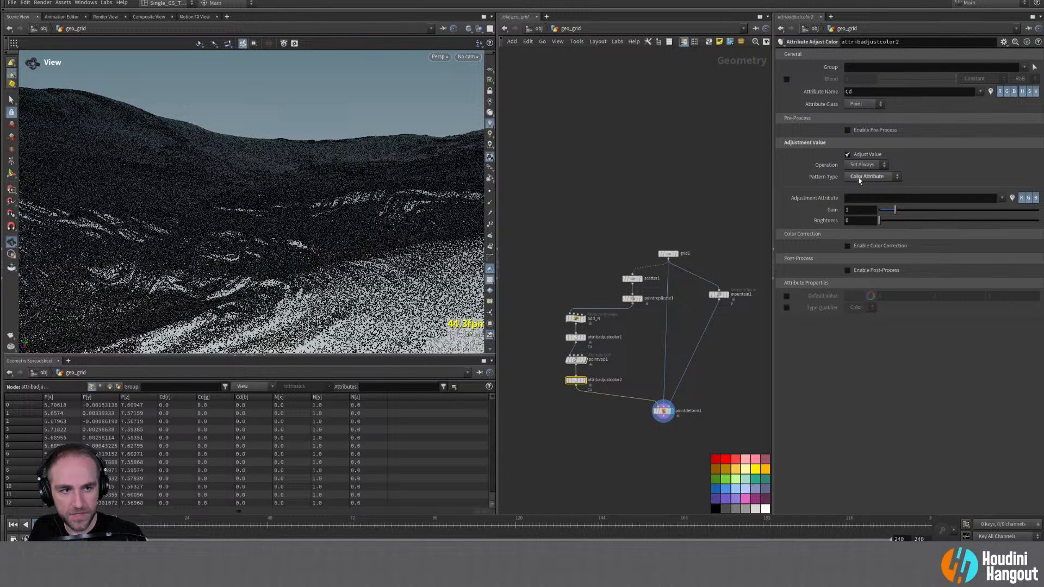
{"action": "left_click", "coordinate": [861, 179]}
{"action": "left_click", "coordinate": [864, 223]}
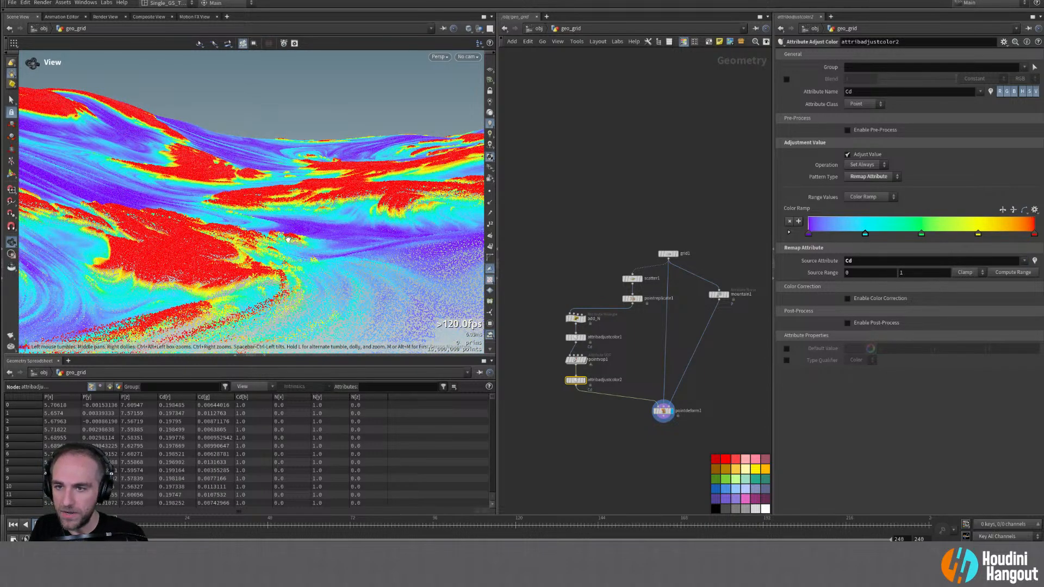
{"action": "left_click_drag", "start_coordinate": [289, 238], "coordinate": [283, 234], "text": "alt"}
{"action": "middle_click_drag", "start_coordinate": [283, 233], "coordinate": [296, 231], "text": "alt"}
{"action": "left_click_drag", "start_coordinate": [296, 231], "coordinate": [303, 227], "text": "alt"}
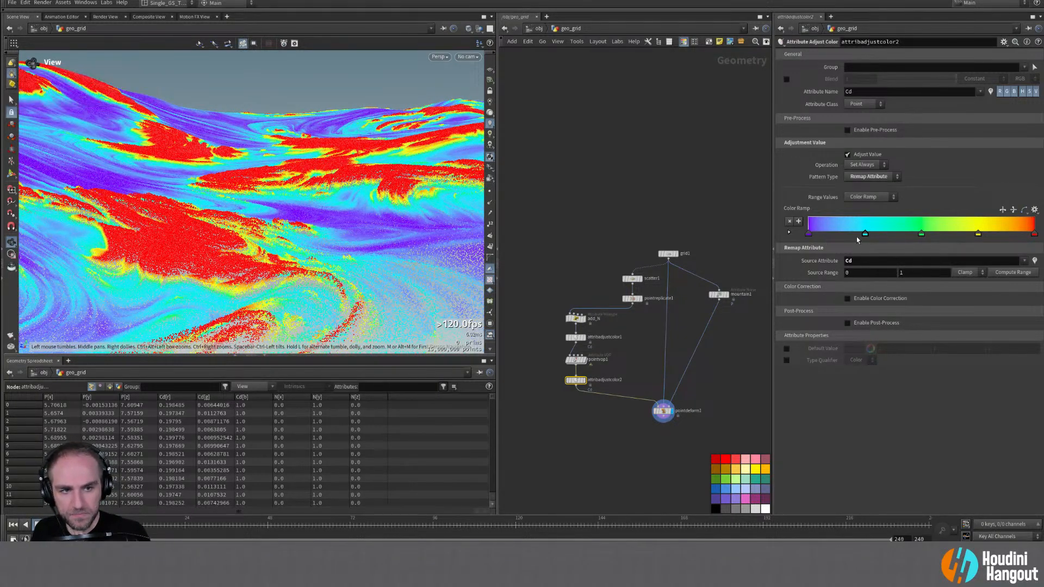
{"action": "left_click_drag", "start_coordinate": [869, 234], "coordinate": [867, 234]}
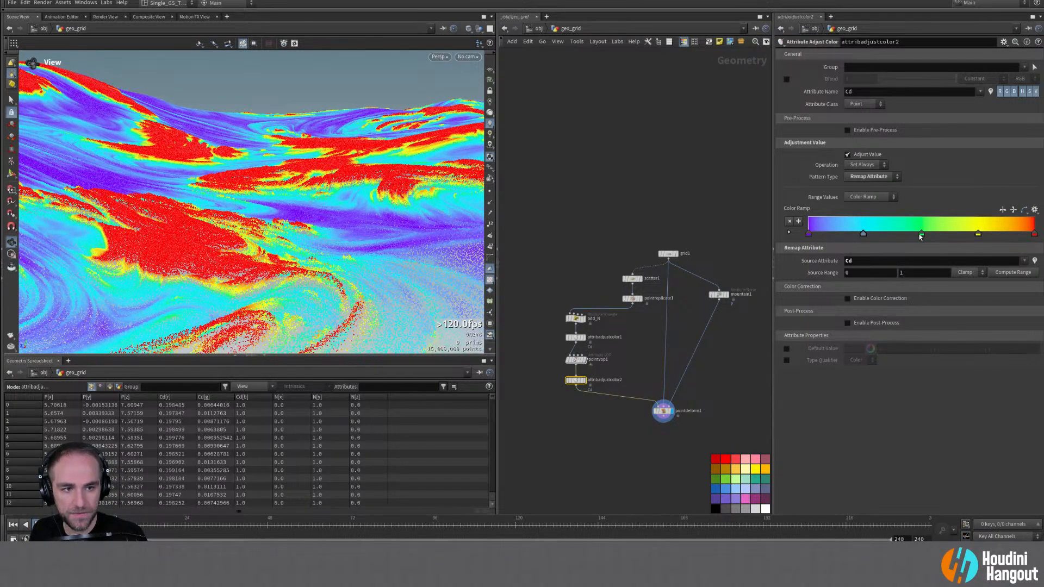
{"action": "key", "text": "Delete"}
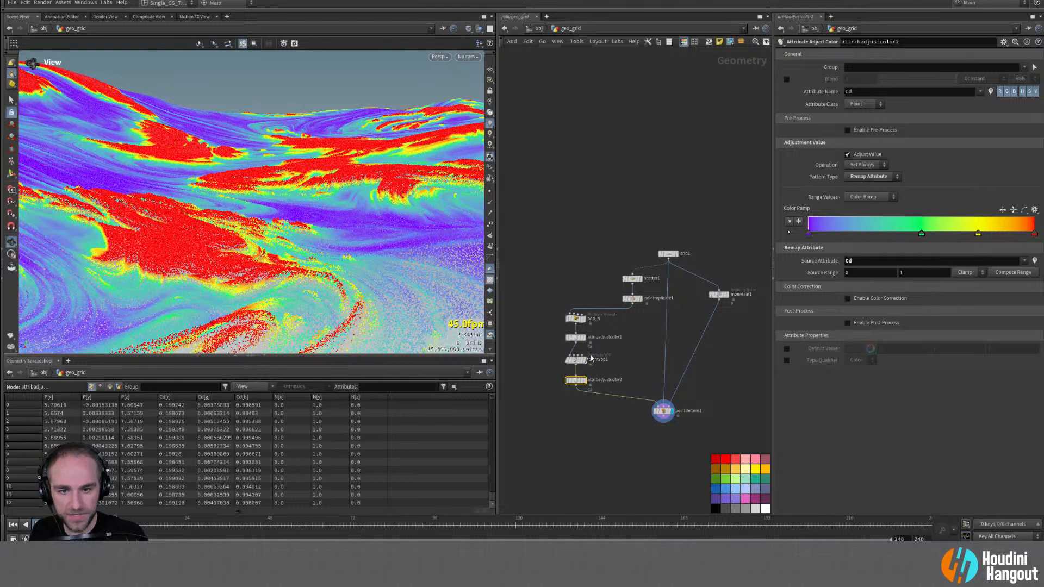
Step: Set Points per Point on pointreplicate1 to 15 and inspect the rainbow-colored waves
{"action": "left_click", "coordinate": [632, 298]}
{"action": "left_click", "coordinate": [855, 88]}
{"action": "type", "text": "15"}
{"action": "key", "text": "Return"}
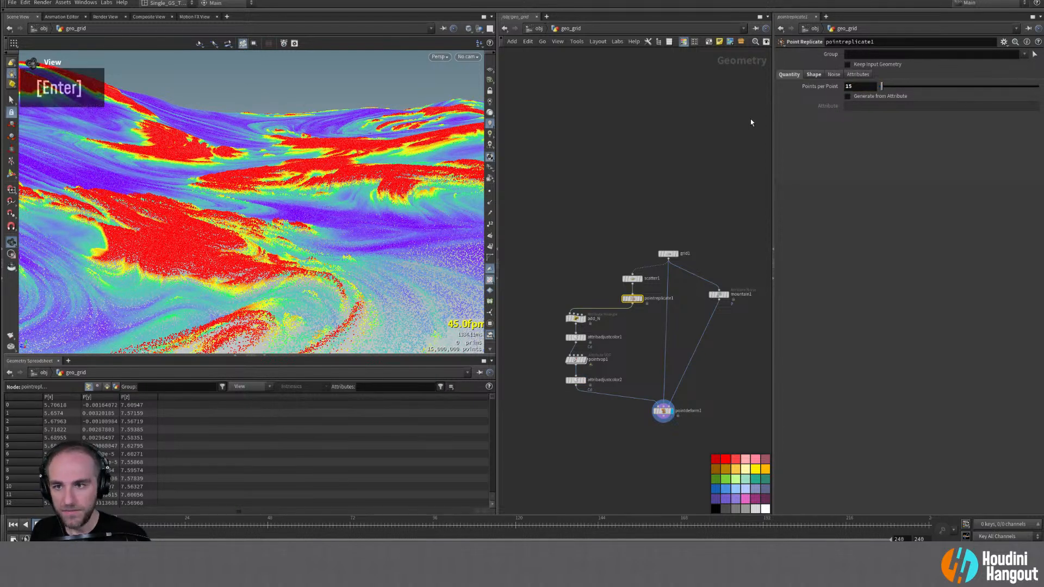
{"action": "right_click_drag", "start_coordinate": [276, 213], "coordinate": [234, 185], "text": "alt"}
{"action": "left_click_drag", "start_coordinate": [255, 185], "coordinate": [266, 212], "text": "alt"}
{"action": "right_click_drag", "start_coordinate": [266, 212], "coordinate": [295, 190], "text": "alt"}
Step: Remove the remaining color ramp points of attribadjustcolor2 except the first purple one
{"action": "left_click", "coordinate": [575, 380]}
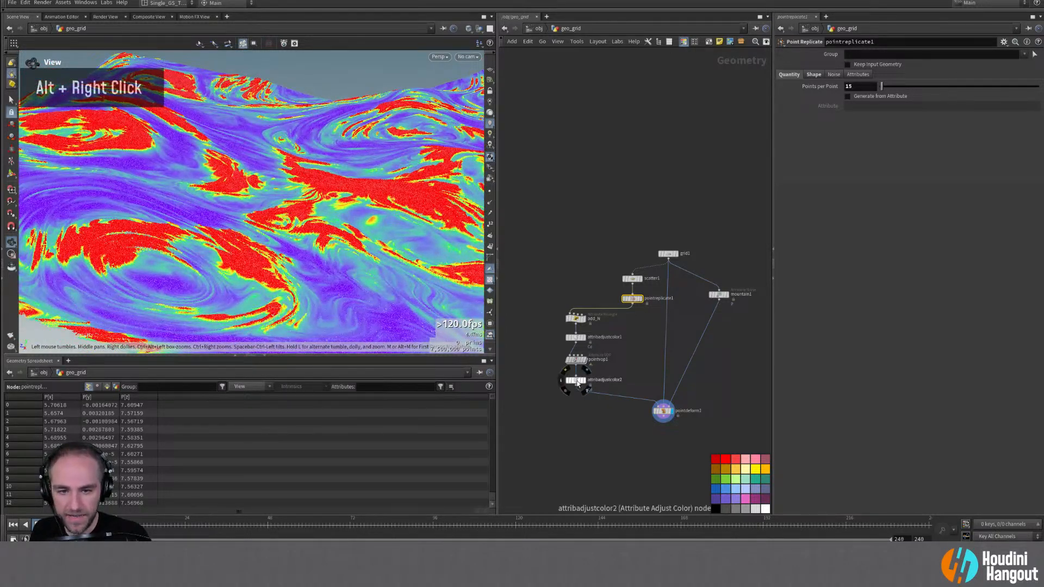
{"action": "left_click_drag", "start_coordinate": [920, 233], "coordinate": [1033, 293]}
{"action": "left_click", "coordinate": [789, 221]}
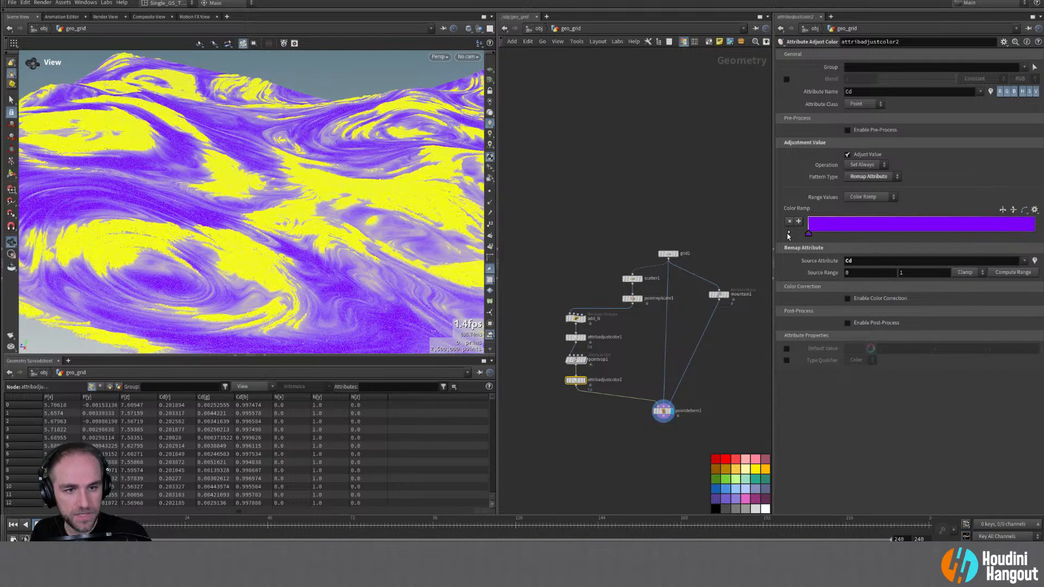
Step: Recolor the single ramp point to a dark orange with RGB 0.582, 0.1649, 0
{"action": "double_click", "coordinate": [808, 234]}
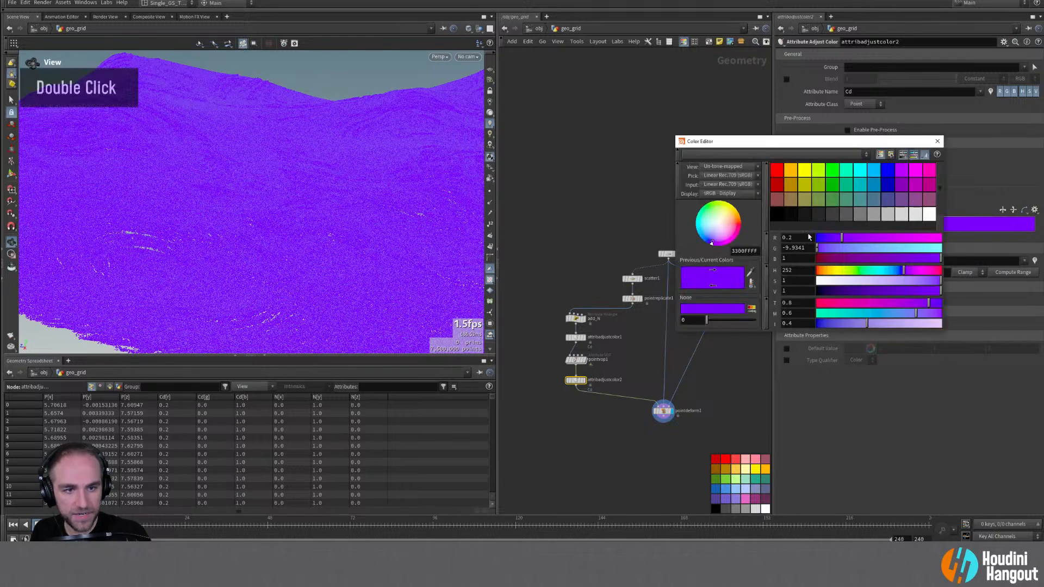
{"action": "left_click", "coordinate": [795, 172]}
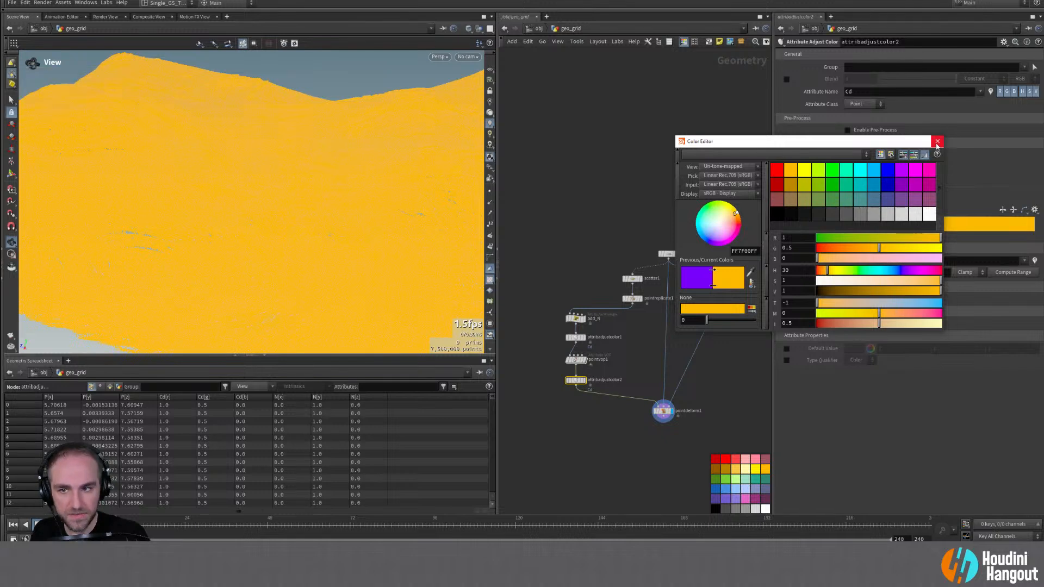
{"action": "left_click", "coordinate": [937, 141]}
{"action": "left_click", "coordinate": [789, 232]}
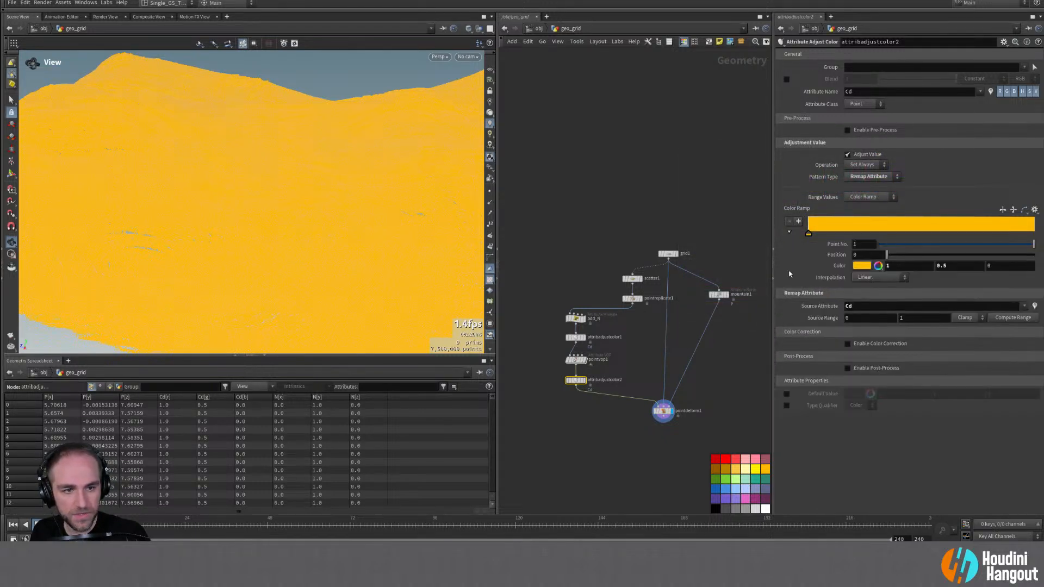
{"action": "left_click", "coordinate": [878, 266]}
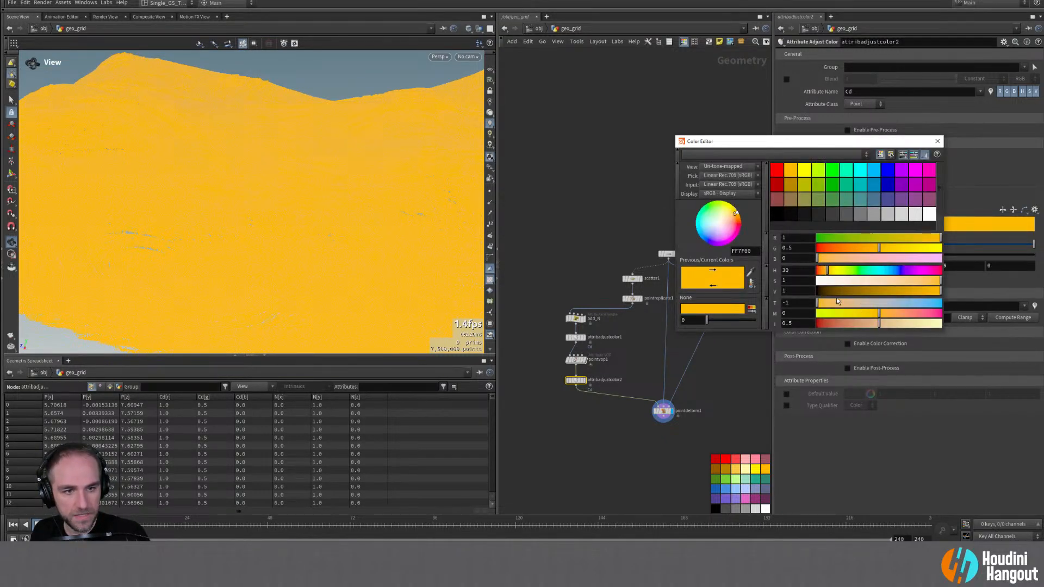
{"action": "left_click_drag", "start_coordinate": [903, 291], "coordinate": [889, 293]}
{"action": "left_click_drag", "start_coordinate": [827, 274], "coordinate": [823, 274]}
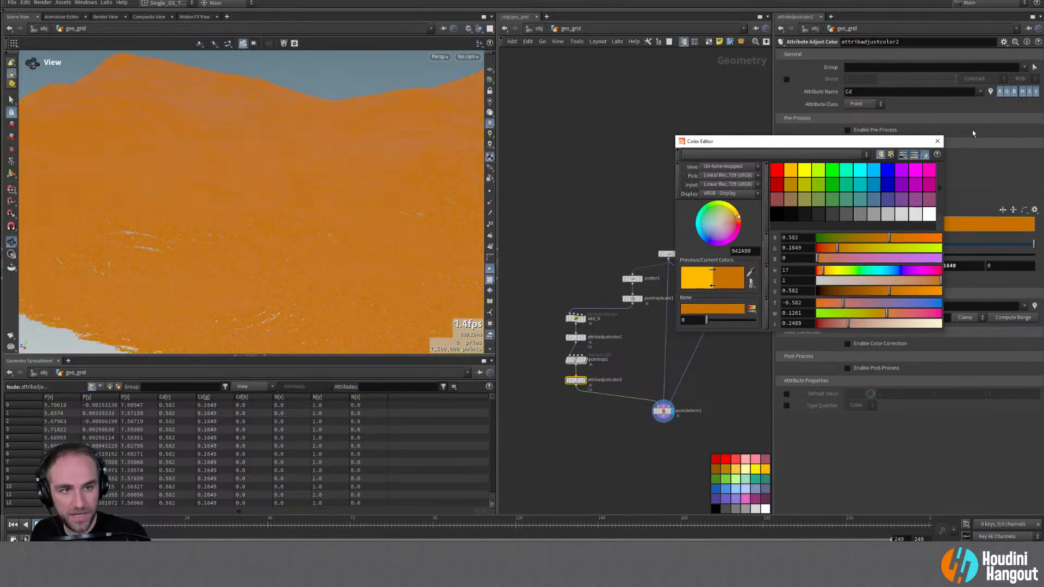
{"action": "left_click", "coordinate": [937, 140]}
Step: Add a second color ramp point at position 0.436823 and display attribadjustcolor2 instead of pointdeform1
{"action": "left_click_drag", "start_coordinate": [808, 235], "coordinate": [811, 235]}
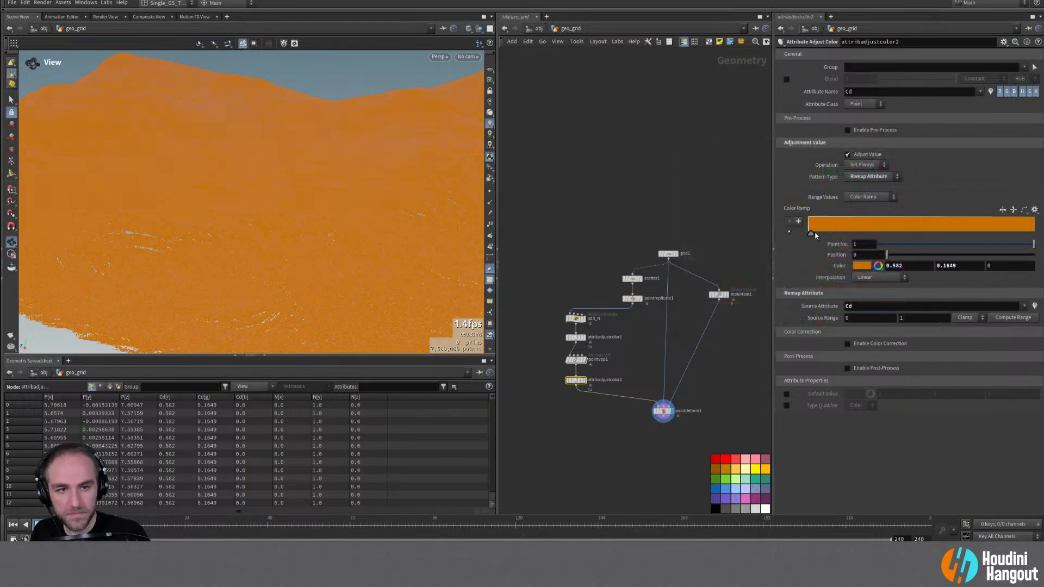
{"action": "left_click", "coordinate": [907, 233]}
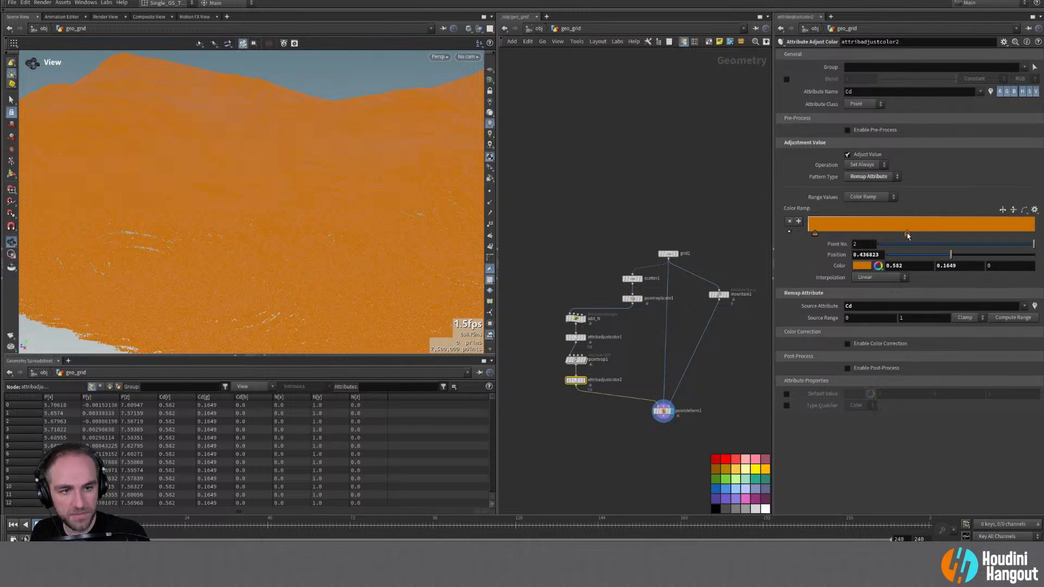
{"action": "left_click_drag", "start_coordinate": [611, 313], "coordinate": [571, 318]}
{"action": "double_click", "coordinate": [584, 380]}
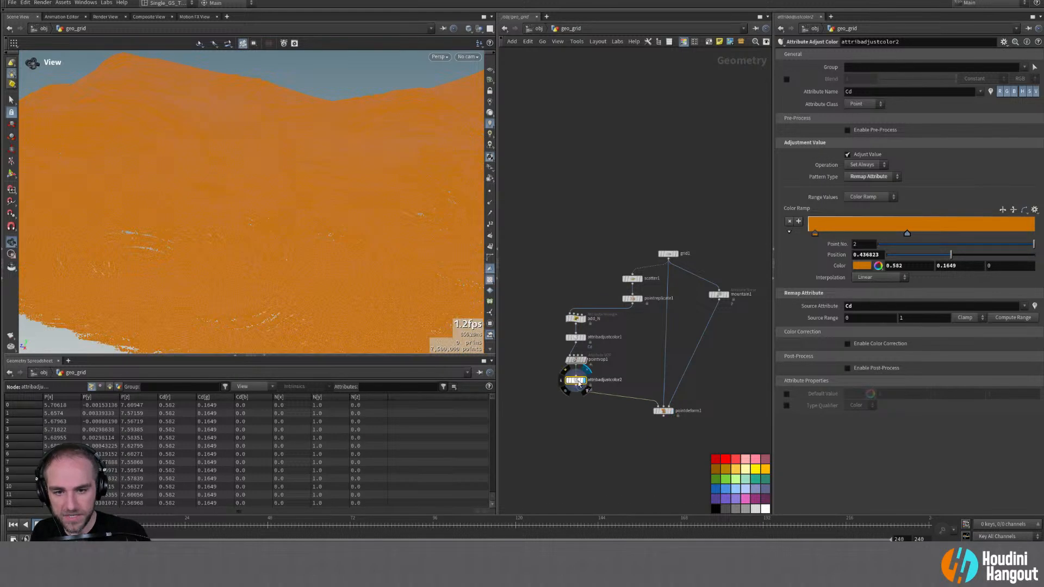
{"action": "left_click_drag", "start_coordinate": [264, 254], "coordinate": [266, 204], "text": "alt"}
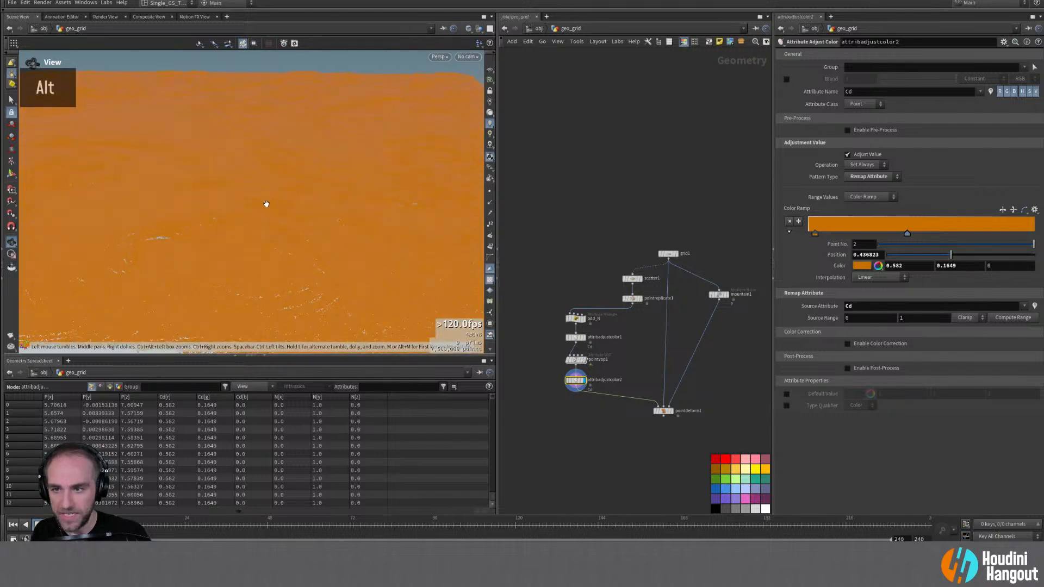
Step: Darken the second ramp point to brown with RGB 0.161, 0.0456, 0 and inspect the colored swirls
{"action": "left_click", "coordinate": [859, 268]}
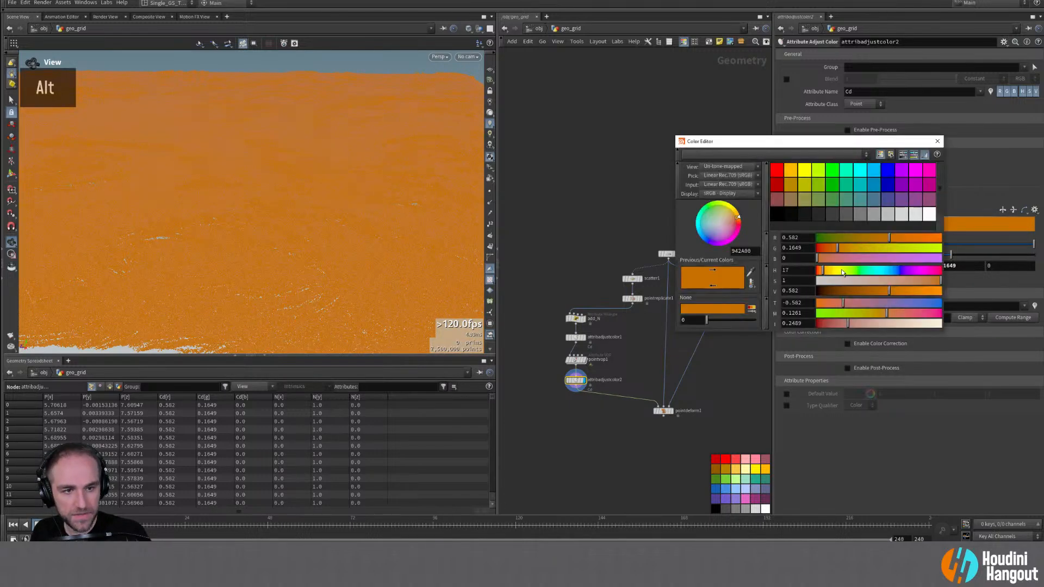
{"action": "left_click_drag", "start_coordinate": [862, 292], "coordinate": [835, 291]}
{"action": "left_click", "coordinate": [936, 141]}
{"action": "mouse_move", "coordinate": [365, 229]}
{"action": "left_mouse_down", "text": "alt"}
{"action": "mouse_move", "coordinate": [368, 203]}
{"action": "mouse_move", "coordinate": [372, 213]}
{"action": "left_mouse_up", "text": "alt"}
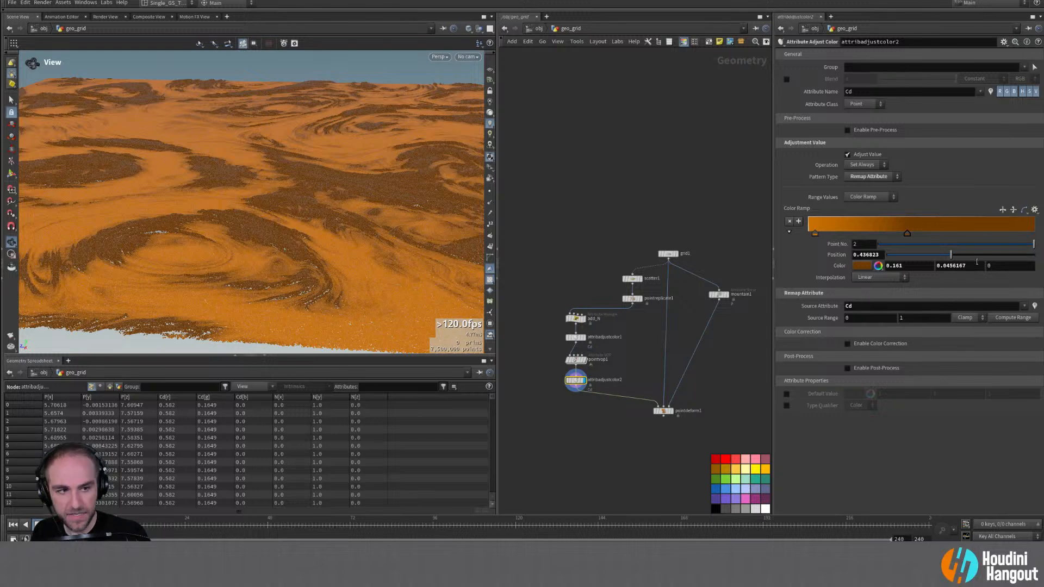
Step: Add a third color ramp point at position 1 and color it blue with RGB 0, 0.5, 1
{"action": "left_click_drag", "start_coordinate": [1014, 224], "coordinate": [1038, 236]}
{"action": "double_click", "coordinate": [1035, 234]}
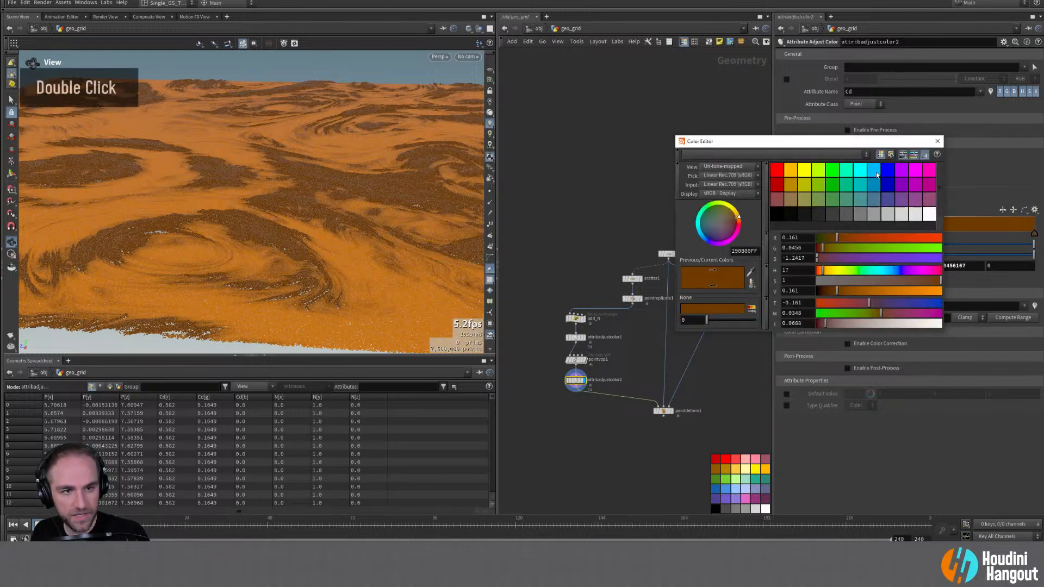
{"action": "left_click", "coordinate": [876, 172]}
{"action": "left_click", "coordinate": [937, 141]}
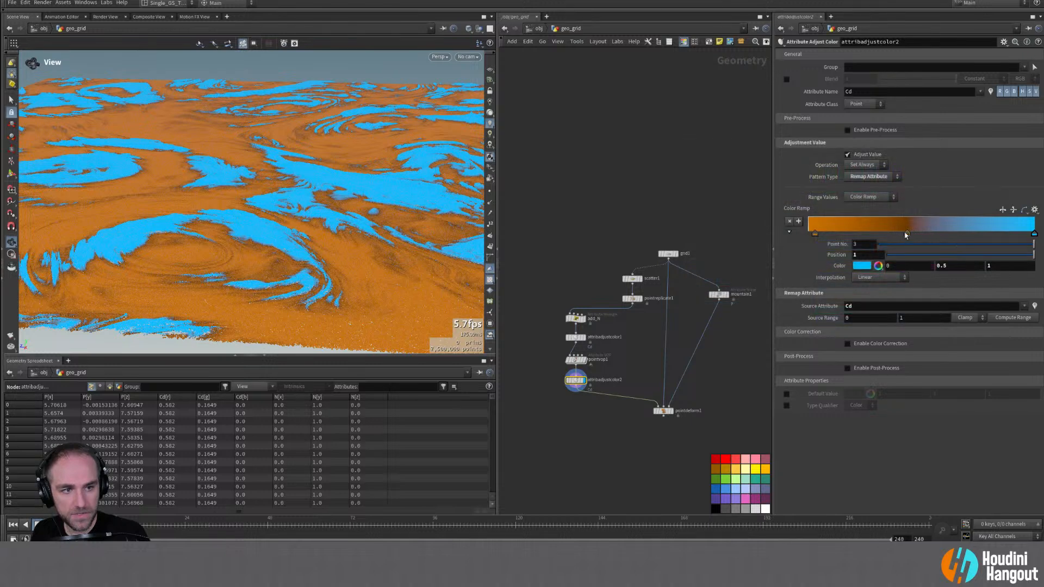
Step: Move the brown ramp point close to the blue one and mute the blue to RGB 0.0339, 0.2404, 0.447
{"action": "left_click_drag", "start_coordinate": [906, 235], "coordinate": [1020, 234]}
{"action": "double_click", "coordinate": [1034, 234]}
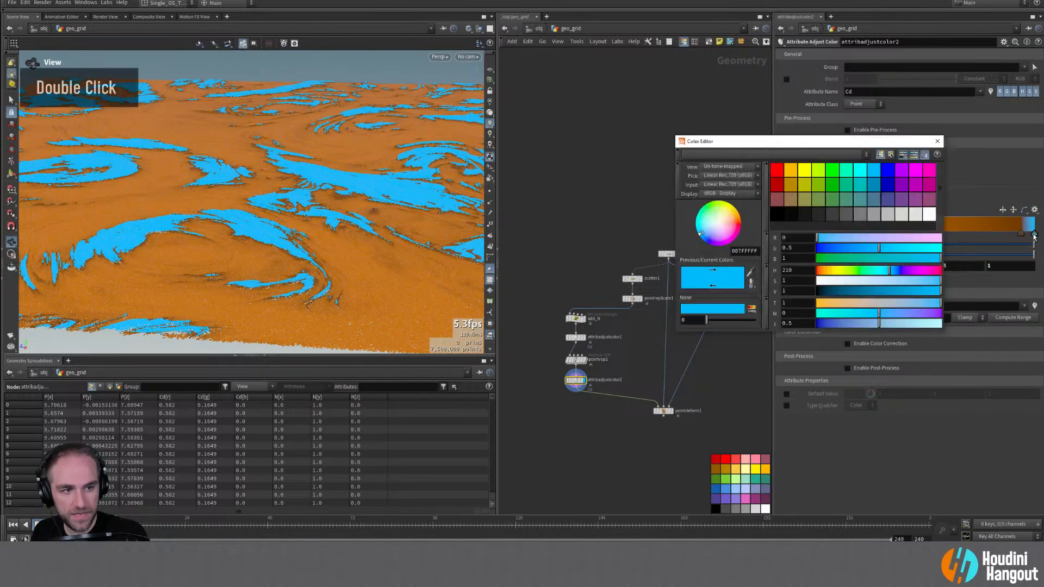
{"action": "mouse_move", "coordinate": [929, 281]}
{"action": "left_mouse_down"}
{"action": "mouse_move", "coordinate": [872, 296]}
{"action": "mouse_move", "coordinate": [931, 280]}
{"action": "left_mouse_up"}
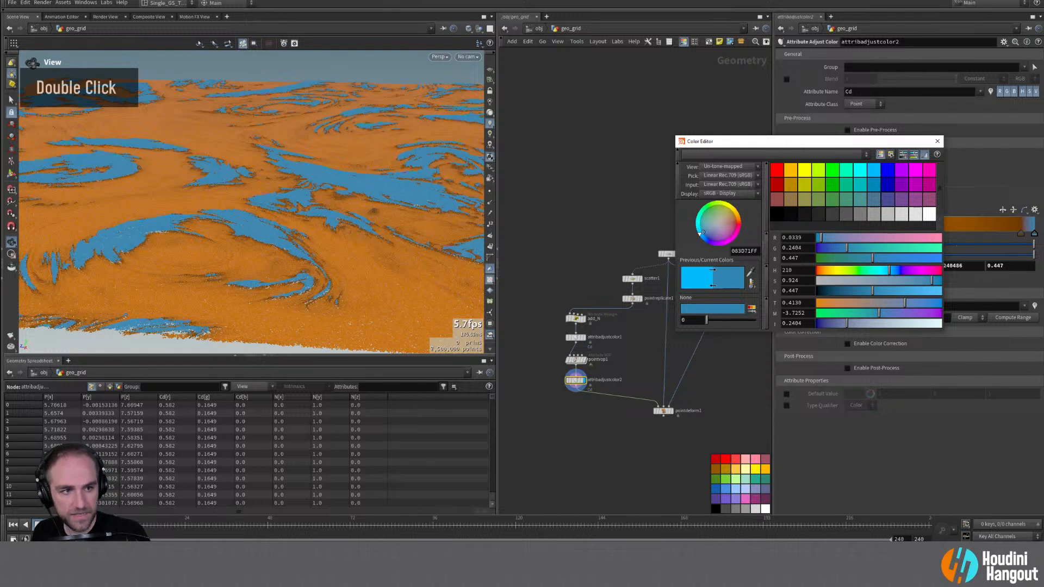
Step: Try several brown ramp point placements, settling on position 0.319495, with the Color Editor moved clear of the ramp
{"action": "mouse_move", "coordinate": [1020, 233]}
{"action": "left_mouse_down"}
{"action": "mouse_move", "coordinate": [1036, 238]}
{"action": "mouse_move", "coordinate": [1025, 240]}
{"action": "left_mouse_up"}
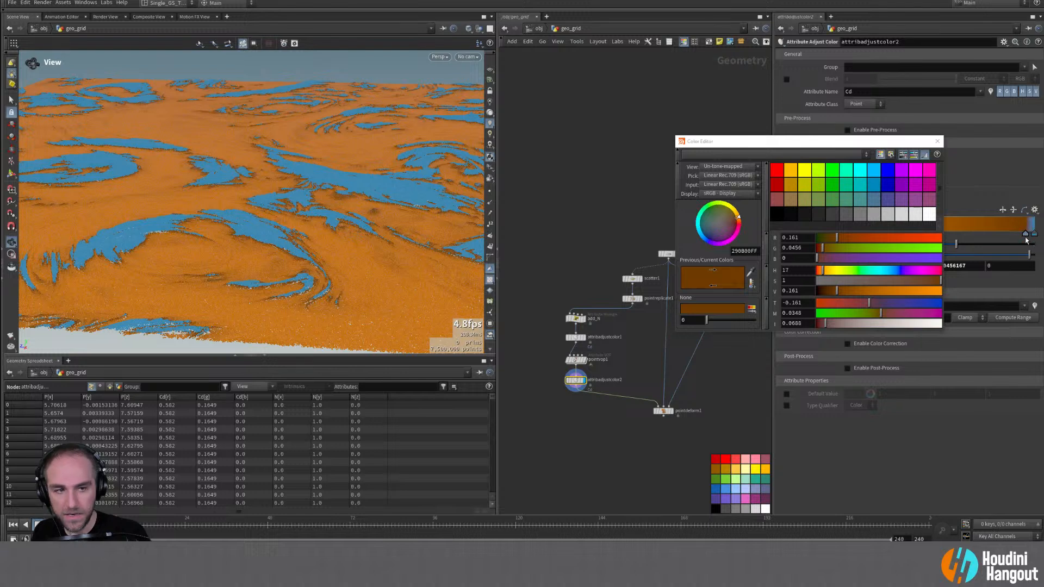
{"action": "left_click", "coordinate": [1032, 237]}
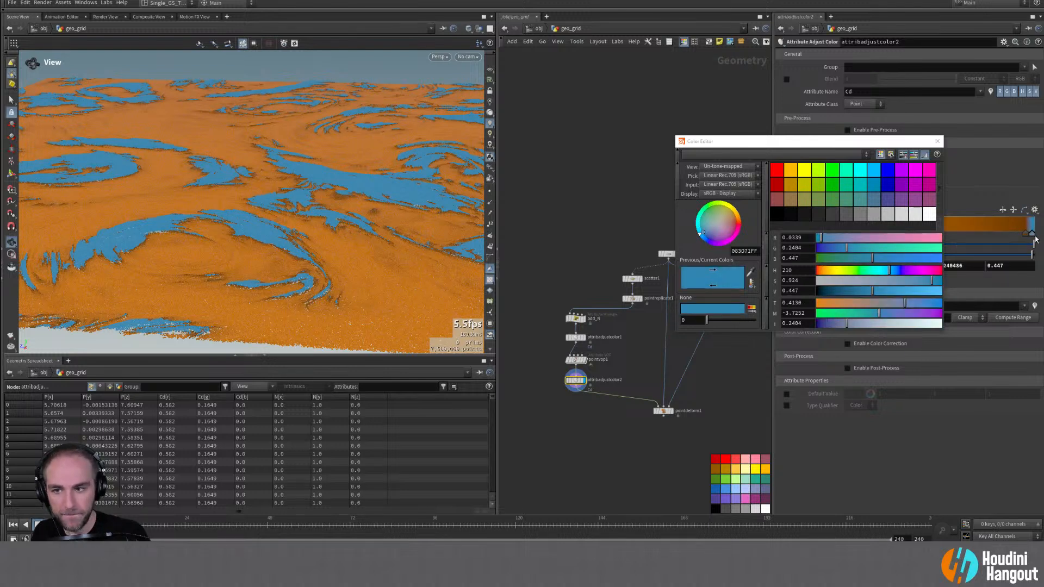
{"action": "left_click_drag", "start_coordinate": [1026, 238], "coordinate": [981, 239]}
{"action": "left_click_drag", "start_coordinate": [821, 141], "coordinate": [721, 152]}
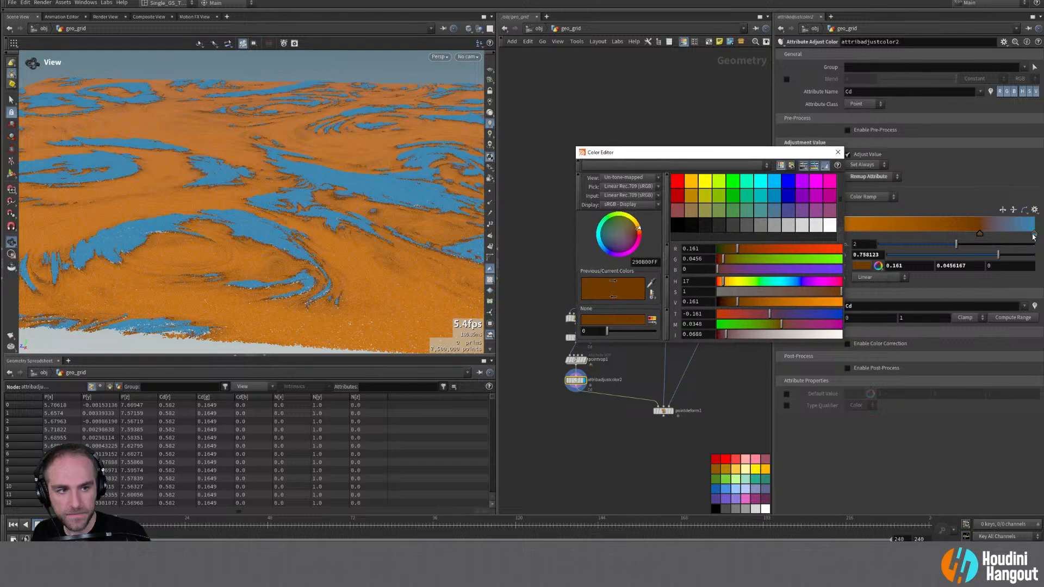
{"action": "left_click_drag", "start_coordinate": [981, 236], "coordinate": [881, 239]}
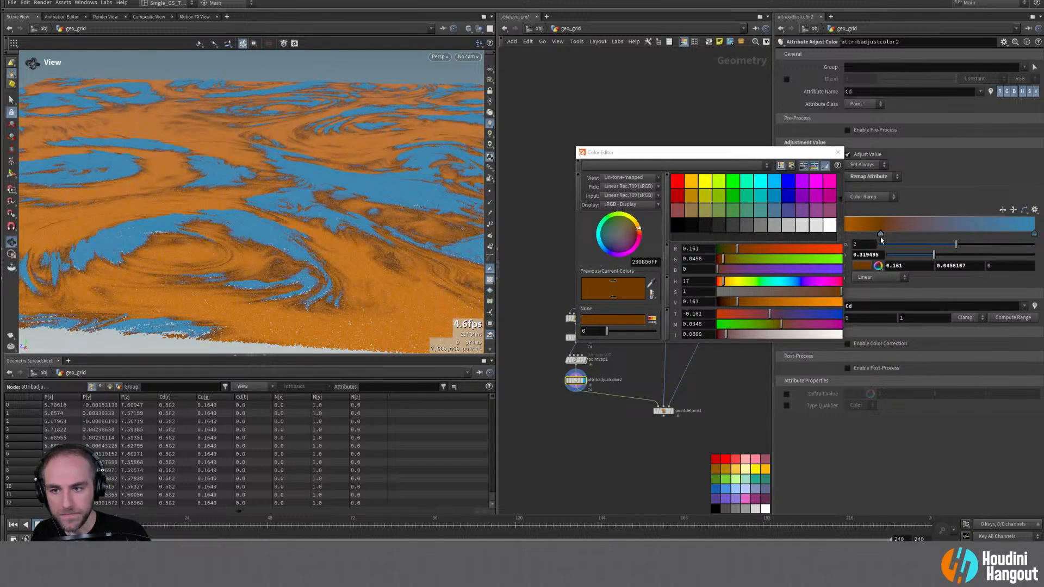
Step: Move the blue point back to about two thirds of the ramp and try to duplicate the brown point by copy and paste
{"action": "left_click_drag", "start_coordinate": [1034, 234], "coordinate": [901, 240]}
{"action": "left_click", "coordinate": [881, 234]}
{"action": "key", "text": "ctrl+c"}
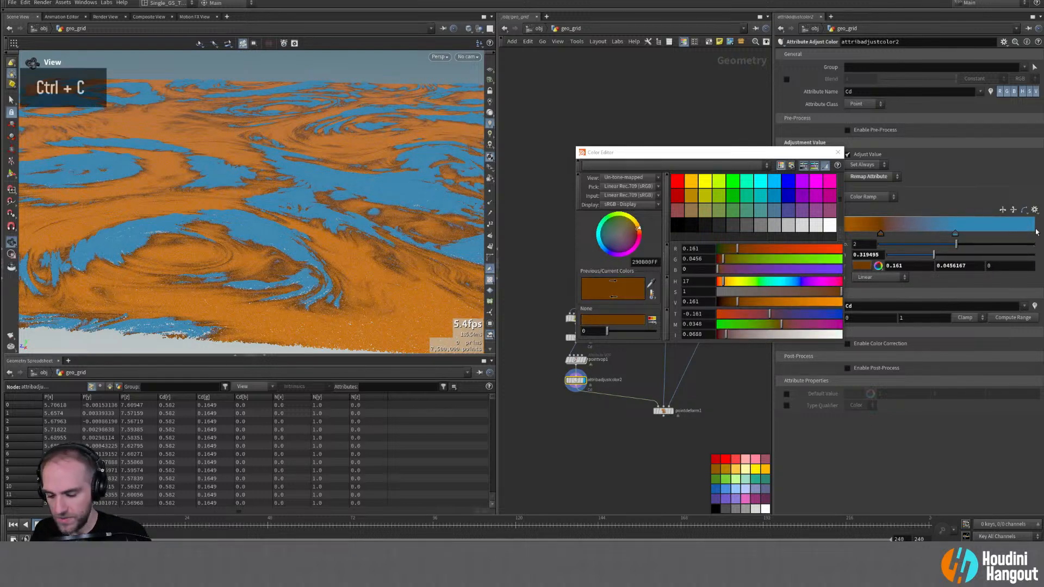
{"action": "key", "text": "ctrl+v"}
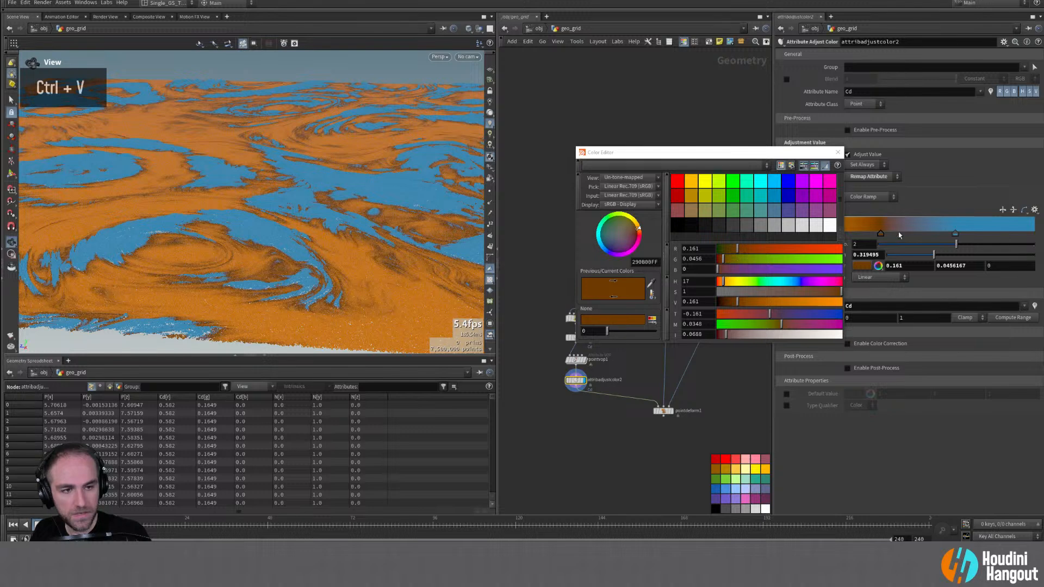
Step: Add a ramp point beyond the blue one and color it reddish brown with RGB 0.283, 0.0781, 0.0215
{"action": "left_click", "coordinate": [998, 226]}
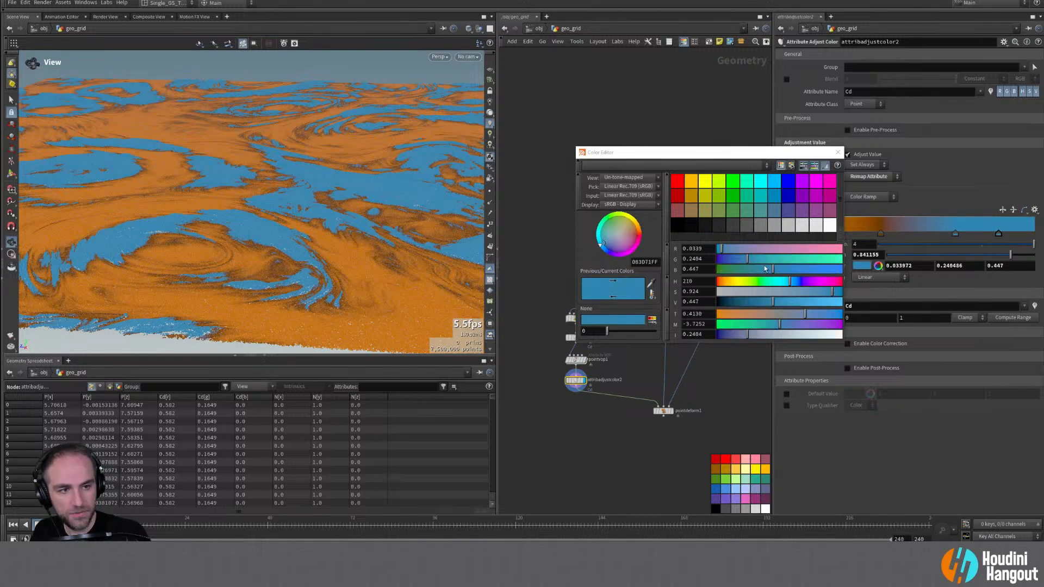
{"action": "left_click_drag", "start_coordinate": [733, 282], "coordinate": [723, 283]}
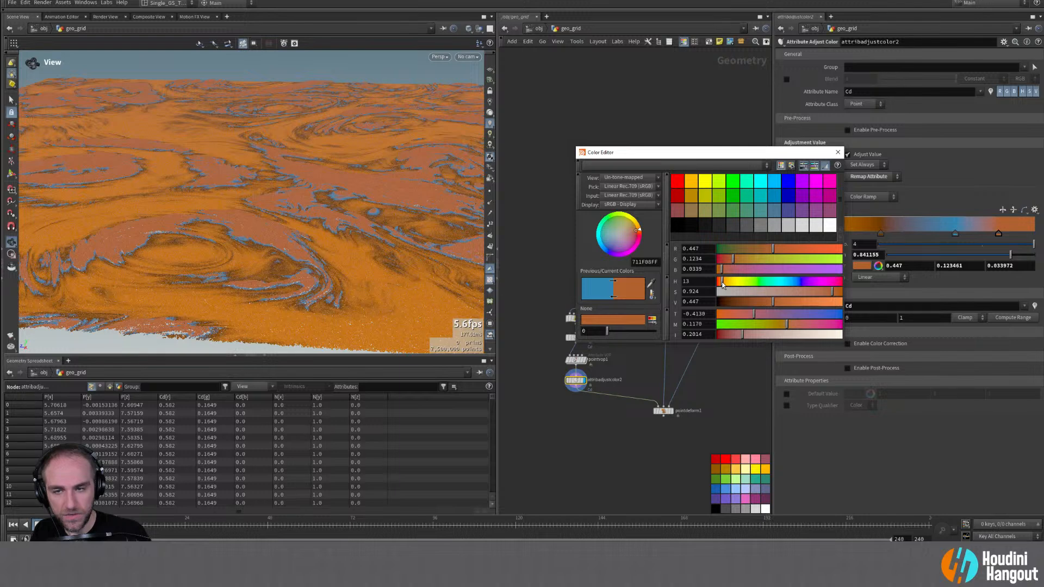
{"action": "left_click_drag", "start_coordinate": [773, 302], "coordinate": [753, 303]}
Step: Move the reddish-brown ramp point to position 1, the blue one to about 0.8 and the brown one to about halfway
{"action": "left_click_drag", "start_coordinate": [1003, 234], "coordinate": [1035, 236]}
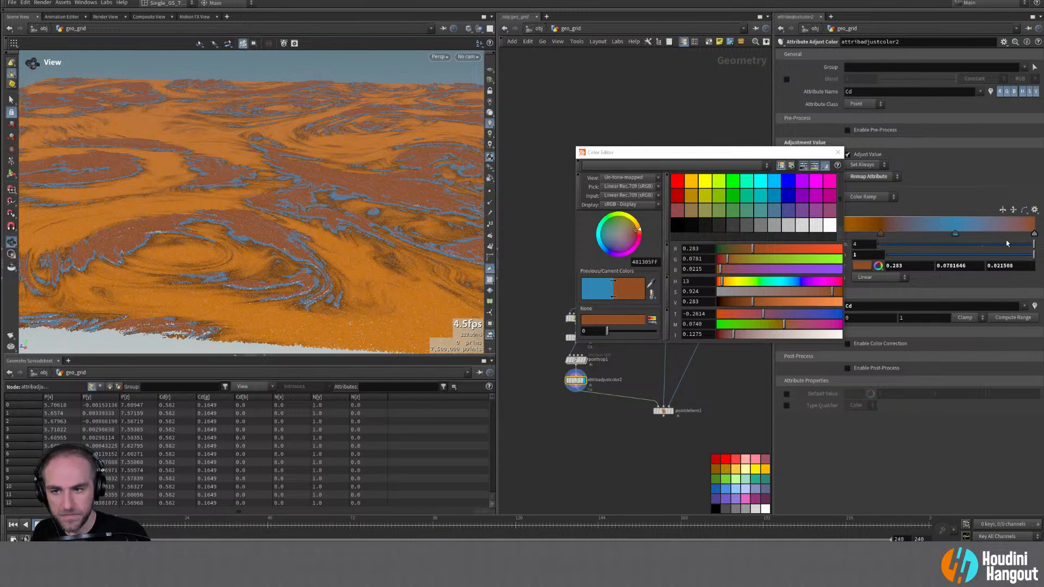
{"action": "left_click_drag", "start_coordinate": [959, 236], "coordinate": [987, 233]}
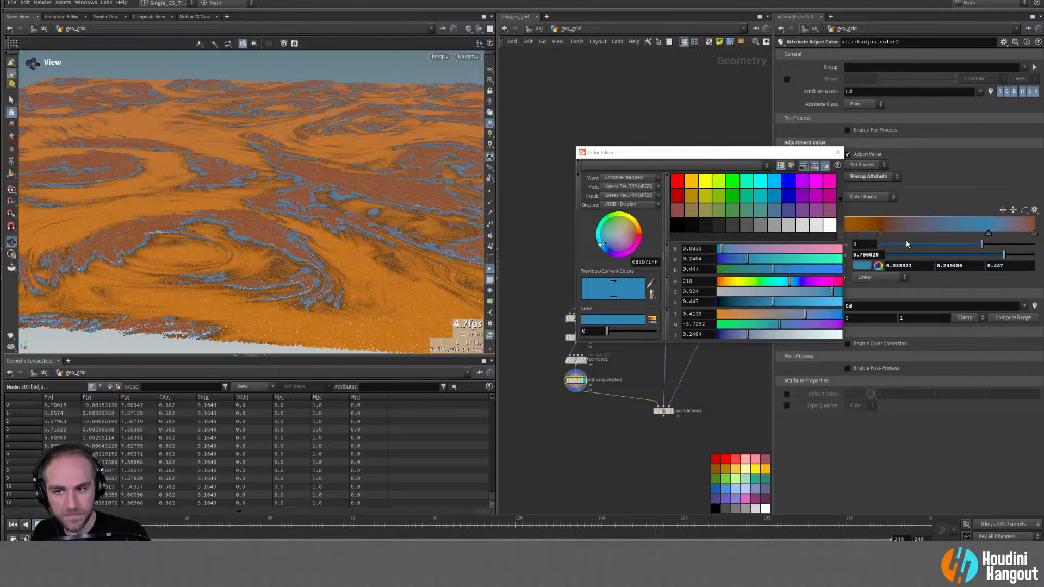
{"action": "left_click_drag", "start_coordinate": [881, 237], "coordinate": [925, 239]}
{"action": "left_click", "coordinate": [987, 234]}
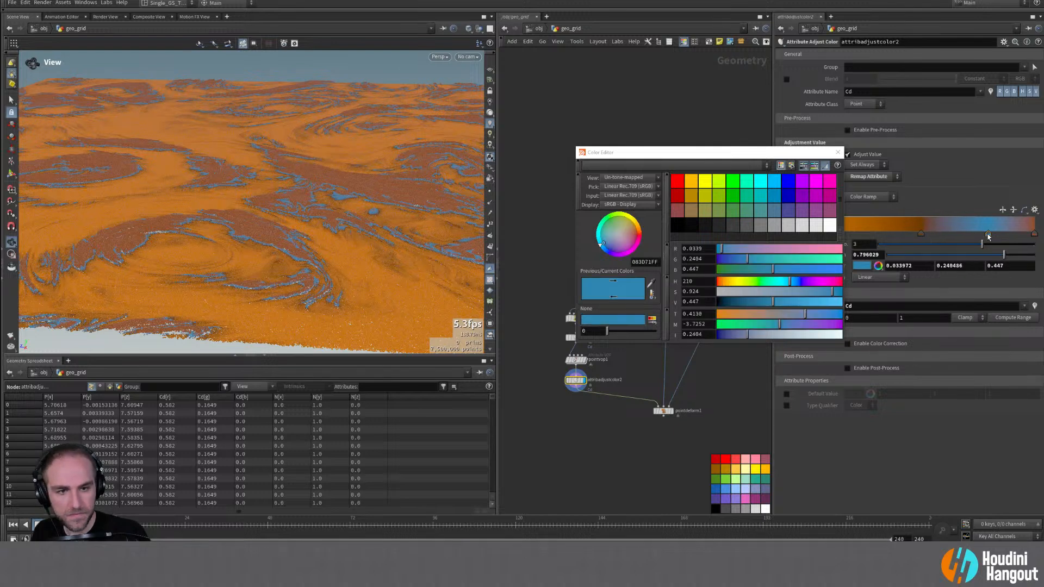
Step: Add a ramp point between brown and blue, paste the blue point's color onto it and close the Color Editor
{"action": "left_click", "coordinate": [953, 232]}
{"action": "left_click", "coordinate": [988, 234]}
{"action": "right_click", "coordinate": [988, 234]}
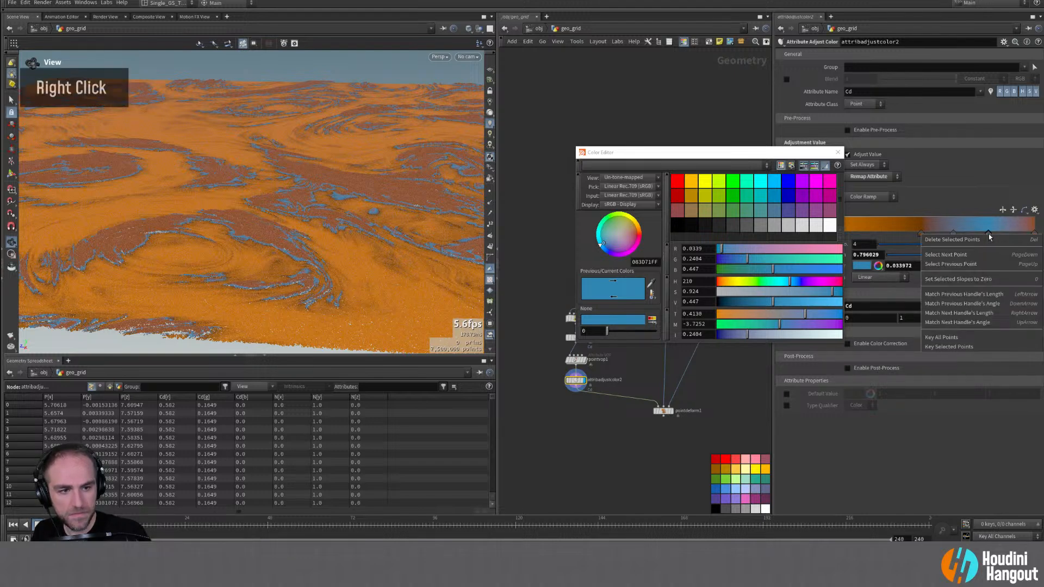
{"action": "left_click_drag", "start_coordinate": [740, 170], "coordinate": [573, 175]}
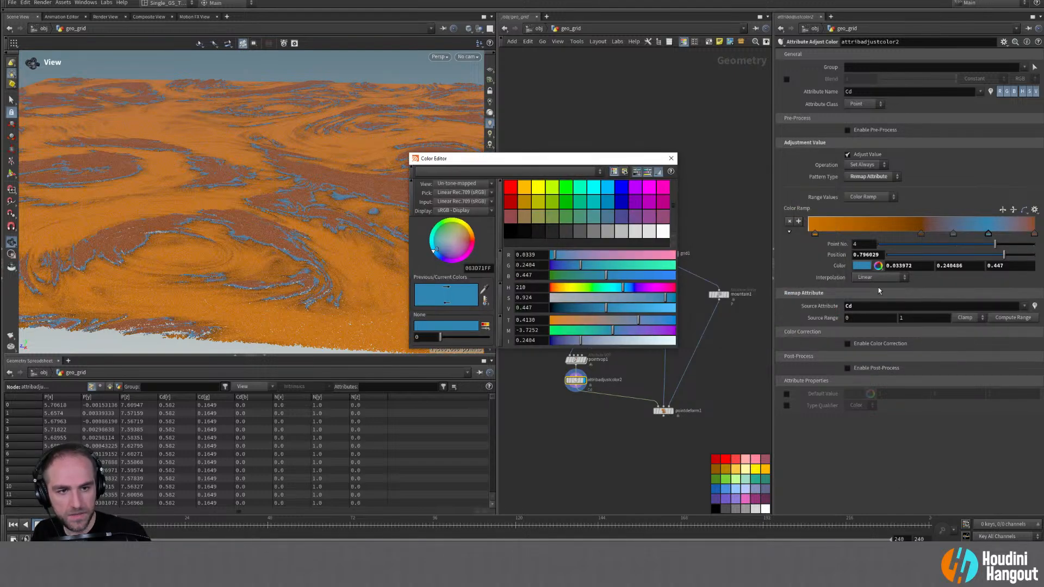
{"action": "right_click", "coordinate": [837, 266]}
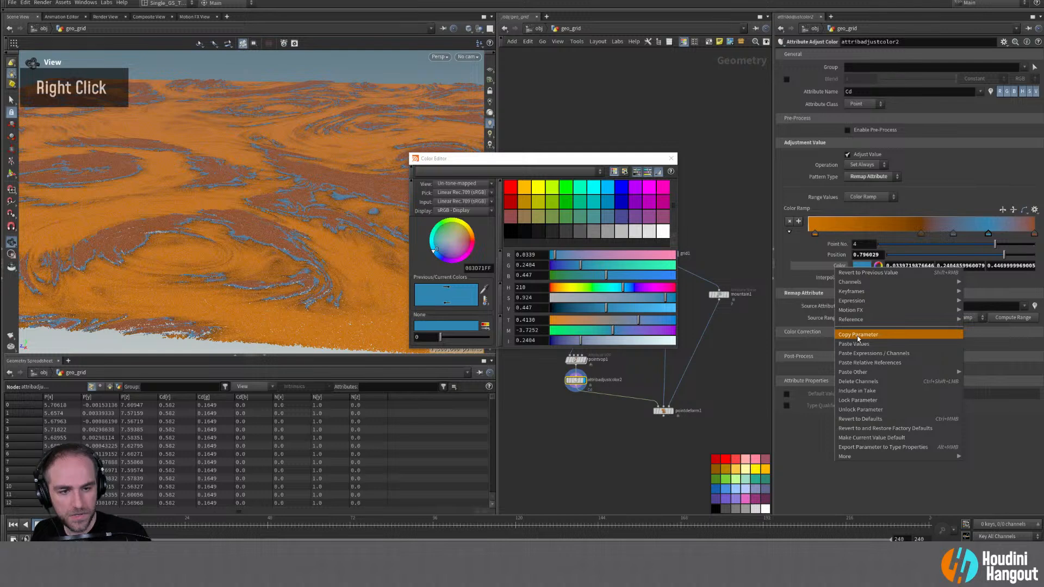
{"action": "left_click", "coordinate": [857, 334]}
{"action": "right_click", "coordinate": [837, 266]}
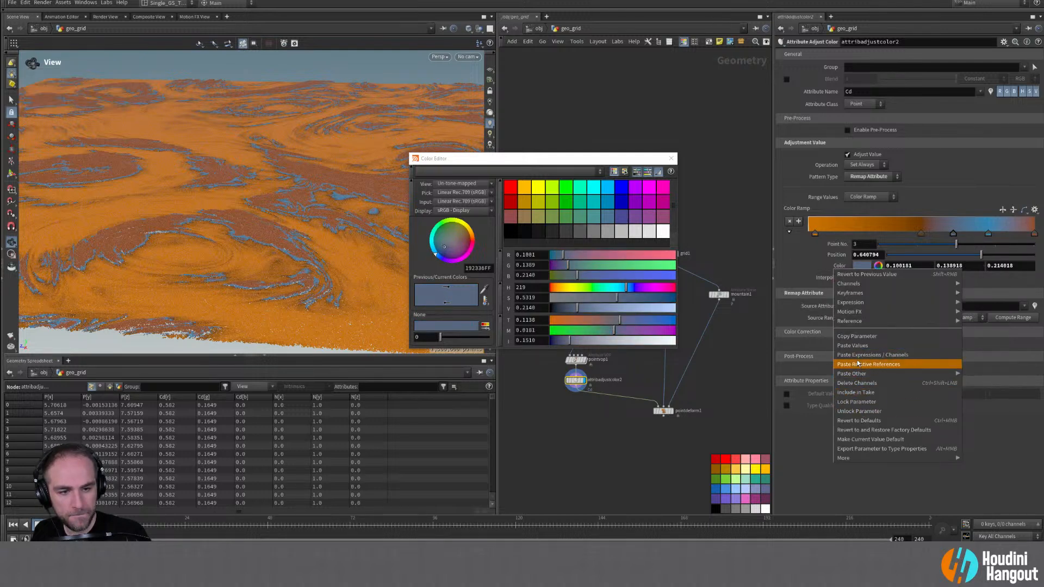
{"action": "left_click", "coordinate": [852, 345]}
{"action": "left_click", "coordinate": [671, 159]}
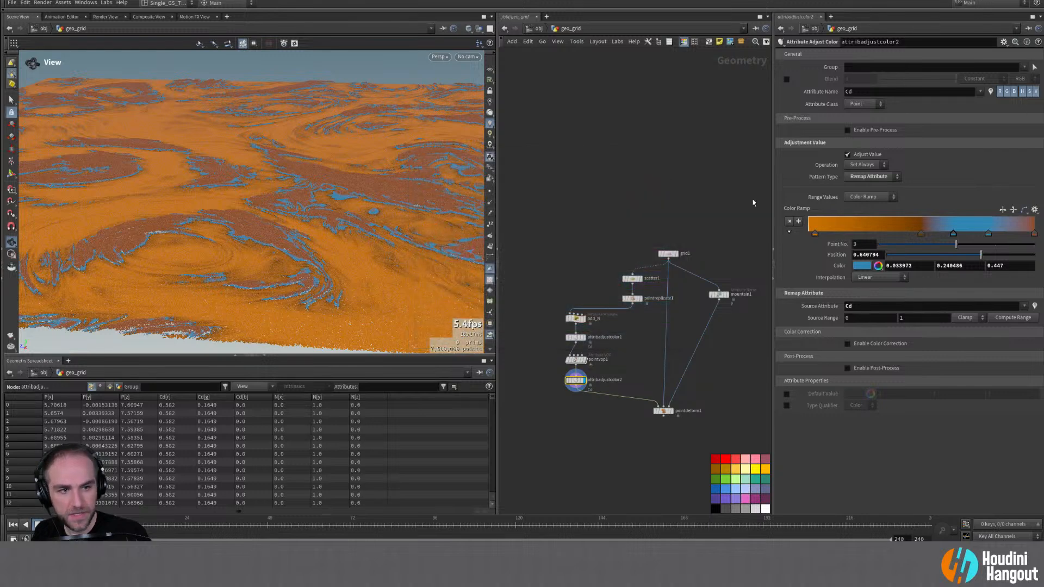
Step: Move the brown ramp point to 0.34296 and copy its color onto the last ramp point
{"action": "left_click_drag", "start_coordinate": [919, 233], "coordinate": [886, 234]}
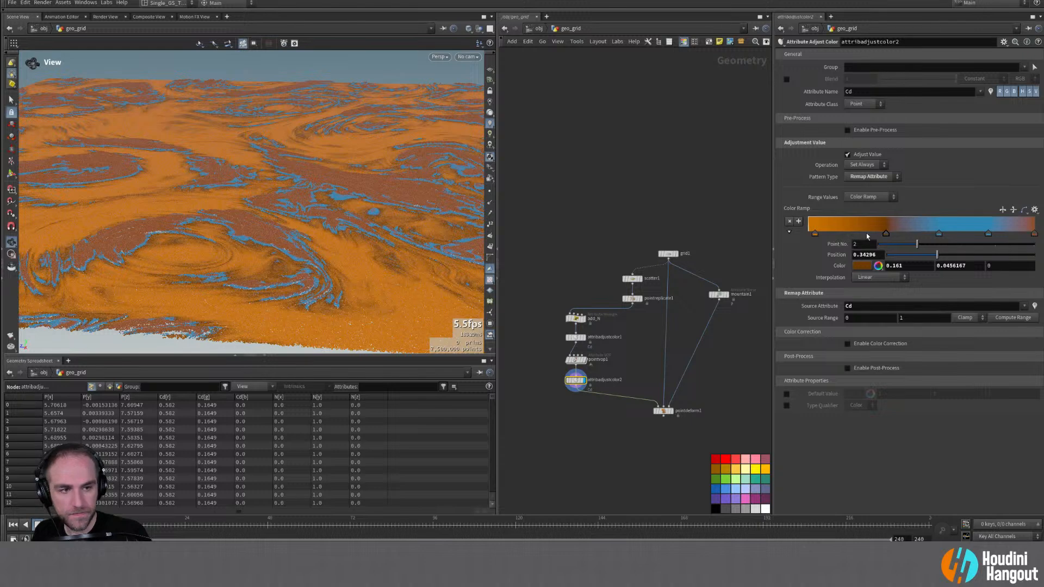
{"action": "right_click", "coordinate": [842, 266]}
{"action": "left_click", "coordinate": [869, 334]}
{"action": "left_click", "coordinate": [1034, 233]}
{"action": "right_click", "coordinate": [839, 268]}
{"action": "mouse_move", "coordinate": [871, 375]}
{"action": "left_click", "coordinate": [856, 345]}
{"action": "mouse_move", "coordinate": [1034, 234]}
{"action": "left_mouse_down"}
{"action": "mouse_move", "coordinate": [1012, 234]}
{"action": "mouse_move", "coordinate": [1033, 235]}
{"action": "left_mouse_up"}
Step: Shift the first brown ramp point to about 0.21 and the two blue points to about 0.38 and 0.525271
{"action": "left_click_drag", "start_coordinate": [886, 234], "coordinate": [854, 238]}
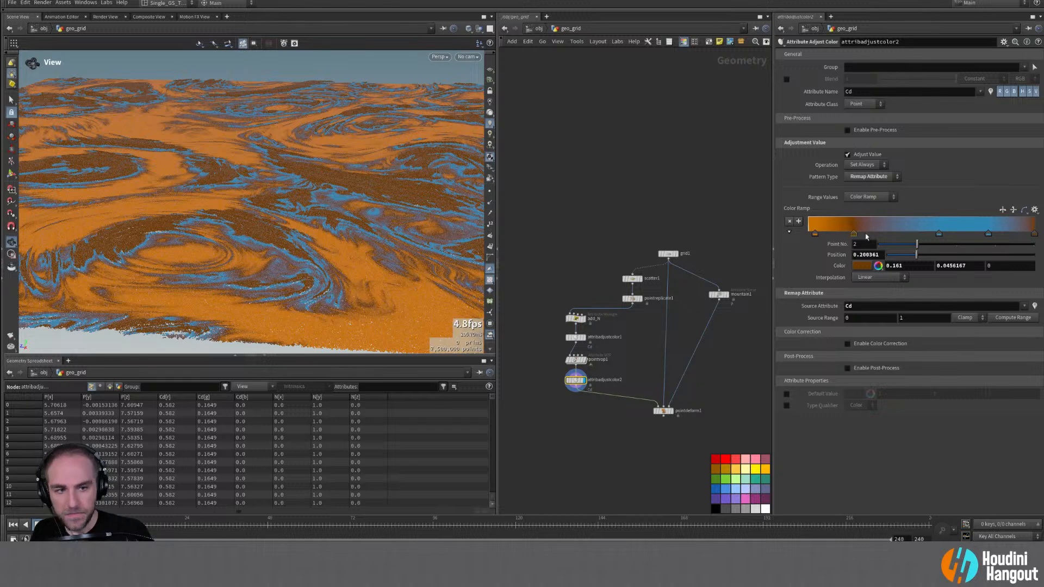
{"action": "left_click_drag", "start_coordinate": [939, 233], "coordinate": [894, 235]}
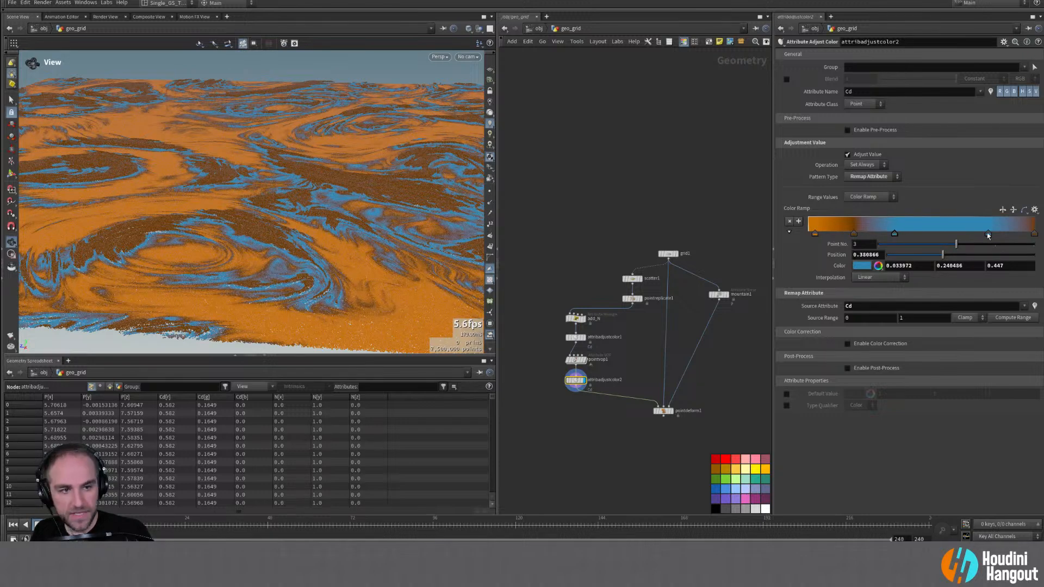
{"action": "left_click_drag", "start_coordinate": [987, 234], "coordinate": [927, 234]}
Step: Display the pointdeform1 result and examine the recolored waves up close
{"action": "left_click_drag", "start_coordinate": [309, 263], "coordinate": [277, 218], "text": "alt"}
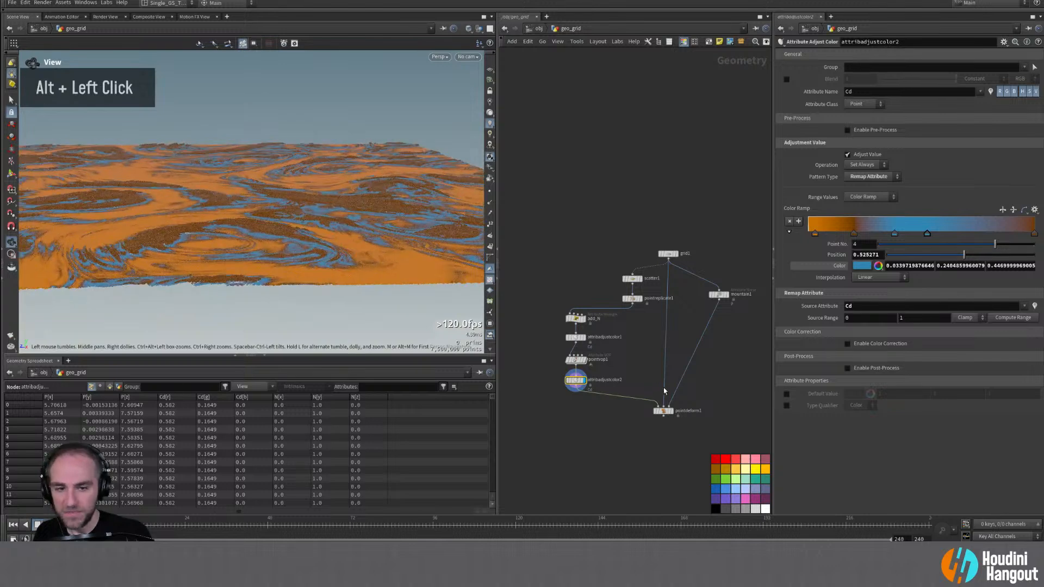
{"action": "double_click", "coordinate": [664, 412]}
{"action": "left_click_drag", "start_coordinate": [316, 247], "coordinate": [220, 207], "text": "alt"}
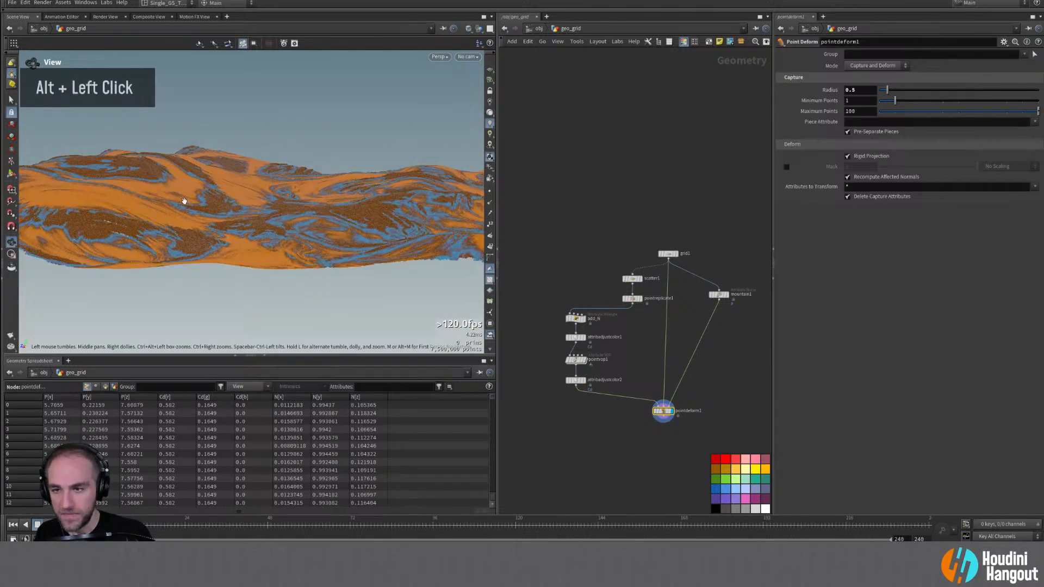
{"action": "right_click_drag", "start_coordinate": [220, 207], "coordinate": [298, 171], "text": "alt"}
{"action": "left_click_drag", "start_coordinate": [298, 171], "coordinate": [293, 158], "text": "alt"}
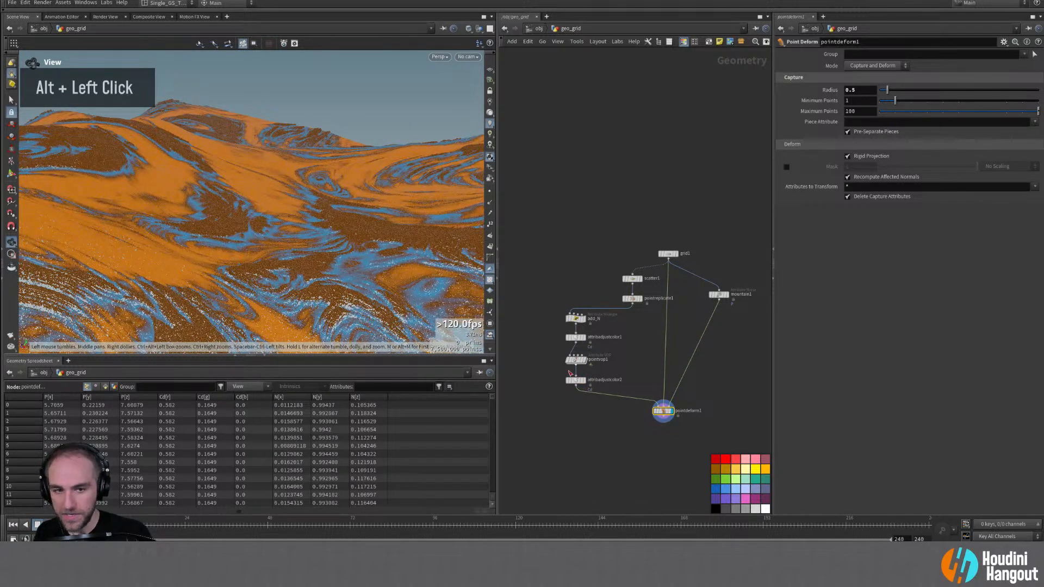
Step: Set Points per Point to 30 on the pointreplicate1 node
{"action": "left_click", "coordinate": [632, 299]}
{"action": "double_click", "coordinate": [856, 86]}
{"action": "type", "text": "30"}
{"action": "key", "text": "Return"}
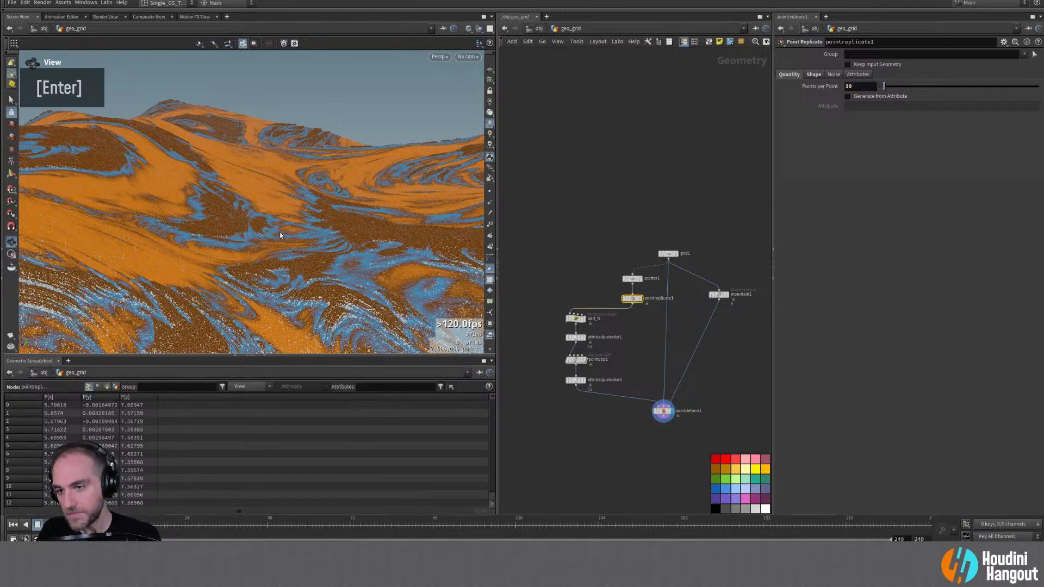
Step: Examine the point density and color bands of the deformed waves from low, close angles, with attribadjustcolor2's settings open
{"action": "left_click_drag", "start_coordinate": [268, 222], "coordinate": [284, 242], "text": "alt"}
{"action": "middle_click_drag", "start_coordinate": [285, 243], "coordinate": [272, 235], "text": "alt"}
{"action": "left_click_drag", "start_coordinate": [272, 235], "coordinate": [263, 216], "text": "alt"}
{"action": "right_click_drag", "start_coordinate": [263, 216], "coordinate": [285, 194], "text": "alt"}
{"action": "left_click_drag", "start_coordinate": [284, 194], "coordinate": [281, 224], "text": "alt"}
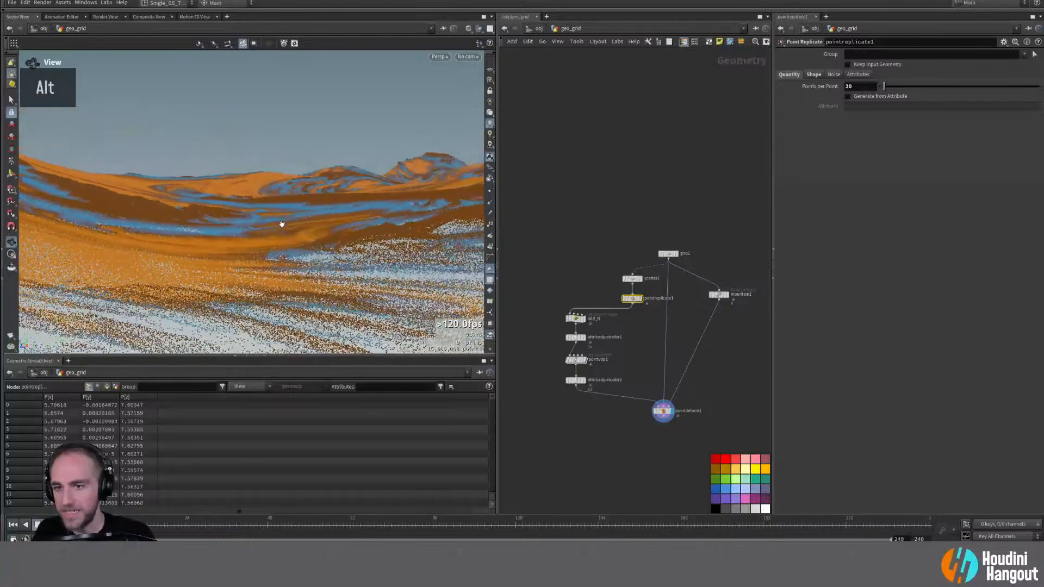
{"action": "left_click_drag", "start_coordinate": [400, 213], "coordinate": [381, 229], "text": "alt"}
{"action": "left_click", "coordinate": [576, 379]}
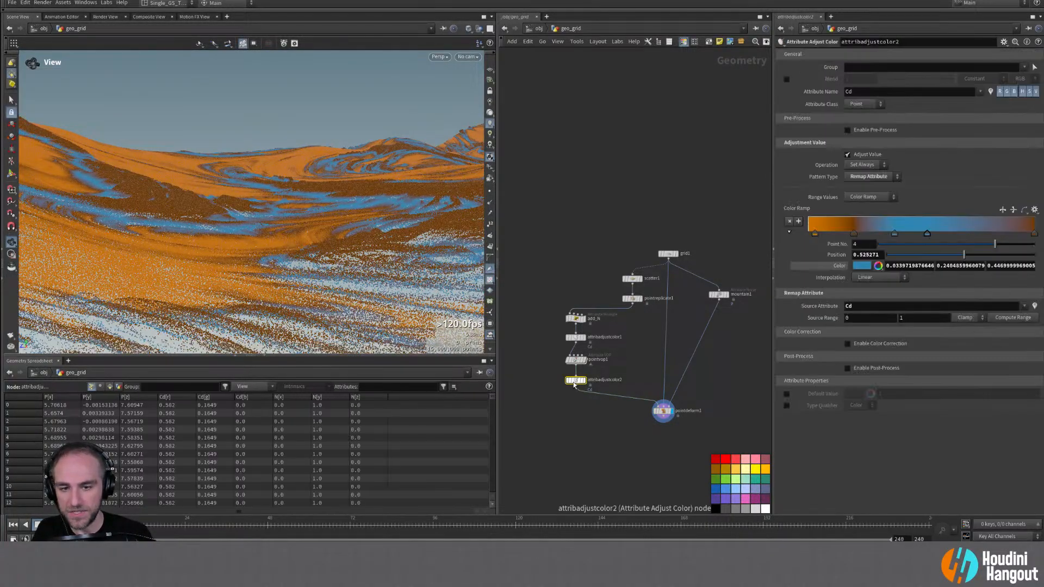
{"action": "right_click_drag", "start_coordinate": [264, 178], "coordinate": [244, 214], "text": "alt"}
{"action": "left_click_drag", "start_coordinate": [244, 214], "coordinate": [247, 268], "text": "alt"}
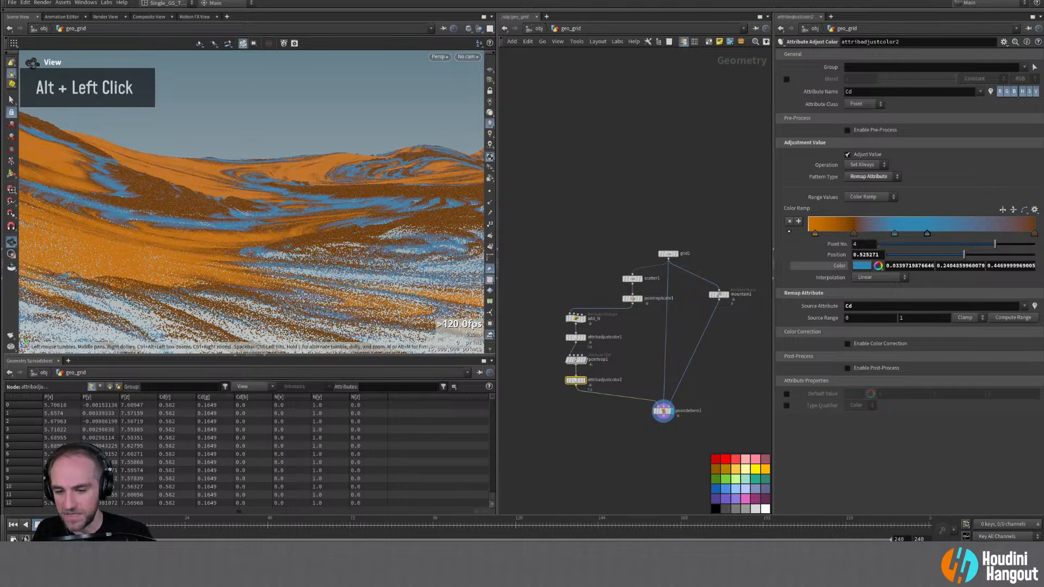
Step: Check the Lenovo YOGA 920 reference on Vimeo in the browser, then compare it with the waves back in Houdini
{"action": "key", "text": "alt+Tab"}
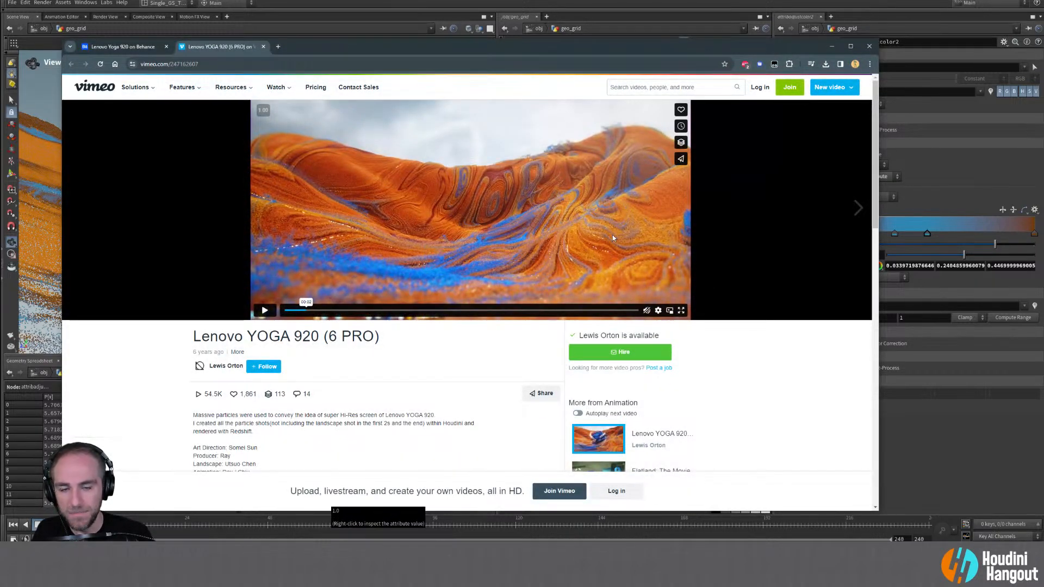
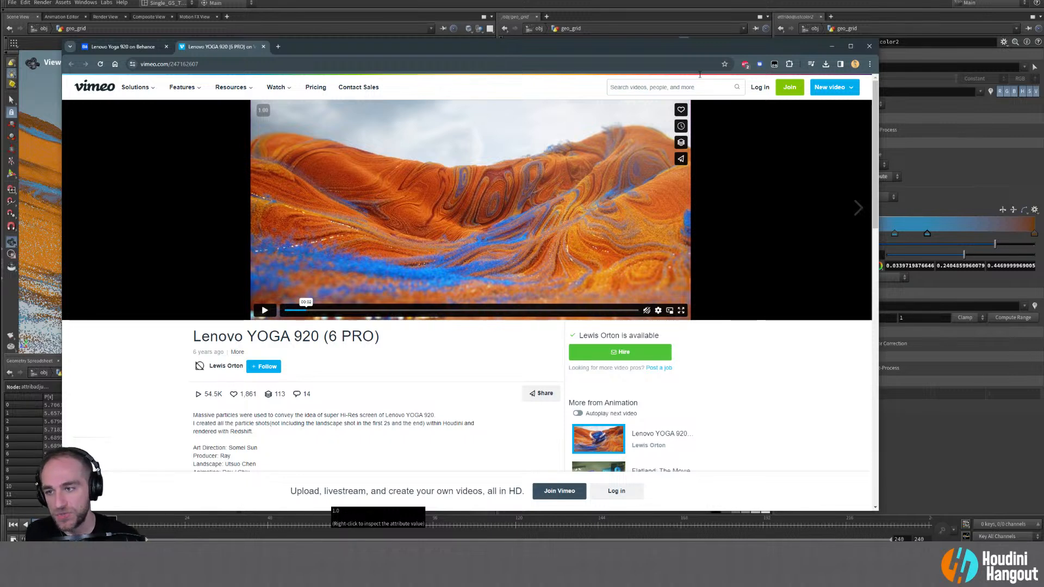
{"action": "left_click", "coordinate": [831, 46]}
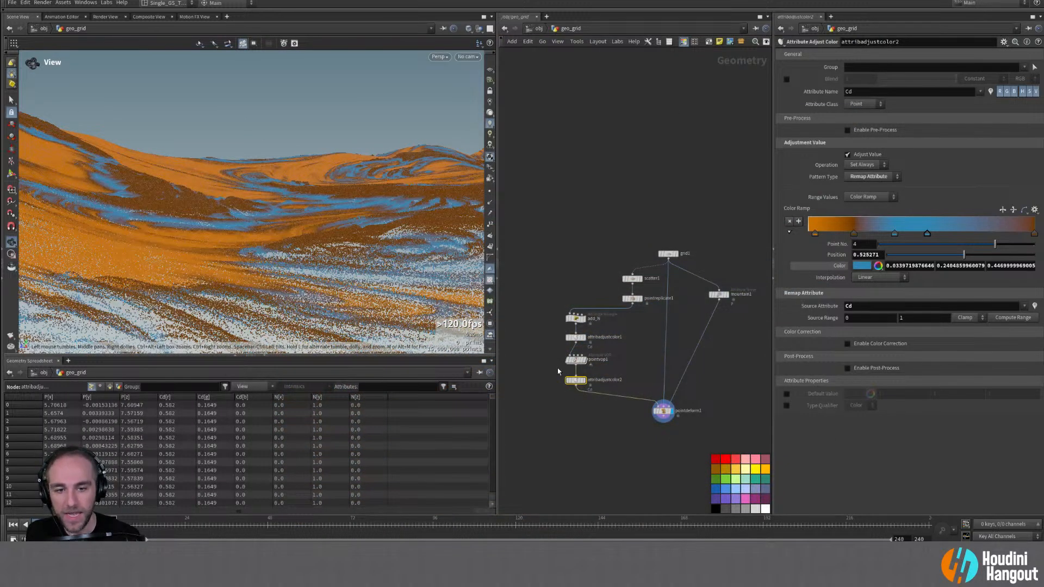
{"action": "right_click_drag", "start_coordinate": [303, 219], "coordinate": [218, 245], "text": "alt"}
{"action": "right_click_drag", "start_coordinate": [297, 247], "coordinate": [310, 226], "text": "alt"}
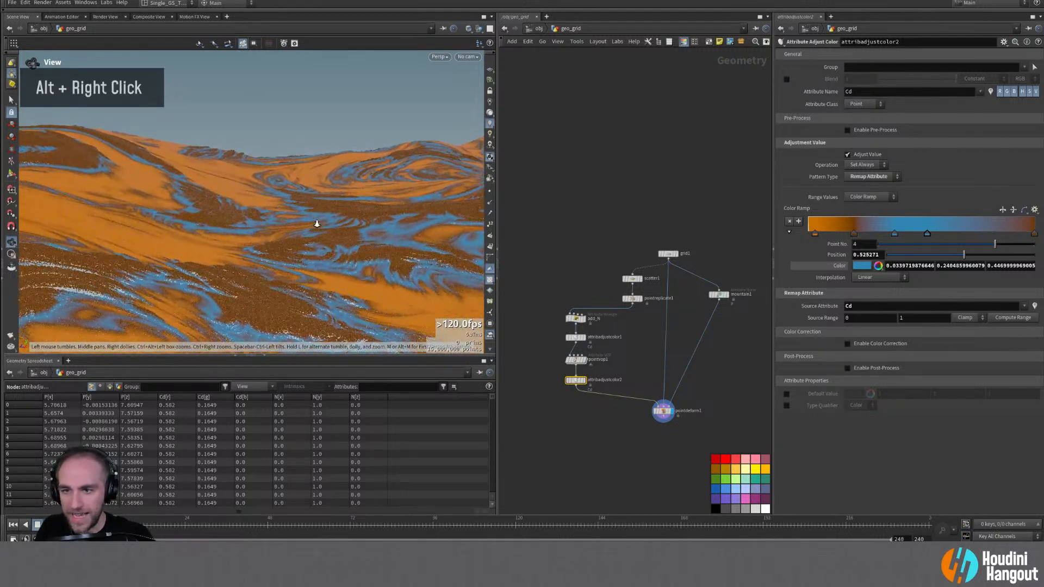
{"action": "left_click_drag", "start_coordinate": [310, 226], "coordinate": [296, 237], "text": "alt"}
{"action": "right_click_drag", "start_coordinate": [296, 237], "coordinate": [302, 231], "text": "alt"}
{"action": "left_click_drag", "start_coordinate": [303, 230], "coordinate": [298, 224], "text": "alt"}
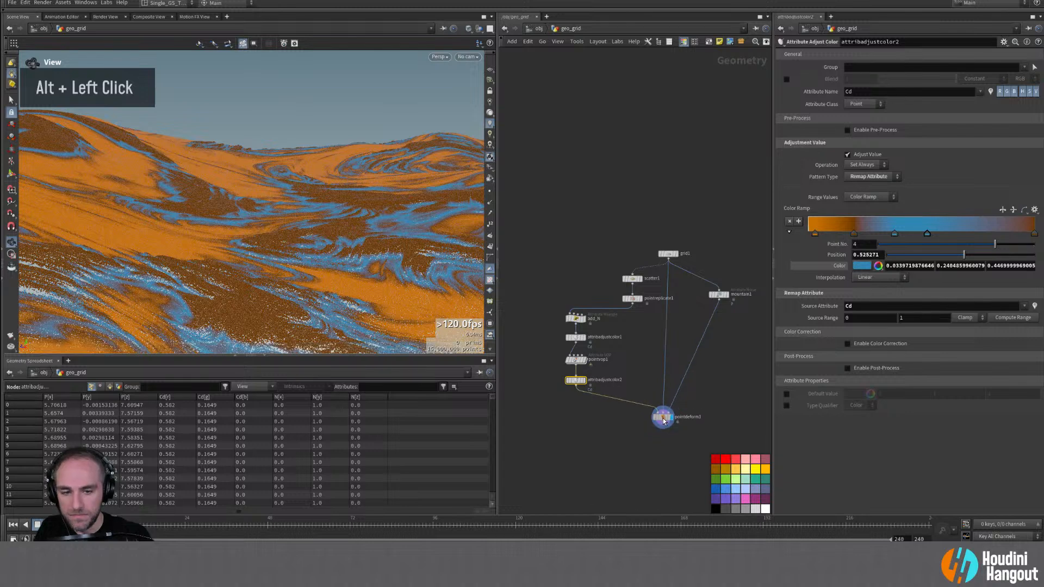
Step: Move pointdeform1 slightly lower in the network, then display attribadjustcolor2 and examine the undeformed color pattern
{"action": "left_click_drag", "start_coordinate": [663, 420], "coordinate": [663, 429]}
{"action": "left_click", "coordinate": [583, 380]}
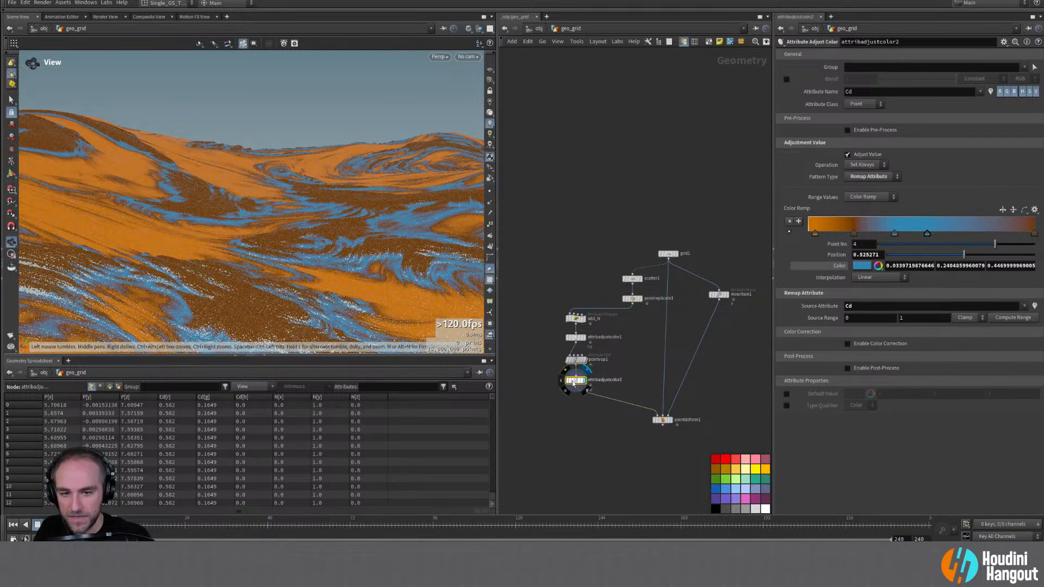
{"action": "left_click_drag", "start_coordinate": [267, 235], "coordinate": [271, 228], "text": "alt"}
{"action": "right_click_drag", "start_coordinate": [272, 229], "coordinate": [186, 240], "text": "alt"}
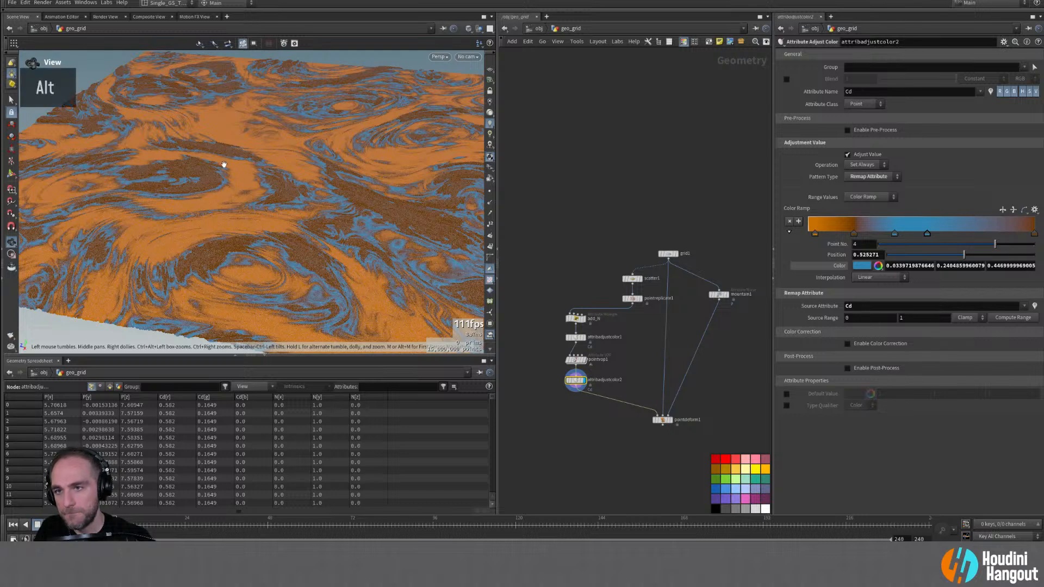
{"action": "left_click_drag", "start_coordinate": [226, 170], "coordinate": [275, 181], "text": "alt"}
{"action": "mouse_move", "coordinate": [275, 182]}
{"action": "right_mouse_down", "text": "alt"}
{"action": "mouse_move", "coordinate": [248, 193]}
{"action": "mouse_move", "coordinate": [275, 168]}
{"action": "right_mouse_up", "text": "alt"}
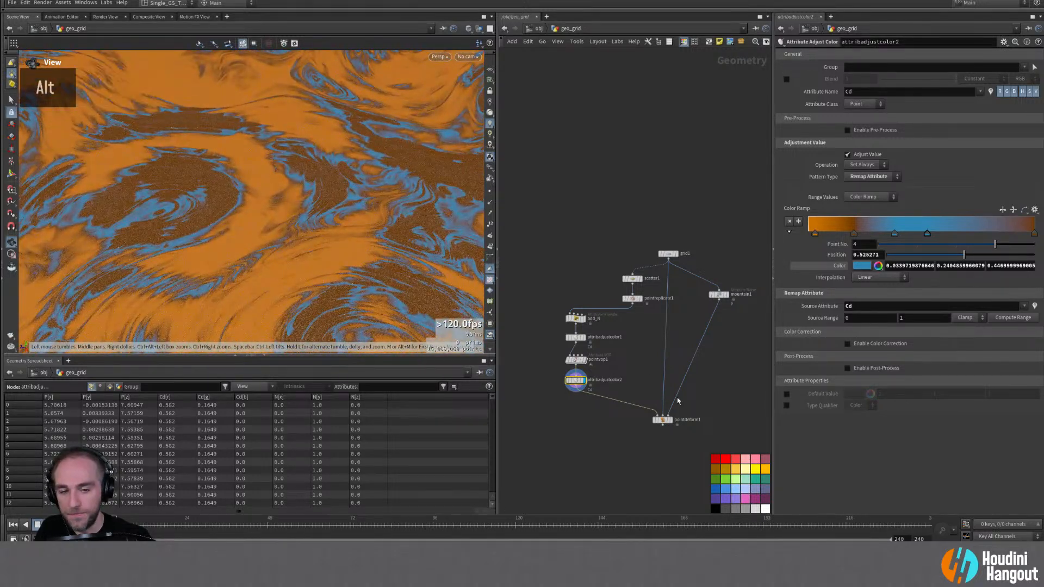
Step: Switch the display to pointdeform1 and back to attribadjustcolor2 to compare the deformed and flat color patterns
{"action": "double_click", "coordinate": [661, 419]}
{"action": "left_click_drag", "start_coordinate": [326, 182], "coordinate": [255, 185], "text": "alt"}
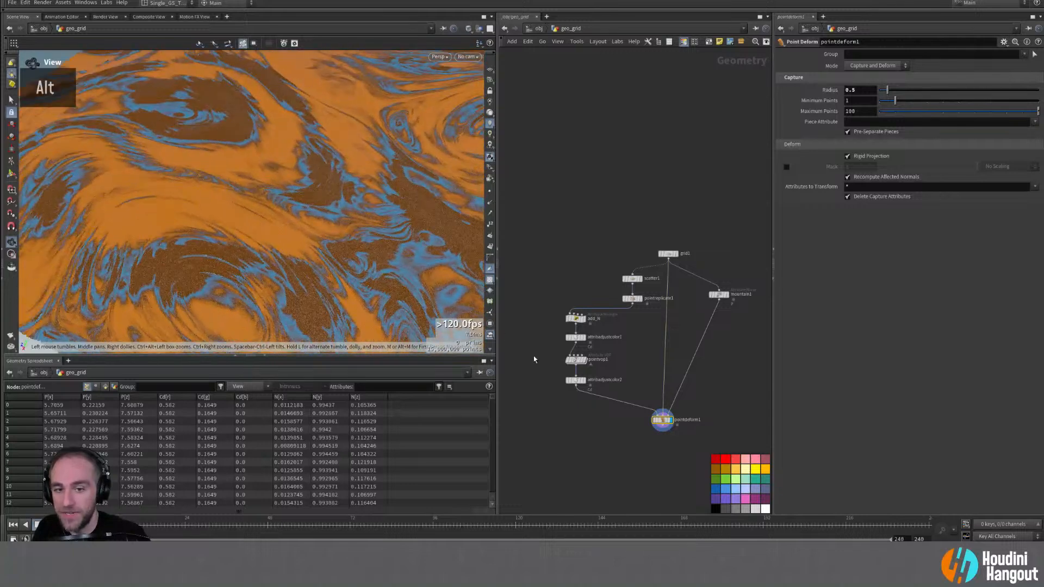
{"action": "left_click", "coordinate": [585, 387]}
{"action": "key", "text": "Escape"}
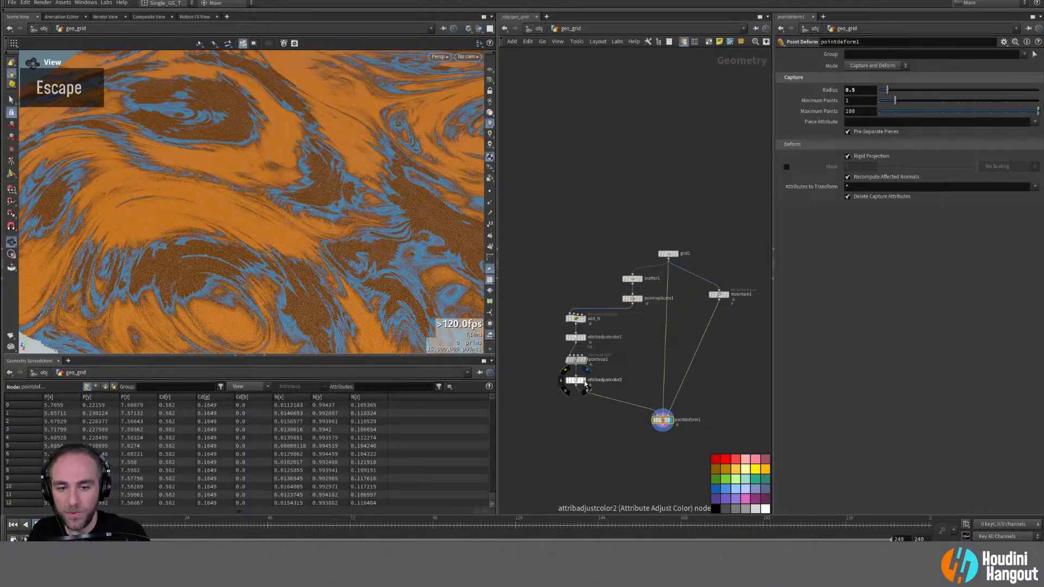
{"action": "double_click", "coordinate": [575, 380]}
{"action": "left_click_drag", "start_coordinate": [284, 214], "coordinate": [301, 181], "text": "alt"}
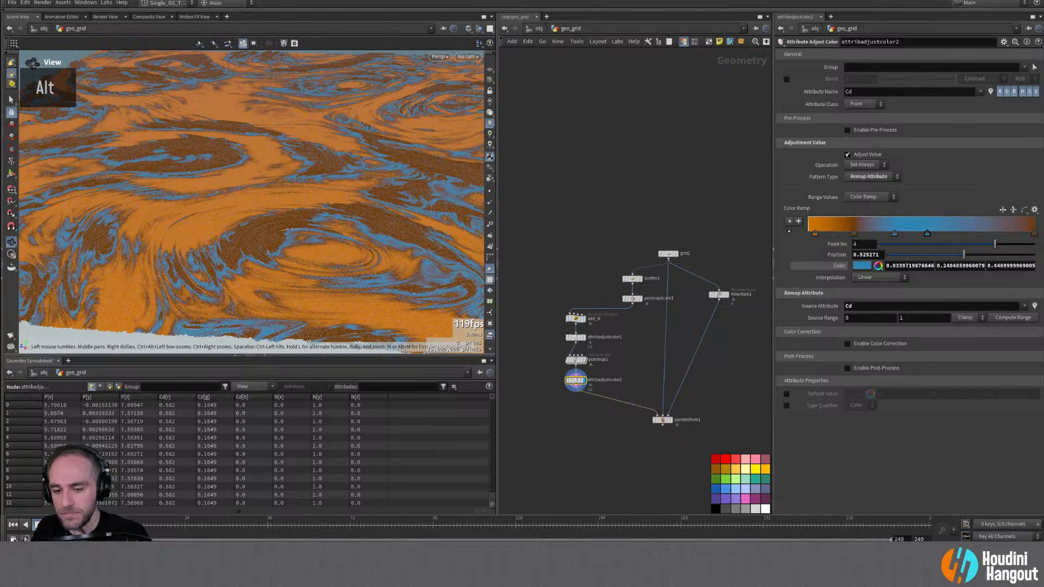
Step: Switch to the Vimeo reference in the browser, play the opening seconds and rewind to the start
{"action": "key", "text": "alt+Tab"}
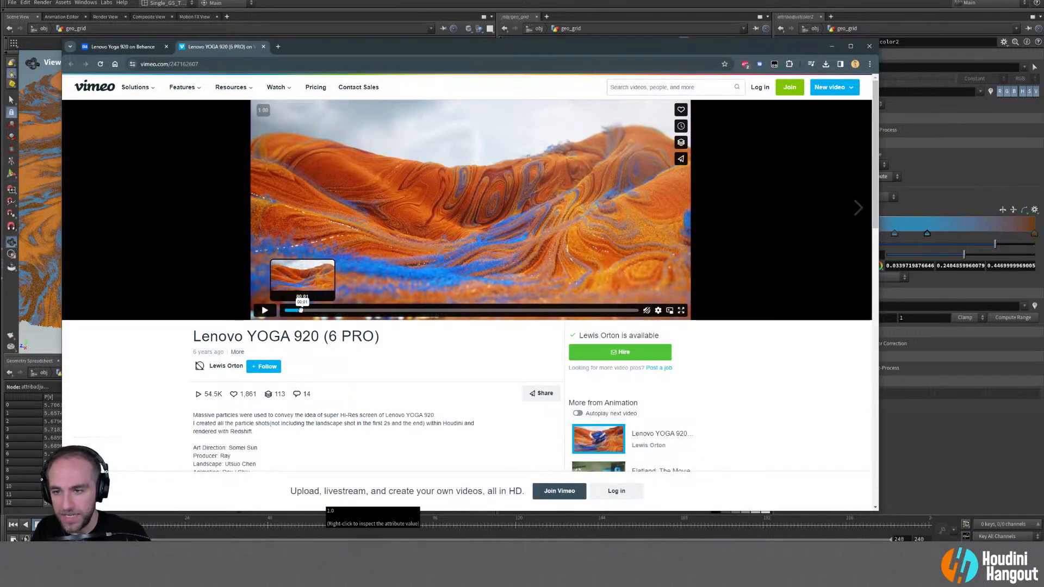
{"action": "left_click", "coordinate": [267, 312]}
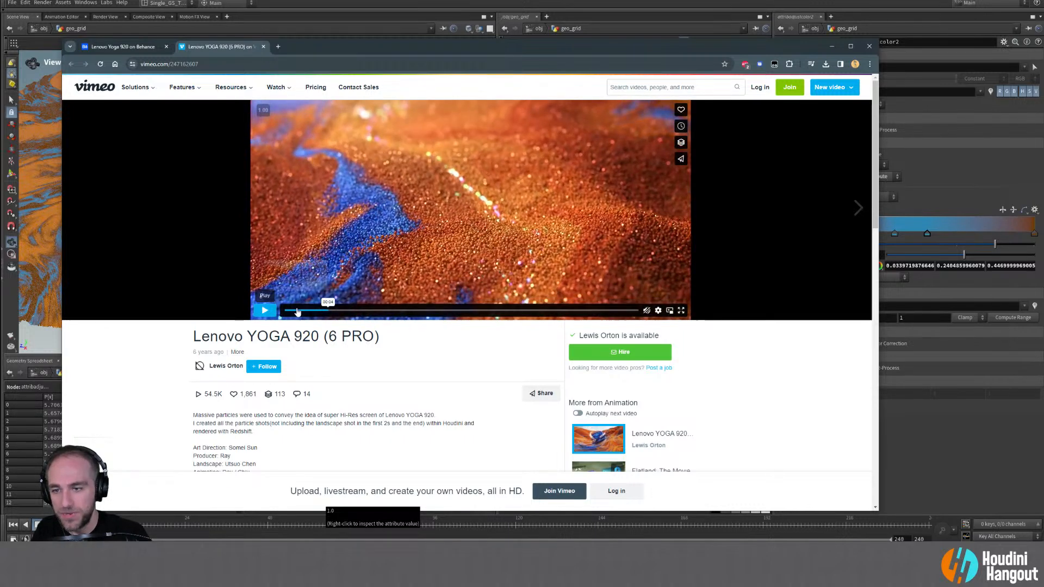
{"action": "double_click", "coordinate": [284, 311]}
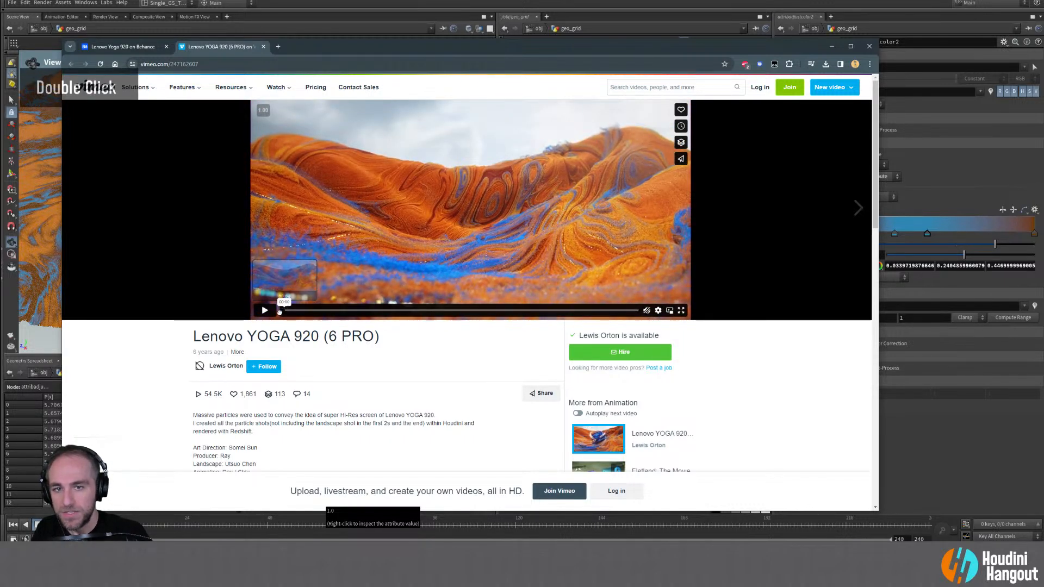
{"action": "left_click", "coordinate": [285, 311]}
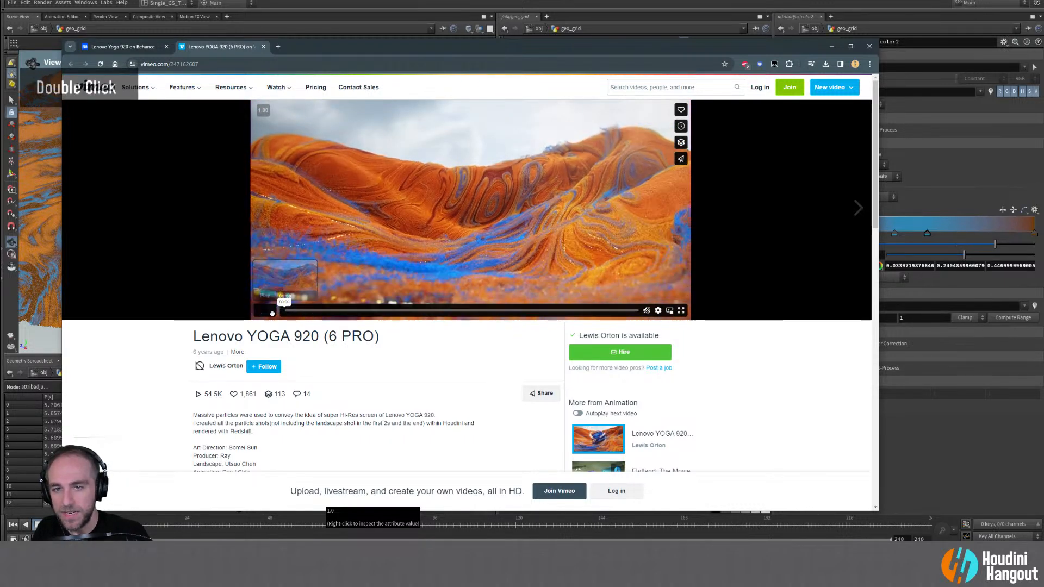
Step: Return to Houdini and insert an Attribute Adjust Vector node between attribadjustcolor2 and pointdeform1
{"action": "left_click", "coordinate": [831, 46]}
{"action": "left_click_drag", "start_coordinate": [221, 298], "coordinate": [377, 156], "text": "alt"}
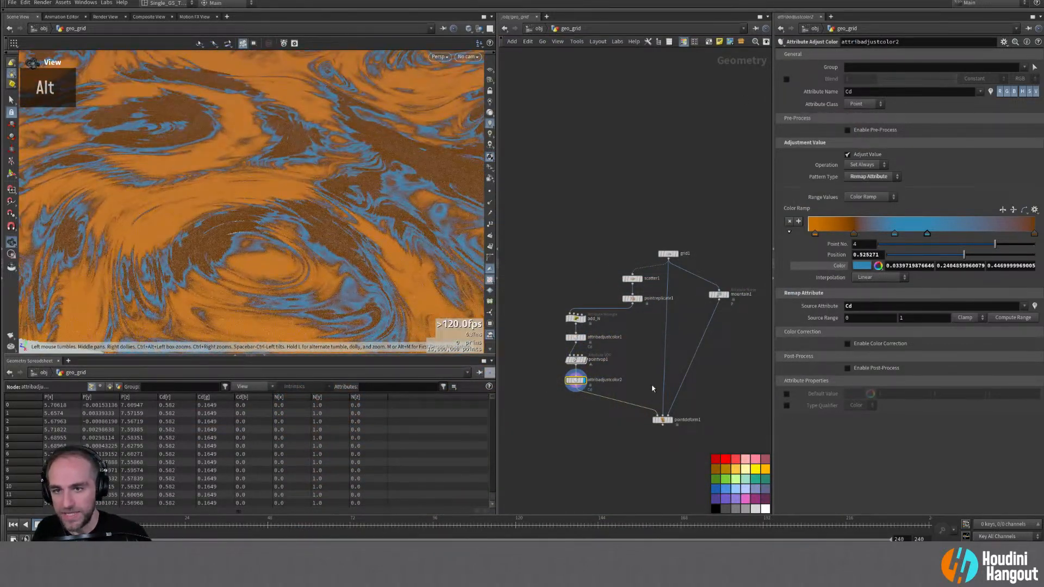
{"action": "key", "text": "Tab"}
{"action": "type", "text": "att adjust v"}
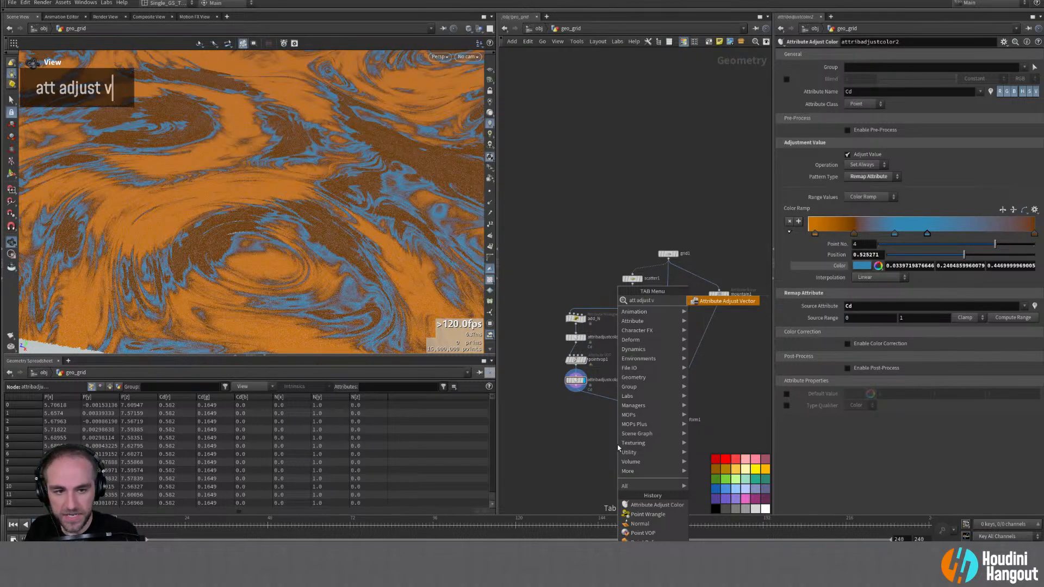
{"action": "key", "text": "Return"}
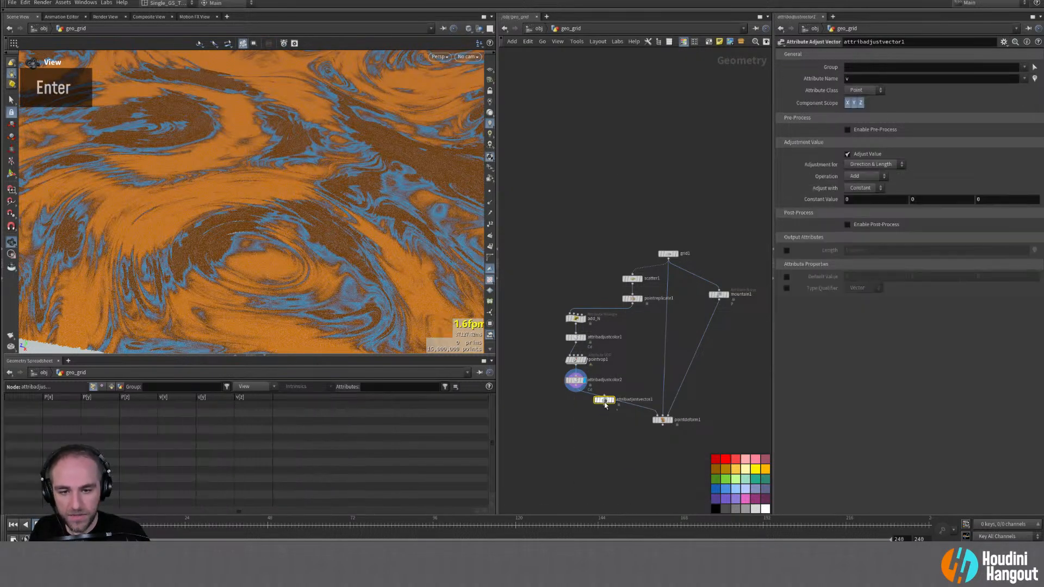
{"action": "left_click", "coordinate": [577, 402]}
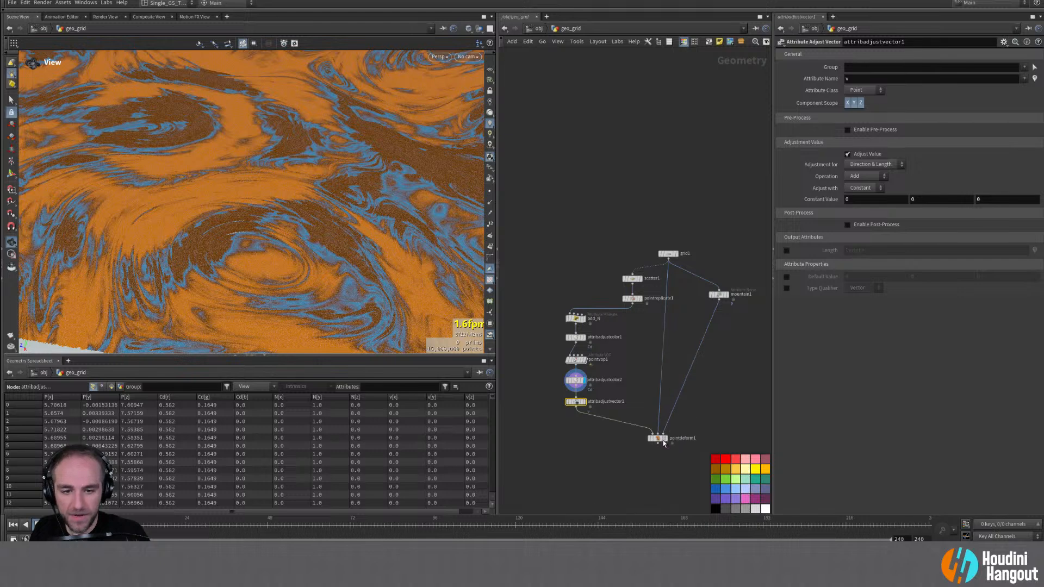
{"action": "right_click_drag", "start_coordinate": [664, 434], "coordinate": [611, 424]}
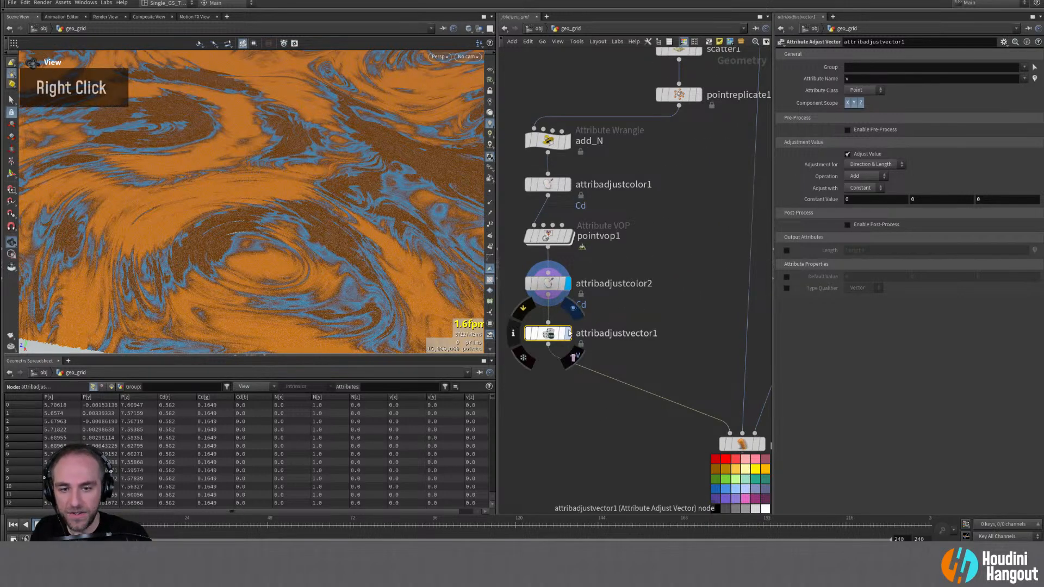
Step: Display attribadjustvector1, set its attribute name to P and adjust the value with Noise
{"action": "double_click", "coordinate": [567, 332]}
{"action": "double_click", "coordinate": [857, 77]}
{"action": "type", "text": "P"}
{"action": "key", "text": "Return"}
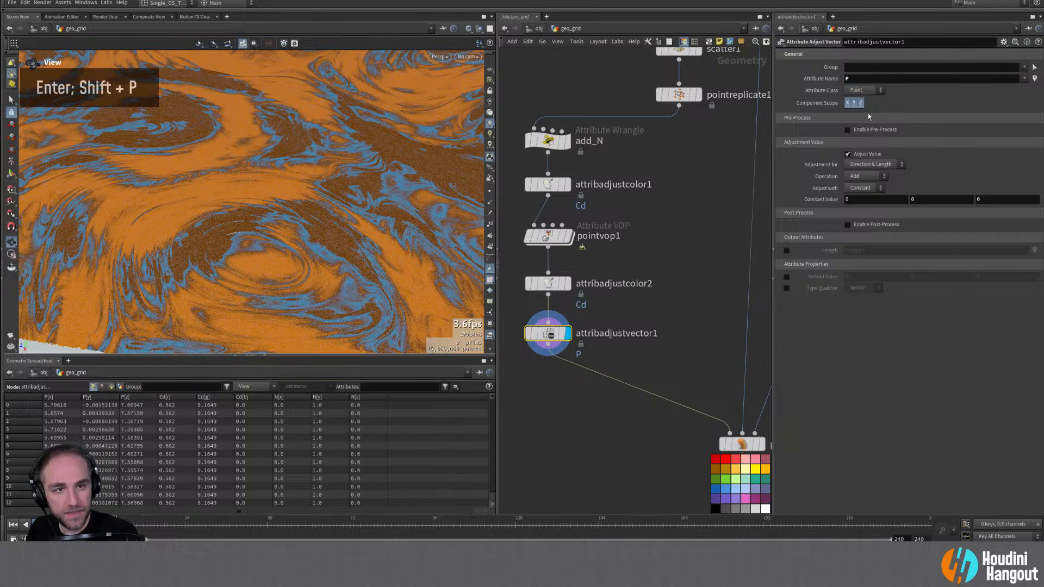
{"action": "left_click", "coordinate": [880, 189]}
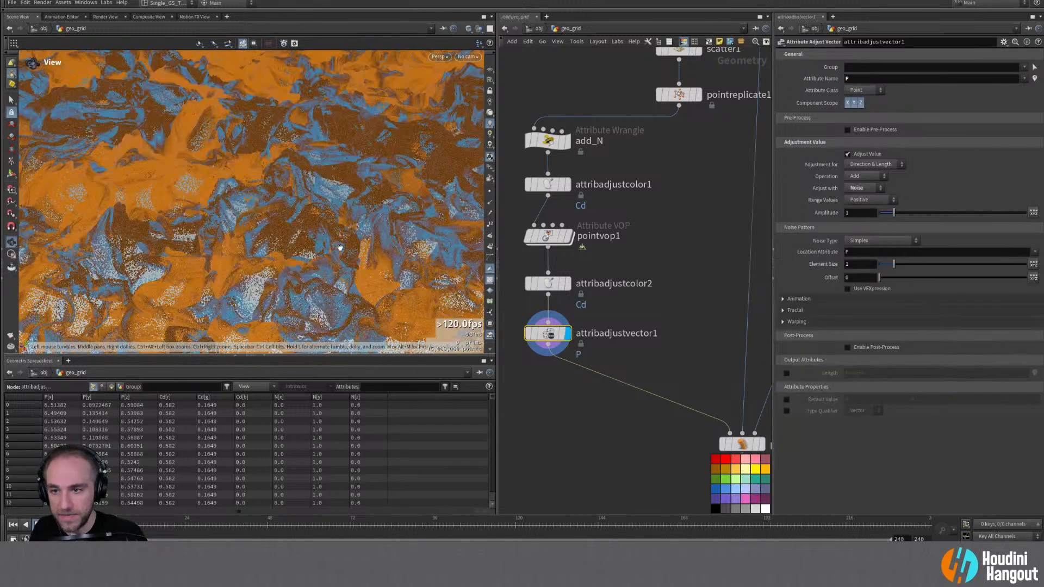
{"action": "right_click_drag", "start_coordinate": [340, 251], "coordinate": [282, 237], "text": "alt"}
{"action": "left_click_drag", "start_coordinate": [282, 237], "coordinate": [347, 203], "text": "alt"}
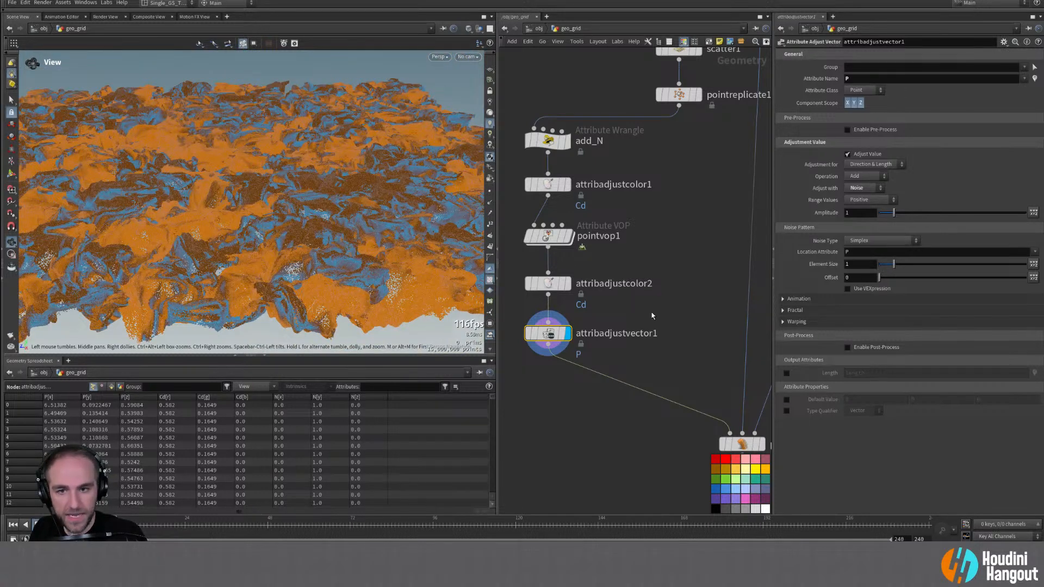
Step: Bypass pointreplicate1 by wiring scatter1 directly into add_N, and move pointreplicate1 slightly lower in the network
{"action": "left_click", "coordinate": [678, 95]}
{"action": "middle_click_drag", "start_coordinate": [581, 115], "coordinate": [587, 167]}
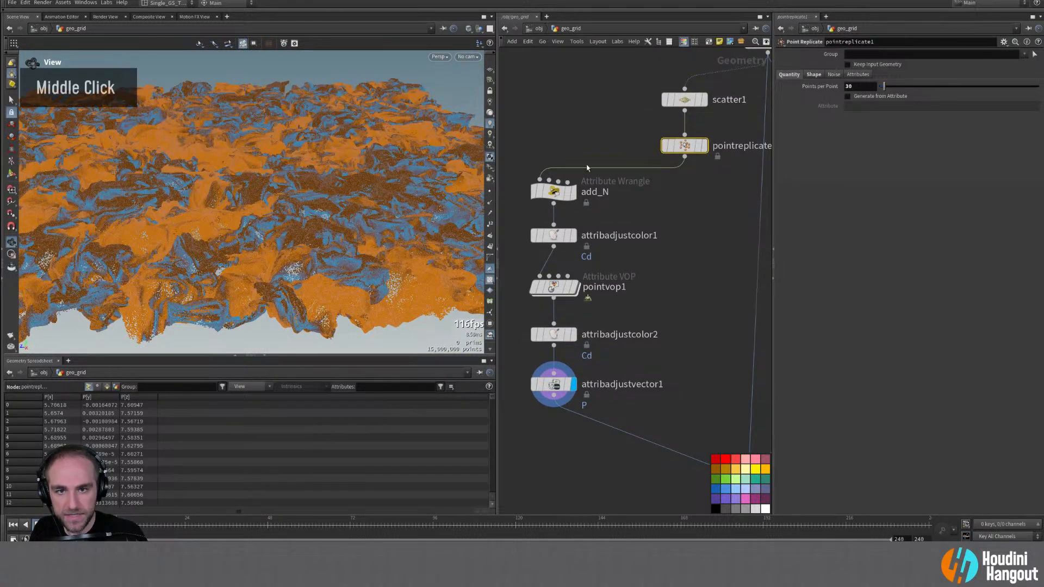
{"action": "left_click_drag", "start_coordinate": [587, 169], "coordinate": [685, 112]}
{"action": "left_click_drag", "start_coordinate": [256, 196], "coordinate": [260, 245], "text": "alt"}
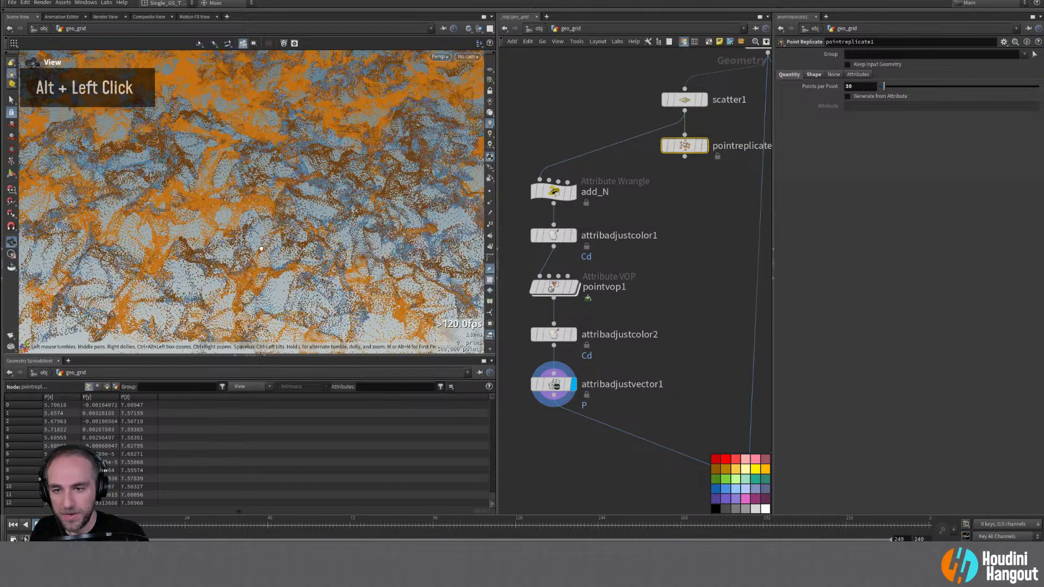
{"action": "right_click_drag", "start_coordinate": [261, 244], "coordinate": [267, 232], "text": "alt"}
{"action": "left_click_drag", "start_coordinate": [267, 232], "coordinate": [268, 194], "text": "alt"}
{"action": "right_click_drag", "start_coordinate": [268, 193], "coordinate": [311, 158], "text": "alt"}
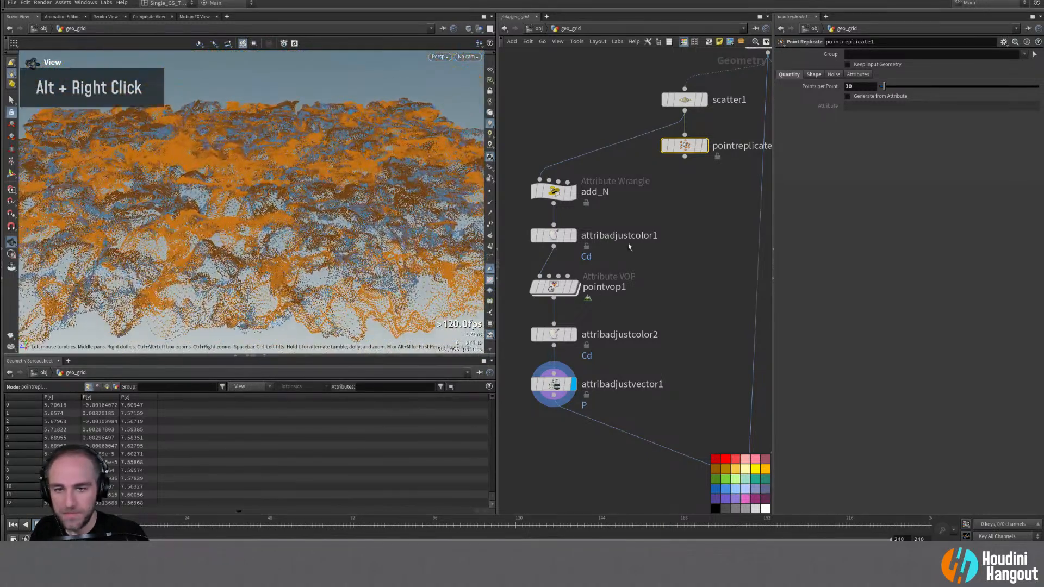
{"action": "left_click_drag", "start_coordinate": [682, 157], "coordinate": [679, 183]}
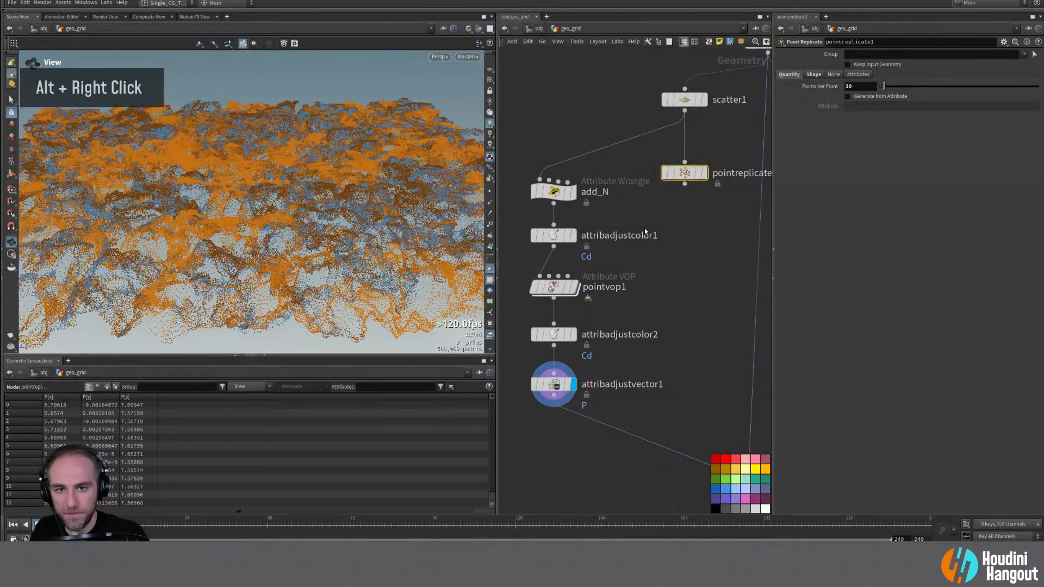
Step: Set attribadjustvector1's noise element size to 2.12, amplitude to 0.45 and range values to Zero Centered
{"action": "left_click", "coordinate": [553, 384]}
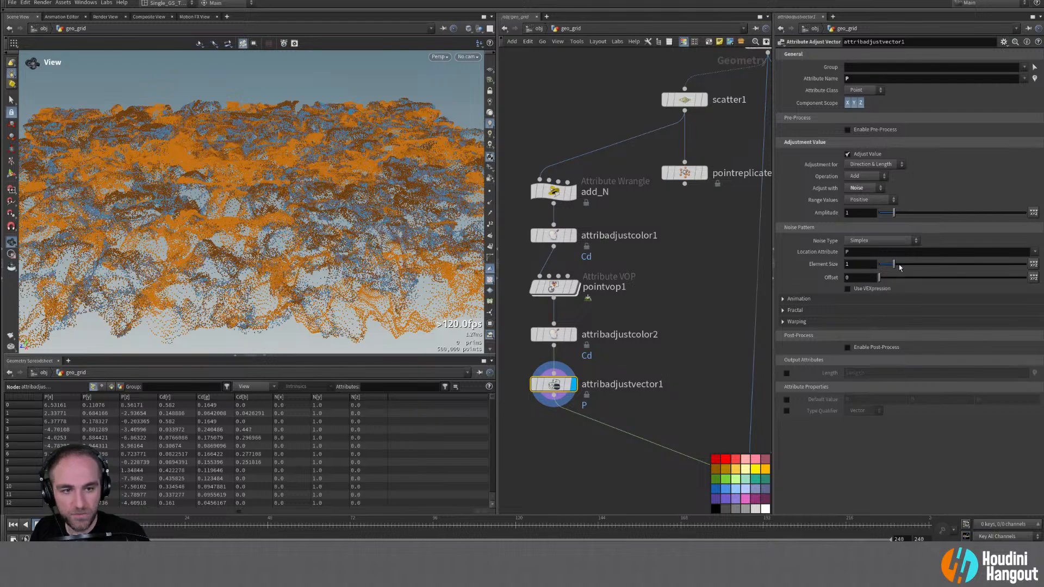
{"action": "left_click_drag", "start_coordinate": [891, 267], "coordinate": [912, 266]}
{"action": "left_click_drag", "start_coordinate": [886, 214], "coordinate": [886, 217]}
{"action": "left_click", "coordinate": [869, 199]}
{"action": "left_click", "coordinate": [870, 222]}
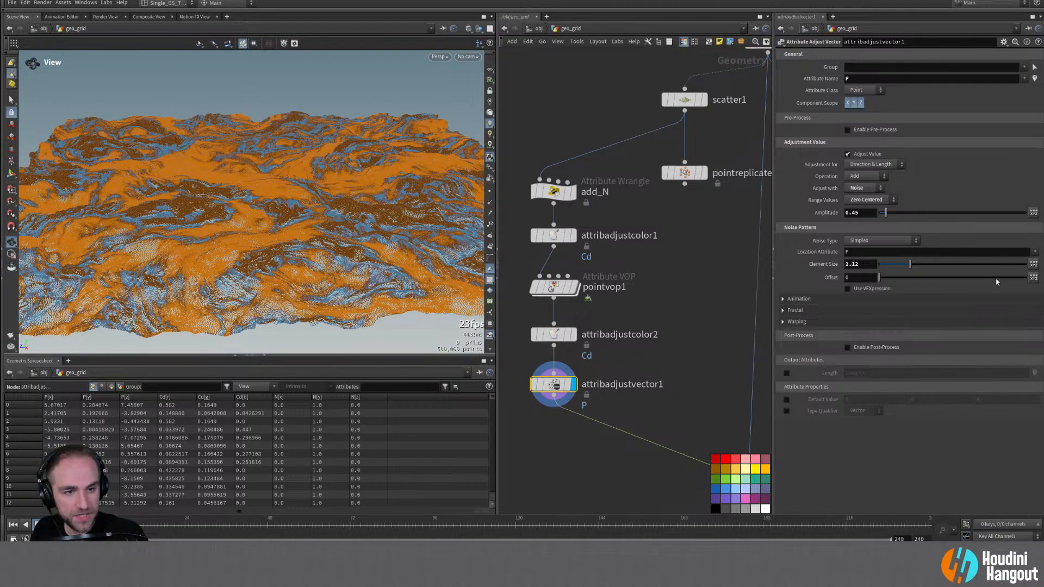
Step: Enable the per-axis amplitude scale and set its Y value to 0.1, then try a higher amplitude and undo it
{"action": "double_click", "coordinate": [1032, 212]}
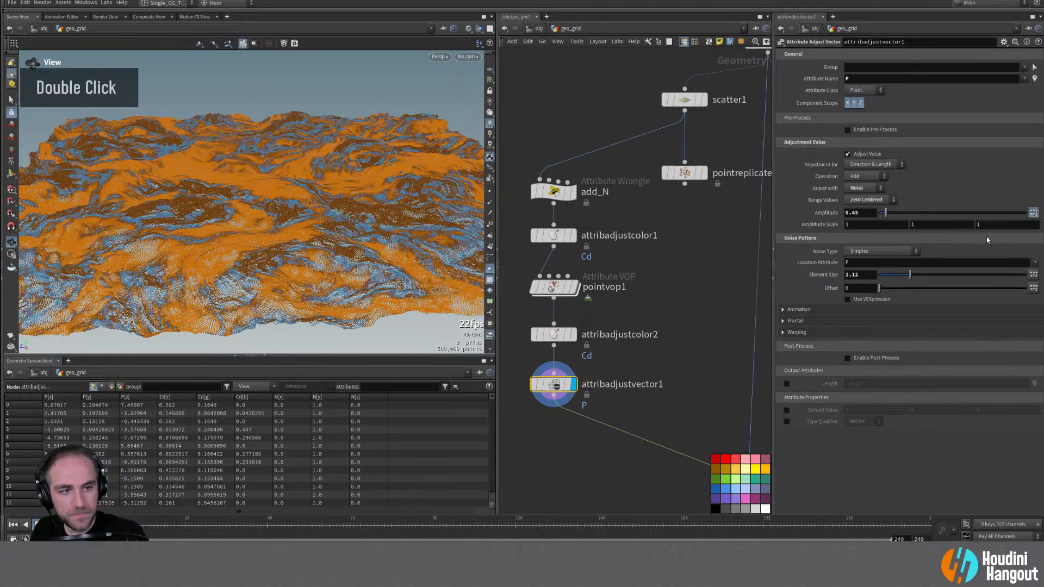
{"action": "double_click", "coordinate": [935, 222]}
{"action": "type", "text": "0.1"}
{"action": "key", "text": "Return"}
{"action": "left_click_drag", "start_coordinate": [133, 285], "coordinate": [139, 331], "text": "alt"}
{"action": "left_click_drag", "start_coordinate": [882, 213], "coordinate": [898, 211]}
{"action": "key", "text": "ctrl+z"}
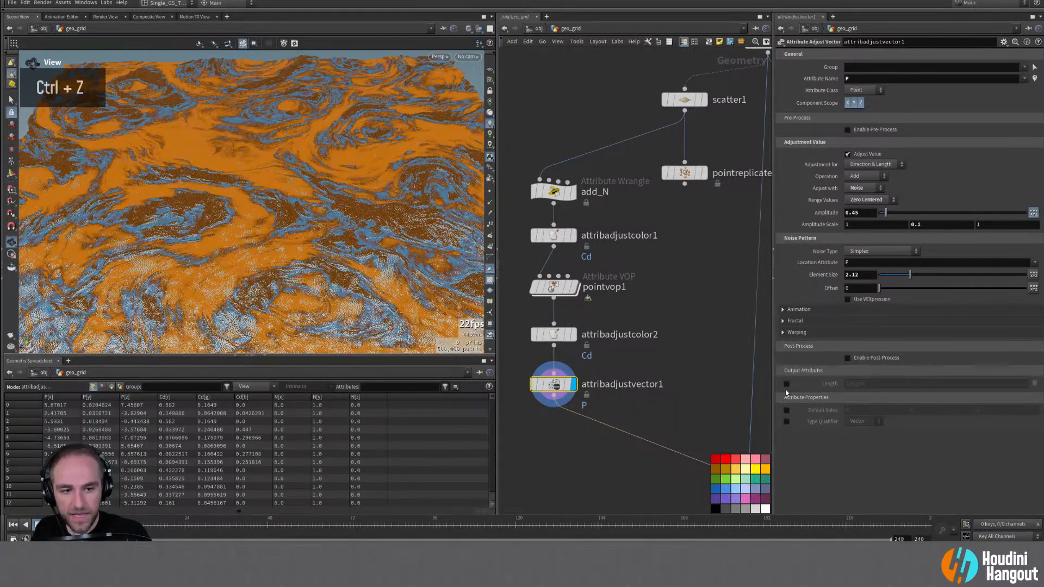
Step: Enable Animate Noise, play the animation and try a pulse duration of 5 before setting it to 10
{"action": "left_click", "coordinate": [798, 309]}
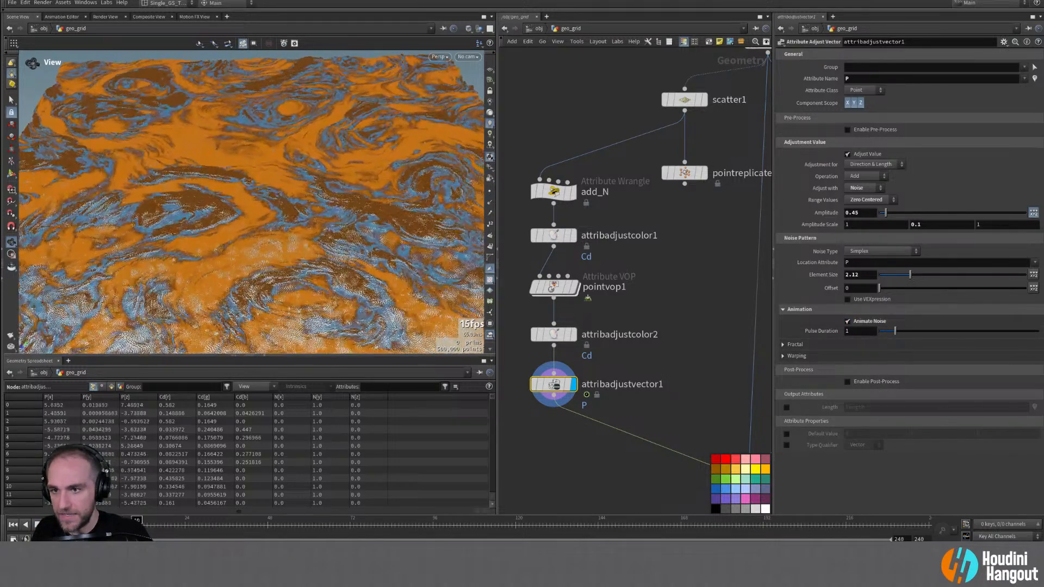
{"action": "double_click", "coordinate": [860, 331]}
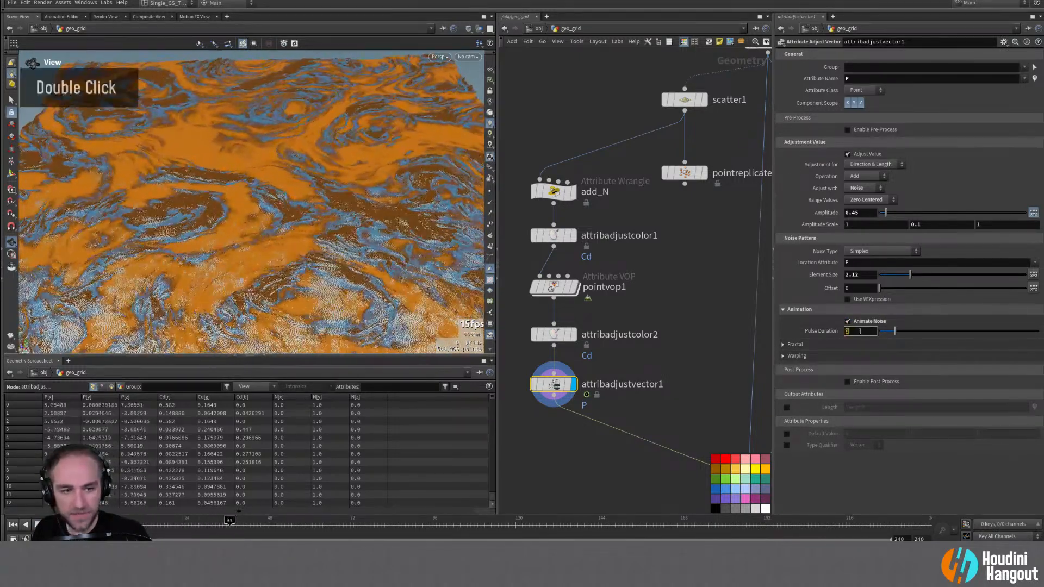
{"action": "type", "text": "5"}
{"action": "key", "text": "Return"}
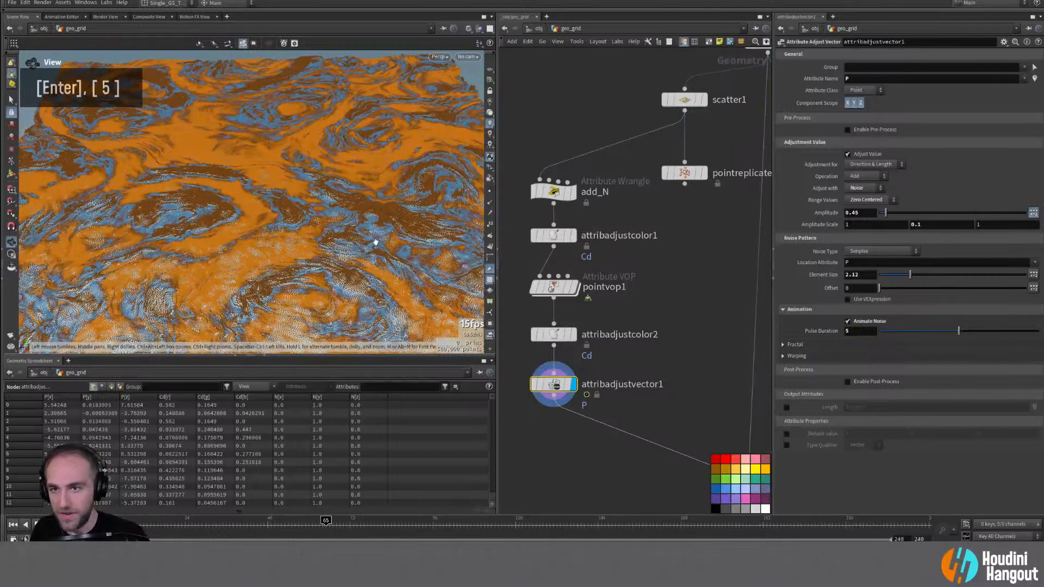
{"action": "double_click", "coordinate": [868, 331]}
{"action": "type", "text": "10"}
{"action": "key", "text": "Return"}
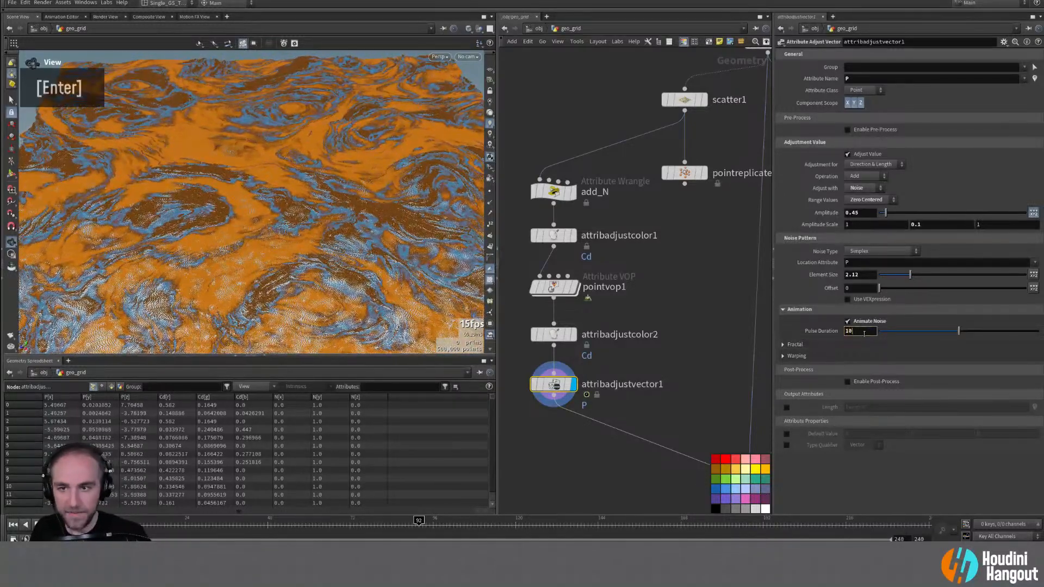
Step: Examine the animated surface from several angles and set the Y amplitude scale to 0.25
{"action": "left_click_drag", "start_coordinate": [290, 248], "coordinate": [282, 255], "text": "alt"}
{"action": "right_click_drag", "start_coordinate": [283, 255], "coordinate": [303, 245], "text": "alt"}
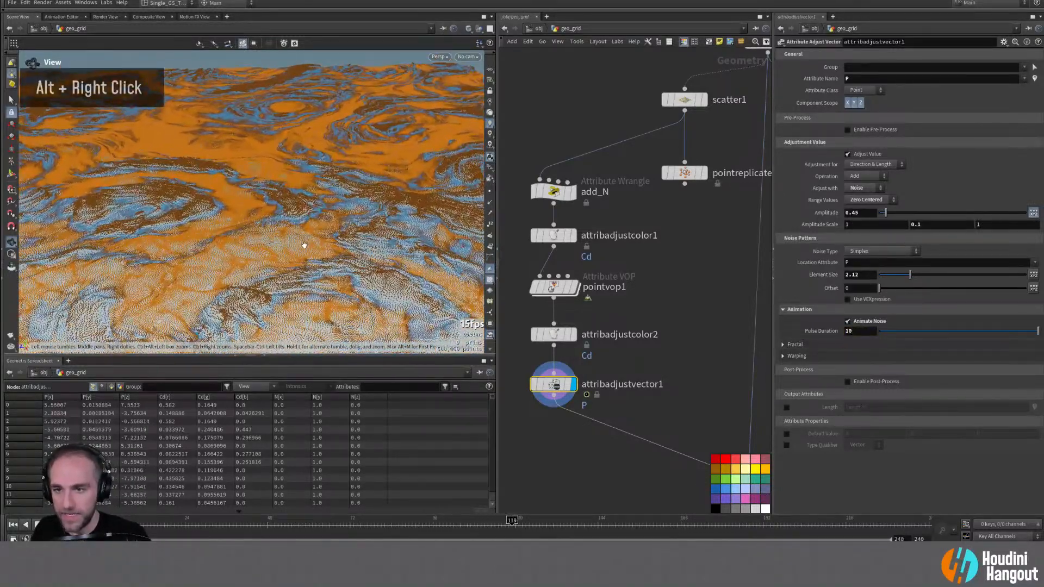
{"action": "left_click_drag", "start_coordinate": [296, 259], "coordinate": [289, 261], "text": "alt"}
{"action": "right_click_drag", "start_coordinate": [288, 260], "coordinate": [323, 233], "text": "alt"}
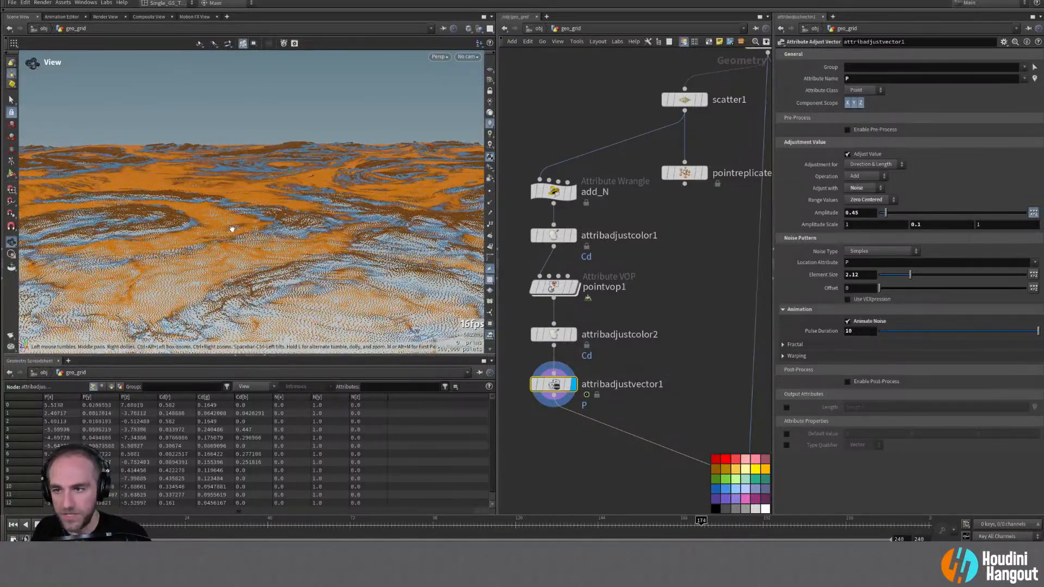
{"action": "left_click_drag", "start_coordinate": [256, 277], "coordinate": [269, 239], "text": "alt"}
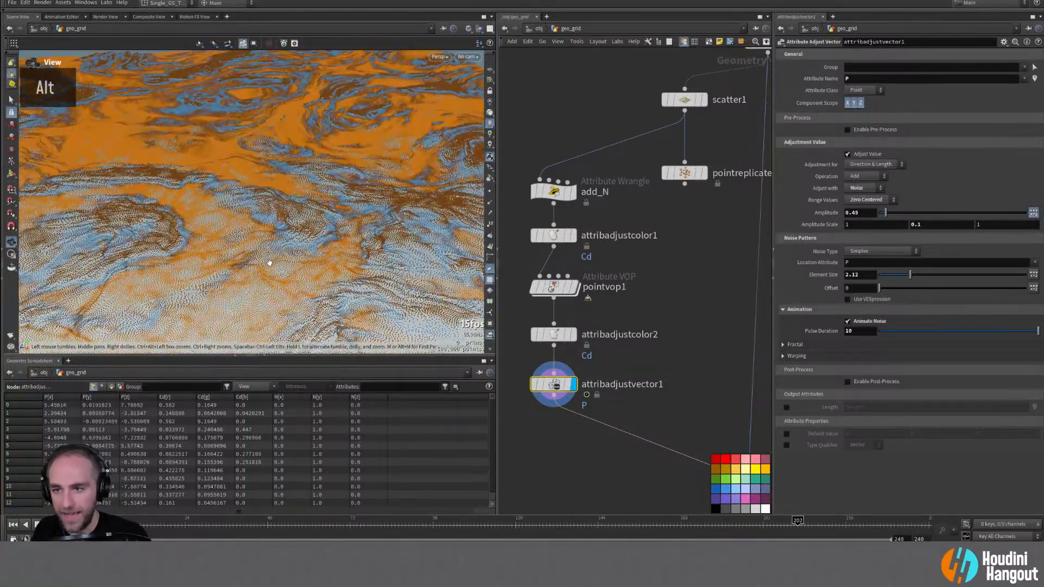
{"action": "left_click_drag", "start_coordinate": [293, 281], "coordinate": [295, 229], "text": "alt"}
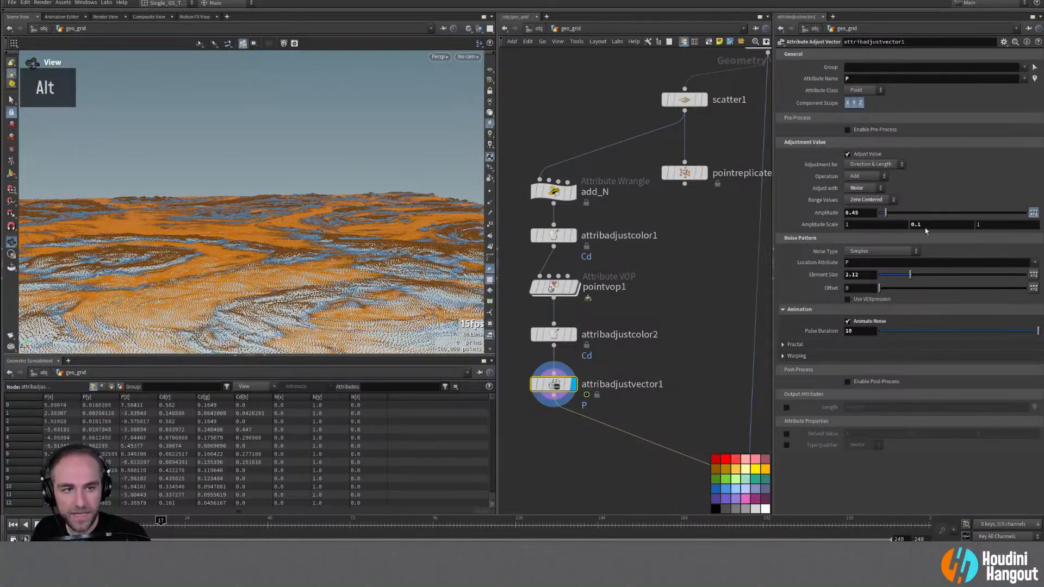
{"action": "type", "text": "0.25"}
{"action": "key", "text": "Return"}
{"action": "left_click_drag", "start_coordinate": [326, 315], "coordinate": [320, 288], "text": "alt"}
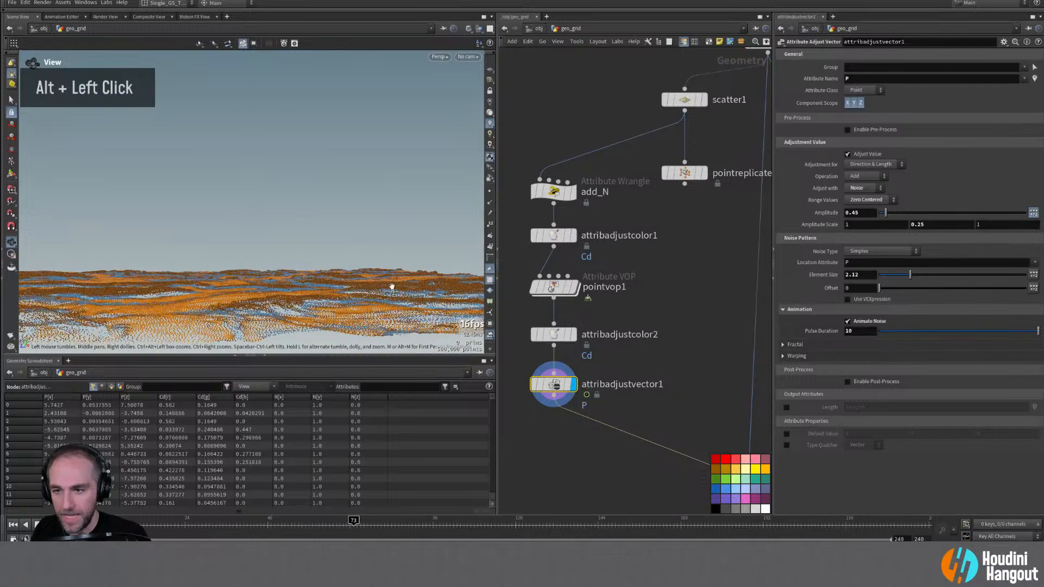
{"action": "double_click", "coordinate": [929, 222]}
{"action": "left_click_drag", "start_coordinate": [372, 234], "coordinate": [372, 269], "text": "alt"}
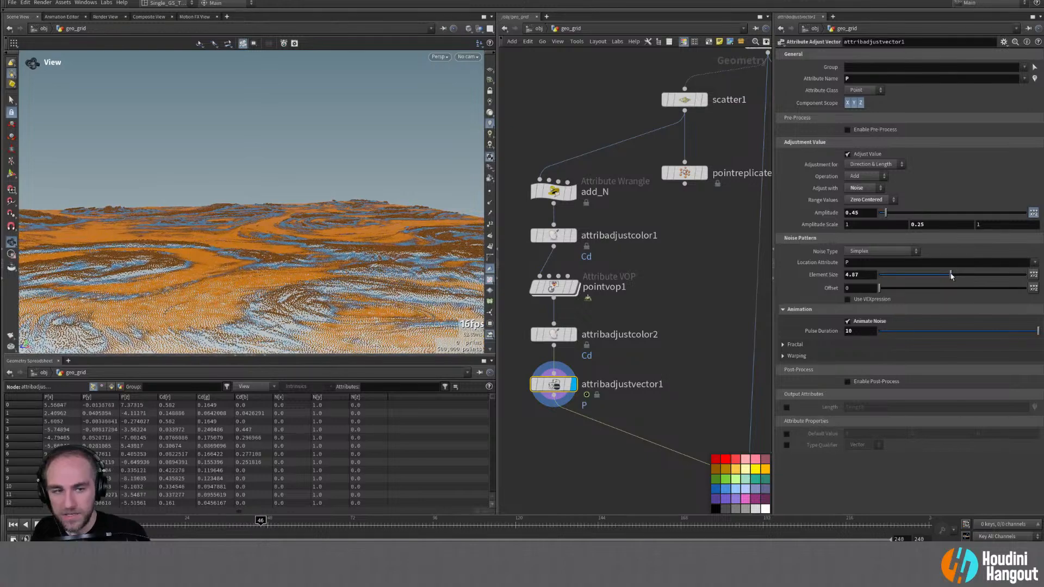
Step: Set the noise element size to 5 and check the broader motion across the surface
{"action": "double_click", "coordinate": [861, 277]}
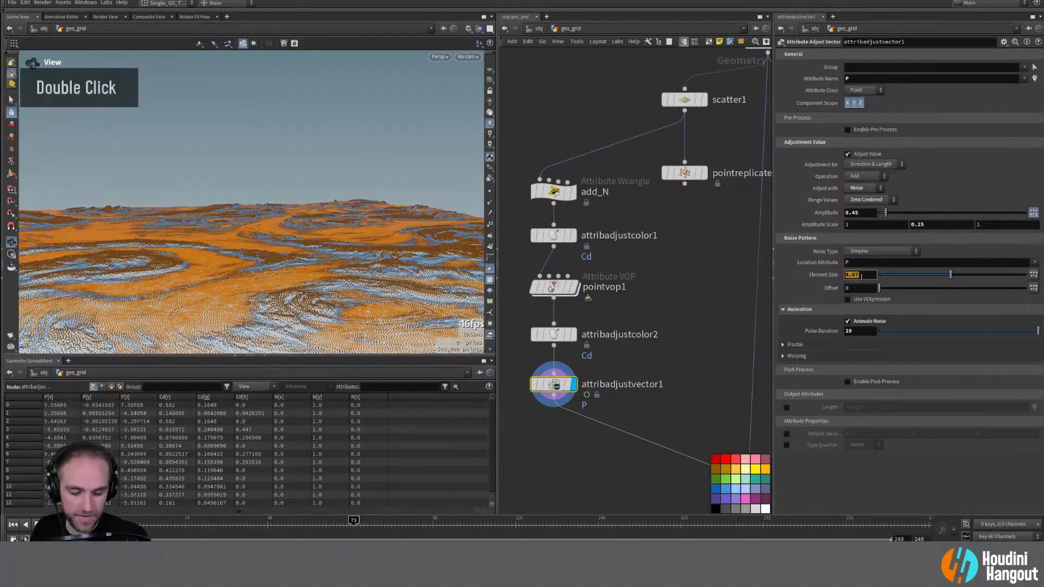
{"action": "type", "text": "5"}
{"action": "key", "text": "Return"}
{"action": "left_click_drag", "start_coordinate": [352, 217], "coordinate": [293, 261], "text": "alt"}
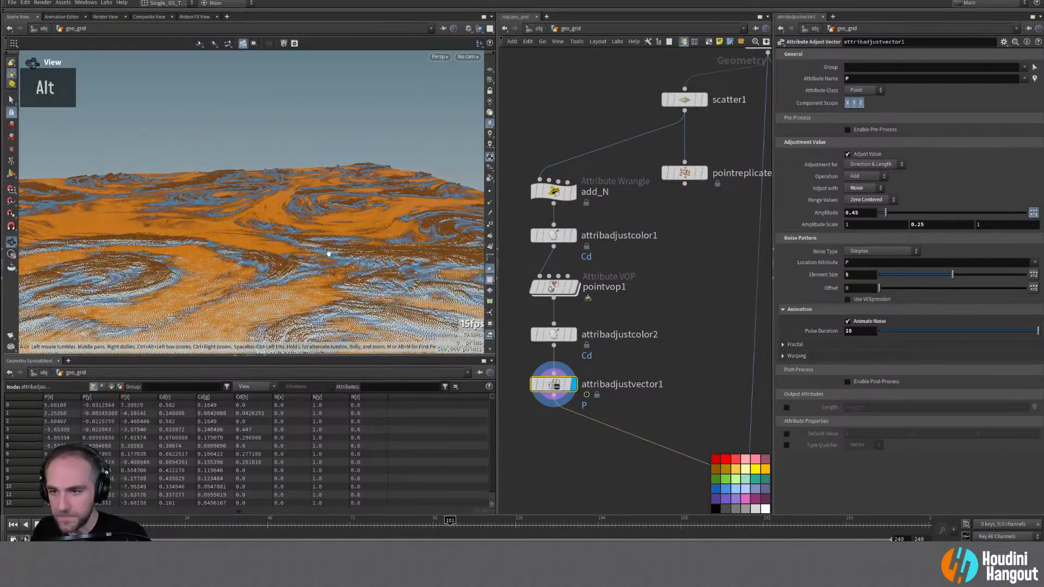
{"action": "right_click_drag", "start_coordinate": [294, 262], "coordinate": [231, 250], "text": "alt"}
{"action": "left_click_drag", "start_coordinate": [231, 249], "coordinate": [238, 289], "text": "alt"}
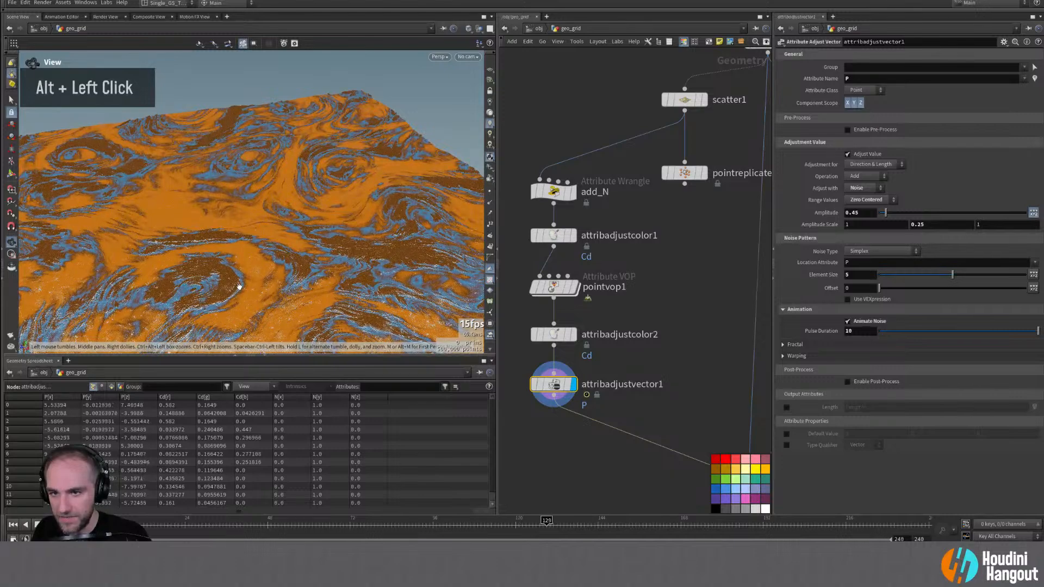
Step: Try a noise amplitude of 1, then set it to 0.5
{"action": "double_click", "coordinate": [861, 213]}
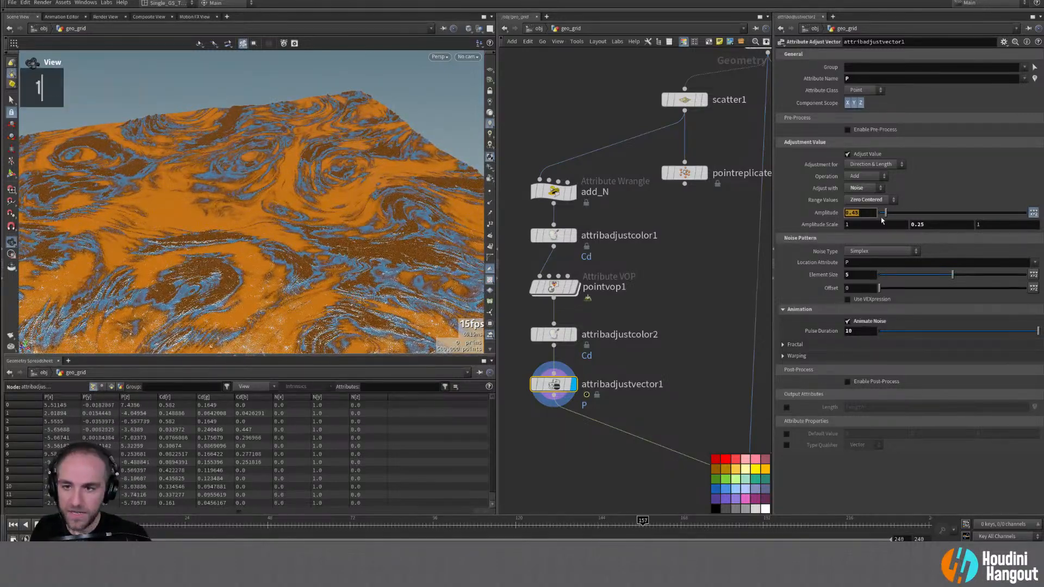
{"action": "type", "text": "1"}
{"action": "key", "text": "Return"}
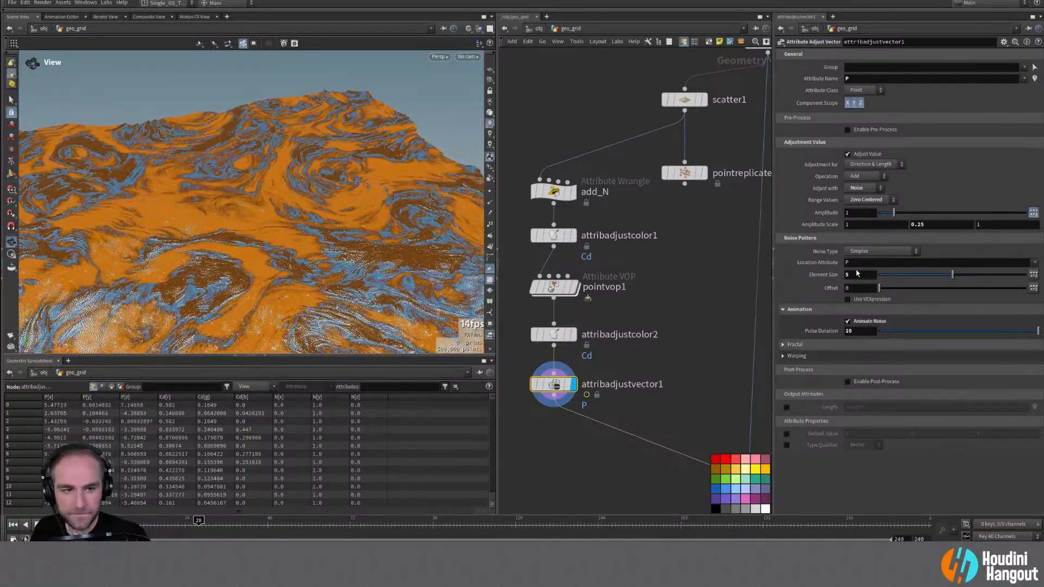
{"action": "double_click", "coordinate": [860, 213]}
{"action": "type", "text": "0.5"}
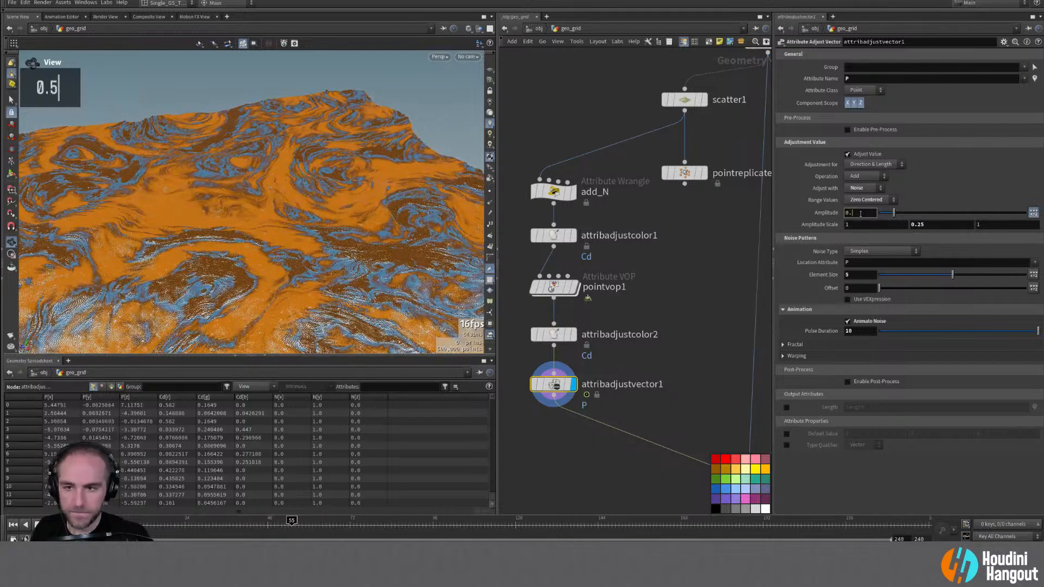
{"action": "key", "text": "Return"}
Step: Wire pointreplicate1 back into add_N to restore the dense points, and display pointdeform1
{"action": "left_click_drag", "start_coordinate": [589, 160], "coordinate": [669, 188]}
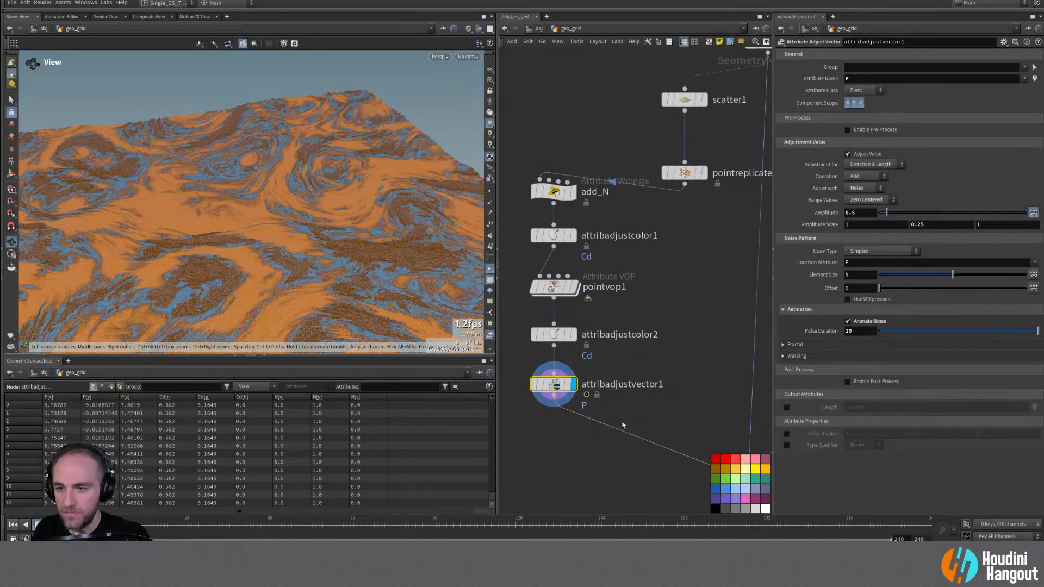
{"action": "middle_click_drag", "start_coordinate": [589, 475], "coordinate": [577, 381], "text": "alt"}
{"action": "right_click_drag", "start_coordinate": [252, 240], "coordinate": [215, 236], "text": "alt"}
{"action": "left_click_drag", "start_coordinate": [214, 235], "coordinate": [267, 190], "text": "alt"}
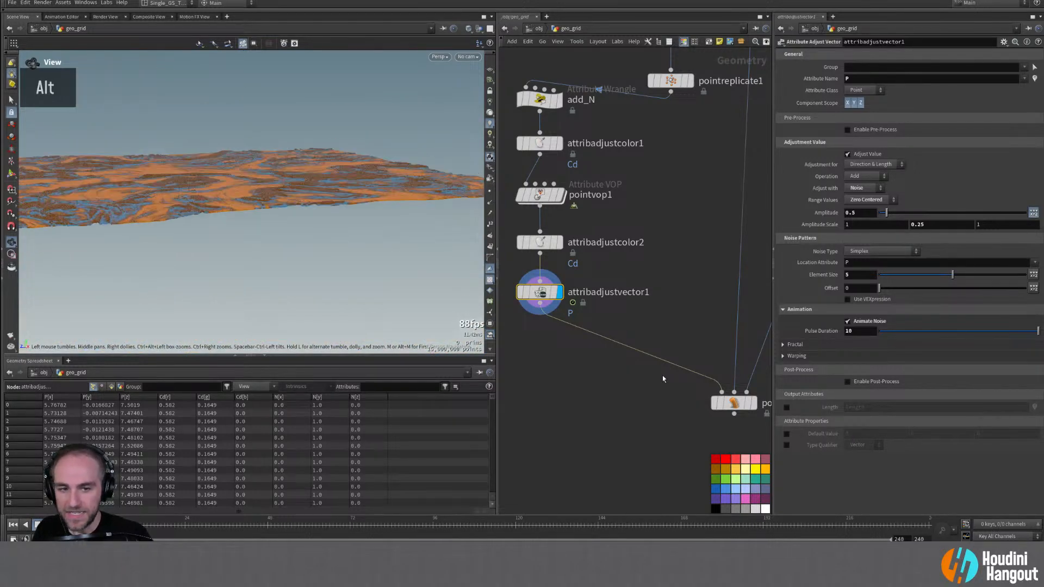
{"action": "left_click", "coordinate": [752, 403]}
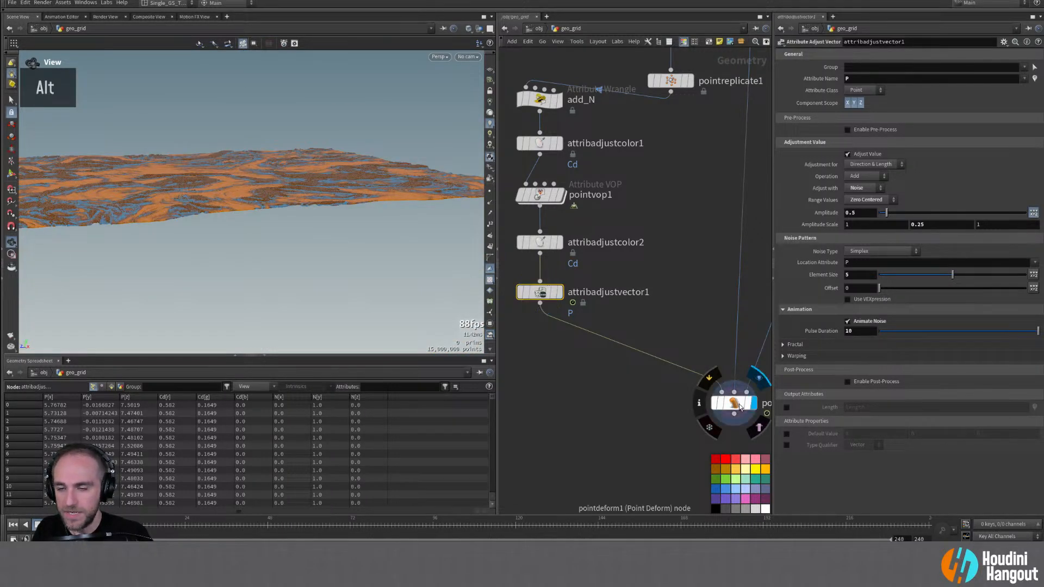
Step: Add a File Cache node below pointdeform1, connected to its output, and display it
{"action": "left_click_drag", "start_coordinate": [268, 175], "coordinate": [203, 191], "text": "alt"}
{"action": "right_click_drag", "start_coordinate": [203, 192], "coordinate": [302, 135], "text": "alt"}
{"action": "left_click_drag", "start_coordinate": [302, 135], "coordinate": [275, 182], "text": "alt"}
{"action": "right_click_drag", "start_coordinate": [275, 182], "coordinate": [366, 121], "text": "alt"}
{"action": "left_click_drag", "start_coordinate": [366, 122], "coordinate": [356, 198], "text": "alt"}
{"action": "middle_click_drag", "start_coordinate": [650, 456], "coordinate": [594, 381], "text": "alt"}
{"action": "key", "text": "Tab"}
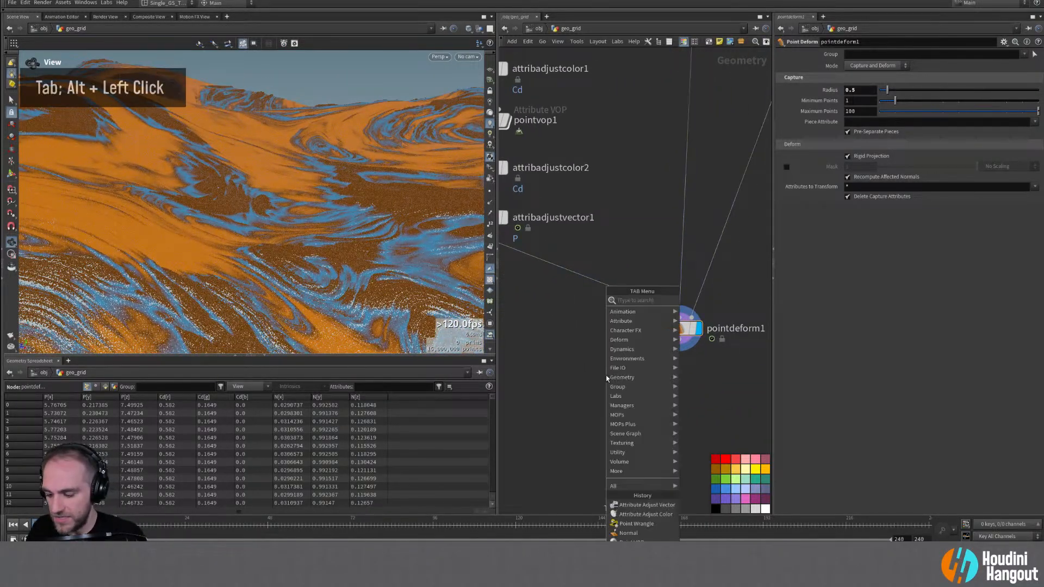
{"action": "type", "text": "file c"}
{"action": "key", "text": "Return"}
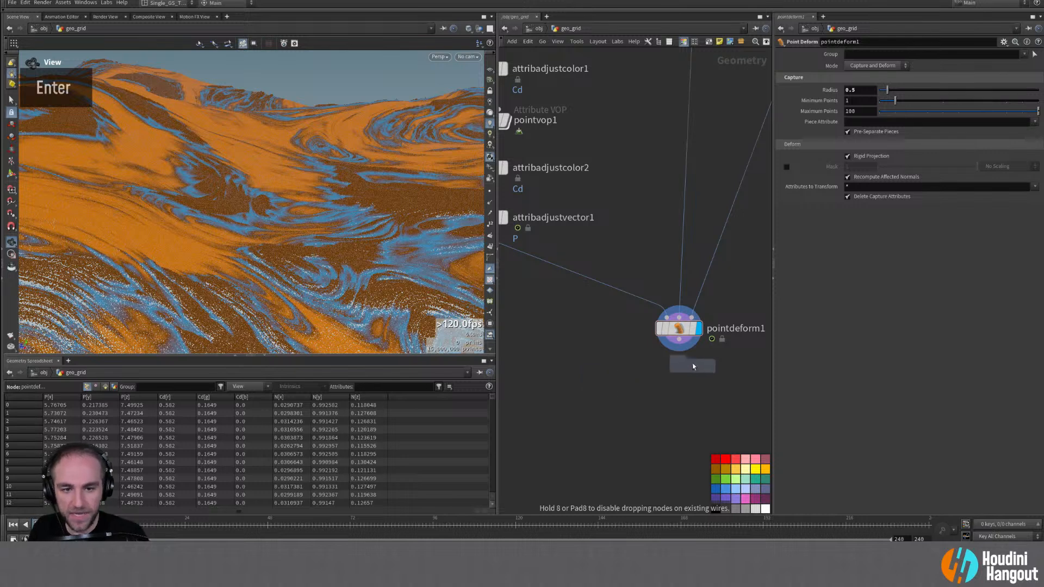
{"action": "left_click", "coordinate": [679, 380]}
{"action": "double_click", "coordinate": [679, 382]}
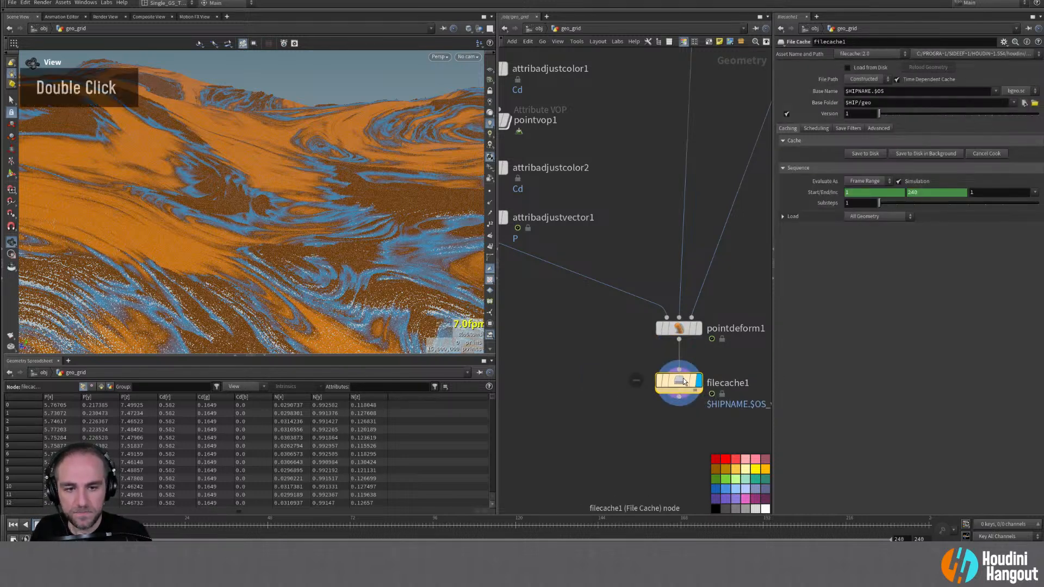
Step: Rename the File Cache node as animated_grain_wave
{"action": "middle_click_drag", "start_coordinate": [735, 363], "coordinate": [664, 371]}
{"action": "double_click", "coordinate": [666, 389]}
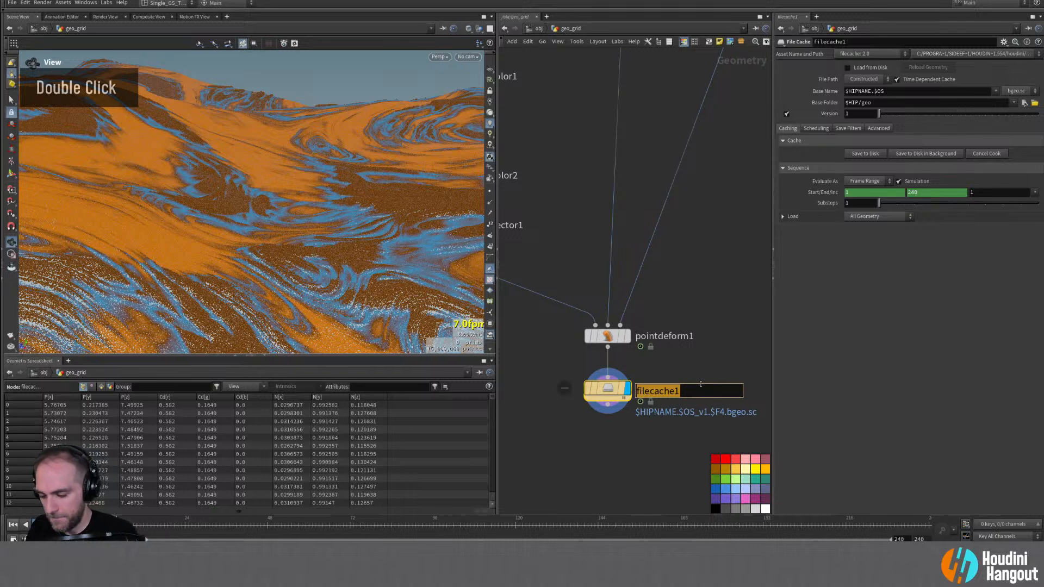
{"action": "type", "text": "animated_"}
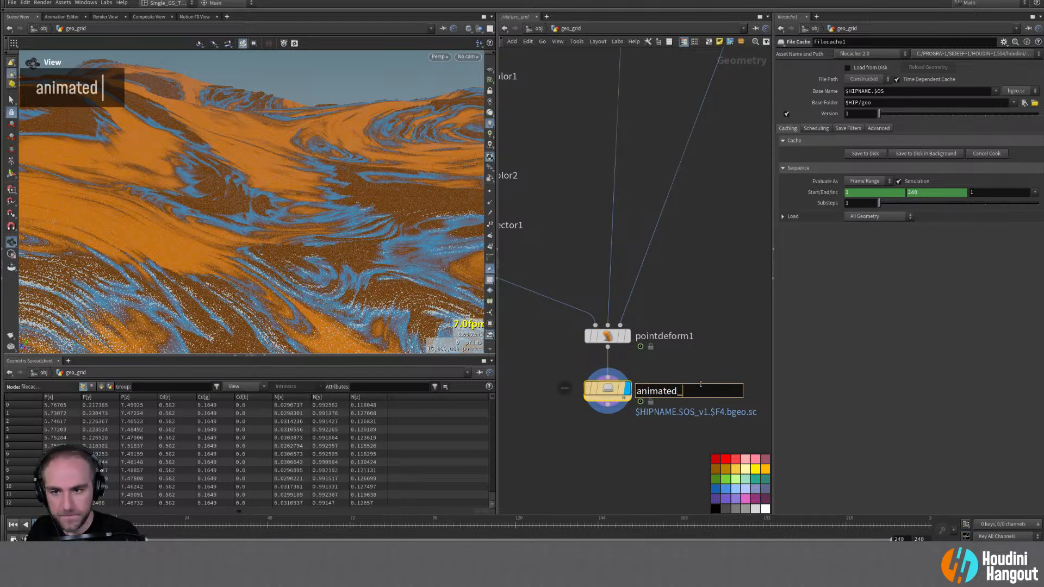
{"action": "type", "text": "grain_wavb"}
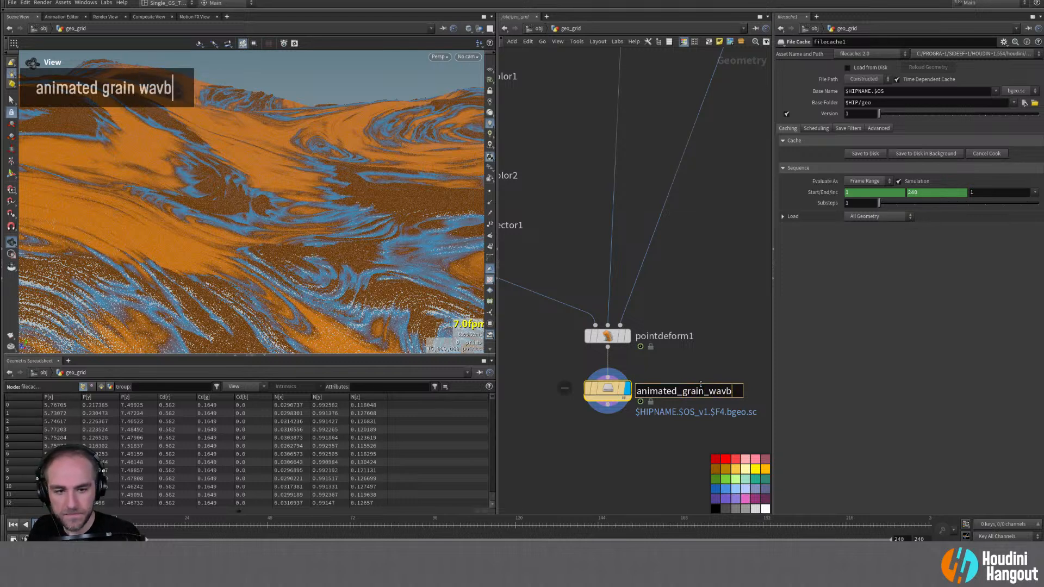
{"action": "key", "text": "BackSpace"}
{"action": "type", "text": "e"}
{"action": "key", "text": "Return"}
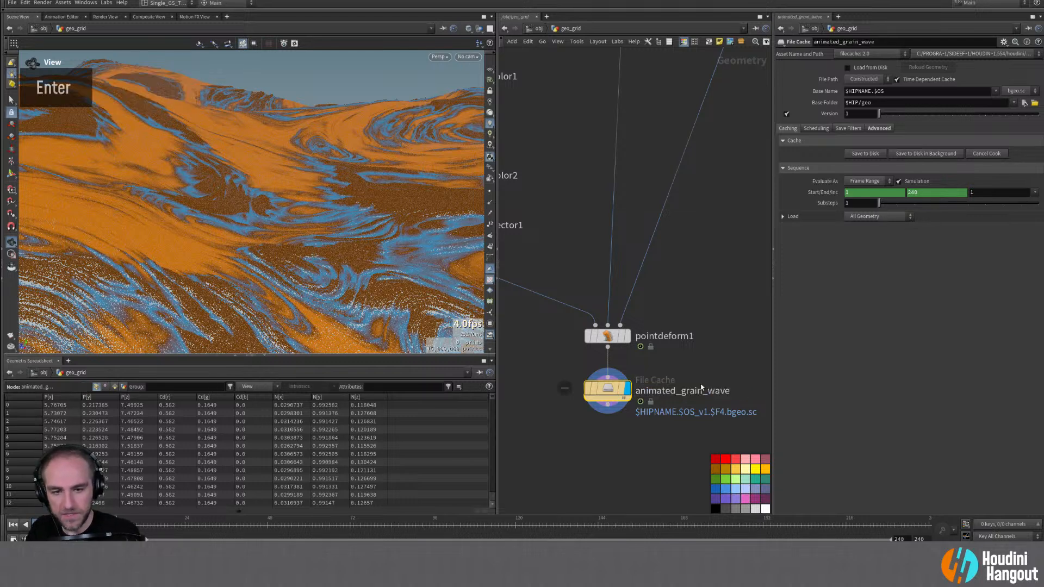
Step: Try to cache frames 1 to 240 to disk in the background, saving the scene first, and cancel the cook
{"action": "left_click", "coordinate": [914, 153]}
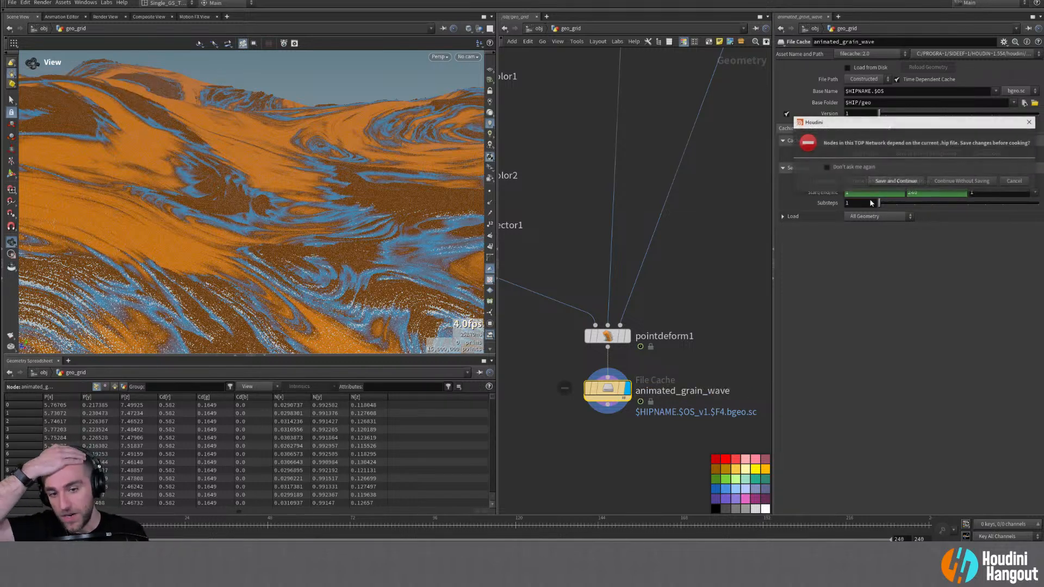
{"action": "left_click", "coordinate": [895, 181]}
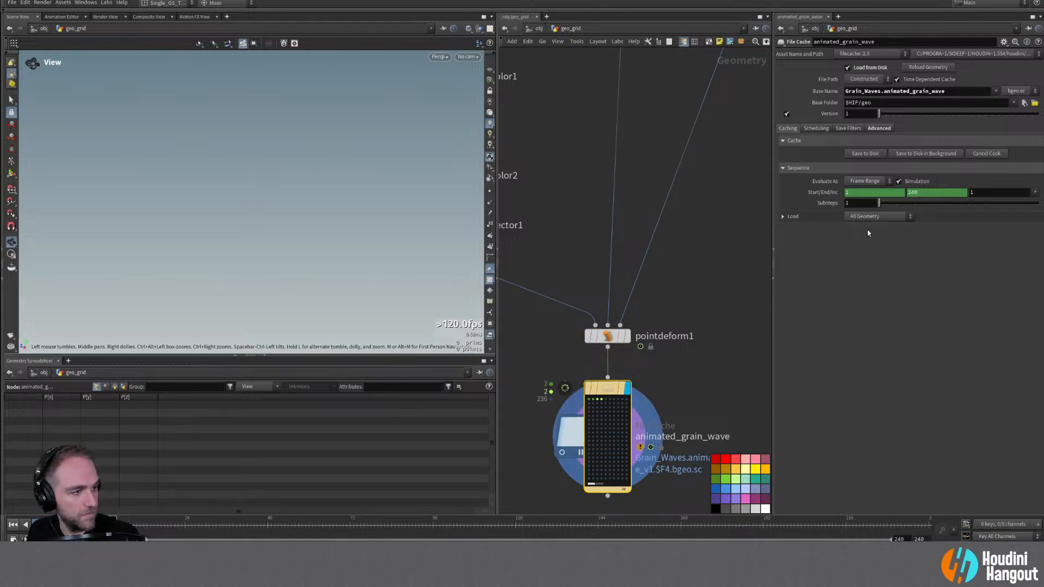
{"action": "left_click", "coordinate": [991, 154]}
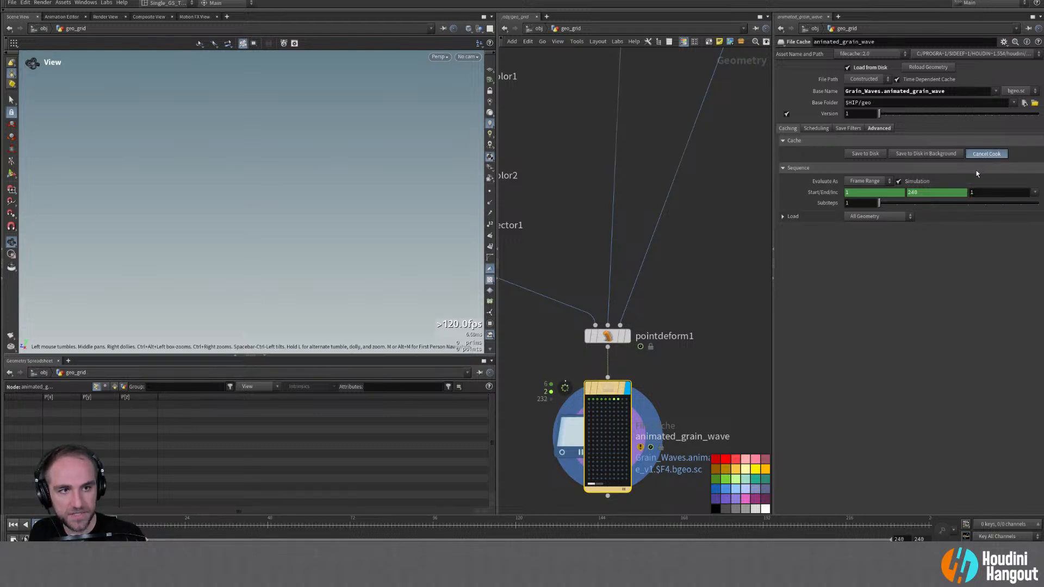
Step: Turn off Simulation and Time Dependent Cache on the cache node, try a background save to disk, and cancel it
{"action": "left_click", "coordinate": [897, 181]}
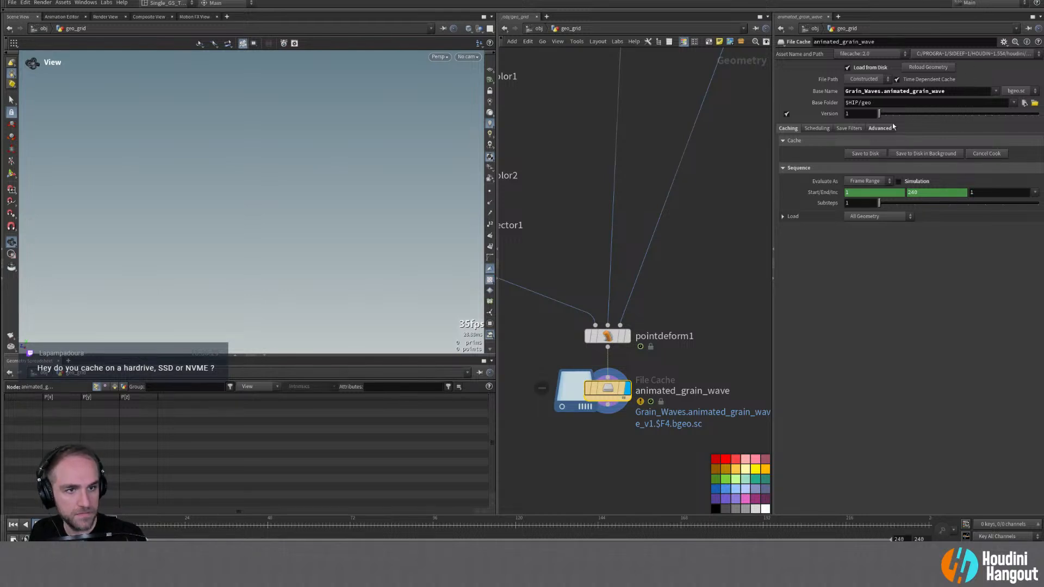
{"action": "left_click", "coordinate": [897, 79]}
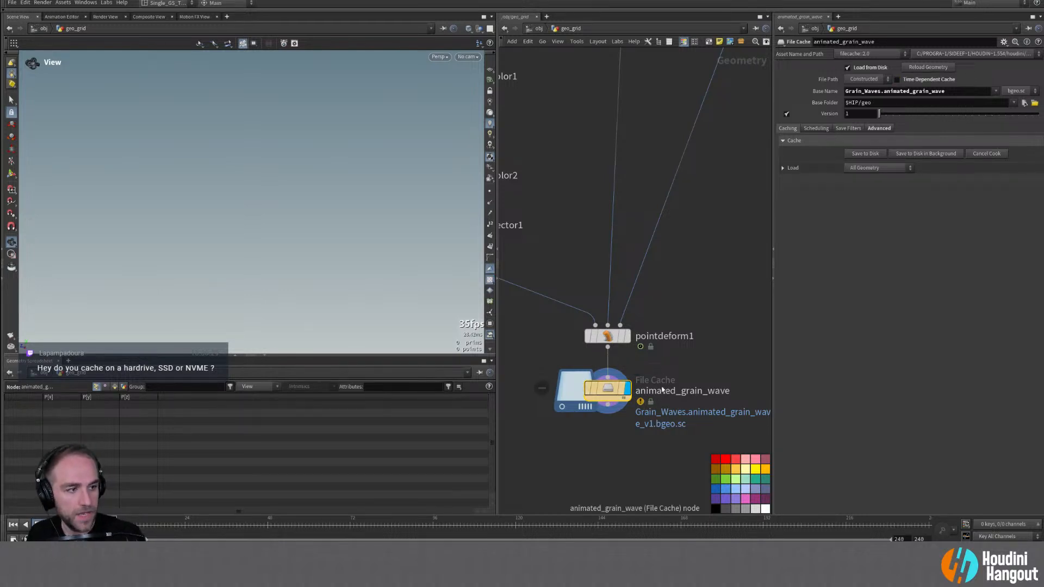
{"action": "mouse_move", "coordinate": [614, 389]}
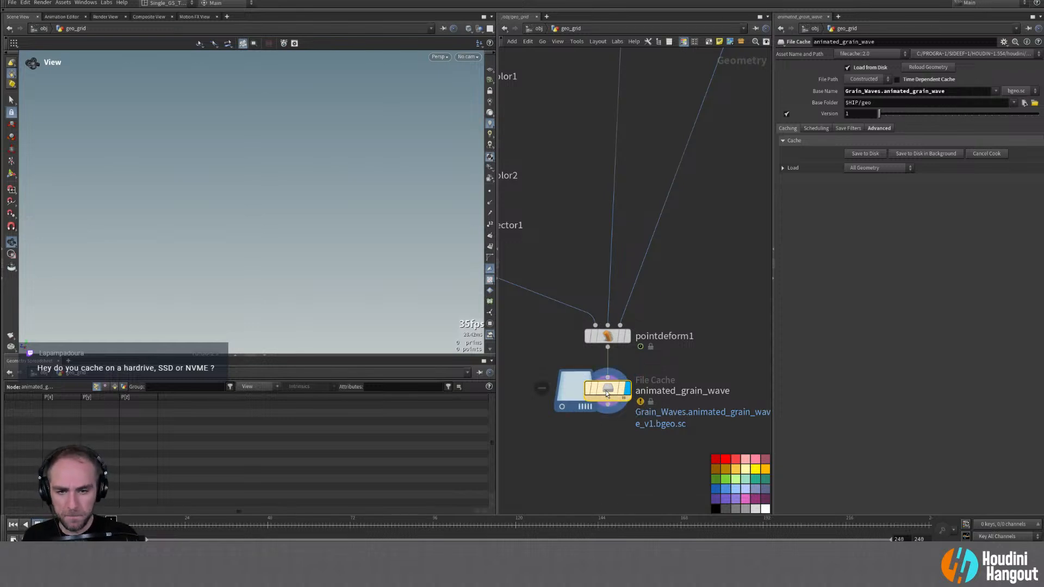
{"action": "left_click", "coordinate": [916, 155]}
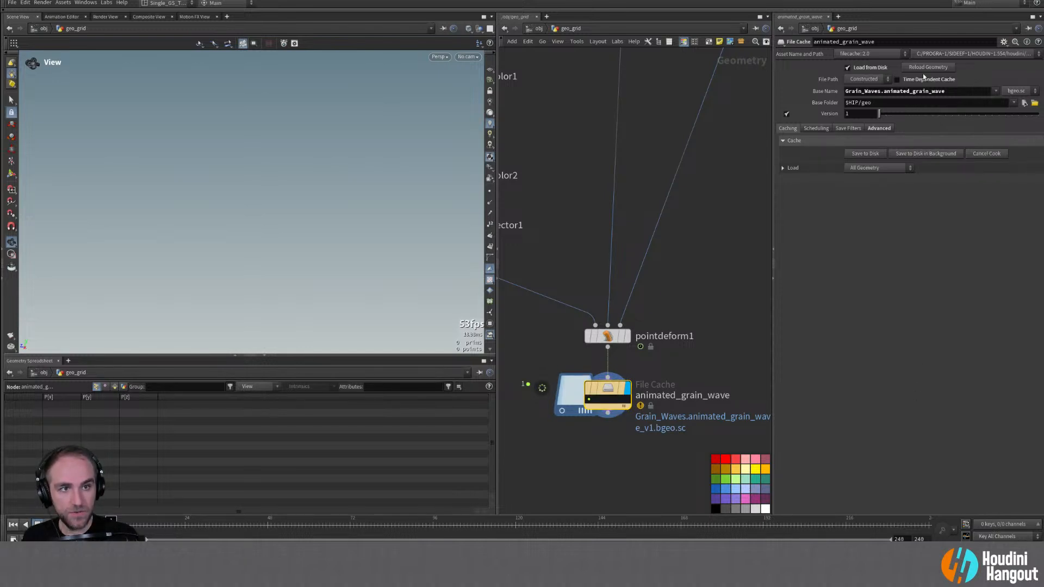
{"action": "left_click", "coordinate": [981, 155]}
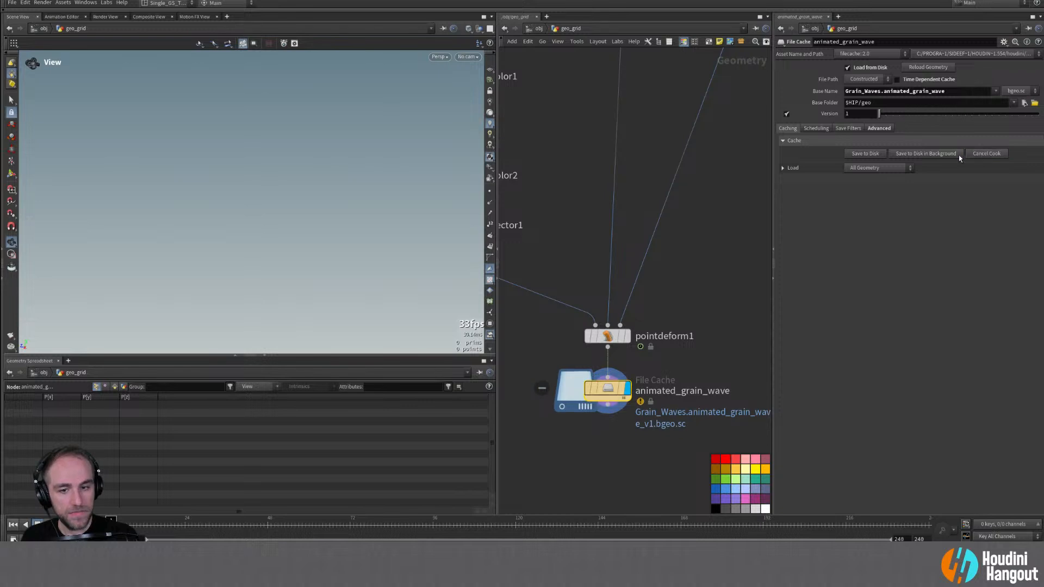
Step: Re-enable Time Dependent Cache, try a background save with Simulation off, cancel the cook and close the Houdini Console
{"action": "left_click", "coordinate": [896, 80]}
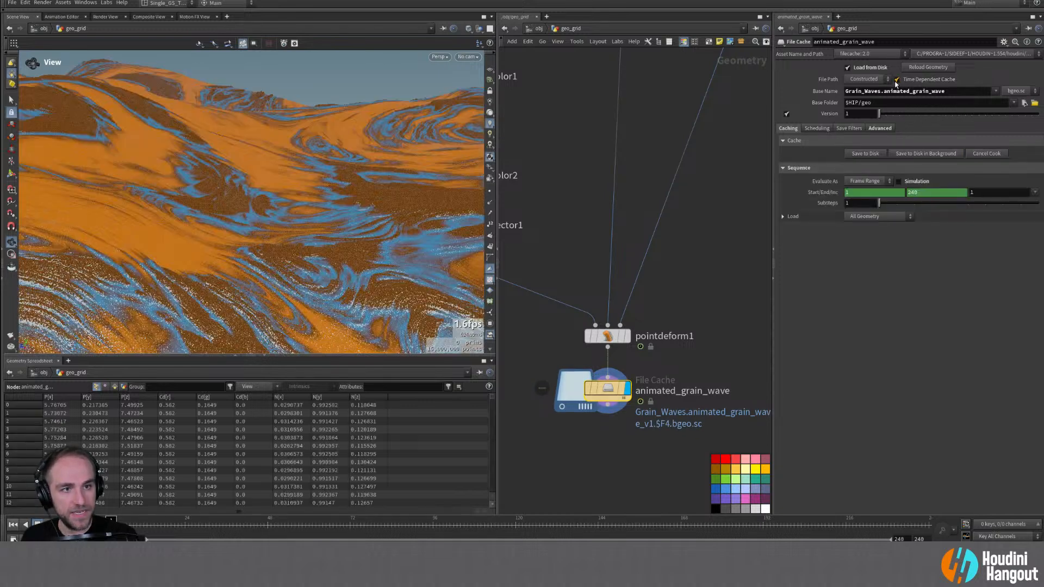
{"action": "left_click", "coordinate": [917, 153]}
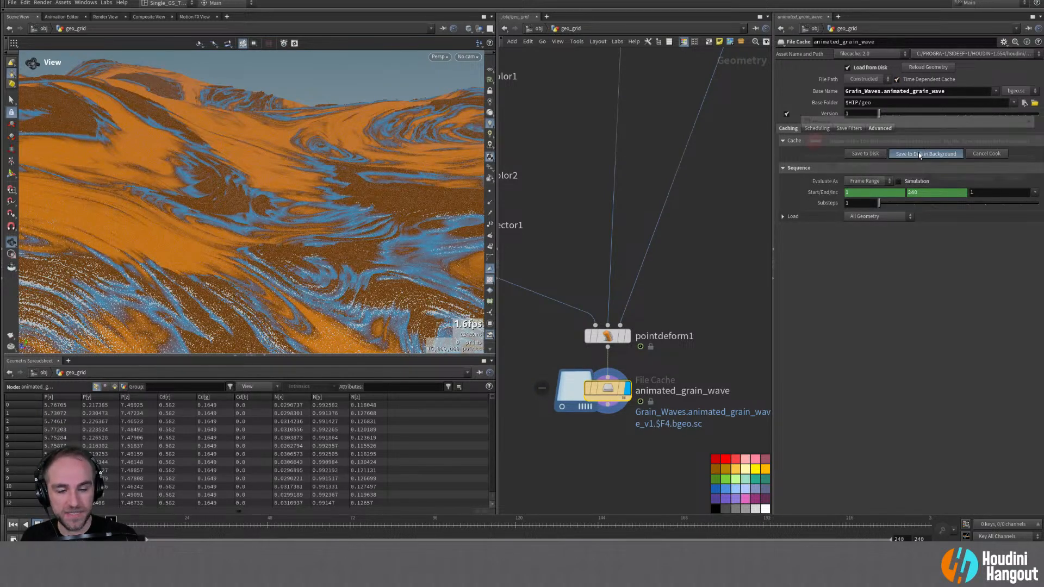
{"action": "double_click", "coordinate": [893, 181]}
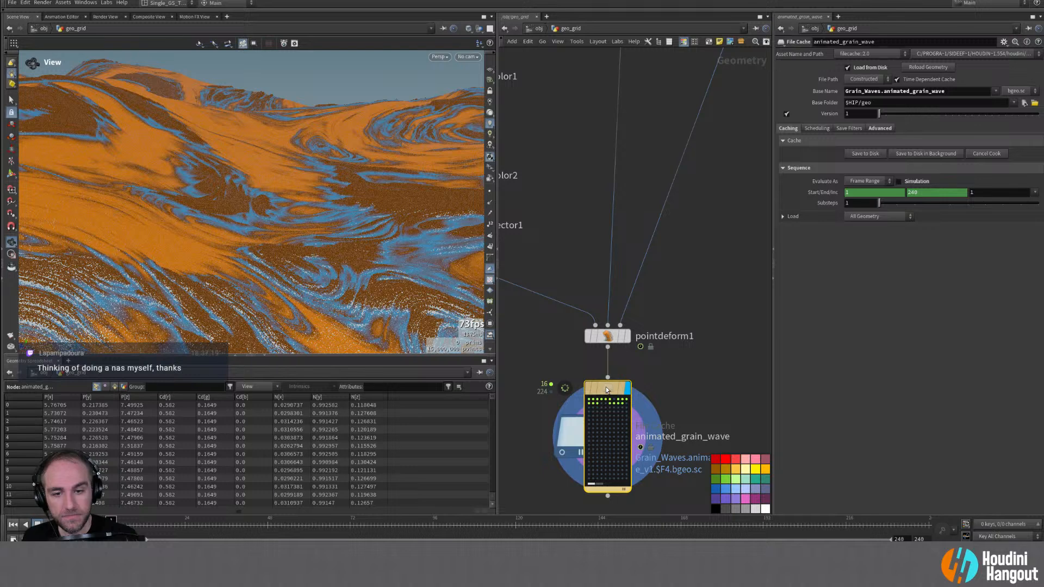
{"action": "left_click", "coordinate": [983, 153]}
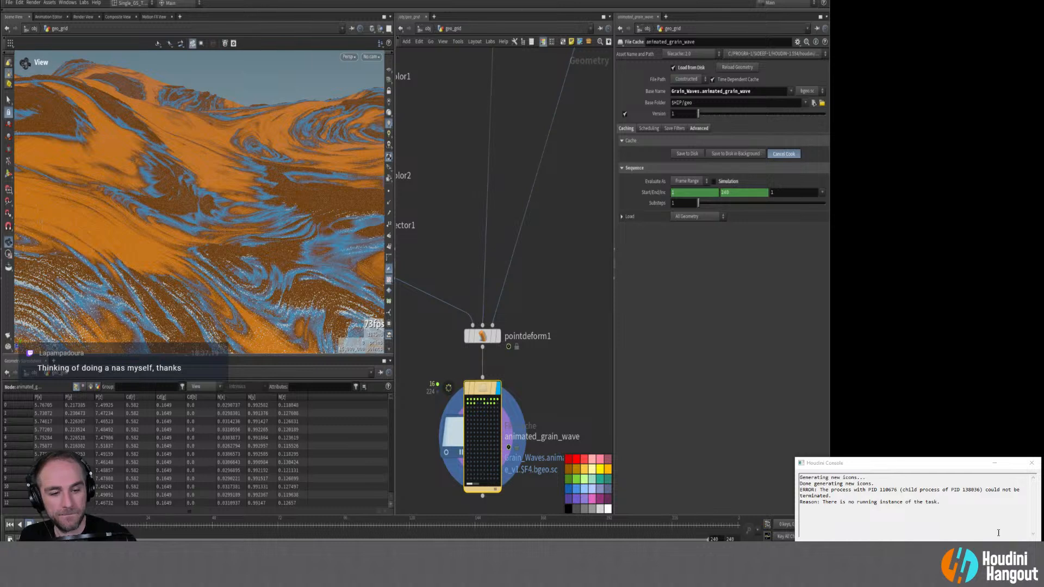
{"action": "left_click", "coordinate": [1031, 463]}
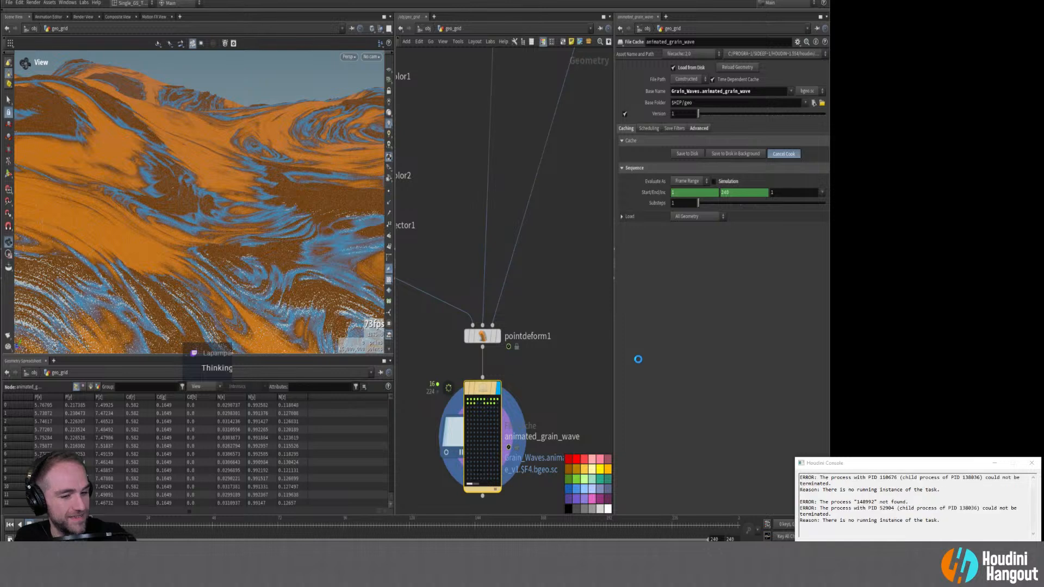
{"action": "left_click", "coordinate": [1031, 463]}
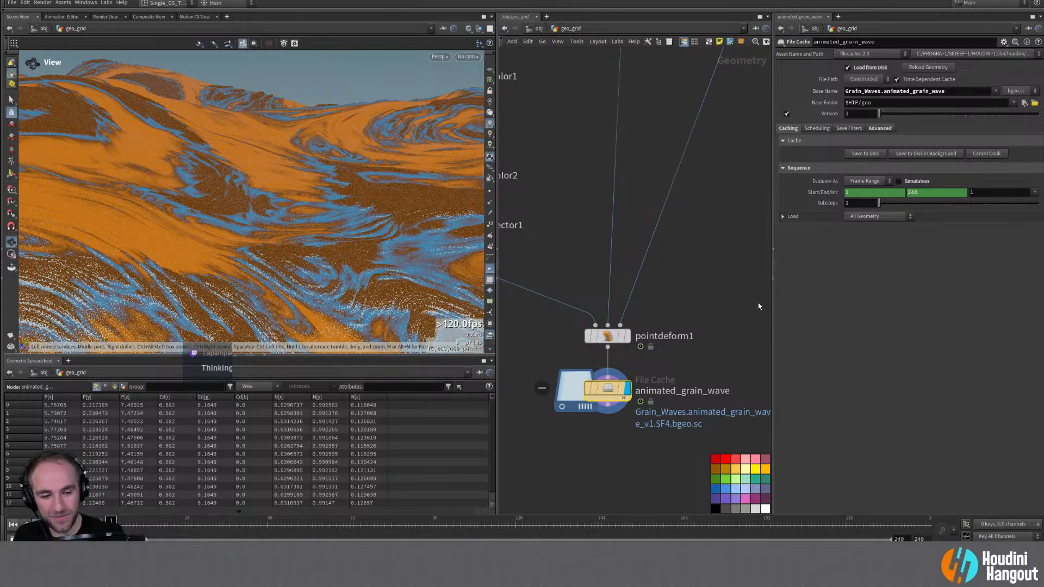
Step: Switch to NVIDIA Broadcast to check the microphone settings, and move its window out of the way
{"action": "left_click", "coordinate": [914, 517]}
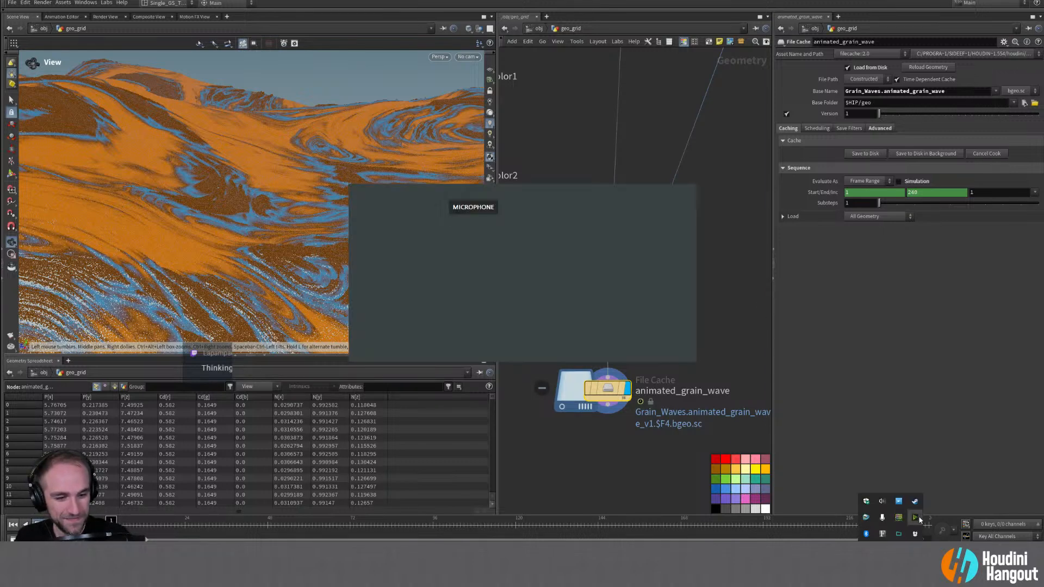
{"action": "left_click", "coordinate": [472, 207]}
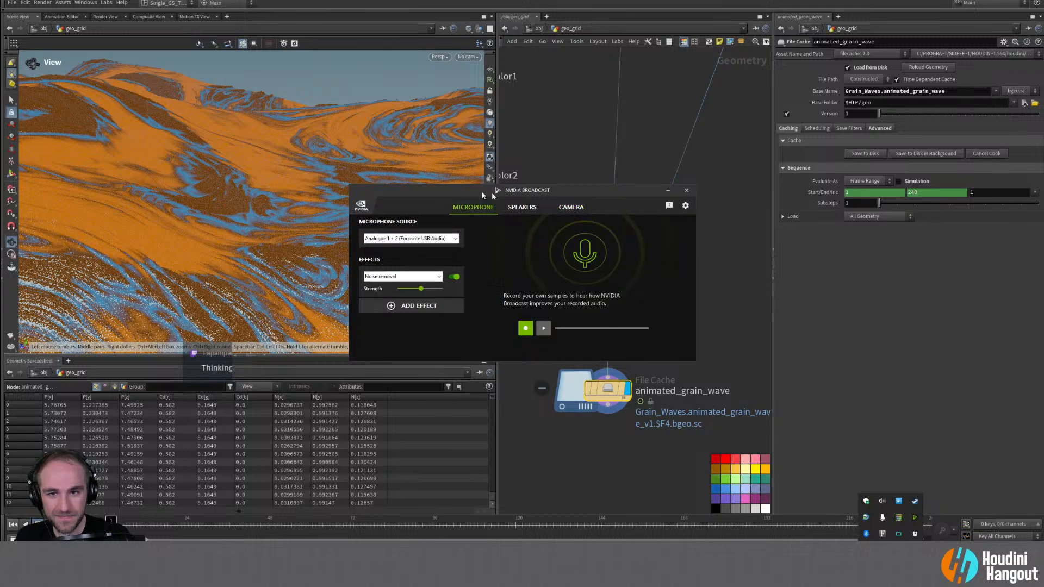
{"action": "left_click_drag", "start_coordinate": [477, 191], "coordinate": [1043, 215]}
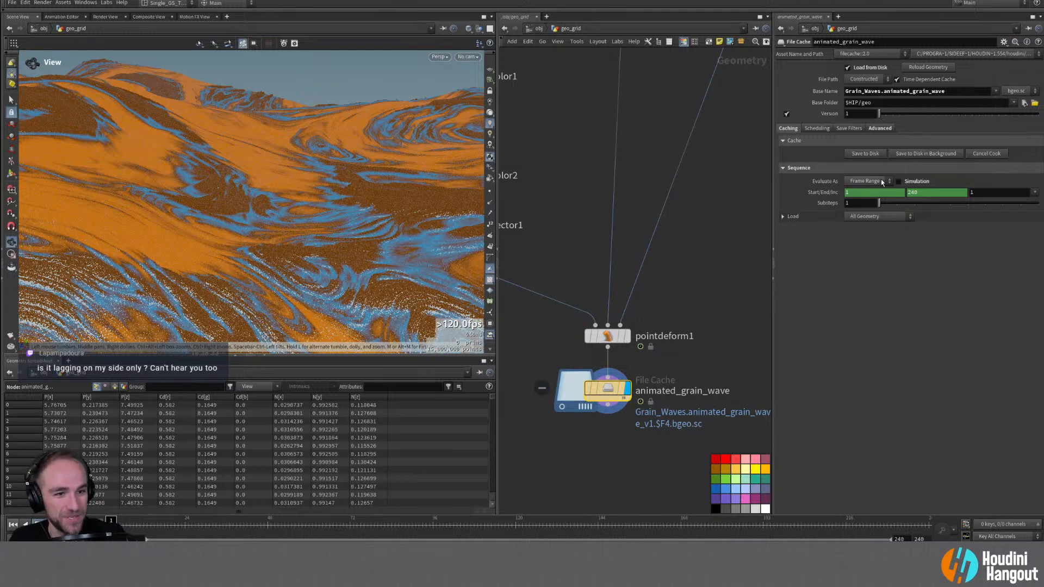
Step: Turn Simulation back on for animated_grain_wave, try the background save to disk again, and cancel the cook
{"action": "left_click", "coordinate": [898, 181]}
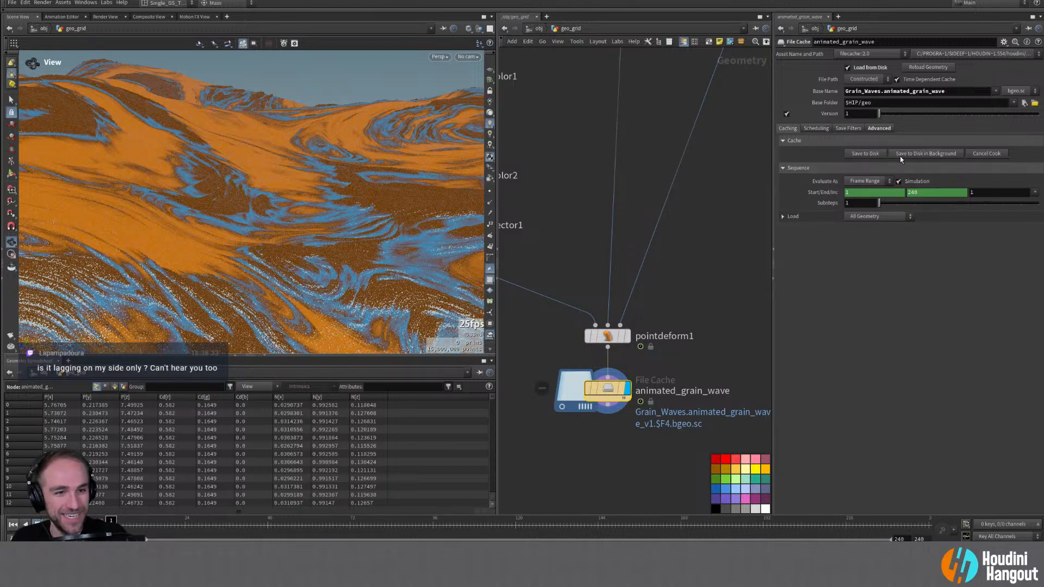
{"action": "left_click", "coordinate": [922, 153]}
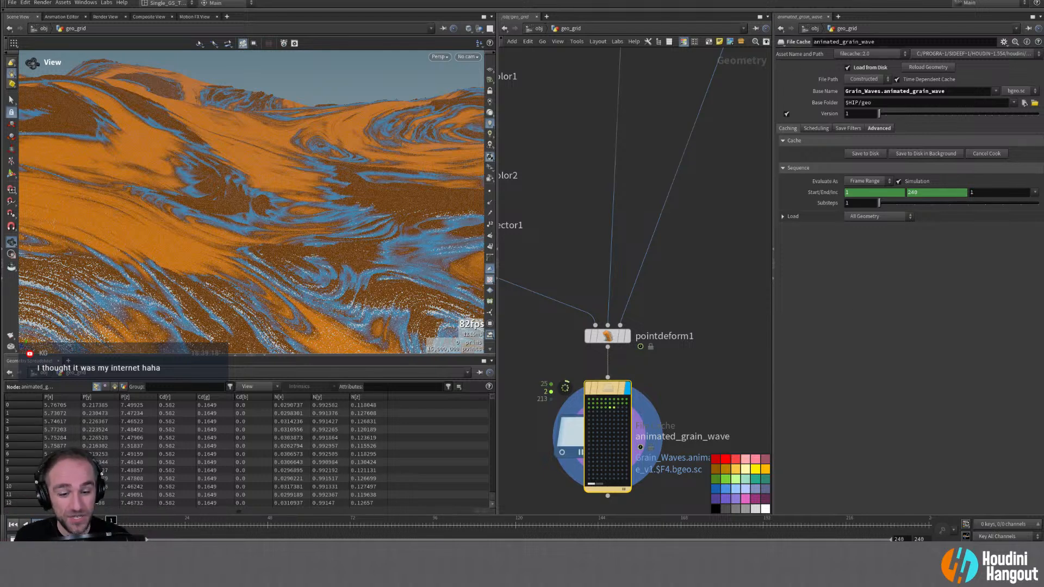
{"action": "middle_click_drag", "start_coordinate": [607, 380], "coordinate": [625, 297]}
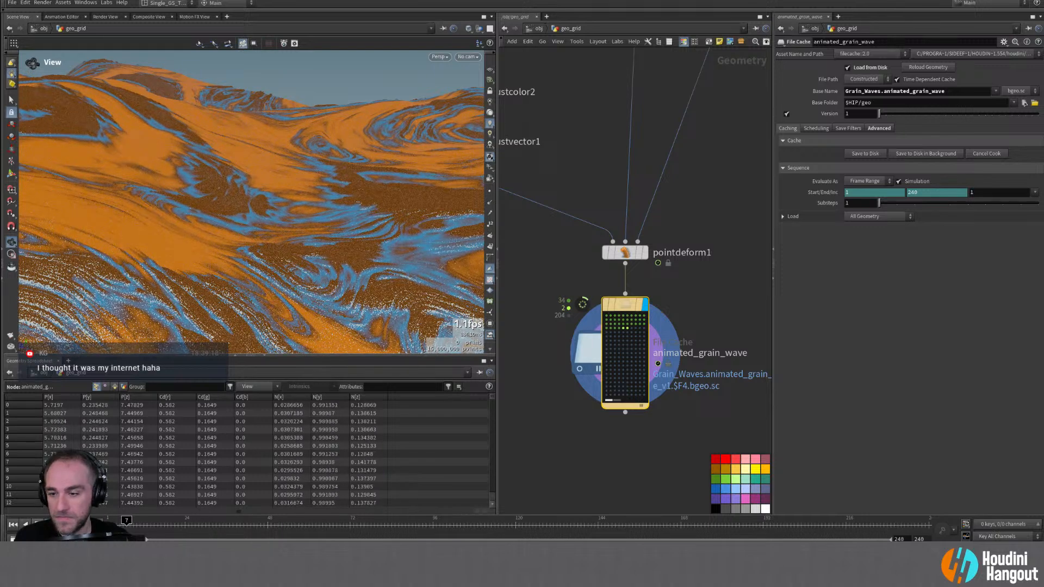
{"action": "left_click", "coordinate": [985, 154]}
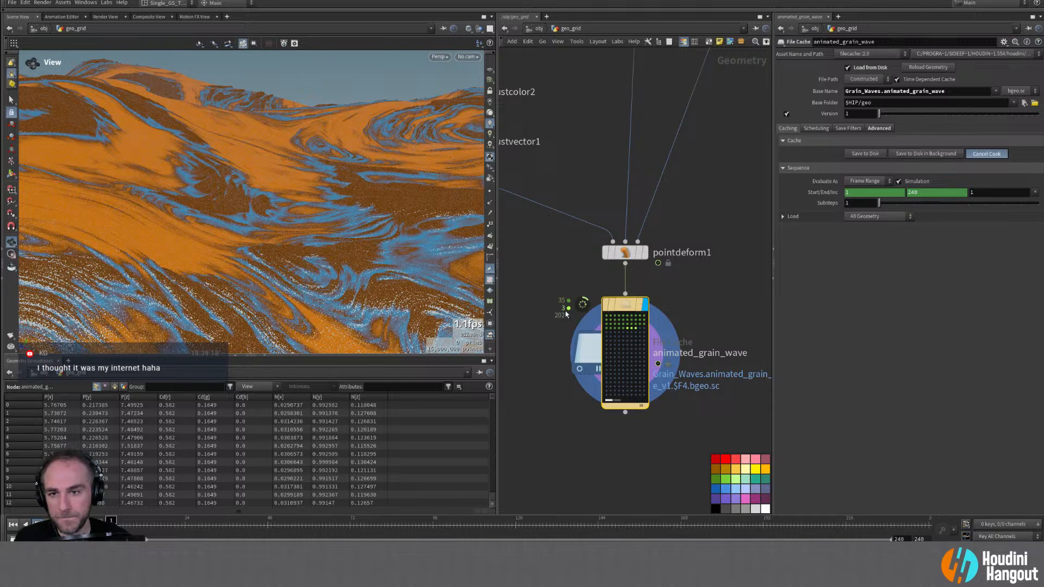
{"action": "mouse_move", "coordinate": [633, 306]}
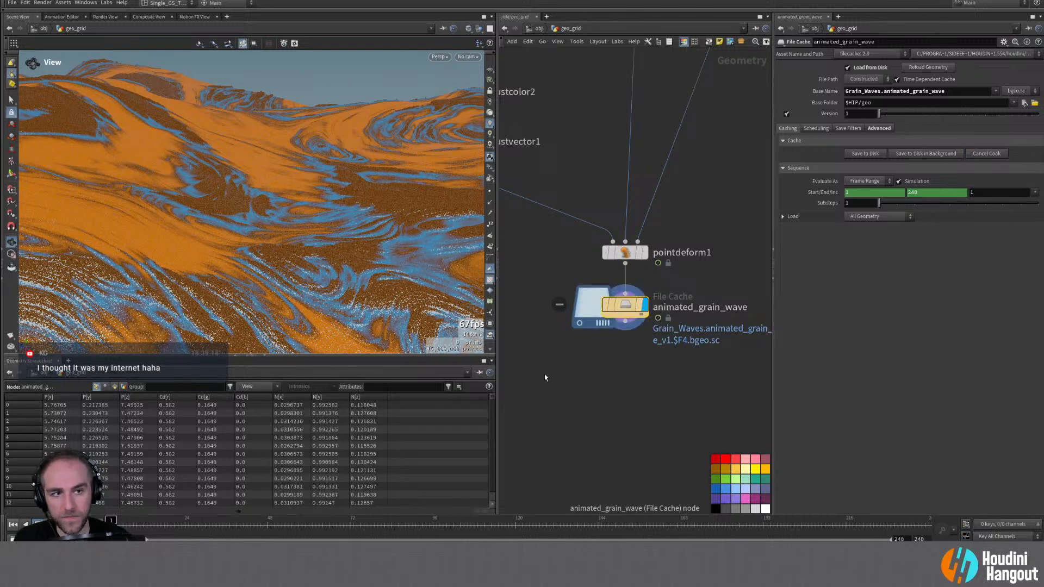
Step: Scrub to frame 4 and inspect the geometry information of animated_grain_wave
{"action": "mouse_move", "coordinate": [132, 522]}
{"action": "left_mouse_down"}
{"action": "mouse_move", "coordinate": [145, 522]}
{"action": "mouse_move", "coordinate": [117, 522]}
{"action": "left_mouse_up"}
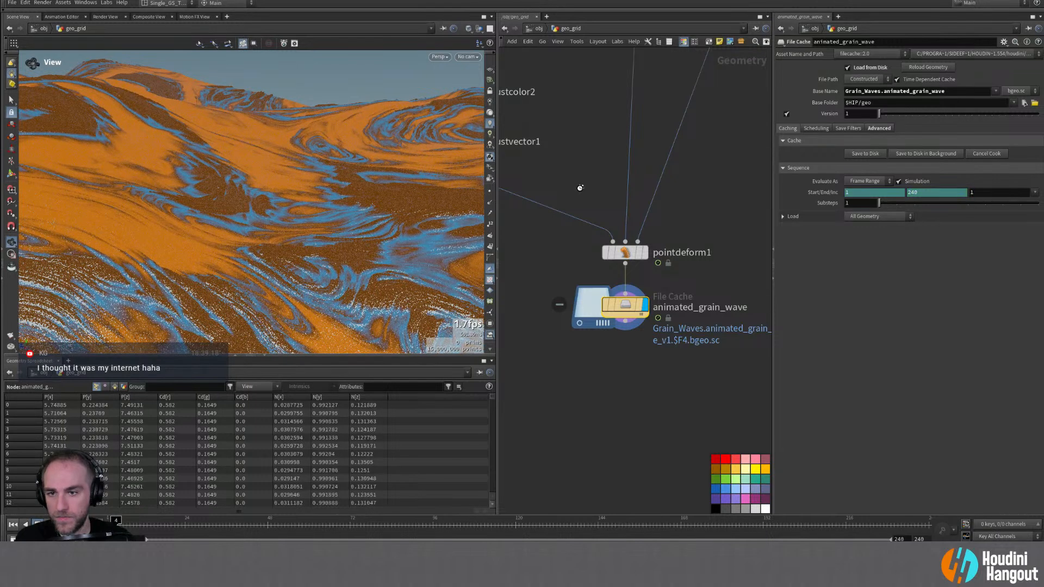
{"action": "middle_click_drag", "start_coordinate": [592, 186], "coordinate": [609, 265]}
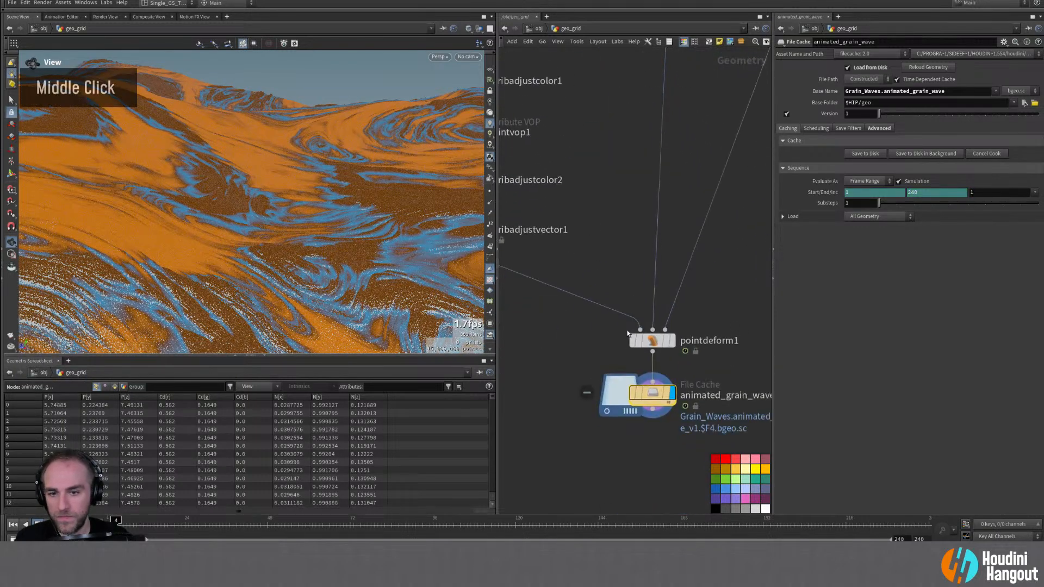
{"action": "middle_click", "coordinate": [648, 394]}
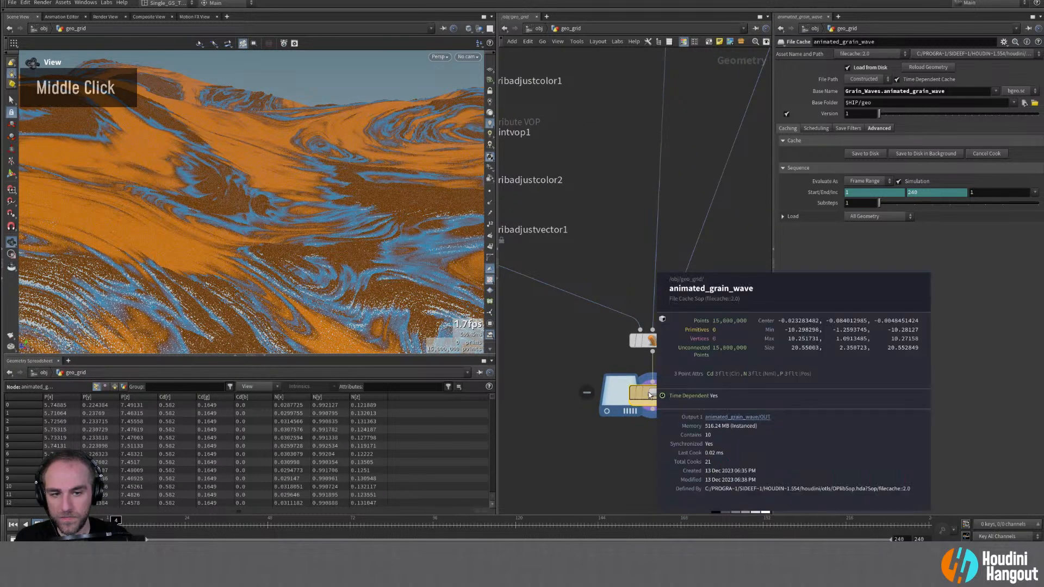
Step: Move pointreplicate1 closer to scatter1, set its points per point to 15, and check the surface
{"action": "middle_click_drag", "start_coordinate": [605, 207], "coordinate": [703, 455]}
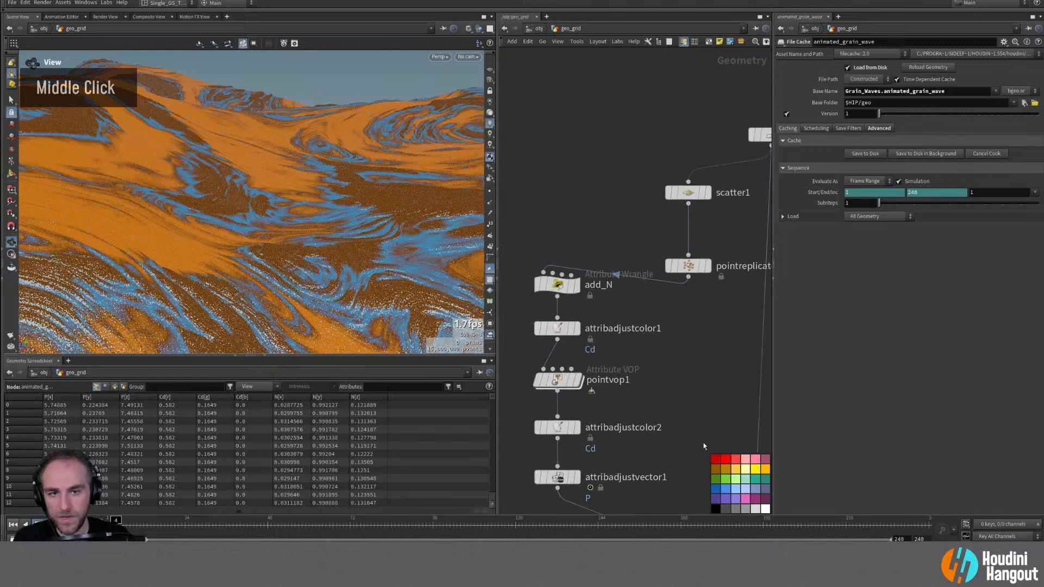
{"action": "left_click_drag", "start_coordinate": [686, 267], "coordinate": [686, 237]}
{"action": "left_click", "coordinate": [686, 237]}
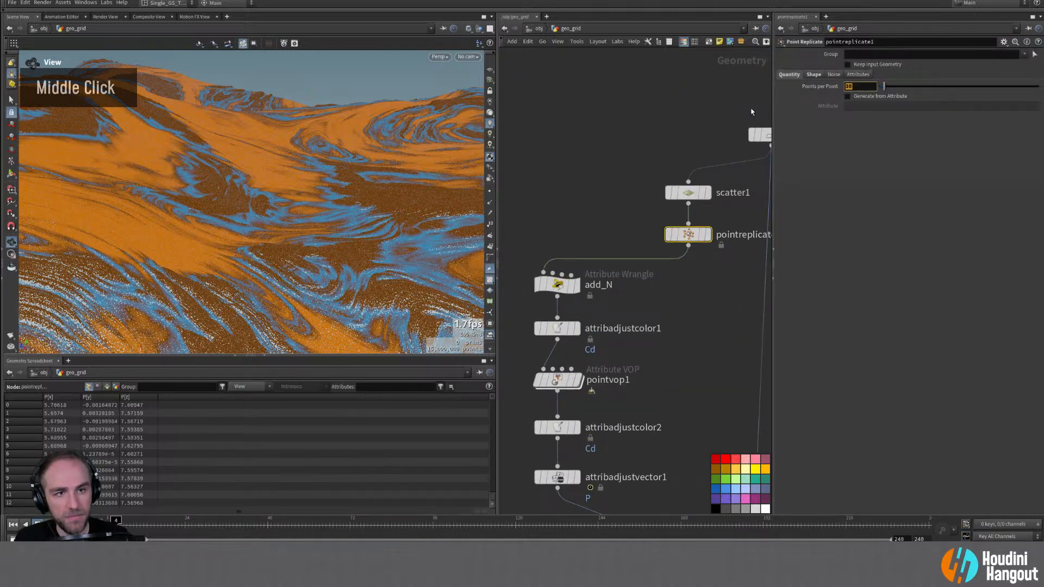
{"action": "type", "text": "15"}
{"action": "key", "text": "Return"}
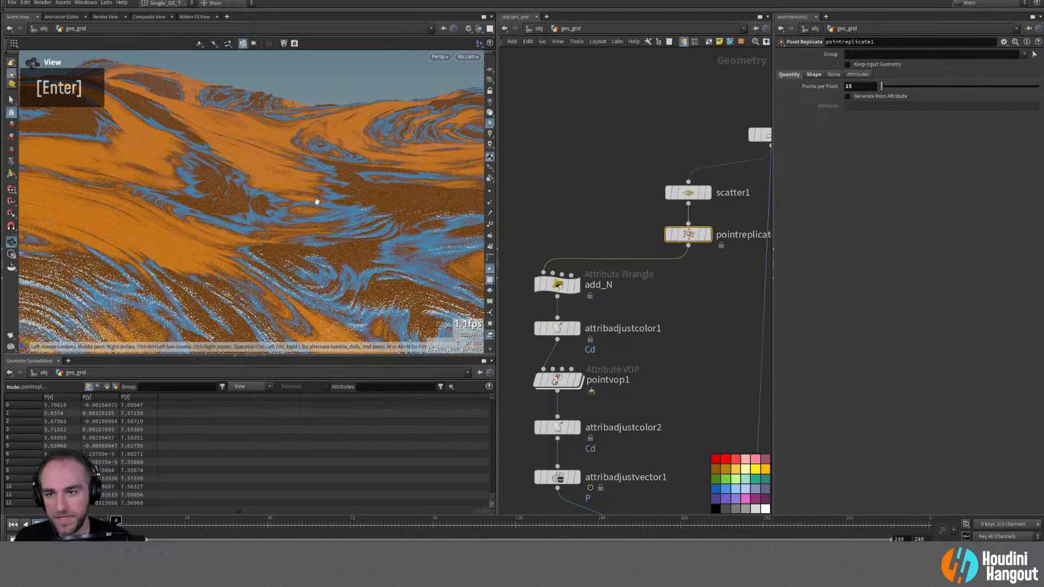
{"action": "right_click_drag", "start_coordinate": [329, 202], "coordinate": [336, 177]}
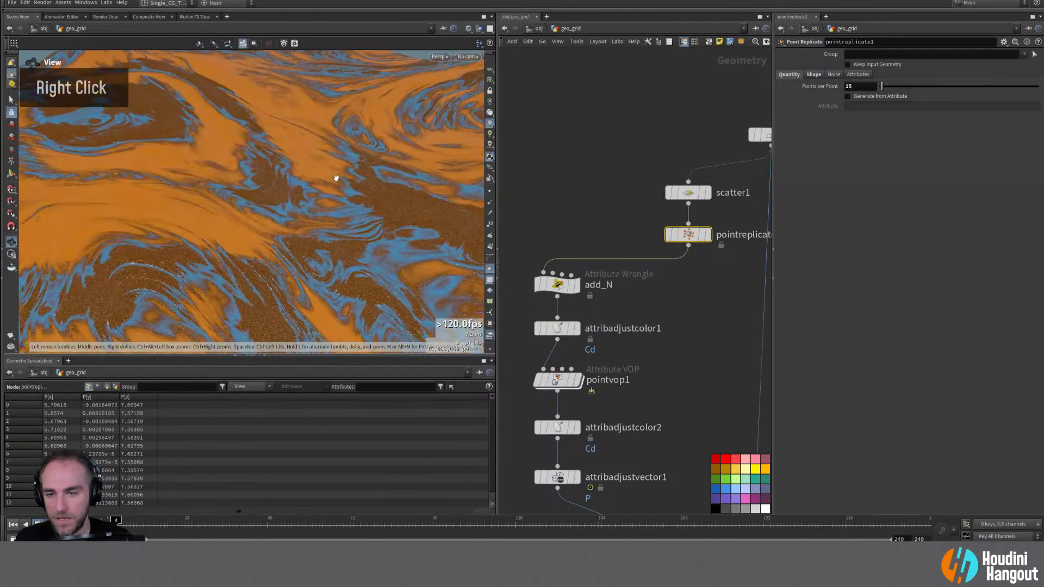
{"action": "middle_click_drag", "start_coordinate": [335, 177], "coordinate": [398, 228]}
Step: Save animated_grain_wave to disk in the background for frames 1 to 240, saving the scene first, and return to frame 1
{"action": "middle_click_drag", "start_coordinate": [662, 372], "coordinate": [556, 112]}
{"action": "left_click", "coordinate": [645, 371]}
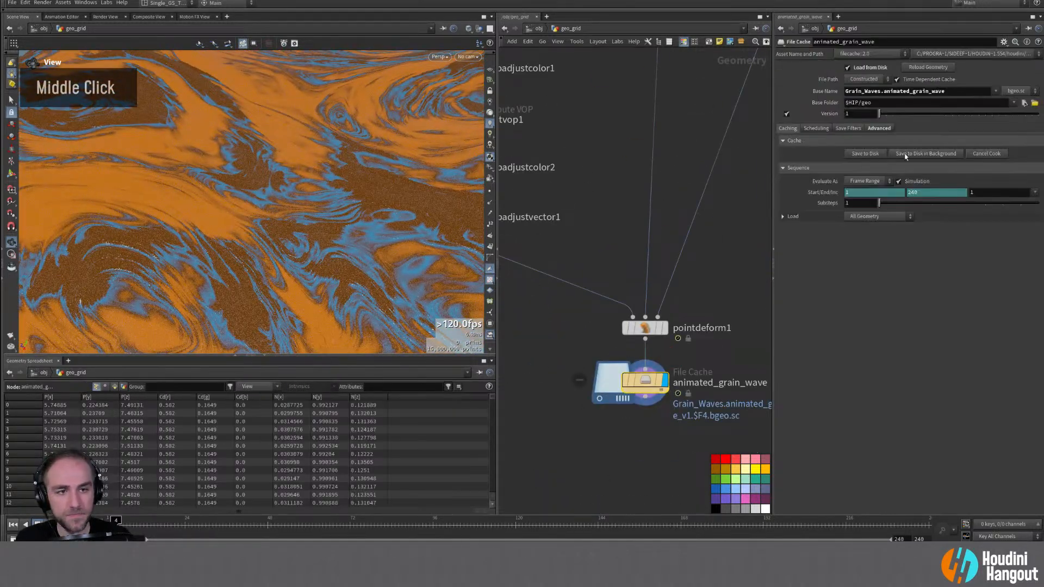
{"action": "left_click", "coordinate": [908, 154]}
{"action": "double_click", "coordinate": [904, 181]}
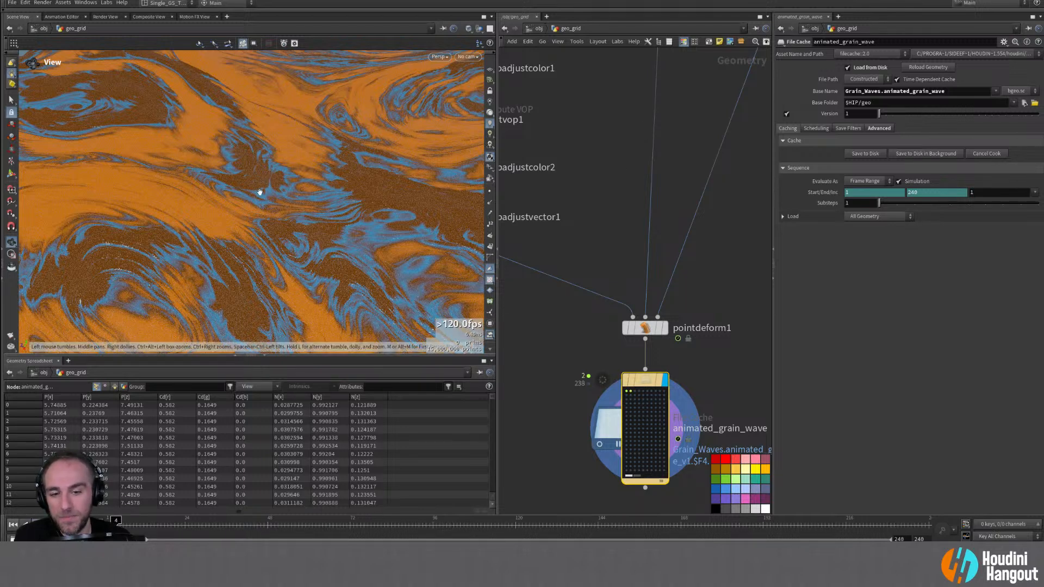
{"action": "left_click", "coordinate": [111, 523]}
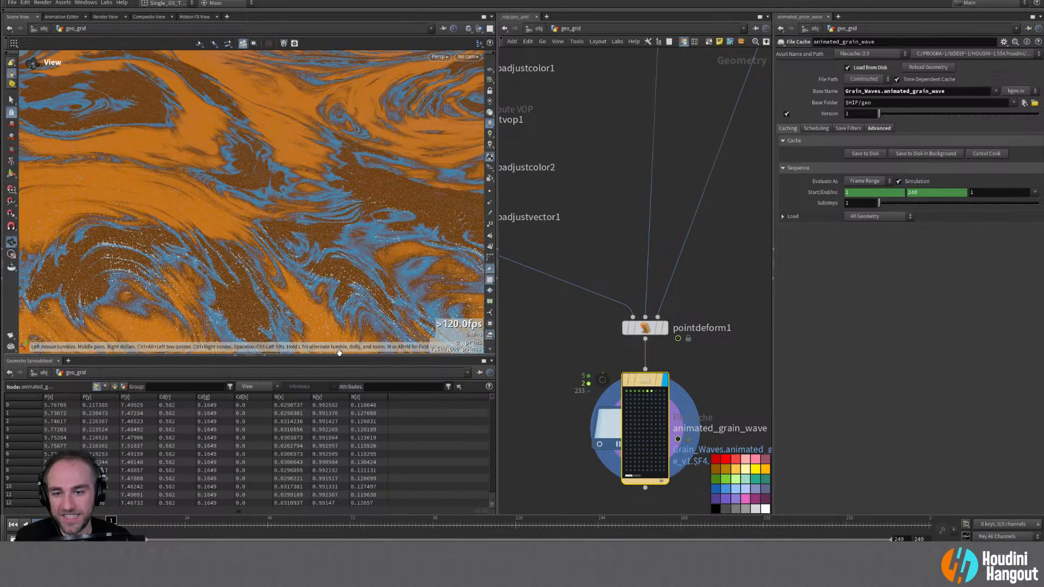
Step: Cancel the running cook of the animated_grain_wave file cache and return the playhead to frame 1
{"action": "right_click_drag", "start_coordinate": [368, 88], "coordinate": [315, 132]}
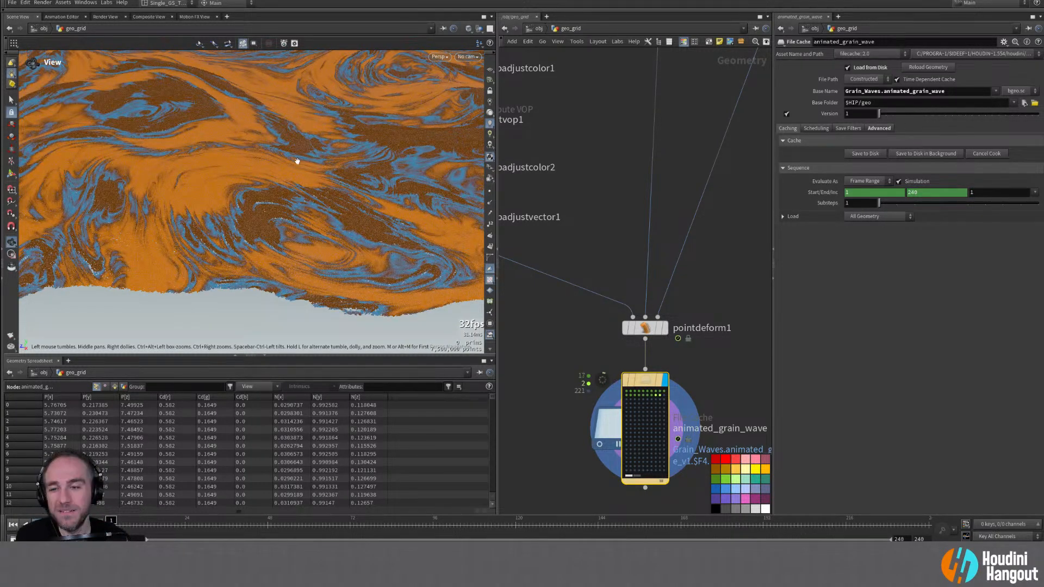
{"action": "left_click_drag", "start_coordinate": [318, 146], "coordinate": [313, 131]}
{"action": "middle_click_drag", "start_coordinate": [323, 129], "coordinate": [287, 150]}
{"action": "left_click_drag", "start_coordinate": [286, 150], "coordinate": [261, 217]}
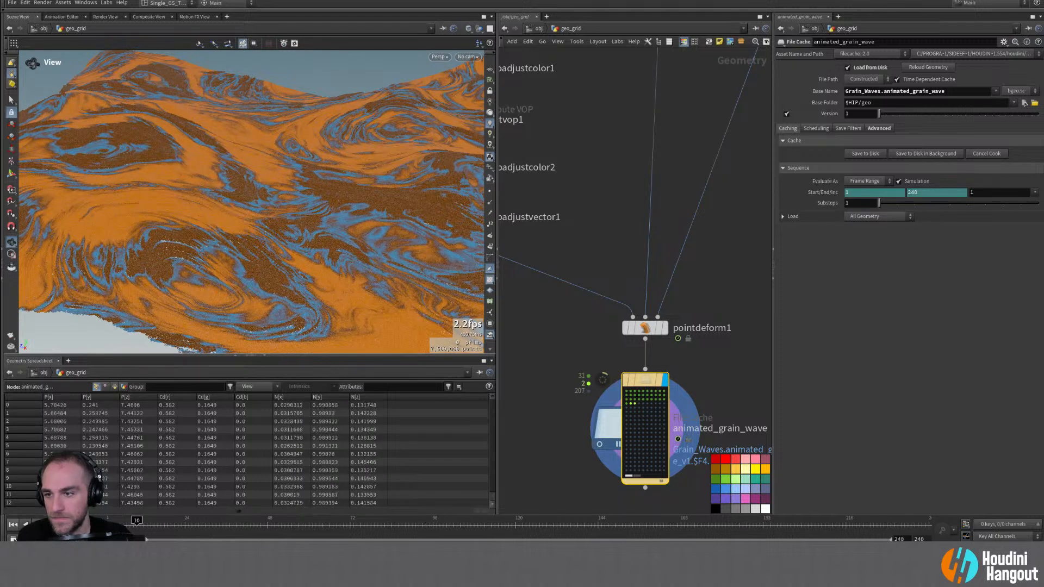
{"action": "right_click_drag", "start_coordinate": [260, 218], "coordinate": [312, 215], "text": "alt"}
{"action": "left_click_drag", "start_coordinate": [313, 215], "coordinate": [312, 203], "text": "alt"}
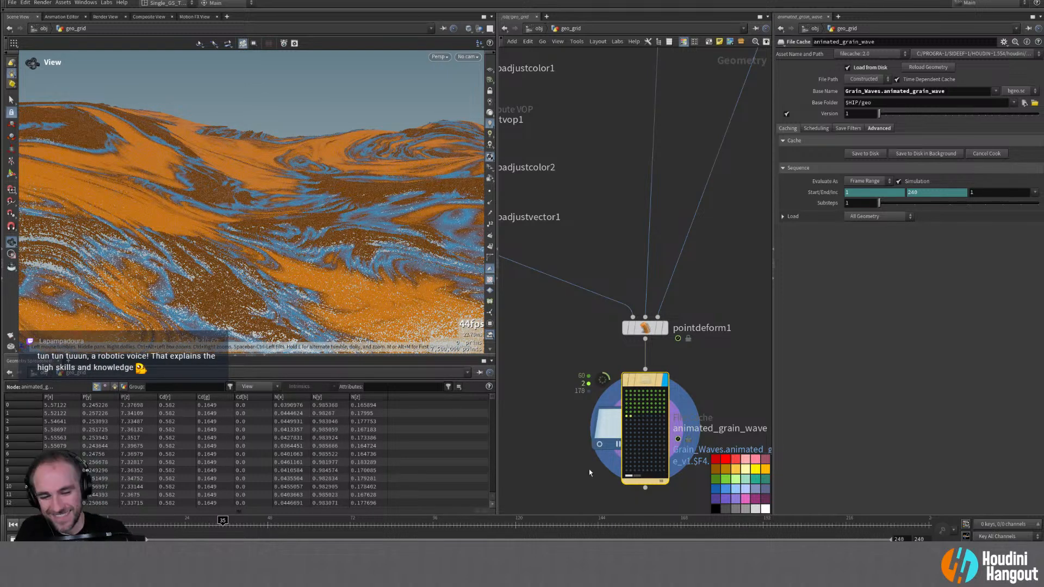
{"action": "left_click", "coordinate": [986, 154]}
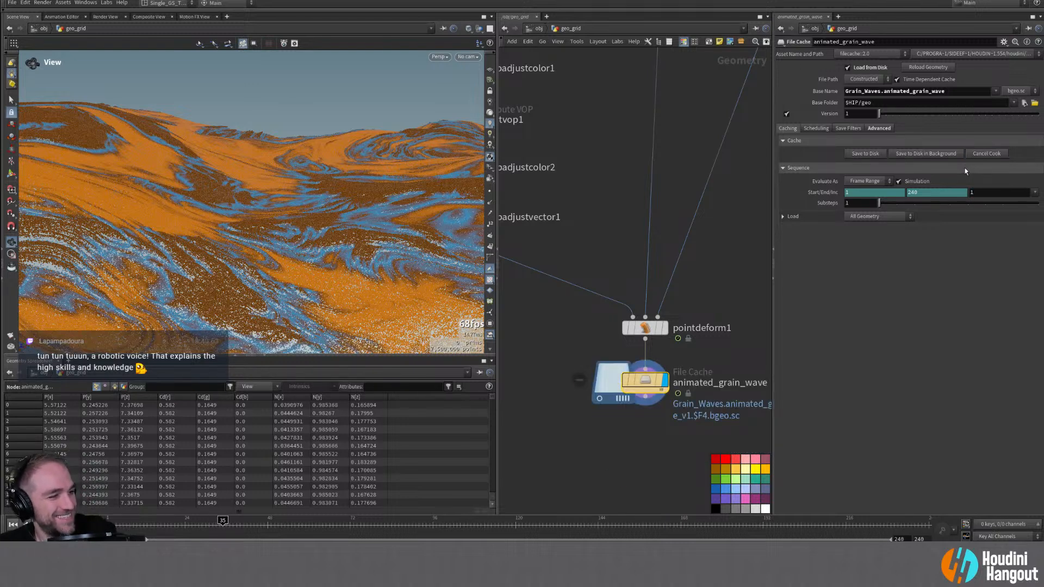
{"action": "mouse_move", "coordinate": [179, 522]}
{"action": "left_mouse_down"}
{"action": "mouse_move", "coordinate": [131, 527]}
{"action": "mouse_move", "coordinate": [183, 531]}
{"action": "mouse_move", "coordinate": [107, 531]}
{"action": "left_mouse_up"}
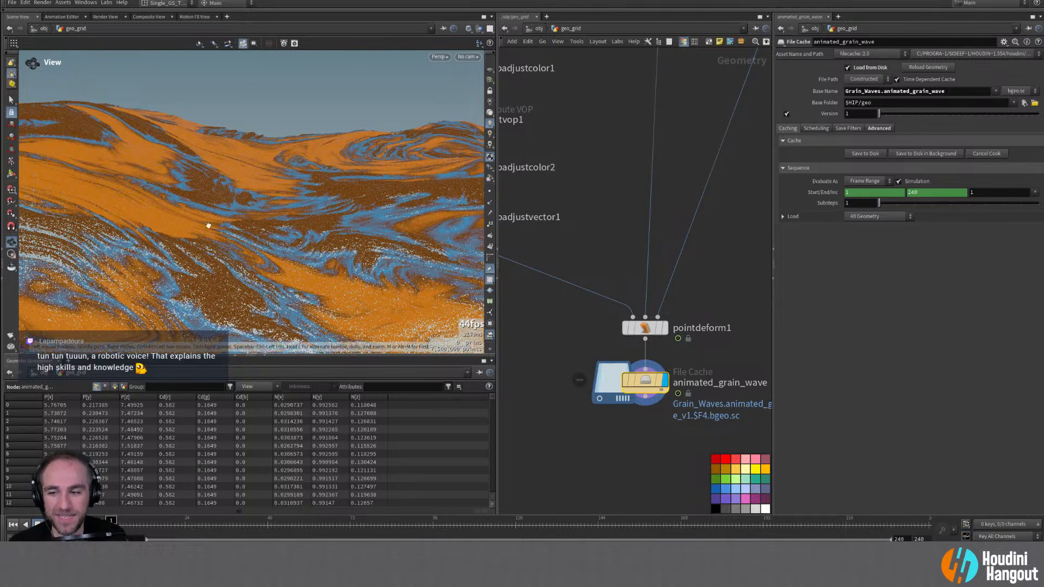
{"action": "right_click_drag", "start_coordinate": [228, 188], "coordinate": [220, 206]}
{"action": "middle_click_drag", "start_coordinate": [220, 205], "coordinate": [409, 314]}
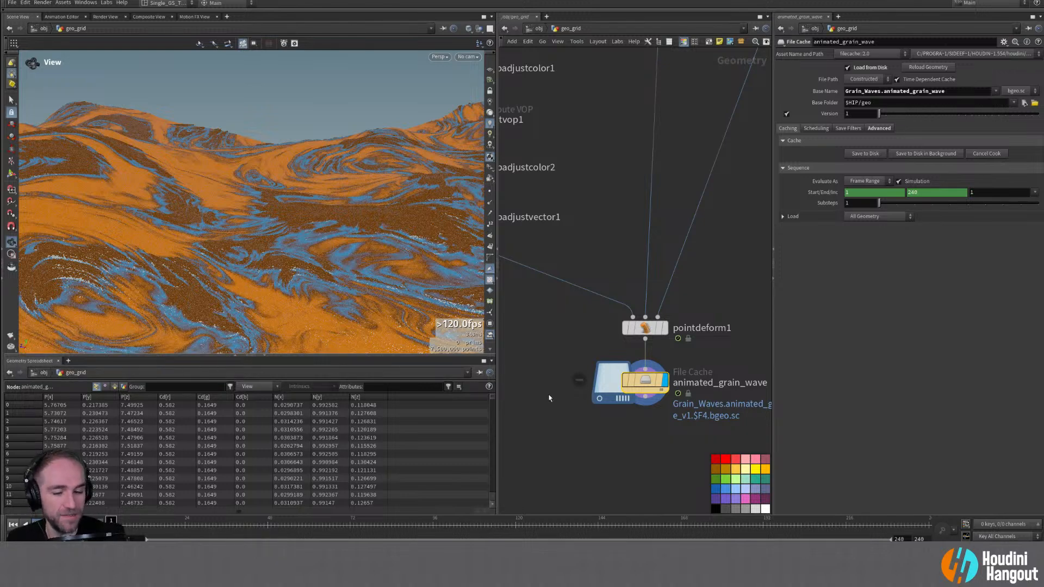
Step: Set the Points per Point of the pointreplicate1 node to 10
{"action": "middle_click_drag", "start_coordinate": [638, 457], "coordinate": [604, 421]}
{"action": "right_click_drag", "start_coordinate": [603, 422], "coordinate": [555, 345]}
{"action": "middle_click_drag", "start_coordinate": [554, 345], "coordinate": [597, 392]}
{"action": "right_click_drag", "start_coordinate": [597, 391], "coordinate": [573, 221]}
{"action": "middle_click_drag", "start_coordinate": [572, 222], "coordinate": [580, 262]}
{"action": "left_click", "coordinate": [610, 169]}
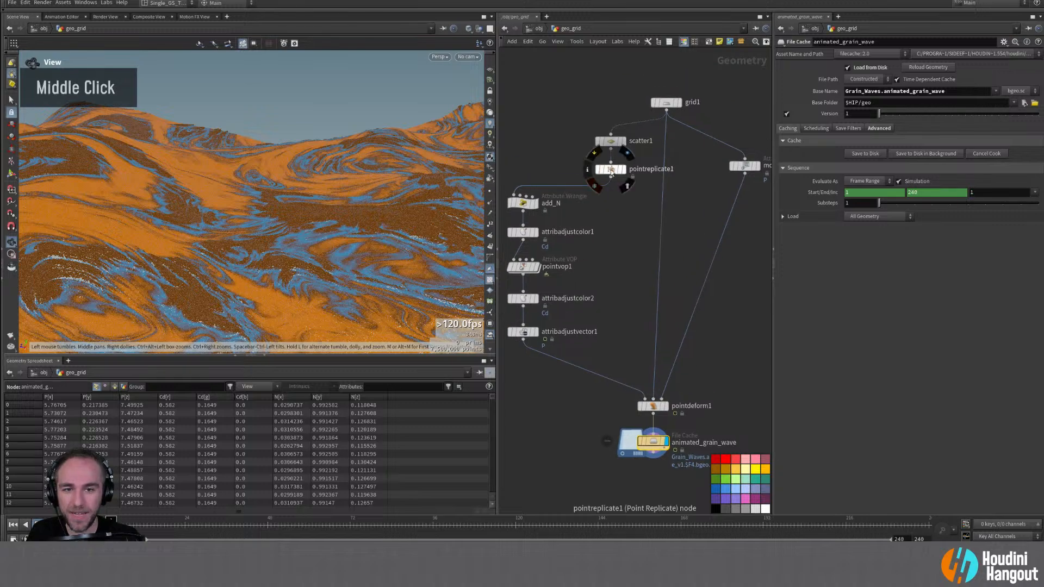
{"action": "double_click", "coordinate": [857, 87]}
{"action": "type", "text": "10"}
{"action": "key", "text": "Return"}
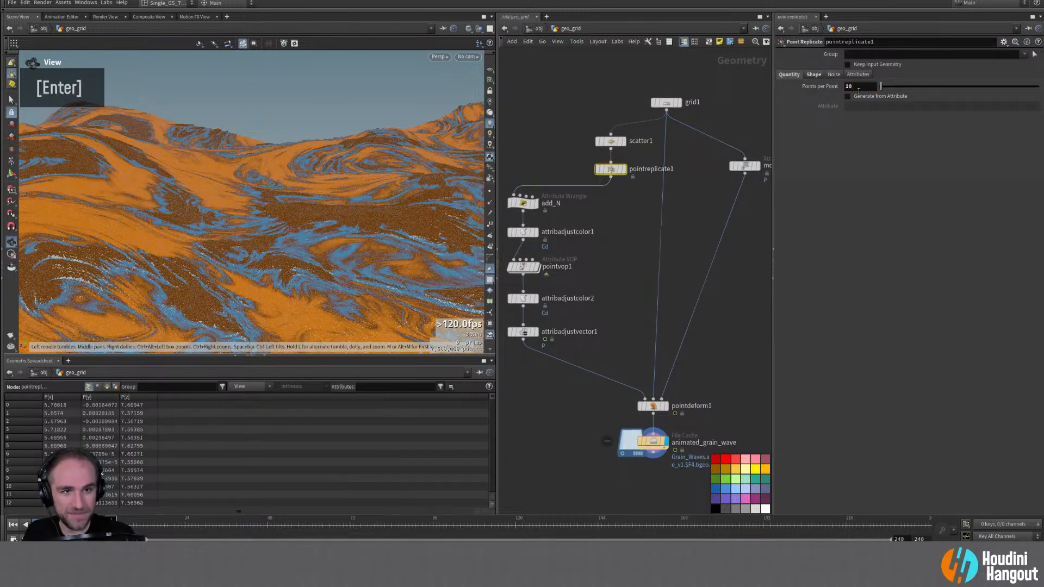
Step: Display the output of pointdeform1 in the viewport instead of the animated_grain_wave file cache
{"action": "left_click_drag", "start_coordinate": [319, 222], "coordinate": [302, 269], "text": "alt"}
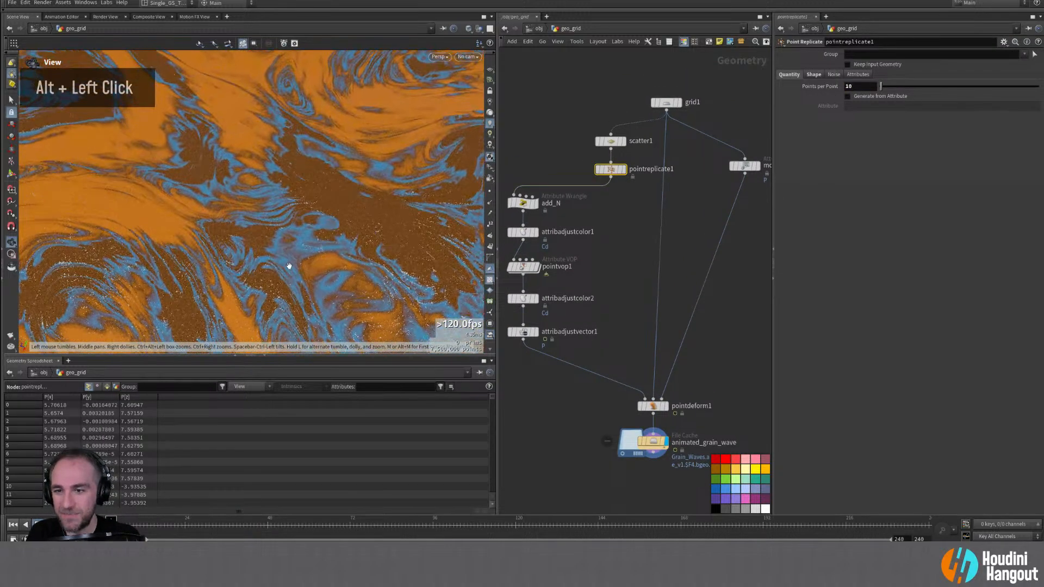
{"action": "right_click_drag", "start_coordinate": [303, 269], "coordinate": [305, 220], "text": "alt"}
{"action": "left_click_drag", "start_coordinate": [305, 220], "coordinate": [321, 229], "text": "alt"}
{"action": "right_click_drag", "start_coordinate": [321, 228], "coordinate": [326, 217], "text": "alt"}
{"action": "left_click_drag", "start_coordinate": [326, 217], "coordinate": [255, 234], "text": "alt"}
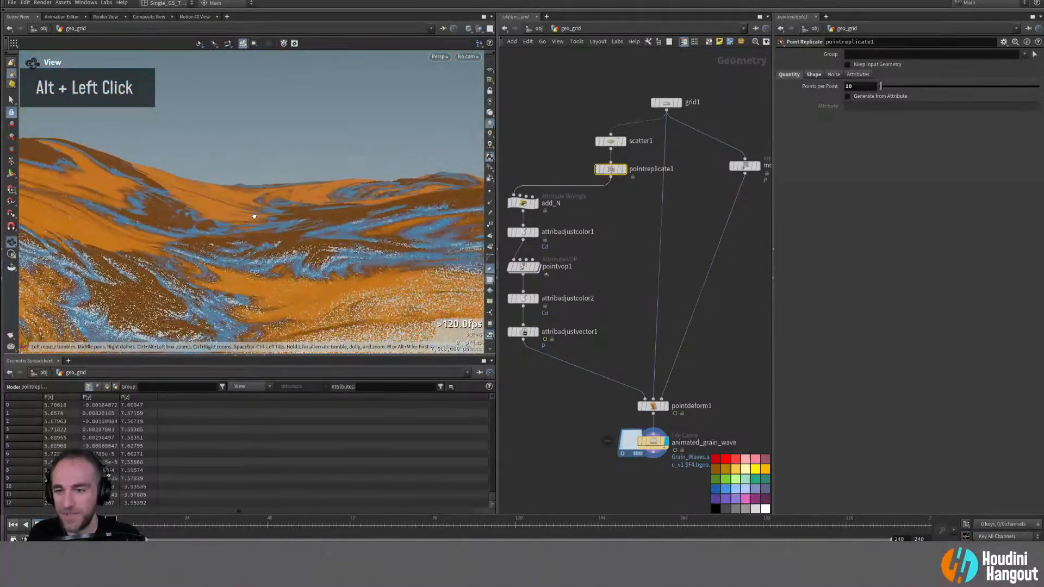
{"action": "right_click_drag", "start_coordinate": [256, 234], "coordinate": [247, 225], "text": "alt"}
{"action": "left_click_drag", "start_coordinate": [246, 226], "coordinate": [326, 304], "text": "alt"}
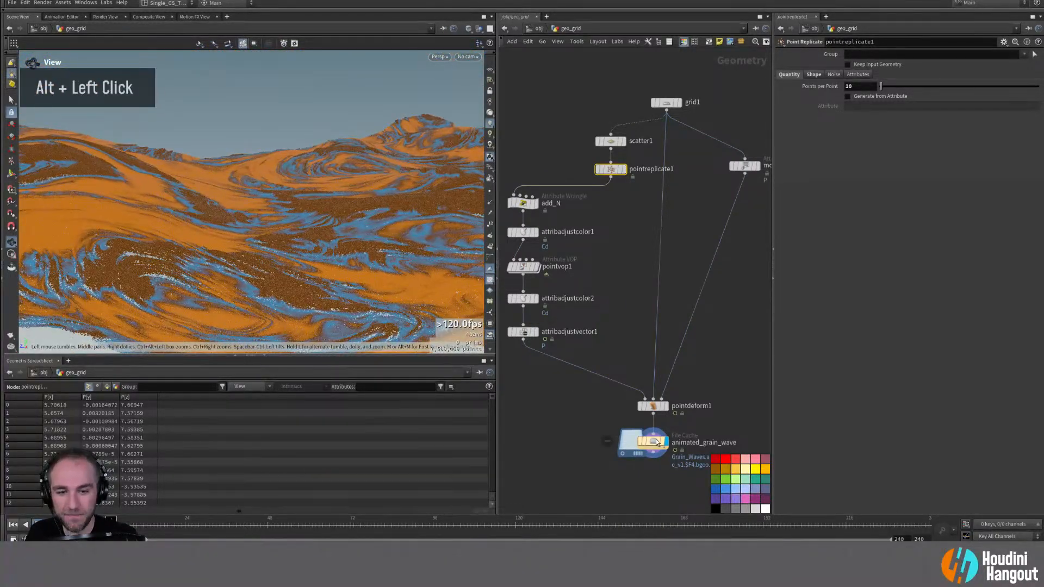
{"action": "double_click", "coordinate": [654, 407]}
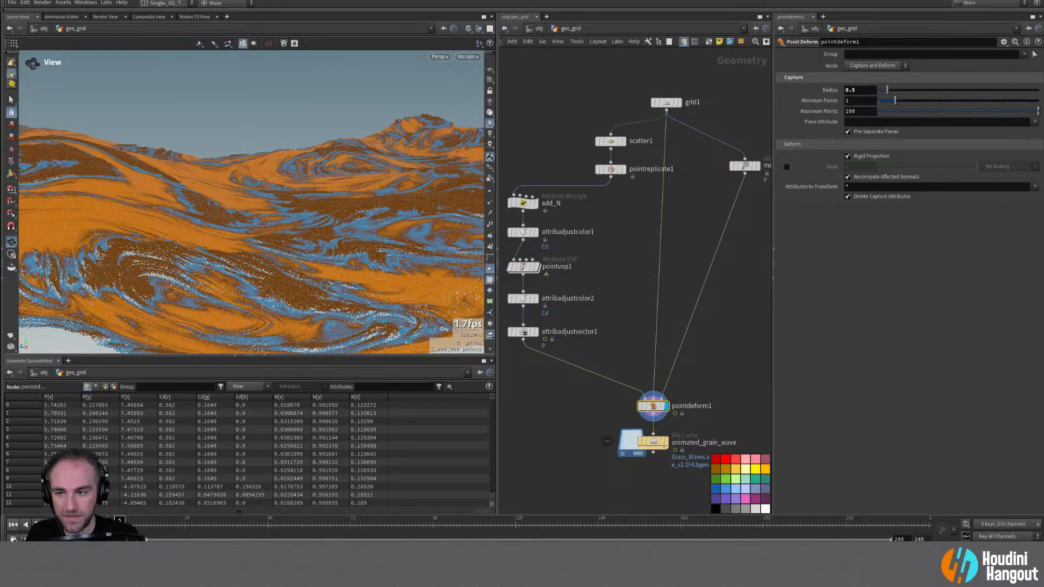
{"action": "left_click", "coordinate": [608, 307]}
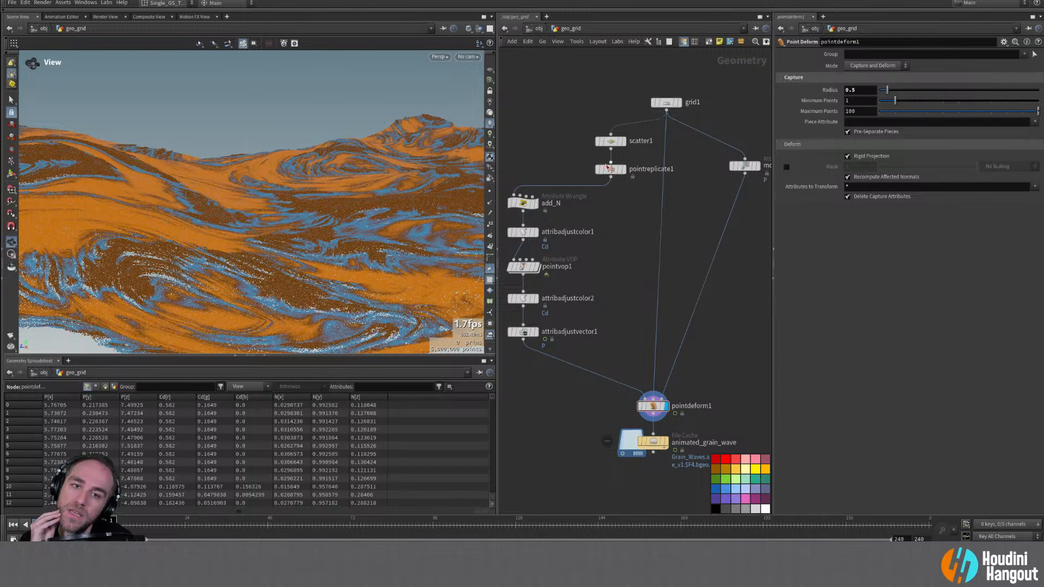
Step: Test the animation's playback with pointreplicate1 pulled out of the chain, and reinsert it between scatter1 and add_N
{"action": "mouse_move", "coordinate": [611, 173]}
{"action": "left_click_drag", "start_coordinate": [611, 173], "coordinate": [561, 466]}
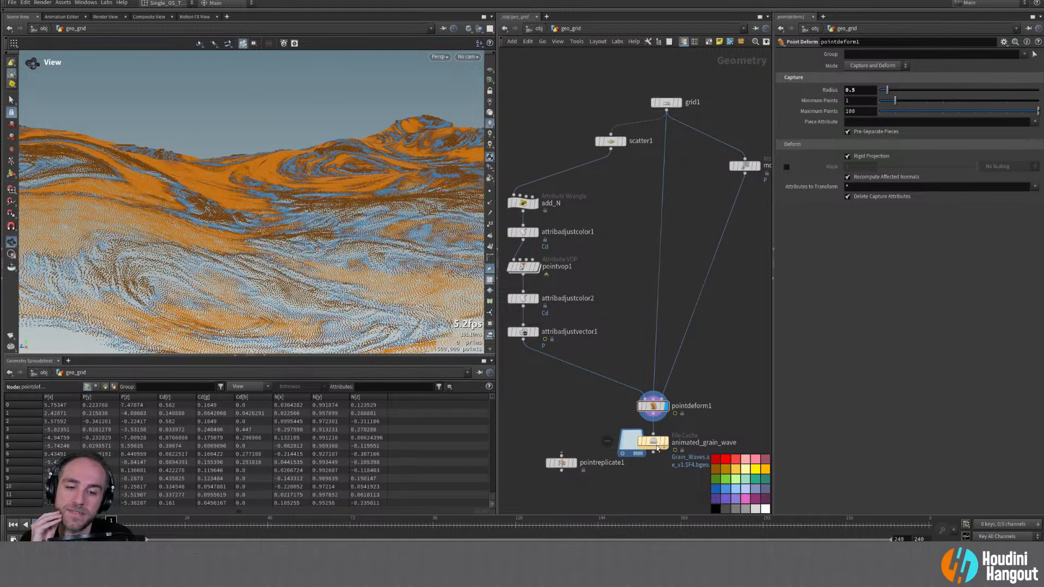
{"action": "left_click_drag", "start_coordinate": [657, 449], "coordinate": [657, 486]}
{"action": "key", "text": "Up"}
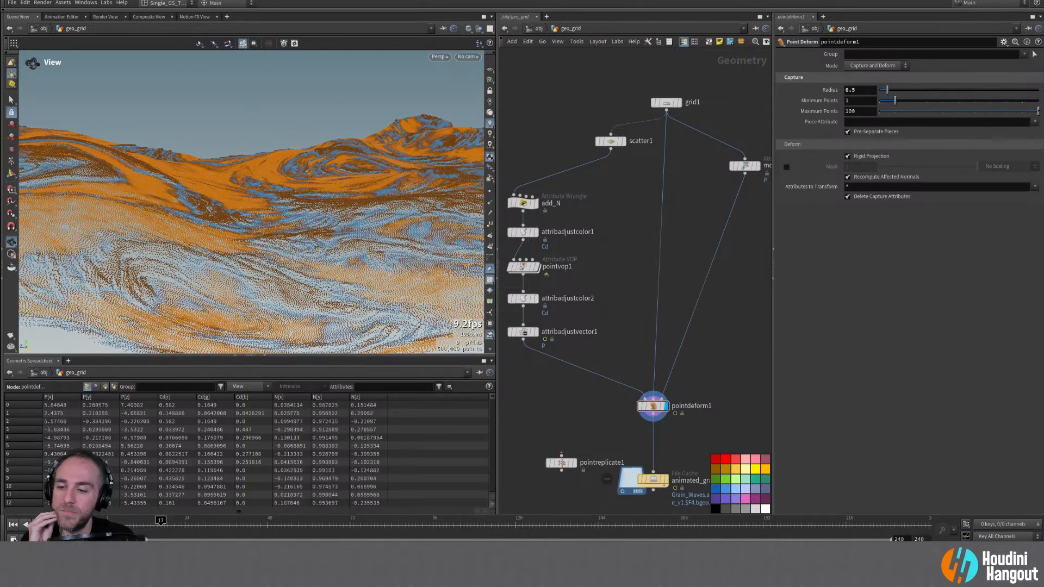
{"action": "left_click", "coordinate": [13, 524]}
{"action": "mouse_move", "coordinate": [562, 466]}
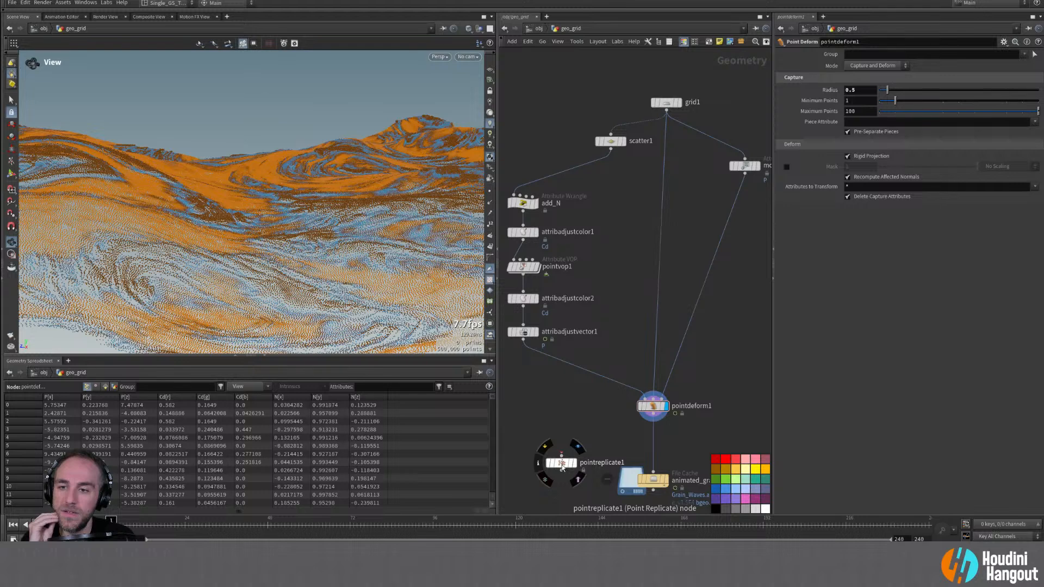
{"action": "left_click_drag", "start_coordinate": [562, 466], "coordinate": [610, 169]}
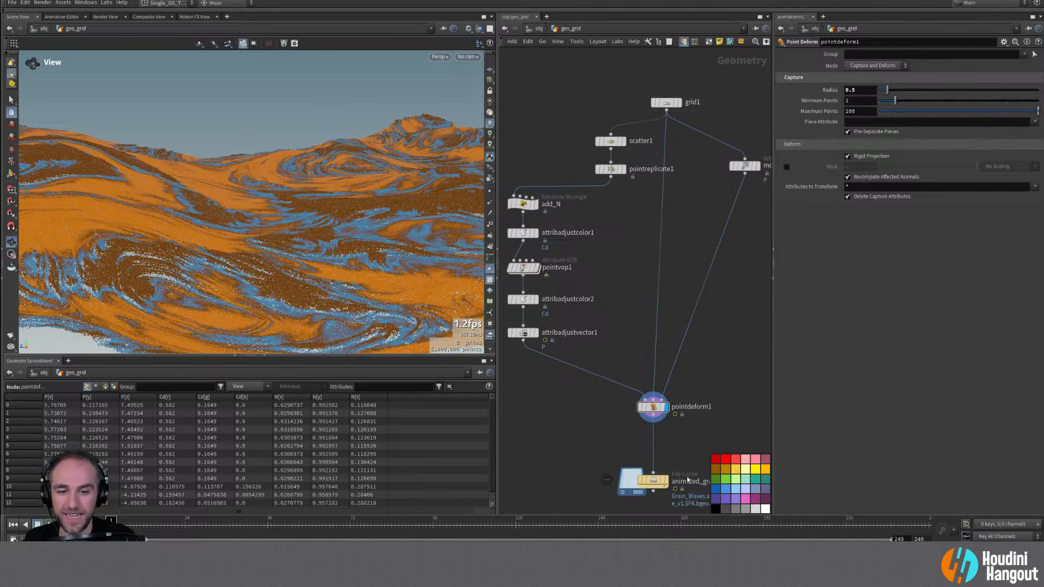
Step: Line up the nodes from scatter1 down to attribadjustvector1 in one vertical column
{"action": "left_click_drag", "start_coordinate": [510, 174], "coordinate": [569, 343]}
{"action": "left_click_drag", "start_coordinate": [573, 103], "coordinate": [568, 189]}
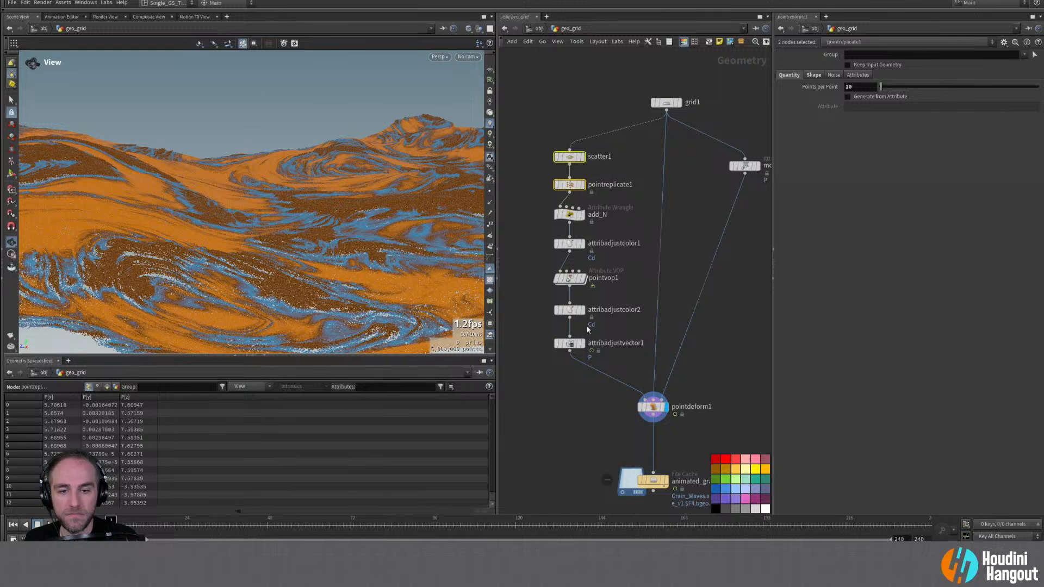
Step: Play back pointdeform1 with attribadjustvector1 bypassed for comparison, and re-enable attribadjustvector1
{"action": "double_click", "coordinate": [569, 344]}
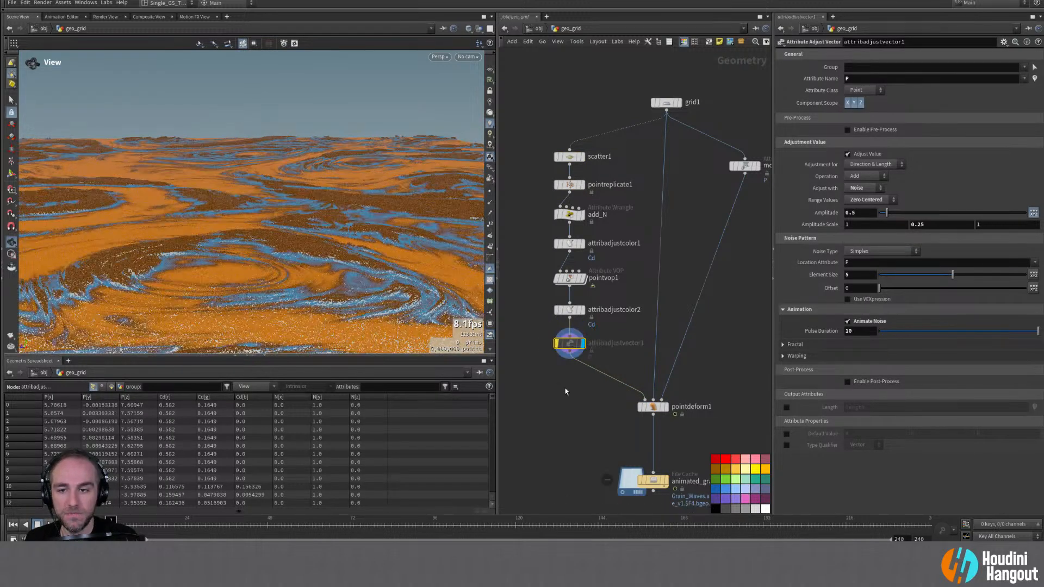
{"action": "double_click", "coordinate": [653, 406]}
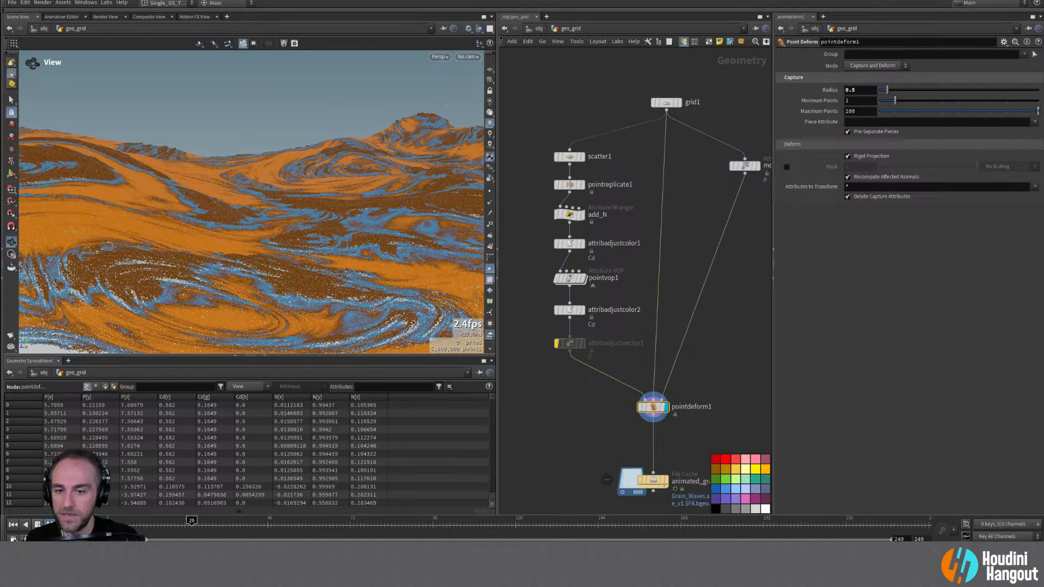
{"action": "left_click", "coordinate": [556, 343]}
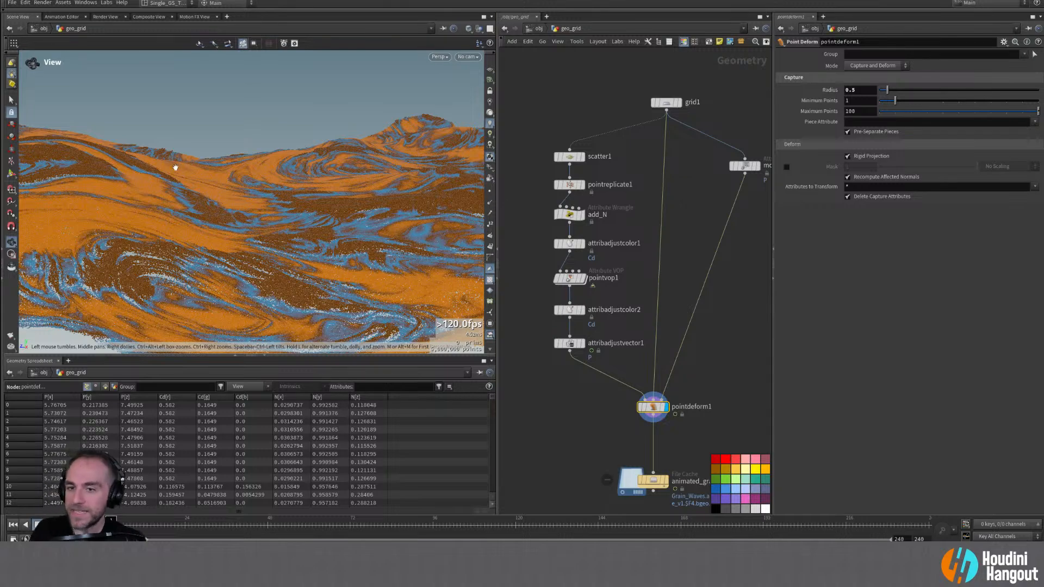
{"action": "left_click_drag", "start_coordinate": [320, 155], "coordinate": [289, 191], "text": "alt"}
{"action": "right_click_drag", "start_coordinate": [289, 191], "coordinate": [315, 179], "text": "alt"}
{"action": "mouse_move", "coordinate": [314, 179]}
{"action": "left_mouse_down", "text": "alt"}
{"action": "mouse_move", "coordinate": [275, 164]}
{"action": "mouse_move", "coordinate": [310, 174]}
{"action": "left_mouse_up", "text": "alt"}
{"action": "middle_click_drag", "start_coordinate": [310, 174], "coordinate": [283, 182], "text": "alt"}
{"action": "right_click_drag", "start_coordinate": [283, 182], "coordinate": [254, 190], "text": "alt"}
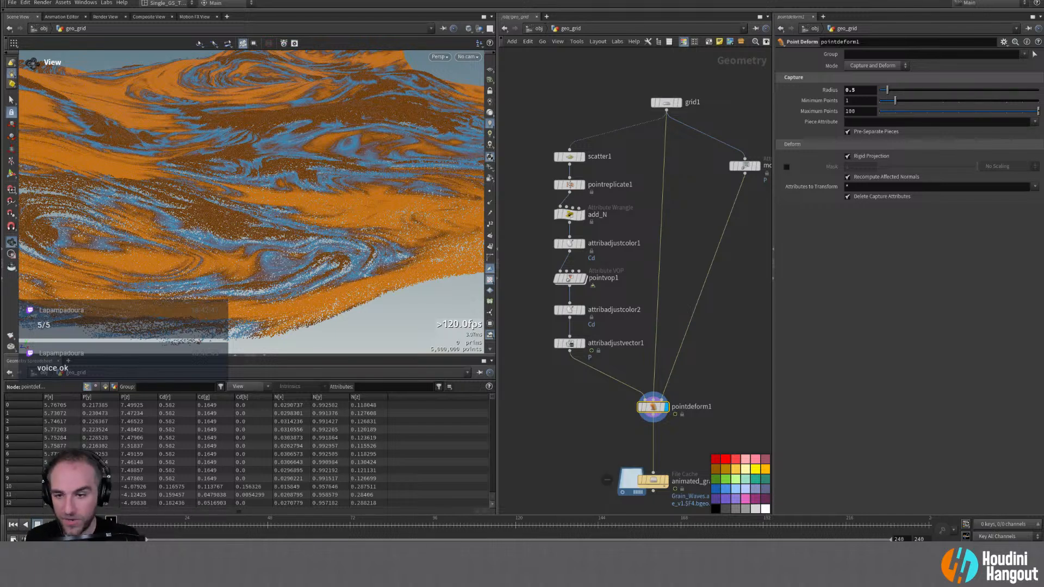
{"action": "middle_click_drag", "start_coordinate": [571, 429], "coordinate": [566, 422]}
{"action": "right_click_drag", "start_coordinate": [566, 422], "coordinate": [566, 415]}
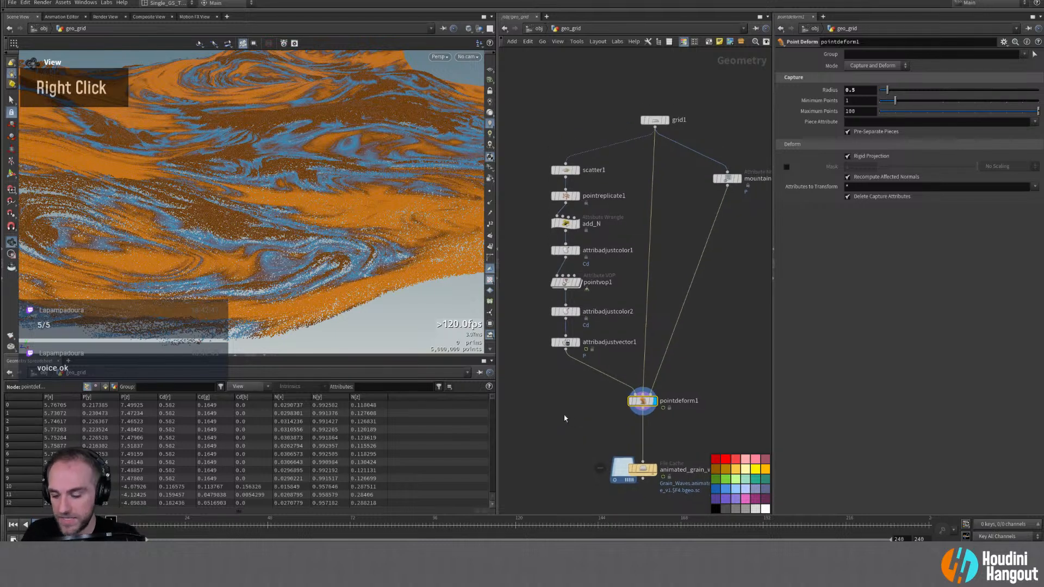
Step: Go up to the object level and rename the geo_grid geometry object as anim_grain_grid
{"action": "key", "text": "u"}
{"action": "double_click", "coordinate": [638, 180]}
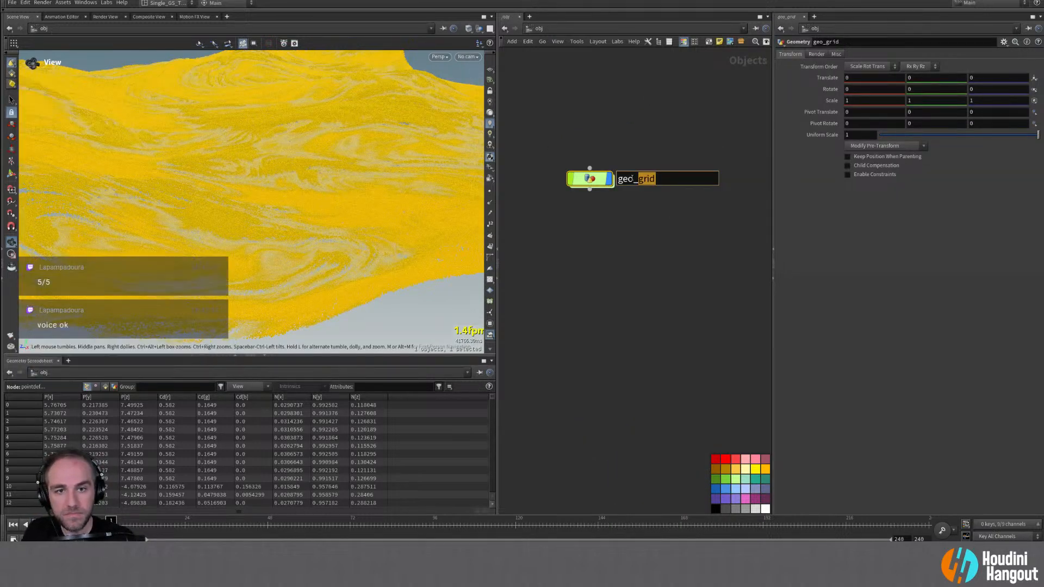
{"action": "double_click", "coordinate": [663, 182]}
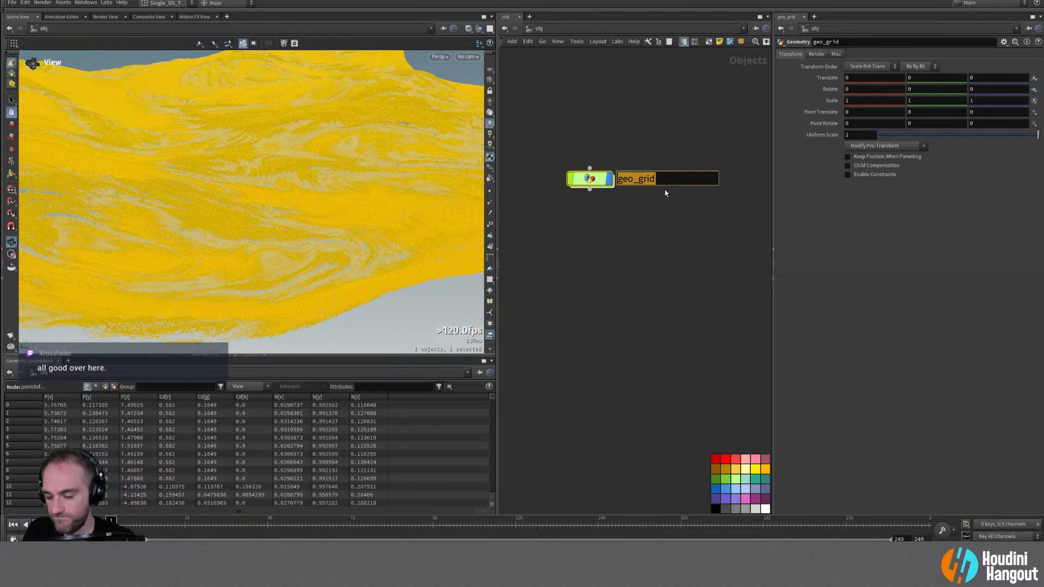
{"action": "type", "text": "aniuma"}
{"action": "key", "text": "BackSpace"}
{"action": "key", "text": "BackSpace"}
{"action": "key", "text": "BackSpace"}
{"action": "type", "text": "m_a"}
{"action": "key", "text": "BackSpace"}
{"action": "type", "text": "grain_fs"}
{"action": "key", "text": "BackSpace"}
{"action": "key", "text": "BackSpace"}
{"action": "type", "text": "grid"}
{"action": "key", "text": "Return"}
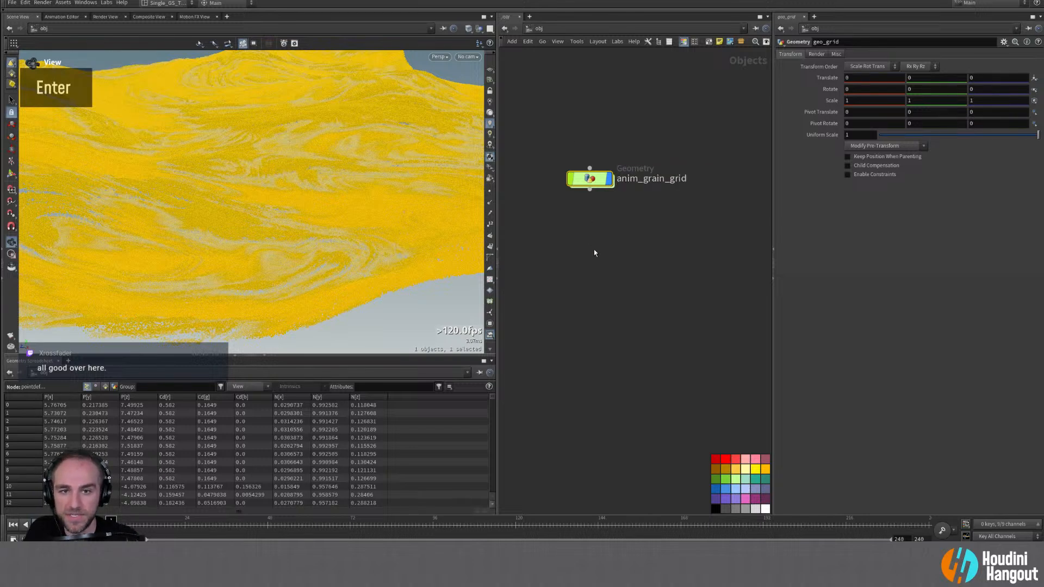
{"action": "left_click_drag", "start_coordinate": [550, 121], "coordinate": [612, 233]}
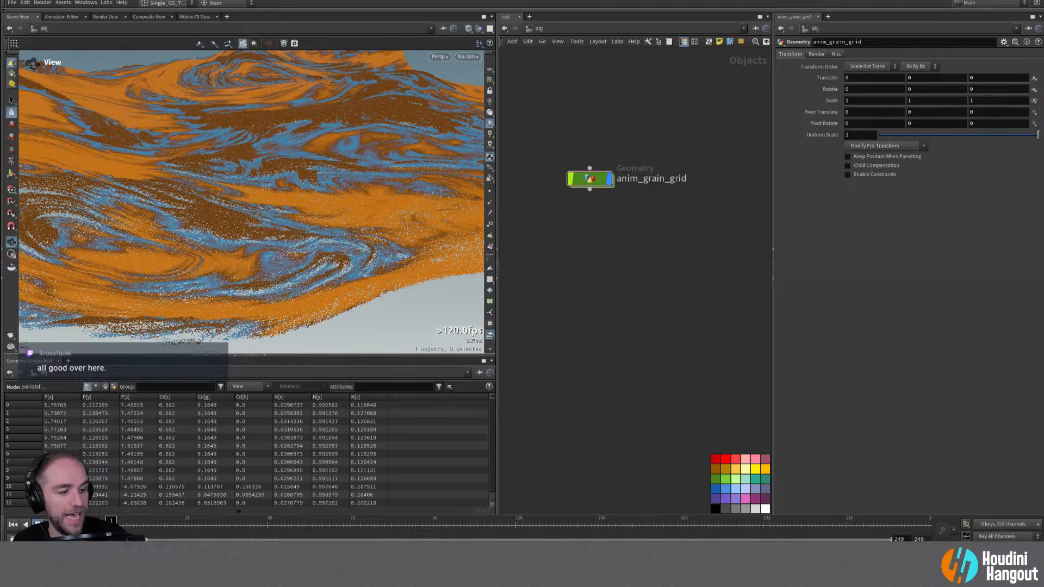
Step: Switch to the browser to review the opening of the Lenovo YOGA 920 video on Vimeo, and return to Houdini
{"action": "key", "text": "alt+Tab"}
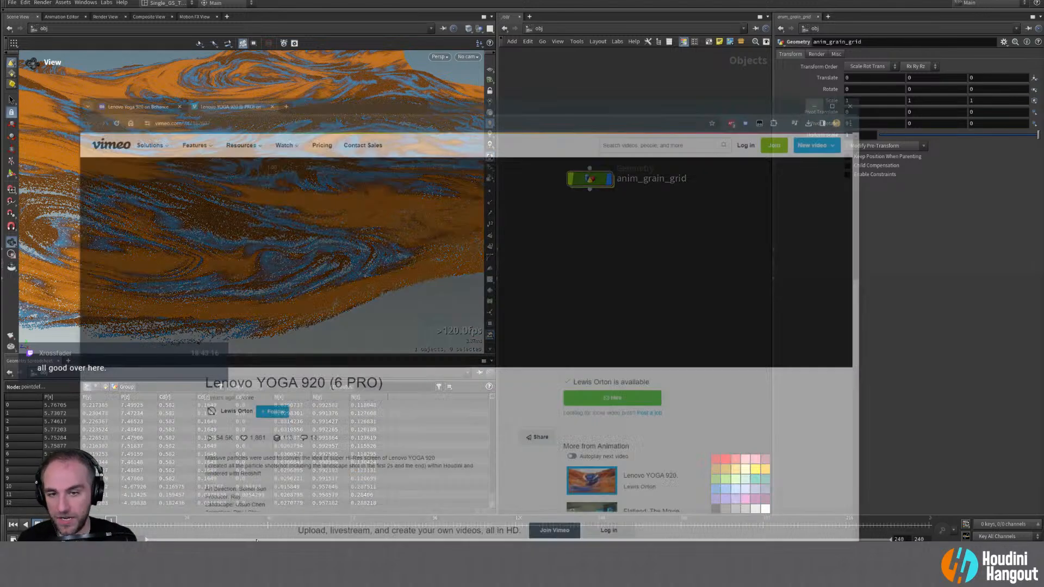
{"action": "mouse_move", "coordinate": [313, 310]}
{"action": "left_mouse_down"}
{"action": "mouse_move", "coordinate": [335, 308]}
{"action": "mouse_move", "coordinate": [310, 318]}
{"action": "left_mouse_up"}
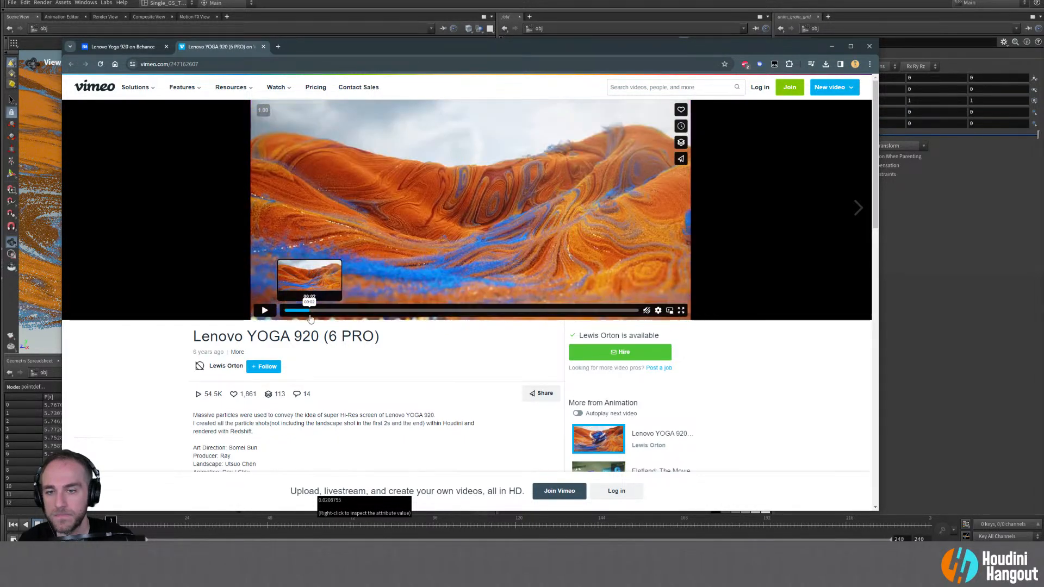
{"action": "left_click", "coordinate": [831, 47]}
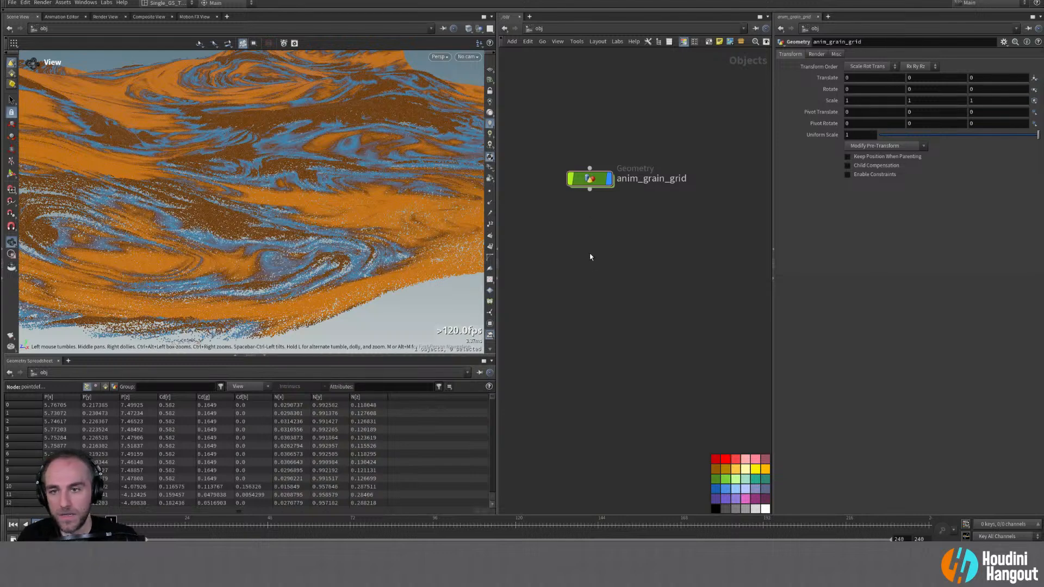
Step: Hide anim_grain_grid in the viewport and create a new Geometry object
{"action": "double_click", "coordinate": [609, 178]}
{"action": "key", "text": "Tab"}
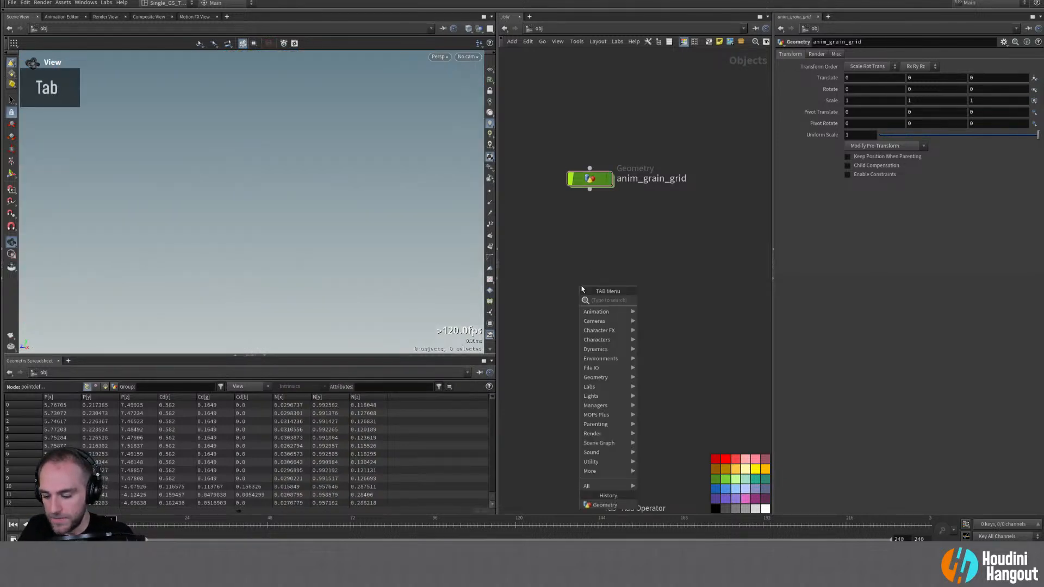
{"action": "type", "text": "sim"}
{"action": "key", "text": "BackSpace"}
{"action": "key", "text": "BackSpace"}
{"action": "key", "text": "BackSpace"}
{"action": "type", "text": "ge"}
{"action": "key", "text": "Return"}
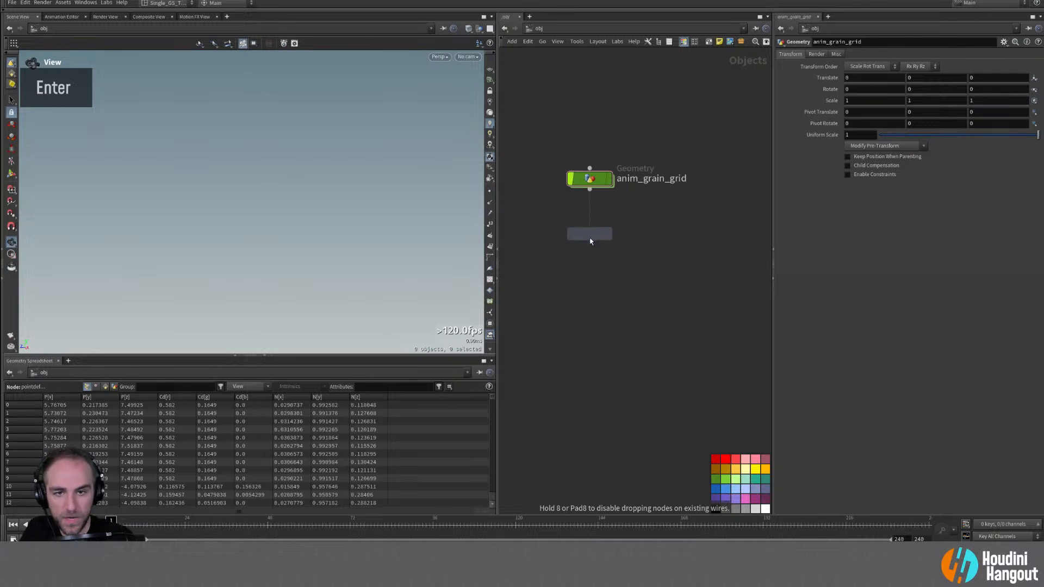
Step: Place the new Geometry object below anim_grain_grid and rename it as sim_grain_grid
{"action": "double_click", "coordinate": [591, 237]}
{"action": "type", "text": "sim_"}
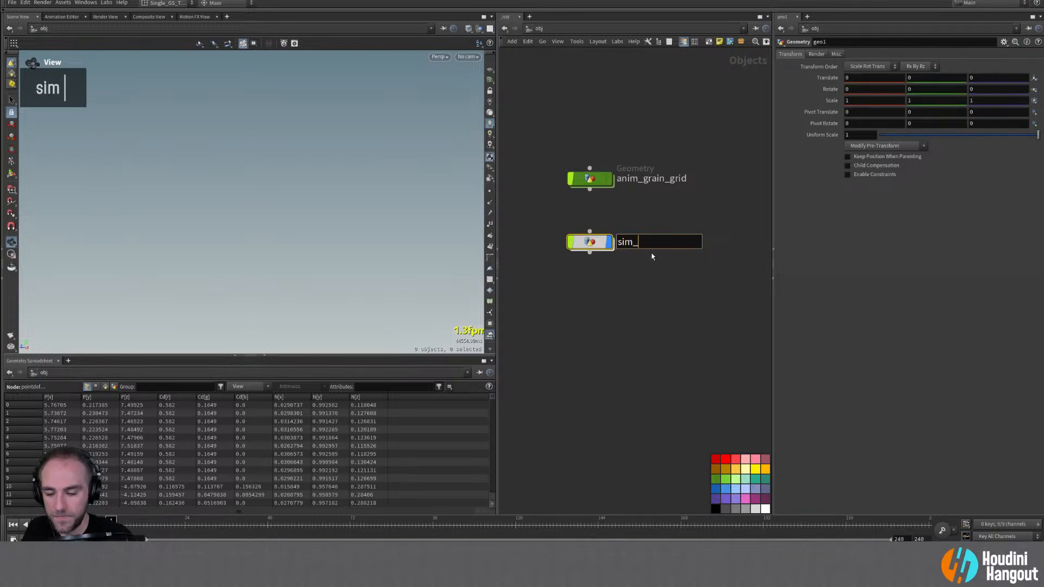
{"action": "type", "text": "grain_grid"}
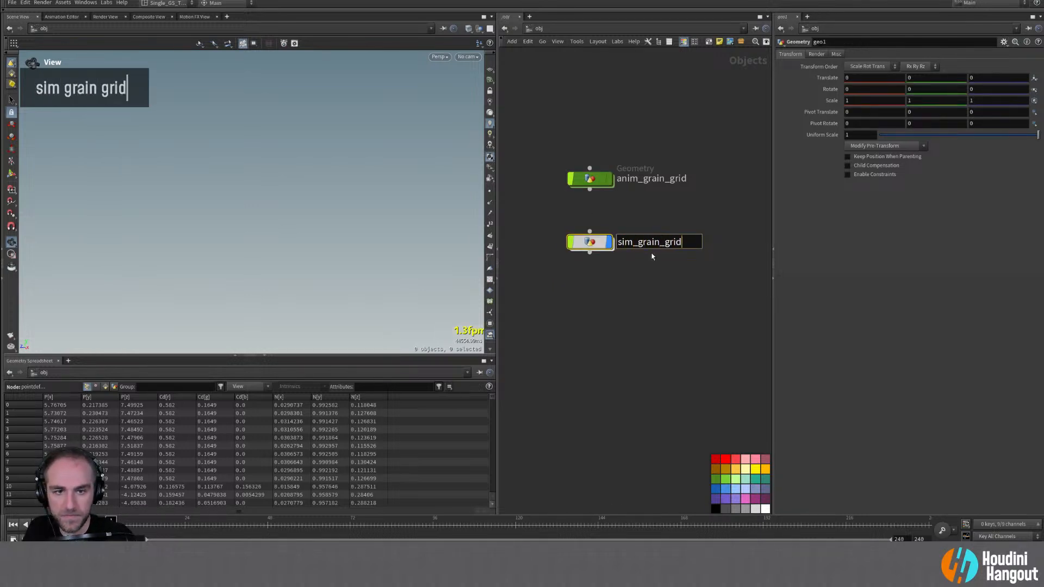
{"action": "key", "text": "Return"}
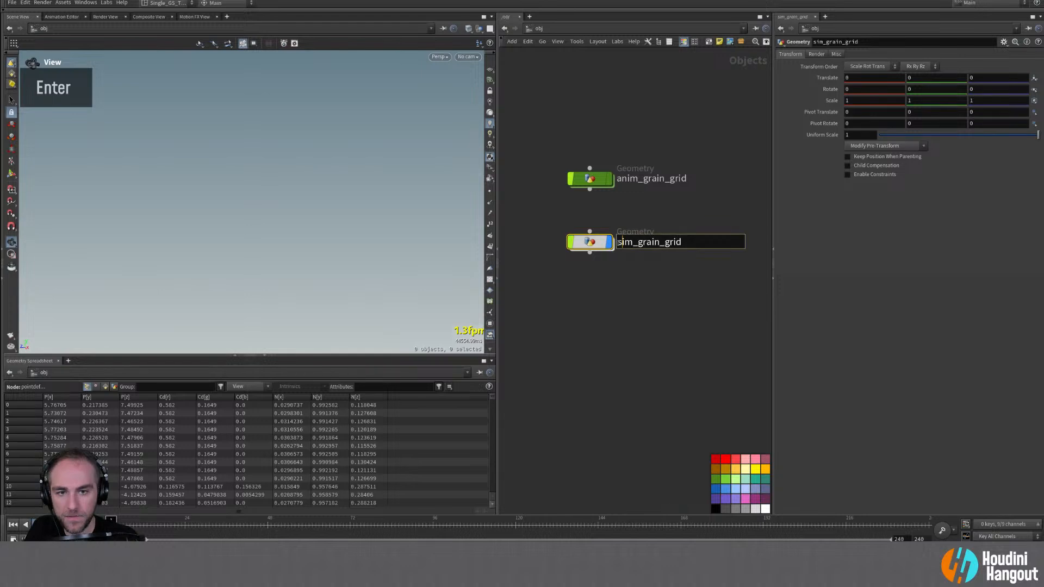
Step: Rename the new geometry object as sim_small_grain_grid and colour its node purple
{"action": "type", "text": "small_"}
{"action": "key", "text": "Return"}
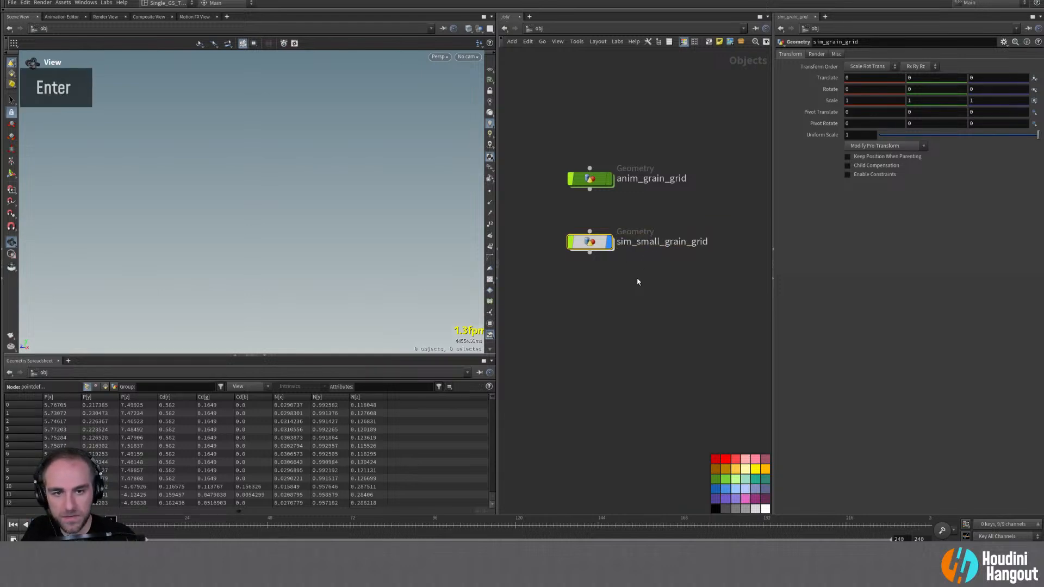
{"action": "left_click", "coordinate": [716, 498]}
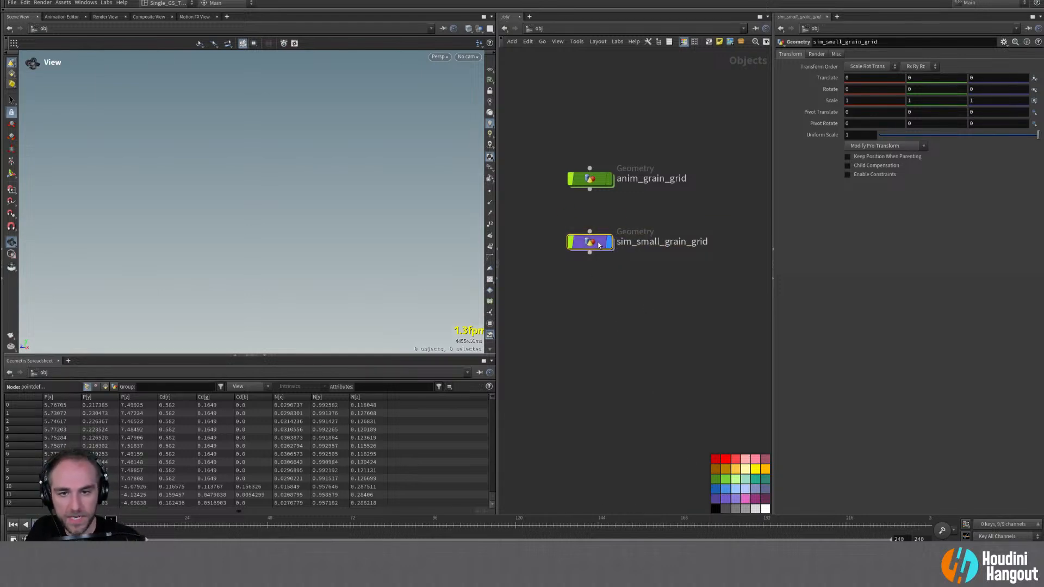
Step: Go inside sim_small_grain_grid and show the reference grid in the viewport
{"action": "double_click", "coordinate": [569, 242]}
{"action": "right_click", "coordinate": [291, 190], "text": "alt"}
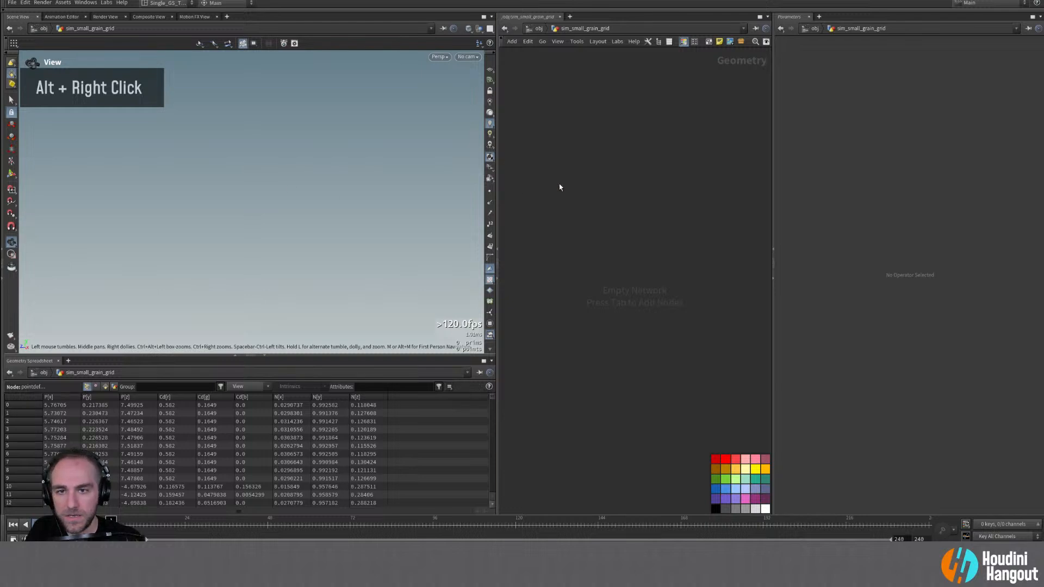
{"action": "left_click", "coordinate": [490, 69]}
{"action": "left_click_drag", "start_coordinate": [279, 217], "coordinate": [284, 219], "text": "alt"}
{"action": "key", "text": "space"}
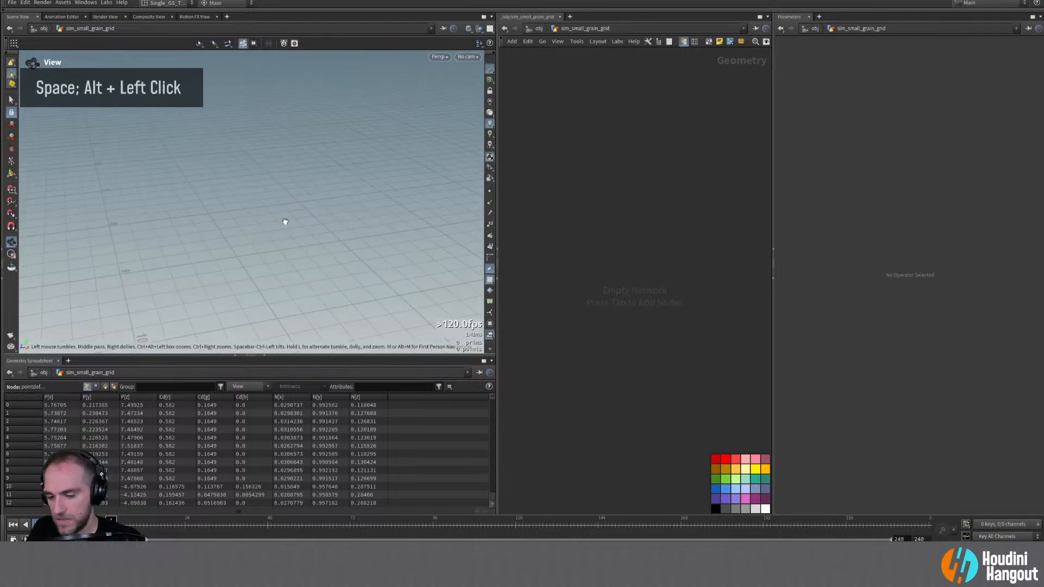
Step: Add a Grid node to the empty sim_small_grain_grid network
{"action": "key", "text": "g"}
{"action": "key", "text": "Tab"}
{"action": "type", "text": "grid"}
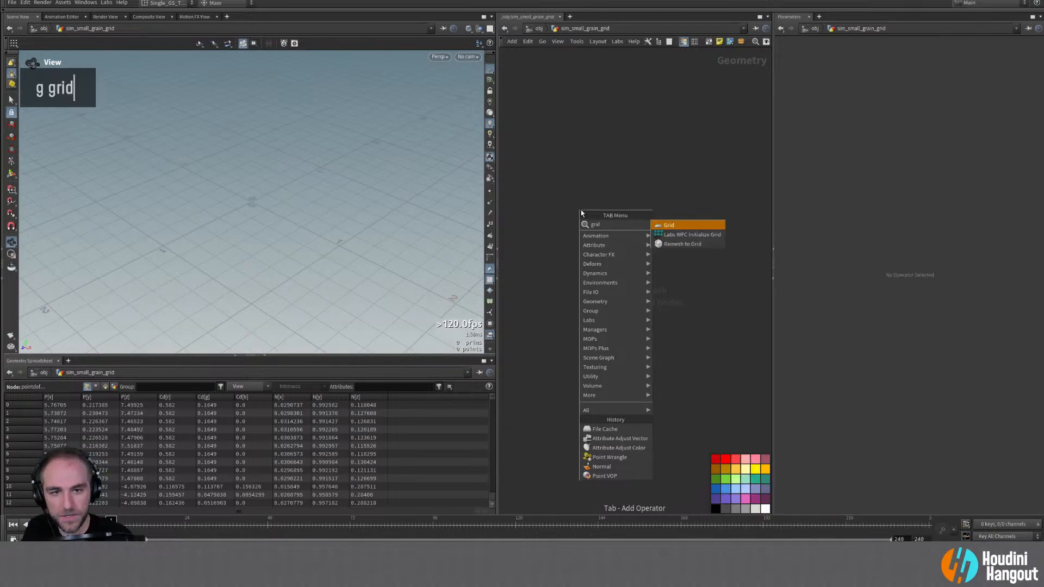
{"action": "key", "text": "Return"}
{"action": "left_click", "coordinate": [600, 208]}
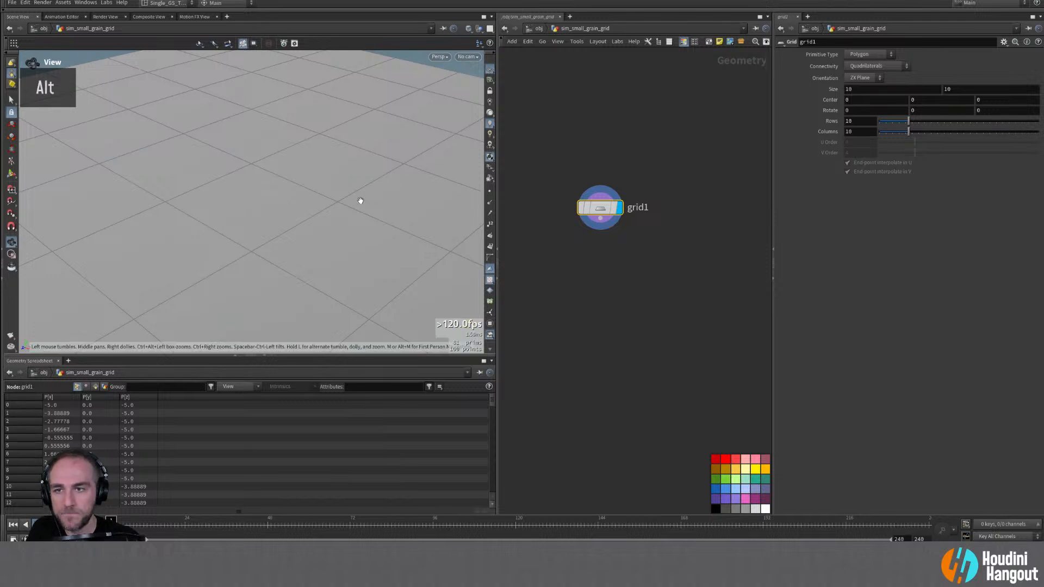
Step: Set both the rows and the columns of grid1 to 50
{"action": "right_click_drag", "start_coordinate": [360, 207], "coordinate": [270, 217], "text": "alt"}
{"action": "left_click_drag", "start_coordinate": [271, 217], "coordinate": [323, 212], "text": "alt"}
{"action": "double_click", "coordinate": [858, 121]}
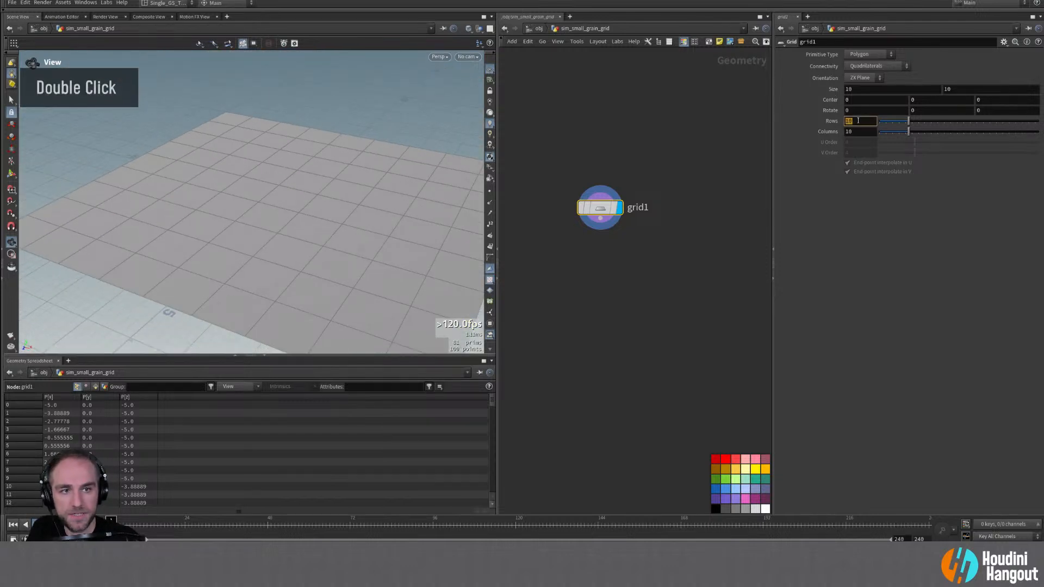
{"action": "type", "text": "50"}
{"action": "key", "text": "Tab"}
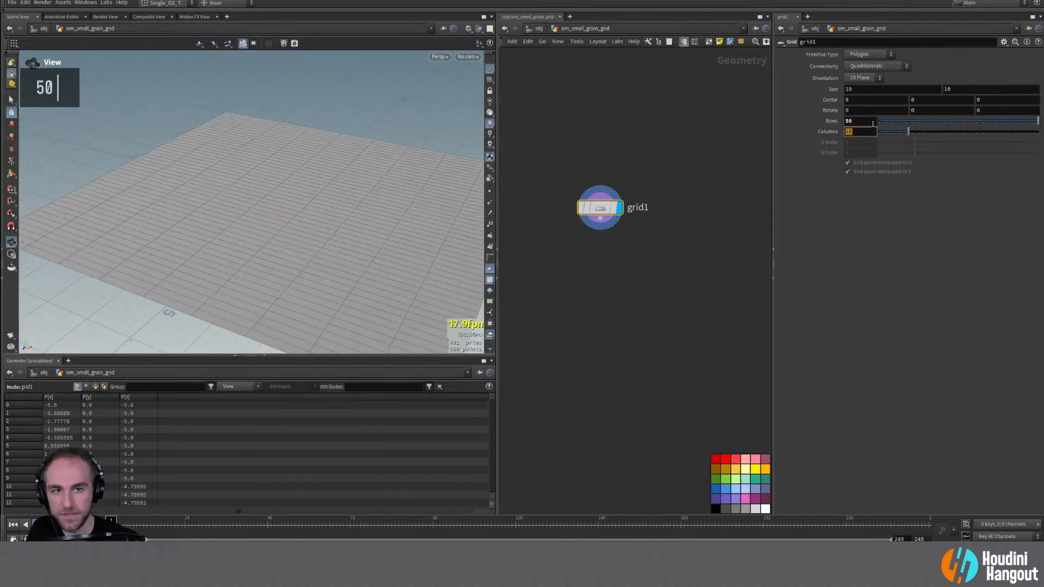
{"action": "type", "text": "50"}
{"action": "key", "text": "Return"}
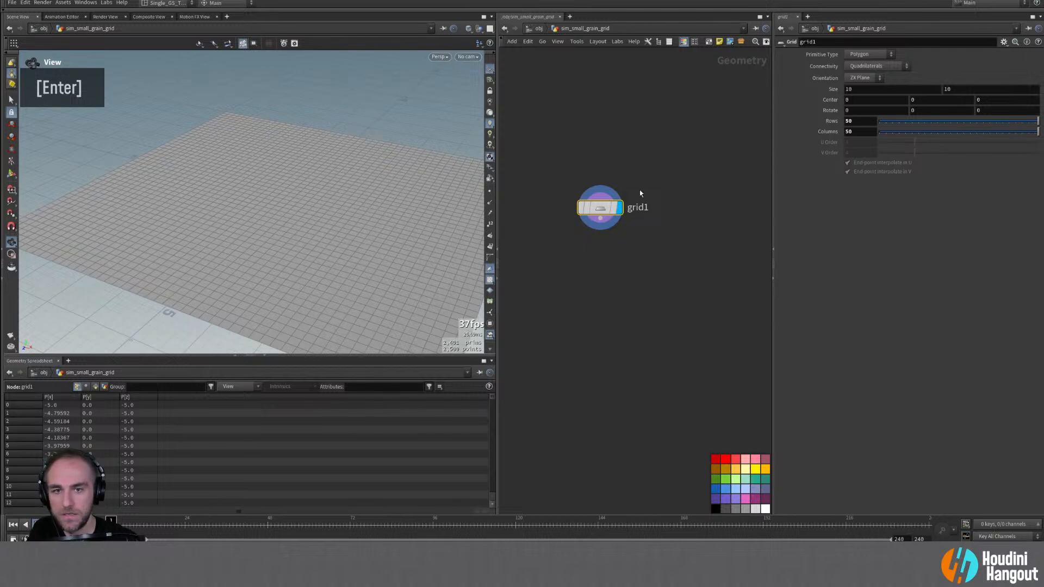
Step: Add a Mountain node below grid1, connected to it, and display its result
{"action": "key", "text": "Tab"}
{"action": "type", "text": "moai"}
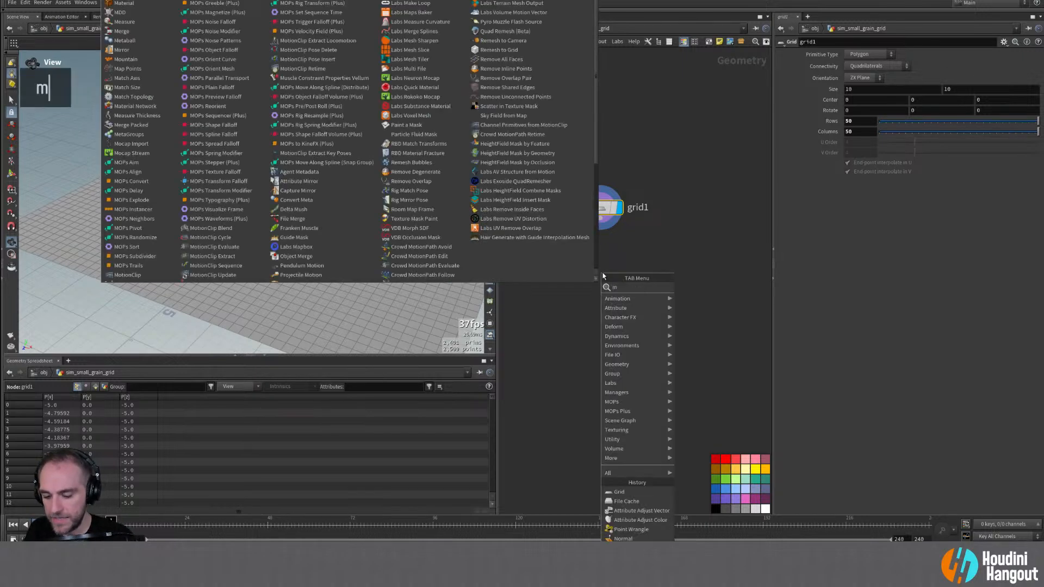
{"action": "key", "text": "BackSpace"}
{"action": "key", "text": "BackSpace"}
{"action": "key", "text": "BackSpace"}
{"action": "type", "text": "lun"}
{"action": "key", "text": "BackSpace"}
{"action": "key", "text": "BackSpace"}
{"action": "key", "text": "BackSpace"}
{"action": "type", "text": "un"}
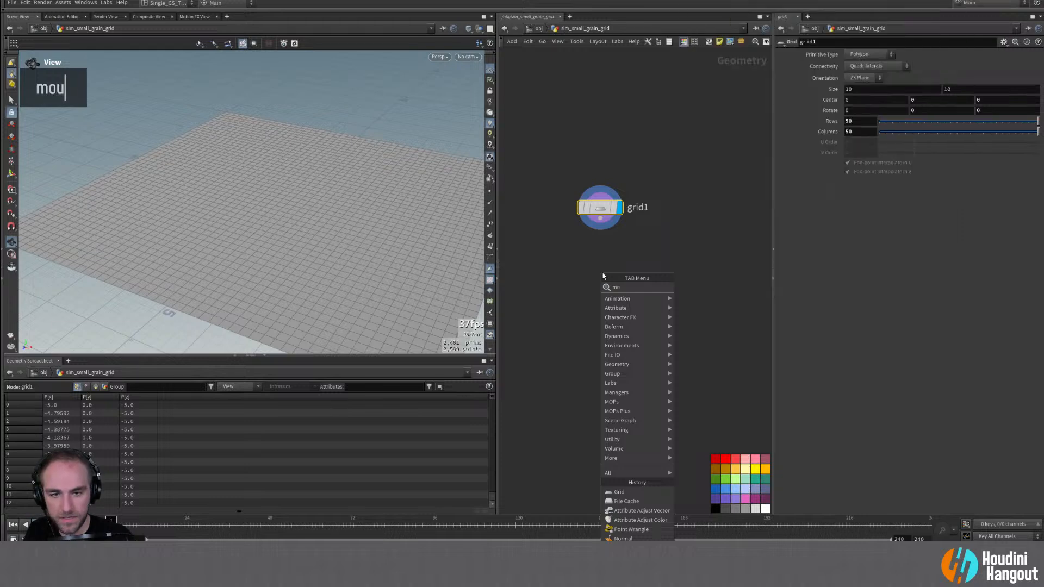
{"action": "key", "text": "Return"}
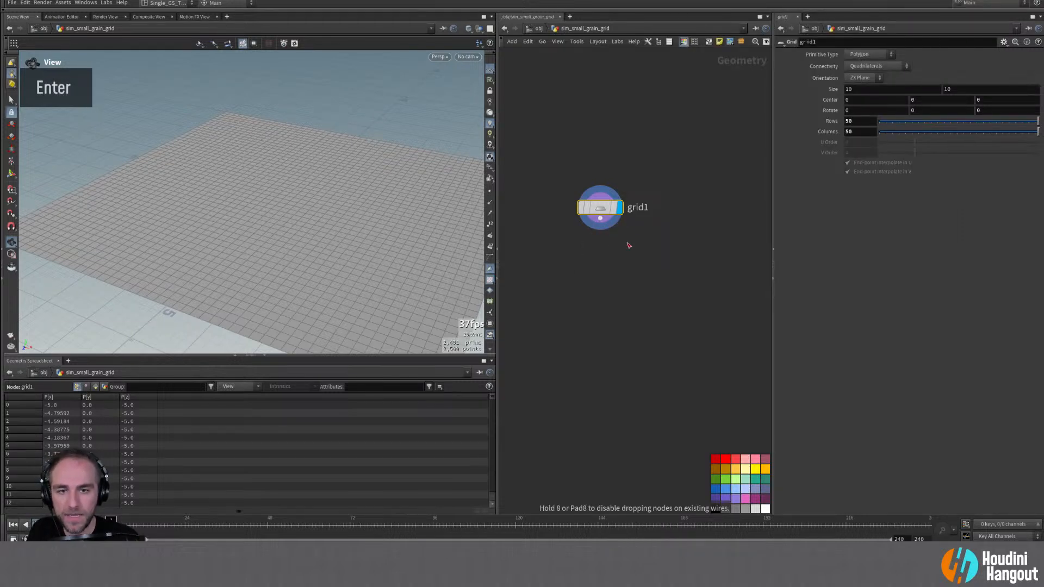
{"action": "left_click", "coordinate": [621, 248]}
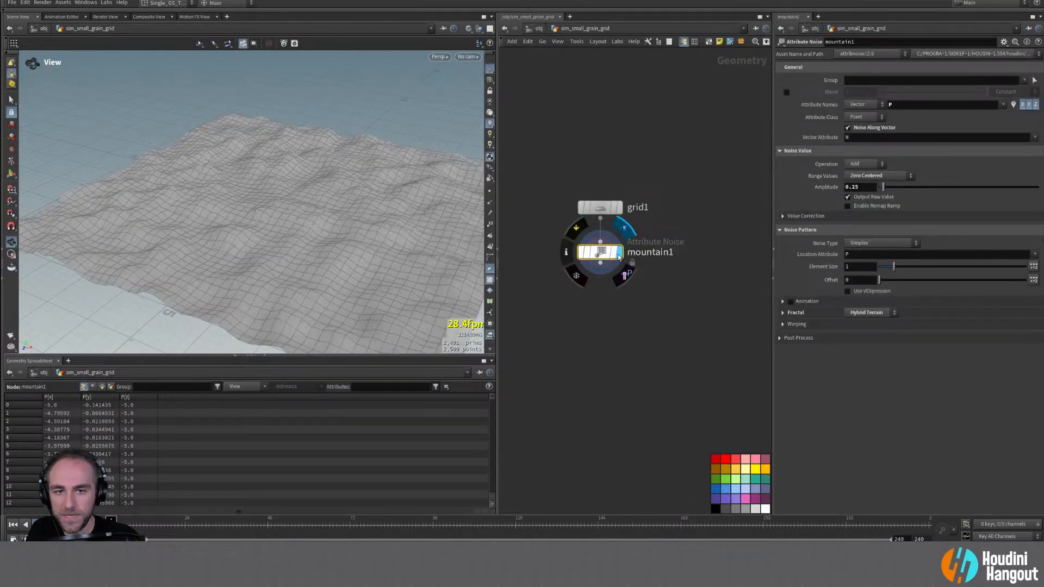
{"action": "double_click", "coordinate": [619, 252]}
Step: Set mountain1's noise element size to 3.59, amplitude to 1.08 and fractal roughness to 0.2
{"action": "left_click_drag", "start_coordinate": [348, 250], "coordinate": [304, 229], "text": "alt"}
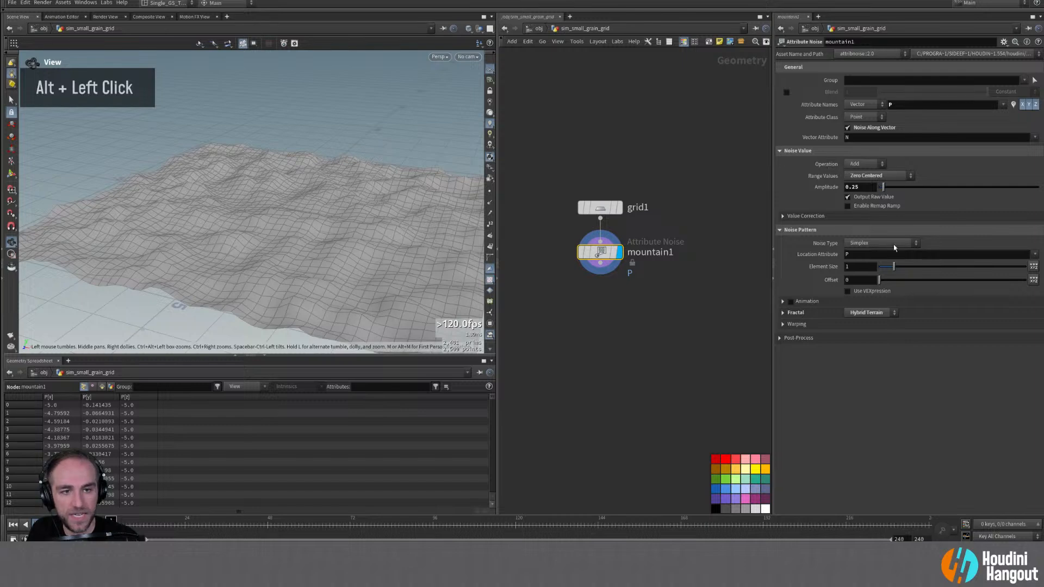
{"action": "left_click_drag", "start_coordinate": [893, 267], "coordinate": [931, 266]}
{"action": "left_click_drag", "start_coordinate": [883, 187], "coordinate": [896, 187]}
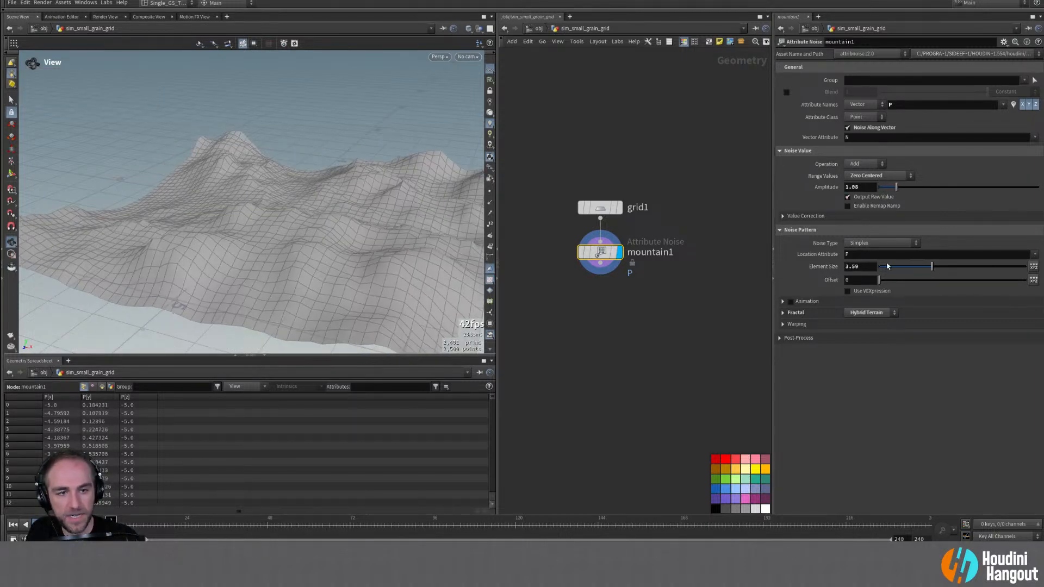
{"action": "left_click", "coordinate": [795, 313]}
{"action": "left_click", "coordinate": [912, 358]}
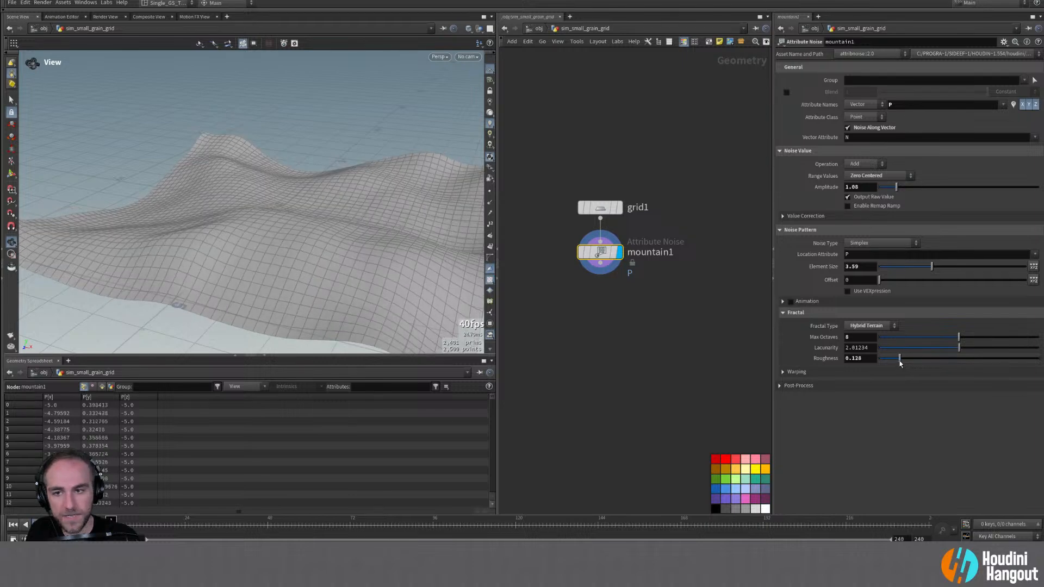
{"action": "left_click_drag", "start_coordinate": [245, 255], "coordinate": [164, 222], "text": "alt"}
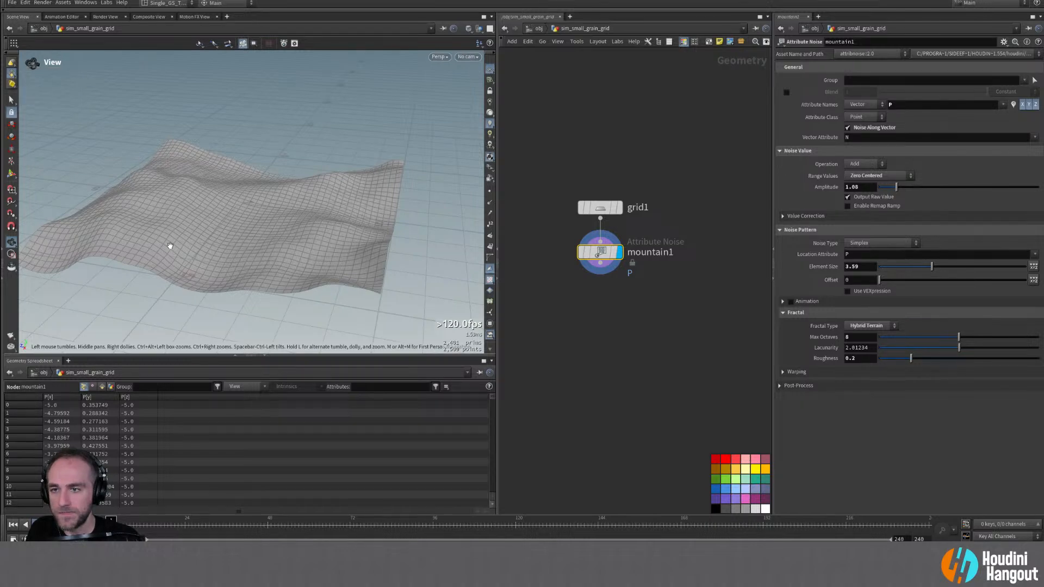
{"action": "left_click_drag", "start_coordinate": [181, 216], "coordinate": [203, 230], "text": "alt"}
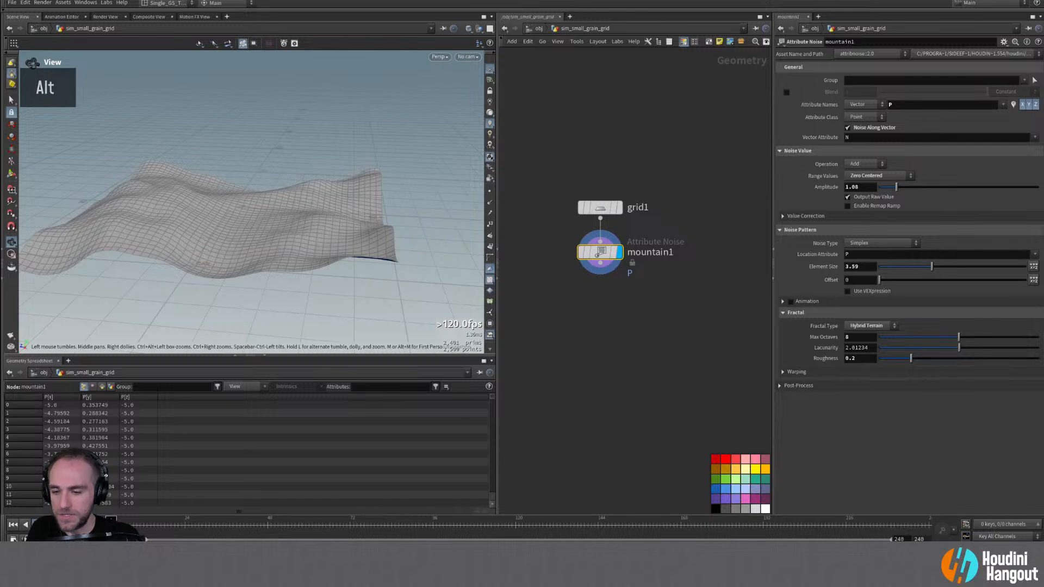
Step: Switch to the browser to compare the landscape and close-up grain shots of the Lenovo YOGA 920 video, and return to Houdini
{"action": "key", "text": "alt+Tab"}
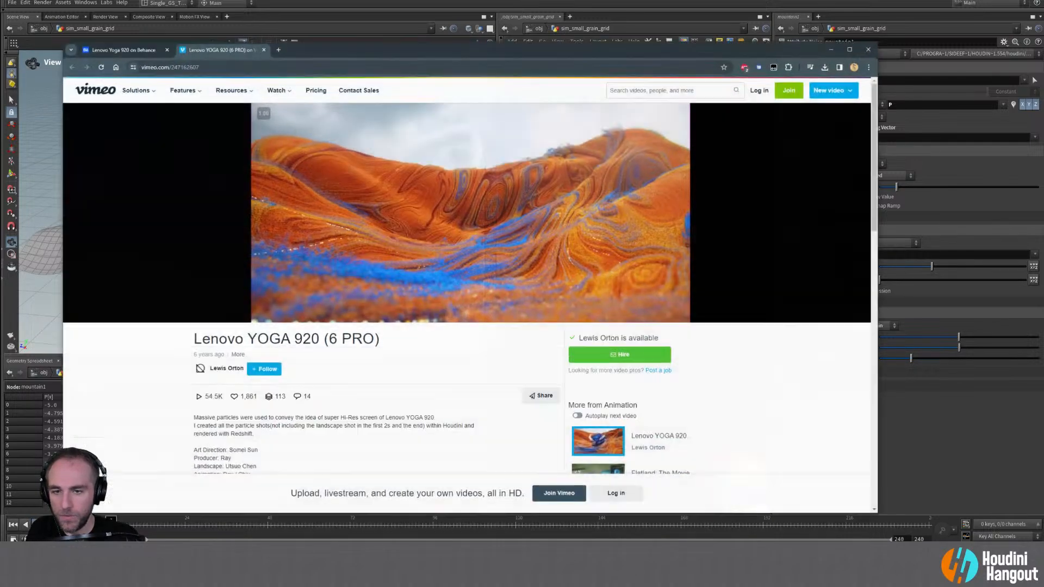
{"action": "mouse_move", "coordinate": [310, 309]}
{"action": "left_mouse_down"}
{"action": "mouse_move", "coordinate": [339, 309]}
{"action": "mouse_move", "coordinate": [315, 310]}
{"action": "left_mouse_up"}
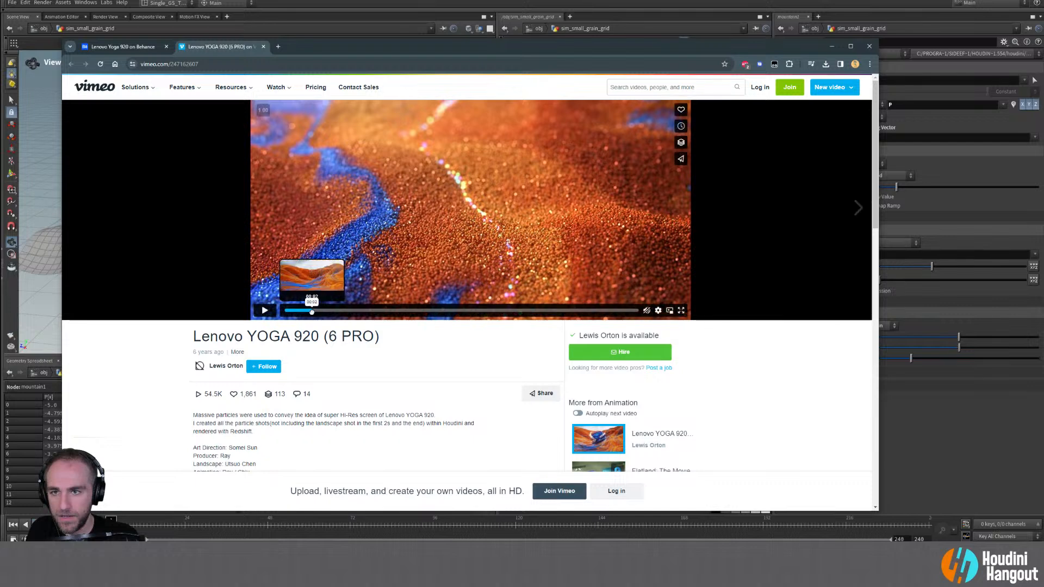
{"action": "left_click", "coordinate": [314, 311]}
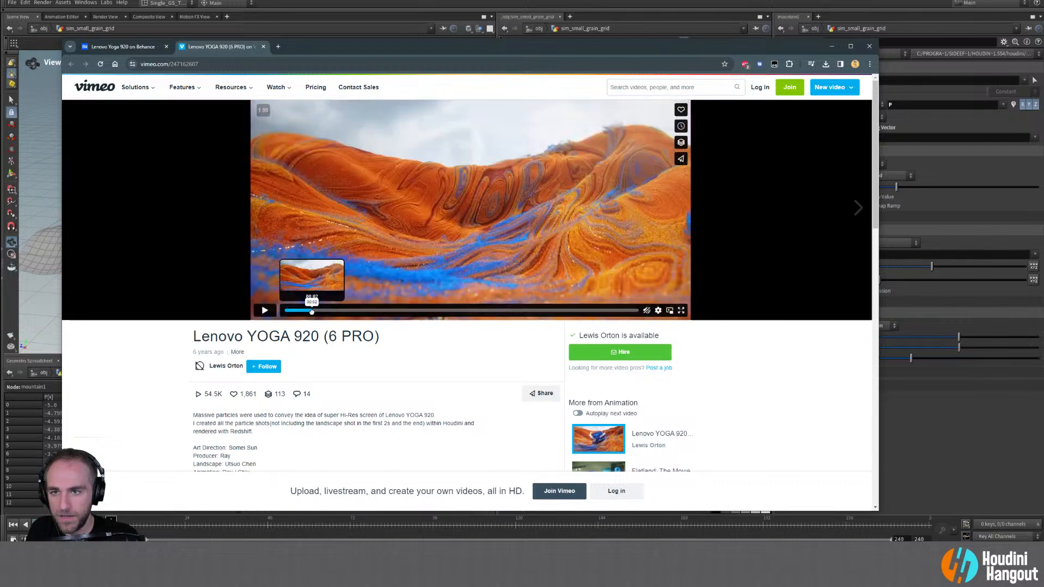
{"action": "mouse_move", "coordinate": [314, 310]}
{"action": "left_mouse_down"}
{"action": "mouse_move", "coordinate": [334, 310]}
{"action": "mouse_move", "coordinate": [325, 310]}
{"action": "left_mouse_up"}
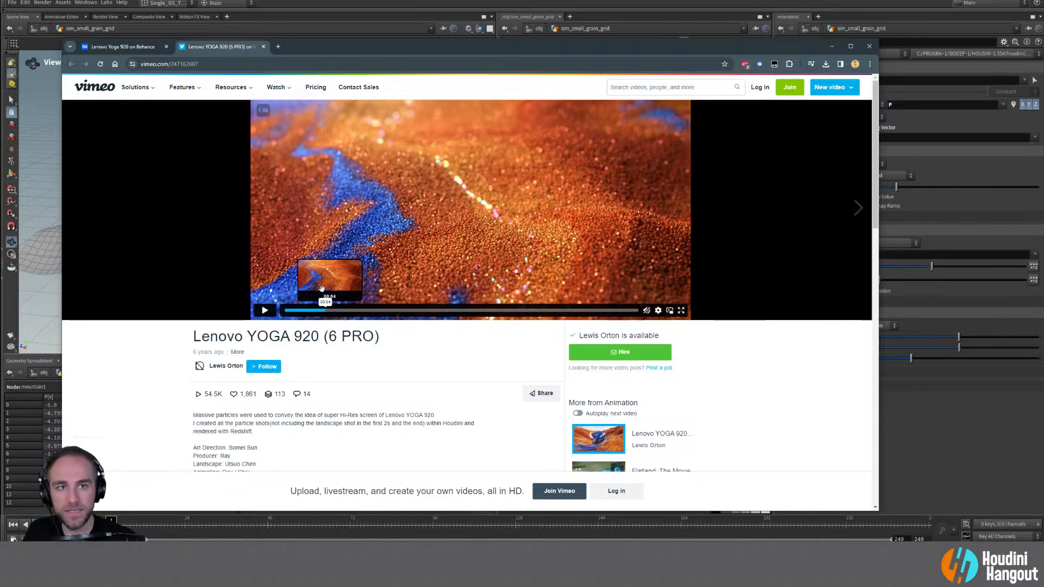
{"action": "left_click", "coordinate": [830, 47]}
Step: Add a Scatter node below mountain1, connected to its output
{"action": "left_click_drag", "start_coordinate": [212, 222], "coordinate": [256, 252], "text": "alt"}
{"action": "right_click_drag", "start_coordinate": [256, 252], "coordinate": [288, 236], "text": "alt"}
{"action": "middle_click_drag", "start_coordinate": [288, 236], "coordinate": [333, 212], "text": "alt"}
{"action": "left_click_drag", "start_coordinate": [333, 212], "coordinate": [281, 200], "text": "alt"}
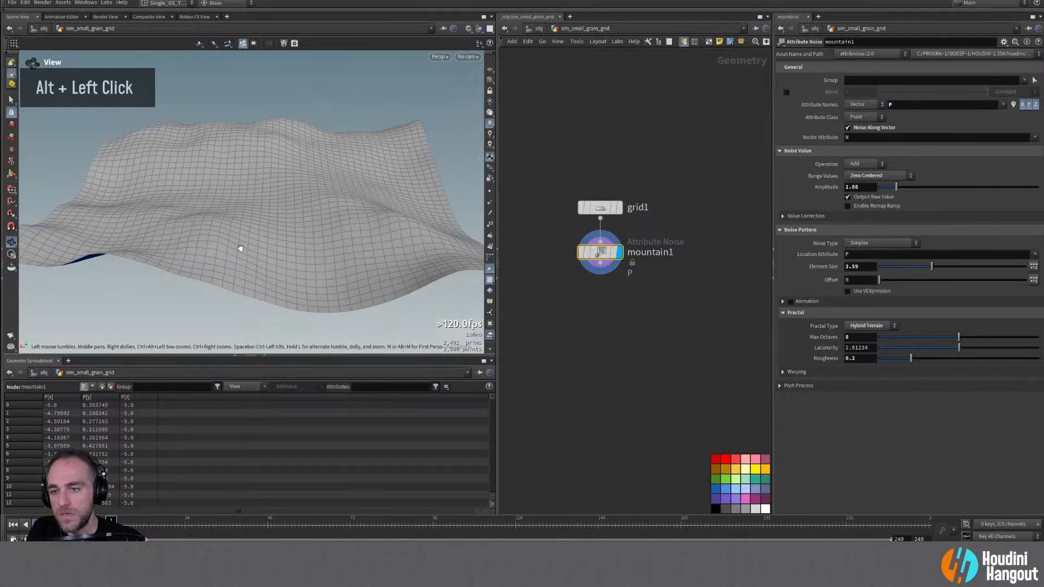
{"action": "key", "text": "Tab"}
{"action": "type", "text": "scatter"}
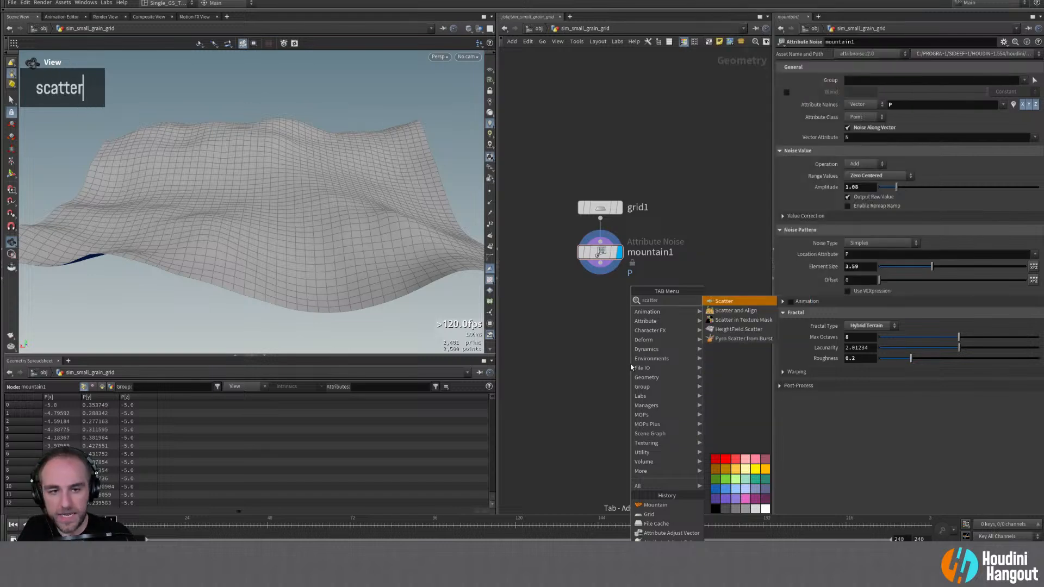
{"action": "key", "text": "Return"}
{"action": "left_click", "coordinate": [600, 293]}
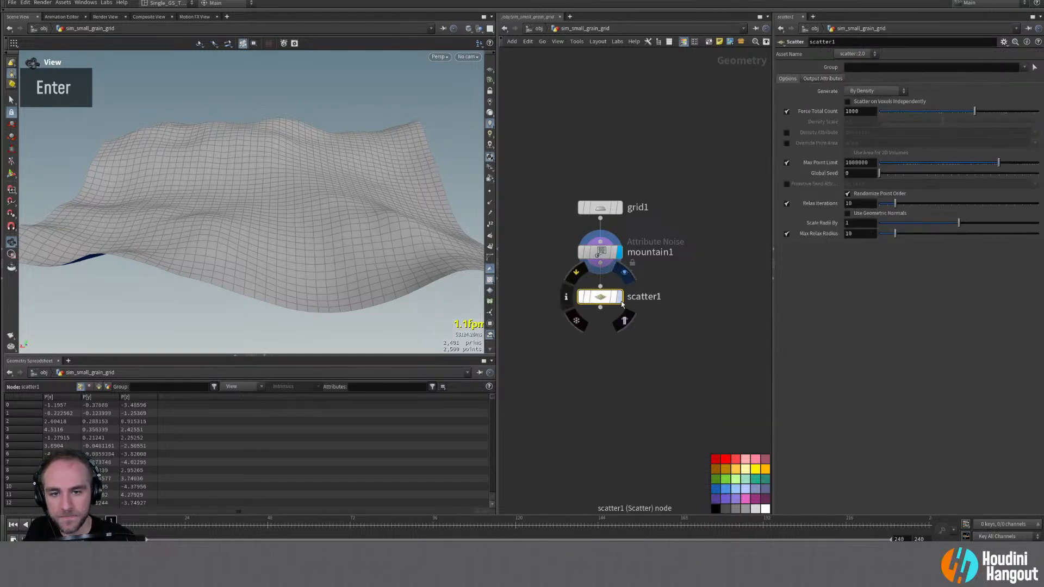
Step: Set the forced total count of scatter1 to 5000 points
{"action": "left_click", "coordinate": [321, 228], "text": "alt"}
{"action": "left_click_drag", "start_coordinate": [321, 227], "coordinate": [221, 238], "text": "alt"}
{"action": "type", "text": "5"}
{"action": "key", "text": "Return"}
Step: Examine the distribution of the scattered points over the hilly surface from several angles
{"action": "left_click_drag", "start_coordinate": [365, 144], "coordinate": [401, 116], "text": "alt"}
{"action": "middle_click_drag", "start_coordinate": [401, 116], "coordinate": [375, 177], "text": "alt"}
{"action": "left_click_drag", "start_coordinate": [375, 177], "coordinate": [293, 184], "text": "alt"}
{"action": "right_click_drag", "start_coordinate": [342, 179], "coordinate": [304, 182], "text": "alt"}
{"action": "middle_click_drag", "start_coordinate": [305, 182], "coordinate": [280, 193], "text": "alt"}
{"action": "left_click_drag", "start_coordinate": [280, 192], "coordinate": [277, 231], "text": "alt"}
{"action": "middle_click_drag", "start_coordinate": [277, 230], "coordinate": [258, 208], "text": "alt"}
{"action": "mouse_move", "coordinate": [259, 208]}
{"action": "left_mouse_down", "text": "alt"}
{"action": "mouse_move", "coordinate": [243, 210]}
{"action": "mouse_move", "coordinate": [249, 223]}
{"action": "left_mouse_up", "text": "alt"}
{"action": "middle_click_drag", "start_coordinate": [249, 223], "coordinate": [229, 205], "text": "alt"}
{"action": "left_click_drag", "start_coordinate": [229, 205], "coordinate": [251, 195], "text": "alt"}
{"action": "middle_click_drag", "start_coordinate": [252, 196], "coordinate": [260, 196], "text": "alt"}
{"action": "left_click_drag", "start_coordinate": [254, 205], "coordinate": [255, 208], "text": "alt"}
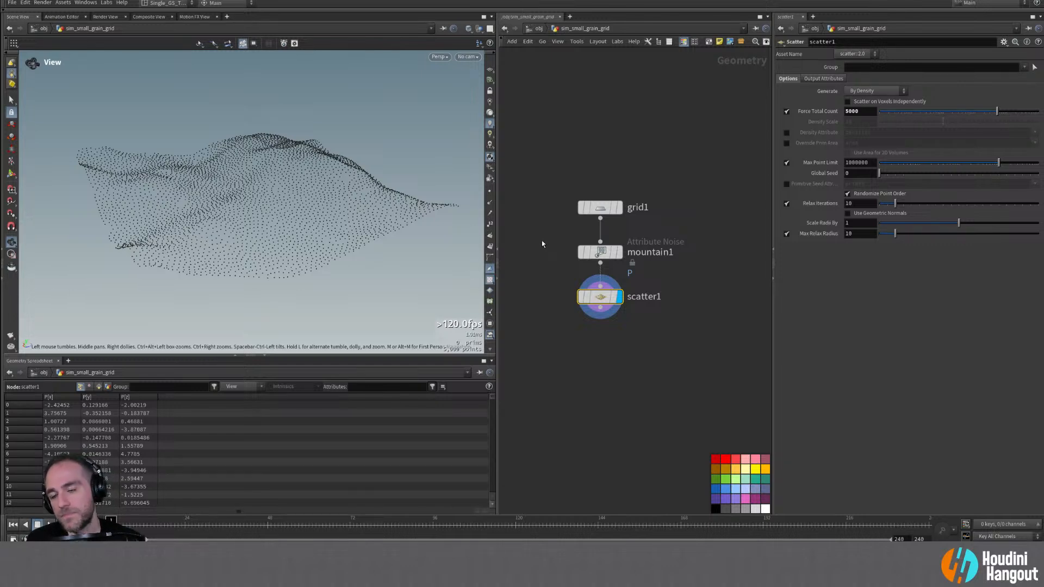
{"action": "left_click_drag", "start_coordinate": [266, 194], "coordinate": [225, 254]}
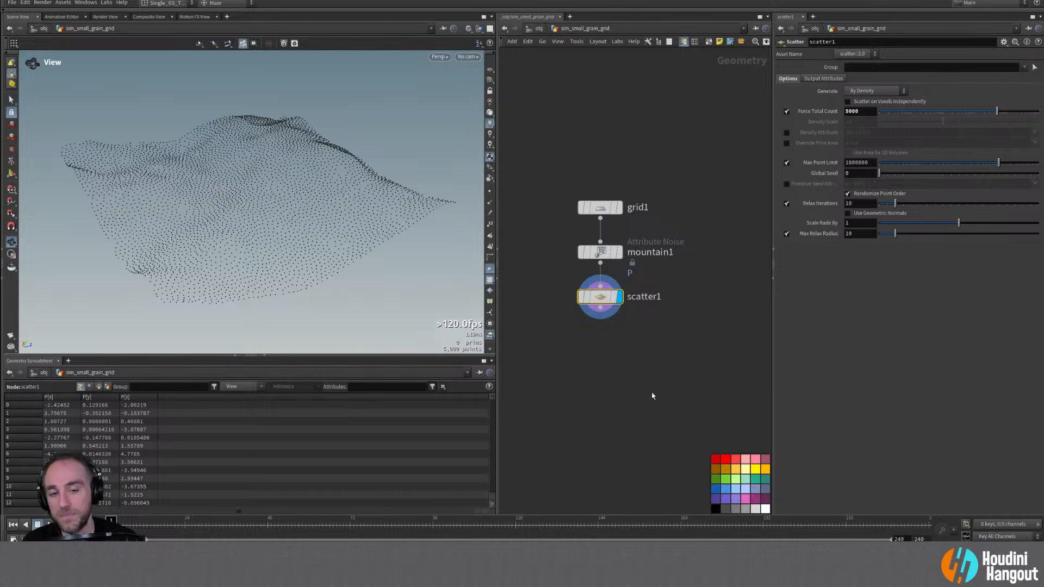
Step: Add a POP Network below scatter1, connected to its output, display it and align it with the chain
{"action": "key", "text": "Tab"}
{"action": "type", "text": "pop"}
{"action": "key", "text": "Return"}
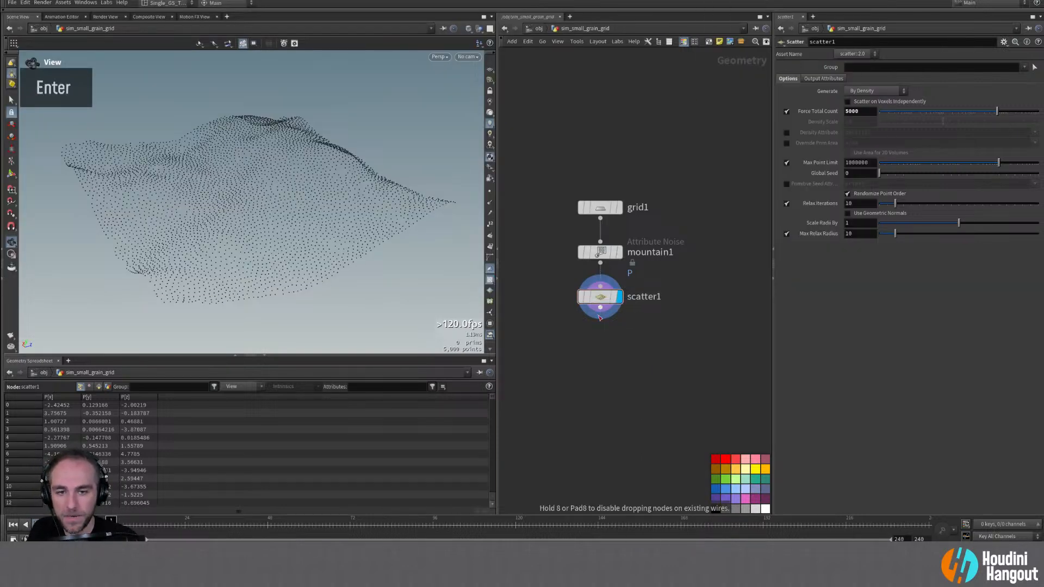
{"action": "left_click", "coordinate": [623, 346]}
{"action": "double_click", "coordinate": [622, 346]}
{"action": "mouse_move", "coordinate": [603, 342]}
{"action": "left_mouse_down"}
{"action": "mouse_move", "coordinate": [604, 361]}
{"action": "mouse_move", "coordinate": [601, 346]}
{"action": "left_mouse_up"}
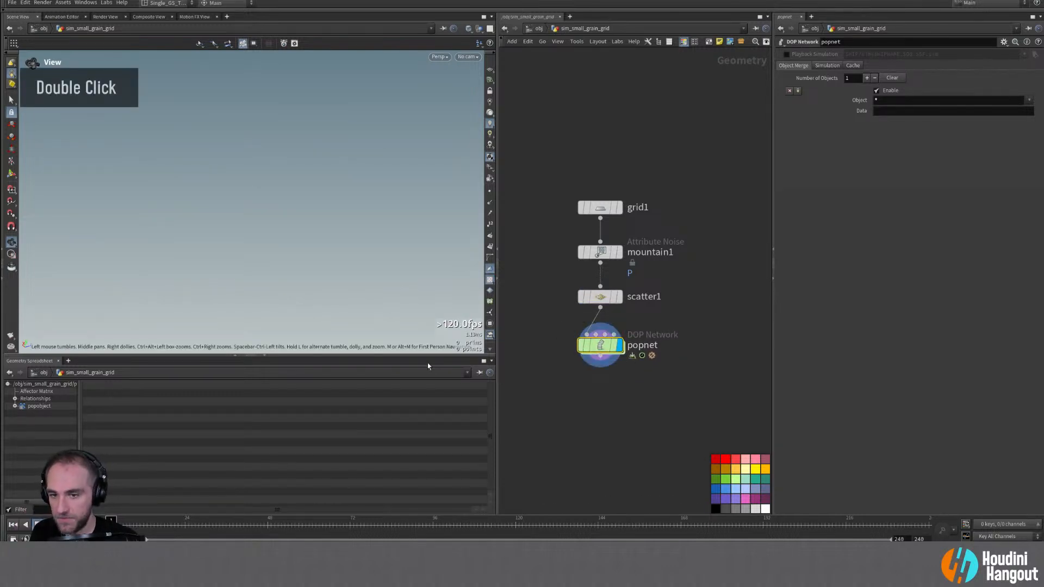
Step: Go inside popnet and set the emission type of source_first_input to All Points
{"action": "double_click", "coordinate": [600, 345]}
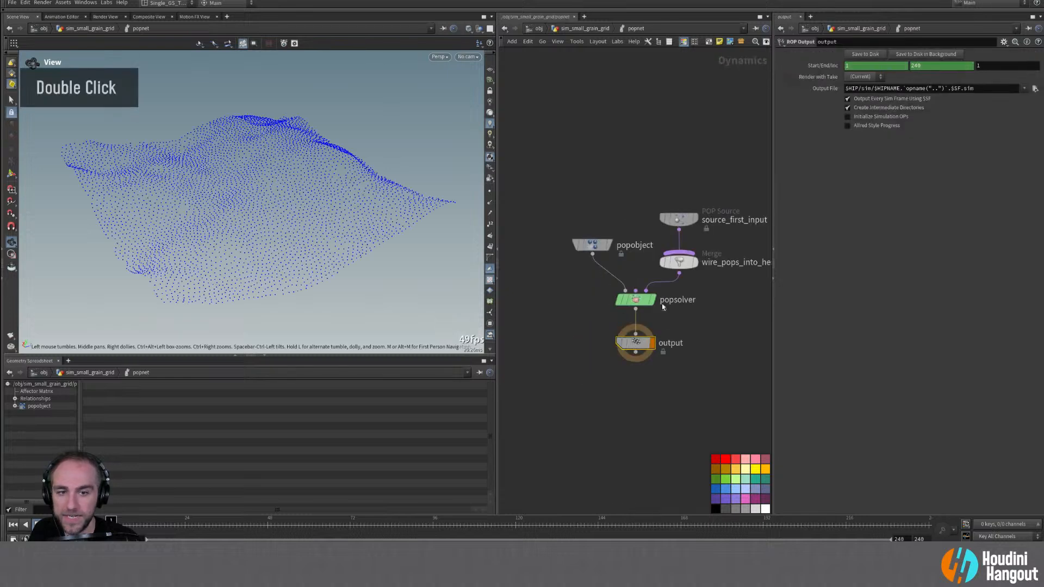
{"action": "left_click", "coordinate": [678, 217]}
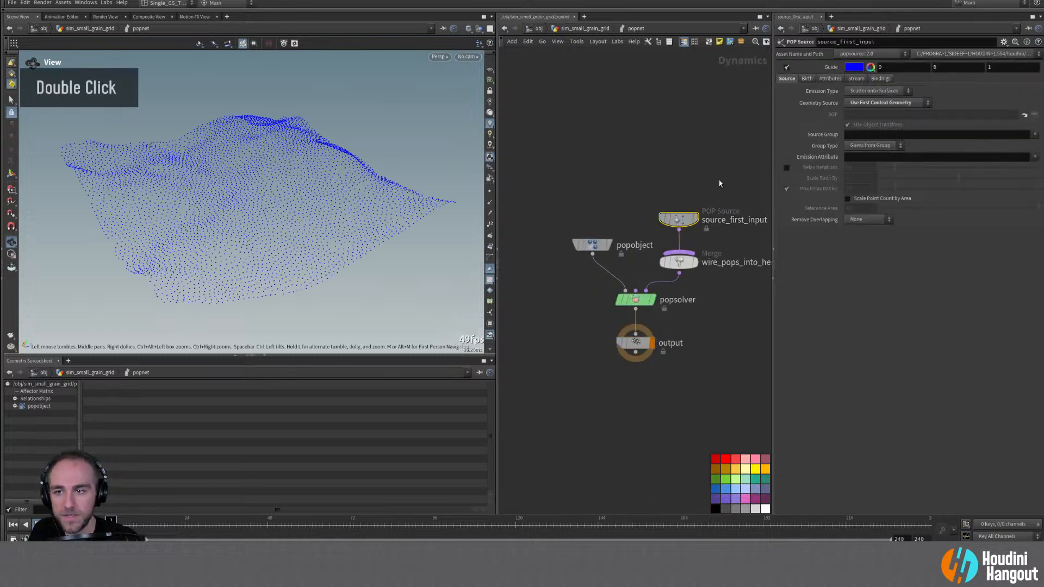
{"action": "left_click", "coordinate": [863, 91]}
{"action": "left_click", "coordinate": [866, 102]}
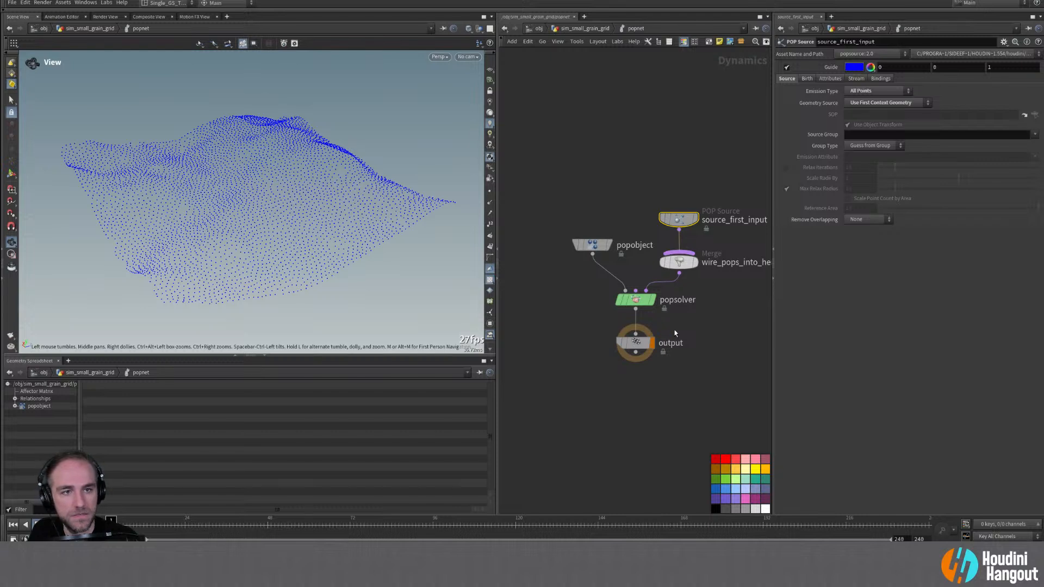
Step: Set the impulse activation of source_first_input to the expression $F==1 and check its value by playing and rewinding the timeline
{"action": "left_click", "coordinate": [807, 78]}
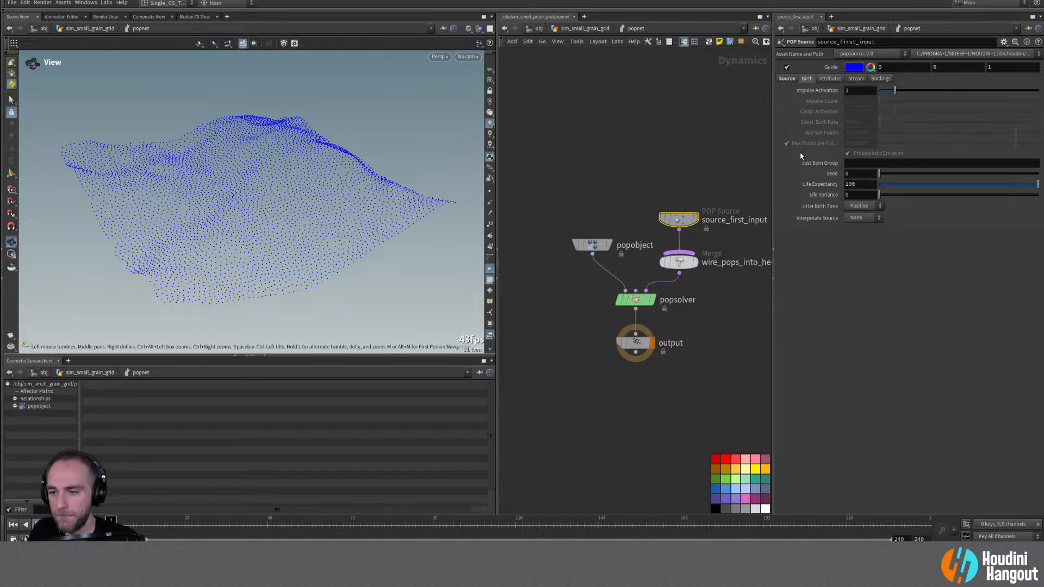
{"action": "double_click", "coordinate": [853, 92]}
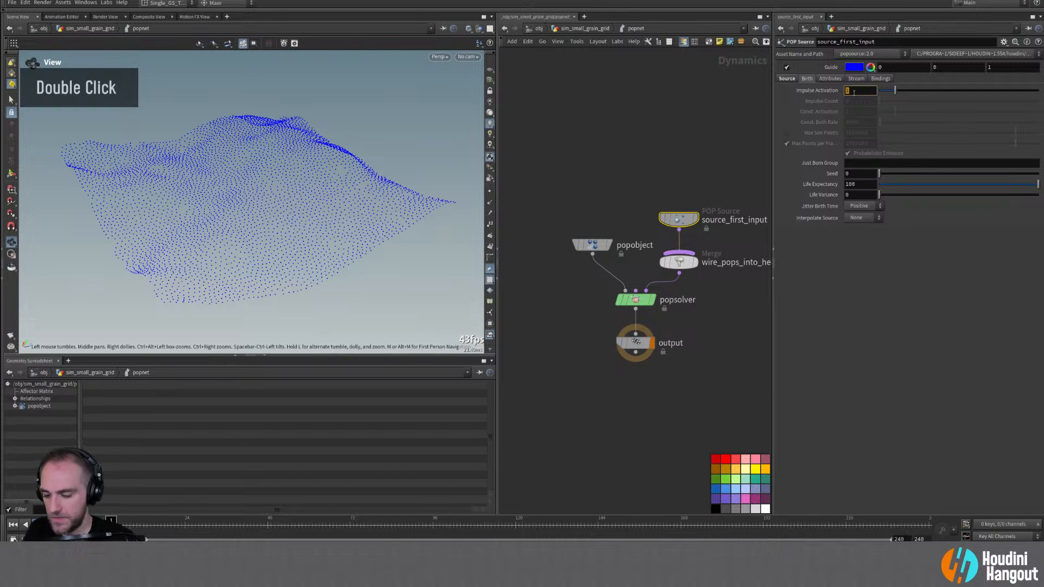
{"action": "type", "text": "$F2"}
{"action": "key", "text": "BackSpace"}
{"action": "key", "text": "BackSpace"}
{"action": "type", "text": "F"}
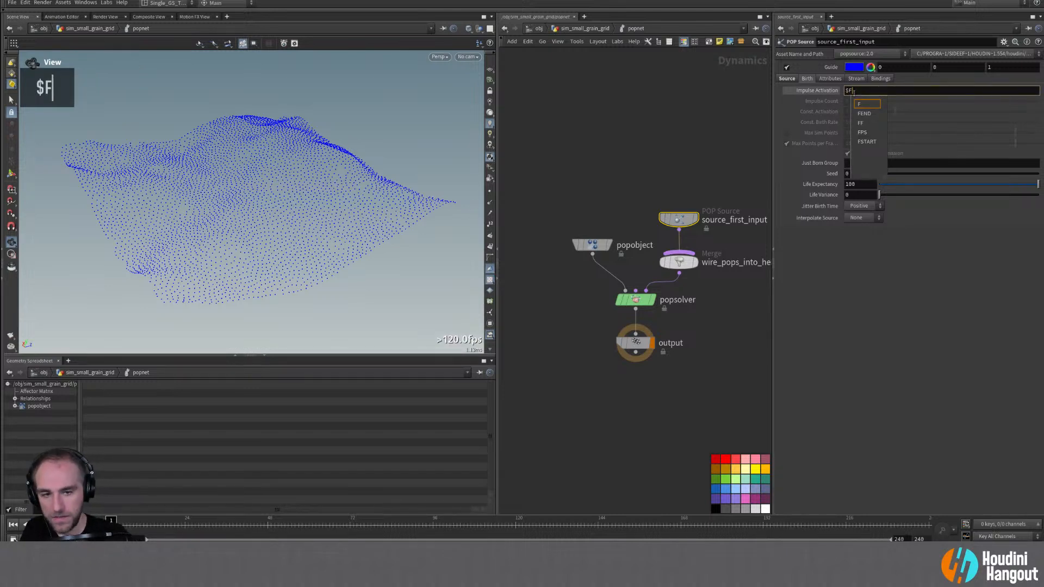
{"action": "type", "text": "==1"}
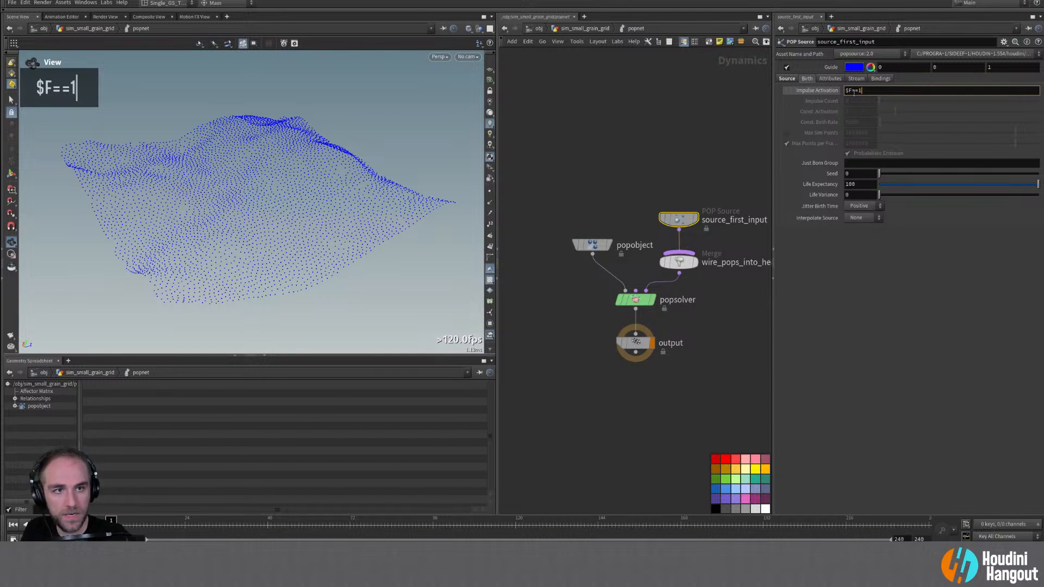
{"action": "key", "text": "Return"}
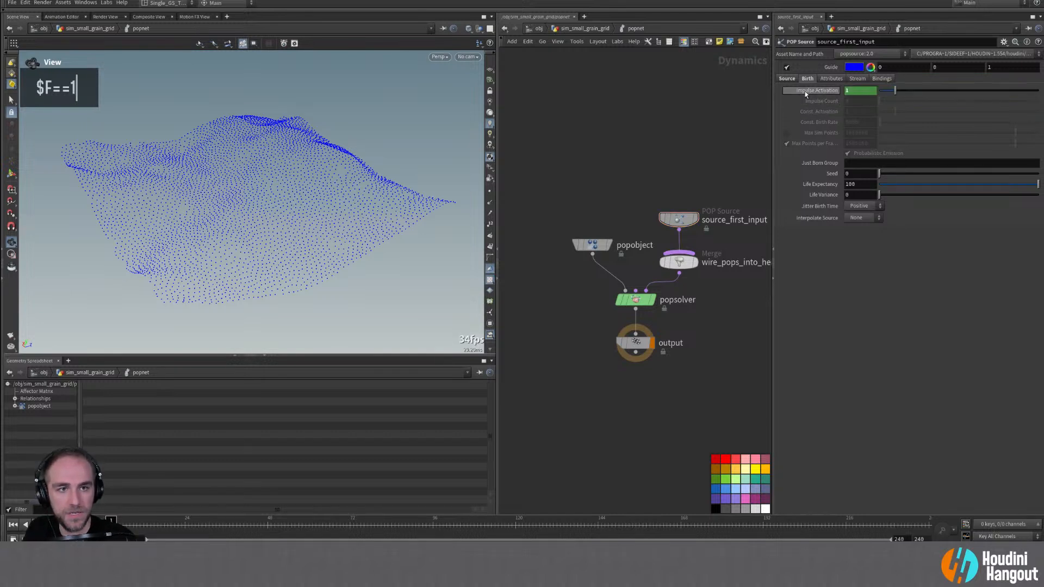
{"action": "key", "text": "Up"}
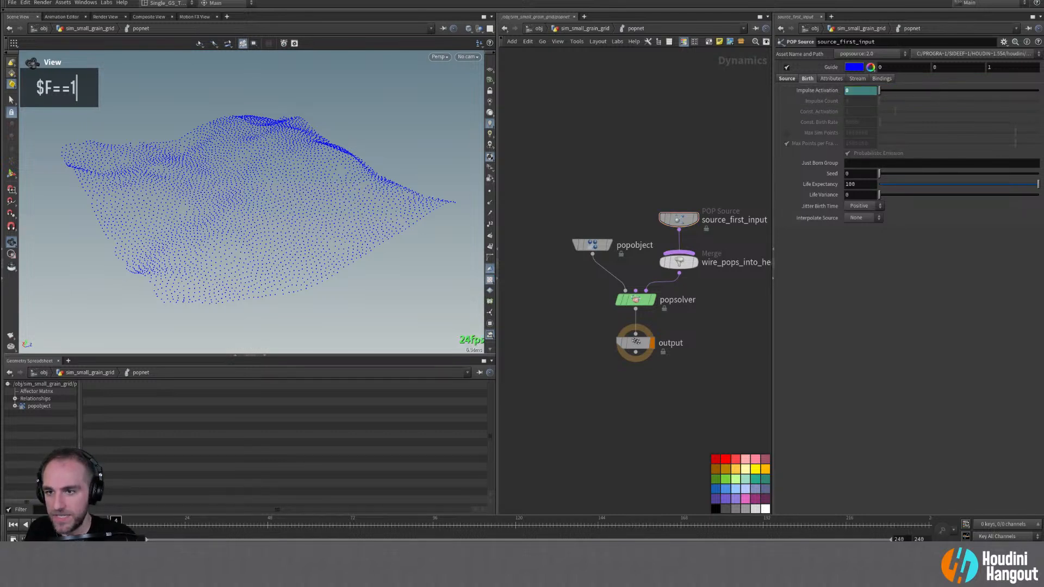
{"action": "key", "text": "ctrl+Up"}
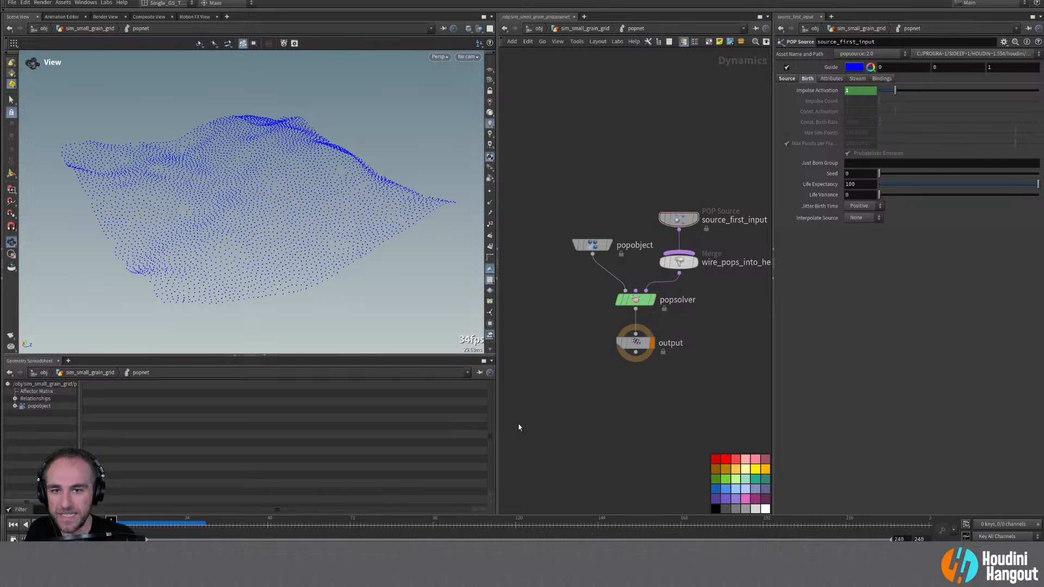
Step: Add a POP Wind node feeding wire_pops_into_here and arrange it beside source_first_input above the merge
{"action": "middle_click_drag", "start_coordinate": [599, 454], "coordinate": [540, 471]}
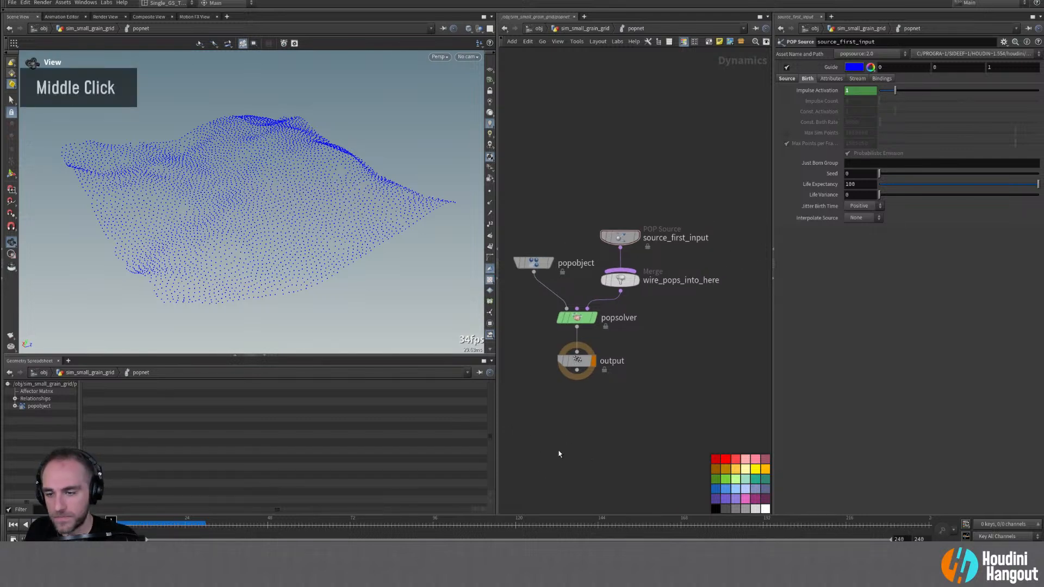
{"action": "key", "text": "Tab"}
{"action": "type", "text": "pop wind"}
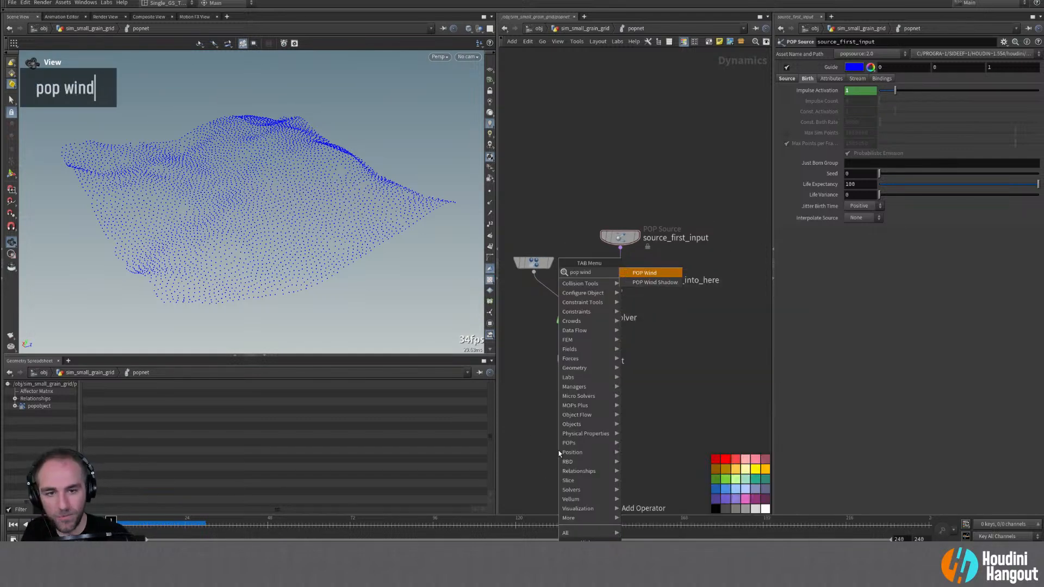
{"action": "key", "text": "Return"}
{"action": "left_click", "coordinate": [697, 213]}
{"action": "double_click", "coordinate": [602, 231]}
{"action": "left_click_drag", "start_coordinate": [603, 231], "coordinate": [577, 212]}
{"action": "left_click_drag", "start_coordinate": [697, 218], "coordinate": [649, 240]}
Step: Set the noise amplitude of popwind1 to 0.25 and play the simulation to watch the drifting points
{"action": "double_click", "coordinate": [846, 149]}
{"action": "type", "text": "0"}
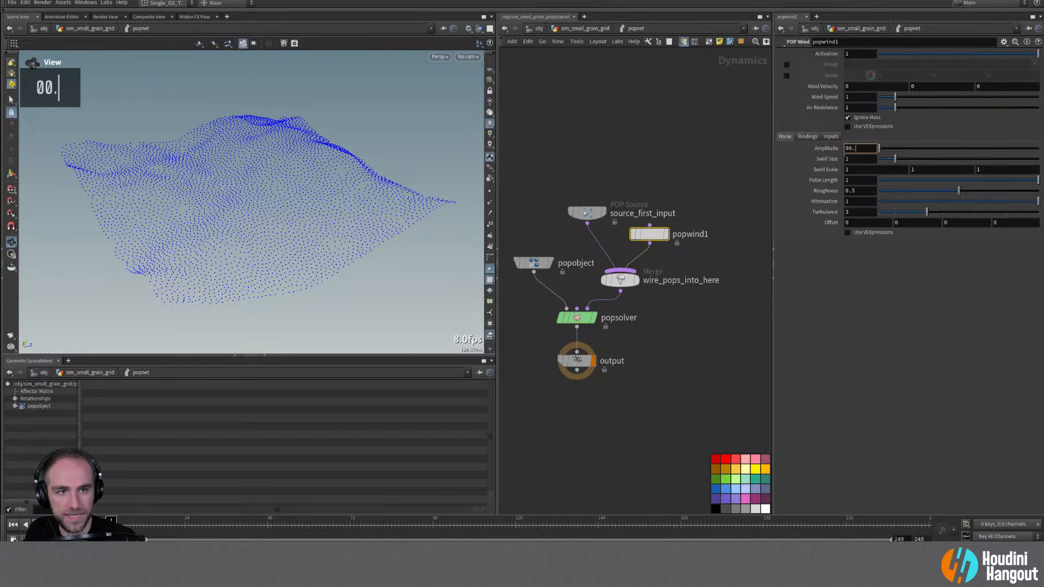
{"action": "type", "text": ".25"}
{"action": "key", "text": "Return"}
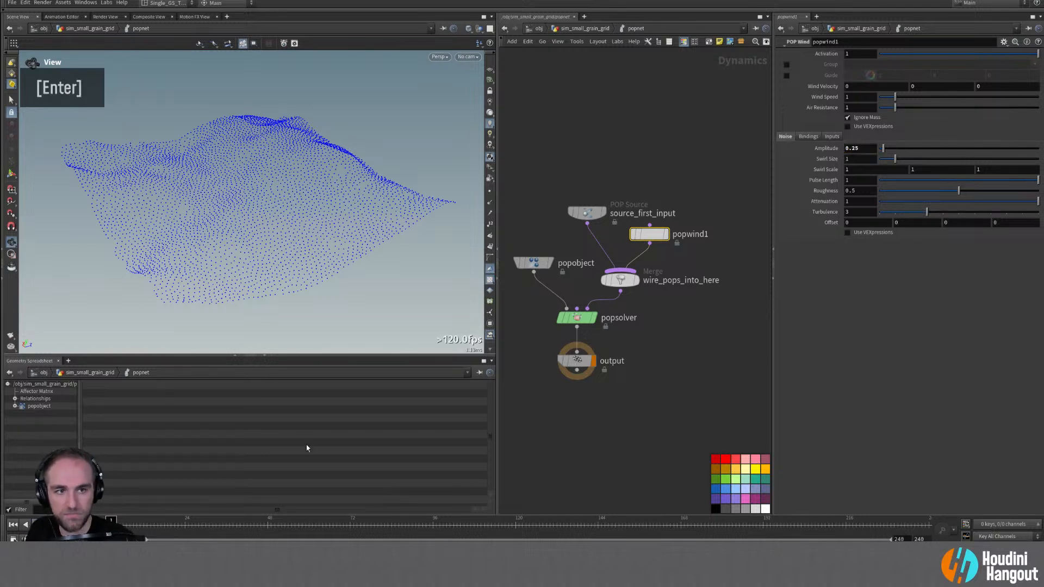
{"action": "left_click", "coordinate": [36, 524]}
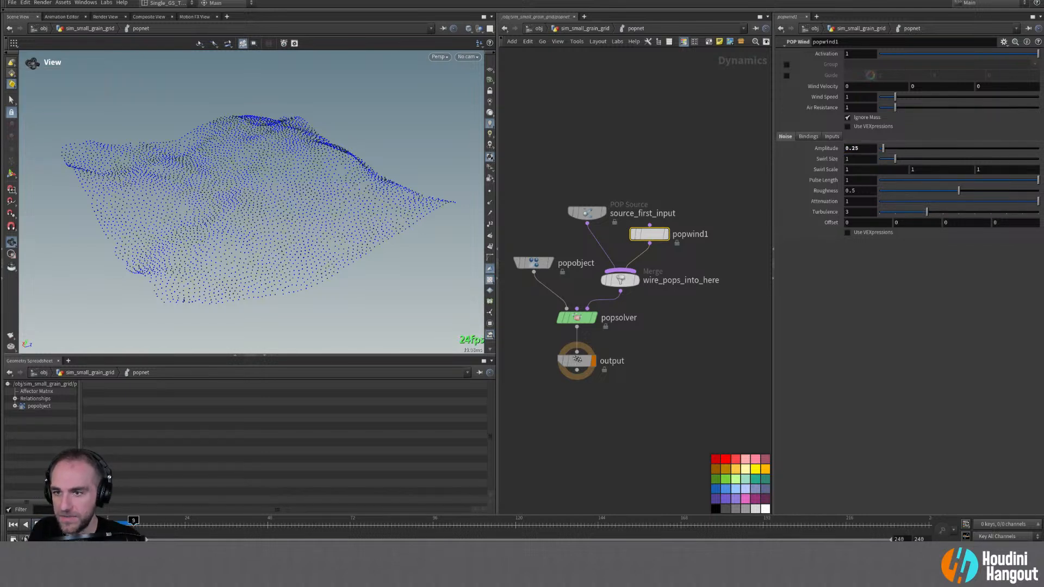
{"action": "left_click_drag", "start_coordinate": [245, 207], "coordinate": [315, 190], "text": "alt"}
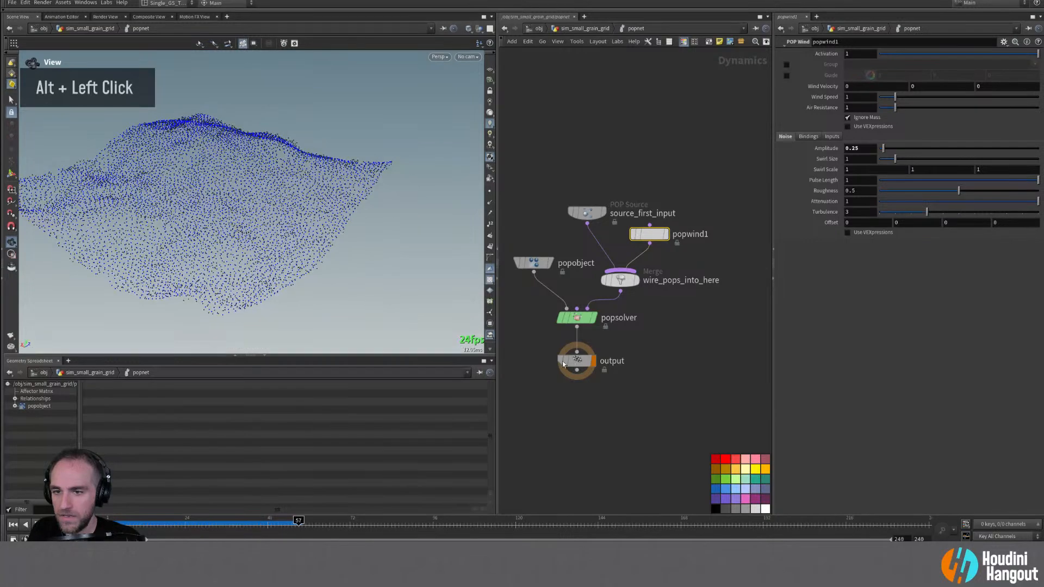
Step: Turn off the guide display of source_first_input and review the simulated points from several angles, returning to the first frame
{"action": "left_click", "coordinate": [587, 211]}
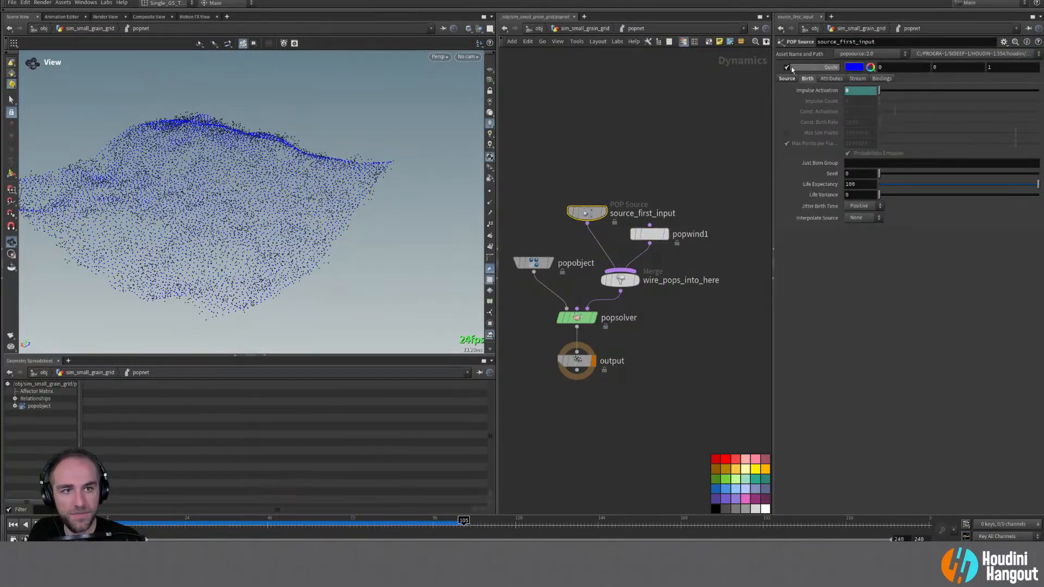
{"action": "left_click_drag", "start_coordinate": [180, 165], "coordinate": [101, 165], "text": "alt"}
{"action": "left_click_drag", "start_coordinate": [121, 210], "coordinate": [187, 264], "text": "alt"}
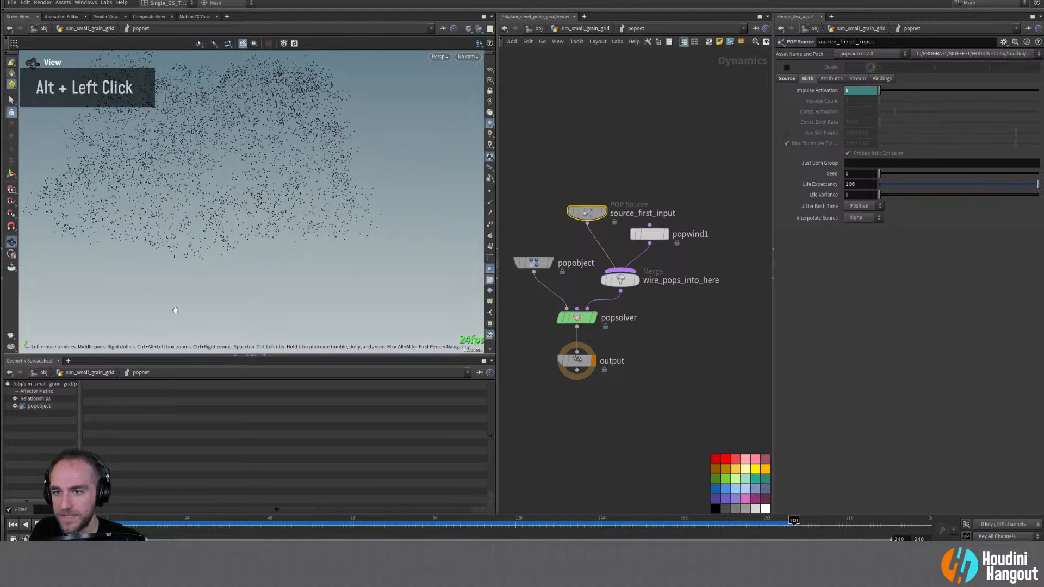
{"action": "left_click", "coordinate": [14, 522]}
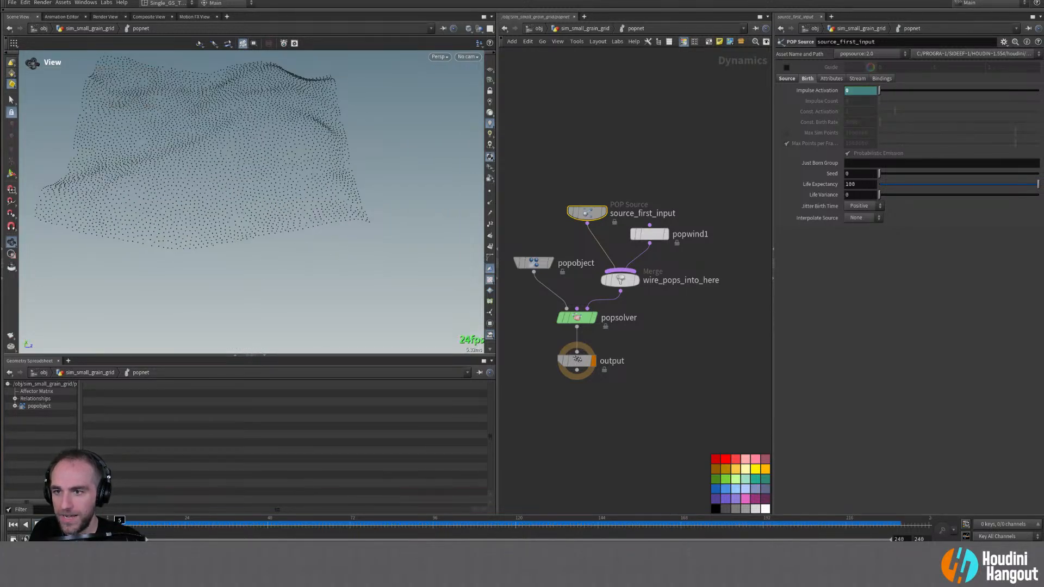
{"action": "right_click_drag", "start_coordinate": [152, 183], "coordinate": [200, 124], "text": "alt"}
{"action": "middle_click_drag", "start_coordinate": [201, 124], "coordinate": [235, 147], "text": "alt"}
{"action": "left_click_drag", "start_coordinate": [236, 147], "coordinate": [244, 344], "text": "alt"}
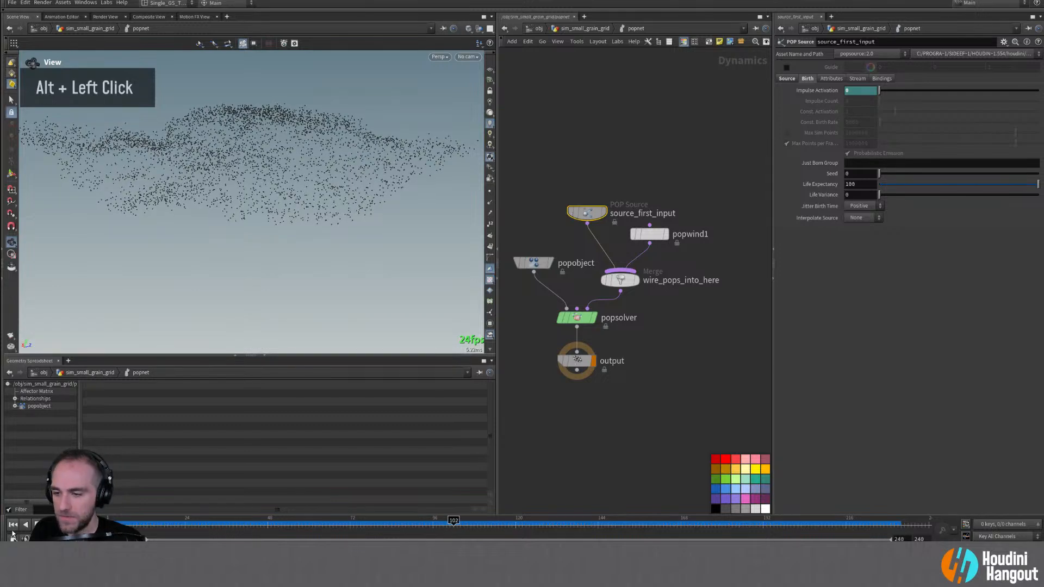
{"action": "key", "text": "ctrl+Up"}
Step: Select popwind1 and examine the wavy point surface on the first frame from several angles
{"action": "left_click", "coordinate": [645, 238]}
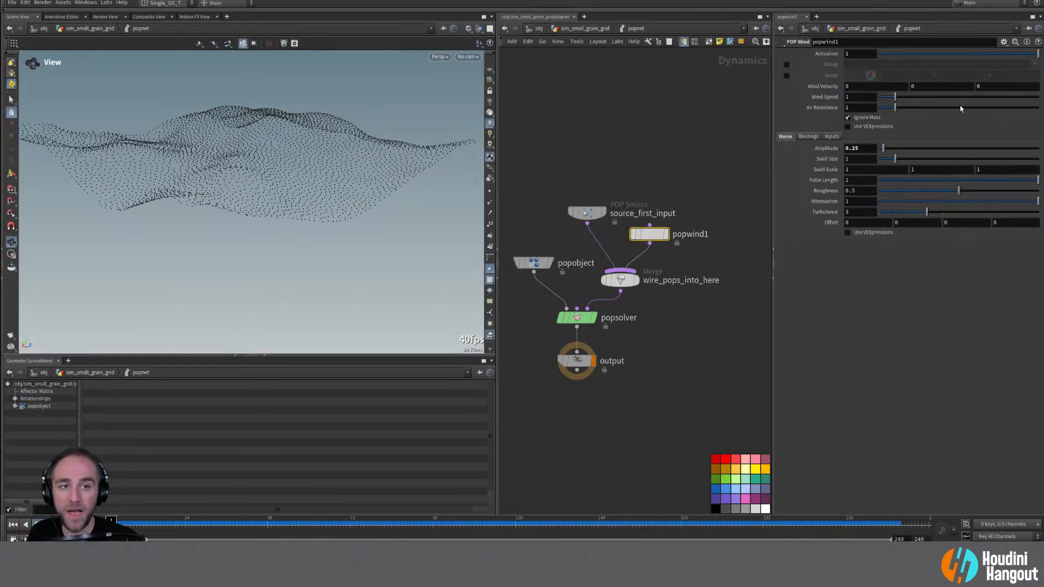
{"action": "left_click_drag", "start_coordinate": [267, 170], "coordinate": [275, 179], "text": "alt"}
{"action": "middle_click_drag", "start_coordinate": [275, 179], "coordinate": [284, 205], "text": "alt"}
{"action": "left_click_drag", "start_coordinate": [284, 205], "coordinate": [121, 205], "text": "alt"}
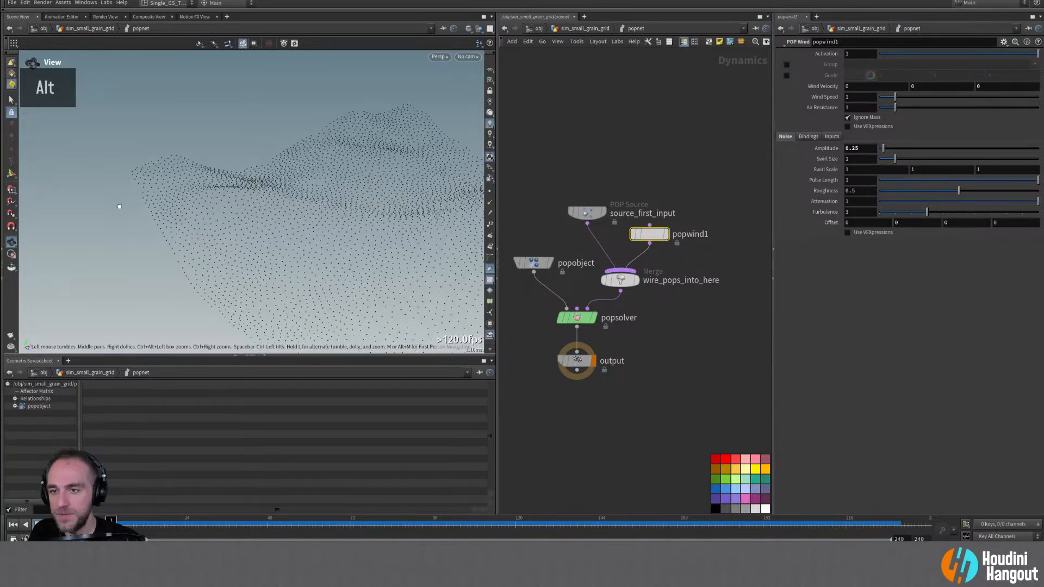
{"action": "left_click_drag", "start_coordinate": [290, 196], "coordinate": [259, 207], "text": "alt"}
{"action": "mouse_move", "coordinate": [258, 207]}
{"action": "middle_mouse_down"}
{"action": "mouse_move", "coordinate": [186, 198]}
{"action": "mouse_move", "coordinate": [156, 203]}
{"action": "mouse_move", "coordinate": [145, 221]}
{"action": "mouse_move", "coordinate": [146, 233]}
{"action": "mouse_move", "coordinate": [183, 228]}
{"action": "mouse_move", "coordinate": [230, 169]}
{"action": "mouse_move", "coordinate": [219, 214]}
{"action": "mouse_move", "coordinate": [263, 221]}
{"action": "mouse_move", "coordinate": [256, 233]}
{"action": "mouse_move", "coordinate": [277, 200]}
{"action": "middle_mouse_up"}
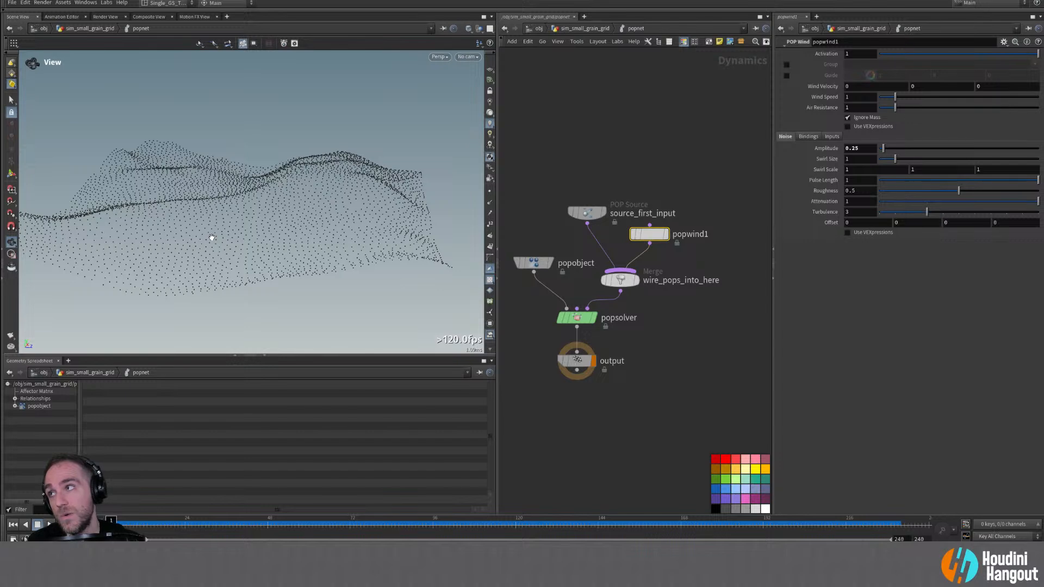
{"action": "left_click_drag", "start_coordinate": [212, 238], "coordinate": [232, 228]}
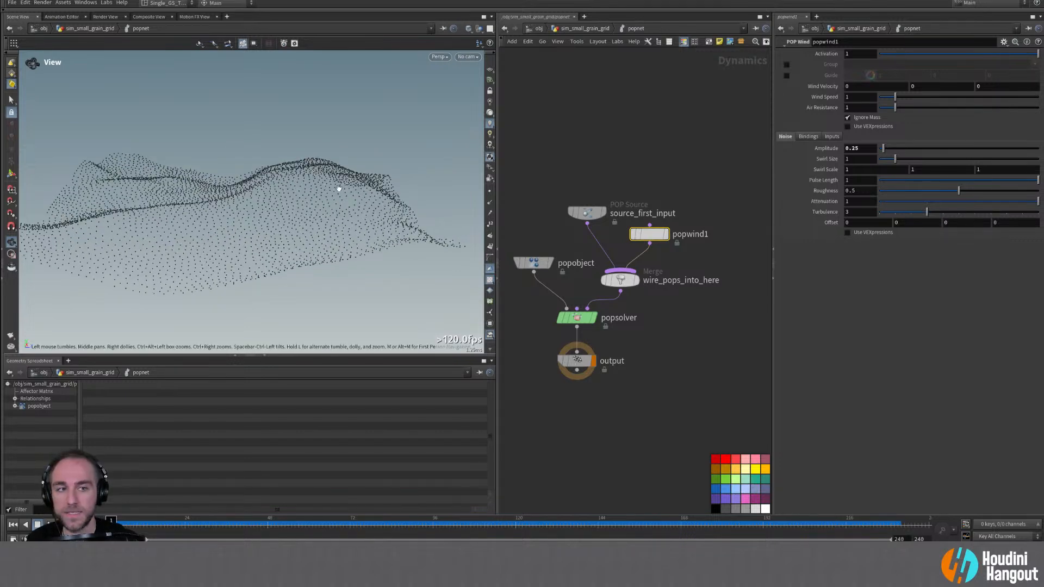
{"action": "left_click_drag", "start_coordinate": [435, 269], "coordinate": [444, 281], "text": "alt"}
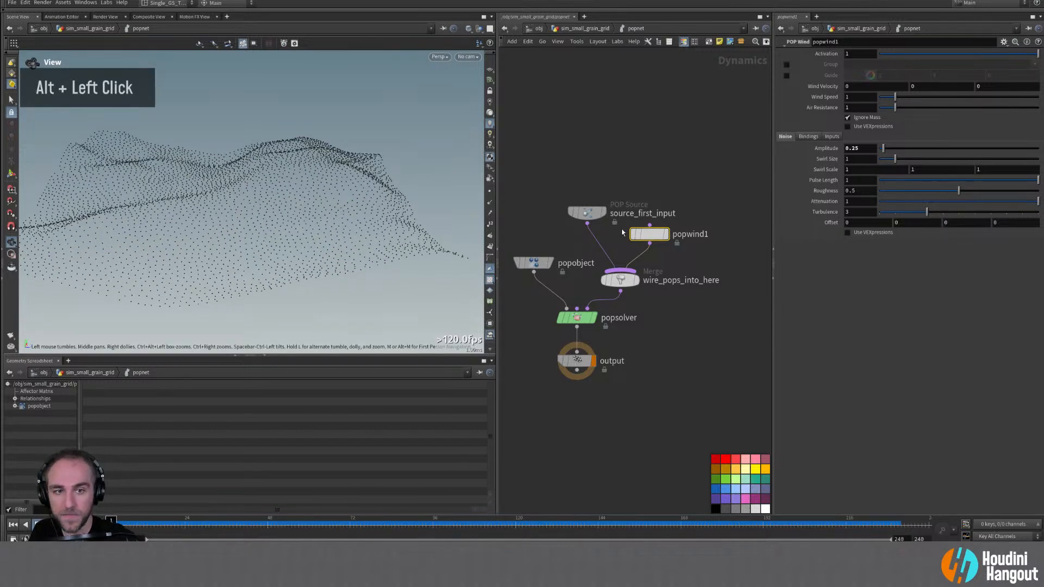
Step: Set the swirl size of popwind1 to 2, play the simulation and return to the first frame
{"action": "double_click", "coordinate": [858, 160]}
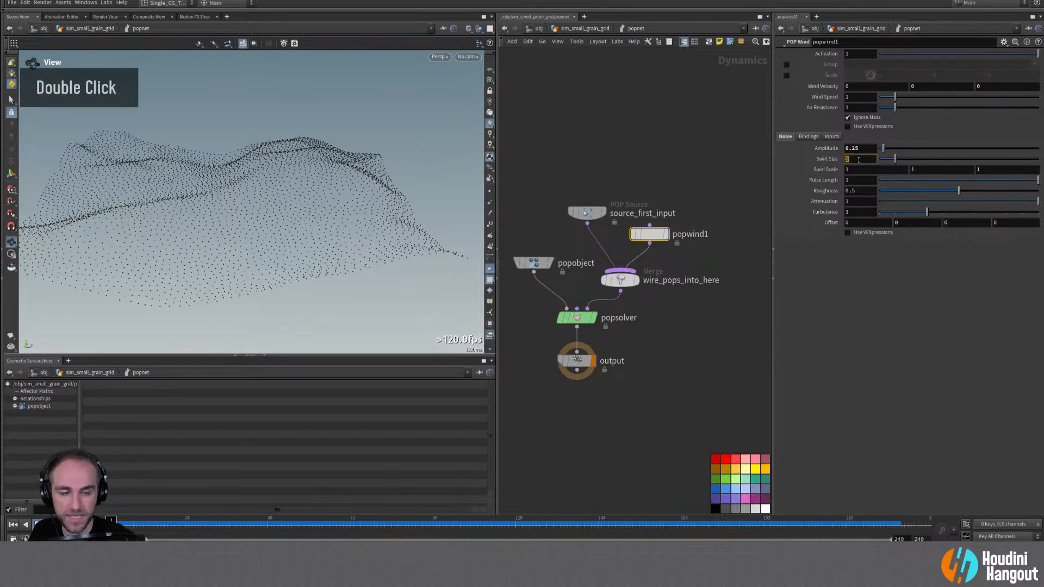
{"action": "type", "text": "2"}
{"action": "key", "text": "Return"}
{"action": "key", "text": "Up"}
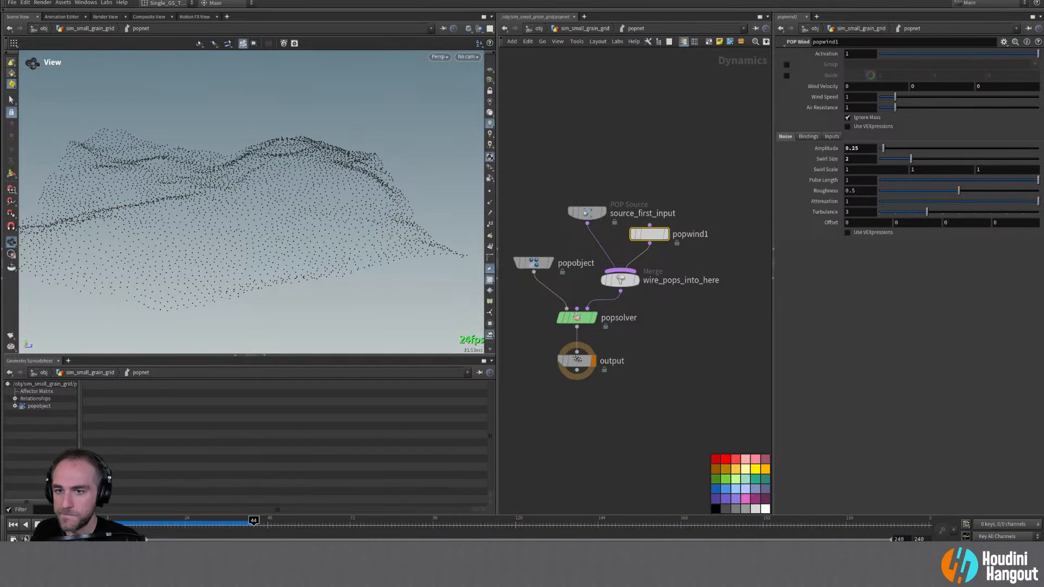
{"action": "left_click", "coordinate": [12, 524]}
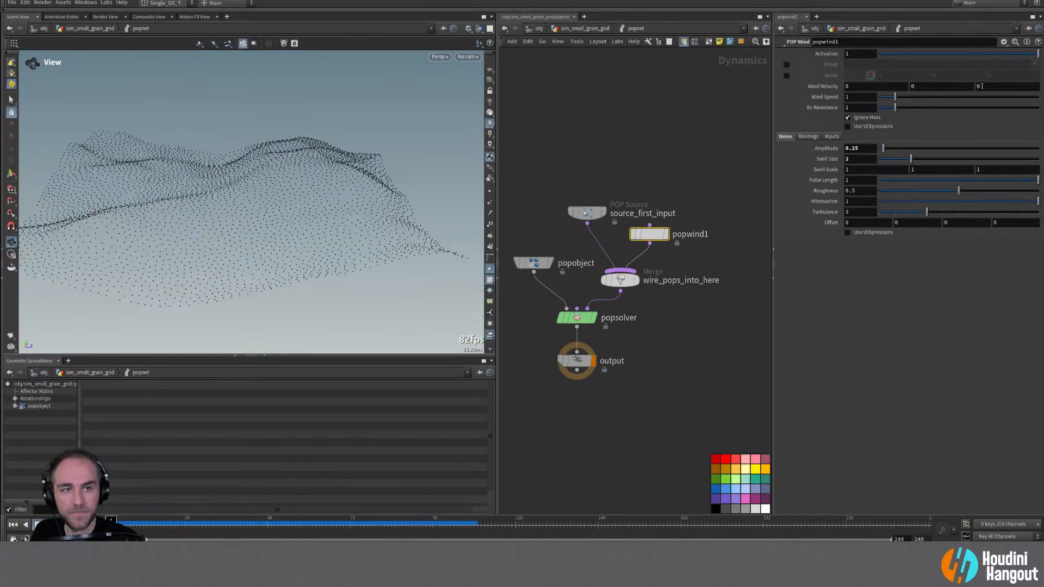
Step: Set the noise amplitude of popwind1 to 0.5 and play the simulation while viewing the points from different angles
{"action": "double_click", "coordinate": [851, 148]}
{"action": "type", "text": "0.5"}
{"action": "key", "text": "Return"}
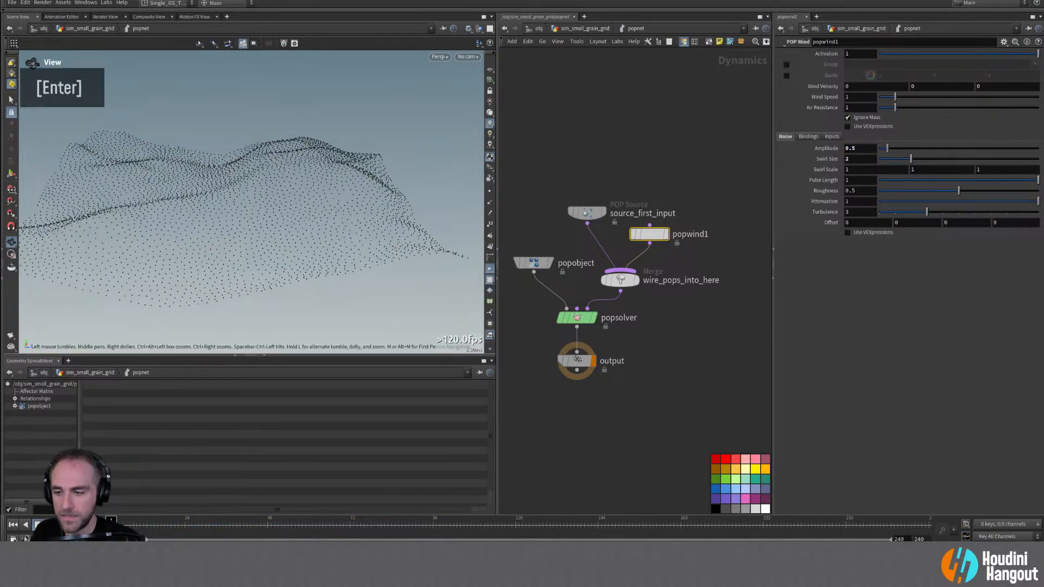
{"action": "key", "text": "Up"}
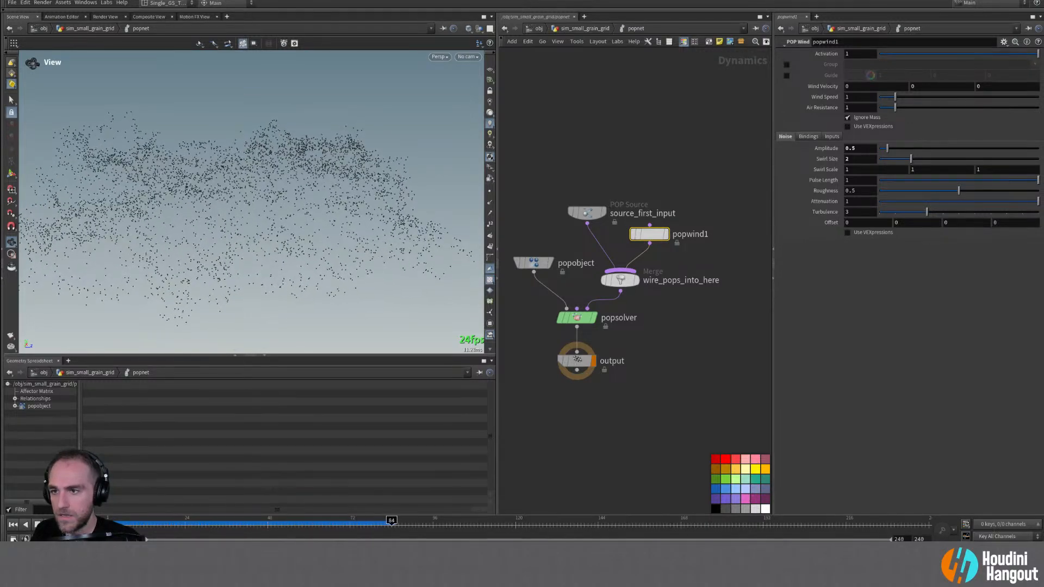
{"action": "left_click_drag", "start_coordinate": [247, 277], "coordinate": [233, 222], "text": "alt"}
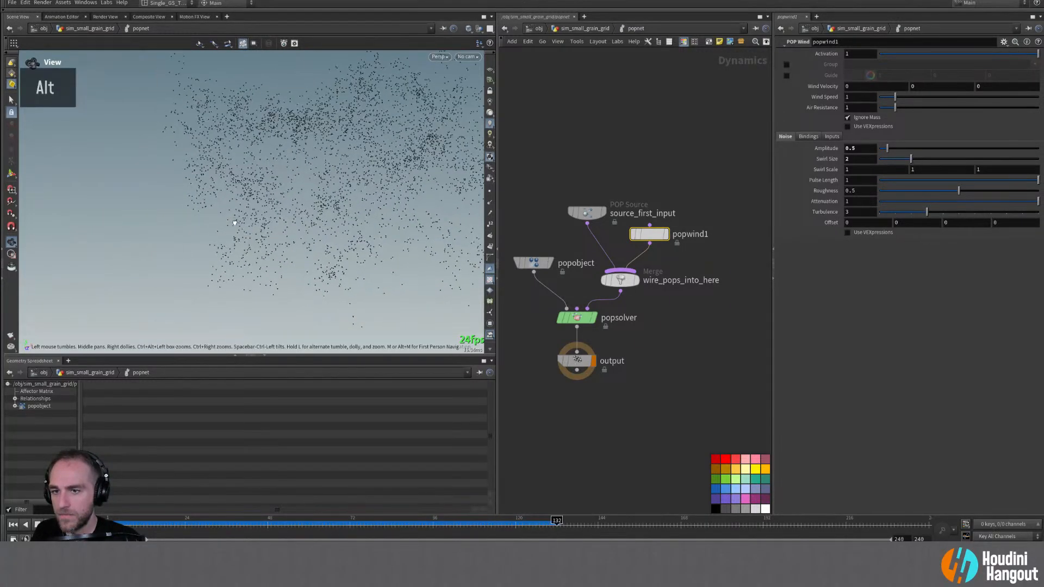
{"action": "left_click_drag", "start_coordinate": [304, 163], "coordinate": [391, 143], "text": "alt"}
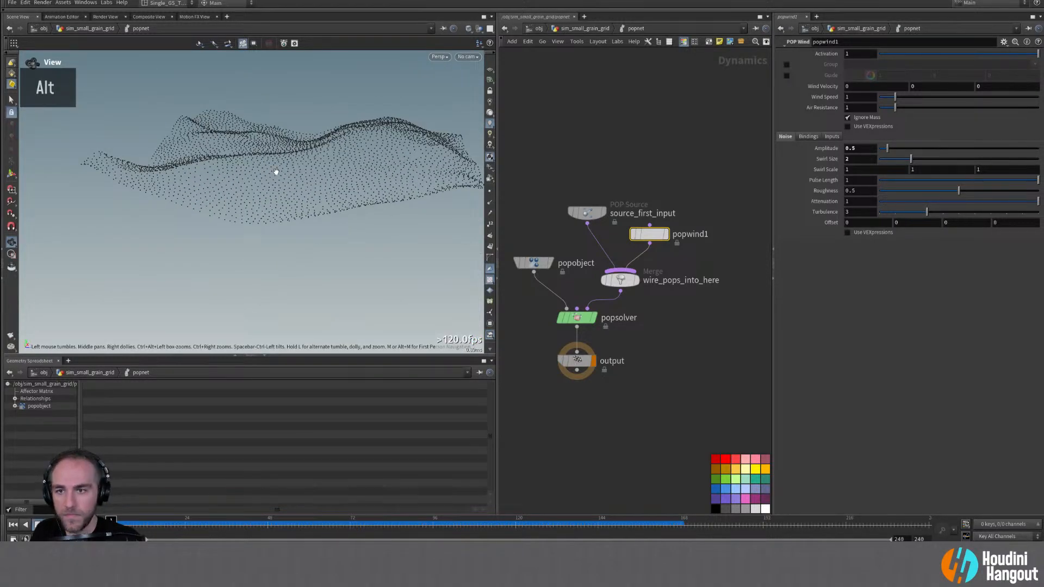
Step: Examine the shape and spacing of the hilly point surface on the first frame from near and far
{"action": "left_click_drag", "start_coordinate": [276, 172], "coordinate": [309, 187], "text": "alt"}
{"action": "middle_click_drag", "start_coordinate": [309, 187], "coordinate": [310, 170], "text": "alt"}
{"action": "right_click_drag", "start_coordinate": [310, 171], "coordinate": [301, 194], "text": "alt"}
{"action": "left_click_drag", "start_coordinate": [301, 194], "coordinate": [288, 197], "text": "alt"}
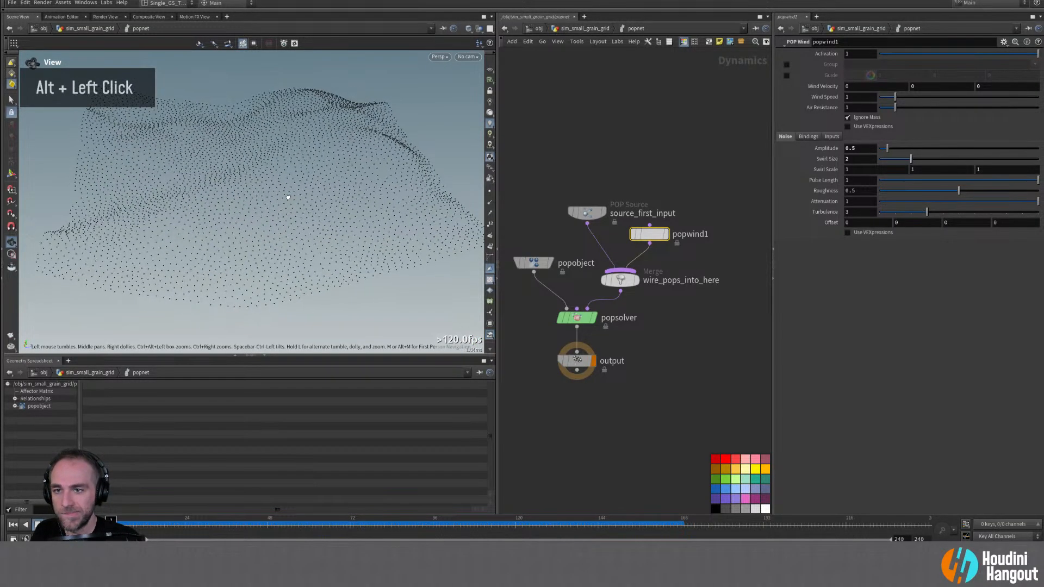
{"action": "right_click_drag", "start_coordinate": [288, 198], "coordinate": [240, 203], "text": "alt"}
{"action": "left_click_drag", "start_coordinate": [240, 202], "coordinate": [356, 187], "text": "alt"}
{"action": "left_click_drag", "start_coordinate": [281, 231], "coordinate": [201, 236], "text": "alt"}
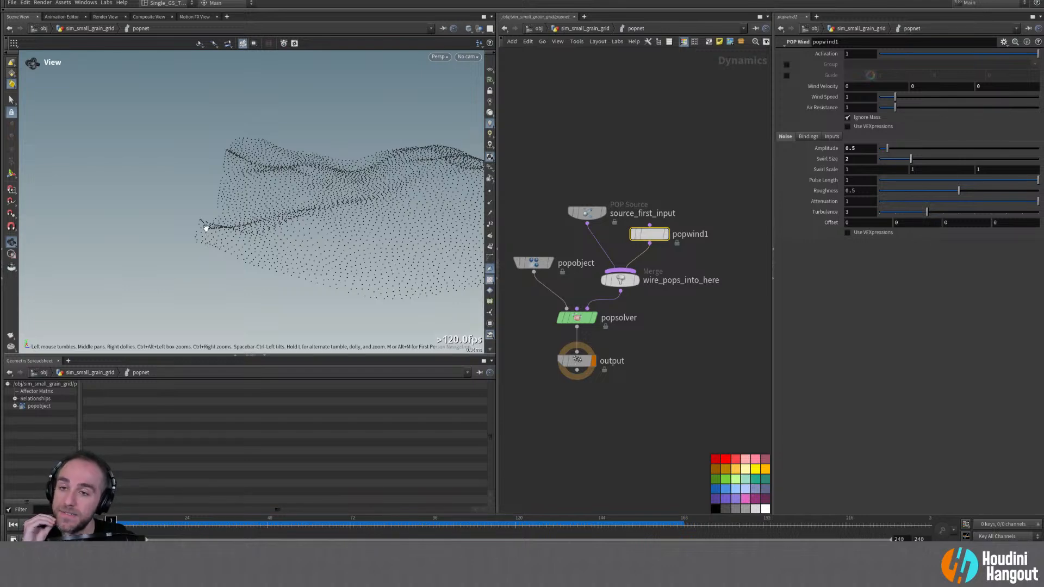
{"action": "middle_click_drag", "start_coordinate": [287, 204], "coordinate": [293, 132]}
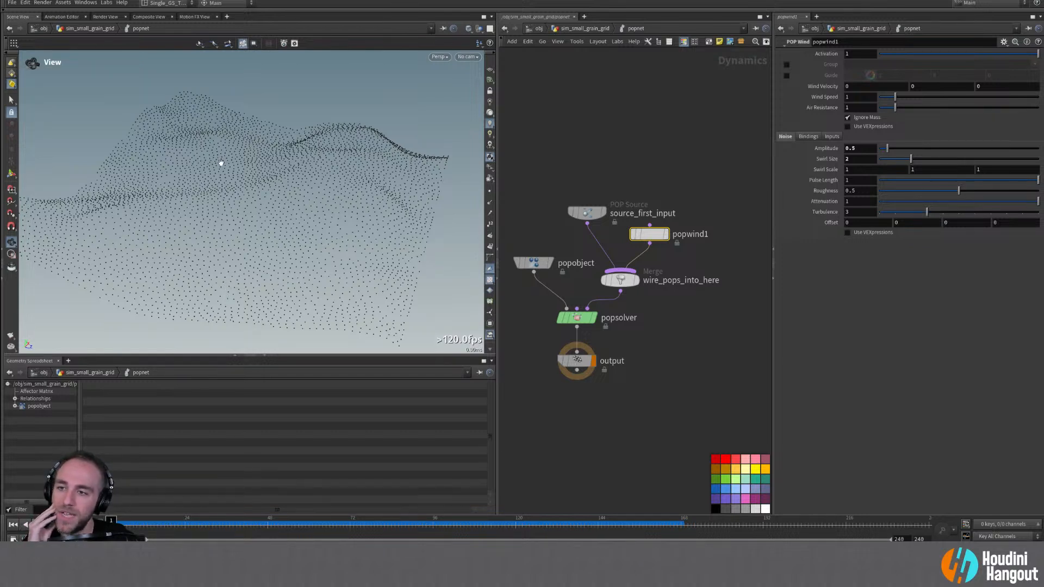
{"action": "left_click_drag", "start_coordinate": [238, 216], "coordinate": [263, 189]}
{"action": "middle_click_drag", "start_coordinate": [223, 211], "coordinate": [226, 207]}
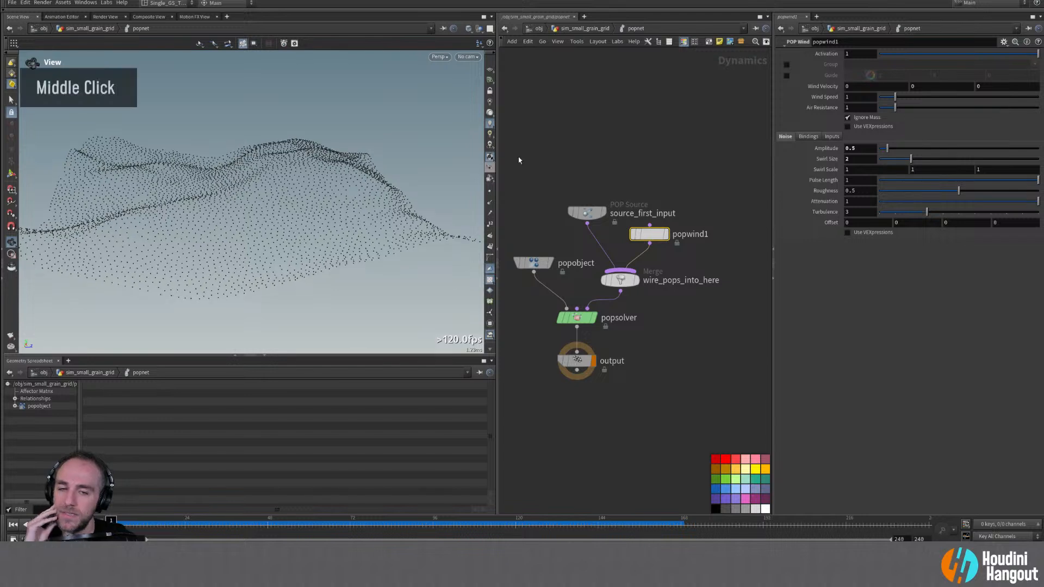
Step: Return to the sim_small_grain_grid network, move grid1 and mountain1 higher above scatter1 and display mountain1
{"action": "key", "text": "u"}
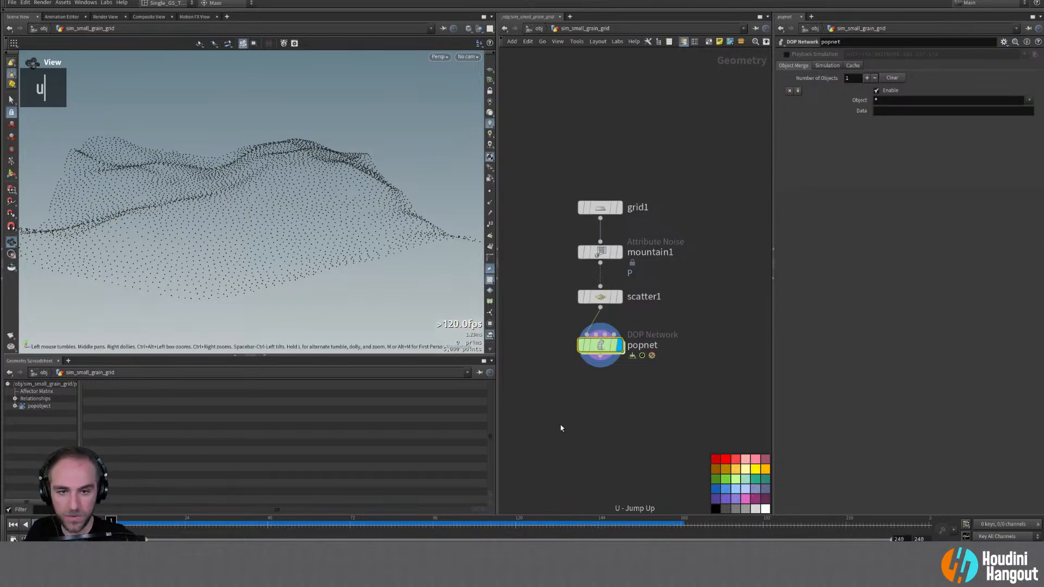
{"action": "left_click", "coordinate": [610, 208]}
{"action": "double_click", "coordinate": [609, 210]}
{"action": "mouse_move", "coordinate": [609, 211]}
{"action": "left_mouse_down"}
{"action": "mouse_move", "coordinate": [600, 141]}
{"action": "mouse_move", "coordinate": [601, 197]}
{"action": "left_mouse_up"}
{"action": "left_click", "coordinate": [617, 252]}
{"action": "left_click", "coordinate": [601, 252]}
{"action": "left_click_drag", "start_coordinate": [546, 95], "coordinate": [603, 227]}
{"action": "left_click", "coordinate": [598, 165]}
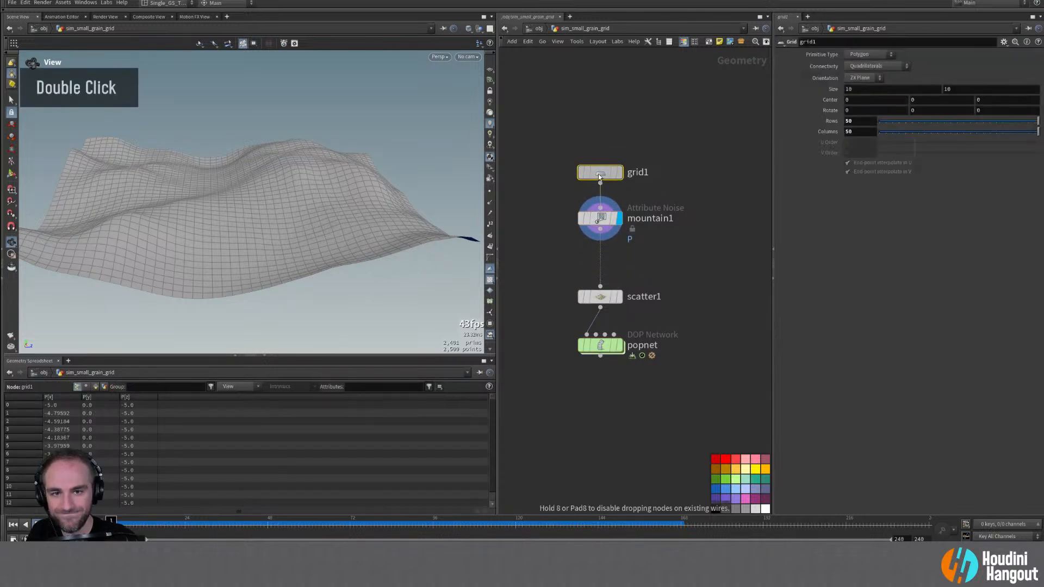
Step: Try adding a VDB from Polygons node fed by mountain1 and display its result
{"action": "middle_click_drag", "start_coordinate": [709, 259], "coordinate": [684, 271]}
{"action": "left_click", "coordinate": [685, 270]}
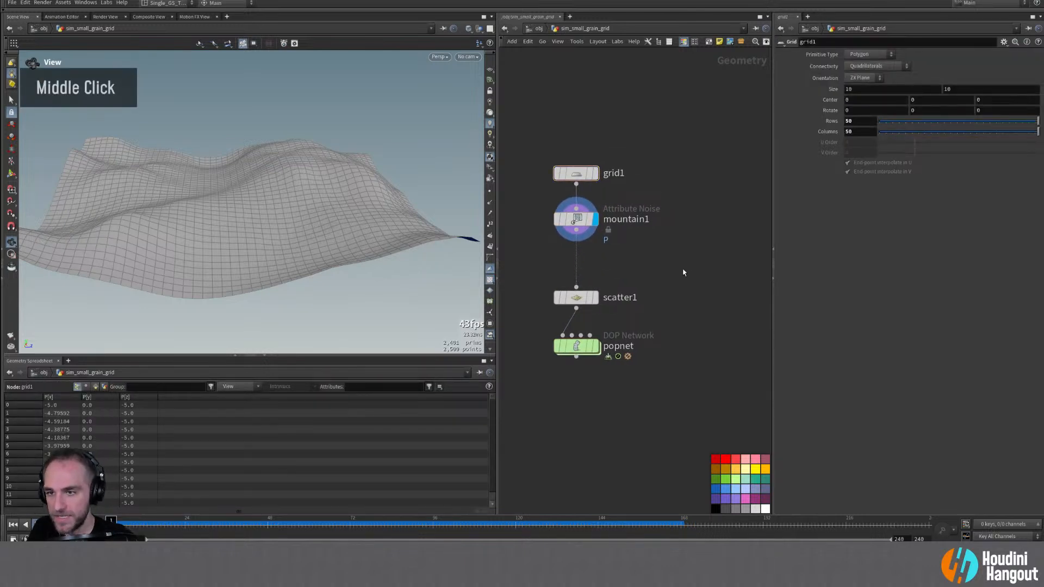
{"action": "key", "text": "Tab"}
{"action": "type", "text": "vdn"}
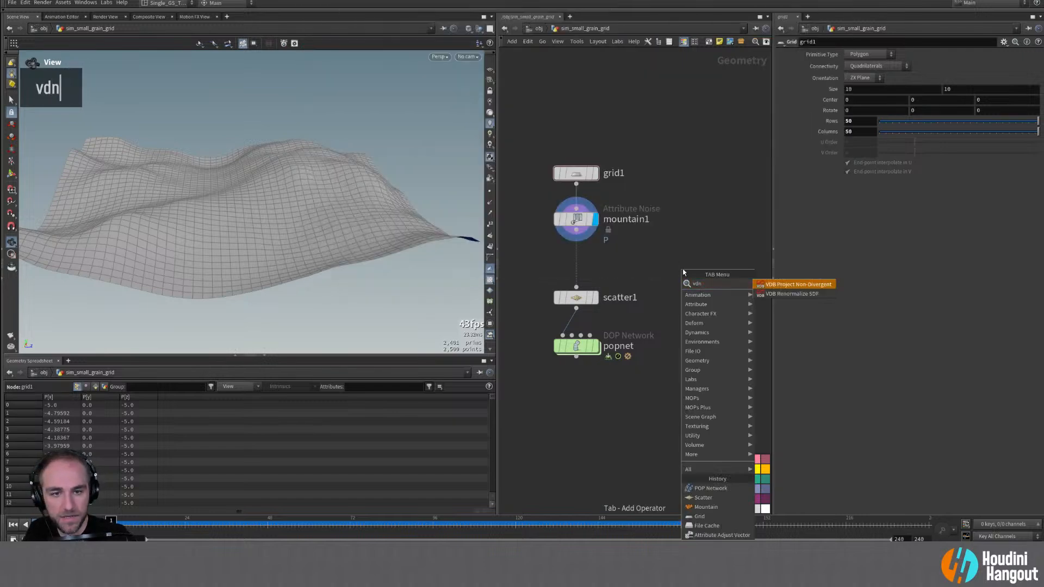
{"action": "key", "text": "BackSpace"}
{"action": "type", "text": "b fro"}
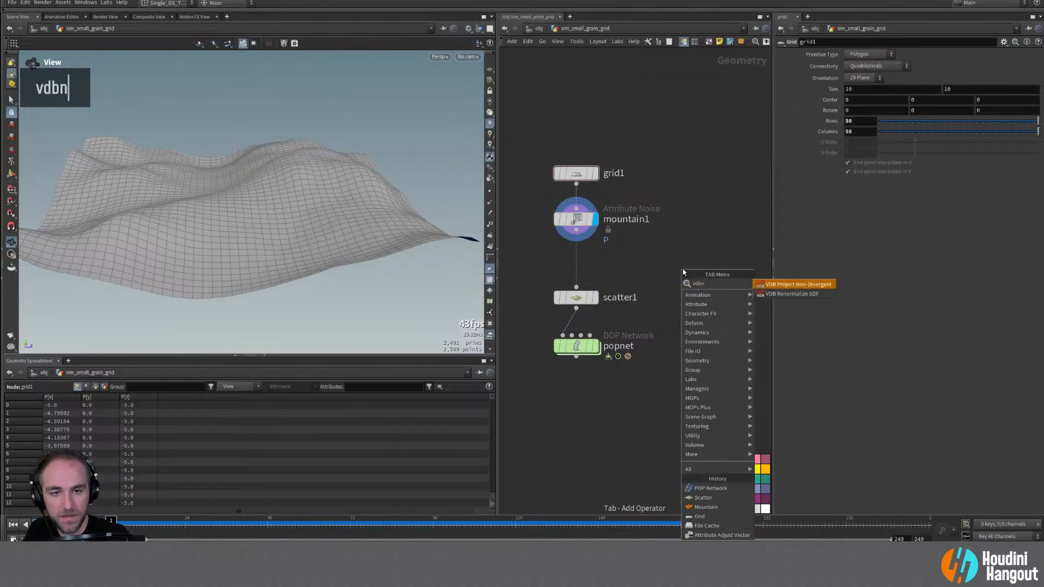
{"action": "type", "text": "m"}
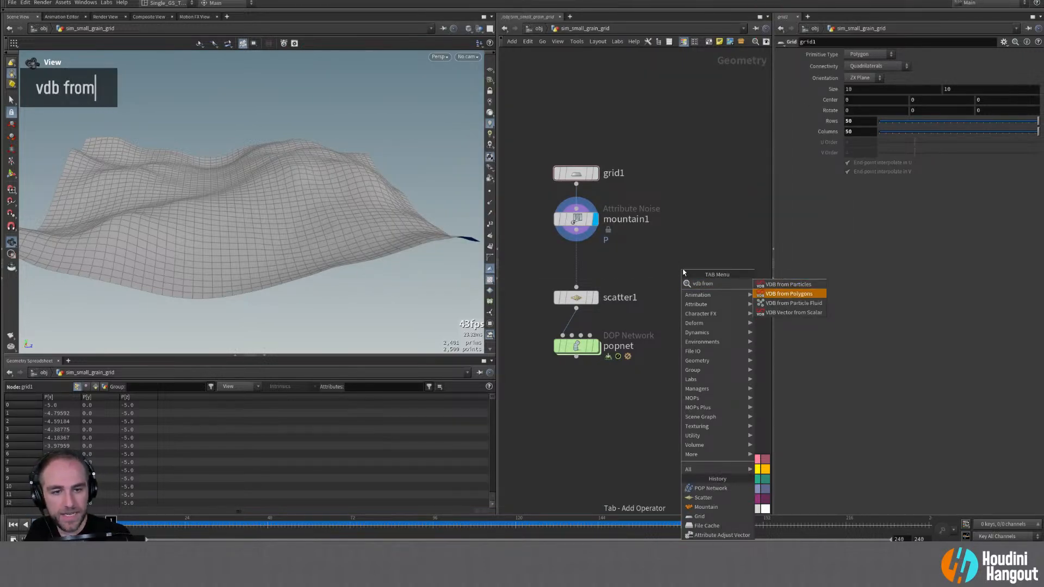
{"action": "key", "text": "Return"}
{"action": "left_click", "coordinate": [700, 285]}
{"action": "double_click", "coordinate": [700, 286]}
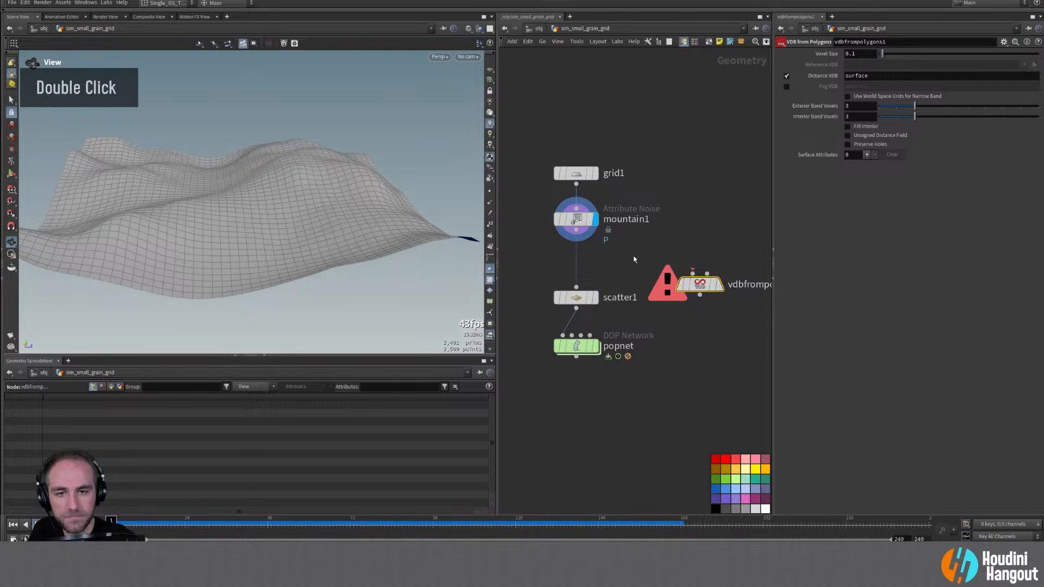
{"action": "left_click_drag", "start_coordinate": [577, 233], "coordinate": [699, 272]}
{"action": "left_click", "coordinate": [718, 283]}
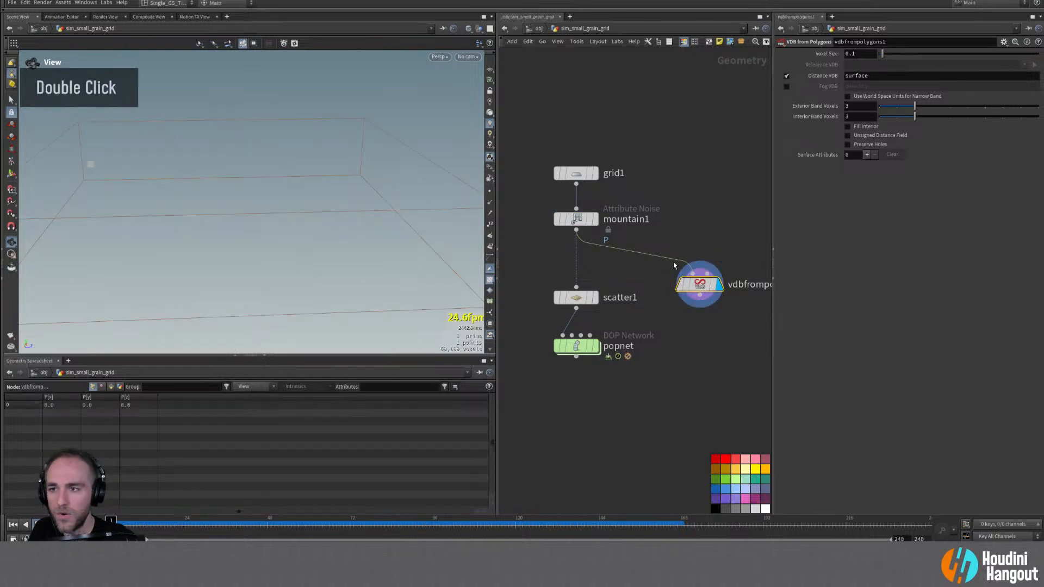
Step: Try a voxel size of 0.01 on the VDB from Polygons node, and delete the node
{"action": "left_click_drag", "start_coordinate": [700, 283], "coordinate": [701, 291]}
{"action": "double_click", "coordinate": [850, 54]}
{"action": "type", "text": "0.01"}
{"action": "key", "text": "Return"}
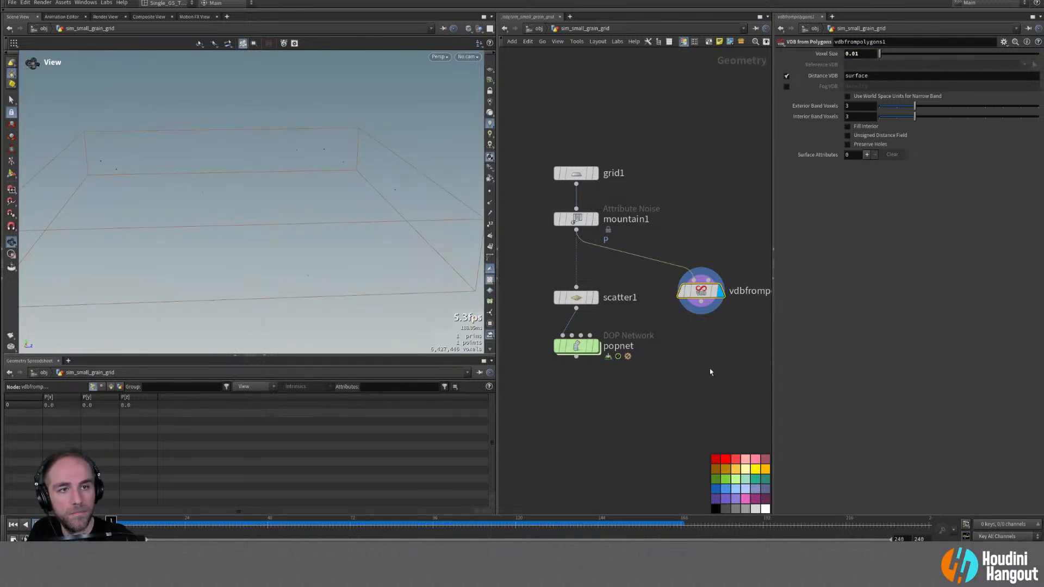
{"action": "key", "text": "Delete"}
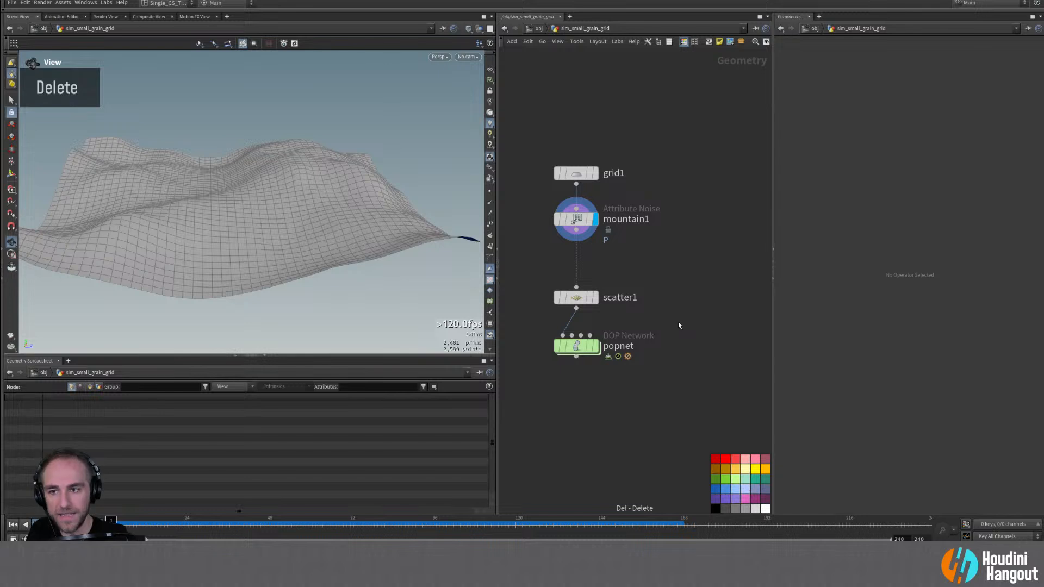
Step: Add a Labs Thicken node beside scatter1, feed it from mountain1 and display it
{"action": "left_click", "coordinate": [576, 216]}
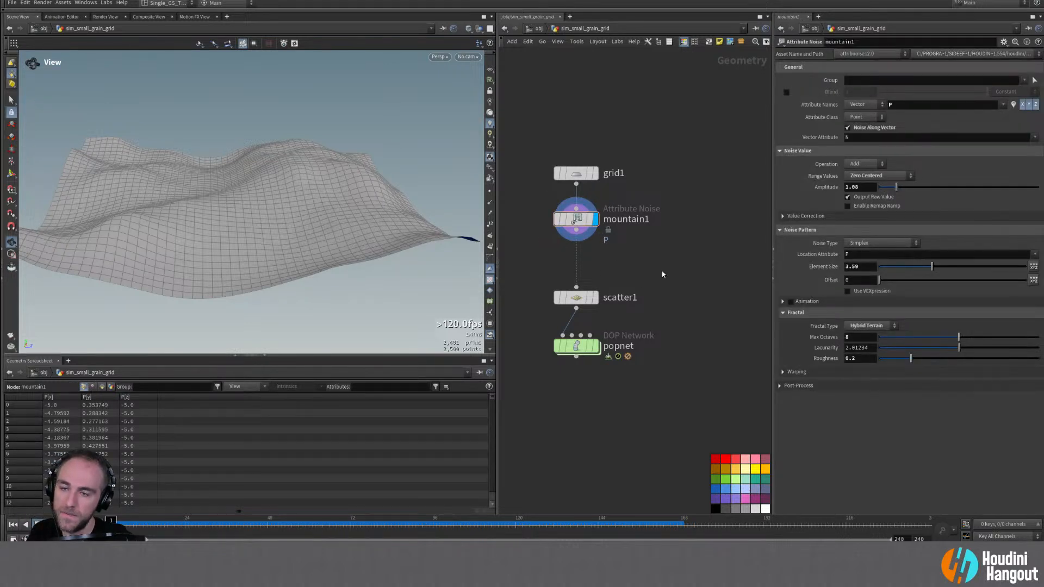
{"action": "double_click", "coordinate": [576, 298]}
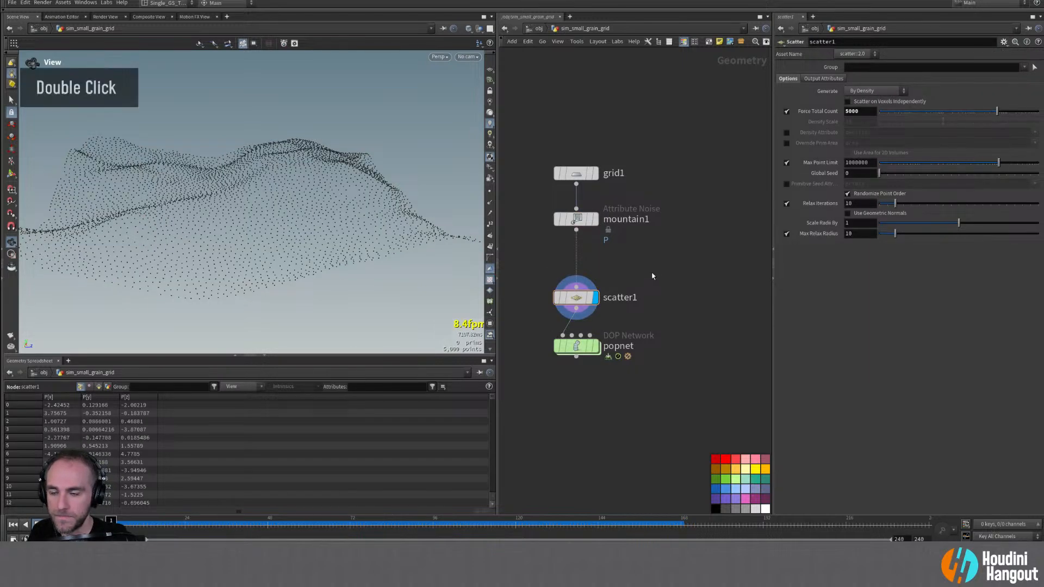
{"action": "key", "text": "Tab"}
{"action": "type", "text": "thick"}
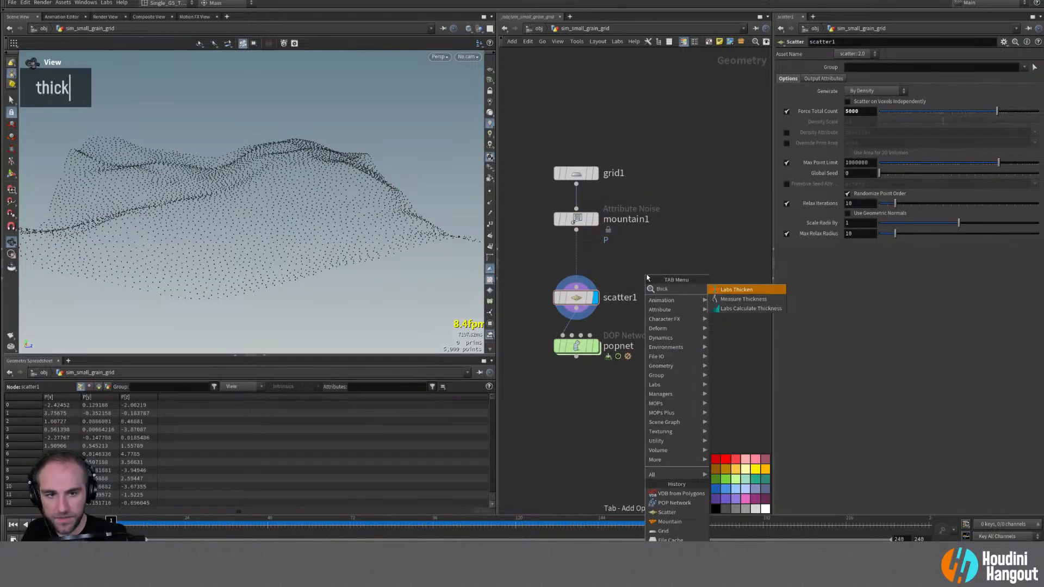
{"action": "key", "text": "Return"}
{"action": "left_click", "coordinate": [663, 260]}
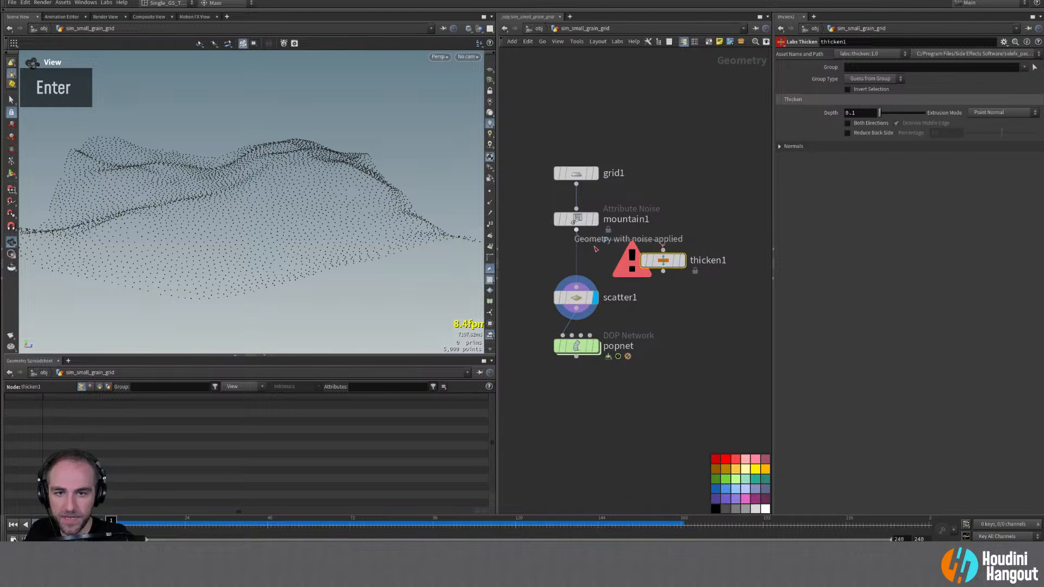
{"action": "left_click", "coordinate": [576, 230]}
{"action": "left_click", "coordinate": [663, 261]}
{"action": "left_click", "coordinate": [683, 260]}
Step: Compare the scatter1 points with the thickened surface as a template, viewing them from several angles
{"action": "left_click_drag", "start_coordinate": [326, 249], "coordinate": [301, 253], "text": "alt"}
{"action": "double_click", "coordinate": [861, 115]}
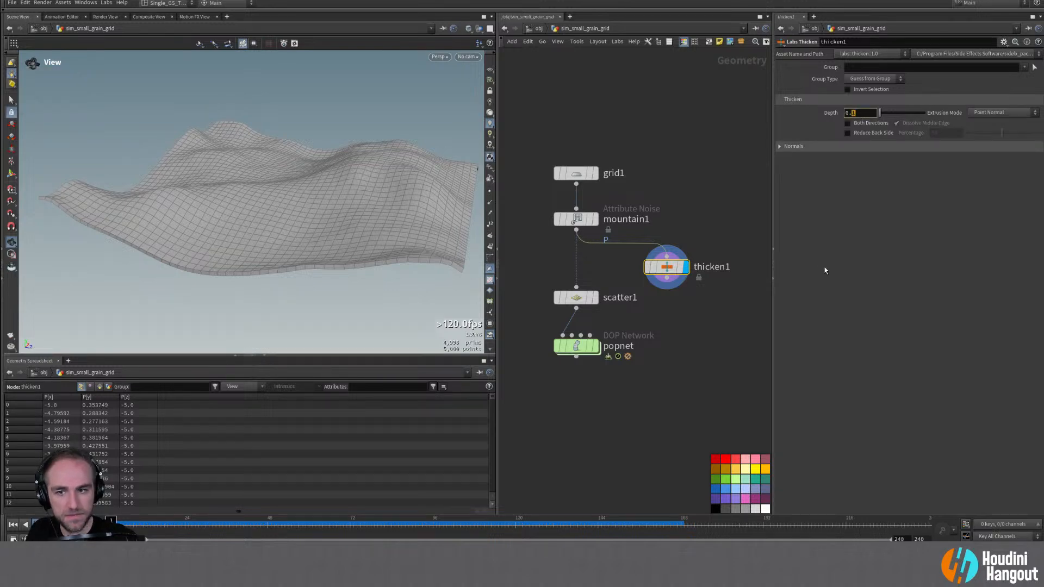
{"action": "key", "text": "r"}
{"action": "double_click", "coordinate": [581, 297]}
{"action": "left_click_drag", "start_coordinate": [380, 228], "coordinate": [474, 226], "text": "alt"}
{"action": "left_click", "coordinate": [685, 267]}
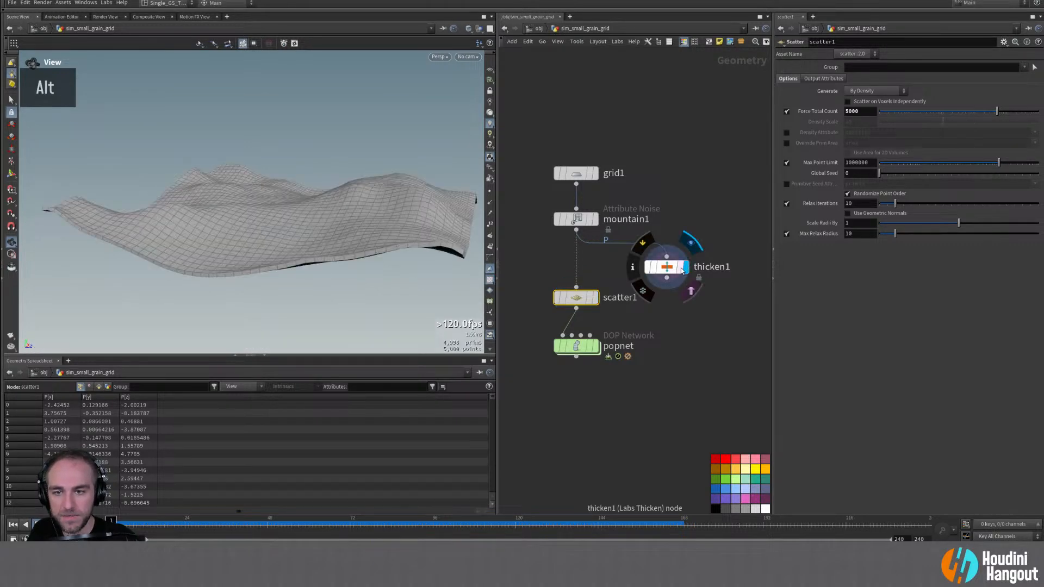
{"action": "double_click", "coordinate": [597, 298]}
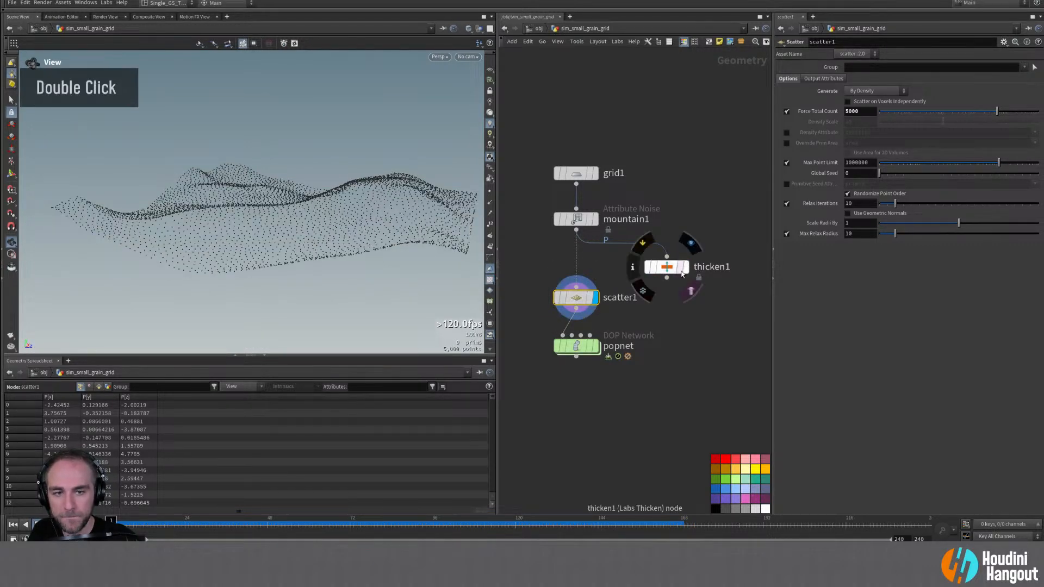
{"action": "left_click_drag", "start_coordinate": [377, 244], "coordinate": [429, 247], "text": "alt"}
{"action": "right_click_drag", "start_coordinate": [430, 247], "coordinate": [448, 253], "text": "alt"}
{"action": "left_click_drag", "start_coordinate": [448, 253], "coordinate": [377, 305], "text": "alt"}
{"action": "middle_click_drag", "start_coordinate": [377, 304], "coordinate": [380, 287], "text": "alt"}
{"action": "left_click_drag", "start_coordinate": [381, 287], "coordinate": [384, 275], "text": "alt"}
{"action": "right_click_drag", "start_coordinate": [385, 275], "coordinate": [344, 302], "text": "alt"}
{"action": "left_click_drag", "start_coordinate": [345, 303], "coordinate": [284, 296], "text": "alt"}
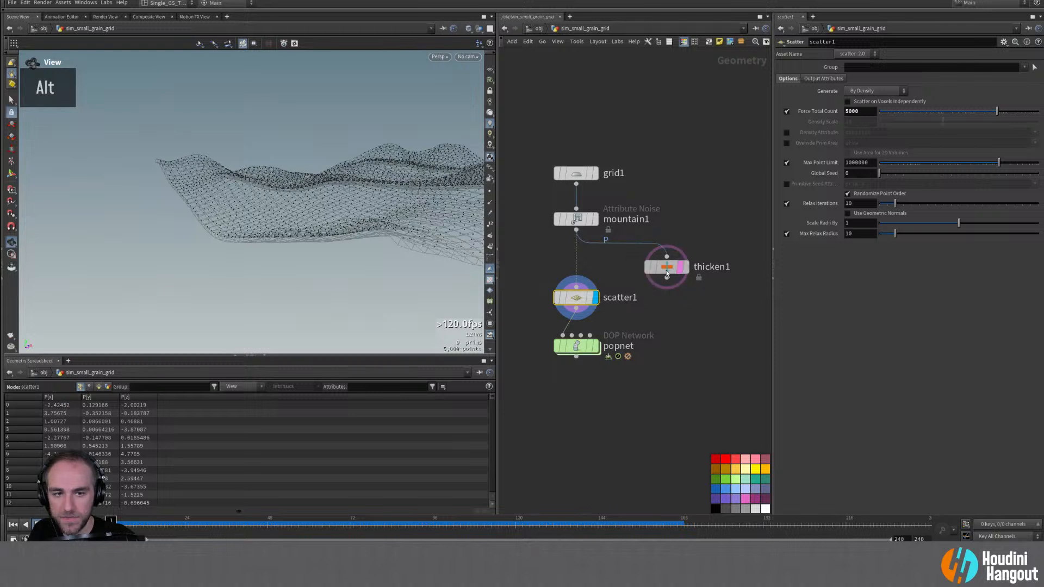
Step: Display thicken1 and add a displayed VDB from Polygons node connected below it
{"action": "left_click_drag", "start_coordinate": [669, 268], "coordinate": [684, 272]}
{"action": "left_click", "coordinate": [700, 274]}
{"action": "double_click", "coordinate": [698, 273]}
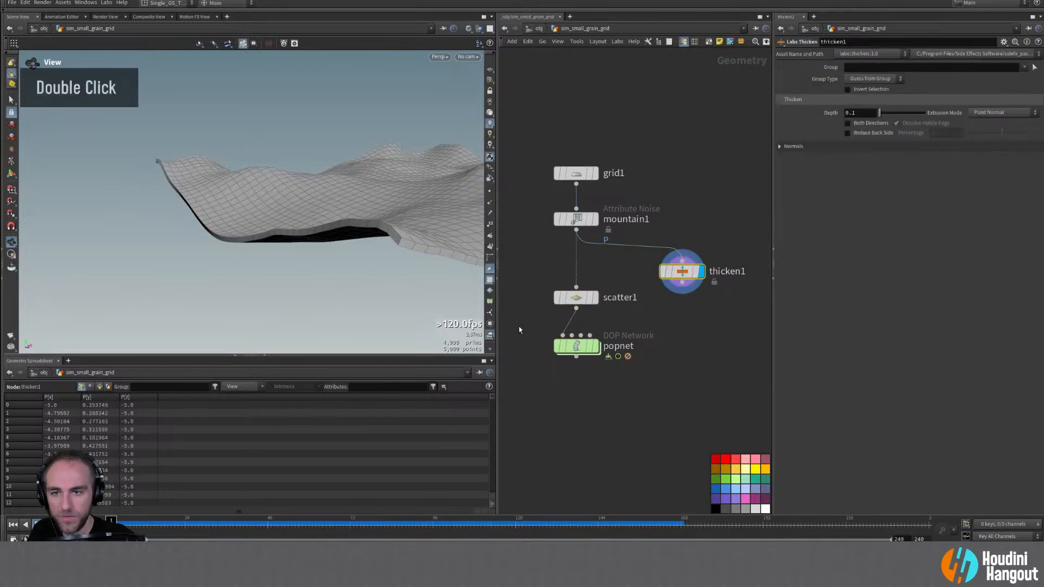
{"action": "key", "text": "Tab"}
{"action": "type", "text": "vdb from"}
{"action": "key", "text": "Down"}
{"action": "key", "text": "Return"}
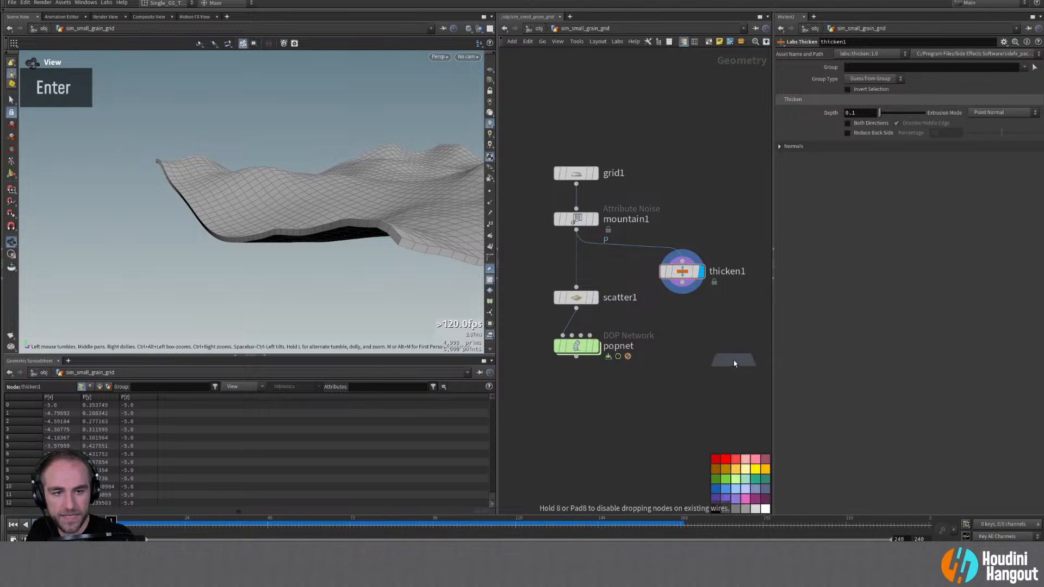
{"action": "left_click", "coordinate": [700, 317]}
{"action": "double_click", "coordinate": [700, 316]}
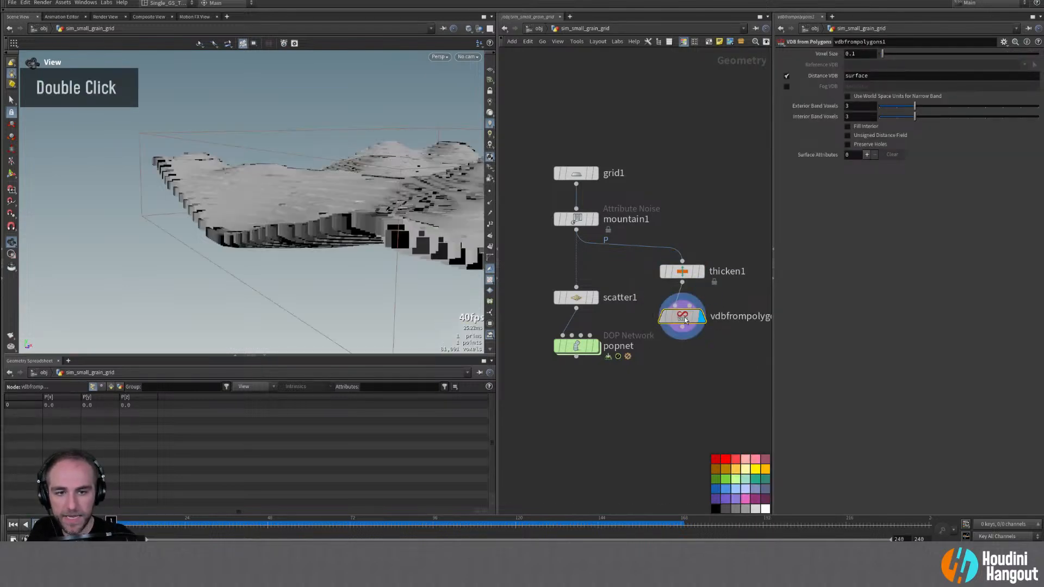
Step: Try a voxel size of 0.05 on vdbfrompolygons1 and check the volume from different sides
{"action": "left_click_drag", "start_coordinate": [433, 263], "coordinate": [459, 217], "text": "alt"}
{"action": "right_click_drag", "start_coordinate": [459, 217], "coordinate": [463, 186], "text": "alt"}
{"action": "double_click", "coordinate": [859, 53]}
{"action": "type", "text": "0.05"}
{"action": "key", "text": "Return"}
{"action": "mouse_move", "coordinate": [337, 196]}
{"action": "left_mouse_down", "text": "alt"}
{"action": "mouse_move", "coordinate": [299, 181]}
{"action": "mouse_move", "coordinate": [331, 181]}
{"action": "left_mouse_up", "text": "alt"}
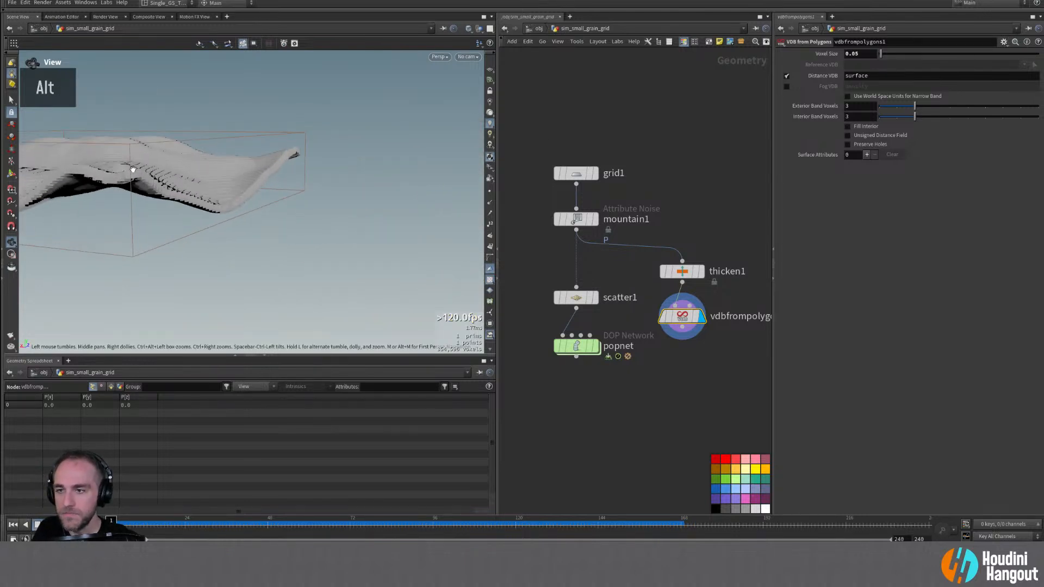
{"action": "right_click_drag", "start_coordinate": [331, 181], "coordinate": [348, 190], "text": "alt"}
{"action": "left_click_drag", "start_coordinate": [348, 190], "coordinate": [429, 182], "text": "alt"}
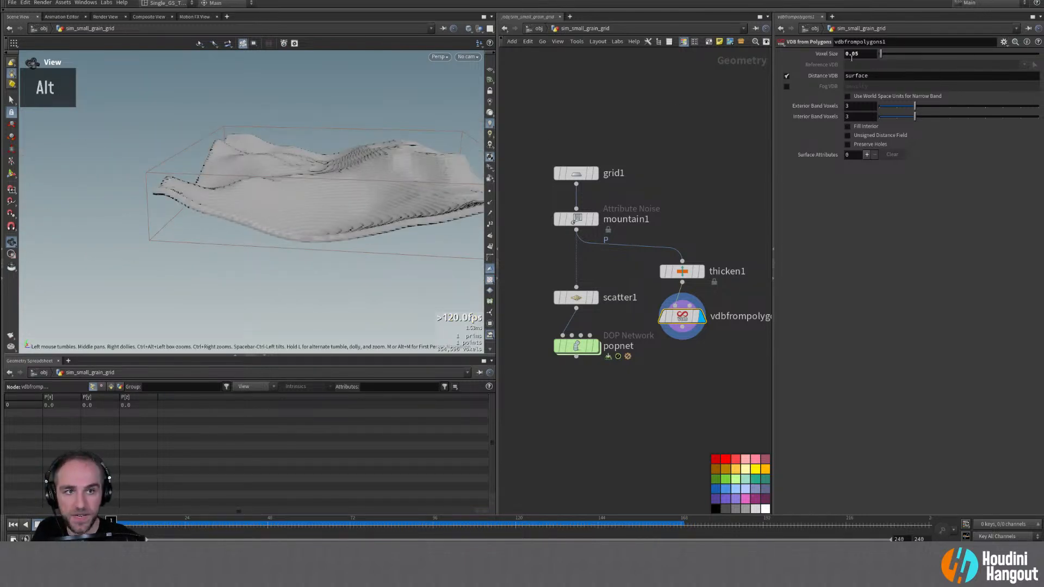
Step: Set the voxel size of vdbfrompolygons1 to 0.04 and check the surface detail
{"action": "left_click", "coordinate": [851, 53]}
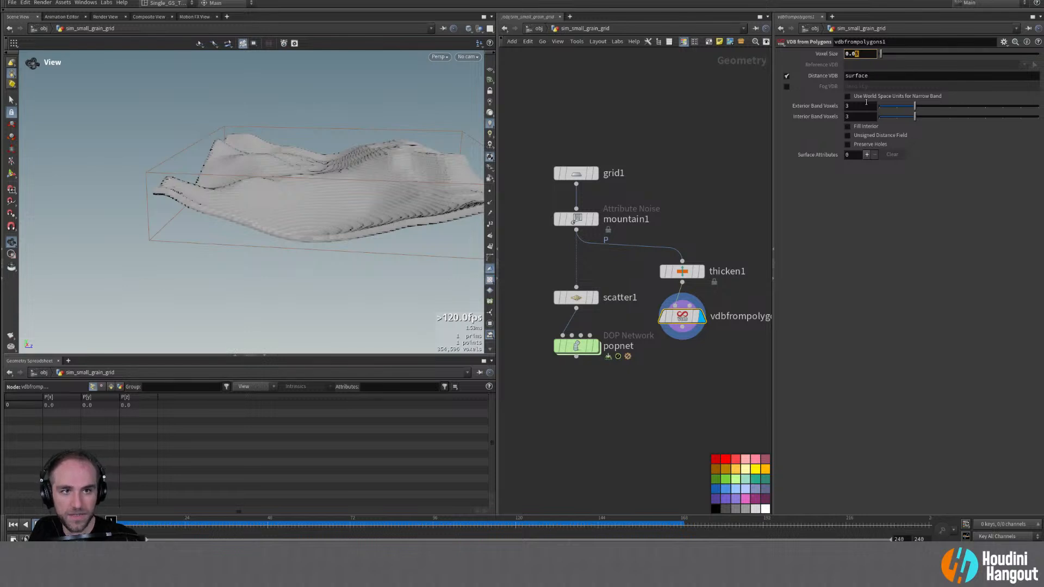
{"action": "type", "text": "4"}
{"action": "key", "text": "Return"}
{"action": "left_click_drag", "start_coordinate": [391, 196], "coordinate": [305, 212], "text": "alt"}
{"action": "middle_click", "coordinate": [338, 197], "text": "alt"}
{"action": "middle_click_drag", "start_coordinate": [305, 212], "coordinate": [337, 206], "text": "alt"}
Step: Enable world space units for the narrow band of vdbfrompolygons1 and inspect the volume's edges and surface
{"action": "left_click", "coordinate": [847, 96]}
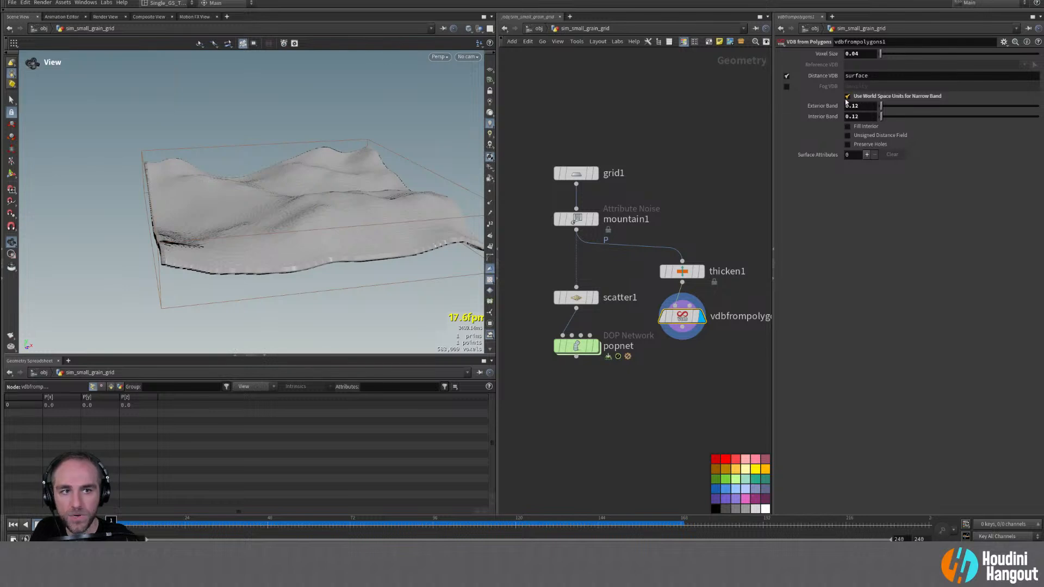
{"action": "left_click_drag", "start_coordinate": [307, 258], "coordinate": [241, 232], "text": "alt"}
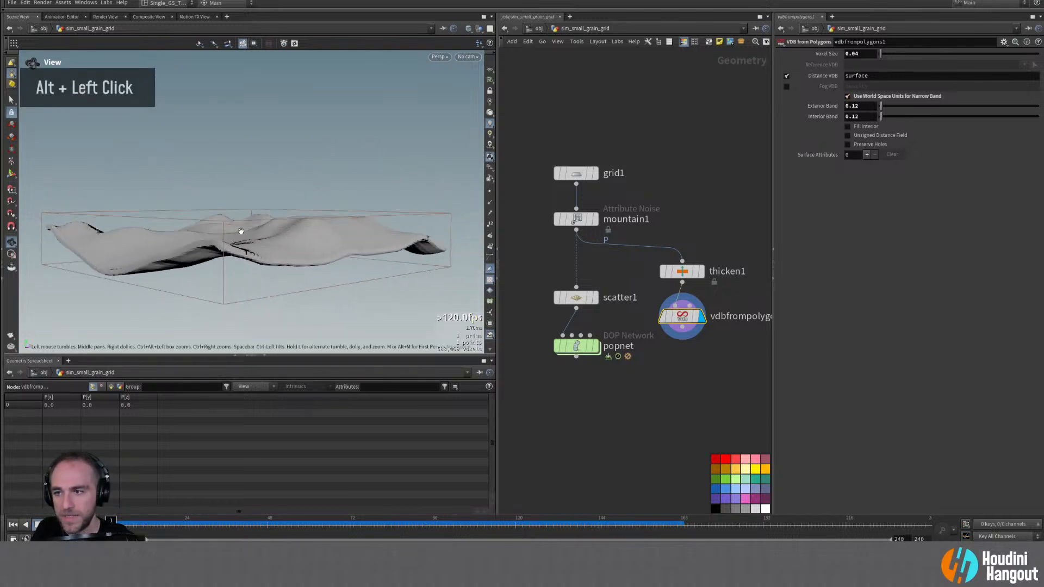
{"action": "right_click_drag", "start_coordinate": [226, 240], "coordinate": [179, 289], "text": "alt"}
{"action": "left_click_drag", "start_coordinate": [184, 284], "coordinate": [191, 287], "text": "alt"}
{"action": "right_click_drag", "start_coordinate": [190, 288], "coordinate": [192, 286], "text": "alt"}
{"action": "left_click_drag", "start_coordinate": [191, 286], "coordinate": [193, 285], "text": "alt"}
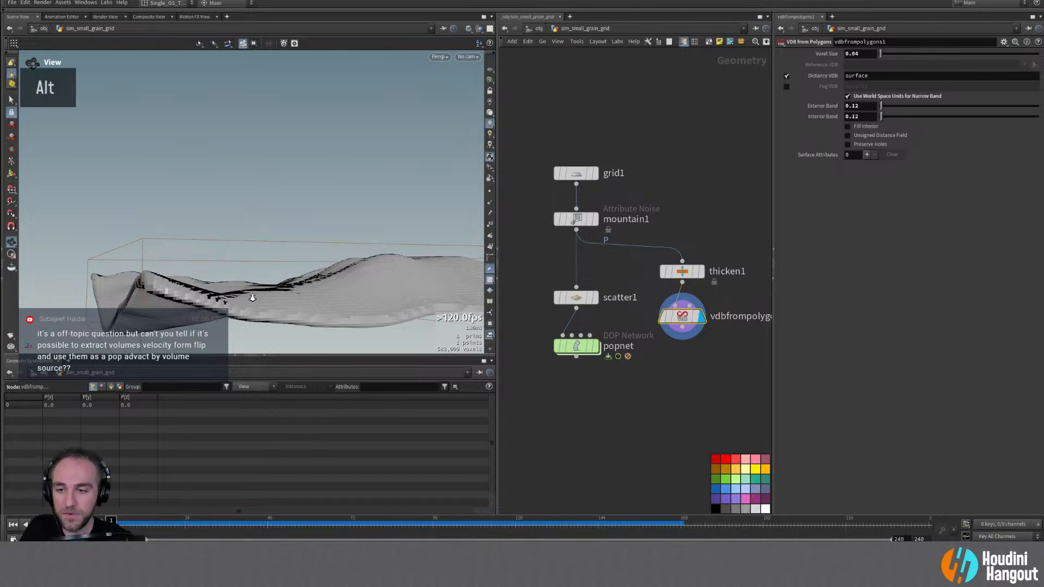
{"action": "middle_click_drag", "start_coordinate": [253, 296], "coordinate": [256, 280], "text": "alt"}
{"action": "left_click_drag", "start_coordinate": [256, 279], "coordinate": [264, 247], "text": "alt"}
{"action": "middle_click_drag", "start_coordinate": [264, 248], "coordinate": [247, 238], "text": "alt"}
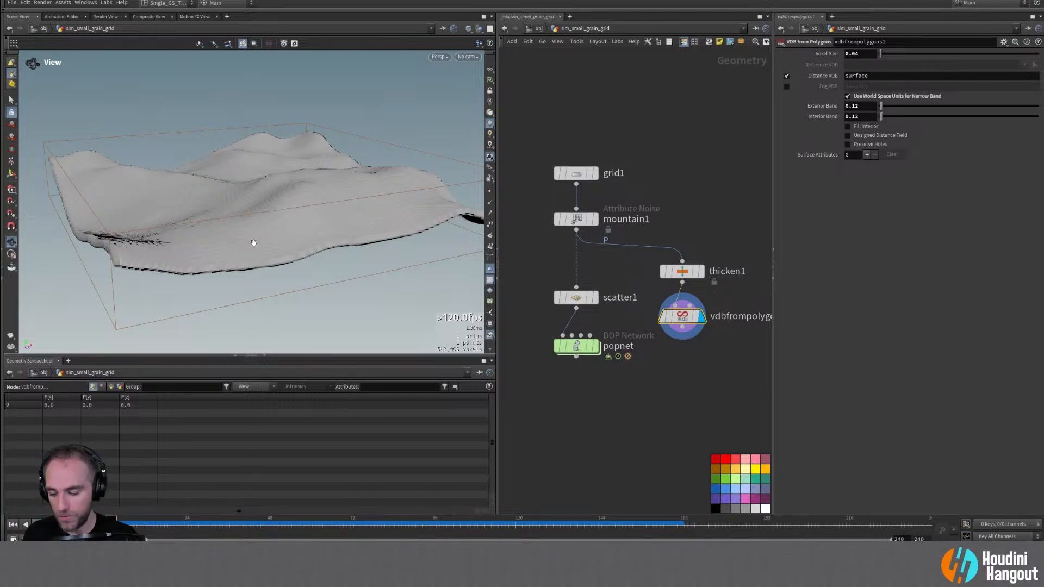
Step: Set both the exterior band and the interior band of vdbfrompolygons1 to 0.4
{"action": "double_click", "coordinate": [863, 107]}
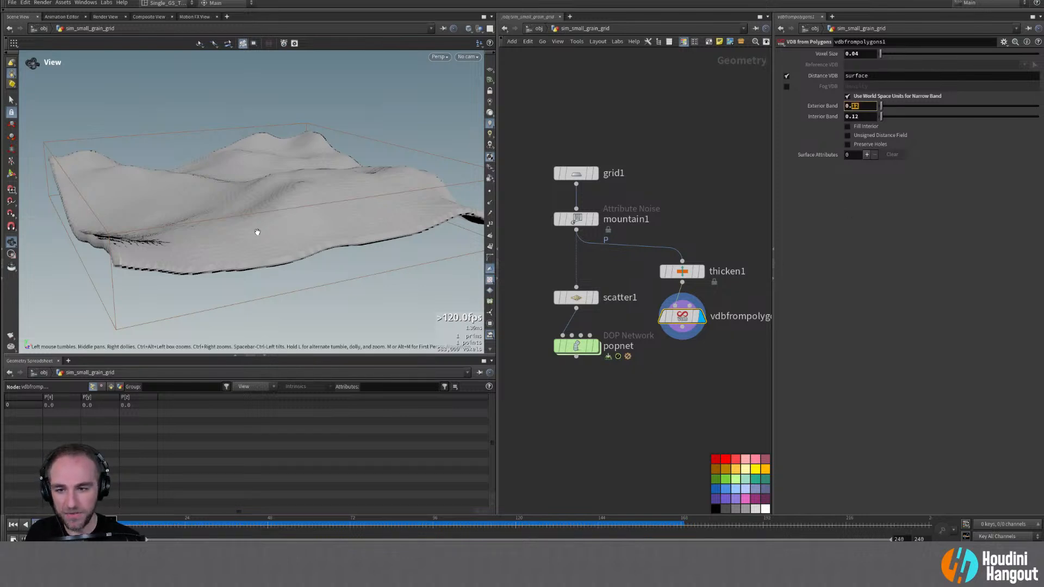
{"action": "right_click_drag", "start_coordinate": [289, 212], "coordinate": [256, 218], "text": "alt"}
{"action": "left_click_drag", "start_coordinate": [328, 193], "coordinate": [317, 208], "text": "alt"}
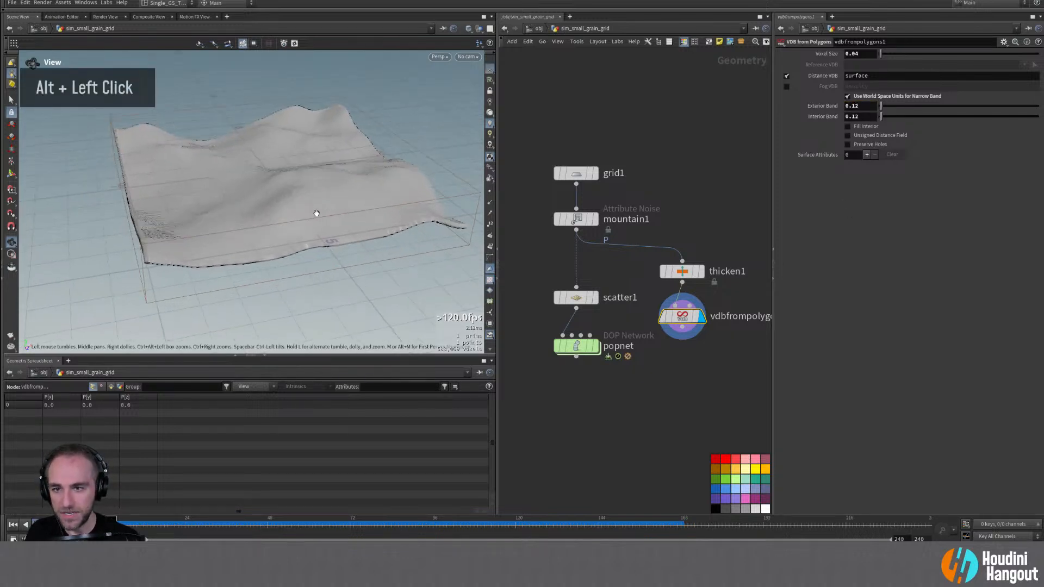
{"action": "double_click", "coordinate": [858, 107]}
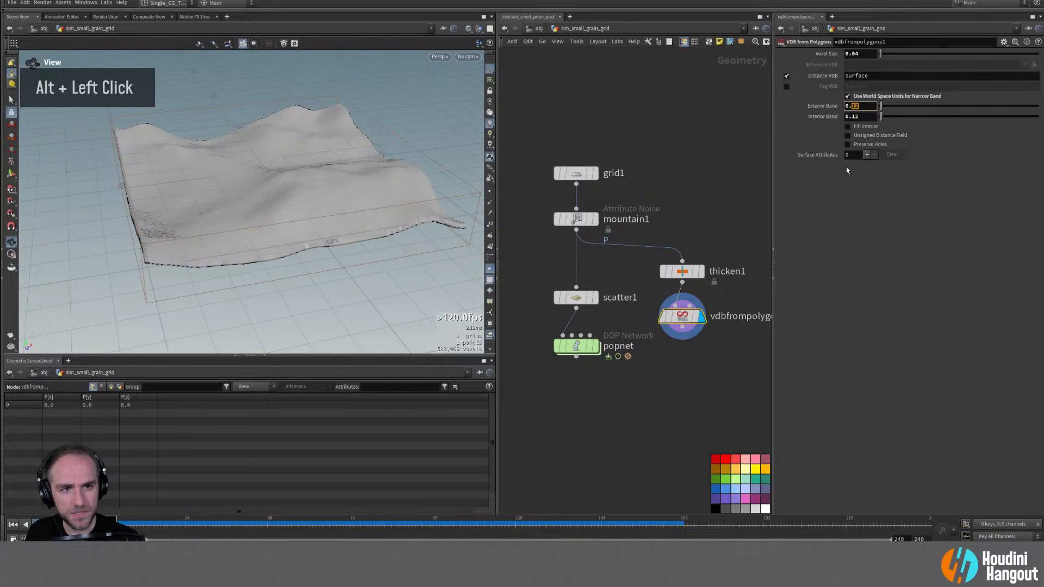
{"action": "type", "text": "4"}
{"action": "key", "text": "Return"}
{"action": "left_click_drag", "start_coordinate": [283, 228], "coordinate": [365, 215], "text": "alt"}
{"action": "double_click", "coordinate": [862, 117]}
{"action": "type", "text": "4"}
{"action": "key", "text": "Return"}
{"action": "left_click_drag", "start_coordinate": [282, 194], "coordinate": [255, 203], "text": "alt"}
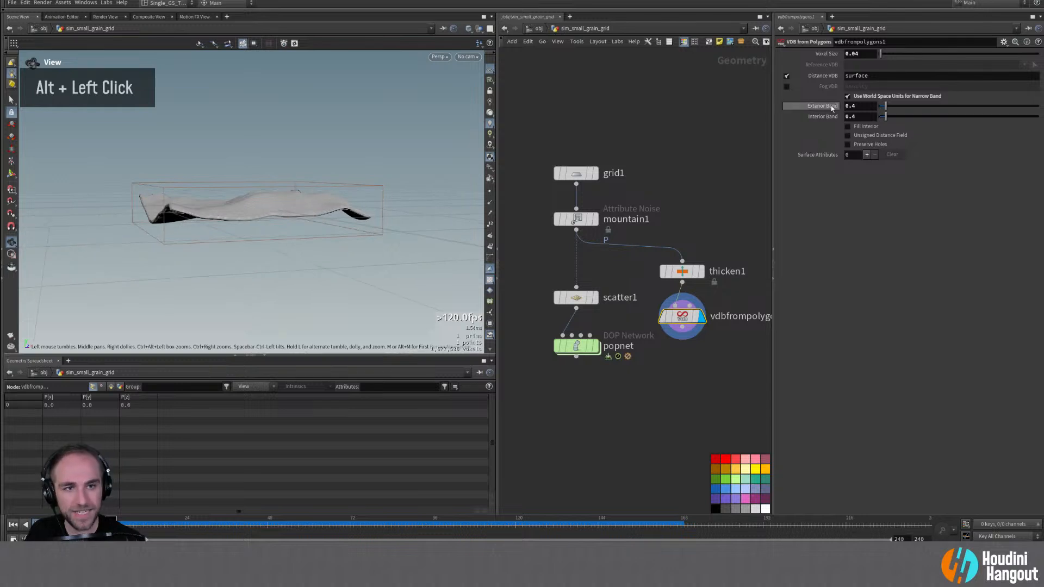
Step: Enable Fill Interior on vdbfrompolygons1 and inspect the volume from several sides
{"action": "left_click_drag", "start_coordinate": [340, 259], "coordinate": [233, 221], "text": "alt"}
{"action": "right_click_drag", "start_coordinate": [233, 221], "coordinate": [283, 167], "text": "alt"}
{"action": "left_click_drag", "start_coordinate": [284, 167], "coordinate": [217, 214], "text": "alt"}
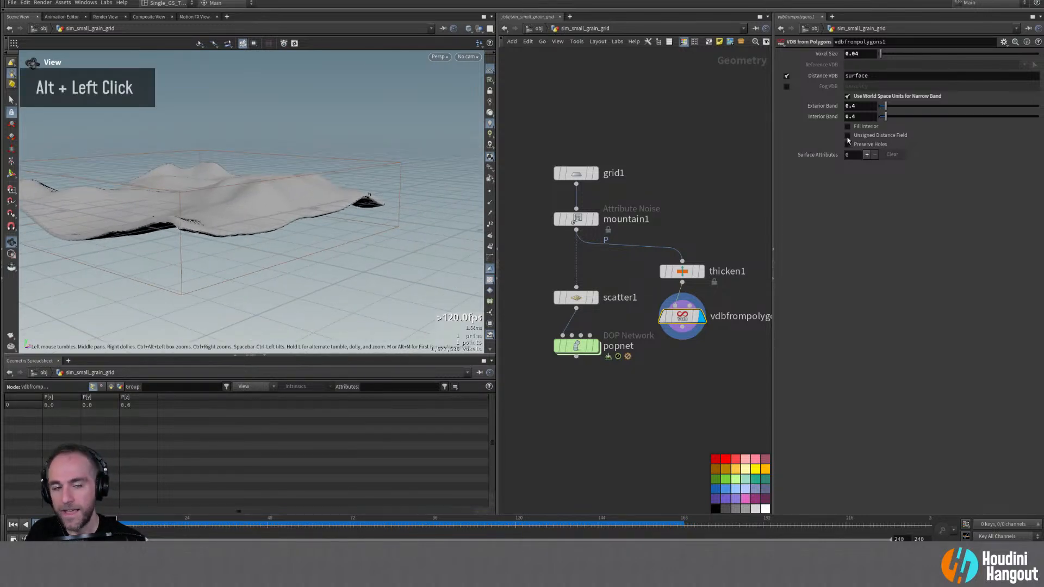
{"action": "left_click", "coordinate": [847, 127]}
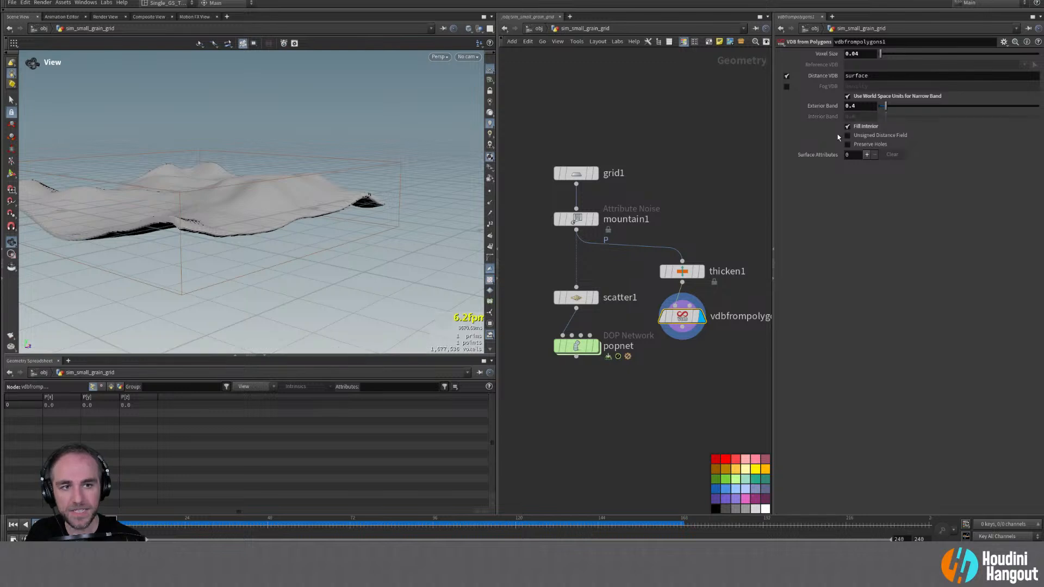
{"action": "left_click_drag", "start_coordinate": [233, 223], "coordinate": [452, 223], "text": "alt"}
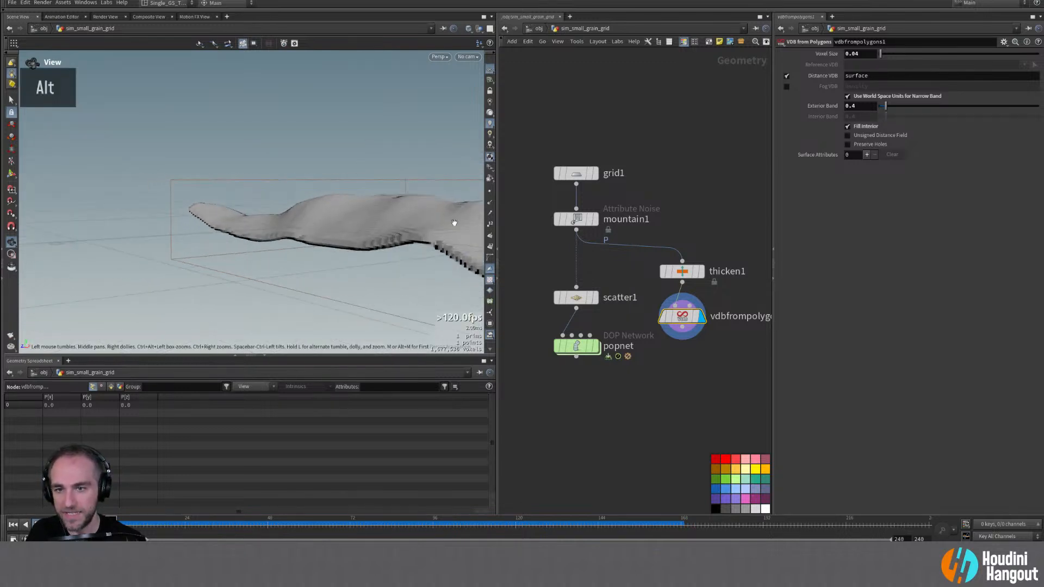
{"action": "middle_click_drag", "start_coordinate": [451, 223], "coordinate": [385, 235], "text": "alt"}
{"action": "right_click_drag", "start_coordinate": [384, 236], "coordinate": [394, 268], "text": "alt"}
{"action": "left_click_drag", "start_coordinate": [313, 257], "coordinate": [282, 239], "text": "alt"}
{"action": "right_click_drag", "start_coordinate": [283, 239], "coordinate": [244, 222], "text": "alt"}
{"action": "left_click_drag", "start_coordinate": [244, 223], "coordinate": [260, 250], "text": "alt"}
{"action": "right_click_drag", "start_coordinate": [261, 250], "coordinate": [223, 249], "text": "alt"}
{"action": "middle_click_drag", "start_coordinate": [223, 248], "coordinate": [283, 238], "text": "alt"}
Step: Switch Fill Interior of vdbfrompolygons1 off and on again to compare the volume
{"action": "left_click", "coordinate": [848, 126]}
{"action": "left_click", "coordinate": [848, 126]}
{"action": "left_click_drag", "start_coordinate": [197, 219], "coordinate": [243, 217], "text": "alt"}
{"action": "right_click_drag", "start_coordinate": [243, 217], "coordinate": [253, 273], "text": "alt"}
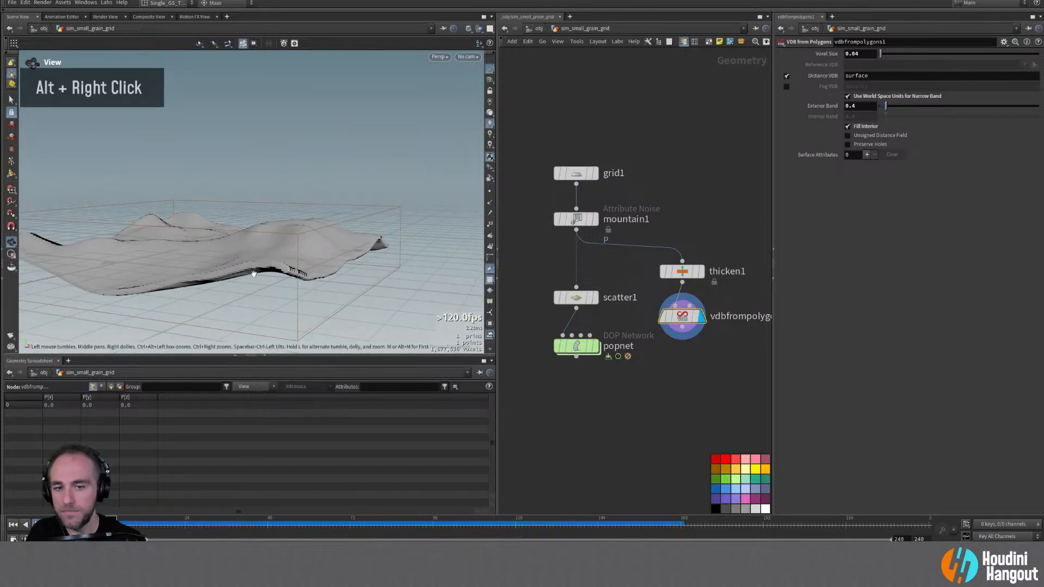
Step: Move scatter1 and popnet together further below mountain1 in the network
{"action": "left_click_drag", "start_coordinate": [615, 410], "coordinate": [543, 264]}
{"action": "left_click_drag", "start_coordinate": [576, 298], "coordinate": [570, 326]}
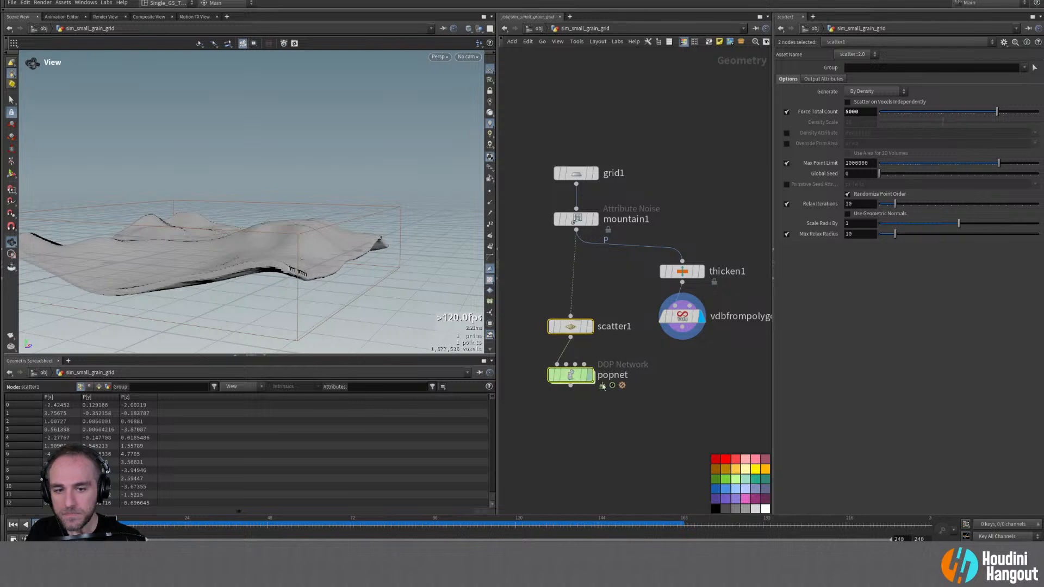
Step: Add a displayed Volume VOP beneath vdbfrompolygons1 and move scatter1 and popnet further down the network
{"action": "left_click", "coordinate": [677, 323]}
{"action": "middle_click", "coordinate": [677, 322]}
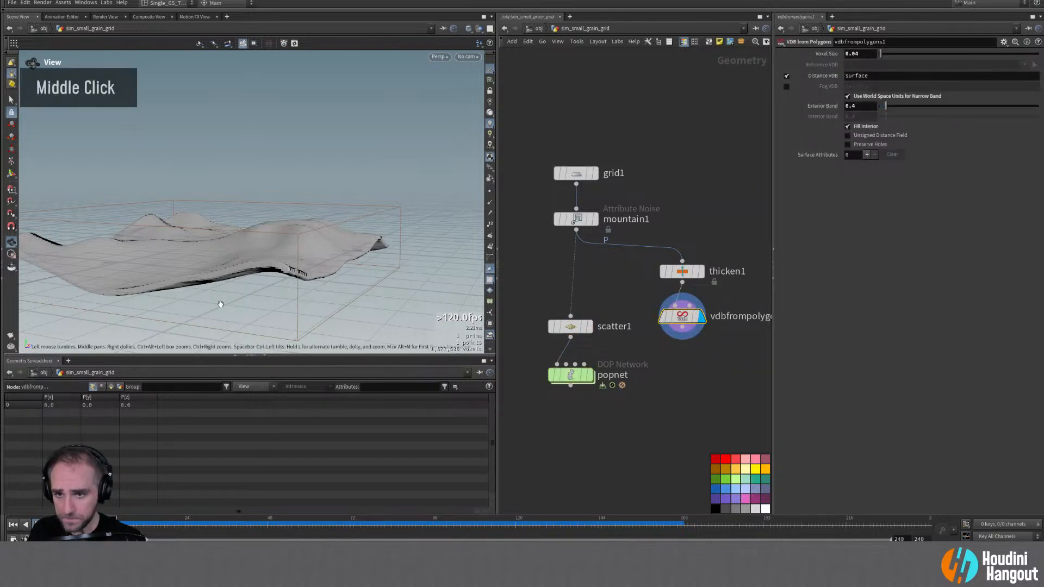
{"action": "key", "text": "Tab"}
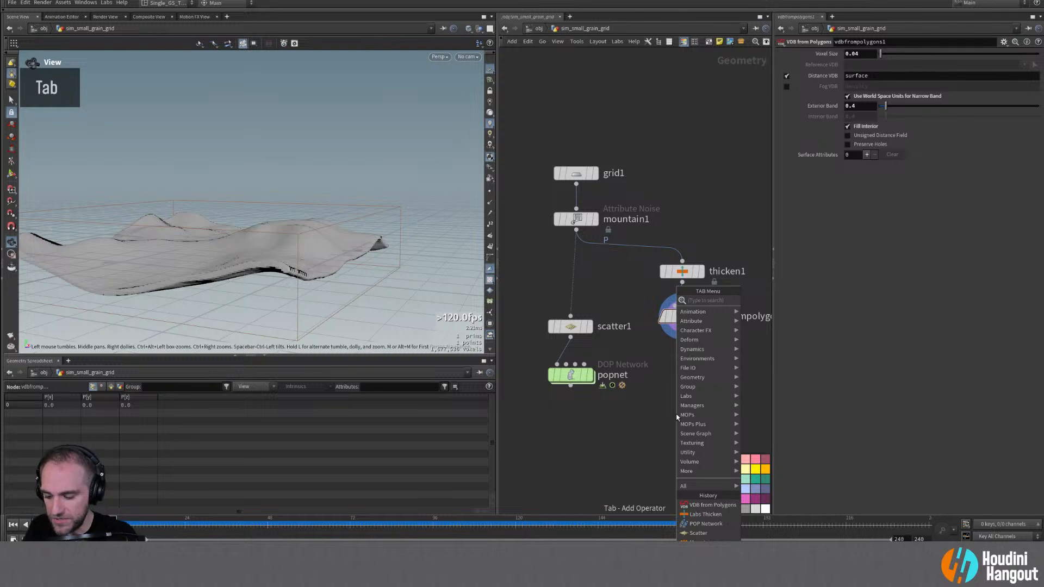
{"action": "type", "text": "volume op"}
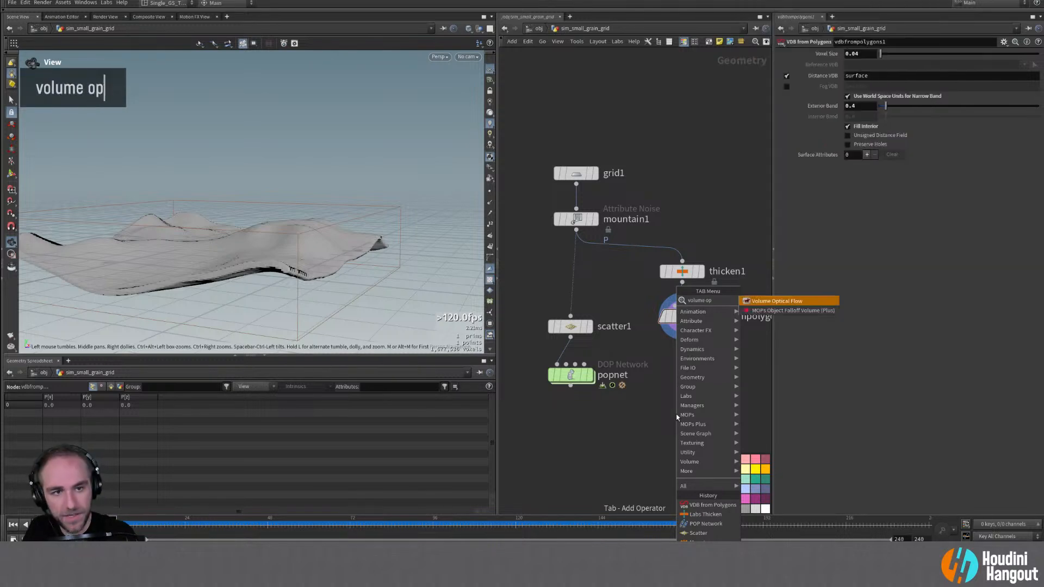
{"action": "key", "text": "BackSpace"}
{"action": "key", "text": "BackSpace"}
{"action": "type", "text": "vop"}
{"action": "key", "text": "Return"}
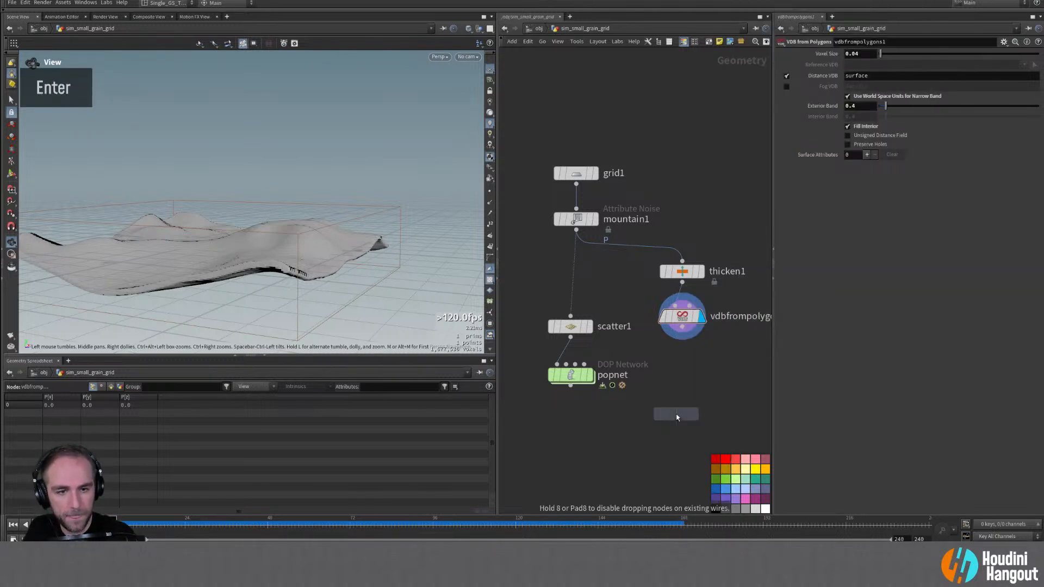
{"action": "double_click", "coordinate": [686, 365]}
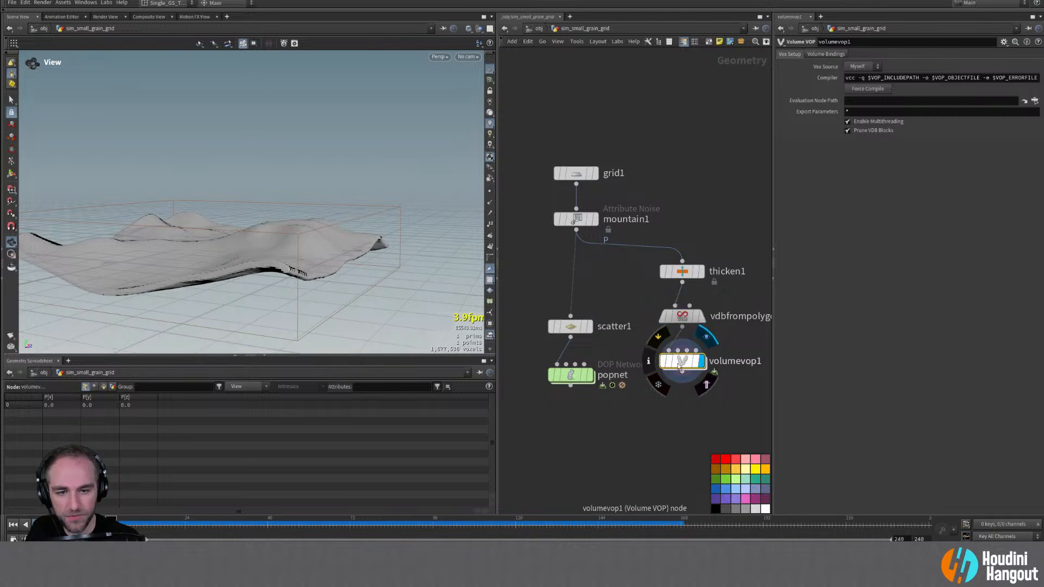
{"action": "left_click_drag", "start_coordinate": [532, 307], "coordinate": [573, 458]}
{"action": "left_click", "coordinate": [575, 456]}
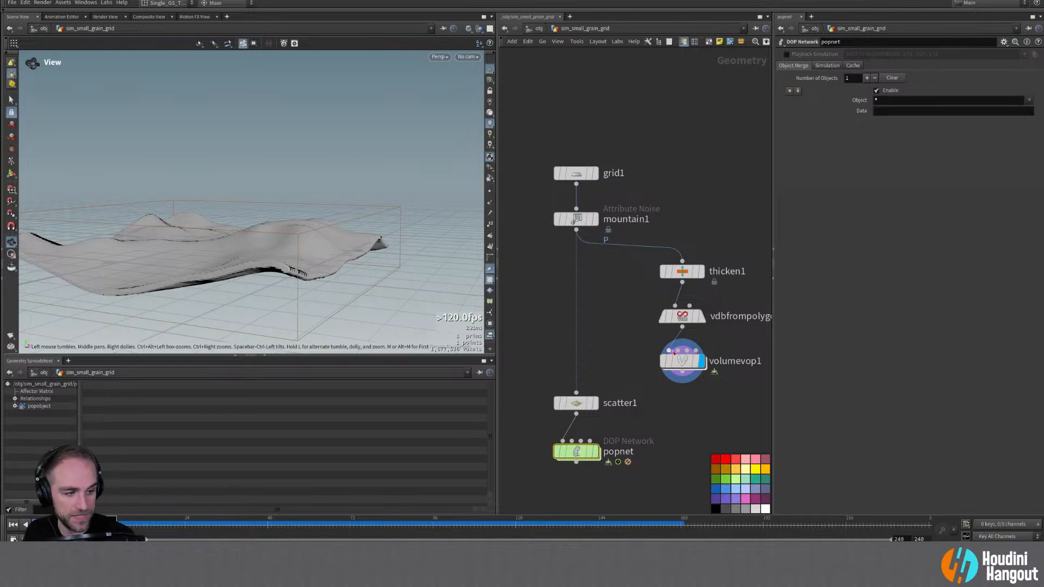
Step: Open volumevop1 and spread volumevopglobal1 and volumevopoutput1 apart to make room between them
{"action": "double_click", "coordinate": [681, 358]}
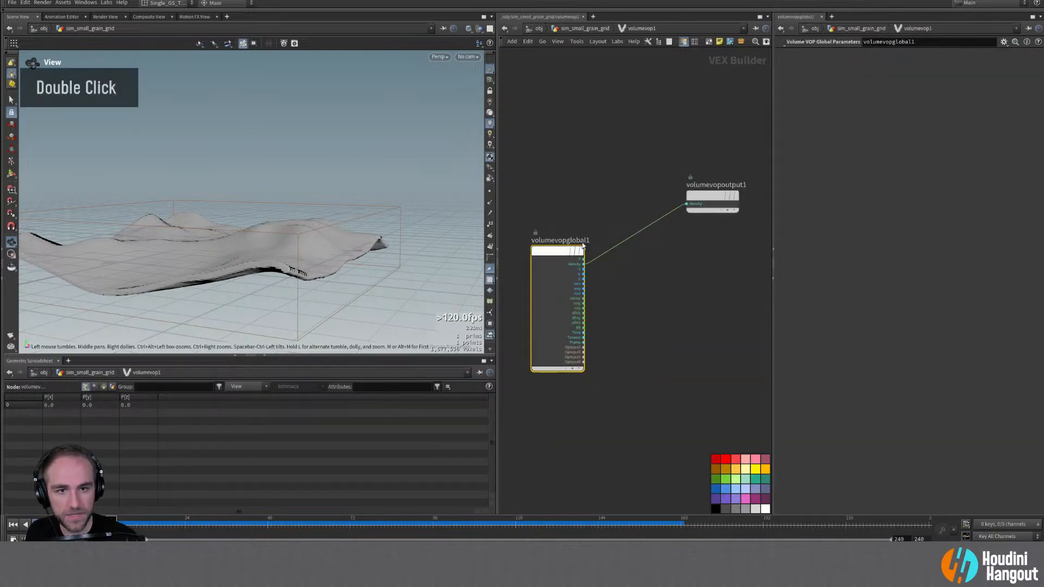
{"action": "left_click_drag", "start_coordinate": [559, 250], "coordinate": [546, 163]}
{"action": "middle_click_drag", "start_coordinate": [528, 187], "coordinate": [577, 215]}
{"action": "left_click_drag", "start_coordinate": [579, 196], "coordinate": [520, 211]}
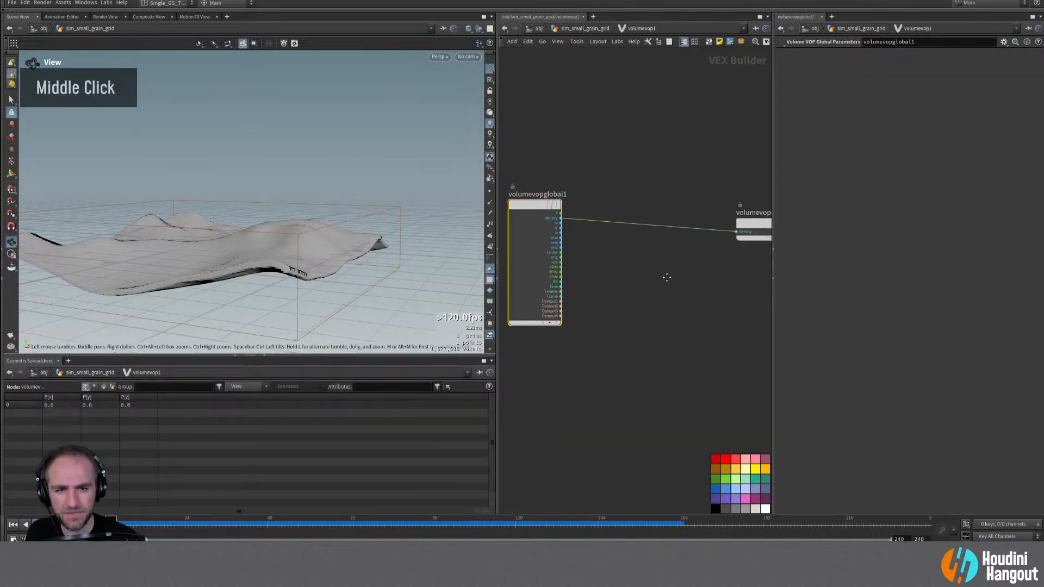
{"action": "right_click_drag", "start_coordinate": [667, 280], "coordinate": [627, 272]}
{"action": "middle_click", "coordinate": [638, 276]}
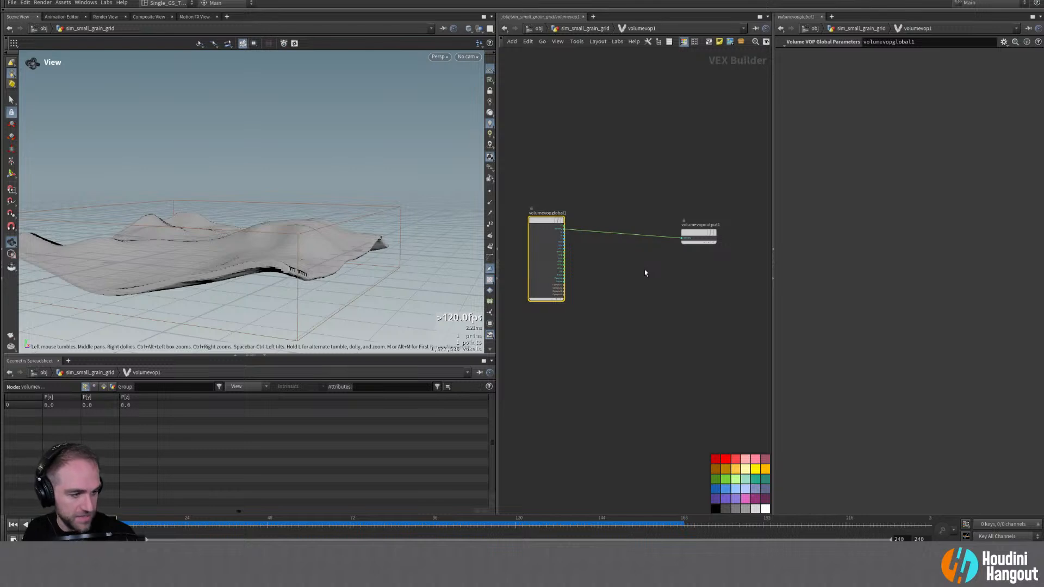
{"action": "right_click_drag", "start_coordinate": [604, 319], "coordinate": [611, 293]}
{"action": "middle_click_drag", "start_coordinate": [611, 293], "coordinate": [619, 293]}
{"action": "right_click_drag", "start_coordinate": [619, 294], "coordinate": [616, 305]}
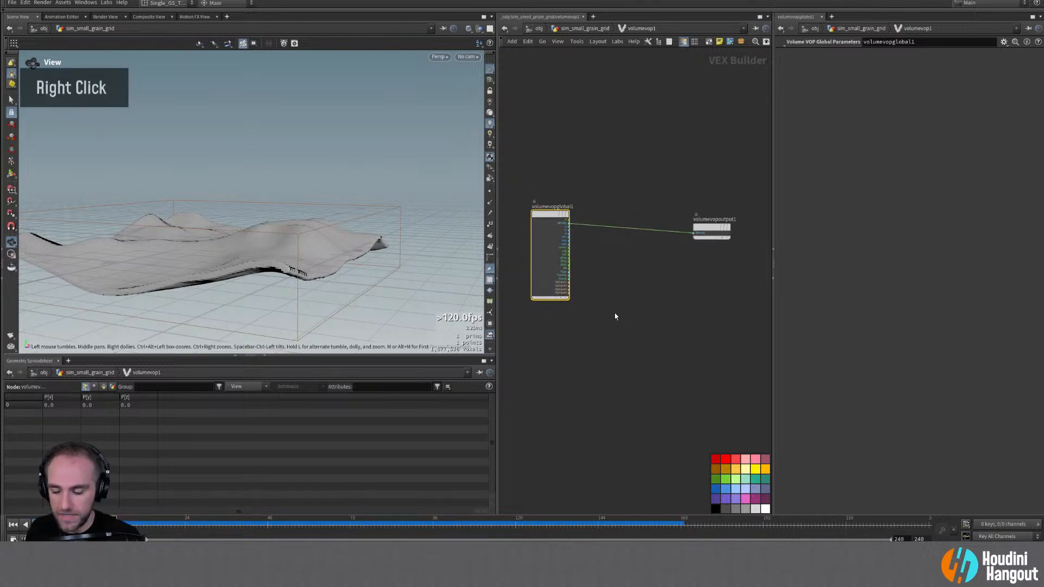
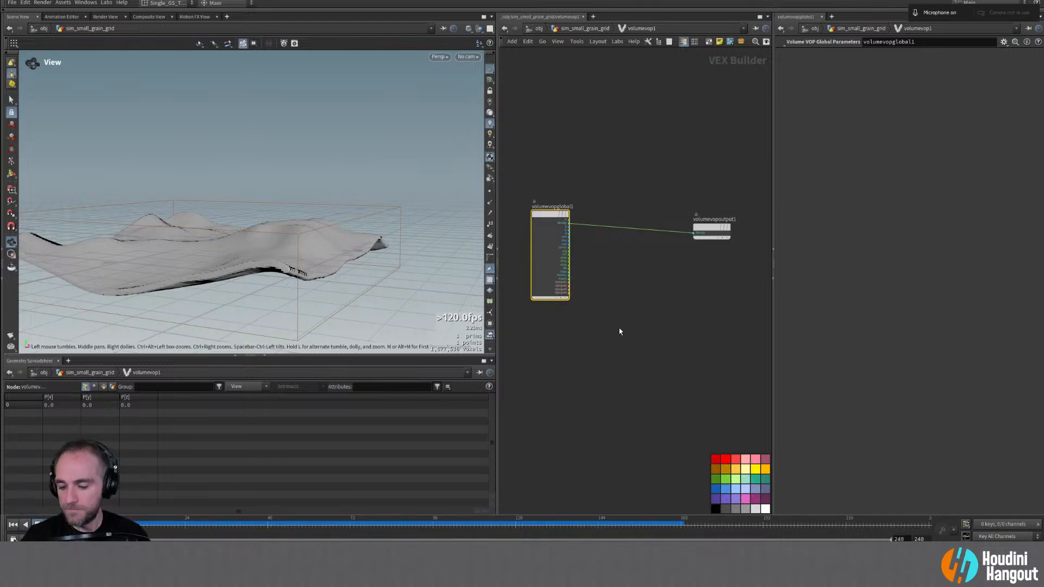
Step: Add a Volume Gradient node below the density wire inside volumevop1
{"action": "left_click", "coordinate": [640, 302]}
{"action": "key", "text": "Tab"}
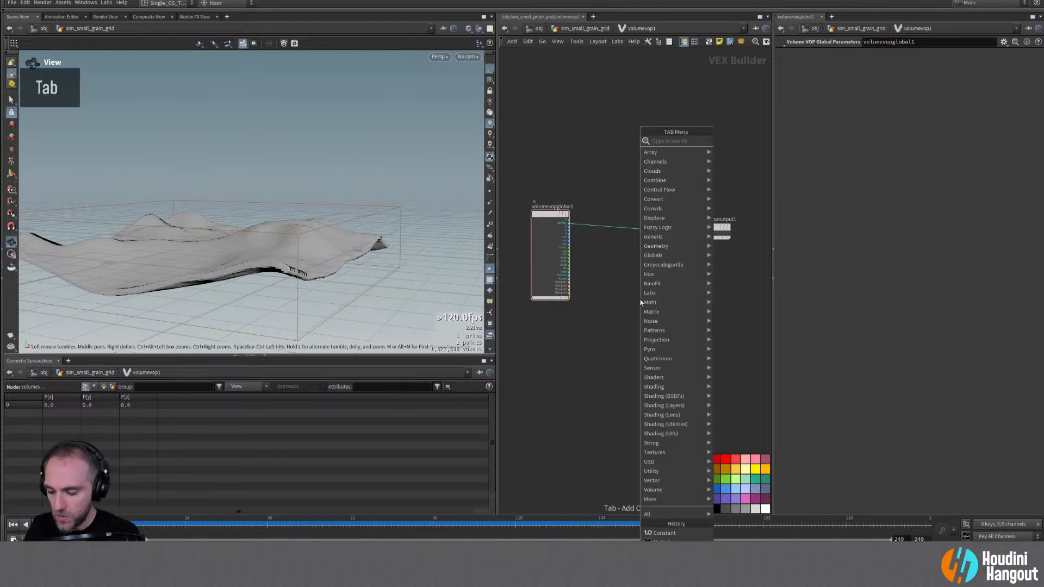
{"action": "type", "text": "gradi"}
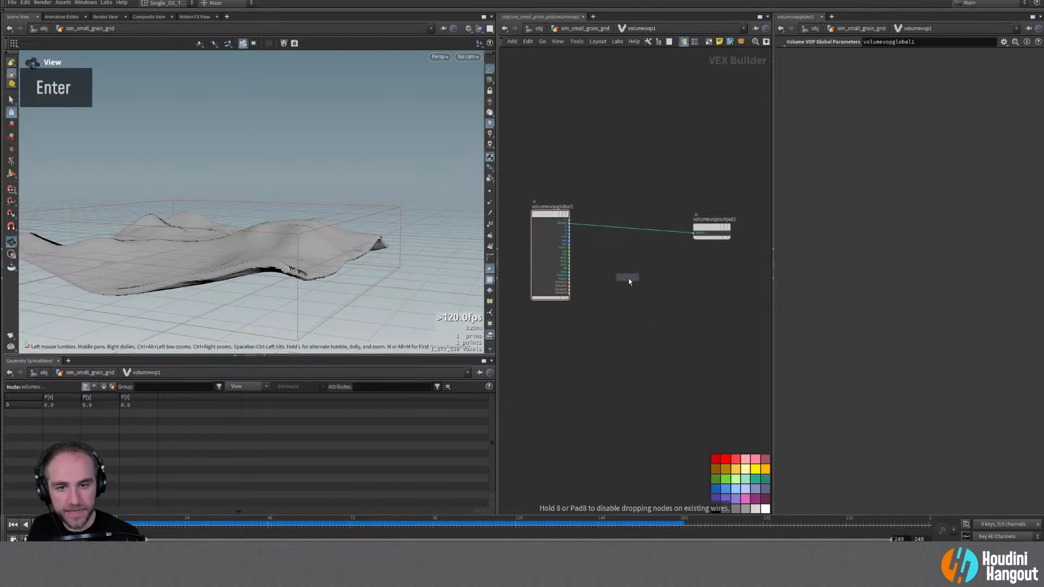
{"action": "left_click", "coordinate": [625, 277]}
{"action": "right_click_drag", "start_coordinate": [625, 324], "coordinate": [618, 281]}
{"action": "right_click_drag", "start_coordinate": [546, 320], "coordinate": [634, 302]}
{"action": "middle_click_drag", "start_coordinate": [634, 302], "coordinate": [576, 303]}
{"action": "left_click", "coordinate": [879, 66]}
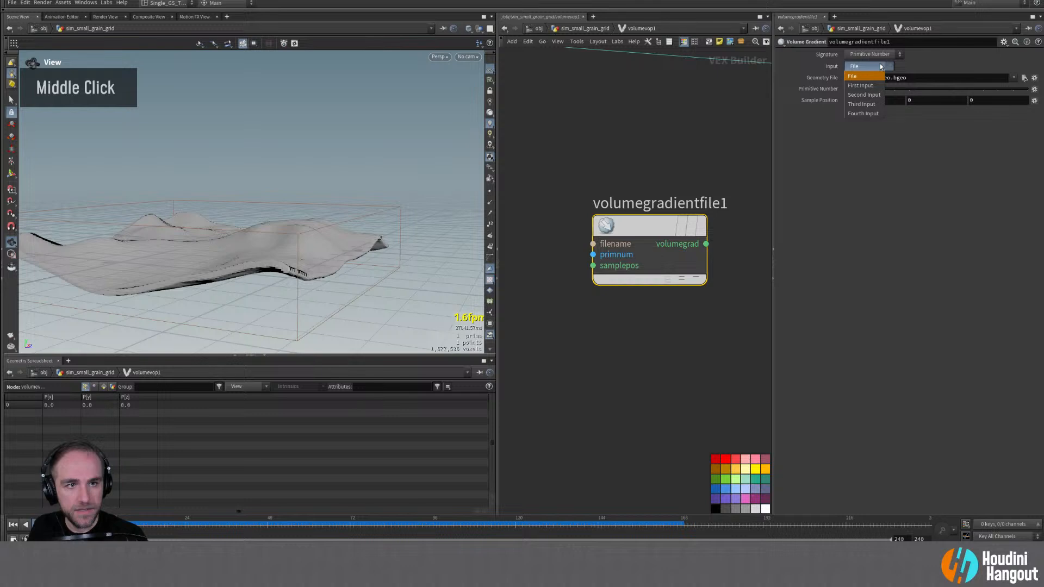
{"action": "left_click", "coordinate": [874, 96]}
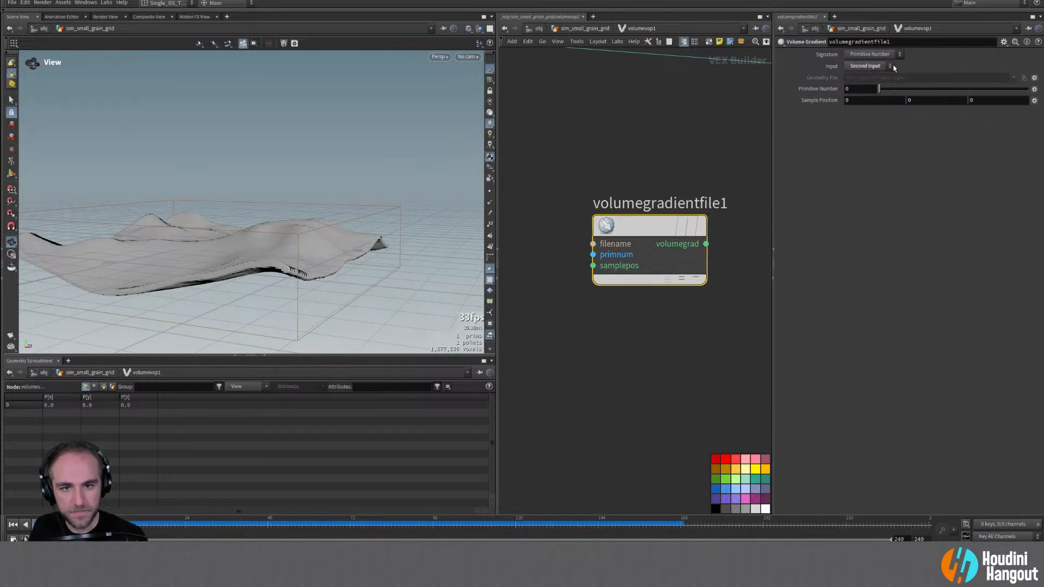
{"action": "key", "text": "u"}
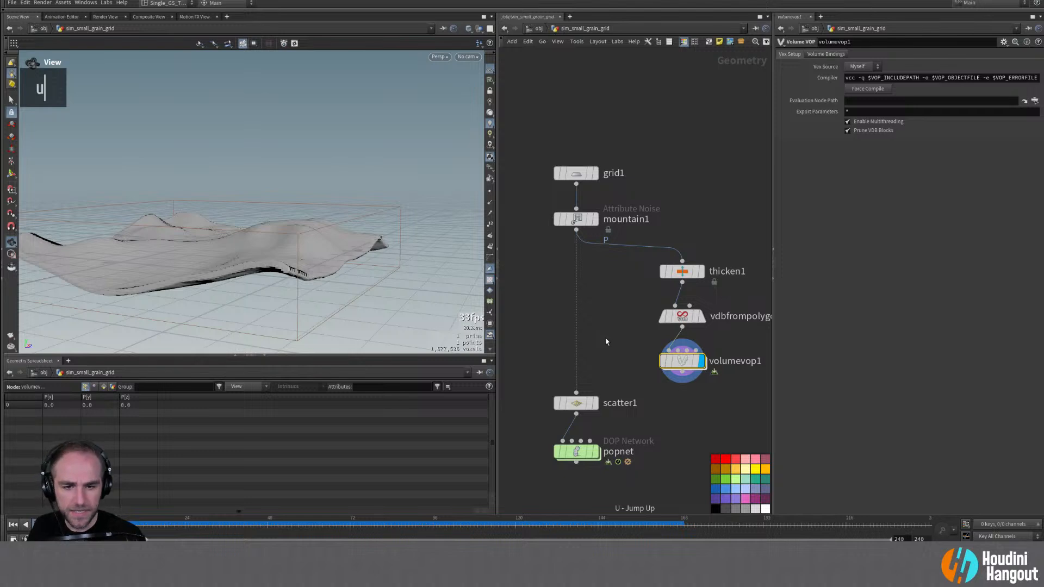
{"action": "double_click", "coordinate": [682, 361]}
Step: Set the input of volumegradientfile1 to First Input and connect the global P output to its samplepos
{"action": "left_click", "coordinate": [868, 65]}
{"action": "left_click", "coordinate": [859, 86]}
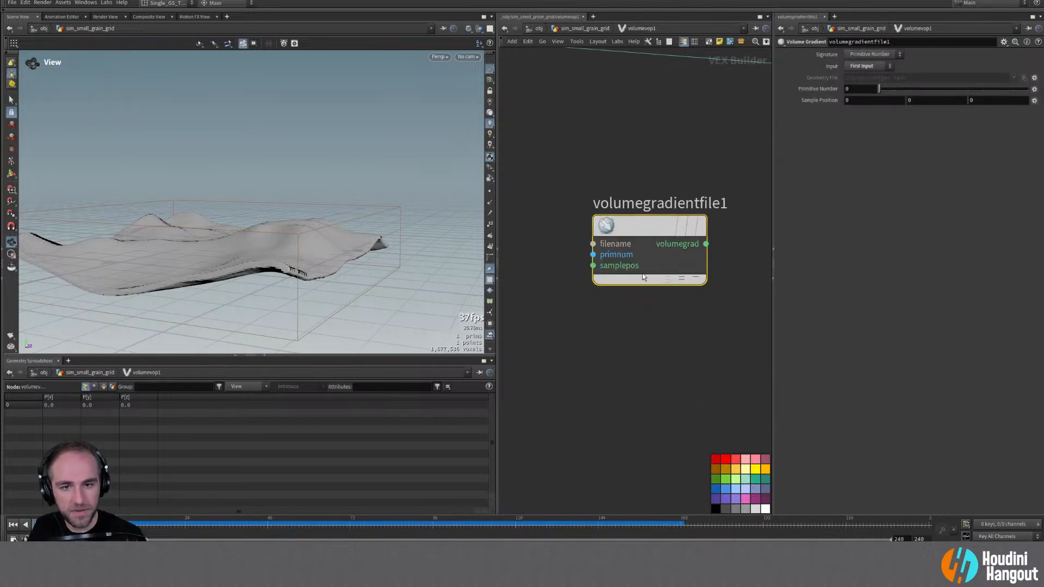
{"action": "right_click_drag", "start_coordinate": [531, 205], "coordinate": [609, 160]}
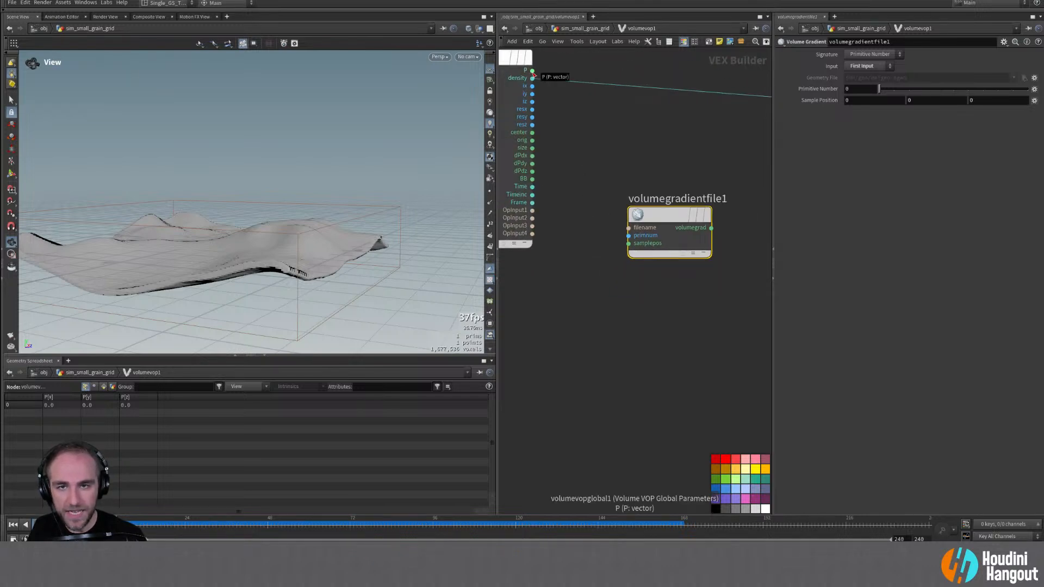
{"action": "left_click_drag", "start_coordinate": [533, 74], "coordinate": [629, 243]}
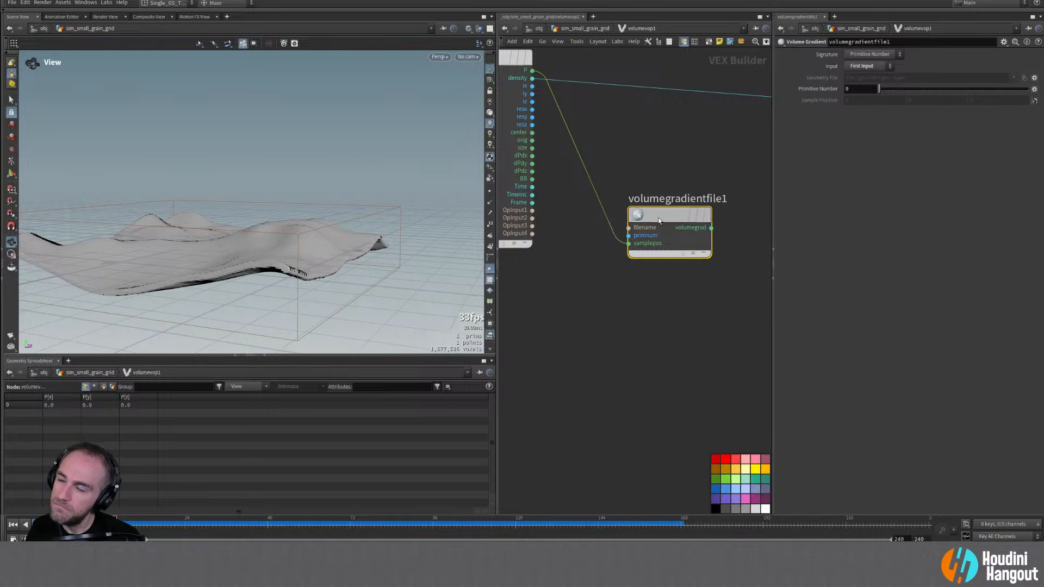
{"action": "left_click_drag", "start_coordinate": [704, 235], "coordinate": [676, 240]}
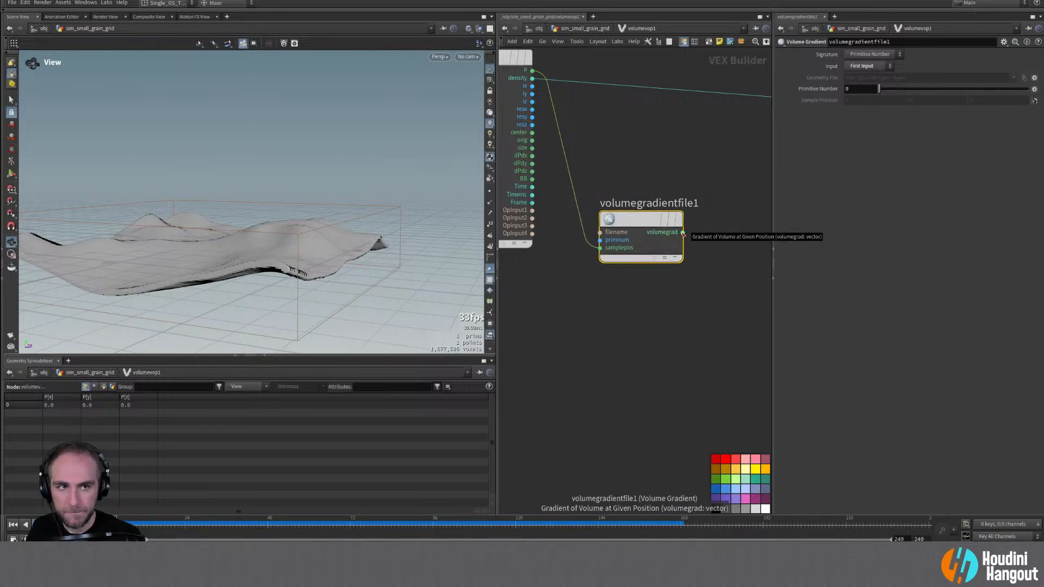
Step: Switch the signature of volumegradientfile1 to Primitive Name and enter surface as the primitive name
{"action": "left_click", "coordinate": [870, 54]}
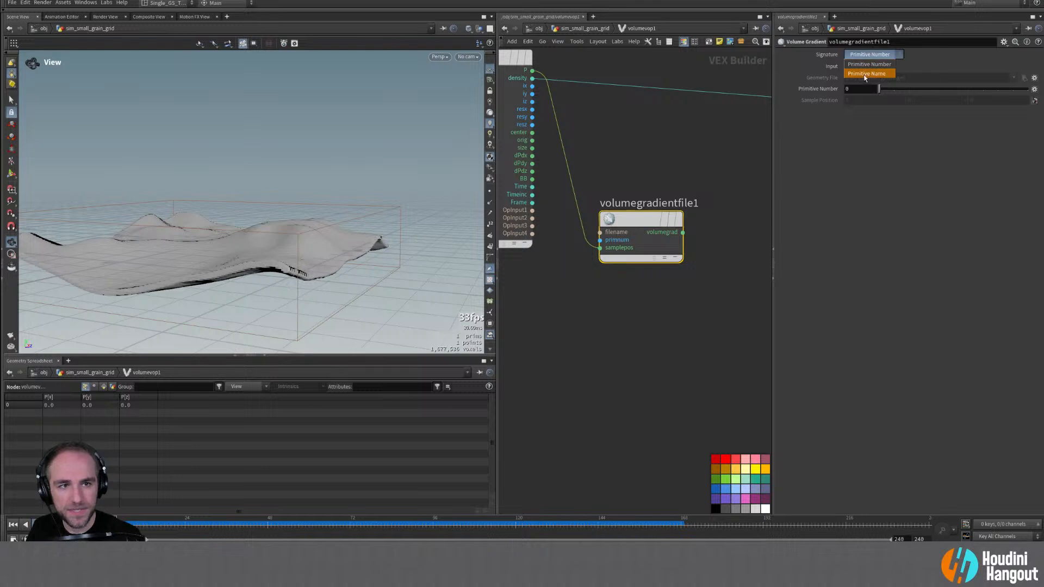
{"action": "left_click", "coordinate": [863, 76]}
{"action": "left_click", "coordinate": [859, 88]}
{"action": "type", "text": "sur"}
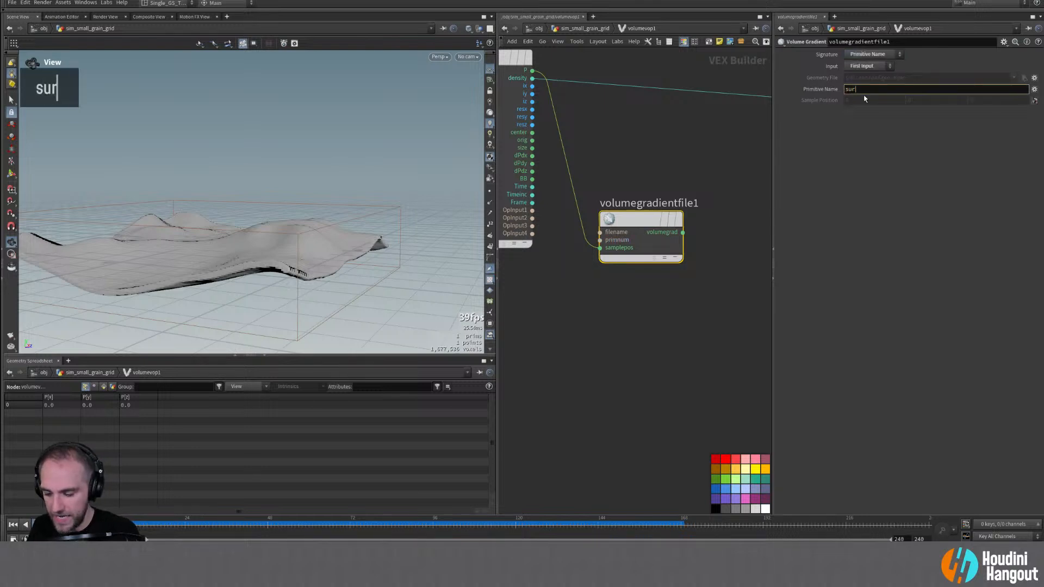
{"action": "type", "text": "face"}
{"action": "key", "text": "Return"}
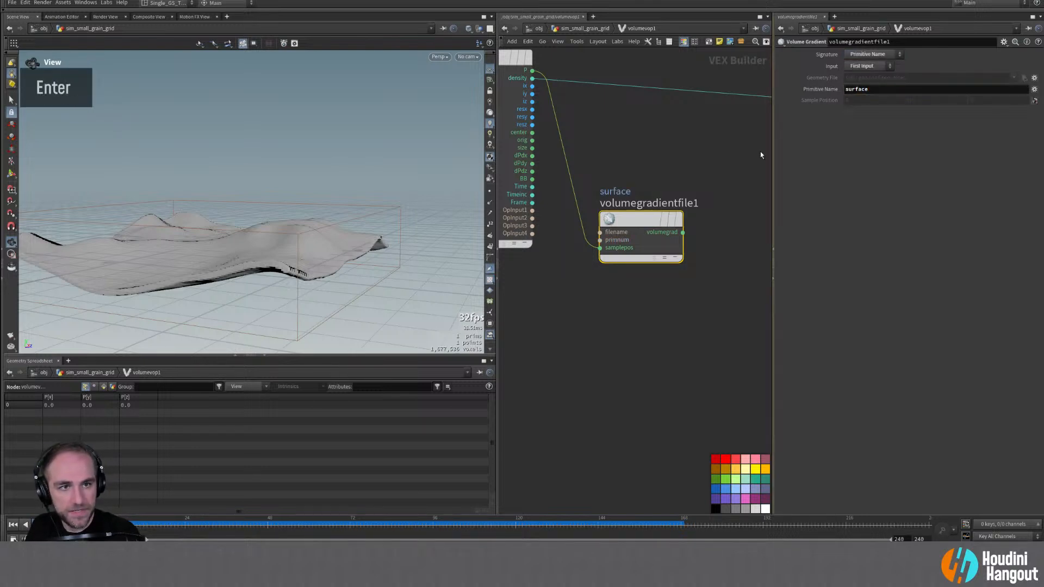
{"action": "middle_click_drag", "start_coordinate": [615, 233], "coordinate": [611, 211]}
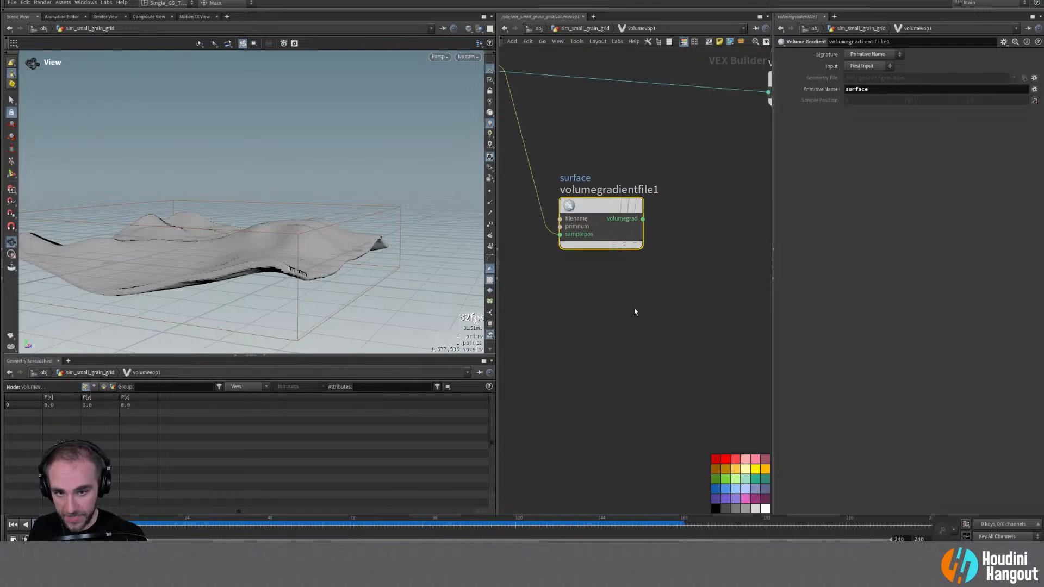
Step: Add a Bind Export node beside volumegradientfile1
{"action": "right_click_drag", "start_coordinate": [683, 296], "coordinate": [670, 298]}
{"action": "key", "text": "Tab"}
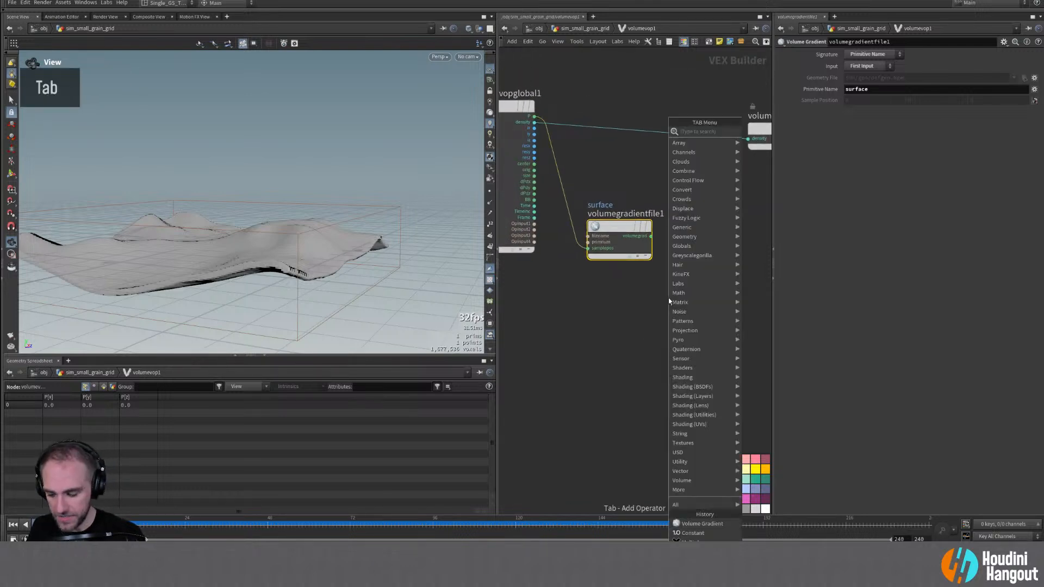
{"action": "type", "text": "bindex"}
{"action": "key", "text": "Return"}
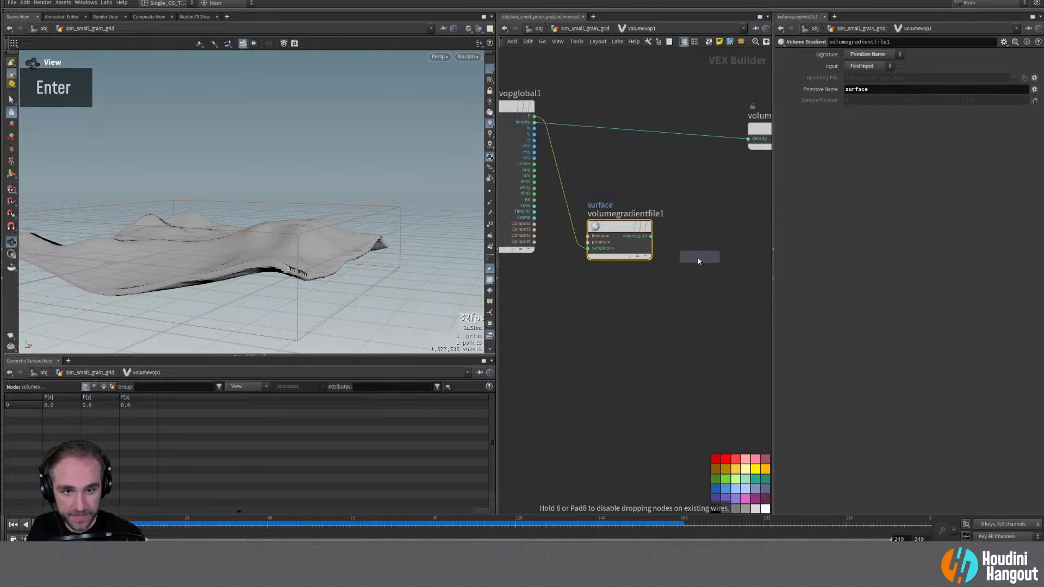
{"action": "left_click", "coordinate": [711, 236]}
Step: Name the bind export gradient, set its type to Vector and feed it from the volumegrad output
{"action": "double_click", "coordinate": [854, 53]}
{"action": "type", "text": "gr"}
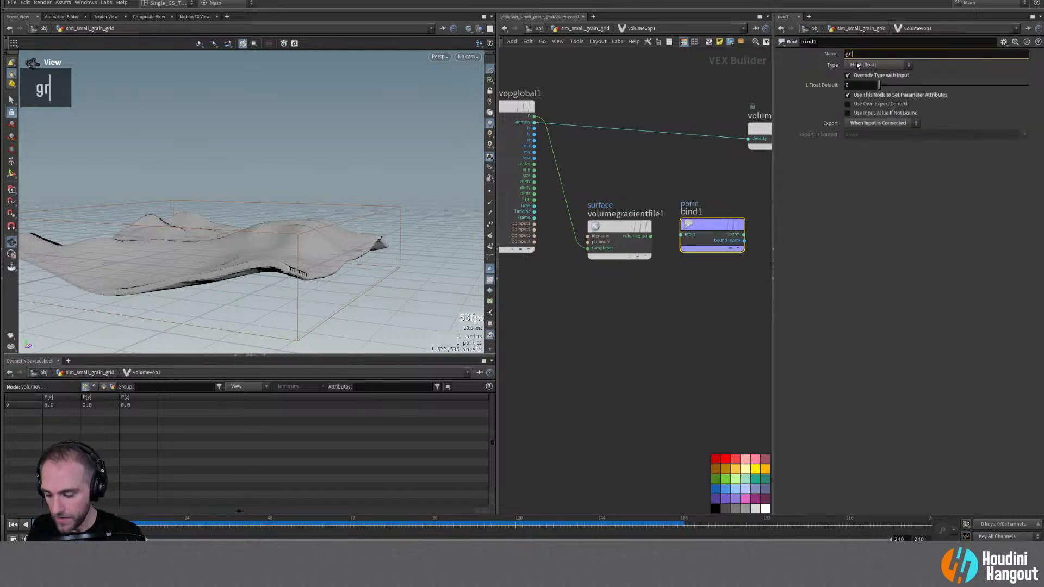
{"action": "type", "text": "adient"}
{"action": "key", "text": "Return"}
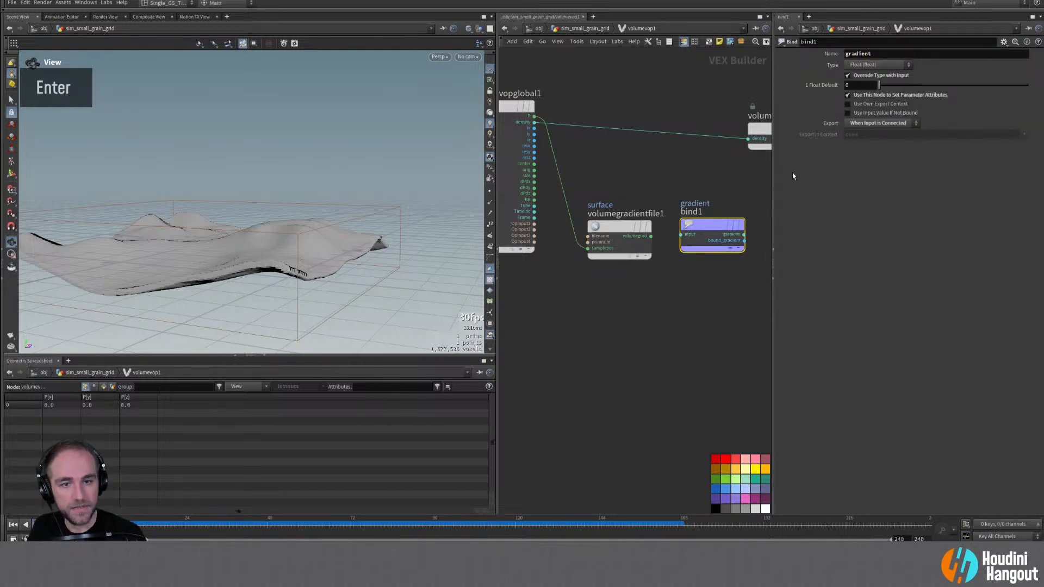
{"action": "left_click", "coordinate": [863, 65]}
{"action": "left_click", "coordinate": [870, 143]}
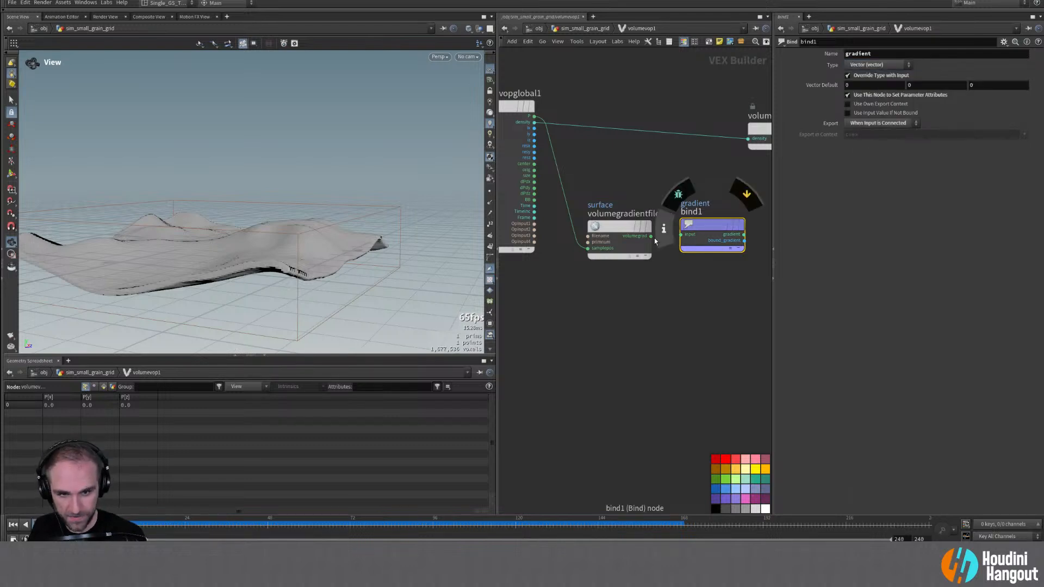
{"action": "left_click_drag", "start_coordinate": [651, 236], "coordinate": [698, 228]}
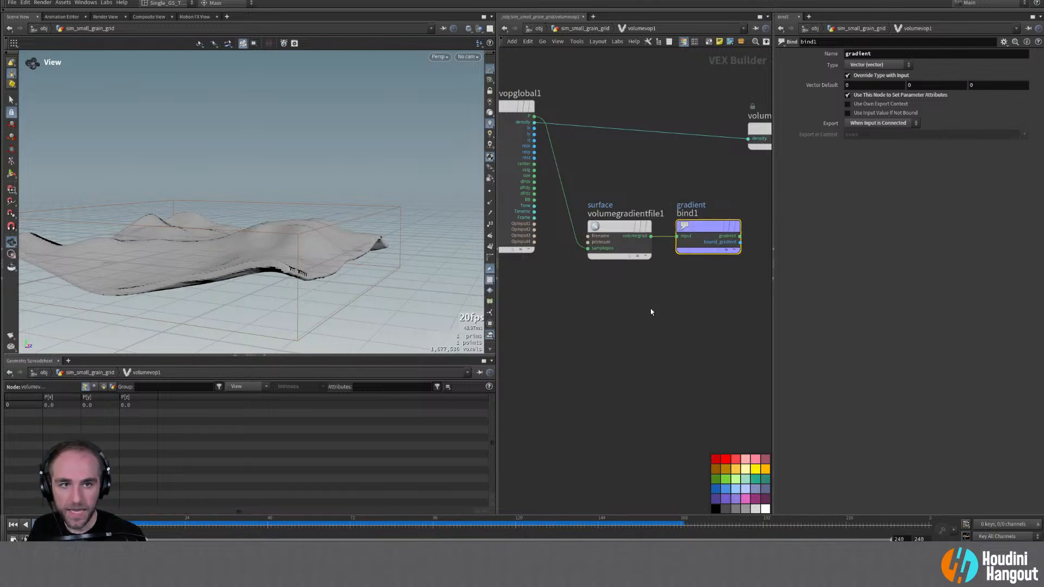
Step: Delete volumevopoutput1 and place volumevopglobal1 level with the gradient nodes
{"action": "scroll", "coordinate": [698, 201], "scroll_direction": "down", "scroll_amount": 2}
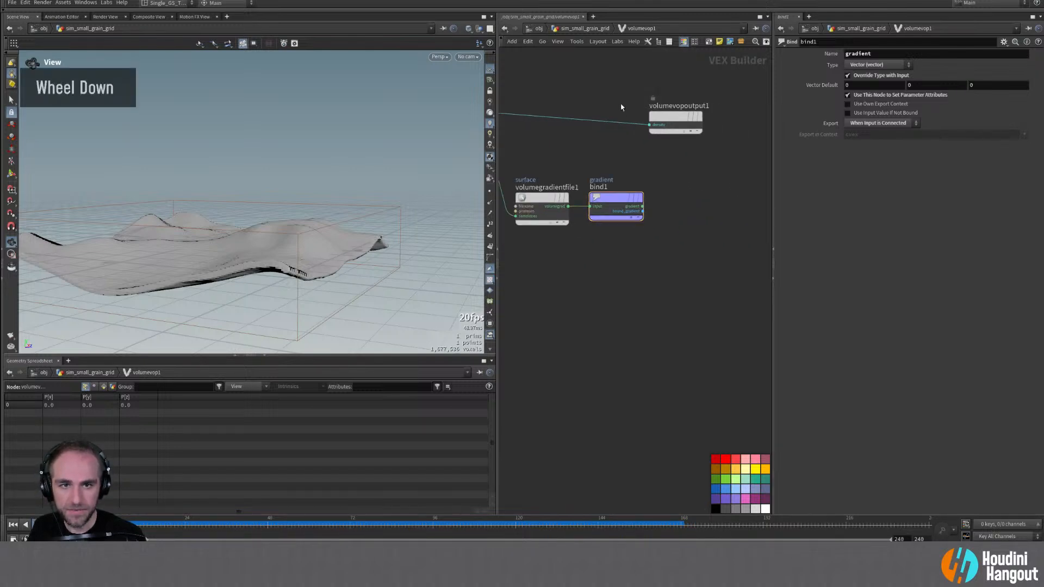
{"action": "left_click", "coordinate": [676, 121]}
{"action": "key", "text": "Delete"}
{"action": "middle_click_drag", "start_coordinate": [516, 109], "coordinate": [621, 107]}
{"action": "left_click_drag", "start_coordinate": [547, 97], "coordinate": [540, 147]}
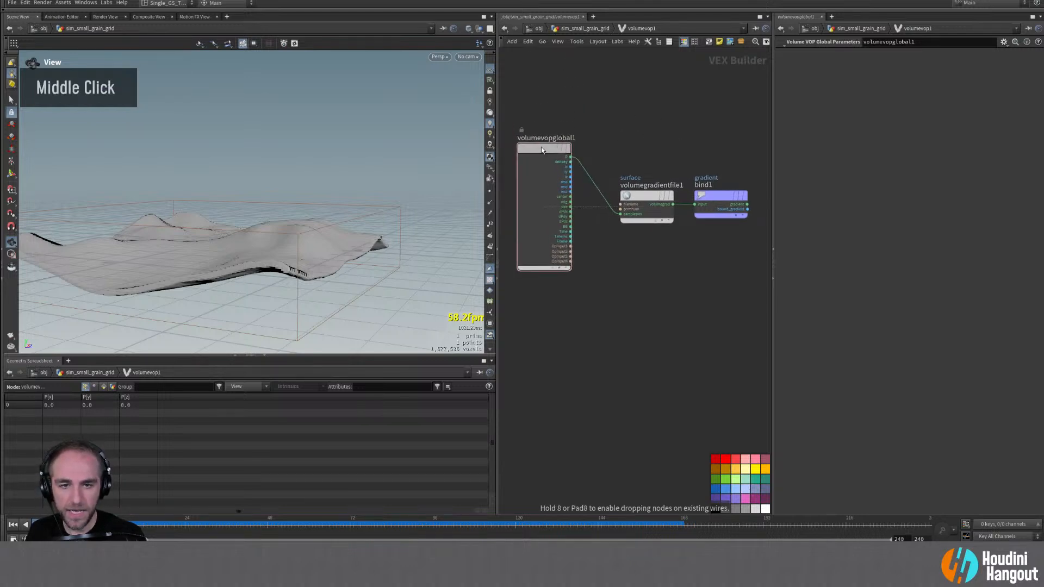
Step: Check the node information of volumevop1 for its output volumes, then return inside its network
{"action": "key", "text": "u"}
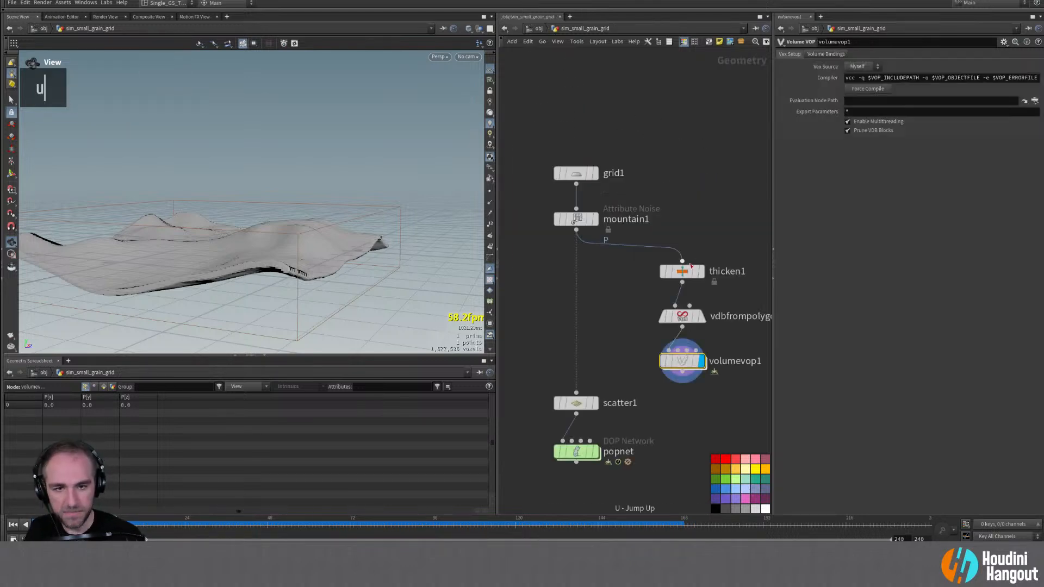
{"action": "middle_click", "coordinate": [683, 362]}
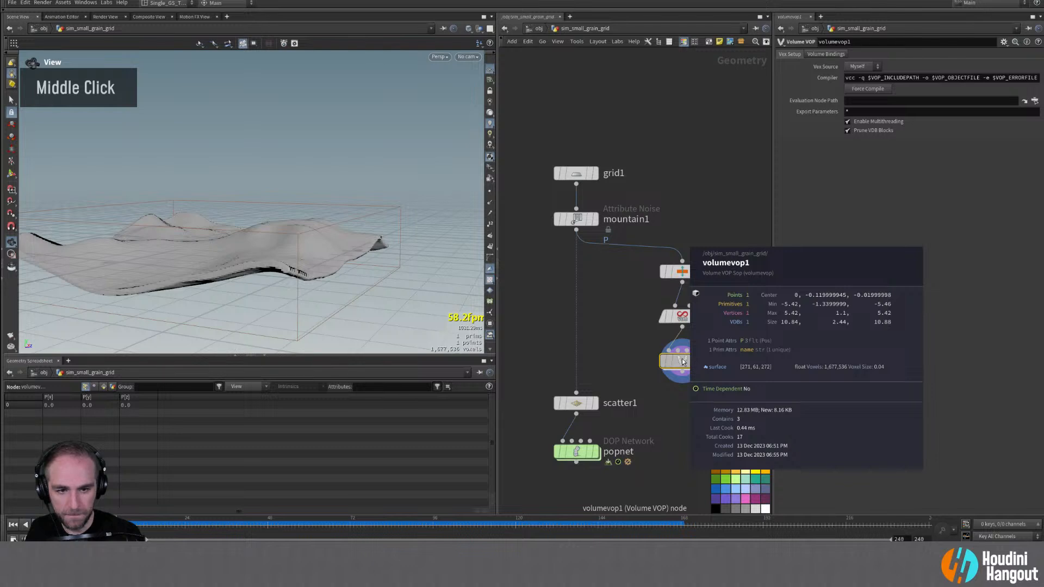
{"action": "double_click", "coordinate": [680, 359]}
{"action": "left_click_drag", "start_coordinate": [643, 212], "coordinate": [631, 211]}
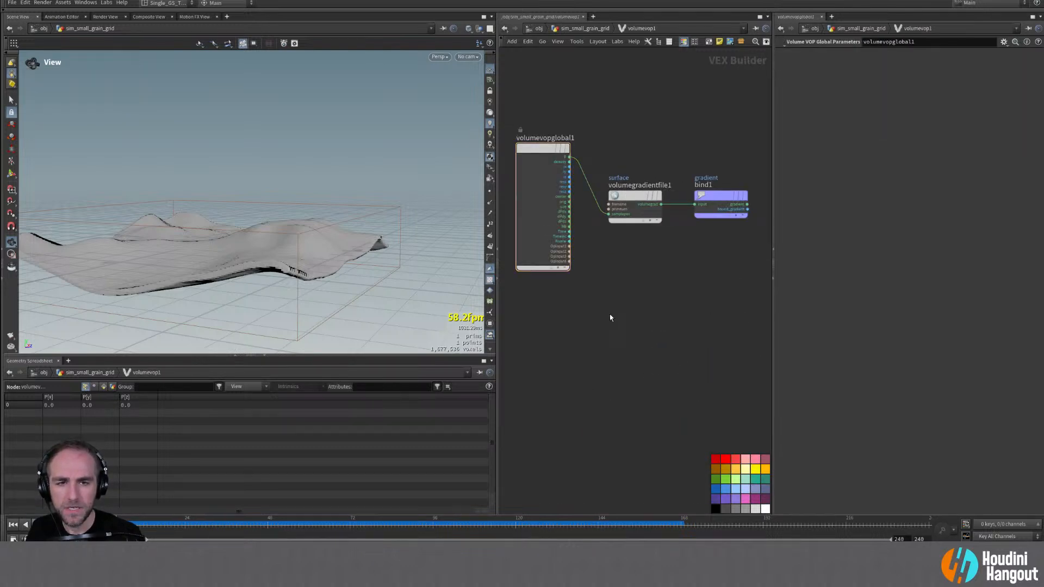
Step: Leave the volumevop1 network and check the node information of vdbfrompolygons1 in the sim_small_grain_grid geometry network
{"action": "key", "text": "u"}
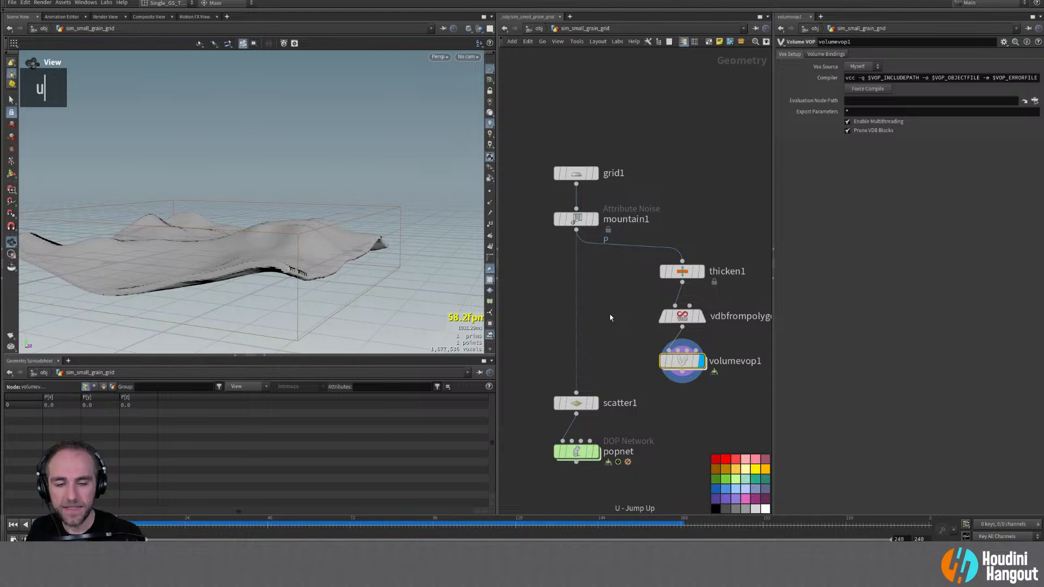
{"action": "left_click", "coordinate": [683, 317]}
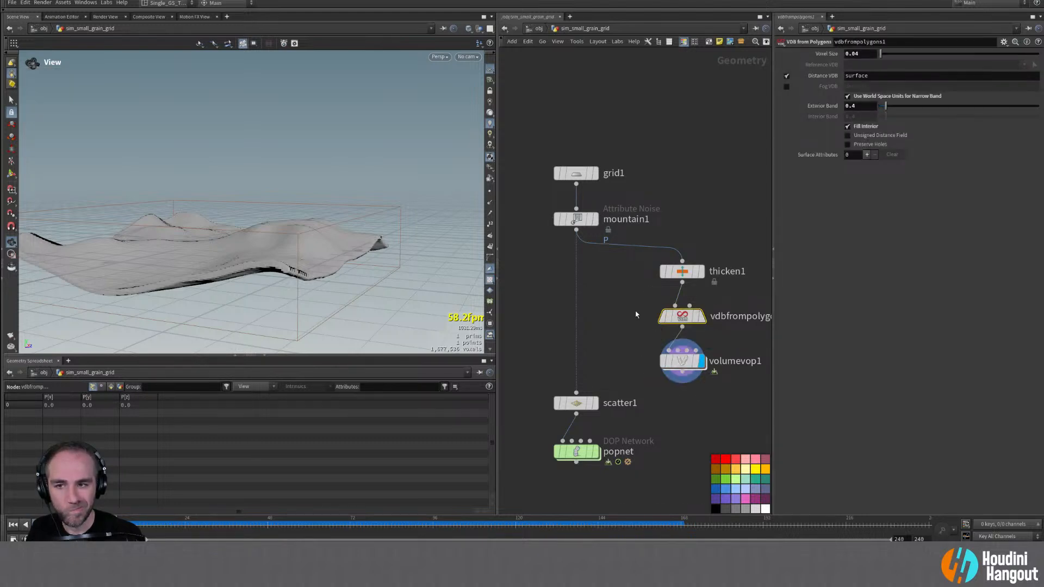
{"action": "middle_click_drag", "start_coordinate": [636, 314], "coordinate": [578, 305]}
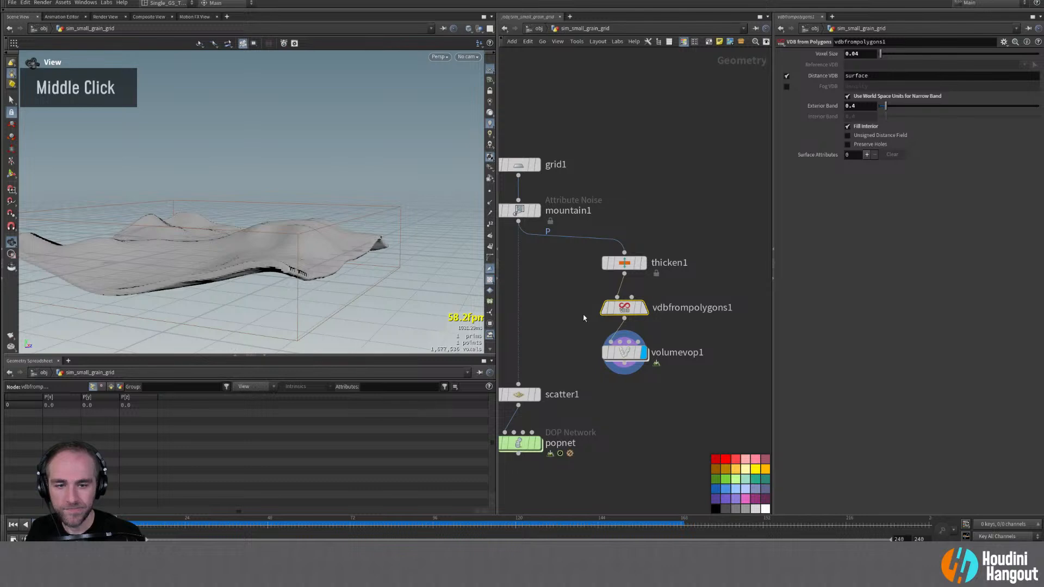
{"action": "left_click", "coordinate": [625, 352]}
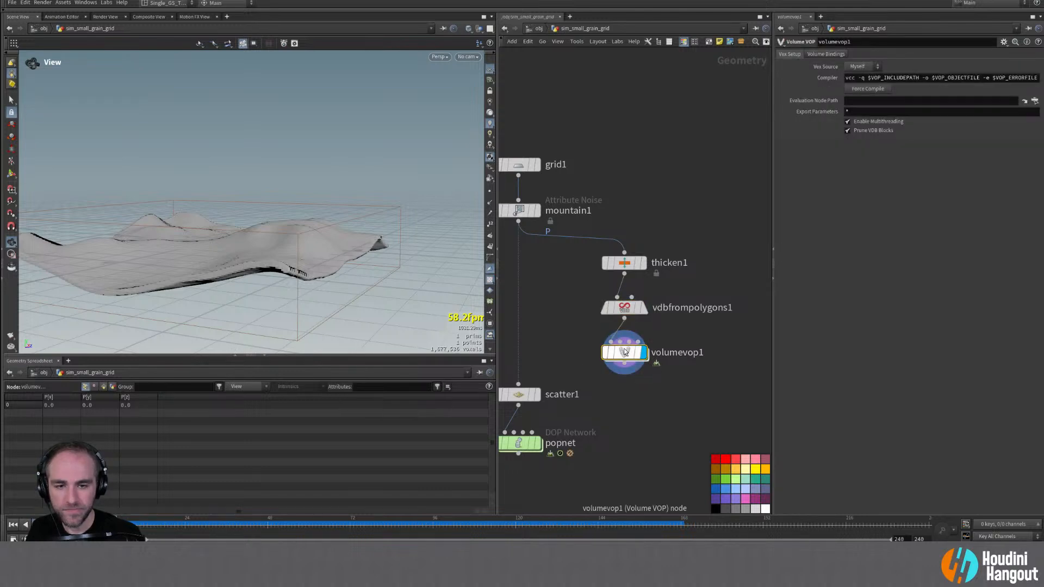
{"action": "left_click", "coordinate": [624, 308]}
{"action": "middle_click", "coordinate": [624, 308]}
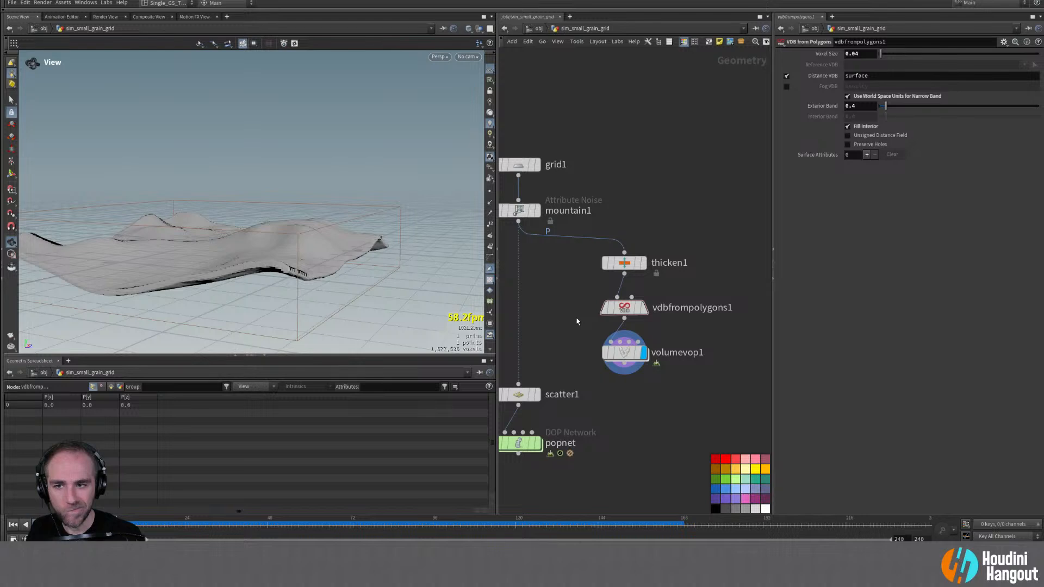
{"action": "middle_click_drag", "start_coordinate": [577, 321], "coordinate": [584, 322]}
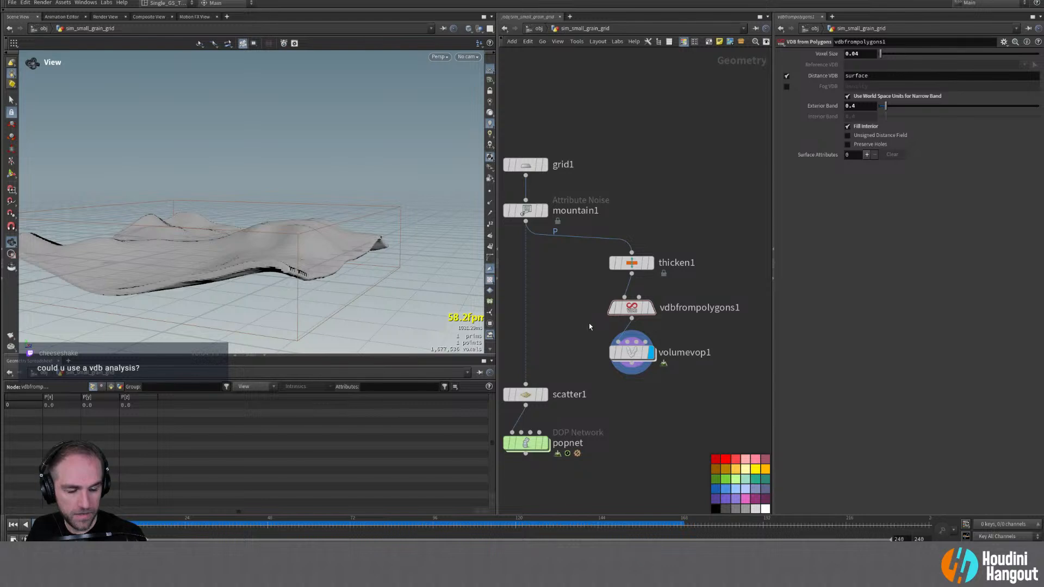
Step: Add a VDB Analysis node below volumevop1 and keep its operator on Gradient (Scalar->Vector)
{"action": "key", "text": "Tab"}
{"action": "type", "text": "vdb"}
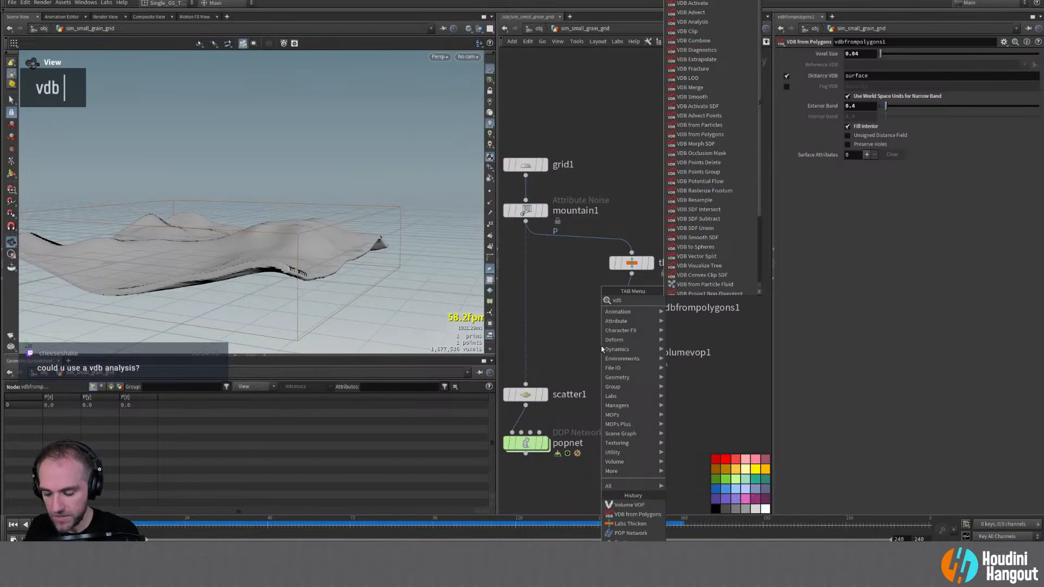
{"action": "type", "text": " anal"}
{"action": "key", "text": "Return"}
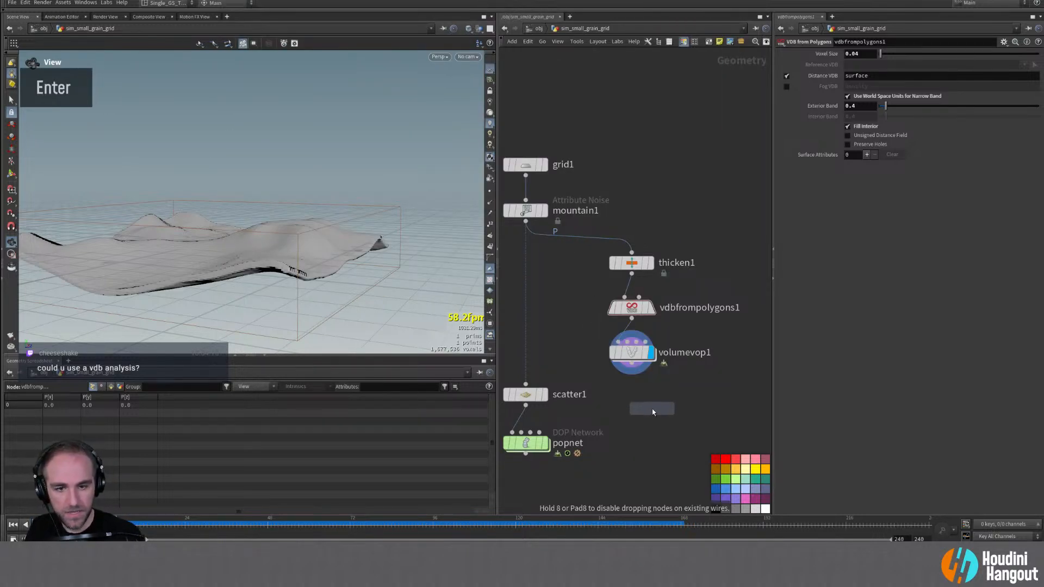
{"action": "left_click", "coordinate": [651, 408]}
{"action": "left_click", "coordinate": [866, 67]}
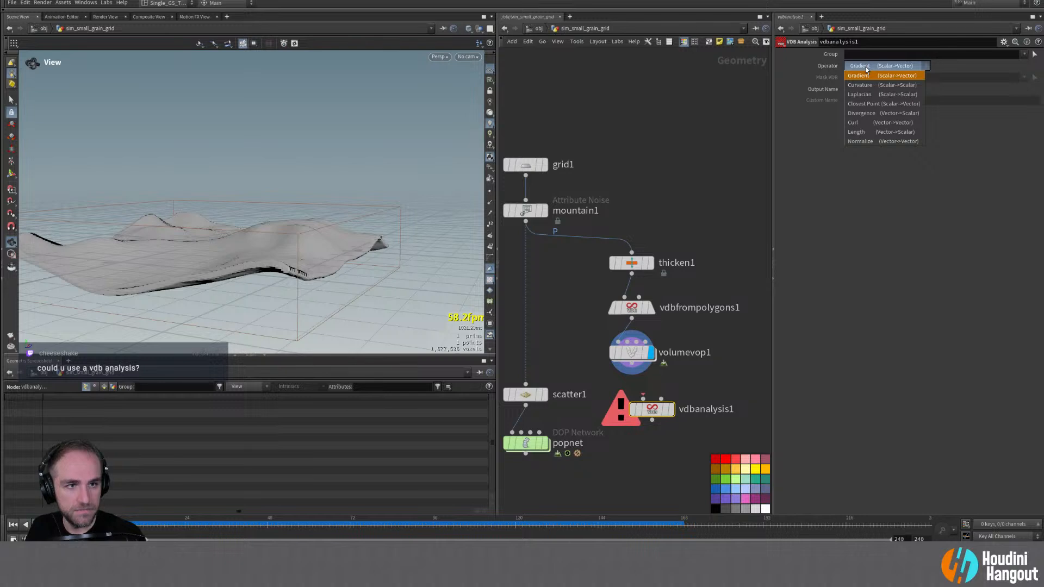
{"action": "left_click", "coordinate": [866, 70]}
Step: Delete volumevop1, then feed vdbanalysis1 from vdbfrompolygons1, display it and place it directly underneath
{"action": "left_click", "coordinate": [620, 352]}
{"action": "key", "text": "Delete"}
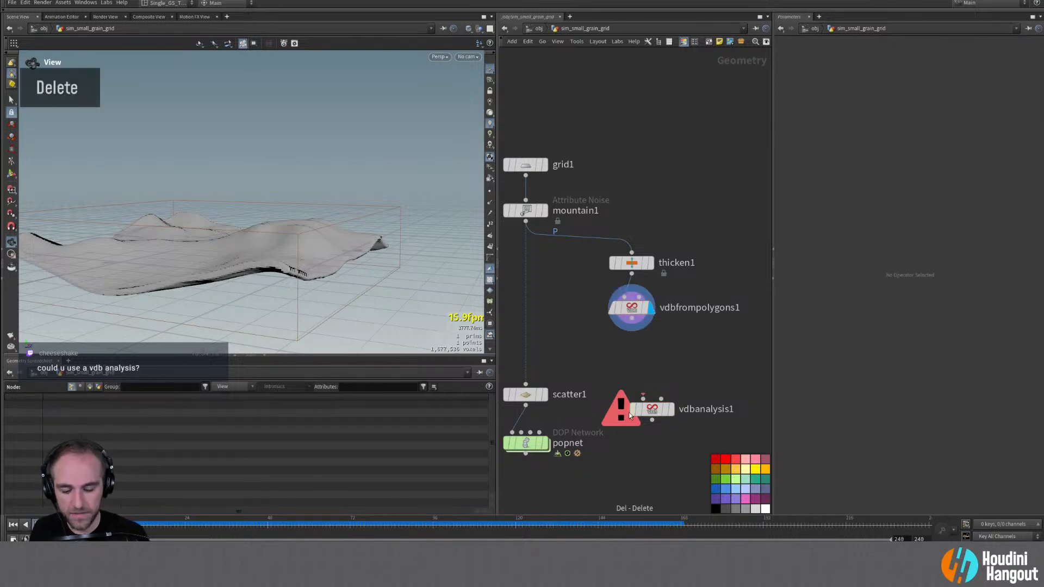
{"action": "double_click", "coordinate": [646, 401]}
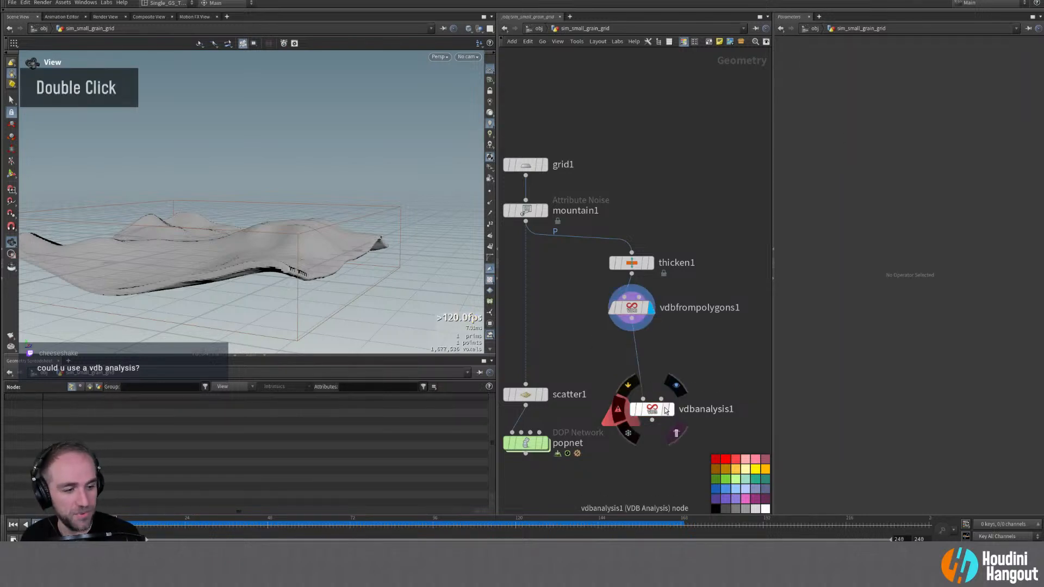
{"action": "left_click", "coordinate": [673, 410]}
{"action": "left_click_drag", "start_coordinate": [652, 409], "coordinate": [625, 349]}
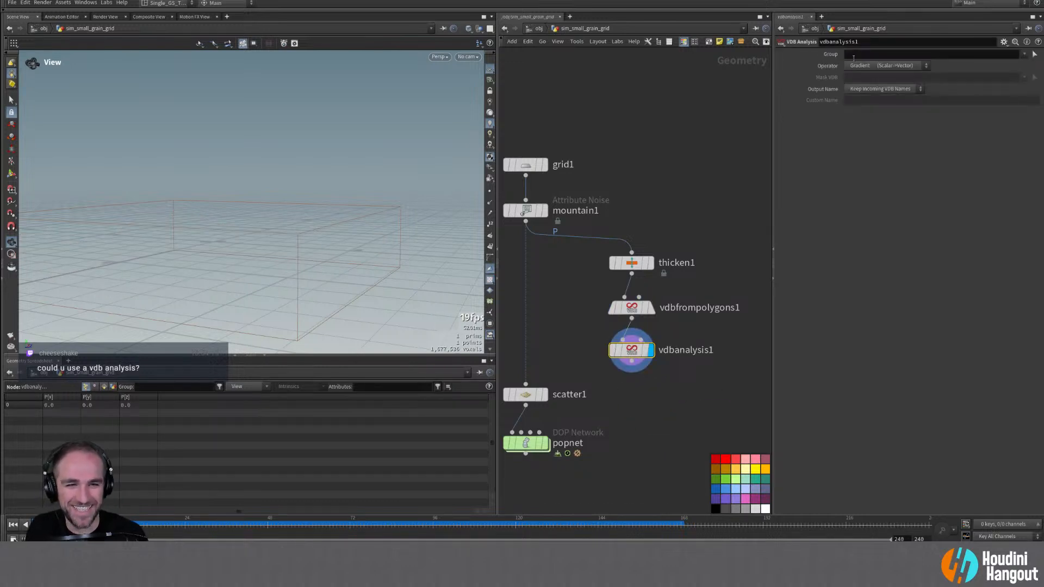
Step: Set the output name of vdbanalysis1 to Custom Name and enter gradient as the name
{"action": "left_click", "coordinate": [872, 89]}
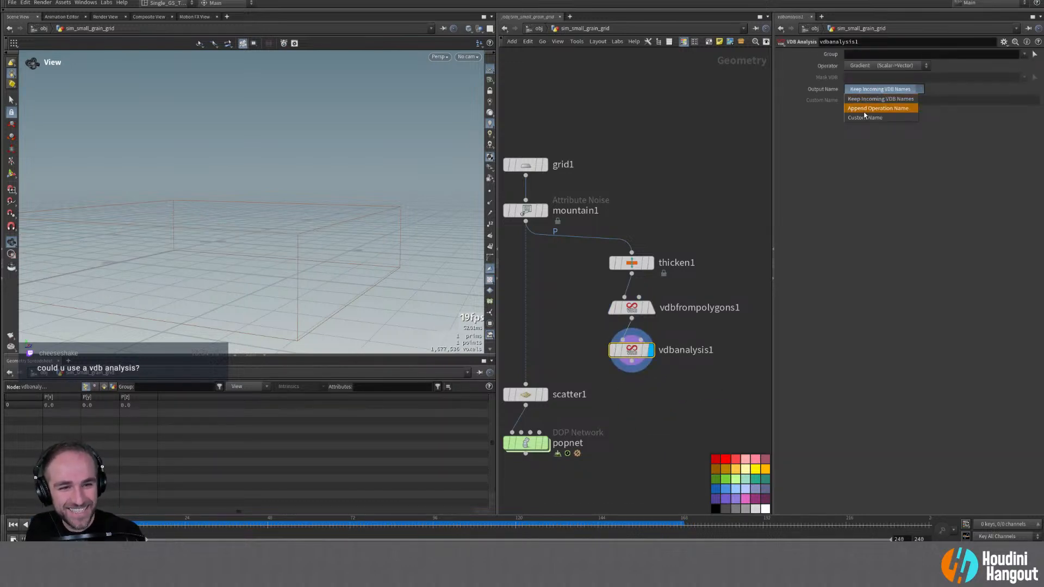
{"action": "left_click", "coordinate": [864, 118]}
{"action": "left_click", "coordinate": [851, 101]}
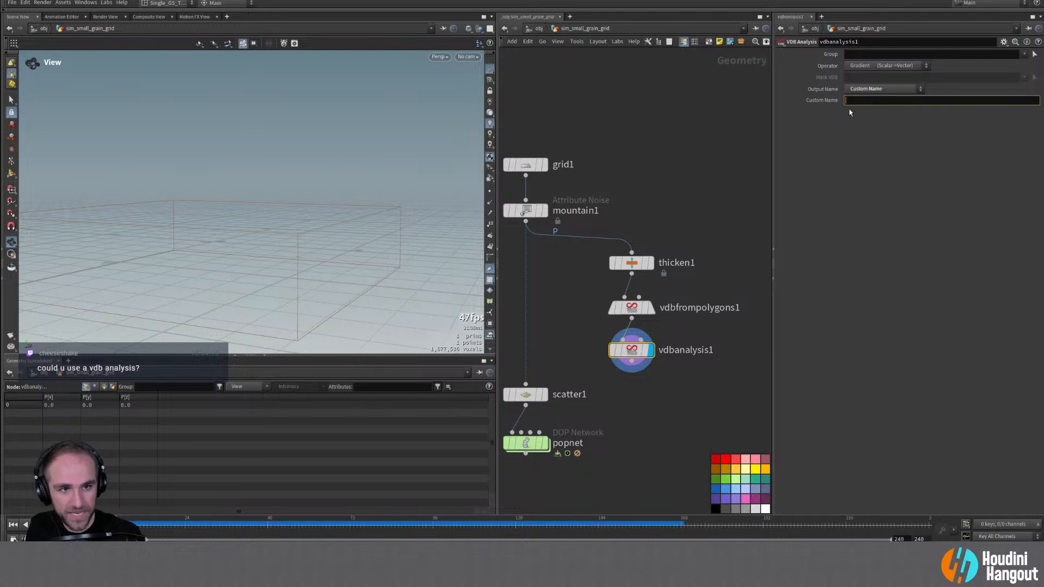
{"action": "type", "text": "f"}
{"action": "key", "text": "BackSpace"}
{"action": "type", "text": "gradient"}
{"action": "key", "text": "Return"}
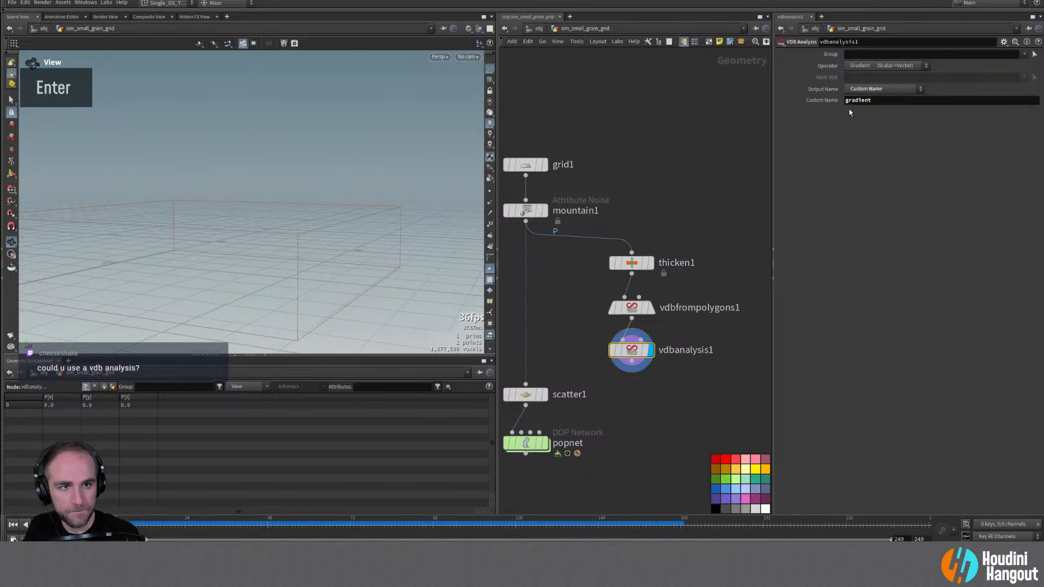
{"action": "left_click", "coordinate": [885, 65]}
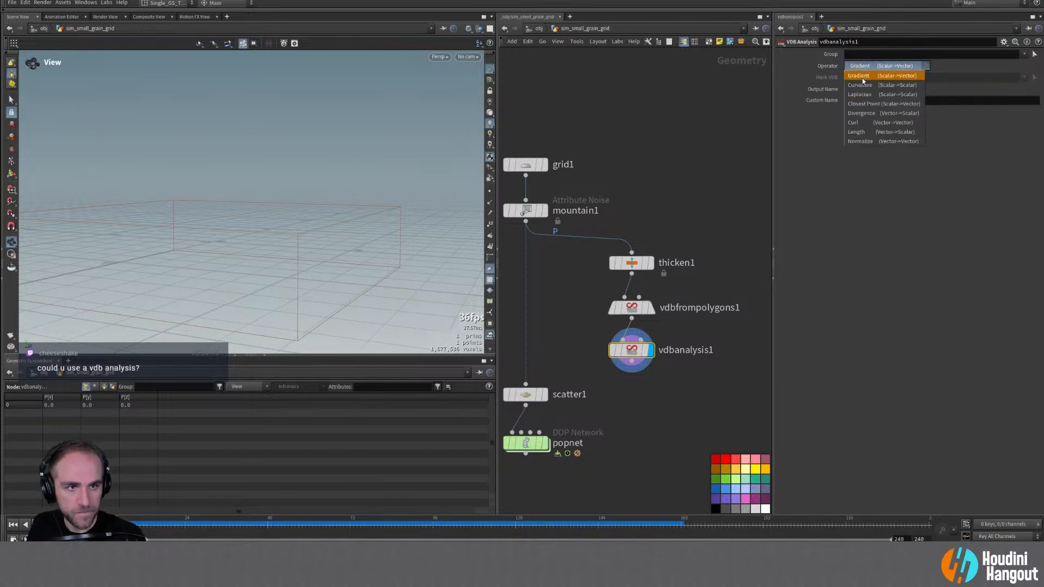
{"action": "key", "text": "Escape"}
{"action": "left_click", "coordinate": [1024, 54]}
{"action": "left_click", "coordinate": [1014, 64]}
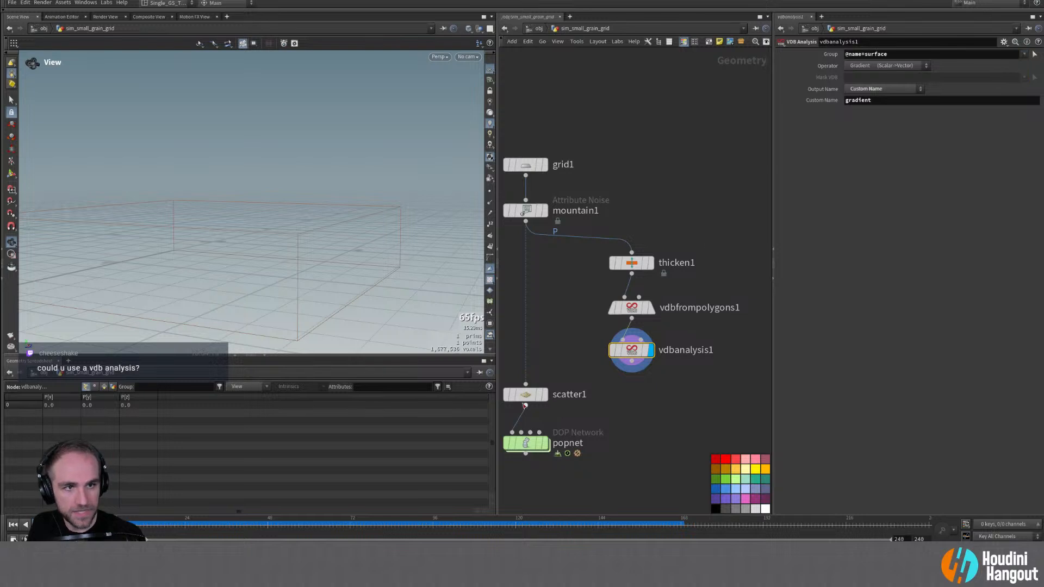
Step: Examine the primitive attributes, node information and available operators of vdbanalysis1
{"action": "left_click", "coordinate": [103, 386]}
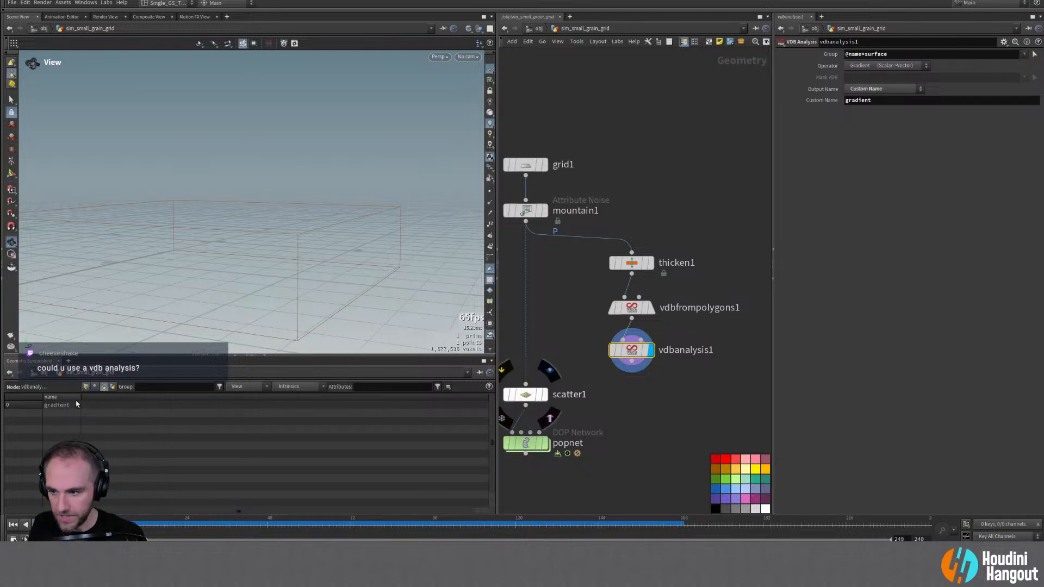
{"action": "middle_click", "coordinate": [630, 350]}
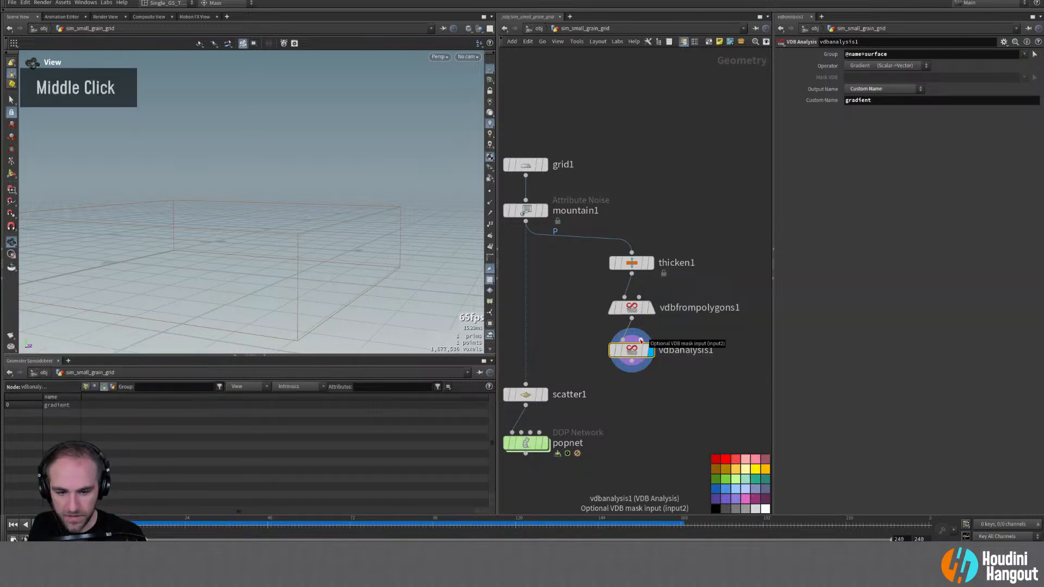
{"action": "middle_click", "coordinate": [631, 353]}
{"action": "mouse_move", "coordinate": [631, 352]}
{"action": "left_mouse_down"}
{"action": "mouse_move", "coordinate": [684, 368]}
{"action": "mouse_move", "coordinate": [640, 364]}
{"action": "mouse_move", "coordinate": [631, 353]}
{"action": "left_mouse_up"}
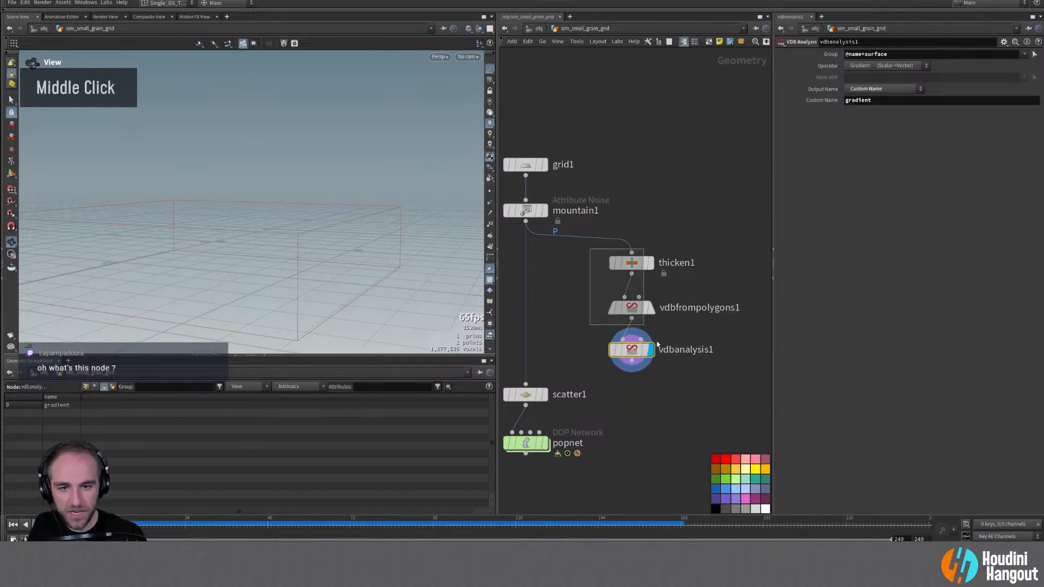
{"action": "double_click", "coordinate": [663, 186]}
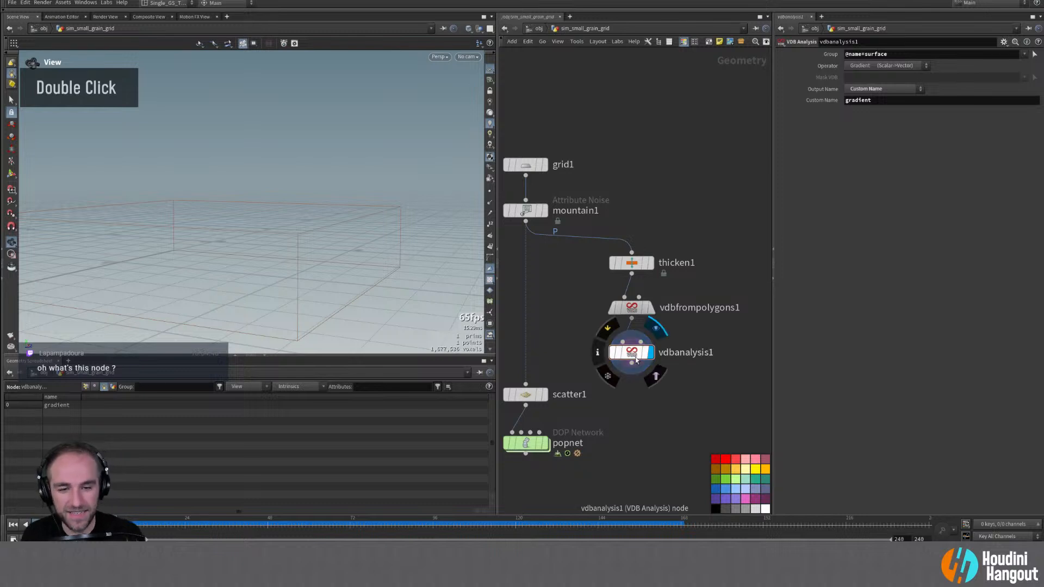
{"action": "left_click", "coordinate": [875, 66]}
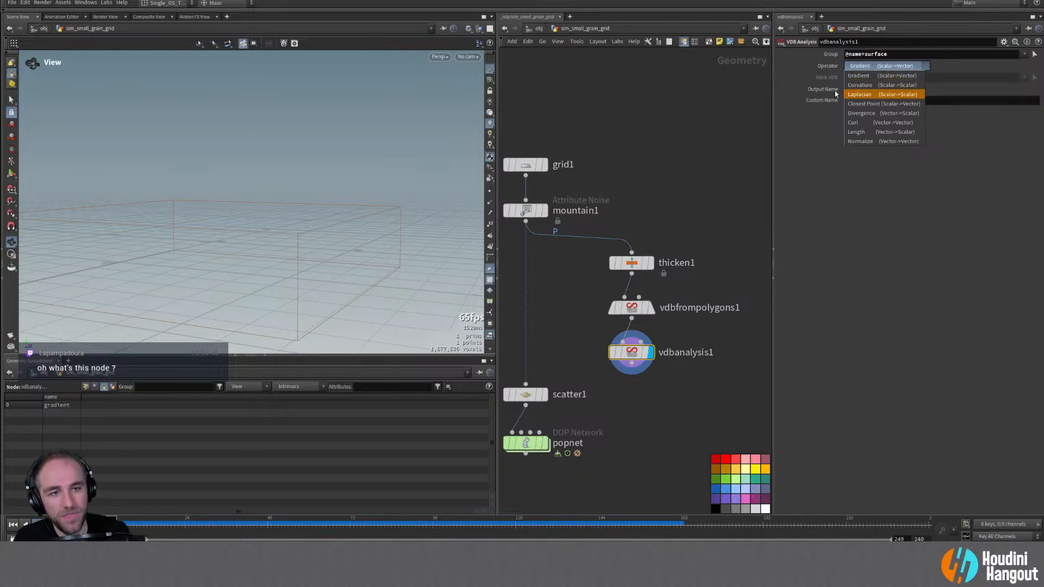
{"action": "left_click", "coordinate": [826, 162]}
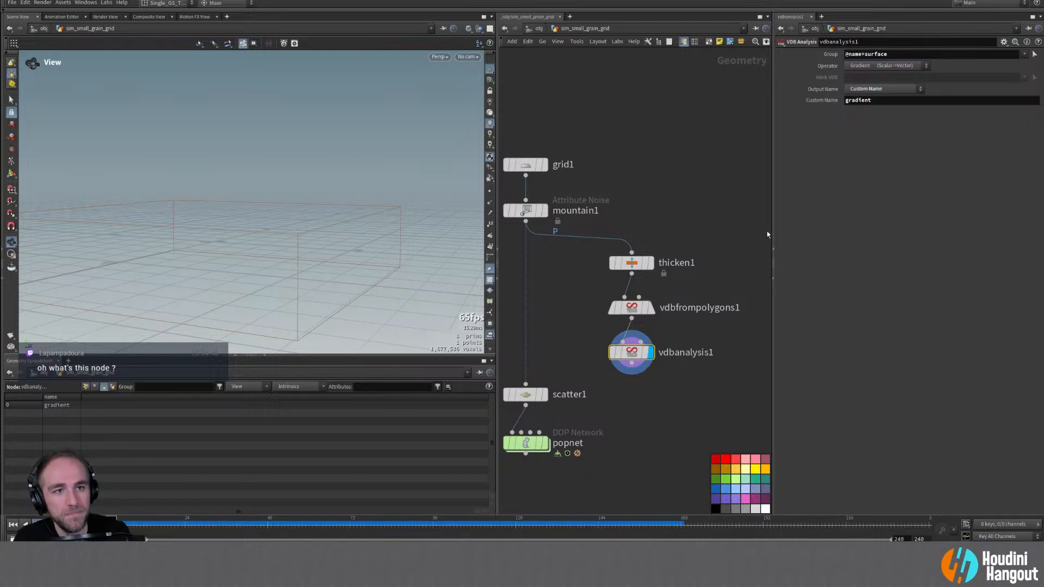
{"action": "middle_click", "coordinate": [633, 355]}
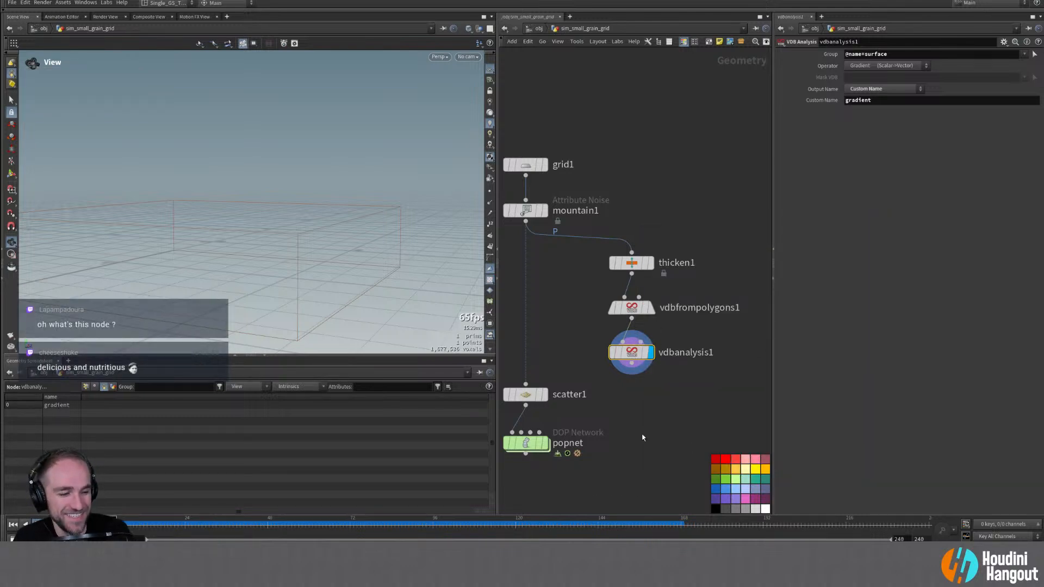
Step: Check the VDB type in the node information of vdbfrompolygons1 and review the output naming options of vdbanalysis1
{"action": "left_click", "coordinate": [639, 309]}
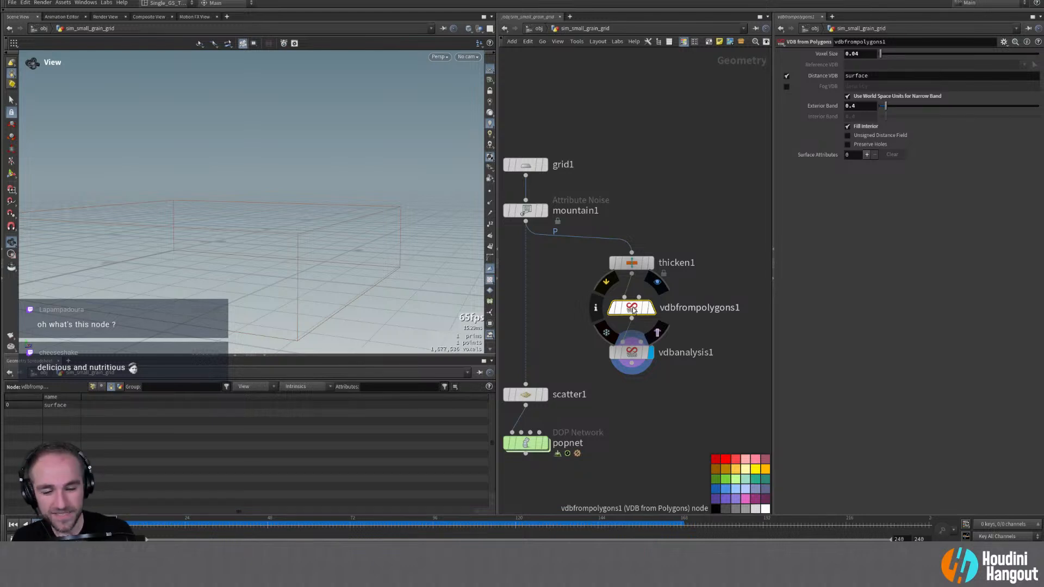
{"action": "middle_click", "coordinate": [640, 310]}
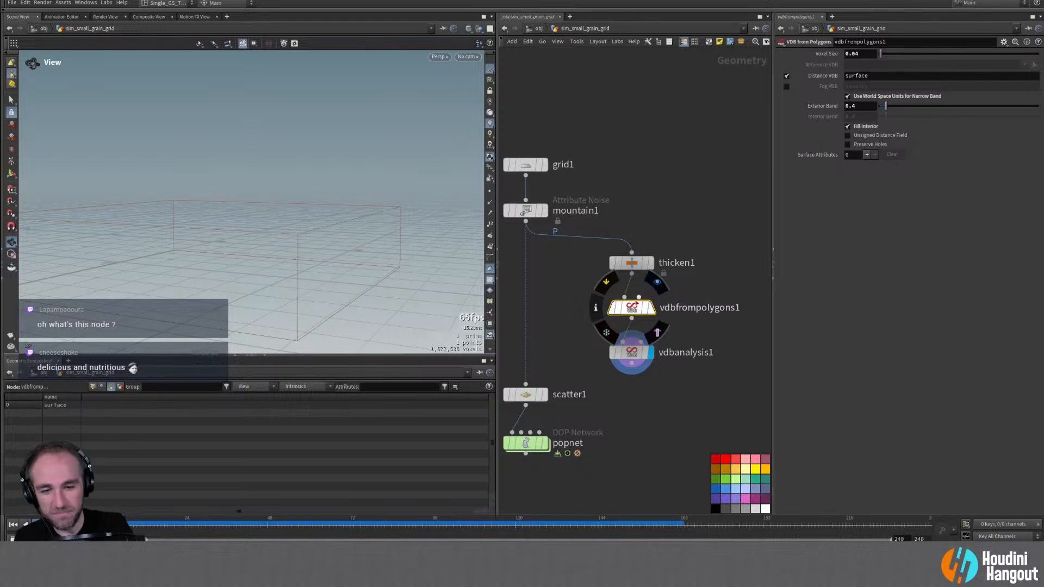
{"action": "middle_click_drag", "start_coordinate": [637, 296], "coordinate": [632, 299]}
{"action": "middle_click", "coordinate": [625, 317]}
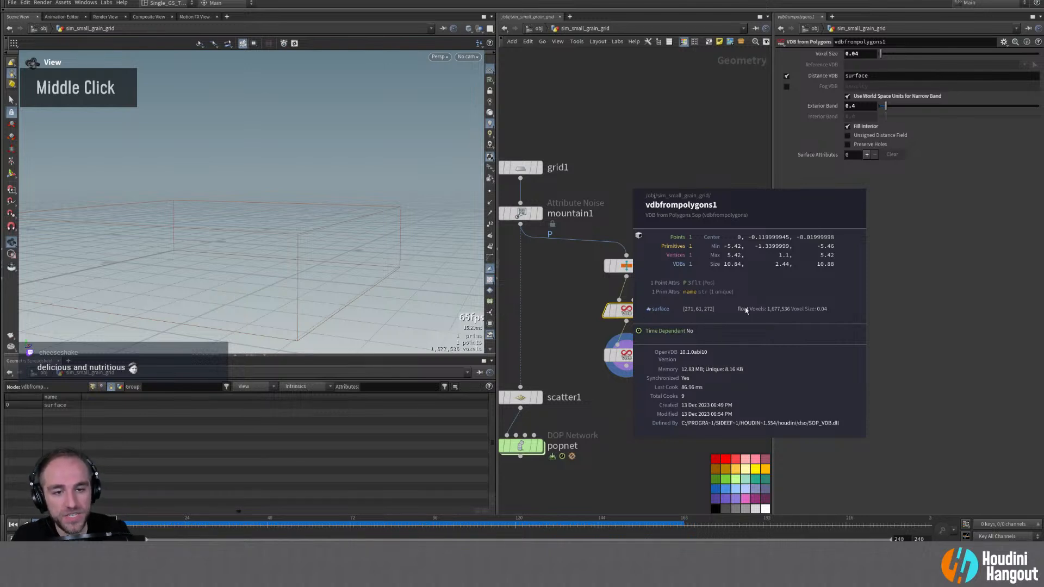
{"action": "middle_click_drag", "start_coordinate": [745, 313], "coordinate": [744, 314]}
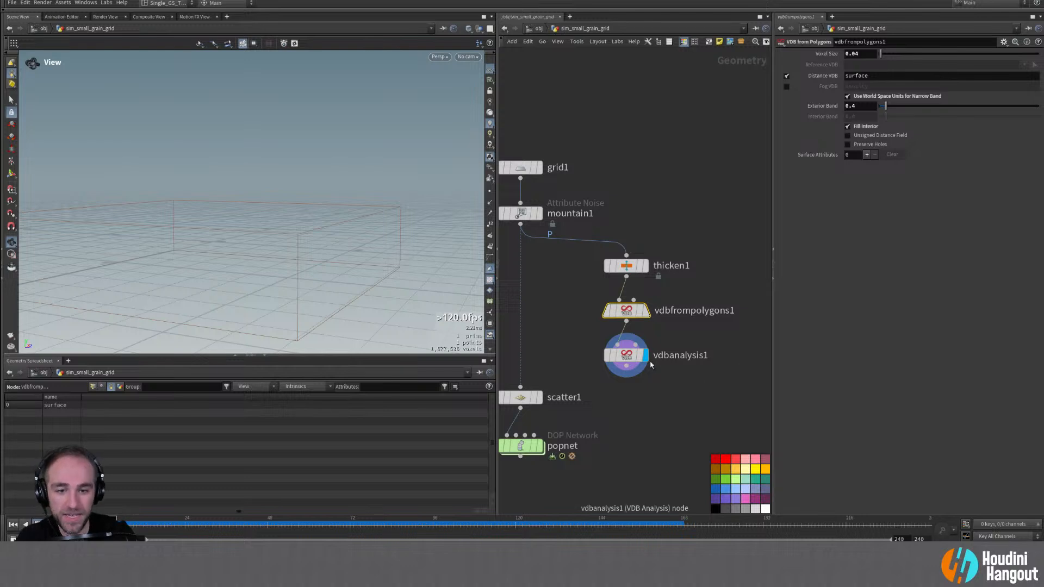
{"action": "left_click", "coordinate": [629, 356]}
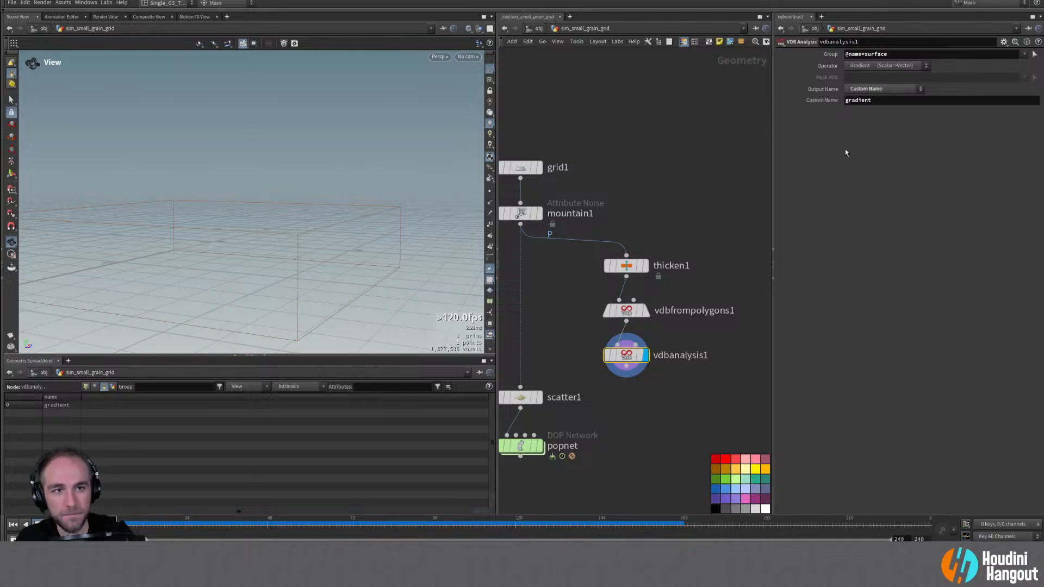
{"action": "double_click", "coordinate": [863, 91]}
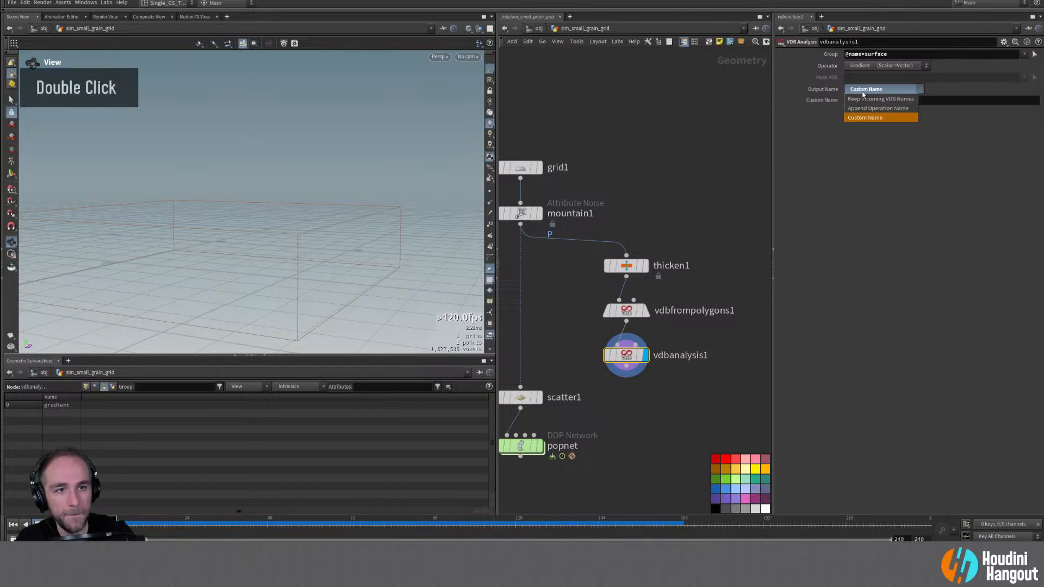
Step: Add a VDB Visualize Tree node fed by vdbanalysis1 and place it directly underneath
{"action": "middle_click_drag", "start_coordinate": [614, 439], "coordinate": [647, 411]}
{"action": "key", "text": "Tab"}
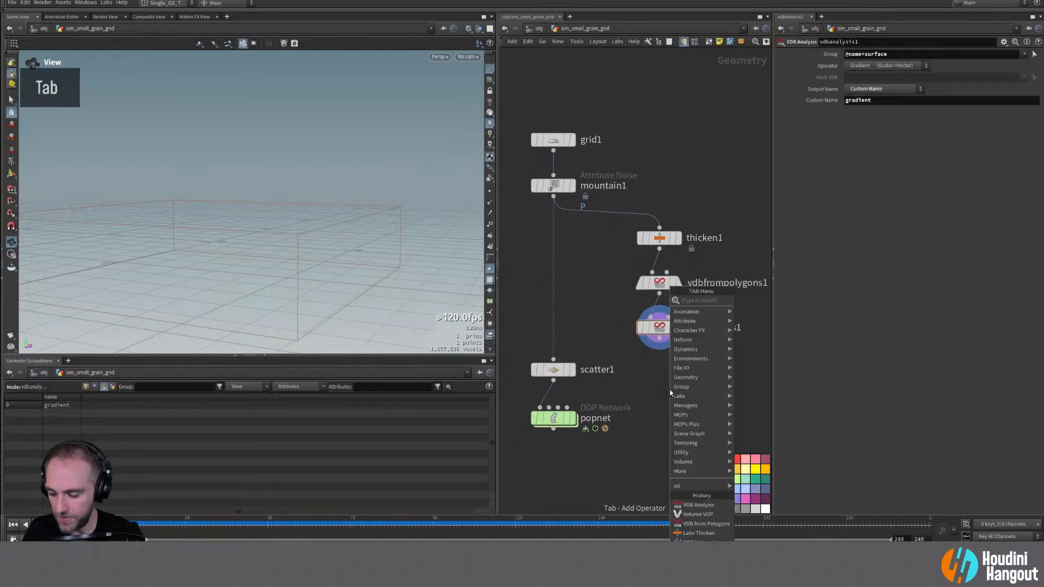
{"action": "type", "text": "vdb ve"}
{"action": "key", "text": "BackSpace"}
{"action": "key", "text": "BackSpace"}
{"action": "key", "text": "BackSpace"}
{"action": "key", "text": "BackSpace"}
{"action": "key", "text": "BackSpace"}
{"action": "key", "text": "BackSpace"}
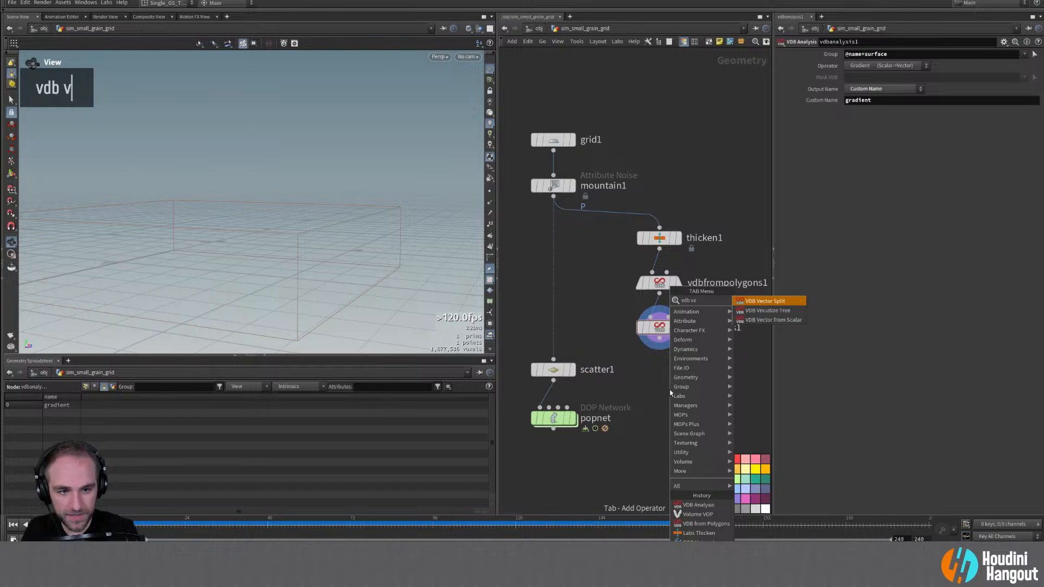
{"action": "type", "text": "tree"}
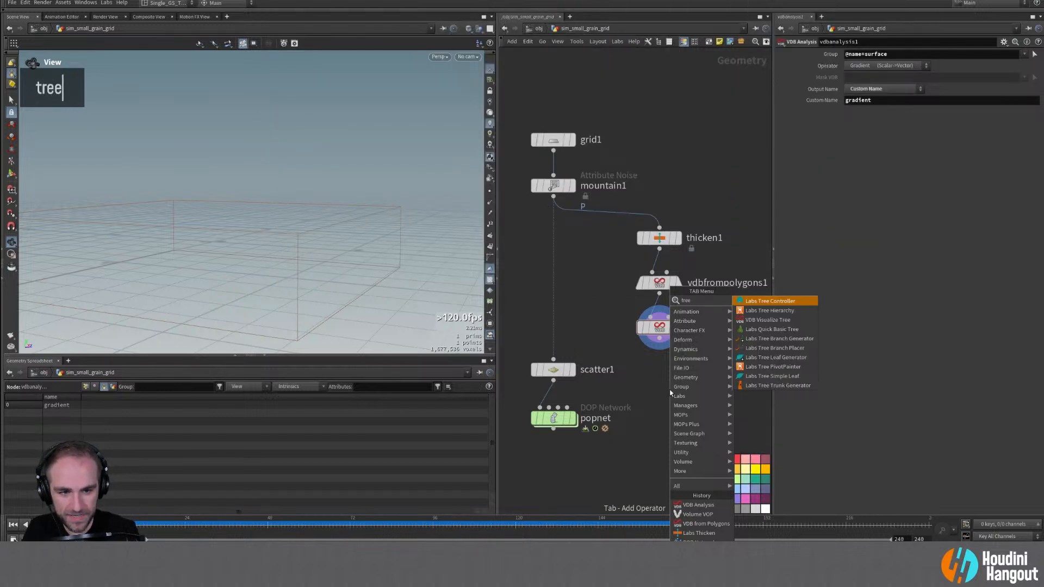
{"action": "key", "text": "Down"}
{"action": "key", "text": "Down"}
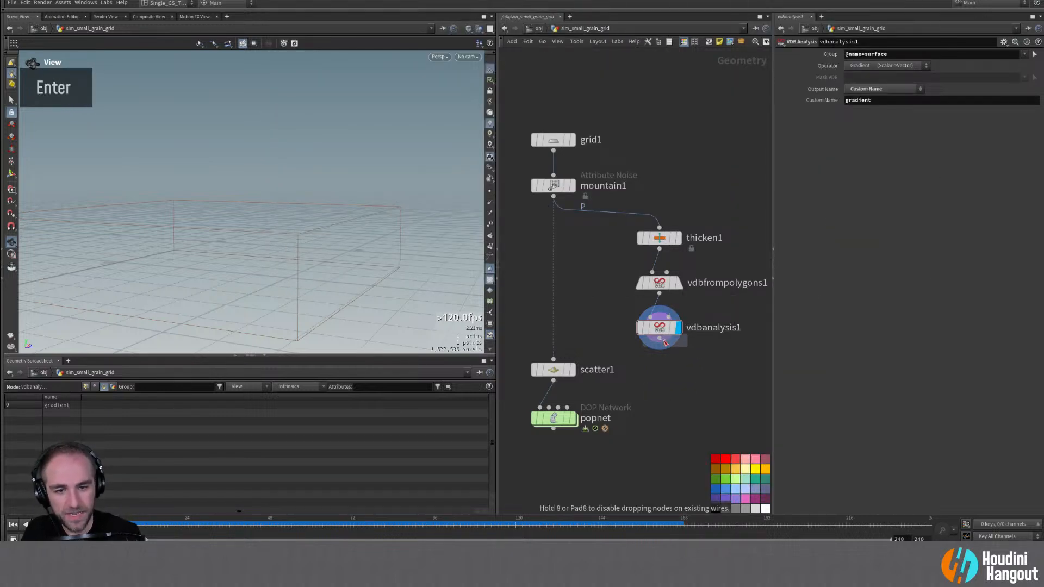
{"action": "left_click", "coordinate": [670, 367]}
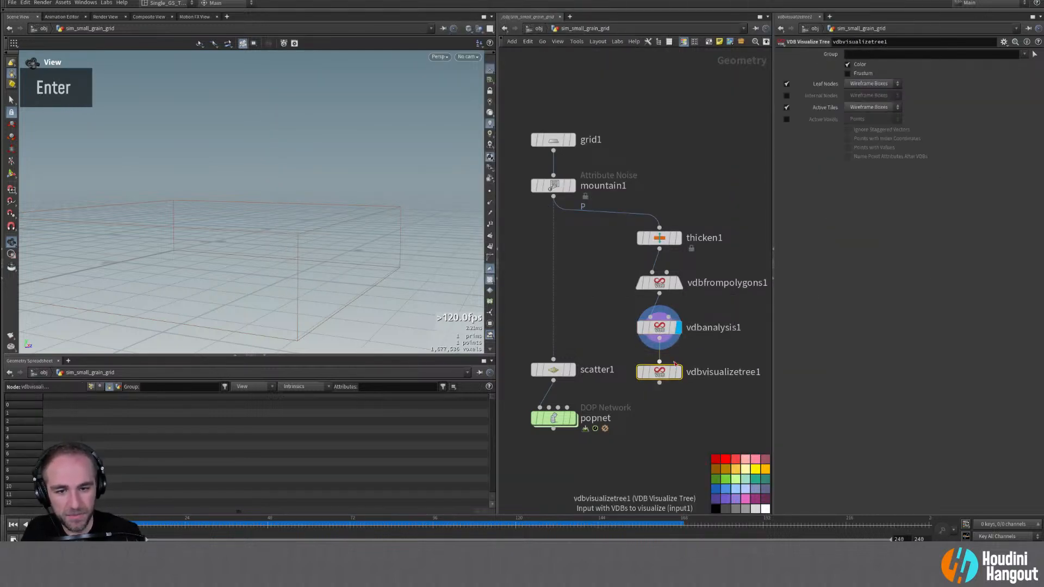
Step: Limit vdbvisualizetree1 to Active Voxels shown as points, align the VDB node chain, display the tree node and enable Points with Values
{"action": "double_click", "coordinate": [786, 107]}
{"action": "left_click", "coordinate": [786, 120]}
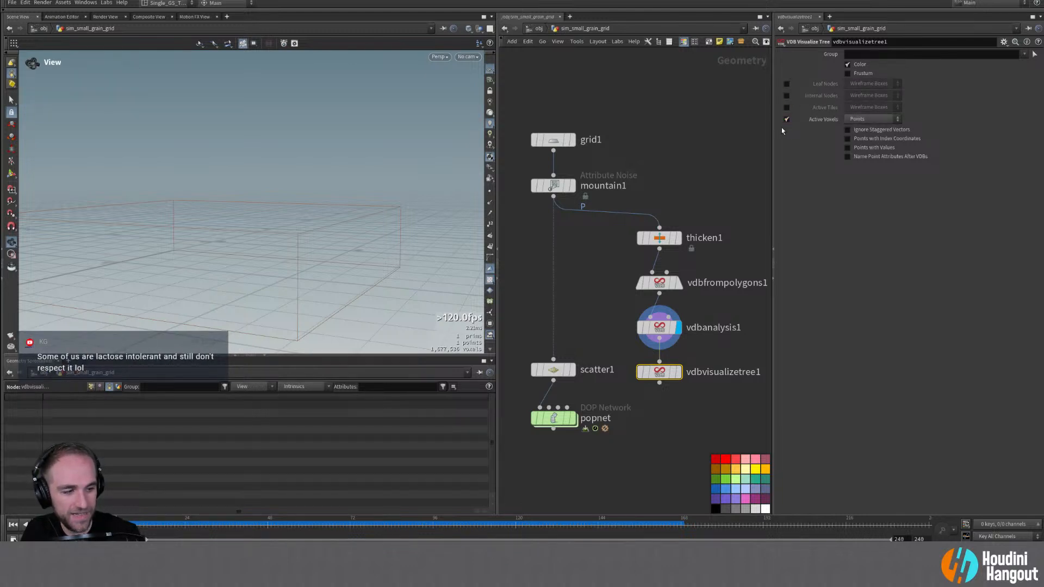
{"action": "left_click_drag", "start_coordinate": [613, 225], "coordinate": [686, 383]}
{"action": "key", "text": "a"}
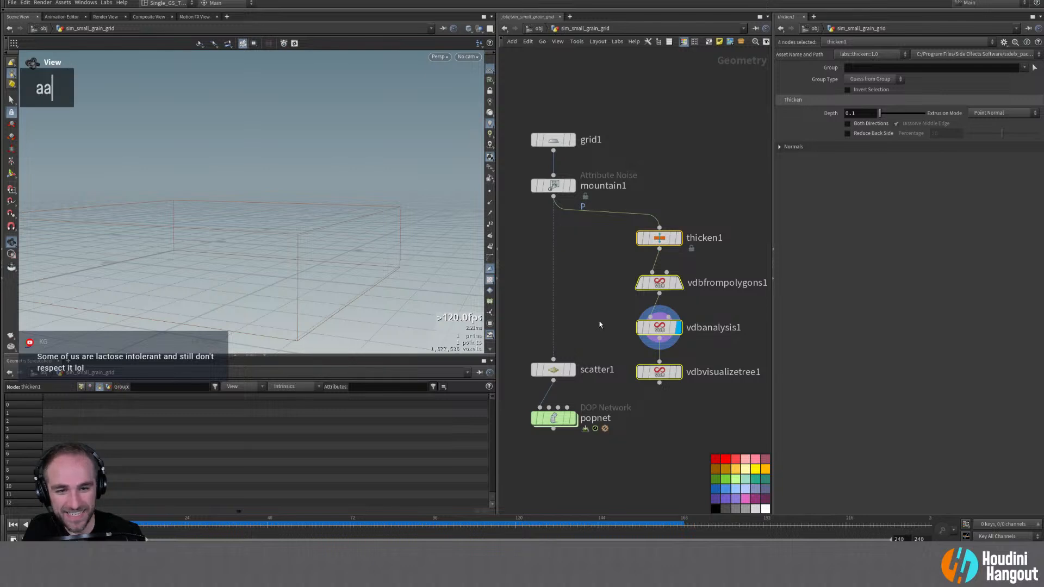
{"action": "double_click", "coordinate": [678, 372]}
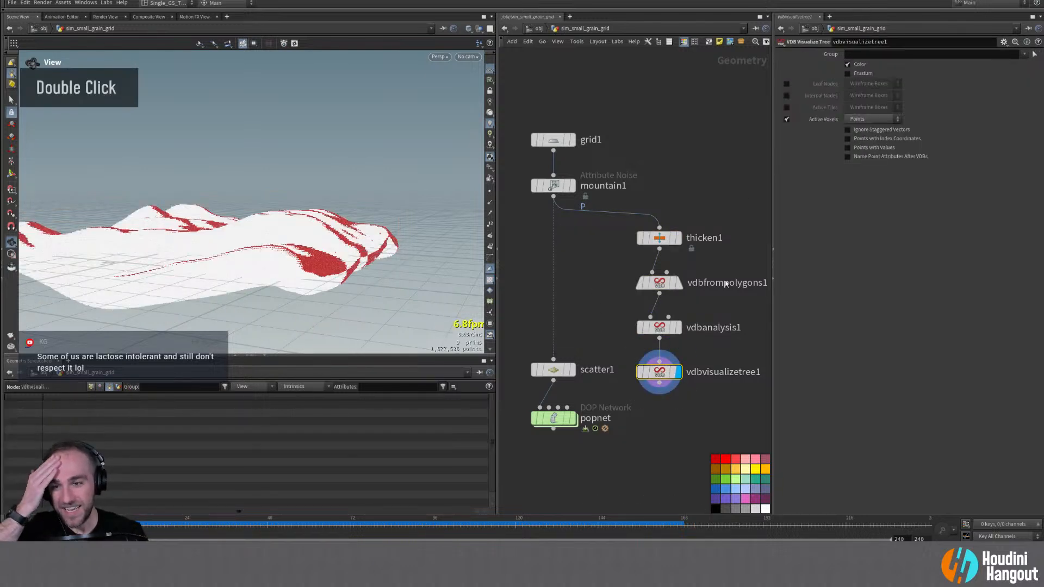
{"action": "left_click", "coordinate": [847, 147]}
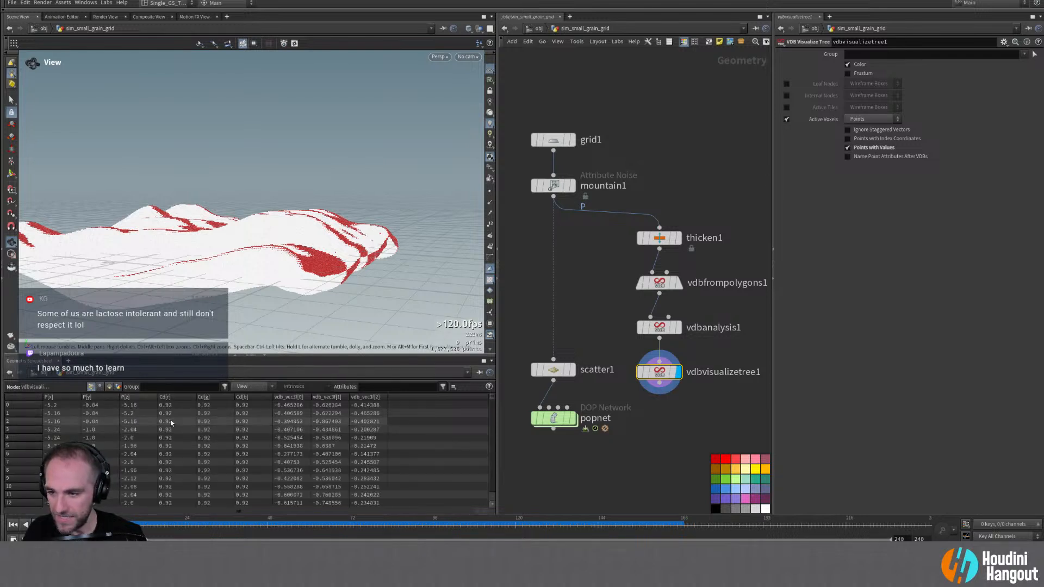
Step: Insert a VDB Resample node between vdbanalysis1 and vdbvisualizetree1 and display it
{"action": "left_click", "coordinate": [658, 327]}
{"action": "left_click_drag", "start_coordinate": [660, 377], "coordinate": [660, 451]}
{"action": "key", "text": "Tab"}
{"action": "type", "text": "v"}
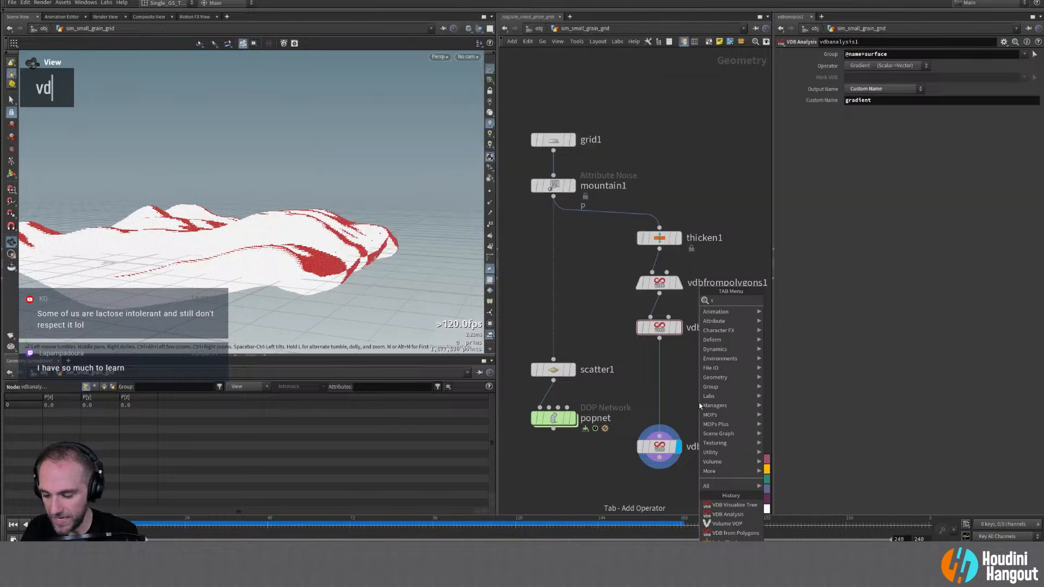
{"action": "type", "text": "db re"}
{"action": "key", "text": "Return"}
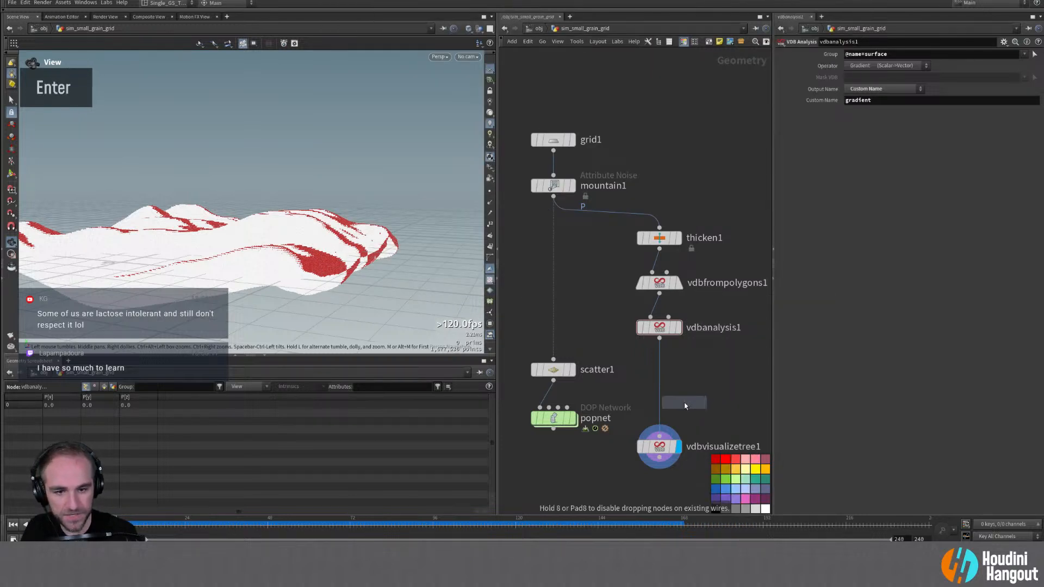
{"action": "left_click", "coordinate": [659, 375]}
{"action": "double_click", "coordinate": [681, 379]}
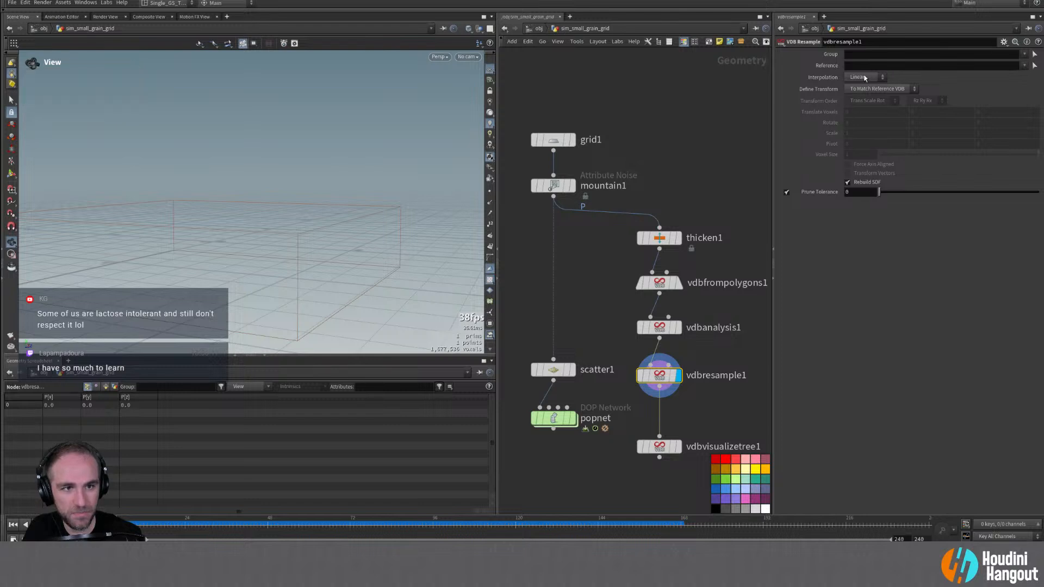
{"action": "left_click", "coordinate": [890, 89]}
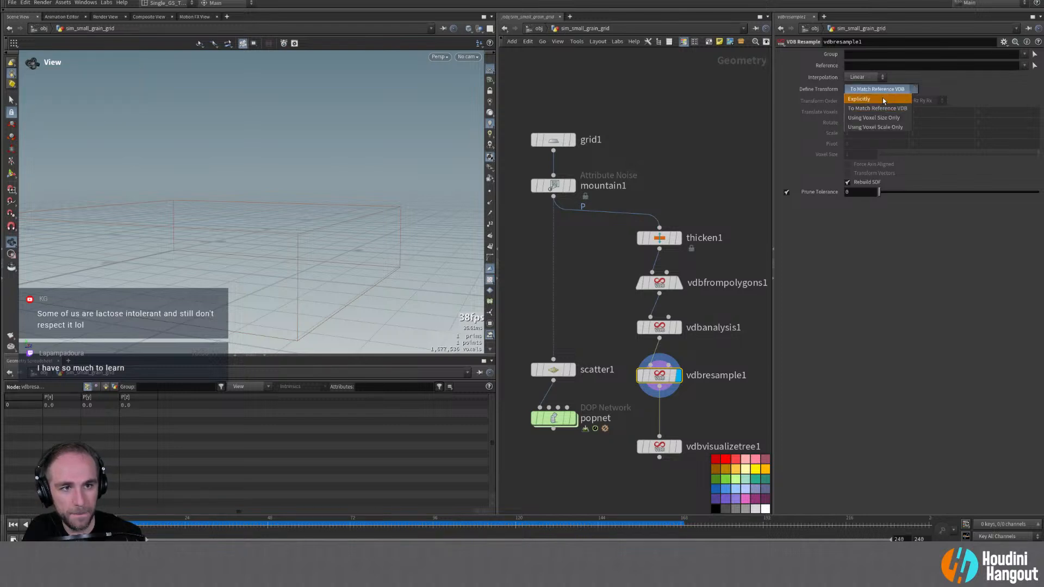
{"action": "left_click", "coordinate": [883, 98]}
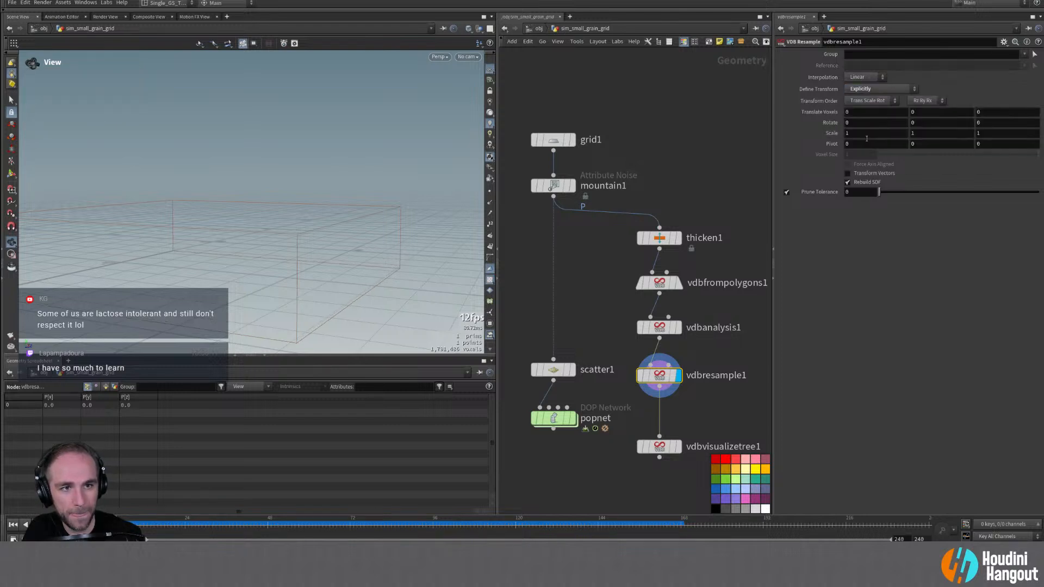
{"action": "left_click", "coordinate": [866, 90]}
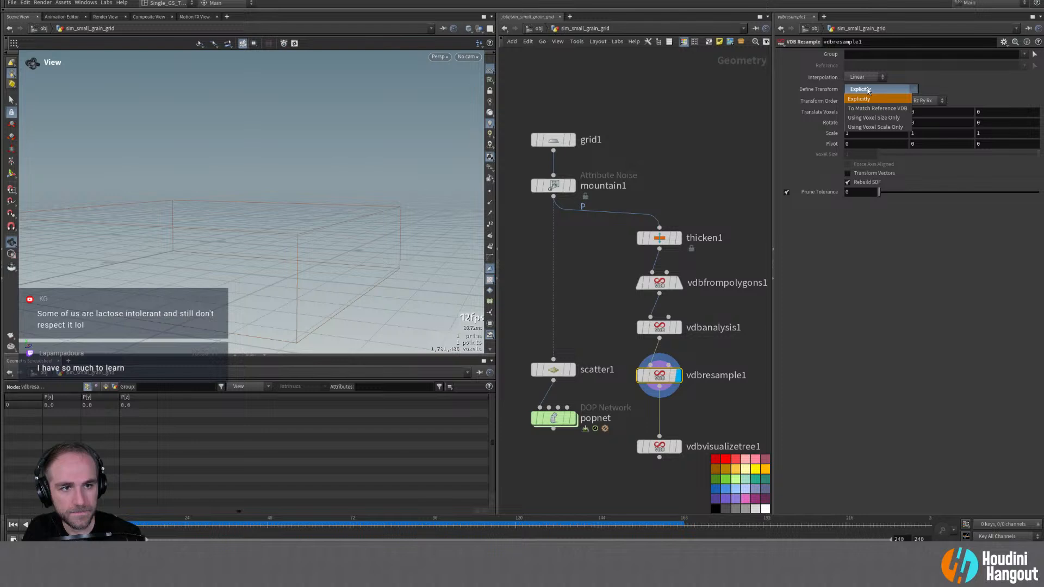
{"action": "left_click", "coordinate": [868, 127]}
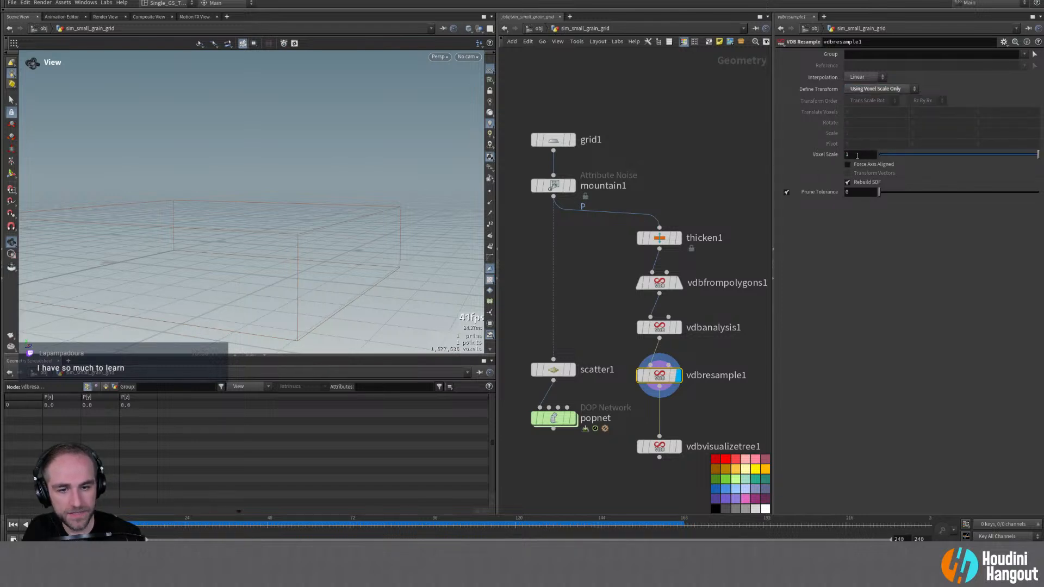
{"action": "middle_click", "coordinate": [662, 379]}
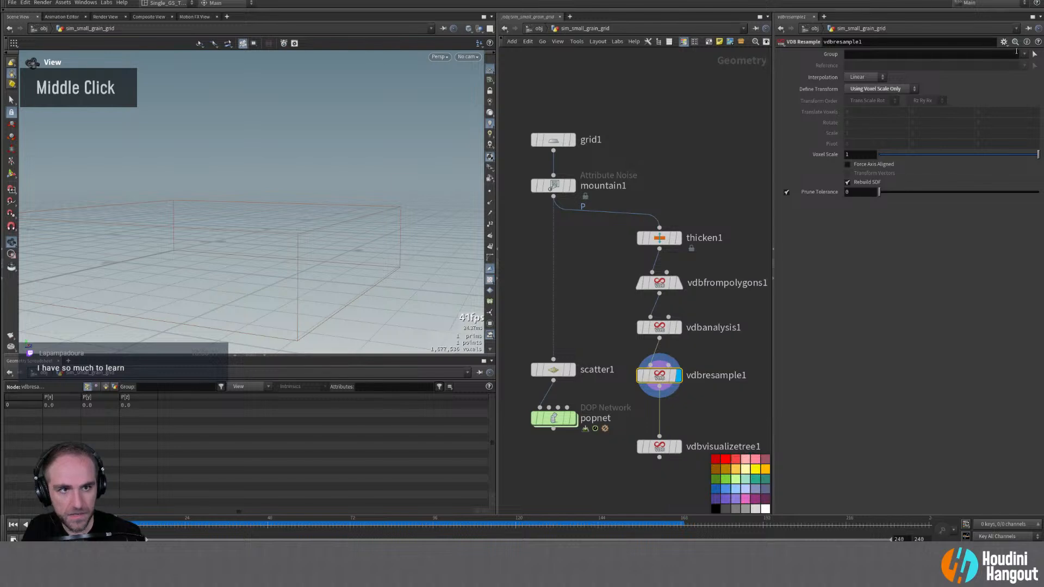
{"action": "middle_click", "coordinate": [661, 379]}
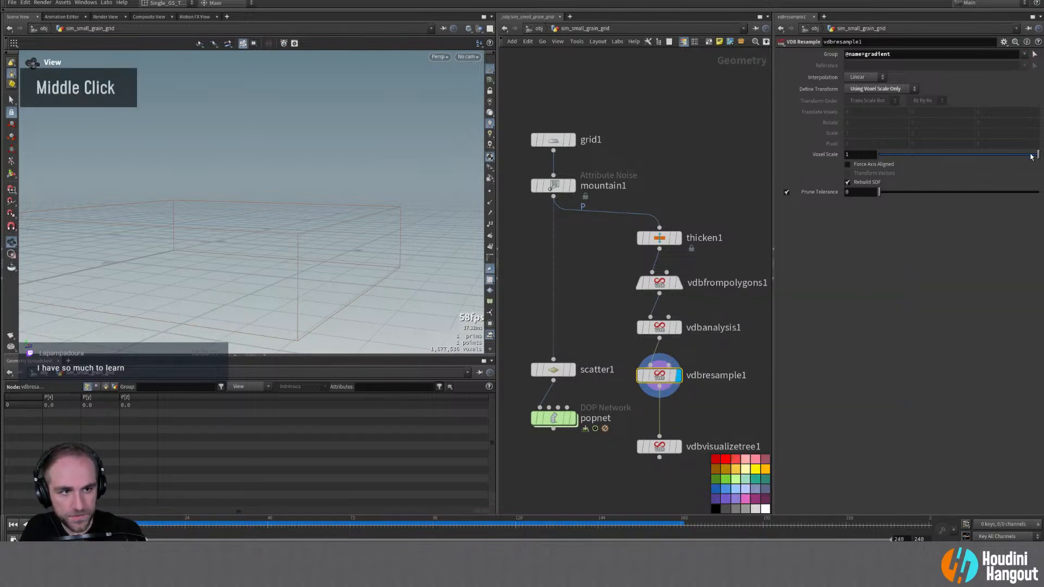
Step: Try voxel scales of 0.672 and 4 on vdbresample1, checking the voxel count and size in the node information
{"action": "middle_click", "coordinate": [661, 378]}
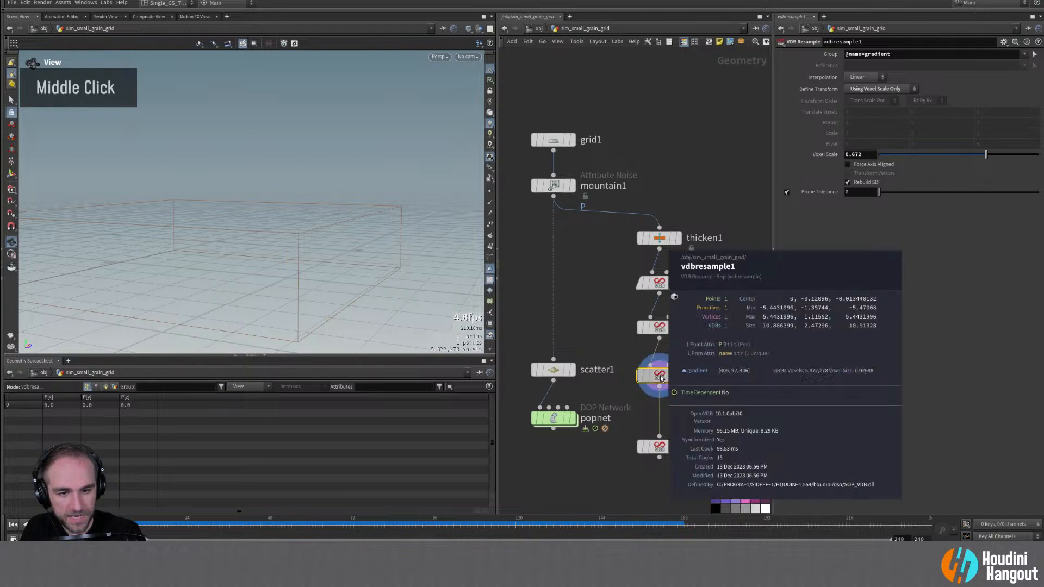
{"action": "middle_click", "coordinate": [662, 379]}
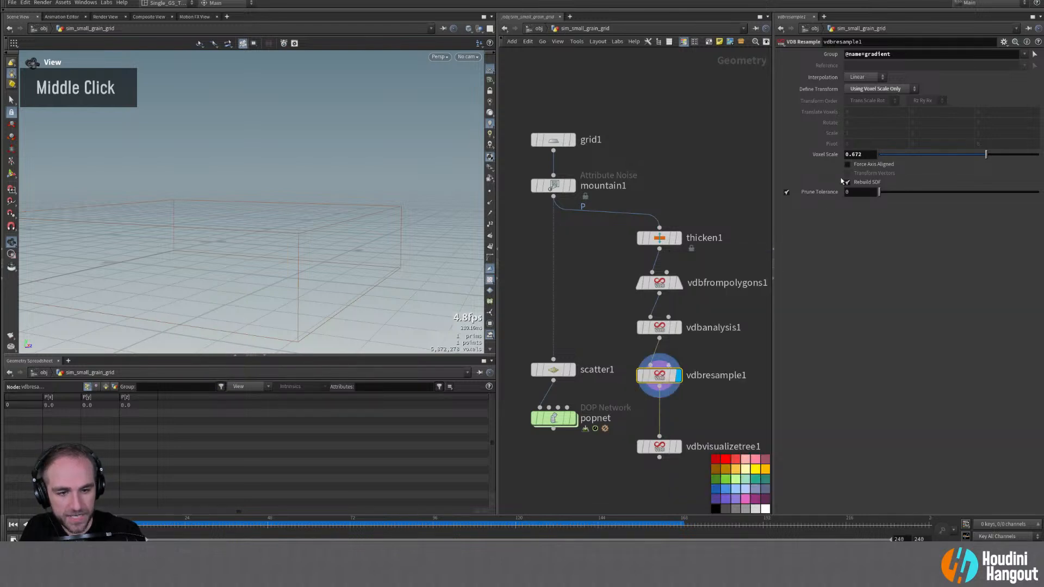
{"action": "double_click", "coordinate": [868, 153]}
{"action": "type", "text": "4"}
{"action": "key", "text": "Return"}
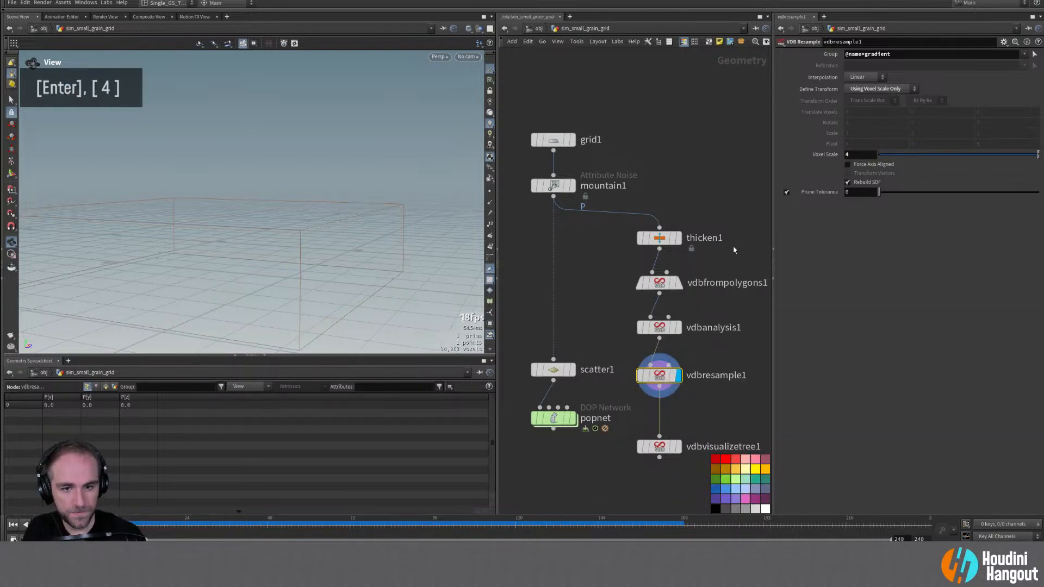
{"action": "middle_click", "coordinate": [660, 378]}
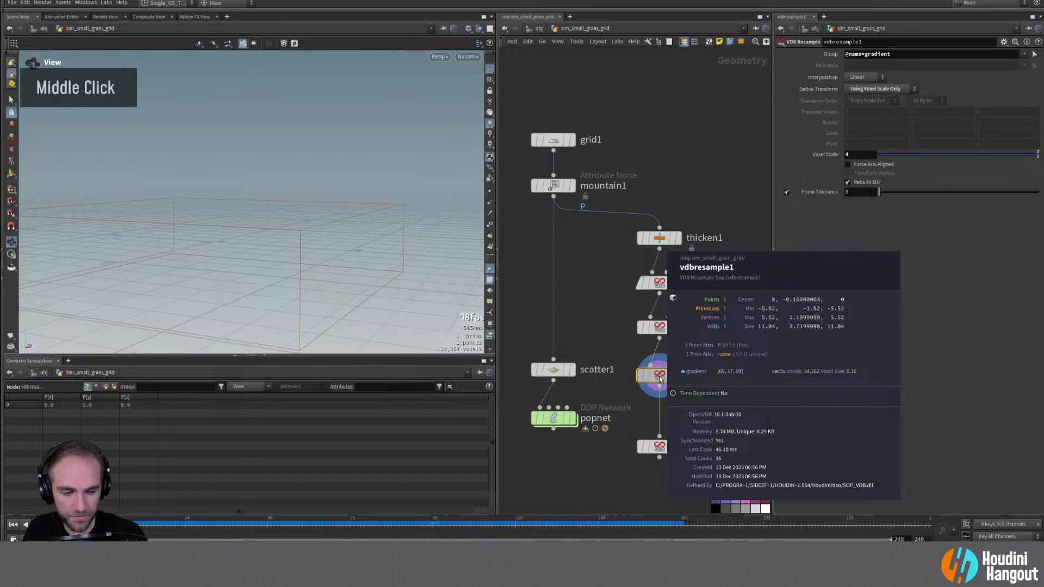
Step: Set the Voxel Scale of vdbresample1 to 2 and check its node information
{"action": "double_click", "coordinate": [861, 154]}
{"action": "type", "text": "2"}
{"action": "key", "text": "Return"}
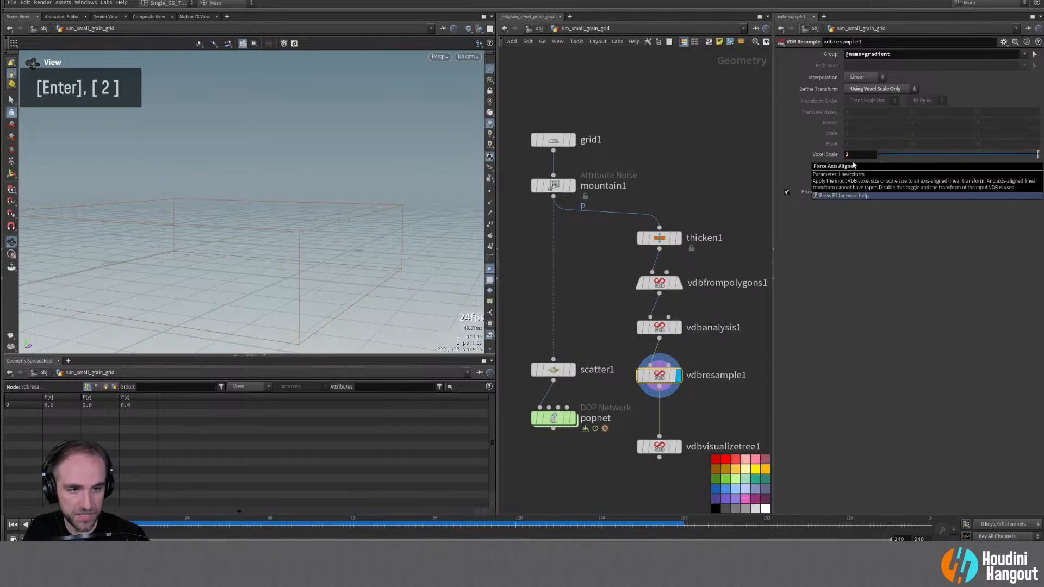
{"action": "middle_click", "coordinate": [656, 379]}
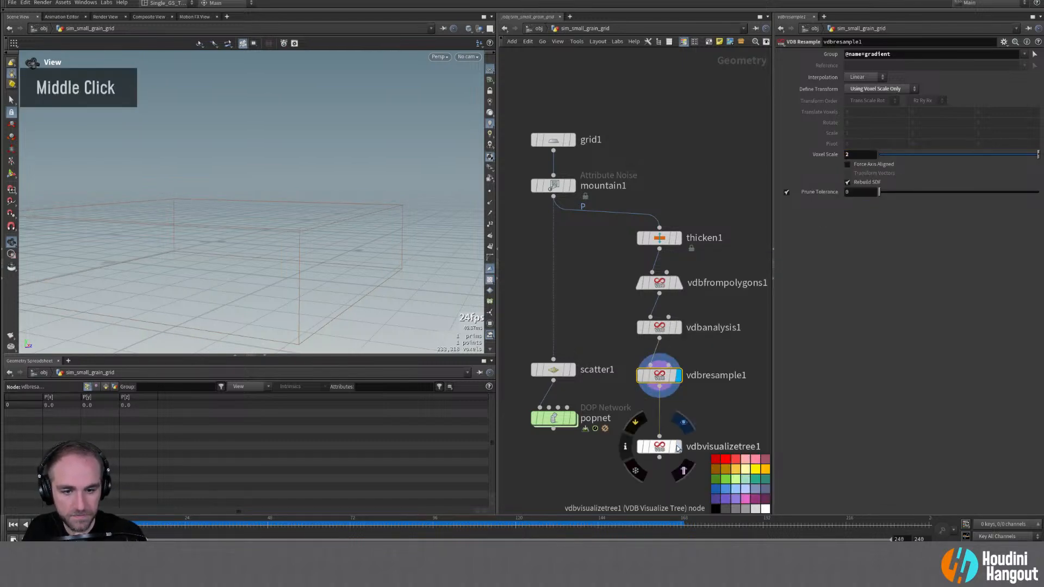
Step: Display vdbvisualizetree1, inspect its voxel points up close and move the node closer beneath vdbresample1
{"action": "left_click", "coordinate": [676, 447]}
{"action": "left_click", "coordinate": [661, 446]}
{"action": "left_click_drag", "start_coordinate": [277, 246], "coordinate": [264, 268], "text": "alt"}
{"action": "right_click_drag", "start_coordinate": [264, 268], "coordinate": [434, 185], "text": "alt"}
{"action": "left_click_drag", "start_coordinate": [434, 185], "coordinate": [470, 212], "text": "alt"}
{"action": "right_click_drag", "start_coordinate": [471, 212], "coordinate": [261, 239], "text": "alt"}
{"action": "left_click_drag", "start_coordinate": [261, 239], "coordinate": [377, 279], "text": "alt"}
{"action": "left_click_drag", "start_coordinate": [657, 448], "coordinate": [659, 427]}
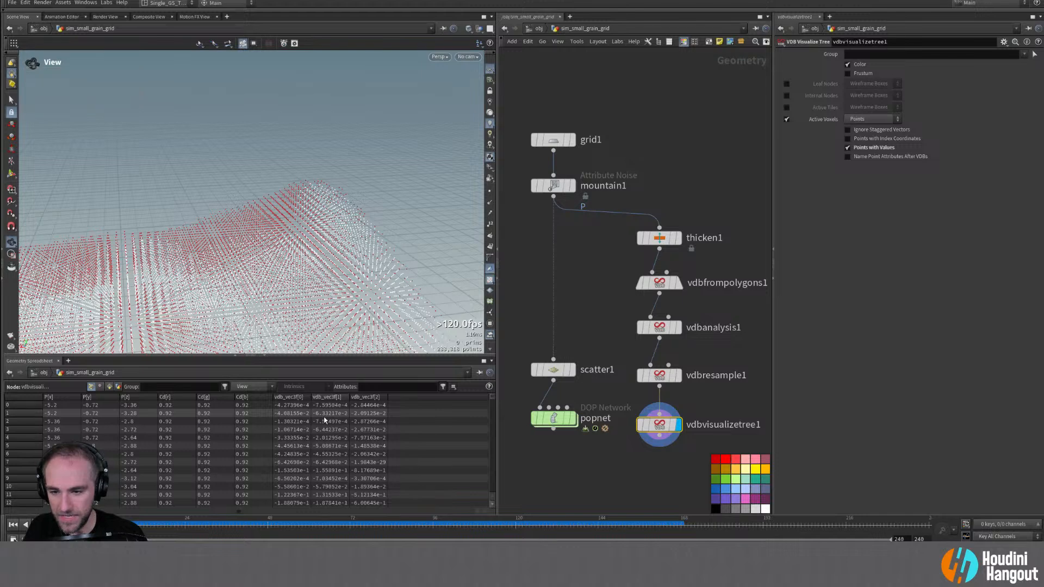
Step: Review the voxel vector values in the spreadsheet and enable Name Point Attributes After VDBs on vdbvisualizetree1
{"action": "scroll", "coordinate": [320, 419], "scroll_direction": "down", "scroll_amount": 4}
{"action": "scroll", "coordinate": [315, 427], "scroll_direction": "down", "scroll_amount": 20}
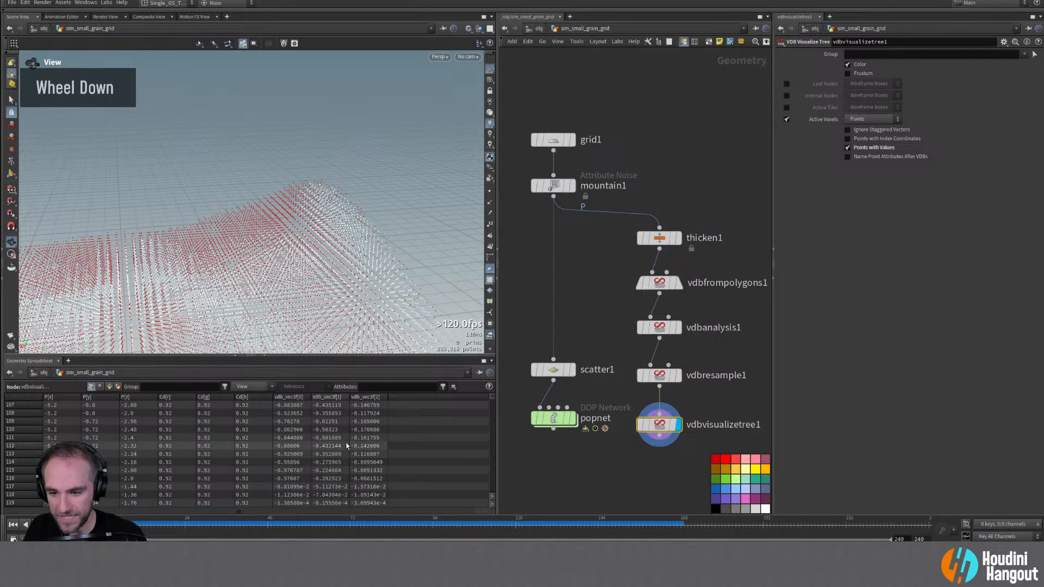
{"action": "scroll", "coordinate": [341, 436], "scroll_direction": "up", "scroll_amount": 20}
{"action": "scroll", "coordinate": [342, 443], "scroll_direction": "up", "scroll_amount": 6}
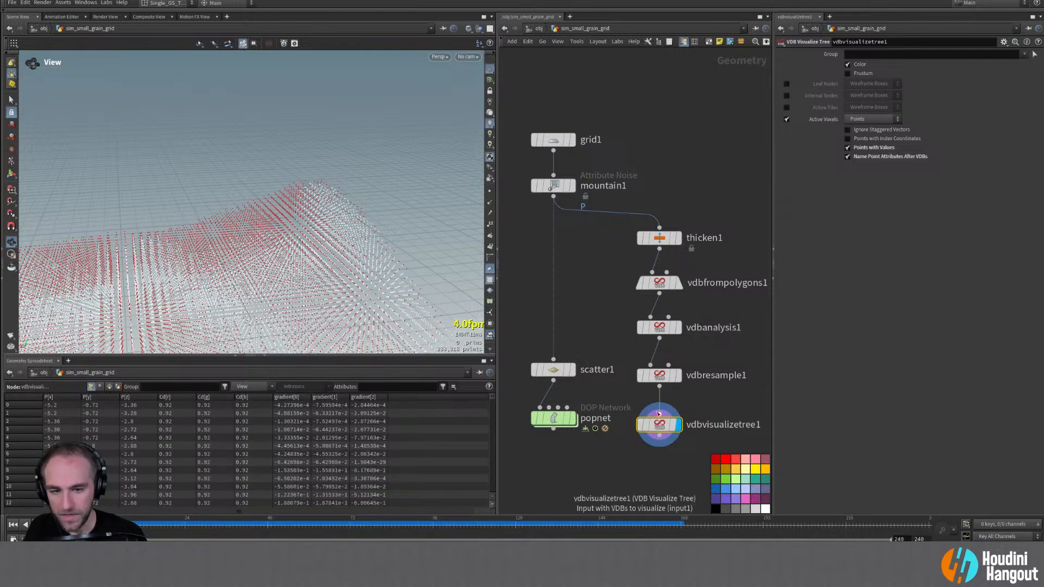
Step: Create a viewport visualizer for the gradient point attribute from the node information of vdbvisualizetree1
{"action": "right_click", "coordinate": [658, 415]}
{"action": "left_click", "coordinate": [624, 426]}
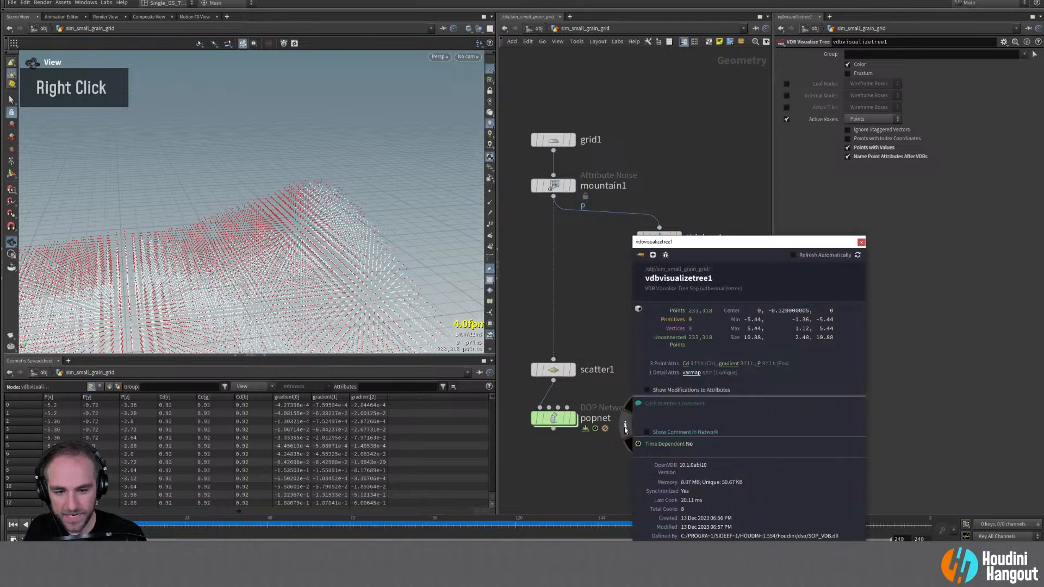
{"action": "left_click", "coordinate": [727, 364]}
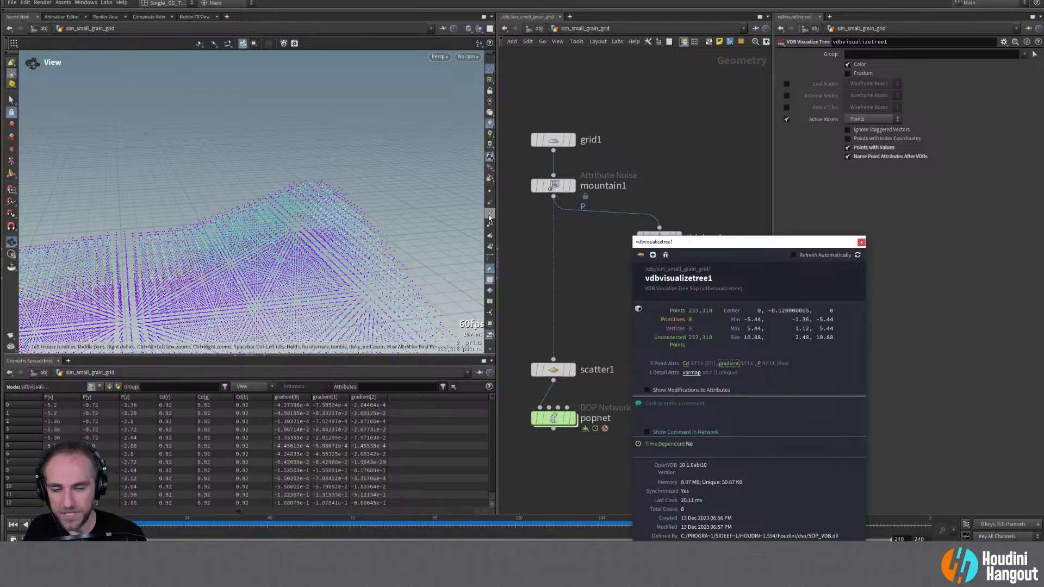
Step: Change the gradient visualizer to the Marker type with Vector style and a length scale of 0.045
{"action": "scroll", "coordinate": [487, 321], "scroll_direction": "down", "scroll_amount": 2}
{"action": "right_click", "coordinate": [491, 305]}
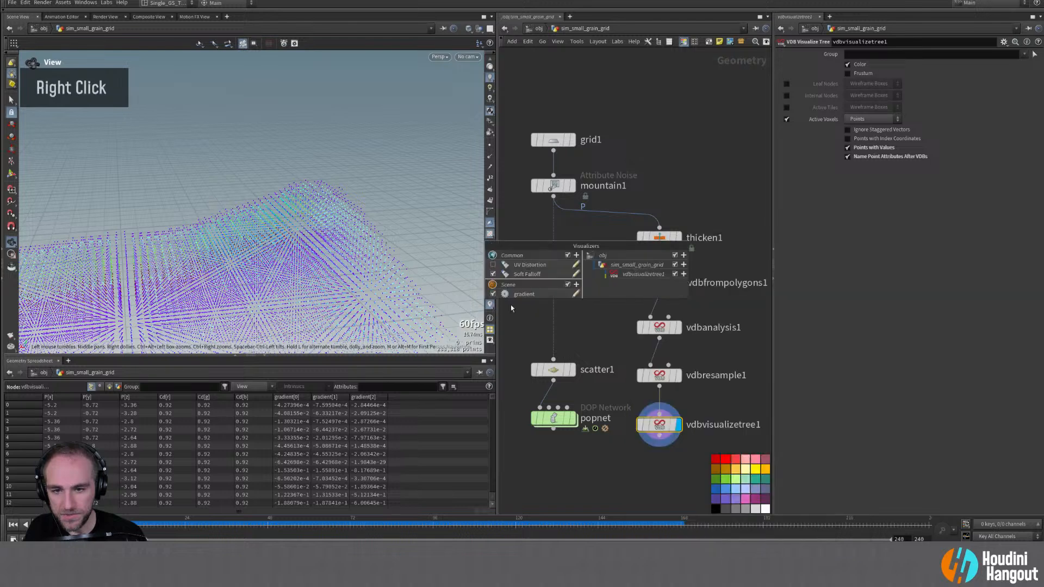
{"action": "left_click", "coordinate": [574, 294]}
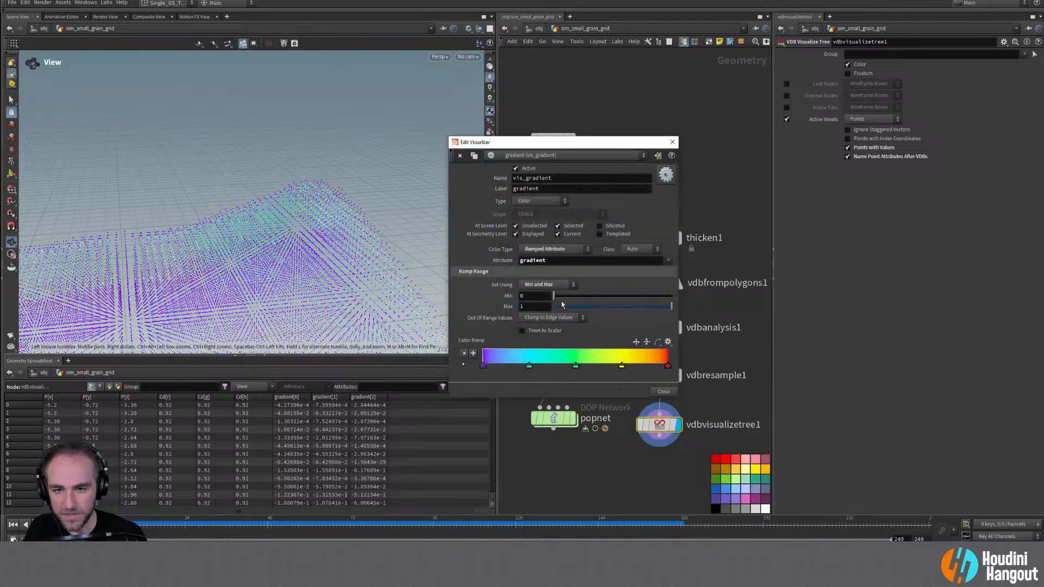
{"action": "left_click", "coordinate": [542, 284]}
{"action": "left_click", "coordinate": [635, 296]}
{"action": "left_click", "coordinate": [539, 203]}
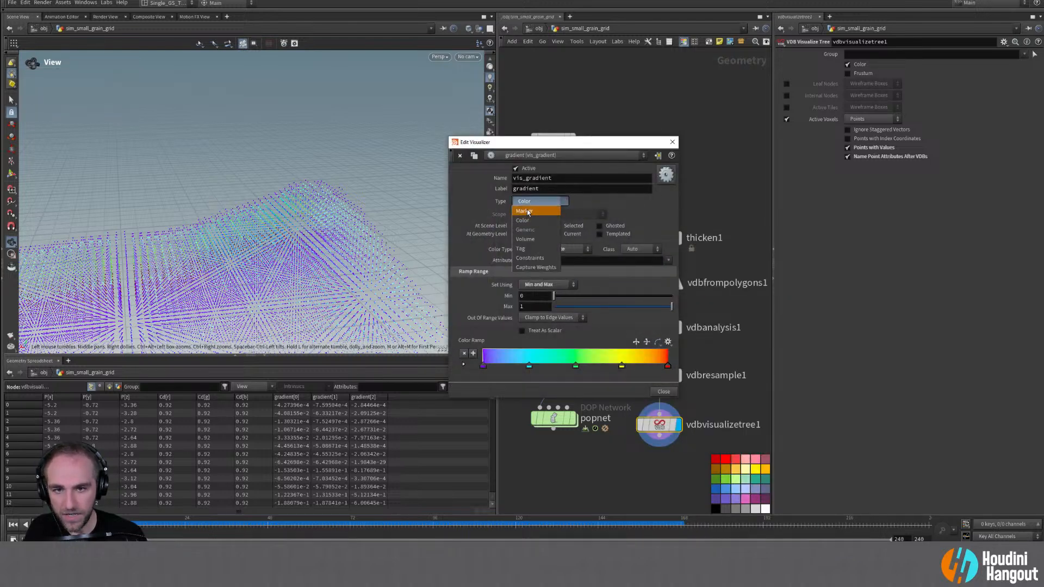
{"action": "left_click", "coordinate": [525, 211]}
{"action": "left_click", "coordinate": [528, 250]}
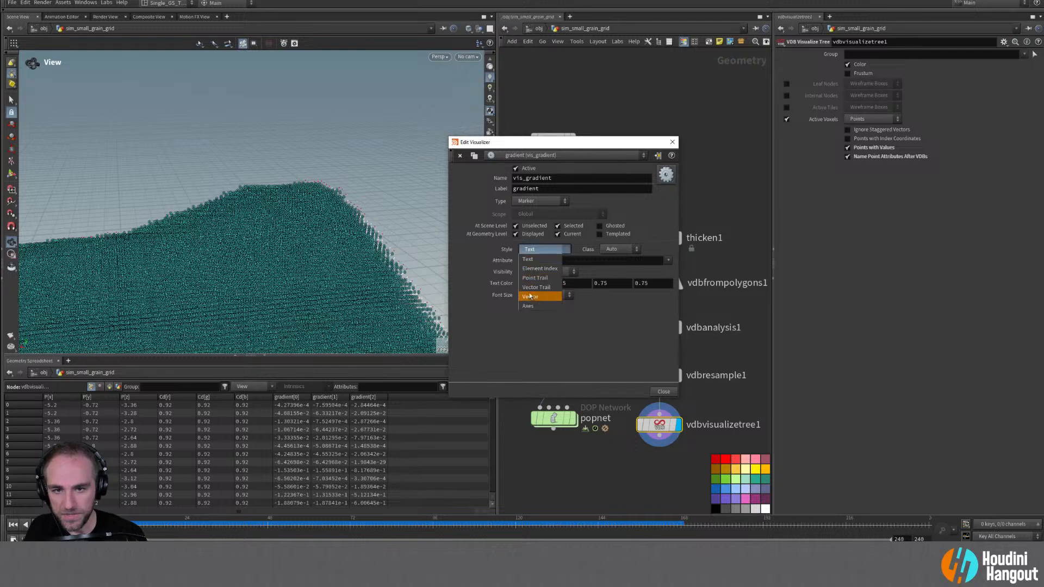
{"action": "left_click", "coordinate": [529, 298]}
{"action": "left_click_drag", "start_coordinate": [644, 294], "coordinate": [560, 294]}
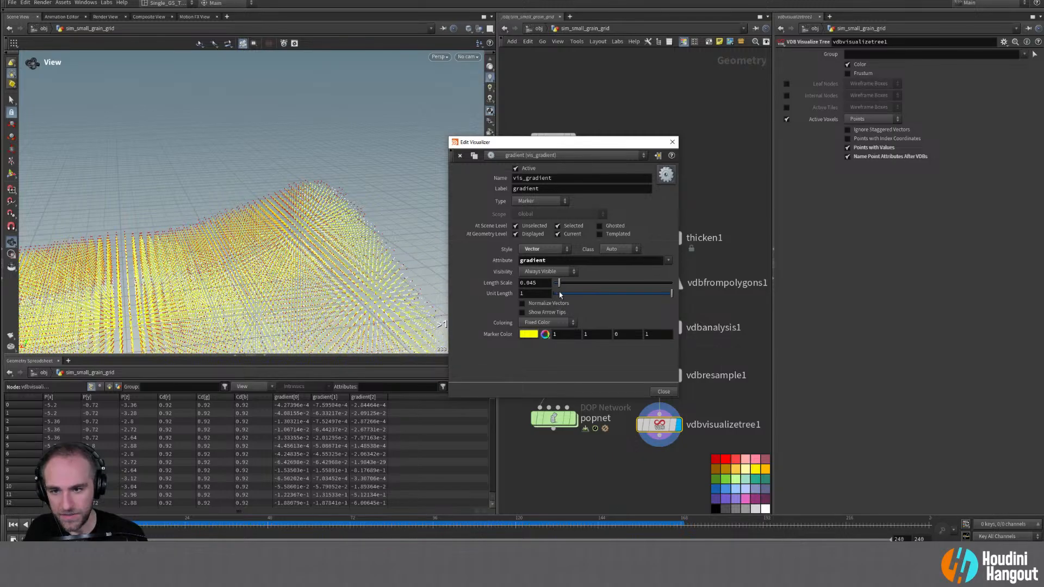
{"action": "left_click", "coordinate": [673, 142]}
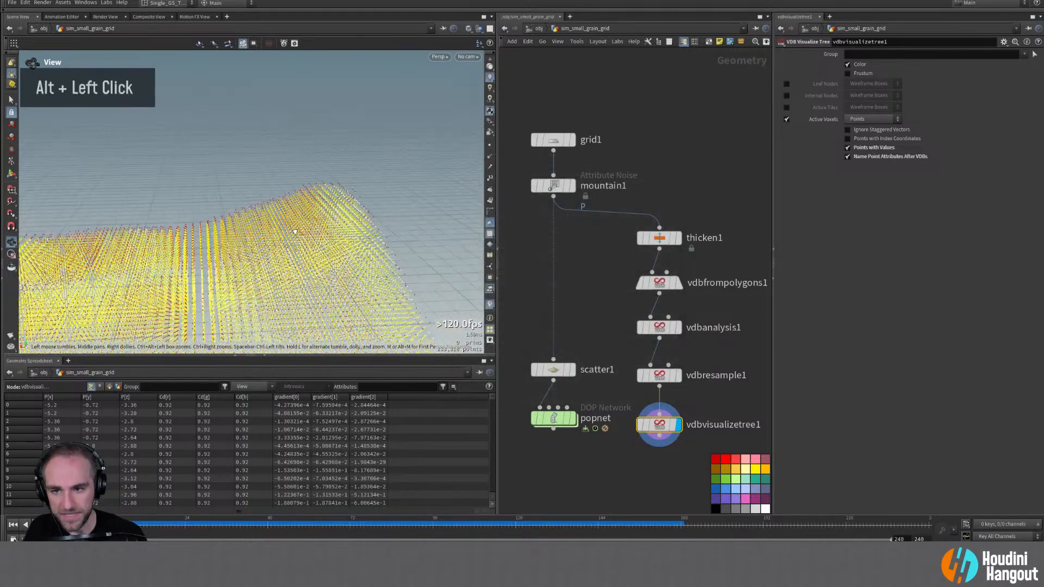
Step: Examine the direction of the gradient vectors across the hilly surface from several angles and distances
{"action": "left_click_drag", "start_coordinate": [245, 217], "coordinate": [271, 234], "text": "alt"}
{"action": "right_click_drag", "start_coordinate": [271, 234], "coordinate": [310, 250], "text": "alt"}
{"action": "middle_click_drag", "start_coordinate": [310, 249], "coordinate": [164, 274], "text": "alt"}
{"action": "left_click_drag", "start_coordinate": [164, 273], "coordinate": [244, 228], "text": "alt"}
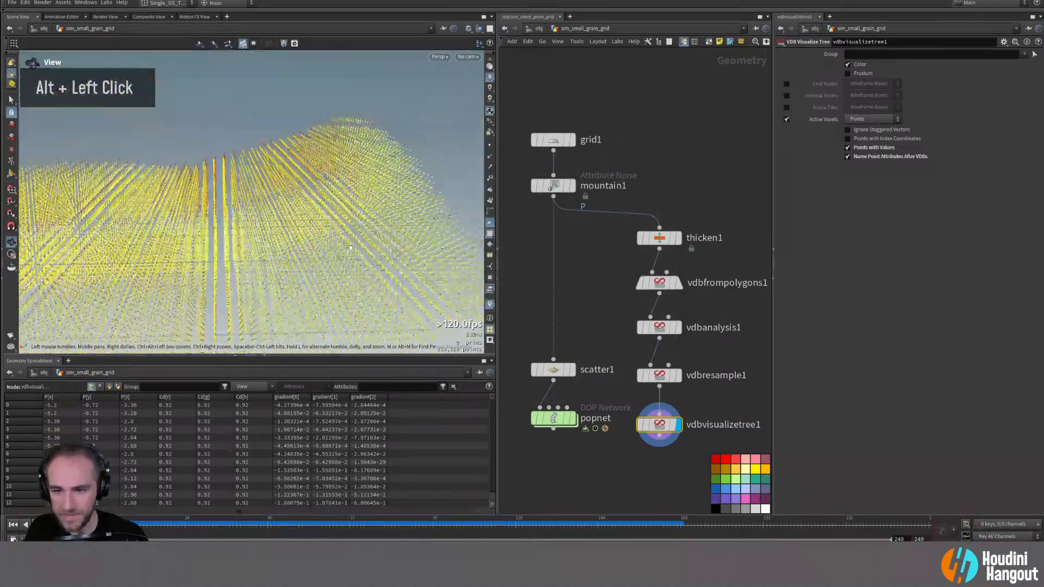
{"action": "middle_click_drag", "start_coordinate": [245, 228], "coordinate": [349, 186], "text": "alt"}
{"action": "right_click_drag", "start_coordinate": [350, 186], "coordinate": [323, 182], "text": "alt"}
{"action": "left_click_drag", "start_coordinate": [323, 181], "coordinate": [335, 179], "text": "alt"}
{"action": "middle_click_drag", "start_coordinate": [335, 180], "coordinate": [326, 186], "text": "alt"}
{"action": "right_click_drag", "start_coordinate": [326, 186], "coordinate": [326, 194], "text": "alt"}
{"action": "left_click_drag", "start_coordinate": [326, 194], "coordinate": [281, 227], "text": "alt"}
{"action": "right_click_drag", "start_coordinate": [280, 228], "coordinate": [177, 236], "text": "alt"}
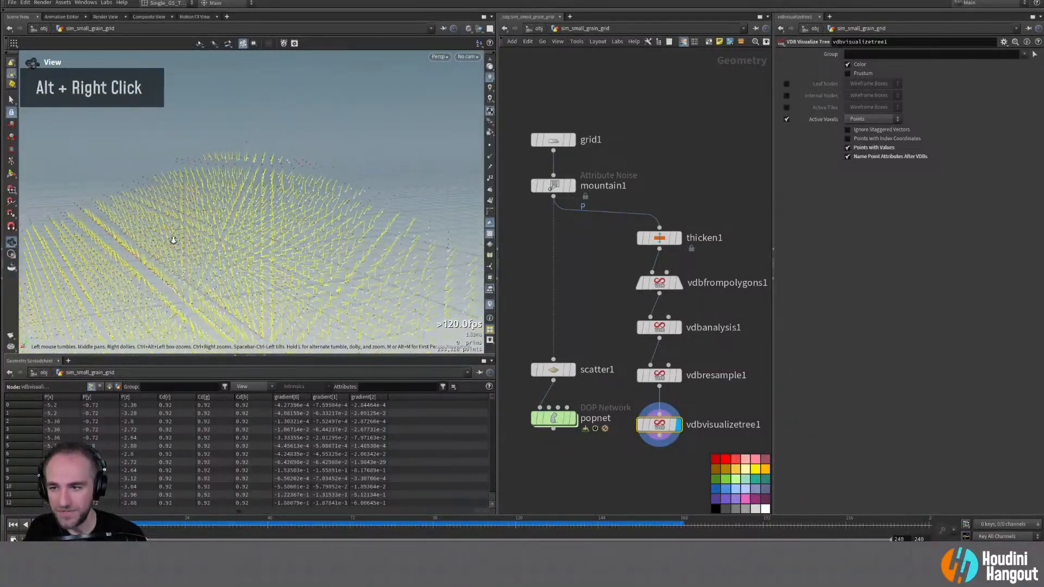
{"action": "middle_click_drag", "start_coordinate": [177, 235], "coordinate": [291, 201], "text": "alt"}
{"action": "left_click_drag", "start_coordinate": [291, 201], "coordinate": [301, 228], "text": "alt"}
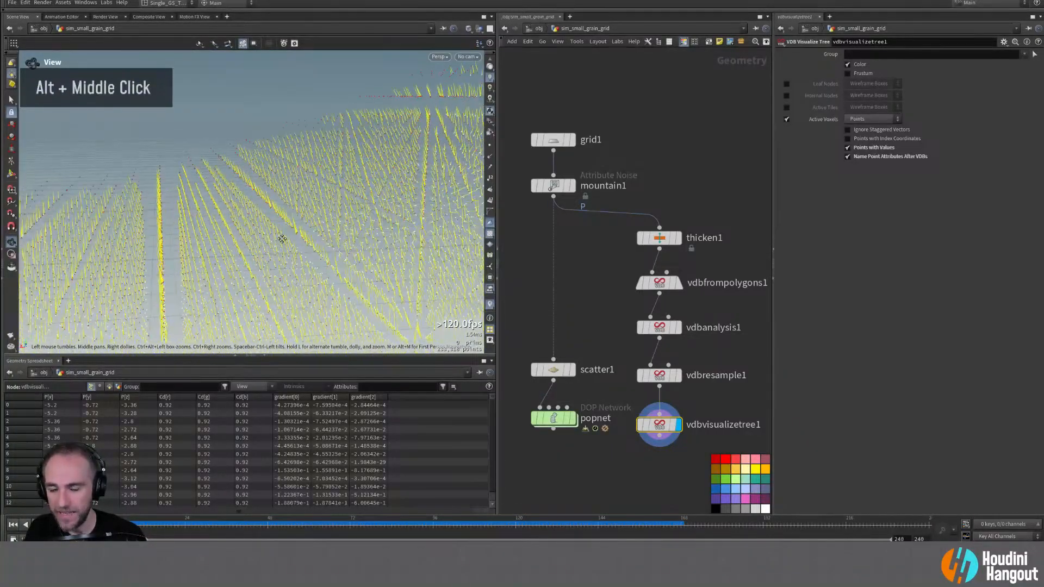
{"action": "middle_click_drag", "start_coordinate": [288, 241], "coordinate": [250, 235], "text": "alt"}
{"action": "right_click_drag", "start_coordinate": [250, 235], "coordinate": [326, 214], "text": "alt"}
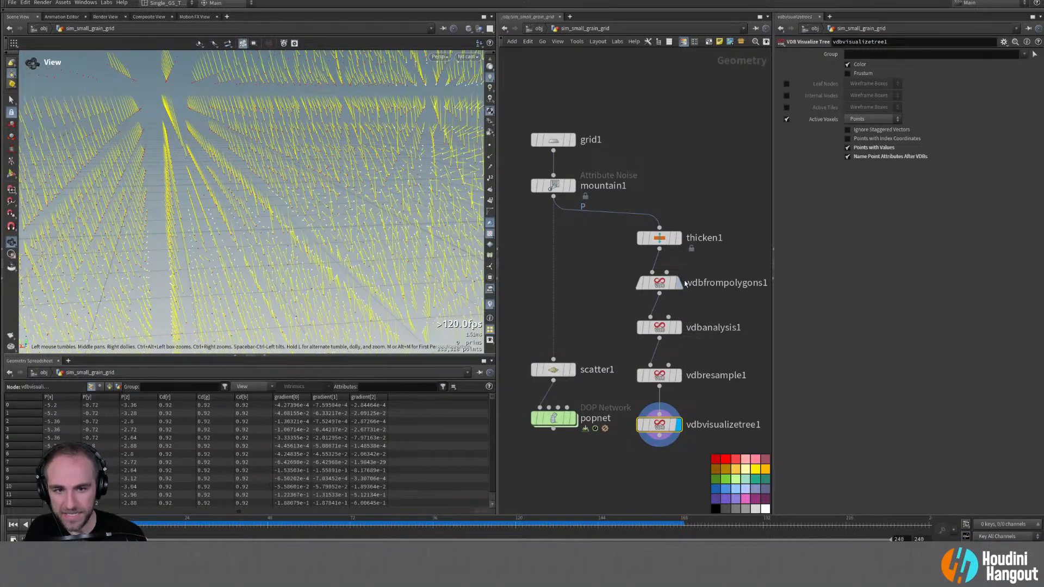
Step: Show thicken1 as a template and compare the gradient vectors with the surface
{"action": "left_click", "coordinate": [674, 238]}
{"action": "left_click_drag", "start_coordinate": [448, 287], "coordinate": [248, 242], "text": "alt"}
{"action": "right_click_drag", "start_coordinate": [248, 241], "coordinate": [105, 266], "text": "alt"}
{"action": "left_click_drag", "start_coordinate": [105, 266], "coordinate": [135, 266], "text": "alt"}
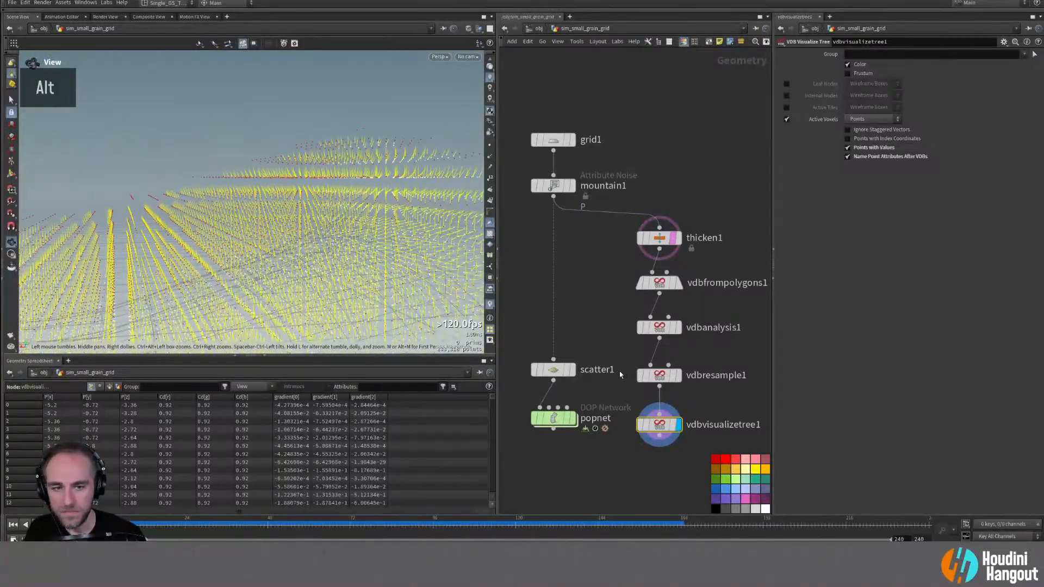
Step: Align the nodes from thicken1 through vdbvisualizetree1 into a straight, evenly spaced column
{"action": "left_click_drag", "start_coordinate": [375, 297], "coordinate": [269, 262], "text": "alt"}
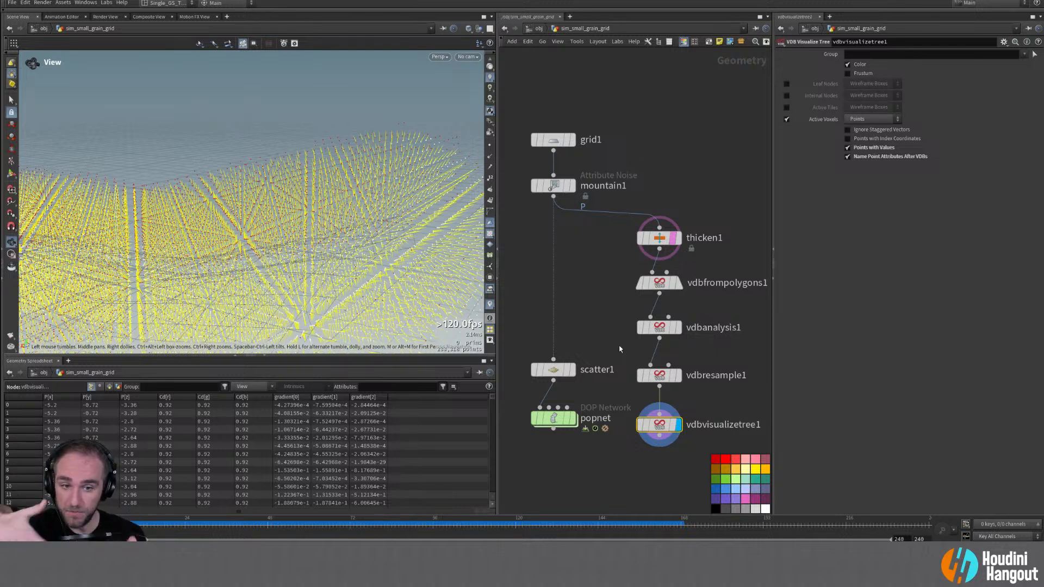
{"action": "left_click_drag", "start_coordinate": [625, 213], "coordinate": [686, 452]}
{"action": "key", "text": "a"}
{"action": "left_click_drag", "start_coordinate": [677, 265], "coordinate": [736, 360]}
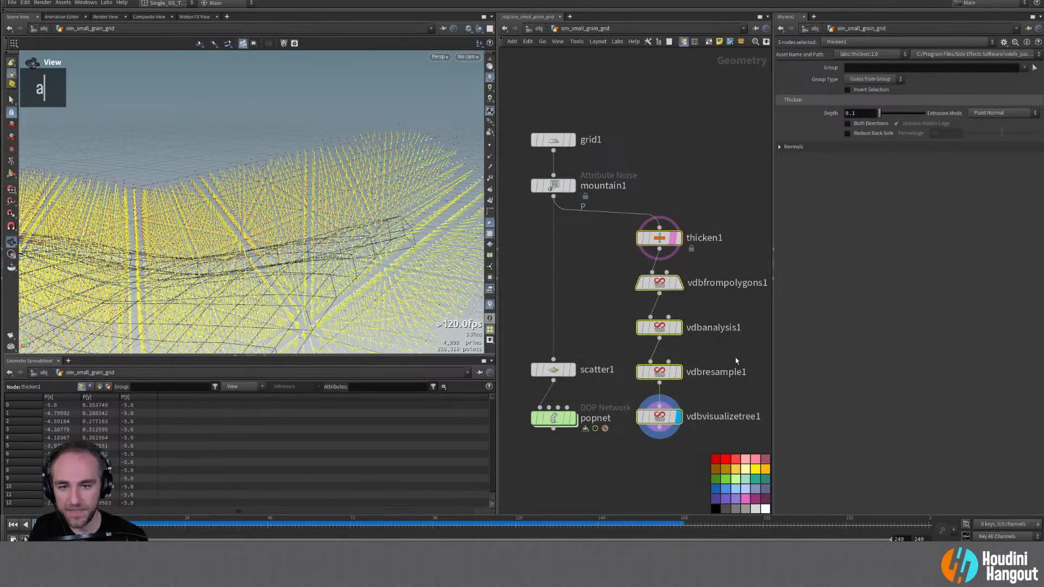
Step: Examine the gradient vectors around the edge of the hilly surface from close up and from the side
{"action": "right_click_drag", "start_coordinate": [349, 244], "coordinate": [283, 293], "text": "alt"}
{"action": "left_click_drag", "start_coordinate": [283, 294], "coordinate": [365, 291], "text": "alt"}
{"action": "left_click", "coordinate": [639, 371]}
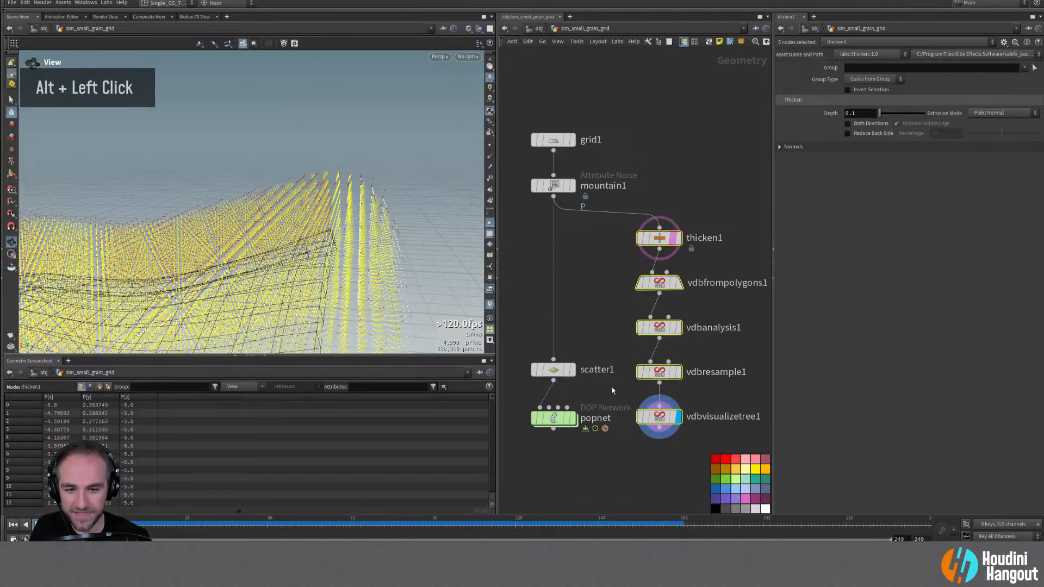
{"action": "left_click_drag", "start_coordinate": [272, 244], "coordinate": [326, 250], "text": "alt"}
{"action": "left_click", "coordinate": [639, 371], "text": "alt"}
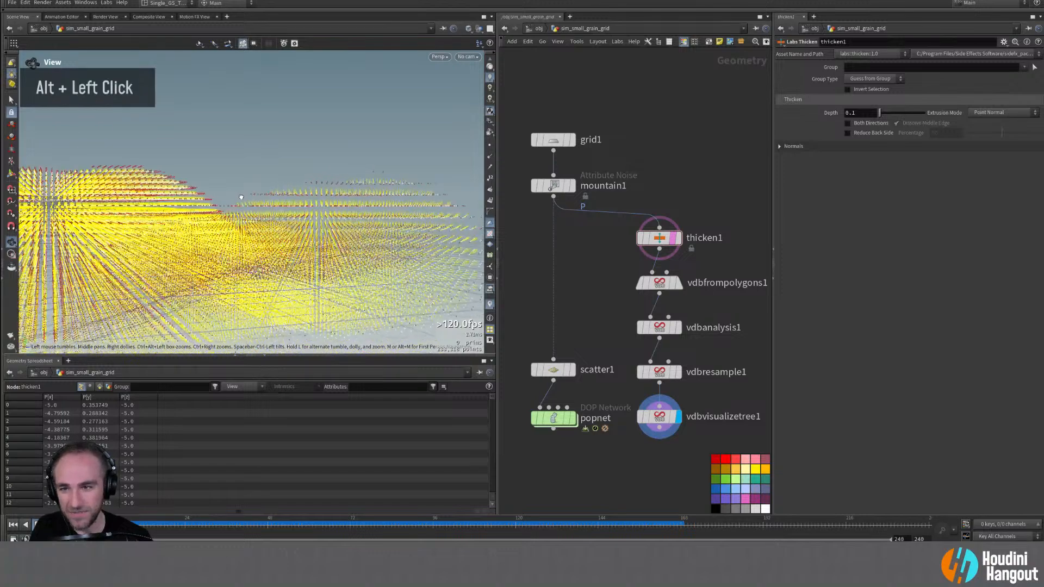
Step: Delete vdbresample1 and vdbvisualizetree1 and shift vdbanalysis1 out of the main column
{"action": "left_click_drag", "start_coordinate": [621, 343], "coordinate": [735, 482]}
{"action": "key", "text": "Delete"}
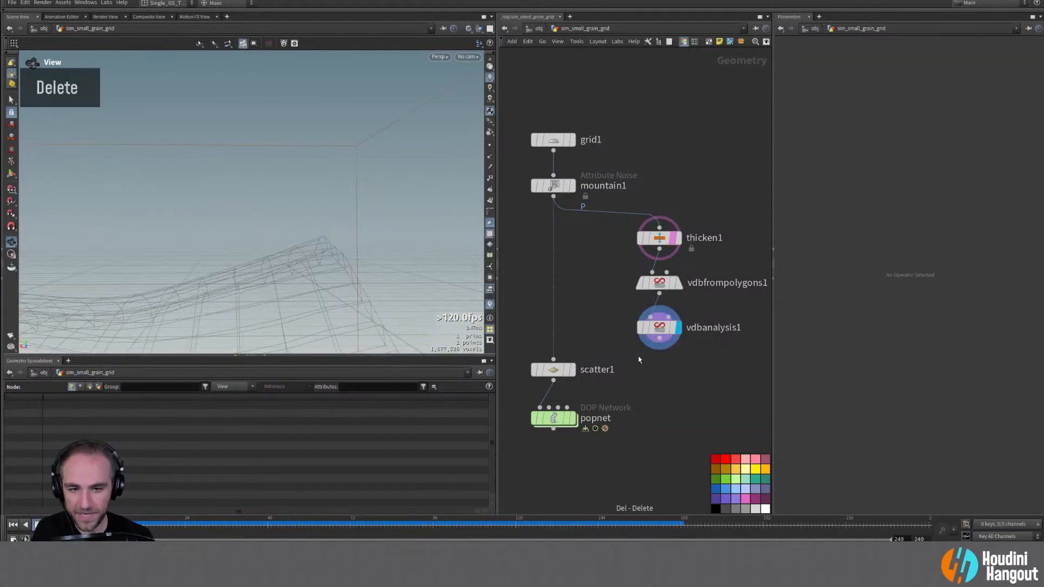
{"action": "left_click_drag", "start_coordinate": [660, 327], "coordinate": [705, 340]}
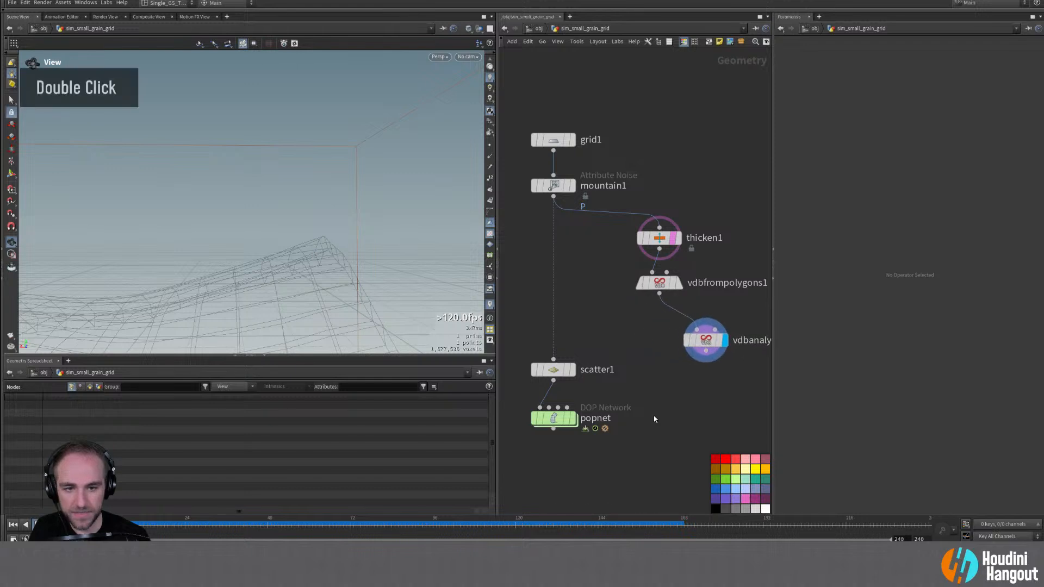
Step: Merge the outputs of vdbfrompolygons1 and vdbanalysis1, and check the VDBs in the merge node's information
{"action": "left_click", "coordinate": [659, 294]}
{"action": "left_click", "coordinate": [706, 352], "text": "shift"}
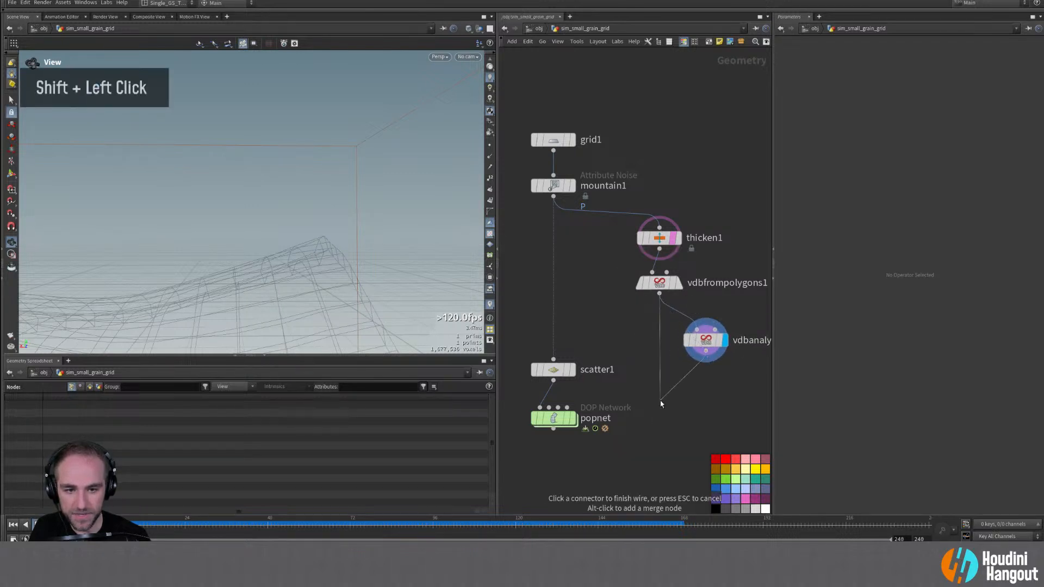
{"action": "left_click", "coordinate": [664, 386], "text": "alt"}
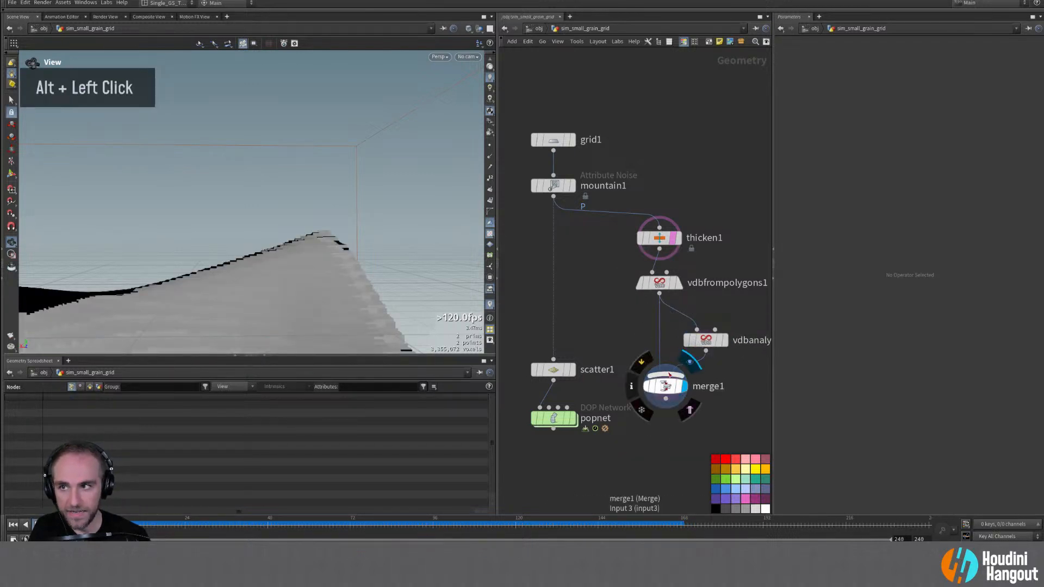
{"action": "right_click_drag", "start_coordinate": [304, 261], "coordinate": [287, 266], "text": "alt"}
{"action": "left_click_drag", "start_coordinate": [287, 267], "coordinate": [304, 240], "text": "alt"}
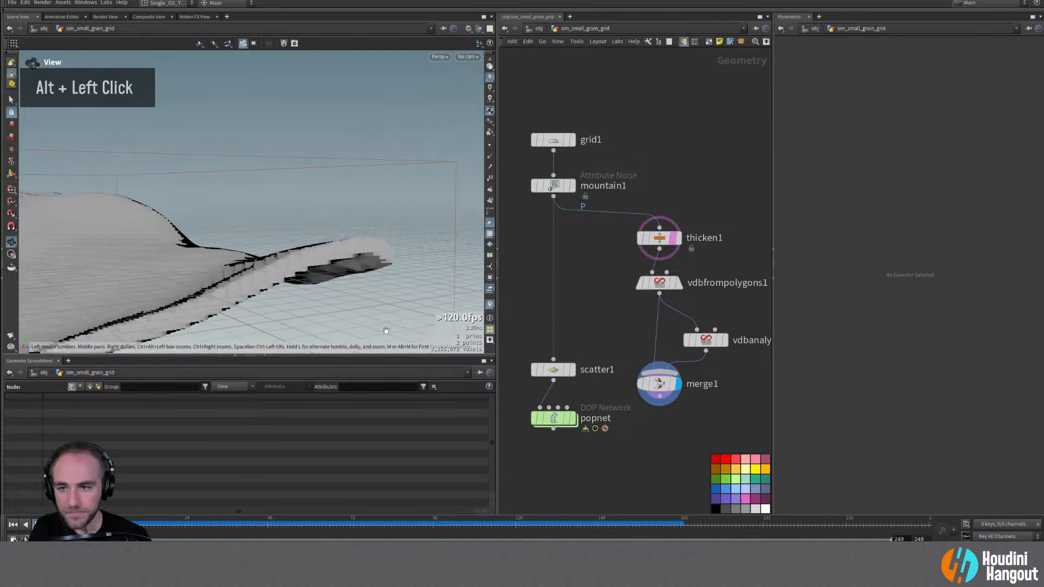
{"action": "middle_click", "coordinate": [678, 385]}
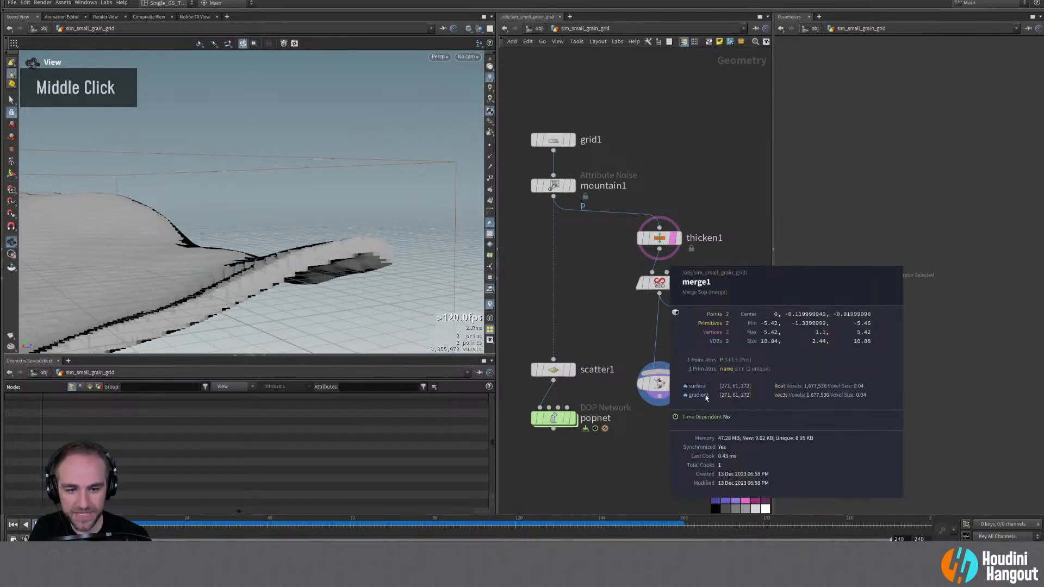
{"action": "right_click_drag", "start_coordinate": [361, 241], "coordinate": [168, 249], "text": "alt"}
{"action": "mouse_move", "coordinate": [168, 249]}
{"action": "left_mouse_down", "text": "alt"}
{"action": "mouse_move", "coordinate": [186, 249]}
{"action": "mouse_move", "coordinate": [178, 262]}
{"action": "mouse_move", "coordinate": [187, 256]}
{"action": "left_mouse_up", "text": "alt"}
{"action": "left_click_drag", "start_coordinate": [705, 340], "coordinate": [708, 331]}
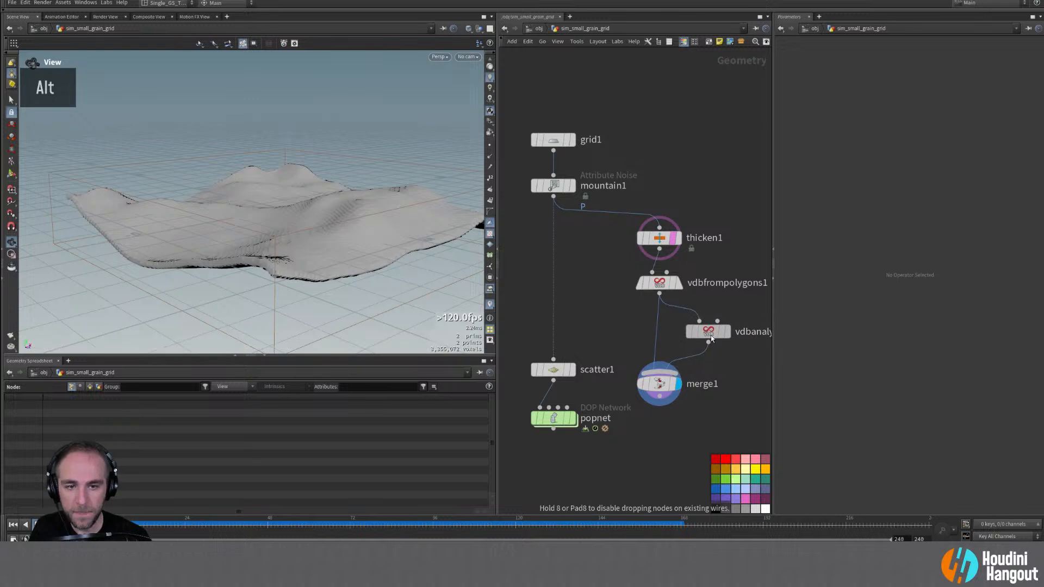
Step: Move popnet lower in the network and connect merge1 to its second input
{"action": "left_click_drag", "start_coordinate": [558, 424], "coordinate": [555, 485]}
{"action": "left_click", "coordinate": [549, 470]}
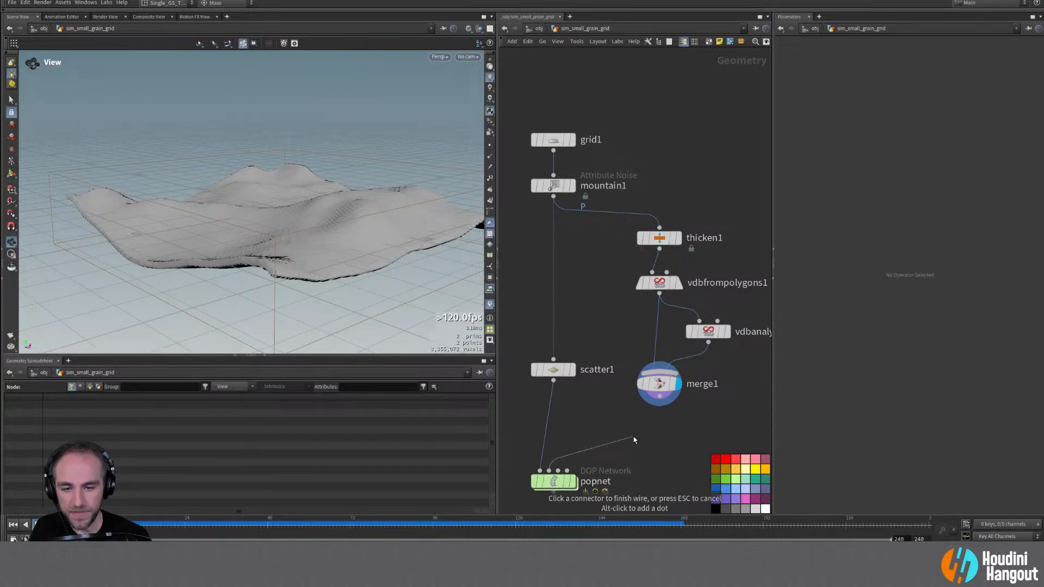
{"action": "left_click", "coordinate": [648, 420]}
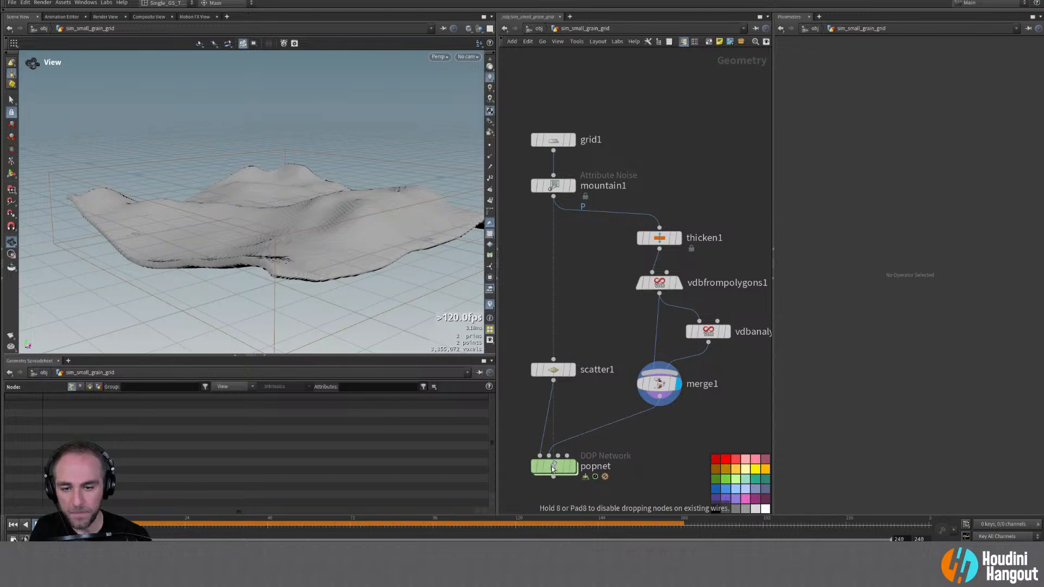
Step: Display popnet and play the particle simulation to check how the points move
{"action": "double_click", "coordinate": [571, 465]}
{"action": "left_click_drag", "start_coordinate": [330, 201], "coordinate": [322, 260], "text": "alt"}
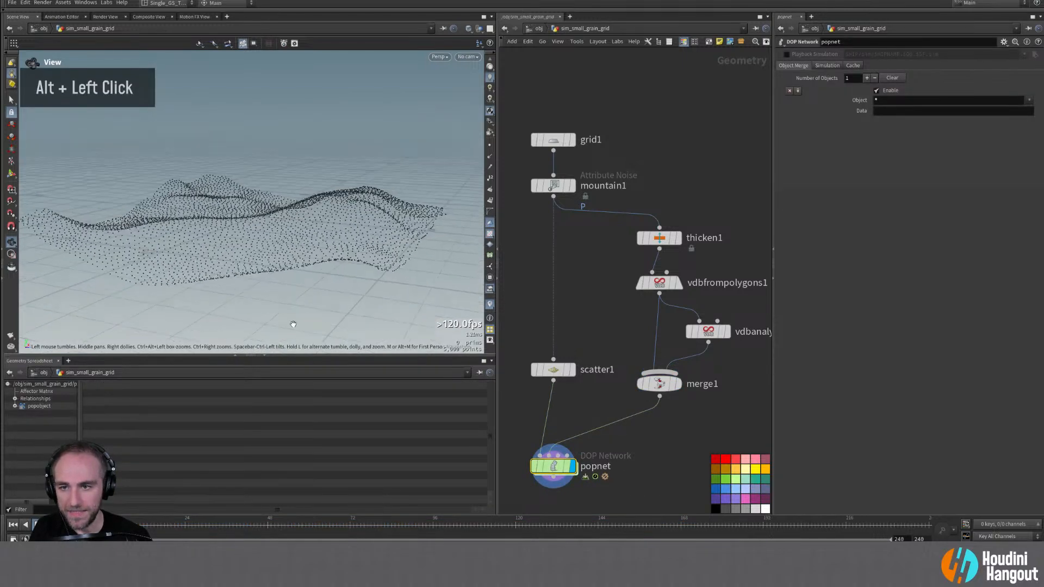
{"action": "key", "text": "Up"}
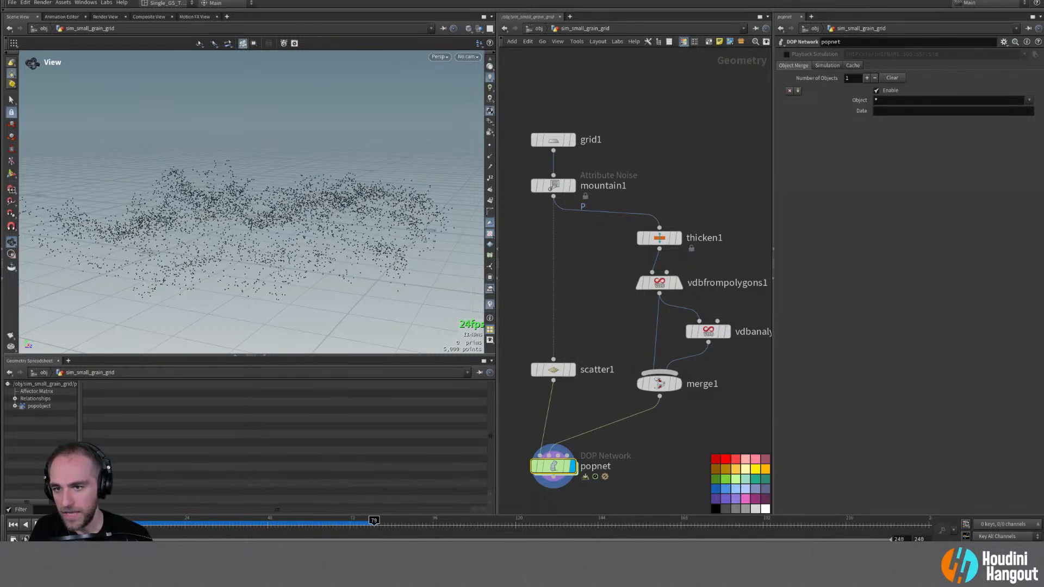
{"action": "mouse_move", "coordinate": [562, 468]}
{"action": "mouse_move", "coordinate": [664, 394]}
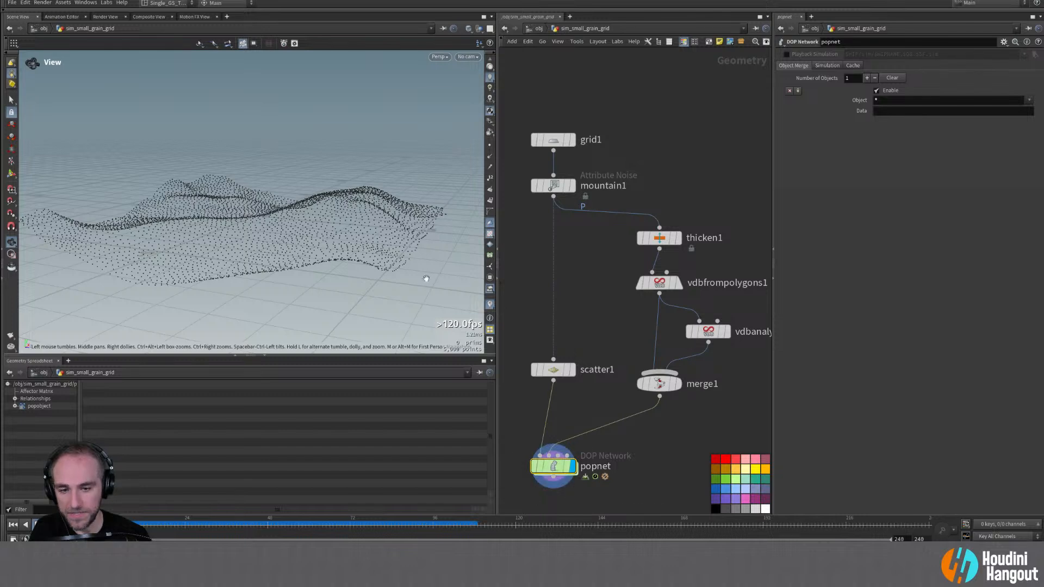
{"action": "right_click_drag", "start_coordinate": [426, 268], "coordinate": [324, 229], "text": "alt"}
{"action": "left_click_drag", "start_coordinate": [324, 228], "coordinate": [288, 217], "text": "alt"}
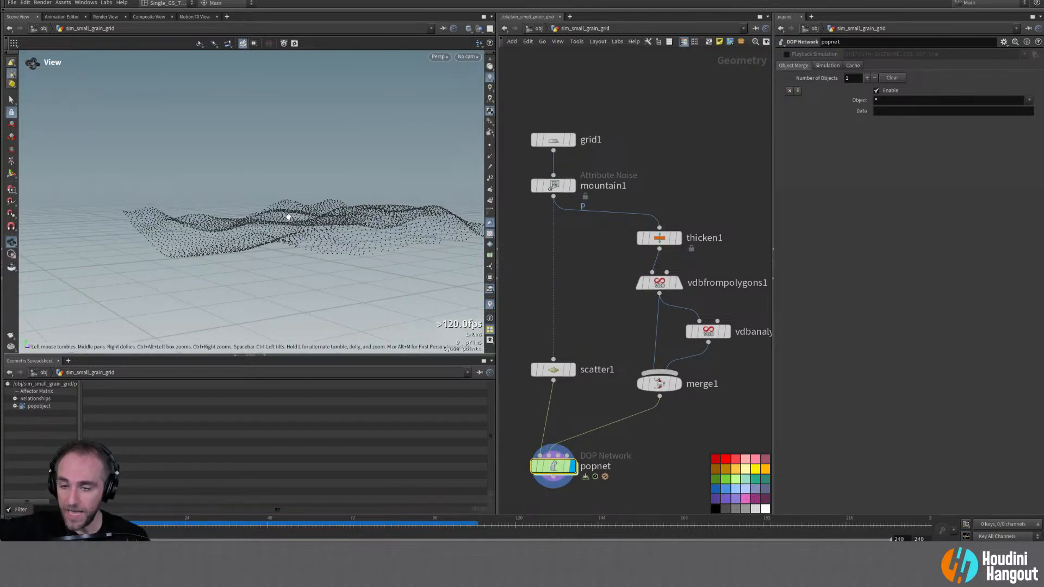
Step: Inside popnet, spread popobject and the source, wind and merge nodes apart to free space above popsolver
{"action": "double_click", "coordinate": [552, 466]}
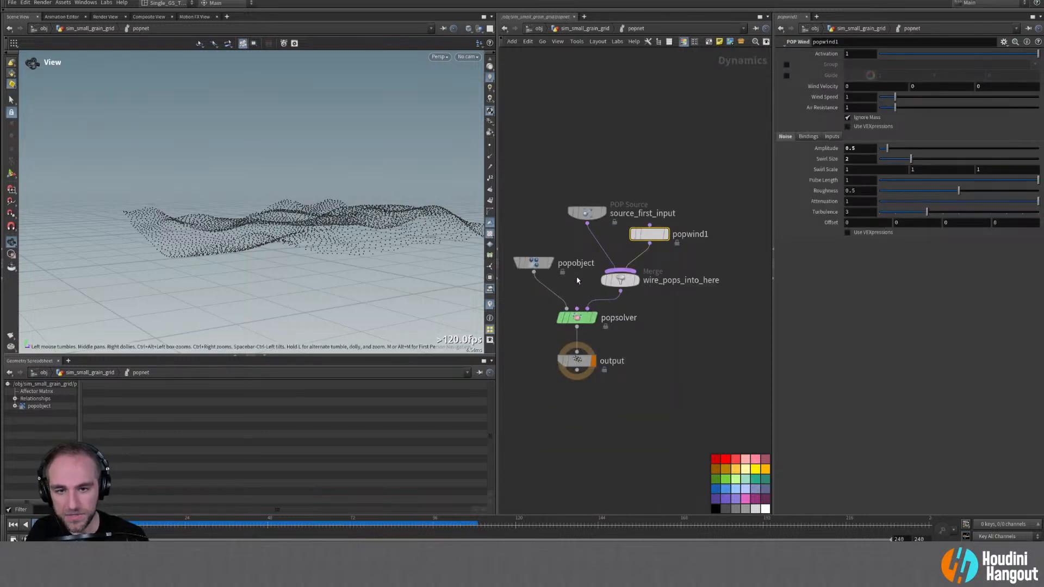
{"action": "middle_click_drag", "start_coordinate": [577, 314], "coordinate": [630, 342]}
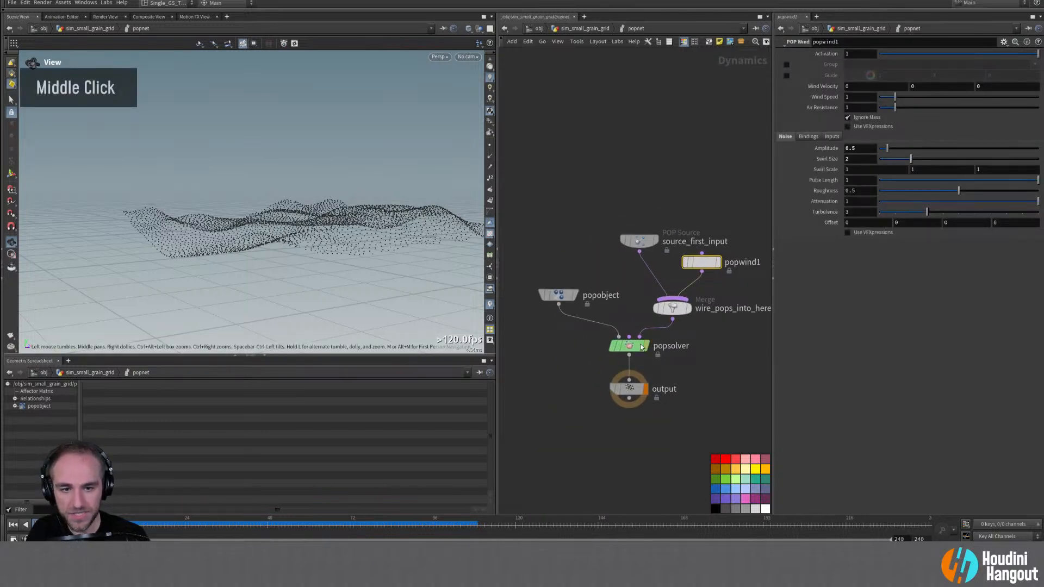
{"action": "left_click_drag", "start_coordinate": [555, 306], "coordinate": [554, 308]}
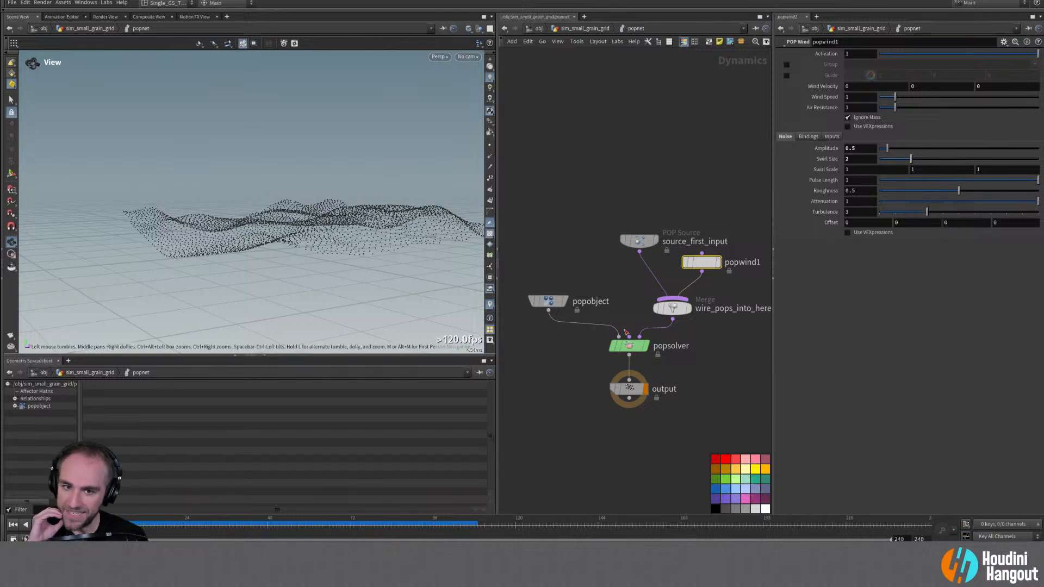
{"action": "left_click_drag", "start_coordinate": [701, 262], "coordinate": [711, 263]}
{"action": "left_click_drag", "start_coordinate": [639, 240], "coordinate": [695, 293]}
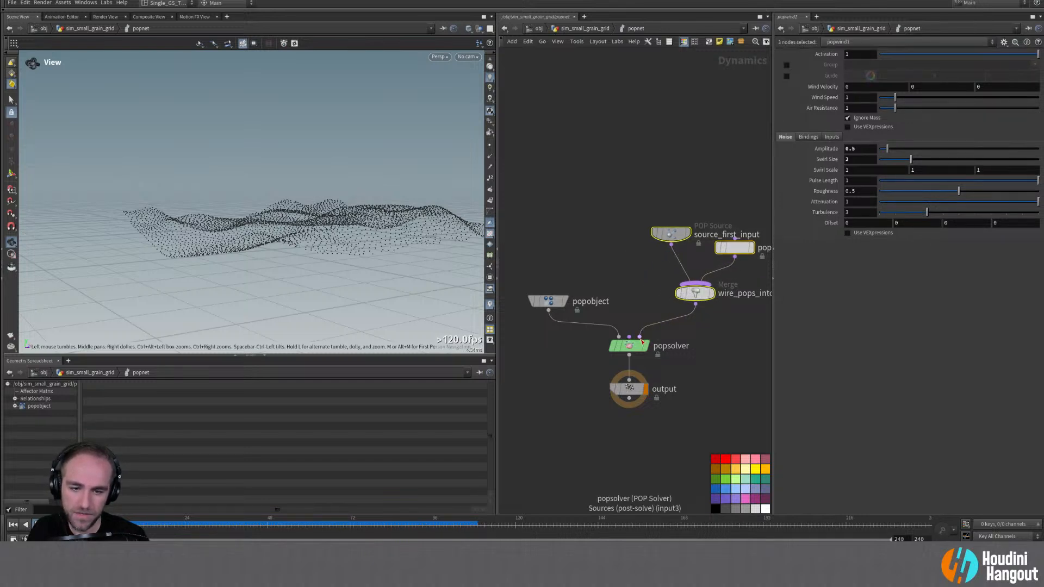
{"action": "left_click_drag", "start_coordinate": [549, 306], "coordinate": [528, 308]}
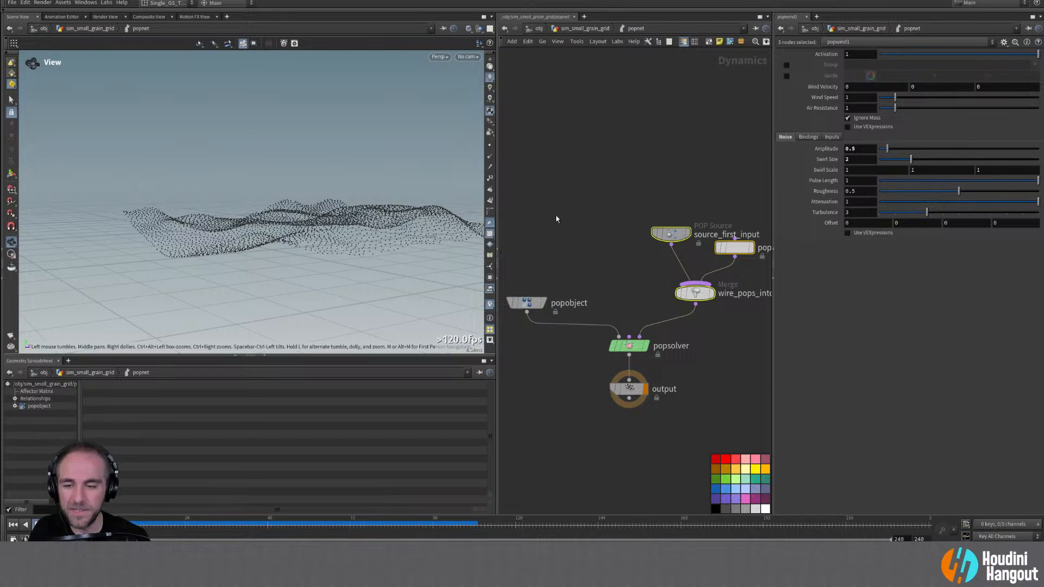
{"action": "middle_click_drag", "start_coordinate": [610, 226], "coordinate": [606, 238]}
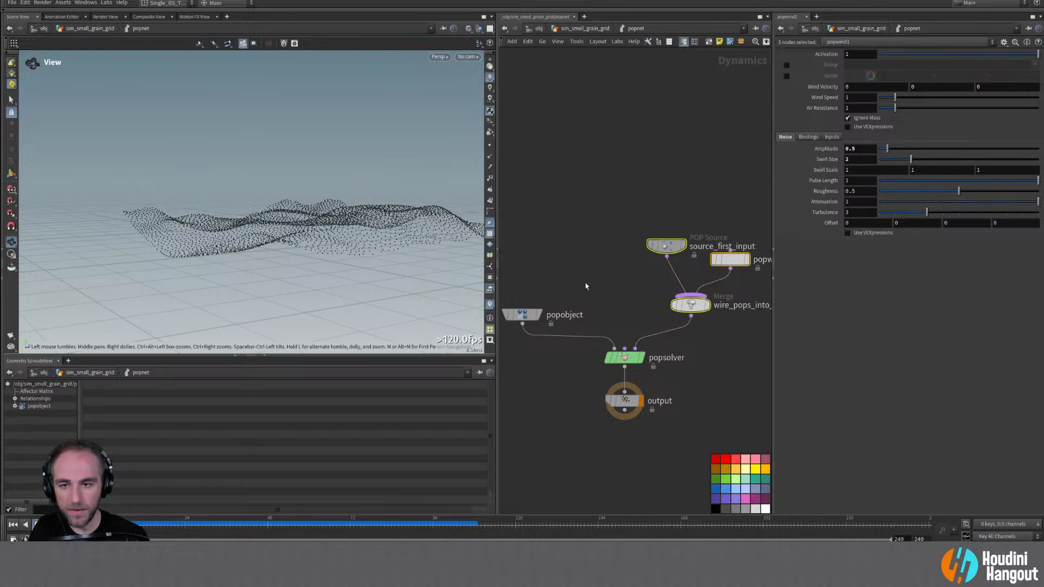
{"action": "middle_click_drag", "start_coordinate": [585, 286], "coordinate": [604, 325]}
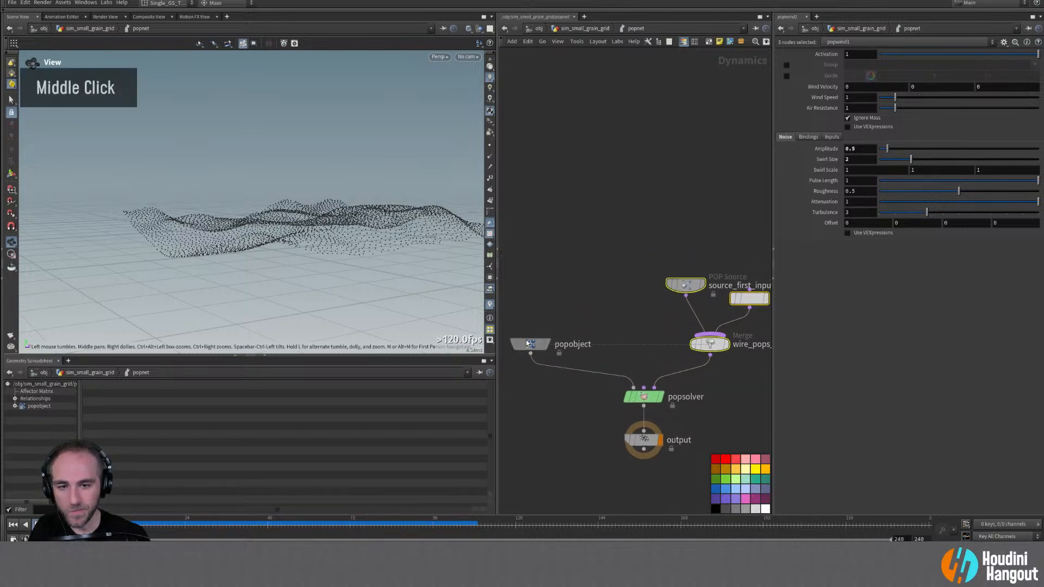
{"action": "middle_click_drag", "start_coordinate": [621, 276], "coordinate": [565, 282]}
Step: Return to the geometry network and insert a Null between merge1 and popnet
{"action": "key", "text": "u"}
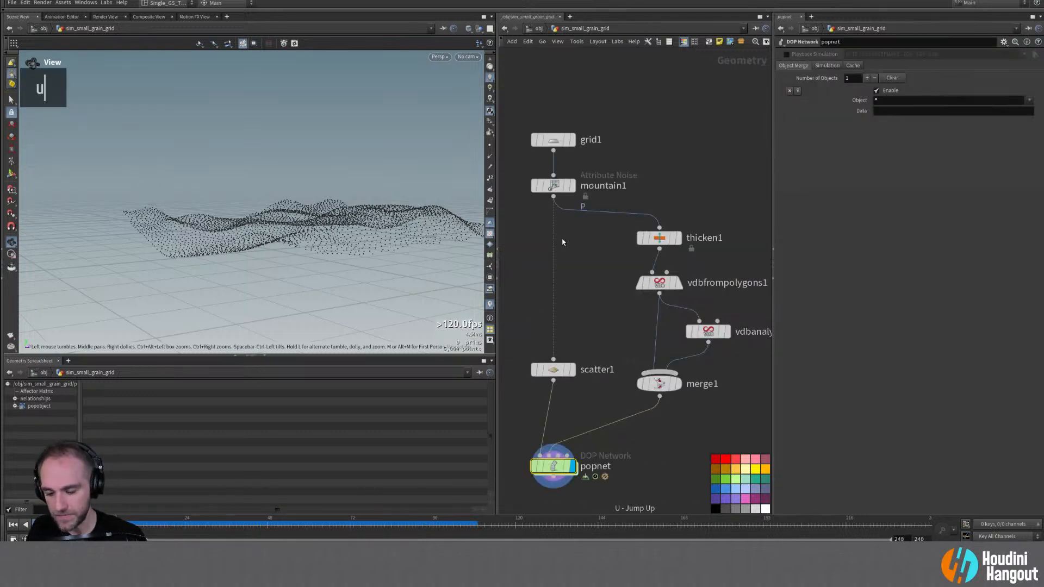
{"action": "middle_click_drag", "start_coordinate": [678, 467], "coordinate": [660, 417]}
{"action": "key", "text": "Tab"}
{"action": "type", "text": "null"}
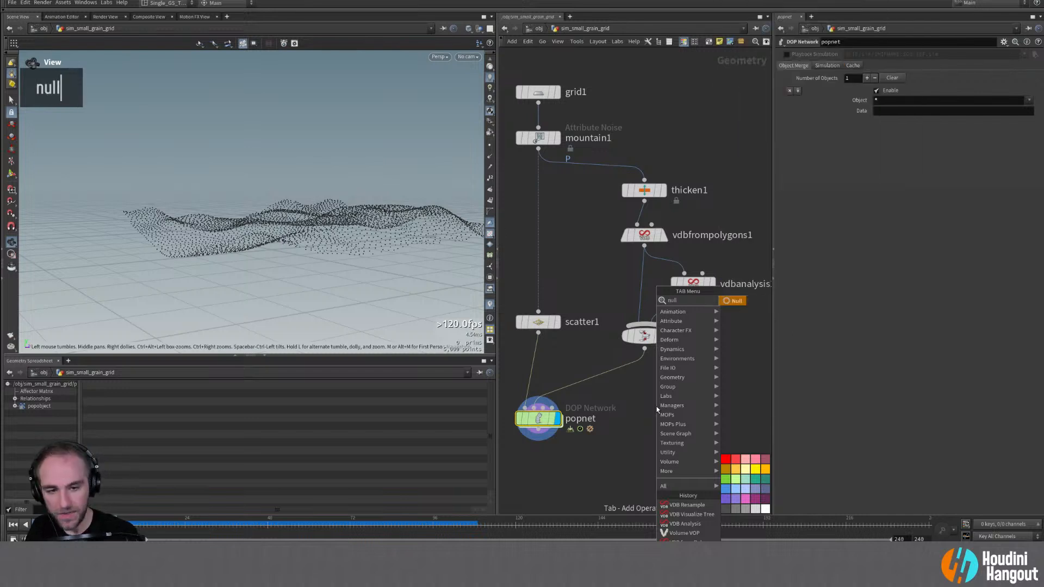
{"action": "key", "text": "Return"}
{"action": "left_click", "coordinate": [617, 374]}
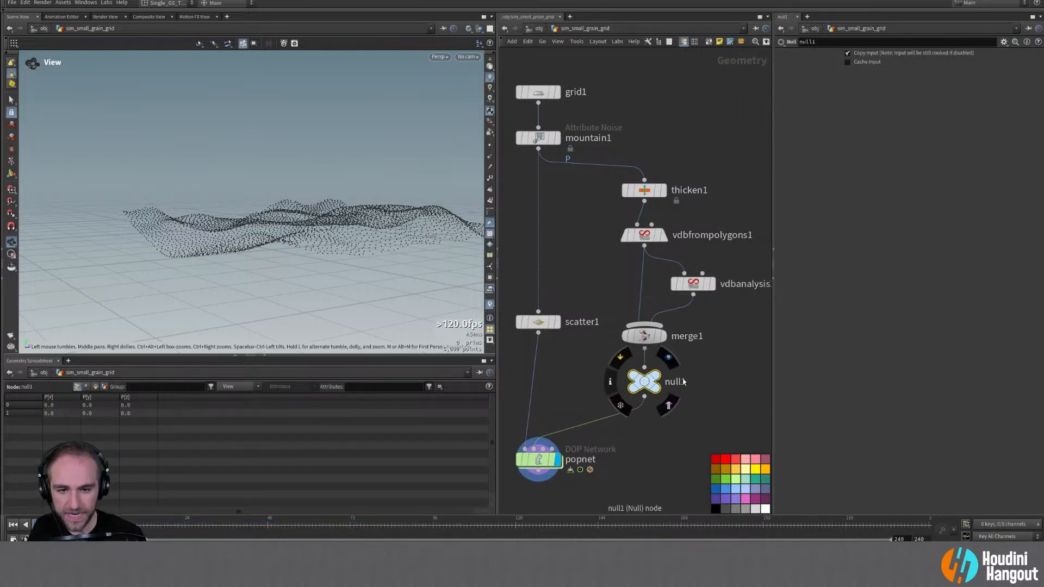
Step: Rename the null below merge1 to VOLUMES
{"action": "double_click", "coordinate": [675, 381]}
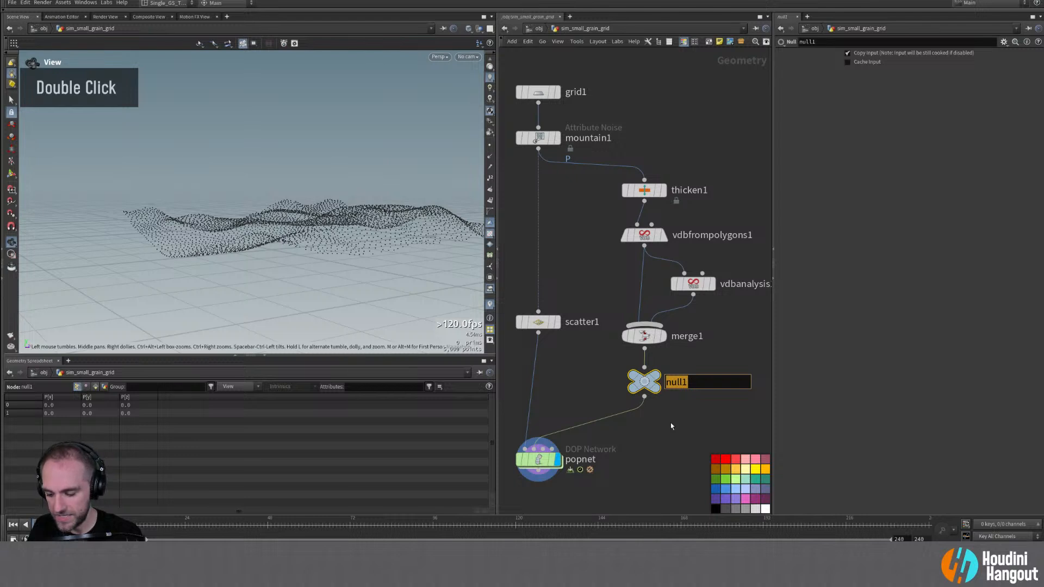
{"action": "key", "text": "BackSpace"}
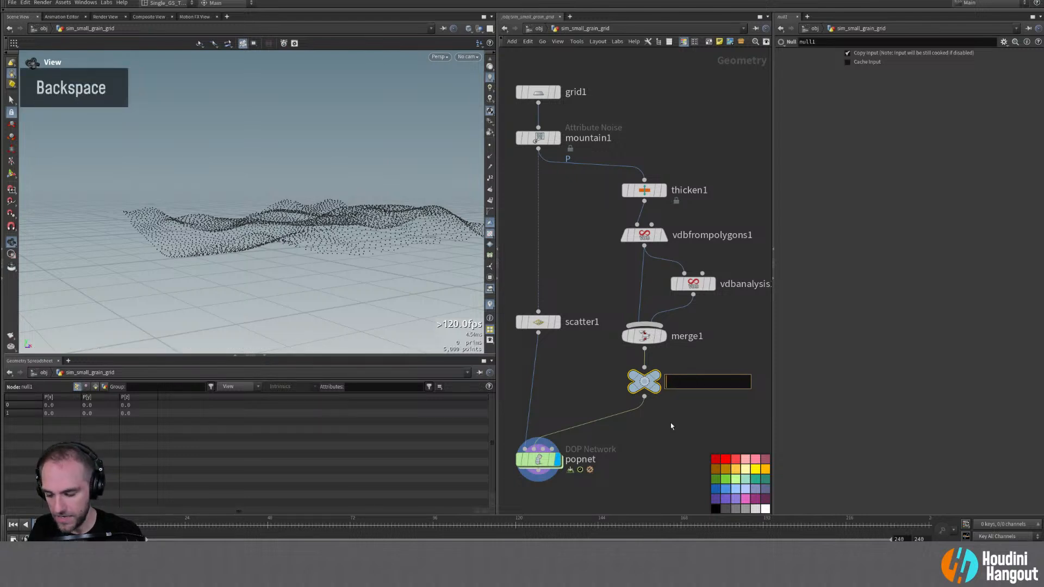
{"action": "type", "text": "VOLU"}
{"action": "key", "text": "BackSpace"}
{"action": "type", "text": "UMES"}
{"action": "key", "text": "shift+Return"}
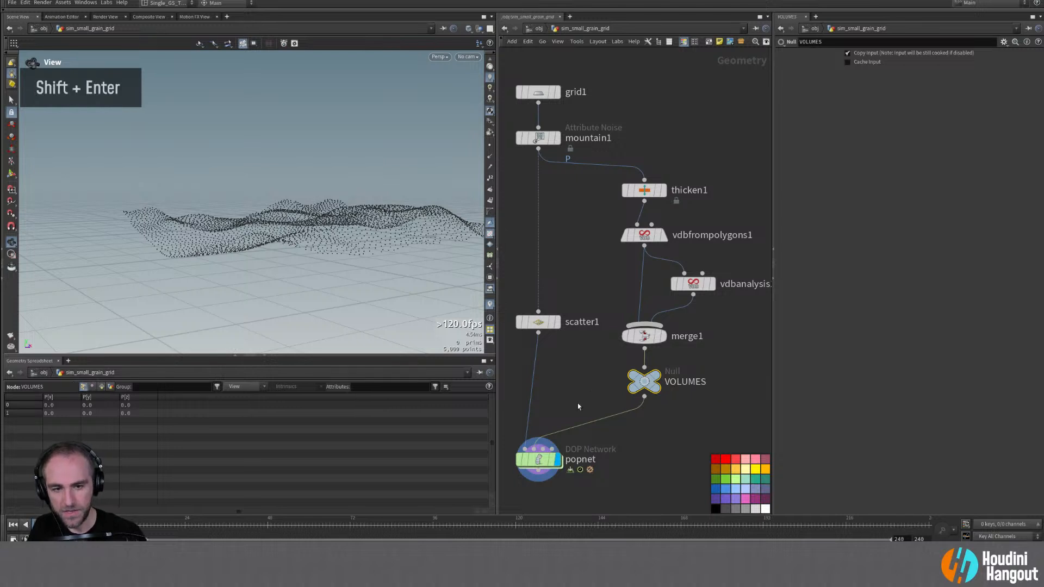
Step: Colour the VOLUMES null yellow and move scatter1 down level with it
{"action": "left_click", "coordinate": [733, 470]}
{"action": "right_click_drag", "start_coordinate": [649, 465], "coordinate": [653, 461]}
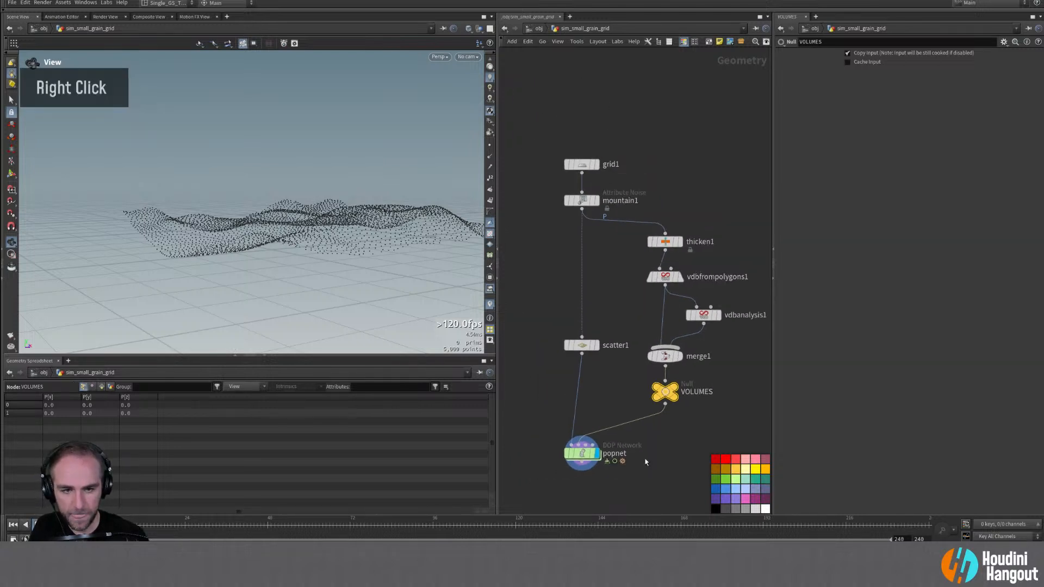
{"action": "left_click_drag", "start_coordinate": [581, 345], "coordinate": [583, 392]}
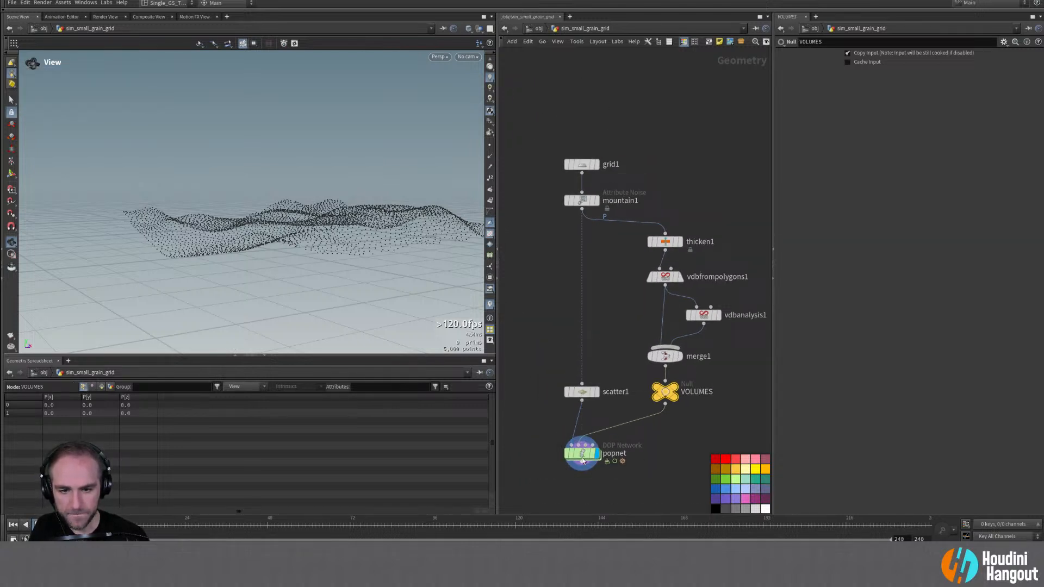
Step: Inside popnet, add a SOP Solver above popsolver and wire it into popsolver's post-solve sources input
{"action": "double_click", "coordinate": [583, 454]}
{"action": "middle_click_drag", "start_coordinate": [581, 380], "coordinate": [607, 392]}
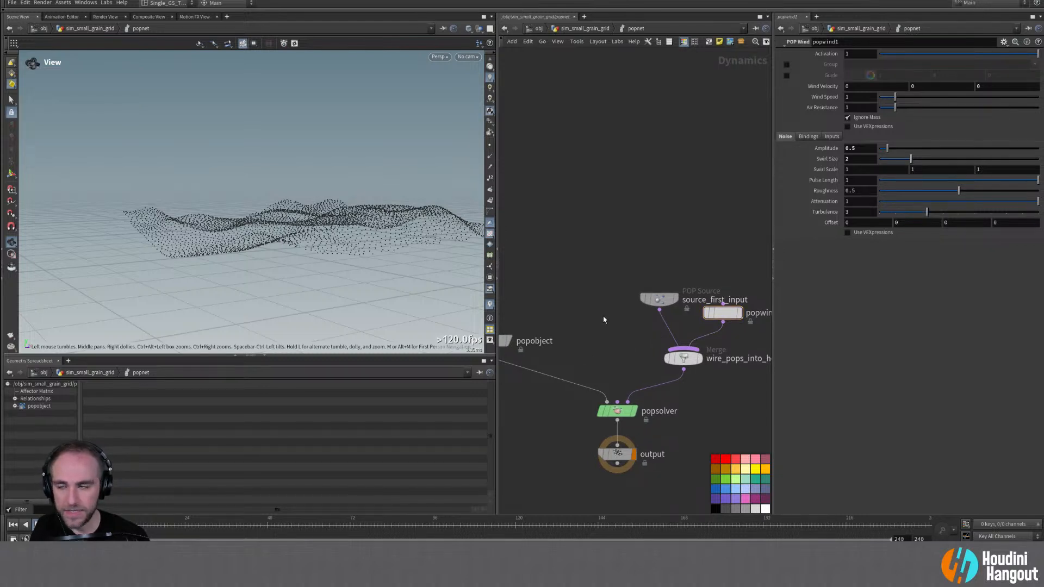
{"action": "key", "text": "Tab"}
{"action": "type", "text": "sop so"}
{"action": "key", "text": "Return"}
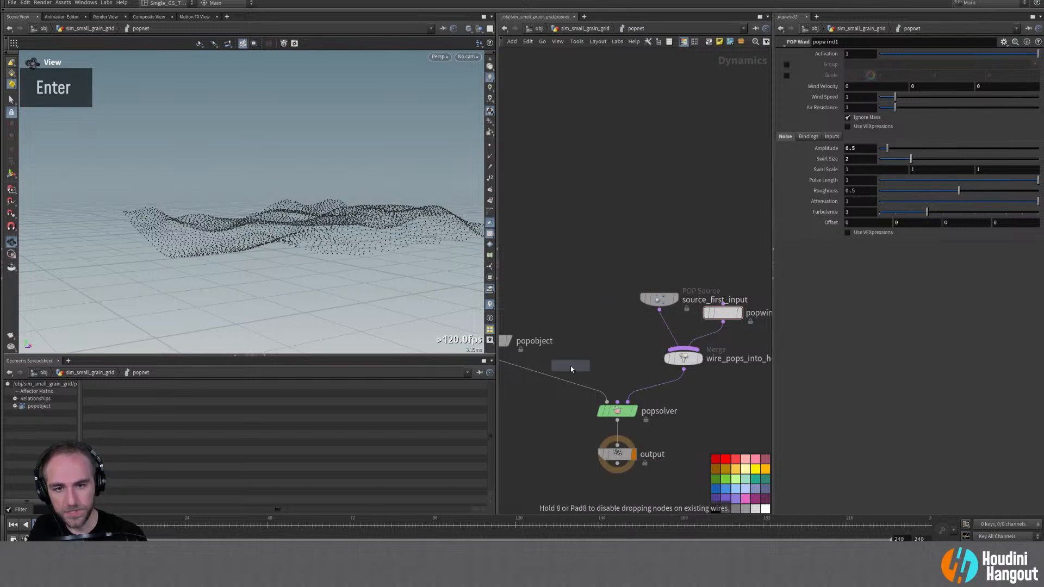
{"action": "left_click", "coordinate": [567, 268]}
{"action": "left_click", "coordinate": [567, 278]}
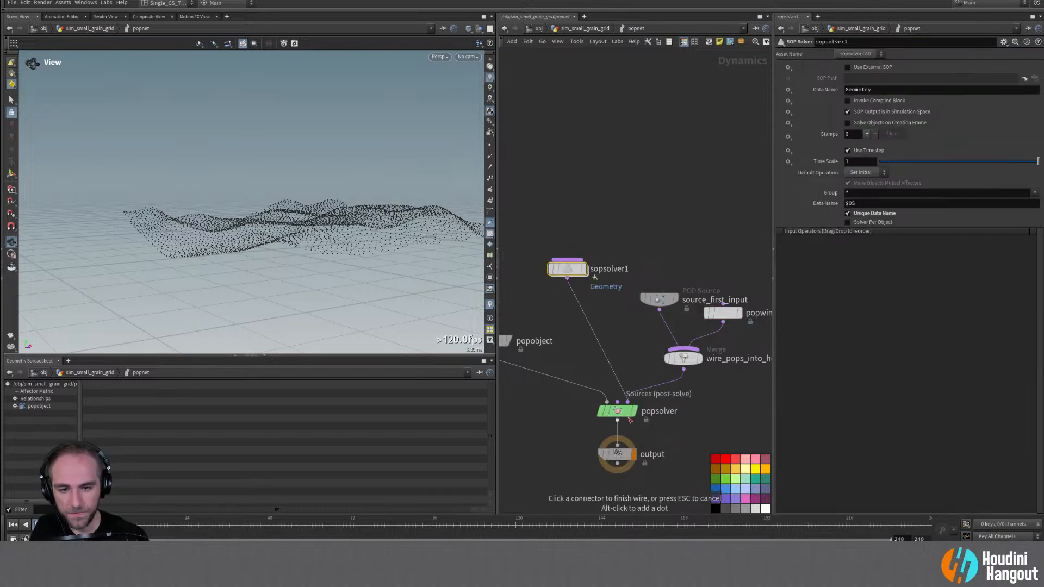
{"action": "left_click", "coordinate": [627, 402]}
Step: Inside sopsolver1, lower the OUT node and place an Object Merge node between the dop_geometry and OUT levels
{"action": "double_click", "coordinate": [566, 269]}
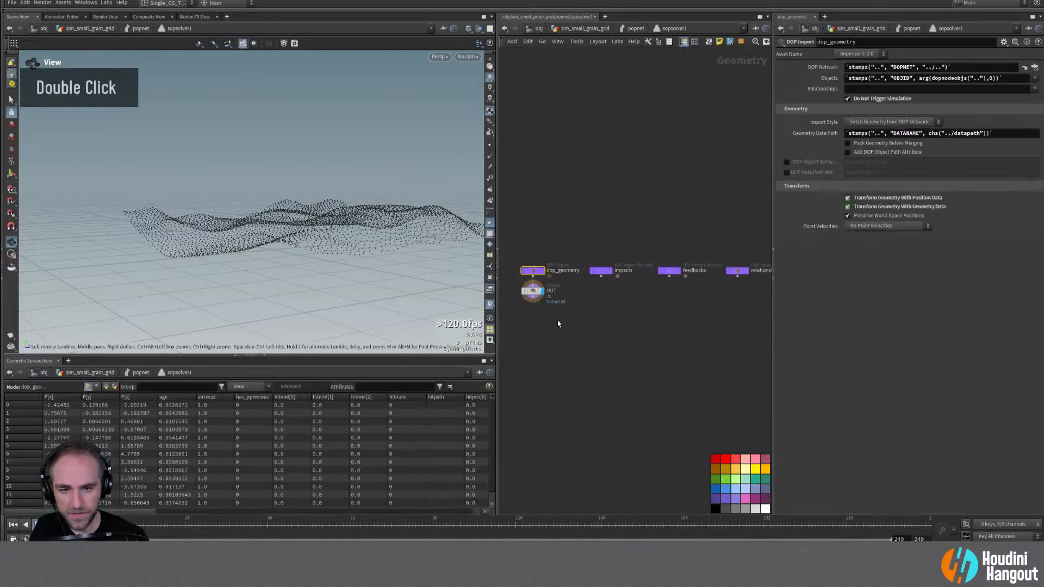
{"action": "left_click_drag", "start_coordinate": [533, 291], "coordinate": [530, 370]}
{"action": "middle_click_drag", "start_coordinate": [570, 310], "coordinate": [586, 313]}
{"action": "left_click_drag", "start_coordinate": [548, 371], "coordinate": [548, 394]}
{"action": "key", "text": "Tab"}
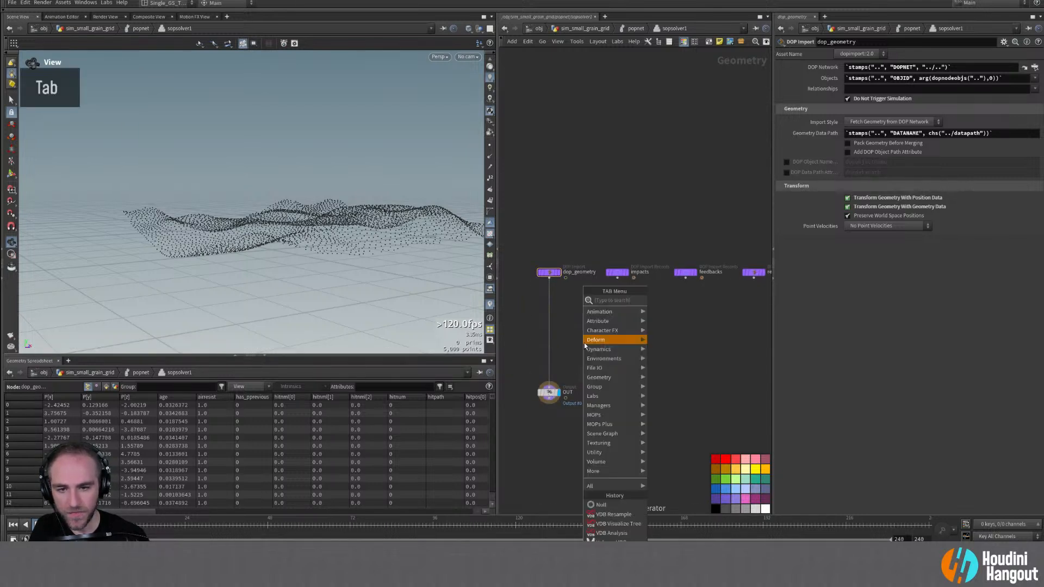
{"action": "type", "text": "object me"}
{"action": "key", "text": "Return"}
{"action": "left_click", "coordinate": [585, 329]}
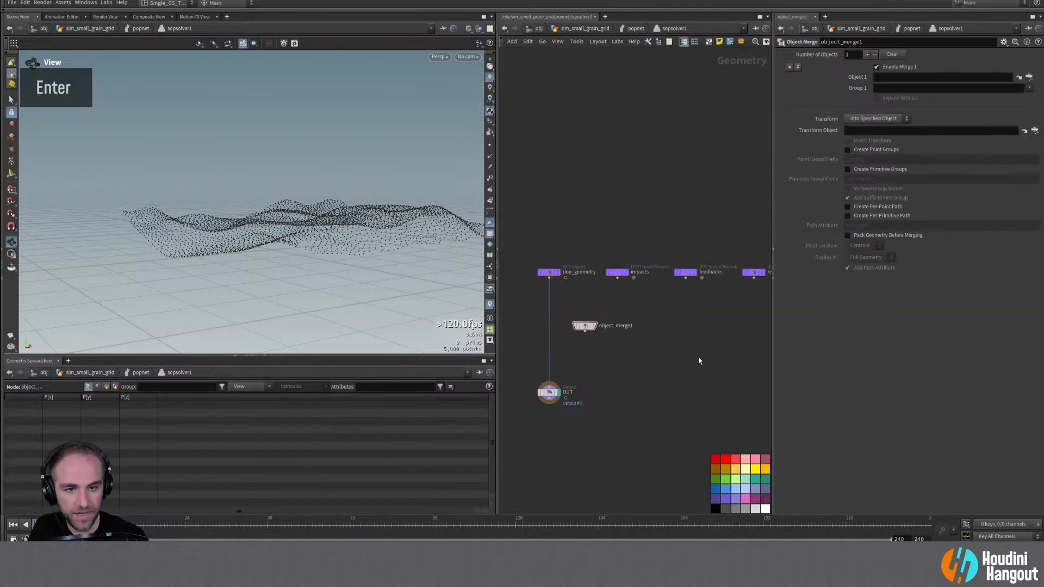
{"action": "key", "text": "u"}
{"action": "key", "text": "u"}
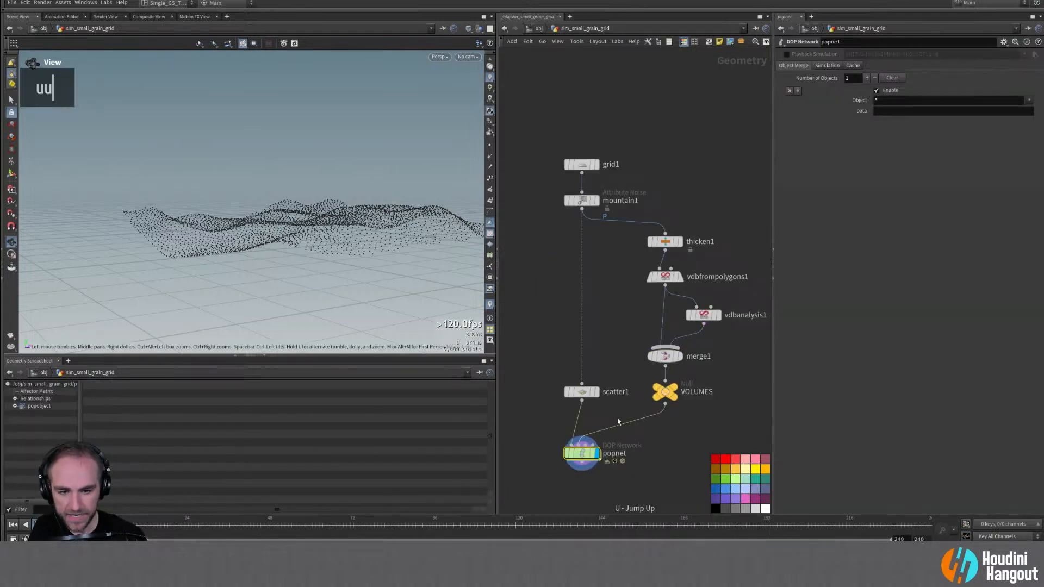
{"action": "double_click", "coordinate": [581, 454]}
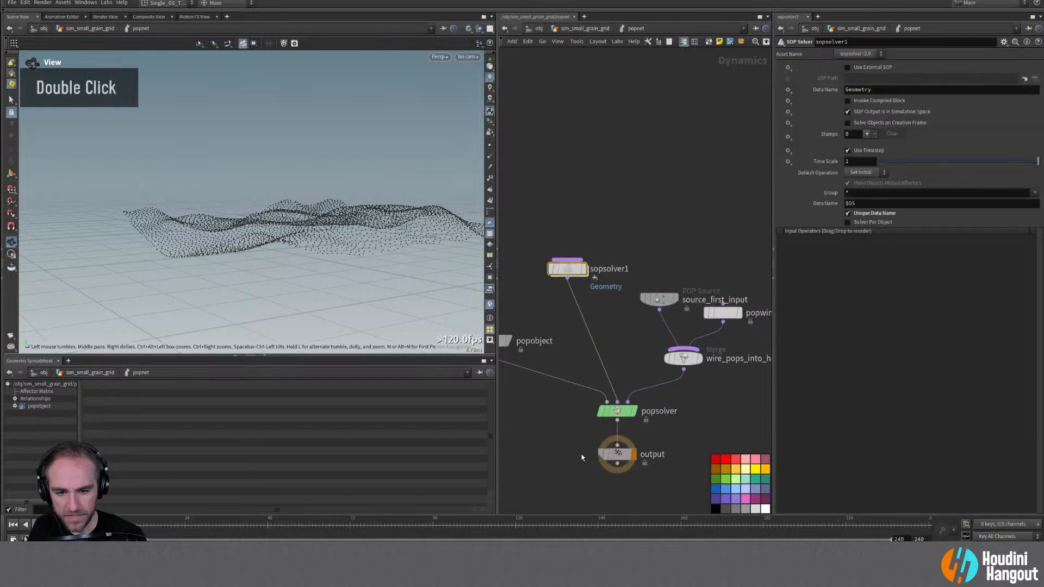
{"action": "double_click", "coordinate": [567, 268]}
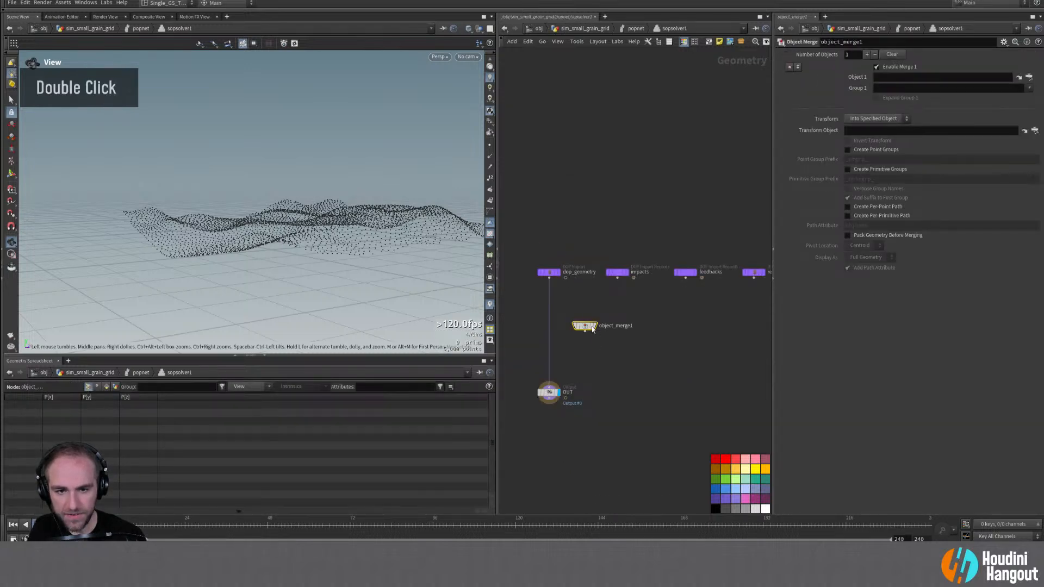
Step: Rename the Object Merge node to get_volumes
{"action": "double_click", "coordinate": [623, 325]}
{"action": "type", "text": "g"}
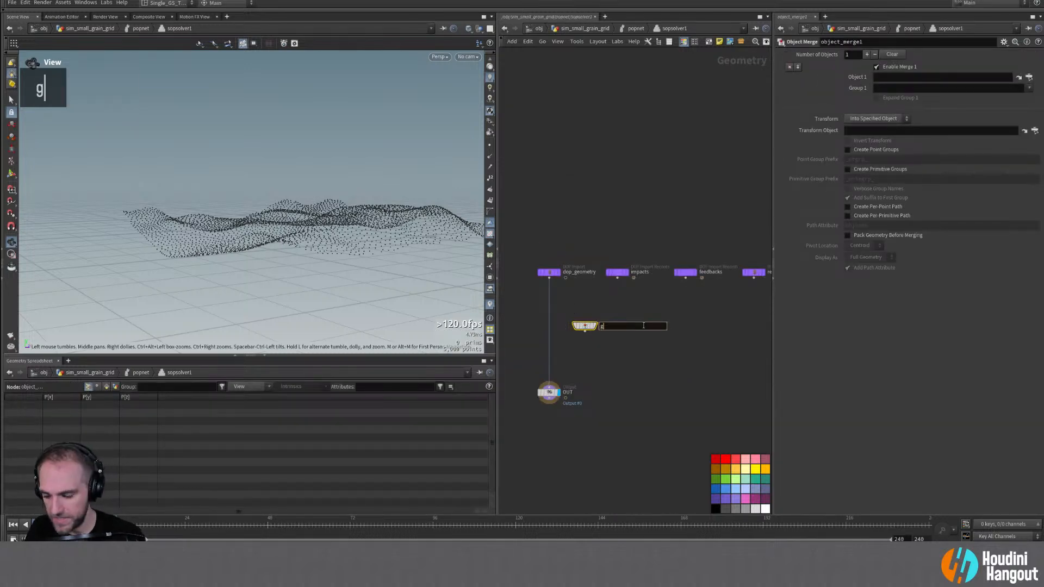
{"action": "type", "text": "et_volumes"}
{"action": "key", "text": "Return"}
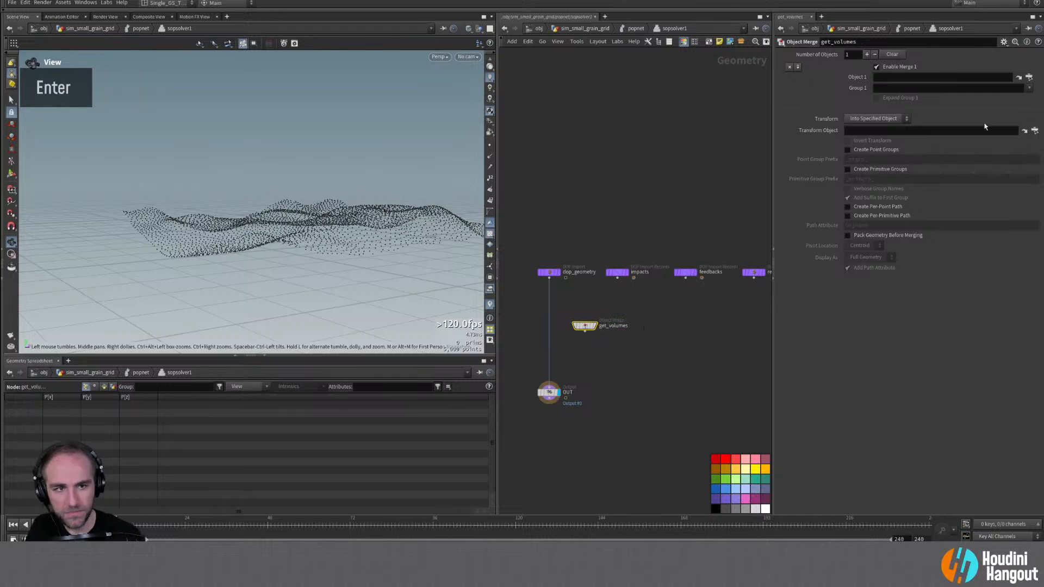
Step: Set get_volumes' Object 1 to /obj/sim_small_grain_grid/VOLUMES and spread the node and OUT further apart
{"action": "left_click", "coordinate": [1028, 76]}
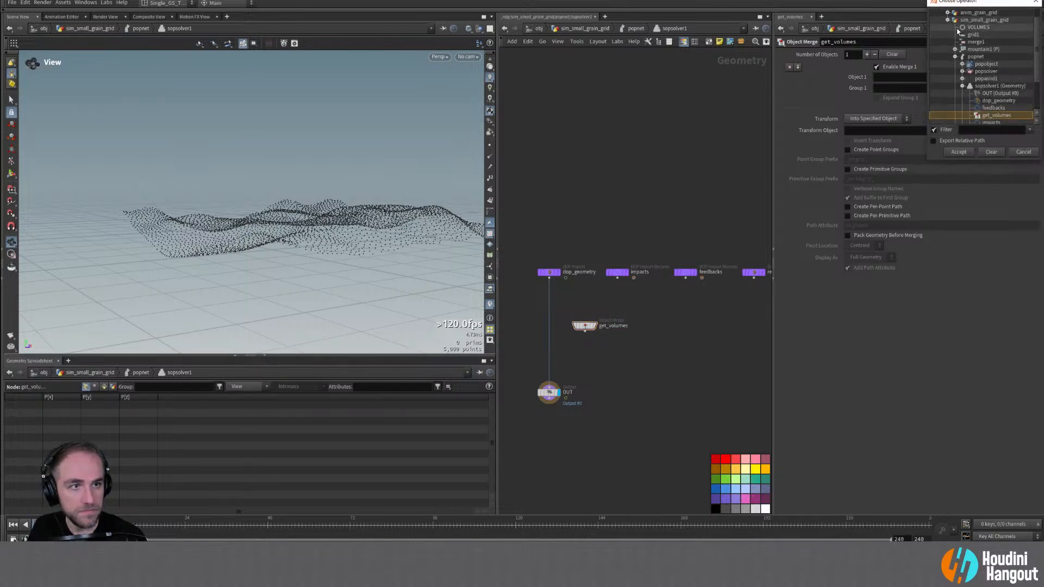
{"action": "left_click", "coordinate": [958, 28]}
{"action": "left_click", "coordinate": [959, 152]}
{"action": "left_click_drag", "start_coordinate": [589, 328], "coordinate": [591, 324]}
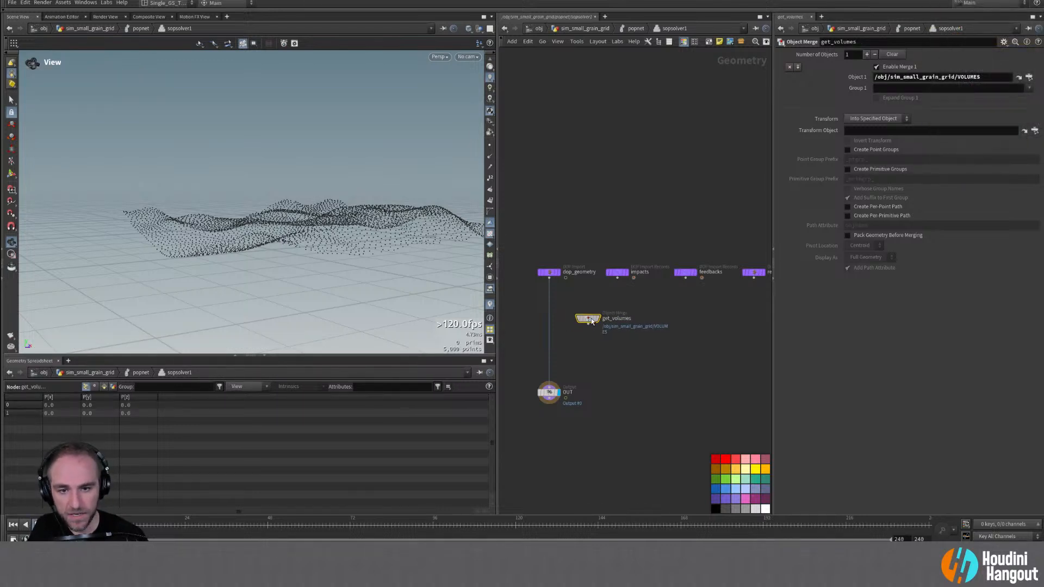
{"action": "left_click_drag", "start_coordinate": [550, 391], "coordinate": [550, 405]}
{"action": "left_click_drag", "start_coordinate": [589, 323], "coordinate": [592, 312]}
Step: Play back the particle simulation to check how the points move across the wave surface
{"action": "left_click_drag", "start_coordinate": [445, 284], "coordinate": [411, 228], "text": "alt"}
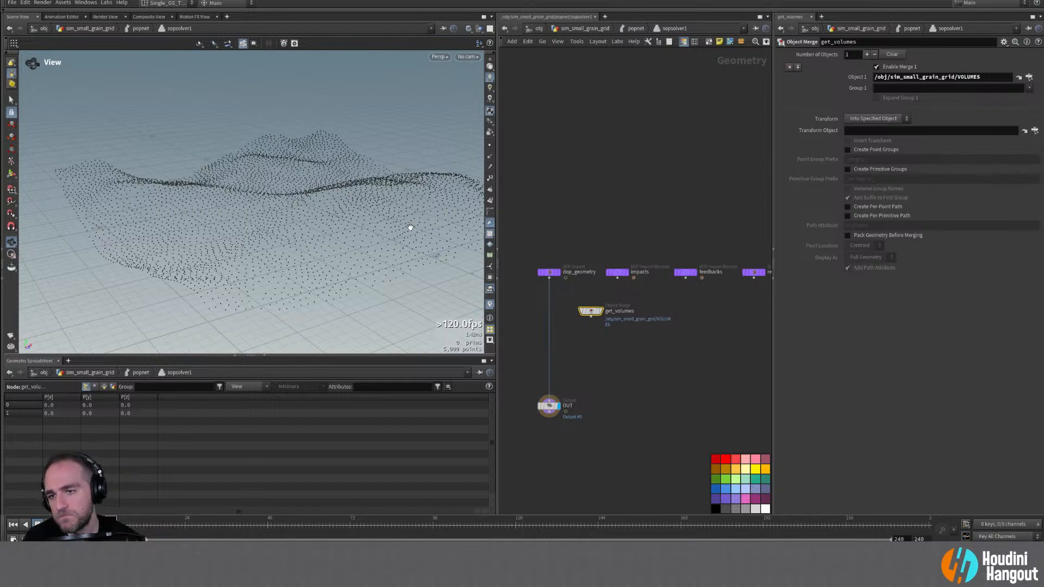
{"action": "key", "text": "XF86AudioLowerVolume"}
{"action": "key", "text": "XF86AudioLowerVolume"}
{"action": "key", "text": "XF86AudioRaiseVolume"}
{"action": "key", "text": "XF86AudioRaiseVolume"}
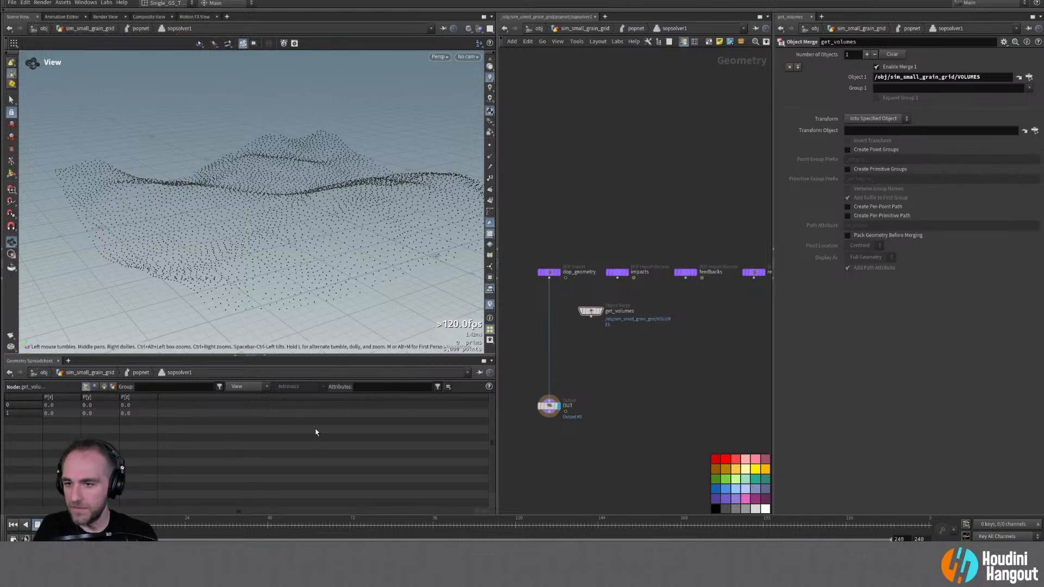
{"action": "key", "text": "Up"}
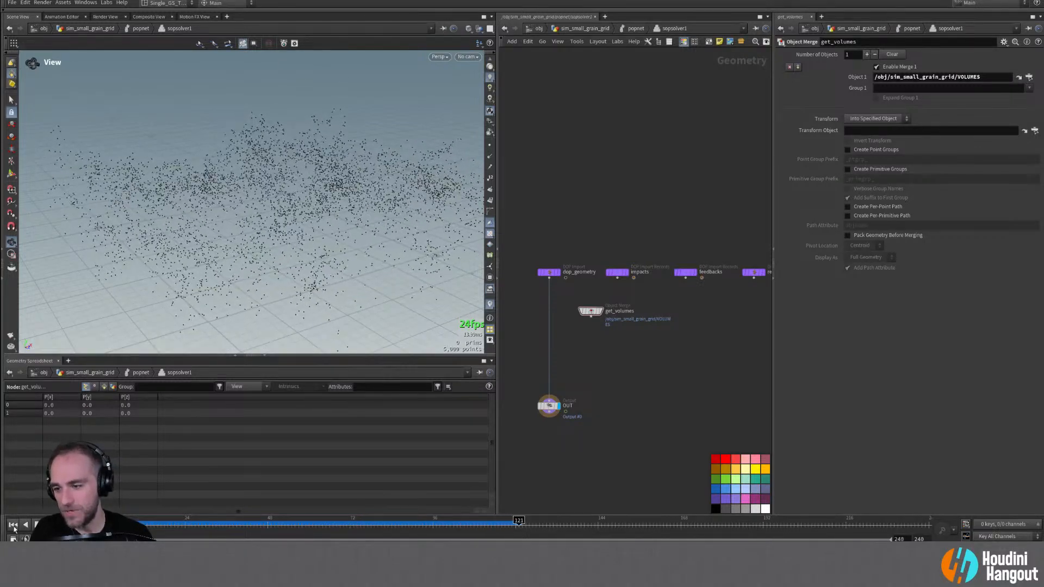
Step: Colour the get_volumes node red and move OUT further down
{"action": "middle_click", "coordinate": [591, 312]}
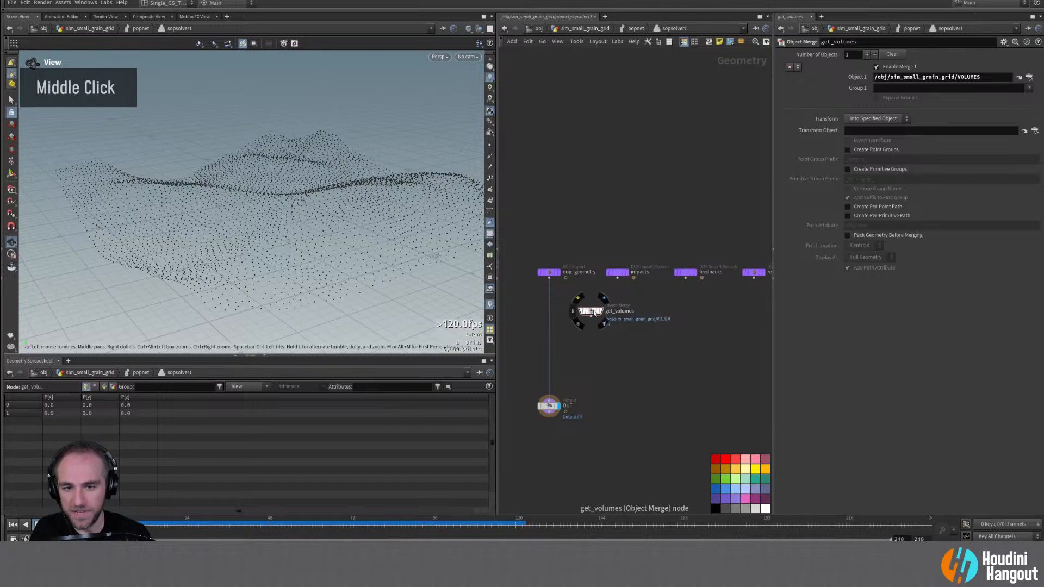
{"action": "left_click", "coordinate": [718, 462]}
{"action": "left_click_drag", "start_coordinate": [547, 405], "coordinate": [546, 438]}
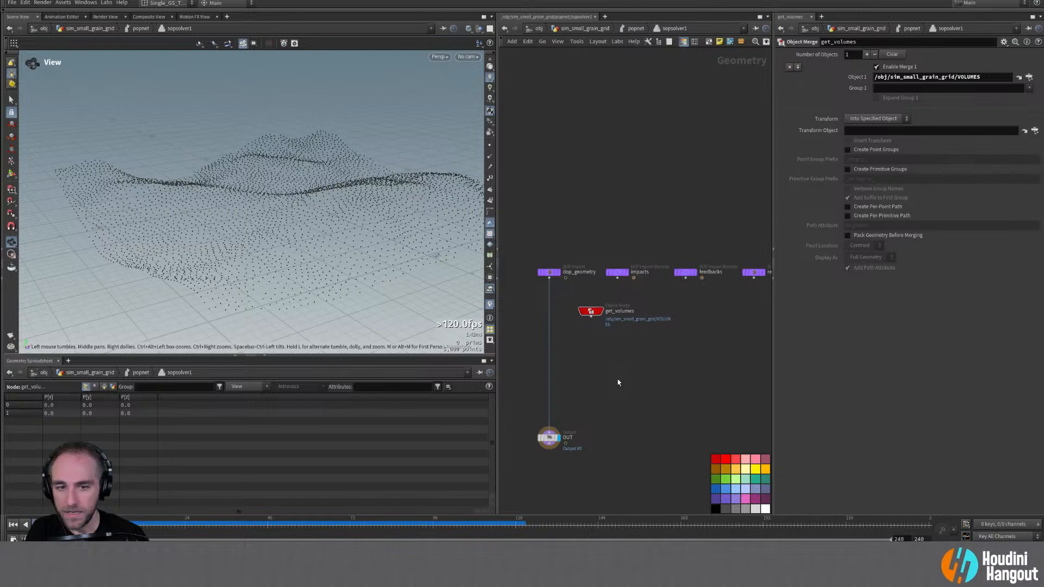
Step: Try inserting a Volume VOP between dop_geometry and OUT
{"action": "key", "text": "Tab"}
{"action": "type", "text": "volum e"}
{"action": "key", "text": "BackSpace"}
{"action": "key", "text": "BackSpace"}
{"action": "type", "text": "e cop"}
{"action": "key", "text": "BackSpace"}
{"action": "key", "text": "BackSpace"}
{"action": "key", "text": "BackSpace"}
{"action": "type", "text": "vis"}
{"action": "key", "text": "BackSpace"}
{"action": "key", "text": "BackSpace"}
{"action": "type", "text": "op"}
{"action": "key", "text": "Return"}
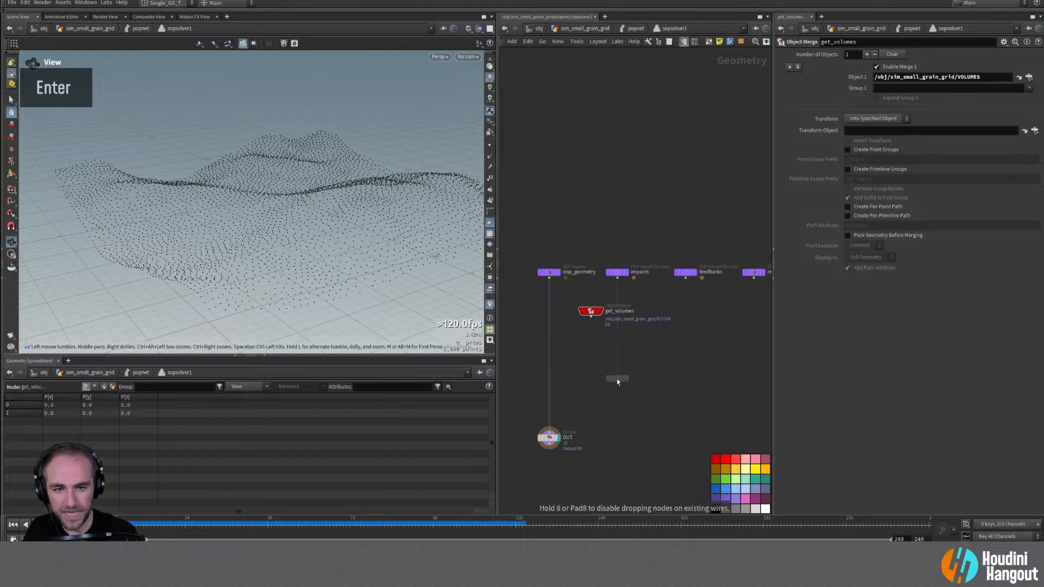
{"action": "left_click", "coordinate": [549, 361]}
Step: Try feeding get_volumes into the Volume VOP's second input, inspect the node, and delete it
{"action": "right_click_drag", "start_coordinate": [582, 330], "coordinate": [584, 391]}
{"action": "middle_click_drag", "start_coordinate": [584, 390], "coordinate": [628, 423]}
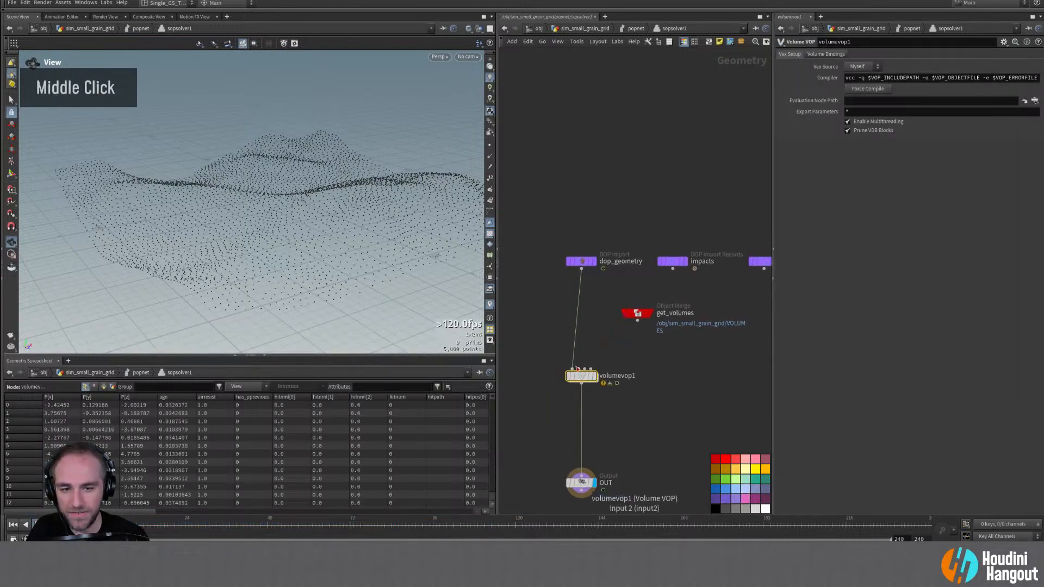
{"action": "left_click_drag", "start_coordinate": [637, 321], "coordinate": [591, 369]}
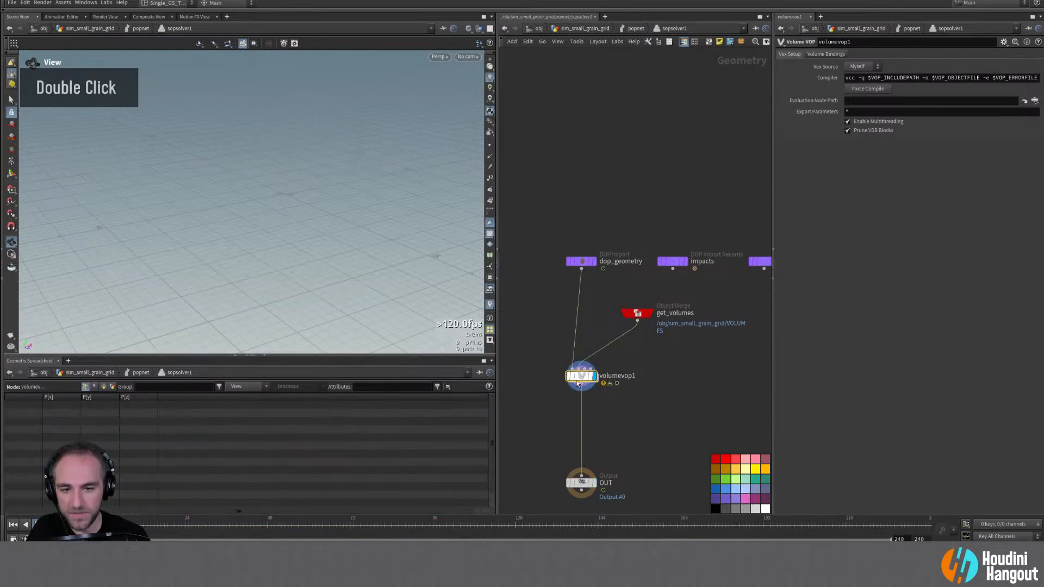
{"action": "middle_click", "coordinate": [578, 380]}
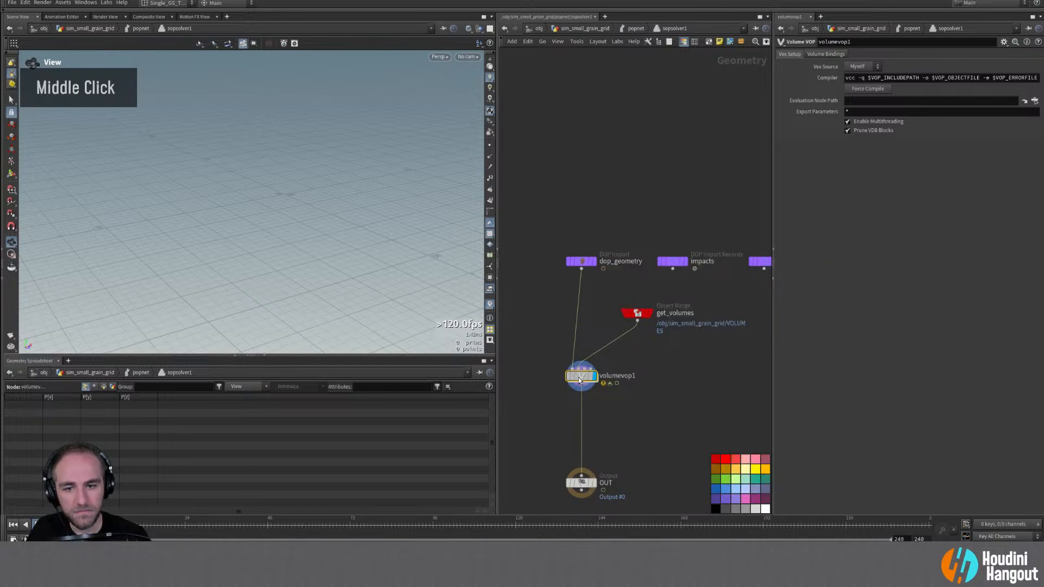
{"action": "left_click", "coordinate": [818, 52]}
{"action": "left_click_drag", "start_coordinate": [535, 353], "coordinate": [612, 392]}
{"action": "key", "text": "Delete"}
Step: Insert a Point VOP between dop_geometry and OUT, wire get_volumes into its second input, and display it
{"action": "key", "text": "Tab"}
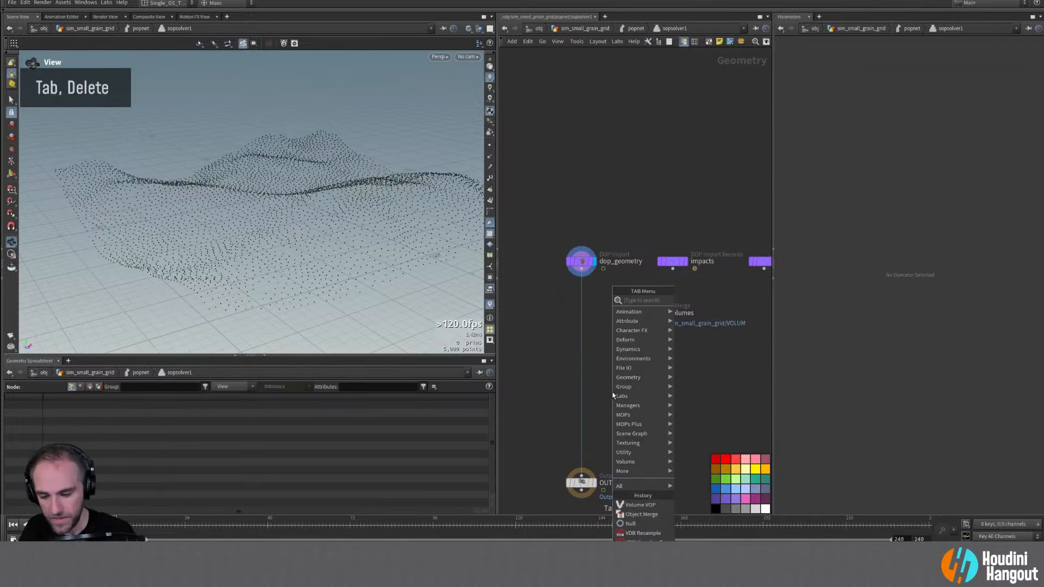
{"action": "type", "text": "point vo"}
{"action": "key", "text": "Return"}
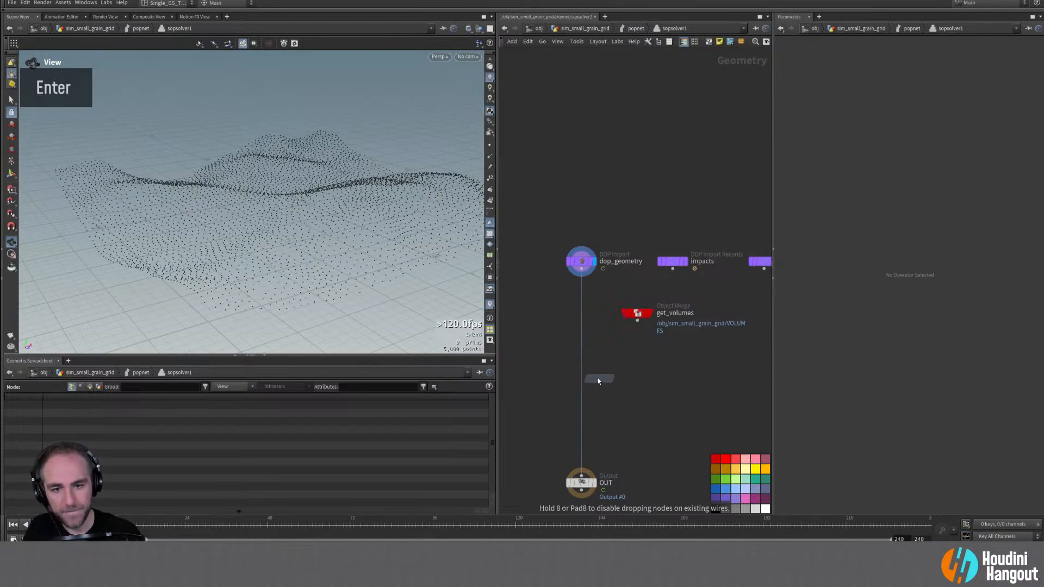
{"action": "left_click", "coordinate": [581, 380]}
{"action": "left_click", "coordinate": [578, 372]}
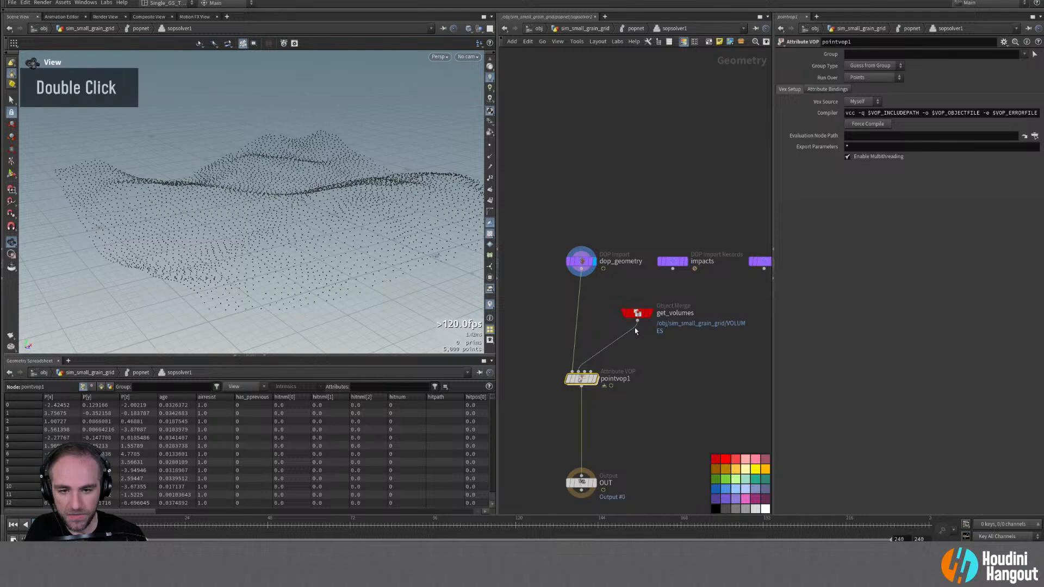
{"action": "left_click", "coordinate": [594, 379]}
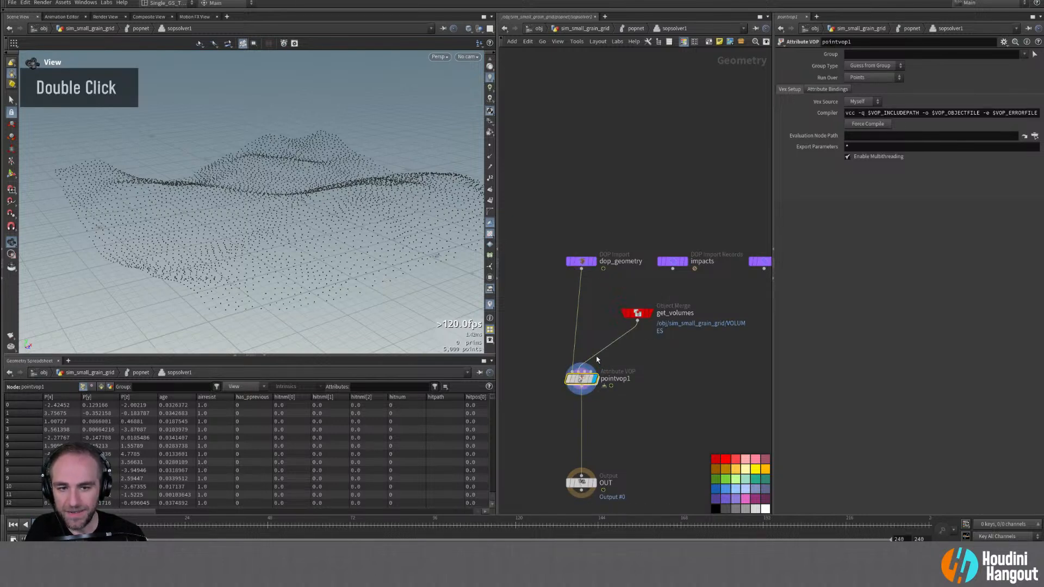
Step: Inside pointvop1, add a Volume Sample node beside the global parameters node
{"action": "double_click", "coordinate": [581, 378]}
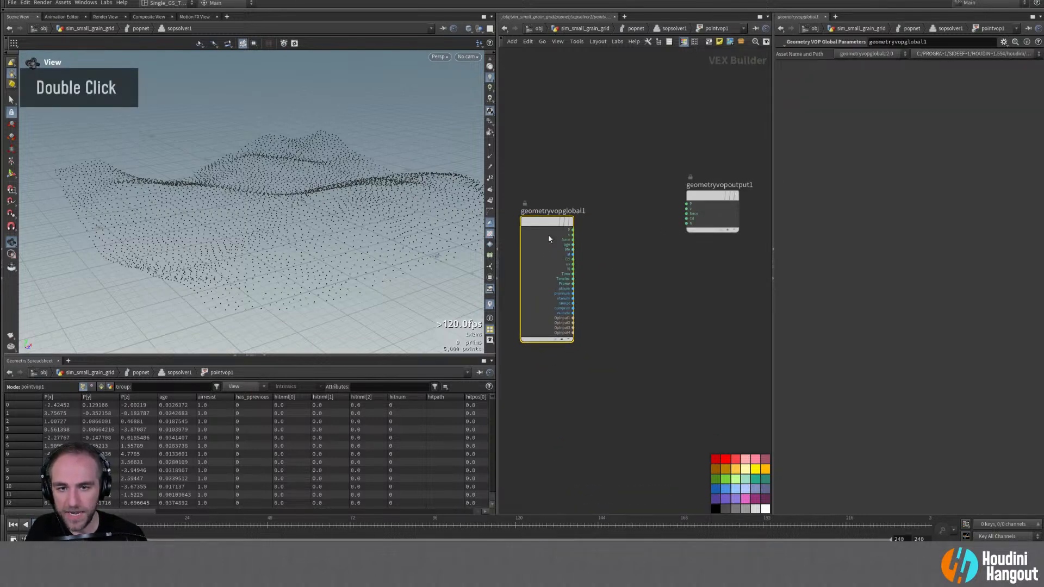
{"action": "key", "text": "Tab"}
{"action": "type", "text": "vol"}
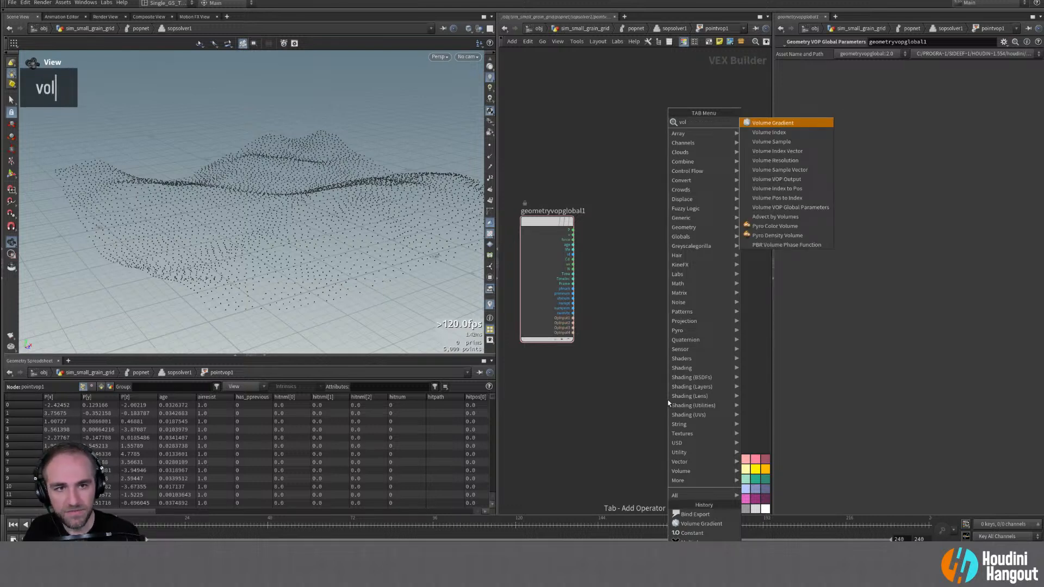
{"action": "type", "text": "ume"}
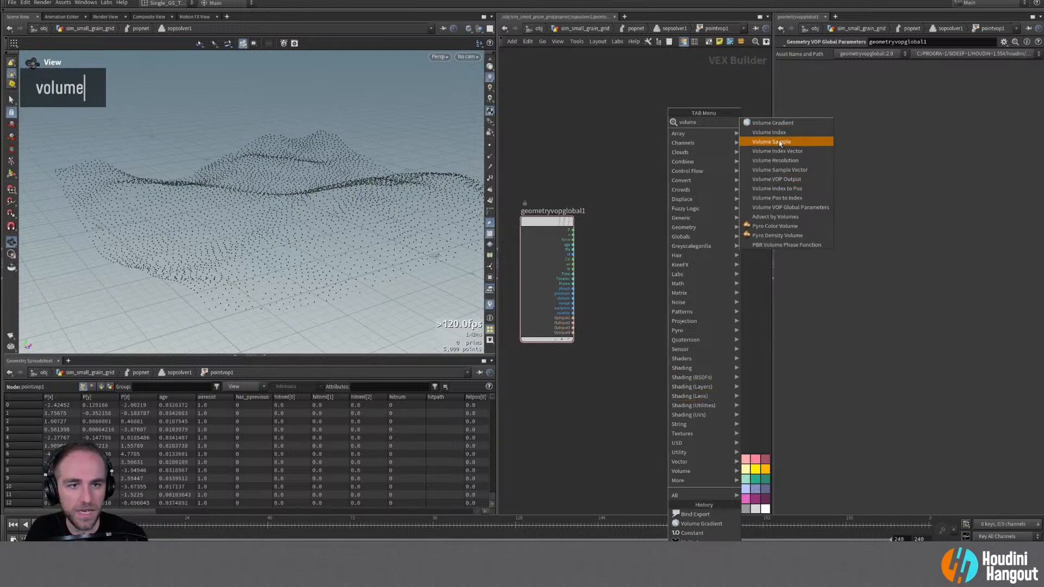
{"action": "left_click", "coordinate": [775, 142]}
{"action": "double_click", "coordinate": [622, 354]}
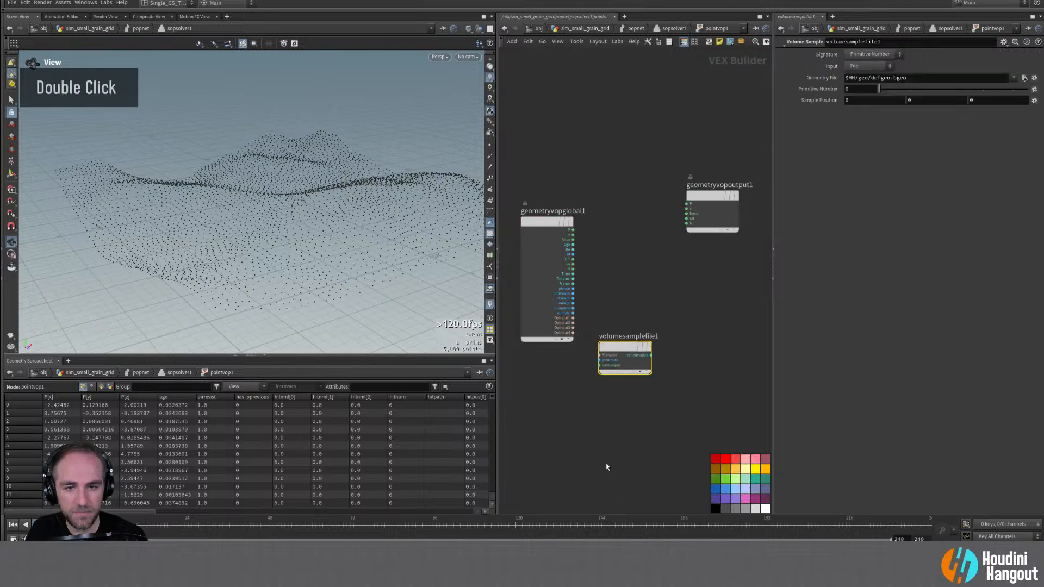
Step: Add a Volume Sample Vector node below the Volume Sample node
{"action": "key", "text": "Tab"}
{"action": "type", "text": "vo"}
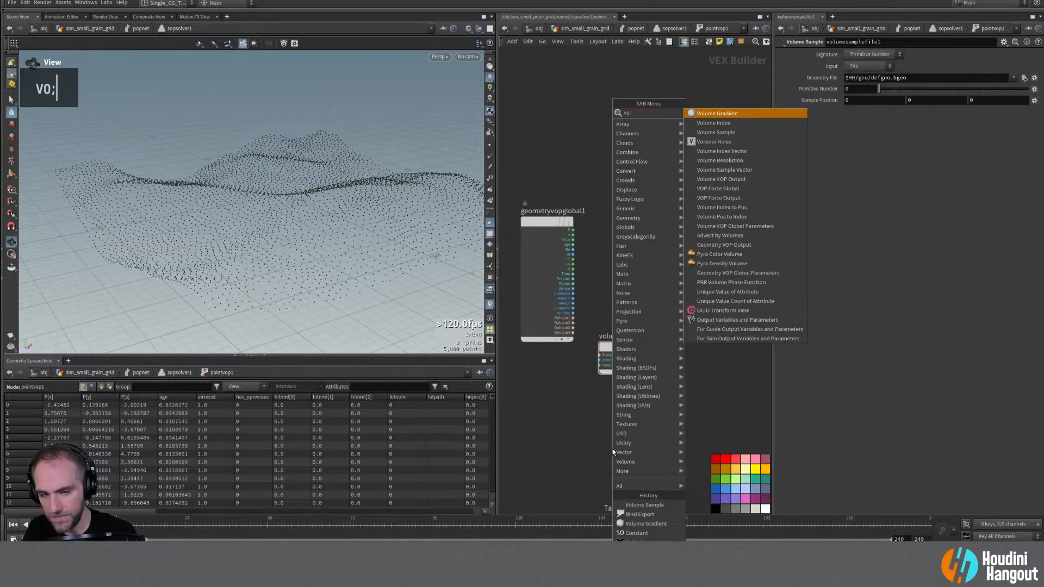
{"action": "type", "text": "l sa"}
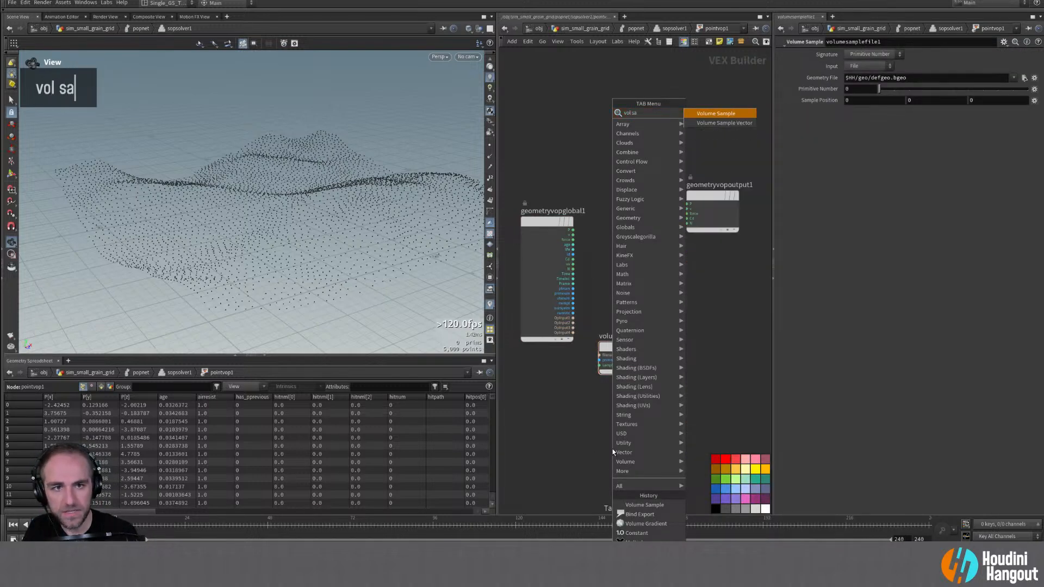
{"action": "key", "text": "Return"}
{"action": "left_click", "coordinate": [622, 409]}
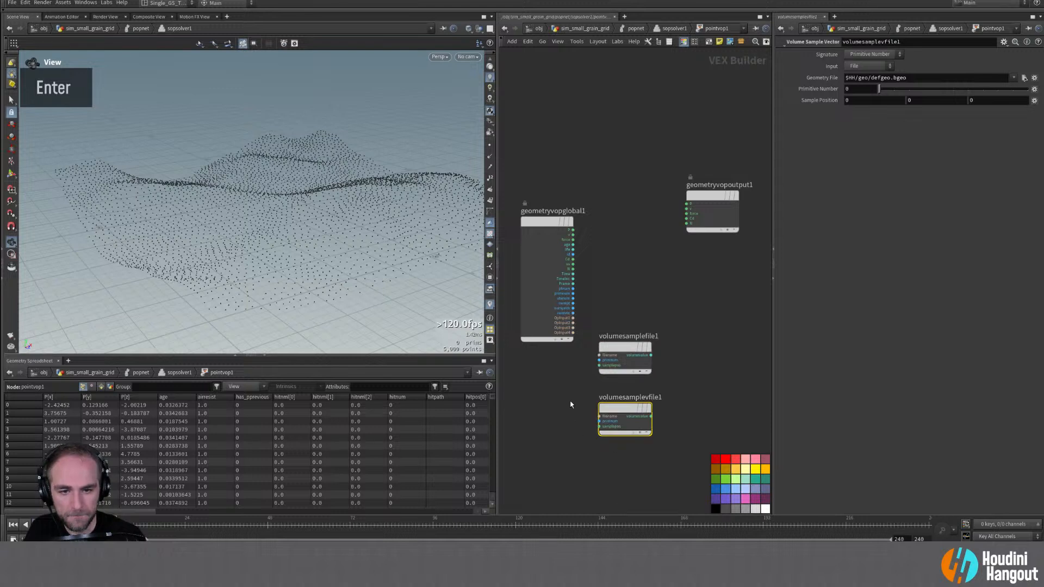
Step: Try wiring the global parameters' second OpInput into the file inputs of both volume sample nodes
{"action": "double_click", "coordinate": [619, 353]}
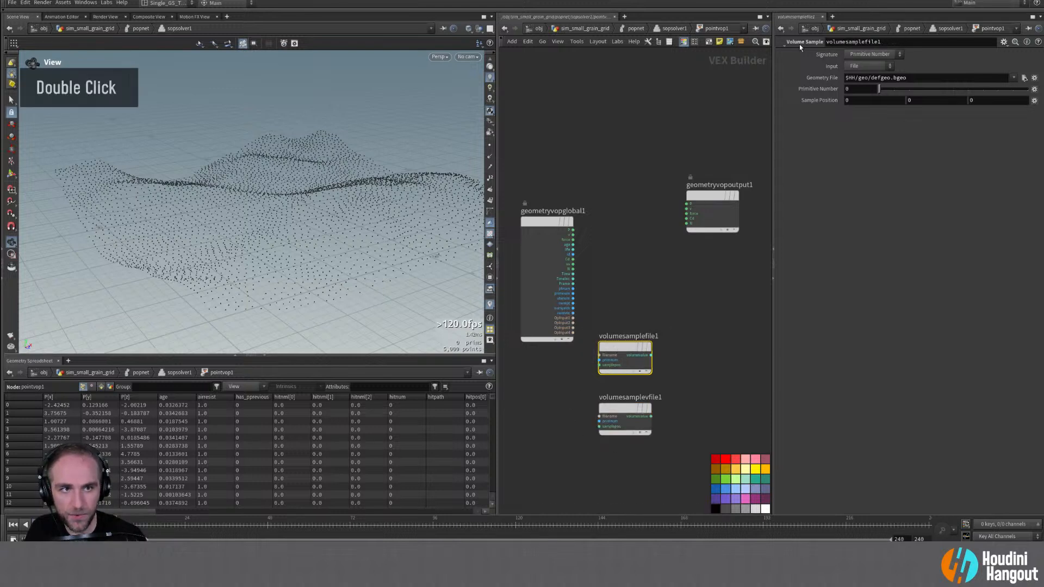
{"action": "left_click_drag", "start_coordinate": [599, 355], "coordinate": [573, 323]}
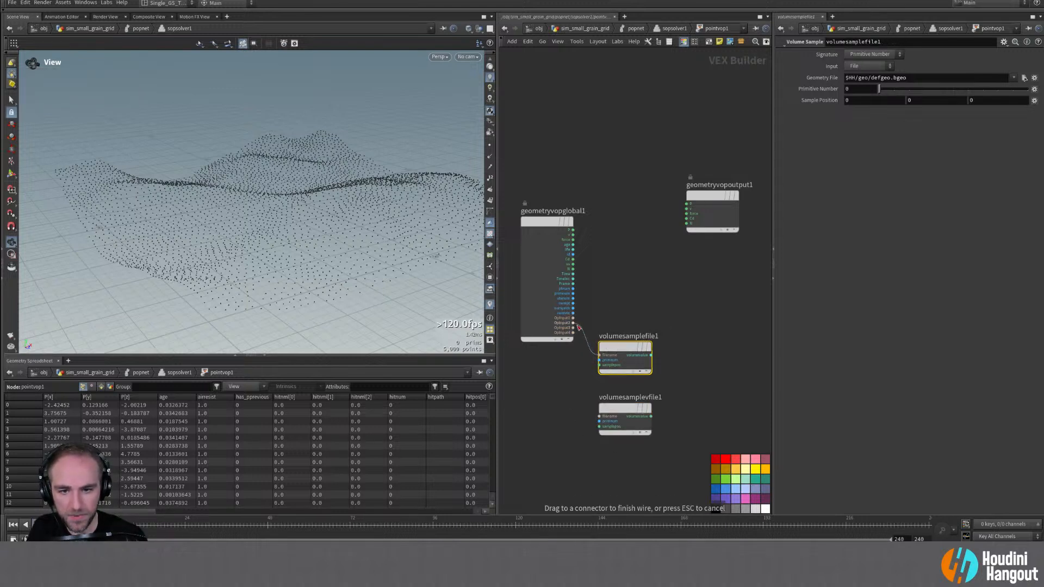
{"action": "left_click_drag", "start_coordinate": [599, 417], "coordinate": [573, 323]}
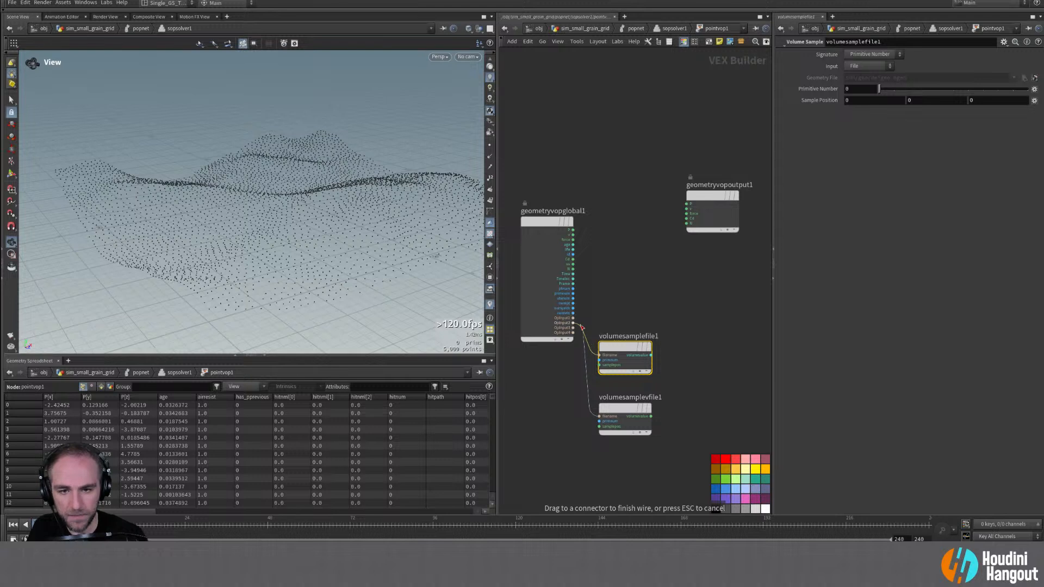
Step: Set Input to Second Input on both volume sample nodes and cut the OpInput wires to their file inputs
{"action": "left_click", "coordinate": [867, 67]}
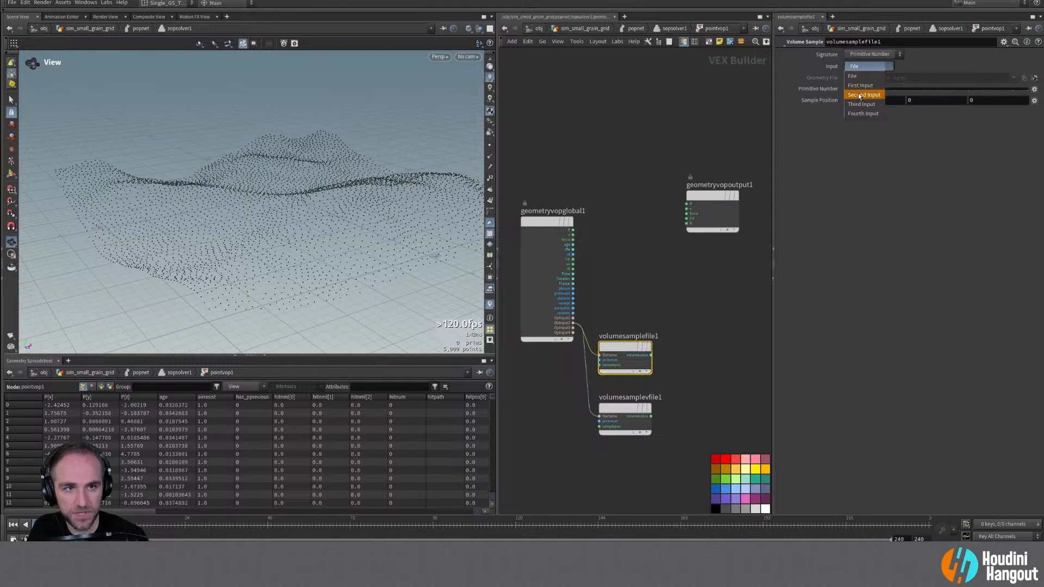
{"action": "key", "text": "y"}
{"action": "left_click", "coordinate": [590, 328]}
{"action": "left_click_drag", "start_coordinate": [596, 321], "coordinate": [561, 398]}
{"action": "left_click_drag", "start_coordinate": [598, 292], "coordinate": [651, 454]}
{"action": "left_click", "coordinate": [854, 66]}
{"action": "left_click", "coordinate": [864, 95]}
{"action": "left_click", "coordinate": [645, 329]}
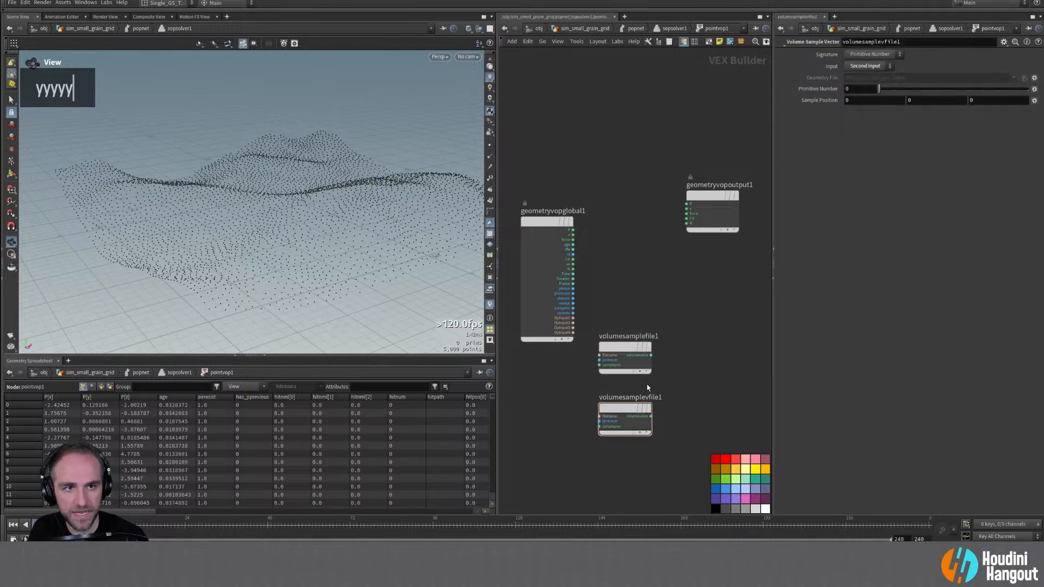
Step: Switch the Volume Sample node's signature to Primitive Name and enter surface as the primitive name
{"action": "left_click", "coordinate": [624, 349]}
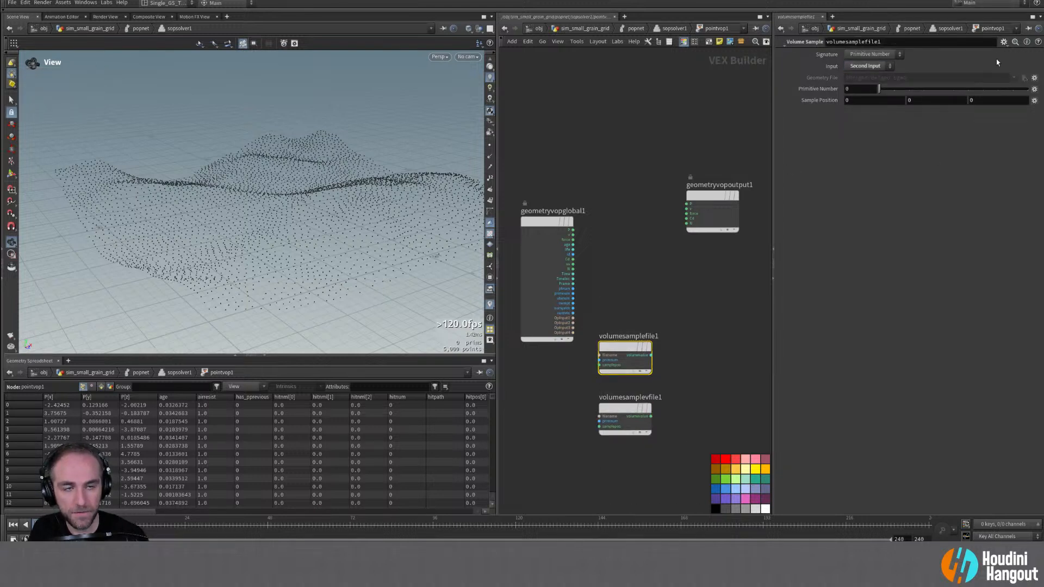
{"action": "left_click", "coordinate": [868, 57]}
{"action": "left_click", "coordinate": [869, 65]}
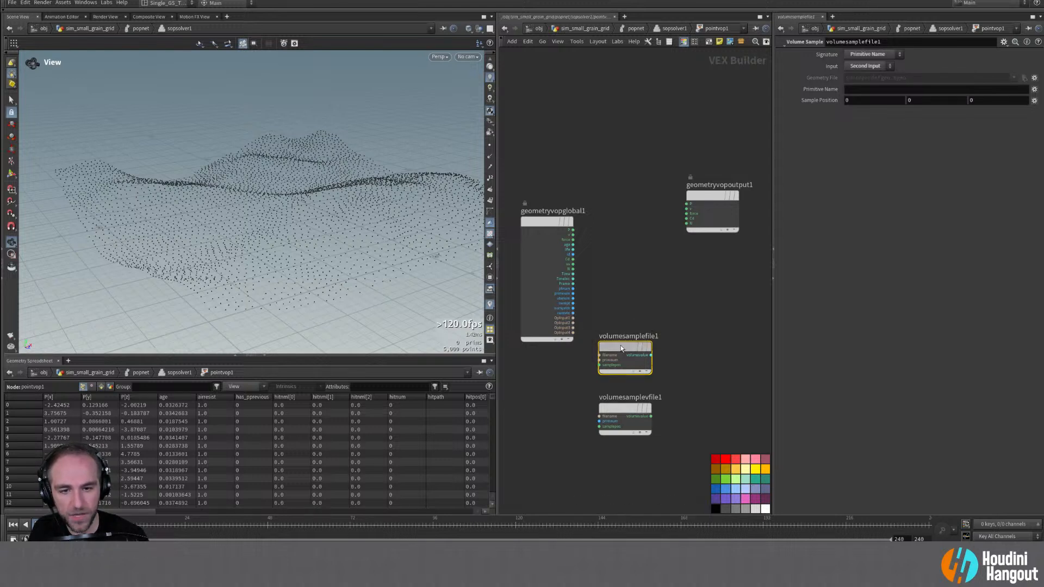
{"action": "left_click", "coordinate": [859, 91]}
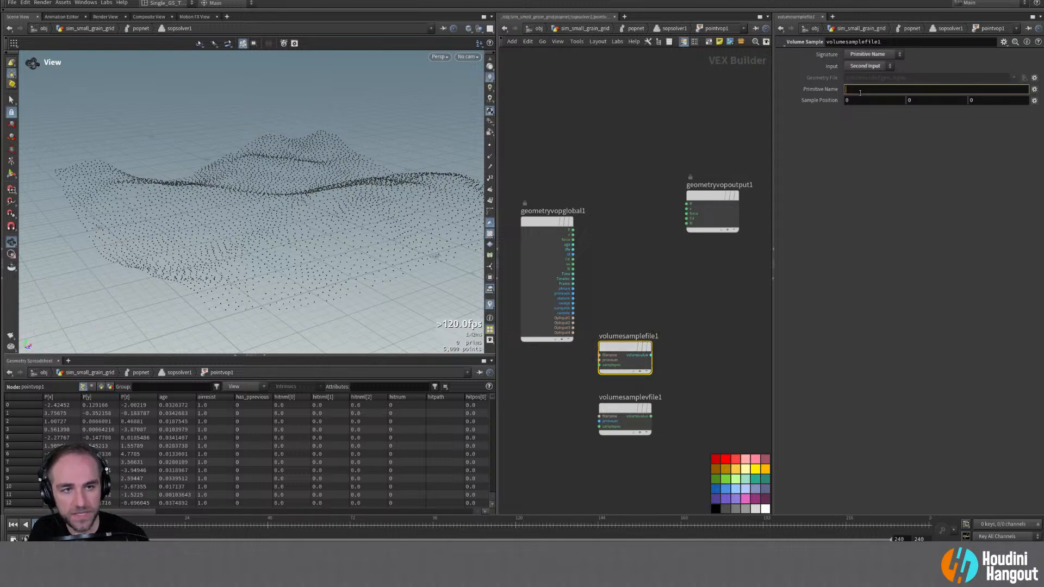
{"action": "type", "text": "sur"}
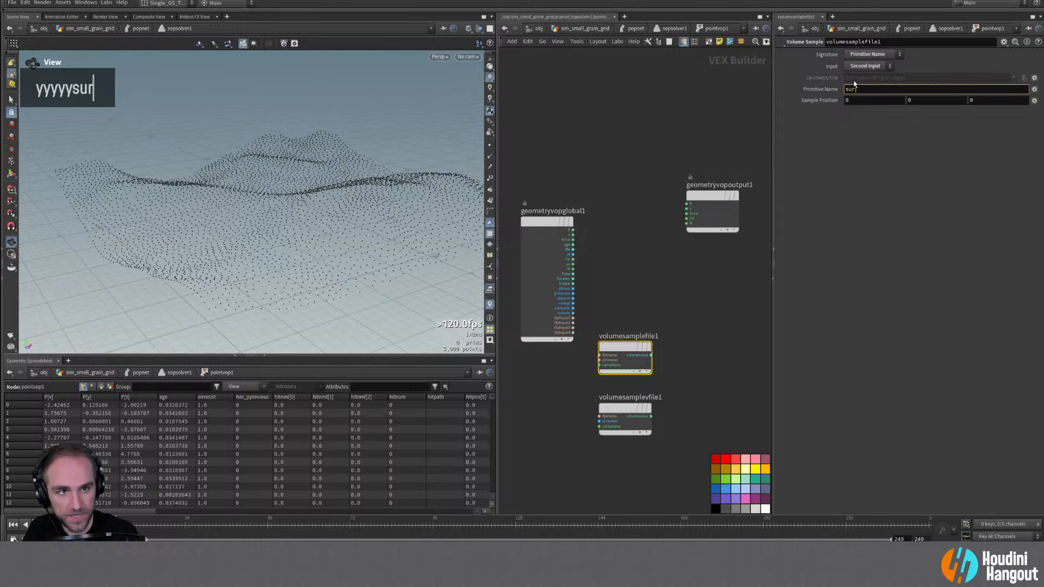
{"action": "type", "text": "face"}
{"action": "key", "text": "Return"}
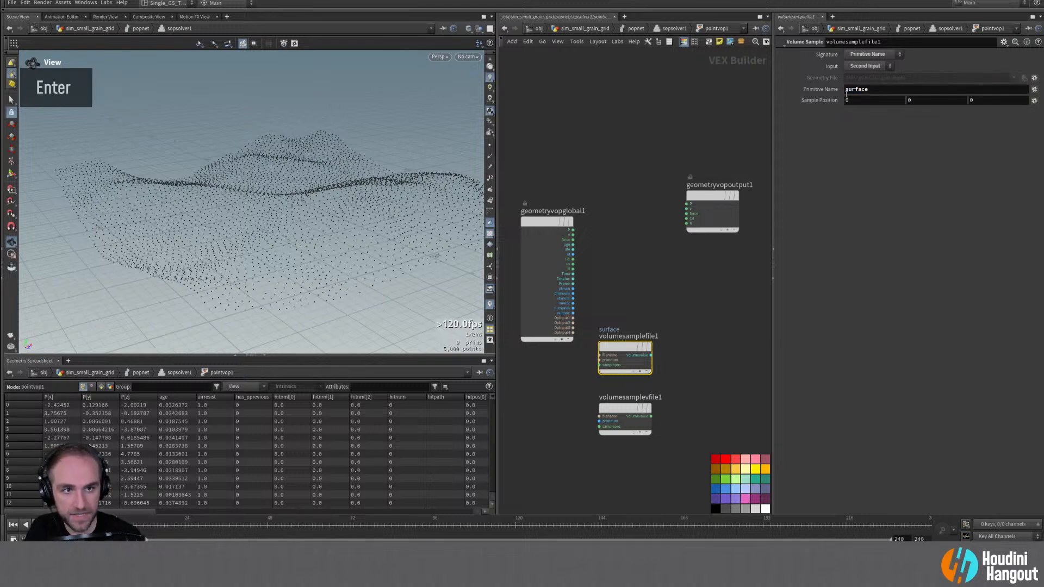
Step: Switch the Volume Sample Vector node's signature to Primitive Name and enter gradient as the primitive name
{"action": "left_click", "coordinate": [642, 402]}
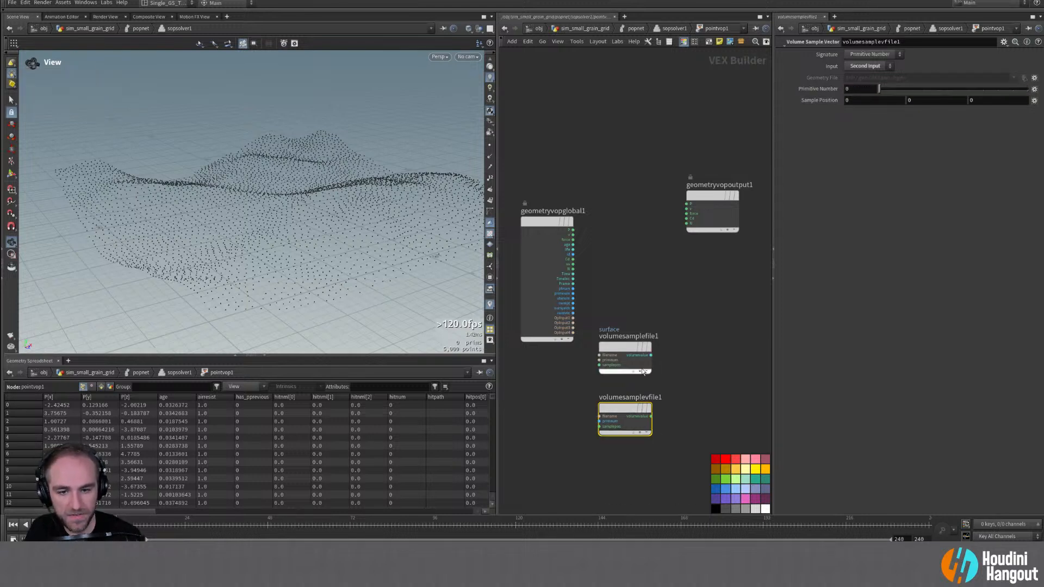
{"action": "left_click", "coordinate": [862, 55]}
{"action": "double_click", "coordinate": [858, 74]}
{"action": "left_click", "coordinate": [861, 89]}
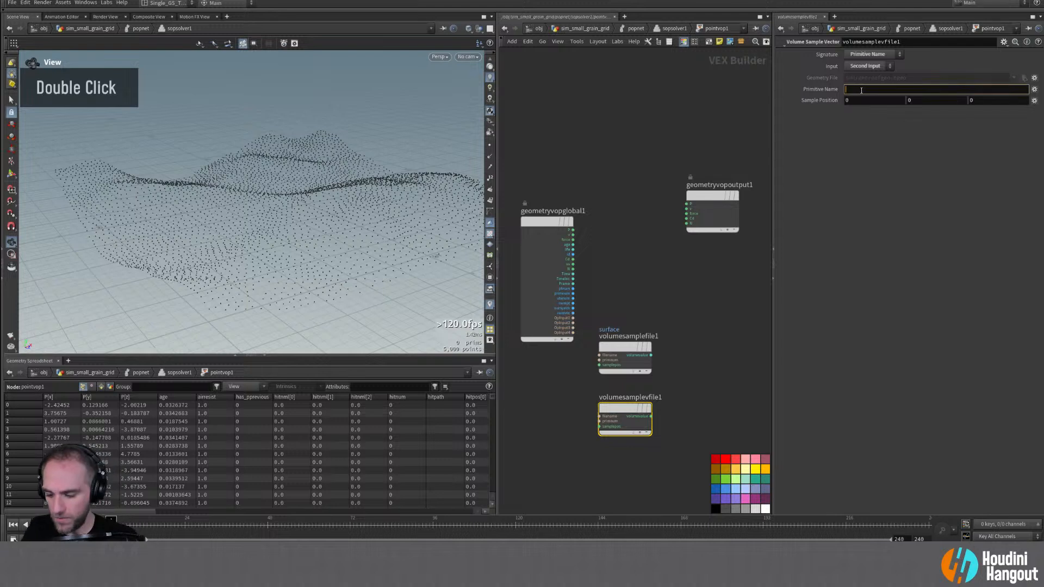
{"action": "type", "text": "gradient"}
{"action": "key", "text": "shift+Return"}
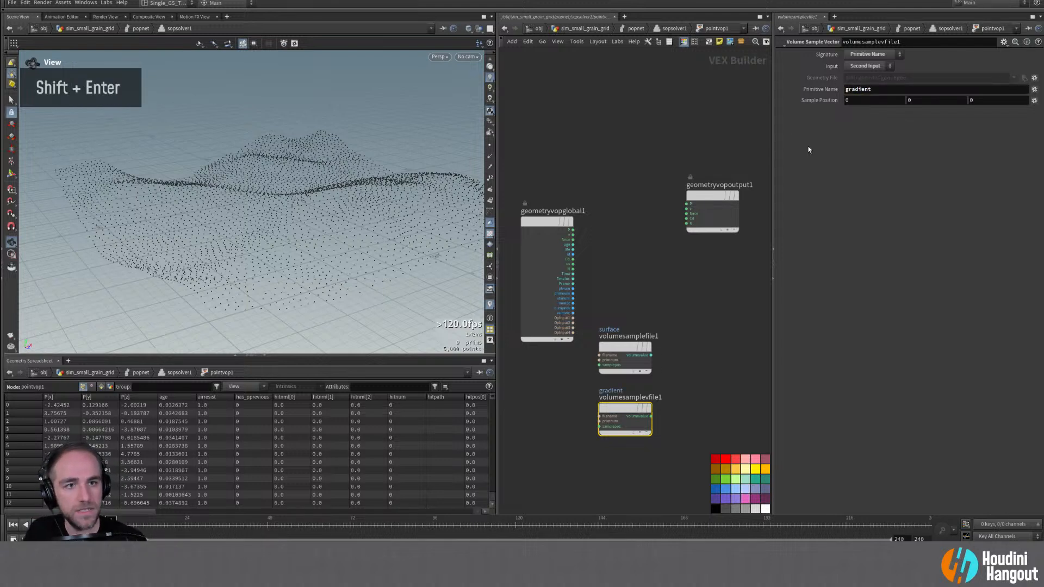
Step: Wire the global P output into the sample position of both volume sample nodes and tidy the node placement
{"action": "left_click", "coordinate": [608, 348], "text": "shift"}
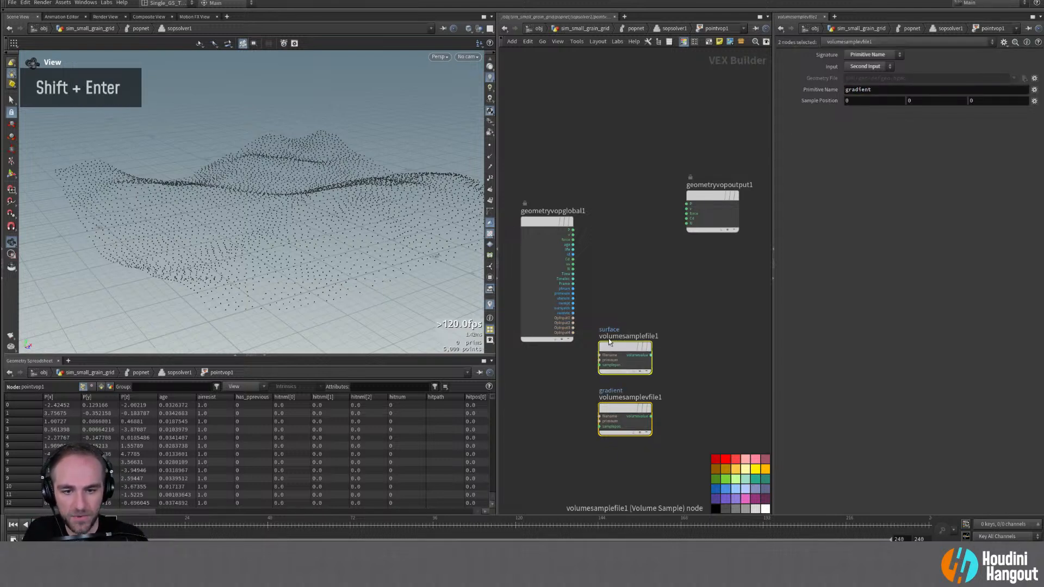
{"action": "left_click_drag", "start_coordinate": [609, 348], "coordinate": [652, 334]}
{"action": "left_click", "coordinate": [573, 230]}
{"action": "left_click", "coordinate": [642, 350]}
{"action": "double_click", "coordinate": [641, 411]}
{"action": "left_click", "coordinate": [573, 230]}
{"action": "middle_click_drag", "start_coordinate": [658, 301], "coordinate": [591, 286]}
{"action": "left_click_drag", "start_coordinate": [578, 276], "coordinate": [641, 413]}
{"action": "left_click_drag", "start_coordinate": [603, 325], "coordinate": [580, 329]}
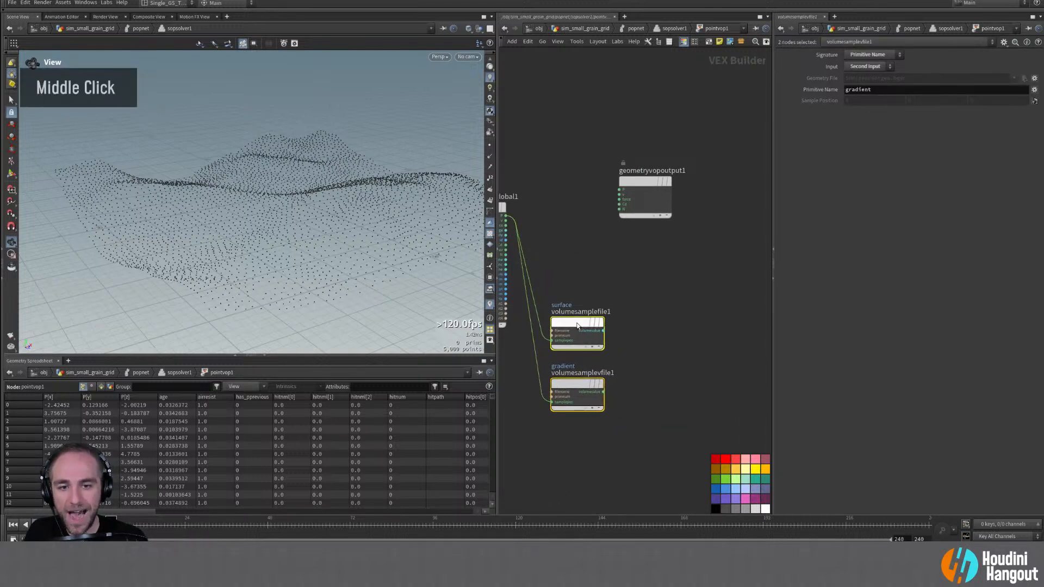
{"action": "left_click_drag", "start_coordinate": [646, 182], "coordinate": [665, 195]}
Step: Add a Bind node beside the surface volume sample
{"action": "left_click", "coordinate": [640, 401]}
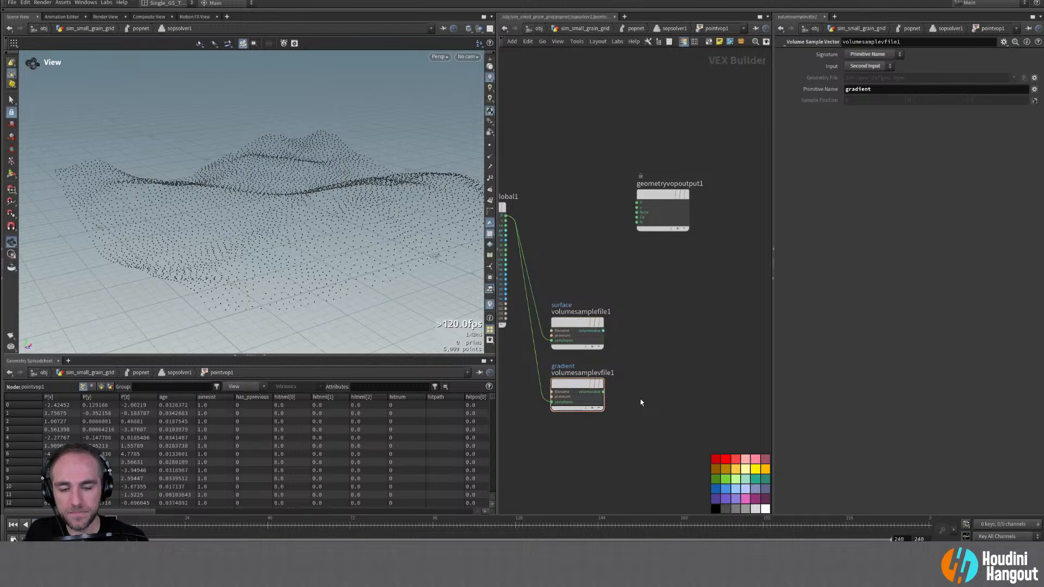
{"action": "key", "text": "Tab"}
{"action": "type", "text": "bdine"}
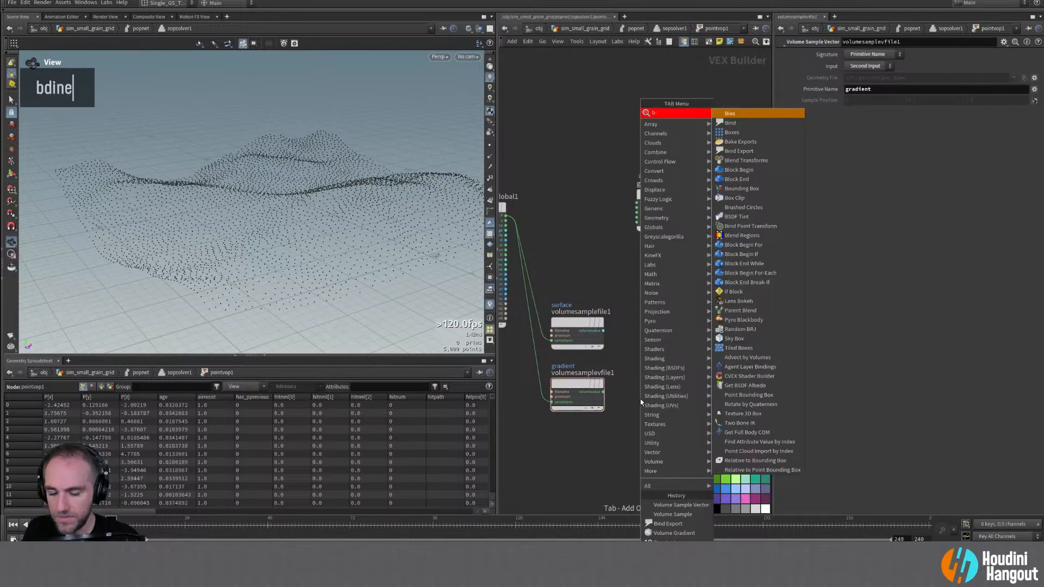
{"action": "key", "text": "BackSpace"}
{"action": "key", "text": "BackSpace"}
{"action": "key", "text": "BackSpace"}
{"action": "key", "text": "BackSpace"}
{"action": "type", "text": "ind ex"}
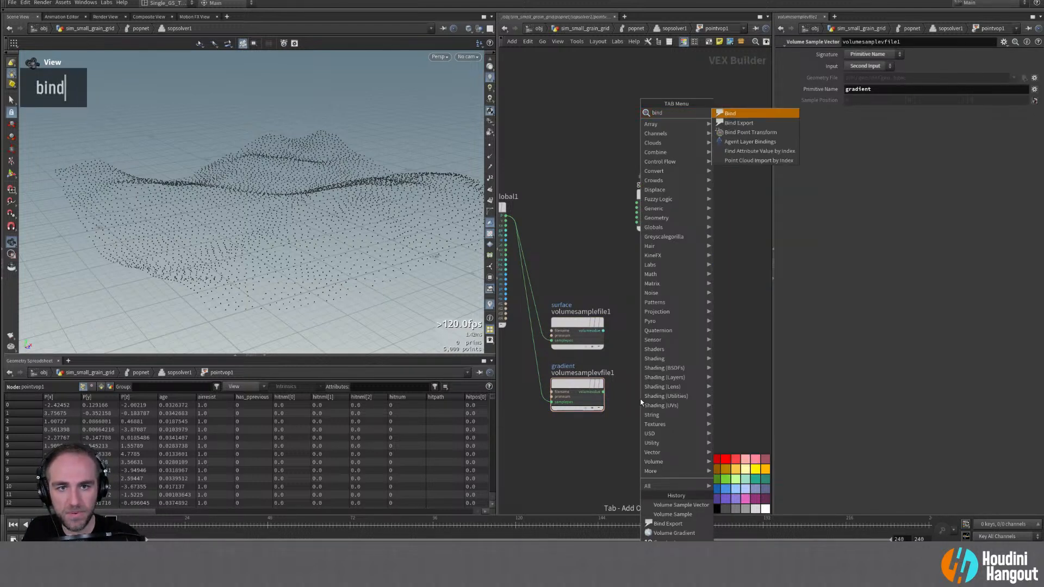
{"action": "key", "text": "Return"}
{"action": "left_click", "coordinate": [653, 321]}
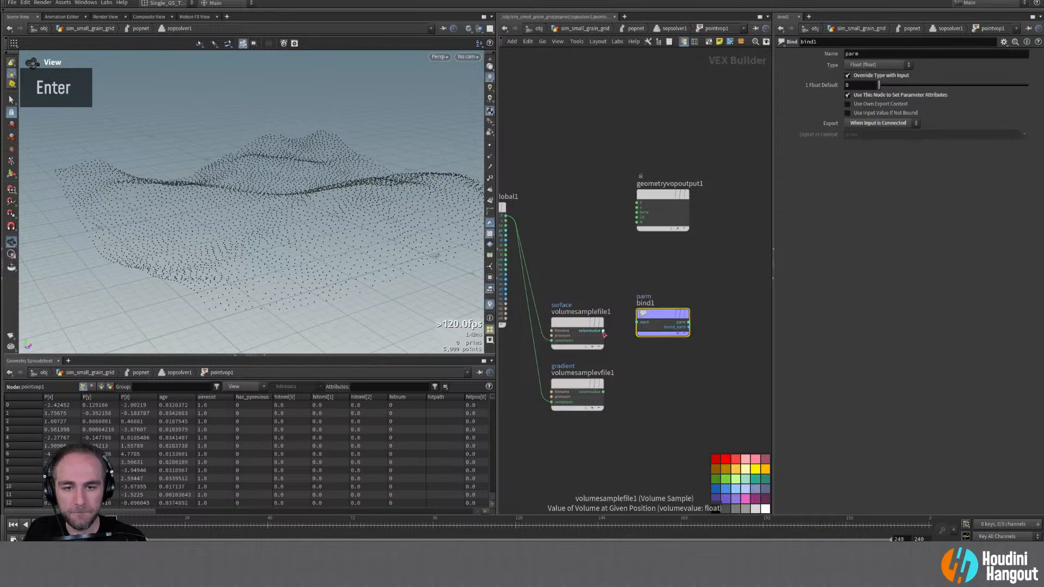
Step: Feed the surface sample's volume value into the Bind node and name its parameter dist
{"action": "double_click", "coordinate": [663, 319]}
{"action": "left_click_drag", "start_coordinate": [664, 318], "coordinate": [668, 328]}
{"action": "double_click", "coordinate": [872, 54]}
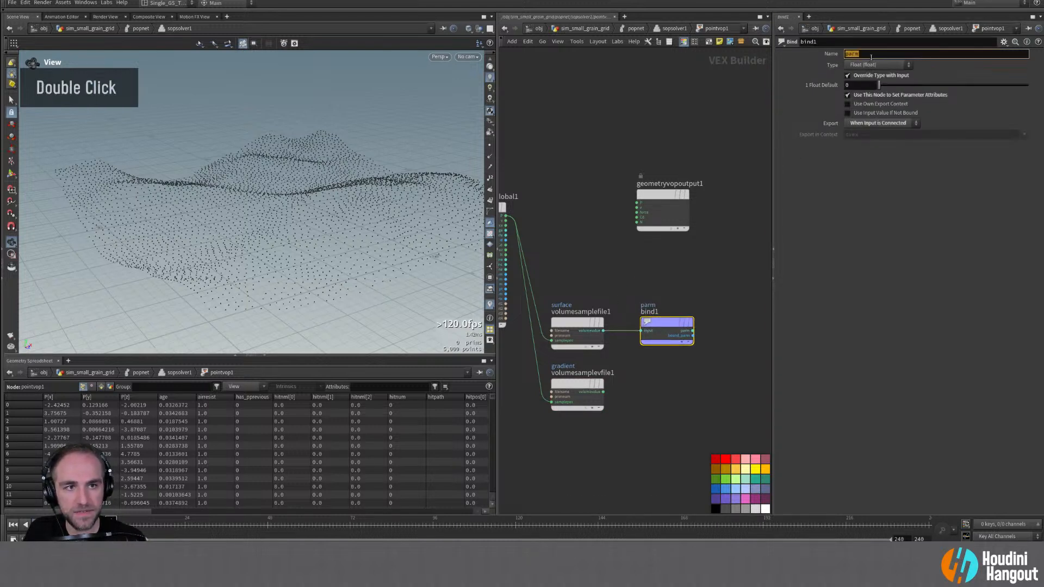
{"action": "type", "text": "dist"}
{"action": "key", "text": "Return"}
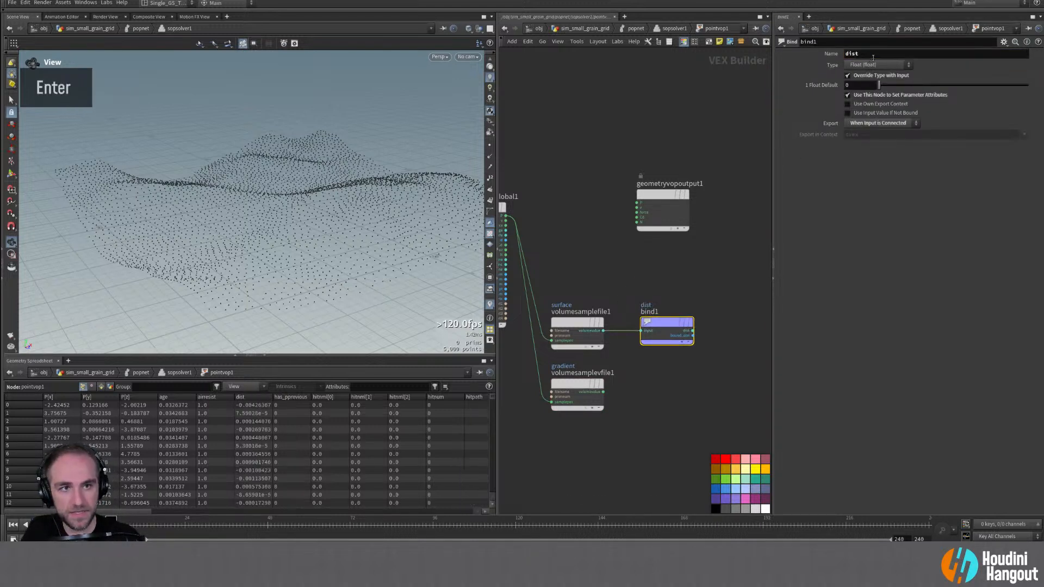
Step: Duplicate the Bind node for the gradient sample's volume value and name its parameter grad
{"action": "left_click_drag", "start_coordinate": [653, 327], "coordinate": [641, 392], "text": "alt"}
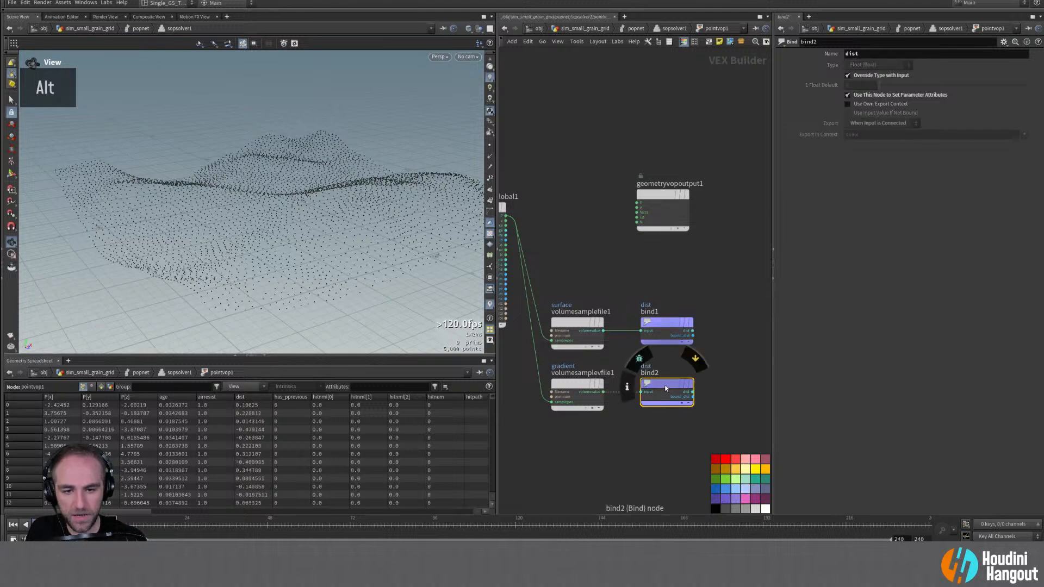
{"action": "double_click", "coordinate": [875, 55]}
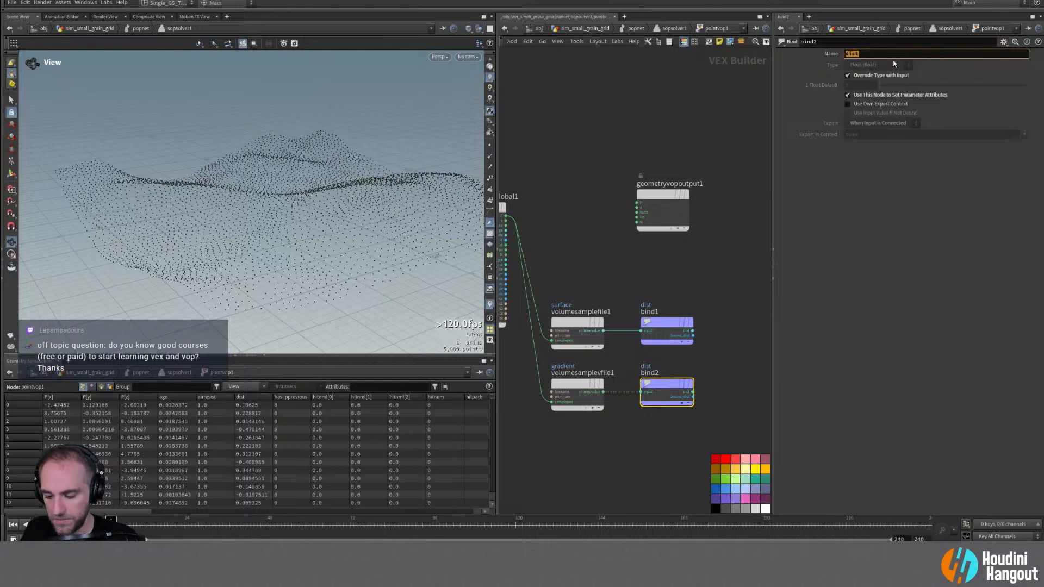
{"action": "type", "text": "grad"}
{"action": "key", "text": "Return"}
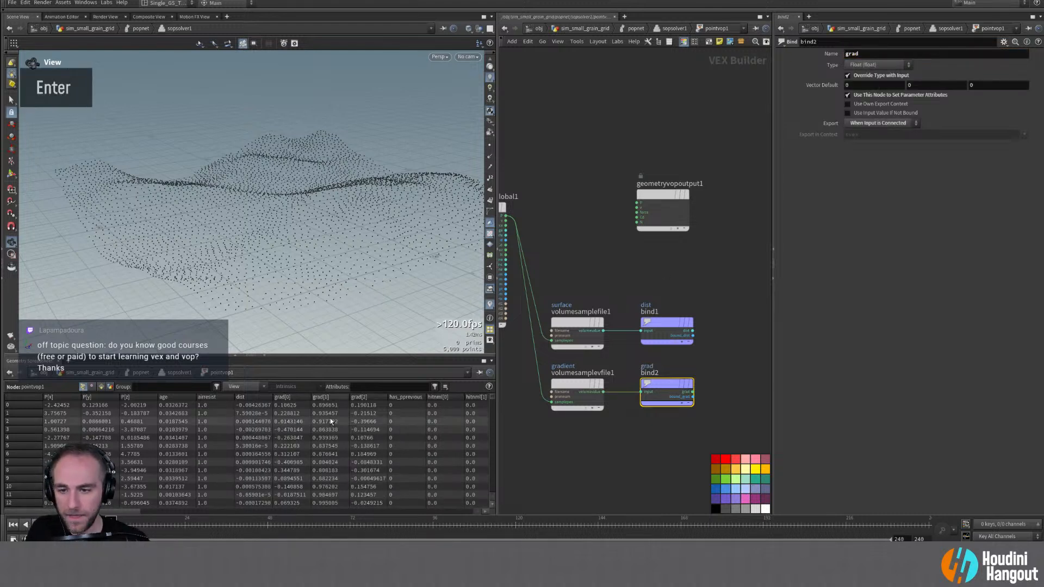
Step: Examine the dist and grad values in the spreadsheet while playing and scrubbing the simulation, ending at the first frame
{"action": "scroll", "coordinate": [276, 439], "scroll_direction": "down", "scroll_amount": 10}
{"action": "scroll", "coordinate": [268, 450], "scroll_direction": "down", "scroll_amount": 20}
{"action": "scroll", "coordinate": [267, 456], "scroll_direction": "up", "scroll_amount": 3}
{"action": "scroll", "coordinate": [267, 455], "scroll_direction": "up", "scroll_amount": 20}
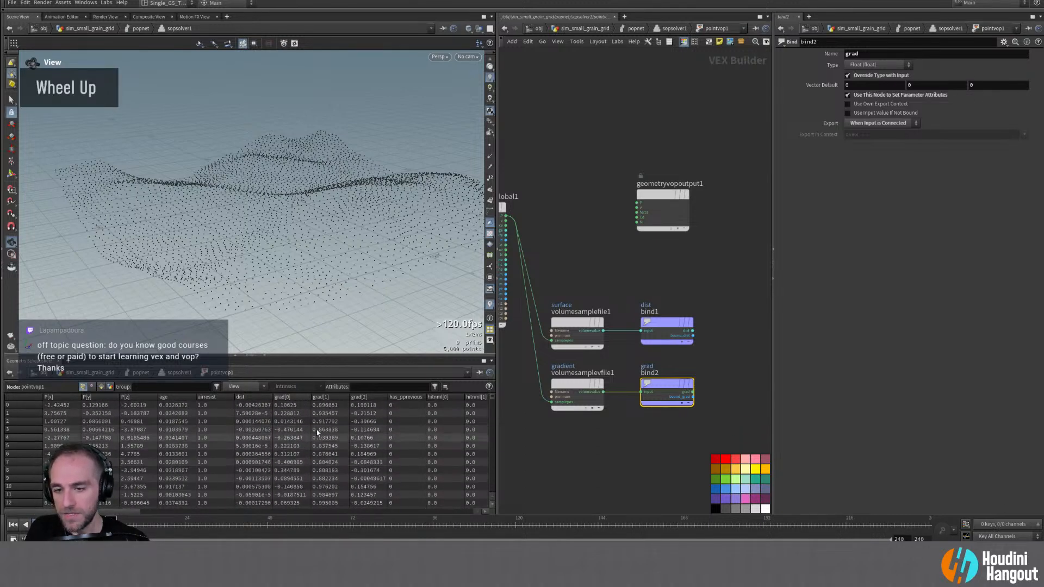
{"action": "key", "text": "Up"}
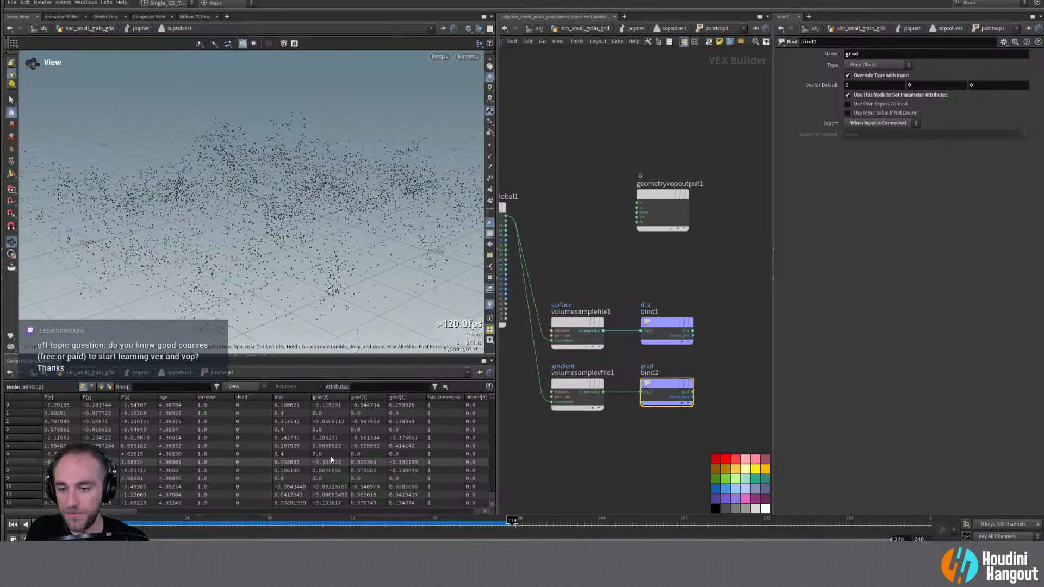
{"action": "left_click_drag", "start_coordinate": [283, 255], "coordinate": [340, 220]}
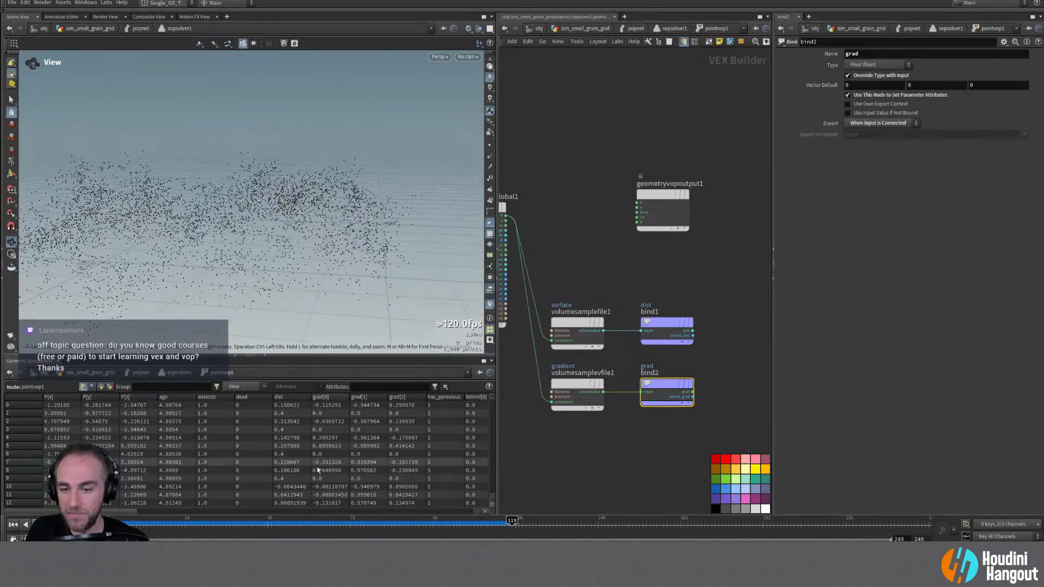
{"action": "left_click_drag", "start_coordinate": [255, 526], "coordinate": [399, 536]}
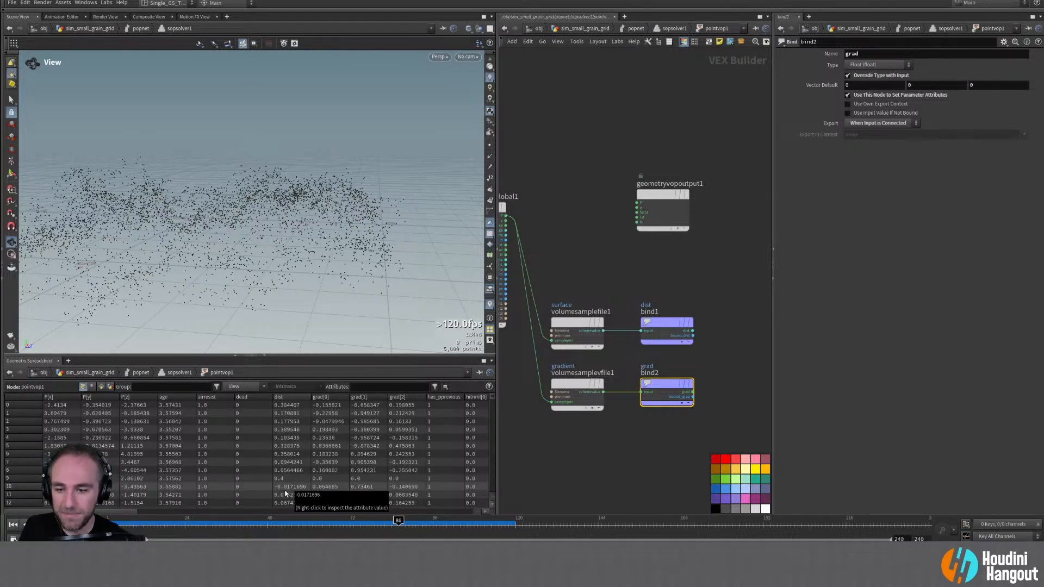
{"action": "left_click_drag", "start_coordinate": [389, 535], "coordinate": [111, 527]}
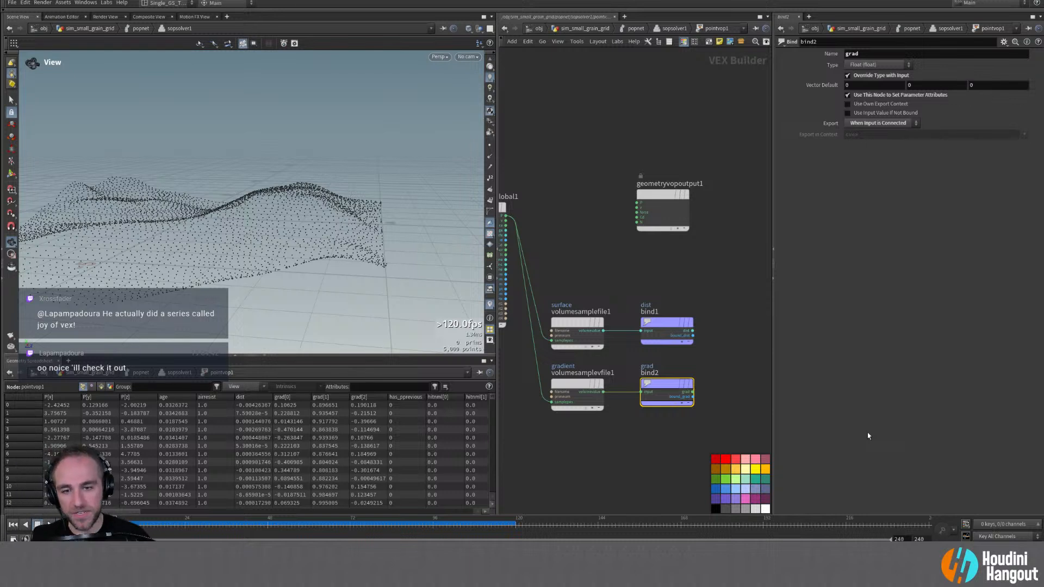
Step: Move the global parameters node down level with the volume sample nodes and reposition the geometry output node
{"action": "middle_click_drag", "start_coordinate": [495, 199], "coordinate": [575, 178]}
{"action": "left_click_drag", "start_coordinate": [555, 185], "coordinate": [543, 286]}
{"action": "middle_click_drag", "start_coordinate": [720, 243], "coordinate": [671, 214]}
{"action": "left_click_drag", "start_coordinate": [690, 150], "coordinate": [706, 155]}
{"action": "left_click_drag", "start_coordinate": [568, 206], "coordinate": [728, 362]}
{"action": "middle_click_drag", "start_coordinate": [585, 195], "coordinate": [601, 167]}
{"action": "right_click_drag", "start_coordinate": [601, 168], "coordinate": [596, 168]}
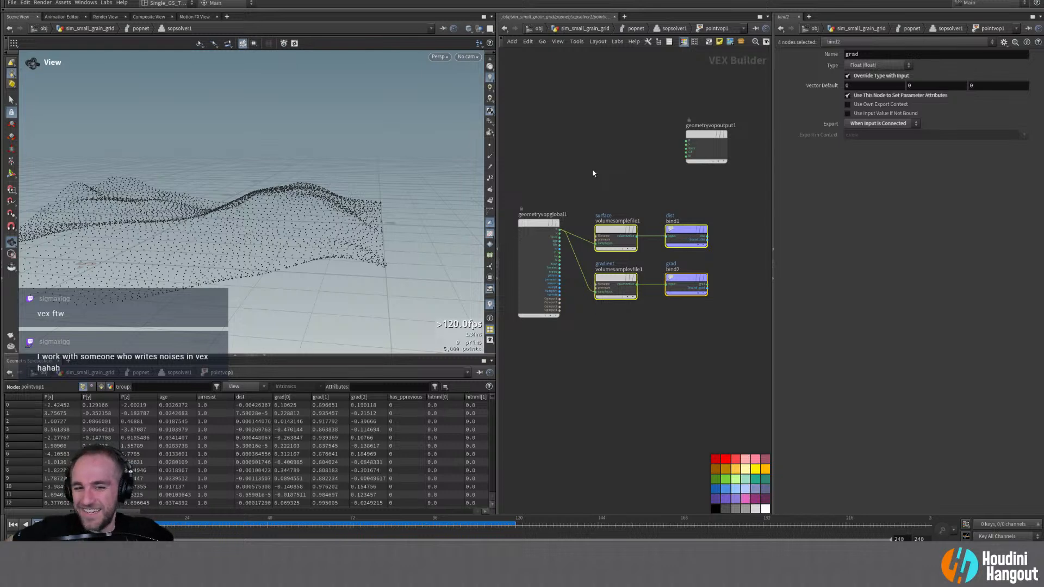
Step: Place a Curl Noise node below the sample nodes, examine its inputs, and delete it
{"action": "left_click", "coordinate": [572, 376]}
{"action": "key", "text": "Tab"}
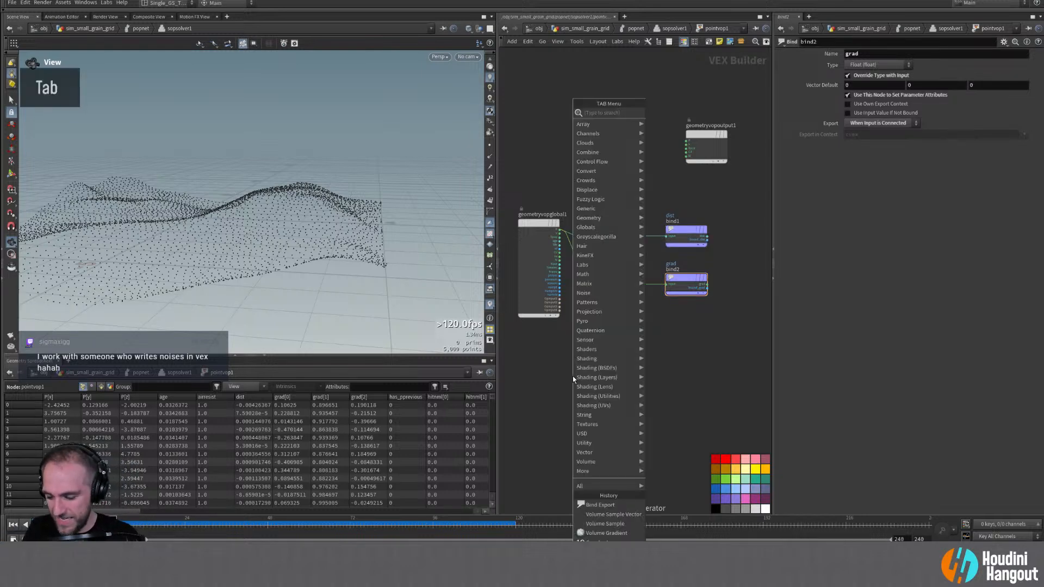
{"action": "type", "text": "cur"}
{"action": "key", "text": "Return"}
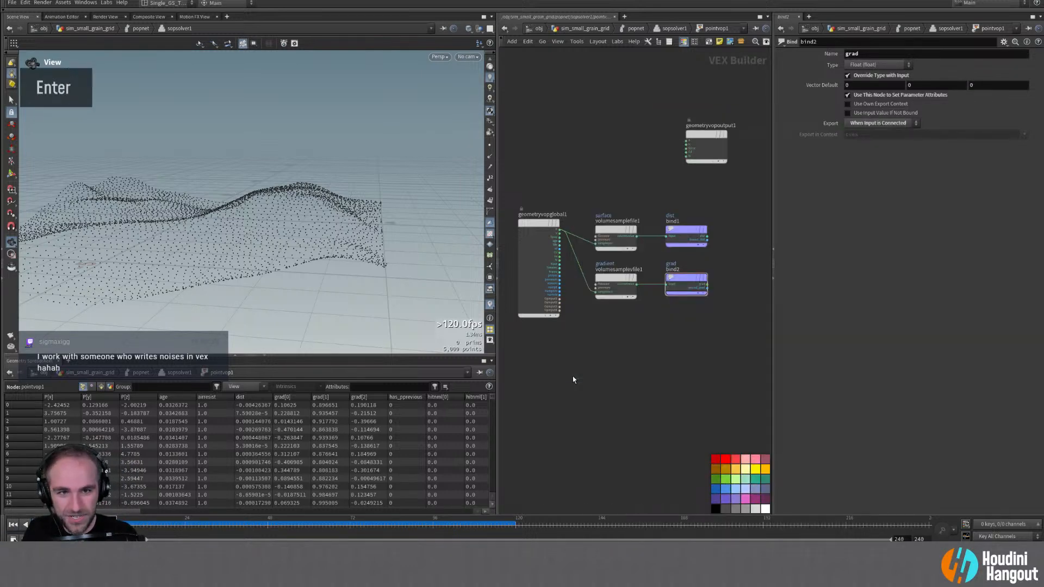
{"action": "left_click", "coordinate": [619, 354]}
{"action": "scroll", "coordinate": [602, 432], "scroll_direction": "up", "scroll_amount": 2}
{"action": "scroll", "coordinate": [602, 432], "scroll_direction": "up", "scroll_amount": 2}
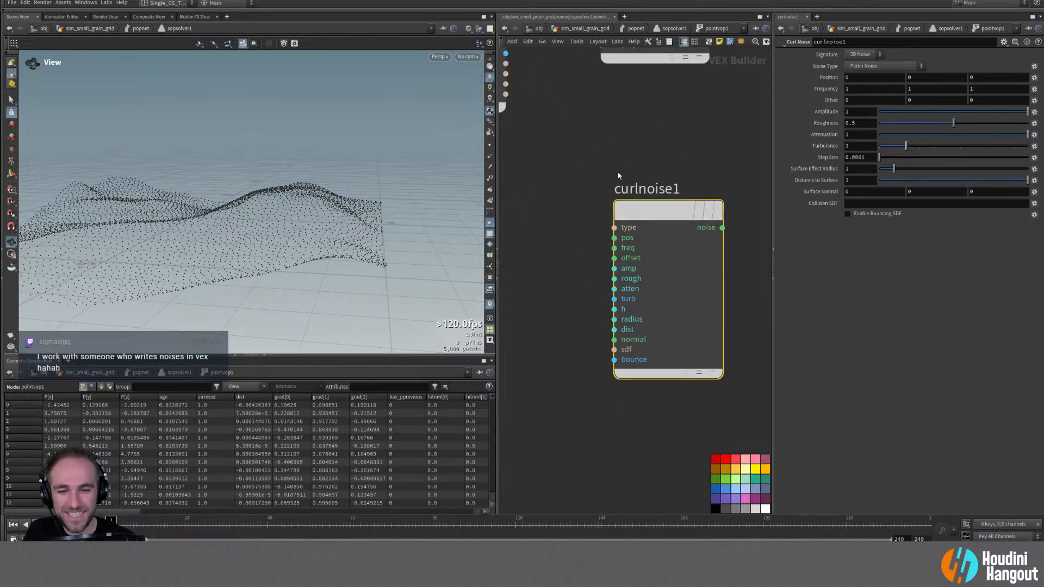
{"action": "key", "text": "Delete"}
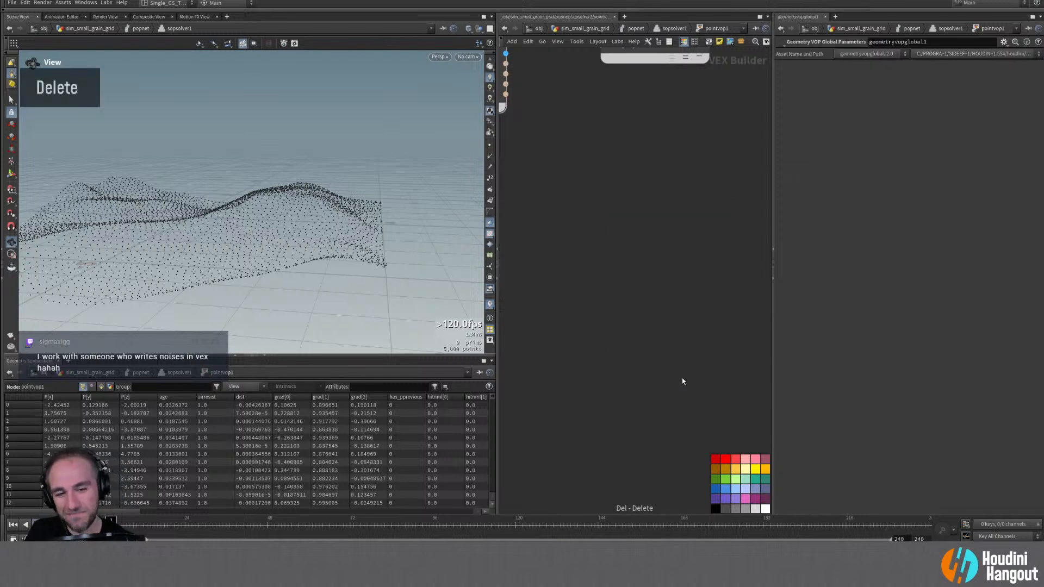
{"action": "middle_click_drag", "start_coordinate": [682, 377], "coordinate": [655, 254]}
{"action": "right_click_drag", "start_coordinate": [654, 254], "coordinate": [625, 293]}
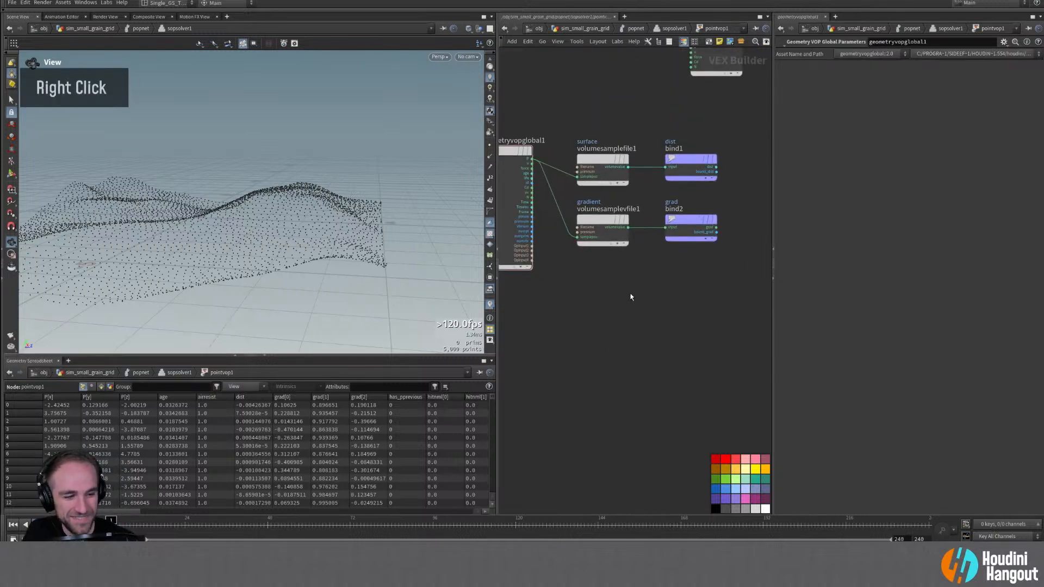
{"action": "middle_click_drag", "start_coordinate": [639, 278], "coordinate": [628, 295]}
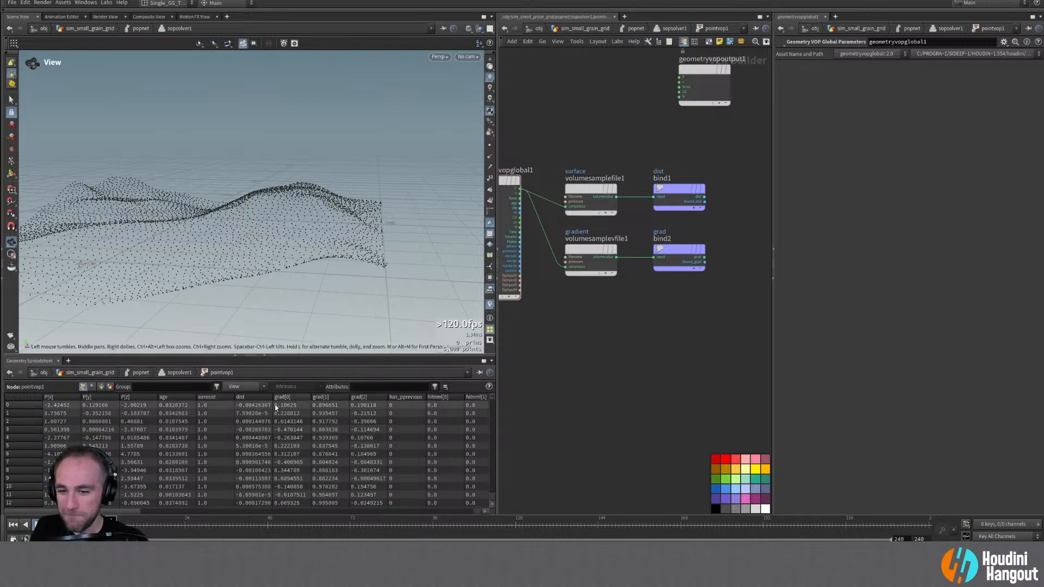
{"action": "middle_click_drag", "start_coordinate": [555, 142], "coordinate": [528, 166]}
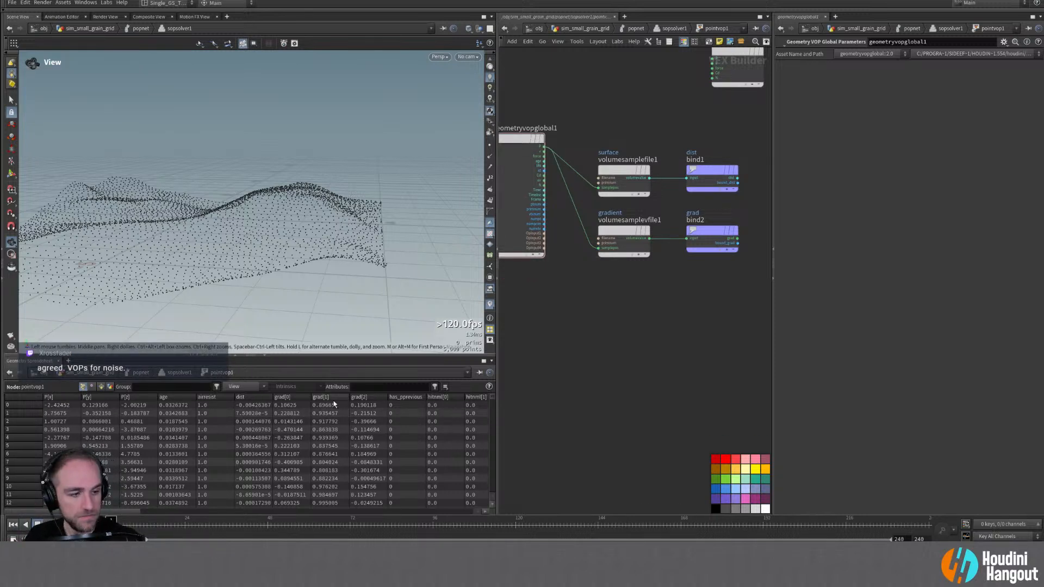
{"action": "middle_click_drag", "start_coordinate": [545, 485], "coordinate": [650, 345]}
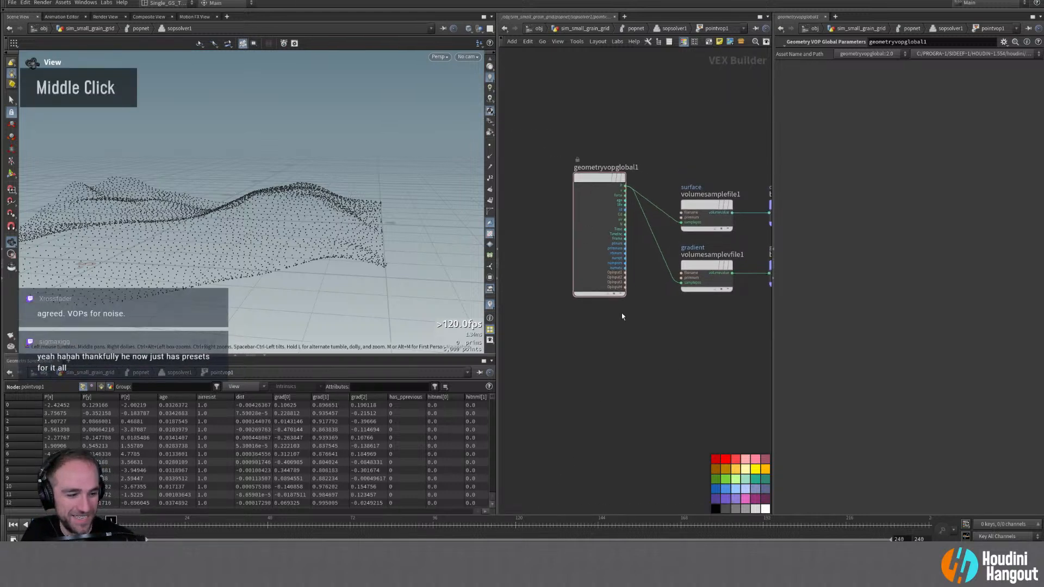
{"action": "middle_click_drag", "start_coordinate": [683, 382], "coordinate": [571, 369]}
{"action": "mouse_move", "coordinate": [619, 188]}
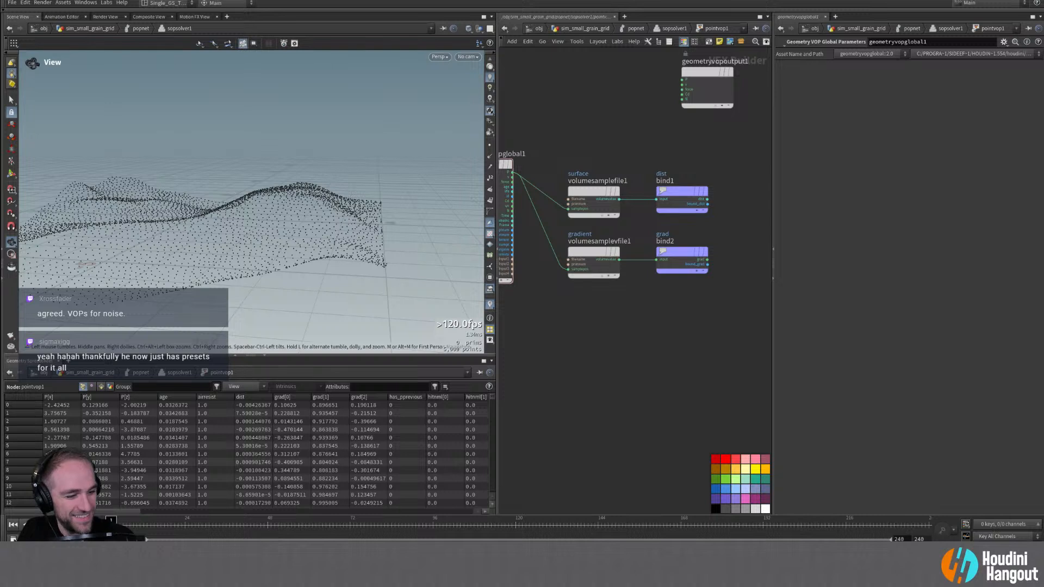
{"action": "middle_click_drag", "start_coordinate": [656, 458], "coordinate": [644, 462]}
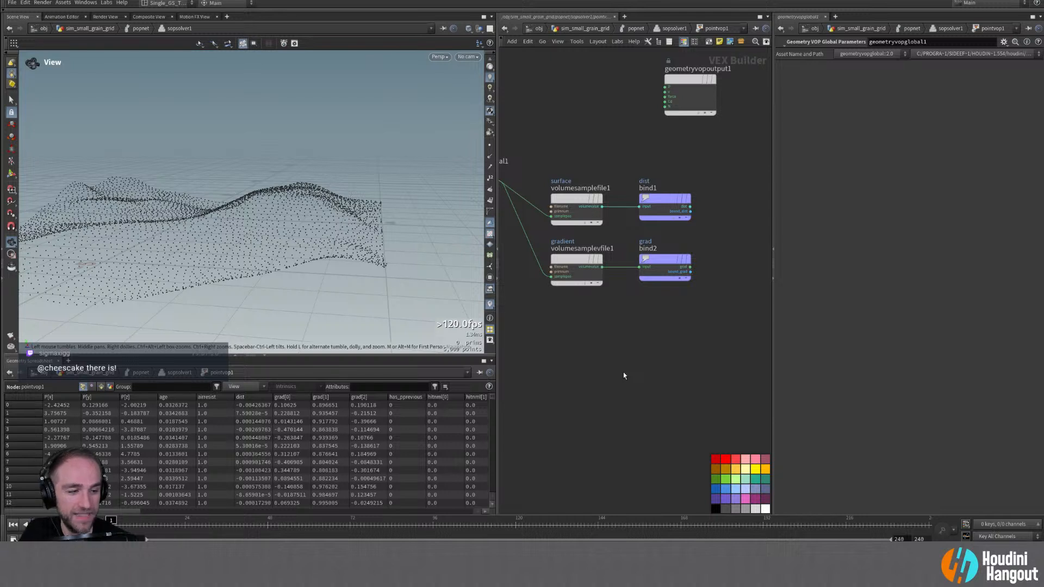
{"action": "middle_click_drag", "start_coordinate": [622, 368], "coordinate": [666, 350]}
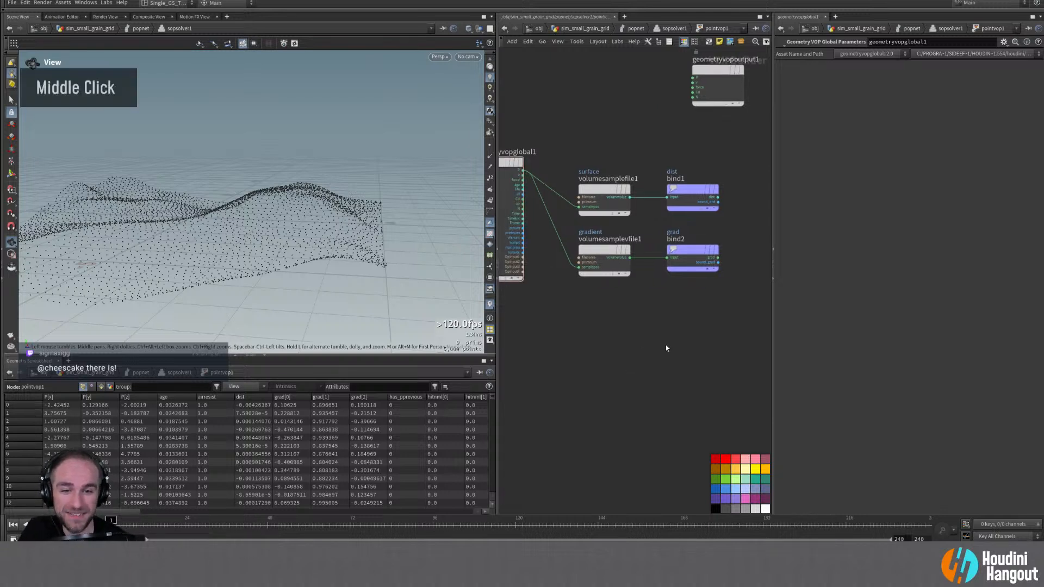
{"action": "right_click_drag", "start_coordinate": [666, 349], "coordinate": [636, 355]}
{"action": "middle_click", "coordinate": [541, 256]}
{"action": "left_click_drag", "start_coordinate": [542, 256], "coordinate": [536, 266]}
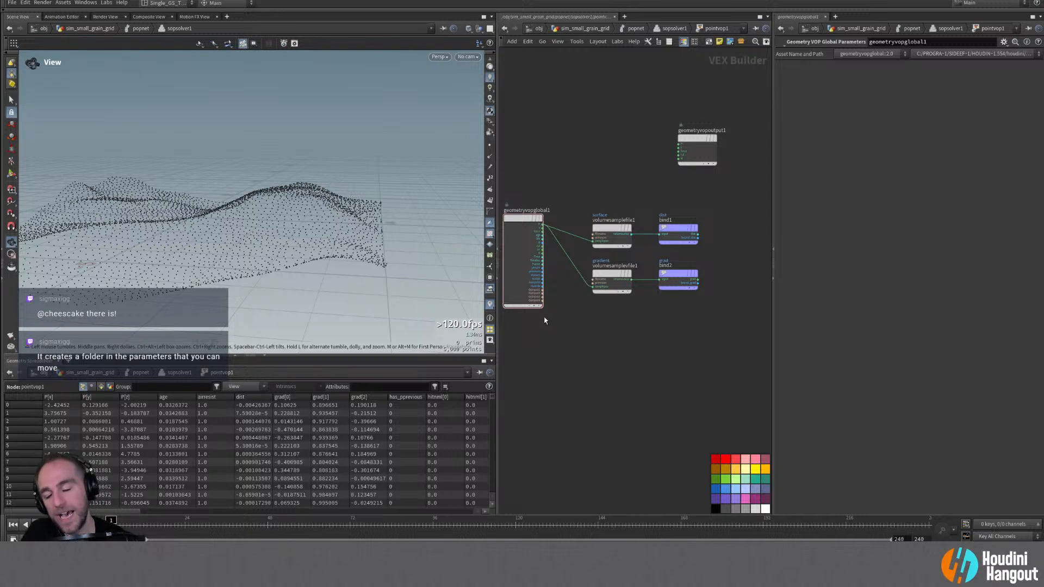
{"action": "left_click_drag", "start_coordinate": [521, 224], "coordinate": [530, 225]}
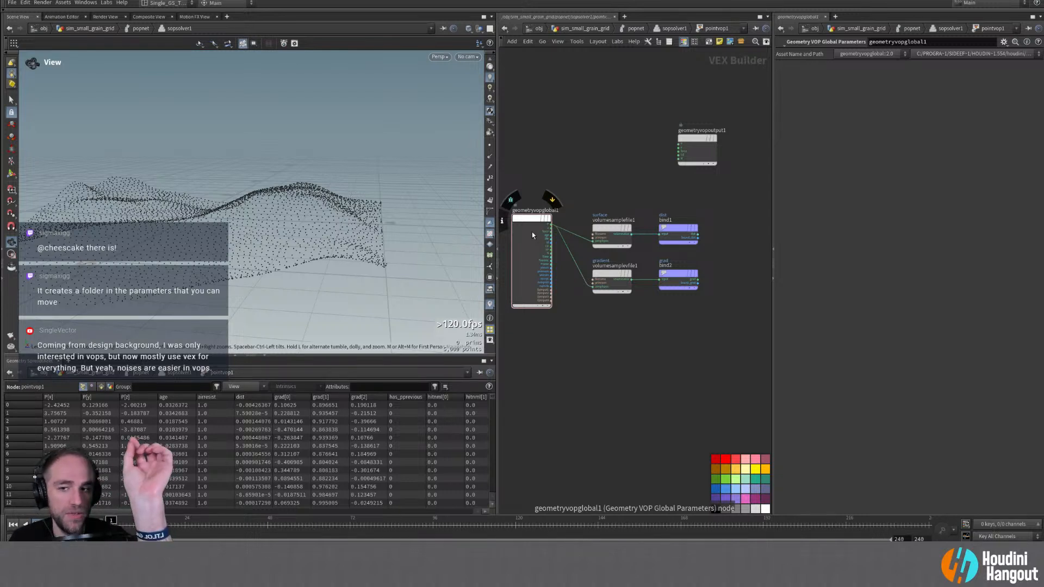
{"action": "left_click", "coordinate": [1003, 41]}
{"action": "left_click", "coordinate": [614, 176]}
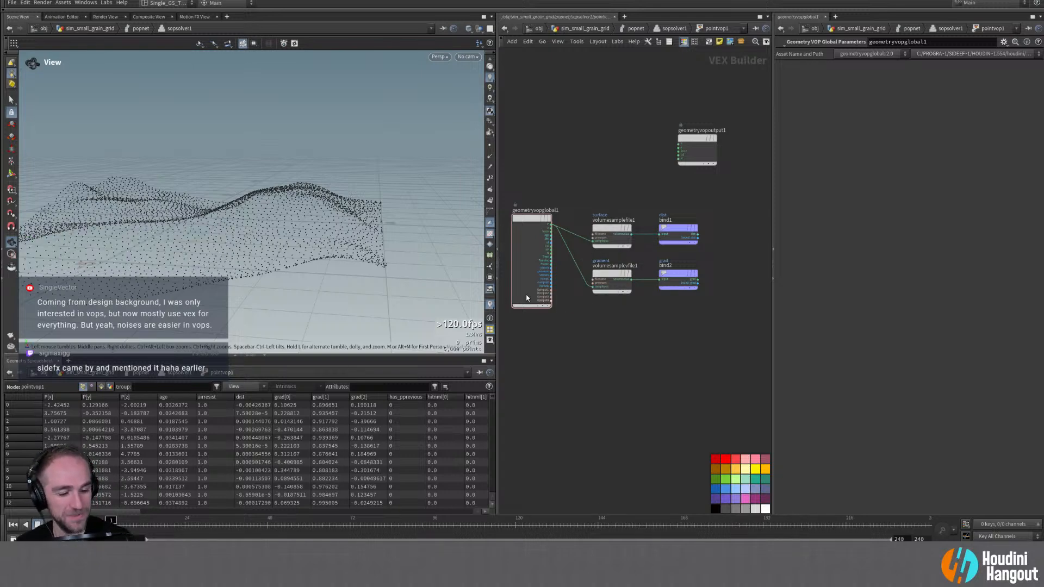
Step: Examine the wavy point surface in the viewport up close and from several angles
{"action": "right_click_drag", "start_coordinate": [249, 231], "coordinate": [317, 163], "text": "alt"}
{"action": "left_click_drag", "start_coordinate": [316, 163], "coordinate": [291, 194], "text": "alt"}
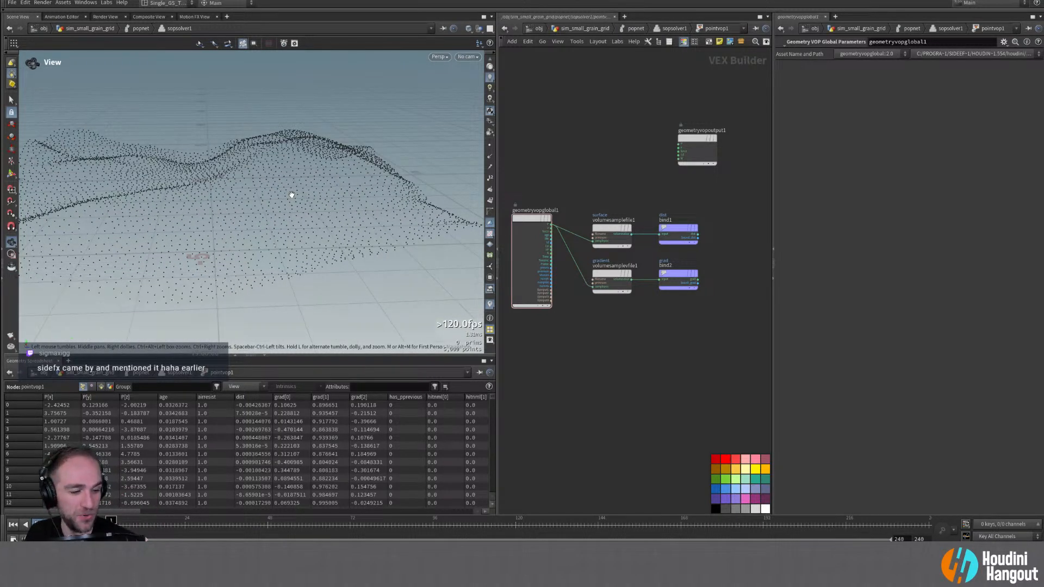
{"action": "right_click_drag", "start_coordinate": [268, 164], "coordinate": [244, 177], "text": "alt"}
{"action": "middle_click_drag", "start_coordinate": [244, 177], "coordinate": [268, 186], "text": "alt"}
{"action": "left_click_drag", "start_coordinate": [268, 186], "coordinate": [251, 205], "text": "alt"}
{"action": "right_click_drag", "start_coordinate": [251, 205], "coordinate": [289, 153], "text": "alt"}
{"action": "left_click_drag", "start_coordinate": [252, 194], "coordinate": [274, 182], "text": "alt"}
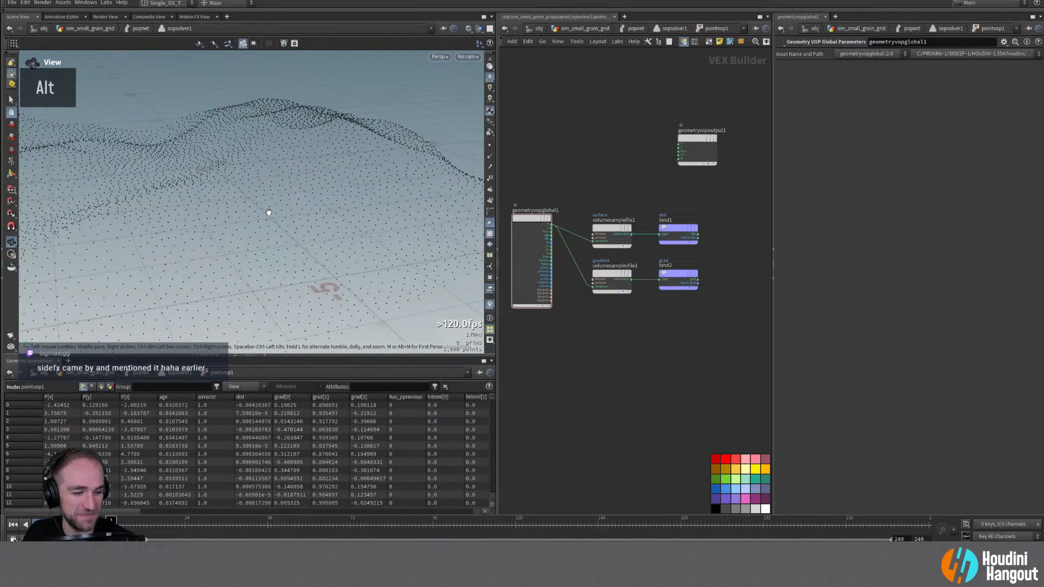
{"action": "mouse_move", "coordinate": [270, 214]}
{"action": "right_mouse_down", "text": "alt"}
{"action": "mouse_move", "coordinate": [279, 195]}
{"action": "mouse_move", "coordinate": [268, 196]}
{"action": "right_mouse_up", "text": "alt"}
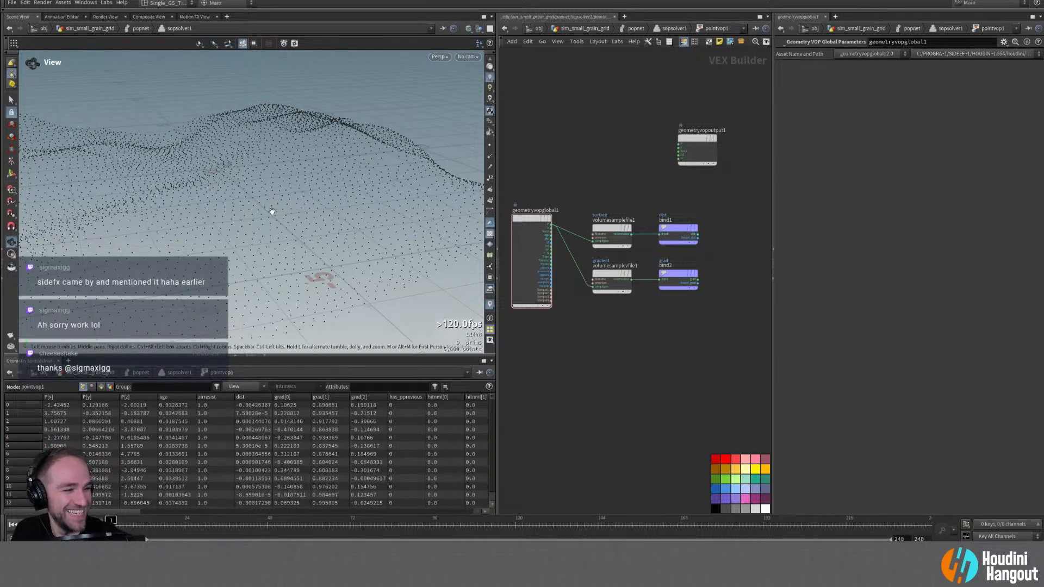
{"action": "right_click_drag", "start_coordinate": [249, 93], "coordinate": [255, 109], "text": "alt"}
{"action": "middle_click_drag", "start_coordinate": [256, 108], "coordinate": [268, 132], "text": "alt"}
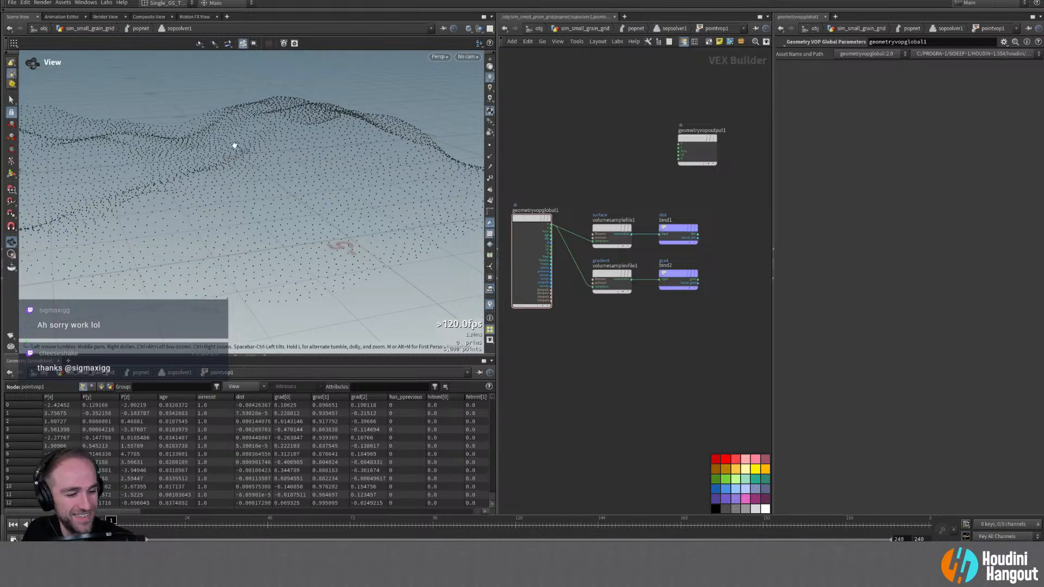
{"action": "right_click_drag", "start_coordinate": [253, 142], "coordinate": [190, 143], "text": "alt"}
{"action": "middle_click_drag", "start_coordinate": [190, 142], "coordinate": [182, 142], "text": "alt"}
{"action": "right_click_drag", "start_coordinate": [182, 143], "coordinate": [212, 154], "text": "alt"}
{"action": "middle_click_drag", "start_coordinate": [212, 154], "coordinate": [222, 147], "text": "alt"}
{"action": "left_click_drag", "start_coordinate": [222, 146], "coordinate": [224, 145], "text": "alt"}
{"action": "right_click_drag", "start_coordinate": [224, 144], "coordinate": [249, 141], "text": "alt"}
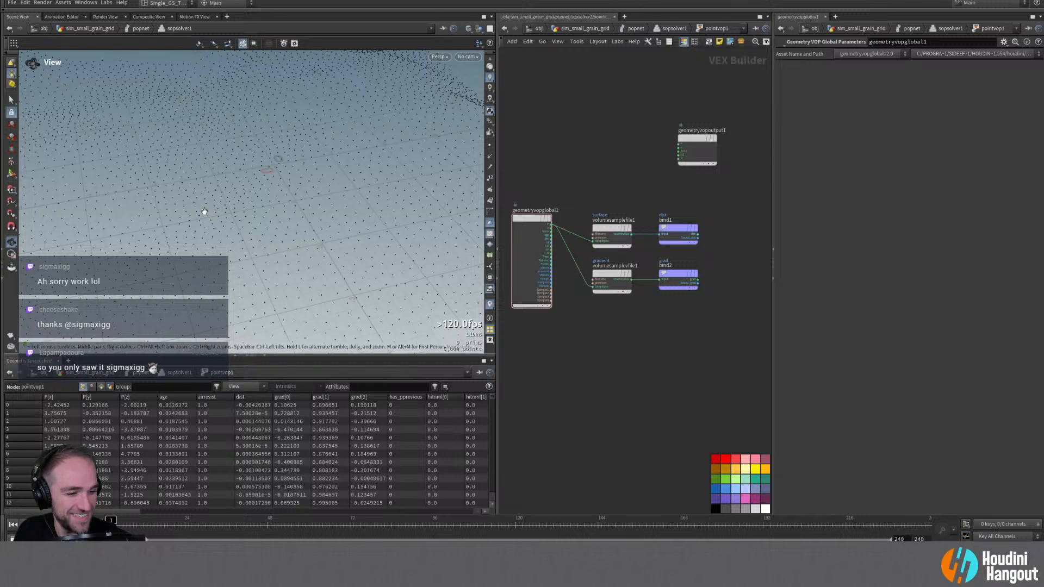
{"action": "right_click_drag", "start_coordinate": [202, 215], "coordinate": [275, 172], "text": "alt"}
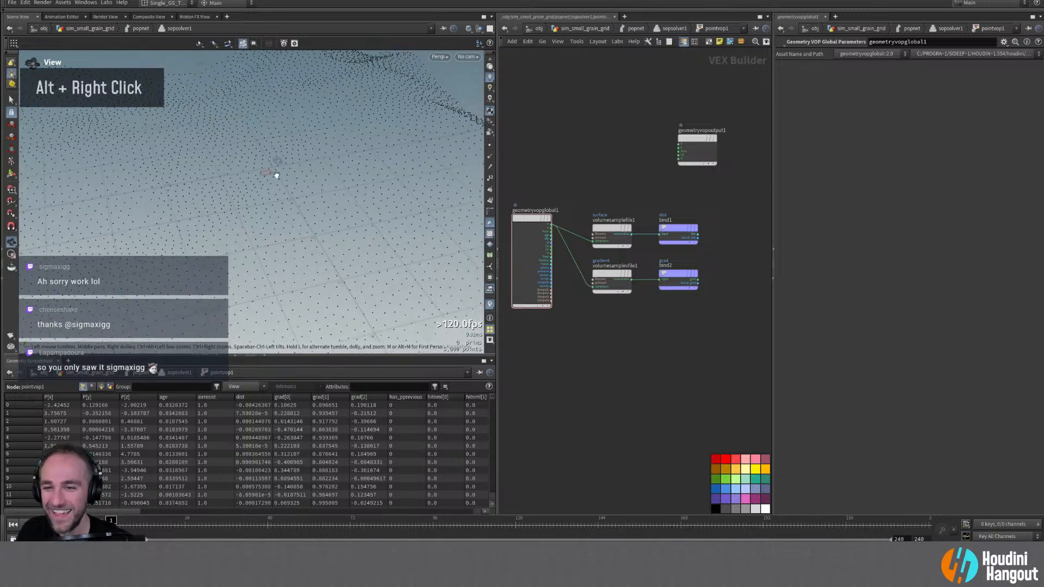
{"action": "left_click_drag", "start_coordinate": [529, 228], "coordinate": [526, 222]}
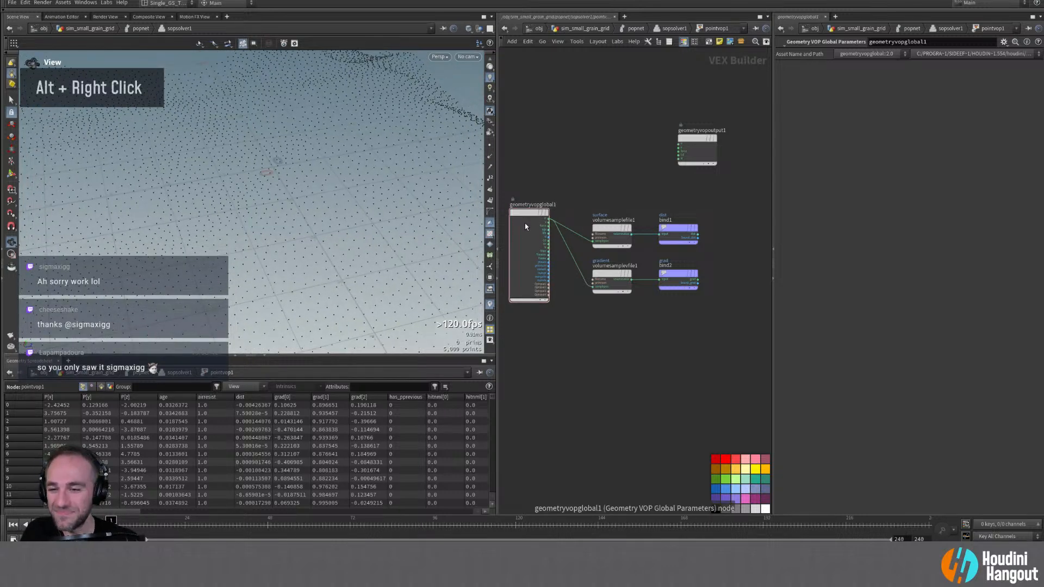
{"action": "left_click_drag", "start_coordinate": [286, 223], "coordinate": [248, 173], "text": "alt"}
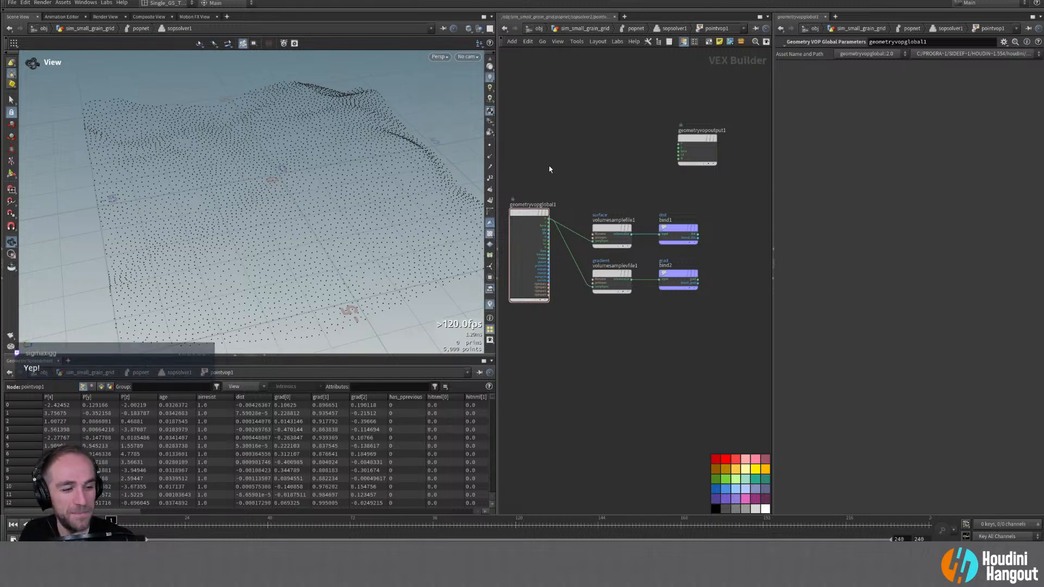
Step: Reposition the global parameters node and move the geometry output node farther away from the Bind nodes
{"action": "mouse_move", "coordinate": [525, 213]}
{"action": "left_mouse_down"}
{"action": "mouse_move", "coordinate": [528, 244]}
{"action": "mouse_move", "coordinate": [532, 228]}
{"action": "left_mouse_up"}
{"action": "middle_click_drag", "start_coordinate": [582, 189], "coordinate": [582, 210], "text": "alt"}
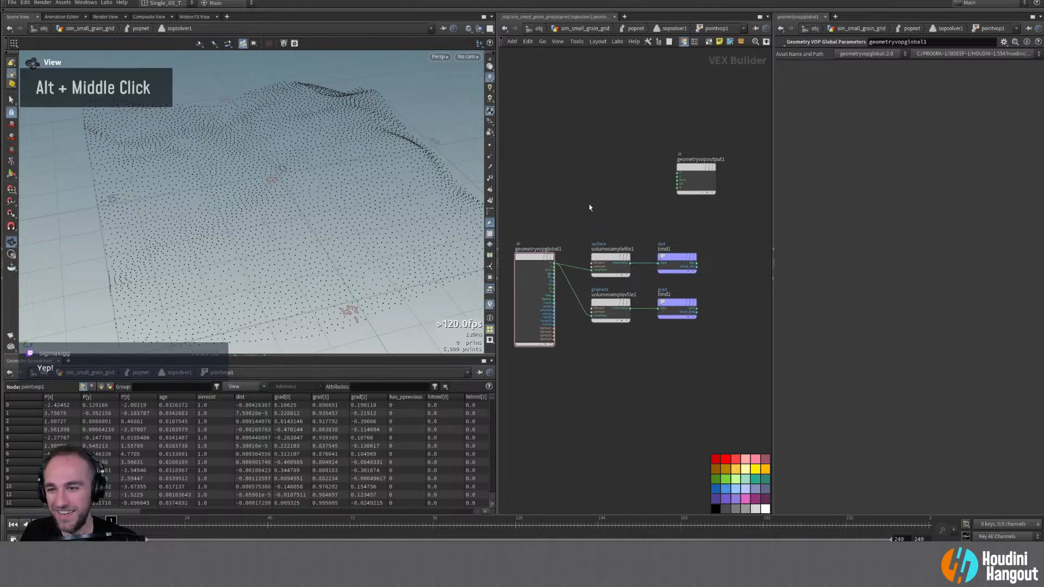
{"action": "middle_click_drag", "start_coordinate": [653, 174], "coordinate": [672, 211]}
{"action": "right_click_drag", "start_coordinate": [670, 207], "coordinate": [652, 242]}
{"action": "left_click_drag", "start_coordinate": [717, 197], "coordinate": [740, 166]}
{"action": "middle_click_drag", "start_coordinate": [713, 181], "coordinate": [661, 175]}
{"action": "left_click_drag", "start_coordinate": [689, 160], "coordinate": [720, 182]}
{"action": "middle_click_drag", "start_coordinate": [614, 208], "coordinate": [663, 181]}
{"action": "right_click_drag", "start_coordinate": [664, 182], "coordinate": [633, 204]}
Step: Inspect the overall shape of the whole point grid from raised viewpoints
{"action": "left_click_drag", "start_coordinate": [275, 214], "coordinate": [272, 180], "text": "alt"}
{"action": "right_click_drag", "start_coordinate": [278, 186], "coordinate": [260, 200], "text": "alt"}
{"action": "left_click_drag", "start_coordinate": [270, 214], "coordinate": [263, 179], "text": "alt"}
{"action": "middle_click_drag", "start_coordinate": [263, 180], "coordinate": [286, 209], "text": "alt"}
{"action": "mouse_move", "coordinate": [271, 223]}
{"action": "left_mouse_down", "text": "alt"}
{"action": "mouse_move", "coordinate": [238, 198]}
{"action": "mouse_move", "coordinate": [259, 229]}
{"action": "left_mouse_up", "text": "alt"}
{"action": "right_click_drag", "start_coordinate": [258, 228], "coordinate": [243, 161], "text": "alt"}
{"action": "left_click_drag", "start_coordinate": [242, 161], "coordinate": [241, 170], "text": "alt"}
{"action": "right_click_drag", "start_coordinate": [241, 170], "coordinate": [217, 186], "text": "alt"}
{"action": "left_click_drag", "start_coordinate": [217, 186], "coordinate": [244, 191], "text": "alt"}
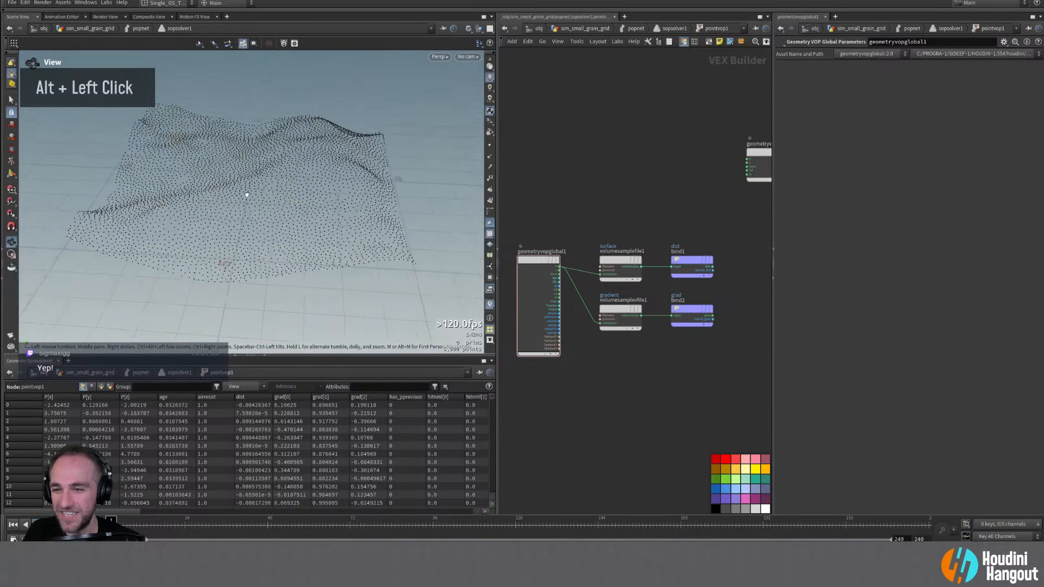
{"action": "right_click_drag", "start_coordinate": [245, 191], "coordinate": [257, 166], "text": "alt"}
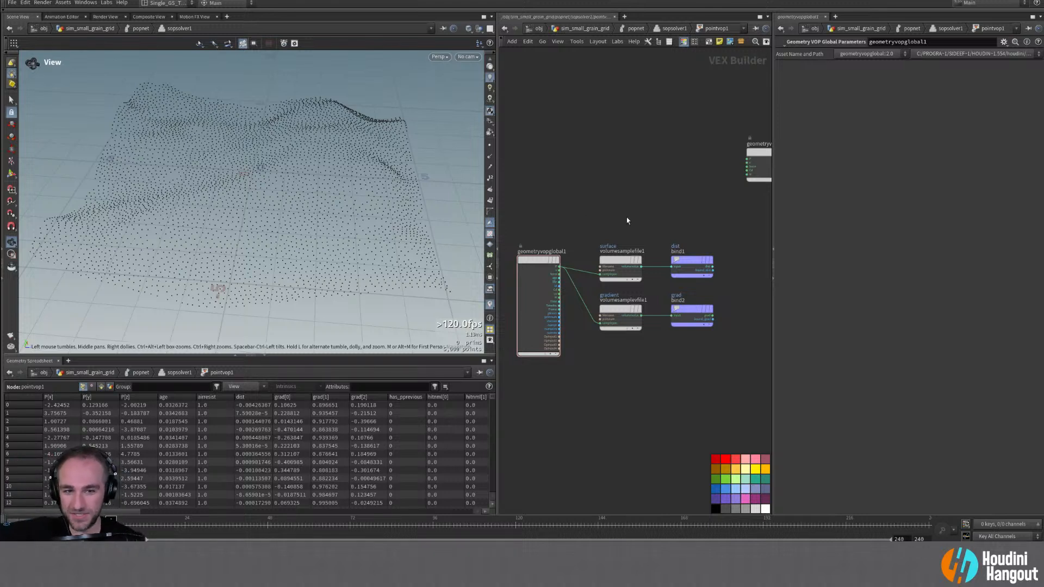
Step: Rearrange the network so the gradient sample sits above the surface sample and the dist Bind sits below the grad Bind
{"action": "middle_click_drag", "start_coordinate": [625, 255], "coordinate": [599, 271]}
{"action": "left_click_drag", "start_coordinate": [510, 276], "coordinate": [509, 215]}
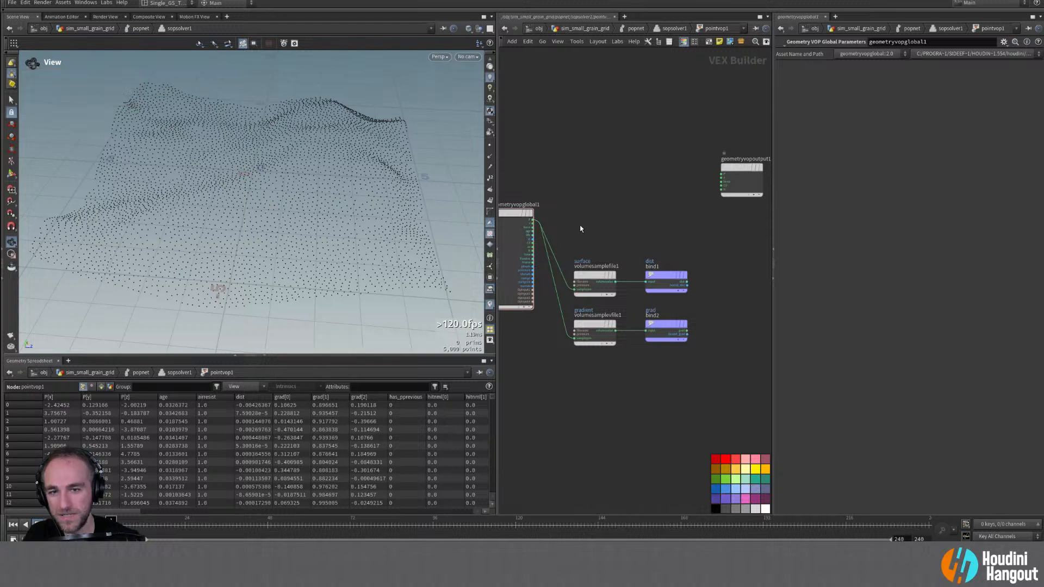
{"action": "left_click_drag", "start_coordinate": [592, 326], "coordinate": [623, 329]}
{"action": "left_click_drag", "start_coordinate": [592, 276], "coordinate": [584, 325]}
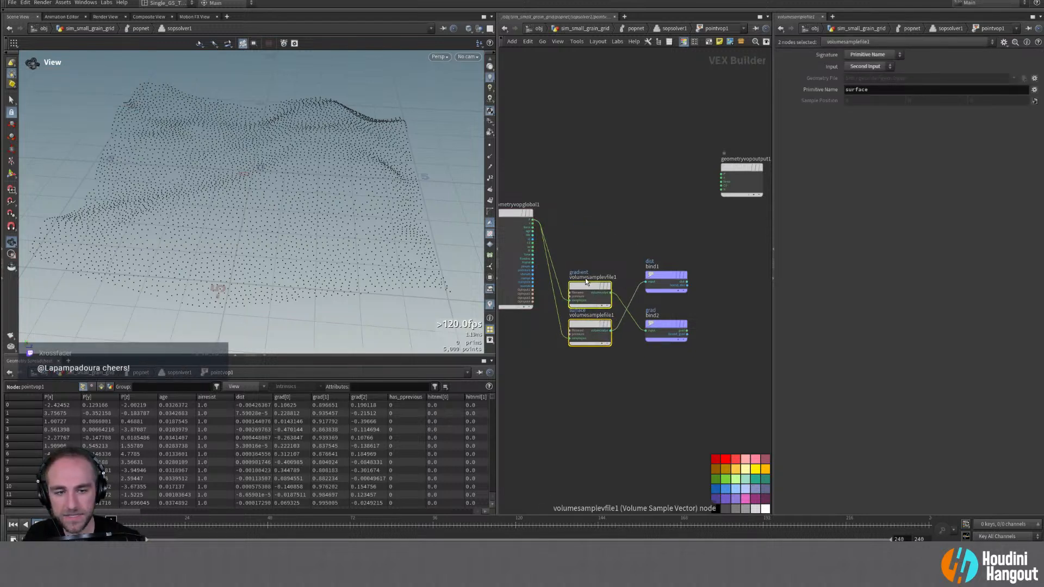
{"action": "left_click_drag", "start_coordinate": [585, 282], "coordinate": [583, 275]}
{"action": "left_click_drag", "start_coordinate": [650, 275], "coordinate": [659, 380]}
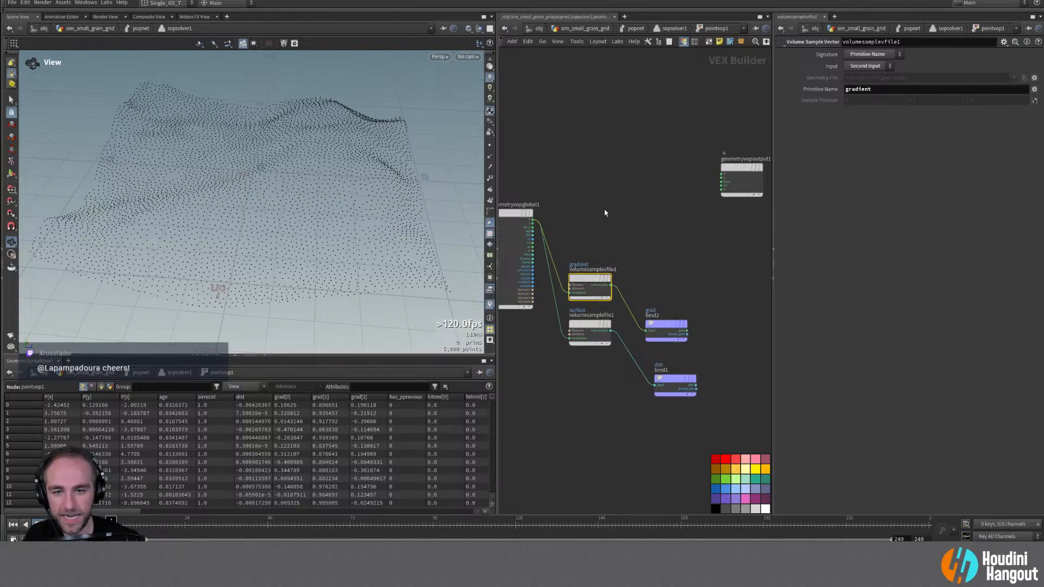
Step: Place an Add node before the geometry output and feed it global P and the gradient sample's volume value
{"action": "key", "text": "Tab"}
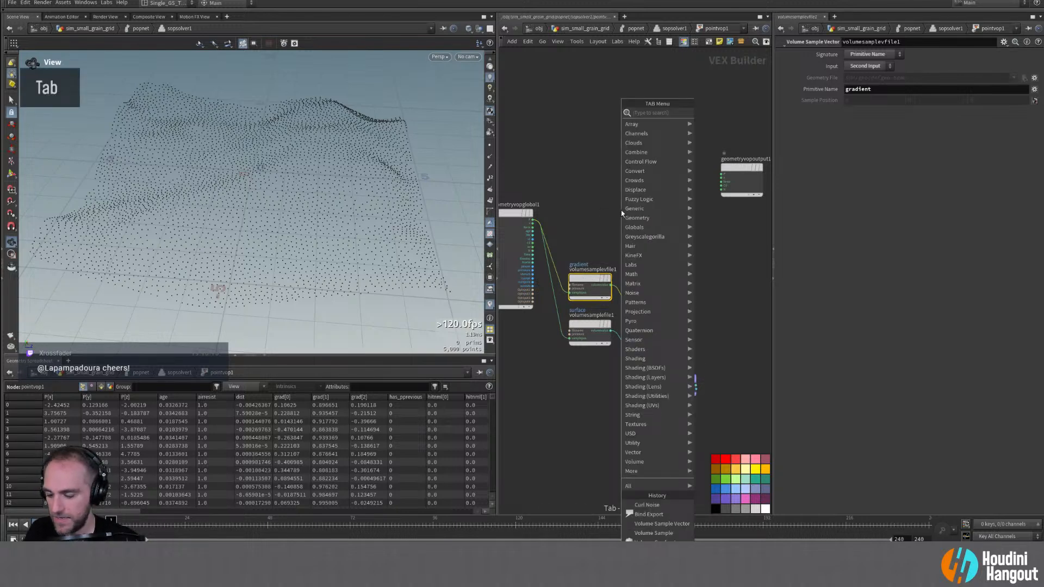
{"action": "type", "text": "se"}
{"action": "key", "text": "Return"}
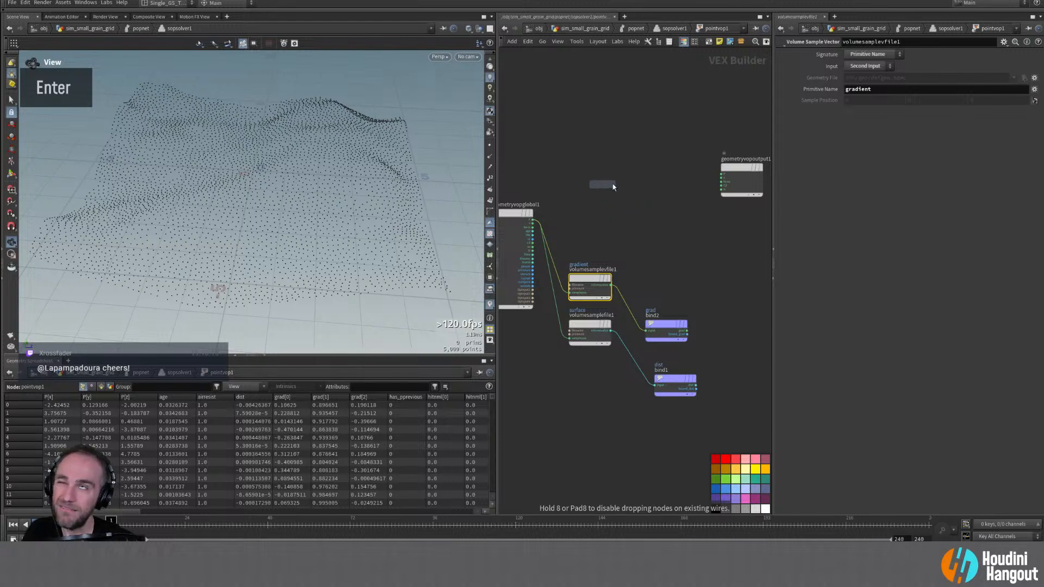
{"action": "left_click", "coordinate": [662, 185]}
{"action": "left_click_drag", "start_coordinate": [531, 223], "coordinate": [652, 207]}
{"action": "left_click_drag", "start_coordinate": [611, 286], "coordinate": [587, 282]}
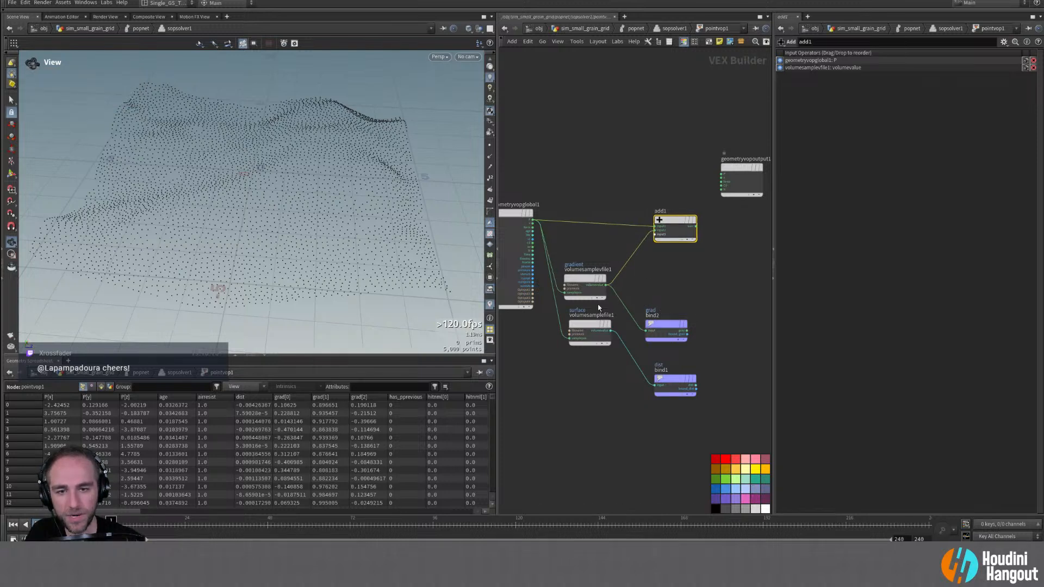
{"action": "key", "text": "Escape"}
{"action": "left_click_drag", "start_coordinate": [592, 326], "coordinate": [587, 326]}
Step: Insert a Normalize node between the gradient sample and the Add node, and feed the grad Bind from its output
{"action": "key", "text": "Tab"}
{"action": "type", "text": "normal"}
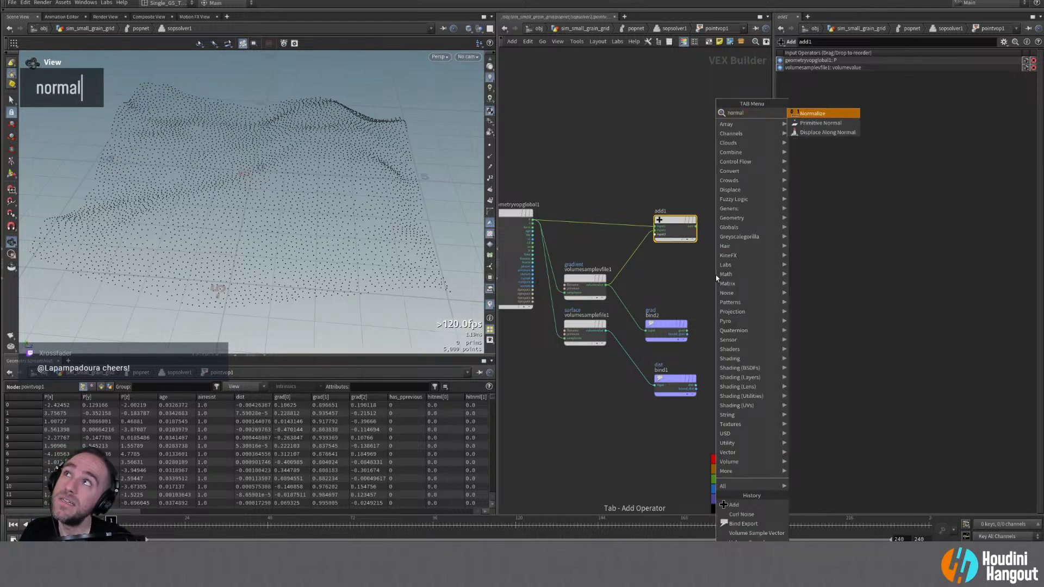
{"action": "key", "text": "Return"}
{"action": "left_click", "coordinate": [628, 261]}
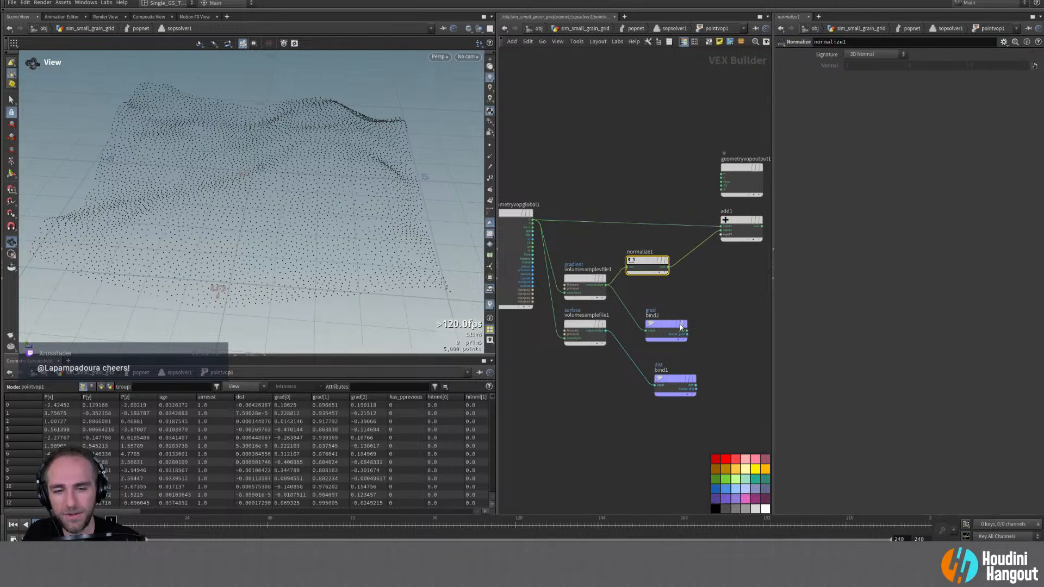
{"action": "left_click_drag", "start_coordinate": [667, 324], "coordinate": [672, 274]}
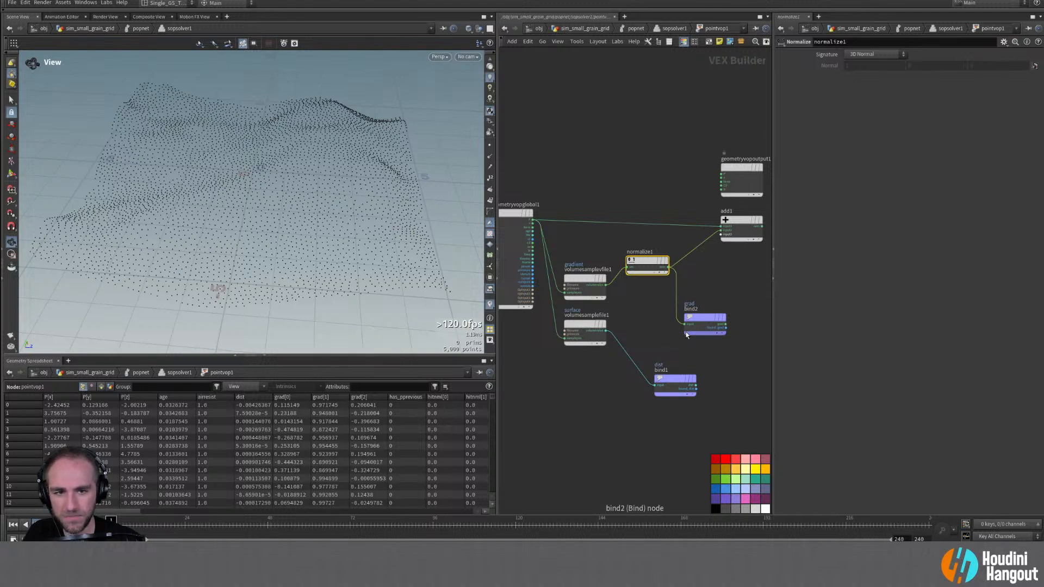
Step: Create a scene-level Marker visualizer for the grad attribute with the Vector style
{"action": "right_click", "coordinate": [490, 305]}
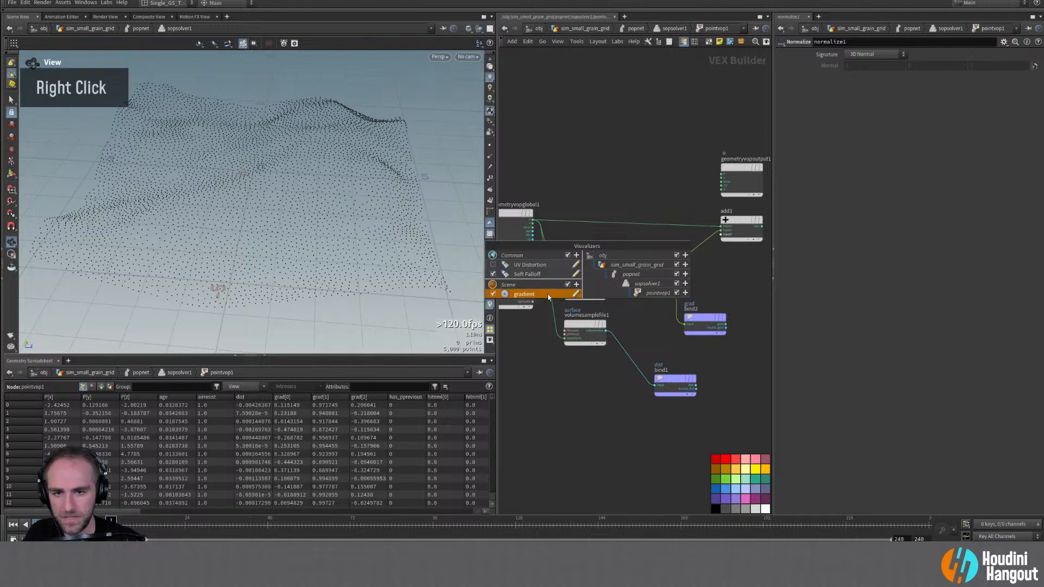
{"action": "left_click", "coordinate": [576, 294]}
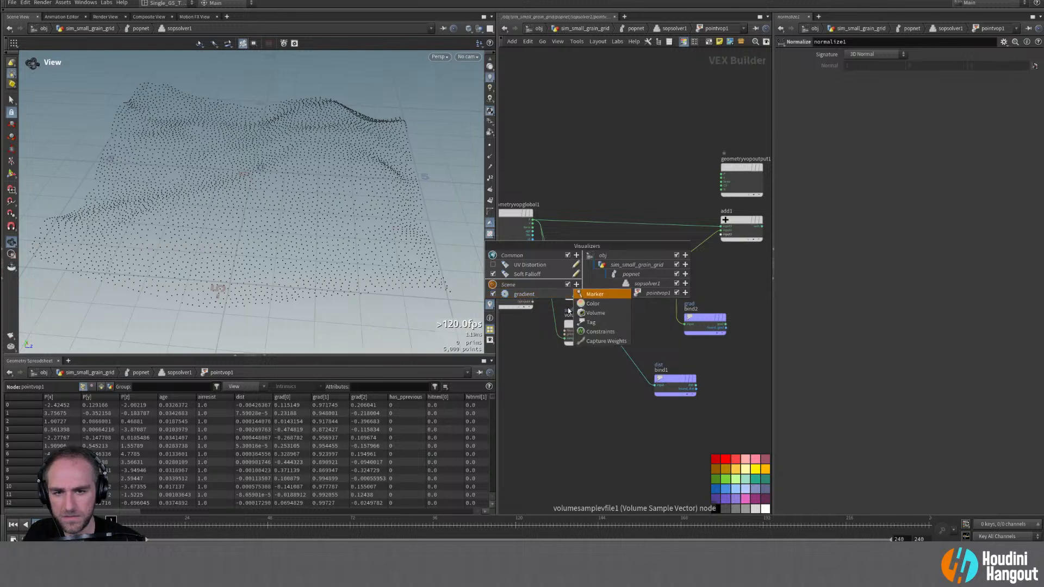
{"action": "left_click", "coordinate": [575, 325]}
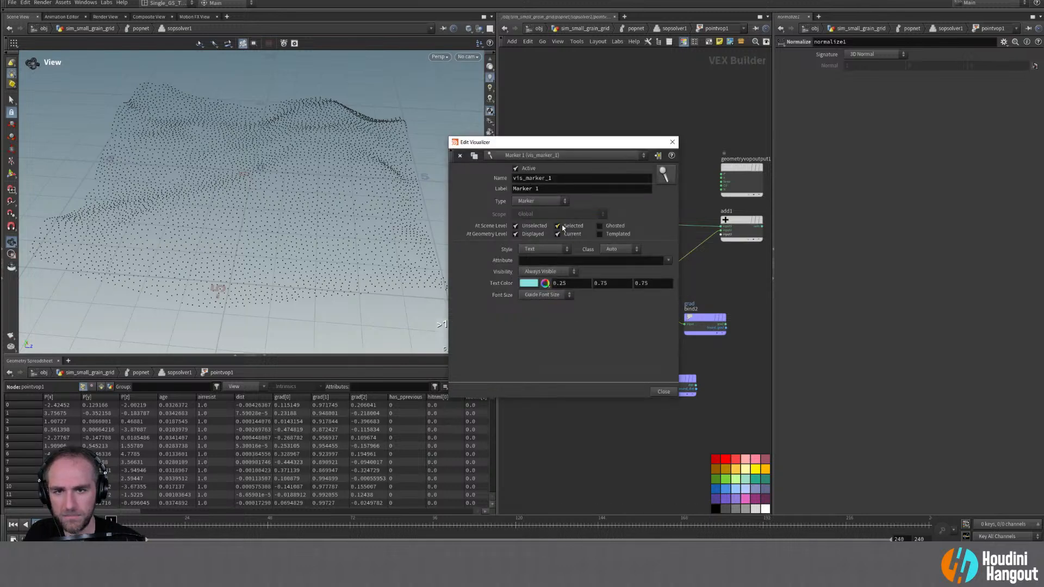
{"action": "type", "text": "grad"}
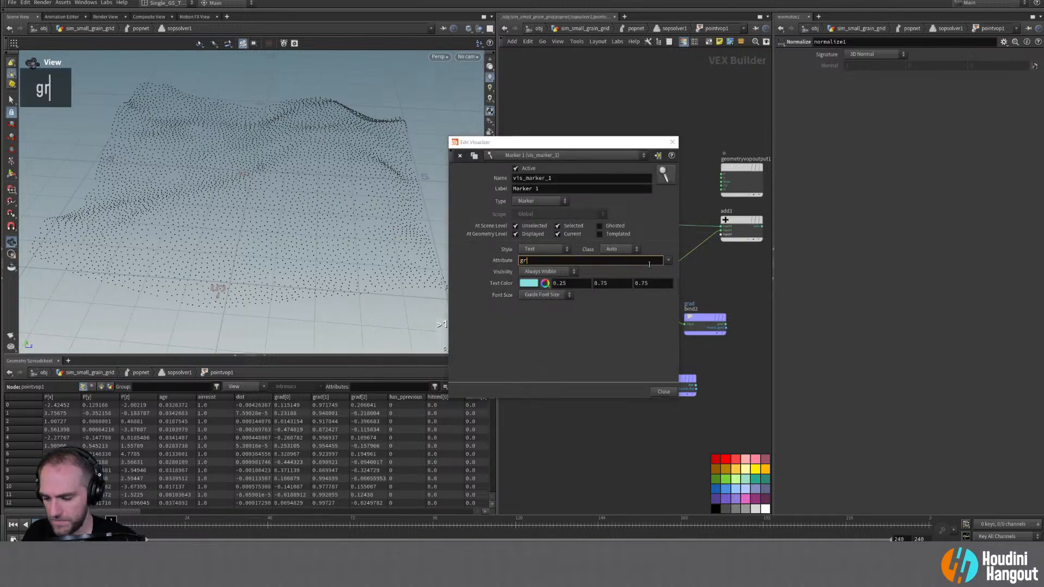
{"action": "key", "text": "Return"}
{"action": "left_click", "coordinate": [538, 248]}
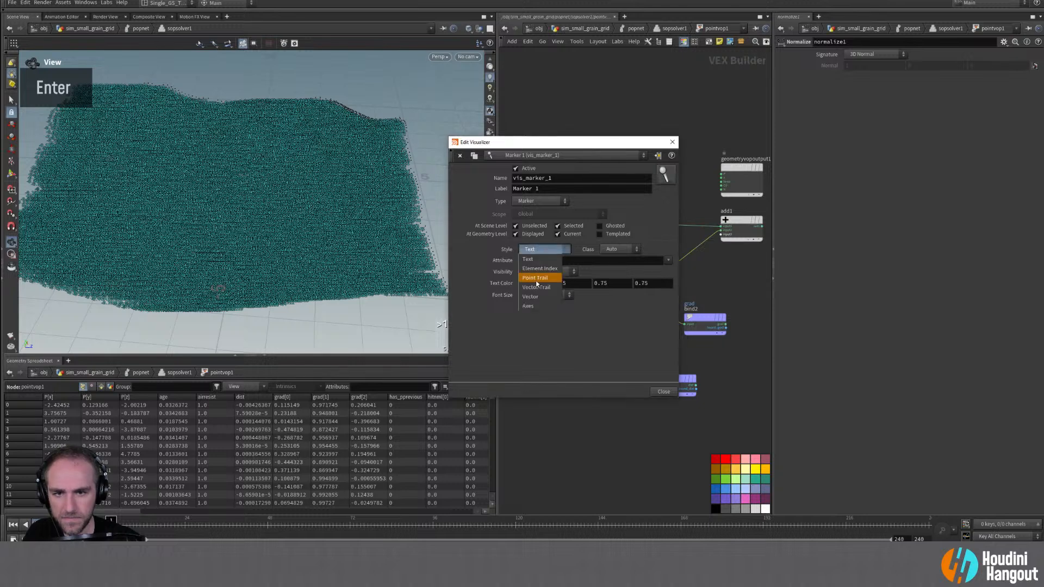
{"action": "left_click", "coordinate": [536, 296]}
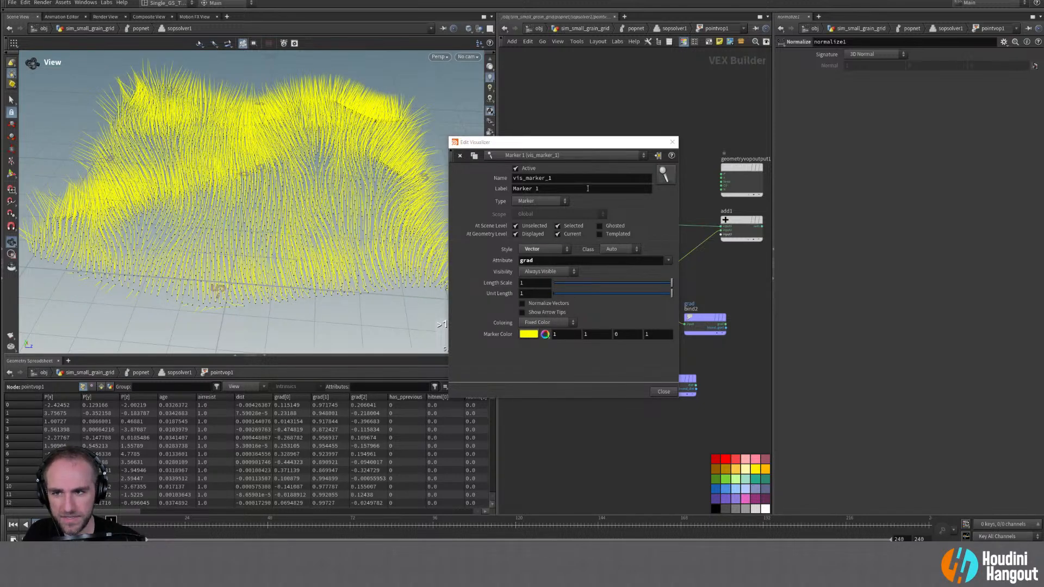
Step: Shorten the grad marker visualizer's vectors to a length scale of 0.457 and close its settings
{"action": "left_click_drag", "start_coordinate": [581, 153], "coordinate": [253, 221]}
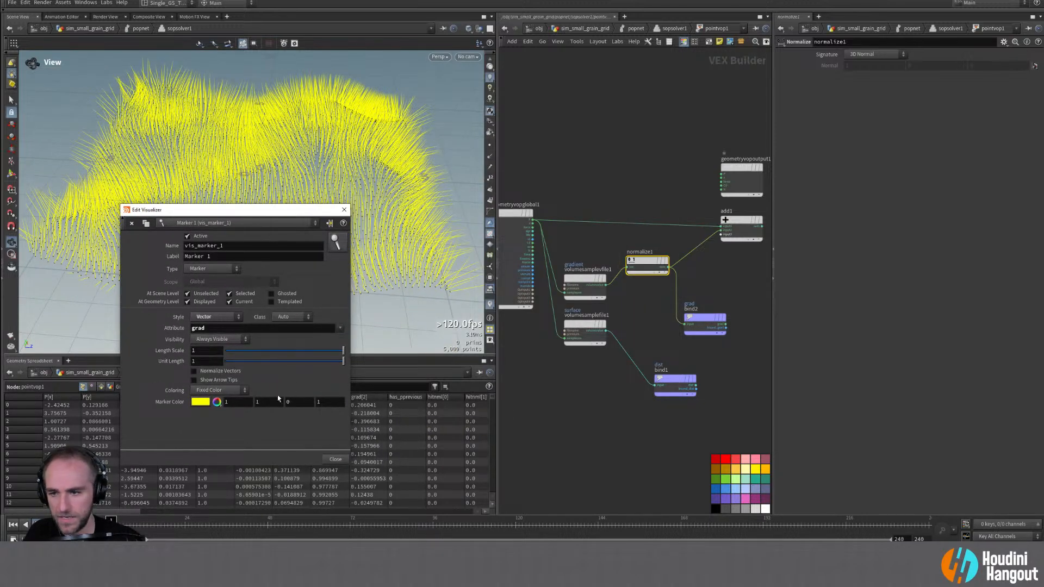
{"action": "left_click_drag", "start_coordinate": [332, 351], "coordinate": [279, 350]}
{"action": "mouse_move", "coordinate": [649, 268]}
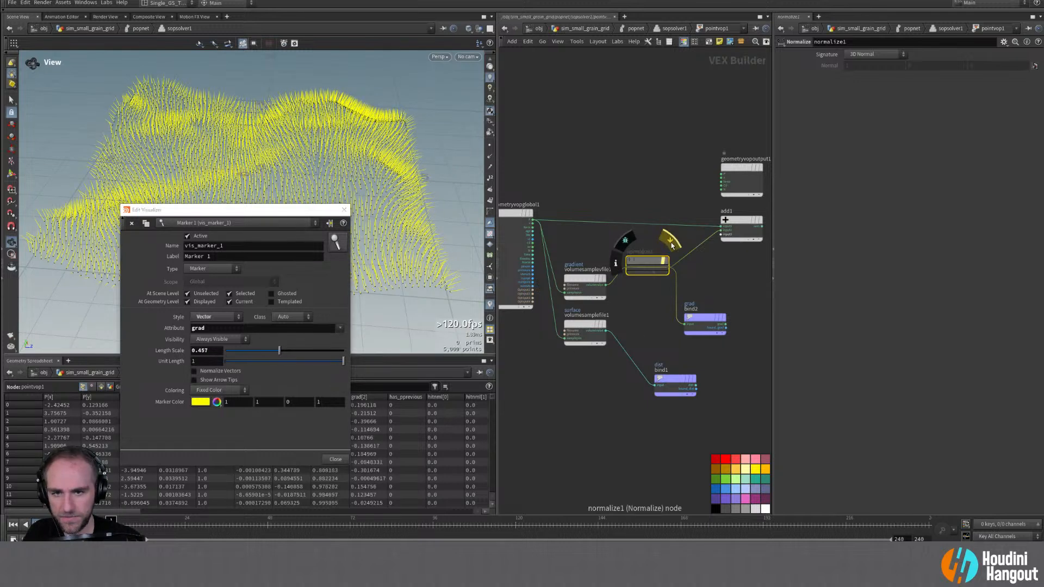
{"action": "double_click", "coordinate": [672, 245]}
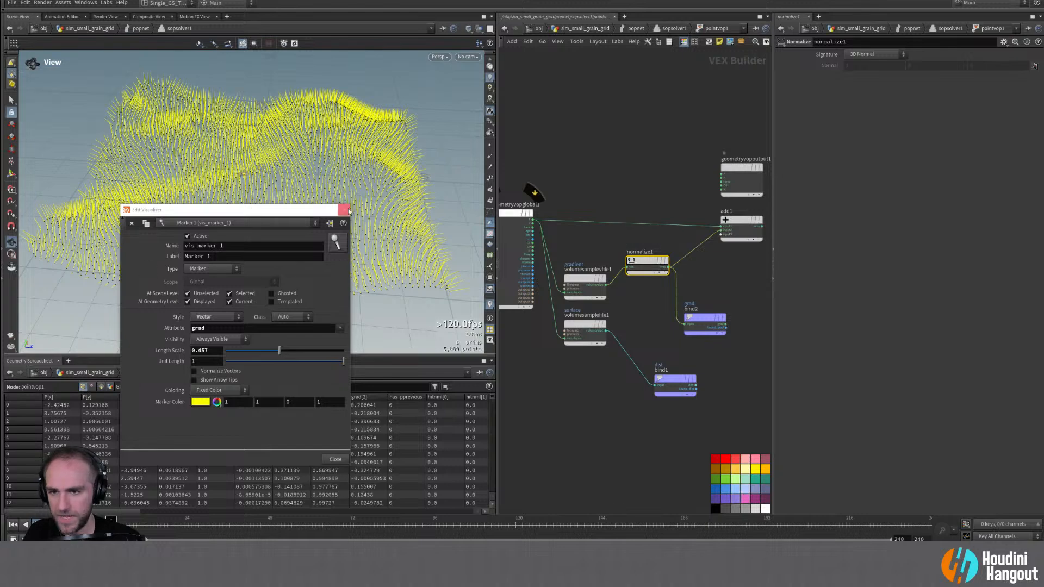
{"action": "left_click", "coordinate": [335, 459]}
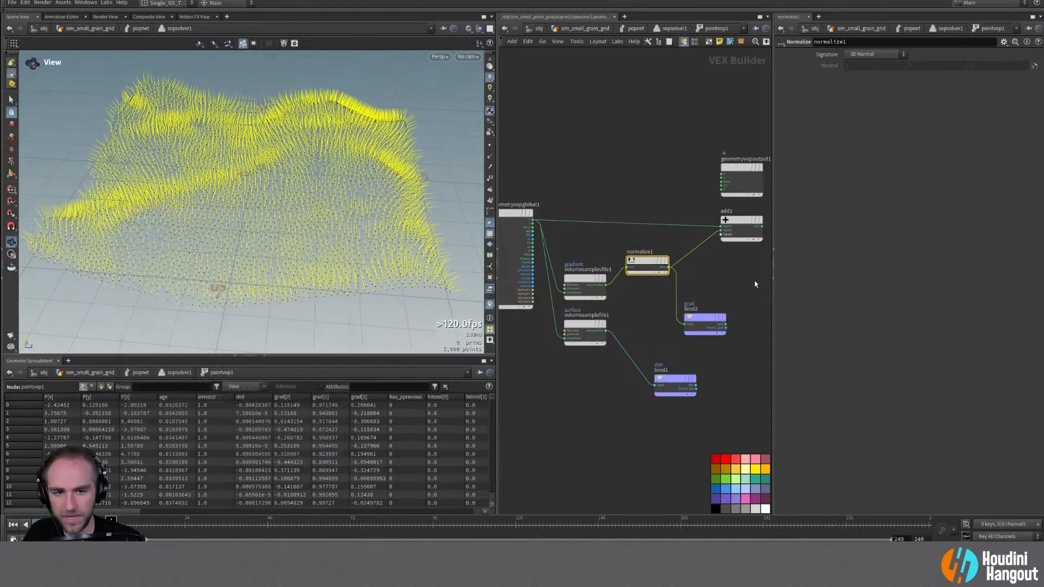
Step: Add a Multiply node beside the Normalize node and feed the normalized gradient into its first input
{"action": "left_click", "coordinate": [700, 329]}
{"action": "middle_click_drag", "start_coordinate": [690, 321], "coordinate": [605, 368]}
{"action": "left_click", "coordinate": [620, 407]}
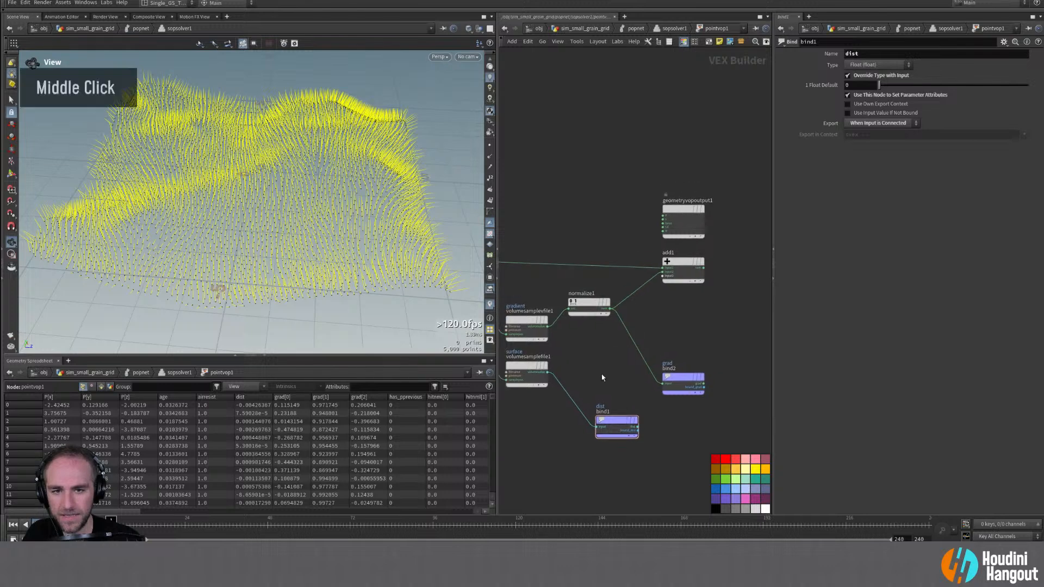
{"action": "key", "text": "Tab"}
{"action": "type", "text": "mult"}
{"action": "key", "text": "Return"}
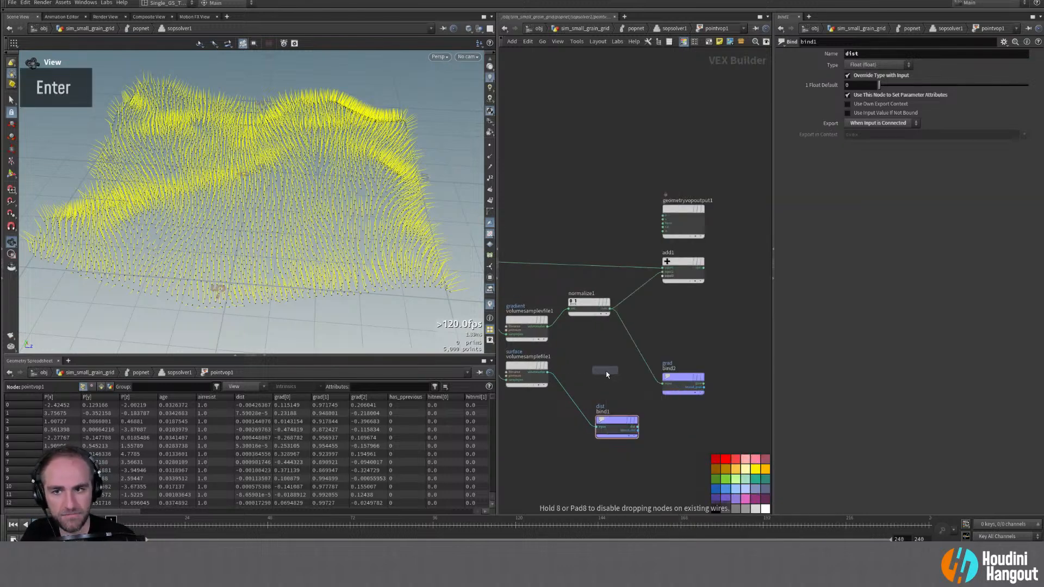
{"action": "double_click", "coordinate": [645, 311]}
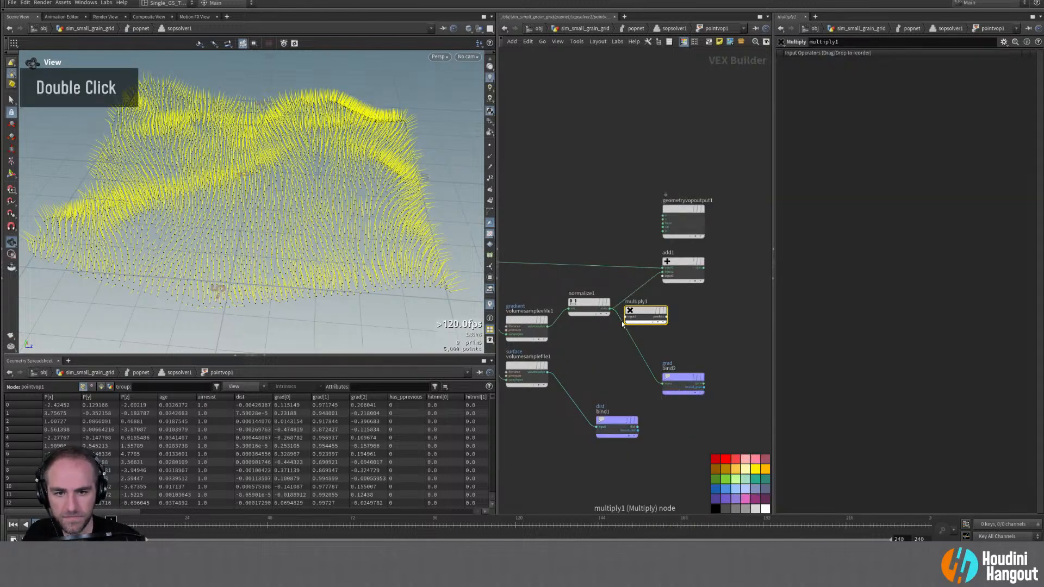
{"action": "left_click_drag", "start_coordinate": [628, 320], "coordinate": [610, 309]}
{"action": "left_click_drag", "start_coordinate": [646, 312], "coordinate": [658, 310]}
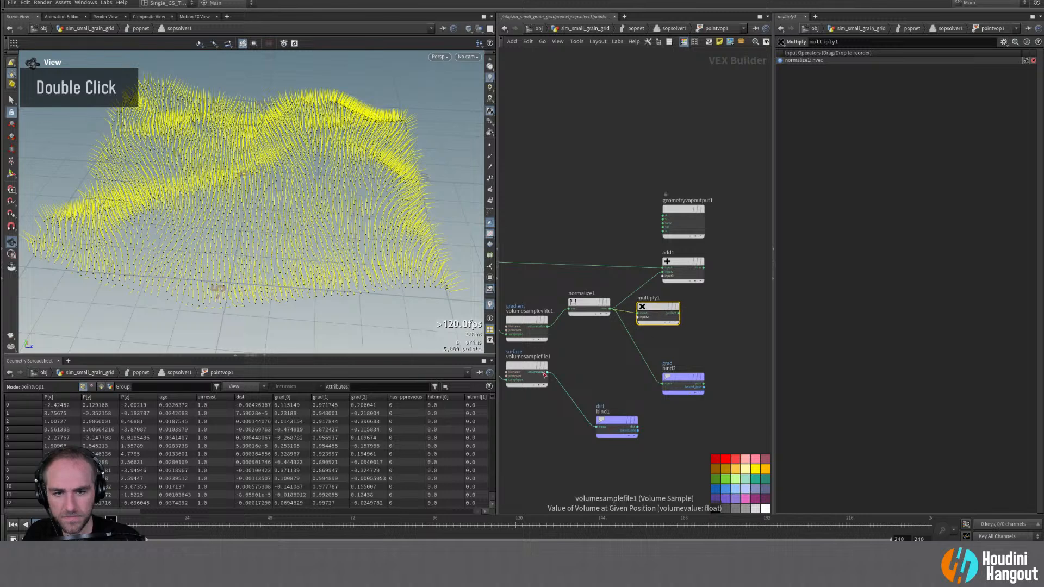
Step: Feed the surface sample's volume value into the Multiply node and drive the grad Bind from the product
{"action": "left_click_drag", "start_coordinate": [548, 372], "coordinate": [639, 317]}
{"action": "left_click_drag", "start_coordinate": [683, 376], "coordinate": [712, 374]}
{"action": "left_click_drag", "start_coordinate": [683, 318], "coordinate": [690, 379]}
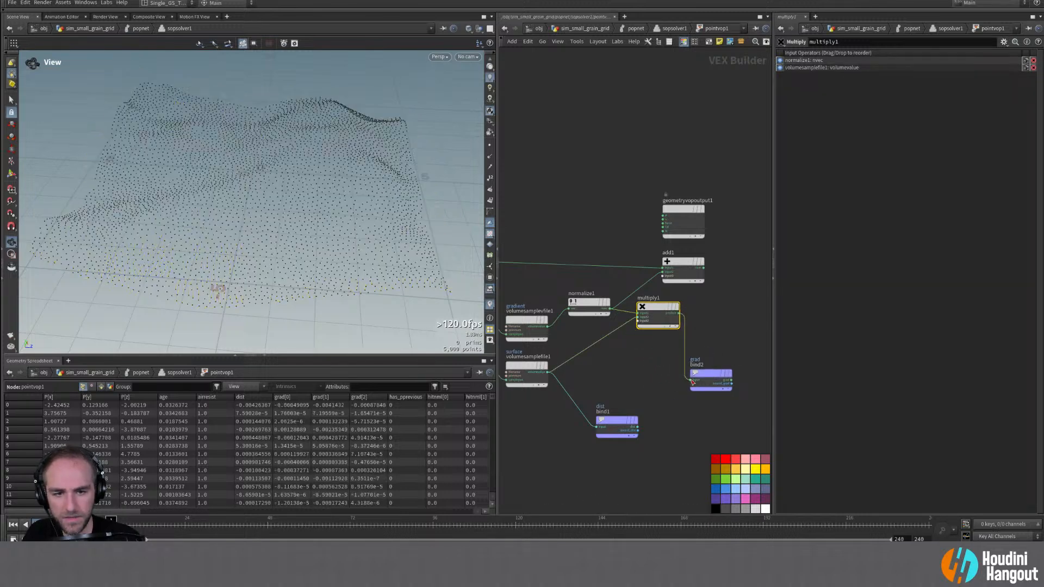
Step: Check the scaled grad vectors on the point surface up close and move the grad Bind nearer the Multiply node's level
{"action": "left_click_drag", "start_coordinate": [361, 228], "coordinate": [346, 209], "text": "alt"}
{"action": "right_click_drag", "start_coordinate": [346, 210], "coordinate": [433, 144], "text": "alt"}
{"action": "left_click_drag", "start_coordinate": [433, 145], "coordinate": [309, 202], "text": "alt"}
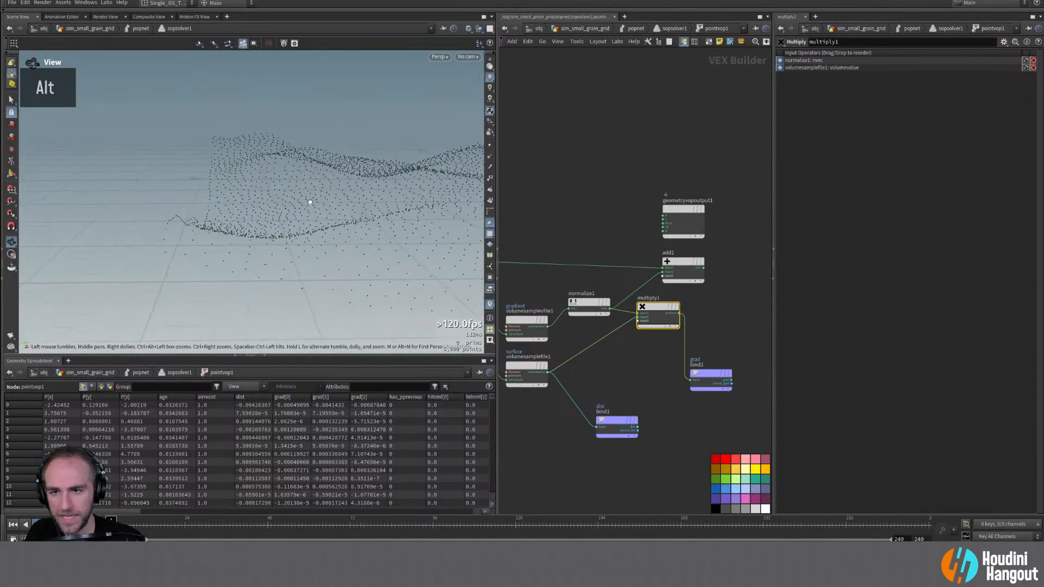
{"action": "left_click_drag", "start_coordinate": [261, 259], "coordinate": [394, 263], "text": "alt"}
{"action": "right_click_drag", "start_coordinate": [393, 263], "coordinate": [345, 279], "text": "alt"}
{"action": "left_click_drag", "start_coordinate": [345, 280], "coordinate": [323, 268], "text": "alt"}
{"action": "left_click_drag", "start_coordinate": [706, 372], "coordinate": [729, 344]}
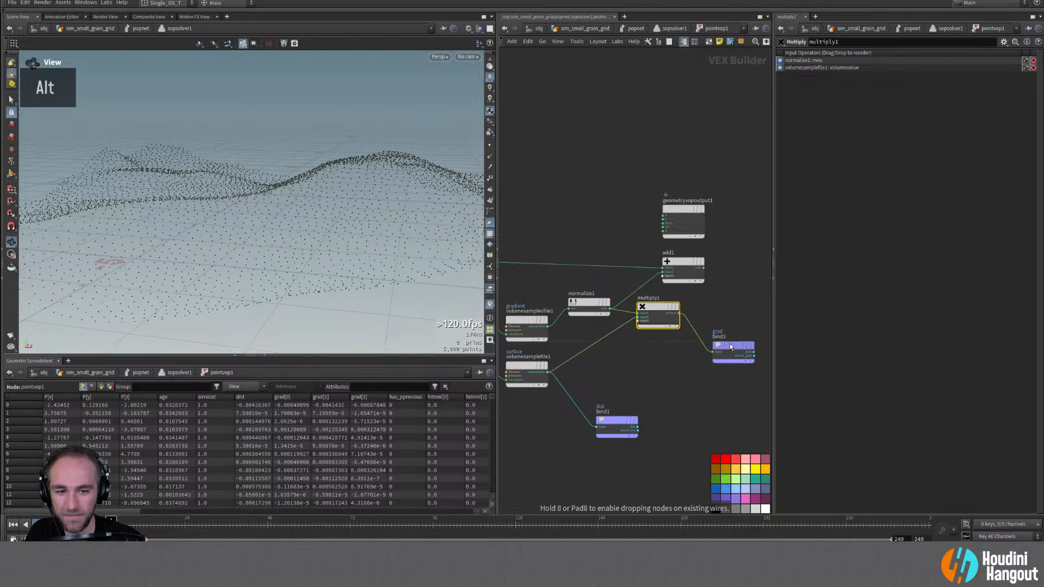
Step: Wire the product of multiply1 into add1, move the geometry output beside it, and connect the sum to its P input
{"action": "left_click_drag", "start_coordinate": [681, 315], "coordinate": [702, 264]}
{"action": "left_click", "coordinate": [663, 275]}
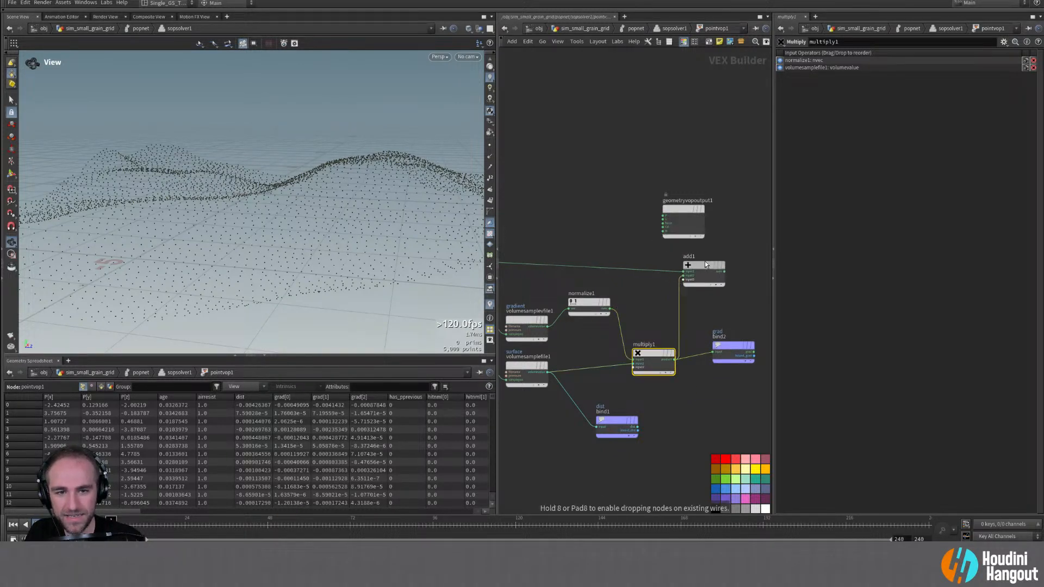
{"action": "middle_click_drag", "start_coordinate": [663, 262], "coordinate": [606, 273]}
{"action": "left_click_drag", "start_coordinate": [626, 229], "coordinate": [719, 279]}
{"action": "left_click", "coordinate": [672, 284]}
{"action": "left_click", "coordinate": [729, 291]}
{"action": "right_click_drag", "start_coordinate": [261, 228], "coordinate": [203, 245], "text": "alt"}
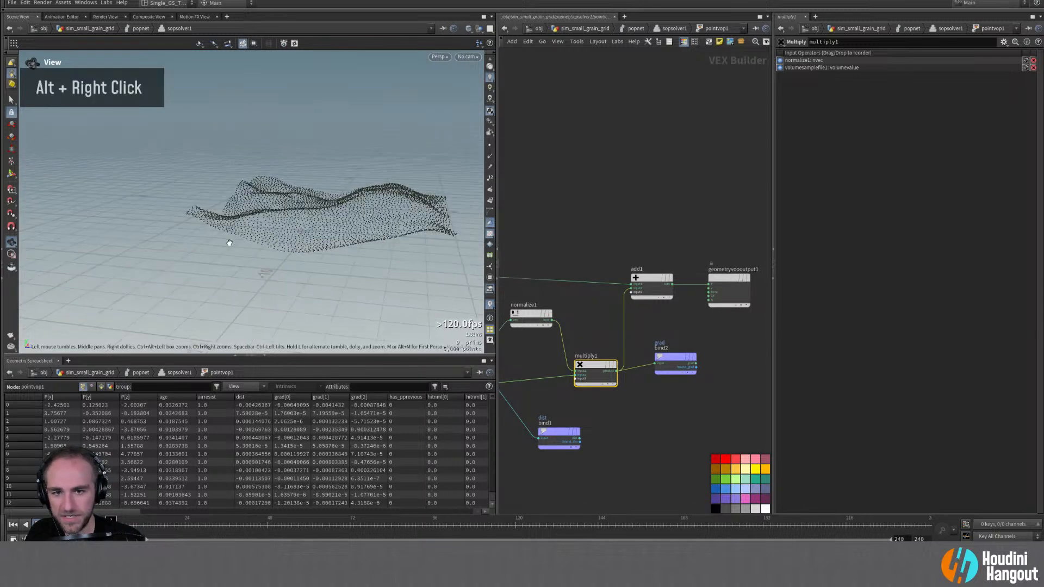
{"action": "right_click_drag", "start_coordinate": [657, 231], "coordinate": [617, 233], "text": "alt"}
{"action": "middle_click_drag", "start_coordinate": [618, 233], "coordinate": [629, 239], "text": "alt"}
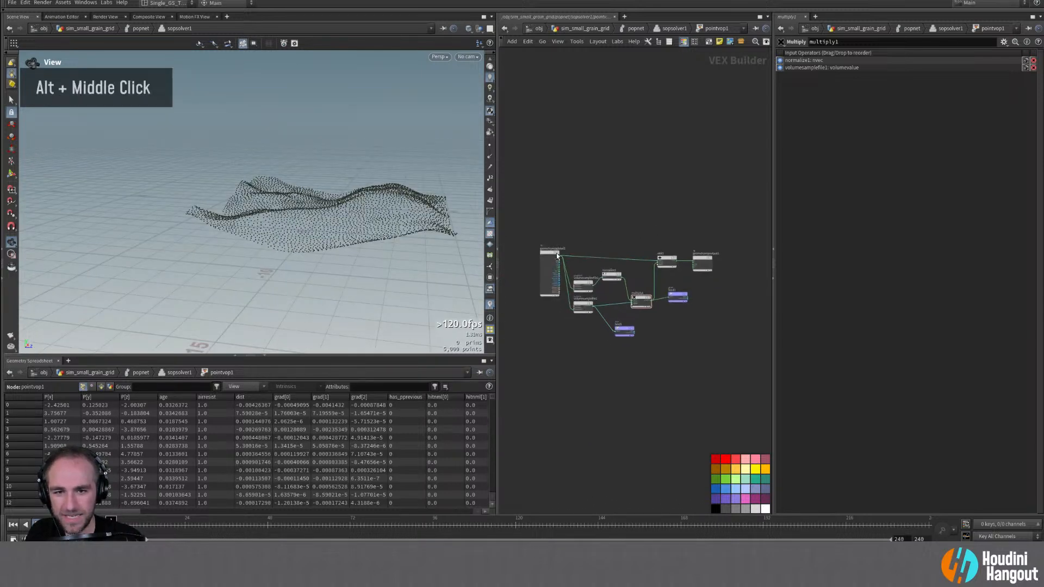
{"action": "left_click", "coordinate": [538, 252], "text": "alt"}
{"action": "left_click_drag", "start_coordinate": [538, 252], "coordinate": [536, 255], "text": "alt"}
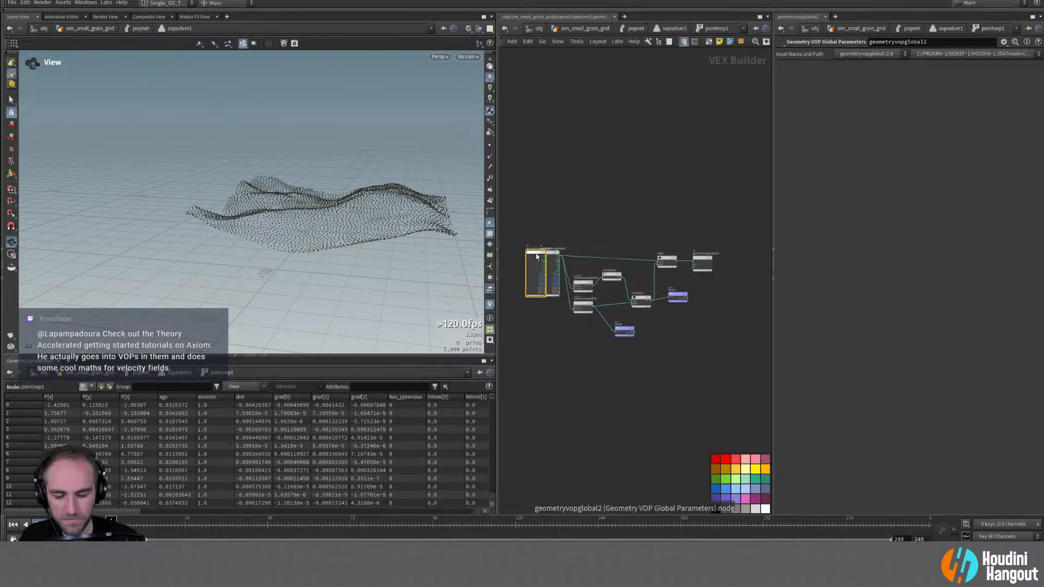
{"action": "key", "text": "Delete"}
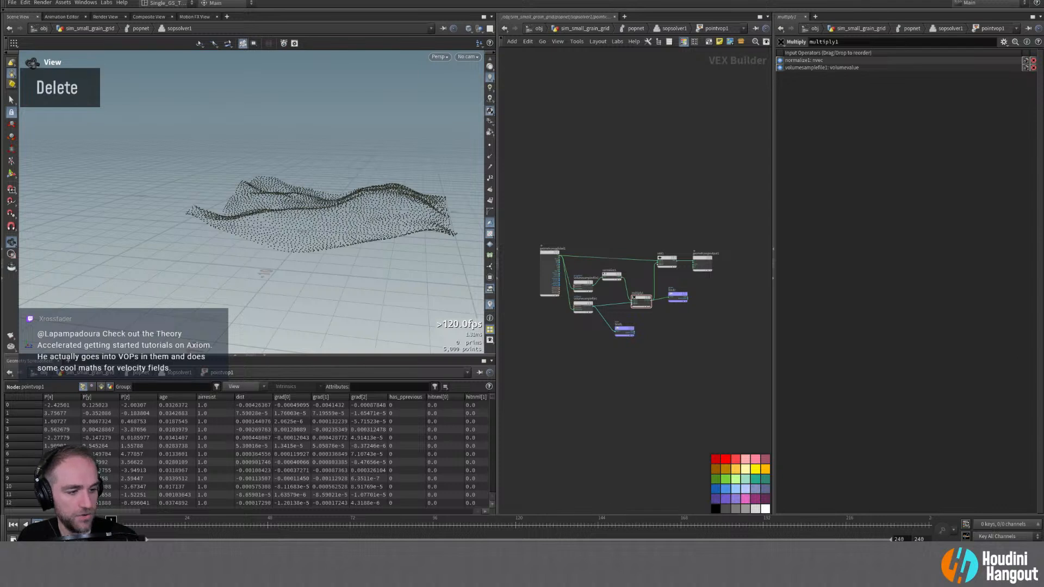
Step: Move the geometry global parameters node away from the samplers and place the dist bind node beneath the grad bind
{"action": "left_click_drag", "start_coordinate": [550, 252], "coordinate": [533, 251]}
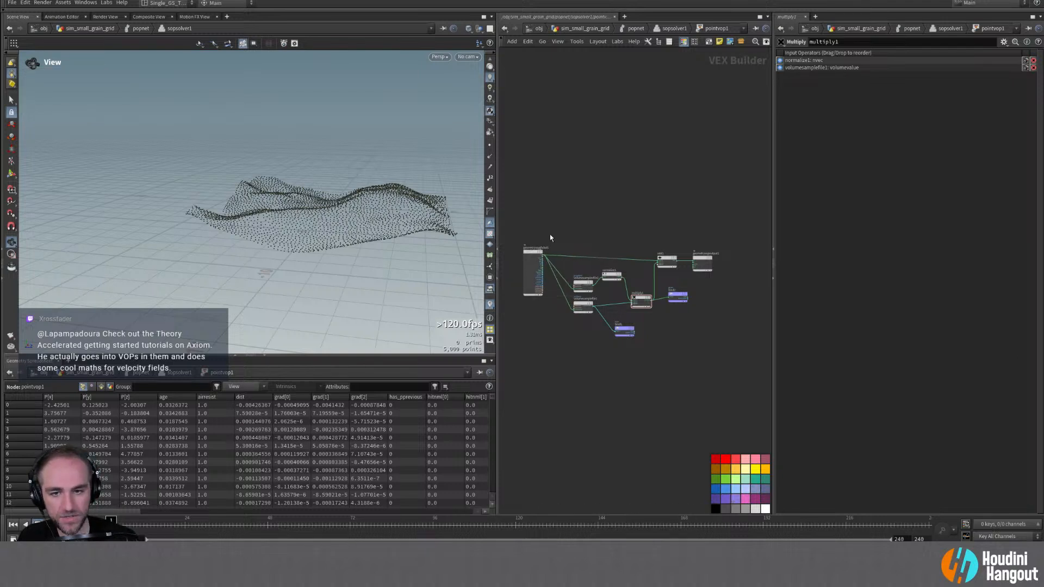
{"action": "right_click_drag", "start_coordinate": [557, 221], "coordinate": [567, 215]}
{"action": "middle_click_drag", "start_coordinate": [634, 232], "coordinate": [605, 228]}
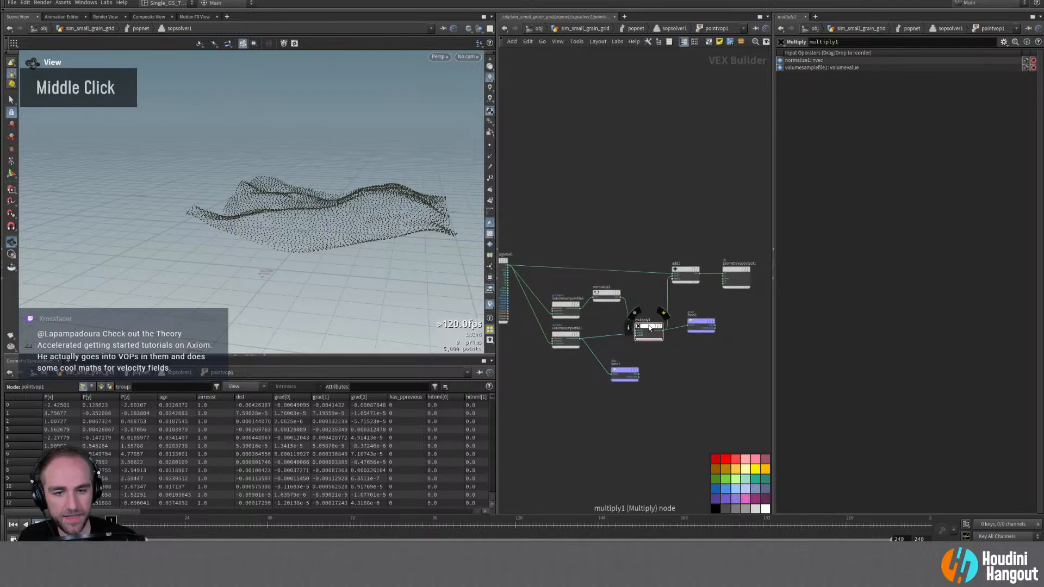
{"action": "left_click_drag", "start_coordinate": [619, 371], "coordinate": [697, 359]}
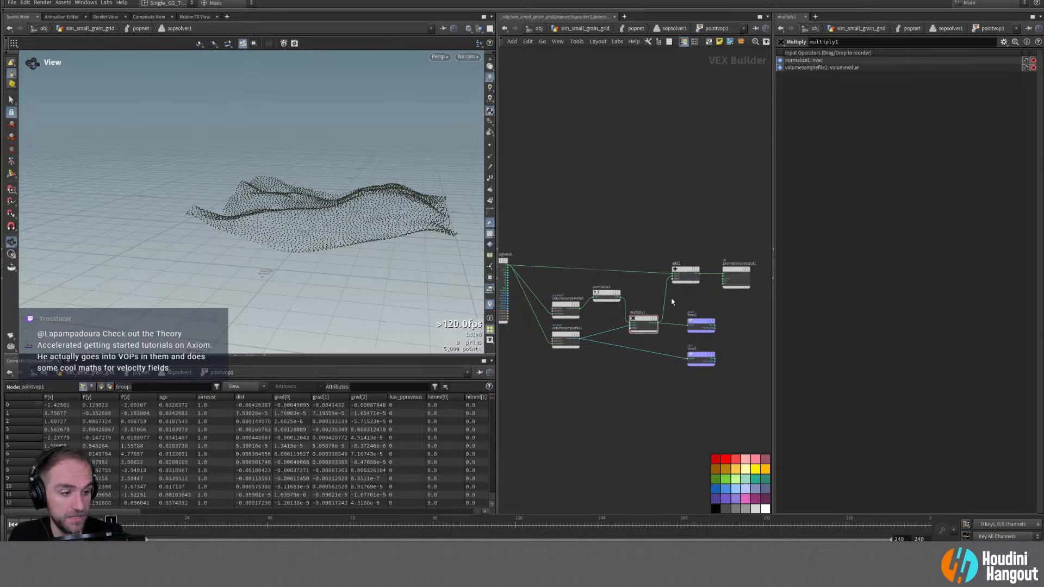
Step: Play the simulation to check how the points move relative to the surface, and return to the first frame
{"action": "left_click_drag", "start_coordinate": [443, 154], "coordinate": [366, 205], "text": "alt"}
{"action": "right_click_drag", "start_coordinate": [365, 205], "coordinate": [340, 216], "text": "alt"}
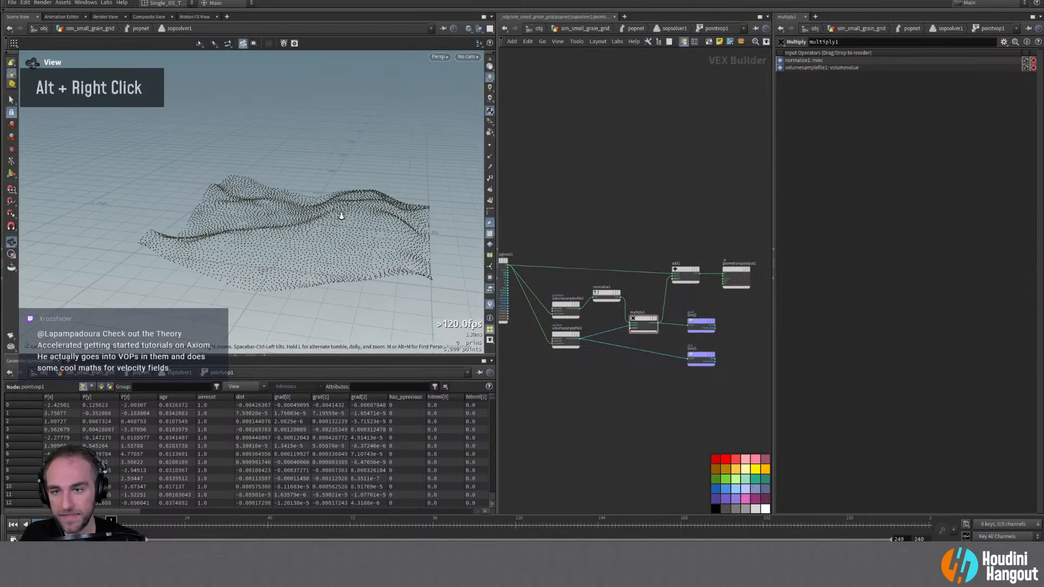
{"action": "middle_click_drag", "start_coordinate": [340, 216], "coordinate": [349, 179], "text": "alt"}
{"action": "left_click_drag", "start_coordinate": [349, 179], "coordinate": [419, 226], "text": "alt"}
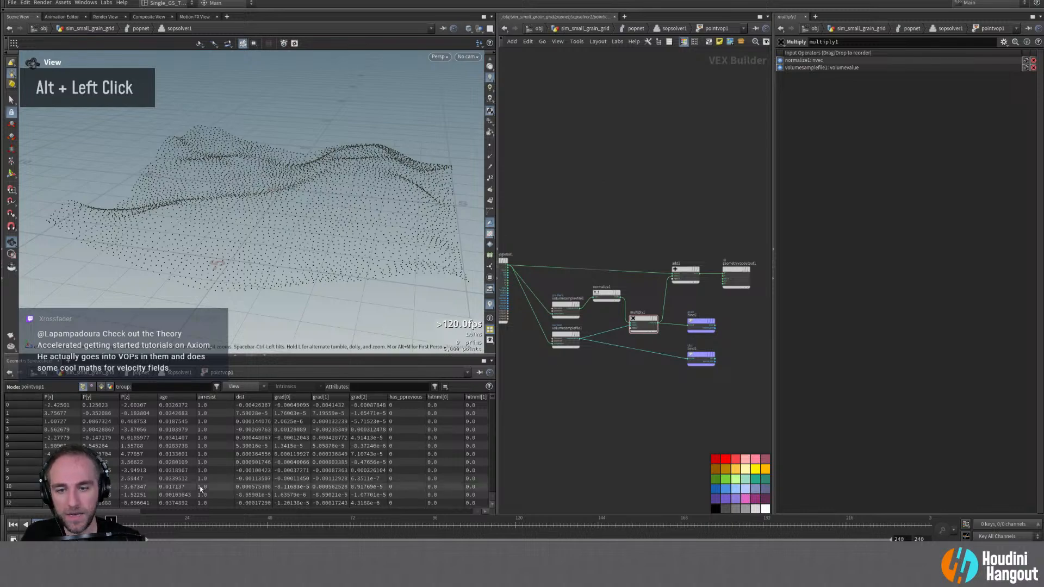
{"action": "key", "text": "Up"}
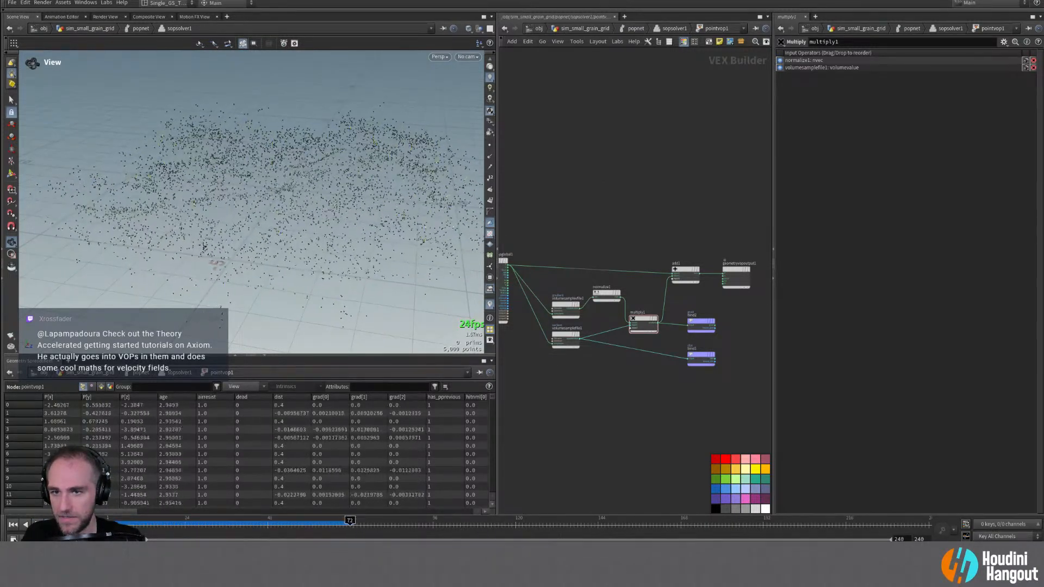
{"action": "key", "text": "ctrl+Left"}
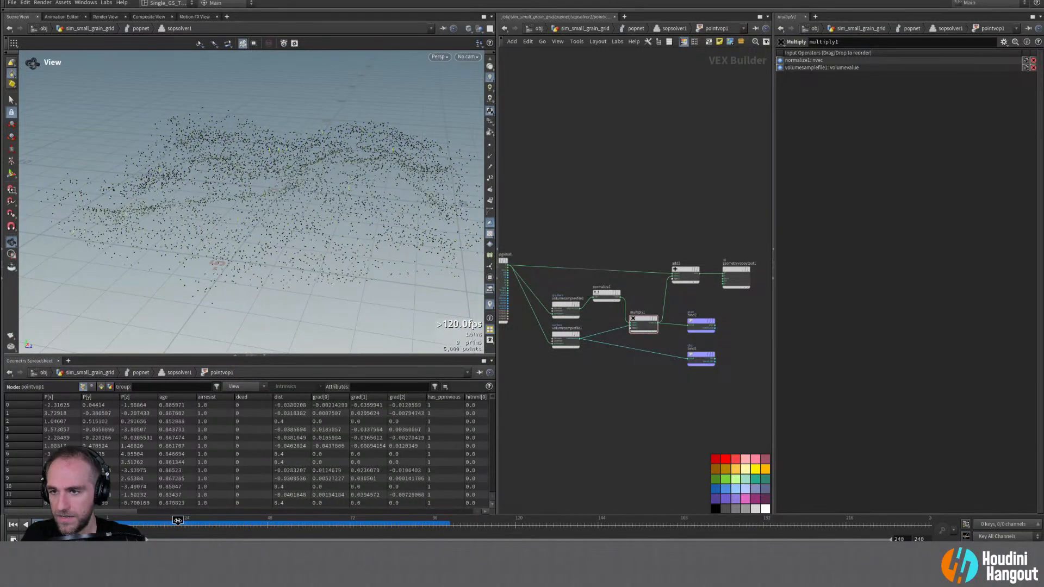
{"action": "left_click_drag", "start_coordinate": [234, 520], "coordinate": [111, 520]}
{"action": "left_click_drag", "start_coordinate": [212, 521], "coordinate": [109, 503]}
Step: Move the surface sampler and the dist bind node lower in the network, and replay the simulation from the start
{"action": "left_click_drag", "start_coordinate": [559, 336], "coordinate": [559, 346]}
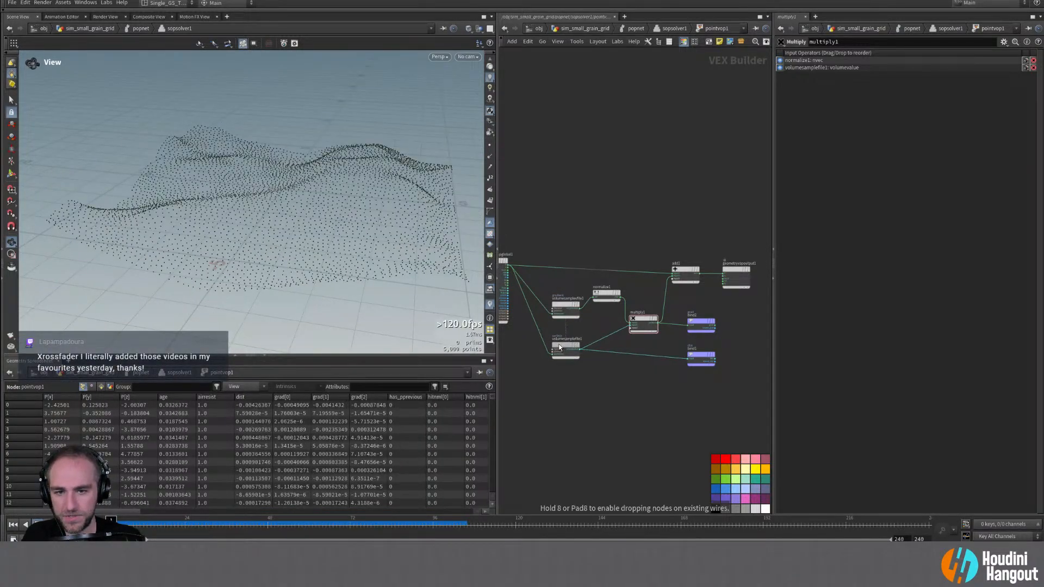
{"action": "left_click_drag", "start_coordinate": [702, 356], "coordinate": [728, 380]}
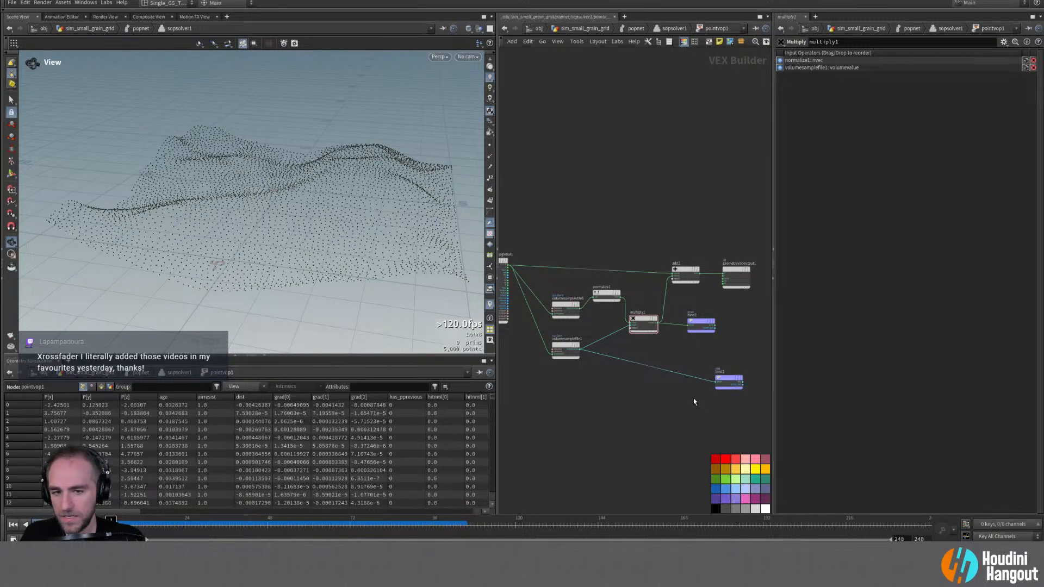
{"action": "key", "text": "Up"}
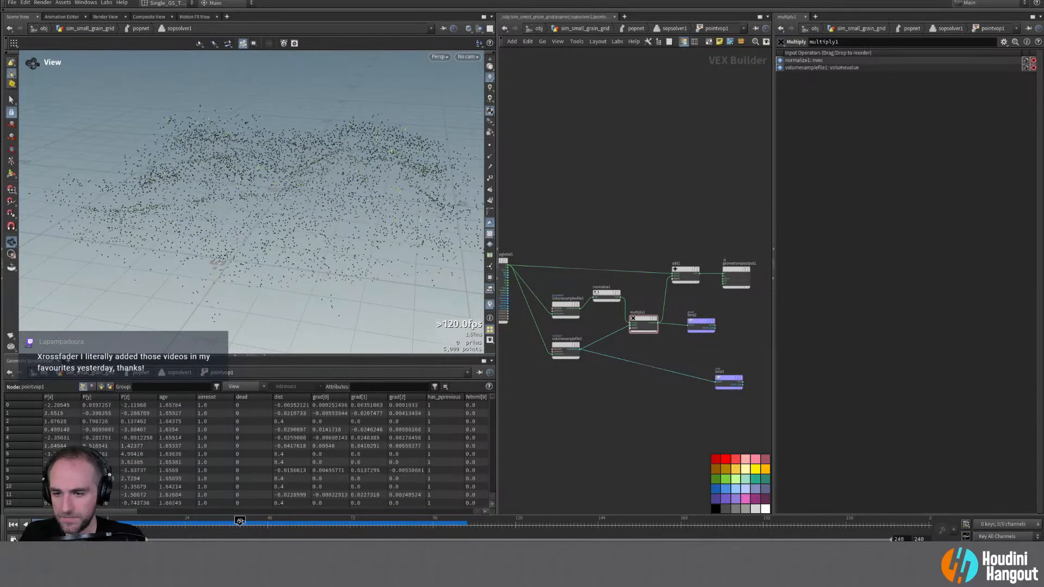
{"action": "left_click_drag", "start_coordinate": [249, 521], "coordinate": [111, 521]}
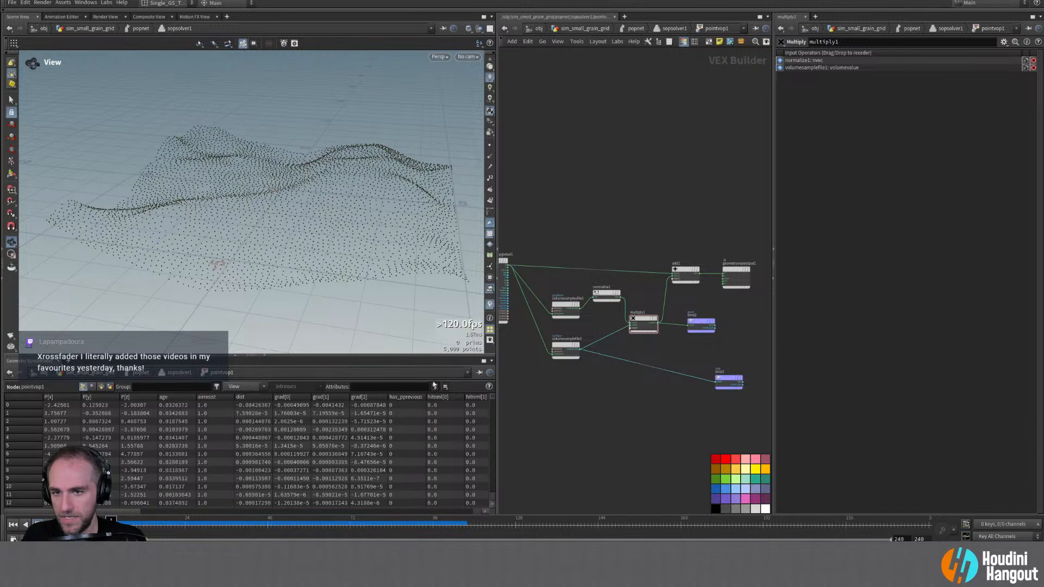
Step: Reposition the normalize and multiply nodes after the gradient sampler and display the gradient sampler's parameters
{"action": "middle_click_drag", "start_coordinate": [645, 350], "coordinate": [643, 353], "text": "alt"}
{"action": "left_click_drag", "start_coordinate": [577, 271], "coordinate": [582, 290]}
{"action": "left_click_drag", "start_coordinate": [645, 308], "coordinate": [660, 308]}
{"action": "left_click_drag", "start_coordinate": [580, 283], "coordinate": [576, 283]}
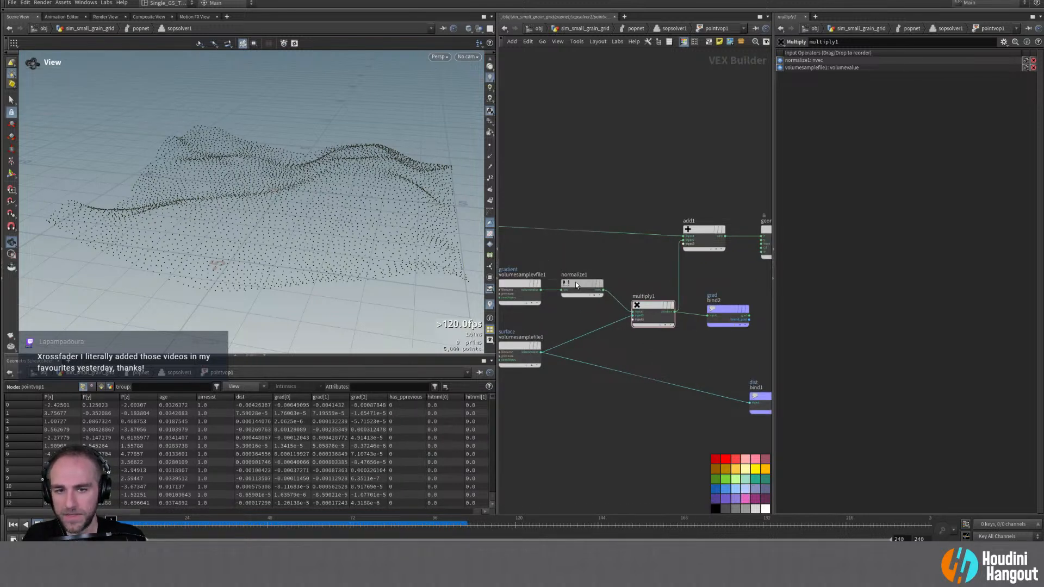
{"action": "middle_click_drag", "start_coordinate": [541, 269], "coordinate": [581, 274]}
{"action": "left_click", "coordinate": [556, 288]}
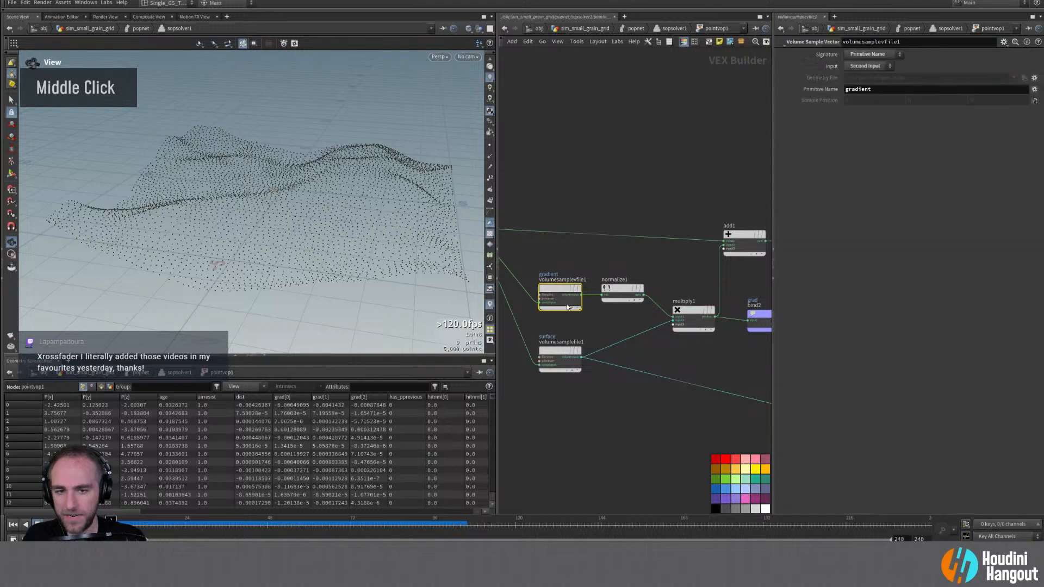
Step: Spread out the multiply, grad bind, add and geometry output nodes to make room between multiply1 and add1
{"action": "middle_click_drag", "start_coordinate": [689, 309], "coordinate": [615, 318]}
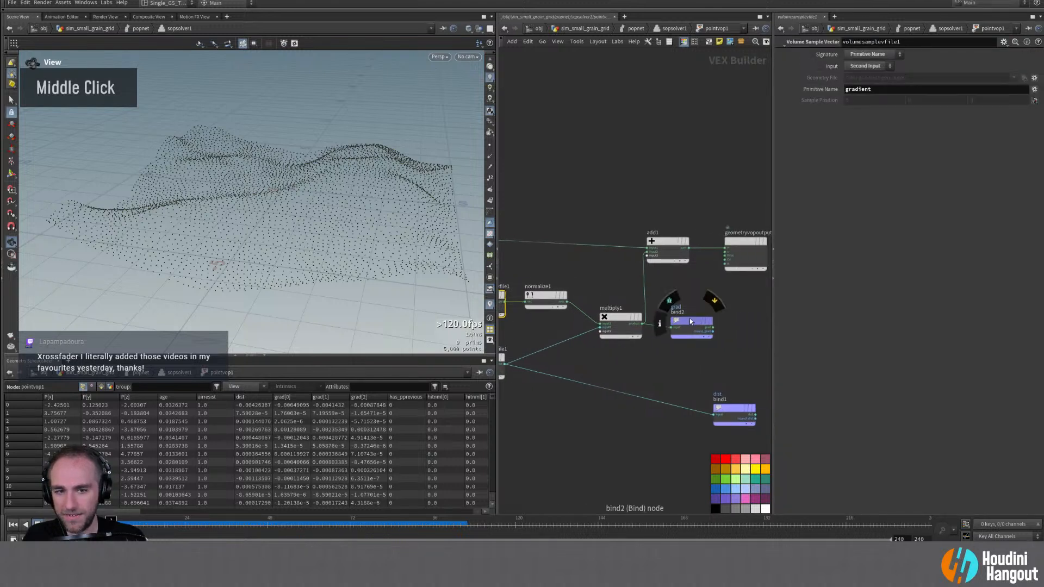
{"action": "left_click_drag", "start_coordinate": [614, 318], "coordinate": [620, 318]}
{"action": "left_click_drag", "start_coordinate": [682, 240], "coordinate": [696, 244]}
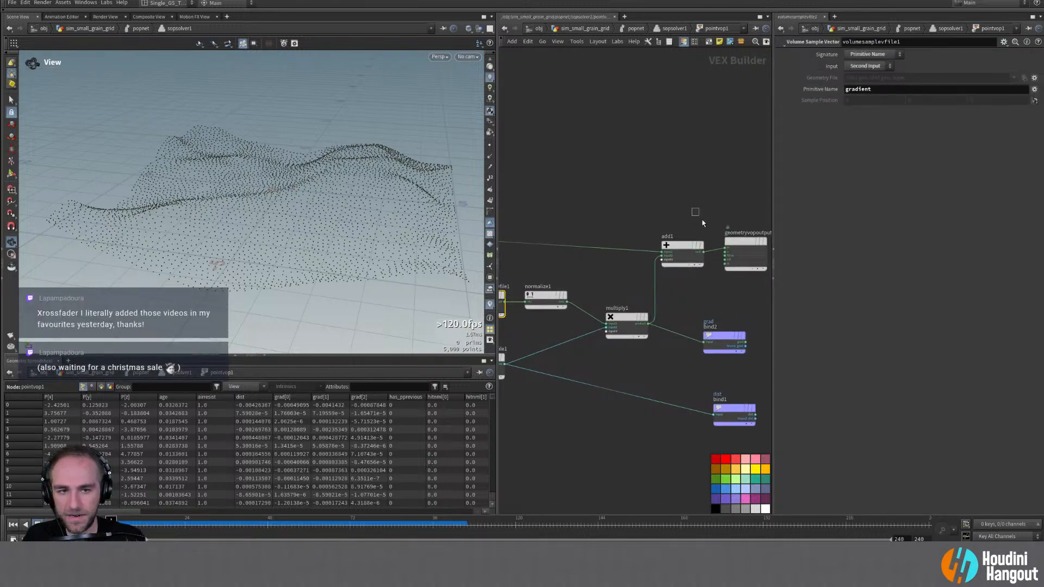
{"action": "left_click_drag", "start_coordinate": [692, 208], "coordinate": [733, 261]}
{"action": "middle_click_drag", "start_coordinate": [709, 319], "coordinate": [608, 353]}
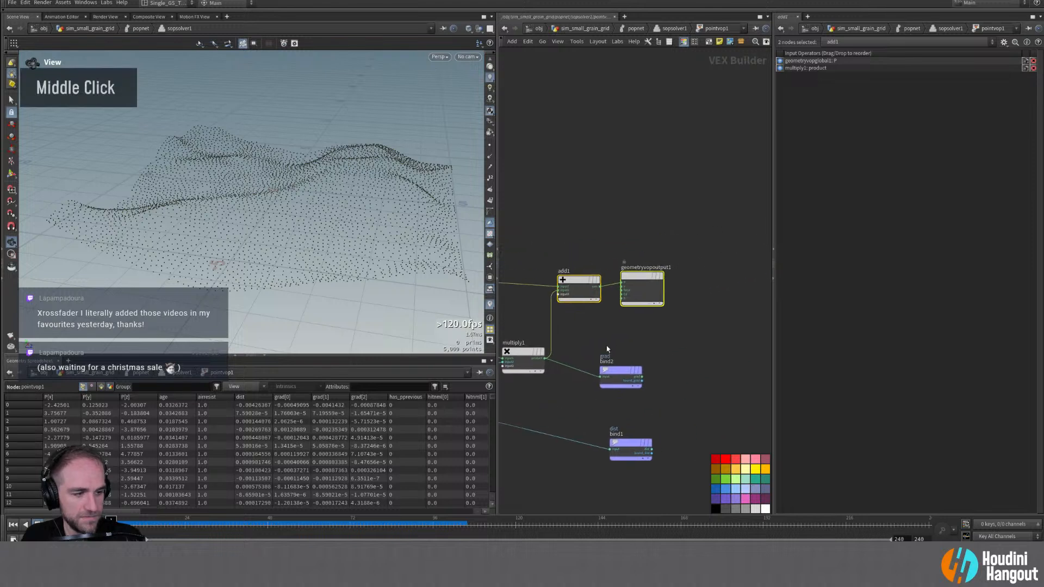
{"action": "left_click_drag", "start_coordinate": [579, 282], "coordinate": [636, 275]}
{"action": "scroll", "coordinate": [520, 329], "scroll_direction": "up", "scroll_amount": 3}
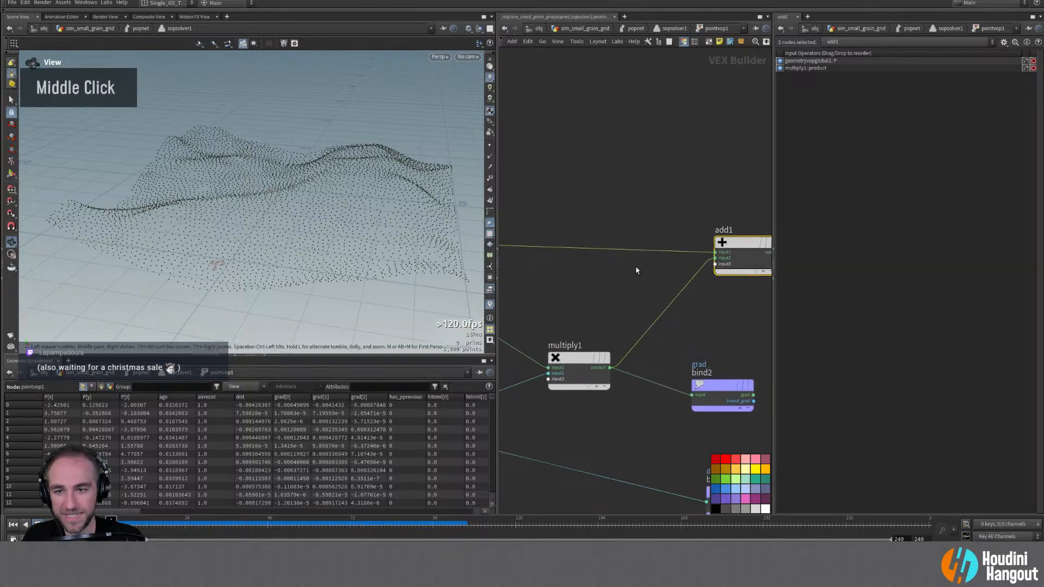
Step: Add an Invert node above multiply1 and set its signature to 3D Vector
{"action": "left_click", "coordinate": [559, 298]}
{"action": "key", "text": "Tab"}
{"action": "type", "text": "inv"}
{"action": "key", "text": "Return"}
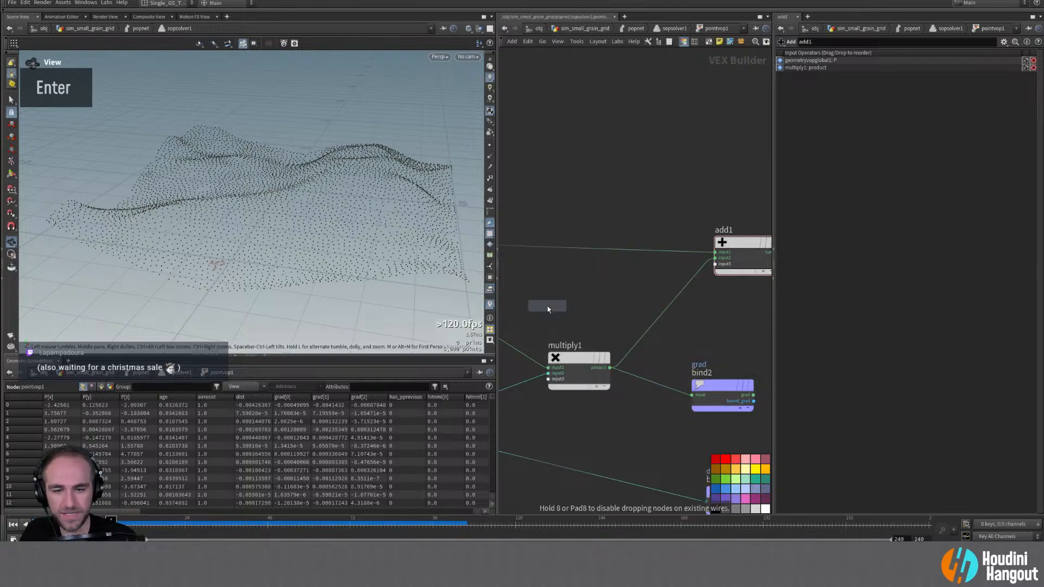
{"action": "left_click", "coordinate": [547, 309]}
{"action": "left_click_drag", "start_coordinate": [568, 296], "coordinate": [597, 297]}
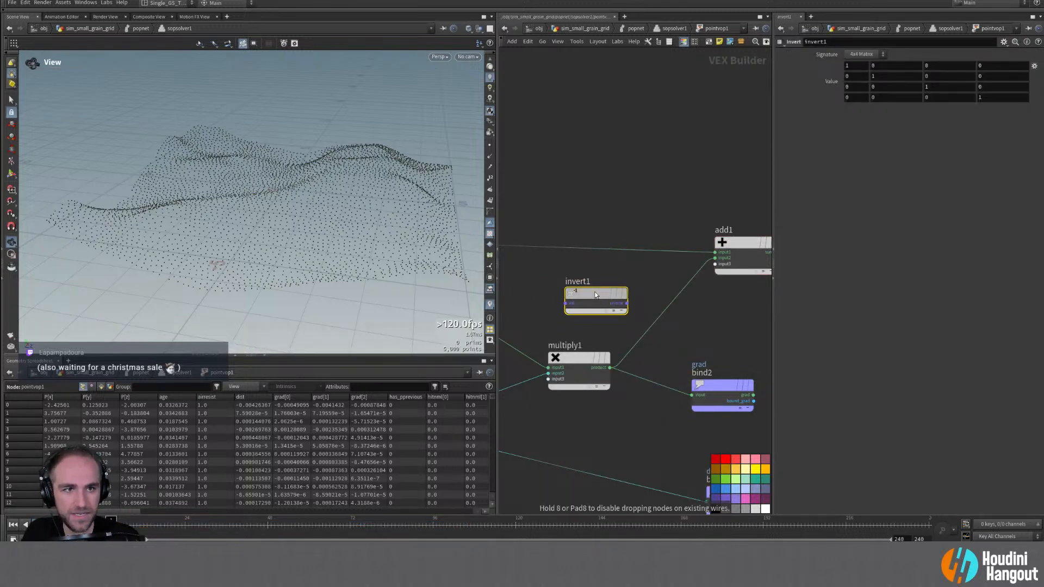
{"action": "left_click", "coordinate": [867, 55]}
{"action": "left_click", "coordinate": [860, 111]}
Step: Try the Invert node on the wire between multiply1 and add1, check the point positions, and delete the node
{"action": "left_click_drag", "start_coordinate": [596, 296], "coordinate": [696, 316]}
{"action": "middle_click_drag", "start_coordinate": [635, 298], "coordinate": [585, 308]}
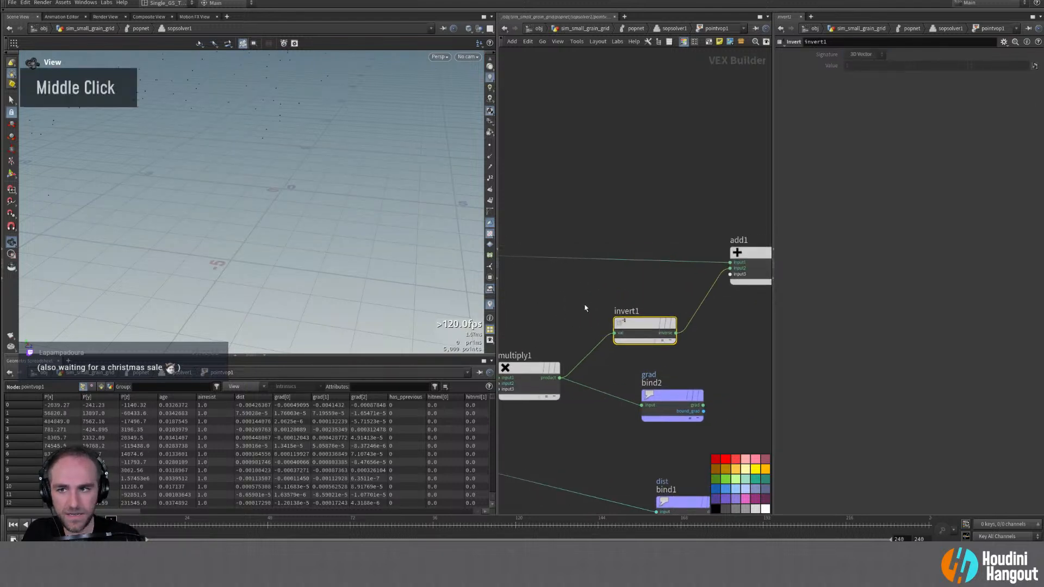
{"action": "double_click", "coordinate": [19, 525]}
{"action": "right_click_drag", "start_coordinate": [273, 231], "coordinate": [362, 201], "text": "alt"}
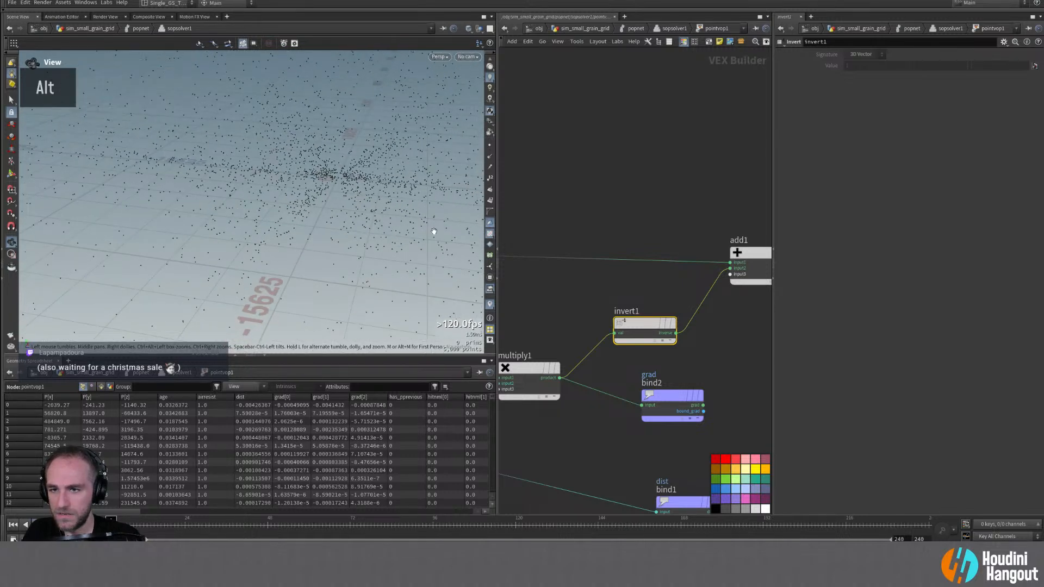
{"action": "left_click_drag", "start_coordinate": [648, 329], "coordinate": [634, 318]}
{"action": "mouse_move", "coordinate": [720, 302]}
{"action": "middle_mouse_down"}
{"action": "mouse_move", "coordinate": [610, 312]}
{"action": "mouse_move", "coordinate": [730, 302]}
{"action": "middle_mouse_up"}
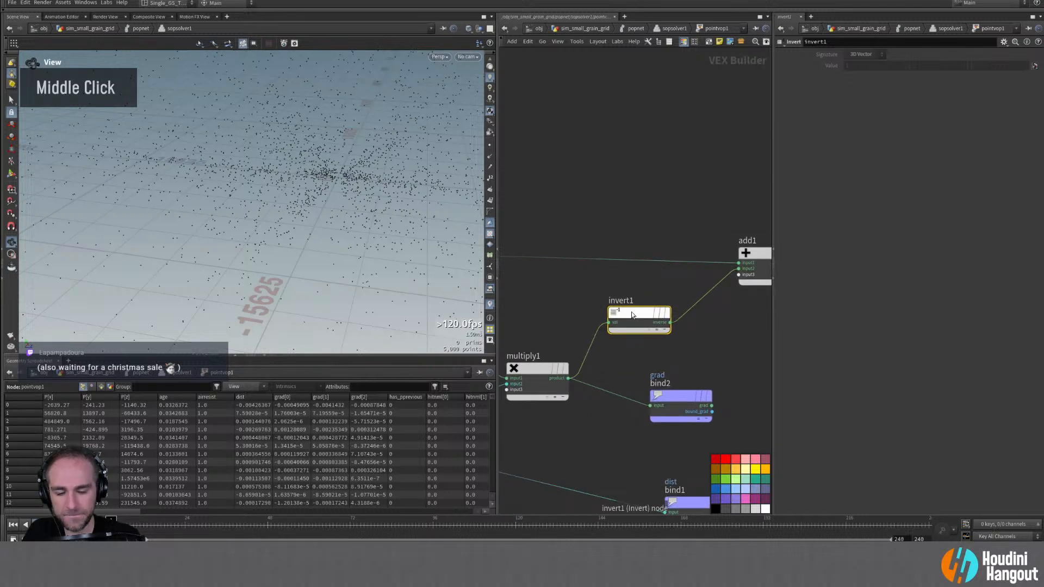
{"action": "key", "text": "Delete"}
Step: Insert a Multiply Constant node on the wire between multiply1 and add1 and set its multiplier to -1
{"action": "key", "text": "Tab"}
{"action": "type", "text": "mult"}
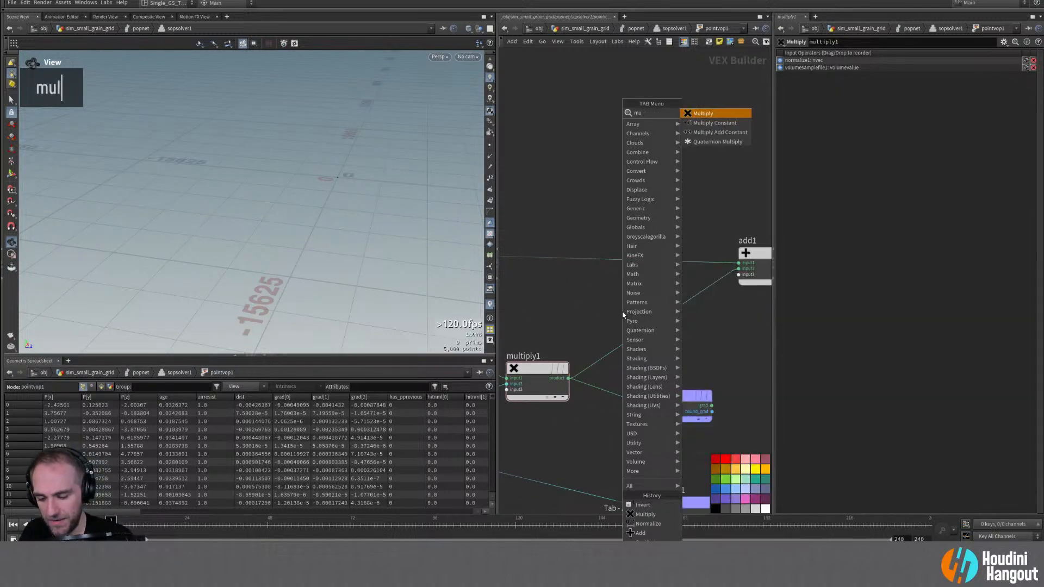
{"action": "key", "text": "Down"}
{"action": "key", "text": "Down"}
{"action": "key", "text": "Up"}
{"action": "key", "text": "Return"}
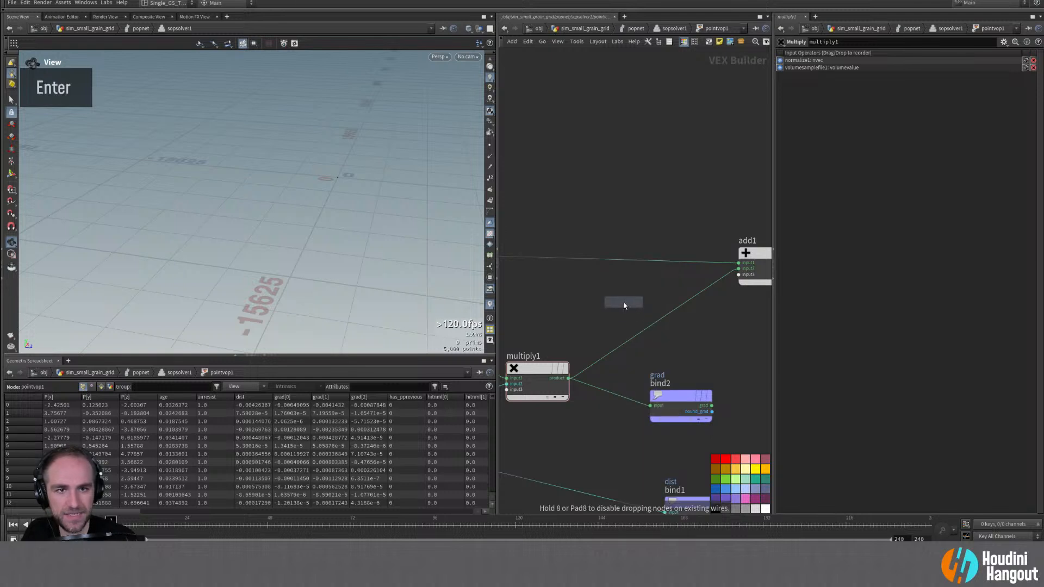
{"action": "left_click", "coordinate": [643, 300]}
{"action": "double_click", "coordinate": [632, 310]}
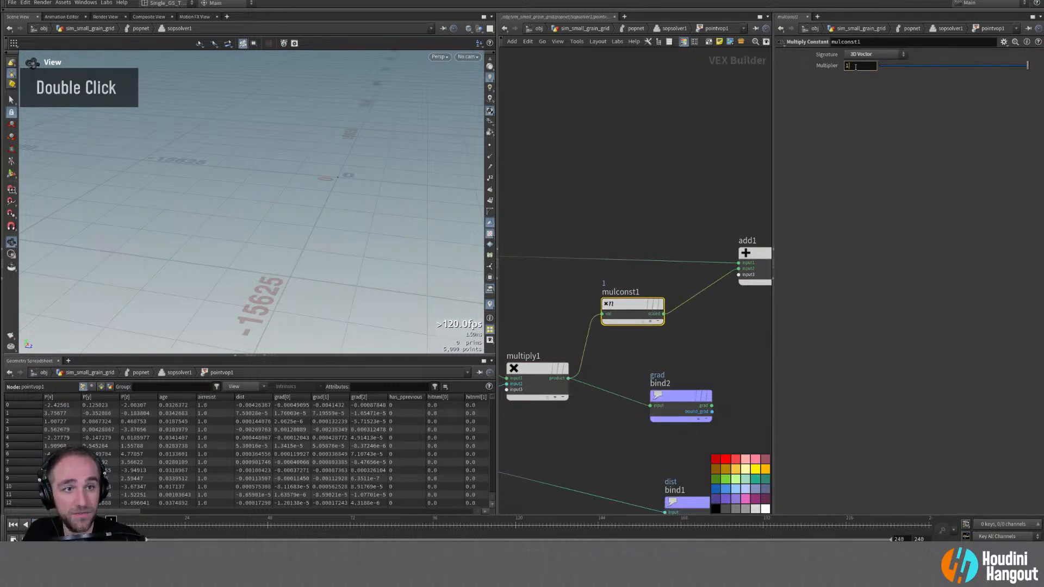
{"action": "type", "text": "-1"}
{"action": "key", "text": "Return"}
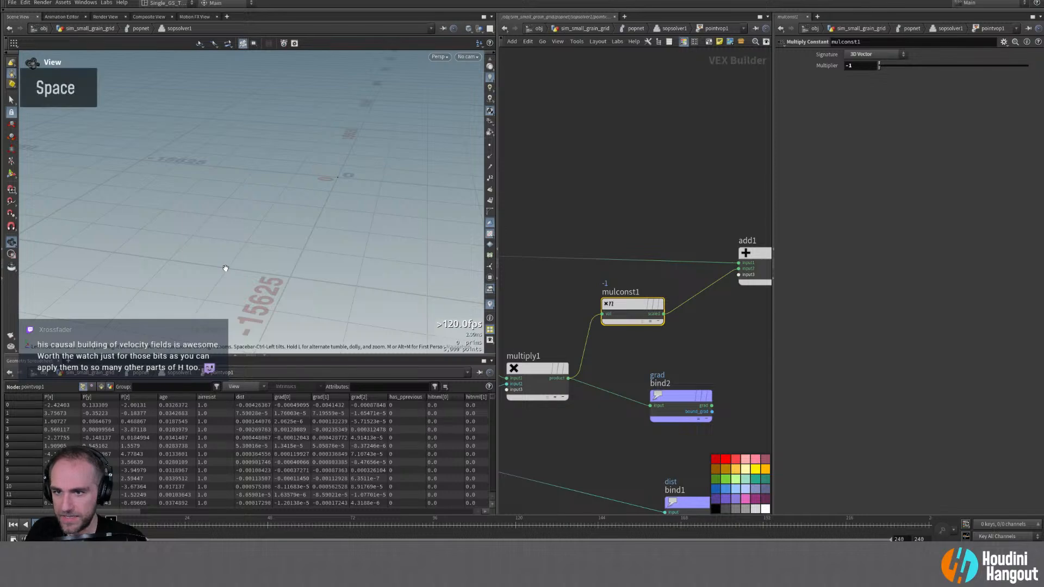
Step: Frame the point grid in the viewport and play the simulation with the negated offset
{"action": "key", "text": "space+g"}
{"action": "left_click_drag", "start_coordinate": [224, 269], "coordinate": [261, 271], "text": "alt"}
{"action": "right_click_drag", "start_coordinate": [260, 272], "coordinate": [174, 409], "text": "alt"}
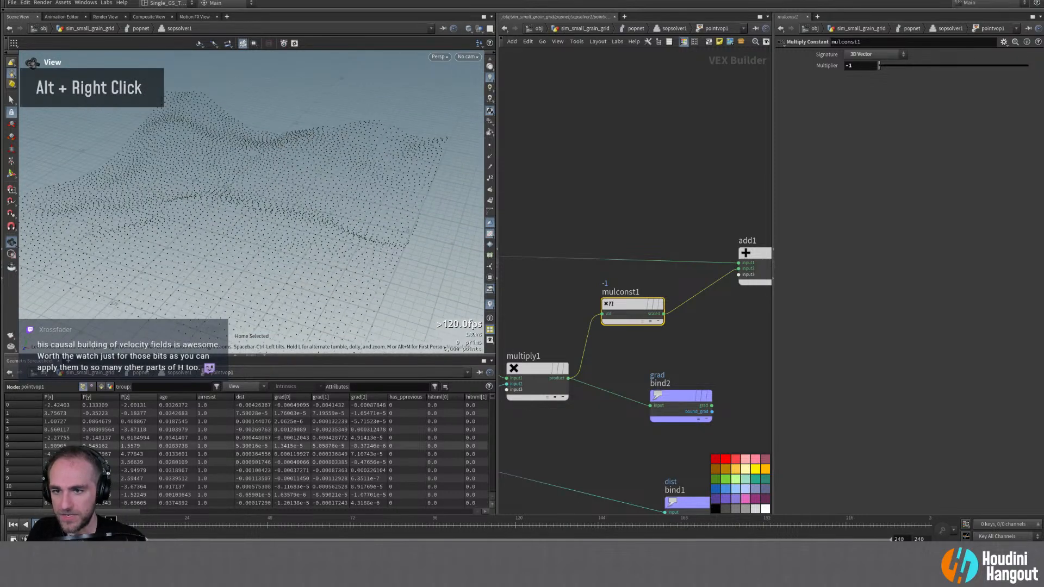
{"action": "key", "text": "Up"}
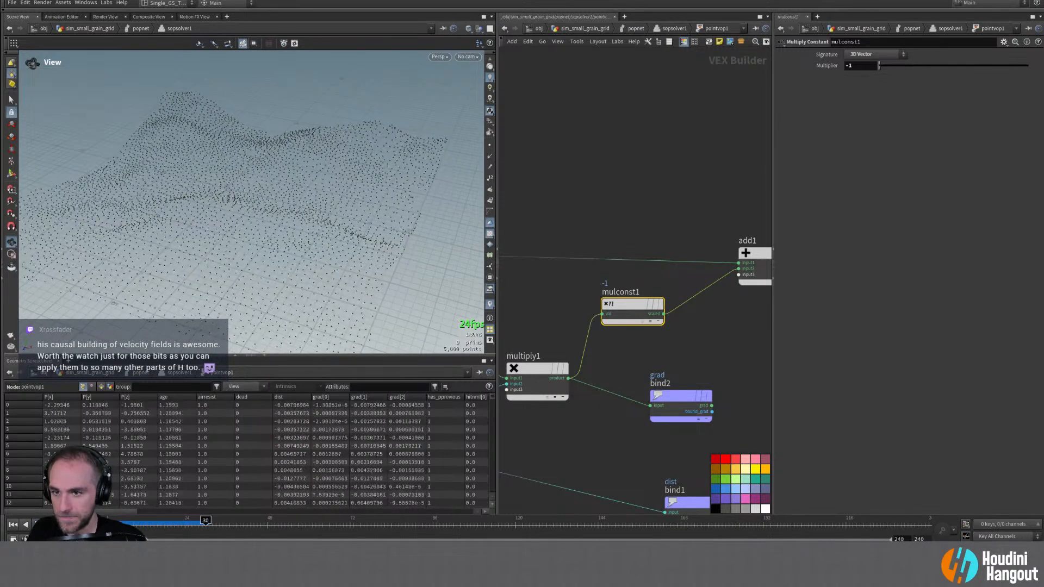
Step: Examine the simulated points from several angles and distances to judge how well they follow the hilly surface
{"action": "left_click_drag", "start_coordinate": [250, 225], "coordinate": [245, 247], "text": "alt"}
{"action": "right_click_drag", "start_coordinate": [244, 247], "coordinate": [378, 198], "text": "alt"}
{"action": "left_click_drag", "start_coordinate": [378, 199], "coordinate": [326, 185], "text": "alt"}
{"action": "right_click_drag", "start_coordinate": [326, 185], "coordinate": [228, 242], "text": "alt"}
{"action": "middle_click_drag", "start_coordinate": [228, 243], "coordinate": [315, 154], "text": "alt"}
{"action": "left_click_drag", "start_coordinate": [315, 154], "coordinate": [389, 167], "text": "alt"}
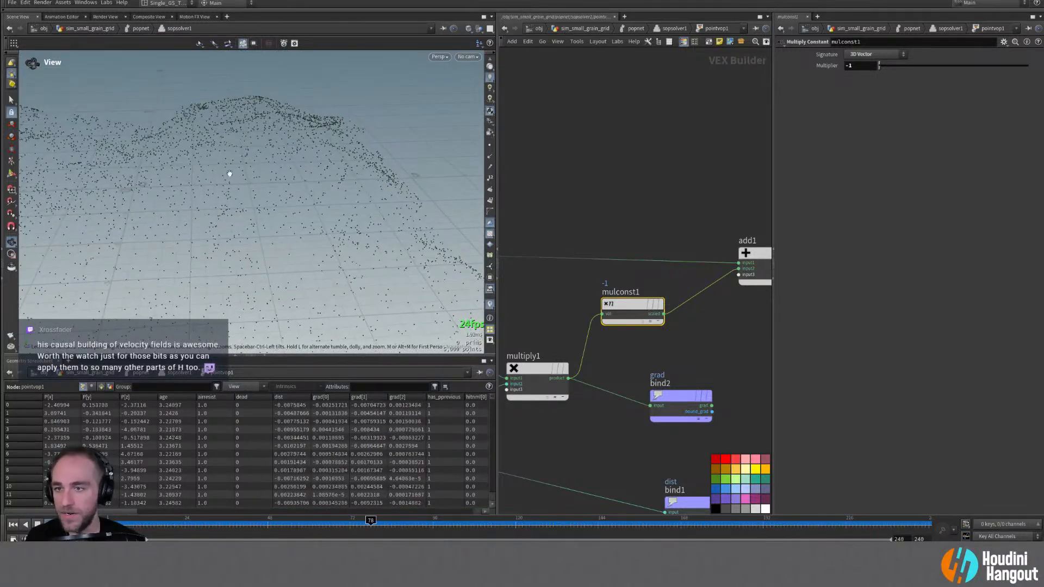
{"action": "left_click_drag", "start_coordinate": [177, 201], "coordinate": [158, 188]}
{"action": "middle_click_drag", "start_coordinate": [158, 188], "coordinate": [384, 210]}
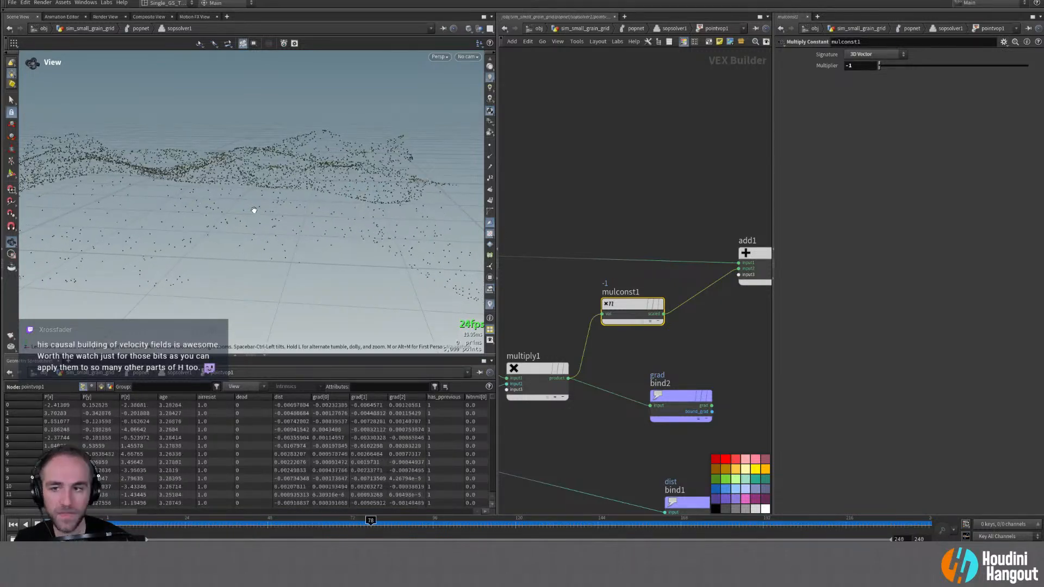
Step: Examine the simulated points from above, rewind to the first frame, and inspect the initial point grid from several angles
{"action": "right_click_drag", "start_coordinate": [256, 214], "coordinate": [121, 223]}
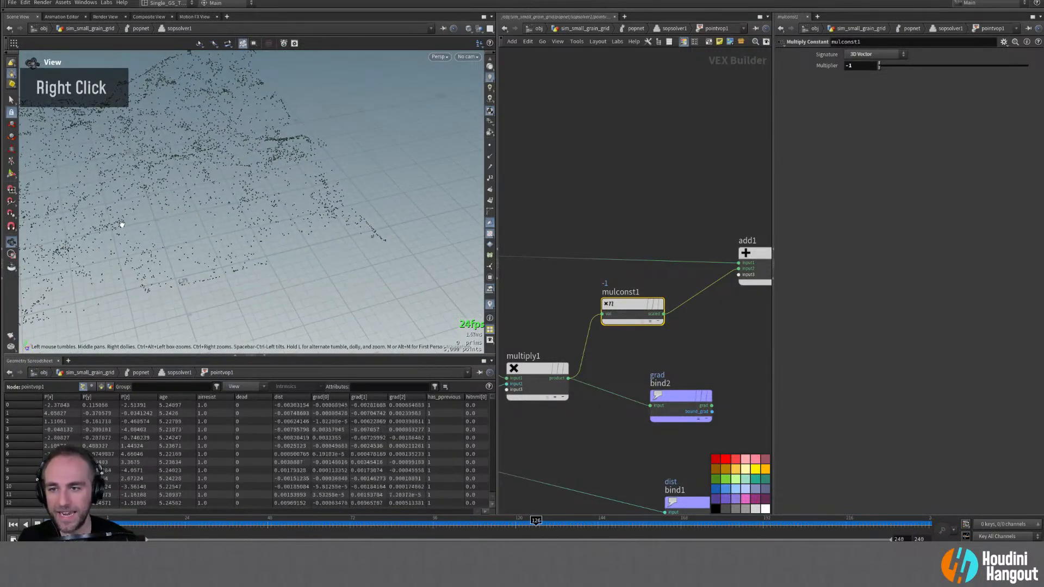
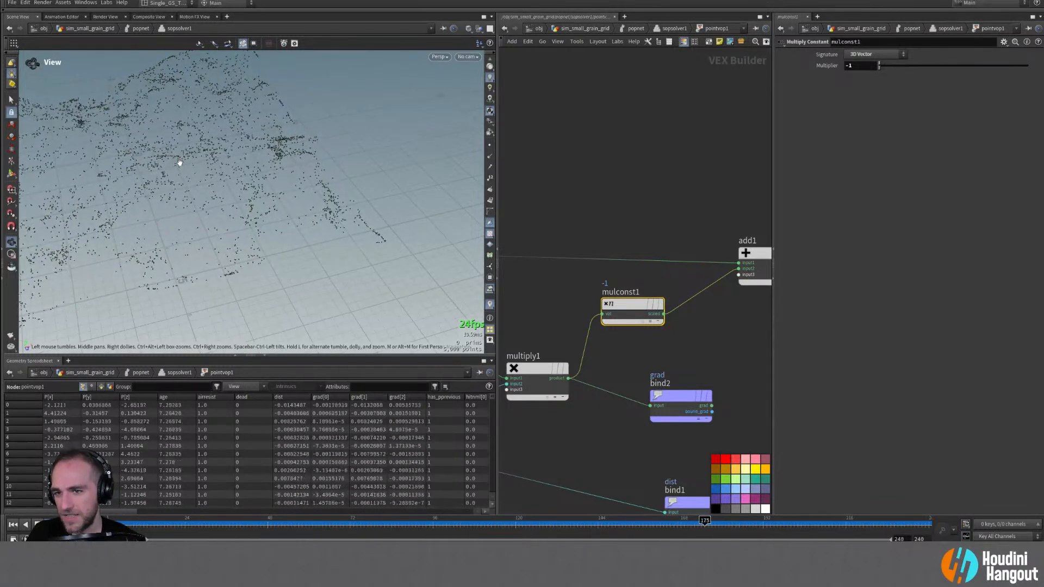
{"action": "left_click", "coordinate": [13, 525]}
{"action": "right_click_drag", "start_coordinate": [145, 181], "coordinate": [369, 254], "text": "alt"}
{"action": "middle_click_drag", "start_coordinate": [370, 254], "coordinate": [352, 203], "text": "alt"}
{"action": "right_click_drag", "start_coordinate": [352, 202], "coordinate": [295, 168], "text": "alt"}
{"action": "left_click_drag", "start_coordinate": [295, 168], "coordinate": [258, 180], "text": "alt"}
{"action": "left_click_drag", "start_coordinate": [617, 321], "coordinate": [621, 328]}
{"action": "left_click_drag", "start_coordinate": [307, 247], "coordinate": [326, 219], "text": "alt"}
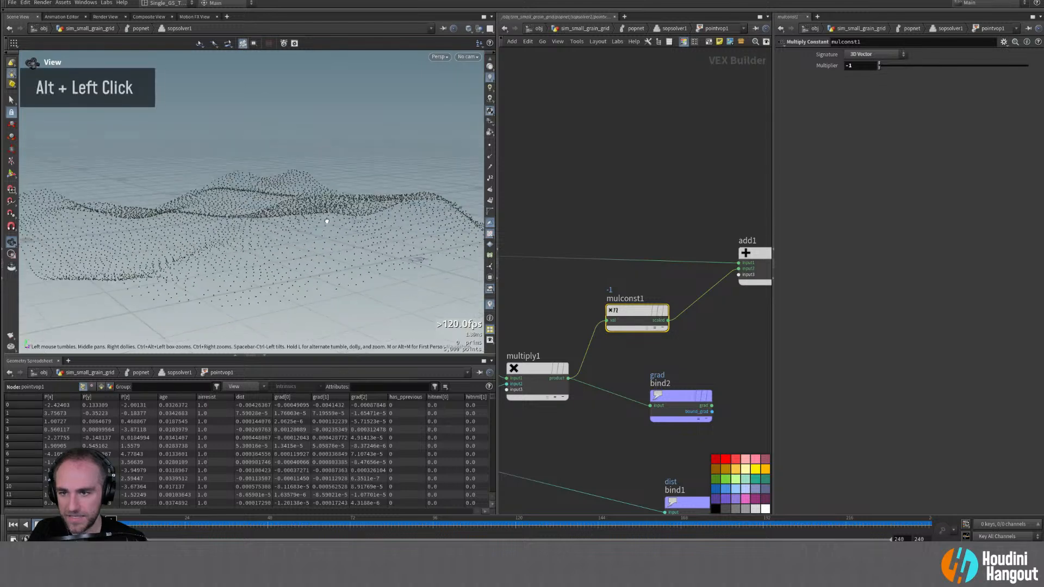
{"action": "right_click_drag", "start_coordinate": [359, 228], "coordinate": [288, 250], "text": "alt"}
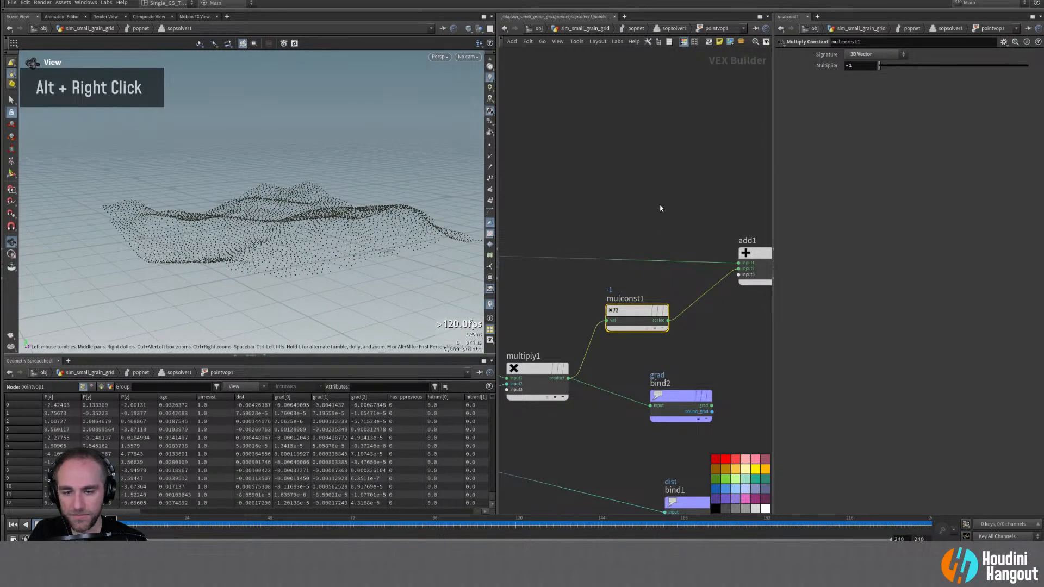
Step: Compare the simulation in popnet with sopsolver1 bypassed and with it enabled, rewinding to the first frame after each playback
{"action": "key", "text": "u"}
{"action": "key", "text": "u"}
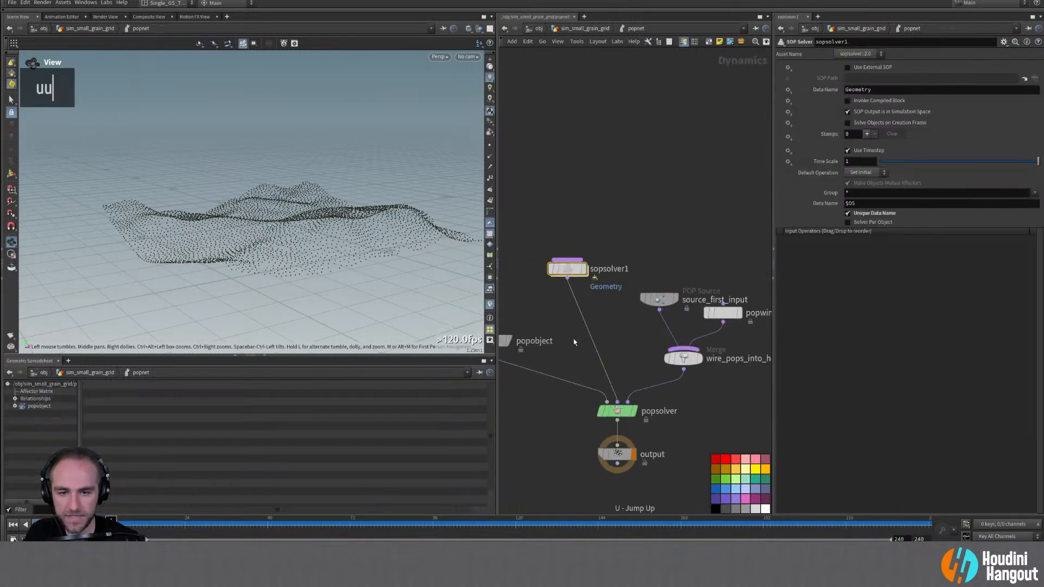
{"action": "key", "text": "Up"}
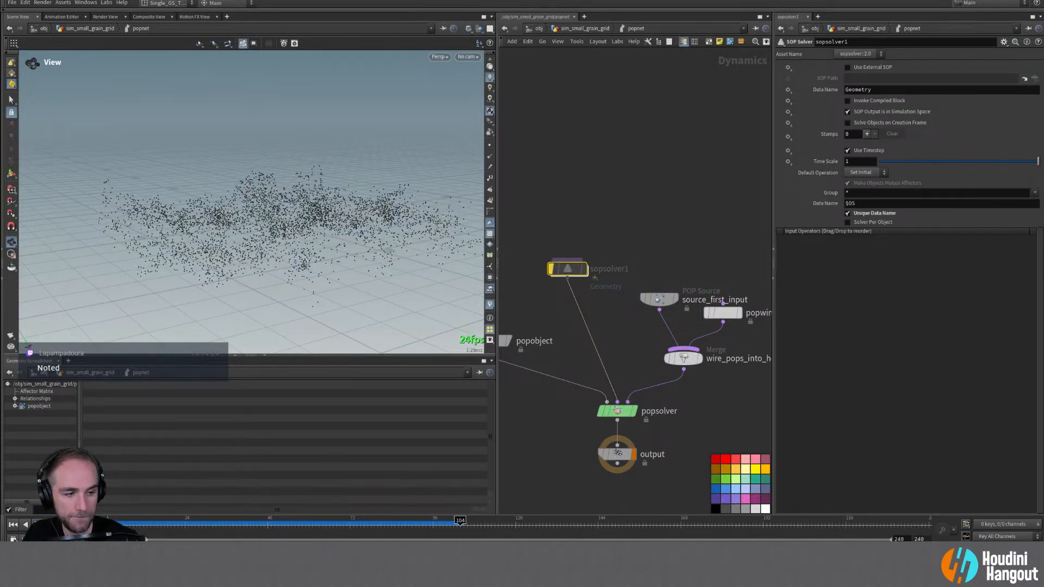
{"action": "left_click", "coordinate": [13, 525]}
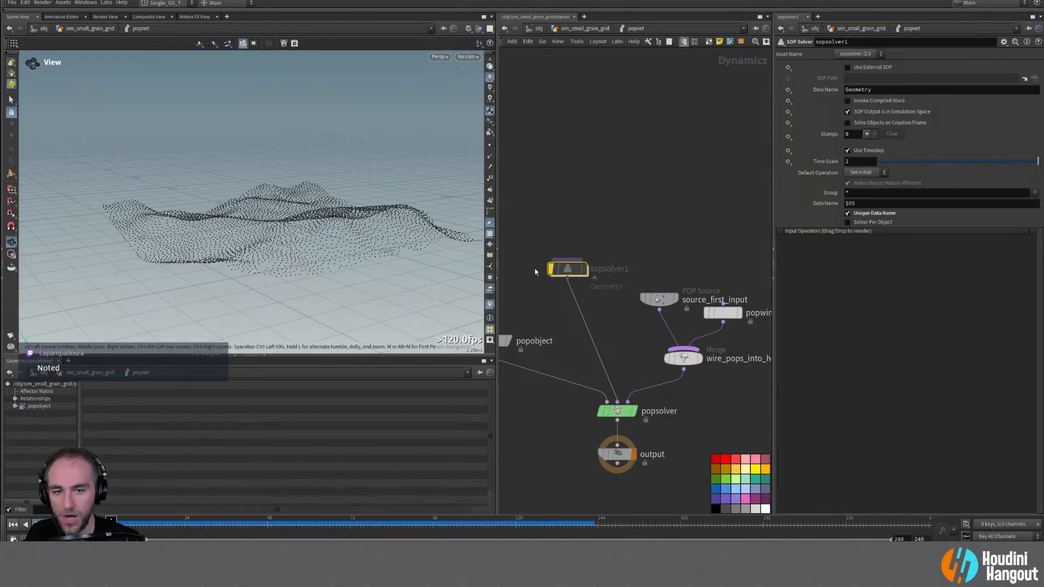
{"action": "double_click", "coordinate": [550, 269]}
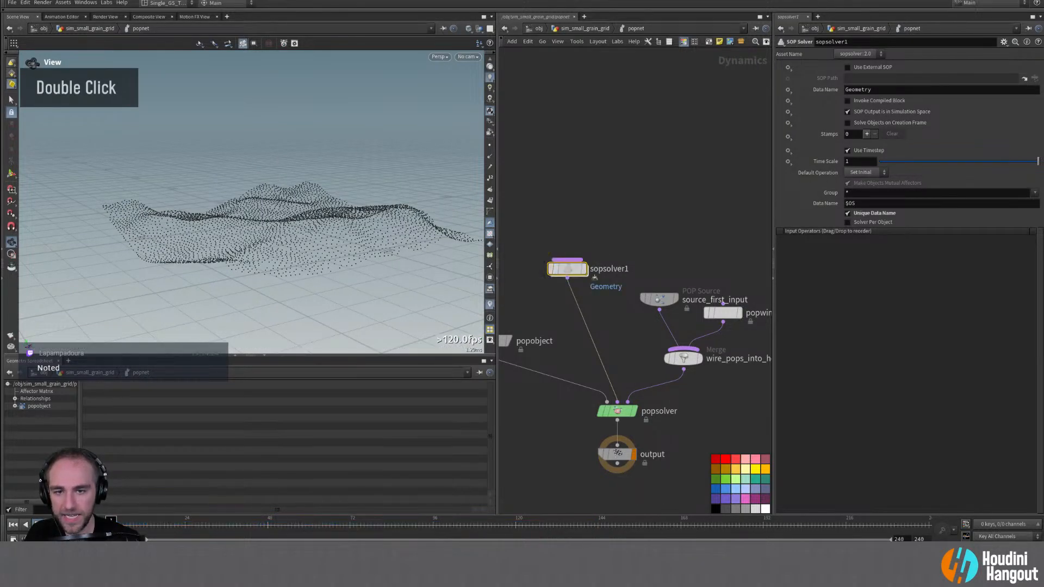
{"action": "left_click_drag", "start_coordinate": [182, 282], "coordinate": [376, 256]}
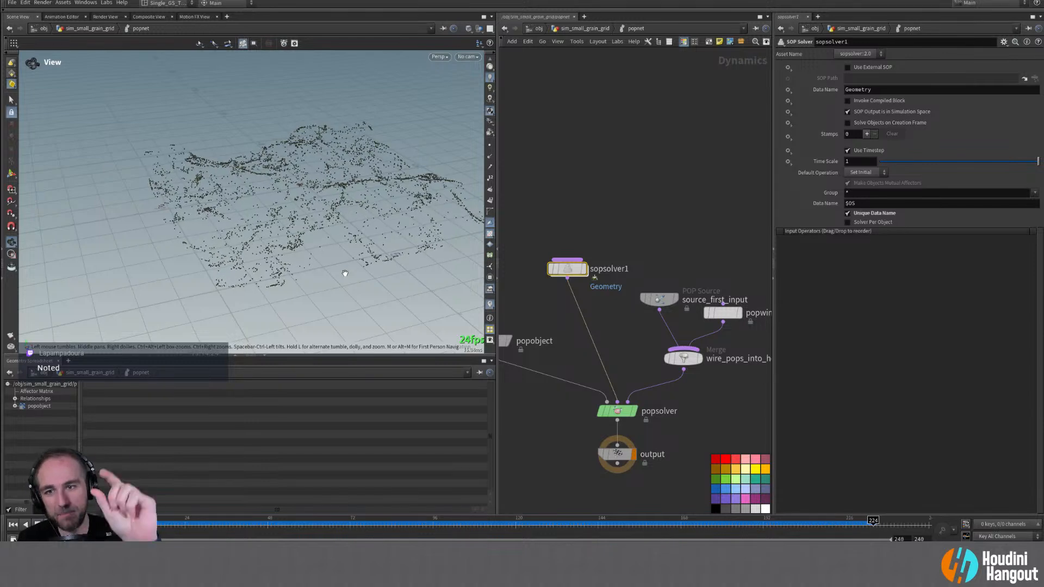
{"action": "left_click", "coordinate": [13, 524]}
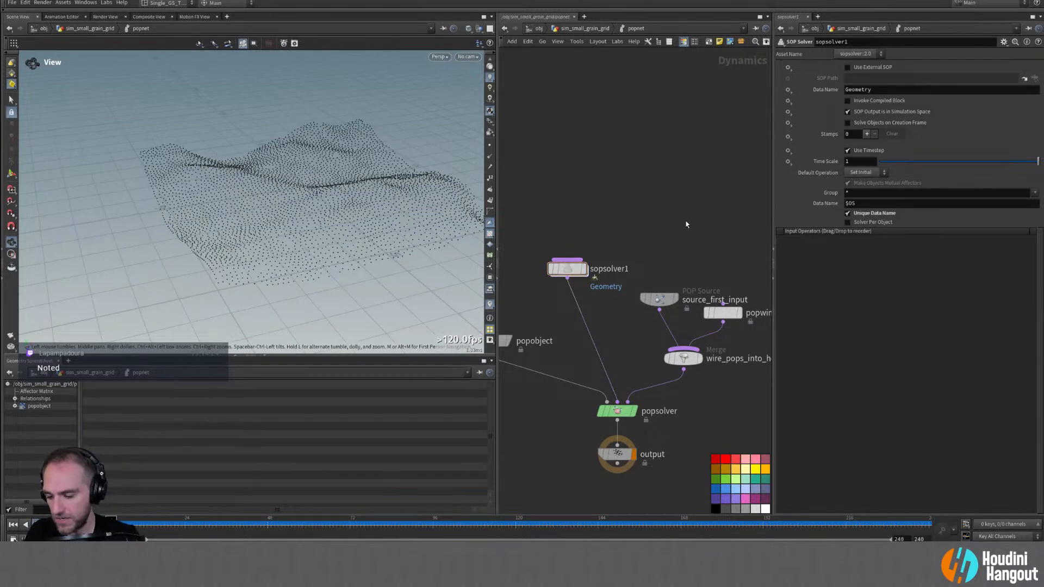
Step: Set the Force Total Count of scatter1 in sim_small_grain_grid to 25000 and view the points up close
{"action": "key", "text": "u"}
{"action": "left_click", "coordinate": [582, 391]}
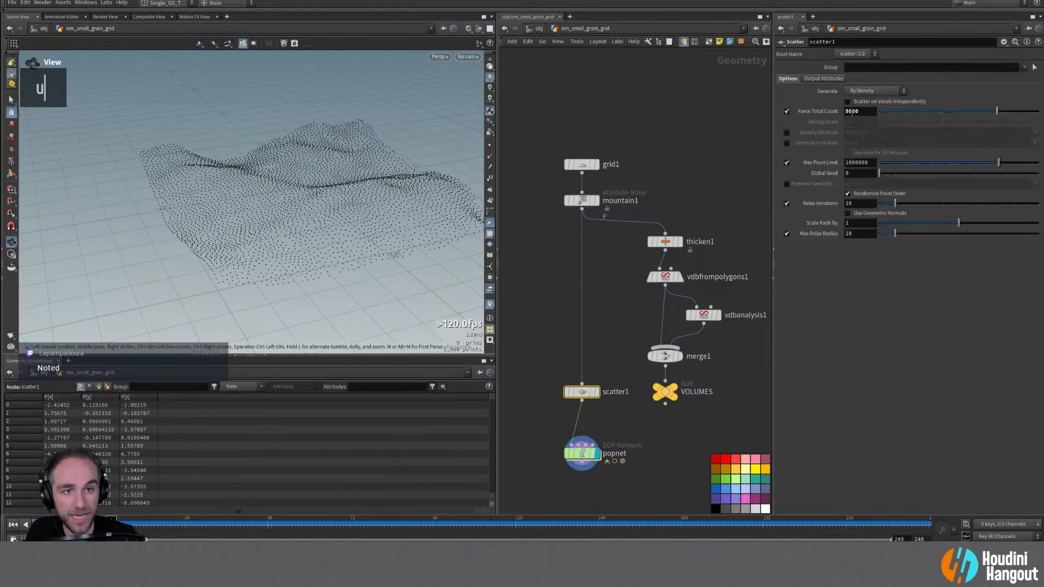
{"action": "left_click_drag", "start_coordinate": [332, 218], "coordinate": [361, 205], "text": "alt"}
{"action": "right_click_drag", "start_coordinate": [361, 205], "coordinate": [414, 140], "text": "alt"}
{"action": "middle_click_drag", "start_coordinate": [414, 140], "coordinate": [344, 181], "text": "alt"}
{"action": "left_click_drag", "start_coordinate": [345, 181], "coordinate": [300, 226], "text": "alt"}
{"action": "middle_click_drag", "start_coordinate": [300, 226], "coordinate": [326, 187], "text": "alt"}
{"action": "left_click_drag", "start_coordinate": [326, 186], "coordinate": [336, 182], "text": "alt"}
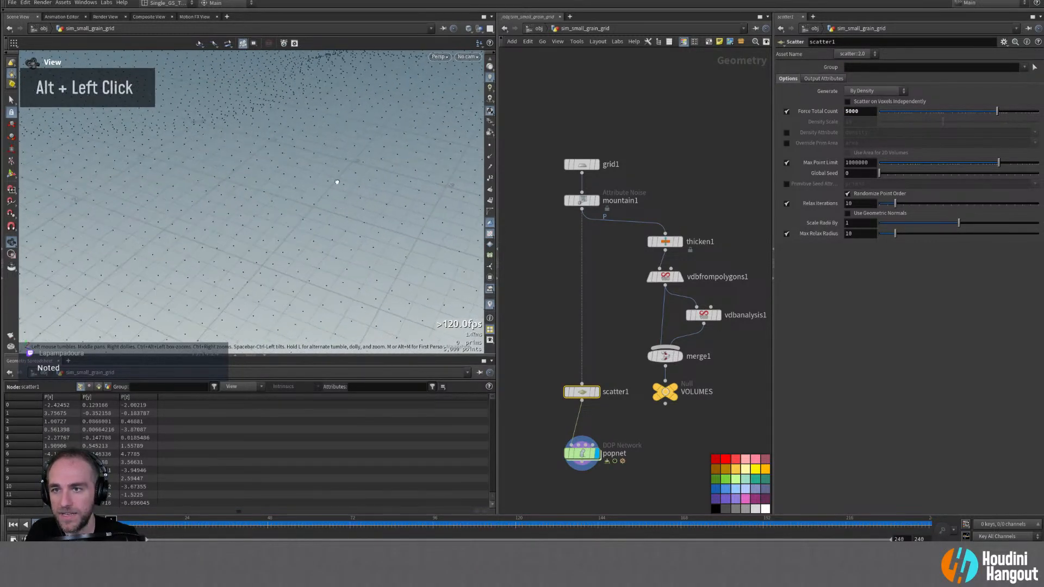
{"action": "double_click", "coordinate": [849, 111]}
{"action": "type", "text": "25000"}
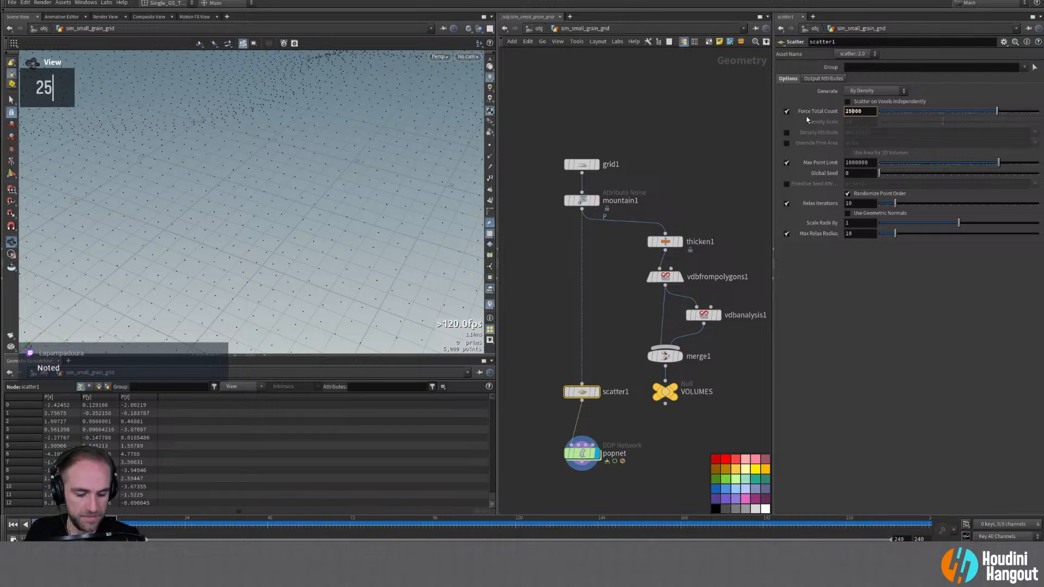
{"action": "key", "text": "Return"}
{"action": "left_click_drag", "start_coordinate": [239, 188], "coordinate": [272, 172], "text": "alt"}
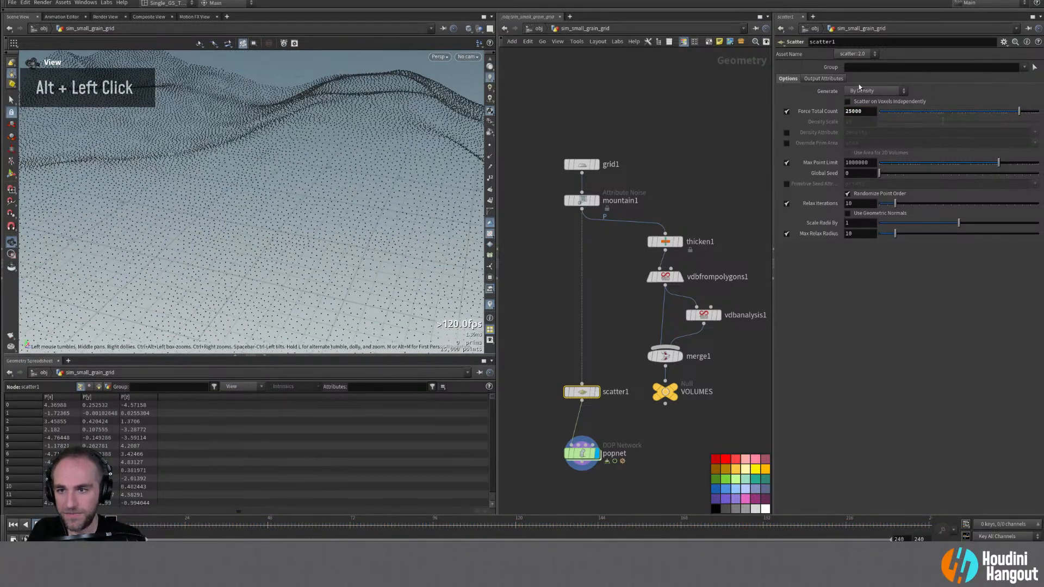
Step: Set scatter1's Force Total Count to 50000 and play the simulation while viewing the points from different angles
{"action": "left_click_drag", "start_coordinate": [851, 111], "coordinate": [809, 107]}
{"action": "type", "text": "50"}
{"action": "key", "text": "Return"}
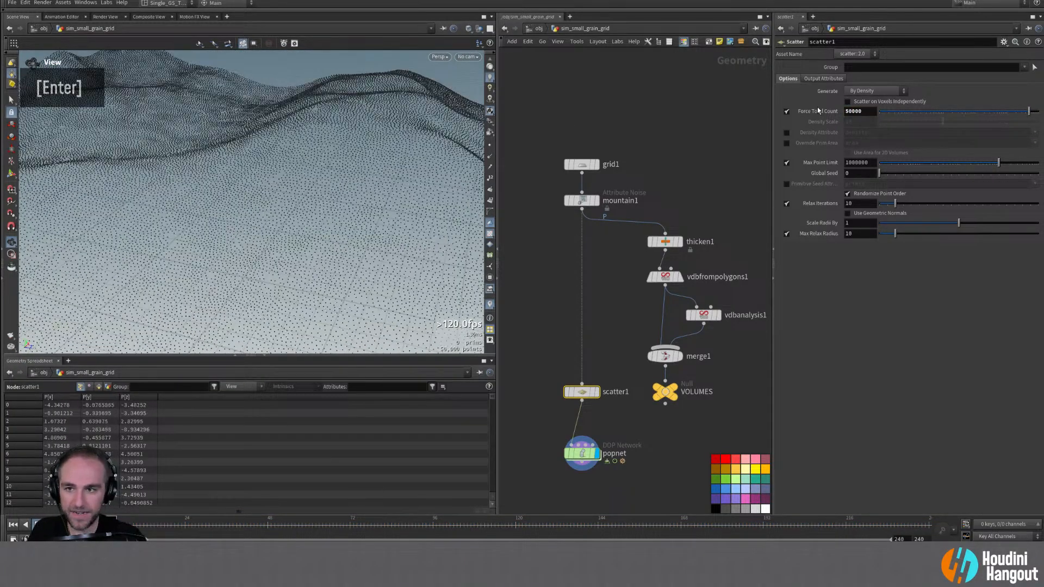
{"action": "right_click_drag", "start_coordinate": [279, 228], "coordinate": [387, 266], "text": "alt"}
{"action": "middle_click_drag", "start_coordinate": [386, 266], "coordinate": [316, 336], "text": "alt"}
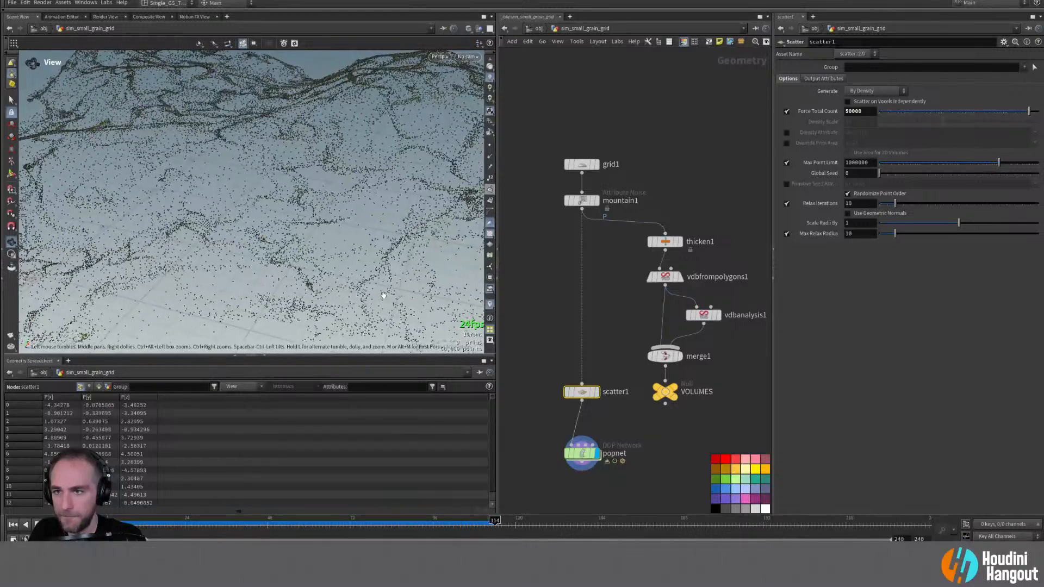
{"action": "left_click_drag", "start_coordinate": [279, 162], "coordinate": [220, 178], "text": "alt"}
{"action": "left_click_drag", "start_coordinate": [171, 236], "coordinate": [241, 247], "text": "alt"}
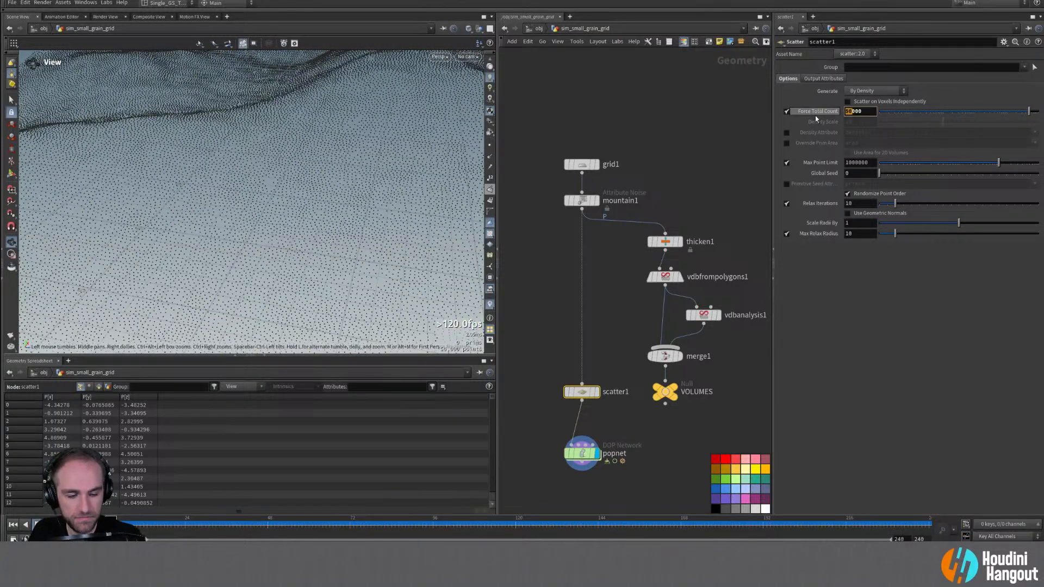
Step: Set scatter1's Force Total Count to 100000 and play the simulation
{"action": "type", "text": "10"}
{"action": "key", "text": "Return"}
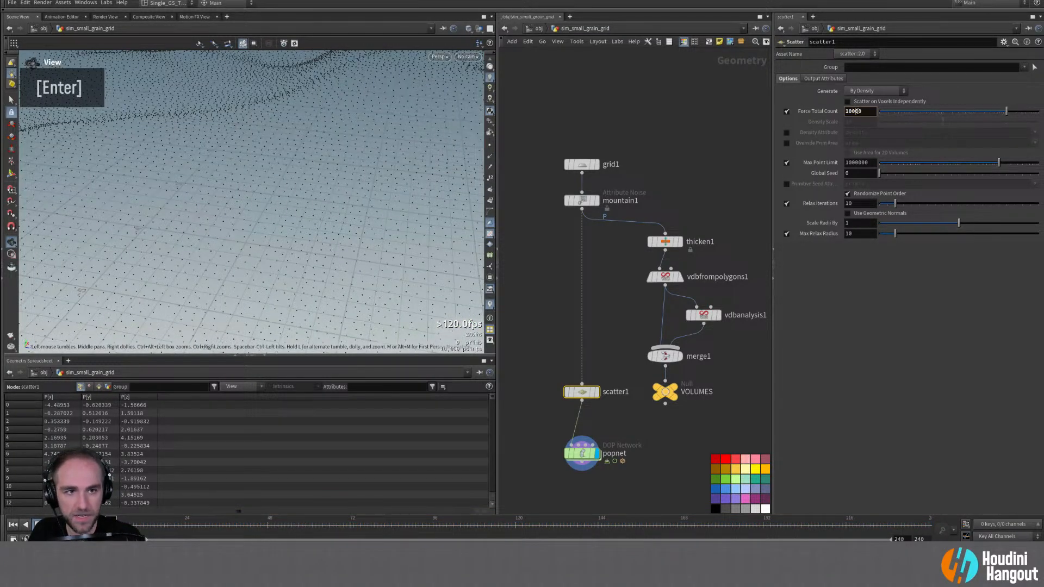
{"action": "type", "text": "0"}
{"action": "key", "text": "Return"}
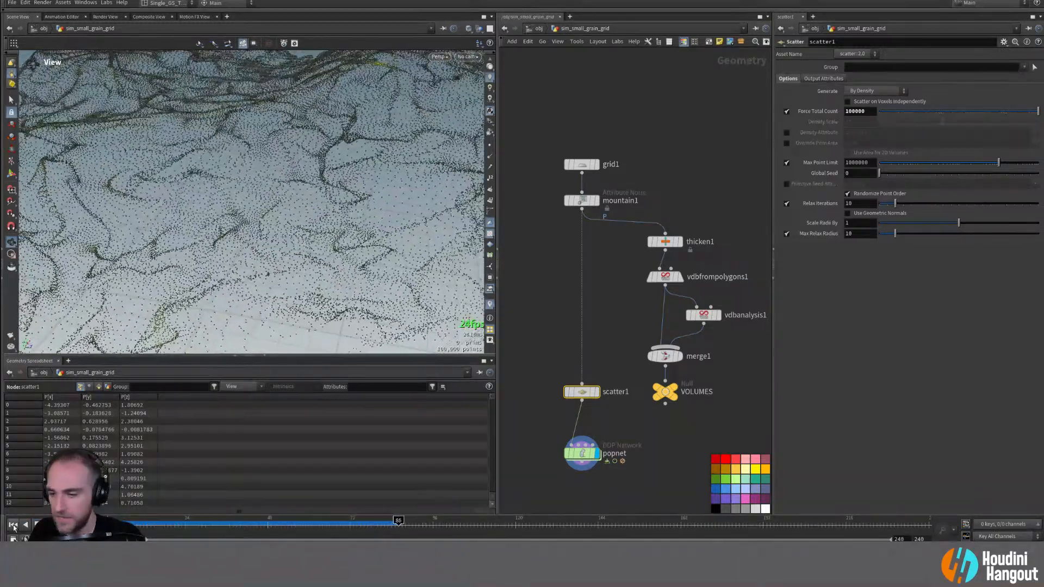
Step: Set scatter1's Force Total Count to 200000, play the simulation, rewind it, and inspect the dense points
{"action": "double_click", "coordinate": [849, 111]}
{"action": "type", "text": "200000"}
{"action": "key", "text": "Return"}
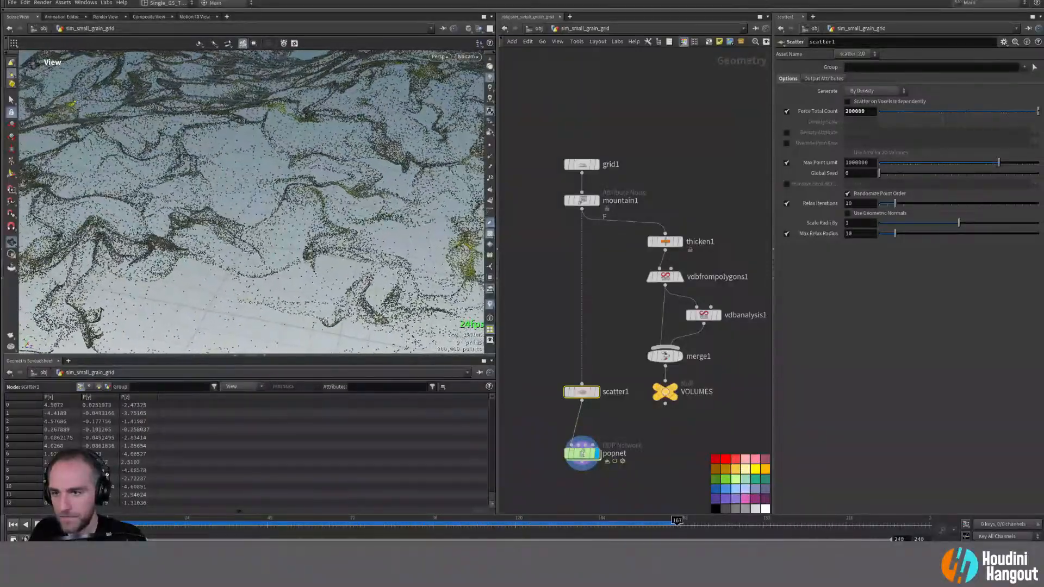
{"action": "left_click", "coordinate": [13, 524]}
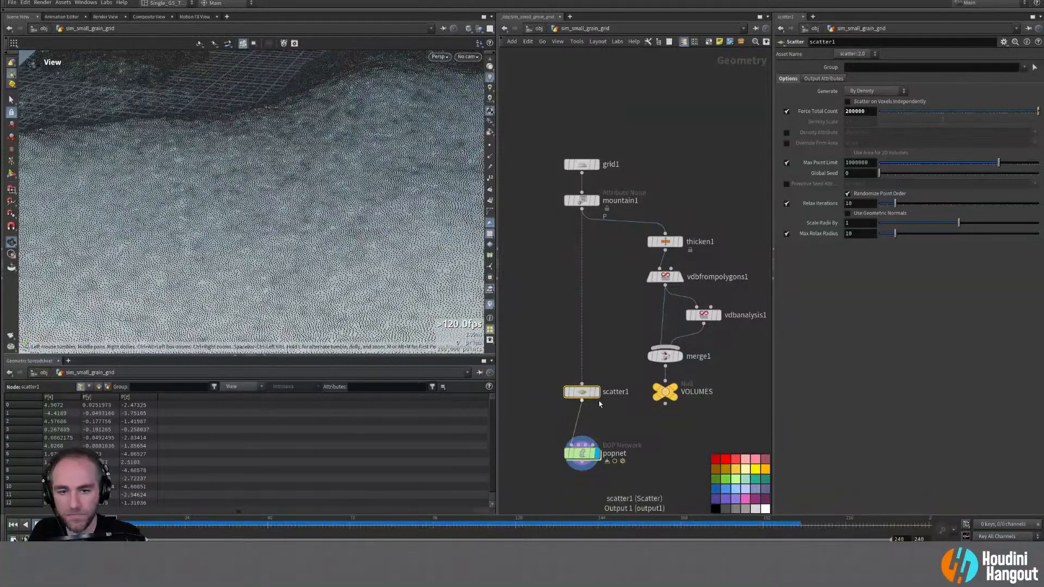
{"action": "right_click_drag", "start_coordinate": [327, 156], "coordinate": [310, 163], "text": "alt"}
{"action": "left_click_drag", "start_coordinate": [310, 163], "coordinate": [273, 196], "text": "alt"}
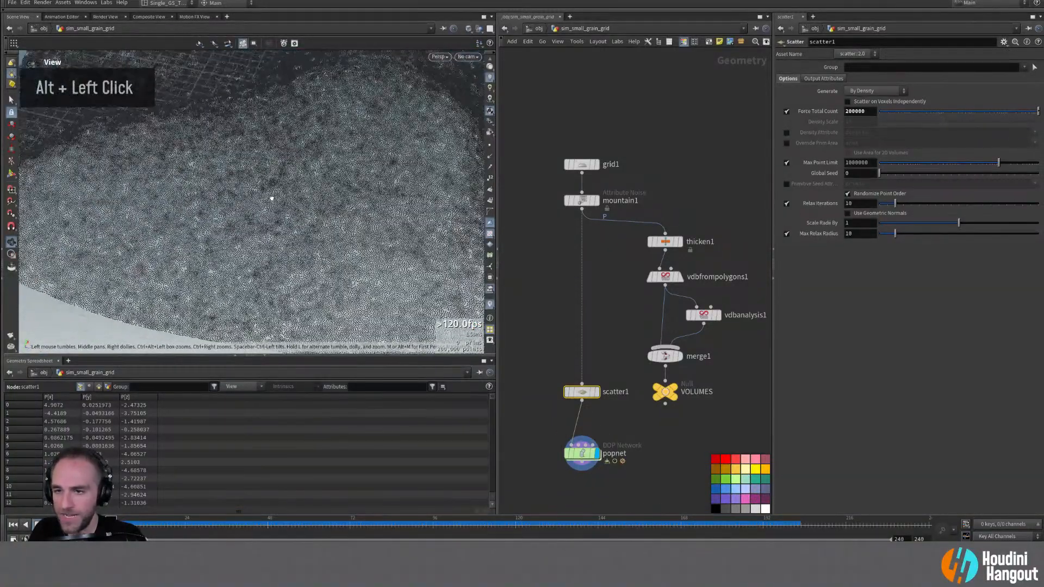
{"action": "middle_click_drag", "start_coordinate": [272, 196], "coordinate": [270, 201], "text": "alt"}
{"action": "right_click_drag", "start_coordinate": [271, 201], "coordinate": [310, 163], "text": "alt"}
{"action": "left_click_drag", "start_coordinate": [310, 163], "coordinate": [302, 178], "text": "alt"}
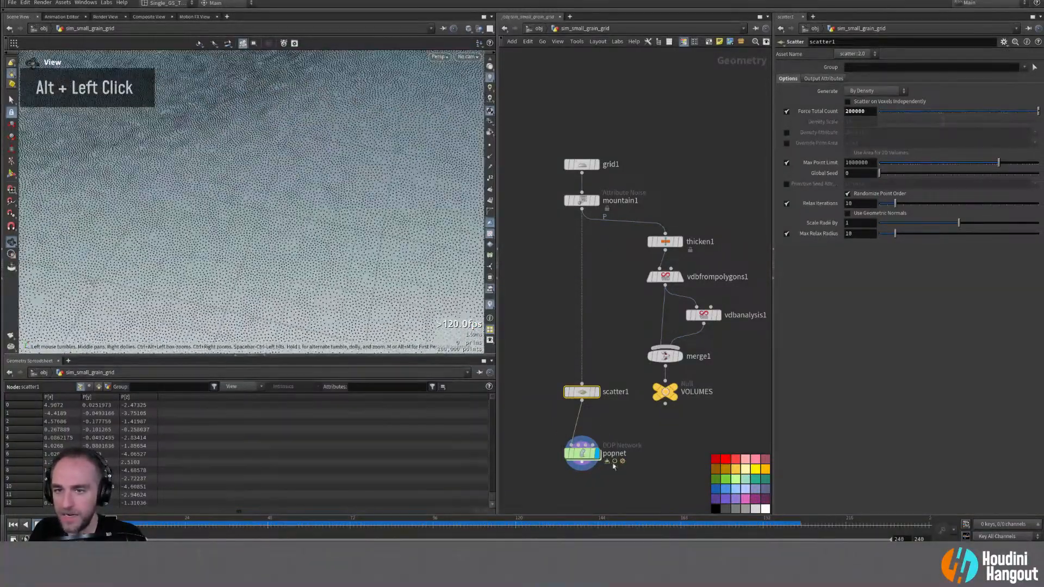
Step: Add a POP Grains node inside popnet and place it beside the popwind1 node
{"action": "double_click", "coordinate": [587, 460]}
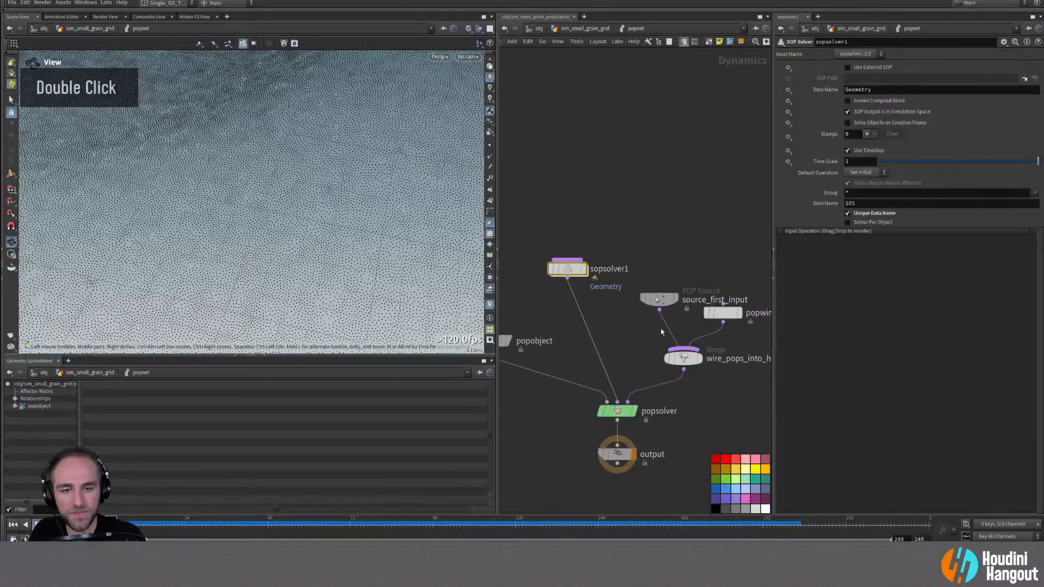
{"action": "middle_click_drag", "start_coordinate": [642, 352], "coordinate": [575, 352]}
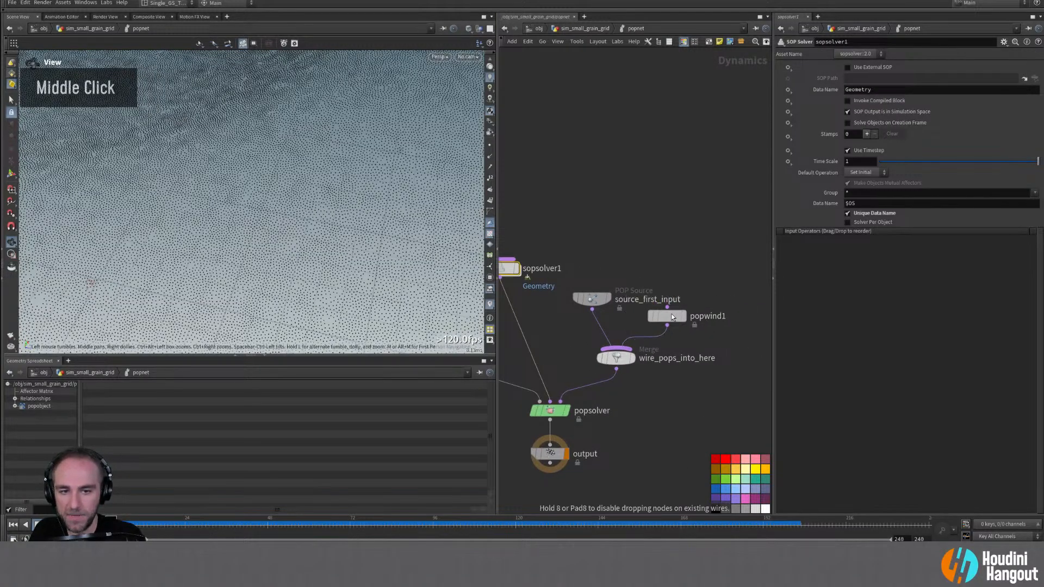
{"action": "left_click", "coordinate": [666, 316]}
{"action": "key", "text": "Tab"}
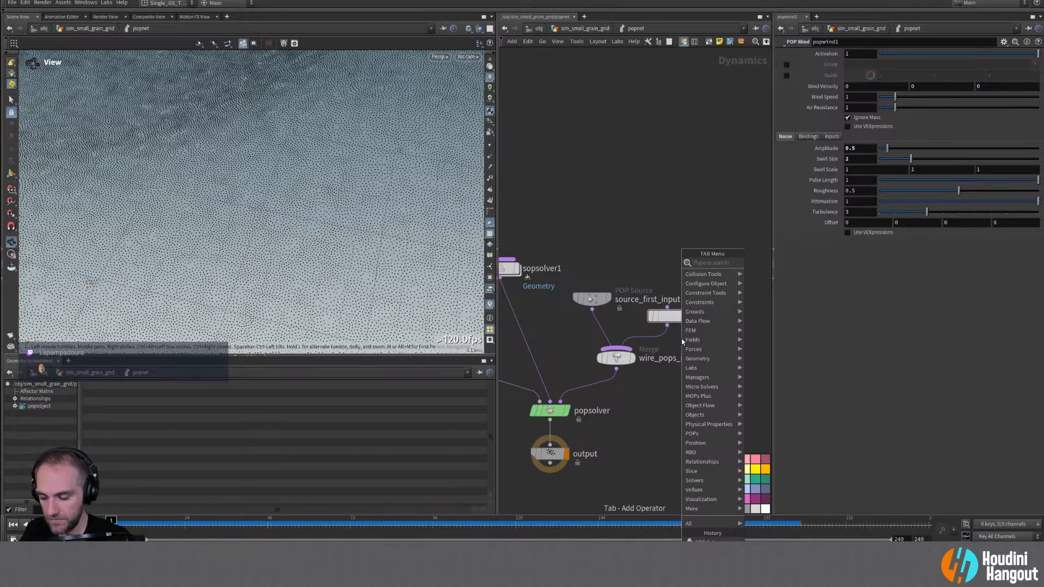
{"action": "type", "text": "grain"}
{"action": "key", "text": "Return"}
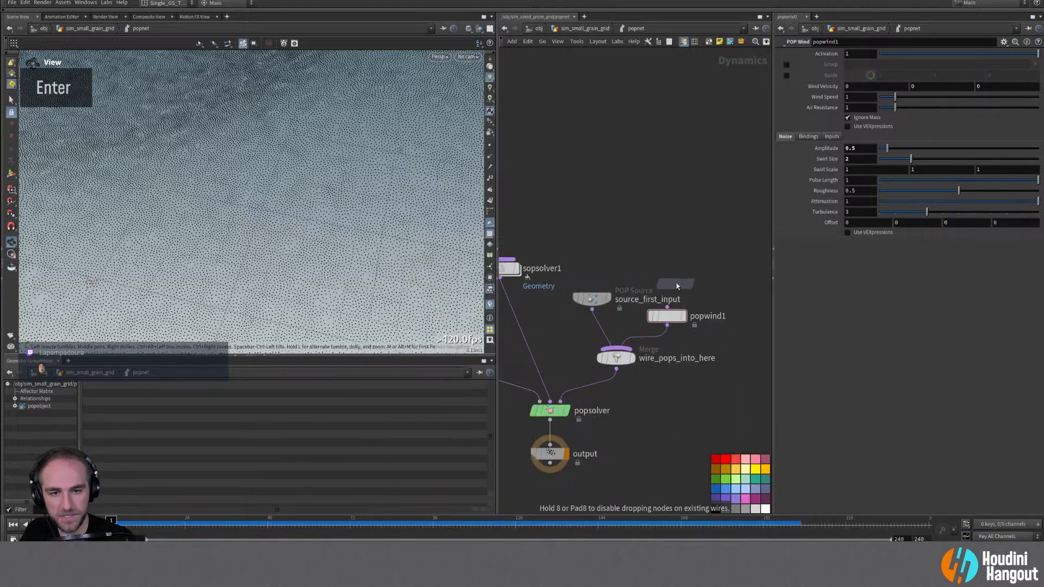
{"action": "left_click", "coordinate": [695, 255]}
{"action": "left_click_drag", "start_coordinate": [688, 256], "coordinate": [712, 301]}
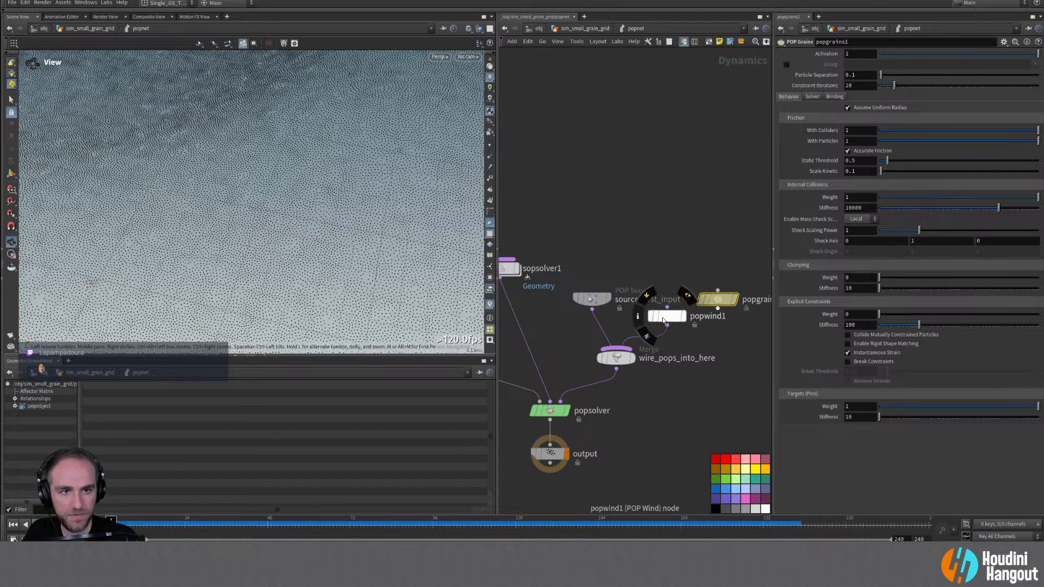
Step: Rearrange source_first_input, popwind1 and popgrains1 above the merge, and wire popgrains1 into wire_pops_into_here
{"action": "left_click_drag", "start_coordinate": [606, 299], "coordinate": [605, 273]}
{"action": "left_click_drag", "start_coordinate": [663, 321], "coordinate": [639, 305]}
{"action": "left_click_drag", "start_coordinate": [717, 299], "coordinate": [709, 319]}
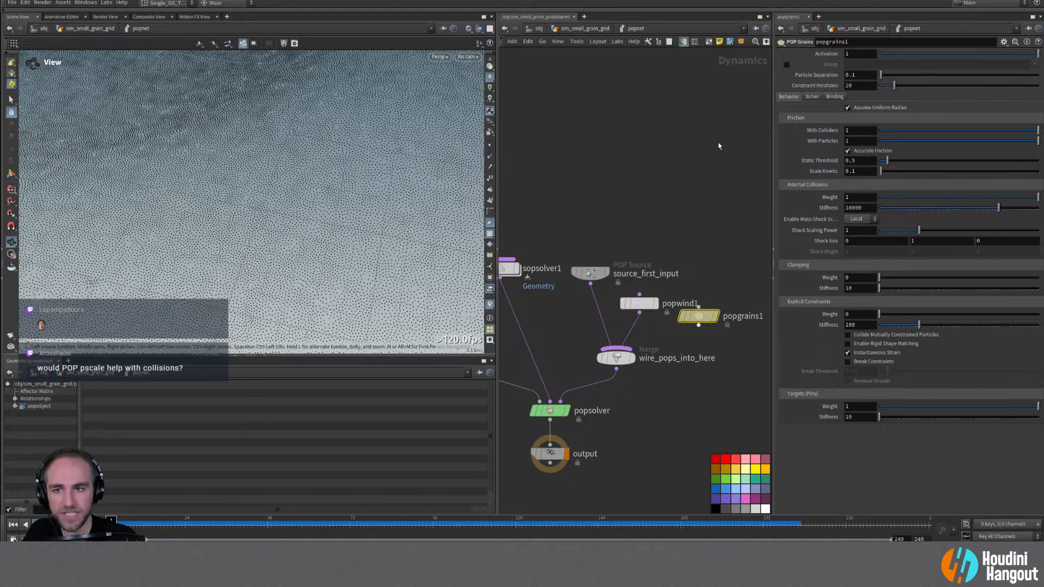
{"action": "left_click", "coordinate": [638, 303]}
{"action": "double_click", "coordinate": [700, 323]}
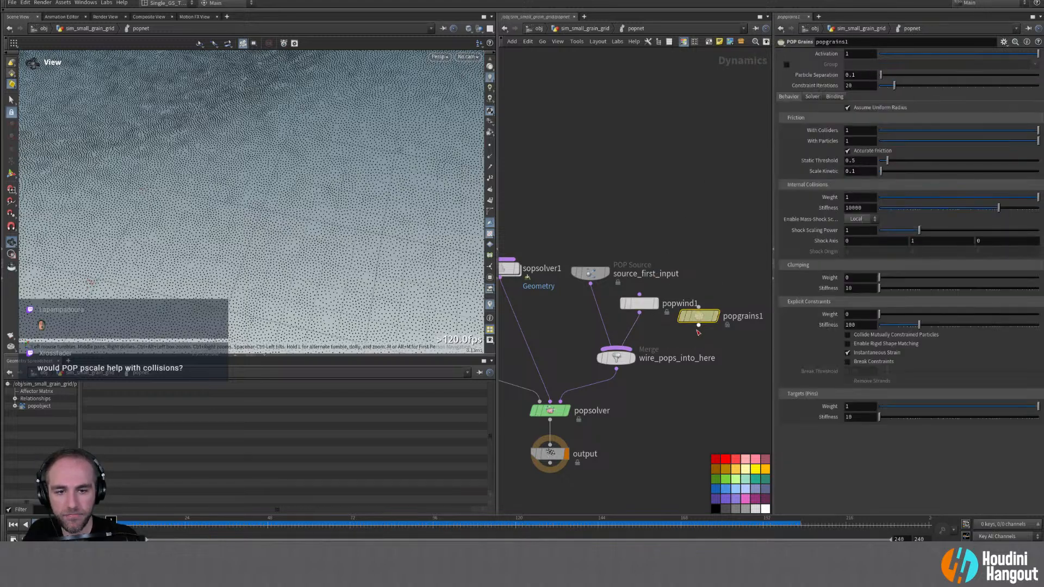
{"action": "left_click_drag", "start_coordinate": [697, 319], "coordinate": [705, 317]}
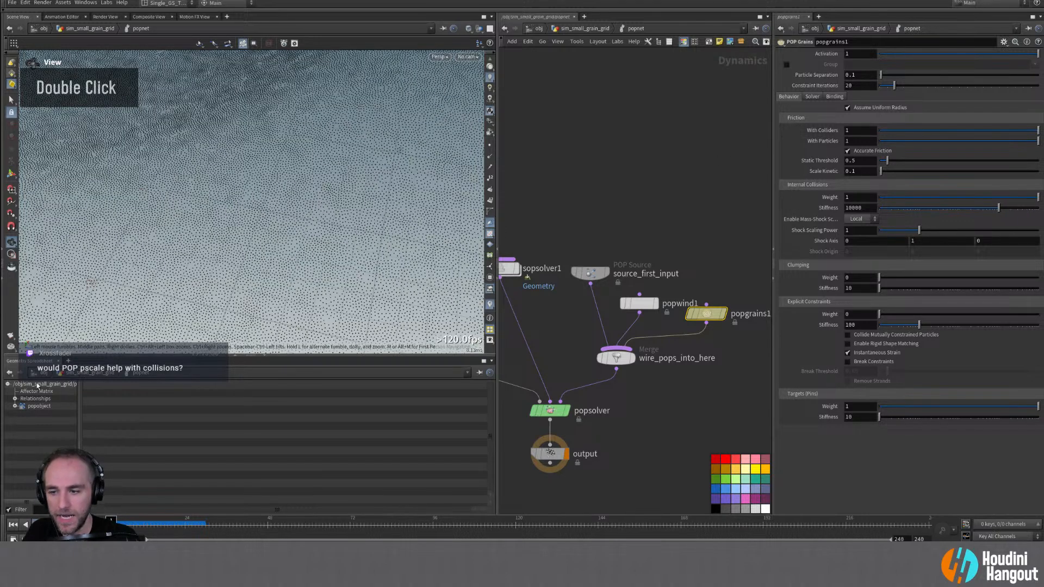
Step: Return to sim_small_grain_grid, display scatter1, and enable its Output Radius Attribute as pscale
{"action": "key", "text": "u"}
{"action": "key", "text": "u"}
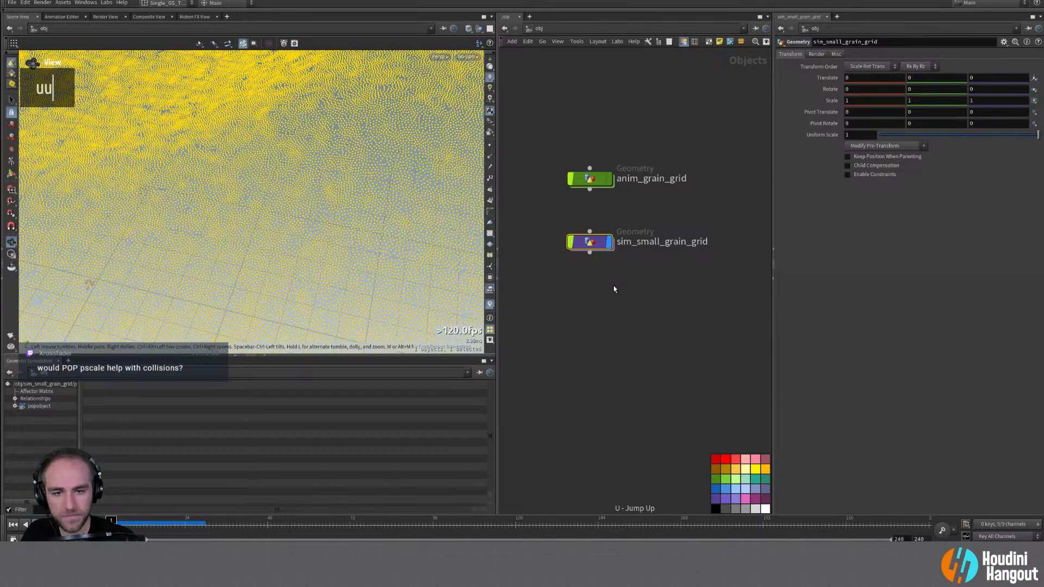
{"action": "double_click", "coordinate": [589, 240]}
{"action": "middle_click", "coordinate": [581, 396]}
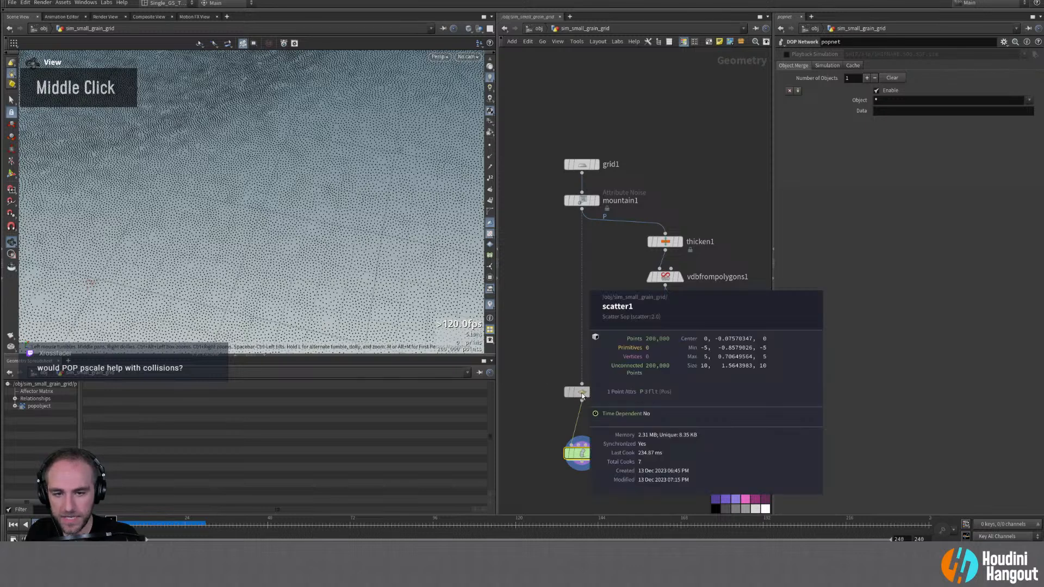
{"action": "double_click", "coordinate": [579, 393]}
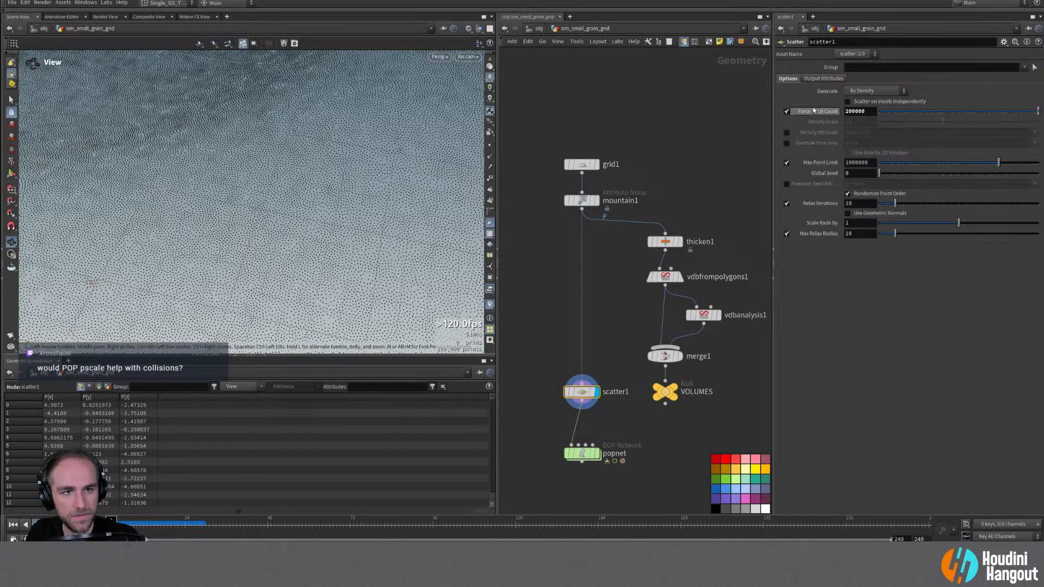
{"action": "left_click", "coordinate": [823, 80]}
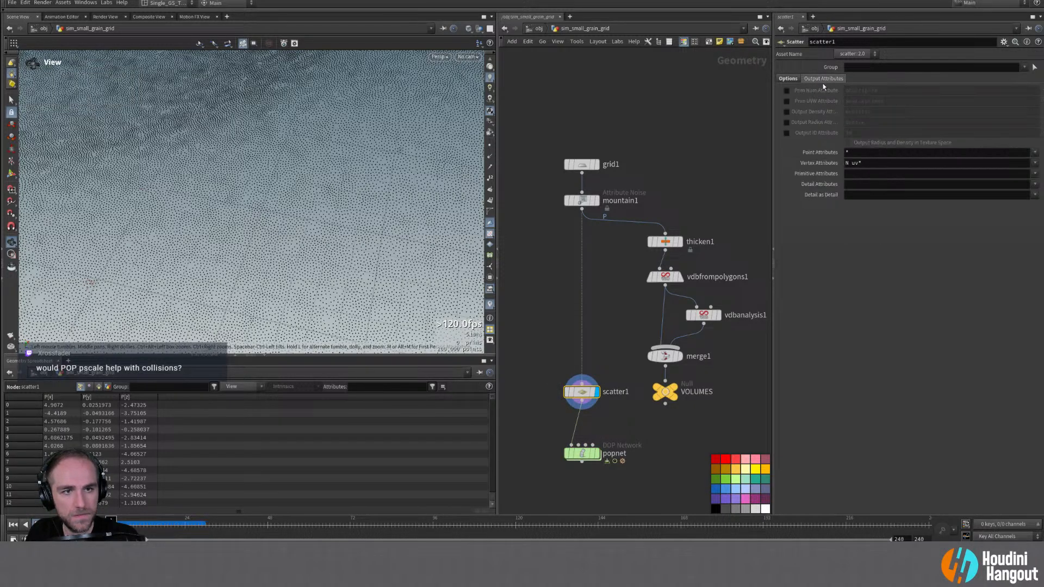
{"action": "left_click", "coordinate": [785, 122]}
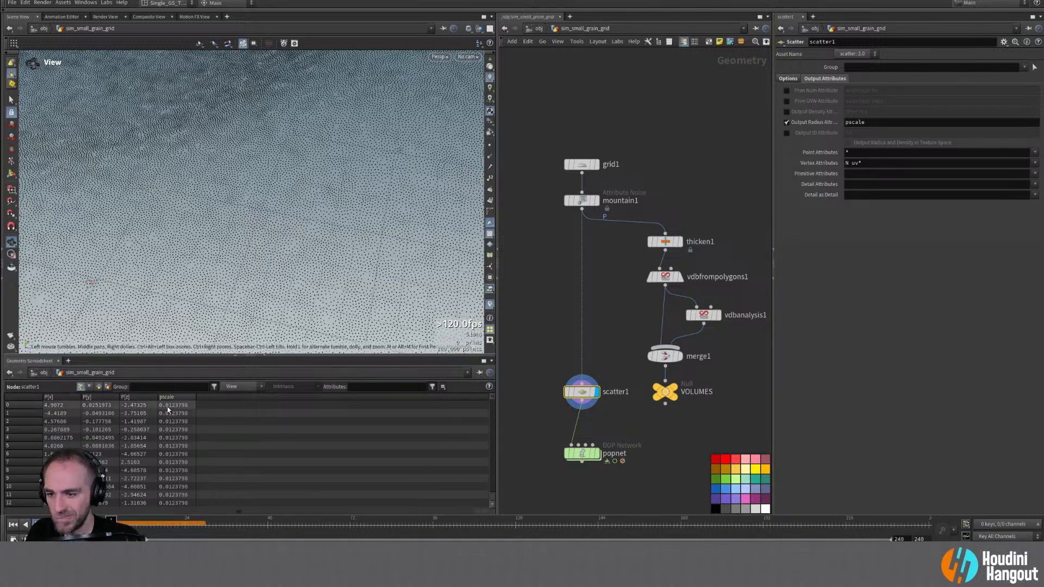
Step: Move popnet down and insert an Attribute Promote node on the wire between scatter1 and popnet
{"action": "left_click_drag", "start_coordinate": [577, 453], "coordinate": [577, 465]}
{"action": "right_click", "coordinate": [234, 455], "text": "alt"}
{"action": "left_click", "coordinate": [185, 468]}
{"action": "left_click_drag", "start_coordinate": [580, 465], "coordinate": [581, 477]}
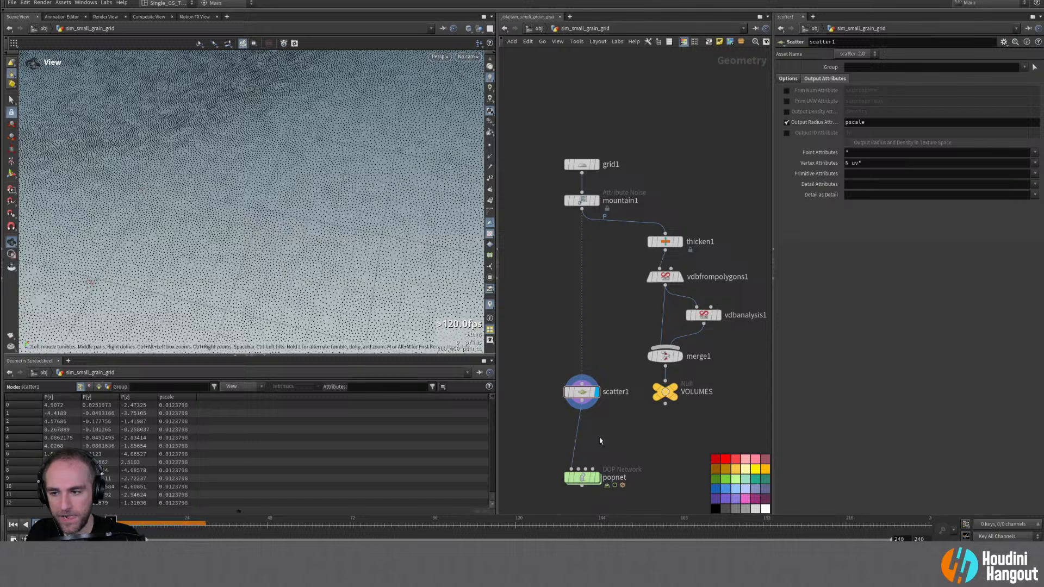
{"action": "key", "text": "Tab"}
{"action": "type", "text": "att rp"}
{"action": "key", "text": "BackSpace"}
{"action": "key", "text": "BackSpace"}
{"action": "type", "text": "pro"}
{"action": "key", "text": "Return"}
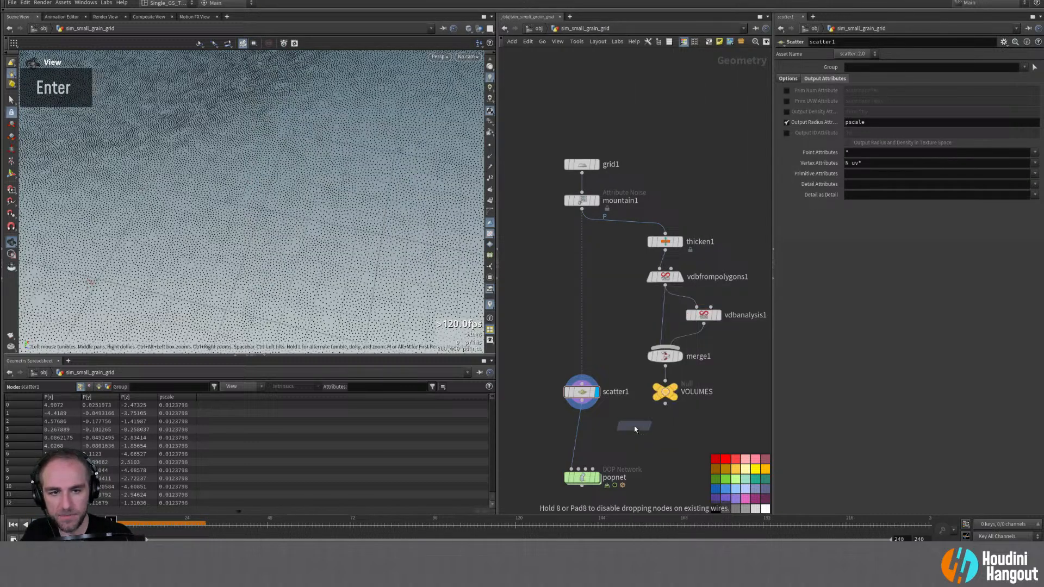
{"action": "left_click", "coordinate": [581, 432]}
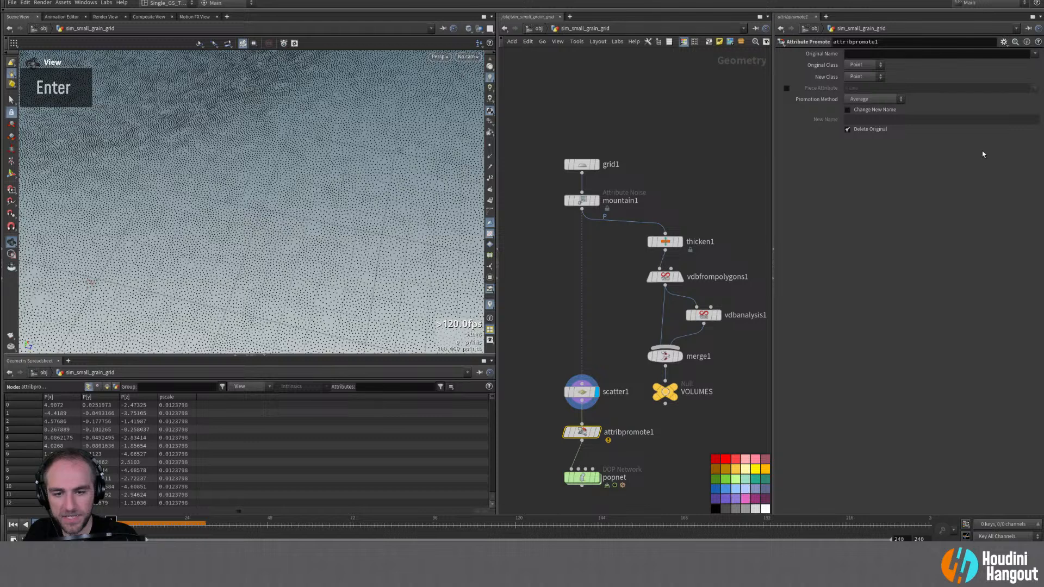
Step: Set attribpromote1 to promote the pscale attribute from the Point class to the Detail class
{"action": "left_click", "coordinate": [1035, 53]}
{"action": "left_click", "coordinate": [1015, 74]}
{"action": "left_click", "coordinate": [864, 76]}
{"action": "left_click", "coordinate": [862, 91]}
{"action": "left_click", "coordinate": [863, 76]}
{"action": "left_click", "coordinate": [861, 112]}
Step: Enable Change New Name on attribpromote1 and name the promoted attribute pscale_avg
{"action": "left_click", "coordinate": [847, 110]}
{"action": "left_click", "coordinate": [855, 118]}
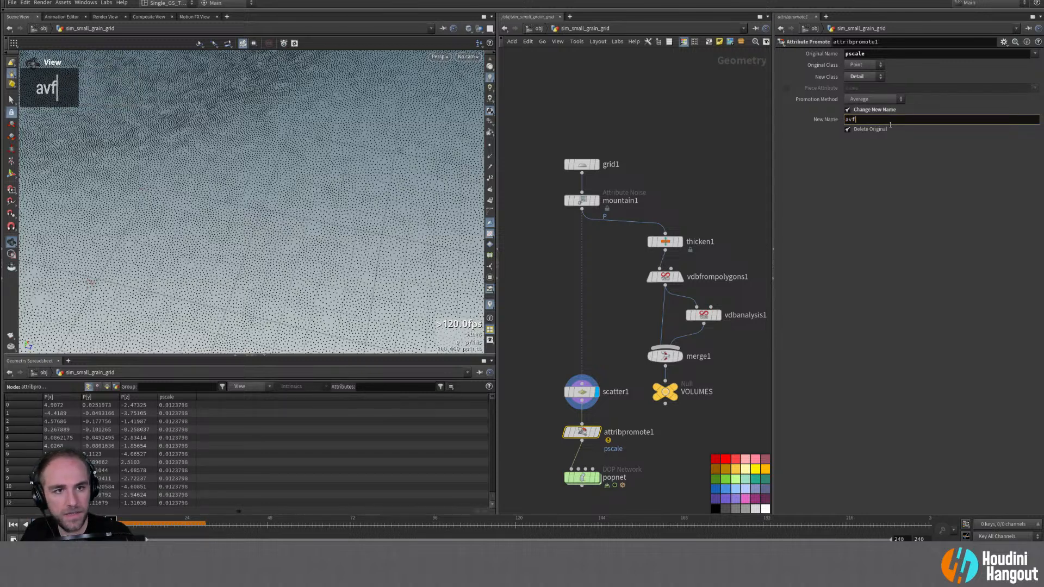
{"action": "type", "text": "pscale_ag"}
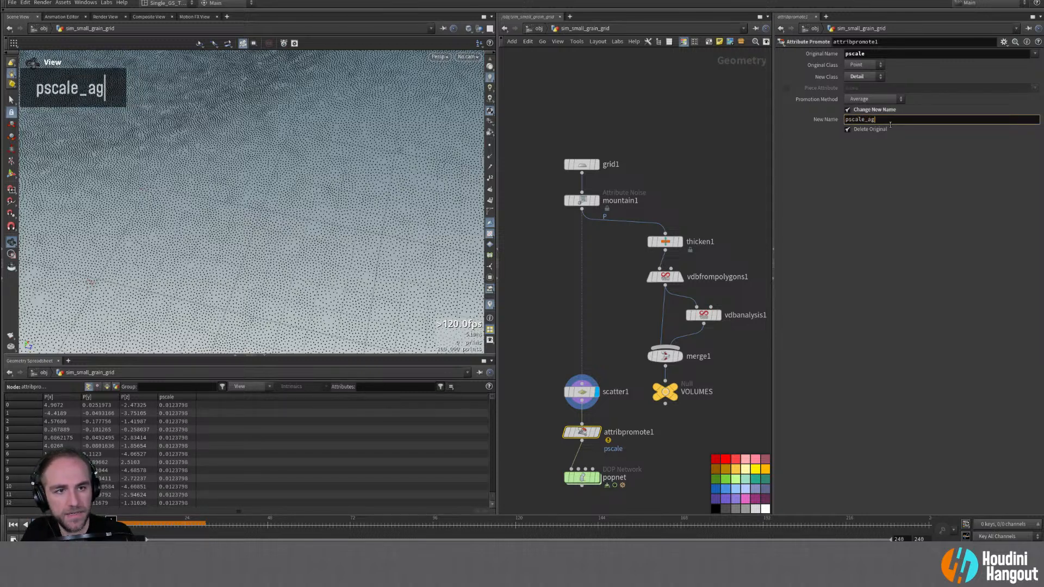
{"action": "key", "text": "BackSpace"}
{"action": "type", "text": "vg"}
{"action": "key", "text": "Return"}
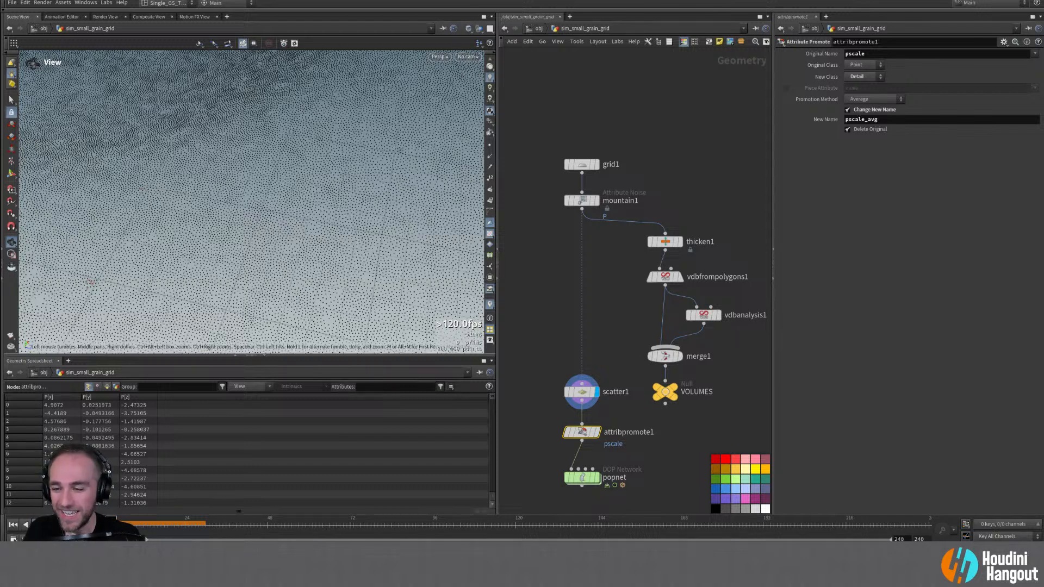
Step: Rewind the timeline, move popnet further down, and insert a Null node between attribpromote1 and popnet
{"action": "left_click", "coordinate": [17, 526]}
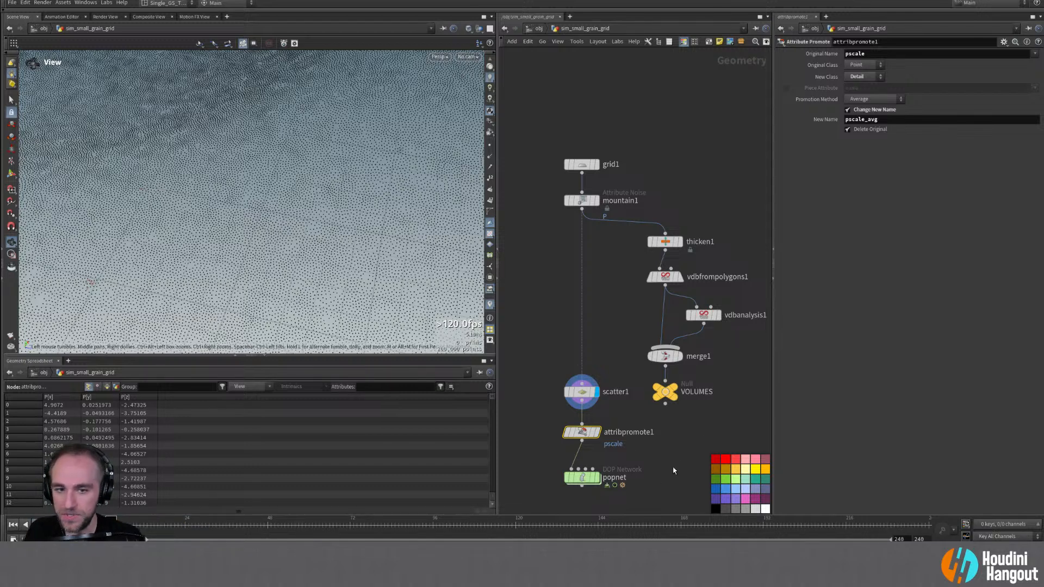
{"action": "double_click", "coordinate": [584, 435]}
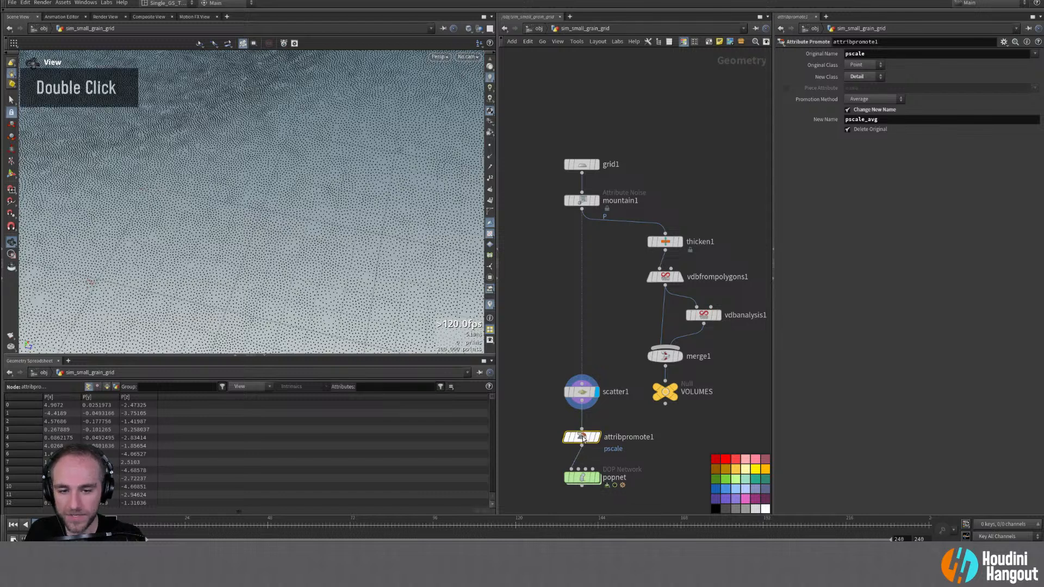
{"action": "middle_click_drag", "start_coordinate": [540, 491], "coordinate": [536, 404]}
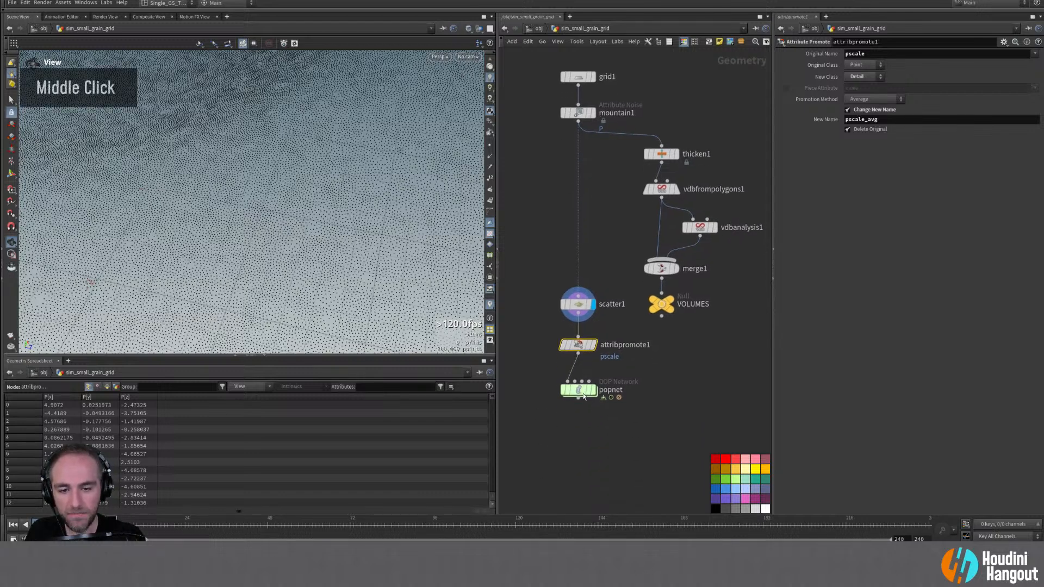
{"action": "left_click_drag", "start_coordinate": [578, 388], "coordinate": [578, 426]}
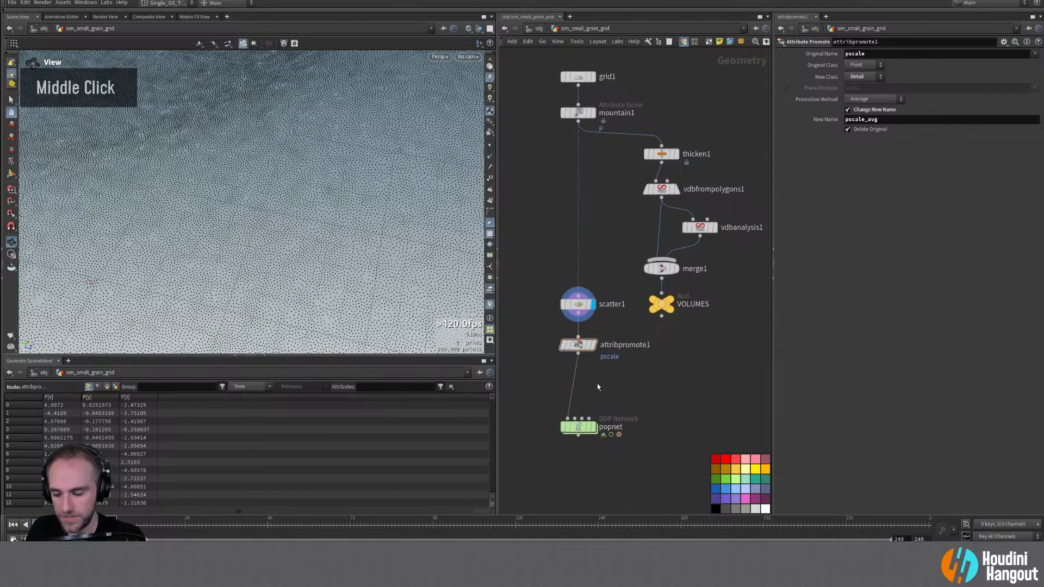
{"action": "key", "text": "Tab"}
{"action": "type", "text": "null"}
{"action": "key", "text": "Return"}
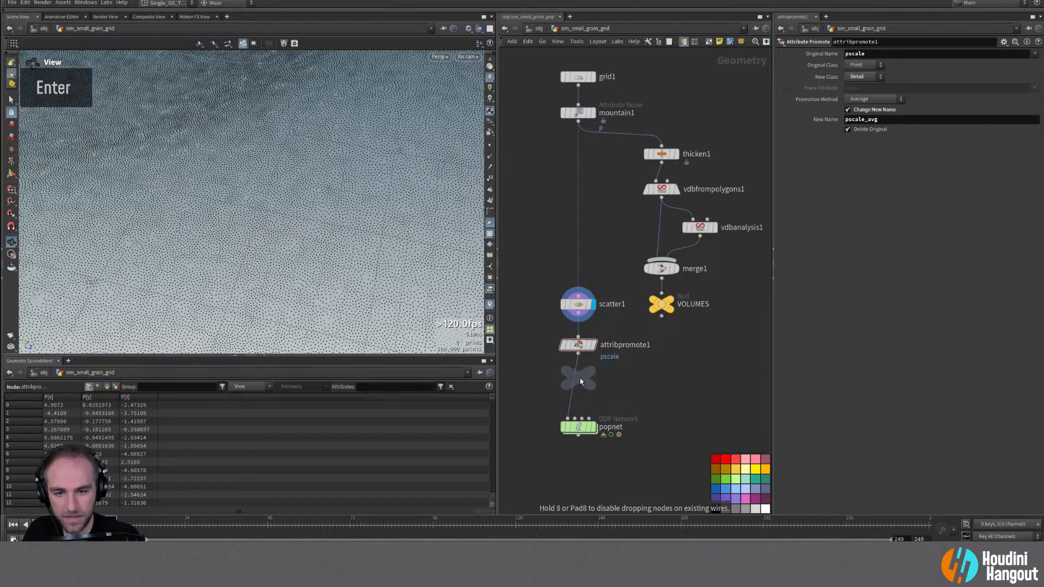
{"action": "double_click", "coordinate": [582, 380]}
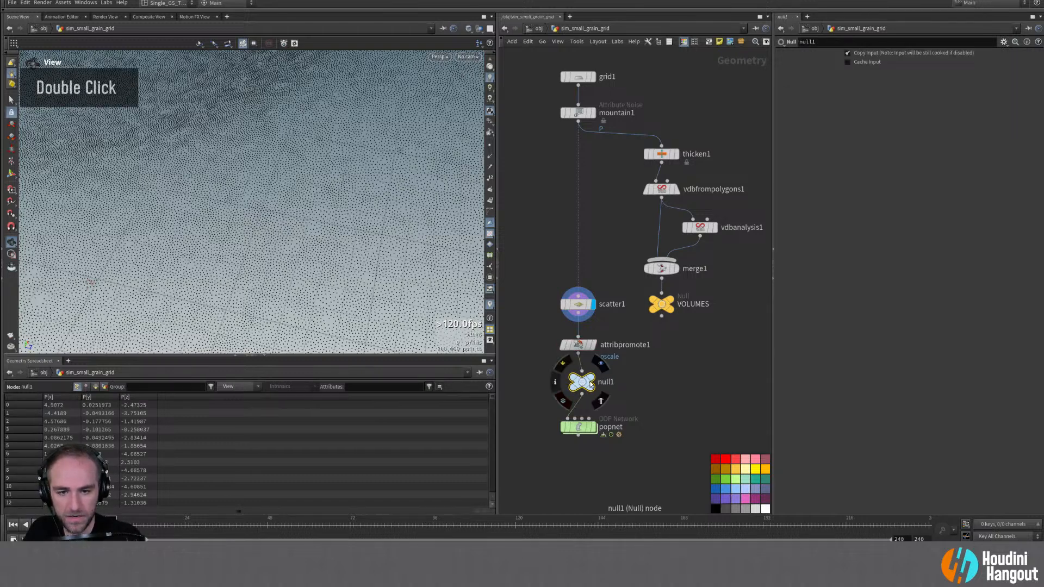
Step: Rename the Null node above popnet as PTS_IN
{"action": "double_click", "coordinate": [606, 383]}
{"action": "type", "text": "PTS_IN"}
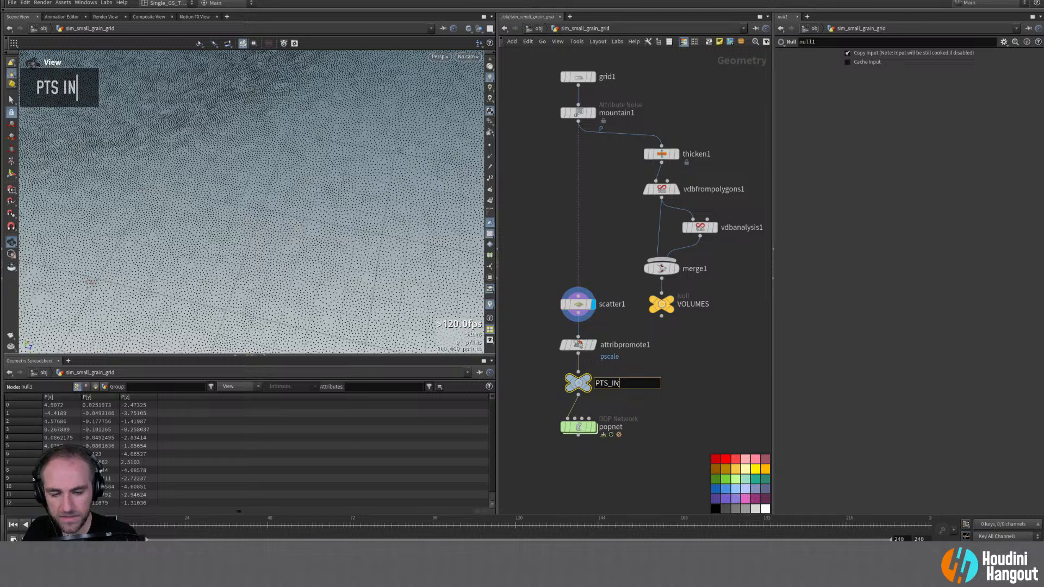
{"action": "key", "text": "Return"}
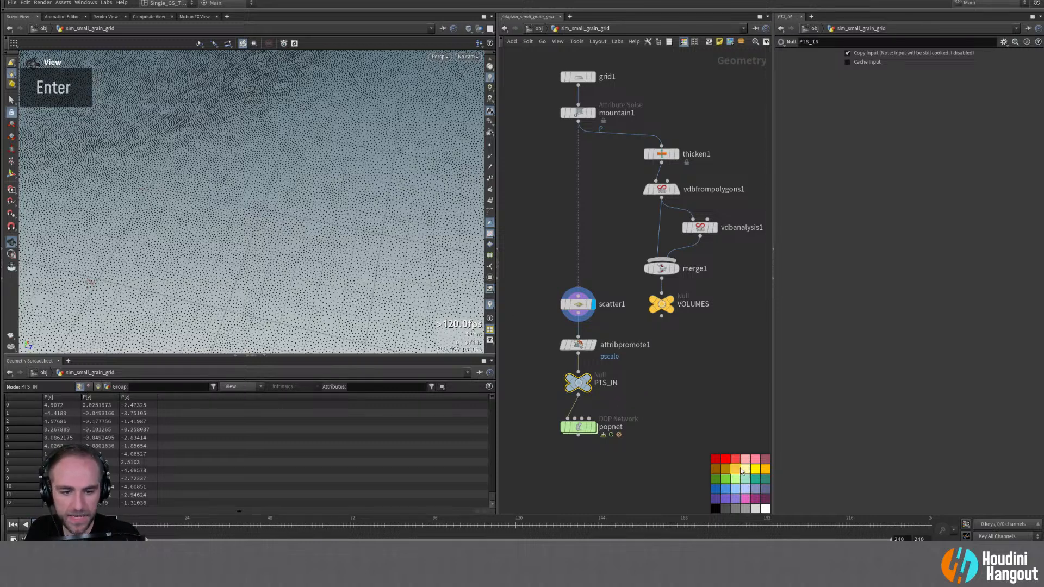
Step: Inside popnet, set popgrains1's Particle Separation to the expression detail("../../PTS_IN/", "pscale_avg", 0)
{"action": "double_click", "coordinate": [578, 426]}
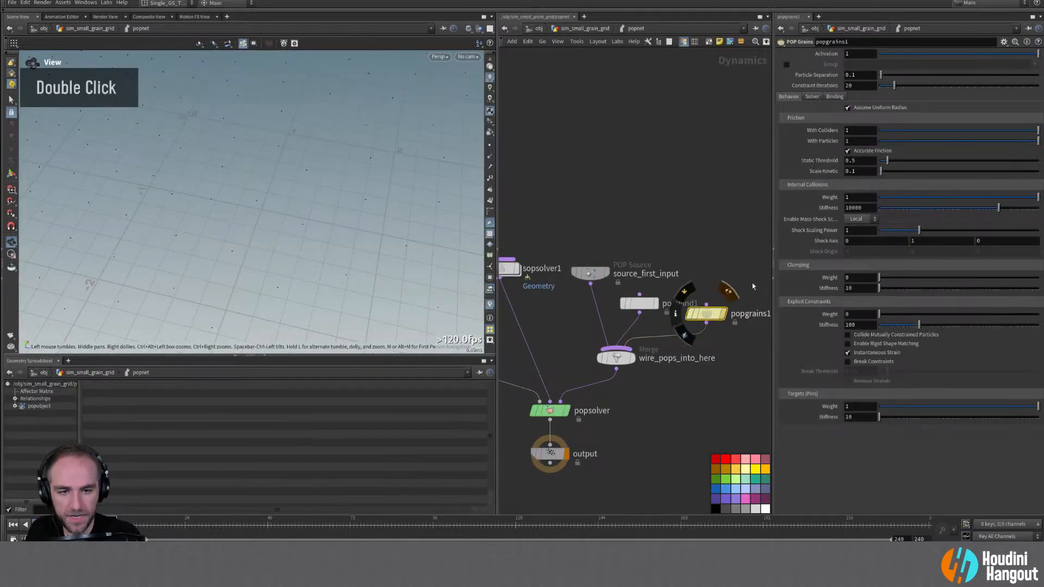
{"action": "left_click_drag", "start_coordinate": [861, 75], "coordinate": [731, 93]}
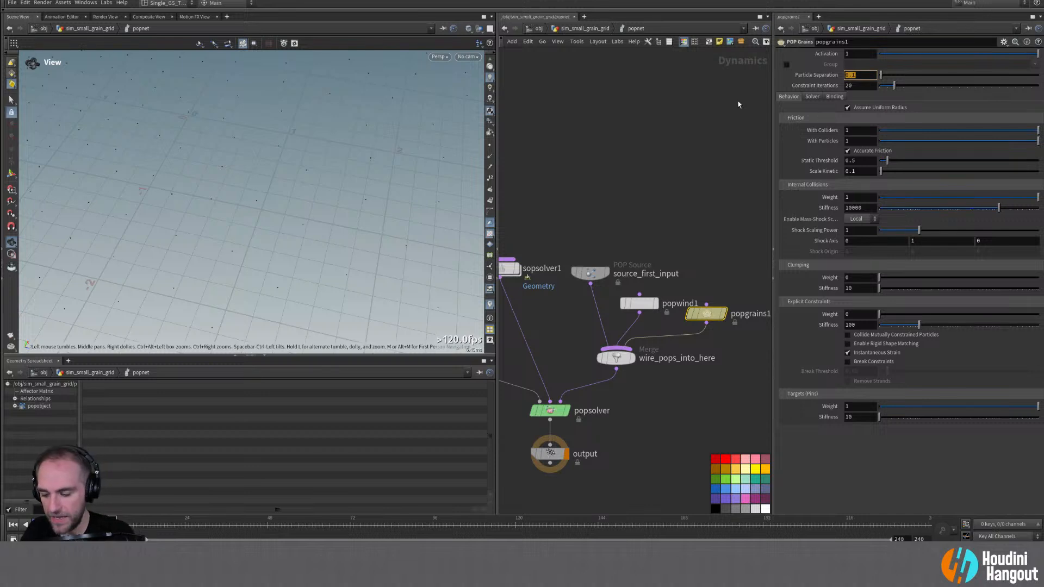
{"action": "type", "text": "detail("}
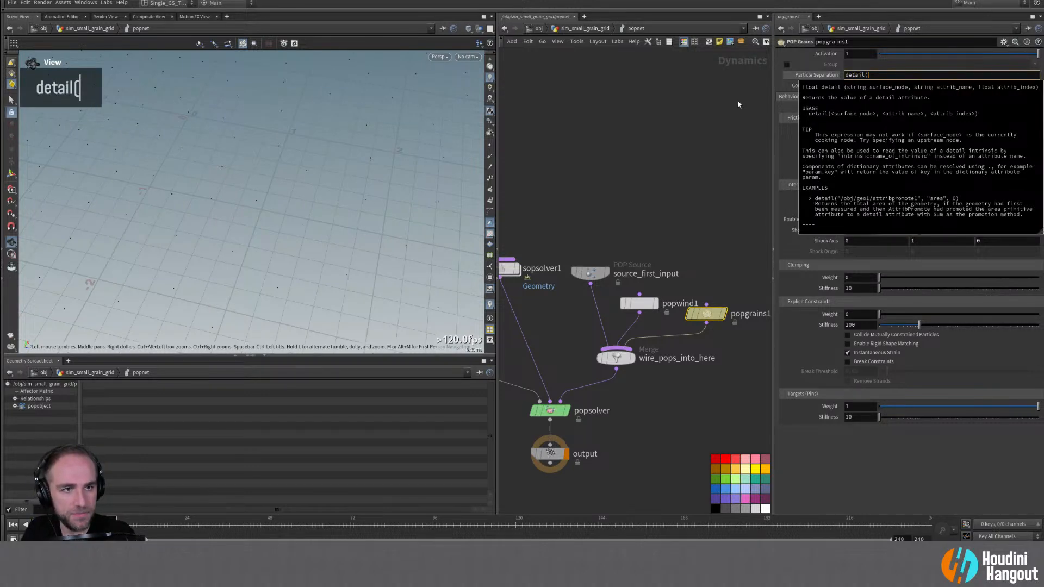
{"action": "type", "text": "\"../"}
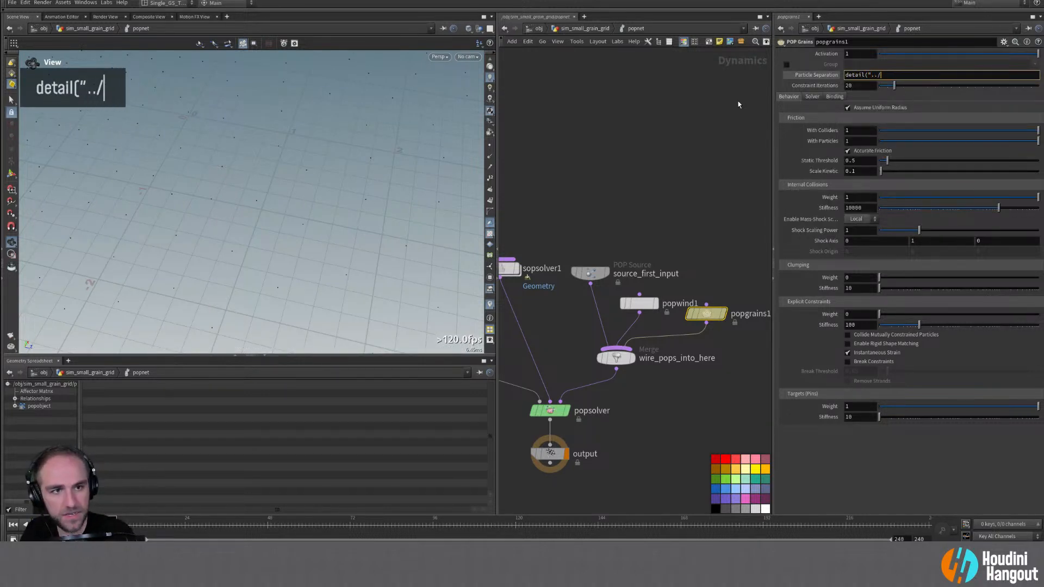
{"action": "type", "text": "../"}
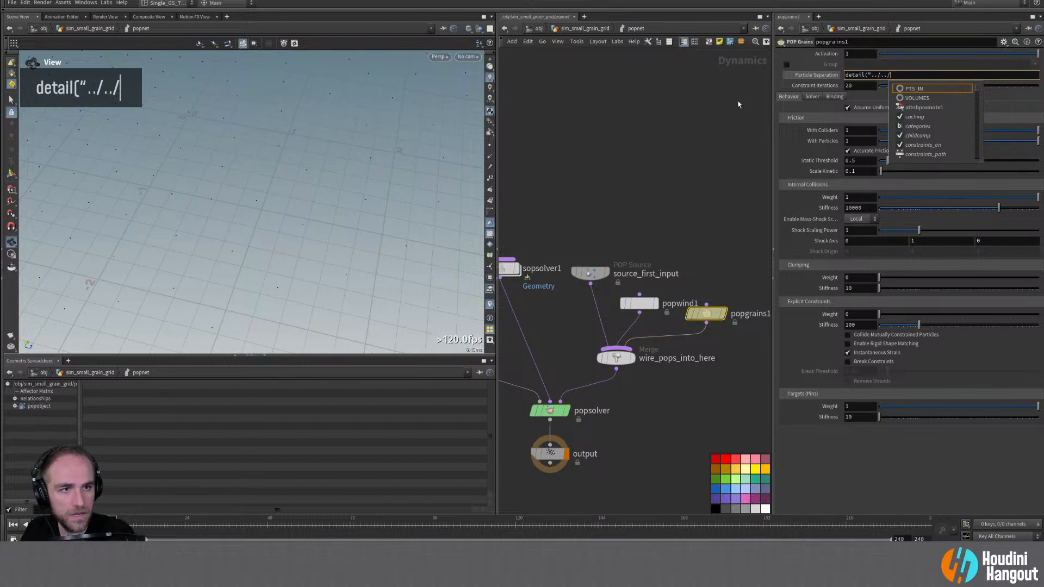
{"action": "key", "text": "Return"}
{"action": "type", "text": "/\""}
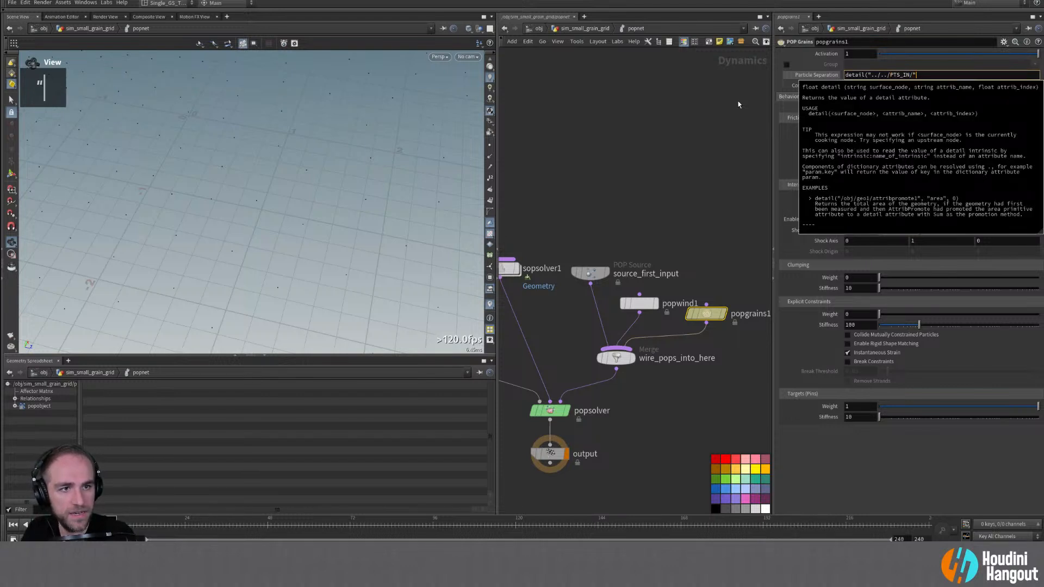
{"action": "type", "text": ","}
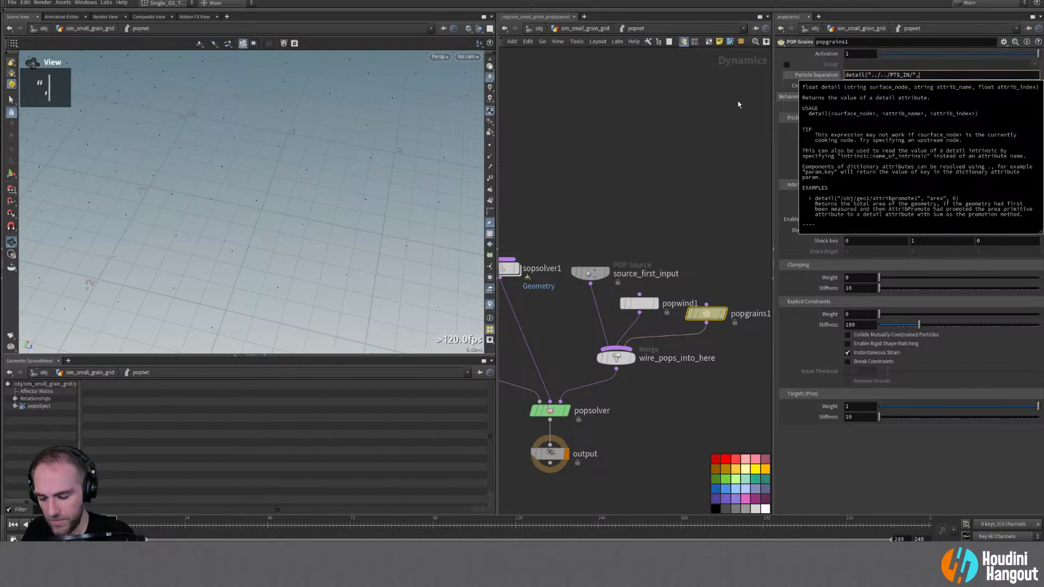
{"action": "type", "text": " \"pscale"}
{"action": "type", "text": "_abh"}
{"action": "key", "text": "BackSpace"}
{"action": "key", "text": "BackSpace"}
{"action": "type", "text": "vh"}
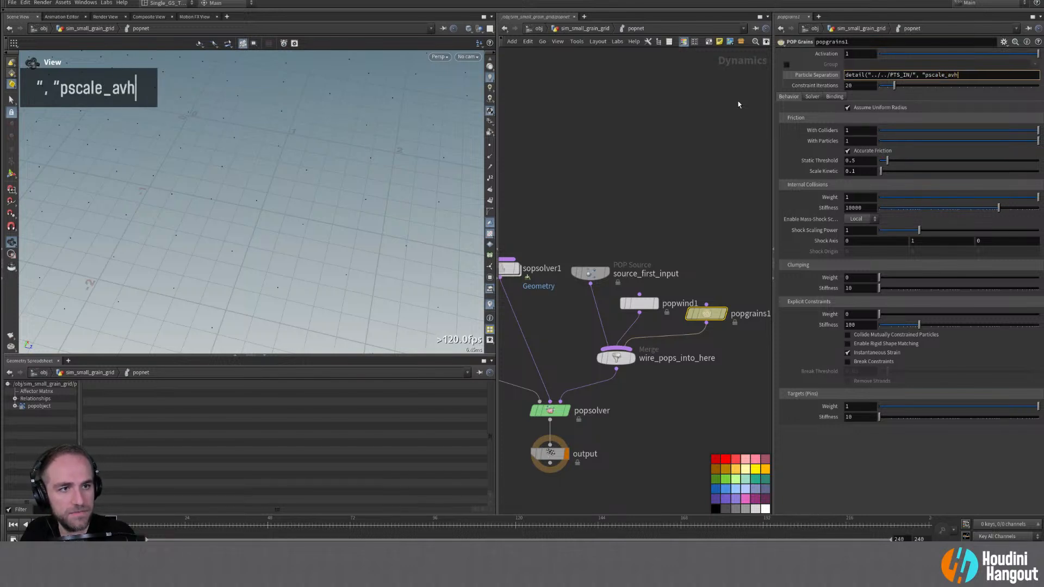
{"action": "key", "text": "BackSpace"}
{"action": "type", "text": "g\", 0)"}
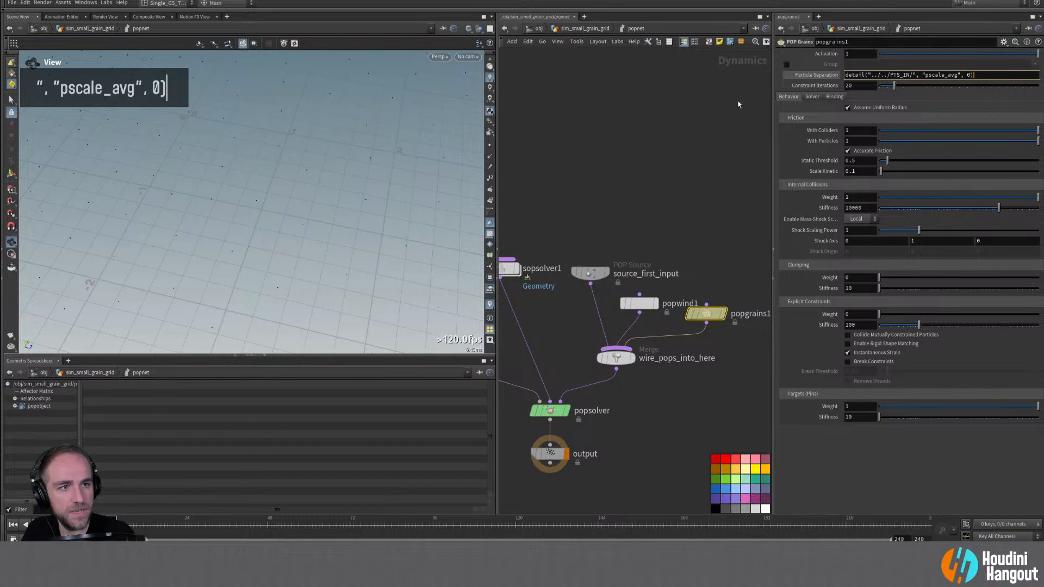
{"action": "key", "text": "Return"}
{"action": "left_click", "coordinate": [805, 76]}
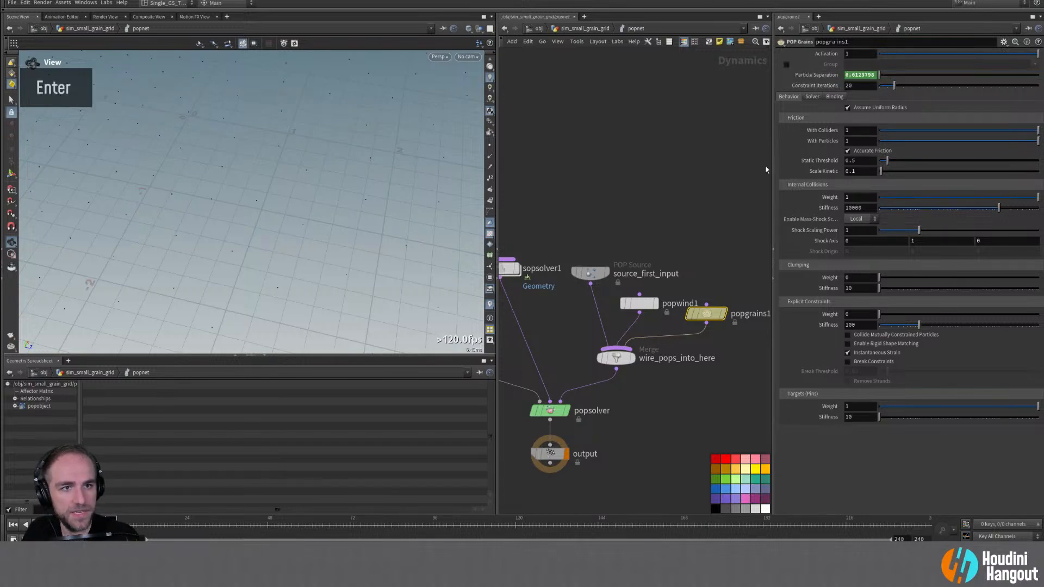
Step: Play the grain simulation with the pscale-driven separation, rewind it, and inspect the points up close
{"action": "right_click_drag", "start_coordinate": [187, 205], "coordinate": [237, 245], "text": "alt"}
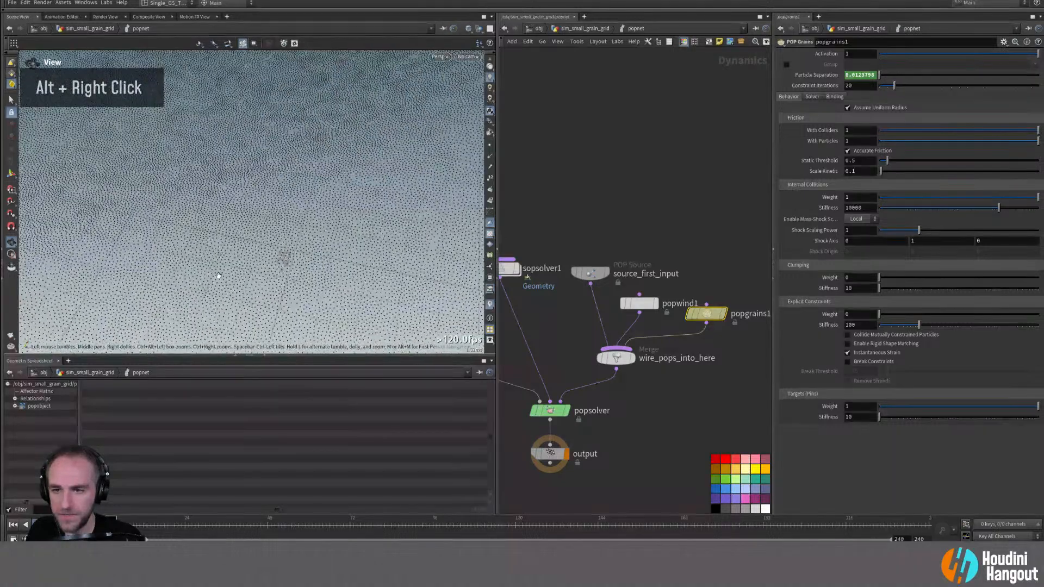
{"action": "key", "text": "Up"}
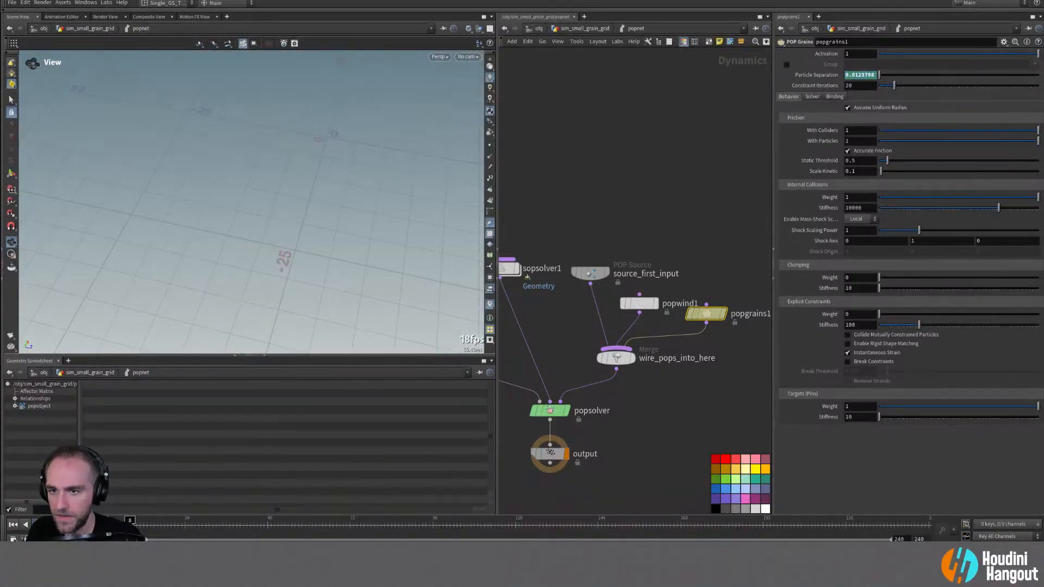
{"action": "key", "text": "ctrl+Up"}
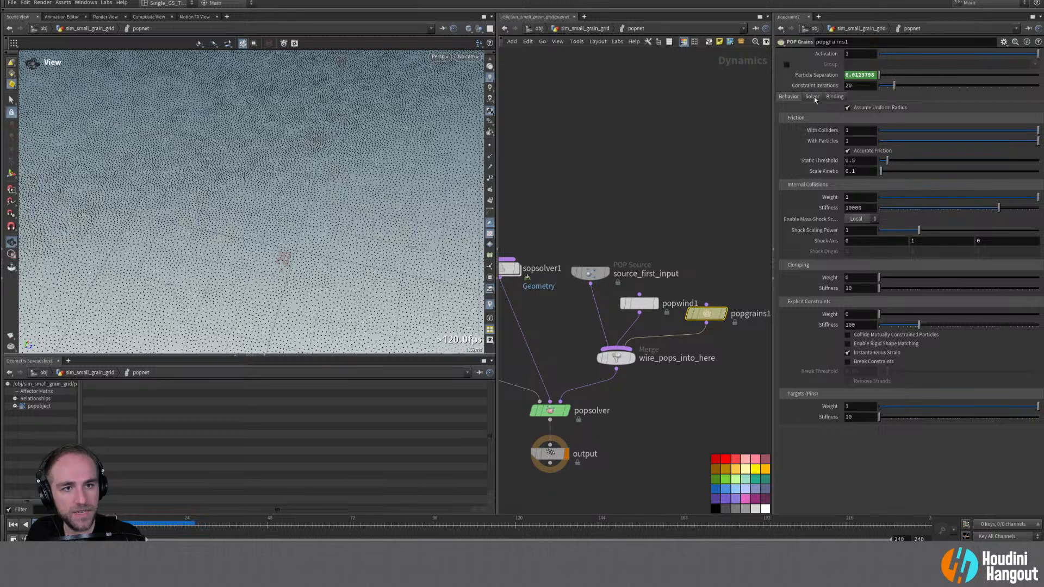
Step: Compare the evaluated value and the expression of popgrains1's Particle Separation, leaving the expression shown
{"action": "left_click", "coordinate": [813, 76]}
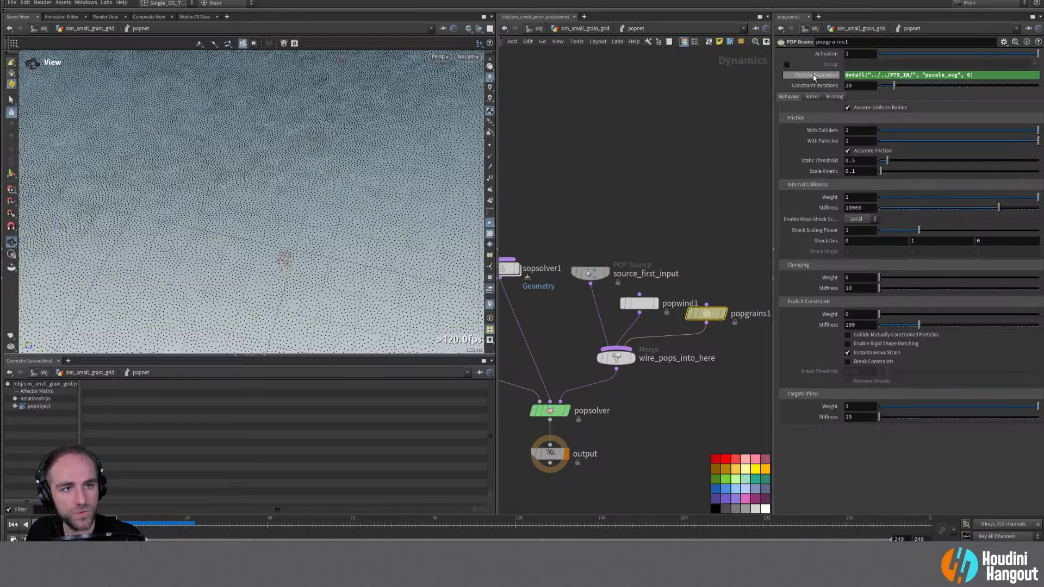
{"action": "left_click", "coordinate": [813, 76]}
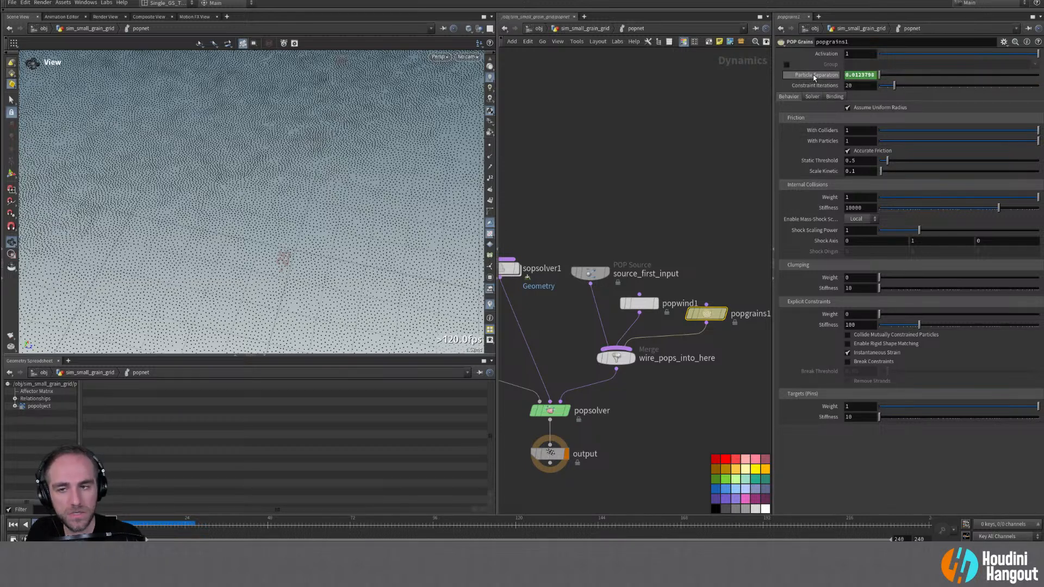
{"action": "left_click", "coordinate": [814, 77]}
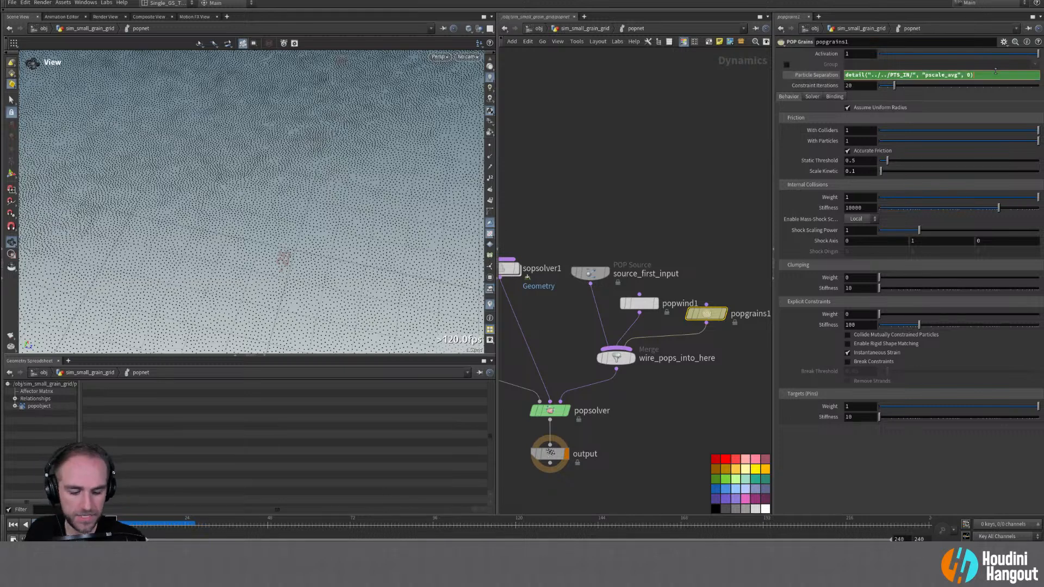
Step: Halve popgrains1's Particle Separation by dividing its detail expression by 2, and look over the points from farther out
{"action": "key", "text": "Return"}
{"action": "left_click", "coordinate": [814, 76]}
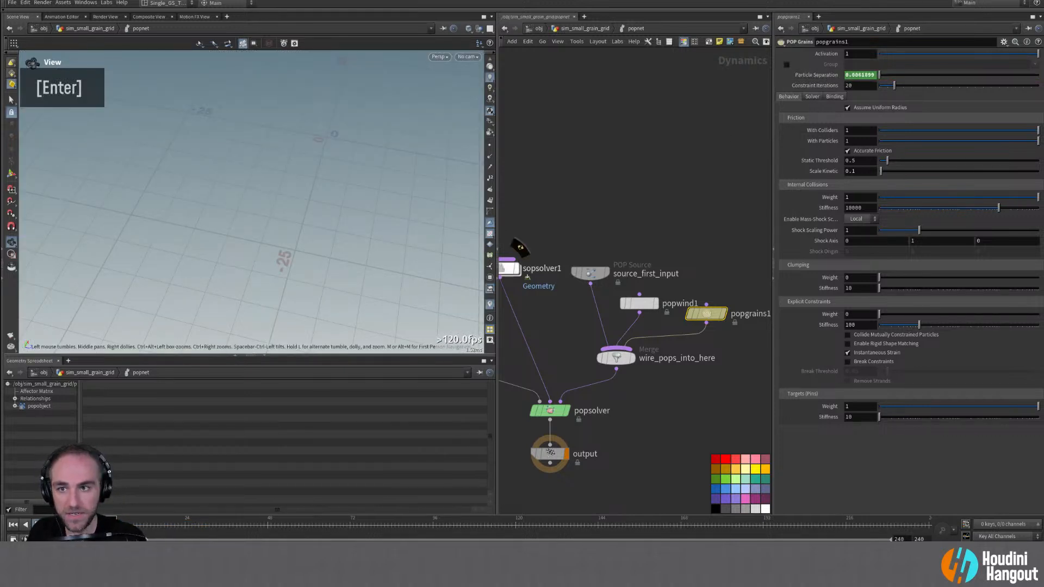
{"action": "right_click_drag", "start_coordinate": [313, 162], "coordinate": [333, 187], "text": "alt"}
{"action": "key", "text": "space+g"}
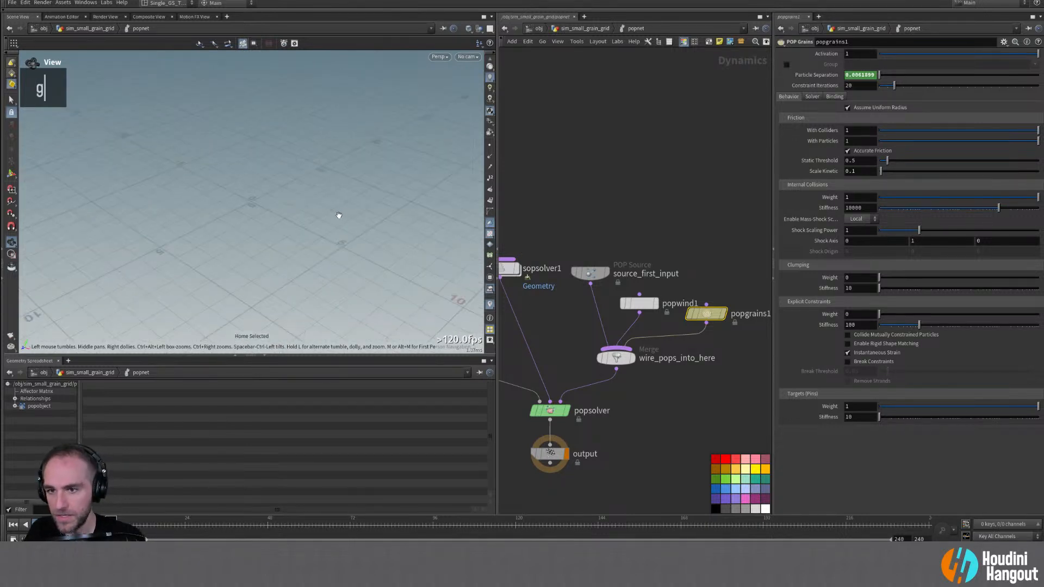
{"action": "left_click_drag", "start_coordinate": [723, 323], "coordinate": [720, 329]}
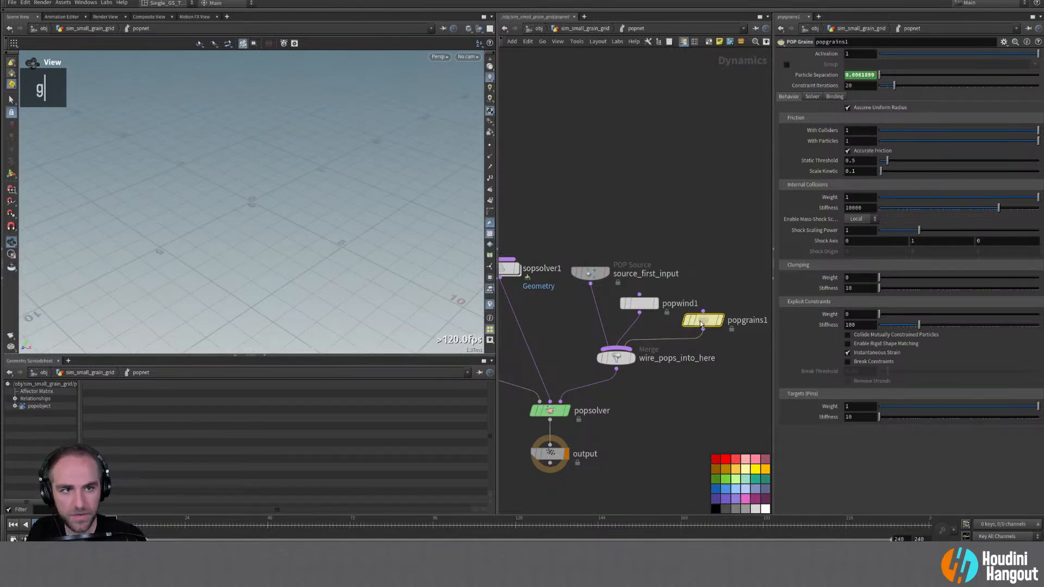
Step: Remove the division by 2 from popgrains1's Particle Separation expression and display its evaluated value
{"action": "left_click", "coordinate": [803, 76]}
{"action": "key", "text": "BackSpace"}
{"action": "key", "text": "Return"}
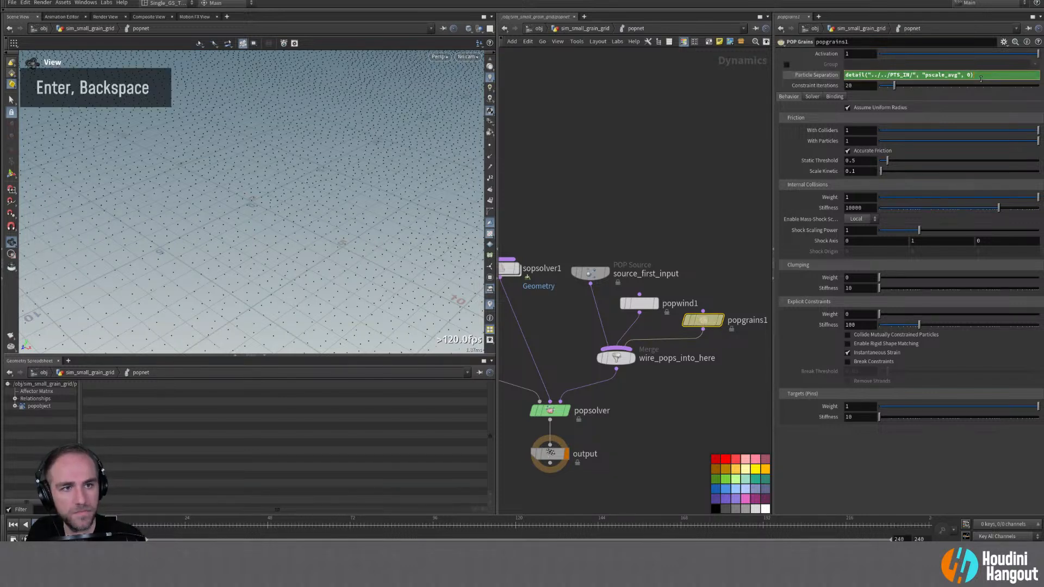
{"action": "left_click", "coordinate": [819, 76]}
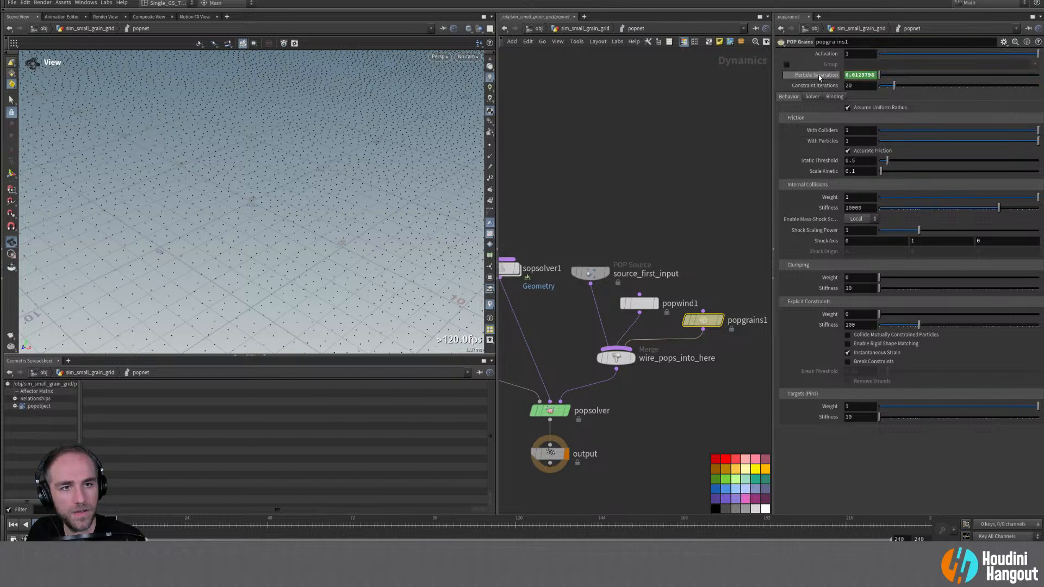
Step: Set popgrains1's Particle Separation to detail("../../PTS_IN/", "pscale_avg", 0)/2 and display its evaluated value
{"action": "left_click", "coordinate": [819, 76]}
{"action": "left_click", "coordinate": [993, 74]}
{"action": "type", "text": "/2"}
{"action": "key", "text": "Return"}
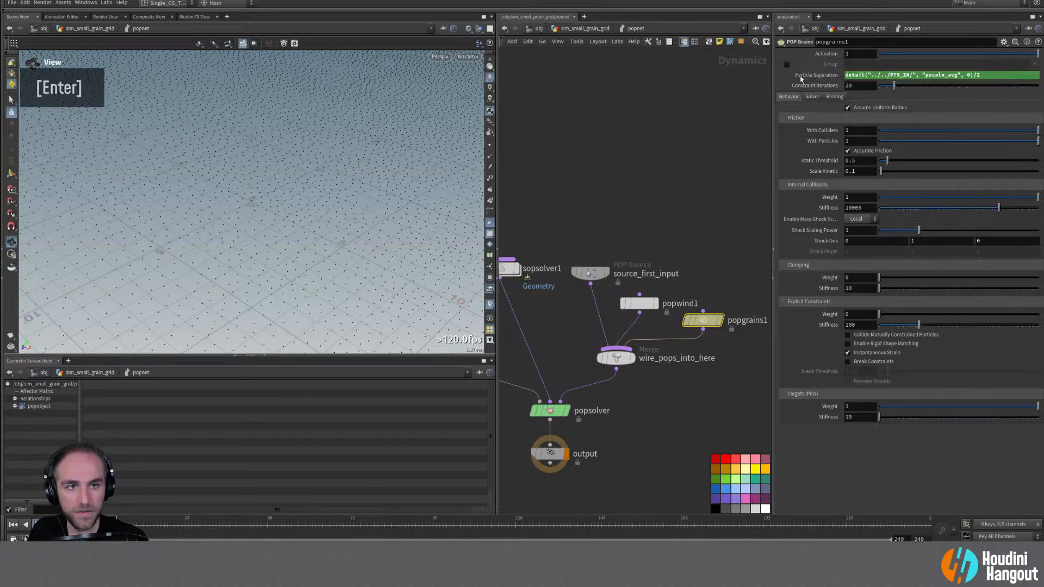
{"action": "left_click", "coordinate": [819, 75]}
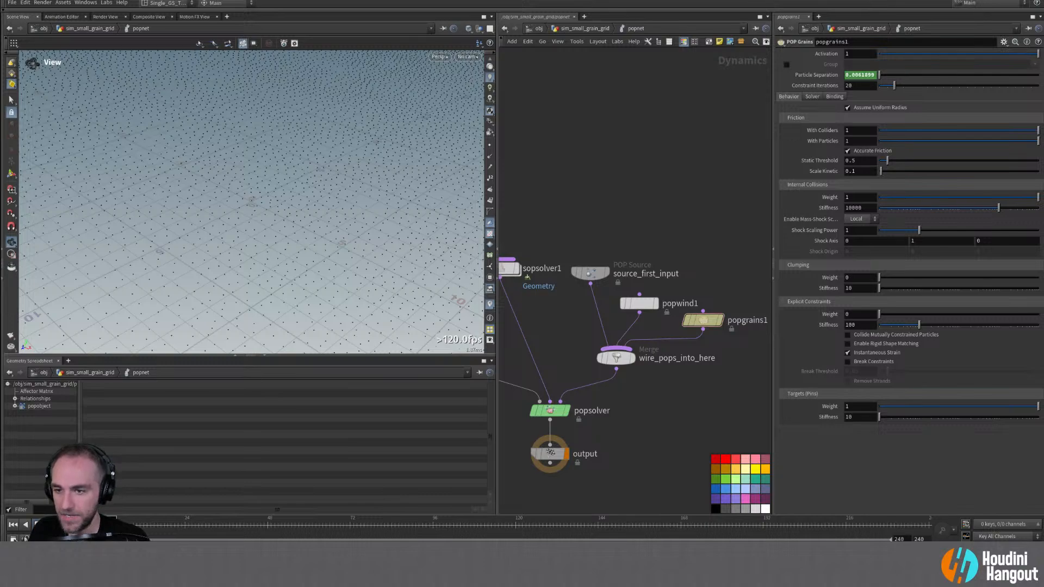
Step: Play the grain simulation with the halved separation and inspect the points on the terrain up close
{"action": "right_click_drag", "start_coordinate": [326, 74], "coordinate": [229, 163], "text": "alt"}
{"action": "left_click_drag", "start_coordinate": [228, 163], "coordinate": [298, 208], "text": "alt"}
{"action": "left_click", "coordinate": [37, 524]}
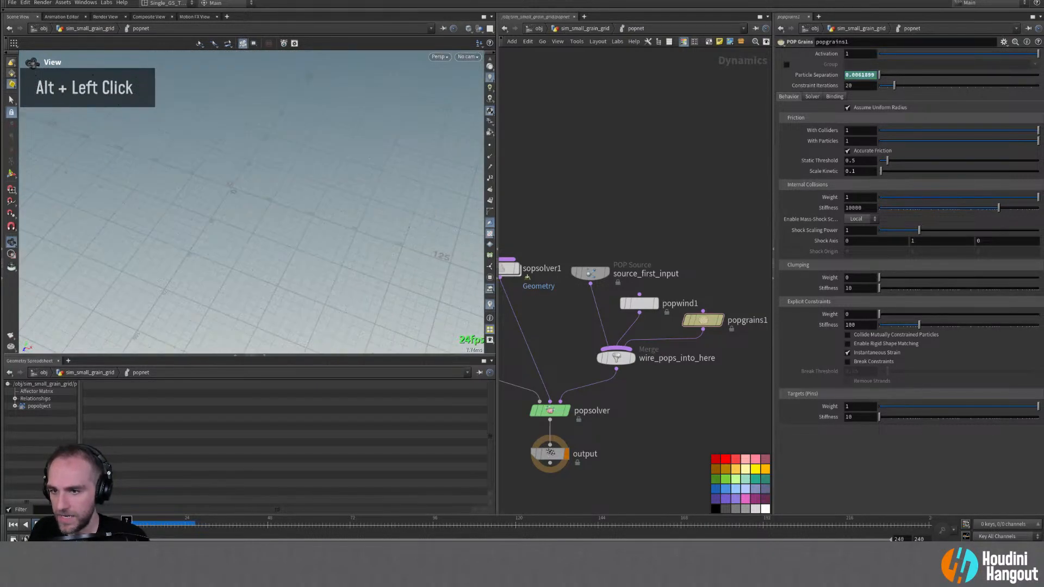
{"action": "left_click_drag", "start_coordinate": [283, 132], "coordinate": [324, 124], "text": "alt"}
{"action": "right_click_drag", "start_coordinate": [324, 123], "coordinate": [389, 105], "text": "alt"}
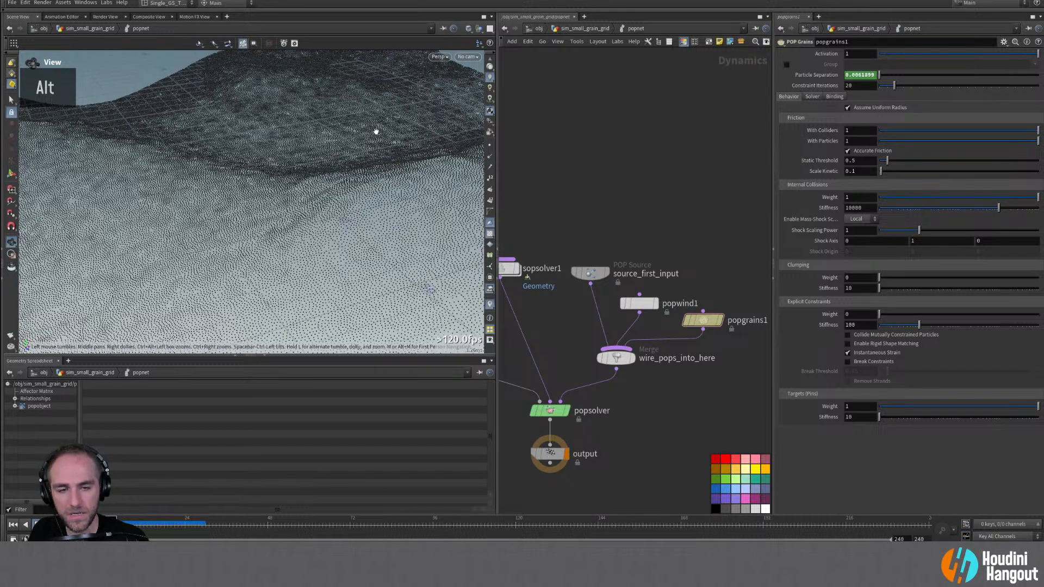
Step: Delete popgrains1, then examine popwind1's parameters and the scattered points on the terrain
{"action": "key", "text": "Delete"}
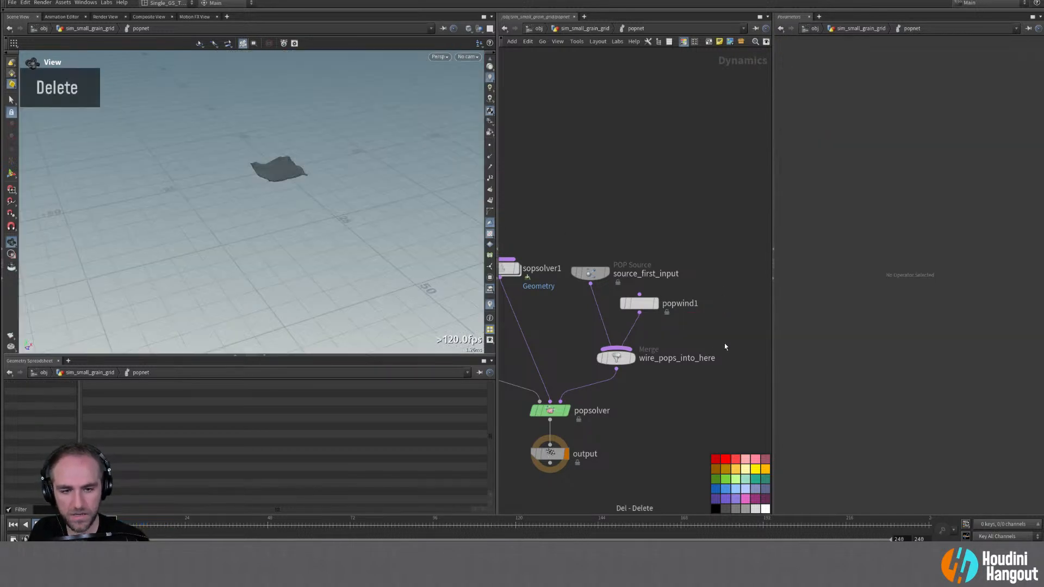
{"action": "right_click_drag", "start_coordinate": [351, 128], "coordinate": [310, 263], "text": "alt"}
{"action": "middle_click_drag", "start_coordinate": [310, 263], "coordinate": [305, 163], "text": "alt"}
{"action": "left_click_drag", "start_coordinate": [305, 163], "coordinate": [298, 197], "text": "alt"}
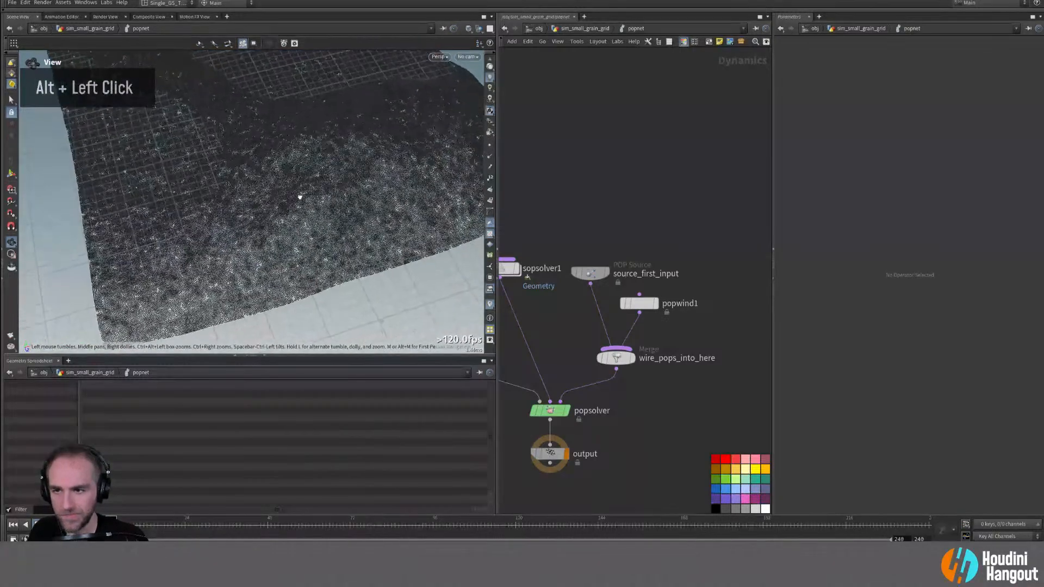
{"action": "double_click", "coordinate": [643, 305]}
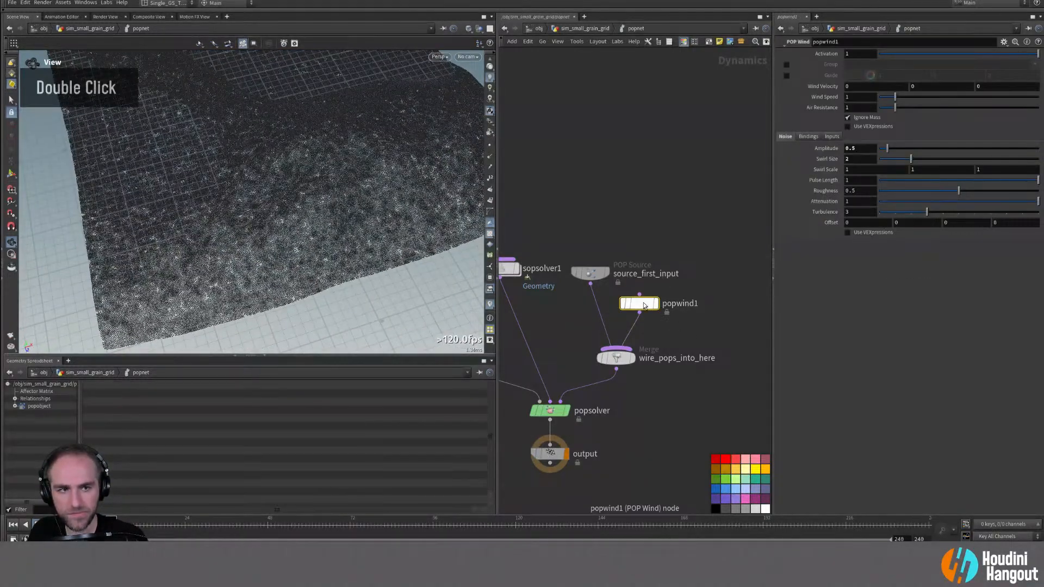
{"action": "mouse_move", "coordinate": [585, 274]}
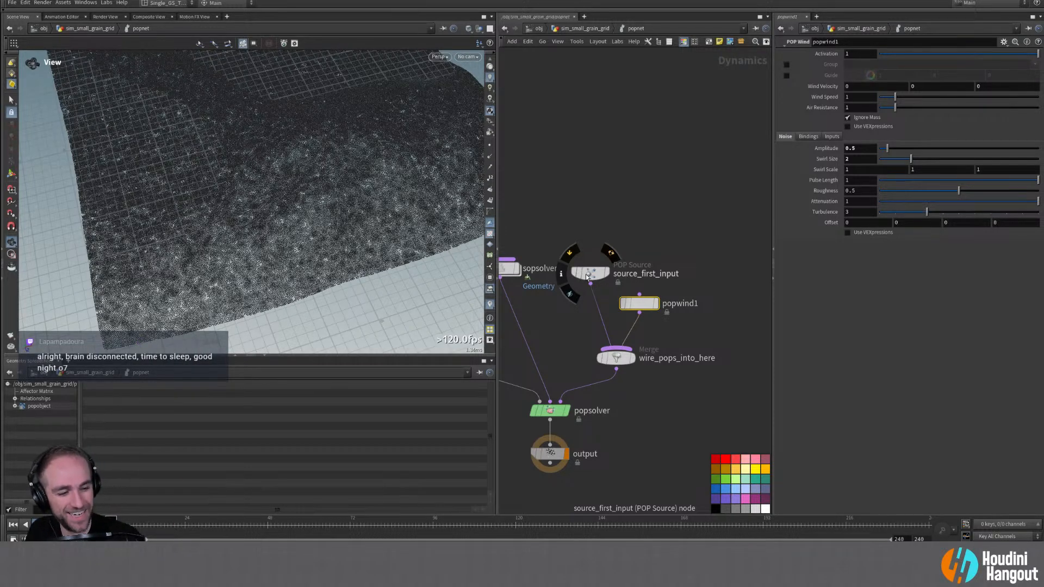
{"action": "middle_click_drag", "start_coordinate": [242, 205], "coordinate": [259, 214], "text": "alt"}
{"action": "left_click_drag", "start_coordinate": [259, 213], "coordinate": [270, 195], "text": "alt"}
{"action": "scroll", "coordinate": [488, 69], "scroll_direction": "up", "scroll_amount": 2}
{"action": "right_click_drag", "start_coordinate": [270, 195], "coordinate": [338, 154], "text": "alt"}
Step: Return to the geometry network and review scatter1's radius output and attribpromote1's promotion settings
{"action": "key", "text": "u"}
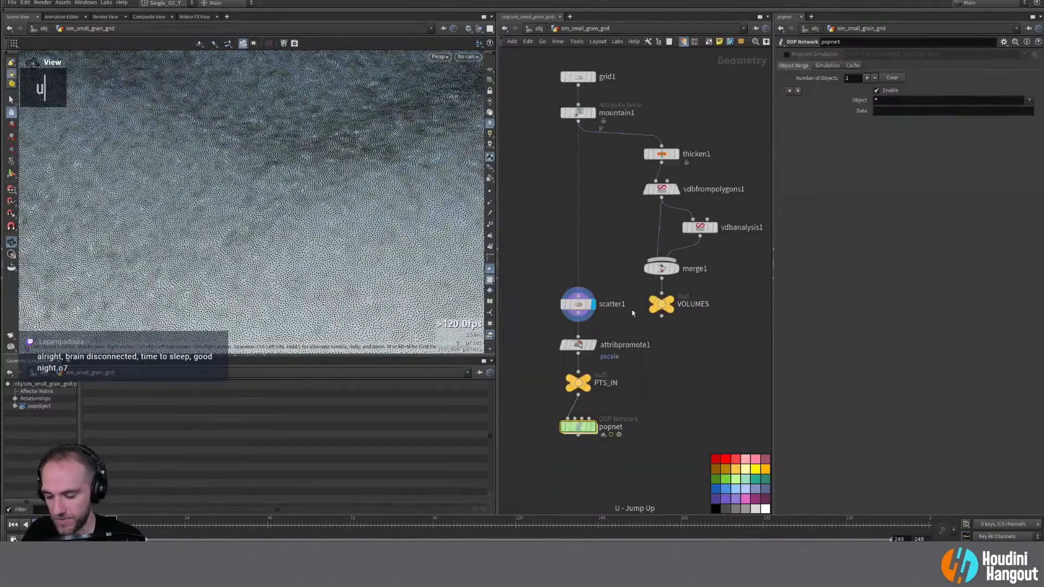
{"action": "middle_click", "coordinate": [578, 345]}
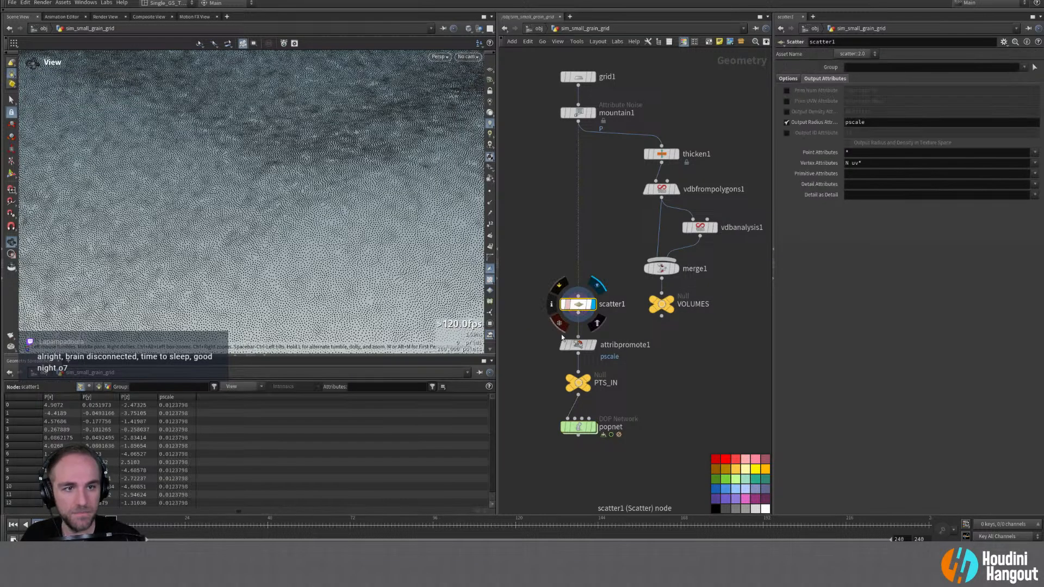
{"action": "left_click", "coordinate": [577, 343]}
{"action": "left_click", "coordinate": [866, 78]}
{"action": "left_click", "coordinate": [866, 76]}
{"action": "left_click", "coordinate": [847, 129]}
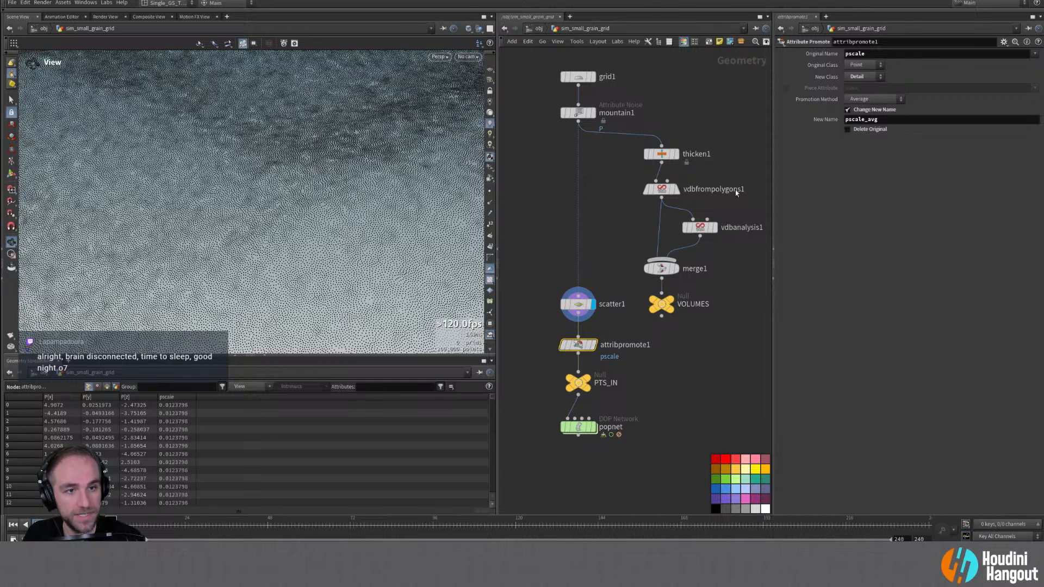
Step: Inside popnet, add a new POP Grains node feeding wire_pops_into_here and arrange it below popwind1
{"action": "double_click", "coordinate": [577, 427]}
{"action": "left_click", "coordinate": [703, 323]}
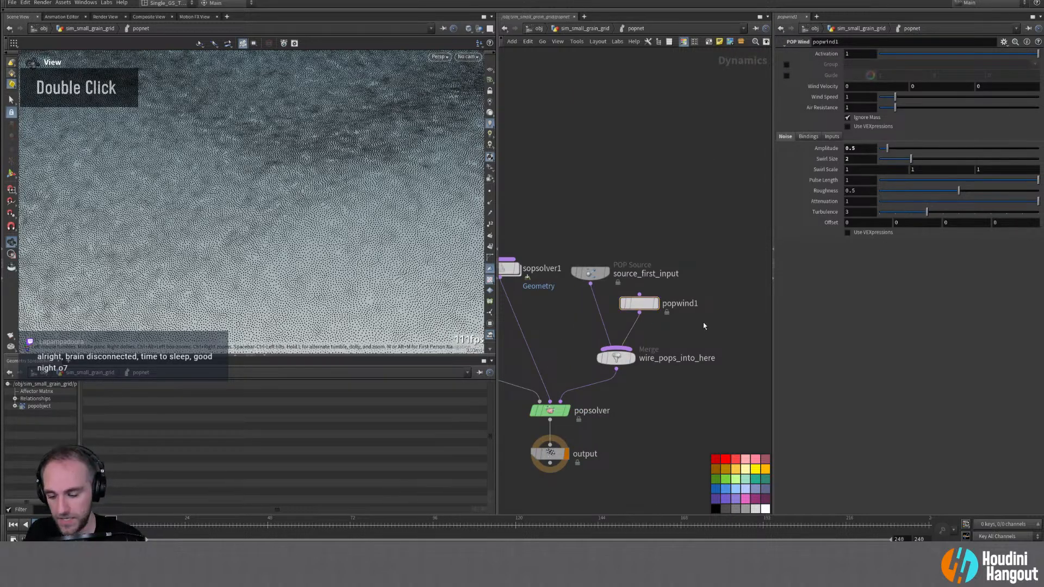
{"action": "key", "text": "Tab"}
{"action": "type", "text": "grain"}
{"action": "key", "text": "Return"}
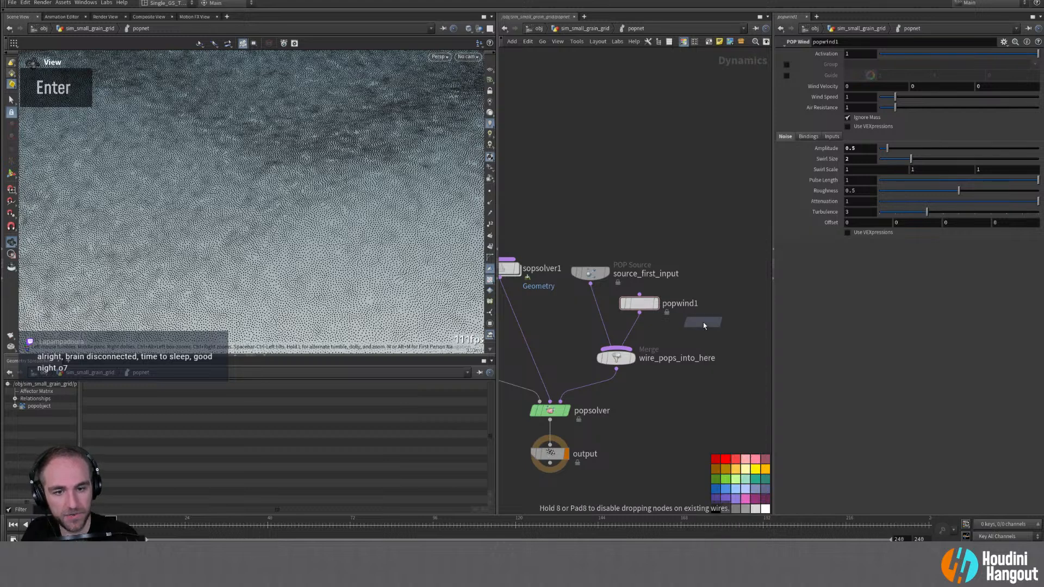
{"action": "double_click", "coordinate": [702, 321]}
{"action": "left_click_drag", "start_coordinate": [721, 323], "coordinate": [724, 304]}
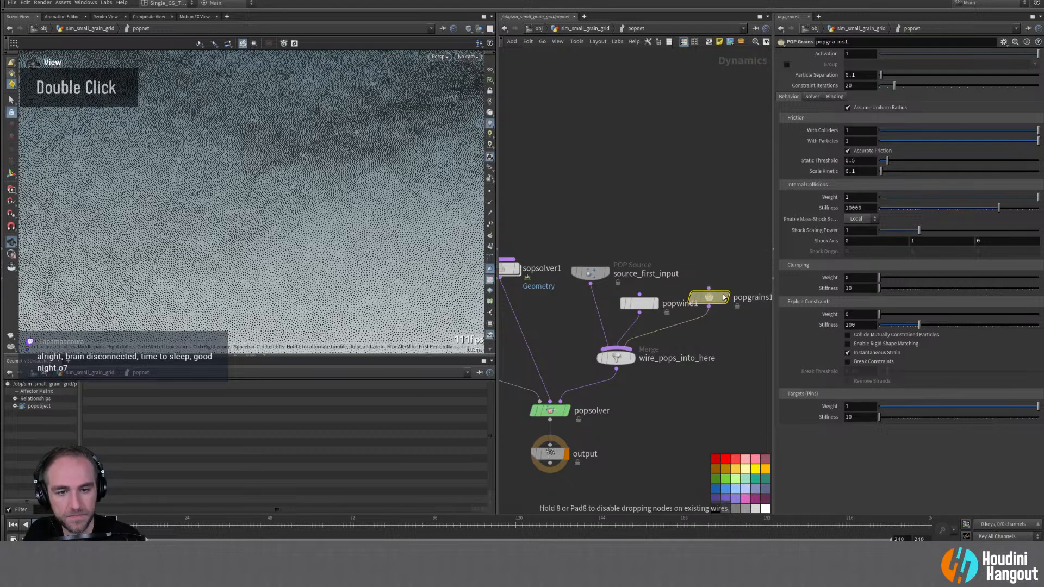
{"action": "left_click_drag", "start_coordinate": [641, 306], "coordinate": [659, 231]}
{"action": "left_click_drag", "start_coordinate": [711, 305], "coordinate": [683, 297]}
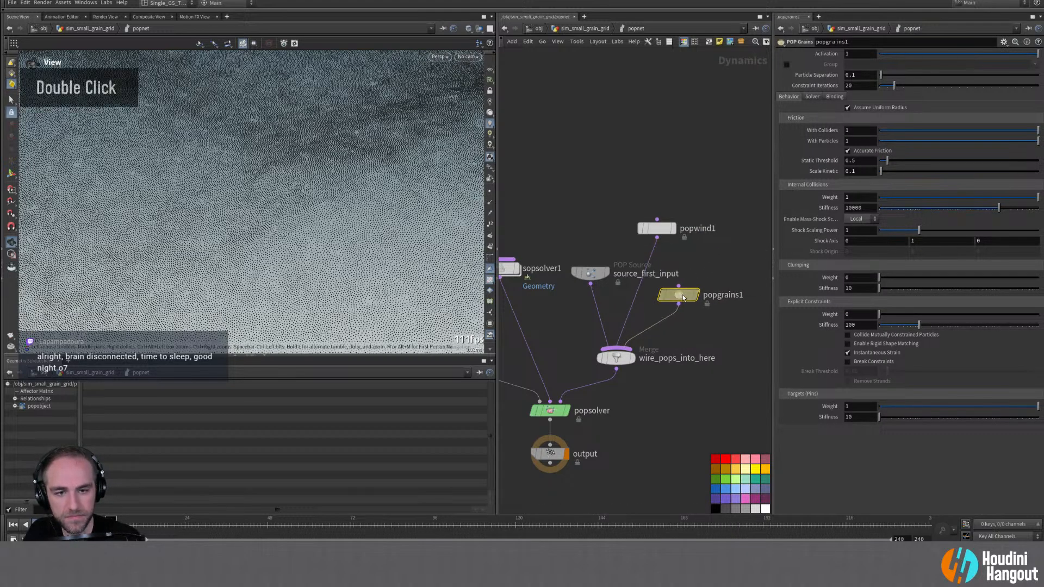
Step: Set the new POP Grains node's Particle Separation to the expression detail("../../PTS_IN/", "pscale_avg", 0)
{"action": "type", "text": "detail("}
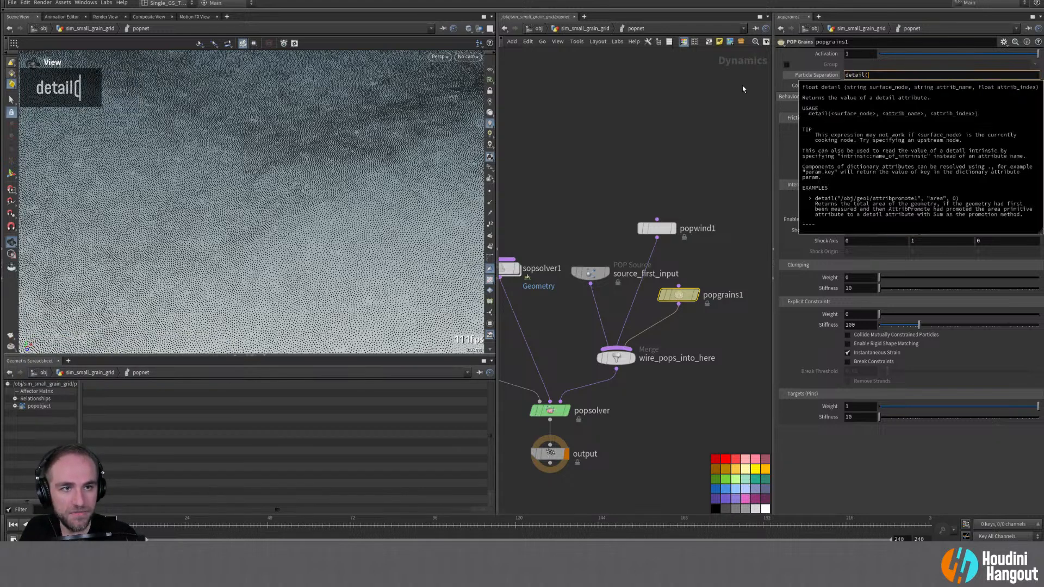
{"action": "type", "text": "\"../"}
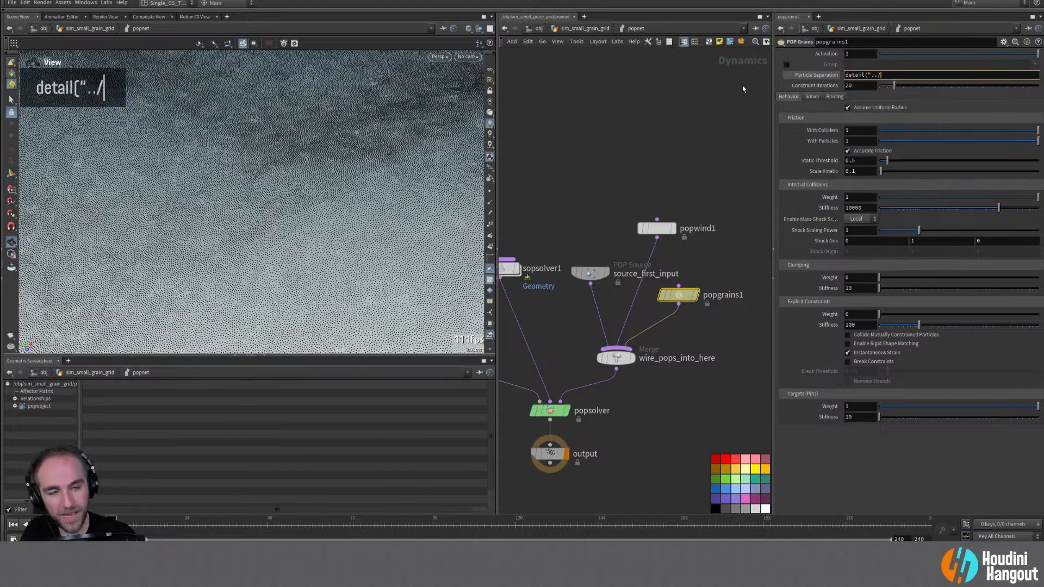
{"action": "type", "text": "../"}
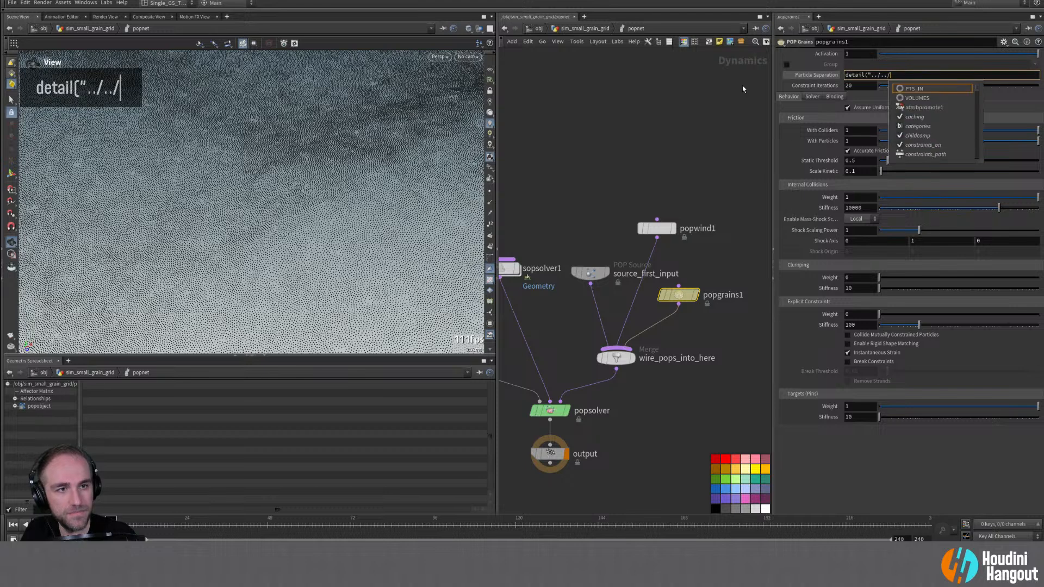
{"action": "key", "text": "Return"}
{"action": "type", "text": "\", \""}
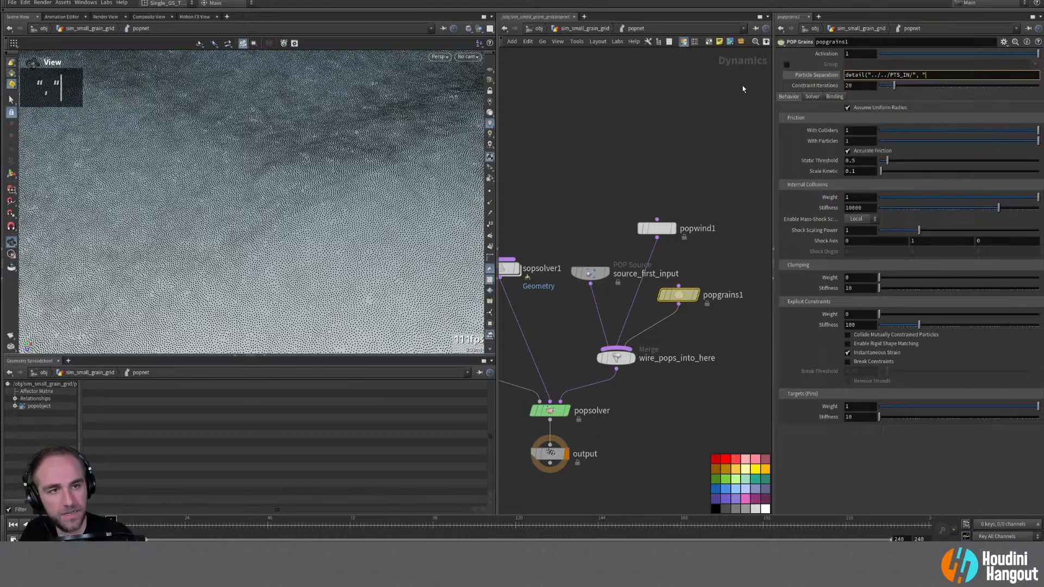
{"action": "type", "text": "pscale_ab"}
{"action": "key", "text": "BackSpace"}
{"action": "type", "text": "vg\")"}
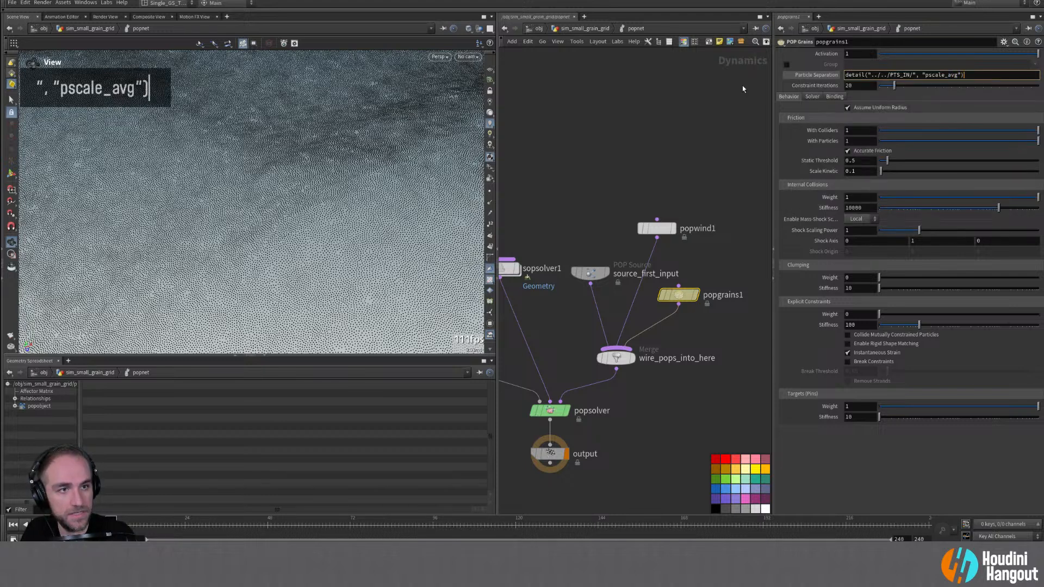
{"action": "key", "text": "BackSpace"}
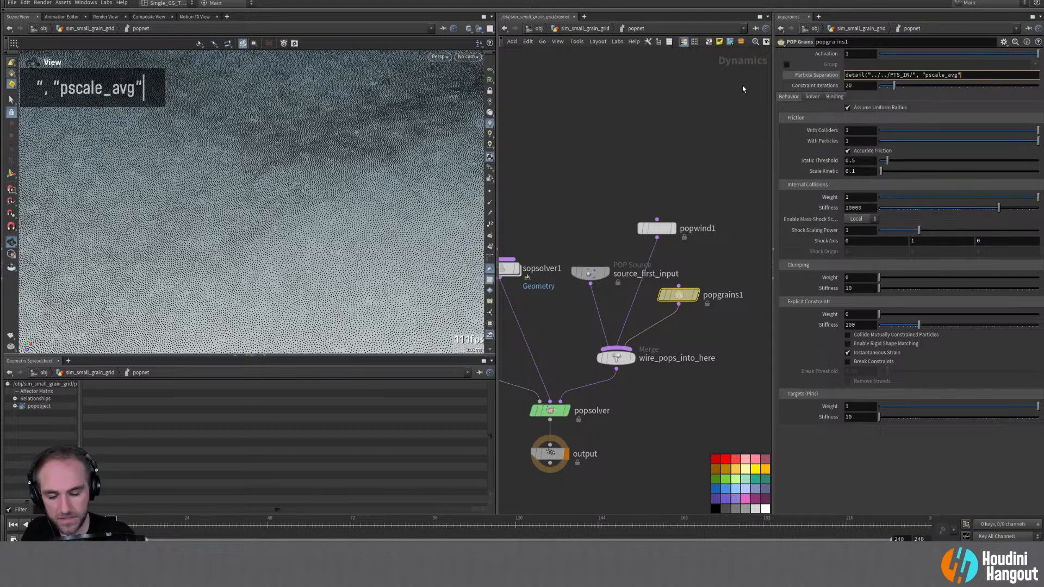
{"action": "type", "text": ", 0)"}
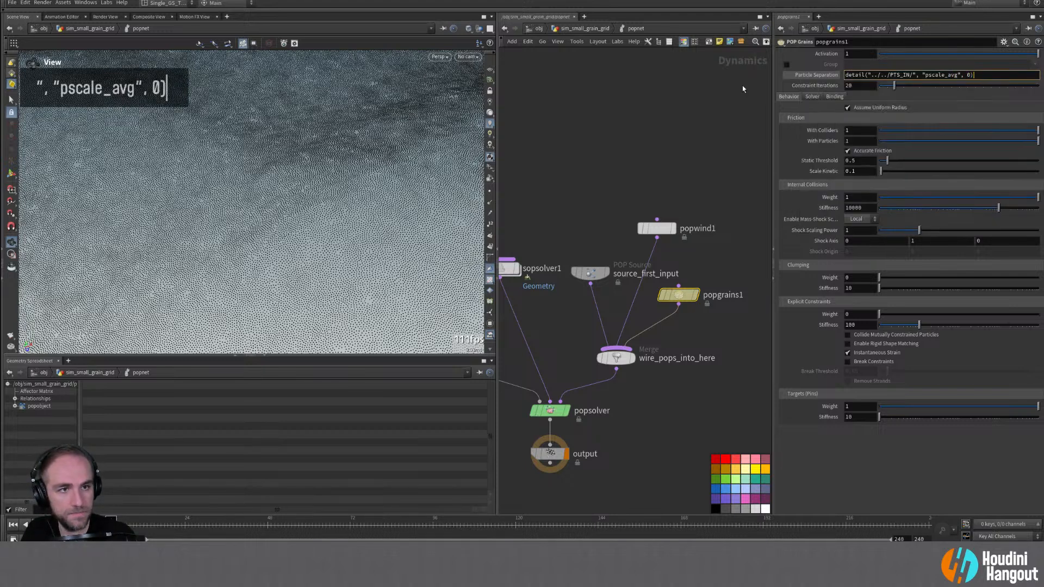
{"action": "key", "text": "Return"}
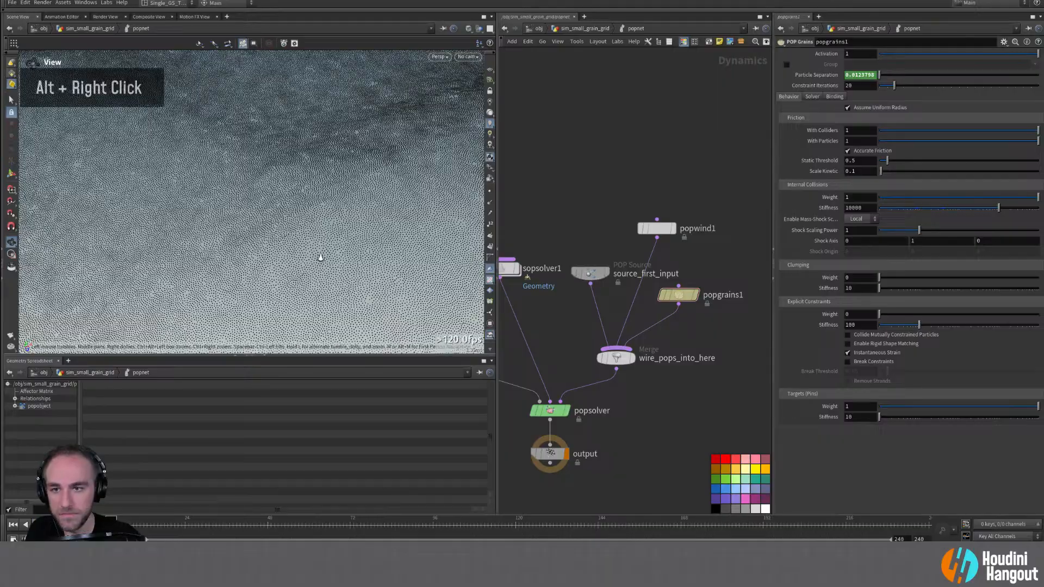
Step: Play the grain simulation and inspect how the grains spread over the terrain, both up close and from a distance
{"action": "right_click_drag", "start_coordinate": [321, 257], "coordinate": [293, 261], "text": "alt"}
{"action": "key", "text": "Up"}
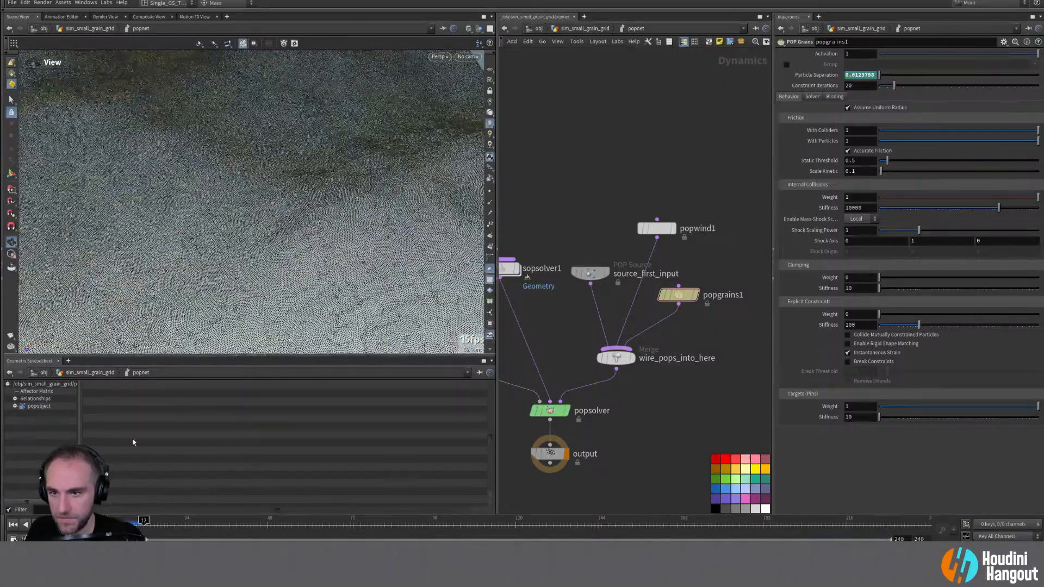
{"action": "left_click_drag", "start_coordinate": [298, 277], "coordinate": [304, 261], "text": "alt"}
{"action": "right_click_drag", "start_coordinate": [305, 261], "coordinate": [358, 211], "text": "alt"}
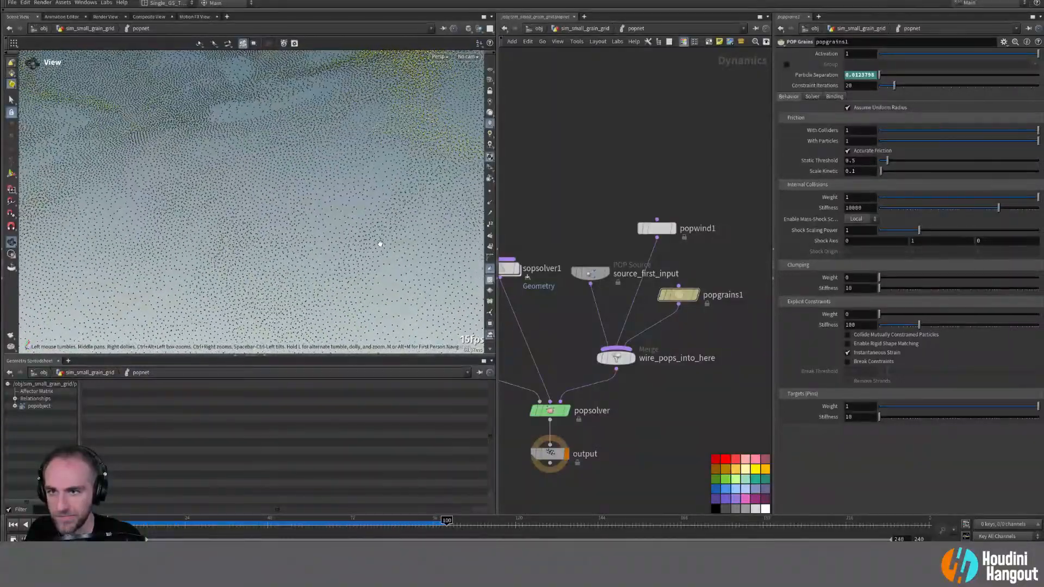
{"action": "right_click_drag", "start_coordinate": [380, 242], "coordinate": [322, 279], "text": "alt"}
{"action": "left_click_drag", "start_coordinate": [321, 280], "coordinate": [408, 245], "text": "alt"}
{"action": "scroll", "coordinate": [306, 264], "scroll_direction": "down", "scroll_amount": 5}
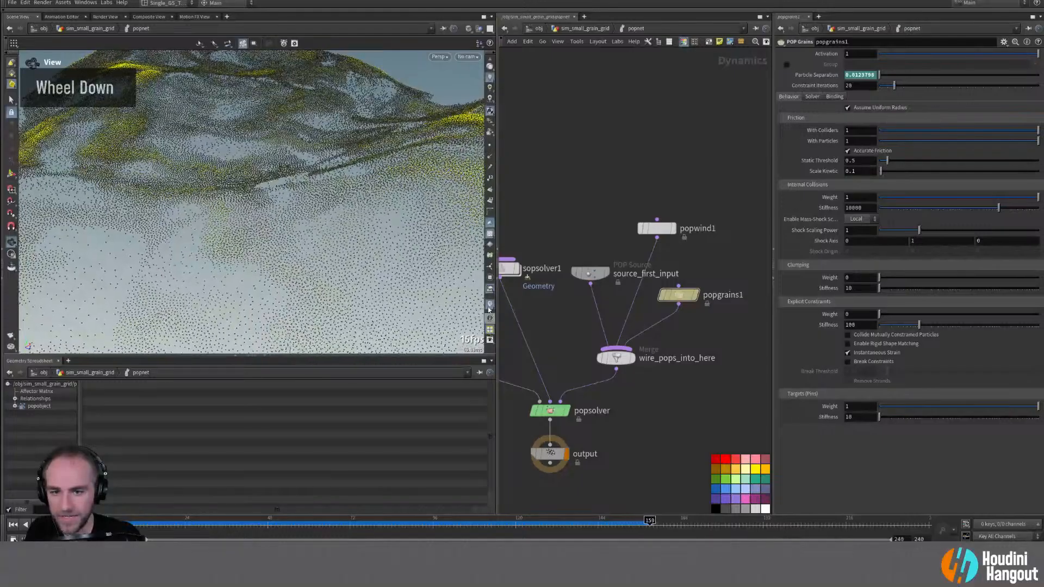
{"action": "left_click_drag", "start_coordinate": [306, 265], "coordinate": [225, 201], "text": "alt"}
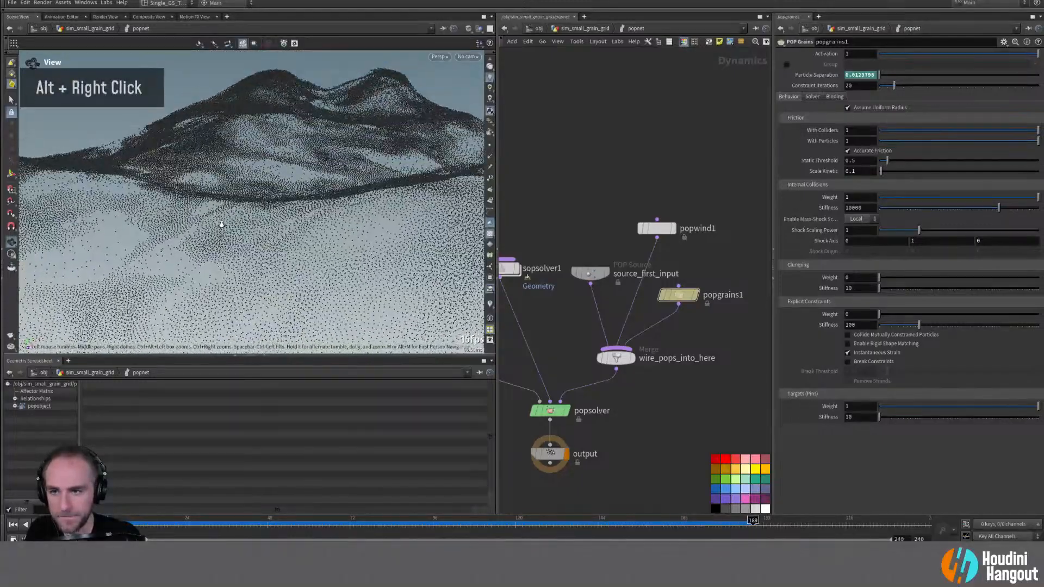
{"action": "left_click_drag", "start_coordinate": [215, 242], "coordinate": [282, 270], "text": "alt"}
{"action": "middle_click_drag", "start_coordinate": [282, 270], "coordinate": [275, 248], "text": "alt"}
{"action": "right_click_drag", "start_coordinate": [275, 247], "coordinate": [308, 215], "text": "alt"}
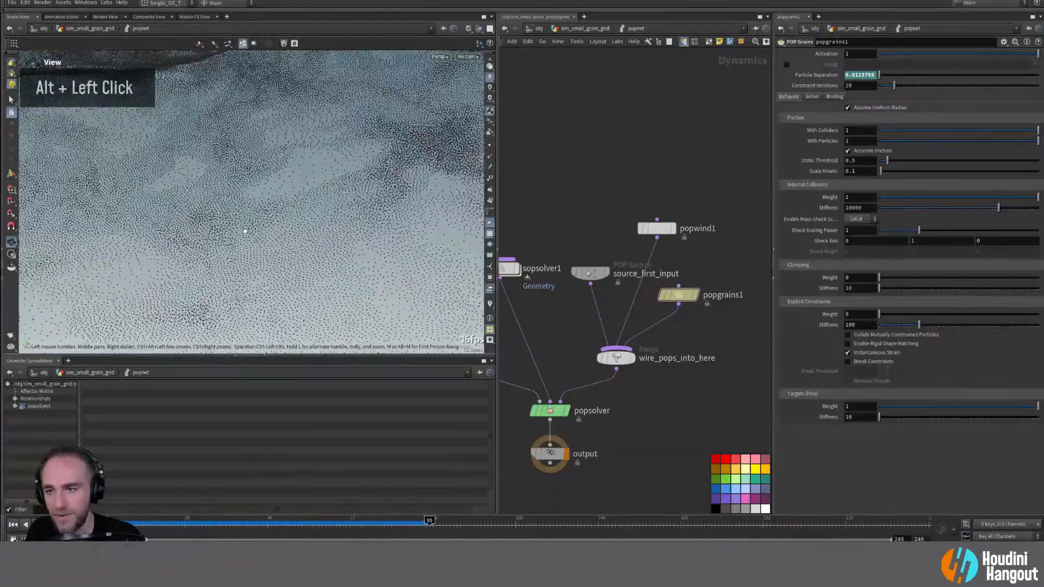
{"action": "right_click_drag", "start_coordinate": [198, 214], "coordinate": [117, 230], "text": "alt"}
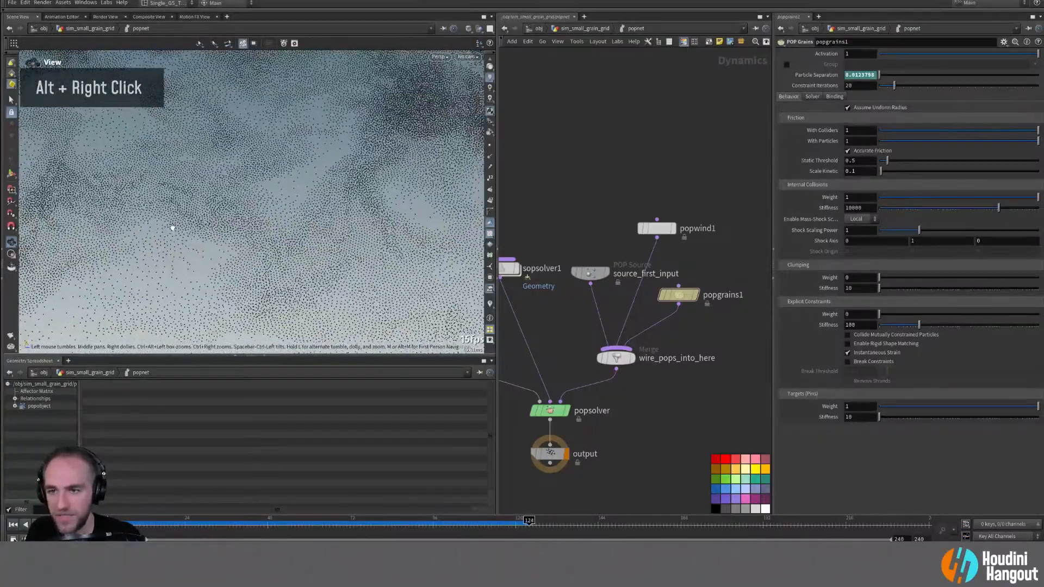
{"action": "left_click_drag", "start_coordinate": [275, 229], "coordinate": [223, 214], "text": "alt"}
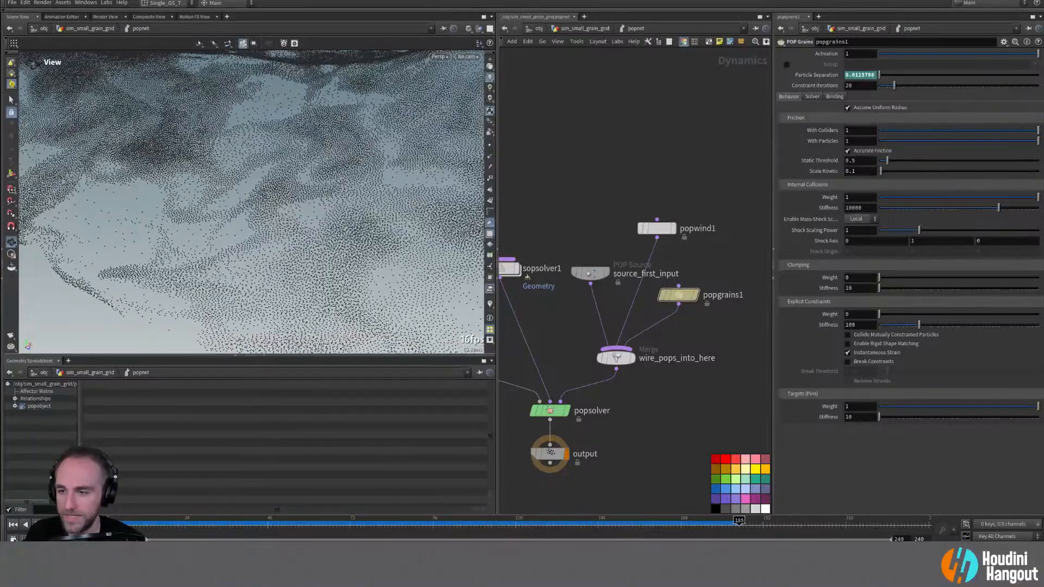
Step: Set popwind1's noise Amplitude to 0.25 and Swirl Size to 4, and replay the grain simulation to check the motion
{"action": "key", "text": "ctrl+Up"}
{"action": "left_click", "coordinate": [656, 228]}
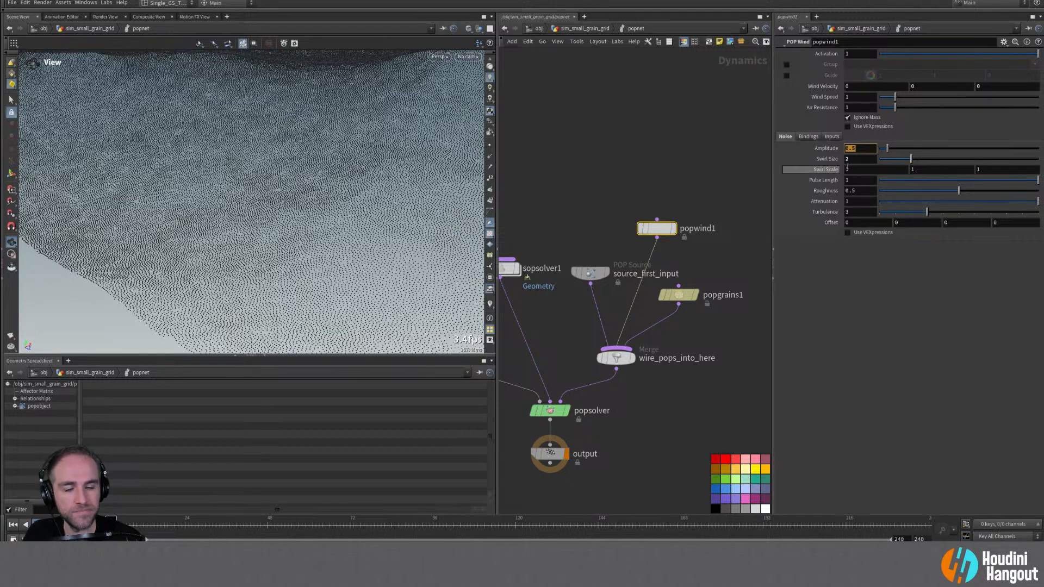
{"action": "double_click", "coordinate": [848, 160]}
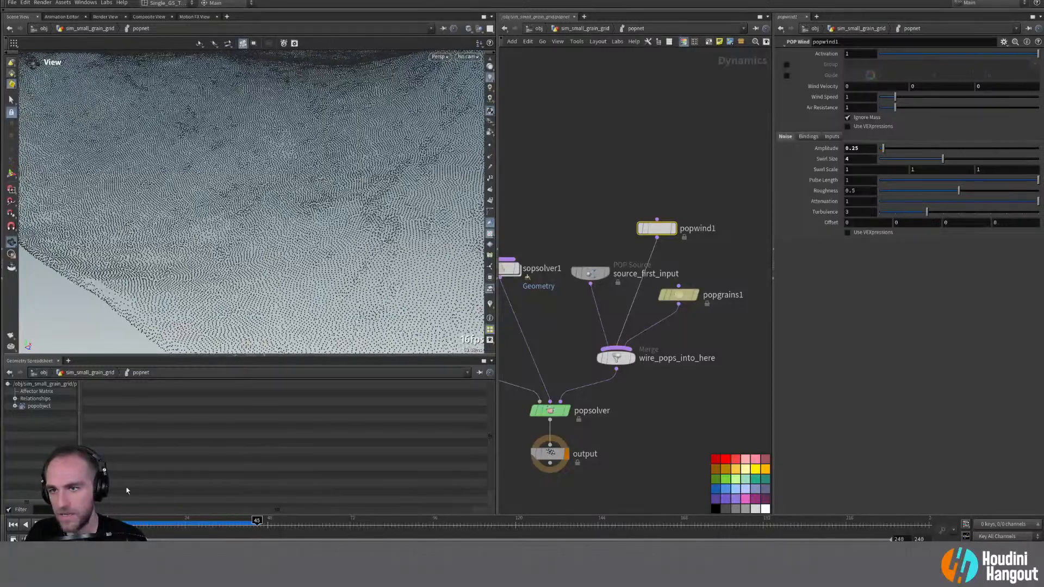
{"action": "left_click_drag", "start_coordinate": [340, 194], "coordinate": [315, 215], "text": "alt"}
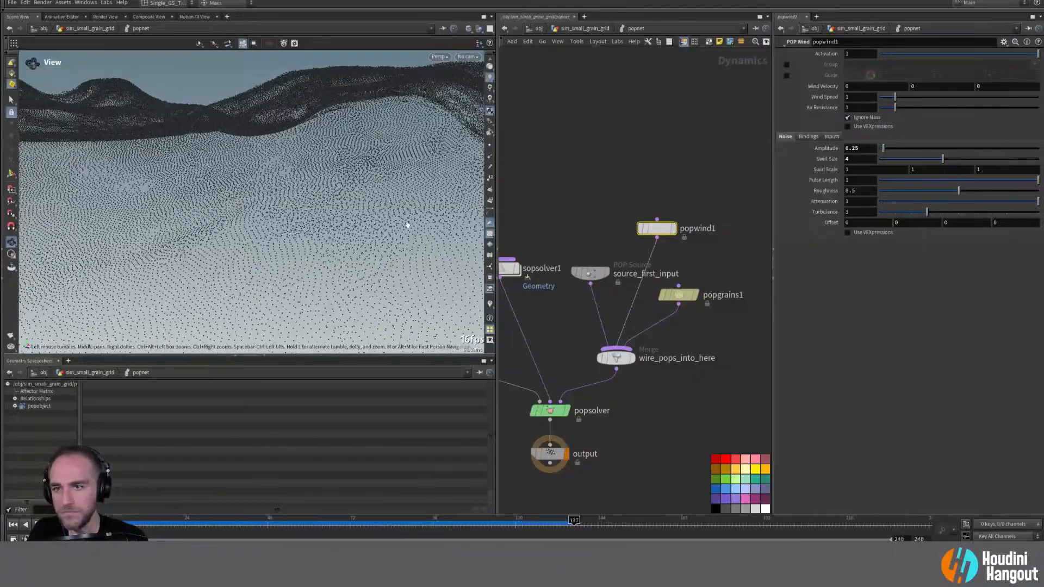
{"action": "left_click_drag", "start_coordinate": [384, 162], "coordinate": [400, 180], "text": "alt"}
{"action": "right_click_drag", "start_coordinate": [401, 180], "coordinate": [240, 226], "text": "alt"}
{"action": "middle_click_drag", "start_coordinate": [240, 226], "coordinate": [353, 218], "text": "alt"}
{"action": "right_click_drag", "start_coordinate": [353, 218], "coordinate": [287, 249], "text": "alt"}
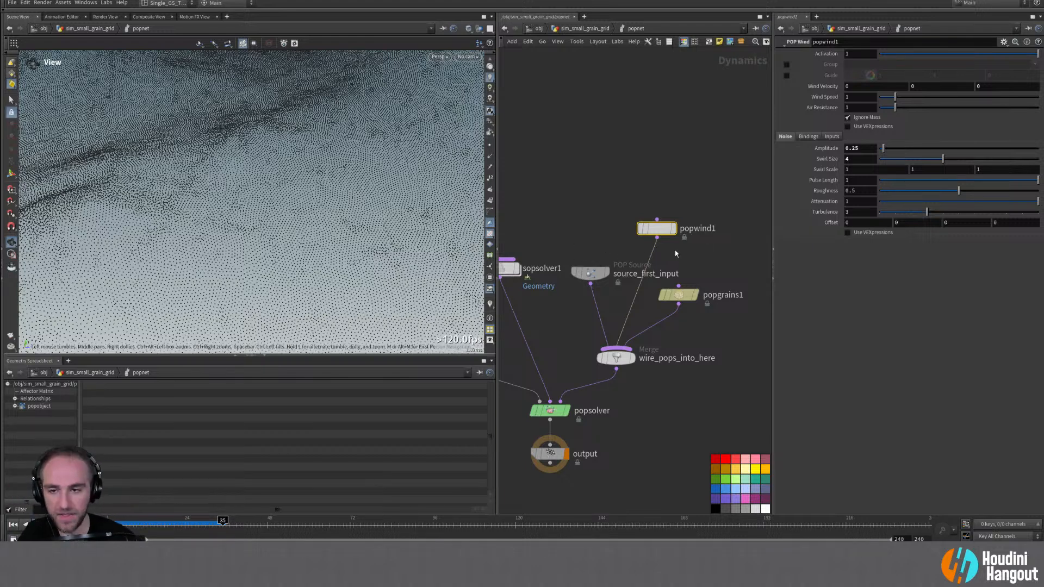
Step: Disconnect popwind1 from wire_pops_into_here and replay the simulation from the first frame without wind
{"action": "left_click_drag", "start_coordinate": [657, 229], "coordinate": [690, 215]}
{"action": "left_click", "coordinate": [13, 524]}
{"action": "left_click", "coordinate": [50, 524]}
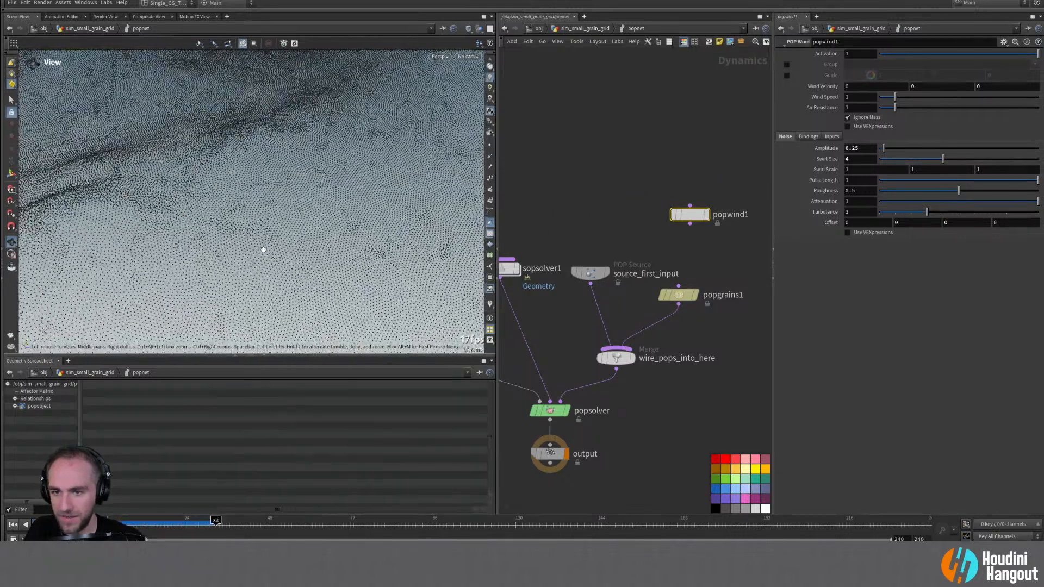
Step: Examine the windless grain playback from several angles, checking how grains slide and gather along the terrain's slopes and edges
{"action": "left_click_drag", "start_coordinate": [263, 245], "coordinate": [187, 238], "text": "alt"}
{"action": "right_click_drag", "start_coordinate": [187, 238], "coordinate": [228, 218], "text": "alt"}
{"action": "middle_click_drag", "start_coordinate": [229, 217], "coordinate": [275, 193], "text": "alt"}
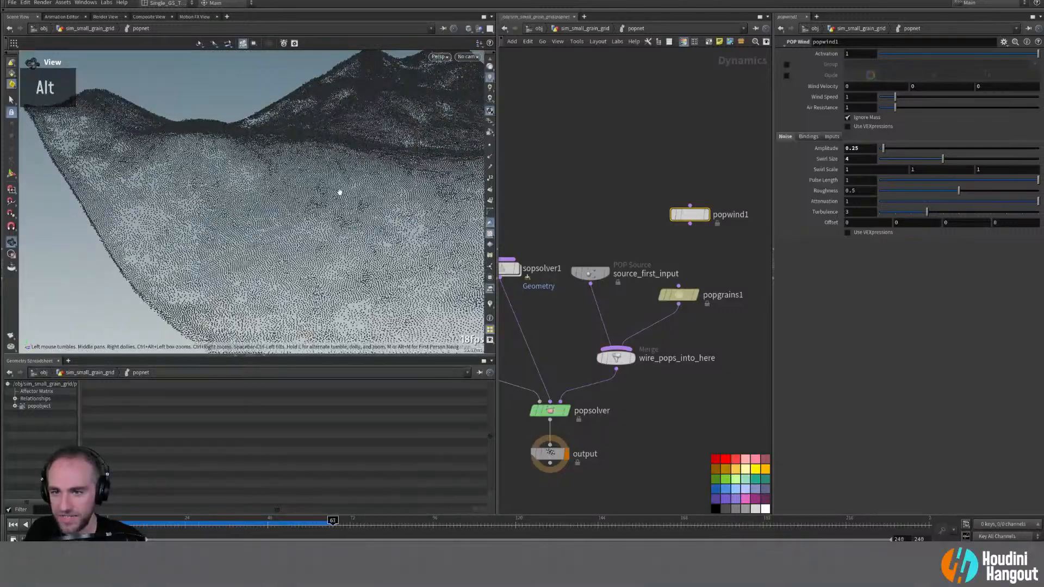
{"action": "middle_click_drag", "start_coordinate": [364, 214], "coordinate": [380, 220], "text": "alt"}
{"action": "right_click_drag", "start_coordinate": [380, 220], "coordinate": [353, 224], "text": "alt"}
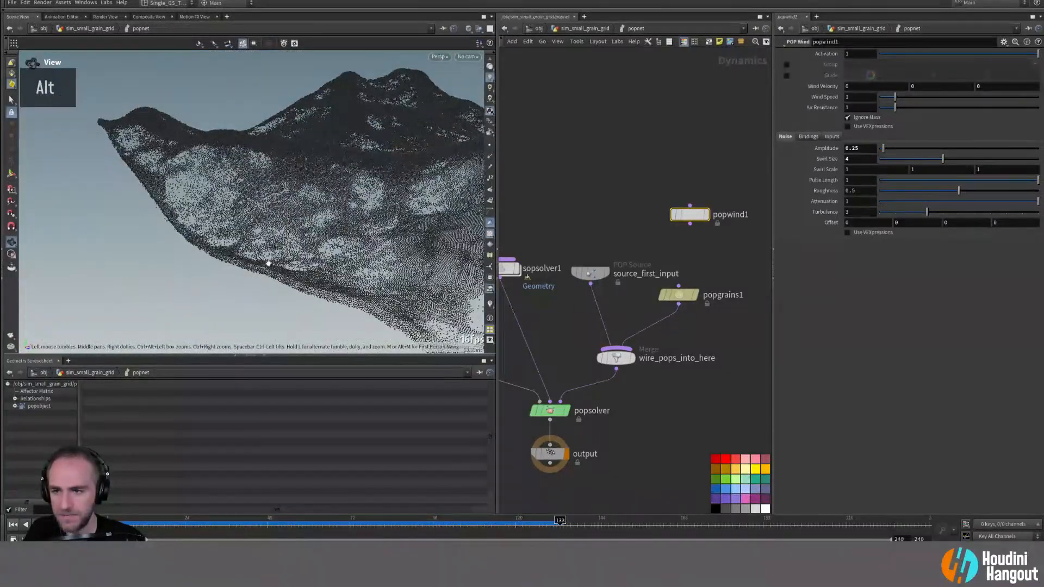
{"action": "left_click_drag", "start_coordinate": [353, 224], "coordinate": [337, 228], "text": "alt"}
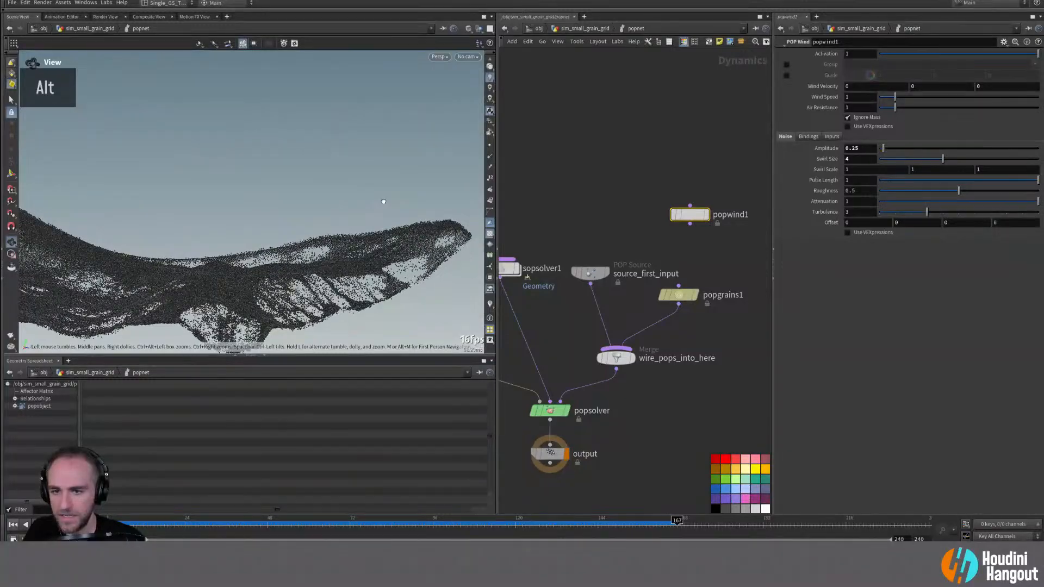
{"action": "left_click_drag", "start_coordinate": [363, 267], "coordinate": [380, 219], "text": "alt"}
{"action": "middle_click_drag", "start_coordinate": [379, 219], "coordinate": [218, 242], "text": "alt"}
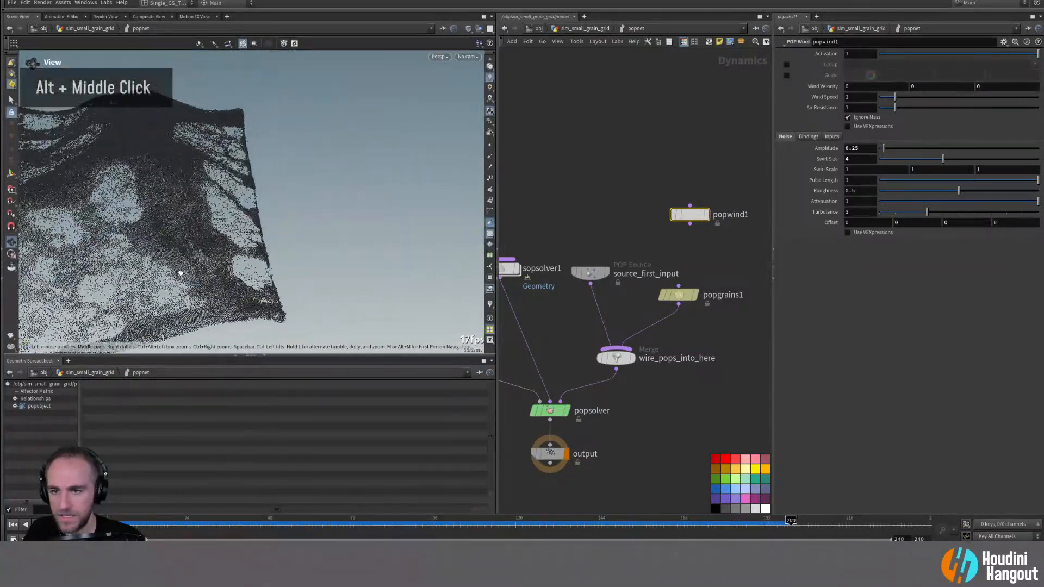
{"action": "right_click_drag", "start_coordinate": [217, 242], "coordinate": [347, 188], "text": "alt"}
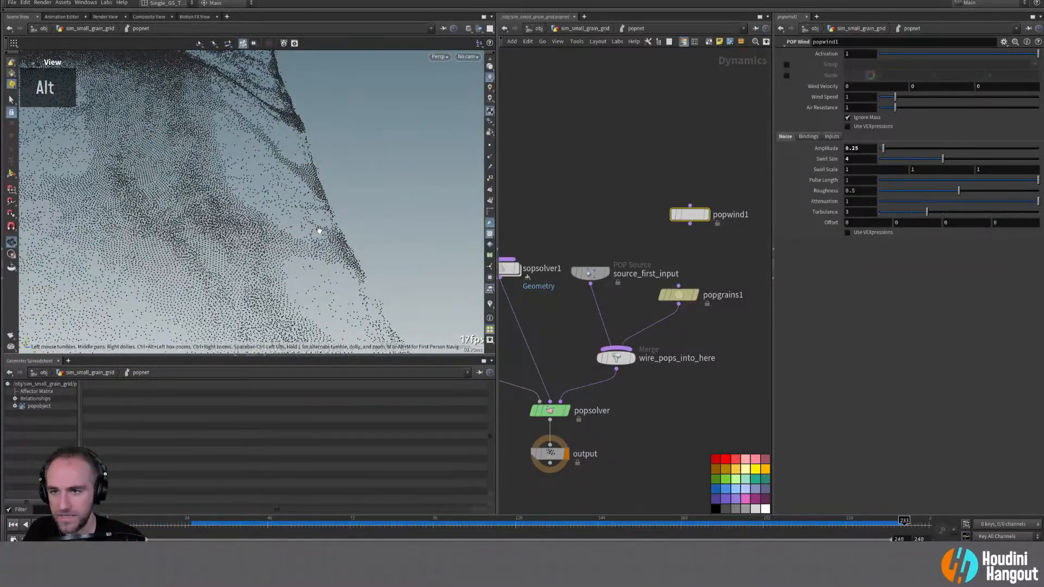
{"action": "left_click_drag", "start_coordinate": [318, 231], "coordinate": [237, 228], "text": "alt"}
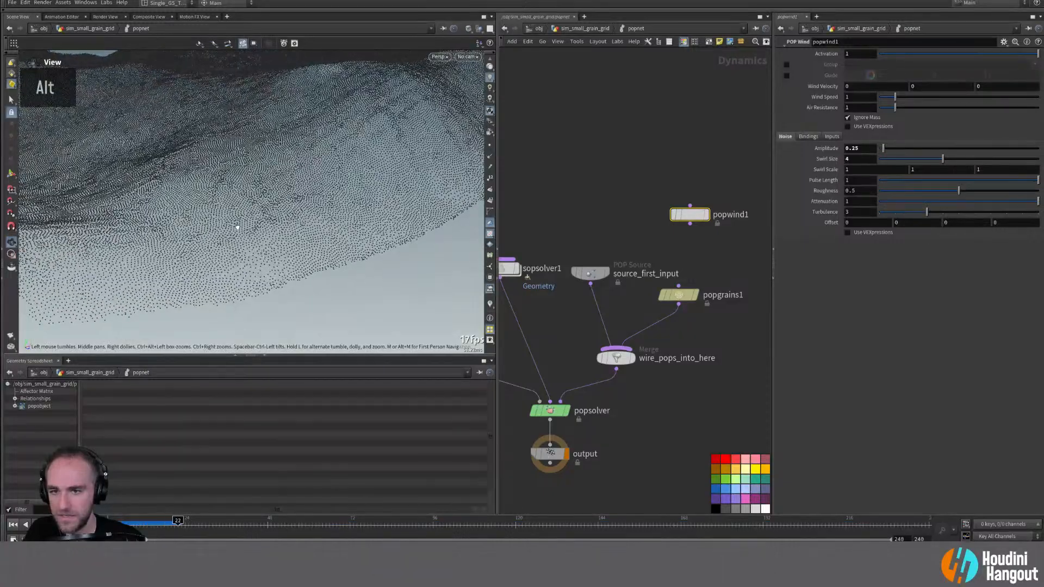
{"action": "middle_click_drag", "start_coordinate": [256, 214], "coordinate": [225, 293], "text": "alt"}
Step: Review popgrains1's behavior and solver settings, and inspect the areas where grains pile up on the terrain
{"action": "left_click", "coordinate": [593, 274]}
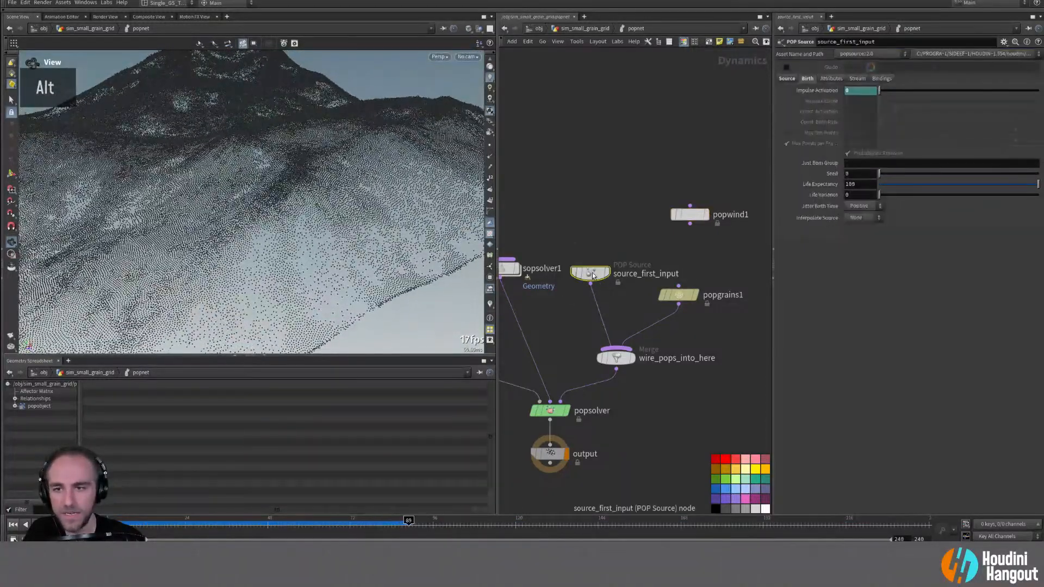
{"action": "left_click", "coordinate": [677, 296]}
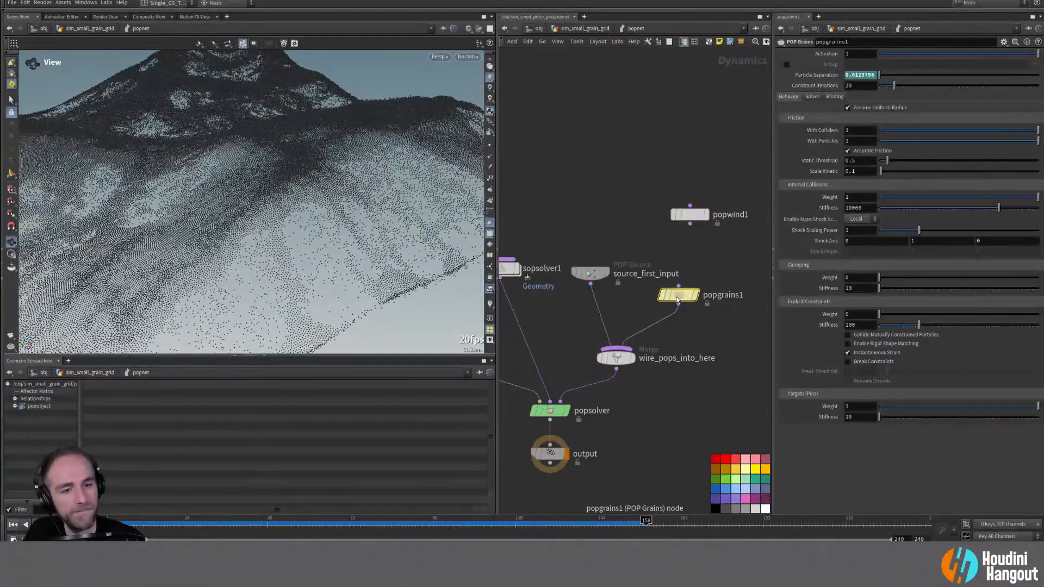
{"action": "mouse_move", "coordinate": [676, 300]}
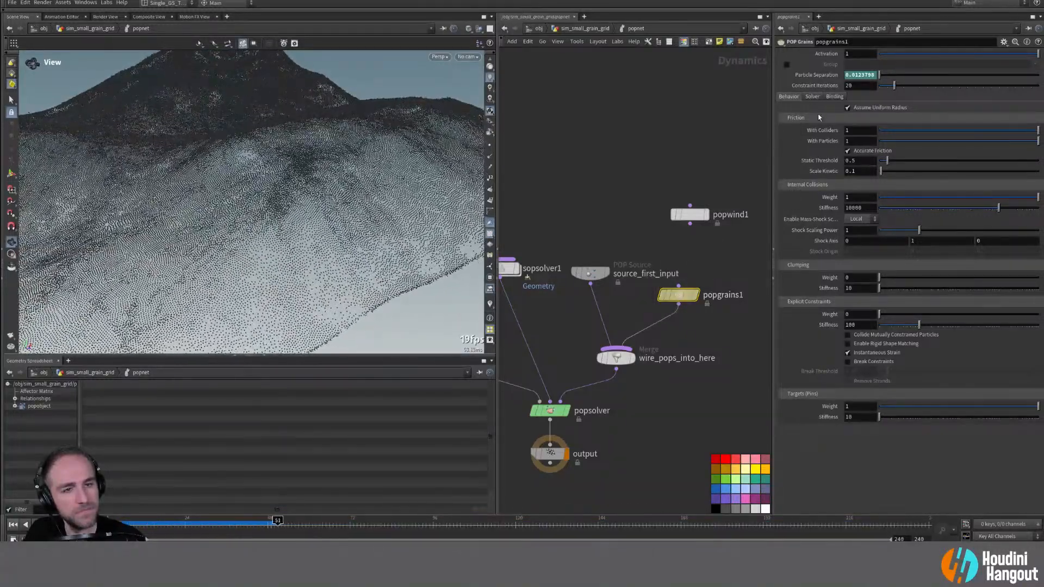
{"action": "left_click", "coordinate": [812, 96]}
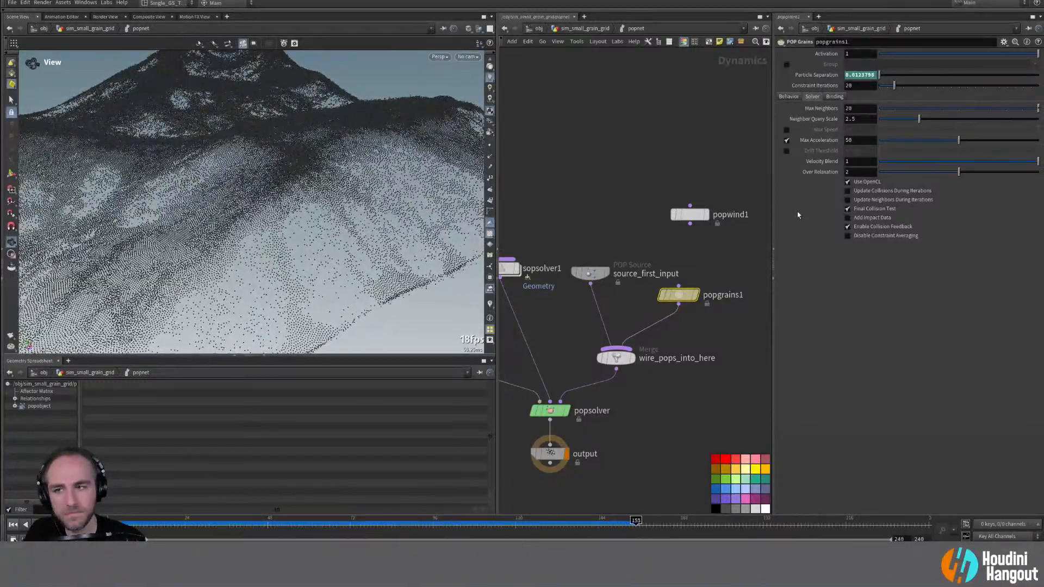
{"action": "left_click_drag", "start_coordinate": [269, 80], "coordinate": [338, 203], "text": "alt"}
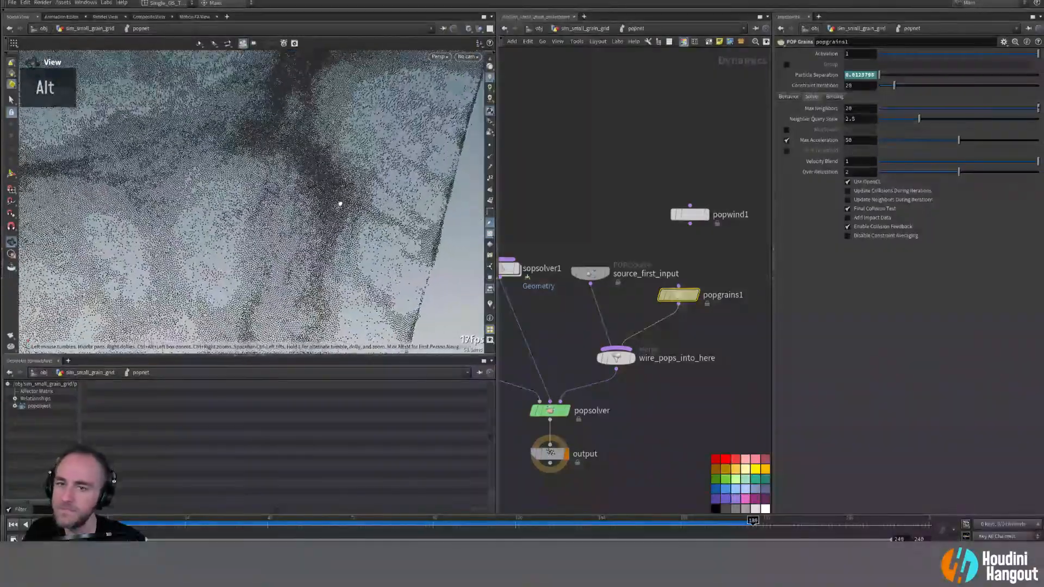
{"action": "right_click_drag", "start_coordinate": [317, 191], "coordinate": [388, 117], "text": "alt"}
{"action": "left_click_drag", "start_coordinate": [348, 161], "coordinate": [322, 147], "text": "alt"}
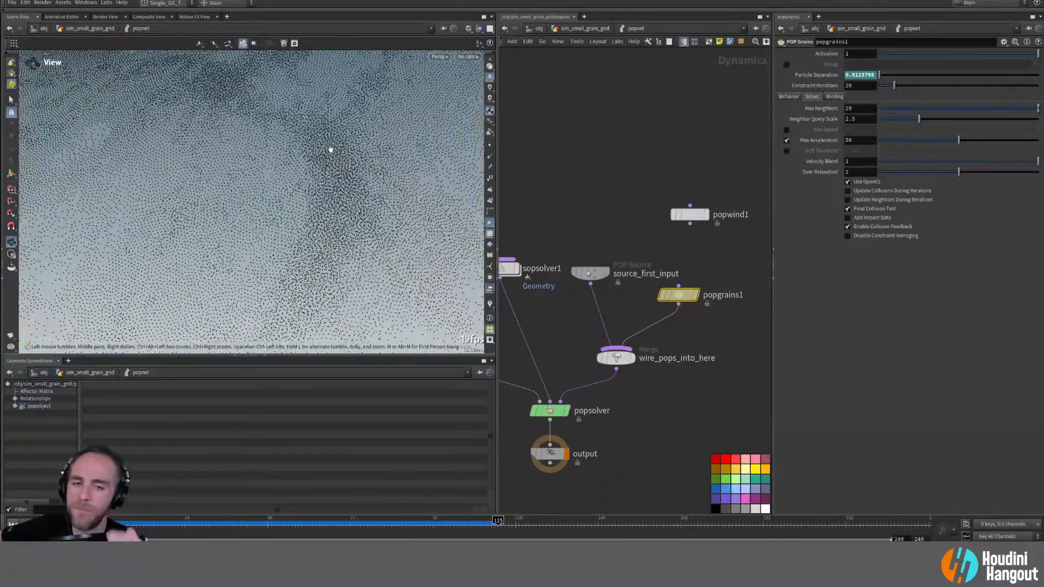
Step: Temporarily bypass popgrains1 and replay the simulation to compare the motion without grain collisions, and re-enable the node
{"action": "left_click", "coordinate": [662, 295]}
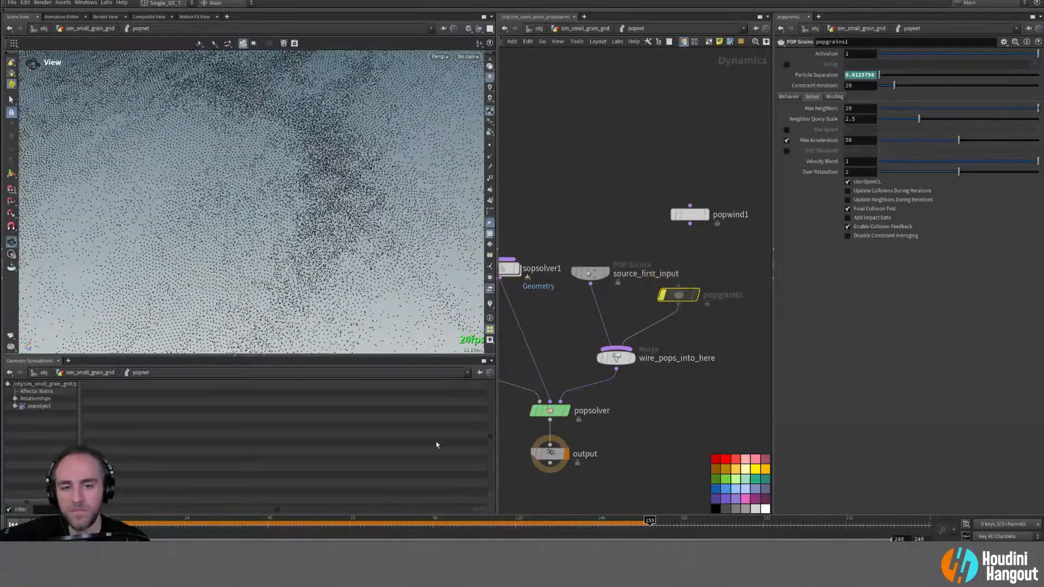
{"action": "key", "text": "ctrl+Up"}
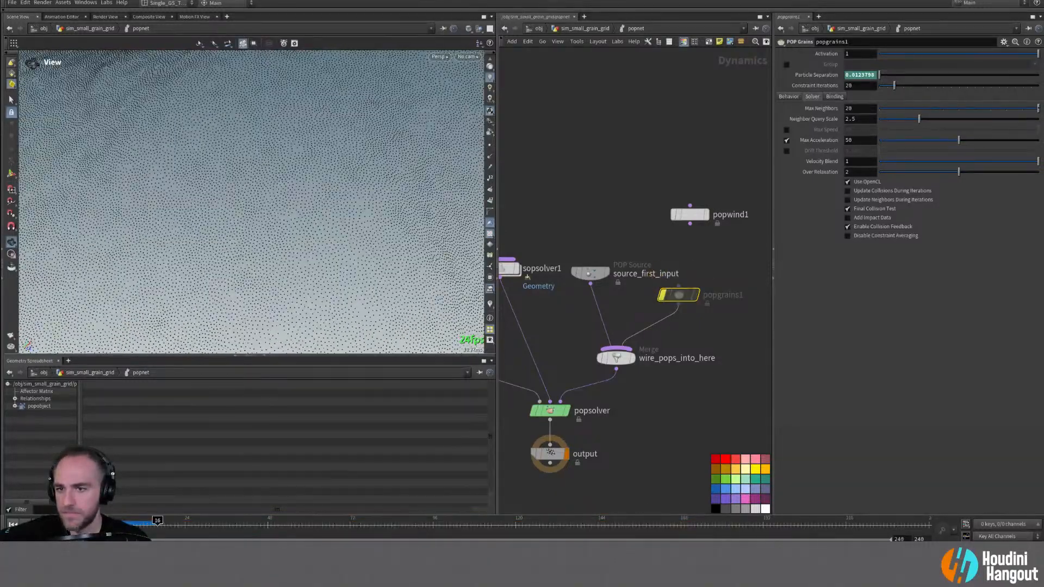
{"action": "left_click", "coordinate": [663, 295]}
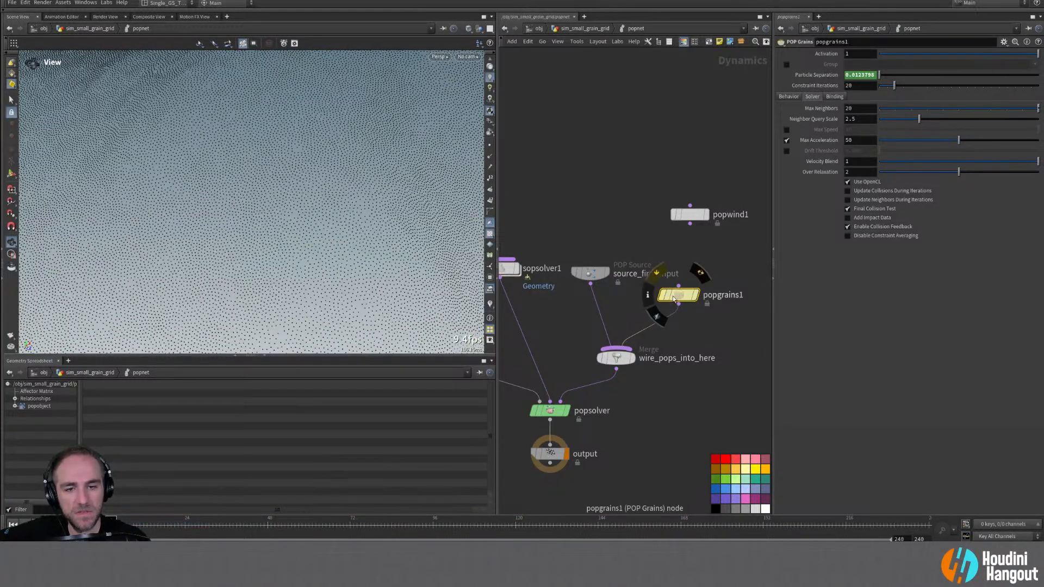
Step: Review popgrains1's Behavior settings and look over the grain layout on the terrain's slope
{"action": "mouse_move", "coordinate": [683, 298]}
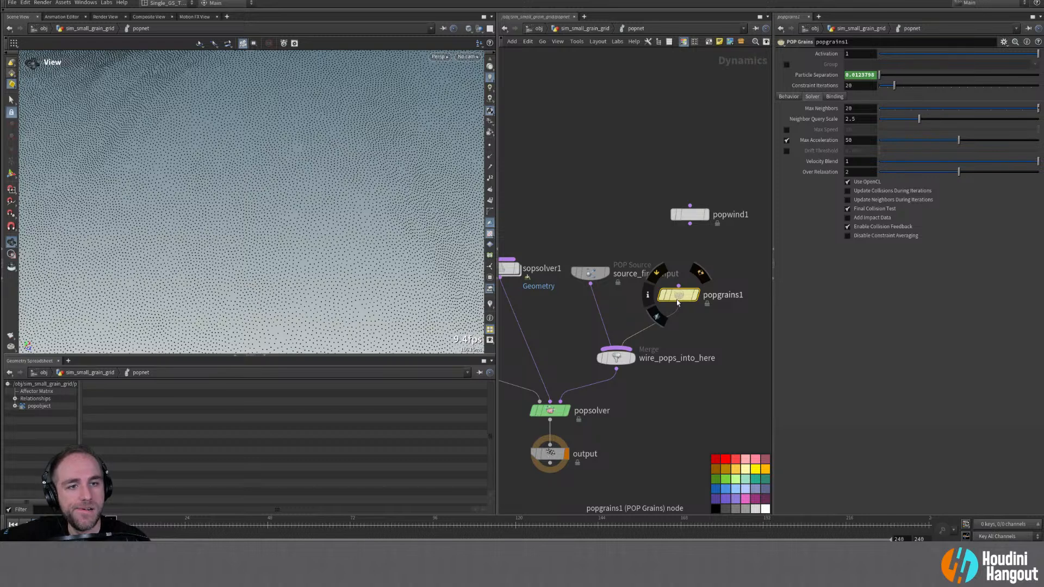
{"action": "left_click", "coordinate": [788, 96]}
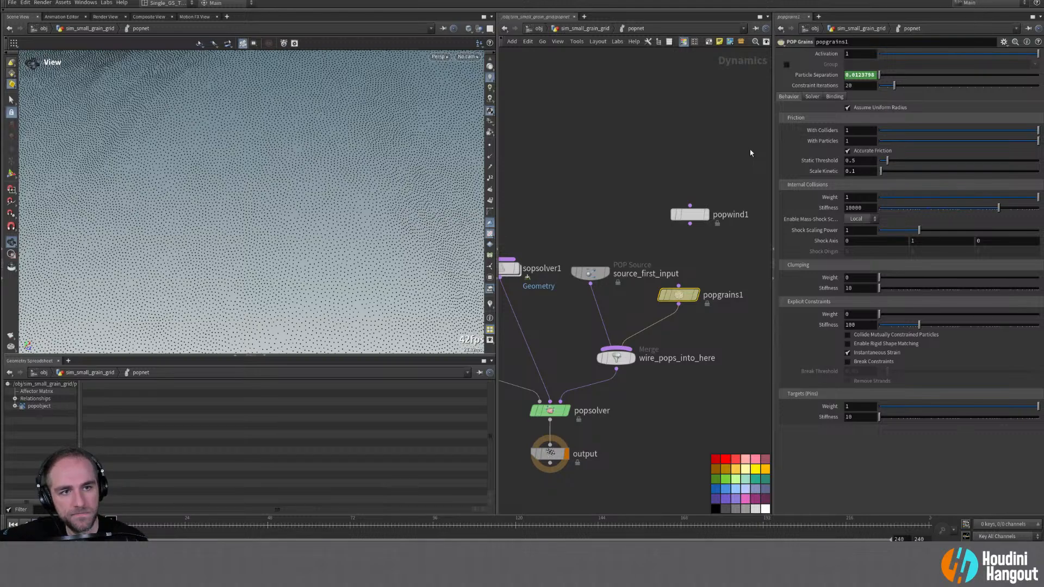
{"action": "right_click_drag", "start_coordinate": [386, 210], "coordinate": [291, 305]}
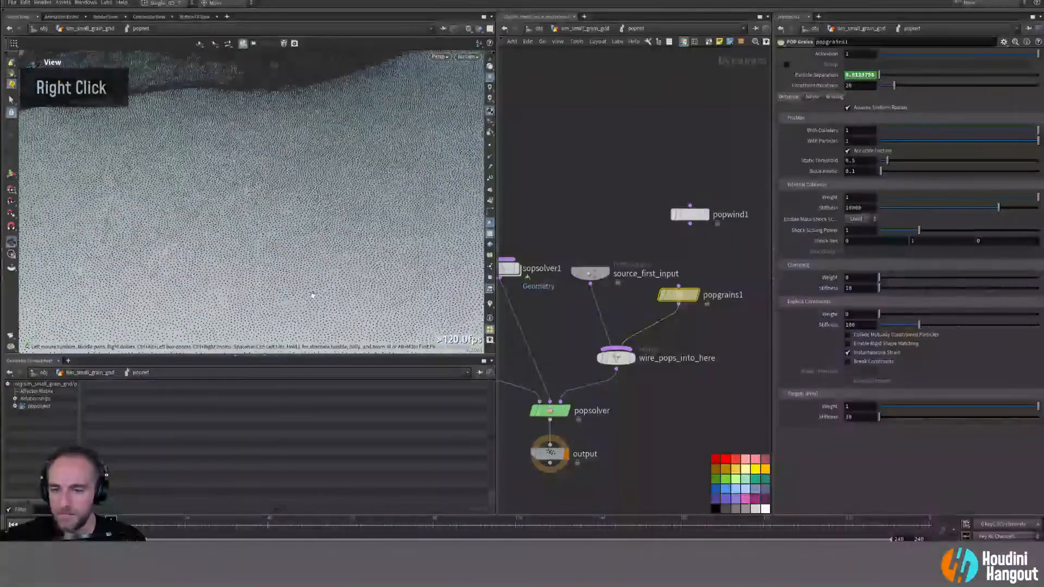
{"action": "middle_click_drag", "start_coordinate": [292, 305], "coordinate": [277, 235]}
Step: Add a second SOP Solver node to popnet near popwind1
{"action": "key", "text": "Tab"}
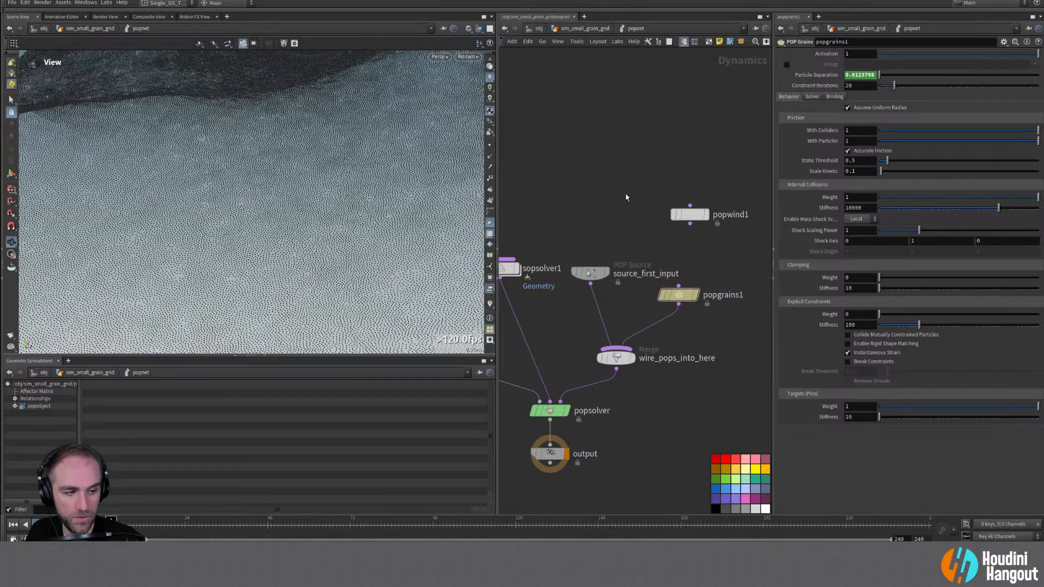
{"action": "key", "text": "Tab"}
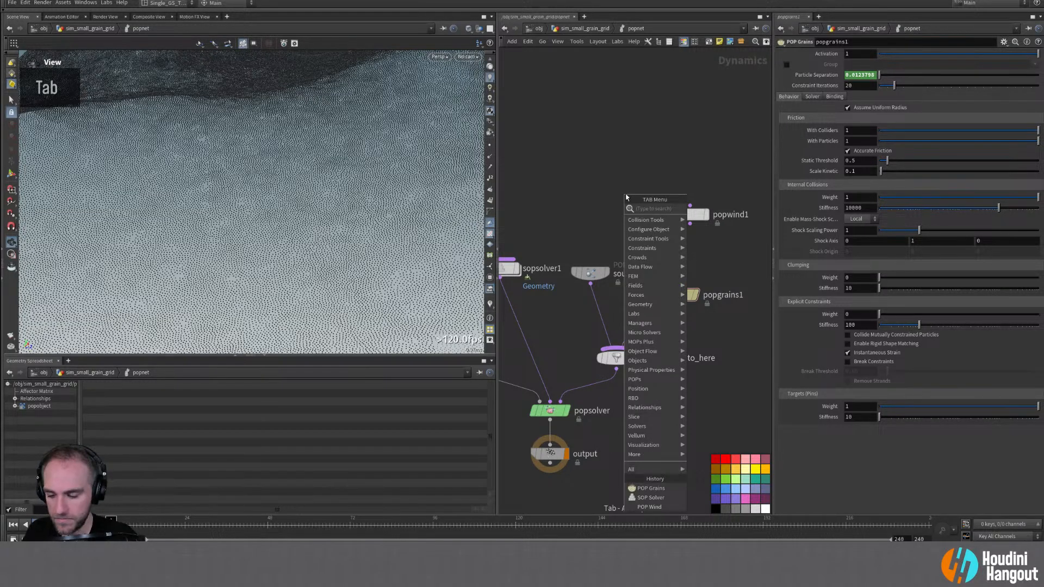
{"action": "type", "text": "pop g"}
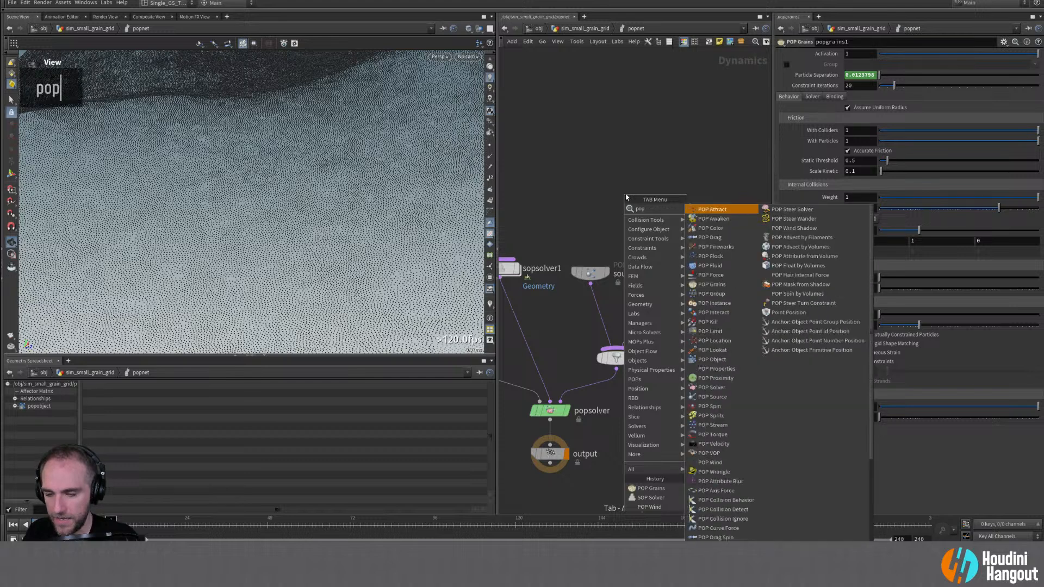
{"action": "key", "text": "BackSpace"}
{"action": "key", "text": "BackSpace"}
{"action": "key", "text": "BackSpace"}
{"action": "key", "text": "BackSpace"}
{"action": "key", "text": "BackSpace"}
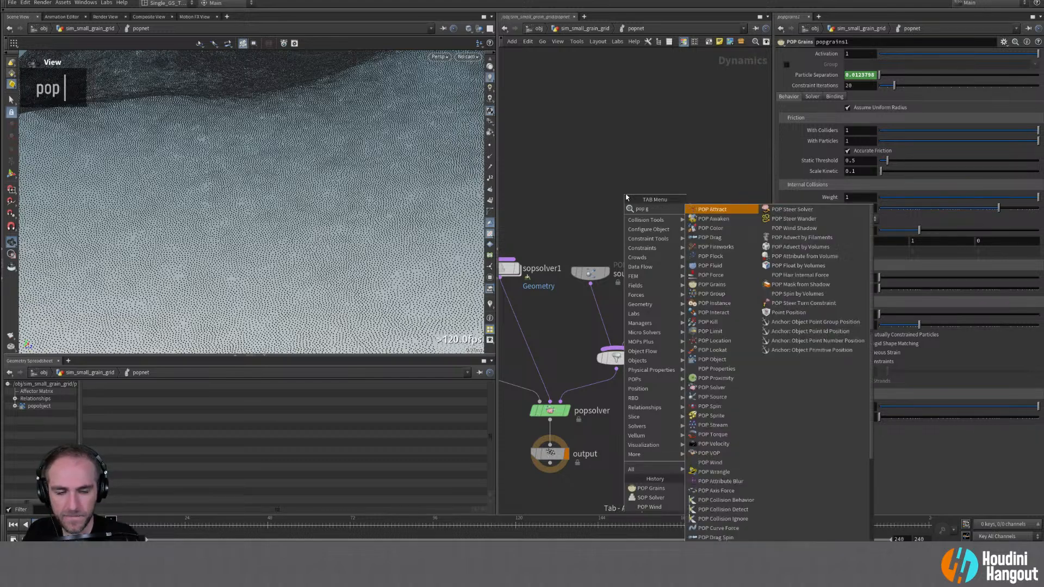
{"action": "type", "text": "sop"}
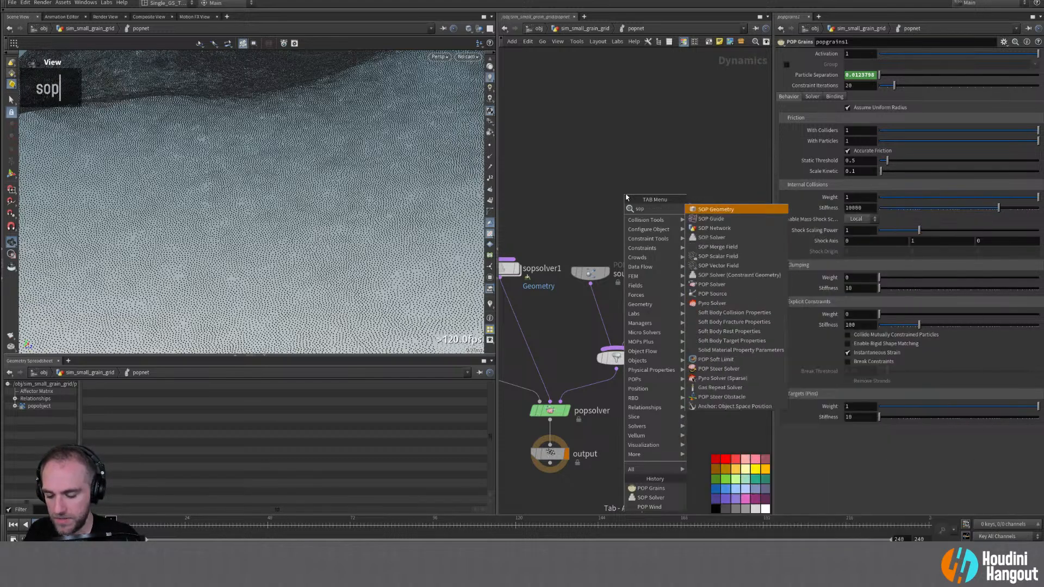
{"action": "type", "text": " solver"}
{"action": "key", "text": "Return"}
{"action": "left_click", "coordinate": [626, 196]}
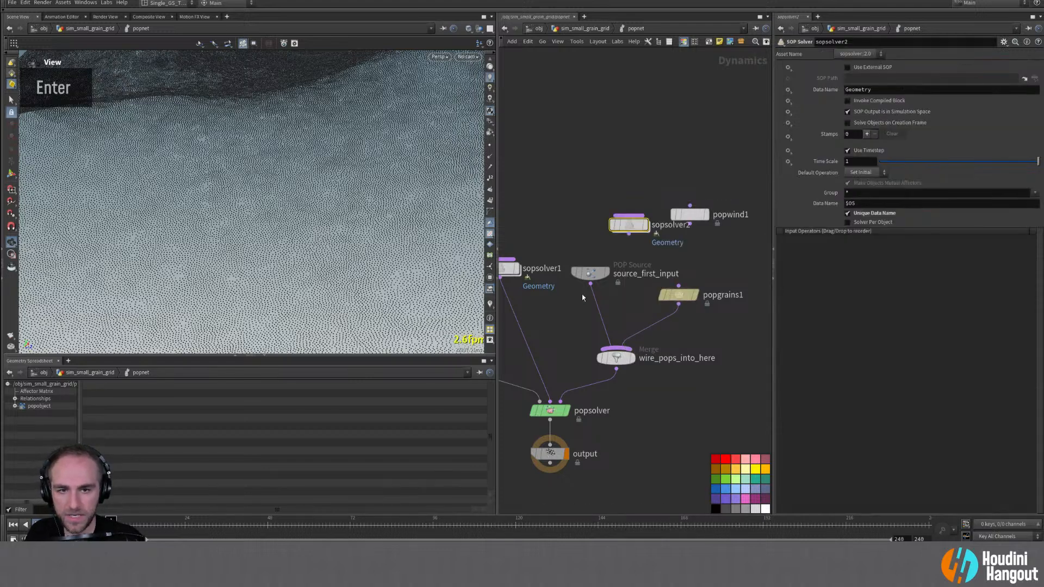
Step: Wire the new SOP Solver into wire_pops_into_here, order it between source_first_input and popgrains1, and move popwind1 out of the way
{"action": "left_click", "coordinate": [615, 239]}
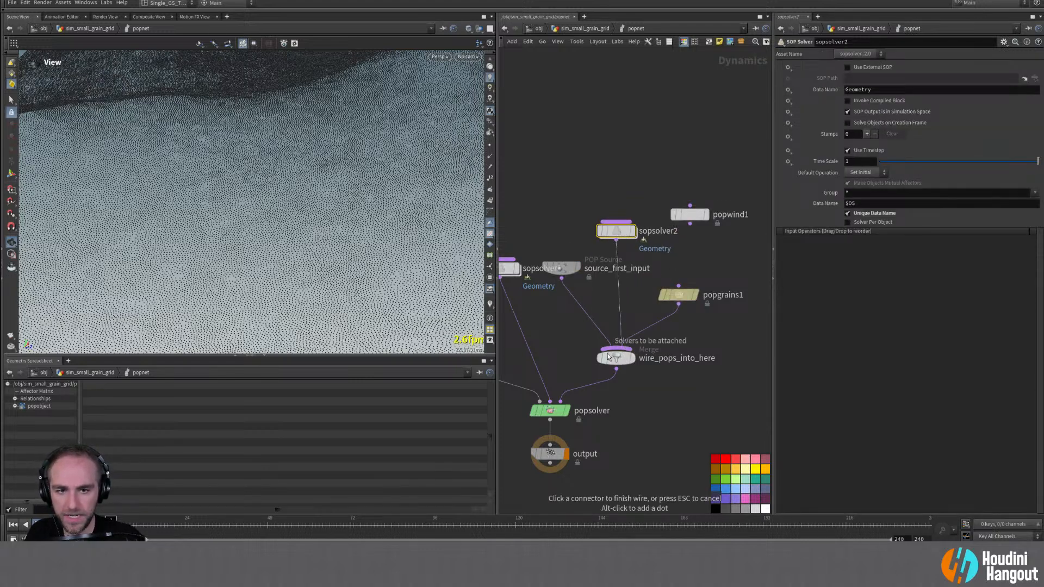
{"action": "left_click", "coordinate": [616, 352]}
{"action": "left_click_drag", "start_coordinate": [793, 109], "coordinate": [794, 101]}
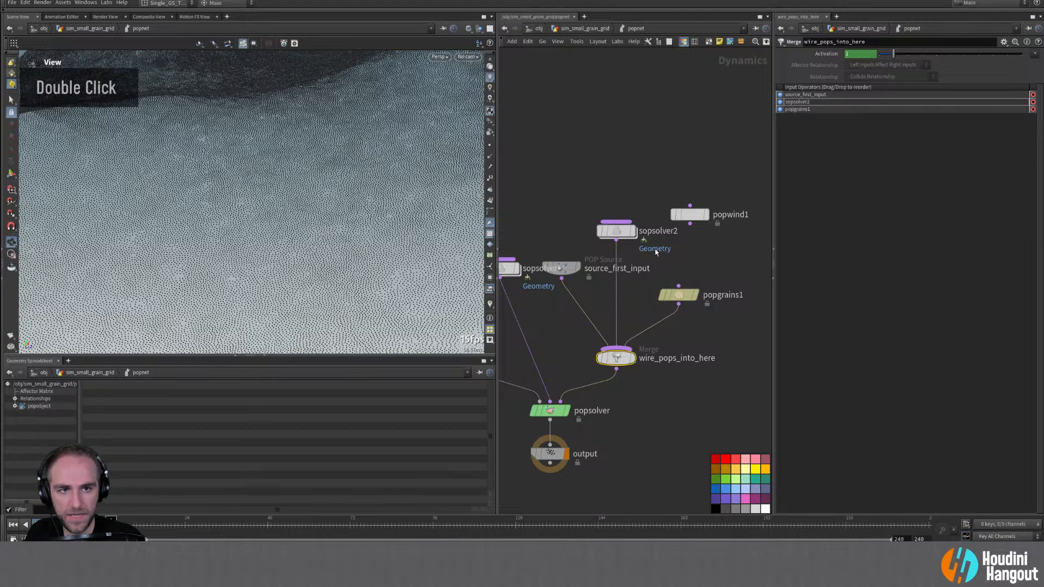
{"action": "left_click_drag", "start_coordinate": [557, 234], "coordinate": [566, 201]}
{"action": "left_click_drag", "start_coordinate": [617, 232], "coordinate": [627, 250]}
{"action": "left_click_drag", "start_coordinate": [690, 214], "coordinate": [695, 140]}
Step: Inside the new SOP Solver, insert a Point VOP between dop_geometry and OUT
{"action": "double_click", "coordinate": [625, 249]}
{"action": "left_click_drag", "start_coordinate": [533, 291], "coordinate": [533, 391]}
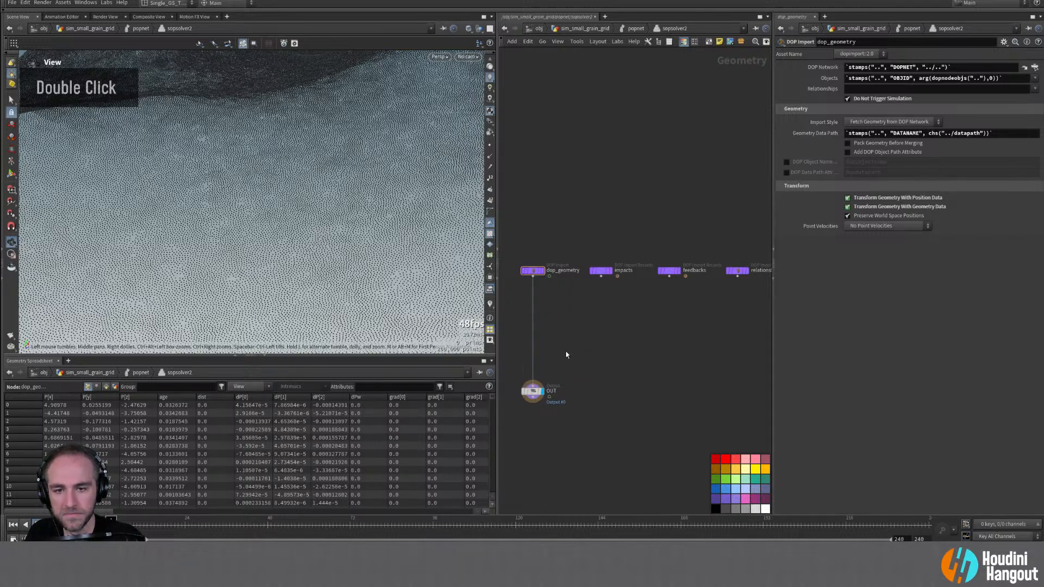
{"action": "key", "text": "Tab"}
{"action": "type", "text": "ppo"}
{"action": "key", "text": "BackSpace"}
{"action": "key", "text": "BackSpace"}
{"action": "type", "text": "oi"}
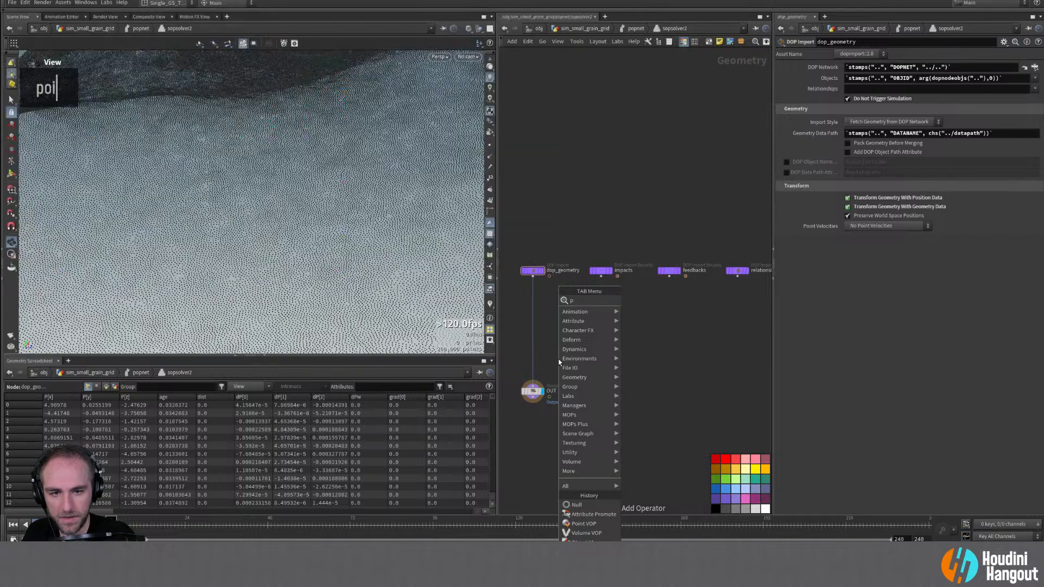
{"action": "type", "text": "nt vop"}
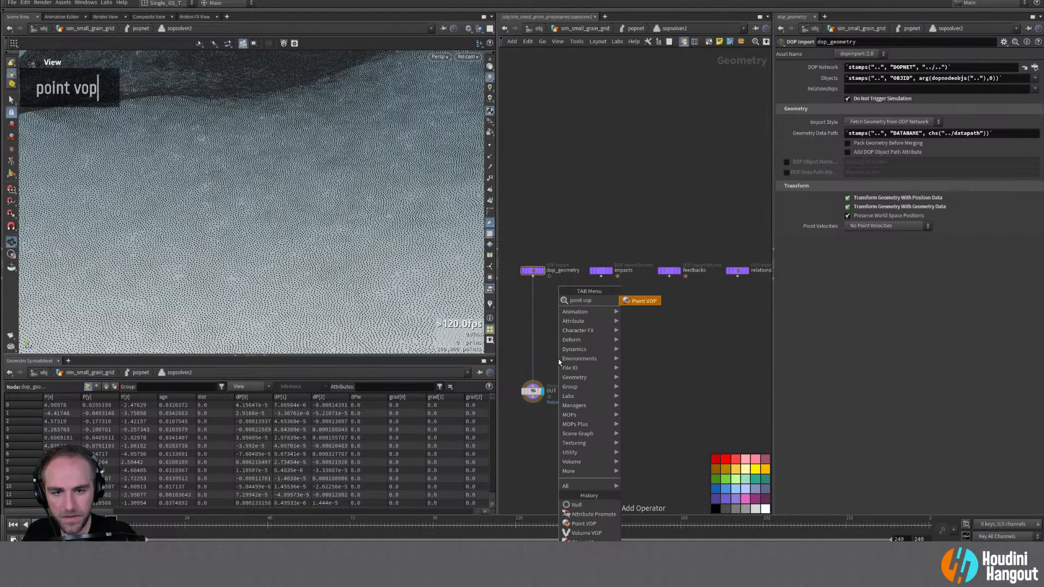
{"action": "key", "text": "Return"}
{"action": "left_click", "coordinate": [531, 313]}
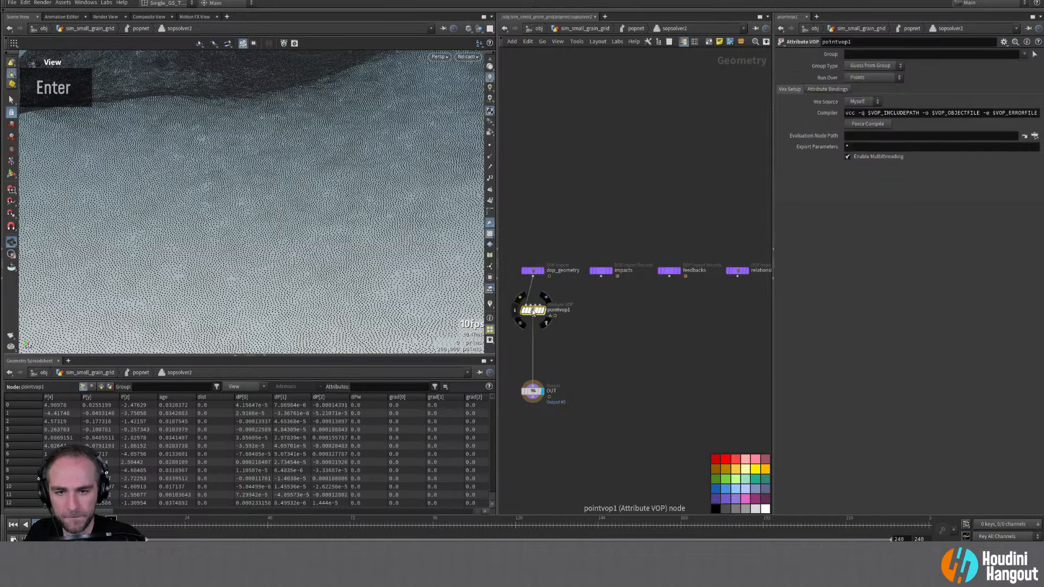
Step: Inside pointvop1, add a Curl Noise node and feed the global P output into its position input
{"action": "double_click", "coordinate": [532, 315]}
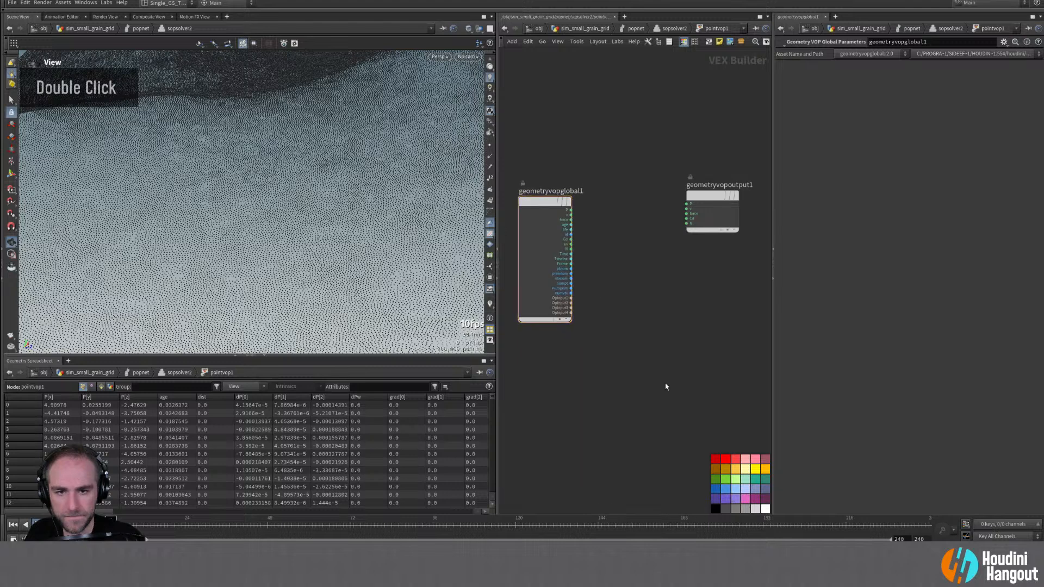
{"action": "key", "text": "Tab"}
{"action": "type", "text": "curl"}
{"action": "key", "text": "Return"}
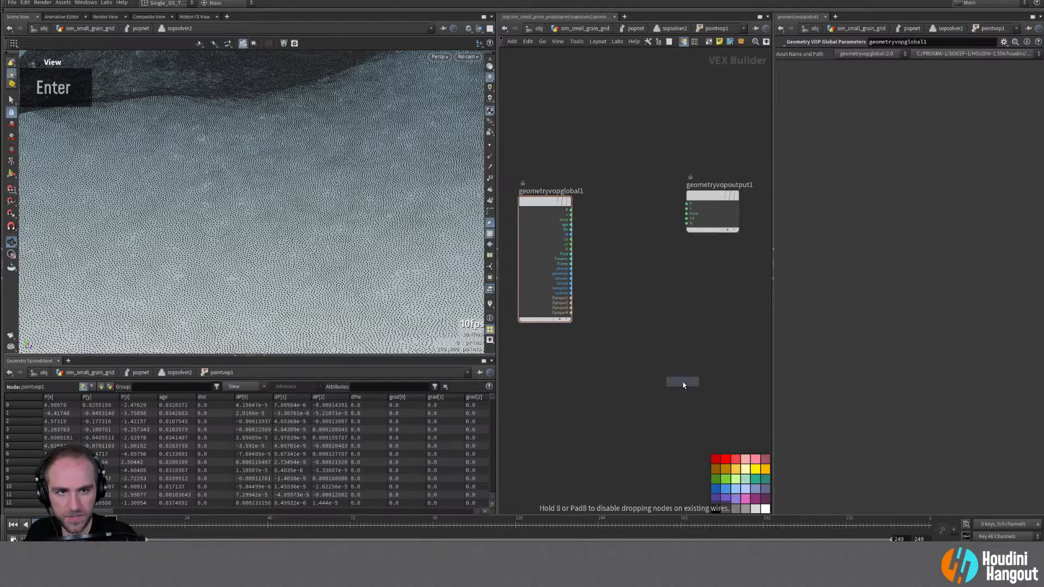
{"action": "left_click", "coordinate": [632, 278]}
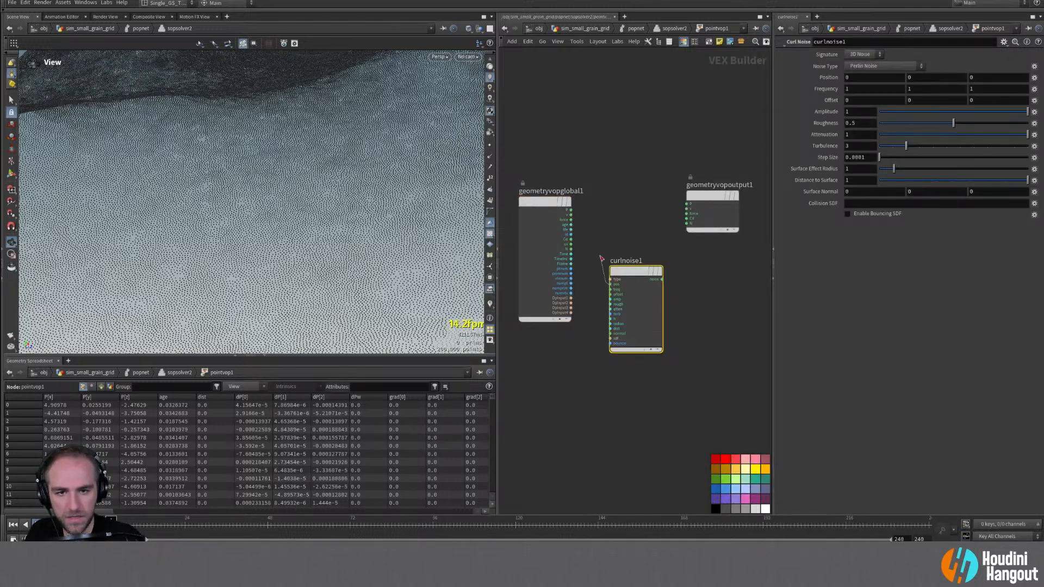
{"action": "mouse_move", "coordinate": [612, 284]}
{"action": "left_mouse_down"}
{"action": "mouse_move", "coordinate": [570, 209]}
{"action": "mouse_move", "coordinate": [629, 276]}
{"action": "left_mouse_up"}
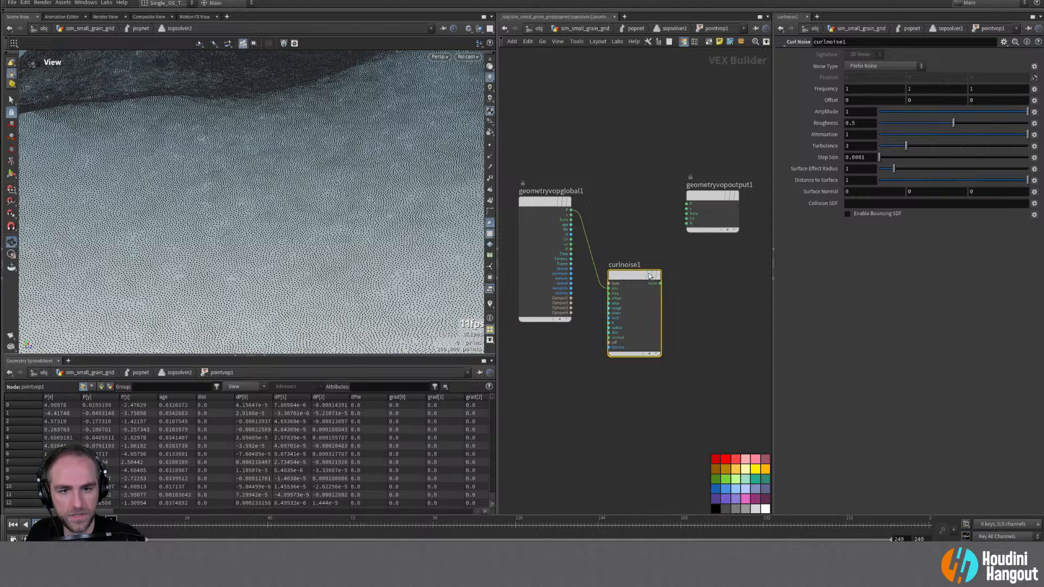
Step: Create input parameters for the curl noise node and spread the VOP nodes apart to make room between them
{"action": "right_click", "coordinate": [632, 280]}
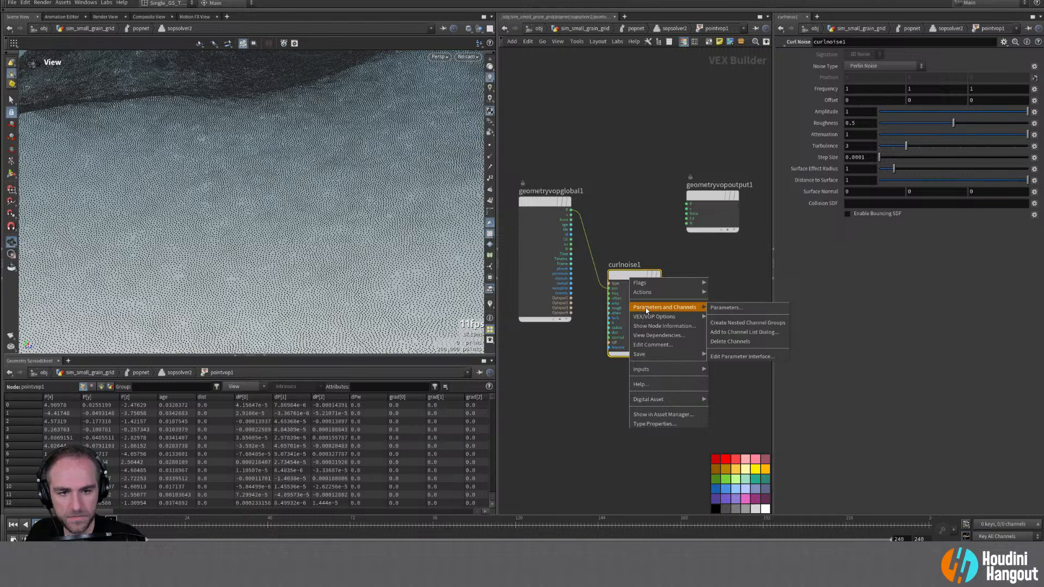
{"action": "mouse_move", "coordinate": [652, 372]}
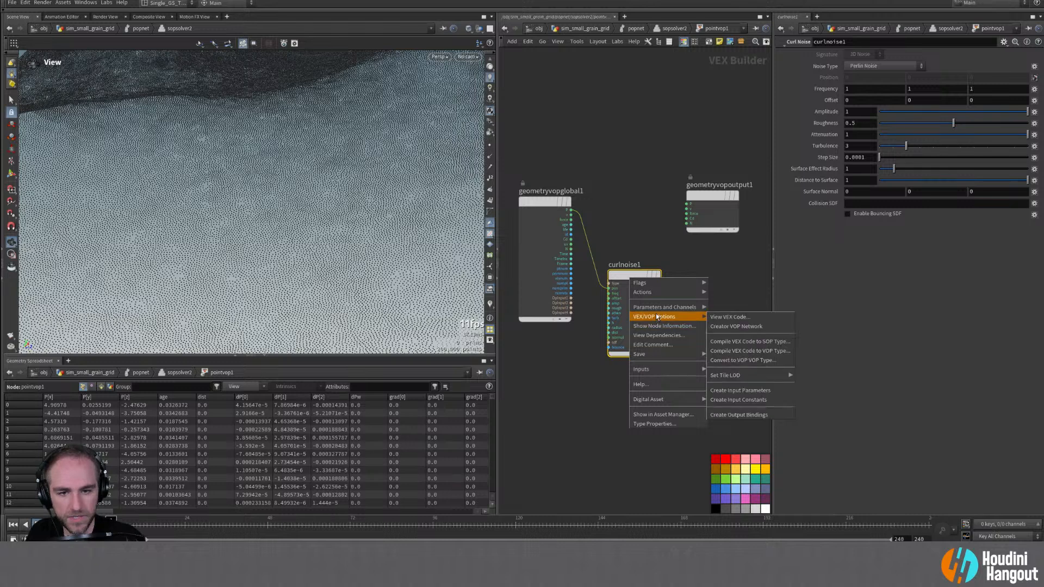
{"action": "left_click", "coordinate": [763, 391]}
{"action": "mouse_move", "coordinate": [633, 275]}
{"action": "left_mouse_down"}
{"action": "mouse_move", "coordinate": [631, 247]}
{"action": "mouse_move", "coordinate": [625, 268]}
{"action": "left_mouse_up"}
{"action": "left_click_drag", "start_coordinate": [709, 193], "coordinate": [721, 190]}
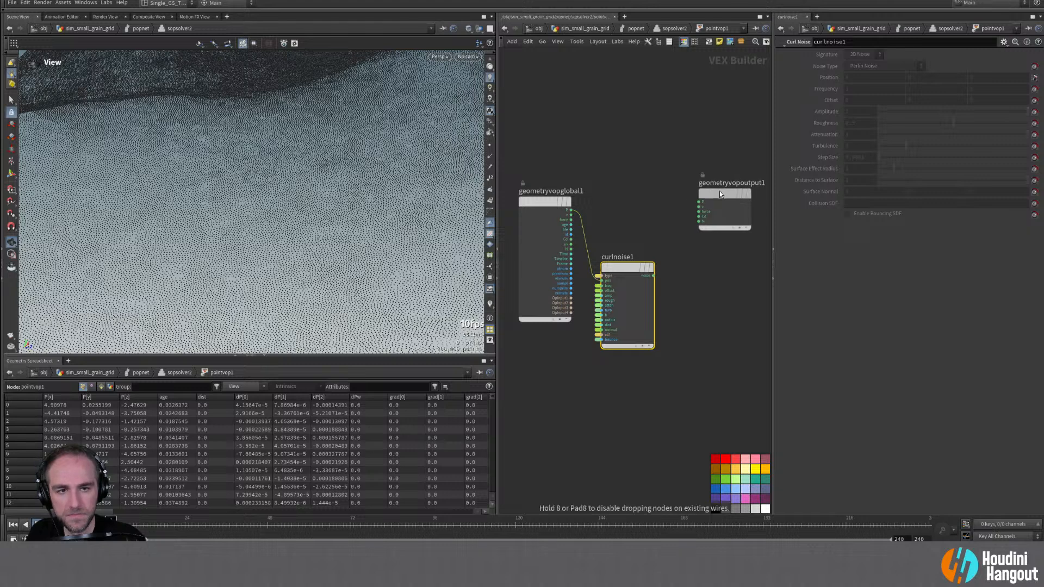
{"action": "left_click_drag", "start_coordinate": [553, 201], "coordinate": [527, 199]}
{"action": "left_click_drag", "start_coordinate": [638, 276], "coordinate": [639, 325]}
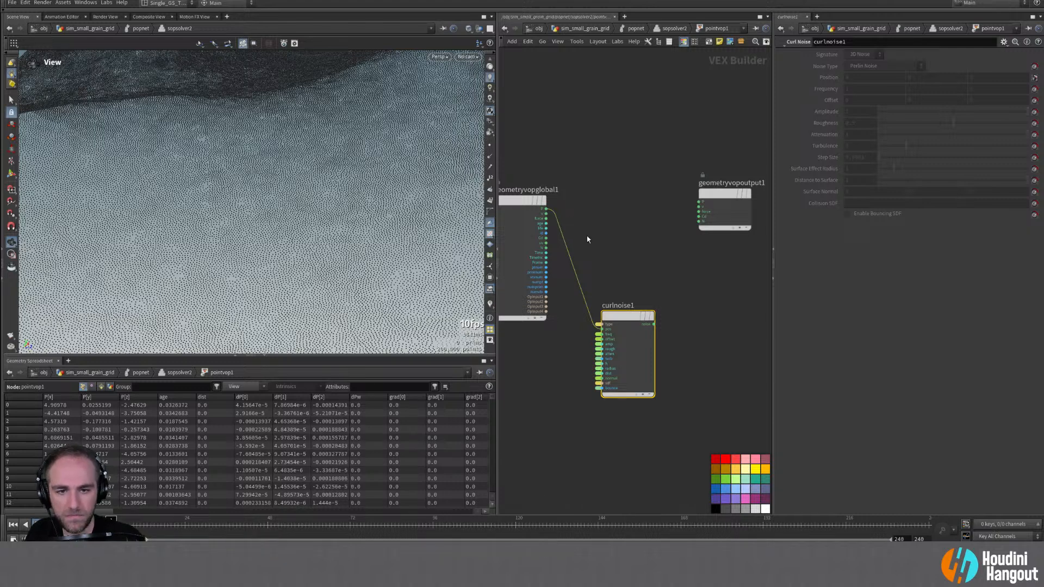
Step: Wire the curl noise output into the force input of geometryvopoutput1 and tidy the noise node's position
{"action": "left_click_drag", "start_coordinate": [629, 319], "coordinate": [699, 211]}
{"action": "left_click", "coordinate": [626, 264]}
{"action": "left_click_drag", "start_coordinate": [604, 317], "coordinate": [606, 327]}
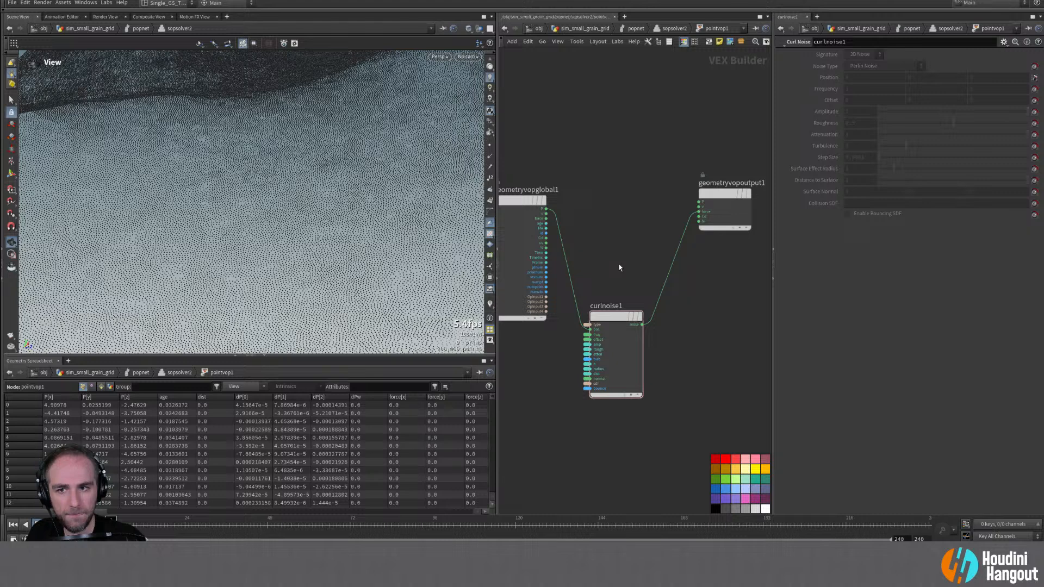
Step: Return to the popnet level and play the simulation, examining how the curl noise force moves the grains
{"action": "key", "text": "u"}
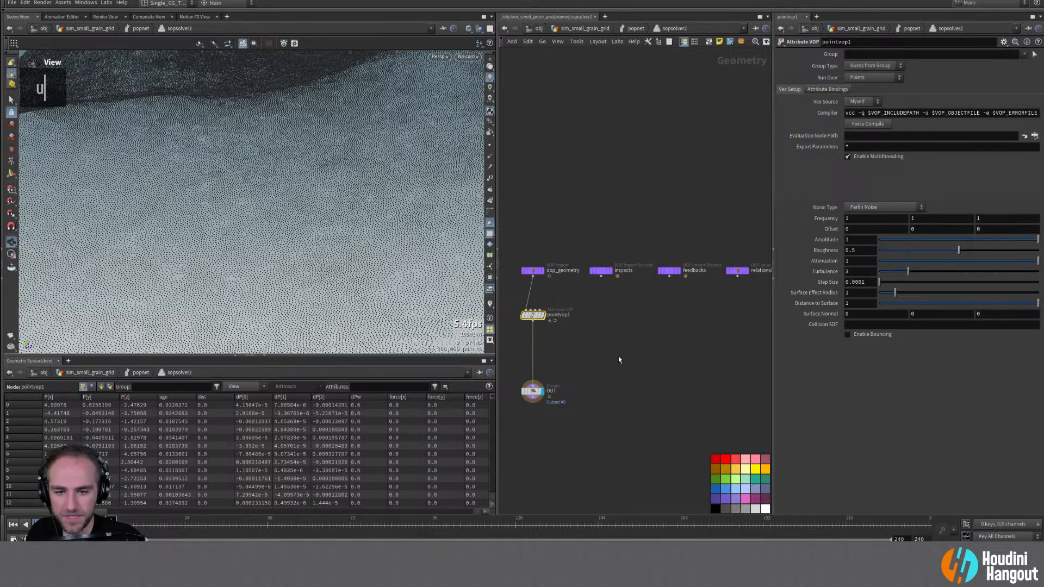
{"action": "key", "text": "u"}
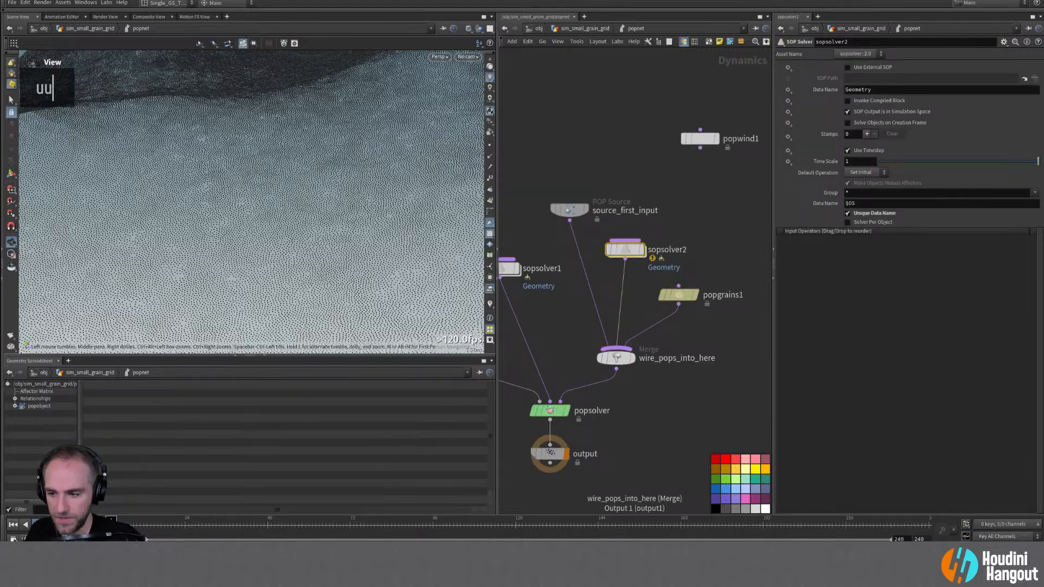
{"action": "middle_click", "coordinate": [637, 248]}
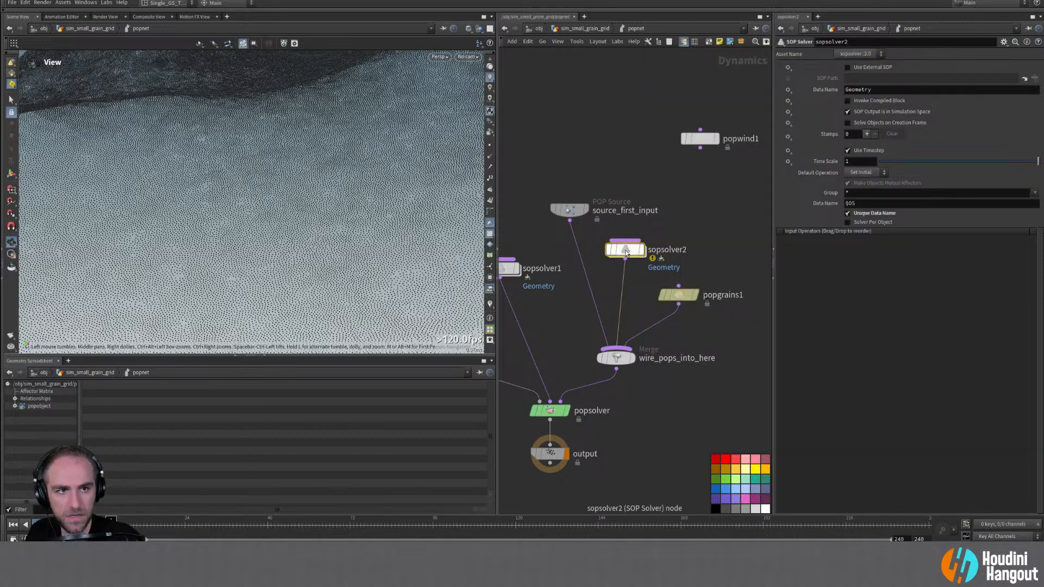
{"action": "key", "text": "Up"}
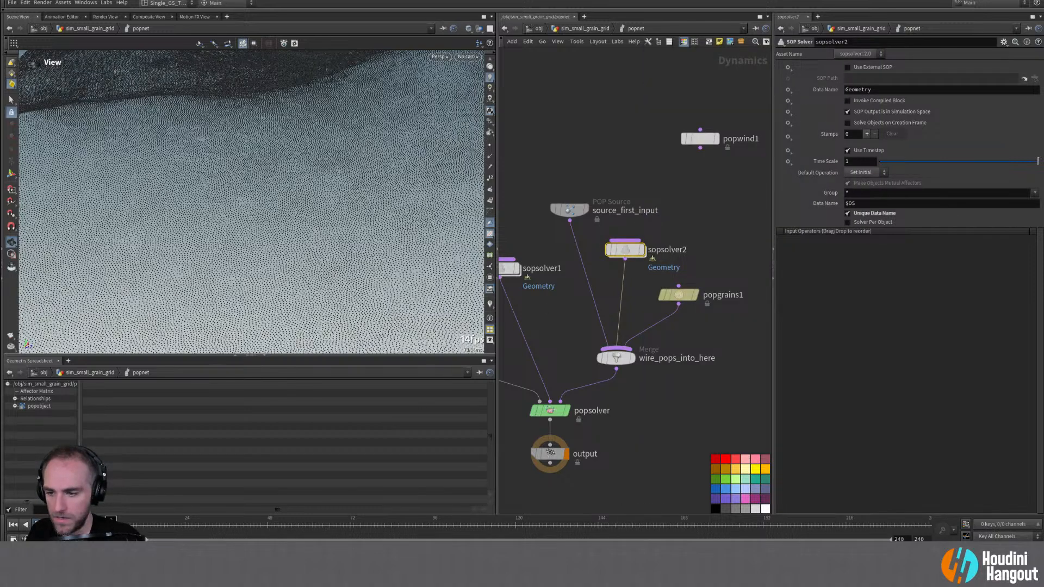
{"action": "right_click_drag", "start_coordinate": [184, 255], "coordinate": [210, 249], "text": "alt"}
{"action": "left_click_drag", "start_coordinate": [210, 250], "coordinate": [249, 252], "text": "alt"}
{"action": "right_click_drag", "start_coordinate": [249, 252], "coordinate": [354, 193], "text": "alt"}
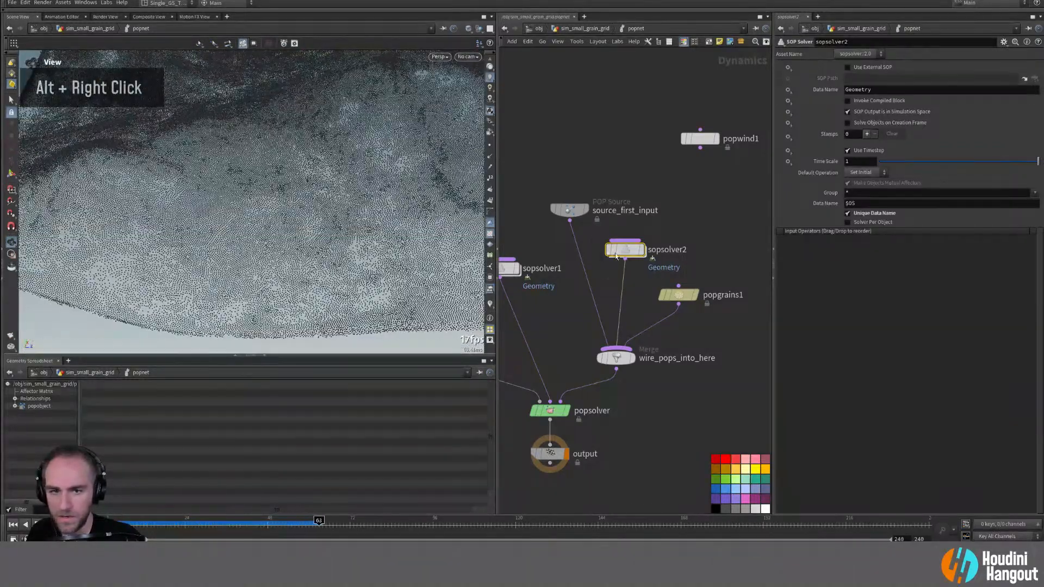
Step: Inside sopsolver2, try pointvop1 noise Amplitude values of 10 and 100 while the simulation plays
{"action": "double_click", "coordinate": [625, 250]}
{"action": "double_click", "coordinate": [860, 240]}
{"action": "type", "text": "10"}
{"action": "key", "text": "Return"}
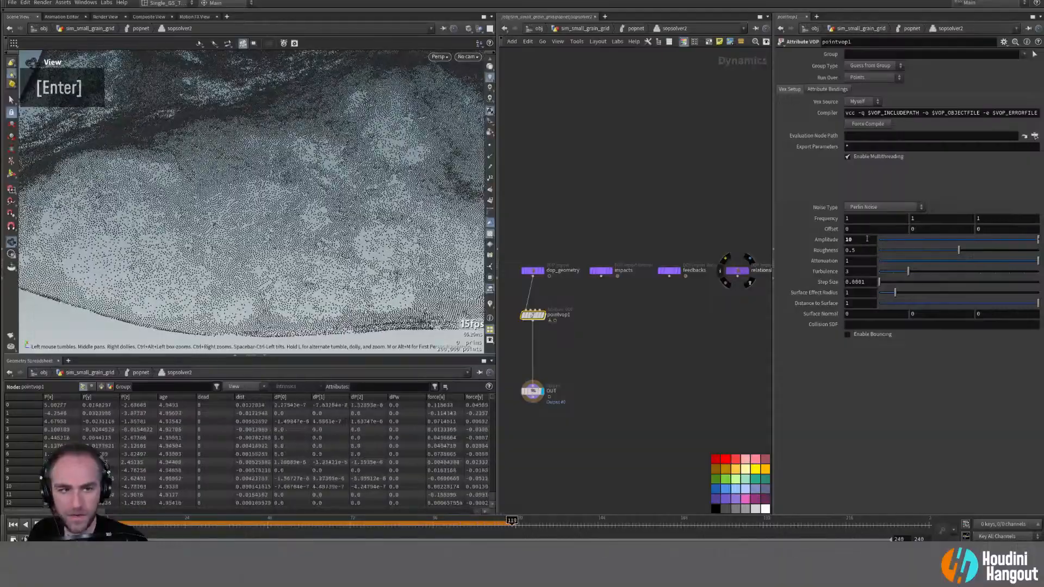
{"action": "double_click", "coordinate": [864, 240]}
{"action": "type", "text": "100"}
{"action": "key", "text": "Return"}
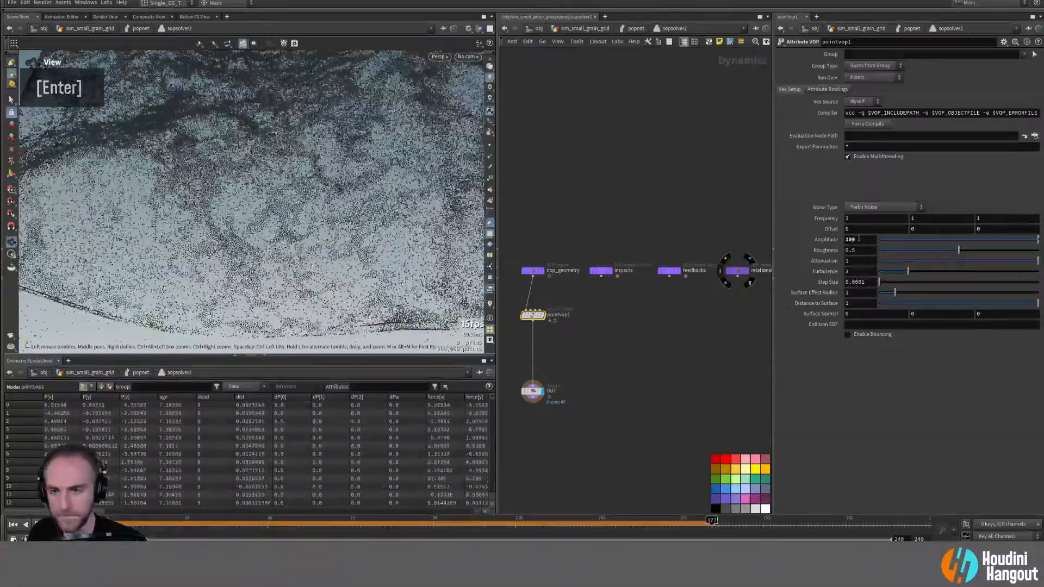
Step: Rewind the simulation and set pointvop1's Roughness to 0.1 and its Noise Type to Simplex Noise
{"action": "key", "text": "ctrl+Up"}
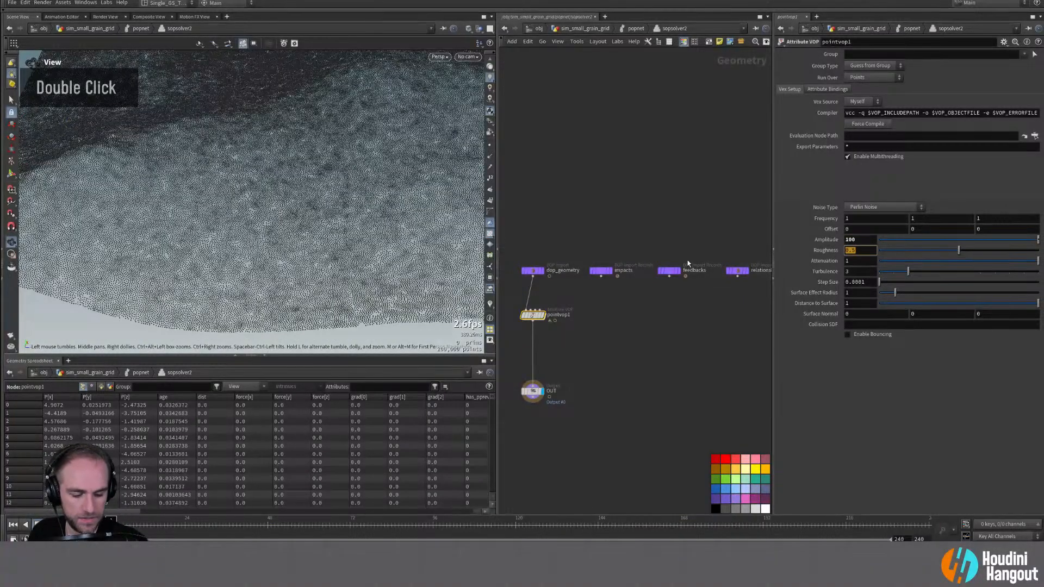
{"action": "type", "text": "0.1"}
{"action": "key", "text": "Return"}
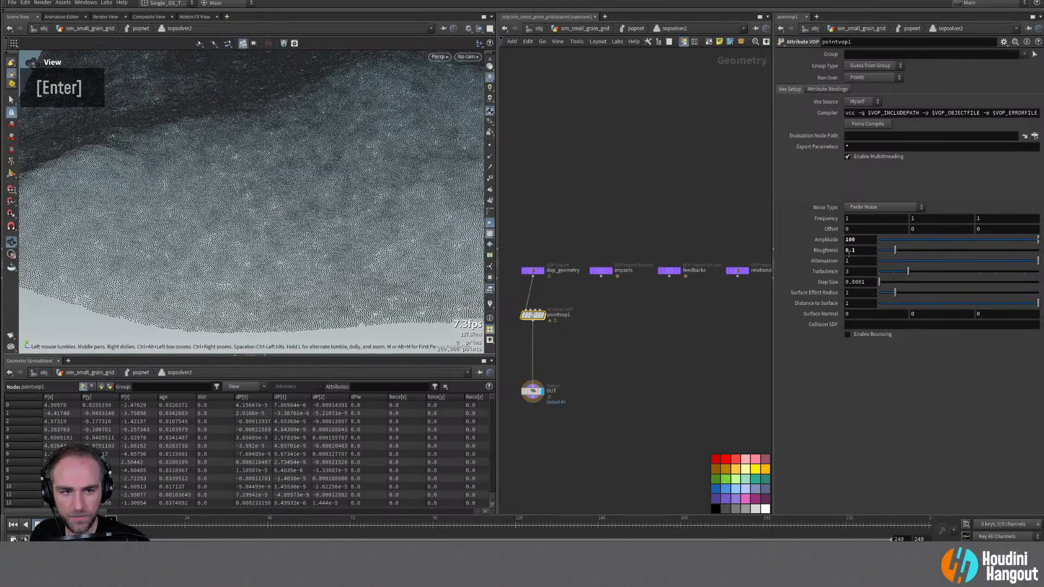
{"action": "left_click_drag", "start_coordinate": [841, 244], "coordinate": [777, 350]}
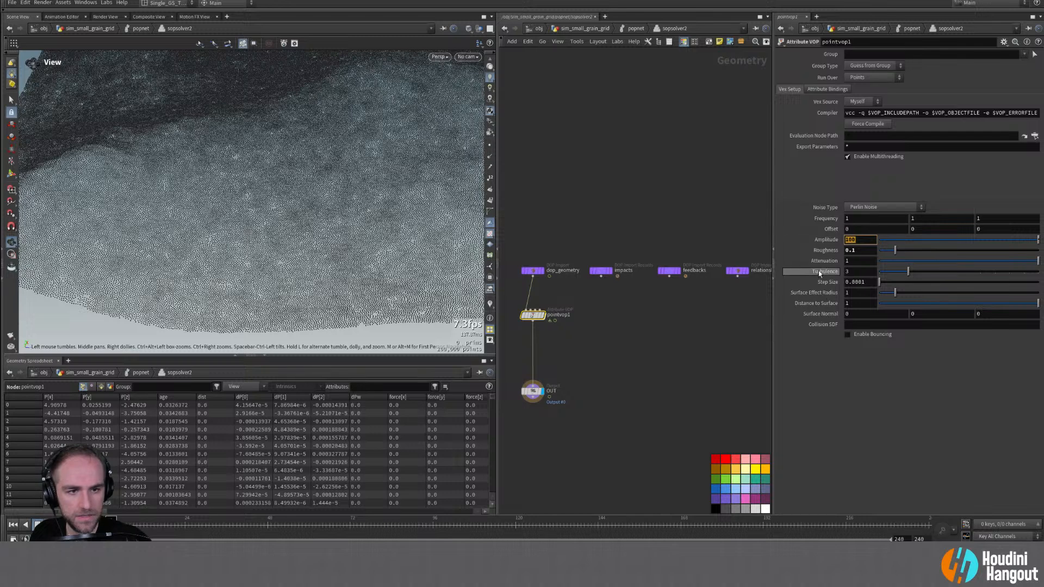
{"action": "left_click", "coordinate": [870, 207]}
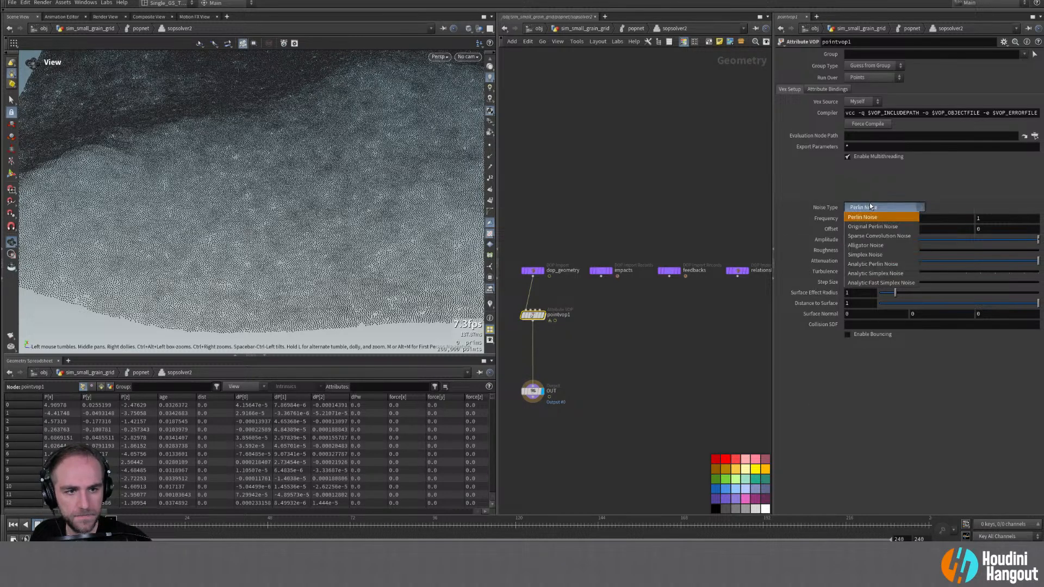
{"action": "left_click", "coordinate": [874, 254]}
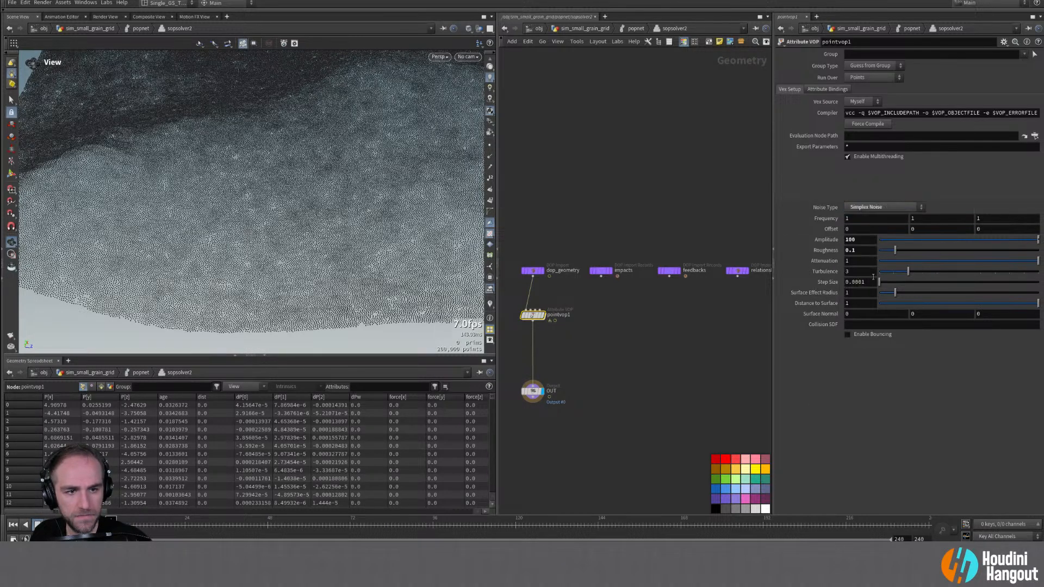
Step: Try noise Amplitude values of 5 and 10, and play the simulation to inspect the grains around the terrain
{"action": "double_click", "coordinate": [860, 240]}
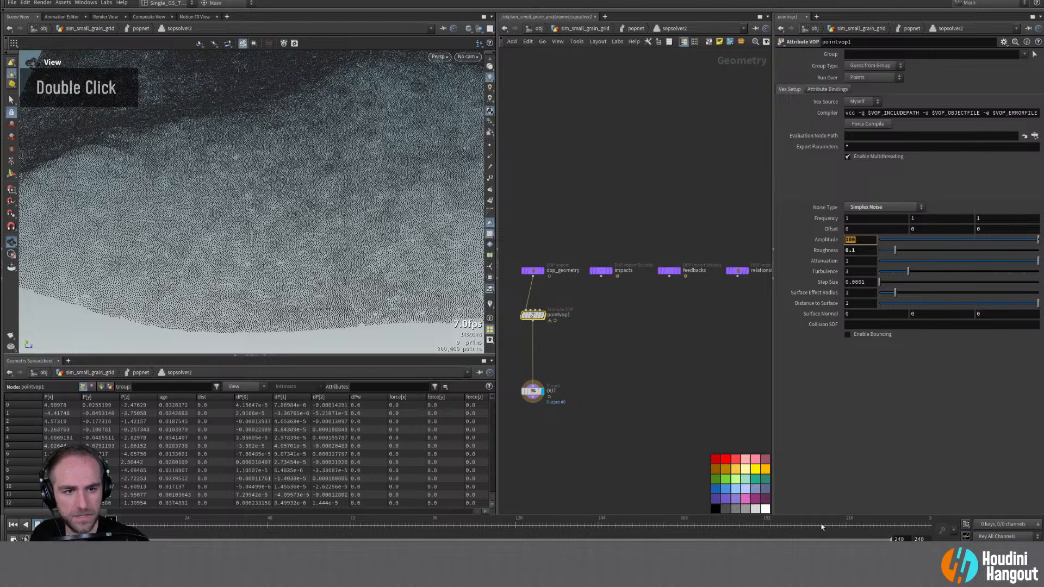
{"action": "type", "text": "5"}
{"action": "key", "text": "Return"}
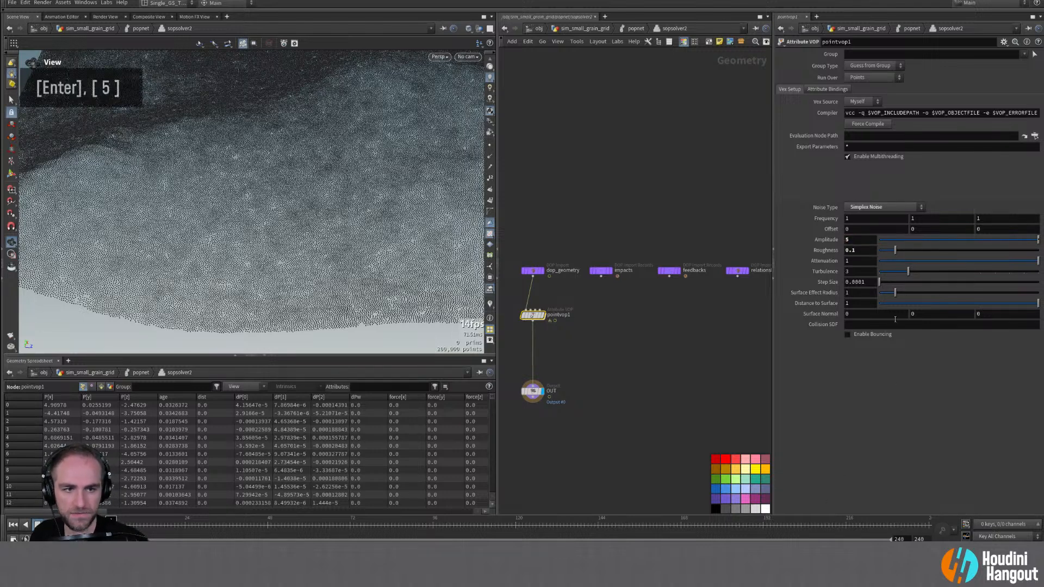
{"action": "double_click", "coordinate": [862, 241]}
{"action": "type", "text": "10"}
{"action": "key", "text": "Return"}
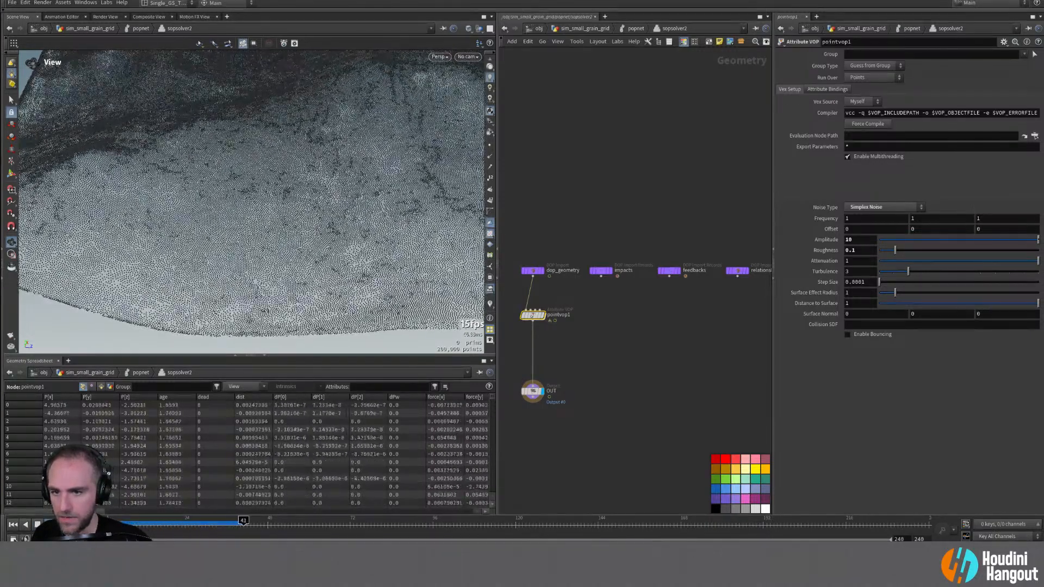
{"action": "left_click_drag", "start_coordinate": [212, 192], "coordinate": [348, 189], "text": "alt"}
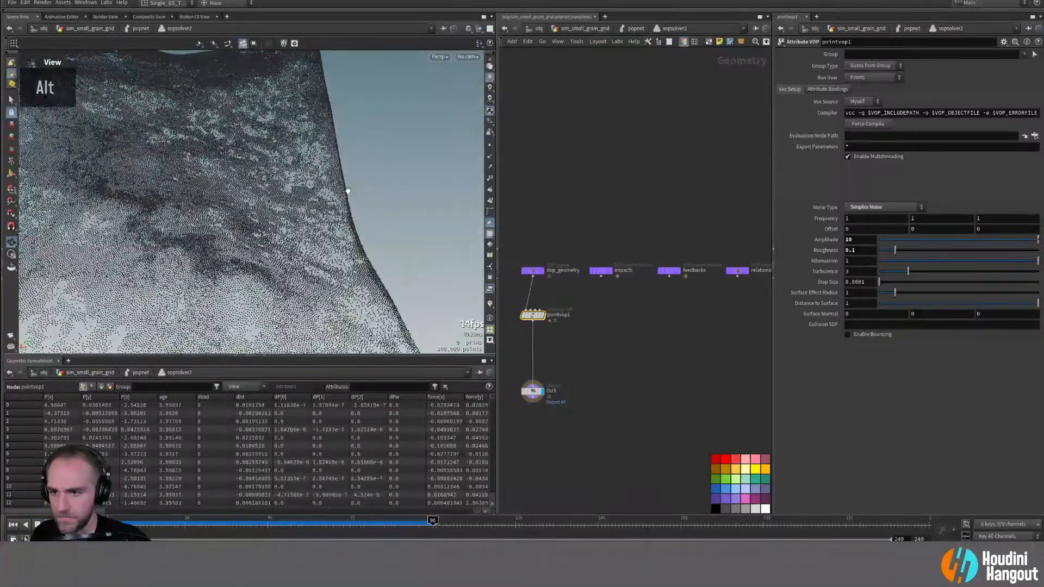
Step: Rewind the simulation, bypass popgrains1 in popnet, and replay to view the particle motion without grain collisions
{"action": "left_click", "coordinate": [13, 524]}
{"action": "key", "text": "u"}
{"action": "left_click", "coordinate": [663, 295]}
{"action": "left_click_drag", "start_coordinate": [214, 255], "coordinate": [182, 249], "text": "alt"}
{"action": "right_click_drag", "start_coordinate": [182, 249], "coordinate": [168, 379], "text": "alt"}
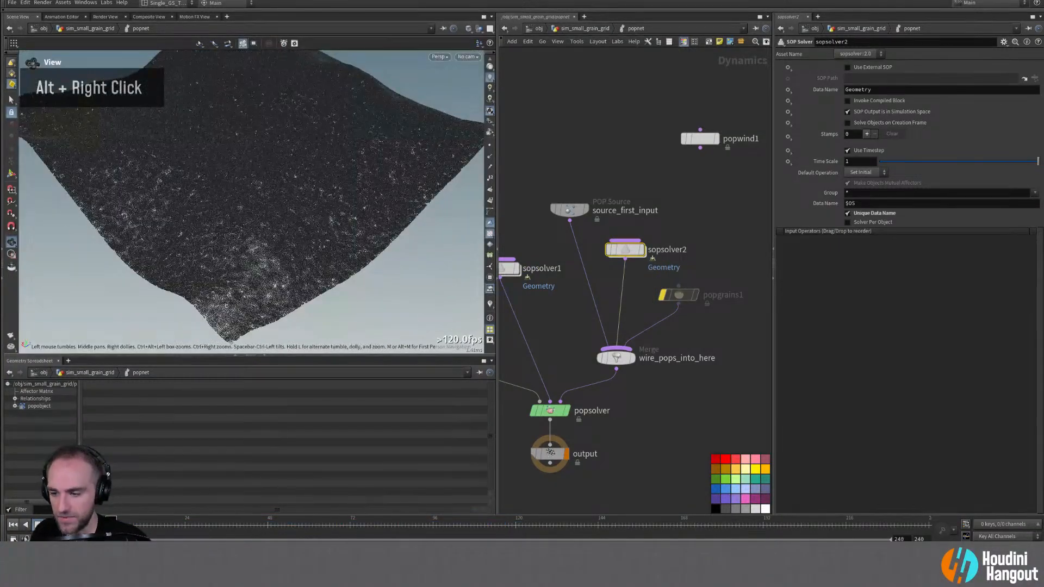
{"action": "right_click_drag", "start_coordinate": [262, 197], "coordinate": [422, 153], "text": "alt"}
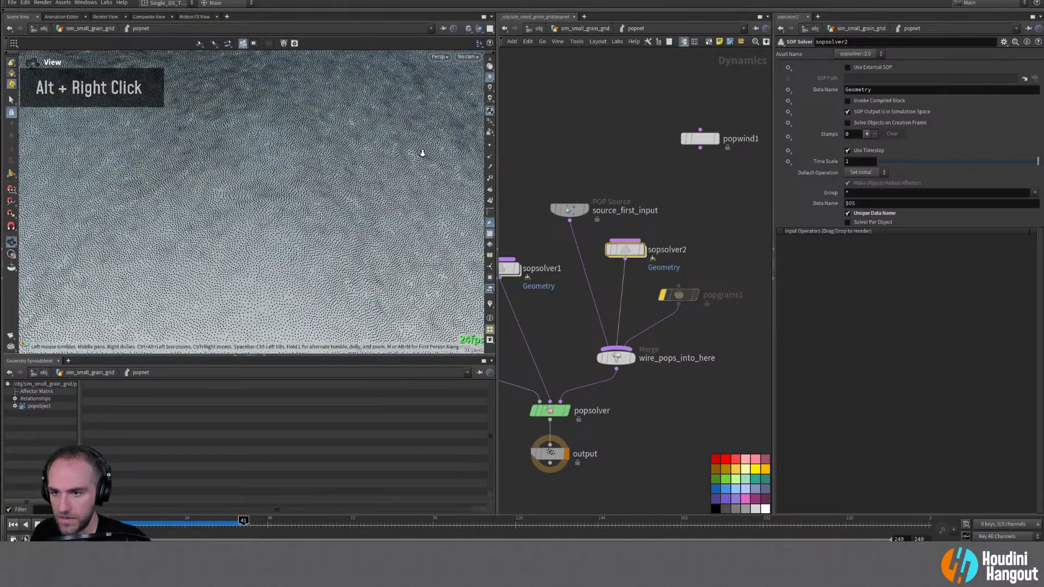
Step: Inside sopsolver2, try a noise Amplitude of 100 on pointvop1 and replay the simulation
{"action": "double_click", "coordinate": [625, 250]}
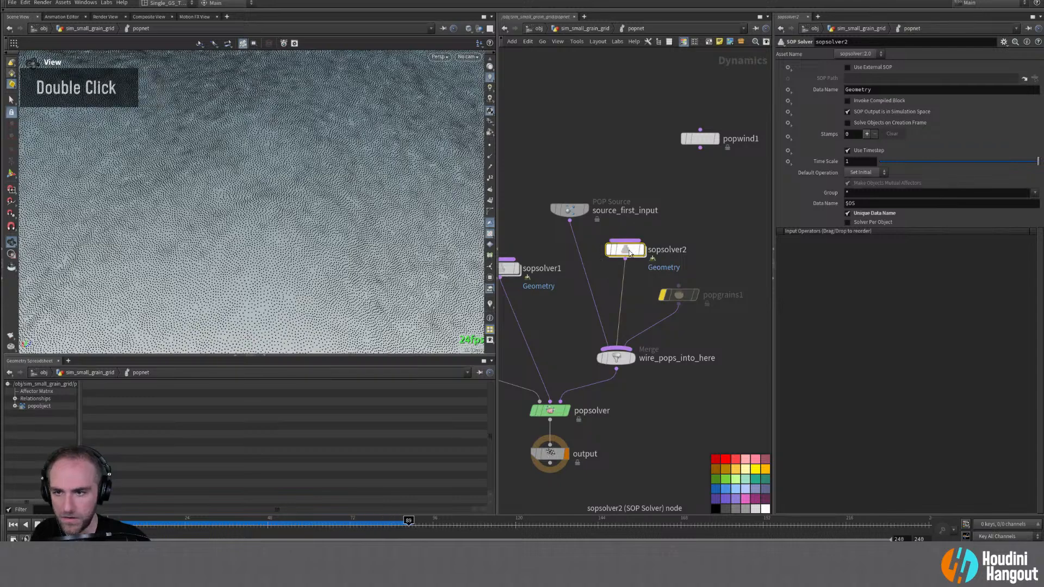
{"action": "type", "text": "0"}
{"action": "key", "text": "Return"}
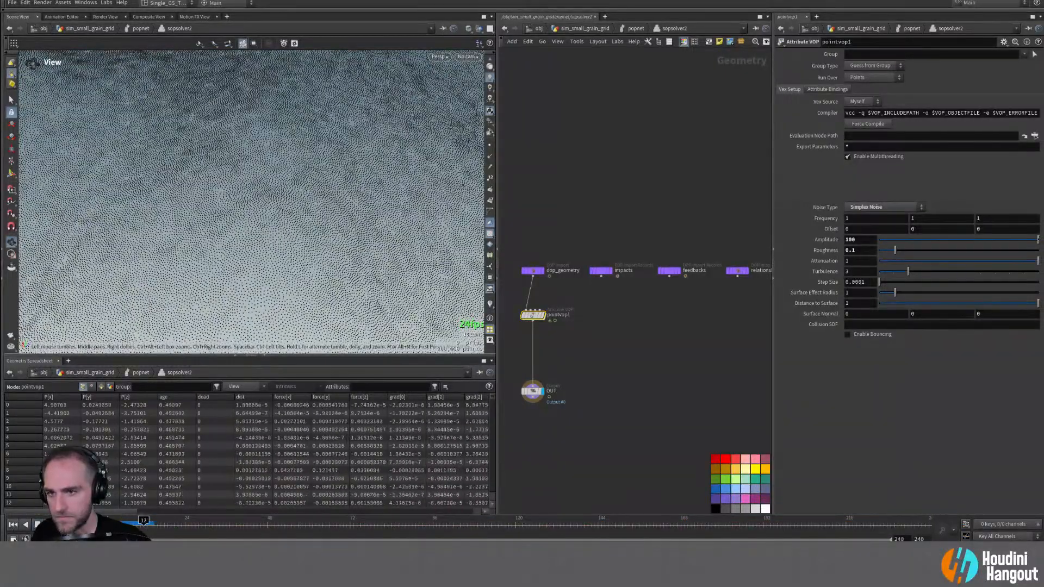
Step: Rewind to the first frame and set pointvop1's noise Amplitude to 25
{"action": "left_click", "coordinate": [13, 525]}
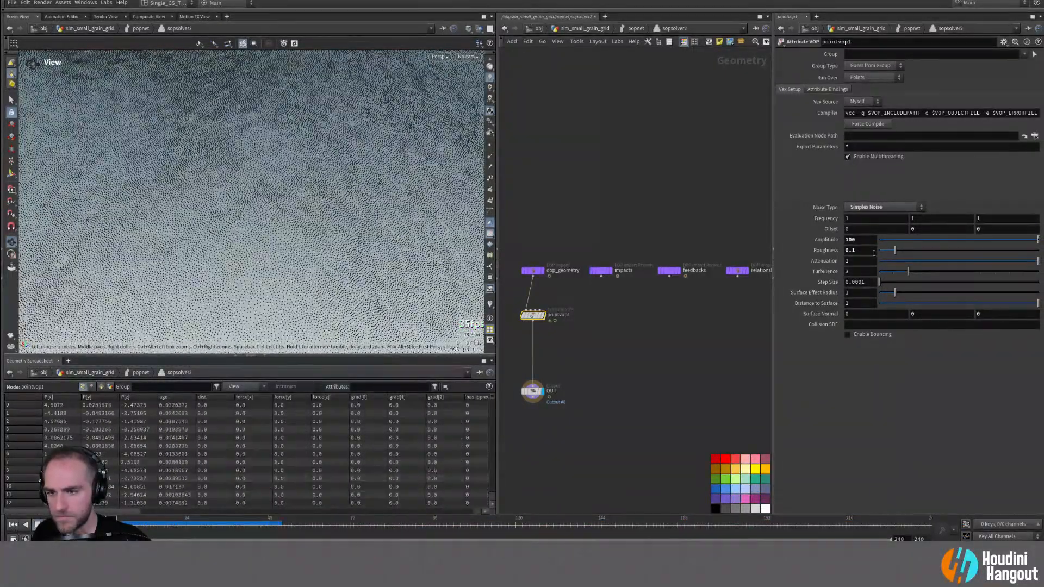
{"action": "double_click", "coordinate": [862, 240]}
{"action": "type", "text": "25"}
{"action": "key", "text": "Return"}
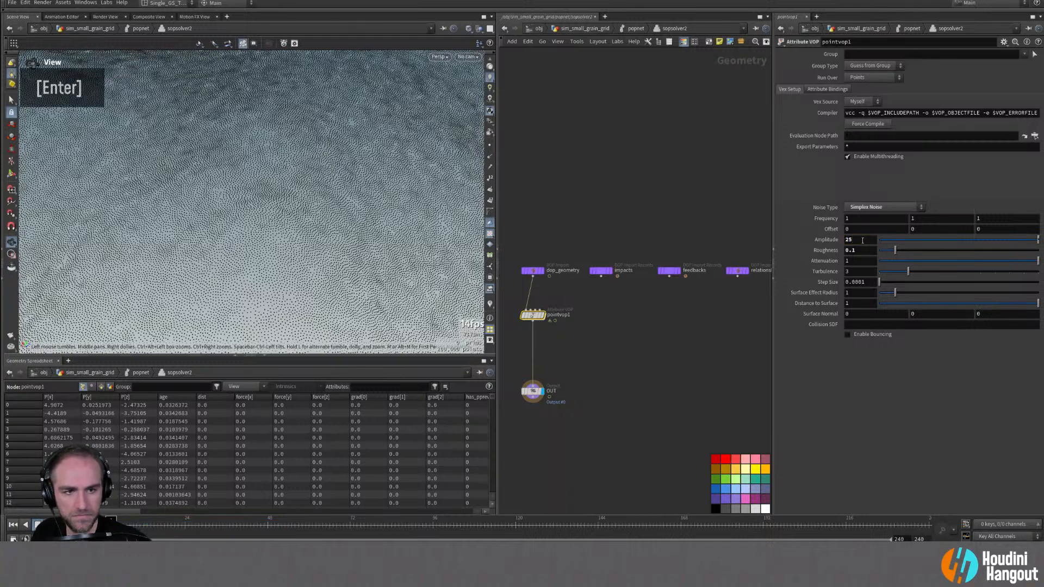
Step: Inside pointvop1, rewire the curl noise output to the v input of geometryvopoutput1 and cut its force connection
{"action": "double_click", "coordinate": [532, 316]}
{"action": "mouse_move", "coordinate": [642, 324]}
{"action": "left_mouse_down"}
{"action": "mouse_move", "coordinate": [698, 207]}
{"action": "mouse_move", "coordinate": [690, 217]}
{"action": "left_mouse_up"}
{"action": "key", "text": "y"}
Step: Place an Add node above curlnoise1 and feed it the global velocity v and the curl noise output
{"action": "key", "text": "Tab"}
{"action": "type", "text": "add"}
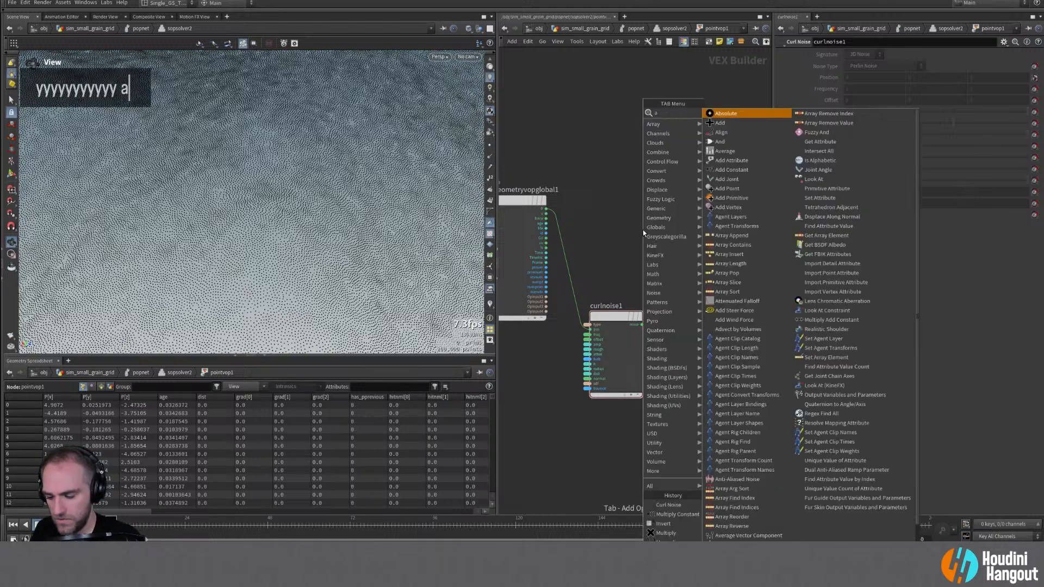
{"action": "key", "text": "Return"}
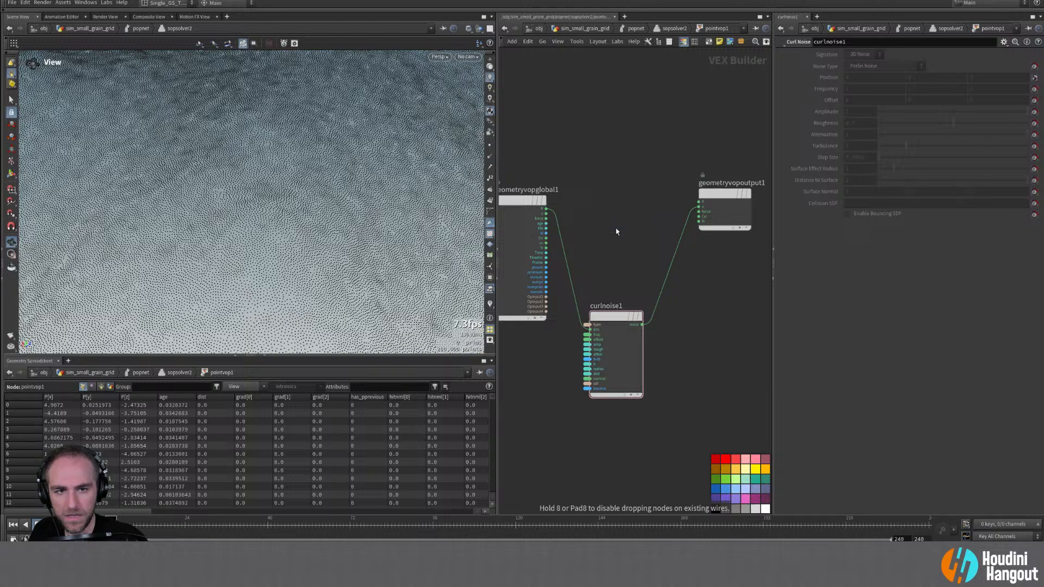
{"action": "left_click", "coordinate": [633, 222]}
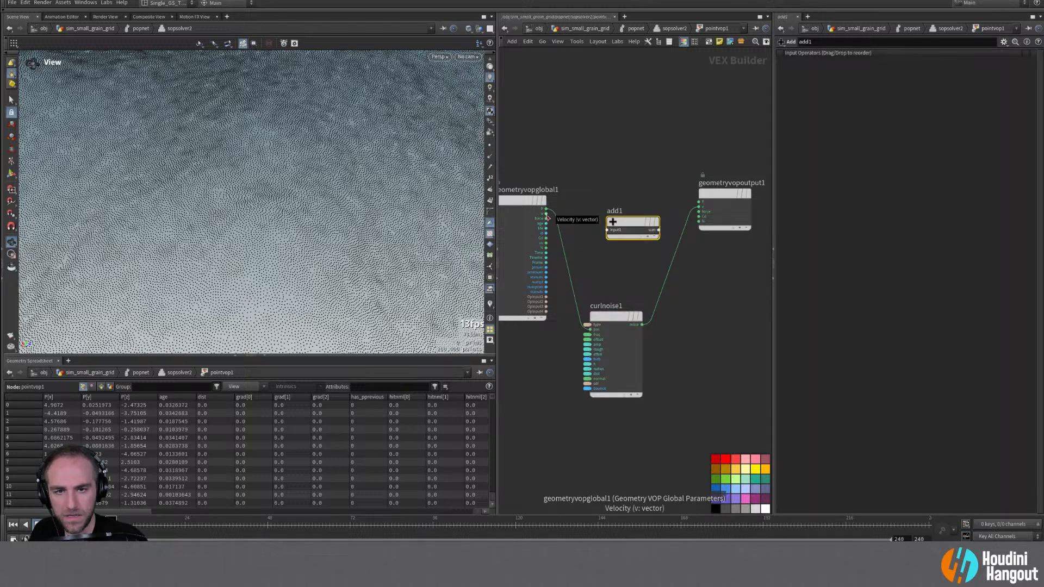
{"action": "left_click_drag", "start_coordinate": [548, 218], "coordinate": [641, 324]}
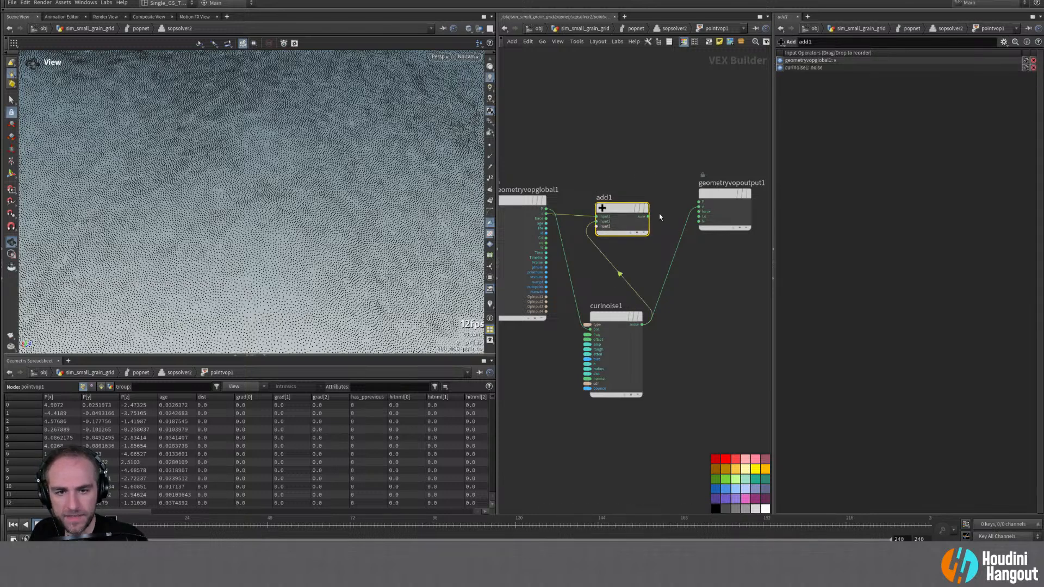
Step: Wire add1's sum into the v input of geometryvopoutput1, return to sopsolver2, and replay the simulation
{"action": "left_click_drag", "start_coordinate": [598, 196], "coordinate": [628, 192]}
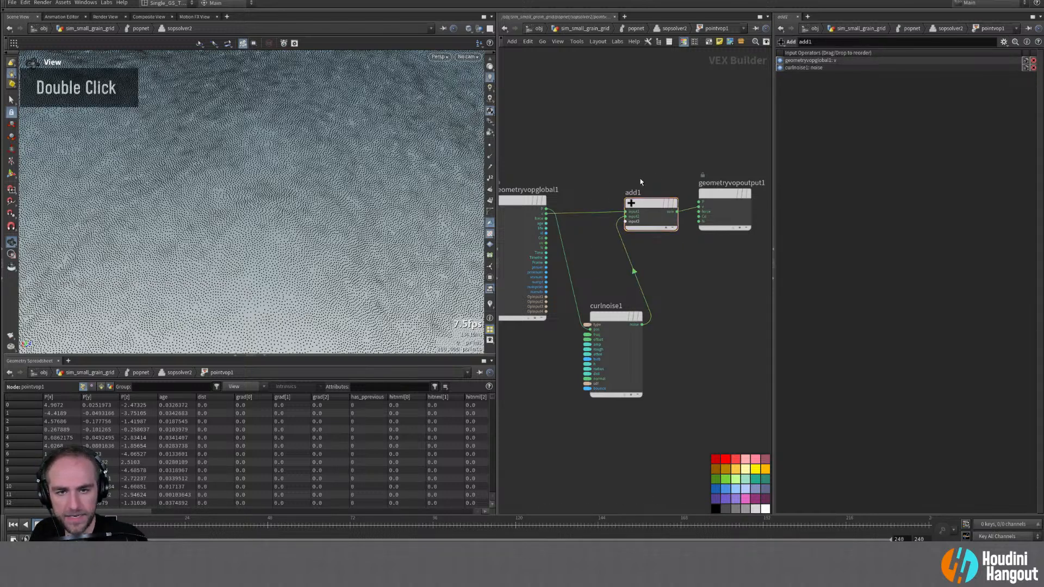
{"action": "key", "text": "u"}
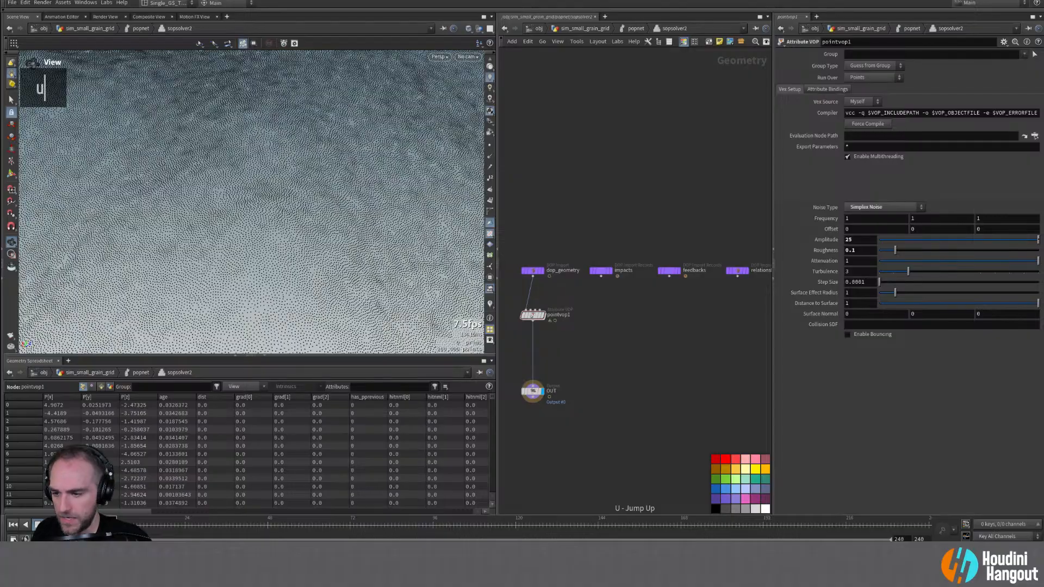
{"action": "key", "text": "Up"}
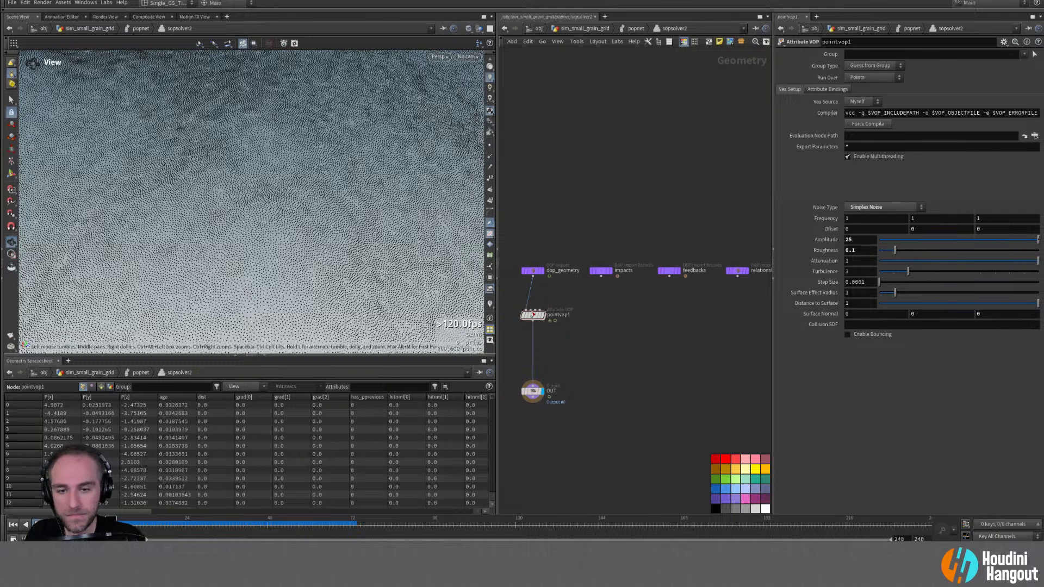
Step: Inside pointvop1, try averaging the global velocity v with the curl noise output using an Average node
{"action": "double_click", "coordinate": [531, 315]}
{"action": "key", "text": "Tab"}
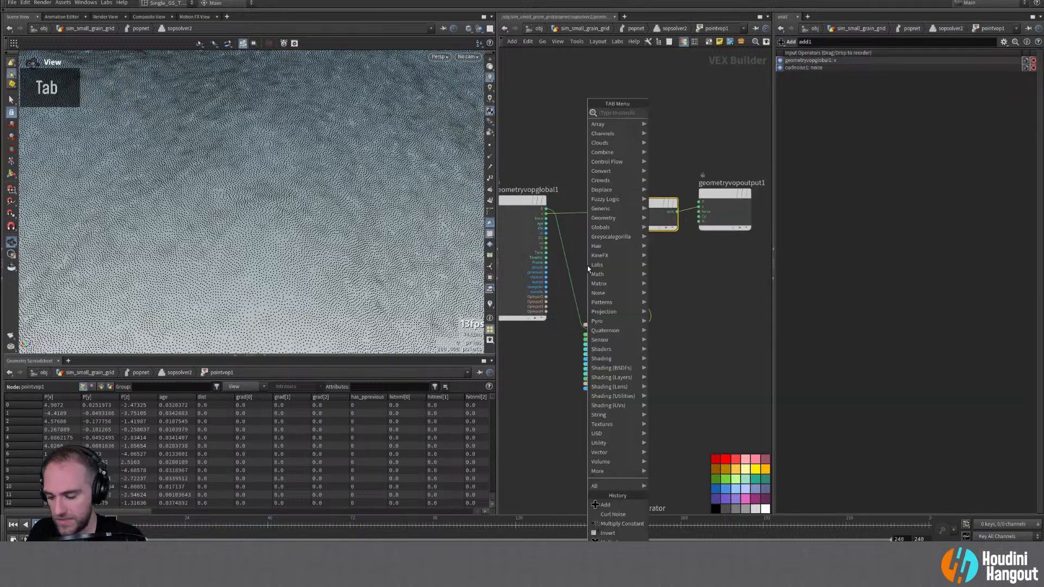
{"action": "type", "text": "aver"}
{"action": "key", "text": "Return"}
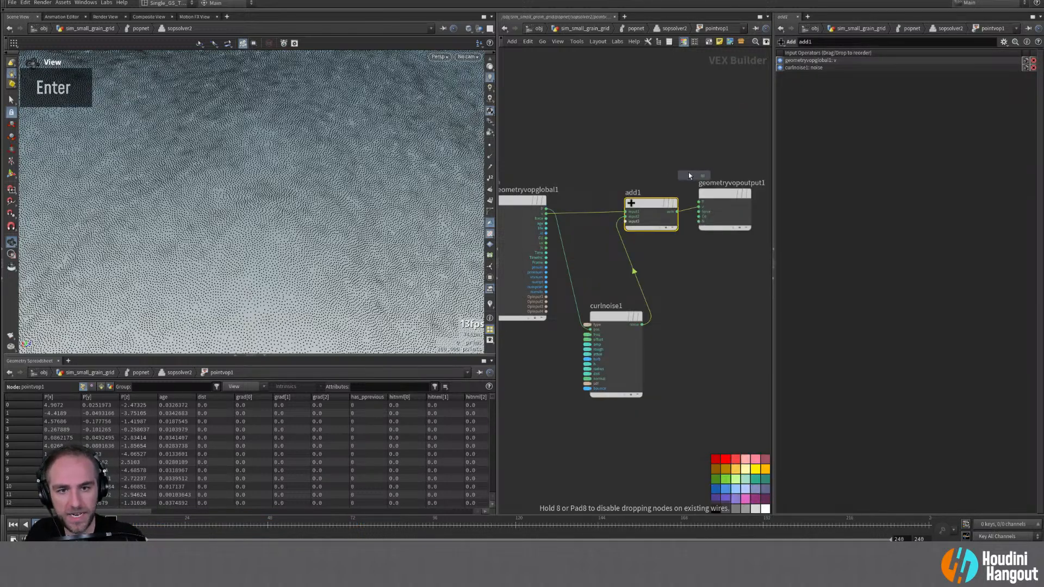
{"action": "left_click", "coordinate": [655, 152]}
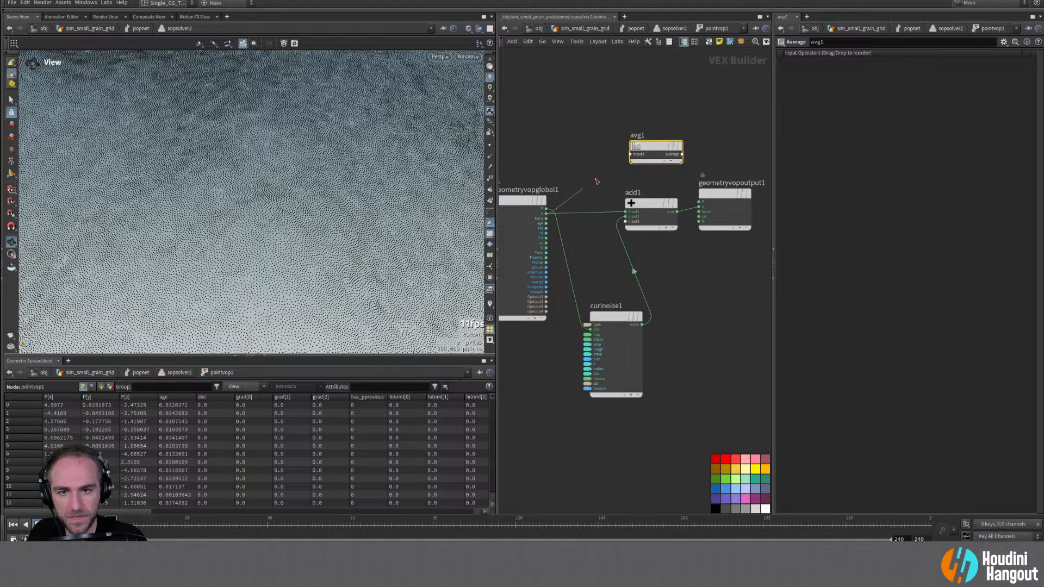
{"action": "left_click_drag", "start_coordinate": [546, 213], "coordinate": [631, 155]}
{"action": "left_click_drag", "start_coordinate": [640, 325], "coordinate": [659, 213]}
{"action": "left_click", "coordinate": [615, 317]}
{"action": "left_click", "coordinate": [716, 383]}
{"action": "key", "text": "u"}
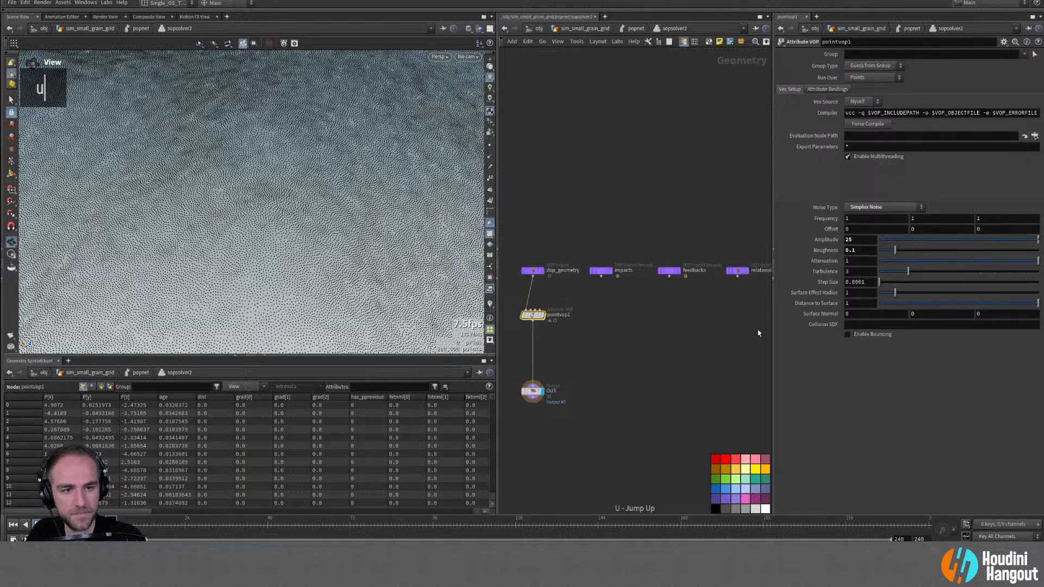
Step: Try noise Amplitudes of 1 and 5.9 on pointvop1, replaying the simulation from the first frame
{"action": "double_click", "coordinate": [867, 240]}
{"action": "key", "text": "Return"}
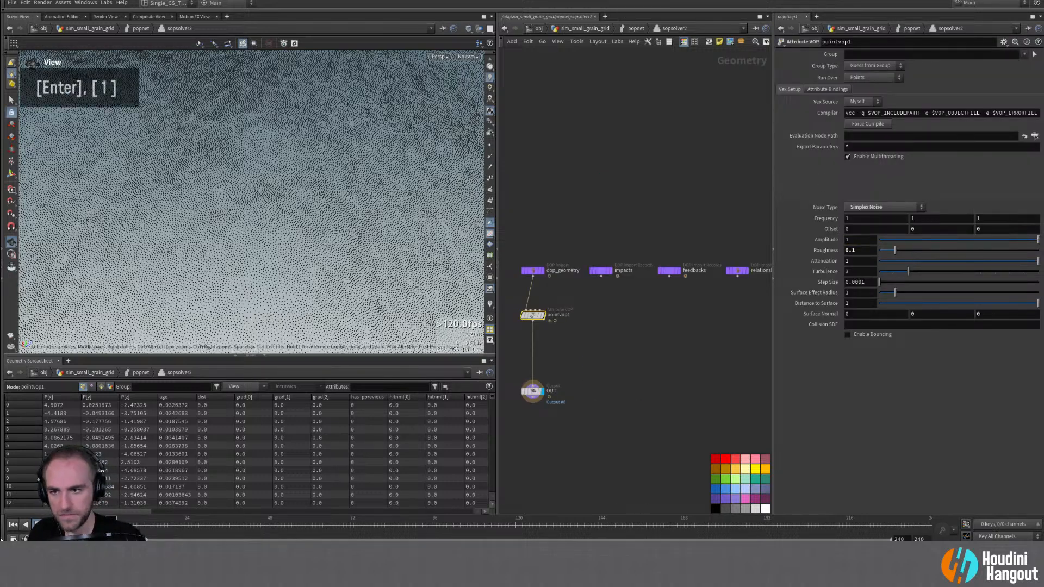
{"action": "key", "text": "Up"}
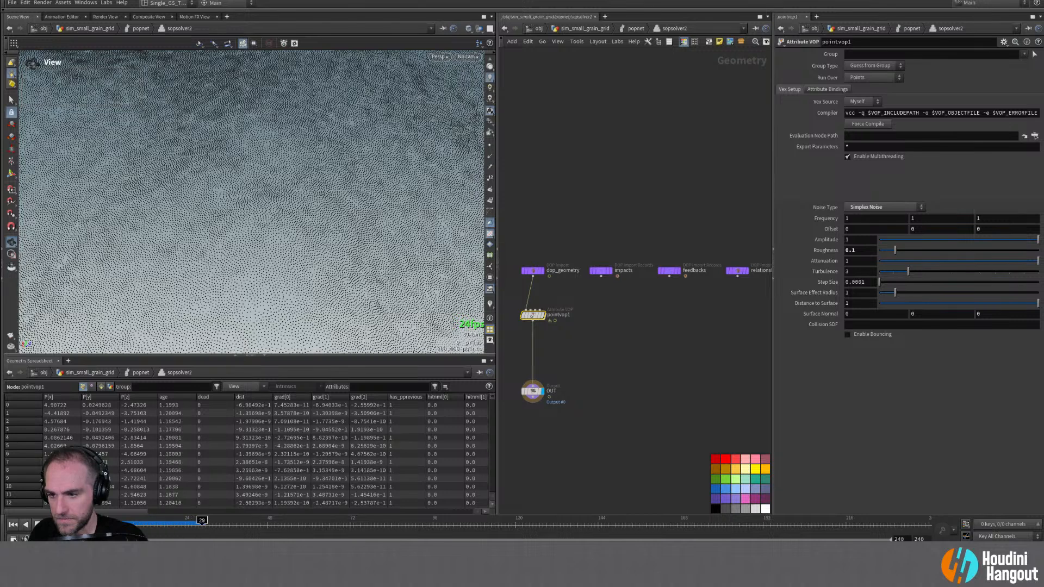
{"action": "mouse_move", "coordinate": [851, 240]}
{"action": "middle_mouse_down"}
{"action": "mouse_move", "coordinate": [896, 239]}
{"action": "mouse_move", "coordinate": [848, 240]}
{"action": "middle_mouse_up"}
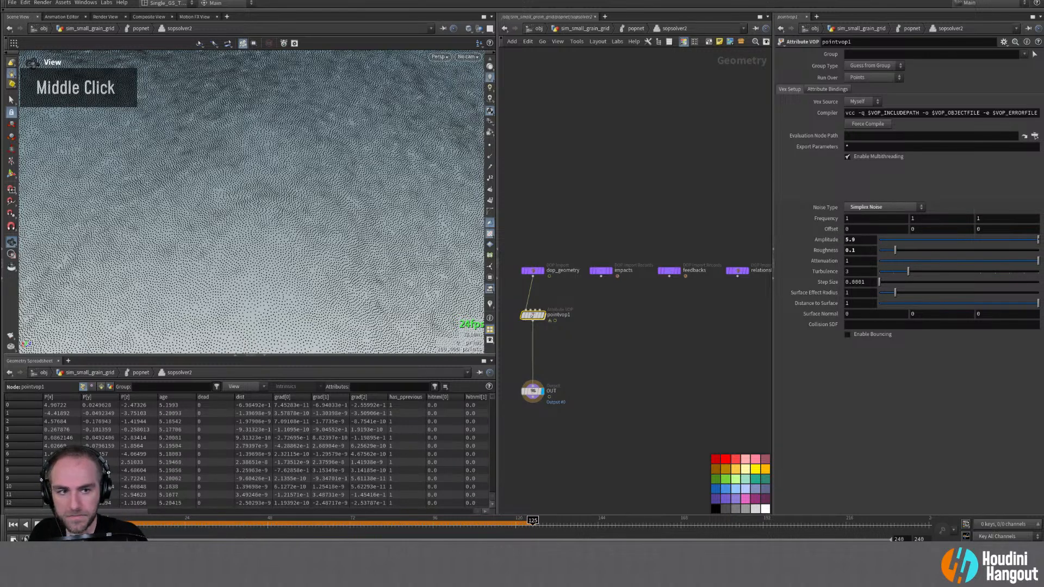
{"action": "left_click", "coordinate": [13, 525]}
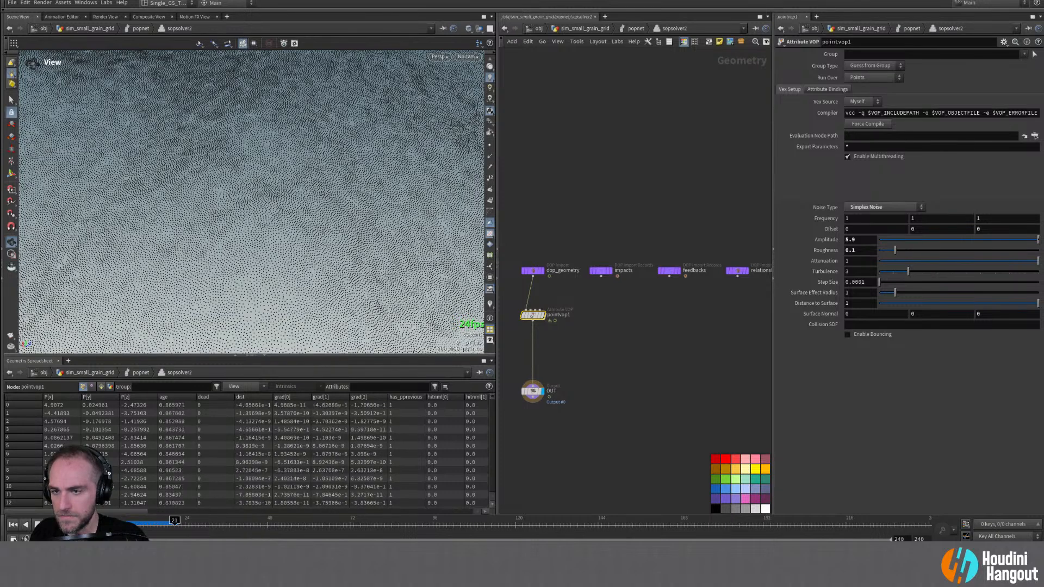
Step: Try noise Amplitudes of 85.9 and 10 on pointvop1 and check the grains' motion during playback
{"action": "middle_click_drag", "start_coordinate": [864, 240], "coordinate": [902, 209]}
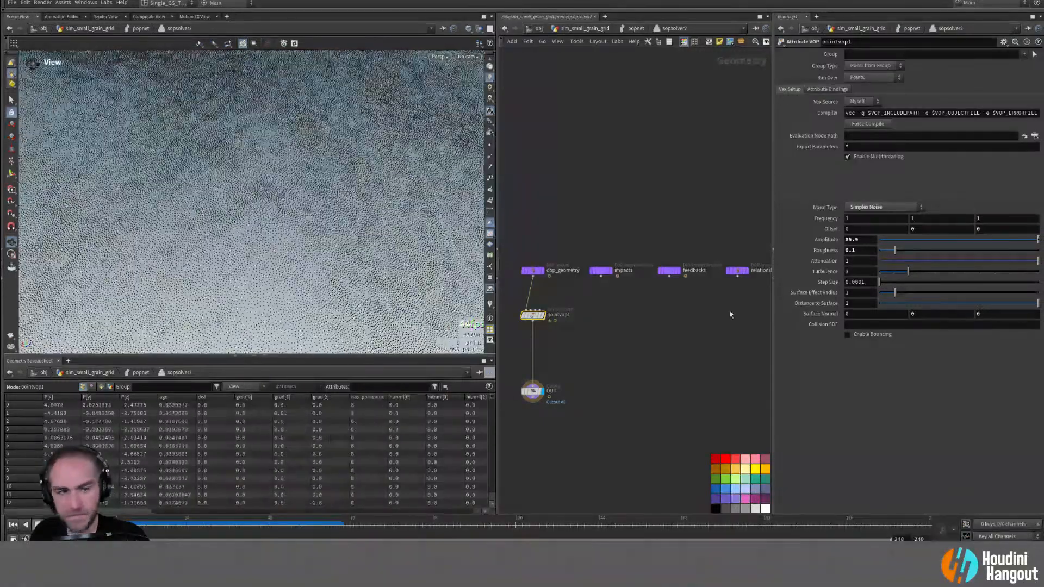
{"action": "middle_click", "coordinate": [863, 239], "text": "ctrl"}
{"action": "type", "text": "10"}
{"action": "key", "text": "Return"}
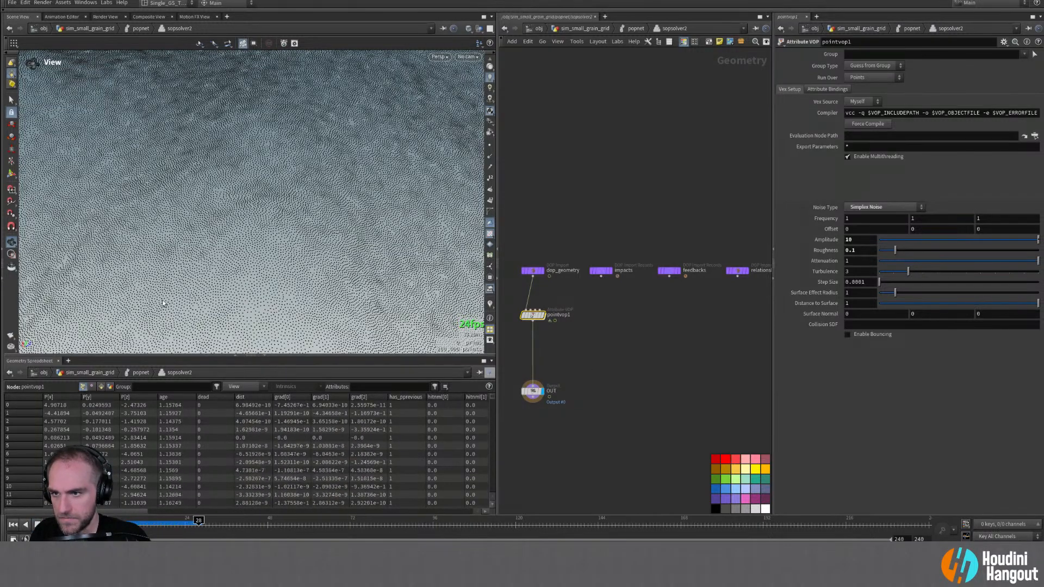
{"action": "right_click_drag", "start_coordinate": [310, 180], "coordinate": [261, 186], "text": "alt"}
{"action": "left_click_drag", "start_coordinate": [261, 186], "coordinate": [261, 220], "text": "alt"}
{"action": "middle_click_drag", "start_coordinate": [261, 220], "coordinate": [321, 212], "text": "alt"}
{"action": "right_click_drag", "start_coordinate": [321, 212], "coordinate": [361, 128], "text": "alt"}
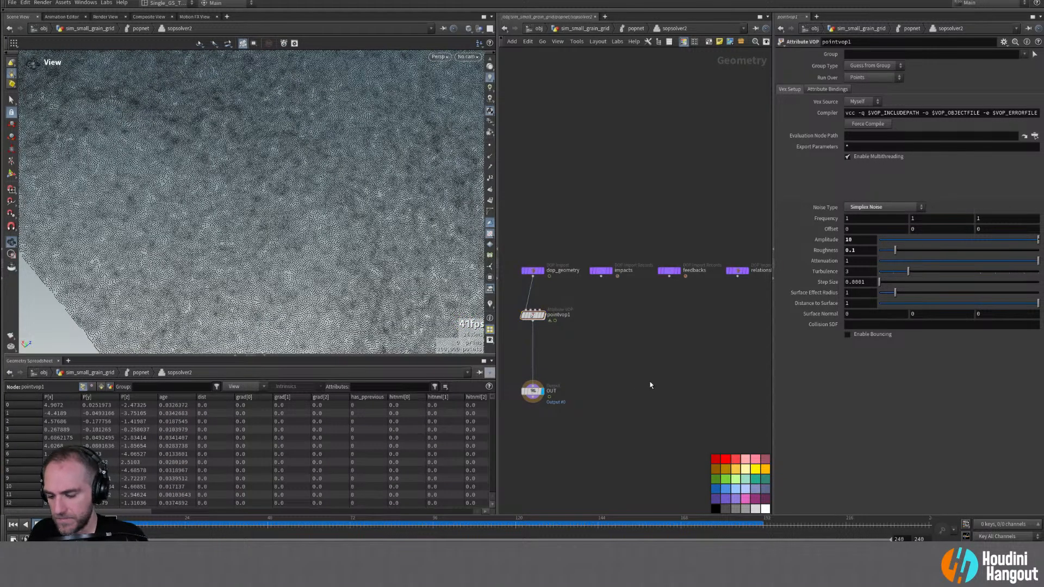
Step: Go back up to the popnet network and take popgrains1 out of bypass
{"action": "key", "text": "u"}
{"action": "left_click", "coordinate": [679, 295]}
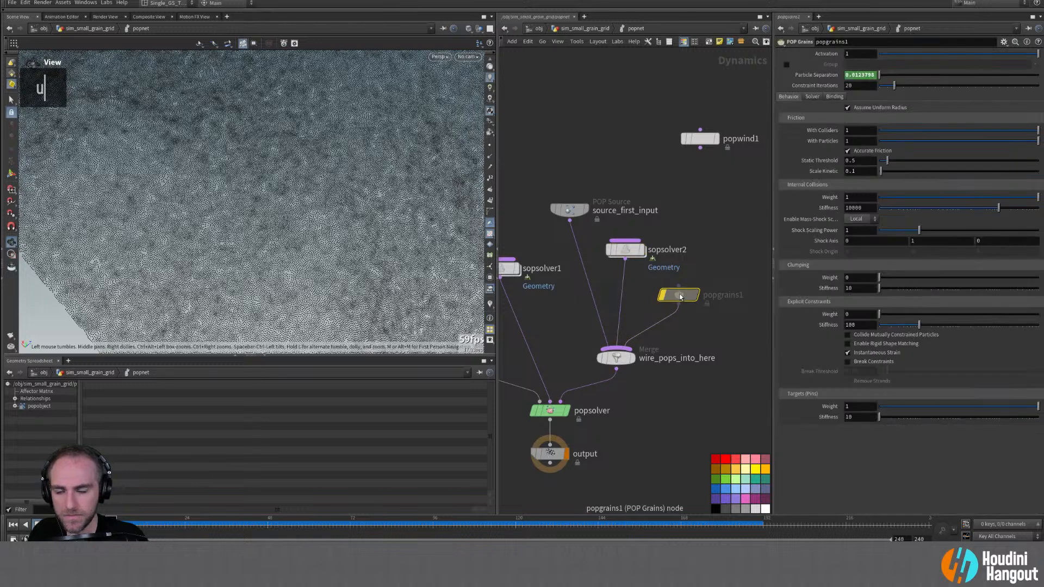
{"action": "mouse_move", "coordinate": [680, 299]}
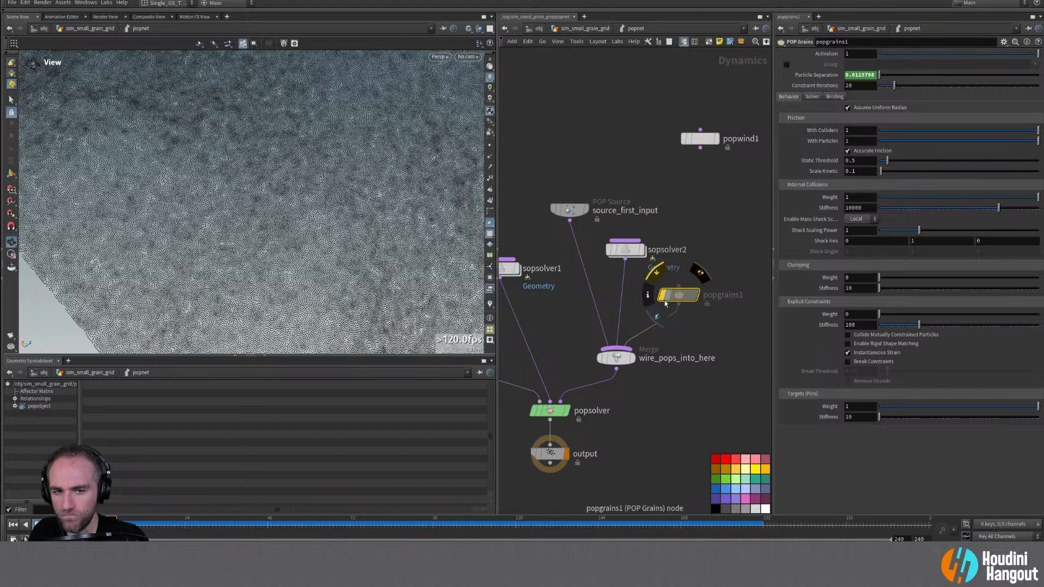
{"action": "left_click", "coordinate": [658, 297]}
Step: Delete sopsolver2, move popwind1 into its place, and connect it to the wire_pops_into_here merge
{"action": "left_click", "coordinate": [610, 243]}
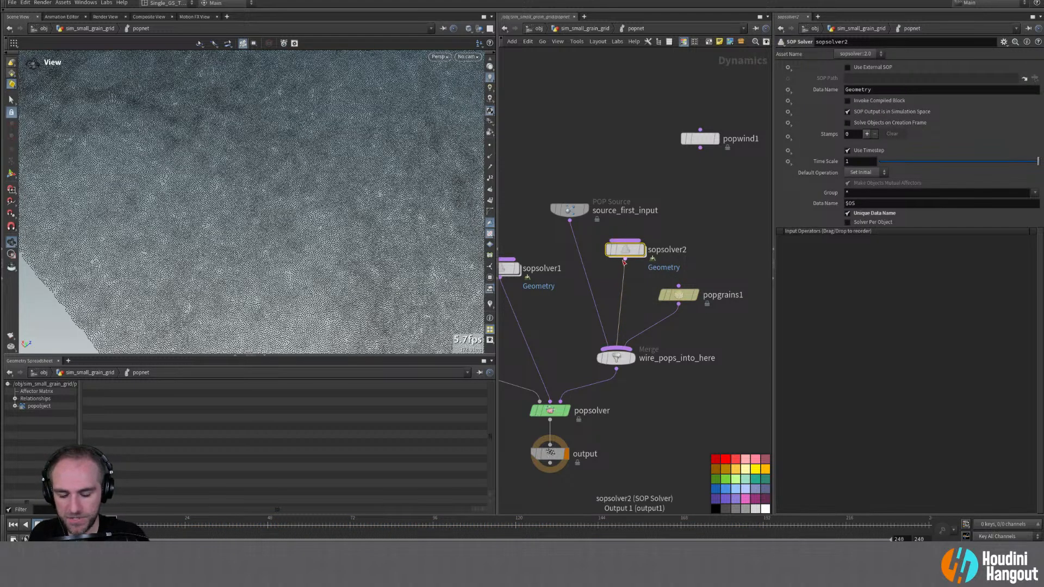
{"action": "key", "text": "Delete"}
{"action": "left_click_drag", "start_coordinate": [699, 139], "coordinate": [629, 237]}
{"action": "left_click", "coordinate": [618, 350]}
{"action": "left_click", "coordinate": [645, 242]}
{"action": "left_click", "coordinate": [626, 357]}
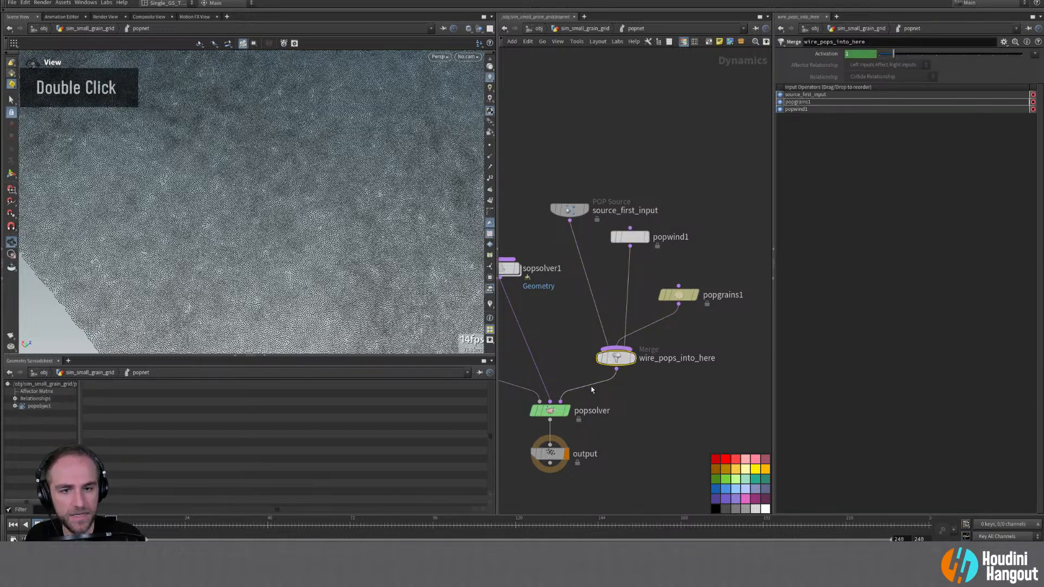
Step: Reorder the inputs of wire_pops_into_here so popwind1 comes before popgrains1, and play the simulation
{"action": "double_click", "coordinate": [615, 357]}
{"action": "left_click_drag", "start_coordinate": [781, 111], "coordinate": [781, 101]}
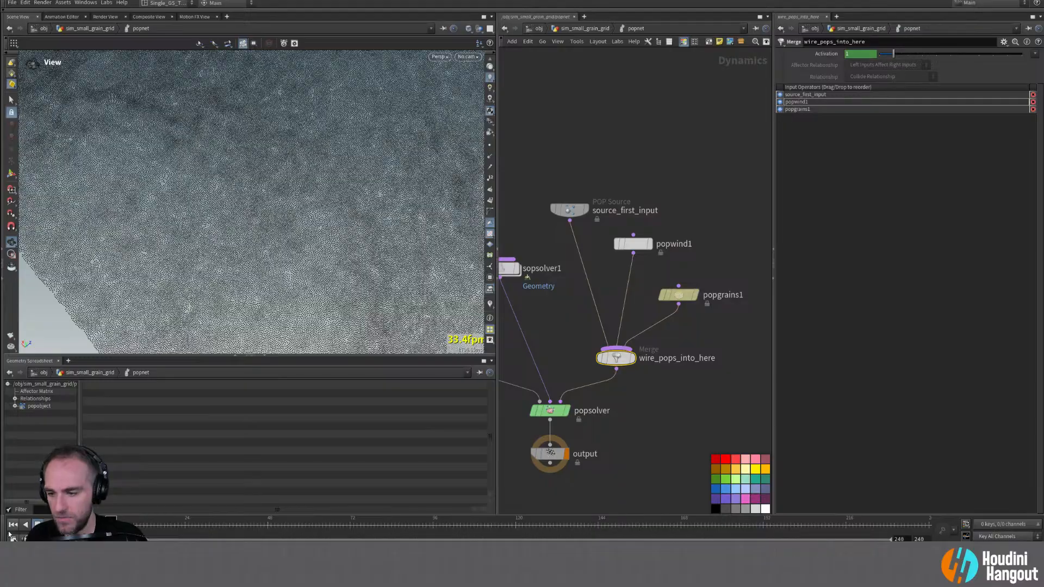
{"action": "double_click", "coordinate": [219, 235]}
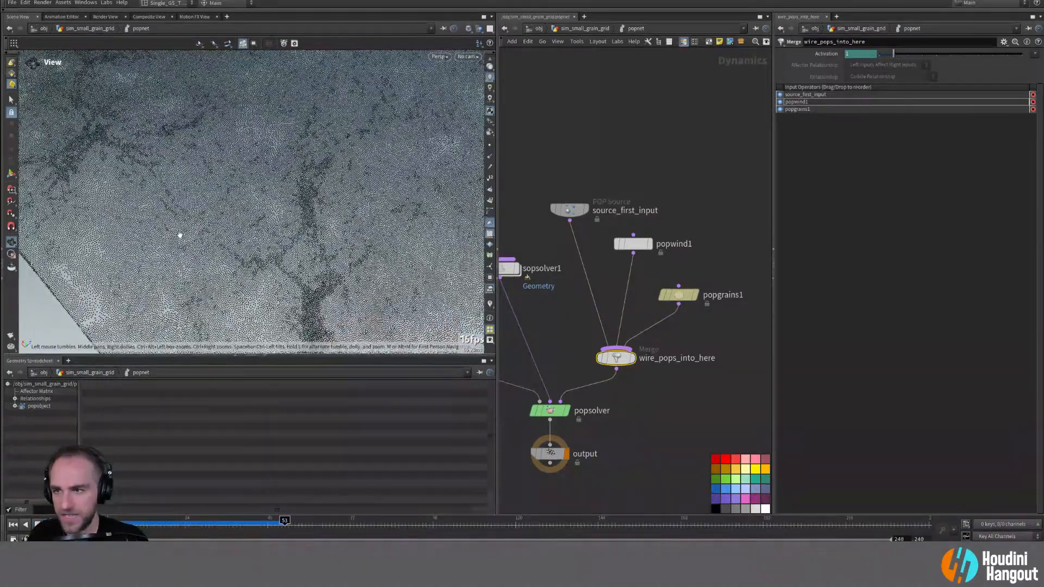
Step: Examine the wind-driven grains up close and from several angles as the simulation plays
{"action": "left_click_drag", "start_coordinate": [180, 236], "coordinate": [263, 205], "text": "alt"}
{"action": "right_click_drag", "start_coordinate": [264, 205], "coordinate": [184, 210], "text": "alt"}
{"action": "left_click_drag", "start_coordinate": [184, 210], "coordinate": [247, 177], "text": "alt"}
{"action": "right_click_drag", "start_coordinate": [246, 177], "coordinate": [301, 139], "text": "alt"}
{"action": "left_click_drag", "start_coordinate": [301, 140], "coordinate": [244, 172], "text": "alt"}
{"action": "right_click_drag", "start_coordinate": [245, 173], "coordinate": [283, 130], "text": "alt"}
{"action": "middle_click_drag", "start_coordinate": [283, 130], "coordinate": [240, 147], "text": "alt"}
{"action": "right_click_drag", "start_coordinate": [239, 147], "coordinate": [201, 165], "text": "alt"}
{"action": "left_click_drag", "start_coordinate": [201, 165], "coordinate": [170, 183], "text": "alt"}
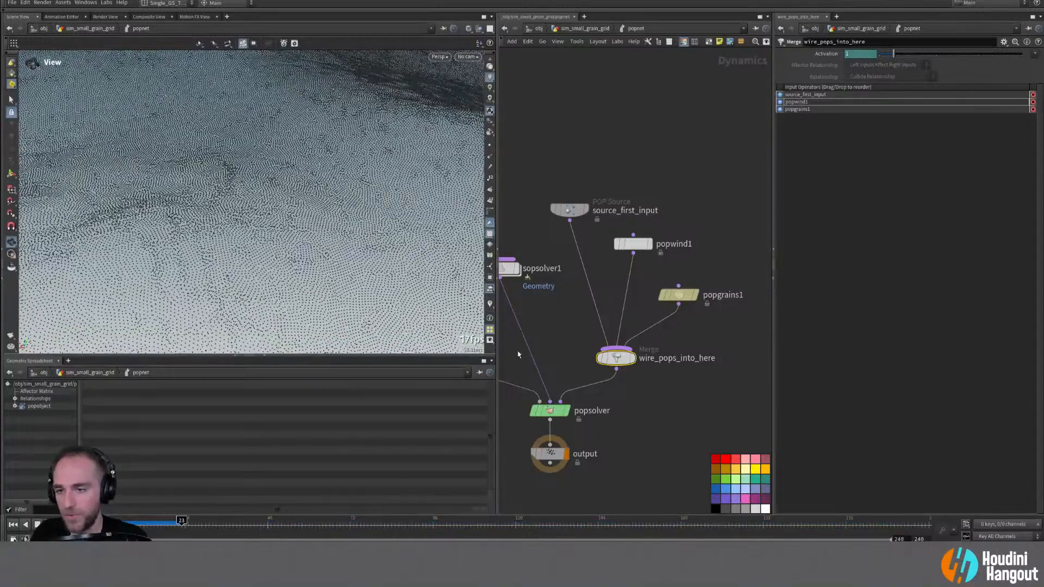
Step: Switch to the browser, scrub the Lenovo YOGA 920 reference video, and compare it with the simulated grains in Houdini
{"action": "key", "text": "alt+Tab"}
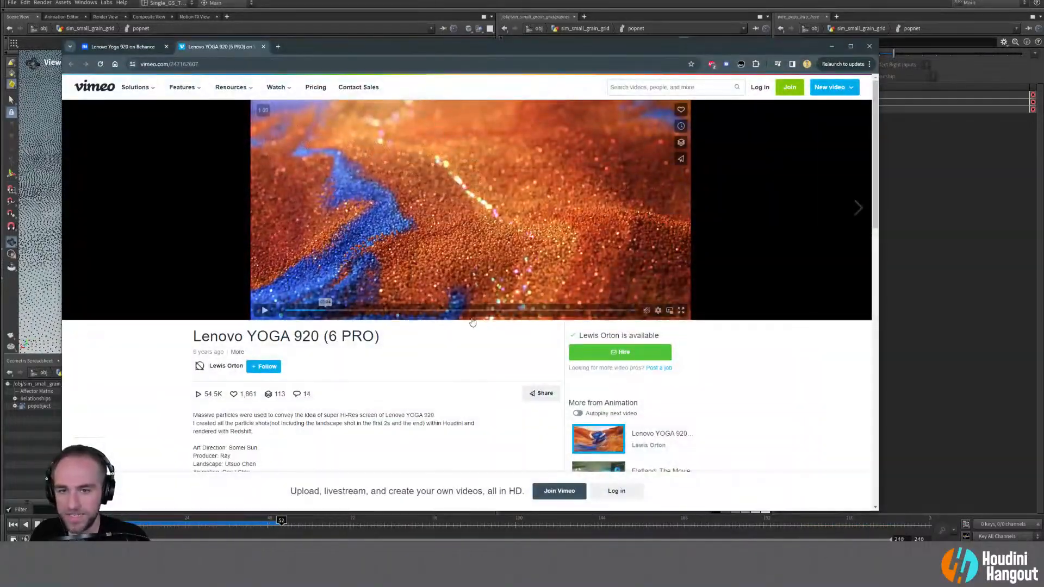
{"action": "left_click_drag", "start_coordinate": [306, 309], "coordinate": [332, 312]}
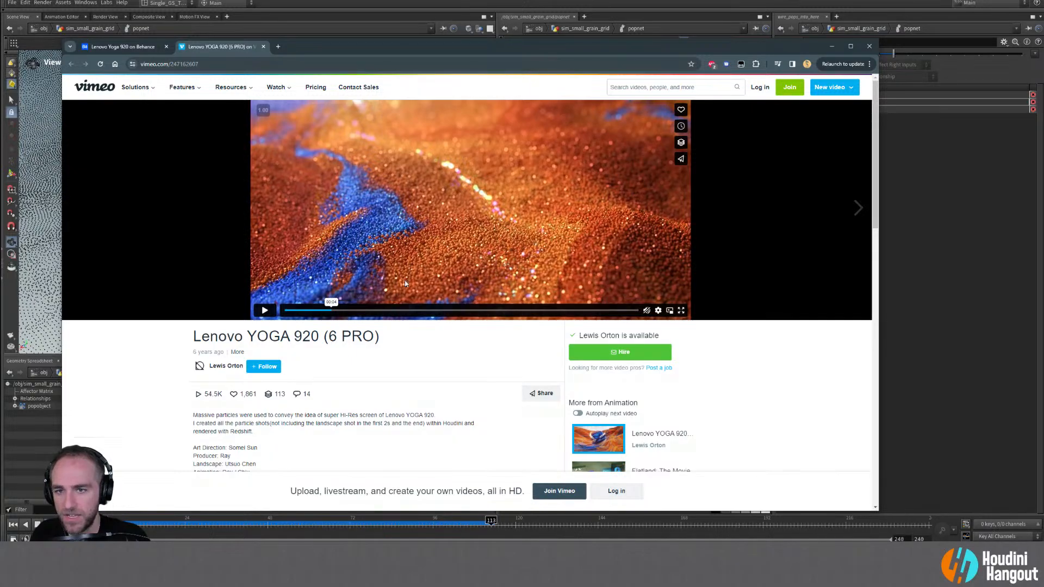
{"action": "left_click", "coordinate": [831, 47]}
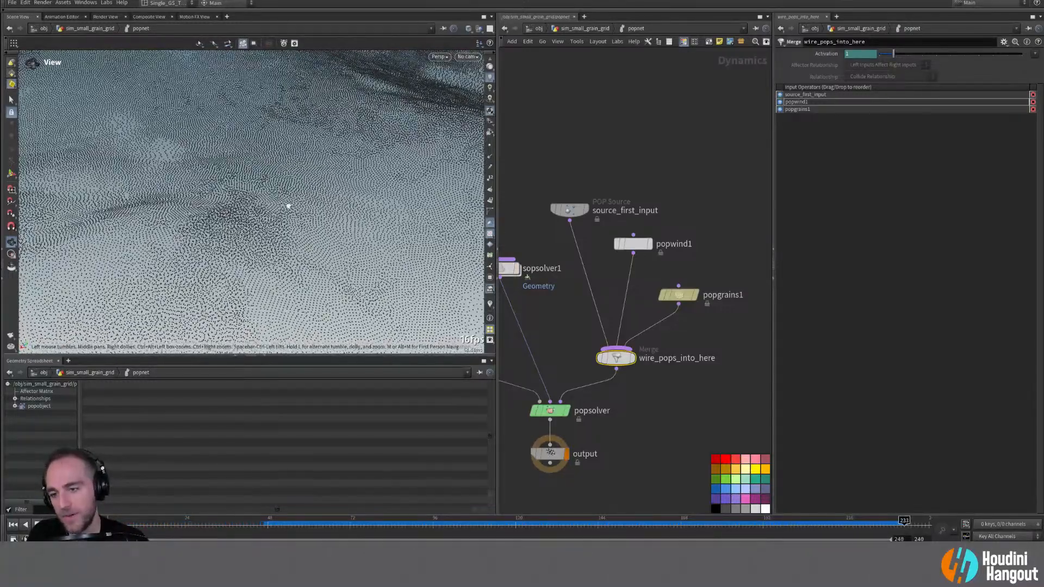
{"action": "left_click_drag", "start_coordinate": [236, 252], "coordinate": [254, 218], "text": "alt"}
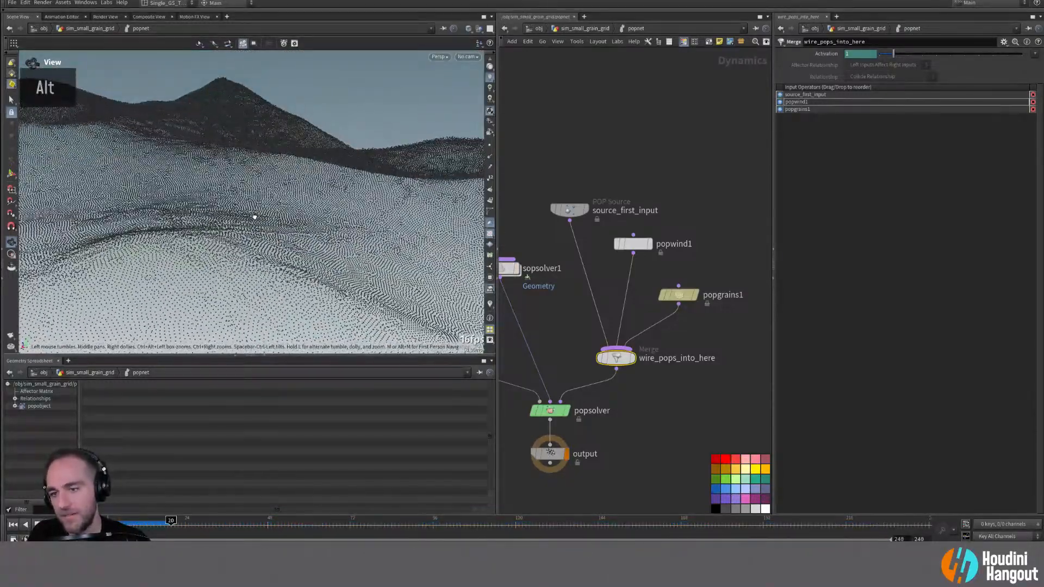
{"action": "right_click_drag", "start_coordinate": [254, 217], "coordinate": [153, 250], "text": "alt"}
{"action": "left_click_drag", "start_coordinate": [153, 251], "coordinate": [158, 234], "text": "alt"}
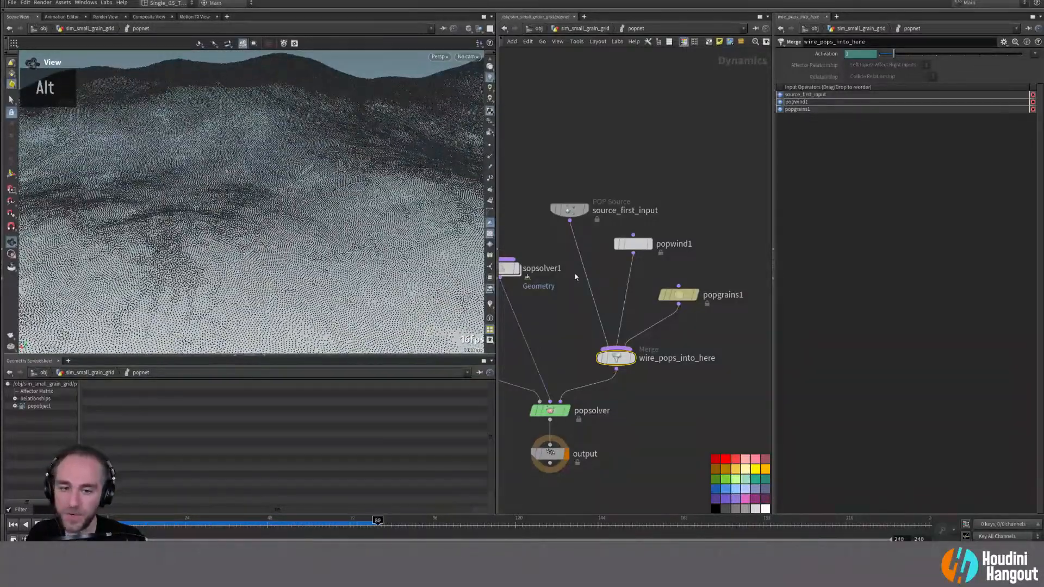
Step: Open pointvop1 inside sopsolver1 and review its gradient and surface volume sampling network
{"action": "middle_click_drag", "start_coordinate": [496, 269], "coordinate": [545, 275]}
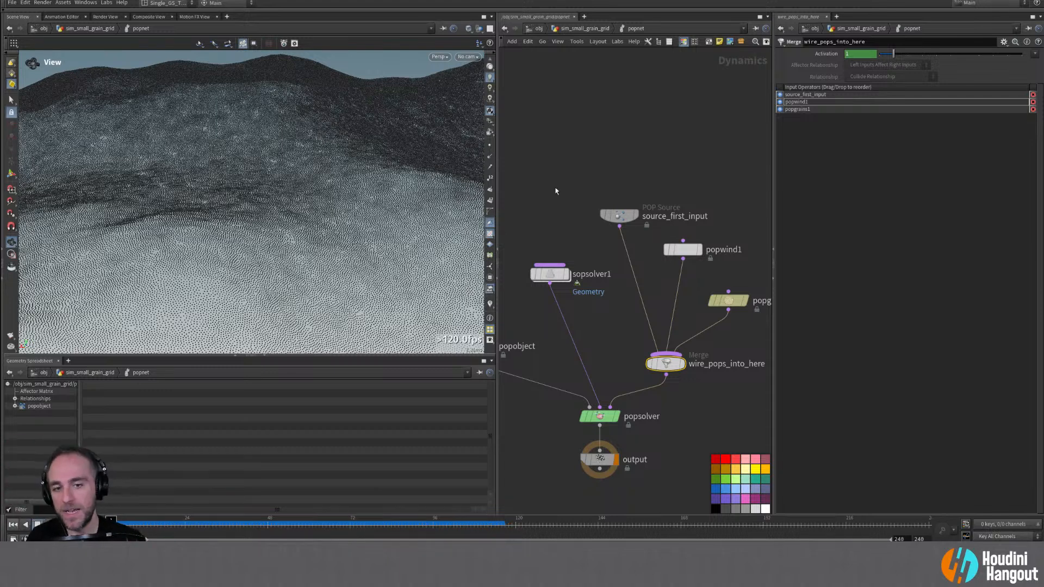
{"action": "double_click", "coordinate": [545, 275]}
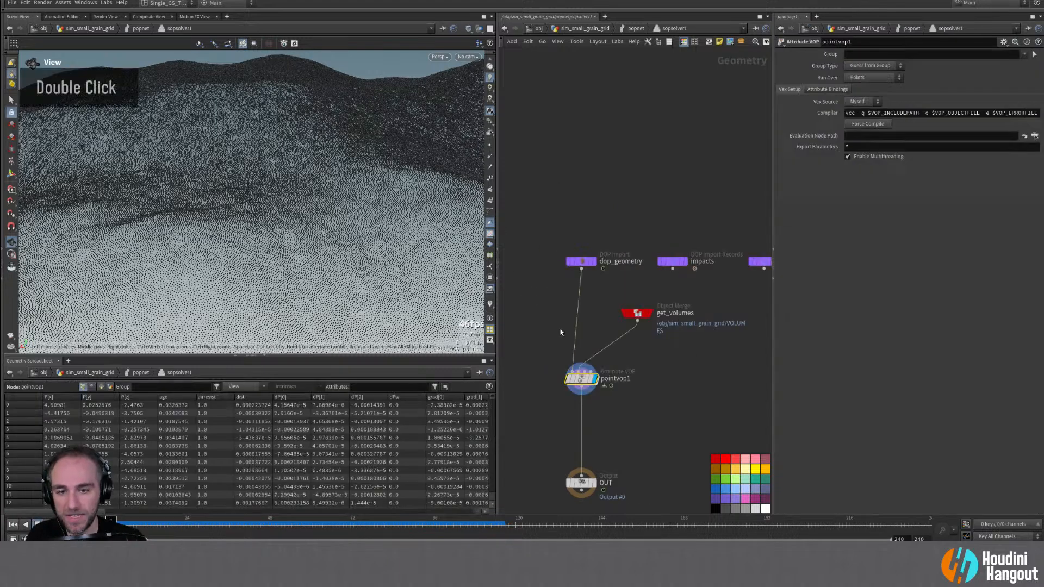
{"action": "double_click", "coordinate": [580, 379]}
{"action": "right_click_drag", "start_coordinate": [633, 383], "coordinate": [625, 324]}
{"action": "middle_click_drag", "start_coordinate": [625, 325], "coordinate": [778, 293]}
{"action": "middle_click_drag", "start_coordinate": [591, 306], "coordinate": [551, 315]}
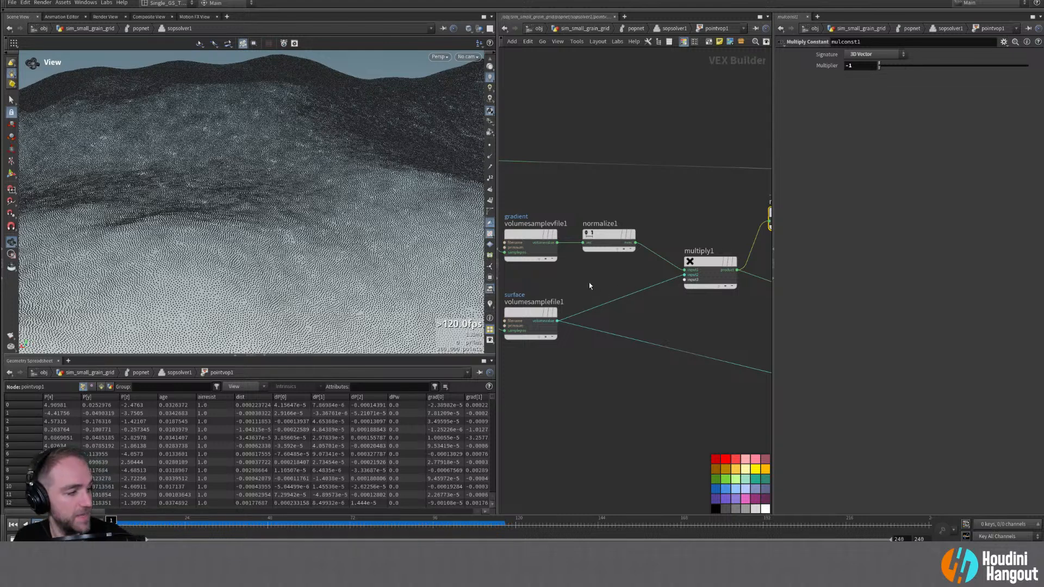
Step: Return to the object level and examine the grain surface from close up and farther away
{"action": "key", "text": "u"}
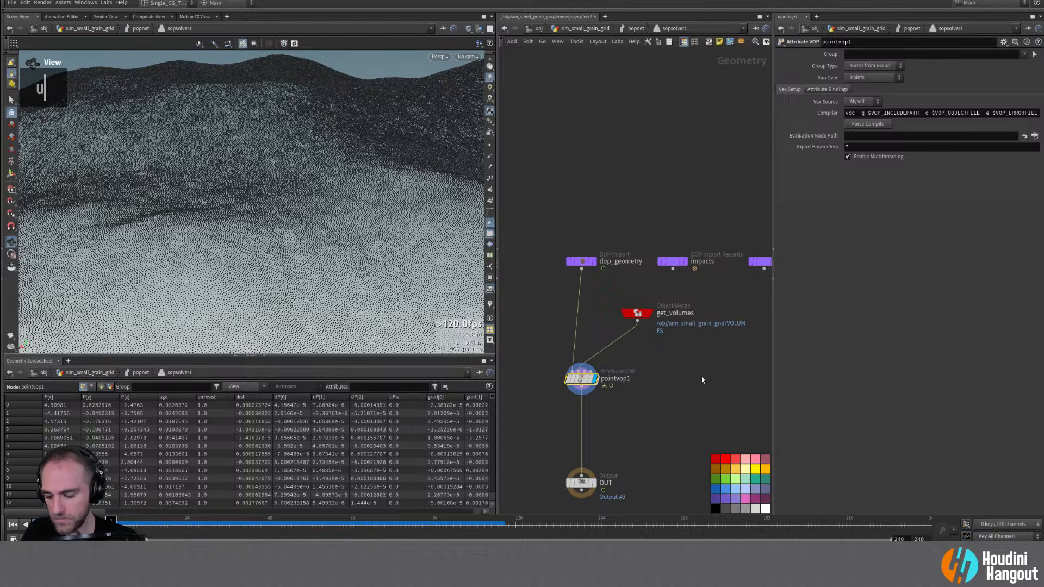
{"action": "key", "text": "u"}
{"action": "key", "text": "u"}
{"action": "key", "text": "u"}
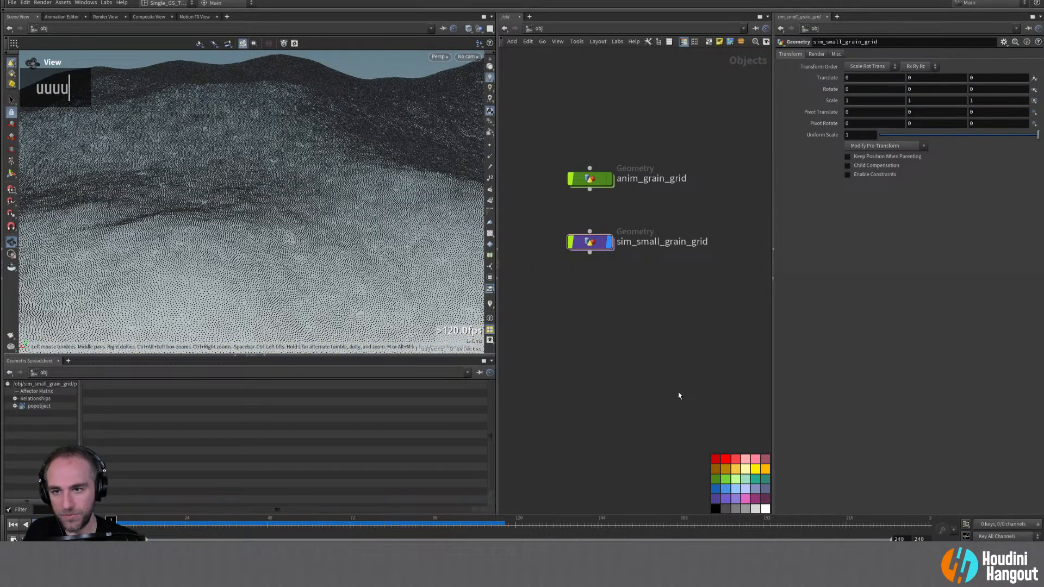
{"action": "right_click_drag", "start_coordinate": [261, 283], "coordinate": [349, 201], "text": "alt"}
{"action": "left_click_drag", "start_coordinate": [349, 201], "coordinate": [293, 221], "text": "alt"}
{"action": "middle_click_drag", "start_coordinate": [293, 221], "coordinate": [256, 237], "text": "alt"}
{"action": "right_click_drag", "start_coordinate": [256, 237], "coordinate": [290, 201], "text": "alt"}
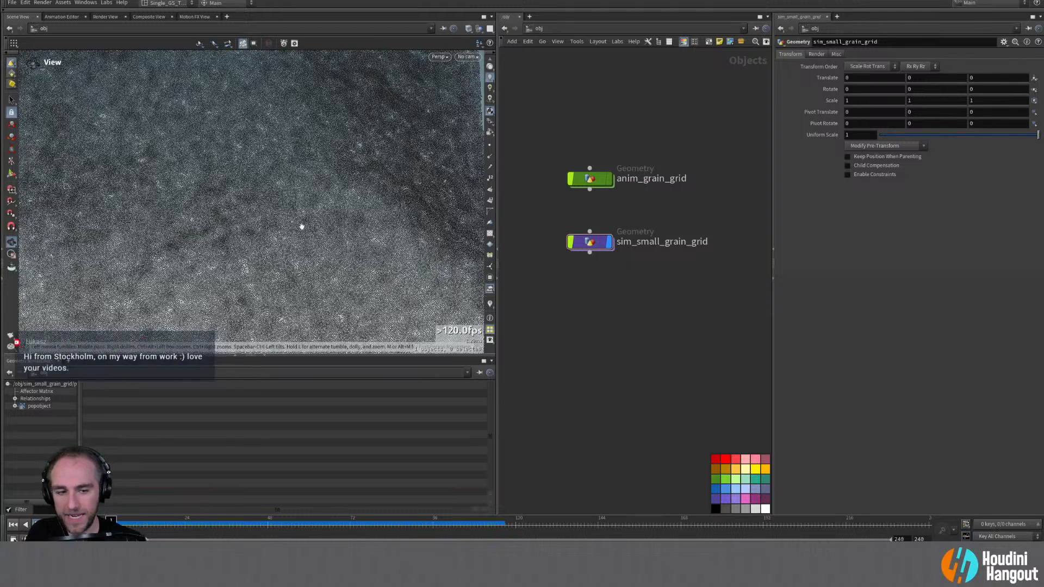
{"action": "left_click_drag", "start_coordinate": [249, 228], "coordinate": [275, 186], "text": "alt"}
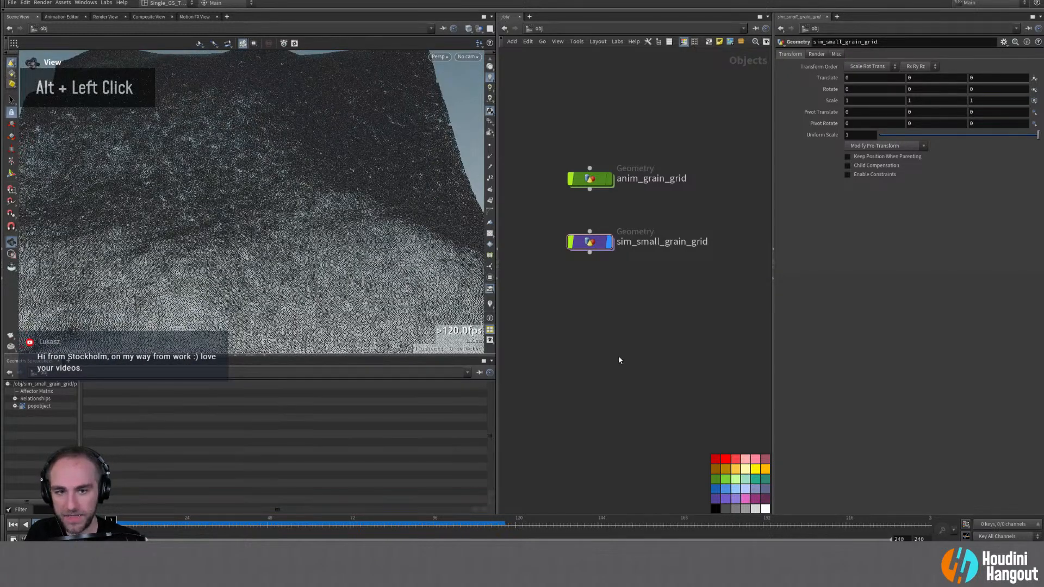
Step: Move sim_small_grain_grid closer beneath anim_grain_grid and turn off its display
{"action": "left_click", "coordinate": [598, 184]}
{"action": "left_click", "coordinate": [601, 280]}
{"action": "left_click_drag", "start_coordinate": [590, 243], "coordinate": [593, 229]}
{"action": "left_click", "coordinate": [608, 244]}
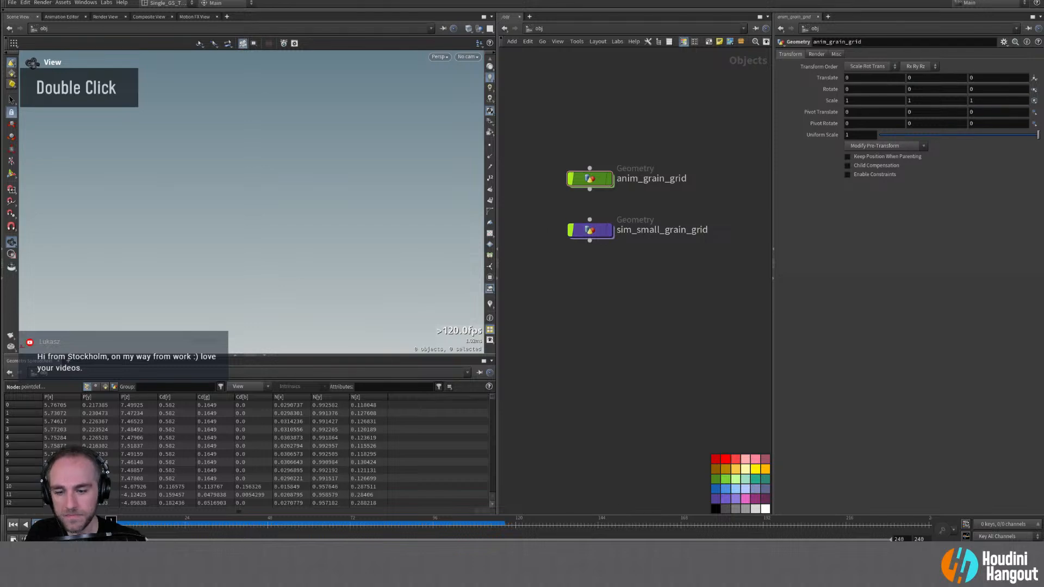
Step: Switch to the browser, scrub the Lenovo YOGA 920 video around the pen impact shots, and return to Houdini
{"action": "key", "text": "alt+Tab"}
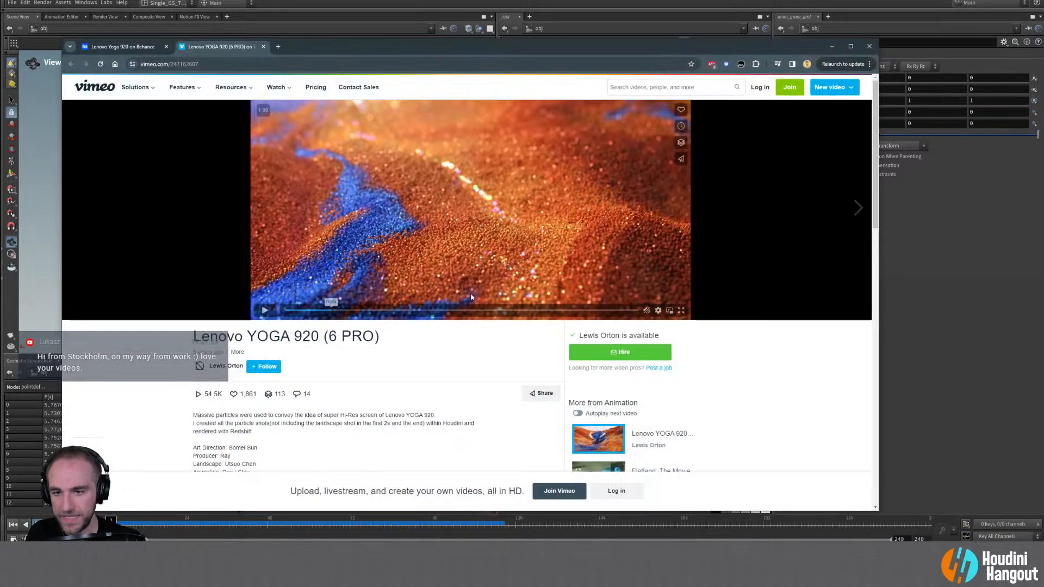
{"action": "left_click", "coordinate": [463, 310]}
{"action": "left_click_drag", "start_coordinate": [463, 309], "coordinate": [509, 308]}
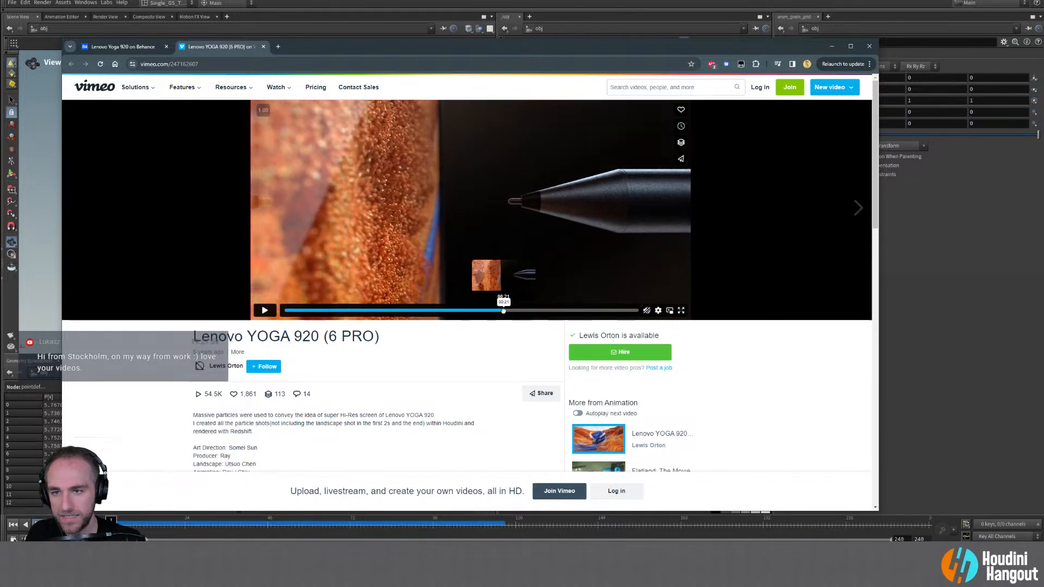
{"action": "left_click_drag", "start_coordinate": [505, 311], "coordinate": [515, 310]}
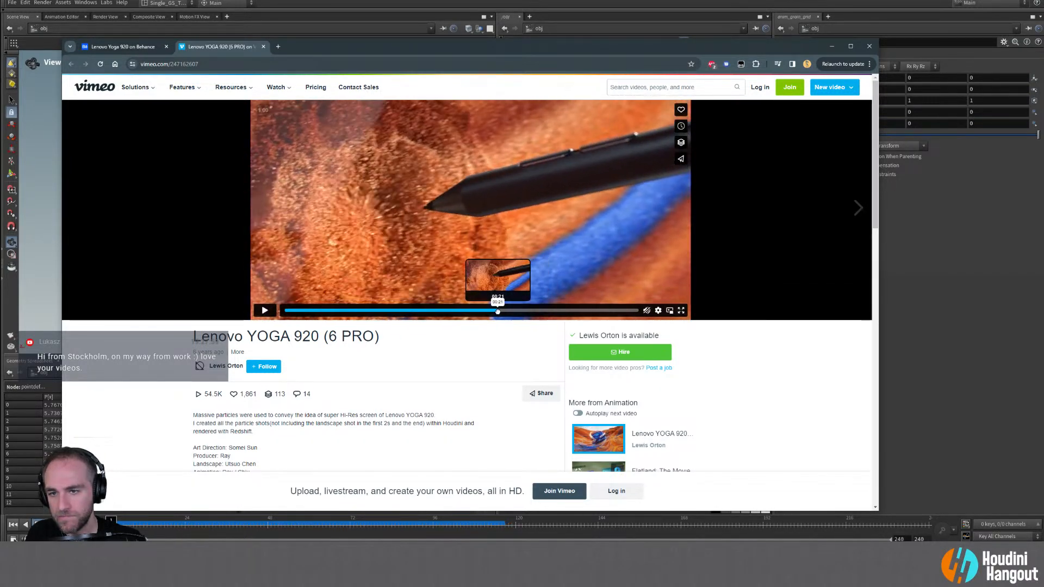
{"action": "left_click_drag", "start_coordinate": [504, 311], "coordinate": [510, 310]}
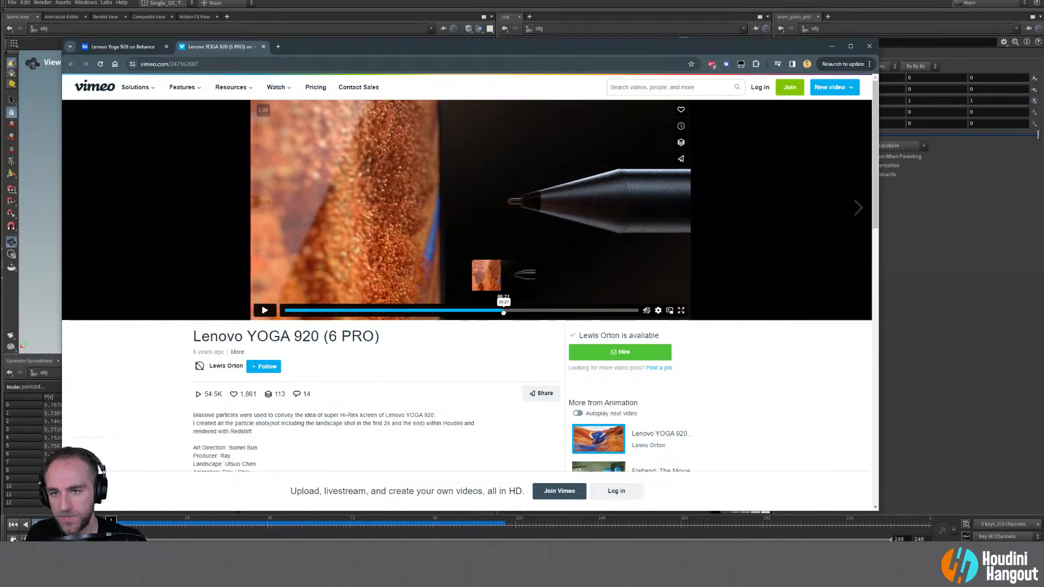
{"action": "left_click_drag", "start_coordinate": [494, 313], "coordinate": [516, 311]}
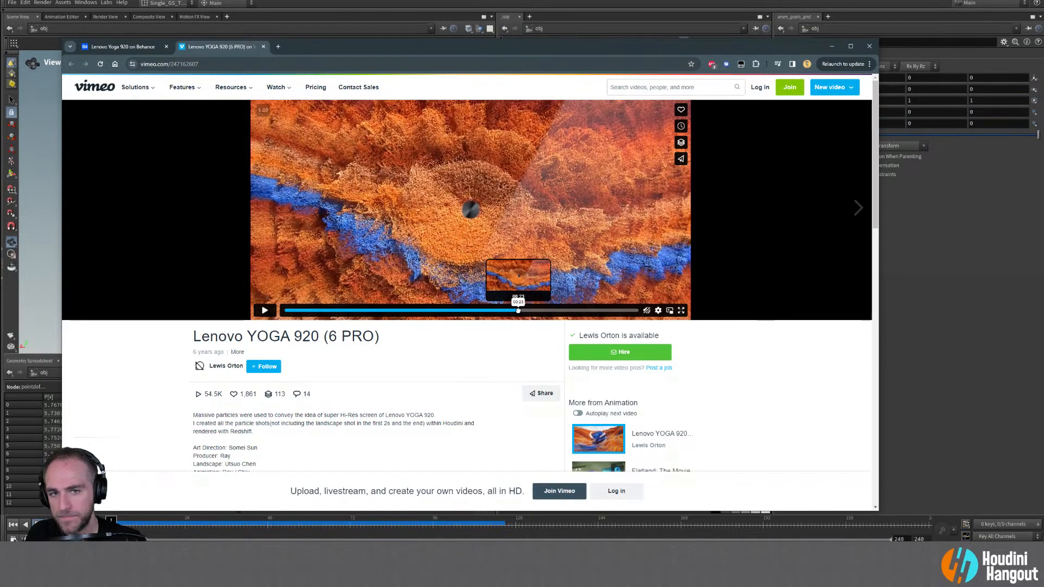
{"action": "left_click", "coordinate": [375, 37]}
Step: Add a Geometry object to the object network and align it beneath sim_small_grain_grid
{"action": "middle_click_drag", "start_coordinate": [650, 375], "coordinate": [647, 367]}
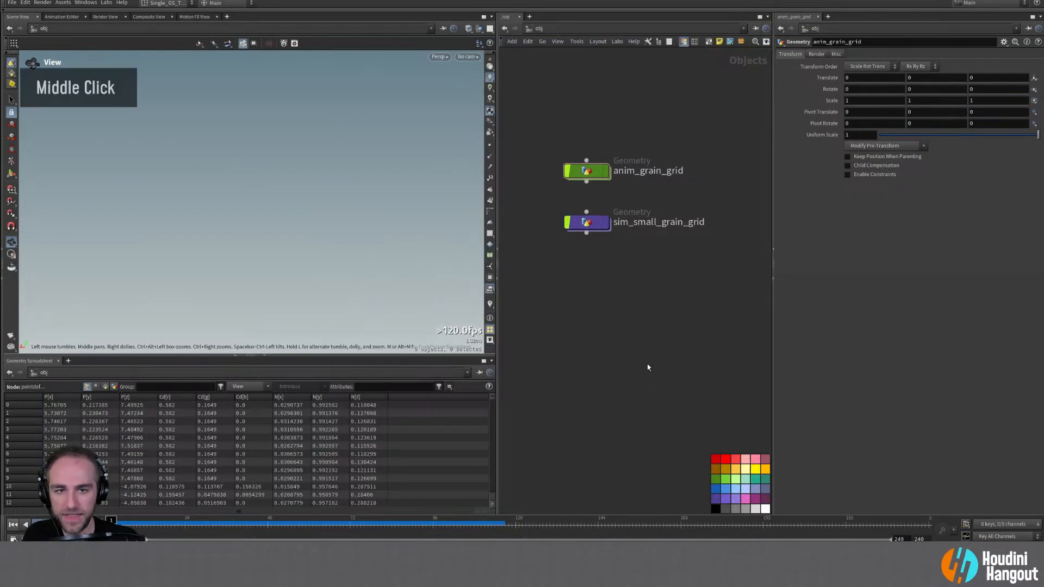
{"action": "key", "text": "Tab"}
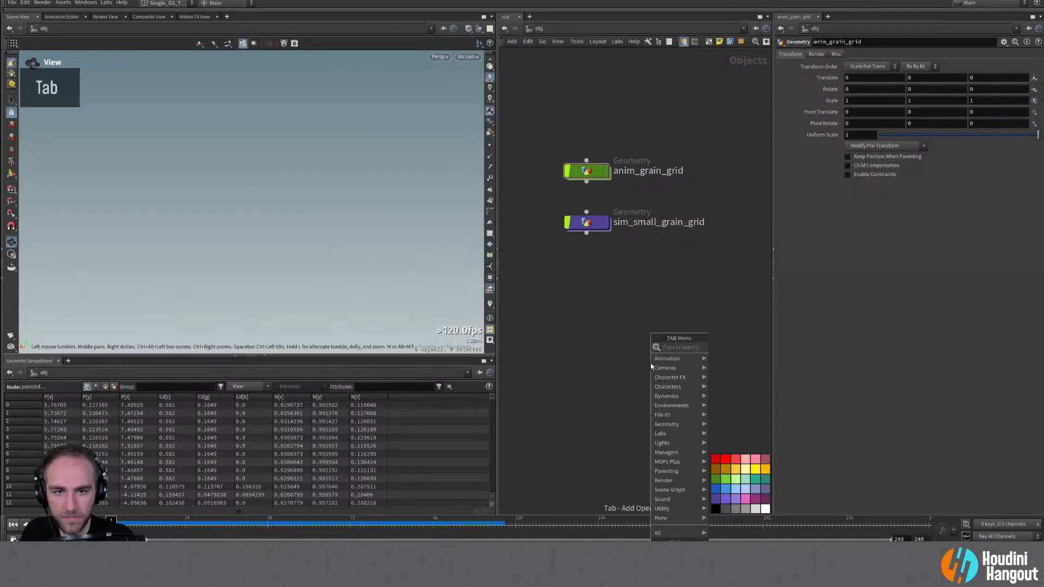
{"action": "type", "text": "geo"}
{"action": "key", "text": "Return"}
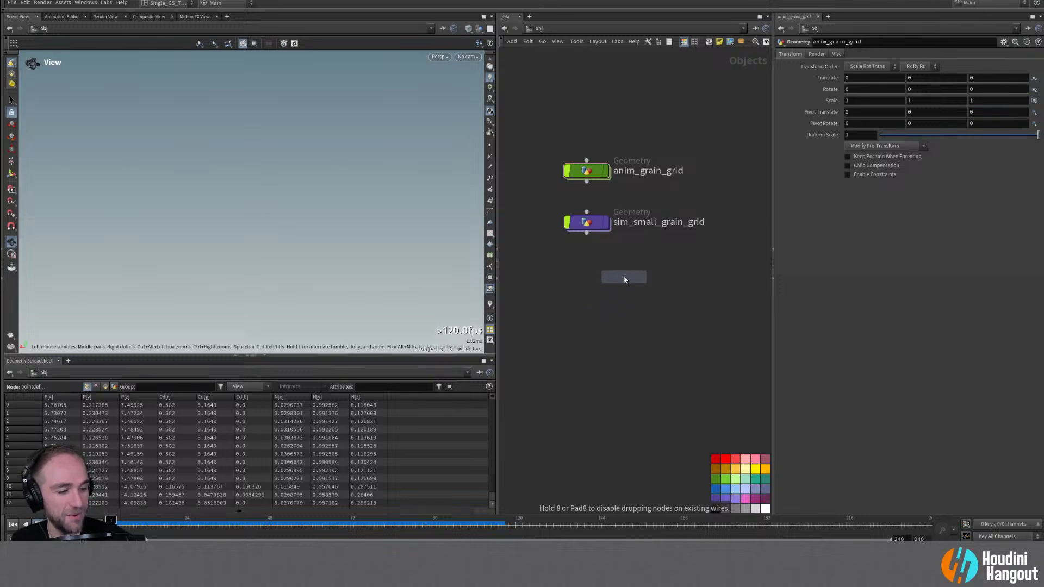
{"action": "left_click", "coordinate": [588, 288]}
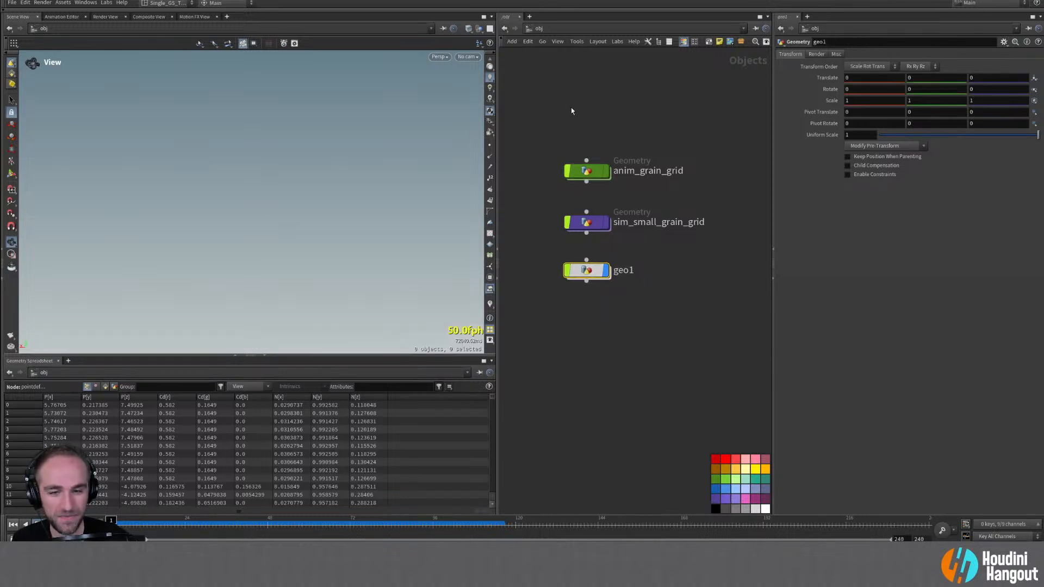
{"action": "left_click_drag", "start_coordinate": [571, 107], "coordinate": [598, 338]}
{"action": "left_click_drag", "start_coordinate": [588, 271], "coordinate": [589, 278]}
Step: Rename the new geometry object sim_grain_explosion and open its network
{"action": "double_click", "coordinate": [619, 274]}
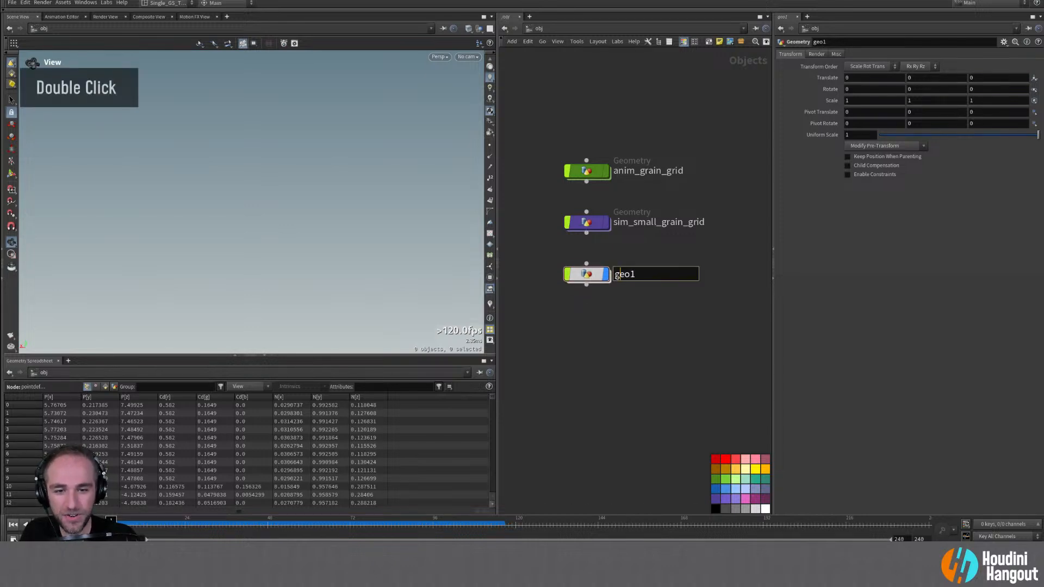
{"action": "type", "text": "sim_"}
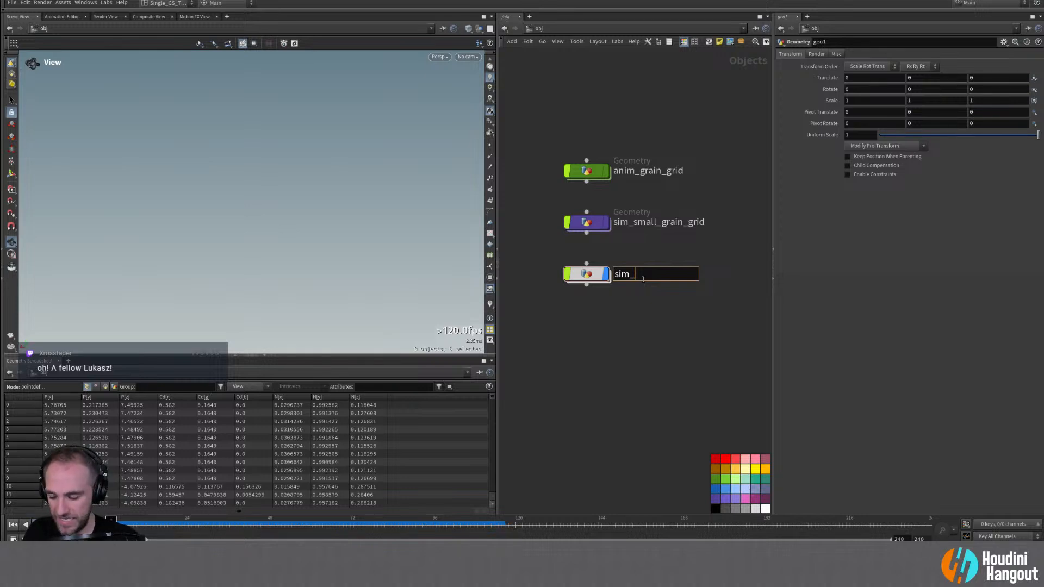
{"action": "type", "text": "grain_expl"}
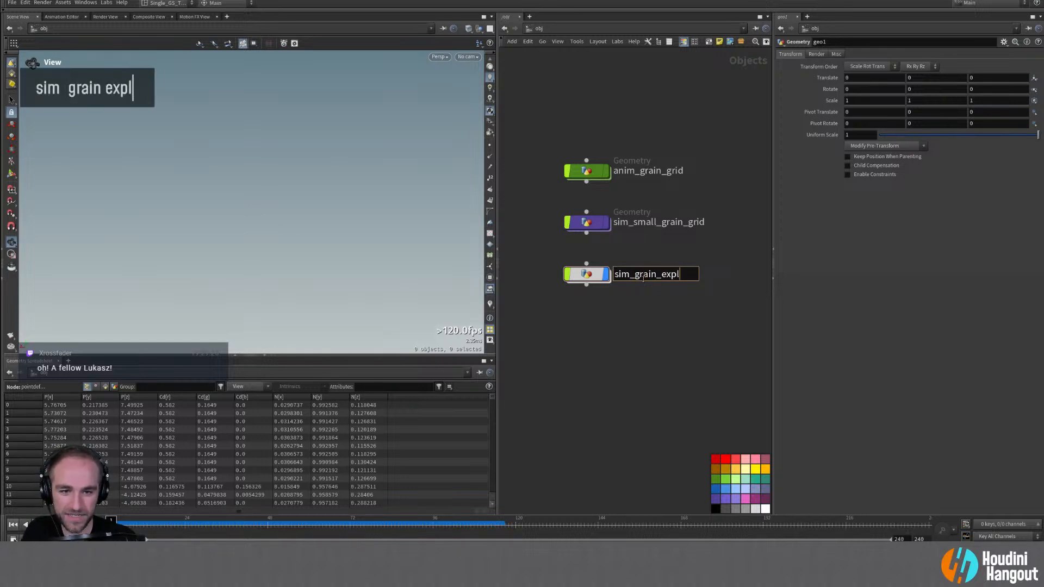
{"action": "type", "text": "osion"}
{"action": "key", "text": "Return"}
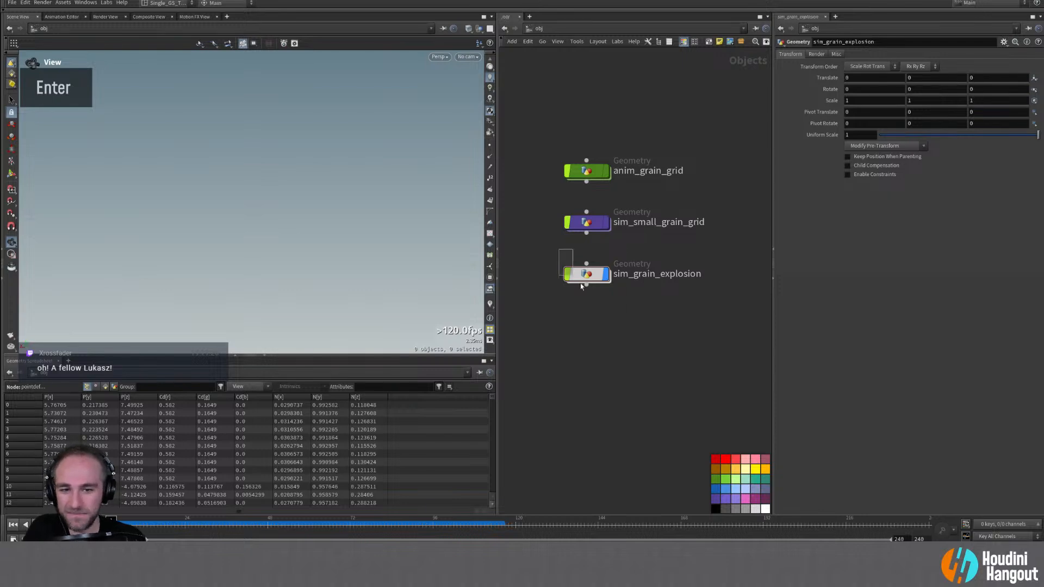
{"action": "double_click", "coordinate": [586, 274]}
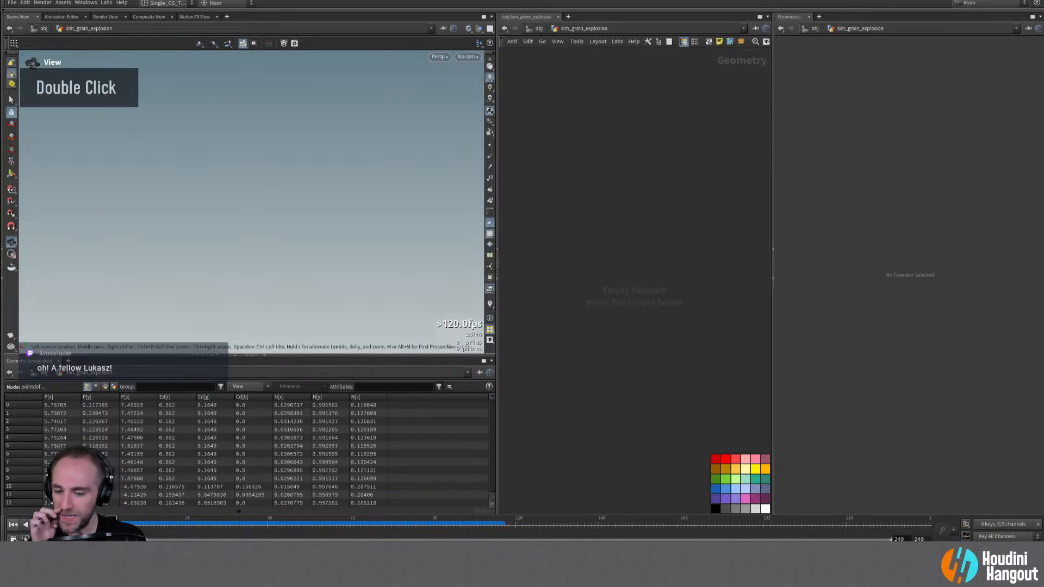
Step: Switch to the browser, study the top-down grain impact shot frame by frame, and return to Houdini
{"action": "key", "text": "alt+Tab"}
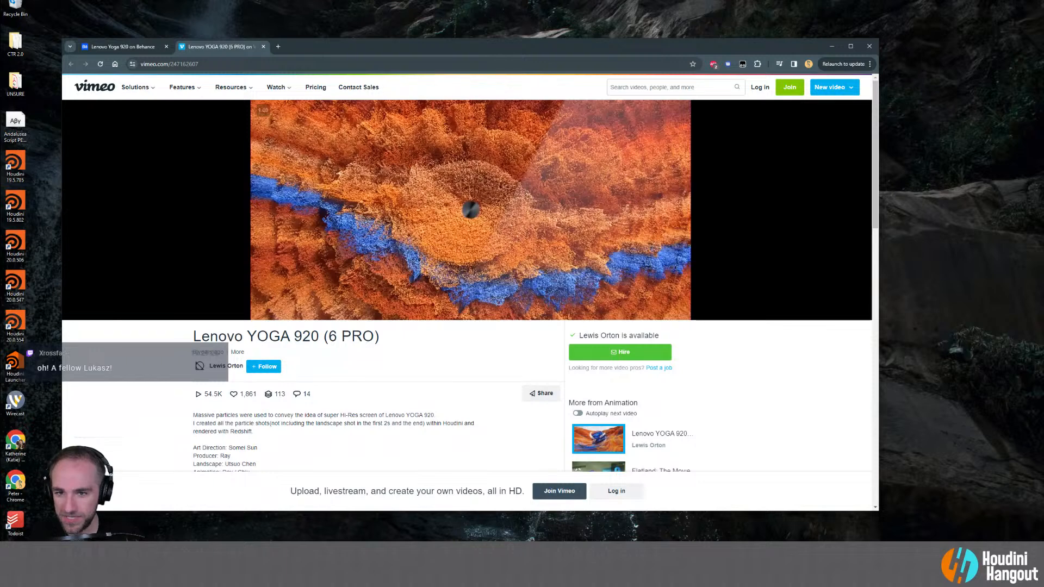
{"action": "left_click", "coordinate": [510, 310]}
{"action": "mouse_move", "coordinate": [509, 309]}
{"action": "left_mouse_down"}
{"action": "mouse_move", "coordinate": [492, 310]}
{"action": "mouse_move", "coordinate": [514, 310]}
{"action": "left_mouse_up"}
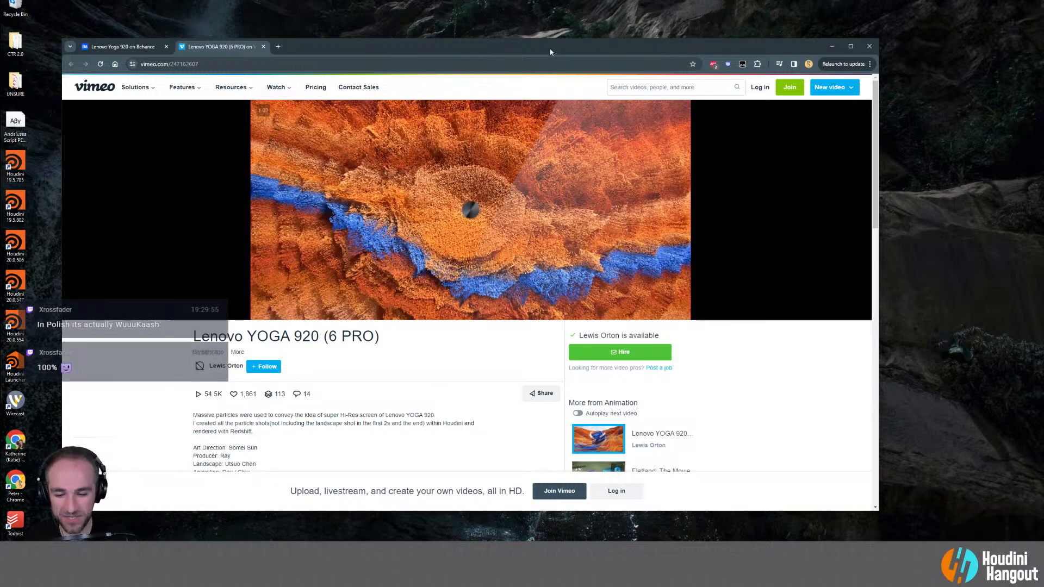
{"action": "key", "text": "alt+Tab"}
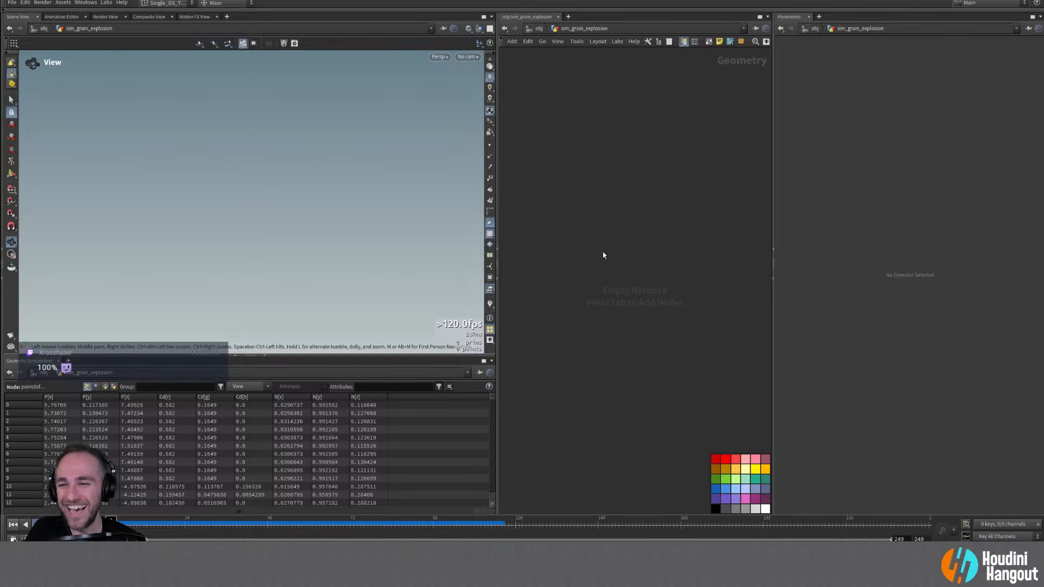
{"action": "key", "text": "Tab"}
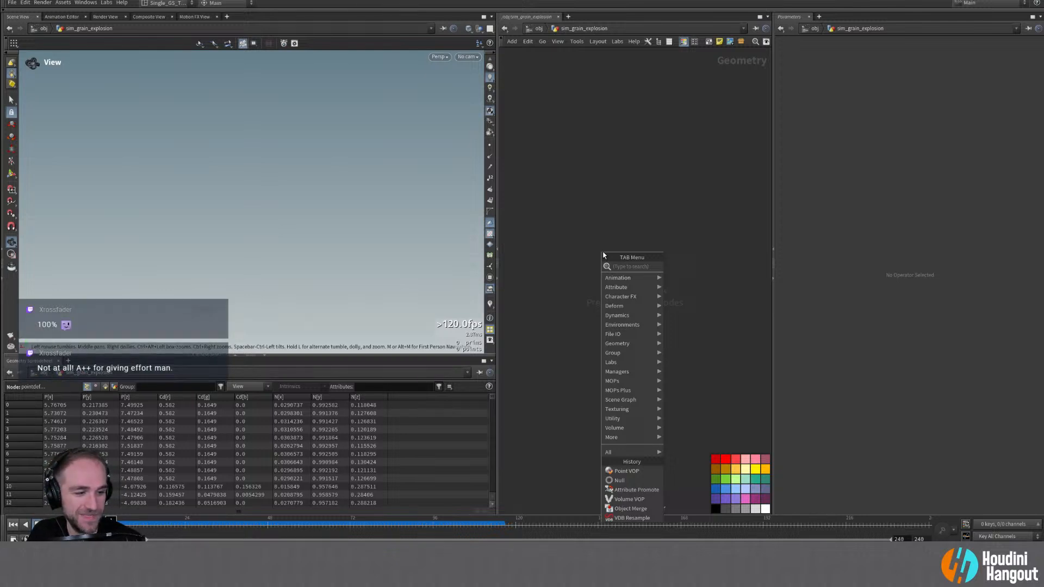
{"action": "key", "text": "Escape"}
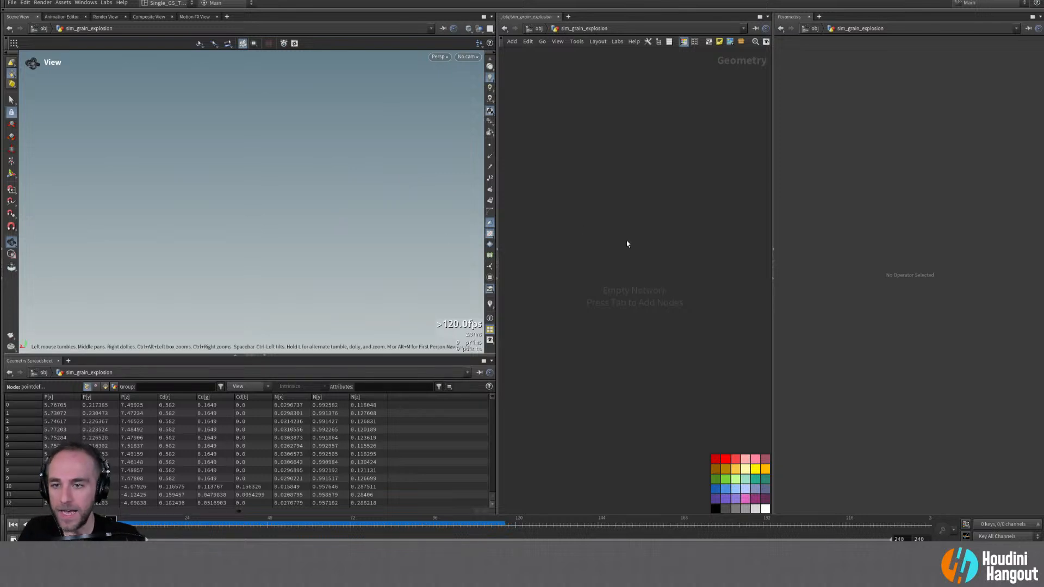
Step: Add a Box node to the empty sim_grain_explosion network
{"action": "key", "text": "Tab"}
{"action": "type", "text": "box"}
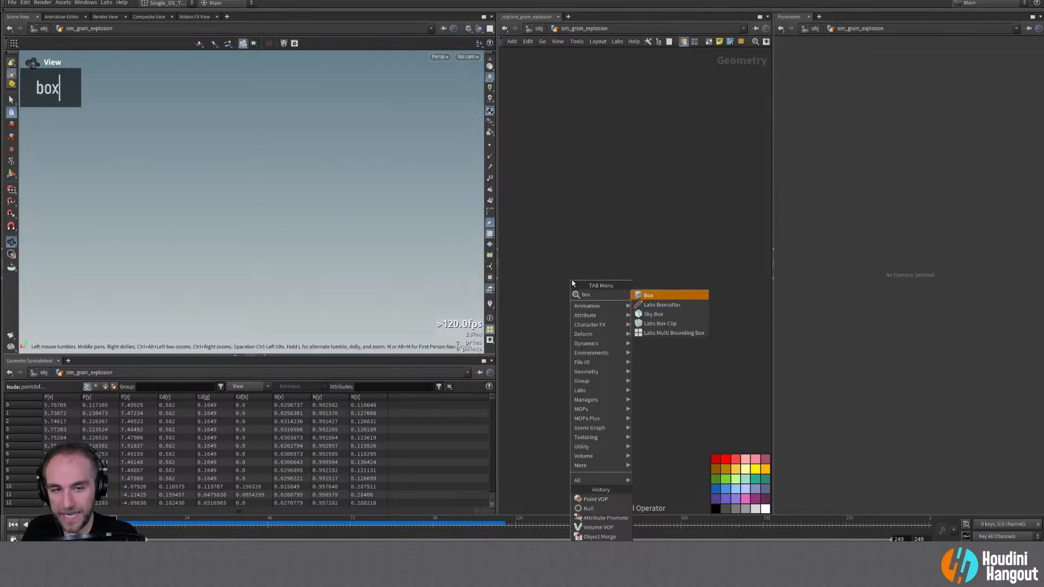
{"action": "key", "text": "Return"}
{"action": "left_click", "coordinate": [617, 207]}
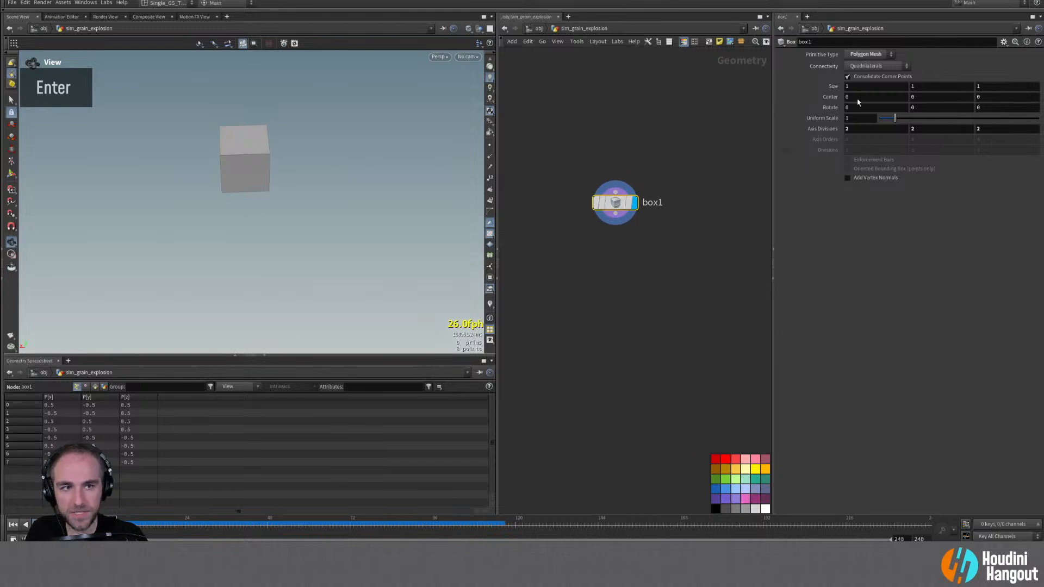
{"action": "left_click_drag", "start_coordinate": [265, 140], "coordinate": [253, 177], "text": "alt"}
{"action": "right_click_drag", "start_coordinate": [254, 176], "coordinate": [230, 175], "text": "alt"}
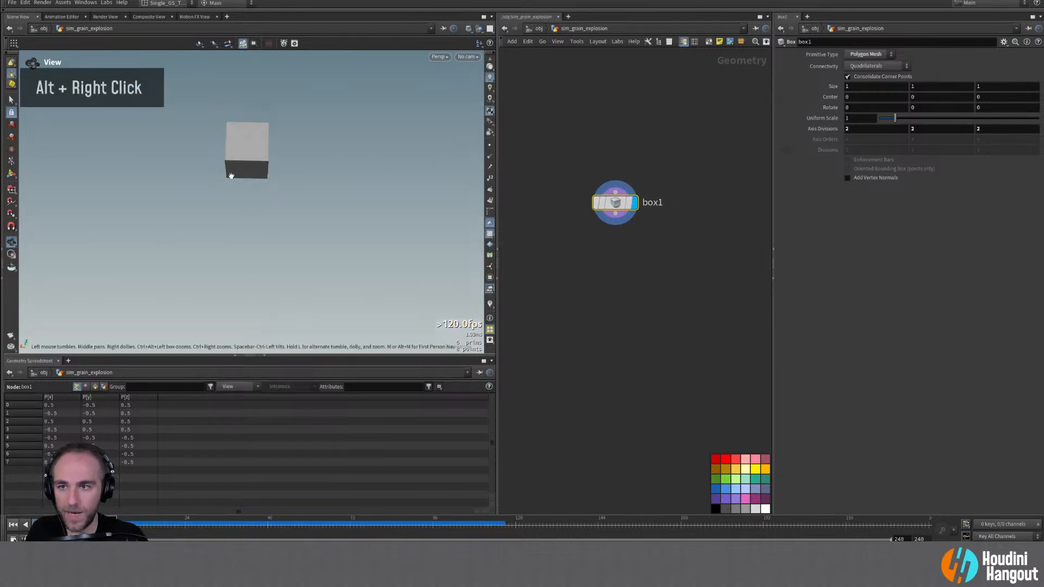
Step: Set the box's X size to 16 and its Z size to 9
{"action": "double_click", "coordinate": [863, 87]}
{"action": "type", "text": "16"}
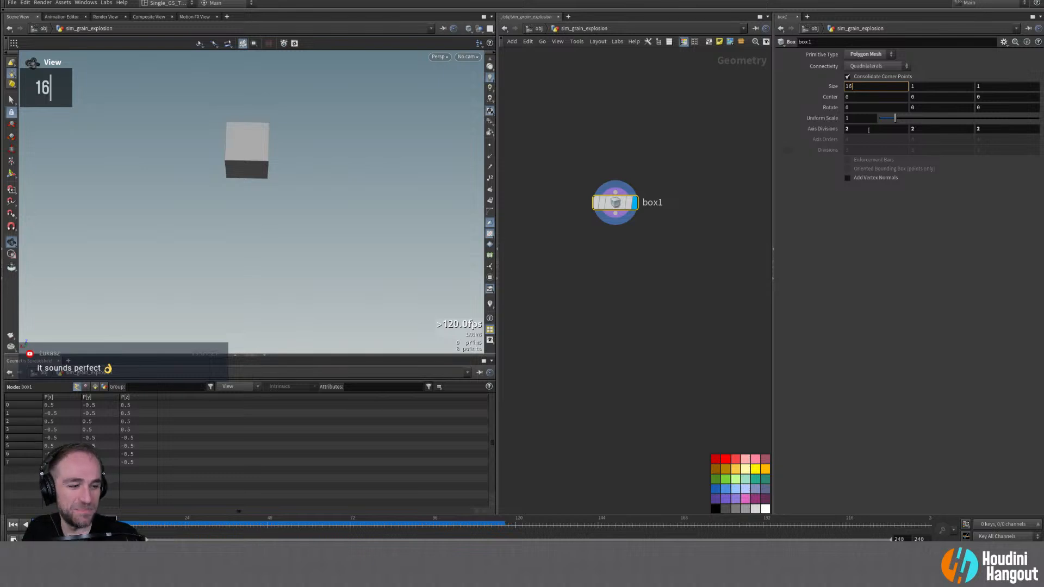
{"action": "key", "text": "Tab"}
{"action": "key", "text": "Tab"}
{"action": "type", "text": "9"}
{"action": "key", "text": "Return"}
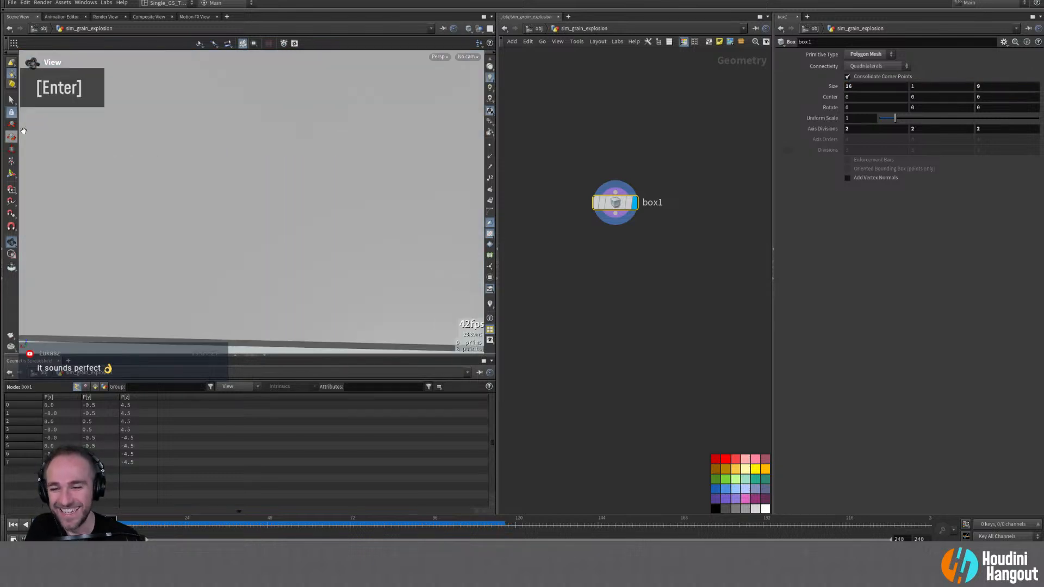
Step: Try a Y size of 0.1 on the box and check its thickness
{"action": "right_click_drag", "start_coordinate": [134, 179], "coordinate": [127, 191], "text": "alt"}
{"action": "left_click_drag", "start_coordinate": [128, 191], "coordinate": [217, 174], "text": "alt"}
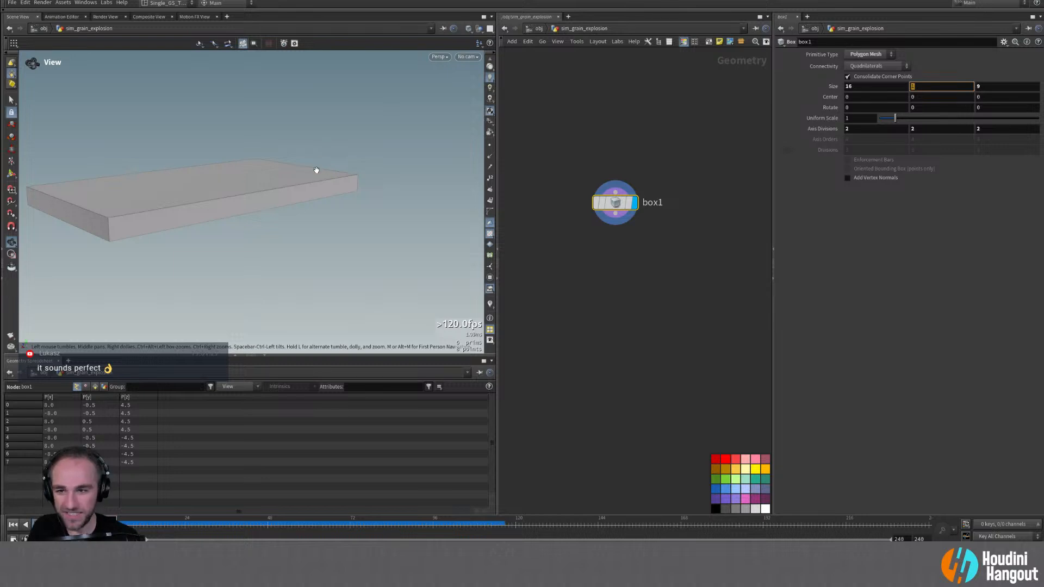
{"action": "type", "text": "0.1"}
{"action": "key", "text": "Return"}
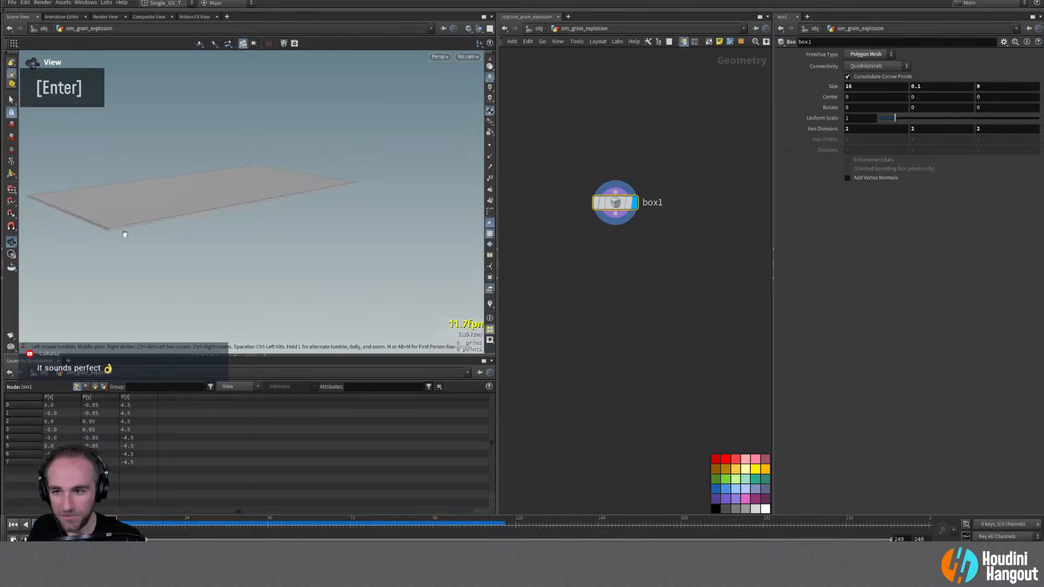
{"action": "left_click_drag", "start_coordinate": [135, 230], "coordinate": [129, 201], "text": "alt"}
{"action": "right_click_drag", "start_coordinate": [129, 201], "coordinate": [225, 170], "text": "alt"}
Step: Set the box's Y size to 0.25 to form a thin slab
{"action": "left_click", "coordinate": [918, 86]}
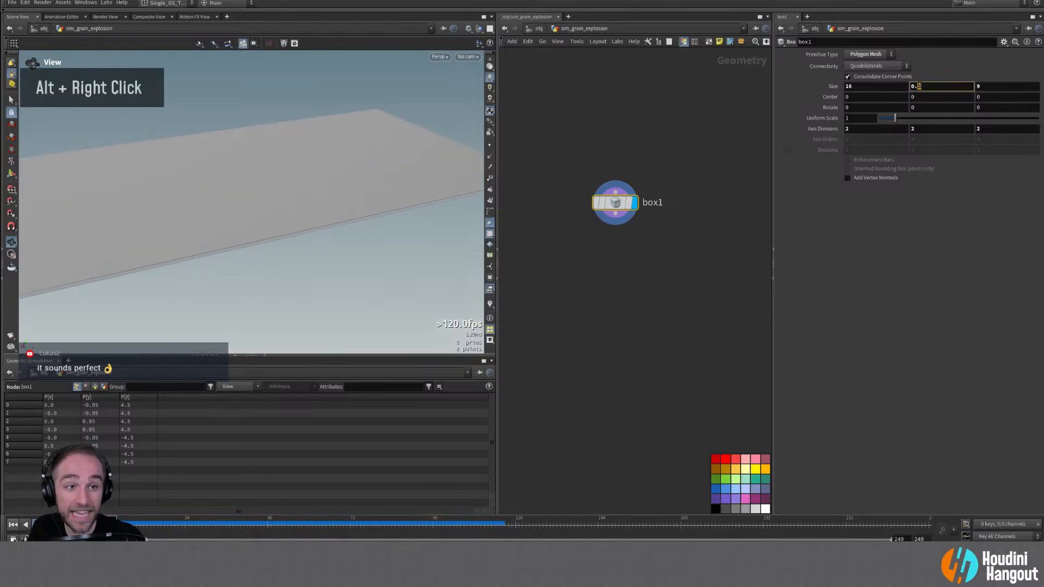
{"action": "type", "text": "0.25"}
{"action": "key", "text": "Return"}
{"action": "right_click_drag", "start_coordinate": [368, 193], "coordinate": [288, 170], "text": "alt"}
{"action": "middle_click_drag", "start_coordinate": [288, 171], "coordinate": [275, 184], "text": "alt"}
{"action": "left_click_drag", "start_coordinate": [275, 184], "coordinate": [276, 191], "text": "alt"}
{"action": "middle_click_drag", "start_coordinate": [276, 191], "coordinate": [256, 203], "text": "alt"}
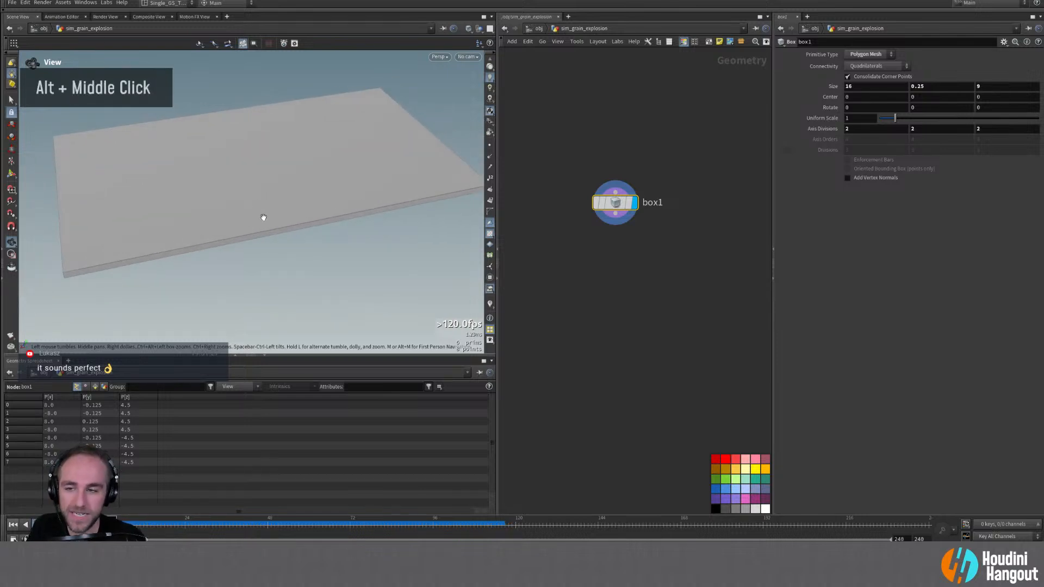
Step: Examine the proportions and thickness of the slab from several angles and distances
{"action": "mouse_move", "coordinate": [256, 207]}
{"action": "left_mouse_down", "text": "alt"}
{"action": "mouse_move", "coordinate": [289, 174]}
{"action": "mouse_move", "coordinate": [252, 191]}
{"action": "left_mouse_up", "text": "alt"}
{"action": "middle_click_drag", "start_coordinate": [251, 191], "coordinate": [263, 151], "text": "alt"}
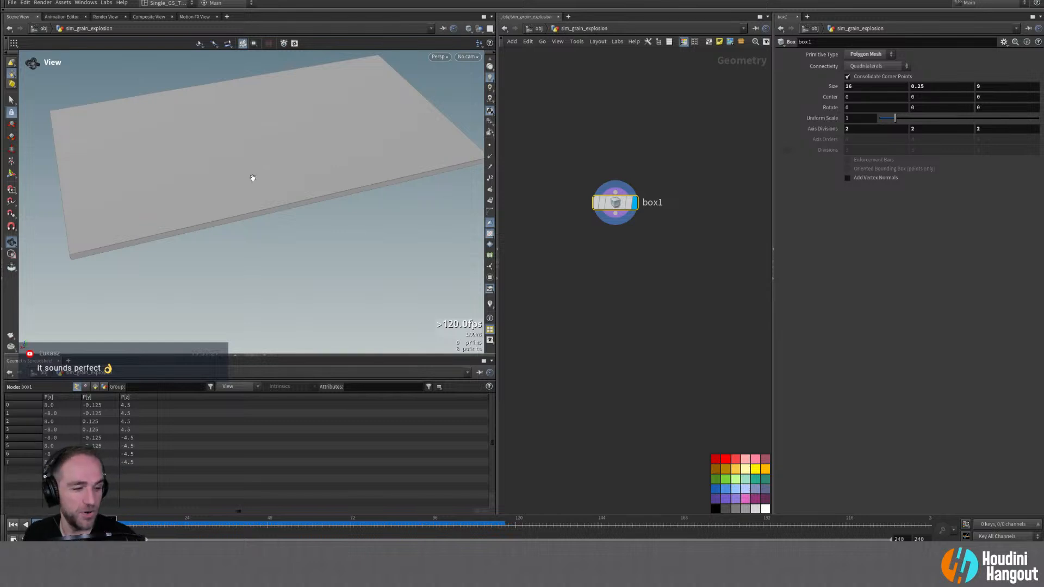
{"action": "middle_click_drag", "start_coordinate": [249, 174], "coordinate": [230, 194], "text": "alt"}
{"action": "left_click_drag", "start_coordinate": [231, 193], "coordinate": [233, 163], "text": "alt"}
{"action": "middle_click_drag", "start_coordinate": [234, 163], "coordinate": [263, 161], "text": "alt"}
{"action": "left_click_drag", "start_coordinate": [263, 161], "coordinate": [260, 174], "text": "alt"}
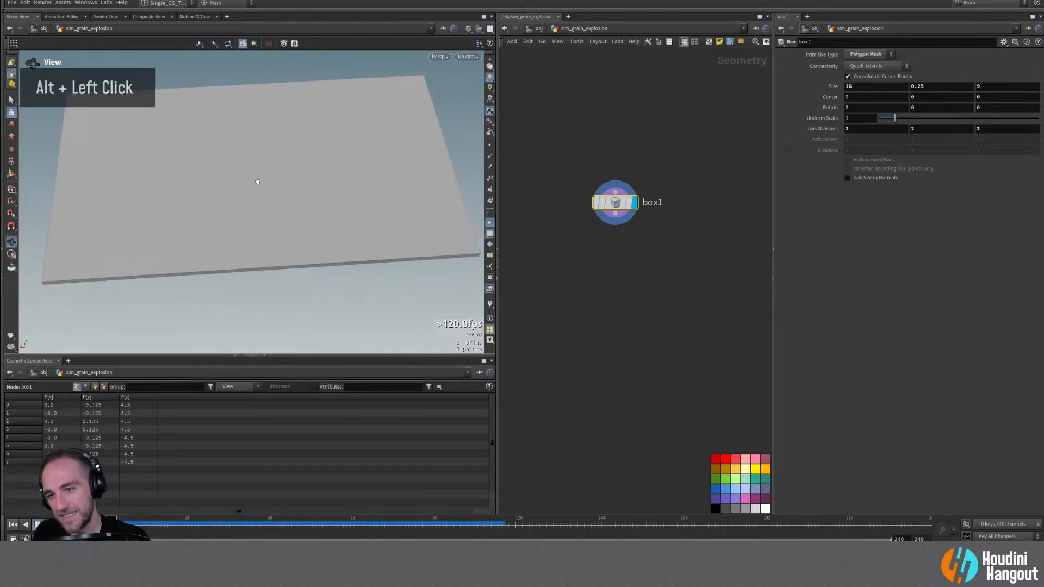
{"action": "middle_click_drag", "start_coordinate": [260, 174], "coordinate": [252, 188], "text": "alt"}
{"action": "left_click_drag", "start_coordinate": [251, 189], "coordinate": [263, 183], "text": "alt"}
{"action": "middle_click_drag", "start_coordinate": [263, 183], "coordinate": [282, 168], "text": "alt"}
{"action": "right_click_drag", "start_coordinate": [282, 168], "coordinate": [263, 170], "text": "alt"}
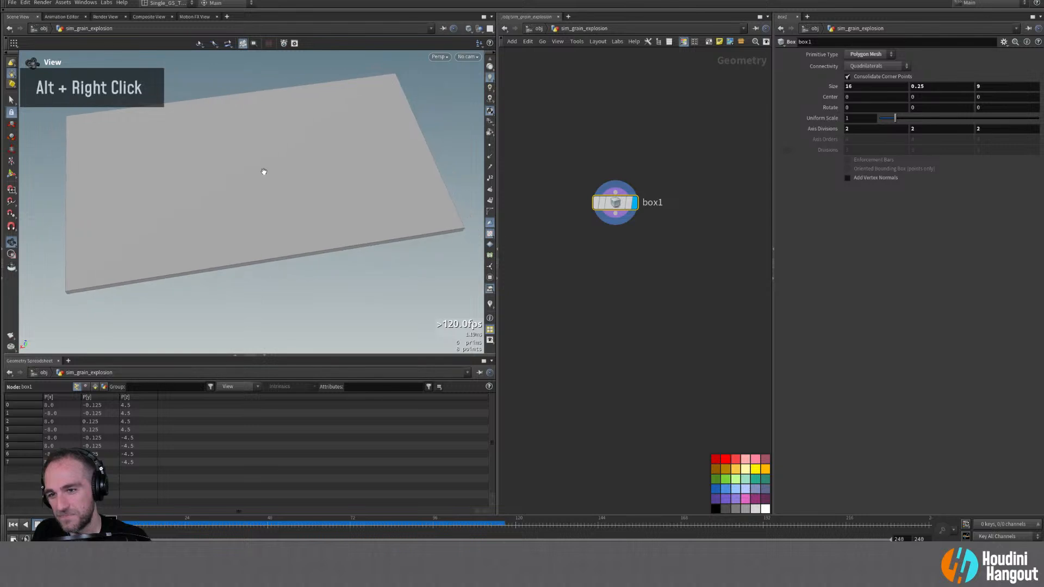
{"action": "middle_click_drag", "start_coordinate": [263, 170], "coordinate": [245, 177], "text": "alt"}
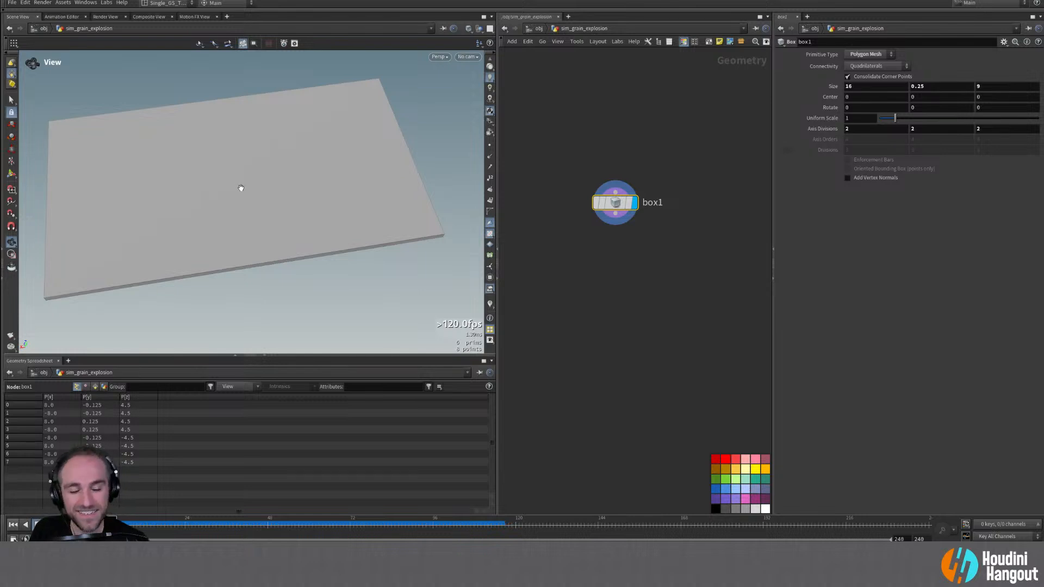
{"action": "left_click_drag", "start_coordinate": [239, 193], "coordinate": [235, 193], "text": "alt"}
{"action": "middle_click_drag", "start_coordinate": [236, 193], "coordinate": [273, 137], "text": "alt"}
{"action": "right_click_drag", "start_coordinate": [273, 137], "coordinate": [719, 233], "text": "alt"}
{"action": "left_click_drag", "start_coordinate": [312, 242], "coordinate": [313, 221], "text": "alt"}
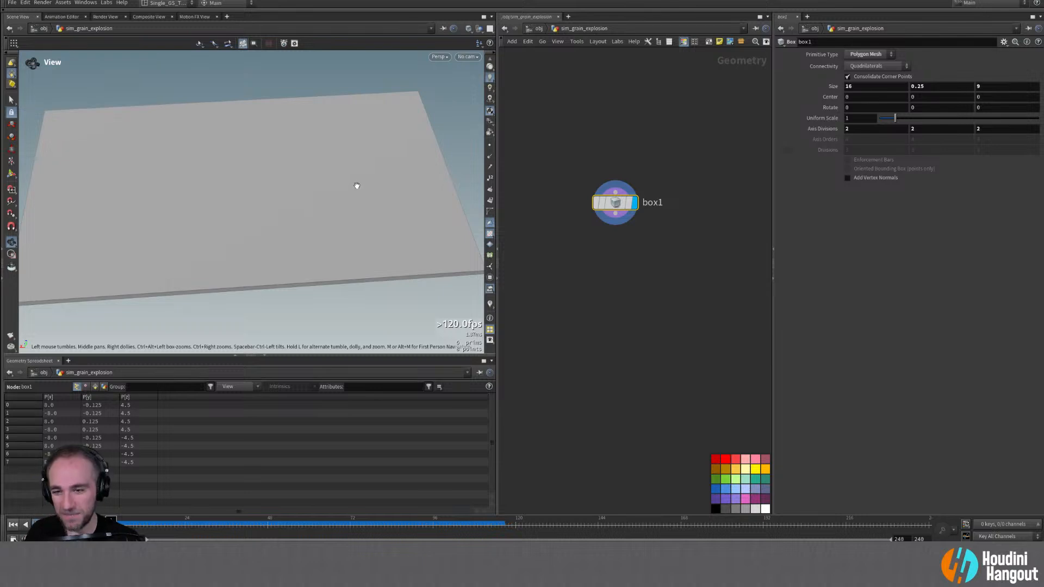
{"action": "middle_click_drag", "start_coordinate": [216, 182], "coordinate": [222, 170], "text": "alt"}
{"action": "right_click_drag", "start_coordinate": [221, 170], "coordinate": [214, 177], "text": "alt"}
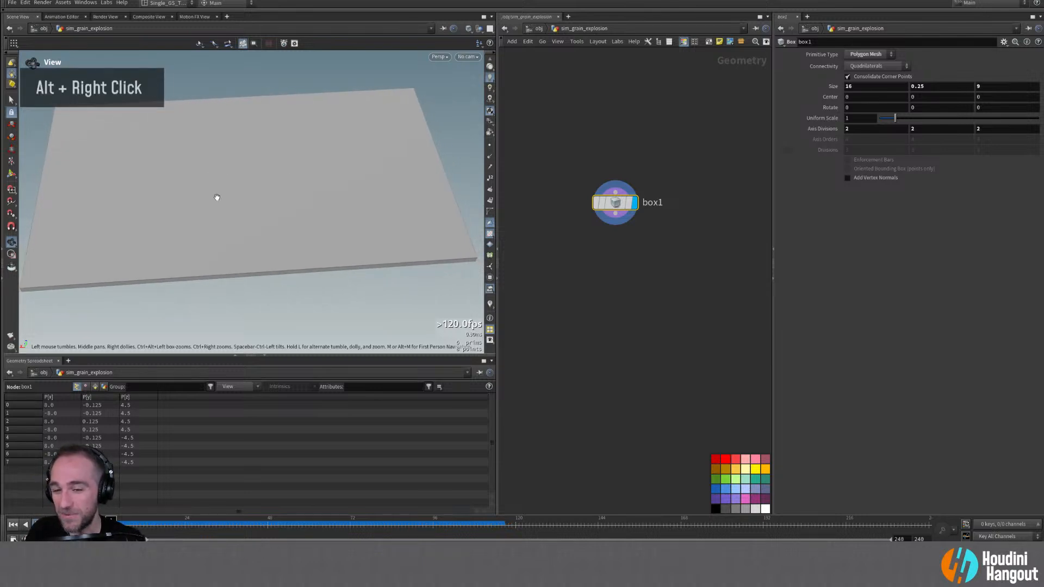
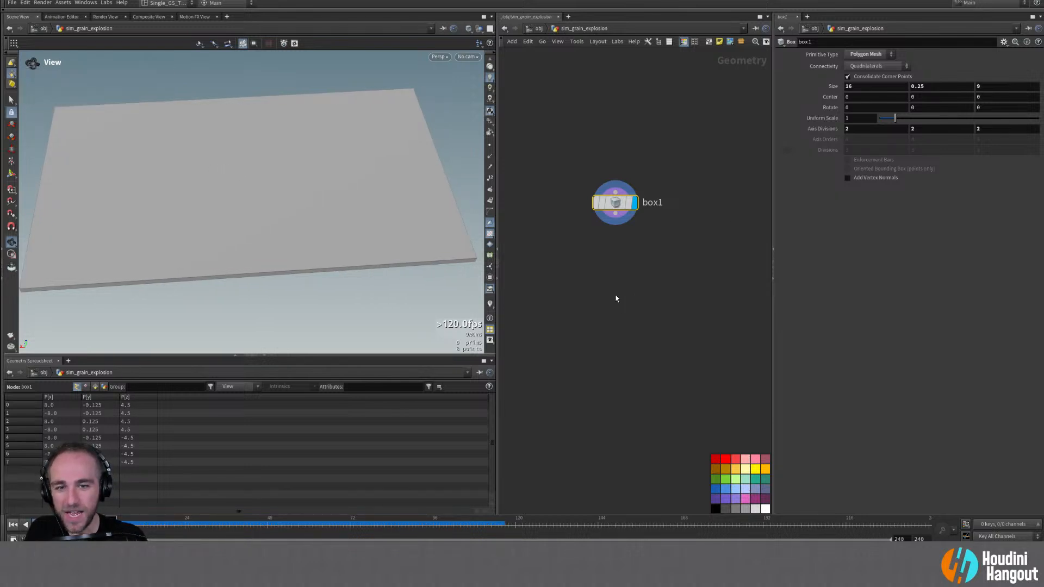
Step: Add a Vellum Configure Grain node wired below the box and display its result
{"action": "key", "text": "Tab"}
{"action": "type", "text": "ve"}
{"action": "key", "text": "BackSpace"}
{"action": "type", "text": "ellum grain"}
{"action": "key", "text": "Return"}
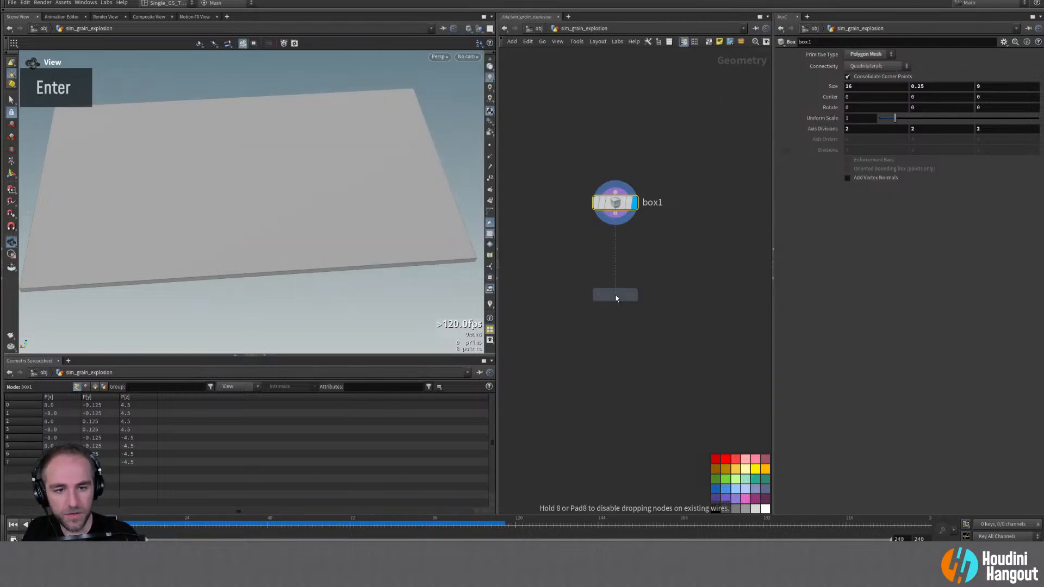
{"action": "double_click", "coordinate": [614, 247]}
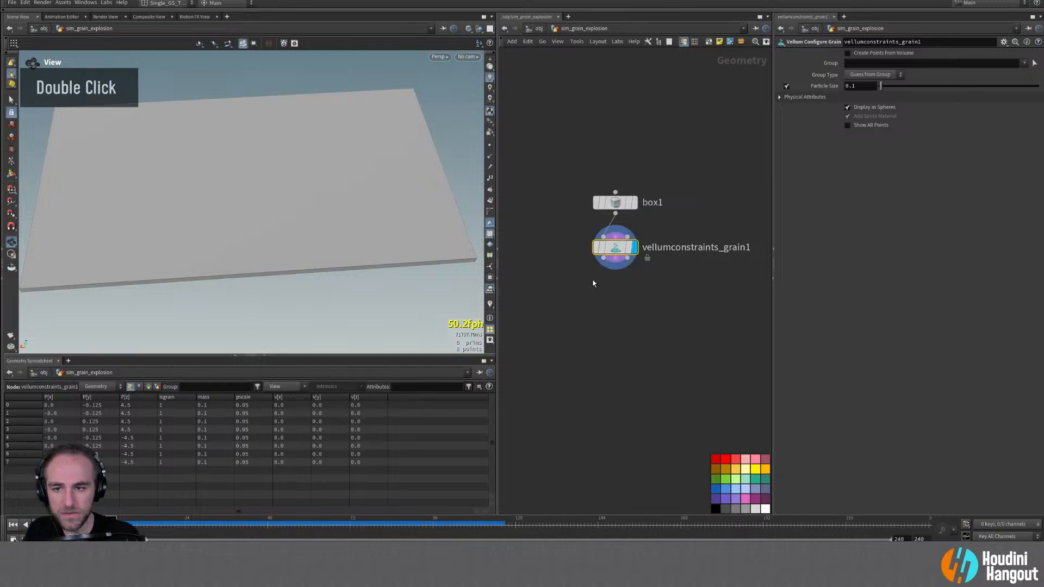
Step: Enable Create Points from Volume on the grain node and inspect the grains filling the slab
{"action": "left_click_drag", "start_coordinate": [270, 233], "coordinate": [270, 178], "text": "alt"}
{"action": "right_click_drag", "start_coordinate": [270, 178], "coordinate": [341, 147], "text": "alt"}
{"action": "left_click_drag", "start_coordinate": [341, 147], "coordinate": [302, 265], "text": "alt"}
{"action": "right_click_drag", "start_coordinate": [300, 268], "coordinate": [272, 163], "text": "alt"}
{"action": "middle_click_drag", "start_coordinate": [273, 163], "coordinate": [261, 168], "text": "alt"}
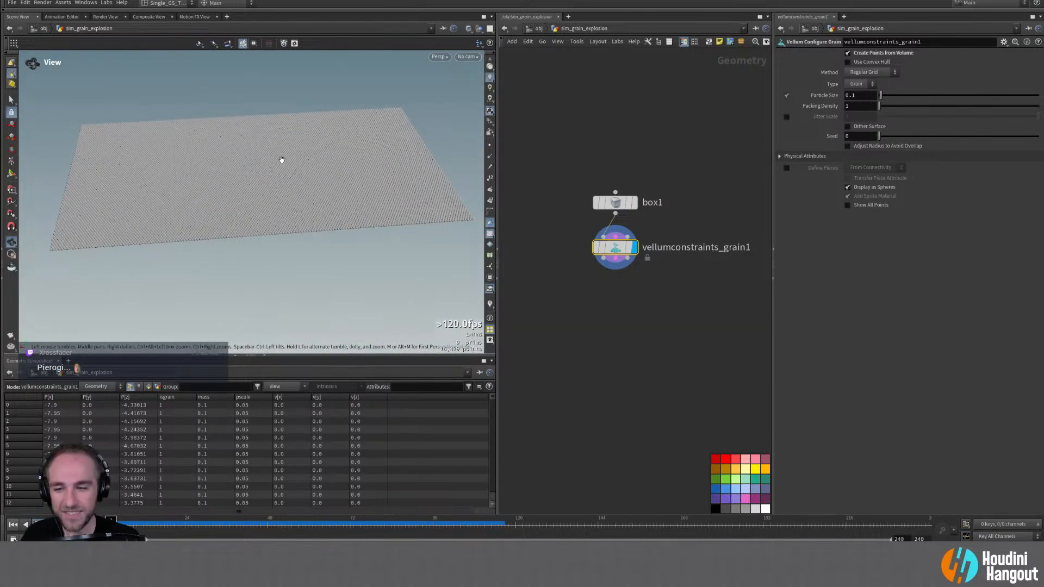
{"action": "right_click_drag", "start_coordinate": [284, 158], "coordinate": [251, 179], "text": "alt"}
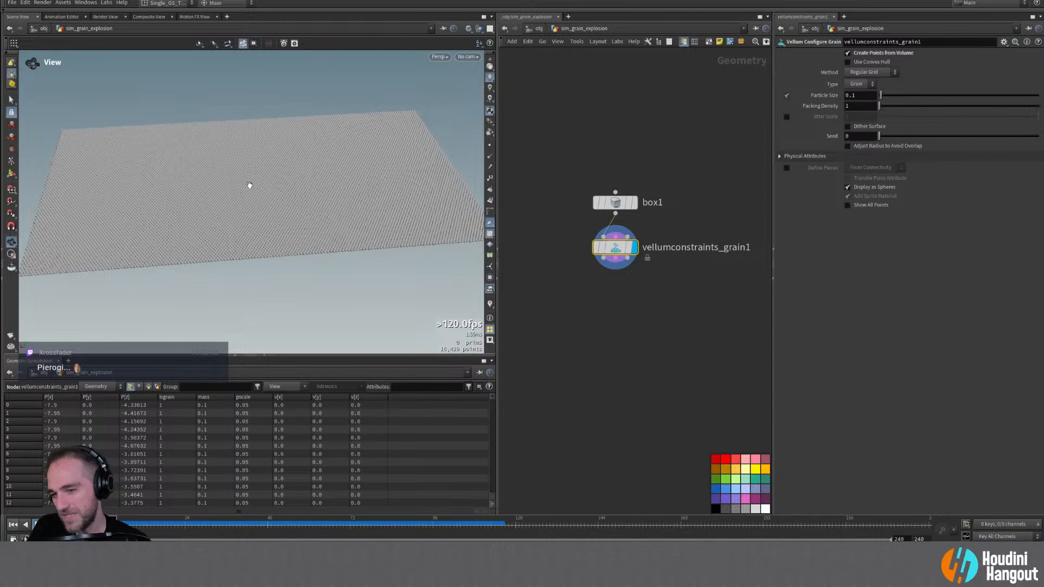
{"action": "right_click_drag", "start_coordinate": [366, 191], "coordinate": [359, 191], "text": "alt"}
{"action": "middle_click_drag", "start_coordinate": [359, 191], "coordinate": [384, 198], "text": "alt"}
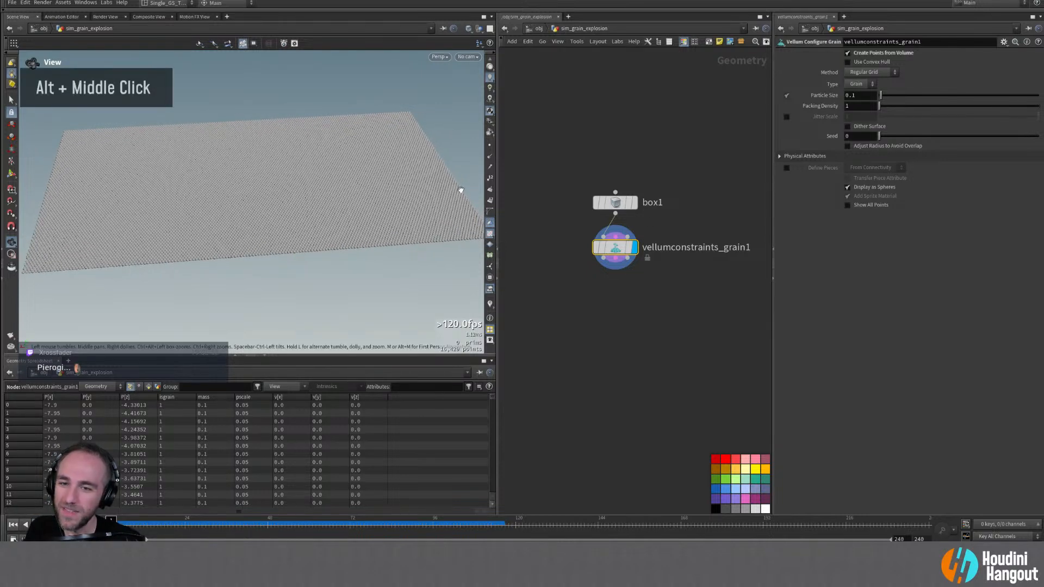
Step: Try a particle size of 0.025 on the grain node and inspect the grain density up close
{"action": "left_click", "coordinate": [851, 95]}
{"action": "key", "text": "BackSpace"}
{"action": "key", "text": "Right"}
{"action": "type", "text": "025"}
{"action": "key", "text": "Return"}
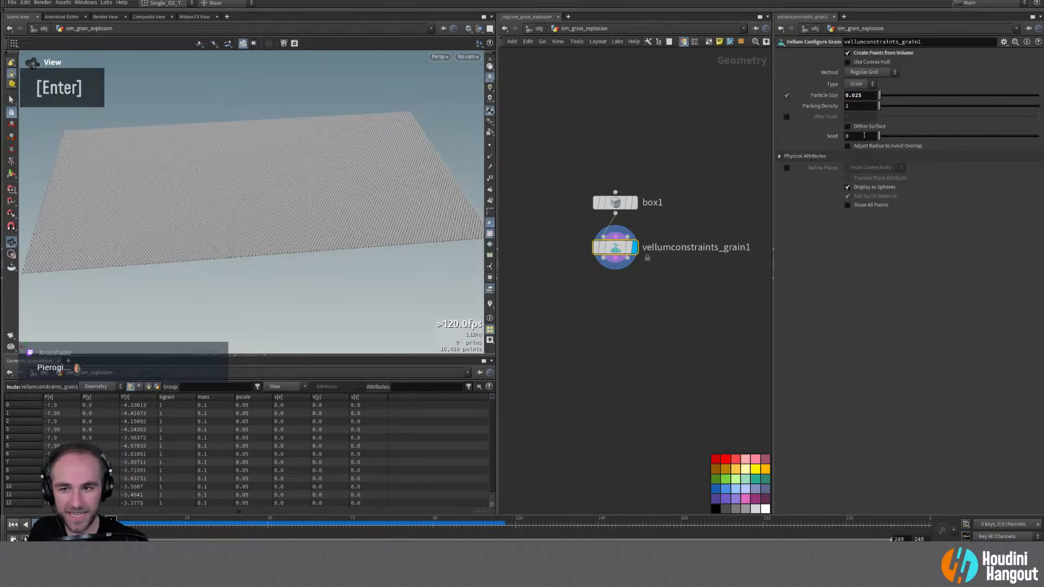
{"action": "right_click_drag", "start_coordinate": [285, 240], "coordinate": [245, 214], "text": "alt"}
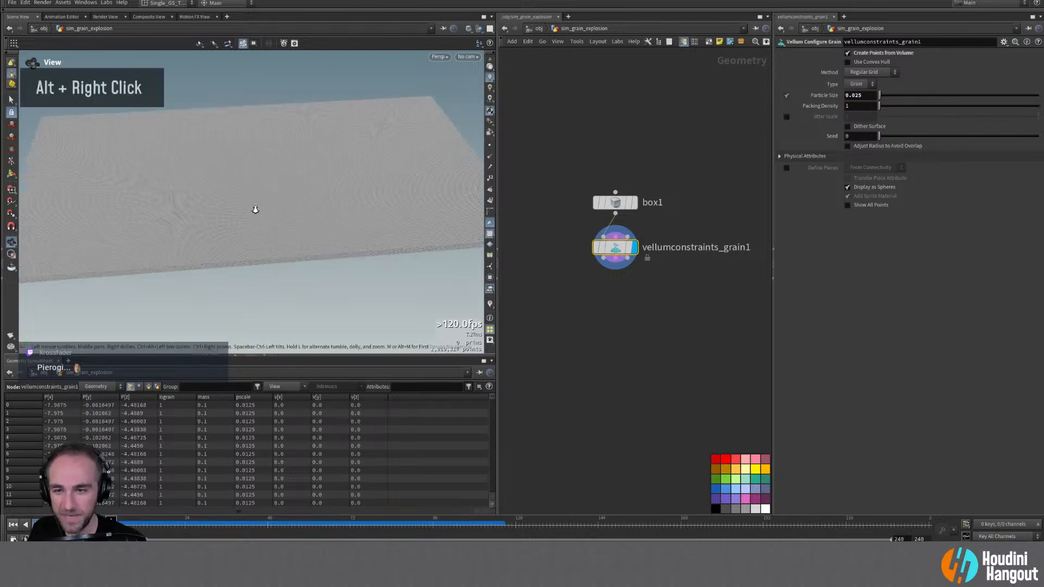
{"action": "left_click_drag", "start_coordinate": [244, 214], "coordinate": [231, 234], "text": "alt"}
{"action": "right_click_drag", "start_coordinate": [231, 234], "coordinate": [302, 250], "text": "alt"}
{"action": "middle_click_drag", "start_coordinate": [303, 250], "coordinate": [289, 226], "text": "alt"}
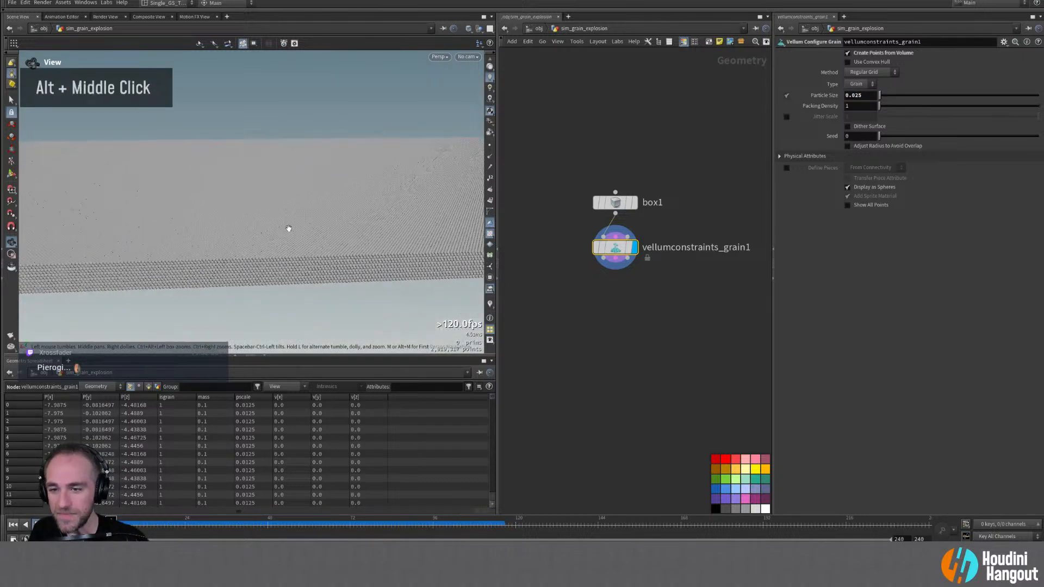
Step: Try a particle size of 0.04 and check the grain layers along the slab's edge
{"action": "left_click_drag", "start_coordinate": [289, 226], "coordinate": [293, 262], "text": "alt"}
{"action": "left_click_drag", "start_coordinate": [863, 97], "coordinate": [855, 96]}
{"action": "type", "text": "4"}
{"action": "key", "text": "Return"}
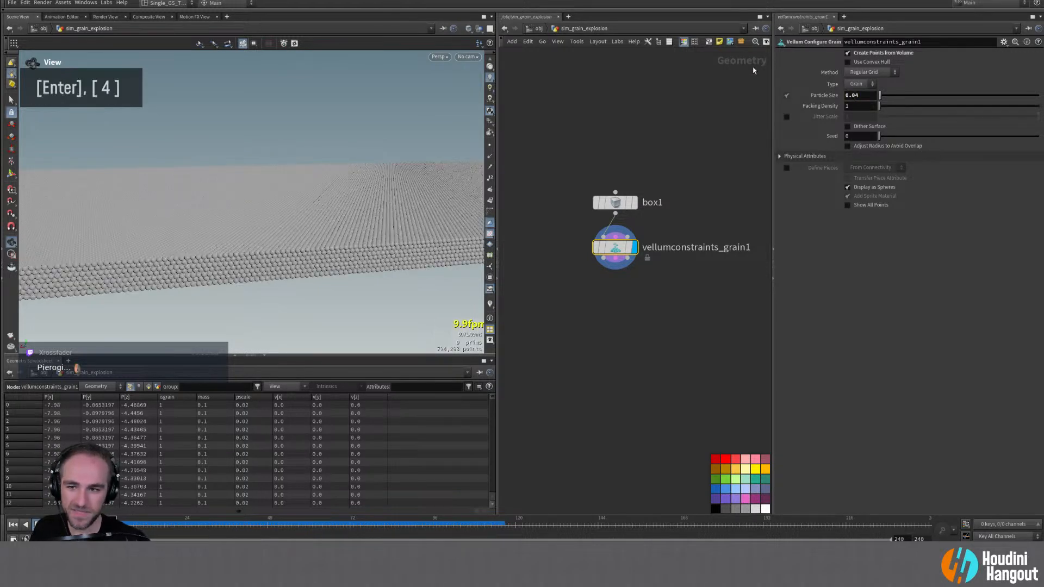
{"action": "left_click_drag", "start_coordinate": [307, 247], "coordinate": [307, 271], "text": "alt"}
{"action": "right_click_drag", "start_coordinate": [307, 271], "coordinate": [298, 172], "text": "alt"}
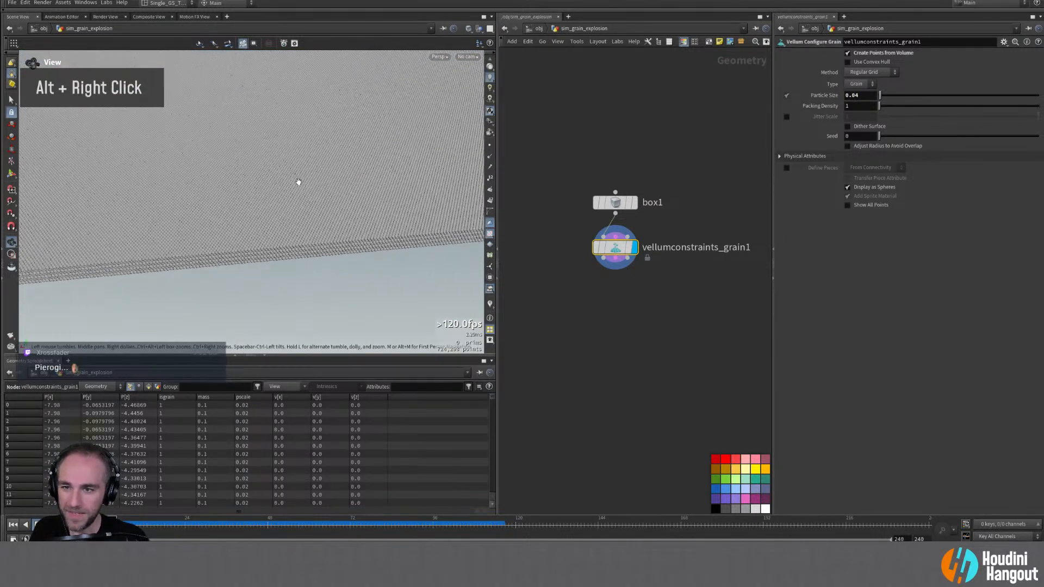
Step: Set the grain node's particle size to 0.05 and check the overall density of the slab
{"action": "left_click_drag", "start_coordinate": [299, 173], "coordinate": [312, 194], "text": "alt"}
{"action": "left_click_drag", "start_coordinate": [860, 96], "coordinate": [856, 96]}
{"action": "type", "text": "5"}
{"action": "key", "text": "Return"}
{"action": "left_click_drag", "start_coordinate": [348, 180], "coordinate": [343, 210], "text": "alt"}
{"action": "right_click_drag", "start_coordinate": [343, 210], "coordinate": [328, 170], "text": "alt"}
{"action": "left_click_drag", "start_coordinate": [328, 170], "coordinate": [309, 158], "text": "alt"}
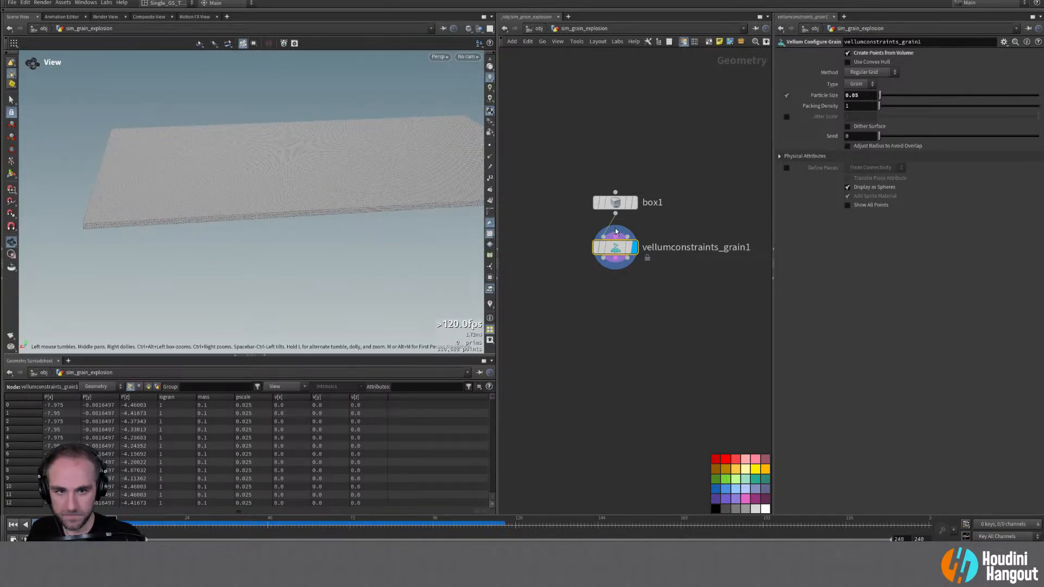
{"action": "left_click_drag", "start_coordinate": [614, 248], "coordinate": [614, 255]}
{"action": "left_click_drag", "start_coordinate": [439, 207], "coordinate": [305, 174], "text": "alt"}
{"action": "middle_click_drag", "start_coordinate": [305, 174], "coordinate": [292, 180], "text": "alt"}
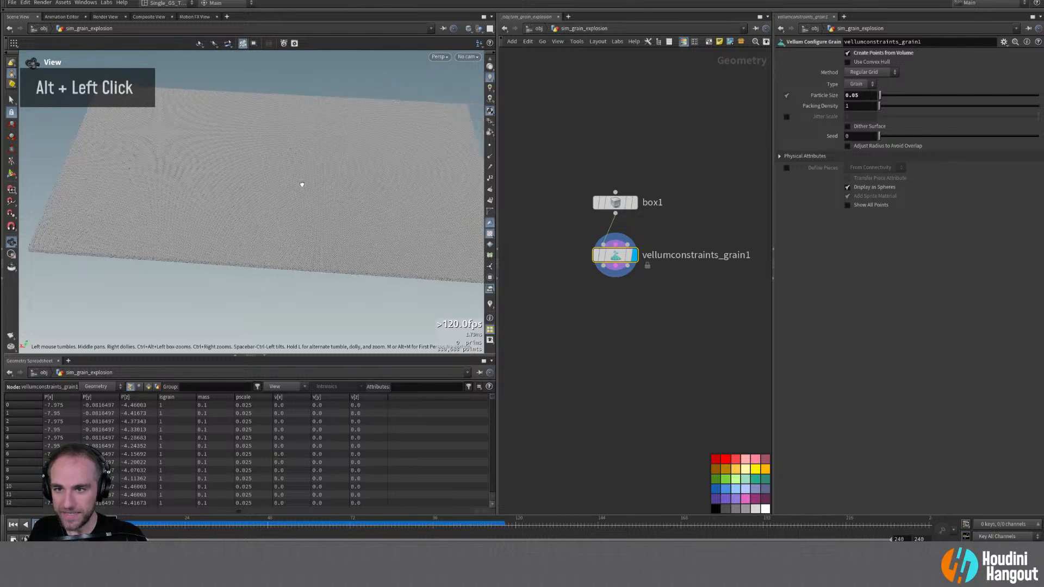
{"action": "right_click_drag", "start_coordinate": [292, 179], "coordinate": [305, 177], "text": "alt"}
{"action": "left_click_drag", "start_coordinate": [305, 178], "coordinate": [309, 180], "text": "alt"}
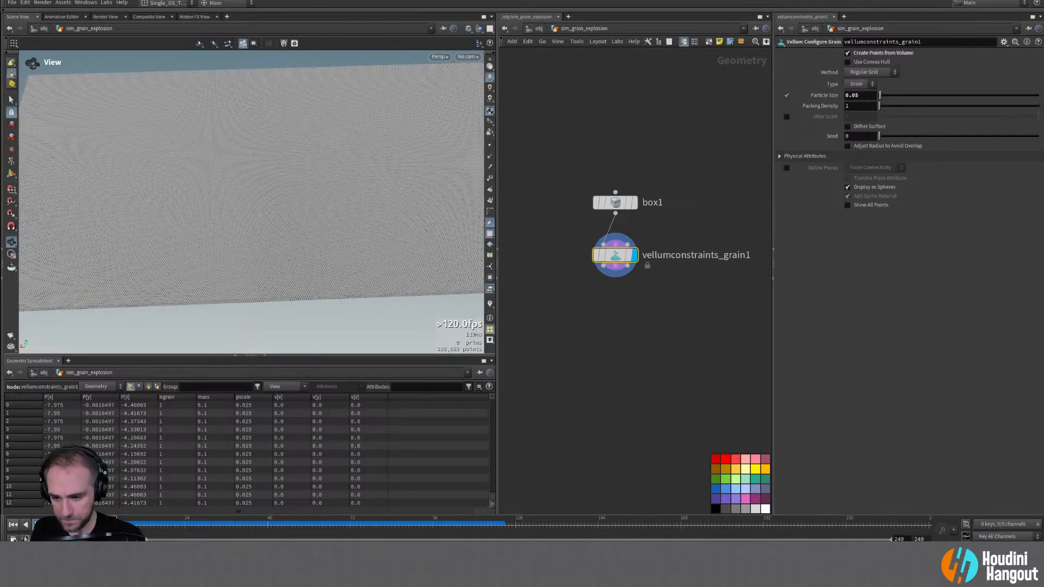
Step: Look at the Lenovo YOGA 920 reference video in the browser and examine the grain slab's surface and edge in Houdini for comparison
{"action": "key", "text": "alt+Tab"}
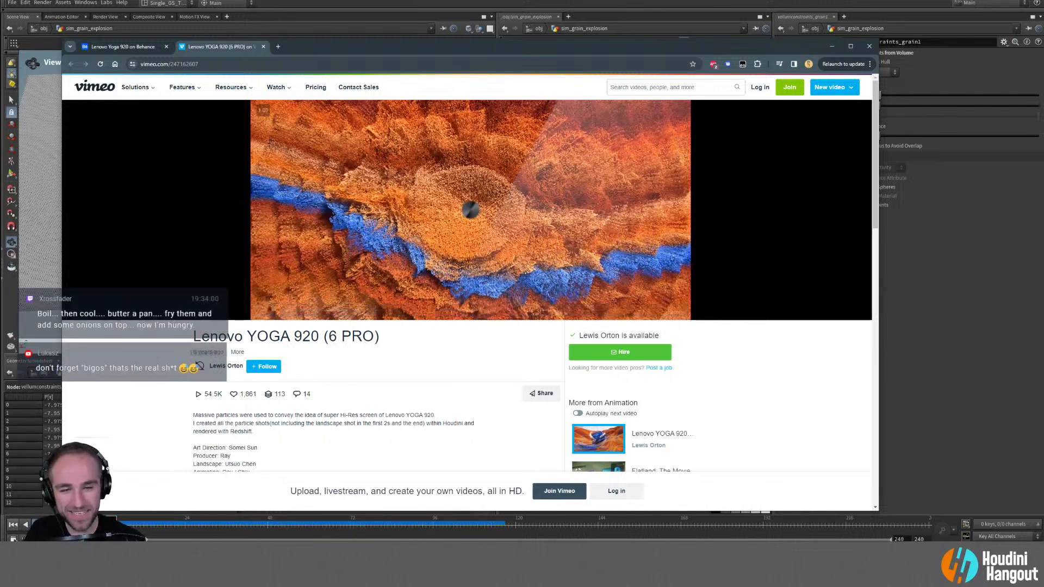
{"action": "left_click", "coordinate": [831, 46]}
{"action": "left_click_drag", "start_coordinate": [231, 166], "coordinate": [263, 158], "text": "alt"}
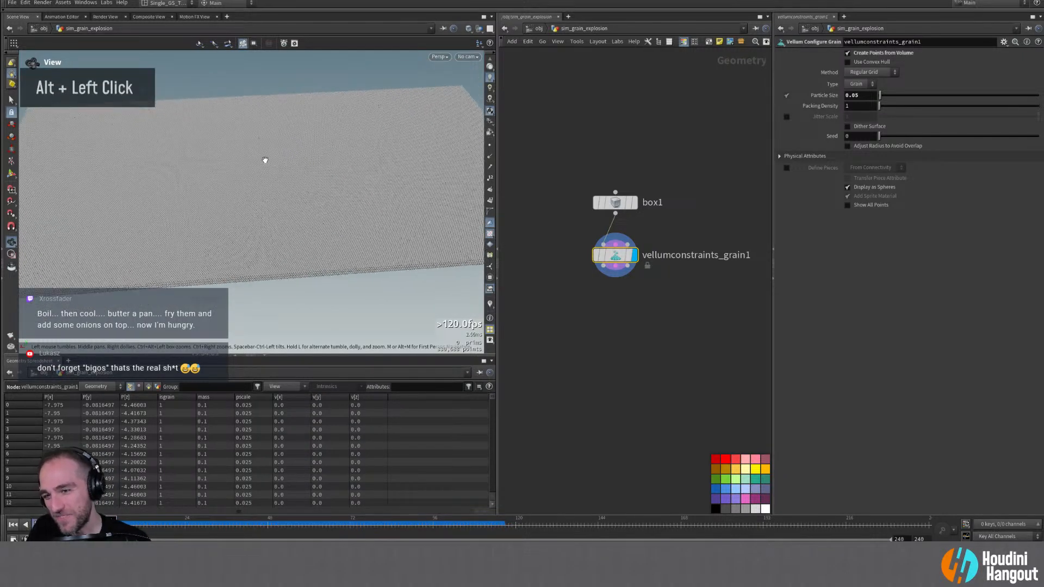
{"action": "middle_click_drag", "start_coordinate": [263, 158], "coordinate": [229, 201], "text": "alt"}
{"action": "right_click_drag", "start_coordinate": [228, 200], "coordinate": [257, 196], "text": "alt"}
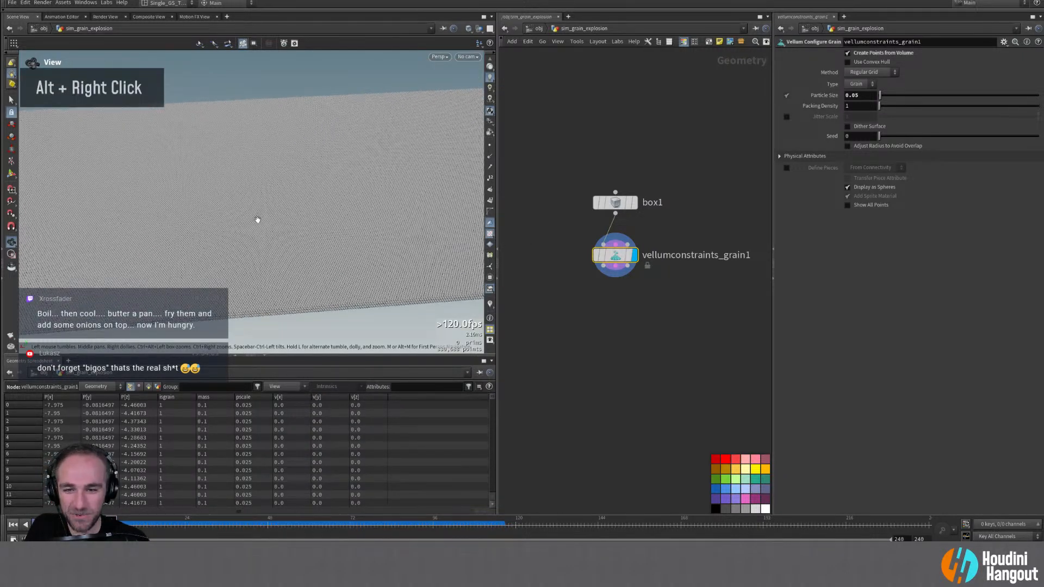
{"action": "left_click_drag", "start_coordinate": [254, 217], "coordinate": [258, 191], "text": "alt"}
{"action": "right_click_drag", "start_coordinate": [259, 190], "coordinate": [287, 168], "text": "alt"}
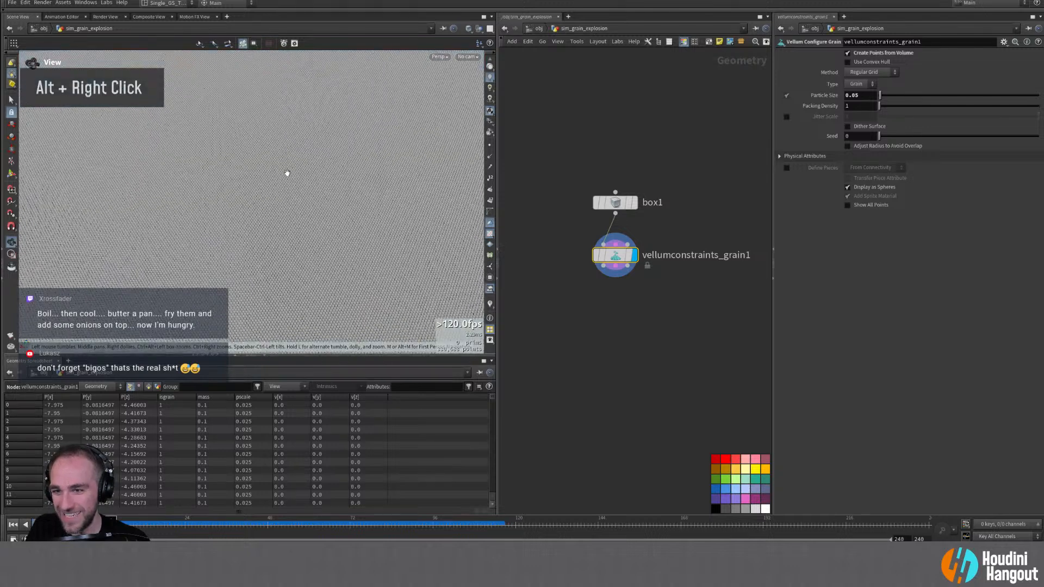
{"action": "right_click_drag", "start_coordinate": [247, 216], "coordinate": [200, 219], "text": "alt"}
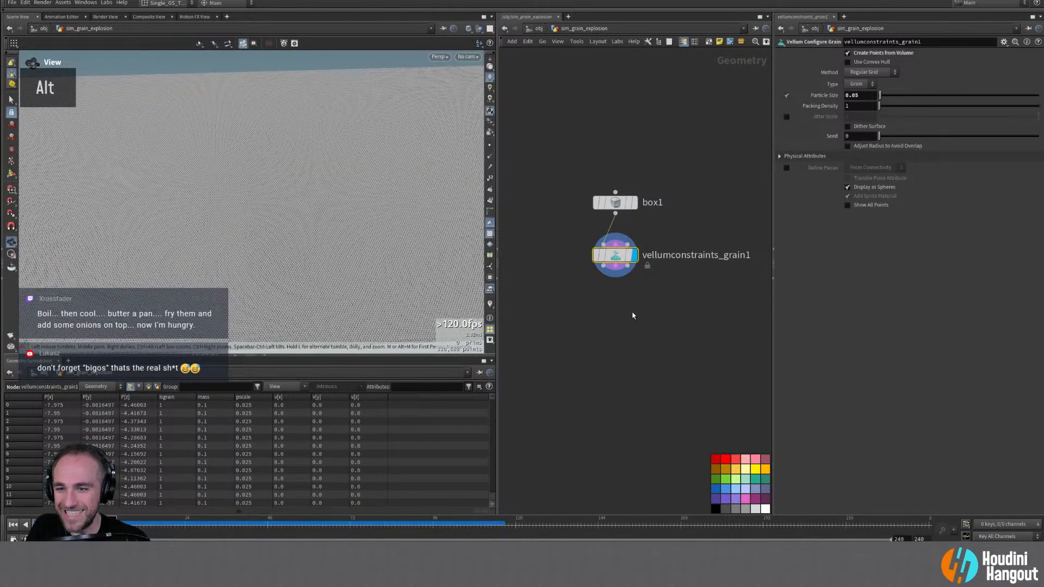
{"action": "mouse_move", "coordinate": [274, 236]}
{"action": "left_mouse_down", "text": "alt"}
{"action": "mouse_move", "coordinate": [272, 203]}
{"action": "mouse_move", "coordinate": [317, 198]}
{"action": "mouse_move", "coordinate": [263, 232]}
{"action": "left_mouse_up", "text": "alt"}
Step: Move the box and grain nodes further apart to make room between them in the network
{"action": "left_click", "coordinate": [612, 204]}
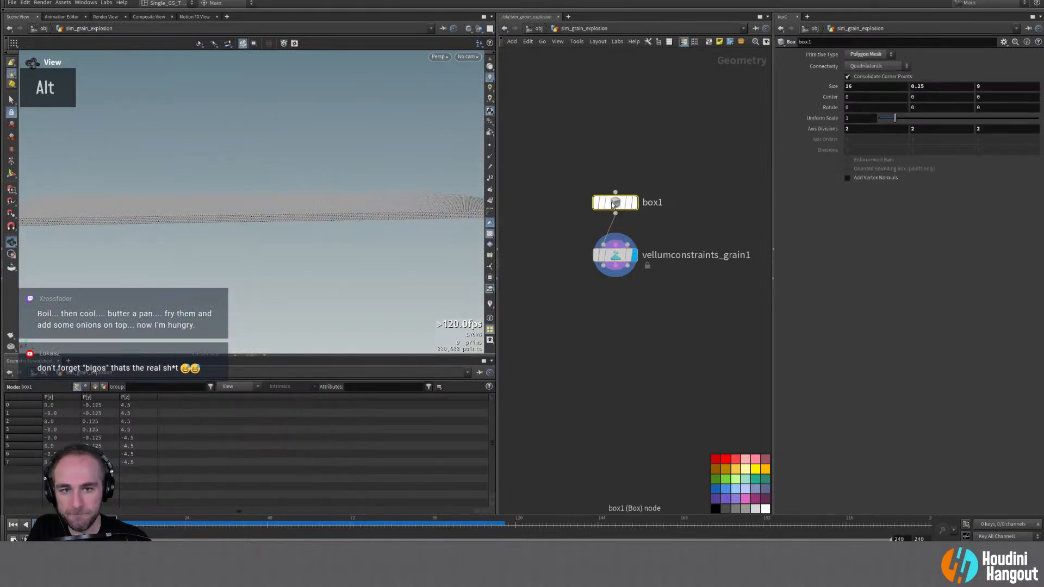
{"action": "middle_click", "coordinate": [613, 205]}
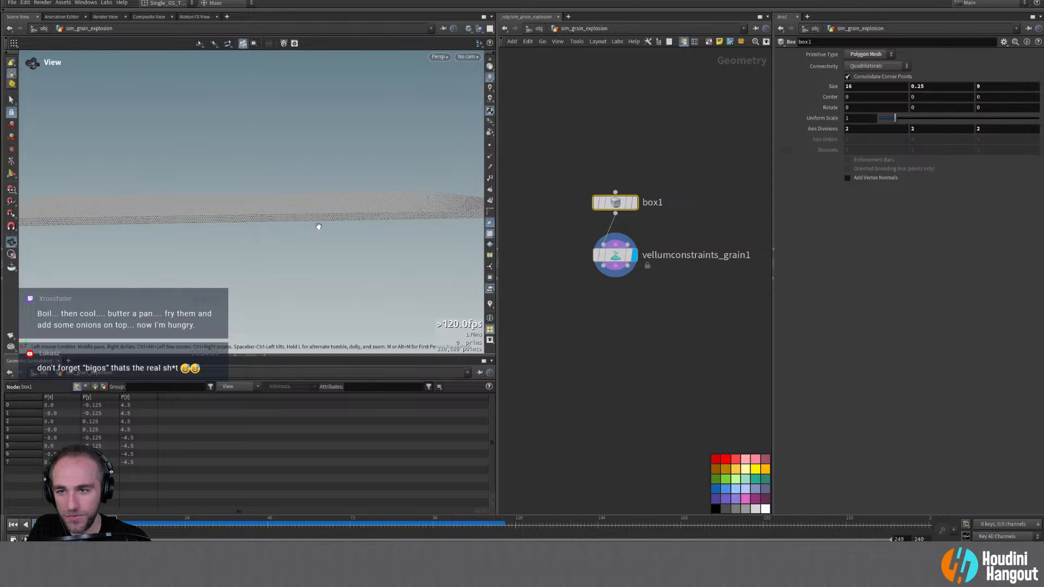
{"action": "left_click_drag", "start_coordinate": [615, 255], "coordinate": [615, 307]}
{"action": "left_click_drag", "start_coordinate": [614, 203], "coordinate": [614, 194]}
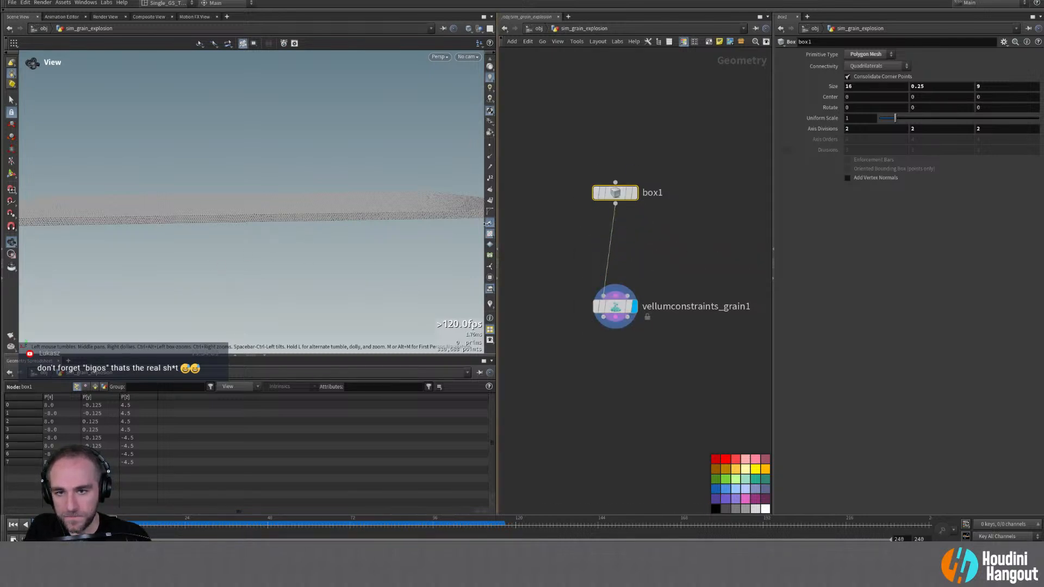
{"action": "left_click_drag", "start_coordinate": [270, 214], "coordinate": [349, 226], "text": "alt"}
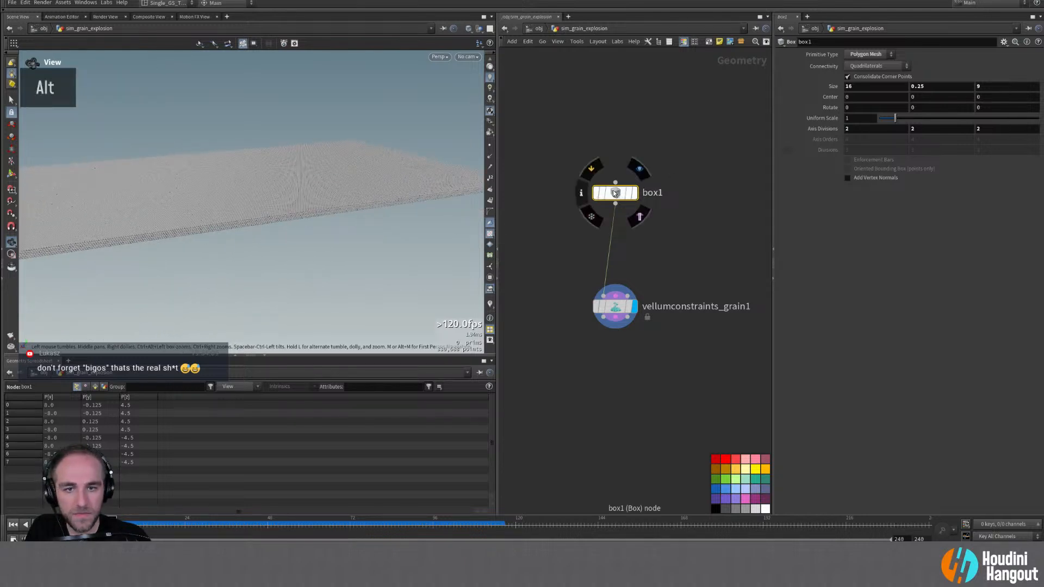
Step: Insert a Match Size node between the box and the grain node, with Justify Y set to Min
{"action": "key", "text": "Tab"}
{"action": "type", "text": "match"}
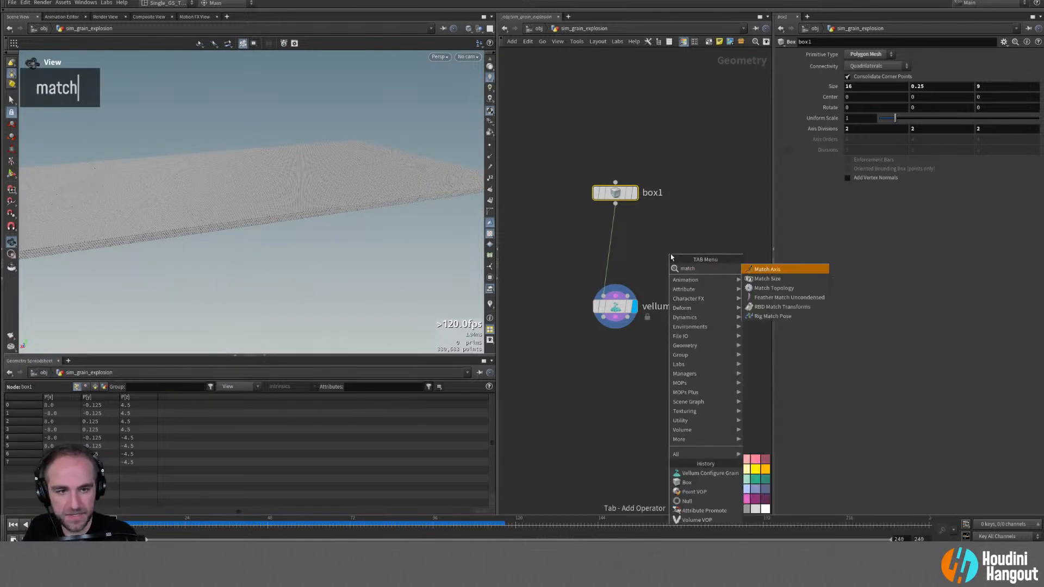
{"action": "key", "text": "Return"}
{"action": "left_click", "coordinate": [617, 244]}
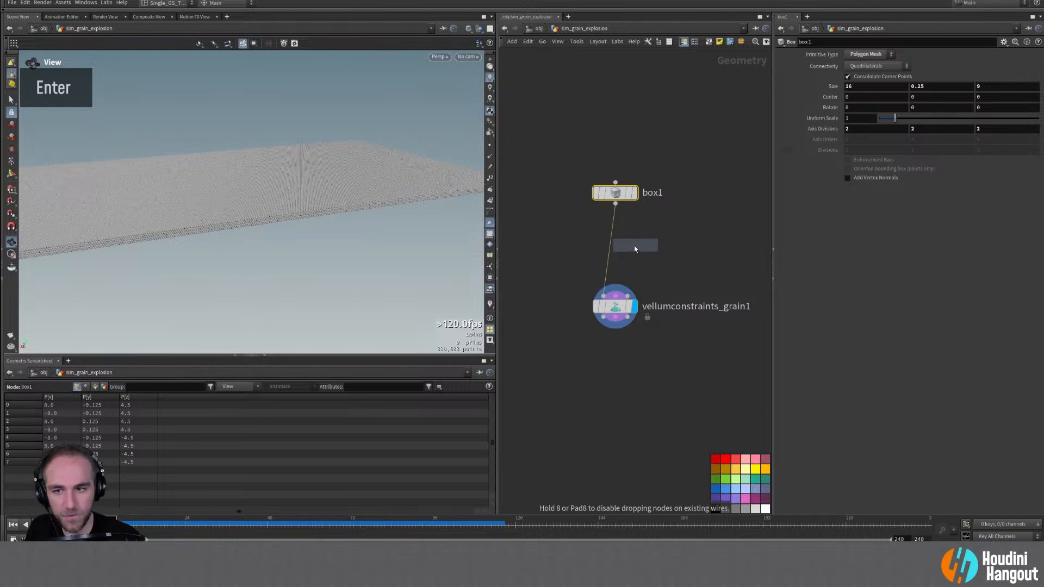
{"action": "double_click", "coordinate": [617, 247]}
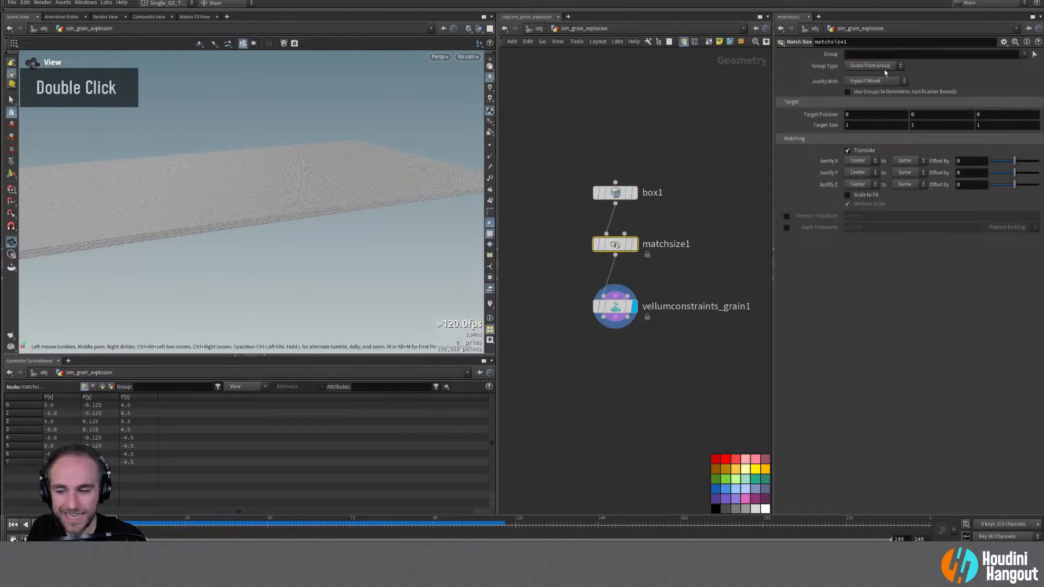
{"action": "left_click", "coordinate": [859, 172]}
{"action": "left_click", "coordinate": [855, 191]}
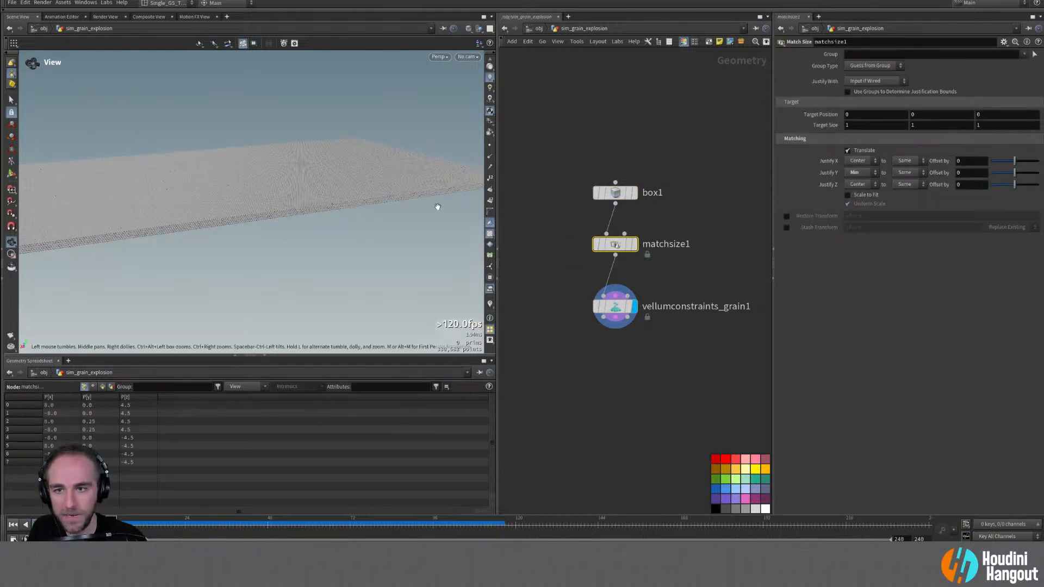
Step: Show the reference grid, check the Match Size slab's base against the ground plane, and display the grain node again
{"action": "double_click", "coordinate": [633, 246]}
{"action": "mouse_move", "coordinate": [251, 184]}
{"action": "left_mouse_down", "text": "alt"}
{"action": "mouse_move", "coordinate": [256, 165]}
{"action": "mouse_move", "coordinate": [257, 177]}
{"action": "left_mouse_up", "text": "alt"}
{"action": "scroll", "coordinate": [498, 68], "scroll_direction": "up", "scroll_amount": 2}
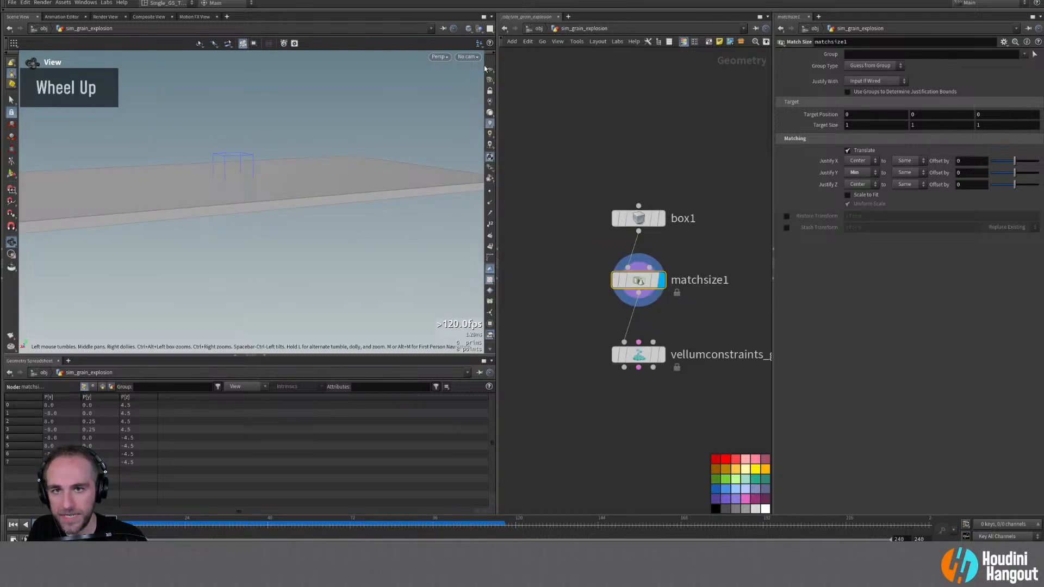
{"action": "left_click_drag", "start_coordinate": [450, 111], "coordinate": [329, 196], "text": "alt"}
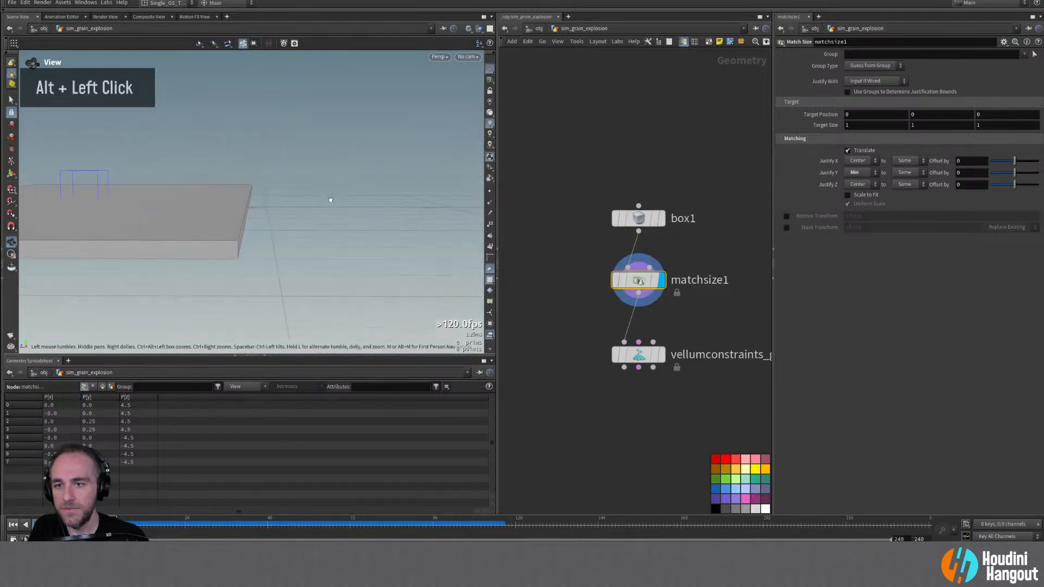
{"action": "right_click_drag", "start_coordinate": [328, 195], "coordinate": [242, 230], "text": "alt"}
{"action": "left_click_drag", "start_coordinate": [242, 230], "coordinate": [191, 223], "text": "alt"}
{"action": "left_click_drag", "start_coordinate": [291, 203], "coordinate": [318, 205], "text": "alt"}
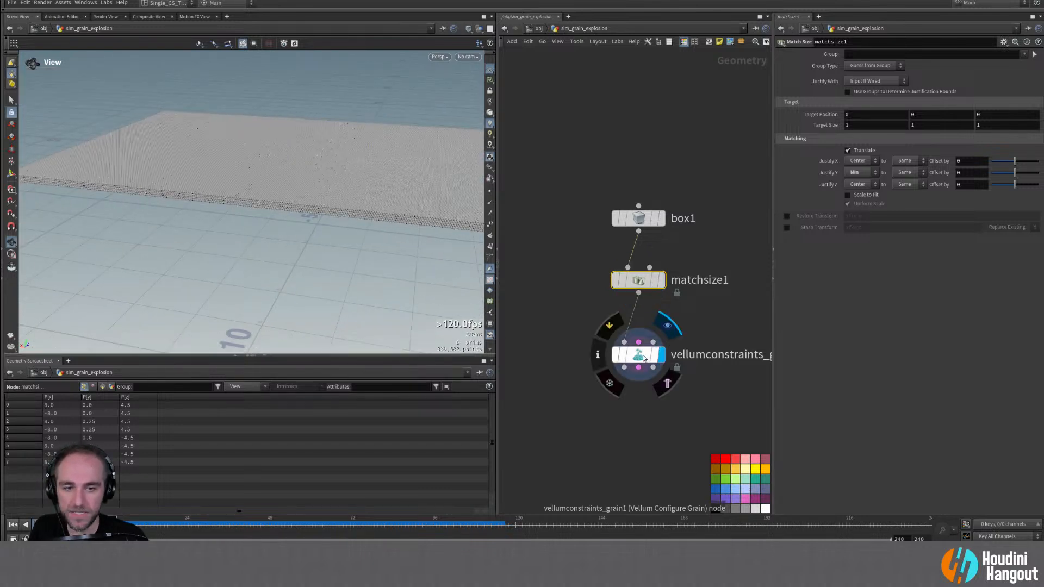
{"action": "double_click", "coordinate": [641, 356]}
{"action": "left_click_drag", "start_coordinate": [304, 152], "coordinate": [302, 140], "text": "alt"}
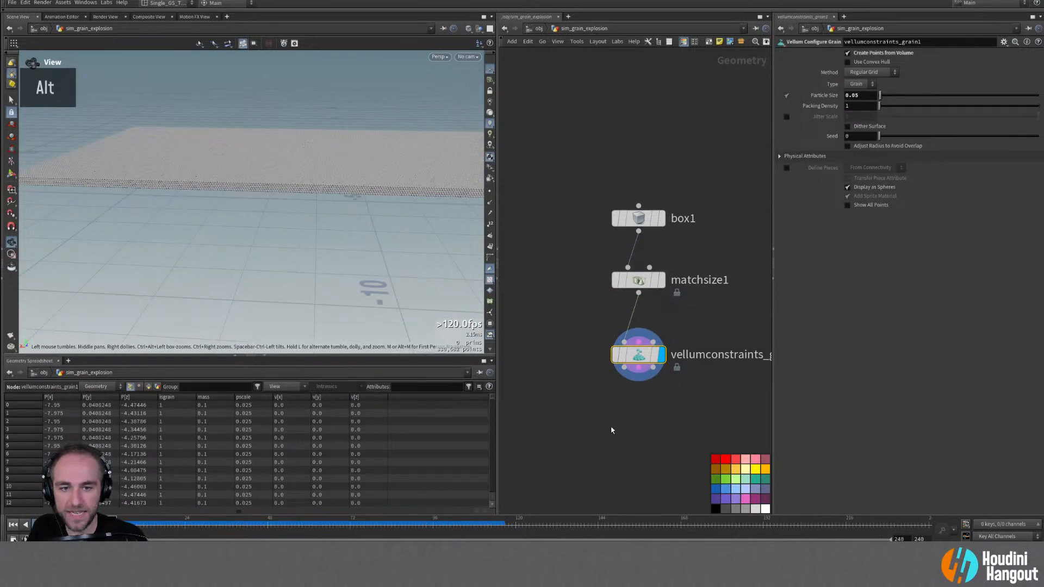
Step: Add a Vellum Solver node wired to all three outputs of the grain node and display it
{"action": "middle_click_drag", "start_coordinate": [611, 430], "coordinate": [568, 390]}
{"action": "key", "text": "Tab"}
{"action": "type", "text": "vellum sol"}
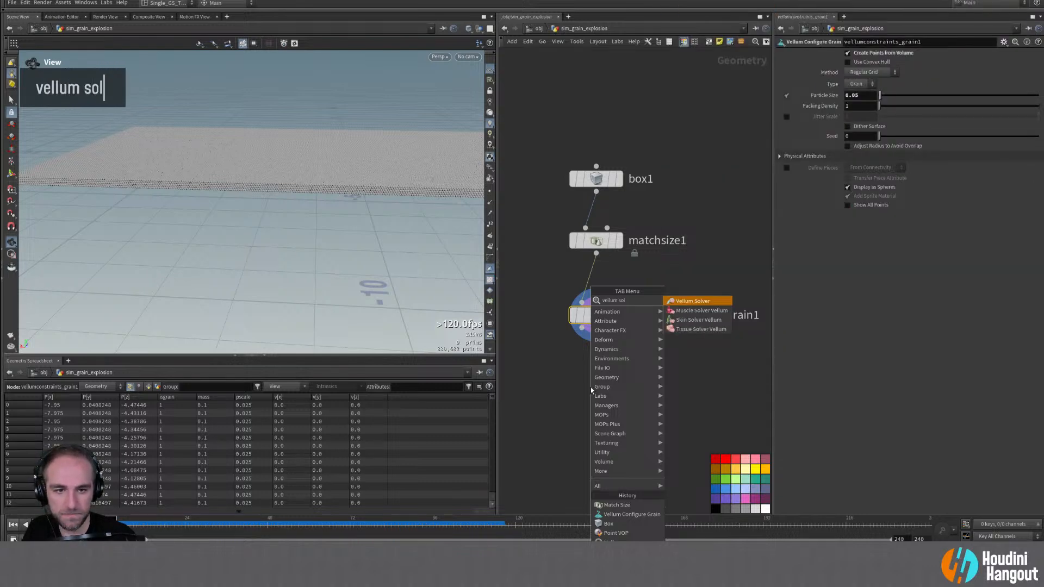
{"action": "key", "text": "Return"}
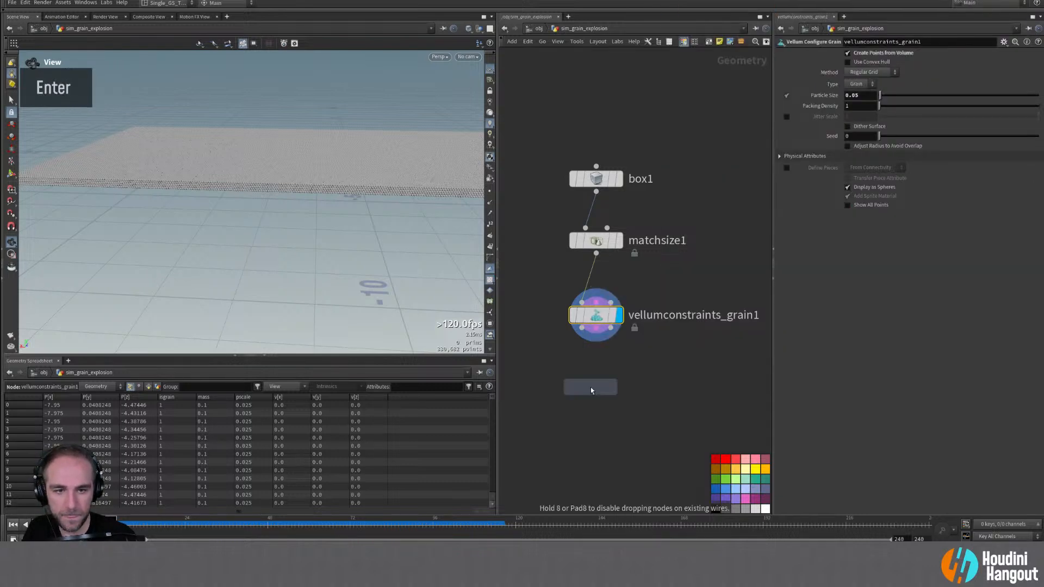
{"action": "left_click", "coordinate": [590, 352]}
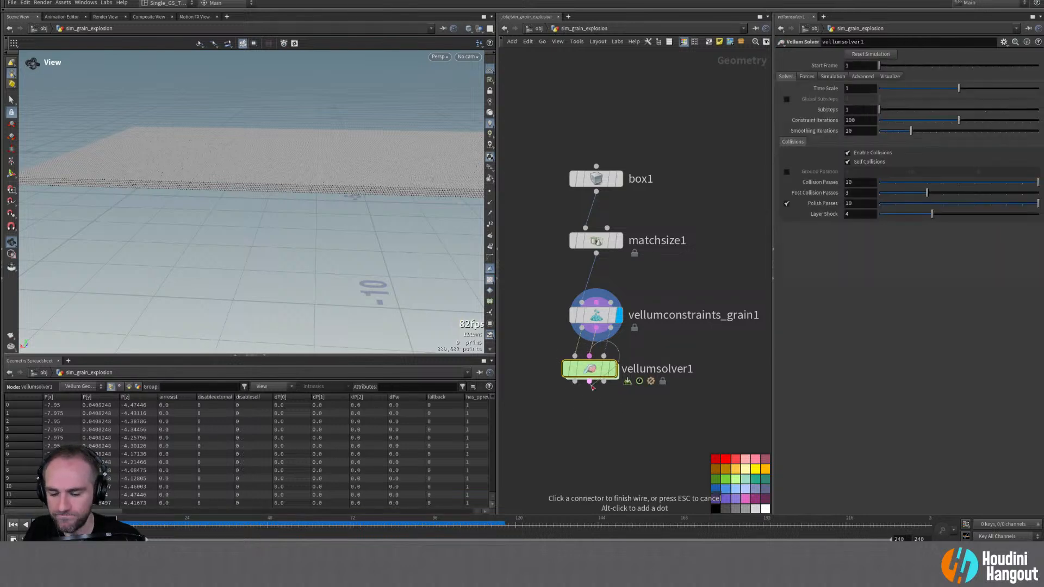
{"action": "key", "text": "Escape"}
{"action": "double_click", "coordinate": [596, 373]}
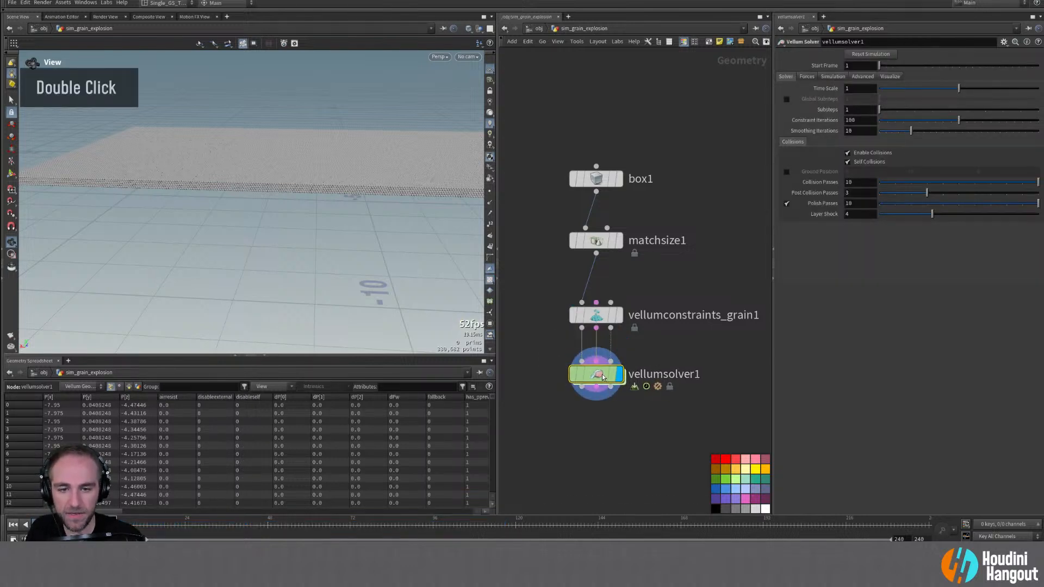
Step: Enable Ground Position at 0, 0, 0 on the Vellum Solver and check the ground plane beneath the grains
{"action": "left_click", "coordinate": [786, 172]}
{"action": "left_click_drag", "start_coordinate": [435, 256], "coordinate": [441, 297], "text": "alt"}
{"action": "right_click_drag", "start_coordinate": [320, 142], "coordinate": [272, 184], "text": "alt"}
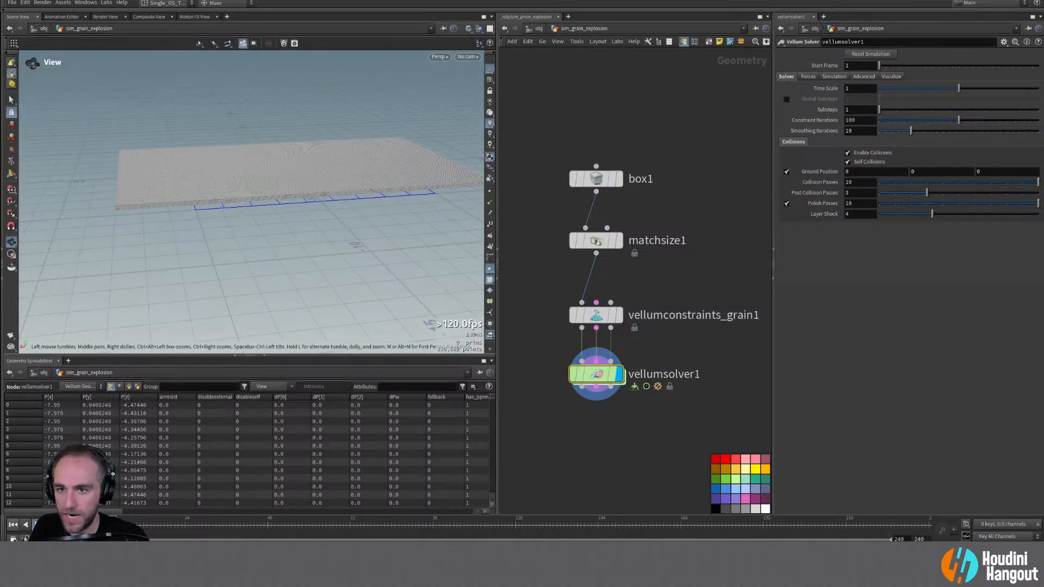
Step: Play the grain simulation to about frame 50, return to the first frame, and turn off Self Collisions on the Vellum Solver
{"action": "key", "text": "Up"}
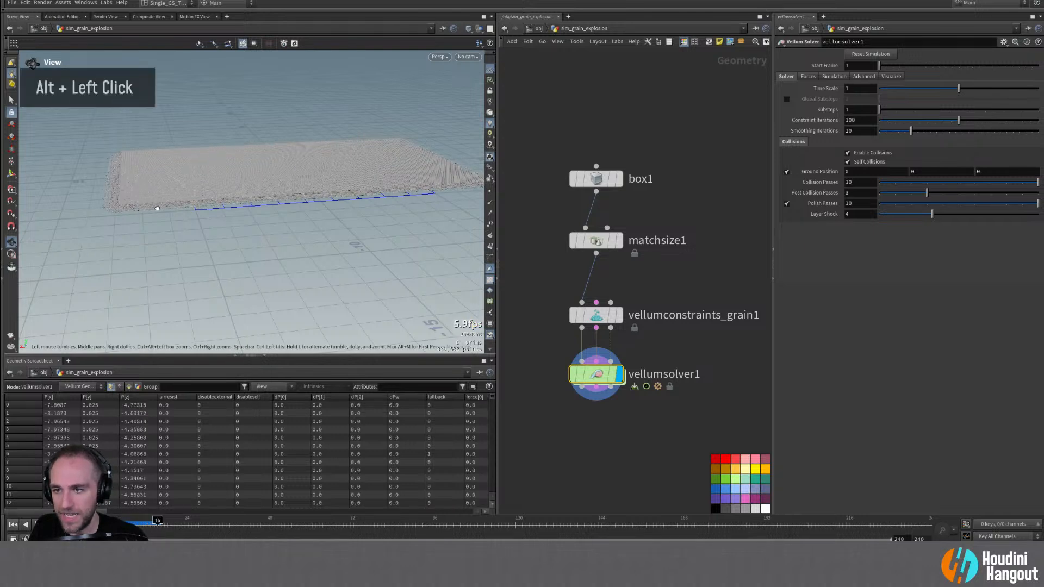
{"action": "left_click_drag", "start_coordinate": [156, 207], "coordinate": [152, 209], "text": "alt"}
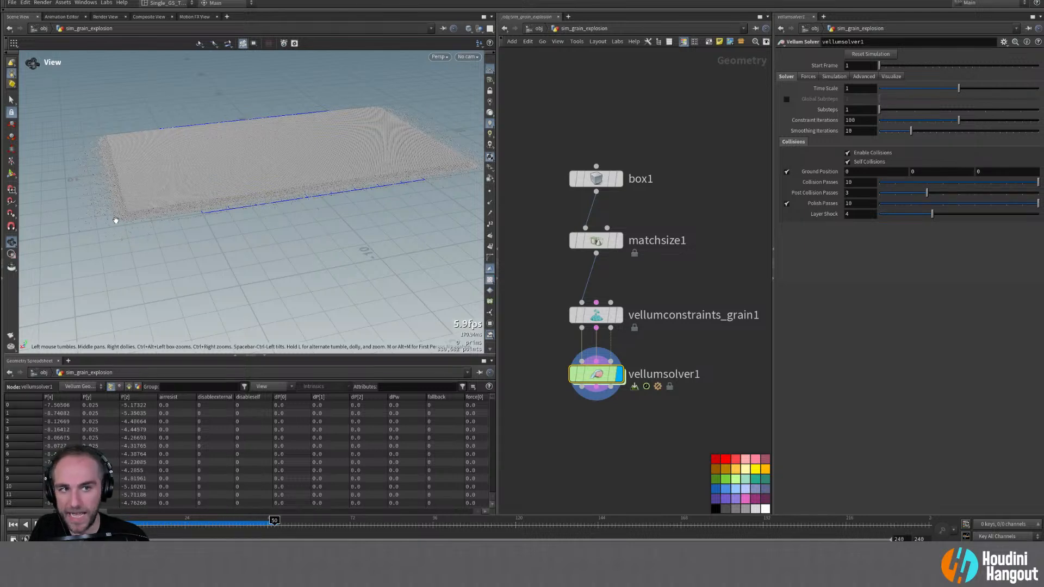
{"action": "left_click", "coordinate": [12, 526]}
{"action": "right_click_drag", "start_coordinate": [107, 231], "coordinate": [240, 123], "text": "alt"}
{"action": "left_click_drag", "start_coordinate": [239, 123], "coordinate": [226, 140], "text": "alt"}
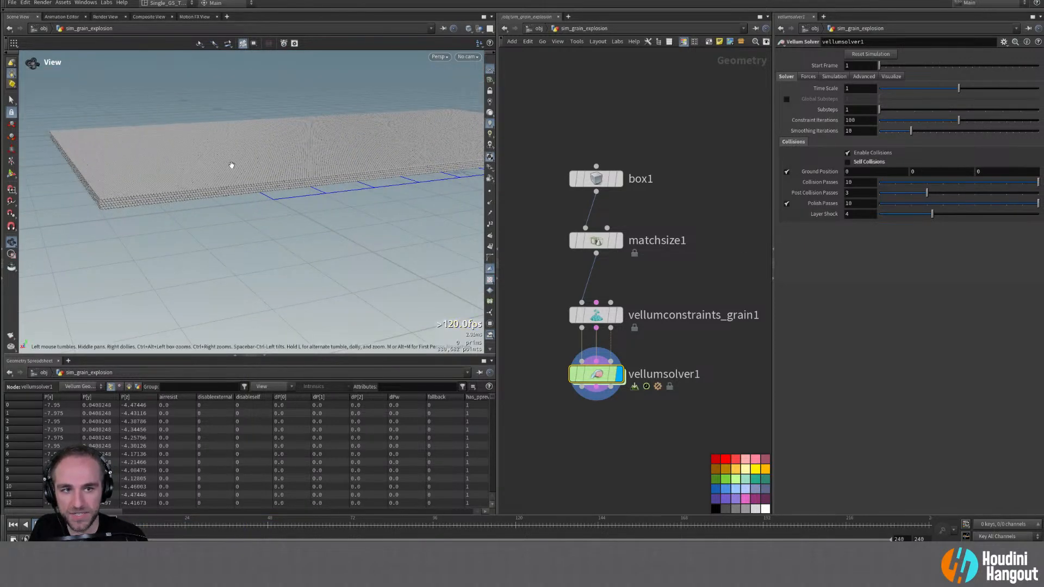
Step: Set the Vellum Solver's Constraint Iterations to 20 and its Smoothing Iterations to 0
{"action": "middle_click_drag", "start_coordinate": [237, 172], "coordinate": [205, 223], "text": "alt"}
{"action": "right_click_drag", "start_coordinate": [205, 222], "coordinate": [271, 226], "text": "alt"}
{"action": "middle_click_drag", "start_coordinate": [270, 226], "coordinate": [277, 183], "text": "alt"}
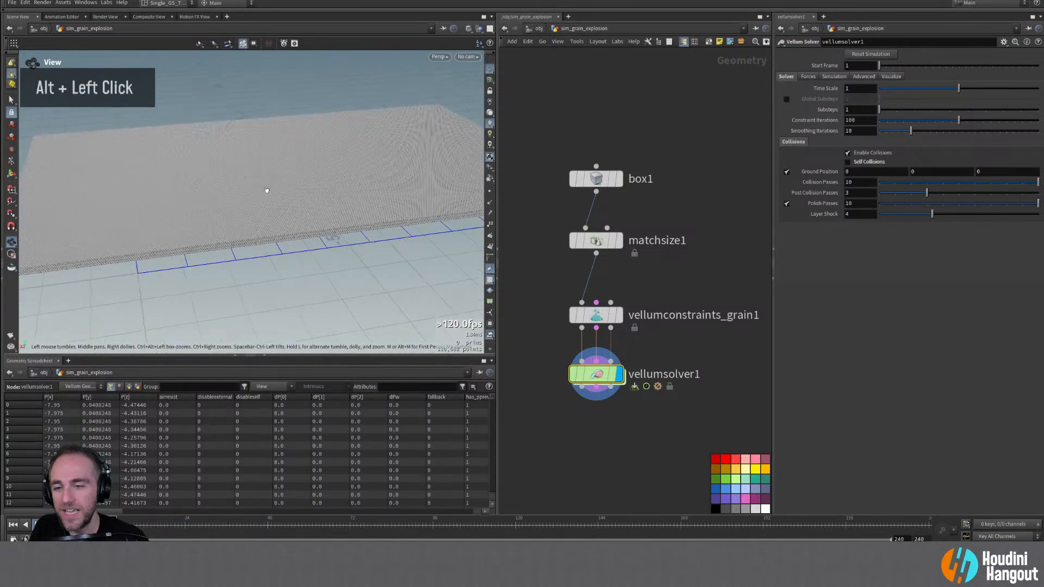
{"action": "left_click_drag", "start_coordinate": [278, 183], "coordinate": [308, 195], "text": "alt"}
{"action": "middle_click_drag", "start_coordinate": [308, 195], "coordinate": [323, 199], "text": "alt"}
{"action": "left_click_drag", "start_coordinate": [322, 200], "coordinate": [286, 206], "text": "alt"}
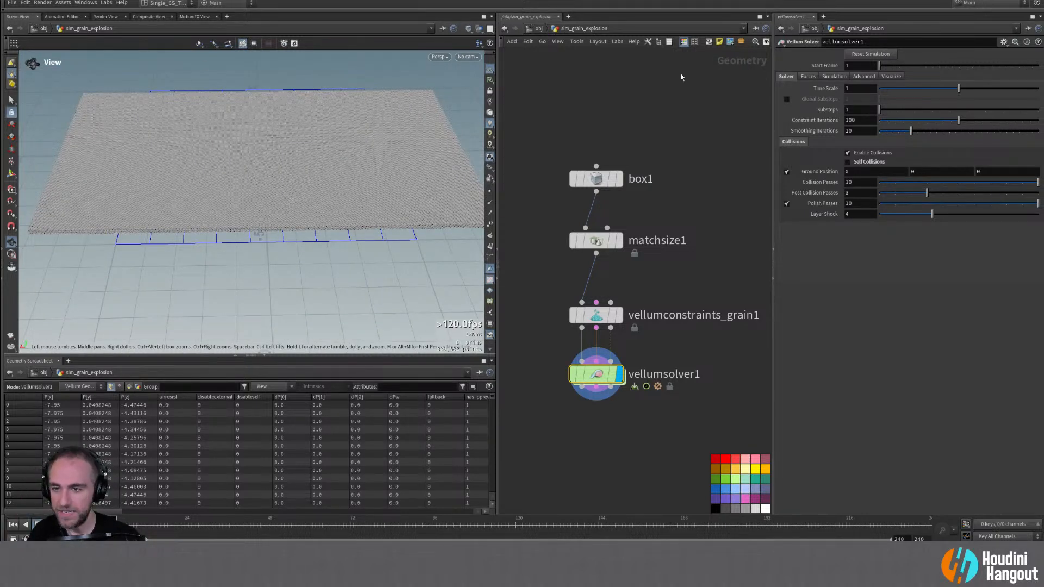
{"action": "double_click", "coordinate": [849, 120]}
{"action": "type", "text": "20"}
{"action": "key", "text": "Return"}
{"action": "double_click", "coordinate": [849, 131]}
{"action": "type", "text": "0"}
{"action": "key", "text": "Return"}
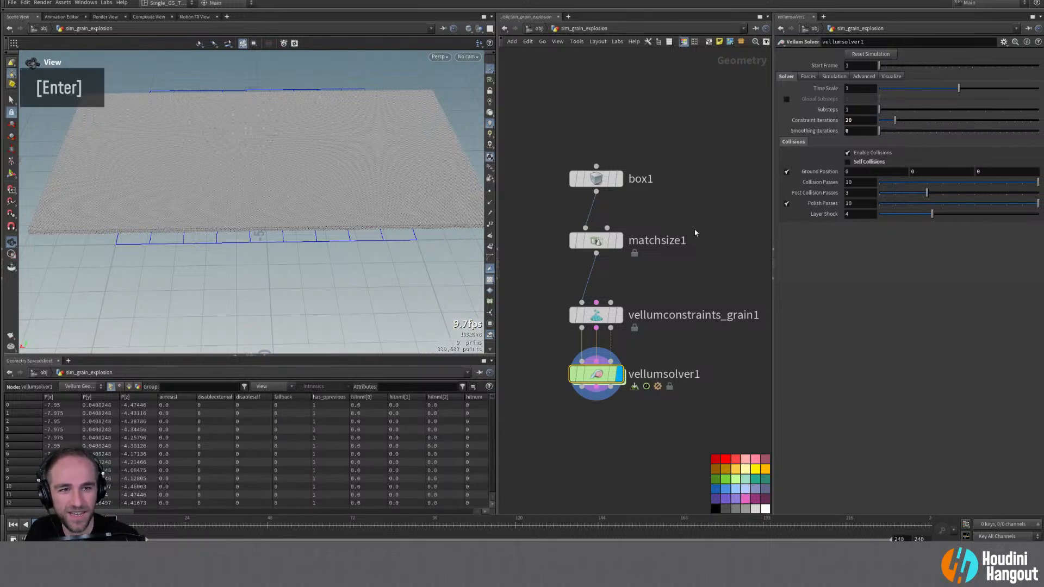
Step: Try 3 and 2 Substeps on the Vellum Solver while playing the grain simulation
{"action": "left_click", "coordinate": [914, 110]}
{"action": "key", "text": "Up"}
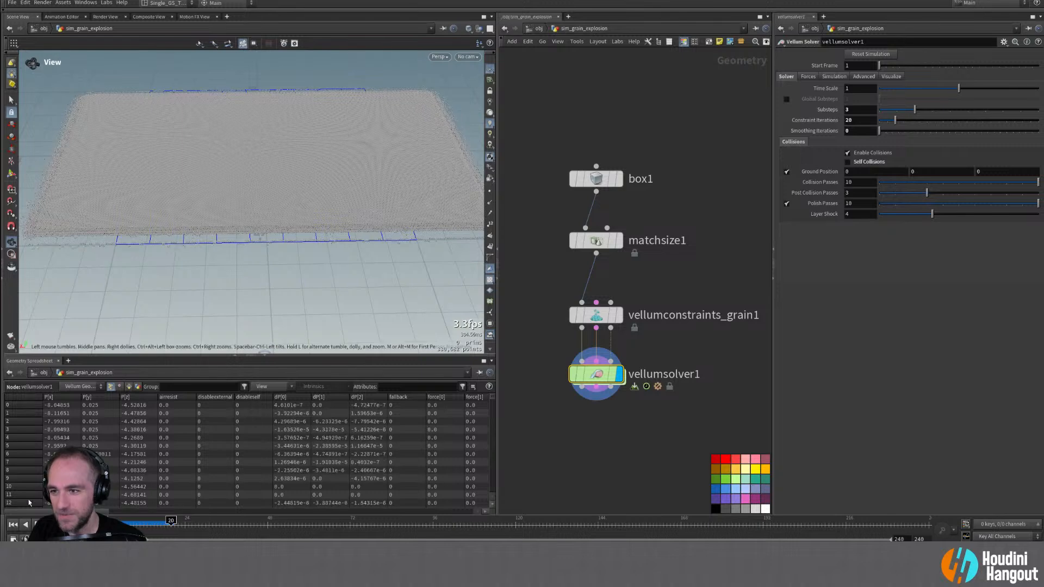
{"action": "left_click_drag", "start_coordinate": [914, 109], "coordinate": [896, 110]}
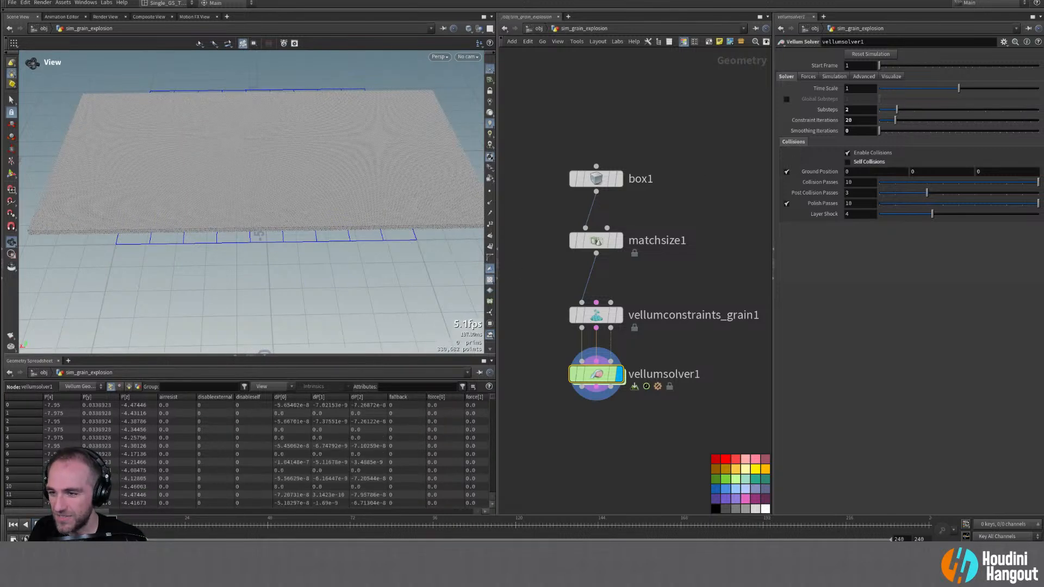
Step: Set the Vellum Solver's Constraint Iterations to 20 and its Substeps to 1
{"action": "left_click", "coordinate": [881, 120]}
{"action": "double_click", "coordinate": [852, 120]}
{"action": "type", "text": "20"}
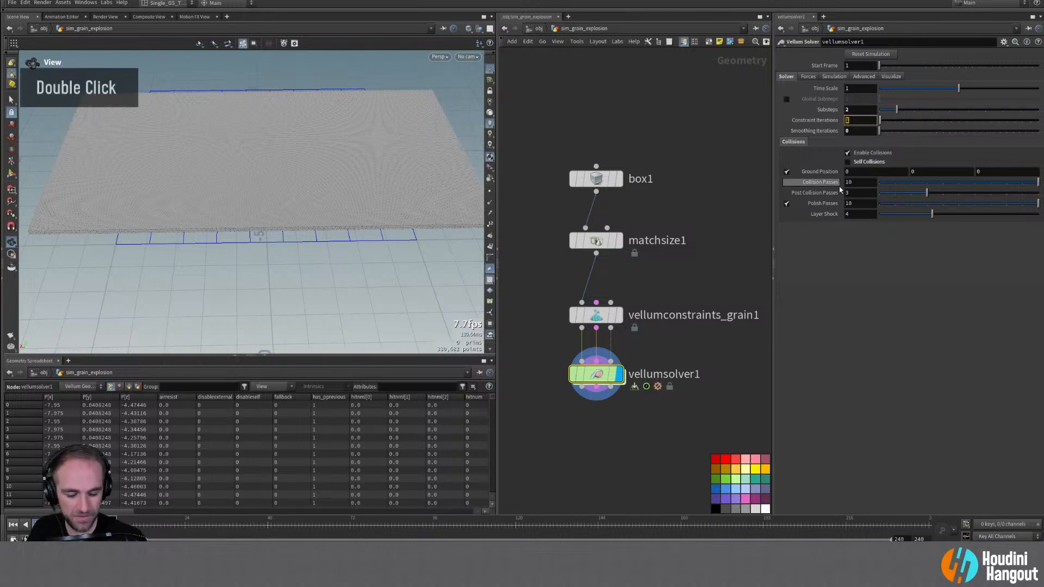
{"action": "key", "text": "Return"}
{"action": "type", "text": "1"}
{"action": "key", "text": "Return"}
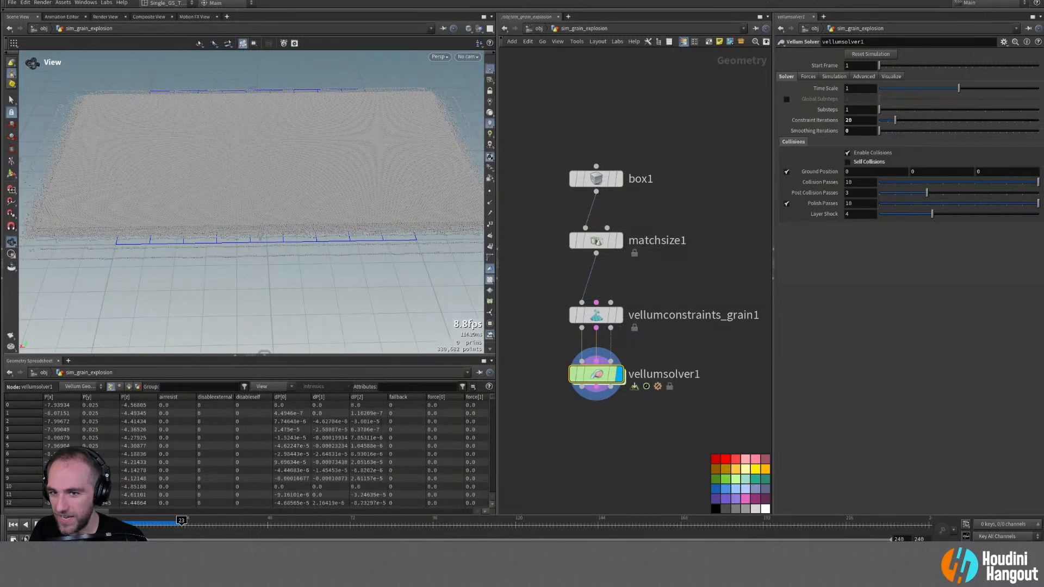
Step: Let the simulation play, examine the grain slab's edges and corners from several angles, and return to the first frame
{"action": "left_click_drag", "start_coordinate": [69, 223], "coordinate": [153, 226], "text": "alt"}
{"action": "right_click_drag", "start_coordinate": [154, 226], "coordinate": [129, 226], "text": "alt"}
{"action": "middle_click_drag", "start_coordinate": [129, 226], "coordinate": [249, 260], "text": "alt"}
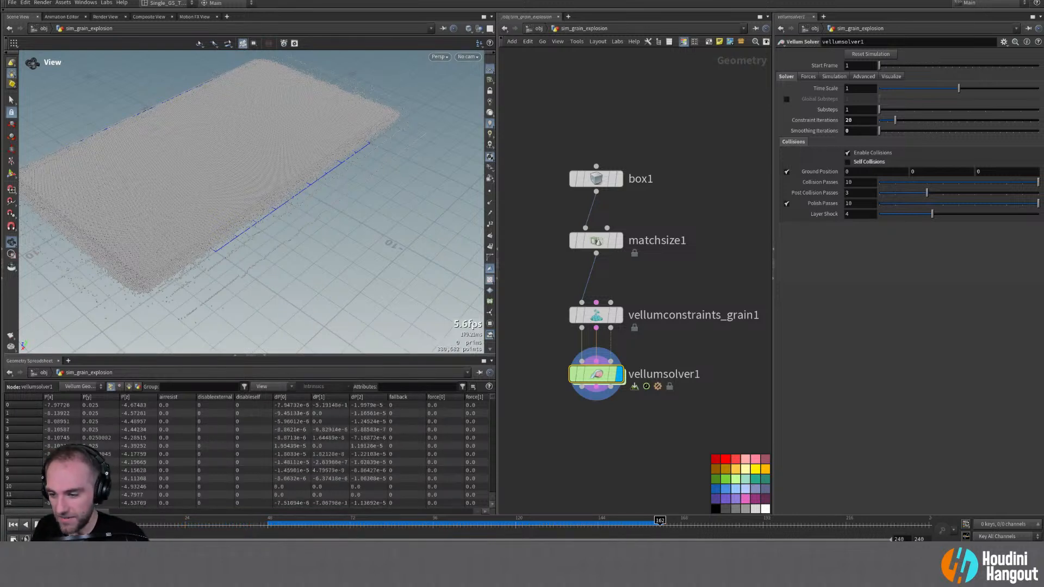
{"action": "key", "text": "ctrl+Up"}
{"action": "left_click_drag", "start_coordinate": [188, 113], "coordinate": [210, 145], "text": "alt"}
{"action": "middle_click_drag", "start_coordinate": [210, 145], "coordinate": [221, 173], "text": "alt"}
{"action": "left_click_drag", "start_coordinate": [221, 172], "coordinate": [234, 251], "text": "alt"}
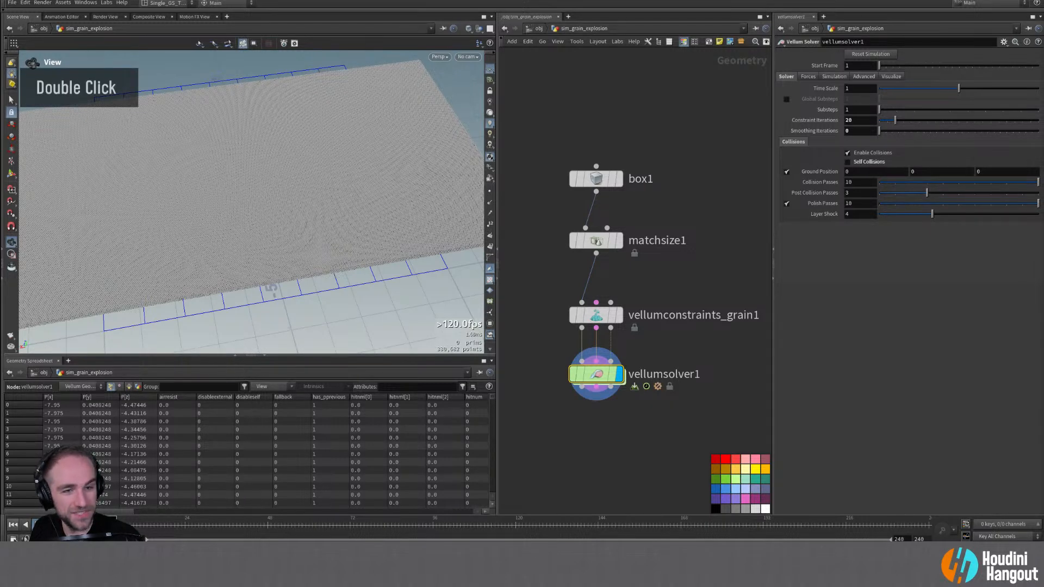
{"action": "type", "text": "bigos"}
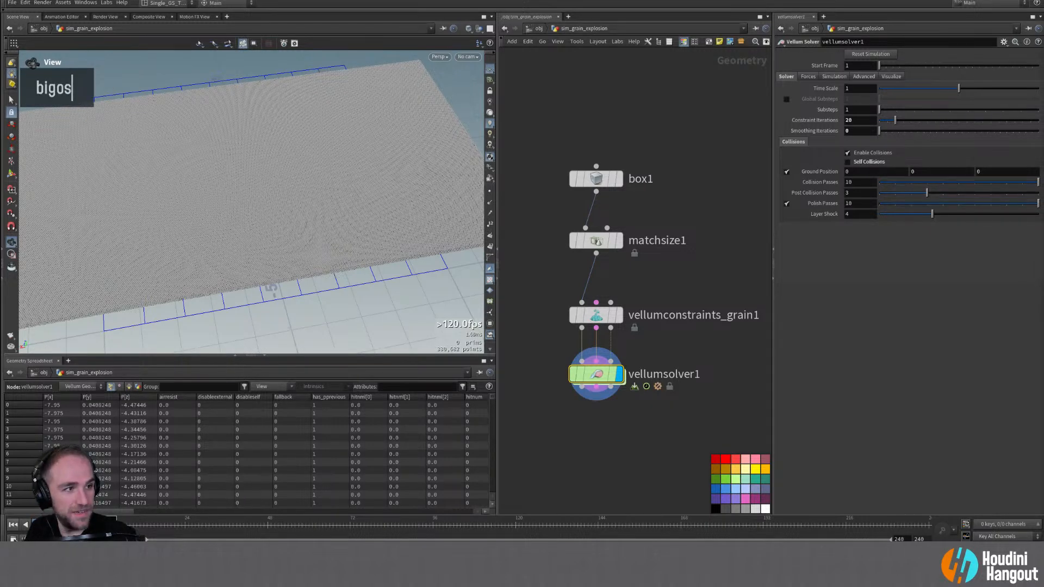
{"action": "key", "text": "Return"}
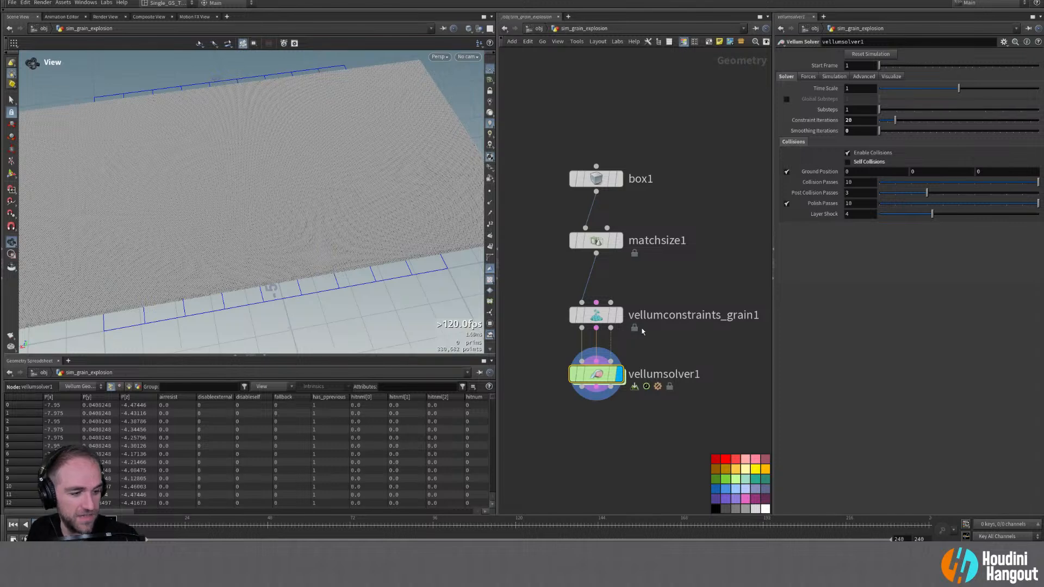
{"action": "left_click_drag", "start_coordinate": [256, 188], "coordinate": [242, 195], "text": "alt"}
{"action": "middle_click_drag", "start_coordinate": [242, 195], "coordinate": [272, 192], "text": "alt"}
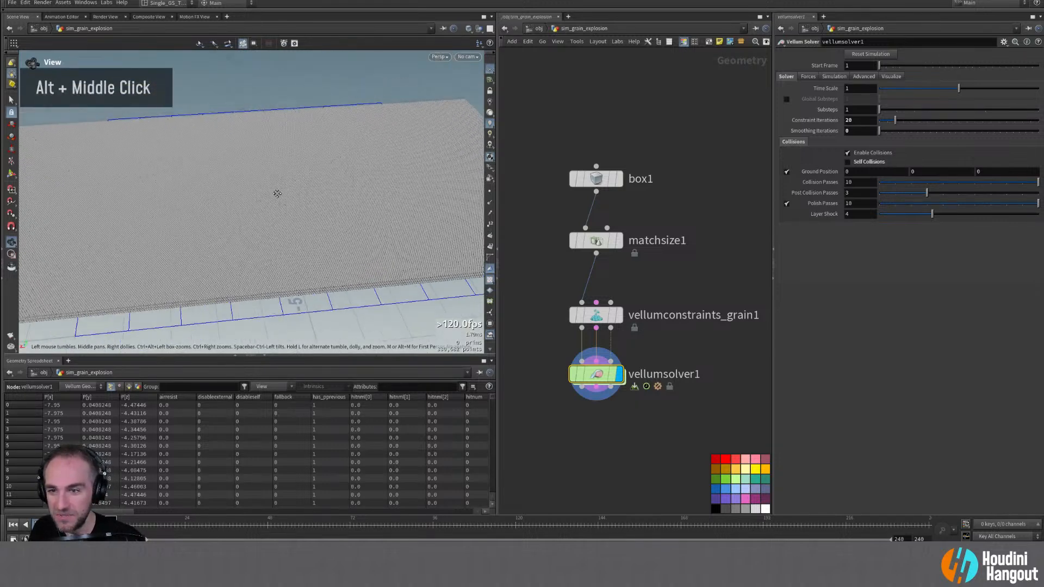
{"action": "right_click_drag", "start_coordinate": [271, 191], "coordinate": [239, 204], "text": "alt"}
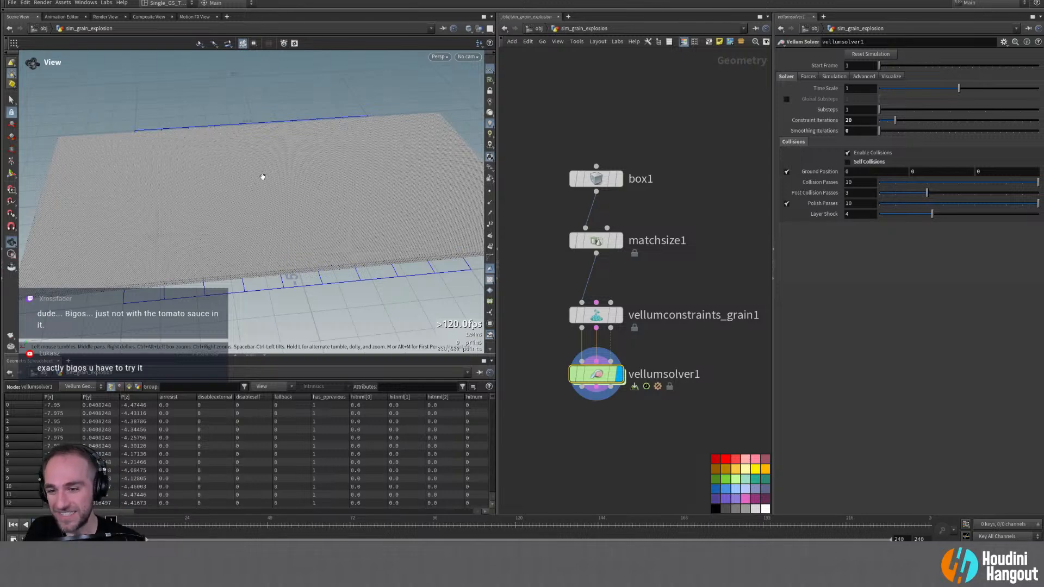
{"action": "left_click", "coordinate": [238, 205], "text": "alt"}
{"action": "middle_click_drag", "start_coordinate": [238, 205], "coordinate": [226, 186], "text": "alt"}
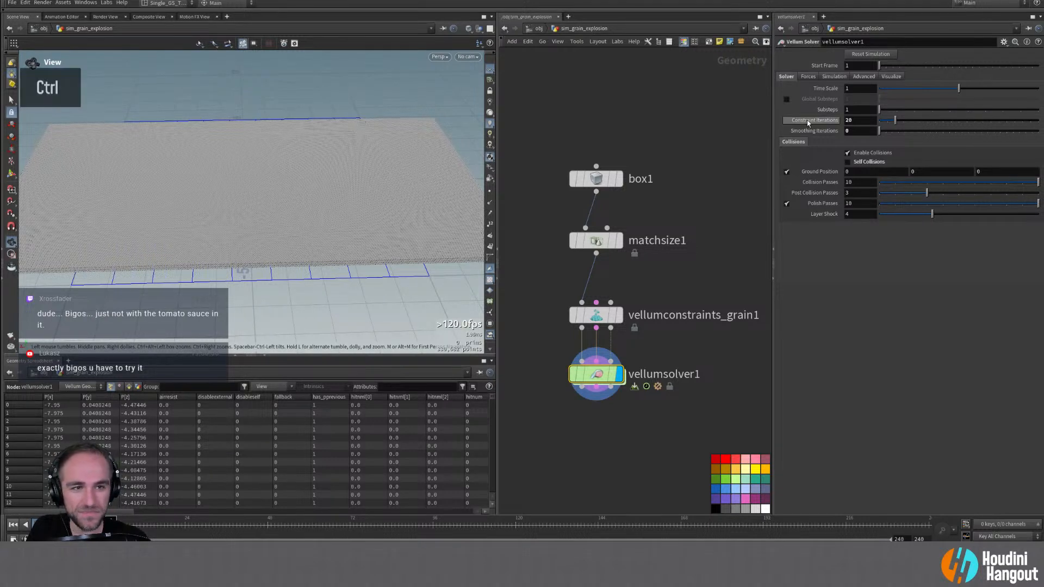
Step: Set the Vellum Solver's Substeps to 3 and enable Attraction Weight at 0.4 in the grain node's Physical Attributes
{"action": "left_click_drag", "start_coordinate": [879, 109], "coordinate": [914, 110]}
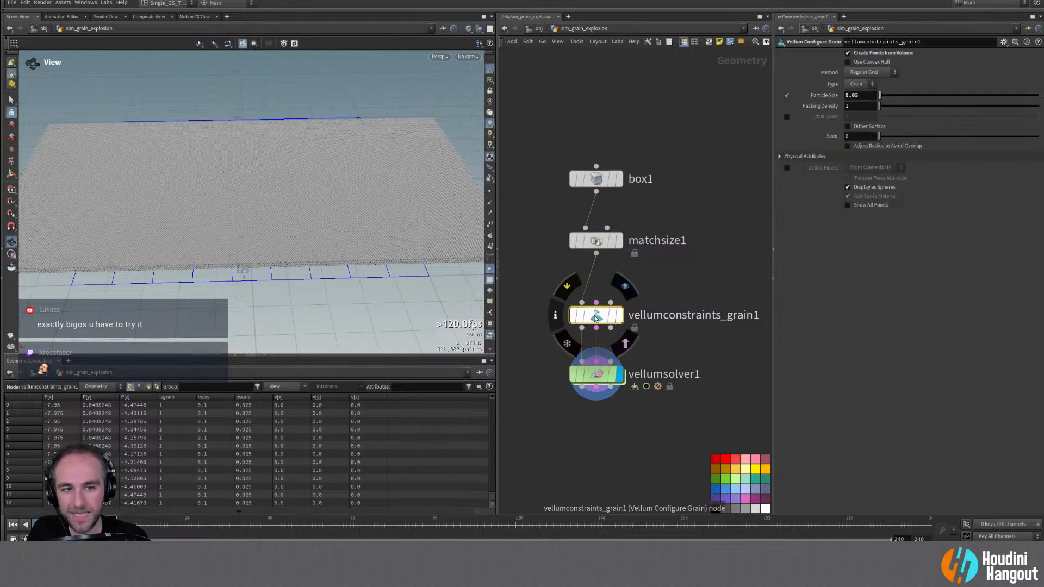
{"action": "left_click_drag", "start_coordinate": [594, 314], "coordinate": [594, 305]}
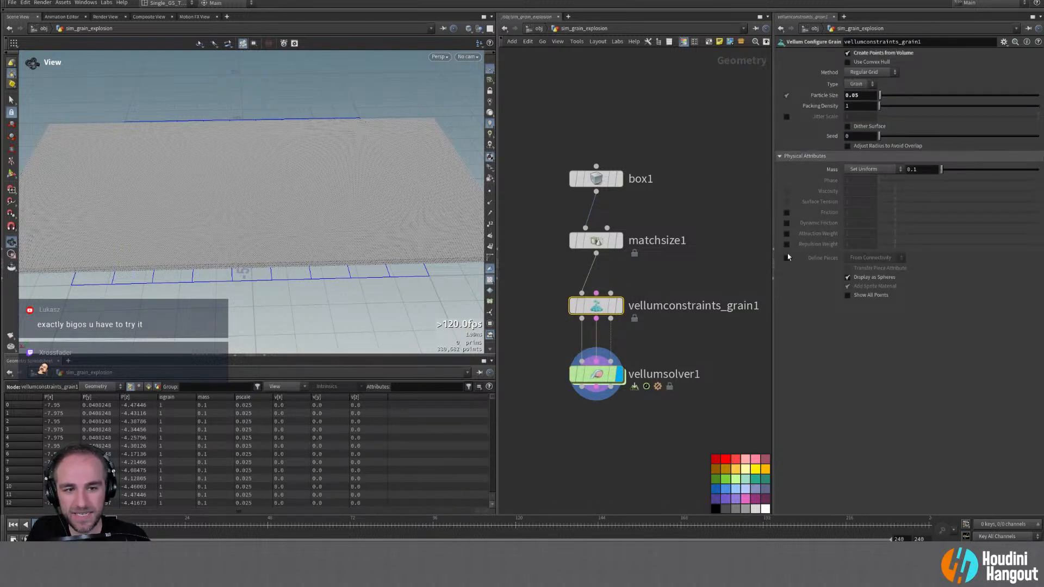
{"action": "left_click", "coordinate": [786, 234]}
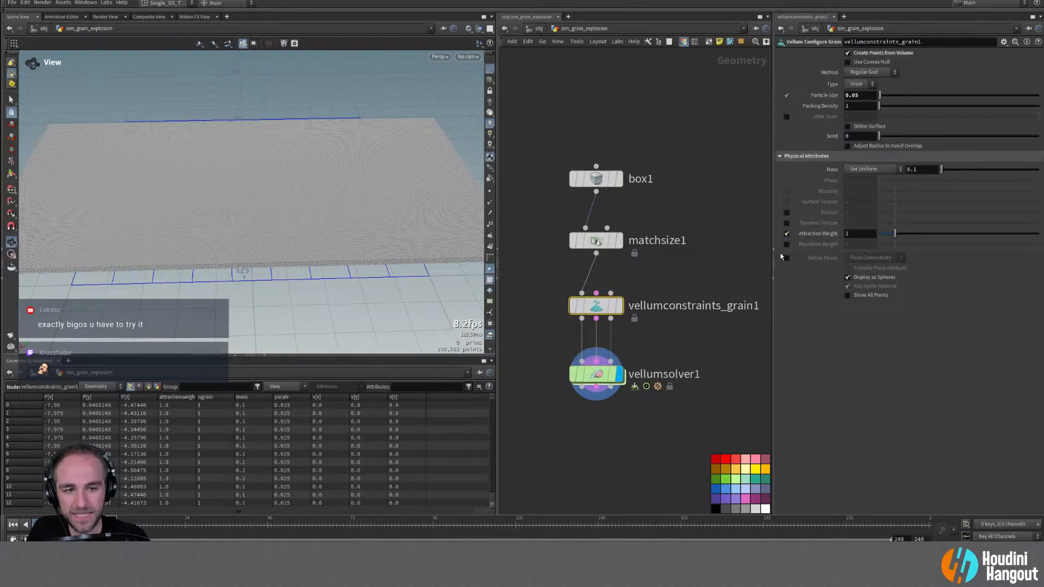
{"action": "double_click", "coordinate": [867, 238]}
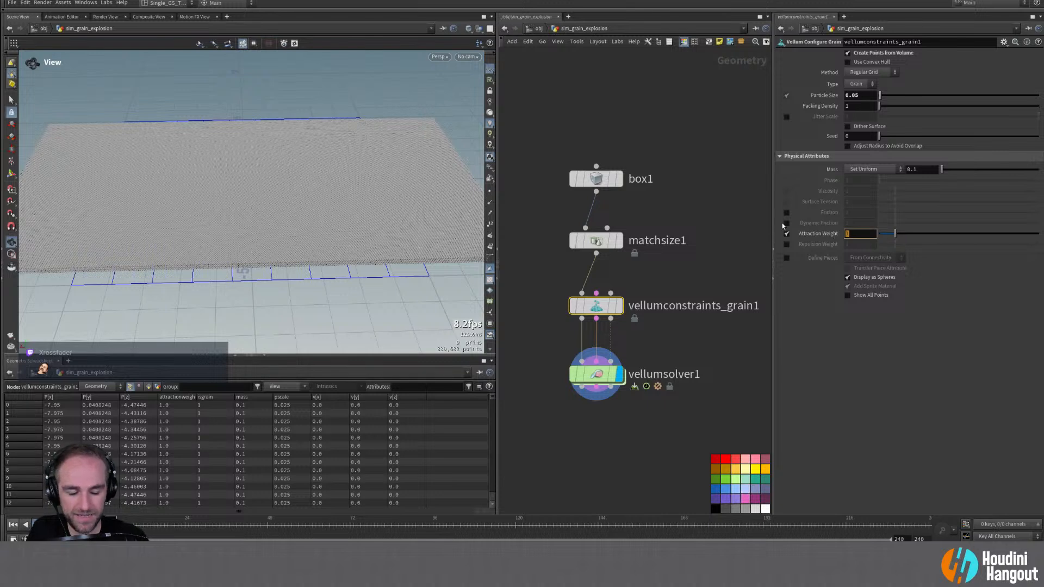
{"action": "type", "text": "0.4"}
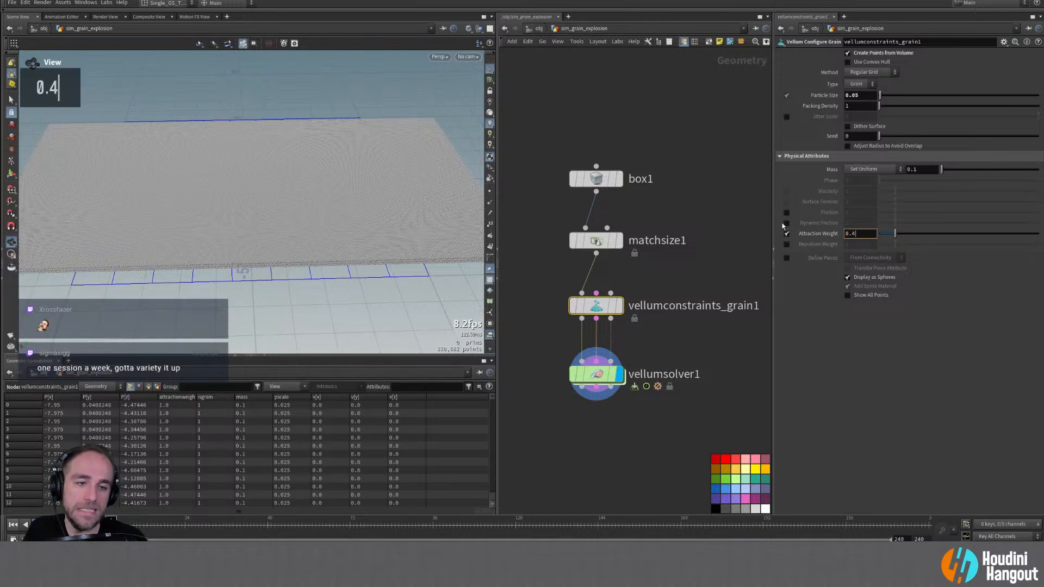
{"action": "key", "text": "Return"}
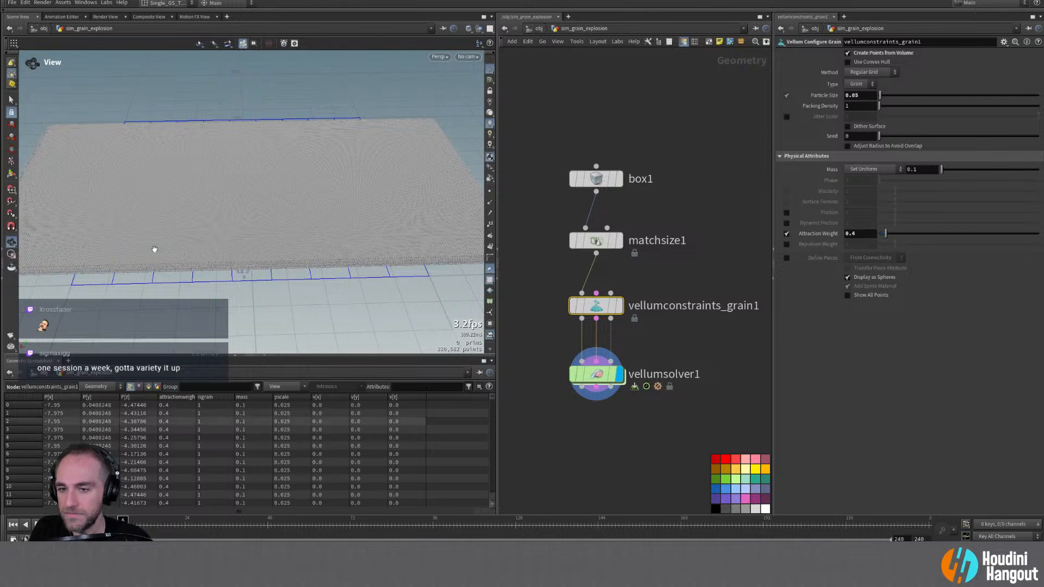
Step: Play the simulation with the attraction weight applied, check the slab's side edge, and rewind to the start
{"action": "middle_click_drag", "start_coordinate": [212, 234], "coordinate": [144, 256], "text": "alt"}
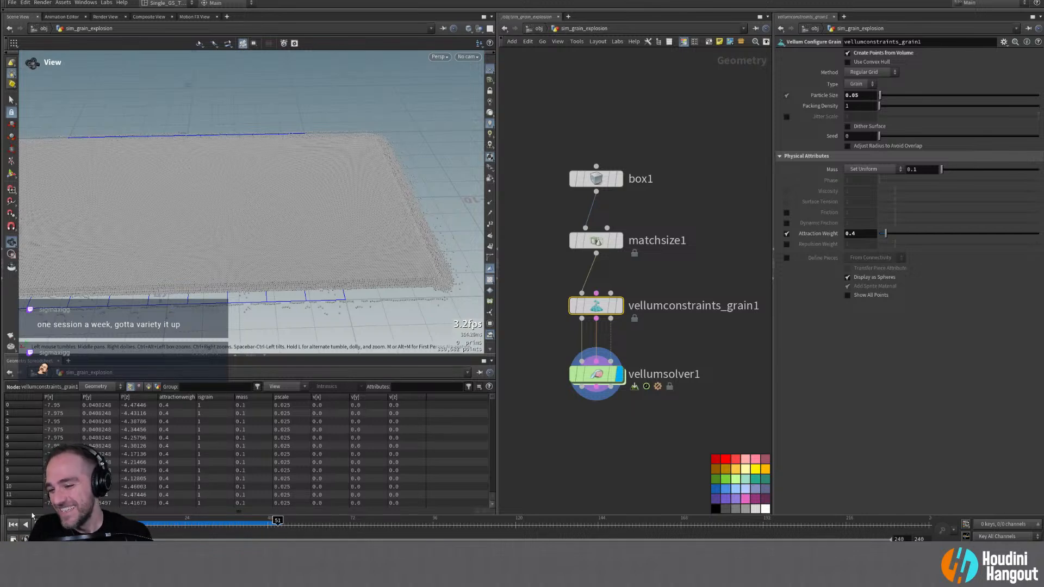
{"action": "middle_click", "coordinate": [143, 217], "text": "alt"}
{"action": "right_click_drag", "start_coordinate": [142, 218], "coordinate": [210, 203], "text": "alt"}
{"action": "middle_click", "coordinate": [250, 203], "text": "alt"}
{"action": "left_click_drag", "start_coordinate": [249, 203], "coordinate": [245, 216], "text": "alt"}
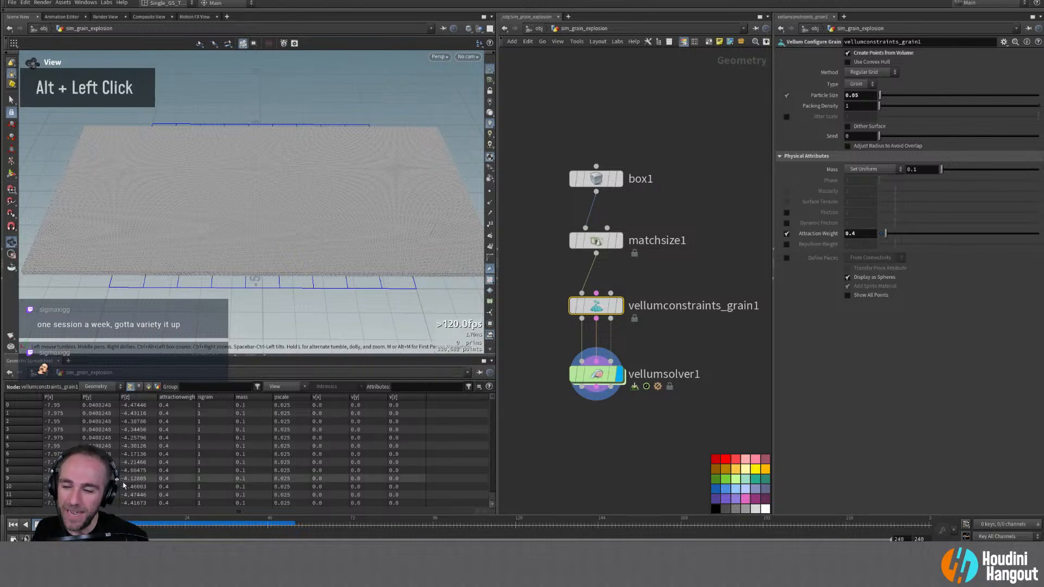
Step: Replay the simulation and examine the grain movement both close to the slab and from farther away
{"action": "left_click", "coordinate": [50, 523]}
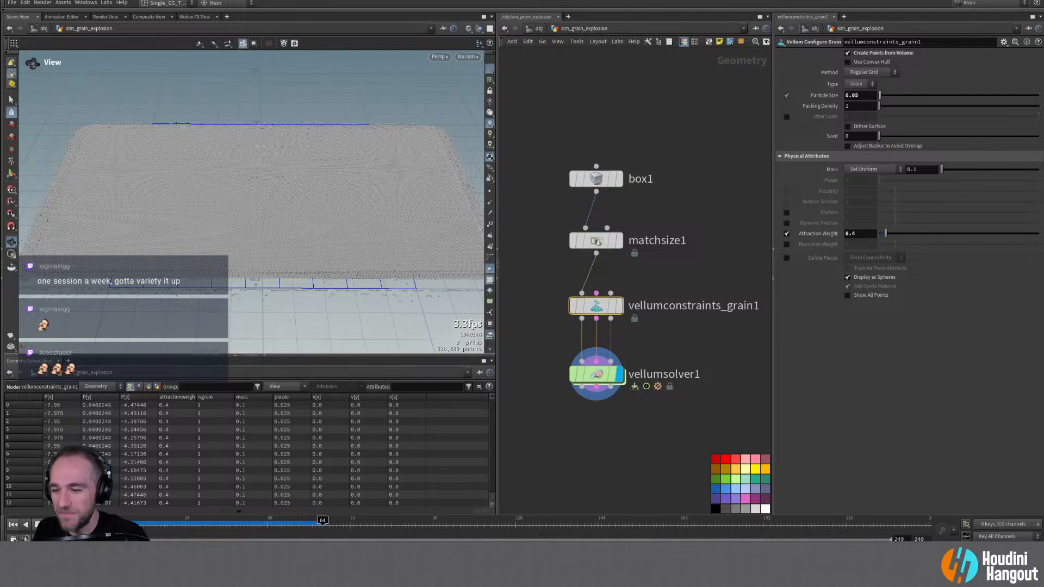
{"action": "right_click_drag", "start_coordinate": [176, 257], "coordinate": [205, 229], "text": "alt"}
{"action": "middle_click_drag", "start_coordinate": [205, 228], "coordinate": [210, 194], "text": "alt"}
{"action": "left_click_drag", "start_coordinate": [209, 194], "coordinate": [210, 235], "text": "alt"}
{"action": "middle_click_drag", "start_coordinate": [210, 235], "coordinate": [234, 221], "text": "alt"}
{"action": "right_click_drag", "start_coordinate": [234, 221], "coordinate": [261, 137], "text": "alt"}
{"action": "left_click_drag", "start_coordinate": [262, 137], "coordinate": [264, 132], "text": "alt"}
{"action": "right_click_drag", "start_coordinate": [263, 132], "coordinate": [228, 186], "text": "alt"}
{"action": "middle_click_drag", "start_coordinate": [228, 187], "coordinate": [238, 202], "text": "alt"}
{"action": "left_click_drag", "start_coordinate": [238, 201], "coordinate": [226, 217], "text": "alt"}
{"action": "right_click_drag", "start_coordinate": [226, 217], "coordinate": [226, 214], "text": "alt"}
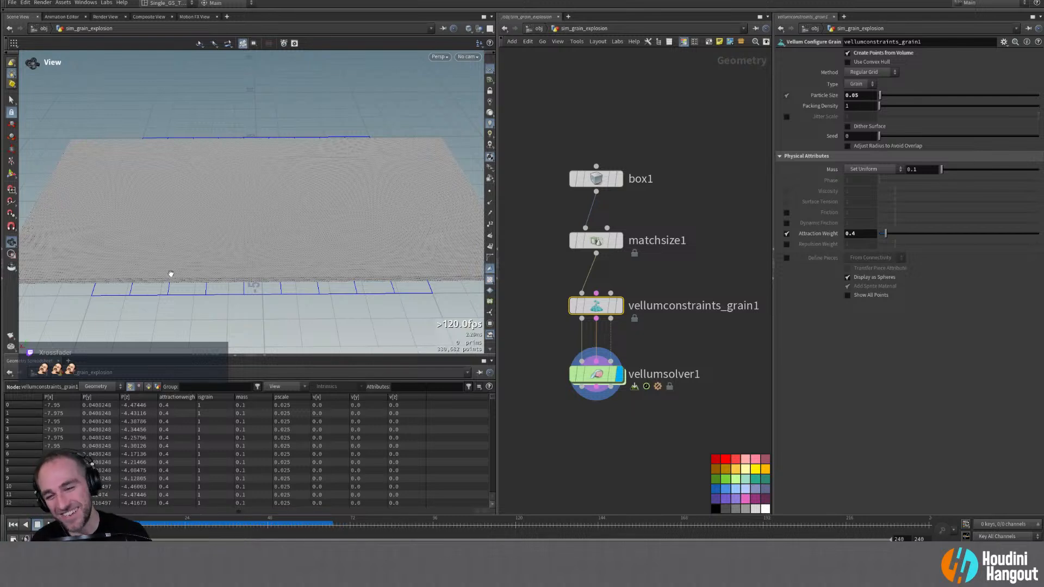
Step: Run the simulation once more and check the slab's thickness against the ground from a low angle
{"action": "right_click_drag", "start_coordinate": [187, 271], "coordinate": [250, 214], "text": "alt"}
{"action": "middle_click_drag", "start_coordinate": [139, 191], "coordinate": [230, 224], "text": "alt"}
{"action": "left_click", "coordinate": [48, 524]}
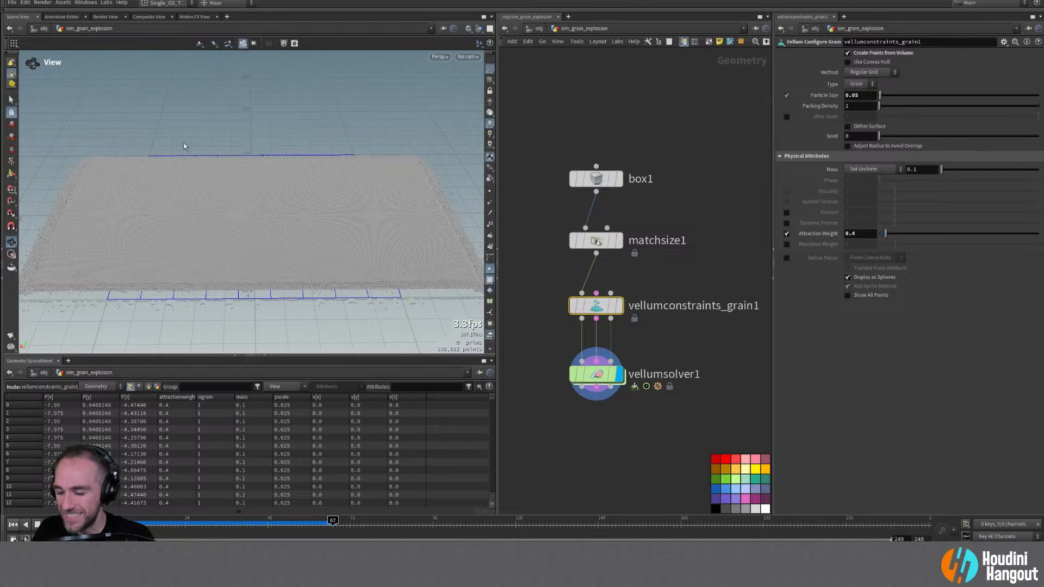
{"action": "left_click_drag", "start_coordinate": [239, 241], "coordinate": [410, 126], "text": "alt"}
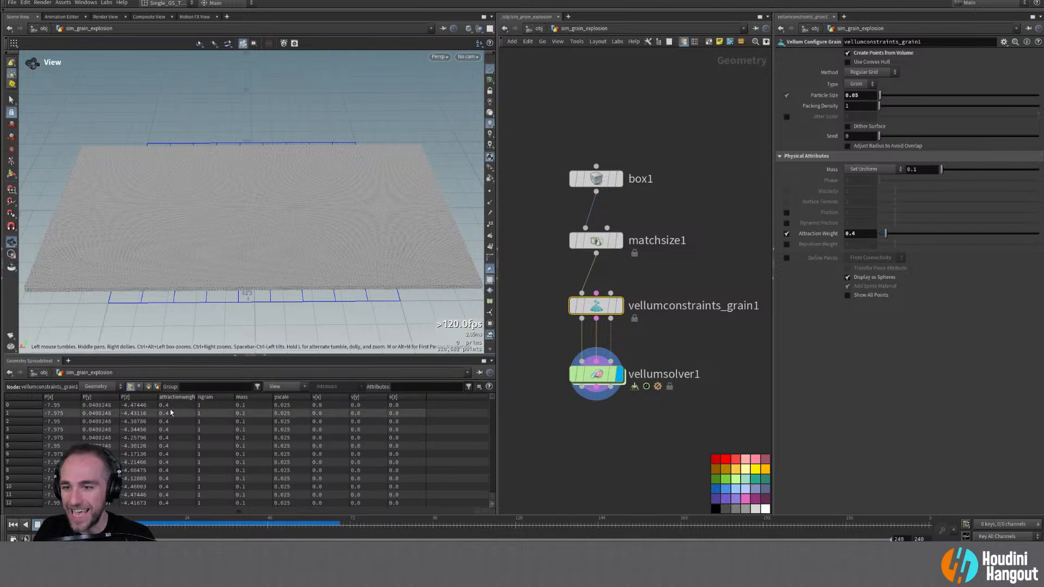
{"action": "left_click_drag", "start_coordinate": [247, 226], "coordinate": [251, 177], "text": "alt"}
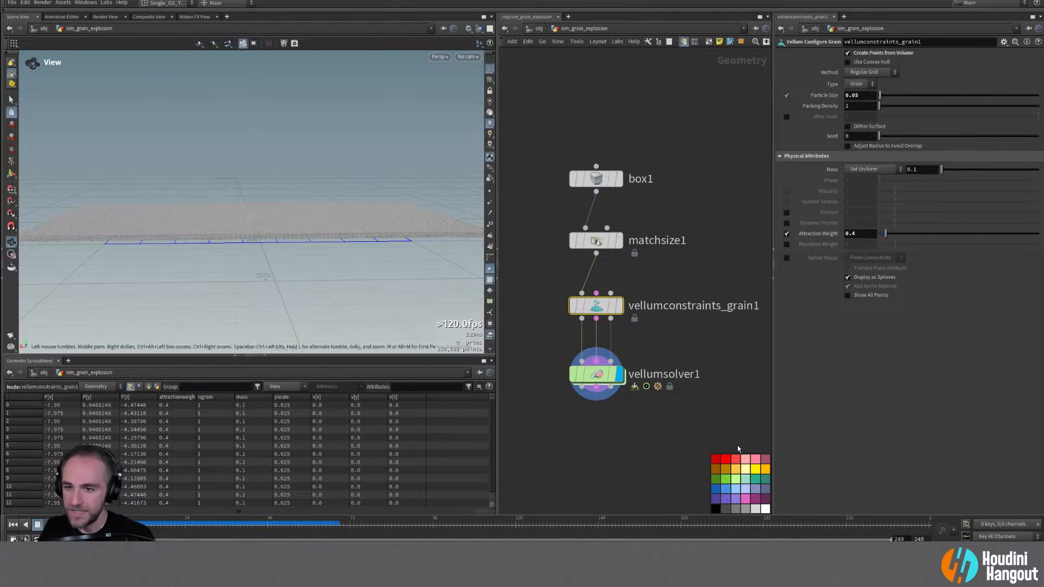
Step: Move the Vellum Solver node farther below the grain node to make room in the network
{"action": "left_click_drag", "start_coordinate": [601, 384], "coordinate": [601, 424]}
{"action": "left_click_drag", "start_coordinate": [265, 237], "coordinate": [266, 272], "text": "alt"}
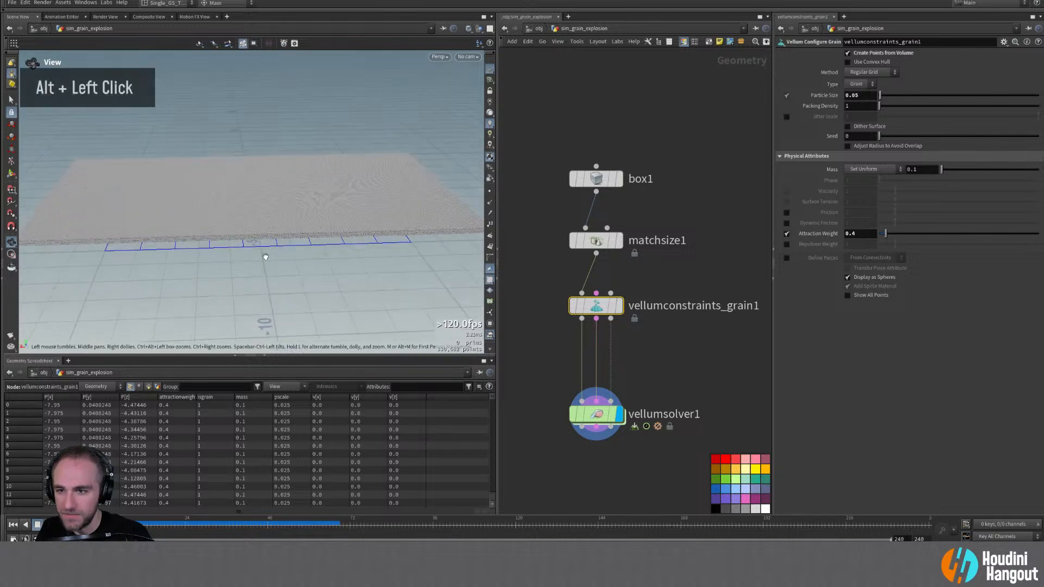
{"action": "right_click_drag", "start_coordinate": [266, 272], "coordinate": [303, 184], "text": "alt"}
{"action": "left_click_drag", "start_coordinate": [303, 185], "coordinate": [291, 185], "text": "alt"}
{"action": "middle_click_drag", "start_coordinate": [531, 385], "coordinate": [540, 389]}
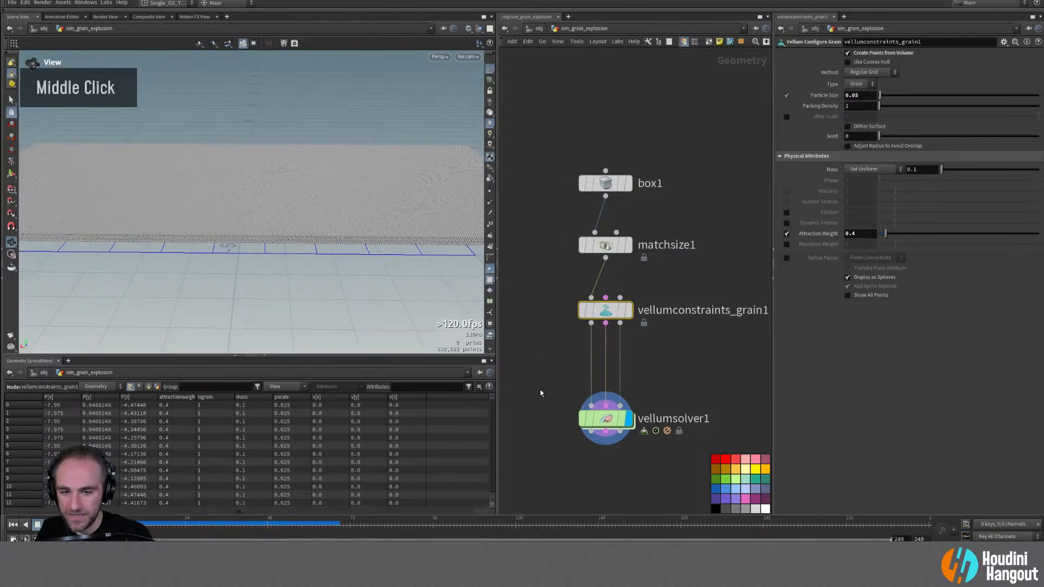
Step: Add a polygon Circle node beside the grain chain and display it in the viewport
{"action": "key", "text": "Tab"}
{"action": "type", "text": "circle"}
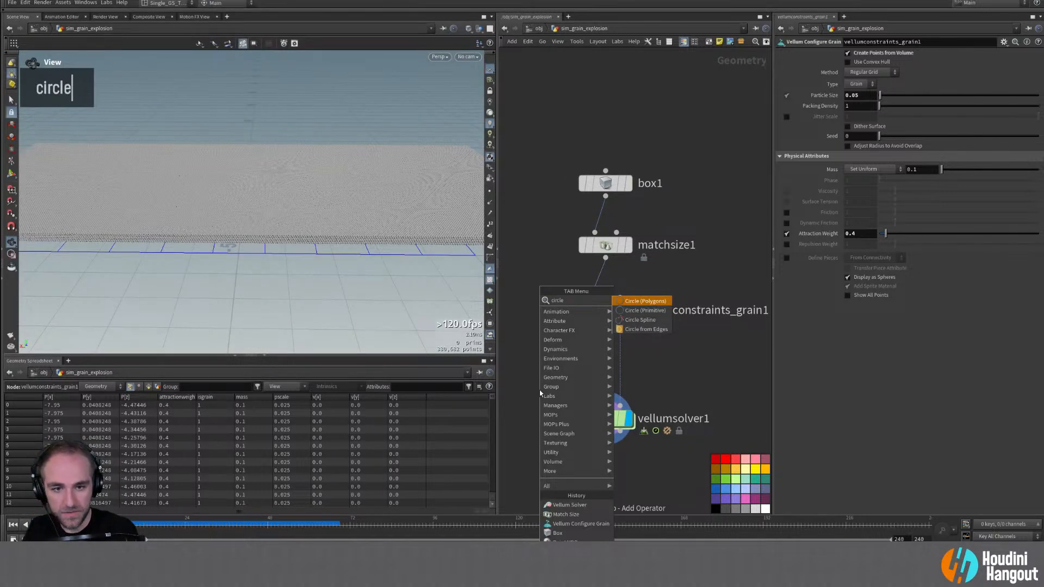
{"action": "key", "text": "Return"}
{"action": "left_click_drag", "start_coordinate": [537, 365], "coordinate": [534, 354]}
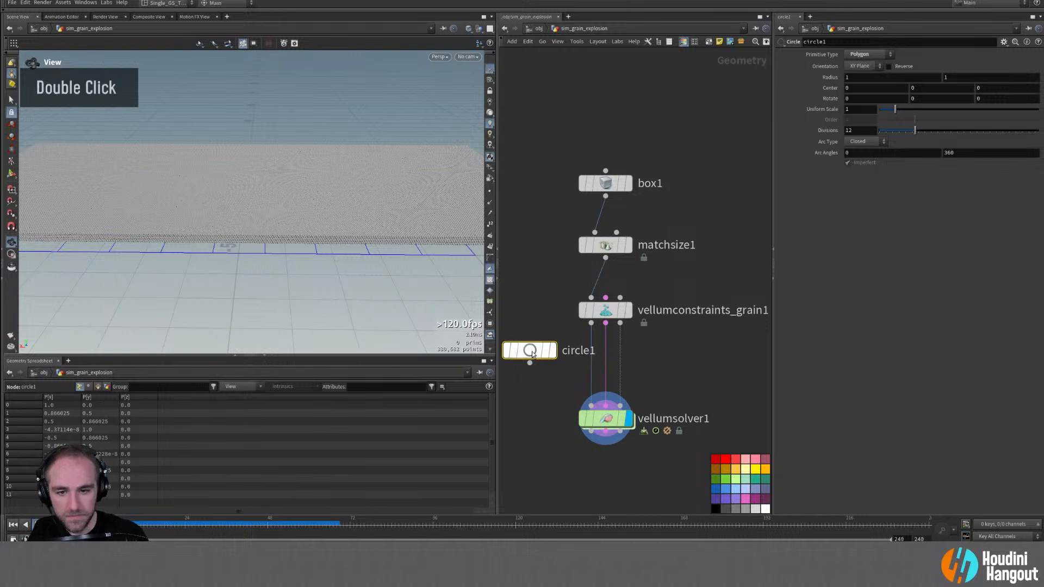
{"action": "left_click", "coordinate": [558, 332]}
Step: Set the circle's orientation to ZX Plane and reverse it so that it faces upward
{"action": "left_click", "coordinate": [863, 66]}
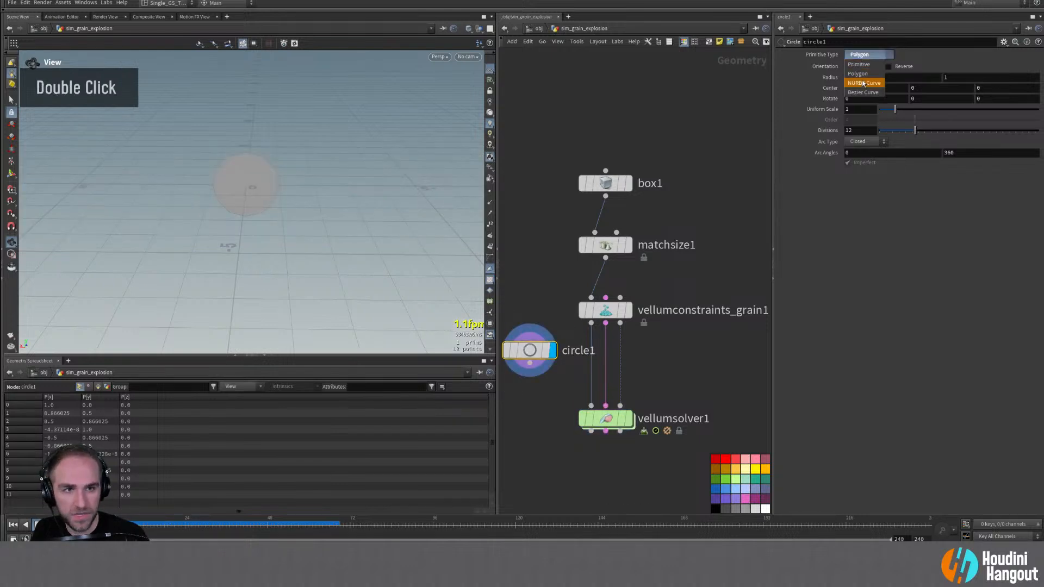
{"action": "left_click", "coordinate": [861, 86]}
{"action": "left_click_drag", "start_coordinate": [298, 249], "coordinate": [275, 186], "text": "alt"}
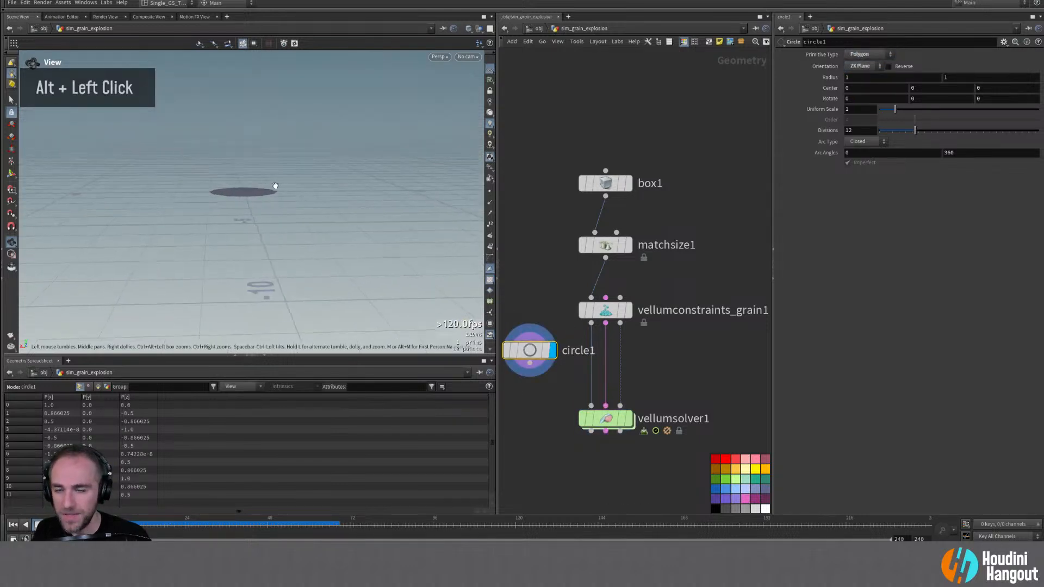
{"action": "left_click", "coordinate": [887, 66]}
{"action": "left_click_drag", "start_coordinate": [333, 205], "coordinate": [315, 182], "text": "alt"}
{"action": "right_click_drag", "start_coordinate": [315, 182], "coordinate": [305, 200], "text": "alt"}
{"action": "left_click_drag", "start_coordinate": [304, 200], "coordinate": [341, 213], "text": "alt"}
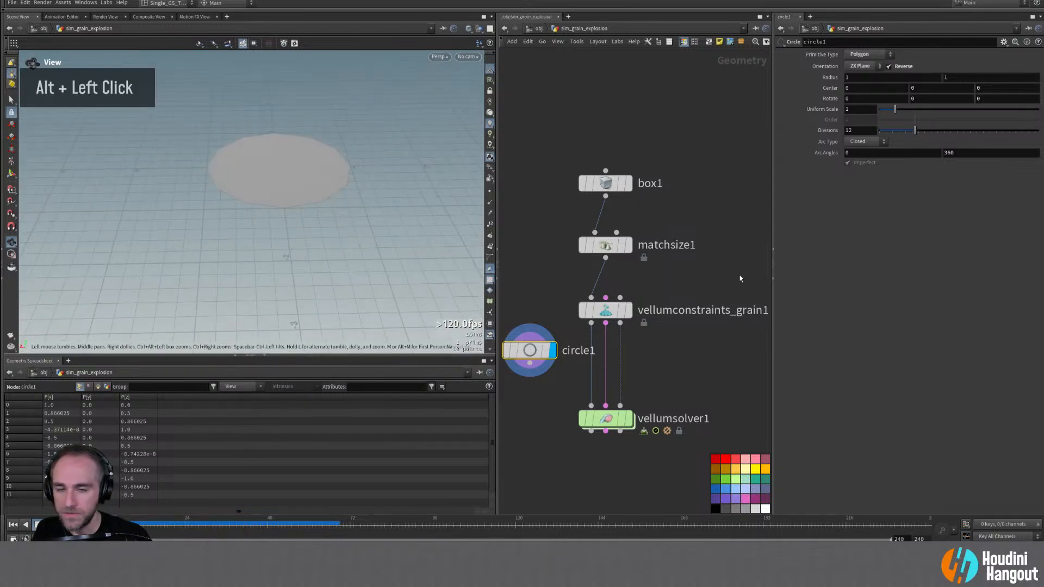
Step: Set the circle's divisions to 24
{"action": "double_click", "coordinate": [859, 131]}
{"action": "type", "text": "24"}
{"action": "key", "text": "Return"}
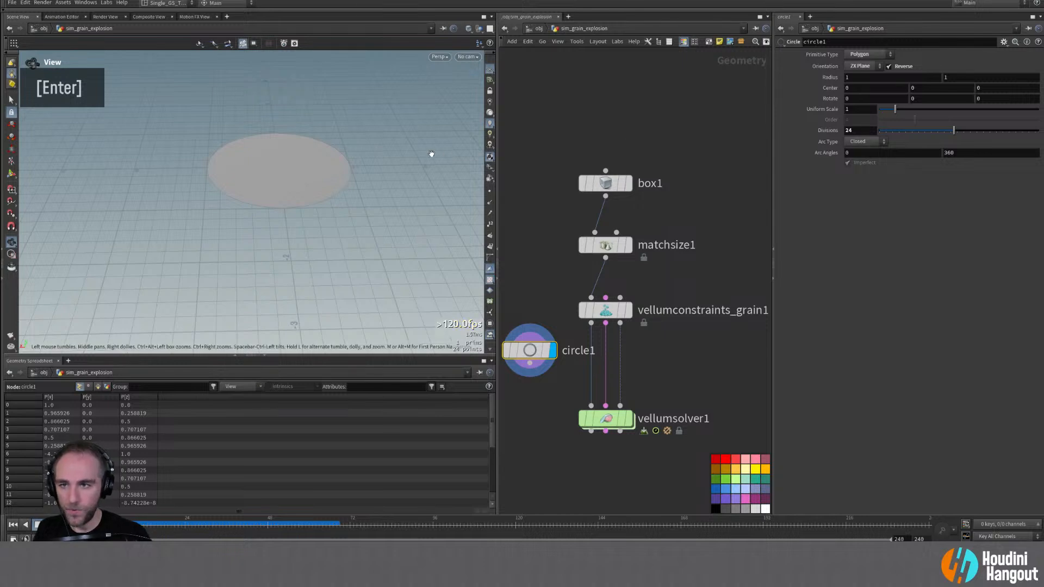
Step: Overlay the grain points as a template and set the circle's uniform scale to 0.15 to compare sizes
{"action": "left_click", "coordinate": [621, 309]}
{"action": "left_click_drag", "start_coordinate": [340, 250], "coordinate": [384, 169], "text": "alt"}
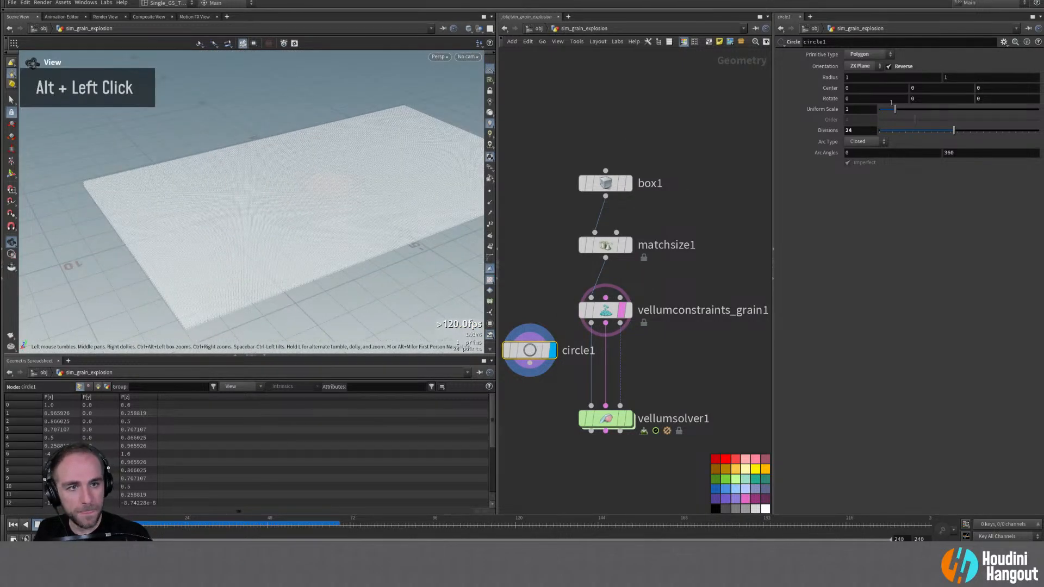
{"action": "left_click_drag", "start_coordinate": [894, 112], "coordinate": [885, 113]}
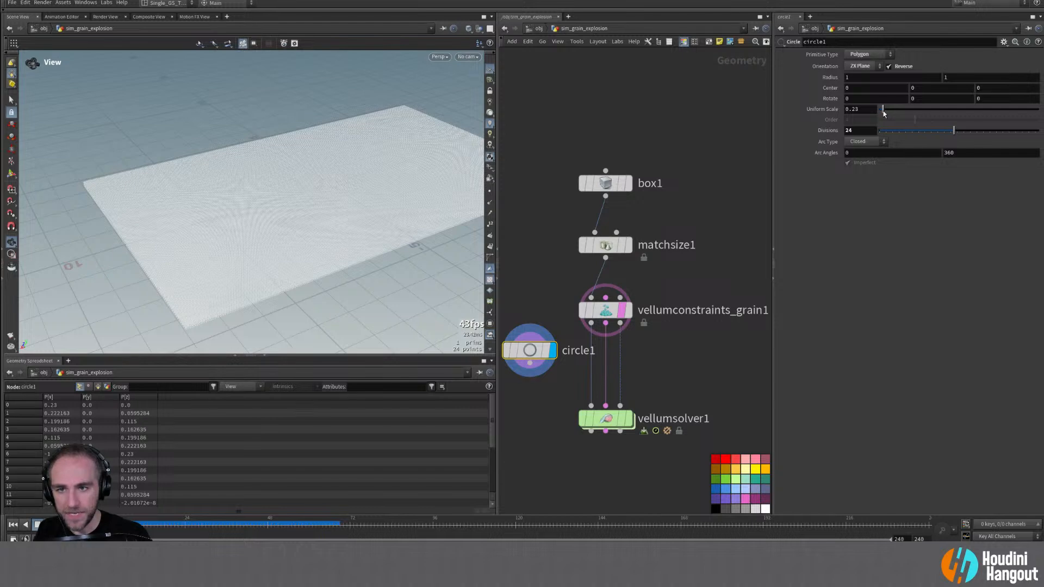
{"action": "double_click", "coordinate": [861, 109]}
{"action": "type", "text": "0.15"}
{"action": "key", "text": "Return"}
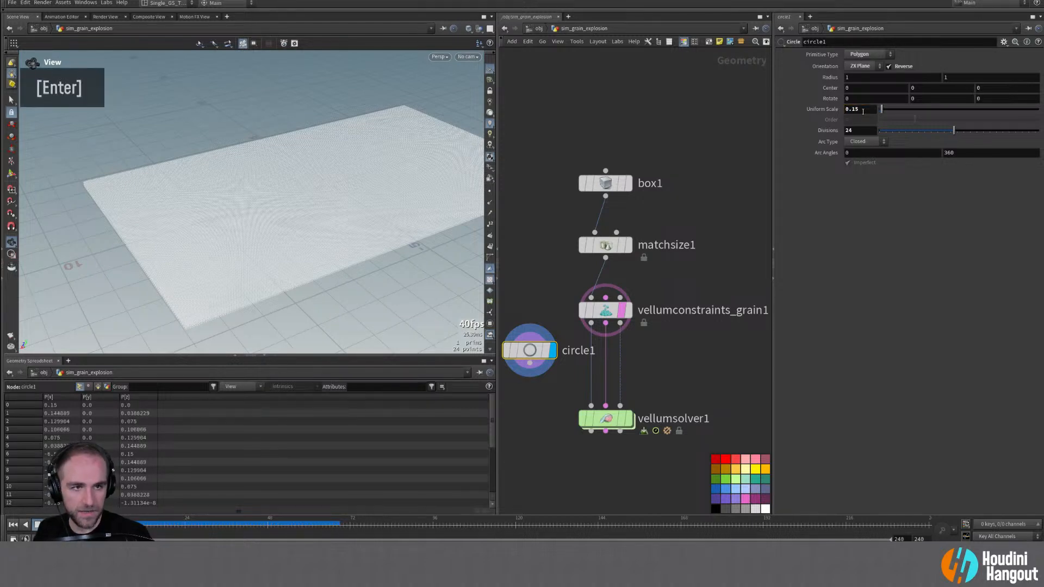
{"action": "right_click_drag", "start_coordinate": [482, 161], "coordinate": [421, 114], "text": "alt"}
{"action": "left_click_drag", "start_coordinate": [422, 114], "coordinate": [322, 212], "text": "alt"}
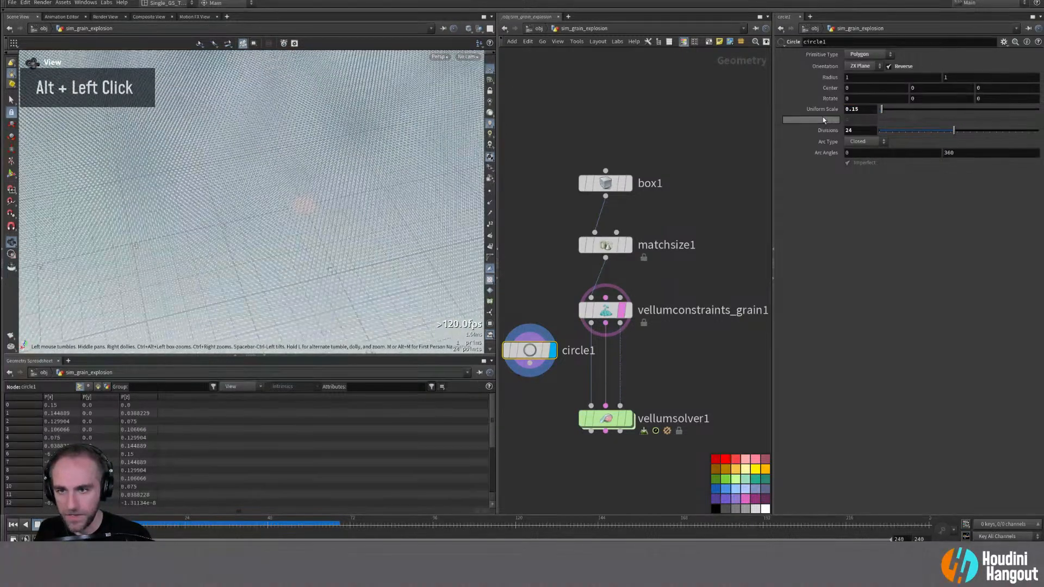
Step: Set the circle's uniform scale to 0.1 and compare it with the grain points up close
{"action": "double_click", "coordinate": [864, 109]}
{"action": "type", "text": "0."}
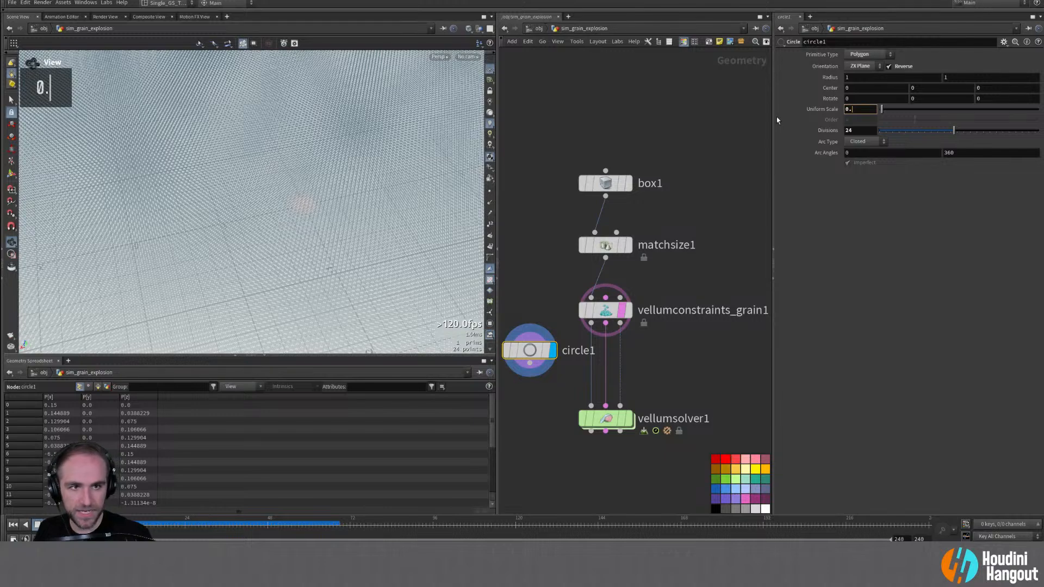
{"action": "type", "text": "1"}
{"action": "key", "text": "Return"}
{"action": "left_click_drag", "start_coordinate": [282, 199], "coordinate": [288, 209], "text": "alt"}
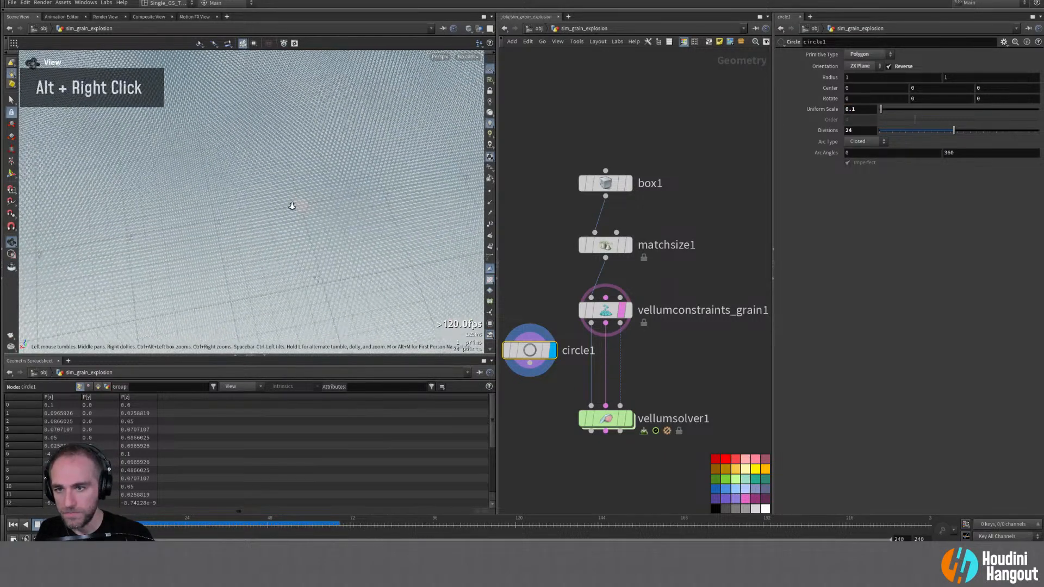
{"action": "right_click_drag", "start_coordinate": [289, 209], "coordinate": [328, 182], "text": "alt"}
{"action": "left_click_drag", "start_coordinate": [329, 182], "coordinate": [299, 184], "text": "alt"}
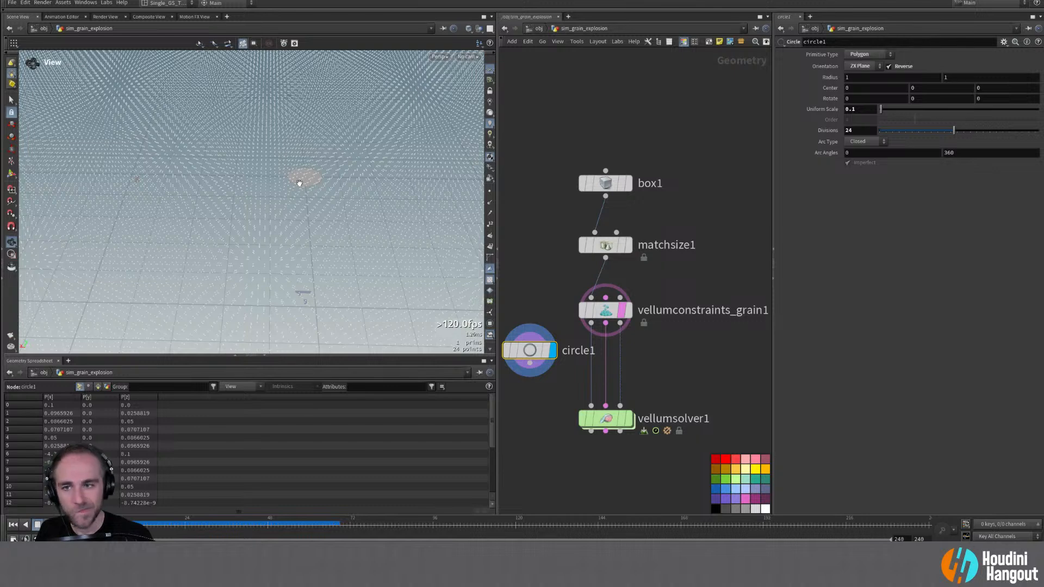
Step: Move the circle node up and away from the grain chain and hide the grain template overlay
{"action": "middle_click_drag", "start_coordinate": [533, 410], "coordinate": [588, 390]}
{"action": "left_click_drag", "start_coordinate": [584, 330], "coordinate": [547, 267]}
{"action": "left_click_drag", "start_coordinate": [356, 177], "coordinate": [366, 199], "text": "alt"}
{"action": "left_click", "coordinate": [676, 290]}
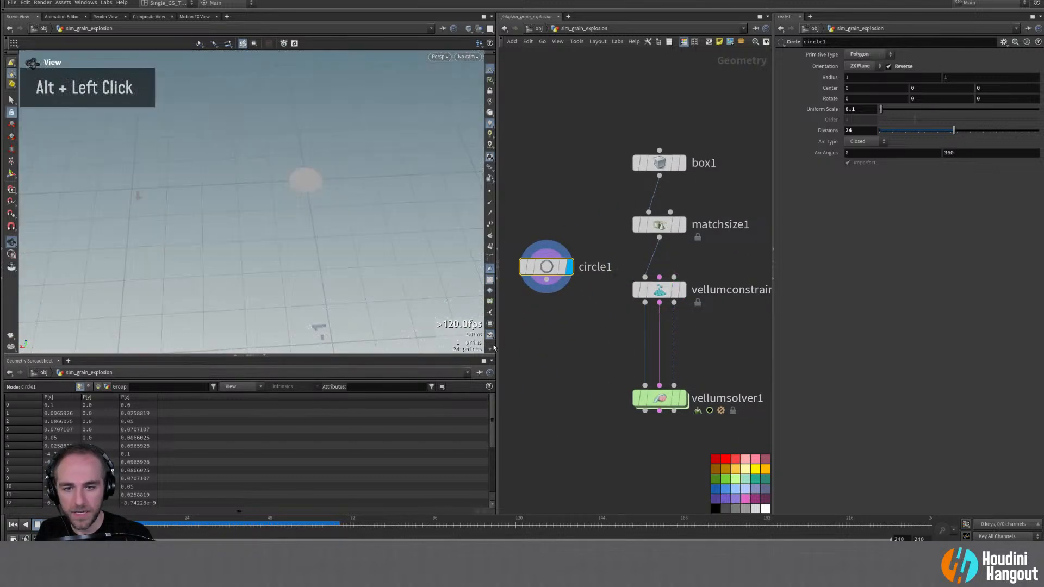
{"action": "left_click", "coordinate": [490, 203]}
{"action": "left_click", "coordinate": [490, 204]}
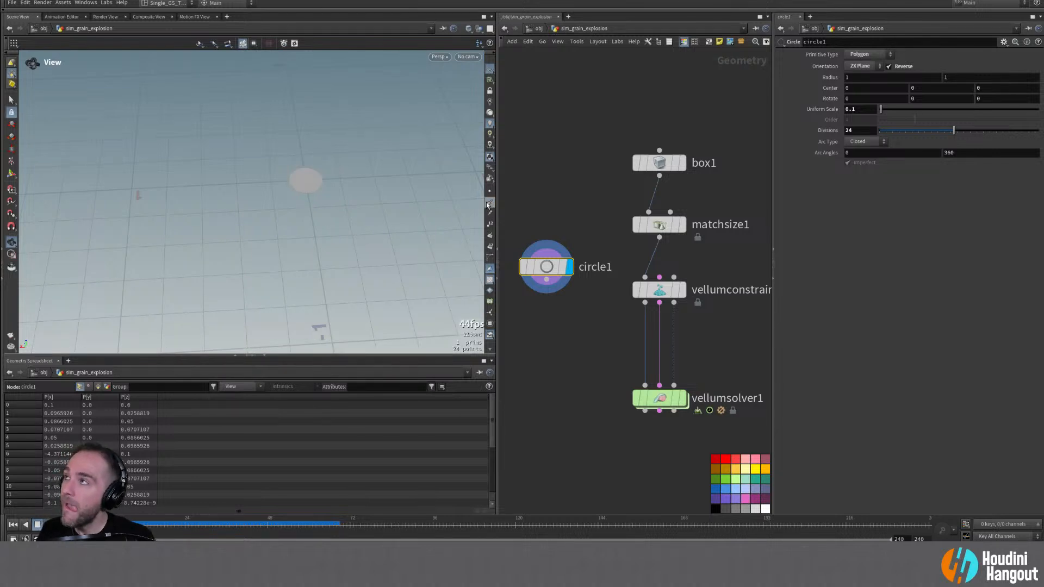
Step: Add a PolyFrame node after the circle, display it, and show point normals in the viewport
{"action": "middle_click_drag", "start_coordinate": [574, 356], "coordinate": [595, 353]}
{"action": "key", "text": "Tab"}
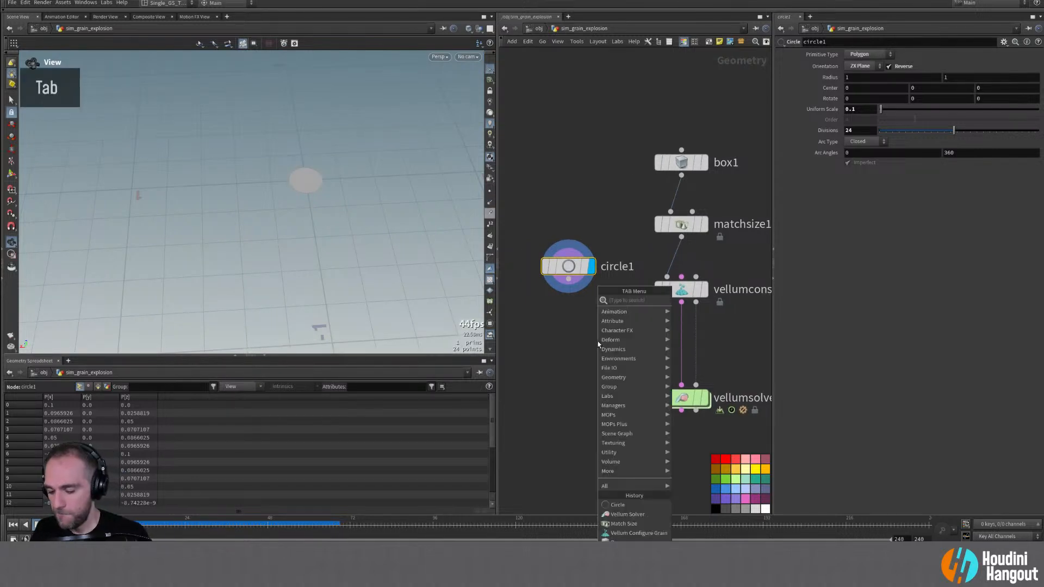
{"action": "type", "text": "poly fr"}
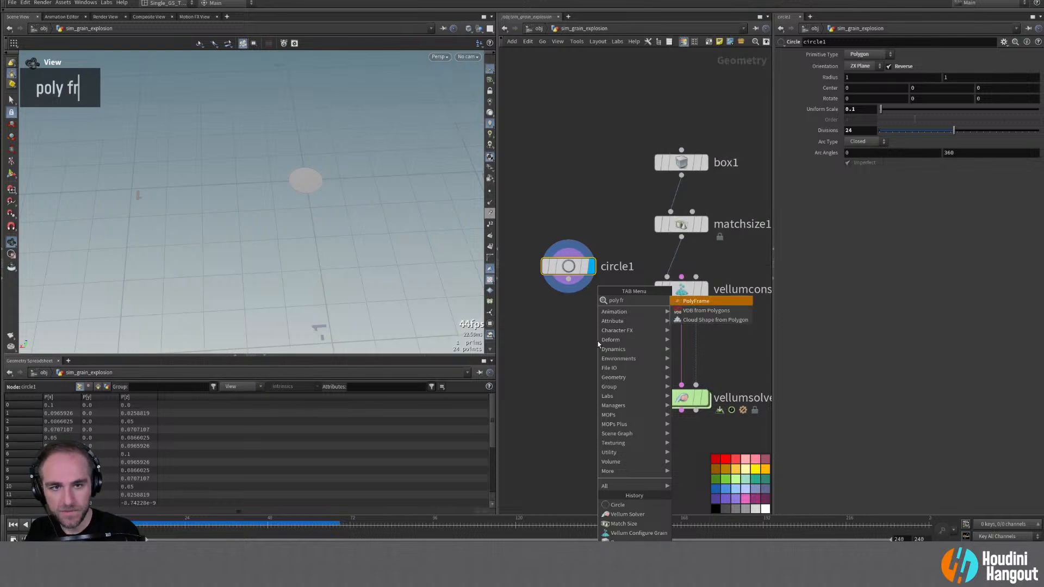
{"action": "key", "text": "Return"}
{"action": "double_click", "coordinate": [569, 318]}
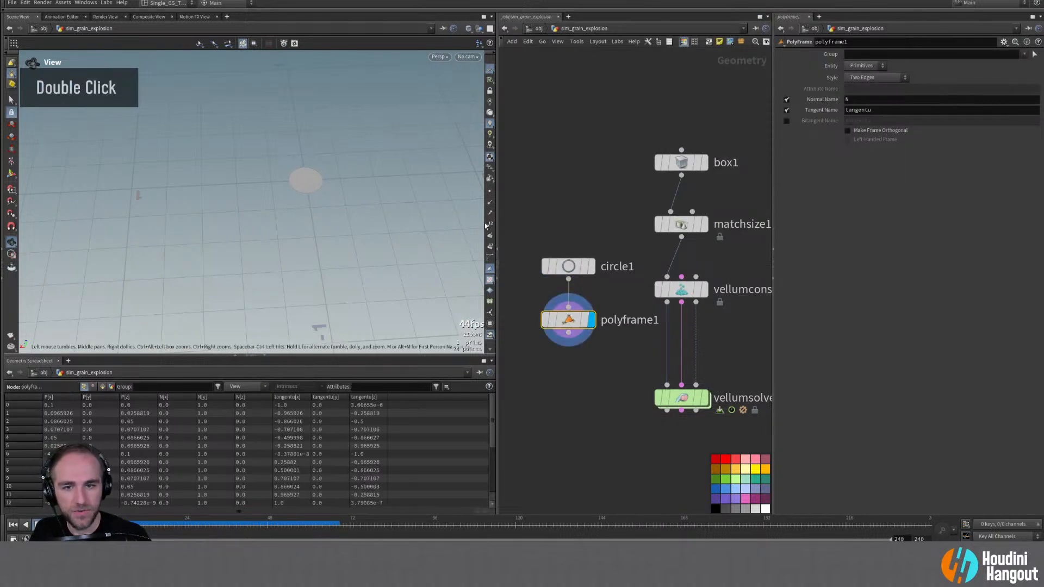
{"action": "left_click", "coordinate": [490, 203]}
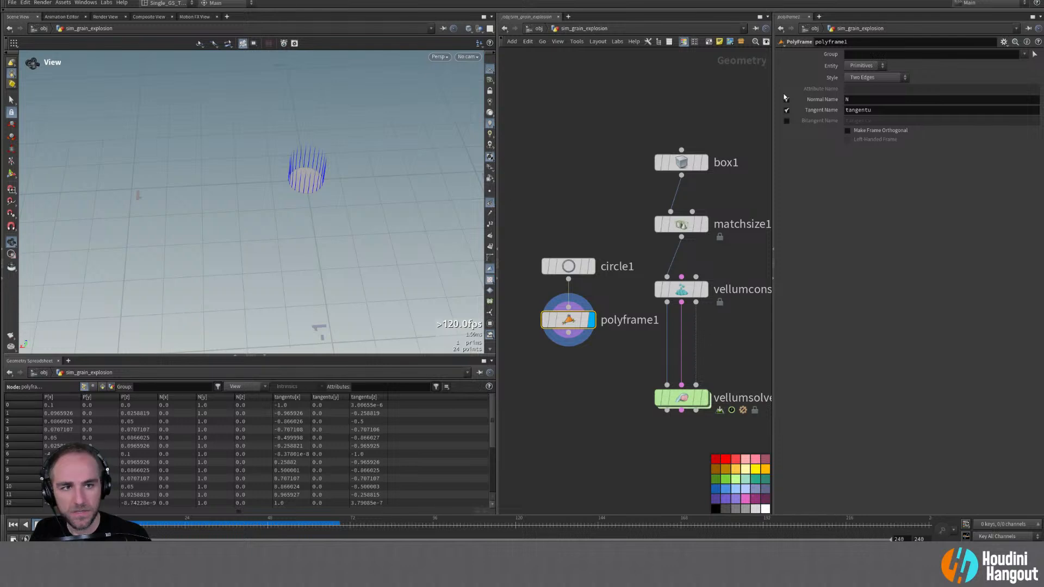
Step: Try the Primitive Centroid style and check the entity options on the PolyFrame, and return to Two Edges
{"action": "left_click", "coordinate": [877, 77]}
{"action": "left_click", "coordinate": [864, 104]}
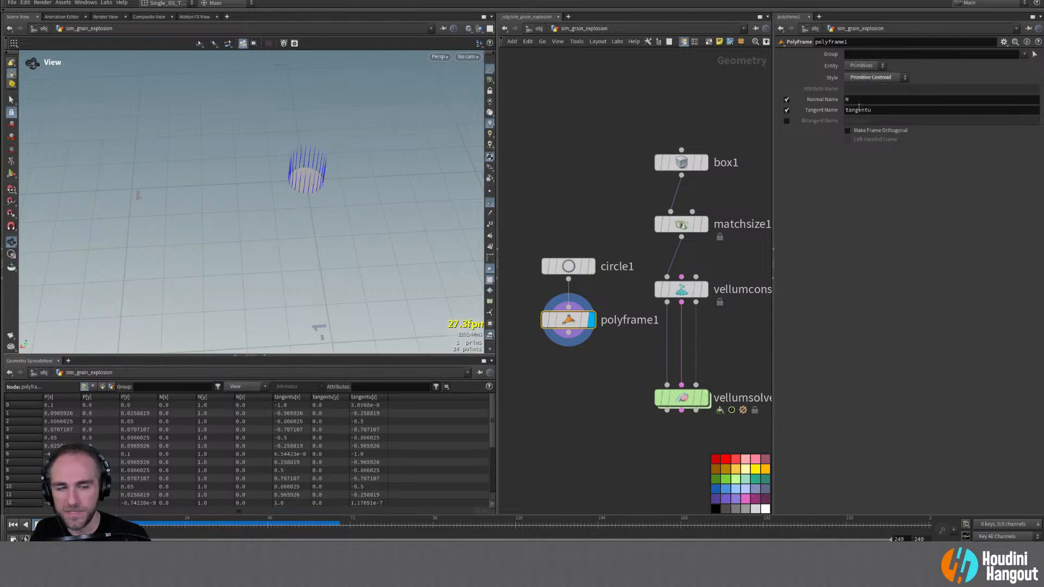
{"action": "left_click", "coordinate": [859, 68]}
{"action": "left_click", "coordinate": [856, 77]}
{"action": "left_click", "coordinate": [856, 68]}
{"action": "left_click", "coordinate": [857, 77]}
{"action": "left_click", "coordinate": [863, 77]}
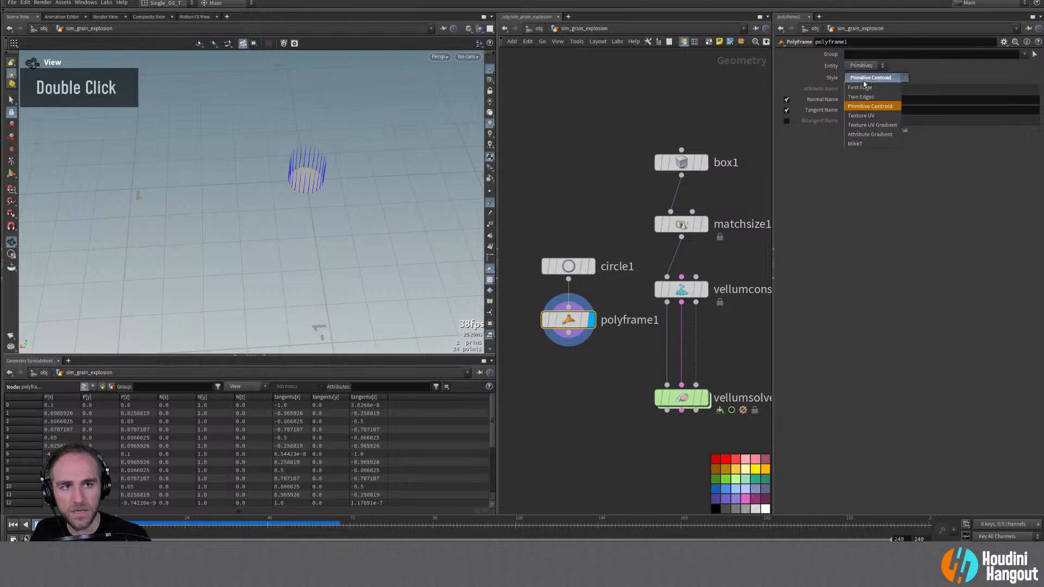
{"action": "left_click", "coordinate": [862, 97]}
{"action": "left_click", "coordinate": [869, 78]}
{"action": "left_click", "coordinate": [862, 98]}
Step: Name the PolyFrame's tangent attribute N and disable its normal attribute output
{"action": "double_click", "coordinate": [856, 111]}
{"action": "double_click", "coordinate": [881, 112]}
{"action": "type", "text": "M"}
{"action": "key", "text": "Return"}
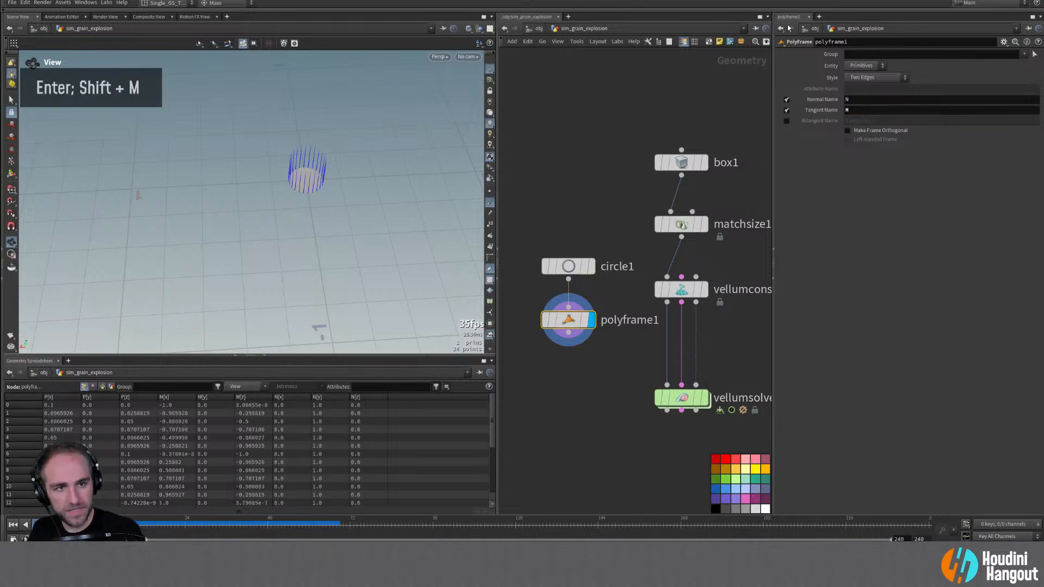
{"action": "left_click_drag", "start_coordinate": [860, 110], "coordinate": [823, 106]}
{"action": "type", "text": "N"}
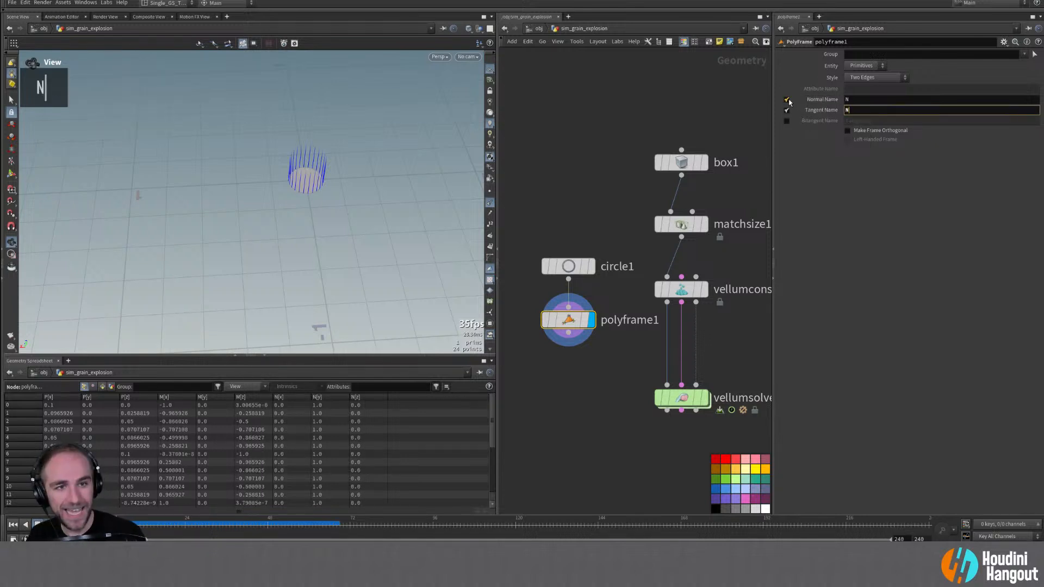
{"action": "left_click", "coordinate": [786, 99]}
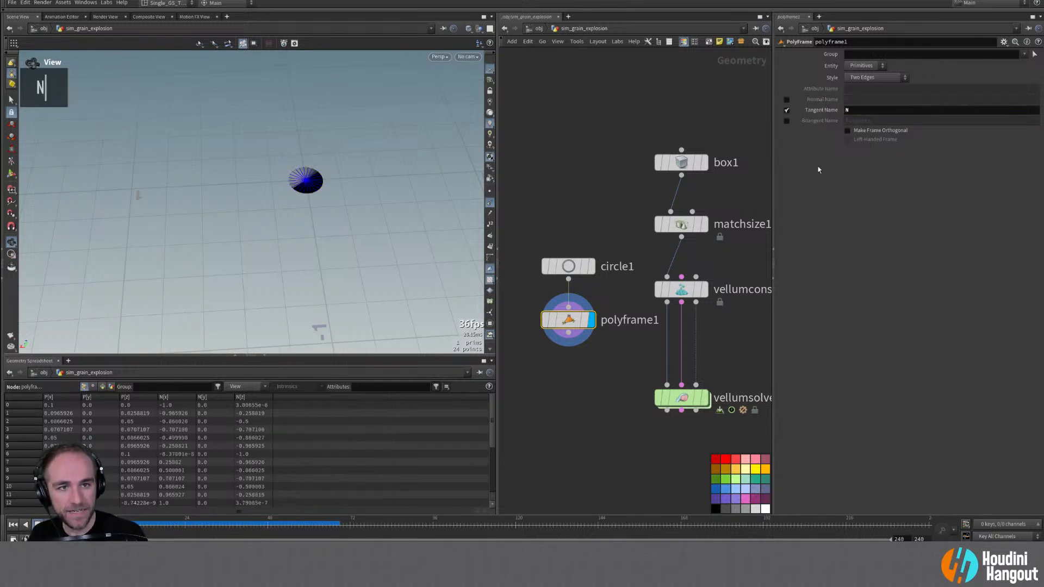
Step: Set the PolyFrame style to Primitive Centroid and examine the circle's normals up close
{"action": "left_click", "coordinate": [872, 77]}
{"action": "left_click", "coordinate": [867, 103]}
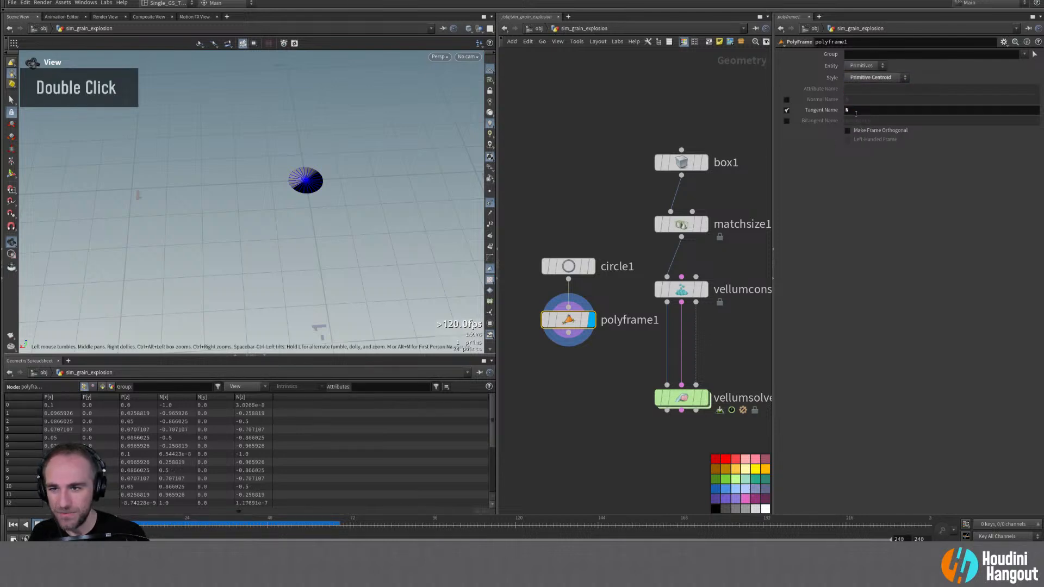
{"action": "left_click", "coordinate": [786, 110]}
{"action": "left_click", "coordinate": [786, 110]}
{"action": "right_click", "coordinate": [304, 178], "text": "alt"}
{"action": "right_click_drag", "start_coordinate": [304, 178], "coordinate": [517, 131], "text": "alt"}
Step: Compare the Two Edges and First Edge styles on the PolyFrame, and return to Primitive Centroid
{"action": "left_click", "coordinate": [858, 80]}
{"action": "left_click", "coordinate": [864, 81]}
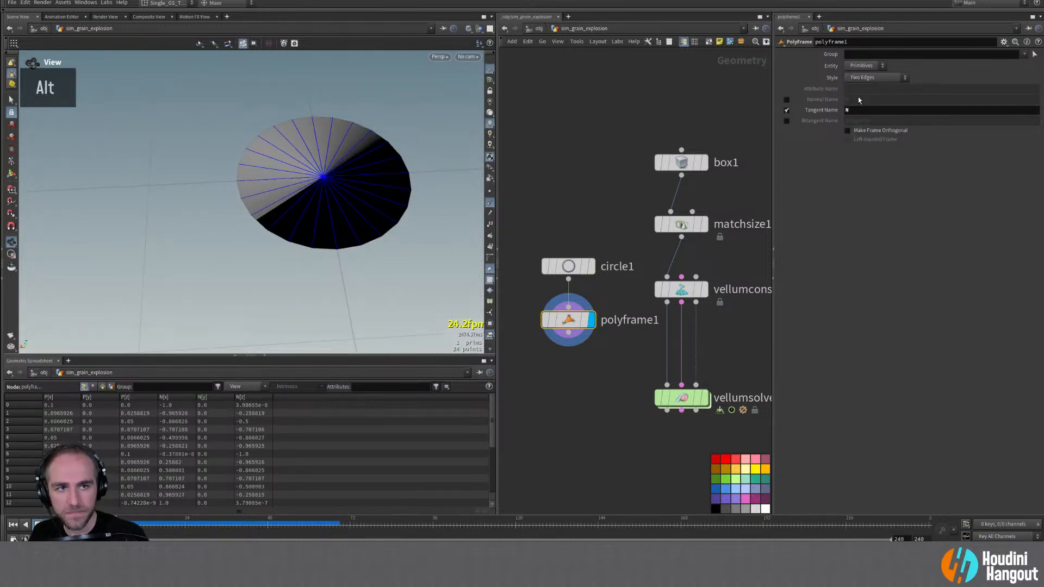
{"action": "double_click", "coordinate": [866, 86]}
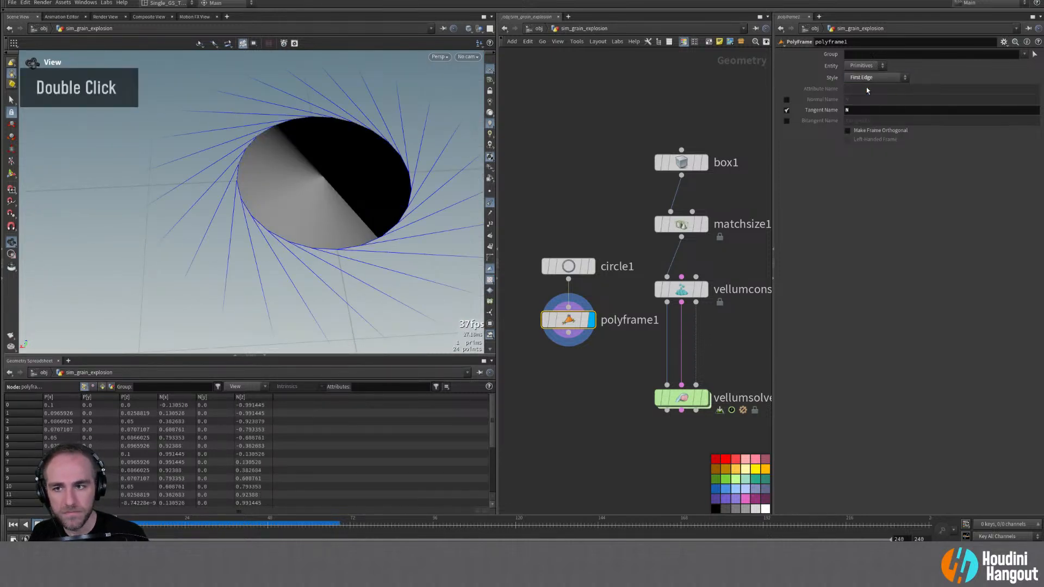
{"action": "left_click", "coordinate": [866, 82]}
{"action": "left_click", "coordinate": [865, 95]}
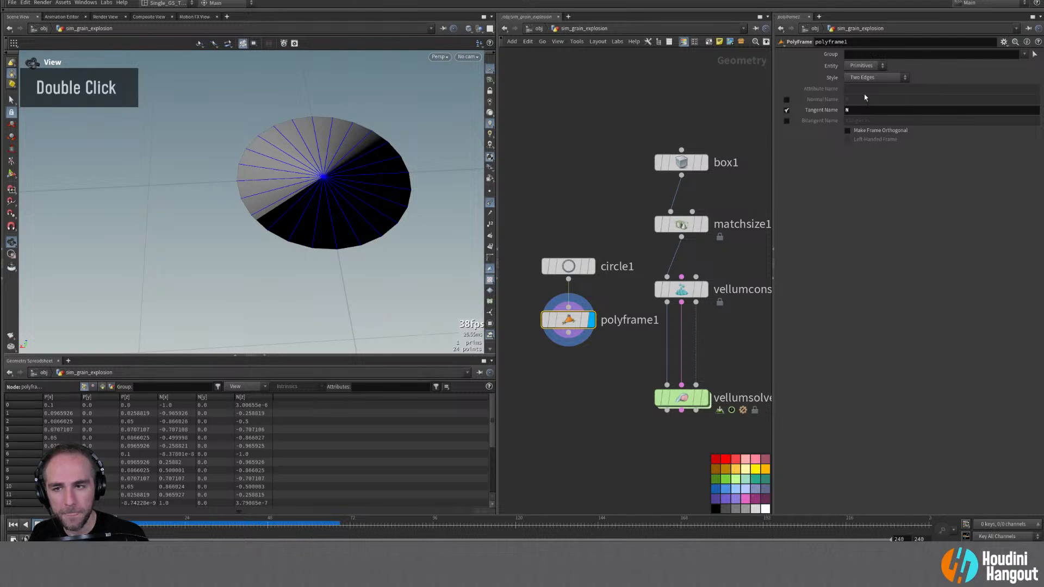
{"action": "left_click", "coordinate": [870, 77]}
{"action": "left_click", "coordinate": [867, 103]}
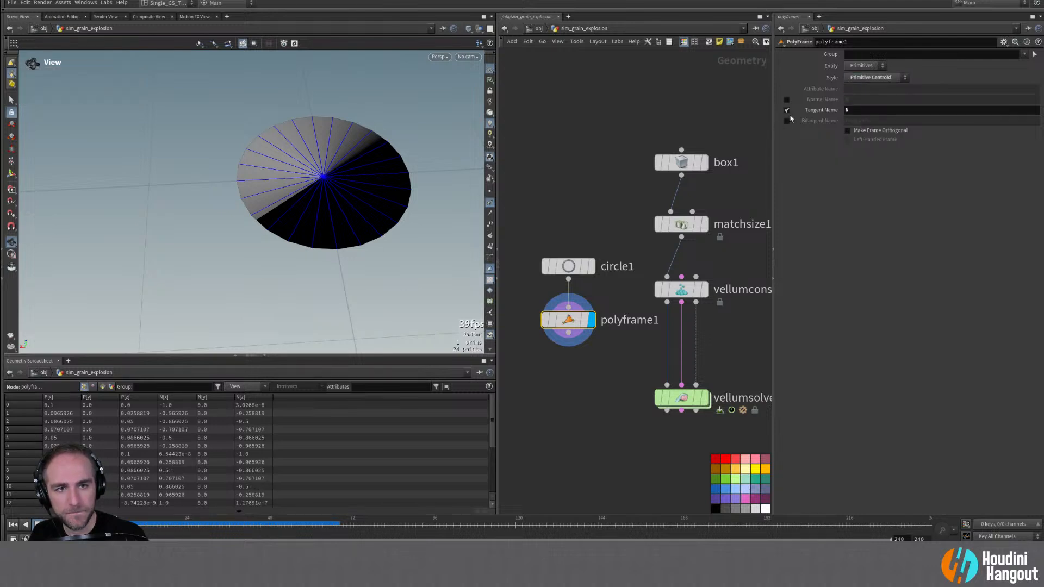
Step: Output the PolyFrame's bitangent as N instead of the tangent, use the First Edge style, and inspect the normals' direction
{"action": "left_click", "coordinate": [786, 120]}
{"action": "left_click", "coordinate": [787, 111]}
{"action": "double_click", "coordinate": [869, 120]}
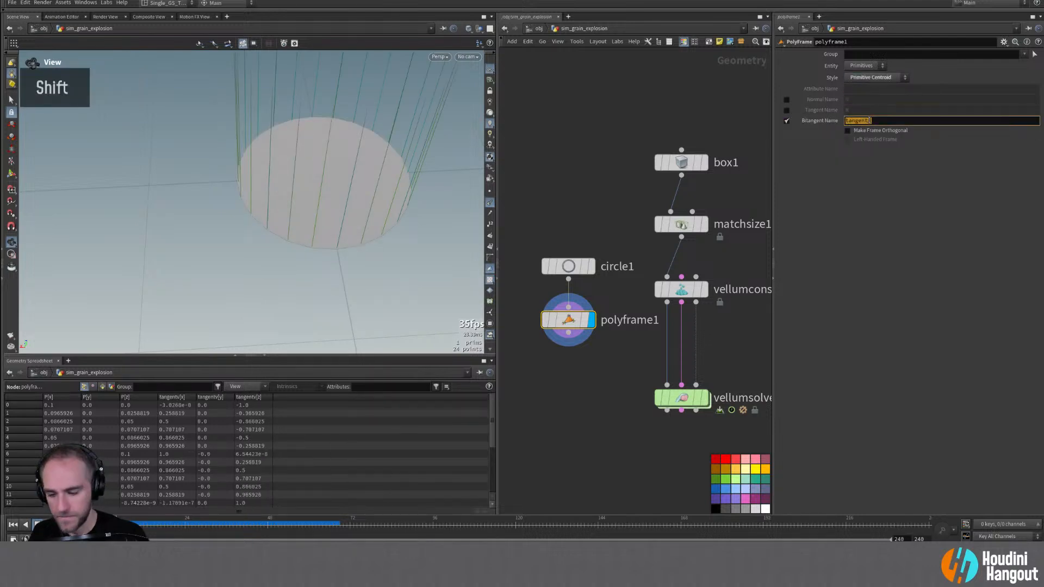
{"action": "type", "text": "N"}
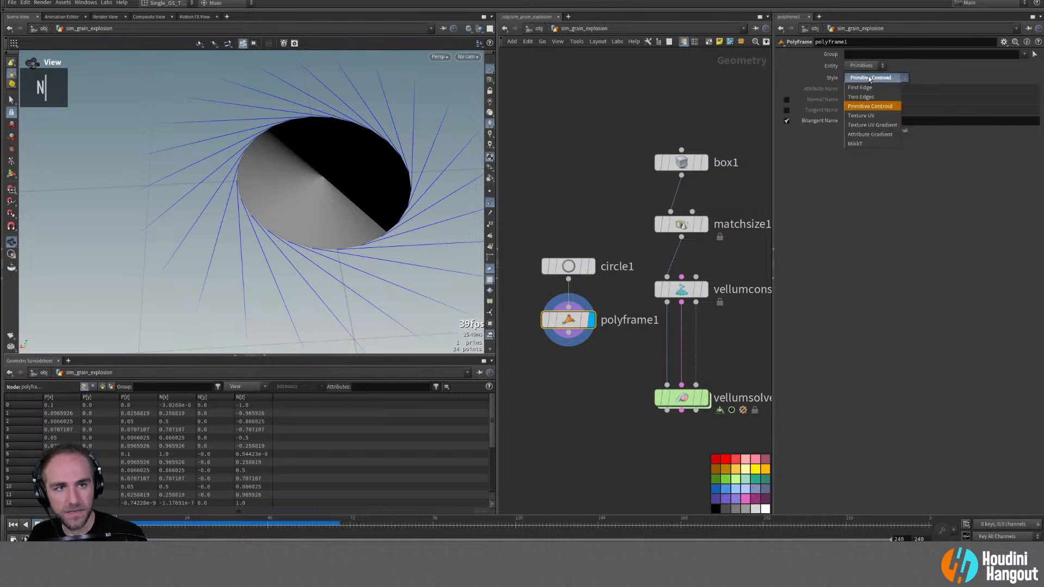
{"action": "double_click", "coordinate": [868, 78]}
{"action": "left_click", "coordinate": [865, 84]}
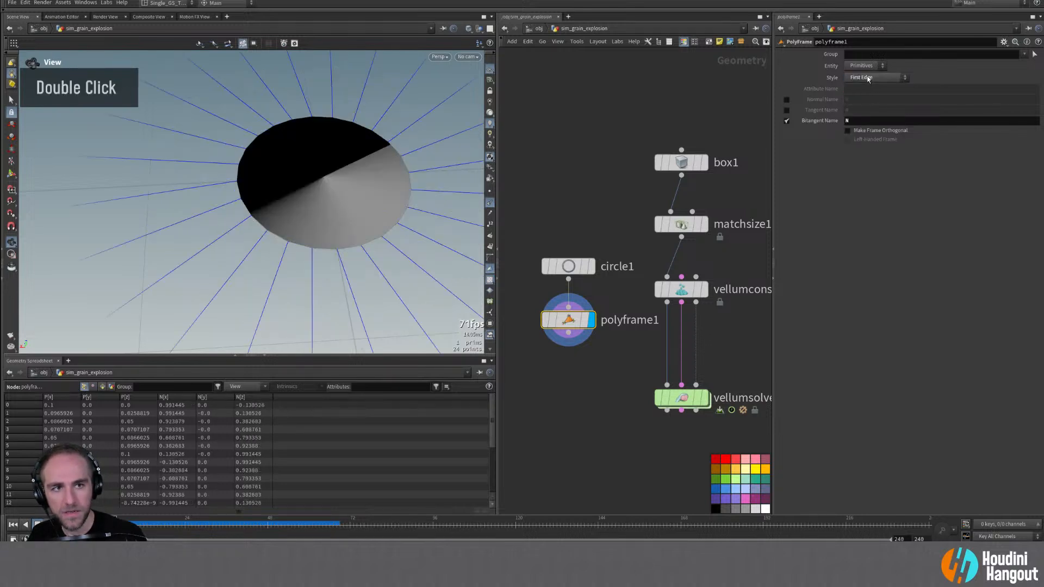
{"action": "left_click_drag", "start_coordinate": [349, 151], "coordinate": [289, 197], "text": "alt"}
{"action": "mouse_move", "coordinate": [289, 198]}
{"action": "right_mouse_down", "text": "alt"}
{"action": "mouse_move", "coordinate": [275, 189]}
{"action": "mouse_move", "coordinate": [284, 185]}
{"action": "right_mouse_up", "text": "alt"}
{"action": "middle_click_drag", "start_coordinate": [414, 171], "coordinate": [379, 194], "text": "alt"}
{"action": "left_click_drag", "start_coordinate": [380, 194], "coordinate": [411, 166], "text": "alt"}
{"action": "middle_click_drag", "start_coordinate": [411, 166], "coordinate": [369, 180], "text": "alt"}
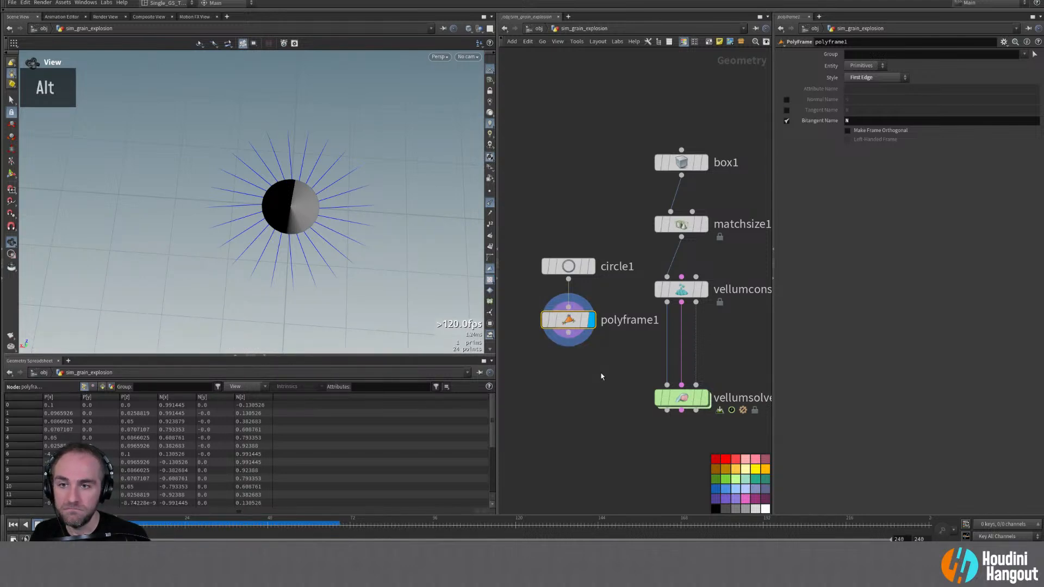
Step: Replace the PolyFrame with a Point Velocity node fed by the circle, and display its result
{"action": "key", "text": "Delete"}
{"action": "key", "text": "Tab"}
{"action": "mouse_move", "coordinate": [622, 343]}
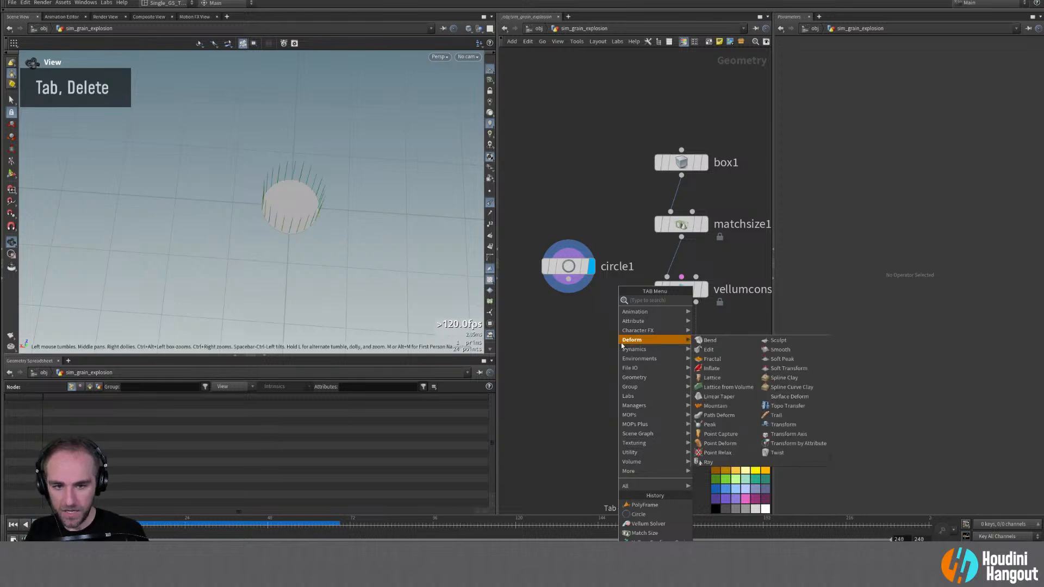
{"action": "left_click", "coordinate": [574, 346]}
{"action": "key", "text": "Tab"}
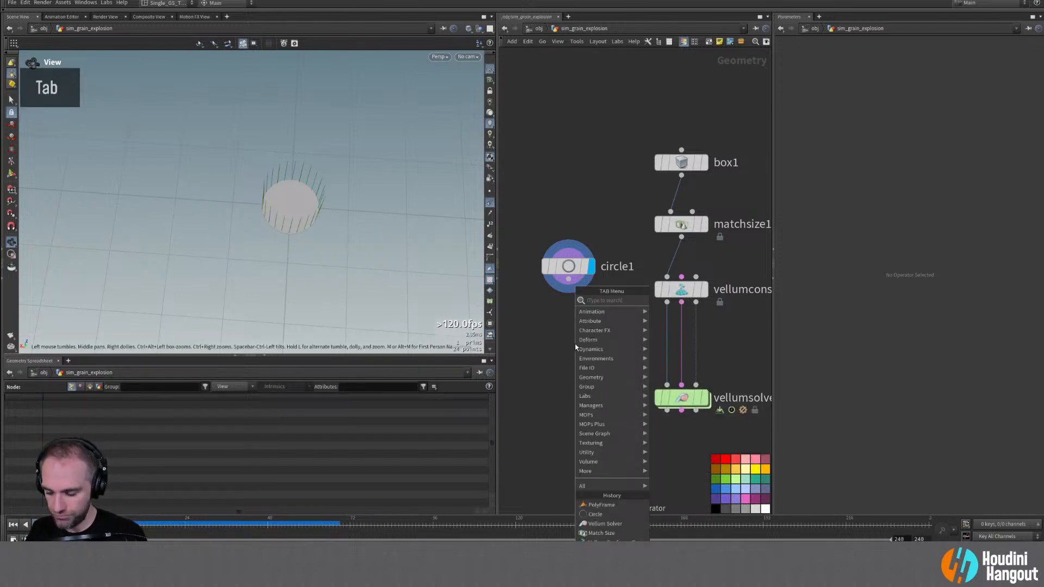
{"action": "type", "text": "point ve"}
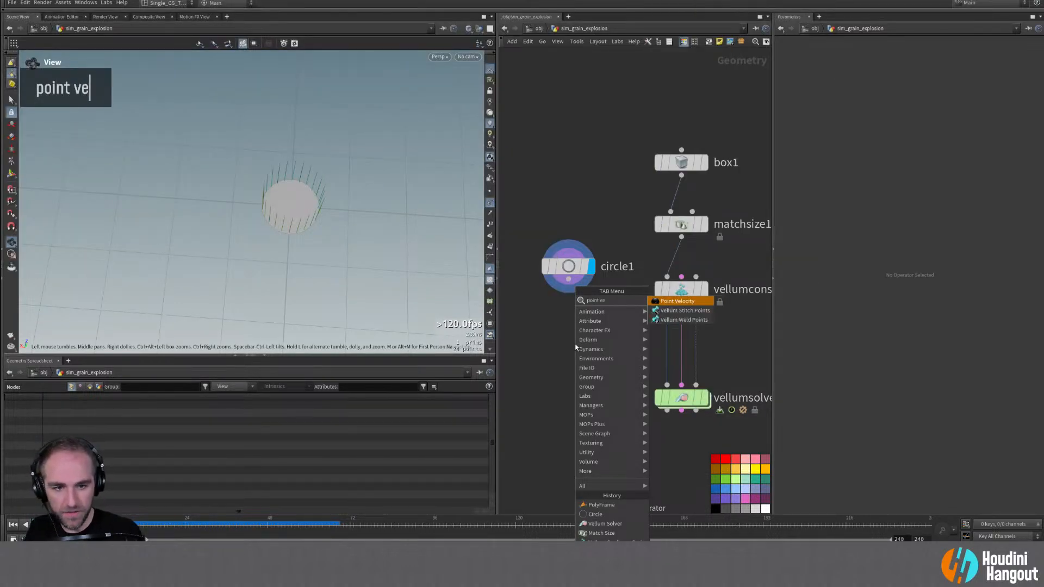
{"action": "key", "text": "Return"}
{"action": "left_click", "coordinate": [568, 321]}
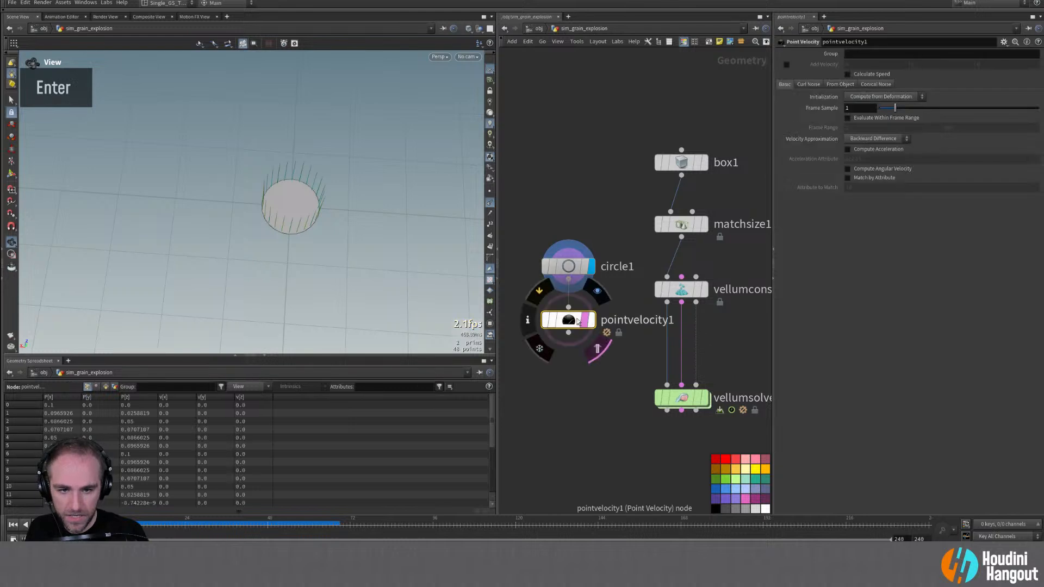
{"action": "double_click", "coordinate": [569, 320]}
Step: Enable conical noise on the Point Velocity node, inspect the velocity vectors around the circle, and set the cone angle to 90.5
{"action": "left_click_drag", "start_coordinate": [289, 217], "coordinate": [428, 210], "text": "alt"}
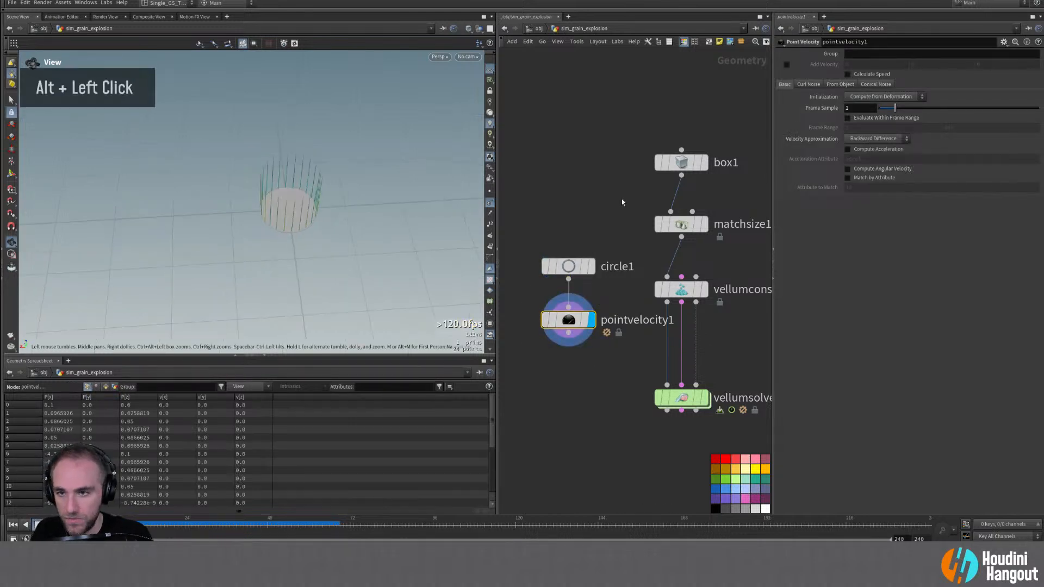
{"action": "left_click", "coordinate": [876, 84]}
{"action": "left_click", "coordinate": [847, 95]}
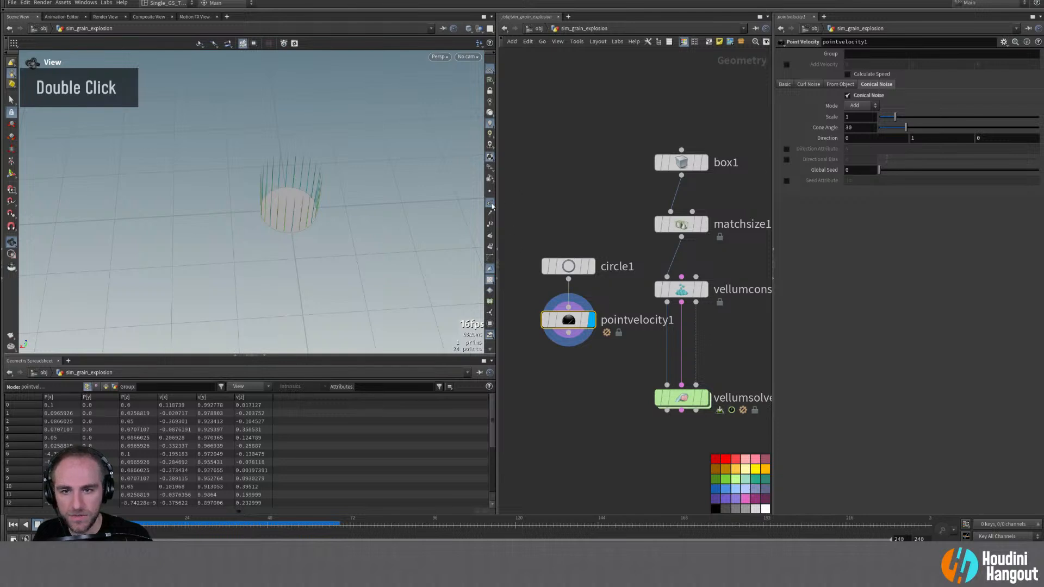
{"action": "left_click_drag", "start_coordinate": [297, 234], "coordinate": [298, 174], "text": "alt"}
{"action": "right_click_drag", "start_coordinate": [298, 174], "coordinate": [275, 222], "text": "alt"}
{"action": "left_click_drag", "start_coordinate": [275, 221], "coordinate": [386, 200], "text": "alt"}
{"action": "middle_click_drag", "start_coordinate": [387, 201], "coordinate": [354, 239], "text": "alt"}
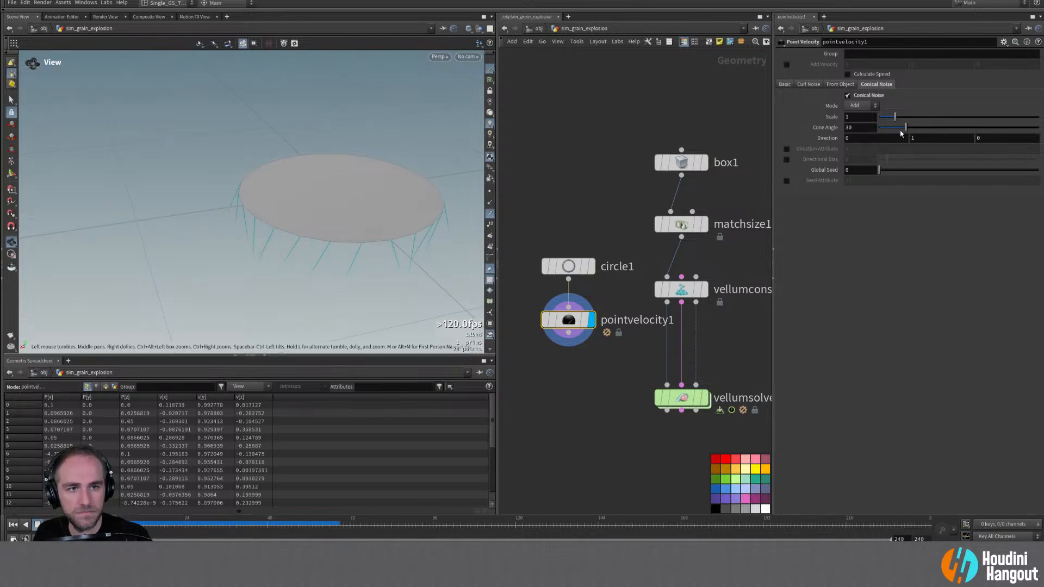
{"action": "left_click_drag", "start_coordinate": [905, 126], "coordinate": [960, 131]}
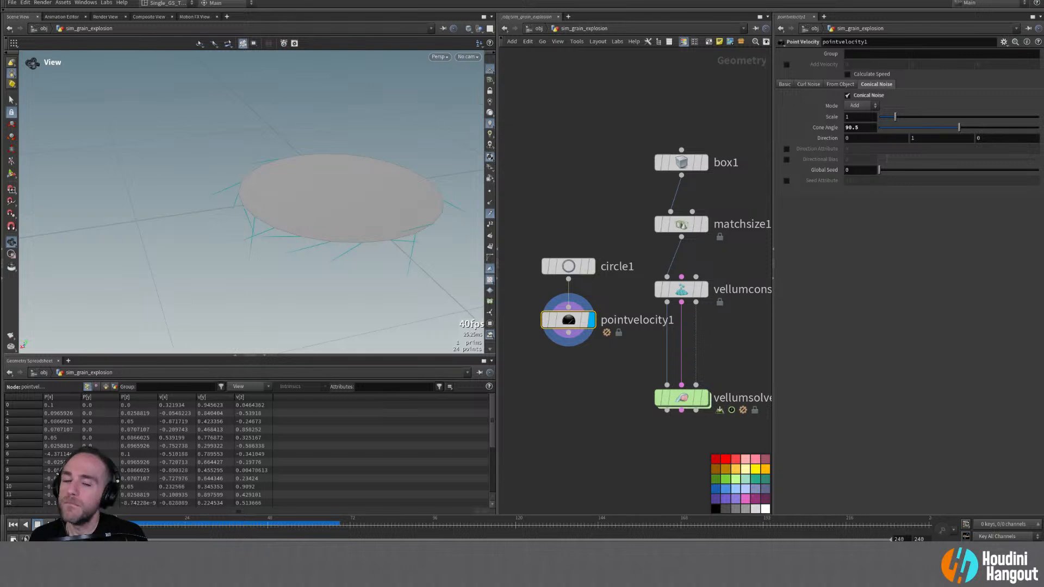
Step: Move the Point Velocity node further below the circle, insert a PolyFrame between them, and display the PolyFrame
{"action": "key", "text": "XF86AudioLowerVolume"}
{"action": "double_click", "coordinate": [571, 267]}
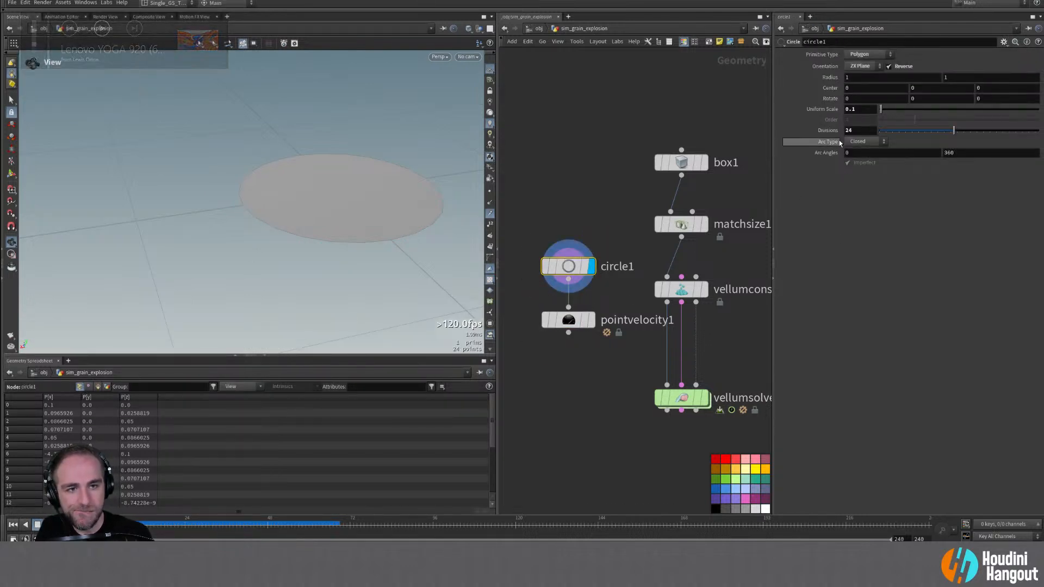
{"action": "left_click_drag", "start_coordinate": [563, 326], "coordinate": [563, 442]}
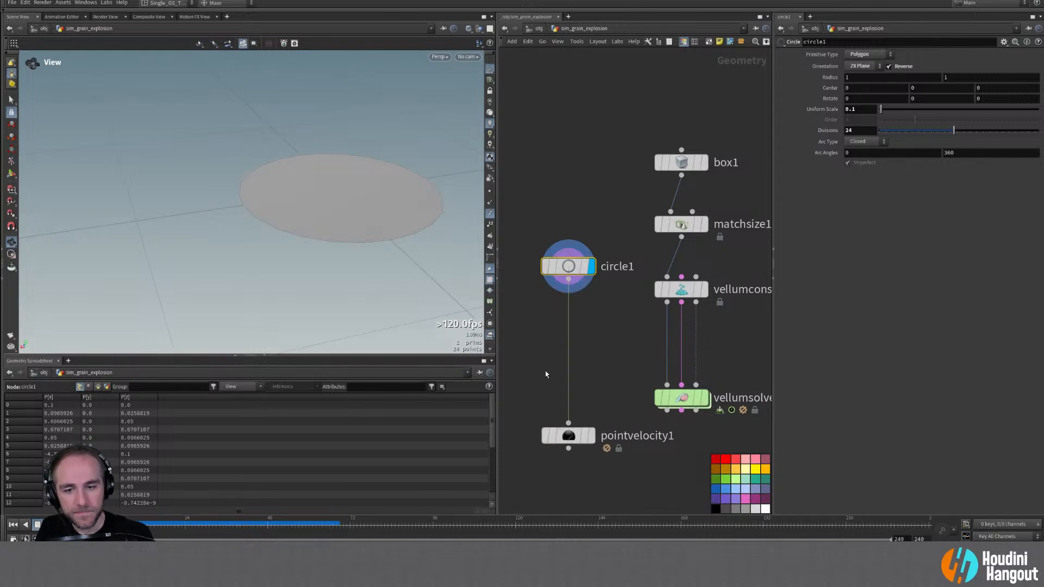
{"action": "key", "text": "Tab"}
{"action": "type", "text": "poly framw"}
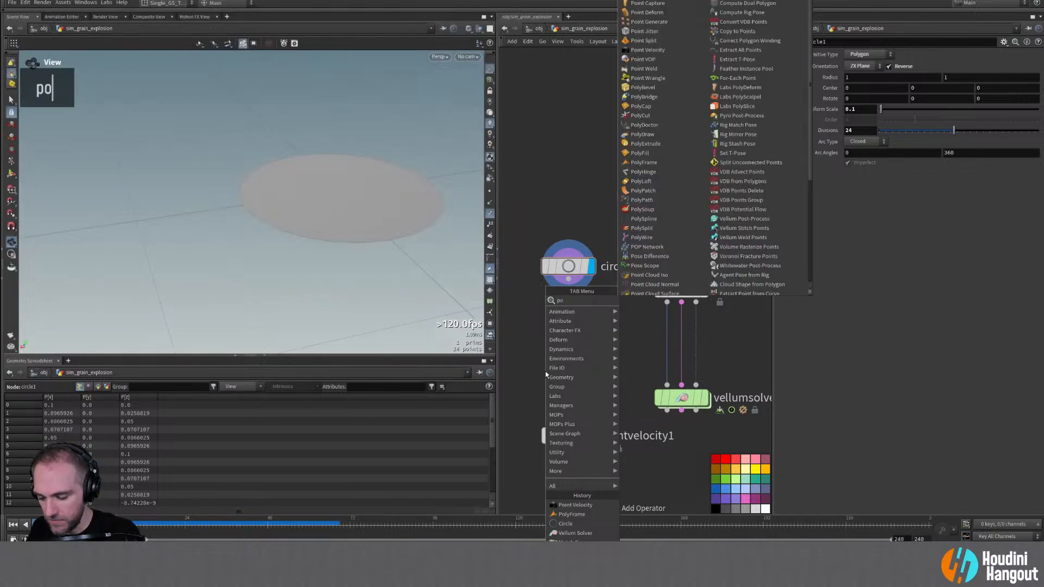
{"action": "key", "text": "BackSpace"}
{"action": "key", "text": "BackSpace"}
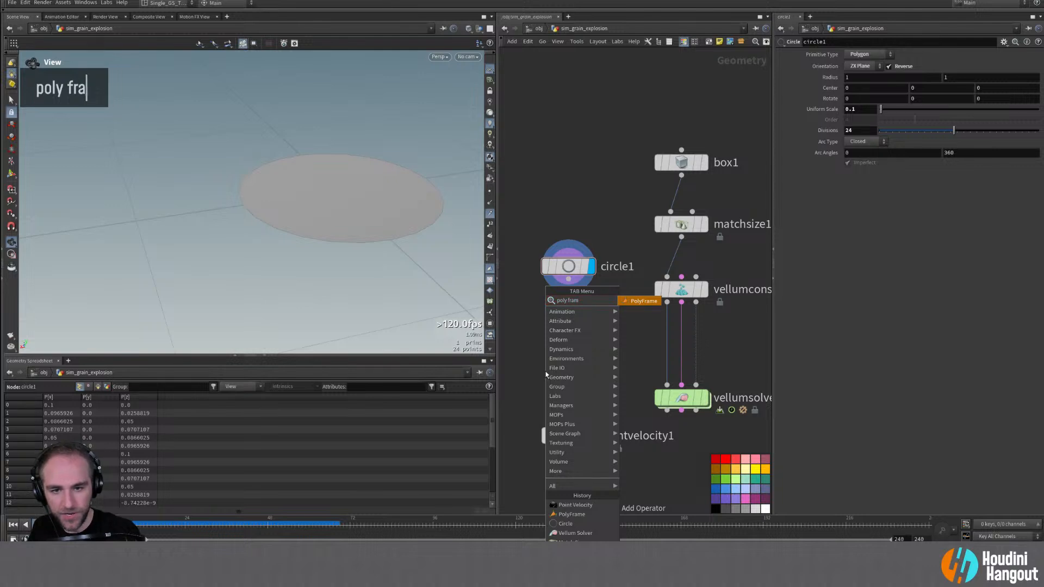
{"action": "type", "text": "me"}
{"action": "key", "text": "Return"}
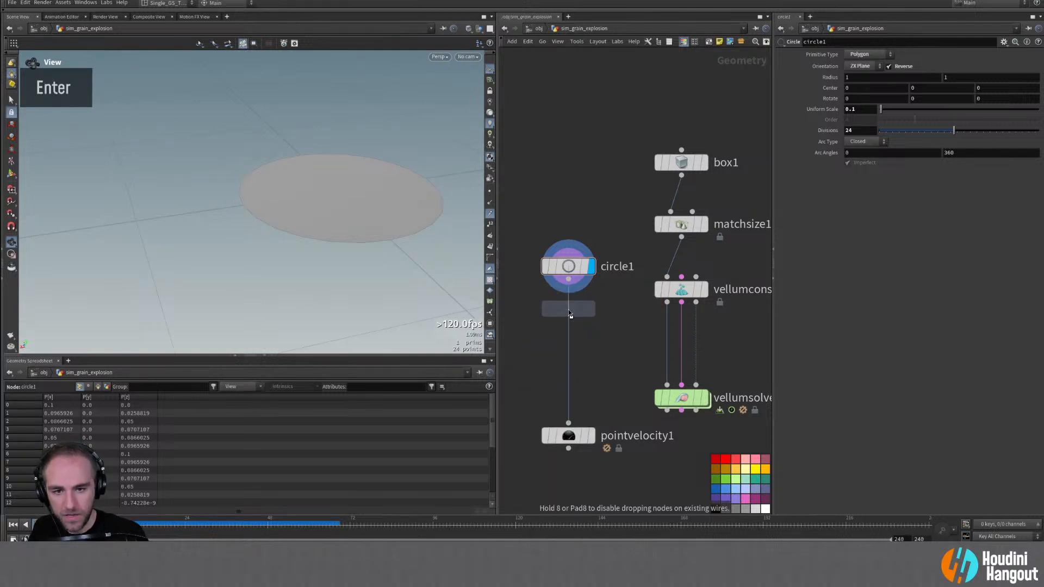
{"action": "left_click", "coordinate": [568, 319]}
{"action": "left_click", "coordinate": [592, 293]}
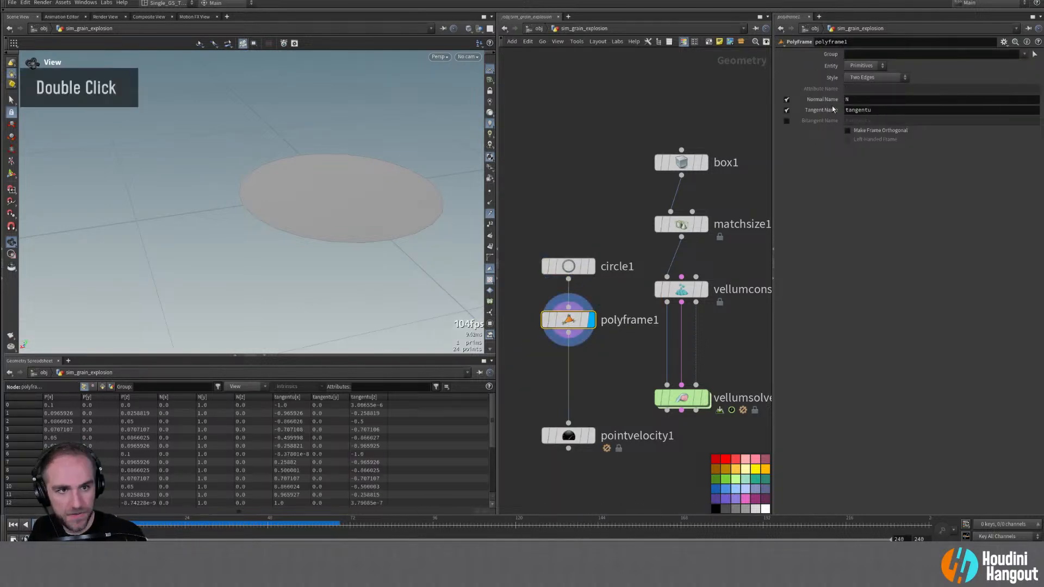
Step: Disable the normal output on polyframe1 and name its tangent attribute N
{"action": "left_click", "coordinate": [786, 99]}
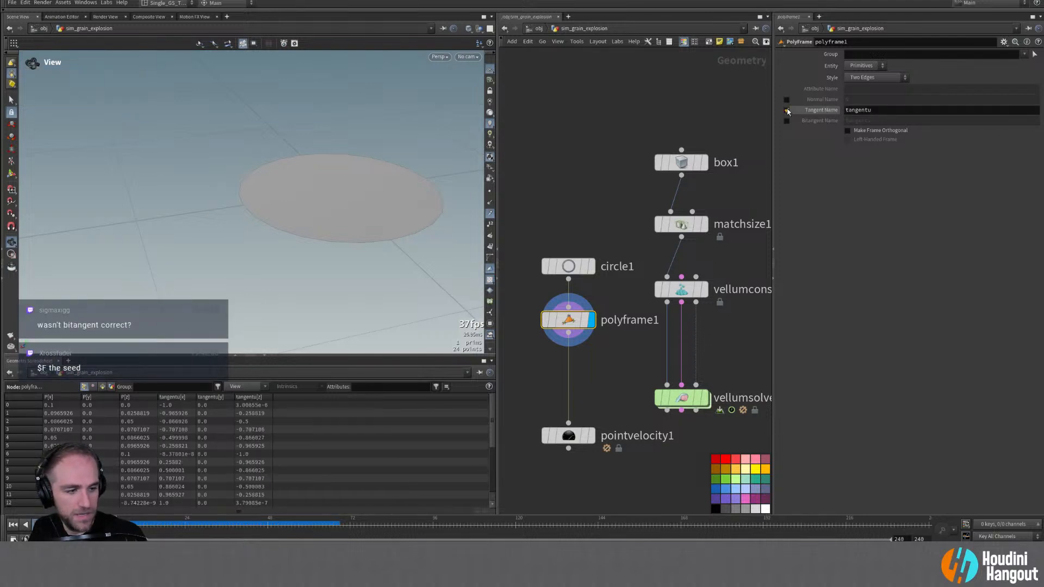
{"action": "double_click", "coordinate": [882, 113]}
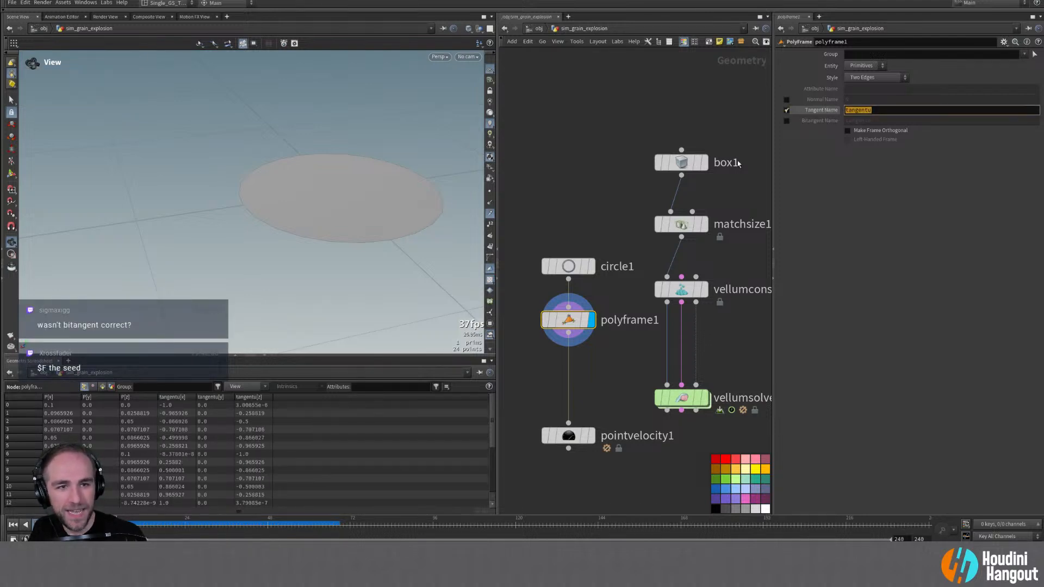
{"action": "type", "text": "N"}
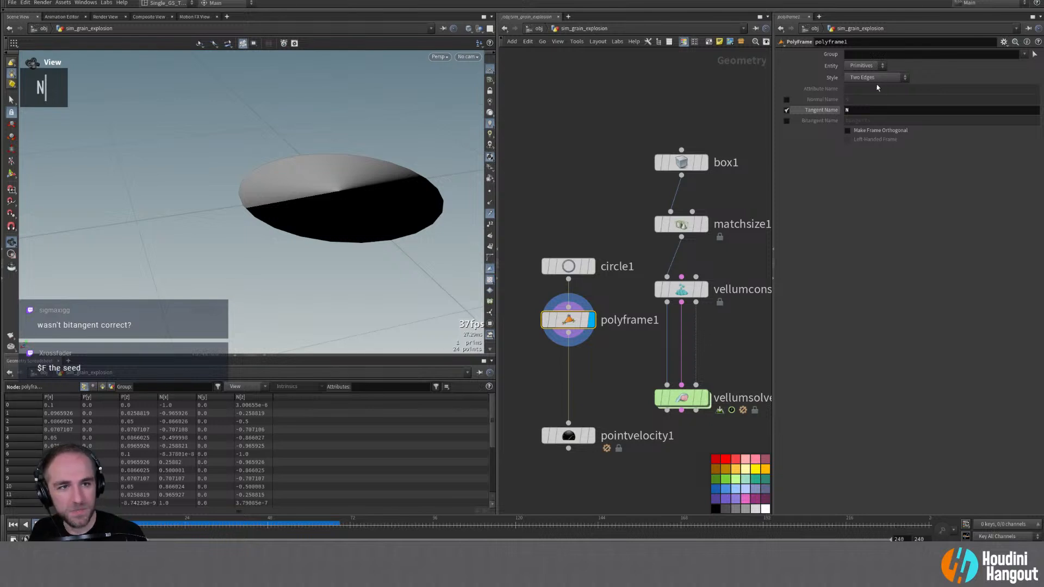
Step: Show the point normals in the viewport and set the PolyFrame style to Primitive Centroid
{"action": "left_click", "coordinate": [490, 214]}
{"action": "left_click", "coordinate": [490, 203]}
{"action": "left_click_drag", "start_coordinate": [380, 187], "coordinate": [369, 233], "text": "alt"}
{"action": "left_click", "coordinate": [874, 78]}
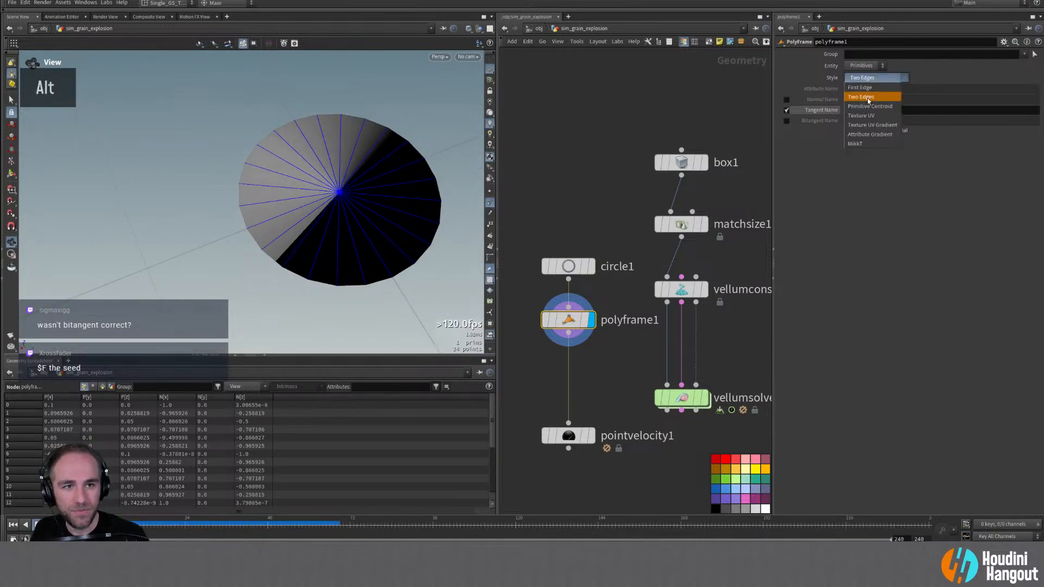
{"action": "left_click", "coordinate": [868, 106]}
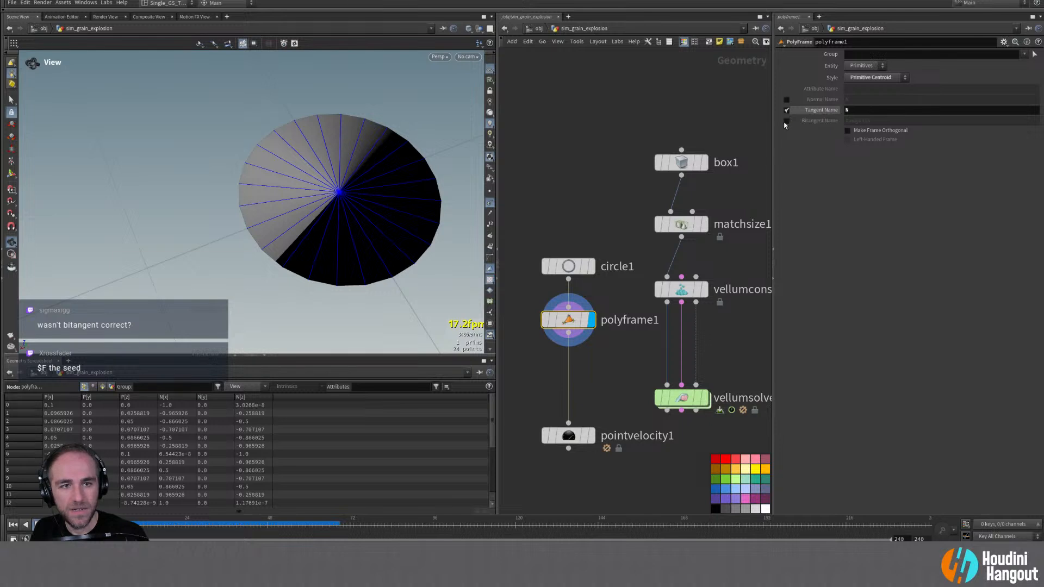
Step: Try outputting the bitangent as N on polyframe1, and return to outputting only the tangent
{"action": "left_click", "coordinate": [785, 121]}
{"action": "double_click", "coordinate": [856, 121]}
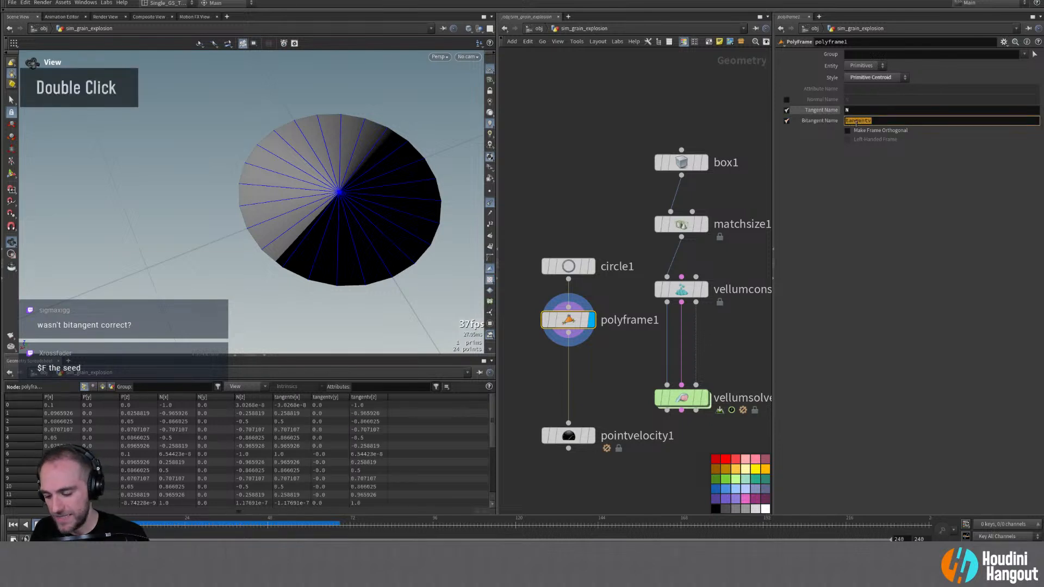
{"action": "type", "text": "N"}
{"action": "left_click", "coordinate": [786, 110]}
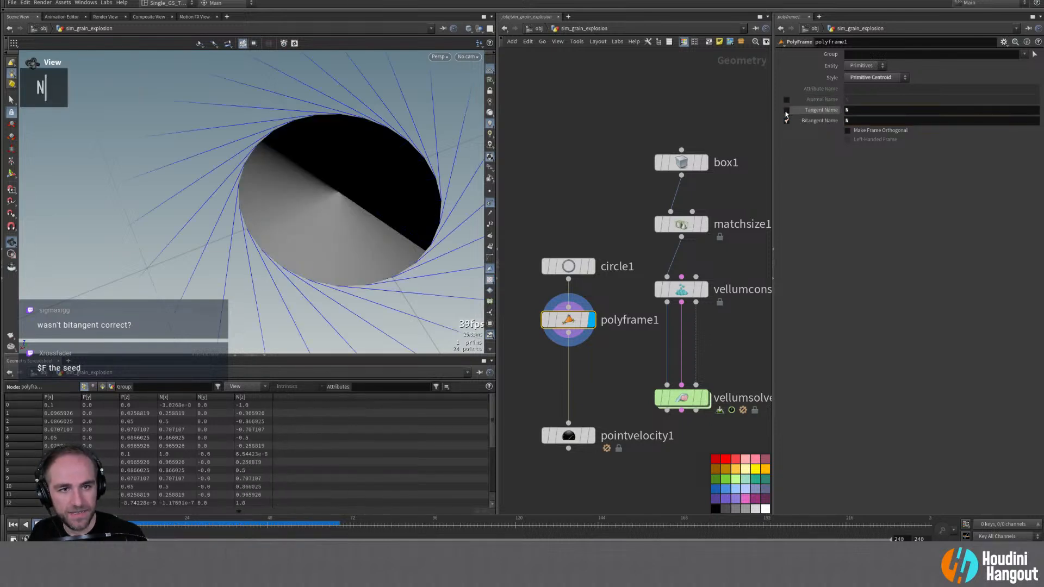
{"action": "left_click", "coordinate": [785, 111]}
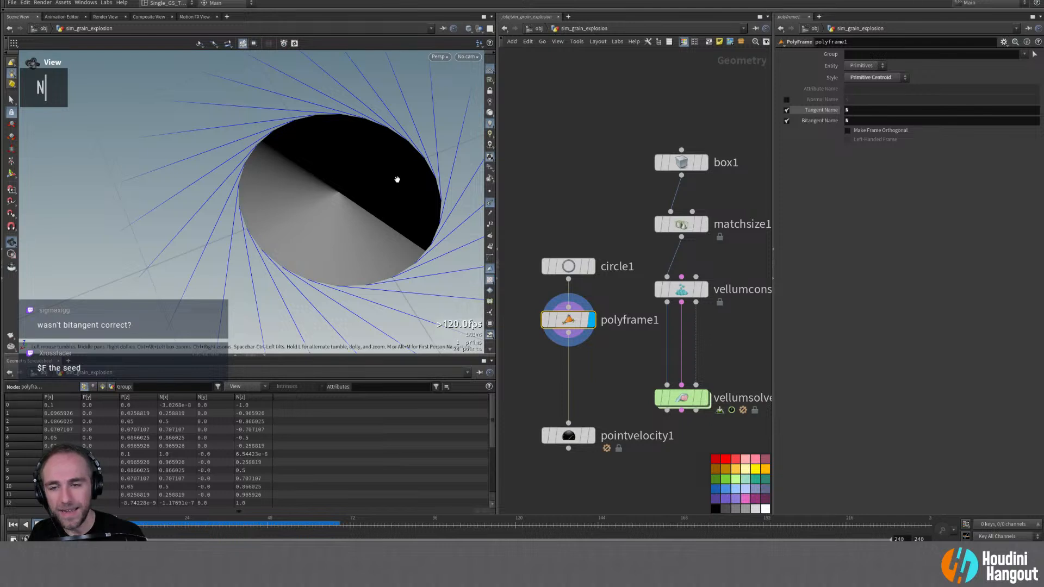
{"action": "left_click", "coordinate": [786, 120]}
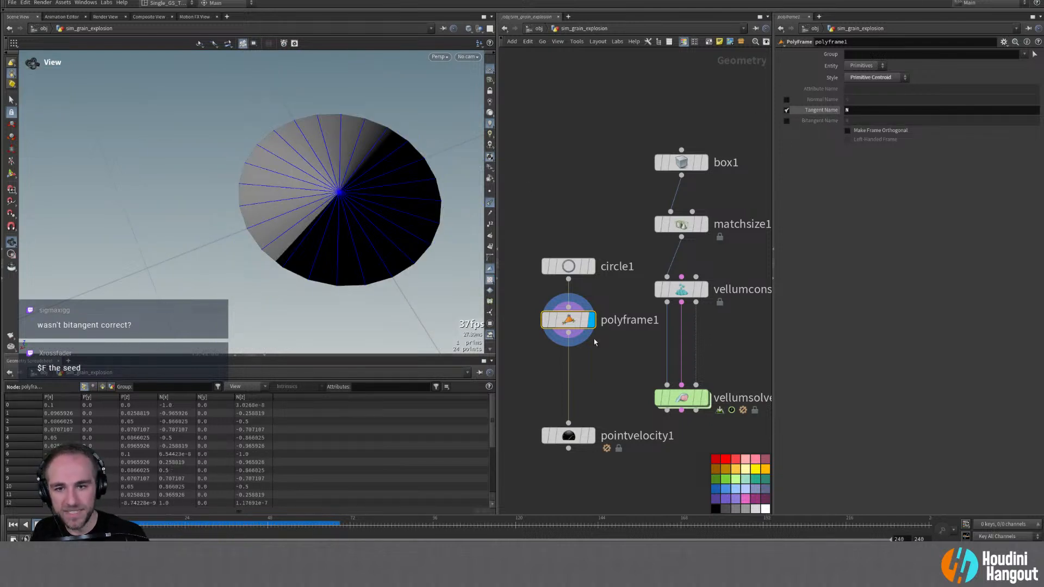
Step: Insert a Point Wrangle between polyframe1 and pointvelocity1 and make it the displayed node
{"action": "left_click_drag", "start_coordinate": [569, 321], "coordinate": [570, 316]}
{"action": "left_click_drag", "start_coordinate": [345, 329], "coordinate": [344, 142], "text": "alt"}
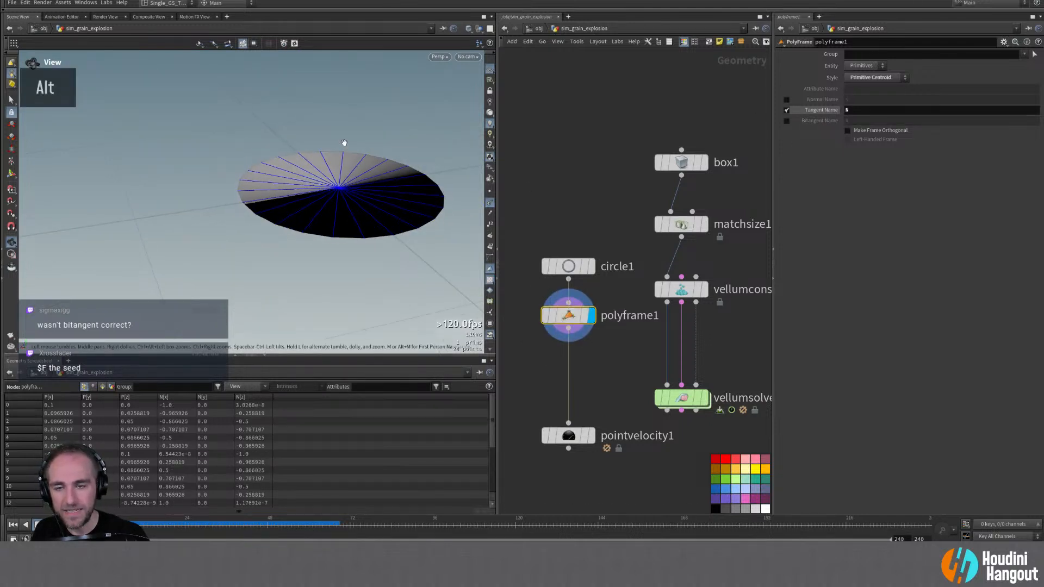
{"action": "key", "text": "Tab"}
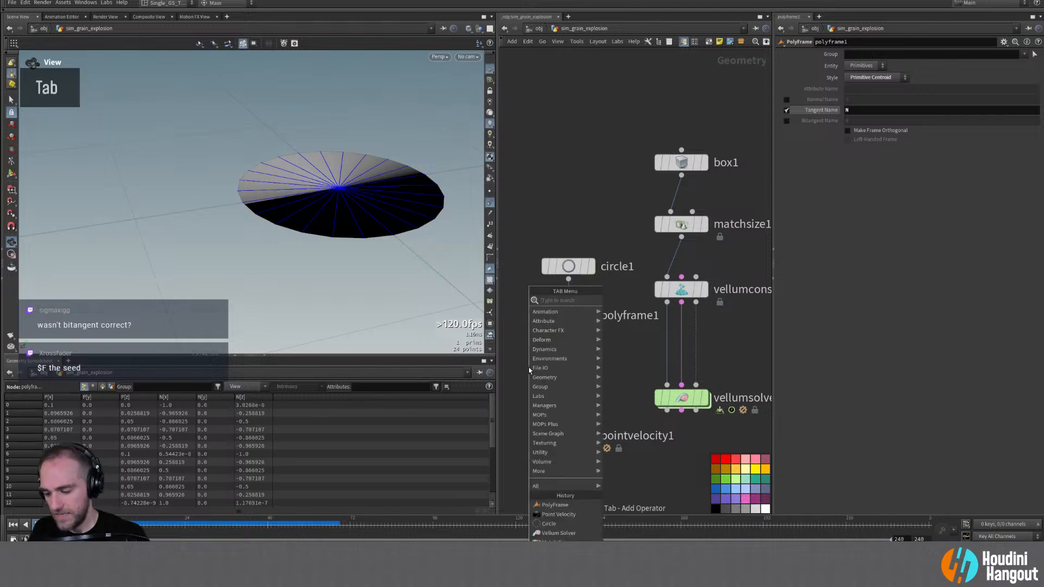
{"action": "type", "text": "point wrang"}
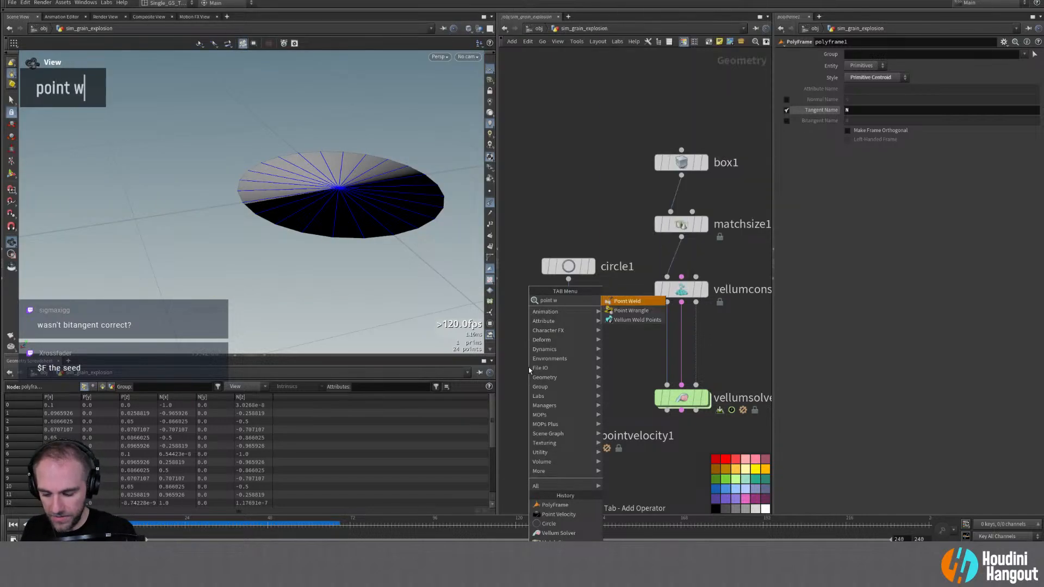
{"action": "key", "text": "Return"}
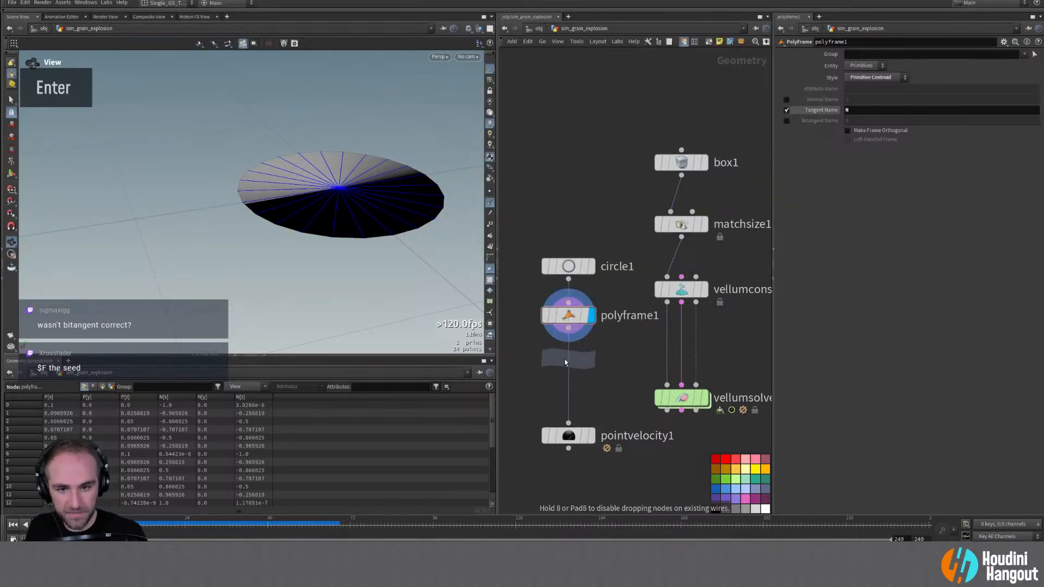
{"action": "double_click", "coordinate": [563, 359]}
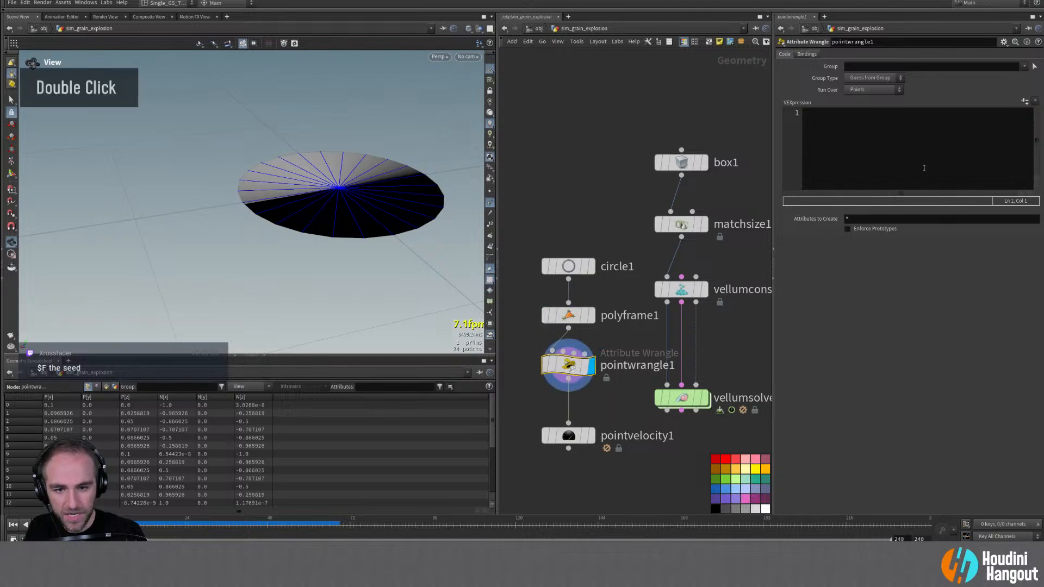
Step: Write the expression "v@v *= -v@N;" in the point wrangle and apply it
{"action": "left_click", "coordinate": [843, 139]}
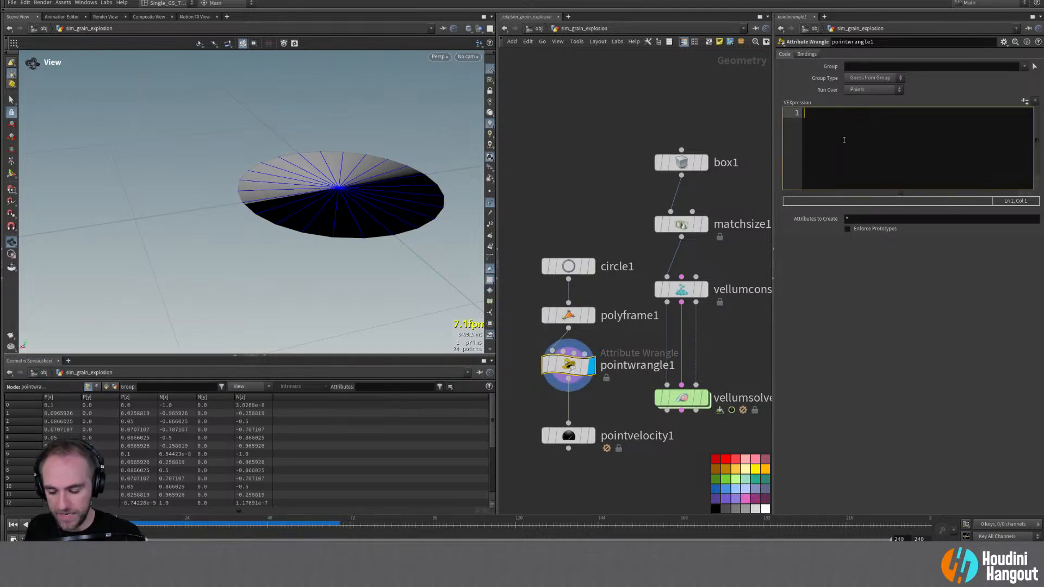
{"action": "type", "text": "v@v "}
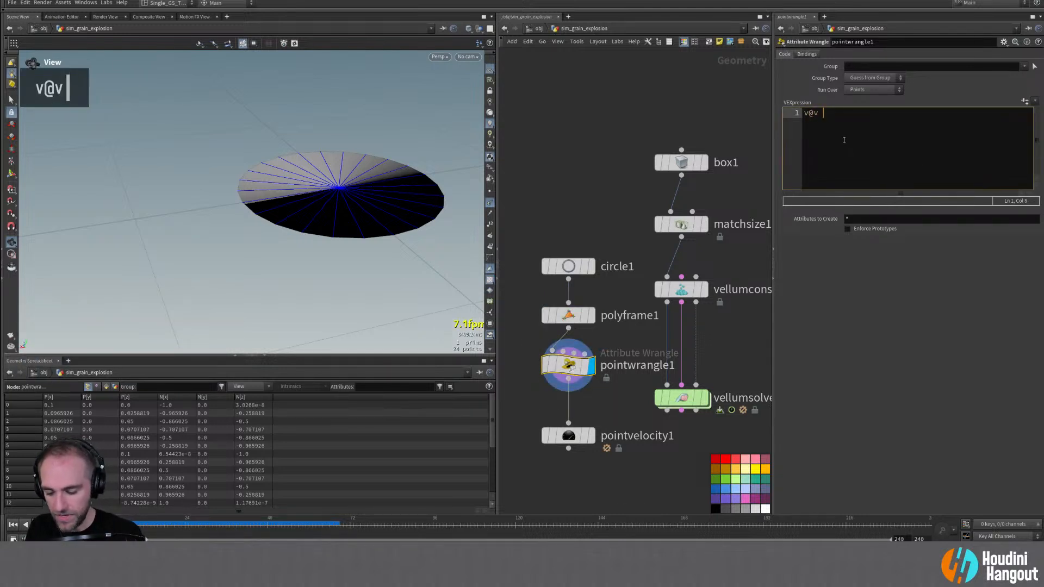
{"action": "type", "text": "*="}
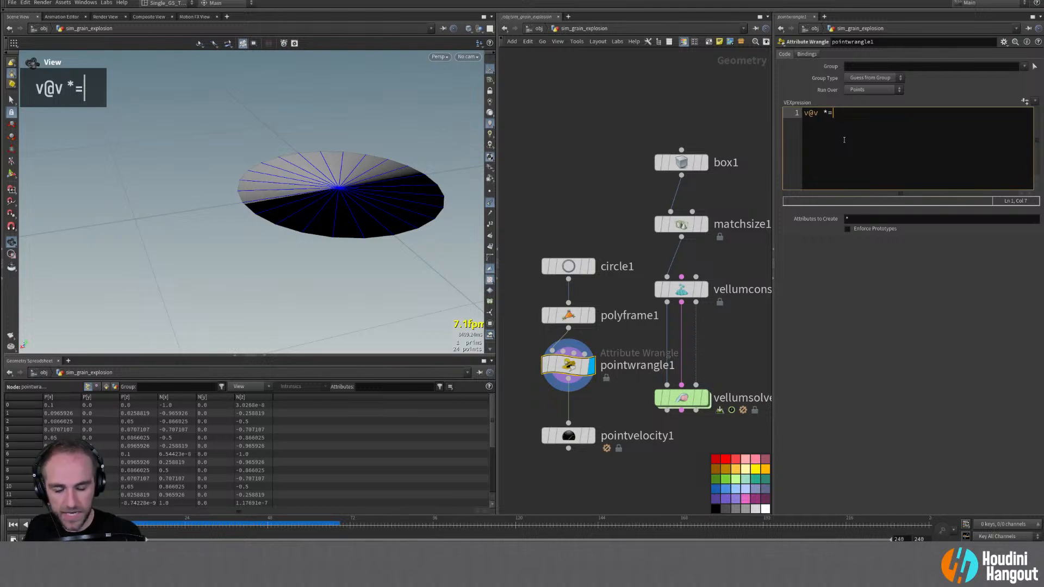
{"action": "type", "text": "-"}
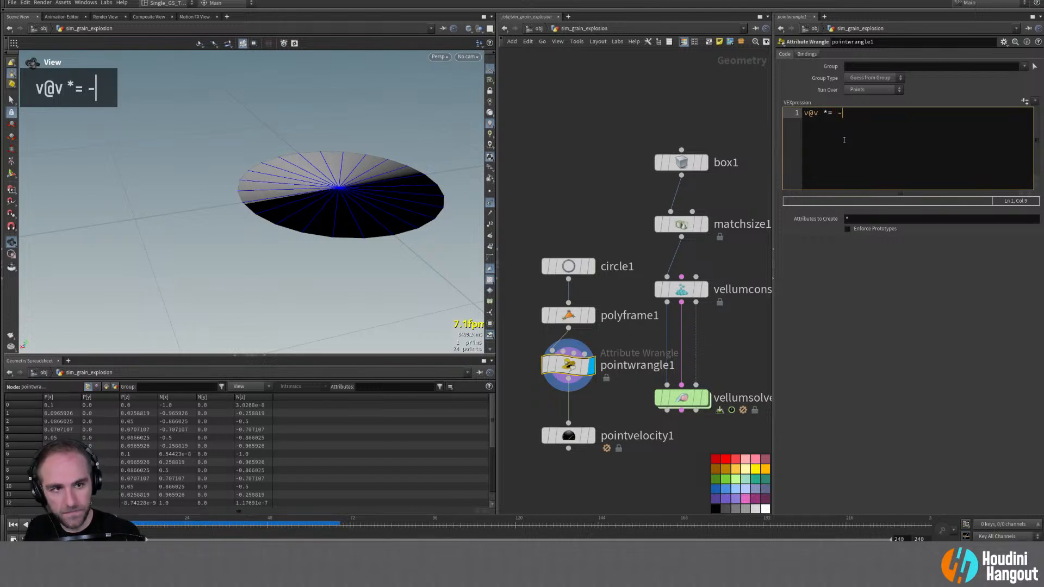
{"action": "type", "text": "v@m"}
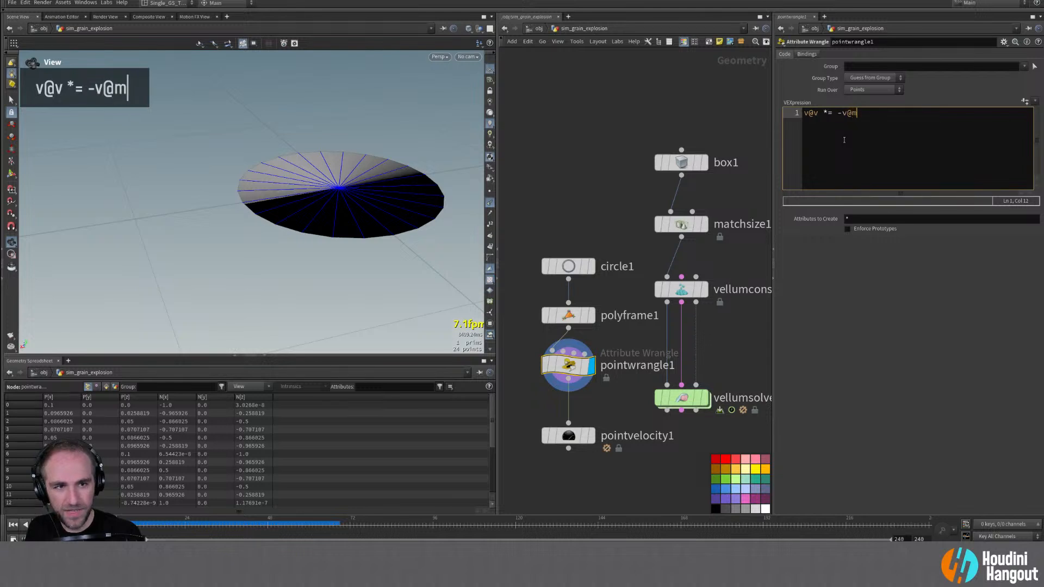
{"action": "key", "text": "BackSpace"}
{"action": "type", "text": "N"}
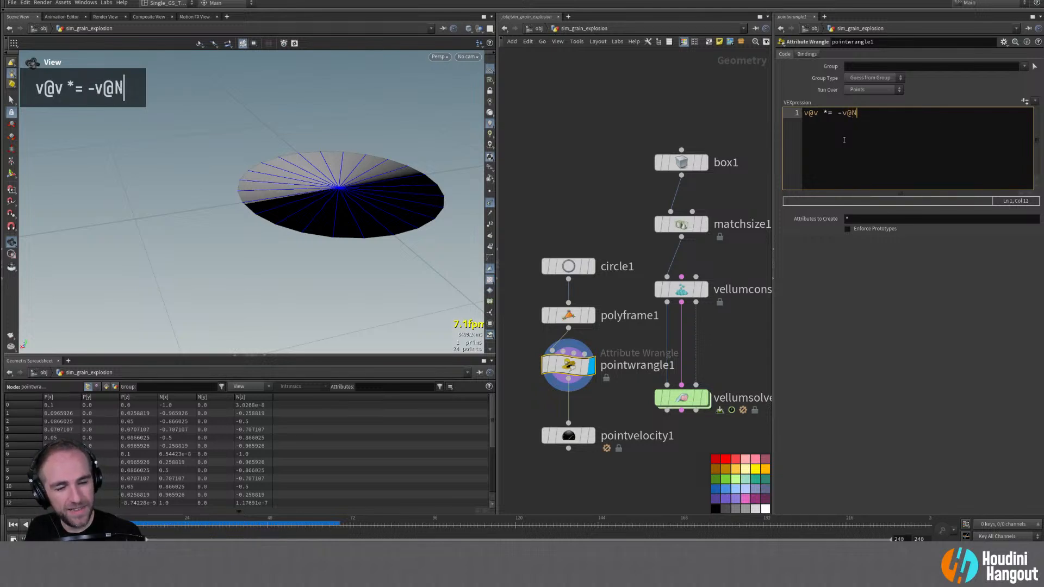
{"action": "type", "text": ";"}
{"action": "key", "text": "ctrl+Return"}
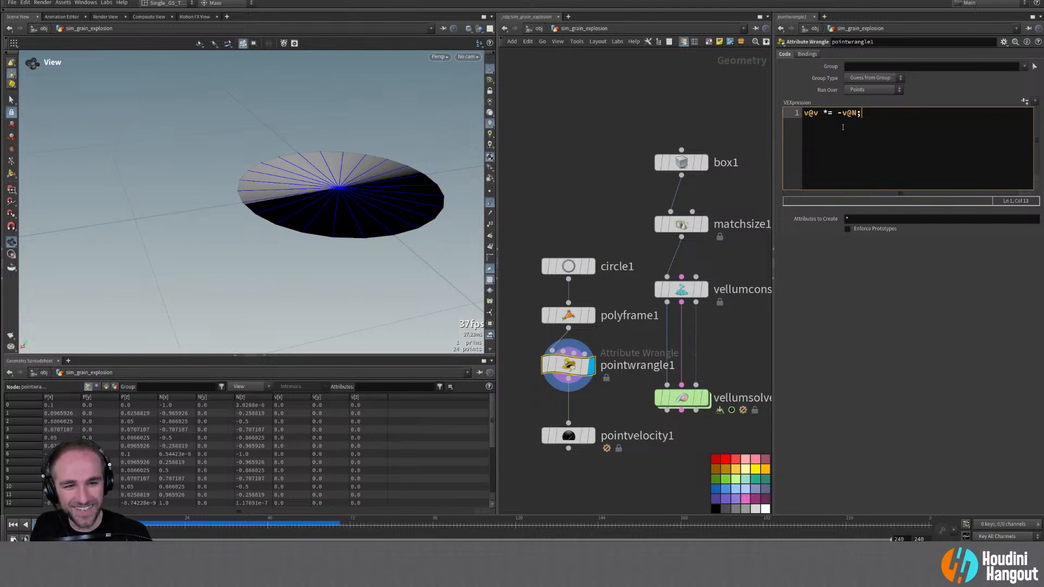
Step: Correct the wrangle expression to a plain assignment, "v@v = v@N;", and apply it
{"action": "type", "text": "-"}
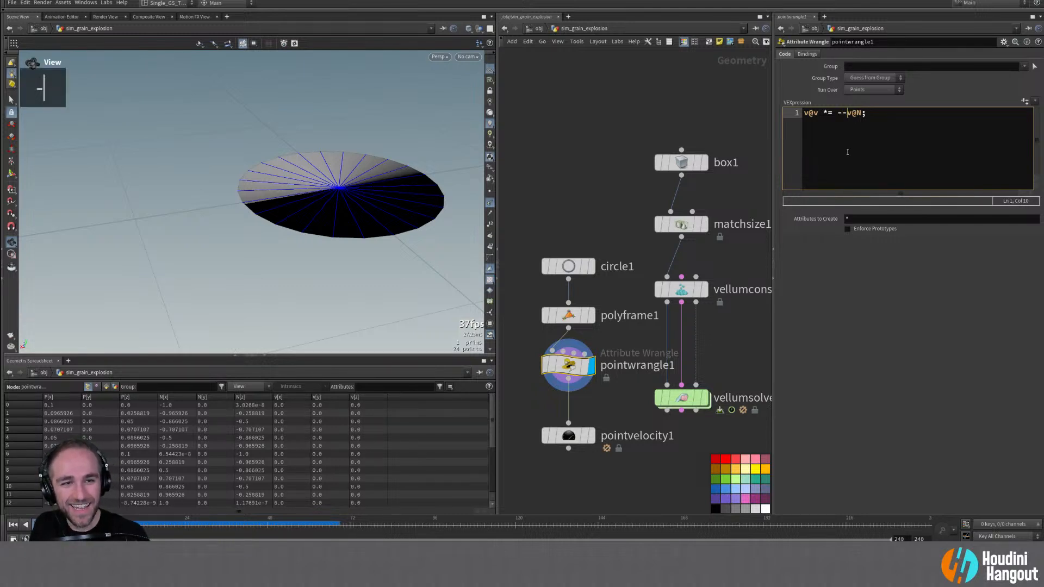
{"action": "key", "text": "BackSpace"}
{"action": "key", "text": "BackSpace"}
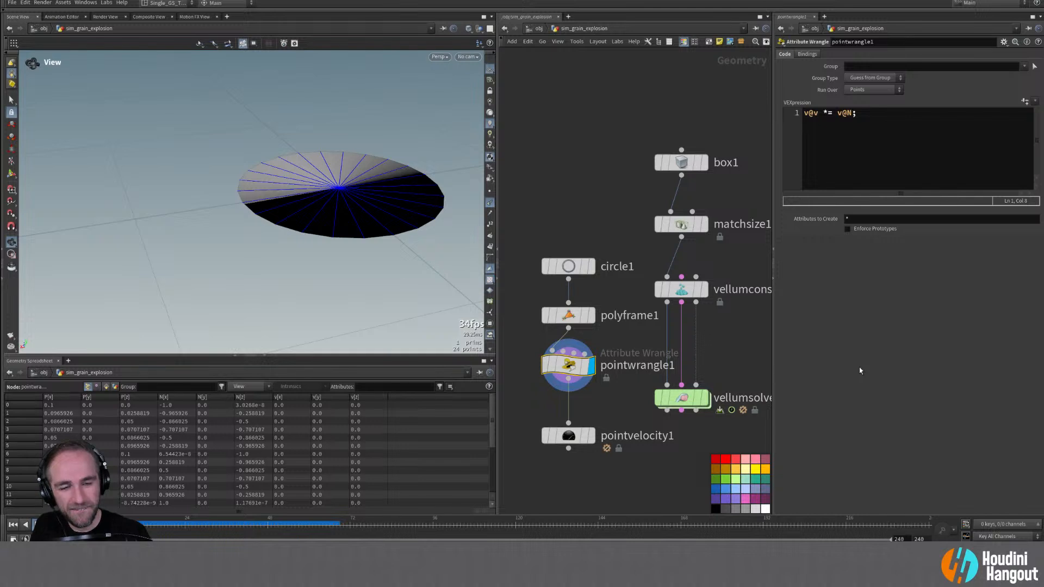
{"action": "left_click", "coordinate": [826, 112]}
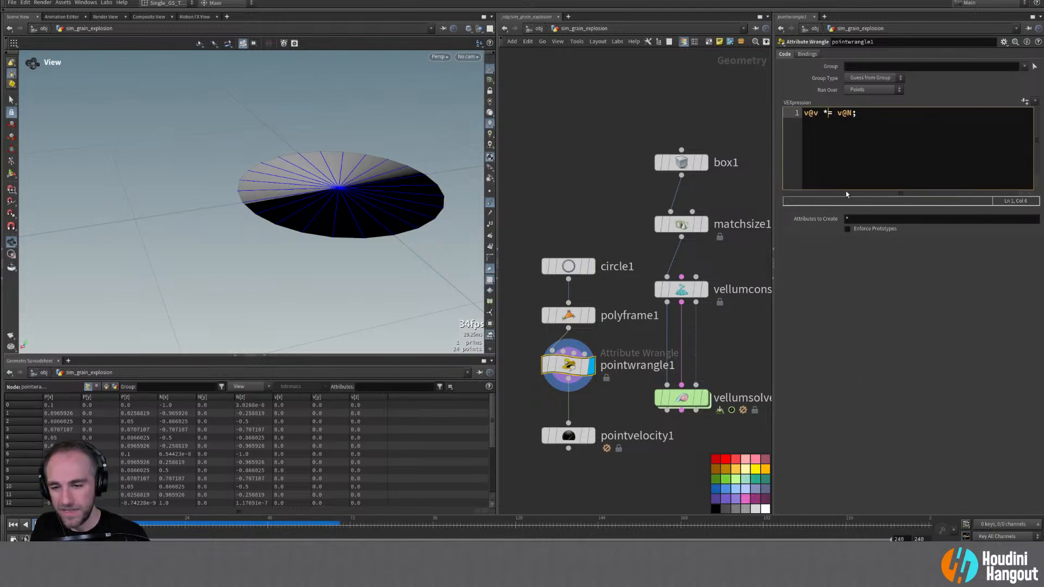
{"action": "key", "text": "BackSpace"}
{"action": "key", "text": "Return"}
{"action": "key", "text": "BackSpace"}
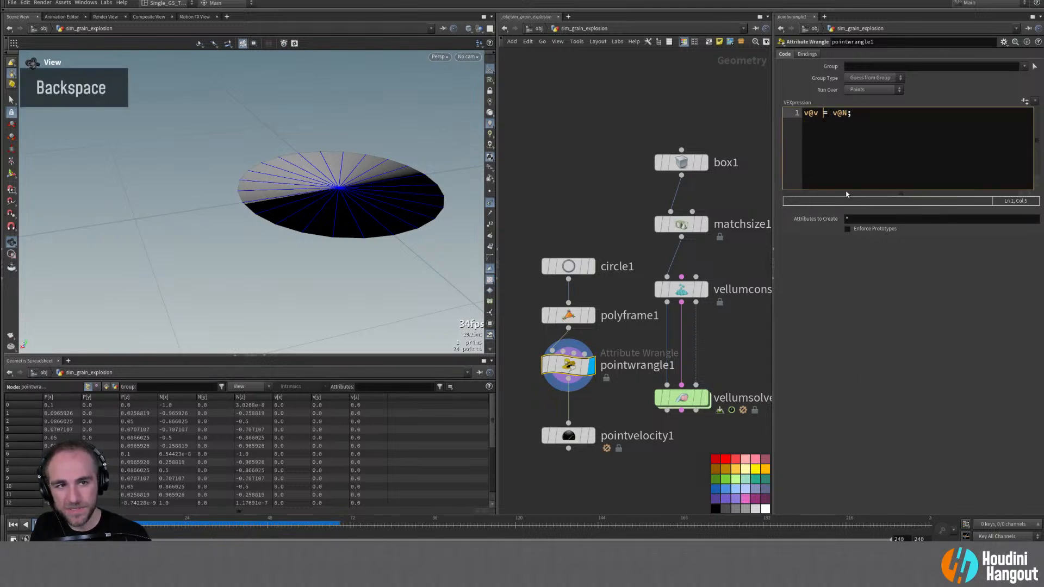
{"action": "key", "text": "ctrl+Return"}
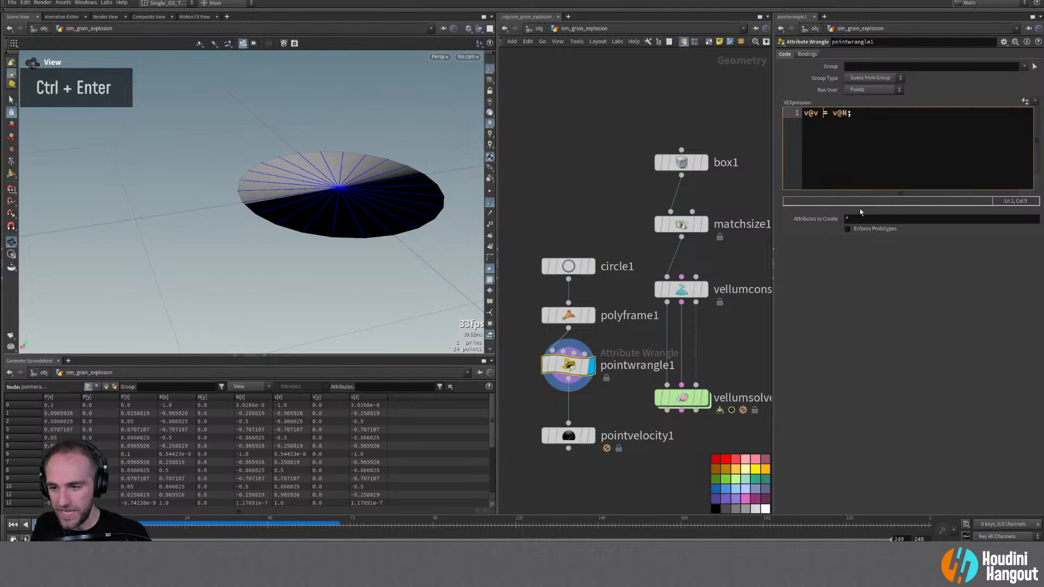
Step: Invert the velocity by extending the wrangle expression to "v@v = v@N * -1;" and apply it
{"action": "left_click", "coordinate": [846, 114]}
{"action": "type", "text": "*/"}
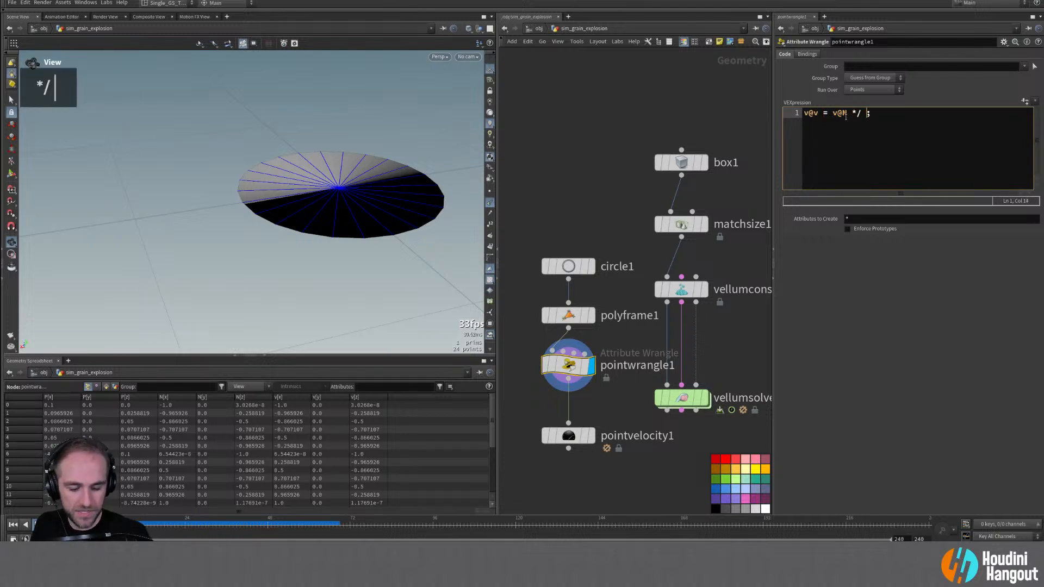
{"action": "key", "text": "BackSpace"}
{"action": "key", "text": "BackSpace"}
{"action": "type", "text": "-1"}
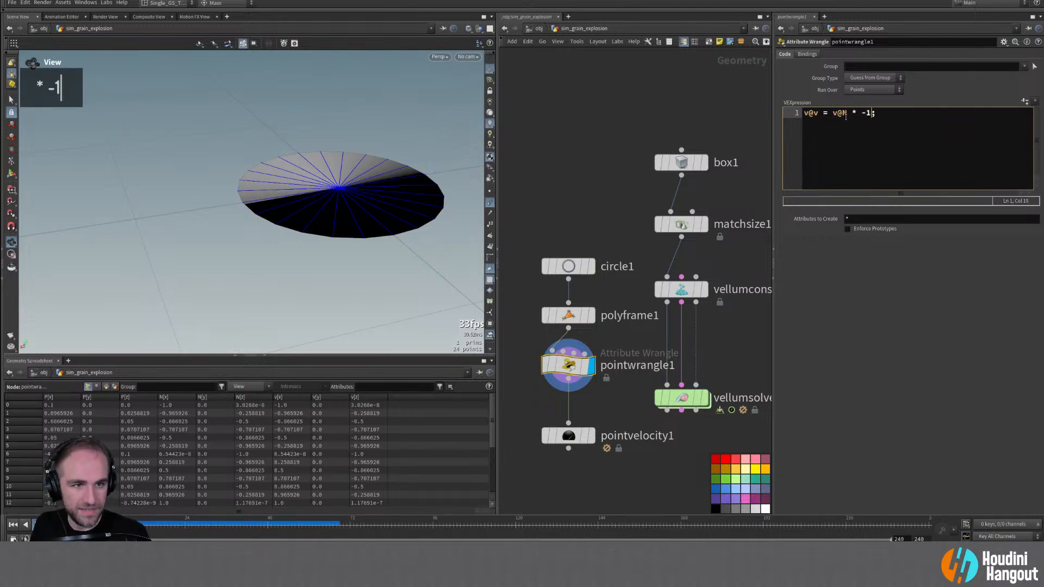
{"action": "key", "text": "Return"}
{"action": "key", "text": "BackSpace"}
{"action": "key", "text": "ctrl+Return"}
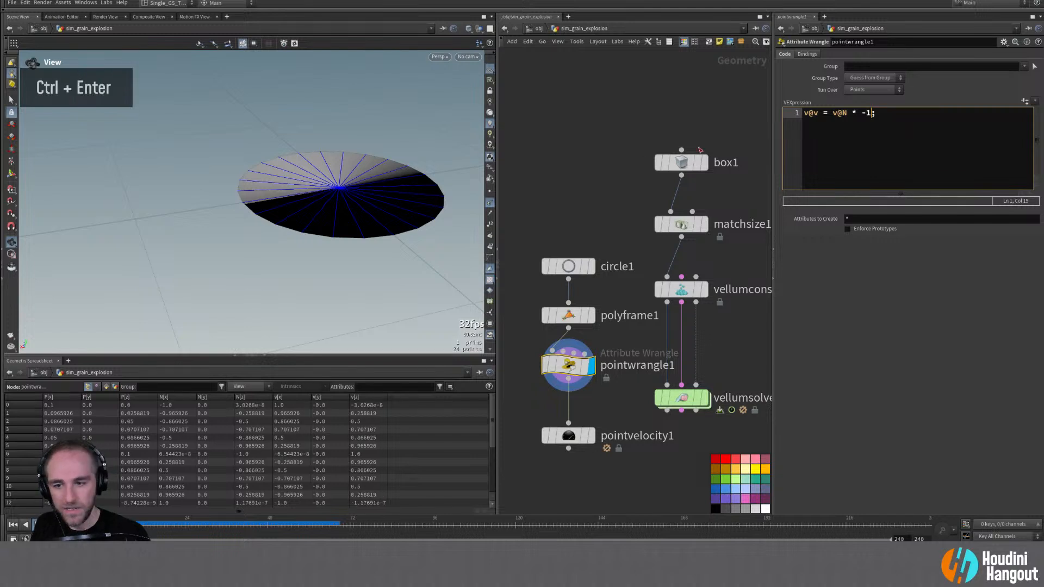
Step: Hide the point normals and show the point velocity trails in the viewport
{"action": "left_click", "coordinate": [489, 203]}
{"action": "double_click", "coordinate": [489, 215]}
{"action": "mouse_move", "coordinate": [435, 261]}
{"action": "left_mouse_down", "text": "alt"}
{"action": "mouse_move", "coordinate": [438, 239]}
{"action": "mouse_move", "coordinate": [442, 250]}
{"action": "left_mouse_up", "text": "alt"}
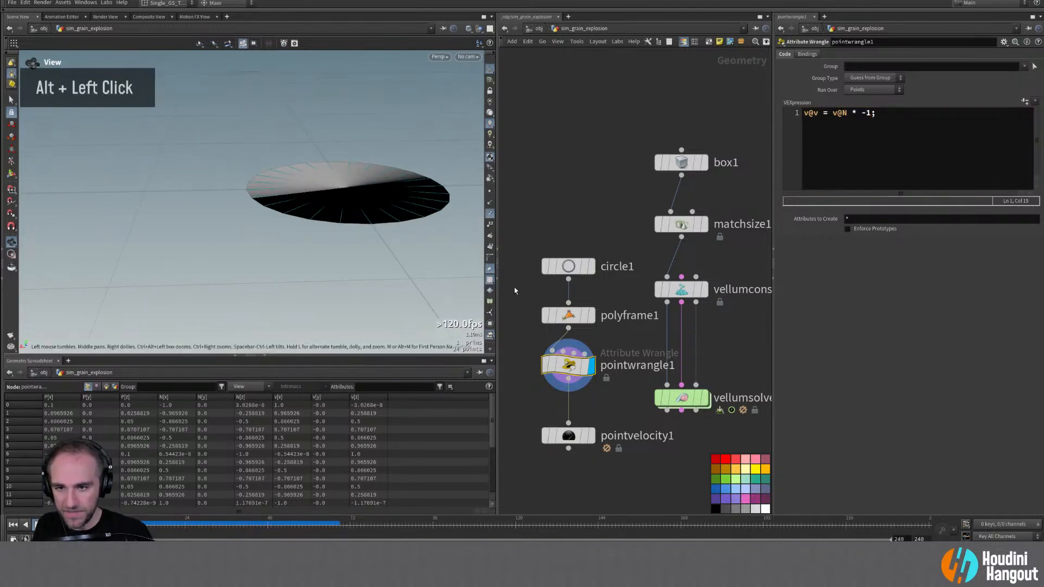
Step: Display pointvelocity1, tidy its position under the wrangle and reduce its conical noise cone angle to 21.7
{"action": "left_click", "coordinate": [591, 435]}
{"action": "left_click_drag", "start_coordinate": [578, 436], "coordinate": [578, 422]}
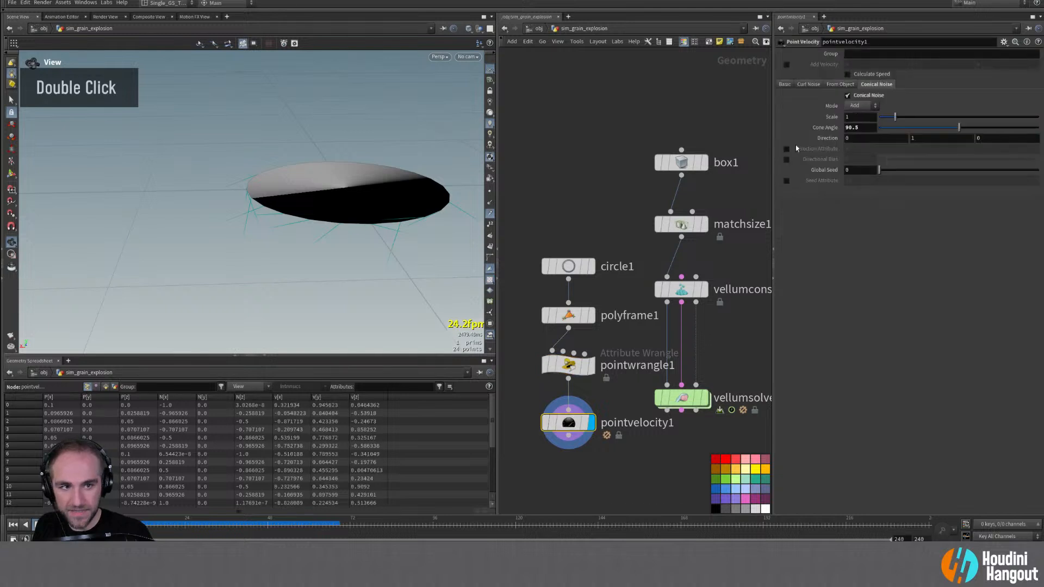
{"action": "left_click_drag", "start_coordinate": [952, 130], "coordinate": [898, 131]}
Step: Set circle1's divisions to 36 and reselect the pointvelocity1 node
{"action": "left_click", "coordinate": [568, 266]}
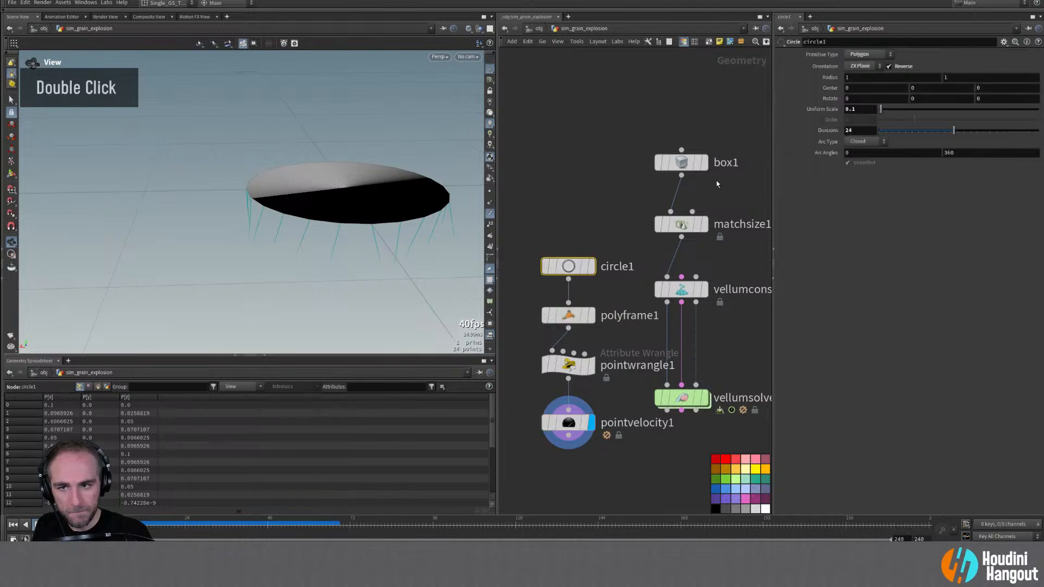
{"action": "double_click", "coordinate": [849, 131]}
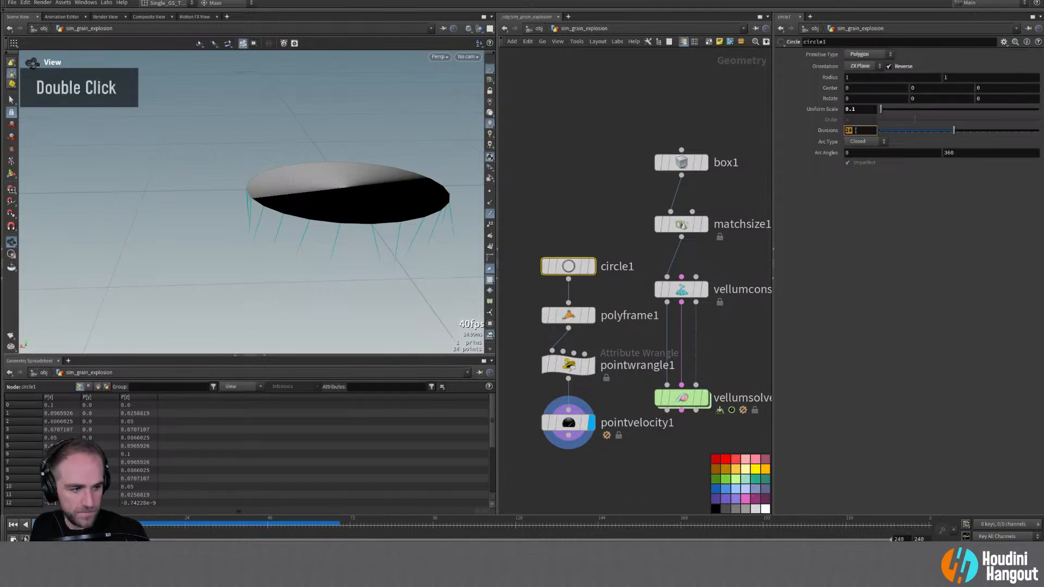
{"action": "type", "text": "36"}
{"action": "key", "text": "Return"}
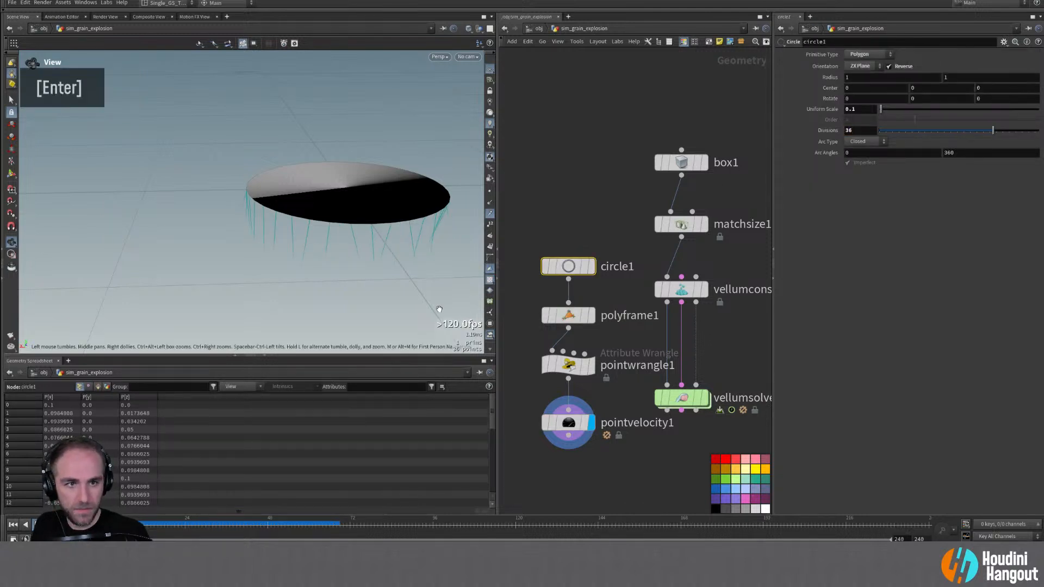
{"action": "left_click", "coordinate": [568, 423]}
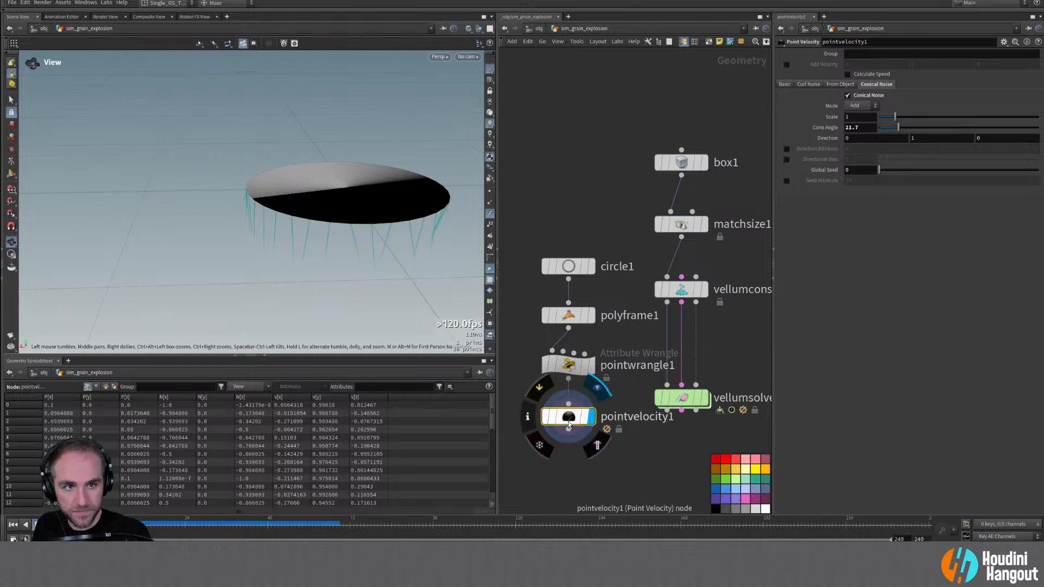
Step: Raise pointvelocity1's conical noise cone angle to 41.1 and display pointwrangle1 to compare its velocity directions
{"action": "left_click_drag", "start_coordinate": [337, 212], "coordinate": [309, 235], "text": "alt"}
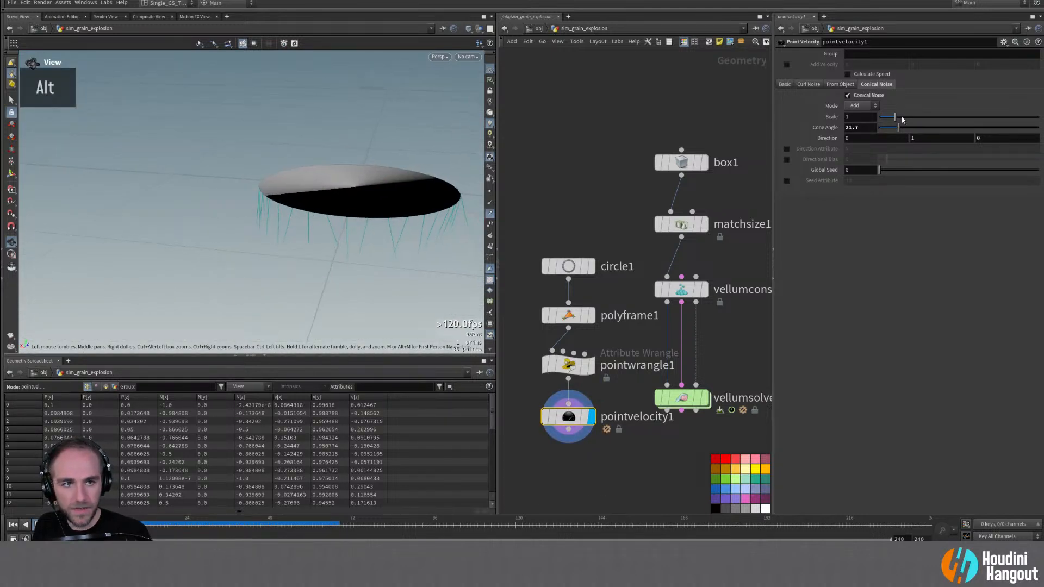
{"action": "left_click_drag", "start_coordinate": [899, 130], "coordinate": [916, 134]}
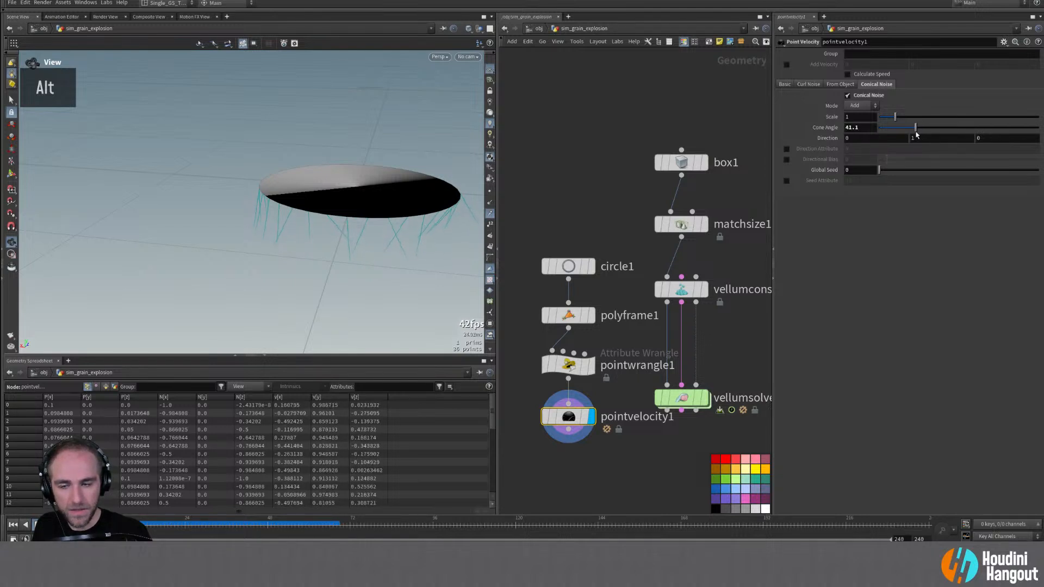
{"action": "double_click", "coordinate": [569, 366]}
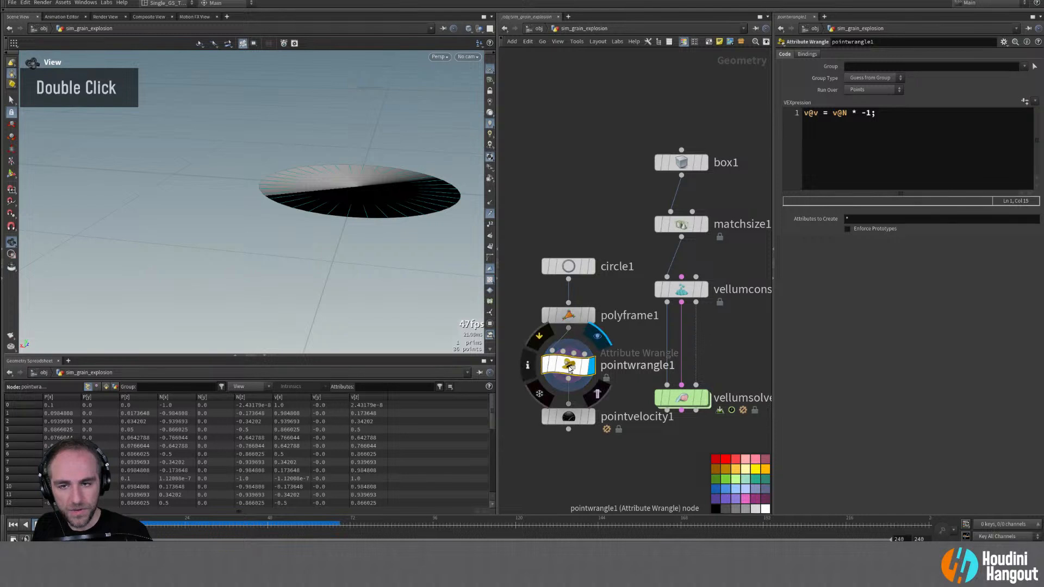
{"action": "mouse_move", "coordinate": [577, 419]}
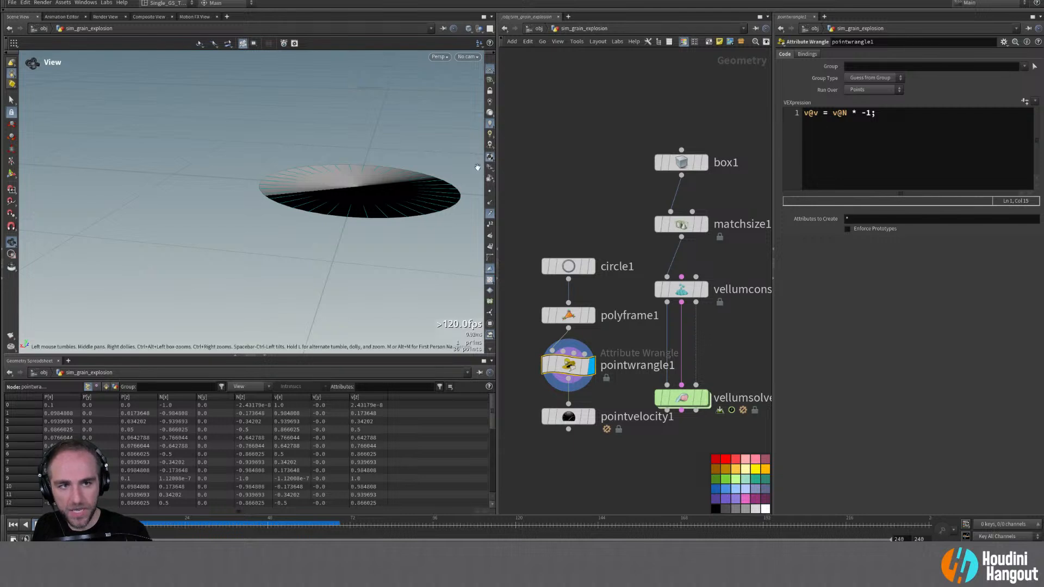
{"action": "left_click_drag", "start_coordinate": [372, 179], "coordinate": [373, 201], "text": "alt"}
{"action": "middle_click_drag", "start_coordinate": [373, 201], "coordinate": [349, 214], "text": "alt"}
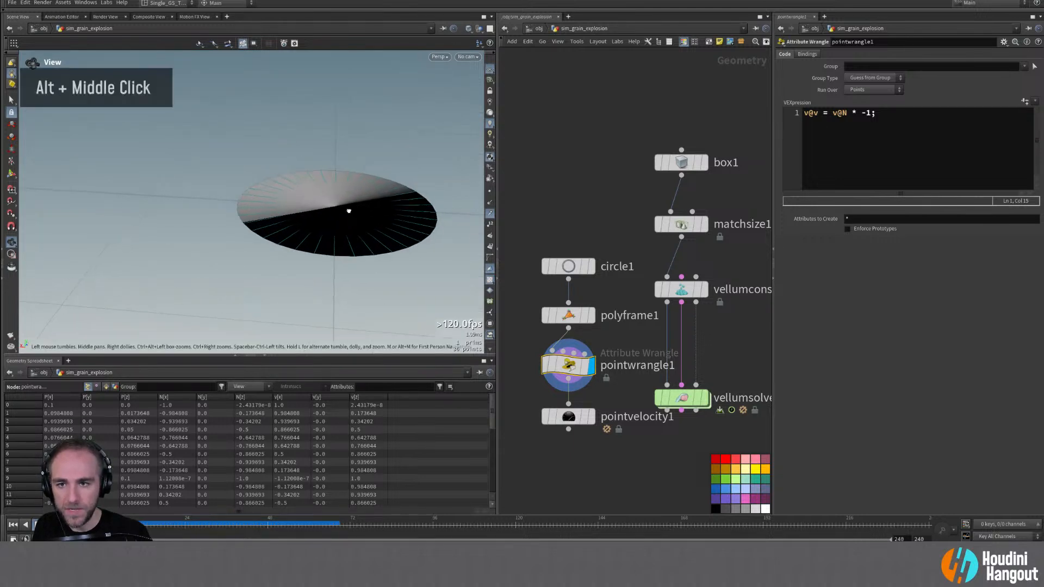
{"action": "left_click_drag", "start_coordinate": [349, 214], "coordinate": [447, 185], "text": "alt"}
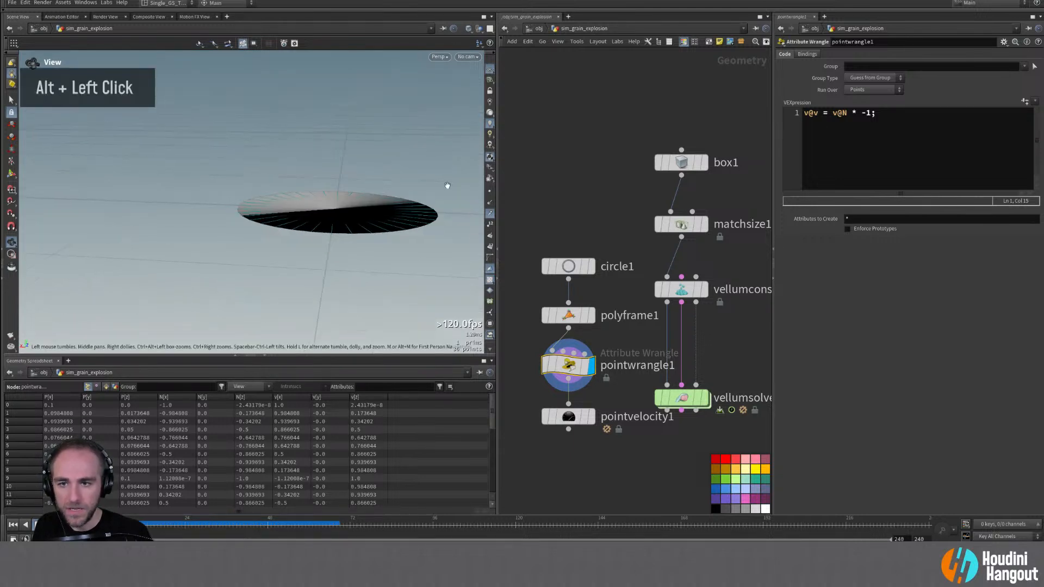
{"action": "left_click", "coordinate": [868, 112]}
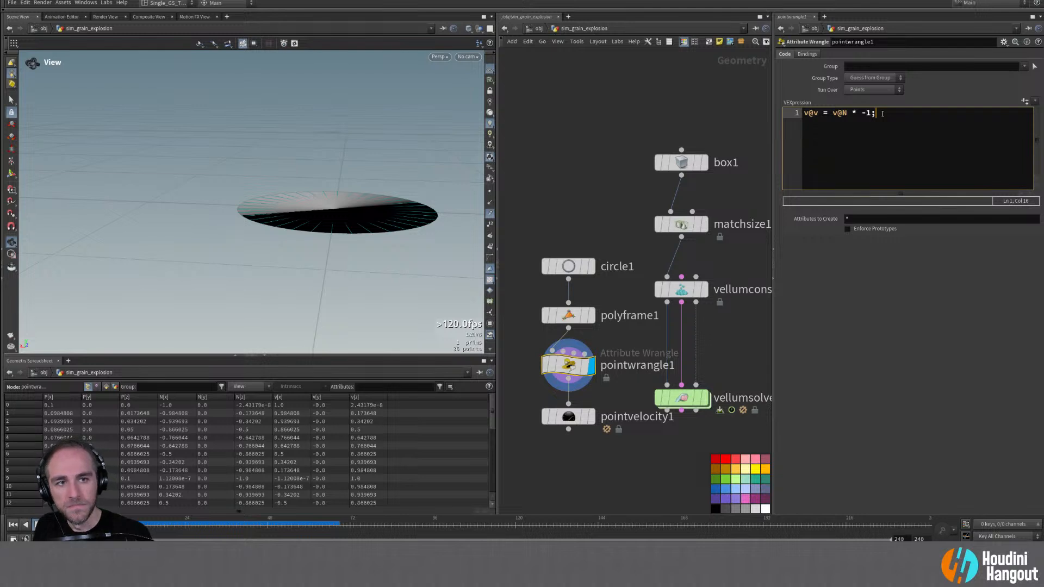
{"action": "key", "text": "Return"}
{"action": "type", "text": "v"}
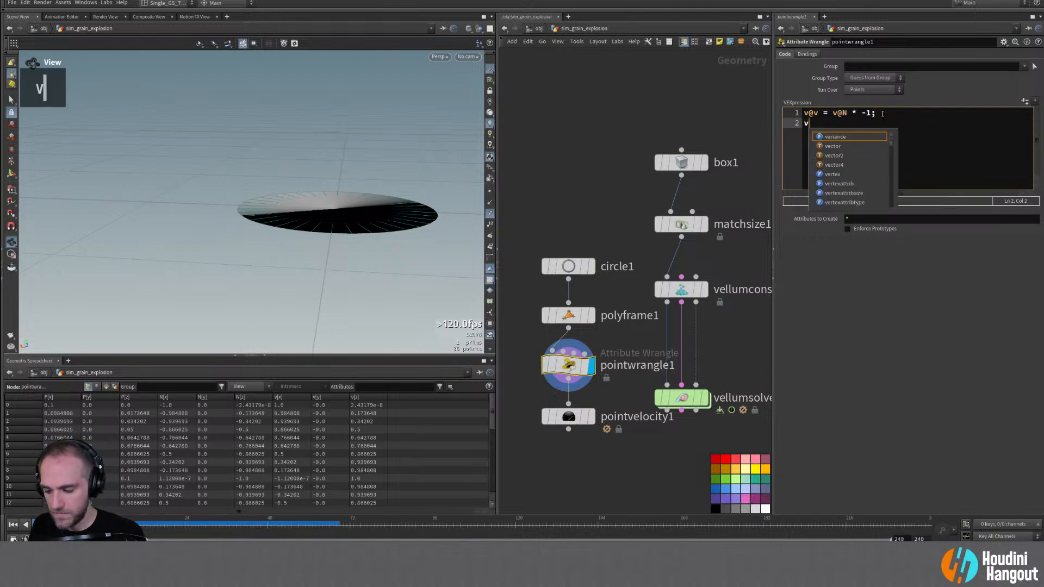
{"action": "type", "text": "@"}
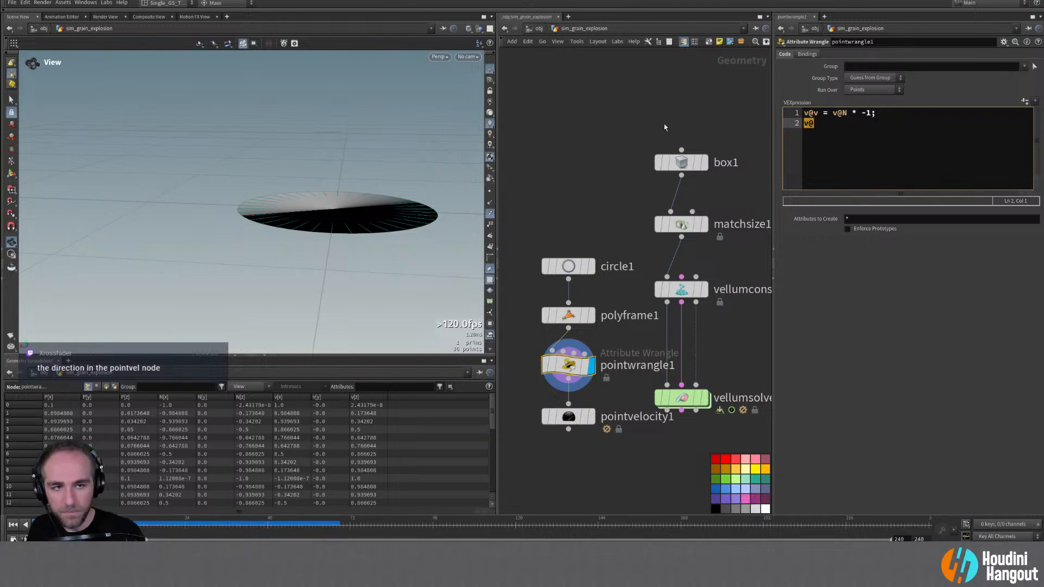
{"action": "key", "text": "BackSpace"}
{"action": "key", "text": "BackSpace"}
{"action": "key", "text": "BackSpace"}
Step: Display pointvelocity1, enable Add Velocity with a Y value of 0.1 and turn off its conical noise
{"action": "left_click", "coordinate": [568, 416]}
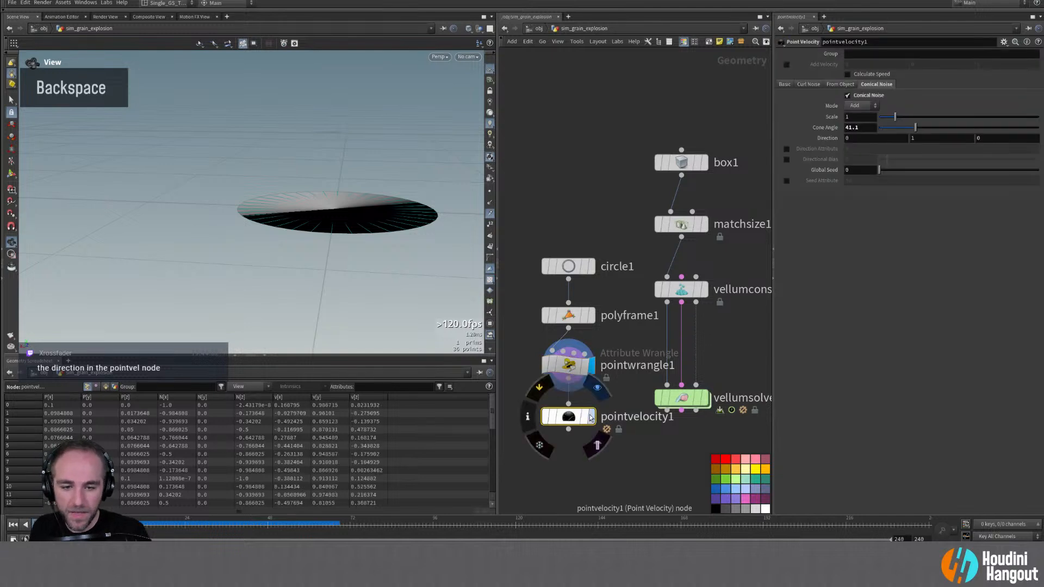
{"action": "left_click", "coordinate": [590, 417]}
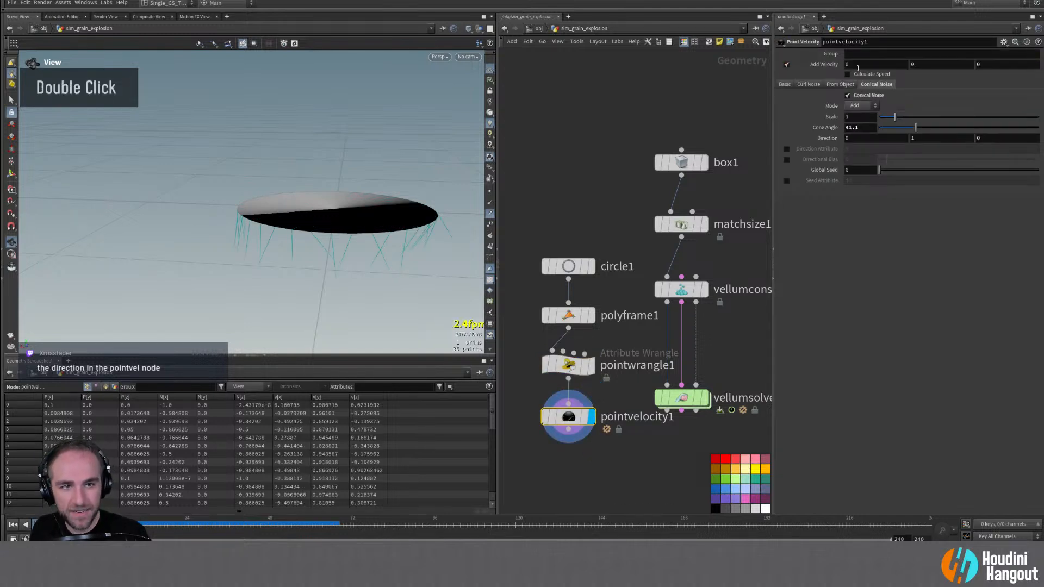
{"action": "mouse_move", "coordinate": [923, 64]}
{"action": "middle_mouse_down"}
{"action": "mouse_move", "coordinate": [950, 60]}
{"action": "mouse_move", "coordinate": [936, 61]}
{"action": "middle_mouse_up"}
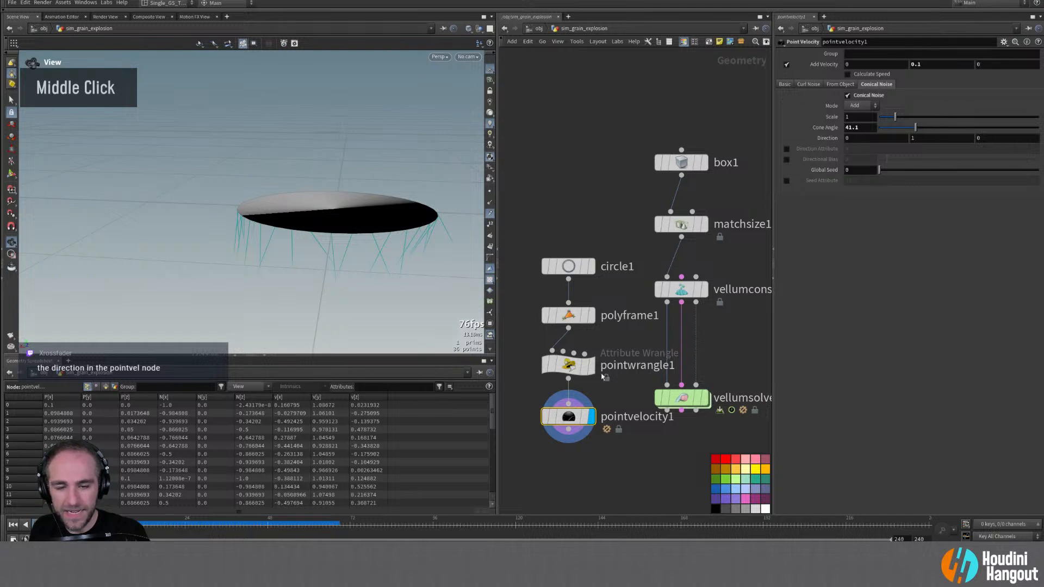
{"action": "left_click", "coordinate": [847, 95]}
{"action": "left_click_drag", "start_coordinate": [392, 224], "coordinate": [472, 268], "text": "alt"}
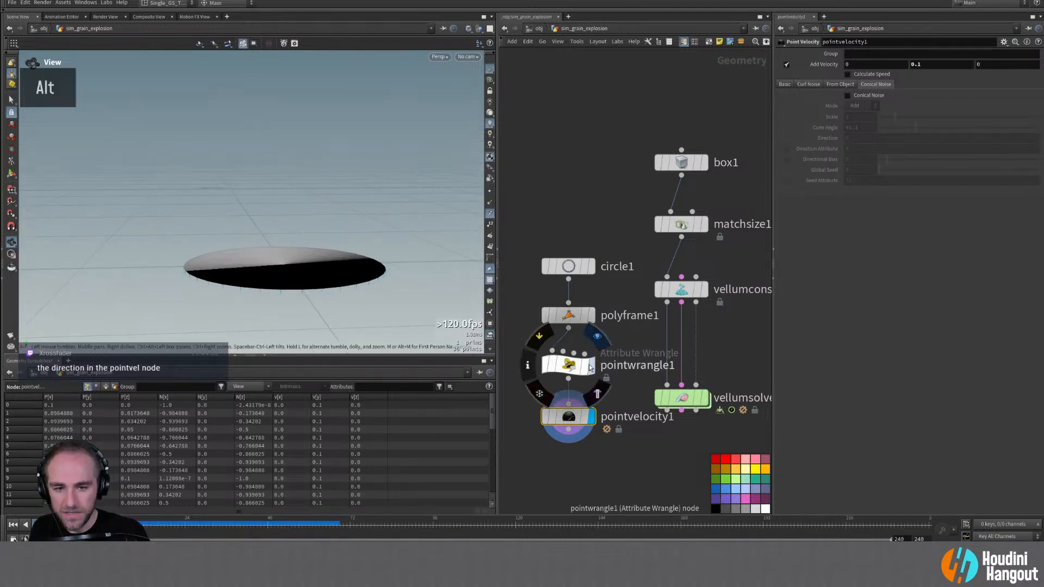
Step: Set pointvelocity1's added Y velocity to 0.7 and display pointwrangle1 to compare the incoming velocities
{"action": "left_click", "coordinate": [590, 366]}
{"action": "left_click", "coordinate": [569, 372]}
{"action": "double_click", "coordinate": [570, 417]}
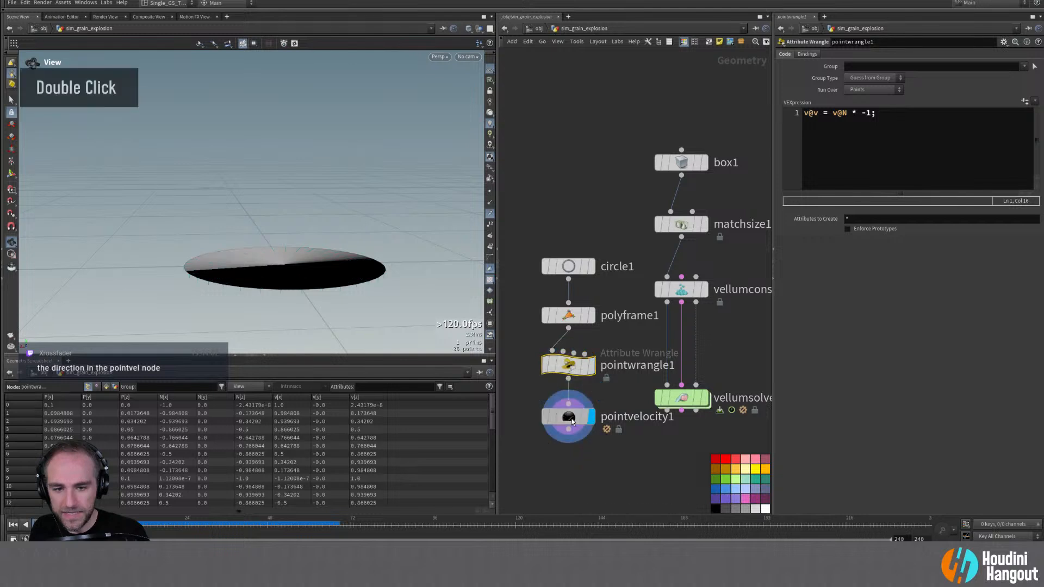
{"action": "middle_click_drag", "start_coordinate": [921, 64], "coordinate": [951, 66]}
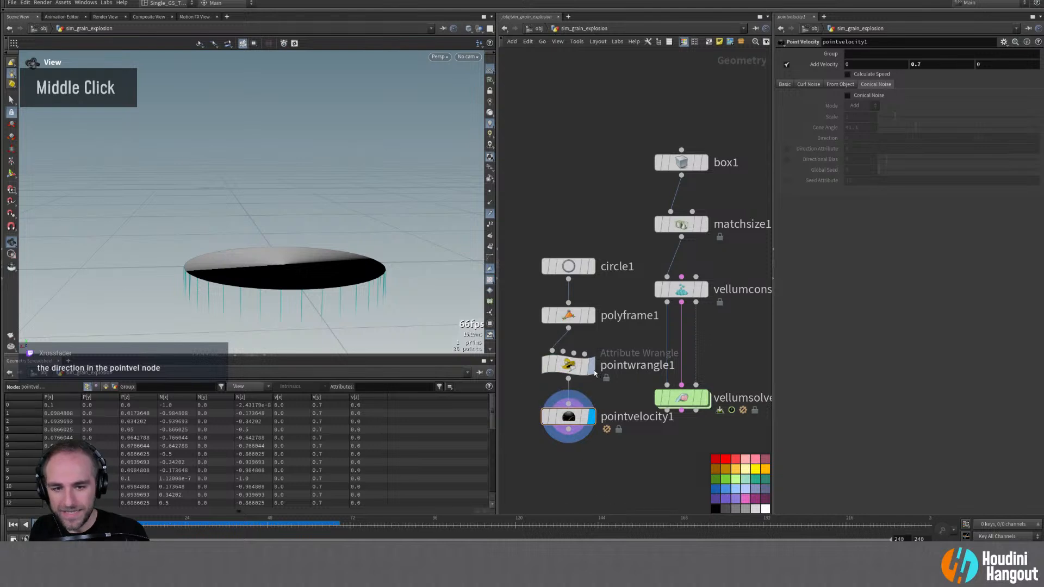
{"action": "double_click", "coordinate": [591, 369]}
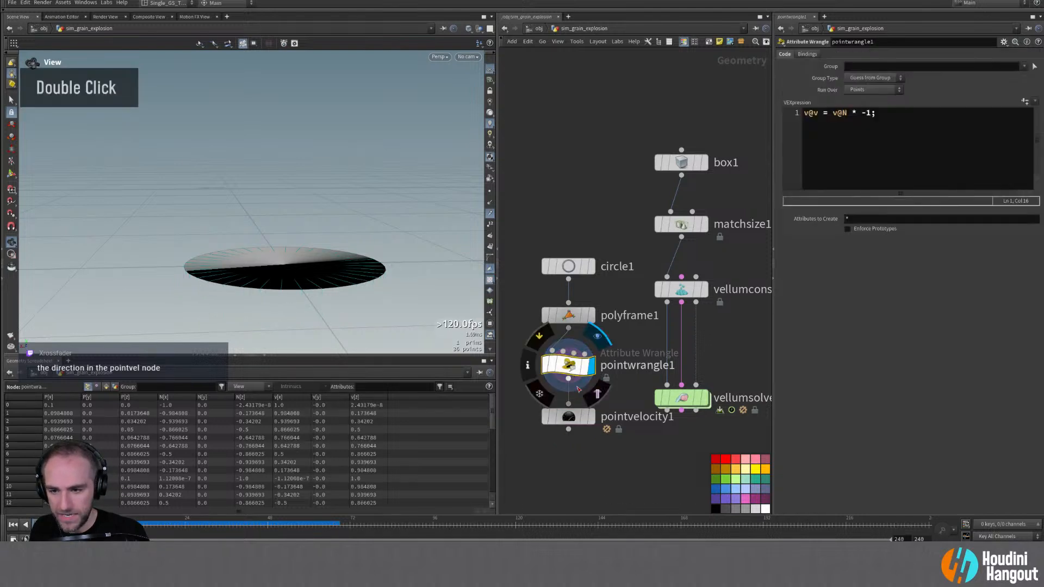
Step: Display pointvelocity1 and set its velocity initialization to Keep Incoming
{"action": "left_click", "coordinate": [564, 419]}
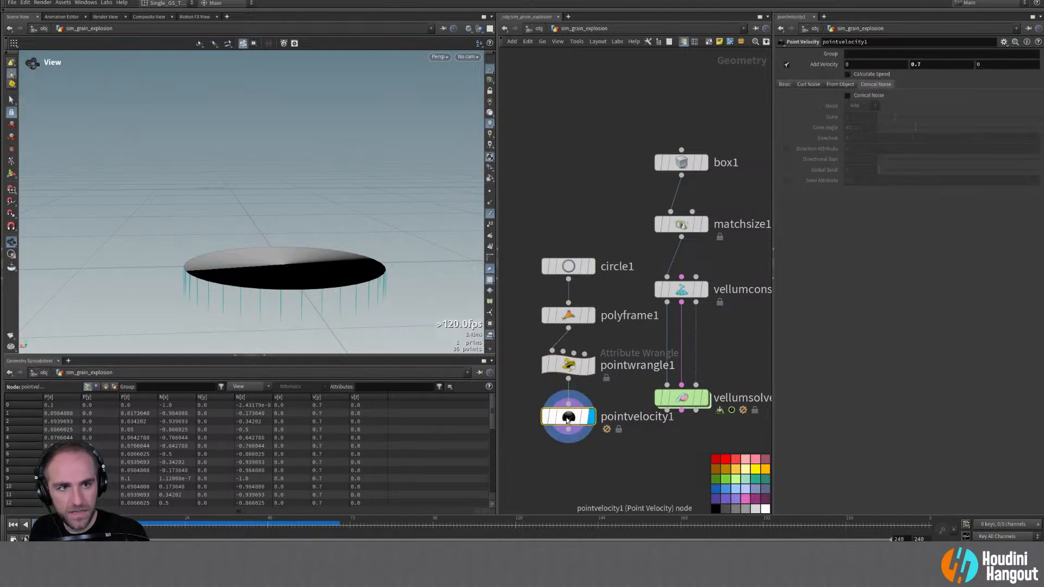
{"action": "left_click", "coordinate": [784, 85]}
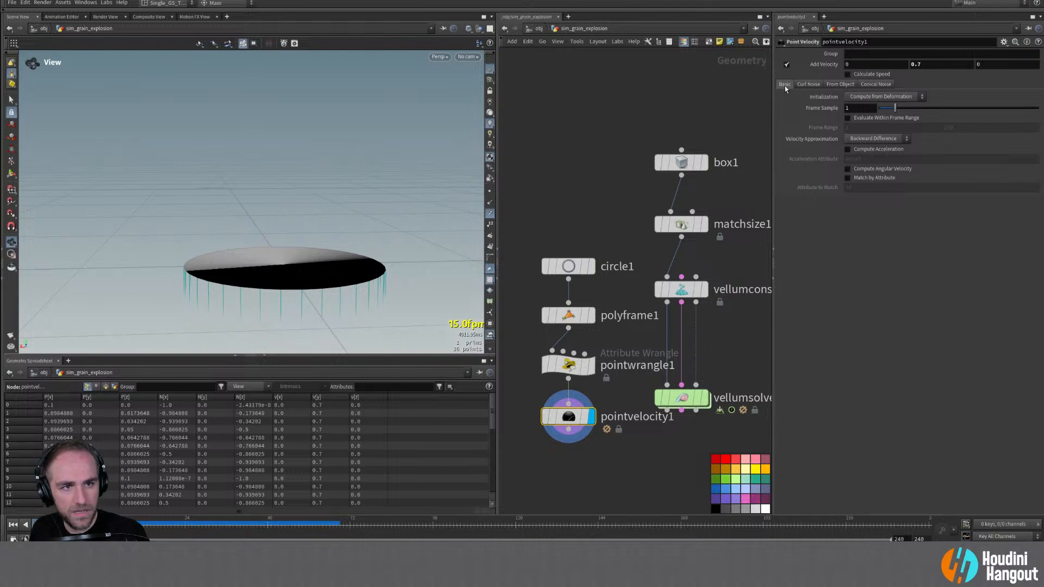
{"action": "double_click", "coordinate": [869, 96]}
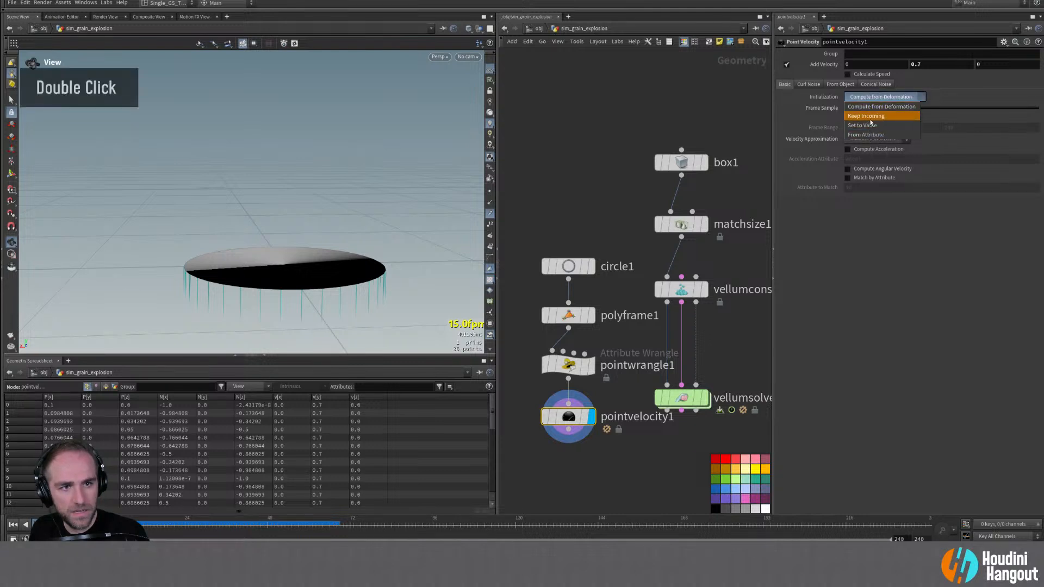
{"action": "left_click", "coordinate": [870, 119]}
{"action": "middle_click_drag", "start_coordinate": [283, 261], "coordinate": [293, 207], "text": "alt"}
{"action": "left_click_drag", "start_coordinate": [293, 206], "coordinate": [369, 179], "text": "alt"}
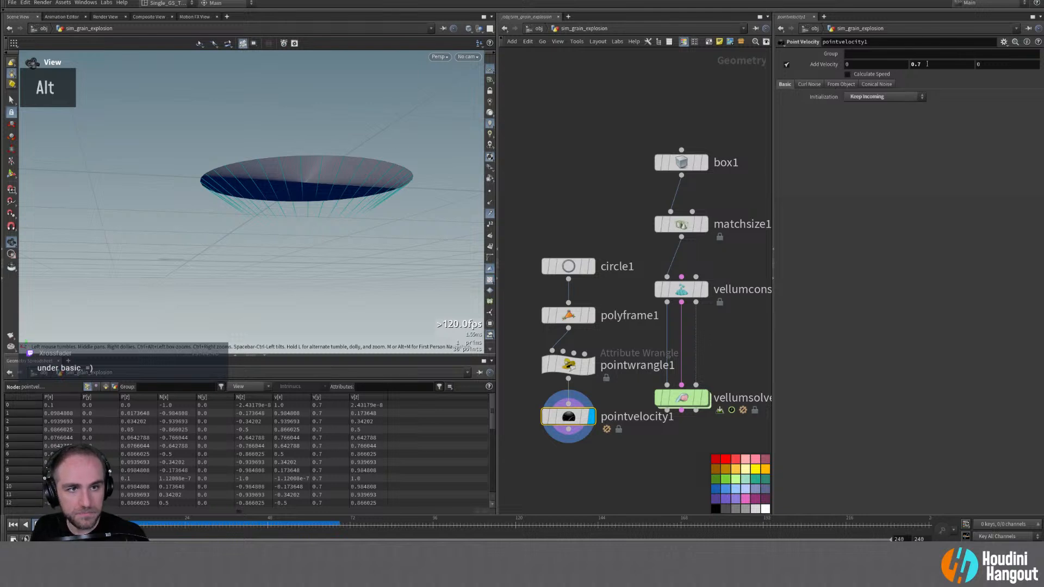
Step: Set pointvelocity1's added velocity to 0.5 along Y
{"action": "middle_click_drag", "start_coordinate": [929, 64], "coordinate": [828, 92]}
{"action": "left_click_drag", "start_coordinate": [381, 141], "coordinate": [383, 158], "text": "alt"}
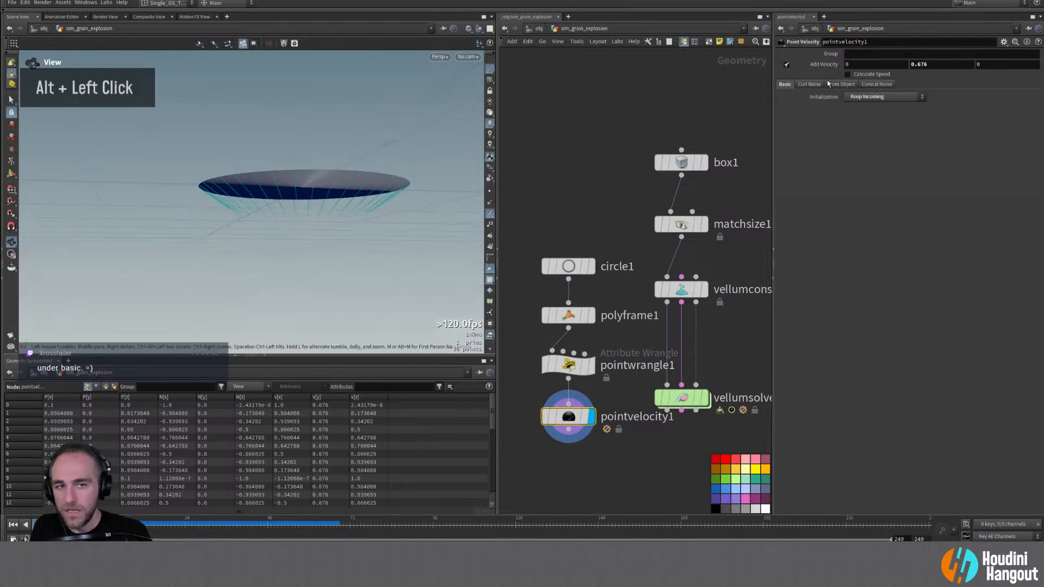
{"action": "double_click", "coordinate": [931, 64]}
{"action": "type", "text": "0.5"}
{"action": "key", "text": "Return"}
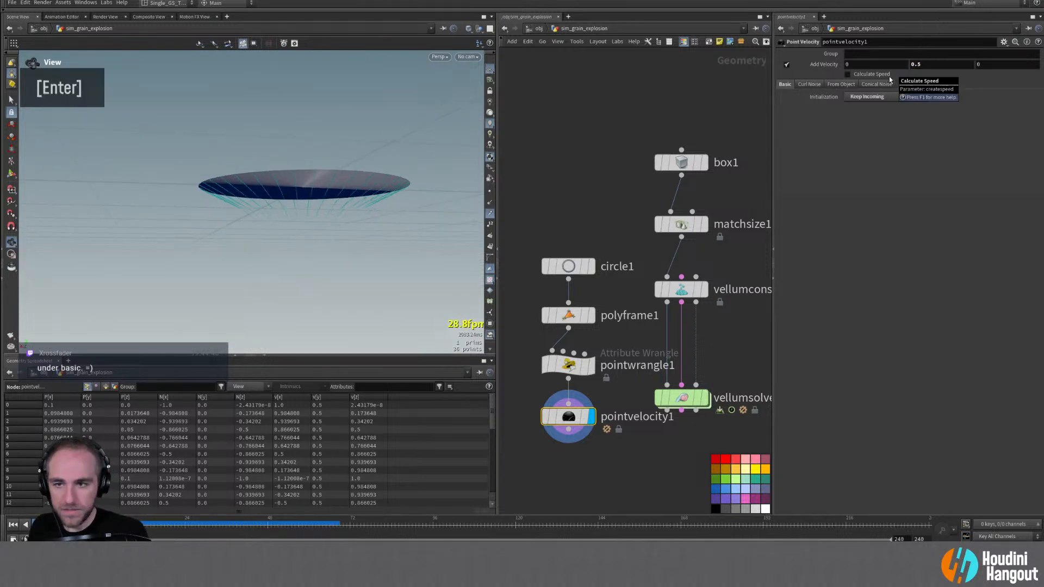
Step: Try conical noise on pointvelocity1 with a cone angle of 21.2, and switch the noise off again
{"action": "left_click_drag", "start_coordinate": [269, 212], "coordinate": [313, 229], "text": "alt"}
{"action": "left_click", "coordinate": [876, 85]}
{"action": "left_click", "coordinate": [847, 95]}
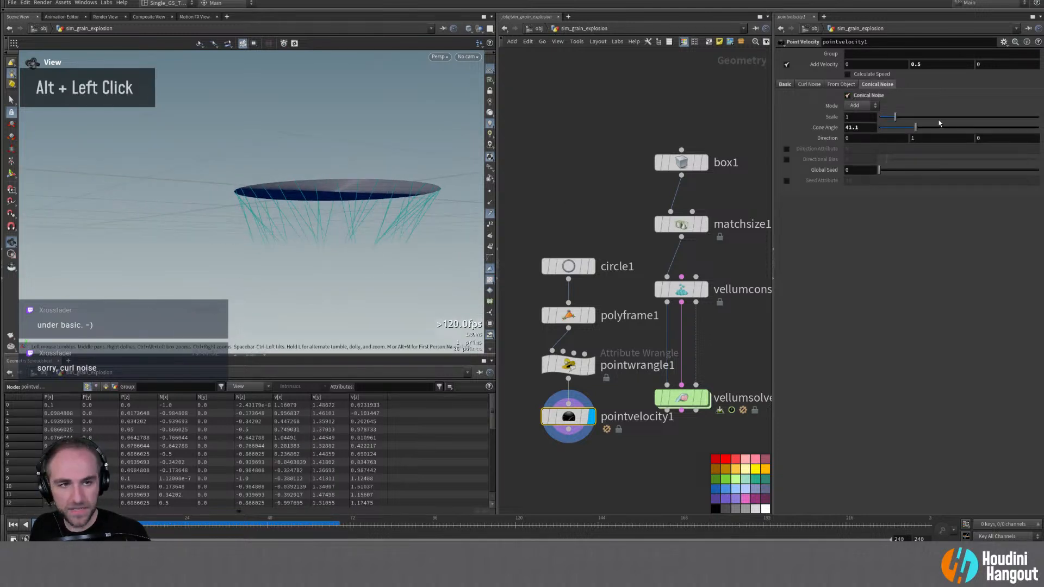
{"action": "left_click_drag", "start_coordinate": [914, 131], "coordinate": [898, 130]}
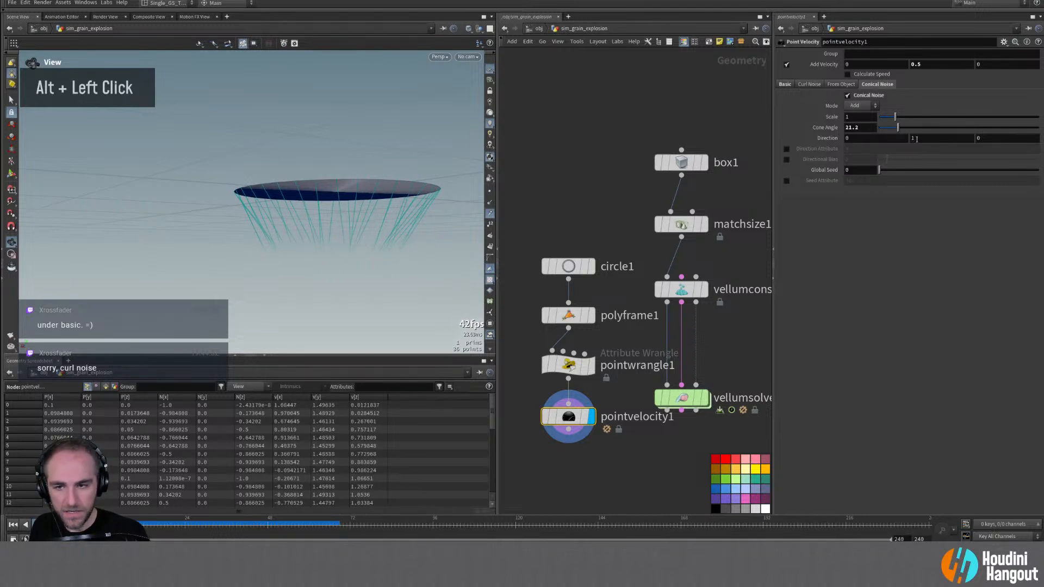
{"action": "left_click", "coordinate": [846, 95]}
Step: Add curl noise to pointvelocity1 with a scale of 0.1 and a swirl size of 0.15
{"action": "left_click", "coordinate": [808, 84]}
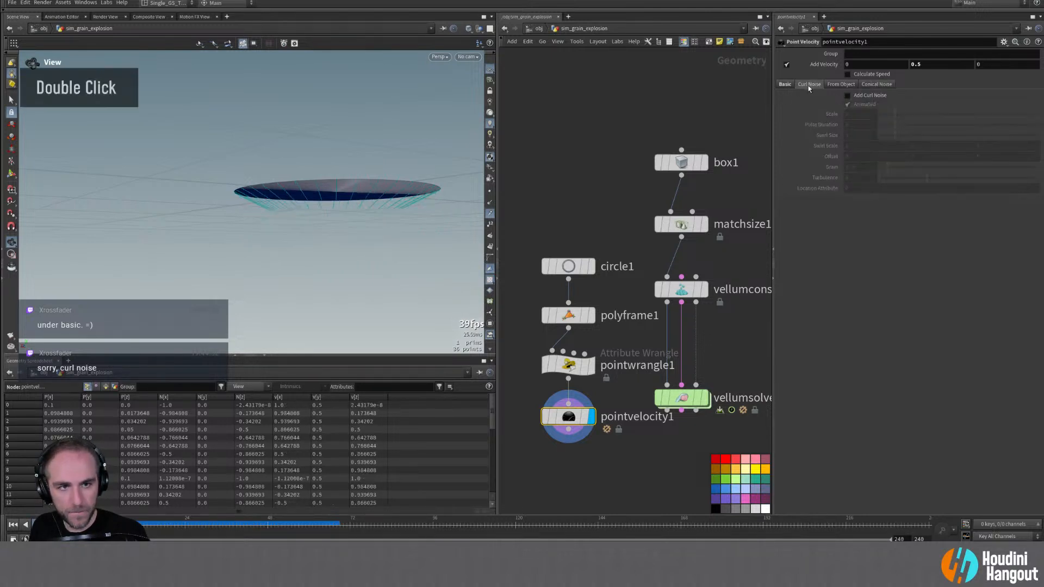
{"action": "left_click", "coordinate": [847, 95]}
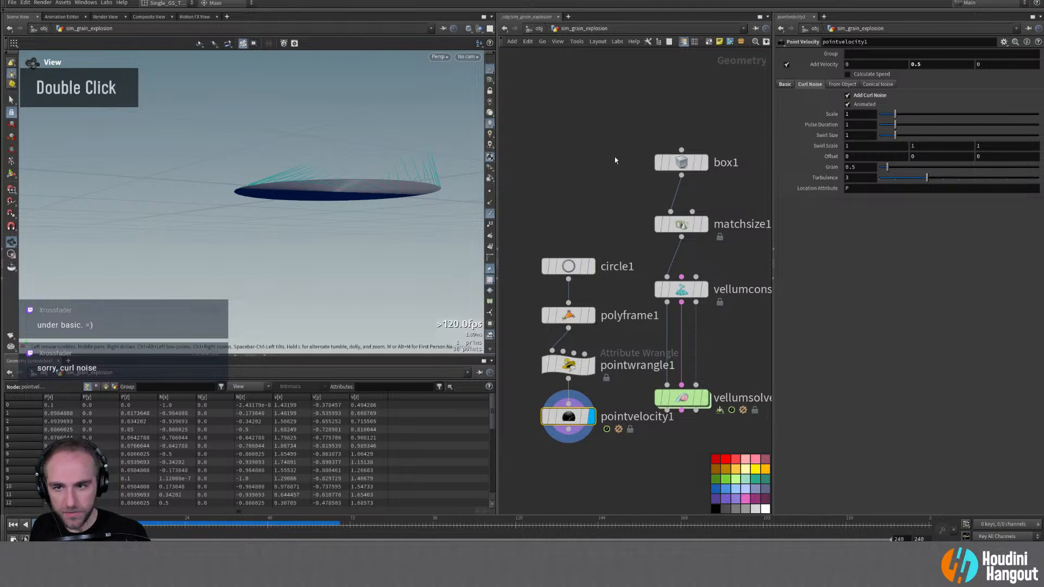
{"action": "left_click_drag", "start_coordinate": [894, 113], "coordinate": [887, 143]}
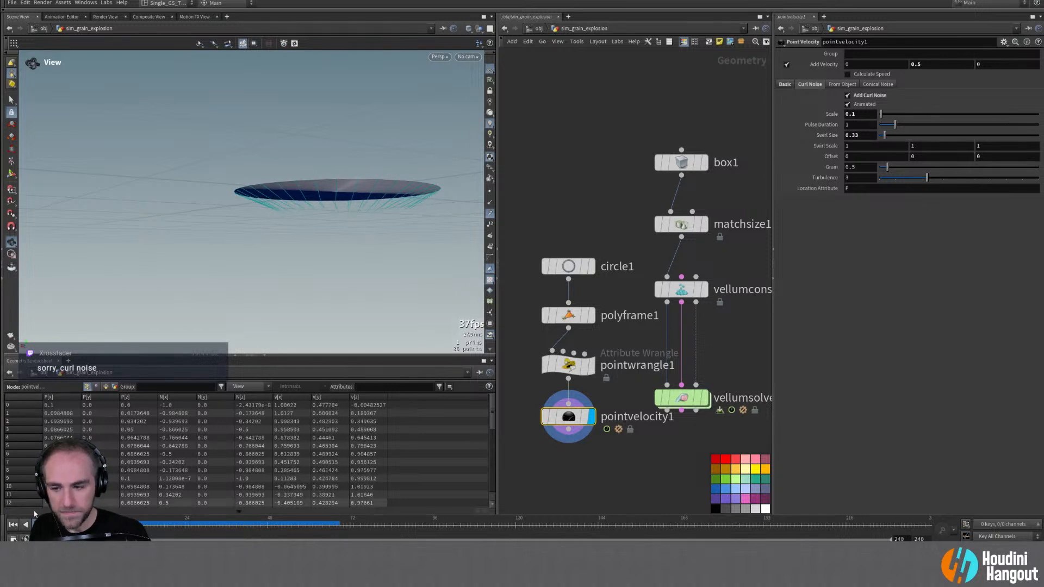
{"action": "left_click_drag", "start_coordinate": [261, 200], "coordinate": [356, 220], "text": "alt"}
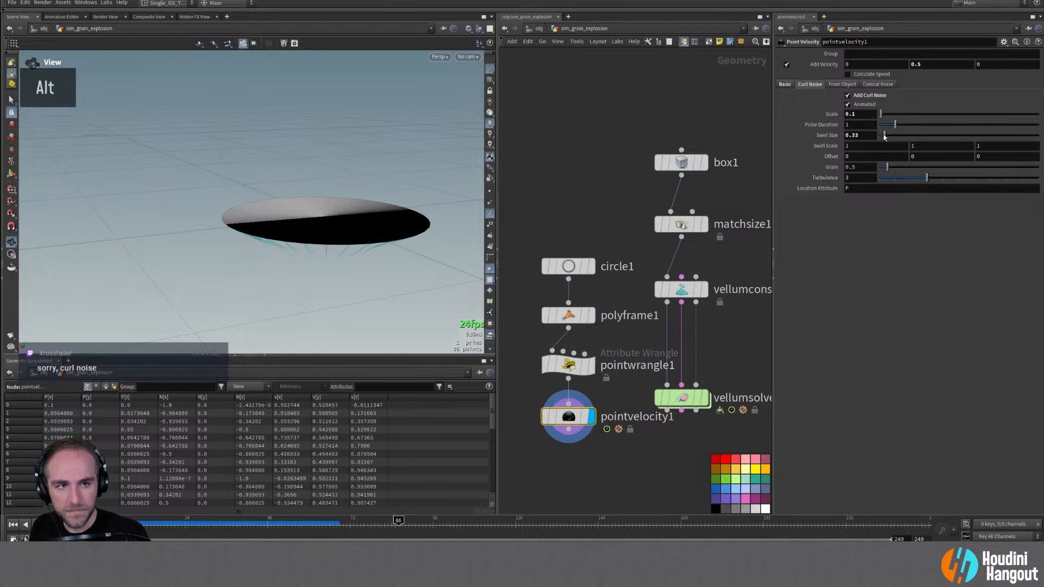
{"action": "left_click_drag", "start_coordinate": [885, 137], "coordinate": [882, 137]}
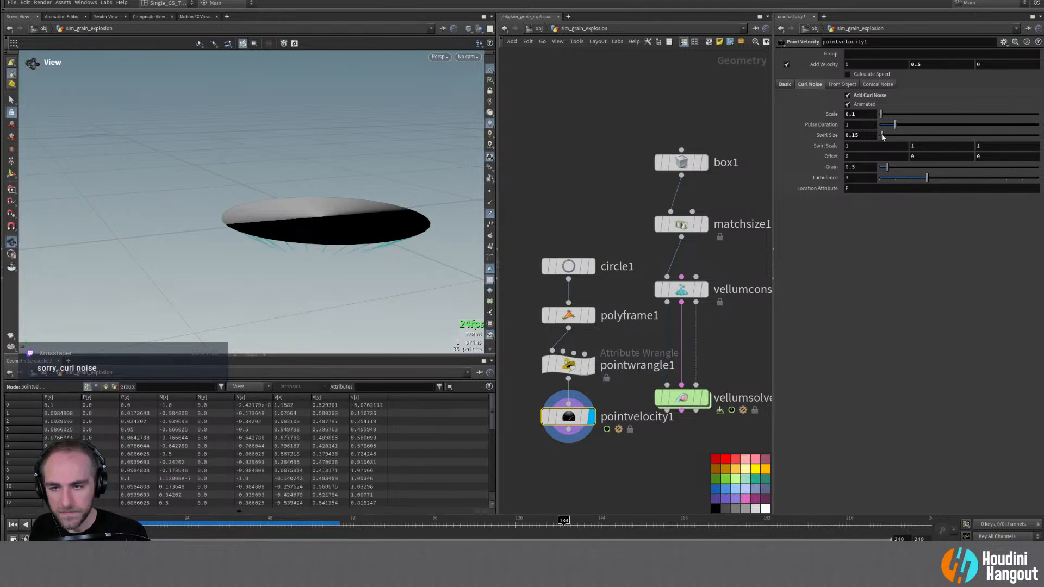
{"action": "key", "text": "alt"}
{"action": "left_click_drag", "start_coordinate": [345, 226], "coordinate": [345, 204], "text": "alt"}
Step: Move the four source nodes from circle1 to pointvelocity1 up beside the box1 chain and check the circle's velocities
{"action": "left_click_drag", "start_coordinate": [551, 205], "coordinate": [591, 458]}
{"action": "left_click_drag", "start_coordinate": [566, 415], "coordinate": [544, 308]}
{"action": "right_click_drag", "start_coordinate": [275, 228], "coordinate": [296, 221], "text": "alt"}
{"action": "left_click_drag", "start_coordinate": [297, 220], "coordinate": [298, 232], "text": "alt"}
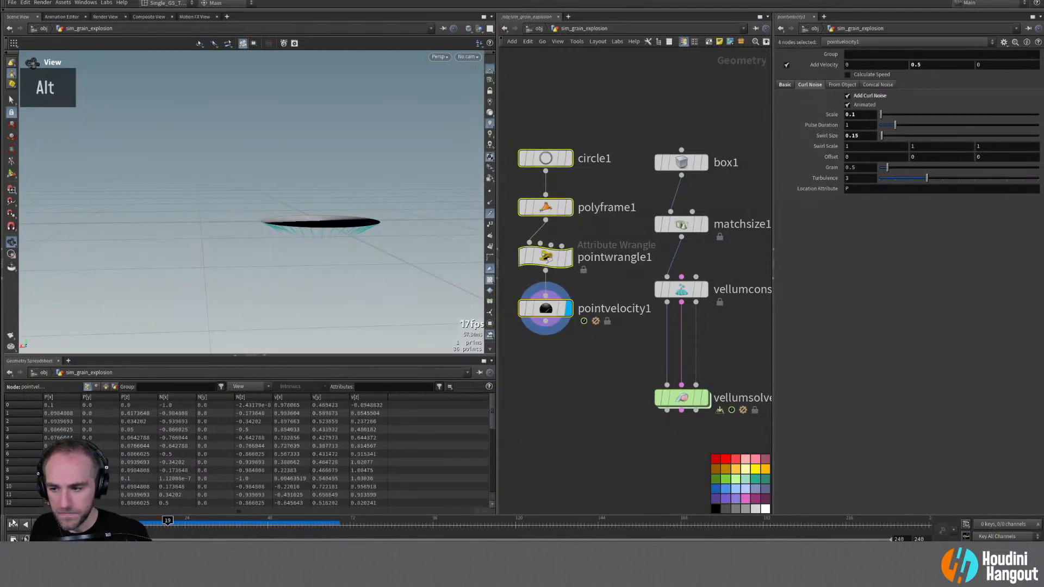
{"action": "mouse_move", "coordinate": [281, 230]}
{"action": "left_mouse_down", "text": "alt"}
{"action": "mouse_move", "coordinate": [288, 255]}
{"action": "mouse_move", "coordinate": [287, 234]}
{"action": "left_mouse_up", "text": "alt"}
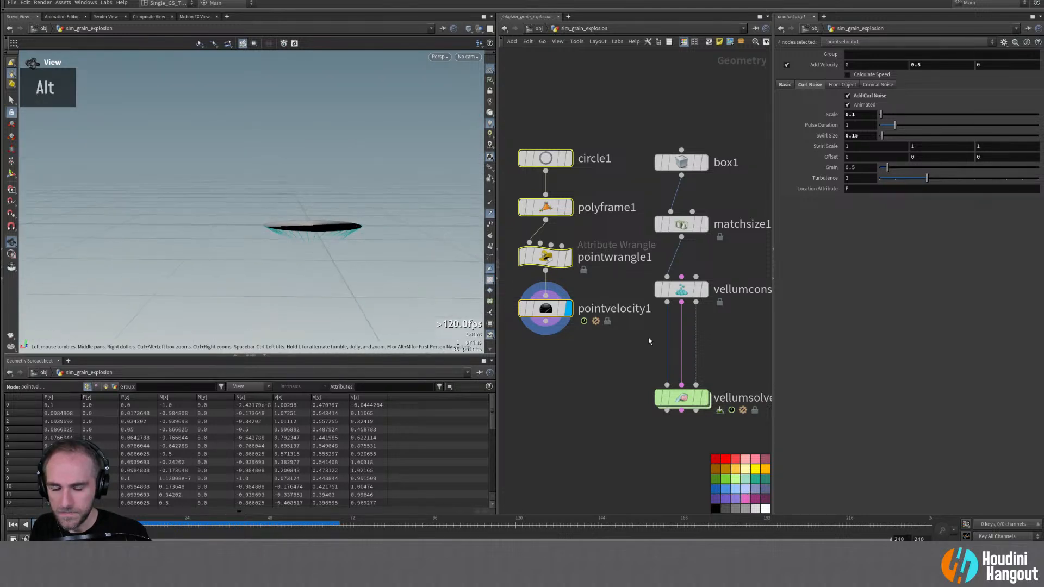
Step: Inspect the grain constraints node's geometry info and move box1, matchsize1 and the constraints node up, away from the Vellum solver
{"action": "left_click", "coordinate": [679, 291]}
{"action": "middle_click", "coordinate": [678, 292]}
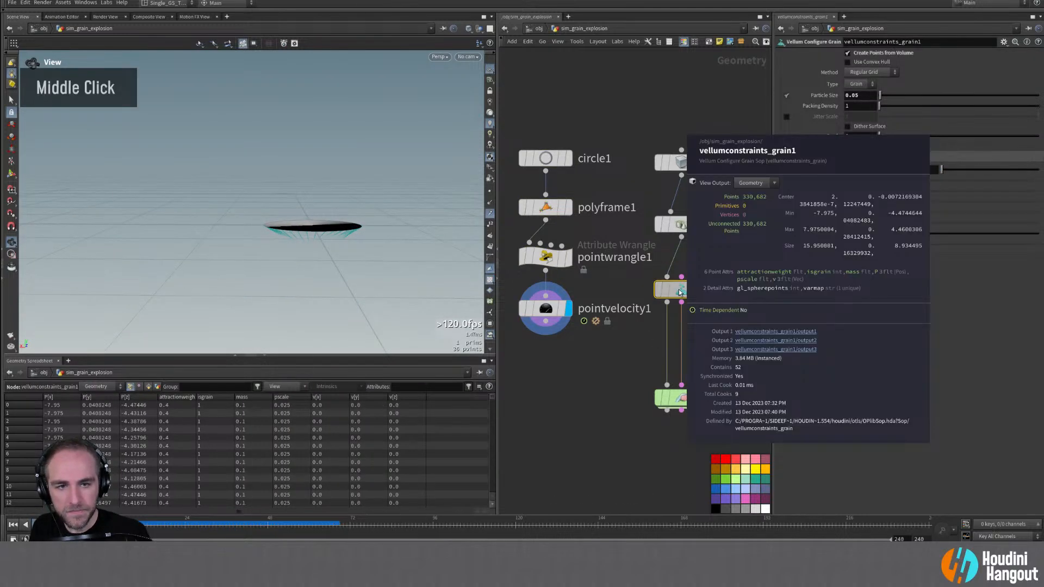
{"action": "left_click_drag", "start_coordinate": [660, 101], "coordinate": [725, 331]}
{"action": "left_click_drag", "start_coordinate": [678, 292], "coordinate": [684, 203]}
{"action": "left_click", "coordinate": [619, 228]}
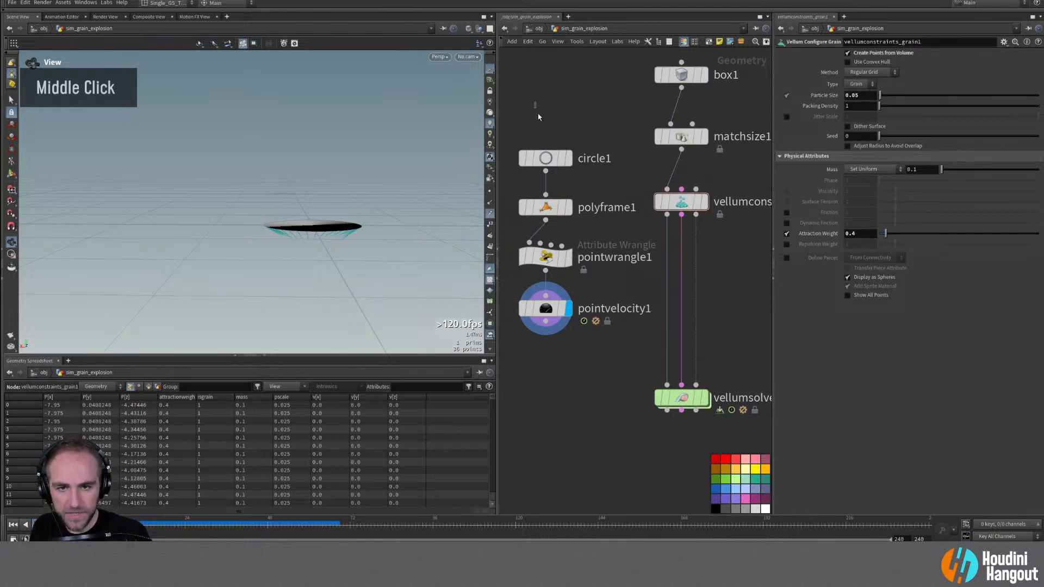
Step: Shift the circle1 to pointvelocity1 chain further up and select only pointvelocity1
{"action": "left_click_drag", "start_coordinate": [535, 106], "coordinate": [608, 360]}
{"action": "middle_click_drag", "start_coordinate": [607, 360], "coordinate": [642, 370]}
{"action": "left_click_drag", "start_coordinate": [577, 322], "coordinate": [539, 272]}
{"action": "left_click", "coordinate": [559, 316]}
{"action": "left_click", "coordinate": [541, 265]}
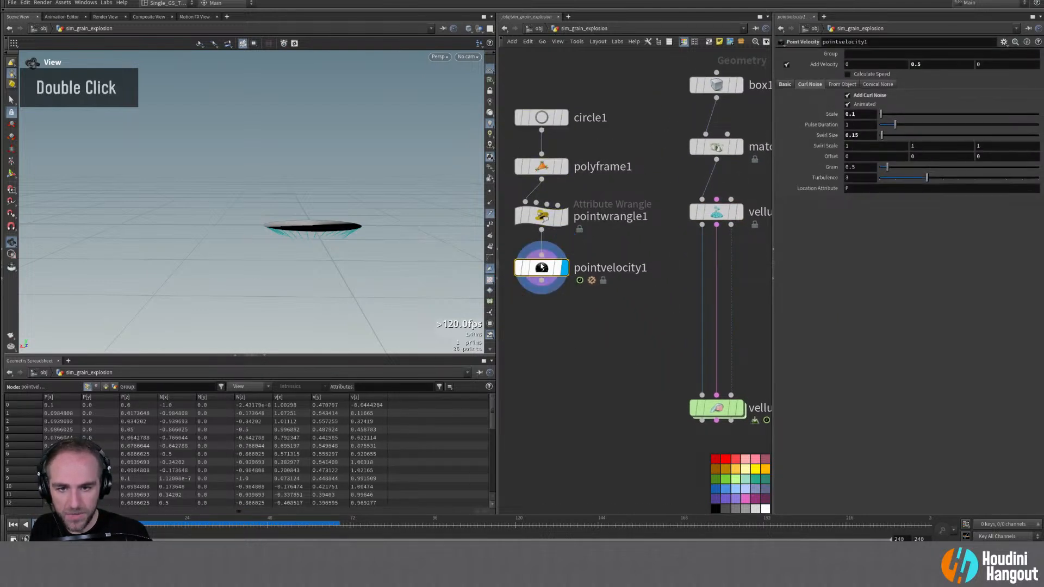
{"action": "mouse_move", "coordinate": [538, 270]}
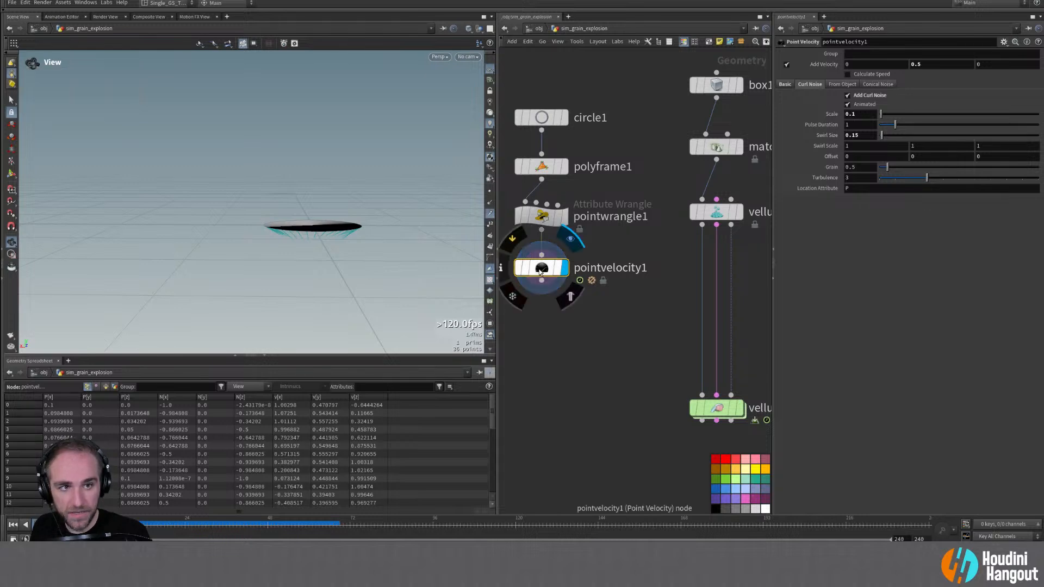
Step: Duplicate pointvelocity1 and insert the copy on the geometry wire between the grain constraints node and the Vellum solver
{"action": "left_click_drag", "start_coordinate": [538, 271], "coordinate": [673, 269], "text": "alt"}
{"action": "right_click_drag", "start_coordinate": [309, 196], "coordinate": [274, 238], "text": "alt"}
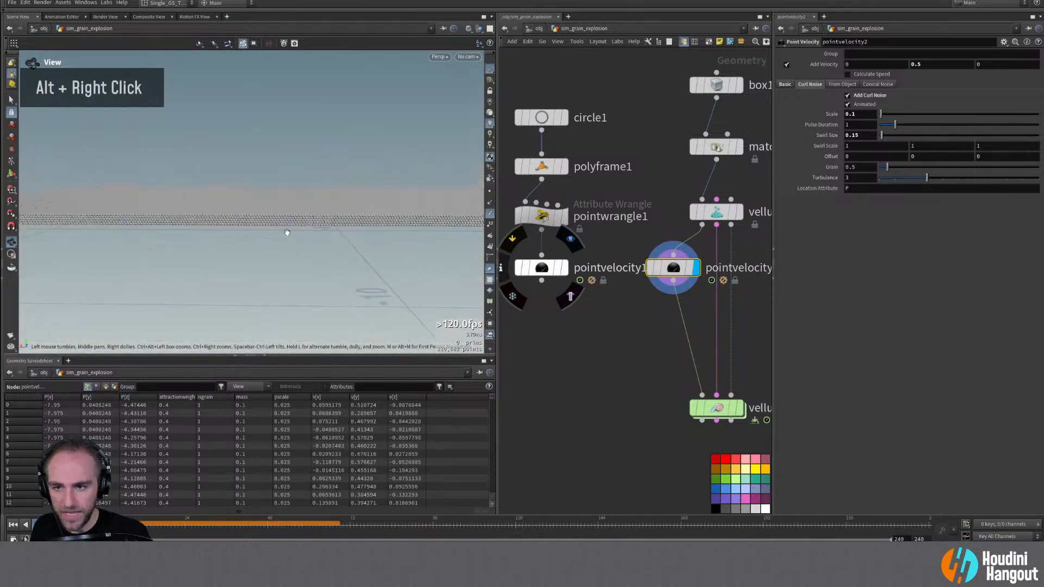
{"action": "left_click_drag", "start_coordinate": [274, 238], "coordinate": [282, 266], "text": "alt"}
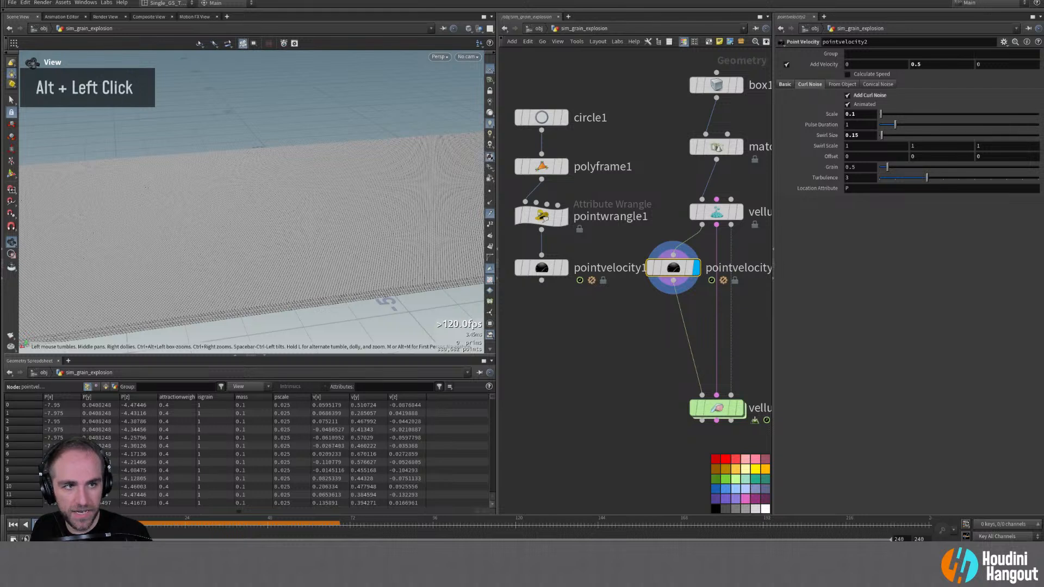
Step: Revert the duplicated Point Velocity node's parameters to their defaults and choose Set to Value as its initialization
{"action": "left_click", "coordinate": [1003, 41]}
{"action": "left_click", "coordinate": [945, 197]}
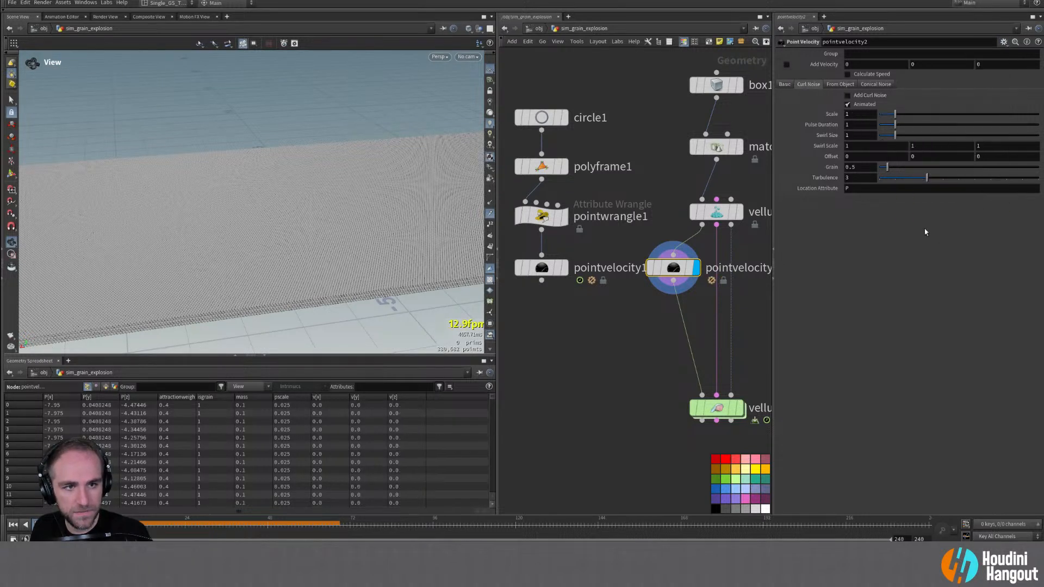
{"action": "left_click", "coordinate": [783, 84]}
{"action": "left_click", "coordinate": [870, 96]}
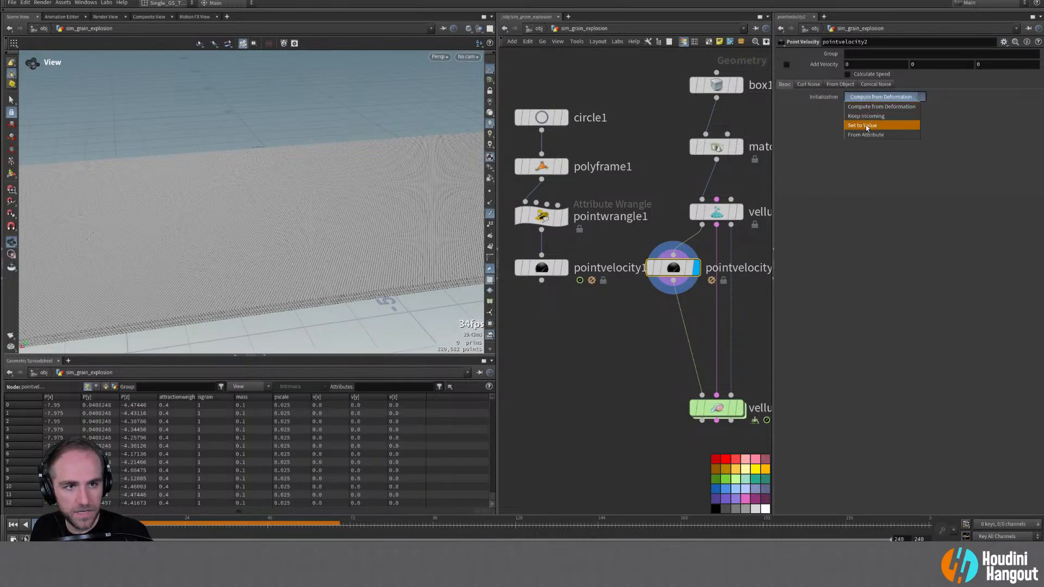
{"action": "left_click", "coordinate": [862, 126]}
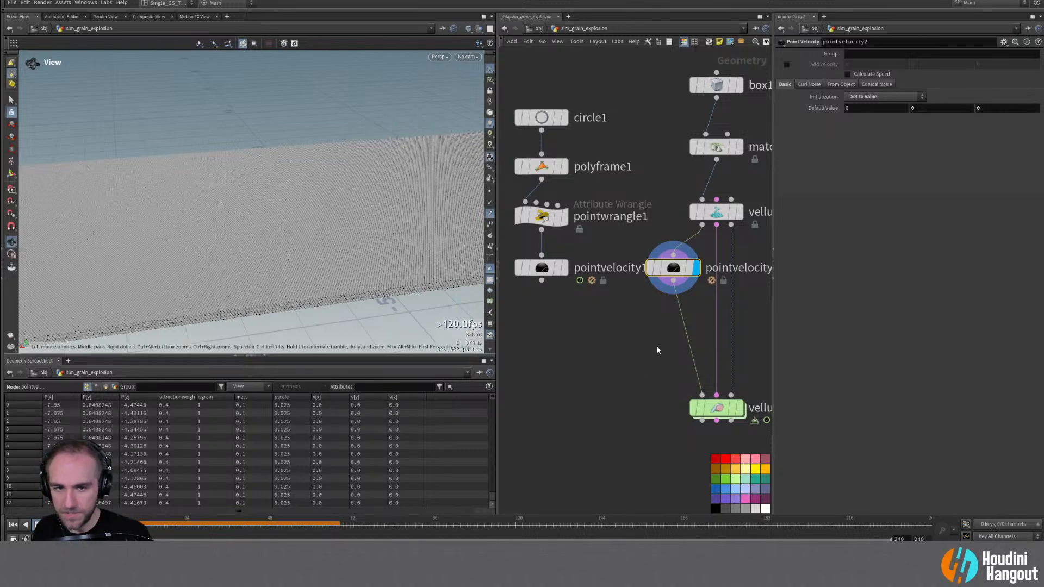
Step: Add an Attribute Transfer node below the two Point Velocity nodes and wire pointvelocity1 into it
{"action": "key", "text": "Tab"}
{"action": "type", "text": "att trtan"}
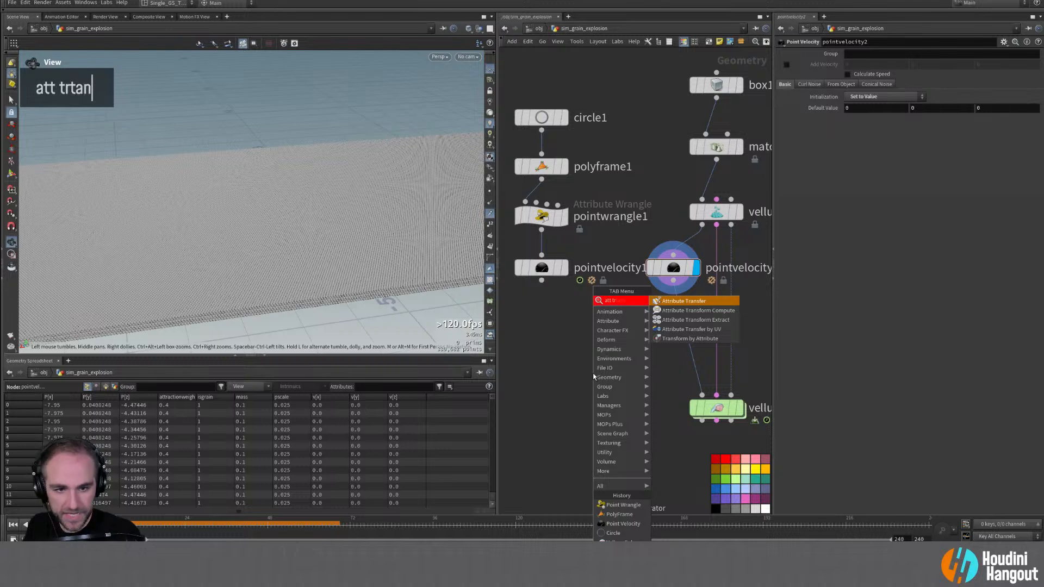
{"action": "key", "text": "Return"}
{"action": "left_click", "coordinate": [604, 339]}
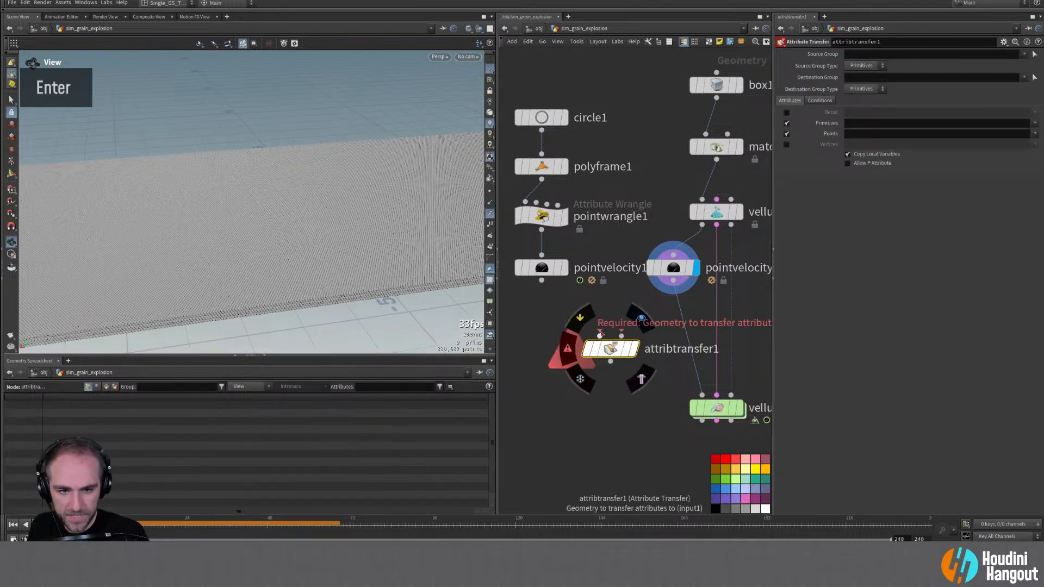
{"action": "left_click", "coordinate": [599, 333]}
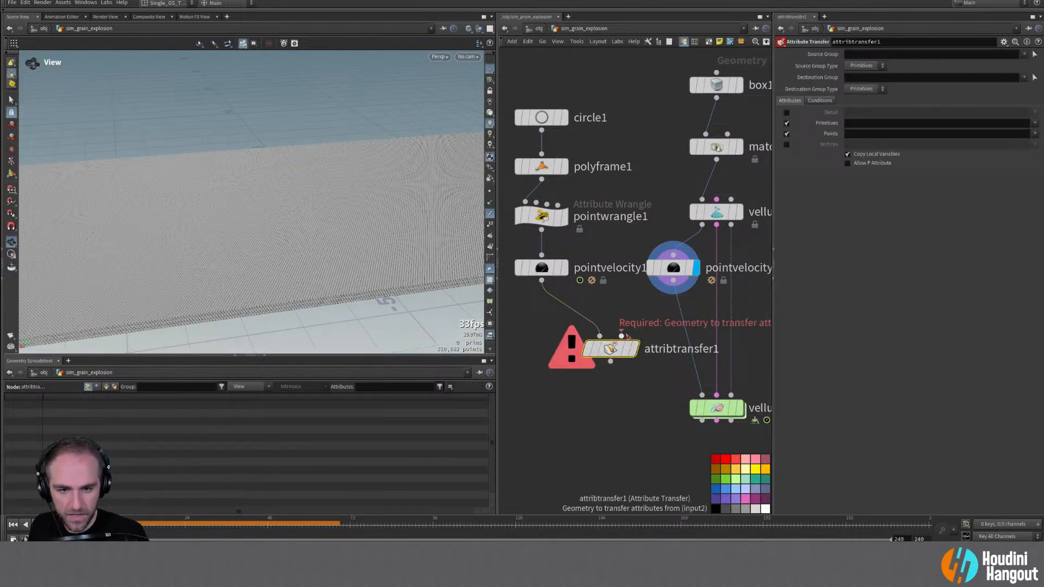
{"action": "middle_click_drag", "start_coordinate": [610, 336], "coordinate": [592, 331]}
{"action": "right_click_drag", "start_coordinate": [593, 332], "coordinate": [576, 327]}
{"action": "middle_click_drag", "start_coordinate": [576, 326], "coordinate": [730, 320]}
{"action": "left_click_drag", "start_coordinate": [575, 112], "coordinate": [707, 359]}
{"action": "middle_click_drag", "start_coordinate": [707, 359], "coordinate": [607, 380]}
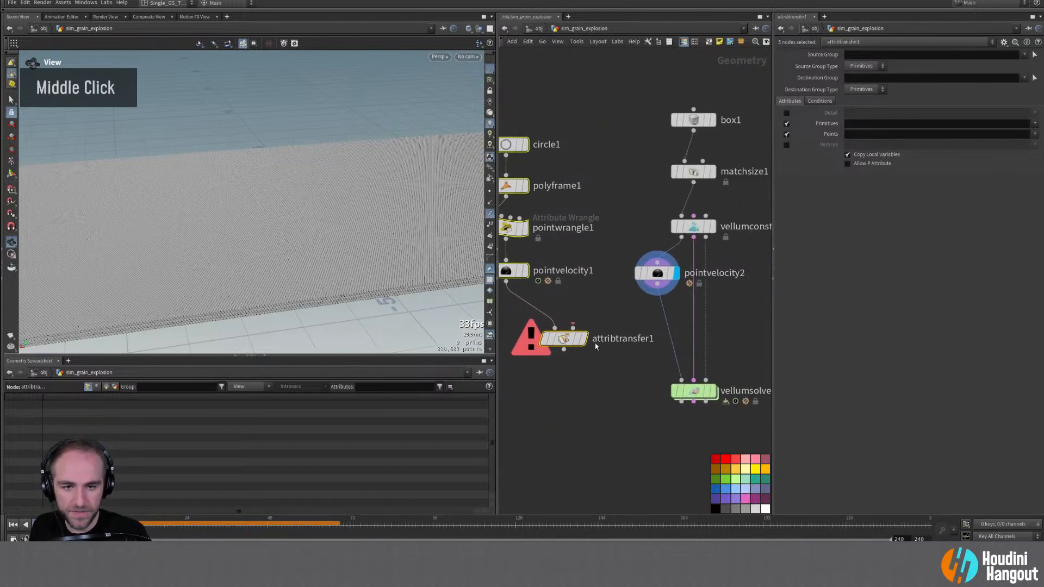
Step: Feed pointvelocity2 into attribtransfer1 as the destination with pointvelocity1 as the source, and display attribtransfer1 beneath them
{"action": "left_click", "coordinate": [566, 320]}
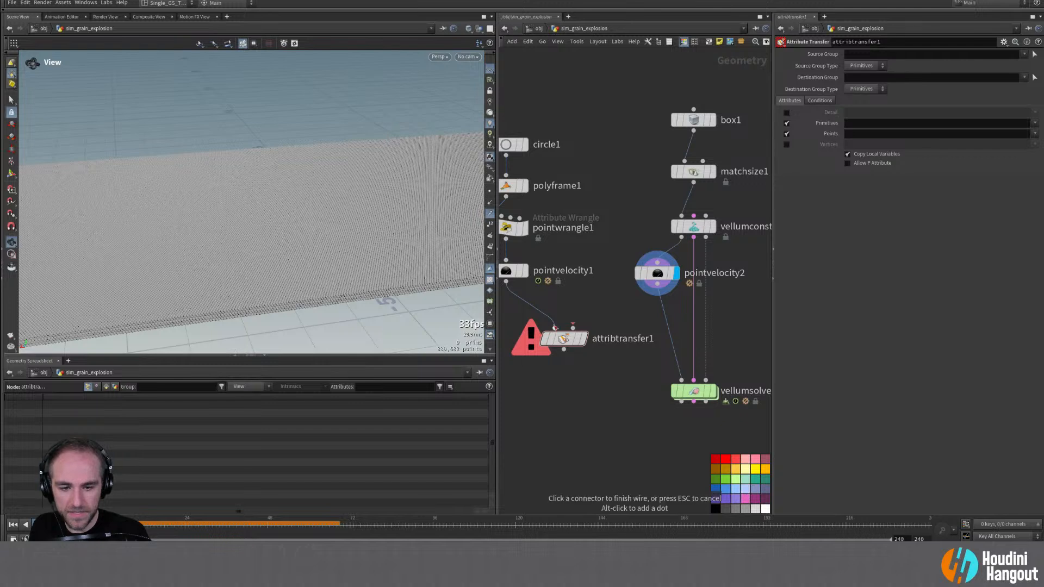
{"action": "double_click", "coordinate": [658, 274]}
{"action": "left_click", "coordinate": [584, 338]}
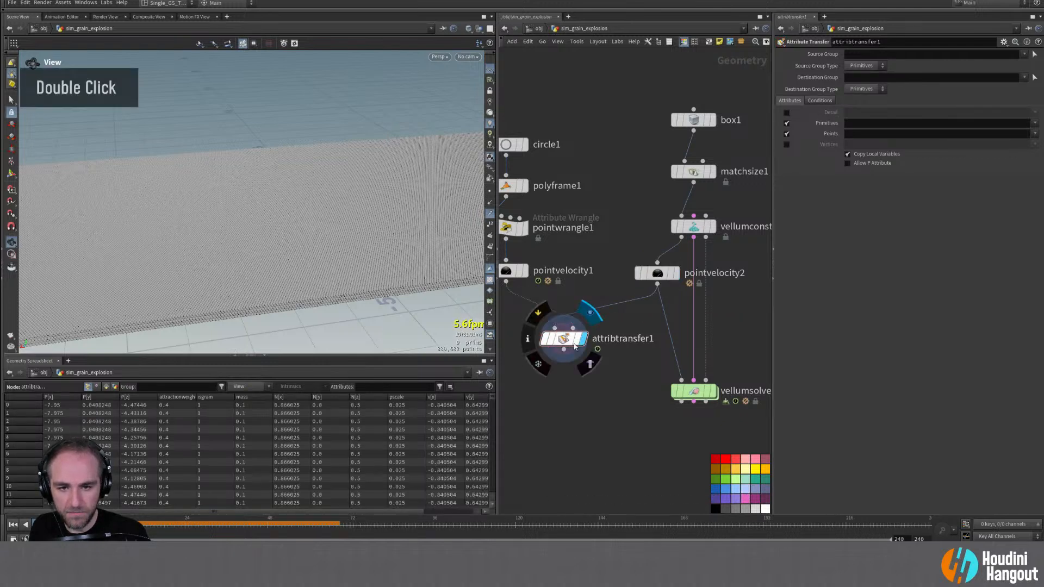
{"action": "left_click_drag", "start_coordinate": [565, 338], "coordinate": [624, 332]}
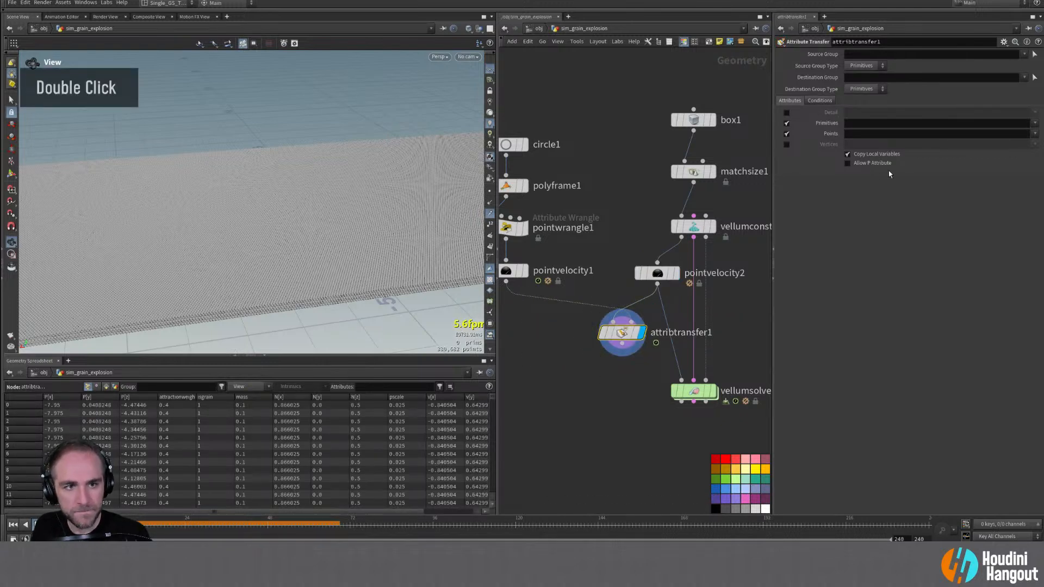
Step: Limit the point attributes transferred by attribtransfer1 to v
{"action": "left_click", "coordinate": [1035, 133]}
{"action": "left_click", "coordinate": [1021, 159]}
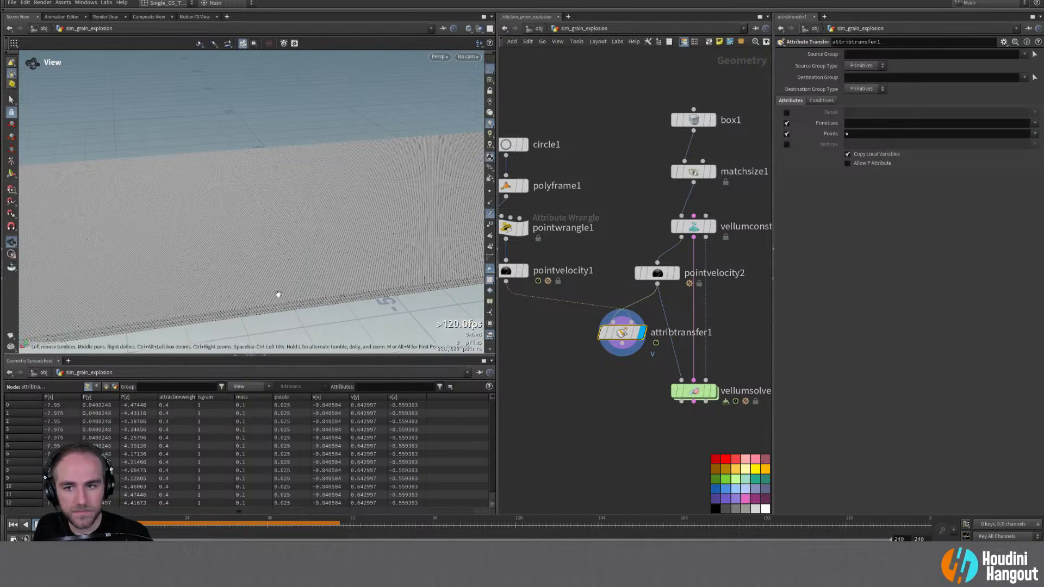
{"action": "left_click_drag", "start_coordinate": [322, 259], "coordinate": [454, 128], "text": "alt"}
{"action": "right_click_drag", "start_coordinate": [455, 128], "coordinate": [430, 145], "text": "alt"}
{"action": "middle_click_drag", "start_coordinate": [430, 146], "coordinate": [263, 212], "text": "alt"}
{"action": "right_click_drag", "start_coordinate": [263, 212], "coordinate": [215, 198], "text": "alt"}
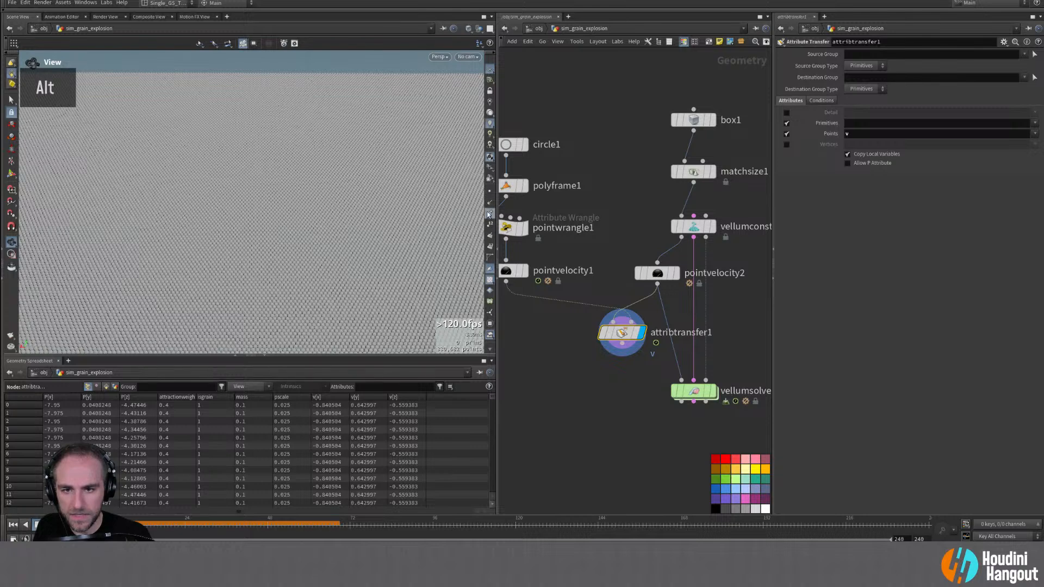
Step: Turn off Display as Spheres and Add Sprite Material on the grain constraints node and inspect the grains' velocity trails up close
{"action": "double_click", "coordinate": [490, 214]}
{"action": "left_click", "coordinate": [705, 232]}
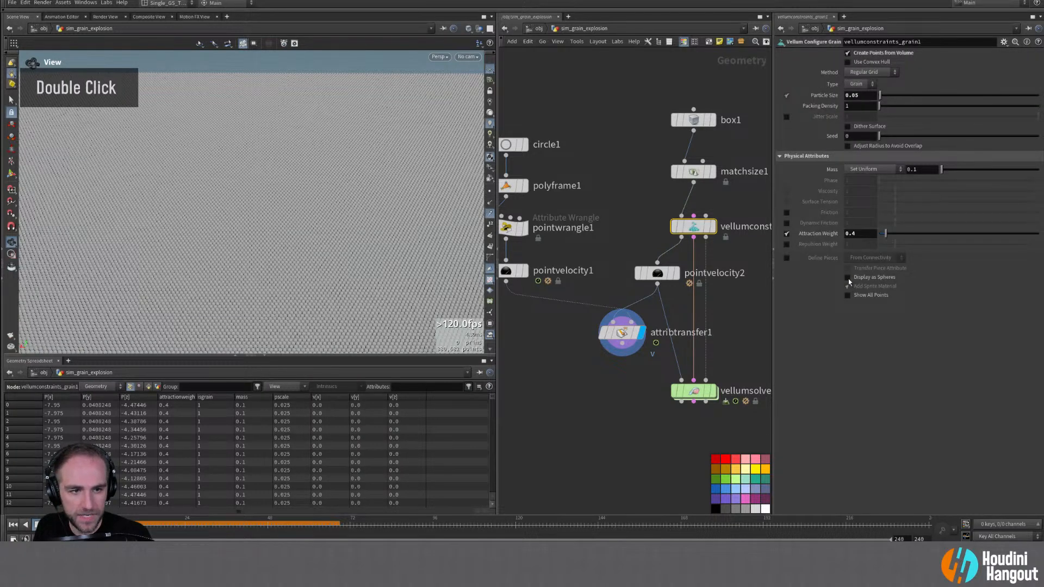
{"action": "left_click", "coordinate": [847, 277]}
{"action": "double_click", "coordinate": [846, 286]}
{"action": "left_click_drag", "start_coordinate": [261, 255], "coordinate": [307, 278], "text": "alt"}
{"action": "right_click_drag", "start_coordinate": [307, 277], "coordinate": [279, 228], "text": "alt"}
{"action": "left_click_drag", "start_coordinate": [279, 228], "coordinate": [294, 207], "text": "alt"}
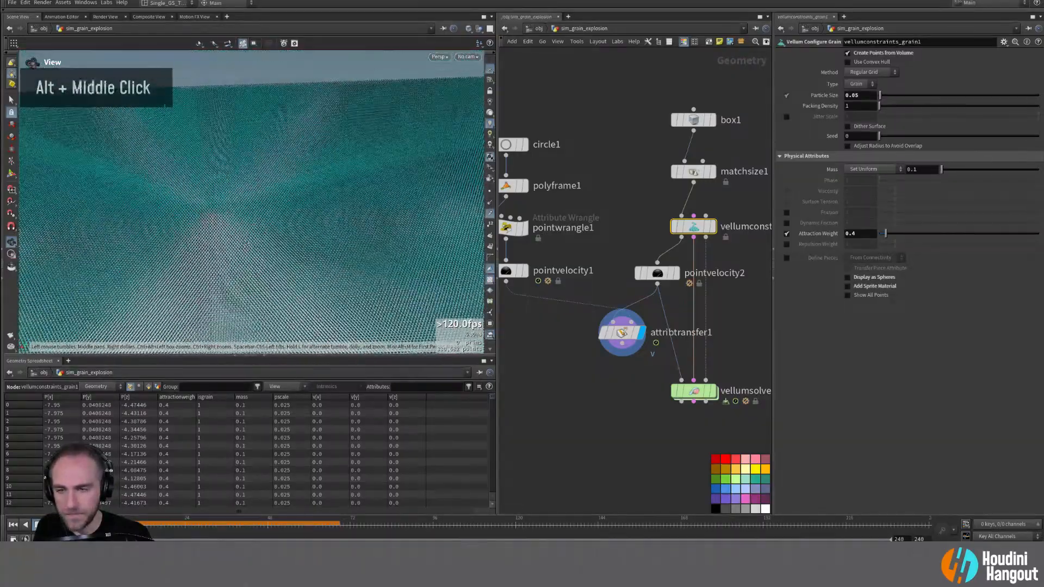
{"action": "key", "text": "d"}
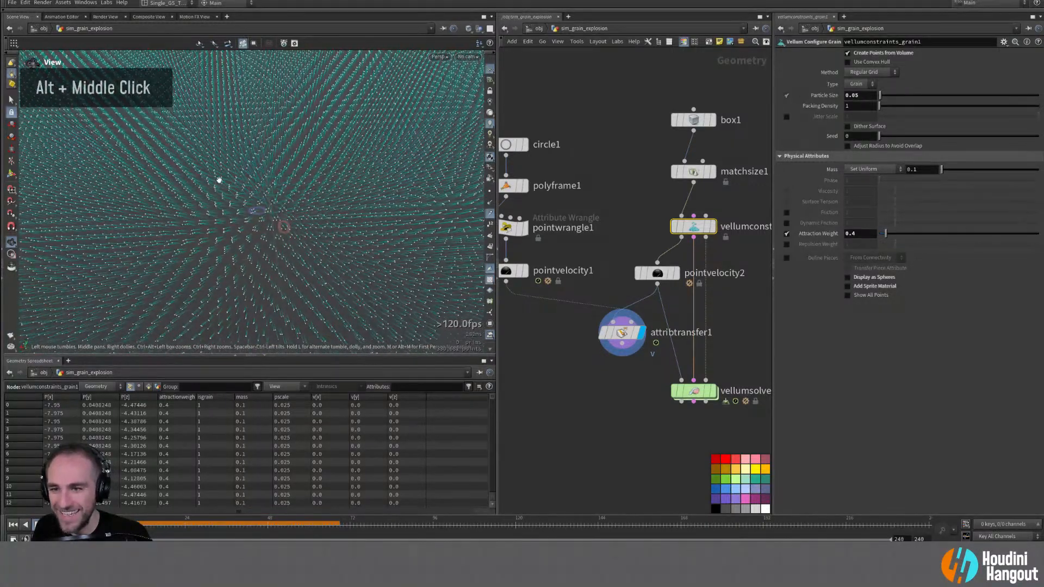
{"action": "right_click_drag", "start_coordinate": [294, 206], "coordinate": [299, 188], "text": "alt"}
{"action": "middle_click_drag", "start_coordinate": [299, 187], "coordinate": [288, 195], "text": "alt"}
{"action": "left_click_drag", "start_coordinate": [288, 196], "coordinate": [383, 160], "text": "alt"}
Step: Wire attribtransfer1 into the Vellum solver's first input and display the solver
{"action": "left_click_drag", "start_coordinate": [627, 334], "coordinate": [625, 339]}
{"action": "left_click", "coordinate": [619, 347]}
{"action": "left_click", "coordinate": [681, 380]}
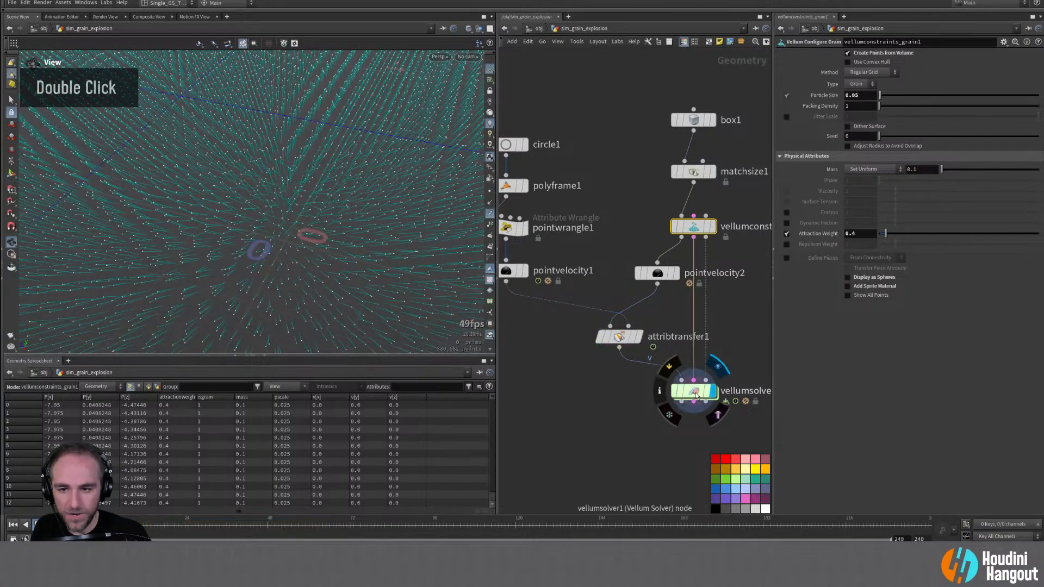
{"action": "left_click", "coordinate": [711, 395]}
{"action": "right_click_drag", "start_coordinate": [277, 205], "coordinate": [302, 201], "text": "alt"}
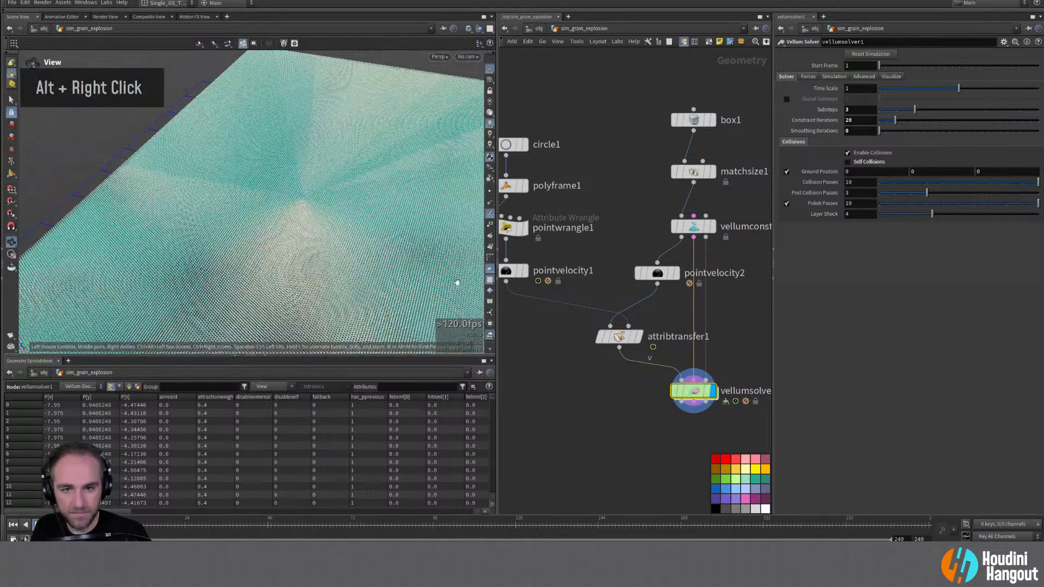
Step: Turn Display as Spheres back on for the grain constraints node, play the simulation and return to the first frame
{"action": "left_click", "coordinate": [693, 226]}
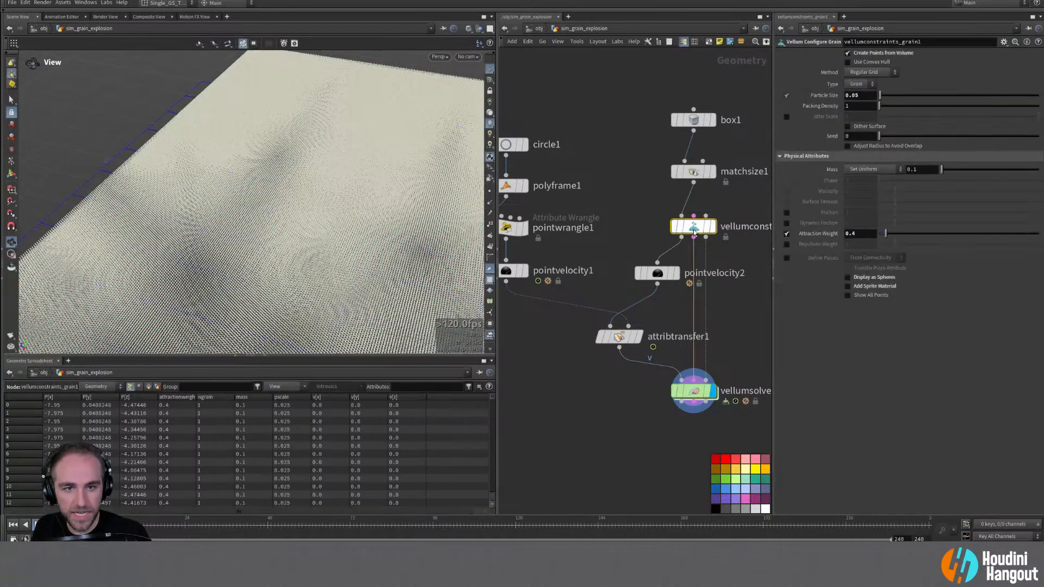
{"action": "left_click", "coordinate": [846, 277]}
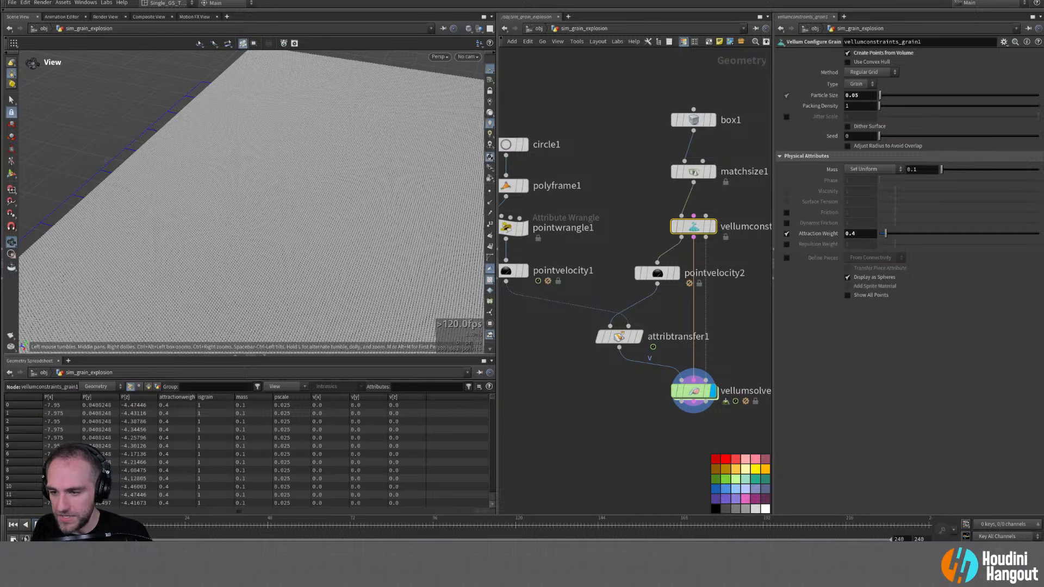
{"action": "key", "text": "Up"}
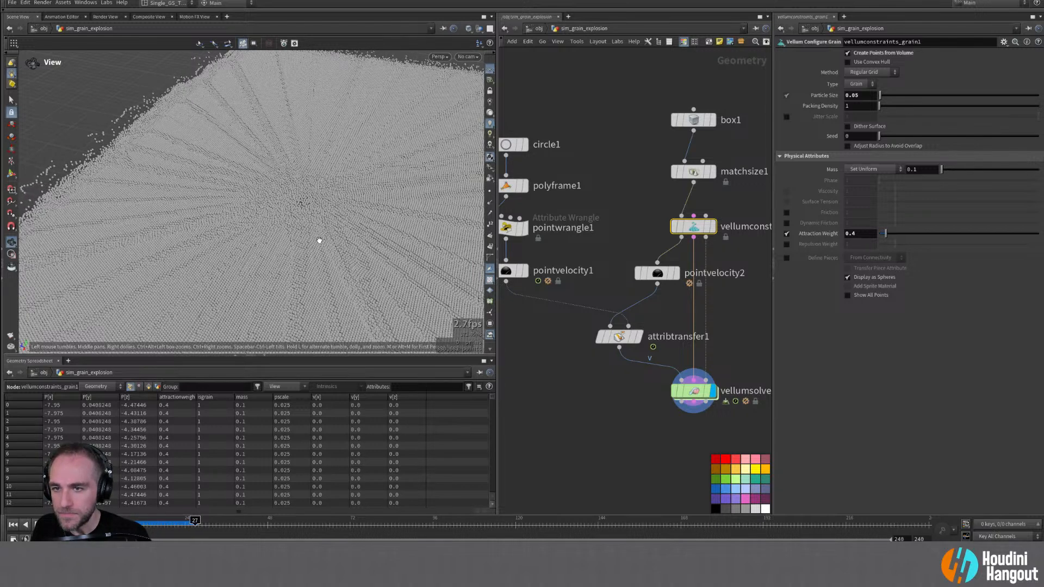
{"action": "left_click", "coordinate": [12, 524]}
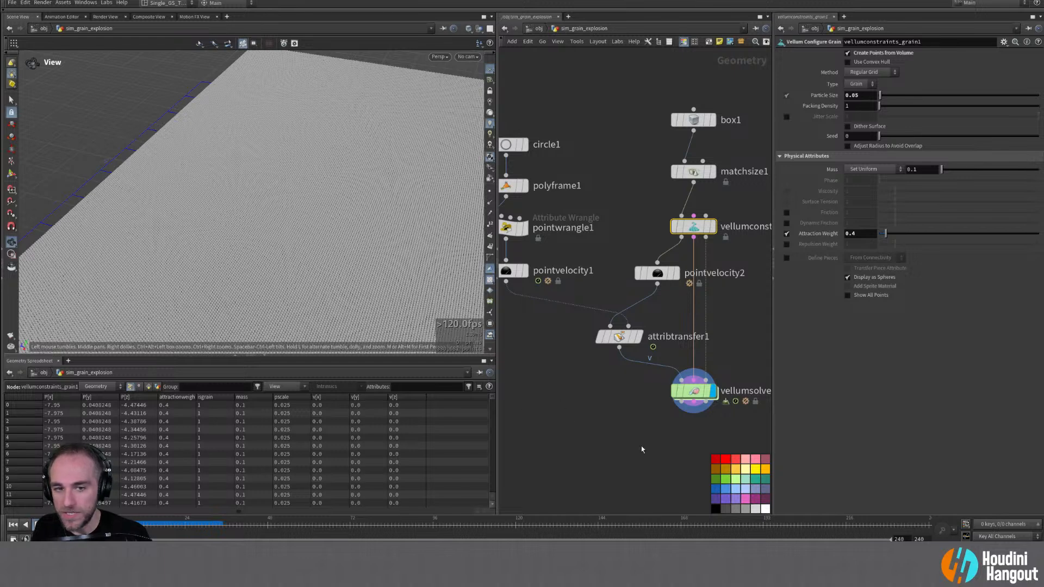
Step: Move the Vellum solver lower, shift attribtransfer1 slightly and select it to review its settings
{"action": "left_click_drag", "start_coordinate": [691, 392], "coordinate": [692, 418]}
{"action": "mouse_move", "coordinate": [619, 338]}
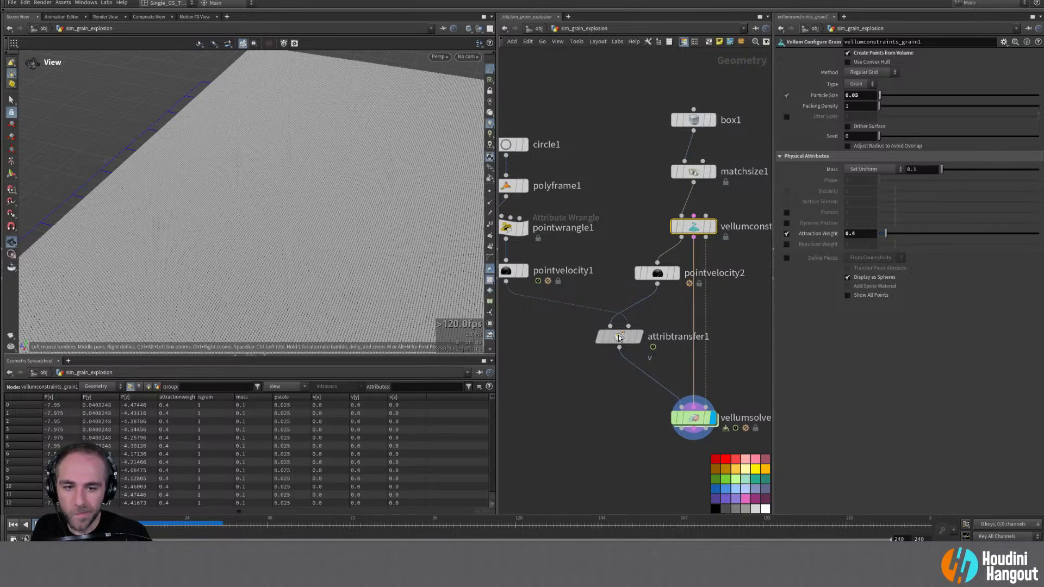
{"action": "left_click_drag", "start_coordinate": [619, 338], "coordinate": [625, 340]}
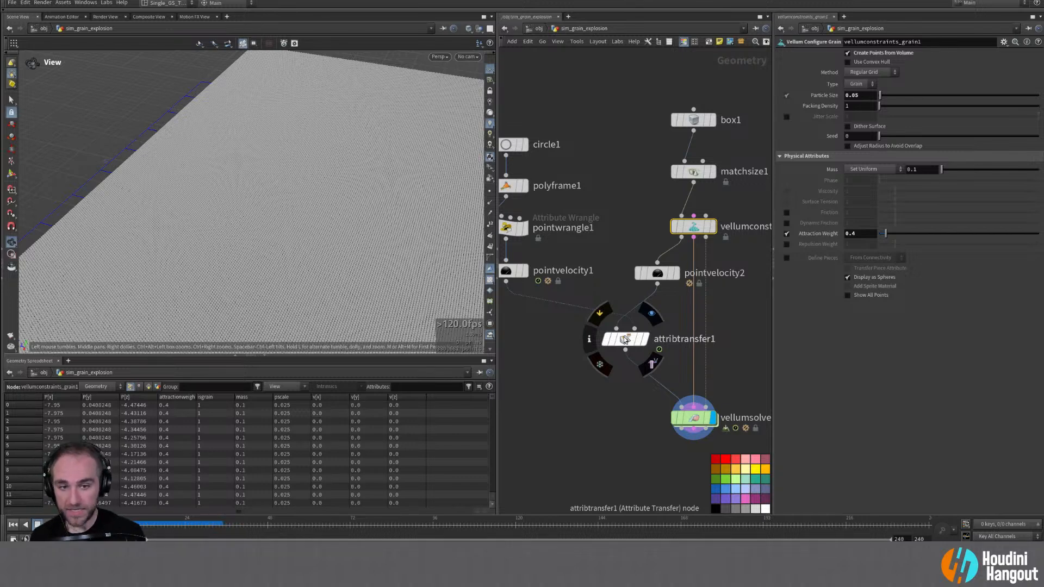
{"action": "left_click", "coordinate": [624, 337]}
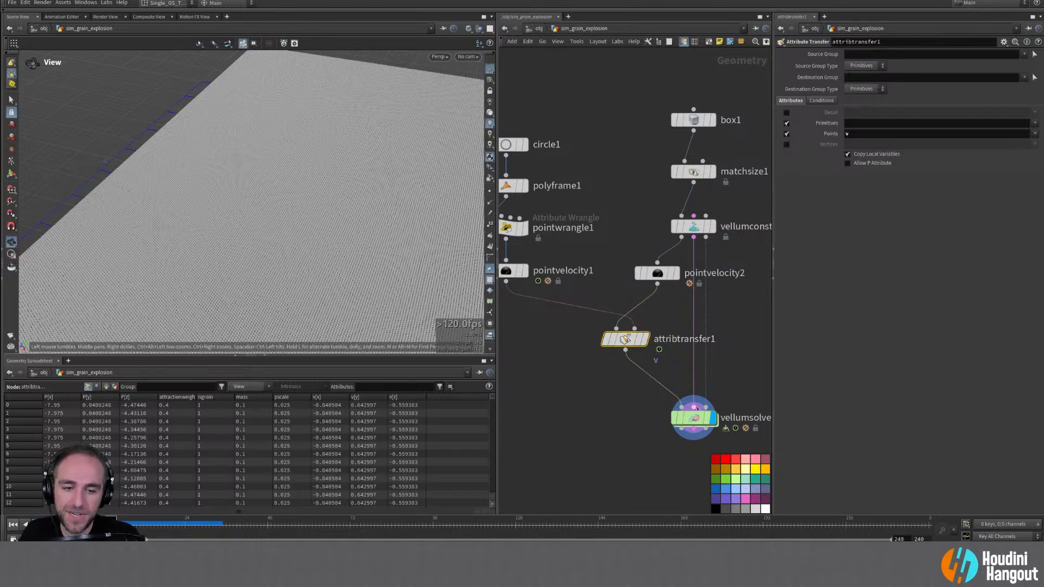
Step: Look at the FORCE and SOURCE outputs inside the Vellum solver's forces network and go back to the geometry network
{"action": "double_click", "coordinate": [696, 418]}
{"action": "middle_click", "coordinate": [566, 348]}
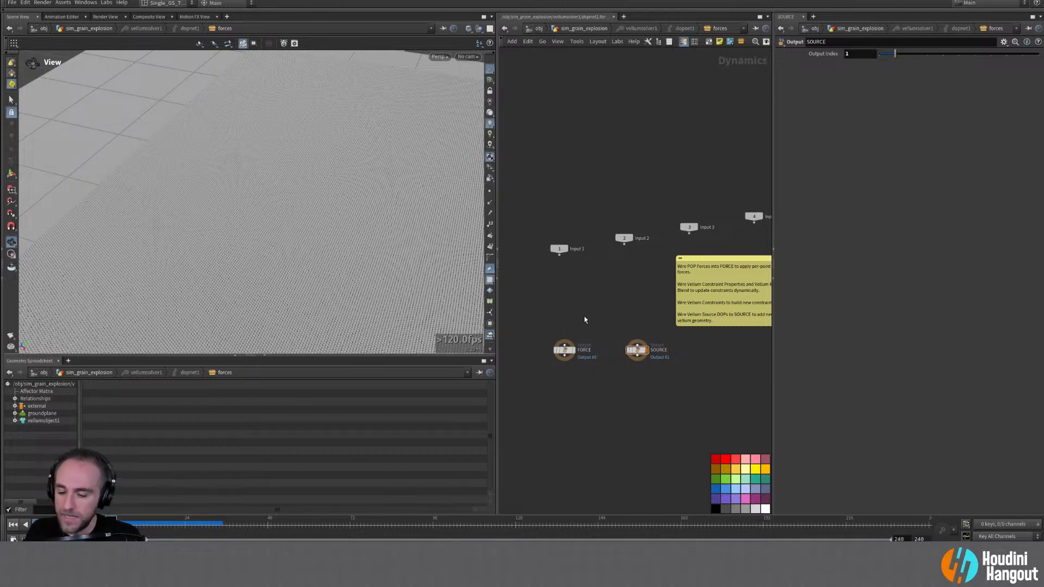
{"action": "key", "text": "u"}
{"action": "key", "text": "u"}
{"action": "key", "text": "u"}
Step: Disconnect attribtransfer1 from all its wires and park it below pointvelocity1
{"action": "mouse_move", "coordinate": [640, 341]}
{"action": "left_click_drag", "start_coordinate": [640, 341], "coordinate": [574, 330]}
{"action": "middle_click_drag", "start_coordinate": [505, 345], "coordinate": [567, 358]}
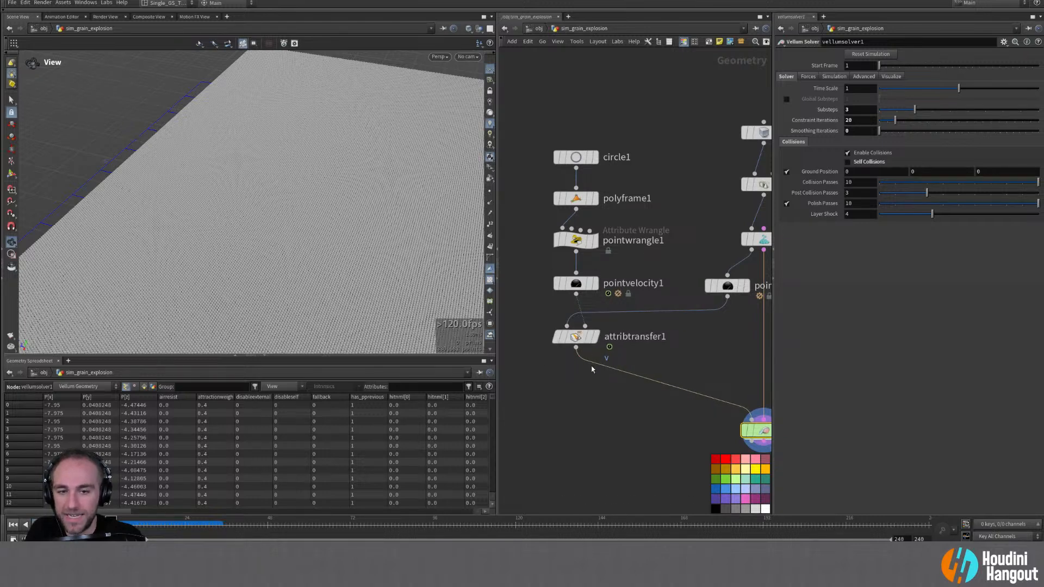
{"action": "mouse_move", "coordinate": [597, 338]}
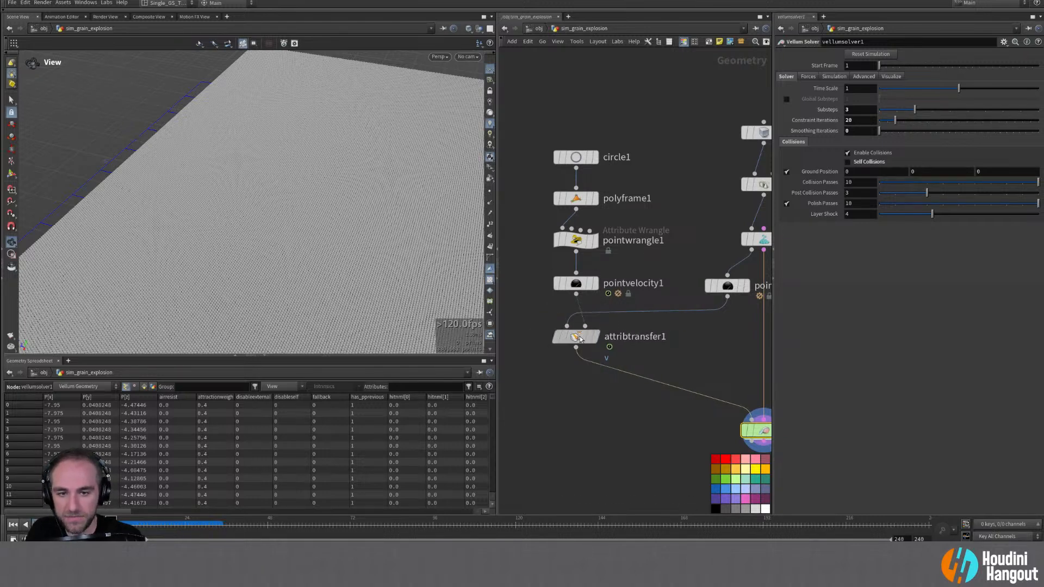
{"action": "left_click", "coordinate": [571, 338]}
{"action": "left_click_drag", "start_coordinate": [552, 342], "coordinate": [543, 370]}
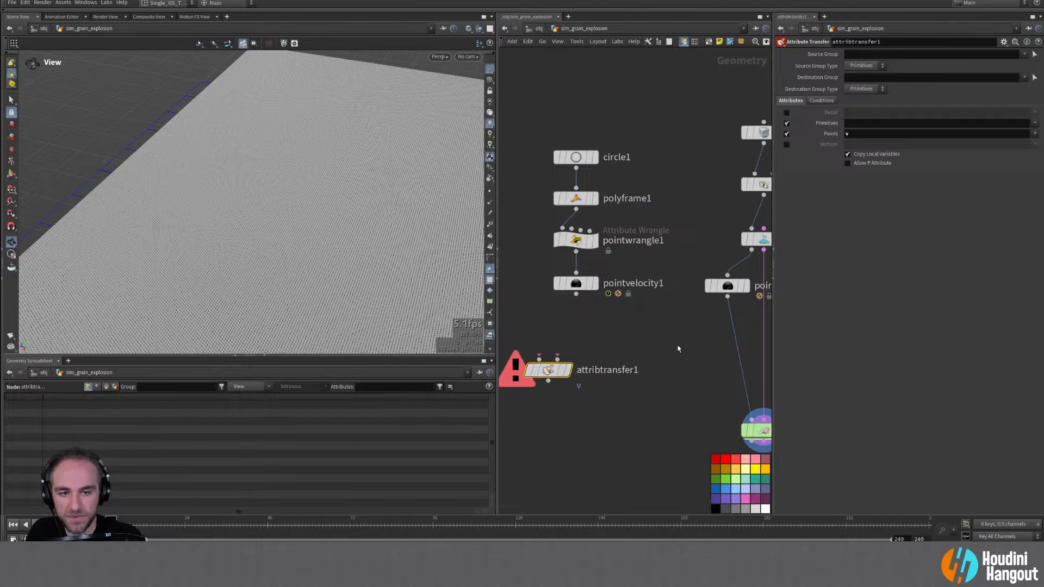
Step: Delete pointvelocity2 from between the grain constraints node and the Vellum solver
{"action": "middle_click_drag", "start_coordinate": [676, 345], "coordinate": [613, 335]}
{"action": "left_click", "coordinate": [655, 274]}
{"action": "mouse_move", "coordinate": [657, 276]}
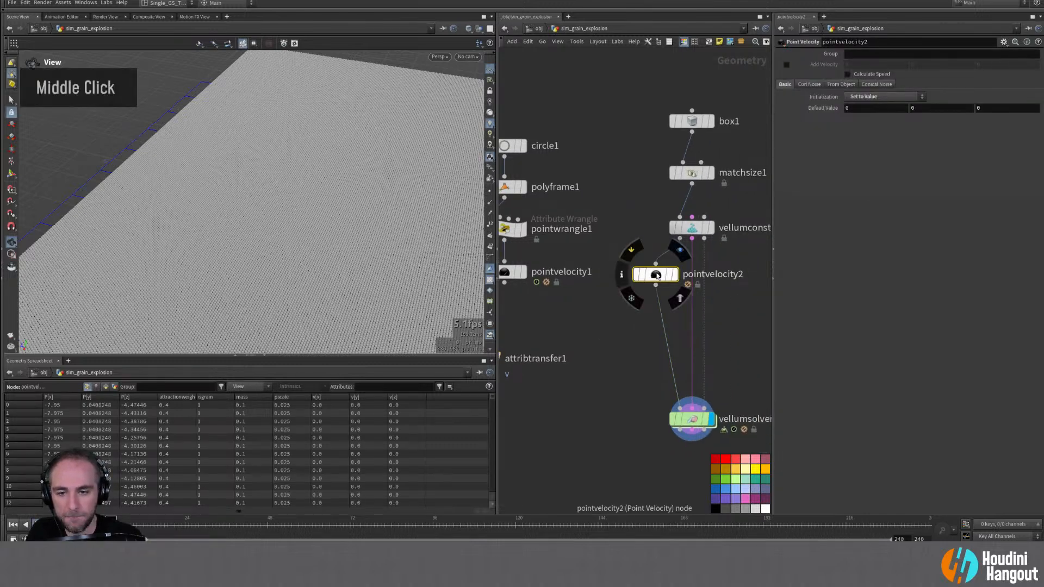
{"action": "key", "text": "Delete"}
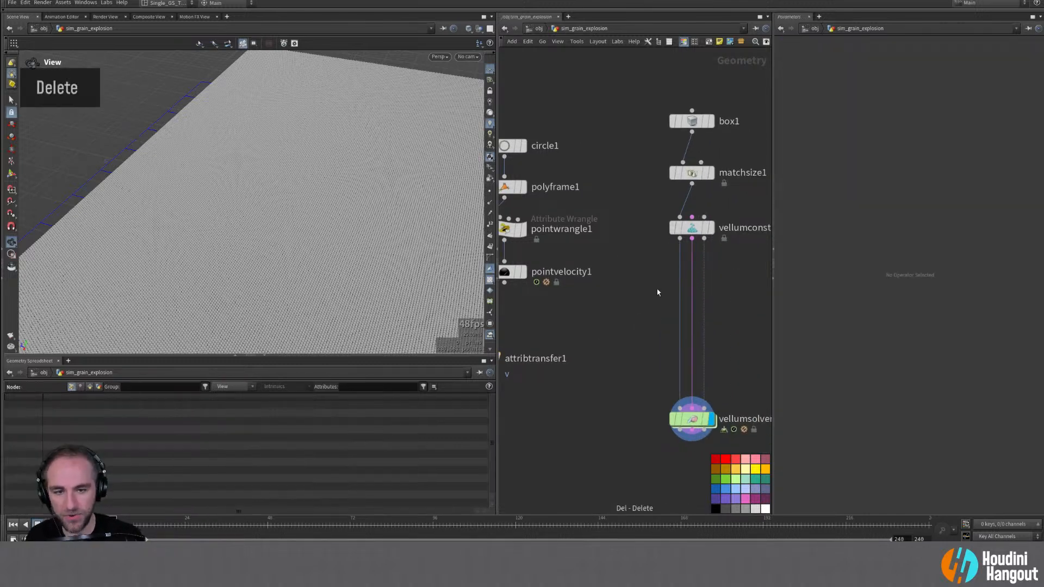
Step: Move the Vellum solver up just beneath the grain constraints node and enter its forces network
{"action": "left_click_drag", "start_coordinate": [682, 426], "coordinate": [681, 304]}
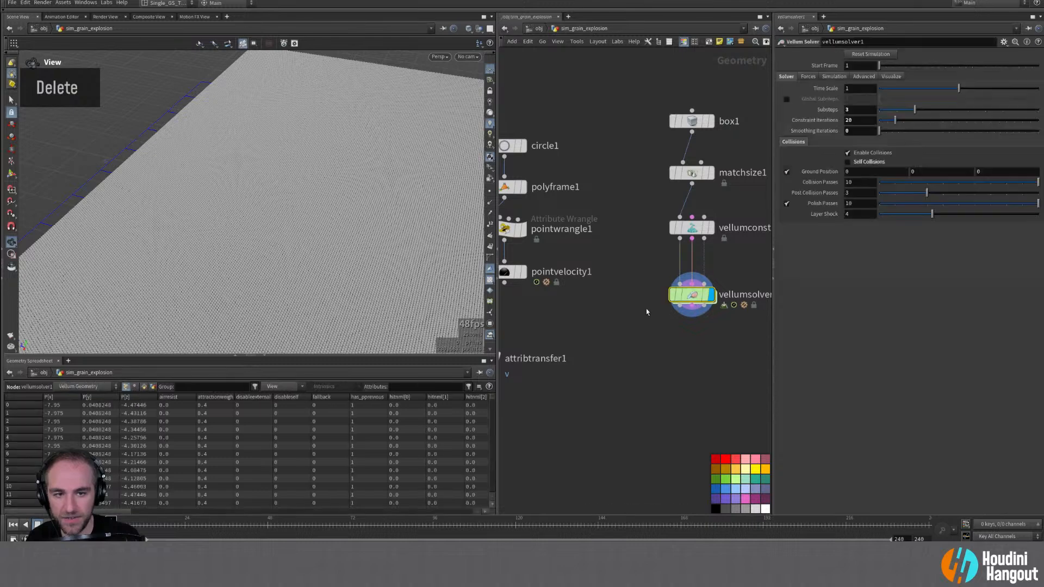
{"action": "middle_click_drag", "start_coordinate": [682, 303], "coordinate": [719, 302]}
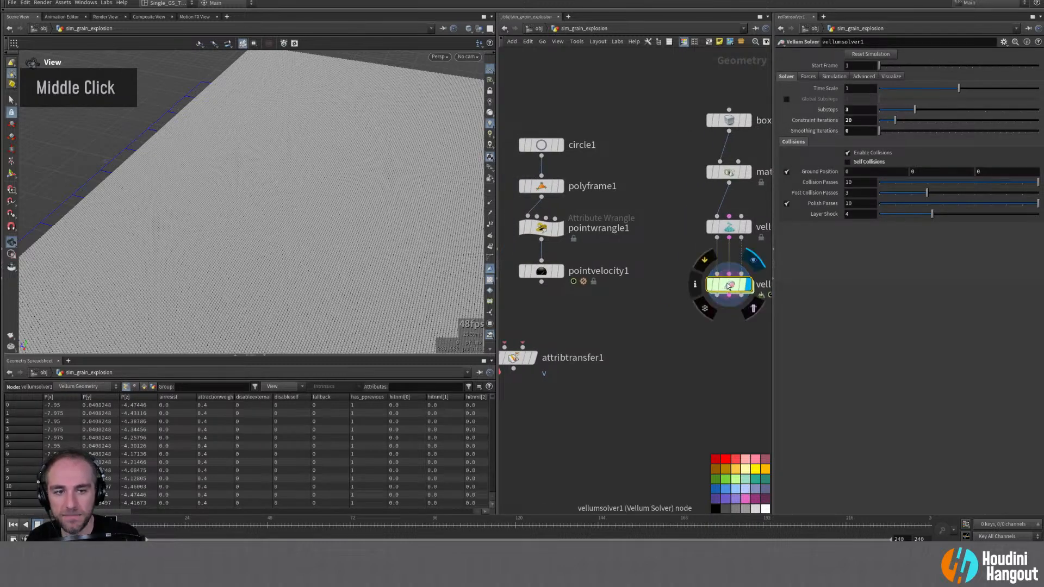
{"action": "double_click", "coordinate": [728, 287]}
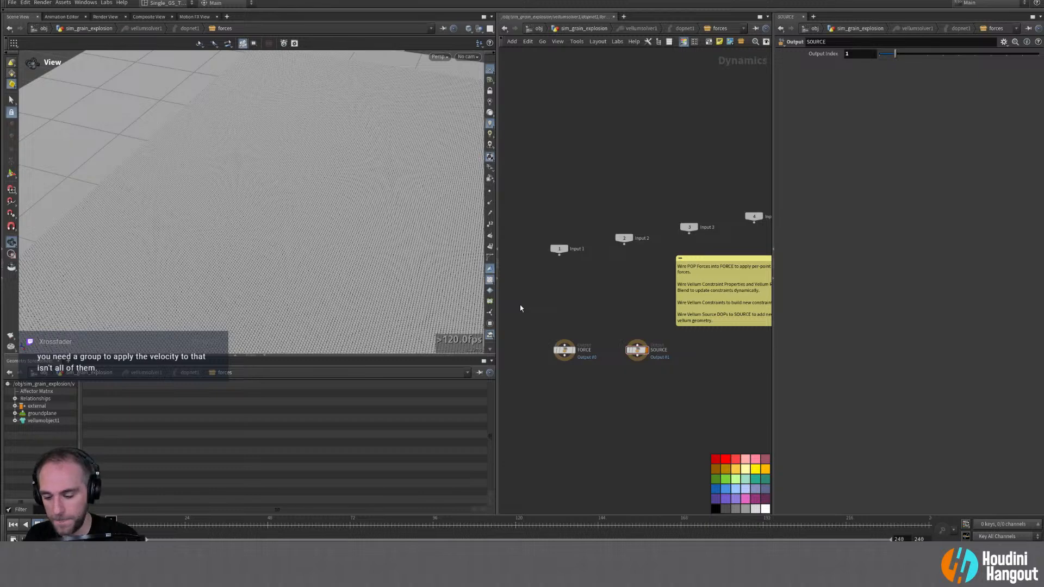
Step: Return to the sim_grain_explosion geometry network and display circle1, then the pointvelocity1 result
{"action": "key", "text": "u"}
{"action": "key", "text": "u"}
{"action": "key", "text": "u"}
{"action": "middle_click_drag", "start_coordinate": [543, 141], "coordinate": [579, 139]}
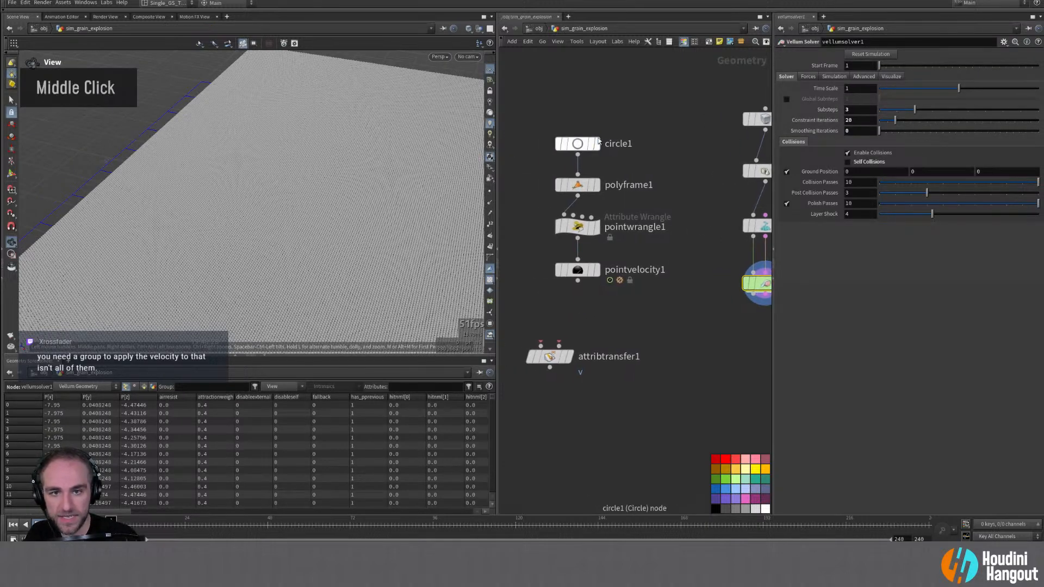
{"action": "mouse_move", "coordinate": [596, 146]}
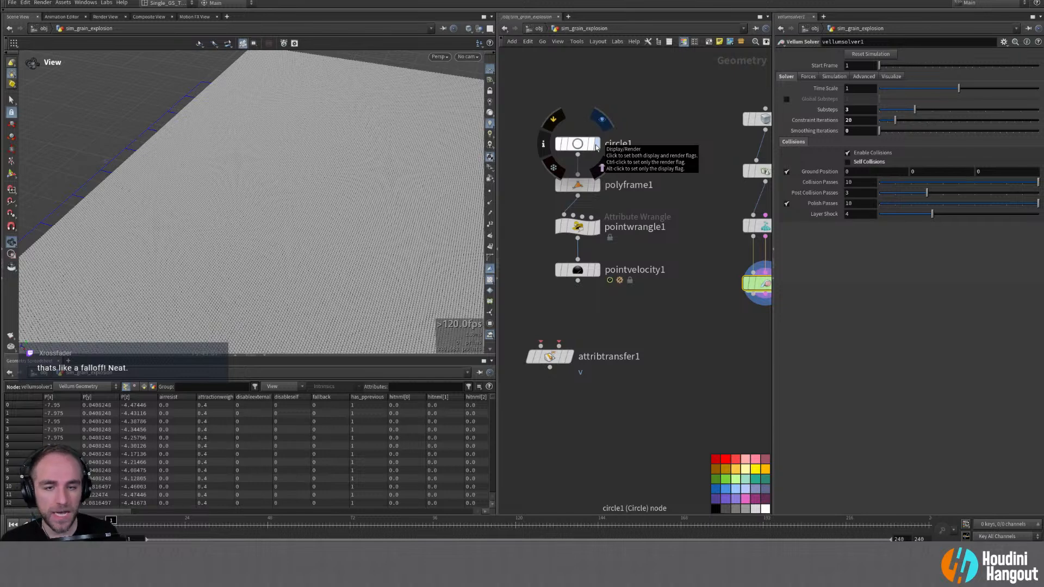
{"action": "double_click", "coordinate": [596, 144]}
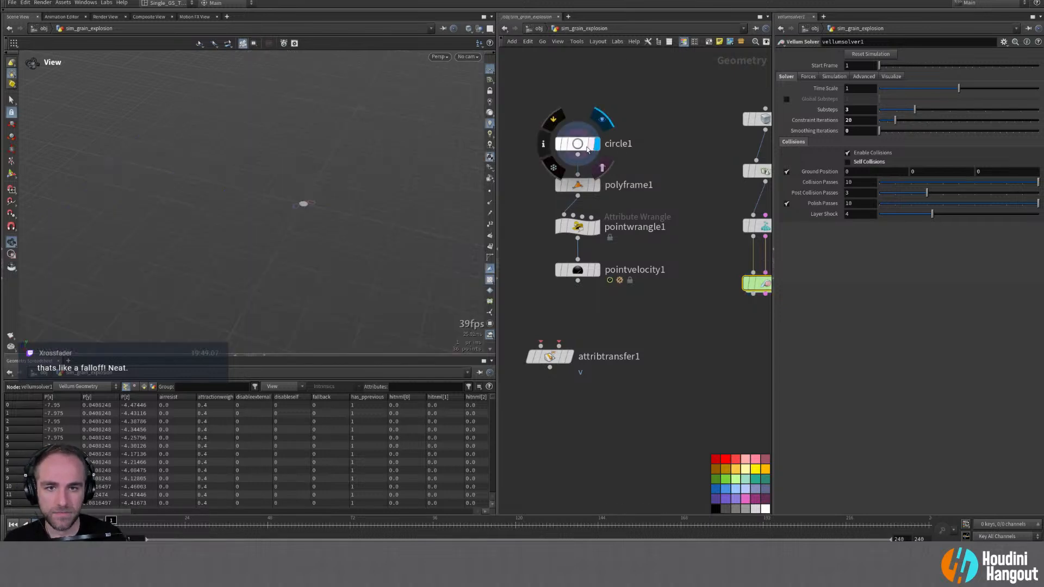
{"action": "double_click", "coordinate": [597, 270]}
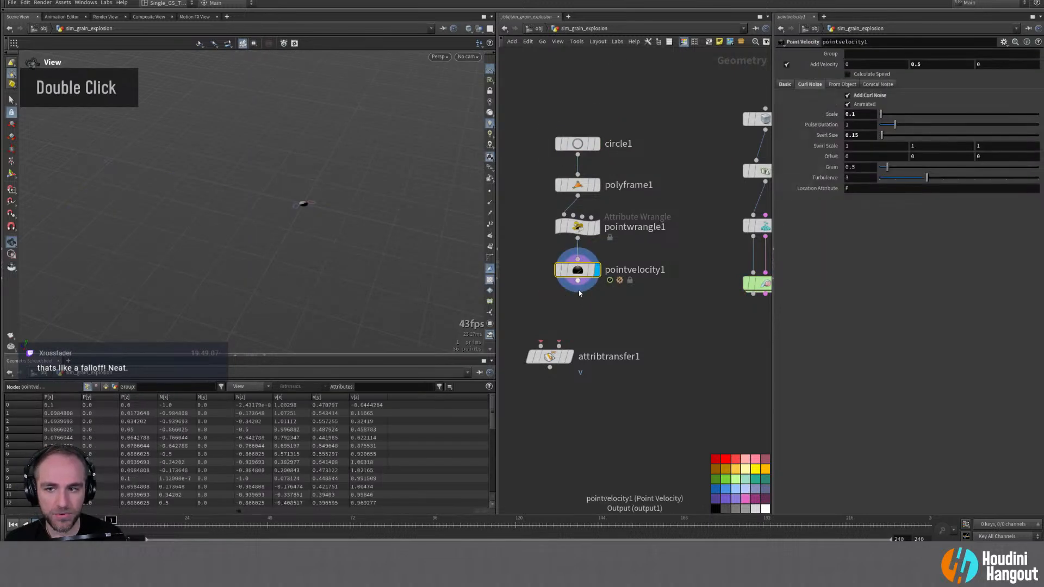
Step: Add a Null named VEL_SOURCE below pointvelocity1, move attribtransfer1 clear of it and give the null a palette colour
{"action": "type", "text": "null"}
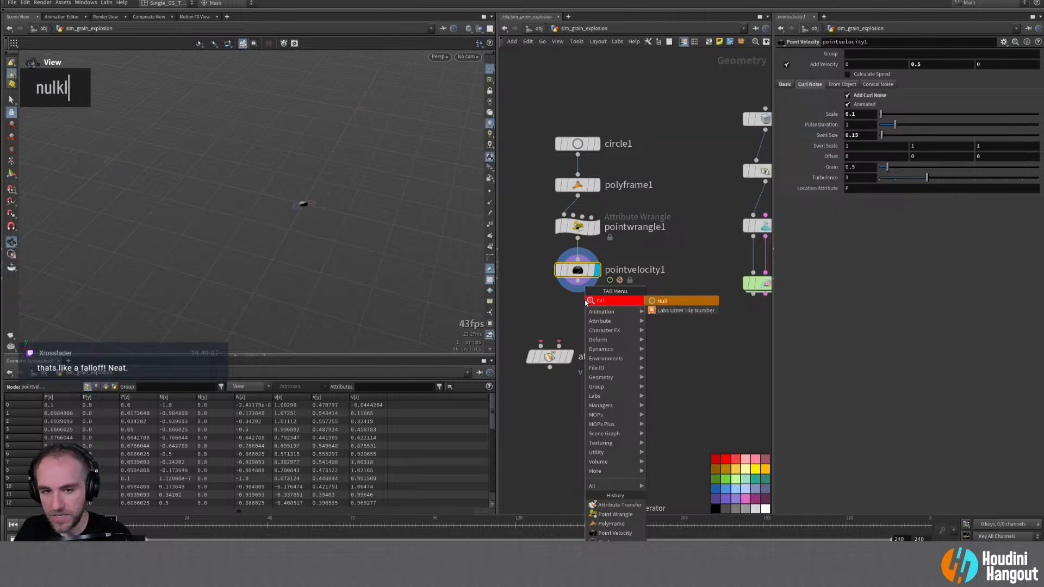
{"action": "key", "text": "Return"}
{"action": "left_click", "coordinate": [577, 318]}
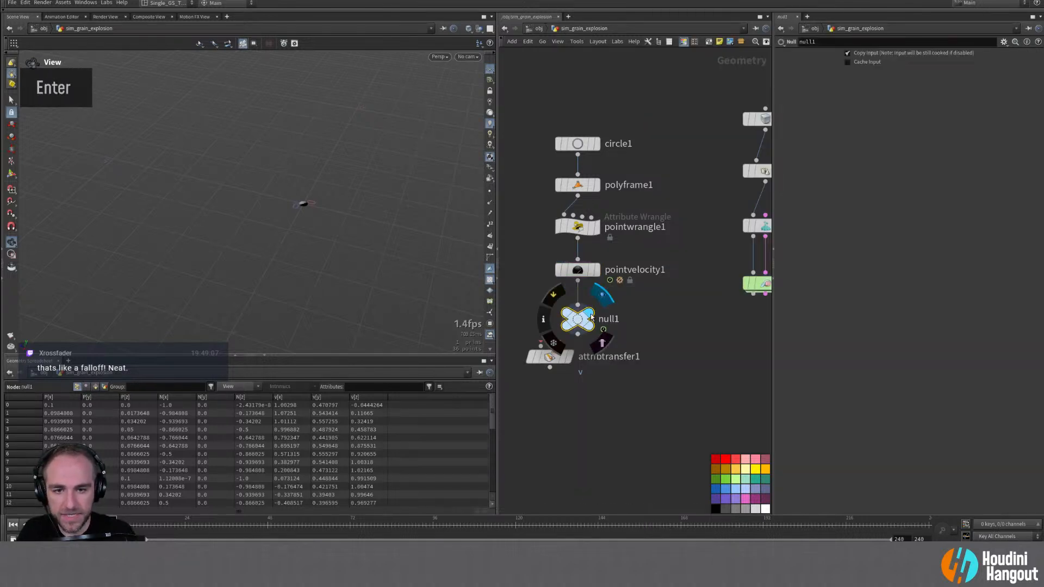
{"action": "double_click", "coordinate": [609, 321]}
{"action": "type", "text": "VEL_SOURCE"}
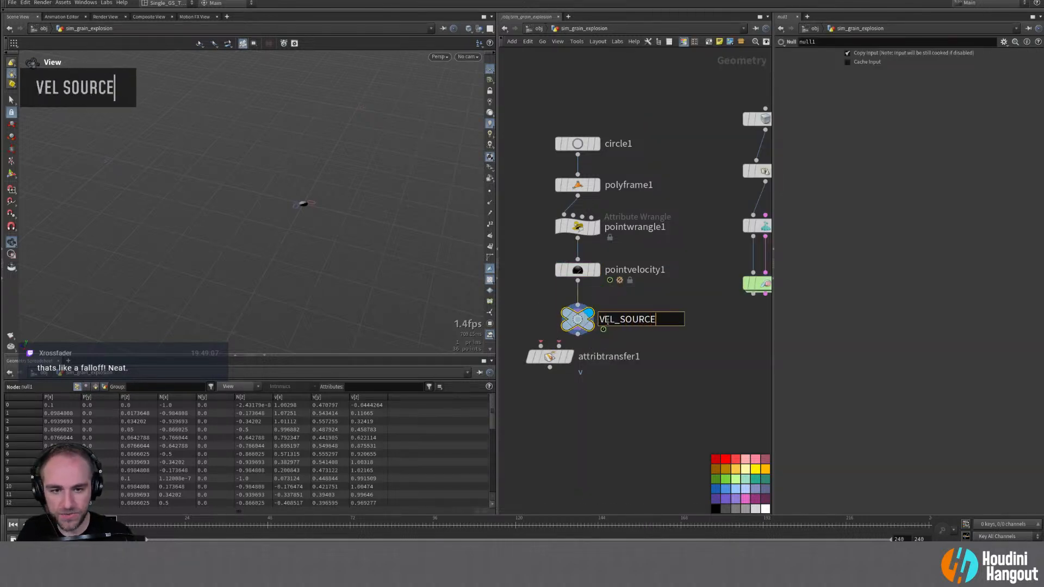
{"action": "key", "text": "Return"}
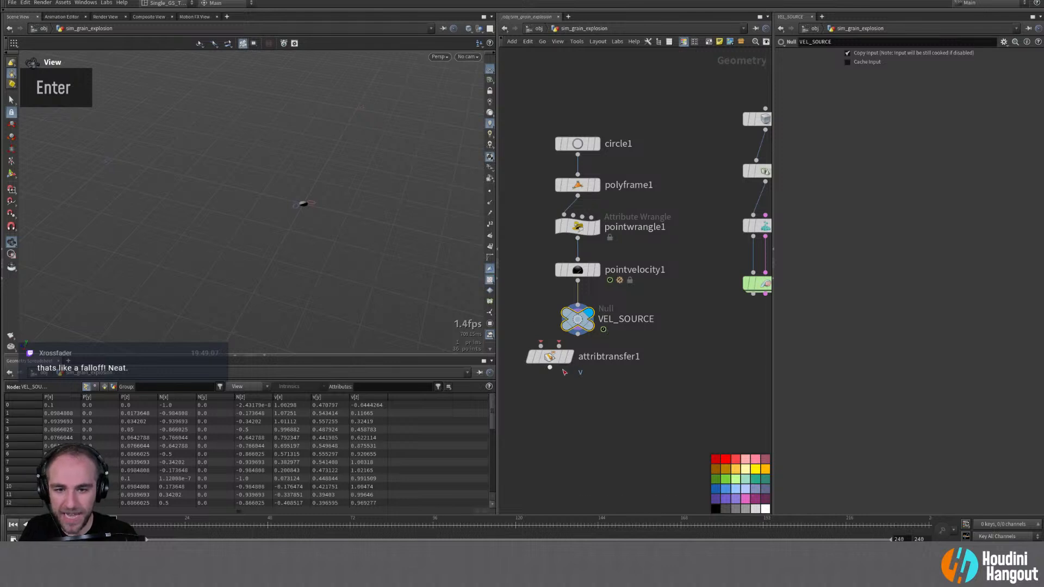
{"action": "double_click", "coordinate": [556, 407]}
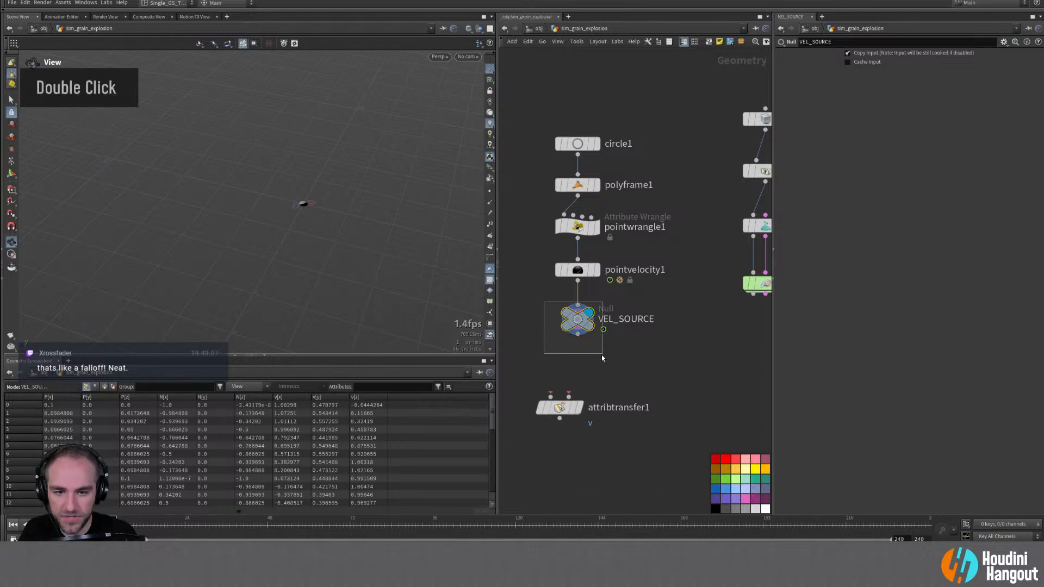
{"action": "left_click", "coordinate": [748, 470]}
Step: Enter the Vellum solver's forces network and add a SOP Solver wired into the FORCE output
{"action": "middle_click_drag", "start_coordinate": [719, 368], "coordinate": [693, 366]}
{"action": "double_click", "coordinate": [739, 289]}
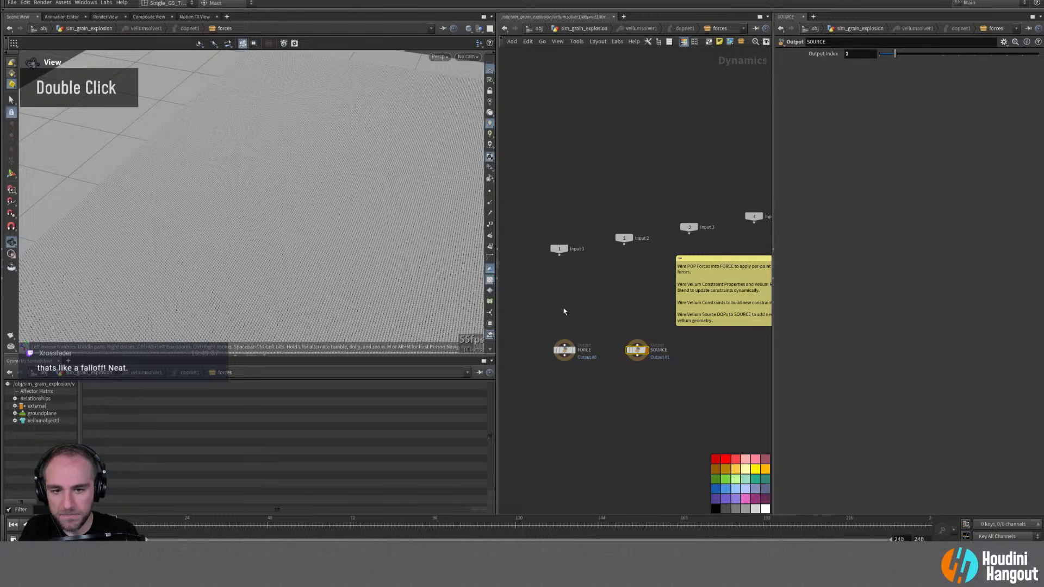
{"action": "left_click_drag", "start_coordinate": [333, 242], "coordinate": [310, 207], "text": "alt"}
{"action": "middle_click_drag", "start_coordinate": [310, 208], "coordinate": [292, 156], "text": "alt"}
{"action": "right_click_drag", "start_coordinate": [291, 156], "coordinate": [249, 171], "text": "alt"}
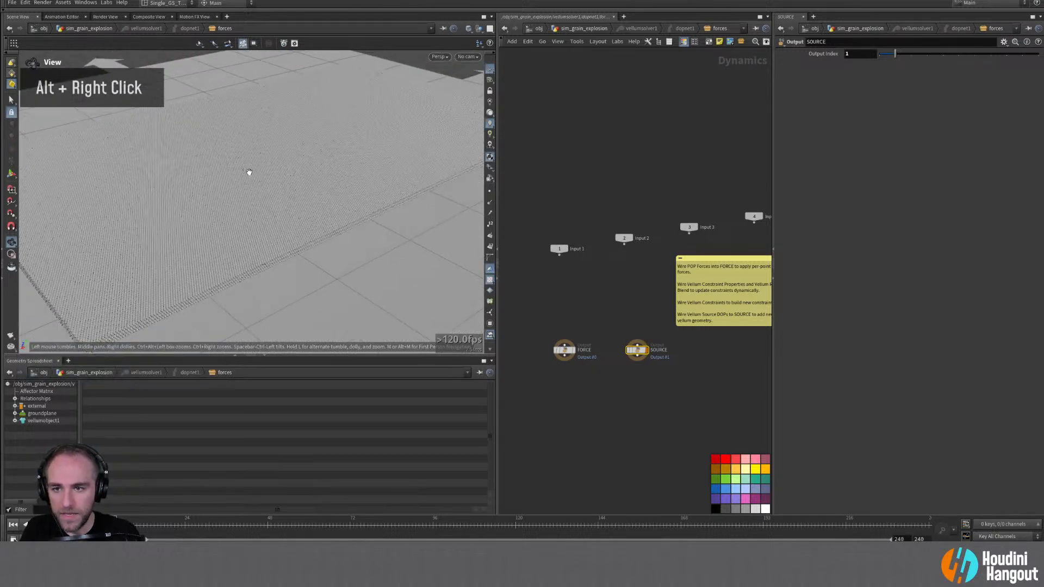
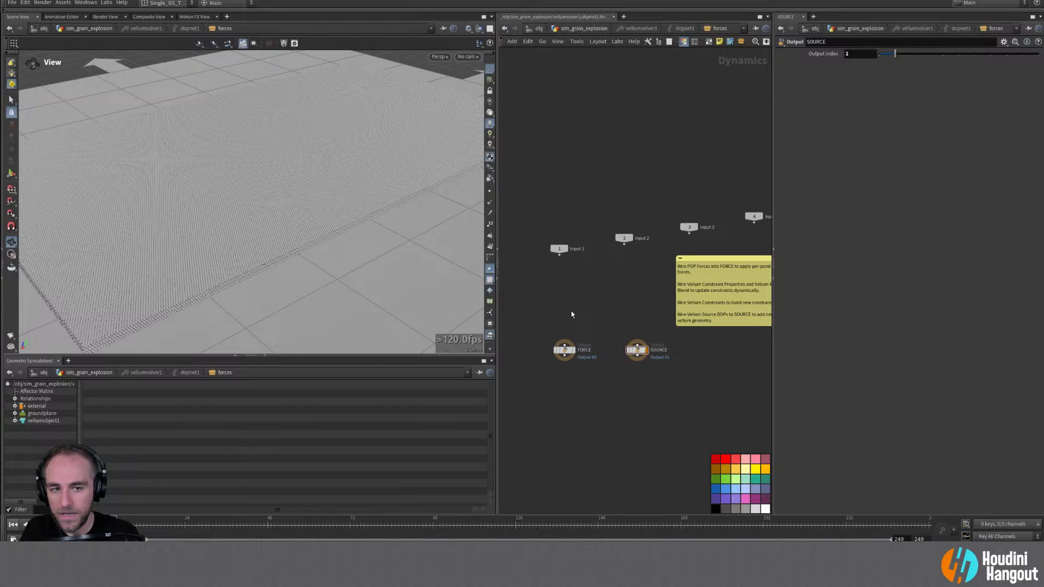
{"action": "key", "text": "Tab"}
{"action": "type", "text": "sop sol"}
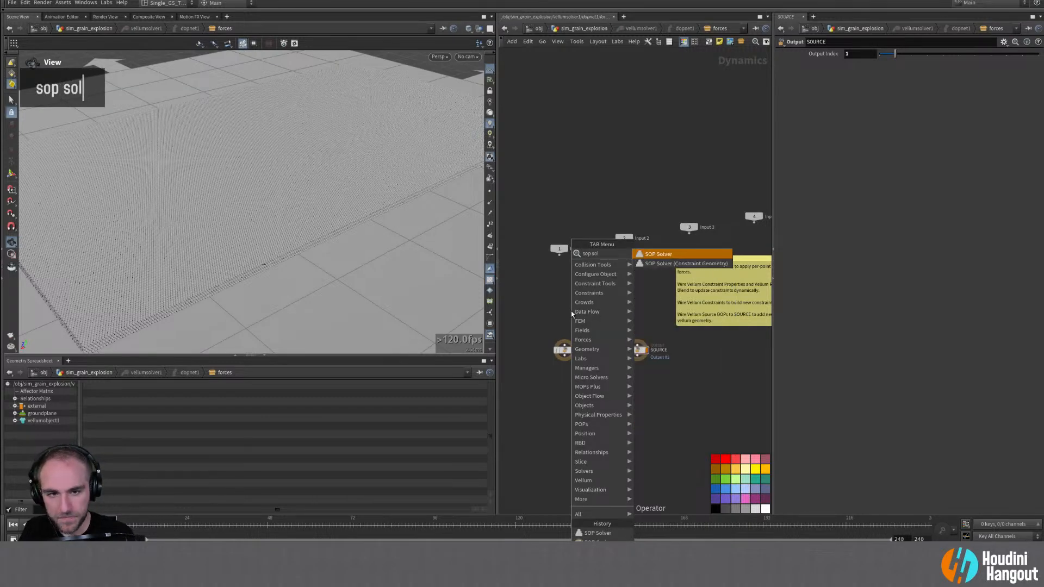
{"action": "key", "text": "Return"}
{"action": "left_click", "coordinate": [568, 302]}
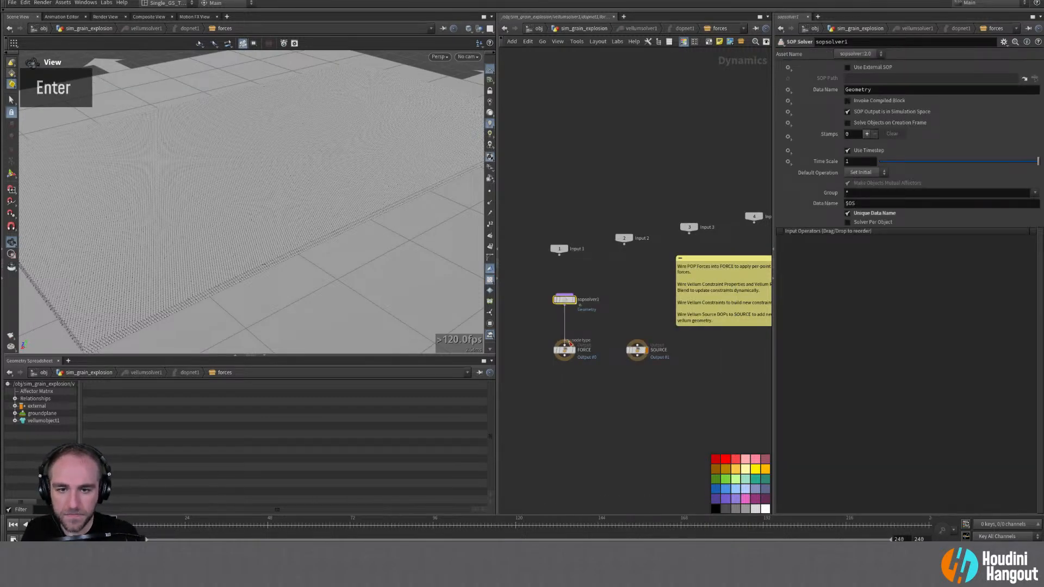
Step: Enter the SOP Solver, move OUT down to make room and display dop_geometry
{"action": "double_click", "coordinate": [565, 309]}
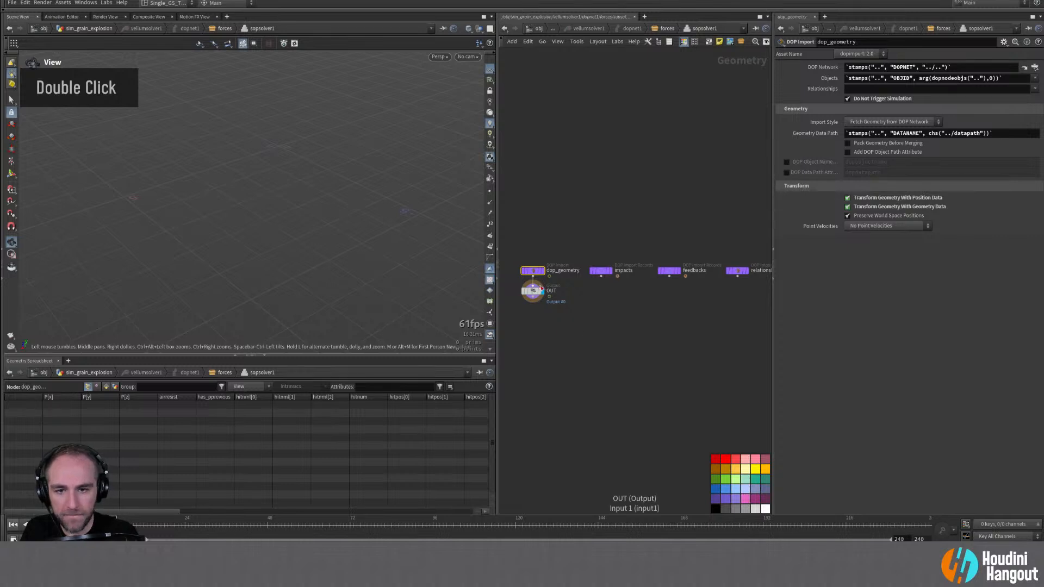
{"action": "left_click", "coordinate": [543, 260]}
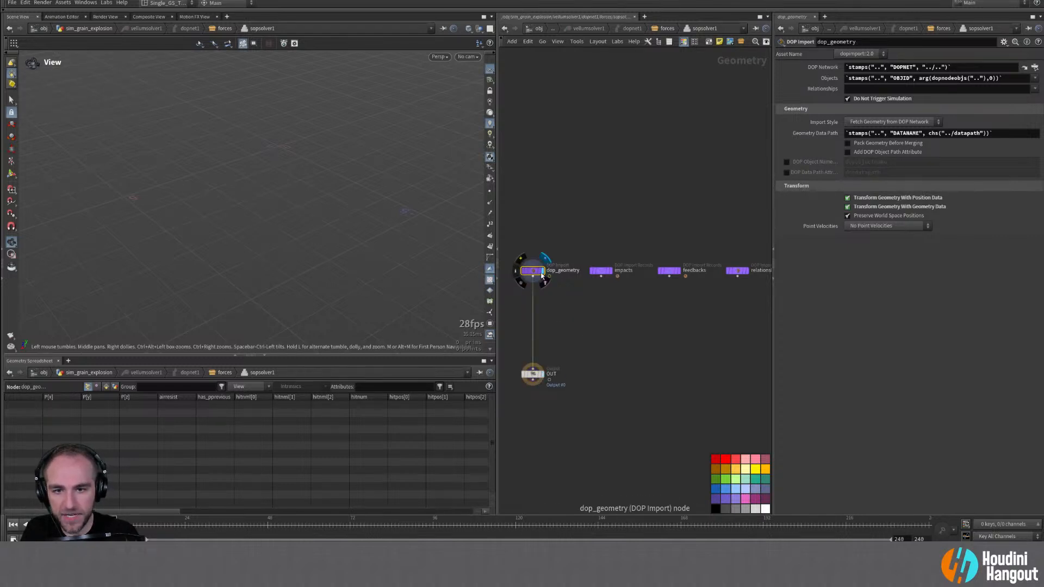
{"action": "left_click", "coordinate": [574, 348]}
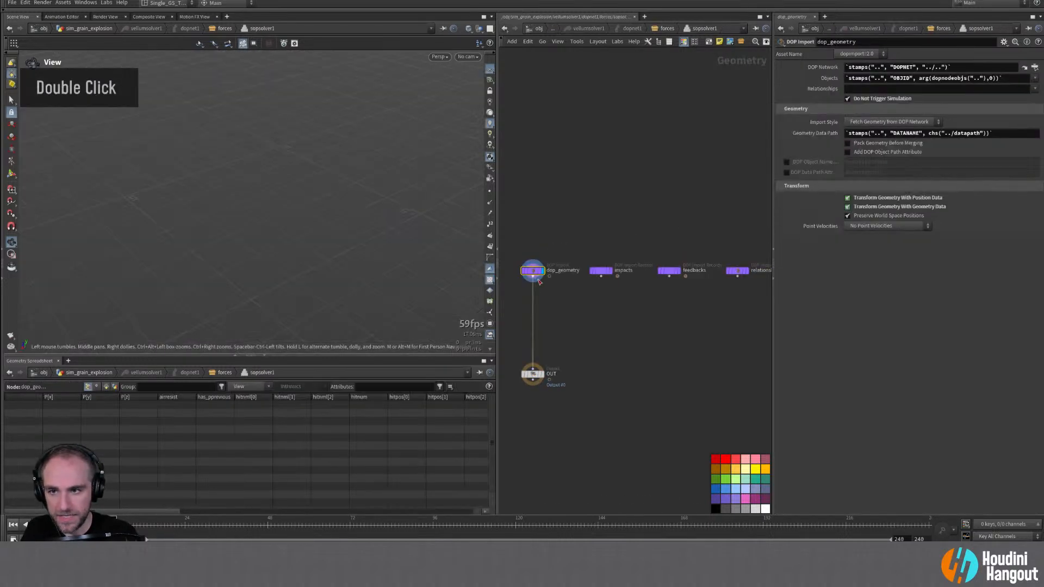
{"action": "middle_click", "coordinate": [535, 273]}
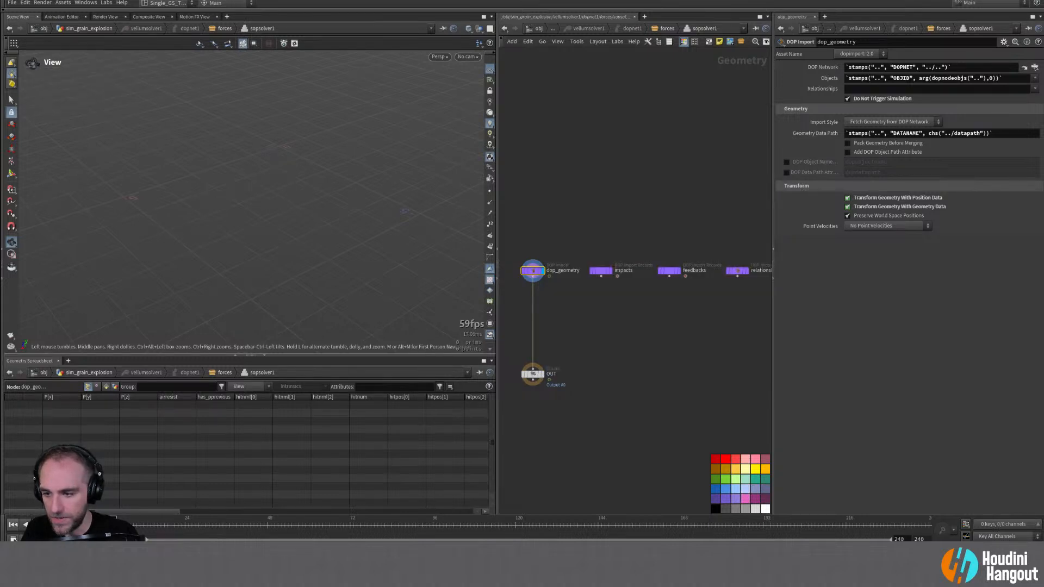
Step: Advance the simulation to frame 10 to check the imported grains and move the OUT node further down
{"action": "key", "text": "Up"}
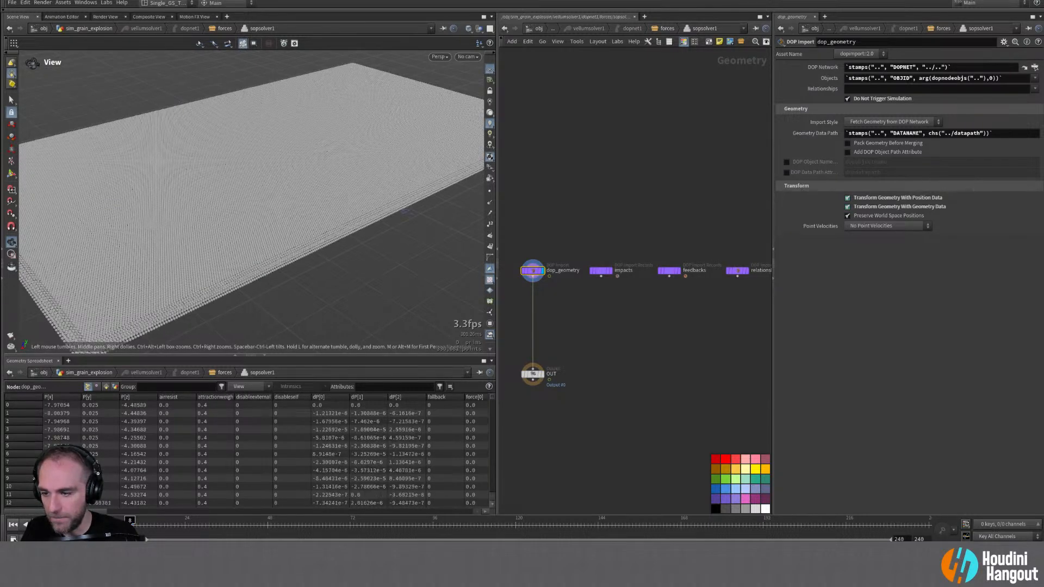
{"action": "left_click_drag", "start_coordinate": [226, 226], "coordinate": [269, 218], "text": "alt"}
{"action": "left_click_drag", "start_coordinate": [535, 375], "coordinate": [533, 409]}
{"action": "left_click", "coordinate": [535, 400]}
{"action": "left_click", "coordinate": [537, 422]}
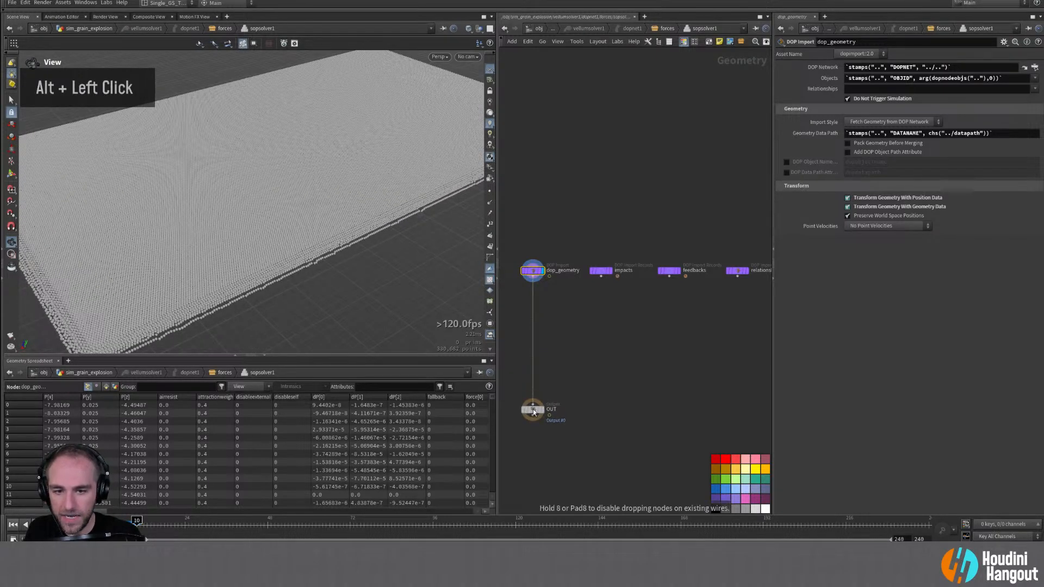
Step: Add an Object Merge node beside dop_geometry and name it get_vel_source
{"action": "middle_click_drag", "start_coordinate": [525, 364], "coordinate": [606, 396]}
{"action": "key", "text": "Tab"}
{"action": "type", "text": "object mewr"}
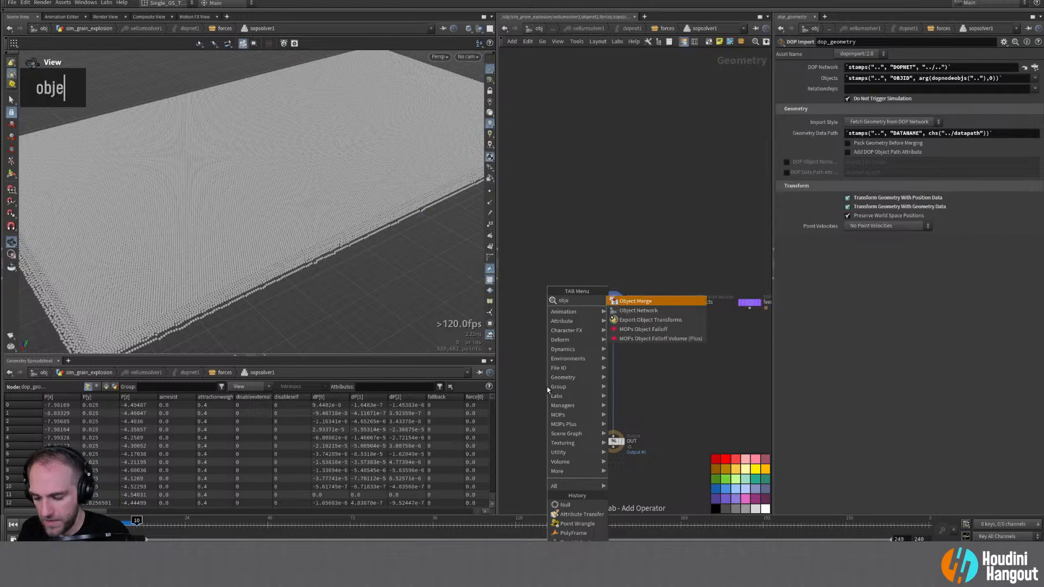
{"action": "key", "text": "Return"}
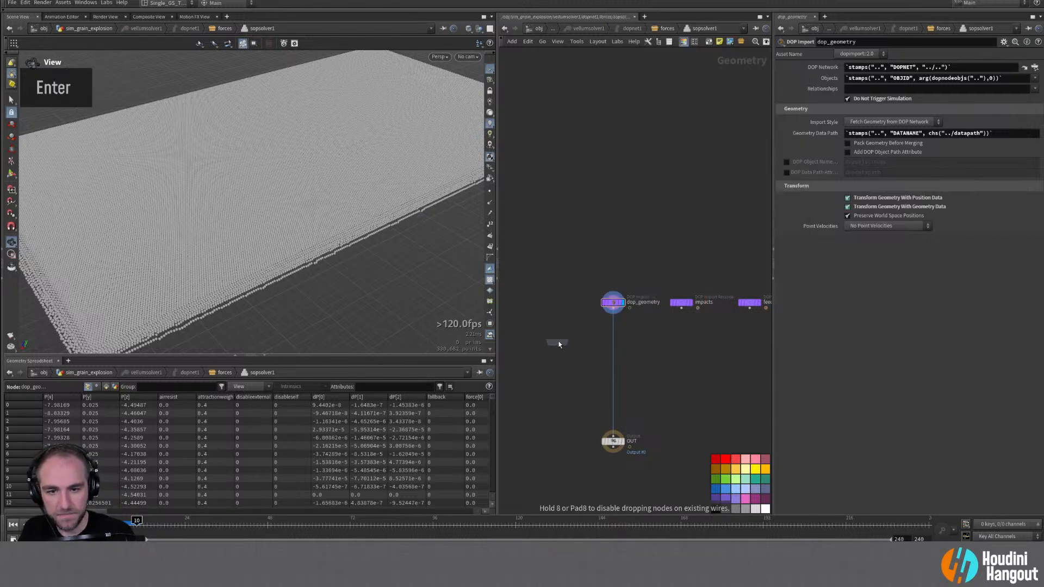
{"action": "left_click", "coordinate": [557, 344]}
{"action": "double_click", "coordinate": [591, 342]}
{"action": "type", "text": "get_vel_source"}
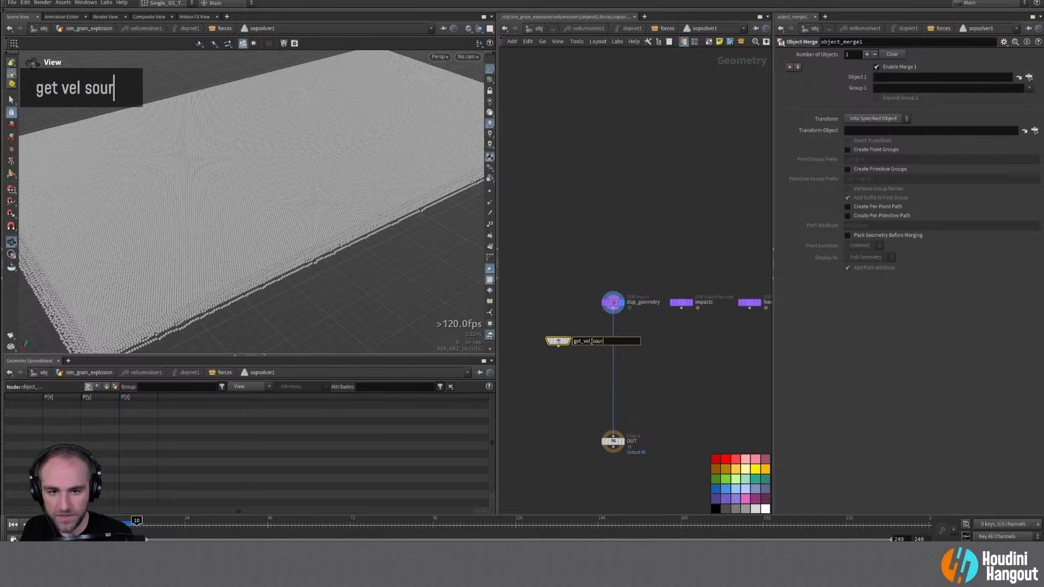
{"action": "key", "text": "Return"}
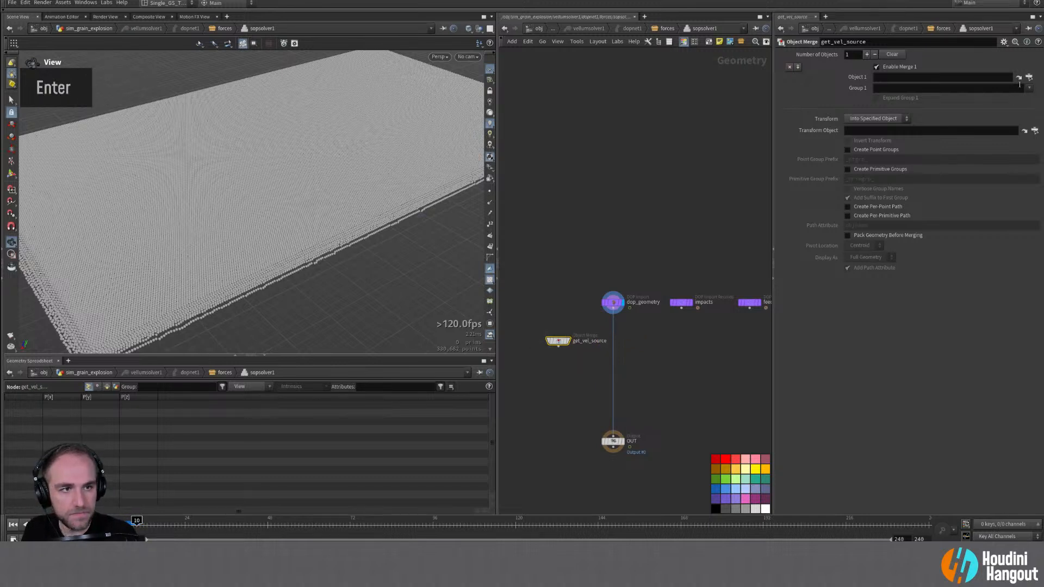
Step: Point get_vel_source at /obj/sim_grain_explosion/VEL_SOURCE and colour the node red
{"action": "left_click", "coordinate": [1029, 77]}
{"action": "scroll", "coordinate": [997, 50], "scroll_direction": "up", "scroll_amount": 5}
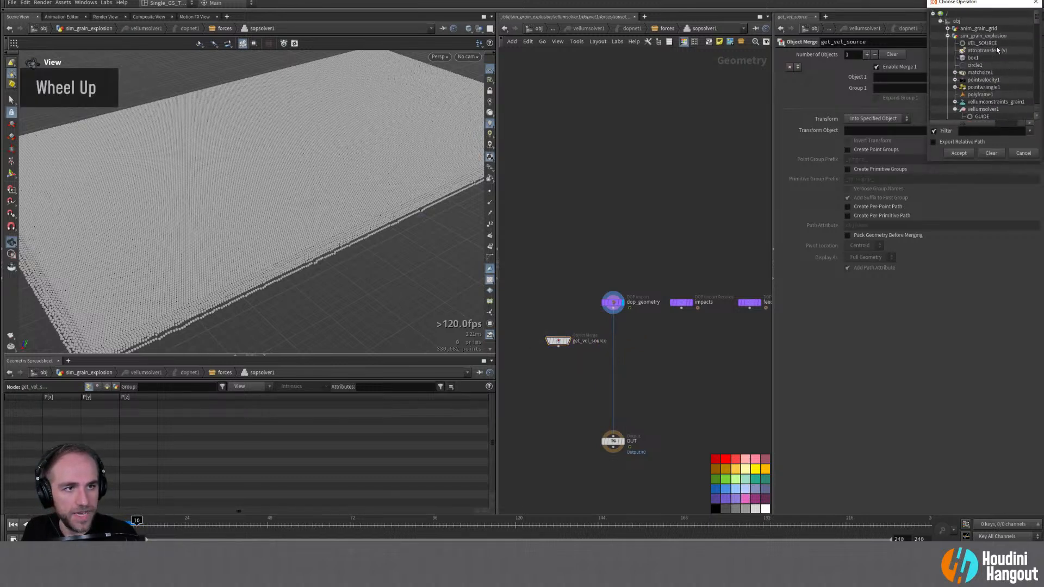
{"action": "left_click", "coordinate": [981, 43]}
{"action": "left_click", "coordinate": [958, 152]}
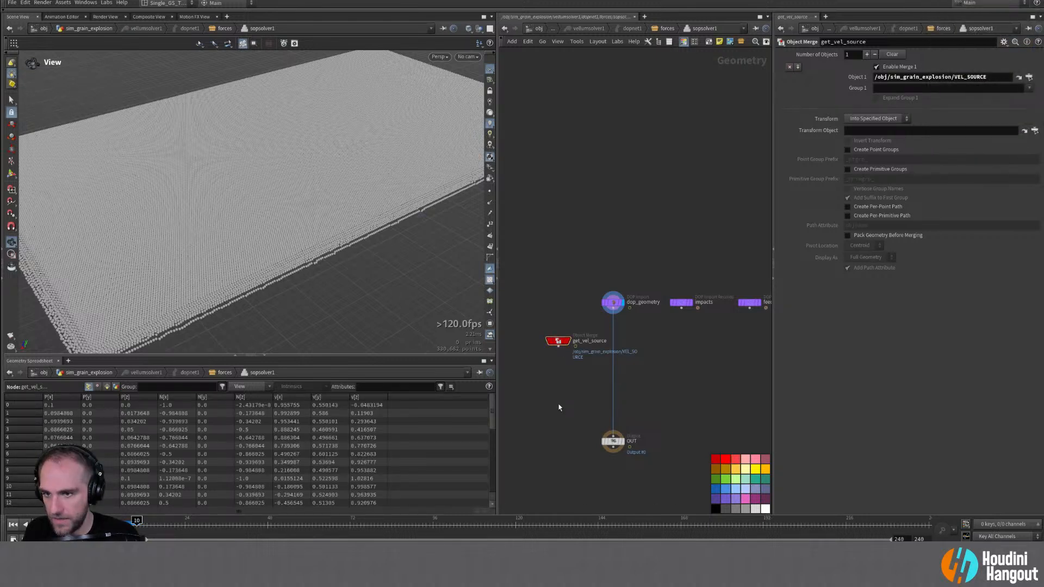
Step: Insert an Attribute Transfer node between dop_geometry and OUT, with dop_geometry as the geometry receiving the attributes
{"action": "key", "text": "Tab"}
{"action": "type", "text": "att trans"}
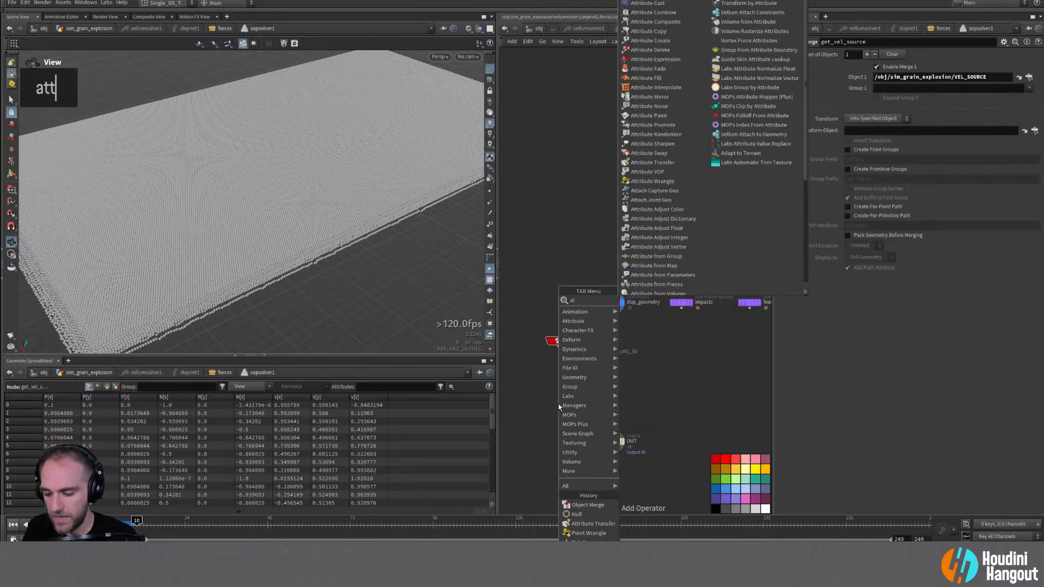
{"action": "key", "text": "Return"}
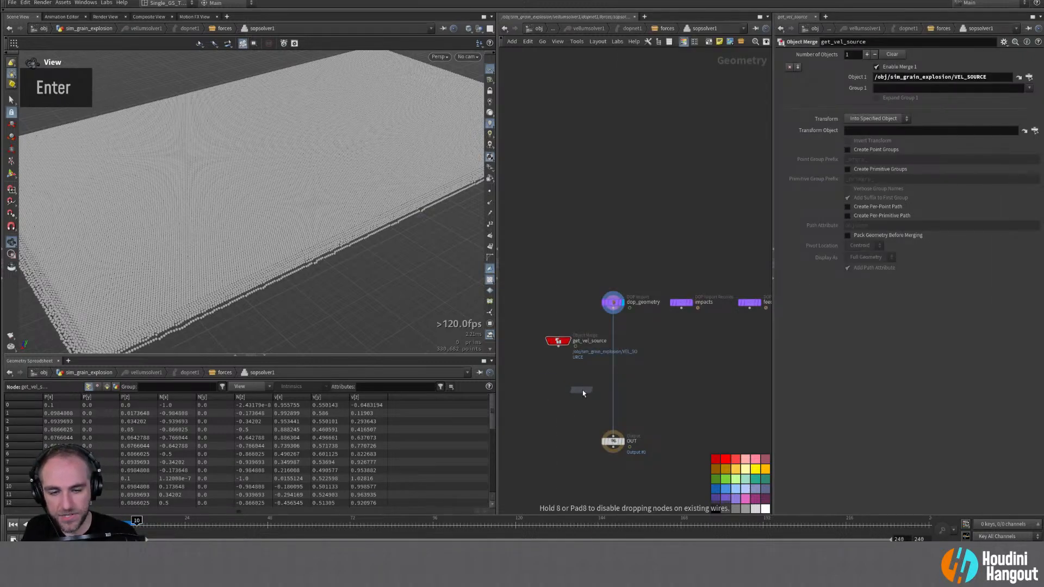
{"action": "left_click", "coordinate": [588, 376]}
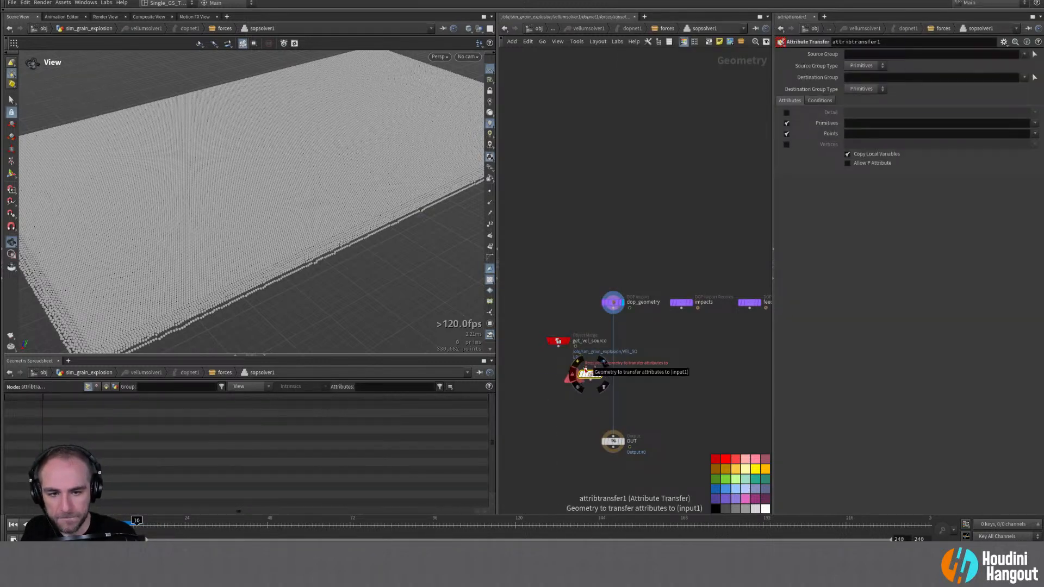
{"action": "left_click", "coordinate": [585, 369]}
{"action": "left_click", "coordinate": [612, 308]}
{"action": "mouse_move", "coordinate": [589, 376]}
{"action": "left_mouse_down"}
{"action": "mouse_move", "coordinate": [617, 379]}
{"action": "mouse_move", "coordinate": [608, 378]}
{"action": "left_mouse_up"}
Step: Move get_vel_source to the other side of the dop_geometry wire, connect it to attribtransfer1's second input and display attribtransfer1
{"action": "left_click_drag", "start_coordinate": [558, 341], "coordinate": [649, 338]}
{"action": "left_click", "coordinate": [612, 369]}
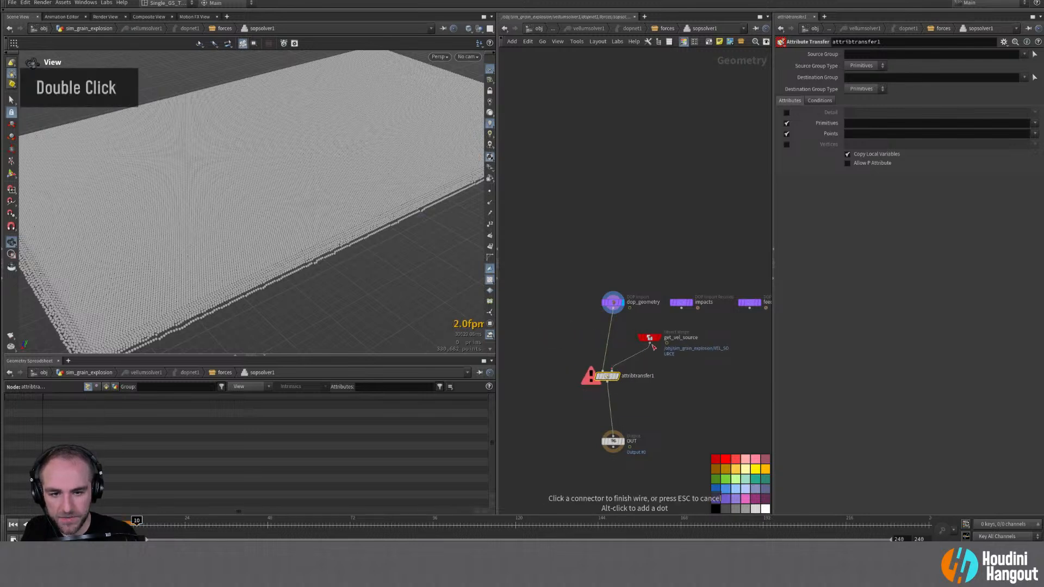
{"action": "left_click", "coordinate": [650, 341]}
{"action": "left_click", "coordinate": [626, 362]}
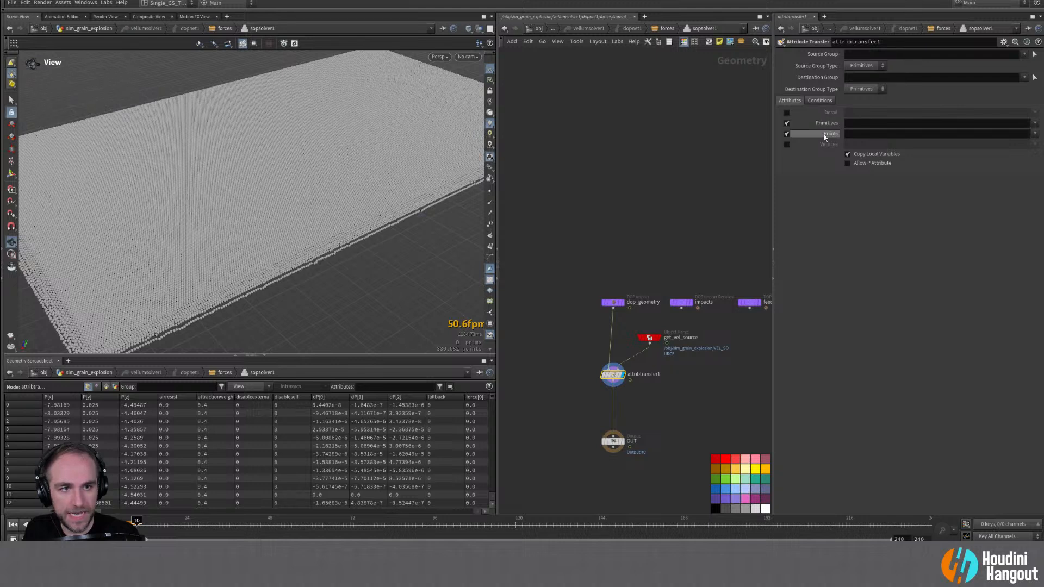
Step: Set attribtransfer1 to transfer the point attribute v with a distance threshold of 1
{"action": "left_click", "coordinate": [1033, 133]}
{"action": "left_click", "coordinate": [1022, 163]}
{"action": "left_click", "coordinate": [818, 101]}
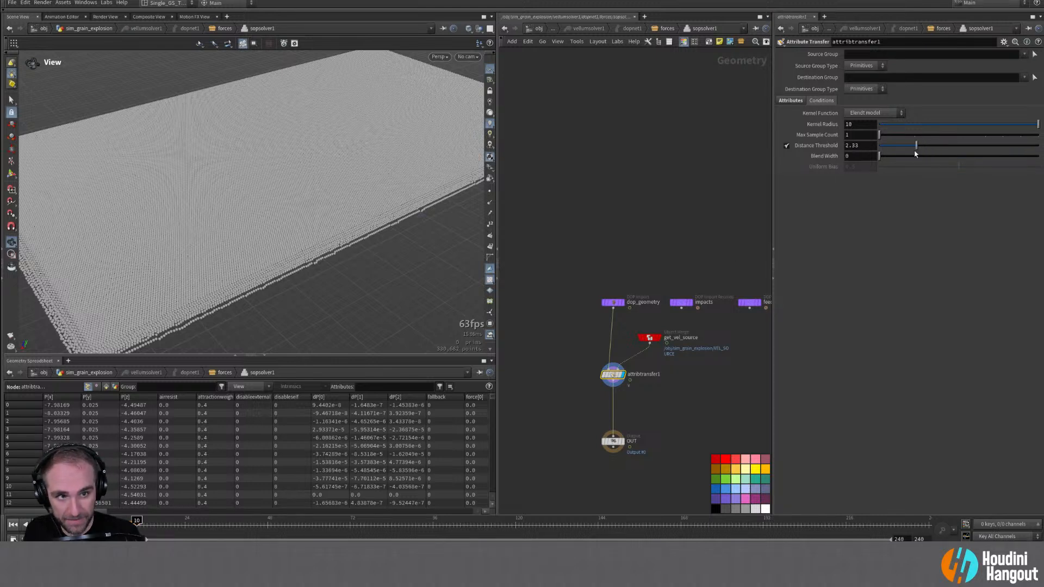
{"action": "double_click", "coordinate": [857, 146]}
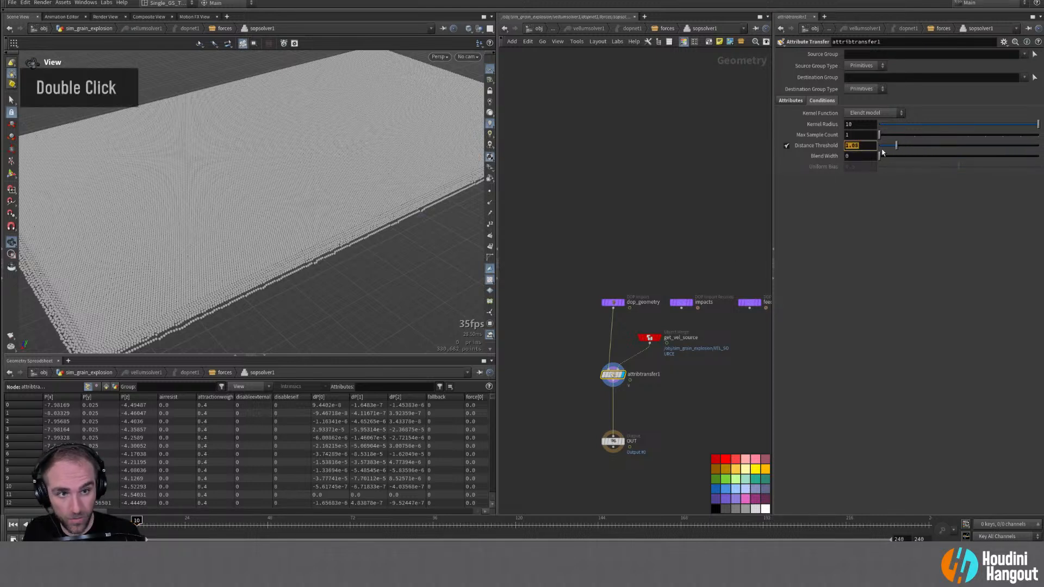
{"action": "type", "text": "1"}
{"action": "key", "text": "Return"}
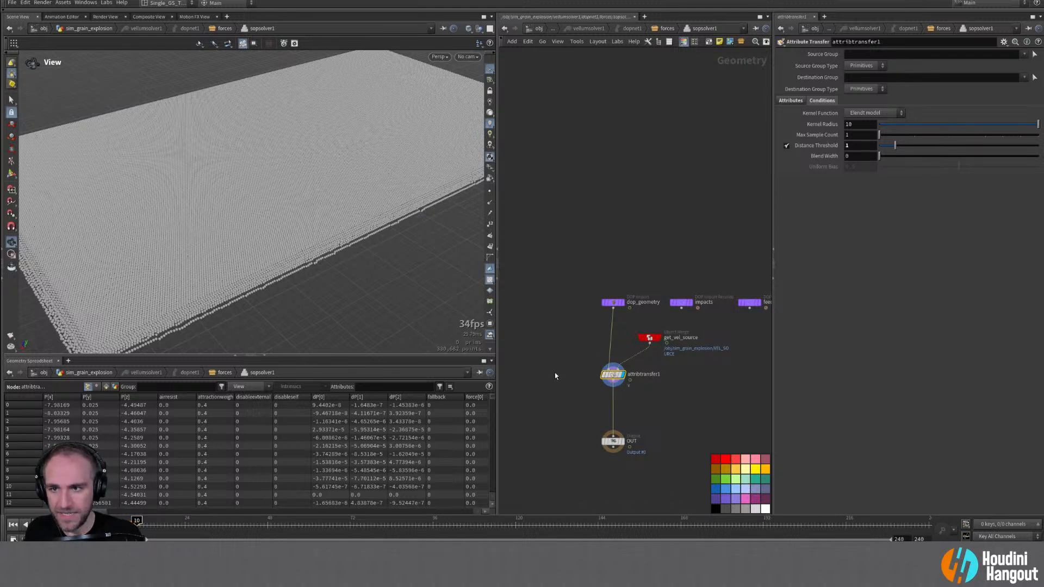
Step: Turn on point trails in the viewport to inspect the velocities transferred to the grains
{"action": "left_click", "coordinate": [490, 203]}
{"action": "left_click", "coordinate": [490, 203]}
{"action": "left_click", "coordinate": [490, 203]}
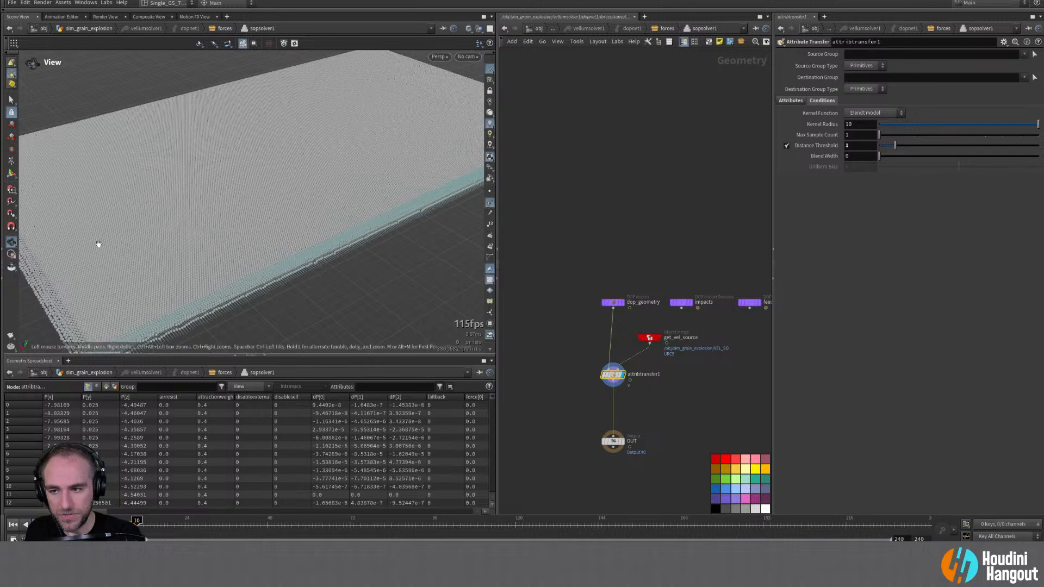
Step: Rewind the simulation to its start and turn off Display as Spheres on the vellumconstraints_grain1 node
{"action": "right_click_drag", "start_coordinate": [129, 245], "coordinate": [337, 236], "text": "alt"}
{"action": "left_click_drag", "start_coordinate": [338, 235], "coordinate": [439, 225], "text": "alt"}
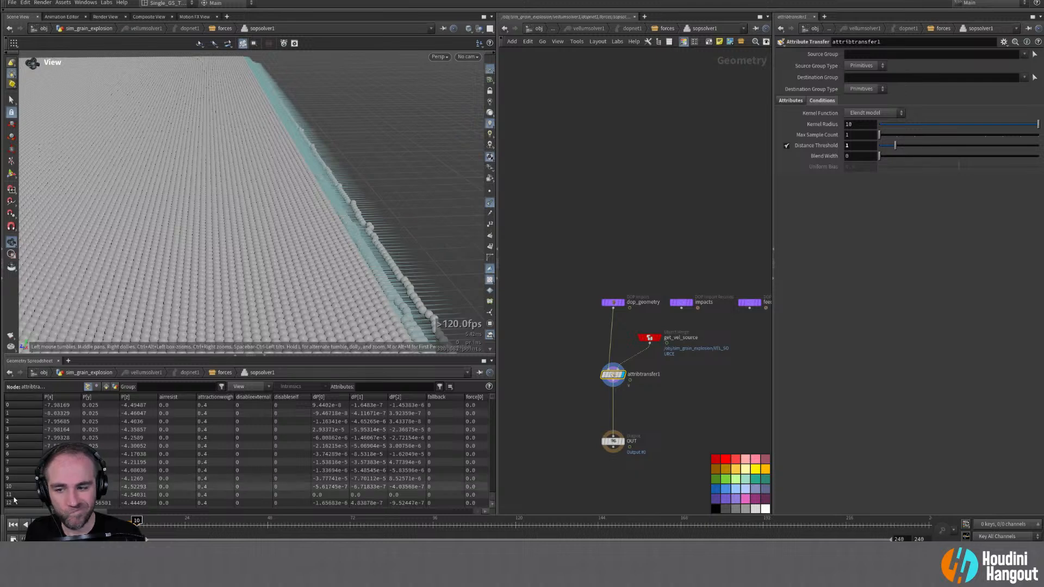
{"action": "key", "text": "ctrl+Left"}
{"action": "key", "text": "u"}
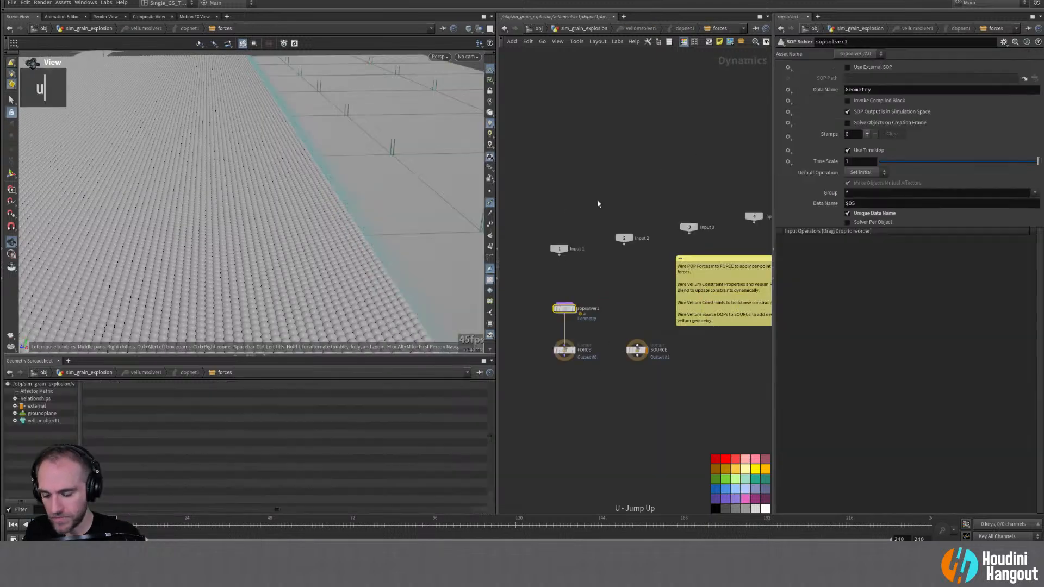
{"action": "key", "text": "u"}
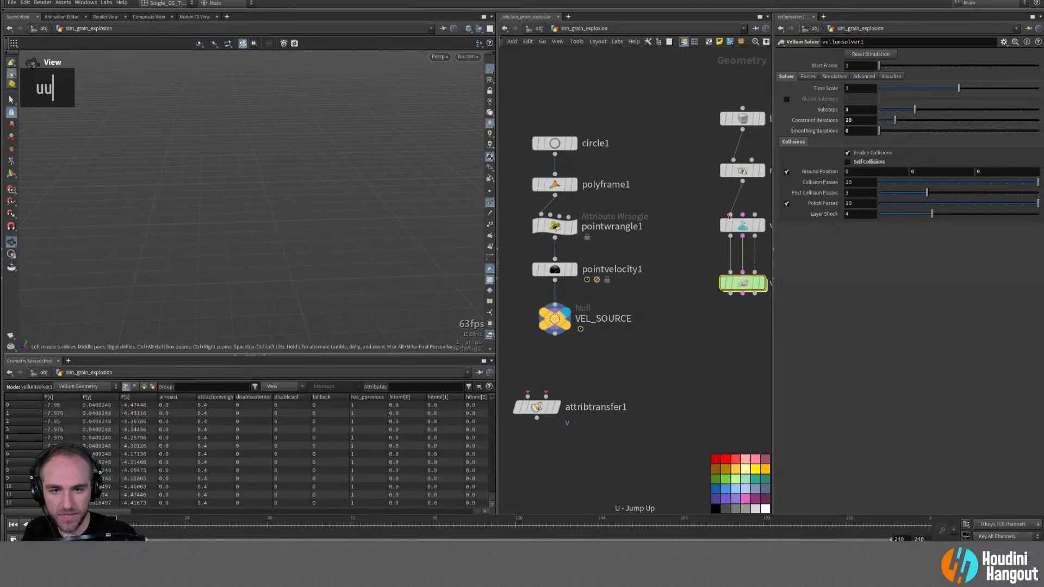
{"action": "double_click", "coordinate": [742, 225]}
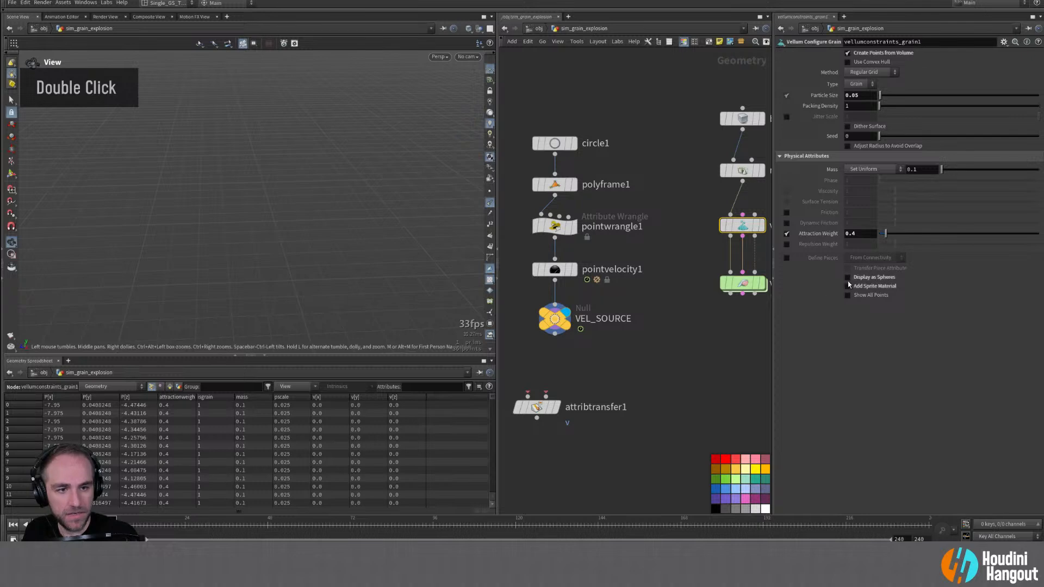
Step: Reopen the sopsolver1 network inside vellumsolver1 and display get_vel_source to inspect its imported velocities
{"action": "double_click", "coordinate": [746, 284]}
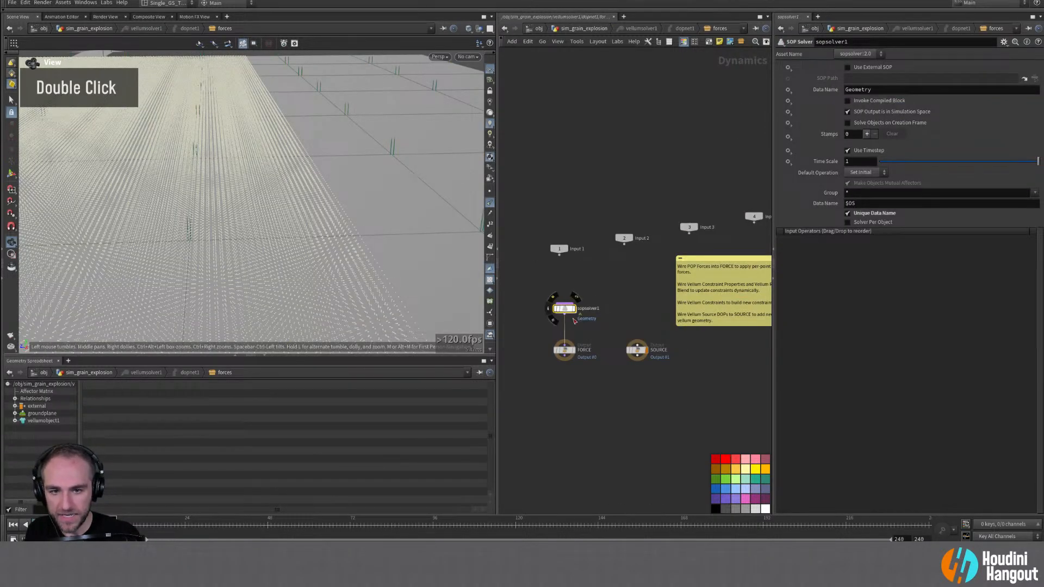
{"action": "double_click", "coordinate": [567, 308]}
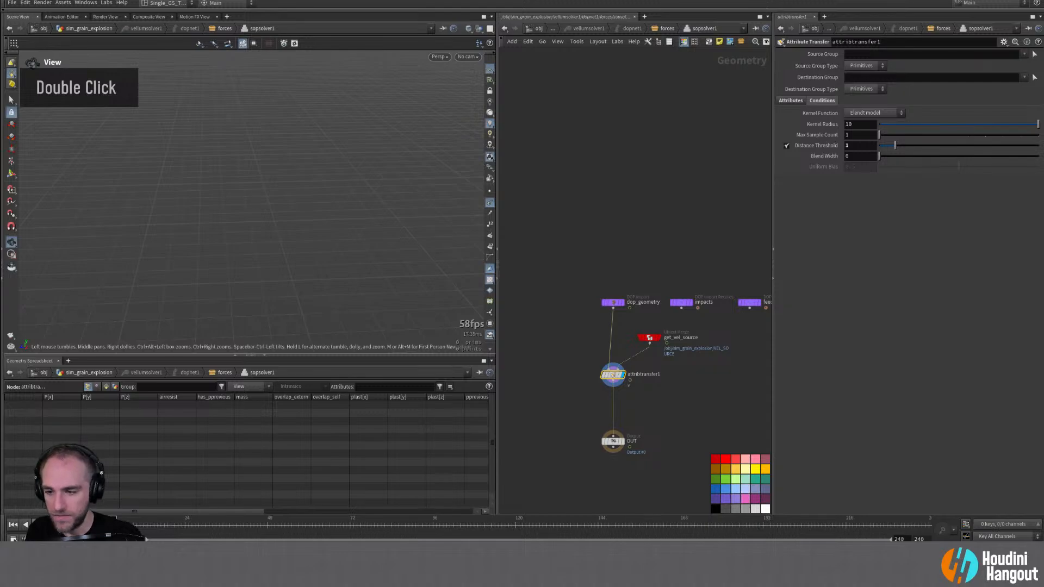
{"action": "middle_click_drag", "start_coordinate": [136, 140], "coordinate": [328, 231], "text": "alt"}
{"action": "left_click_drag", "start_coordinate": [329, 231], "coordinate": [348, 261], "text": "alt"}
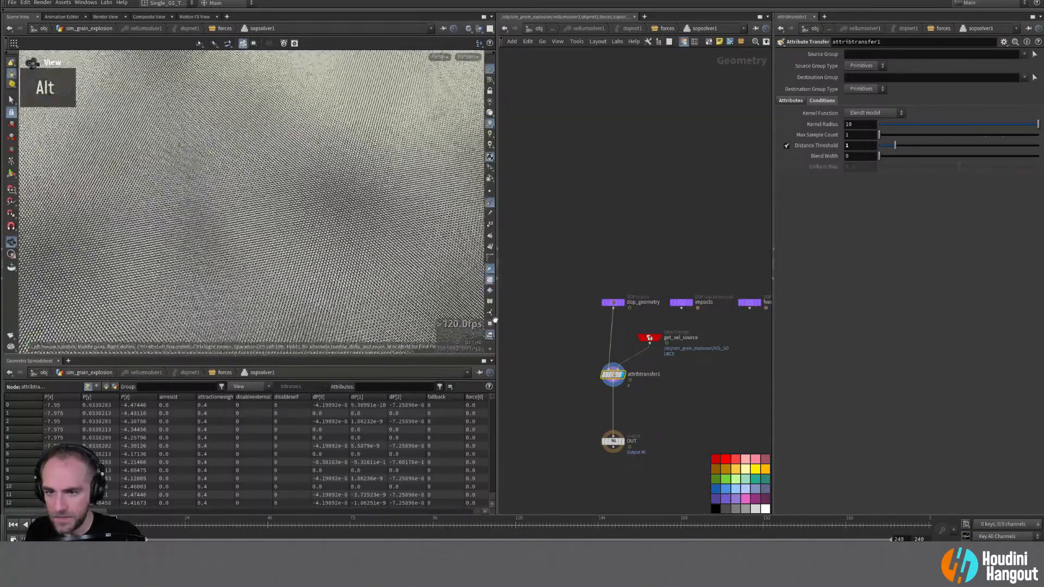
{"action": "left_click", "coordinate": [659, 337]}
{"action": "left_click", "coordinate": [650, 338]}
{"action": "right_click_drag", "start_coordinate": [352, 112], "coordinate": [403, 122], "text": "alt"}
{"action": "left_click_drag", "start_coordinate": [238, 193], "coordinate": [247, 114], "text": "alt"}
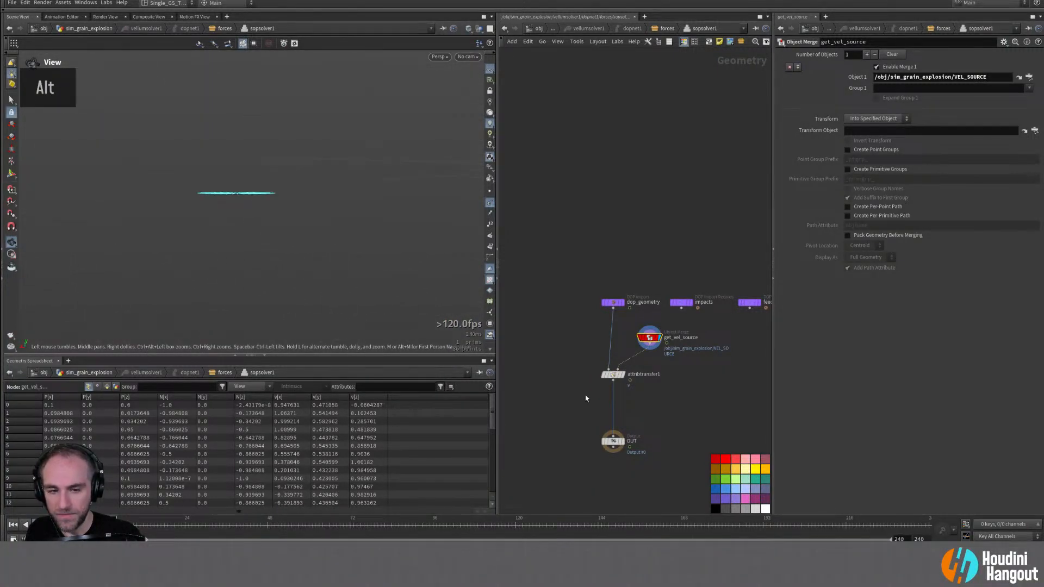
{"action": "middle_click", "coordinate": [649, 340]}
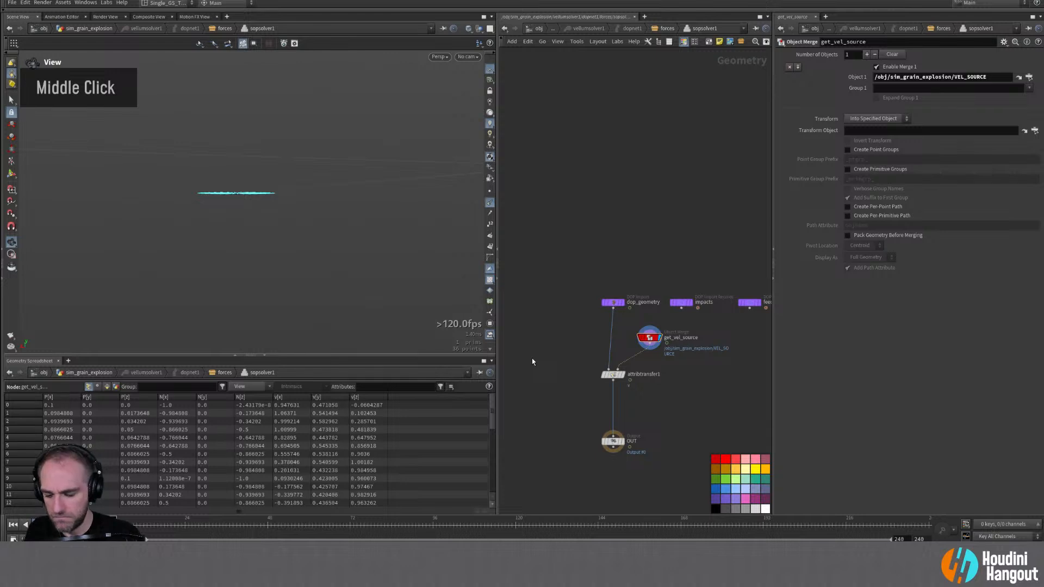
Step: Return to the sim_grain_explosion network and compare the velocities at VEL_SOURCE, pointvelocity1 and pointwrangle1
{"action": "key", "text": "u"}
{"action": "key", "text": "u"}
{"action": "double_click", "coordinate": [569, 316]}
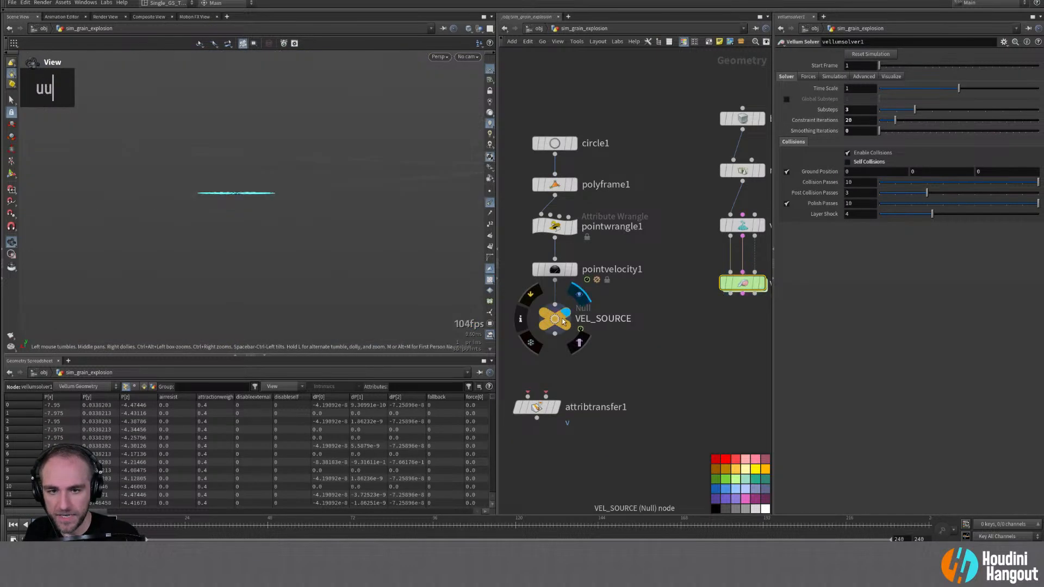
{"action": "left_click_drag", "start_coordinate": [250, 226], "coordinate": [249, 221], "text": "alt"}
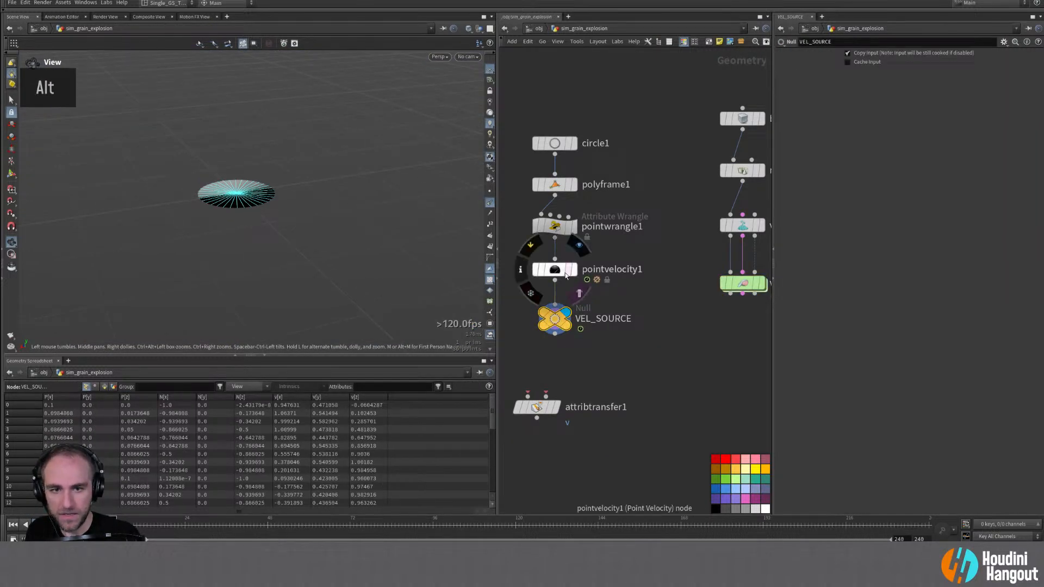
{"action": "left_click", "coordinate": [560, 271]}
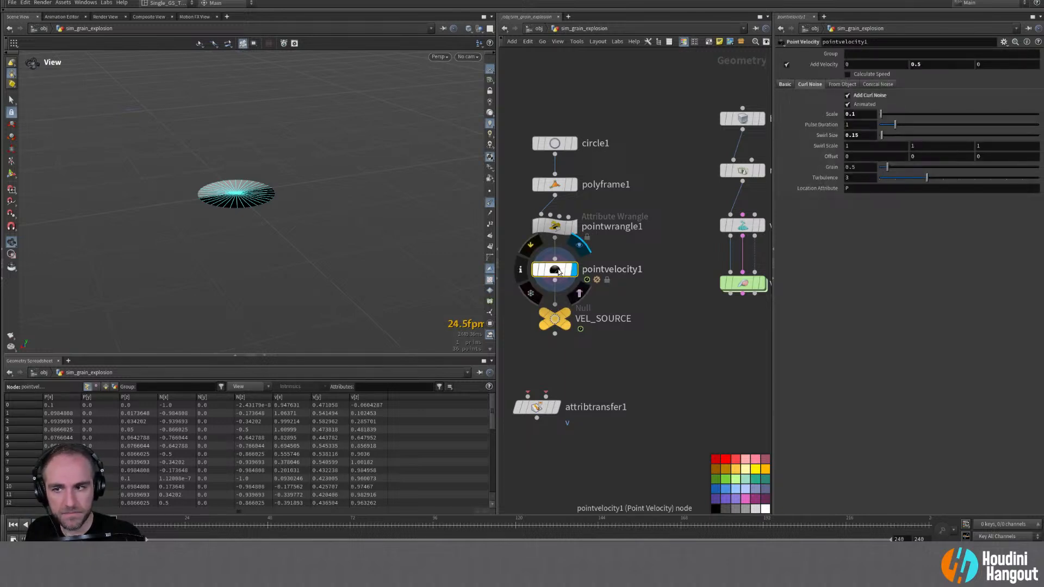
{"action": "left_click", "coordinate": [554, 231]}
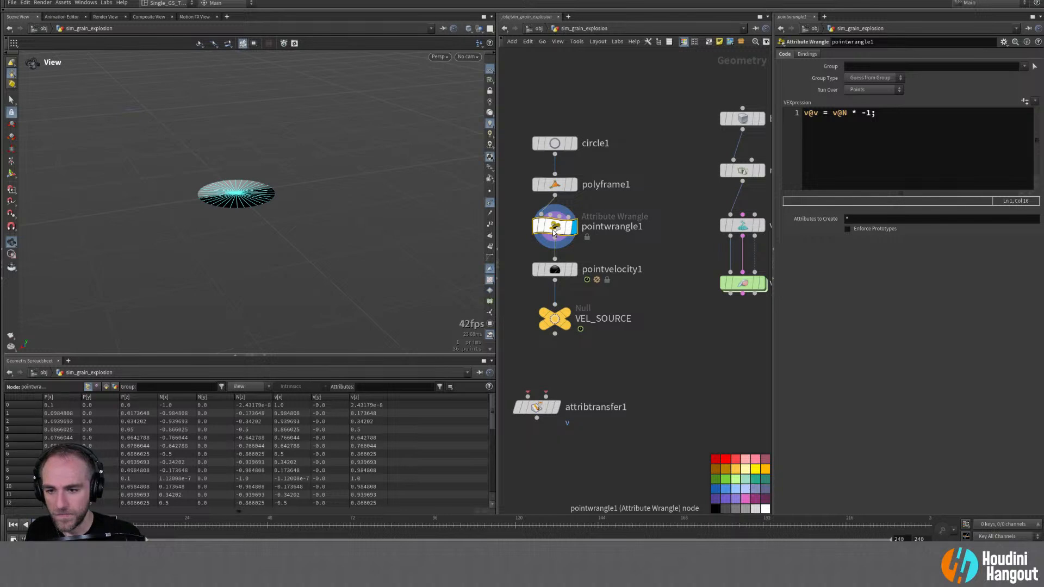
{"action": "double_click", "coordinate": [490, 202]}
{"action": "mouse_move", "coordinate": [316, 220]}
{"action": "left_mouse_down", "text": "alt"}
{"action": "mouse_move", "coordinate": [319, 157]}
{"action": "mouse_move", "coordinate": [316, 227]}
{"action": "left_mouse_up", "text": "alt"}
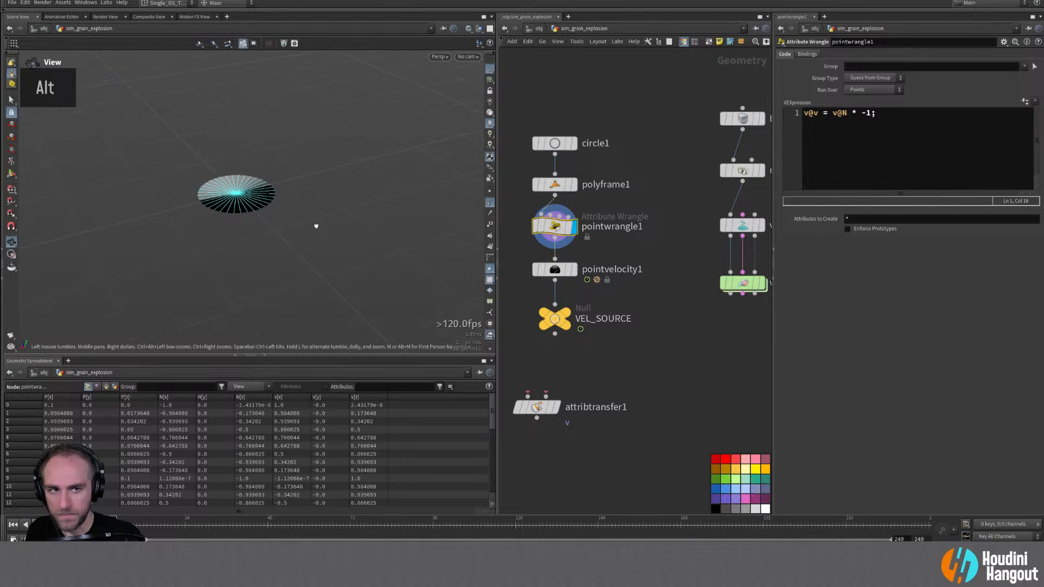
Step: Display pointvelocity1 and check its curl noise and basic initialization settings
{"action": "double_click", "coordinate": [557, 271]}
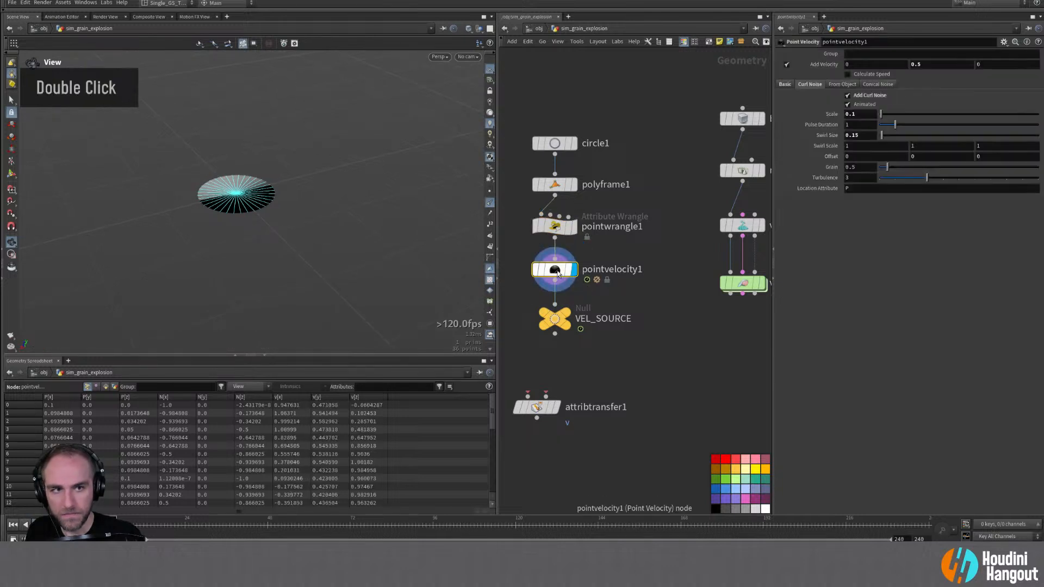
{"action": "left_click", "coordinate": [847, 96]}
{"action": "left_click", "coordinate": [846, 95]}
{"action": "left_click", "coordinate": [784, 85]}
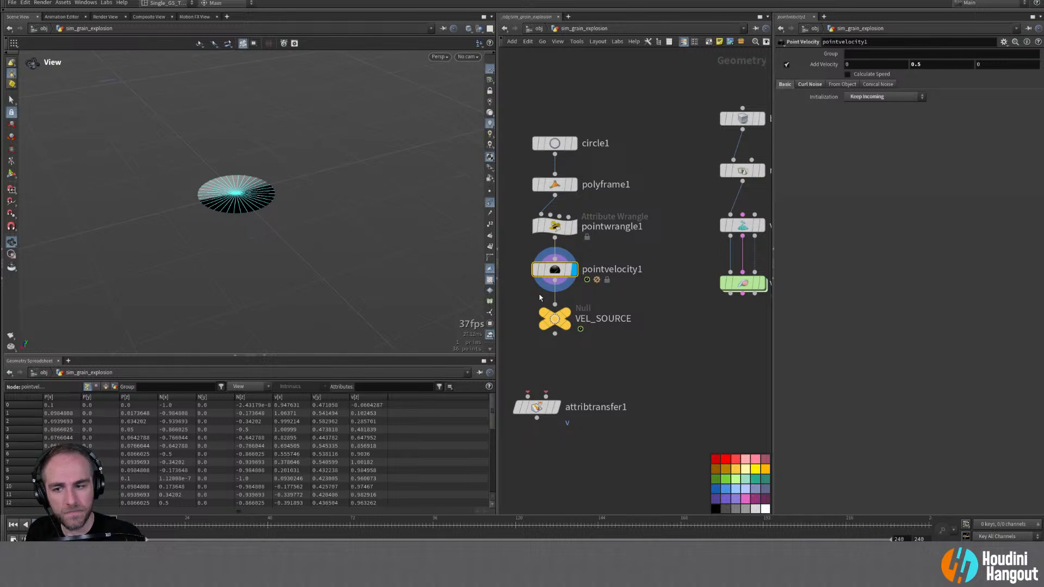
{"action": "mouse_move", "coordinate": [538, 272]}
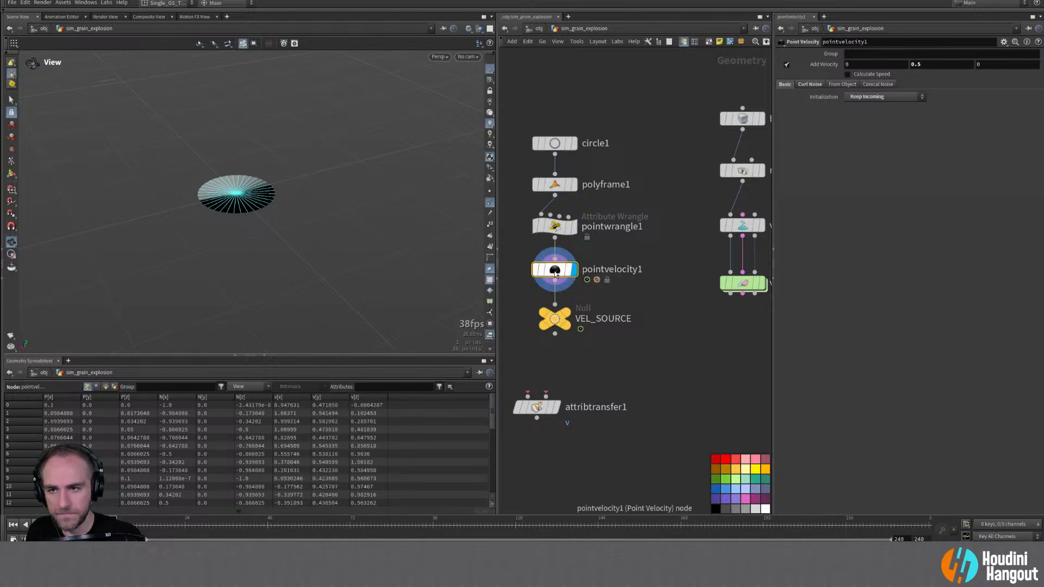
Step: Reset the viewport with the Labs Reset Viewport tool and check how the circle's velocity trails display
{"action": "left_click_drag", "start_coordinate": [342, 261], "coordinate": [273, 217], "text": "alt"}
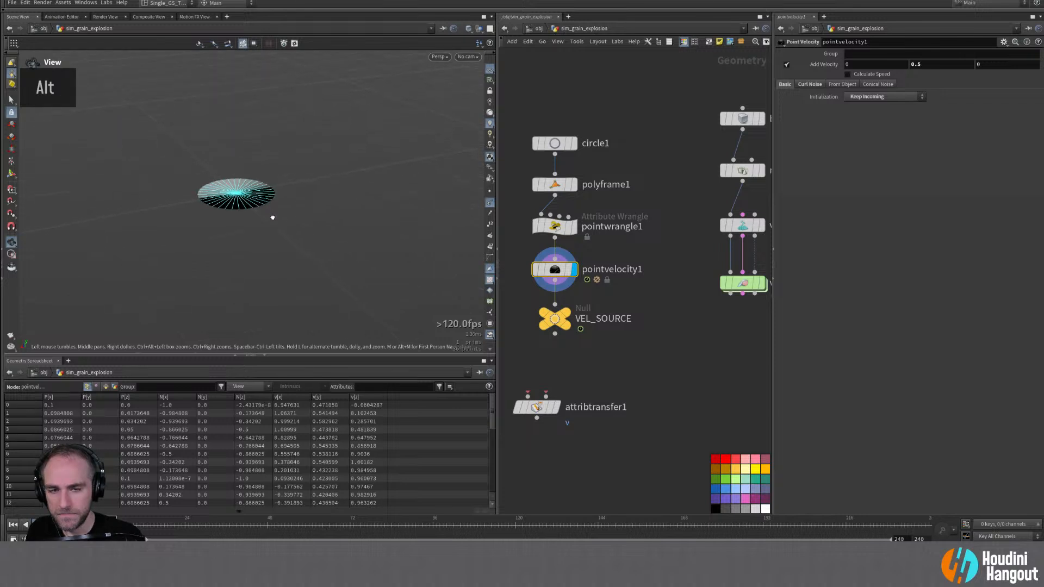
{"action": "left_click", "coordinate": [62, 3]}
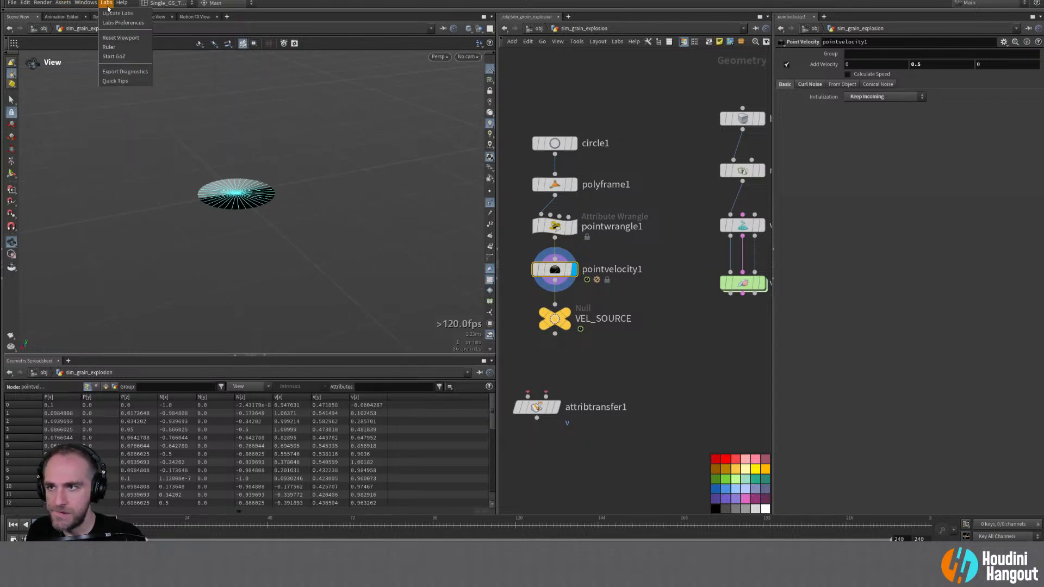
{"action": "left_click", "coordinate": [117, 45]}
{"action": "left_click_drag", "start_coordinate": [218, 114], "coordinate": [299, 263], "text": "alt"}
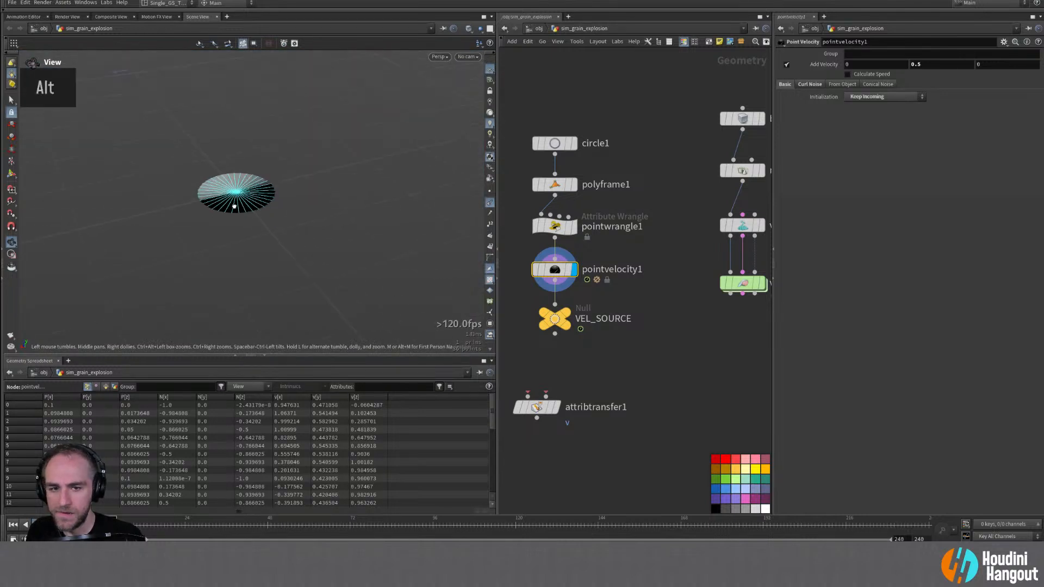
Step: Display VEL_SOURCE, hide the point trails and visualize pointvelocity1's v attribute from its node information
{"action": "double_click", "coordinate": [555, 318]}
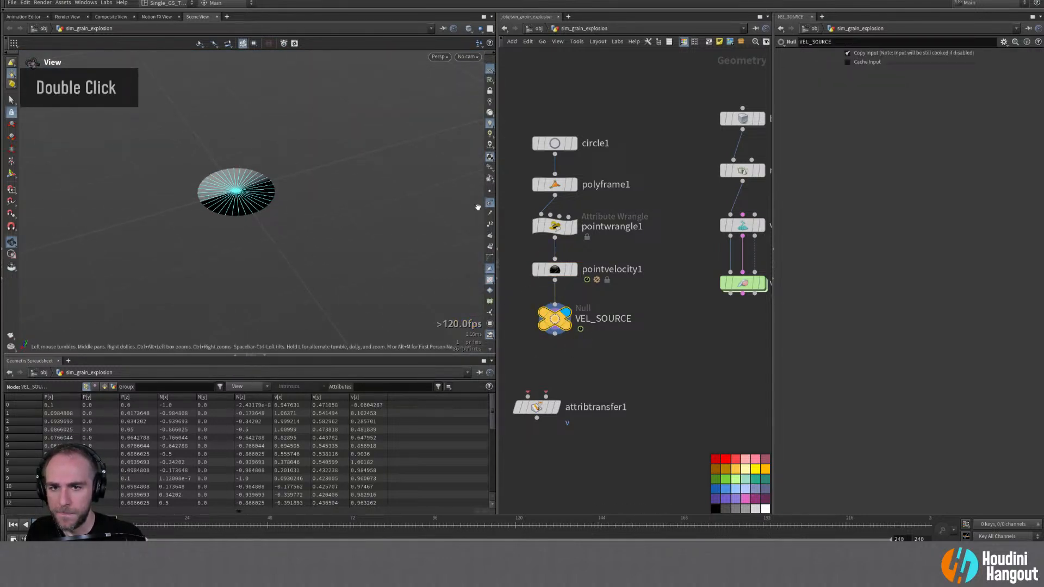
{"action": "scroll", "coordinate": [489, 250], "scroll_direction": "down", "scroll_amount": 3}
{"action": "right_click", "coordinate": [487, 306]}
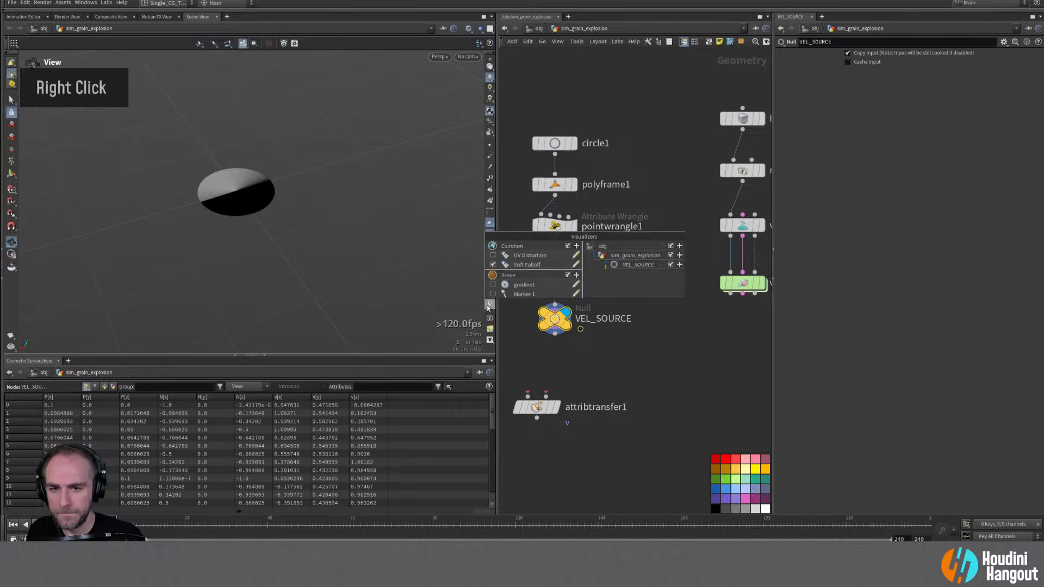
{"action": "right_click", "coordinate": [487, 307]}
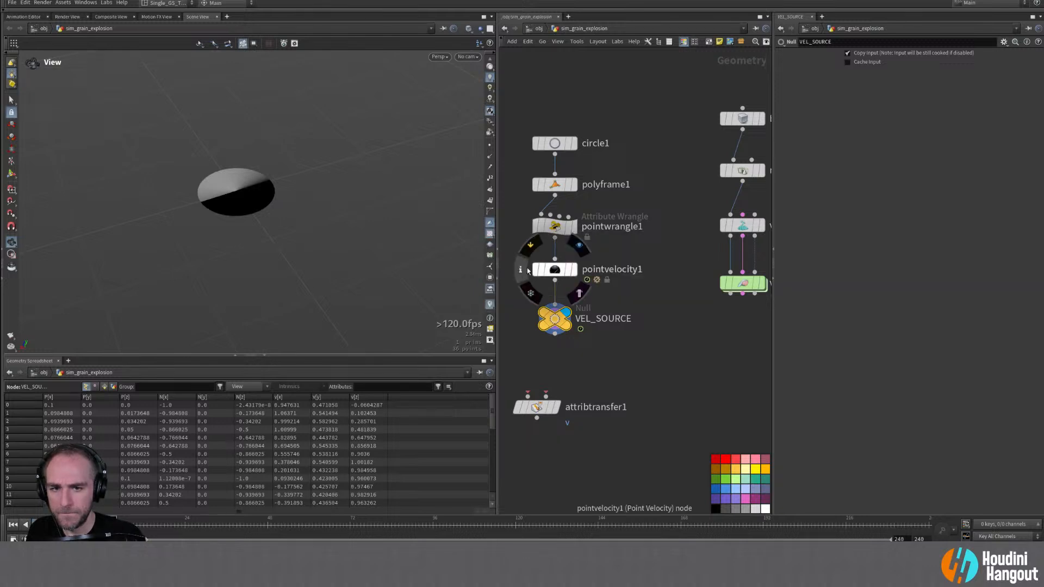
{"action": "left_click", "coordinate": [545, 301]}
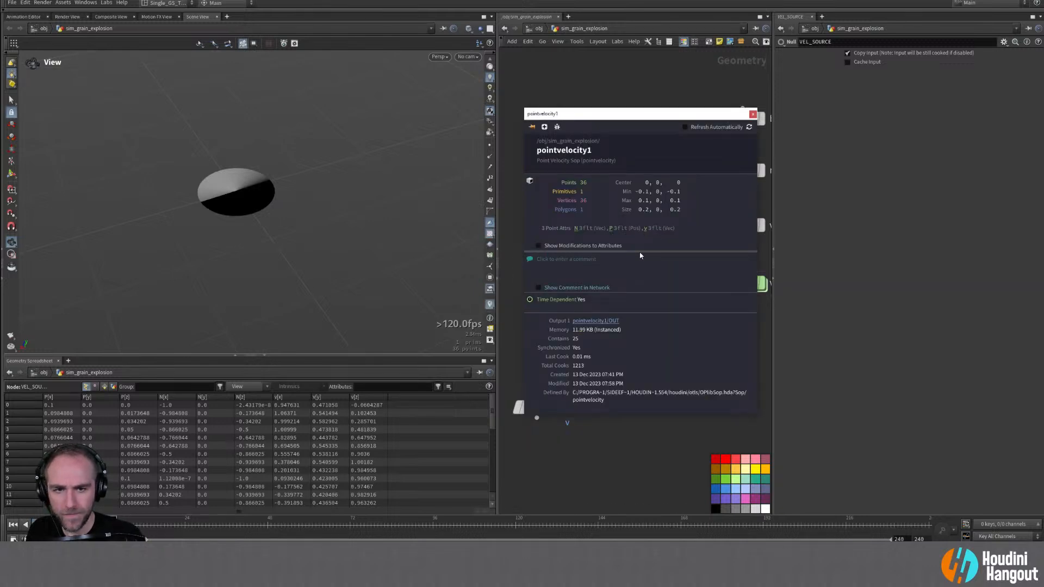
{"action": "double_click", "coordinate": [647, 229]}
{"action": "left_click", "coordinate": [753, 113]}
{"action": "left_click_drag", "start_coordinate": [275, 226], "coordinate": [258, 168], "text": "alt"}
{"action": "scroll", "coordinate": [259, 168], "scroll_direction": "down", "scroll_amount": 3}
{"action": "middle_click_drag", "start_coordinate": [259, 168], "coordinate": [263, 220], "text": "alt"}
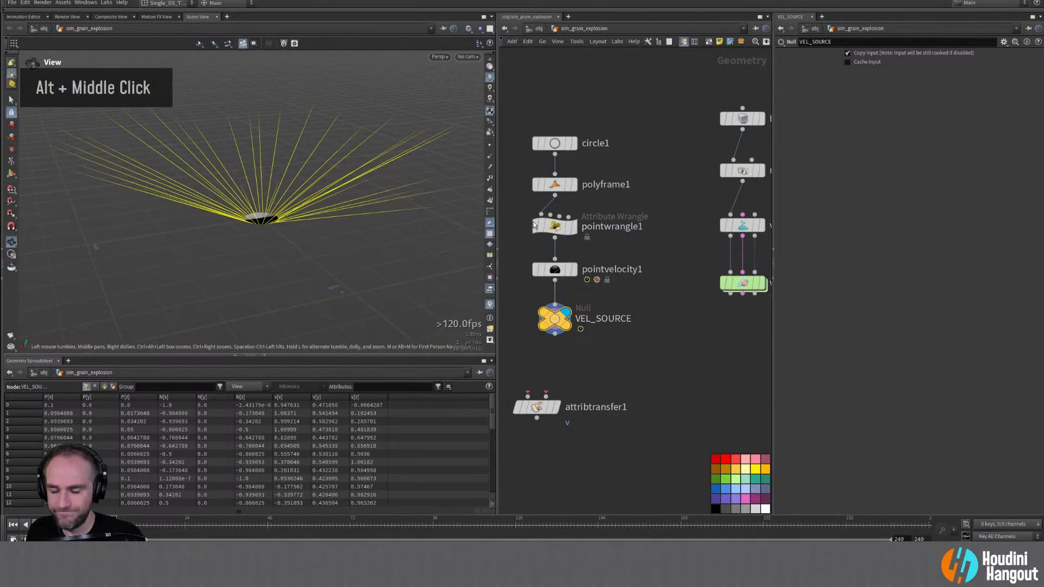
Step: Toggle the point trails to compare them with the v visualizer's vectors around the circle
{"action": "double_click", "coordinate": [488, 170]}
{"action": "left_click_drag", "start_coordinate": [217, 234], "coordinate": [256, 217], "text": "alt"}
{"action": "right_click_drag", "start_coordinate": [256, 216], "coordinate": [312, 247], "text": "alt"}
{"action": "middle_click_drag", "start_coordinate": [312, 247], "coordinate": [268, 280], "text": "alt"}
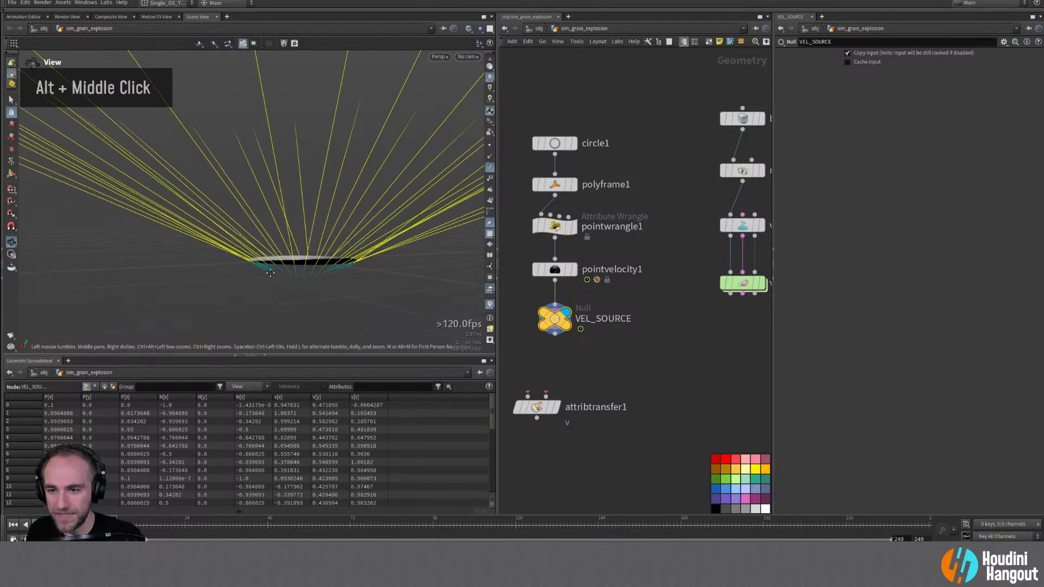
{"action": "left_click_drag", "start_coordinate": [268, 279], "coordinate": [286, 265], "text": "alt"}
{"action": "right_click_drag", "start_coordinate": [276, 238], "coordinate": [274, 241], "text": "alt"}
{"action": "left_click_drag", "start_coordinate": [273, 241], "coordinate": [294, 234], "text": "alt"}
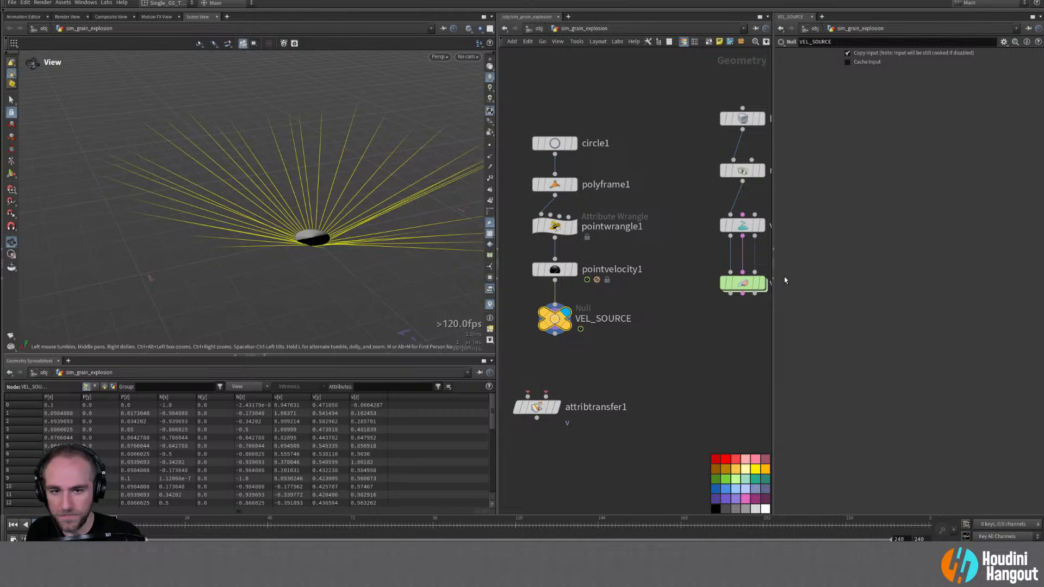
Step: Reopen the sopsolver1 network inside vellumsolver1, display attribtransfer1 and examine the v vectors transferred onto the grains
{"action": "double_click", "coordinate": [741, 283]}
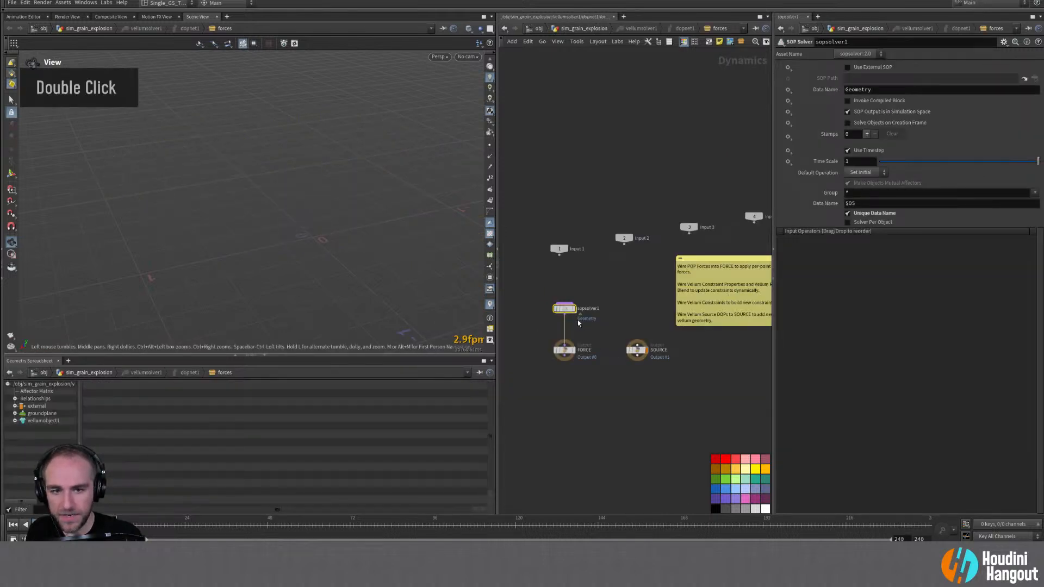
{"action": "double_click", "coordinate": [565, 309]}
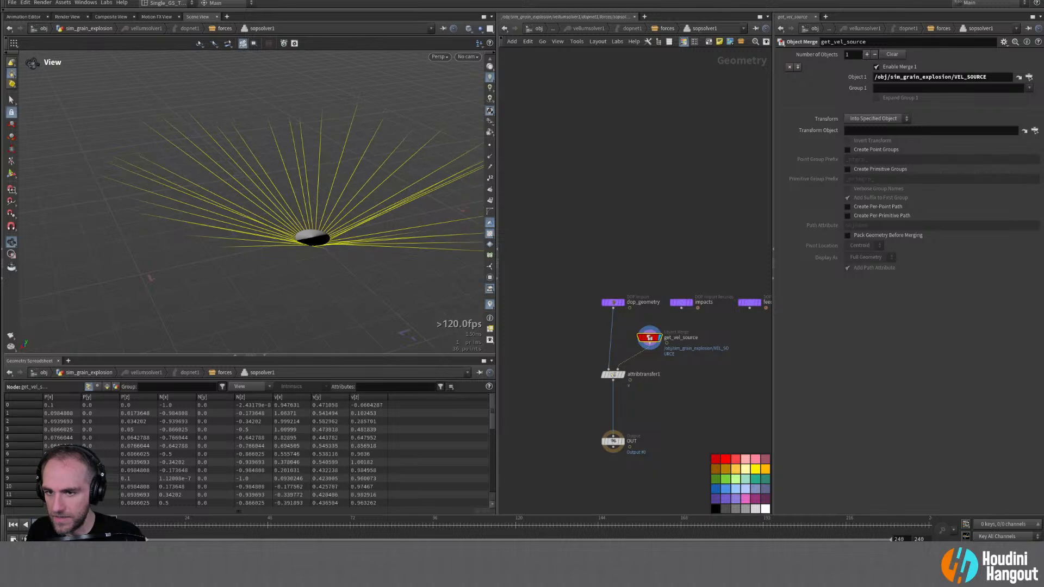
{"action": "left_click", "coordinate": [622, 374]}
{"action": "left_click", "coordinate": [611, 374]}
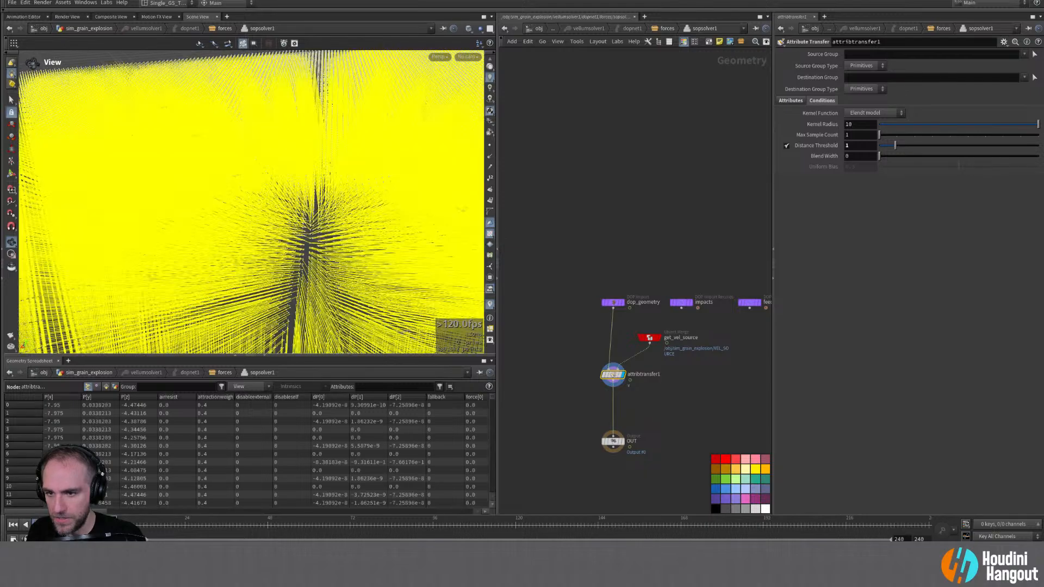
{"action": "left_click_drag", "start_coordinate": [373, 228], "coordinate": [282, 256], "text": "alt"}
{"action": "right_click_drag", "start_coordinate": [283, 255], "coordinate": [247, 269], "text": "alt"}
{"action": "left_click_drag", "start_coordinate": [247, 269], "coordinate": [366, 282], "text": "alt"}
{"action": "middle_click_drag", "start_coordinate": [366, 282], "coordinate": [301, 229], "text": "alt"}
{"action": "right_click_drag", "start_coordinate": [301, 228], "coordinate": [330, 275], "text": "alt"}
{"action": "left_click_drag", "start_coordinate": [330, 275], "coordinate": [356, 256], "text": "alt"}
{"action": "right_click_drag", "start_coordinate": [356, 255], "coordinate": [373, 249], "text": "alt"}
{"action": "right_click_drag", "start_coordinate": [338, 215], "coordinate": [351, 213], "text": "alt"}
{"action": "middle_click_drag", "start_coordinate": [351, 213], "coordinate": [315, 232], "text": "alt"}
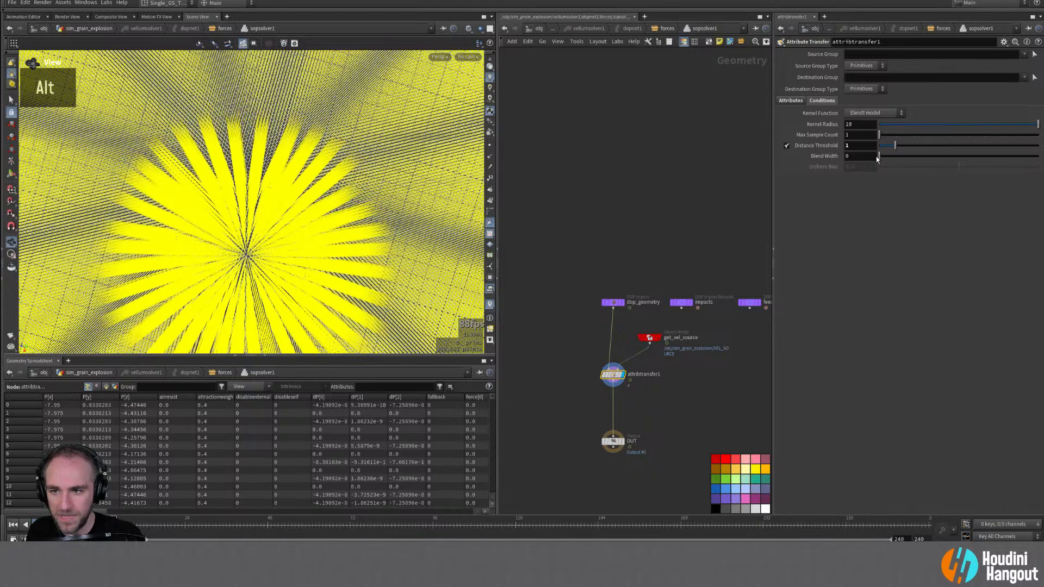
Step: Set attribtransfer1's max sample count to 2, distance threshold to 0.1 and blend width to 0.69
{"action": "left_click_drag", "start_coordinate": [891, 157], "coordinate": [891, 138]}
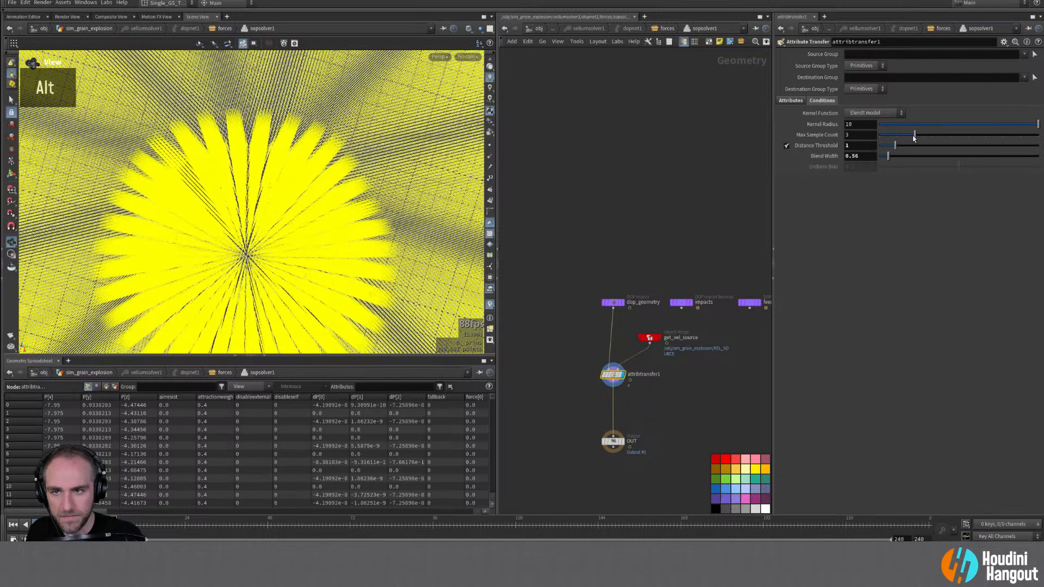
{"action": "left_click_drag", "start_coordinate": [998, 124], "coordinate": [1038, 125]}
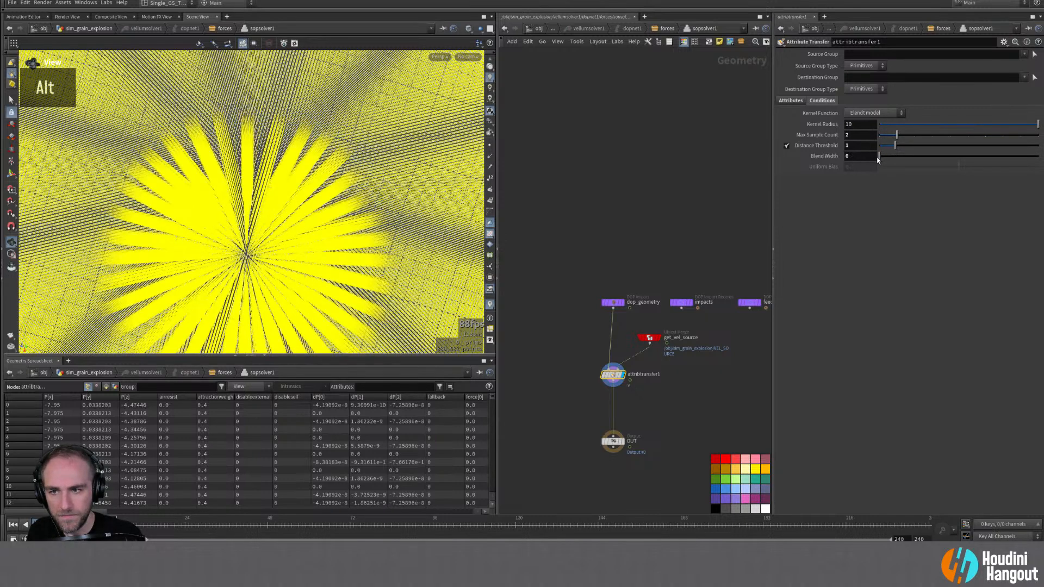
{"action": "mouse_move", "coordinate": [891, 157]}
{"action": "left_mouse_down"}
{"action": "mouse_move", "coordinate": [876, 159]}
{"action": "mouse_move", "coordinate": [889, 163]}
{"action": "mouse_move", "coordinate": [880, 146]}
{"action": "left_mouse_up"}
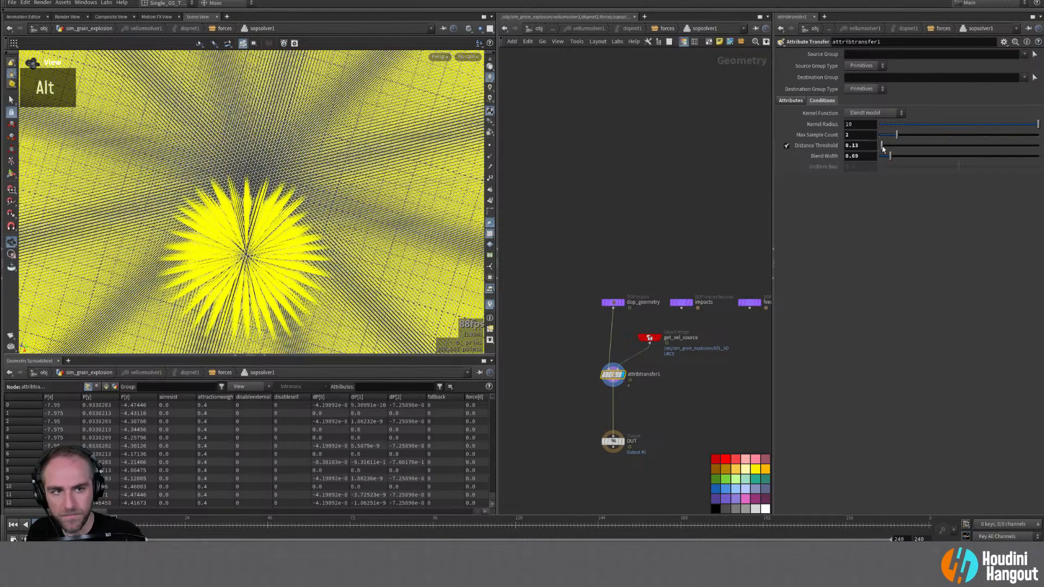
{"action": "right_click_drag", "start_coordinate": [212, 233], "coordinate": [220, 269], "text": "alt"}
{"action": "mouse_move", "coordinate": [220, 269]}
{"action": "left_mouse_down", "text": "alt"}
{"action": "mouse_move", "coordinate": [265, 239]}
{"action": "mouse_move", "coordinate": [208, 259]}
{"action": "left_mouse_up", "text": "alt"}
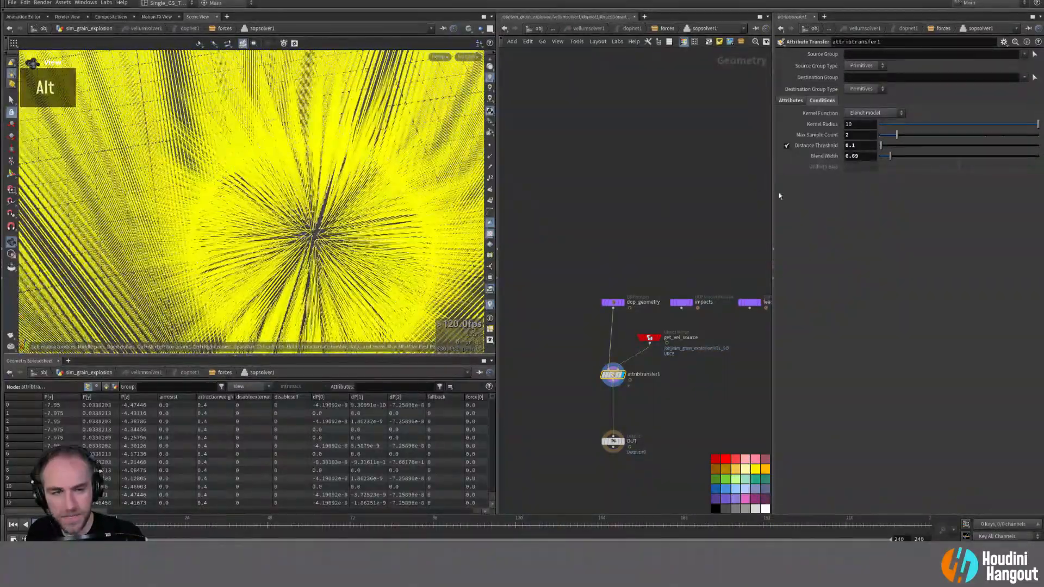
Step: Tune attribtransfer1's falloff to a distance threshold of 0.08 and a blend width of 0.36, toggling the threshold to compare the v vectors
{"action": "left_click_drag", "start_coordinate": [890, 157], "coordinate": [879, 157]}
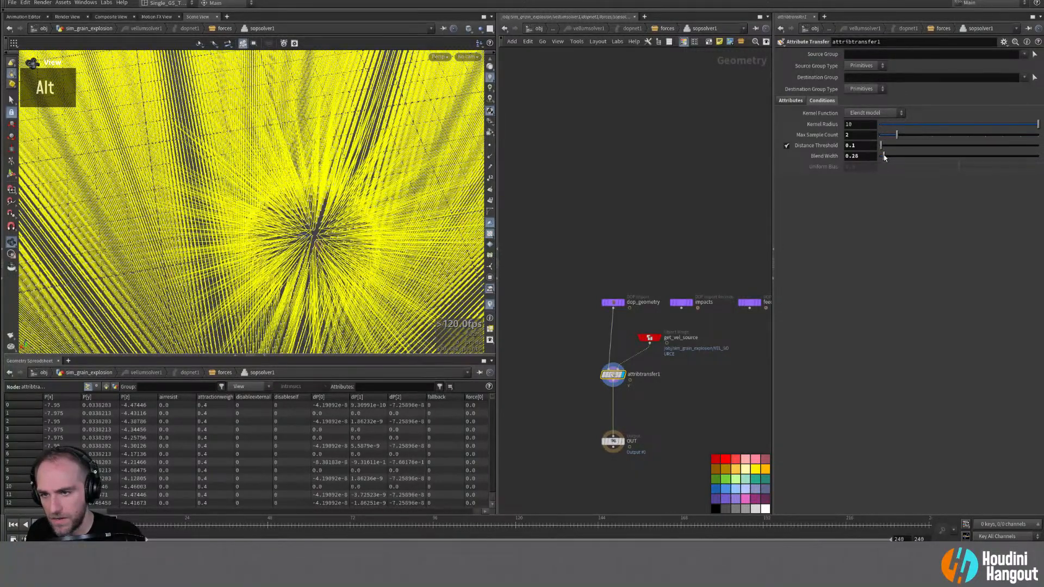
{"action": "left_click_drag", "start_coordinate": [883, 157], "coordinate": [878, 158]}
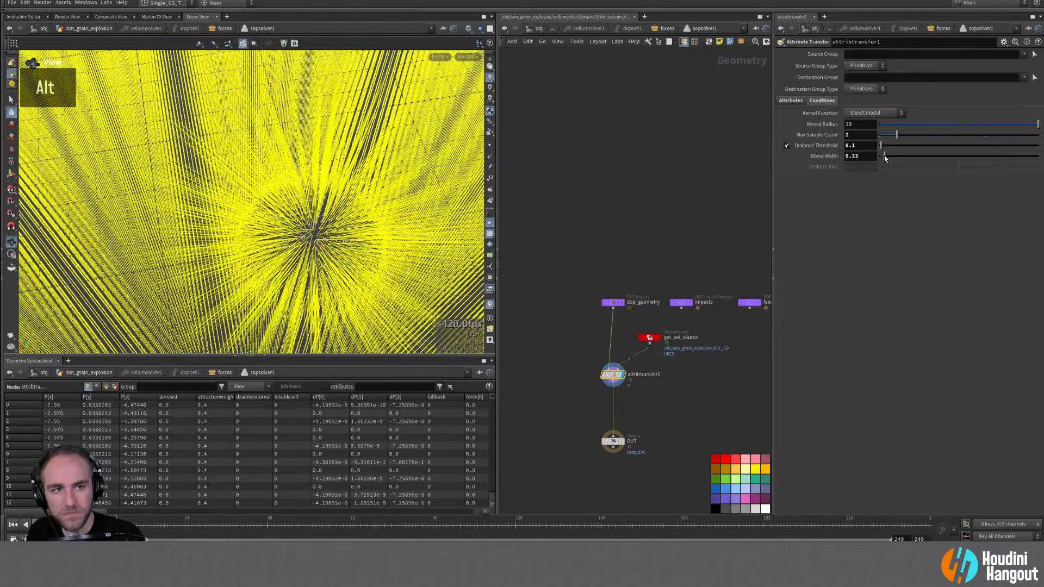
{"action": "left_click_drag", "start_coordinate": [885, 155], "coordinate": [885, 156]}
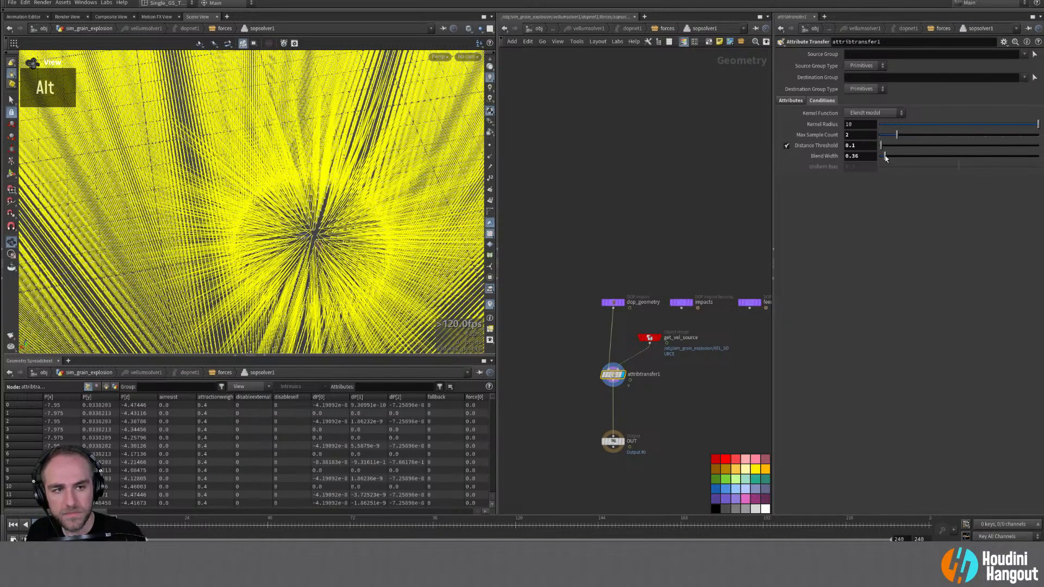
{"action": "mouse_move", "coordinate": [886, 155]}
{"action": "left_mouse_down"}
{"action": "mouse_move", "coordinate": [916, 157]}
{"action": "mouse_move", "coordinate": [880, 166]}
{"action": "mouse_move", "coordinate": [879, 145]}
{"action": "left_mouse_up"}
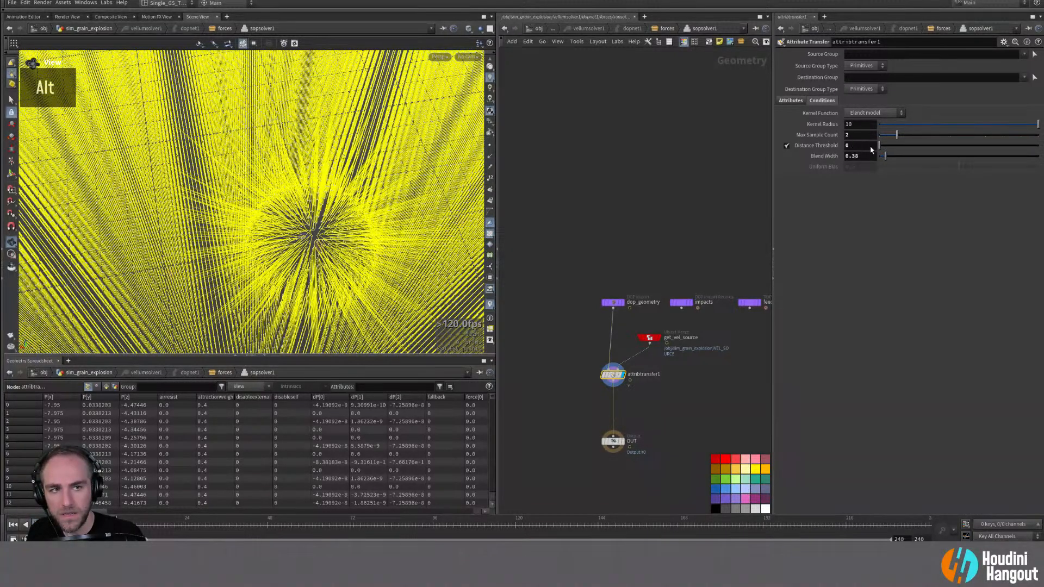
{"action": "left_click", "coordinate": [786, 146]}
{"action": "left_click", "coordinate": [786, 146]}
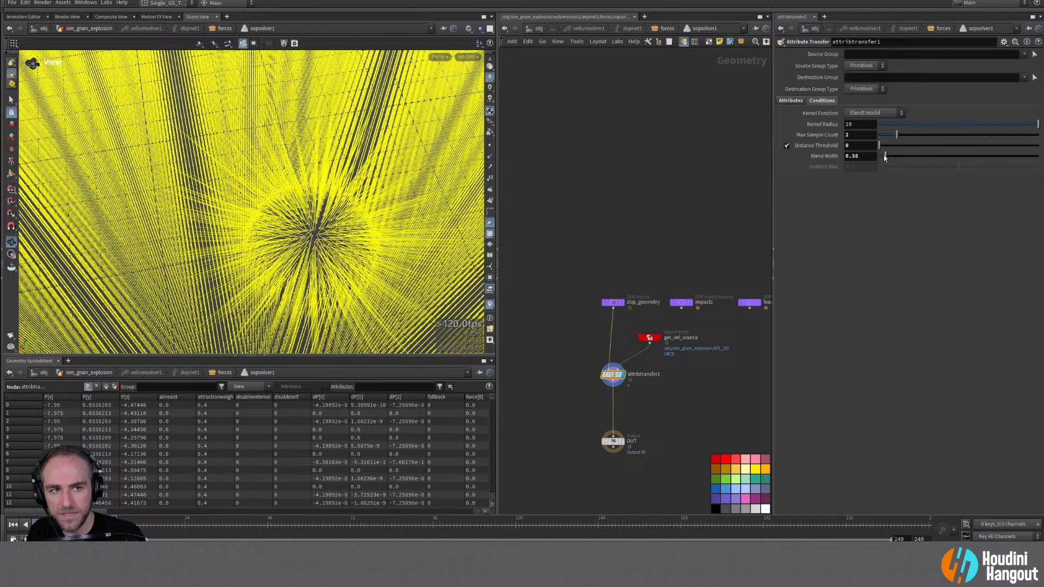
{"action": "left_click", "coordinate": [786, 145]}
{"action": "left_click", "coordinate": [785, 146]}
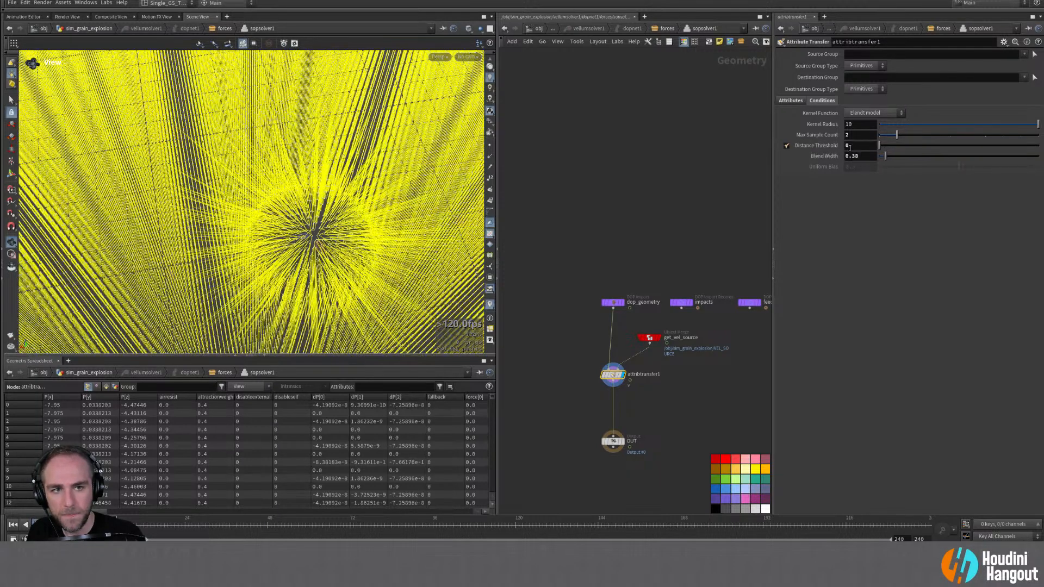
{"action": "mouse_move", "coordinate": [881, 156]}
{"action": "left_mouse_down"}
{"action": "mouse_move", "coordinate": [884, 145]}
{"action": "mouse_move", "coordinate": [885, 156]}
{"action": "left_mouse_up"}
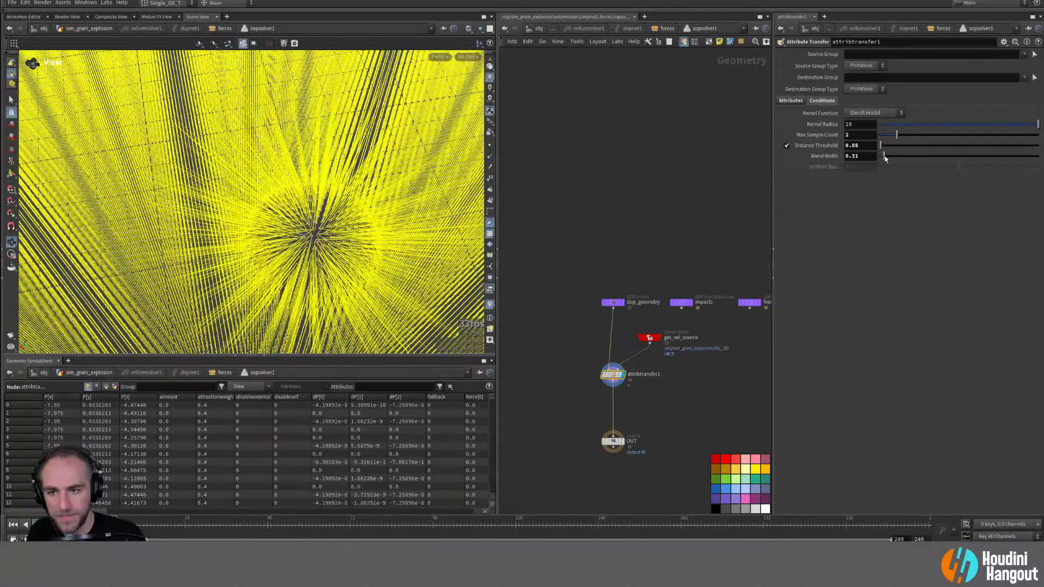
{"action": "right_click_drag", "start_coordinate": [337, 218], "coordinate": [308, 210], "text": "alt"}
{"action": "left_click_drag", "start_coordinate": [307, 210], "coordinate": [304, 244], "text": "alt"}
Step: Return to the sim_grain_explosion network and display vellumsolver1
{"action": "left_click", "coordinate": [557, 394]}
{"action": "key", "text": "u"}
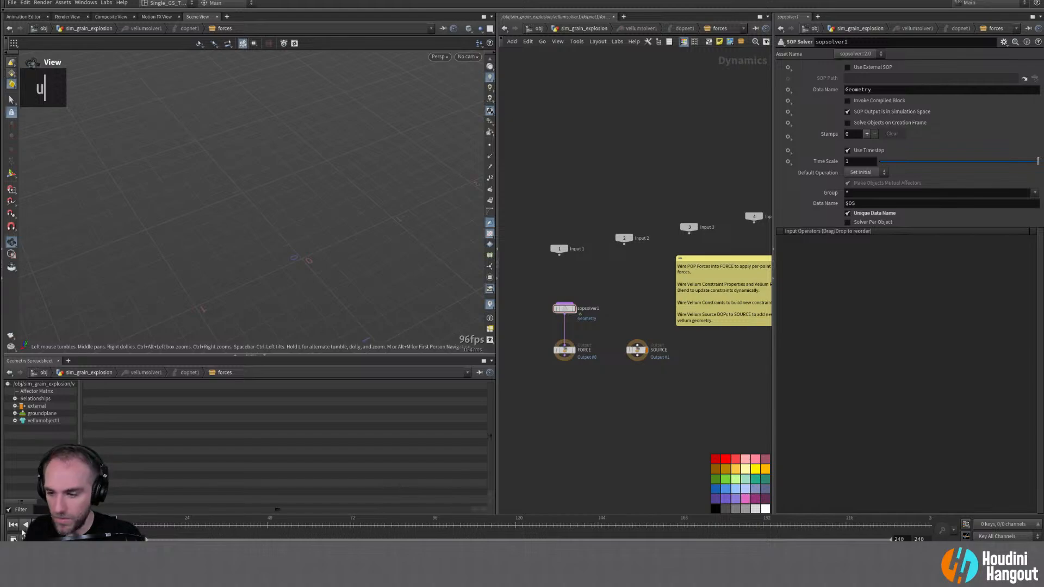
{"action": "key", "text": "u"}
{"action": "key", "text": "u"}
{"action": "key", "text": "u"}
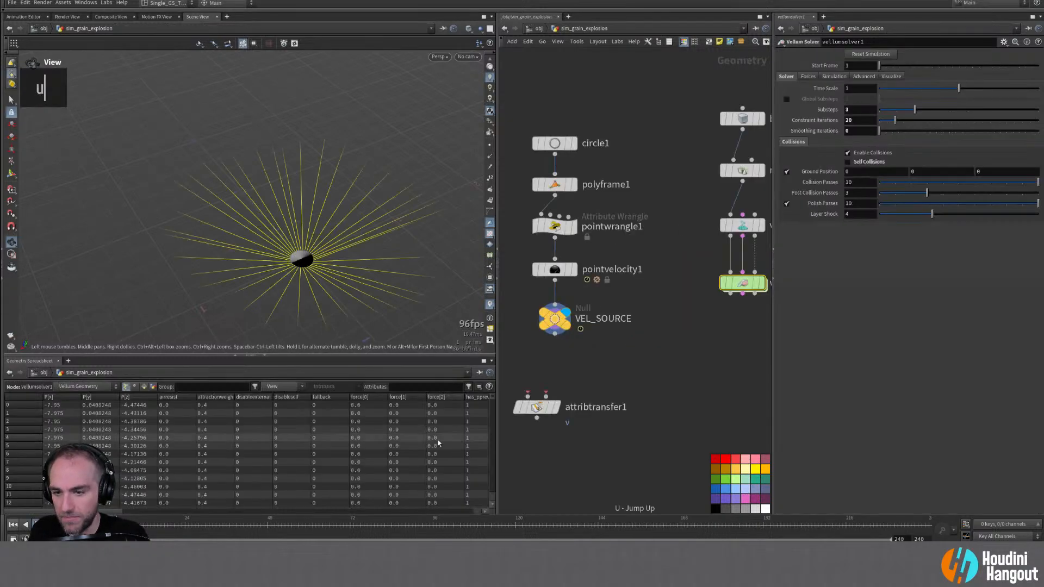
{"action": "double_click", "coordinate": [761, 283]}
{"action": "right_click_drag", "start_coordinate": [163, 228], "coordinate": [98, 228], "text": "alt"}
Step: Enable Display as Spheres on the Vellum grain constraints node
{"action": "left_click", "coordinate": [742, 225]}
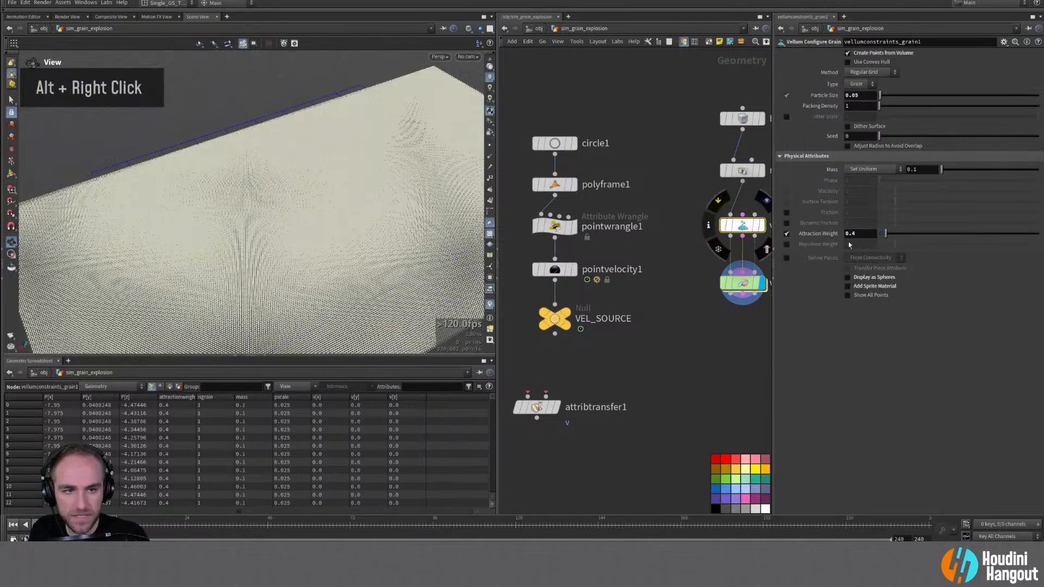
{"action": "left_click", "coordinate": [854, 277]}
{"action": "middle_click_drag", "start_coordinate": [312, 238], "coordinate": [299, 236], "text": "alt"}
{"action": "left_click_drag", "start_coordinate": [299, 236], "coordinate": [287, 232], "text": "alt"}
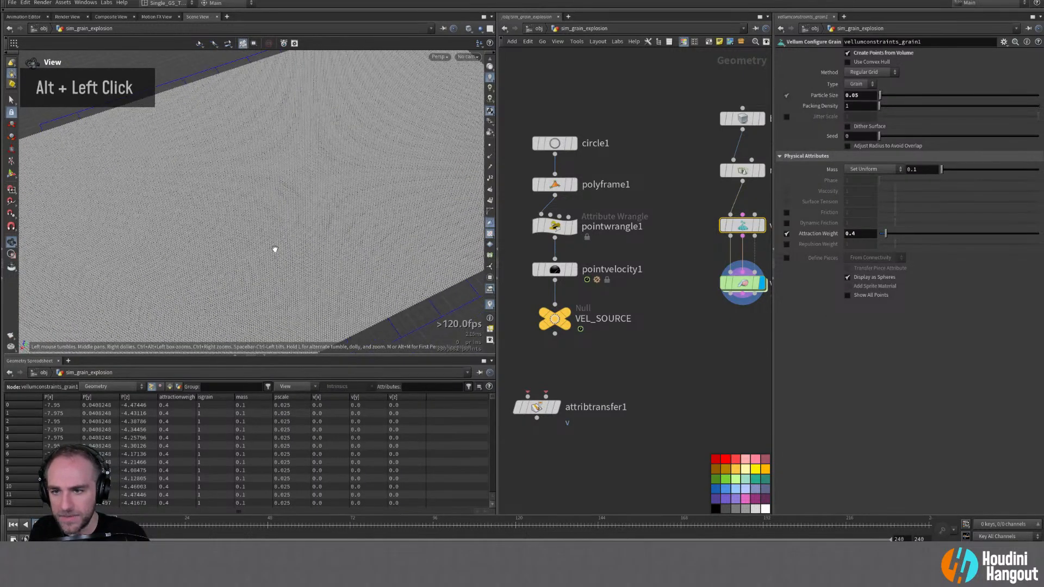
Step: Play the grain simulation with the v vectors hidden, examine the grains bursting around the source, and rewind to the start
{"action": "left_click", "coordinate": [59, 524]}
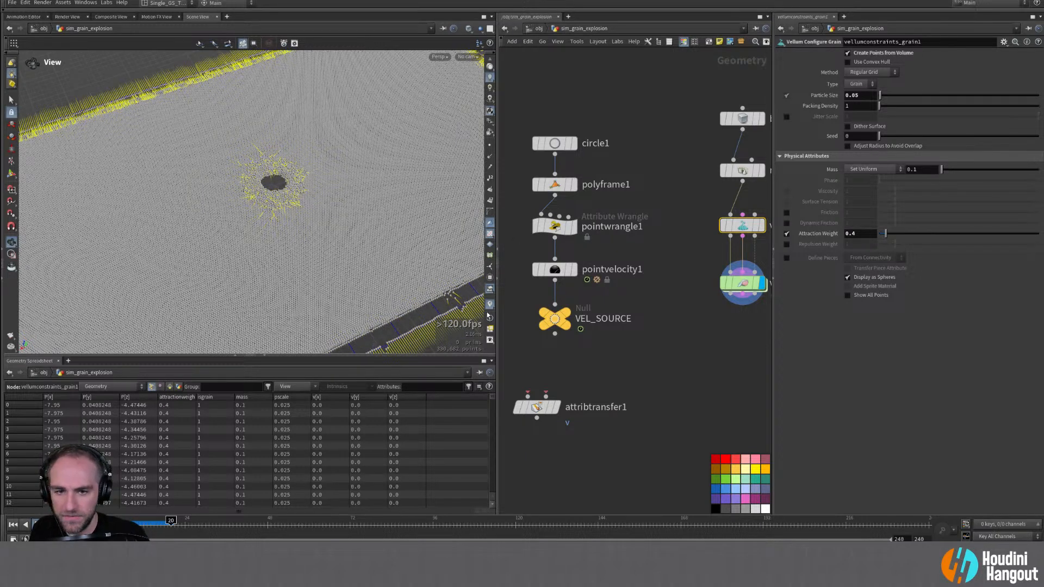
{"action": "right_click_drag", "start_coordinate": [292, 177], "coordinate": [348, 125], "text": "alt"}
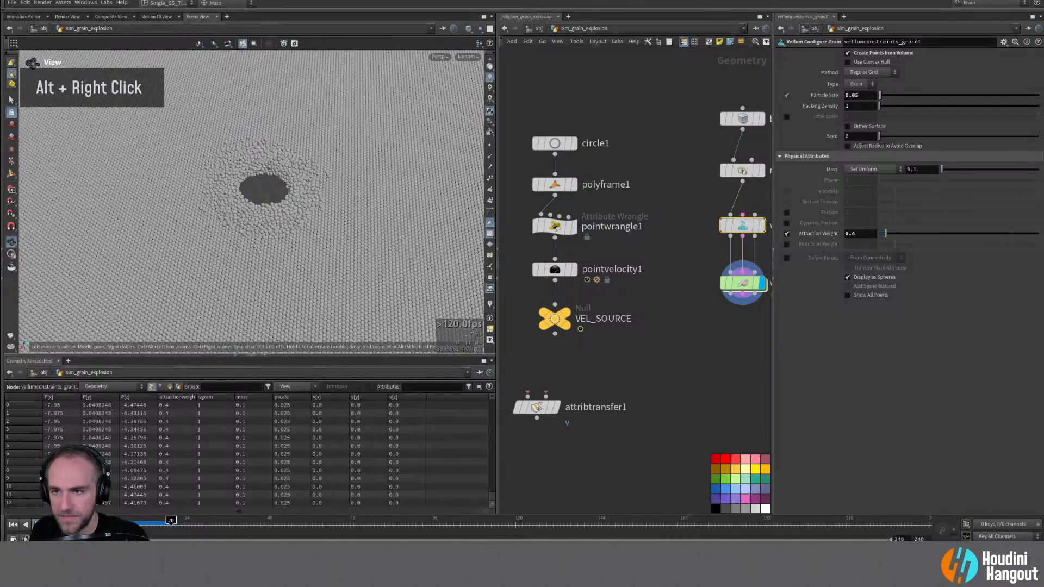
{"action": "left_click", "coordinate": [13, 525]}
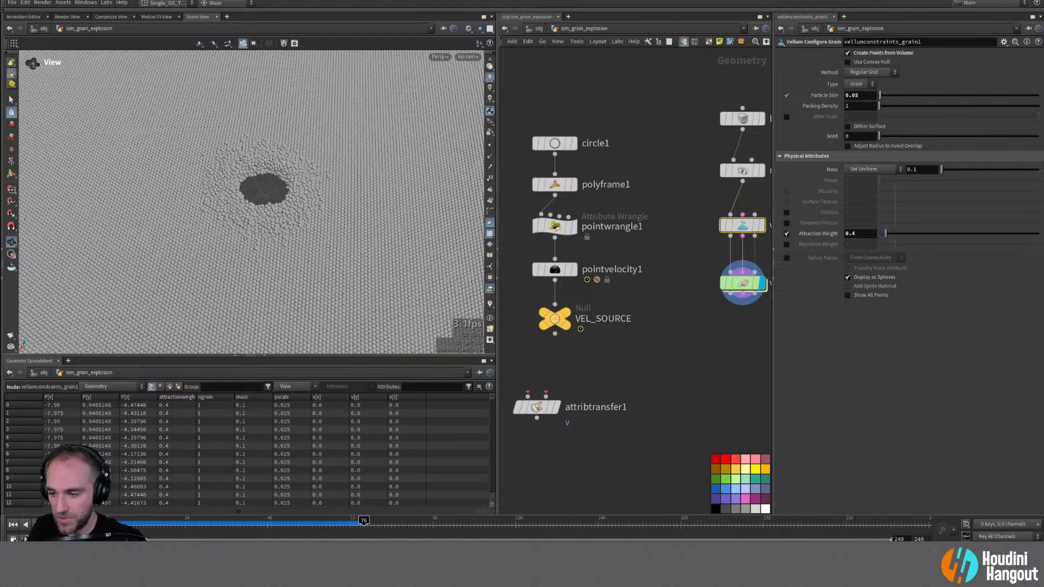
{"action": "left_click", "coordinate": [13, 524]}
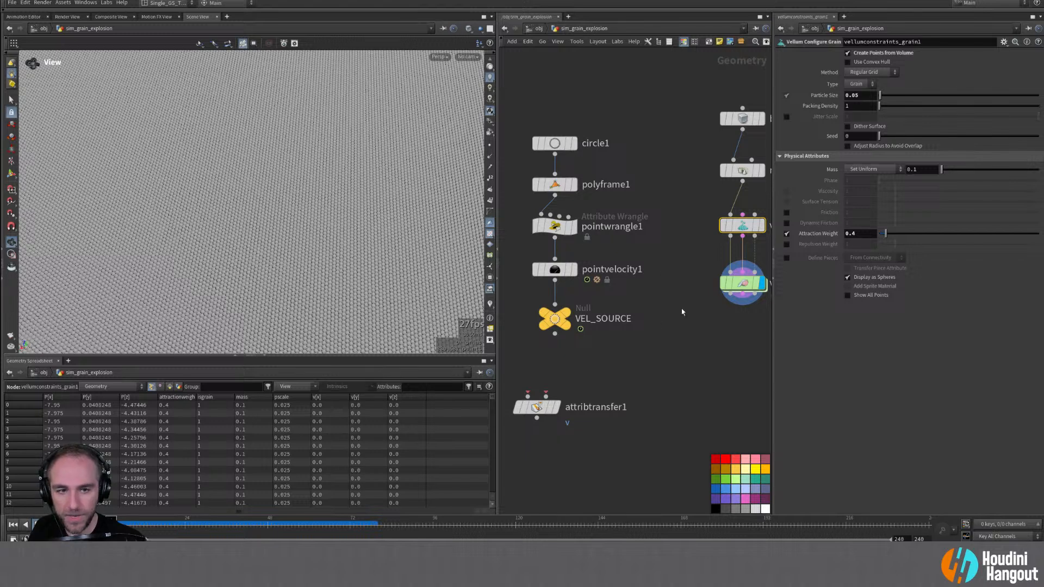
{"action": "middle_click_drag", "start_coordinate": [745, 289], "coordinate": [656, 306]}
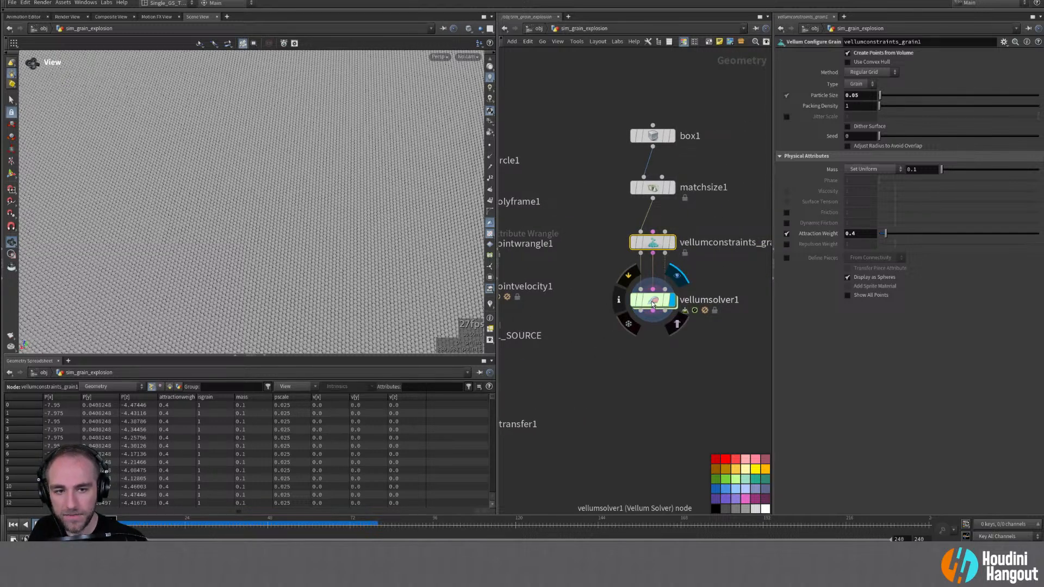
{"action": "left_click_drag", "start_coordinate": [326, 206], "coordinate": [311, 224], "text": "alt"}
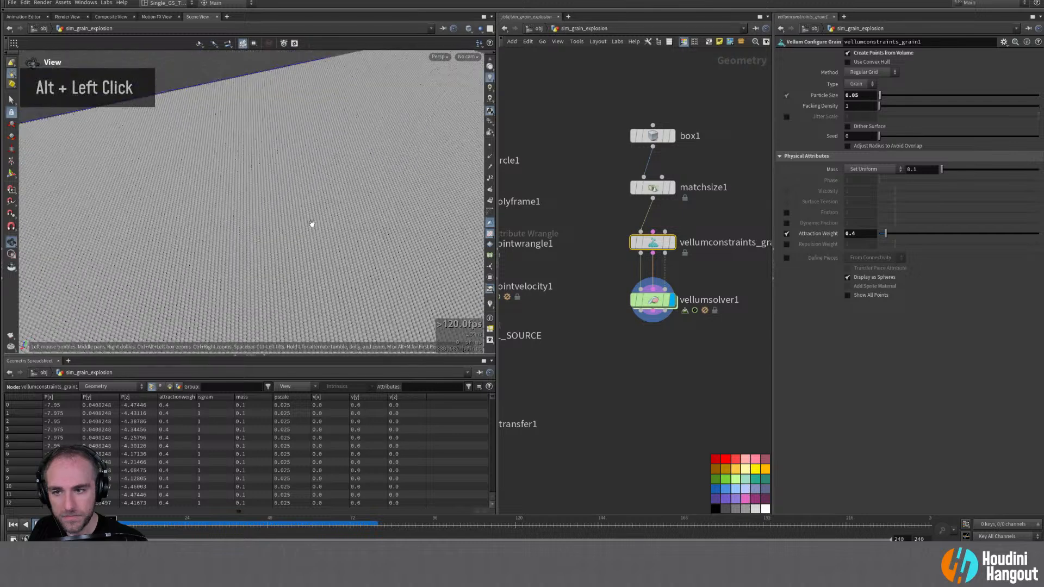
{"action": "key", "text": "Up"}
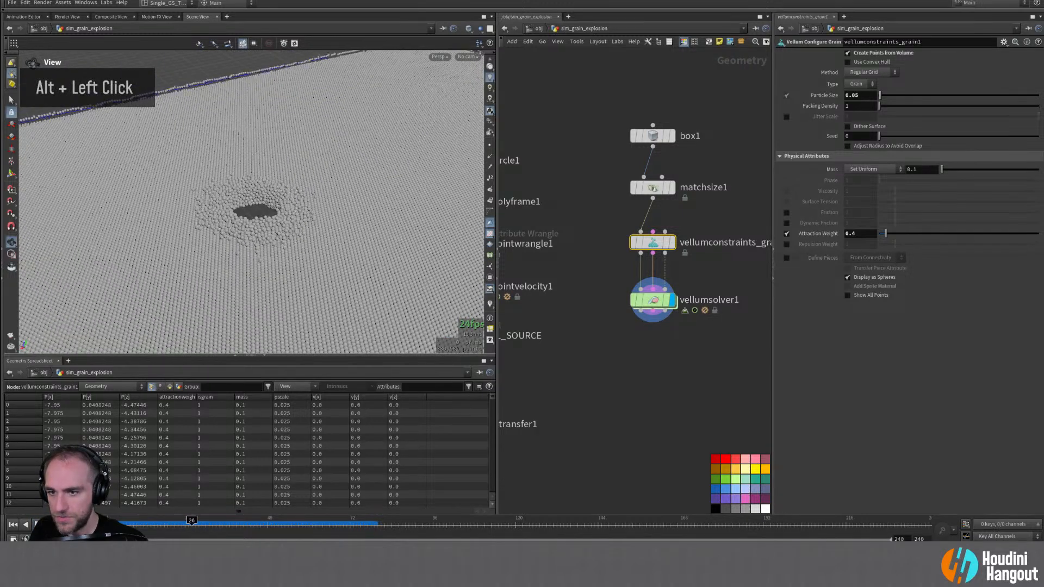
{"action": "left_click", "coordinate": [14, 525]}
{"action": "middle_click_drag", "start_coordinate": [619, 373], "coordinate": [660, 370], "text": "alt"}
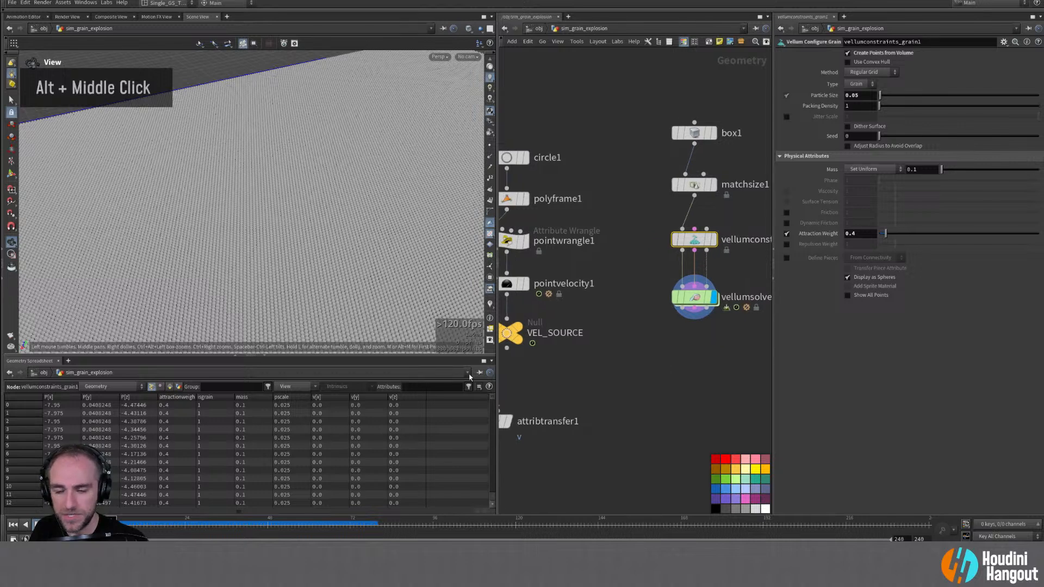
Step: Reopen sopsolver1 inside vellumsolver1 and set attribtransfer1's max sample count to 1
{"action": "double_click", "coordinate": [695, 296]}
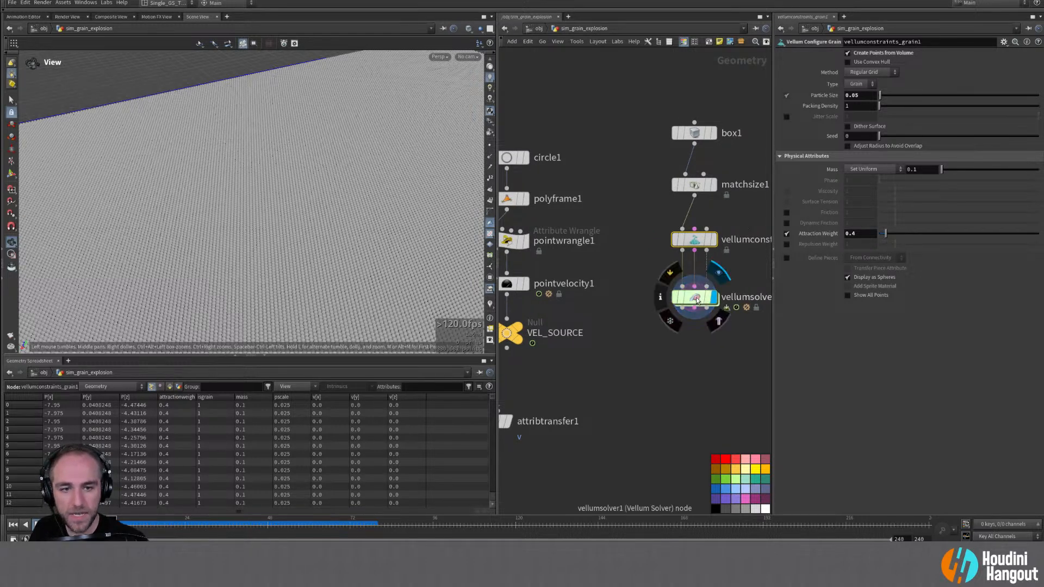
{"action": "double_click", "coordinate": [565, 308]}
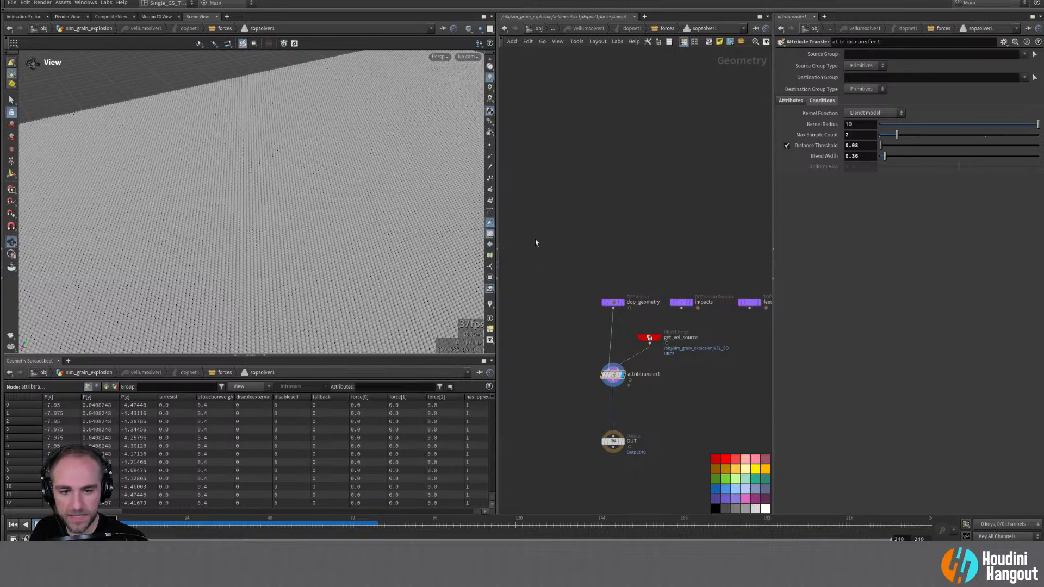
{"action": "left_click_drag", "start_coordinate": [887, 137], "coordinate": [729, 274]}
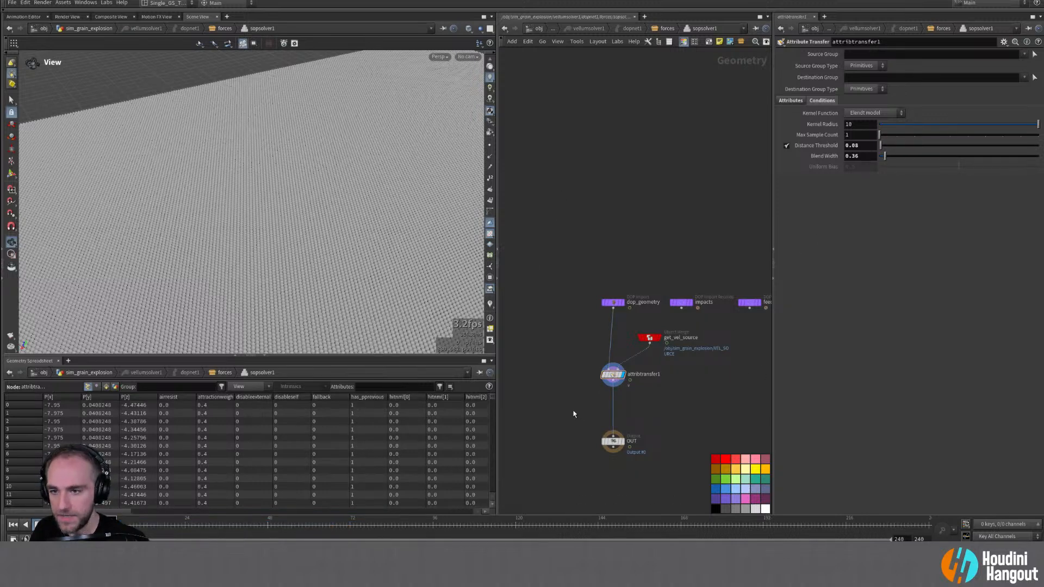
Step: Return to the sim_grain_explosion network, display VEL_SOURCE and show the v visualizer's vectors
{"action": "key", "text": "u"}
{"action": "key", "text": "u"}
{"action": "middle_click_drag", "start_coordinate": [575, 375], "coordinate": [657, 361]}
{"action": "left_click", "coordinate": [620, 299]}
{"action": "left_click", "coordinate": [591, 319]}
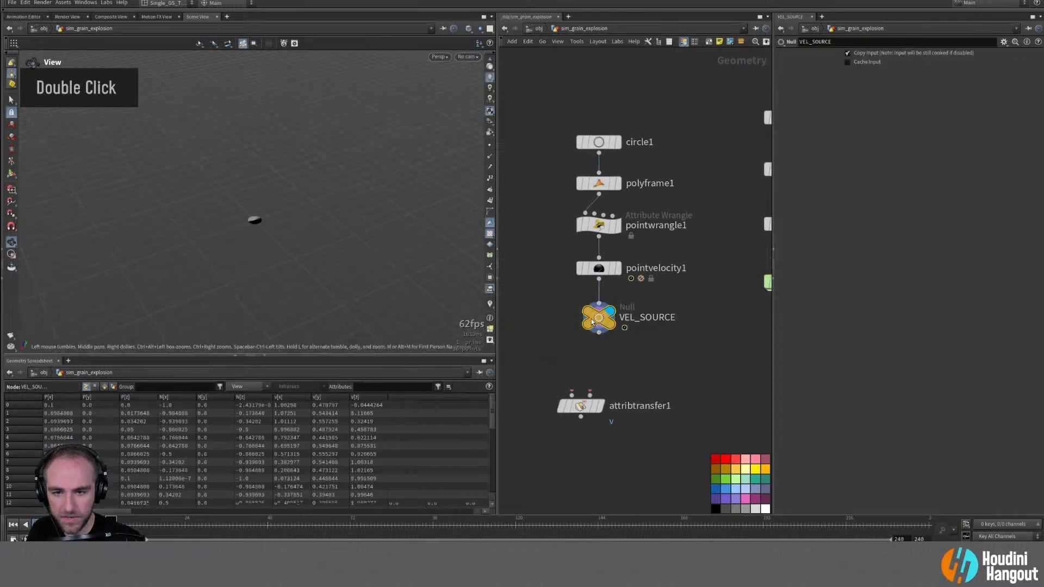
{"action": "left_click", "coordinate": [490, 305]}
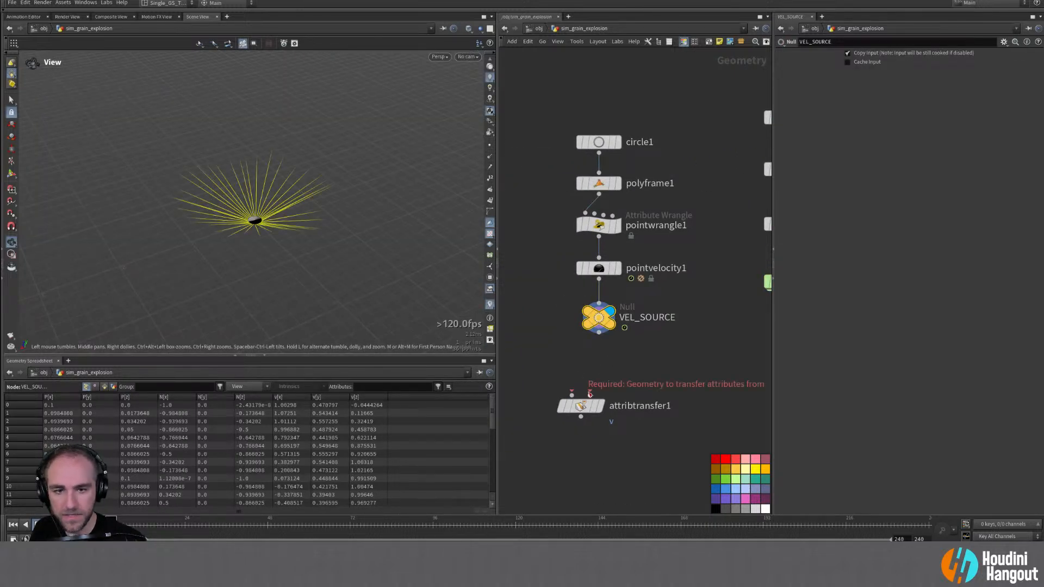
Step: Delete the unconnected attribtransfer1 node below VEL_SOURCE
{"action": "double_click", "coordinate": [582, 406]}
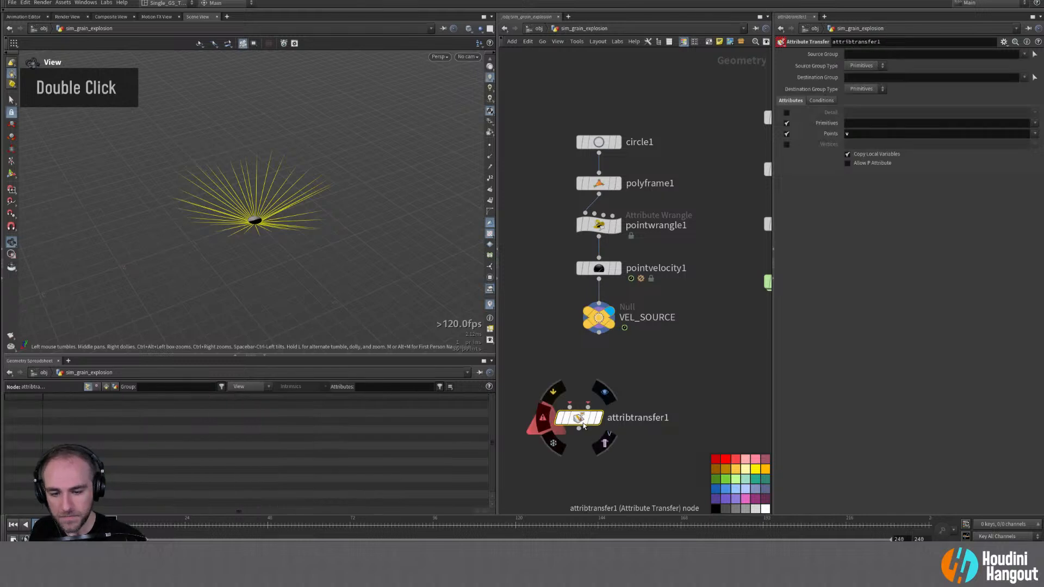
{"action": "key", "text": "Delete"}
{"action": "left_click_drag", "start_coordinate": [245, 206], "coordinate": [261, 201], "text": "alt"}
{"action": "right_click_drag", "start_coordinate": [261, 201], "coordinate": [283, 201], "text": "alt"}
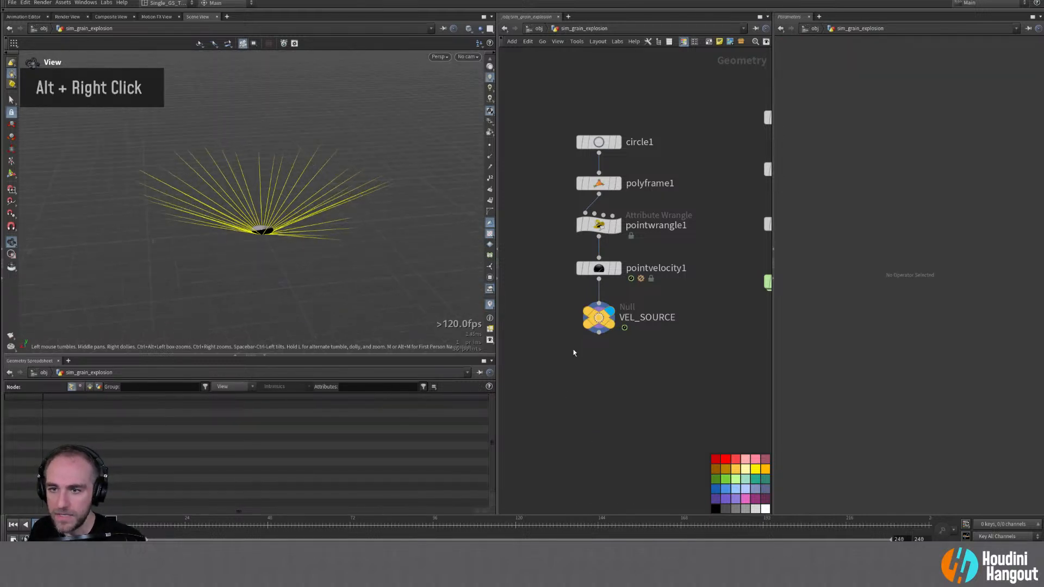
Step: Try initializing pointvelocity1 from attribute v with a scale of 0.41, and undo the scale change
{"action": "left_click", "coordinate": [603, 269]}
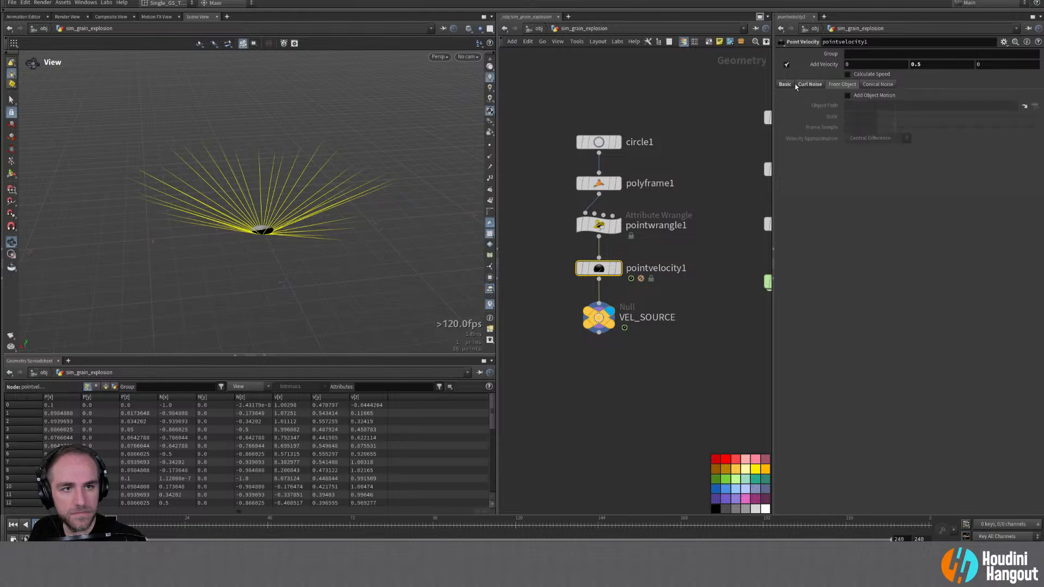
{"action": "left_click", "coordinate": [885, 97]}
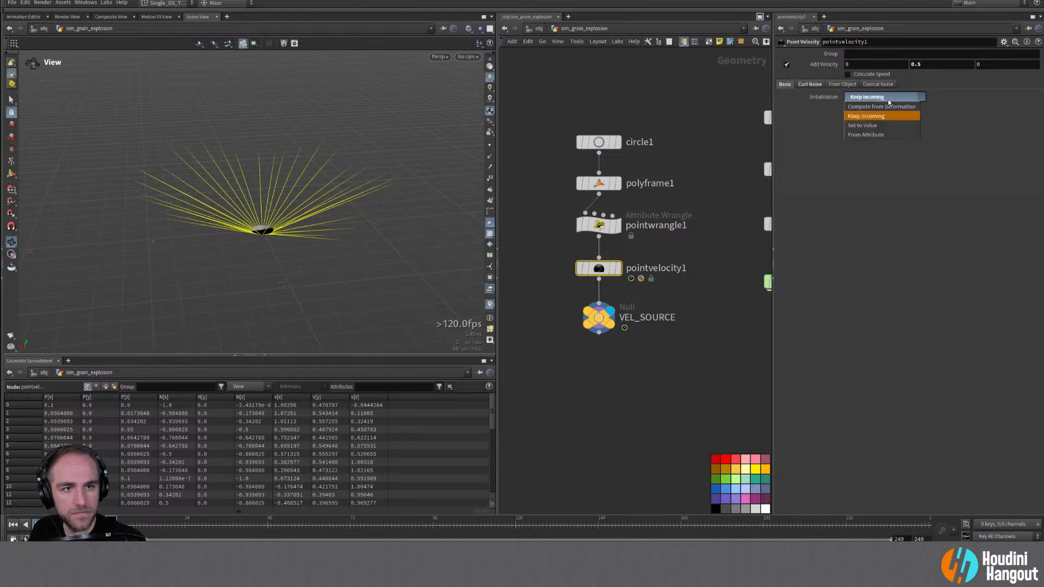
{"action": "left_click", "coordinate": [877, 135]}
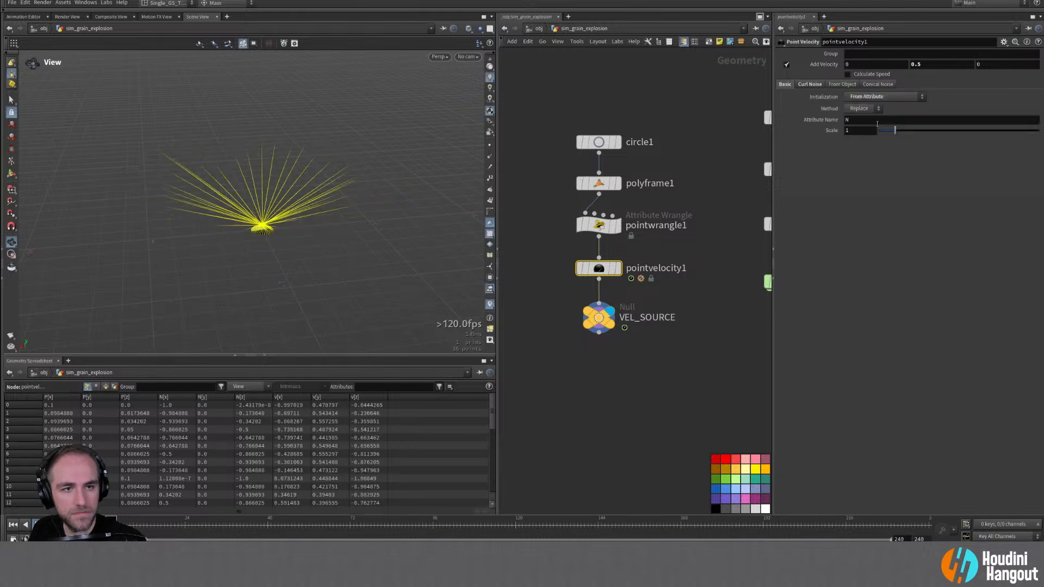
{"action": "left_click", "coordinate": [860, 109]}
{"action": "left_click", "coordinate": [861, 118]}
{"action": "left_click", "coordinate": [868, 111]}
{"action": "left_click", "coordinate": [854, 129]}
{"action": "left_click", "coordinate": [857, 109]}
{"action": "left_click", "coordinate": [859, 110]}
{"action": "double_click", "coordinate": [848, 120]}
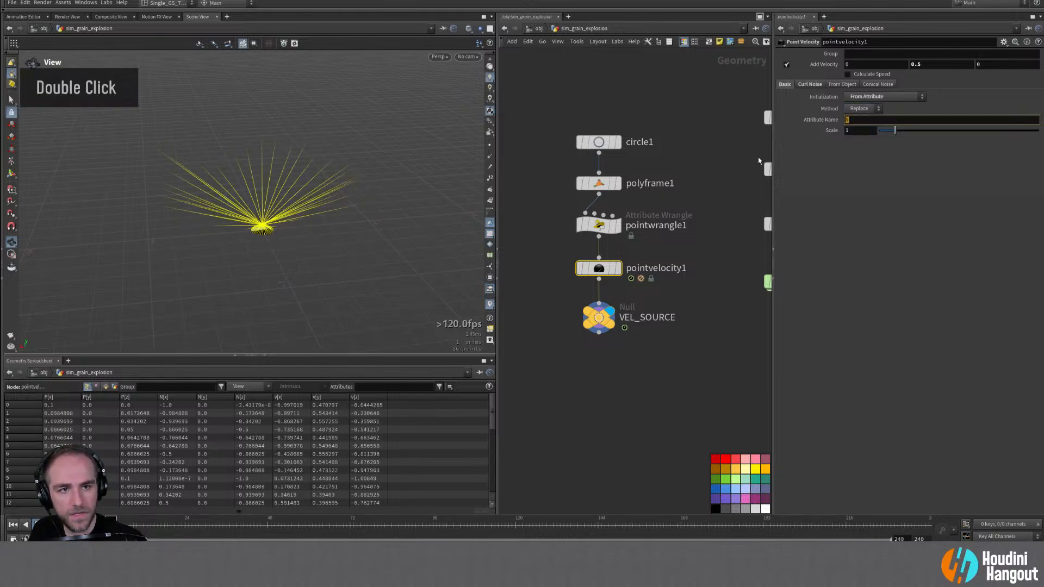
{"action": "type", "text": "v"}
{"action": "key", "text": "Return"}
{"action": "mouse_move", "coordinate": [894, 134]}
{"action": "left_mouse_down"}
{"action": "mouse_move", "coordinate": [874, 132]}
{"action": "mouse_move", "coordinate": [896, 132]}
{"action": "mouse_move", "coordinate": [878, 133]}
{"action": "mouse_move", "coordinate": [886, 138]}
{"action": "left_mouse_up"}
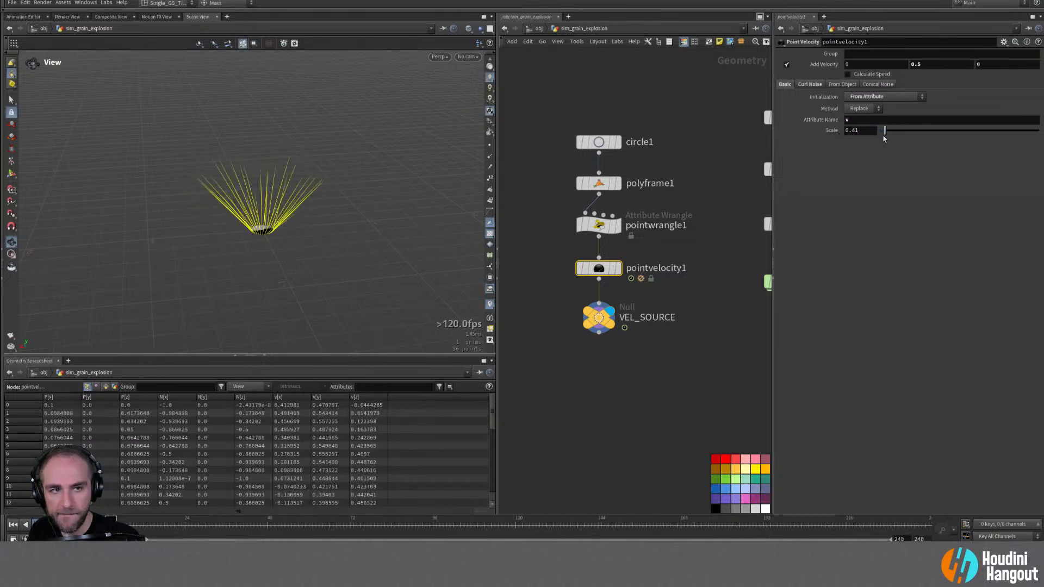
{"action": "key", "text": "ctrl+z"}
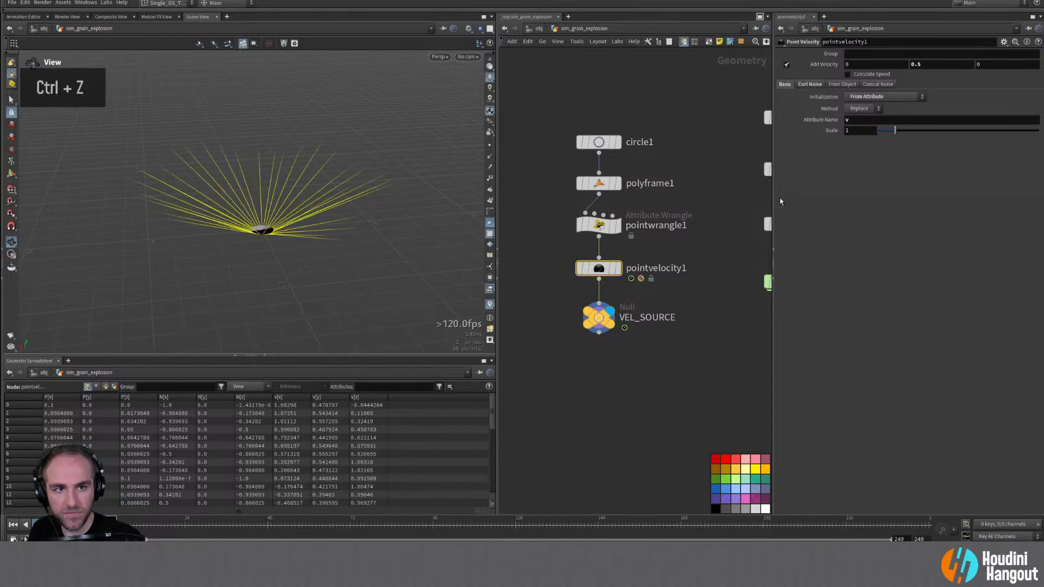
Step: Restore pointvelocity1's initialization to Keep Incoming and insert a duplicate of it before VEL_SOURCE
{"action": "left_click_drag", "start_coordinate": [598, 318], "coordinate": [598, 358]}
{"action": "left_click", "coordinate": [884, 96]}
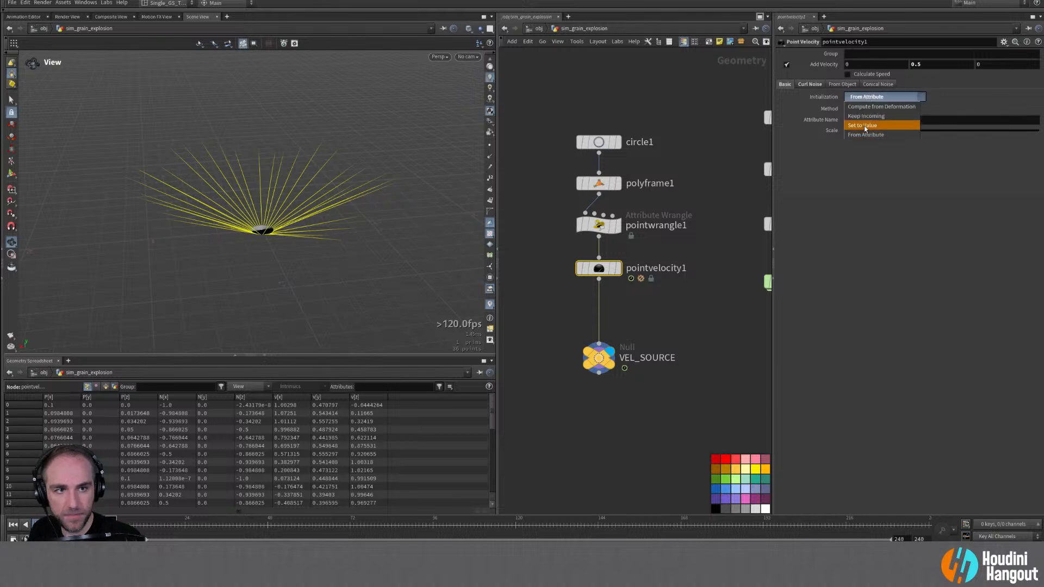
{"action": "left_click", "coordinate": [864, 115]}
{"action": "mouse_move", "coordinate": [602, 359]}
{"action": "left_click_drag", "start_coordinate": [599, 268], "coordinate": [601, 318], "text": "alt"}
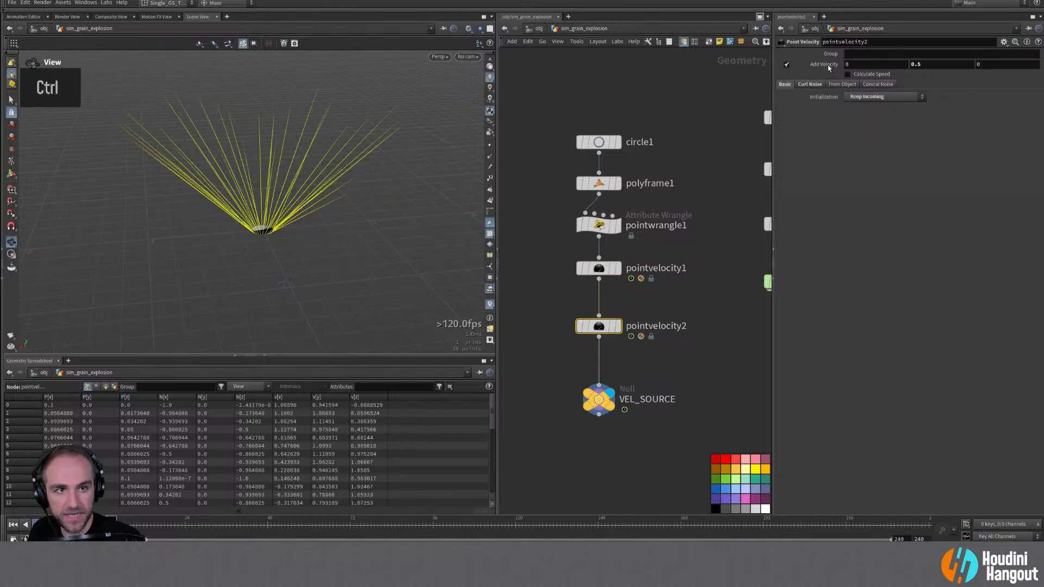
Step: On pointvelocity2, turn off Add Velocity and Curl Noise and initialize the velocity from attribute v
{"action": "left_click", "coordinate": [786, 64]}
{"action": "left_click", "coordinate": [861, 96]}
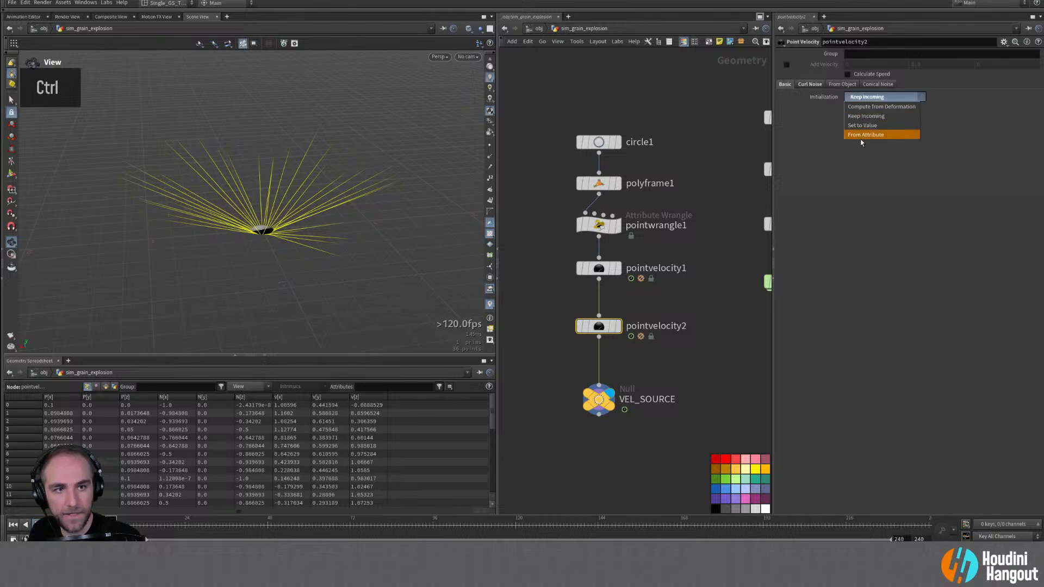
{"action": "left_click", "coordinate": [864, 118]}
{"action": "mouse_move", "coordinate": [894, 130]}
{"action": "left_mouse_down"}
{"action": "mouse_move", "coordinate": [880, 132]}
{"action": "mouse_move", "coordinate": [892, 132]}
{"action": "left_mouse_up"}
{"action": "left_click", "coordinate": [809, 84]}
{"action": "left_click", "coordinate": [786, 85]}
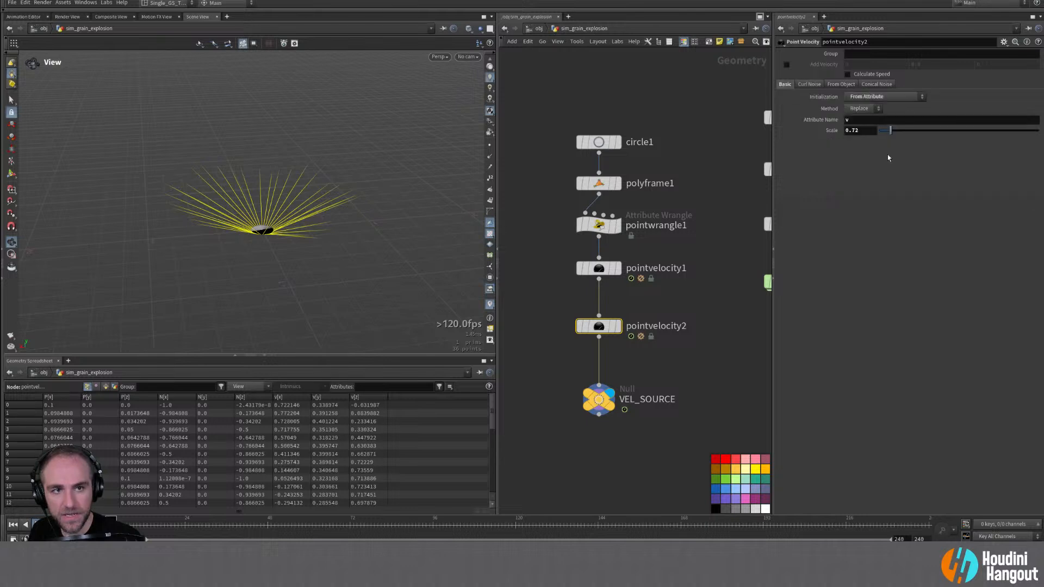
Step: Set pointvelocity2's velocity scale to 0 and keyframe it at frame 24
{"action": "mouse_move", "coordinate": [890, 131]}
{"action": "left_mouse_down"}
{"action": "mouse_move", "coordinate": [878, 133]}
{"action": "mouse_move", "coordinate": [898, 138]}
{"action": "mouse_move", "coordinate": [885, 144]}
{"action": "left_mouse_up"}
{"action": "left_click_drag", "start_coordinate": [111, 522], "coordinate": [374, 514]}
{"action": "left_click_drag", "start_coordinate": [885, 130], "coordinate": [755, 197]}
{"action": "left_click_drag", "start_coordinate": [146, 538], "coordinate": [181, 536]}
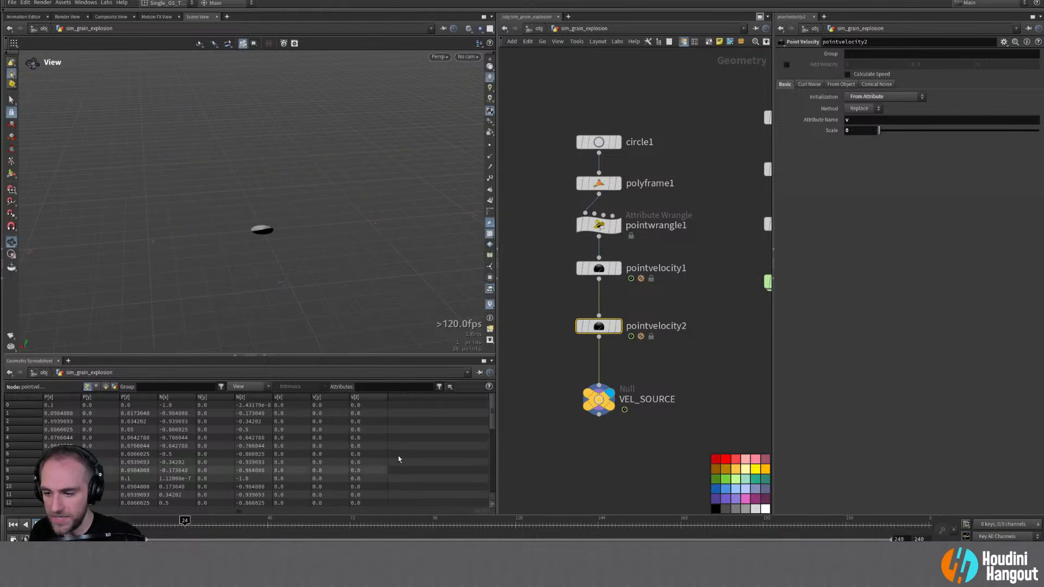
{"action": "left_click", "coordinate": [830, 130], "text": "alt"}
Step: Set pointvelocity2's scale to 1 with a keyframe at frame 72, and scrub the timeline to check the velocity ramp
{"action": "left_click_drag", "start_coordinate": [228, 530], "coordinate": [299, 531]}
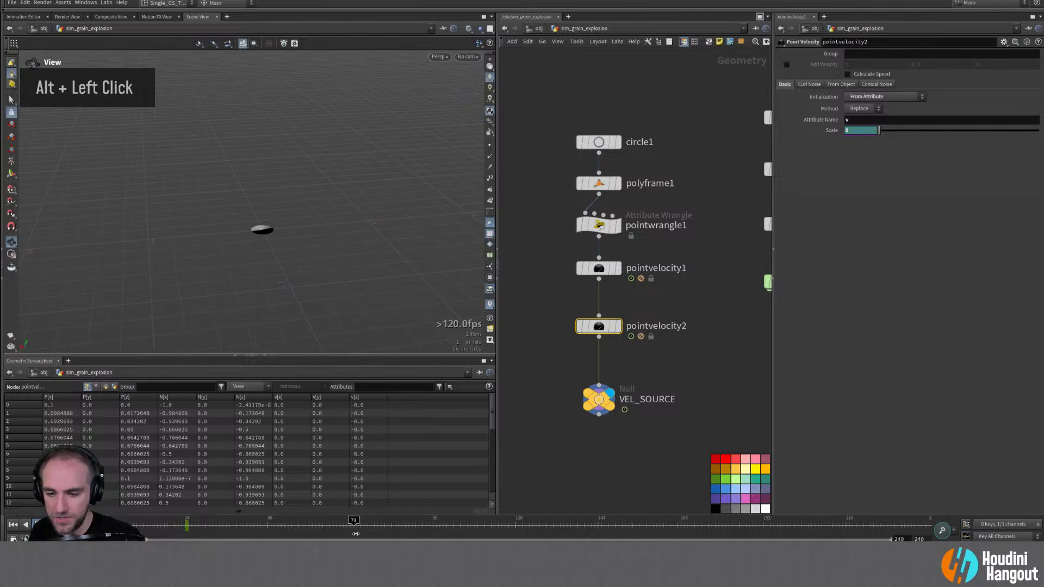
{"action": "left_click_drag", "start_coordinate": [356, 534], "coordinate": [392, 535]}
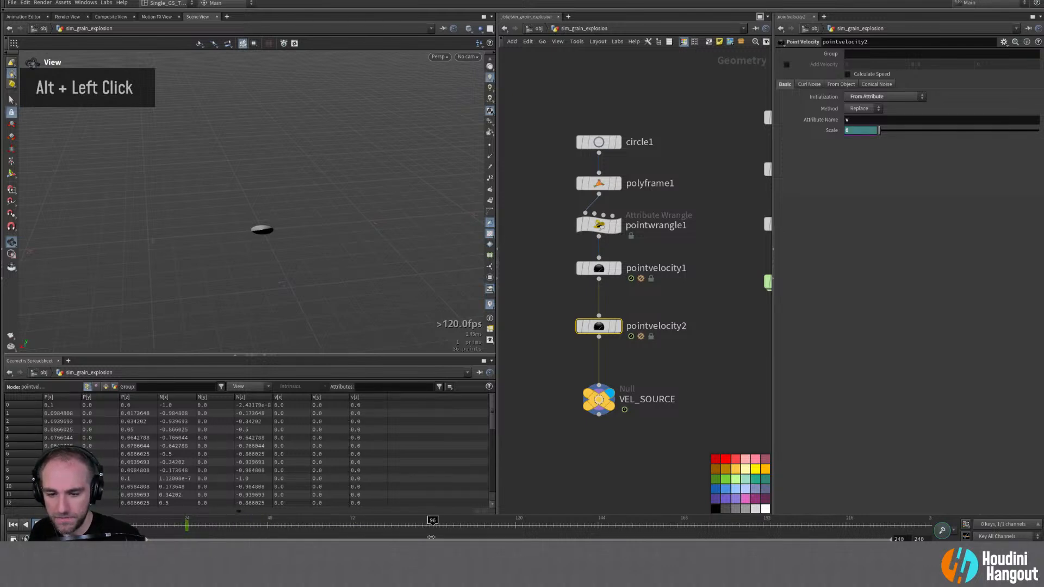
{"action": "left_click", "coordinate": [351, 524]}
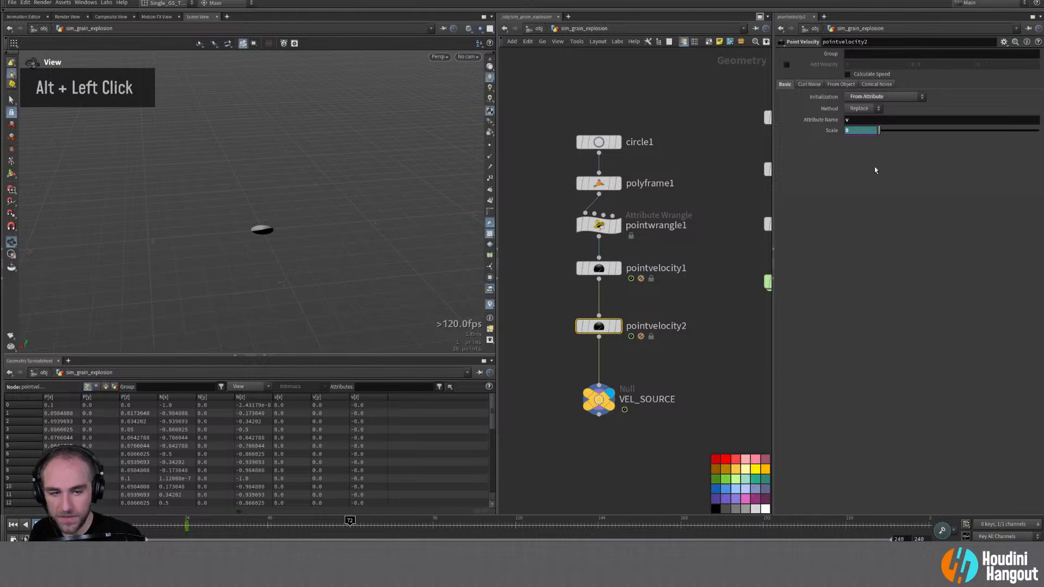
{"action": "double_click", "coordinate": [862, 131]}
{"action": "type", "text": "1"}
{"action": "key", "text": "Return"}
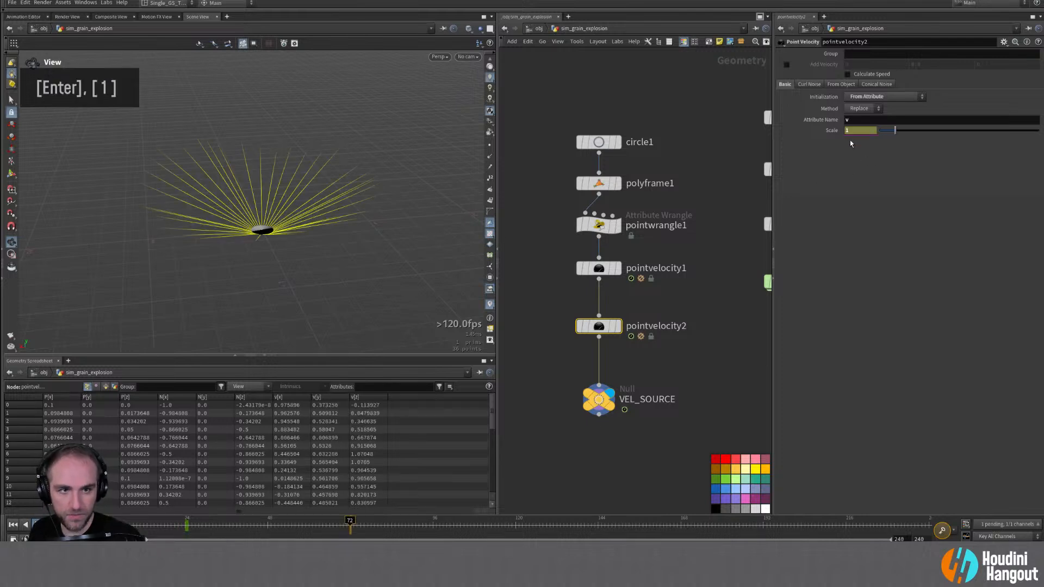
{"action": "left_click", "coordinate": [861, 130], "text": "alt"}
{"action": "left_click_drag", "start_coordinate": [268, 523], "coordinate": [108, 524]}
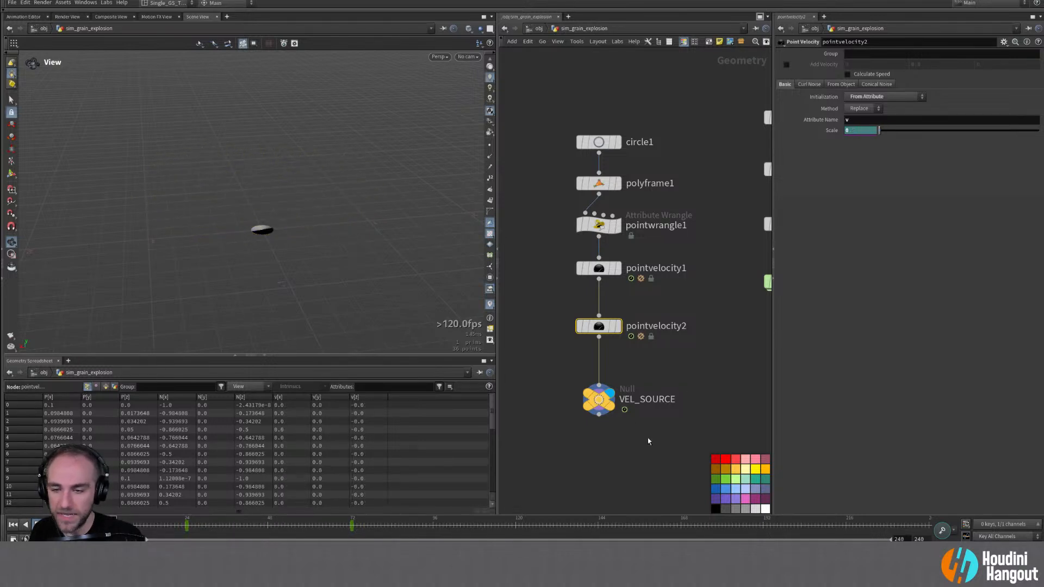
Step: Lower pointvelocity1's added Y velocity to 0.3 while displaying the vectors on VEL_SOURCE
{"action": "left_click_drag", "start_coordinate": [258, 211], "coordinate": [258, 202], "text": "alt"}
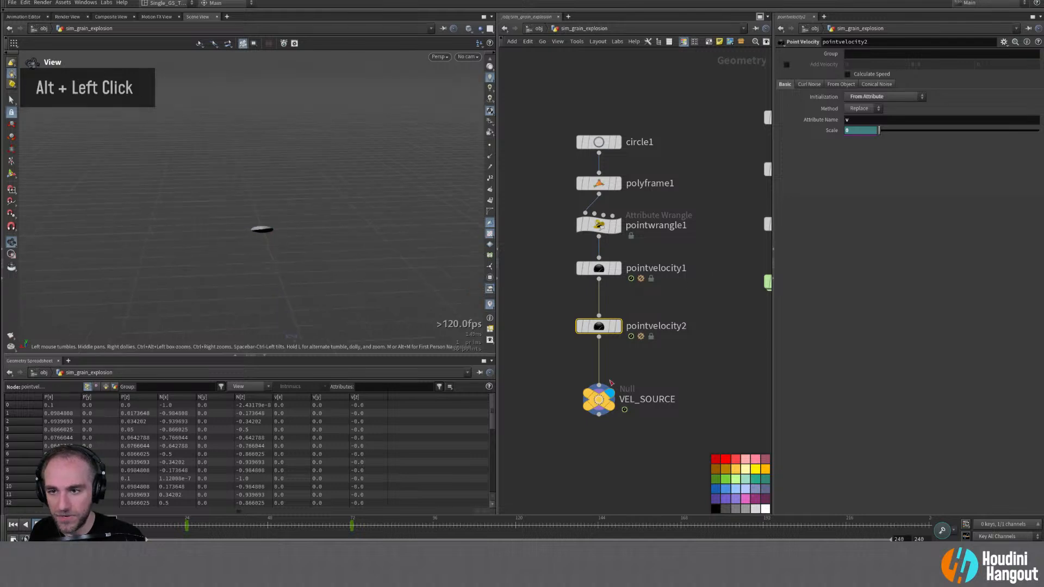
{"action": "left_click", "coordinate": [596, 268]}
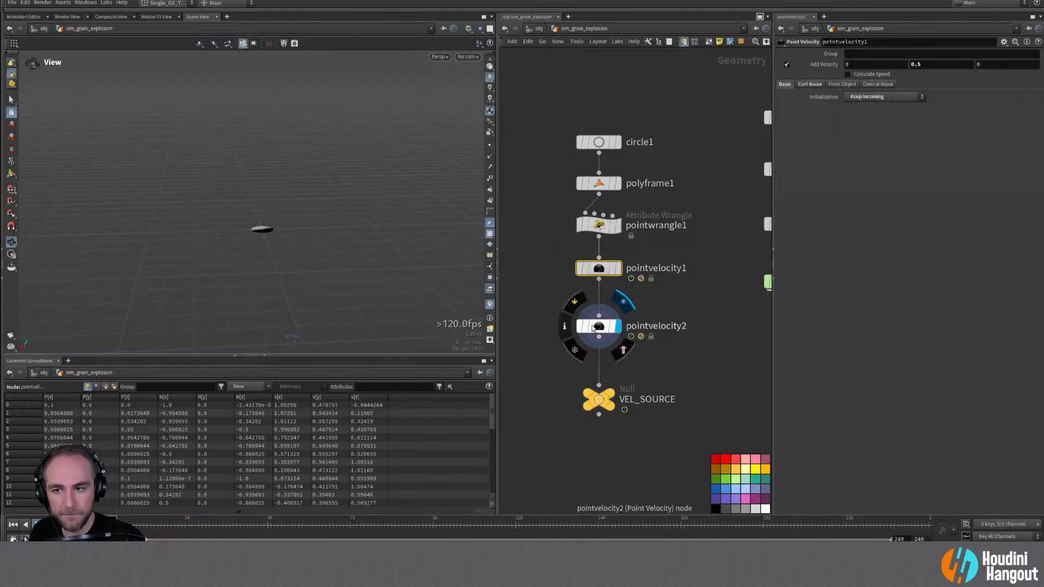
{"action": "double_click", "coordinate": [601, 400]}
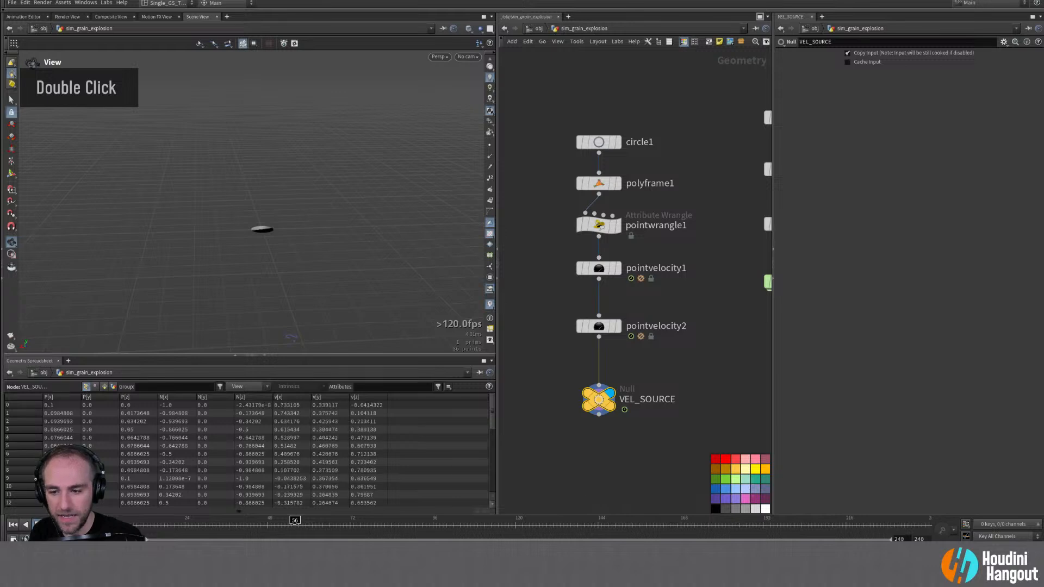
{"action": "left_click", "coordinate": [593, 274]}
{"action": "middle_click_drag", "start_coordinate": [933, 66], "coordinate": [846, 84]}
{"action": "left_click_drag", "start_coordinate": [236, 237], "coordinate": [239, 217], "text": "alt"}
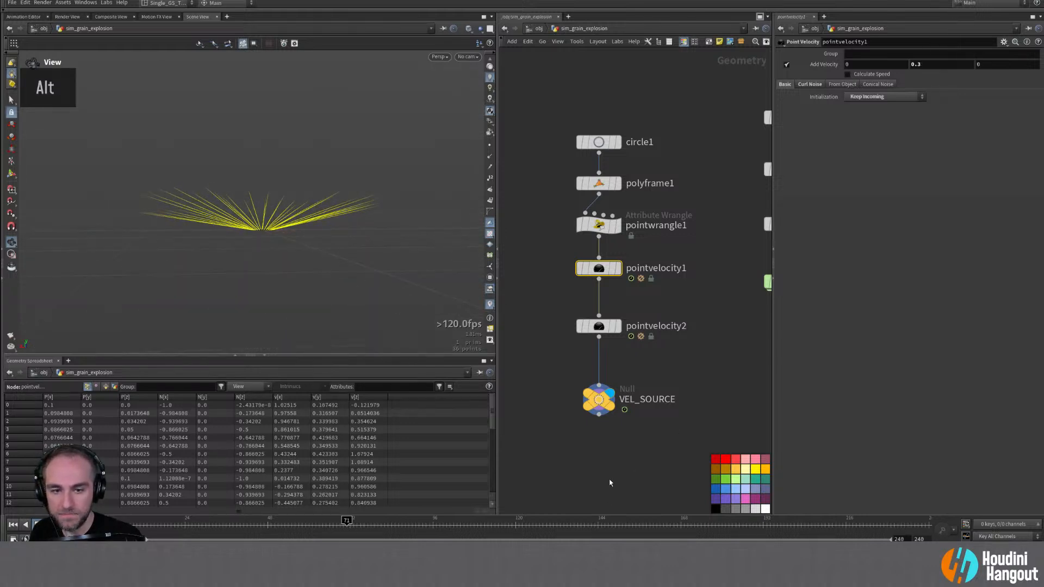
Step: Display vellumsolver1, play the grain simulation from the first frame to examine the burst, and return to the start
{"action": "middle_click_drag", "start_coordinate": [607, 482], "coordinate": [505, 483]}
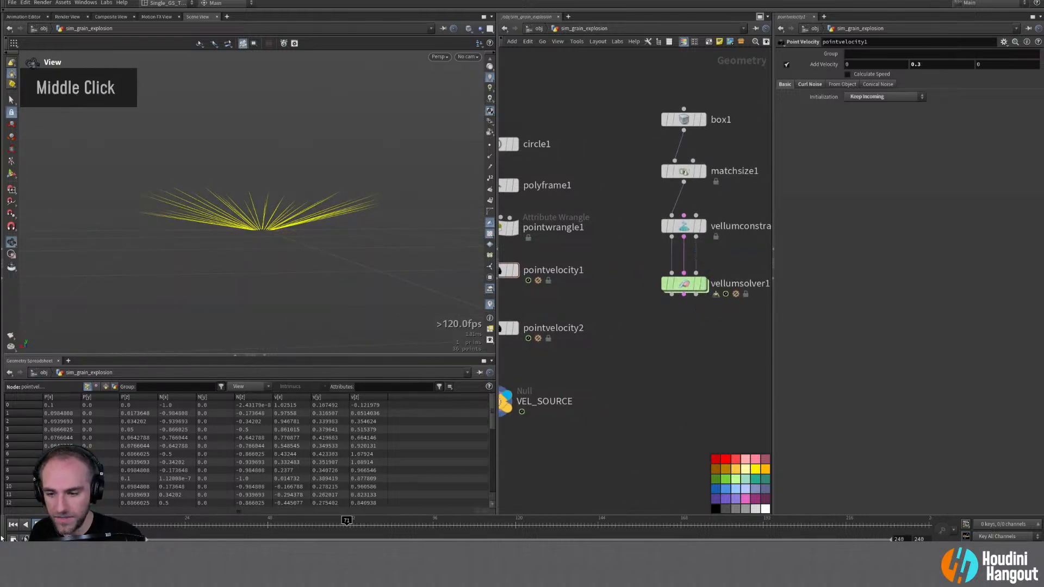
{"action": "double_click", "coordinate": [683, 283]}
{"action": "right_click_drag", "start_coordinate": [293, 250], "coordinate": [315, 114], "text": "alt"}
{"action": "middle_click_drag", "start_coordinate": [315, 114], "coordinate": [253, 289], "text": "alt"}
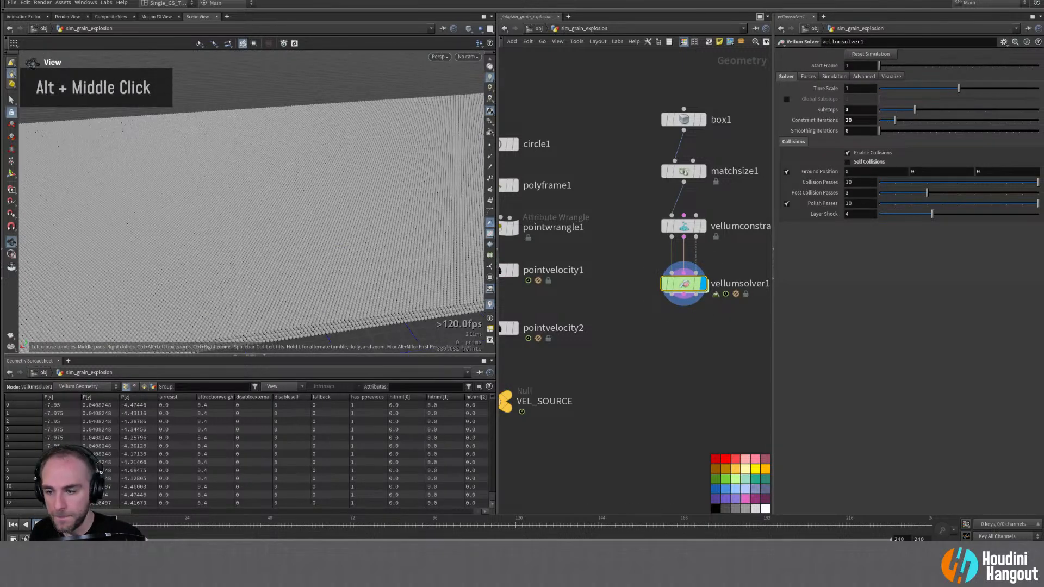
{"action": "key", "text": "Up"}
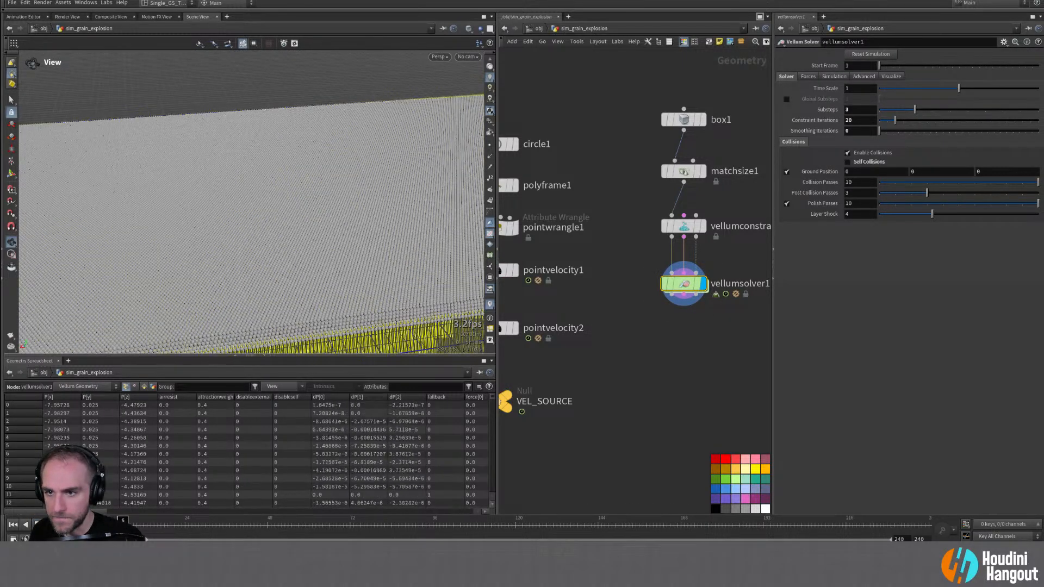
{"action": "left_click", "coordinate": [13, 525]}
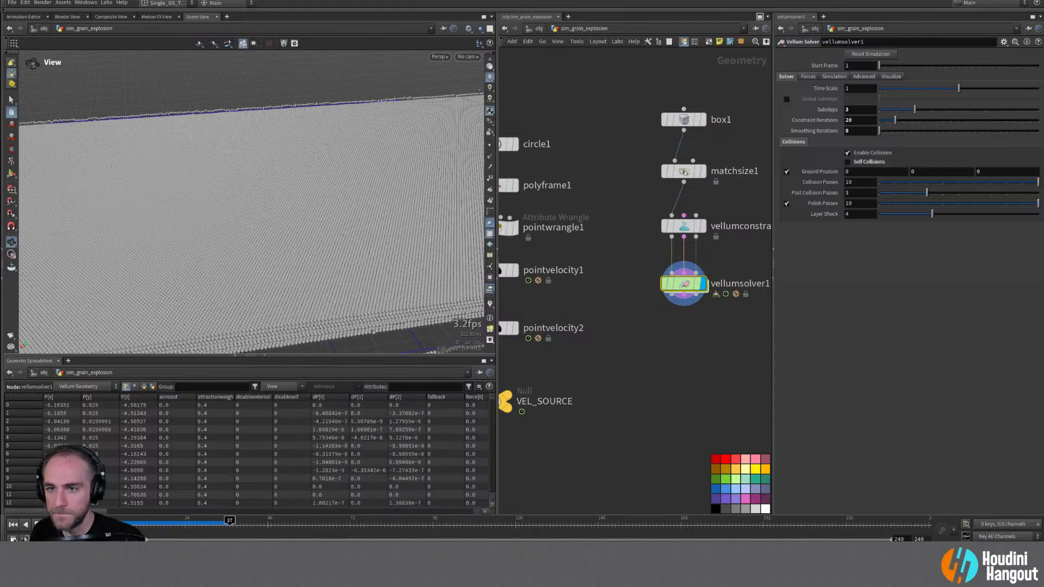
{"action": "right_click_drag", "start_coordinate": [302, 184], "coordinate": [368, 166], "text": "alt"}
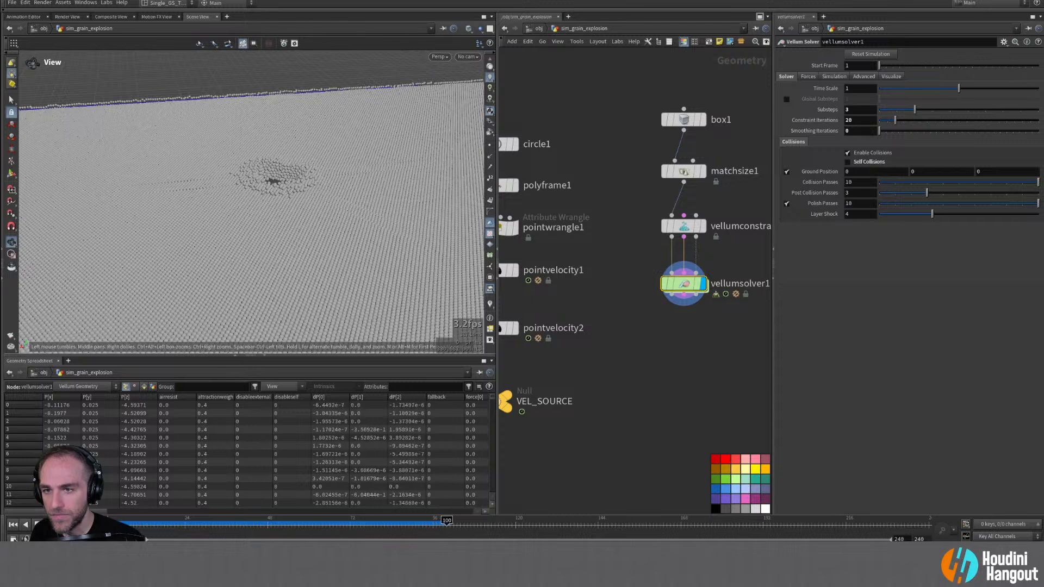
{"action": "left_click", "coordinate": [13, 525]}
Step: Insert a Transform node between circle1 and polyframe1
{"action": "middle_click_drag", "start_coordinate": [572, 120], "coordinate": [568, 180], "text": "alt"}
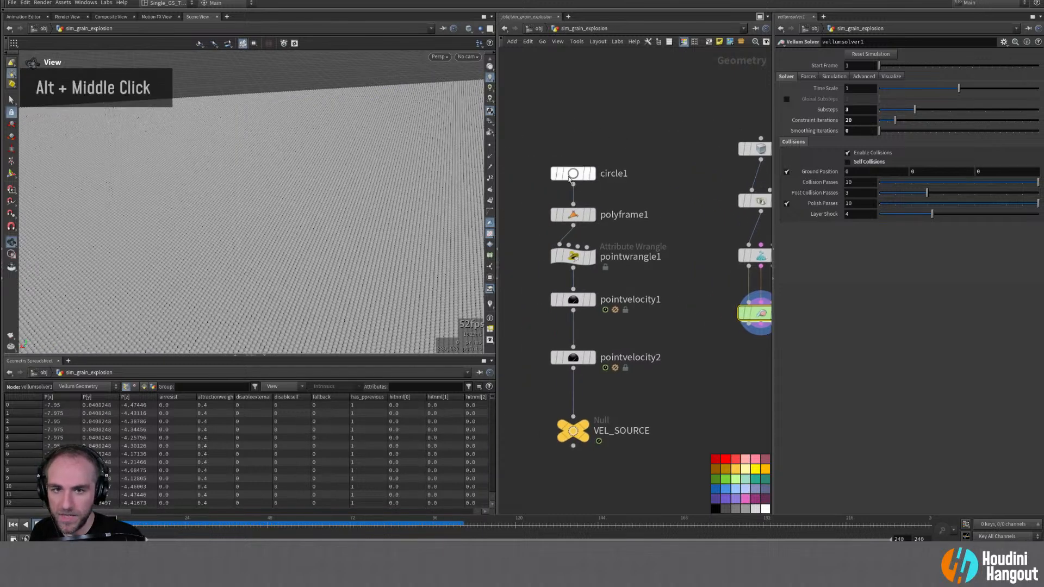
{"action": "left_click", "coordinate": [576, 173]}
{"action": "double_click", "coordinate": [596, 174]}
{"action": "left_click", "coordinate": [281, 200], "text": "alt"}
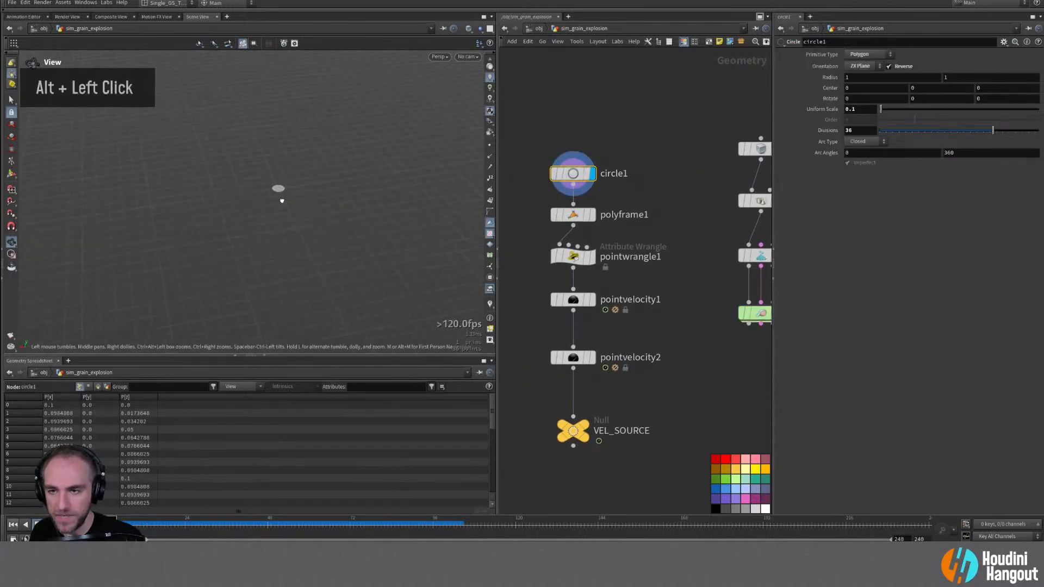
{"action": "left_click_drag", "start_coordinate": [577, 181], "coordinate": [578, 138]}
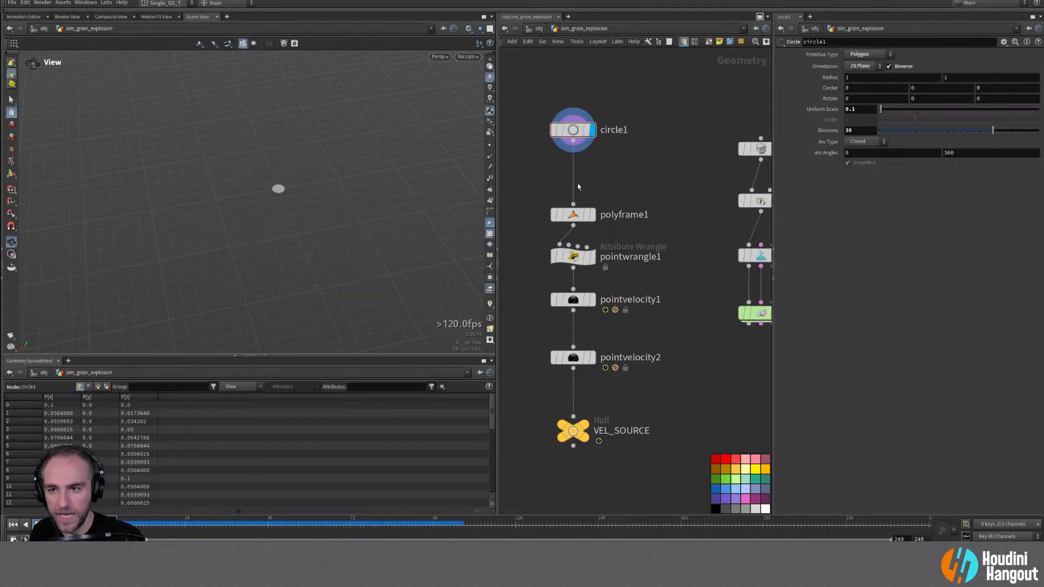
{"action": "key", "text": "Tab"}
{"action": "type", "text": "trans"}
{"action": "key", "text": "Return"}
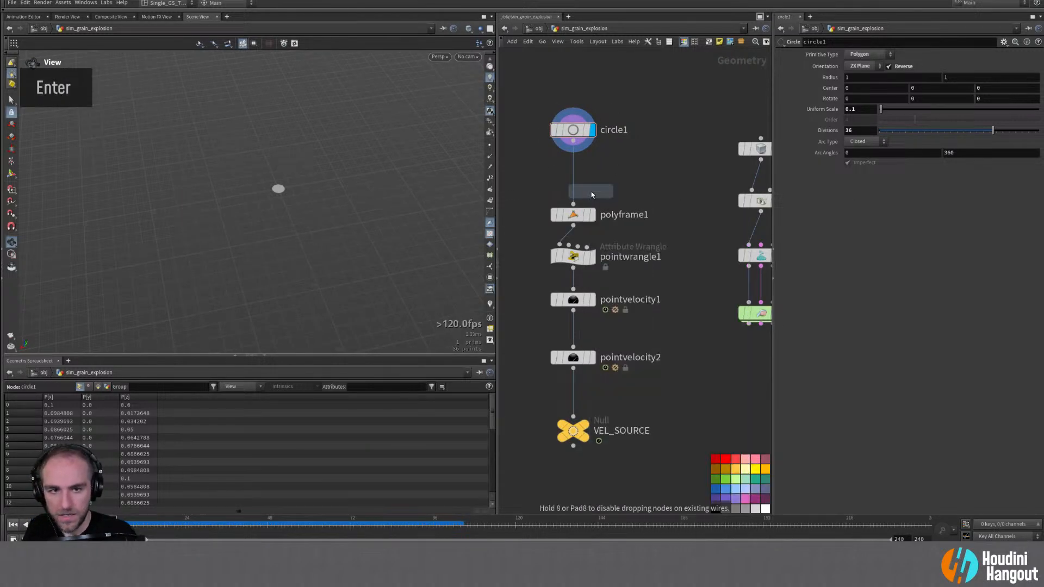
{"action": "left_click", "coordinate": [592, 175]}
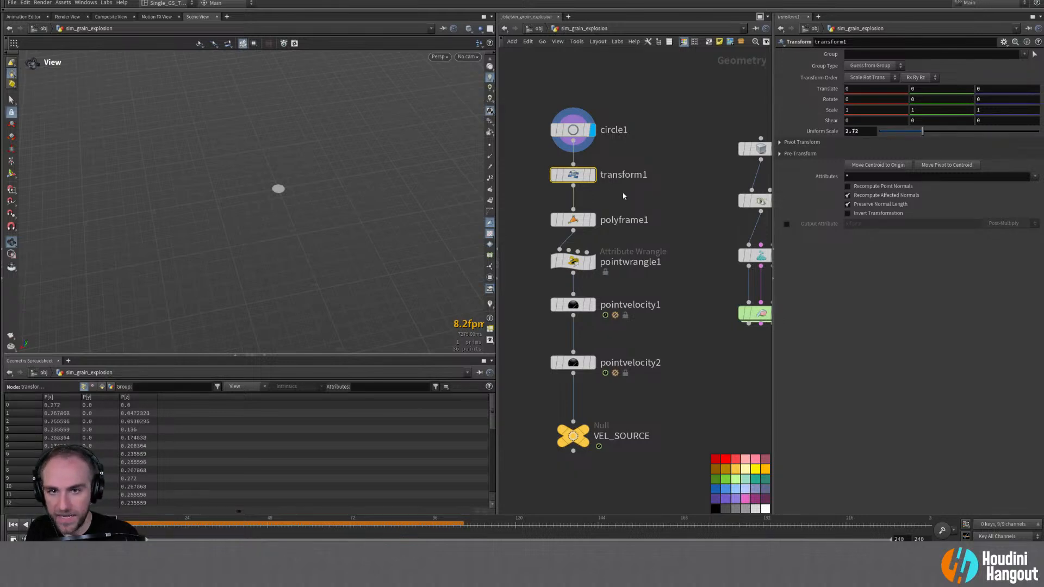
Step: Try a uniform scale of 5.46 on transform1 and inspect the resulting velocity vectors at pointvelocity2
{"action": "double_click", "coordinate": [591, 174]}
{"action": "left_click_drag", "start_coordinate": [924, 131], "coordinate": [966, 132]}
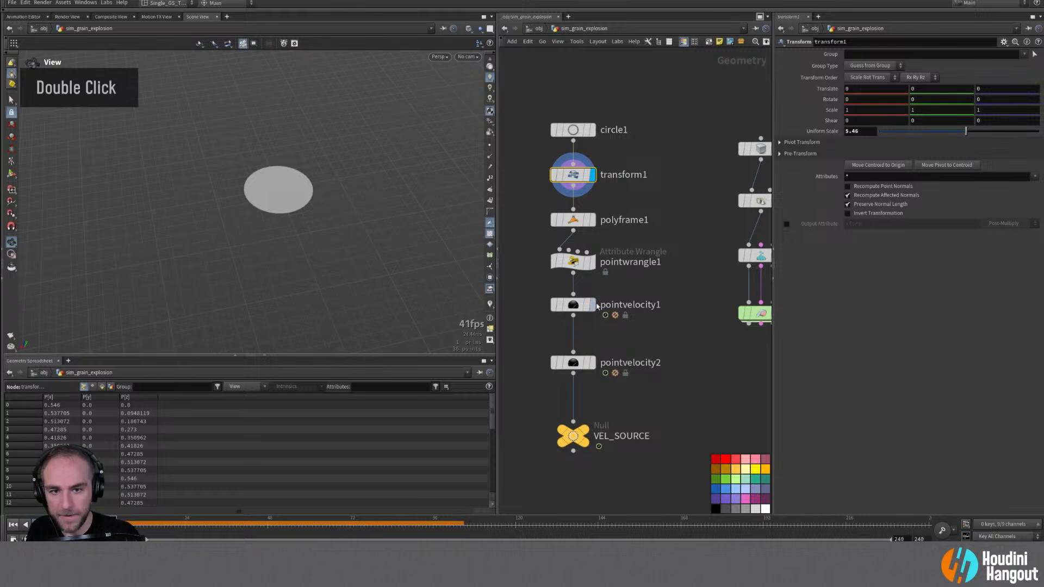
{"action": "double_click", "coordinate": [596, 305]}
{"action": "double_click", "coordinate": [592, 363]}
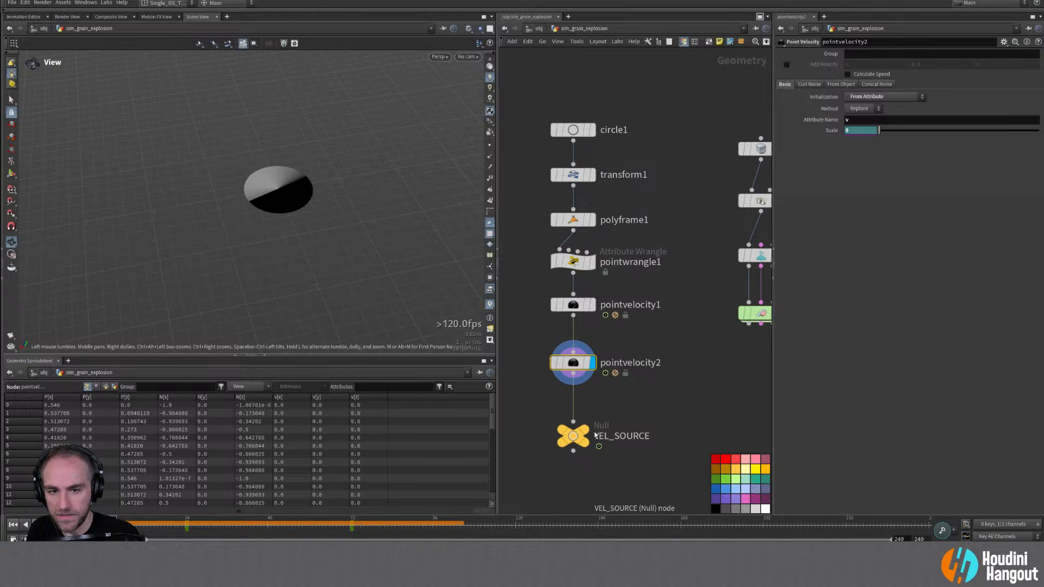
{"action": "left_click", "coordinate": [591, 175]}
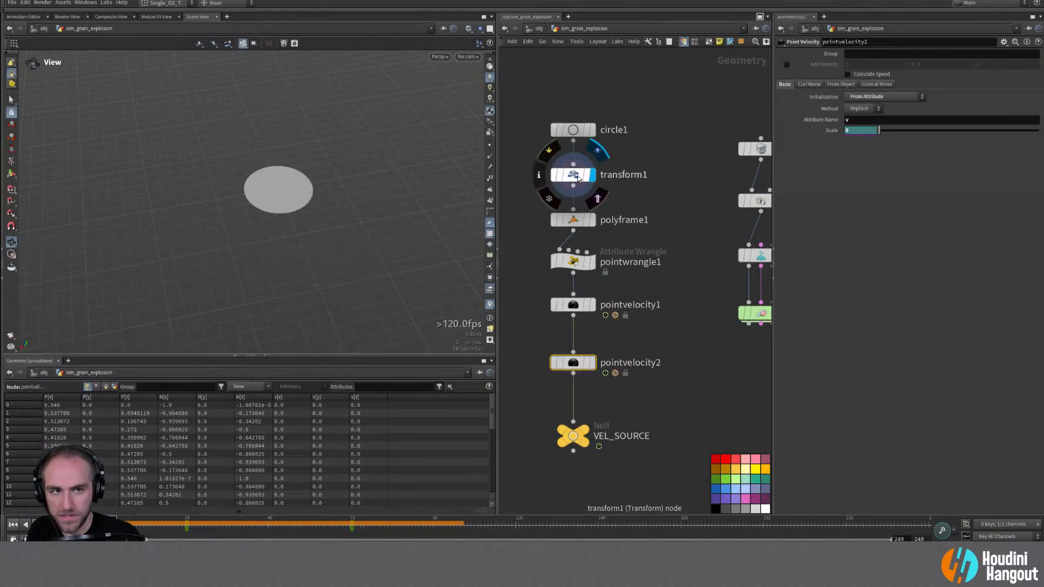
{"action": "left_click", "coordinate": [592, 363]}
{"action": "left_click_drag", "start_coordinate": [342, 163], "coordinate": [341, 146], "text": "alt"}
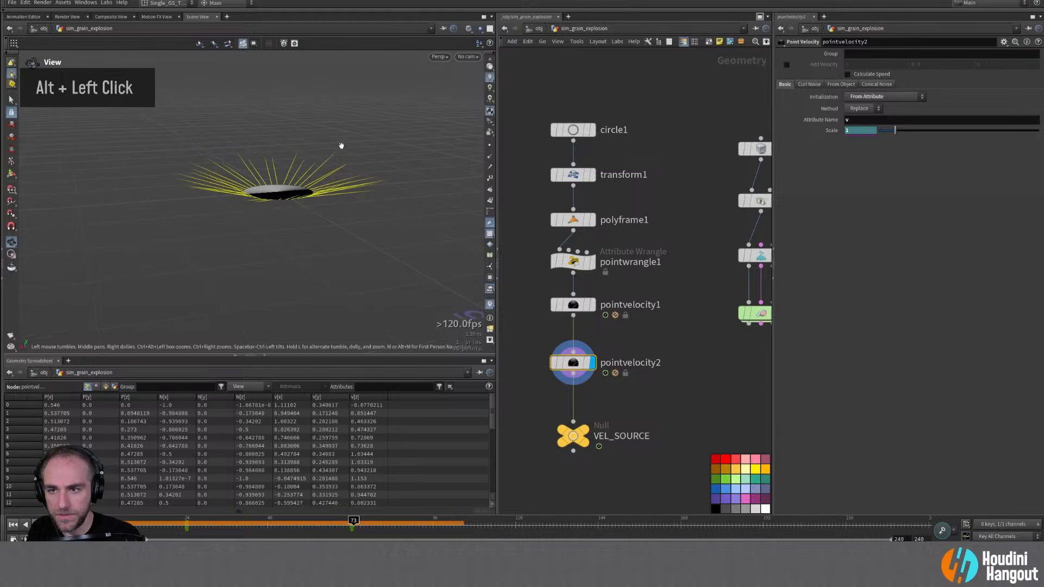
Step: Set transform1's uniform scale to 0 and keyframe it at frame 24
{"action": "left_click", "coordinate": [573, 174]}
{"action": "left_click_drag", "start_coordinate": [966, 131], "coordinate": [946, 150]}
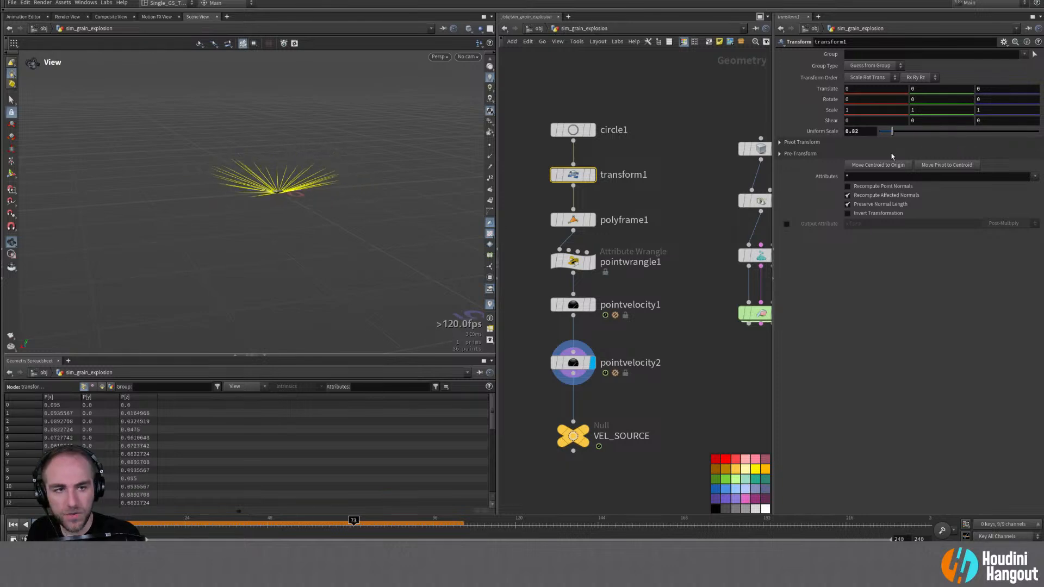
{"action": "type", "text": "0"}
{"action": "key", "text": "Return"}
{"action": "left_click_drag", "start_coordinate": [879, 131], "coordinate": [882, 131]}
{"action": "right_click_drag", "start_coordinate": [298, 168], "coordinate": [279, 177], "text": "alt"}
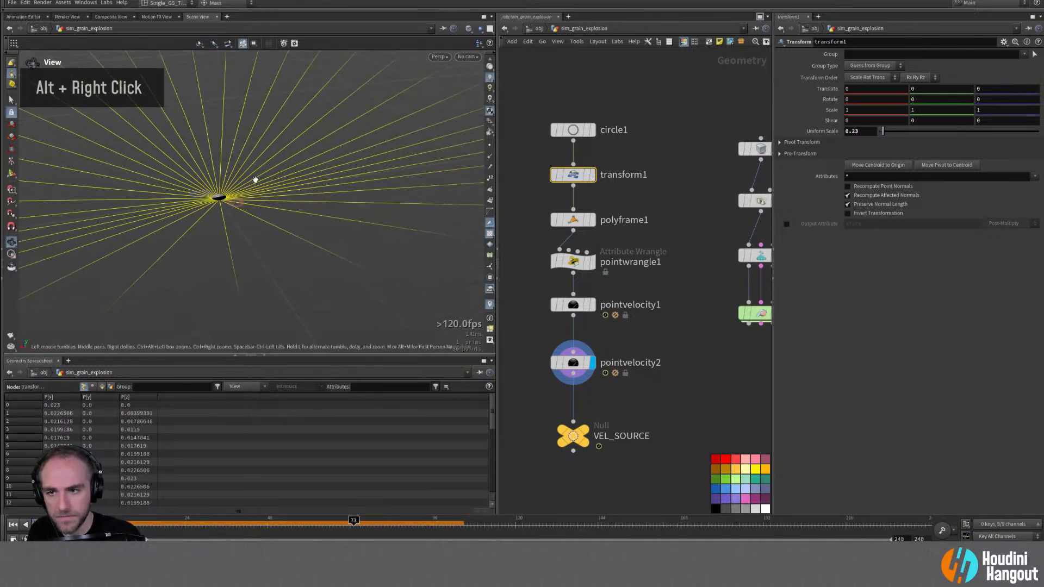
{"action": "left_click_drag", "start_coordinate": [280, 176], "coordinate": [457, 186], "text": "alt"}
{"action": "left_click_drag", "start_coordinate": [882, 131], "coordinate": [879, 131]}
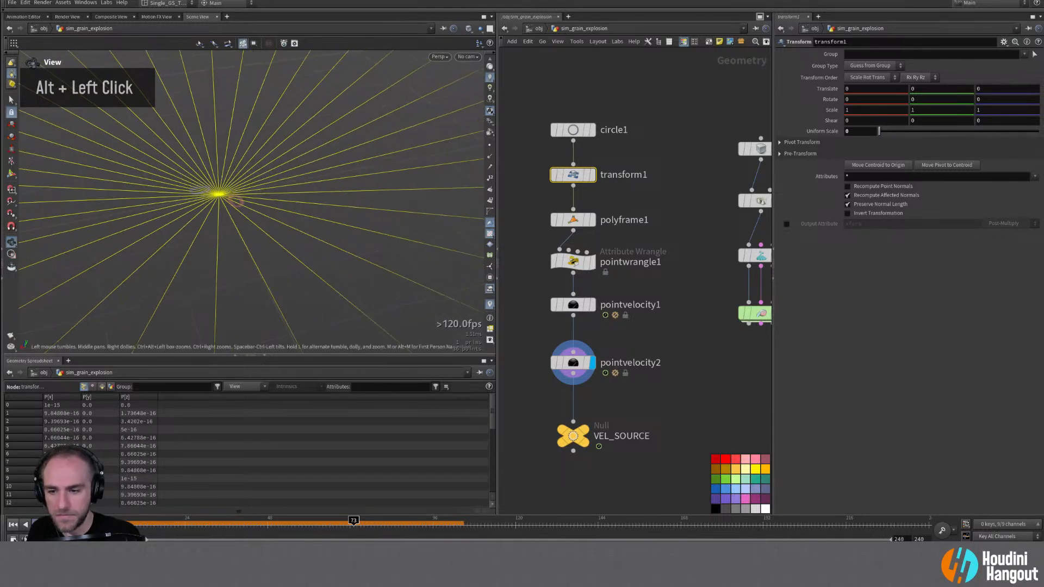
{"action": "left_click", "coordinate": [183, 528]}
{"action": "left_click", "coordinate": [822, 131], "text": "alt"}
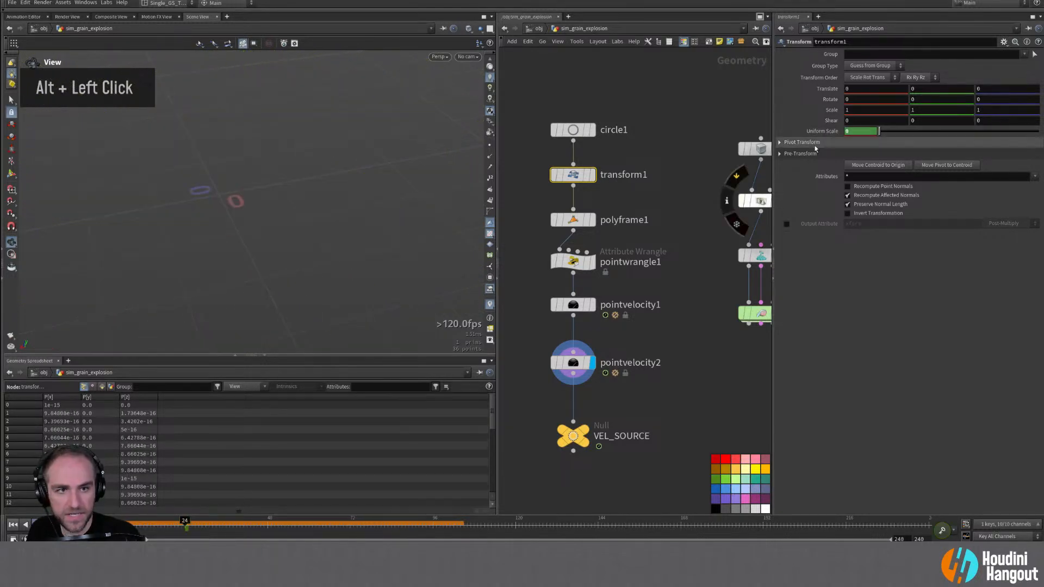
Step: Set transform1's uniform scale to 3 and keyframe it at frame 72
{"action": "left_click_drag", "start_coordinate": [199, 522], "coordinate": [350, 533]}
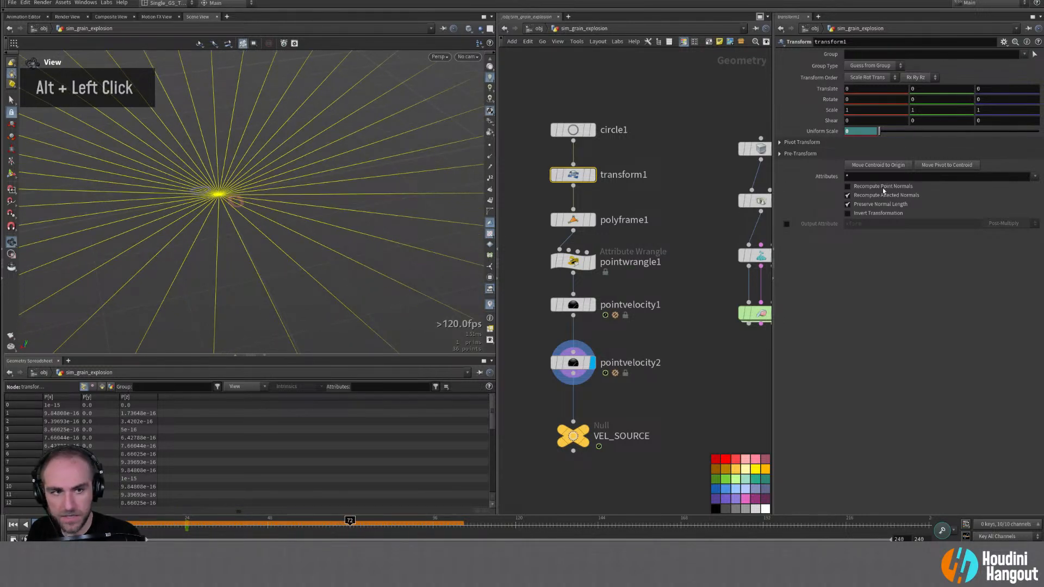
{"action": "double_click", "coordinate": [872, 133]}
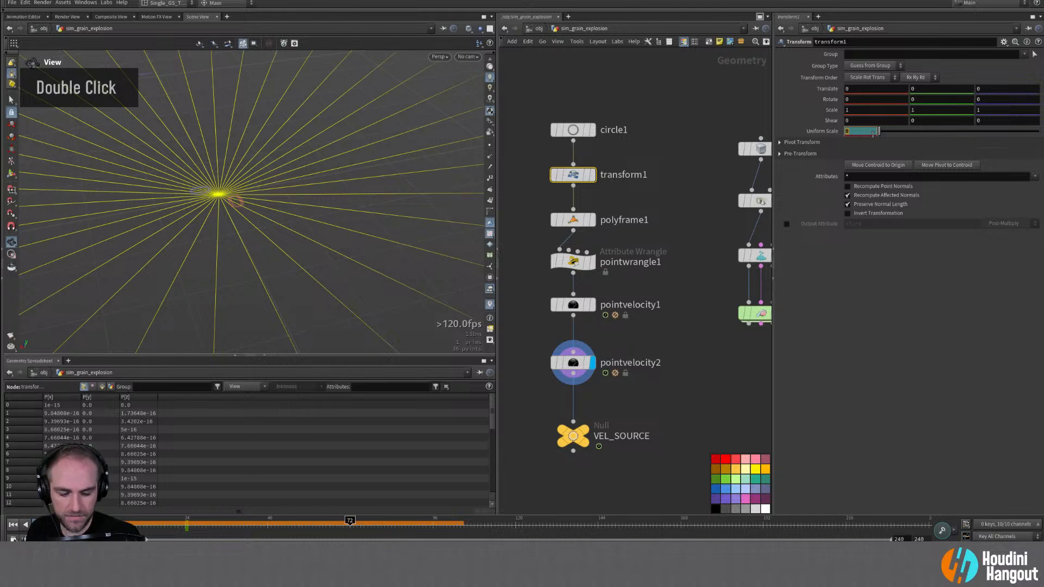
{"action": "type", "text": "3"}
{"action": "key", "text": "Return"}
{"action": "left_click", "coordinate": [873, 130], "text": "alt"}
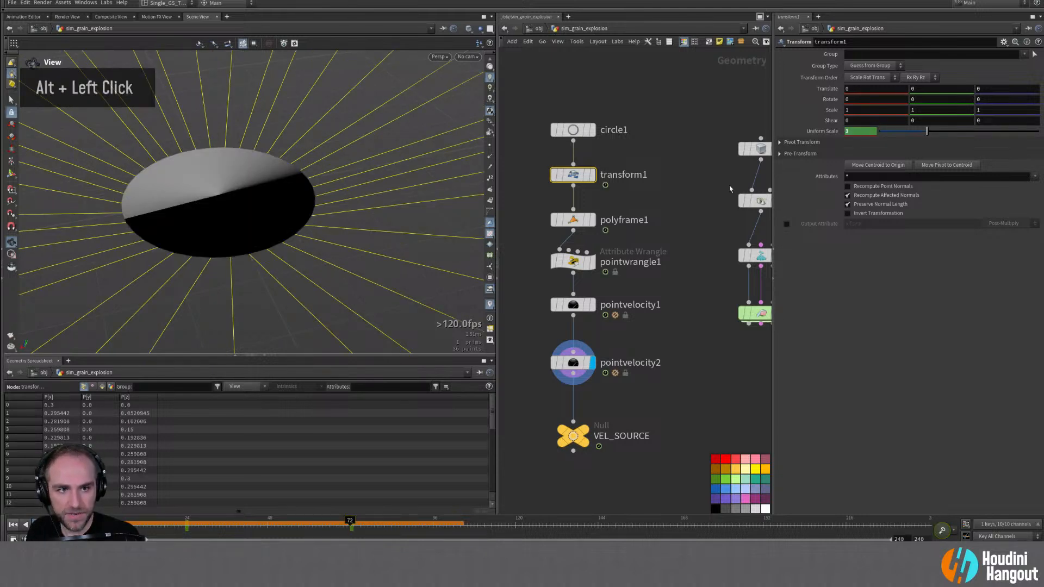
Step: Show matchsize1 as a template to compare the velocity source with the grain box
{"action": "middle_click_drag", "start_coordinate": [727, 194], "coordinate": [624, 173]}
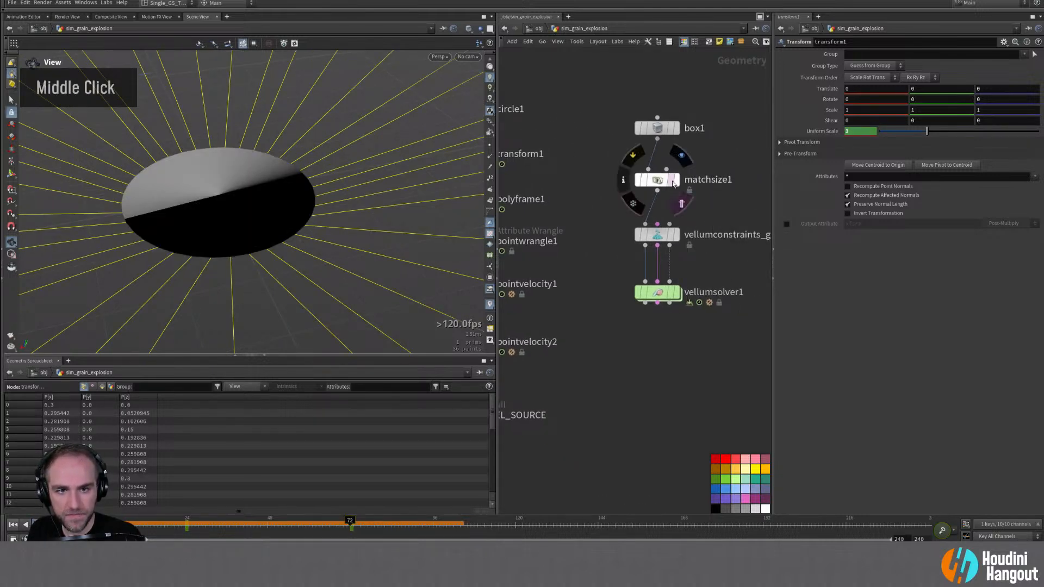
{"action": "right_click_drag", "start_coordinate": [432, 187], "coordinate": [115, 234], "text": "alt"}
{"action": "left_click_drag", "start_coordinate": [327, 229], "coordinate": [356, 172], "text": "alt"}
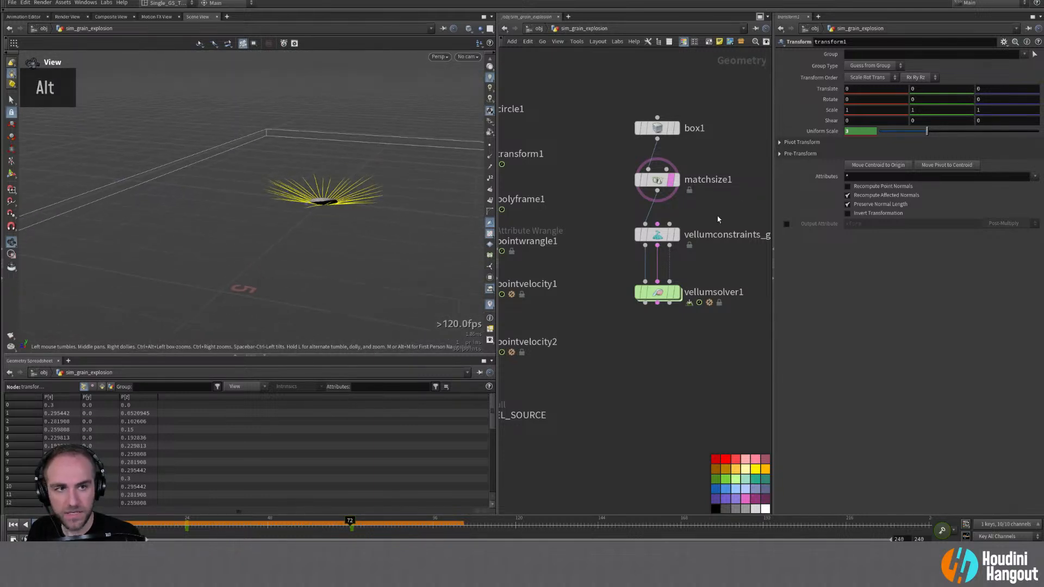
Step: Raise transform1's uniform scale at frame 72 to 5
{"action": "left_click_drag", "start_coordinate": [930, 133], "coordinate": [959, 136]}
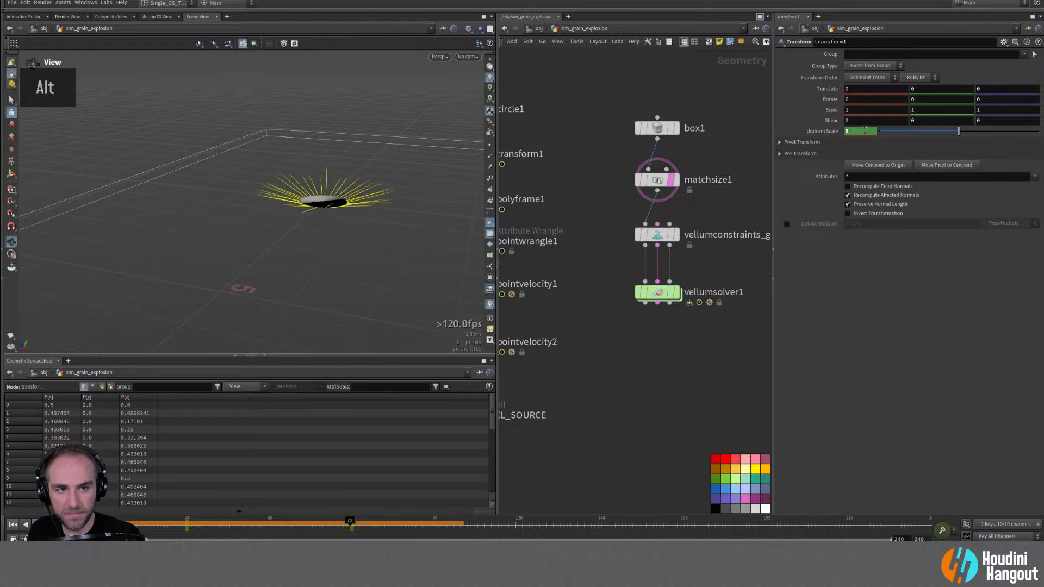
{"action": "middle_click_drag", "start_coordinate": [625, 389], "coordinate": [651, 389], "text": "alt"}
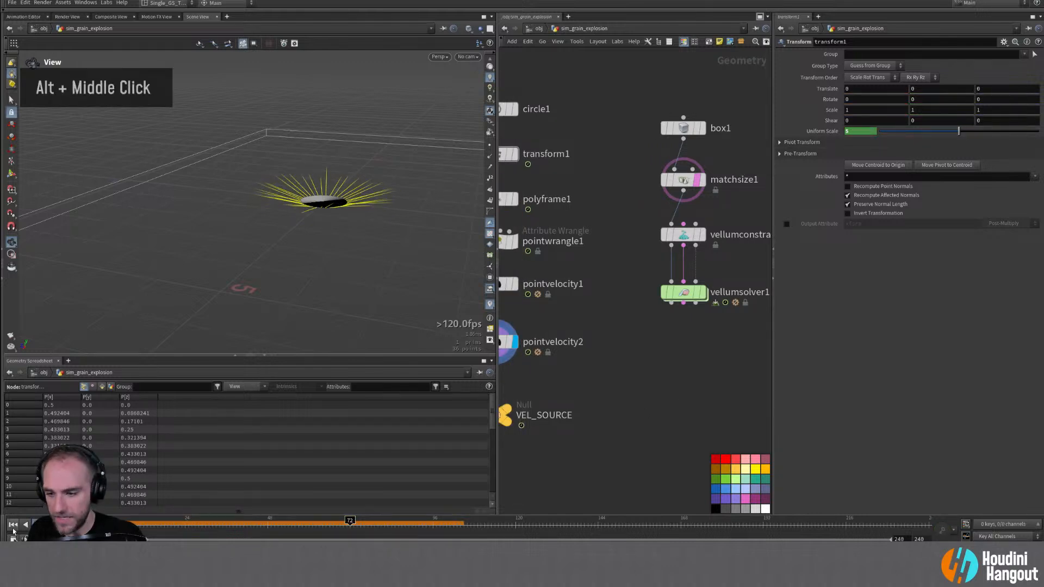
Step: Display vellumsolver1 and play the simulation from the first frame to review the grain explosion with the larger source
{"action": "left_click", "coordinate": [13, 530]}
{"action": "double_click", "coordinate": [701, 292]}
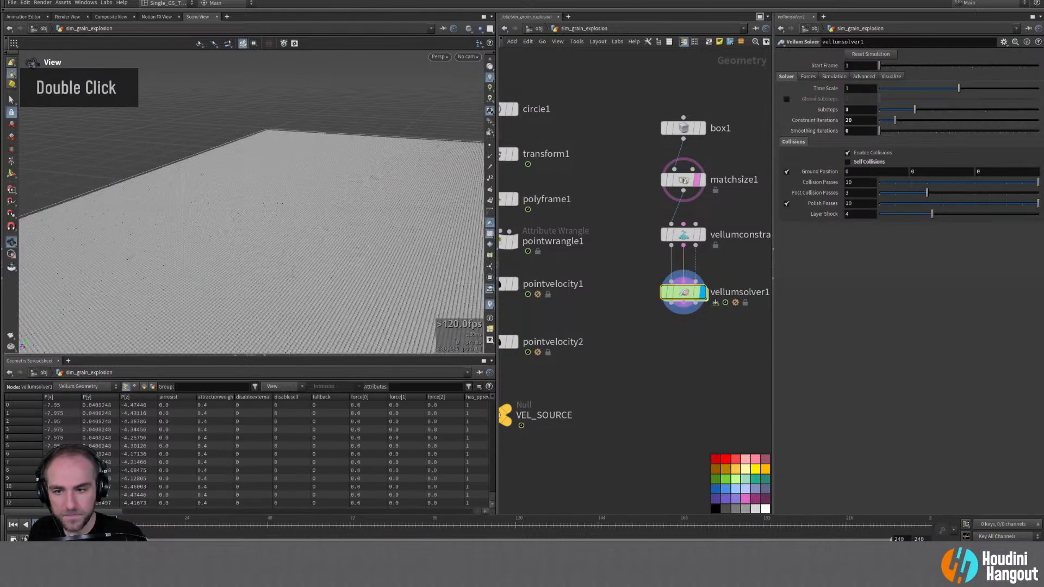
{"action": "left_click_drag", "start_coordinate": [347, 214], "coordinate": [492, 308], "text": "alt"}
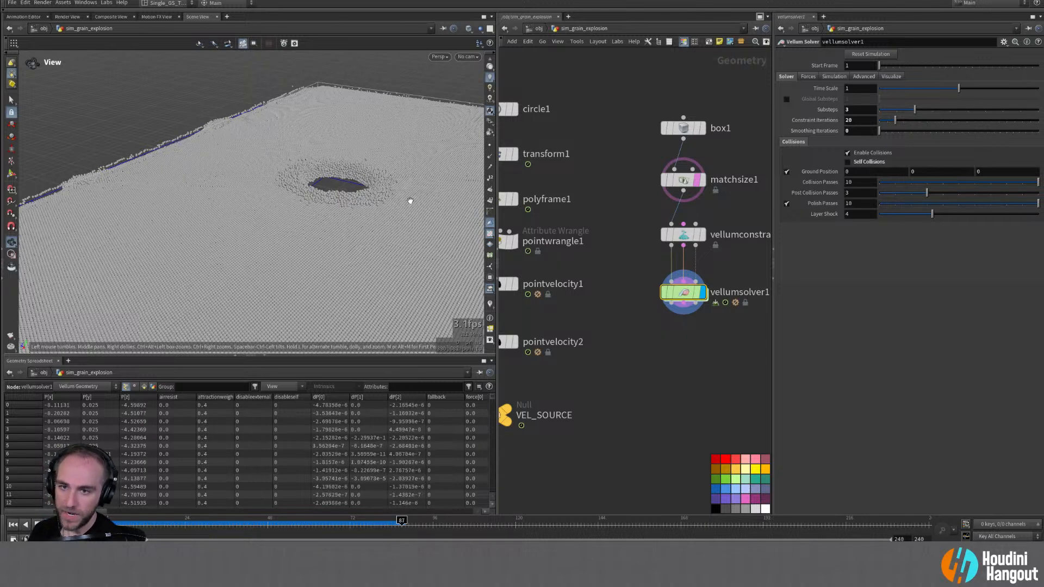
{"action": "double_click", "coordinate": [13, 524]}
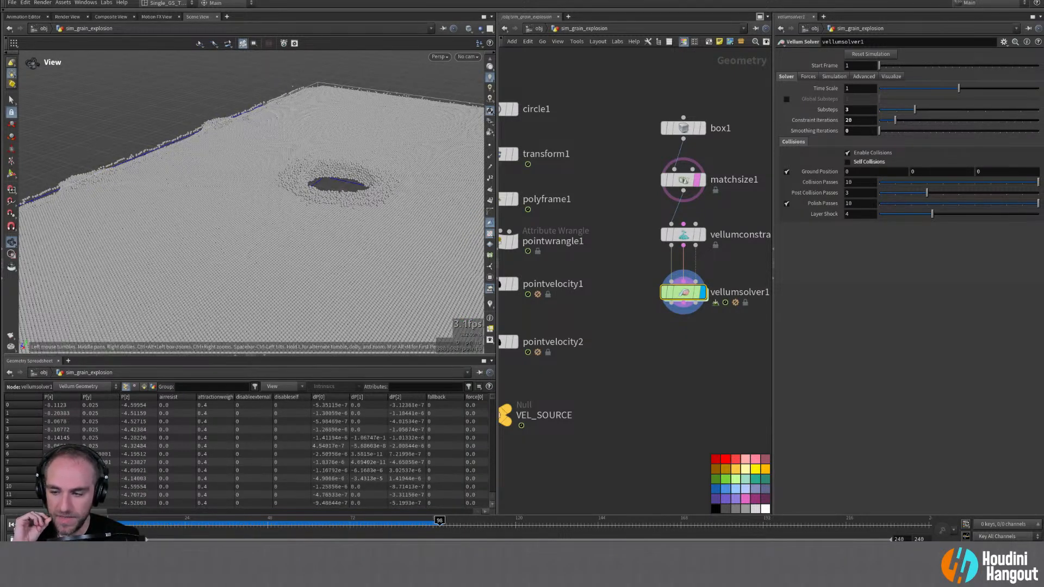
{"action": "key", "text": "ctrl+Up"}
Step: Check both point velocity nodes and change pointwrangle1's expression to v@v = v@N * -5;
{"action": "middle_click_drag", "start_coordinate": [569, 313], "coordinate": [601, 365]}
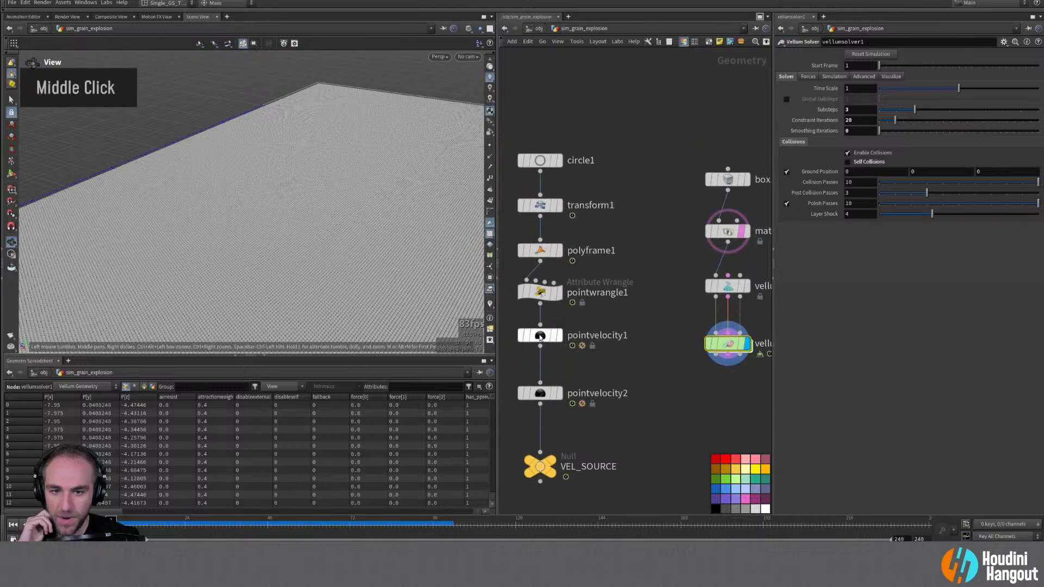
{"action": "double_click", "coordinate": [540, 335]}
{"action": "double_click", "coordinate": [539, 394]}
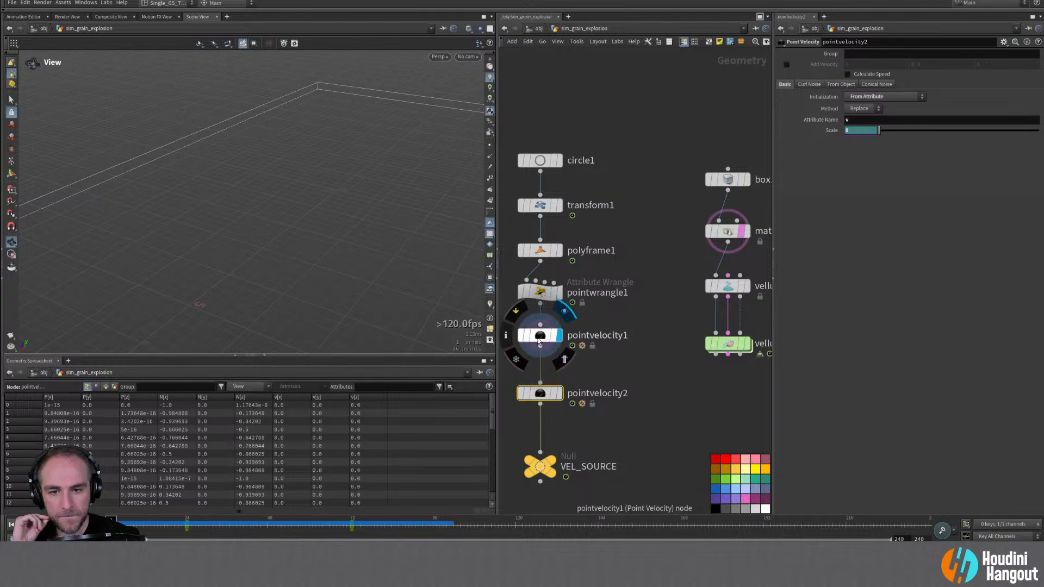
{"action": "double_click", "coordinate": [548, 334]}
{"action": "left_click", "coordinate": [810, 84]}
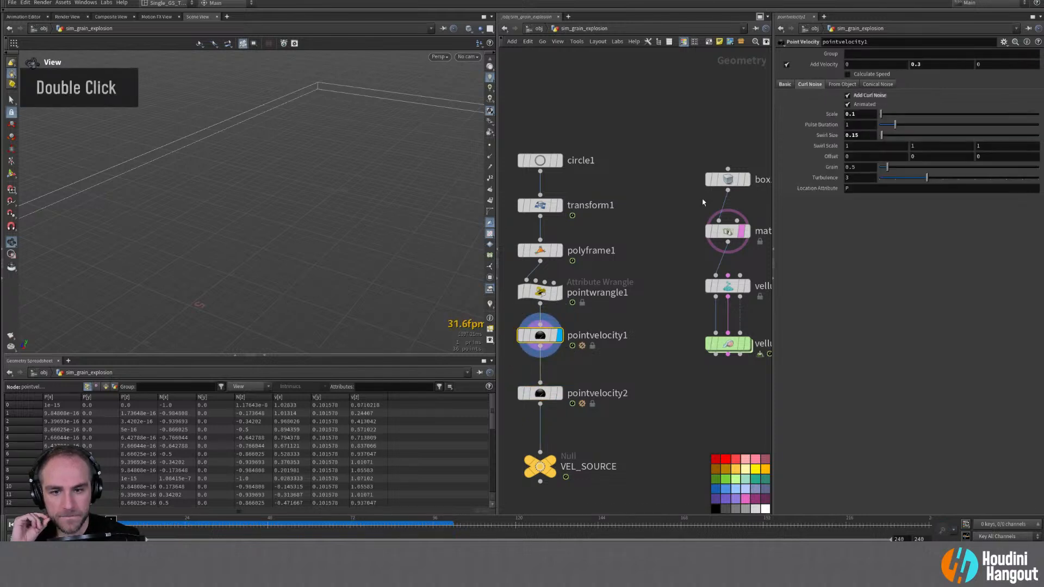
{"action": "double_click", "coordinate": [538, 297]}
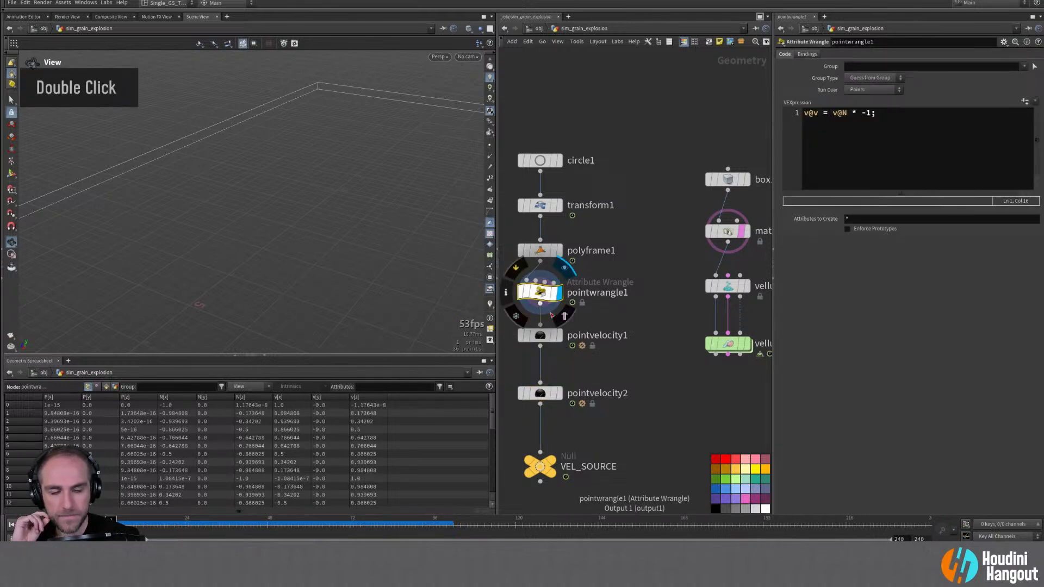
{"action": "double_click", "coordinate": [868, 112]}
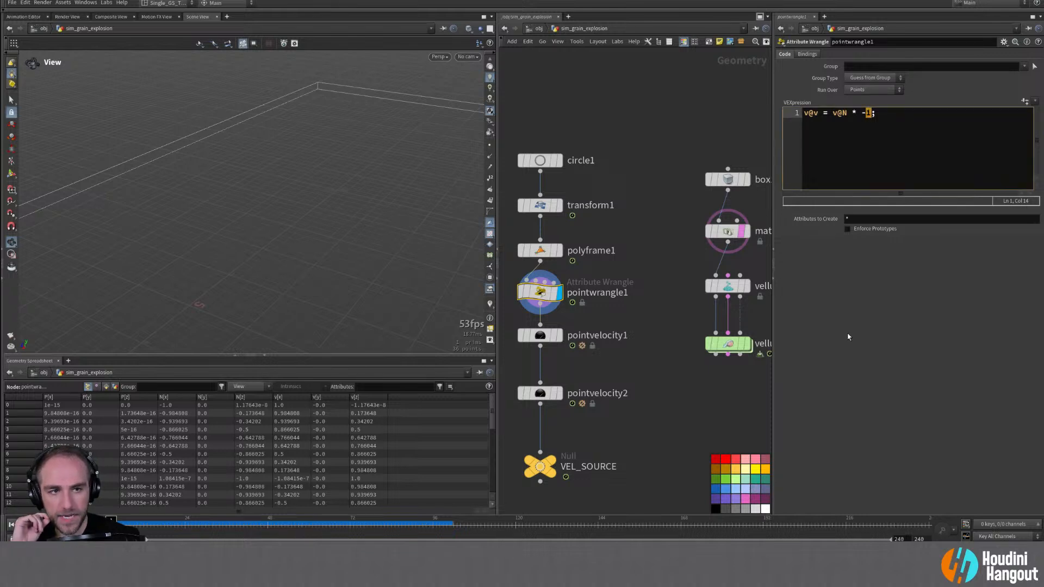
{"action": "type", "text": "5"}
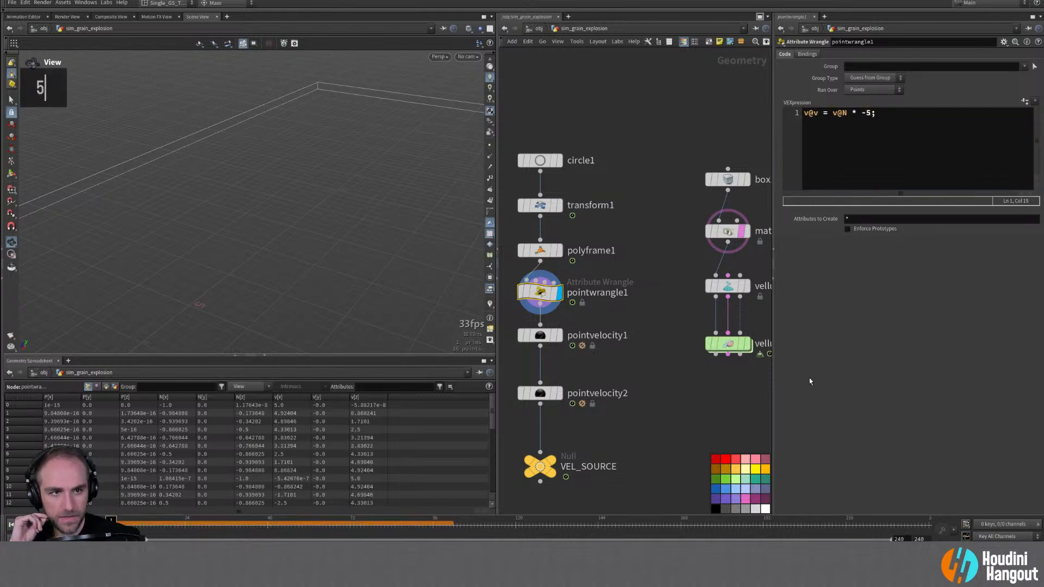
Step: Preview the VEL_SOURCE vectors further along the timeline and set pointvelocity1's curl noise scale to 0.25, after trying 1
{"action": "double_click", "coordinate": [546, 465]}
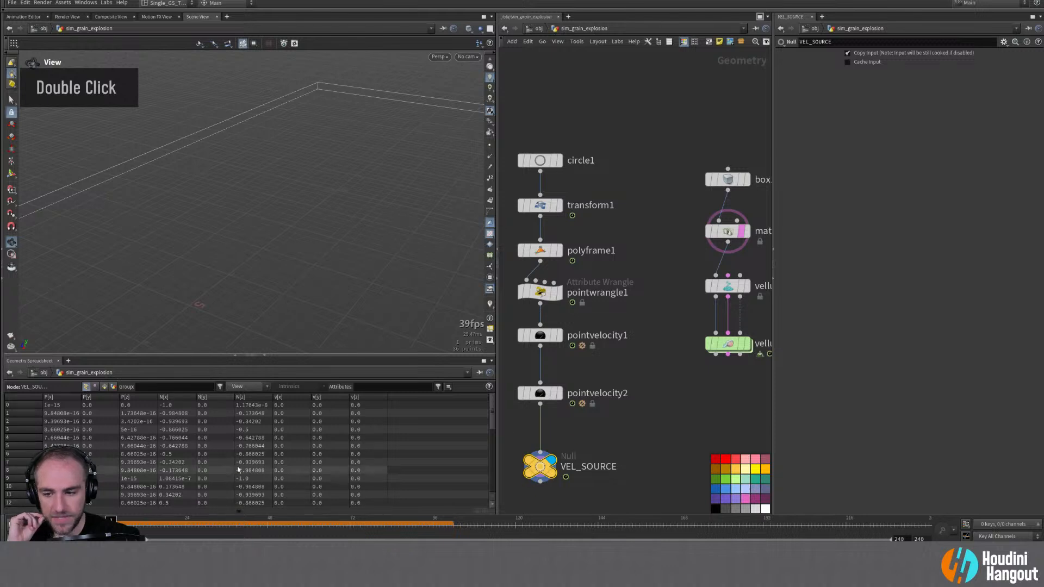
{"action": "left_click_drag", "start_coordinate": [112, 521], "coordinate": [378, 528]}
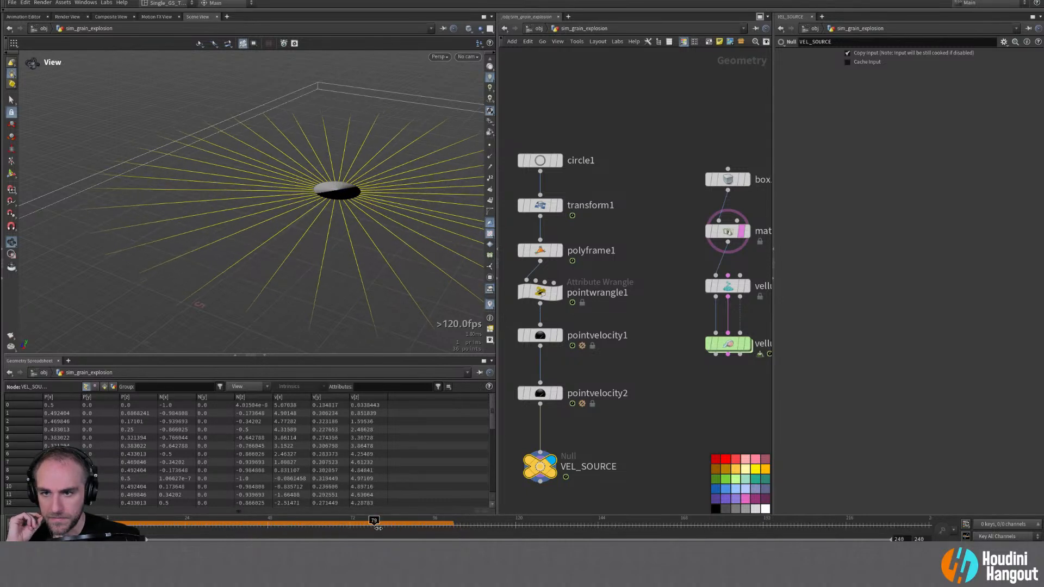
{"action": "left_click", "coordinate": [540, 335]}
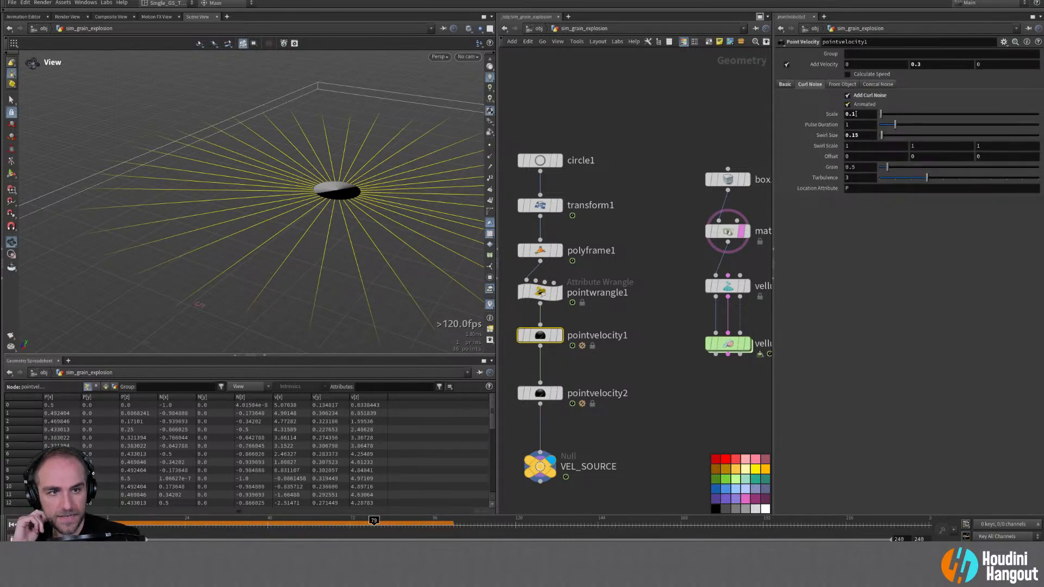
{"action": "type", "text": "1"}
{"action": "key", "text": "Return"}
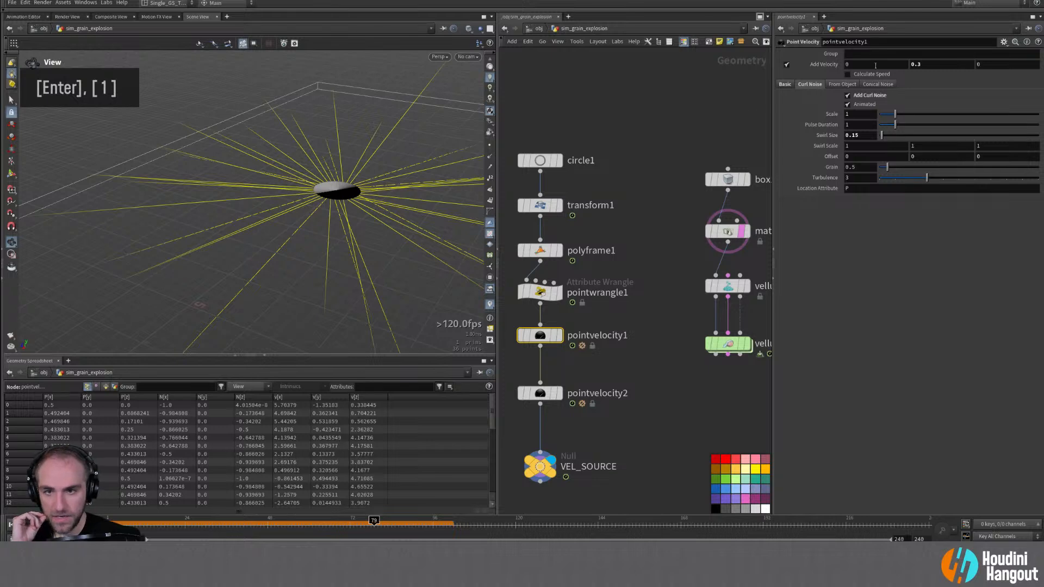
{"action": "double_click", "coordinate": [865, 115]}
{"action": "type", "text": "0.25"}
{"action": "key", "text": "Return"}
Step: Set transform1's uniform scale keyframe at frame 24 to 1
{"action": "left_click_drag", "start_coordinate": [373, 522], "coordinate": [185, 524]}
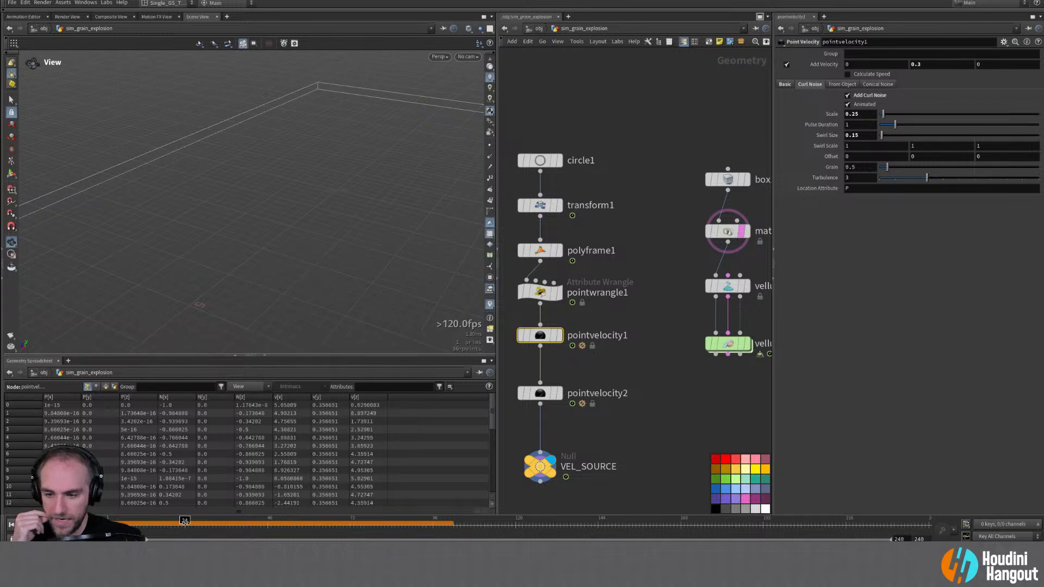
{"action": "left_click", "coordinate": [535, 161]}
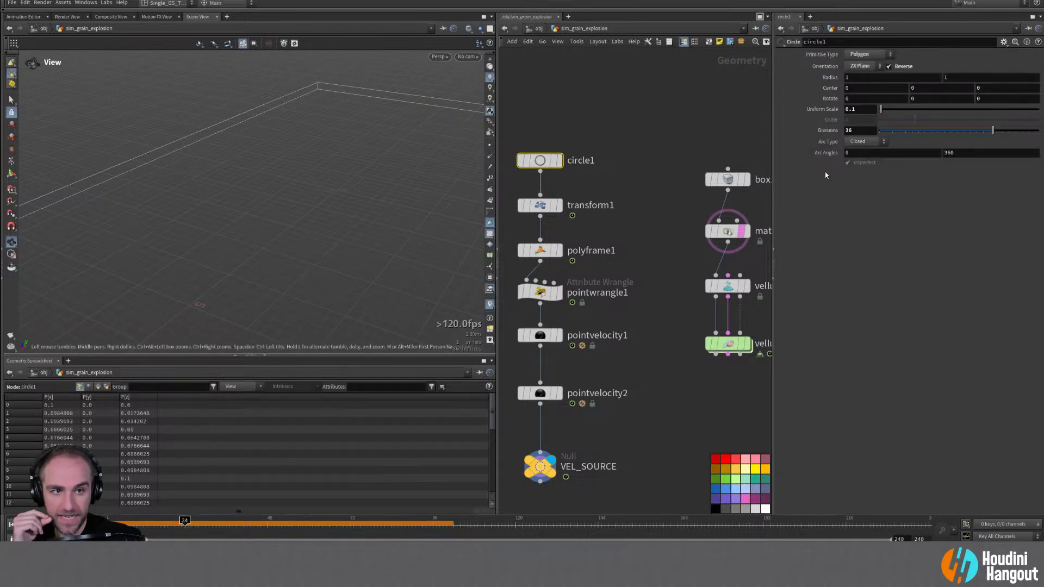
{"action": "left_click", "coordinate": [540, 205]}
{"action": "left_click", "coordinate": [860, 131], "text": "alt"}
{"action": "double_click", "coordinate": [863, 131]}
{"action": "type", "text": "1"}
{"action": "key", "text": "Return"}
Step: Return to the first frame, display vellumsolver1 and run the simulation with the stronger source velocities
{"action": "left_click_drag", "start_coordinate": [186, 523], "coordinate": [112, 523]}
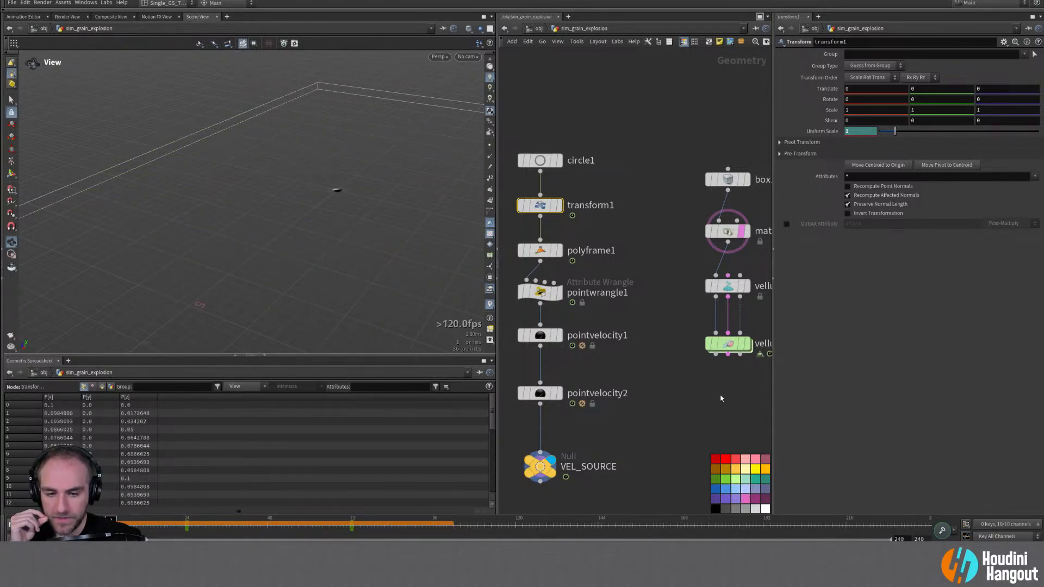
{"action": "left_click", "coordinate": [745, 344]}
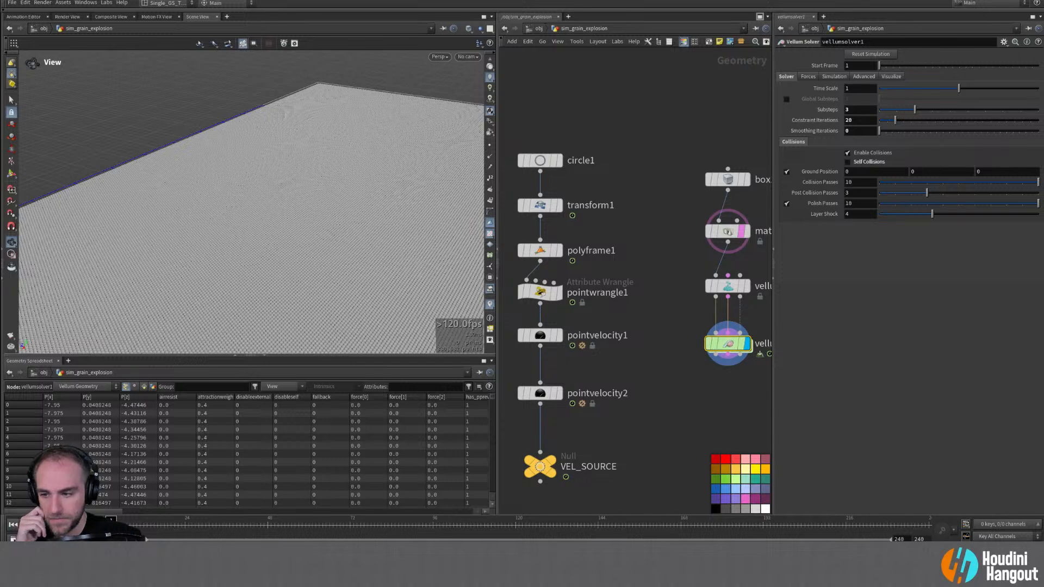
{"action": "key", "text": "Up"}
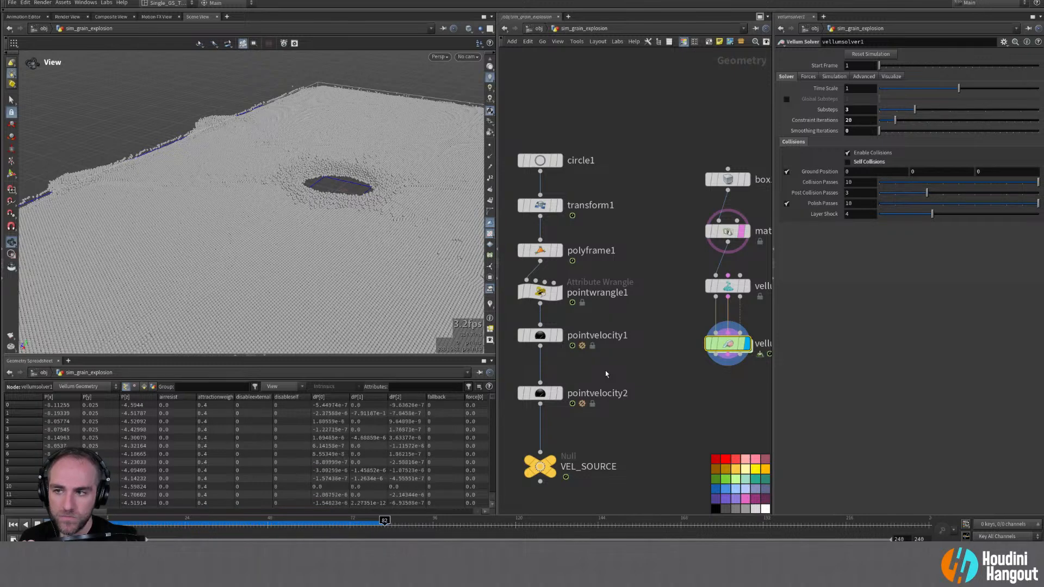
Step: Display pointvelocity1 with its velocity vectors from a low side view and set its Add Velocity Y value to 1
{"action": "left_click", "coordinate": [539, 335]}
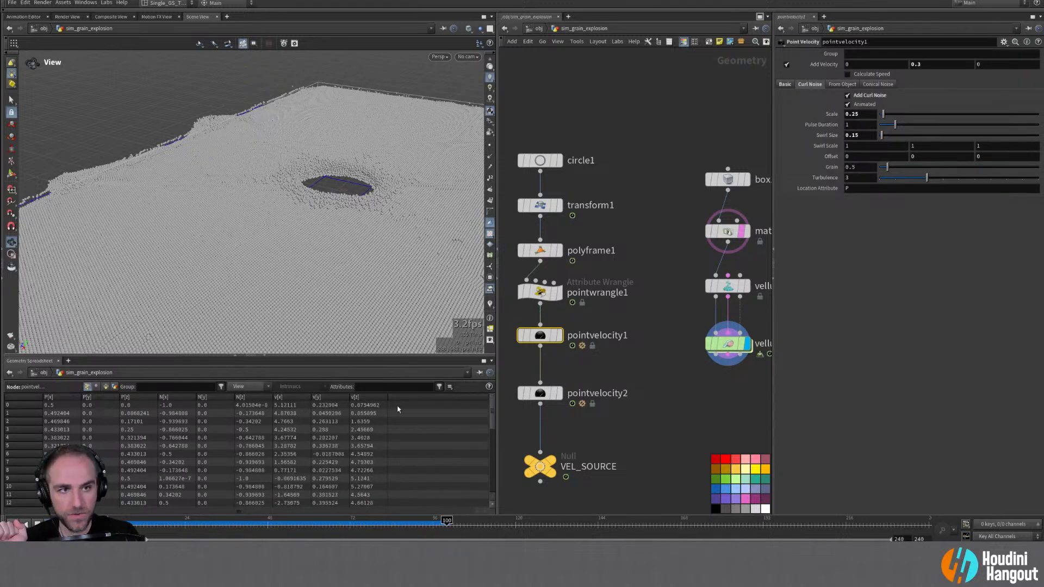
{"action": "left_click", "coordinate": [558, 335]}
{"action": "double_click", "coordinate": [558, 335]}
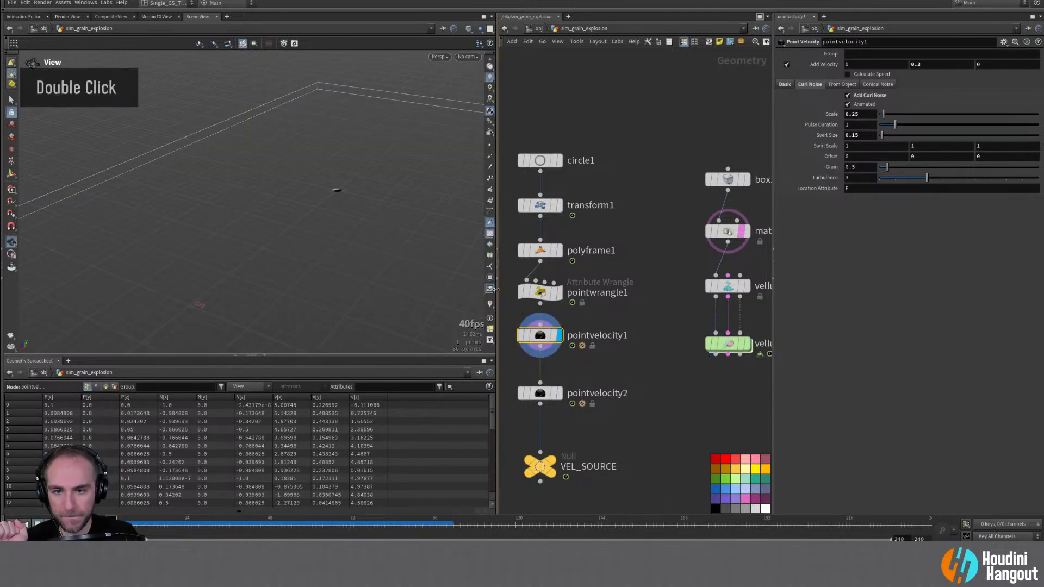
{"action": "left_click", "coordinate": [493, 168]}
{"action": "left_click", "coordinate": [491, 166]}
{"action": "left_click", "coordinate": [490, 159]}
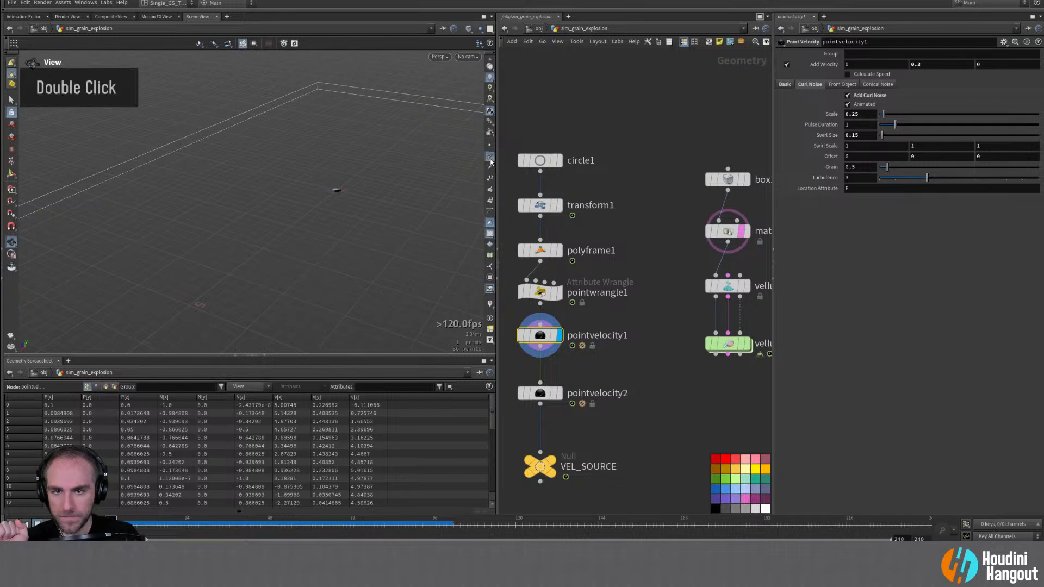
{"action": "left_click", "coordinate": [490, 304]}
{"action": "right_click_drag", "start_coordinate": [361, 186], "coordinate": [375, 228]}
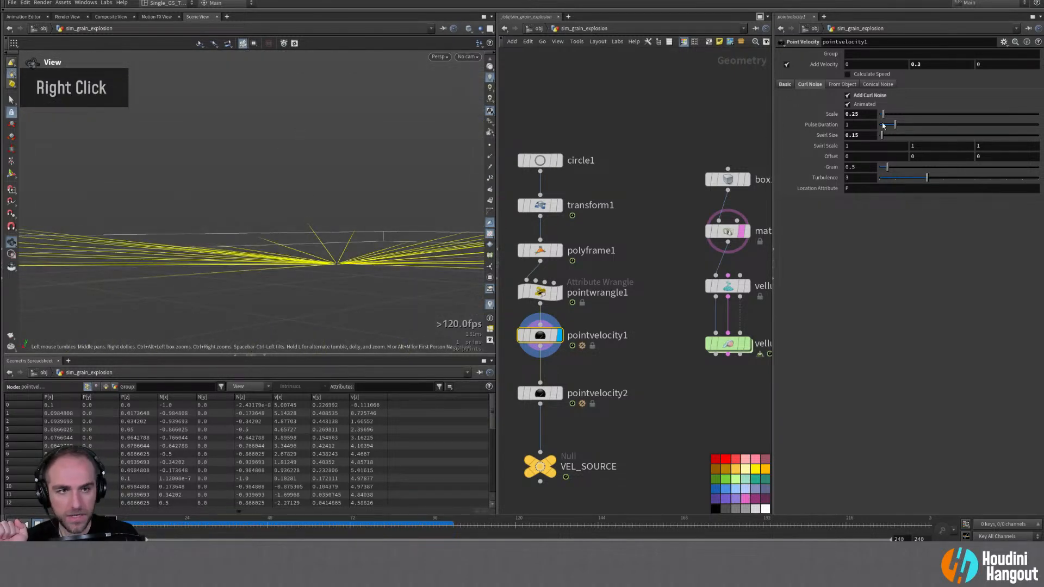
{"action": "middle_click_drag", "start_coordinate": [920, 64], "coordinate": [960, 65]}
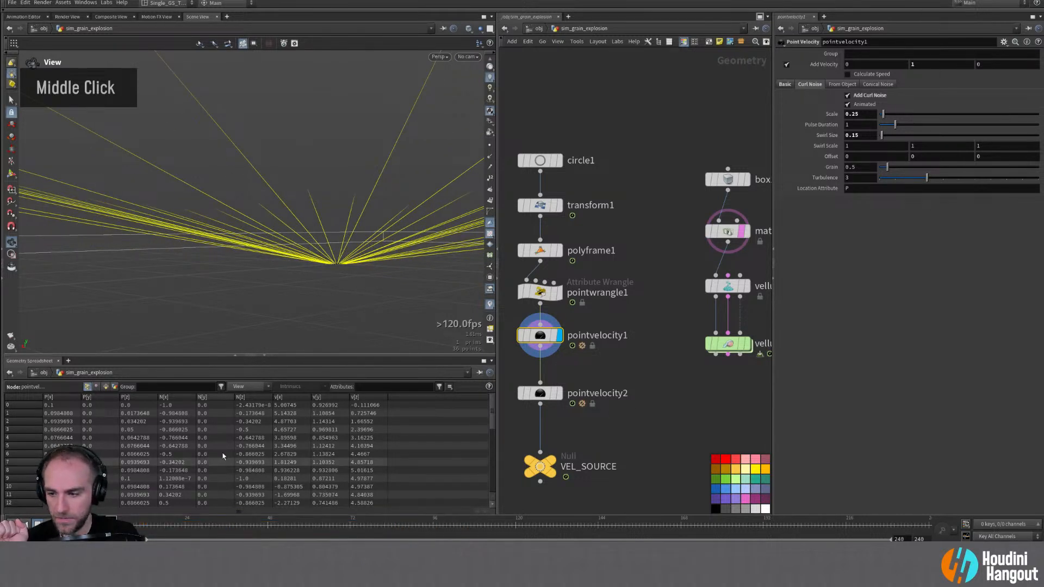
Step: Shift pointvelocity2's scale keyframes earlier together so that the first one falls on frame 10
{"action": "left_click", "coordinate": [550, 393]}
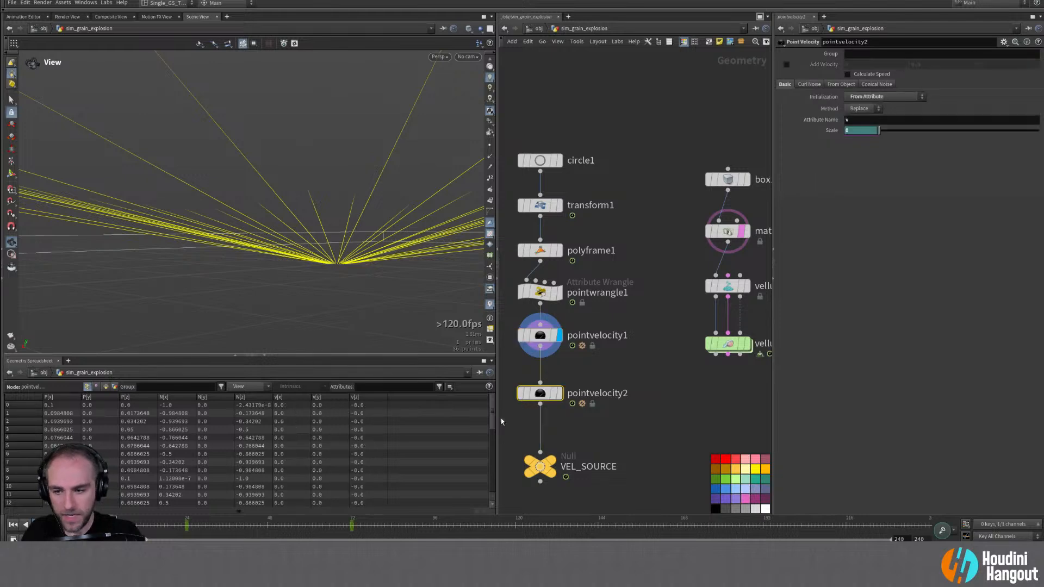
{"action": "left_click_drag", "start_coordinate": [185, 529], "coordinate": [171, 529]}
{"action": "middle_click_drag", "start_coordinate": [198, 526], "coordinate": [224, 527]}
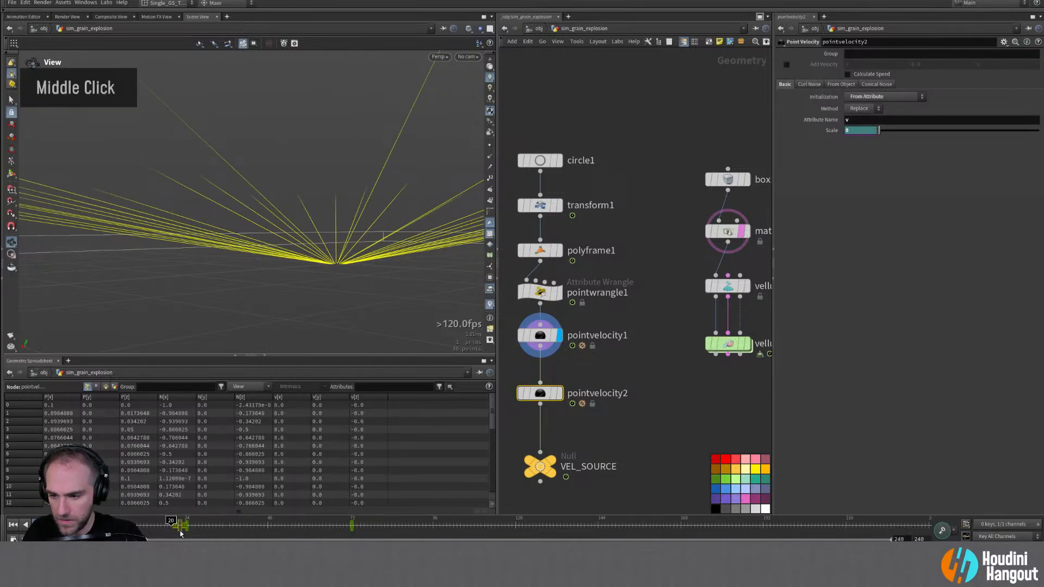
{"action": "left_click_drag", "start_coordinate": [177, 526], "coordinate": [373, 525], "text": "shift"}
{"action": "mouse_move", "coordinate": [186, 532]}
{"action": "left_mouse_down"}
{"action": "mouse_move", "coordinate": [169, 533]}
{"action": "mouse_move", "coordinate": [182, 534]}
{"action": "left_mouse_up"}
{"action": "middle_click_drag", "start_coordinate": [186, 531], "coordinate": [153, 532]}
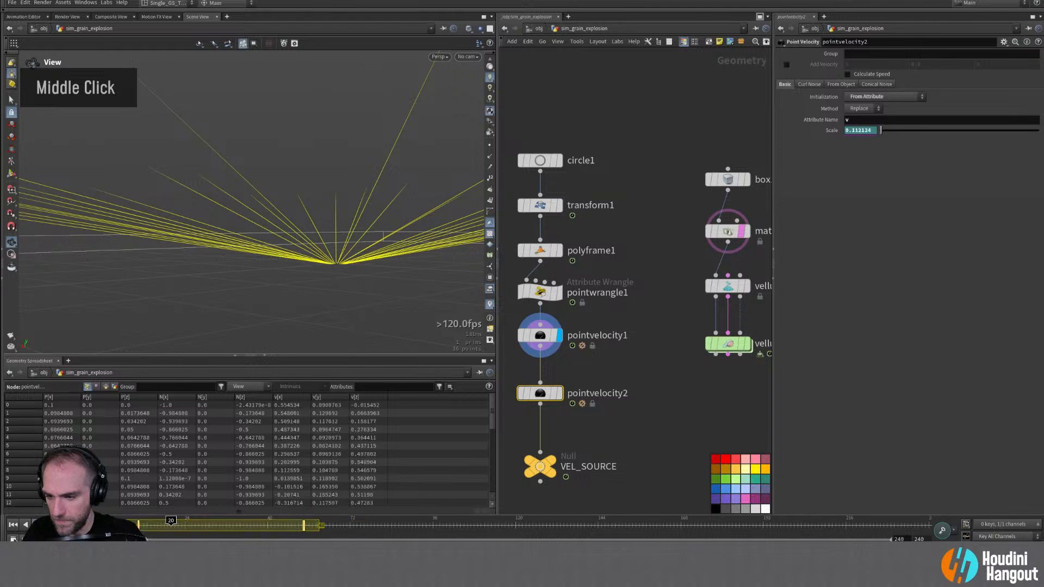
{"action": "left_click", "coordinate": [156, 525]}
{"action": "middle_click_drag", "start_coordinate": [155, 528], "coordinate": [137, 525]}
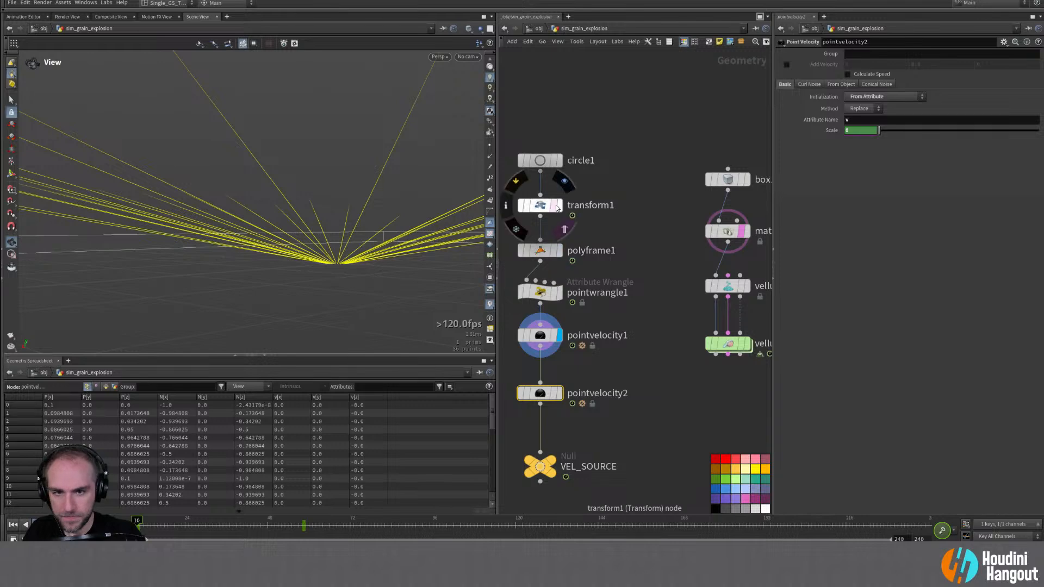
Step: Check transform1's uniform scale keyframe timing against pointvelocity2's, and display pointvelocity2 near the start of the timeline
{"action": "left_click", "coordinate": [542, 206]}
{"action": "mouse_move", "coordinate": [173, 530]}
{"action": "left_mouse_down"}
{"action": "mouse_move", "coordinate": [385, 531]}
{"action": "mouse_move", "coordinate": [138, 531]}
{"action": "left_mouse_up"}
{"action": "double_click", "coordinate": [540, 393]}
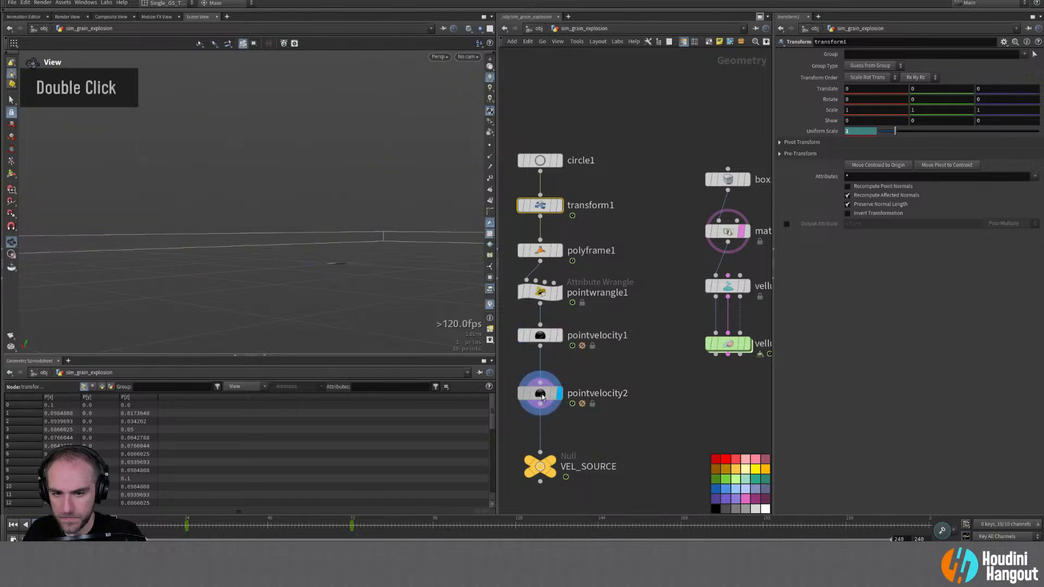
{"action": "left_click_drag", "start_coordinate": [138, 531], "coordinate": [109, 538]}
Step: Display vellumsolver1, simulate the grains with the earlier velocity keys, inspect the crater up close and replay it from the first frame
{"action": "left_click", "coordinate": [748, 343]}
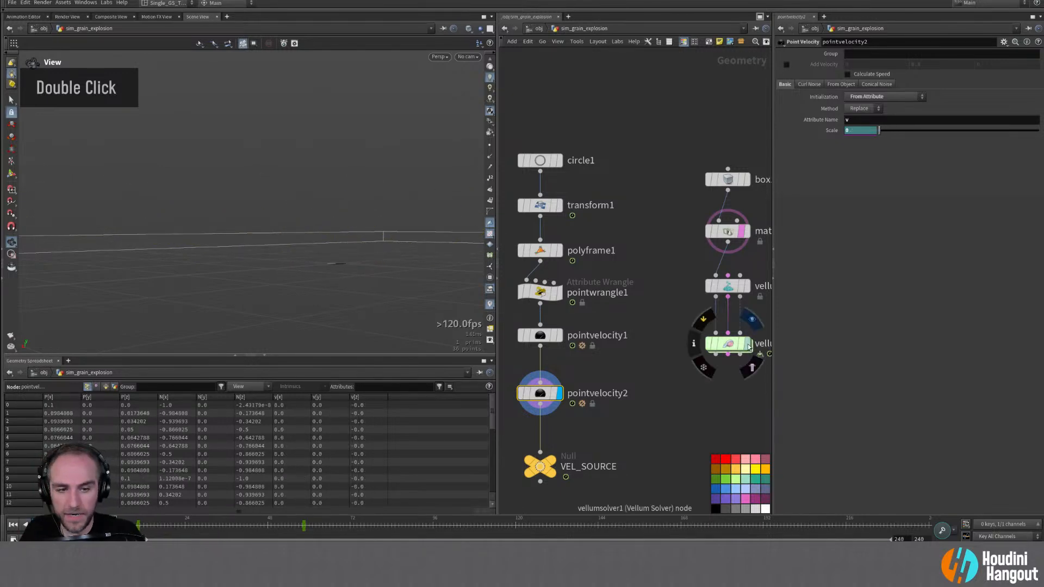
{"action": "right_click_drag", "start_coordinate": [305, 246], "coordinate": [489, 282], "text": "alt"}
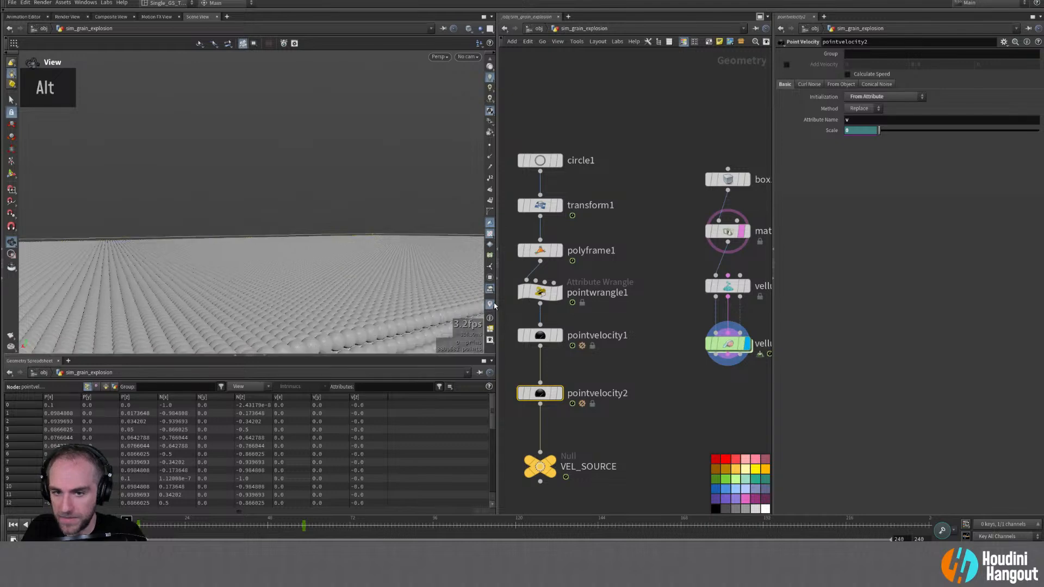
{"action": "right_click_drag", "start_coordinate": [370, 256], "coordinate": [340, 265], "text": "alt"}
{"action": "left_click_drag", "start_coordinate": [340, 266], "coordinate": [313, 325], "text": "alt"}
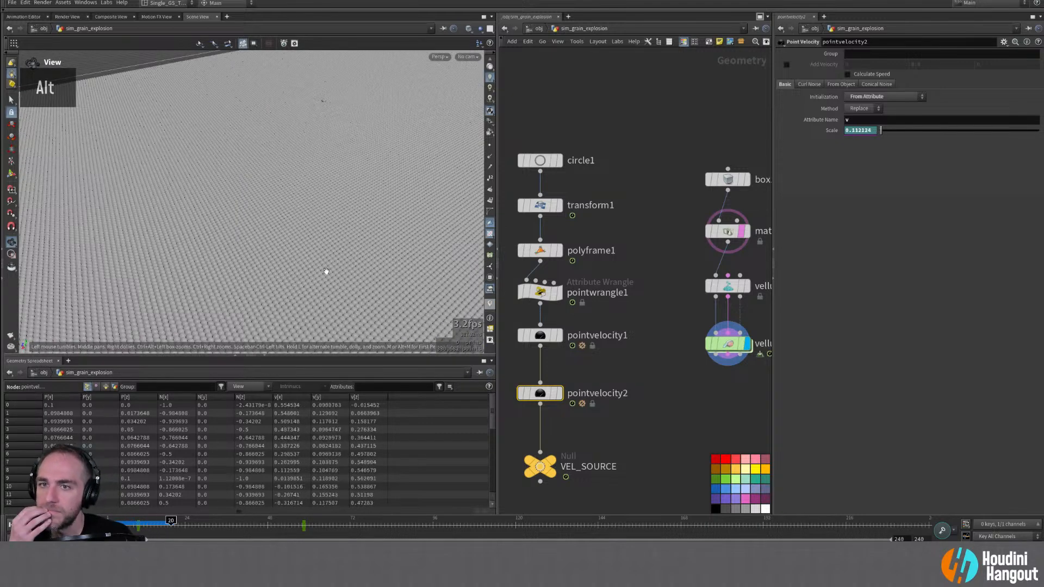
{"action": "middle_click_drag", "start_coordinate": [325, 102], "coordinate": [310, 164], "text": "alt"}
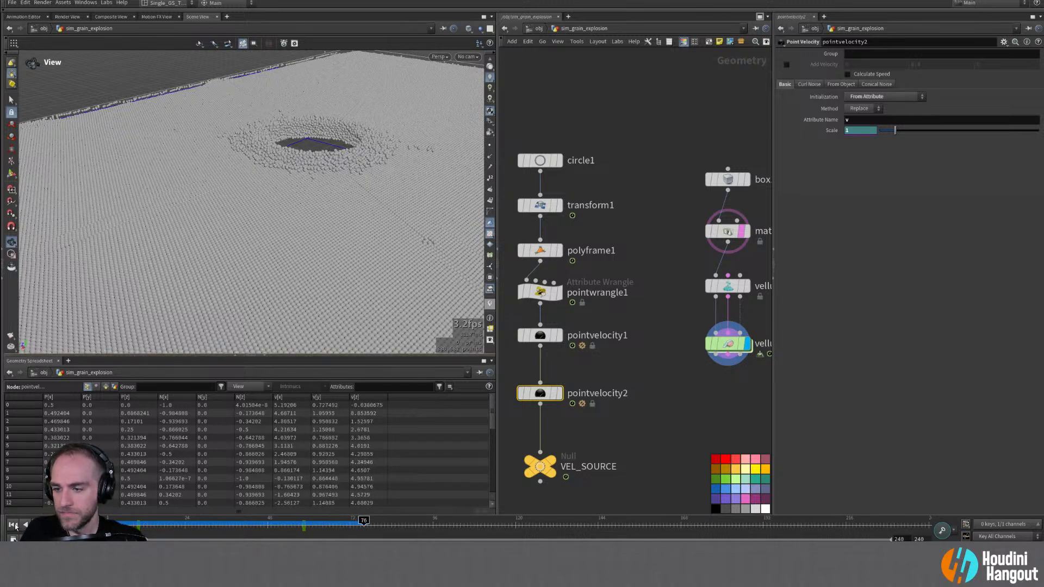
{"action": "key", "text": "ctrl+Up"}
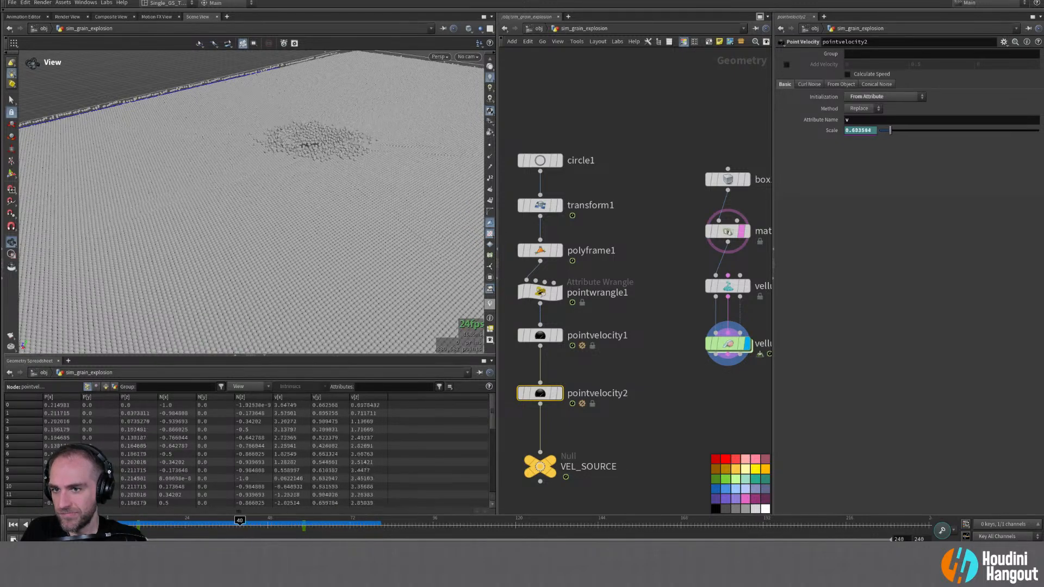
Step: Bypass transform1 and simulate the grains again from the first frame
{"action": "left_click", "coordinate": [13, 525]}
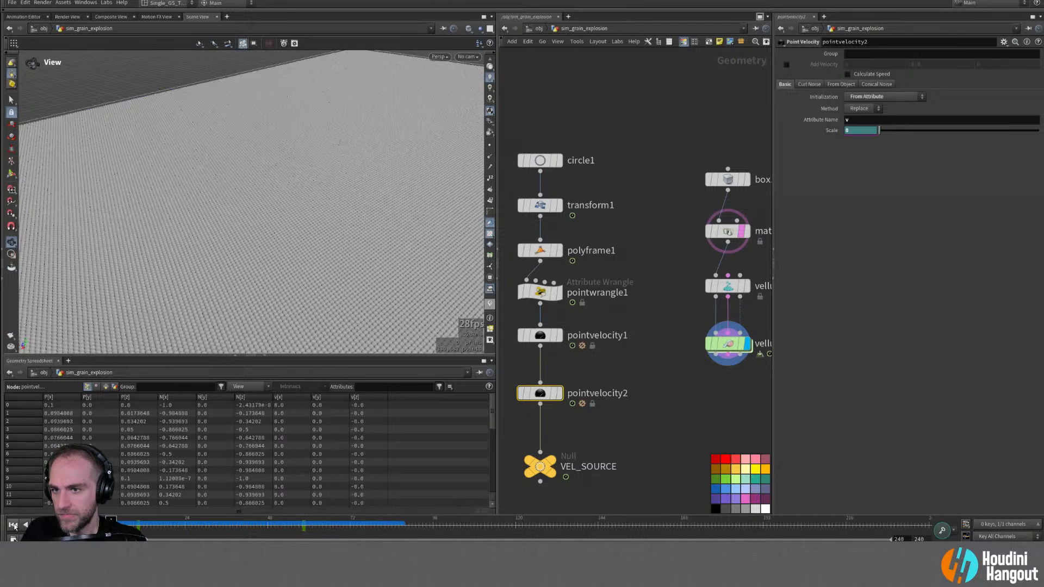
{"action": "left_click", "coordinate": [540, 206]}
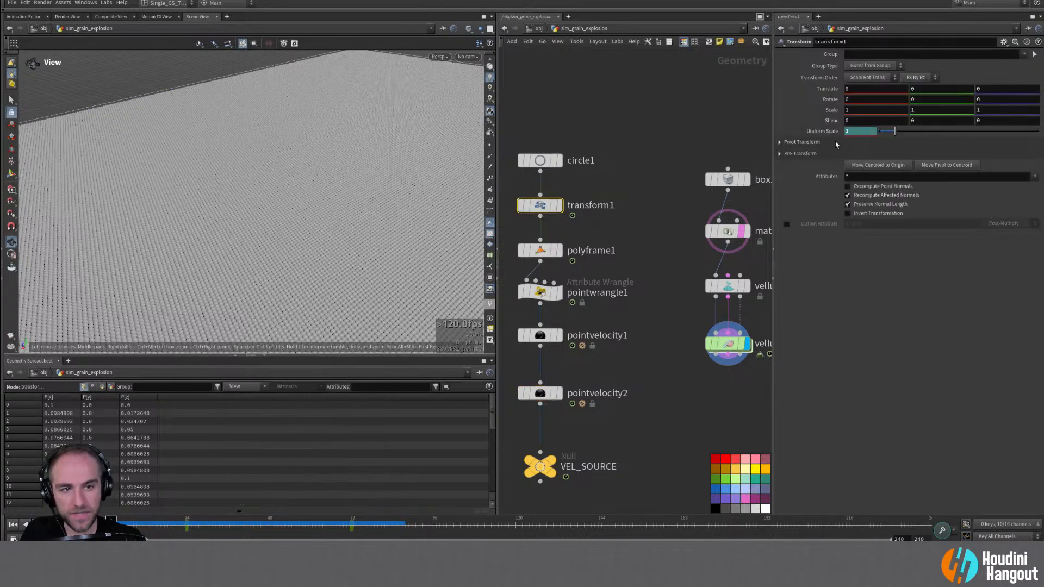
{"action": "left_click", "coordinate": [521, 205]}
{"action": "key", "text": "Up"}
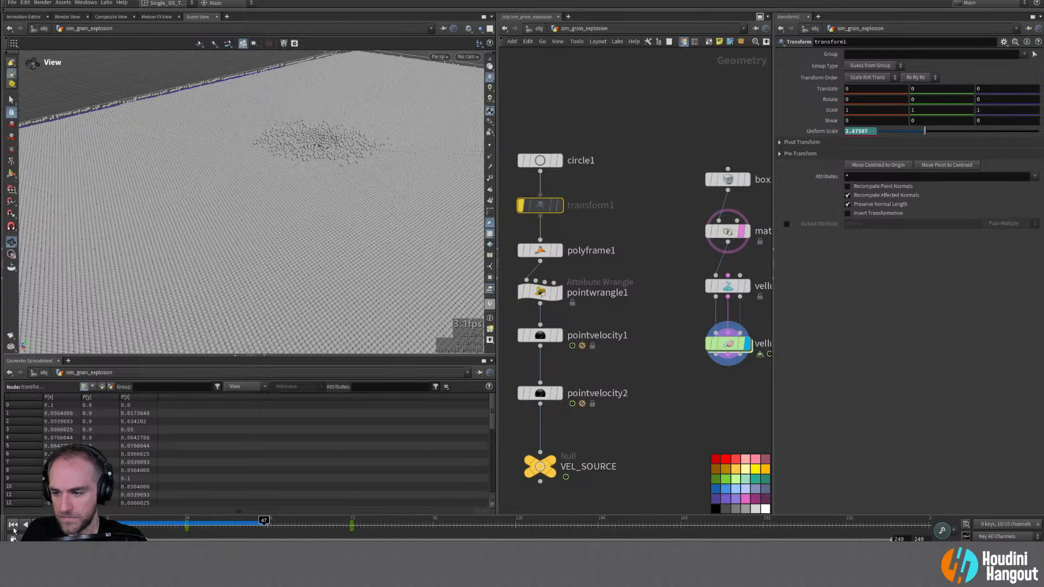
{"action": "left_click", "coordinate": [13, 525]}
Step: Change the normal multiplier in pointwrangle1's VEXpression to -10 and apply the code
{"action": "left_click", "coordinate": [540, 335]}
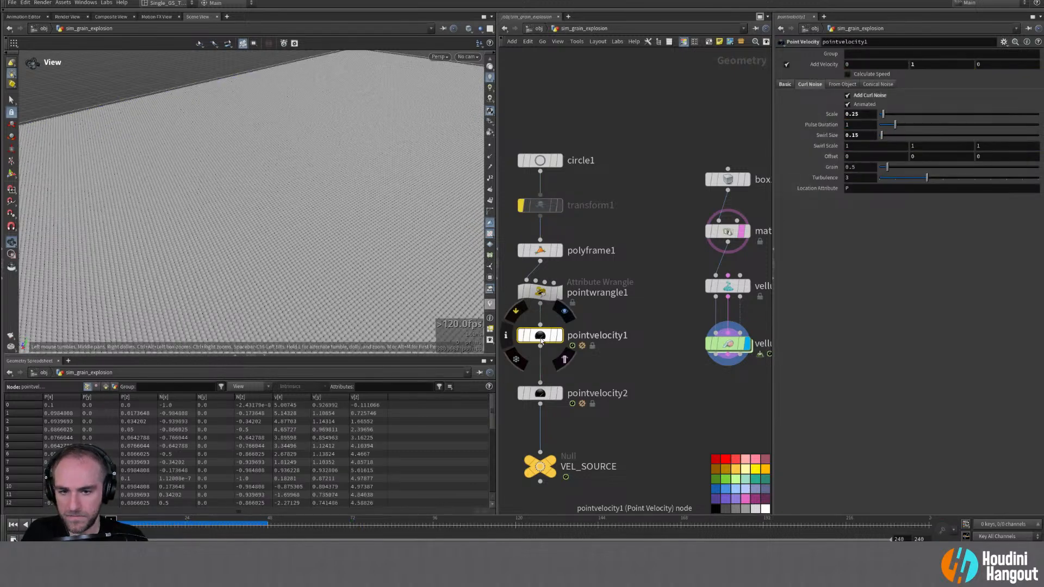
{"action": "left_click", "coordinate": [543, 298]}
{"action": "left_click_drag", "start_coordinate": [872, 114], "coordinate": [865, 113]}
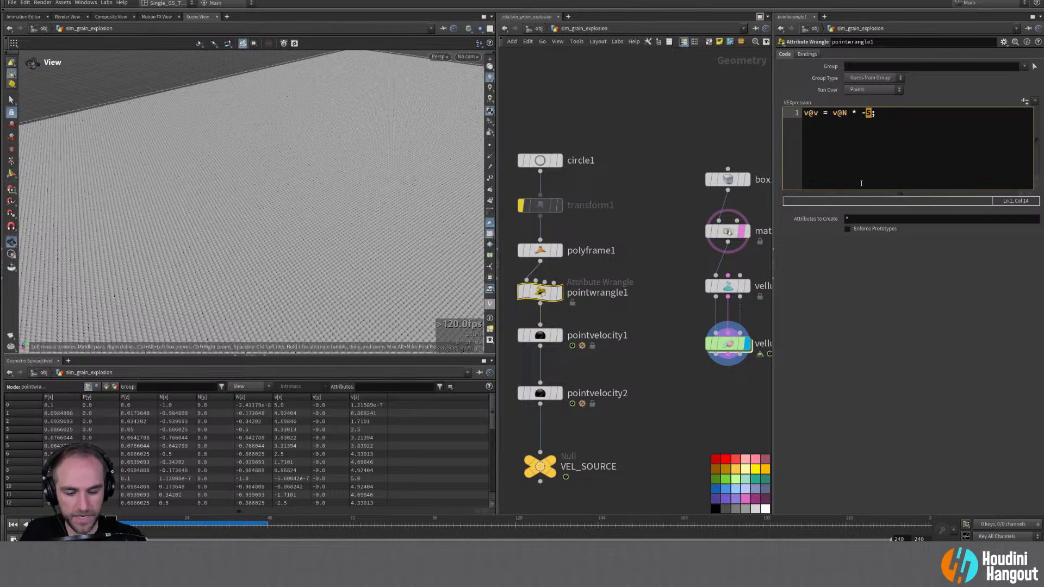
{"action": "type", "text": "10"}
{"action": "key", "text": "Return"}
{"action": "key", "text": "BackSpace"}
{"action": "key", "text": "Return"}
{"action": "key", "text": "BackSpace"}
{"action": "key", "text": "ctrl+Return"}
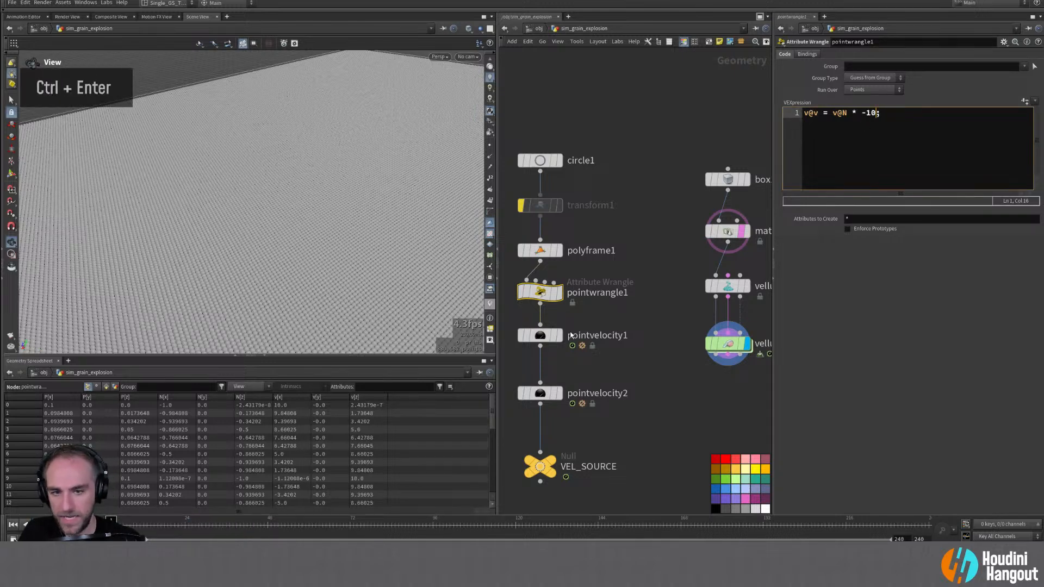
Step: Move pointvelocity2's last scale keyframe earlier to about frame 35
{"action": "left_click", "coordinate": [538, 336]}
{"action": "left_click", "coordinate": [539, 393]}
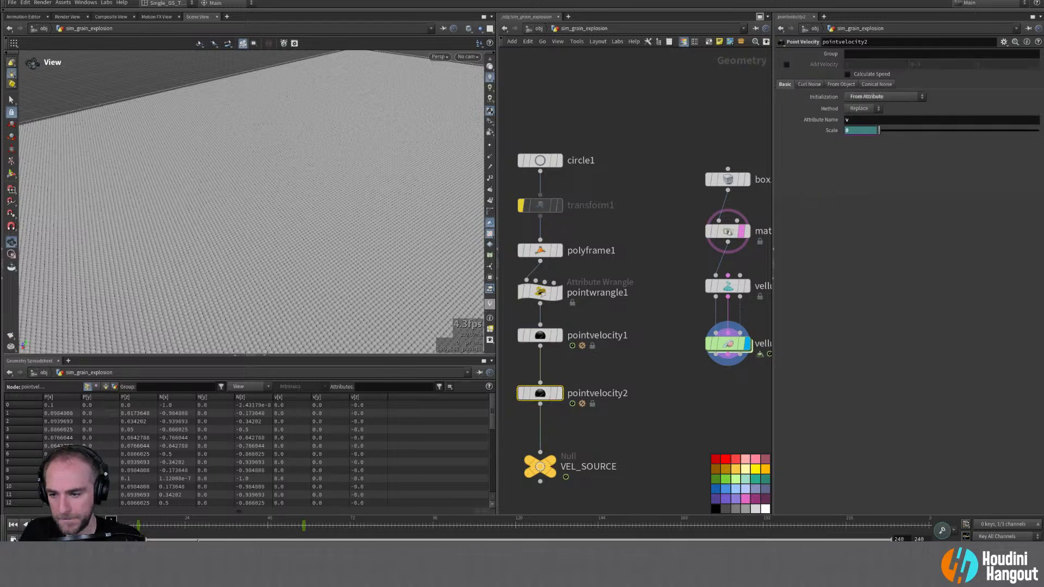
{"action": "middle_click", "coordinate": [303, 528]}
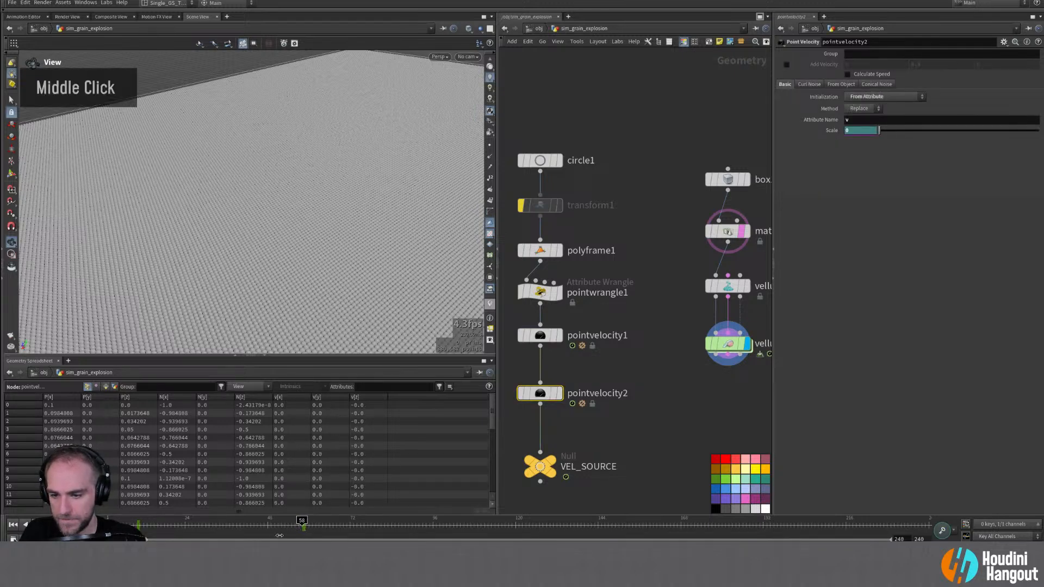
{"action": "key", "text": "Escape"}
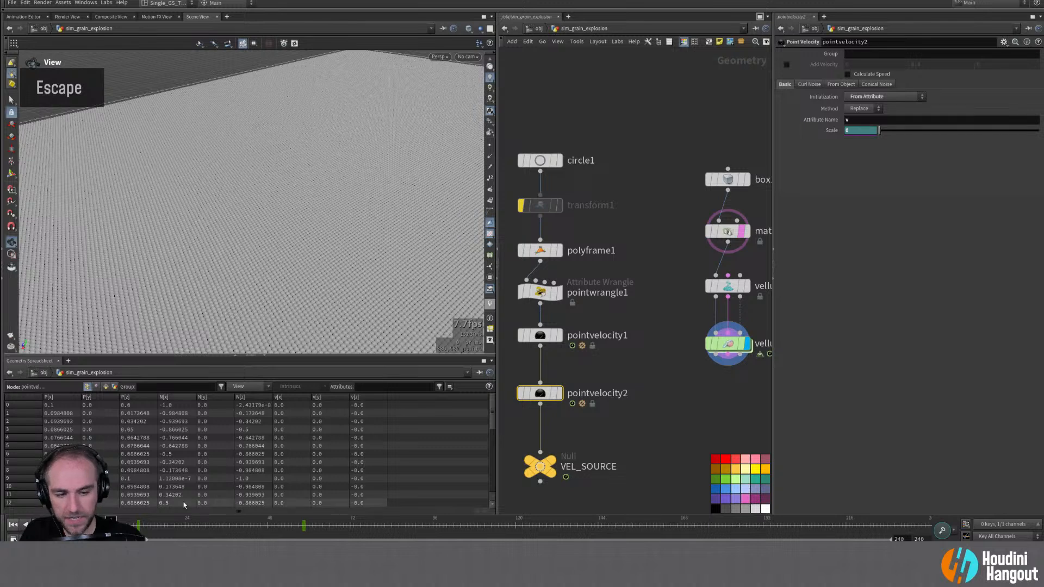
{"action": "middle_click", "coordinate": [300, 529]}
{"action": "double_click", "coordinate": [305, 528]}
{"action": "left_click_drag", "start_coordinate": [302, 530], "coordinate": [305, 528]}
{"action": "middle_click_drag", "start_coordinate": [303, 527], "coordinate": [220, 538]}
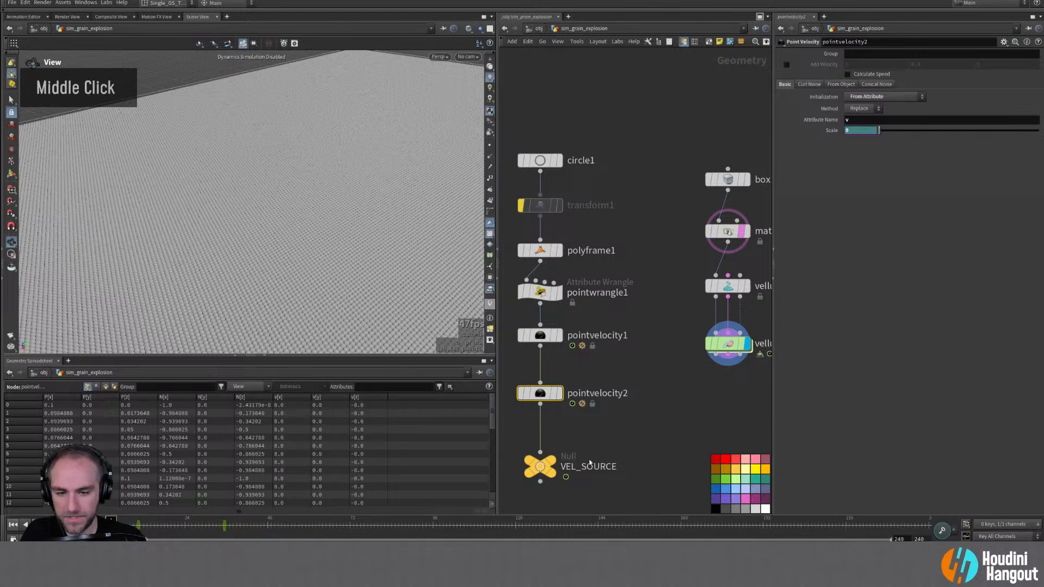
Step: Simulate vellumsolver1 with the stronger, shorter velocity burst and inspect the crater up close
{"action": "left_click", "coordinate": [717, 345]}
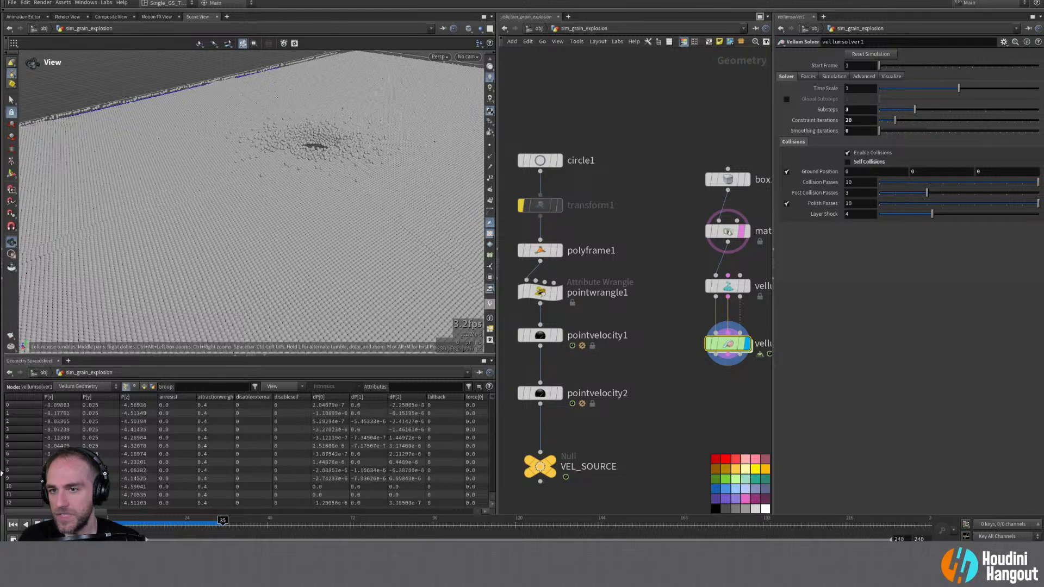
{"action": "left_click_drag", "start_coordinate": [330, 131], "coordinate": [302, 143], "text": "alt"}
{"action": "right_click_drag", "start_coordinate": [303, 142], "coordinate": [312, 135], "text": "alt"}
{"action": "left_click_drag", "start_coordinate": [312, 136], "coordinate": [266, 208], "text": "alt"}
{"action": "middle_click_drag", "start_coordinate": [266, 208], "coordinate": [256, 185], "text": "alt"}
{"action": "right_click_drag", "start_coordinate": [256, 185], "coordinate": [239, 228], "text": "alt"}
{"action": "left_click_drag", "start_coordinate": [239, 228], "coordinate": [212, 286], "text": "alt"}
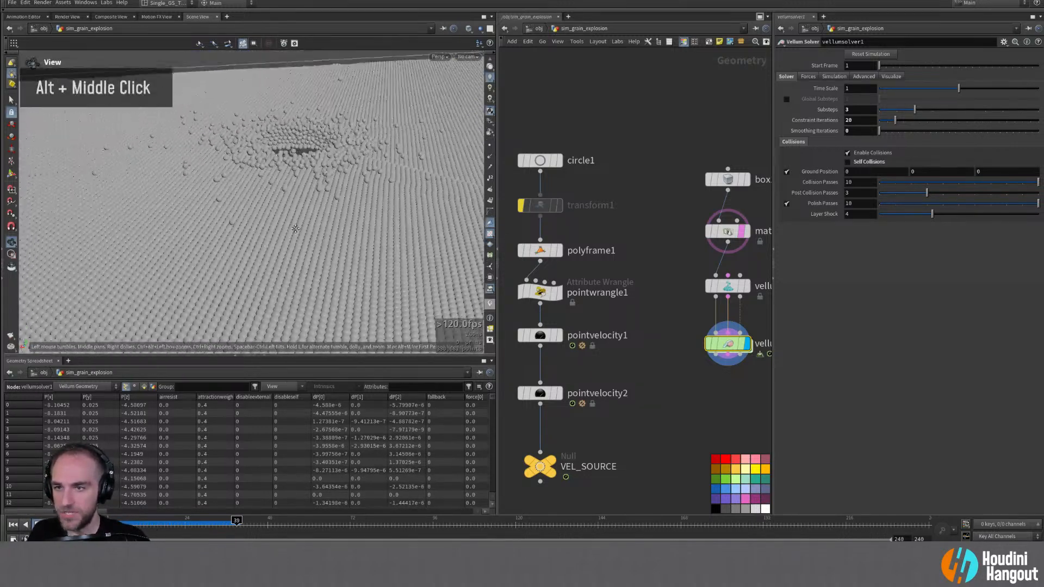
{"action": "left_click", "coordinate": [12, 525]}
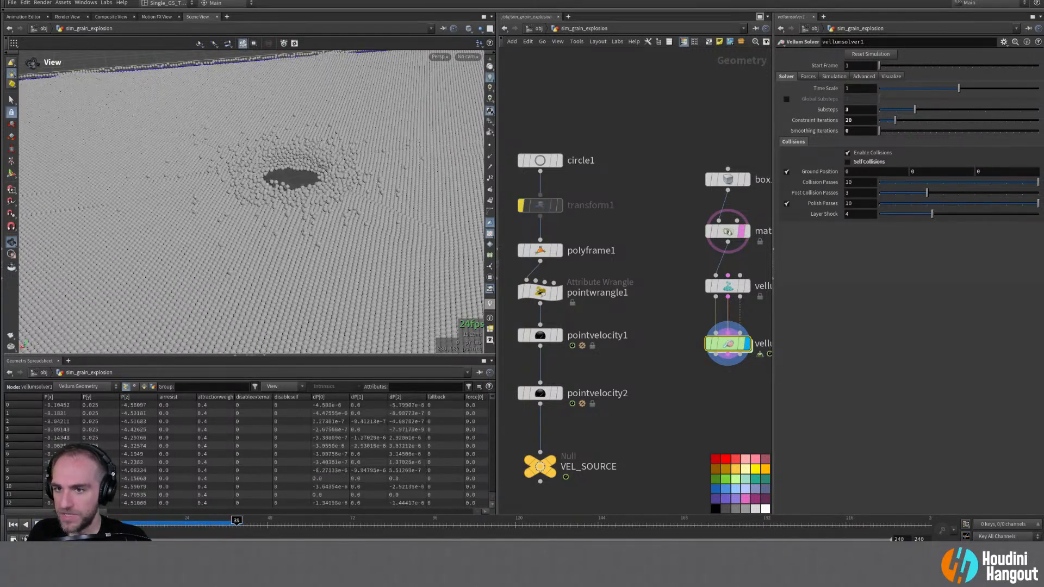
{"action": "left_click", "coordinate": [25, 524]}
Step: Display circle1 to check the source size, return the display to vellumsolver1 and scrub back to the start
{"action": "left_click", "coordinate": [558, 161]}
{"action": "double_click", "coordinate": [542, 164]}
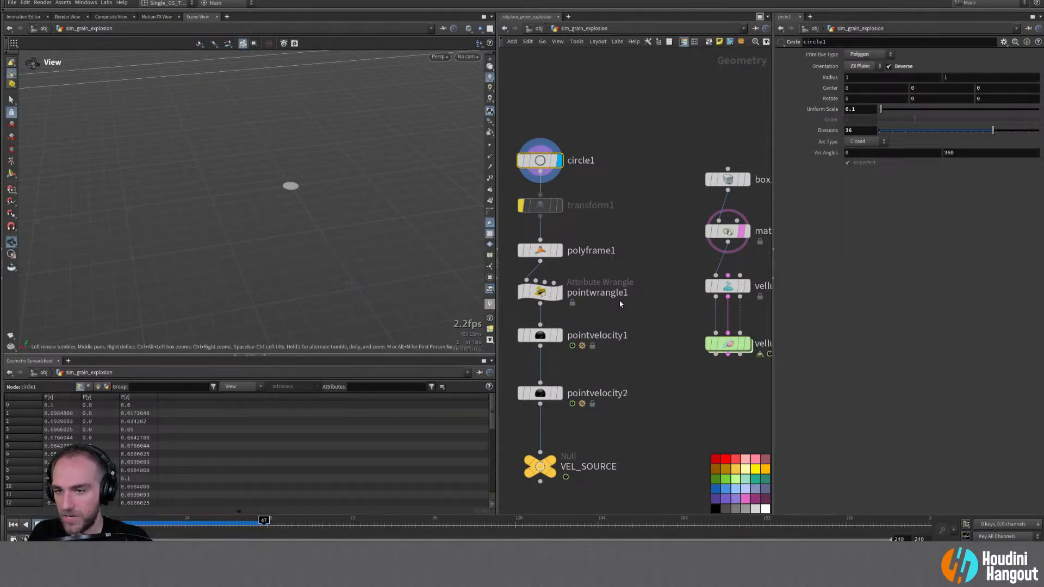
{"action": "left_click", "coordinate": [746, 343]}
{"action": "double_click", "coordinate": [728, 344]}
{"action": "left_click_drag", "start_coordinate": [205, 521], "coordinate": [371, 537]}
{"action": "left_click_drag", "start_coordinate": [267, 521], "coordinate": [111, 530]}
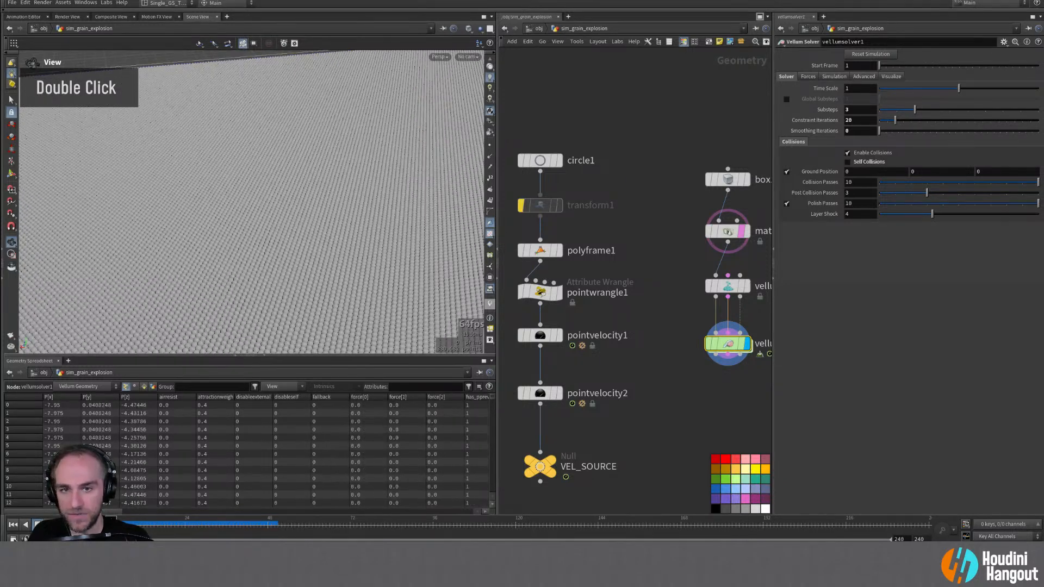
Step: Display circle1 and move it up and to the side of transform1 to make room for a second branch
{"action": "left_click", "coordinate": [540, 159]}
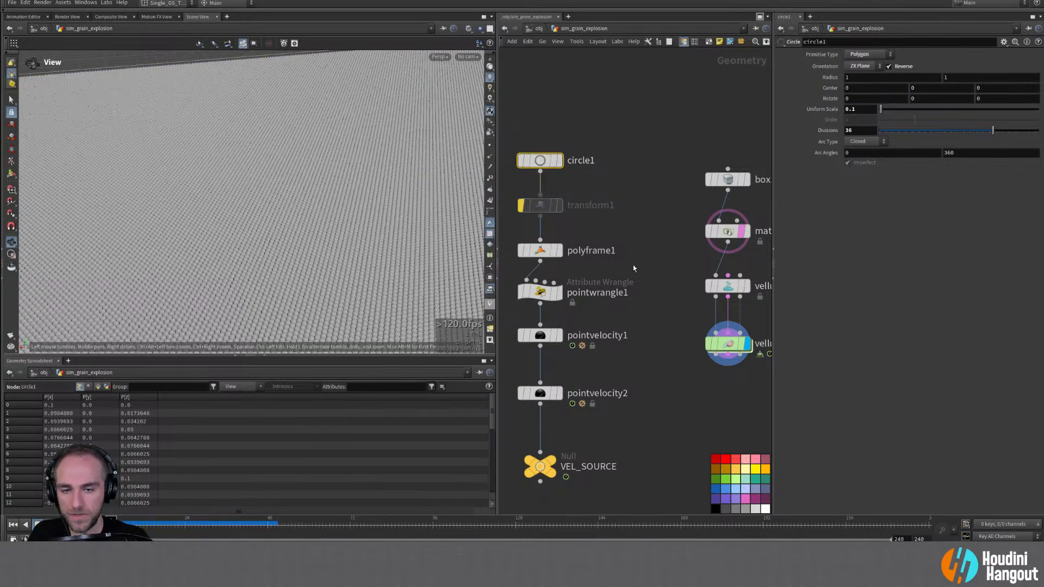
{"action": "middle_click_drag", "start_coordinate": [601, 234], "coordinate": [626, 245]}
{"action": "left_click", "coordinate": [585, 170]}
{"action": "left_click_drag", "start_coordinate": [569, 172], "coordinate": [569, 118]}
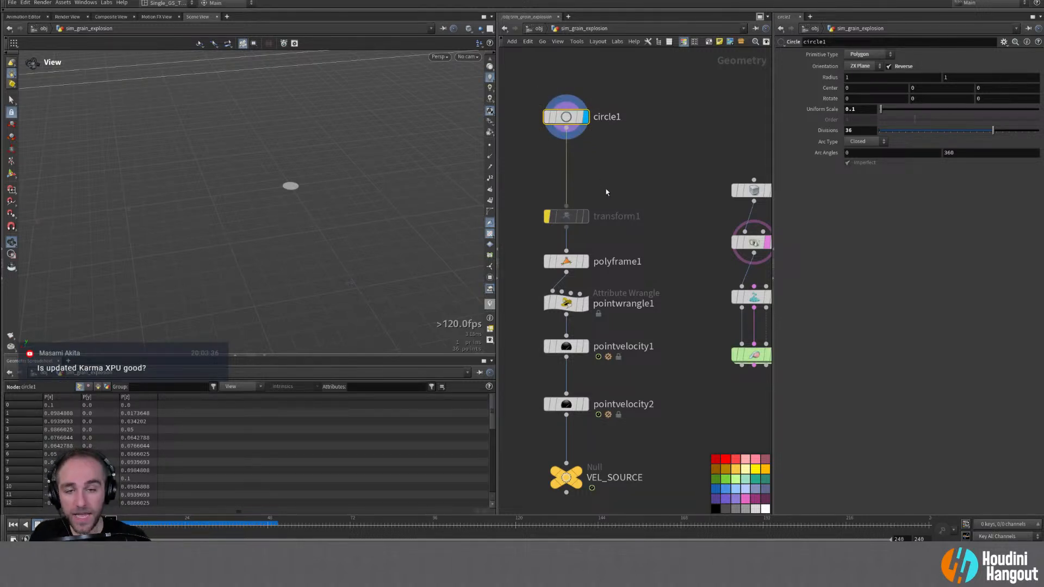
{"action": "middle_click_drag", "start_coordinate": [605, 192], "coordinate": [629, 199]}
{"action": "left_click_drag", "start_coordinate": [589, 124], "coordinate": [541, 137]}
{"action": "middle_click_drag", "start_coordinate": [536, 257], "coordinate": [591, 283]}
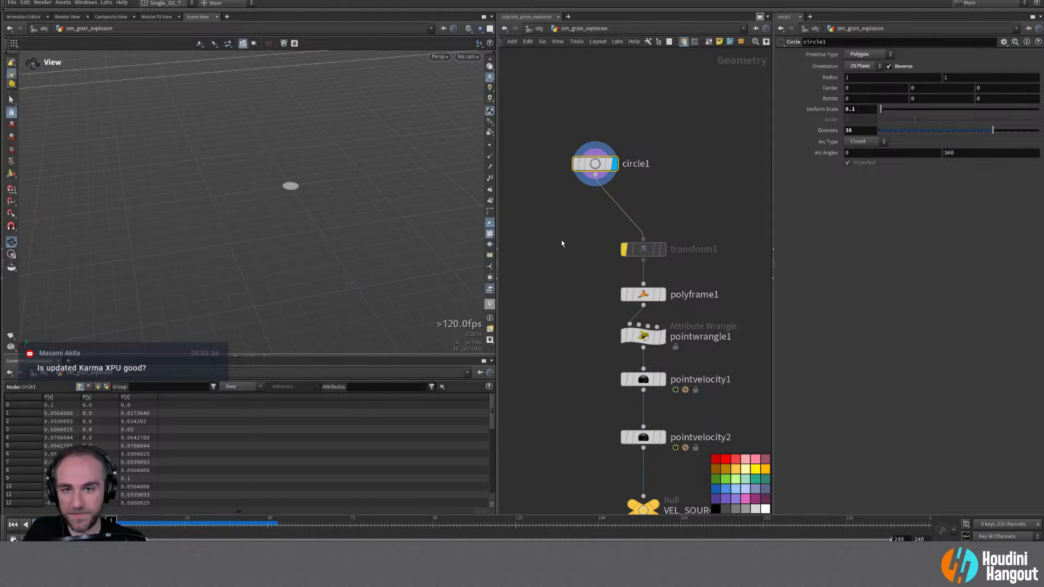
Step: Add a PolyExtrude node beside transform1, fed by circle1, and display it
{"action": "key", "text": "Tab"}
{"action": "type", "text": "poly ex"}
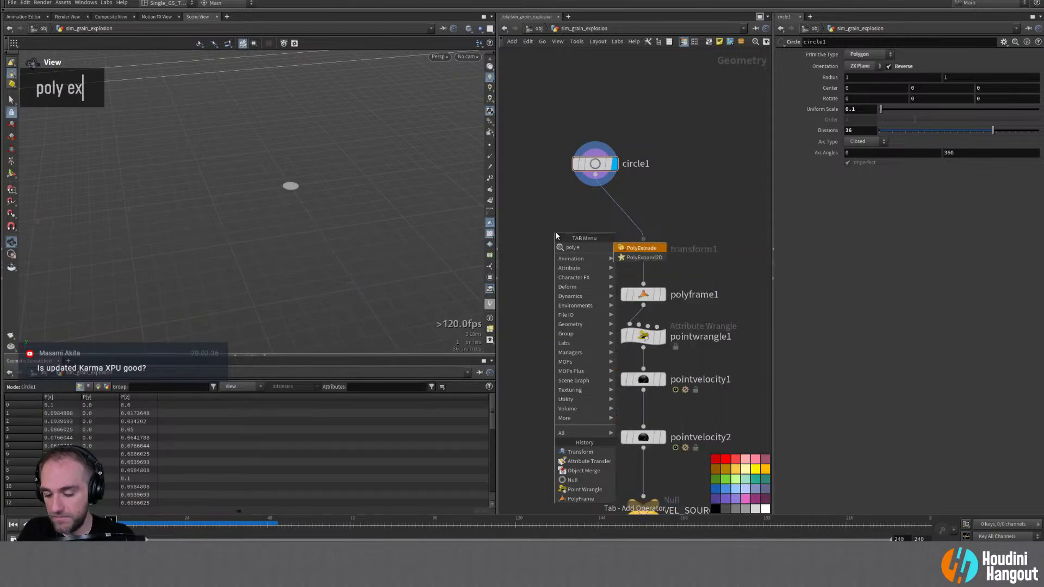
{"action": "key", "text": "Return"}
{"action": "left_click", "coordinate": [546, 245]}
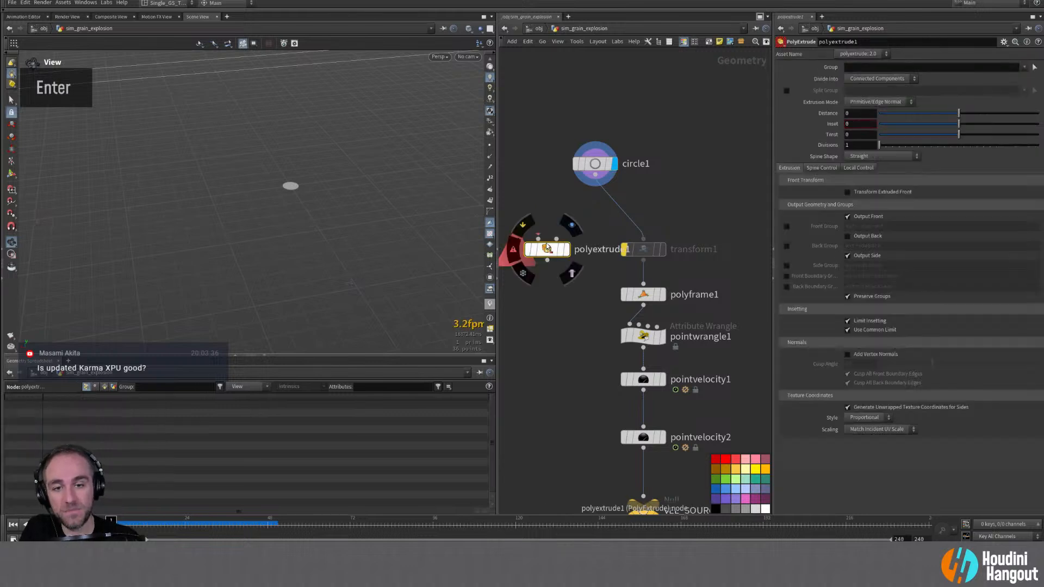
{"action": "double_click", "coordinate": [546, 245]}
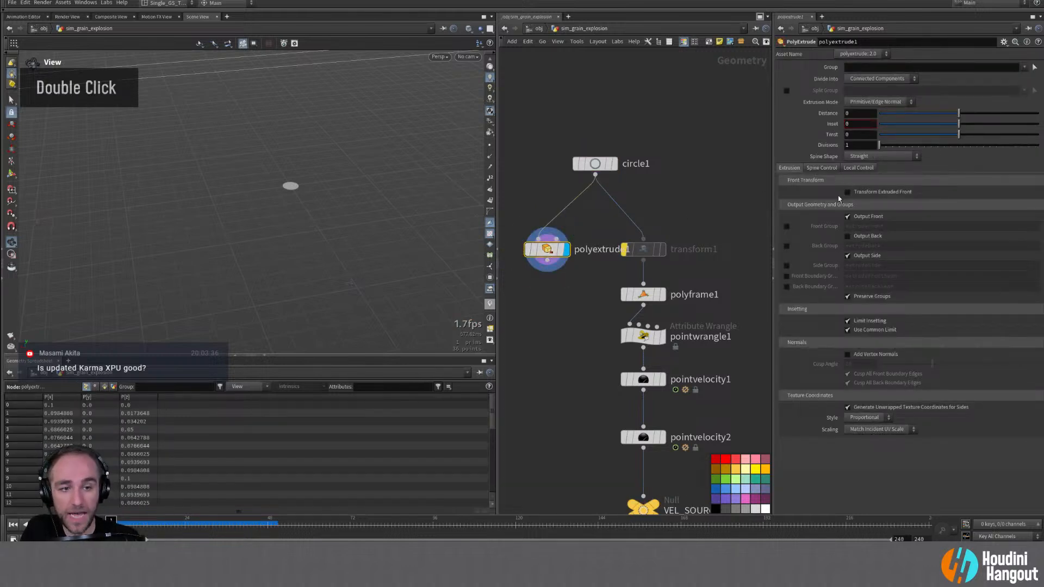
Step: Try extrusion distances of 0.125 and 0.0625 on polyextrude1
{"action": "left_click_drag", "start_coordinate": [958, 114], "coordinate": [963, 114]}
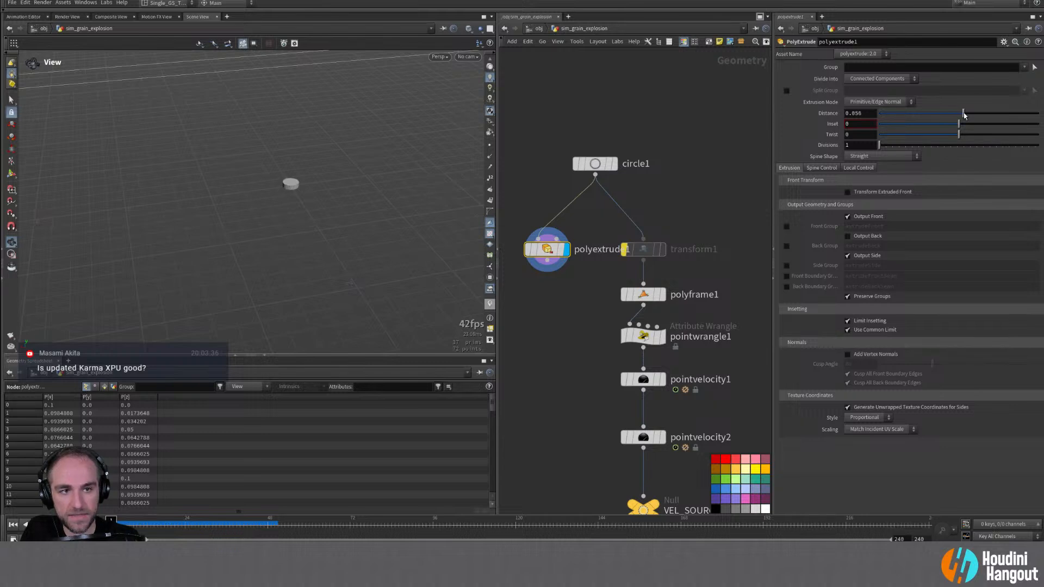
{"action": "left_click_drag", "start_coordinate": [966, 114], "coordinate": [970, 114]}
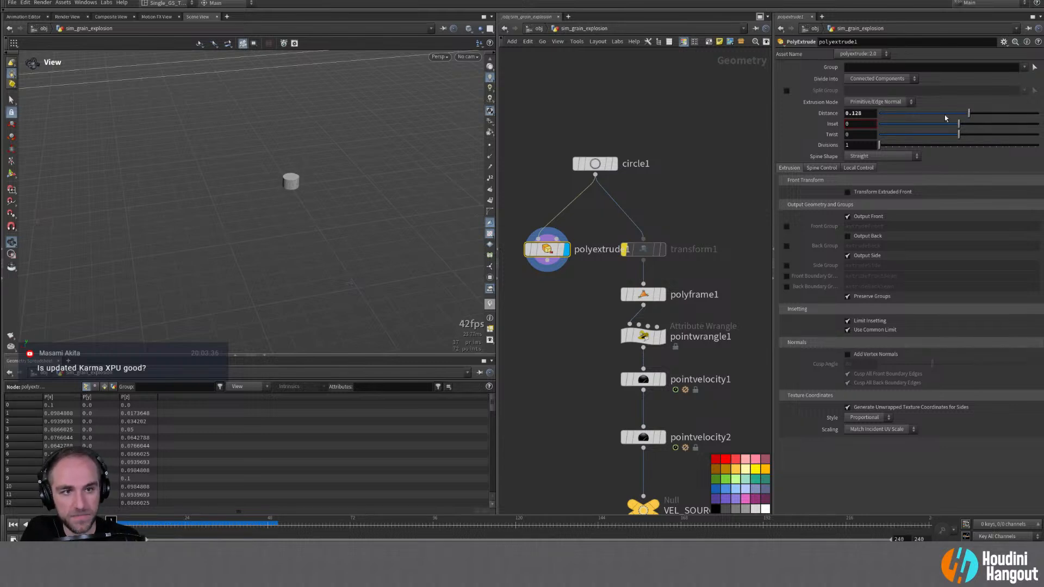
{"action": "double_click", "coordinate": [863, 113]}
{"action": "type", "text": "0.125"}
{"action": "key", "text": "Return"}
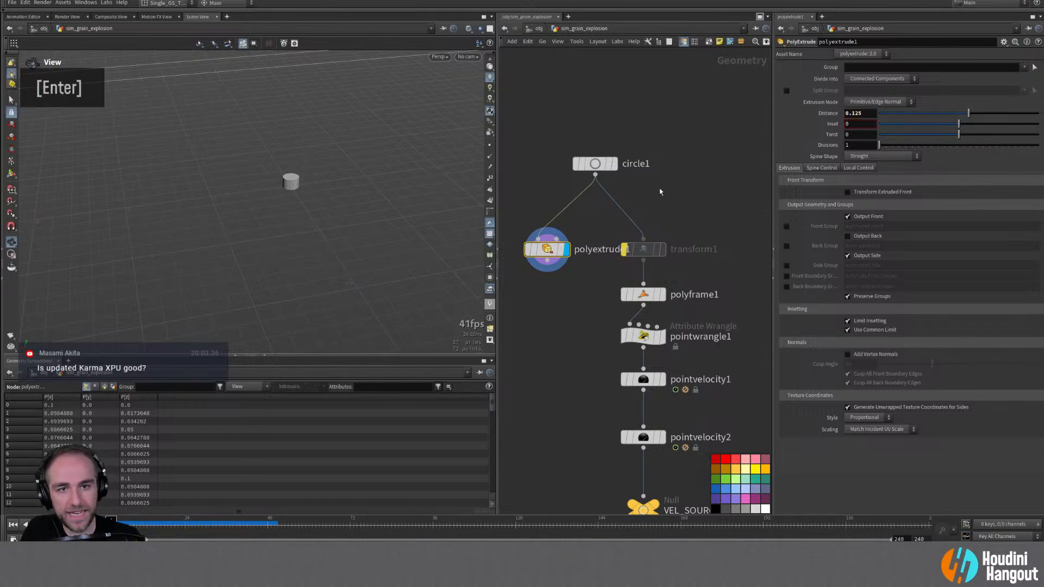
{"action": "double_click", "coordinate": [851, 113]}
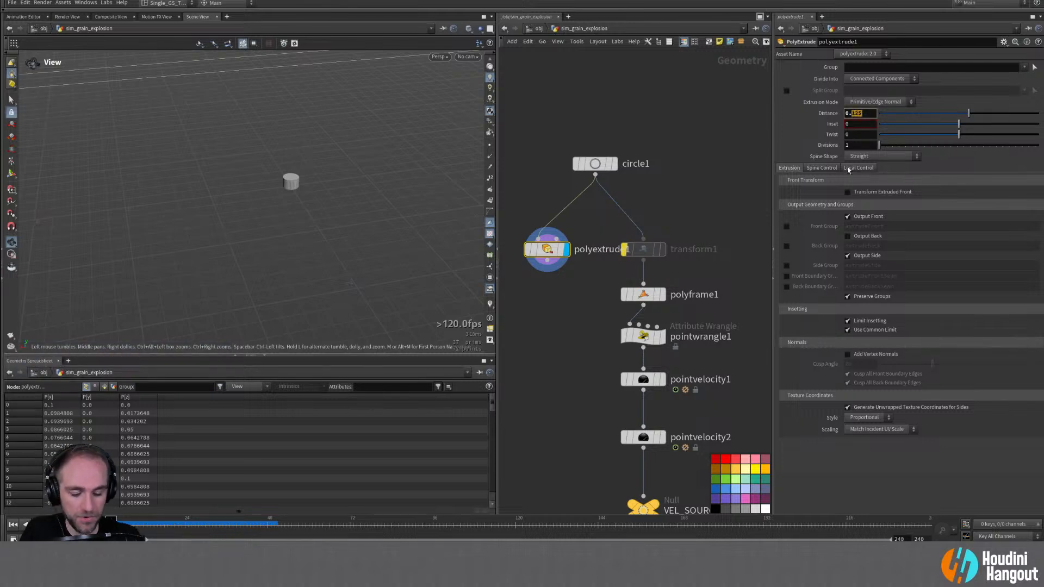
{"action": "type", "text": "0625"}
{"action": "key", "text": "Return"}
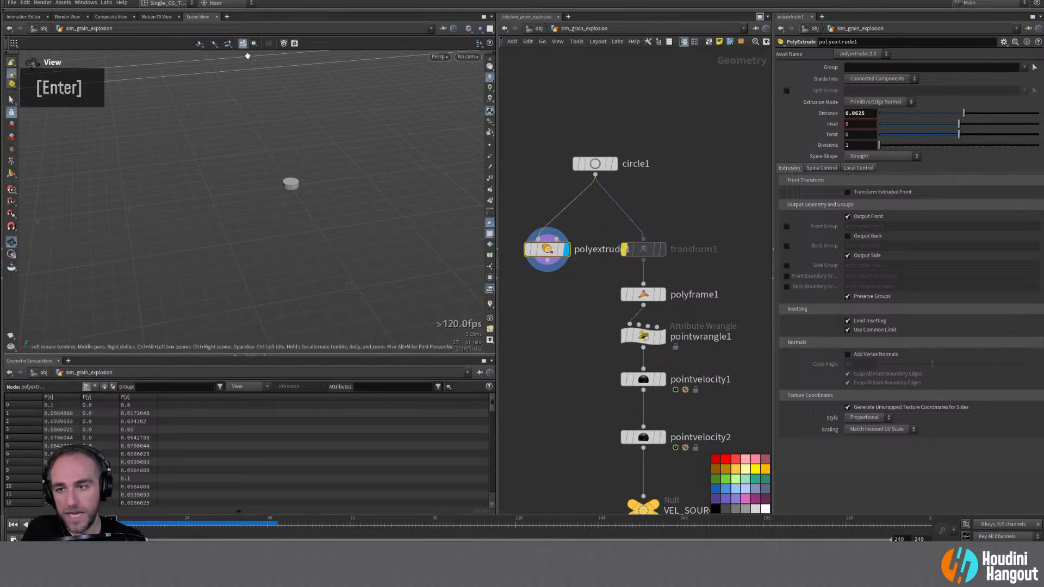
{"action": "left_click_drag", "start_coordinate": [284, 171], "coordinate": [282, 184], "text": "alt"}
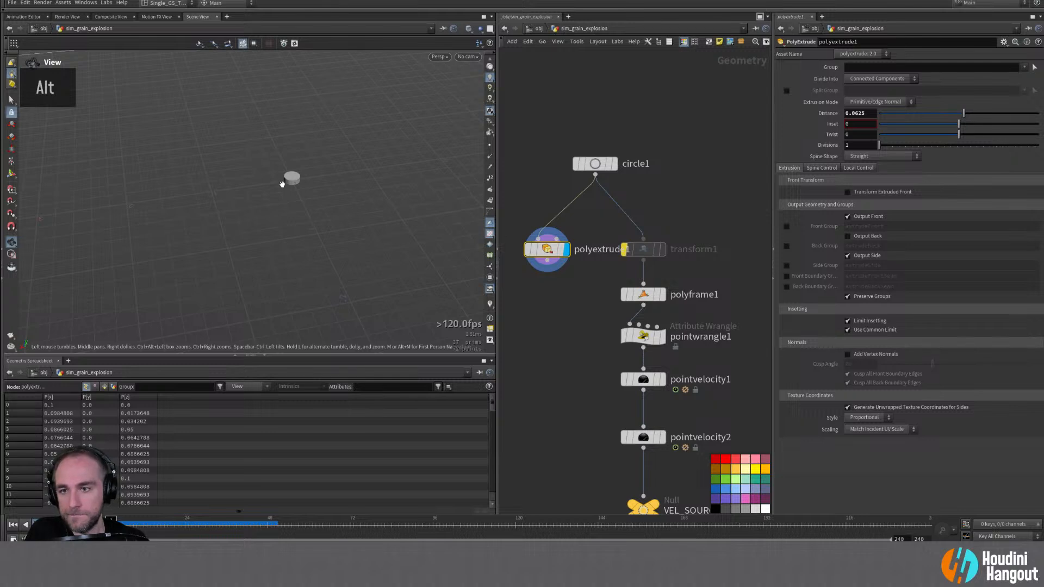
Step: Set polyextrude1's extrusion distance to 0.1
{"action": "double_click", "coordinate": [856, 113]}
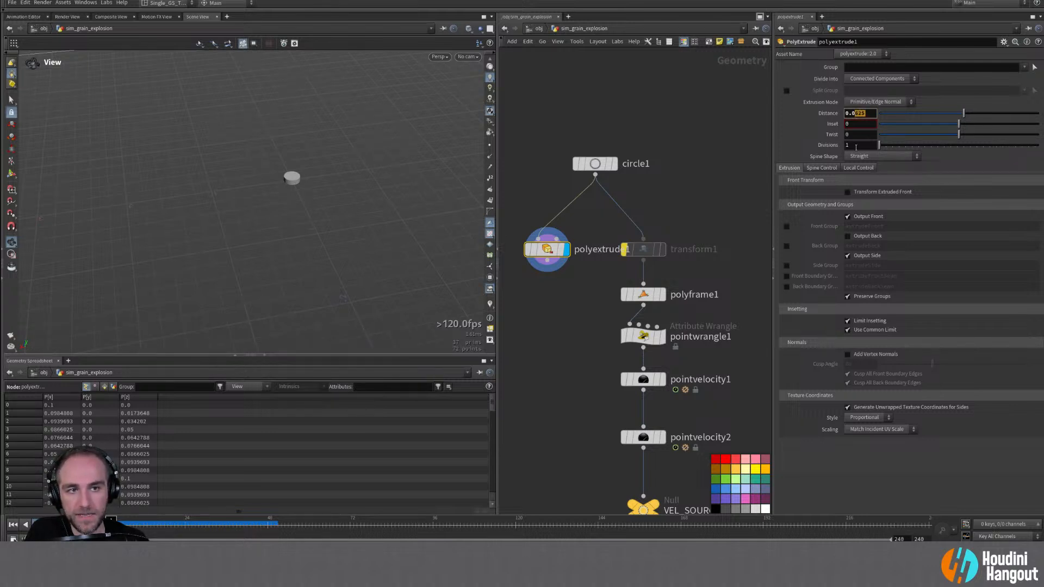
{"action": "type", "text": "1"}
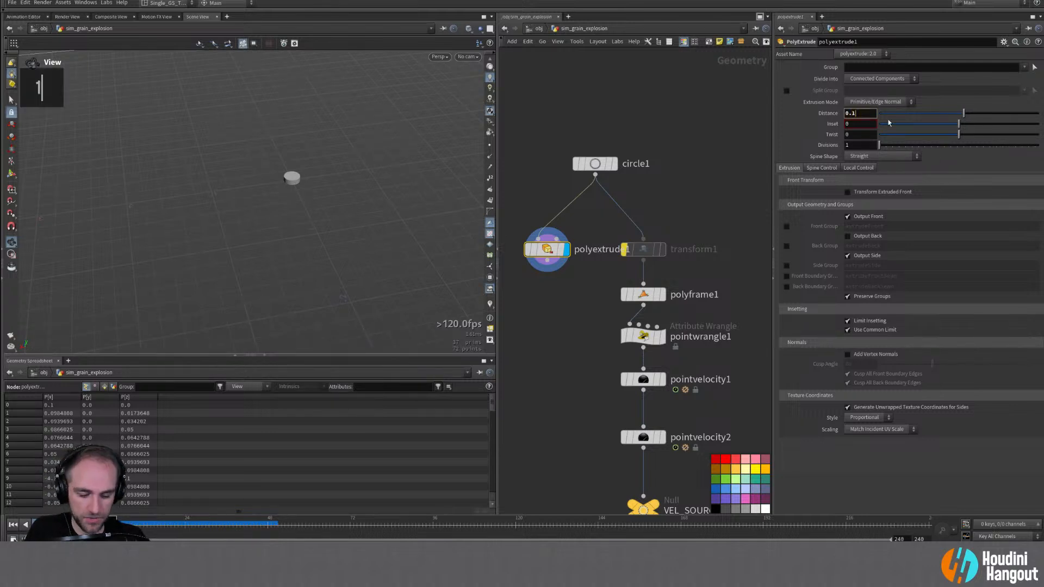
{"action": "key", "text": "Return"}
Step: Add a Vellum Configure Grain node fed by polyextrude1 and display it
{"action": "middle_click_drag", "start_coordinate": [573, 239], "coordinate": [623, 220]}
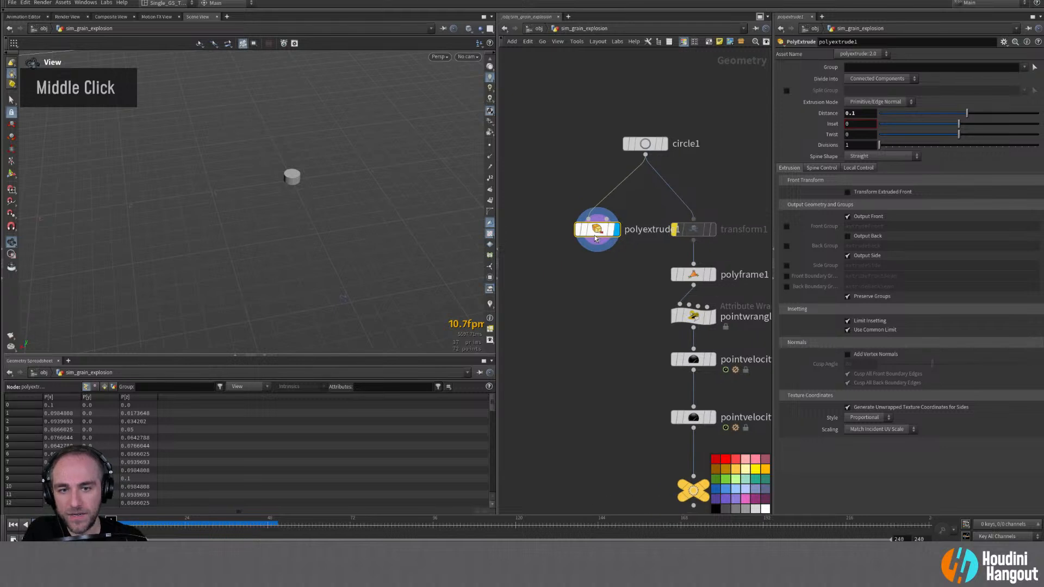
{"action": "key", "text": "Tab"}
{"action": "type", "text": "vel"}
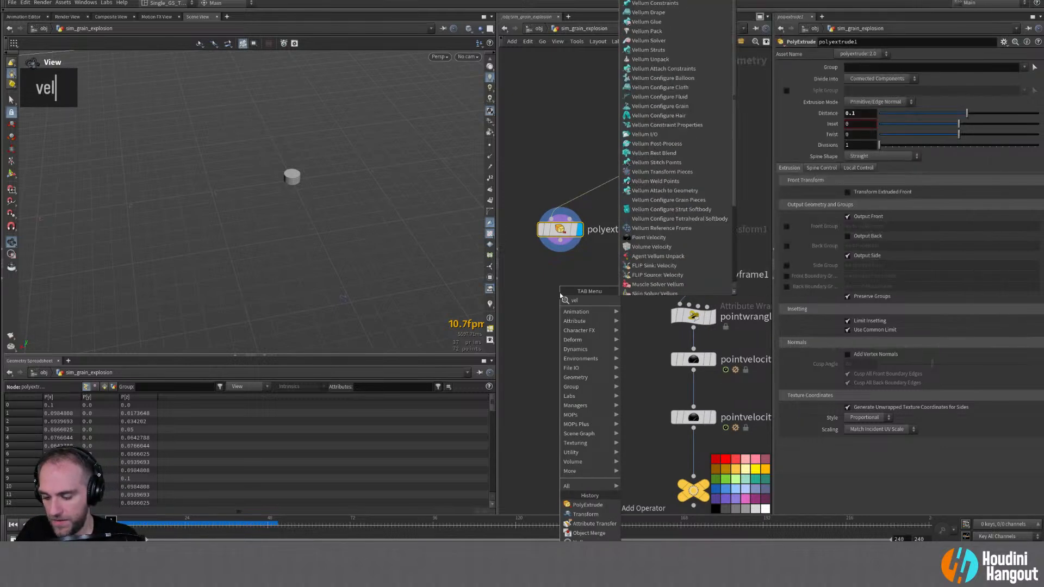
{"action": "type", "text": "lum gr"}
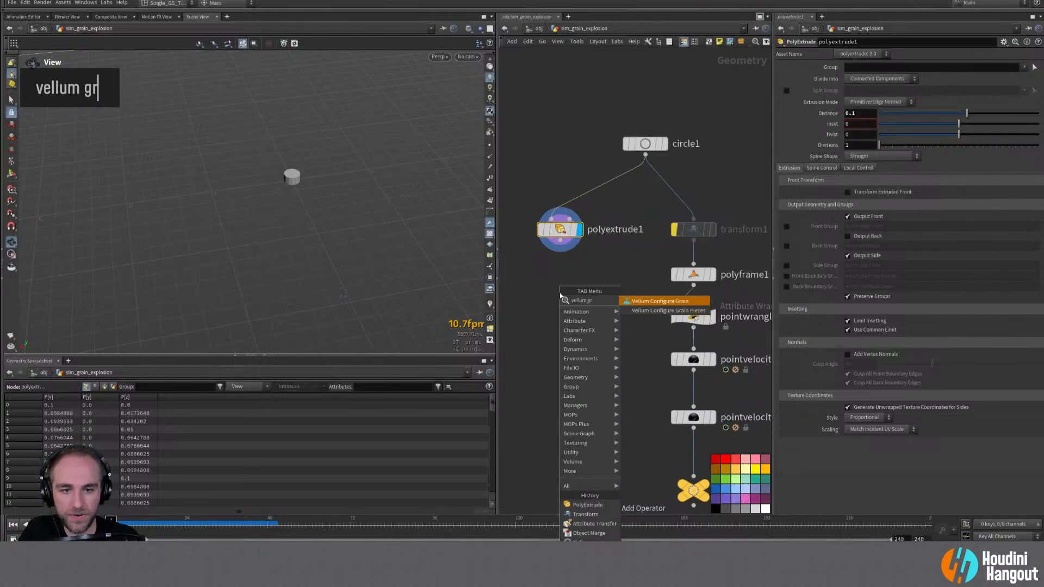
{"action": "key", "text": "Return"}
{"action": "double_click", "coordinate": [560, 274]}
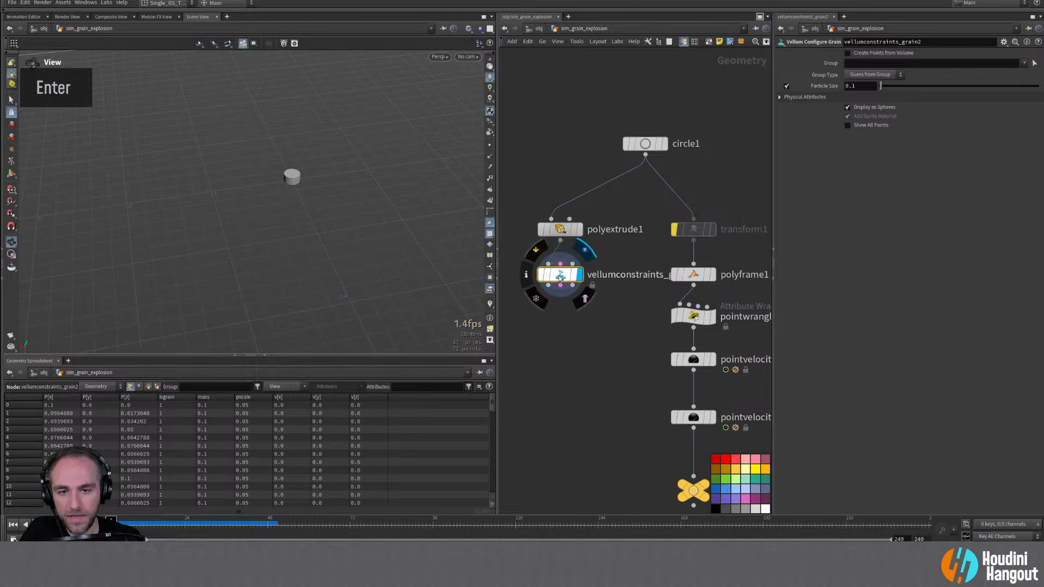
Step: Examine the particle size and physical attribute settings of the existing vellumconstraints_grain1 node for the new grain branch
{"action": "middle_click_drag", "start_coordinate": [656, 309], "coordinate": [629, 308]}
{"action": "middle_click_drag", "start_coordinate": [562, 345], "coordinate": [591, 340]}
{"action": "left_click_drag", "start_coordinate": [530, 201], "coordinate": [569, 288]}
{"action": "scroll", "coordinate": [574, 320], "scroll_direction": "down", "scroll_amount": 5}
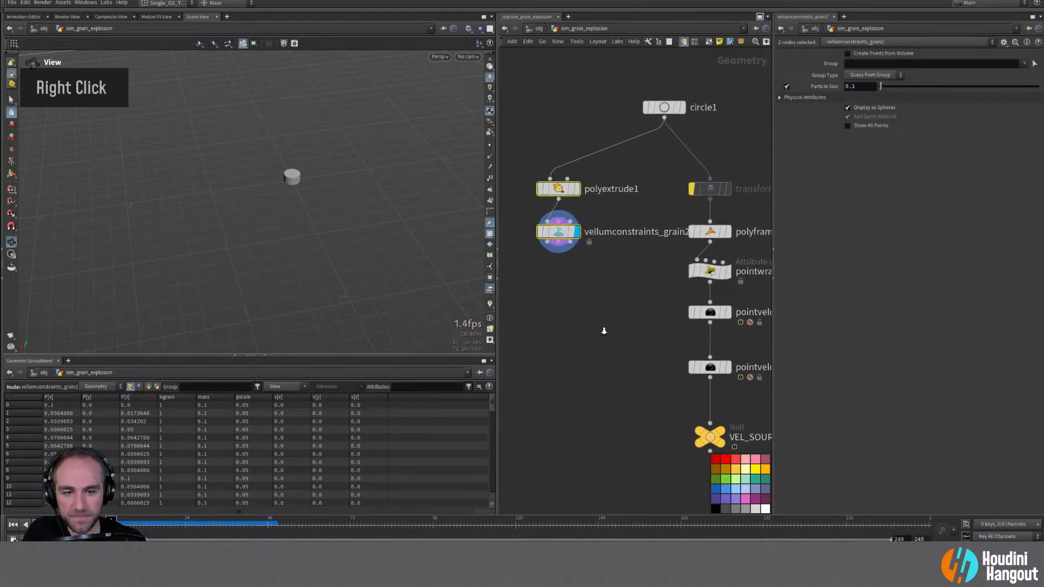
{"action": "left_click", "coordinate": [734, 308]}
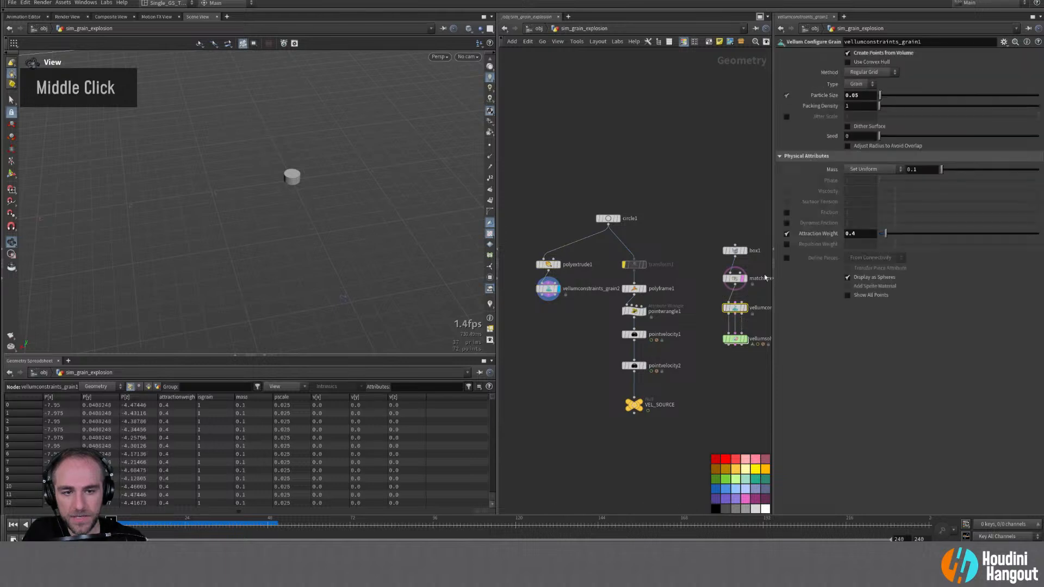
Step: Link the particle size of vellumconstraints_grain2 to vellumconstraints_grain1's particle size with a relative reference
{"action": "right_click", "coordinate": [812, 97]}
{"action": "left_click", "coordinate": [834, 161]}
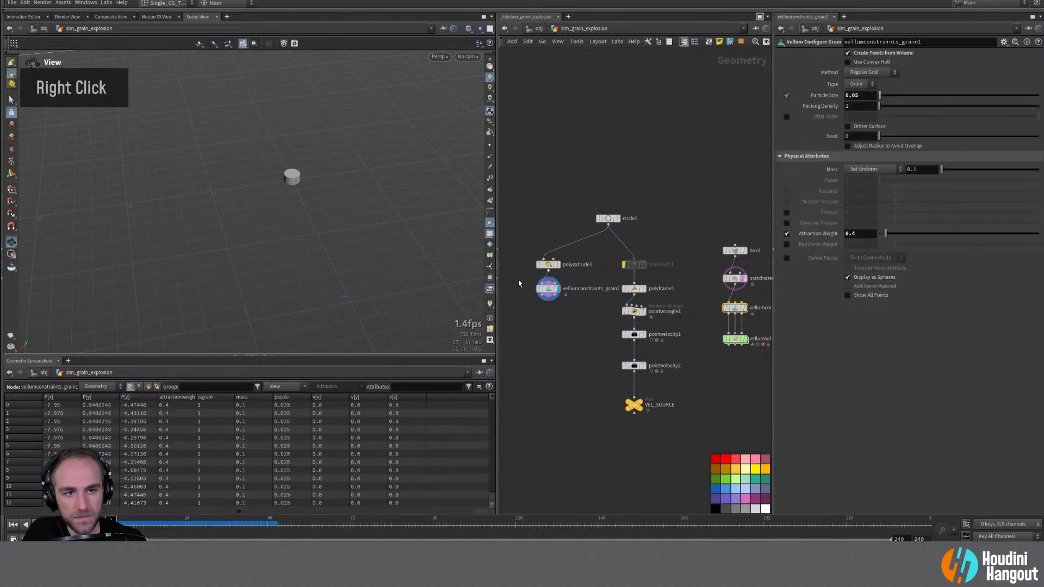
{"action": "left_click", "coordinate": [549, 290]}
{"action": "right_click", "coordinate": [813, 86]}
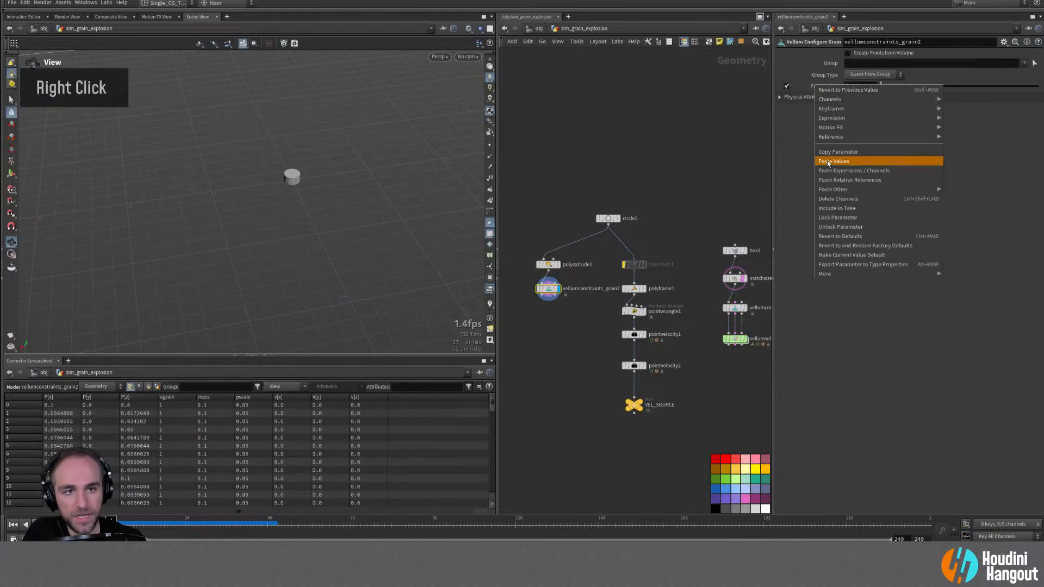
{"action": "left_click", "coordinate": [839, 180]}
{"action": "left_click", "coordinate": [792, 97]}
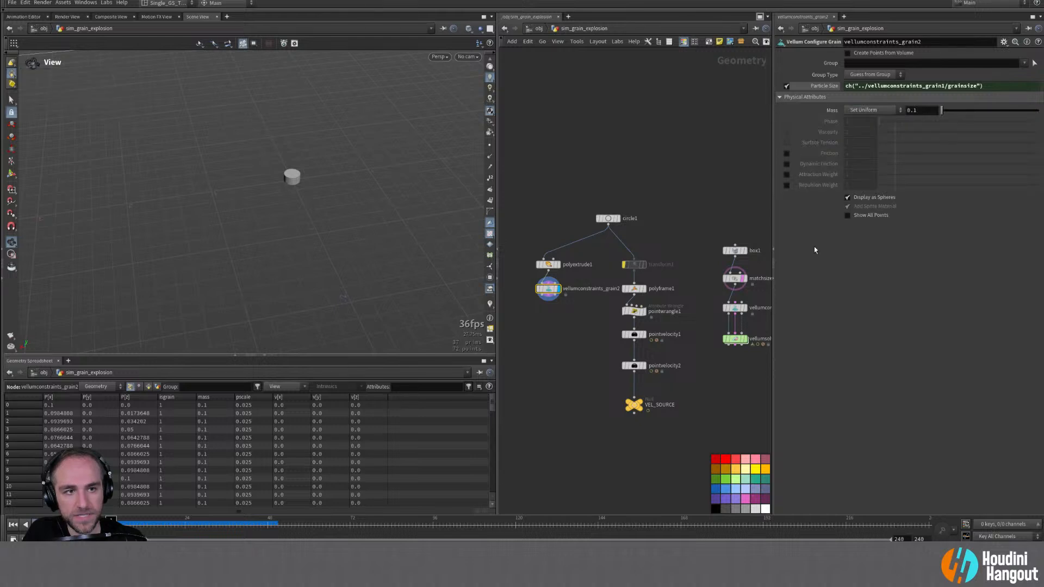
{"action": "left_click", "coordinate": [814, 87]}
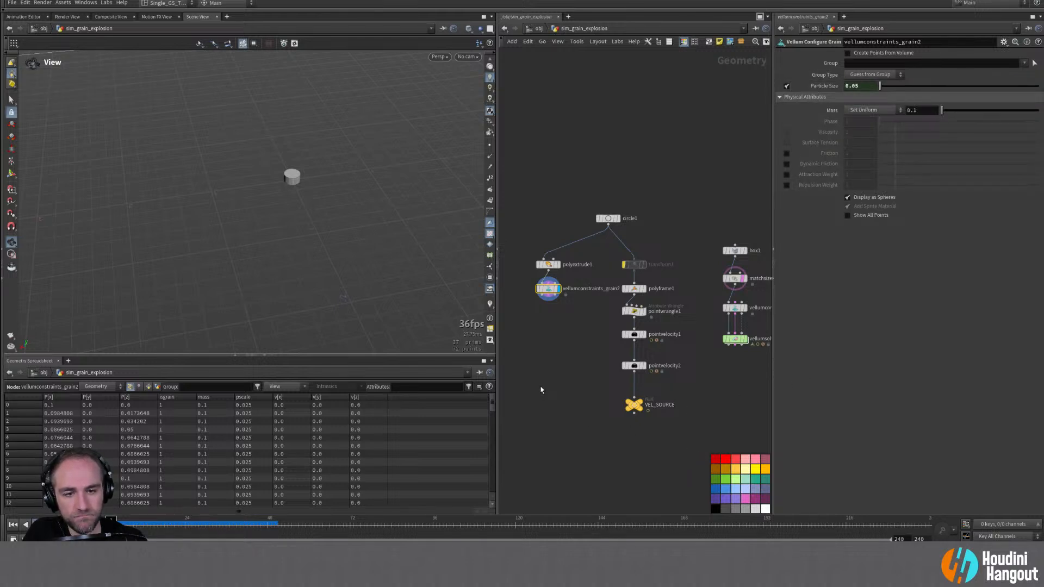
Step: Add two Null nodes side by side under vellumconstraints_grain2, wired to its geometry and constraint outputs
{"action": "middle_click_drag", "start_coordinate": [541, 389], "coordinate": [557, 394]}
{"action": "key", "text": "Tab"}
{"action": "type", "text": "nu"}
{"action": "key", "text": "Return"}
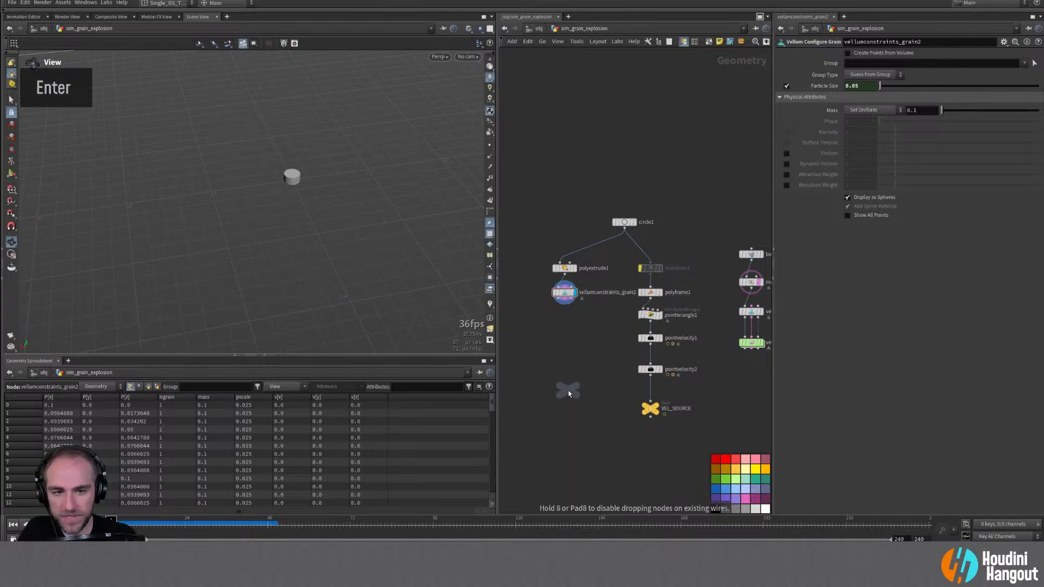
{"action": "double_click", "coordinate": [536, 337]}
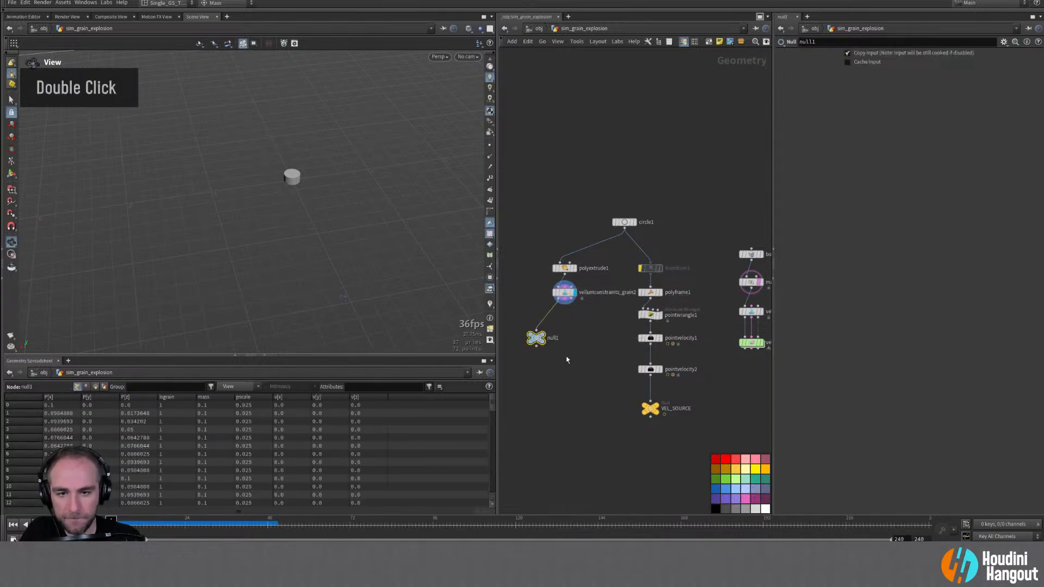
{"action": "left_click_drag", "start_coordinate": [538, 340], "coordinate": [546, 321]}
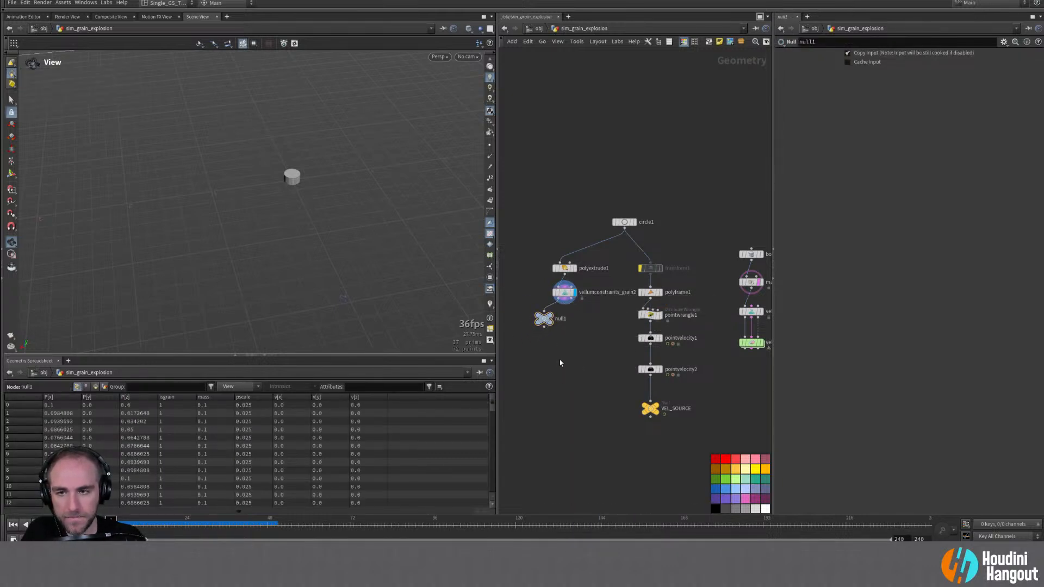
{"action": "left_click_drag", "start_coordinate": [545, 320], "coordinate": [579, 322]}
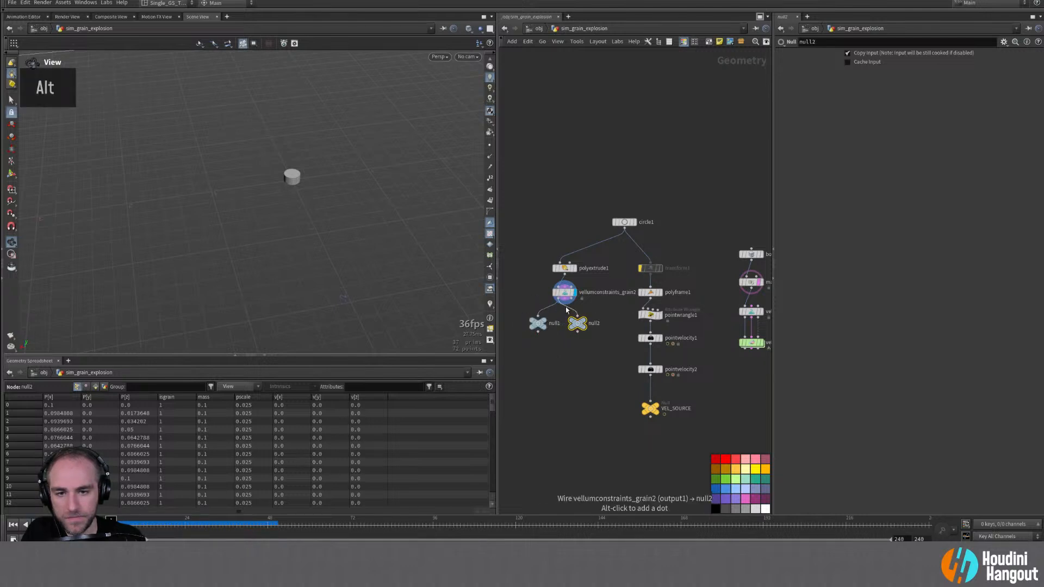
Step: Rename the geometry output null as GEO and the constraint output null as CON
{"action": "right_click_drag", "start_coordinate": [554, 347], "coordinate": [555, 303]}
{"action": "double_click", "coordinate": [555, 302]}
{"action": "type", "text": "GEO"}
{"action": "key", "text": "shift+Return"}
{"action": "double_click", "coordinate": [635, 307]}
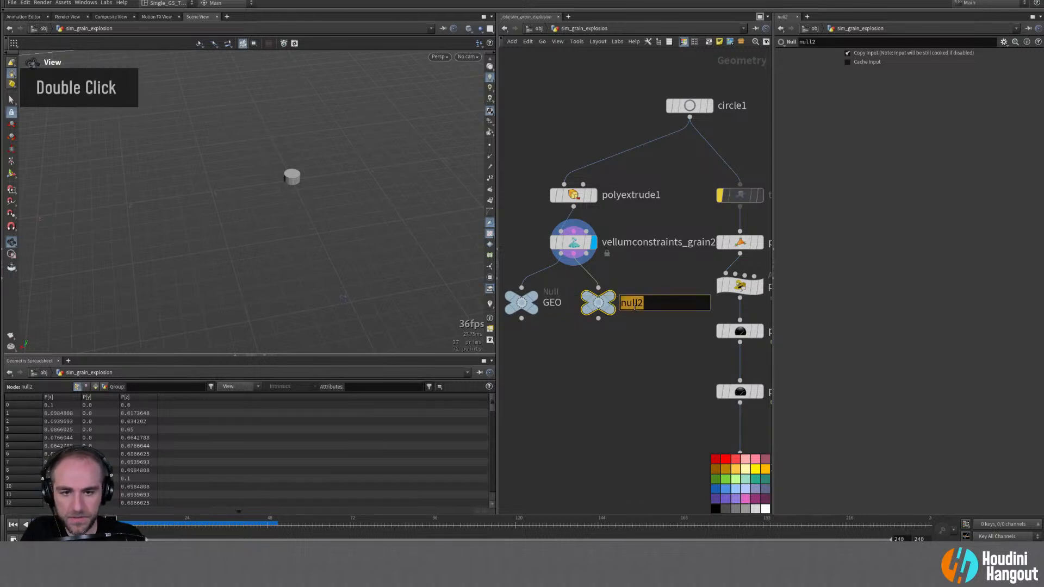
{"action": "type", "text": "CON"}
{"action": "key", "text": "shift+Return"}
Step: Enter vellumsolver1's forces network and add a Vellum Source node wired into SOURCE
{"action": "middle_click_drag", "start_coordinate": [633, 376], "coordinate": [615, 373]}
{"action": "right_click_drag", "start_coordinate": [611, 392], "coordinate": [614, 419]}
{"action": "middle_click_drag", "start_coordinate": [738, 382], "coordinate": [676, 367]}
{"action": "double_click", "coordinate": [712, 355]}
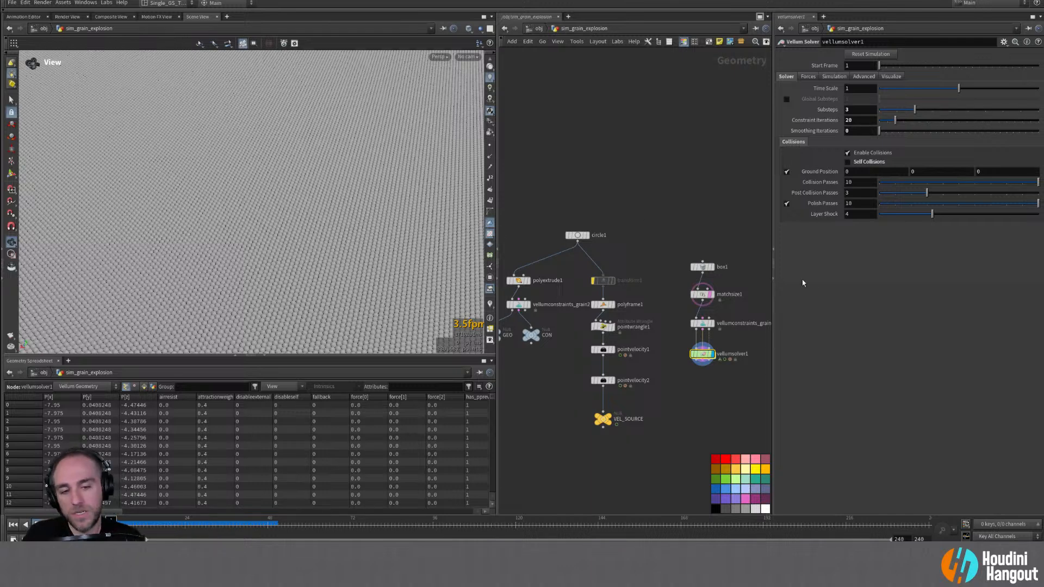
{"action": "double_click", "coordinate": [702, 354]}
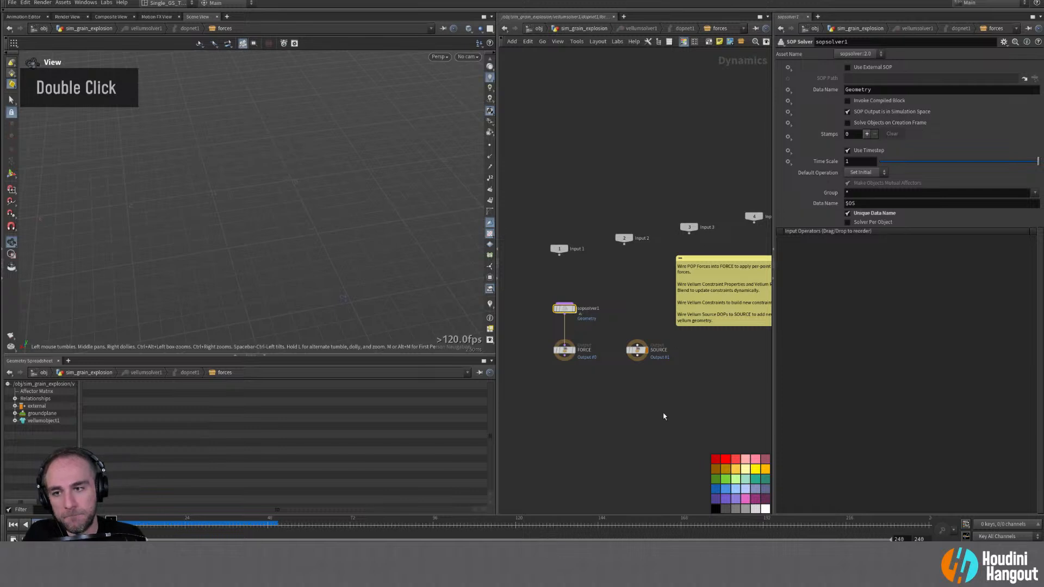
{"action": "key", "text": "Tab"}
{"action": "type", "text": "vellum so"}
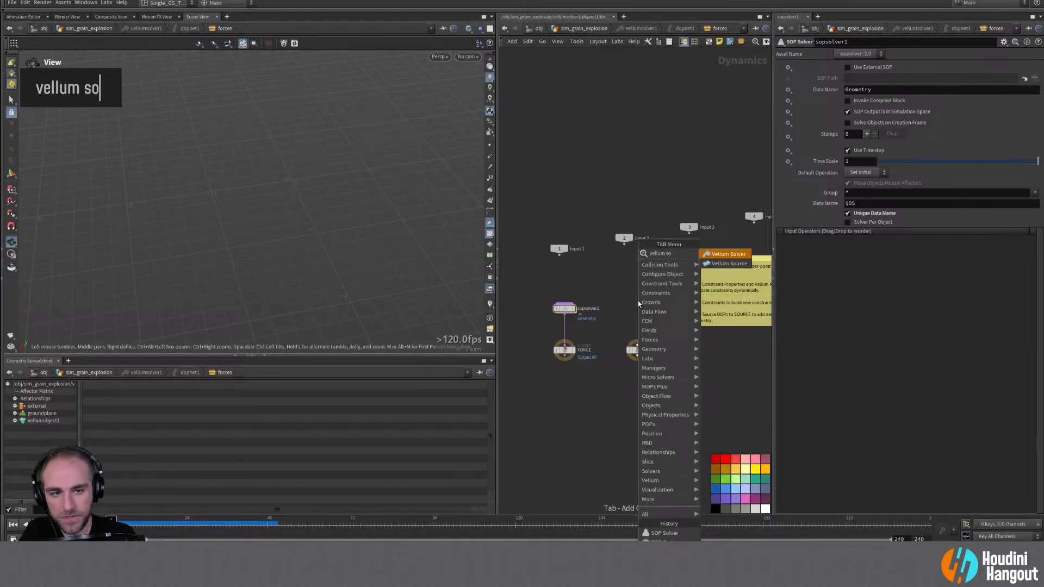
{"action": "key", "text": "Return"}
{"action": "double_click", "coordinate": [637, 301]}
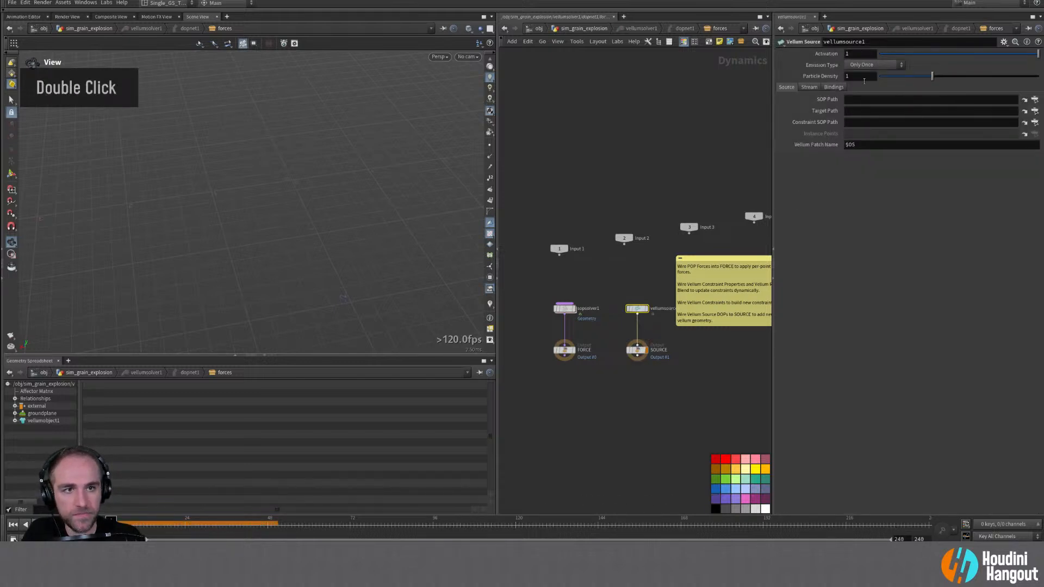
Step: Set vellumsource1's SOP path to /obj/sim_grain_explosion/GEO and its constraint SOP path to /obj/sim_grain_explosion/CON
{"action": "left_click", "coordinate": [809, 87]}
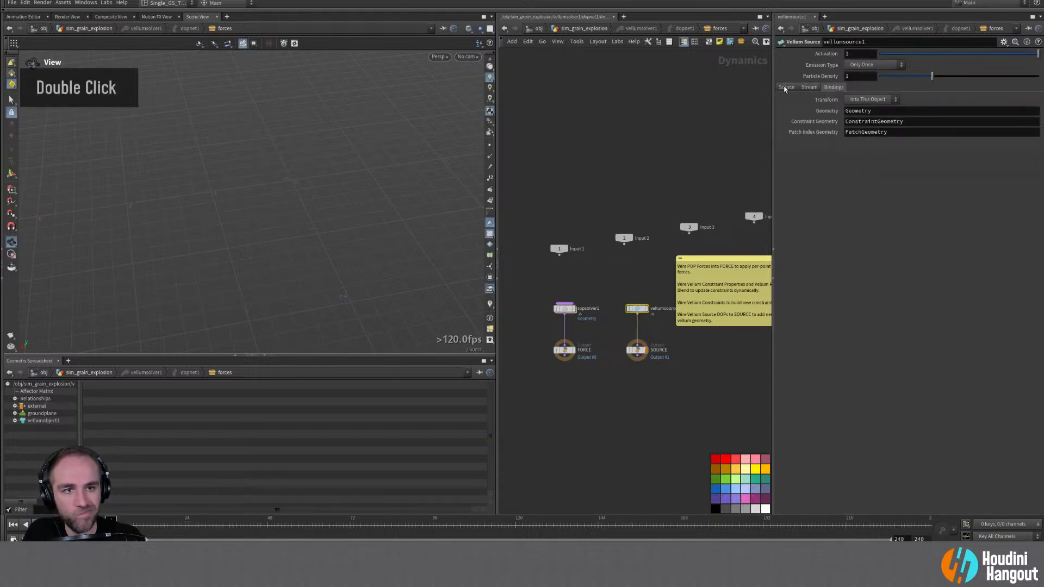
{"action": "left_click", "coordinate": [785, 87]}
{"action": "left_click", "coordinate": [1034, 99]}
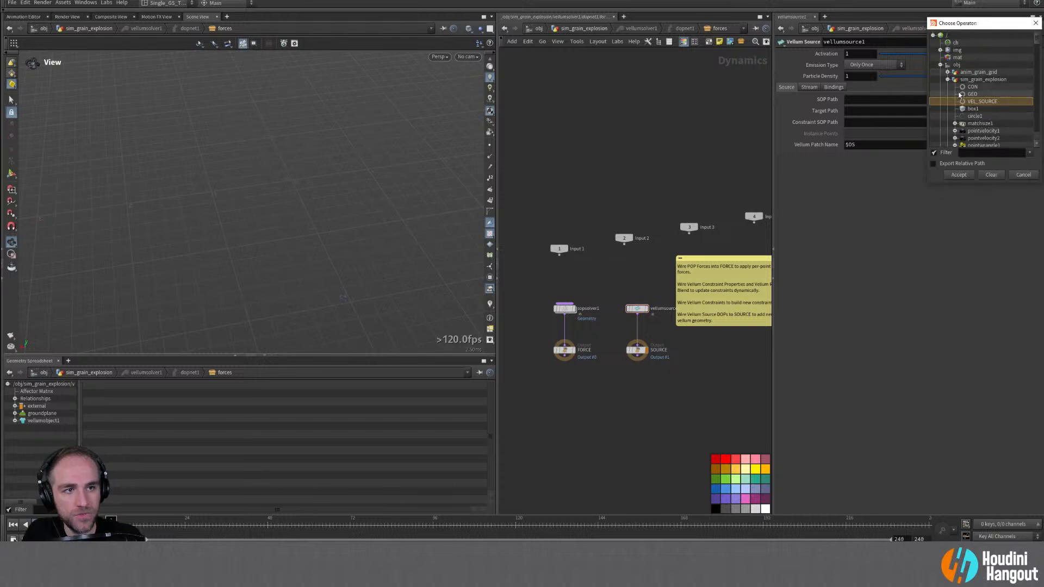
{"action": "left_click", "coordinate": [965, 93]}
{"action": "left_click", "coordinate": [959, 174]}
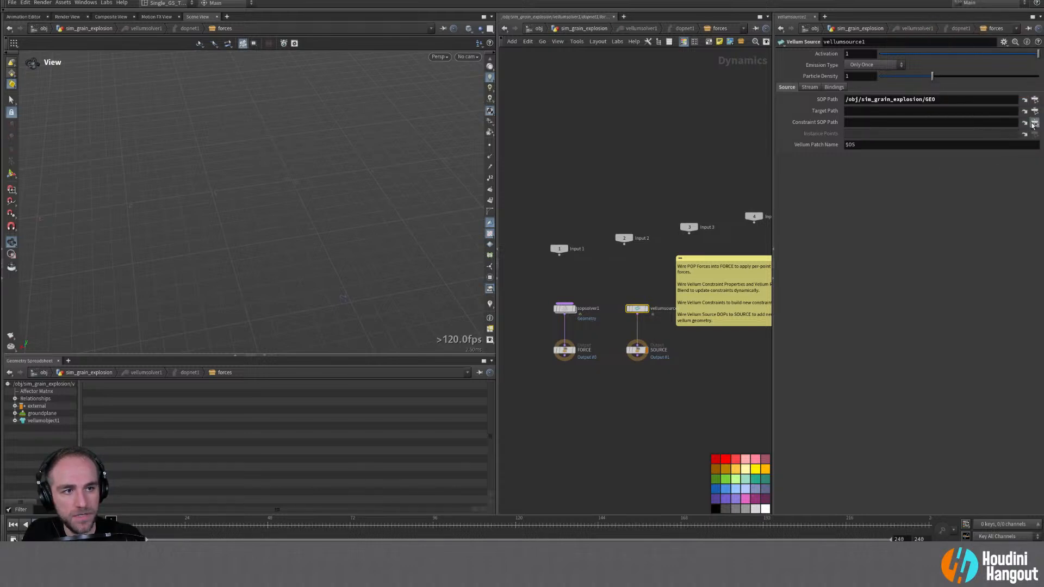
{"action": "left_click", "coordinate": [1035, 122]}
{"action": "left_click", "coordinate": [972, 109]}
{"action": "left_click", "coordinate": [958, 197]}
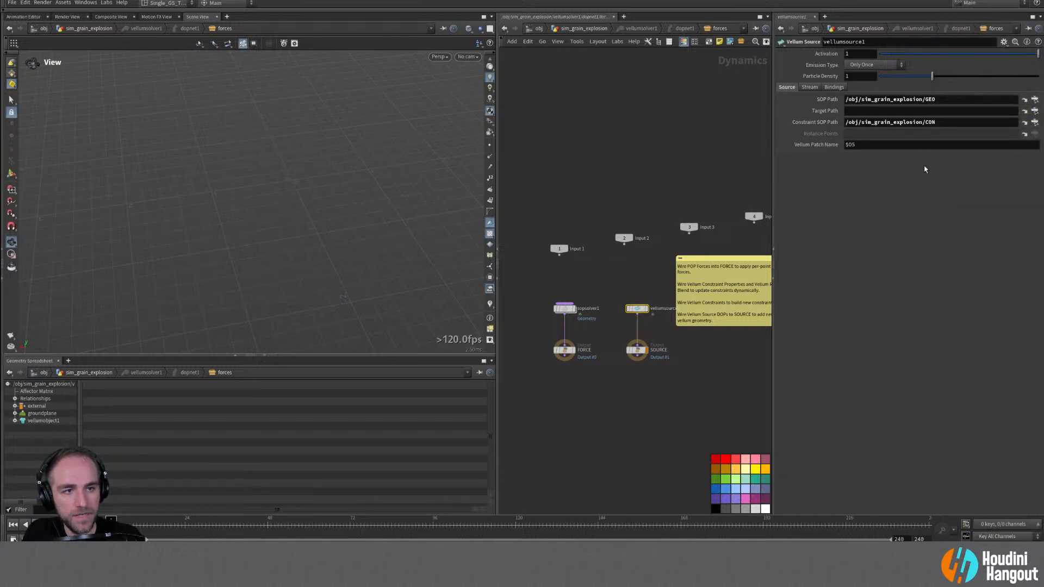
Step: Set vellumsource1's emission type to Each Frame and review its binding and source settings
{"action": "left_click", "coordinate": [875, 65]}
{"action": "left_click", "coordinate": [875, 86]}
{"action": "left_click", "coordinate": [835, 88]}
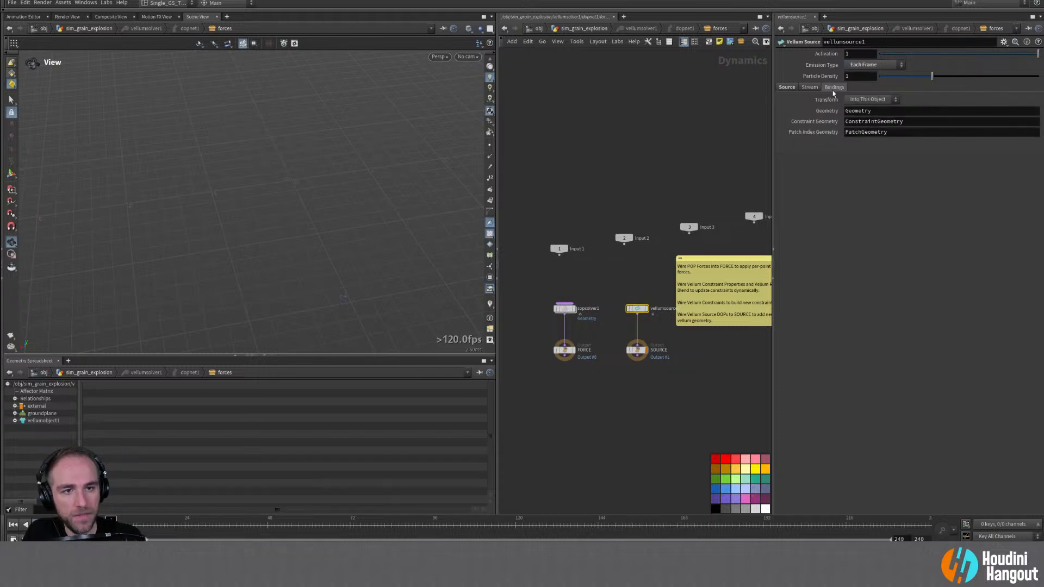
{"action": "left_click", "coordinate": [788, 87]}
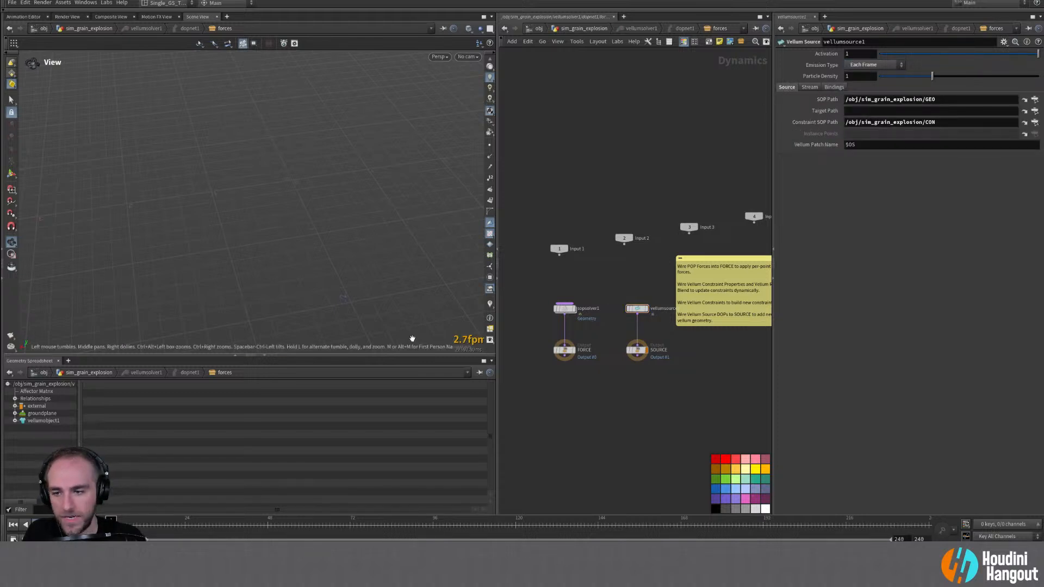
Step: Return to the sim_grain_explosion network, play the simulation and inspect the emitted source geometry from a low angle
{"action": "key", "text": "u"}
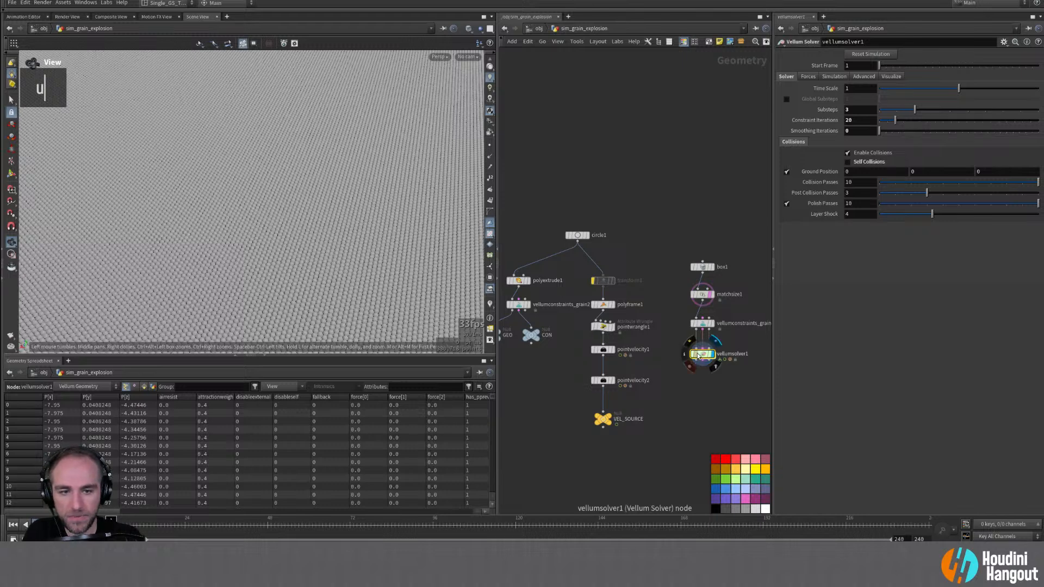
{"action": "mouse_move", "coordinate": [271, 192]}
{"action": "right_mouse_down", "text": "alt"}
{"action": "mouse_move", "coordinate": [175, 217]}
{"action": "mouse_move", "coordinate": [261, 198]}
{"action": "right_mouse_up", "text": "alt"}
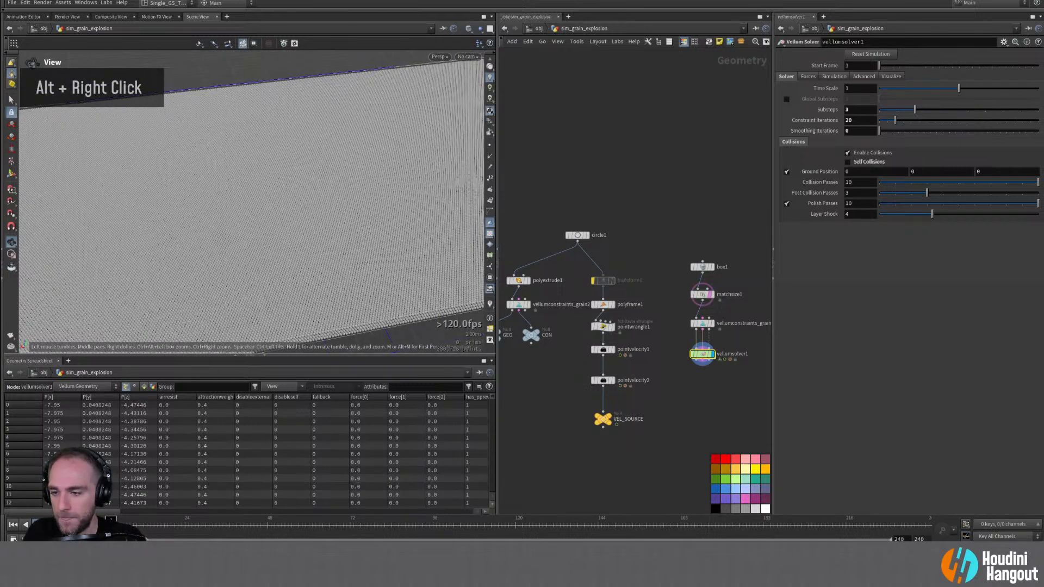
{"action": "key", "text": "Up"}
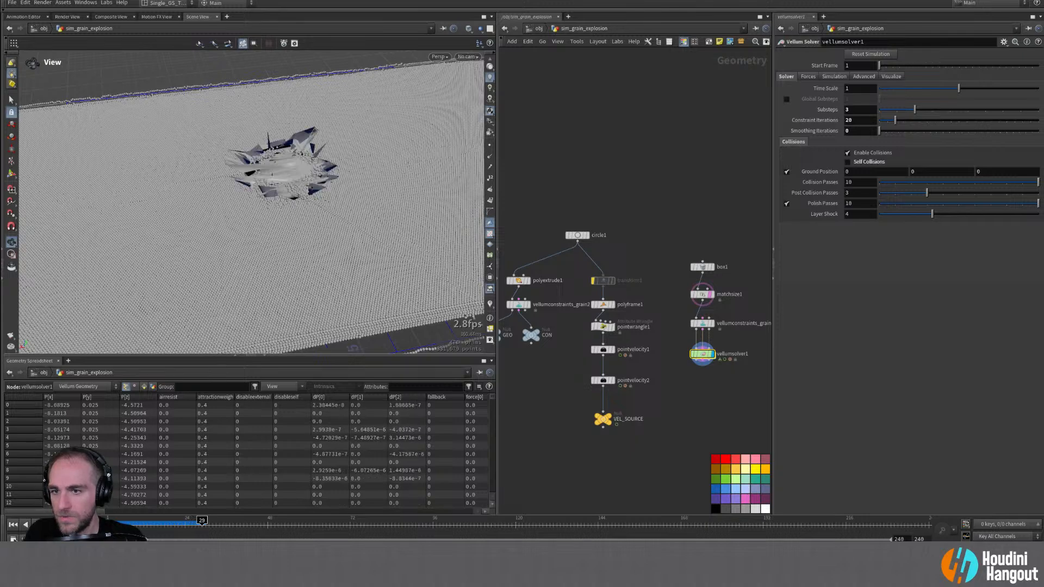
{"action": "mouse_move", "coordinate": [320, 117]}
{"action": "left_mouse_down", "text": "alt"}
{"action": "mouse_move", "coordinate": [276, 133]}
{"action": "mouse_move", "coordinate": [306, 125]}
{"action": "left_mouse_up", "text": "alt"}
{"action": "left_click_drag", "start_coordinate": [329, 145], "coordinate": [336, 138], "text": "alt"}
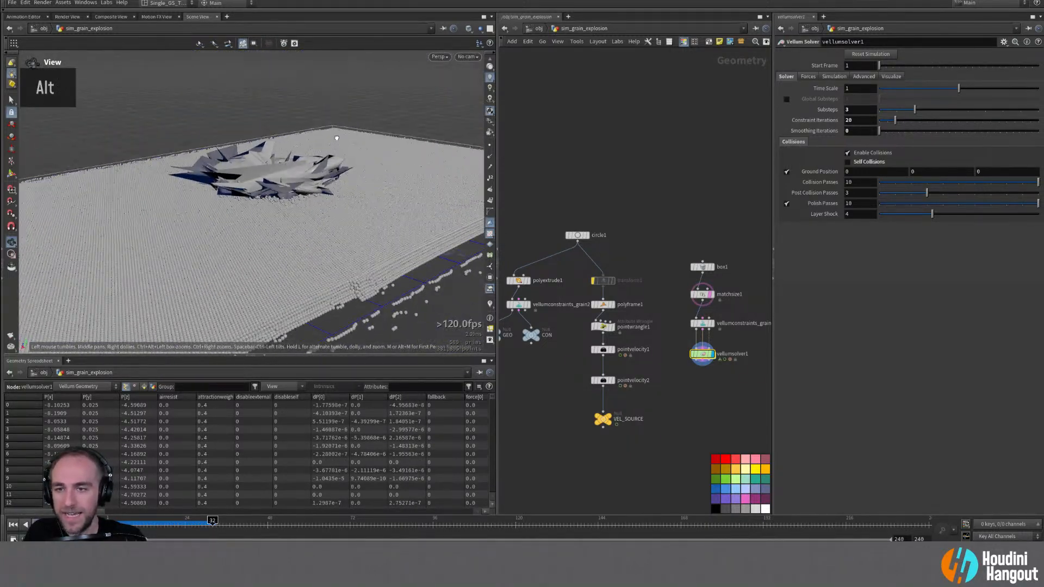
Step: Enable Create Points from Volume on vellumconstraints_grain2 and rewind the timeline to the first frame
{"action": "double_click", "coordinate": [531, 334]}
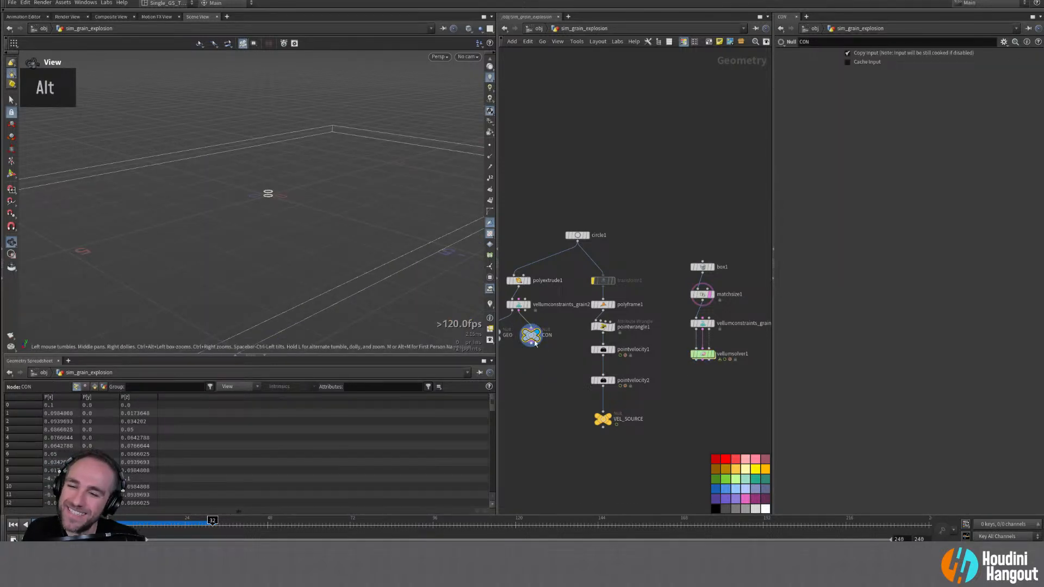
{"action": "double_click", "coordinate": [518, 306]}
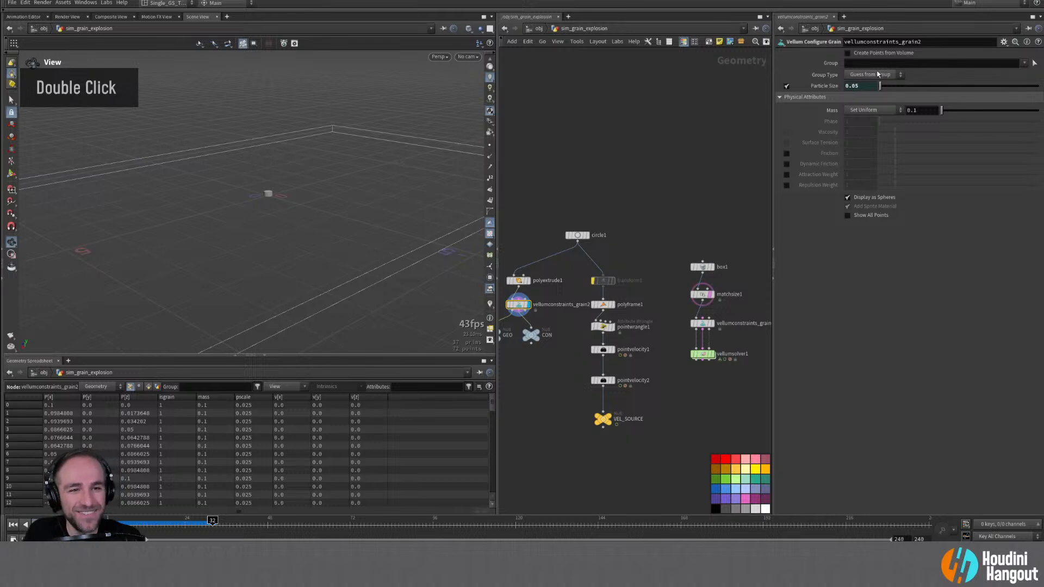
{"action": "left_click", "coordinate": [848, 53]}
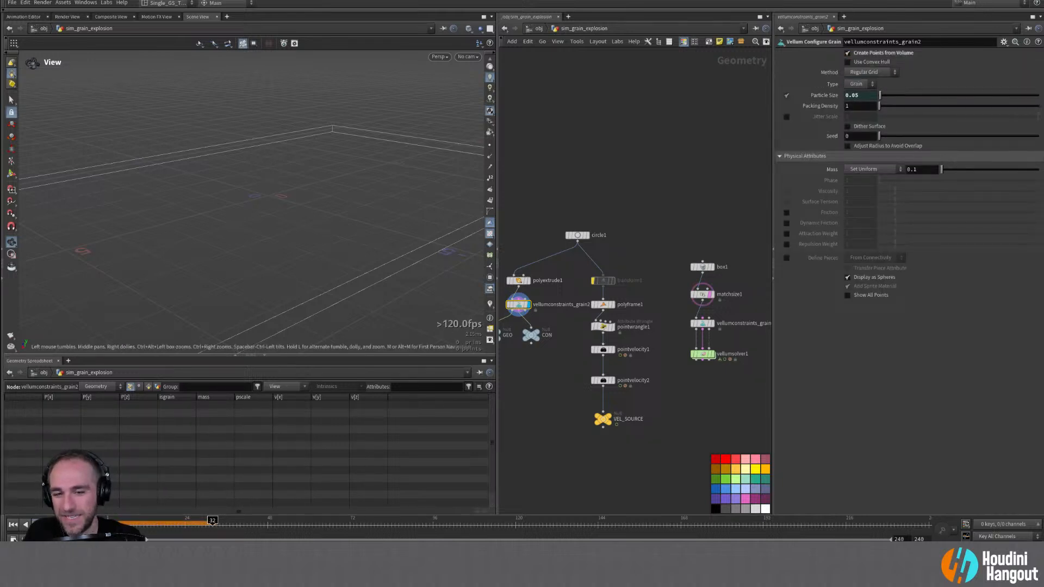
{"action": "left_click", "coordinate": [14, 524]}
Step: Inspect the output of GEO and vellumconstraints_grain2, comparing the inputs from matchsize1 and polyextrude1
{"action": "middle_click_drag", "start_coordinate": [523, 378], "coordinate": [541, 396]}
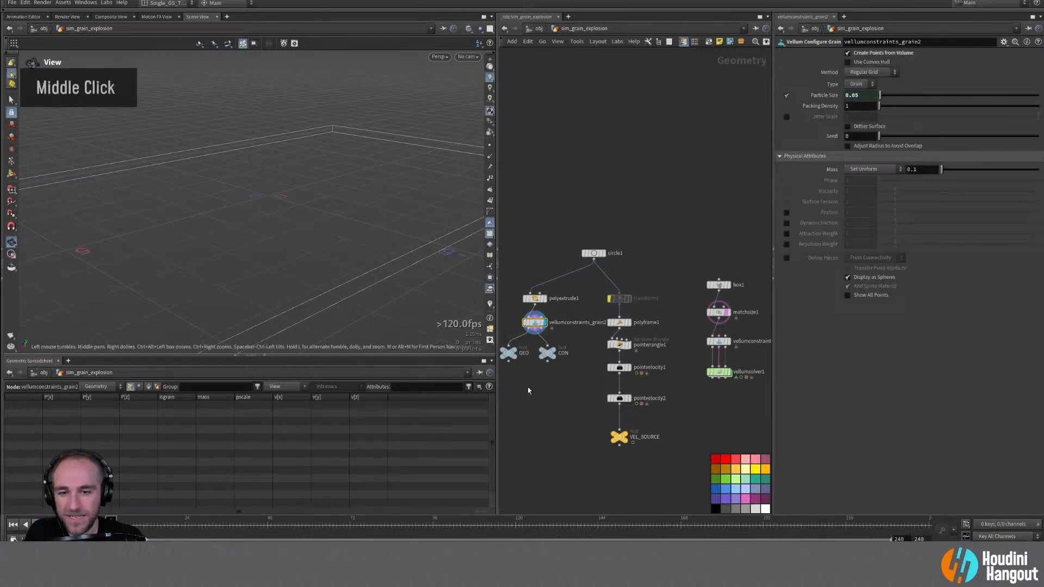
{"action": "double_click", "coordinate": [508, 353]}
{"action": "right_click", "coordinate": [286, 184], "text": "alt"}
{"action": "right_click_drag", "start_coordinate": [286, 183], "coordinate": [336, 184], "text": "alt"}
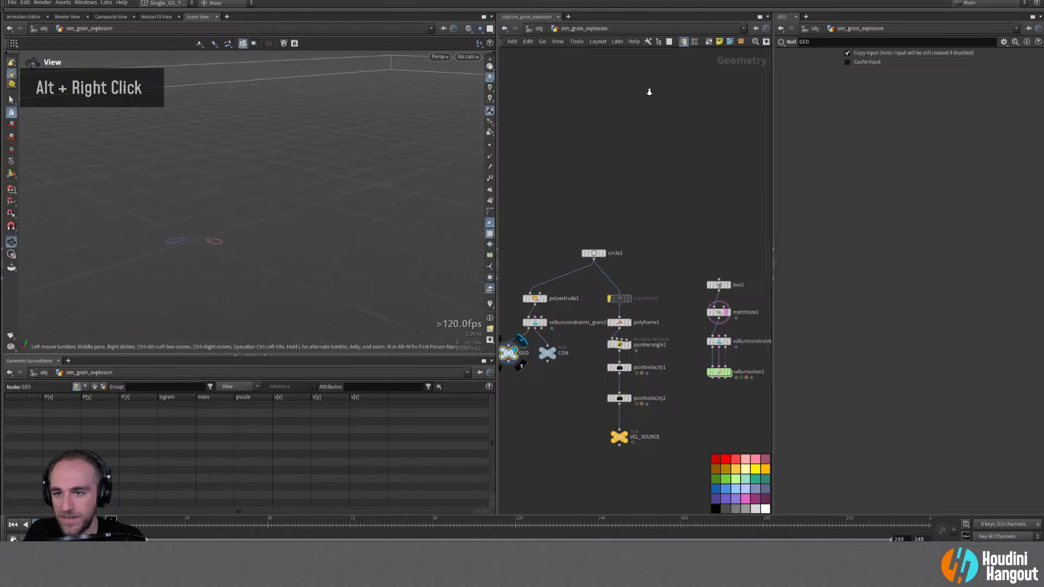
{"action": "double_click", "coordinate": [537, 323]}
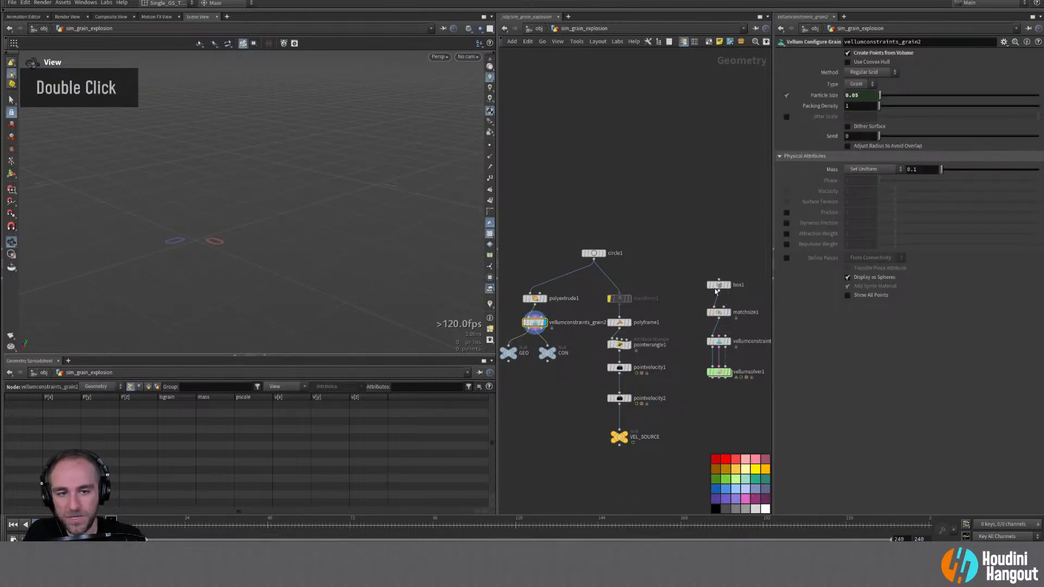
{"action": "left_click", "coordinate": [719, 313]}
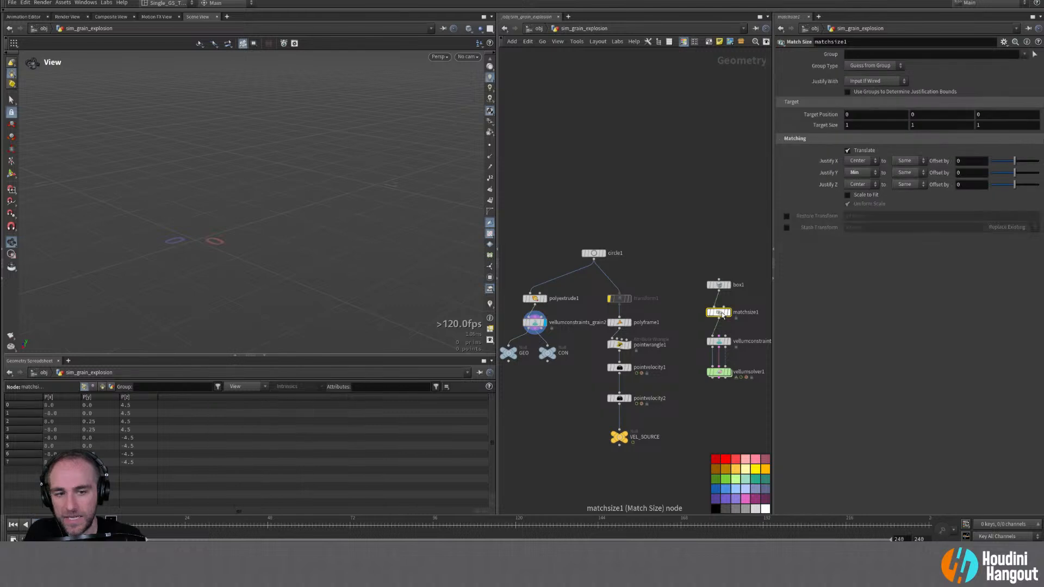
{"action": "left_click", "coordinate": [543, 301]}
{"action": "double_click", "coordinate": [543, 301]}
{"action": "left_click", "coordinate": [545, 299]}
{"action": "left_click", "coordinate": [544, 322]}
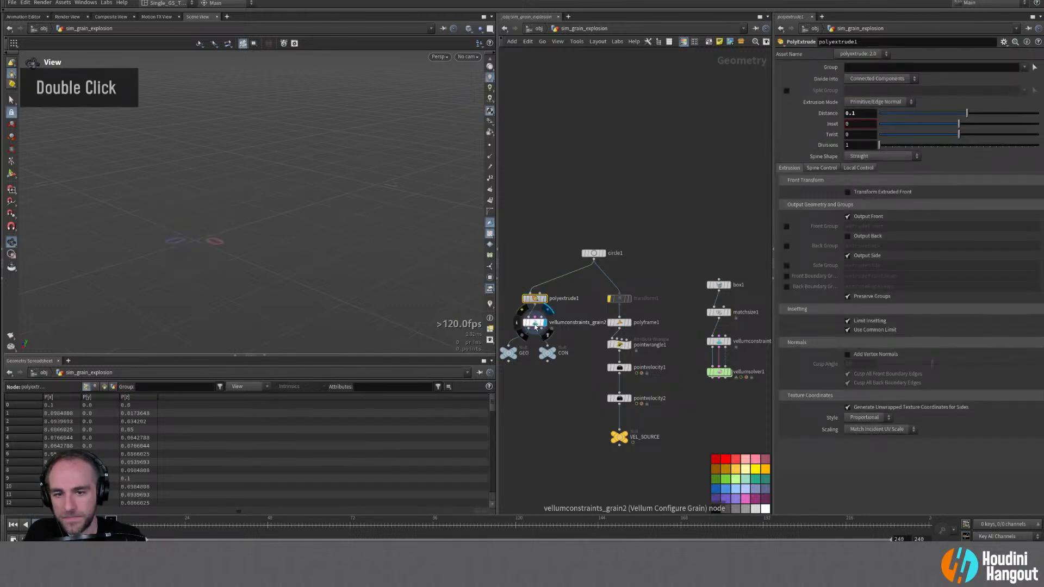
{"action": "left_click", "coordinate": [535, 325]}
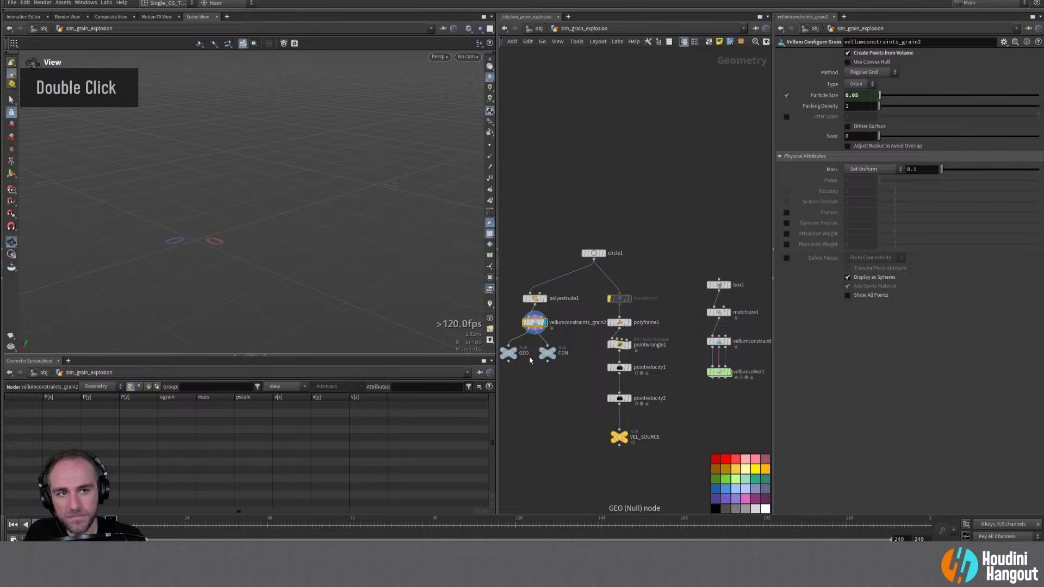
Step: Try the point creation type and method options on vellumconstraints_grain2, returning the method to Regular Grid
{"action": "left_click", "coordinate": [858, 85]}
{"action": "left_click", "coordinate": [867, 72]}
{"action": "left_click", "coordinate": [867, 72]}
{"action": "left_click", "coordinate": [863, 92]}
{"action": "left_click", "coordinate": [865, 72]}
{"action": "left_click", "coordinate": [860, 83]}
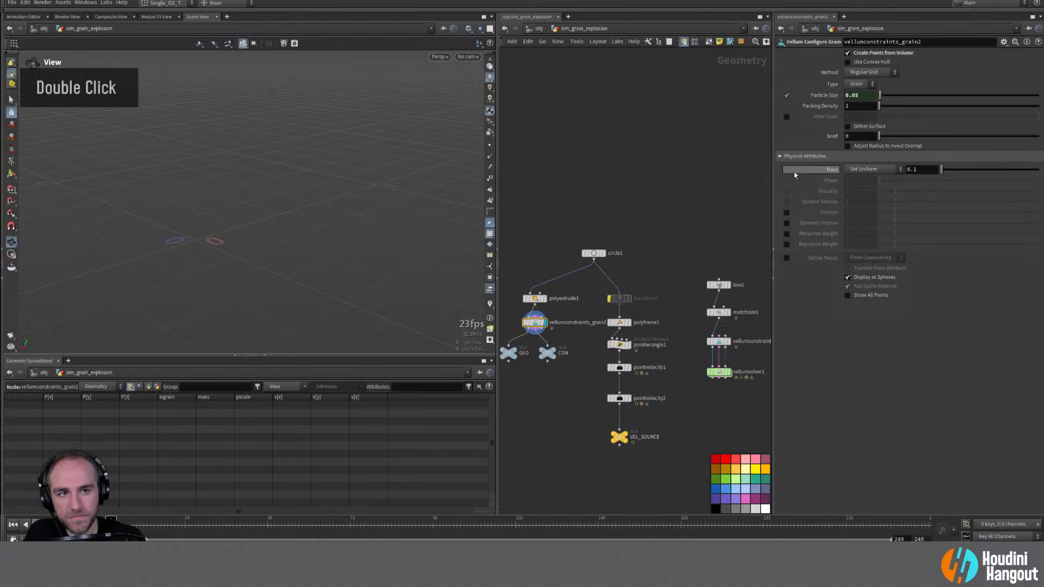
Step: Display vellumconstraints_grain1 to compare its settings and generated grains with the new source
{"action": "left_click", "coordinate": [719, 341]}
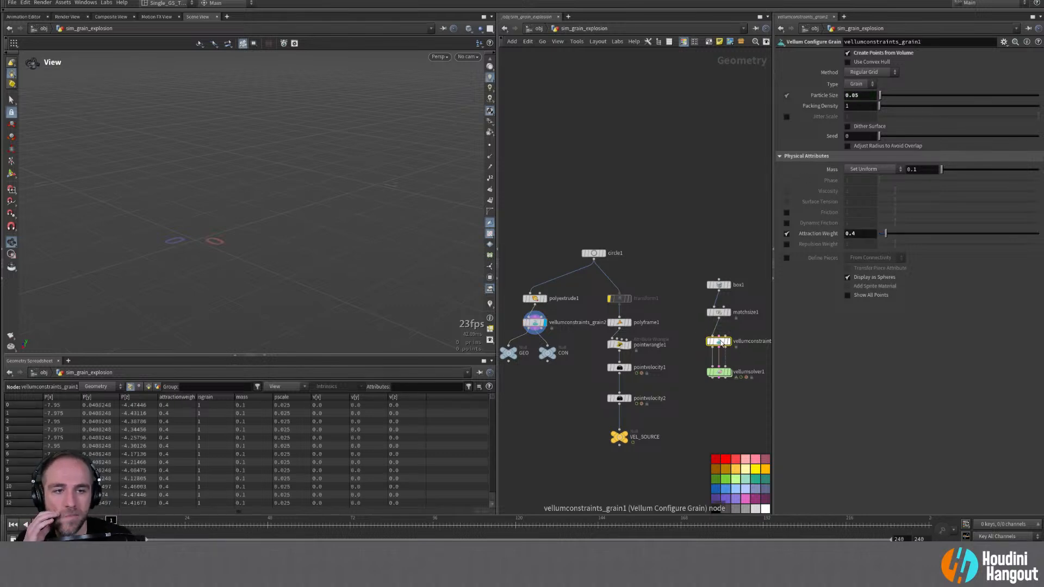
{"action": "key", "text": "r"}
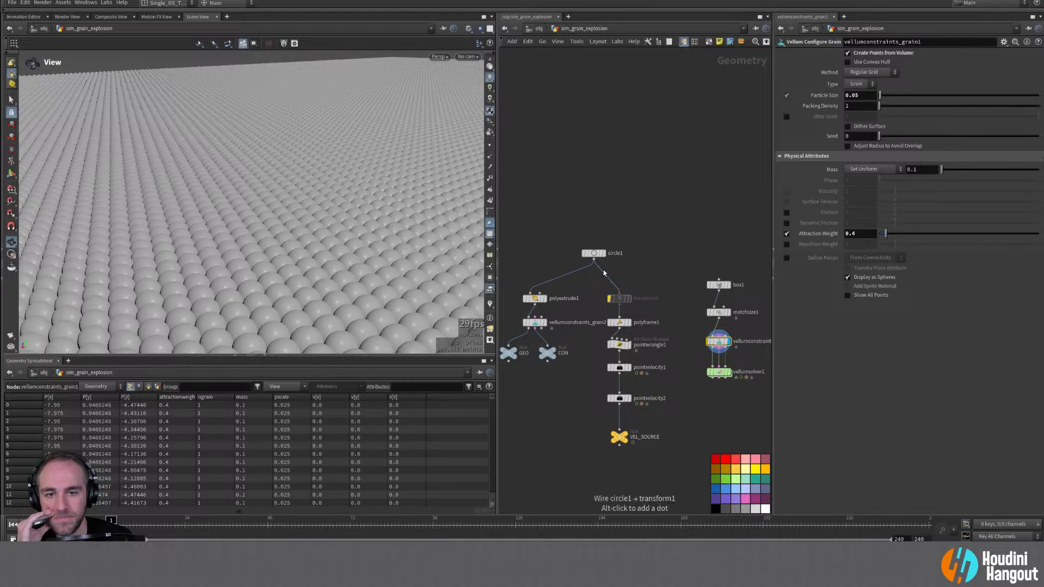
Step: Set circle1's uniform scale to 0.2
{"action": "left_click", "coordinate": [594, 253]}
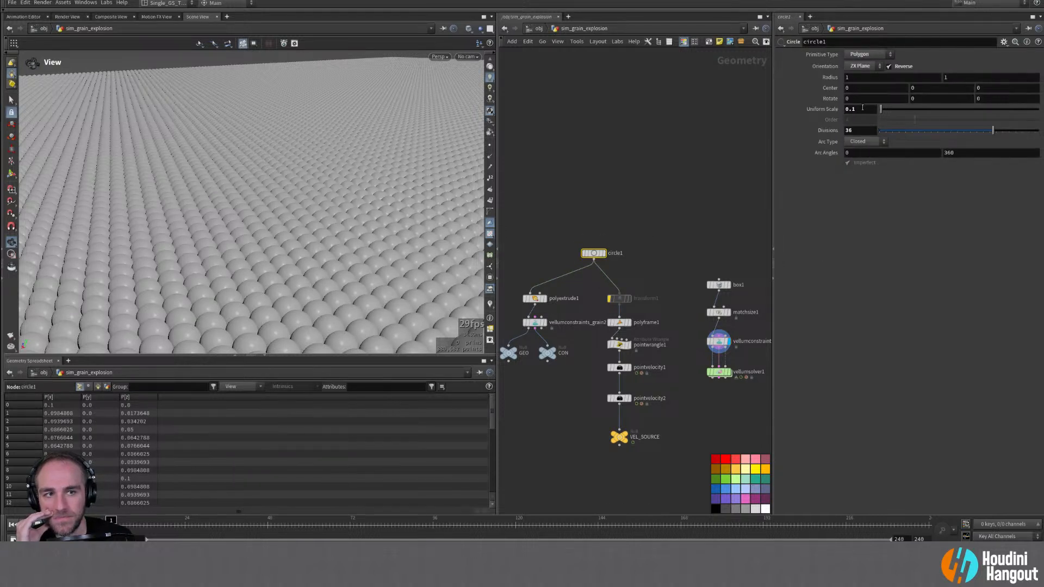
{"action": "type", "text": "0.2"}
{"action": "key", "text": "Return"}
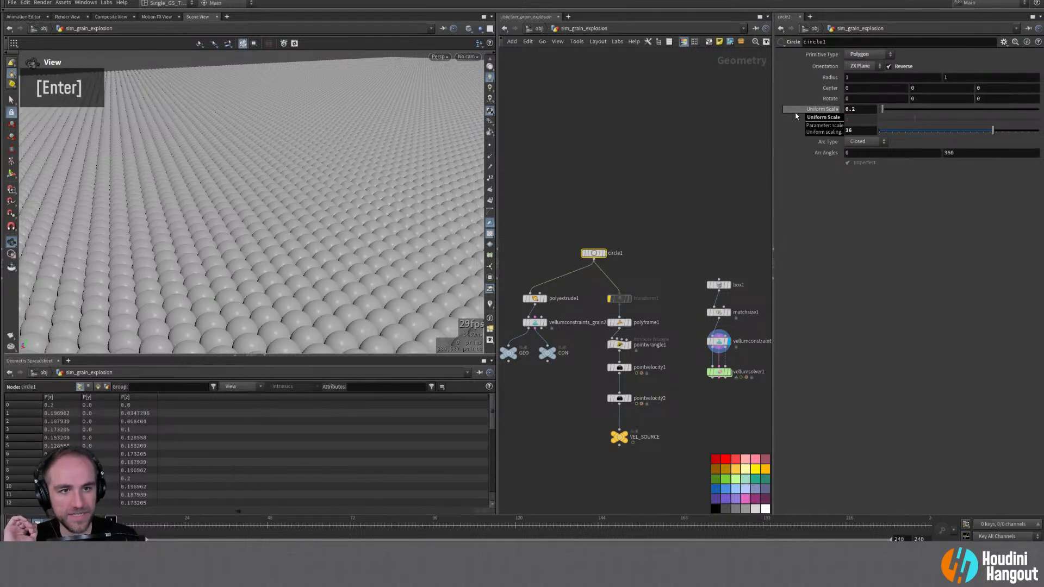
Step: Set the polyextrude1 distance to 0.2 and display the GEO output
{"action": "double_click", "coordinate": [536, 323]}
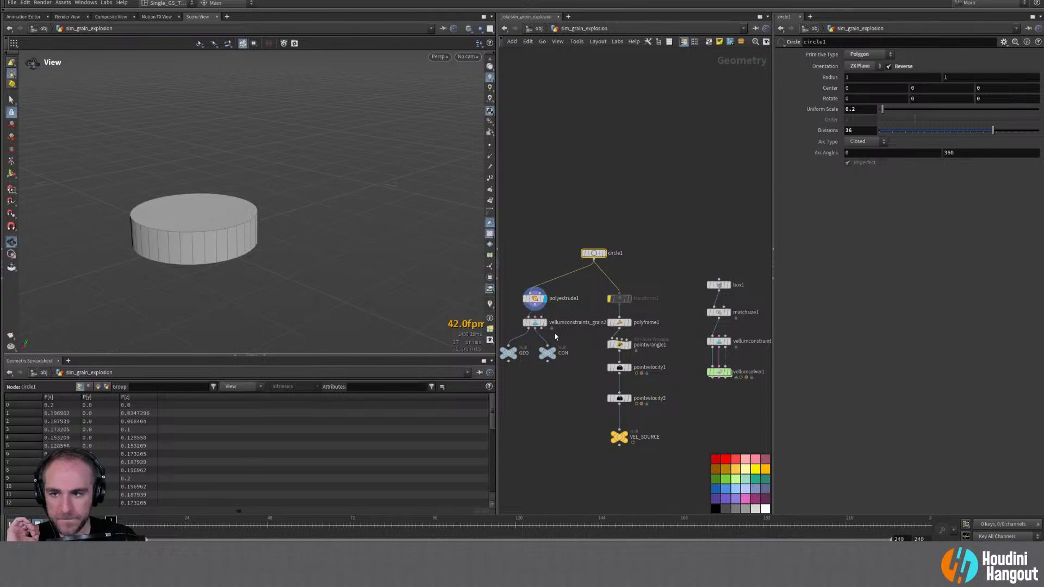
{"action": "double_click", "coordinate": [535, 299]}
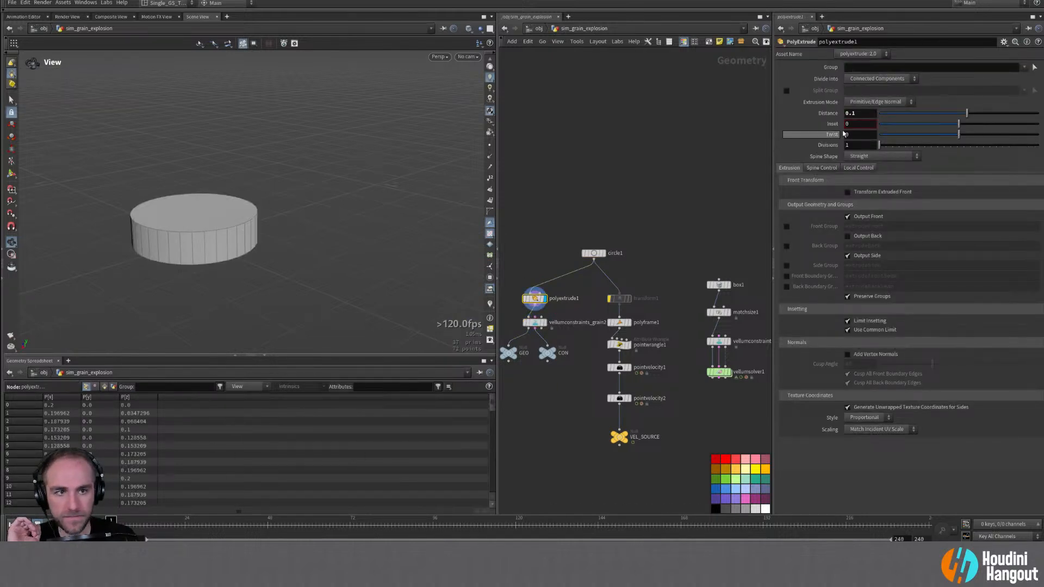
{"action": "type", "text": "0.2"}
{"action": "key", "text": "Return"}
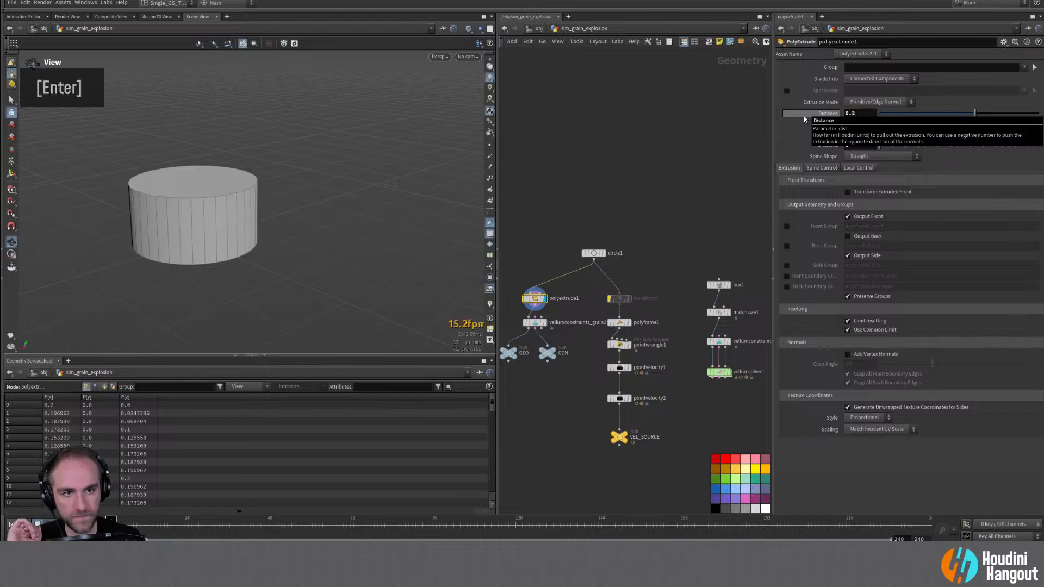
{"action": "double_click", "coordinate": [535, 322]}
{"action": "double_click", "coordinate": [508, 353]}
Step: Set the particle size on vellumconstraints_grain1 to 0.03, checking the output of vellumconstraints_grain2 and polyextrude1
{"action": "double_click", "coordinate": [721, 342]}
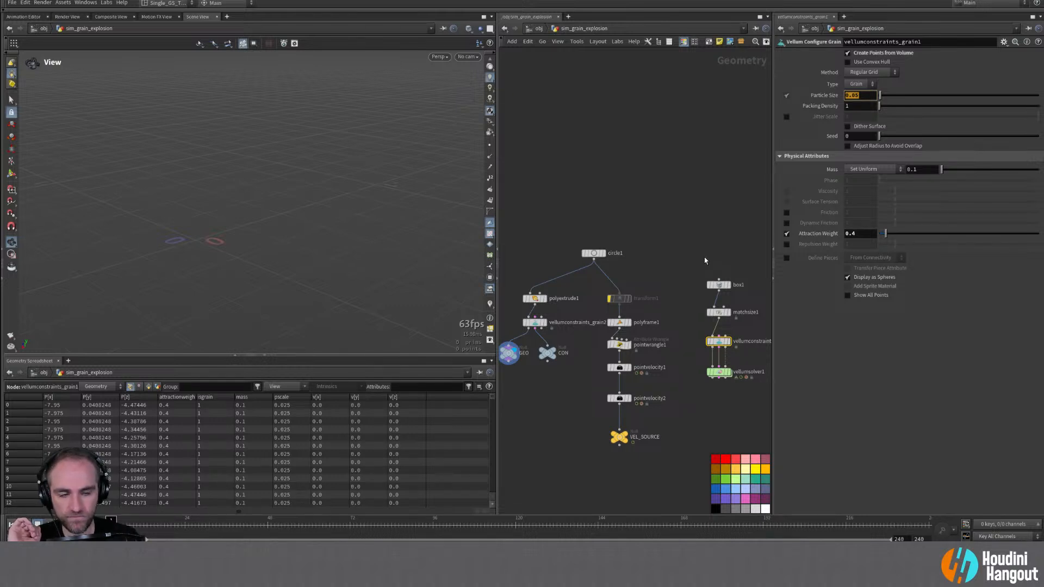
{"action": "type", "text": "0.3"}
{"action": "key", "text": "BackSpace"}
{"action": "type", "text": "03"}
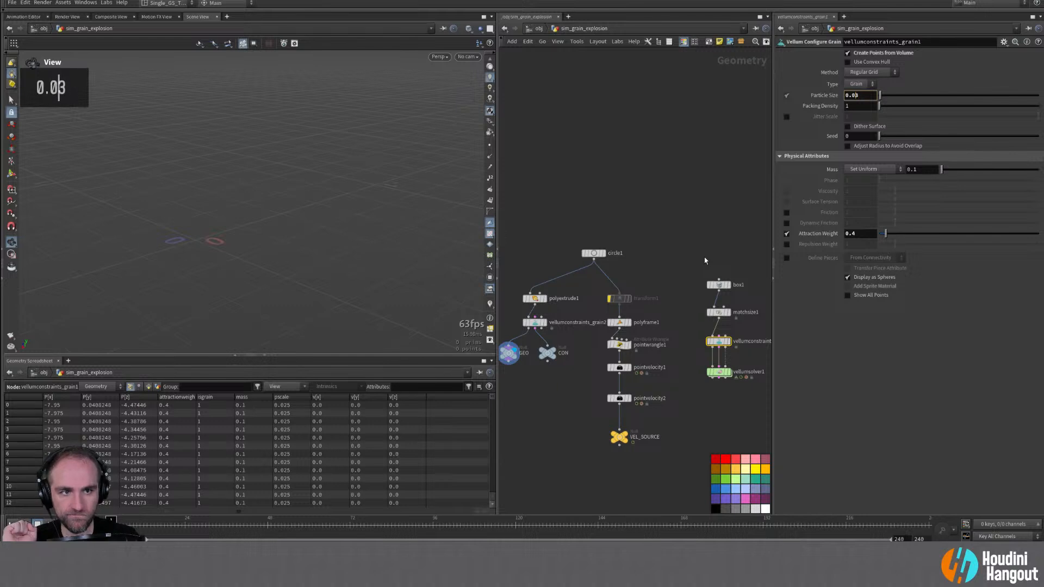
{"action": "key", "text": "Return"}
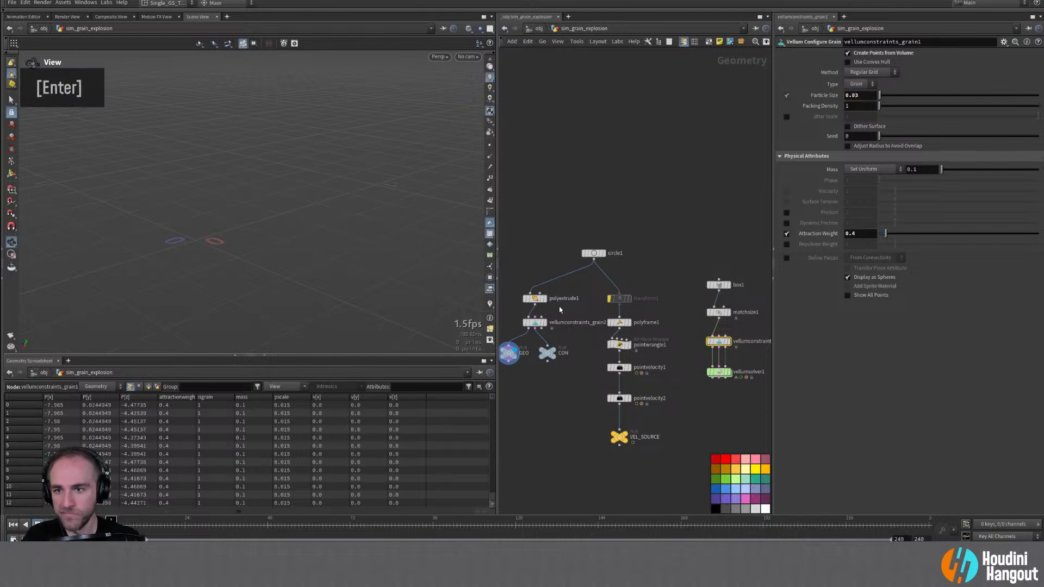
{"action": "double_click", "coordinate": [534, 322]}
{"action": "right_click", "coordinate": [312, 189], "text": "alt"}
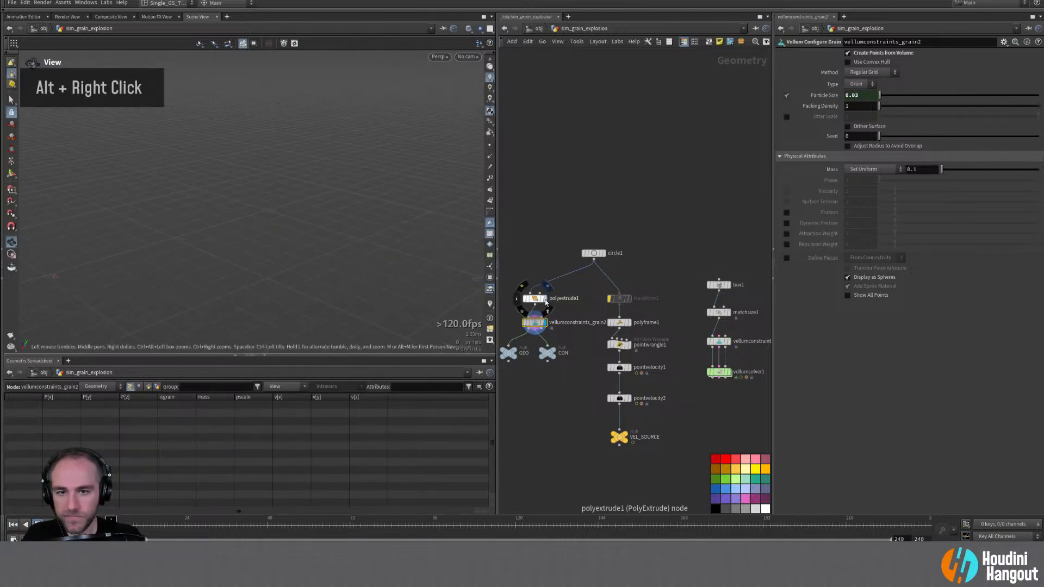
{"action": "double_click", "coordinate": [536, 299]}
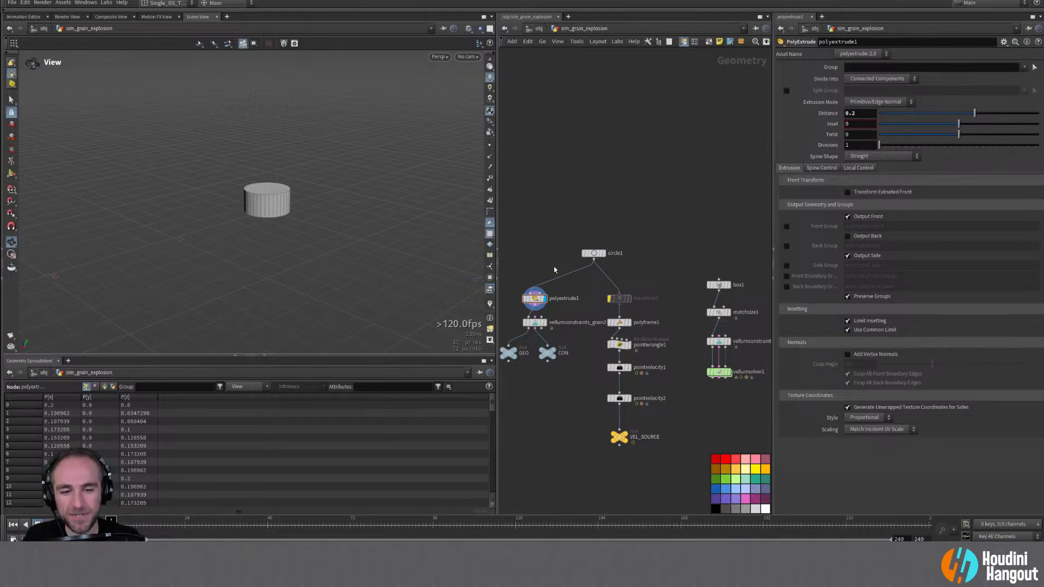
Step: Set the particle size on vellumconstraints_grain1 back to 0.05
{"action": "left_click", "coordinate": [718, 341]}
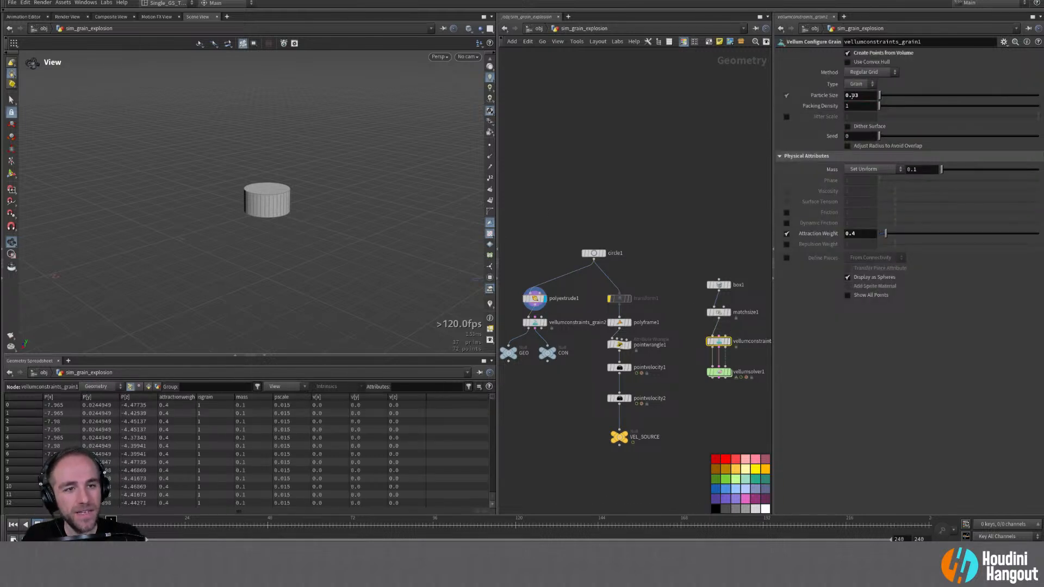
{"action": "type", "text": "5"}
{"action": "key", "text": "Return"}
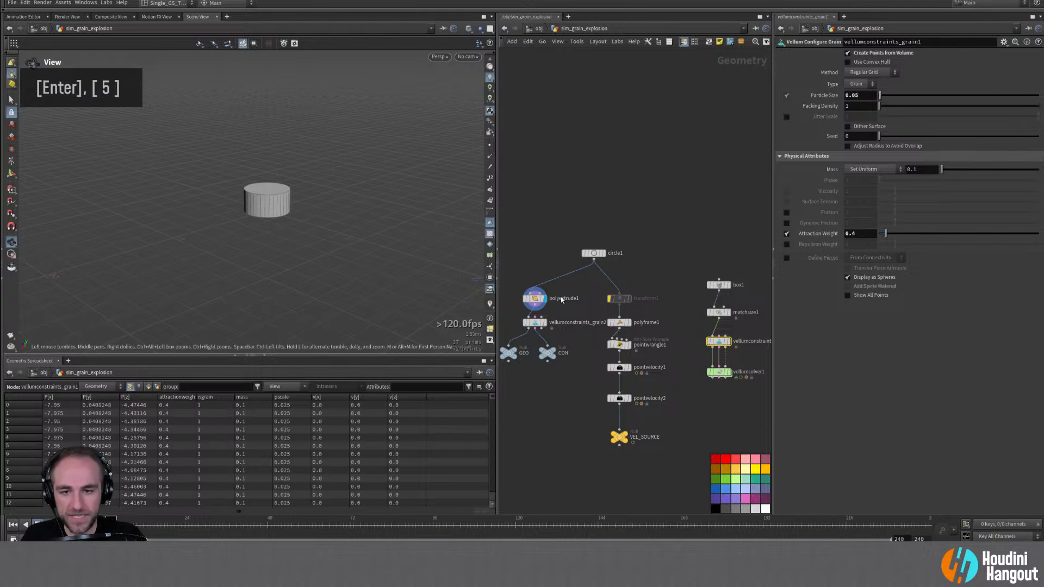
Step: Enable Output Back on polyextrude1 and display the grains generated by vellumconstraints_grain2
{"action": "left_click", "coordinate": [534, 298]}
{"action": "left_click", "coordinate": [847, 236]}
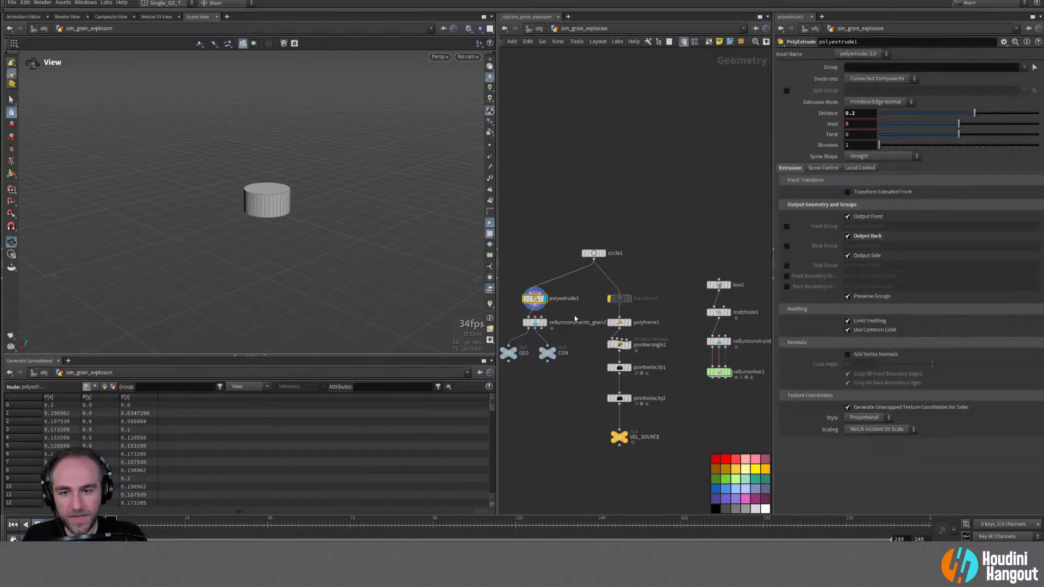
{"action": "left_click", "coordinate": [544, 322]}
{"action": "left_click", "coordinate": [535, 323]}
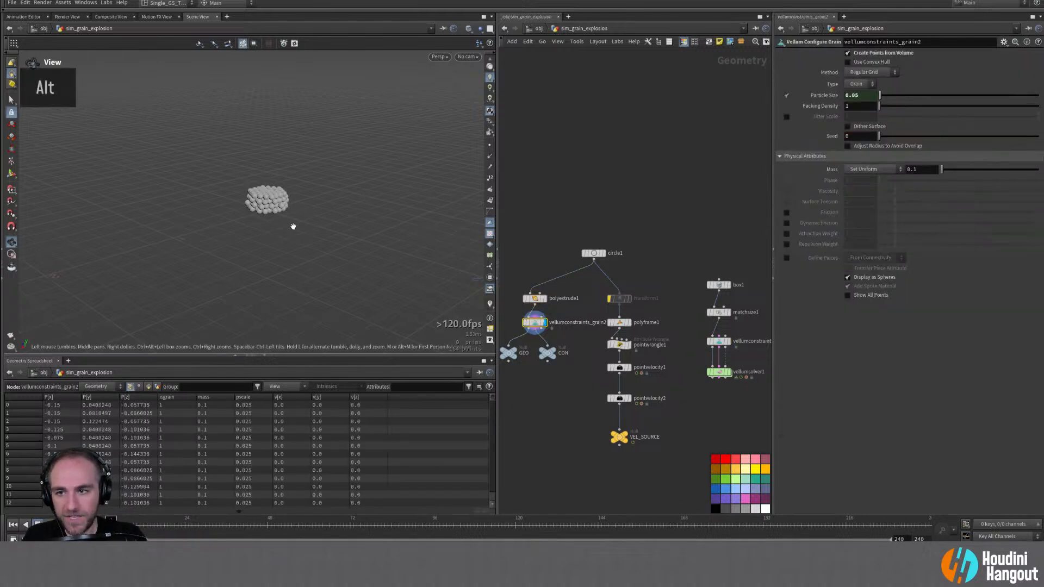
{"action": "right_click_drag", "start_coordinate": [322, 224], "coordinate": [360, 159], "text": "alt"}
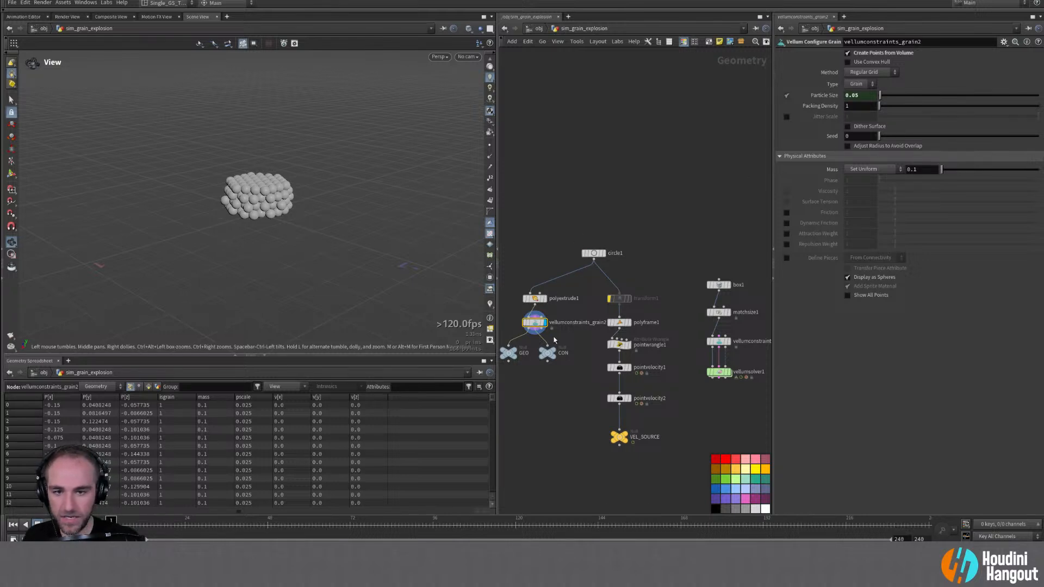
Step: Play the vellumsolver1 simulation to examine the grains around the source circle, and return to the first frame
{"action": "left_click", "coordinate": [728, 371]}
{"action": "left_click", "coordinate": [717, 371]}
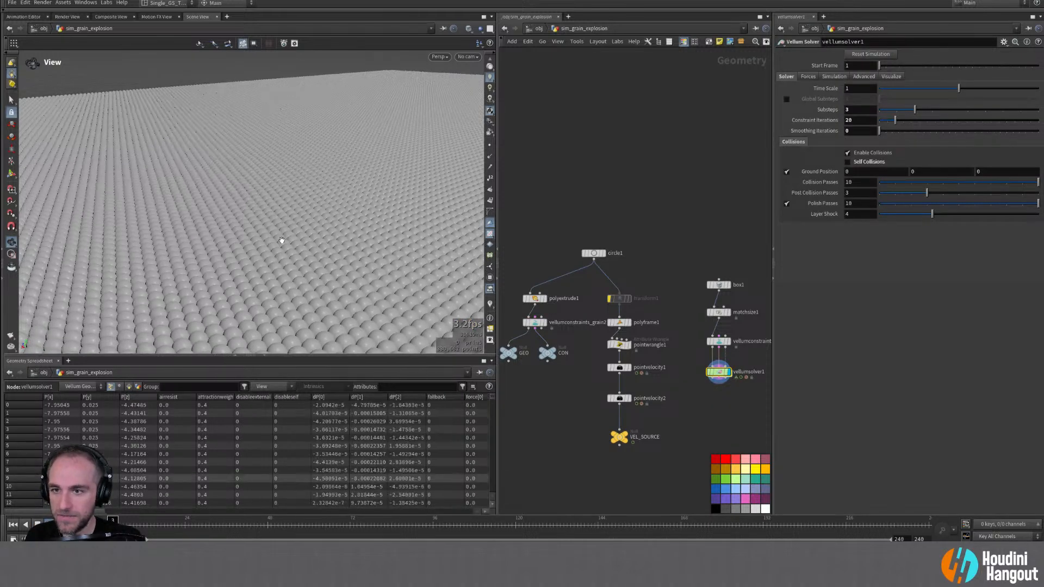
{"action": "right_click", "coordinate": [295, 136], "text": "alt"}
{"action": "left_click_drag", "start_coordinate": [259, 137], "coordinate": [250, 181], "text": "alt"}
{"action": "middle_click_drag", "start_coordinate": [273, 137], "coordinate": [269, 191], "text": "alt"}
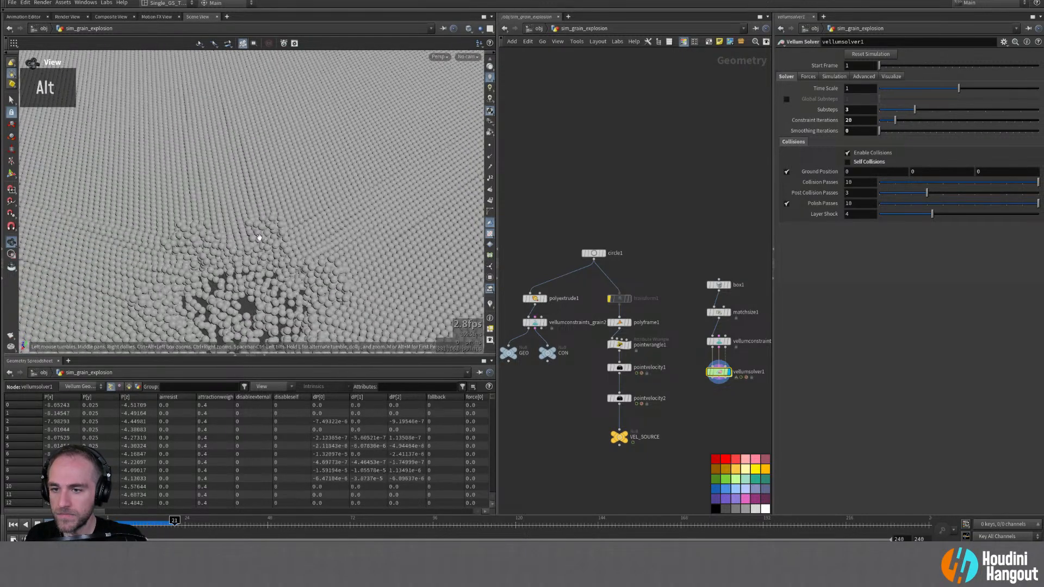
{"action": "middle_click_drag", "start_coordinate": [252, 232], "coordinate": [263, 184], "text": "alt"}
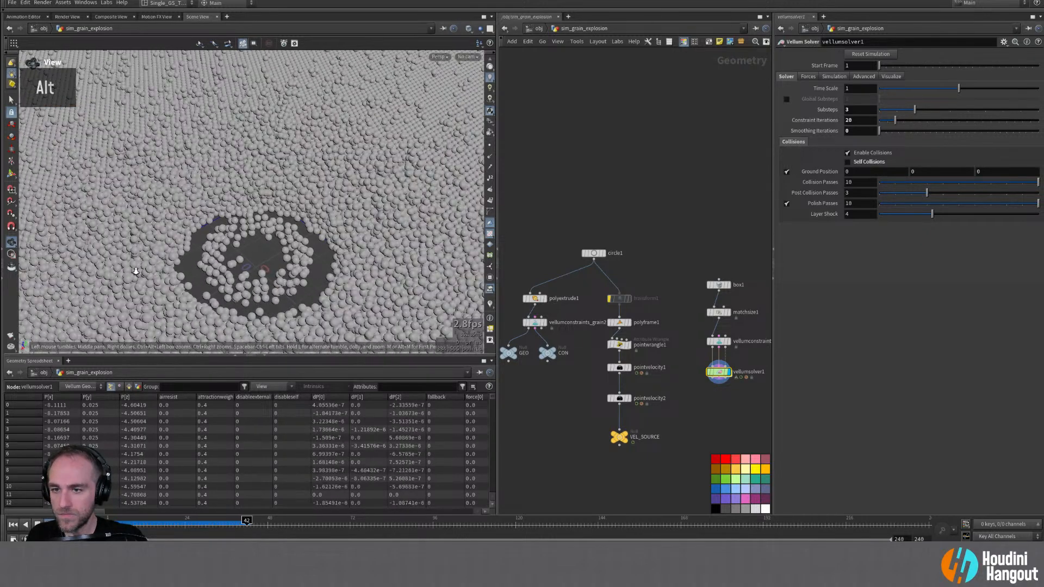
{"action": "right_click_drag", "start_coordinate": [139, 270], "coordinate": [120, 274], "text": "alt"}
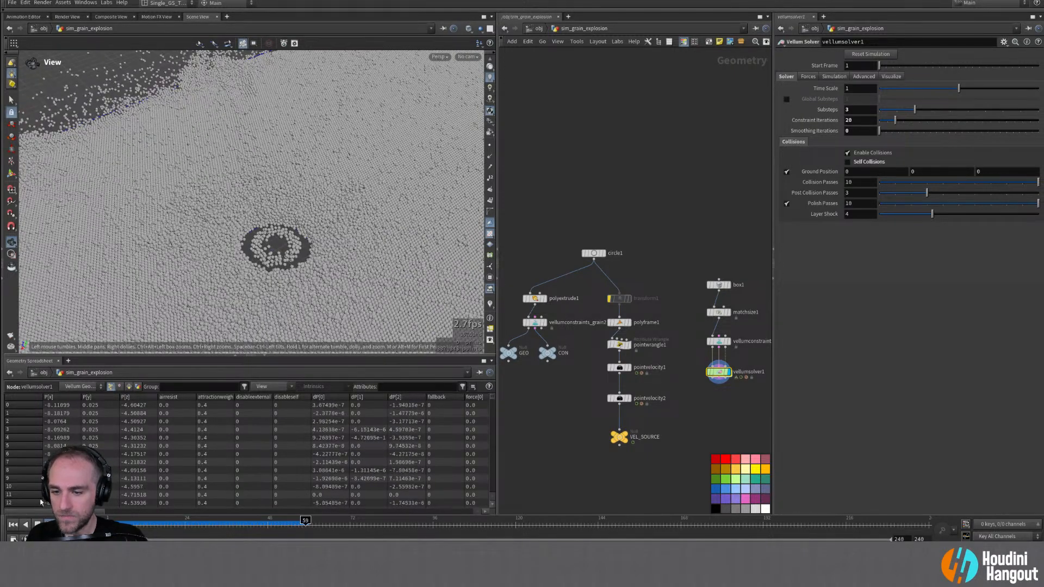
{"action": "key", "text": "ctrl+Up"}
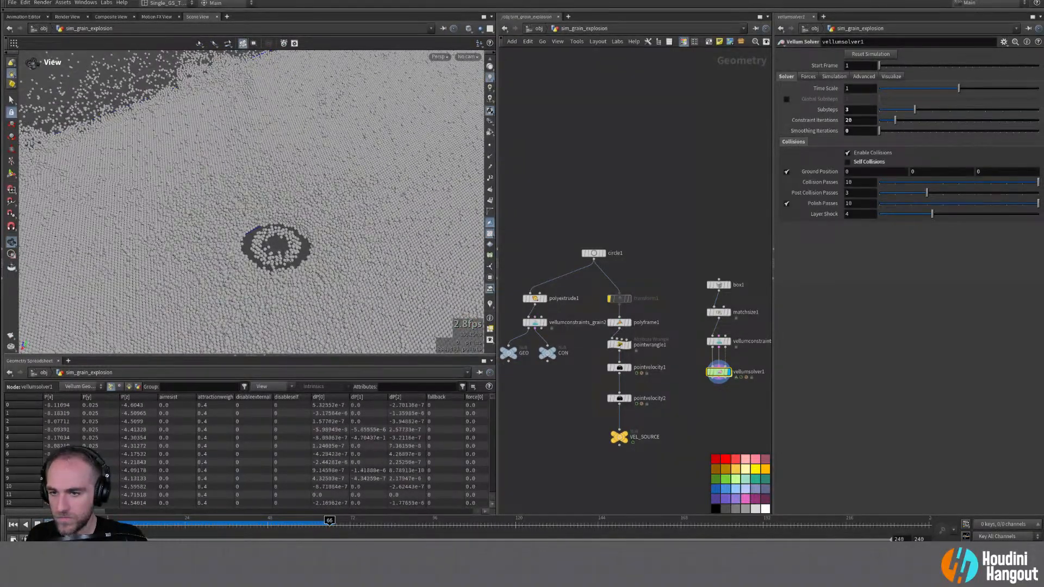
{"action": "double_click", "coordinate": [13, 525]}
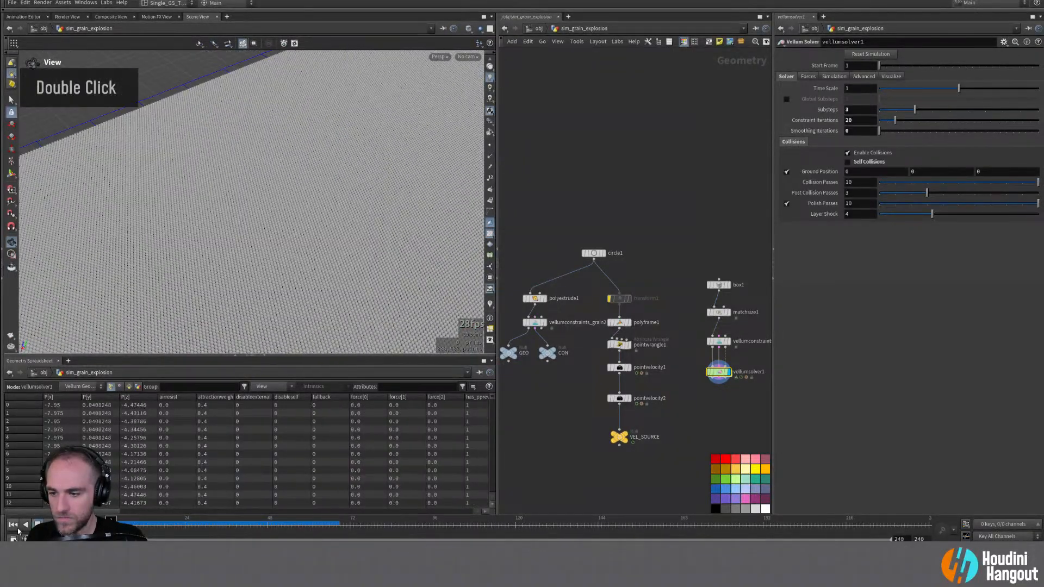
Step: Set circle1's uniform scale to 0.1 and display the emitted grains of vellumconstraints_grain2
{"action": "left_click", "coordinate": [594, 254]}
{"action": "type", "text": "0.1"}
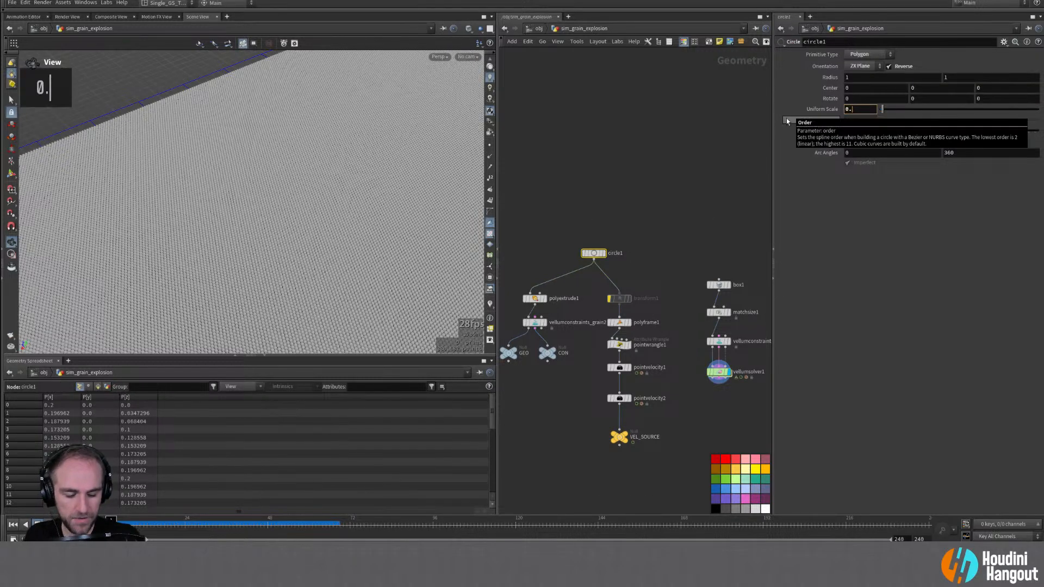
{"action": "key", "text": "Return"}
{"action": "double_click", "coordinate": [543, 323]}
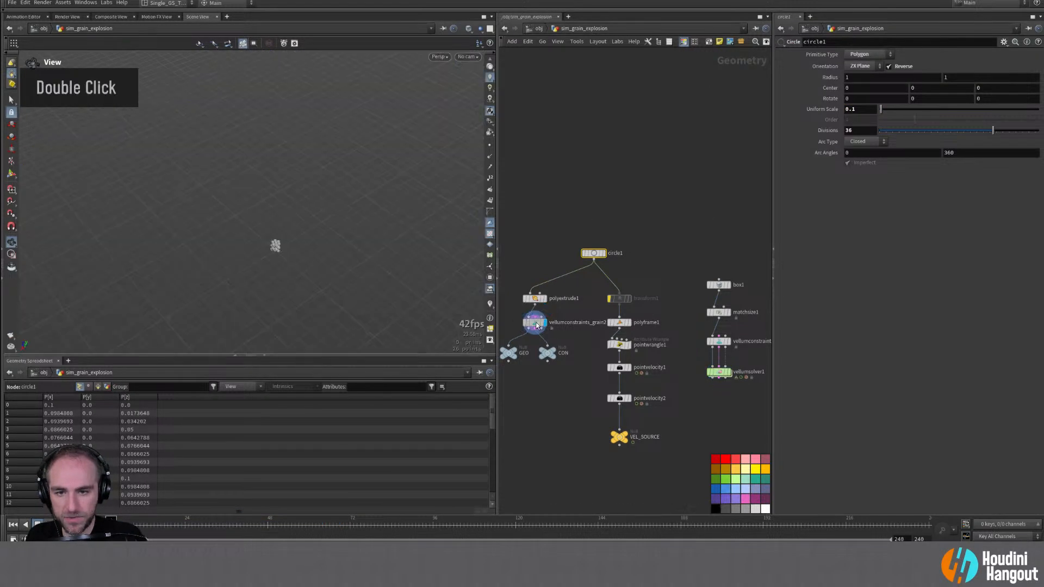
{"action": "left_click_drag", "start_coordinate": [275, 242], "coordinate": [305, 229], "text": "alt"}
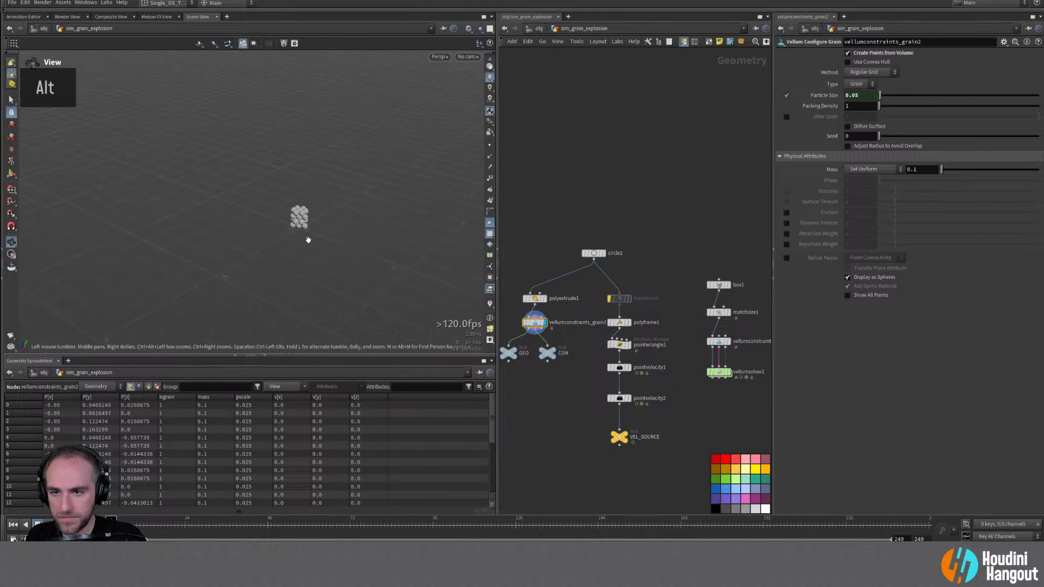
Step: Compare the extruded circle's height with the grain bed box, checking polyframe1, matchsize1, box1 and polyextrude1
{"action": "left_click", "coordinate": [630, 322]}
{"action": "double_click", "coordinate": [619, 322]}
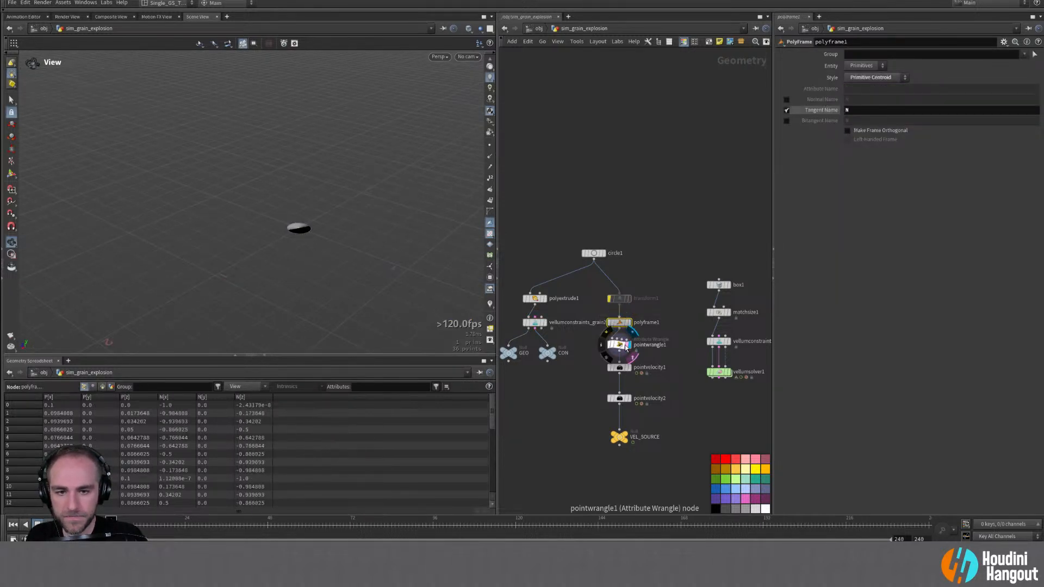
{"action": "double_click", "coordinate": [720, 312]}
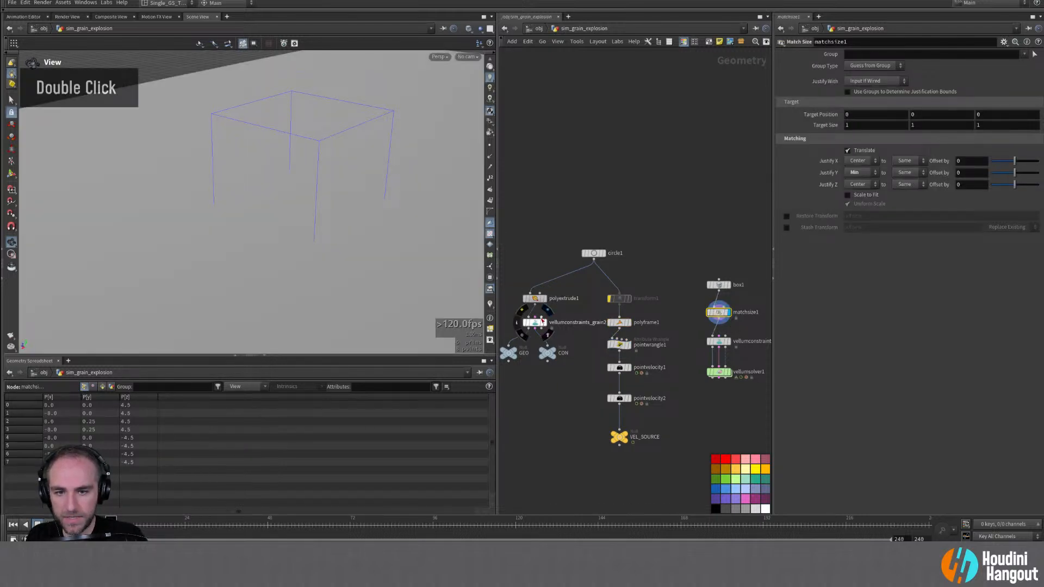
{"action": "double_click", "coordinate": [546, 301]}
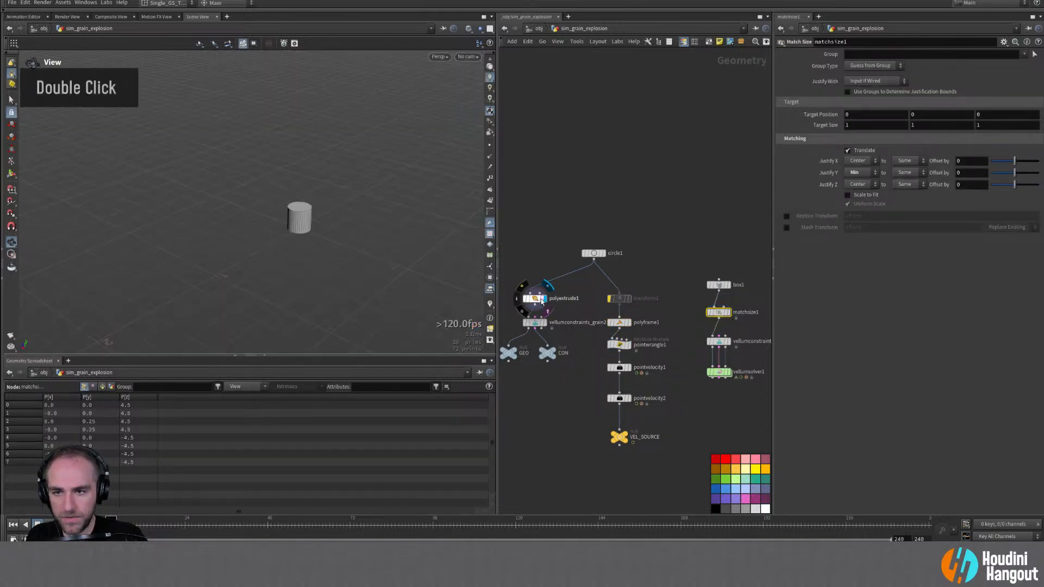
{"action": "left_click_drag", "start_coordinate": [373, 237], "coordinate": [366, 191], "text": "alt"}
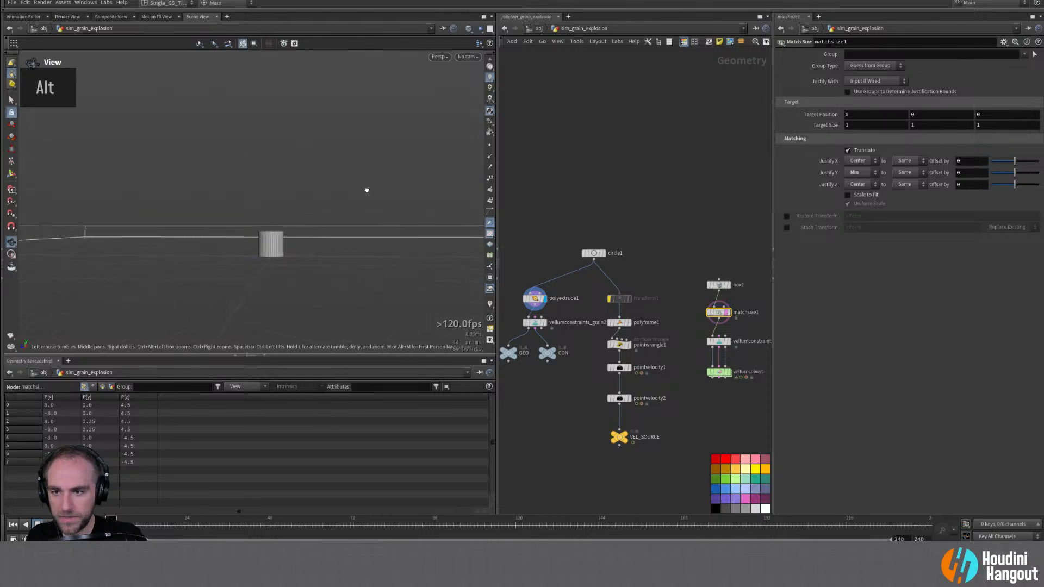
{"action": "left_click", "coordinate": [721, 285]}
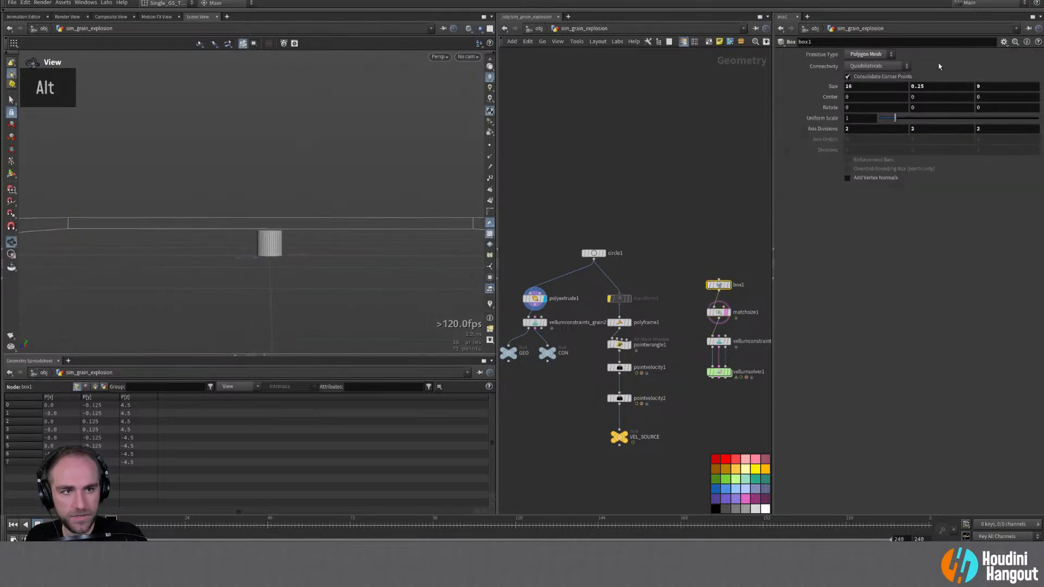
{"action": "left_click", "coordinate": [533, 300]}
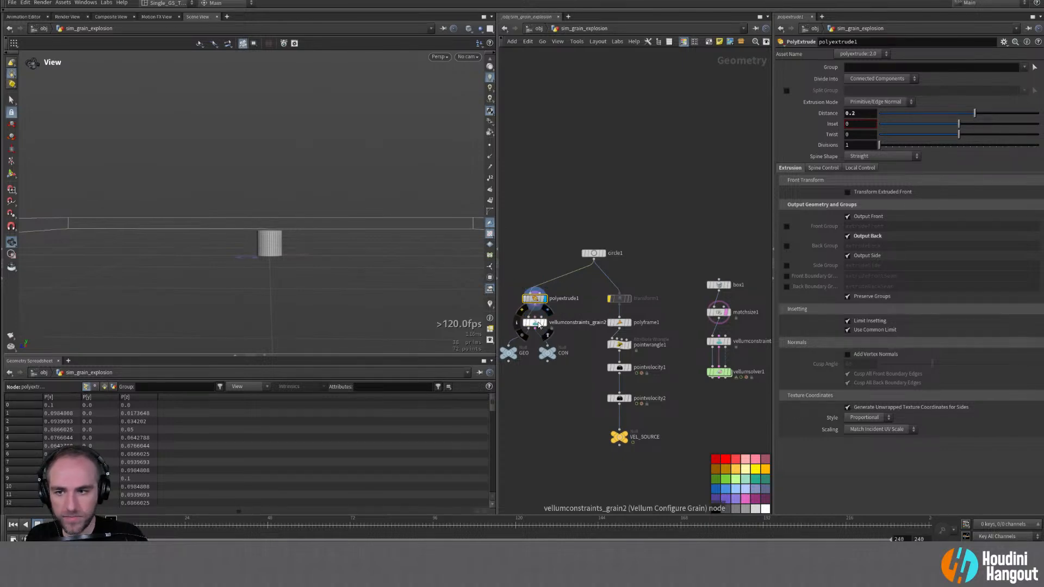
Step: Review the Vellum Source and the SOP solver's attribute transfer inside vellumsolver1, playing the simulation there and rewinding
{"action": "left_click", "coordinate": [719, 372]}
{"action": "right_click_drag", "start_coordinate": [379, 229], "coordinate": [310, 223], "text": "alt"}
{"action": "middle_click_drag", "start_coordinate": [310, 223], "coordinate": [277, 217], "text": "alt"}
{"action": "left_click_drag", "start_coordinate": [277, 217], "coordinate": [238, 223], "text": "alt"}
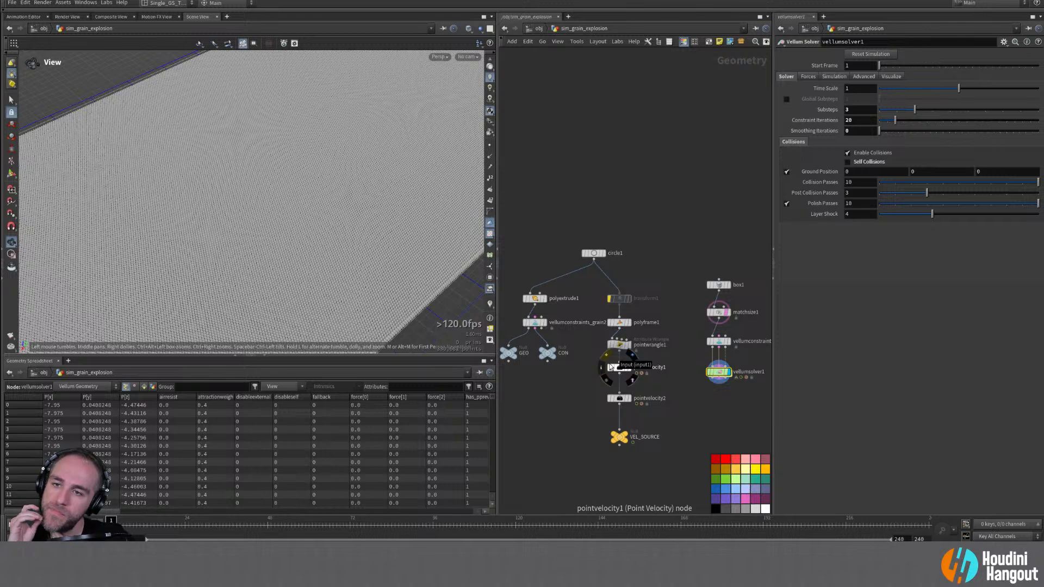
{"action": "double_click", "coordinate": [717, 372]}
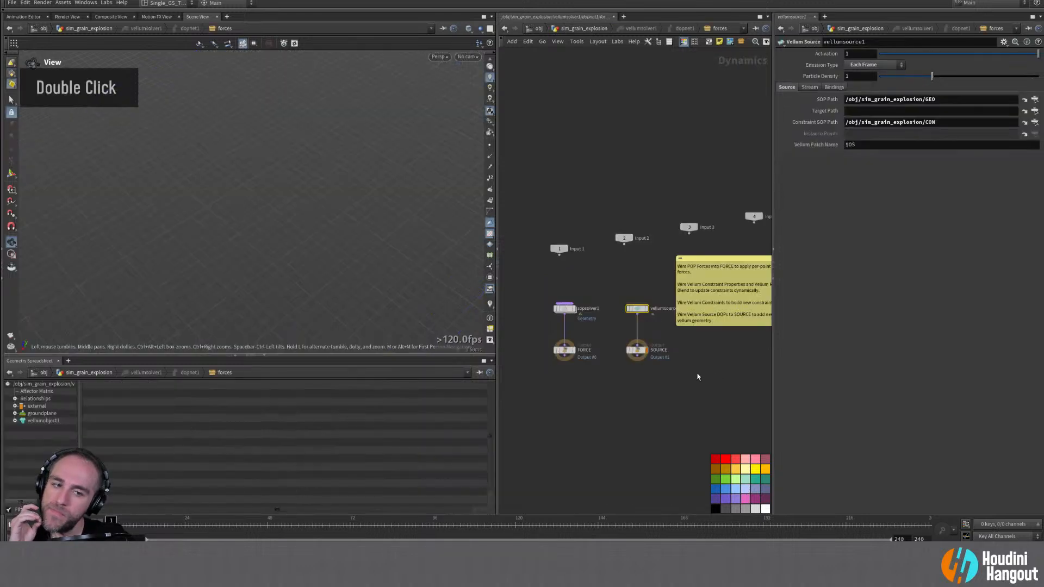
{"action": "double_click", "coordinate": [565, 309]}
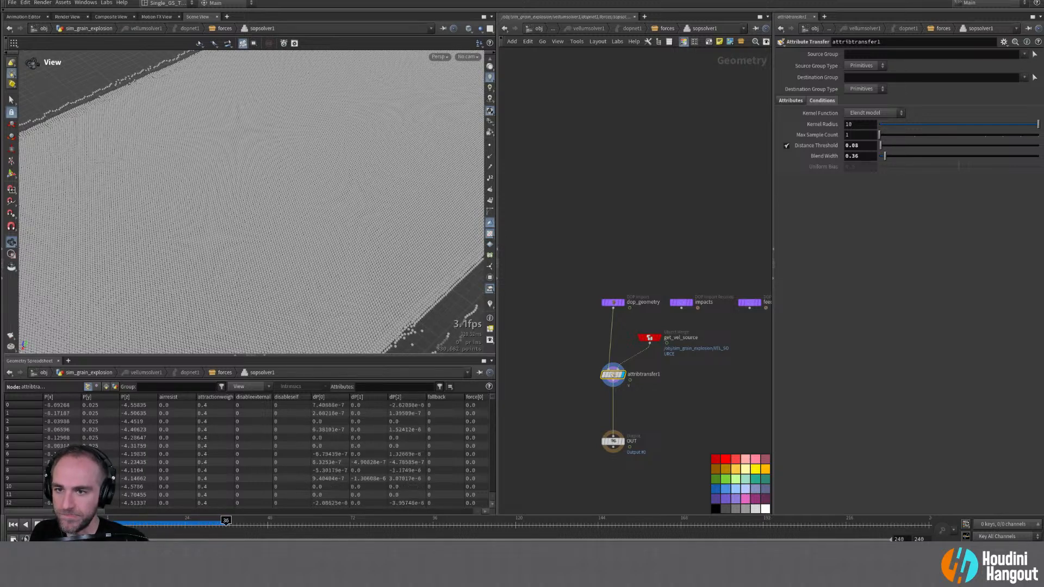
{"action": "left_click", "coordinate": [13, 524]}
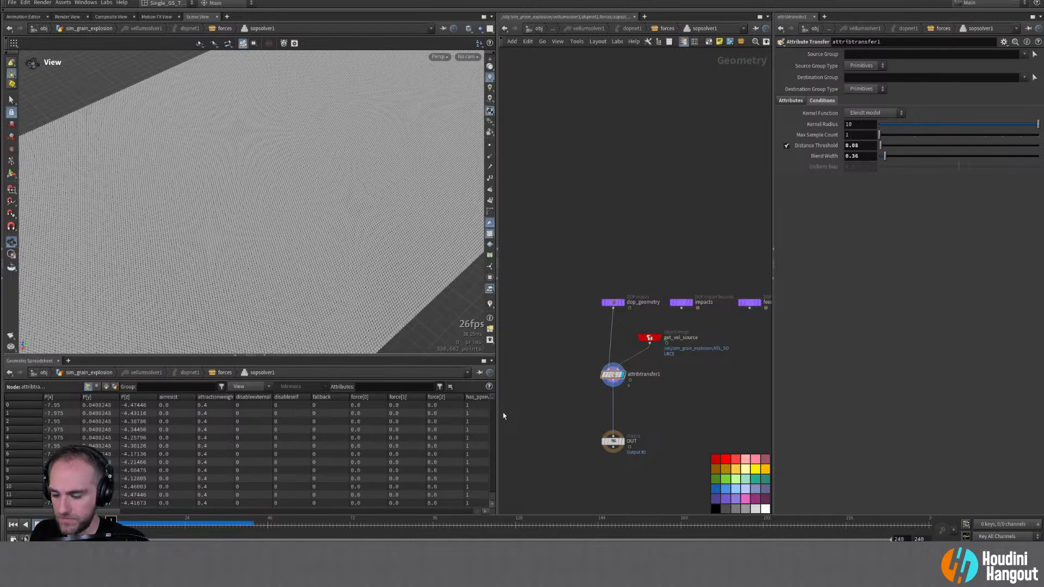
Step: Return to the sim_grain_explosion network and replay the vellumsolver1 simulation from the first frame to examine the explosion
{"action": "key", "text": "u"}
{"action": "key", "text": "u"}
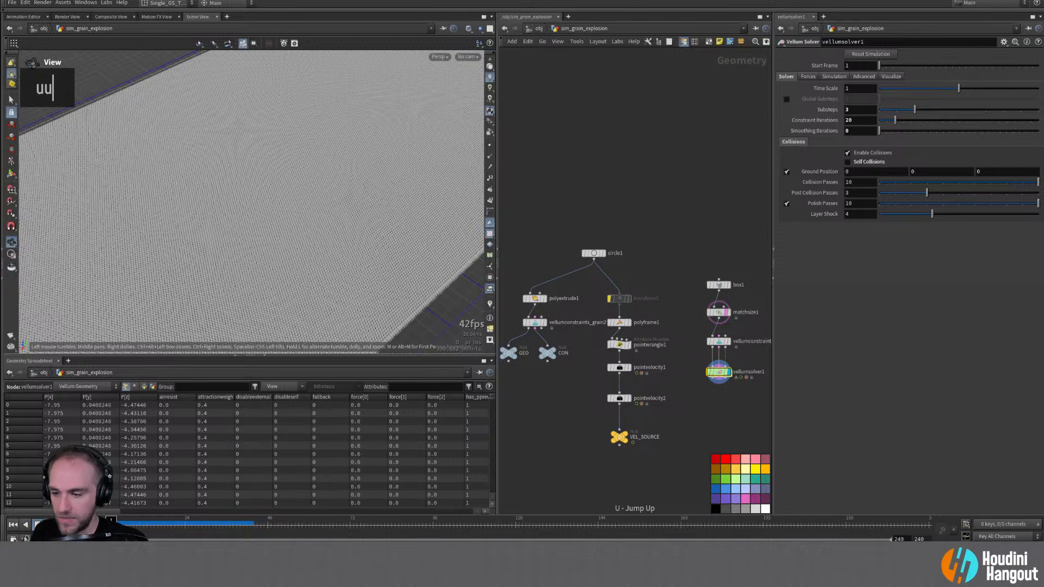
{"action": "key", "text": "Up"}
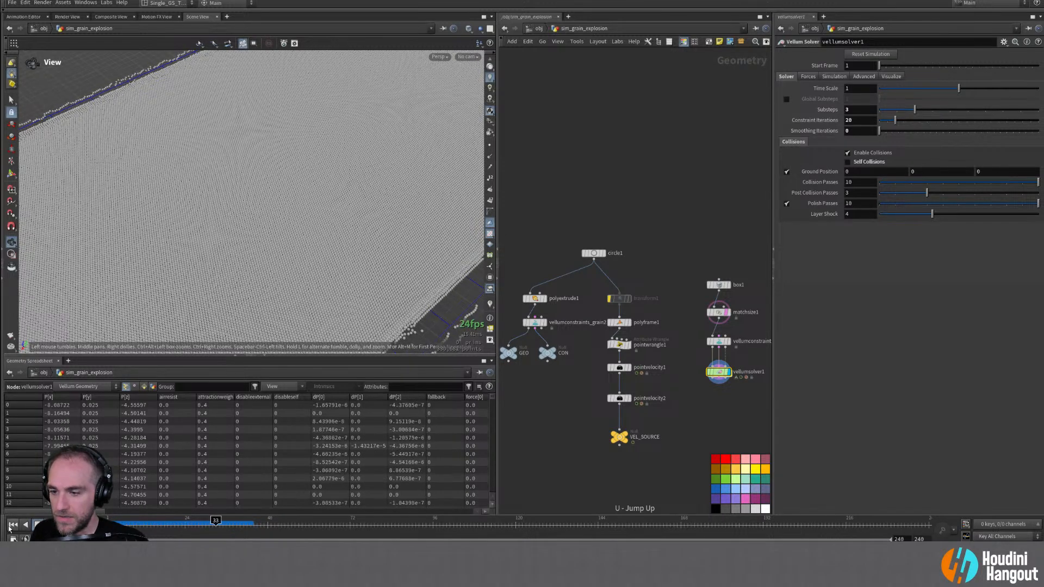
{"action": "double_click", "coordinate": [14, 525]}
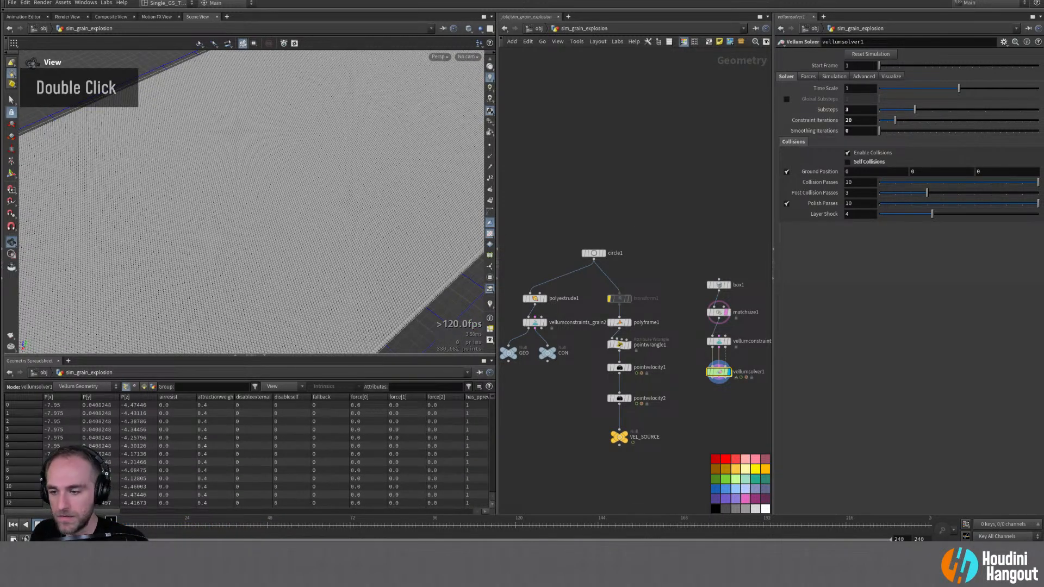
{"action": "key", "text": "Up"}
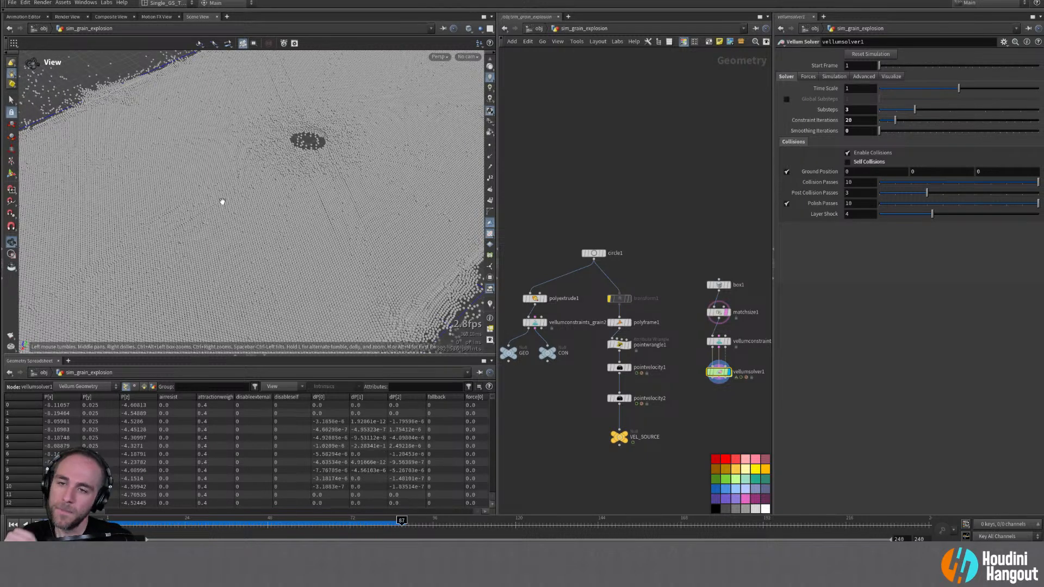
{"action": "left_click", "coordinate": [12, 524]}
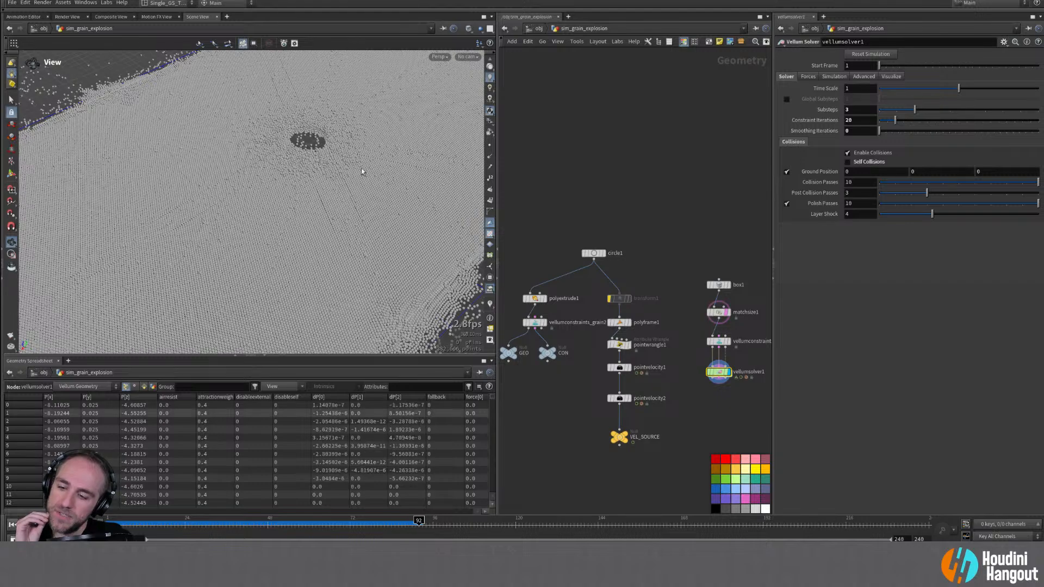
Step: Replay the Vellum grain simulation and examine the hole forming at the centre from several angles
{"action": "left_click_drag", "start_coordinate": [338, 123], "coordinate": [318, 148], "text": "alt"}
{"action": "middle_click_drag", "start_coordinate": [319, 148], "coordinate": [321, 156], "text": "alt"}
{"action": "right_click_drag", "start_coordinate": [321, 156], "coordinate": [343, 163], "text": "alt"}
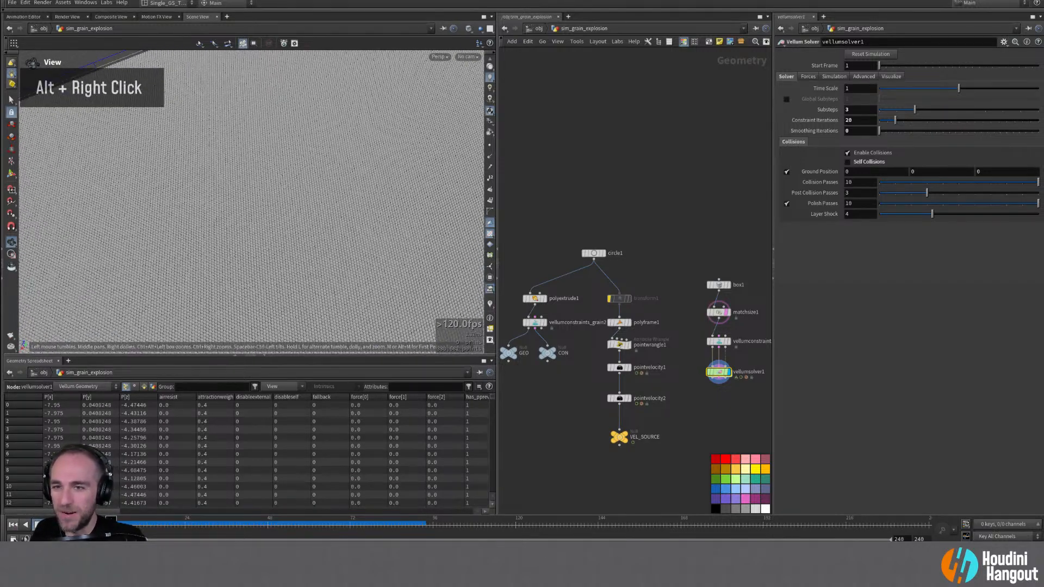
{"action": "key", "text": "Up"}
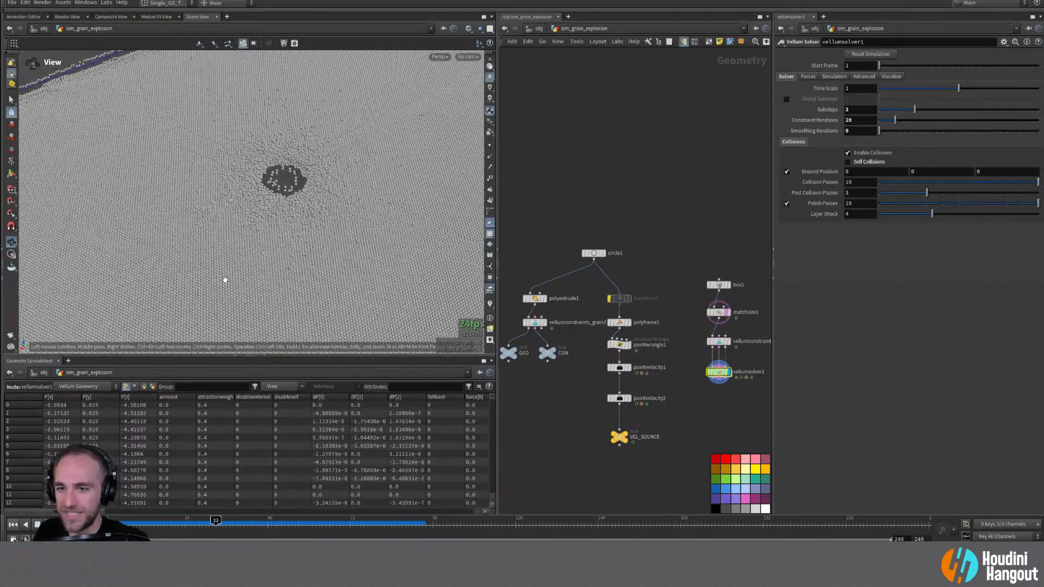
{"action": "left_click_drag", "start_coordinate": [283, 184], "coordinate": [229, 178], "text": "alt"}
{"action": "right_click_drag", "start_coordinate": [285, 151], "coordinate": [354, 96], "text": "alt"}
{"action": "left_click_drag", "start_coordinate": [283, 154], "coordinate": [271, 169], "text": "alt"}
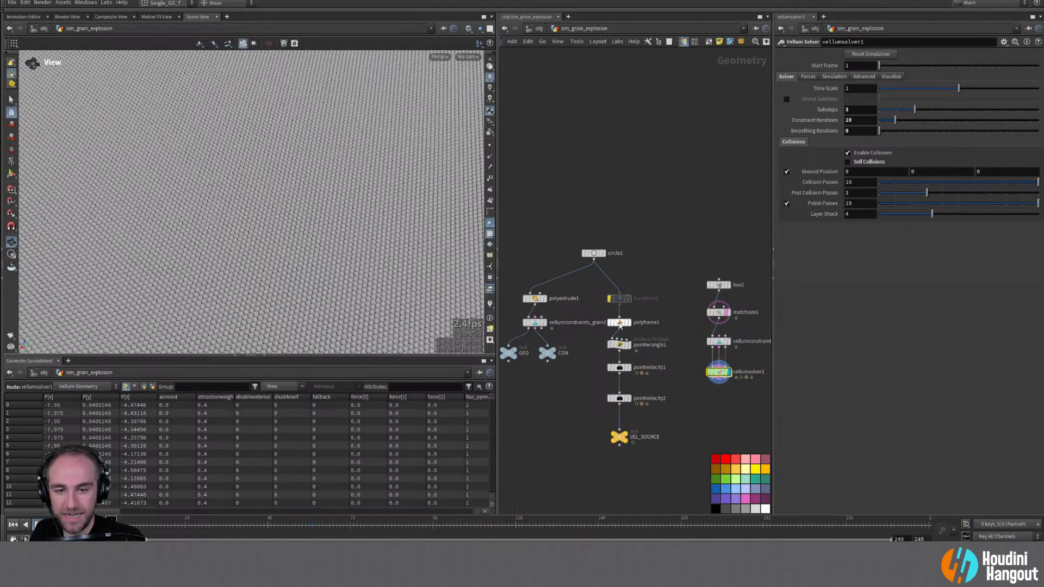
Step: Set the velocity expression in pointwrangle1 to v@v = v@N * -2;
{"action": "left_click", "coordinate": [623, 348]}
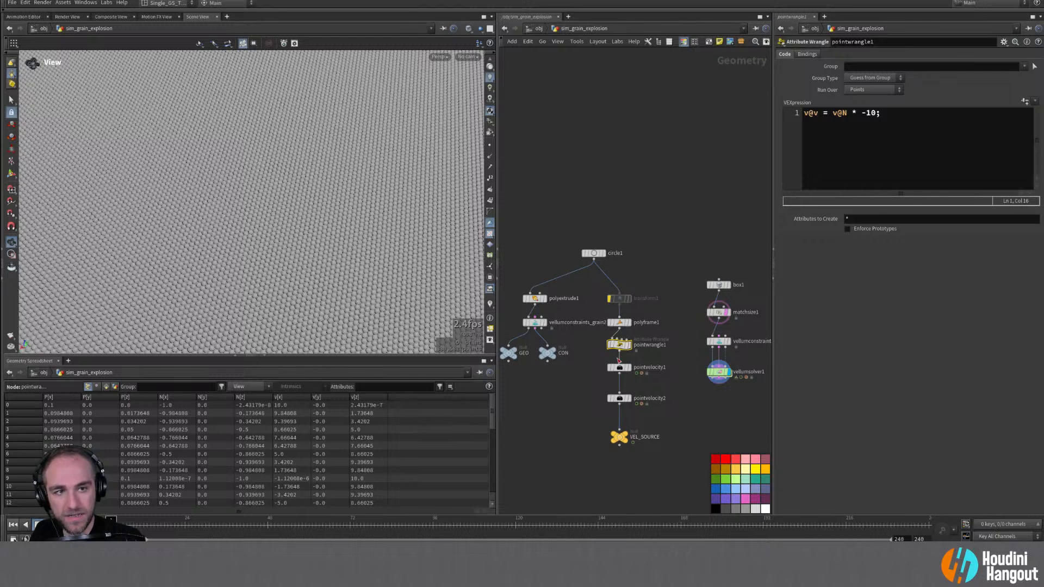
{"action": "left_click", "coordinate": [618, 368]}
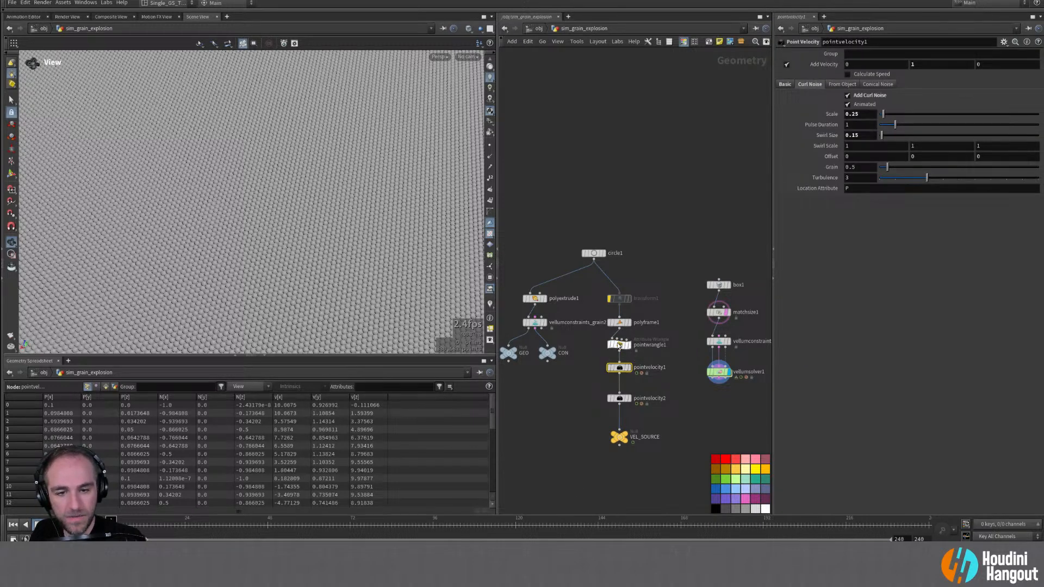
{"action": "left_click", "coordinate": [619, 344]}
{"action": "left_click", "coordinate": [871, 113]}
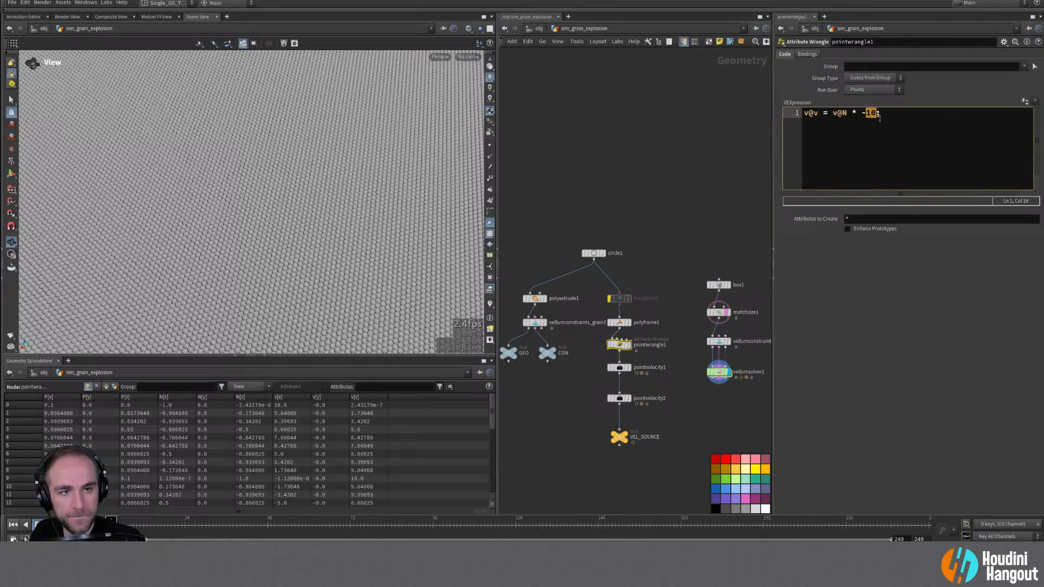
{"action": "type", "text": "2"}
{"action": "key", "text": "XF86AudioLowerVolume"}
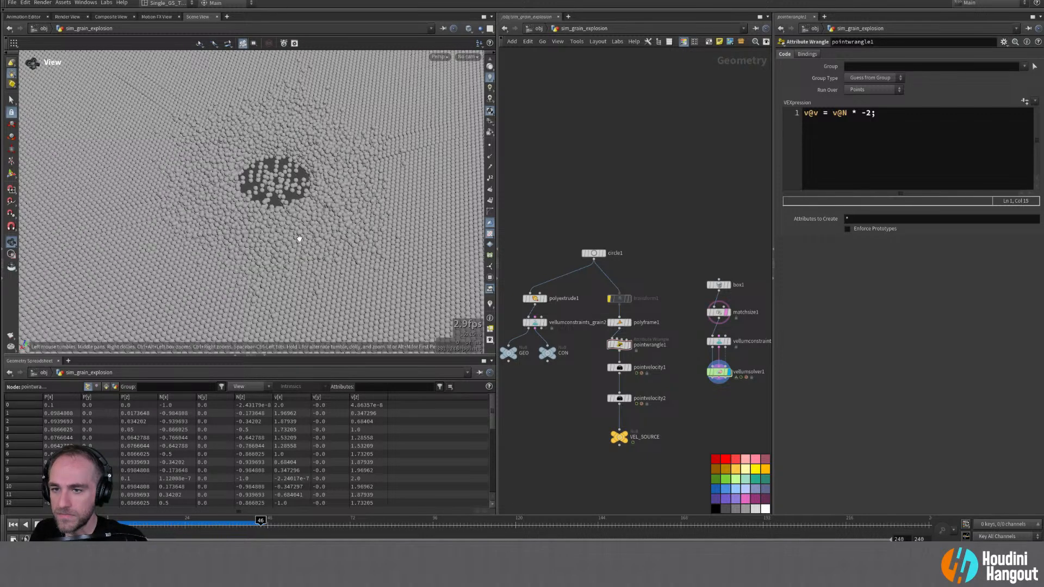
Step: Examine how the grains spread around the hole with the new velocity, and return to the first frame
{"action": "left_click_drag", "start_coordinate": [310, 176], "coordinate": [292, 170], "text": "alt"}
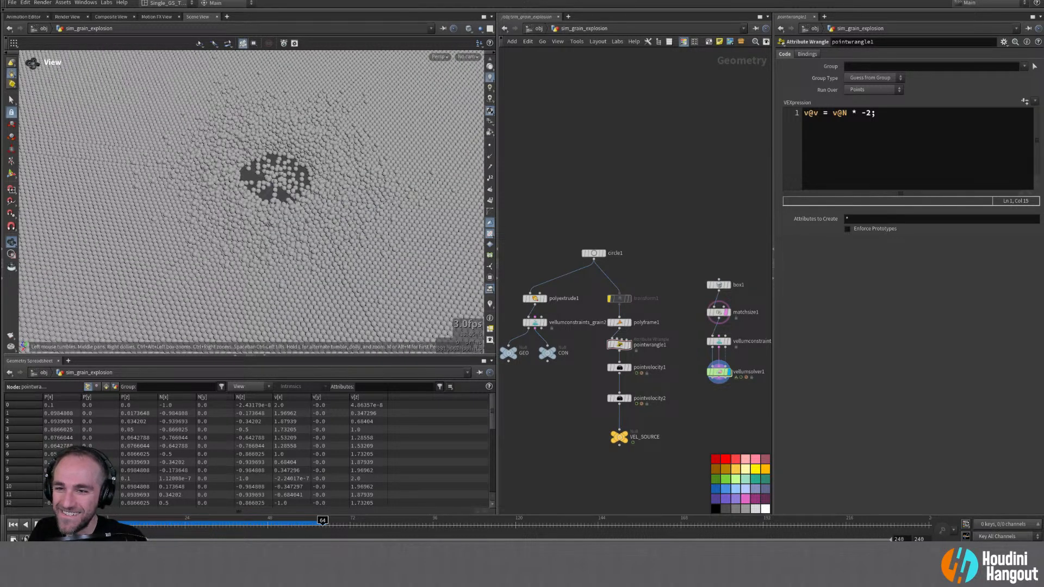
{"action": "left_click", "coordinate": [12, 525]}
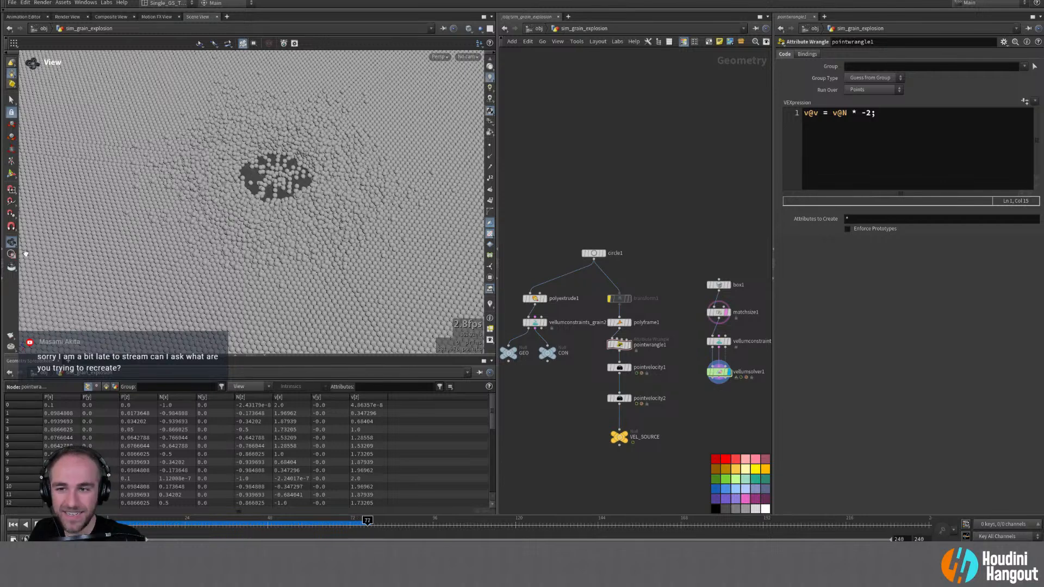
{"action": "left_click", "coordinate": [13, 524]}
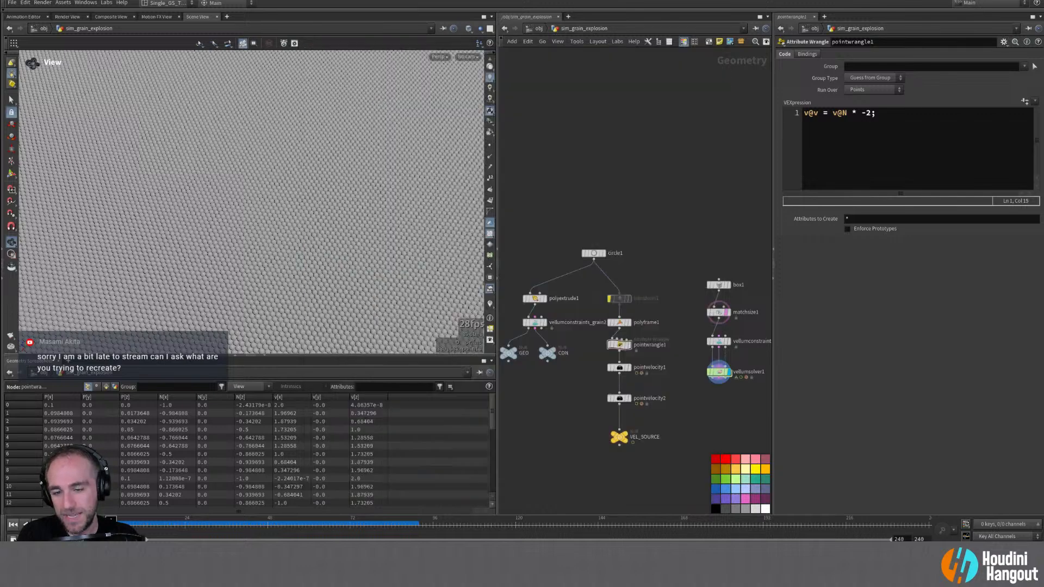
Step: Switch to the browser, show the particle crater shot in the Lenovo YOGA 920 reference video on Vimeo, and return to Houdini
{"action": "key", "text": "alt+Tab"}
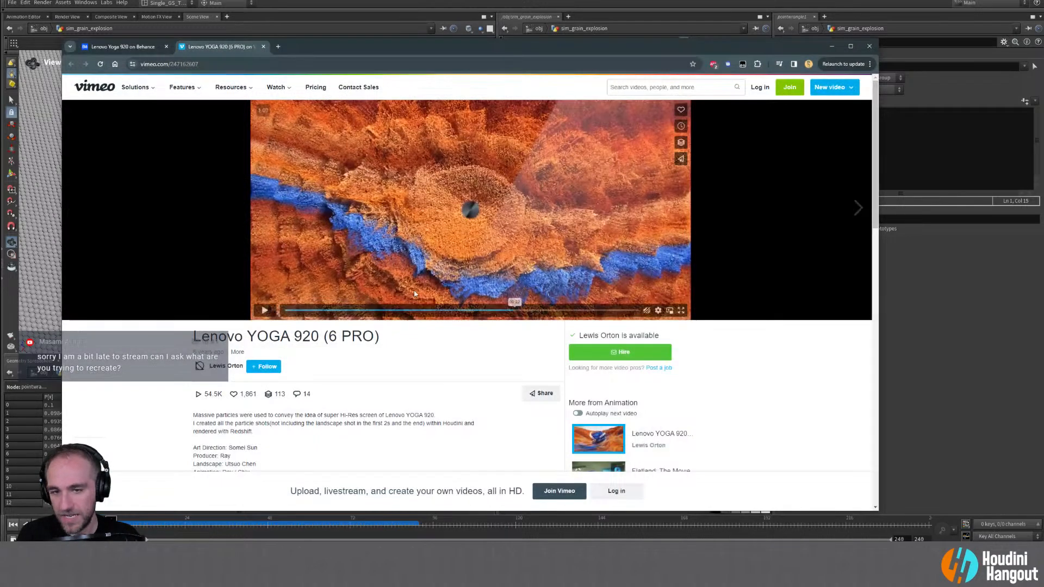
{"action": "left_click", "coordinate": [510, 307]}
{"action": "left_click_drag", "start_coordinate": [510, 307], "coordinate": [515, 302]}
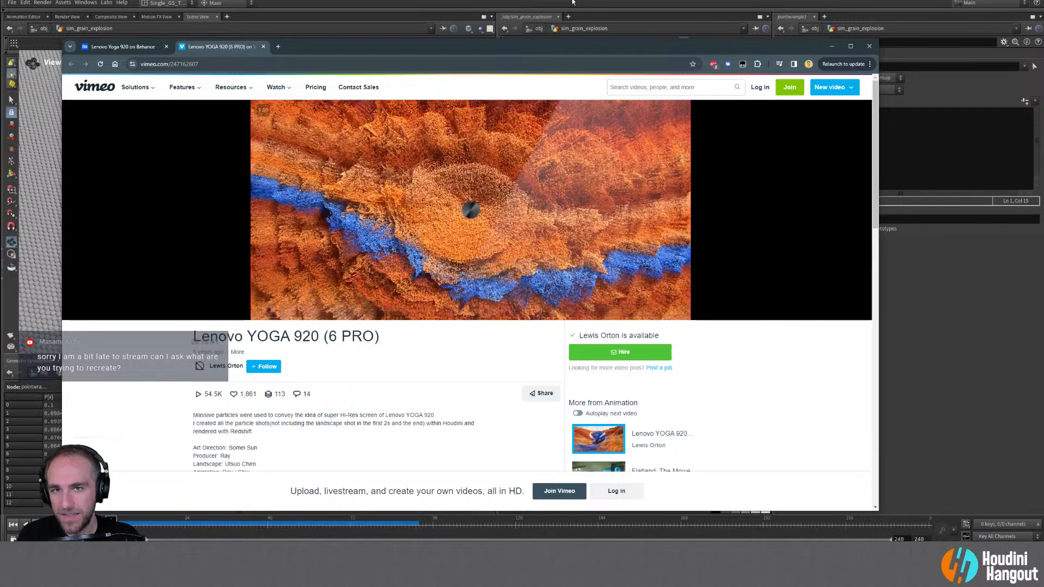
{"action": "left_click", "coordinate": [553, 33]}
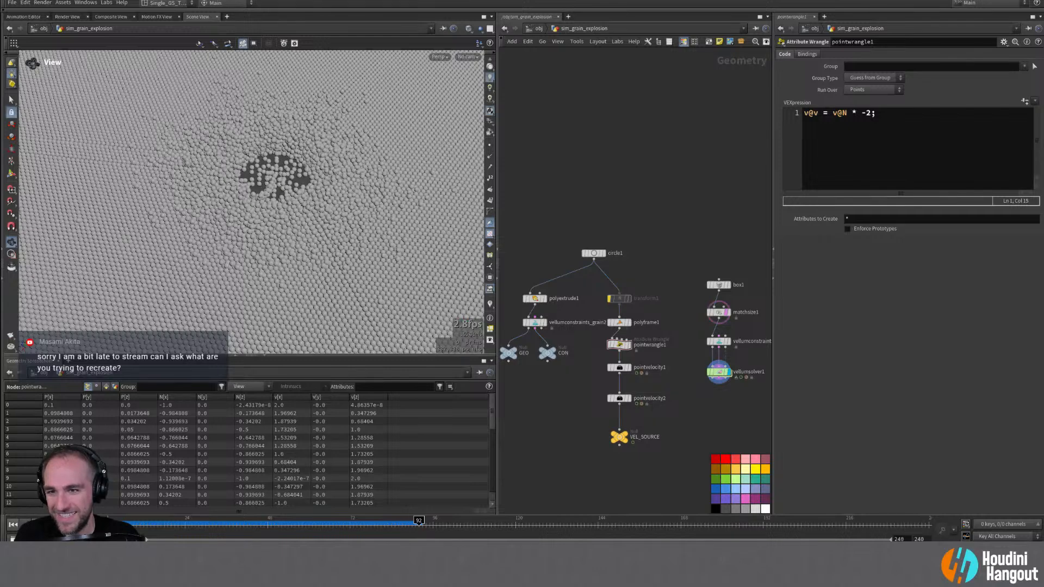
Step: Check the Vellum Source settings inside vellumsolver1 and replay the grain simulation from the start
{"action": "left_click", "coordinate": [13, 525]}
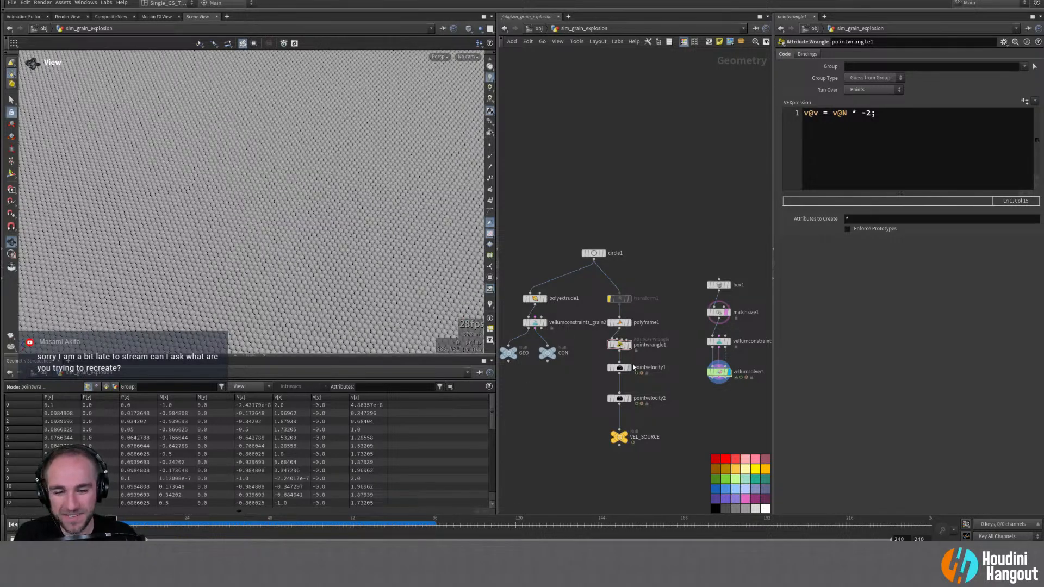
{"action": "double_click", "coordinate": [718, 371]}
{"action": "left_click", "coordinate": [637, 309]}
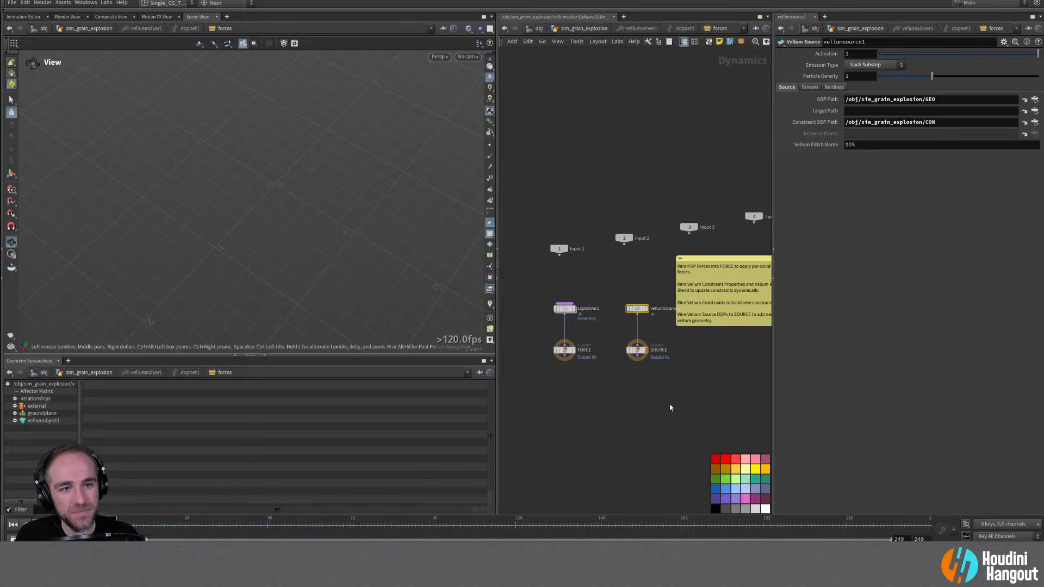
{"action": "key", "text": "u"}
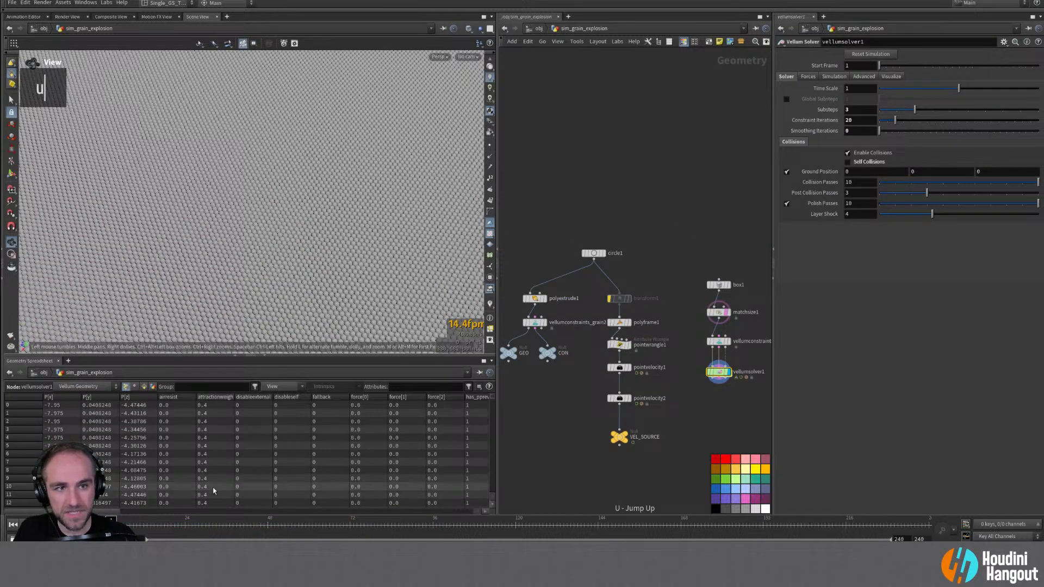
{"action": "double_click", "coordinate": [129, 251]}
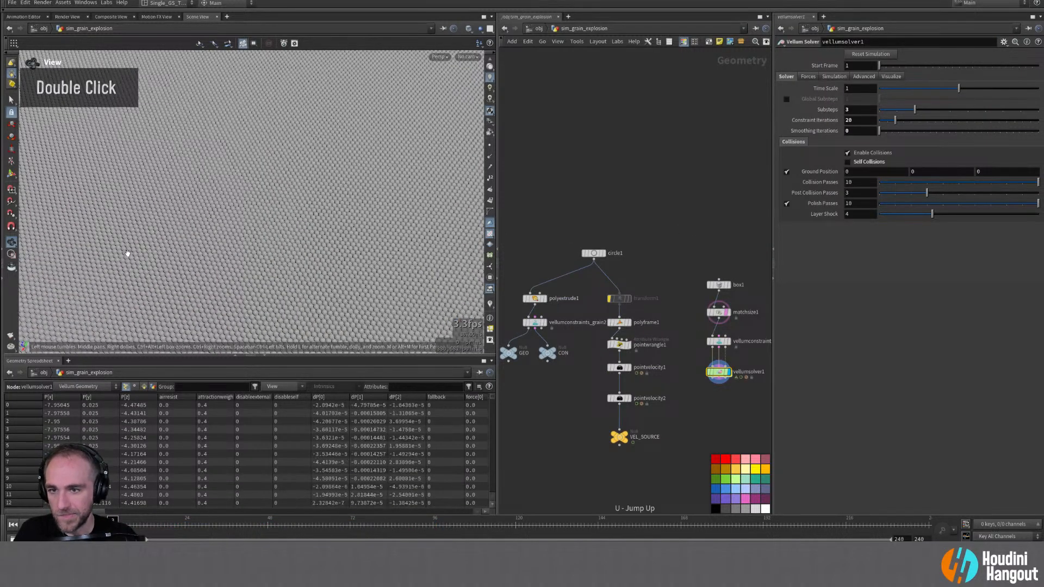
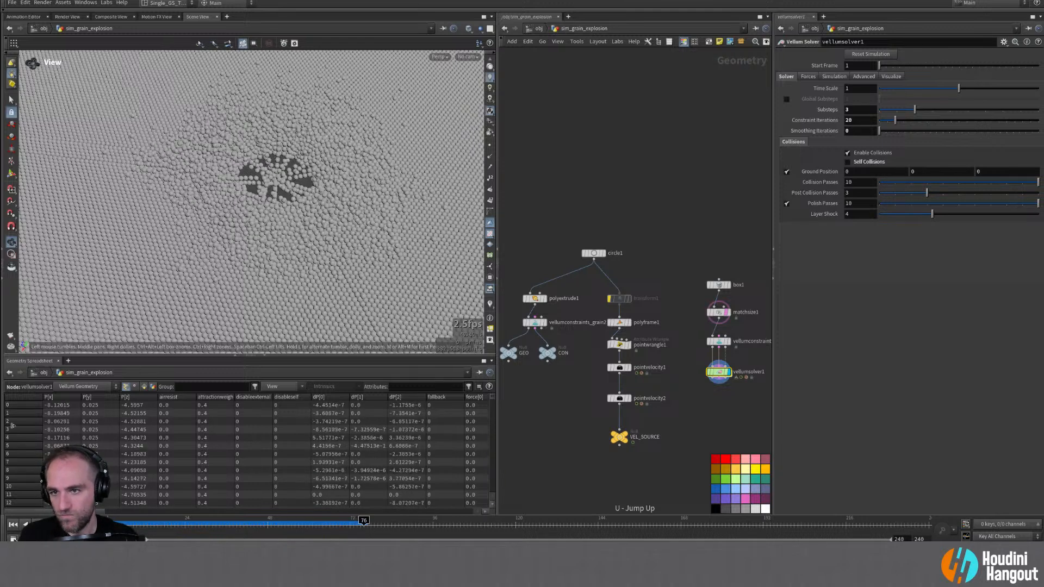
Step: Display the source circle, and open the SOP solver network within vellumsolver1's forces
{"action": "double_click", "coordinate": [593, 252]}
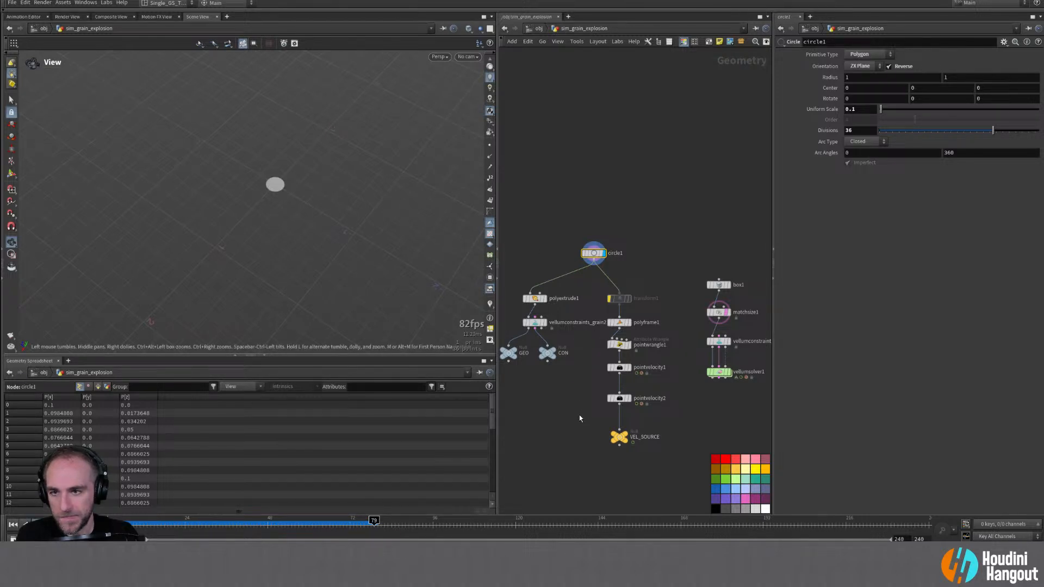
{"action": "left_click", "coordinate": [162, 523]}
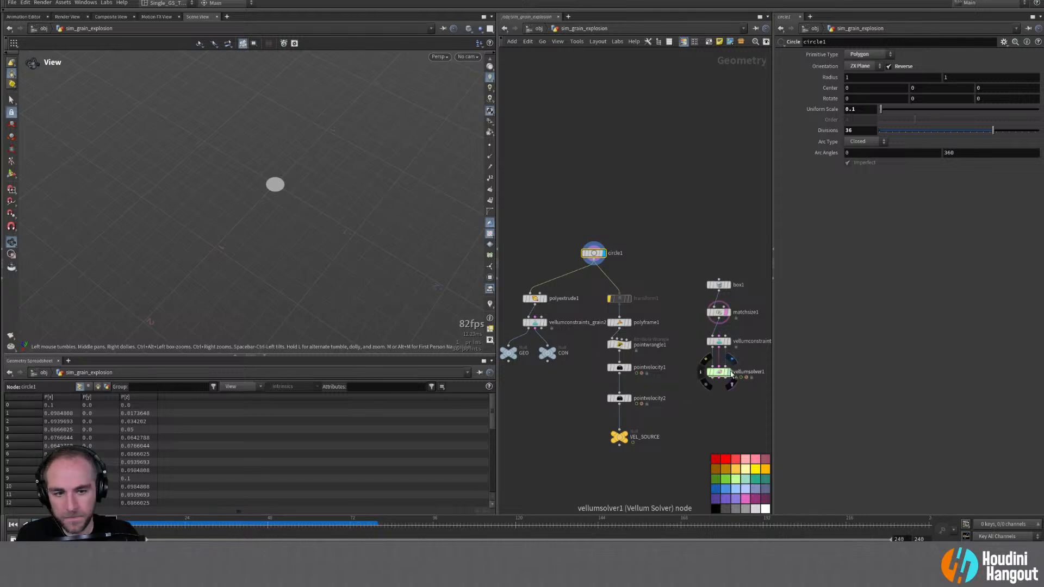
{"action": "left_click", "coordinate": [727, 372]}
{"action": "double_click", "coordinate": [714, 375]}
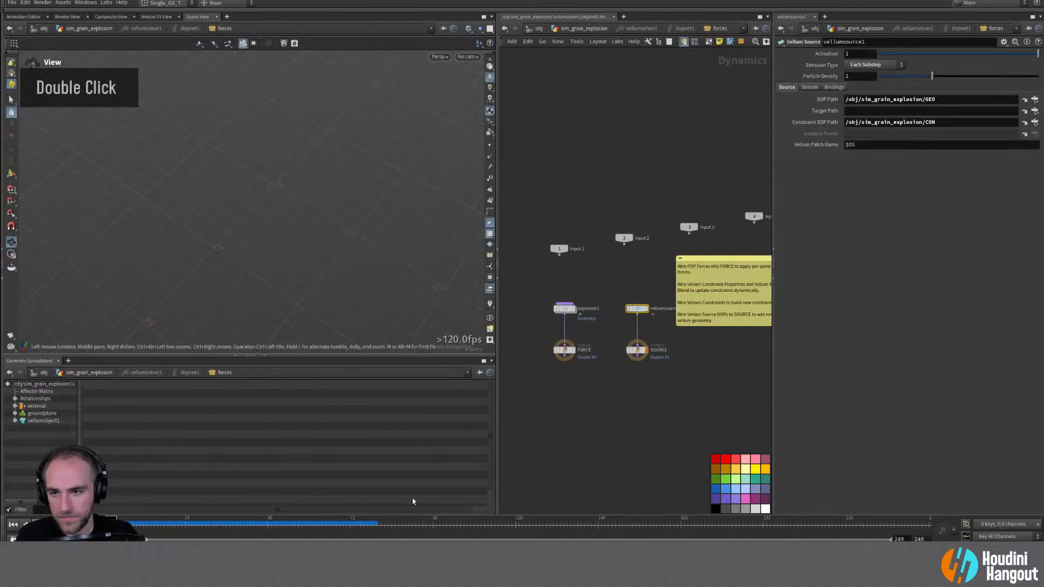
{"action": "double_click", "coordinate": [565, 309]}
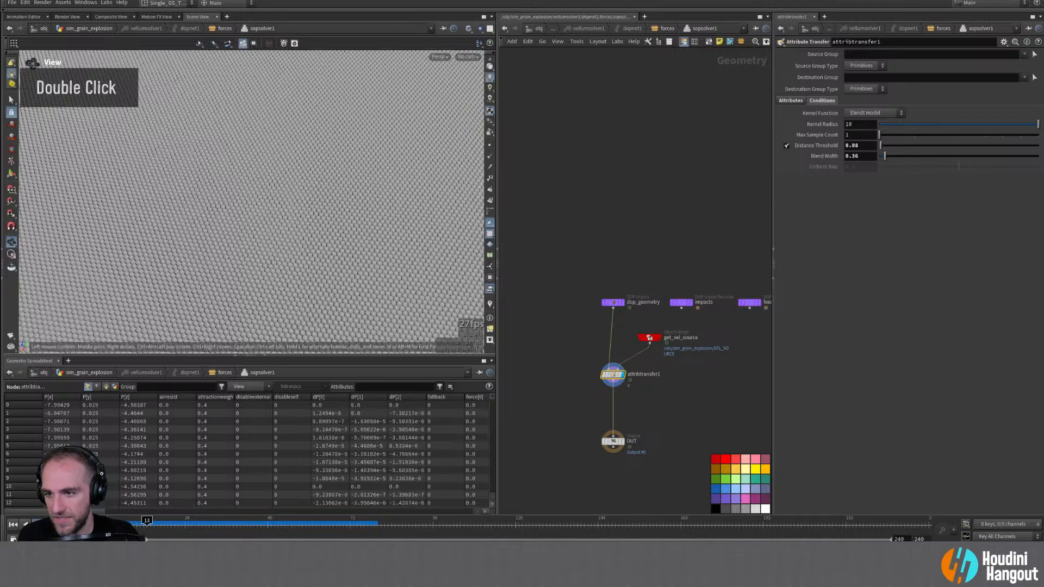
Step: Go to frame 25, turn on velocity trails for the grains, and display the get_vel_source geometry
{"action": "left_click_drag", "start_coordinate": [159, 520], "coordinate": [188, 520]}
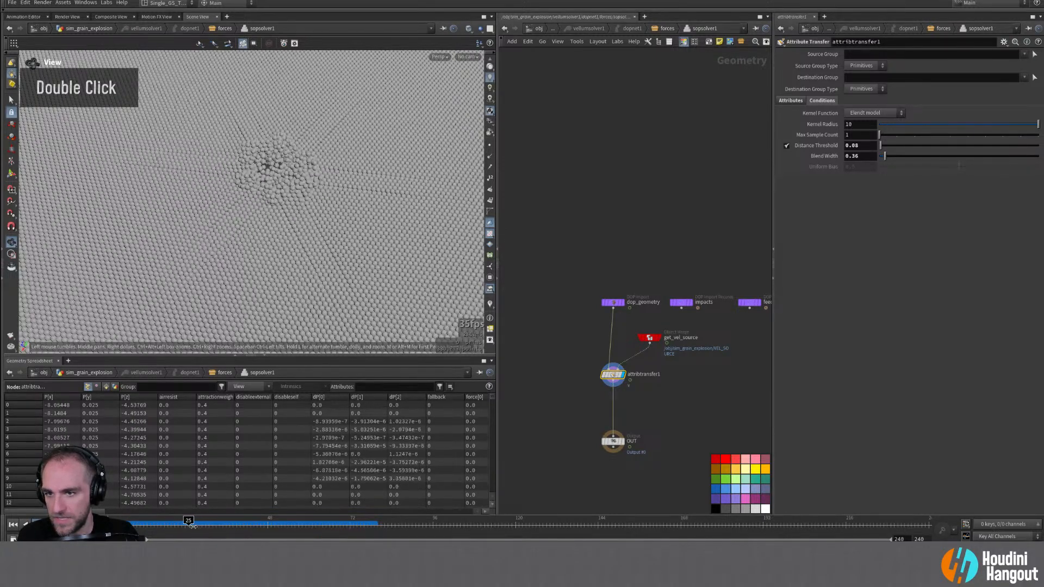
{"action": "right_click_drag", "start_coordinate": [289, 315], "coordinate": [287, 192]}
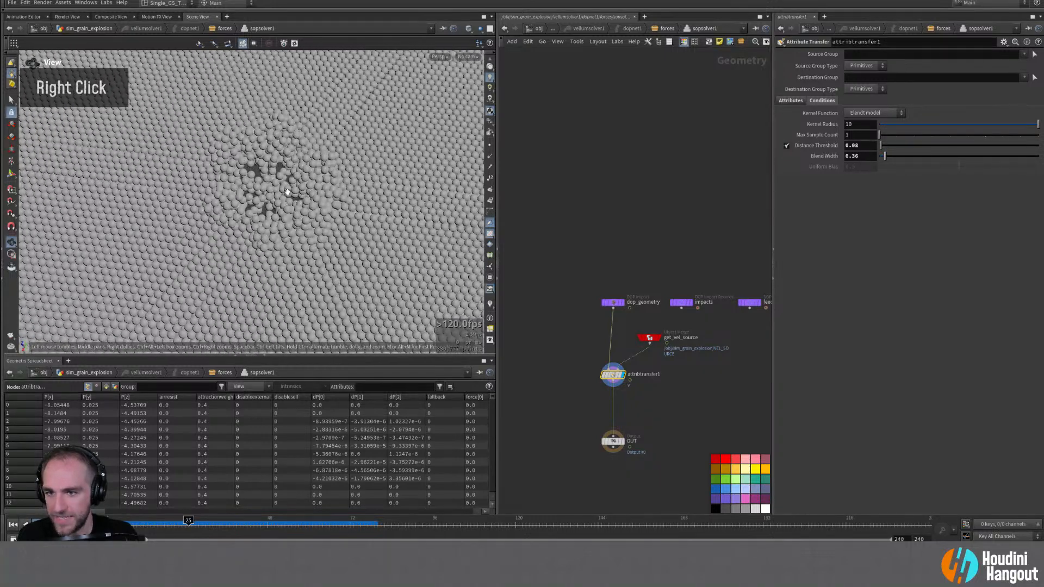
{"action": "left_click", "coordinate": [490, 304]}
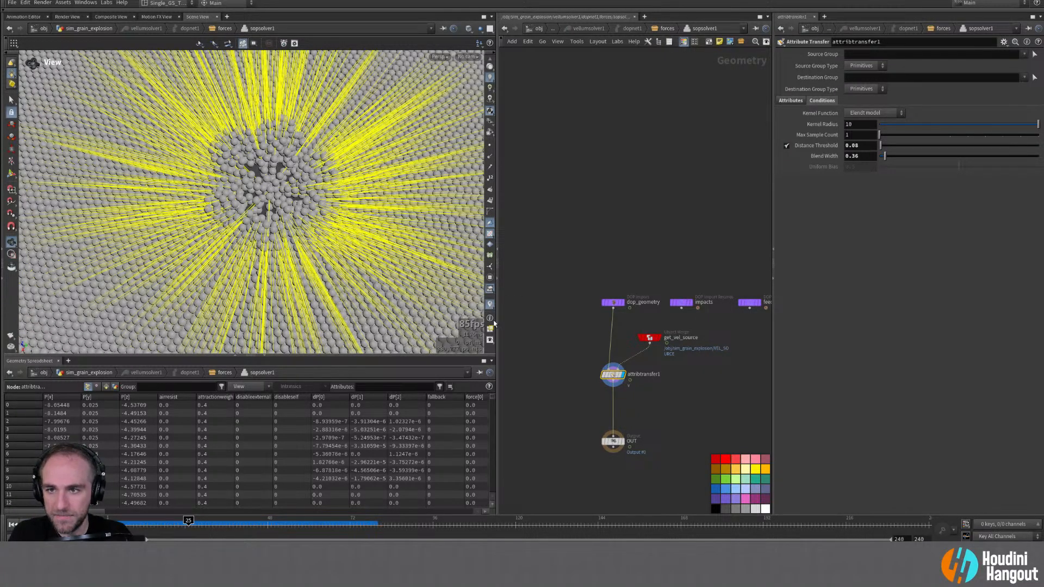
{"action": "left_click_drag", "start_coordinate": [256, 210], "coordinate": [275, 203]}
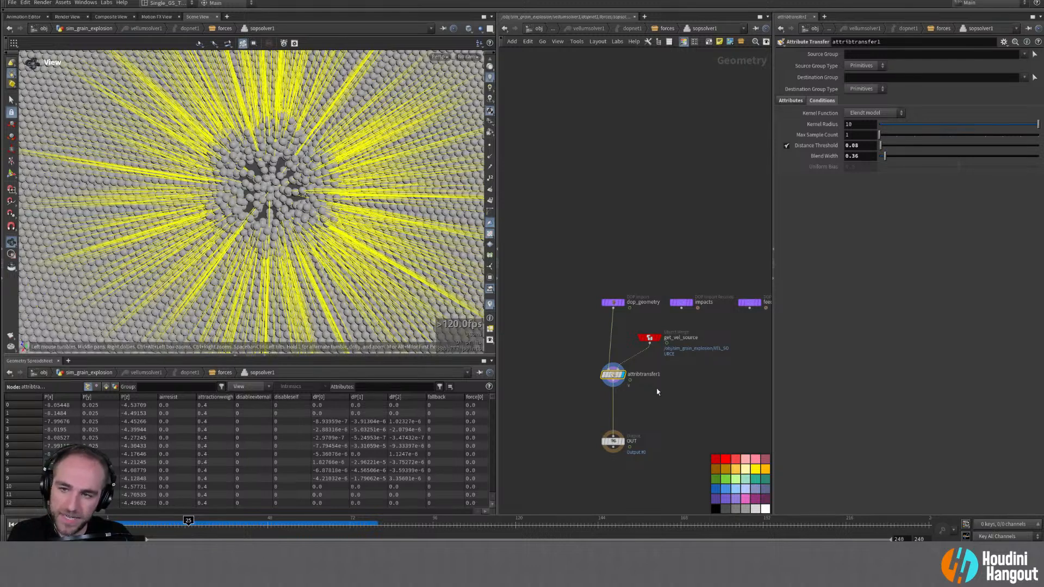
{"action": "left_click", "coordinate": [659, 337]}
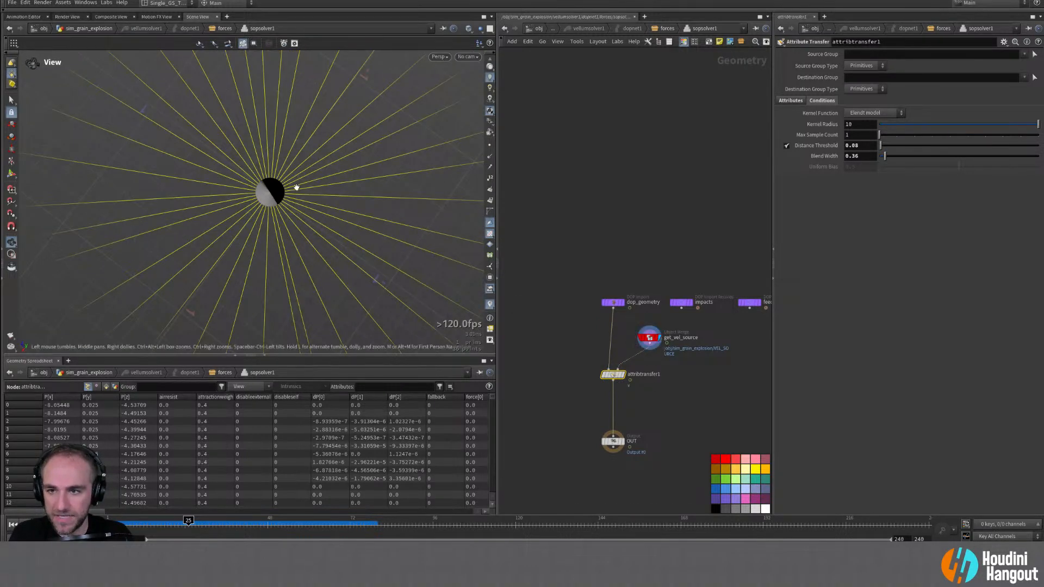
Step: Set attribtransfer1's Max Sample Count to 3, Distance Threshold to 0 and Blend Width to 0.59, and rewind the simulation
{"action": "double_click", "coordinate": [611, 375]}
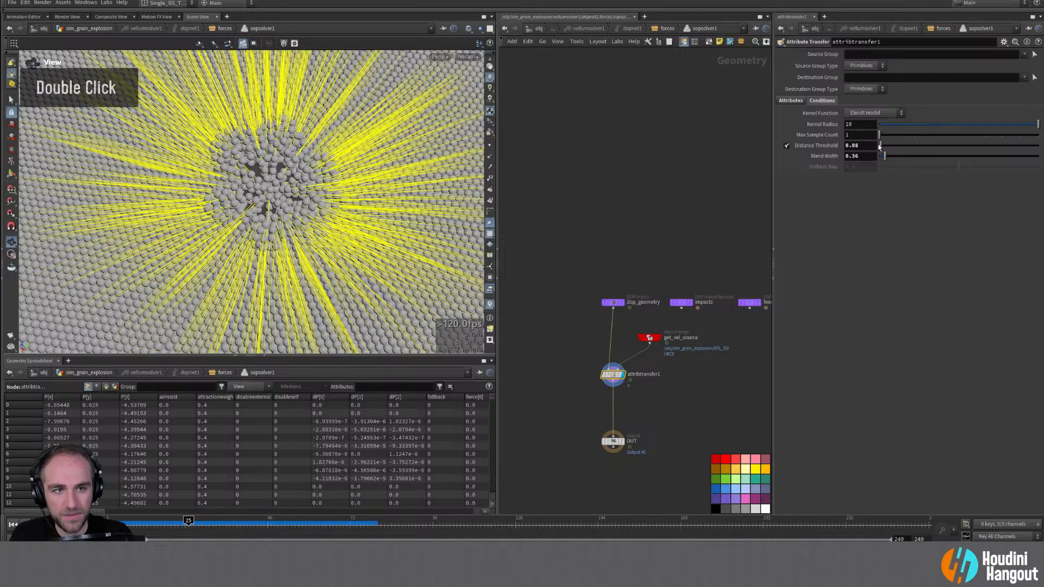
{"action": "left_click_drag", "start_coordinate": [900, 155], "coordinate": [877, 146]}
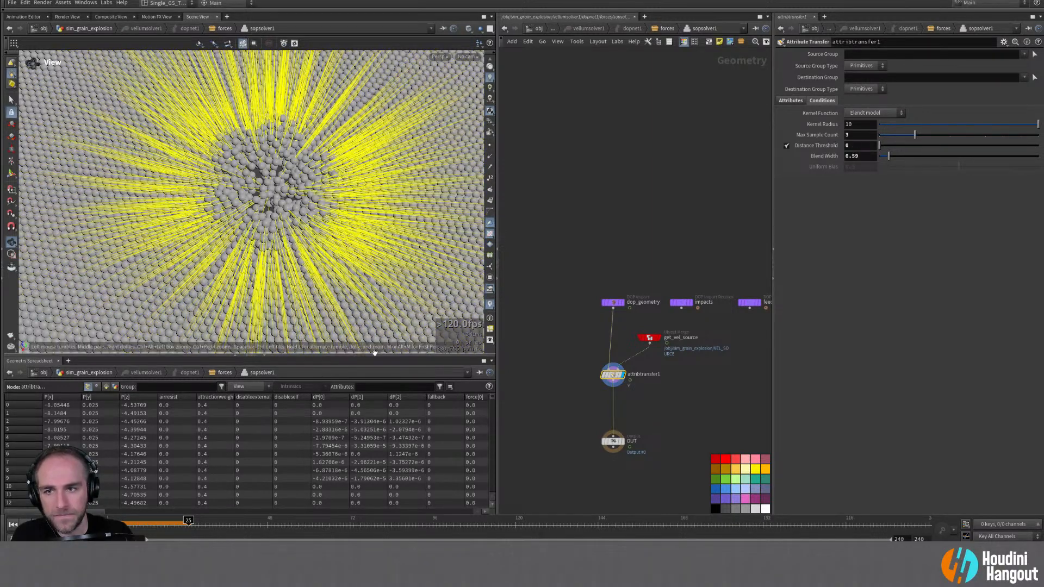
{"action": "left_click", "coordinate": [13, 524]}
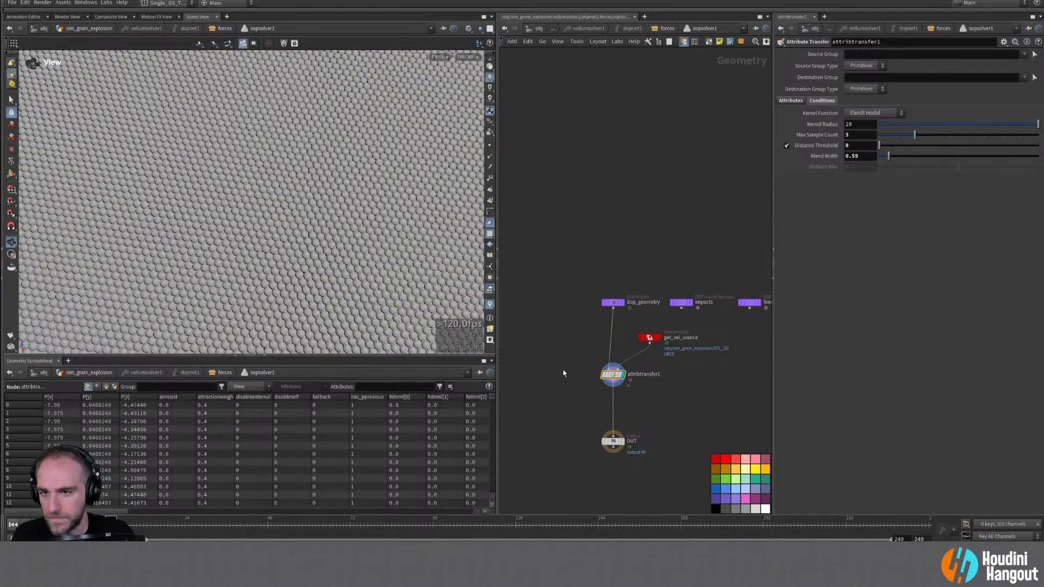
Step: Return to the sim_grain_explosion network and replay the simulation, examining the grains and velocity trails around the hole
{"action": "key", "text": "u"}
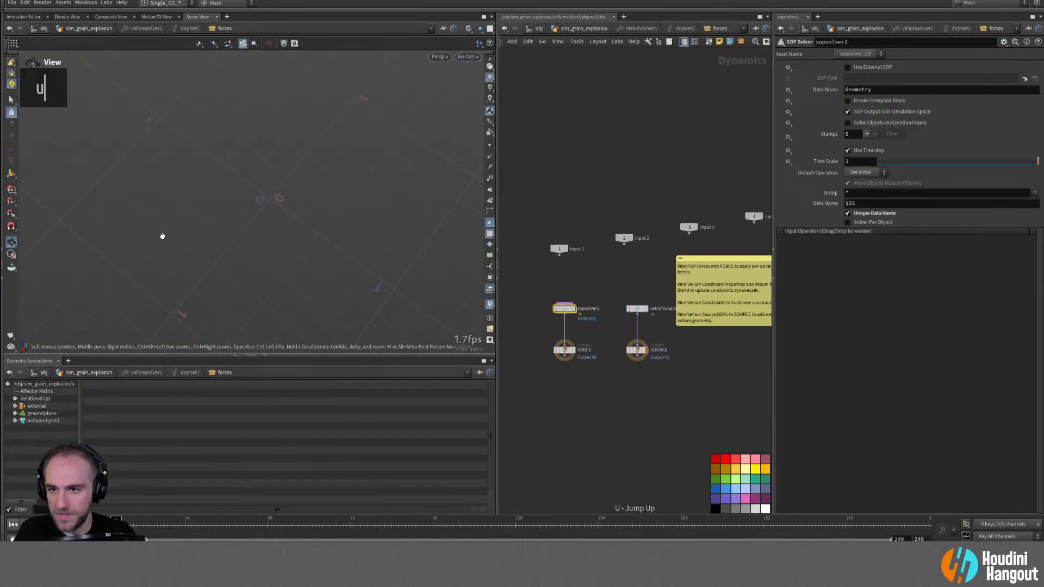
{"action": "key", "text": "u"}
{"action": "key", "text": "u"}
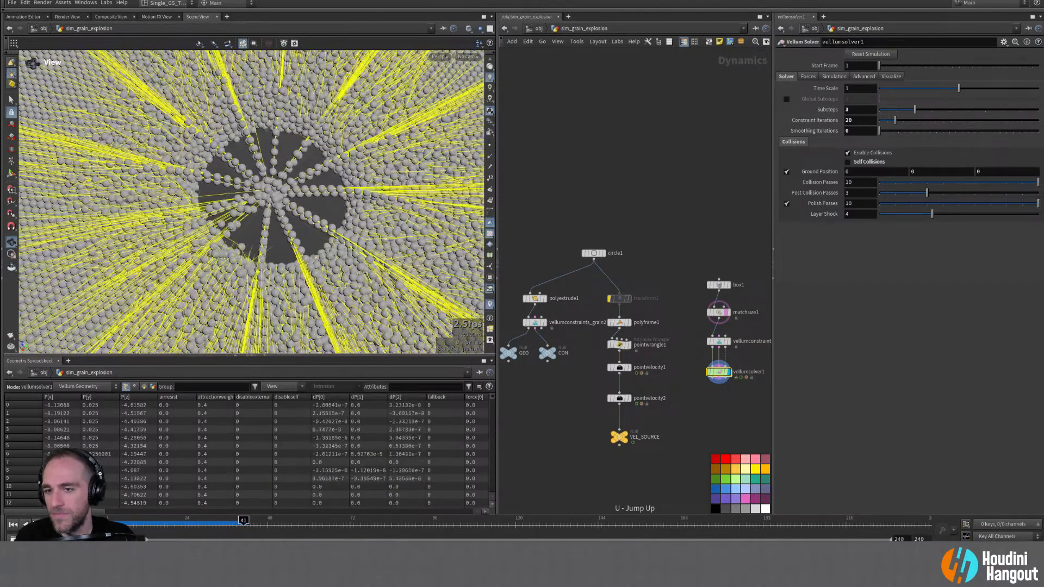
{"action": "left_click", "coordinate": [13, 525]}
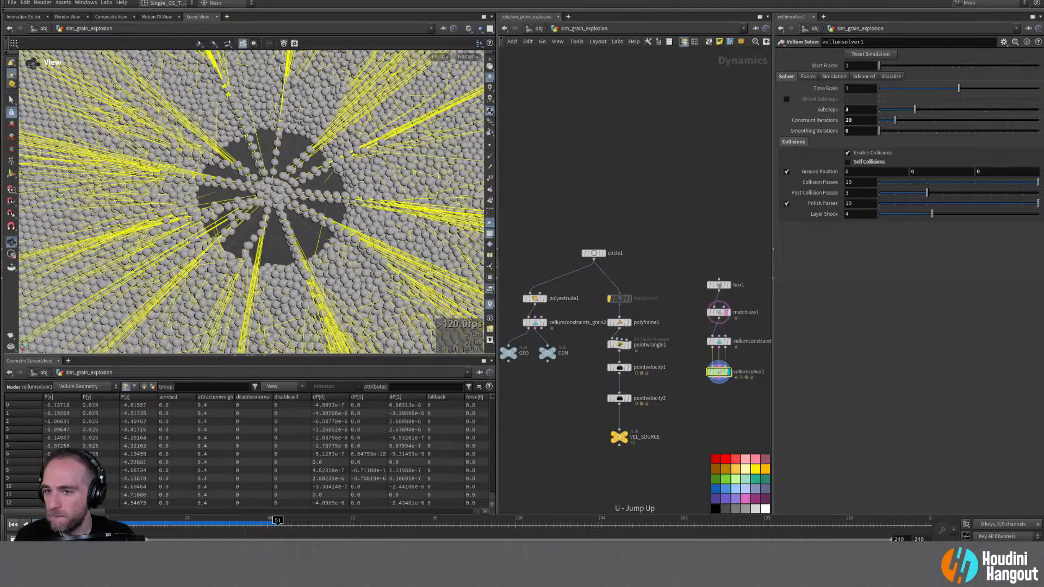
{"action": "left_click", "coordinate": [12, 524]}
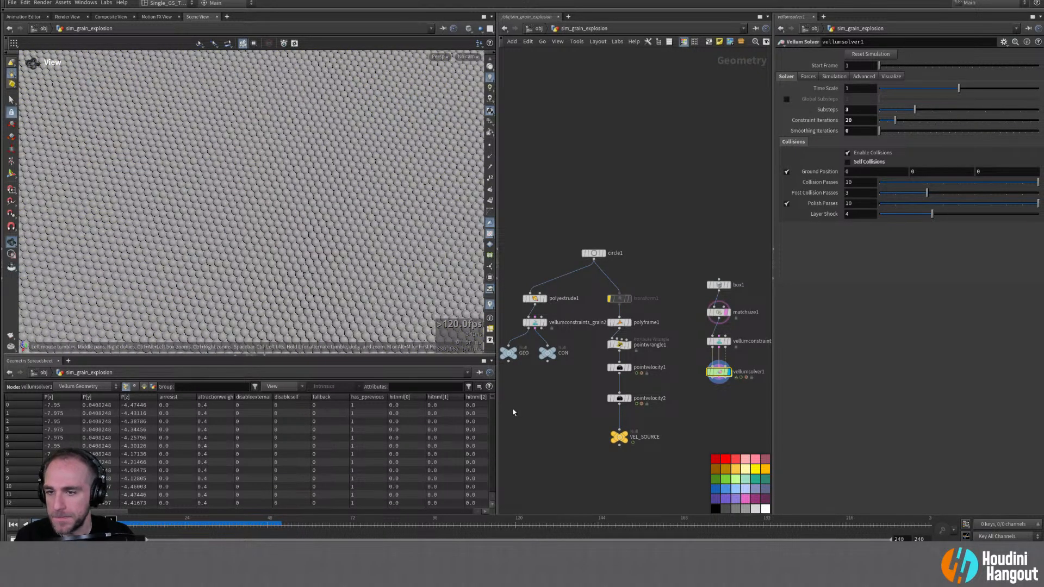
{"action": "right_click_drag", "start_coordinate": [298, 249], "coordinate": [217, 226]}
{"action": "middle_click_drag", "start_coordinate": [217, 226], "coordinate": [239, 196]}
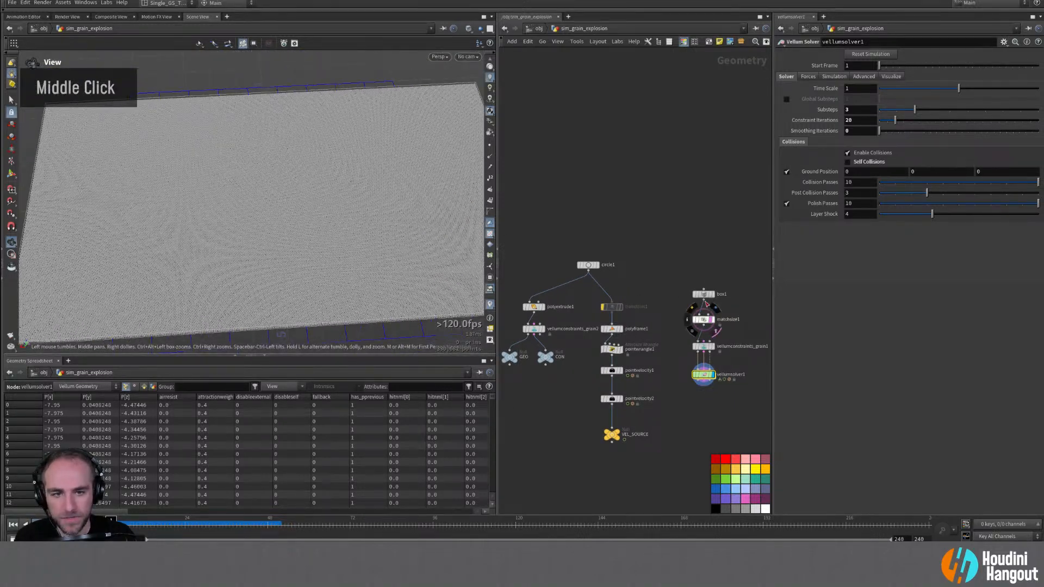
Step: Halve box1's footprint by setting its X size to 16/2 and its Z size to 9/2
{"action": "left_click", "coordinate": [703, 294]}
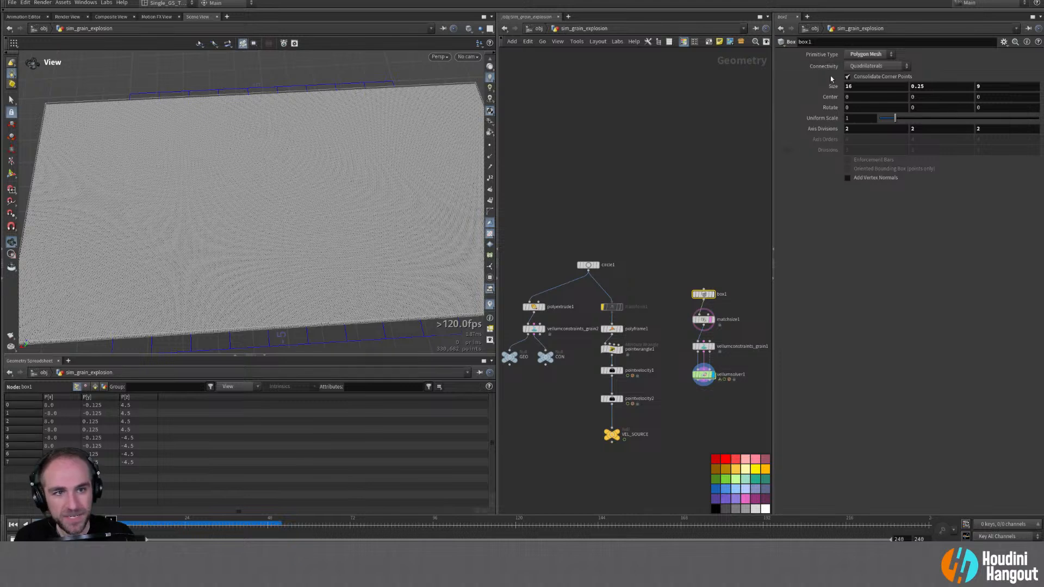
{"action": "left_click", "coordinate": [854, 86]}
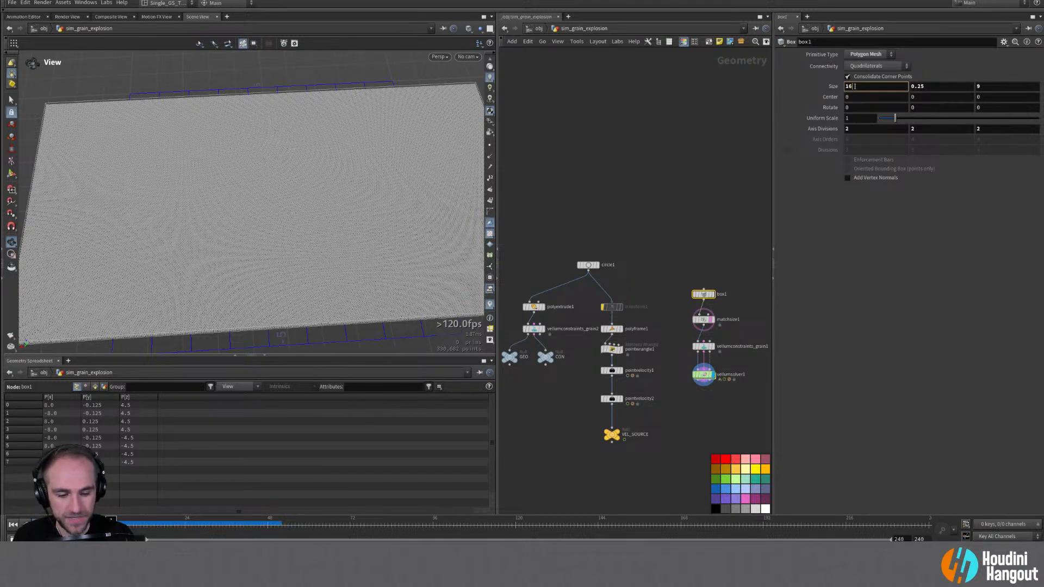
{"action": "type", "text": "/2"}
{"action": "key", "text": "Return"}
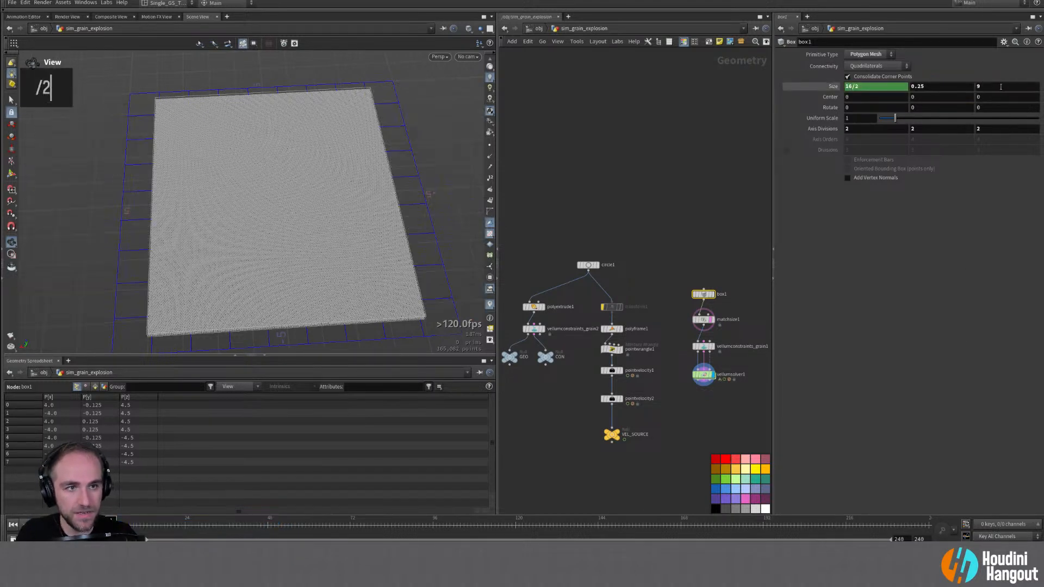
{"action": "left_click", "coordinate": [986, 87]}
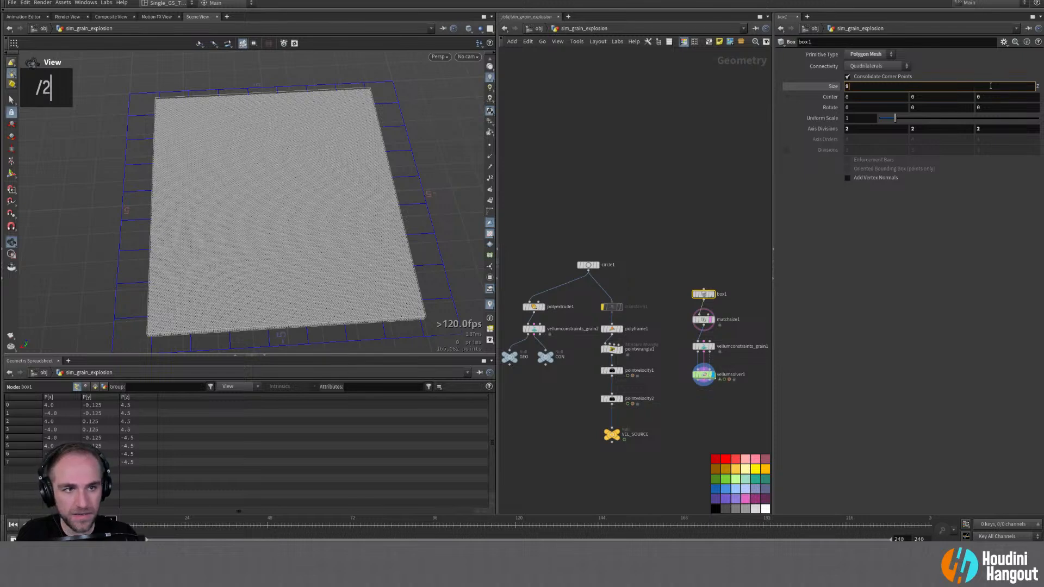
{"action": "type", "text": "/2"}
{"action": "key", "text": "Return"}
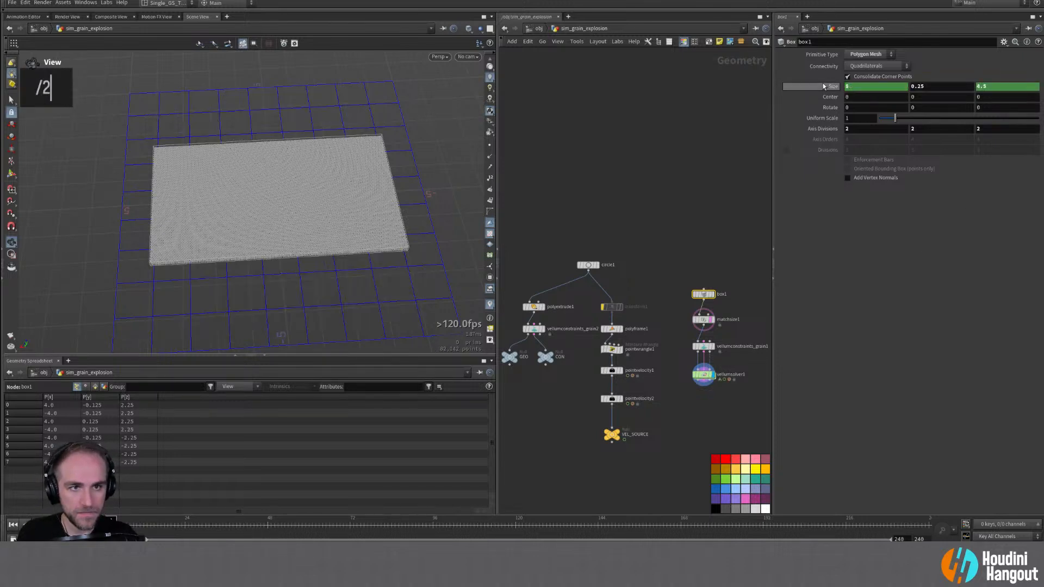
Step: Replay the simulation on the smaller grain bed, examine the velocity trails around the hole, and rewind to the start
{"action": "scroll", "coordinate": [364, 144], "scroll_direction": "up", "scroll_amount": 10, "text": "alt"}
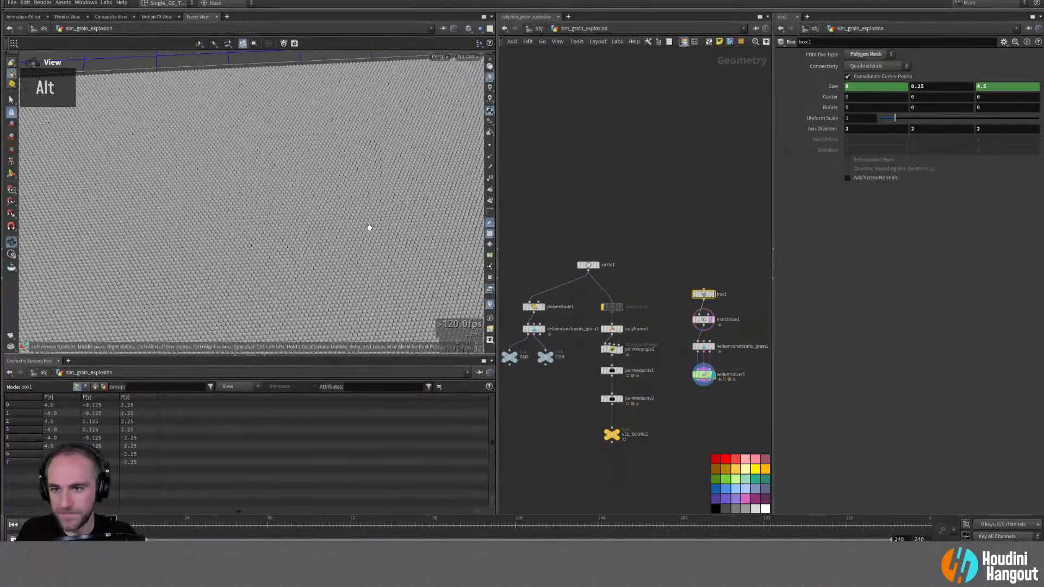
{"action": "middle_click_drag", "start_coordinate": [368, 228], "coordinate": [368, 217], "text": "alt"}
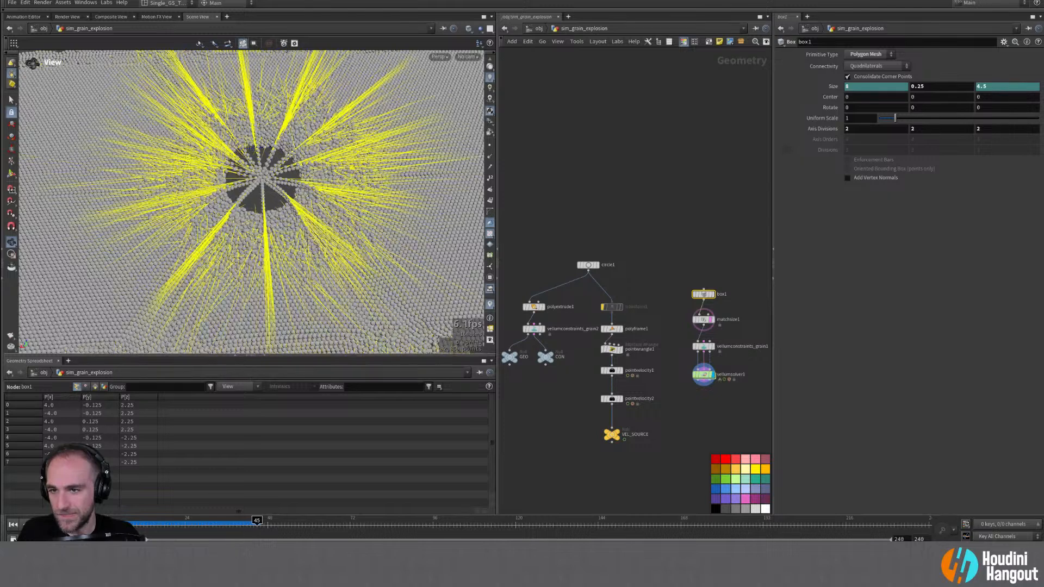
{"action": "key", "text": "ctrl+Up"}
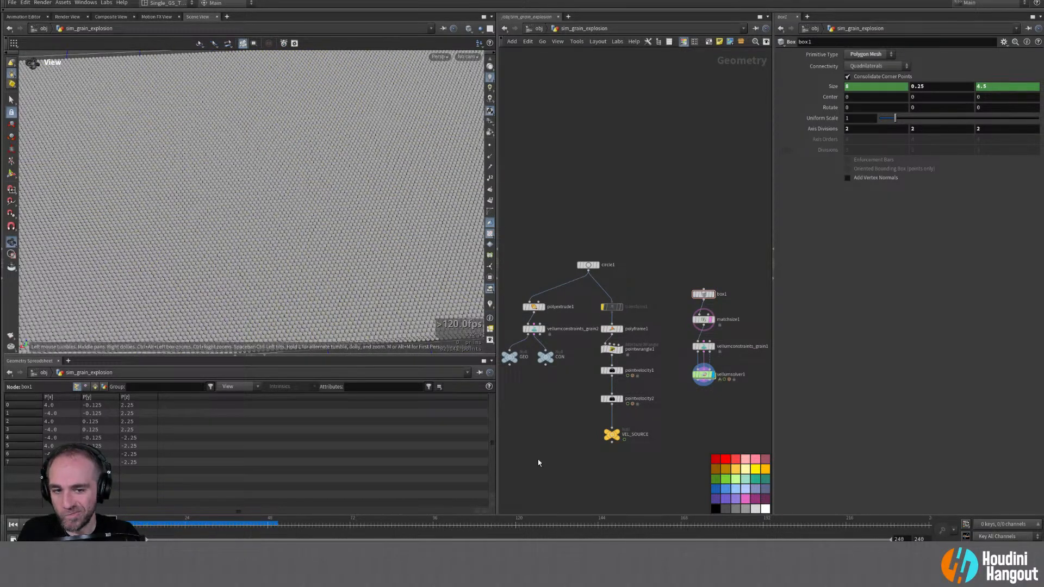
Step: Display polyextrude1 and set its extrusion Distance to 0.1
{"action": "left_click_drag", "start_coordinate": [612, 403], "coordinate": [612, 397]}
{"action": "left_click_drag", "start_coordinate": [256, 203], "coordinate": [261, 278], "text": "alt"}
{"action": "double_click", "coordinate": [587, 265]}
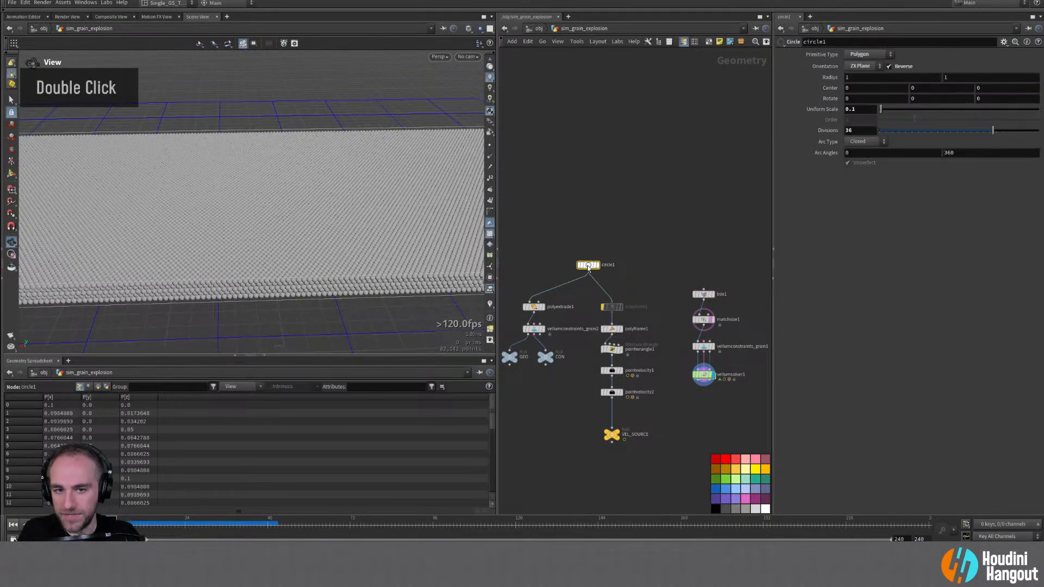
{"action": "left_click", "coordinate": [533, 307]}
{"action": "left_click_drag", "start_coordinate": [267, 182], "coordinate": [276, 207], "text": "alt"}
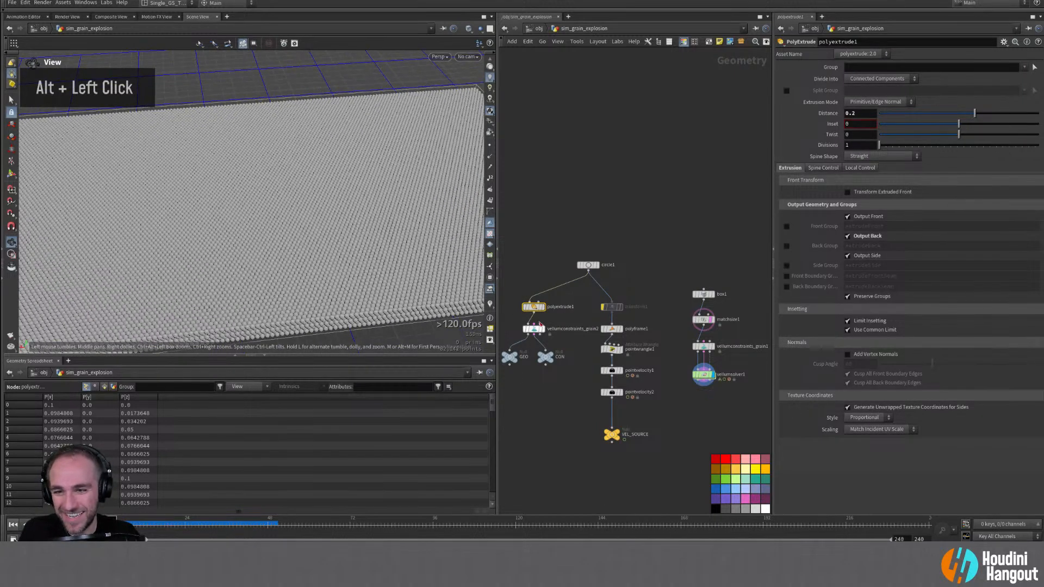
{"action": "left_click", "coordinate": [542, 307]}
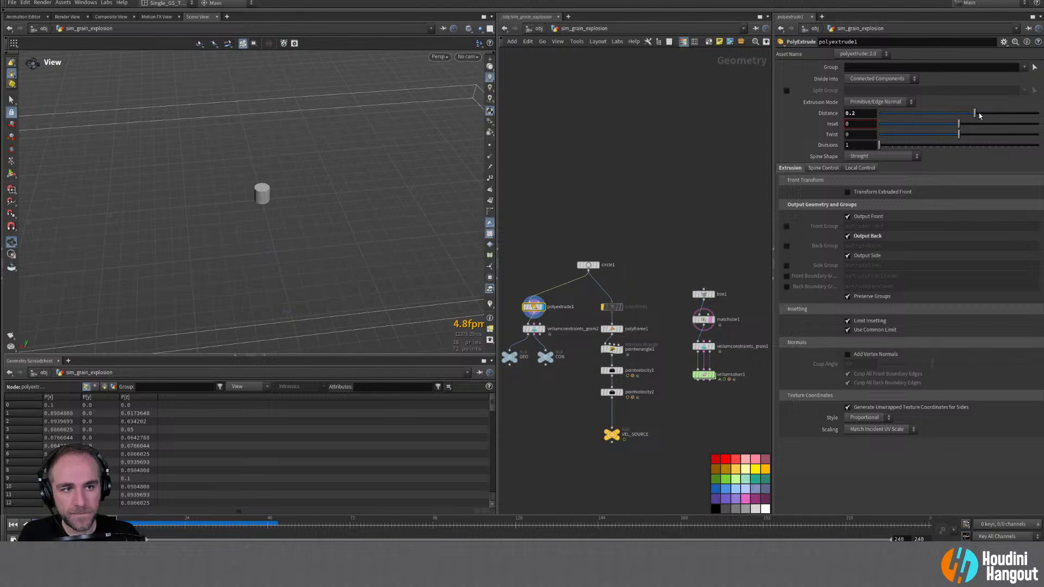
{"action": "type", "text": "0.1"}
{"action": "key", "text": "Return"}
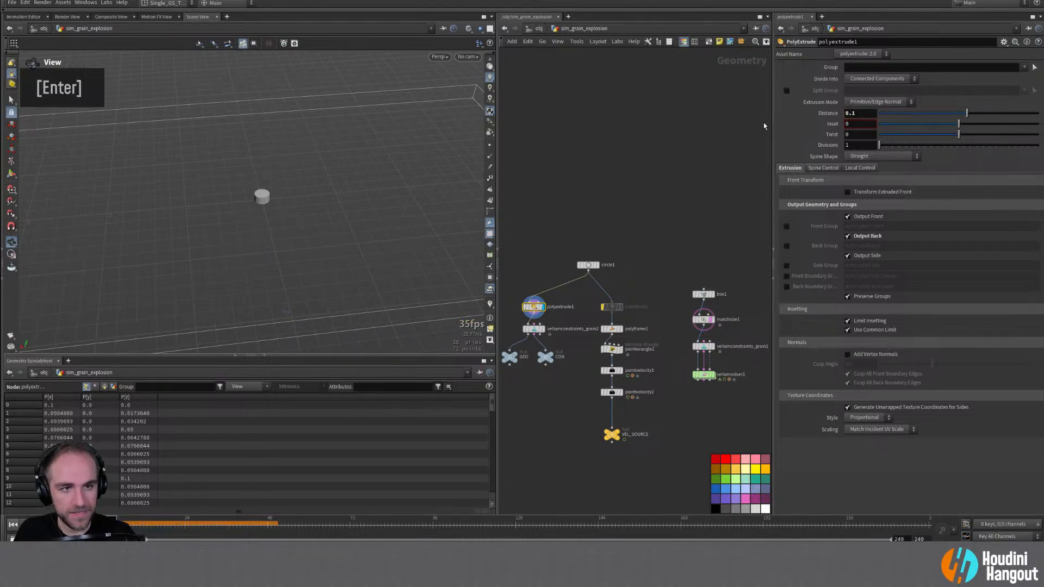
Step: Check the source grains against the extruded disc, and set vellumconstraints_grain1's Particle Size to 0.04
{"action": "double_click", "coordinate": [534, 329]}
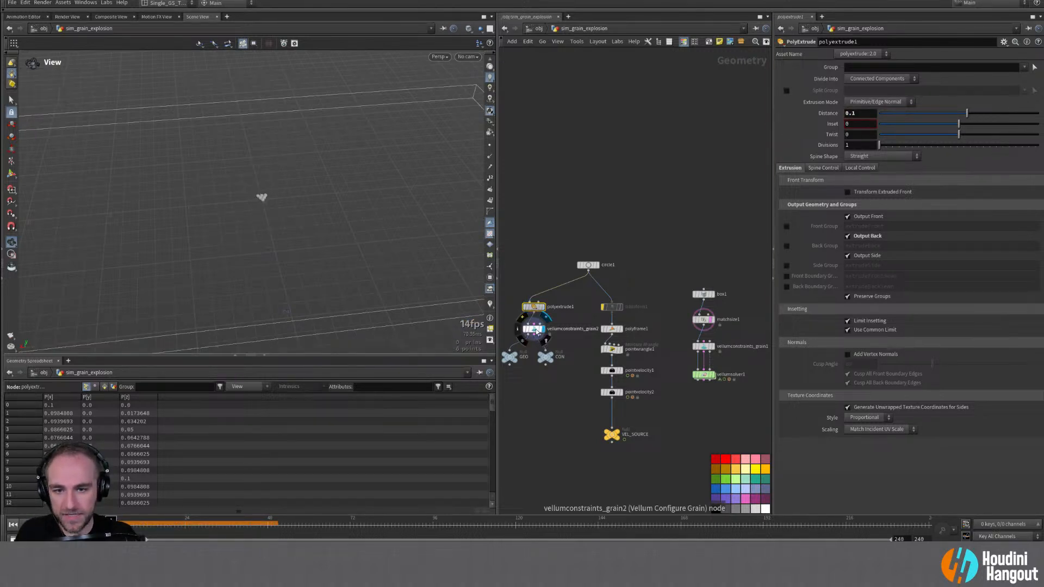
{"action": "double_click", "coordinate": [533, 307]}
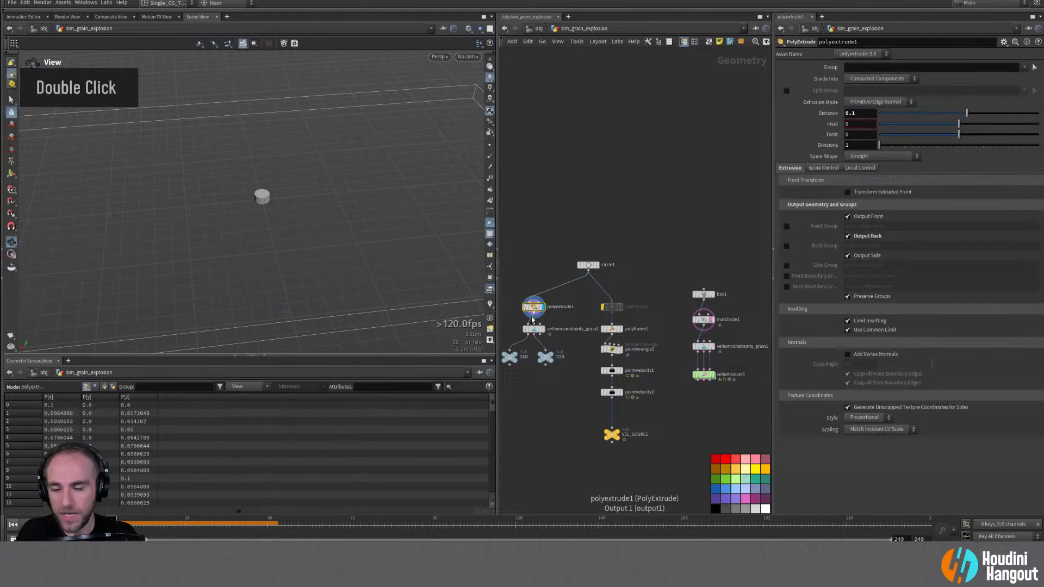
{"action": "left_click", "coordinate": [703, 349]}
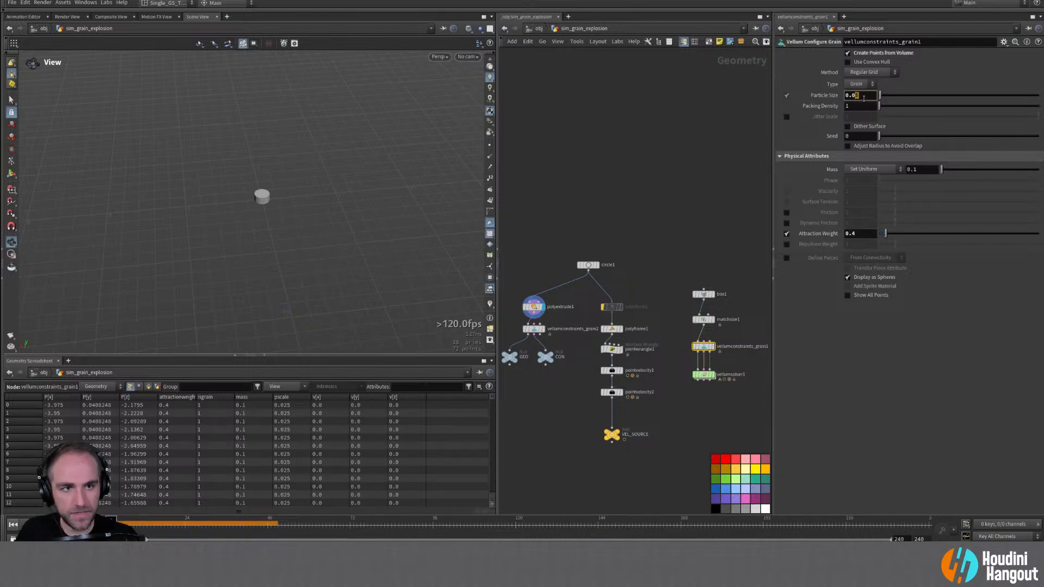
{"action": "type", "text": "4"}
{"action": "key", "text": "Return"}
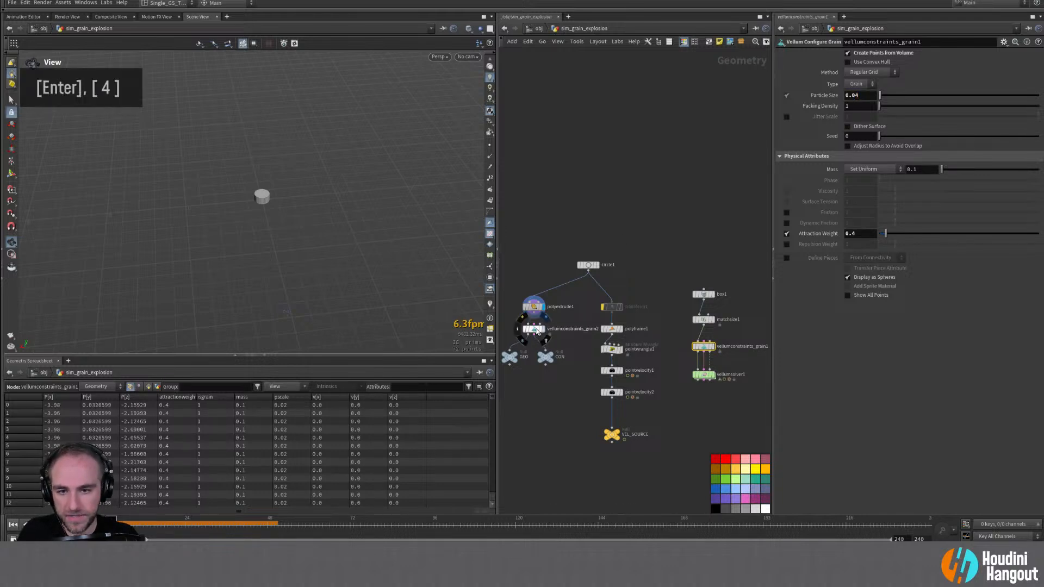
Step: Set circle1's Uniform Scale to 0.2 and inspect the widened disc from the side
{"action": "double_click", "coordinate": [589, 265]}
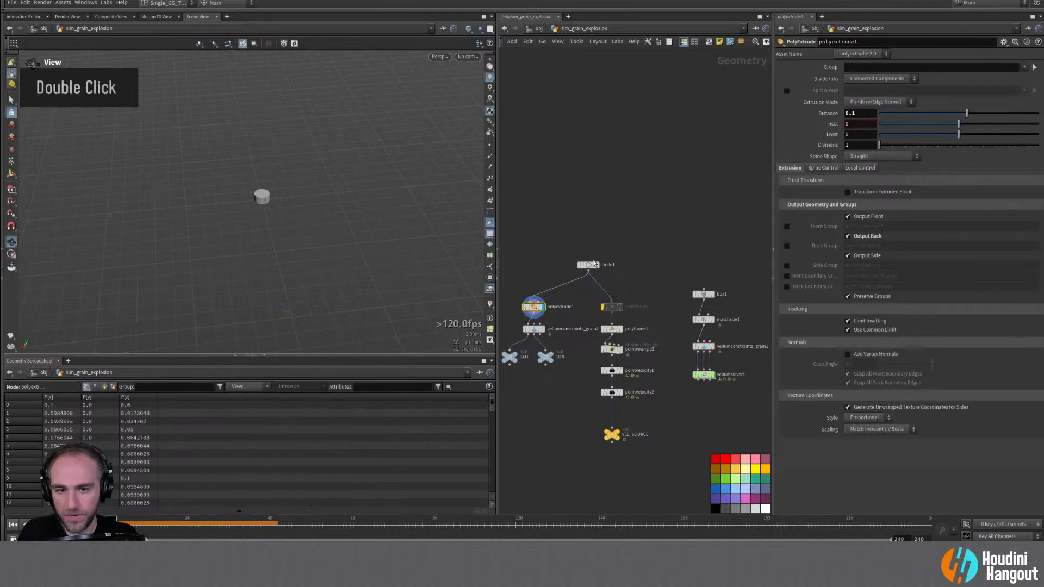
{"action": "left_click_drag", "start_coordinate": [861, 110], "coordinate": [850, 110]}
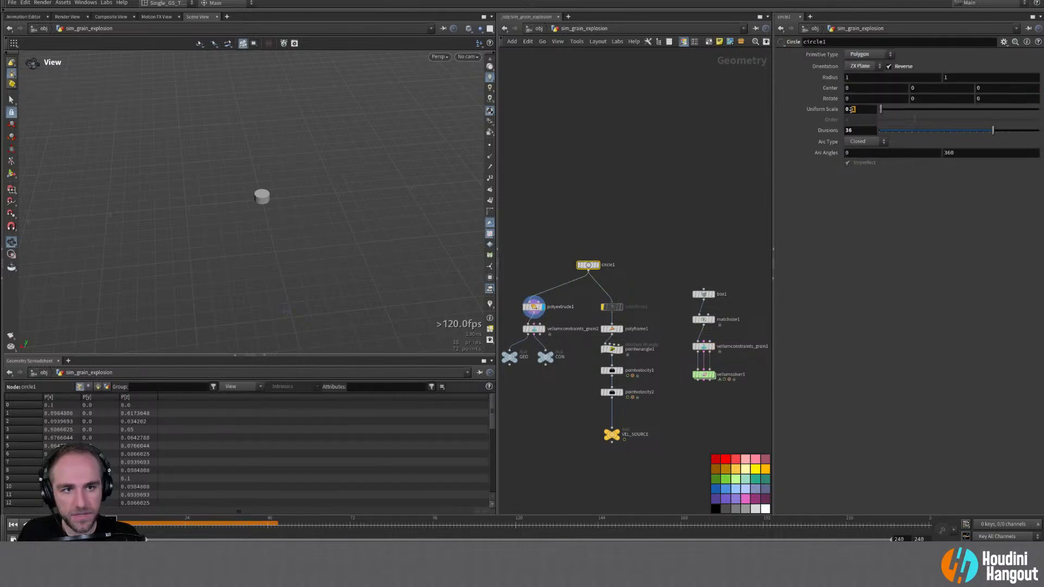
{"action": "type", "text": "2"}
{"action": "key", "text": "Return"}
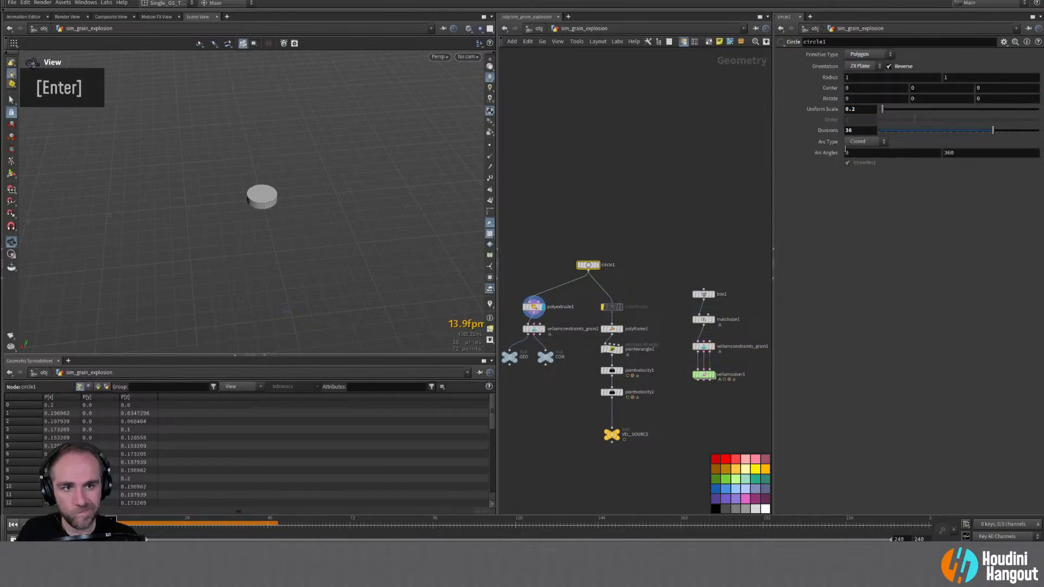
{"action": "left_click_drag", "start_coordinate": [261, 199], "coordinate": [234, 110], "text": "alt"}
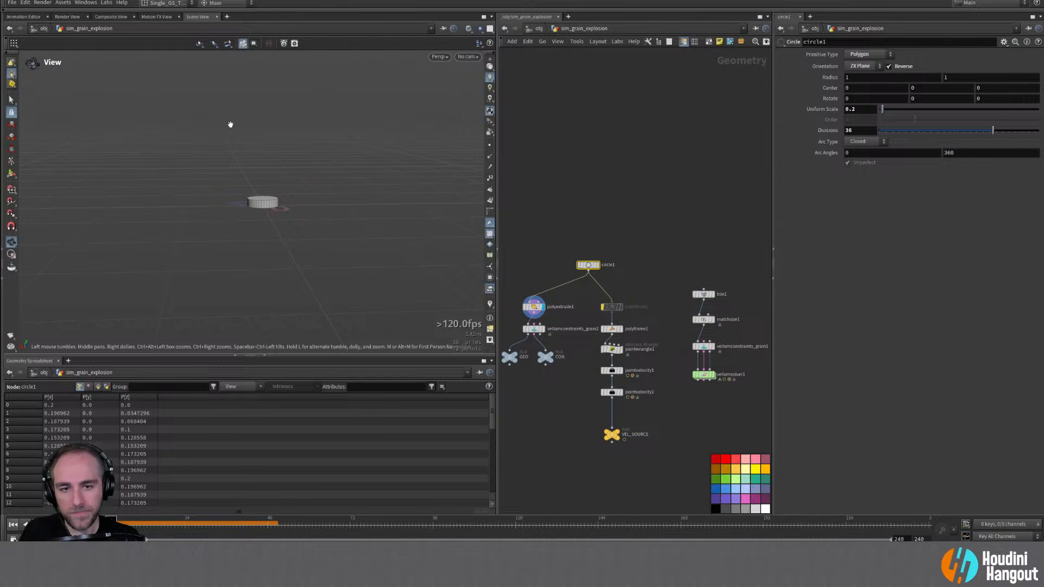
{"action": "left_click_drag", "start_coordinate": [231, 124], "coordinate": [262, 211], "text": "alt"}
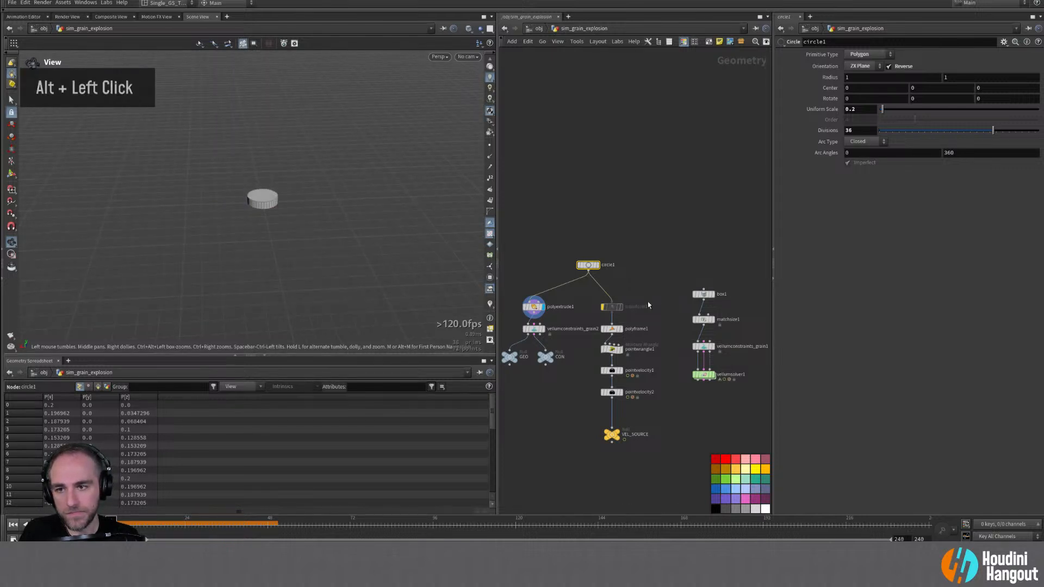
Step: Detach the polyframe and point velocity chain from between circle1 and VEL_SOURCE, and move it out of the way
{"action": "left_click_drag", "start_coordinate": [588, 267], "coordinate": [531, 282]}
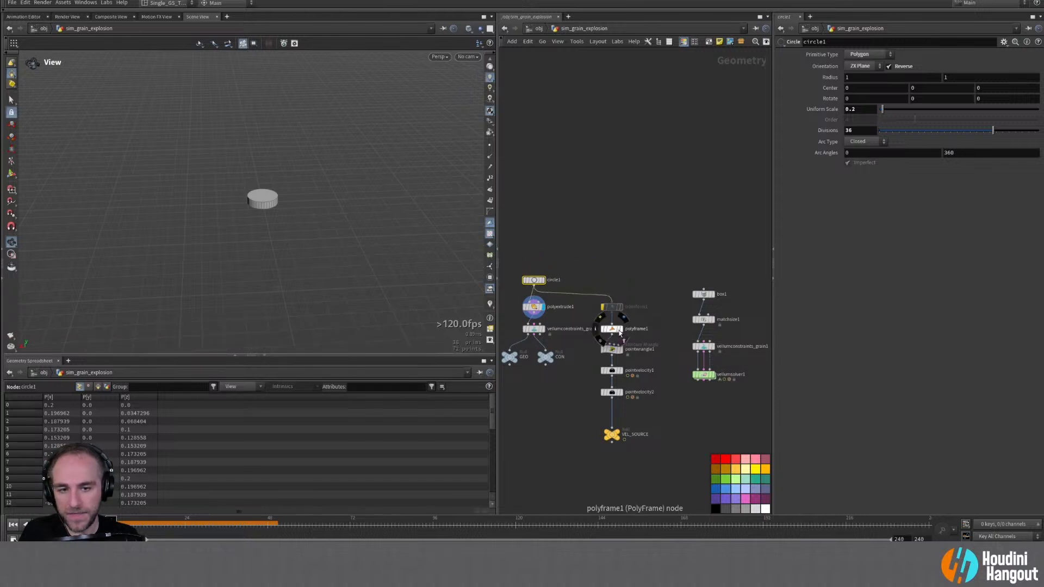
{"action": "left_click", "coordinate": [618, 331]}
{"action": "double_click", "coordinate": [616, 330]}
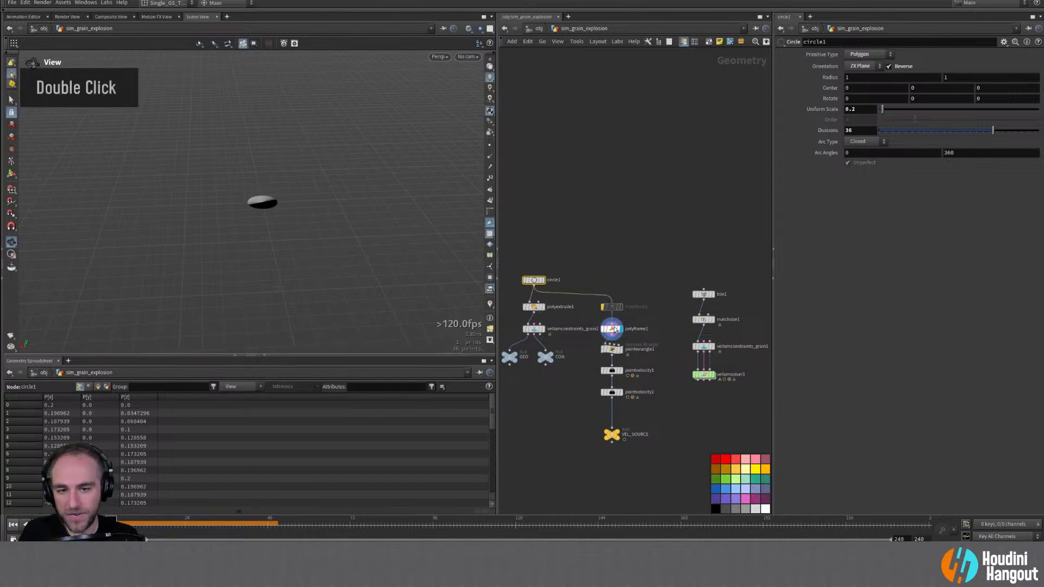
{"action": "left_click_drag", "start_coordinate": [600, 297], "coordinate": [673, 163]}
{"action": "left_click_drag", "start_coordinate": [533, 280], "coordinate": [578, 252]}
{"action": "left_click", "coordinate": [586, 305]}
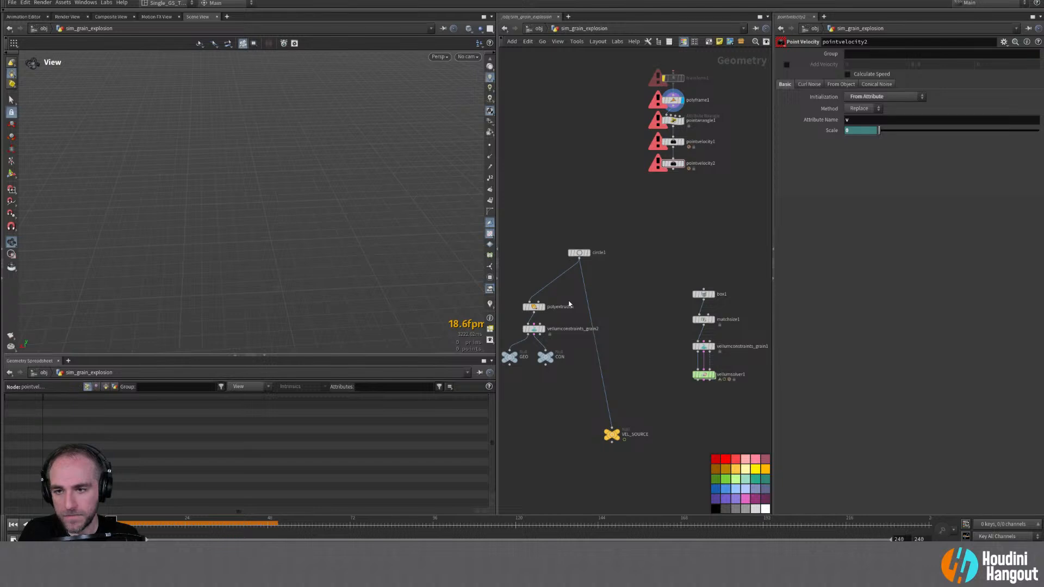
Step: Display vellumconstraints_grain2, inspect the source grains generated from the extruded disc, and open polyextrude1's parameters
{"action": "mouse_move", "coordinate": [531, 310]}
{"action": "left_mouse_down"}
{"action": "mouse_move", "coordinate": [542, 300]}
{"action": "mouse_move", "coordinate": [530, 314]}
{"action": "left_mouse_up"}
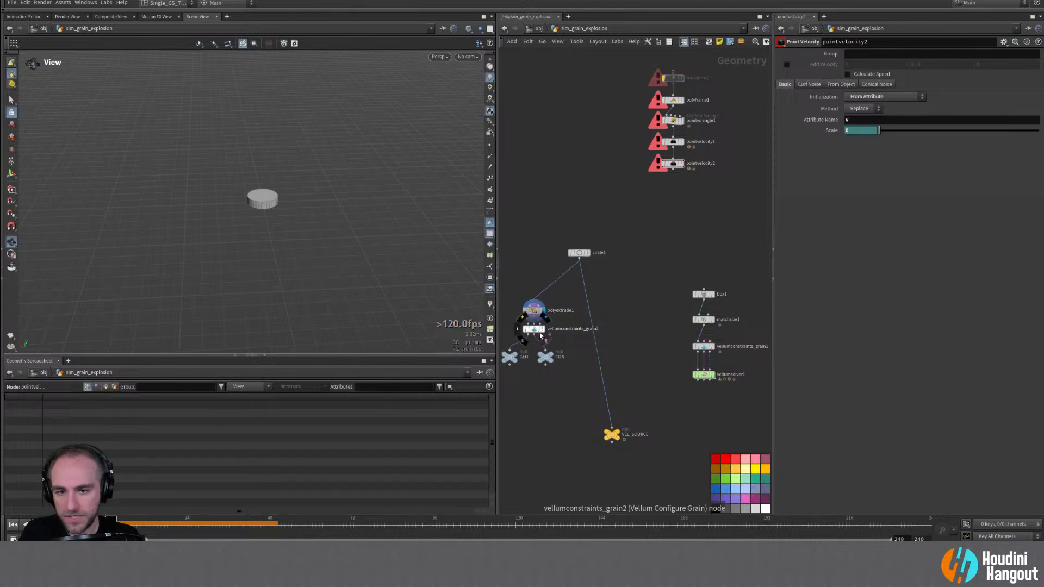
{"action": "left_click", "coordinate": [544, 330]}
{"action": "double_click", "coordinate": [544, 330]}
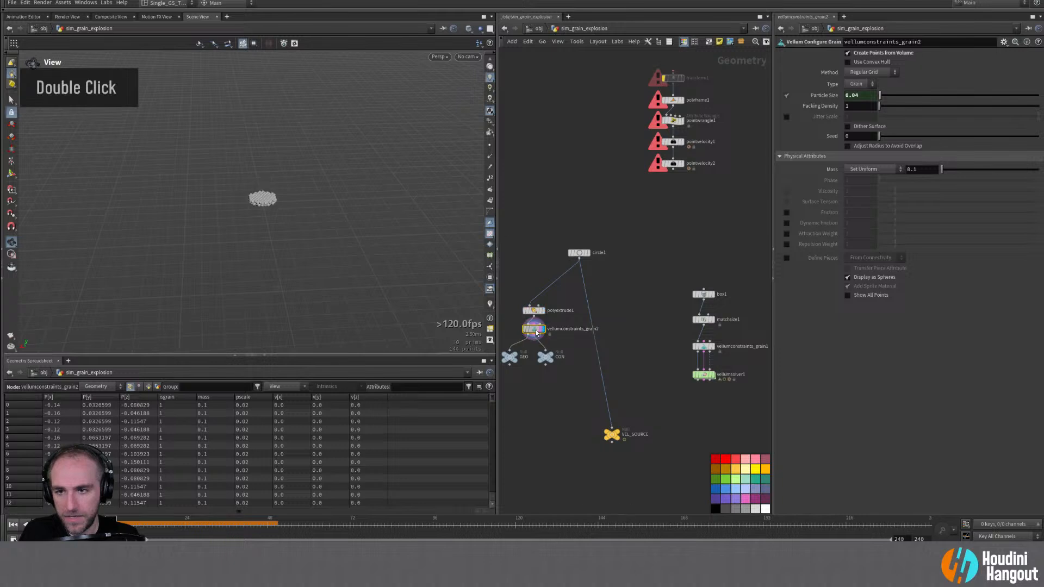
{"action": "left_click", "coordinate": [293, 198], "text": "alt"}
{"action": "left_click_drag", "start_coordinate": [292, 198], "coordinate": [269, 164], "text": "alt"}
{"action": "left_click", "coordinate": [533, 310]}
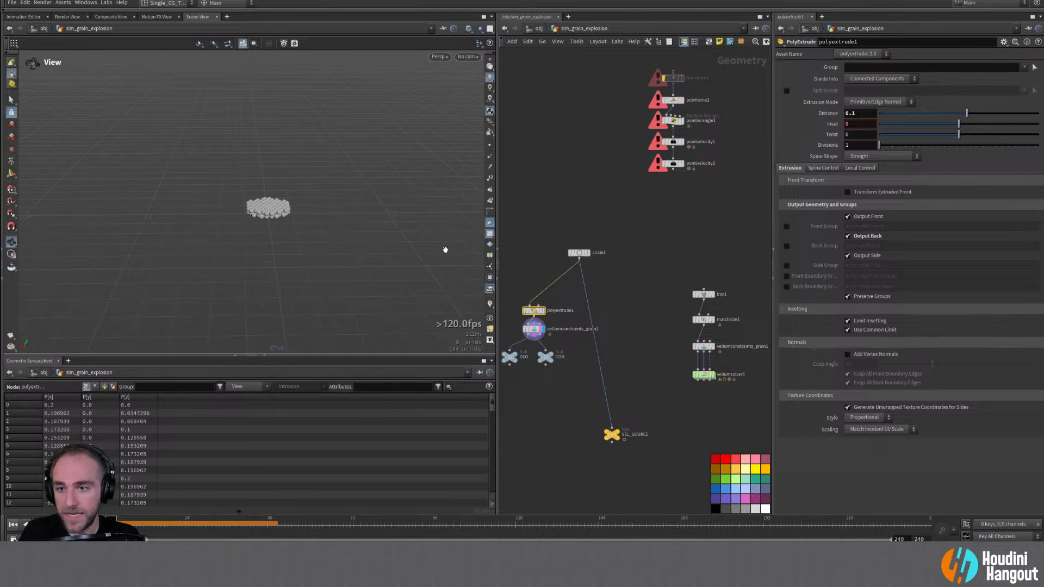
Step: Make room around circle1 and polyextrude1, then add and display a Bound node fed by polyextrude1
{"action": "left_click_drag", "start_coordinate": [534, 310], "coordinate": [534, 311]}
{"action": "left_click_drag", "start_coordinate": [580, 252], "coordinate": [599, 237]}
{"action": "left_click_drag", "start_coordinate": [536, 313], "coordinate": [535, 306]}
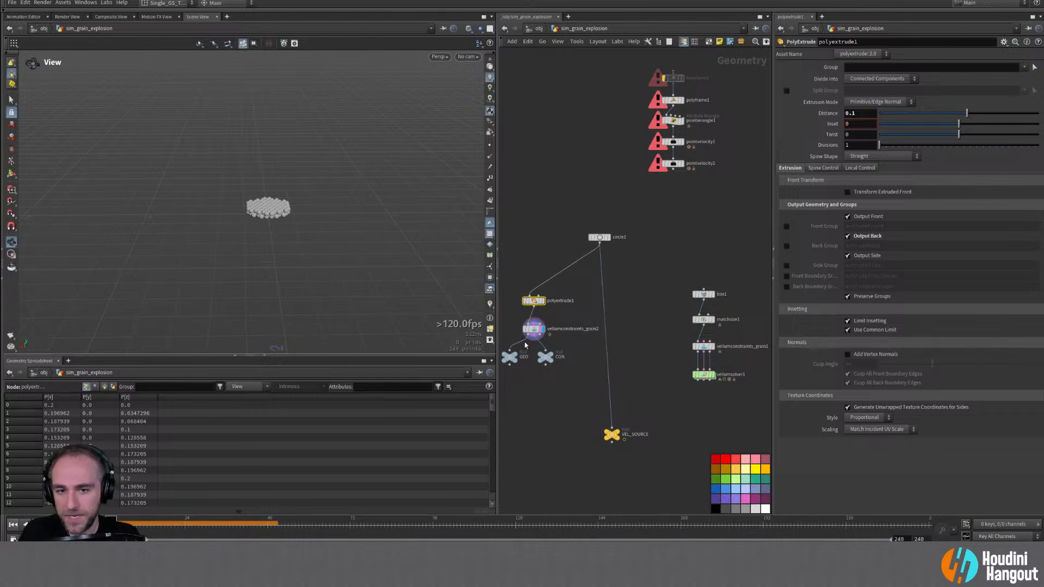
{"action": "key", "text": "Tab"}
{"action": "type", "text": "bound"}
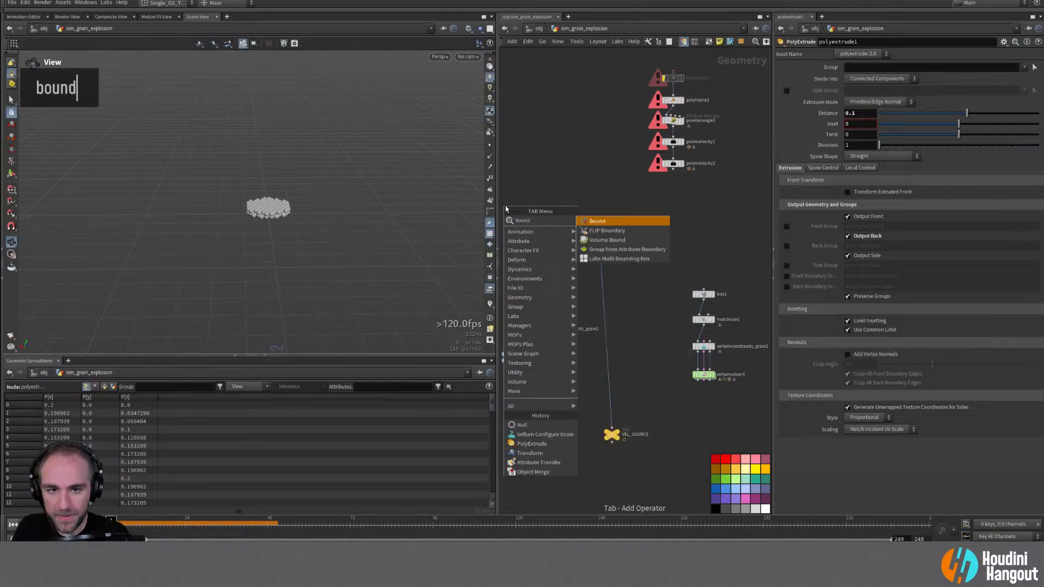
{"action": "key", "text": "Return"}
{"action": "middle_click_drag", "start_coordinate": [504, 317], "coordinate": [607, 300]}
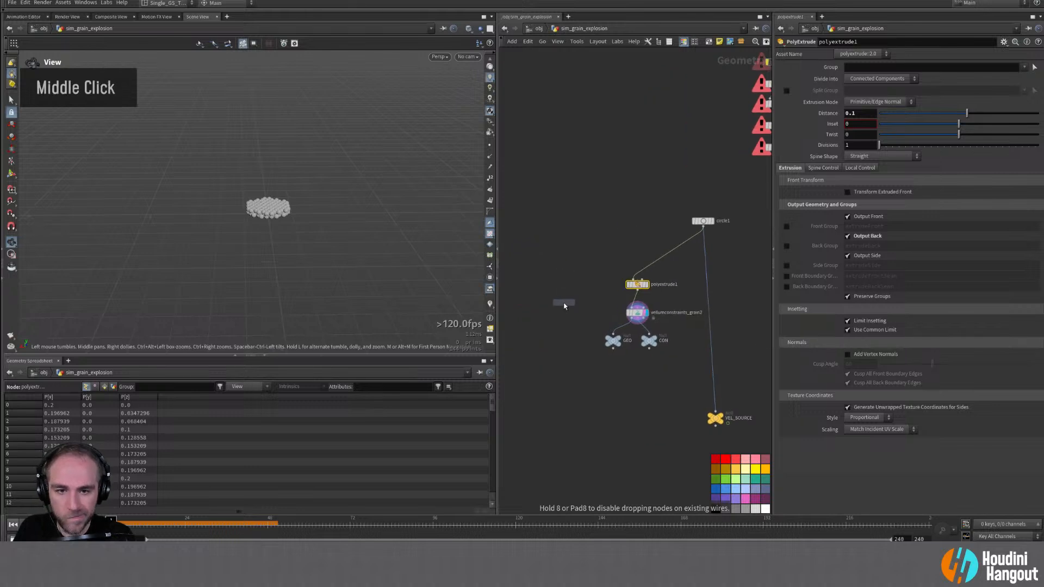
{"action": "double_click", "coordinate": [608, 301]}
{"action": "left_click", "coordinate": [570, 305]}
{"action": "left_click_drag", "start_coordinate": [564, 307], "coordinate": [542, 324]}
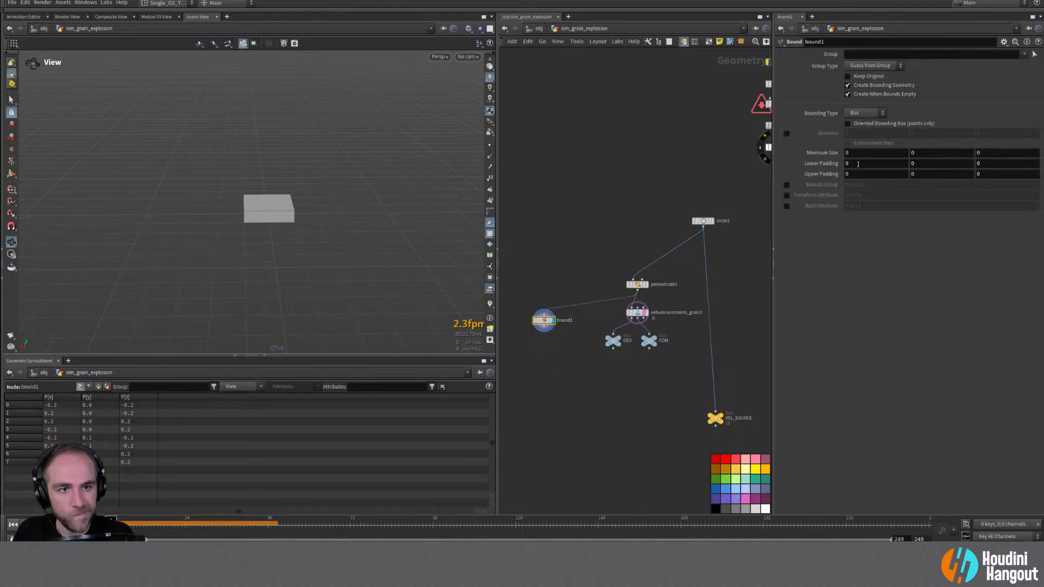
Step: Set bound1's Lower and Upper Padding to 0.6 on all axes, showing its box as a template around the displayed polyextrude1 disc
{"action": "mouse_move", "coordinate": [827, 162]}
{"action": "middle_mouse_down"}
{"action": "mouse_move", "coordinate": [828, 173]}
{"action": "mouse_move", "coordinate": [848, 174]}
{"action": "mouse_move", "coordinate": [820, 173]}
{"action": "mouse_move", "coordinate": [821, 165]}
{"action": "mouse_move", "coordinate": [842, 165]}
{"action": "mouse_move", "coordinate": [819, 177]}
{"action": "mouse_move", "coordinate": [840, 171]}
{"action": "middle_mouse_up"}
{"action": "left_click_drag", "start_coordinate": [360, 226], "coordinate": [295, 232], "text": "alt"}
{"action": "left_click", "coordinate": [645, 284]}
{"action": "double_click", "coordinate": [637, 284]}
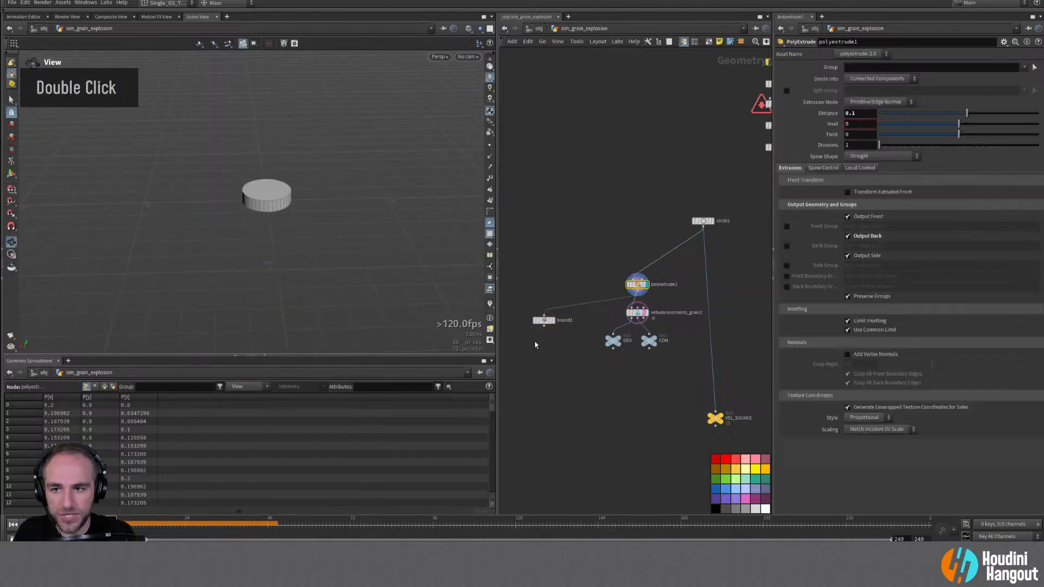
{"action": "left_click", "coordinate": [535, 319]}
{"action": "left_click_drag", "start_coordinate": [349, 273], "coordinate": [282, 233], "text": "alt"}
{"action": "left_click", "coordinate": [543, 319]}
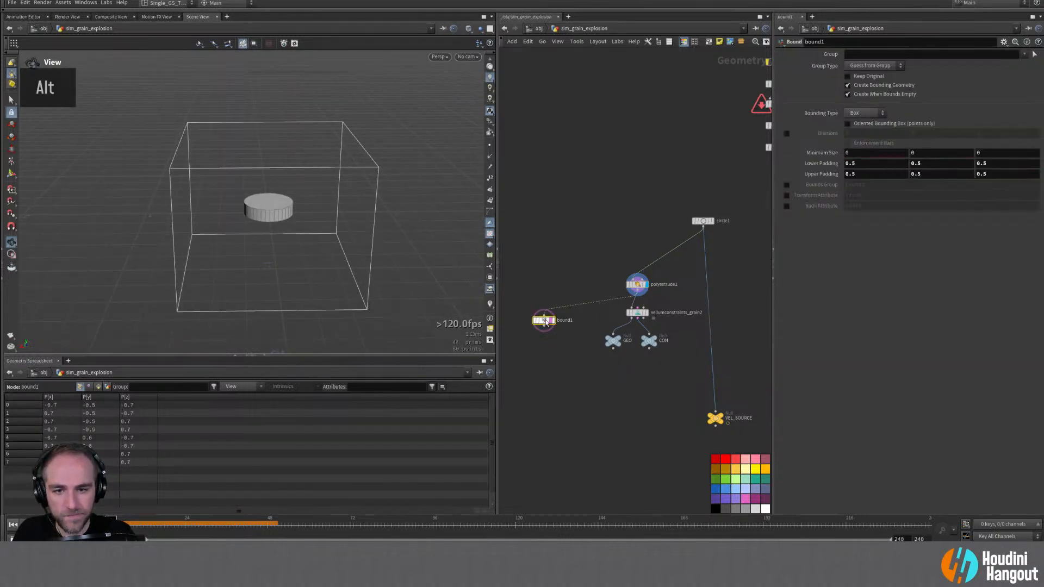
{"action": "mouse_move", "coordinate": [830, 164]}
{"action": "middle_mouse_down"}
{"action": "mouse_move", "coordinate": [844, 175]}
{"action": "mouse_move", "coordinate": [821, 174]}
{"action": "mouse_move", "coordinate": [837, 174]}
{"action": "middle_mouse_up"}
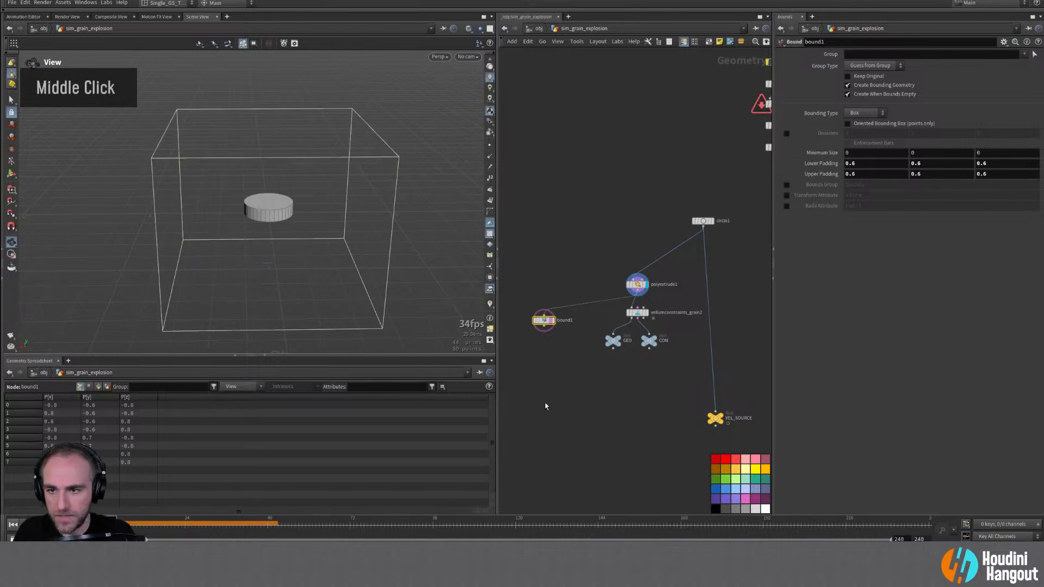
{"action": "key", "text": "Tab"}
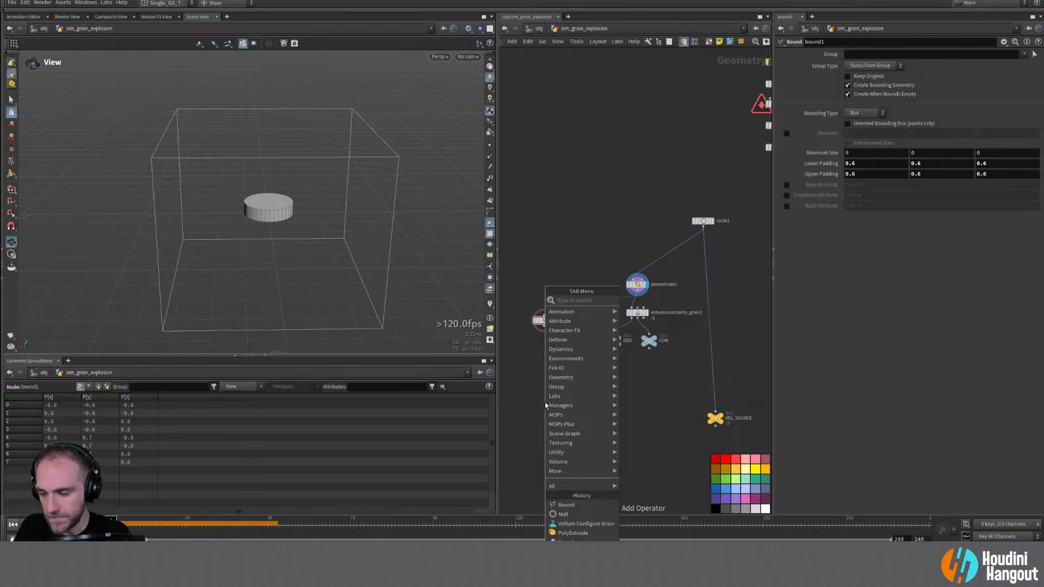
{"action": "type", "text": "volume"}
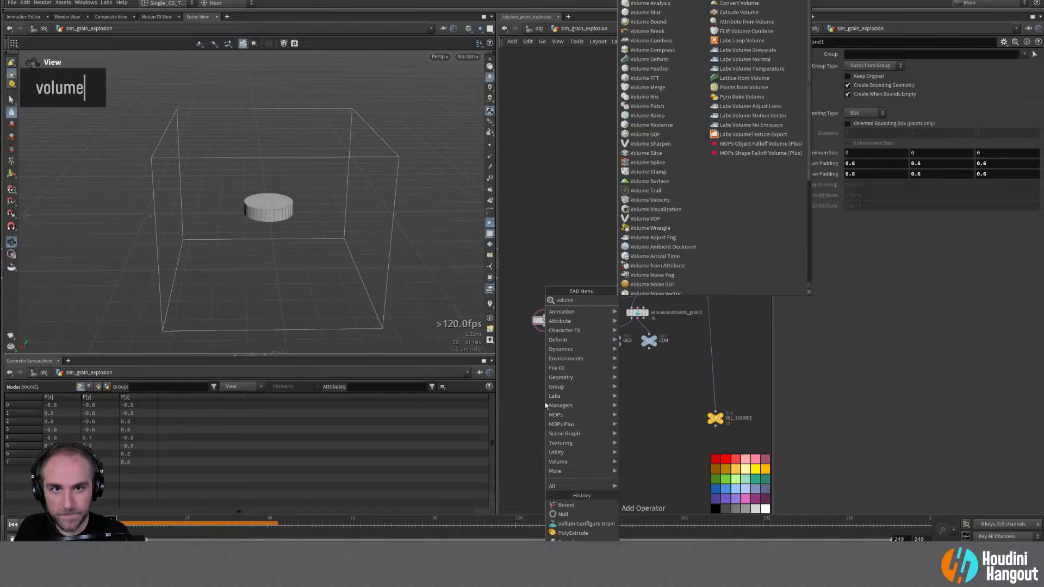
{"action": "type", "text": " ve"}
{"action": "key", "text": "Return"}
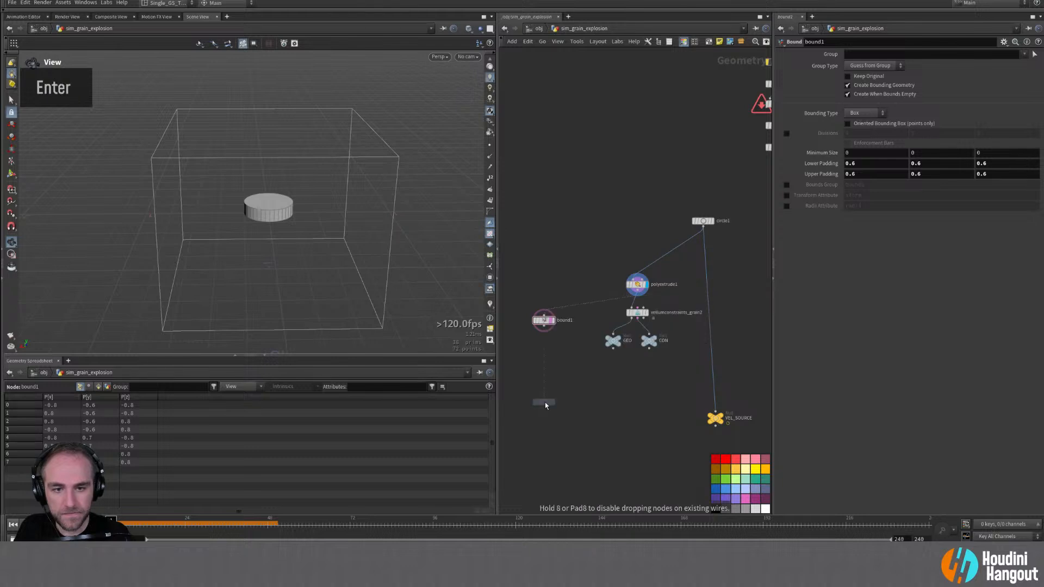
{"action": "left_click", "coordinate": [547, 386]}
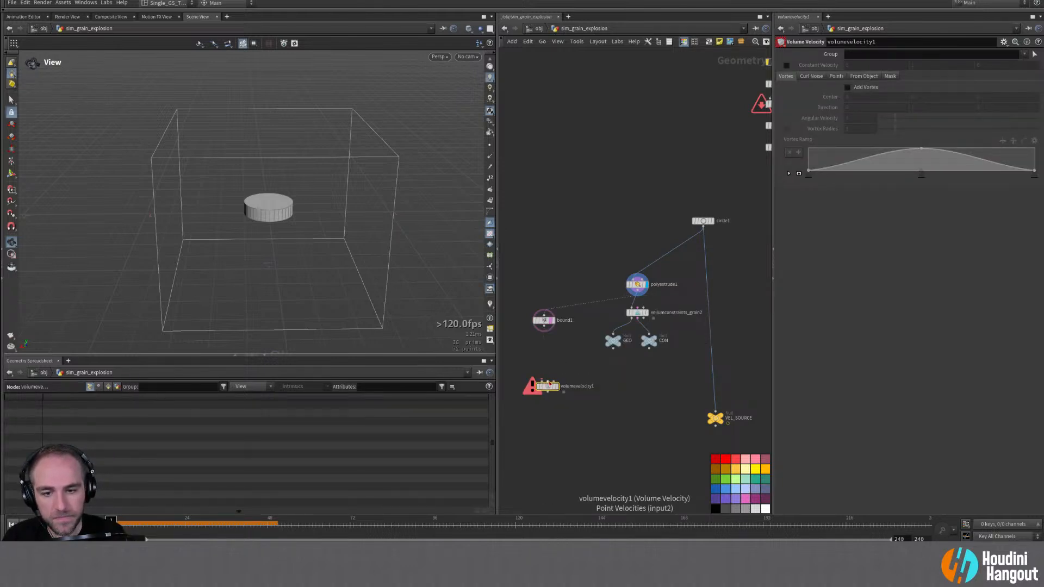
{"action": "middle_click_drag", "start_coordinate": [548, 385], "coordinate": [601, 387]}
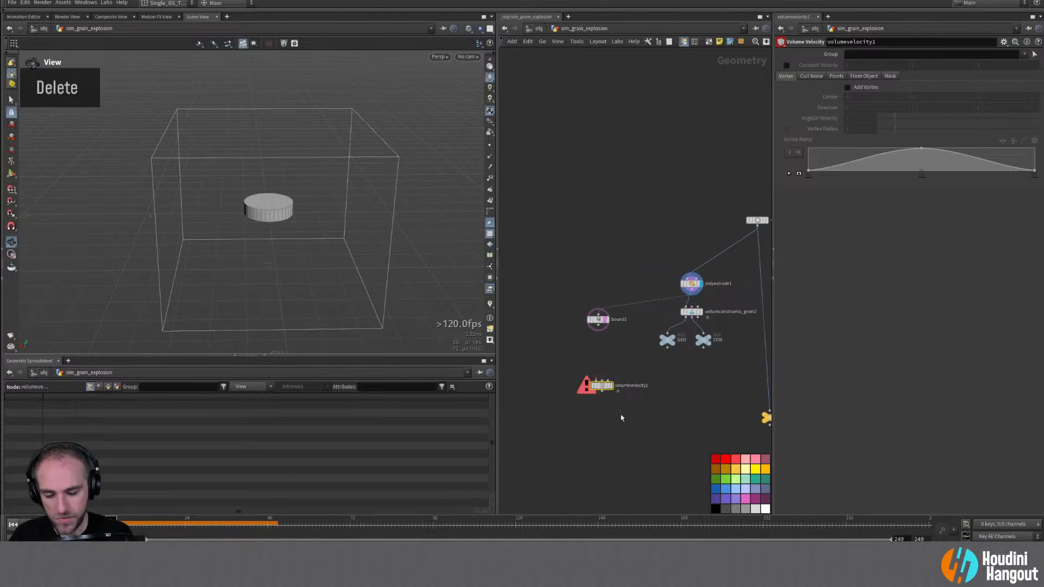
{"action": "key", "text": "Delete"}
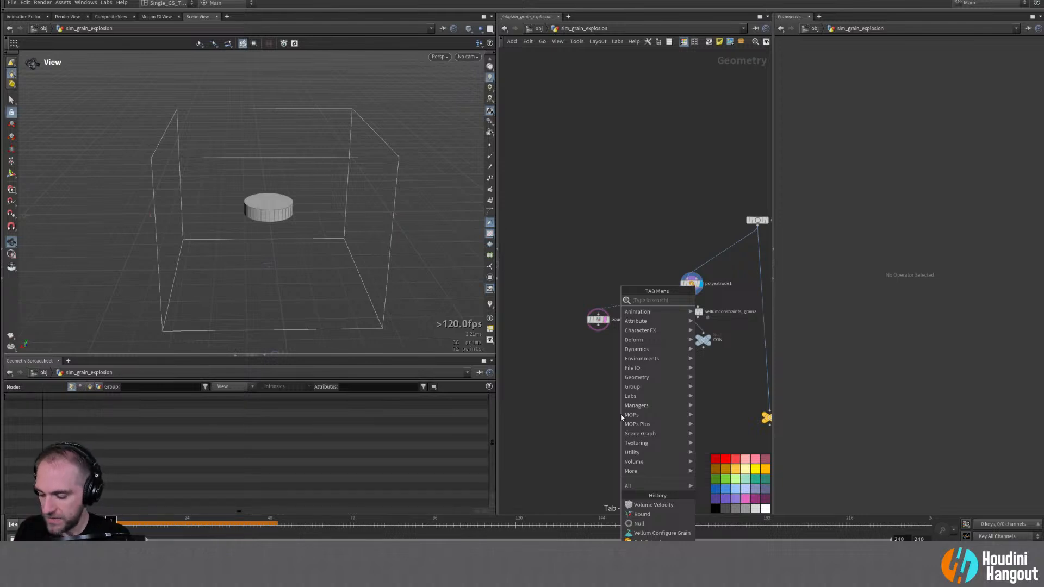
Step: Add a Volume node beside bound1, set its Collated Rank to Vector and name the volume vel
{"action": "type", "text": "volume"}
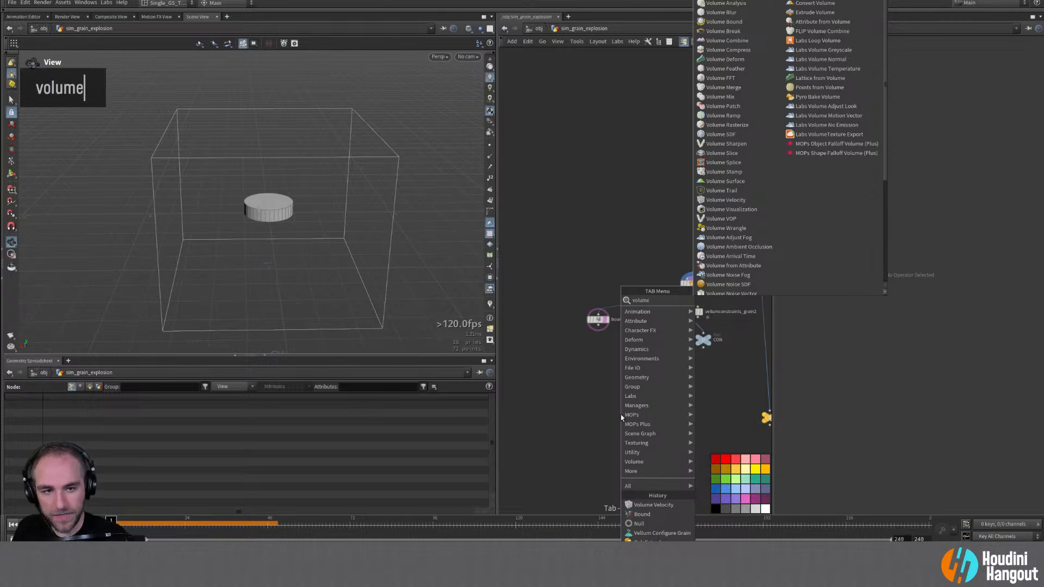
{"action": "key", "text": "Return"}
{"action": "left_click", "coordinate": [553, 316]}
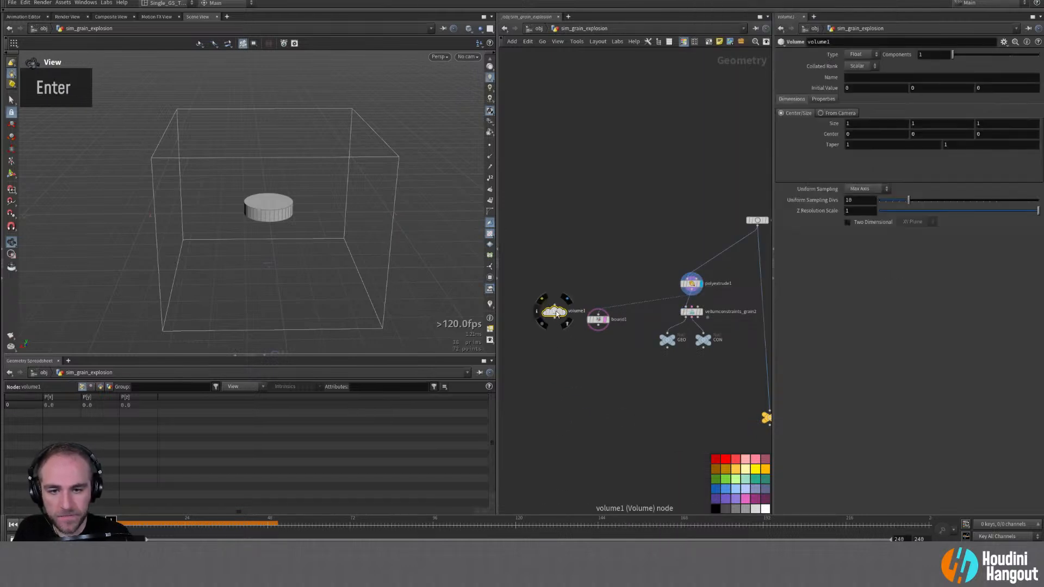
{"action": "left_click", "coordinate": [858, 67]}
{"action": "left_click", "coordinate": [863, 80]}
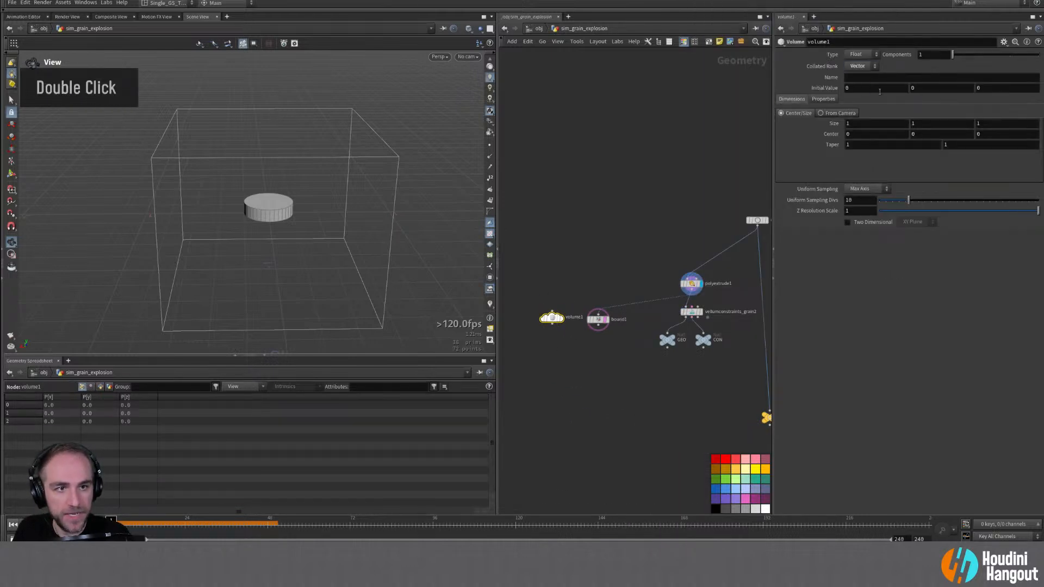
{"action": "left_click", "coordinate": [874, 79]}
{"action": "type", "text": "vel"}
{"action": "key", "text": "Return"}
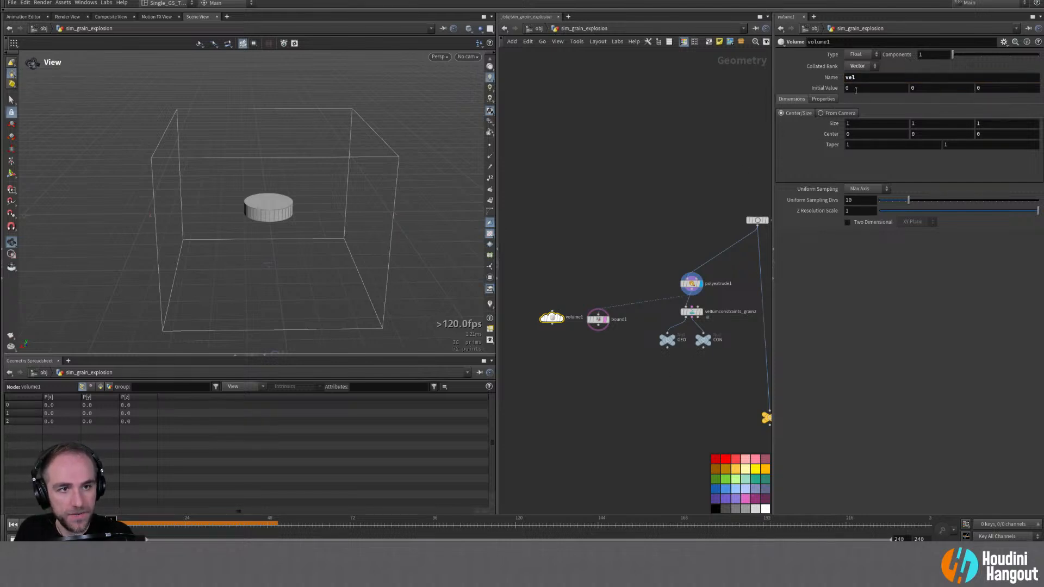
Step: Set all three Initial Value components of the vel volume to 0.0001
{"action": "left_click", "coordinate": [853, 88]}
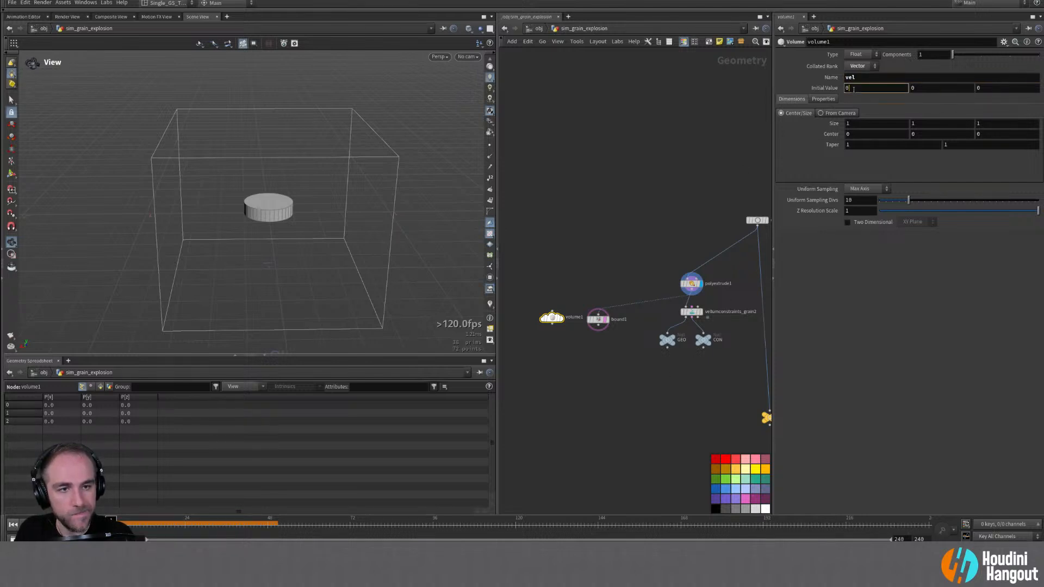
{"action": "type", "text": ".0001"}
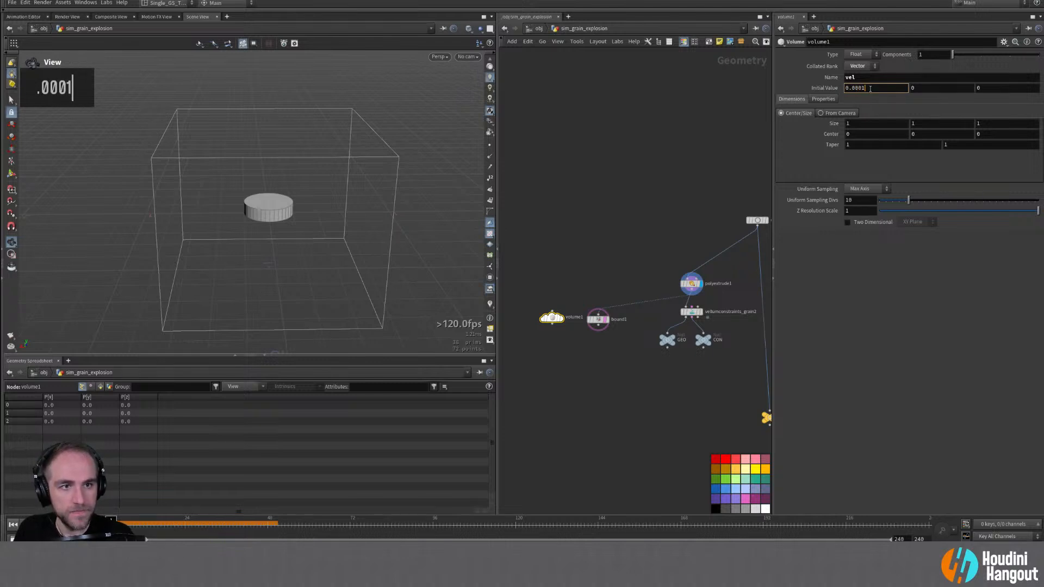
{"action": "key", "text": "Return"}
{"action": "key", "text": "ctrl+c"}
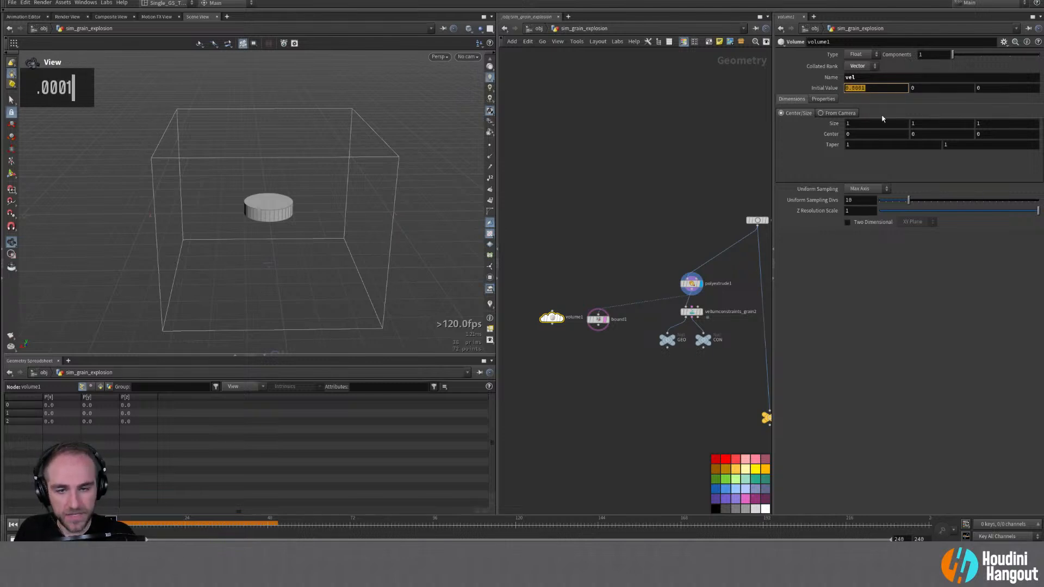
{"action": "double_click", "coordinate": [962, 88]}
{"action": "key", "text": "ctrl+v"}
{"action": "double_click", "coordinate": [992, 88]}
{"action": "key", "text": "ctrl+v"}
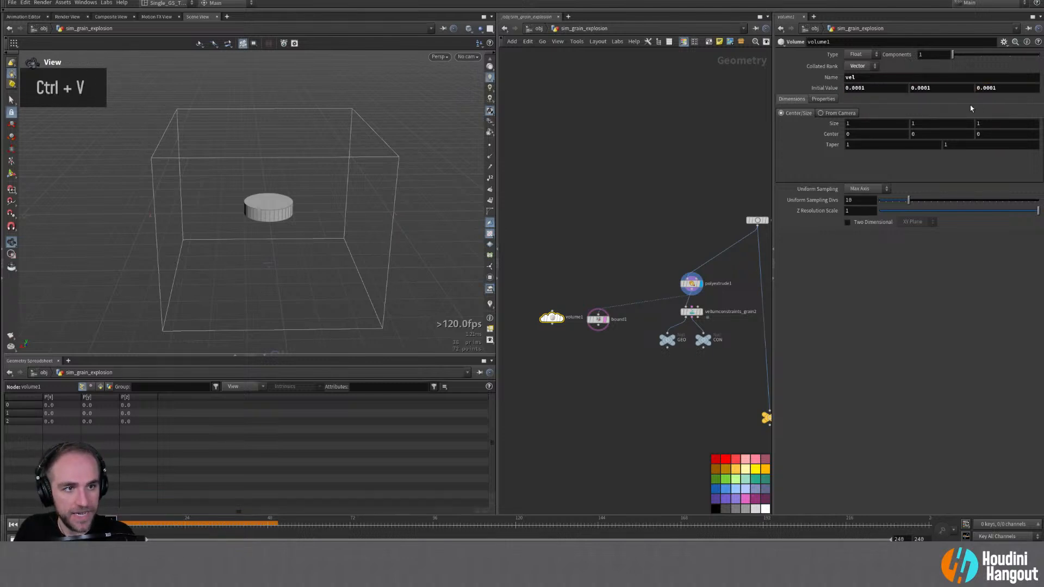
Step: Display volume1 and place it below bound1, taking bound1's box as its bounding source
{"action": "double_click", "coordinate": [550, 319]}
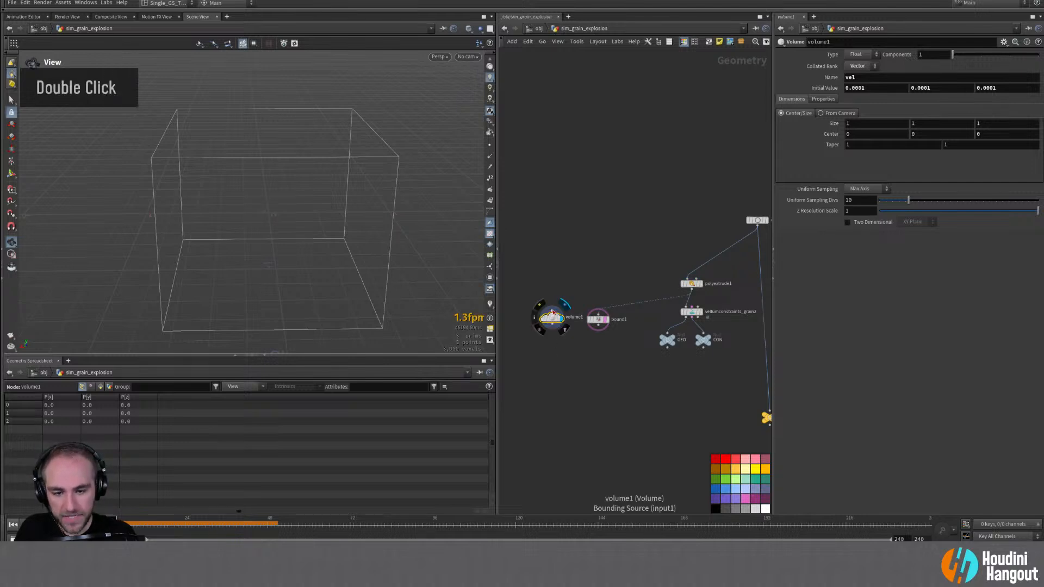
{"action": "left_click_drag", "start_coordinate": [553, 318], "coordinate": [600, 350]}
{"action": "middle_click", "coordinate": [600, 350]}
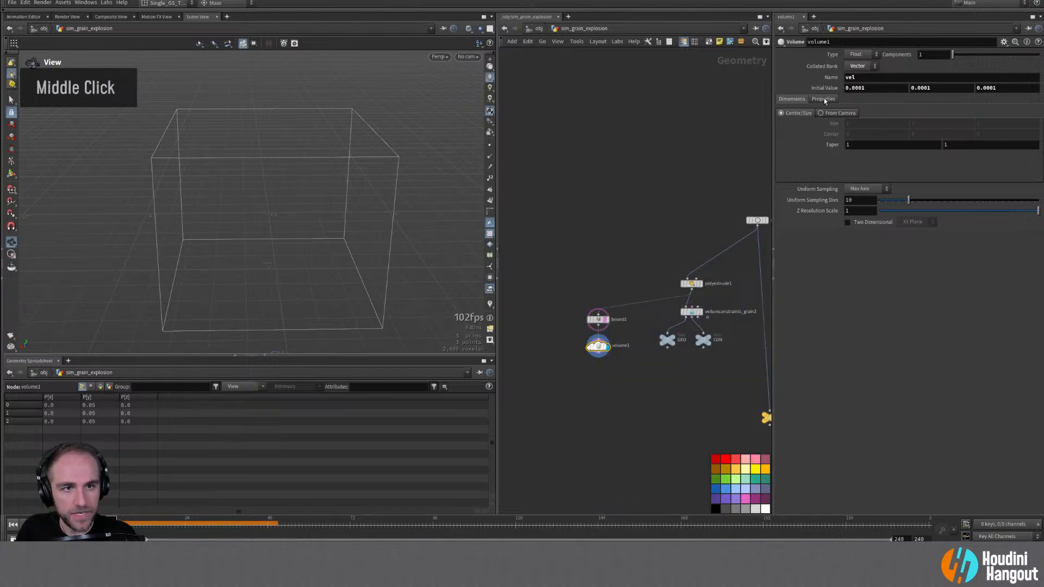
Step: Set volume1's Uniform Sampling to By Size with a Div Size of 0.05 and check its voxel resolution
{"action": "left_click", "coordinate": [867, 188]}
{"action": "left_click", "coordinate": [862, 244]}
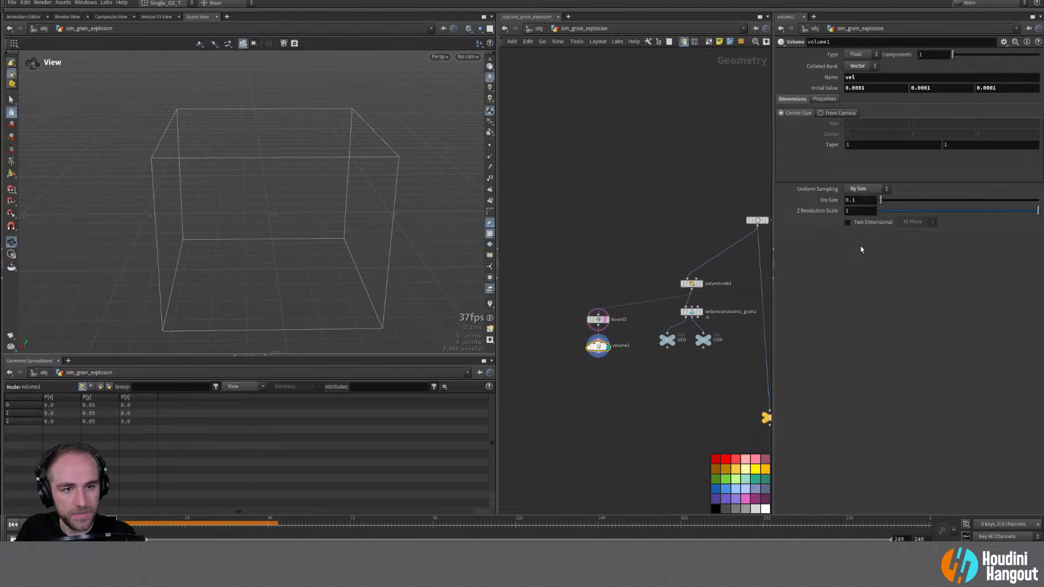
{"action": "middle_click", "coordinate": [600, 348]}
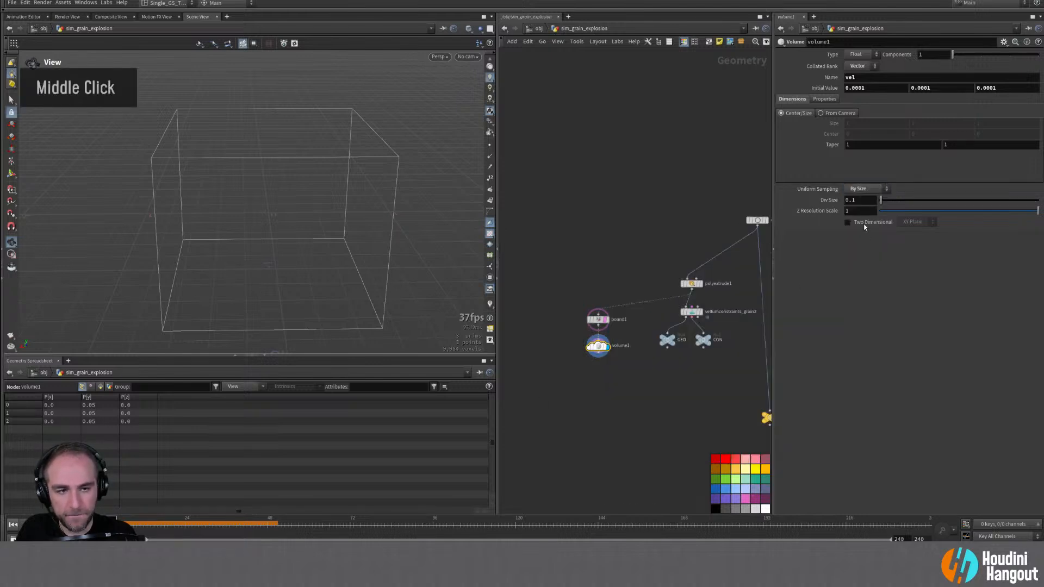
{"action": "type", "text": "05"}
{"action": "key", "text": "Return"}
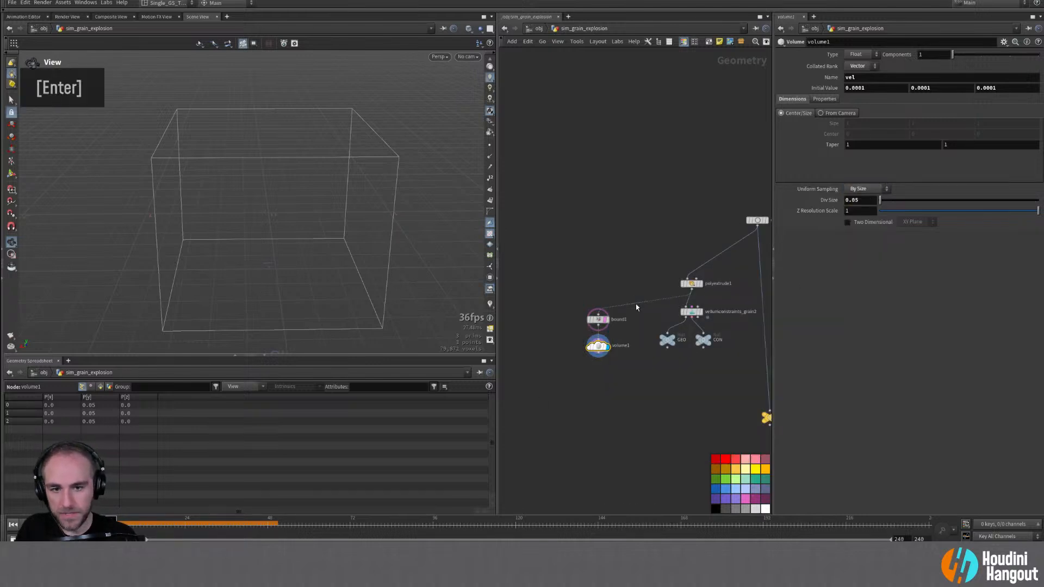
{"action": "middle_click", "coordinate": [598, 346]}
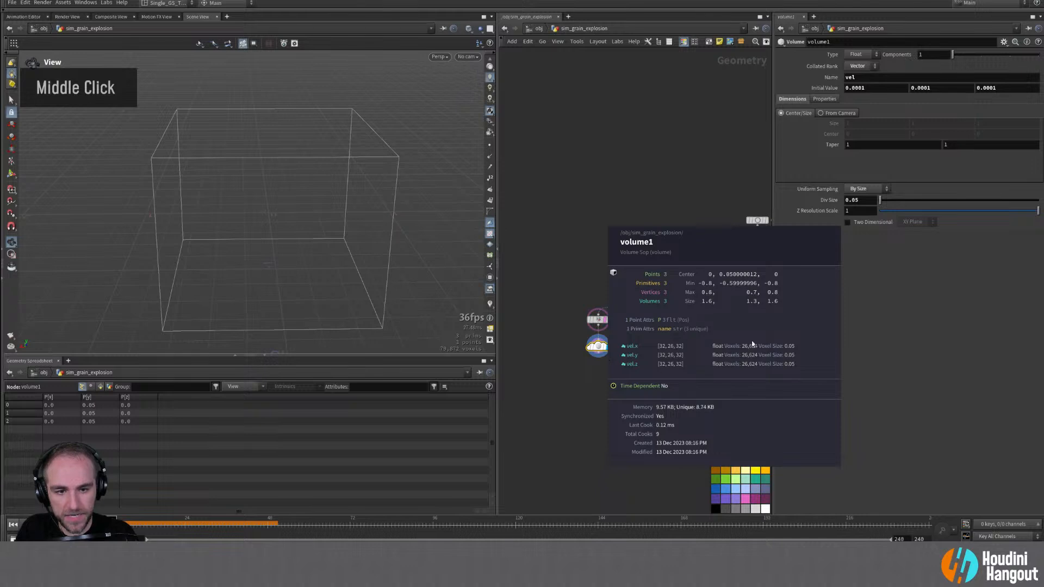
Step: Move bound1 and volume1 further from the Vellum branch, then add and display a Volume VOP fed by volume1
{"action": "double_click", "coordinate": [594, 347]}
{"action": "left_click_drag", "start_coordinate": [594, 346], "coordinate": [569, 339]}
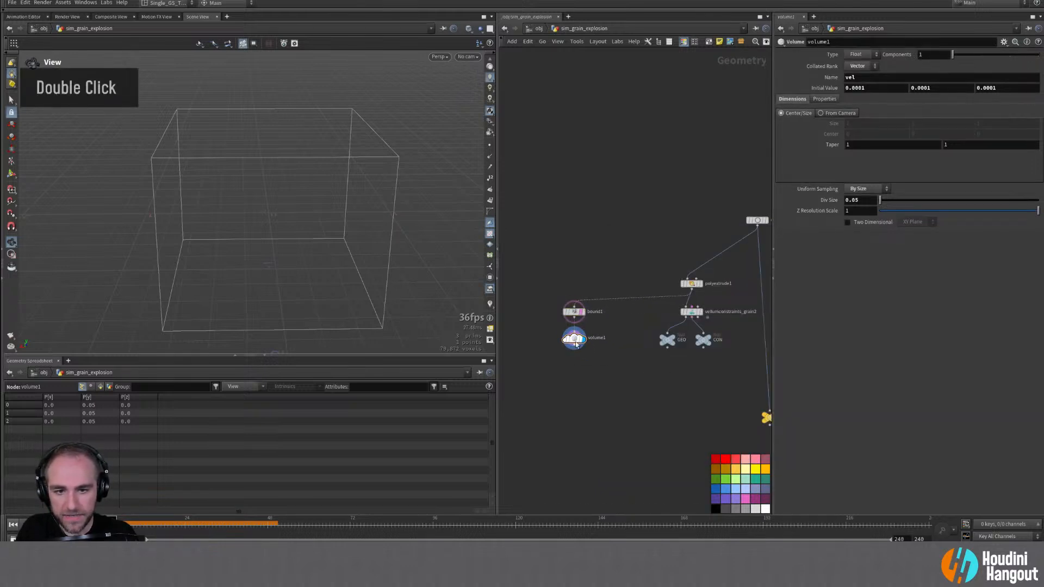
{"action": "right_click_drag", "start_coordinate": [577, 355], "coordinate": [579, 367]}
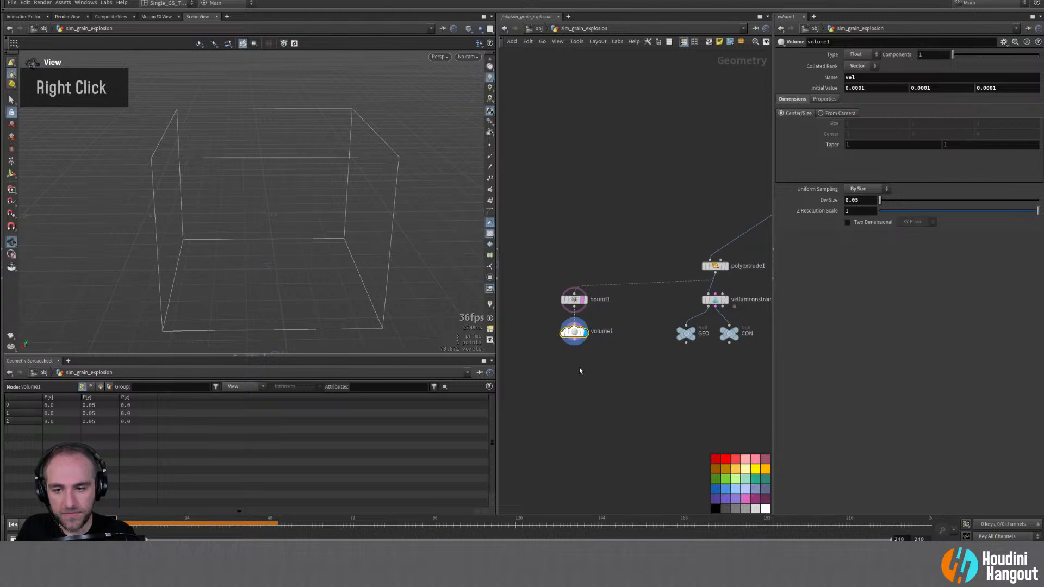
{"action": "key", "text": "Tab"}
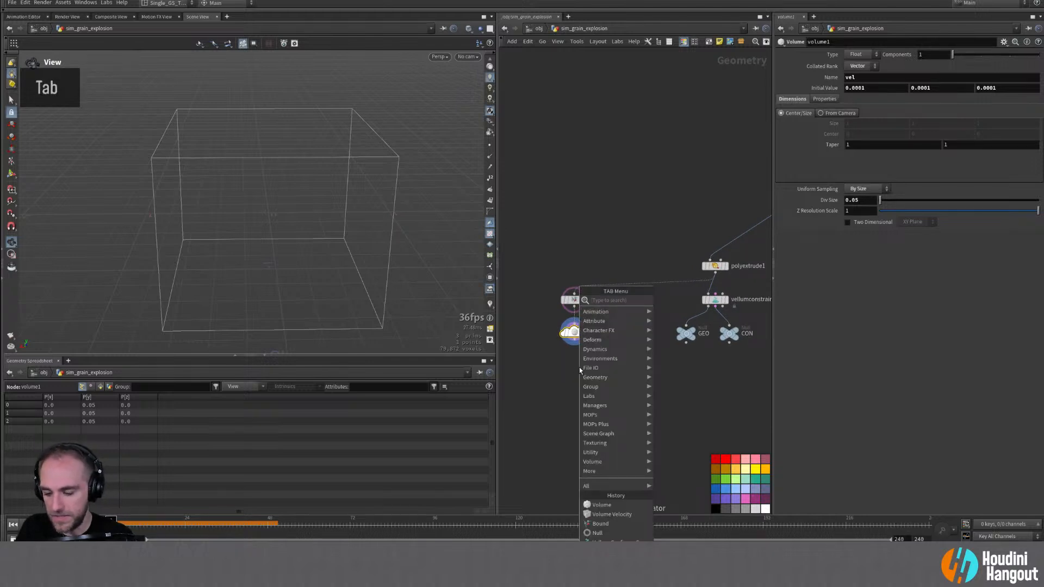
{"action": "type", "text": "volume vop"}
{"action": "key", "text": "Return"}
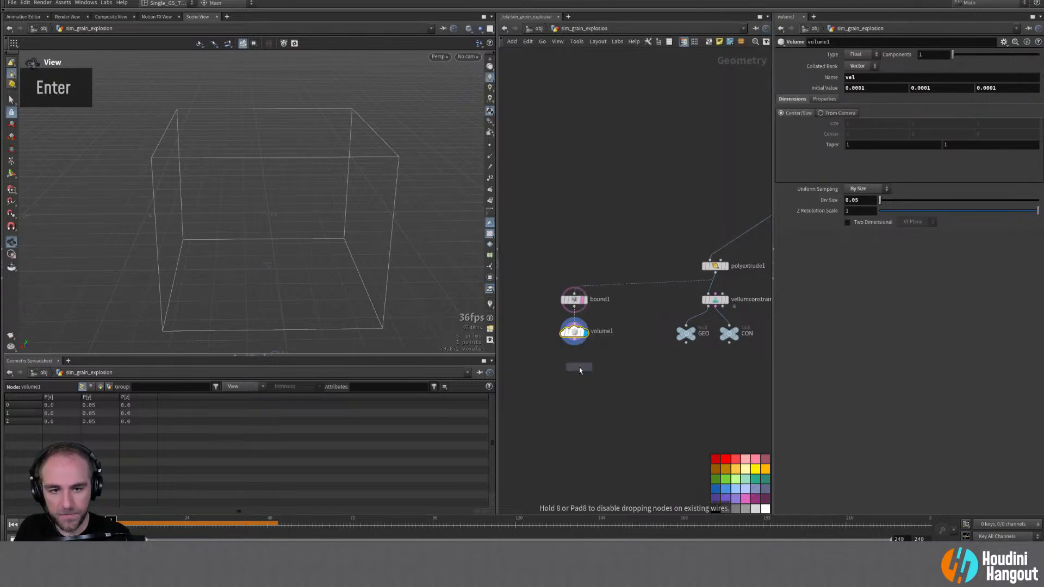
{"action": "left_click", "coordinate": [574, 361]}
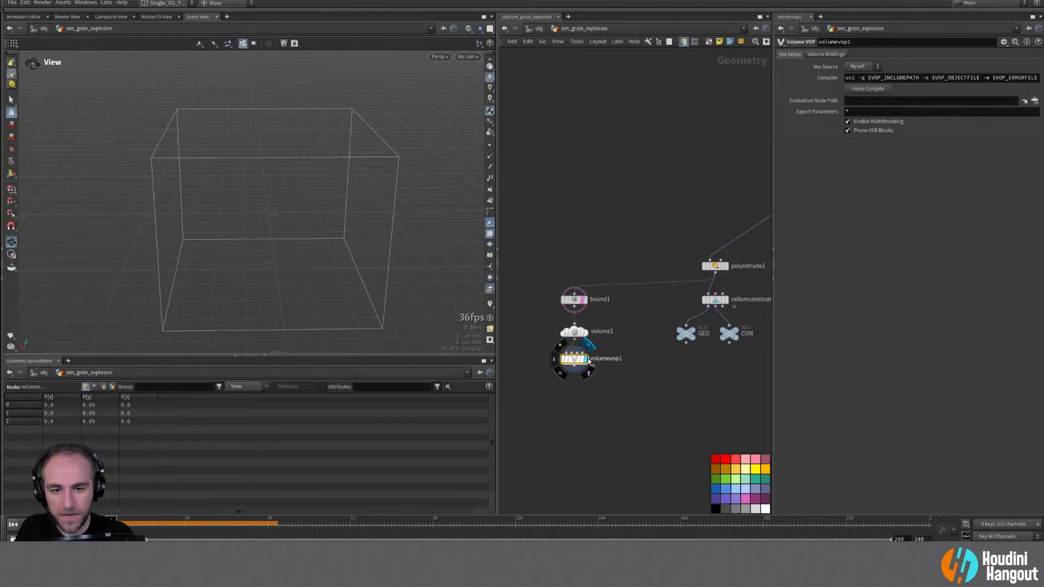
Step: Enter volumevop1 and add a Bind Export node below volumevopoutput1
{"action": "double_click", "coordinate": [583, 360]}
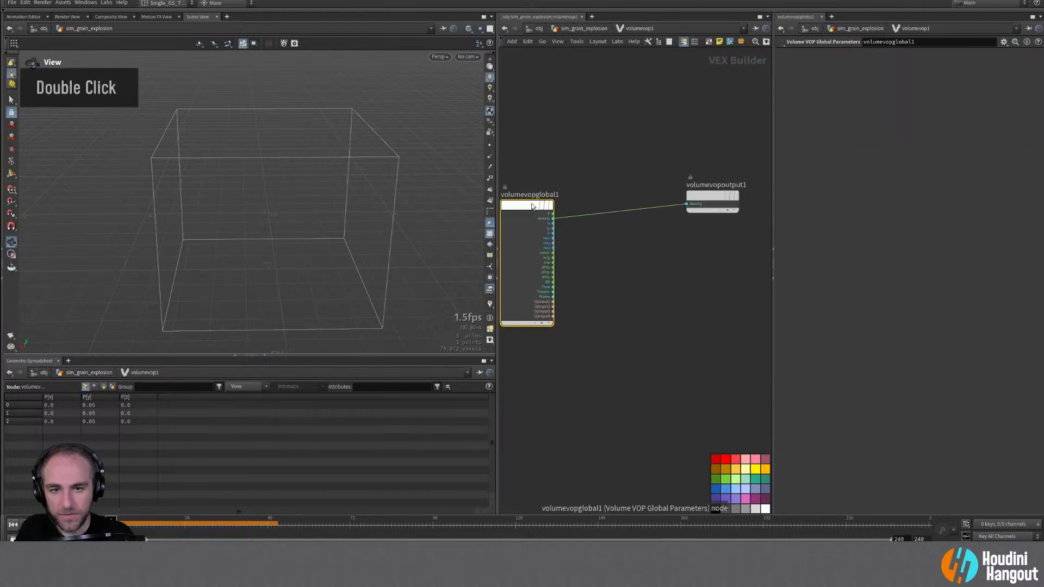
{"action": "left_click_drag", "start_coordinate": [535, 204], "coordinate": [551, 192]}
{"action": "key", "text": "Tab"}
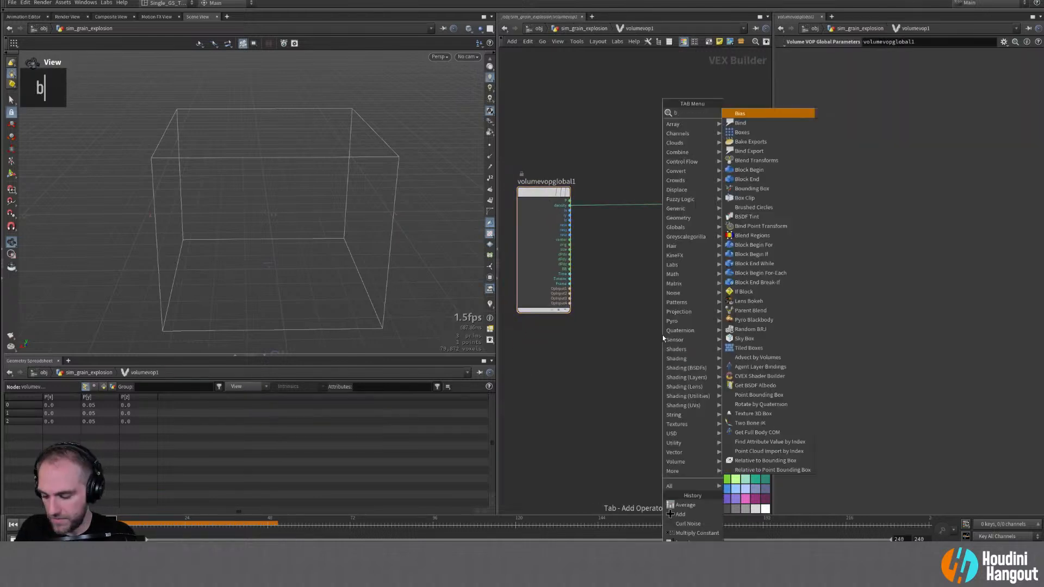
{"action": "type", "text": "bind e"}
{"action": "key", "text": "Return"}
{"action": "left_click", "coordinate": [712, 263]}
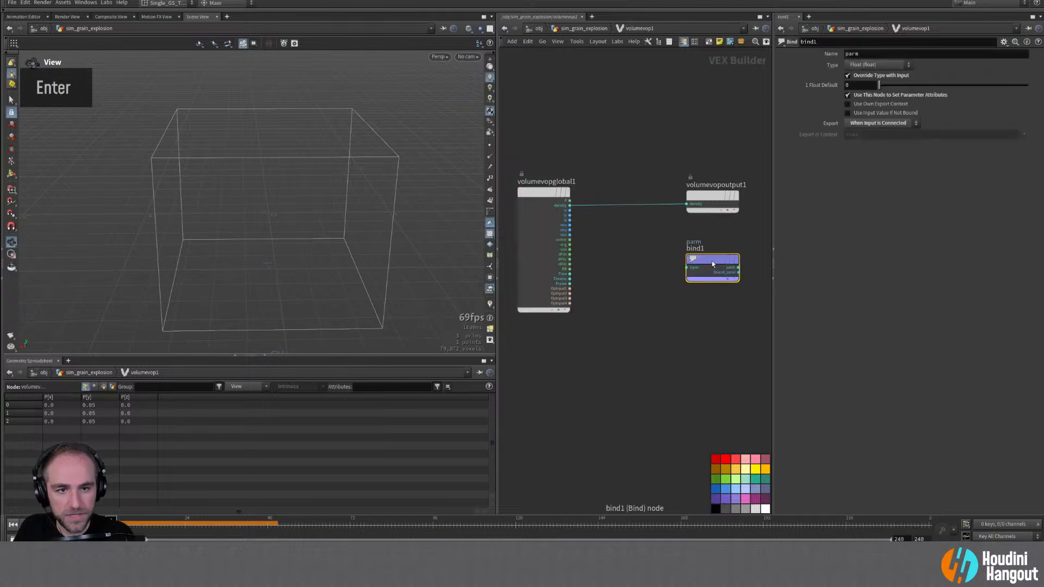
Step: Name the exported parameter of the bind node vel and set its Type to Vector (vector)
{"action": "double_click", "coordinate": [869, 54]}
{"action": "type", "text": "vel"}
{"action": "key", "text": "Return"}
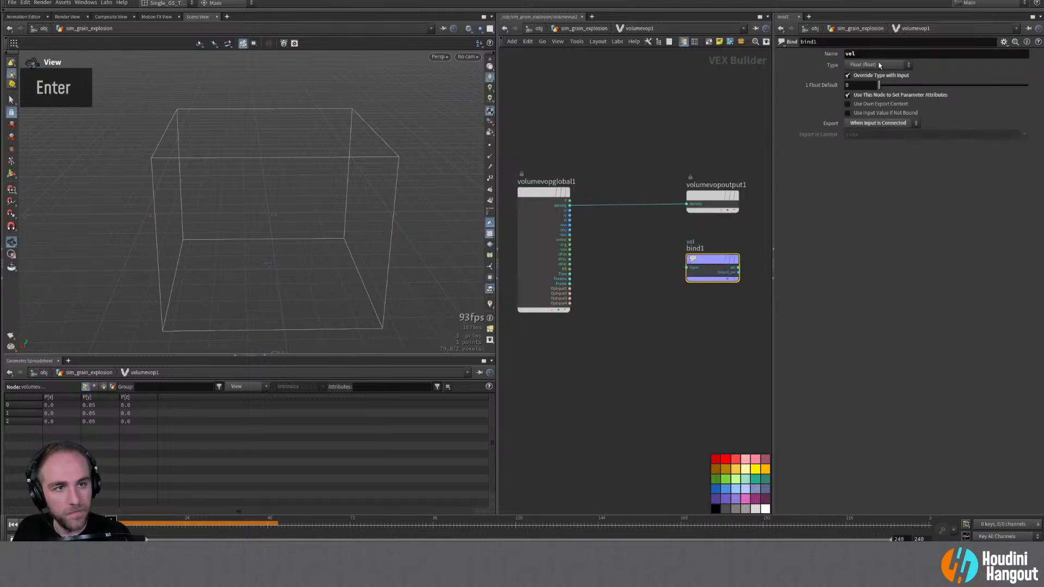
{"action": "left_click", "coordinate": [878, 65]}
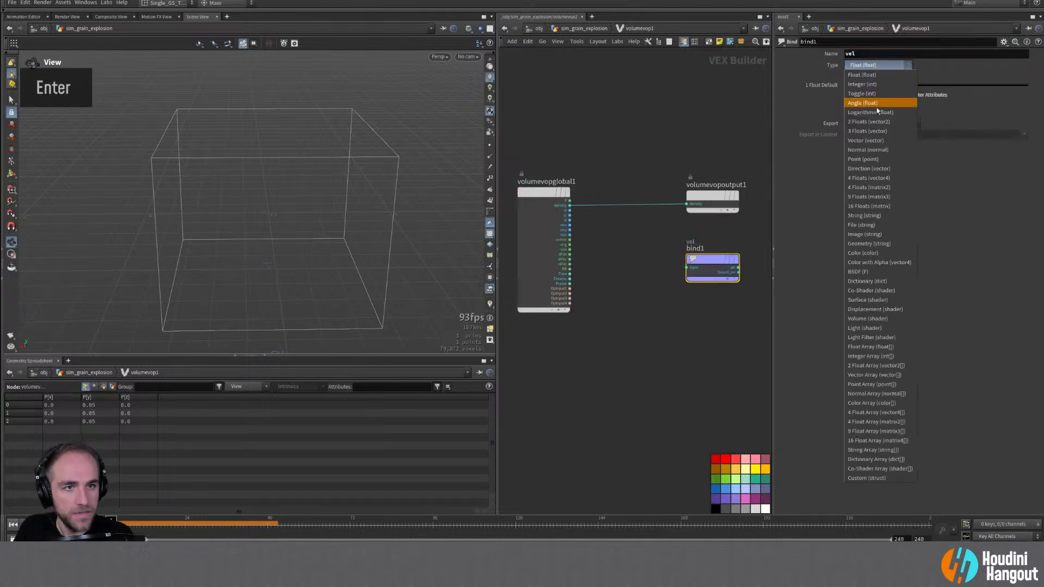
{"action": "left_click", "coordinate": [878, 137]}
{"action": "left_click_drag", "start_coordinate": [715, 263], "coordinate": [715, 272]}
{"action": "left_click_drag", "start_coordinate": [536, 189], "coordinate": [521, 182]}
{"action": "middle_click_drag", "start_coordinate": [589, 279], "coordinate": [667, 285]}
{"action": "left_click_drag", "start_coordinate": [305, 263], "coordinate": [275, 216], "text": "alt"}
{"action": "left_click_drag", "start_coordinate": [595, 196], "coordinate": [574, 197]}
{"action": "left_click_drag", "start_coordinate": [294, 242], "coordinate": [383, 298], "text": "alt"}
{"action": "middle_click_drag", "start_coordinate": [661, 378], "coordinate": [616, 382], "text": "alt"}
{"action": "left_click_drag", "start_coordinate": [539, 190], "coordinate": [533, 183]}
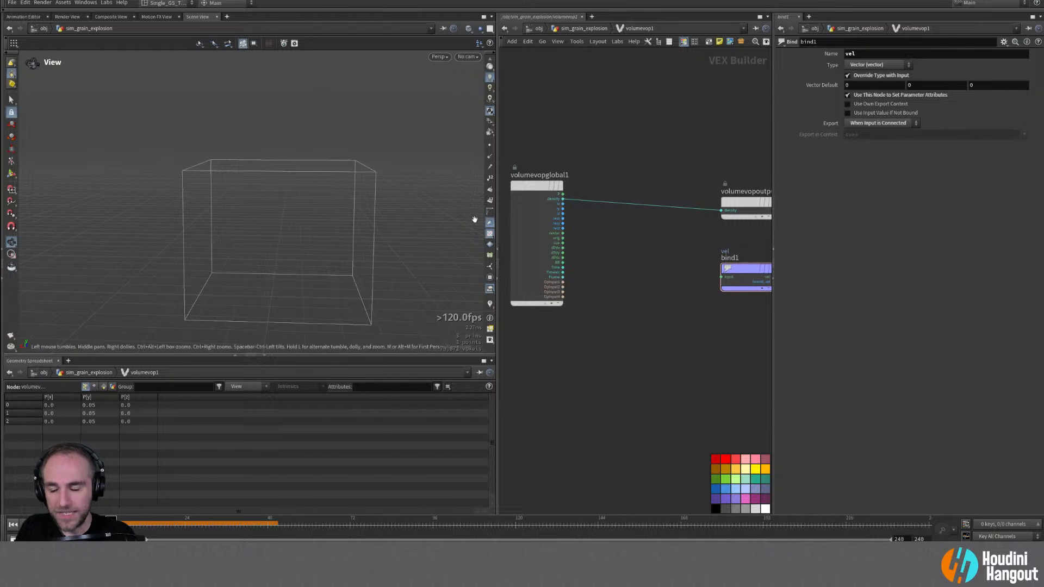
Step: Return to the sim_grain_explosion network and set bound1's Lower Padding on Y to 0
{"action": "key", "text": "u"}
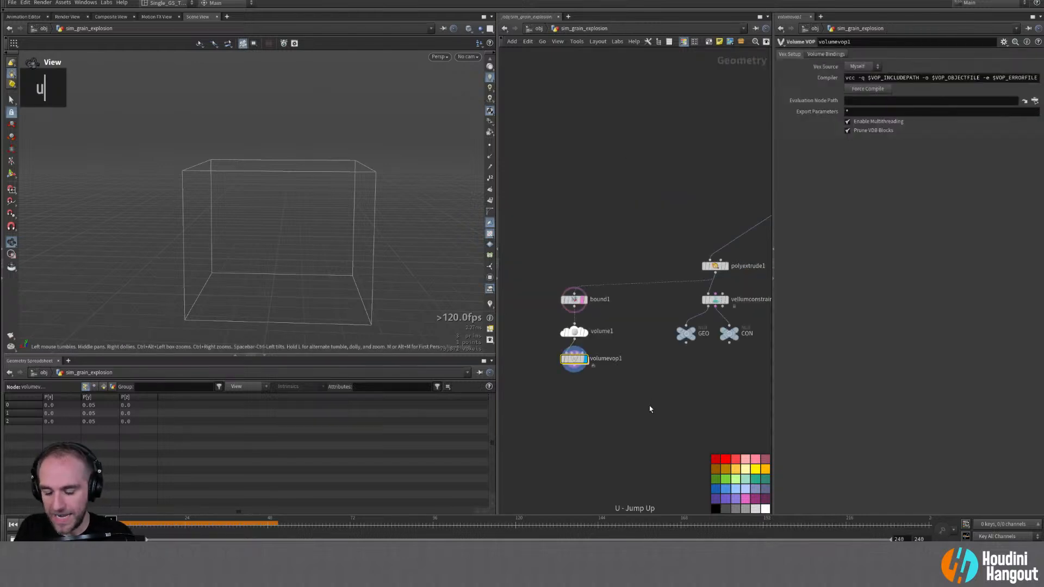
{"action": "left_click", "coordinate": [574, 299]}
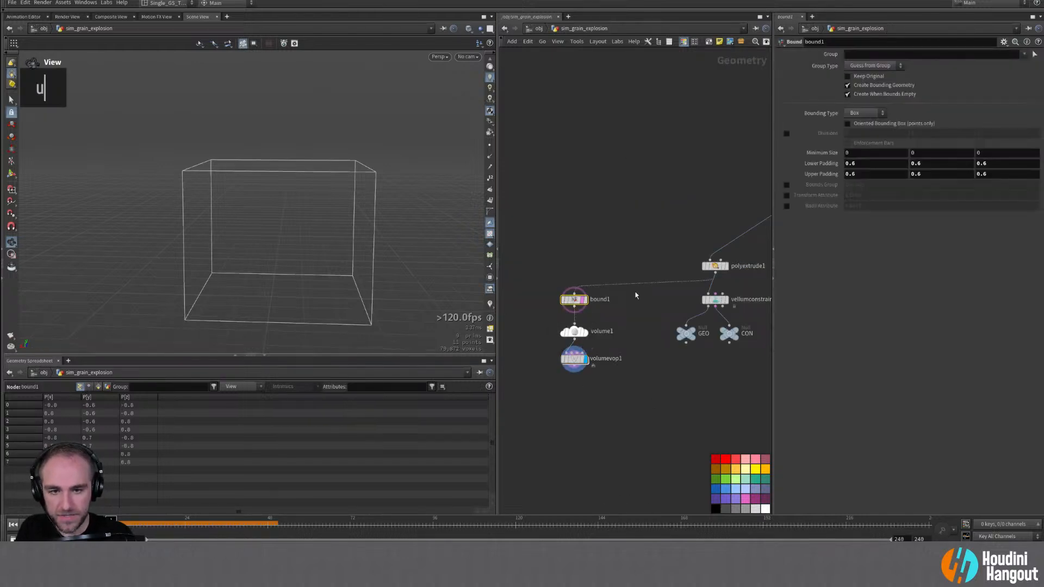
{"action": "double_click", "coordinate": [919, 164]}
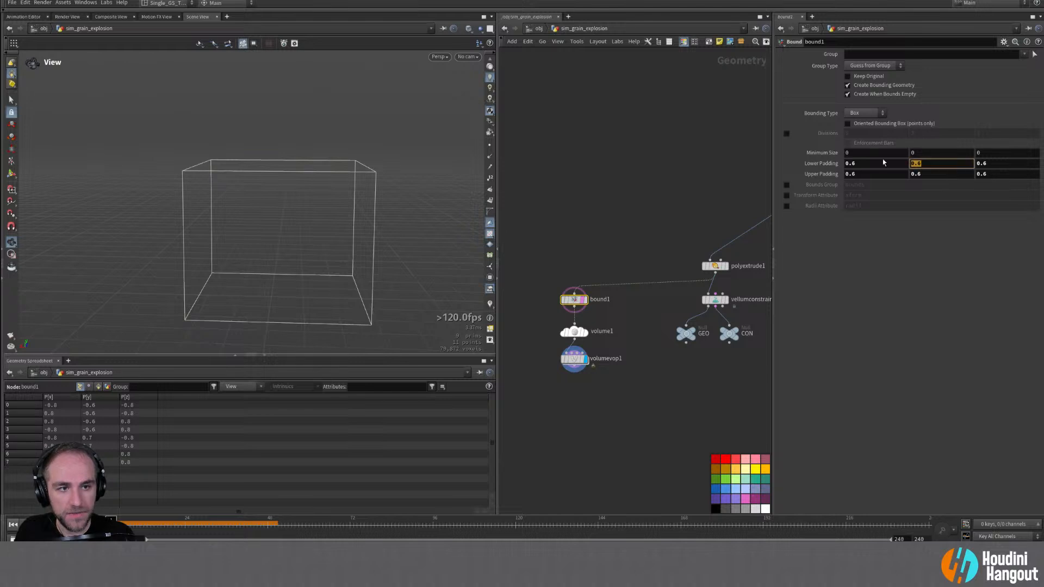
{"action": "type", "text": "0"}
{"action": "key", "text": "Return"}
{"action": "left_click_drag", "start_coordinate": [318, 233], "coordinate": [283, 220], "text": "alt"}
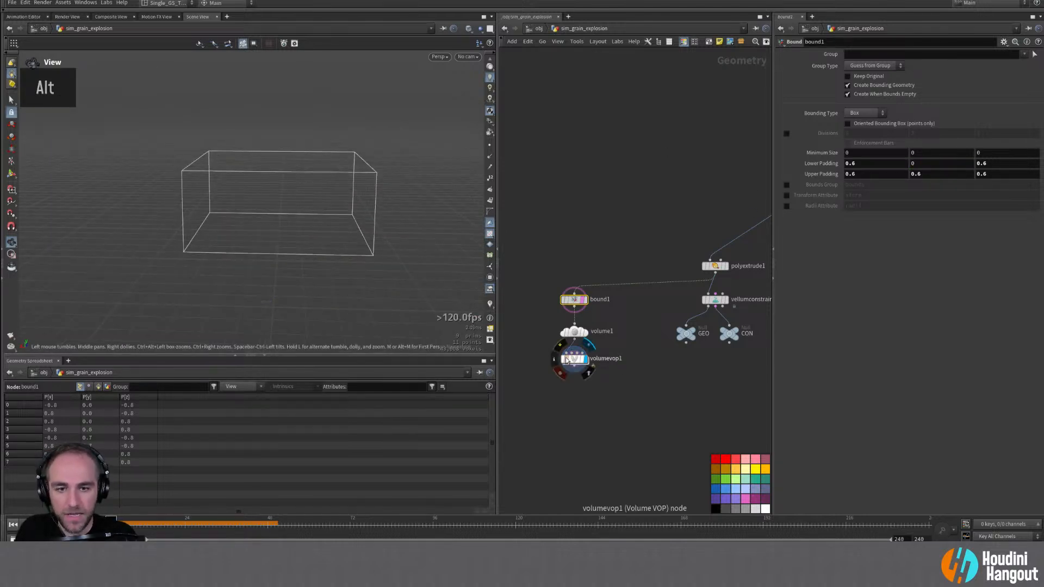
Step: Enter volumevop1 and add a Distance node with P from volumevopglobal1 wired into its first input
{"action": "double_click", "coordinate": [566, 359]}
{"action": "left_click_drag", "start_coordinate": [356, 230], "coordinate": [355, 203], "text": "alt"}
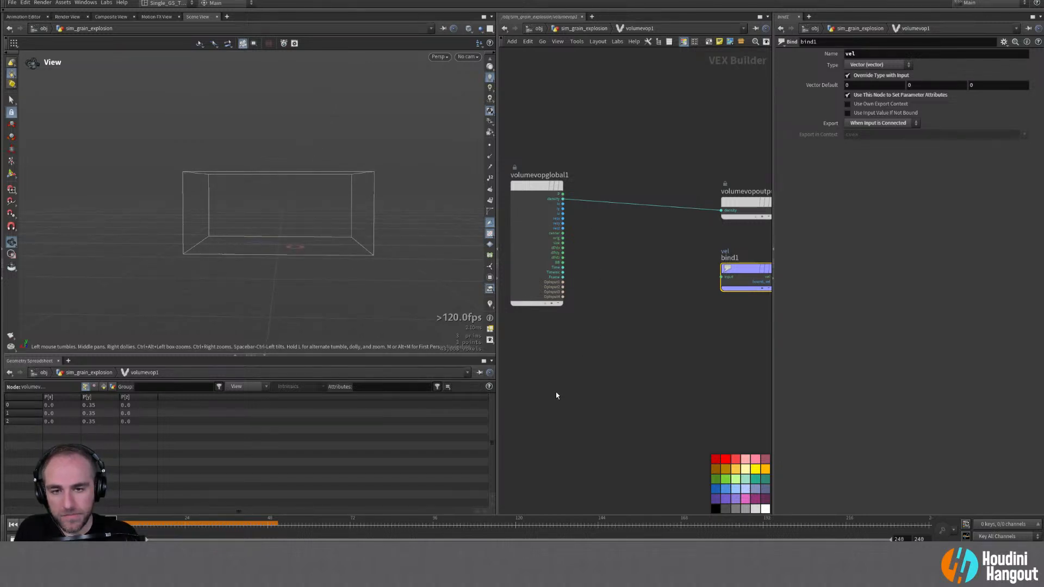
{"action": "key", "text": "Tab"}
{"action": "type", "text": "dist"}
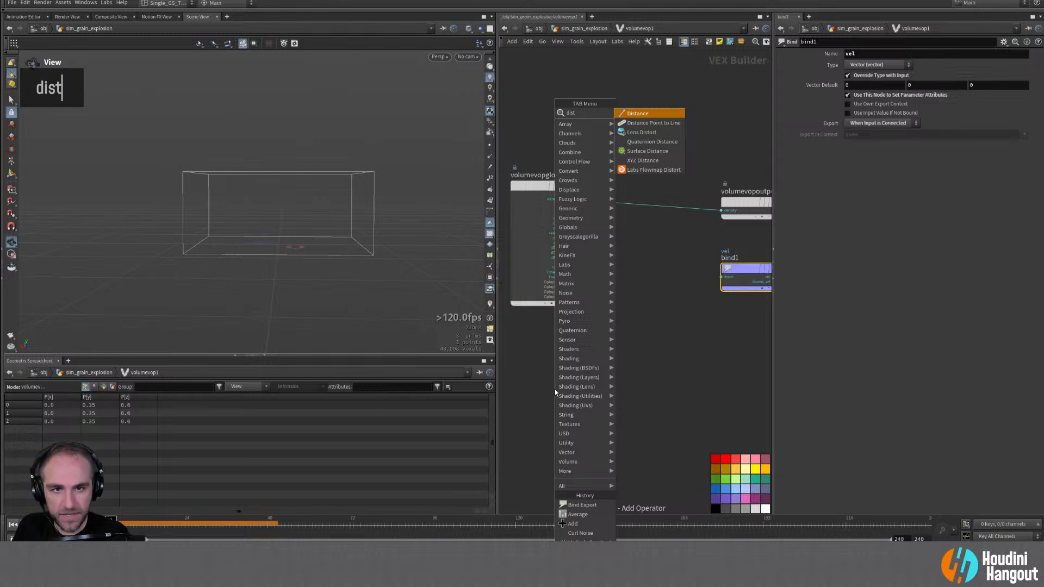
{"action": "key", "text": "Return"}
{"action": "left_click", "coordinate": [618, 305]}
{"action": "left_click_drag", "start_coordinate": [618, 305], "coordinate": [562, 194]}
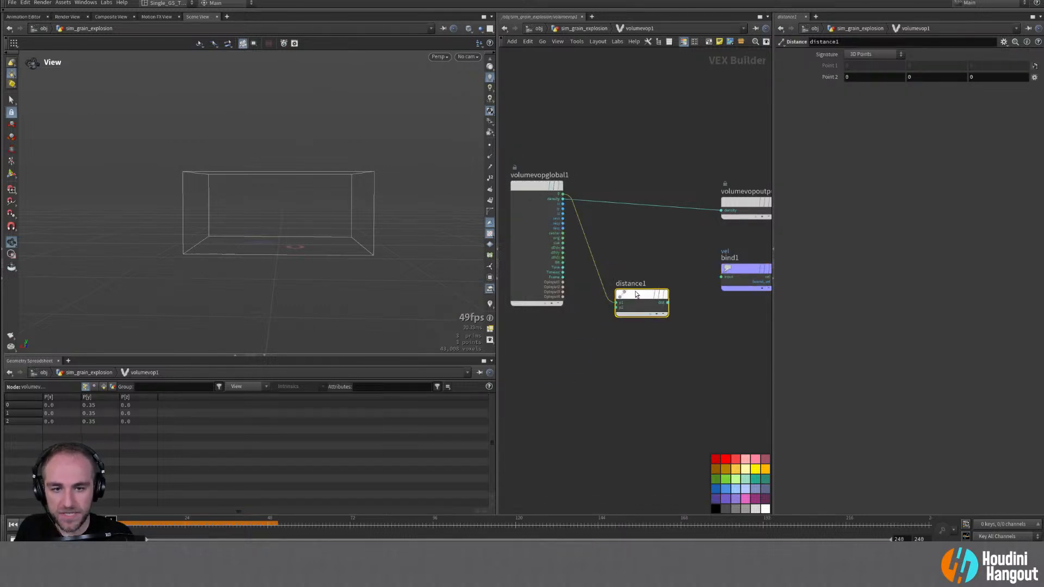
Step: Create a constant for distance1's second point input and set its Constant Name to origin
{"action": "left_click_drag", "start_coordinate": [636, 295], "coordinate": [634, 332]}
{"action": "middle_click", "coordinate": [616, 342]}
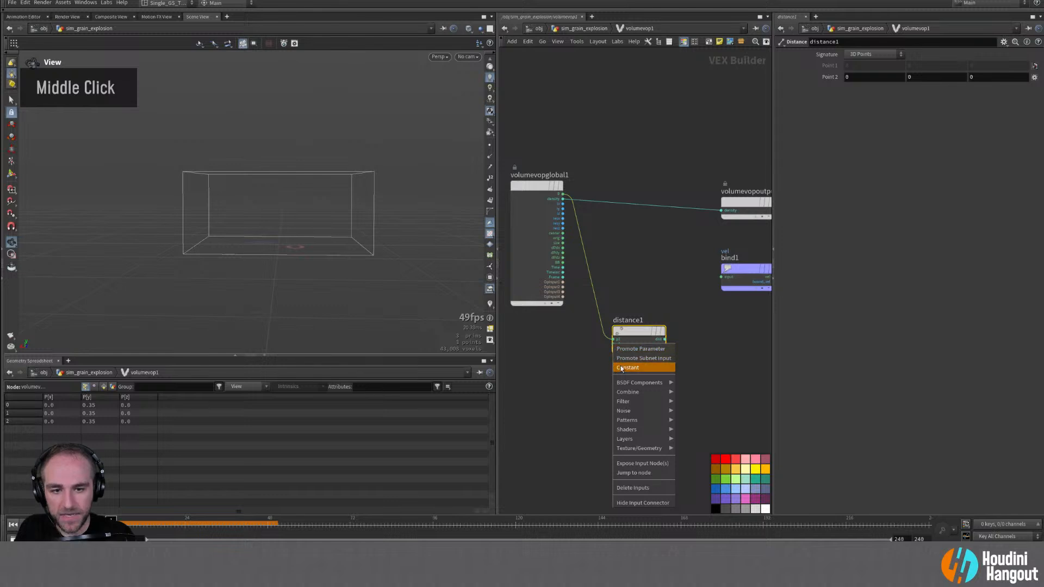
{"action": "left_click", "coordinate": [622, 368]}
{"action": "left_click_drag", "start_coordinate": [559, 367], "coordinate": [549, 362]}
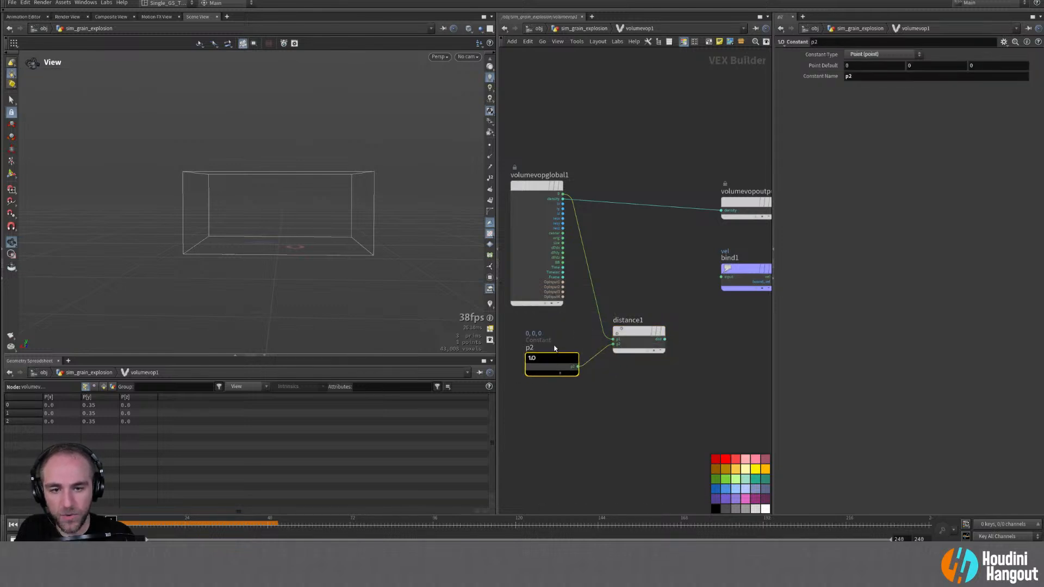
{"action": "double_click", "coordinate": [858, 78]}
{"action": "type", "text": "origin"}
{"action": "key", "text": "Return"}
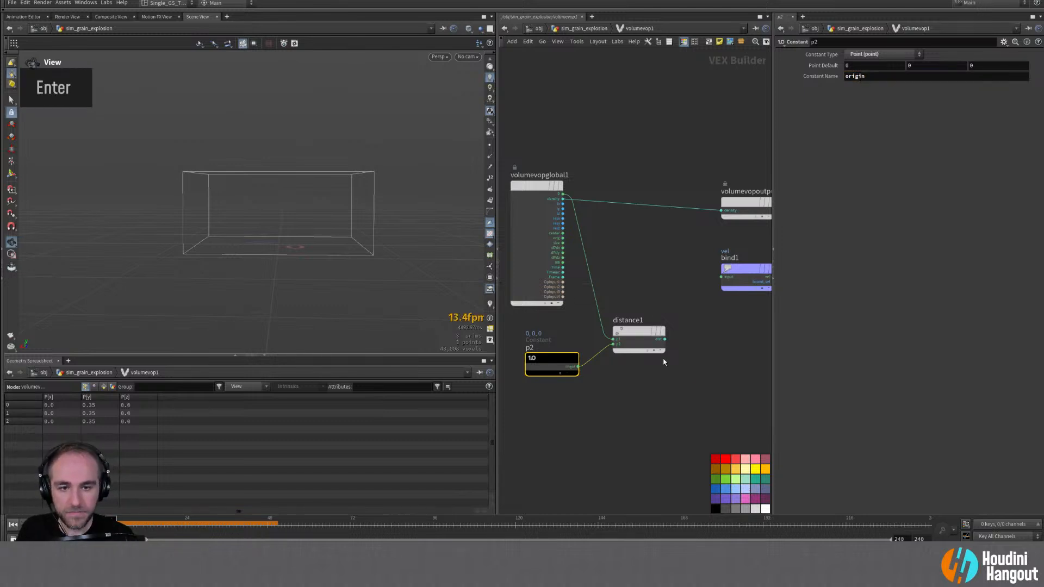
{"action": "middle_click_drag", "start_coordinate": [749, 326], "coordinate": [671, 343]}
{"action": "key", "text": "Tab"}
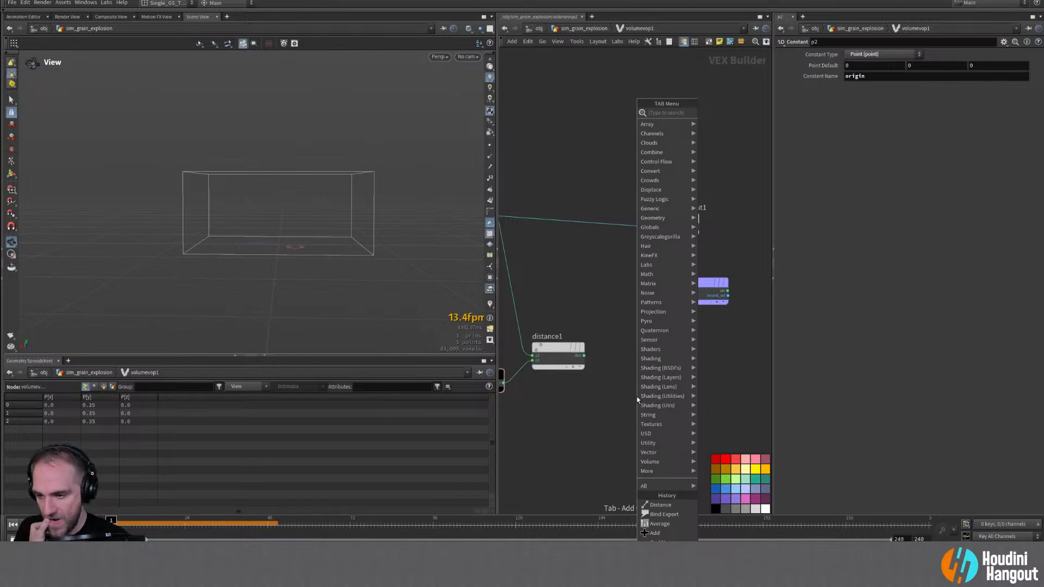
{"action": "type", "text": "remap"}
{"action": "key", "text": "BackSpace"}
{"action": "key", "text": "BackSpace"}
{"action": "key", "text": "BackSpace"}
{"action": "key", "text": "BackSpace"}
{"action": "key", "text": "BackSpace"}
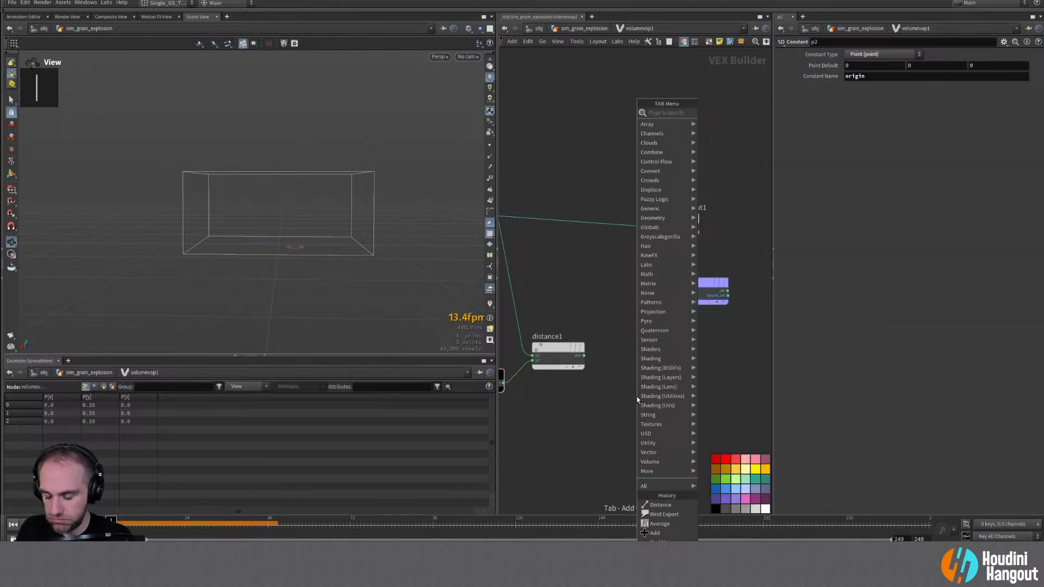
{"action": "type", "text": "remap"}
{"action": "key", "text": "BackSpace"}
{"action": "key", "text": "BackSpace"}
{"action": "key", "text": "BackSpace"}
{"action": "key", "text": "BackSpace"}
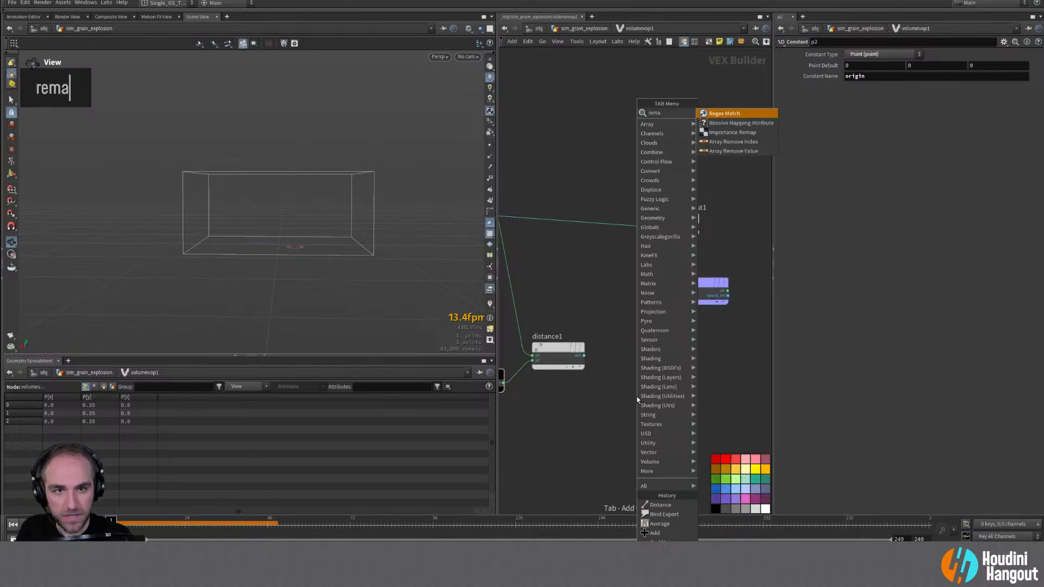
{"action": "key", "text": "BackSpace"}
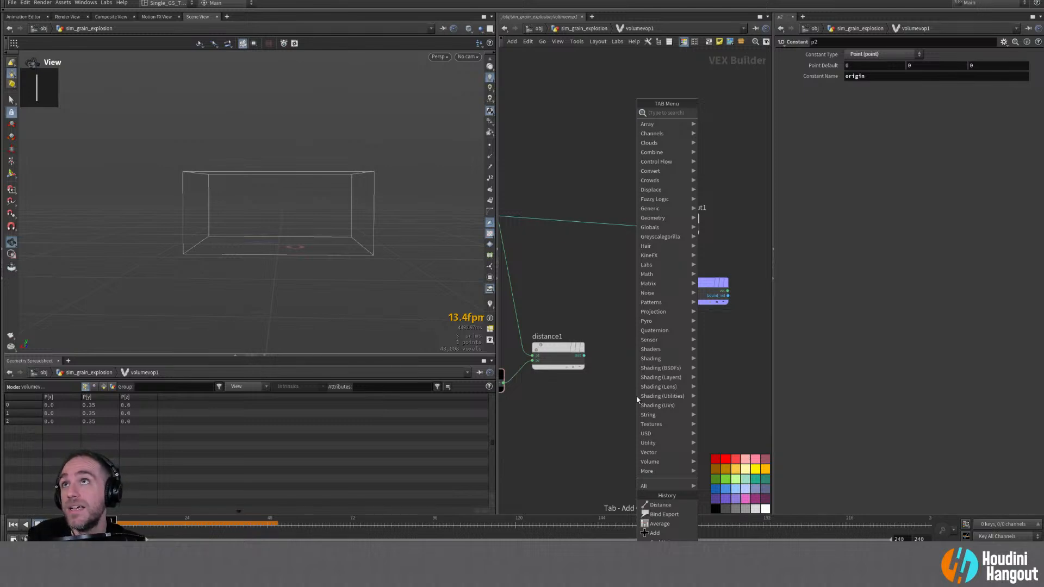
Step: Add a Fit Range node after distance1, taking the distance output as its input value
{"action": "type", "text": "fit"}
{"action": "key", "text": "Return"}
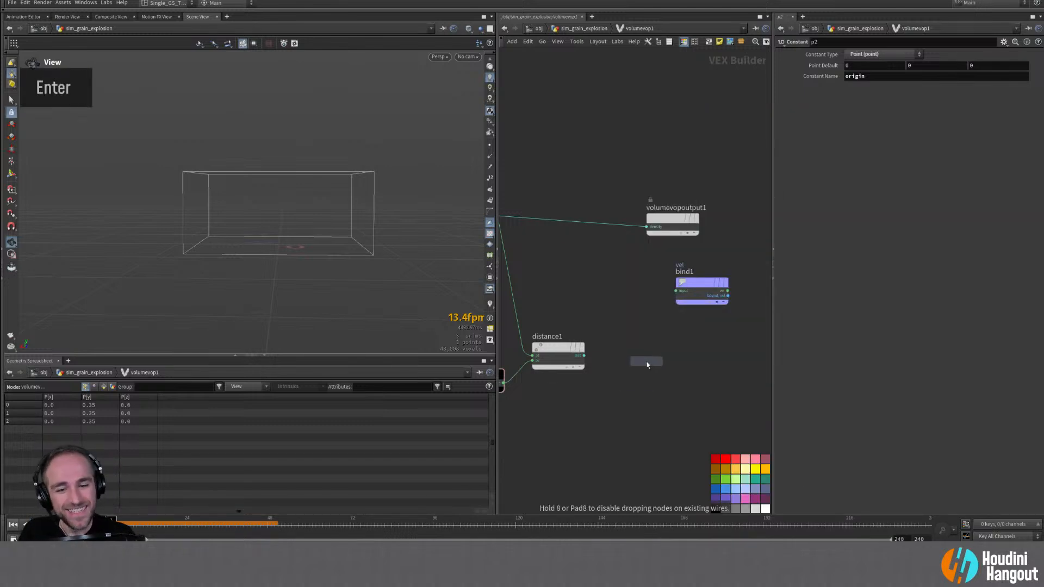
{"action": "left_click", "coordinate": [645, 360]}
{"action": "double_click", "coordinate": [642, 355]}
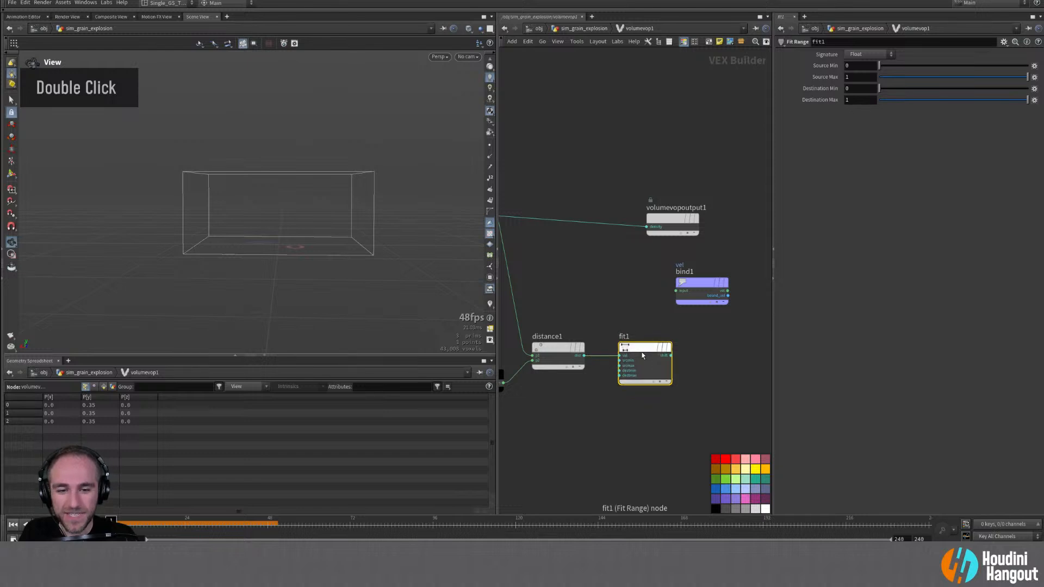
{"action": "left_click_drag", "start_coordinate": [642, 348], "coordinate": [638, 348]}
Step: Create input parameters for fit1 so its source and destination ranges are promoted
{"action": "middle_click_drag", "start_coordinate": [609, 366], "coordinate": [677, 366]}
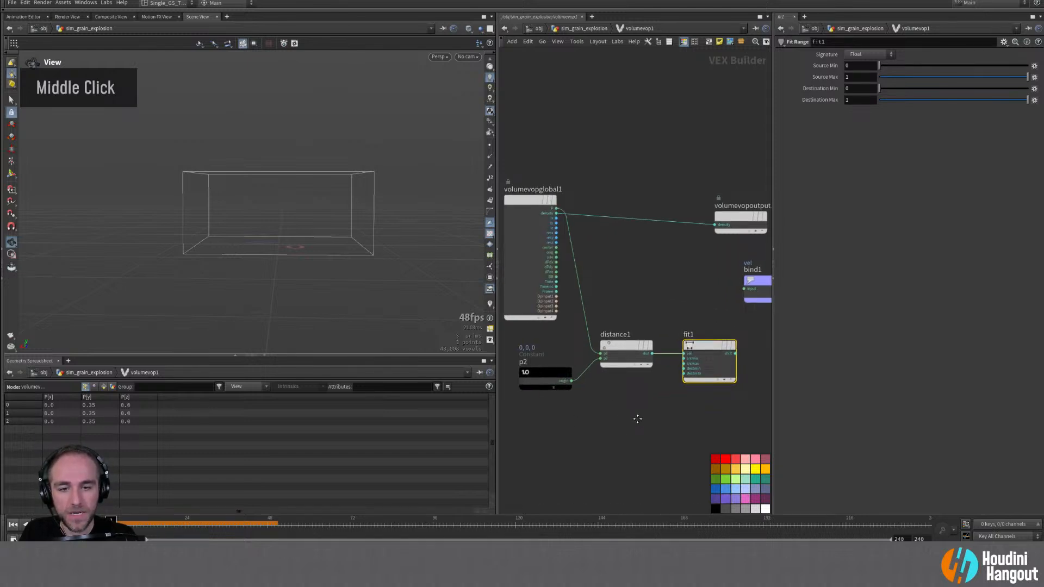
{"action": "middle_click_drag", "start_coordinate": [680, 381], "coordinate": [647, 393]}
{"action": "right_click", "coordinate": [680, 371]}
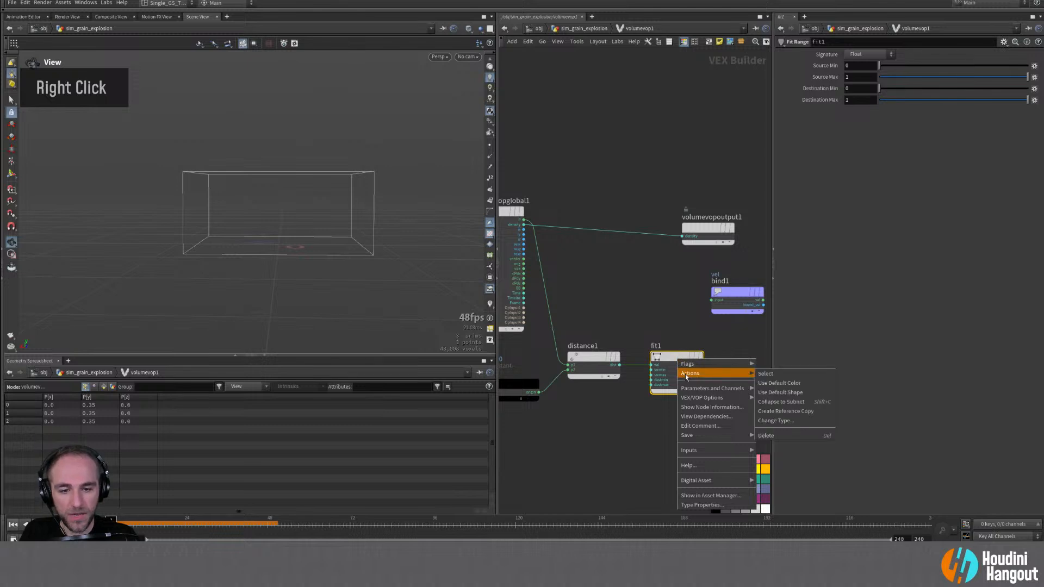
{"action": "mouse_move", "coordinate": [692, 389]}
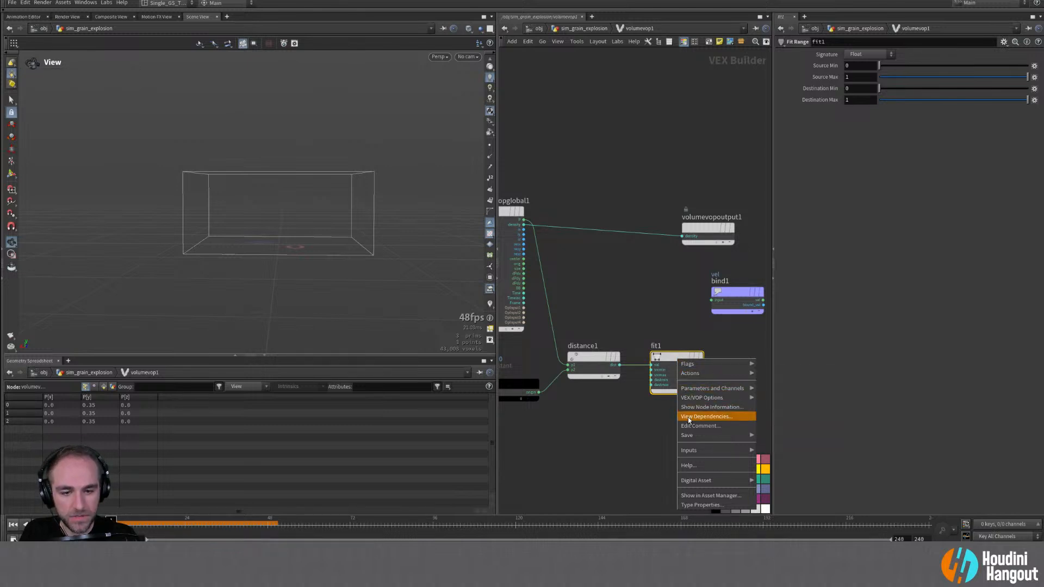
{"action": "mouse_move", "coordinate": [691, 451]}
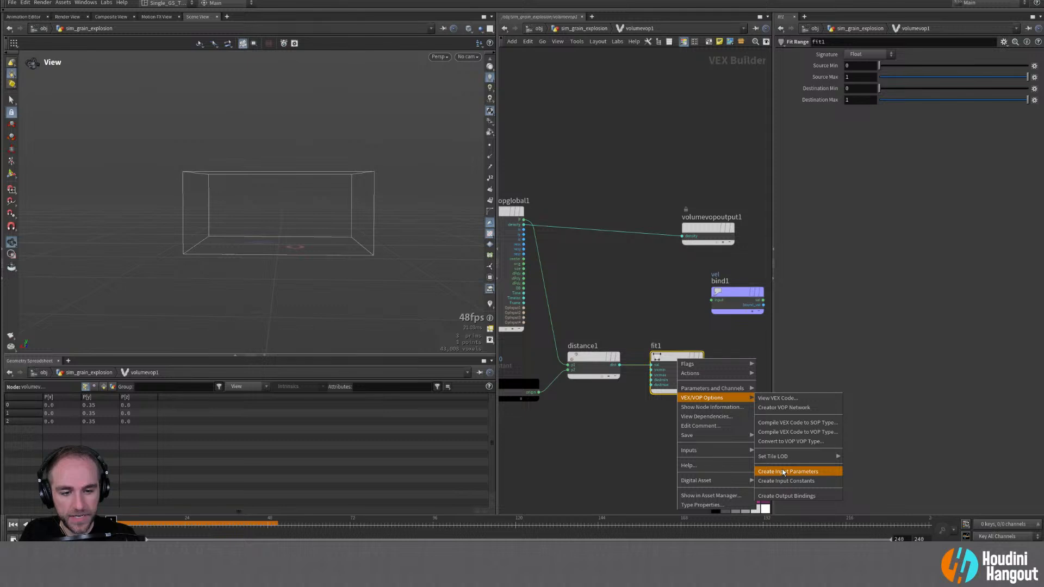
{"action": "left_click", "coordinate": [783, 472]}
Step: Move volumevopoutput1 aside and add a Multiply node combining P from volumevopglobal1 with fit1's output
{"action": "middle_click_drag", "start_coordinate": [668, 358], "coordinate": [611, 361]}
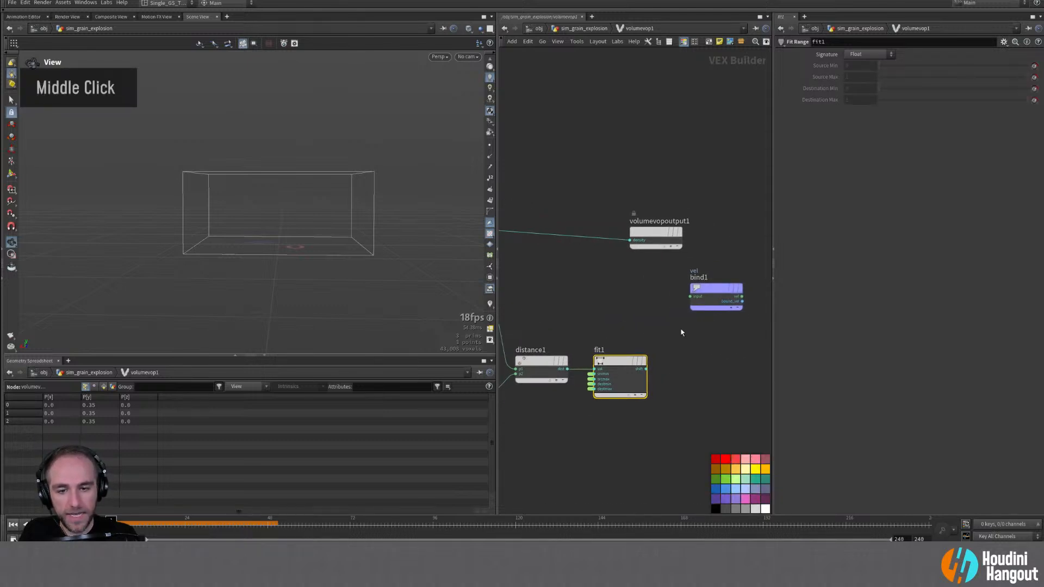
{"action": "middle_click_drag", "start_coordinate": [556, 312], "coordinate": [597, 314]}
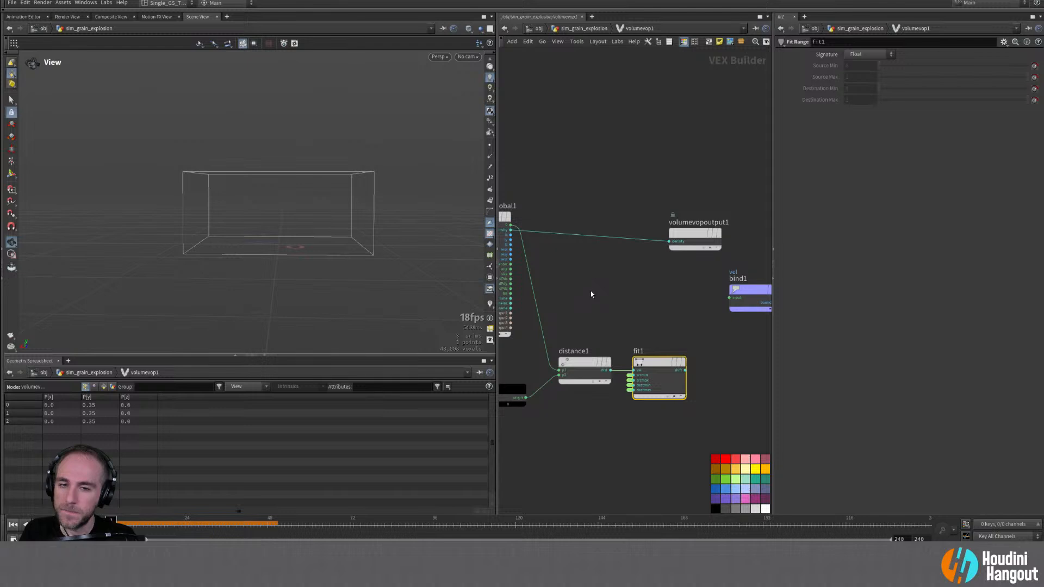
{"action": "middle_click_drag", "start_coordinate": [591, 294], "coordinate": [555, 297]}
{"action": "left_click_drag", "start_coordinate": [636, 239], "coordinate": [689, 211]}
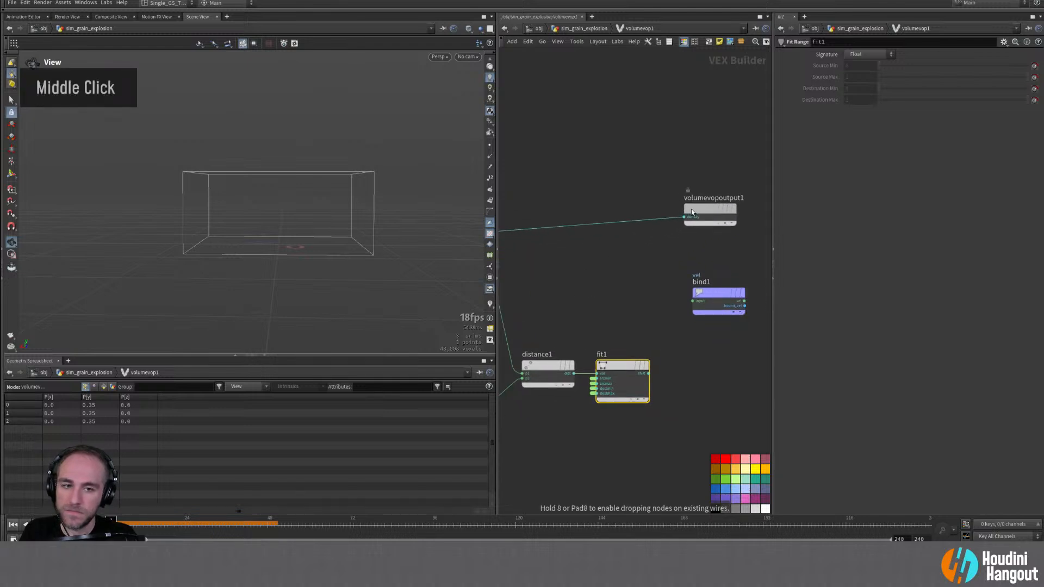
{"action": "middle_click_drag", "start_coordinate": [650, 340], "coordinate": [677, 360]}
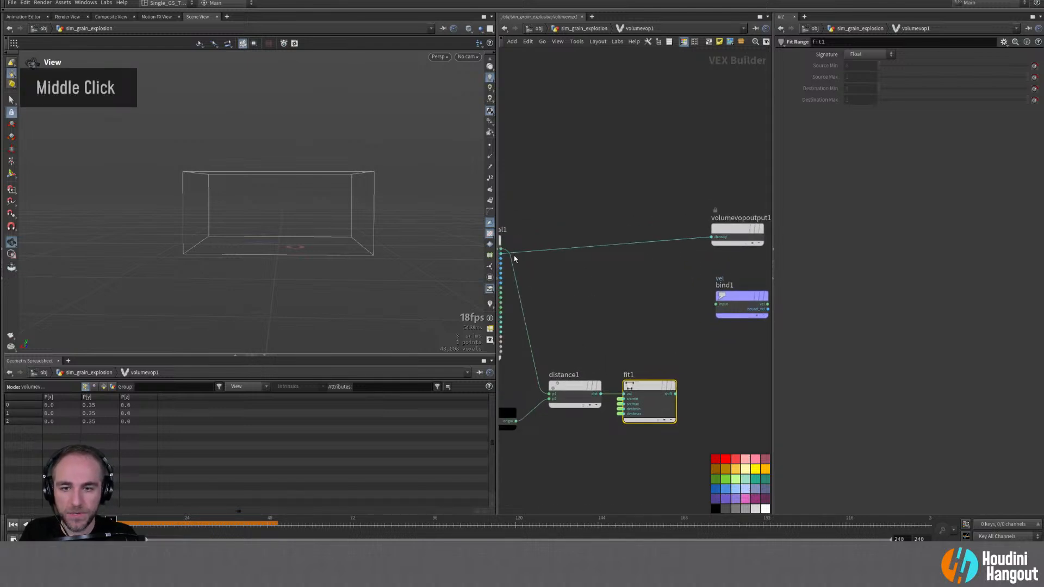
{"action": "left_click", "coordinate": [500, 249]}
{"action": "key", "text": "Tab"}
{"action": "type", "text": "mul"}
{"action": "key", "text": "Return"}
{"action": "left_click_drag", "start_coordinate": [650, 311], "coordinate": [664, 288]}
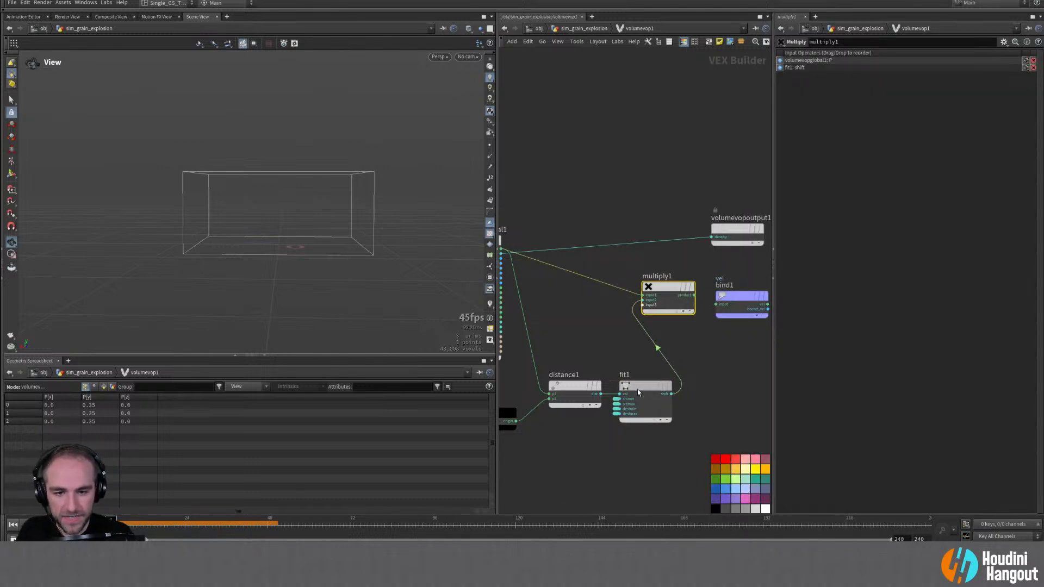
Step: Wire multiply1's product into the input of the vel bind and inspect the resulting volume from several angles
{"action": "middle_click_drag", "start_coordinate": [674, 318], "coordinate": [576, 334]}
{"action": "mouse_move", "coordinate": [581, 303]}
{"action": "left_mouse_down"}
{"action": "mouse_move", "coordinate": [639, 293]}
{"action": "mouse_move", "coordinate": [630, 293]}
{"action": "mouse_move", "coordinate": [683, 303]}
{"action": "left_mouse_up"}
{"action": "left_click_drag", "start_coordinate": [220, 184], "coordinate": [260, 261], "text": "alt"}
{"action": "middle_click_drag", "start_coordinate": [261, 260], "coordinate": [277, 212], "text": "alt"}
{"action": "left_click_drag", "start_coordinate": [277, 212], "coordinate": [298, 198], "text": "alt"}
{"action": "middle_click_drag", "start_coordinate": [298, 198], "coordinate": [309, 178], "text": "alt"}
{"action": "left_click_drag", "start_coordinate": [310, 178], "coordinate": [305, 233], "text": "alt"}
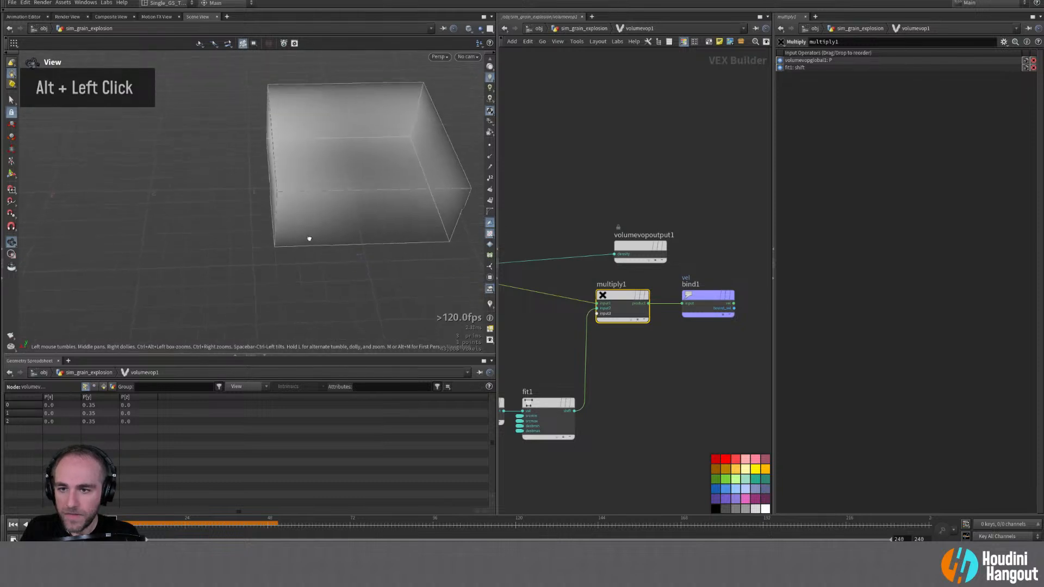
{"action": "middle_click_drag", "start_coordinate": [305, 233], "coordinate": [289, 234], "text": "alt"}
{"action": "left_click_drag", "start_coordinate": [288, 233], "coordinate": [294, 282], "text": "alt"}
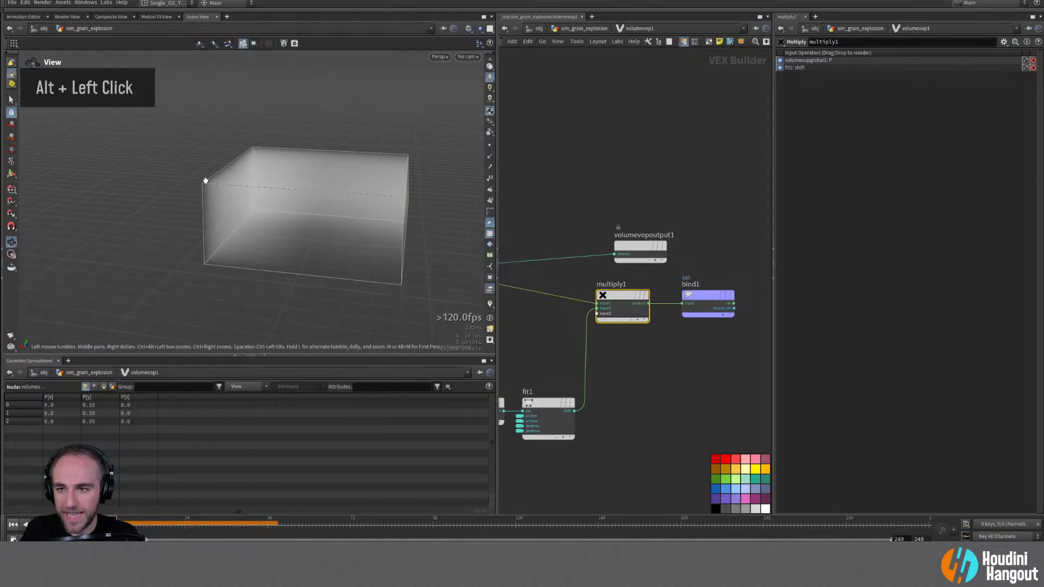
Step: Return to sim_grain_explosion and set volumevop1's source maximum to 0.715, destination minimum to 1 and destination maximum to 0
{"action": "left_click", "coordinate": [541, 401]}
{"action": "key", "text": "u"}
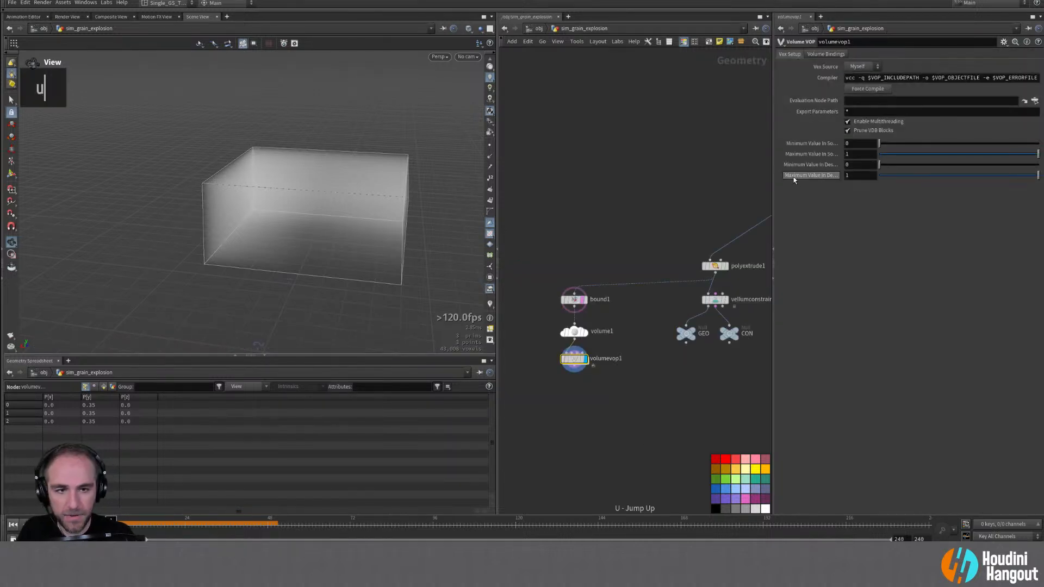
{"action": "left_click_drag", "start_coordinate": [1037, 175], "coordinate": [789, 190]}
{"action": "left_click_drag", "start_coordinate": [336, 204], "coordinate": [270, 224], "text": "alt"}
{"action": "mouse_move", "coordinate": [1040, 163]}
{"action": "left_mouse_down"}
{"action": "mouse_move", "coordinate": [913, 173]}
{"action": "mouse_move", "coordinate": [1039, 164]}
{"action": "left_mouse_up"}
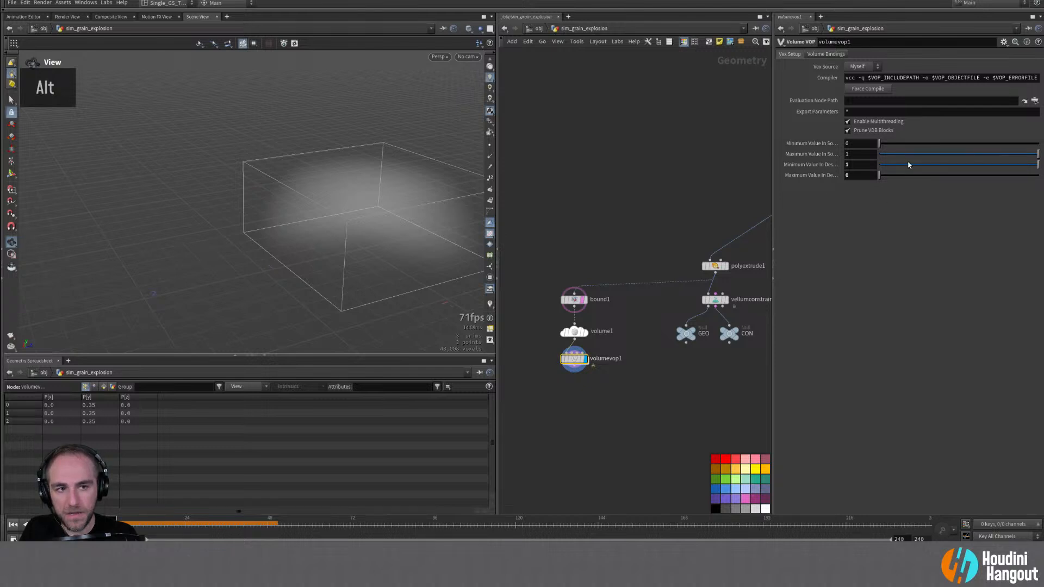
{"action": "left_click_drag", "start_coordinate": [1031, 155], "coordinate": [999, 158]}
{"action": "left_click_drag", "start_coordinate": [370, 231], "coordinate": [402, 240], "text": "alt"}
Step: Add a Null node below volumevop1 and name it VEL
{"action": "middle_click_drag", "start_coordinate": [579, 361], "coordinate": [551, 362], "text": "alt"}
{"action": "middle_click_drag", "start_coordinate": [579, 417], "coordinate": [549, 395]}
{"action": "double_click", "coordinate": [546, 392]}
{"action": "key", "text": "Tab"}
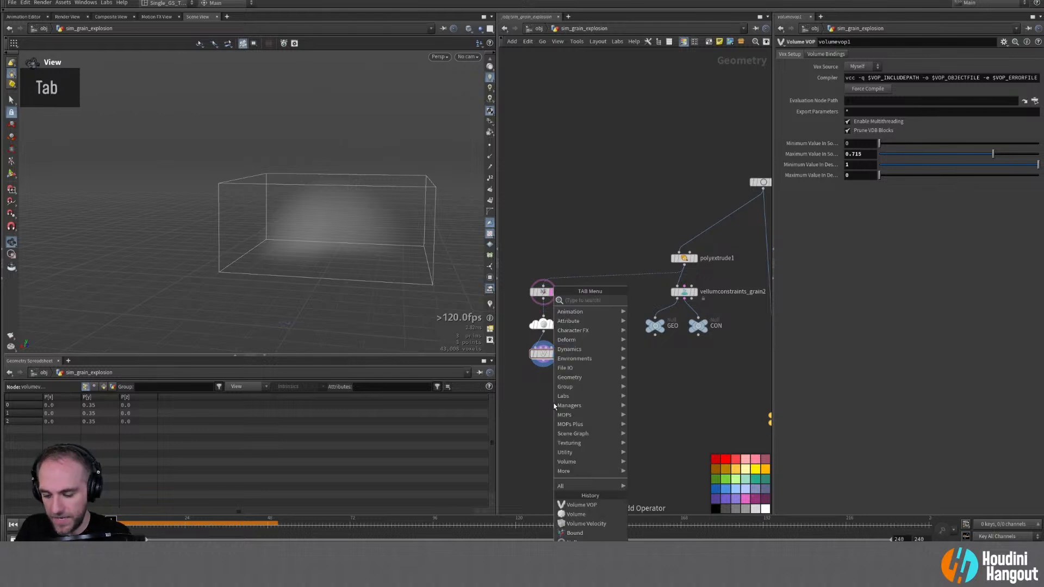
{"action": "type", "text": "bind"}
{"action": "key", "text": "BackSpace"}
{"action": "key", "text": "BackSpace"}
{"action": "key", "text": "BackSpace"}
{"action": "key", "text": "BackSpace"}
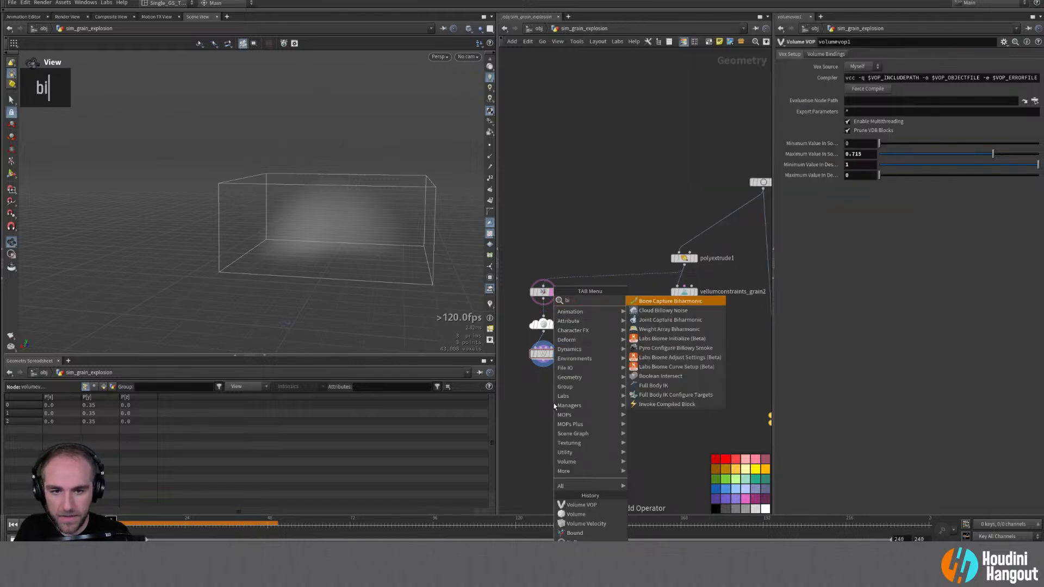
{"action": "key", "text": "Return"}
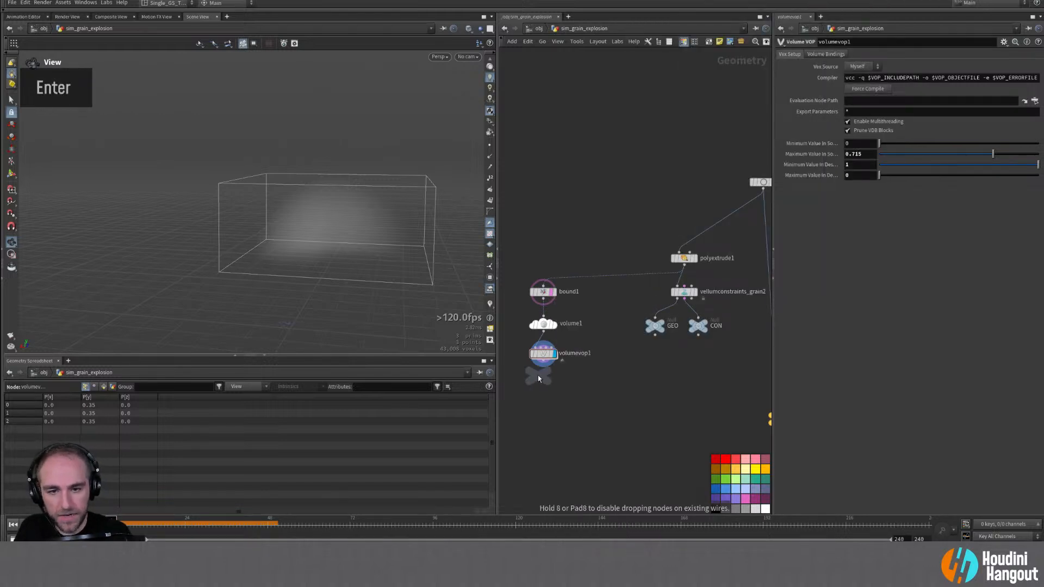
{"action": "left_click", "coordinate": [542, 380]}
{"action": "double_click", "coordinate": [562, 379]}
{"action": "type", "text": "VEL"}
{"action": "key", "text": "Return"}
Step: Feed VEL_SOURCE from volumevop1 instead of circle1 and delete the VEL null
{"action": "middle_click_drag", "start_coordinate": [700, 375], "coordinate": [676, 389]}
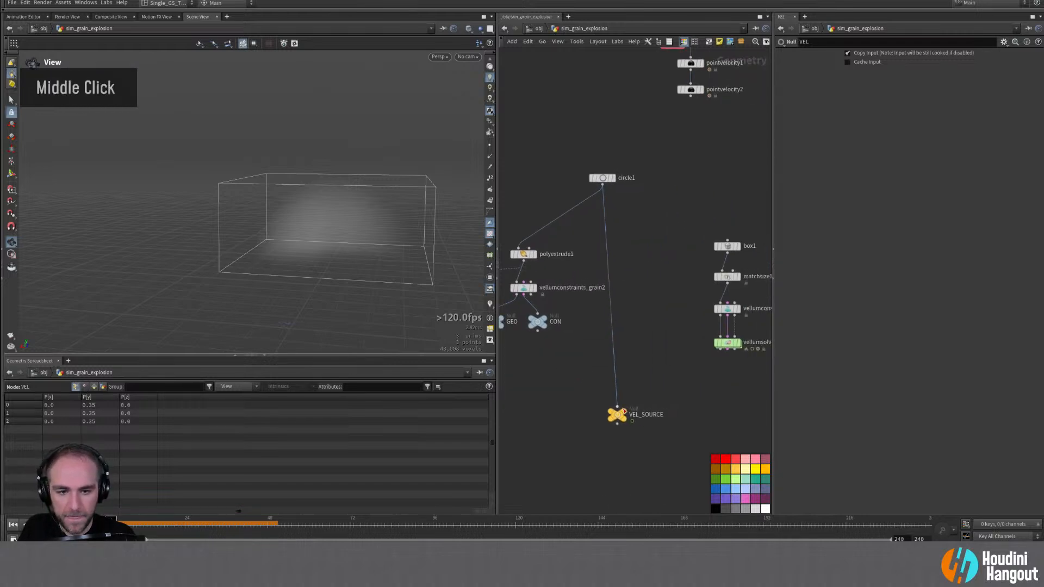
{"action": "left_click", "coordinate": [616, 414]}
{"action": "middle_click_drag", "start_coordinate": [581, 385], "coordinate": [712, 368]}
{"action": "left_click_drag", "start_coordinate": [513, 369], "coordinate": [749, 389]}
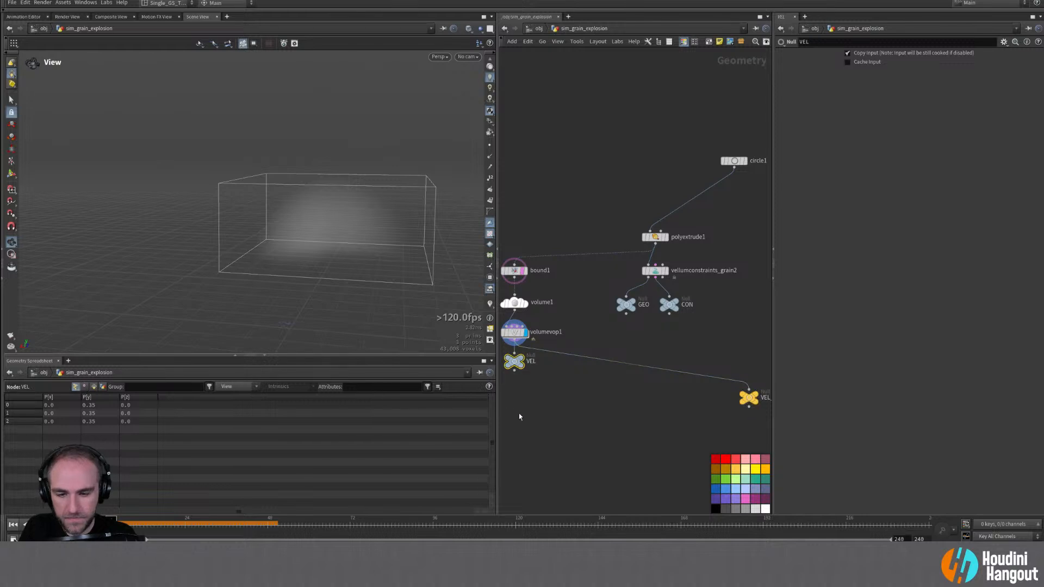
{"action": "key", "text": "Delete"}
Step: Enter vellumsolver1's forces network and delete the sopsolver1 node feeding FORCE
{"action": "middle_click_drag", "start_coordinate": [605, 438], "coordinate": [389, 469]}
{"action": "double_click", "coordinate": [643, 357]}
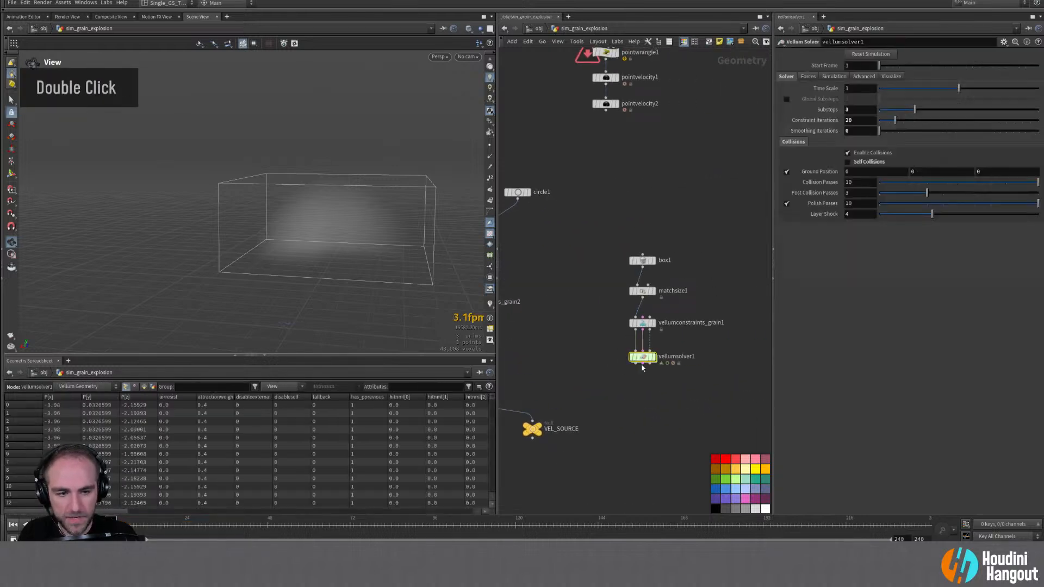
{"action": "middle_click_drag", "start_coordinate": [625, 418], "coordinate": [606, 430]}
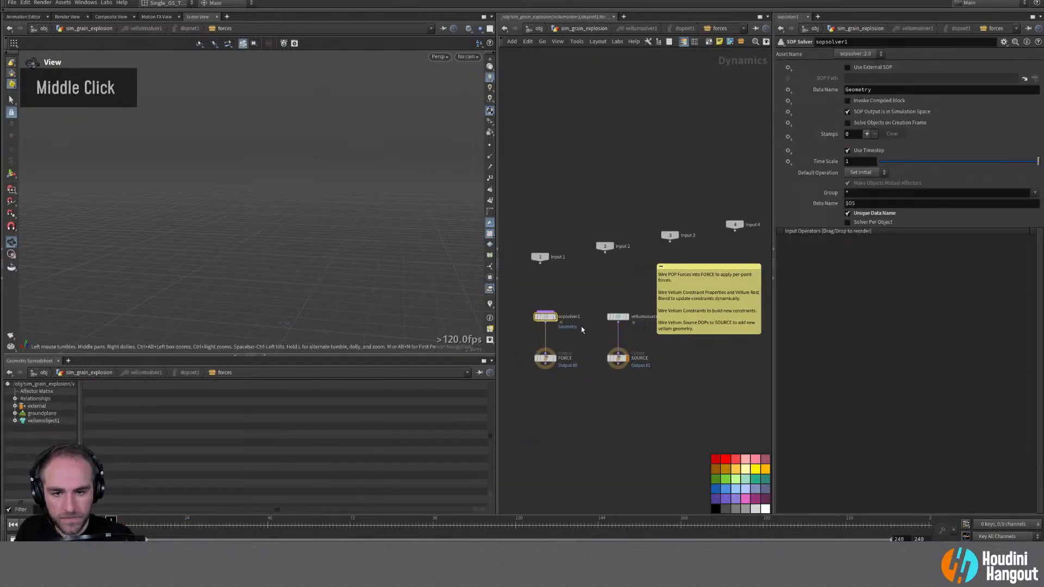
{"action": "key", "text": "Delete"}
Step: Add a POP Advect by Volumes node wired into FORCE in the forces network
{"action": "key", "text": "Tab"}
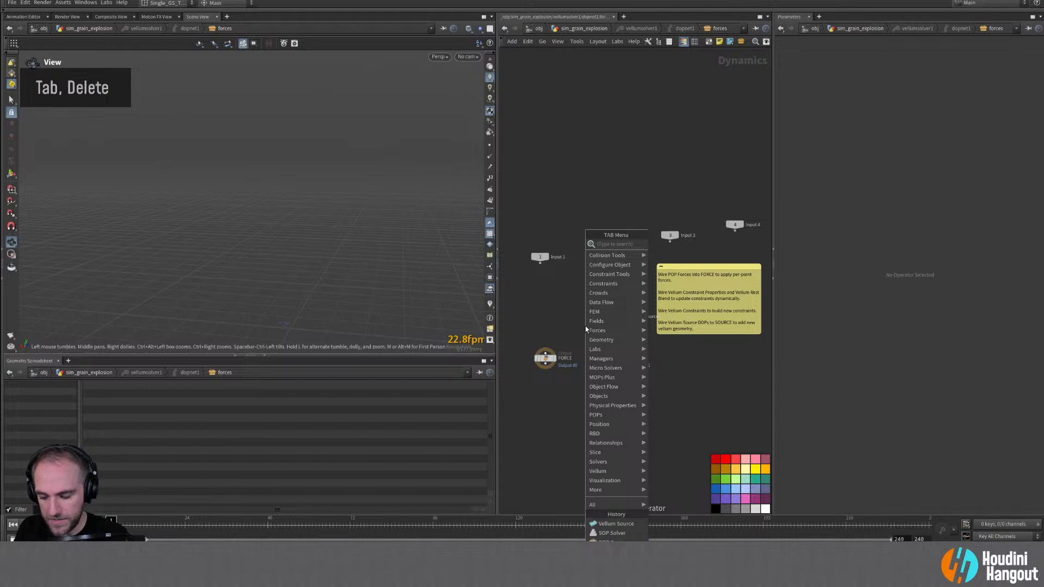
{"action": "type", "text": "volume"}
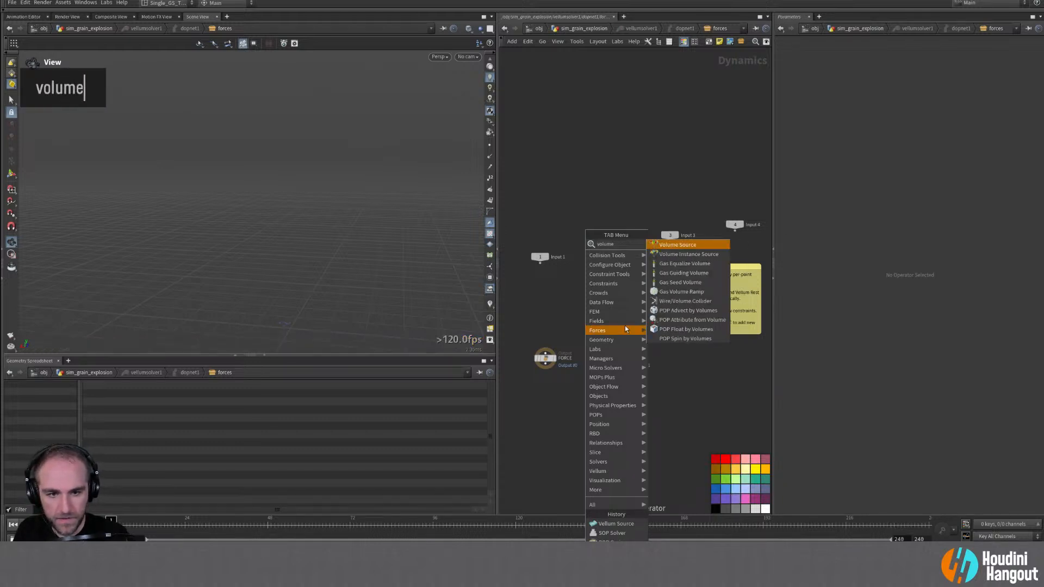
{"action": "left_click", "coordinate": [686, 311]}
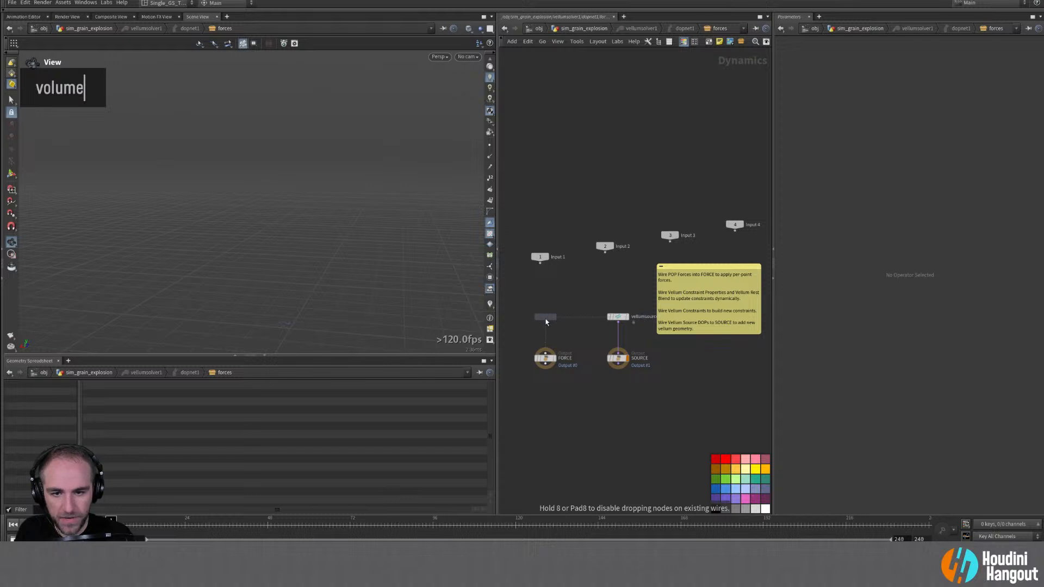
{"action": "double_click", "coordinate": [546, 325]}
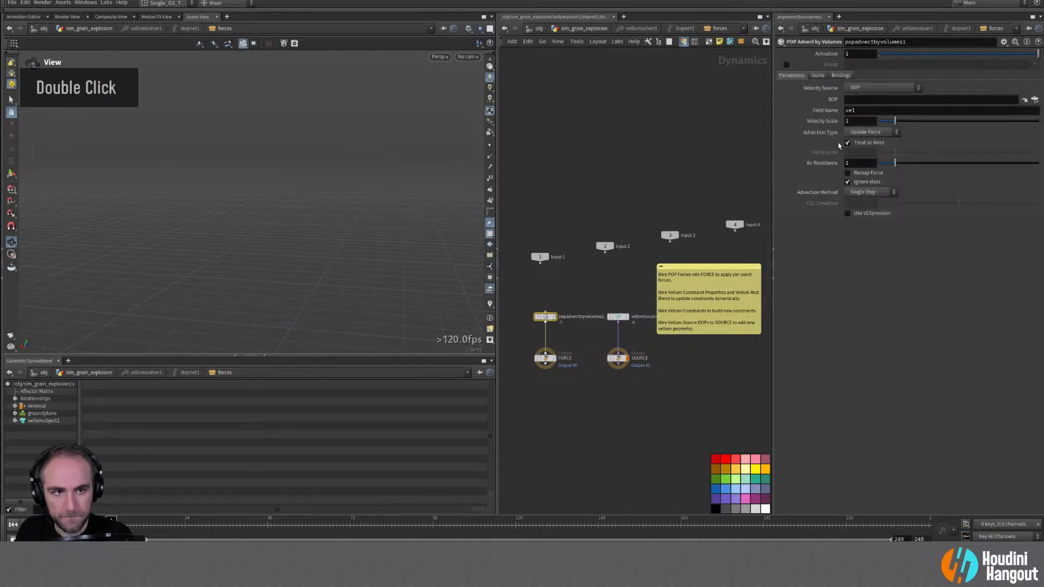
Step: Set popadvectbyvolumes1's velocity SOP to /obj/sim_grain_explosion/VEL_SOURCE
{"action": "left_click", "coordinate": [1034, 99]}
{"action": "scroll", "coordinate": [975, 67], "scroll_direction": "up", "scroll_amount": 3}
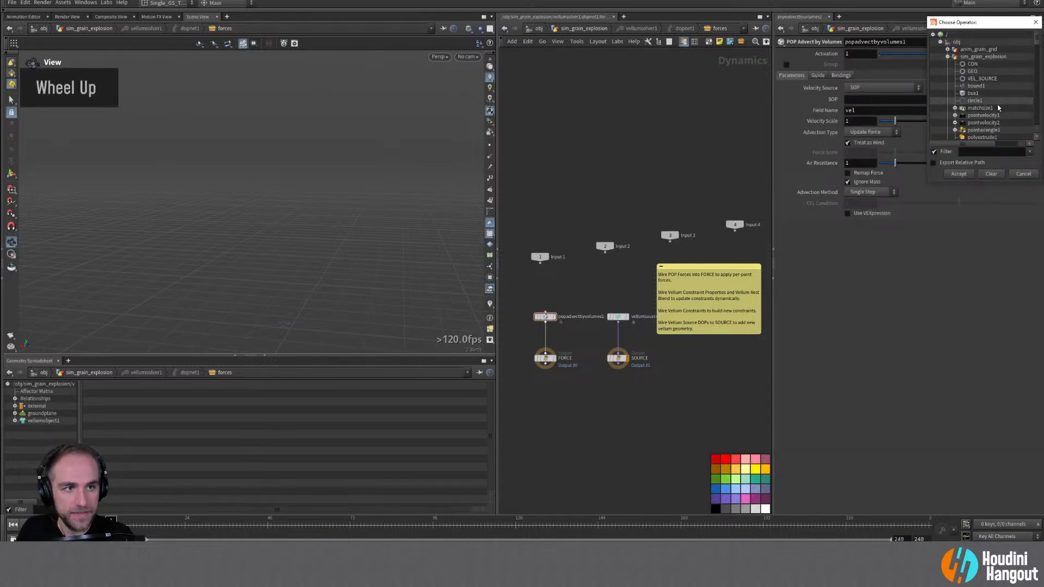
{"action": "left_click", "coordinate": [981, 78]}
{"action": "left_click", "coordinate": [958, 174]}
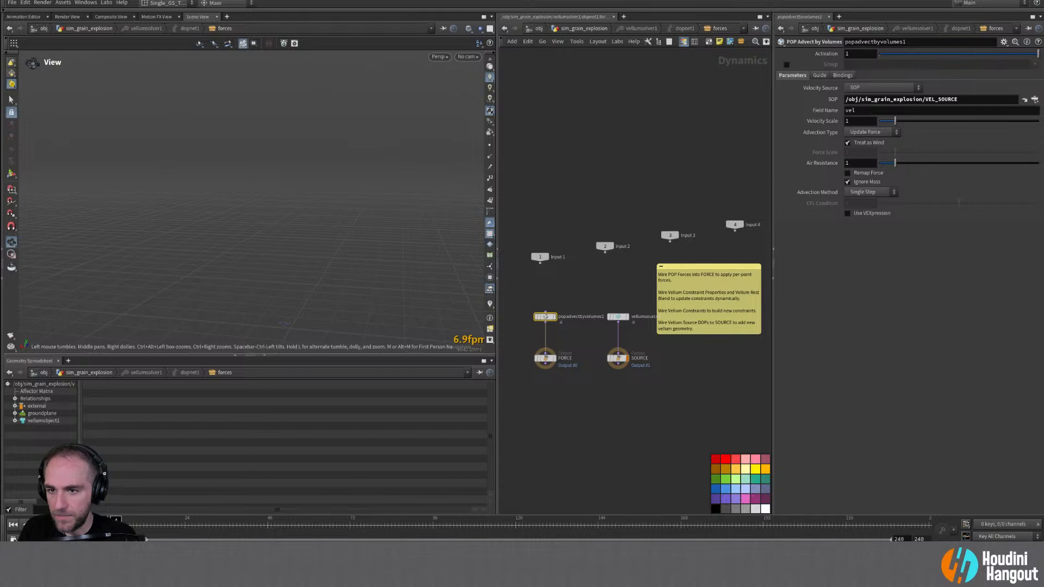
Step: Return to sim_grain_explosion and play the simulation to check how the vel field moves the grains
{"action": "double_click", "coordinate": [584, 451]}
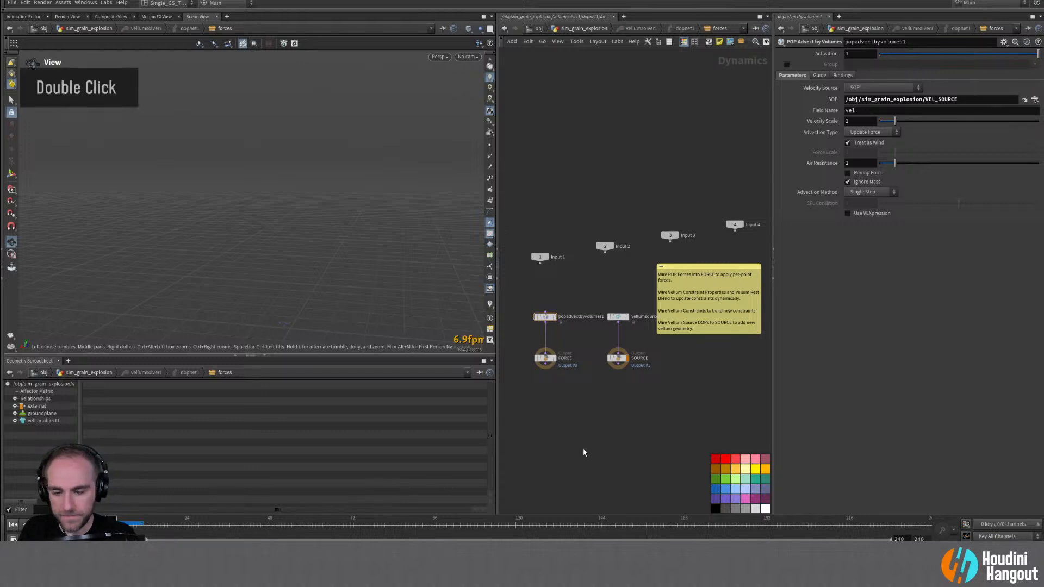
{"action": "key", "text": "u"}
{"action": "key", "text": "u"}
{"action": "key", "text": "u"}
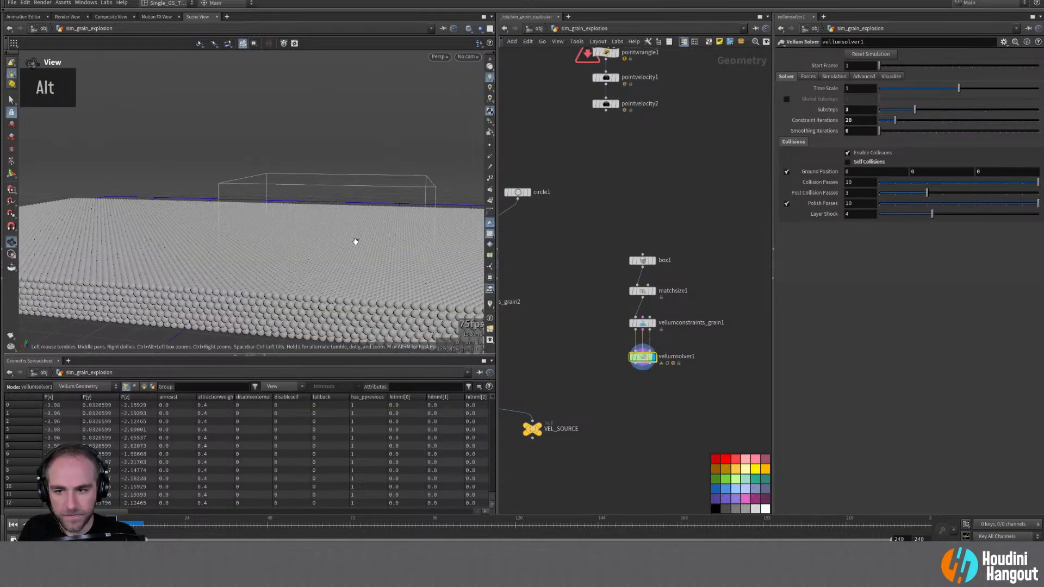
{"action": "left_click_drag", "start_coordinate": [354, 243], "coordinate": [272, 371], "text": "alt"}
{"action": "key", "text": "Up"}
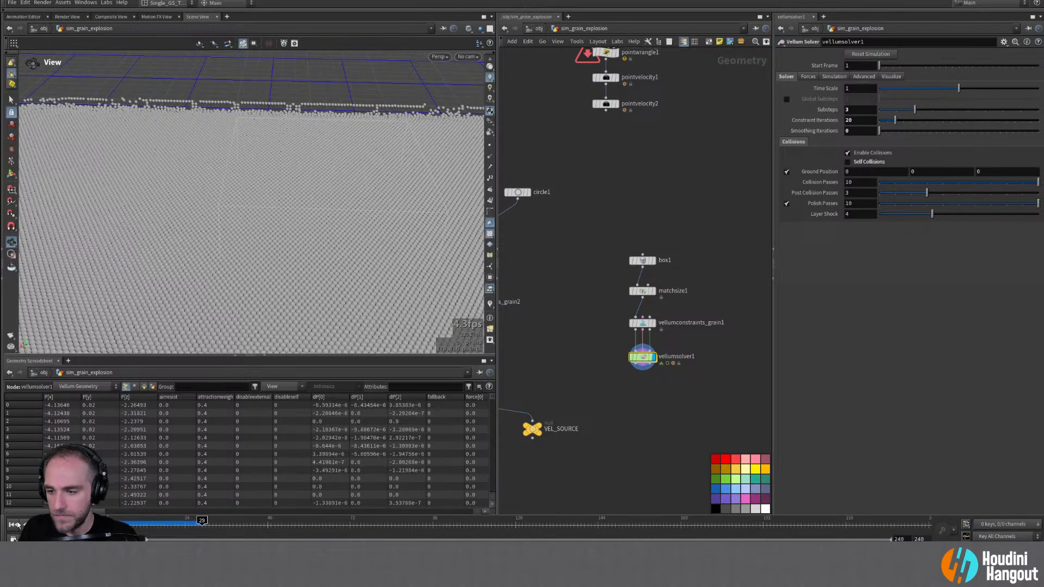
Step: Set popadvectbyvolumes1's Velocity Scale to 10 in vellumsolver1's forces network and return to sim_grain_explosion
{"action": "double_click", "coordinate": [642, 356]}
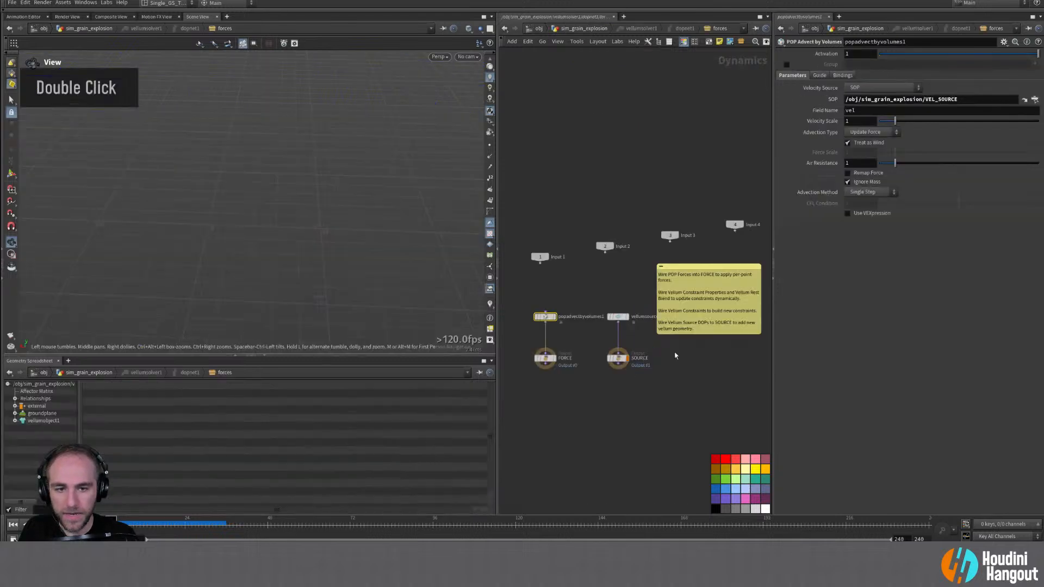
{"action": "type", "text": "10"}
{"action": "key", "text": "Return"}
{"action": "key", "text": "u"}
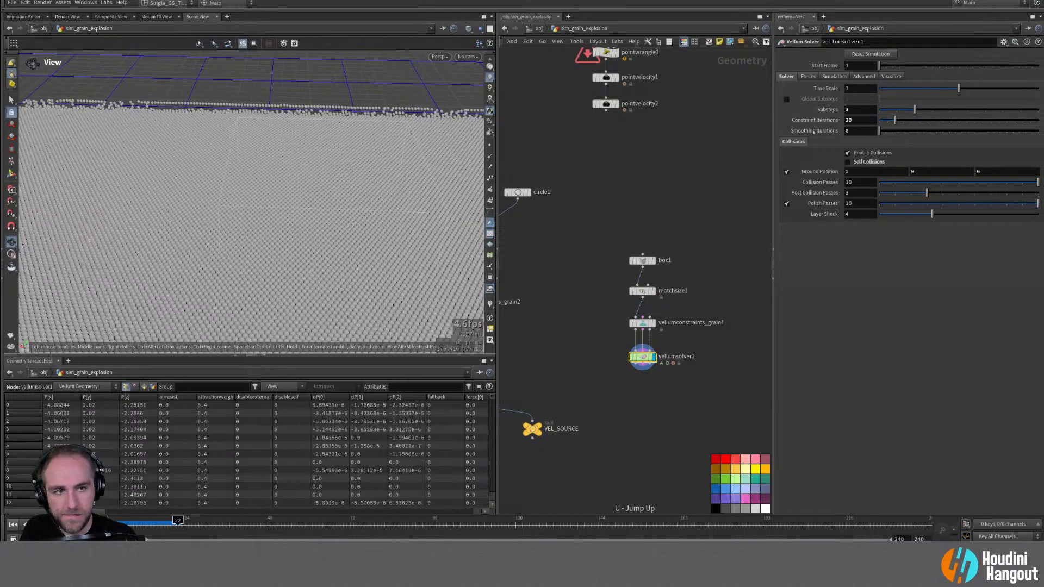
Step: Move the Vellum source node closer to SOURCE and set popadvectbyvolumes1's Advection Type to Update Velocity
{"action": "double_click", "coordinate": [642, 357]}
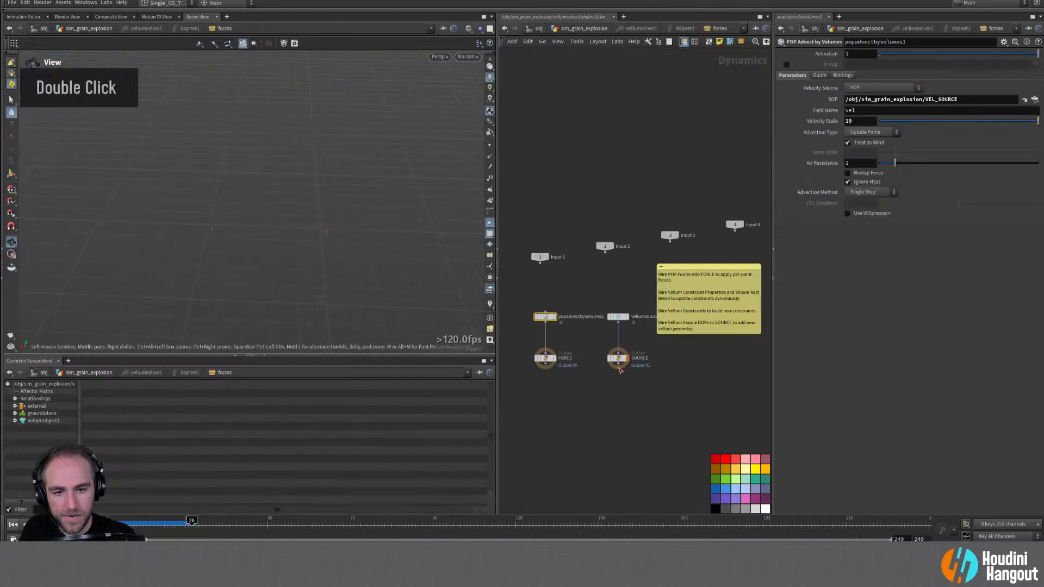
{"action": "left_click_drag", "start_coordinate": [610, 314], "coordinate": [620, 336]}
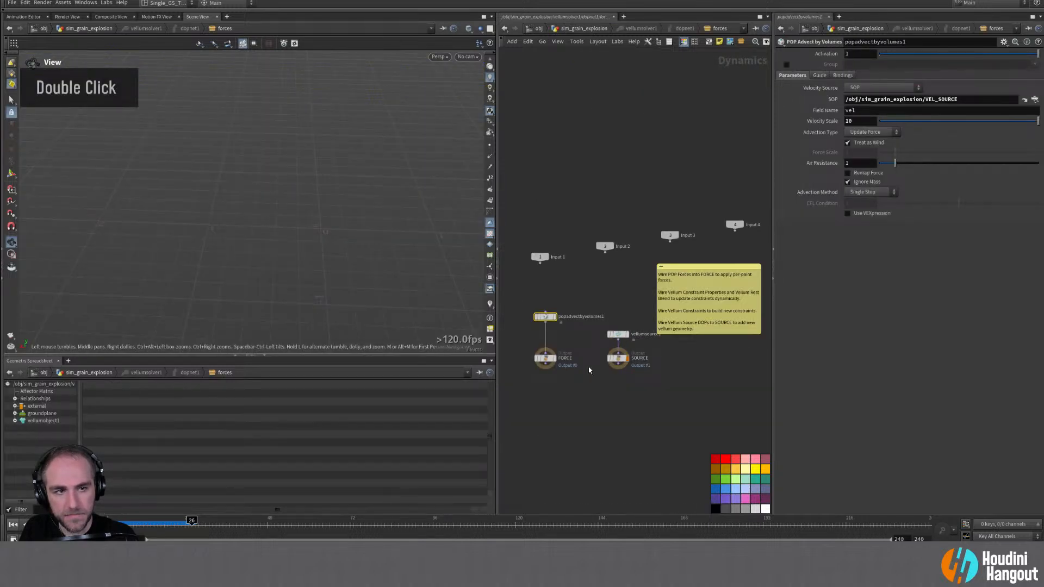
{"action": "middle_click_drag", "start_coordinate": [591, 371], "coordinate": [604, 373]}
{"action": "left_click", "coordinate": [871, 133]}
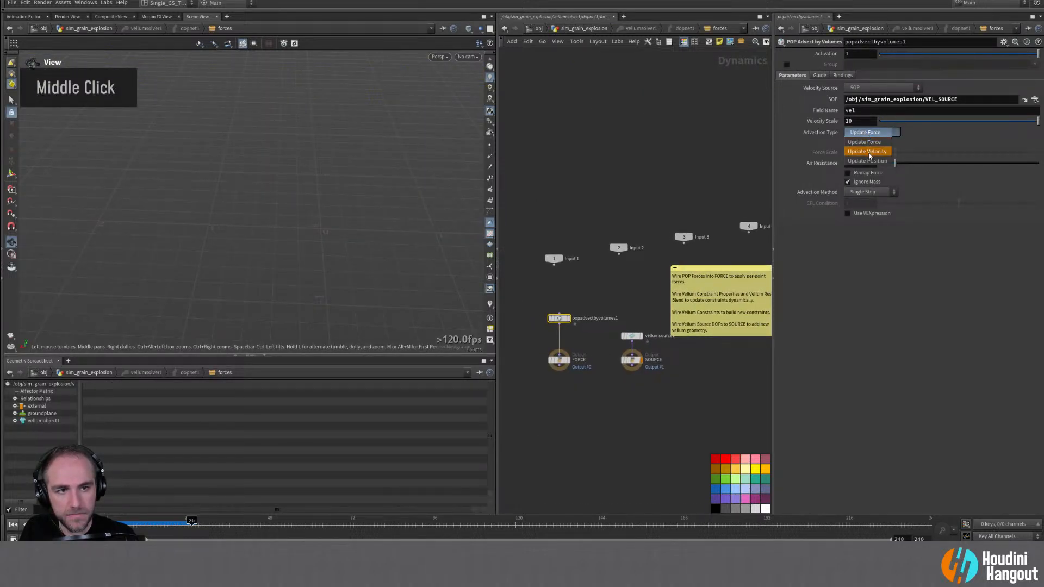
{"action": "left_click", "coordinate": [868, 143]}
{"action": "key", "text": "u"}
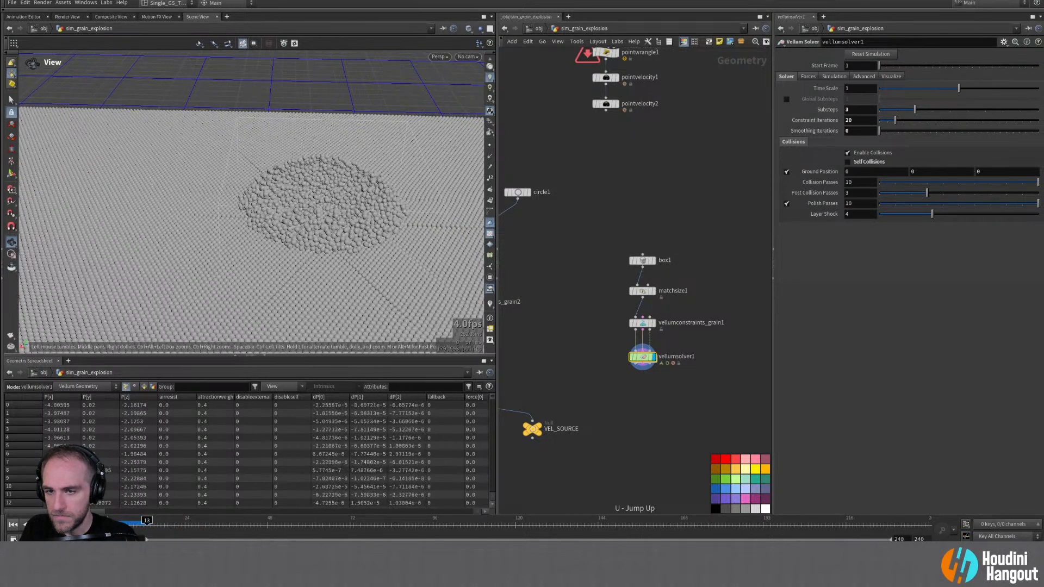
Step: Examine the crater shape from several angles as the grain simulation plays, and return to the first frame
{"action": "left_click_drag", "start_coordinate": [275, 278], "coordinate": [352, 296], "text": "alt"}
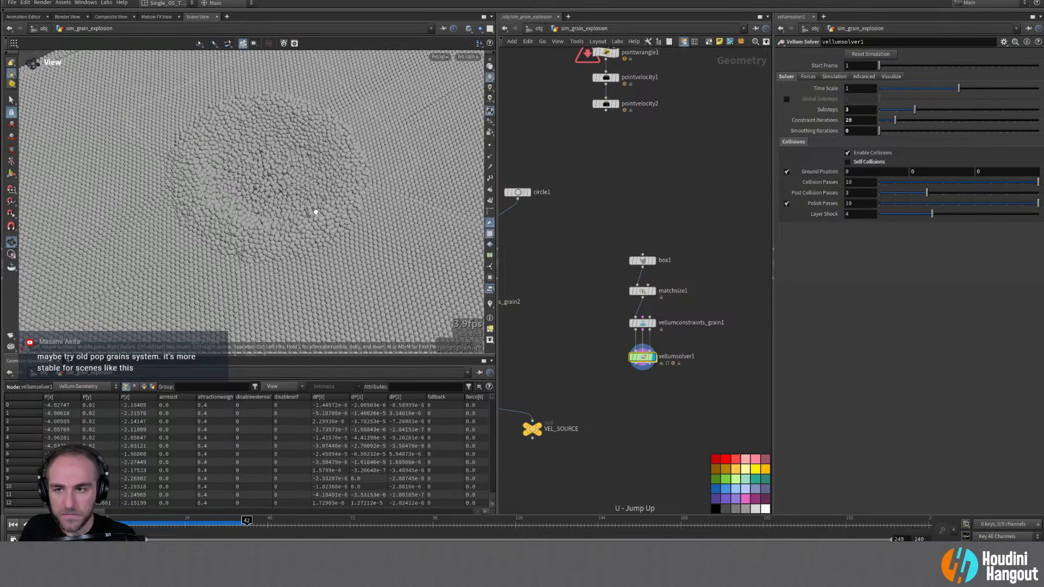
{"action": "key", "text": "alt"}
{"action": "right_click_drag", "start_coordinate": [295, 177], "coordinate": [379, 169], "text": "alt"}
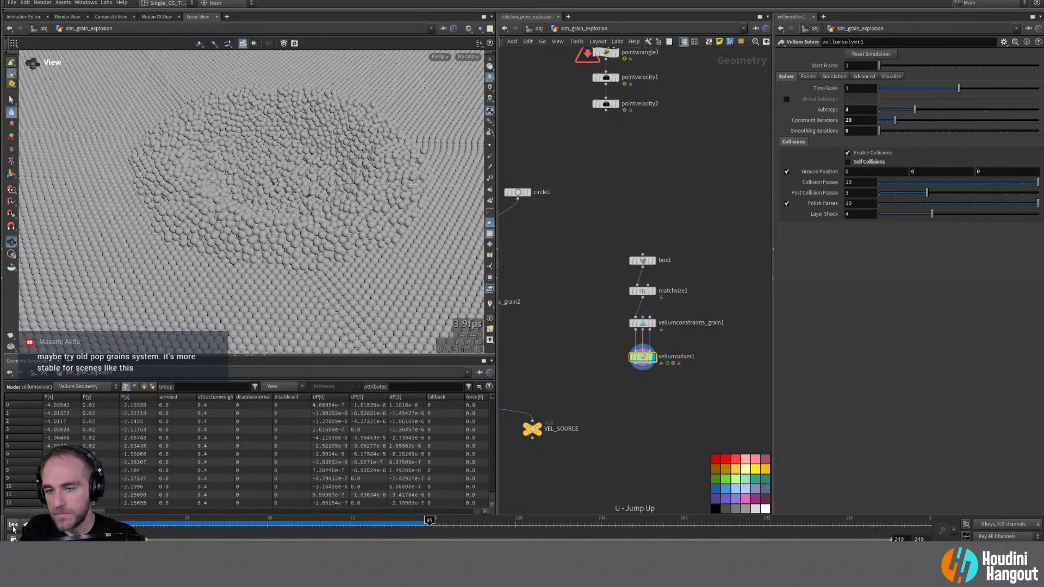
{"action": "left_click_drag", "start_coordinate": [305, 228], "coordinate": [304, 193], "text": "alt"}
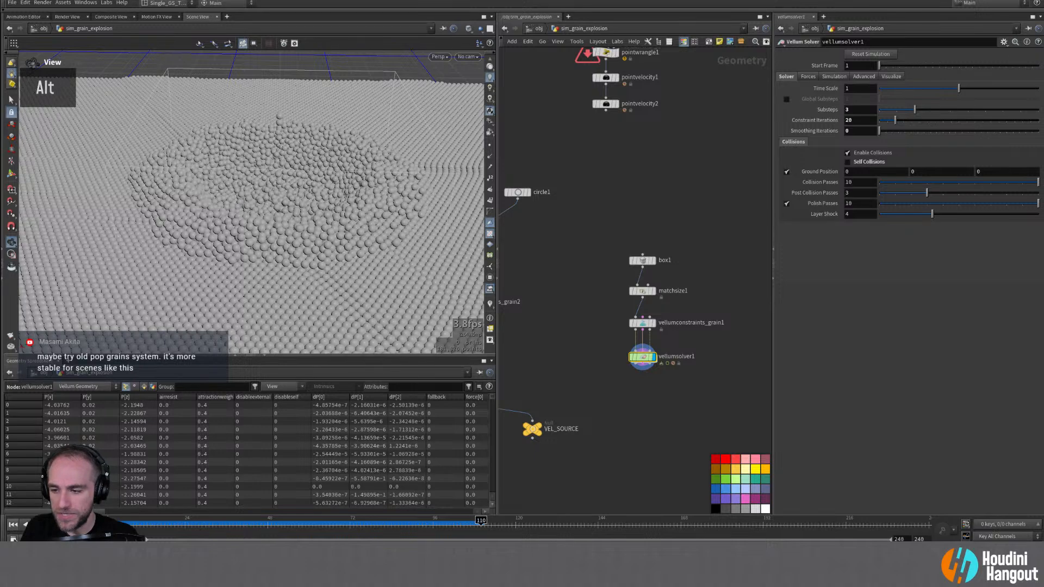
{"action": "key", "text": "ctrl+Up"}
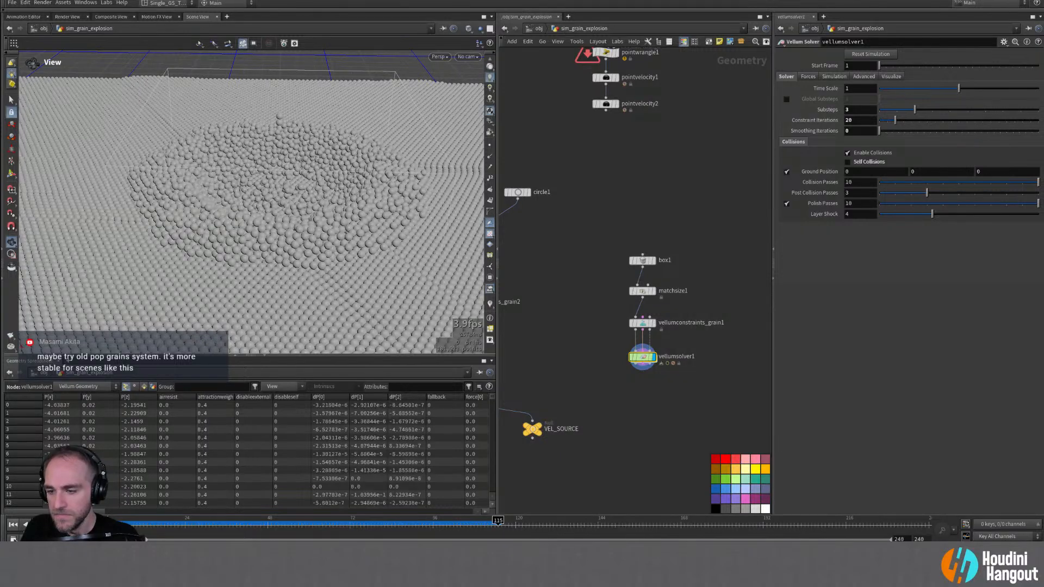
{"action": "key", "text": "ctrl+Up"}
{"action": "middle_click_drag", "start_coordinate": [587, 263], "coordinate": [699, 263], "text": "alt"}
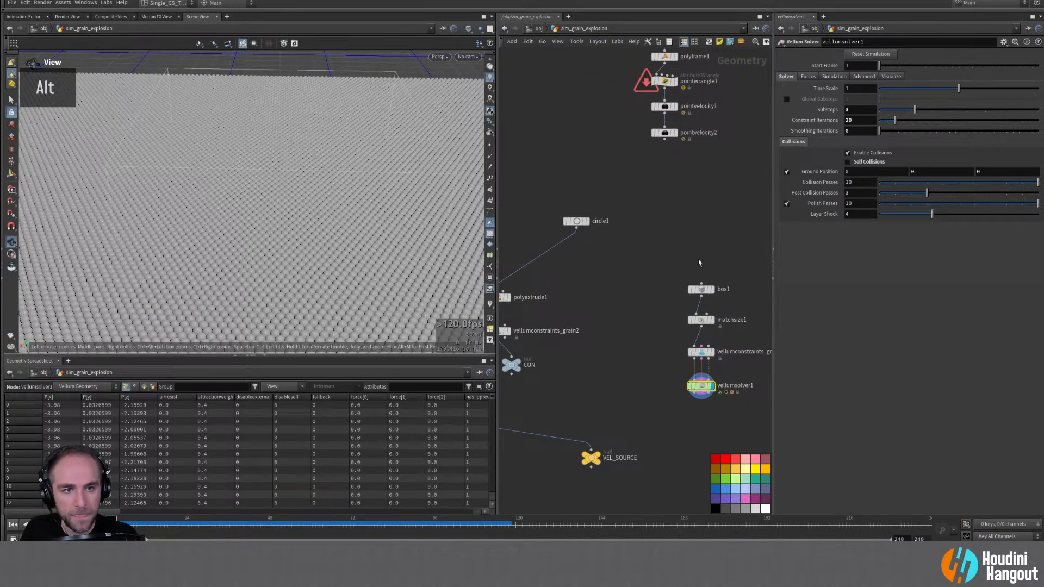
Step: Enter vellumsolver1's forces network again and set popadvectbyvolumes1's Velocity Scale to 15
{"action": "double_click", "coordinate": [701, 386]}
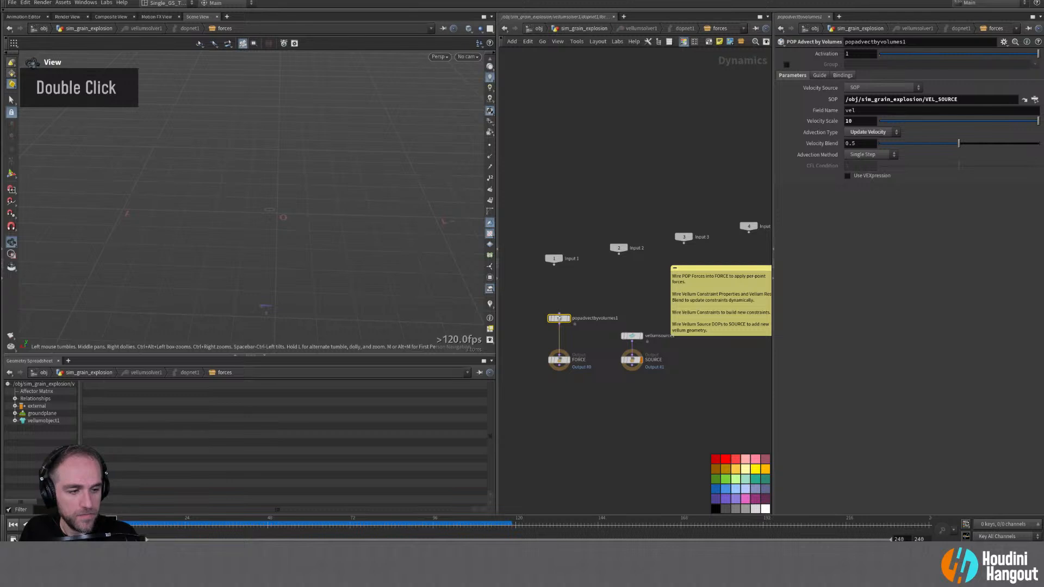
{"action": "mouse_move", "coordinate": [557, 324]}
{"action": "left_mouse_down"}
{"action": "mouse_move", "coordinate": [555, 338]}
{"action": "mouse_move", "coordinate": [602, 336]}
{"action": "mouse_move", "coordinate": [560, 334]}
{"action": "mouse_move", "coordinate": [558, 313]}
{"action": "left_mouse_up"}
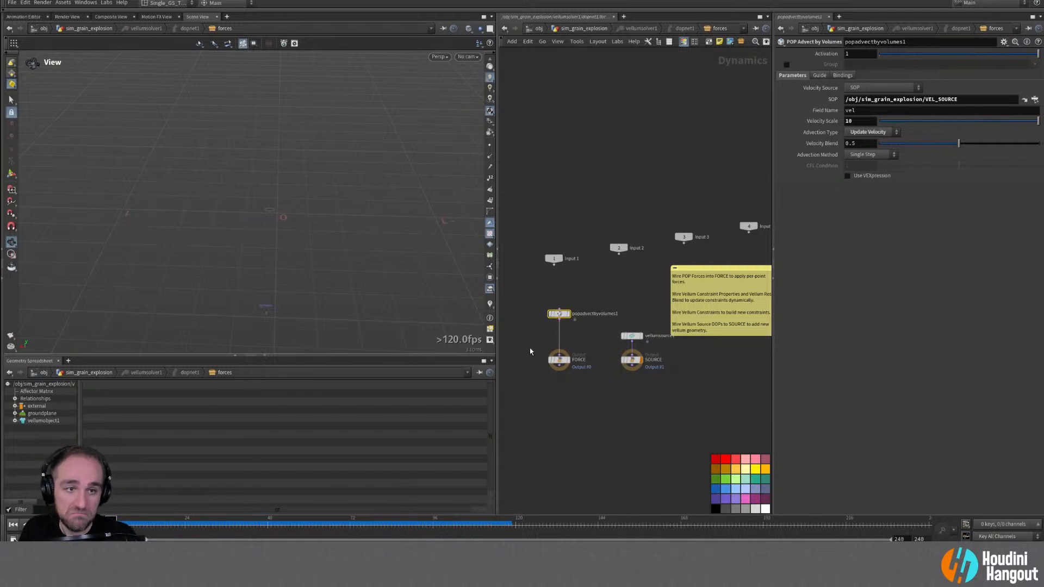
{"action": "double_click", "coordinate": [854, 121]}
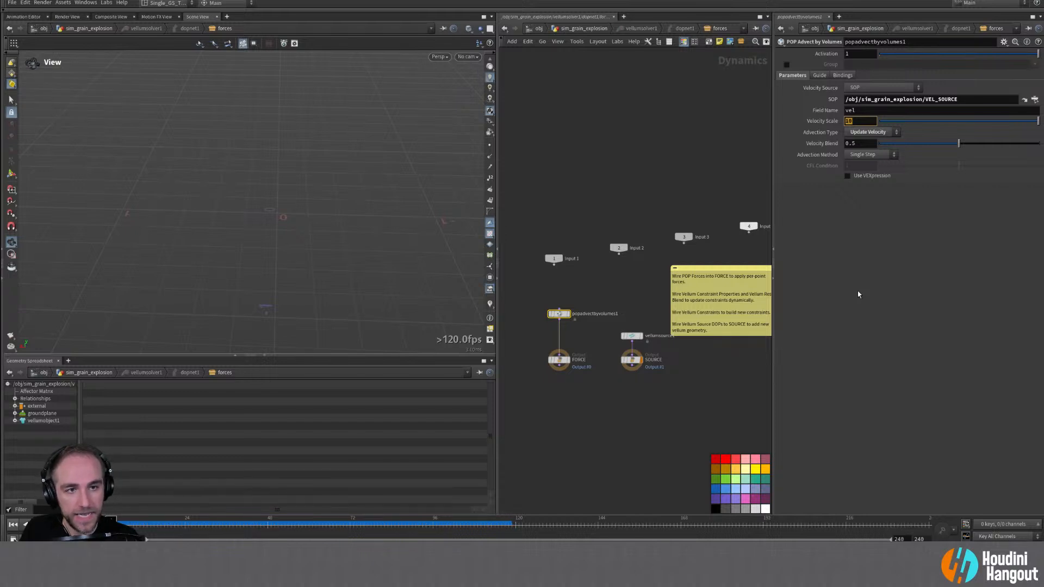
{"action": "type", "text": "15"}
{"action": "key", "text": "Return"}
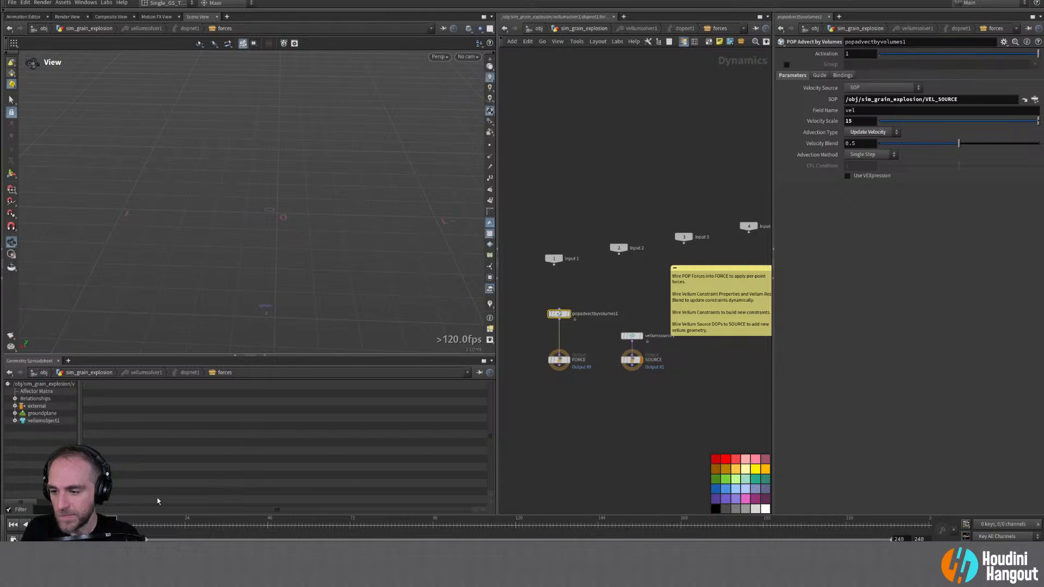
{"action": "double_click", "coordinate": [856, 121]}
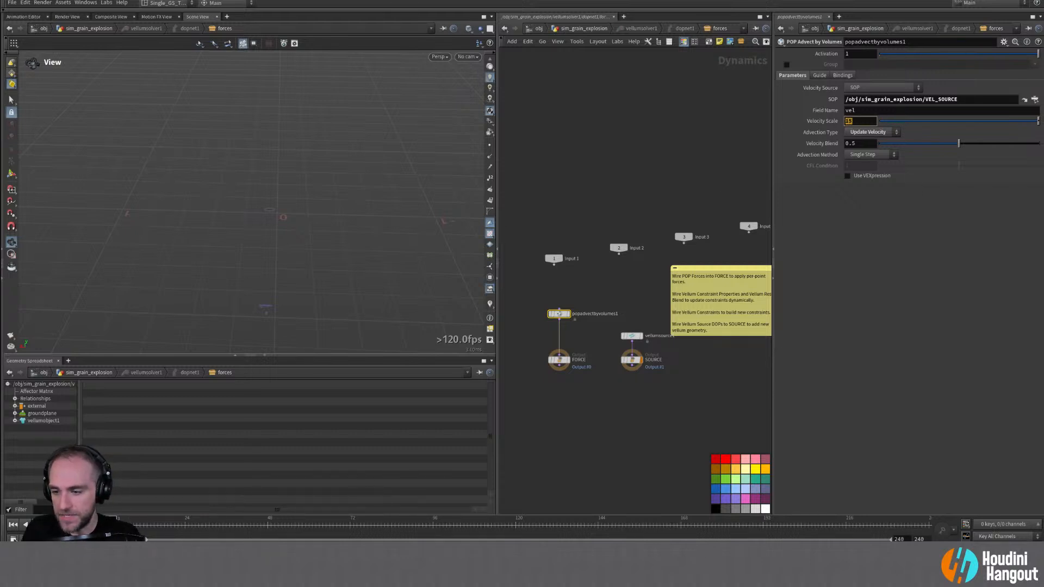
{"action": "key", "text": "Return"}
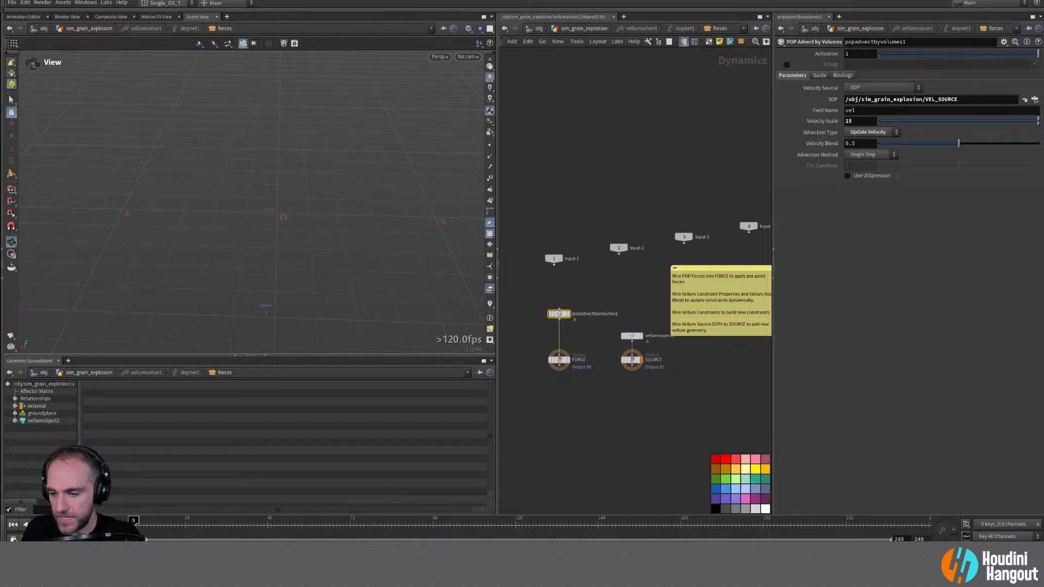
Step: Keyframe popadvectbyvolumes1's Velocity Scale at 0 on frame 10 and at 15 on frame 36
{"action": "left_click_drag", "start_coordinate": [912, 122], "coordinate": [837, 128]}
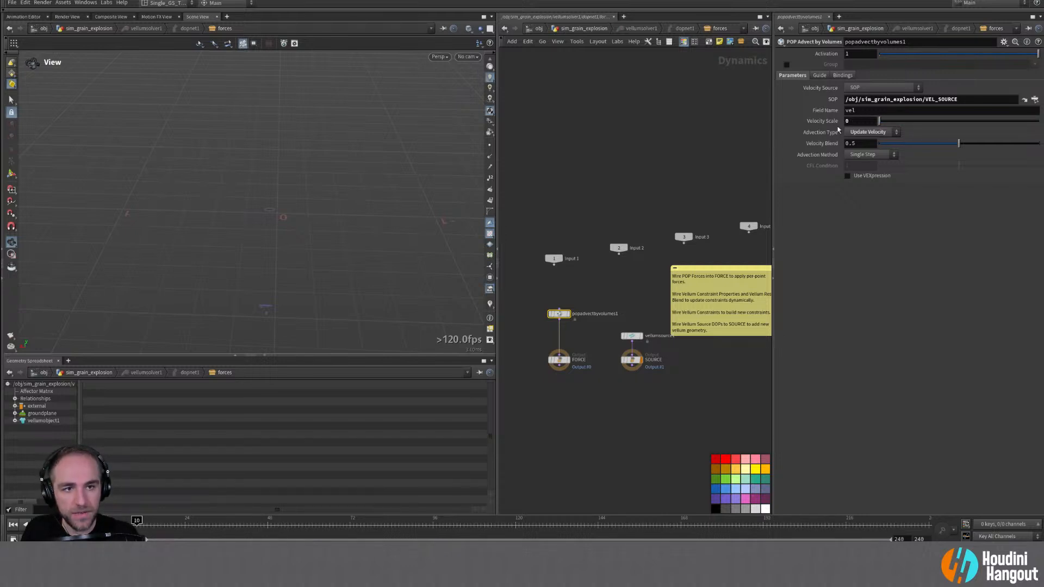
{"action": "left_click", "coordinate": [829, 124], "text": "alt"}
{"action": "left_click_drag", "start_coordinate": [137, 523], "coordinate": [224, 529]}
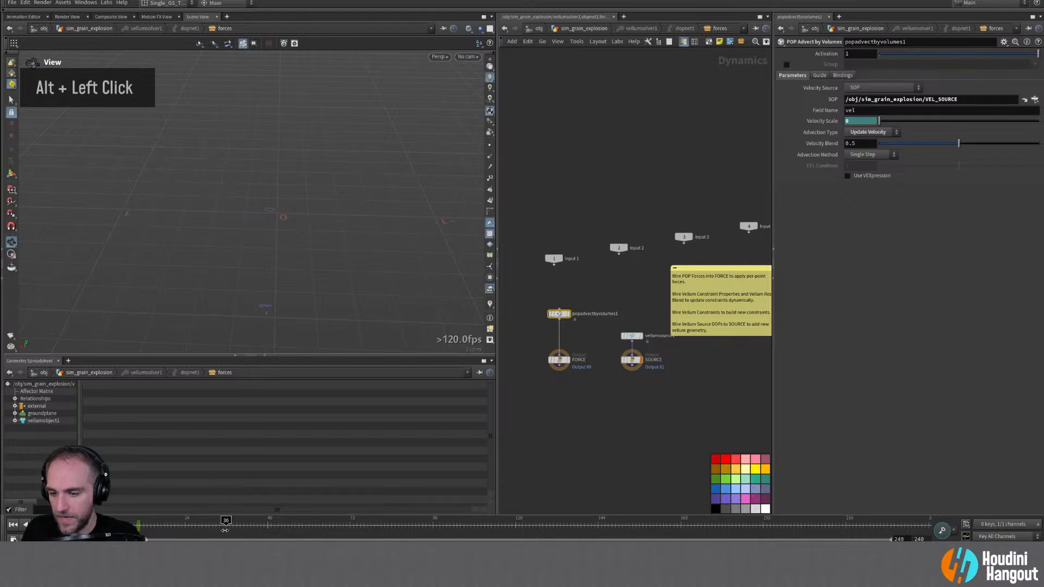
{"action": "double_click", "coordinate": [859, 121]}
{"action": "type", "text": "15"}
{"action": "key", "text": "Return"}
{"action": "left_click", "coordinate": [832, 122], "text": "alt"}
{"action": "left_click", "coordinate": [124, 525]}
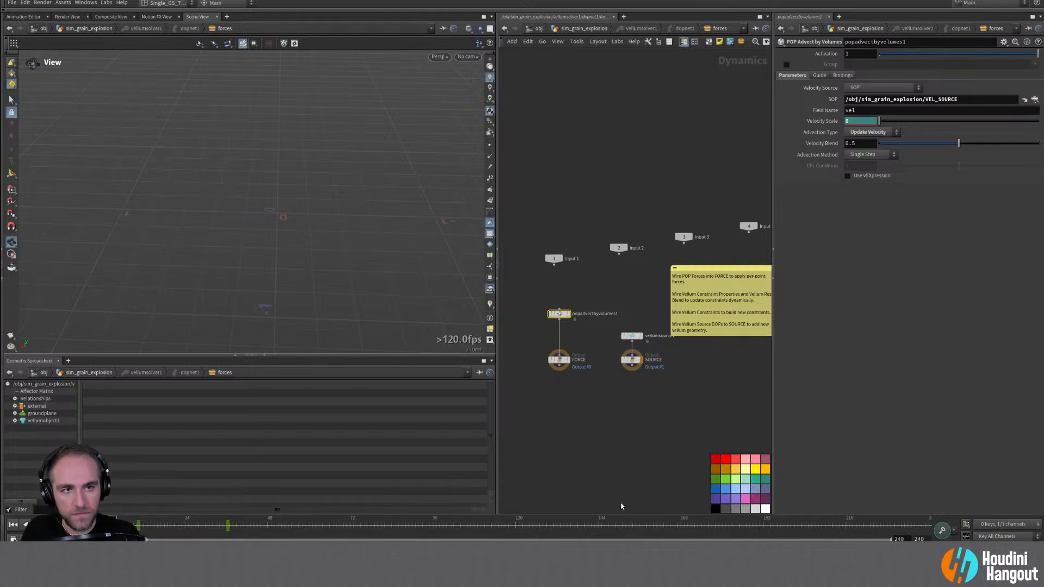
Step: Play the simulation in sim_grain_explosion, inspect the crater with the animated velocity scale, and return to the first frame
{"action": "key", "text": "u"}
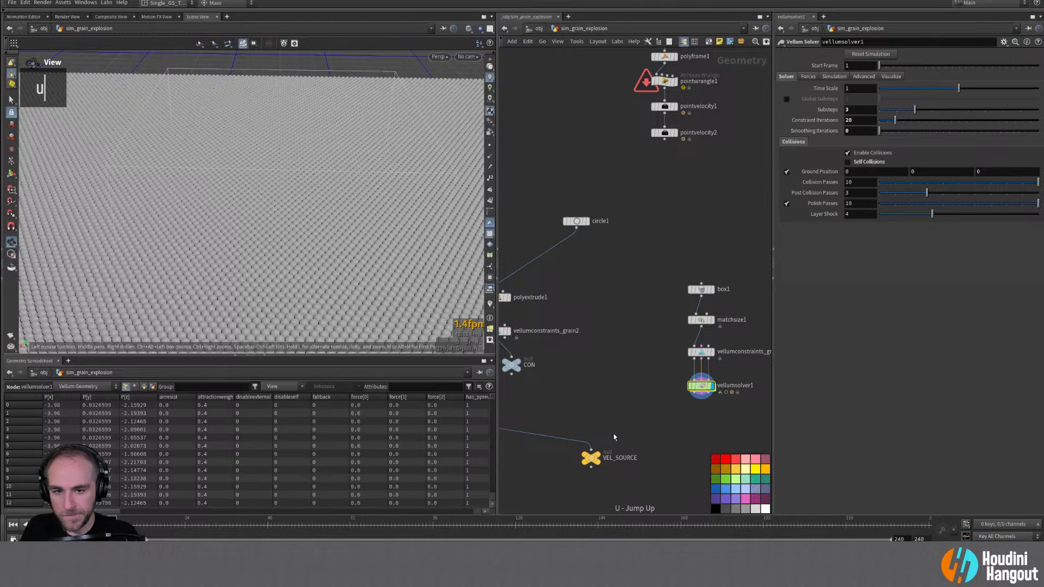
{"action": "key", "text": "Up"}
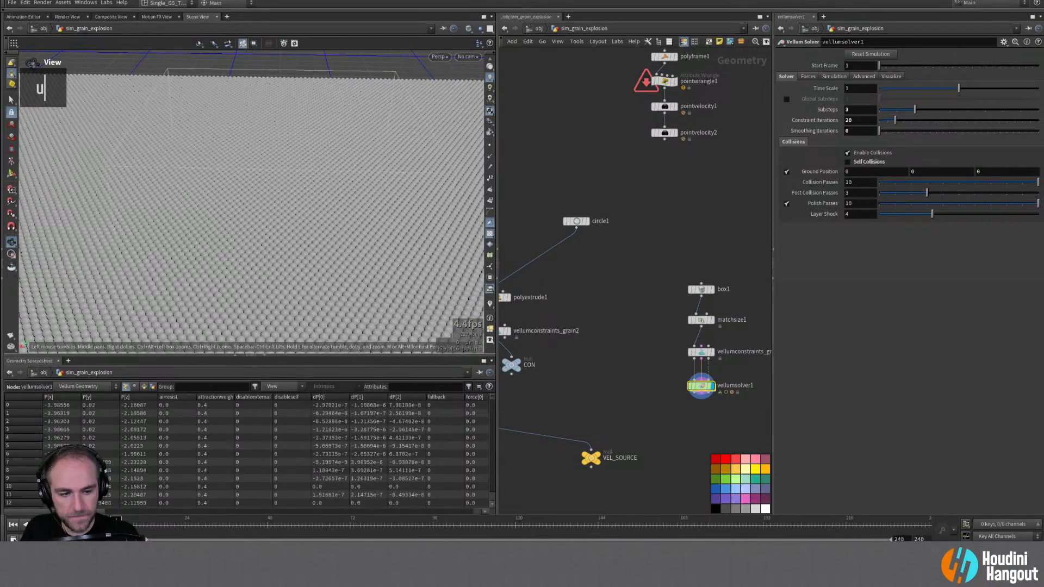
{"action": "left_click_drag", "start_coordinate": [312, 141], "coordinate": [312, 186], "text": "alt"}
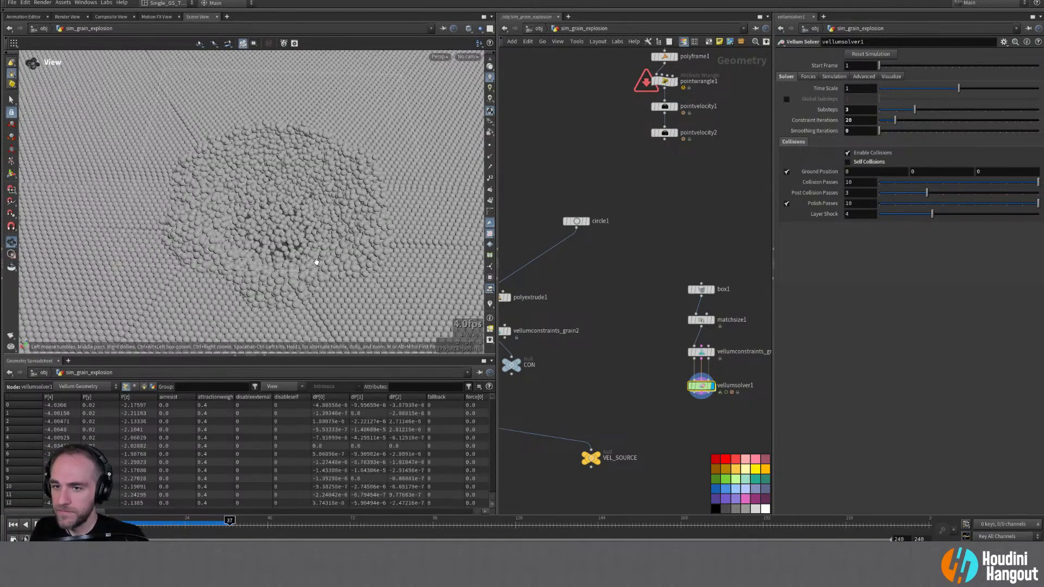
{"action": "left_click_drag", "start_coordinate": [333, 208], "coordinate": [401, 186], "text": "alt"}
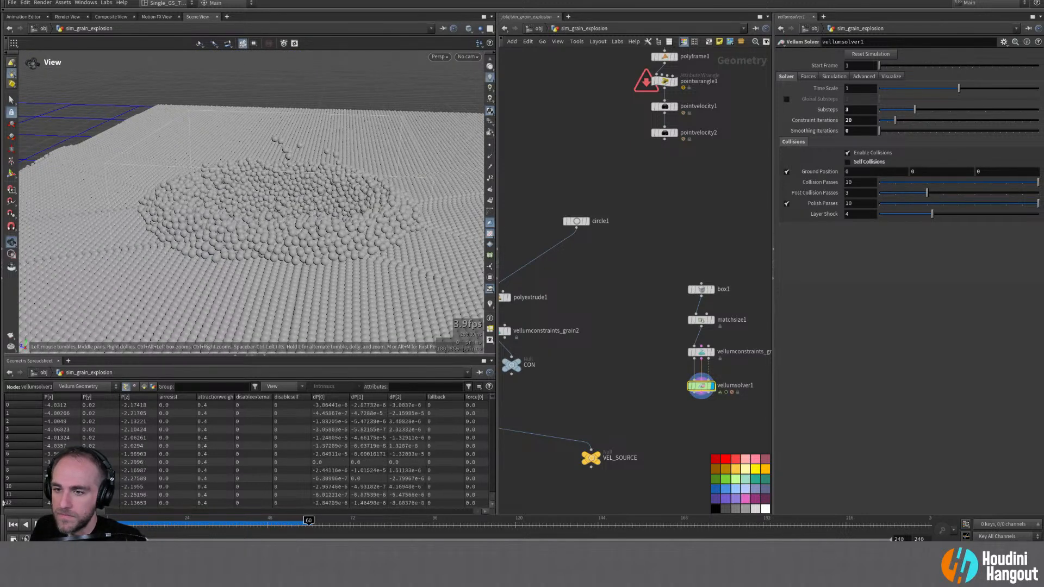
{"action": "key", "text": "ctrl+Up"}
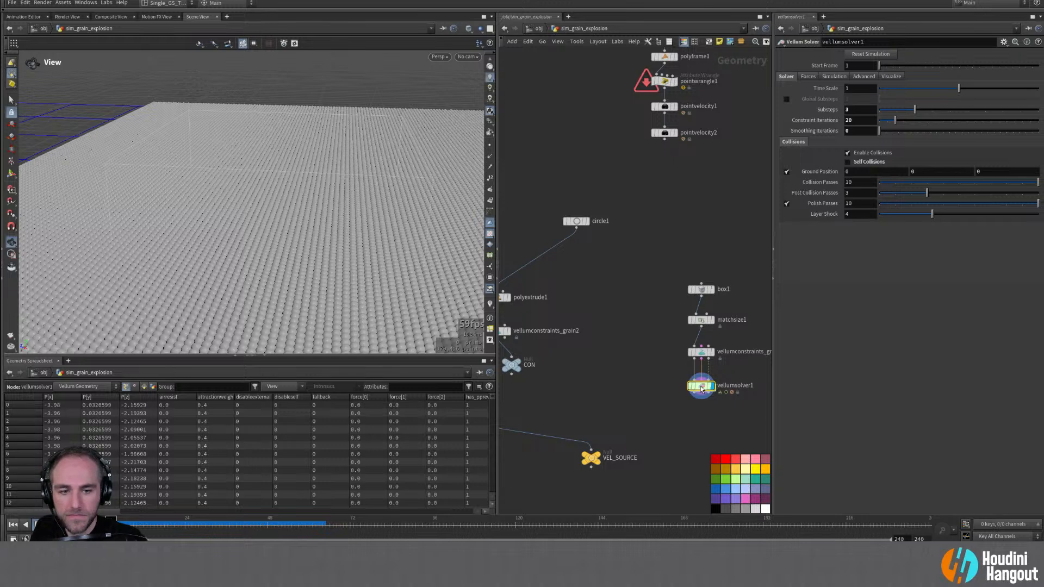
Step: Switch popadvectbyvolumes1's Advection Type back to Update Force
{"action": "double_click", "coordinate": [701, 386]}
{"action": "left_click", "coordinate": [860, 133]}
{"action": "left_click", "coordinate": [857, 146]}
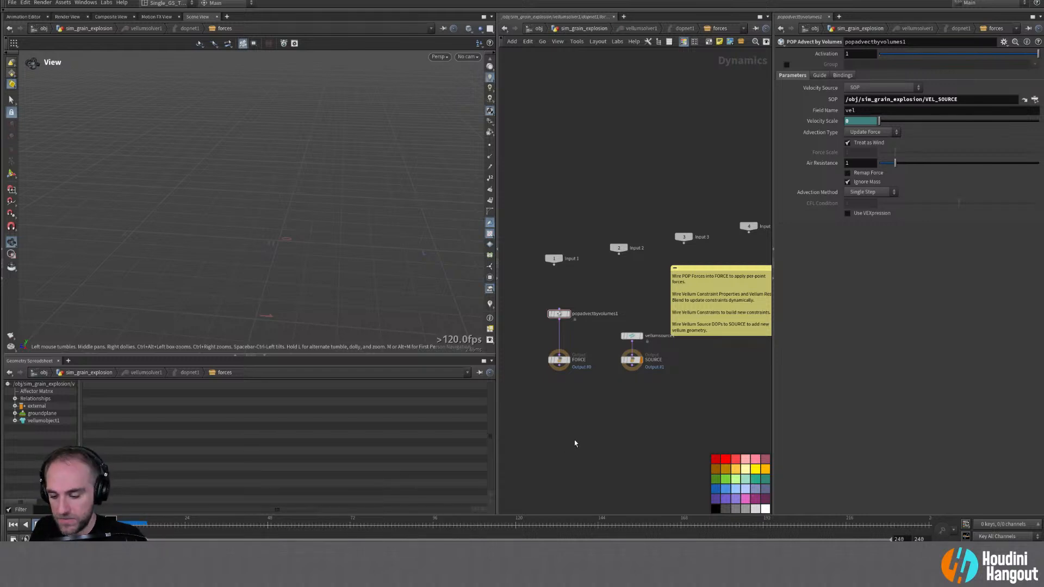
Step: Return to the sim_grain_explosion network, play the simulation with the Update Force advection, and go back to the first frame
{"action": "key", "text": "u"}
{"action": "key", "text": "u"}
{"action": "key", "text": "u"}
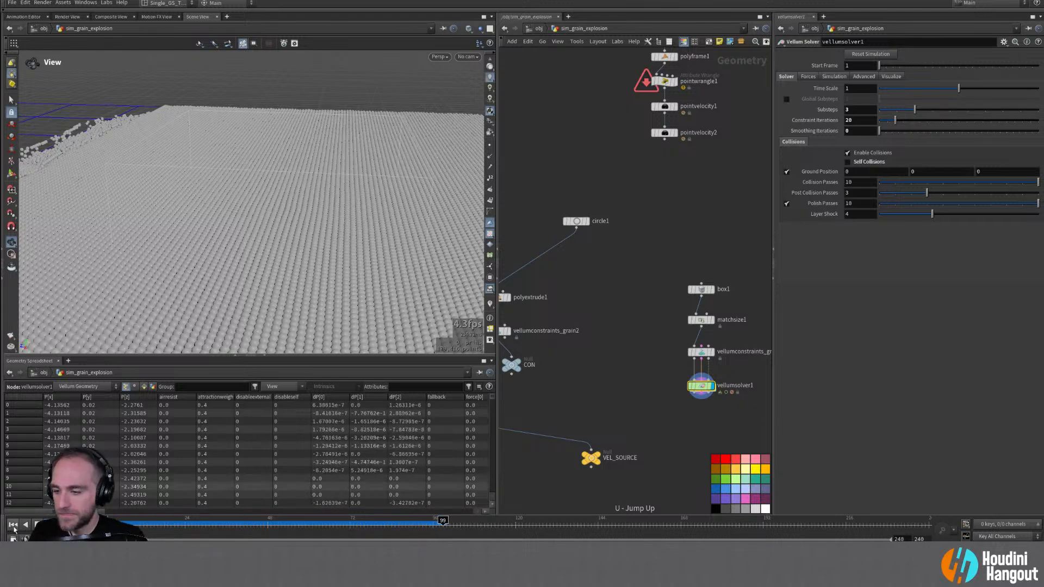
{"action": "key", "text": "ctrl+Left"}
Step: Enter vellumsolver1's forces network and set popadvectbyvolumes1's Velocity Scale keyframe on frame 36 to 100
{"action": "double_click", "coordinate": [701, 385]}
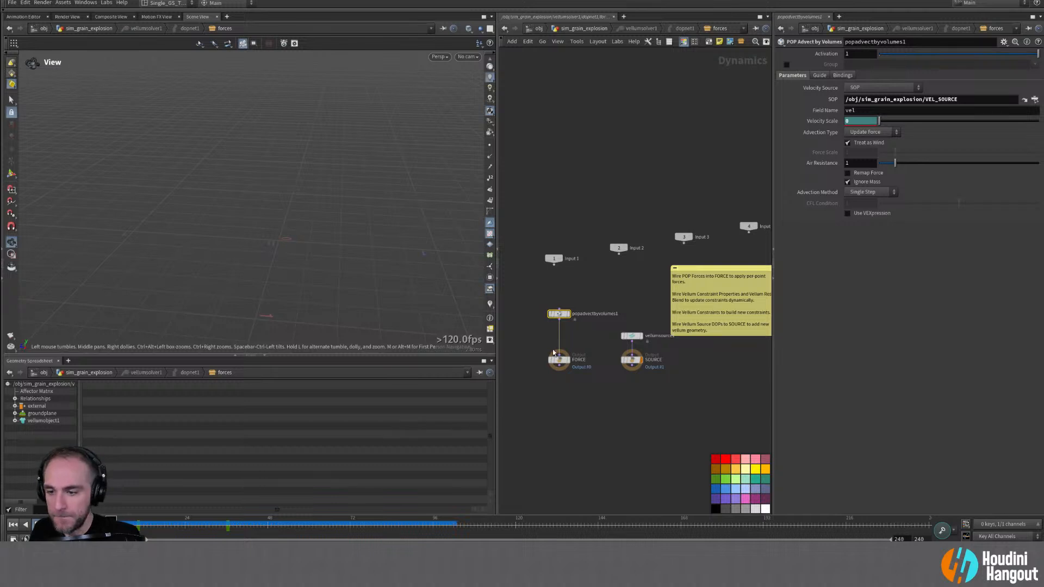
{"action": "left_click", "coordinate": [228, 529]}
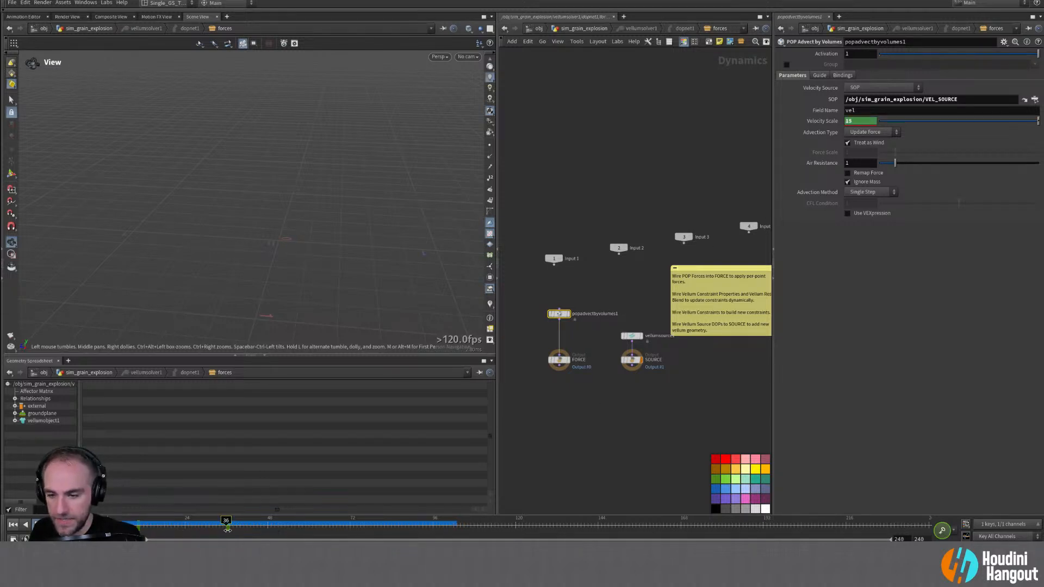
{"action": "double_click", "coordinate": [853, 121]}
{"action": "type", "text": "10"}
{"action": "key", "text": "Return"}
{"action": "left_click", "coordinate": [734, 144]}
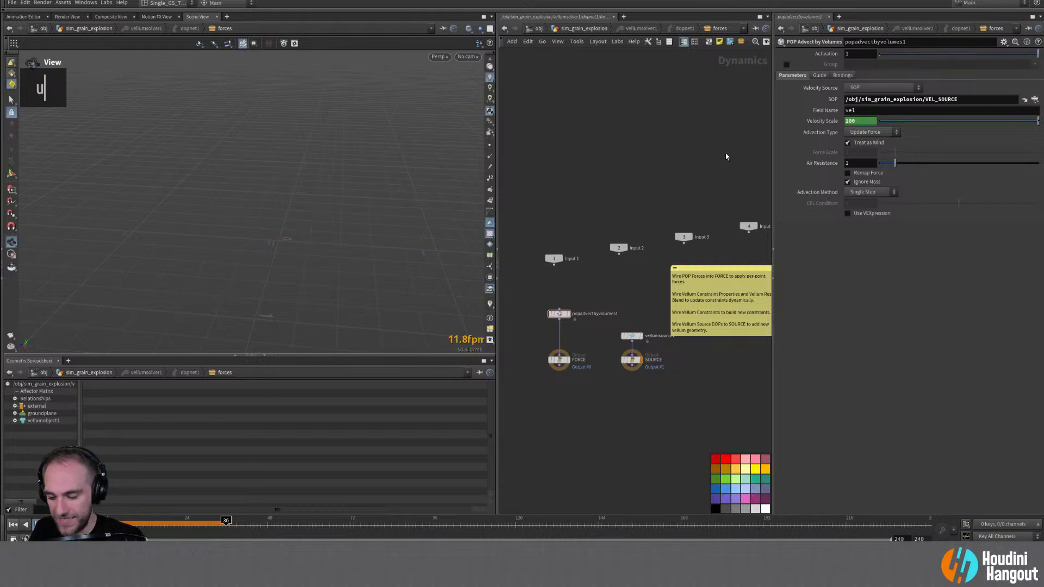
Step: Play the simulation from the first frame in sim_grain_explosion, inspect the crater at Velocity Scale 100, and rewind
{"action": "key", "text": "u"}
{"action": "left_click", "coordinate": [13, 525]}
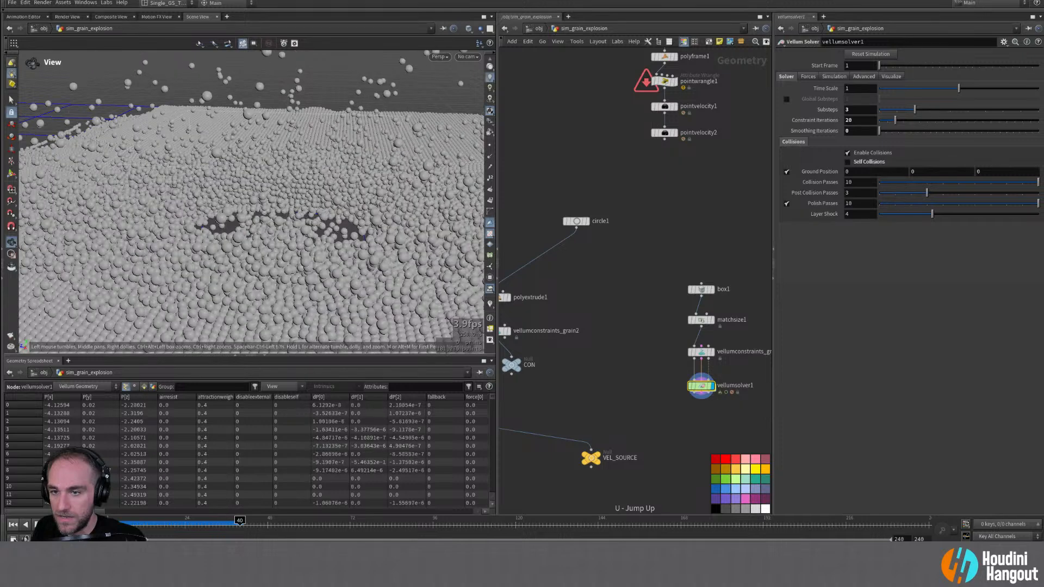
{"action": "mouse_move", "coordinate": [261, 184]}
{"action": "left_mouse_down", "text": "alt"}
{"action": "mouse_move", "coordinate": [263, 147]}
{"action": "mouse_move", "coordinate": [266, 197]}
{"action": "left_mouse_up", "text": "alt"}
{"action": "key", "text": "ctrl+Up"}
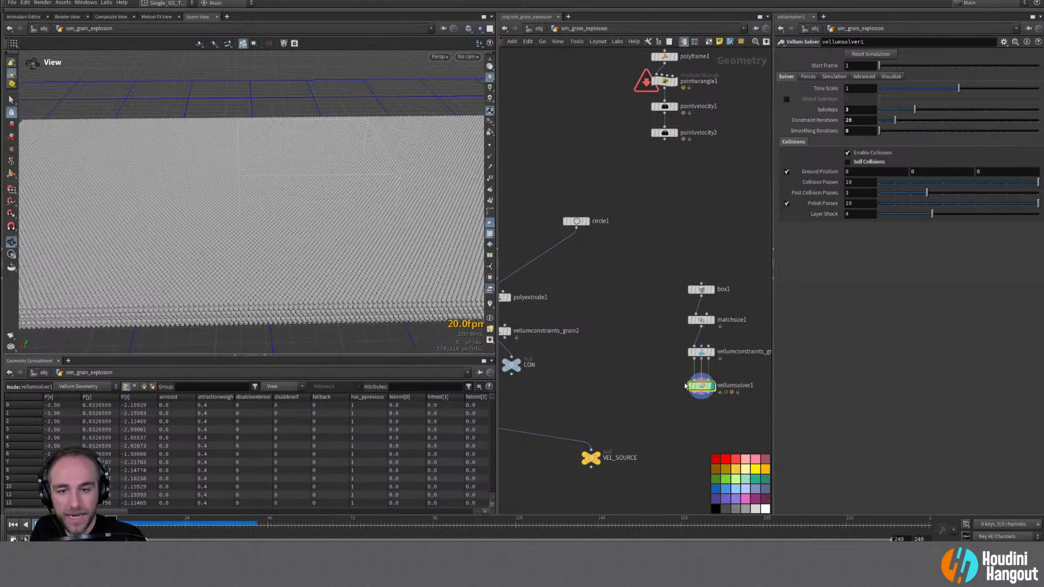
Step: Reopen vellumsolver1's forces network and lower popadvectbyvolumes1's Velocity Scale keyframe on frame 36 to 50
{"action": "double_click", "coordinate": [700, 387]}
{"action": "left_click", "coordinate": [226, 527]}
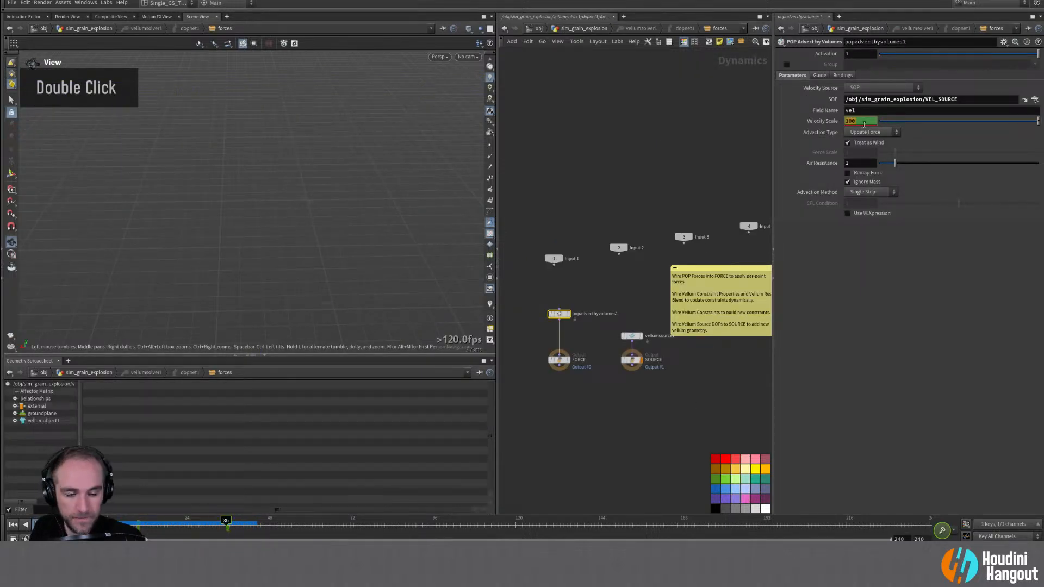
{"action": "type", "text": "50."}
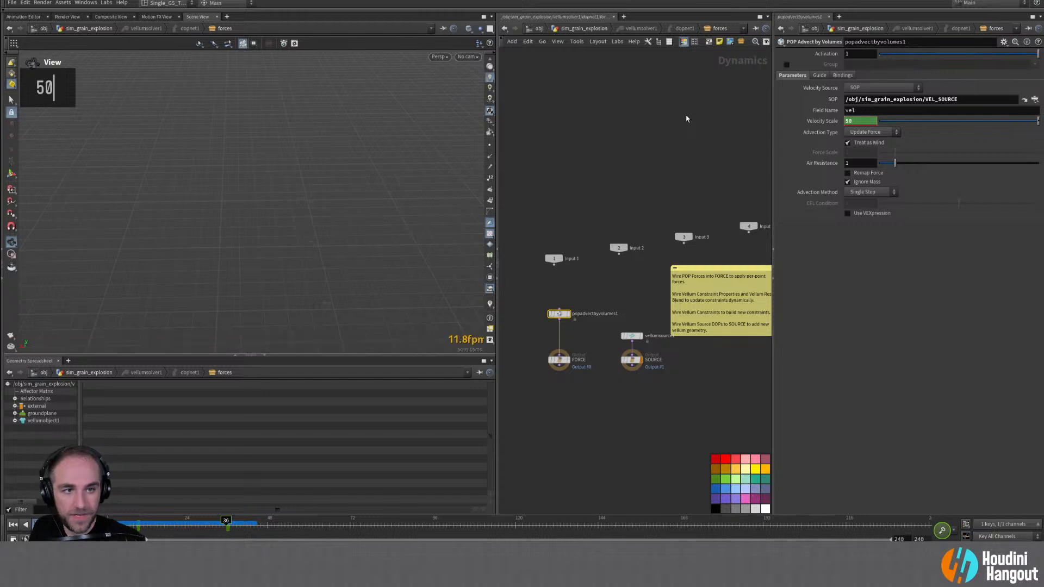
{"action": "key", "text": "Return"}
Step: Replay the grain simulation from the first frame and inspect the crater closely at Velocity Scale 50
{"action": "key", "text": "u"}
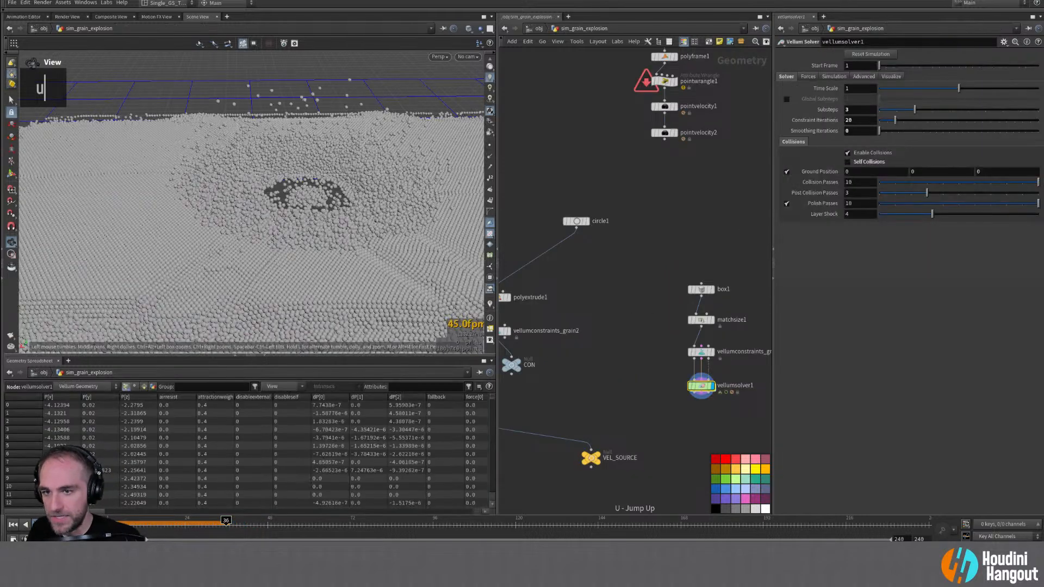
{"action": "double_click", "coordinate": [13, 525]}
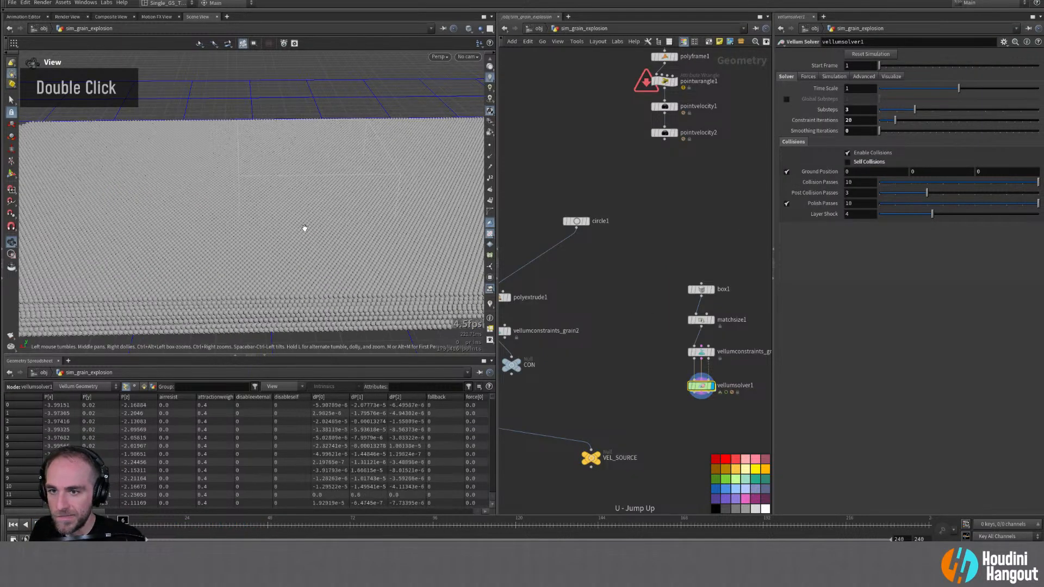
{"action": "middle_click_drag", "start_coordinate": [330, 208], "coordinate": [275, 228], "text": "alt"}
{"action": "right_click_drag", "start_coordinate": [275, 228], "coordinate": [350, 182], "text": "alt"}
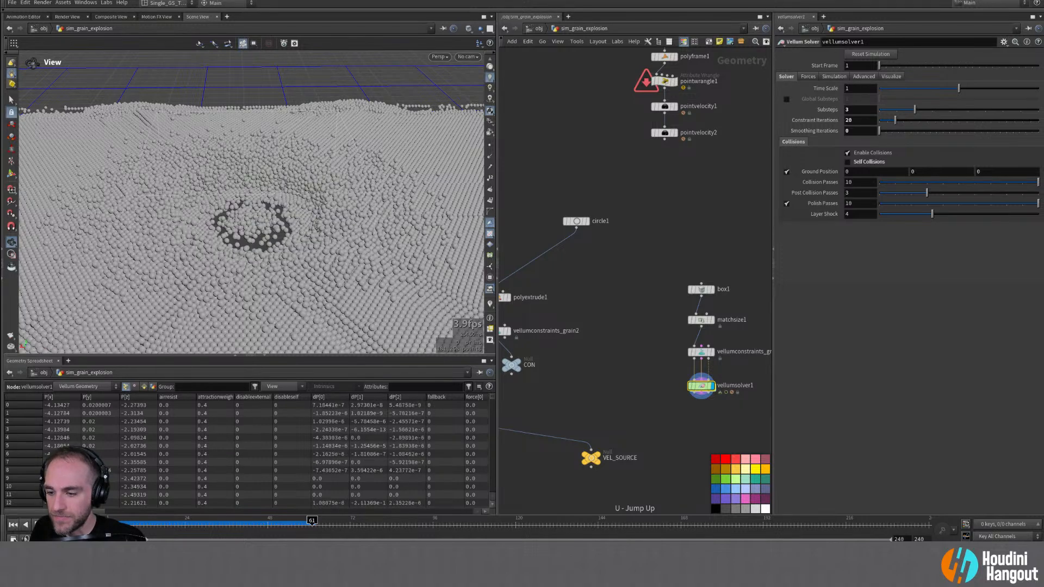
{"action": "key", "text": "ctrl+Up"}
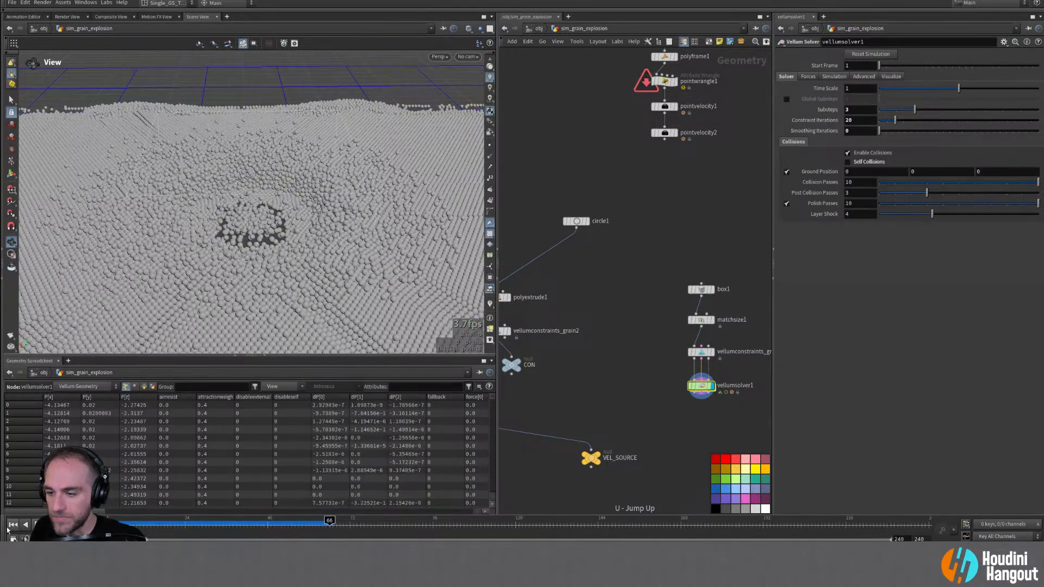
Step: In vellumsolver1's forces network, set popadvectbyvolumes1's Velocity Scale keyframe on frame 36 to 40, keeping the Single Step advection method
{"action": "double_click", "coordinate": [701, 389]}
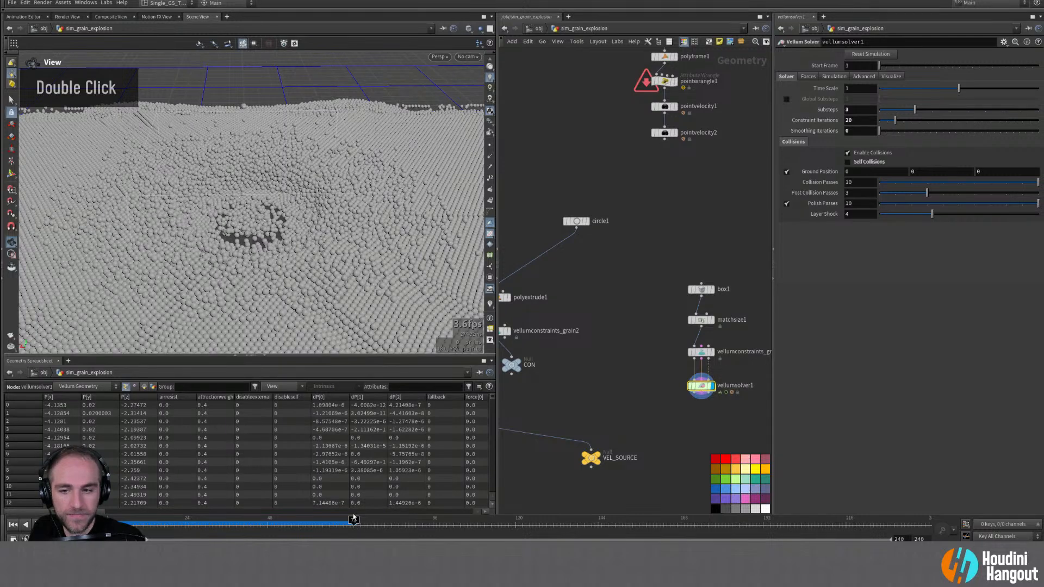
{"action": "left_click", "coordinate": [227, 525]}
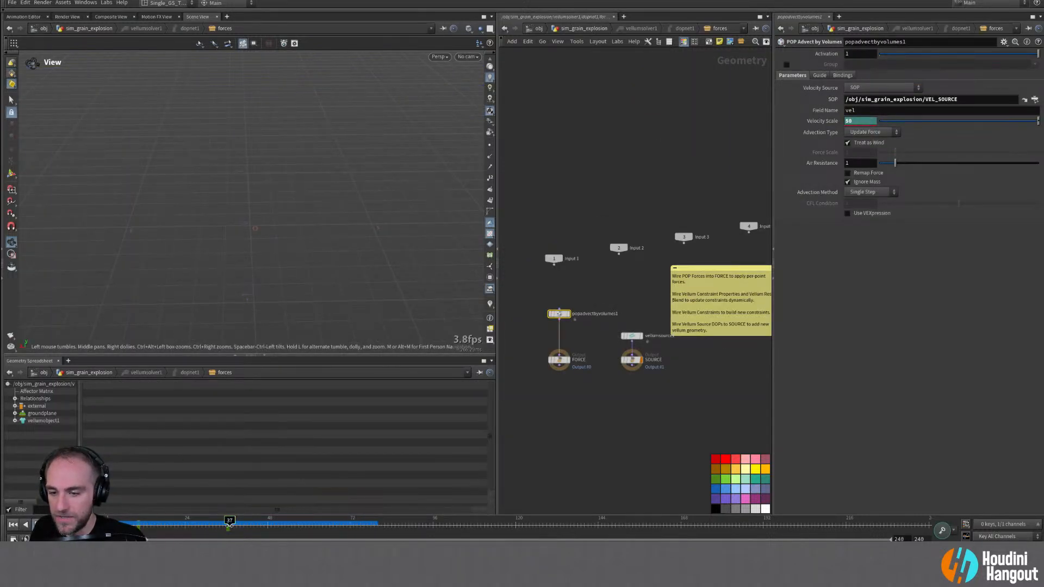
{"action": "double_click", "coordinate": [861, 122]}
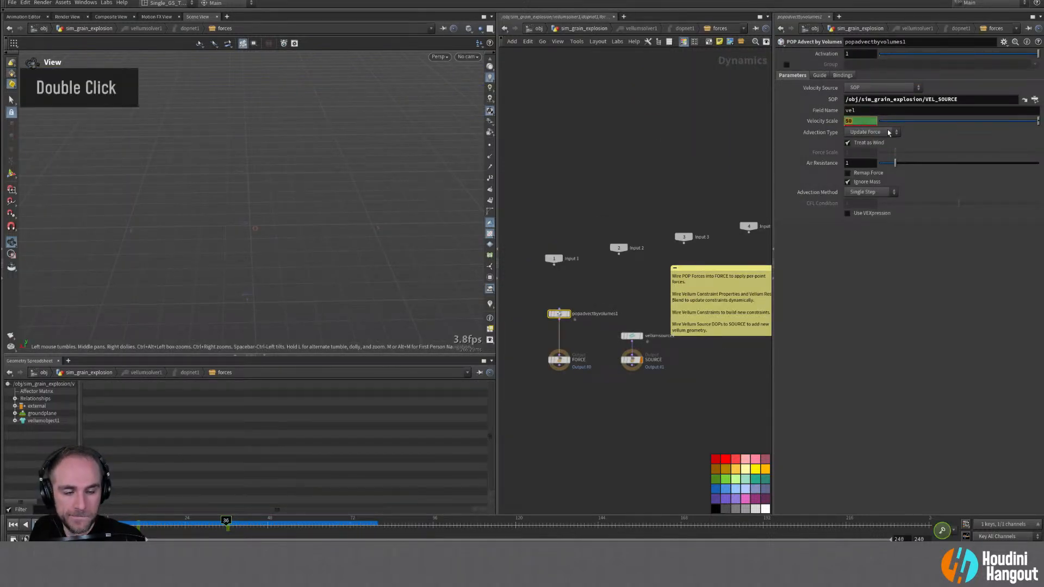
{"action": "type", "text": "40"}
{"action": "key", "text": "Return"}
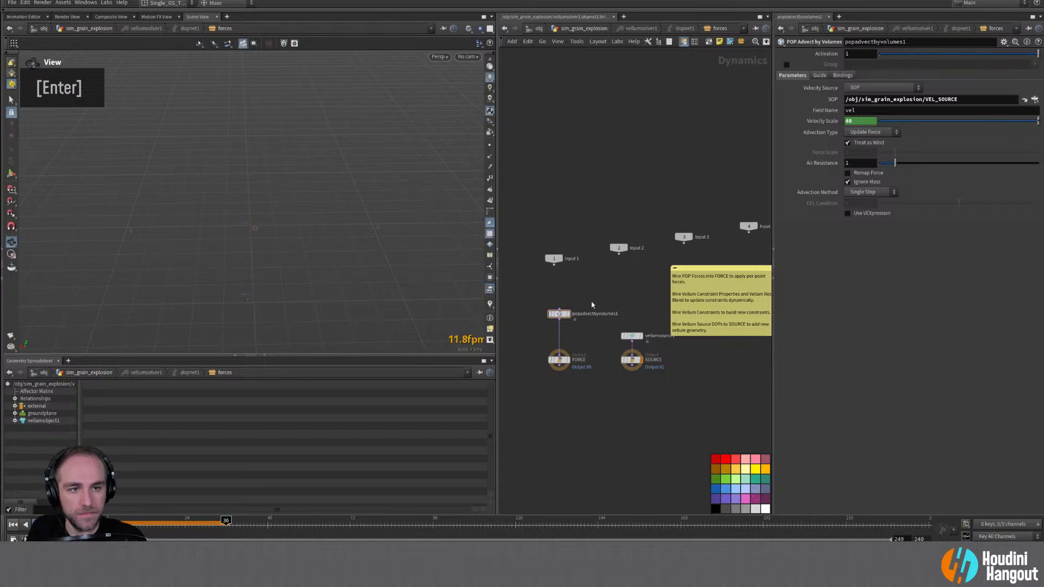
{"action": "left_click", "coordinate": [869, 192]}
{"action": "left_click", "coordinate": [869, 192]}
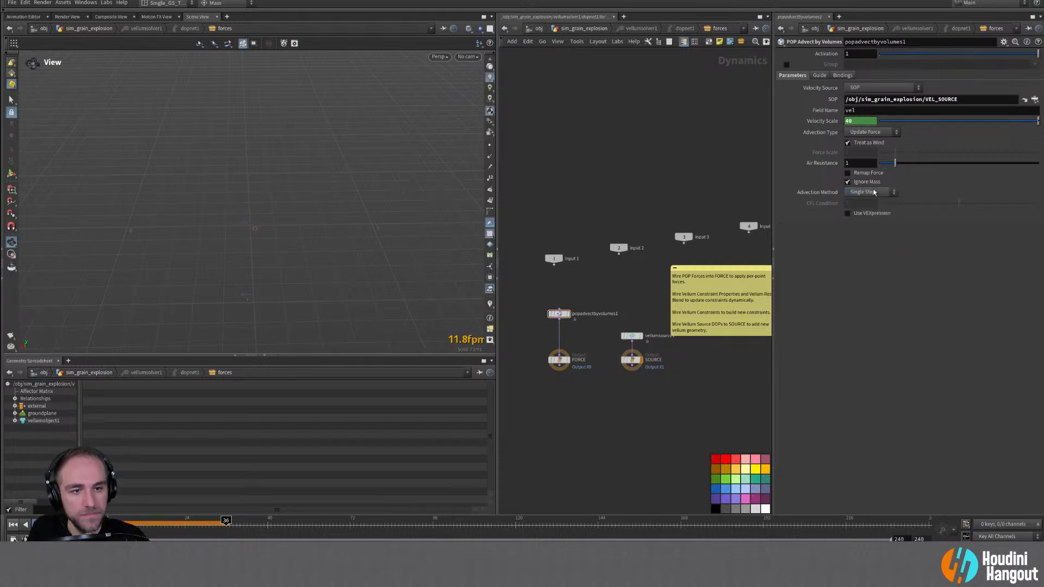
Step: Play the simulation in sim_grain_explosion, inspect how the crater collapses at Velocity Scale 40, and return to the first frame
{"action": "key", "text": "u"}
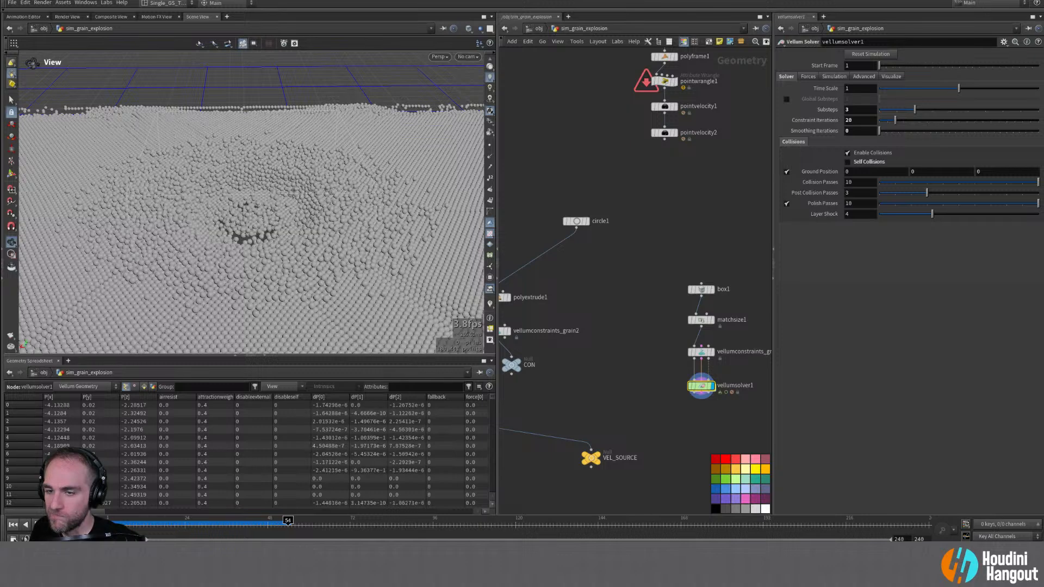
{"action": "left_click_drag", "start_coordinate": [240, 231], "coordinate": [266, 193], "text": "alt"}
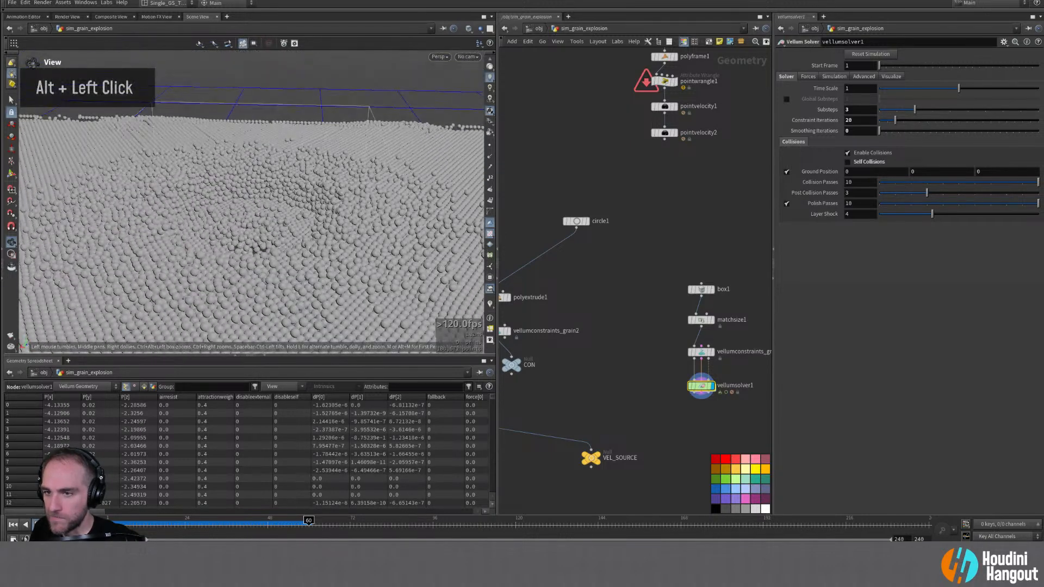
{"action": "left_click", "coordinate": [13, 524]}
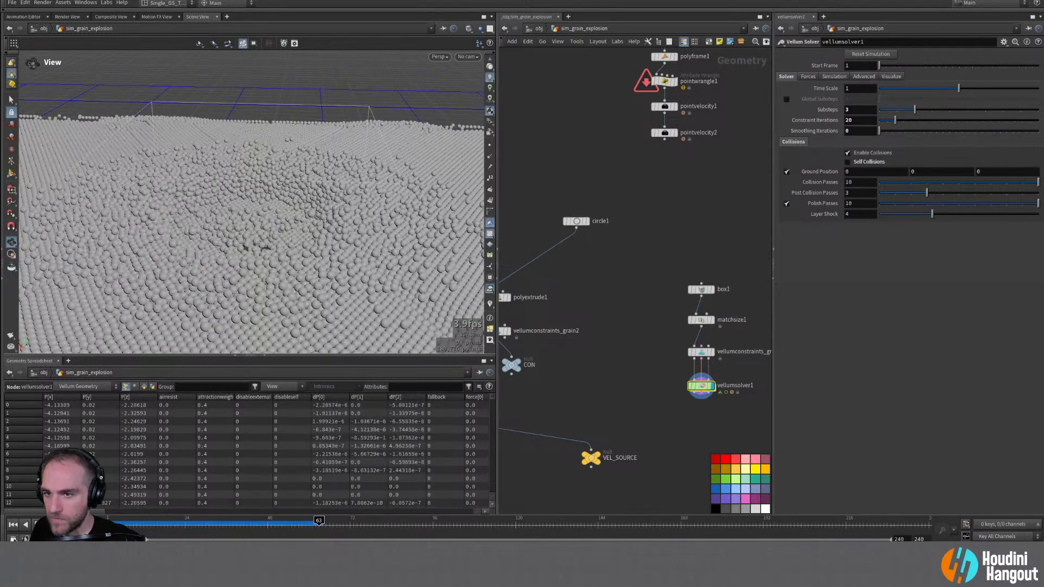
{"action": "left_click", "coordinate": [13, 524]}
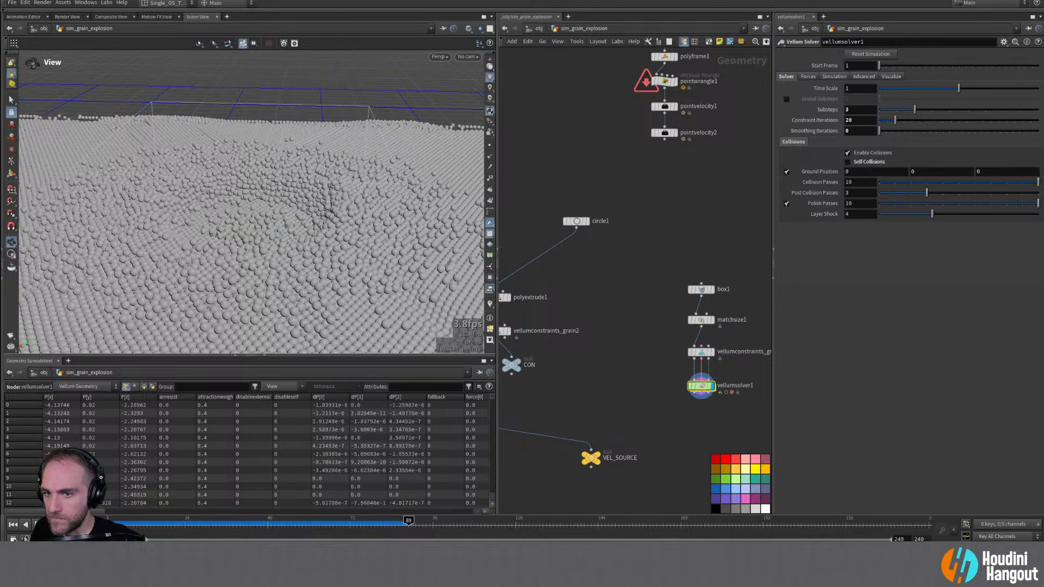
{"action": "left_click", "coordinate": [12, 524]}
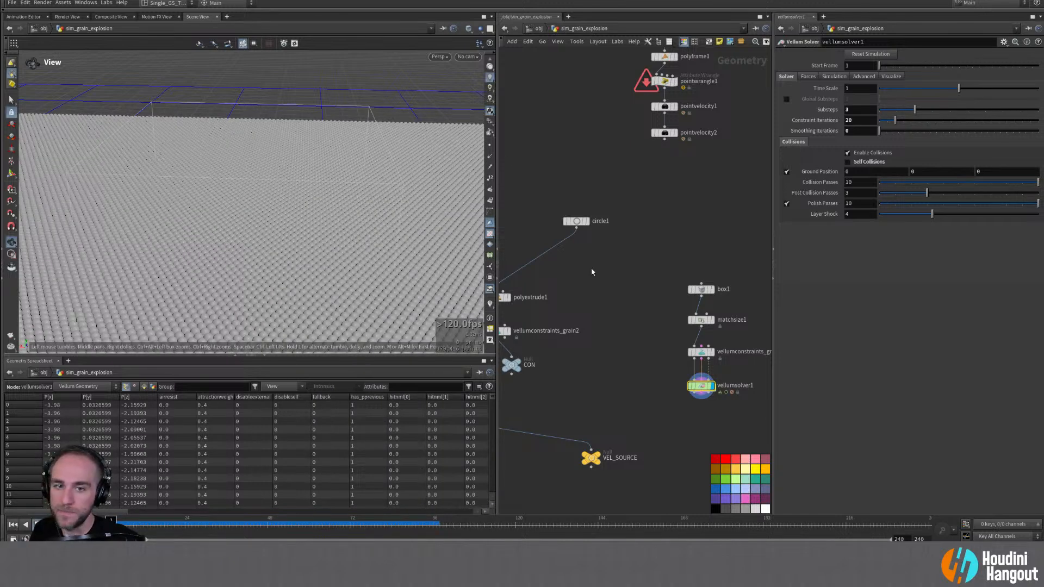
Step: Display volumevop1's velocity volume and enlarge bound1's lower and upper padding in X
{"action": "middle_click_drag", "start_coordinate": [592, 272], "coordinate": [663, 265]}
{"action": "middle_click_drag", "start_coordinate": [520, 345], "coordinate": [616, 322]}
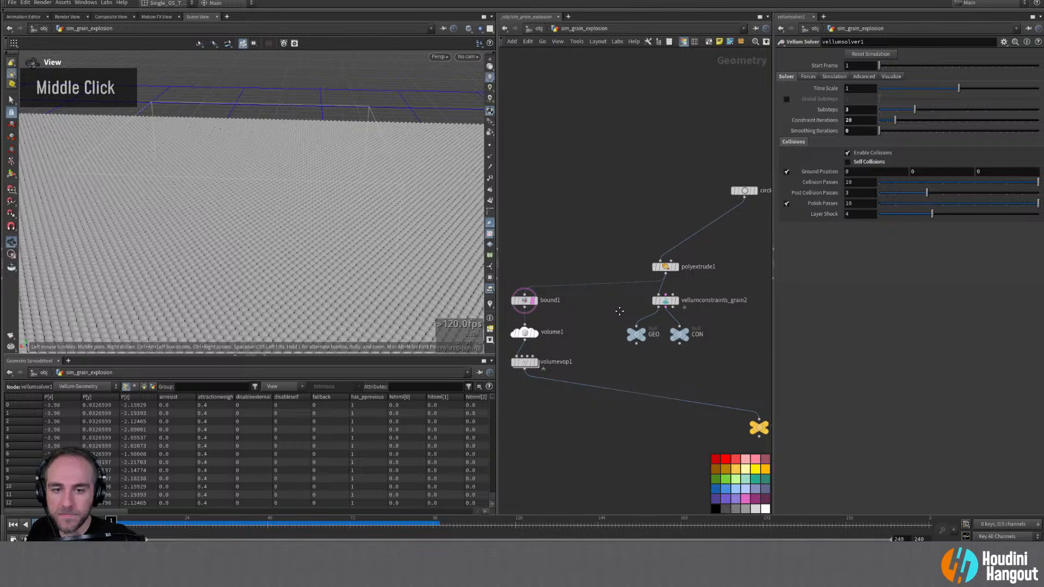
{"action": "left_click", "coordinate": [524, 331]}
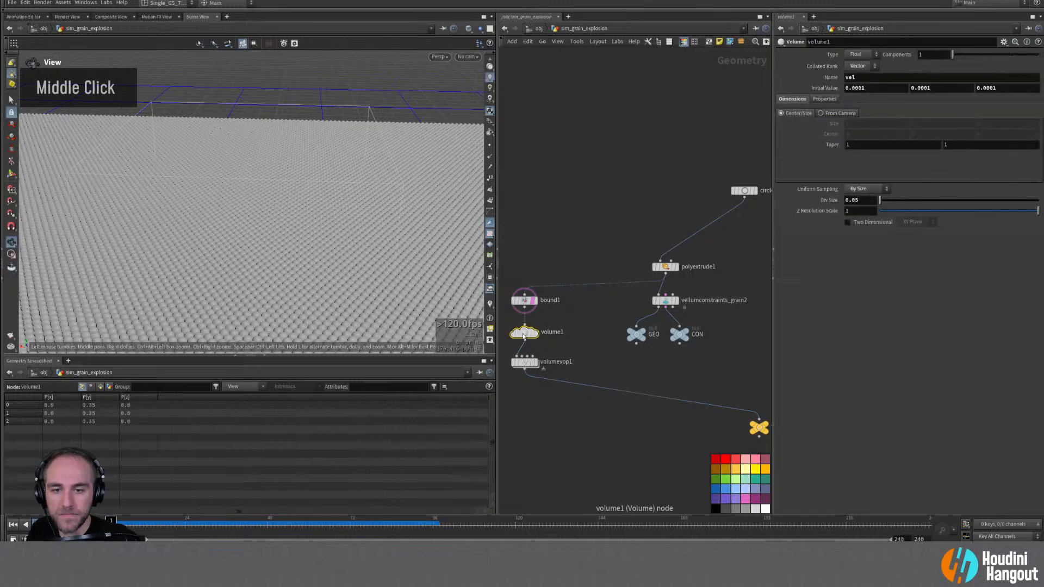
{"action": "double_click", "coordinate": [524, 361]}
{"action": "left_click", "coordinate": [524, 300]}
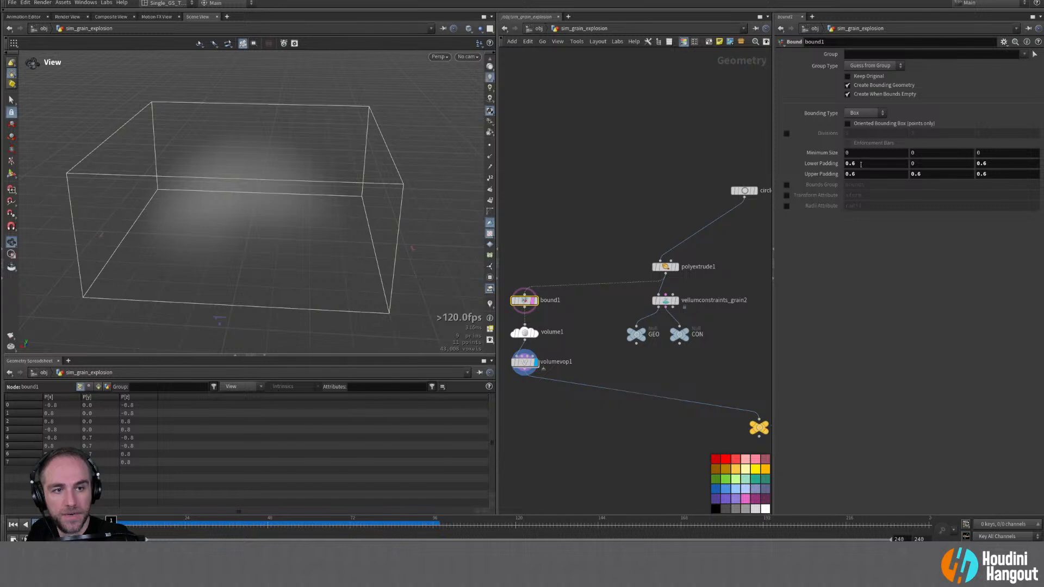
{"action": "middle_click_drag", "start_coordinate": [861, 164], "coordinate": [924, 160]}
{"action": "middle_click_drag", "start_coordinate": [861, 175], "coordinate": [925, 173]}
Step: Set bound1's lower and upper Z padding to 2 and check the enlarged bounds around the velocity volume
{"action": "left_click", "coordinate": [993, 167]}
{"action": "type", "text": "2"}
{"action": "key", "text": "Tab"}
{"action": "key", "text": "Tab"}
{"action": "key", "text": "Tab"}
{"action": "type", "text": "2"}
{"action": "key", "text": "Return"}
{"action": "left_click_drag", "start_coordinate": [304, 163], "coordinate": [375, 172], "text": "alt"}
Step: Set volumevop1's Maximum Value In Source to 1.315 and check the spread of the velocity volume
{"action": "left_click", "coordinate": [525, 365]}
{"action": "middle_click_drag", "start_coordinate": [868, 154], "coordinate": [896, 156]}
{"action": "left_click_drag", "start_coordinate": [878, 144], "coordinate": [853, 154]}
{"action": "left_click_drag", "start_coordinate": [284, 199], "coordinate": [260, 239], "text": "alt"}
{"action": "left_click_drag", "start_coordinate": [265, 184], "coordinate": [203, 112], "text": "alt"}
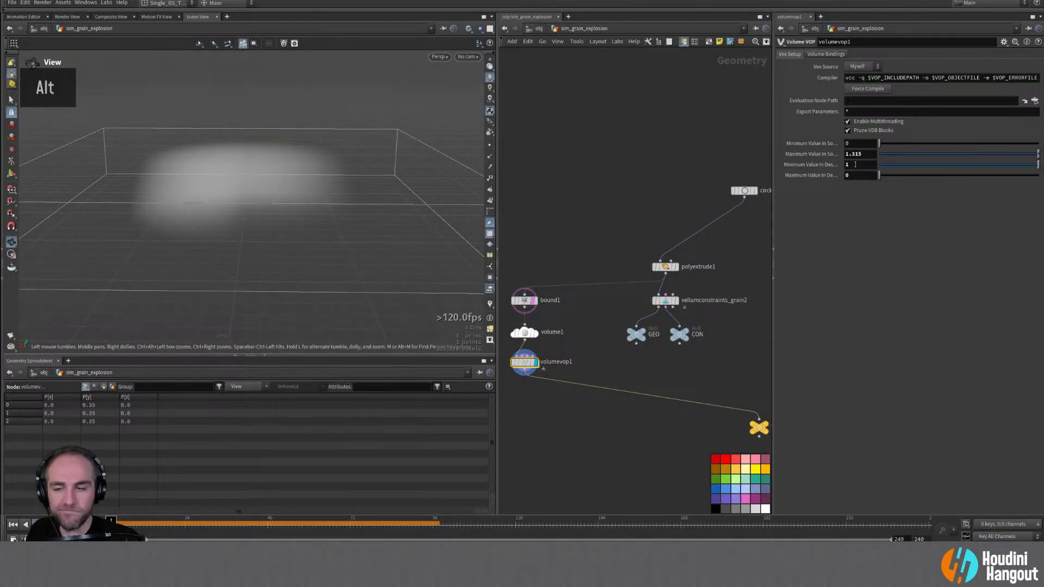
{"action": "mouse_move", "coordinate": [879, 175]}
{"action": "left_mouse_down"}
{"action": "mouse_move", "coordinate": [891, 175]}
{"action": "mouse_move", "coordinate": [869, 177]}
{"action": "left_mouse_up"}
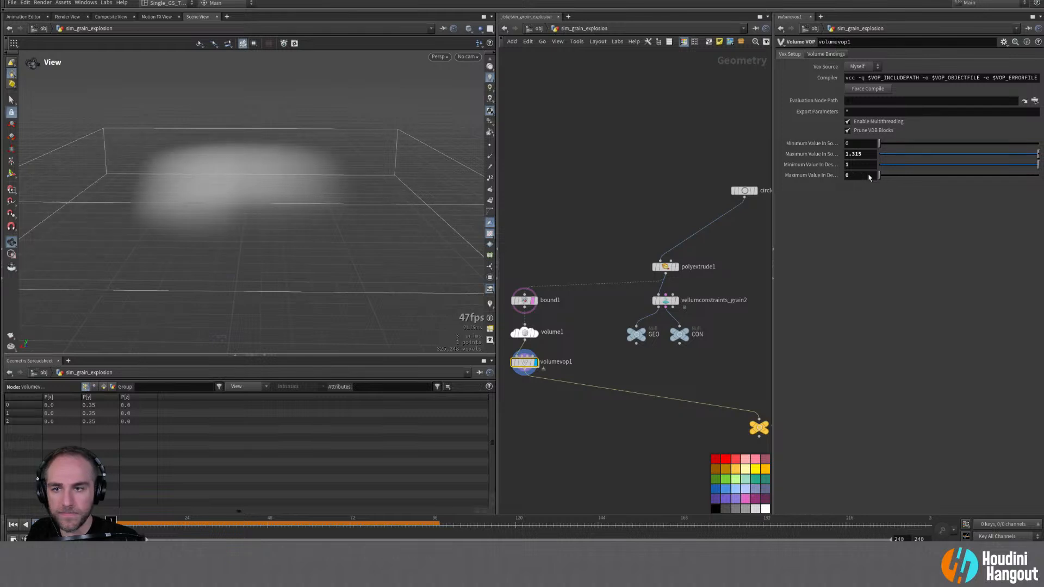
Step: Reduce volumevop1's Maximum Value In Source to 0.415 while checking the size of the velocity volume
{"action": "middle_click_drag", "start_coordinate": [661, 339], "coordinate": [562, 270]}
{"action": "left_click_drag", "start_coordinate": [270, 225], "coordinate": [285, 269], "text": "alt"}
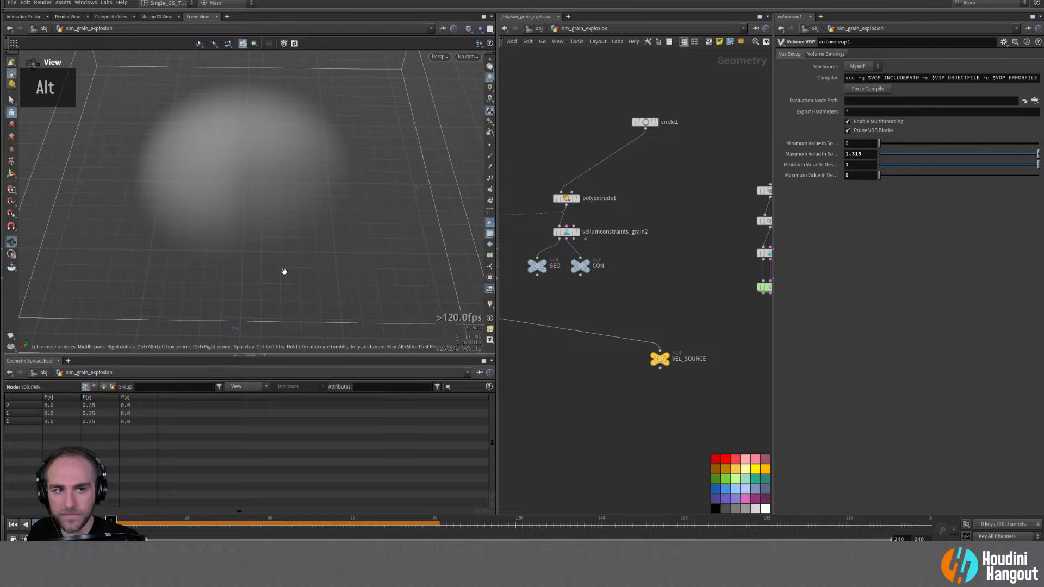
{"action": "left_click_drag", "start_coordinate": [969, 158], "coordinate": [939, 159]}
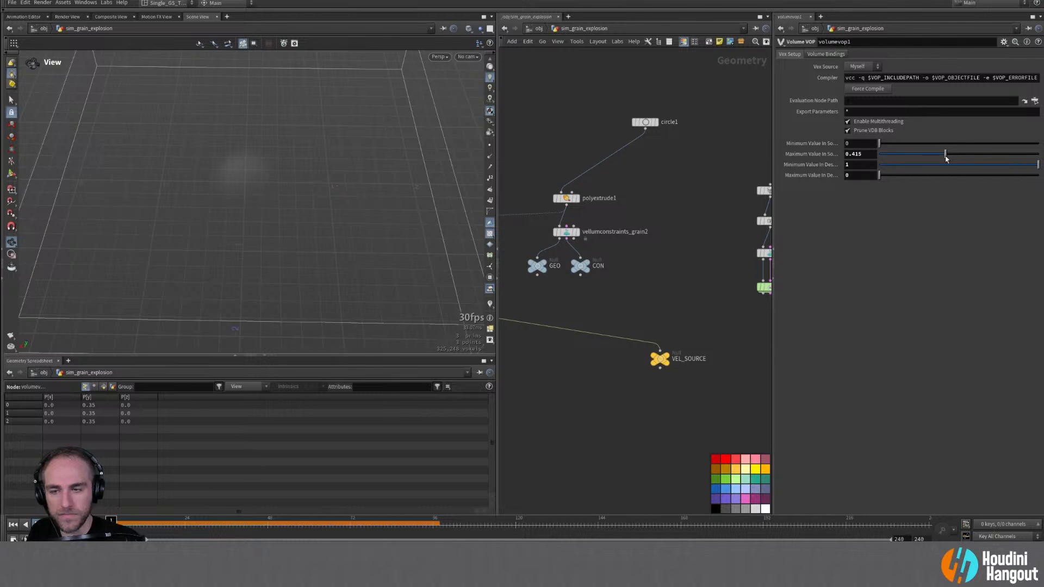
{"action": "right_click_drag", "start_coordinate": [377, 205], "coordinate": [323, 158], "text": "alt"}
Step: Display vellumsolver1 and play the simulation to inspect the crater made by the smaller velocity volume
{"action": "middle_click_drag", "start_coordinate": [687, 296], "coordinate": [695, 265], "text": "alt"}
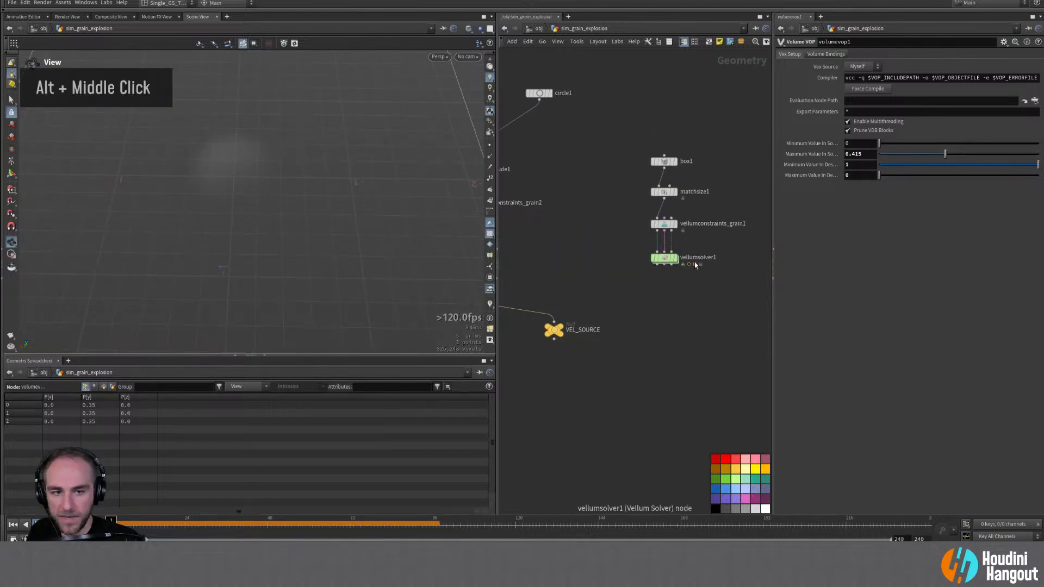
{"action": "double_click", "coordinate": [661, 259]}
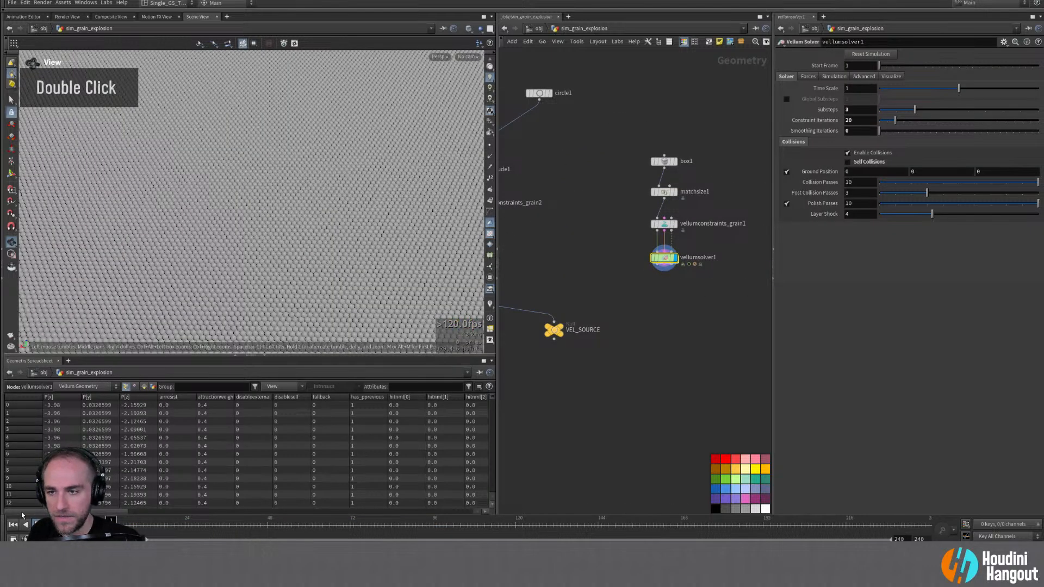
{"action": "key", "text": "Up"}
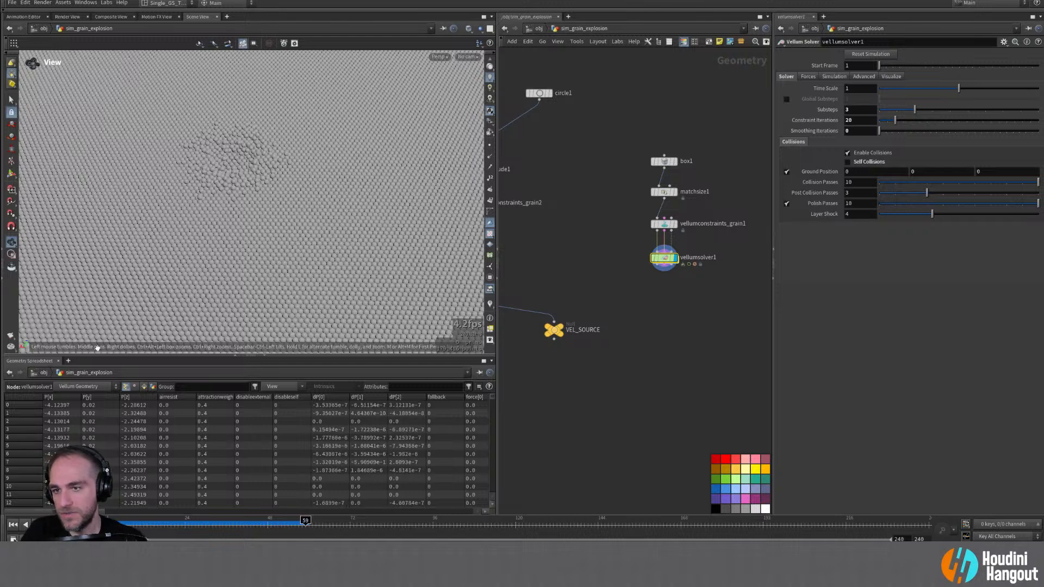
Step: Set volumevop1's Maximum Value In Source to 0.65
{"action": "middle_click_drag", "start_coordinate": [502, 272], "coordinate": [668, 297], "text": "alt"}
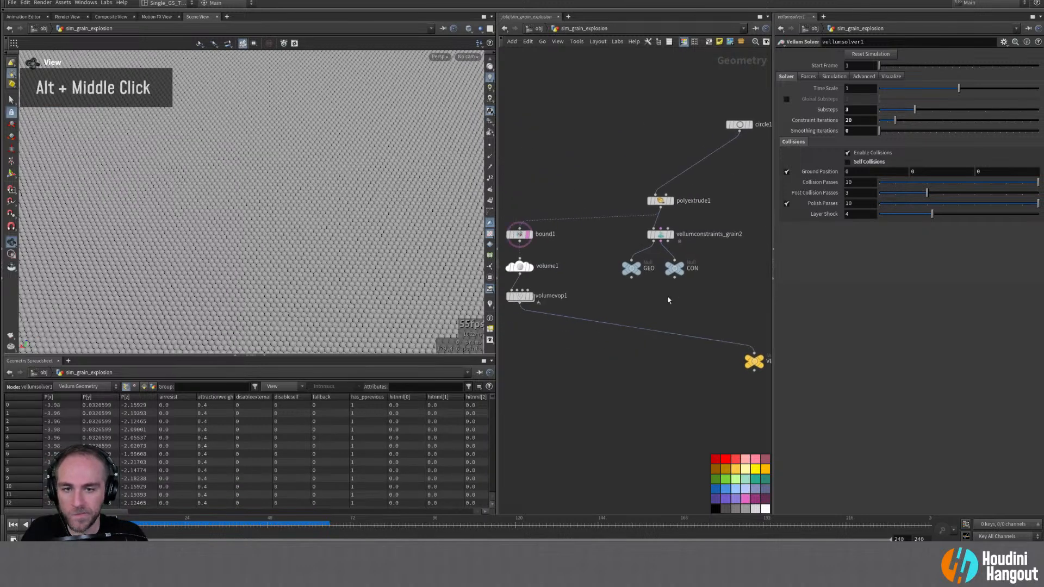
{"action": "mouse_move", "coordinate": [519, 268]}
{"action": "left_click", "coordinate": [519, 297]}
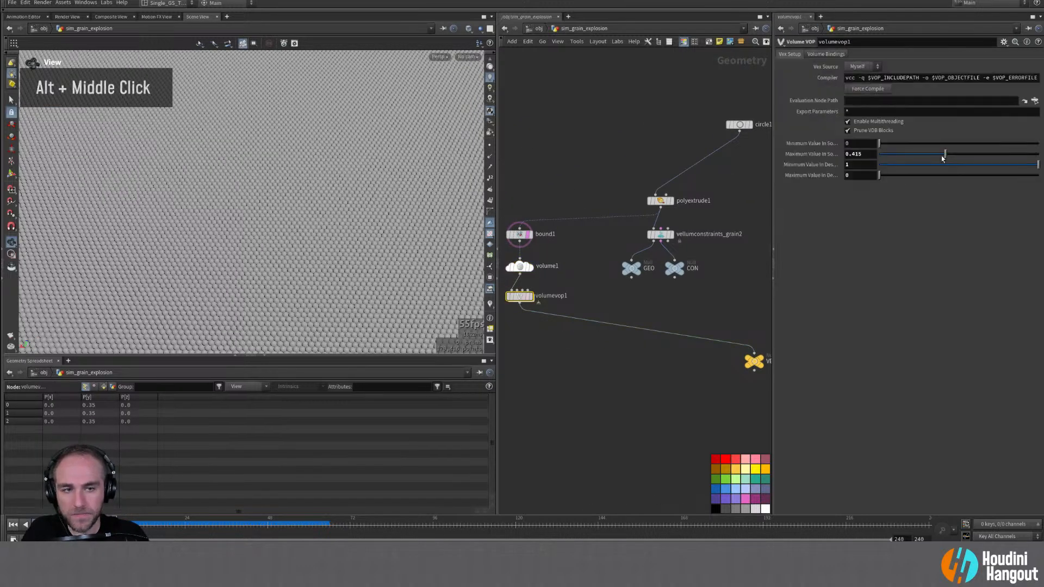
{"action": "type", "text": "0.65"}
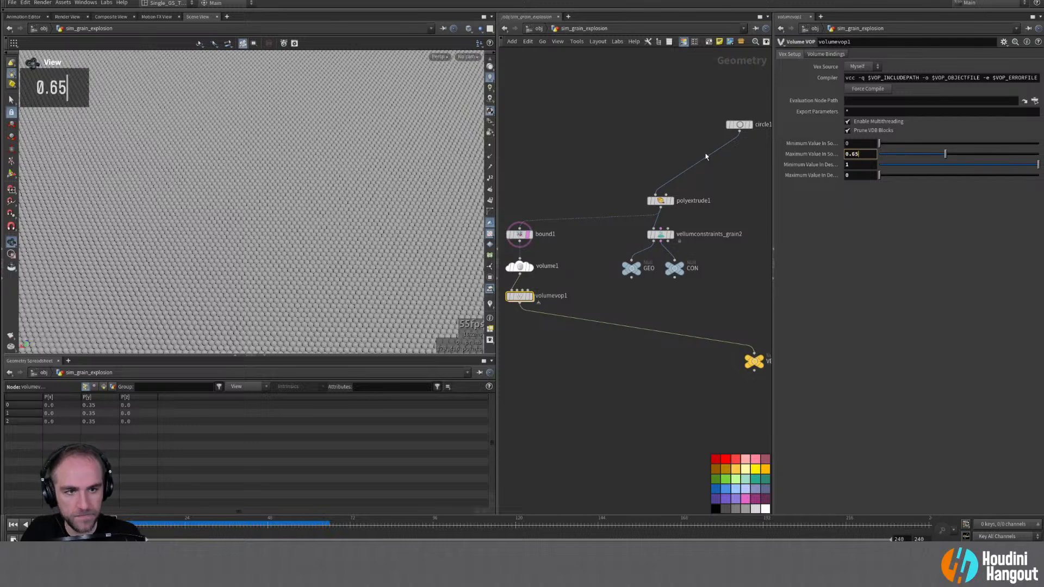
{"action": "key", "text": "Return"}
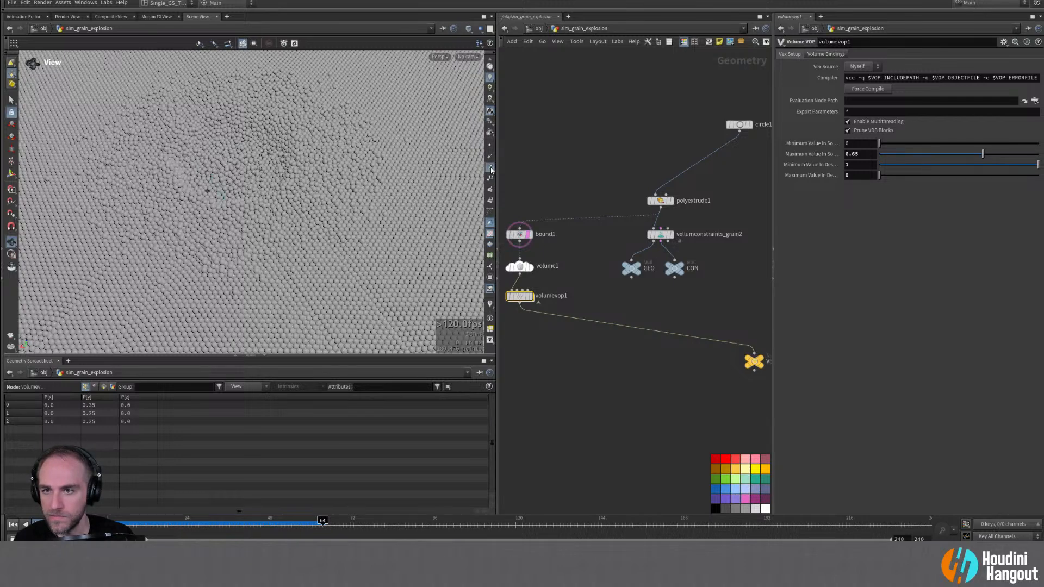
Step: Inspect the crater from several angles while the grain simulation plays, and return to the first frame
{"action": "right_click_drag", "start_coordinate": [252, 175], "coordinate": [298, 149], "text": "alt"}
{"action": "left_click_drag", "start_coordinate": [299, 149], "coordinate": [272, 153], "text": "alt"}
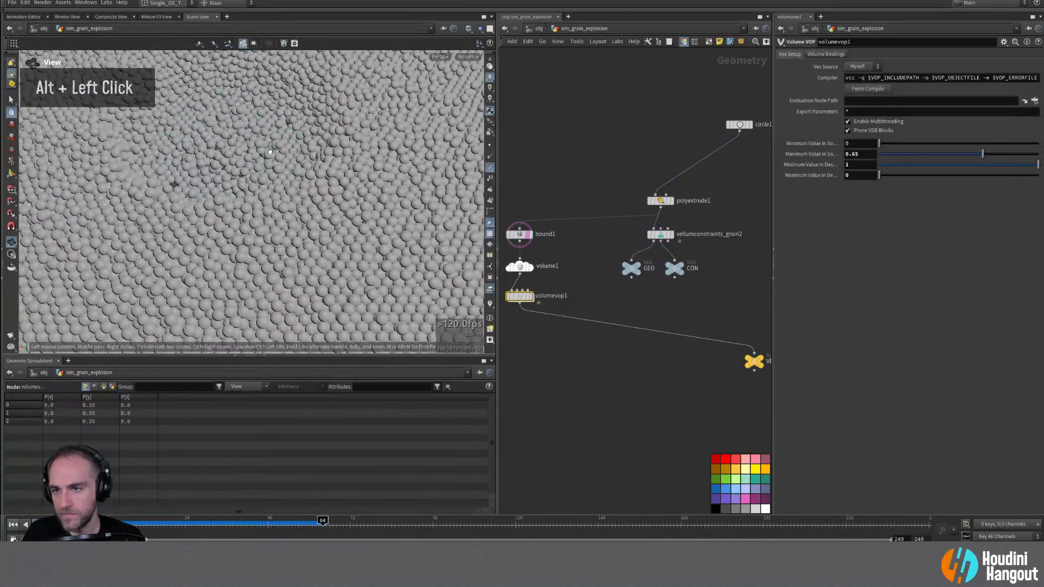
{"action": "left_click", "coordinate": [13, 524]}
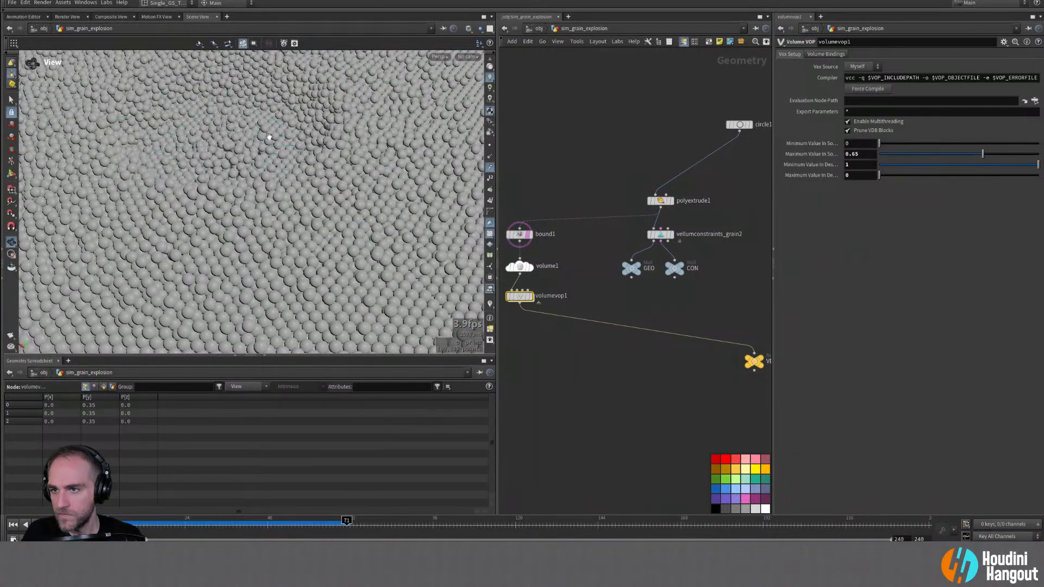
{"action": "left_click_drag", "start_coordinate": [275, 151], "coordinate": [342, 135], "text": "alt"}
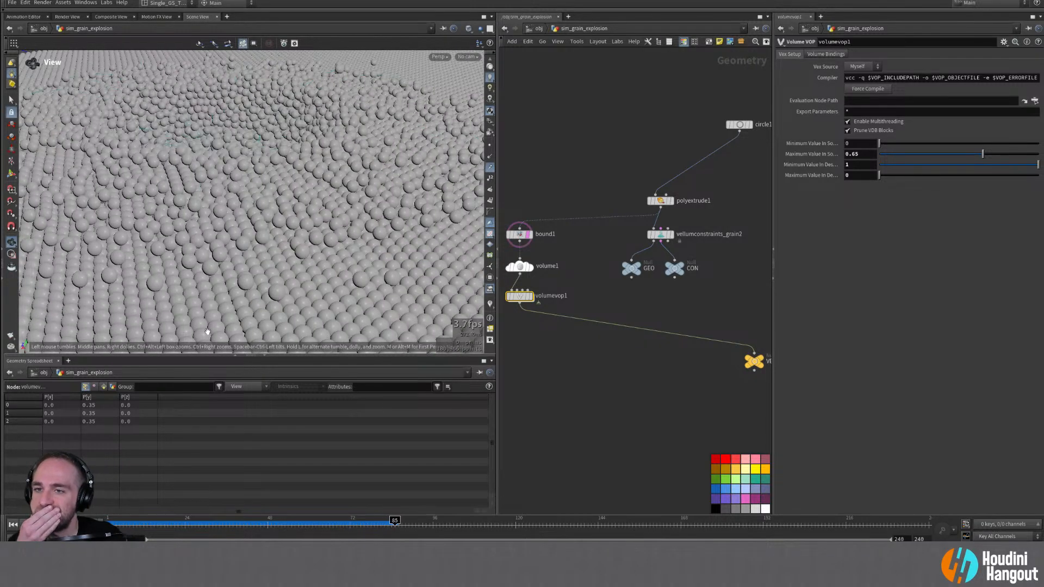
{"action": "key", "text": "ctrl+Up"}
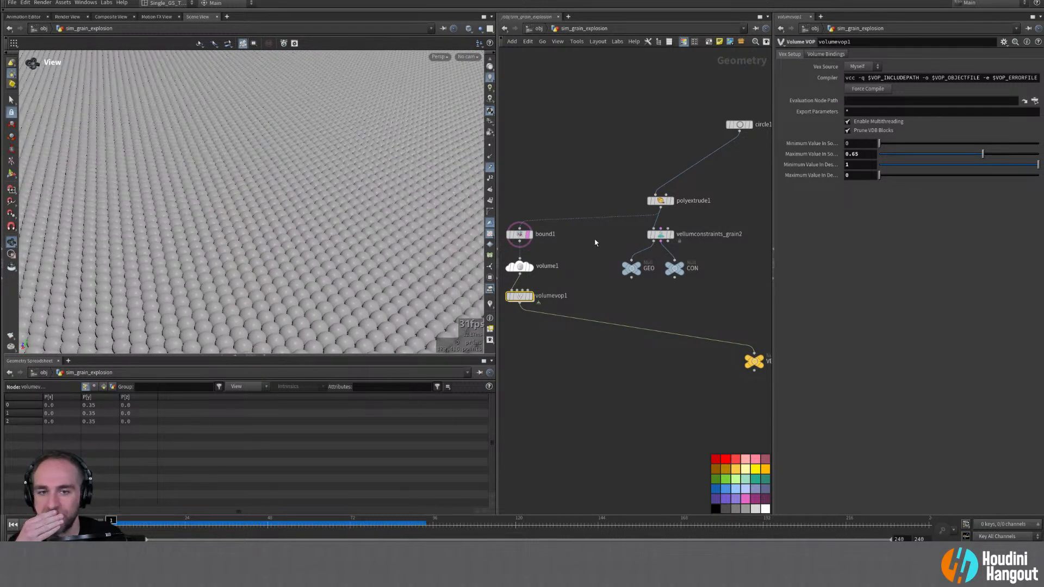
Step: Set polyextrude1's Distance to 0.2 and display the thicker extruded disc
{"action": "left_click", "coordinate": [660, 200]}
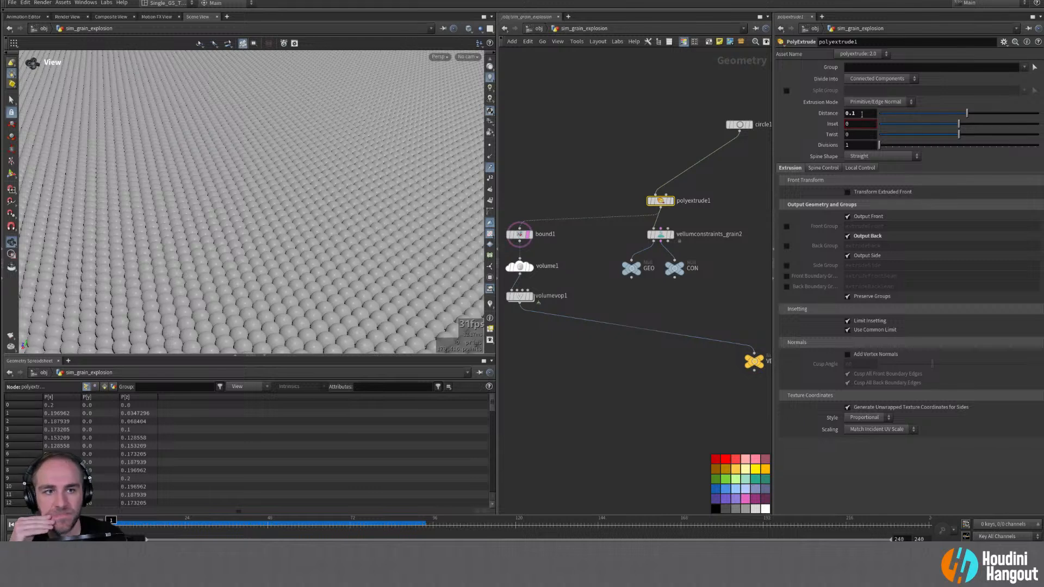
{"action": "type", "text": "2"}
{"action": "key", "text": "Return"}
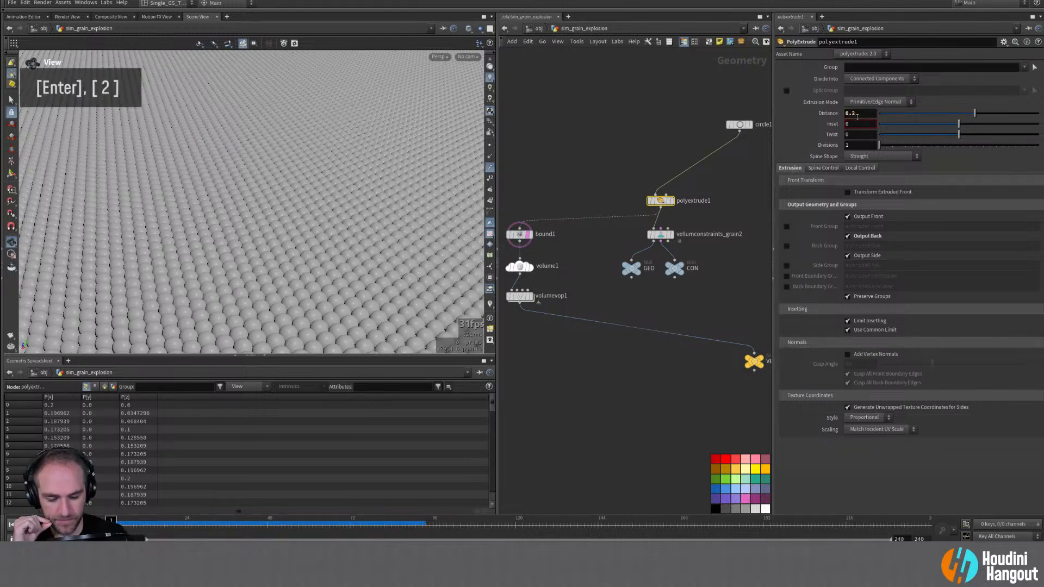
{"action": "left_click", "coordinate": [676, 202]}
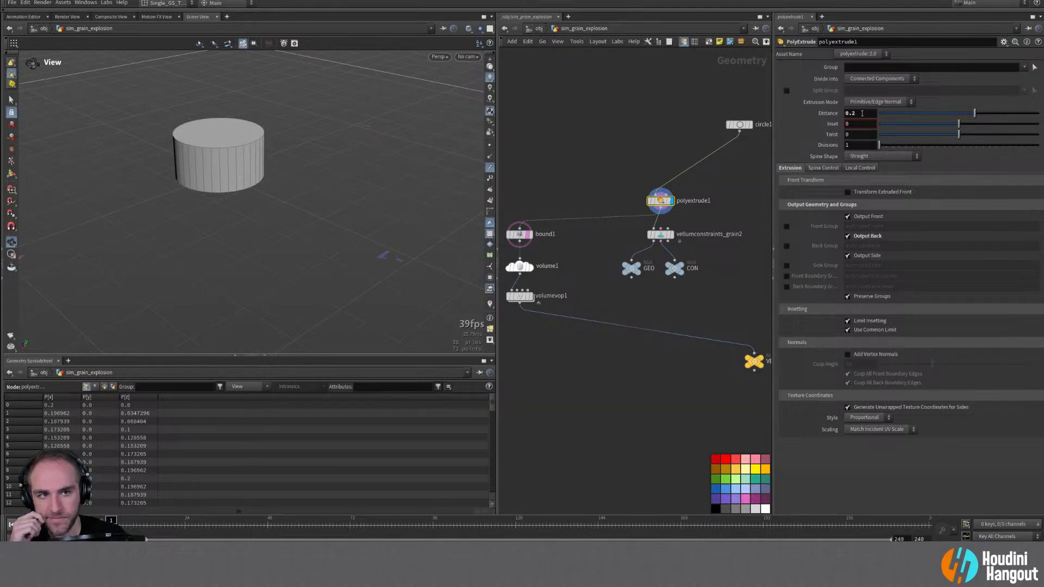
Step: Set circle1's Uniform Scale to 0.3 and display vellumconstraints_grain2 to check the resulting grains
{"action": "left_click", "coordinate": [739, 125]}
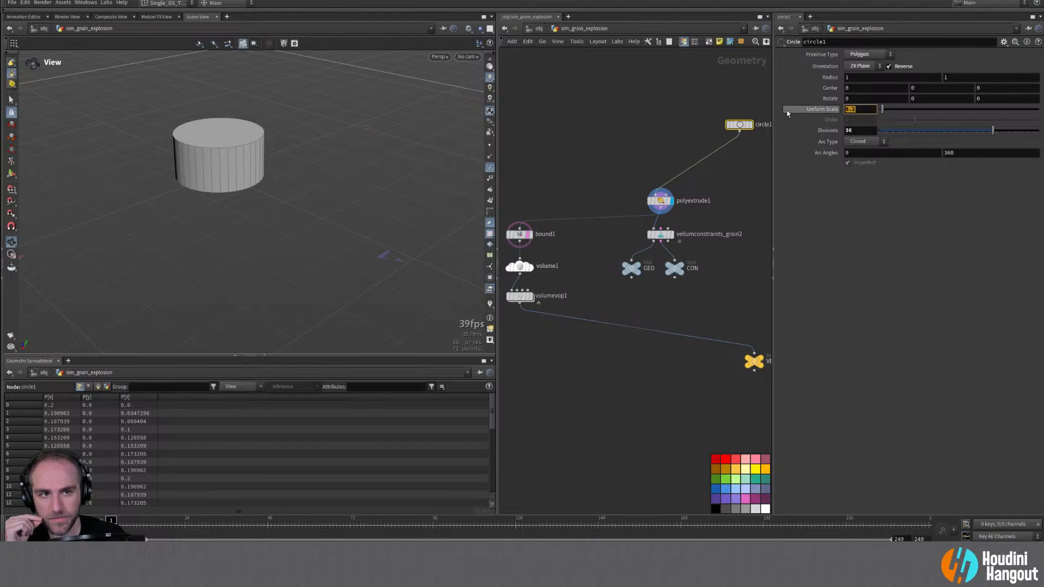
{"action": "type", "text": "0.3"}
{"action": "key", "text": "Return"}
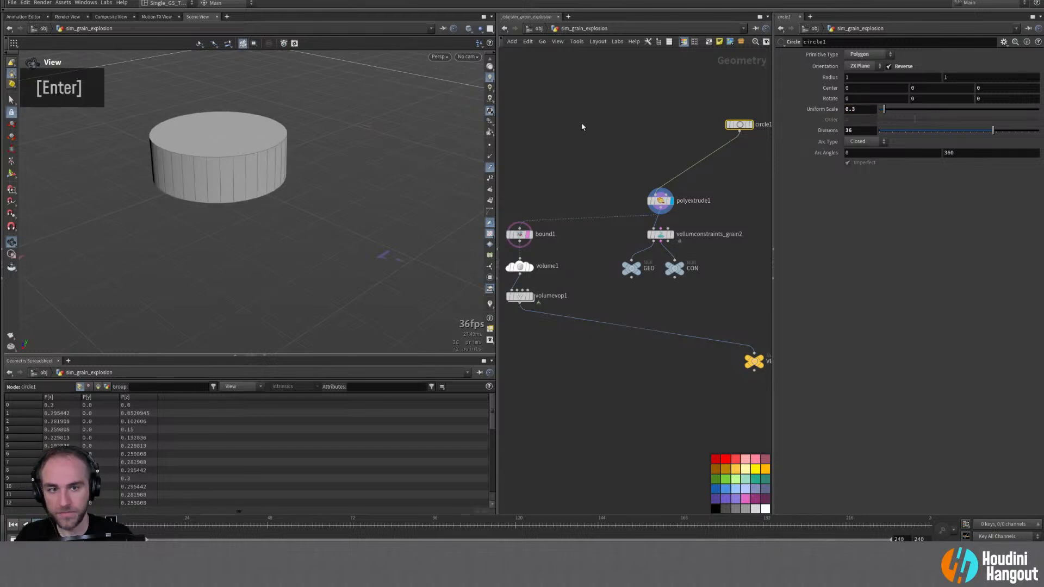
{"action": "double_click", "coordinate": [672, 235]}
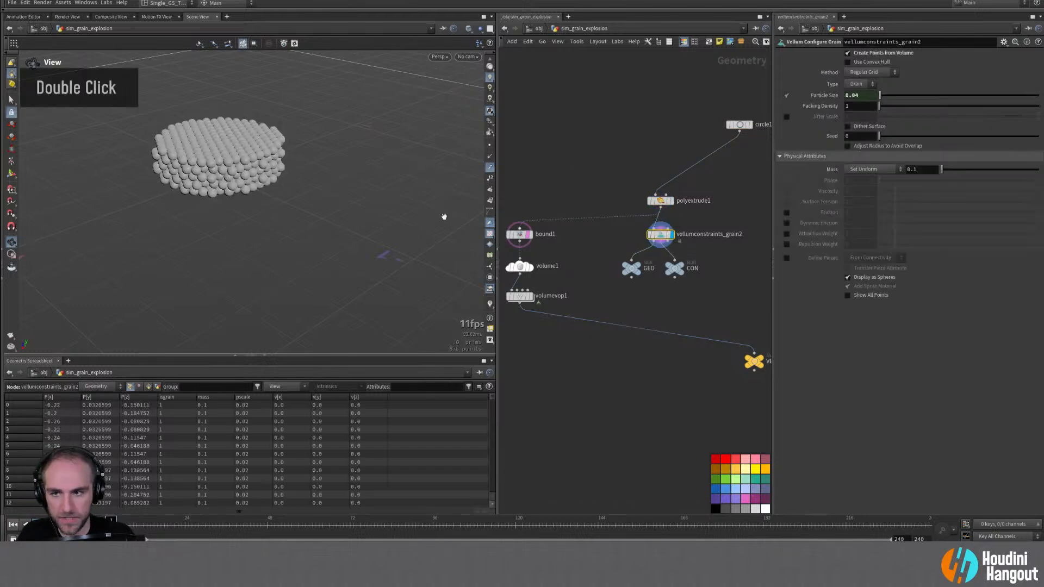
{"action": "left_click", "coordinate": [601, 147], "text": "alt"}
{"action": "key", "text": "u"}
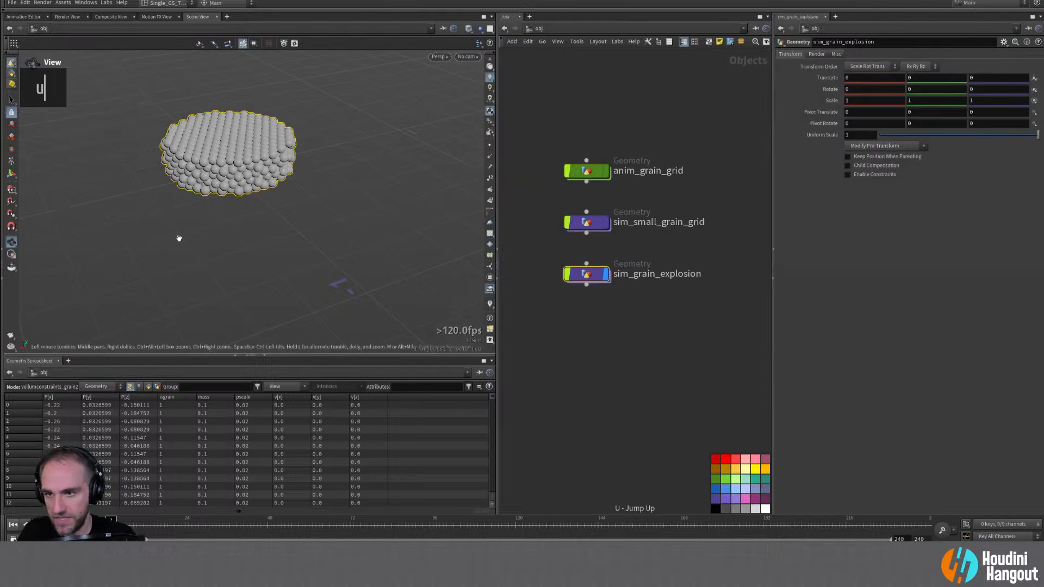
{"action": "middle_click", "coordinate": [662, 345], "text": "alt"}
{"action": "right_click_drag", "start_coordinate": [662, 344], "coordinate": [617, 343], "text": "alt"}
{"action": "middle_click", "coordinate": [644, 337], "text": "alt"}
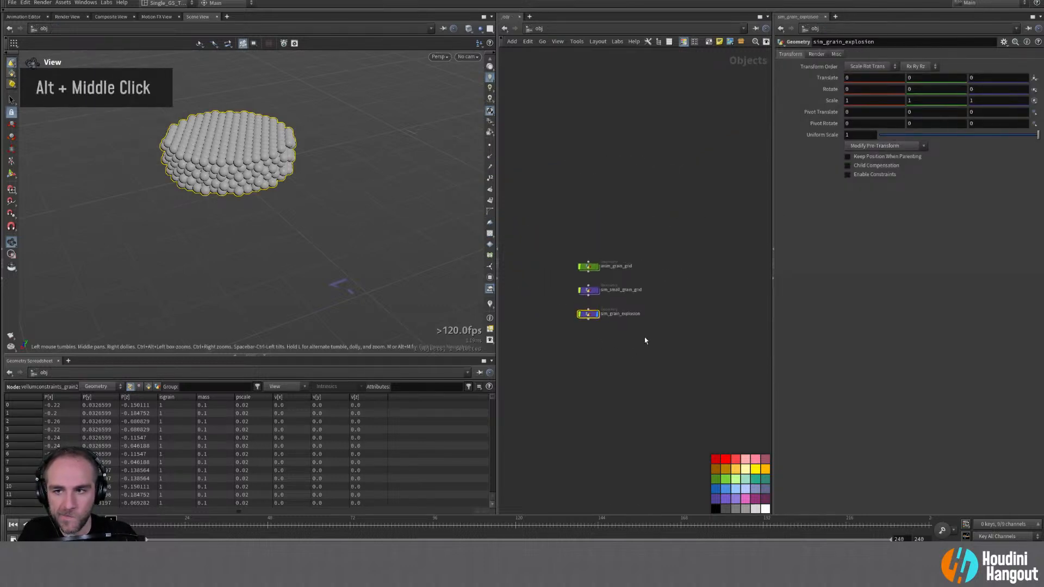
{"action": "double_click", "coordinate": [592, 313]}
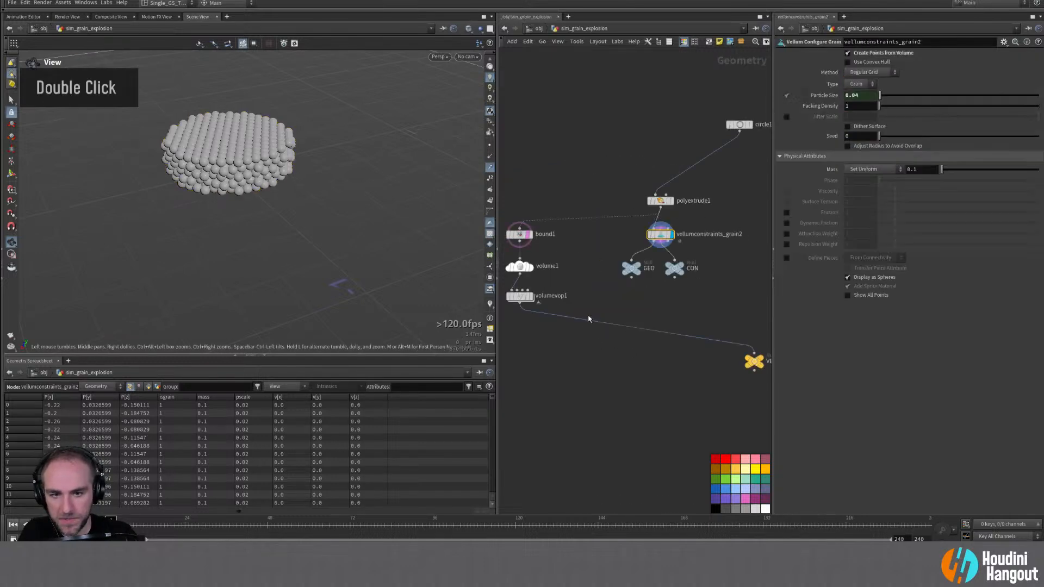
Step: Display vellumsolver1 to bring the full grain bed back into view
{"action": "middle_click_drag", "start_coordinate": [680, 386], "coordinate": [572, 394], "text": "alt"}
{"action": "right_click_drag", "start_coordinate": [572, 394], "coordinate": [543, 391], "text": "alt"}
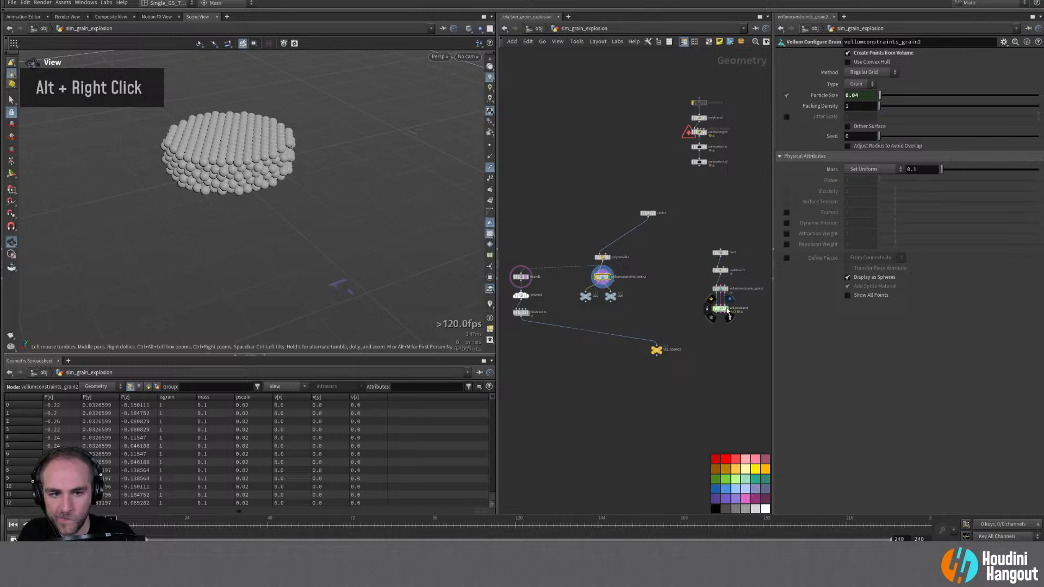
{"action": "double_click", "coordinate": [705, 311]}
{"action": "right_click_drag", "start_coordinate": [321, 215], "coordinate": [203, 232], "text": "alt"}
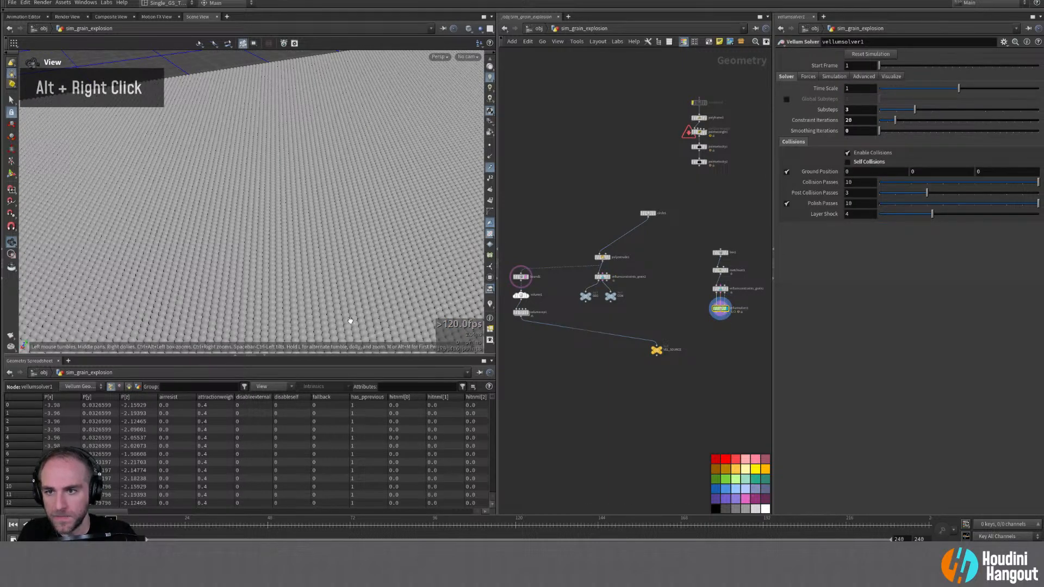
Step: Set volumevop1's Maximum Value In Source to 0.75
{"action": "left_click", "coordinate": [521, 313]}
{"action": "left_click", "coordinate": [860, 154]}
{"action": "type", "text": "0."}
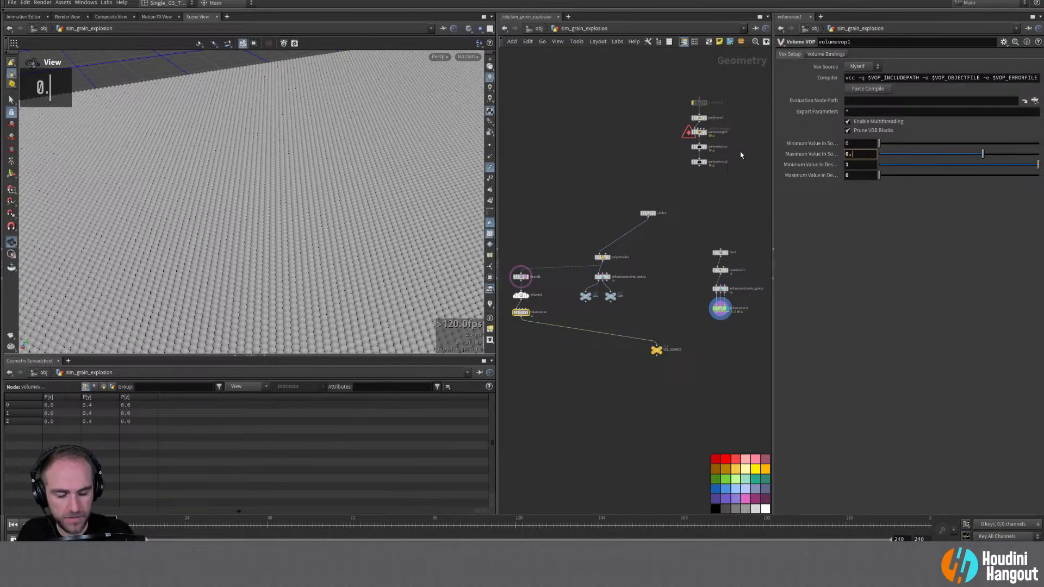
{"action": "type", "text": "75"}
{"action": "key", "text": "Return"}
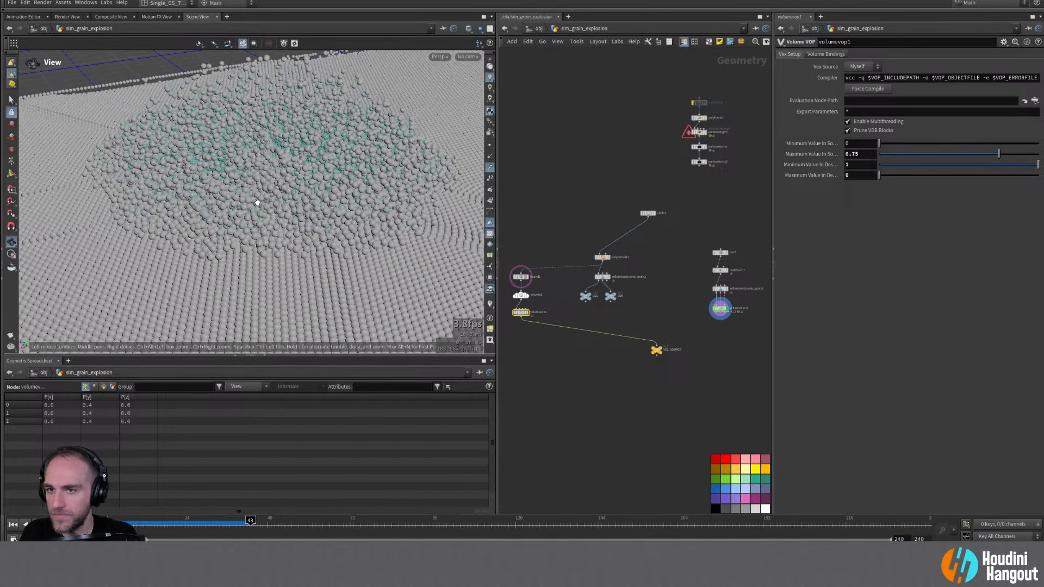
Step: Examine the spread of the grain explosion as the simulation plays, and rewind to the first frame
{"action": "left_click_drag", "start_coordinate": [258, 202], "coordinate": [399, 182], "text": "alt"}
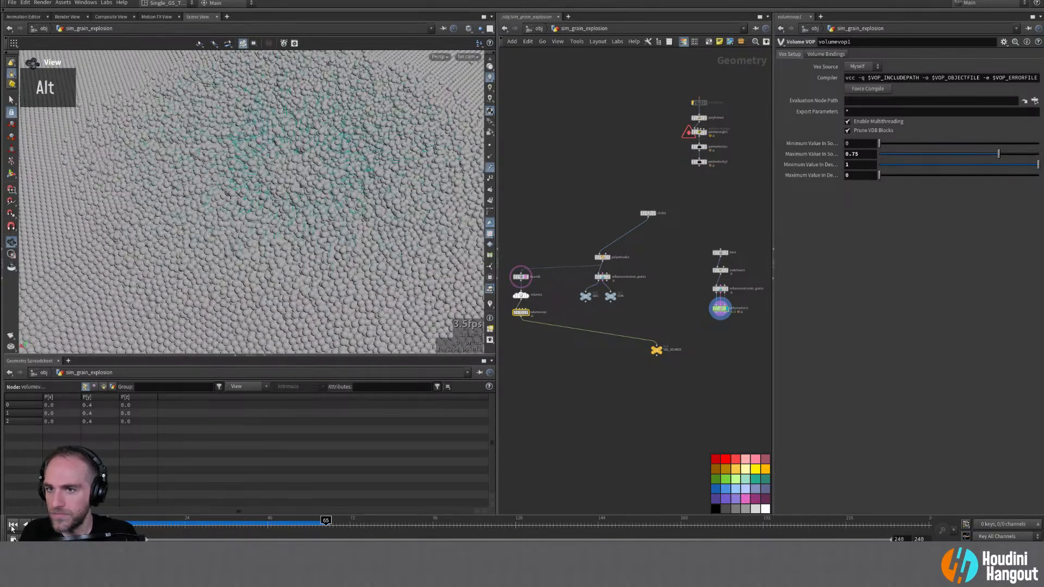
{"action": "key", "text": "ctrl+Up"}
{"action": "left_click_drag", "start_coordinate": [298, 230], "coordinate": [270, 187], "text": "alt"}
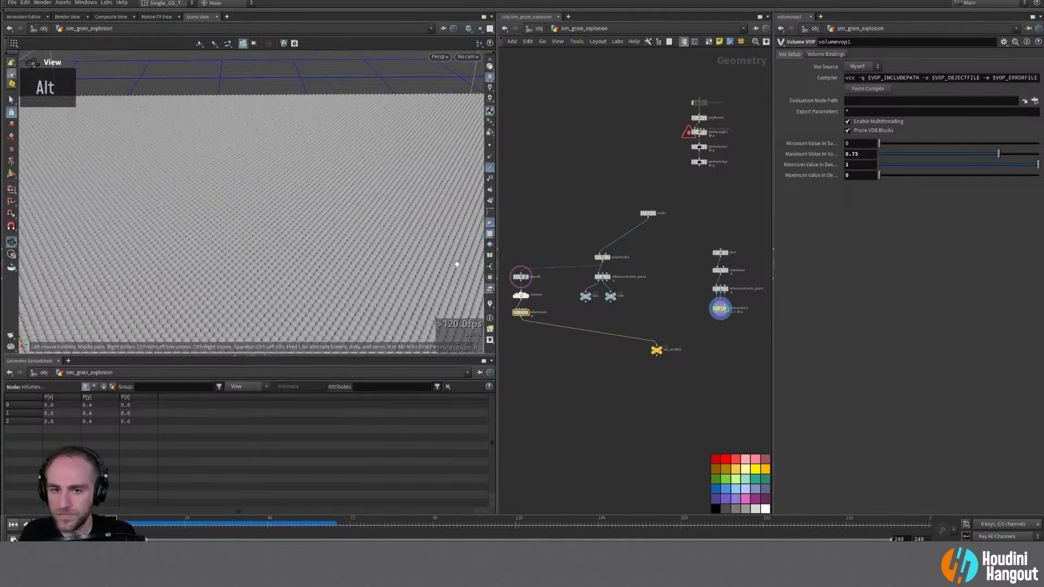
Step: Check volume1's extent, redisplay vellumsolver1 and replay the simulation to inspect the grain crater
{"action": "double_click", "coordinate": [521, 295]}
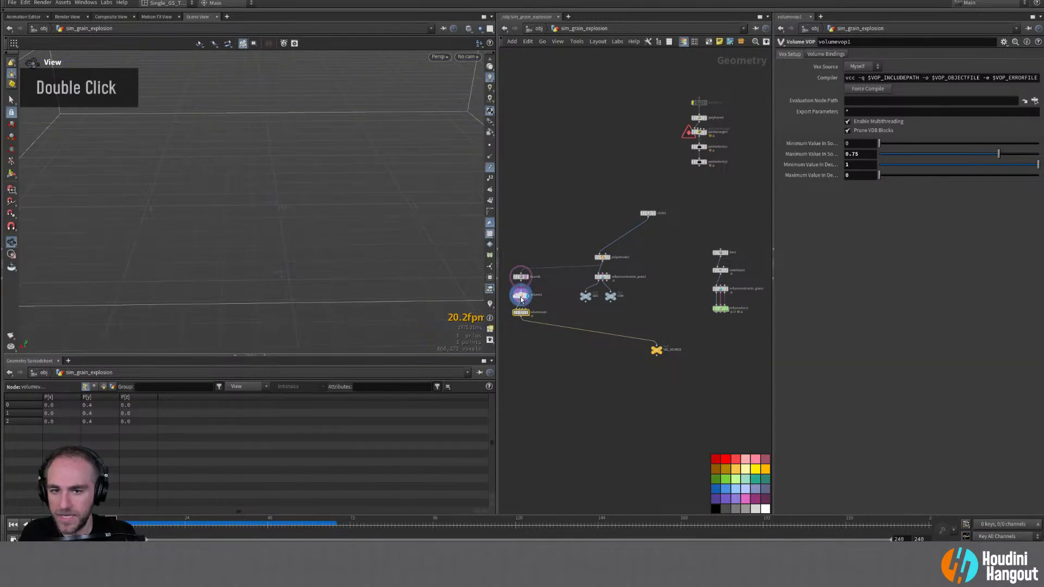
{"action": "double_click", "coordinate": [720, 308]}
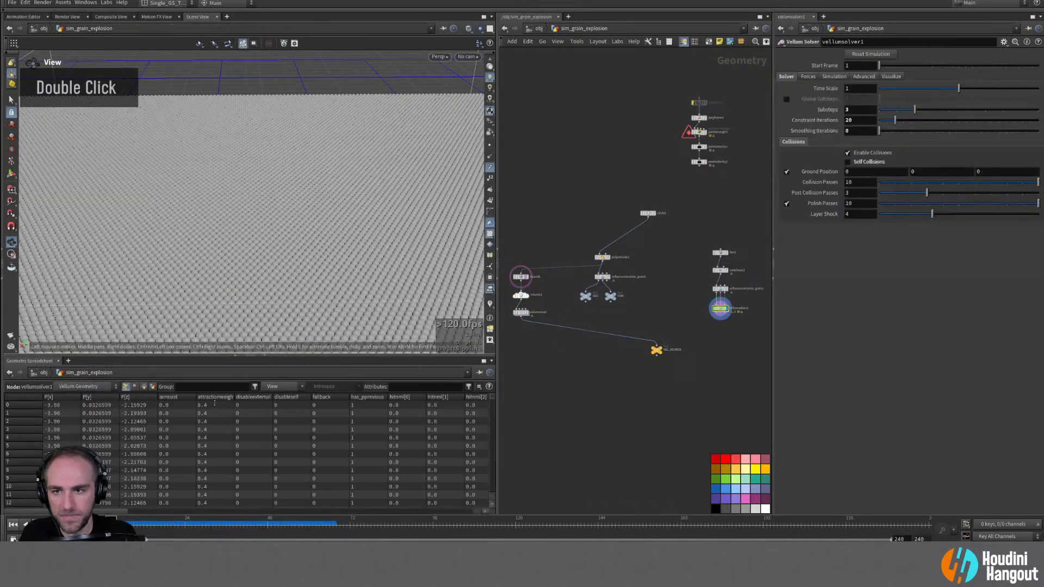
{"action": "key", "text": "Up"}
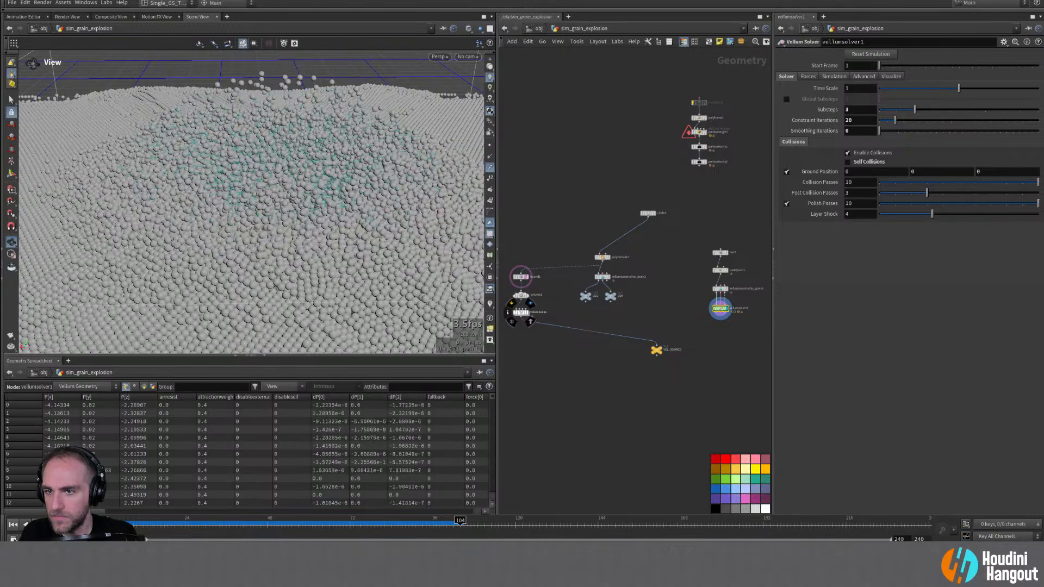
{"action": "left_click_drag", "start_coordinate": [202, 150], "coordinate": [291, 101], "text": "alt"}
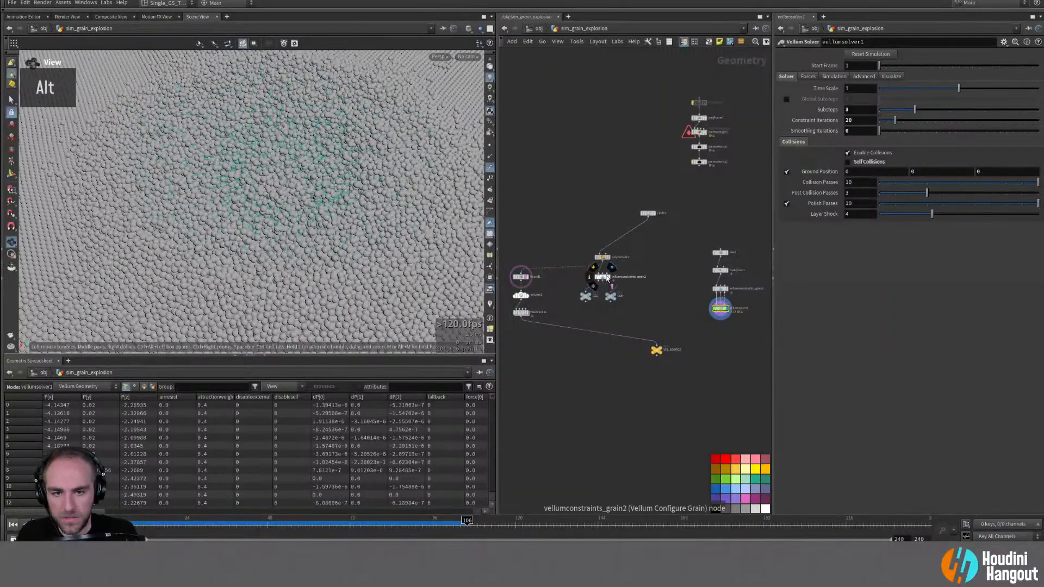
Step: Compare the velocity volume from volumevop1 with volume1's bounds and the polyextrude1 disc by displaying each of them
{"action": "double_click", "coordinate": [519, 312]}
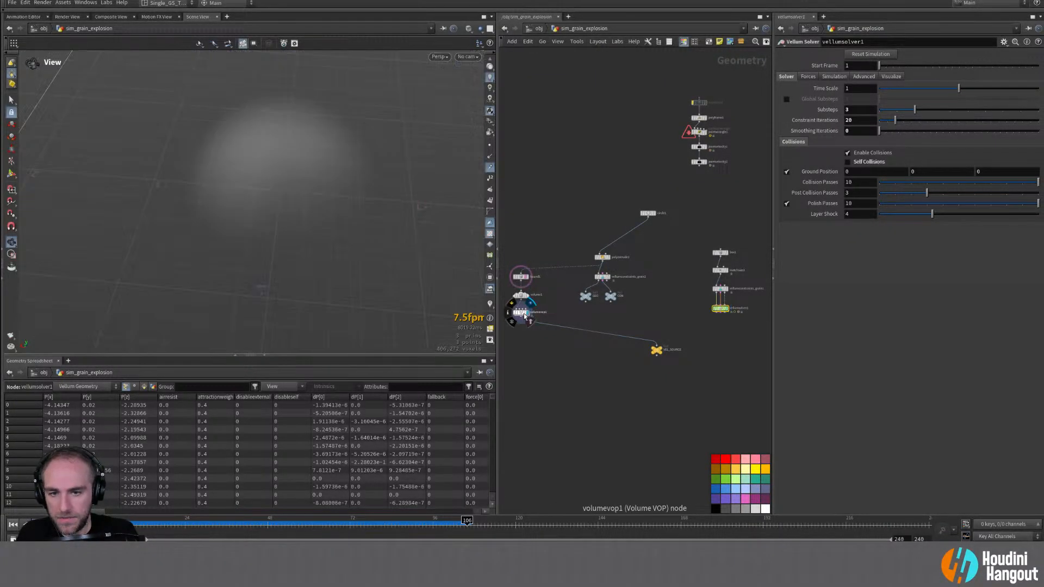
{"action": "mouse_move", "coordinate": [342, 196]}
{"action": "left_mouse_down", "text": "alt"}
{"action": "mouse_move", "coordinate": [345, 179]}
{"action": "mouse_move", "coordinate": [345, 196]}
{"action": "left_mouse_up", "text": "alt"}
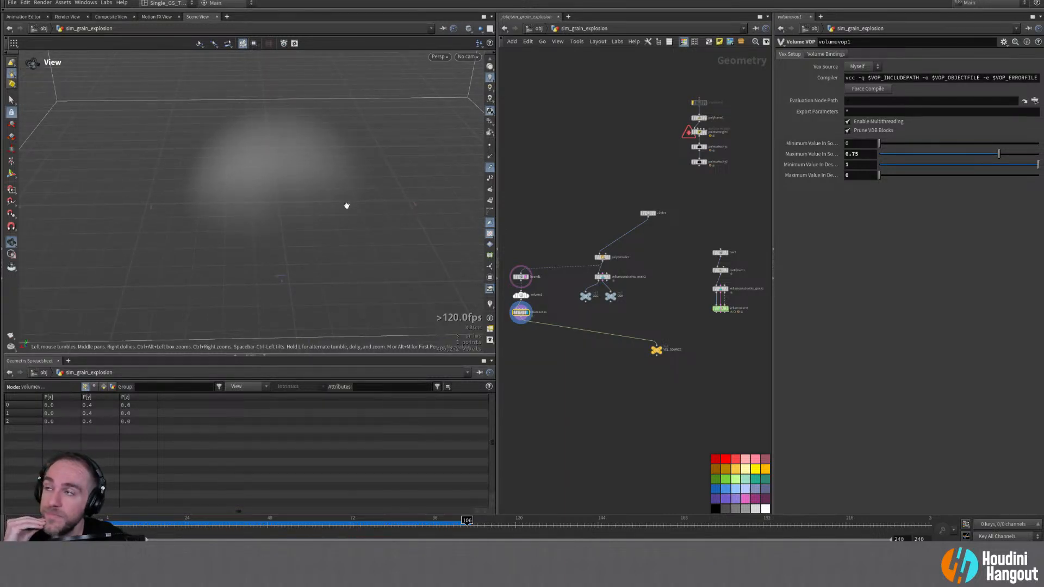
{"action": "right_click_drag", "start_coordinate": [523, 341], "coordinate": [522, 310]}
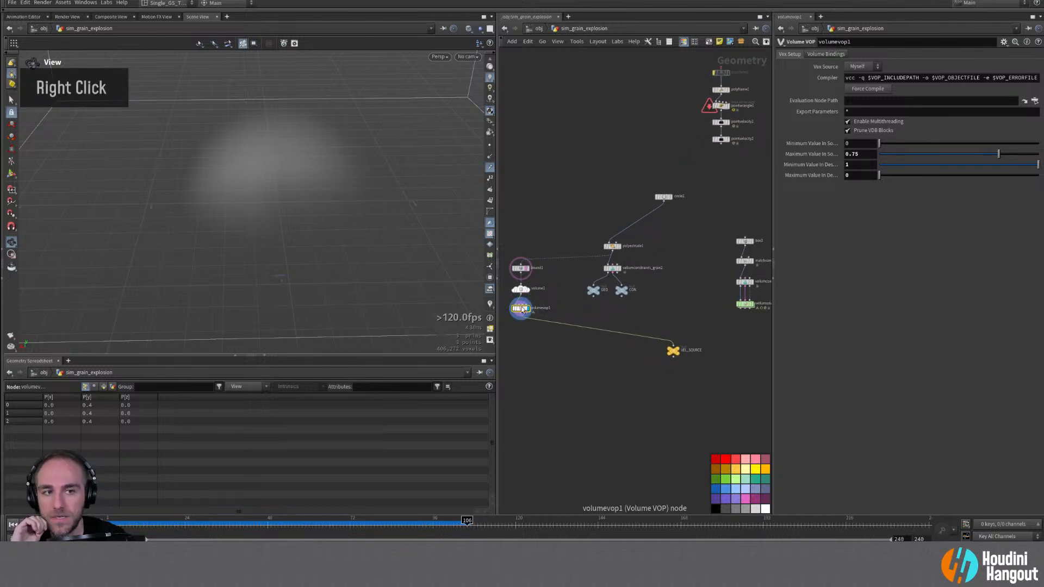
{"action": "left_click", "coordinate": [527, 289]}
{"action": "left_click", "coordinate": [520, 289]}
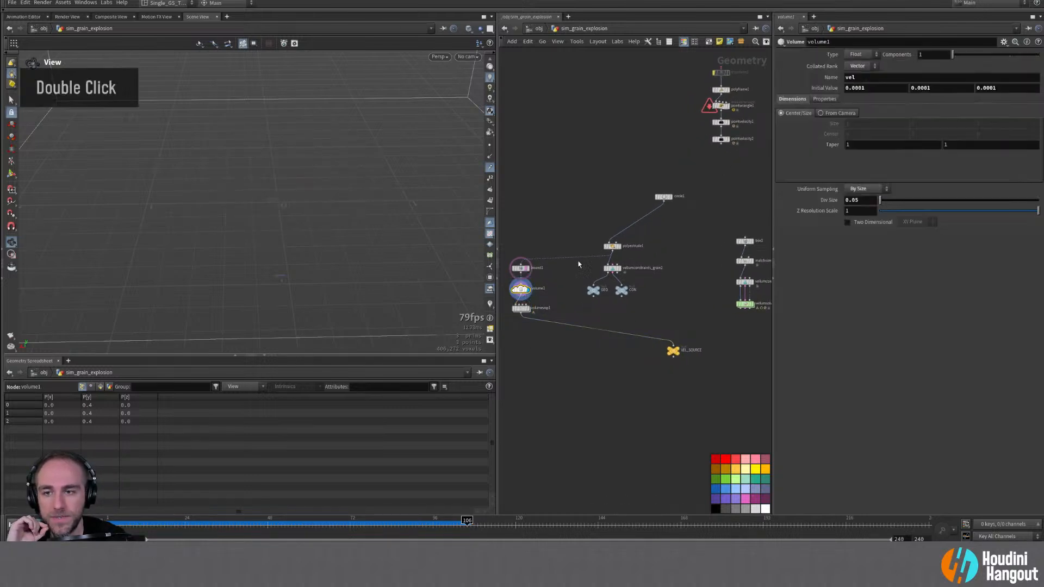
{"action": "left_click", "coordinate": [620, 246]}
{"action": "left_click", "coordinate": [612, 248]}
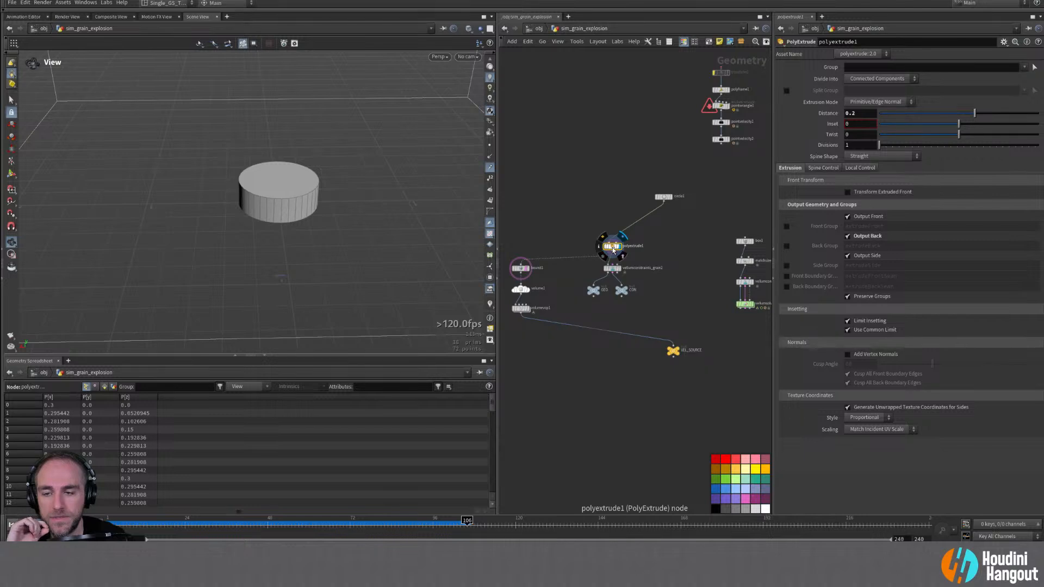
{"action": "left_click", "coordinate": [530, 311]}
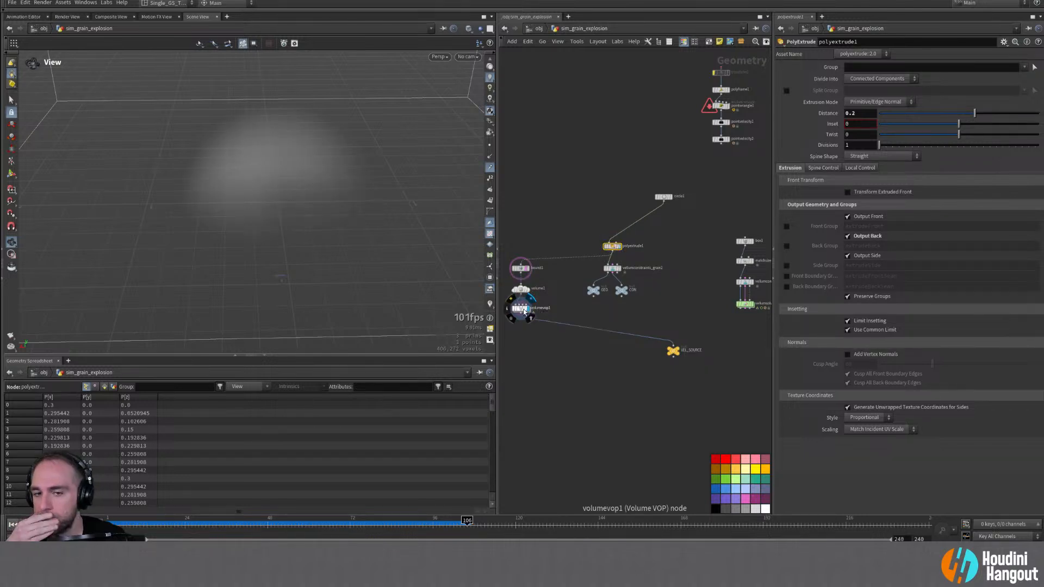
{"action": "left_click", "coordinate": [520, 310]}
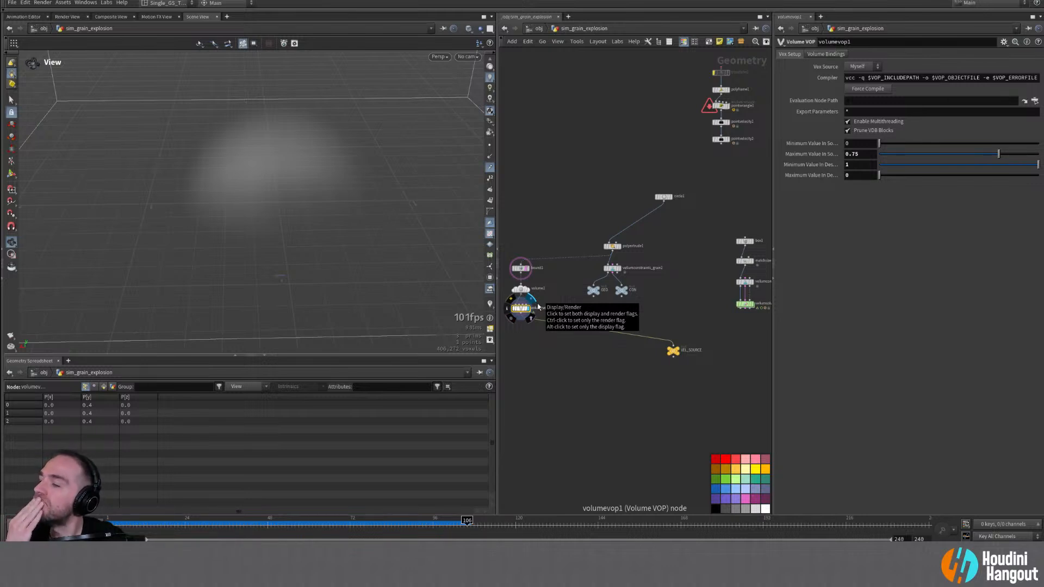
{"action": "double_click", "coordinate": [520, 308]}
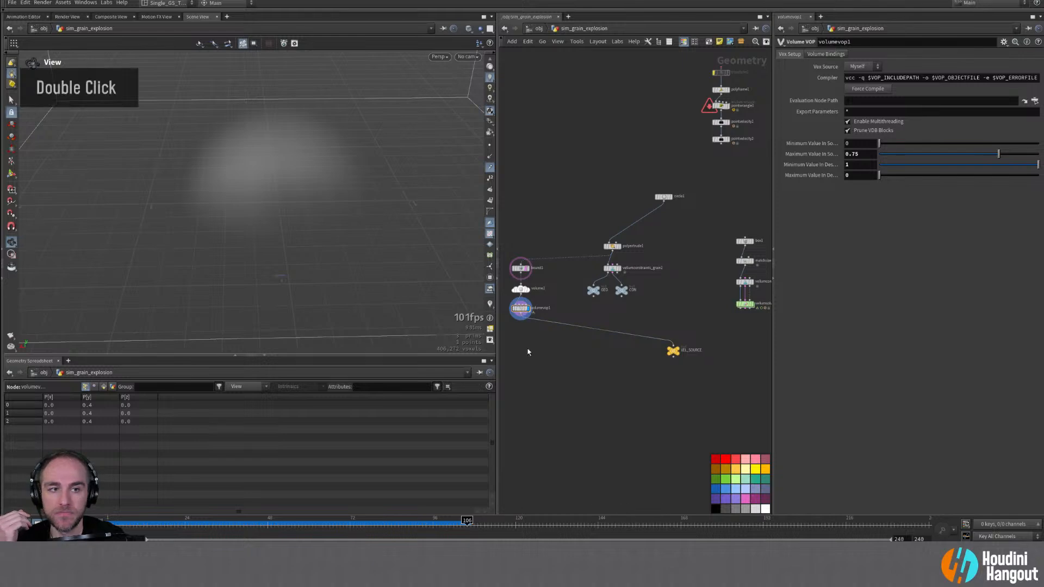
Step: Insert a Volume Velocity node between volumevop1 and VEL_SOURCE
{"action": "key", "text": "Tab"}
{"action": "type", "text": "vol"}
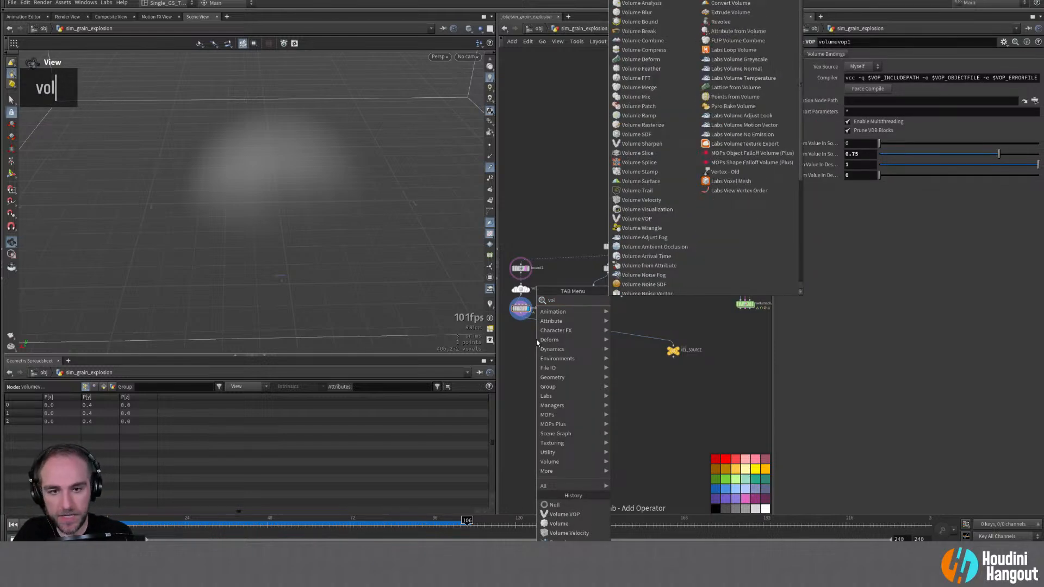
{"action": "key", "text": "BackSpace"}
{"action": "key", "text": "BackSpace"}
{"action": "type", "text": "elocity"}
{"action": "key", "text": "BackSpace"}
{"action": "key", "text": "BackSpace"}
{"action": "key", "text": "BackSpace"}
{"action": "key", "text": "BackSpace"}
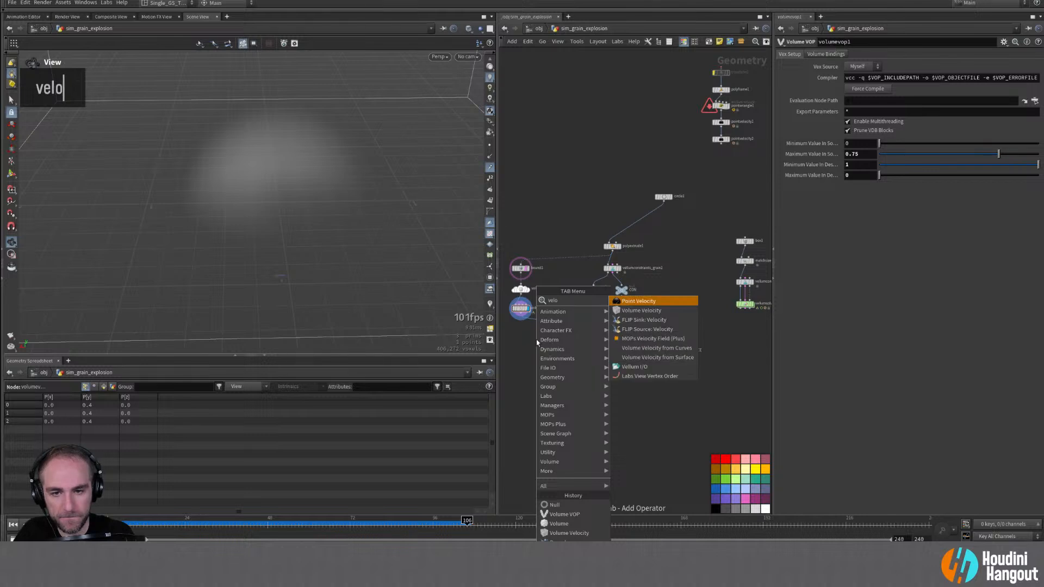
{"action": "key", "text": "Down"}
{"action": "key", "text": "Return"}
{"action": "left_click", "coordinate": [540, 327]}
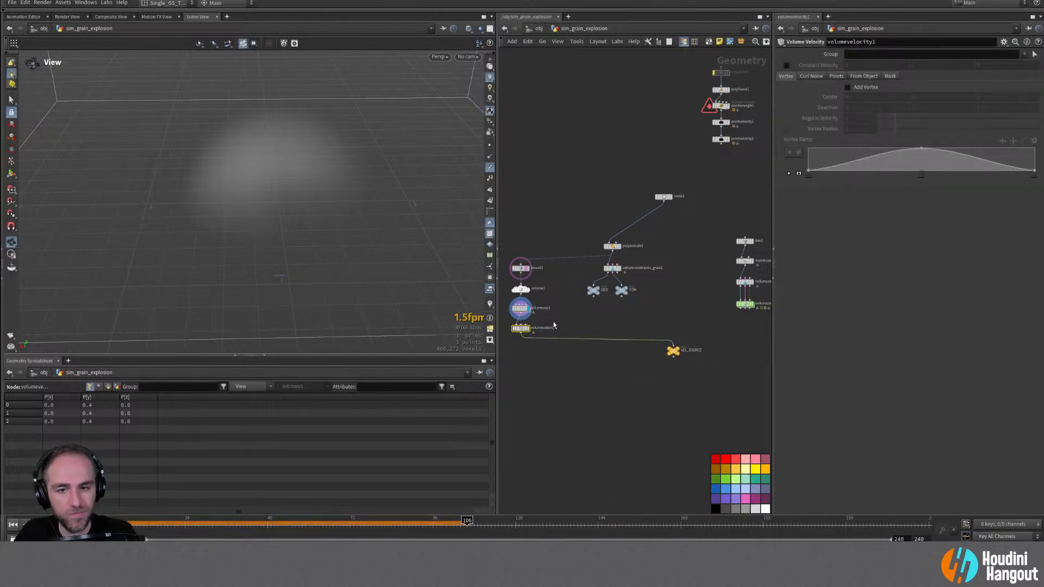
Step: Display volumevelocity1, check its curl noise and vortex settings, and delete the node
{"action": "double_click", "coordinate": [528, 329]}
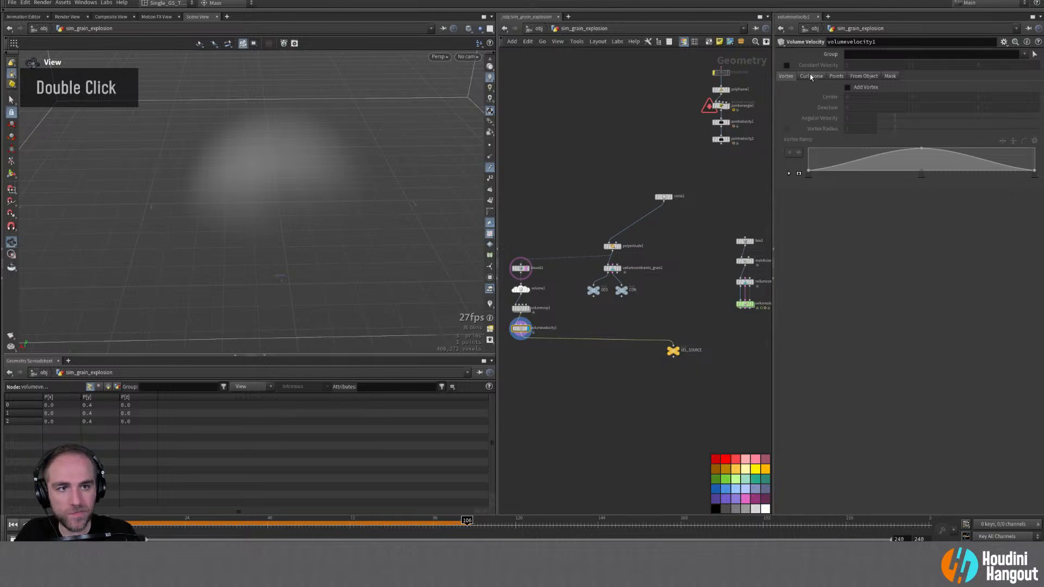
{"action": "left_click", "coordinate": [863, 76]}
{"action": "left_click", "coordinate": [810, 77]}
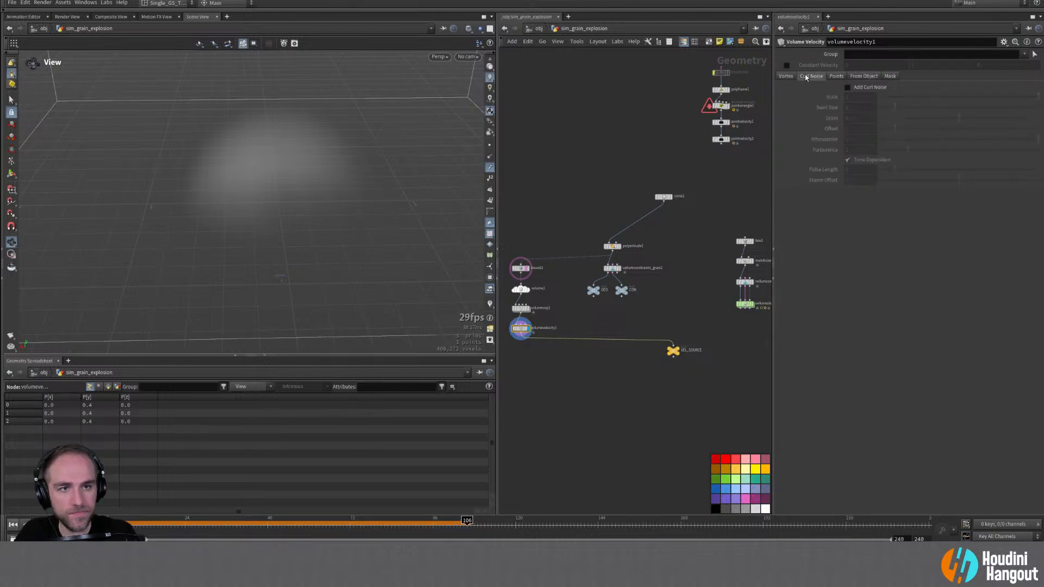
{"action": "left_click", "coordinate": [786, 76]}
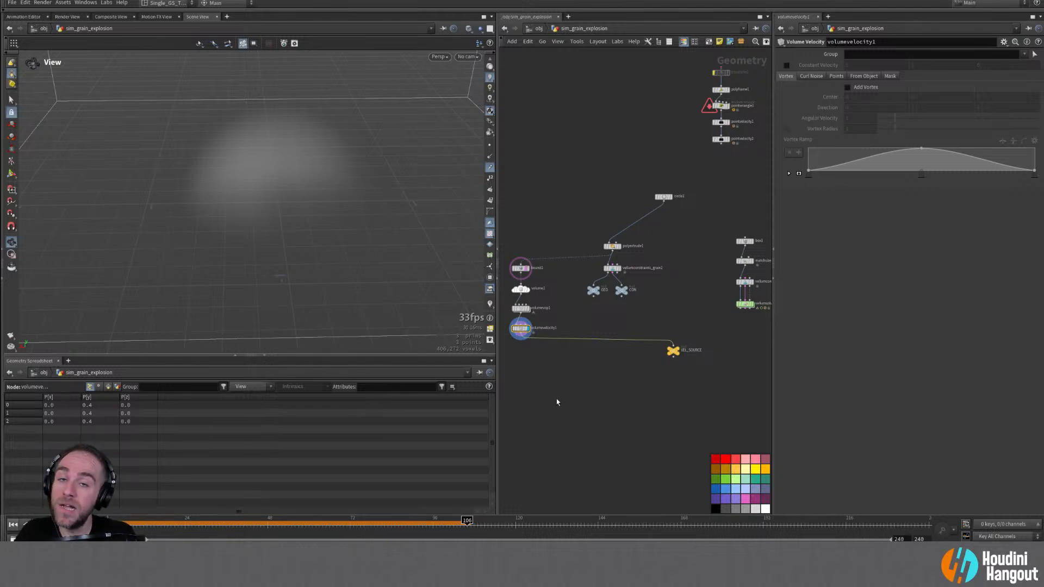
{"action": "key", "text": "Delete"}
{"action": "double_click", "coordinate": [520, 307]}
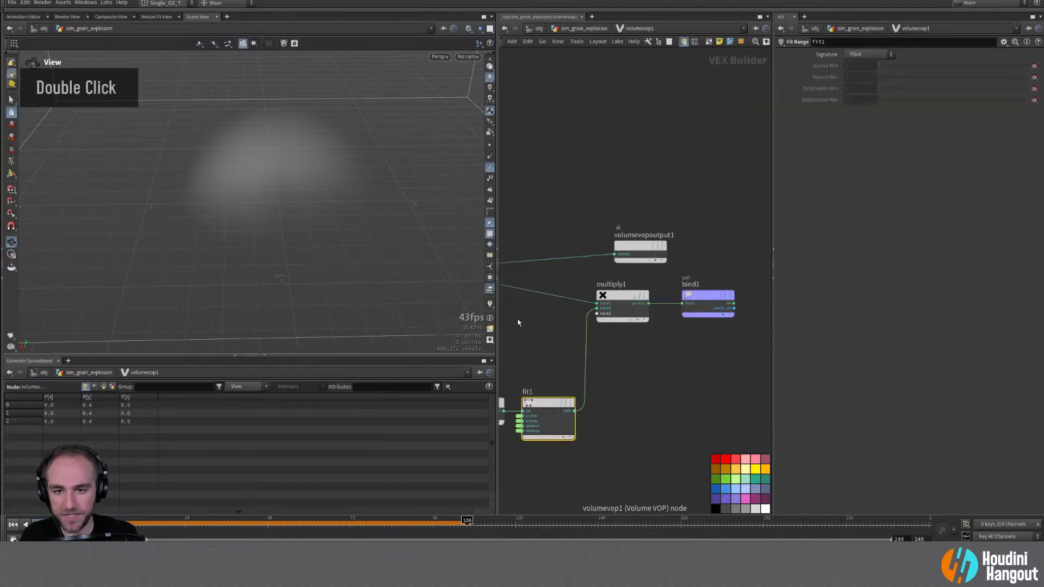
{"action": "middle_click_drag", "start_coordinate": [622, 368], "coordinate": [677, 369]}
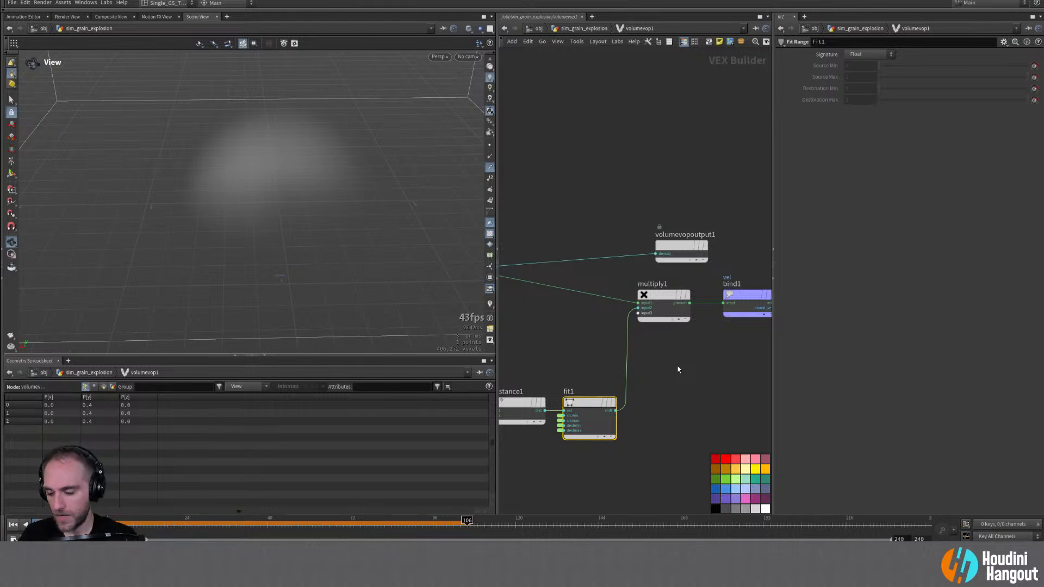
{"action": "key", "text": "u"}
Step: Move the chain from transform1 to pointvelocity2 below the GEO and CON nulls and wire circle1 into transform1
{"action": "middle_click_drag", "start_coordinate": [630, 179], "coordinate": [606, 221]}
{"action": "left_click_drag", "start_coordinate": [662, 98], "coordinate": [569, 245]}
{"action": "left_click", "coordinate": [538, 456]}
{"action": "key", "text": "Escape"}
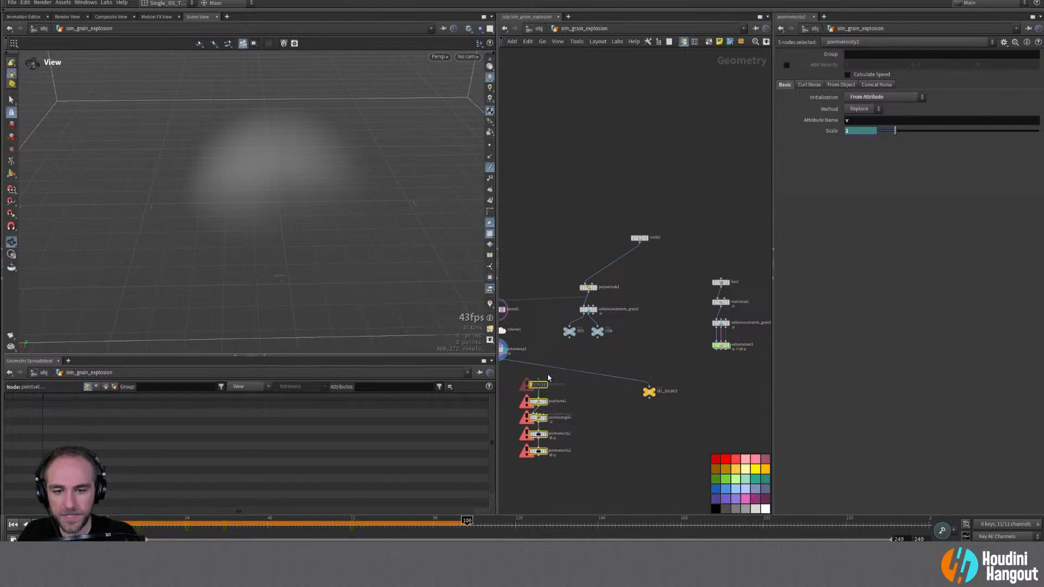
{"action": "left_click", "coordinate": [552, 377]}
{"action": "left_click", "coordinate": [538, 380]}
{"action": "left_click", "coordinate": [639, 249]}
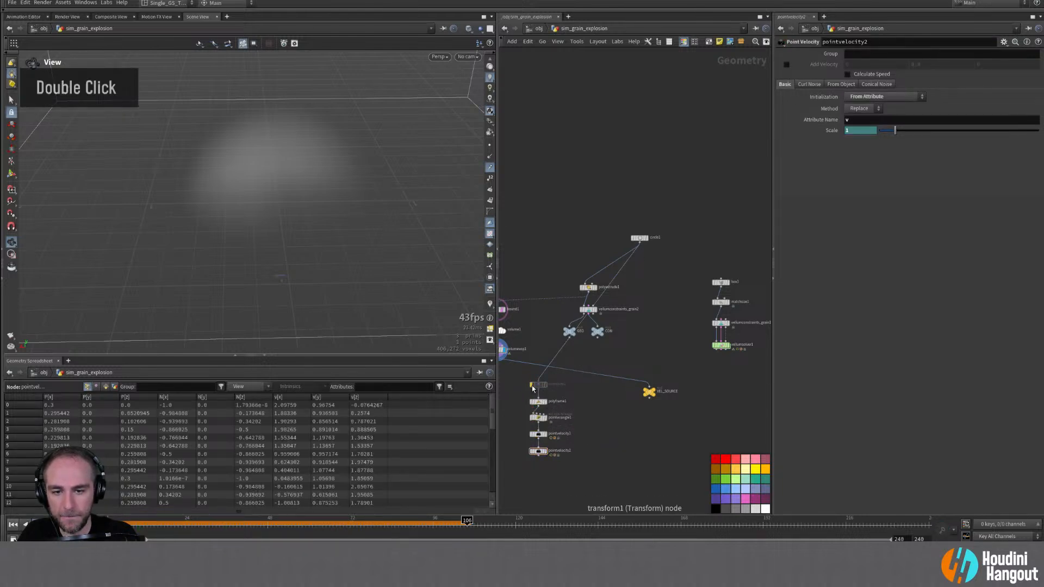
Step: Delete the animation channel on transform1's Uniform Scale and set the scale to 0.23
{"action": "double_click", "coordinate": [539, 387]}
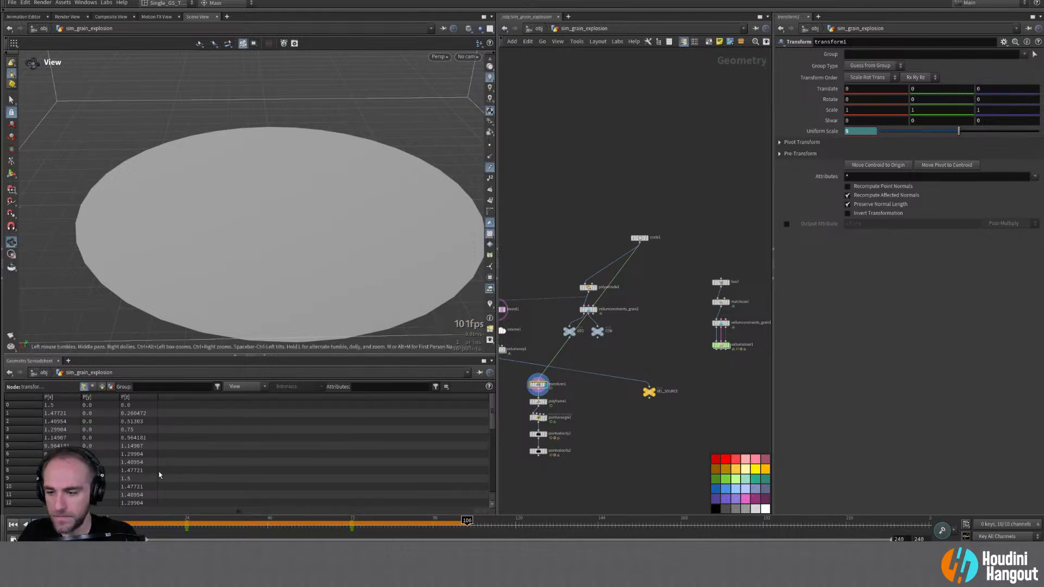
{"action": "left_click", "coordinate": [186, 527]}
{"action": "middle_click", "coordinate": [818, 131], "text": "ctrl"}
{"action": "right_click", "coordinate": [818, 131]}
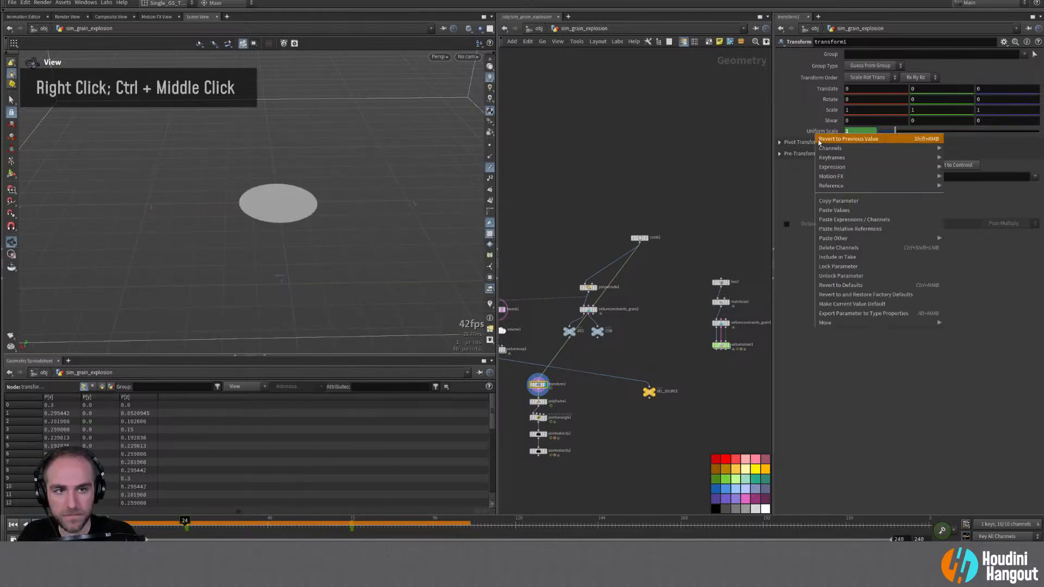
{"action": "left_click", "coordinate": [838, 247]}
{"action": "left_click_drag", "start_coordinate": [894, 132], "coordinate": [887, 133]}
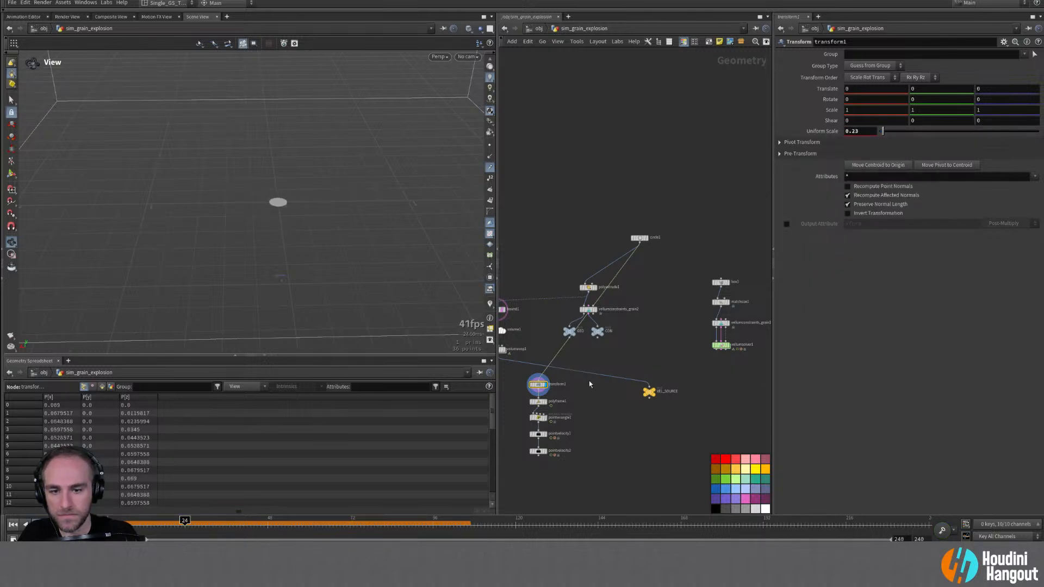
Step: Display pointvelocity2's velocity vectors and delete the animation channel on its Scale, keeping the value at 1
{"action": "double_click", "coordinate": [538, 401]}
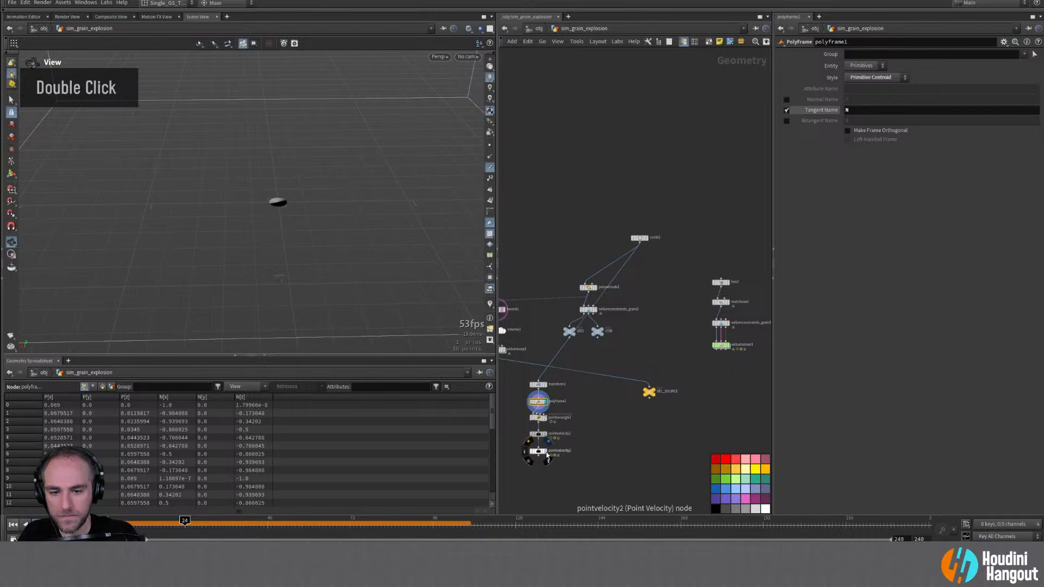
{"action": "double_click", "coordinate": [538, 451]}
{"action": "right_click_drag", "start_coordinate": [305, 231], "coordinate": [302, 231], "text": "alt"}
{"action": "left_click_drag", "start_coordinate": [301, 231], "coordinate": [286, 184], "text": "alt"}
{"action": "type", "text": "1"}
{"action": "key", "text": "Return"}
{"action": "key", "text": "ctrl+z"}
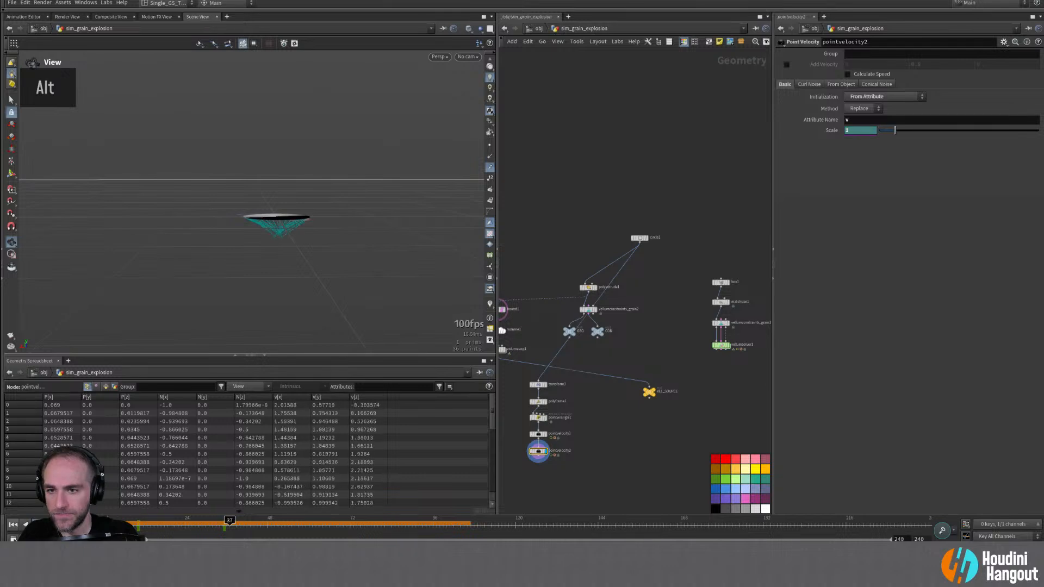
{"action": "key", "text": "ctrl+y"}
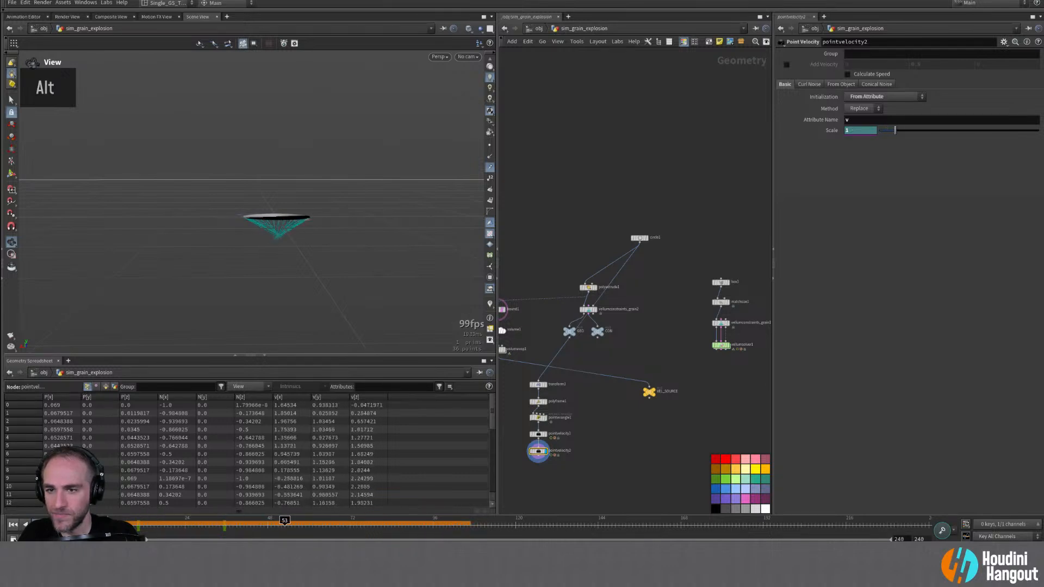
{"action": "left_click", "coordinate": [860, 130], "text": "alt"}
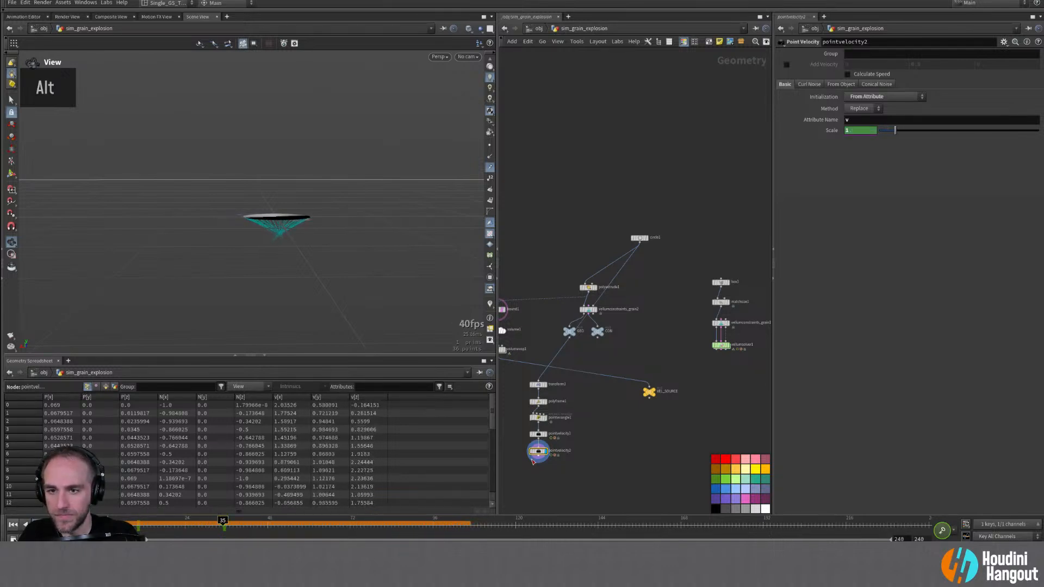
{"action": "right_click", "coordinate": [835, 134]}
{"action": "left_click", "coordinate": [850, 252]}
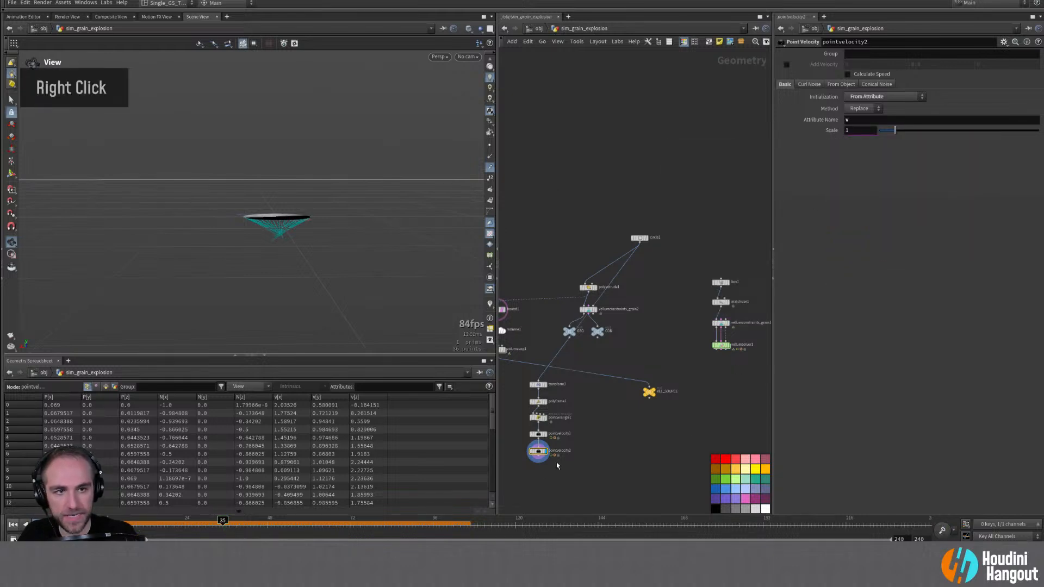
Step: Move volumevop1 aside and place a new Volume Velocity node beside the point velocity chain
{"action": "left_click_drag", "start_coordinate": [561, 476], "coordinate": [561, 477]}
{"action": "middle_click_drag", "start_coordinate": [498, 351], "coordinate": [594, 355]}
{"action": "left_click_drag", "start_coordinate": [586, 353], "coordinate": [528, 373]}
{"action": "key", "text": "Tab"}
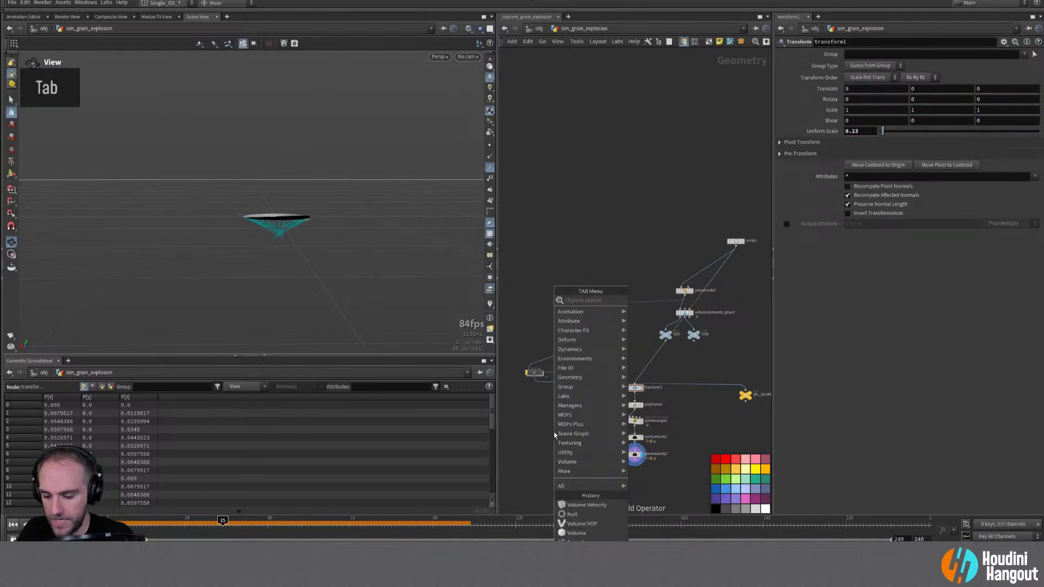
{"action": "type", "text": "volume ve"}
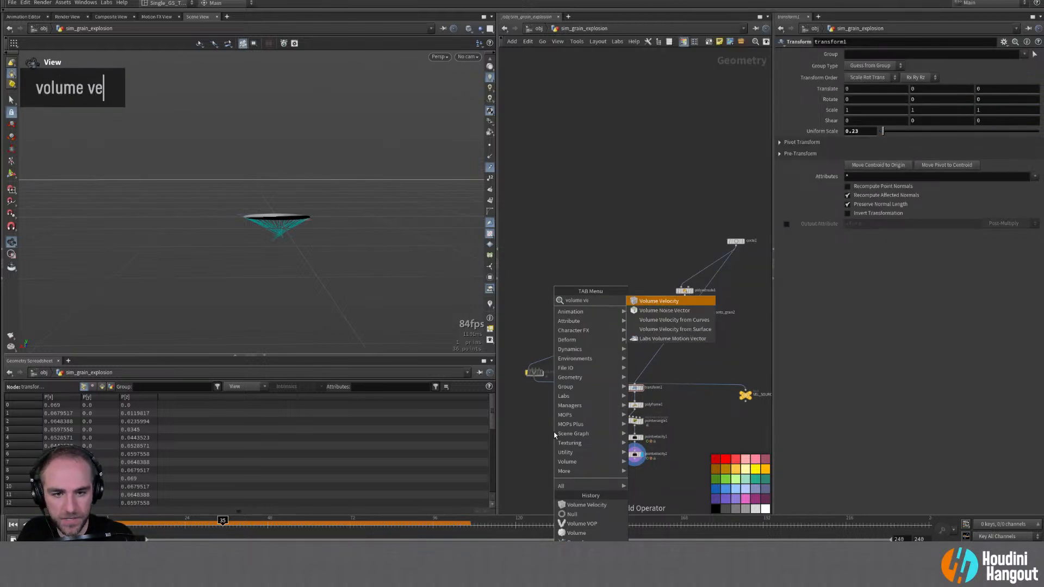
{"action": "key", "text": "Return"}
{"action": "left_click", "coordinate": [583, 433]}
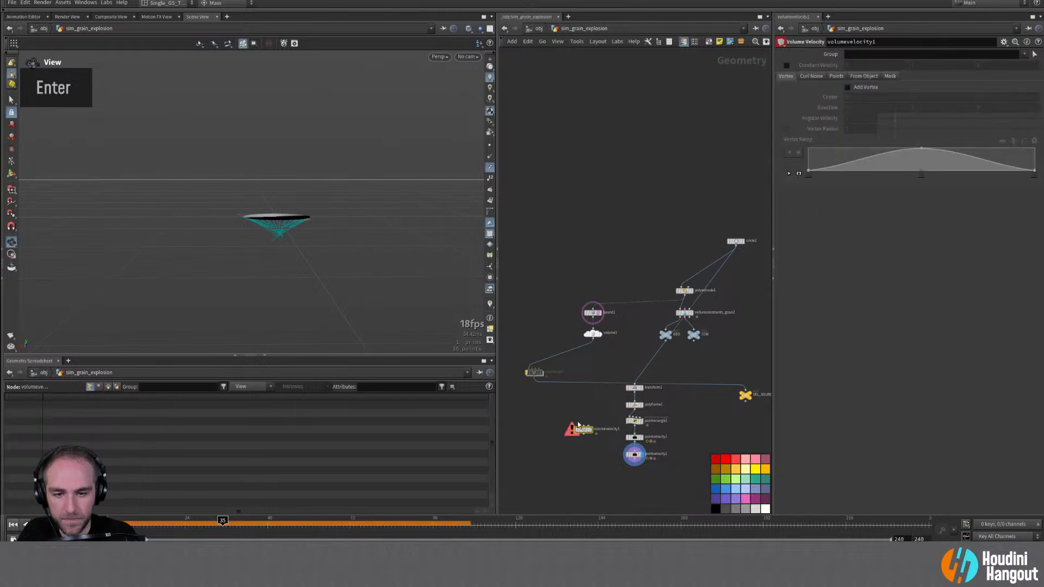
Step: Wire volume1 into volumevelocity1's first input and pointvelocity2 into its second, and display the resulting velocity volume
{"action": "left_click", "coordinate": [578, 425]}
{"action": "left_click", "coordinate": [592, 338]}
{"action": "left_click_drag", "start_coordinate": [584, 431], "coordinate": [585, 467]}
{"action": "right_click_drag", "start_coordinate": [595, 435], "coordinate": [577, 484]}
{"action": "left_click", "coordinate": [586, 493]}
{"action": "double_click", "coordinate": [574, 498]}
{"action": "right_click_drag", "start_coordinate": [366, 260], "coordinate": [245, 233], "text": "alt"}
{"action": "middle_click_drag", "start_coordinate": [261, 228], "coordinate": [280, 254], "text": "alt"}
{"action": "left_click_drag", "start_coordinate": [280, 254], "coordinate": [268, 266], "text": "alt"}
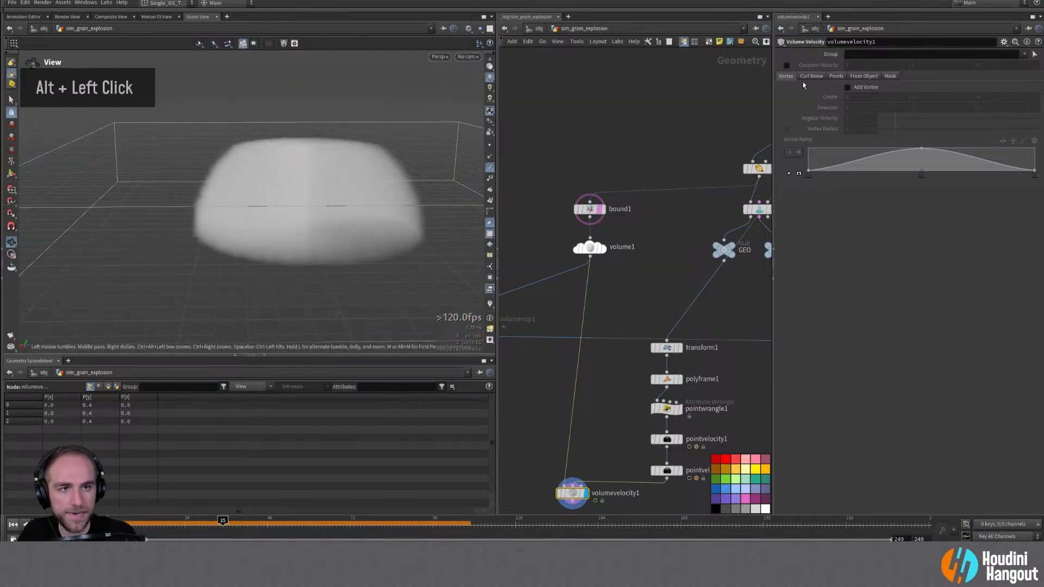
Step: Set the point velocity Extrapolation Distance on volumevelocity1 to 0.44
{"action": "left_click", "coordinate": [850, 77]}
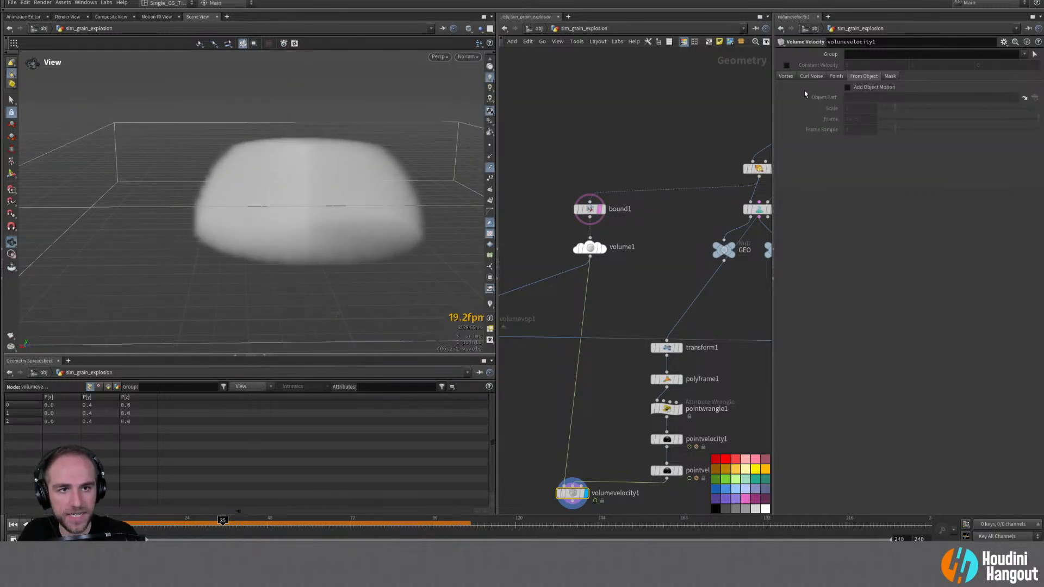
{"action": "left_click", "coordinate": [837, 77]}
{"action": "left_click_drag", "start_coordinate": [897, 130], "coordinate": [886, 131]}
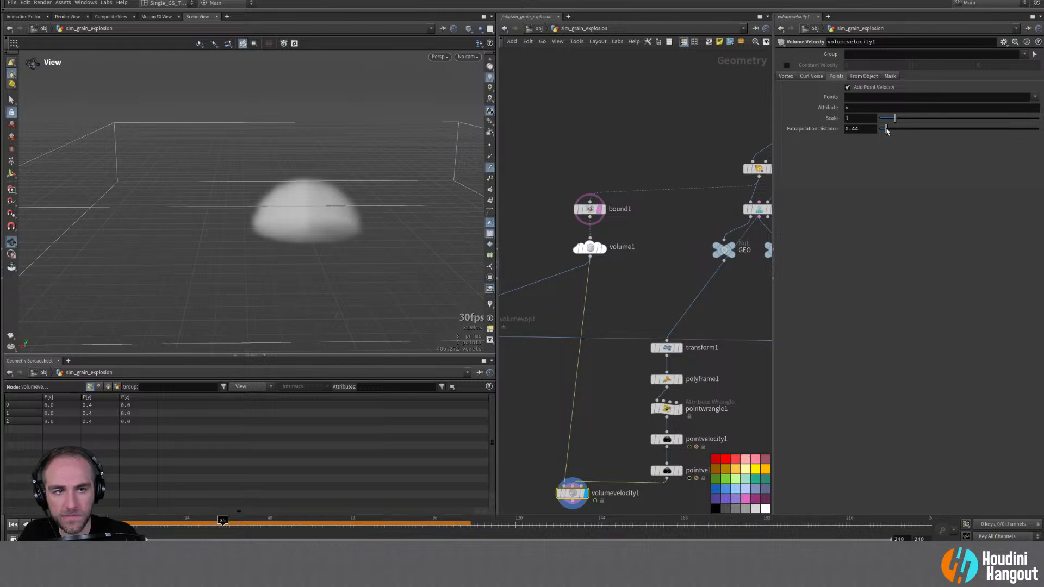
Step: Try adding curl noise to volumevelocity1
{"action": "left_click", "coordinate": [803, 76]}
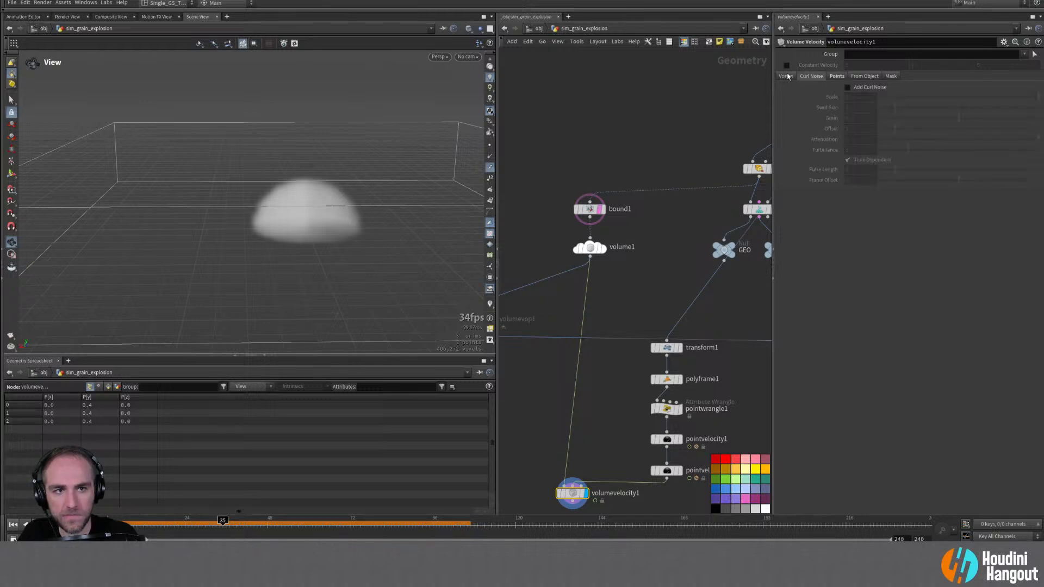
{"action": "left_click", "coordinate": [848, 88]}
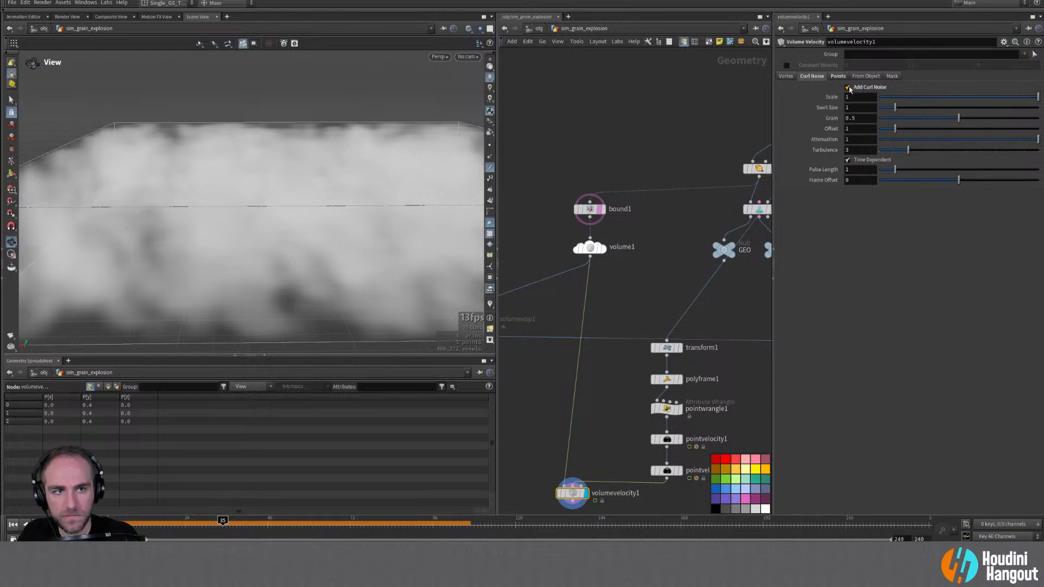
{"action": "left_click", "coordinate": [848, 87]}
{"action": "left_click", "coordinate": [785, 77]}
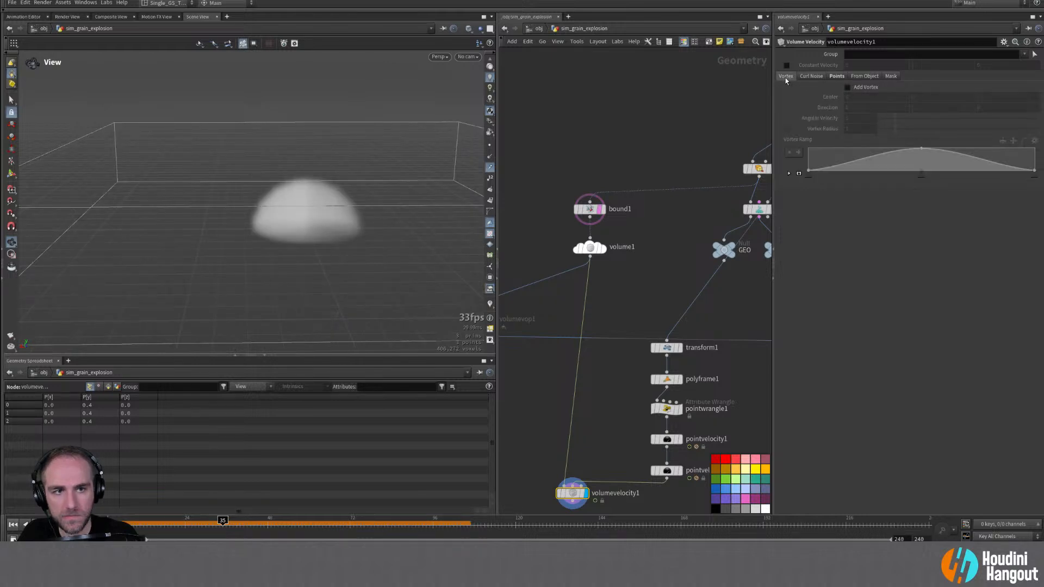
Step: Move VEL_SOURCE below volumevelocity1 and connect volumevelocity1's output to it
{"action": "middle_click_drag", "start_coordinate": [608, 452], "coordinate": [585, 337]}
{"action": "right_click_drag", "start_coordinate": [585, 337], "coordinate": [622, 431]}
{"action": "middle_click_drag", "start_coordinate": [767, 302], "coordinate": [697, 278]}
{"action": "left_click_drag", "start_coordinate": [698, 278], "coordinate": [524, 444]}
{"action": "middle_click_drag", "start_coordinate": [560, 399], "coordinate": [605, 384]}
{"action": "left_click_drag", "start_coordinate": [573, 426], "coordinate": [536, 378]}
Step: Display vellumsolver1, replay the grain simulation, examine the explosion from several angles, and rewind to the first frame
{"action": "middle_click_drag", "start_coordinate": [768, 375], "coordinate": [542, 296]}
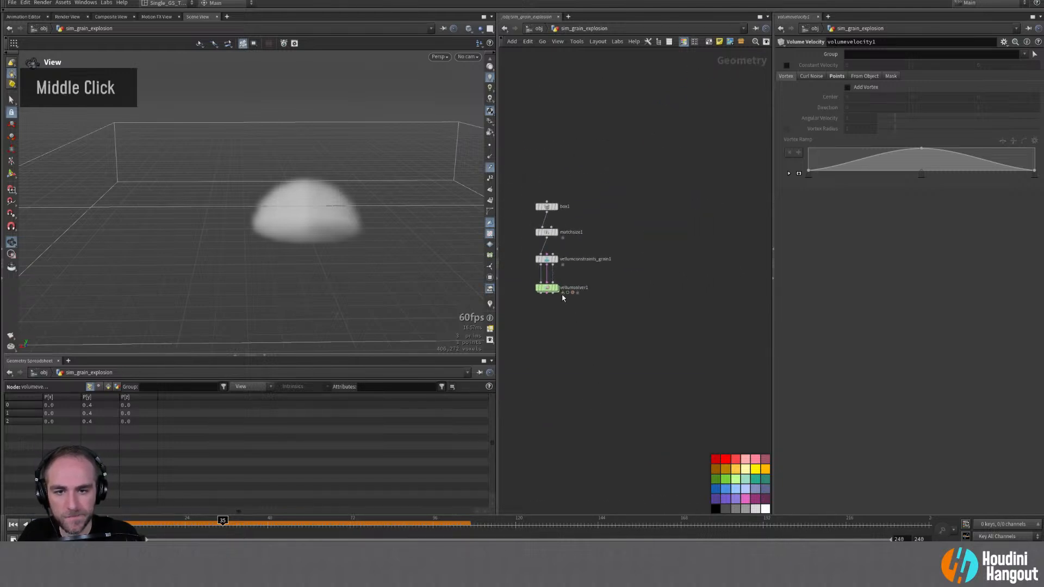
{"action": "double_click", "coordinate": [547, 287]}
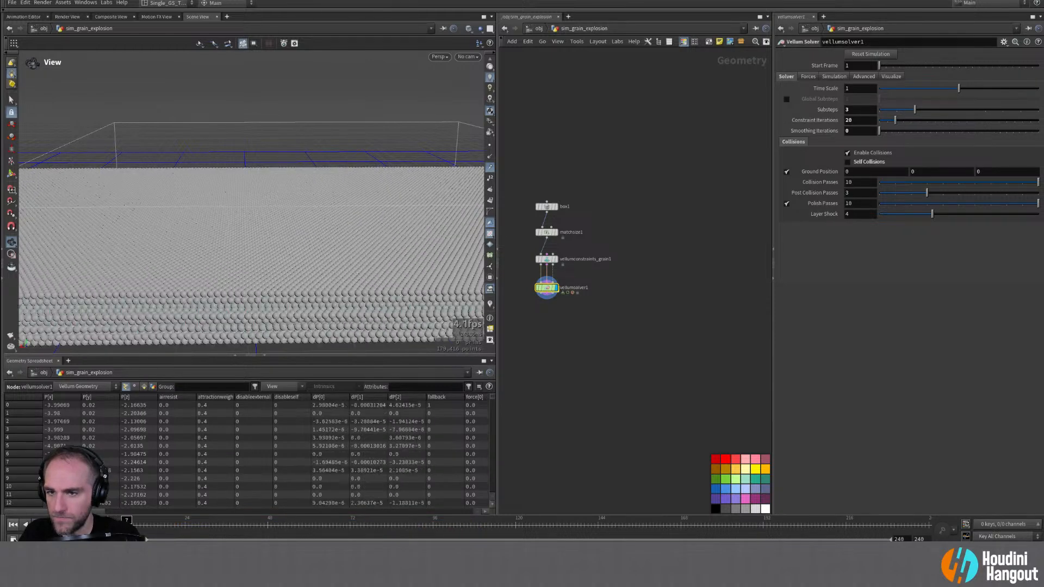
{"action": "left_click_drag", "start_coordinate": [304, 219], "coordinate": [307, 219], "text": "alt"}
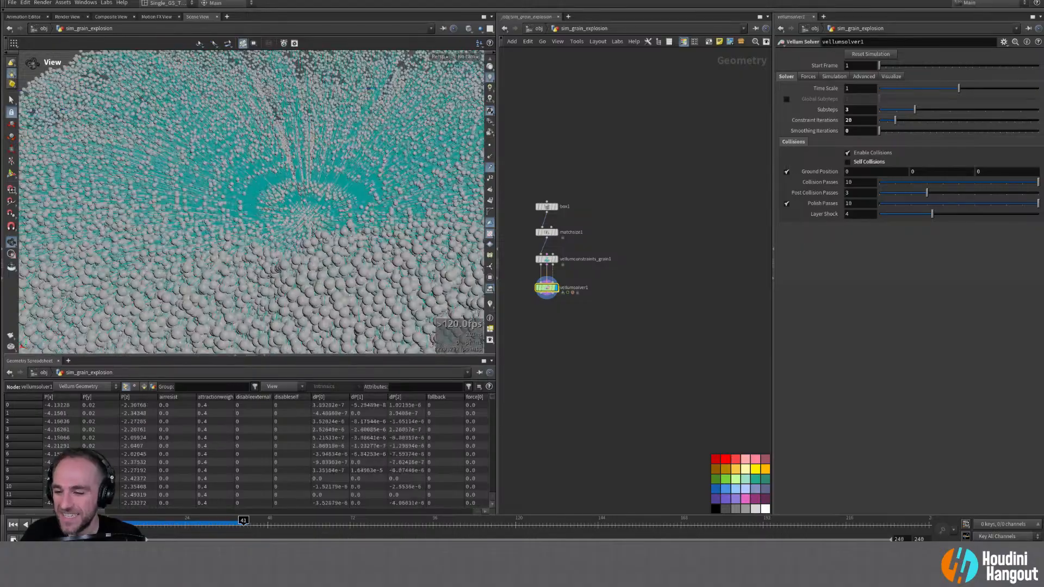
{"action": "right_click_drag", "start_coordinate": [337, 121], "coordinate": [232, 180], "text": "alt"}
{"action": "left_click_drag", "start_coordinate": [233, 179], "coordinate": [298, 268], "text": "alt"}
{"action": "right_click_drag", "start_coordinate": [299, 268], "coordinate": [371, 180], "text": "alt"}
{"action": "left_click_drag", "start_coordinate": [370, 180], "coordinate": [321, 107], "text": "alt"}
{"action": "key", "text": "g"}
{"action": "left_click_drag", "start_coordinate": [223, 166], "coordinate": [261, 253], "text": "alt"}
{"action": "double_click", "coordinate": [13, 524]}
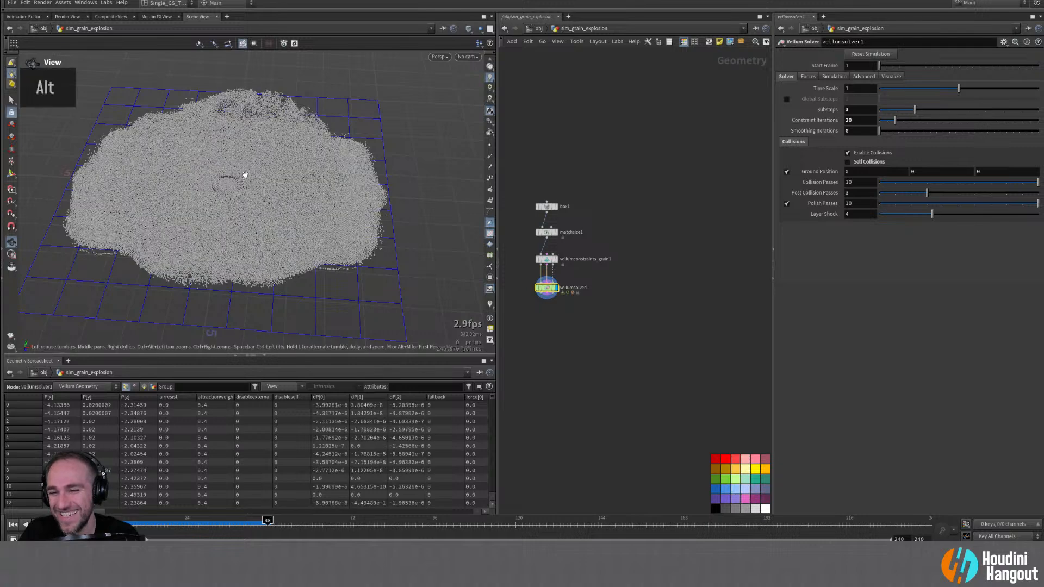
{"action": "left_click_drag", "start_coordinate": [245, 175], "coordinate": [242, 170], "text": "alt"}
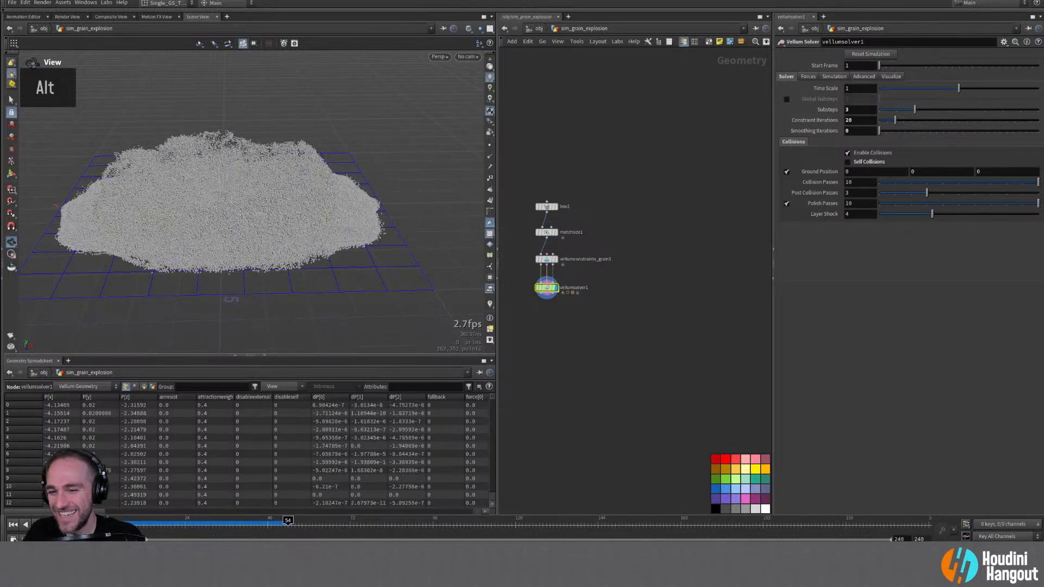
{"action": "left_click", "coordinate": [10, 526]}
Step: Reposition volumevelocity1 and VEL_SOURCE so they line up below the volume and point velocity branches
{"action": "middle_click_drag", "start_coordinate": [562, 356], "coordinate": [587, 442], "text": "alt"}
{"action": "left_click", "coordinate": [590, 428]}
{"action": "left_click_drag", "start_coordinate": [587, 460], "coordinate": [606, 481]}
{"action": "left_click_drag", "start_coordinate": [590, 427], "coordinate": [591, 444]}
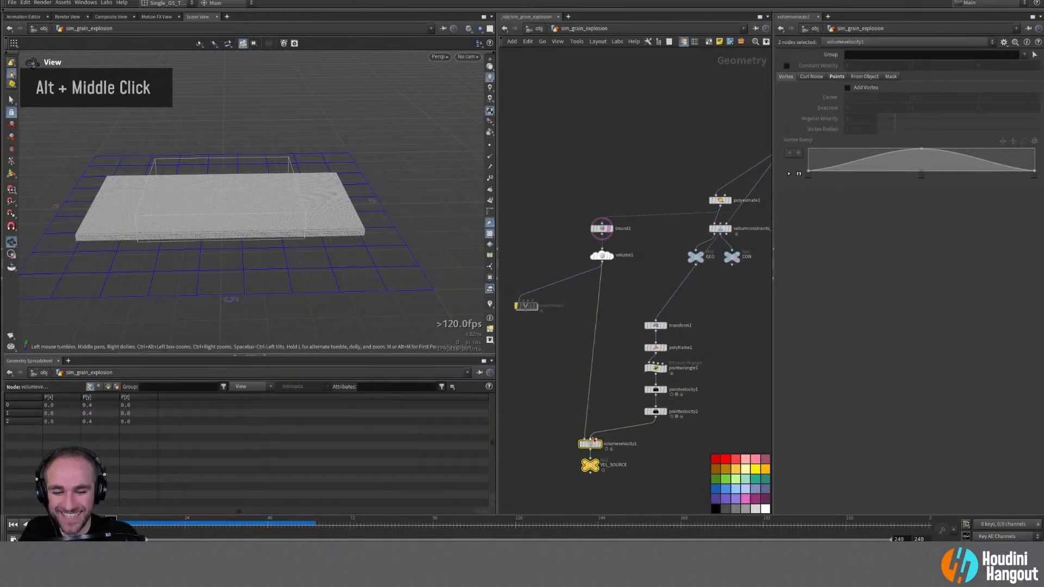
Step: Move the transform1-to-pointvelocity2 chain closer to the volume branch
{"action": "left_click_drag", "start_coordinate": [662, 367], "coordinate": [627, 334]}
{"action": "middle_click_drag", "start_coordinate": [684, 273], "coordinate": [656, 367]}
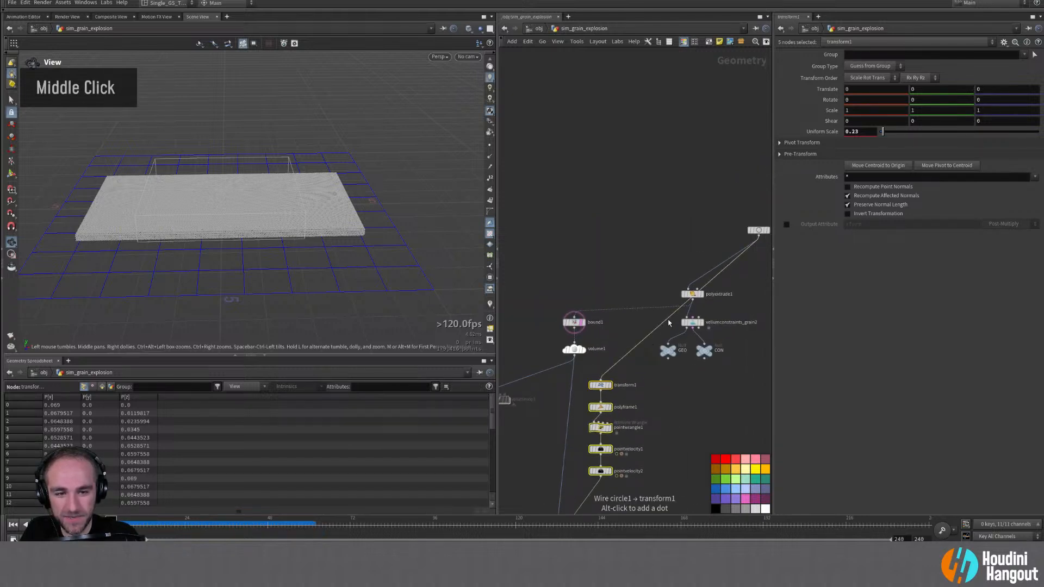
{"action": "left_click_drag", "start_coordinate": [640, 341], "coordinate": [702, 271], "text": "alt"}
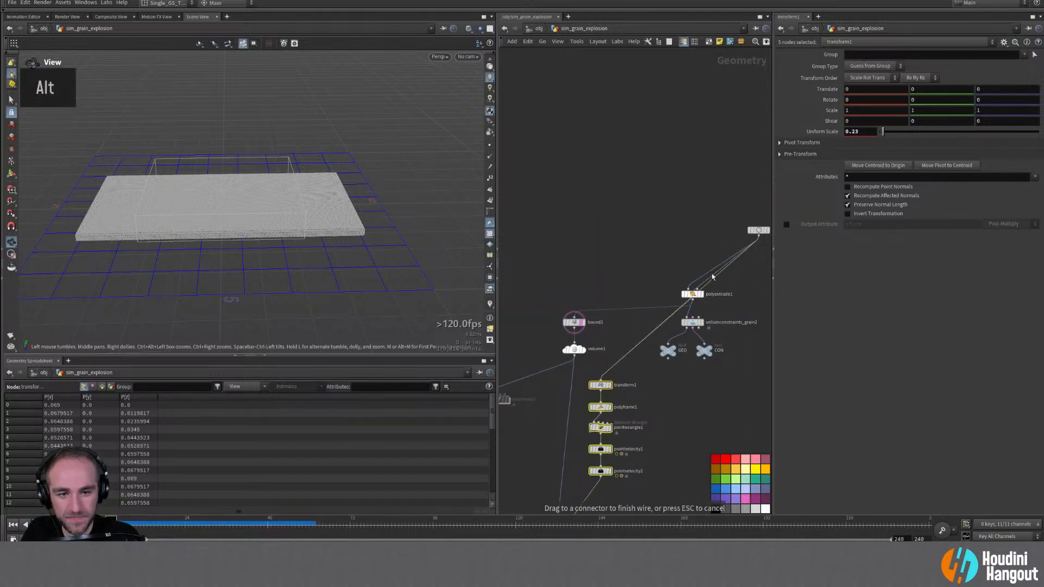
{"action": "left_click", "coordinate": [663, 343], "text": "alt"}
{"action": "key", "text": "ctrl+z"}
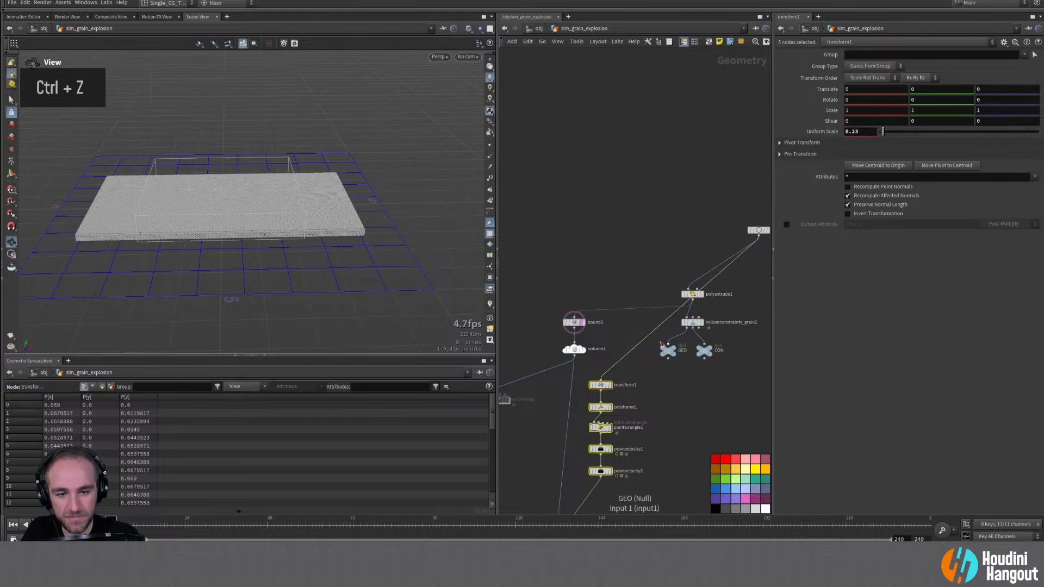
Step: Insert a dot in circle1's output wire, place it above the branches, and move the transform1-to-pointvelocity2 chain up beneath it
{"action": "key", "text": "alt"}
{"action": "left_click", "coordinate": [710, 280], "text": "alt"}
{"action": "left_click_drag", "start_coordinate": [710, 281], "coordinate": [643, 258]}
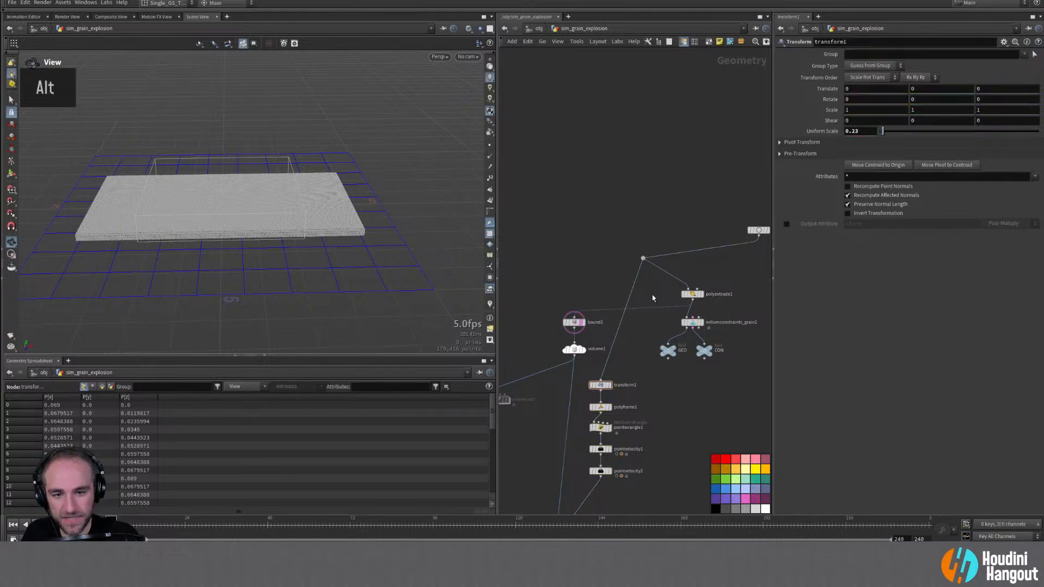
{"action": "left_click_drag", "start_coordinate": [585, 371], "coordinate": [624, 425]}
{"action": "left_click", "coordinate": [600, 478]}
{"action": "key", "text": "Escape"}
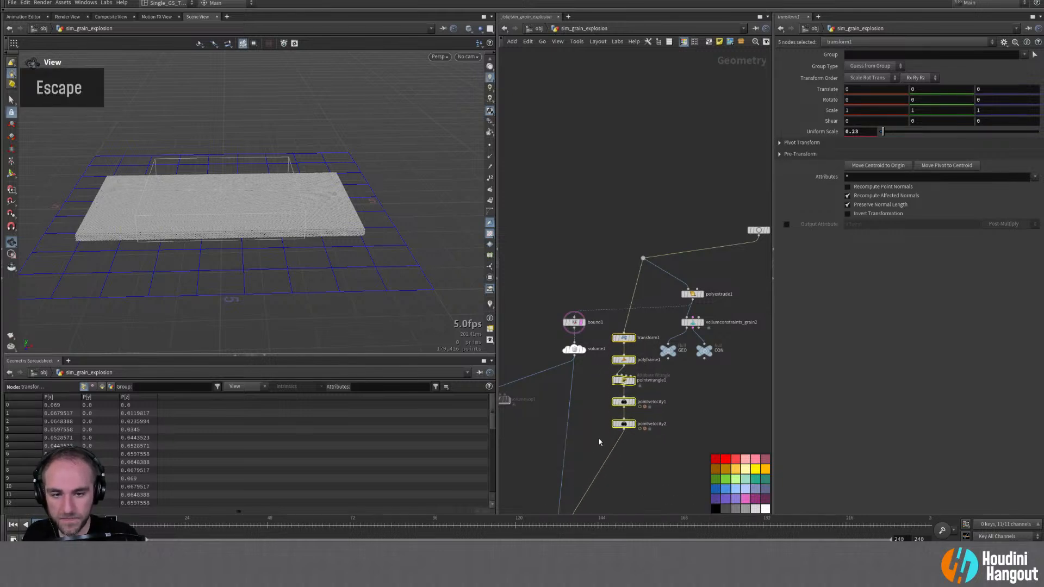
Step: Arrange bound1 and volume1 beside the point velocity chain, with volumevelocity1 and VEL_SOURCE directly below both branches
{"action": "middle_click_drag", "start_coordinate": [577, 406], "coordinate": [593, 375]}
{"action": "mouse_move", "coordinate": [586, 329]}
{"action": "left_mouse_down"}
{"action": "mouse_move", "coordinate": [576, 340]}
{"action": "mouse_move", "coordinate": [592, 336]}
{"action": "left_mouse_up"}
{"action": "left_click", "coordinate": [556, 338]}
{"action": "left_click_drag", "start_coordinate": [577, 506], "coordinate": [617, 429]}
{"action": "middle_click_drag", "start_coordinate": [568, 480], "coordinate": [573, 391]}
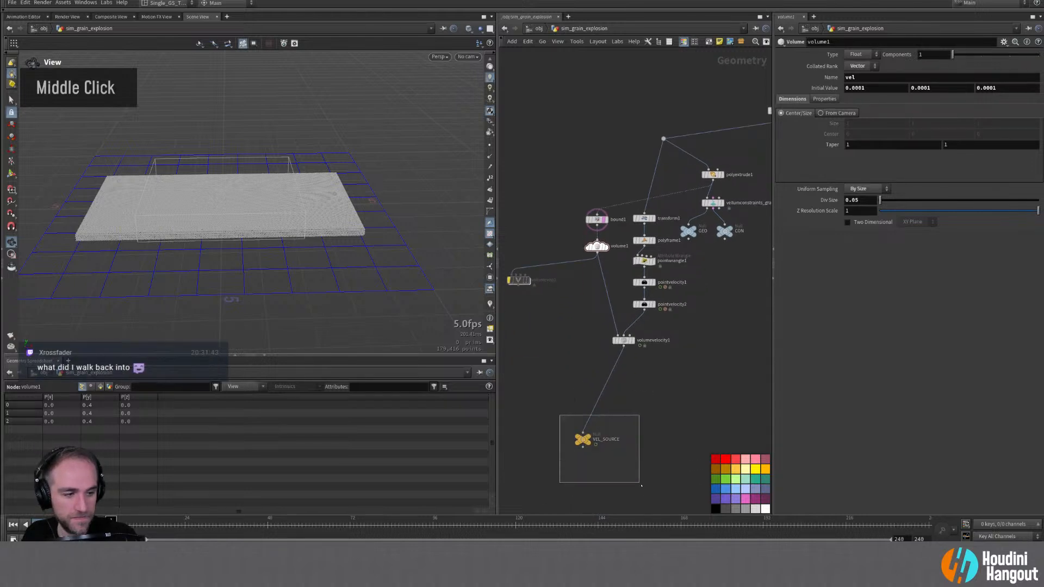
{"action": "left_click_drag", "start_coordinate": [634, 479], "coordinate": [633, 476]}
{"action": "left_click_drag", "start_coordinate": [582, 438], "coordinate": [624, 360]}
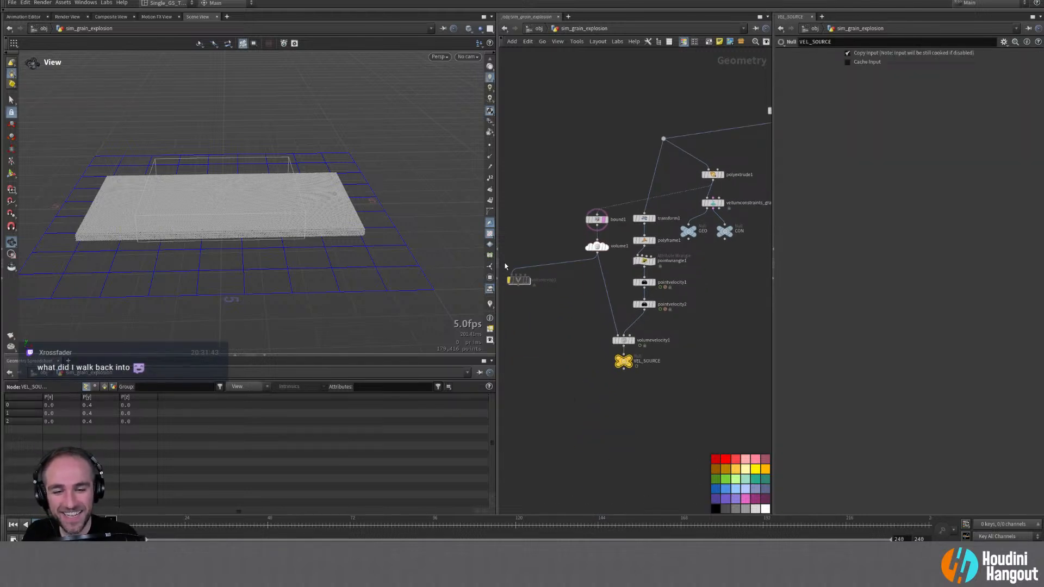
Step: Delete the unused volume VOP node and shift bound1 and volume1 farther away from the point velocity chain
{"action": "left_click", "coordinate": [518, 280]}
{"action": "key", "text": "Delete"}
{"action": "middle_click_drag", "start_coordinate": [566, 419], "coordinate": [536, 439]}
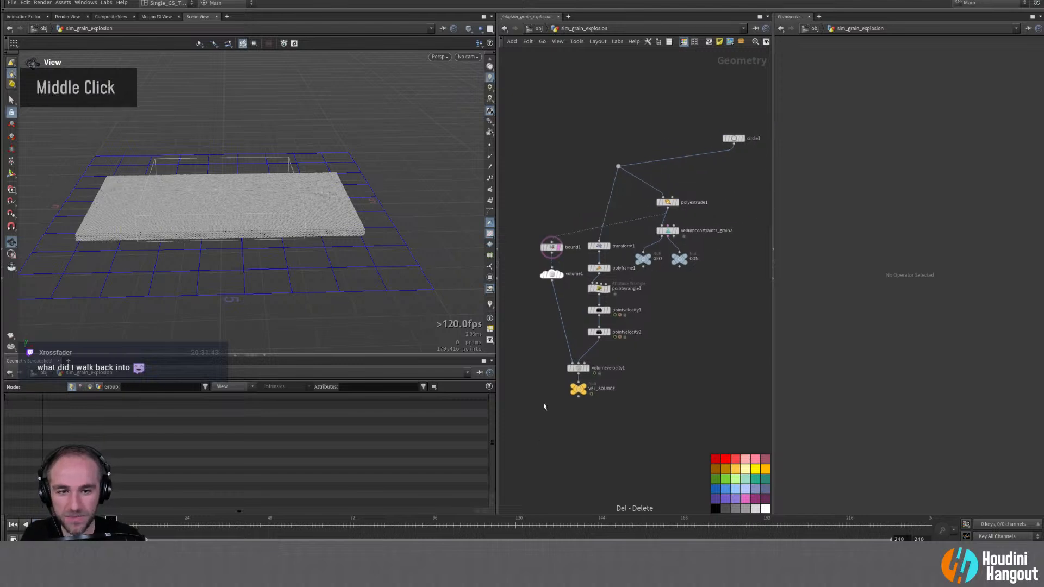
{"action": "left_click_drag", "start_coordinate": [529, 234], "coordinate": [536, 277]}
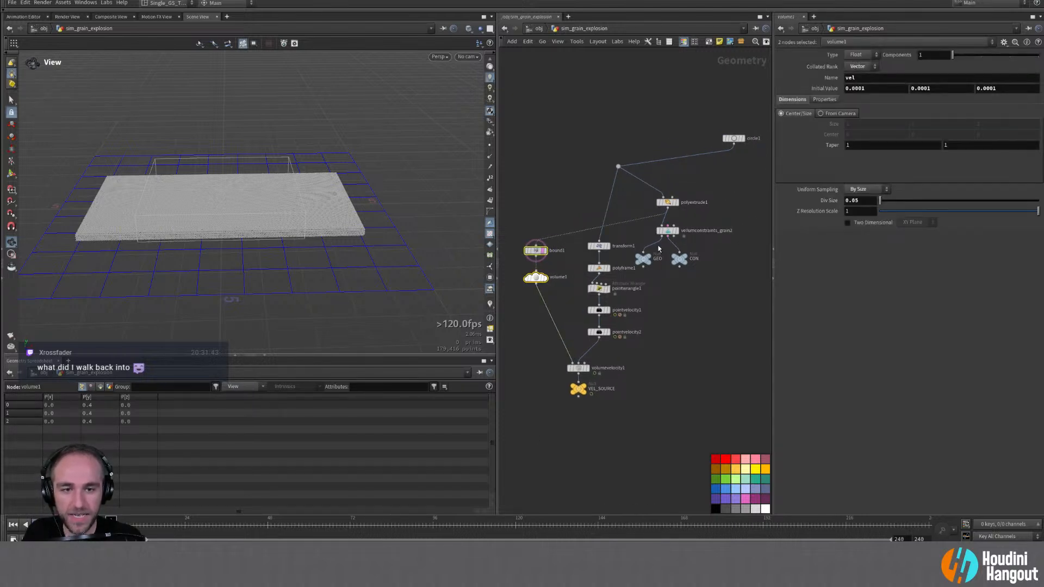
Step: Place circle1 directly above the wire dot and move the whole source network up as one group
{"action": "double_click", "coordinate": [679, 259]}
{"action": "right_click_drag", "start_coordinate": [680, 321], "coordinate": [689, 340]}
{"action": "middle_click_drag", "start_coordinate": [689, 340], "coordinate": [672, 338]}
{"action": "left_click_drag", "start_coordinate": [682, 216], "coordinate": [616, 199]}
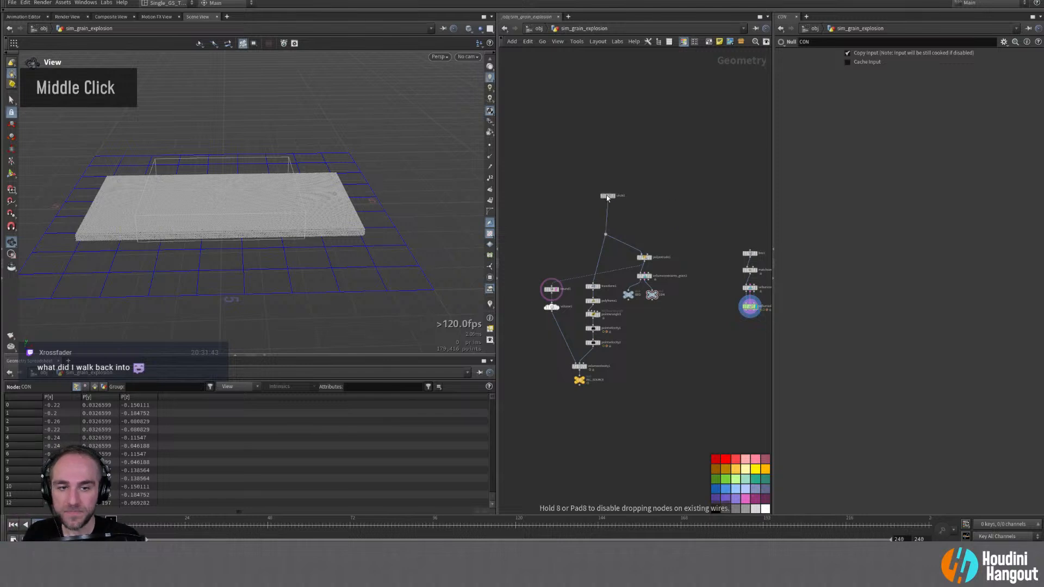
{"action": "middle_click_drag", "start_coordinate": [645, 254], "coordinate": [606, 257]}
{"action": "left_click_drag", "start_coordinate": [519, 177], "coordinate": [693, 437]}
{"action": "left_click_drag", "start_coordinate": [554, 317], "coordinate": [594, 280]}
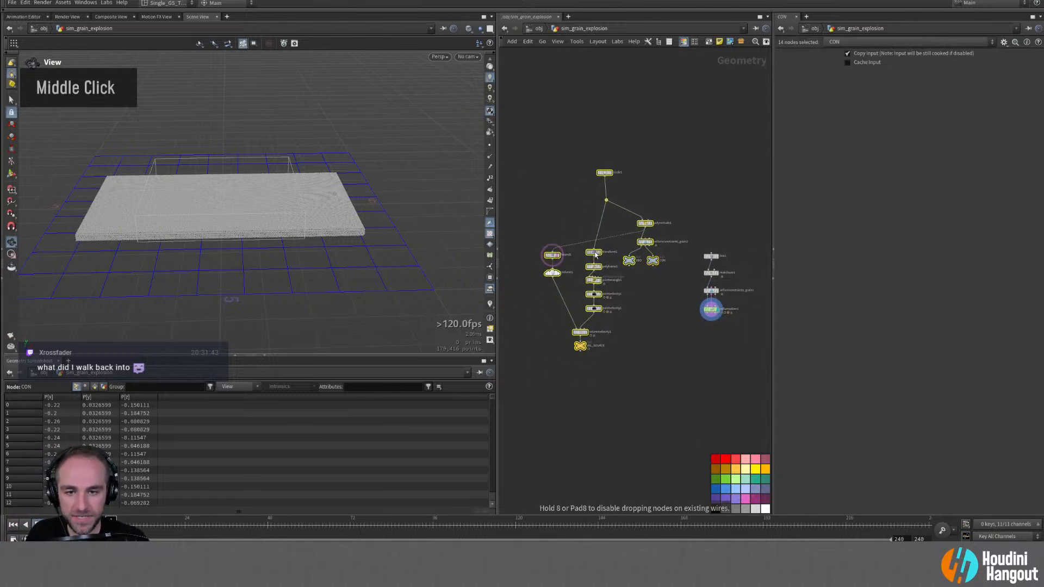
{"action": "left_click", "coordinate": [665, 305]}
Step: Inside vellumsolver1, set popadvectbyvolumes1's Velocity Scale keyframe at frame 36 to 15, and return to the geometry network
{"action": "double_click", "coordinate": [711, 310]}
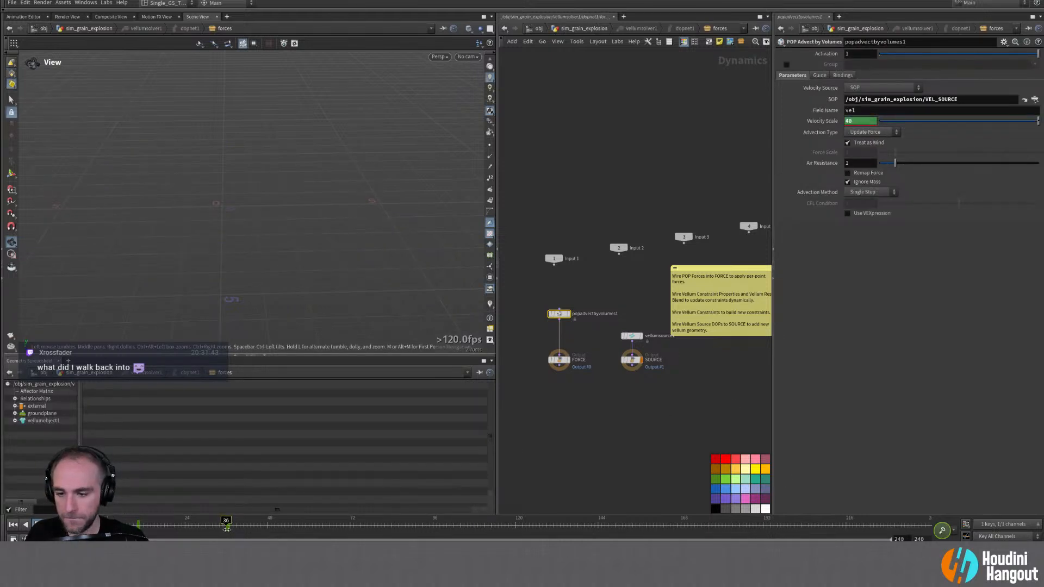
{"action": "double_click", "coordinate": [854, 122]}
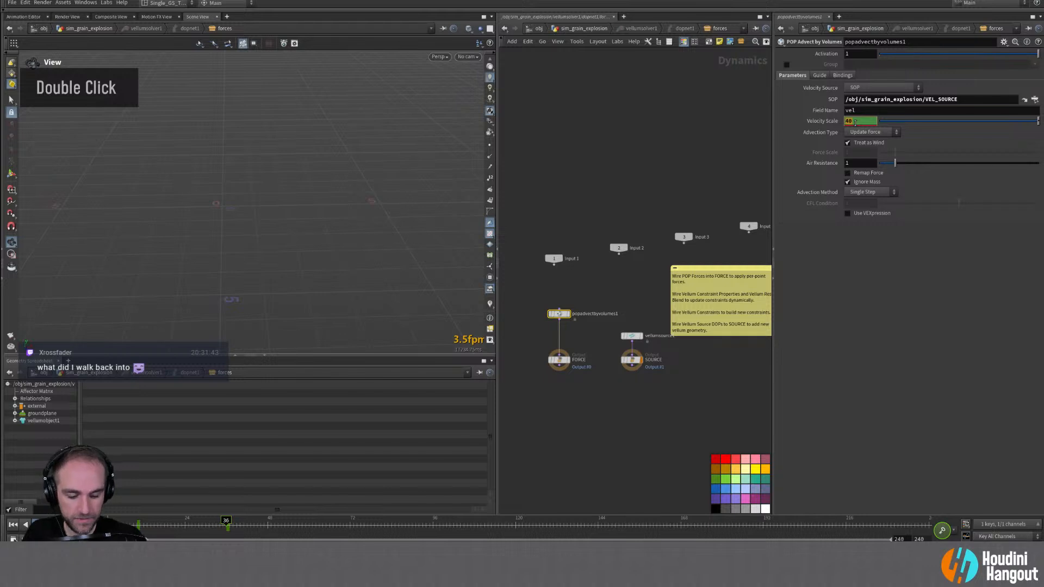
{"action": "type", "text": "10"}
{"action": "key", "text": "Return"}
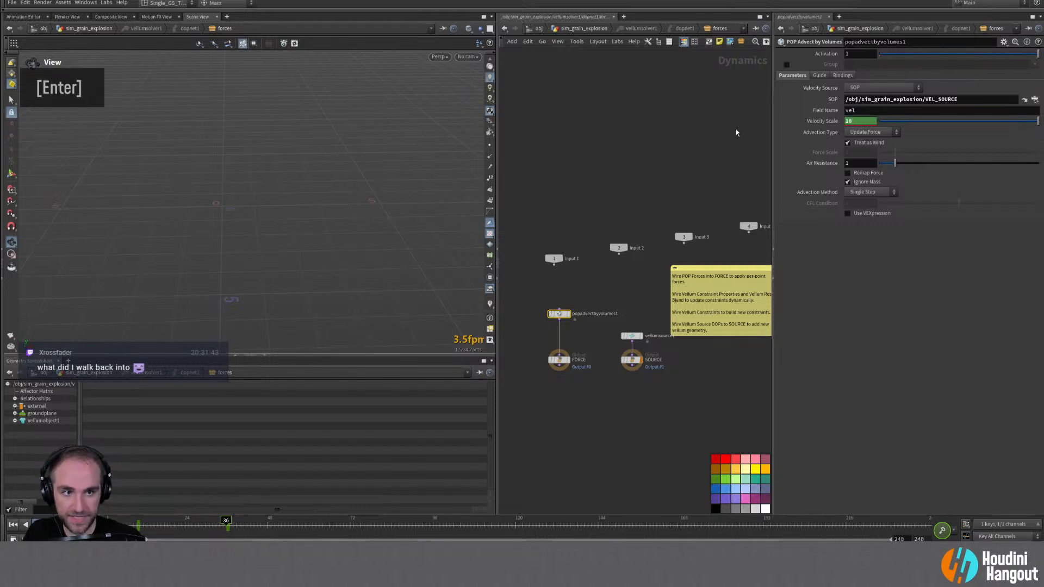
{"action": "double_click", "coordinate": [847, 121]}
{"action": "type", "text": "15"}
{"action": "key", "text": "Return"}
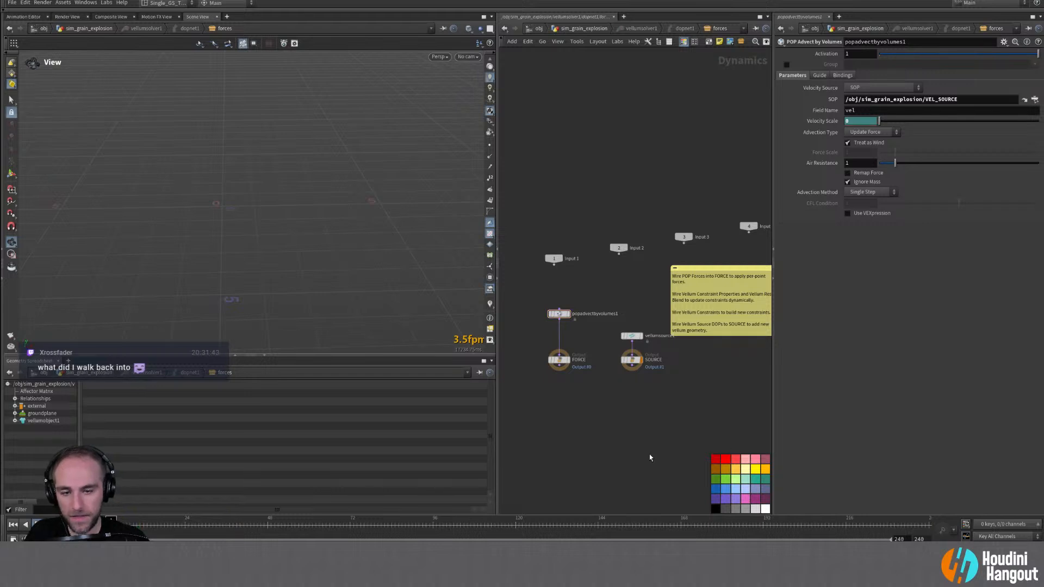
{"action": "key", "text": "u"}
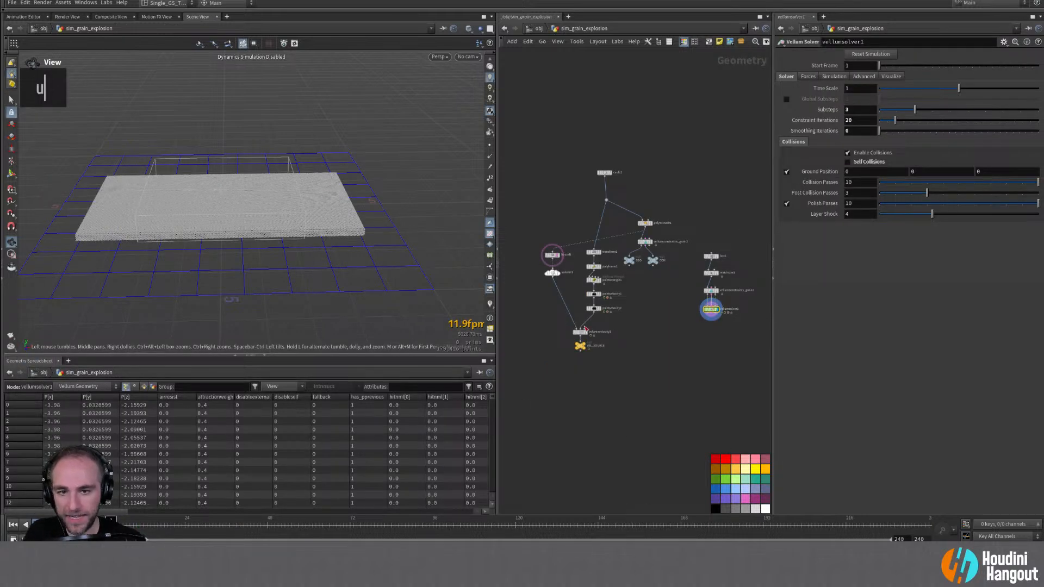
Step: Inspect the volumevelocity1 field and pointvelocity2's point velocities with velocity trails displayed
{"action": "left_click", "coordinate": [586, 332]}
{"action": "left_click", "coordinate": [578, 332]}
{"action": "right_click_drag", "start_coordinate": [282, 184], "coordinate": [339, 135], "text": "alt"}
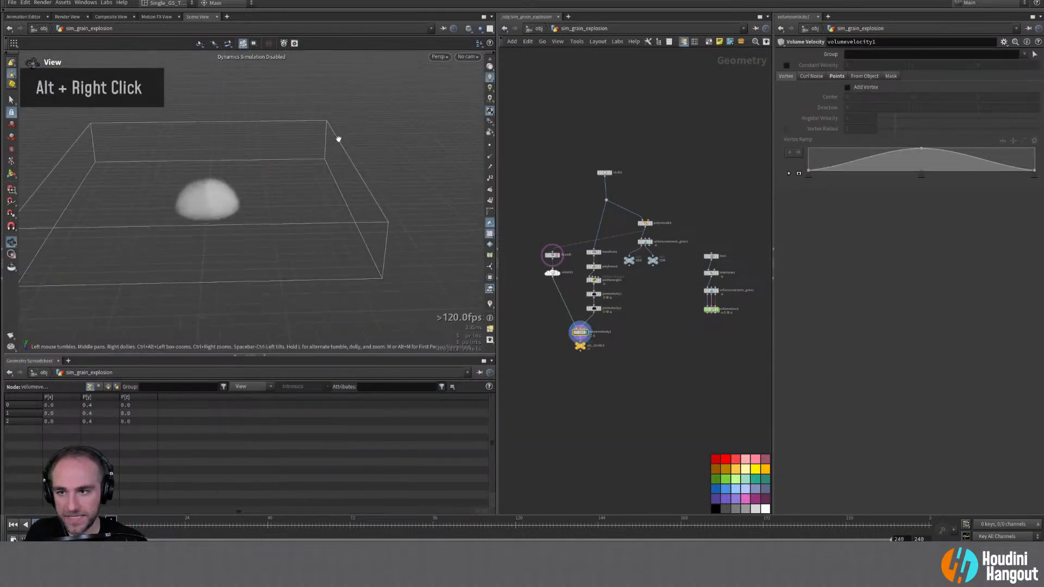
{"action": "double_click", "coordinate": [600, 311]}
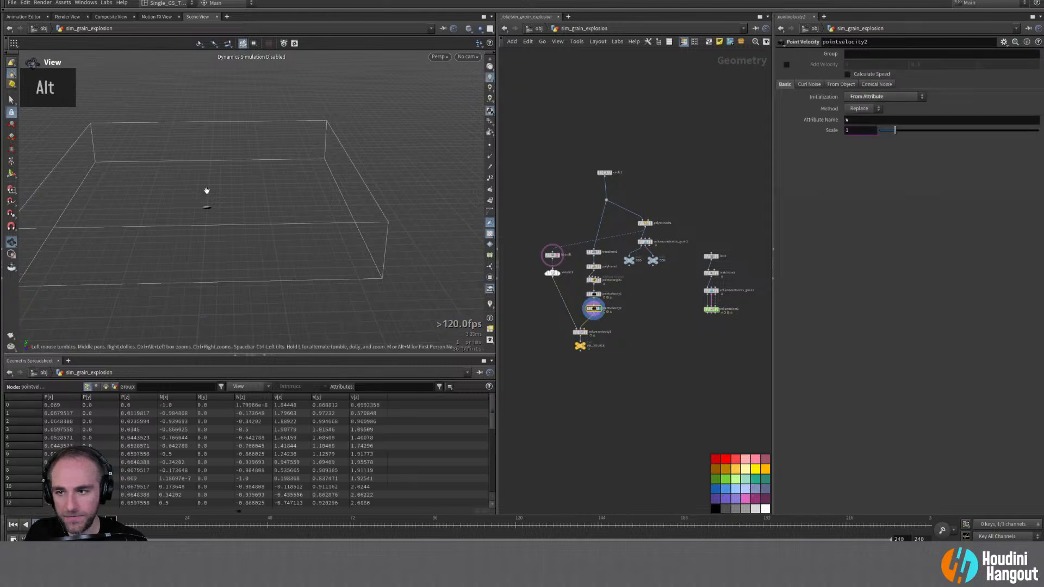
{"action": "right_click_drag", "start_coordinate": [207, 190], "coordinate": [282, 210], "text": "alt"}
{"action": "left_click_drag", "start_coordinate": [281, 210], "coordinate": [267, 194], "text": "alt"}
{"action": "middle_click_drag", "start_coordinate": [266, 194], "coordinate": [379, 221], "text": "alt"}
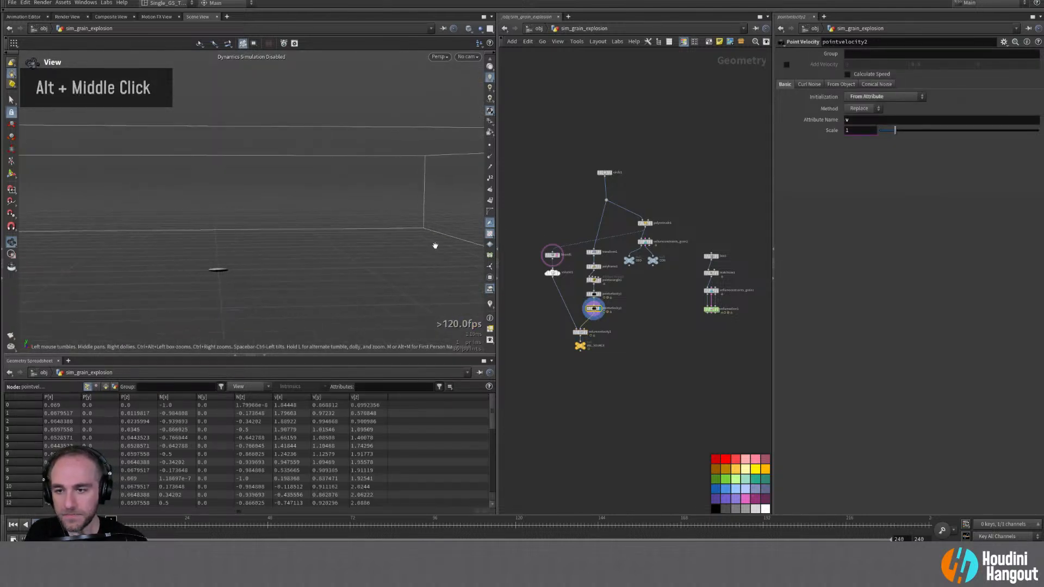
{"action": "left_click_drag", "start_coordinate": [133, 524], "coordinate": [111, 524]}
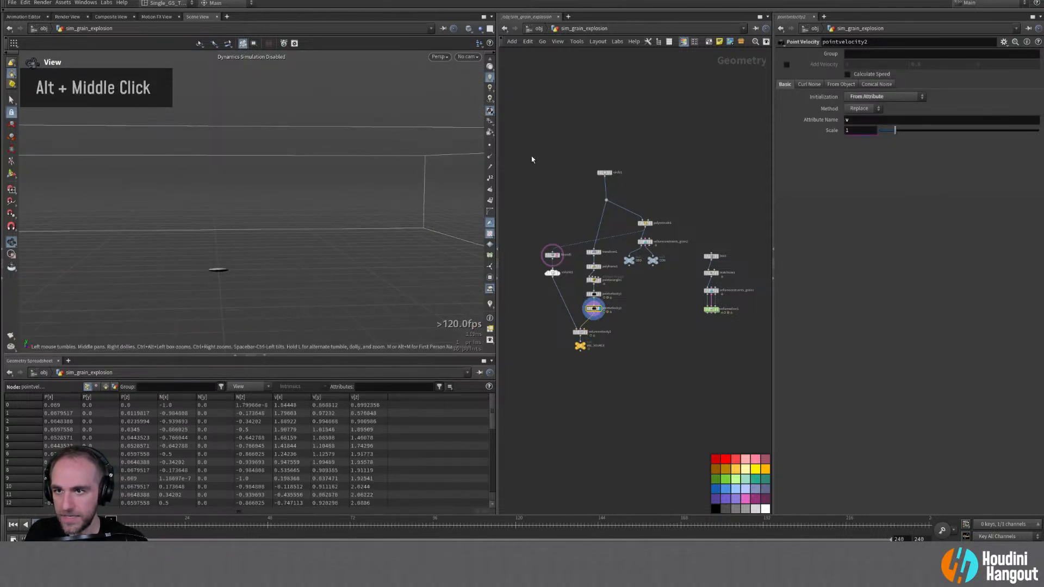
{"action": "left_click", "coordinate": [489, 304]}
{"action": "left_click_drag", "start_coordinate": [447, 305], "coordinate": [455, 340], "text": "alt"}
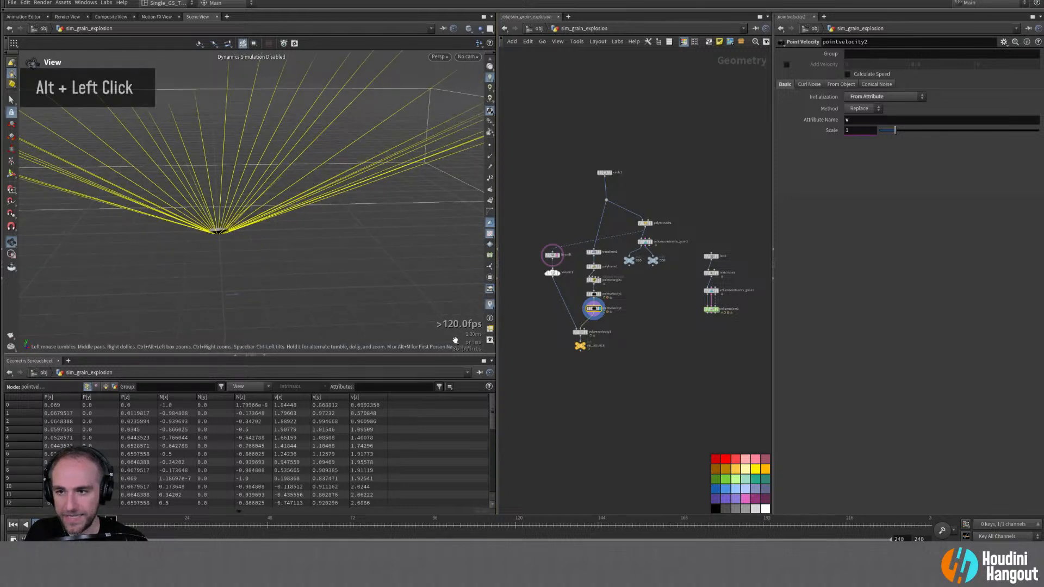
Step: Examine the volumevelocity1 field from several angles and set volume1's Div Size to 0.03
{"action": "double_click", "coordinate": [579, 331]}
{"action": "mouse_move", "coordinate": [223, 190]}
{"action": "left_mouse_down", "text": "alt"}
{"action": "mouse_move", "coordinate": [229, 158]}
{"action": "mouse_move", "coordinate": [240, 188]}
{"action": "left_mouse_up", "text": "alt"}
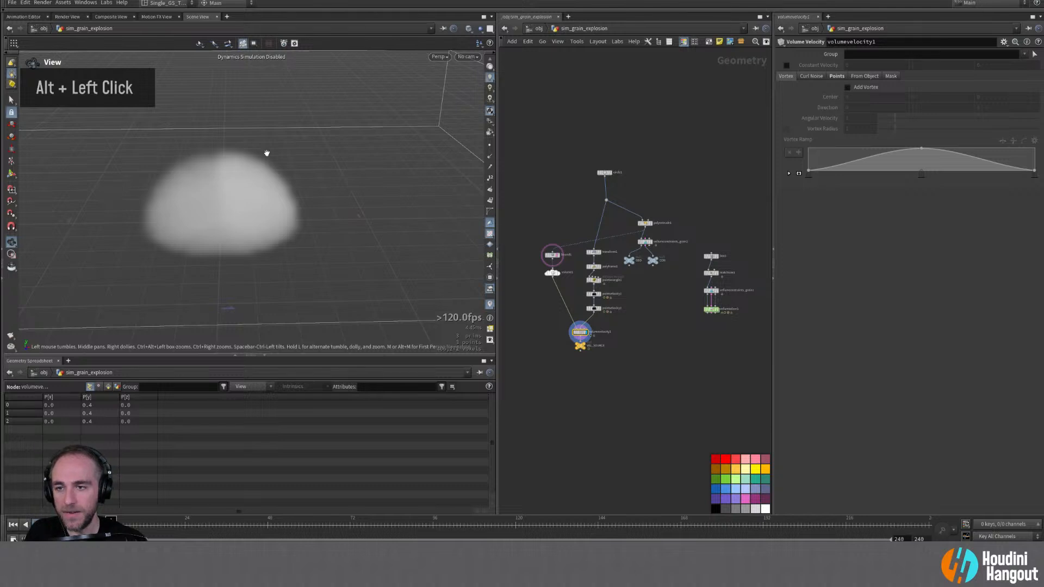
{"action": "left_click_drag", "start_coordinate": [267, 208], "coordinate": [210, 89], "text": "alt"}
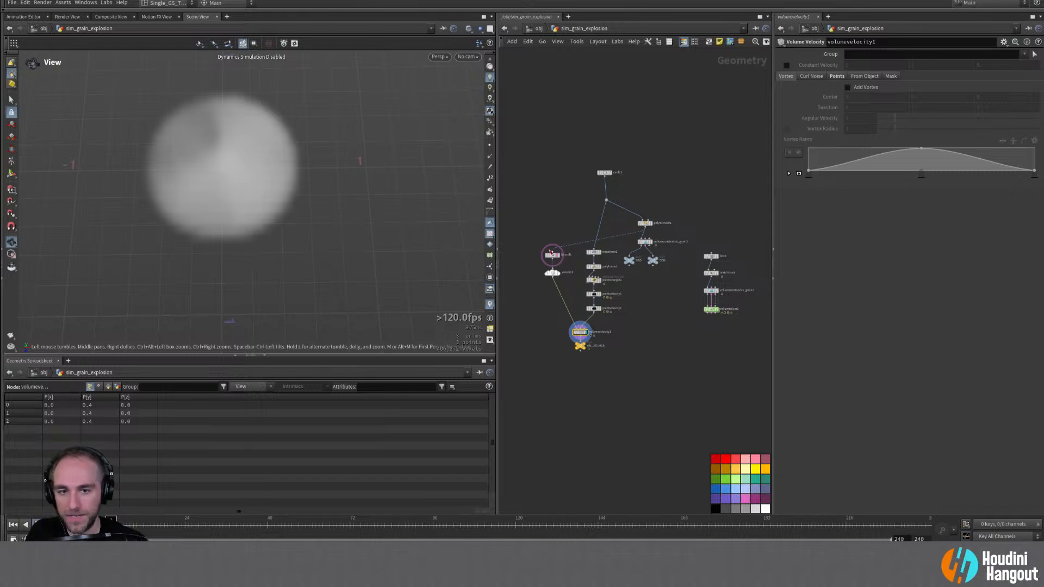
{"action": "left_click", "coordinate": [553, 274]}
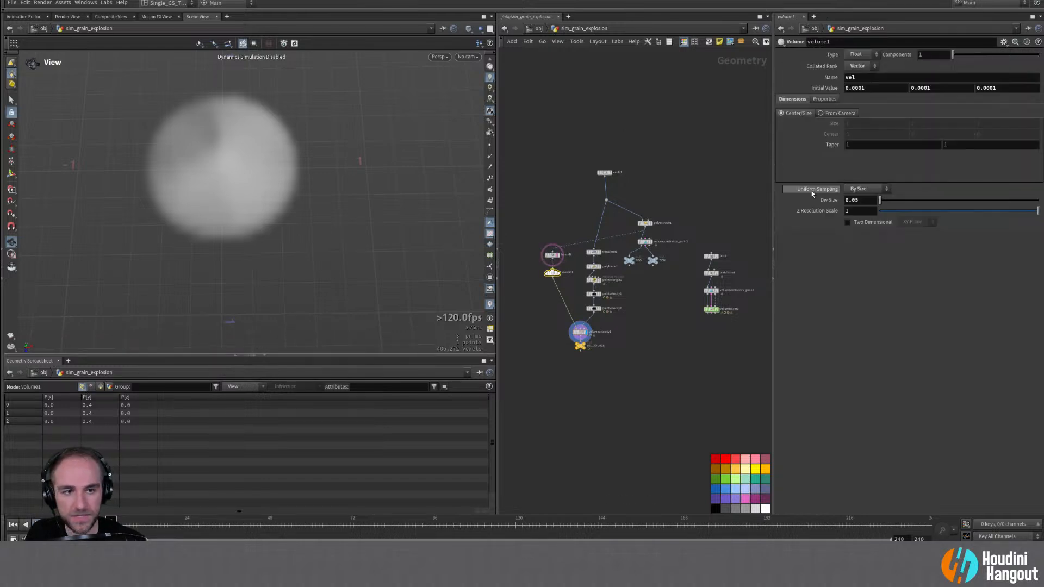
{"action": "type", "text": "3"}
{"action": "key", "text": "Return"}
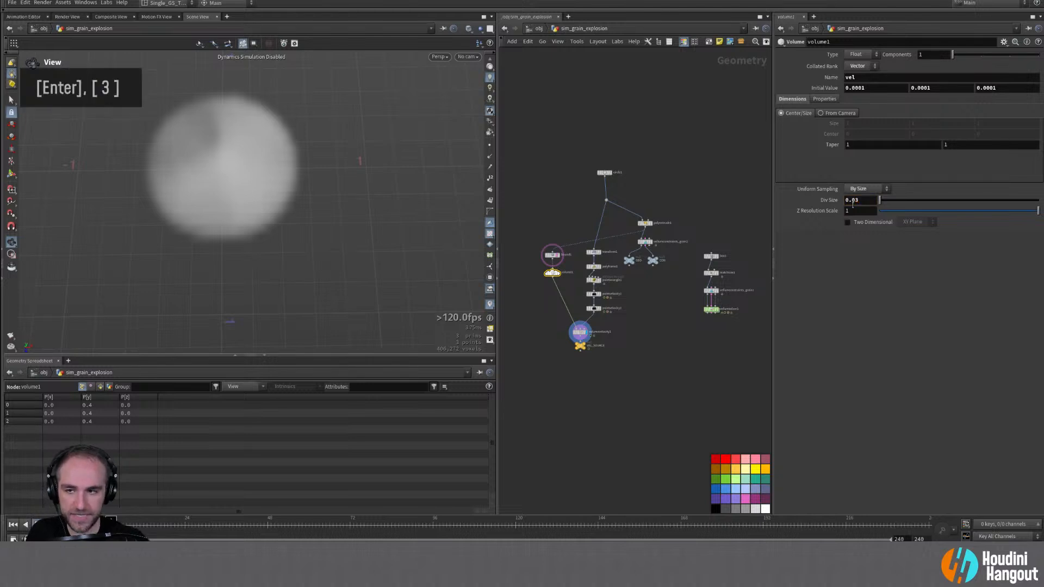
{"action": "left_click_drag", "start_coordinate": [268, 177], "coordinate": [191, 120], "text": "alt"}
Step: Display vellumsolver1, replay the simulation without velocity trails, examine the grain explosion up close, and rewind to the first frame
{"action": "double_click", "coordinate": [711, 309]}
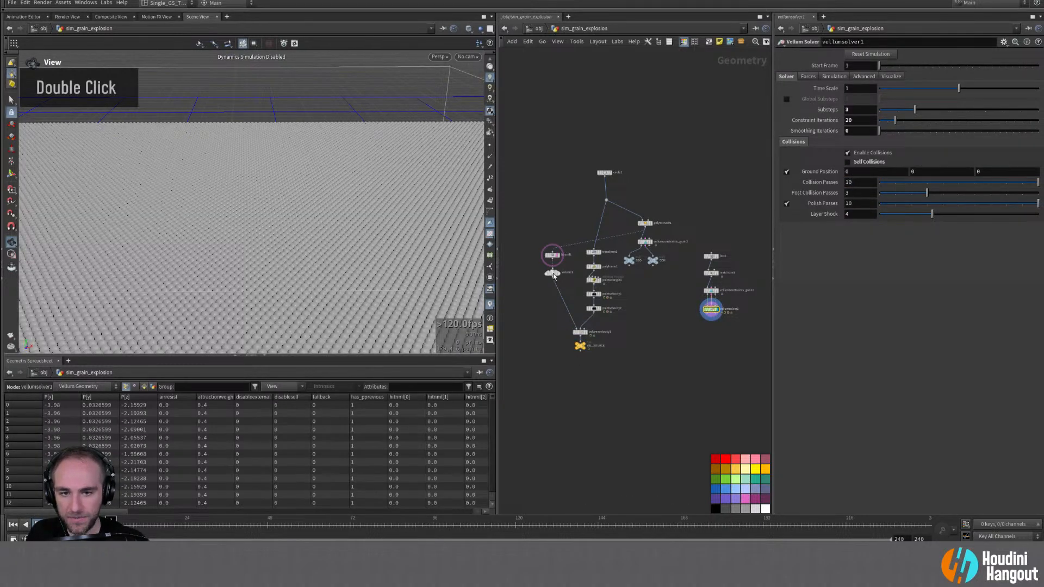
{"action": "middle_click", "coordinate": [553, 274]}
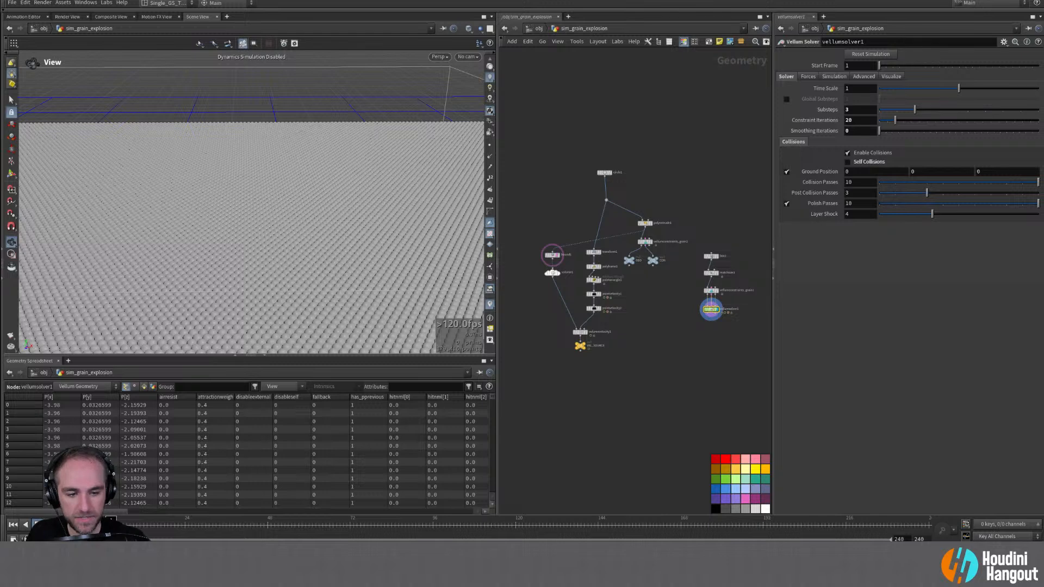
{"action": "double_click", "coordinate": [50, 524]}
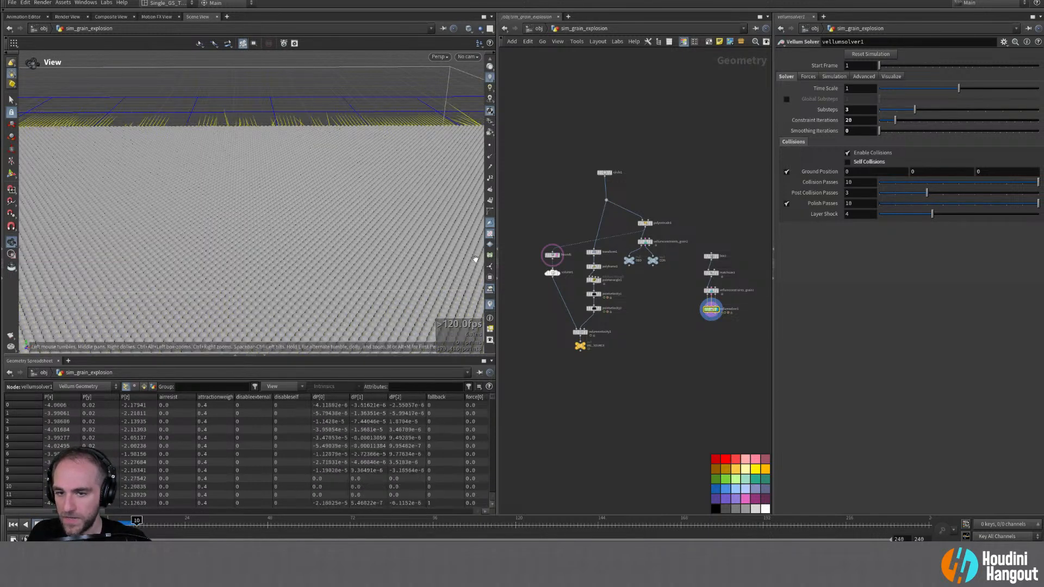
{"action": "left_click", "coordinate": [489, 306]}
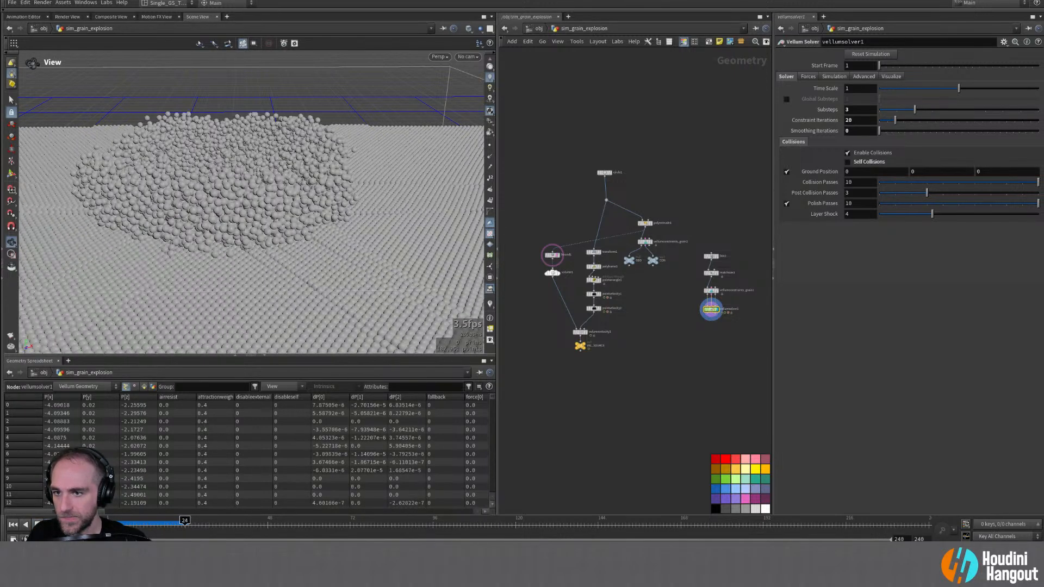
{"action": "left_click_drag", "start_coordinate": [163, 296], "coordinate": [2, 537], "text": "alt"}
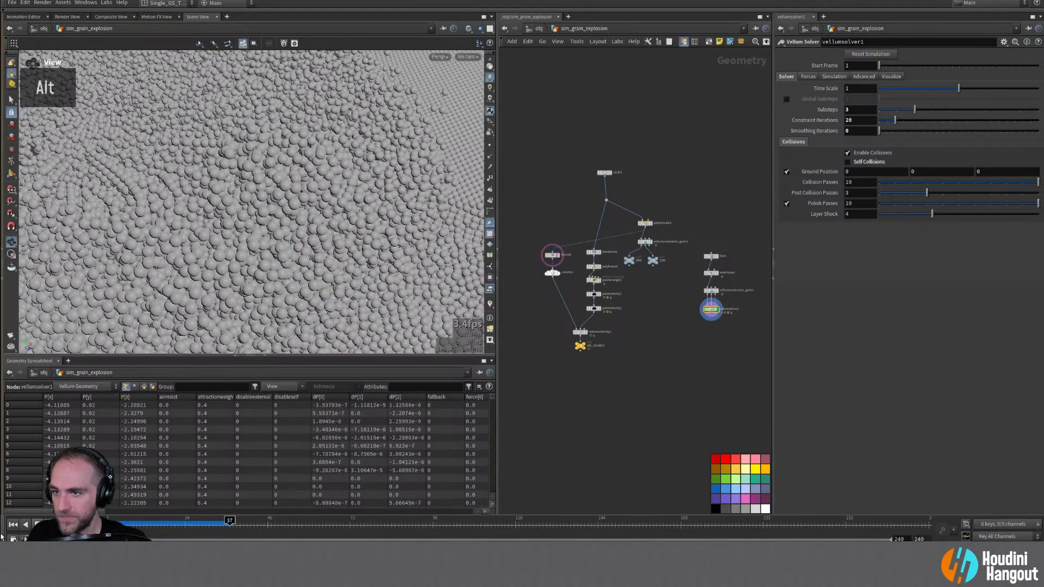
{"action": "left_click", "coordinate": [12, 524]}
{"action": "right_click_drag", "start_coordinate": [173, 140], "coordinate": [228, 150], "text": "alt"}
{"action": "middle_click_drag", "start_coordinate": [228, 150], "coordinate": [323, 167], "text": "alt"}
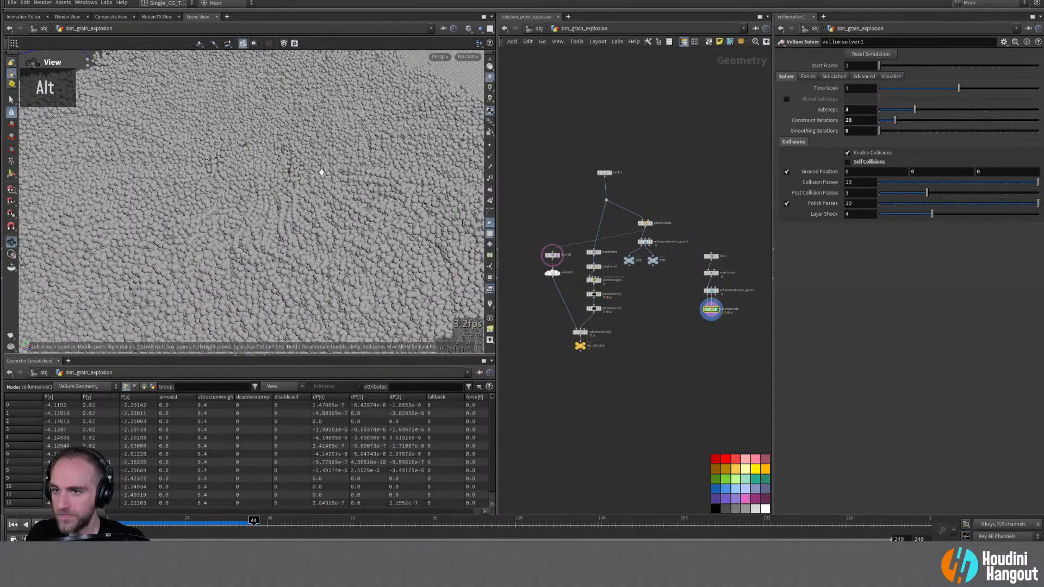
{"action": "left_click", "coordinate": [13, 530]}
{"action": "left_click_drag", "start_coordinate": [154, 228], "coordinate": [185, 234], "text": "alt"}
Step: Set popadvectbyvolumes1's Velocity Scale keyframe at frame 36 to 8 and rewind to the first frame
{"action": "double_click", "coordinate": [710, 308]}
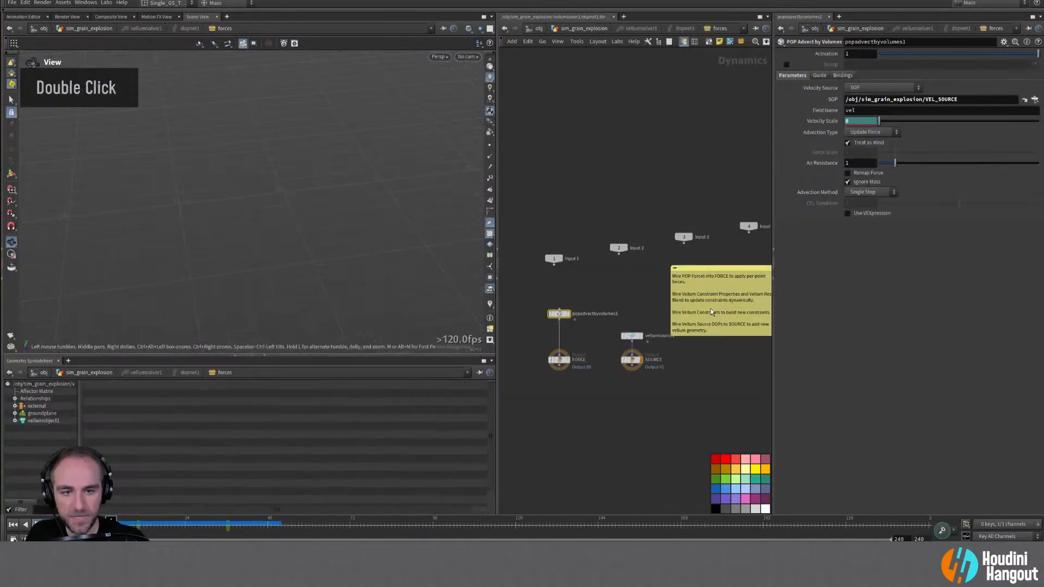
{"action": "left_click", "coordinate": [225, 526]}
{"action": "double_click", "coordinate": [848, 120]}
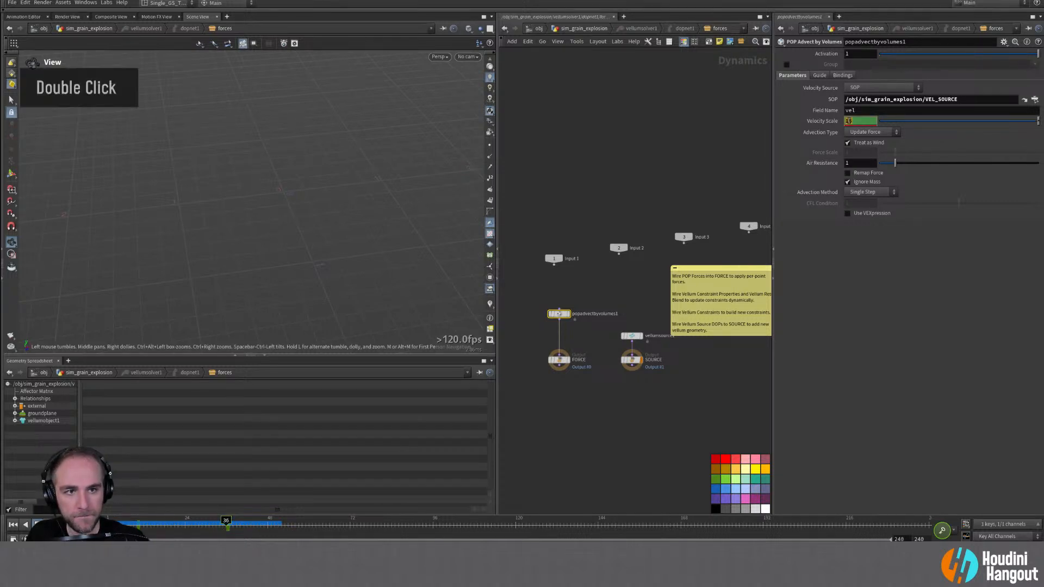
{"action": "type", "text": "8"}
{"action": "key", "text": "Return"}
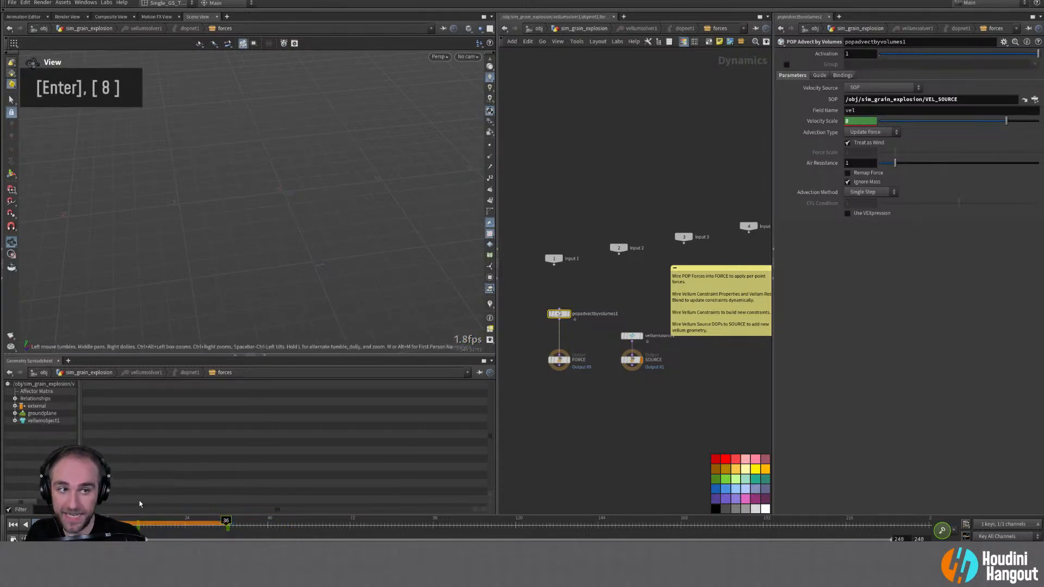
{"action": "left_click", "coordinate": [14, 525]}
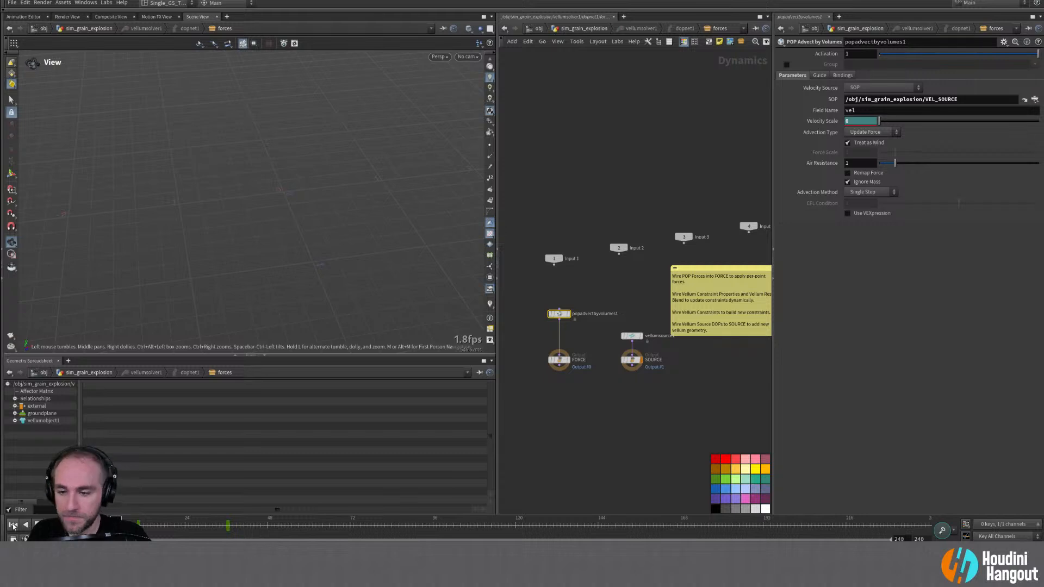
Step: Play the simulation with the stronger advection, examine the grain explosion with velocity trails, and rewind to the first frame
{"action": "double_click", "coordinate": [602, 427]}
{"action": "left_click", "coordinate": [568, 360]}
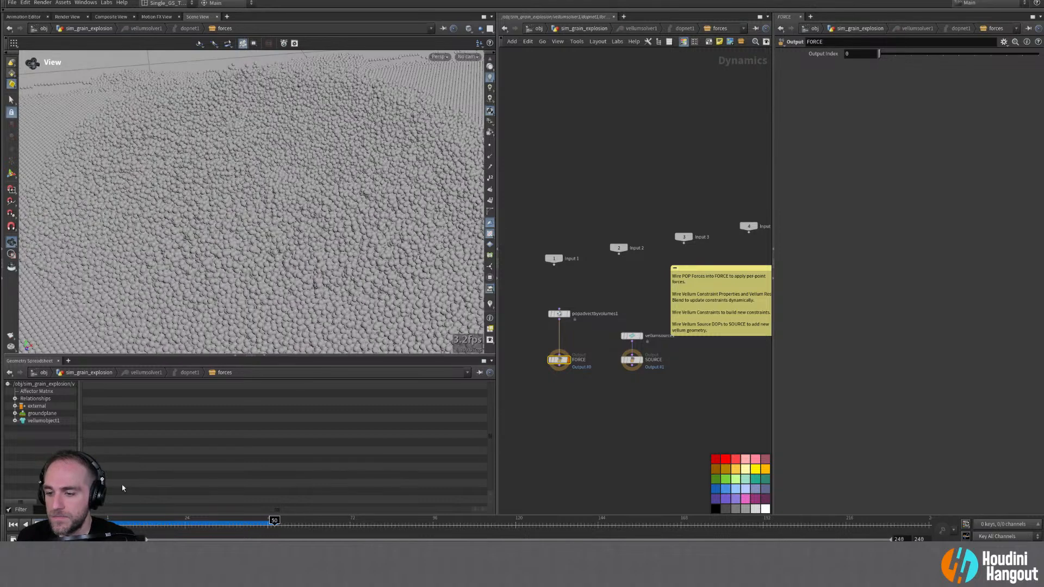
{"action": "left_click_drag", "start_coordinate": [303, 163], "coordinate": [326, 168]}
{"action": "left_click", "coordinate": [12, 524]}
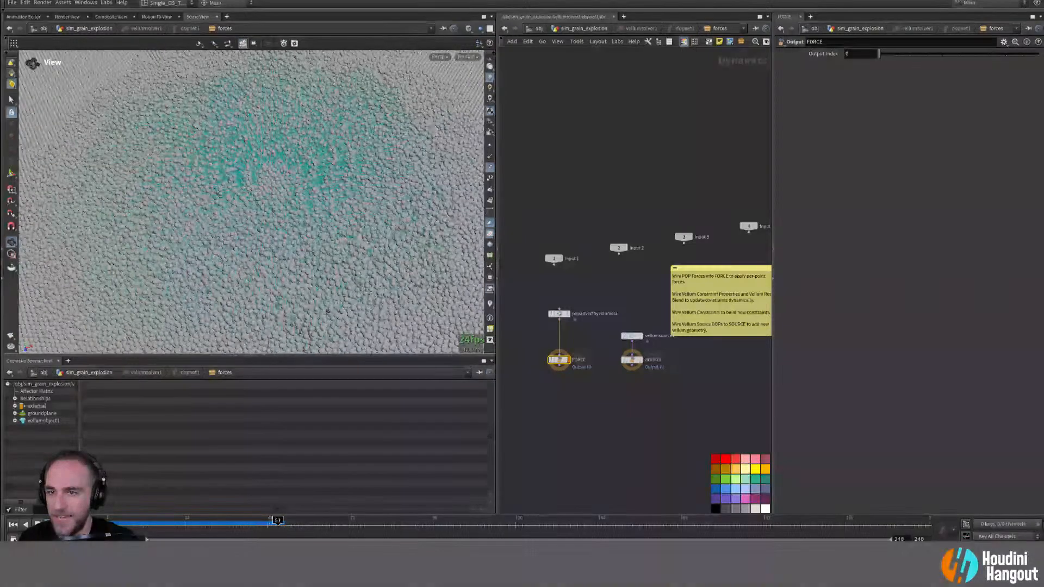
{"action": "key", "text": "ctrl+Up"}
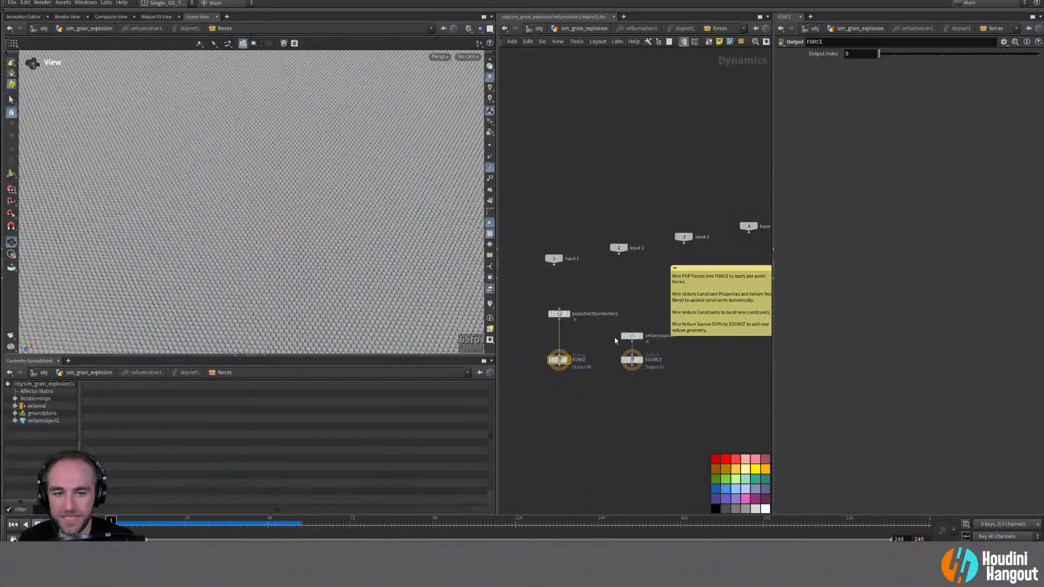
Step: Set popadvectbyvolumes1's Velocity Scale keyframe at frame 36 to 6 and rewind to the first frame
{"action": "left_click", "coordinate": [557, 314]}
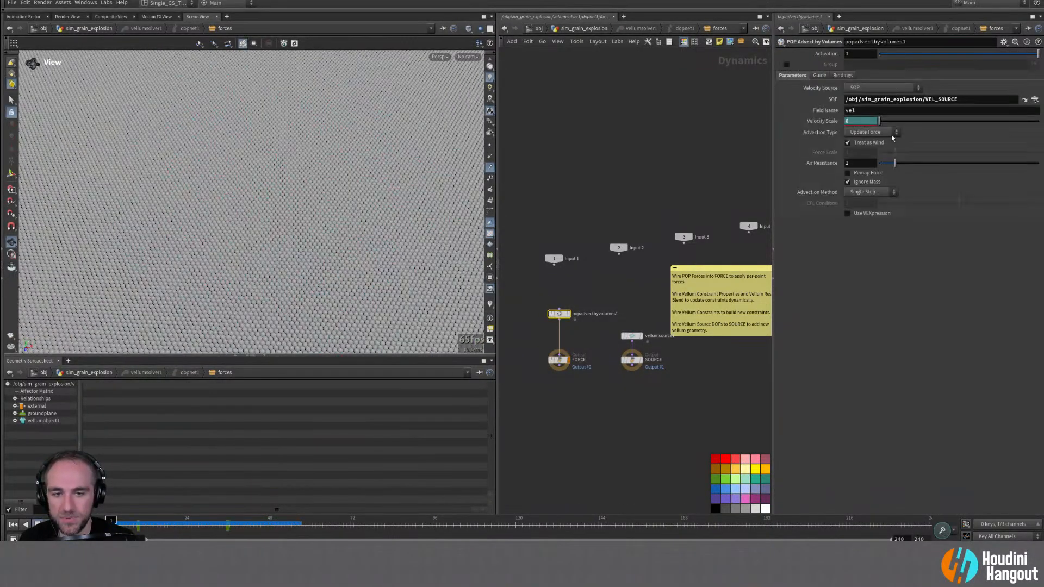
{"action": "left_click", "coordinate": [226, 526]}
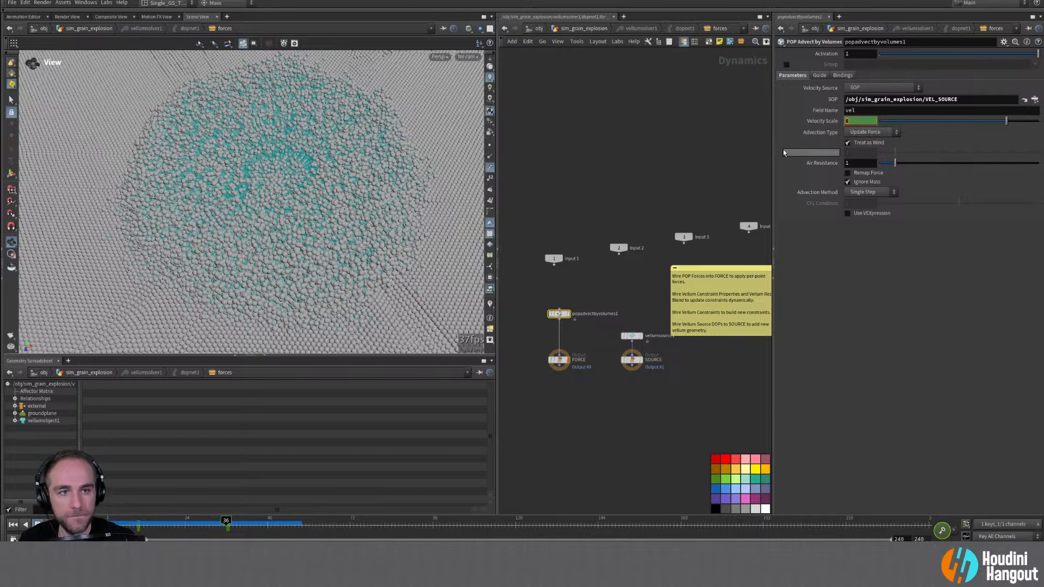
{"action": "key", "text": "Return"}
{"action": "type", "text": "6"}
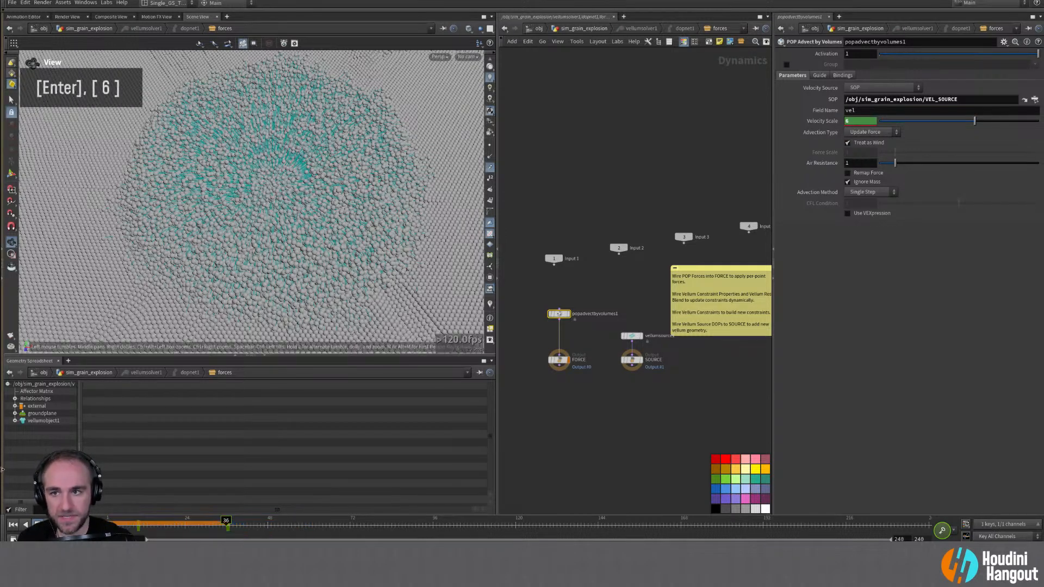
{"action": "left_click", "coordinate": [12, 525]}
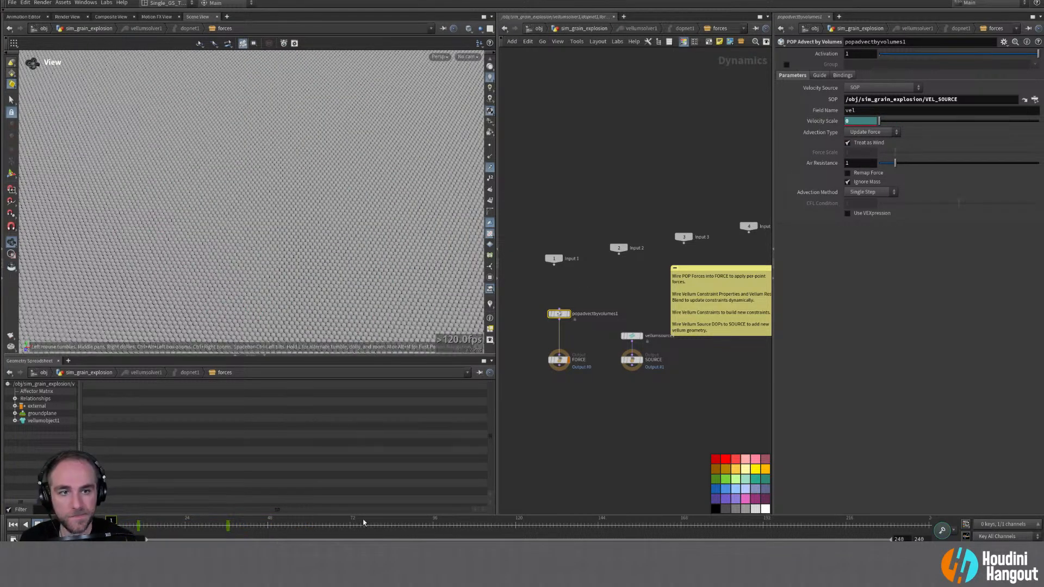
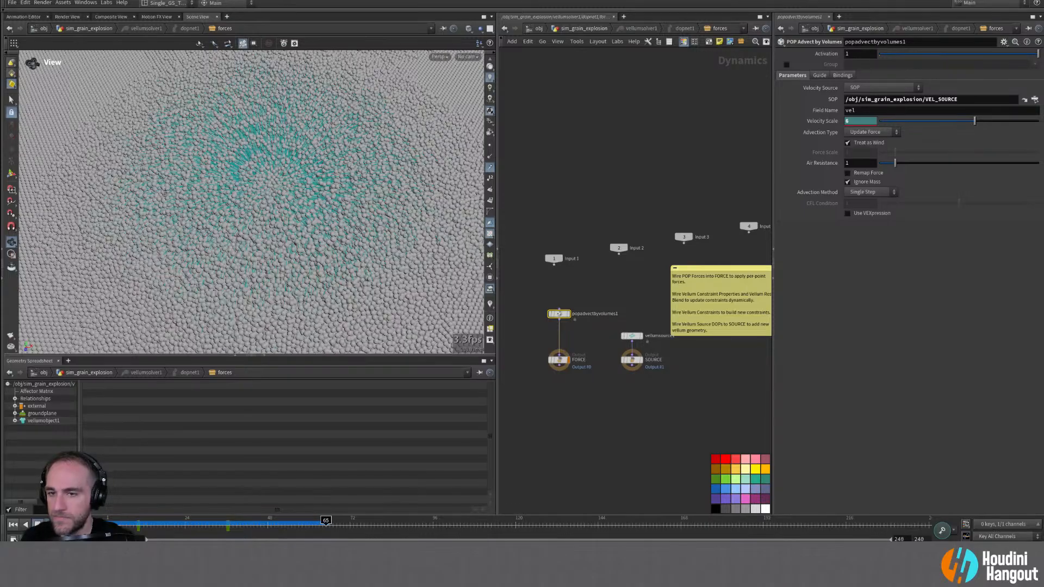
Step: Examine the replayed grain explosion from above and from a low angle, return to the sim_grain_explosion network and check vellumsolver1's node information
{"action": "left_click_drag", "start_coordinate": [231, 179], "coordinate": [289, 181], "text": "alt"}
{"action": "right_click_drag", "start_coordinate": [198, 184], "coordinate": [278, 183], "text": "alt"}
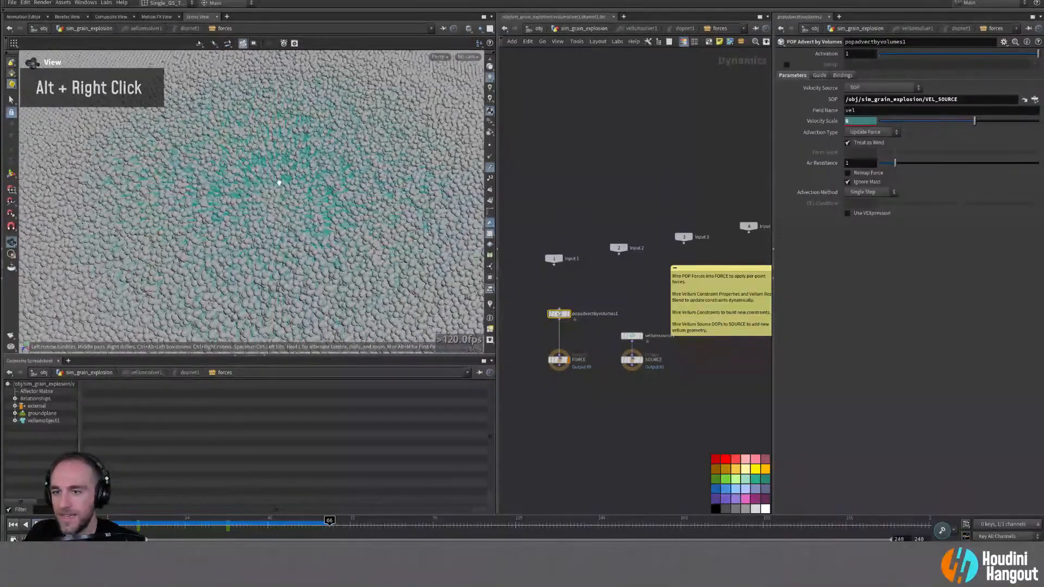
{"action": "left_click", "coordinate": [13, 524]}
{"action": "left_click_drag", "start_coordinate": [879, 120], "coordinate": [974, 120]}
{"action": "left_click_drag", "start_coordinate": [266, 207], "coordinate": [271, 284], "text": "alt"}
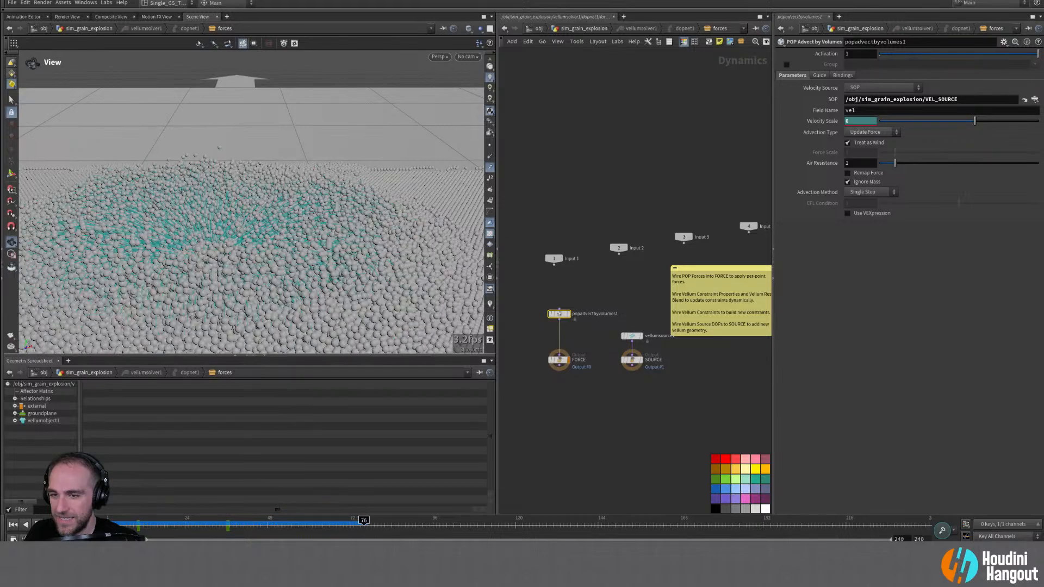
{"action": "left_click_drag", "start_coordinate": [206, 283], "coordinate": [203, 243], "text": "alt"}
{"action": "key", "text": "u"}
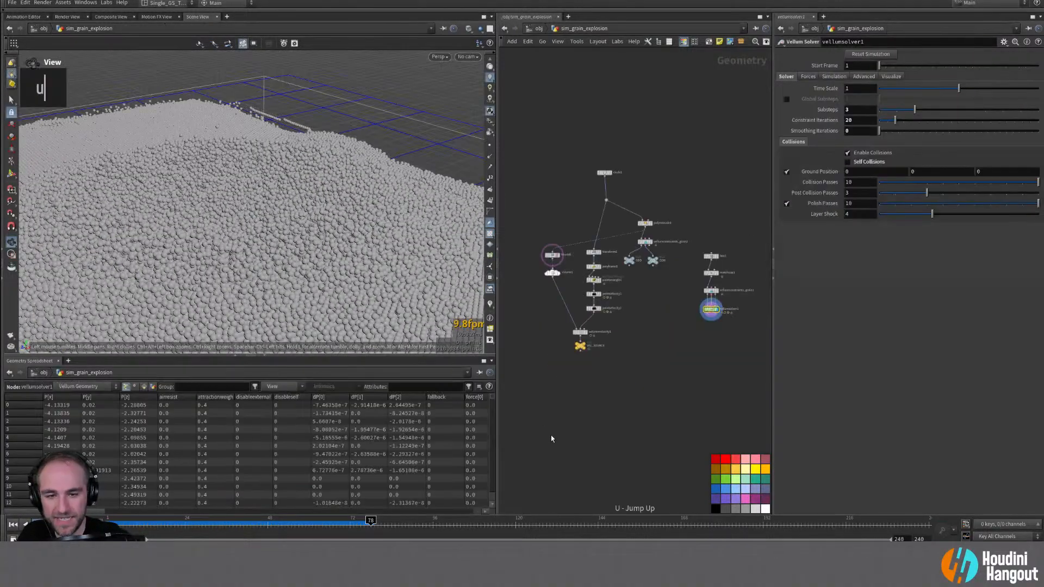
{"action": "right_click_drag", "start_coordinate": [703, 365], "coordinate": [676, 282]}
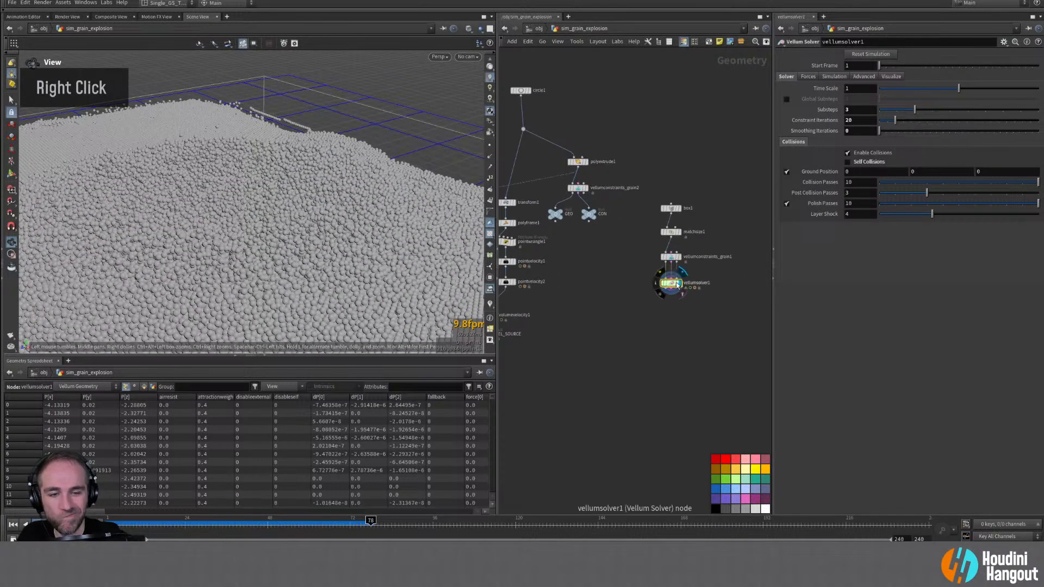
{"action": "middle_click", "coordinate": [670, 285]}
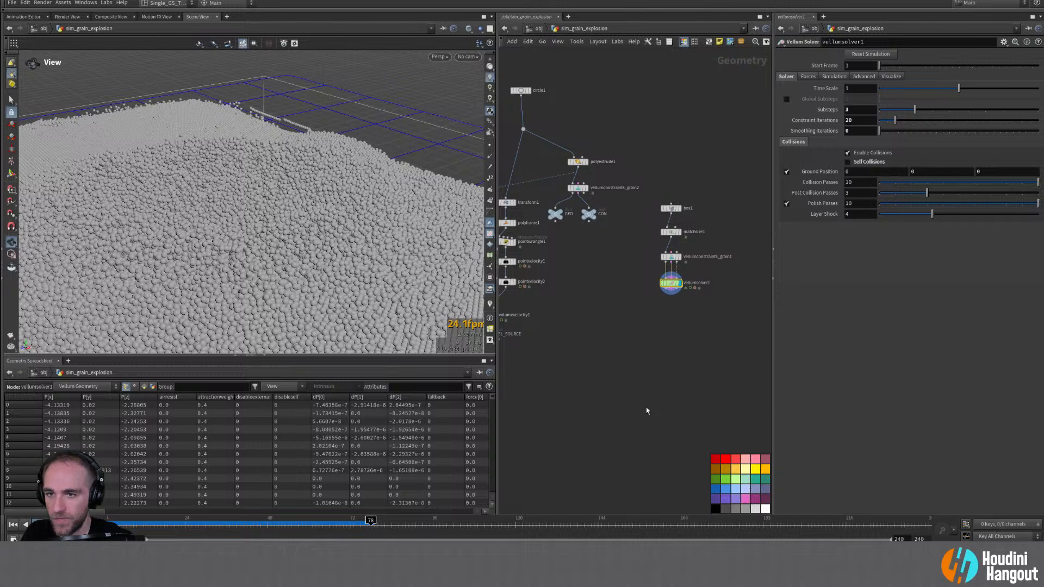
Step: Add a Spark Trail setup below vellumsolver1 and space out its timeblend and sparktrail nodes
{"action": "key", "text": "Tab"}
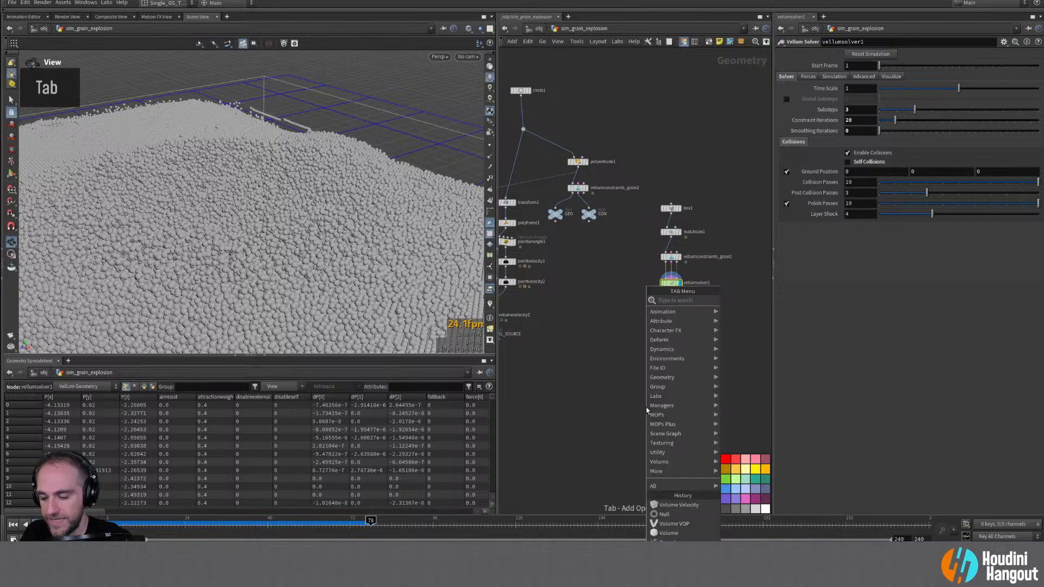
{"action": "type", "text": "spark"}
{"action": "key", "text": "Return"}
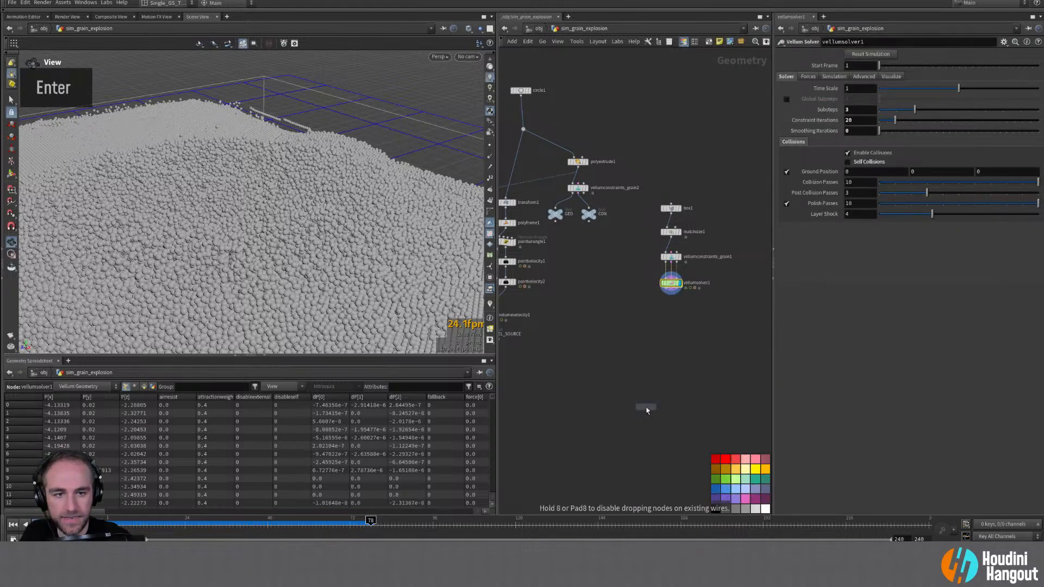
{"action": "left_click", "coordinate": [666, 333]}
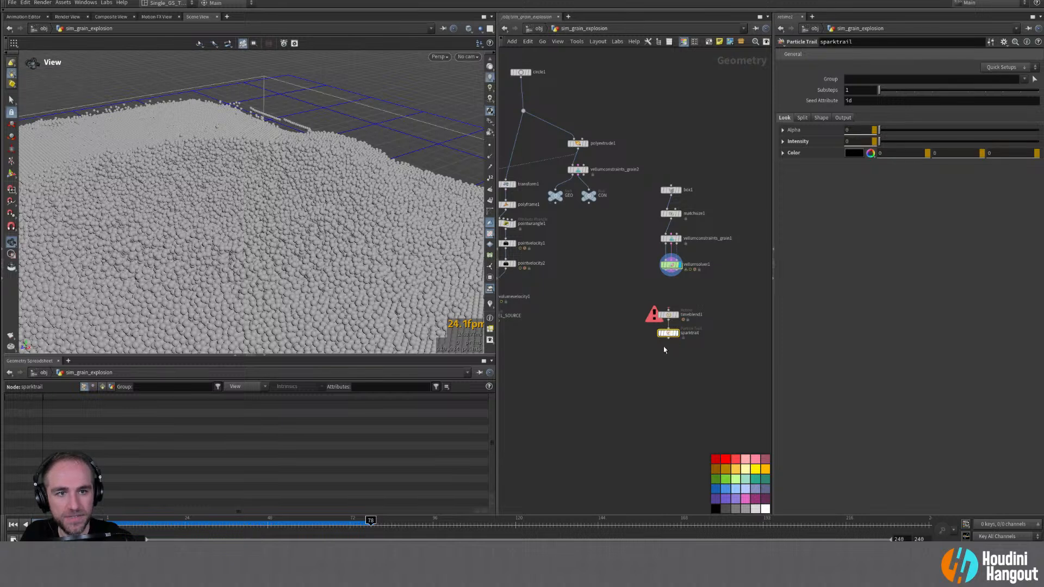
{"action": "left_click_drag", "start_coordinate": [668, 334], "coordinate": [667, 341]}
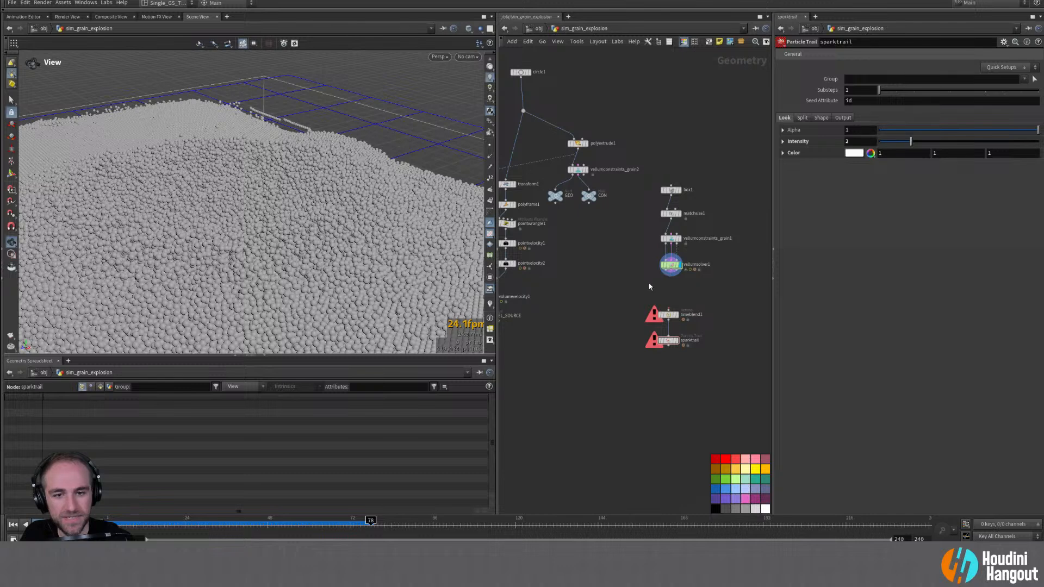
Step: Add an Attribute Delete node directly after vellumsolver1 and display it
{"action": "key", "text": "Tab"}
{"action": "type", "text": "att de"}
{"action": "key", "text": "Return"}
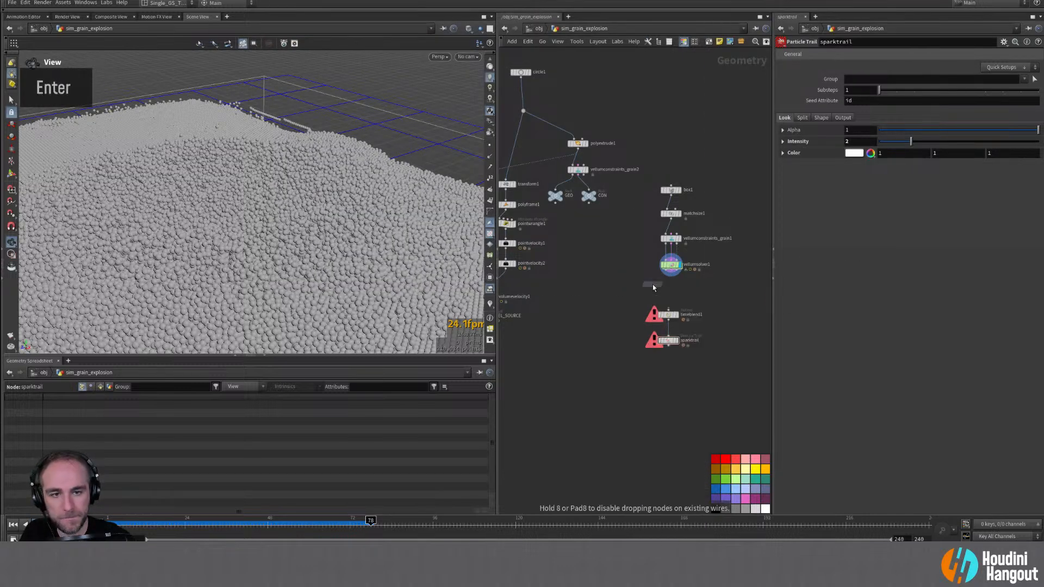
{"action": "left_click", "coordinate": [665, 282]}
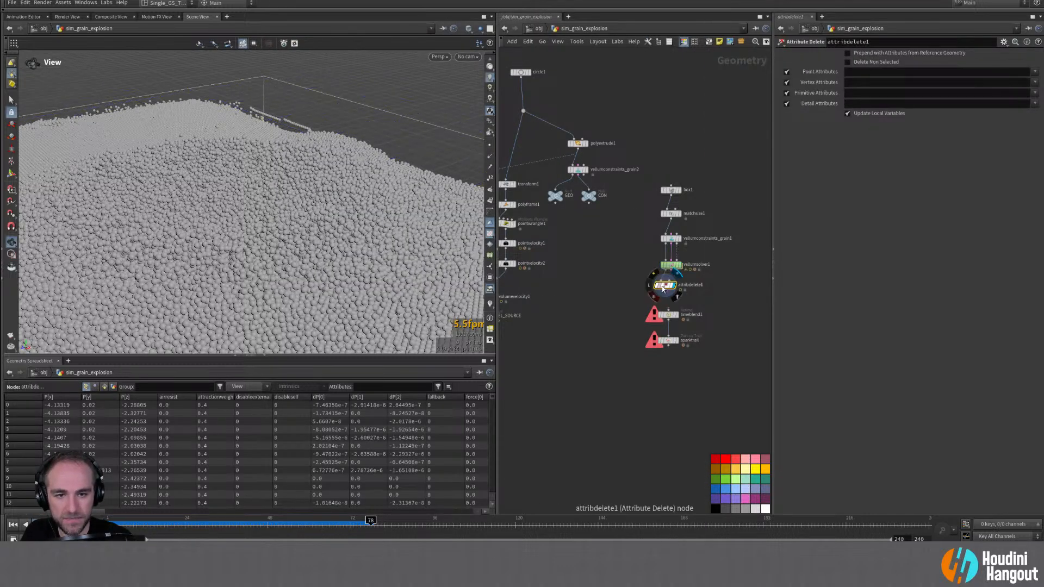
Step: Enable Delete Non Selected on attribdelete1 and keep only the point attributes v, P, pscale and mass
{"action": "left_click", "coordinate": [1035, 72]}
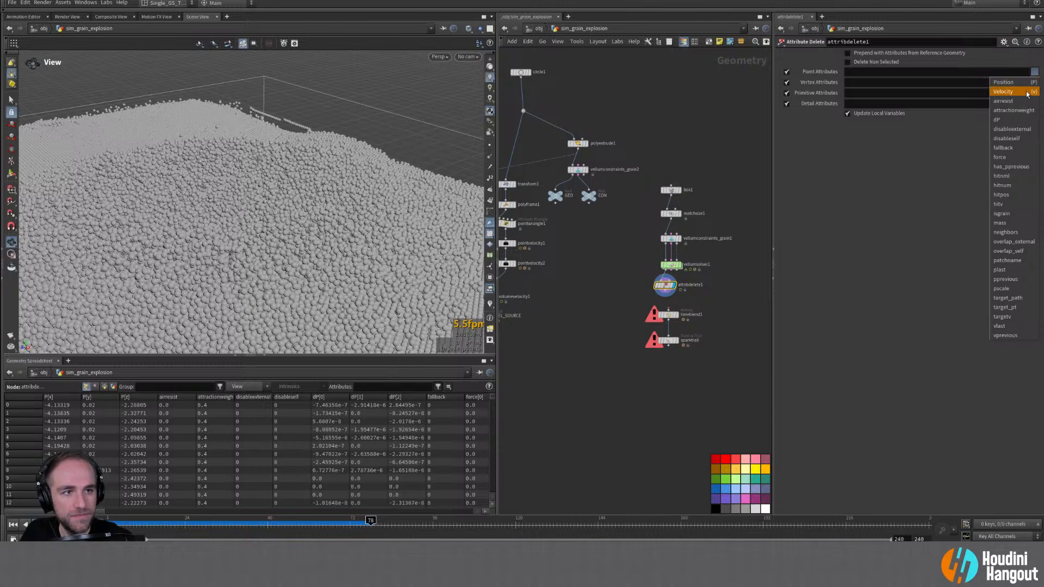
{"action": "left_click", "coordinate": [1022, 83]}
{"action": "left_click", "coordinate": [846, 61]}
{"action": "left_click", "coordinate": [1036, 72]}
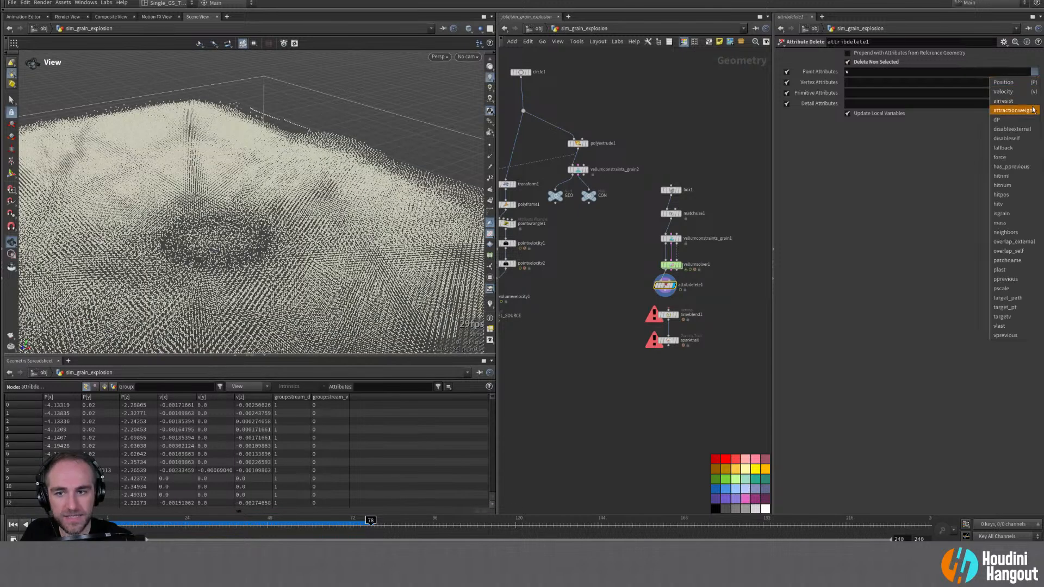
{"action": "left_click", "coordinate": [1030, 82]}
{"action": "left_click", "coordinate": [1035, 72]}
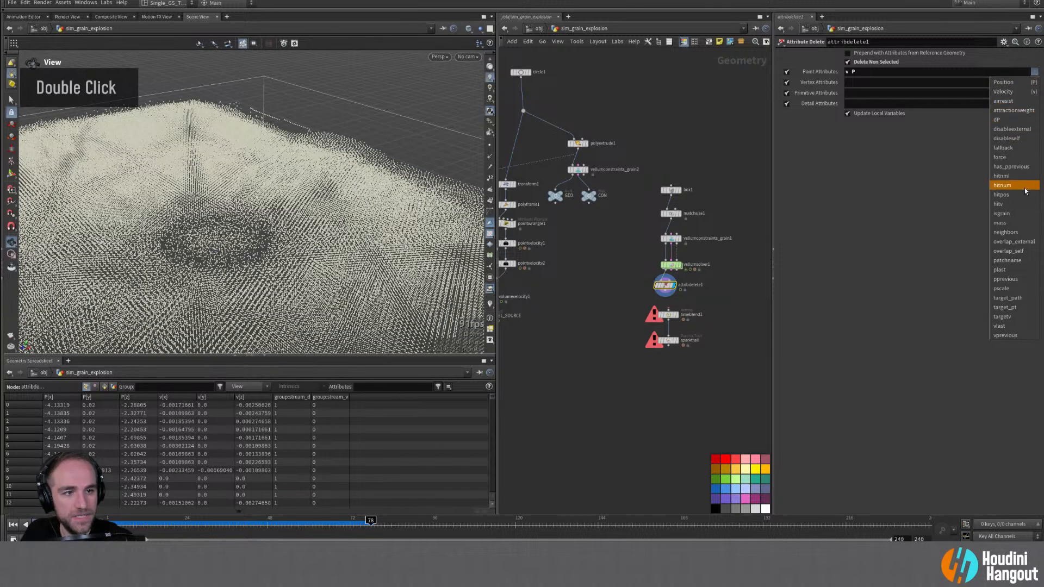
{"action": "left_click", "coordinate": [1013, 291]}
{"action": "left_click", "coordinate": [1036, 74]}
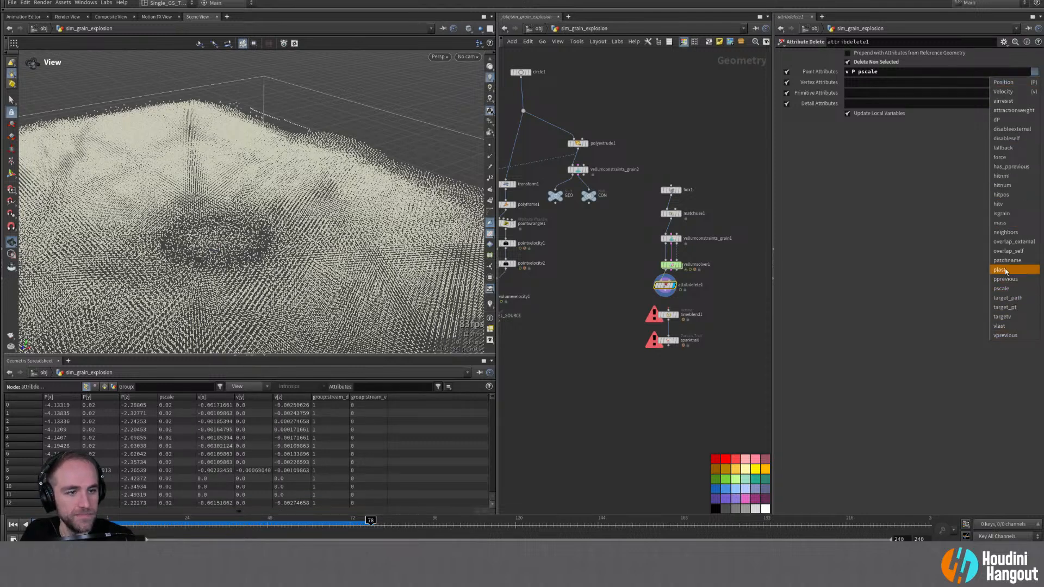
{"action": "left_click", "coordinate": [999, 222]}
Step: Look through the point, vertex, primitive and detail attributes available on attribdelete1
{"action": "left_click", "coordinate": [1035, 73]}
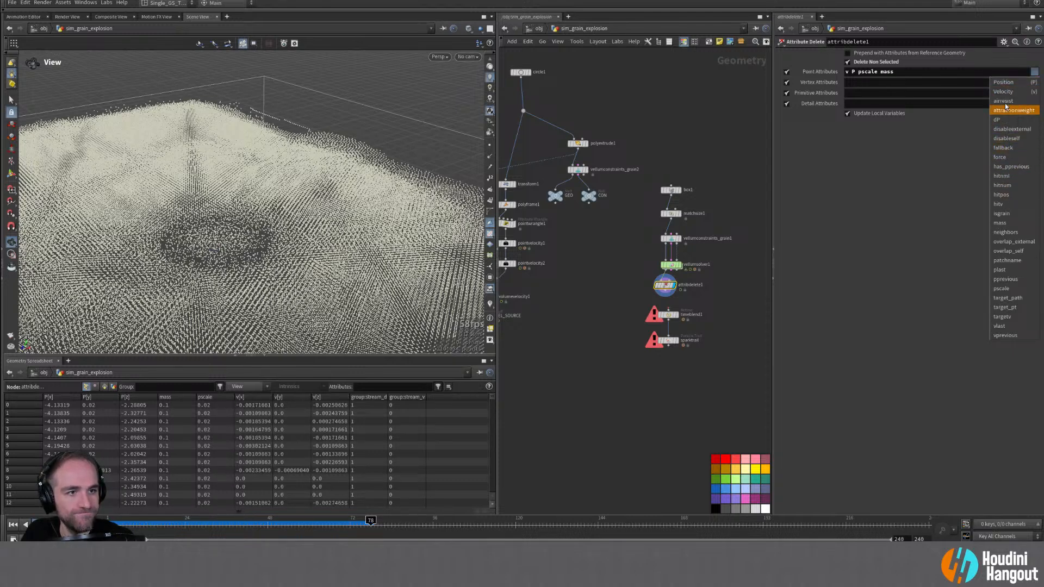
{"action": "left_click", "coordinate": [1034, 82]}
{"action": "left_click", "coordinate": [1035, 82]}
{"action": "double_click", "coordinate": [1036, 93]}
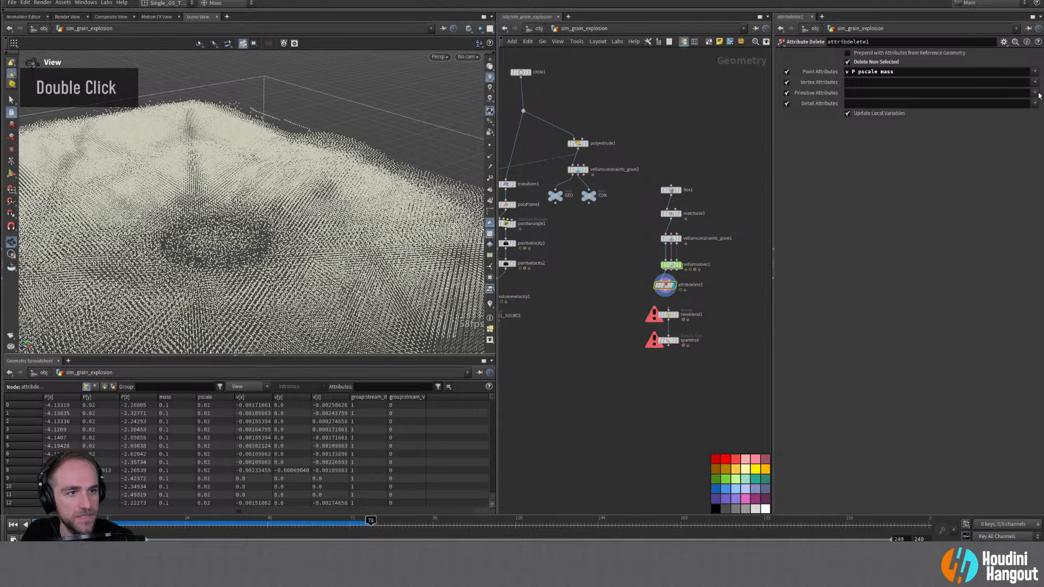
{"action": "left_click", "coordinate": [1034, 103]}
{"action": "left_click", "coordinate": [1035, 103]}
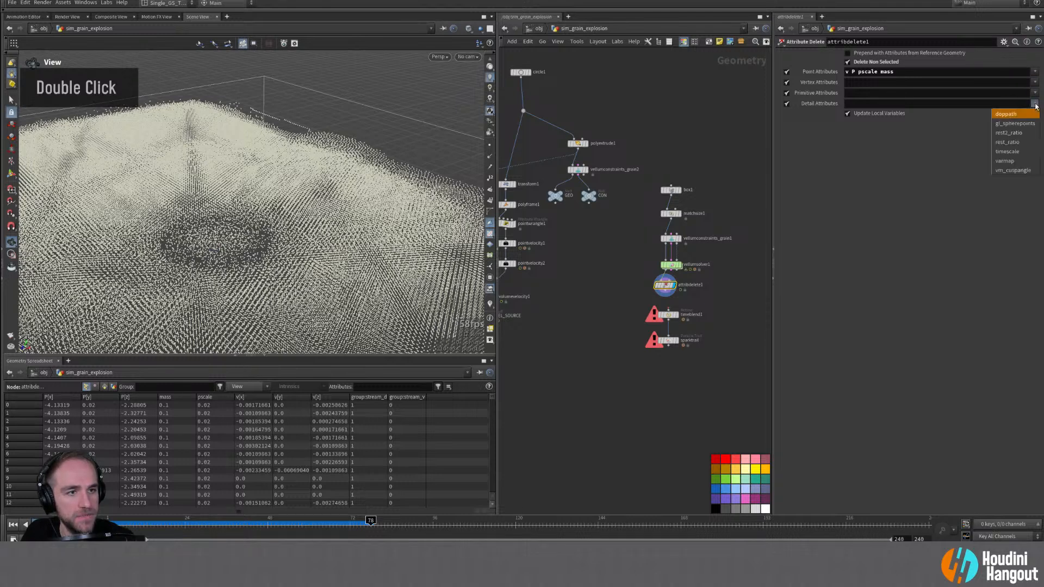
{"action": "left_click", "coordinate": [727, 379]}
Step: Connect attribdelete1 to the time blend node, display sparktrail, inspect its trails and rewind to the first frame
{"action": "left_click", "coordinate": [668, 309]}
{"action": "left_click", "coordinate": [666, 291]}
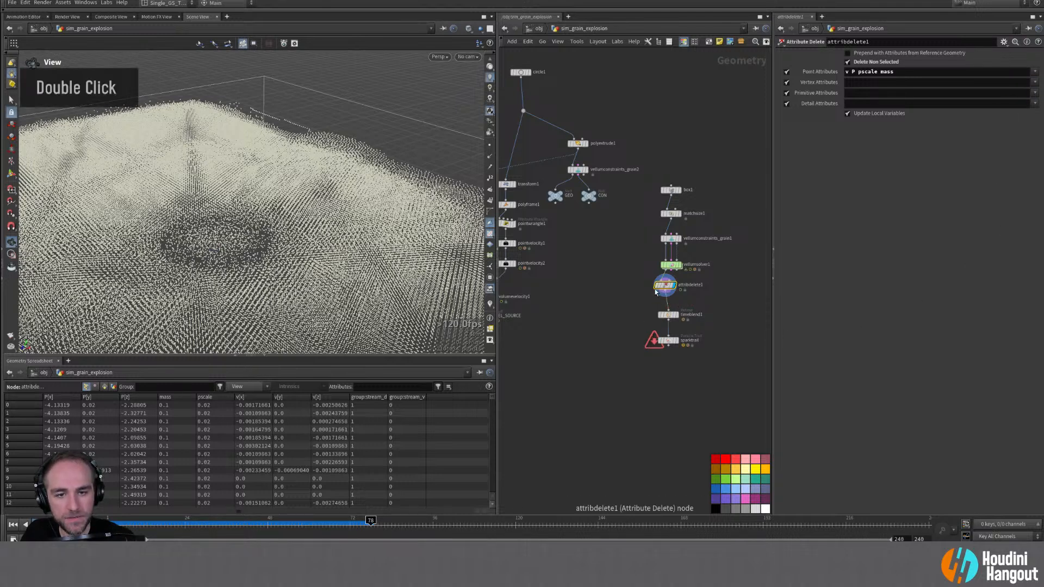
{"action": "double_click", "coordinate": [669, 342]}
{"action": "right_click_drag", "start_coordinate": [232, 245], "coordinate": [226, 229], "text": "alt"}
{"action": "left_click_drag", "start_coordinate": [226, 229], "coordinate": [231, 215], "text": "alt"}
{"action": "left_click", "coordinate": [12, 525]}
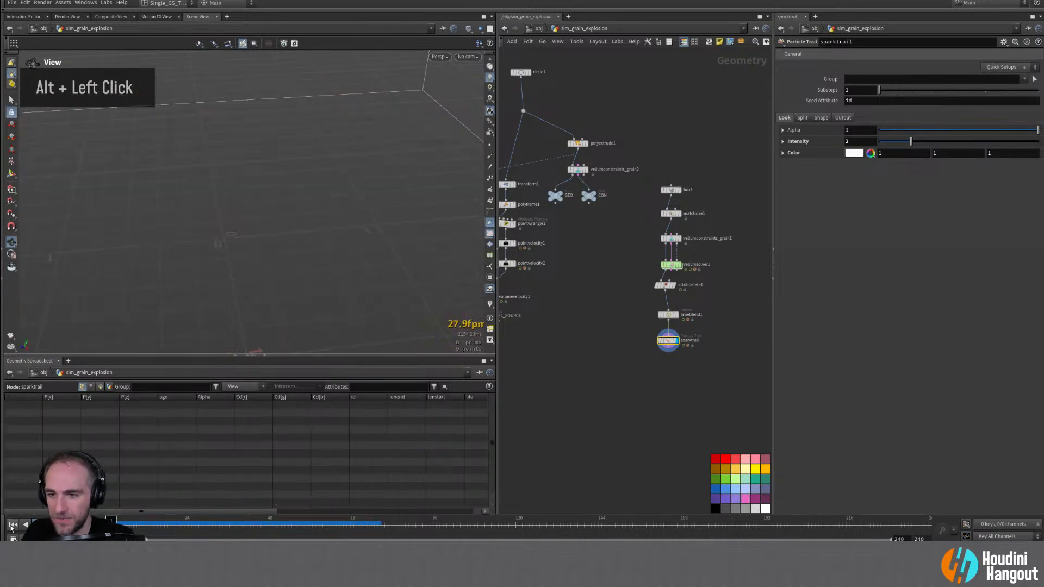
Step: Delete the time blend and sparktrail nodes and add a Particle Trail node below attribdelete1
{"action": "left_click_drag", "start_coordinate": [633, 315], "coordinate": [701, 358]}
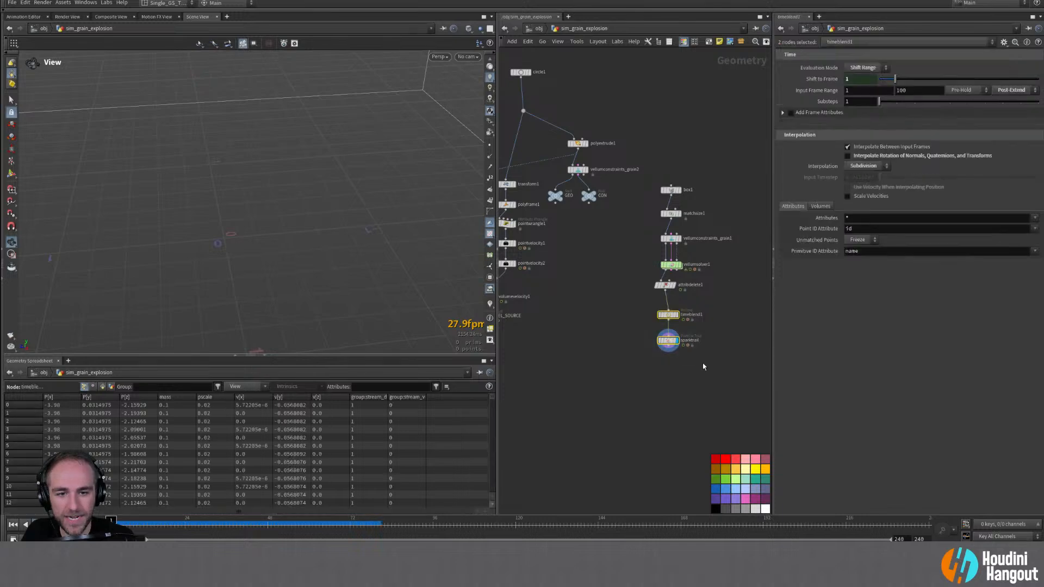
{"action": "key", "text": "Delete"}
{"action": "key", "text": "Tab"}
{"action": "type", "text": "trail"}
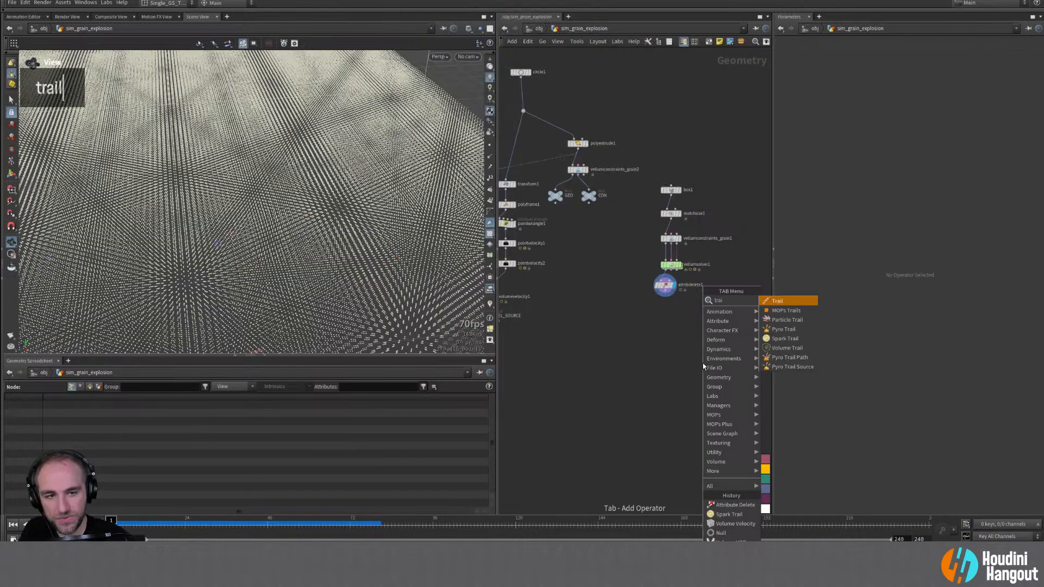
{"action": "left_click", "coordinate": [792, 320]}
{"action": "left_click", "coordinate": [672, 339]}
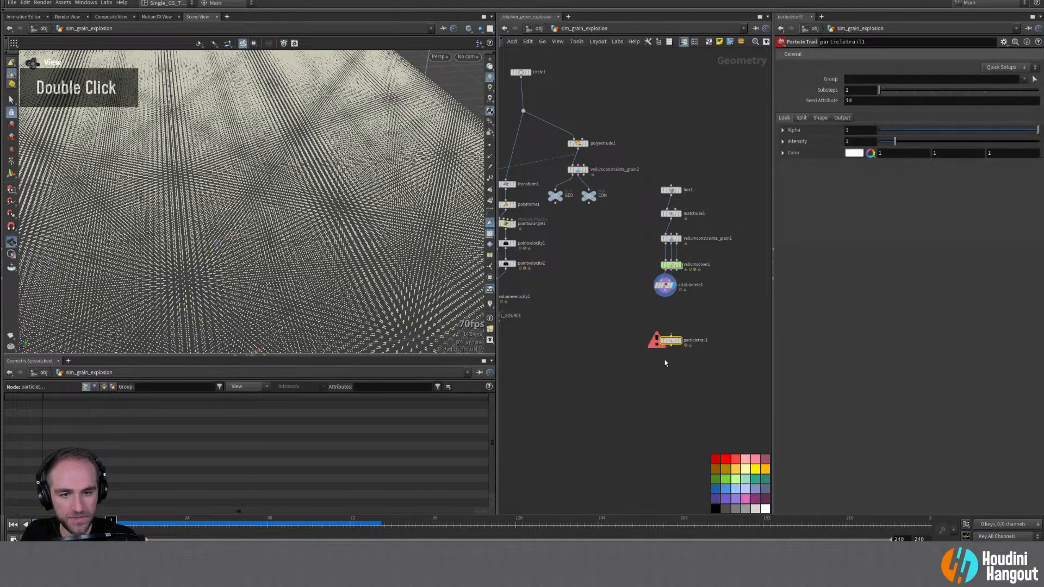
Step: Connect attribdelete1 to particletrail1, display it and position it right below attribdelete1
{"action": "left_click", "coordinate": [664, 291]}
{"action": "left_click", "coordinate": [671, 335]}
{"action": "left_click", "coordinate": [679, 340]}
{"action": "left_click_drag", "start_coordinate": [673, 343], "coordinate": [665, 312]}
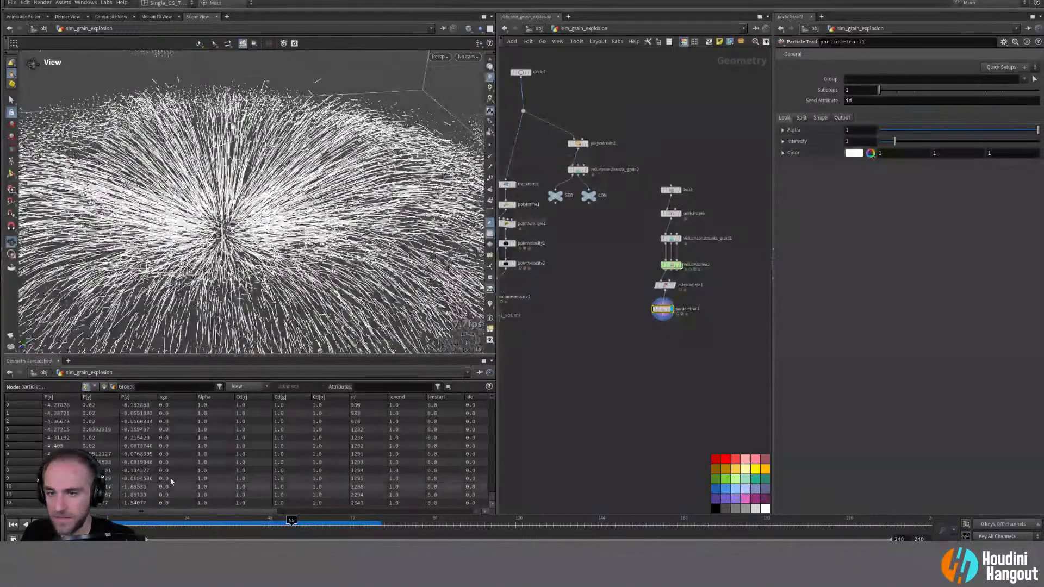
Step: Review particletrail1's Split, Shape and Output settings, toggling Output Particle Trails off and on, and examine the trails from several angles
{"action": "left_click", "coordinate": [800, 119]}
{"action": "double_click", "coordinate": [818, 117]}
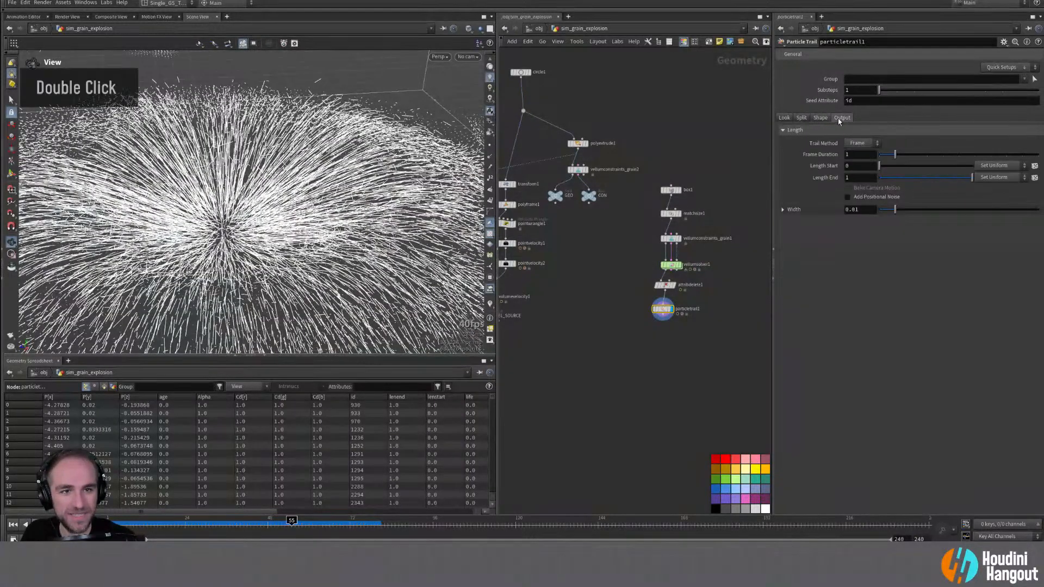
{"action": "left_click", "coordinate": [848, 142]}
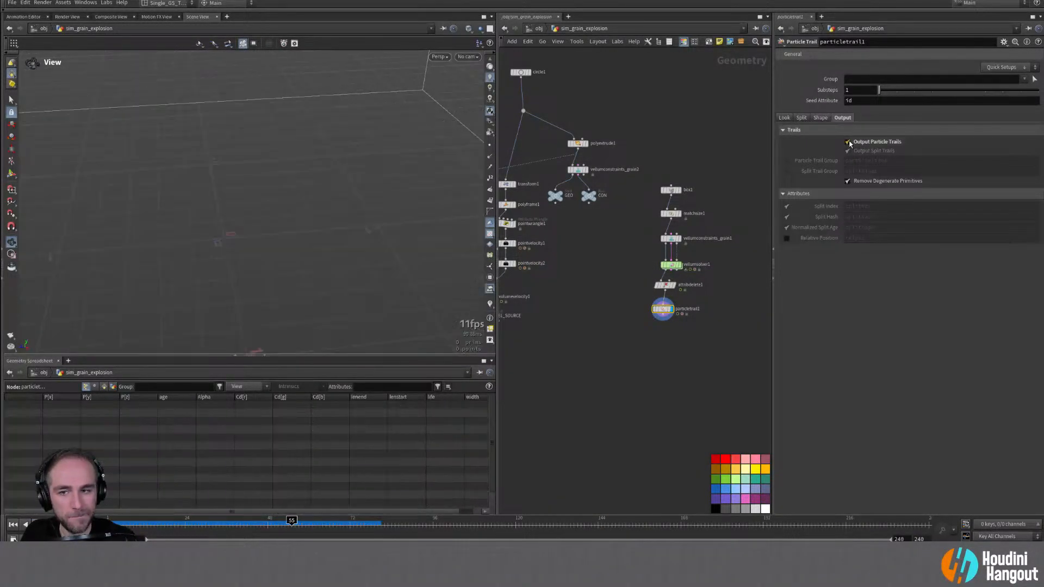
{"action": "left_click", "coordinate": [783, 117]}
{"action": "left_click_drag", "start_coordinate": [180, 223], "coordinate": [222, 249], "text": "alt"}
{"action": "right_click_drag", "start_coordinate": [239, 245], "coordinate": [239, 261], "text": "alt"}
{"action": "left_click_drag", "start_coordinate": [239, 261], "coordinate": [271, 250], "text": "alt"}
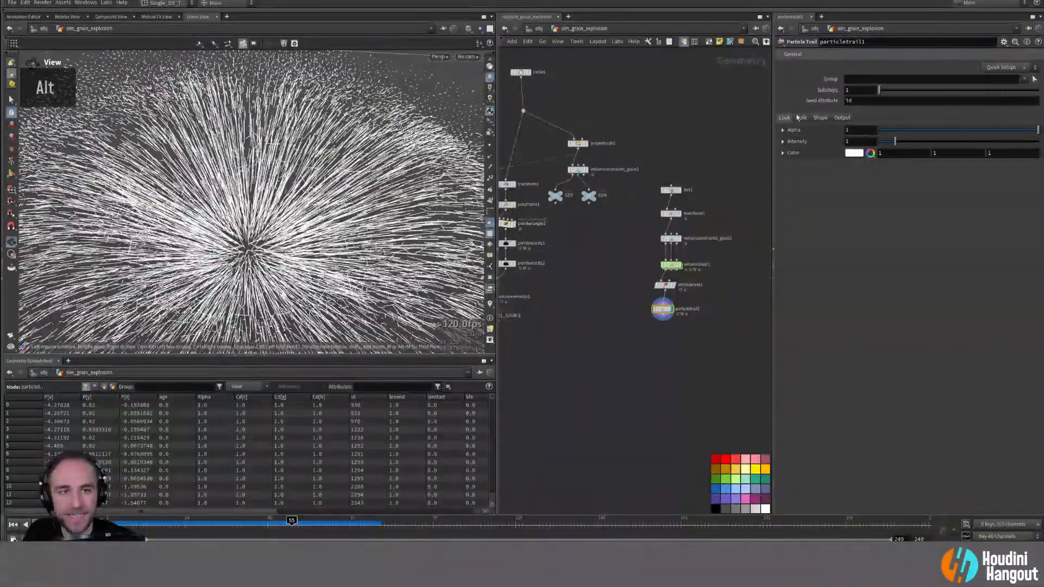
Step: Examine particletrail1's Shape settings, view the trails from several angles and replay the simulation from the first frame
{"action": "double_click", "coordinate": [817, 117]}
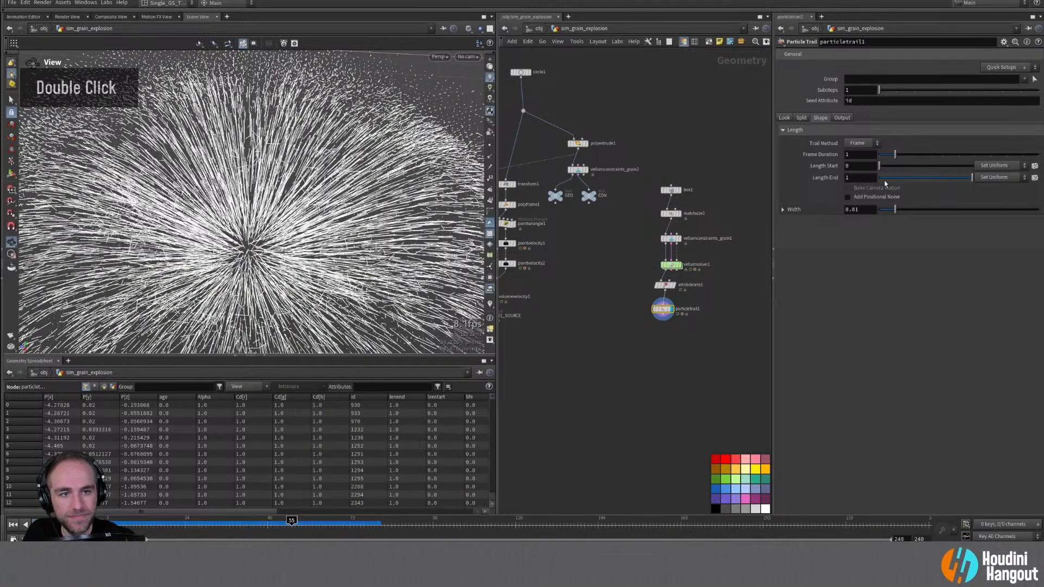
{"action": "left_click", "coordinate": [859, 200]}
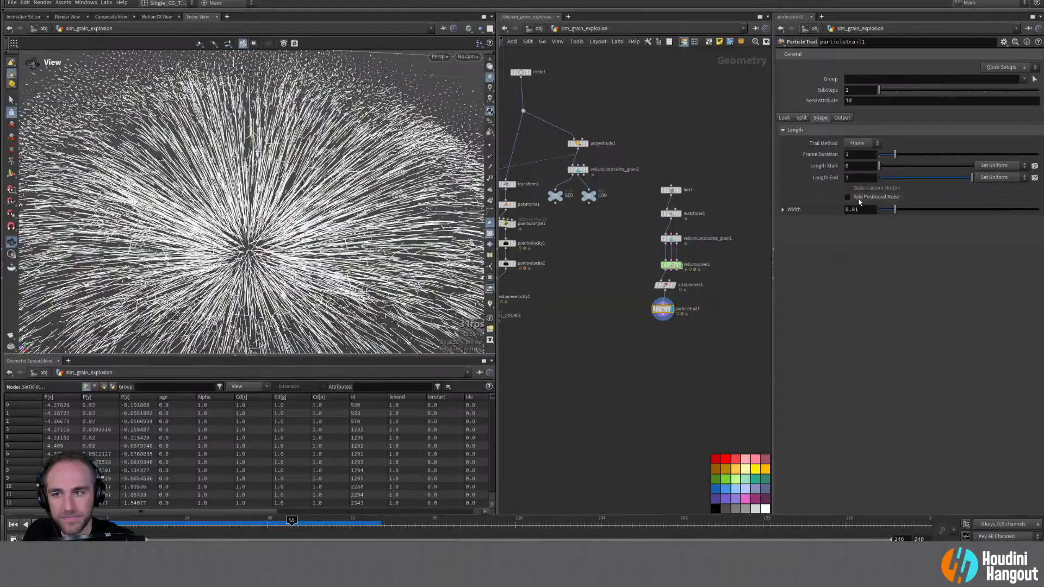
{"action": "right_click_drag", "start_coordinate": [389, 225], "coordinate": [361, 228], "text": "alt"}
{"action": "mouse_move", "coordinate": [362, 228]}
{"action": "left_mouse_down", "text": "alt"}
{"action": "mouse_move", "coordinate": [361, 185]}
{"action": "mouse_move", "coordinate": [361, 228]}
{"action": "left_mouse_up", "text": "alt"}
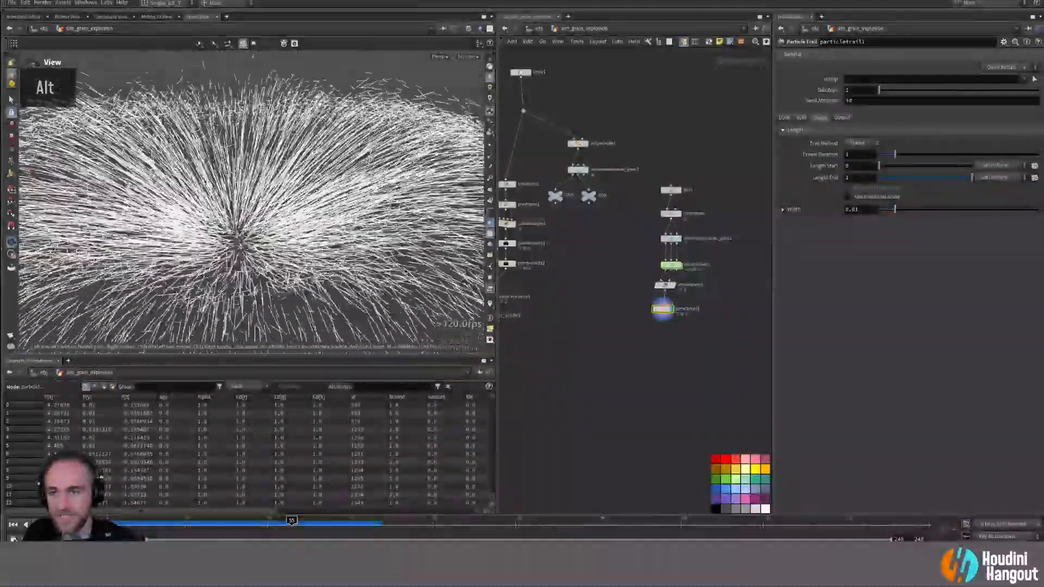
{"action": "right_click_drag", "start_coordinate": [361, 228], "coordinate": [329, 228], "text": "alt"}
{"action": "left_click_drag", "start_coordinate": [328, 228], "coordinate": [329, 210], "text": "alt"}
{"action": "right_click_drag", "start_coordinate": [329, 209], "coordinate": [356, 209], "text": "alt"}
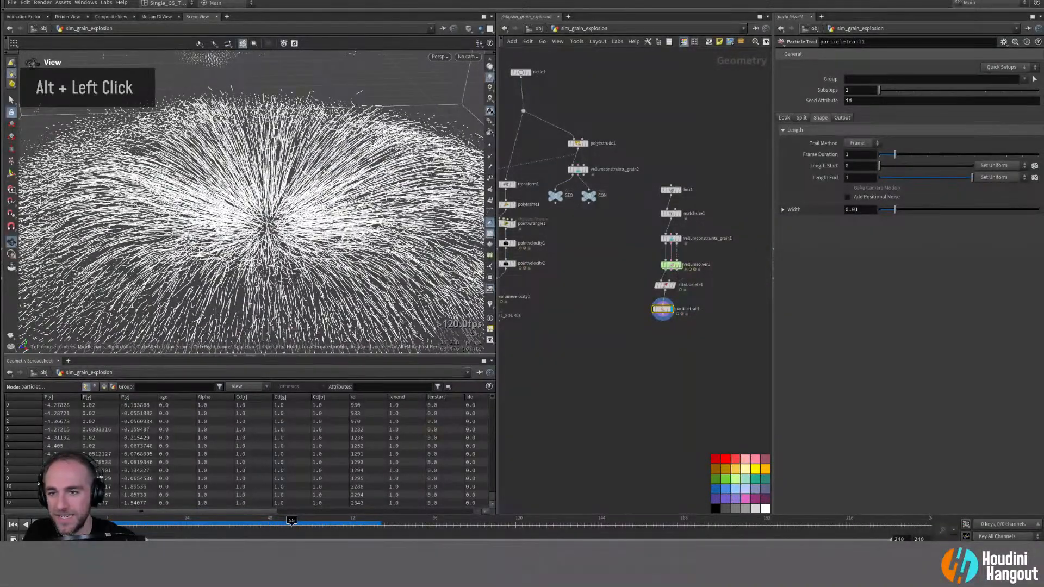
{"action": "double_click", "coordinate": [12, 526]}
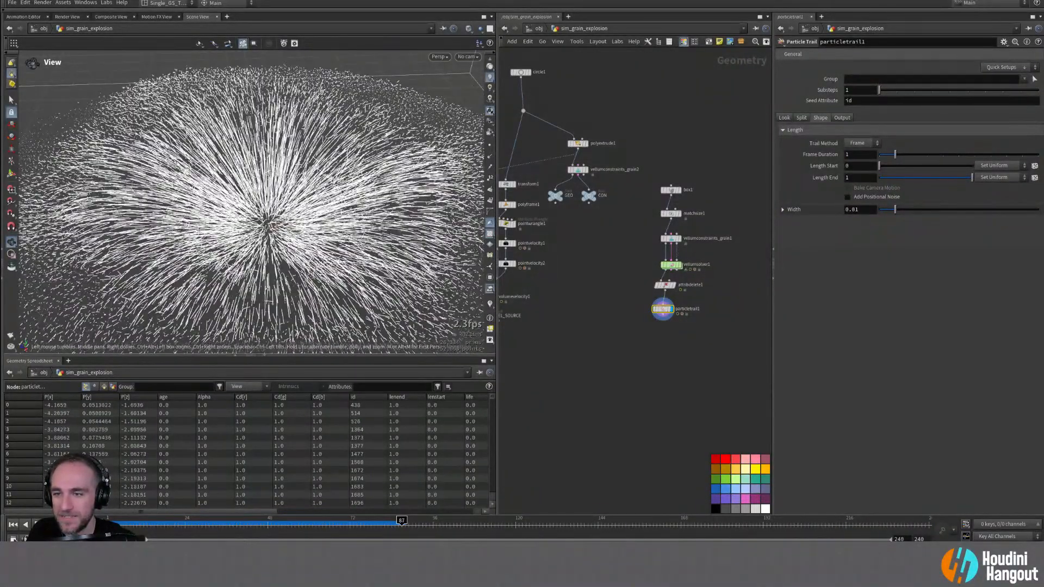
{"action": "key", "text": "ctrl+Up"}
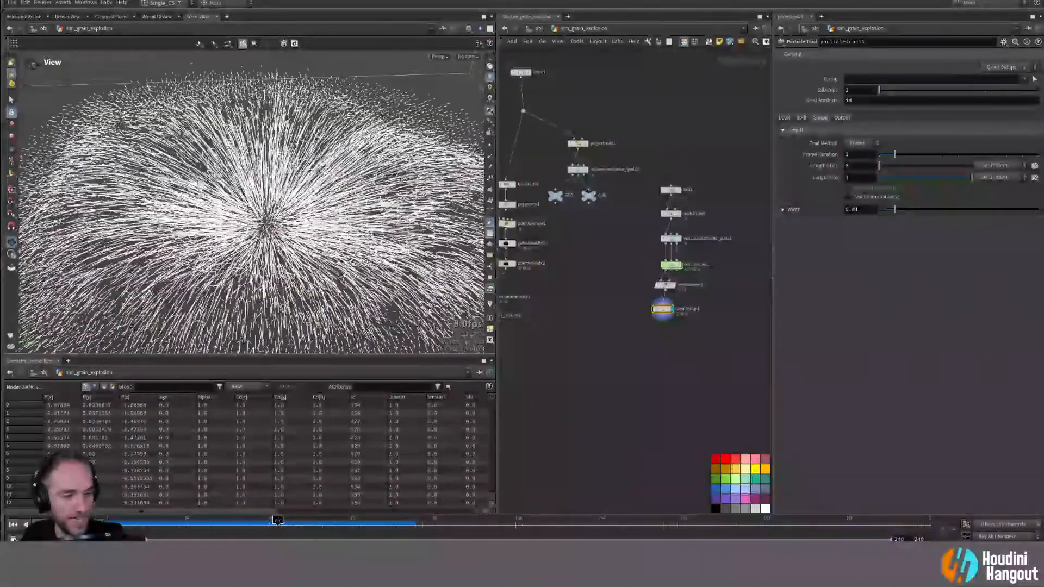
Step: Set popadvectbyvolumes1's Velocity Scale to 4 at its second keyframe in the solver's forces network and rewind to the first frame
{"action": "double_click", "coordinate": [13, 524]}
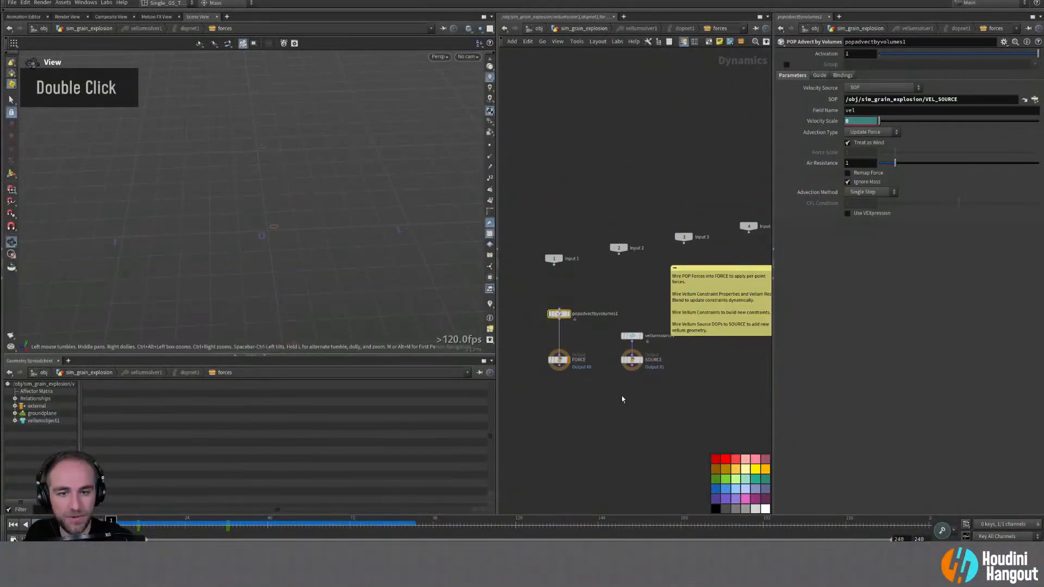
{"action": "left_click_drag", "start_coordinate": [234, 526], "coordinate": [229, 527]}
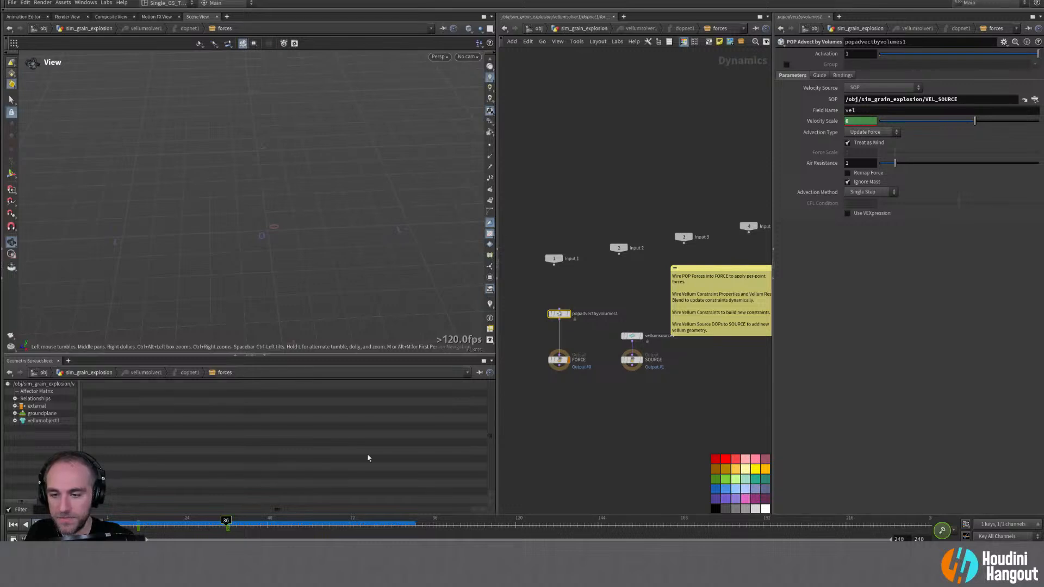
{"action": "double_click", "coordinate": [856, 120]}
{"action": "type", "text": "4"}
{"action": "key", "text": "Return"}
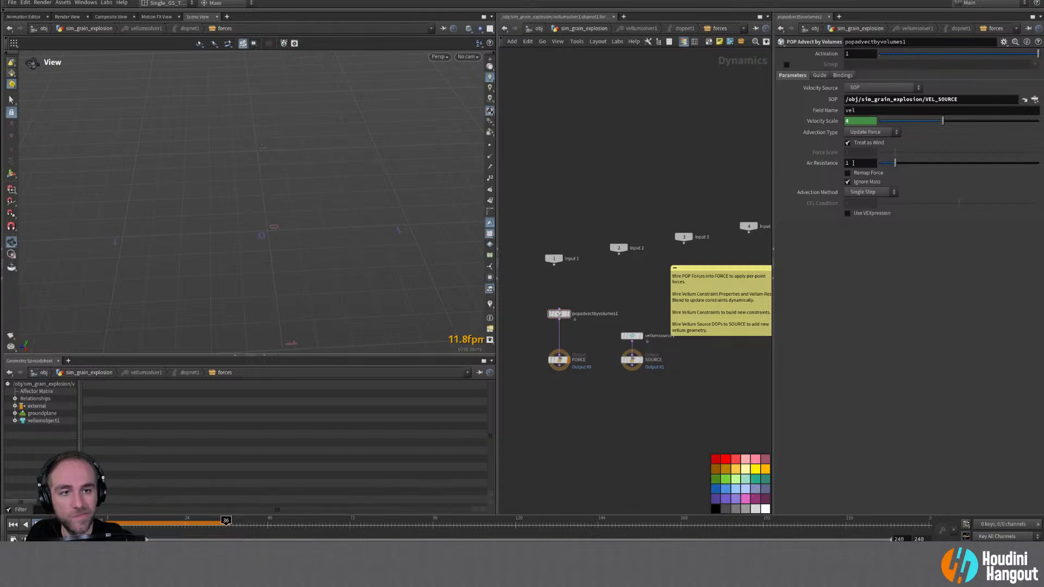
{"action": "left_click", "coordinate": [12, 524]}
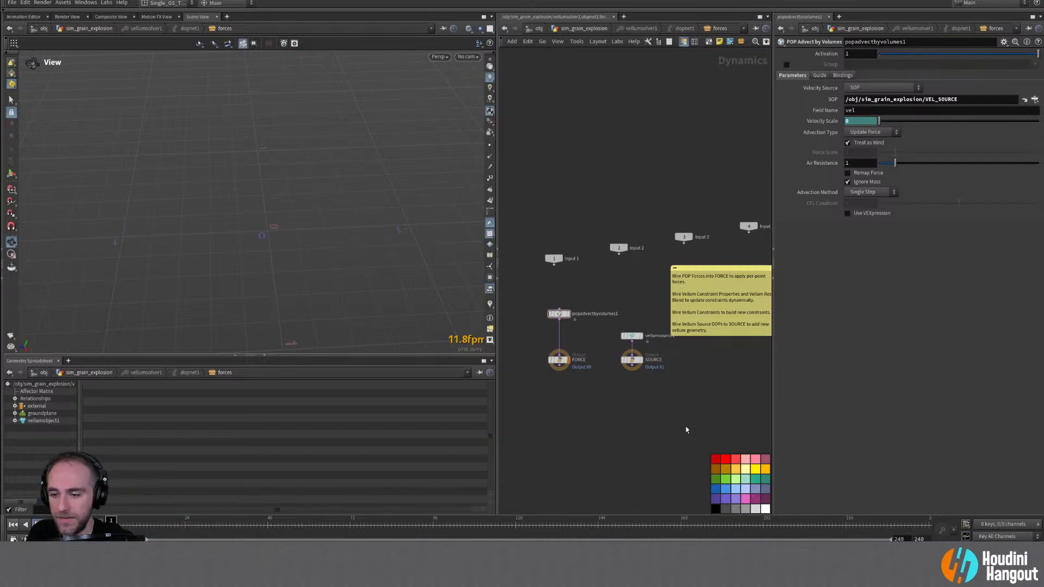
Step: Return to the sim_grain_explosion network and play the simulation to check the particle trails
{"action": "key", "text": "u"}
{"action": "key", "text": "u"}
{"action": "key", "text": "u"}
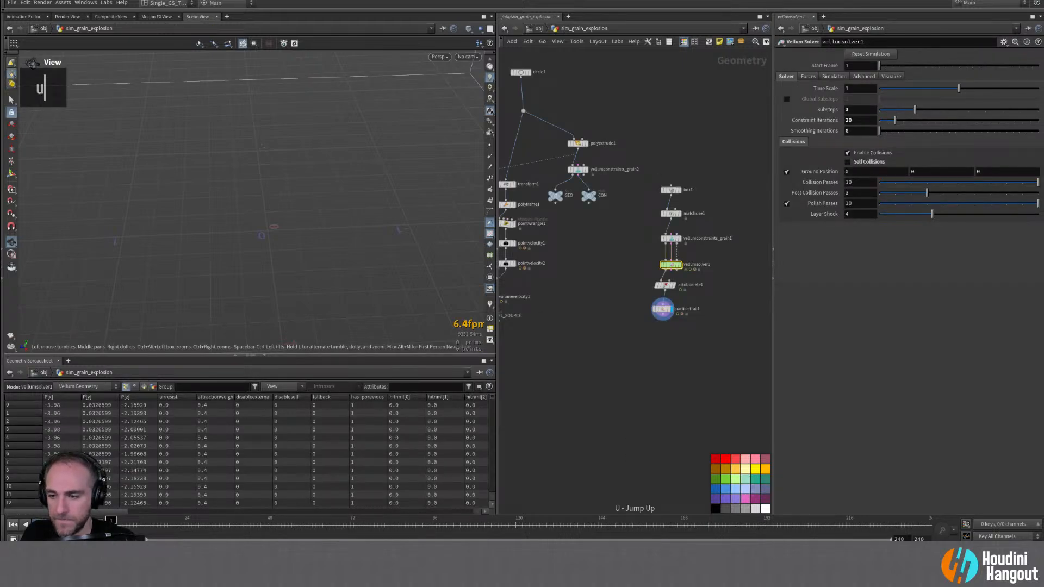
{"action": "key", "text": "Up"}
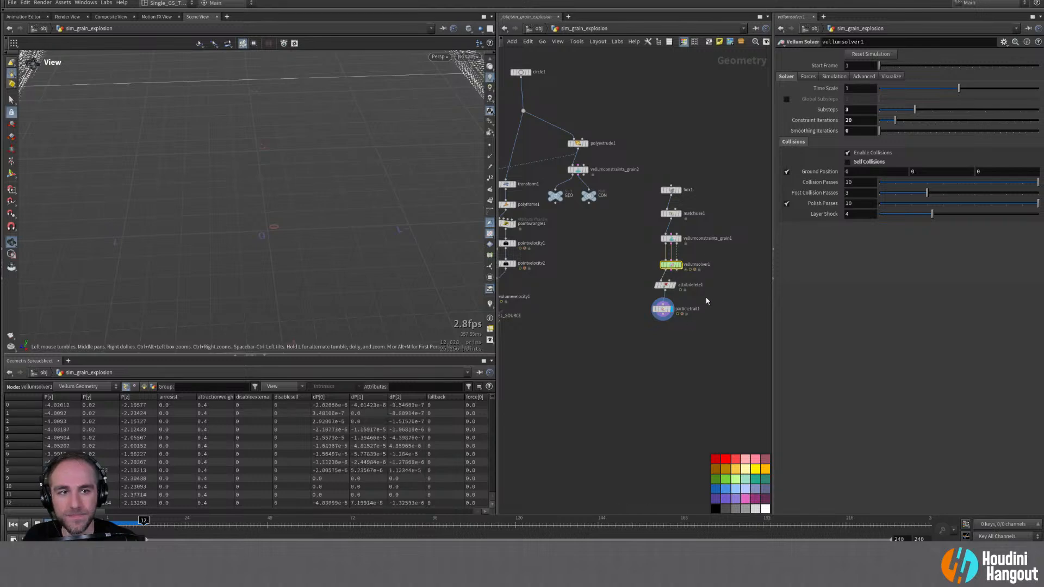
{"action": "mouse_move", "coordinate": [667, 307]}
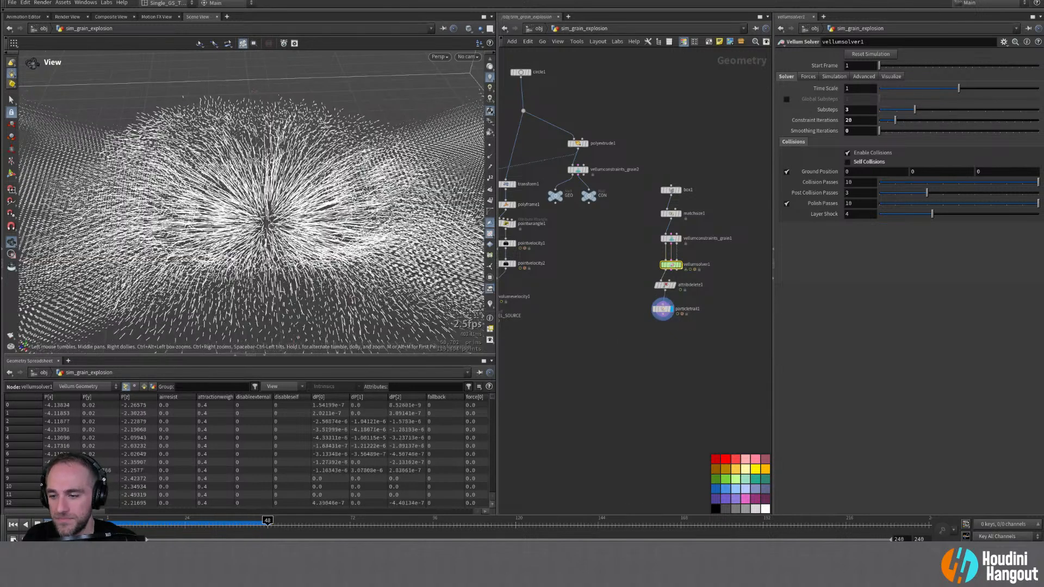
Step: Display vellumsolver1, examine the grain crater from a lower, wider angle and replay it from the first frame
{"action": "double_click", "coordinate": [670, 265]}
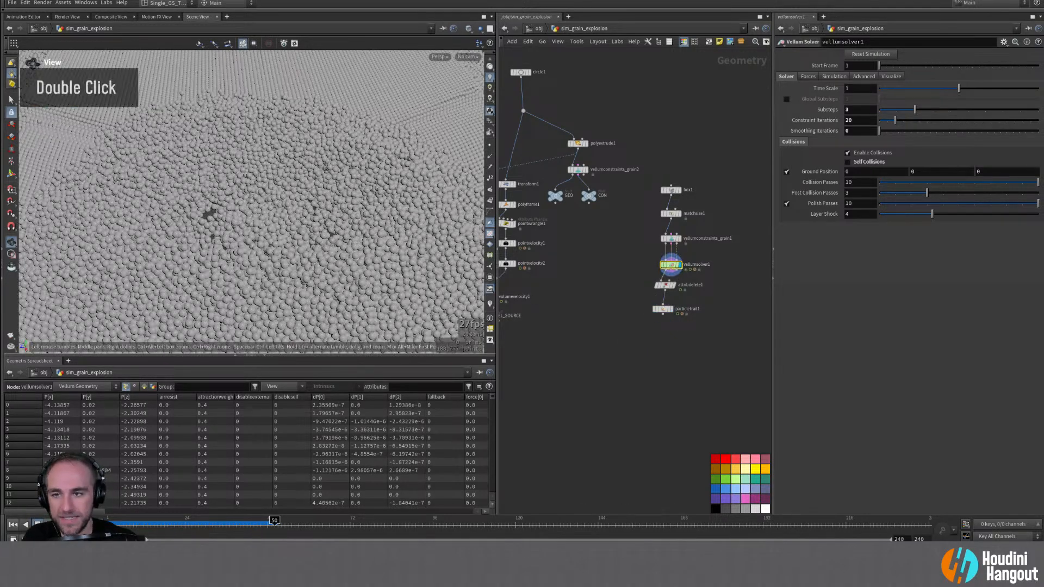
{"action": "left_click", "coordinate": [13, 525]}
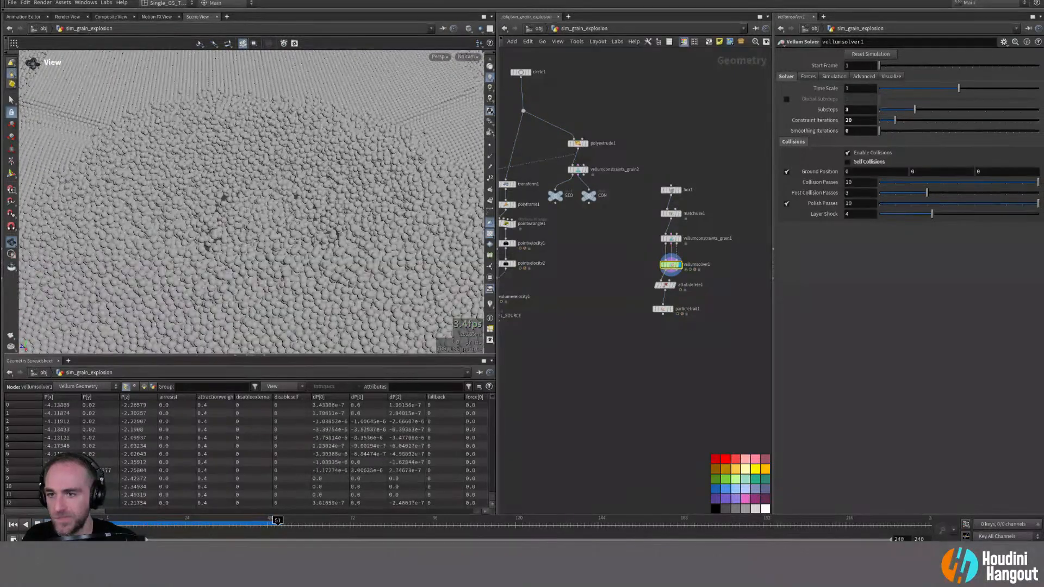
{"action": "right_click_drag", "start_coordinate": [316, 251], "coordinate": [293, 255], "text": "alt"}
{"action": "left_click_drag", "start_coordinate": [255, 262], "coordinate": [244, 239], "text": "alt"}
{"action": "middle_click_drag", "start_coordinate": [244, 239], "coordinate": [232, 208], "text": "alt"}
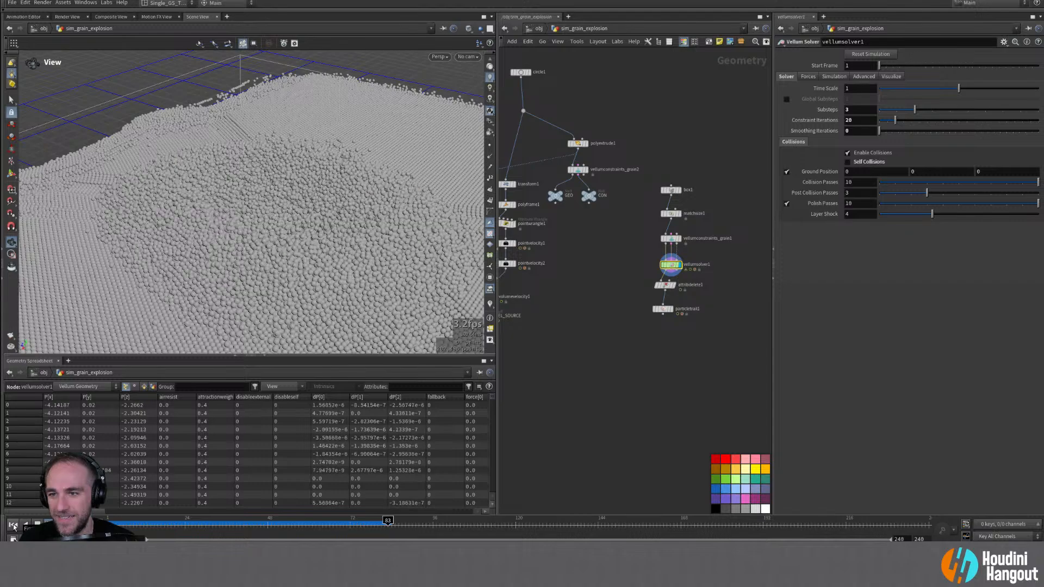
{"action": "key", "text": "ctrl+Up"}
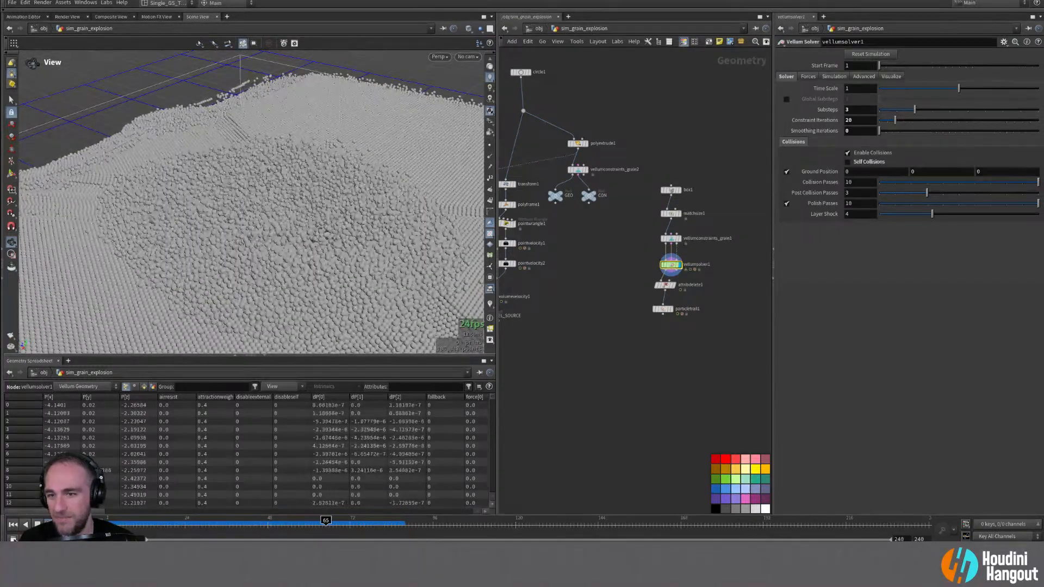
{"action": "left_click", "coordinate": [13, 525]}
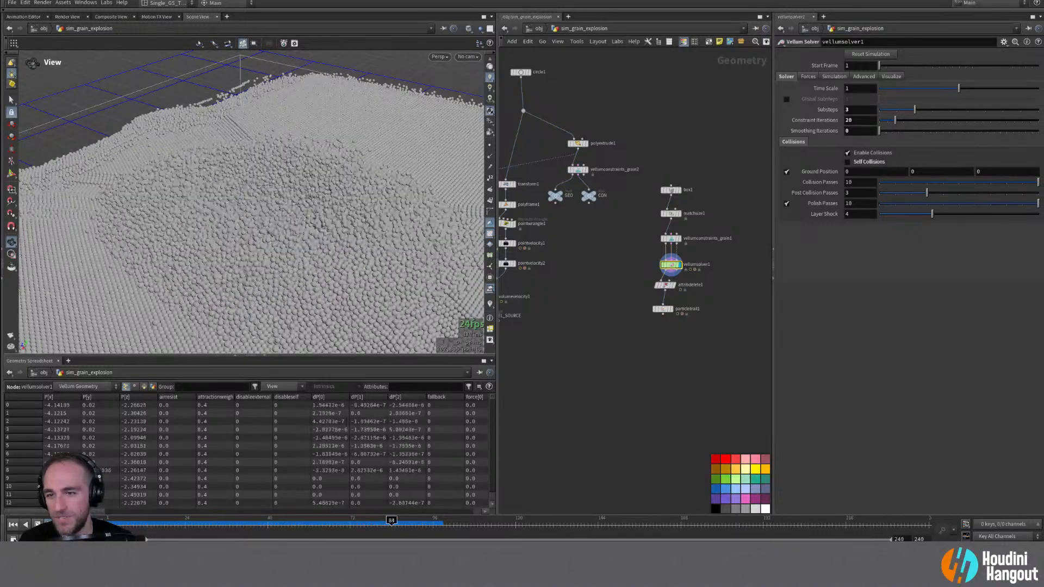
Step: Move attribdelete1 and particletrail1 aside and merge particletrail1 with vellumsolver1, displaying the merge node
{"action": "mouse_move", "coordinate": [643, 279]}
{"action": "left_mouse_down"}
{"action": "mouse_move", "coordinate": [685, 318]}
{"action": "mouse_move", "coordinate": [625, 288]}
{"action": "left_mouse_up"}
{"action": "left_click", "coordinate": [625, 325]}
{"action": "left_click", "coordinate": [623, 318]}
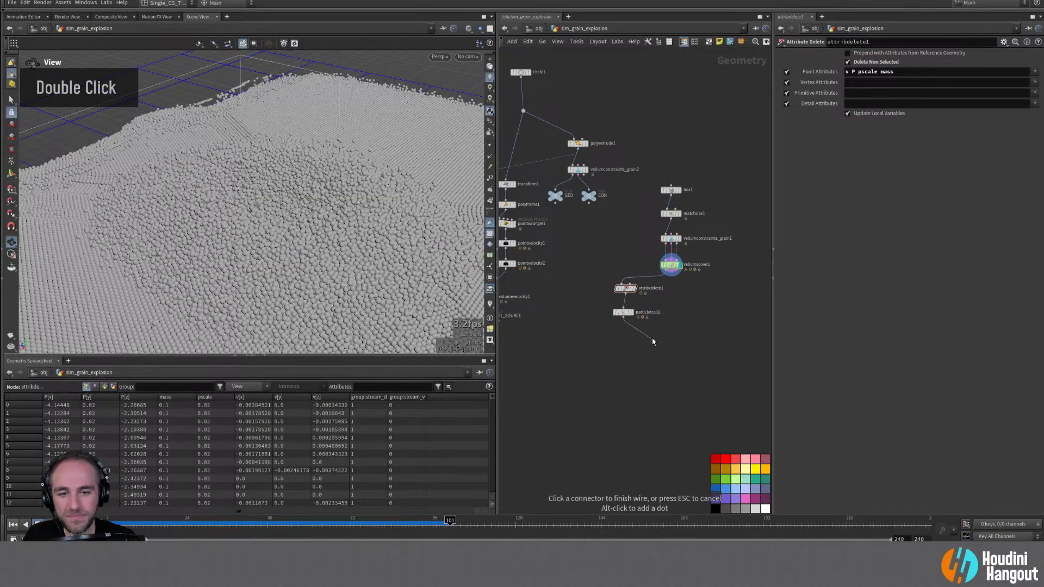
{"action": "left_click", "coordinate": [670, 271], "text": "shift"}
{"action": "left_click", "coordinate": [664, 353], "text": "alt"}
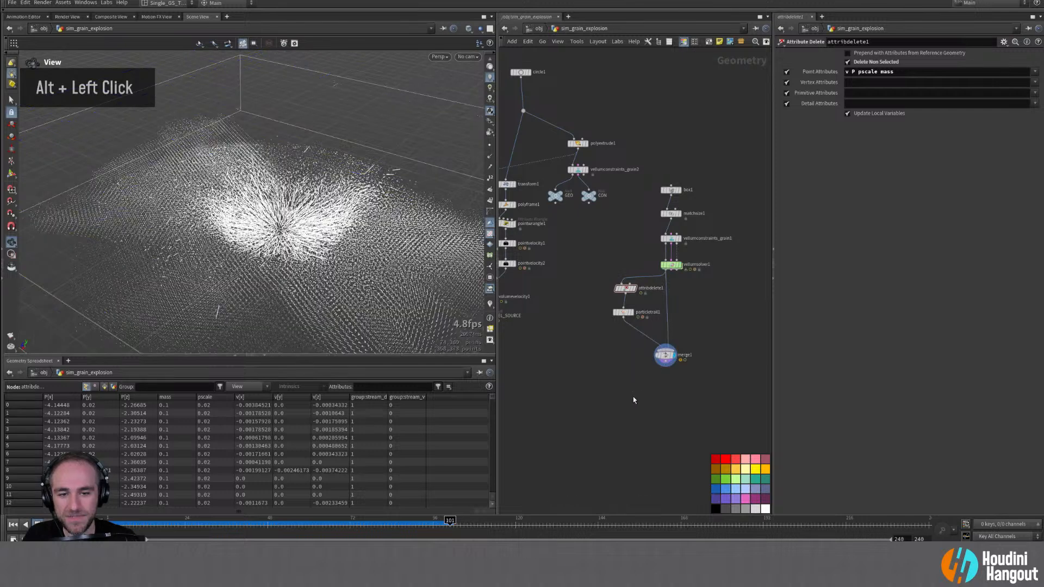
Step: Check merge1's inputs and its detail, primitive and point attributes in the geometry spreadsheet
{"action": "left_click", "coordinate": [664, 356]}
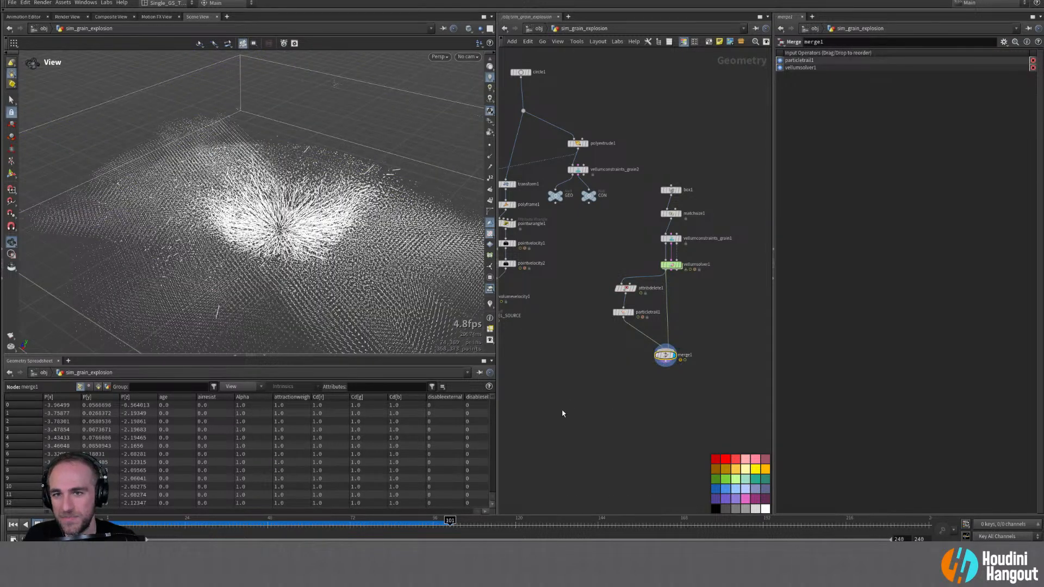
{"action": "double_click", "coordinate": [491, 146]}
{"action": "double_click", "coordinate": [491, 146]}
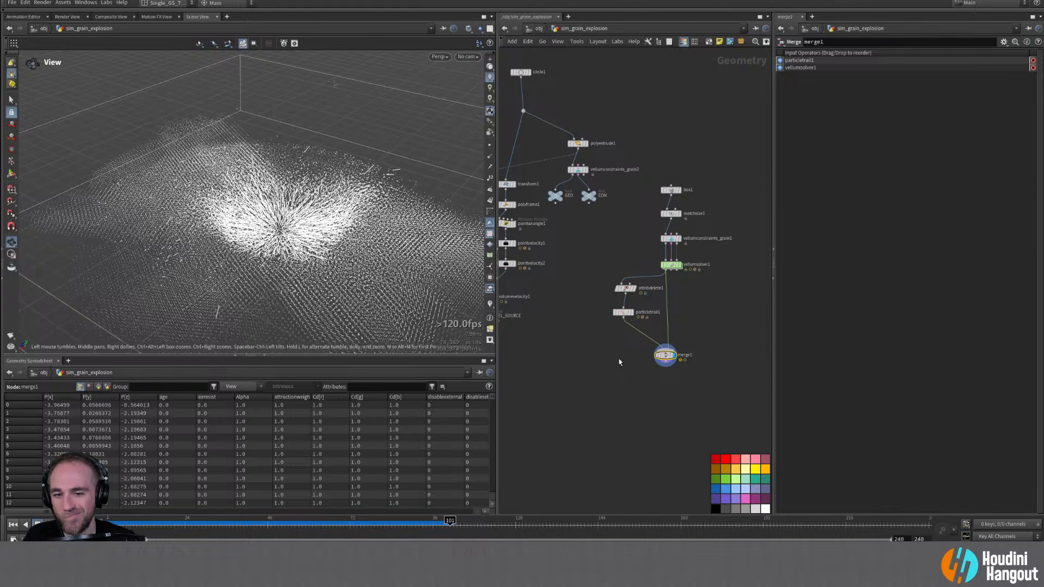
{"action": "double_click", "coordinate": [108, 387]}
{"action": "left_click", "coordinate": [99, 387]}
{"action": "left_click", "coordinate": [81, 387]}
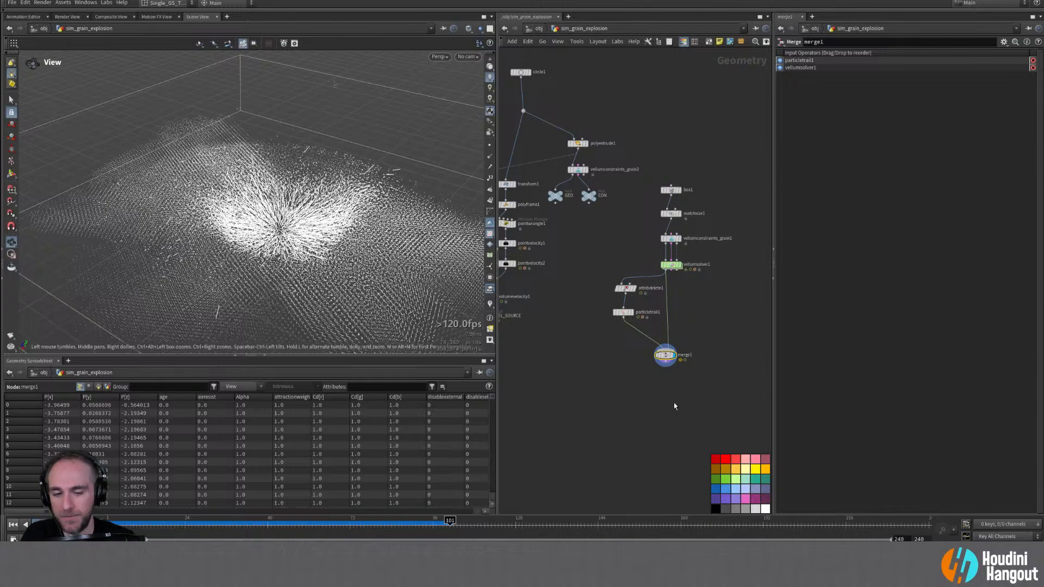
Step: Delete merge1, place particletrail1 right below attribdelete1 and replay its trails from a lower angle
{"action": "key", "text": "Delete"}
{"action": "left_click_drag", "start_coordinate": [624, 312], "coordinate": [625, 305]}
{"action": "double_click", "coordinate": [625, 305]}
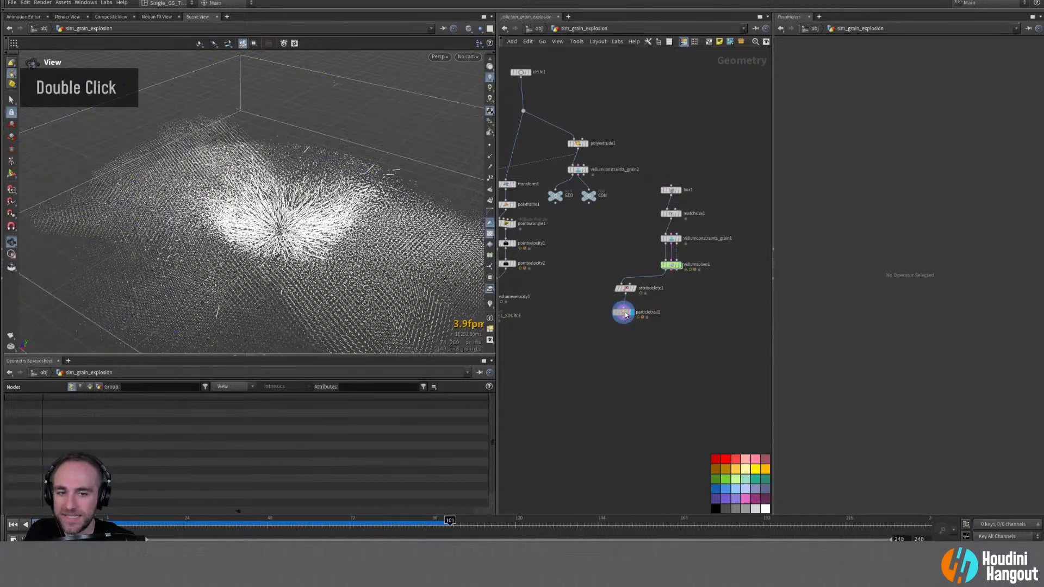
{"action": "left_click_drag", "start_coordinate": [283, 180], "coordinate": [323, 130], "text": "alt"}
{"action": "key", "text": "ctrl+Up"}
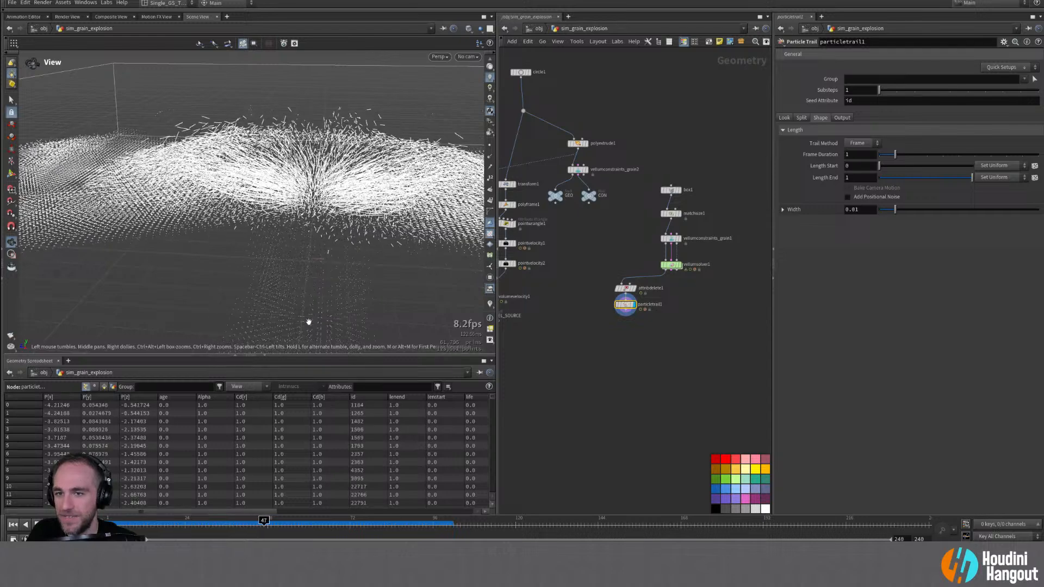
Step: Inspect the velocity source chain from transform1 to pointvelocity2, showing pointvelocity1's velocity vectors and scrubbing to frame 77
{"action": "middle_click_drag", "start_coordinate": [580, 244], "coordinate": [659, 268], "text": "alt"}
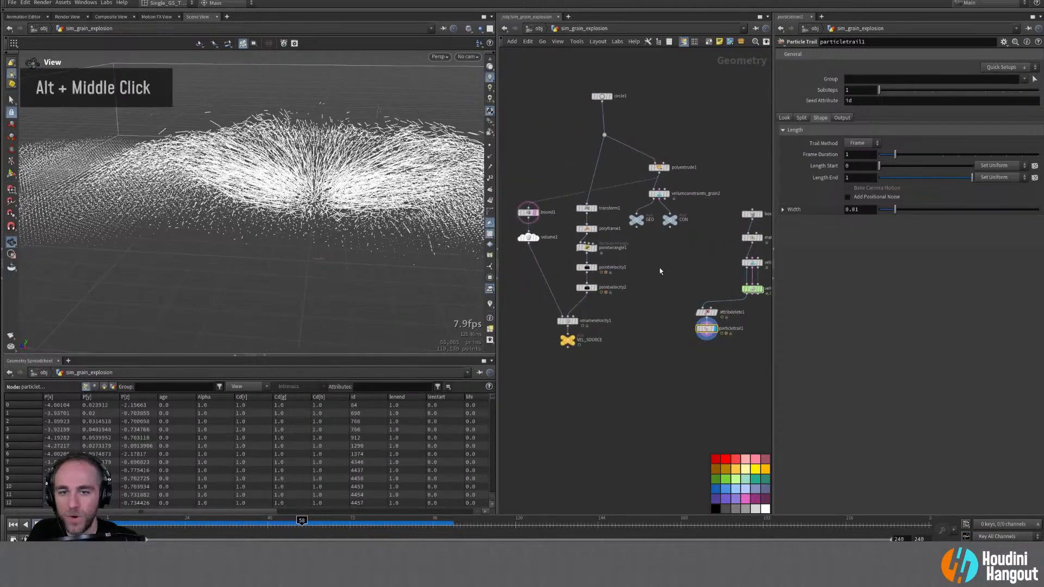
{"action": "double_click", "coordinate": [586, 228]}
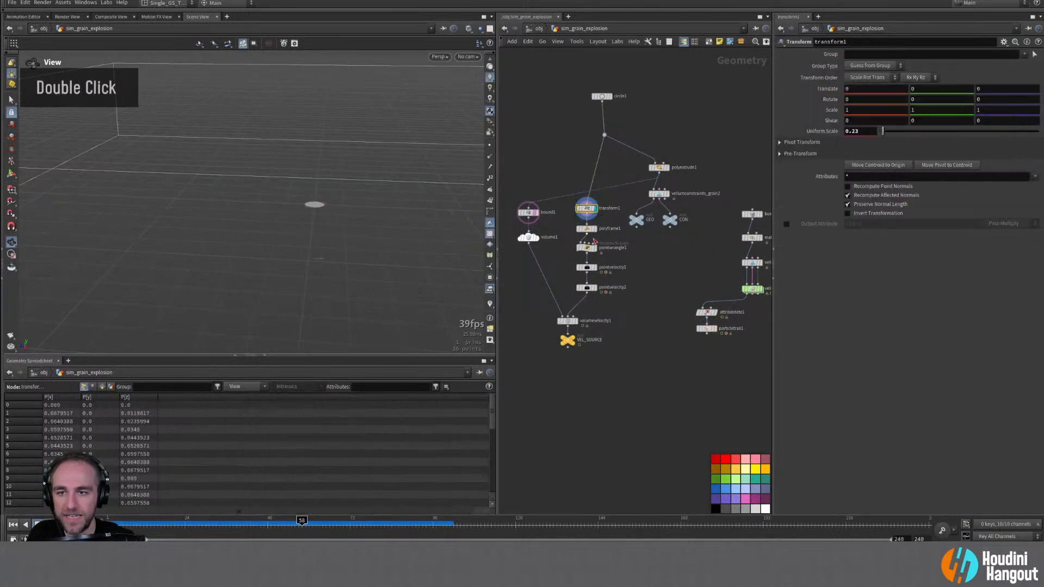
{"action": "double_click", "coordinate": [586, 287]}
{"action": "left_click", "coordinate": [586, 267]}
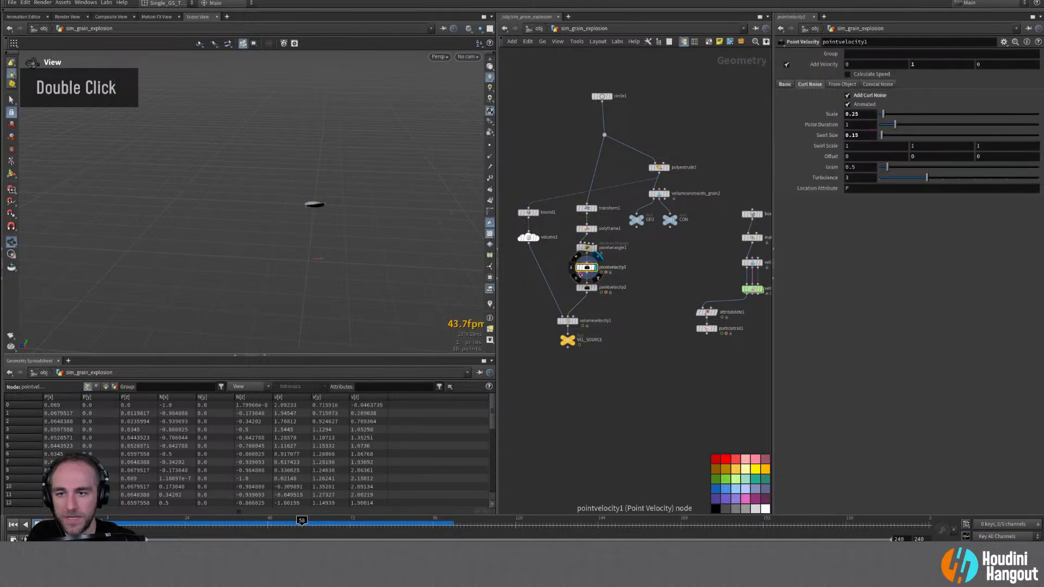
{"action": "left_click", "coordinate": [489, 303]}
{"action": "left_click_drag", "start_coordinate": [305, 212], "coordinate": [377, 212], "text": "alt"}
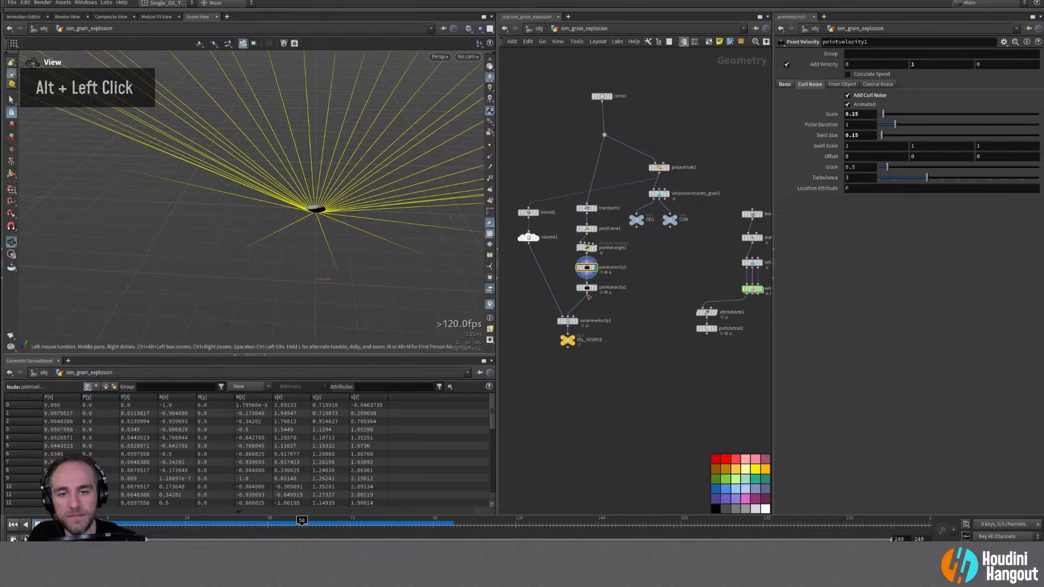
{"action": "left_click_drag", "start_coordinate": [302, 524], "coordinate": [368, 533]}
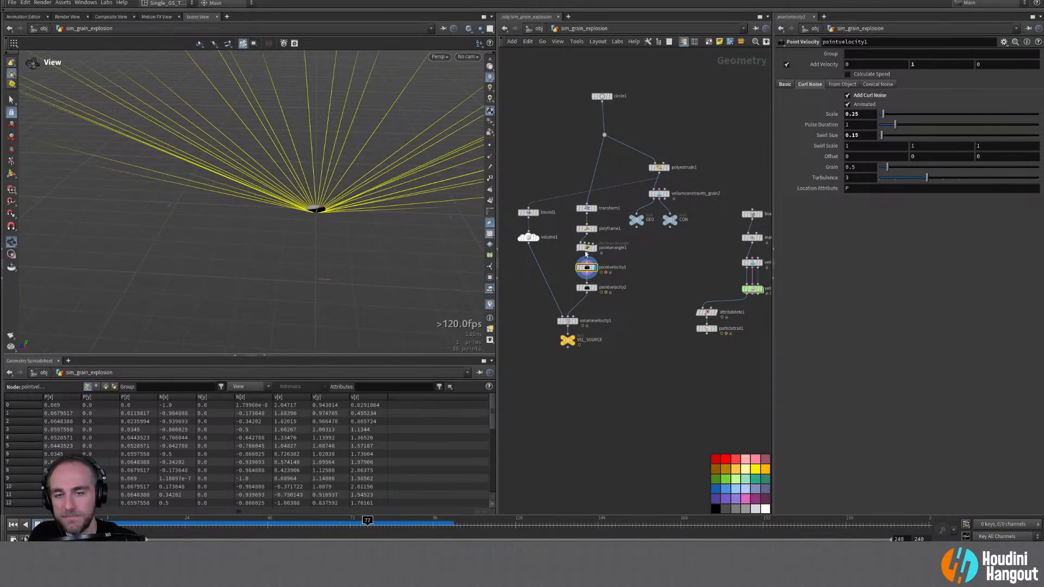
Step: Display volumevelocity1 and reduce its point velocity Extrapolation Distance to 0.21
{"action": "double_click", "coordinate": [561, 319]}
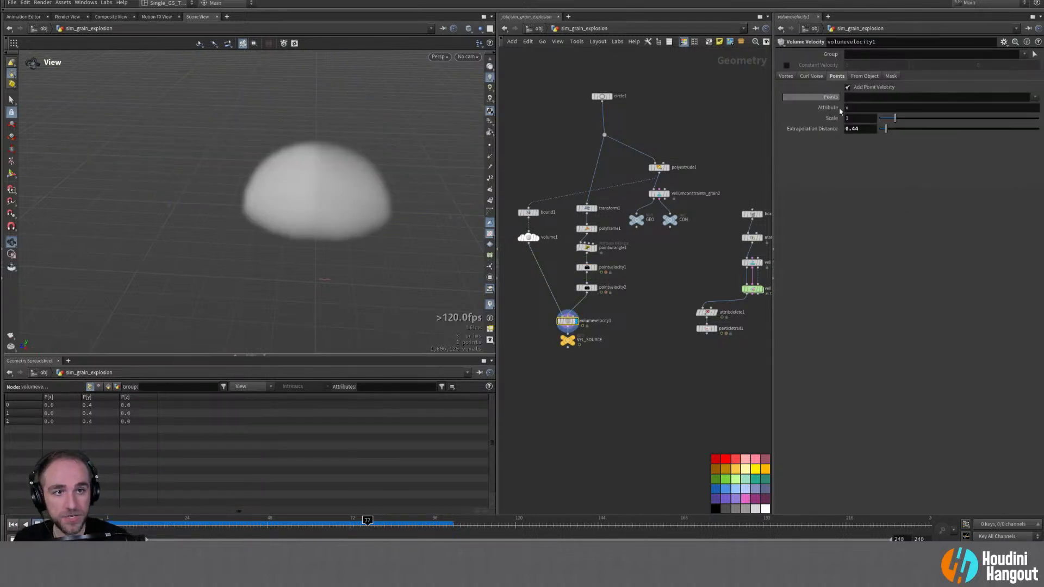
{"action": "left_click_drag", "start_coordinate": [892, 133], "coordinate": [881, 130]}
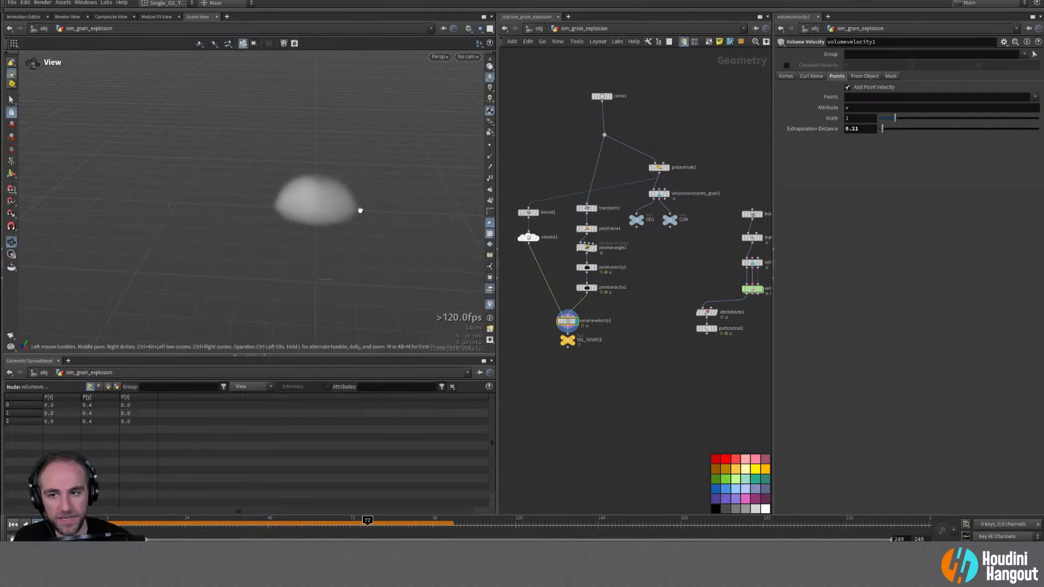
{"action": "left_click_drag", "start_coordinate": [298, 215], "coordinate": [330, 222]}
Step: Display vellumsolver1 and play the grain simulation from the first frame to check the smaller velocity field
{"action": "middle_click_drag", "start_coordinate": [684, 346], "coordinate": [628, 357]}
{"action": "double_click", "coordinate": [696, 298]}
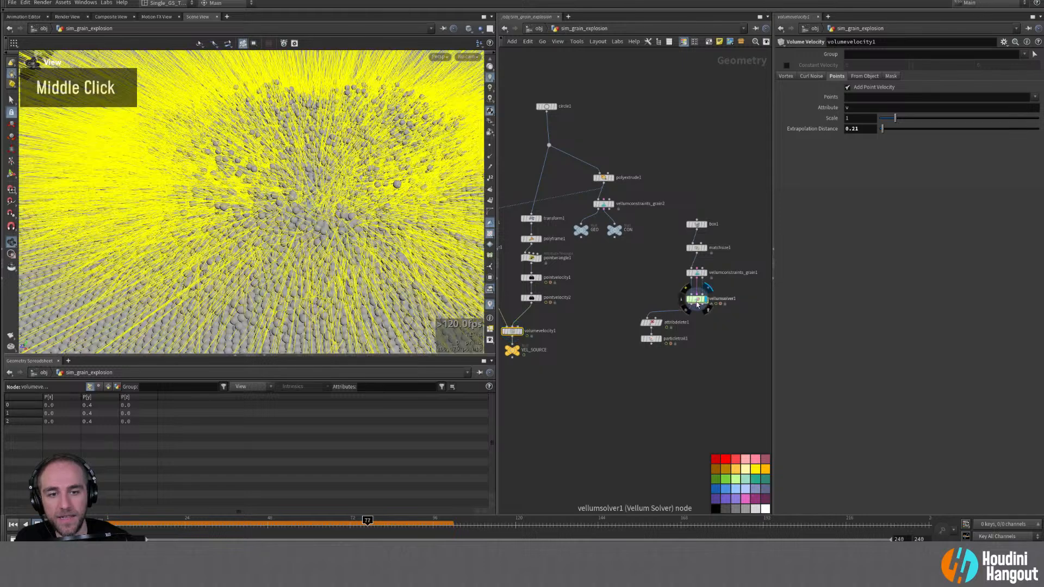
{"action": "left_click", "coordinate": [12, 524]}
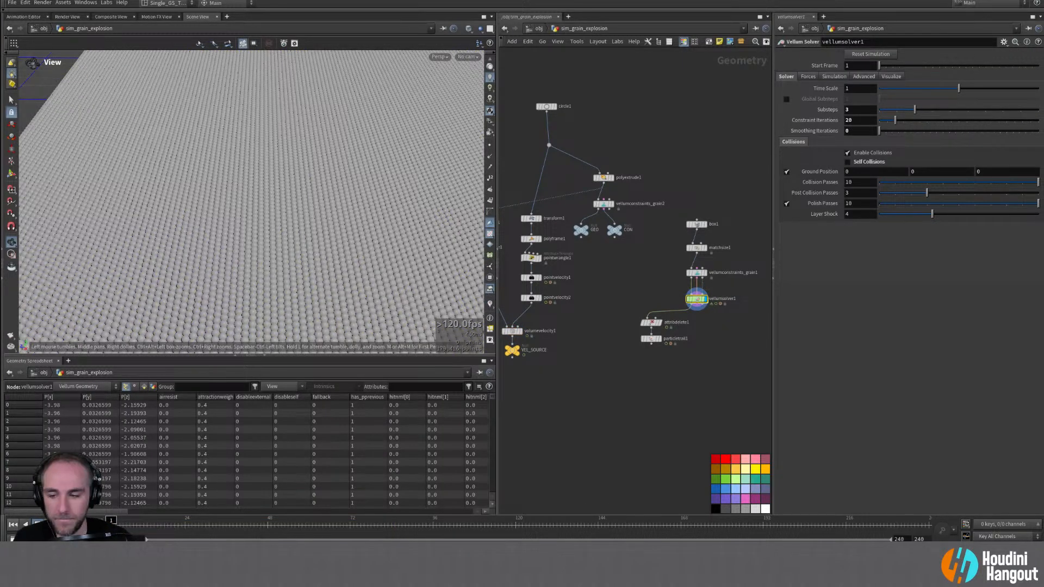
{"action": "key", "text": "Up"}
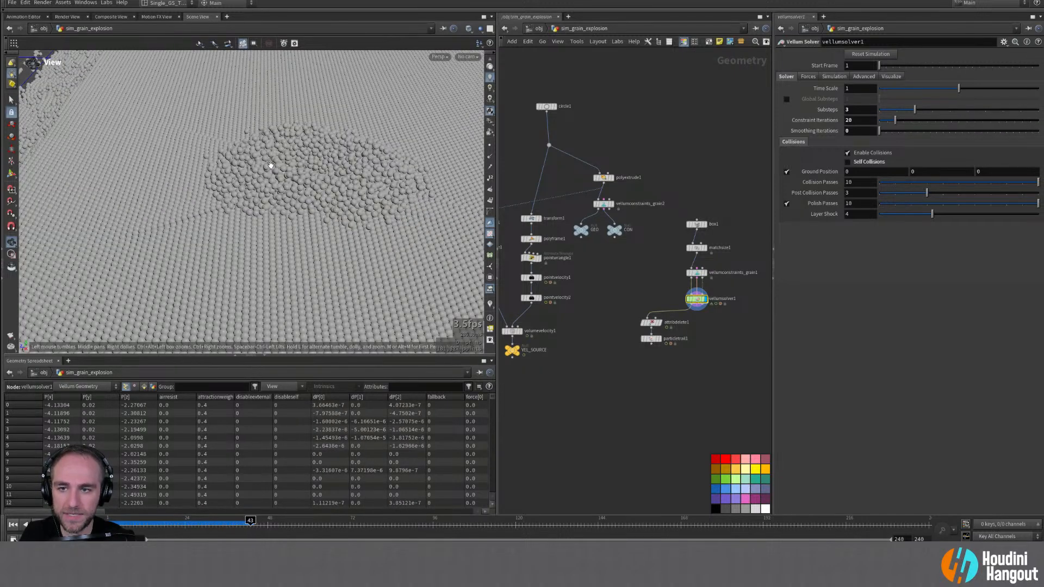
Step: Examine the playing grain explosion up close and return the timeline to the first frame
{"action": "left_click_drag", "start_coordinate": [274, 143], "coordinate": [290, 224], "text": "alt"}
{"action": "right_click_drag", "start_coordinate": [290, 224], "coordinate": [324, 204], "text": "alt"}
{"action": "left_click_drag", "start_coordinate": [324, 205], "coordinate": [315, 179], "text": "alt"}
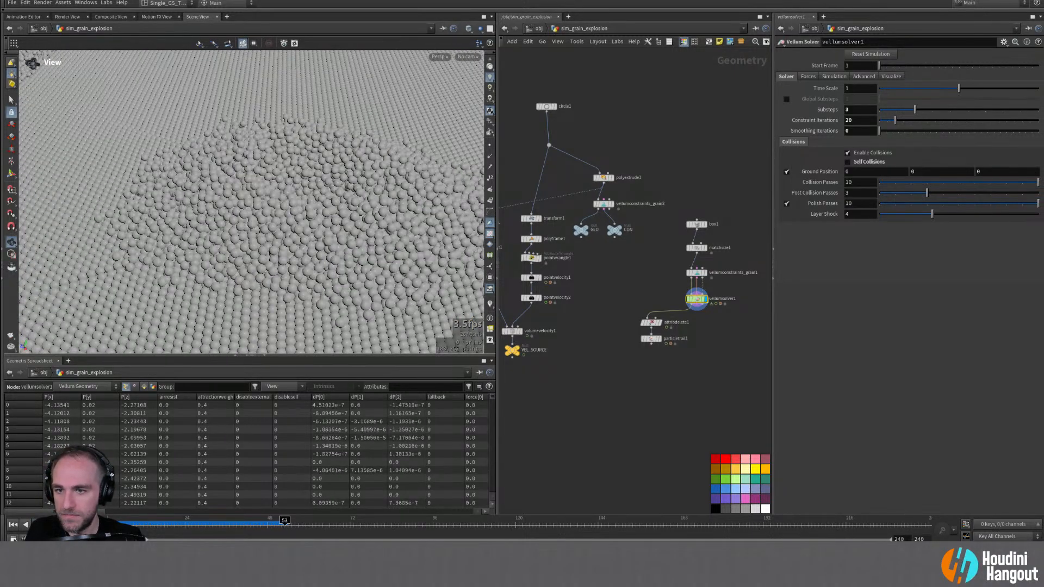
{"action": "left_click", "coordinate": [13, 524]}
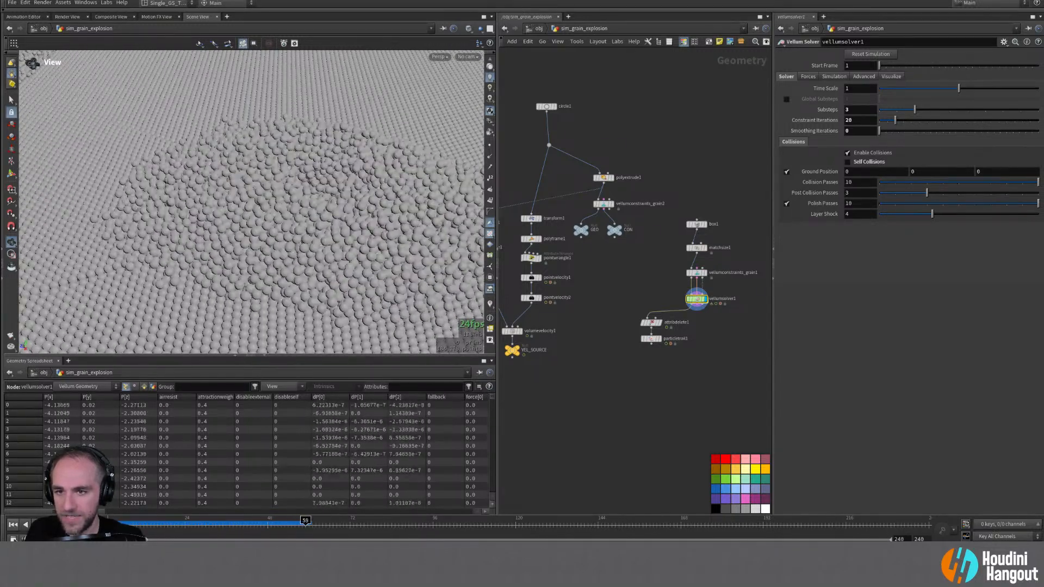
{"action": "left_click", "coordinate": [12, 524]}
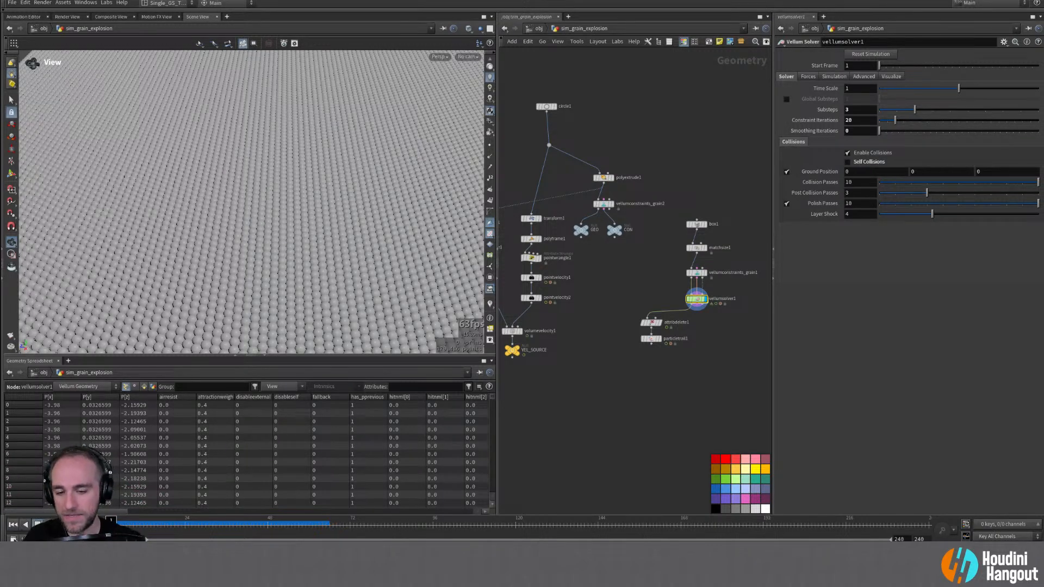
Step: Switch to the Lenovo YOGA 920 Vimeo reference in the browser, scrub through its particle crater shot, and return to Houdini
{"action": "key", "text": "alt+Tab"}
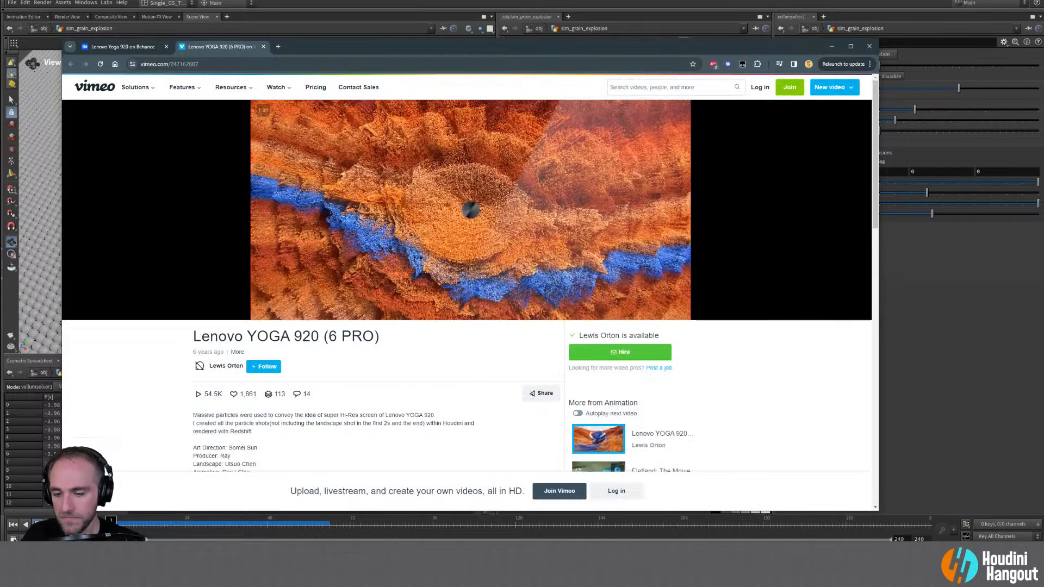
{"action": "left_click_drag", "start_coordinate": [501, 309], "coordinate": [509, 304]}
{"action": "left_click", "coordinate": [496, 306]}
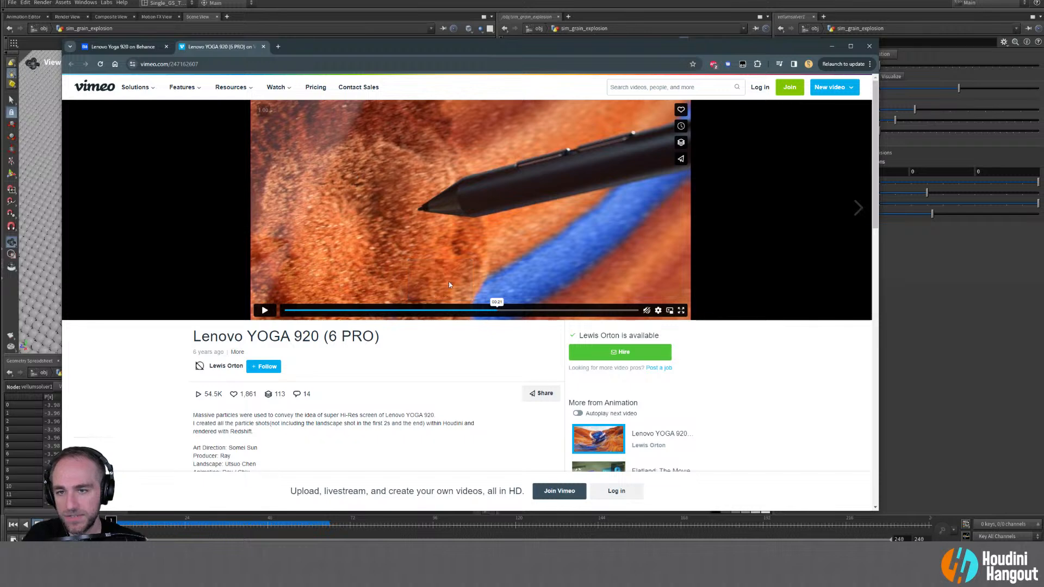
{"action": "left_click", "coordinate": [495, 309]}
{"action": "left_click_drag", "start_coordinate": [495, 310], "coordinate": [512, 311]}
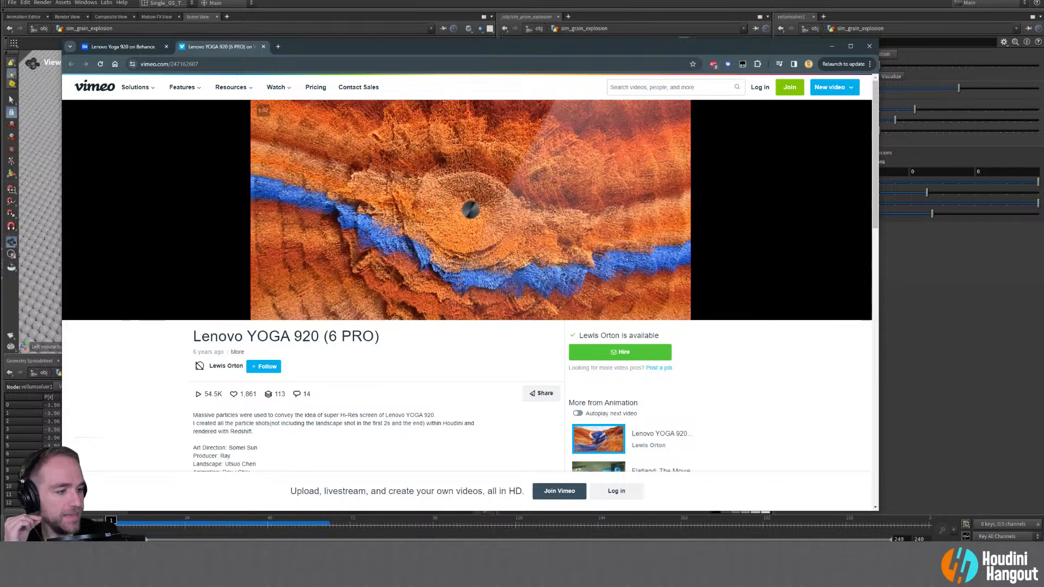
{"action": "left_click", "coordinate": [978, 352]}
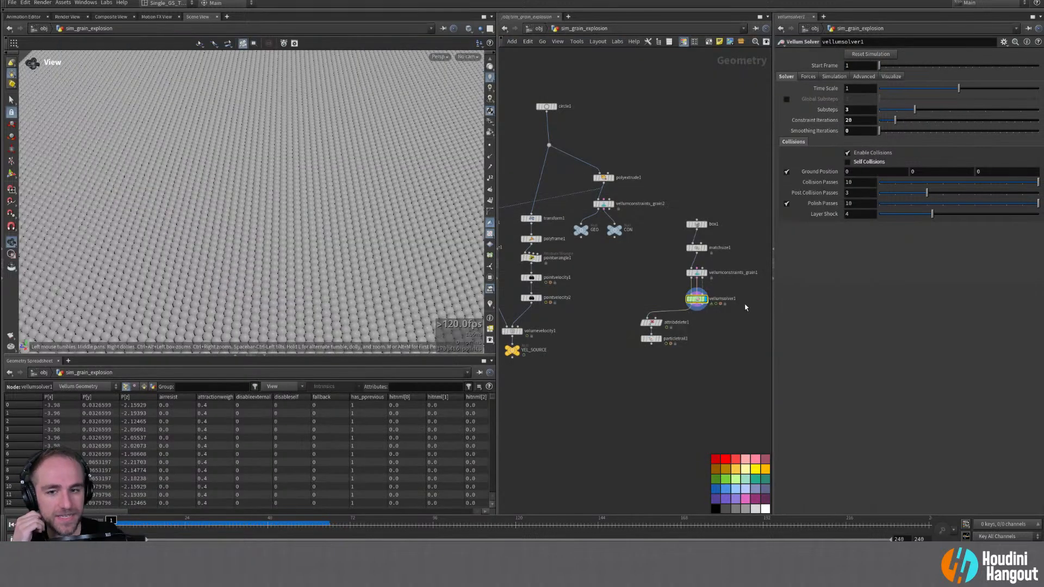
Step: Move attribdelete1 and particletrail1 together directly below vellumsolver1 and save the scene
{"action": "left_click_drag", "start_coordinate": [632, 308], "coordinate": [686, 331]}
{"action": "right_click_drag", "start_coordinate": [619, 304], "coordinate": [612, 308]}
{"action": "middle_click_drag", "start_coordinate": [611, 308], "coordinate": [671, 319]}
{"action": "right_click_drag", "start_coordinate": [671, 319], "coordinate": [659, 321]}
{"action": "key", "text": "ctrl+s"}
{"action": "middle_click_drag", "start_coordinate": [659, 311], "coordinate": [644, 309]}
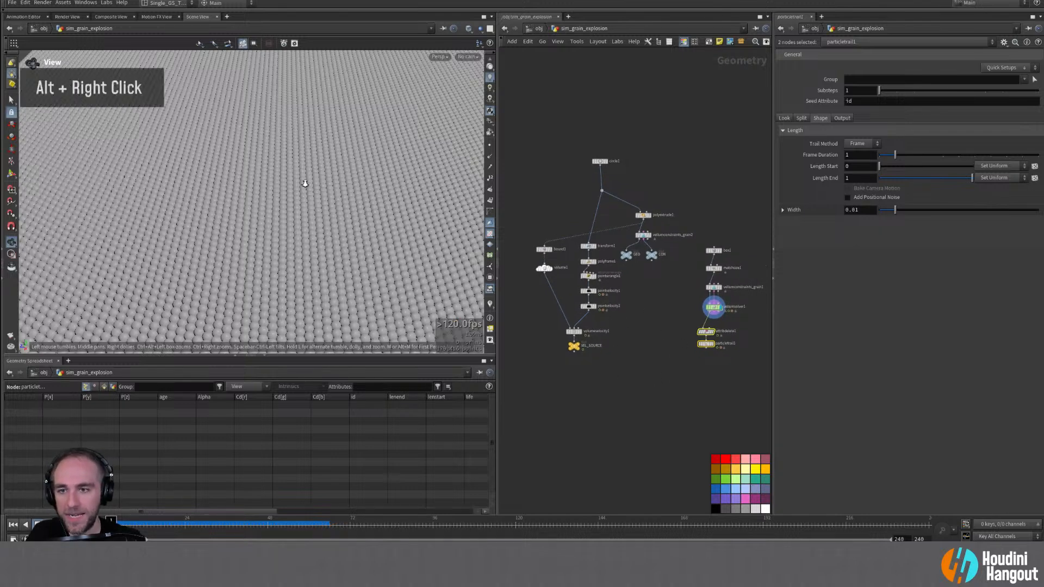
Step: Display volumevelocity1, raise its point velocity Extrapolation Distance to 0.59, and reset the timeline to the first frame
{"action": "right_click_drag", "start_coordinate": [308, 182], "coordinate": [268, 198], "text": "alt"}
{"action": "left_click_drag", "start_coordinate": [268, 198], "coordinate": [270, 186], "text": "alt"}
{"action": "middle_click_drag", "start_coordinate": [270, 185], "coordinate": [275, 170], "text": "alt"}
{"action": "left_click_drag", "start_coordinate": [275, 171], "coordinate": [326, 179], "text": "alt"}
{"action": "middle_click_drag", "start_coordinate": [326, 180], "coordinate": [300, 185], "text": "alt"}
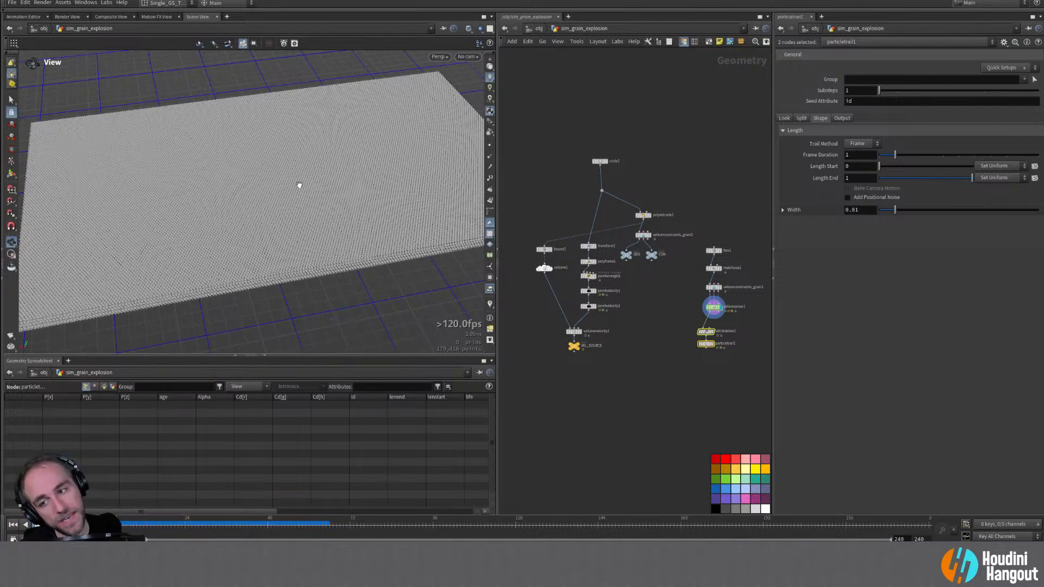
{"action": "left_click_drag", "start_coordinate": [586, 235], "coordinate": [606, 312]}
{"action": "left_click", "coordinate": [580, 334]}
{"action": "double_click", "coordinate": [578, 335]}
{"action": "left_click_drag", "start_coordinate": [883, 131], "coordinate": [889, 131]}
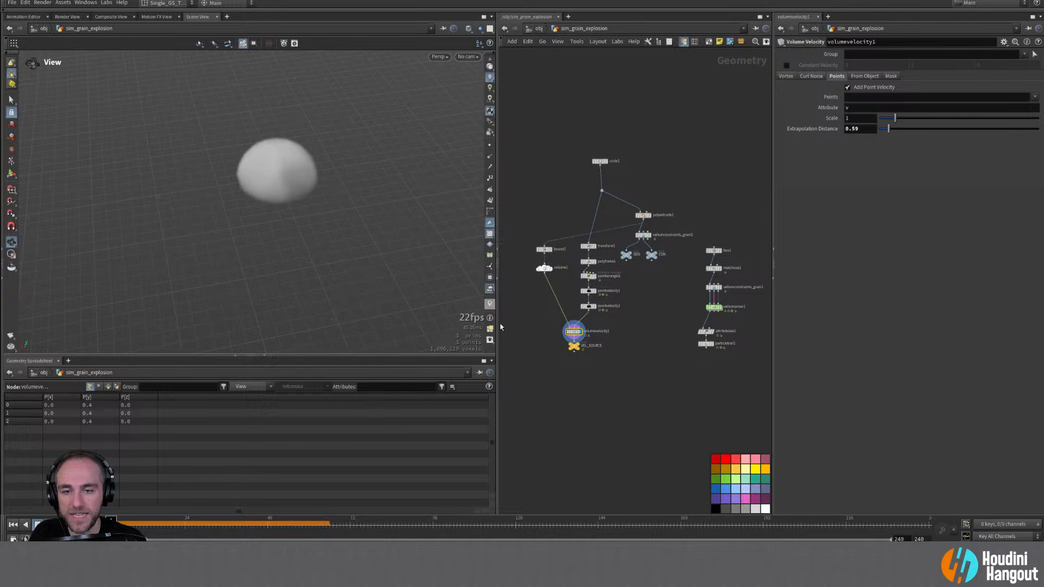
{"action": "left_click", "coordinate": [12, 525]}
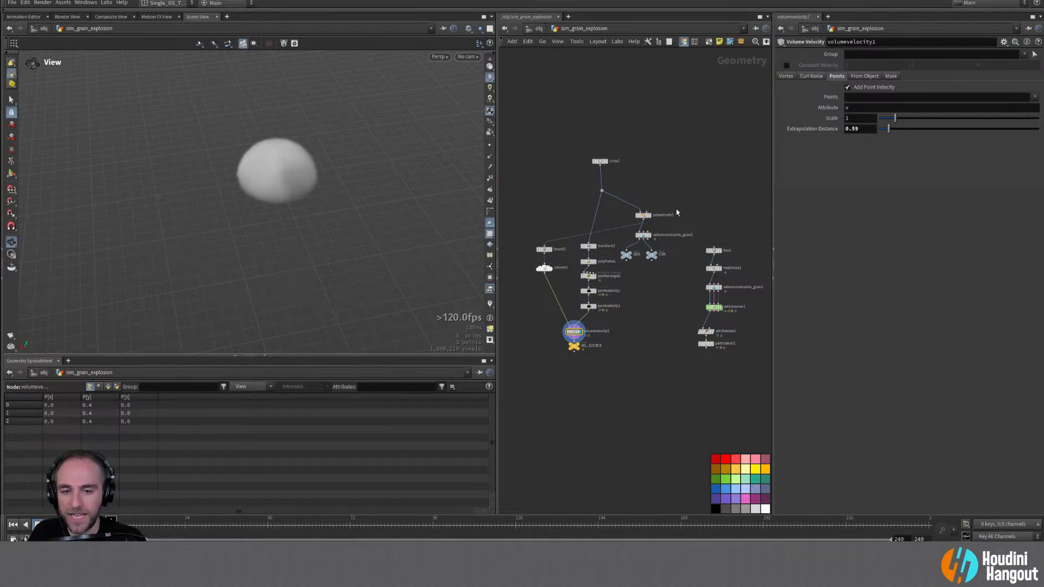
{"action": "mouse_move", "coordinate": [626, 248]}
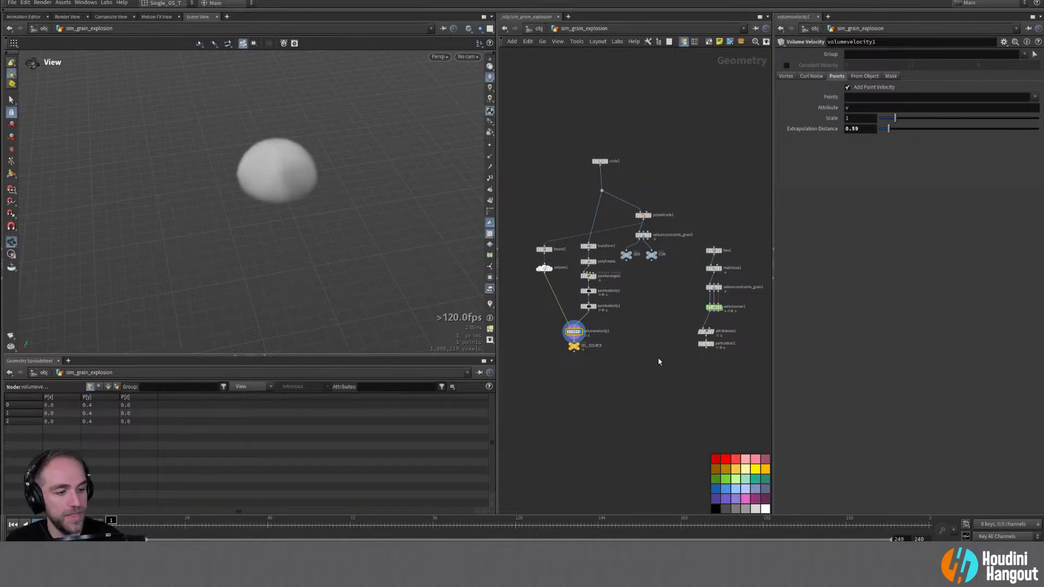